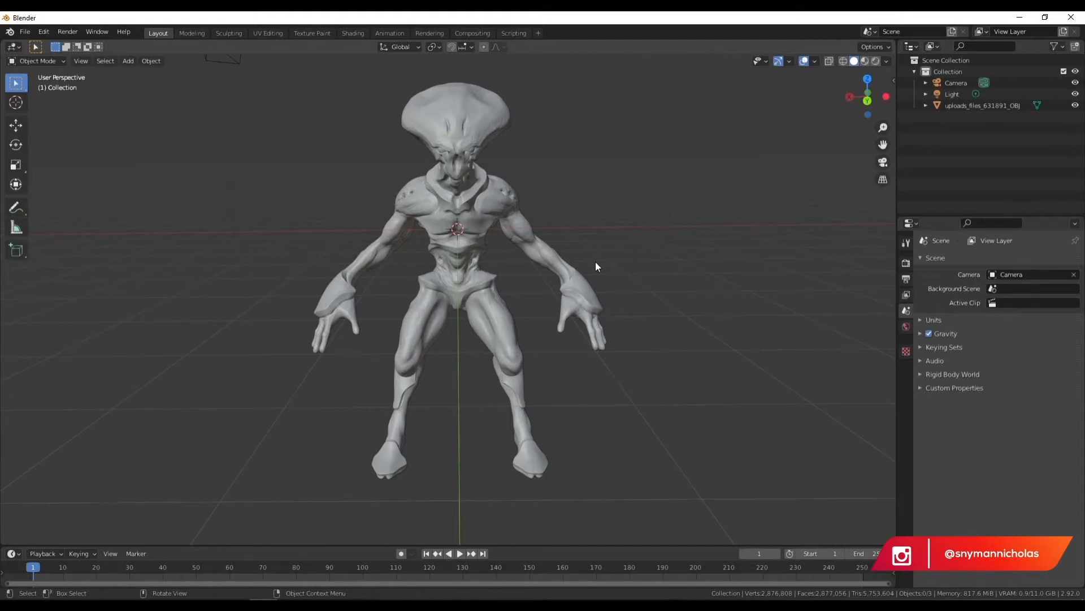
{"action": "mouse_move", "coordinate": [652, 267]}
{"action": "middle_mouse_down"}
{"action": "mouse_move", "coordinate": [531, 249]}
{"action": "mouse_move", "coordinate": [655, 270]}
{"action": "middle_mouse_up"}
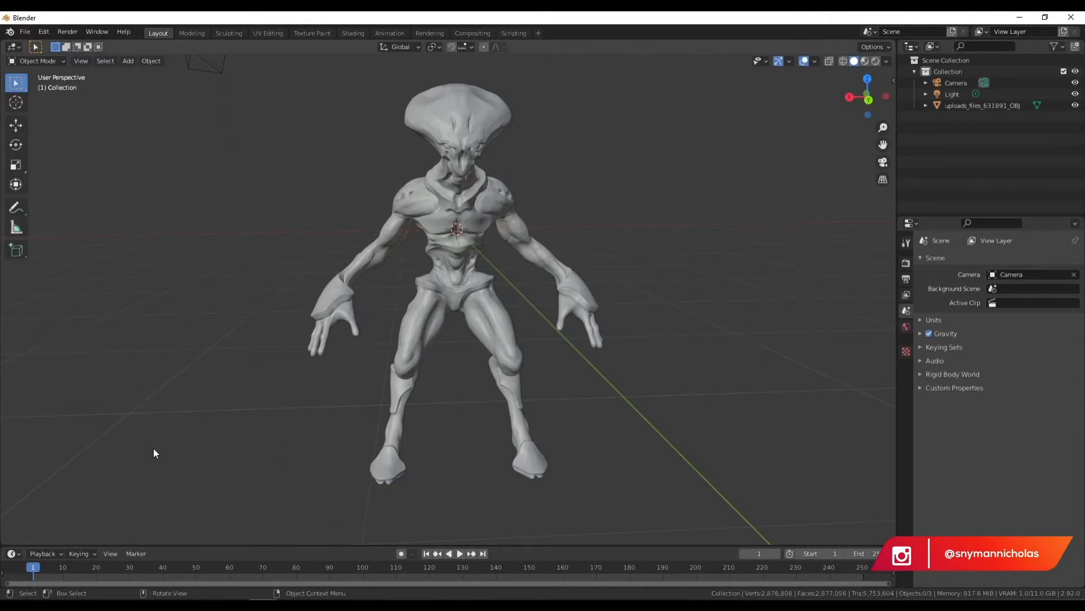
{"action": "middle_click_drag", "start_coordinate": [615, 214], "coordinate": [627, 234]}
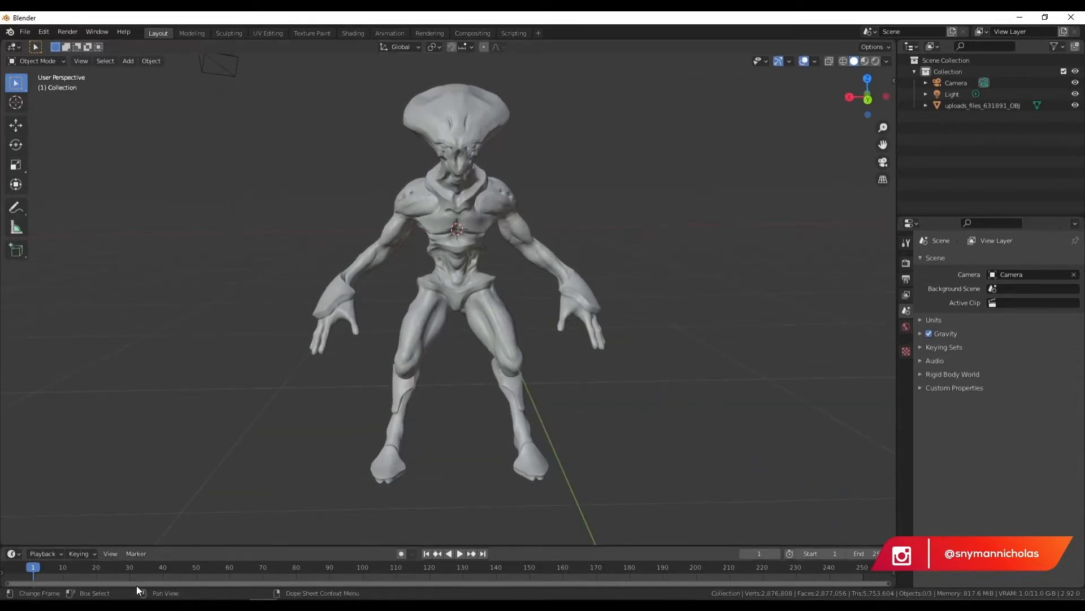
- Switch to the browser and open the free Alien Grunt model page from the CGTrader alien results
{"action": "left_click", "coordinate": [97, 606]}
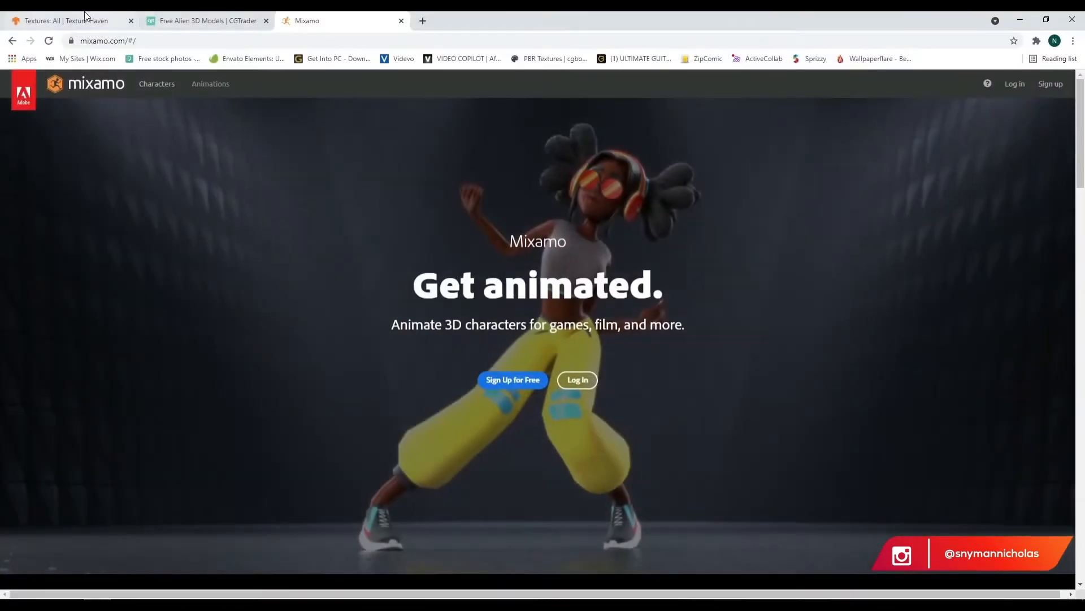
{"action": "left_click", "coordinate": [61, 20]}
{"action": "left_click", "coordinate": [224, 23]}
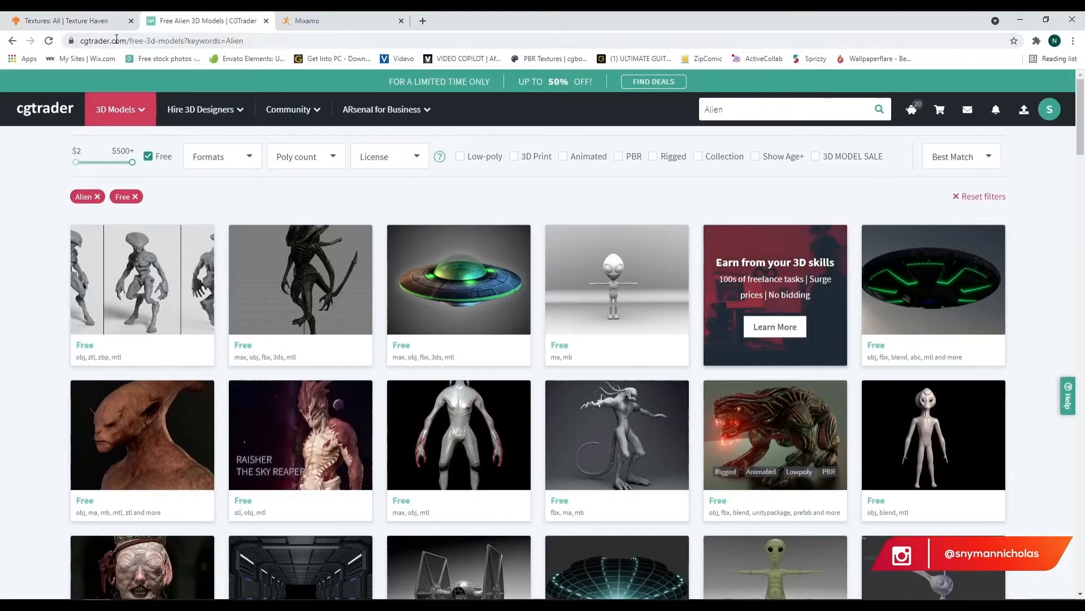
{"action": "scroll", "coordinate": [80, 220], "scroll_direction": "down", "scroll_amount": 1}
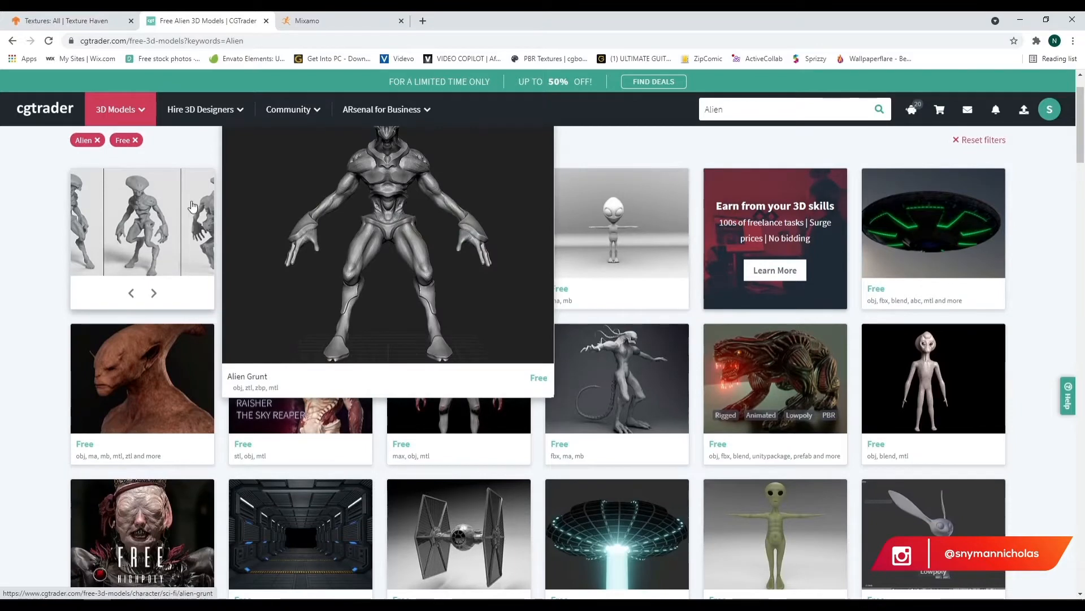
{"action": "scroll", "coordinate": [365, 401], "scroll_direction": "up", "scroll_amount": 1}
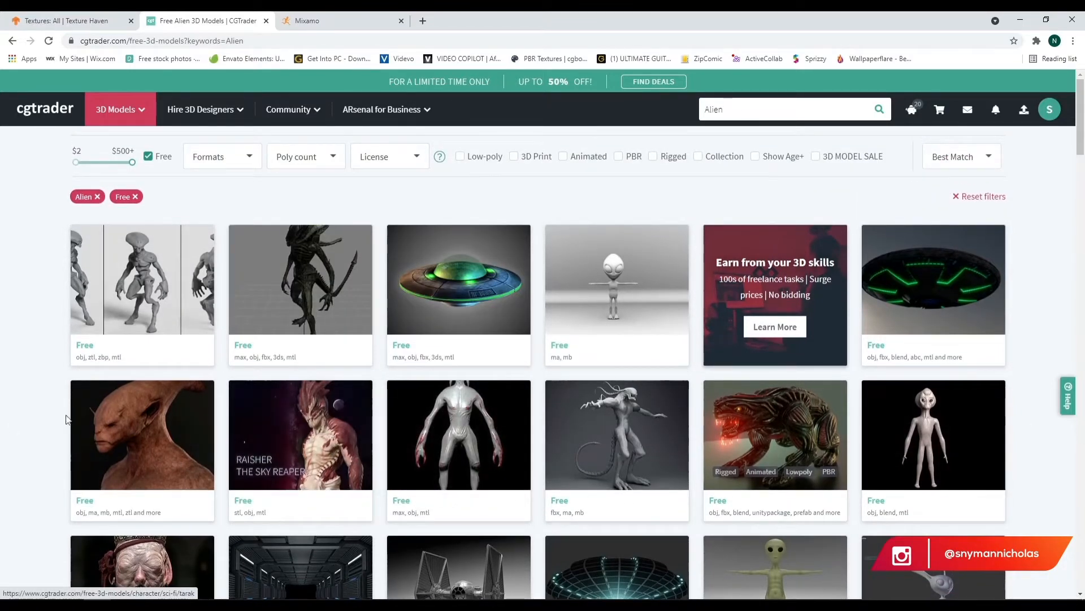
{"action": "mouse_move", "coordinate": [157, 287]}
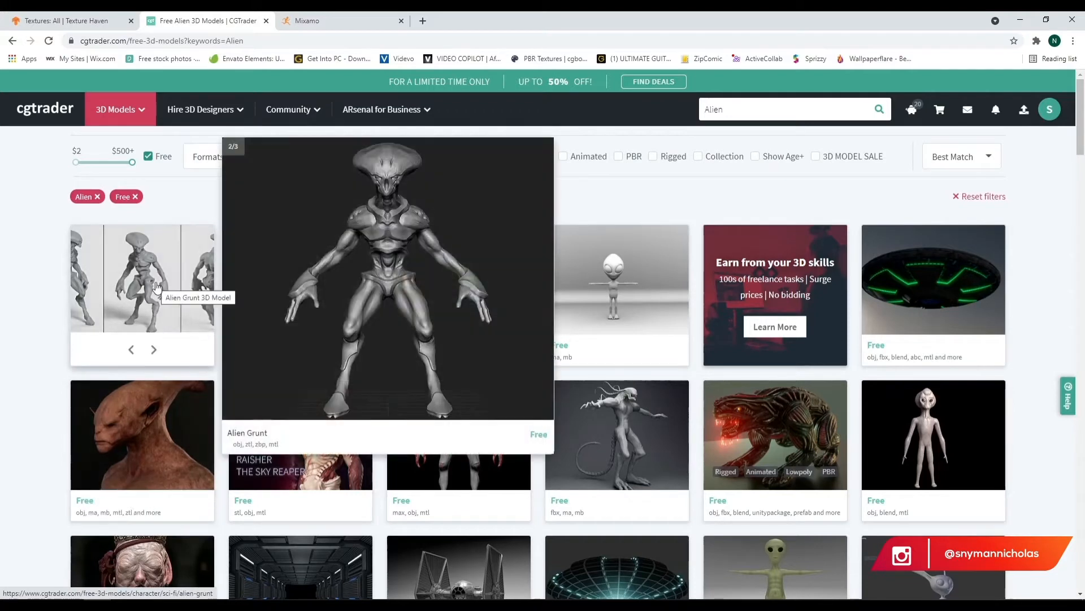
{"action": "left_click", "coordinate": [157, 287]}
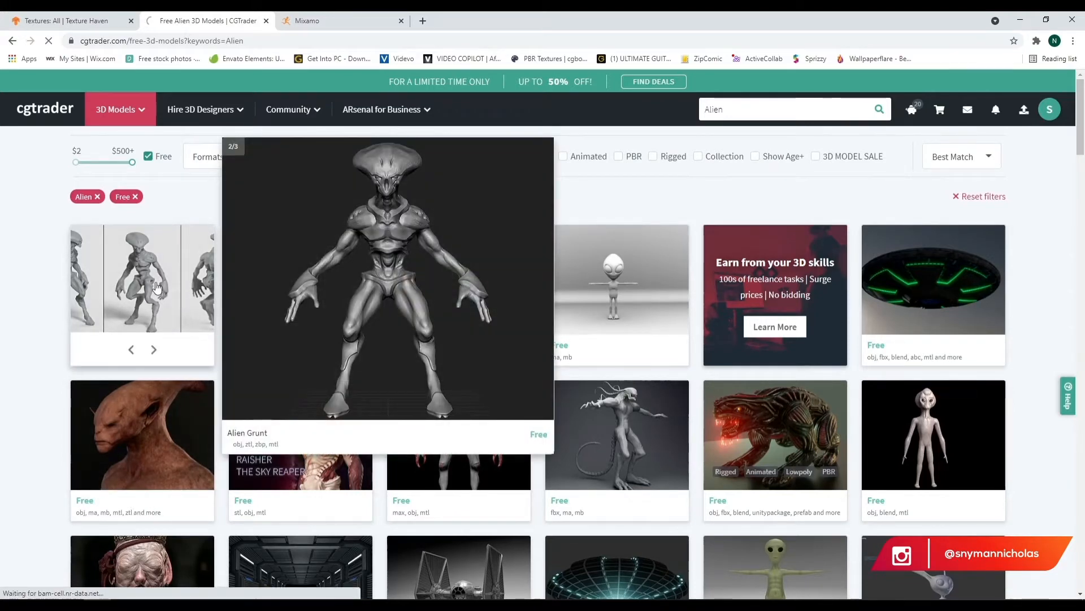
- Look through the Alien Grunt model's three preview images and return to Blender
{"action": "scroll", "coordinate": [609, 387], "scroll_direction": "down", "scroll_amount": 4}
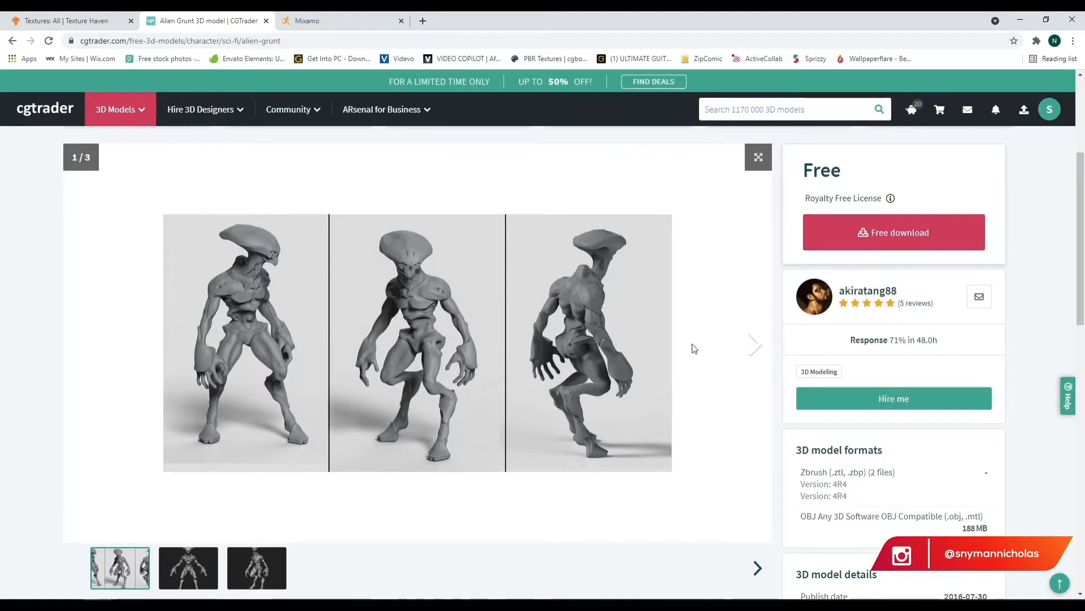
{"action": "left_click", "coordinate": [760, 348]}
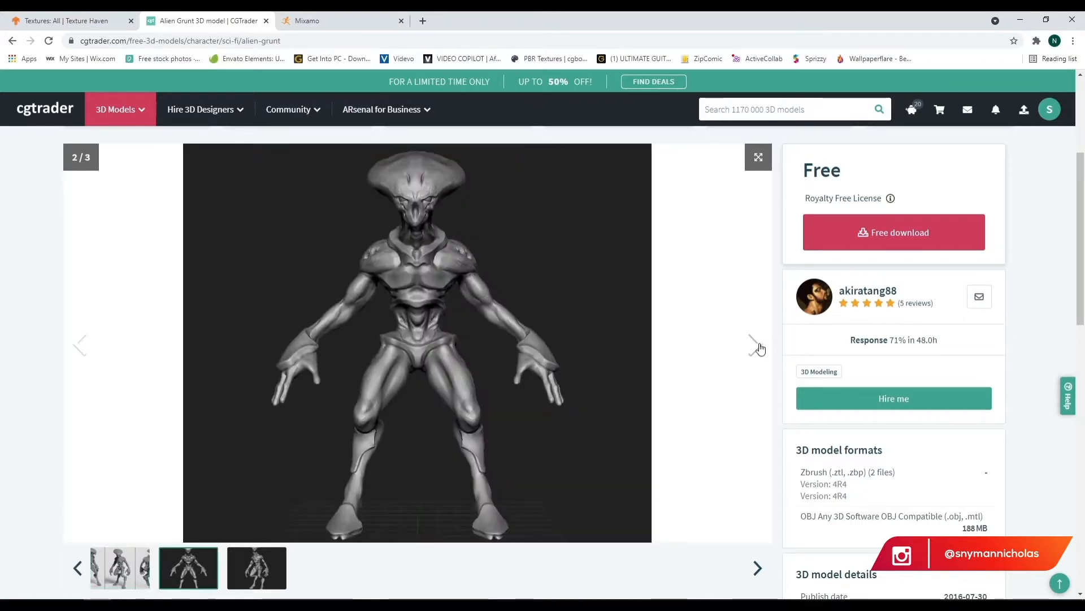
{"action": "left_click", "coordinate": [760, 349]}
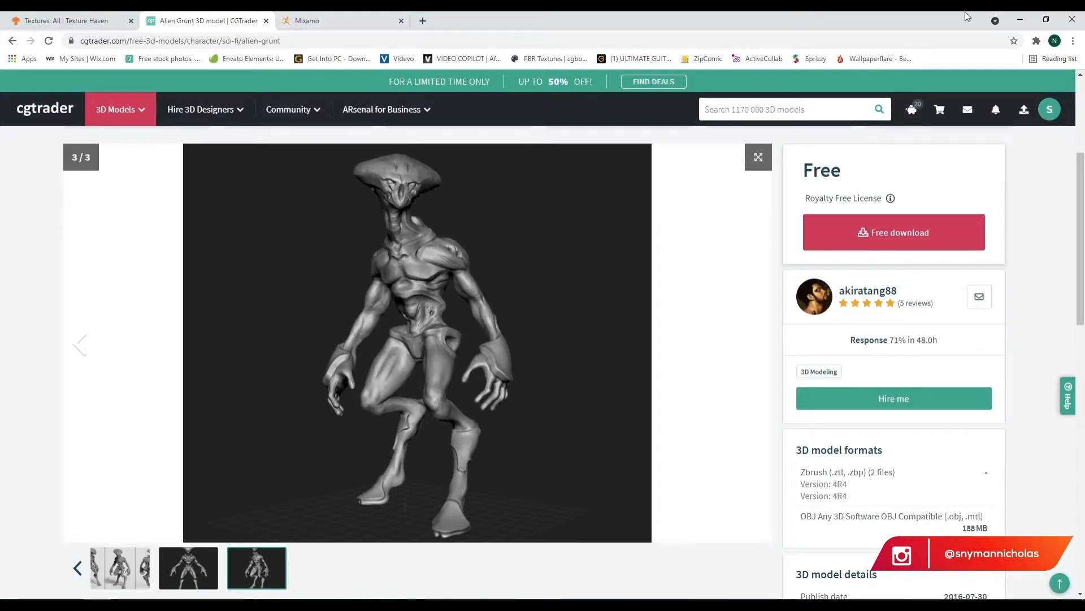
{"action": "left_click", "coordinate": [1022, 20]}
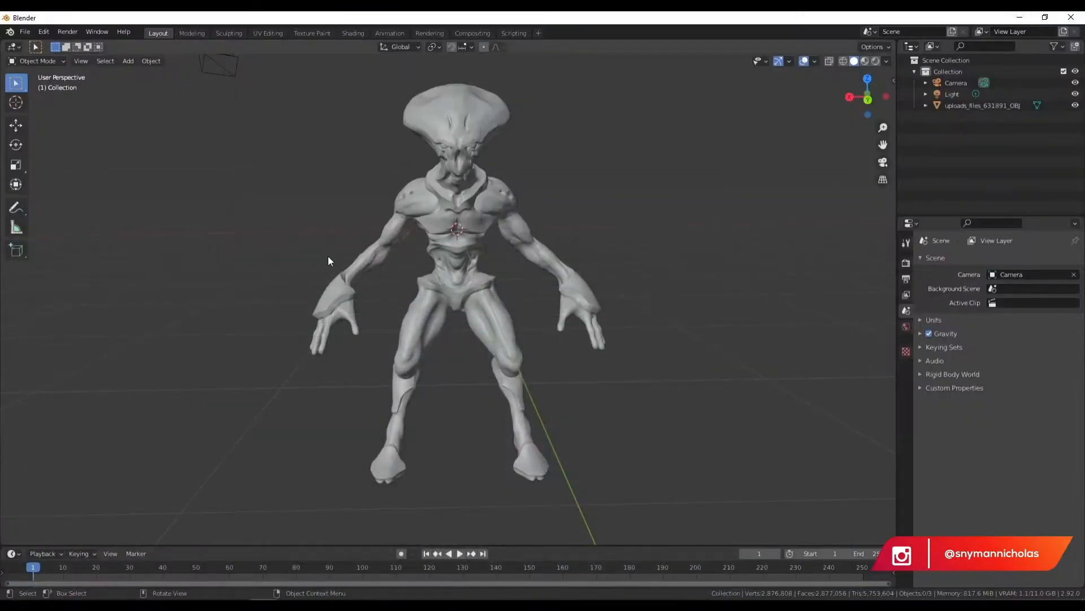
- Examine the imported alien model from several angles, including the fine surface detail on its head
{"action": "middle_click_drag", "start_coordinate": [350, 162], "coordinate": [347, 161]}
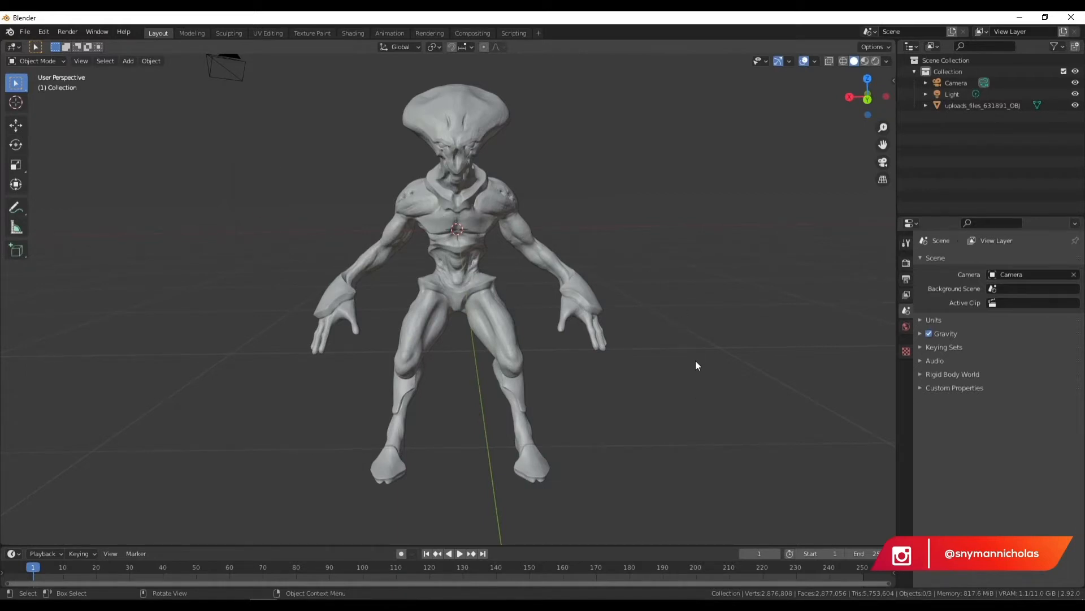
{"action": "middle_click_drag", "start_coordinate": [649, 388], "coordinate": [606, 390]}
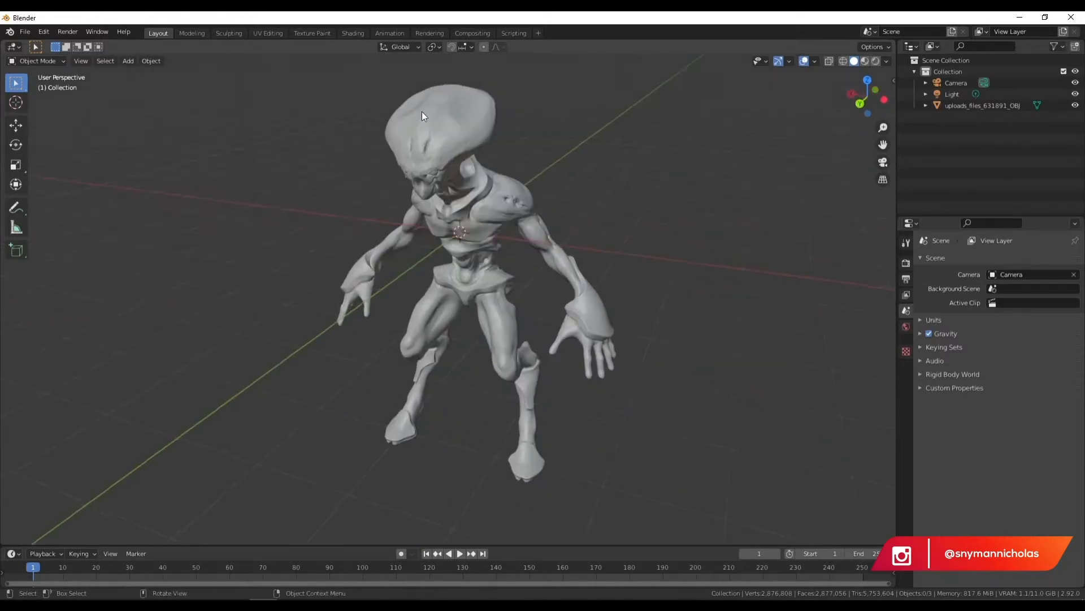
{"action": "scroll", "coordinate": [480, 180], "scroll_direction": "up", "scroll_amount": 3}
{"action": "middle_click_drag", "start_coordinate": [492, 147], "coordinate": [460, 311], "text": "shift"}
{"action": "scroll", "coordinate": [464, 319], "scroll_direction": "up", "scroll_amount": 3}
{"action": "middle_click_drag", "start_coordinate": [483, 354], "coordinate": [481, 348]}
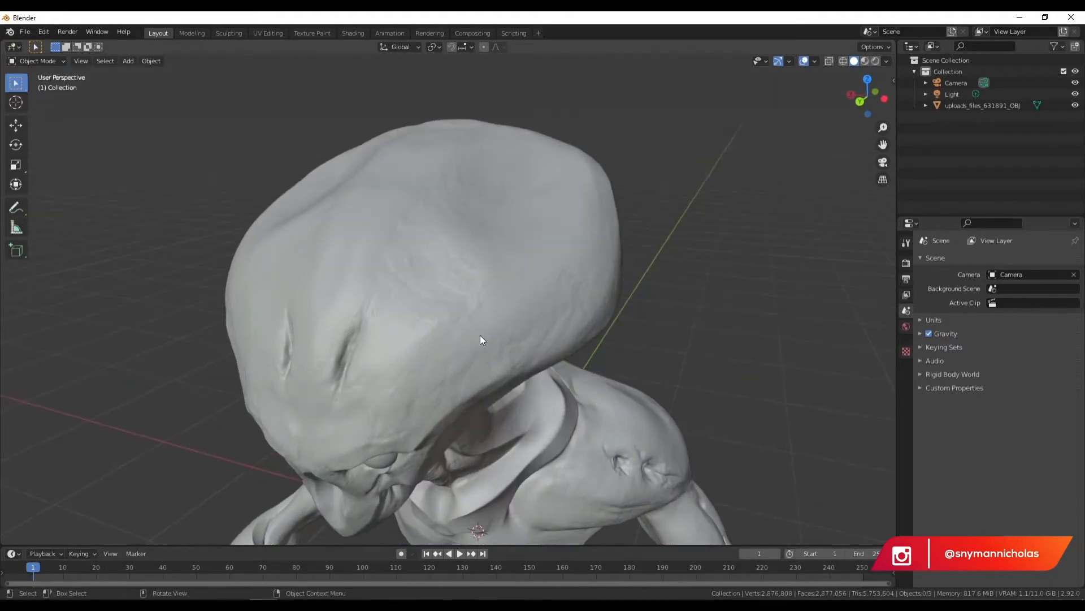
{"action": "scroll", "coordinate": [436, 265], "scroll_direction": "up", "scroll_amount": 5}
{"action": "middle_click_drag", "start_coordinate": [436, 269], "coordinate": [308, 210]}
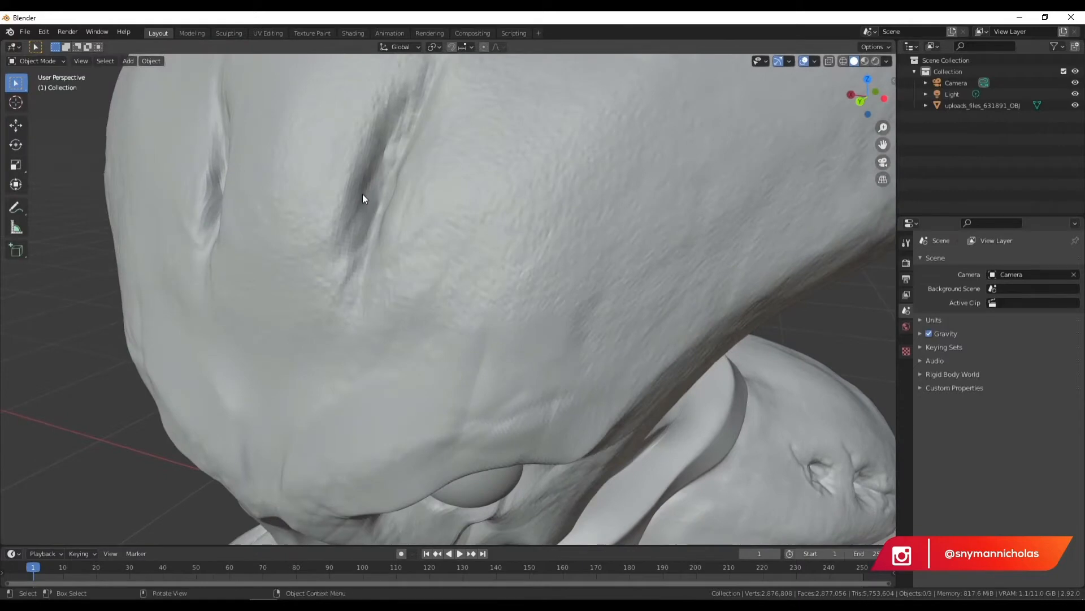
{"action": "scroll", "coordinate": [389, 208], "scroll_direction": "up", "scroll_amount": 1}
{"action": "scroll", "coordinate": [355, 204], "scroll_direction": "down", "scroll_amount": 1}
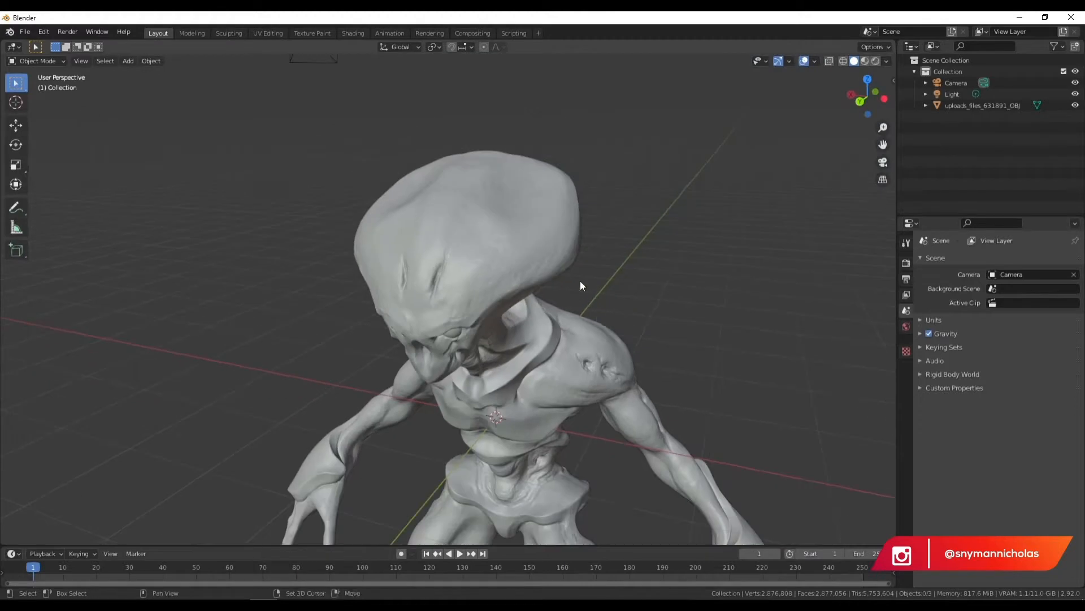
{"action": "middle_click_drag", "start_coordinate": [580, 280], "coordinate": [518, 307]}
{"action": "scroll", "coordinate": [511, 308], "scroll_direction": "down", "scroll_amount": 3}
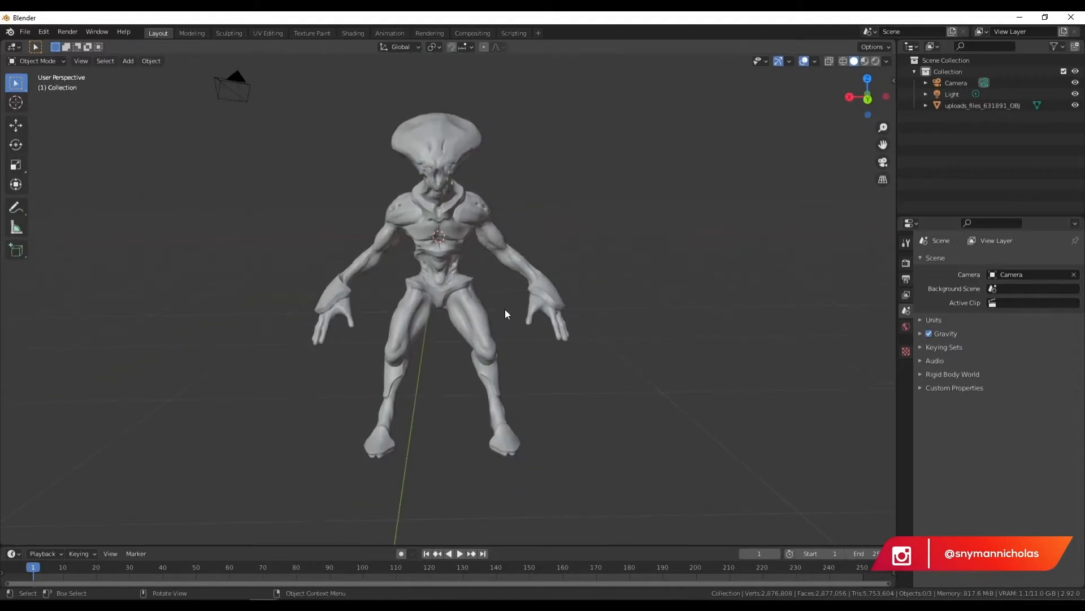
- Add a Decimate modifier to the alien mesh, using Un-Subdivide mode with 2 iterations
{"action": "left_click", "coordinate": [449, 216]}
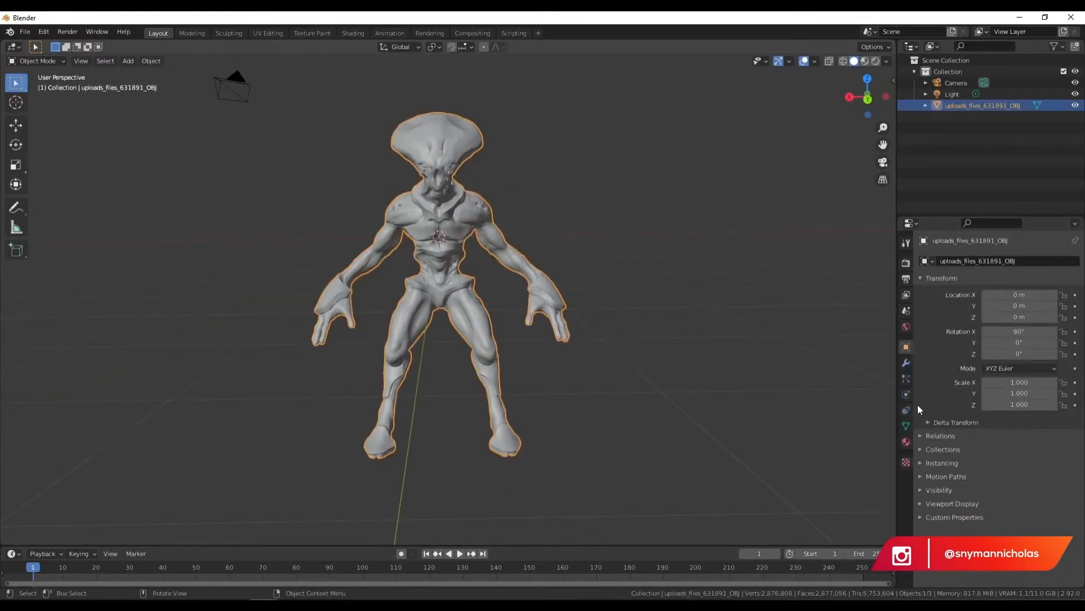
{"action": "left_click", "coordinate": [906, 363]}
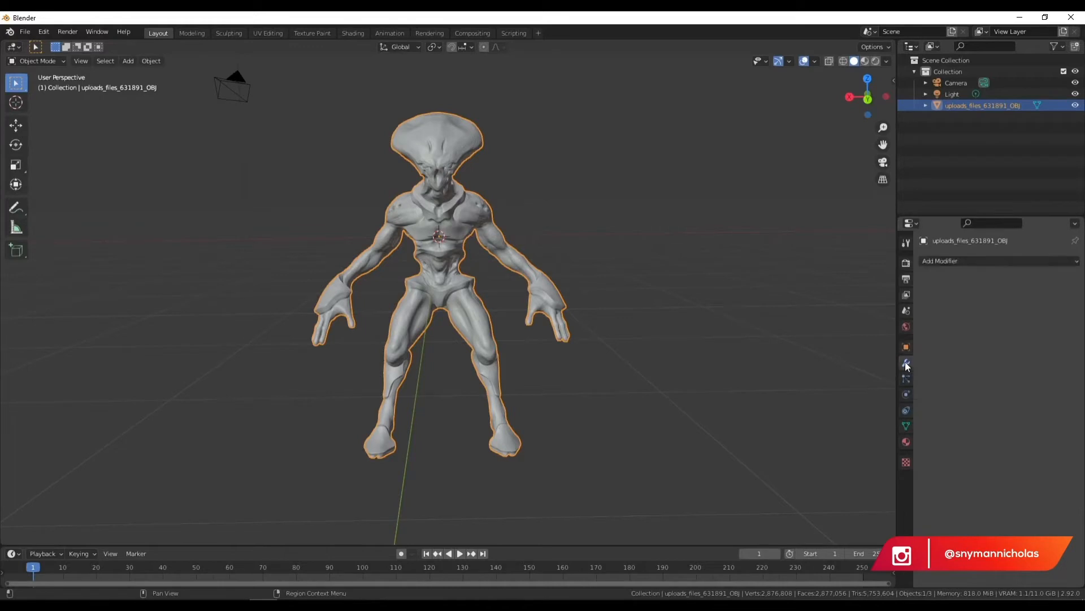
{"action": "left_click", "coordinate": [969, 262]}
{"action": "left_click", "coordinate": [978, 262]}
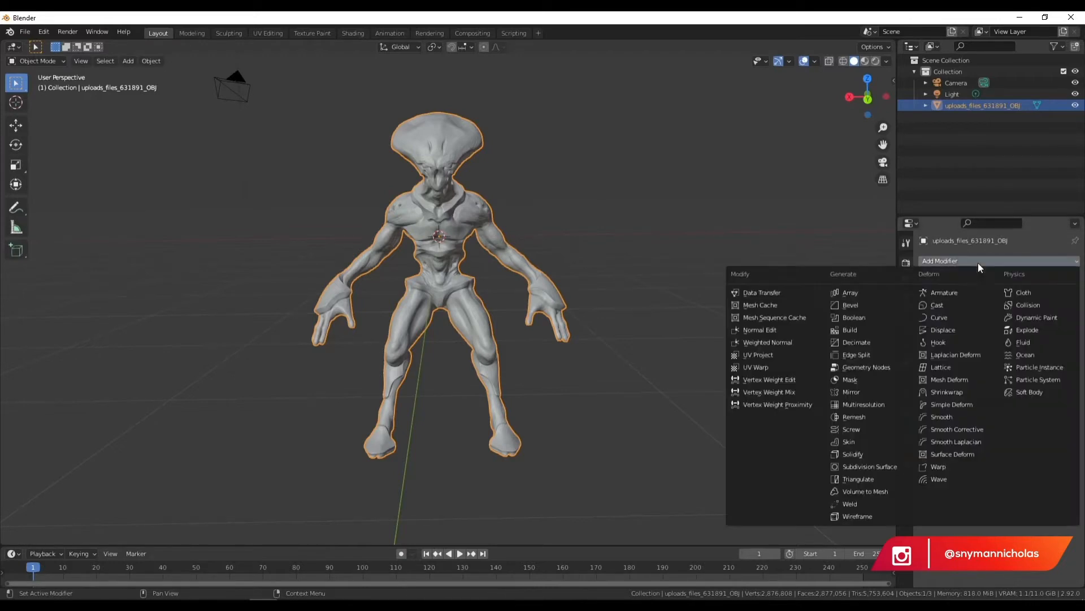
{"action": "left_click", "coordinate": [877, 342]}
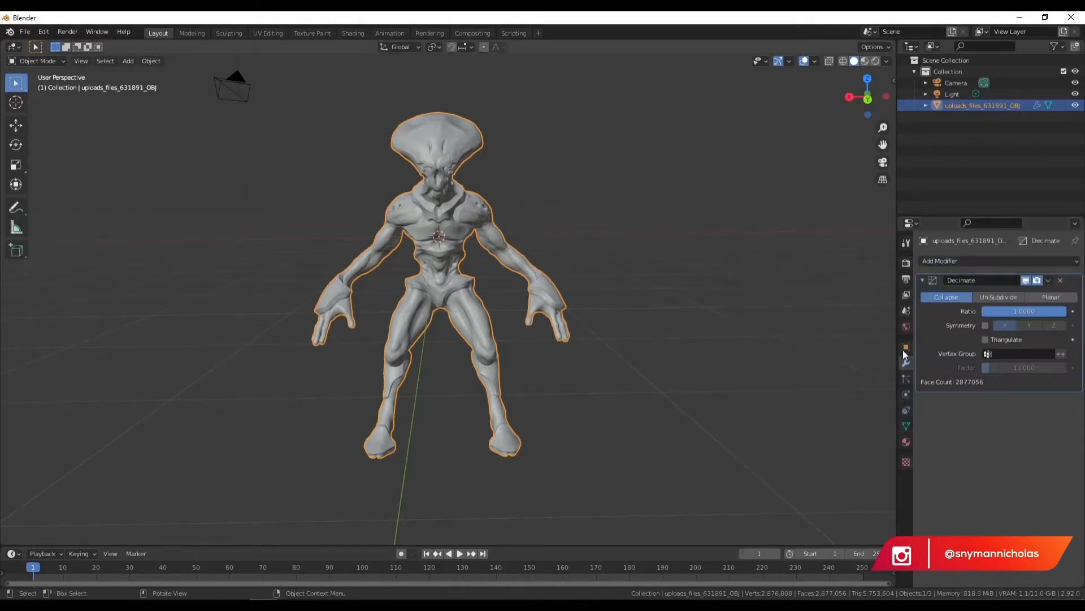
{"action": "left_click", "coordinate": [1001, 299]}
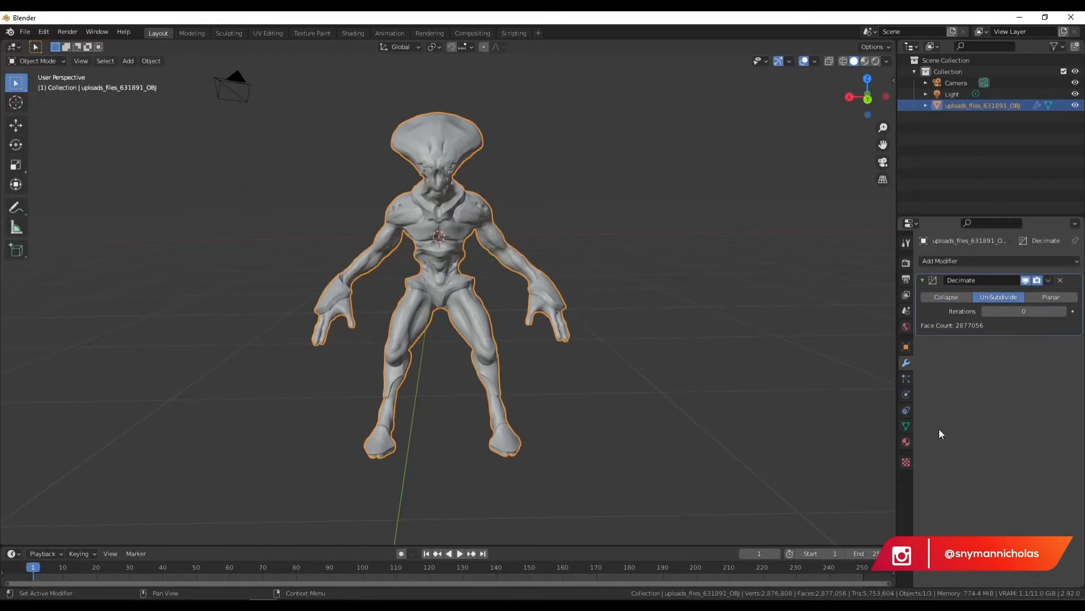
{"action": "left_click", "coordinate": [1021, 311]}
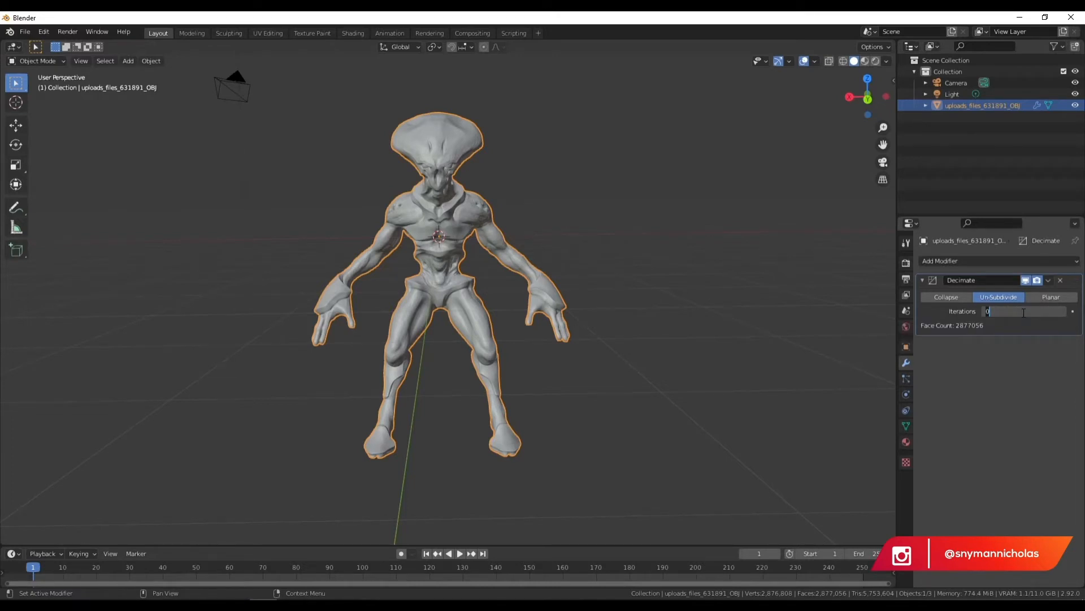
{"action": "type", "text": "2"}
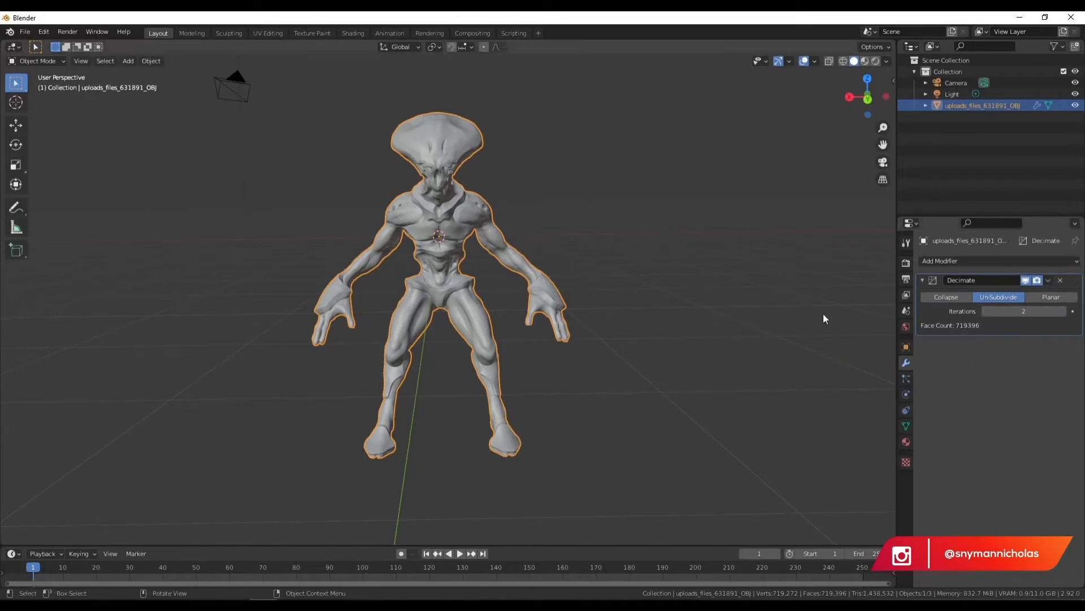
- Inspect the decimated head up close and apply Shade Smooth to the alien mesh
{"action": "scroll", "coordinate": [629, 148], "scroll_direction": "up", "scroll_amount": 6}
{"action": "middle_click_drag", "start_coordinate": [666, 161], "coordinate": [403, 355], "text": "shift"}
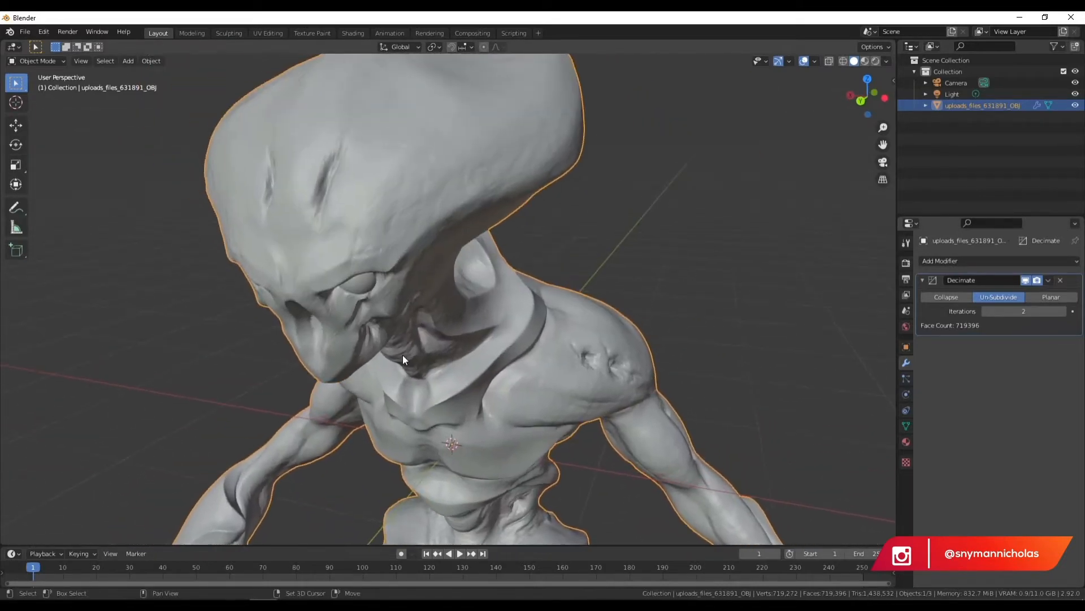
{"action": "right_click", "coordinate": [350, 168]}
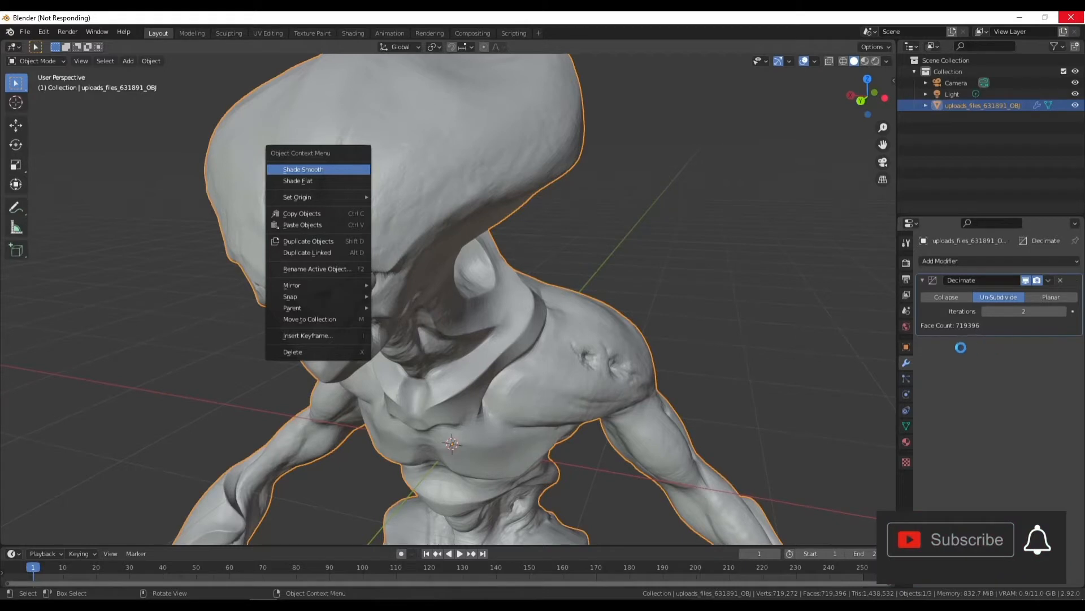
{"action": "scroll", "coordinate": [596, 268], "scroll_direction": "down", "scroll_amount": 2}
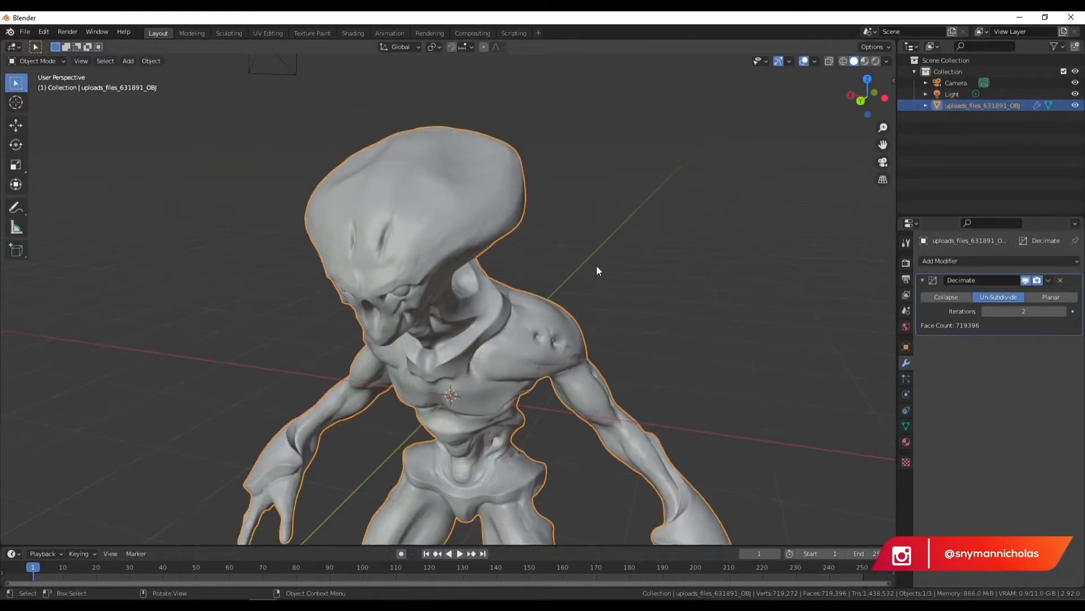
- Set the Decimate modifier's Un-Subdivide iterations to 3 and apply the modifier to the alien mesh
{"action": "left_click", "coordinate": [1012, 311]}
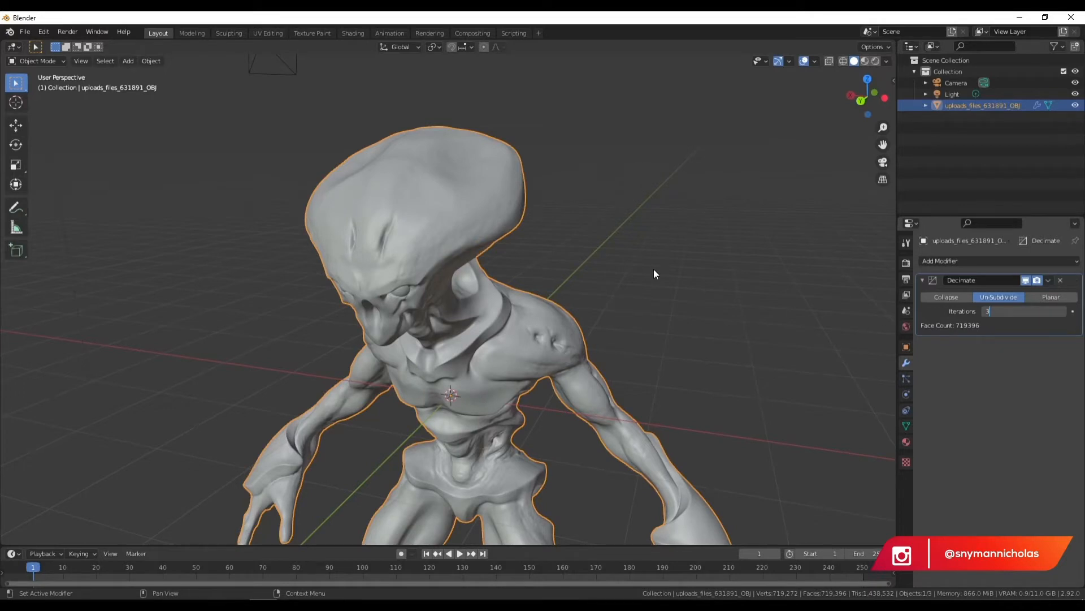
{"action": "type", "text": "3"}
{"action": "key", "text": "Return"}
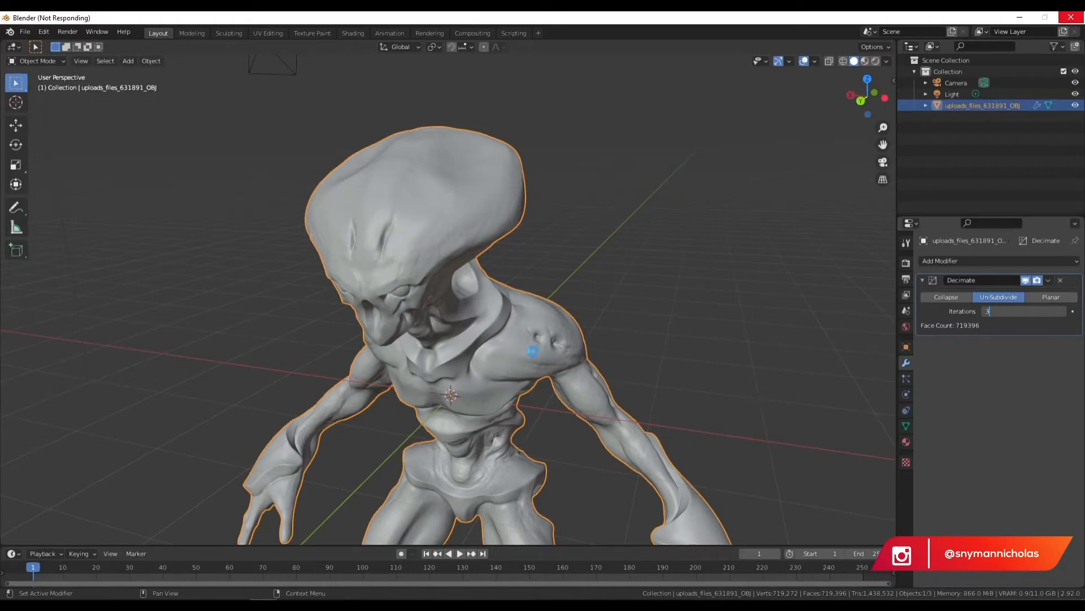
{"action": "middle_click_drag", "start_coordinate": [440, 296], "coordinate": [482, 324]}
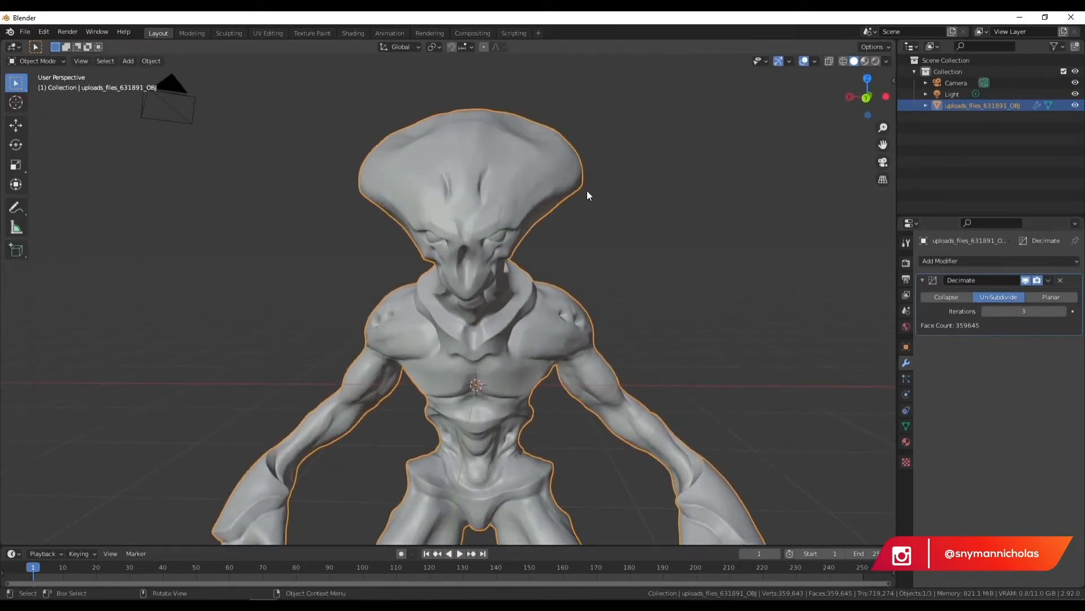
{"action": "left_click", "coordinate": [1049, 280]}
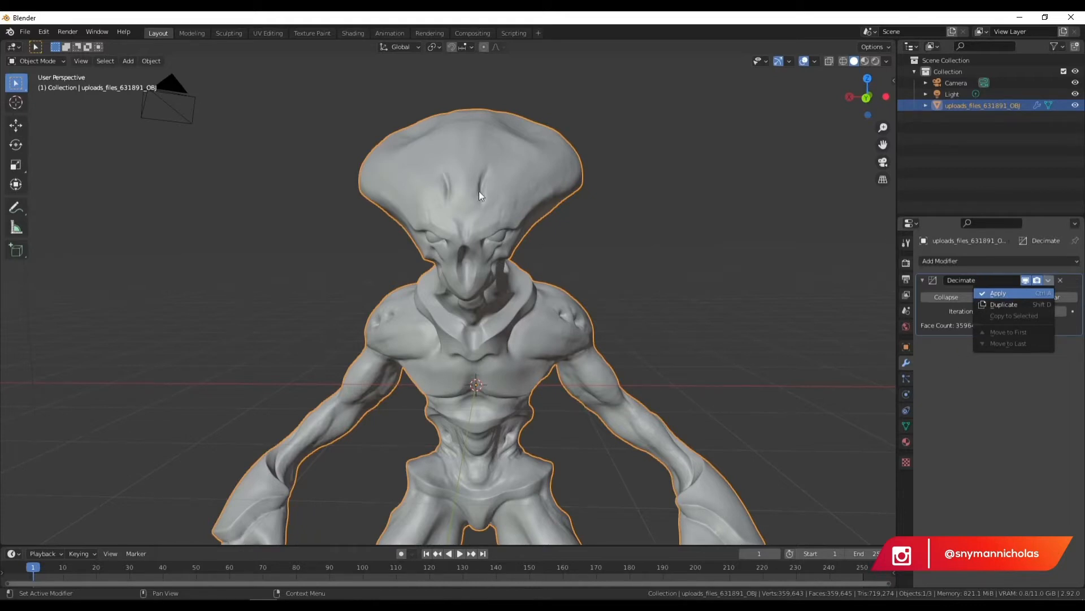
{"action": "left_click", "coordinate": [1013, 293]}
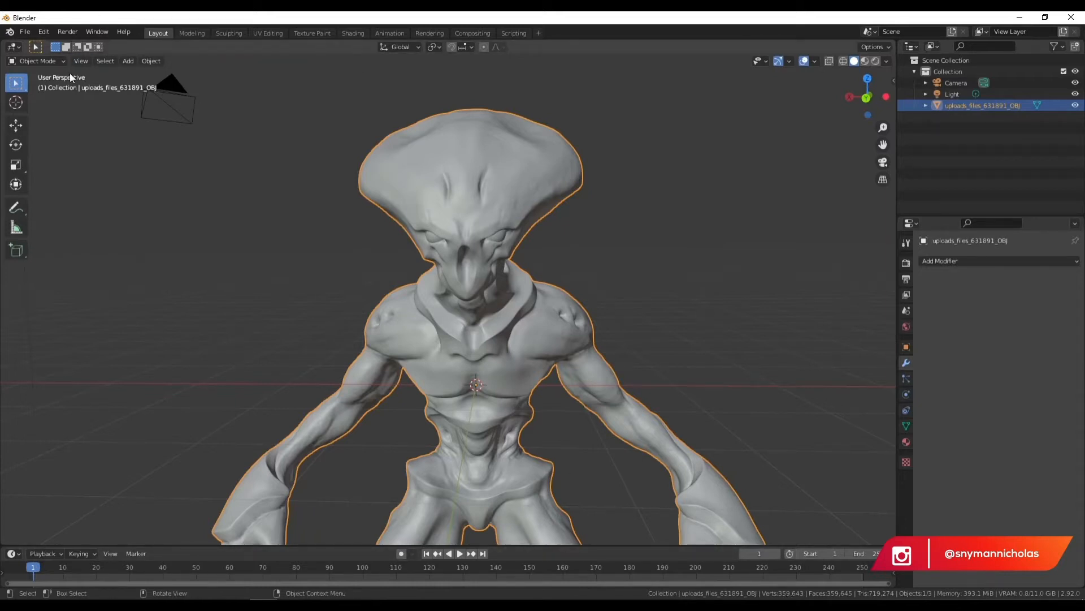
- Switch the alien mesh to Edit Mode and inspect the mesh density around its head
{"action": "left_click", "coordinate": [50, 62]}
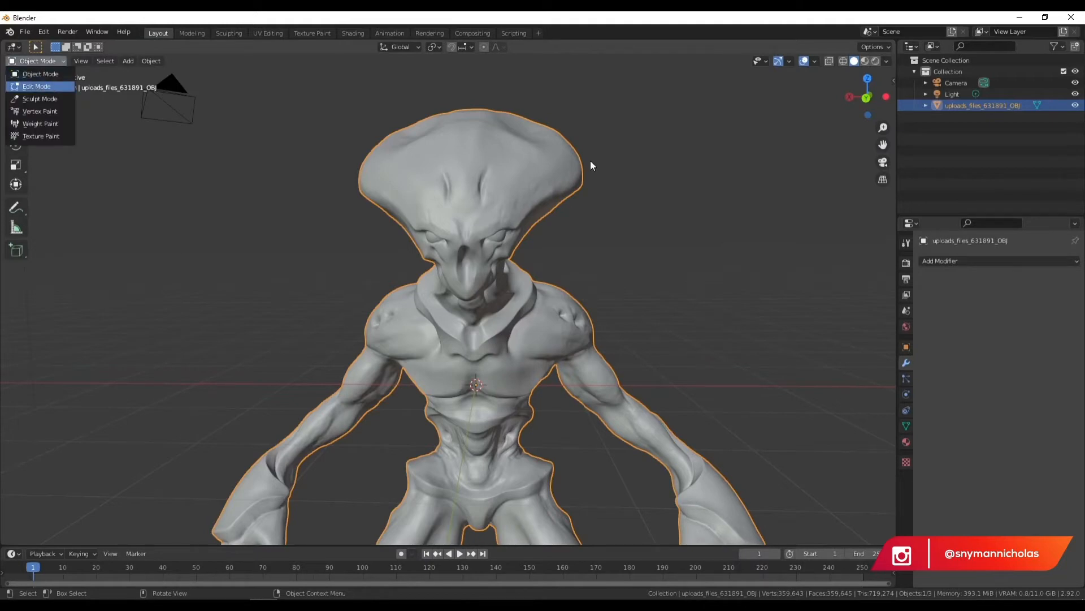
{"action": "scroll", "coordinate": [588, 206], "scroll_direction": "up", "scroll_amount": 2}
{"action": "middle_click_drag", "start_coordinate": [591, 204], "coordinate": [607, 223]}
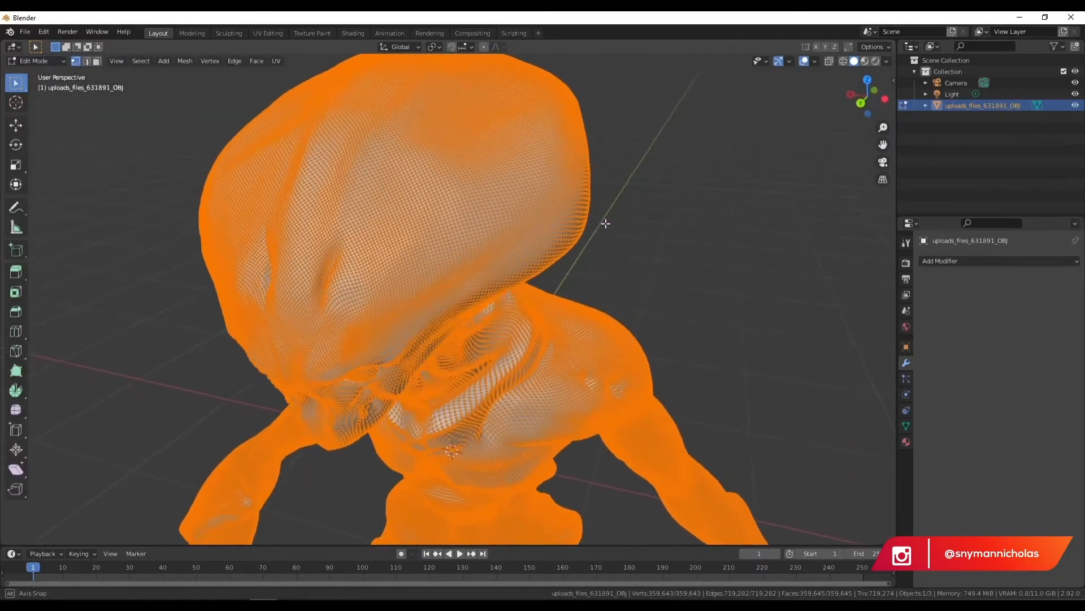
- Examine the mesh density over the alien's head and torso, and return the model to Object Mode
{"action": "scroll", "coordinate": [403, 165], "scroll_direction": "up", "scroll_amount": 2}
{"action": "scroll", "coordinate": [360, 231], "scroll_direction": "down", "scroll_amount": 10}
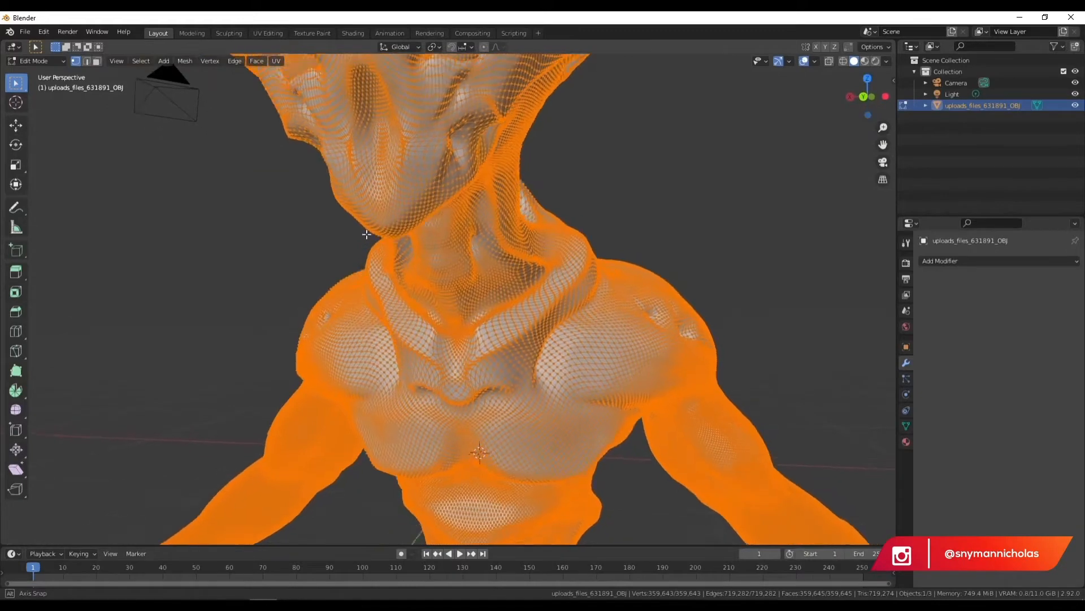
{"action": "scroll", "coordinate": [485, 468], "scroll_direction": "up", "scroll_amount": 6}
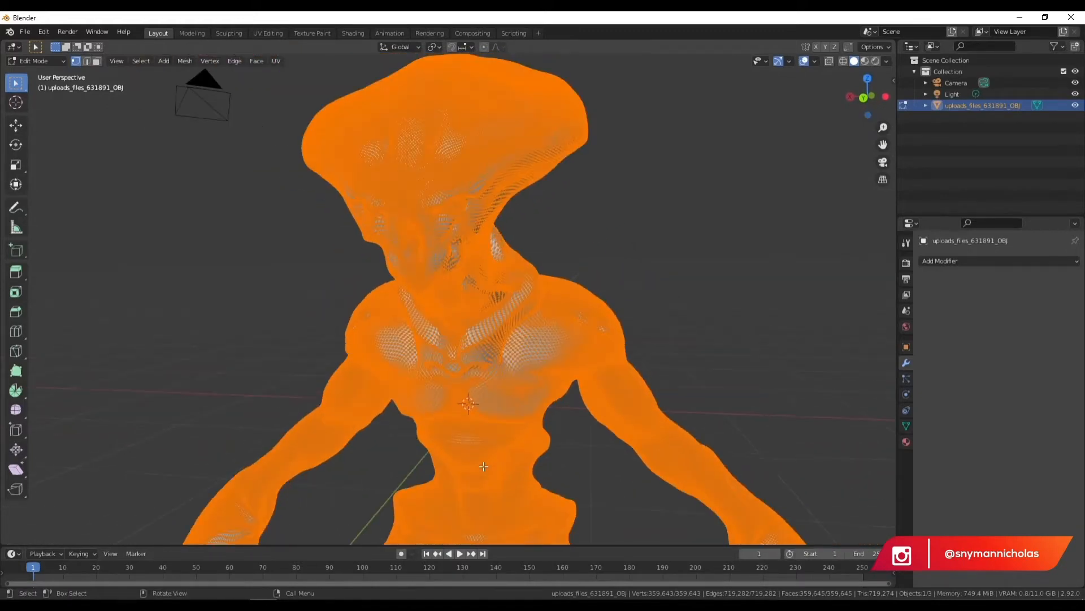
{"action": "scroll", "coordinate": [484, 465], "scroll_direction": "down", "scroll_amount": 5}
{"action": "middle_click_drag", "start_coordinate": [583, 463], "coordinate": [560, 447]}
{"action": "left_click", "coordinate": [45, 61]}
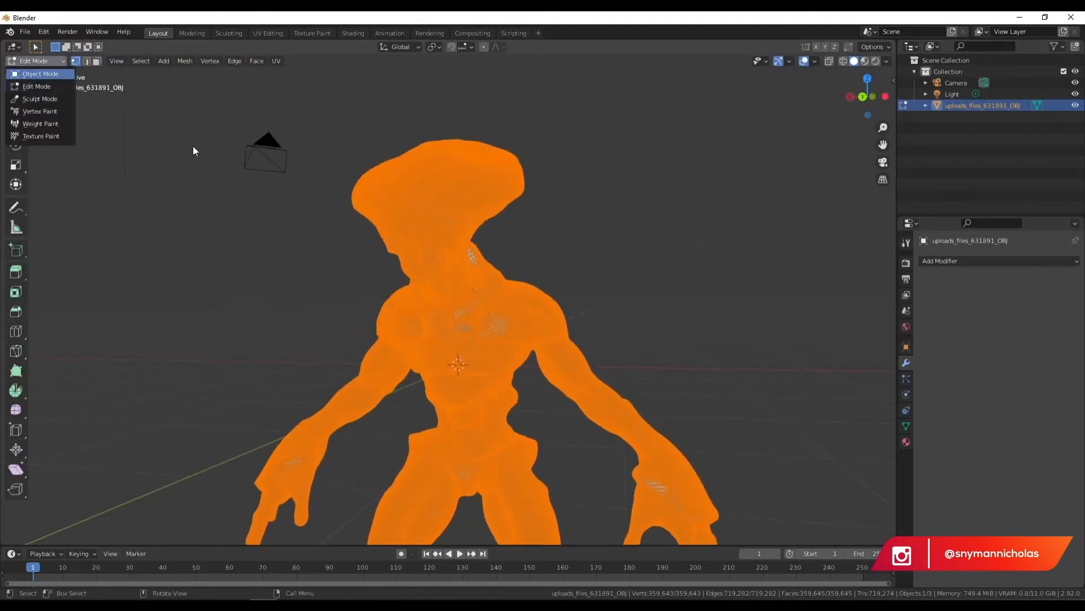
{"action": "left_click", "coordinate": [34, 73]}
{"action": "scroll", "coordinate": [444, 223], "scroll_direction": "up", "scroll_amount": 3}
- Add another Decimate modifier to the alien mesh in Un-Subdivide mode with 3 iterations
{"action": "left_click", "coordinate": [988, 261]}
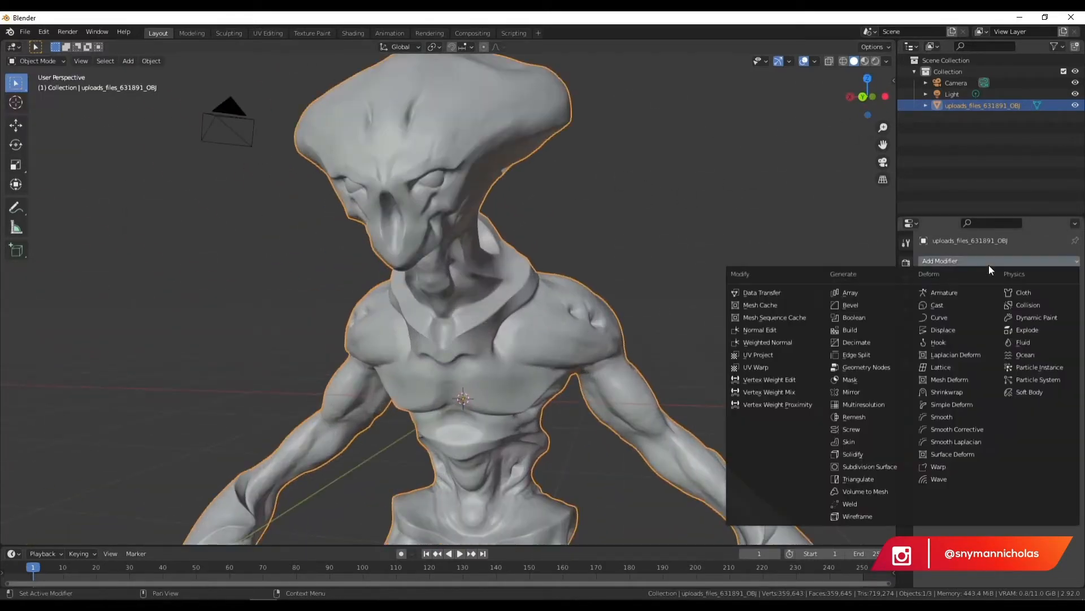
{"action": "left_click", "coordinate": [856, 342]}
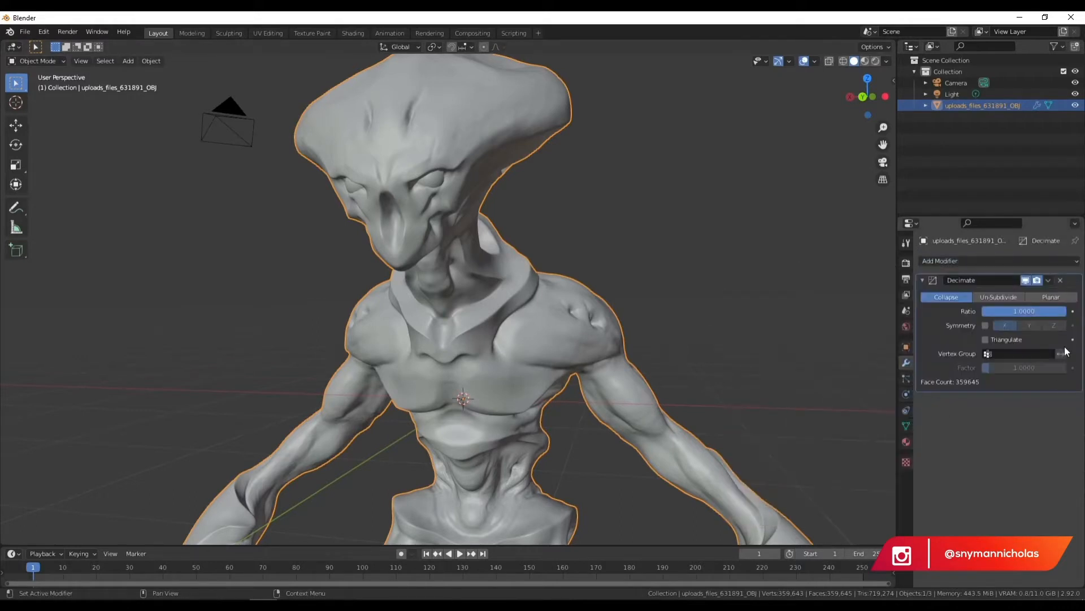
{"action": "left_click", "coordinate": [997, 298]}
{"action": "left_click", "coordinate": [1022, 310]}
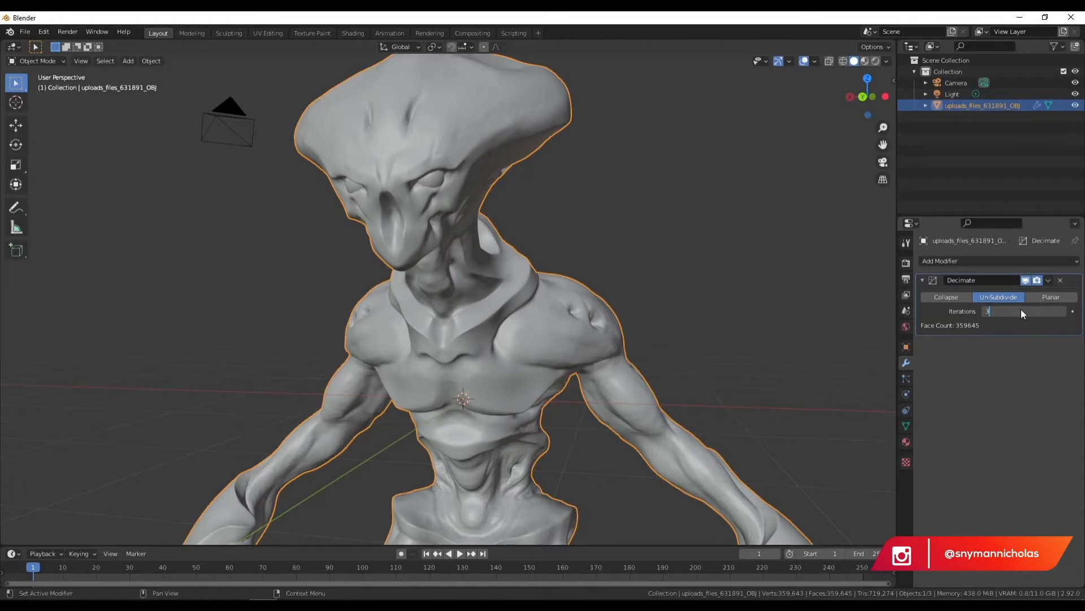
{"action": "type", "text": "3"}
{"action": "key", "text": "Return"}
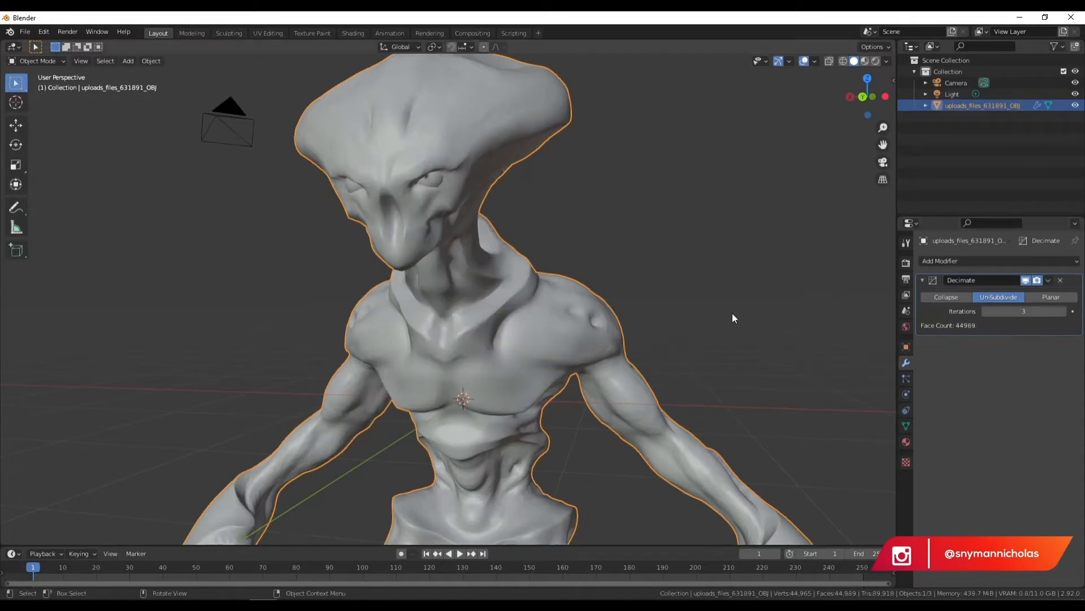
- Check the head and torso for lost detail and set the Decimate modifier's iterations to 2
{"action": "middle_click_drag", "start_coordinate": [595, 259], "coordinate": [538, 297]}
{"action": "scroll", "coordinate": [664, 180], "scroll_direction": "up", "scroll_amount": 4}
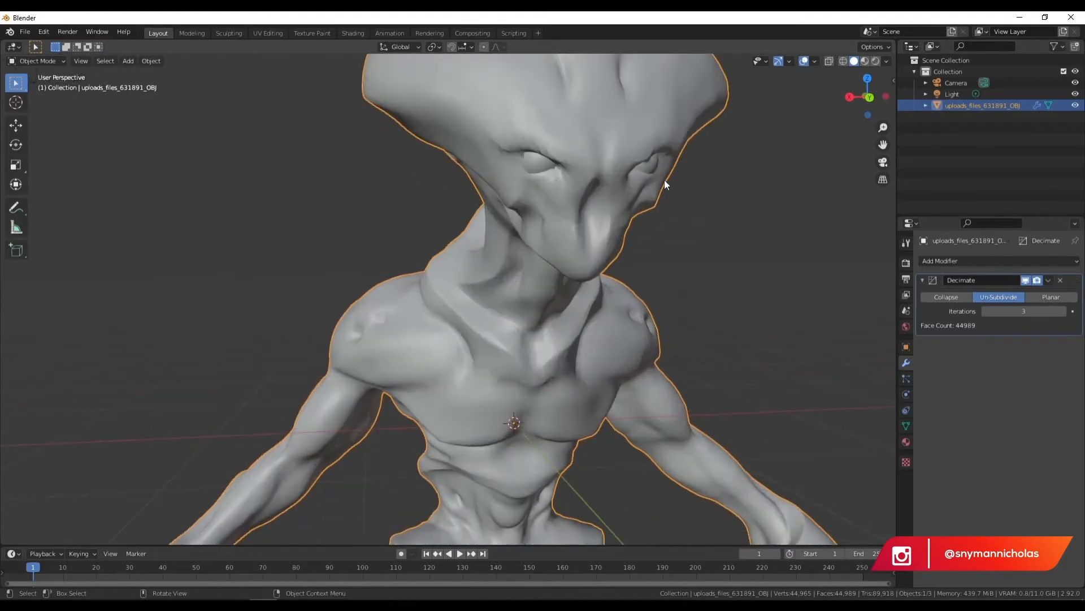
{"action": "middle_click_drag", "start_coordinate": [558, 194], "coordinate": [660, 208]}
{"action": "left_click", "coordinate": [1025, 310]}
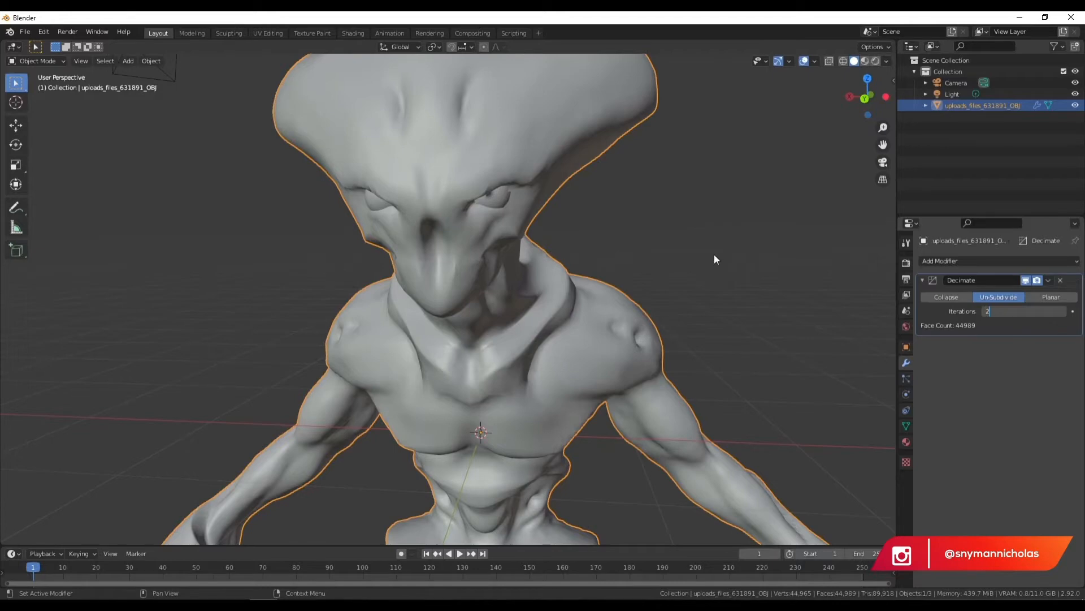
{"action": "key", "text": "Return"}
- Review the whole decimated figure and apply the Decimate modifier to the alien mesh
{"action": "middle_click_drag", "start_coordinate": [581, 347], "coordinate": [555, 383]}
{"action": "scroll", "coordinate": [524, 406], "scroll_direction": "down", "scroll_amount": 5}
{"action": "scroll", "coordinate": [524, 406], "scroll_direction": "down", "scroll_amount": 2}
{"action": "scroll", "coordinate": [550, 388], "scroll_direction": "down", "scroll_amount": 4}
{"action": "scroll", "coordinate": [503, 313], "scroll_direction": "up", "scroll_amount": 2}
{"action": "scroll", "coordinate": [504, 313], "scroll_direction": "up", "scroll_amount": 2}
{"action": "middle_click_drag", "start_coordinate": [503, 314], "coordinate": [412, 260]}
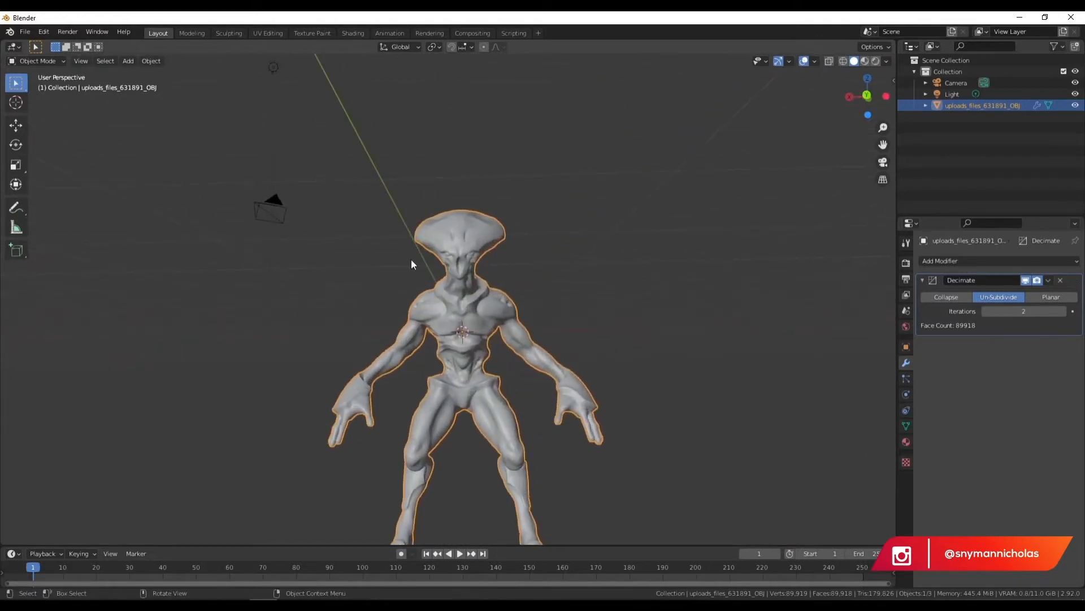
{"action": "left_click", "coordinate": [653, 292]}
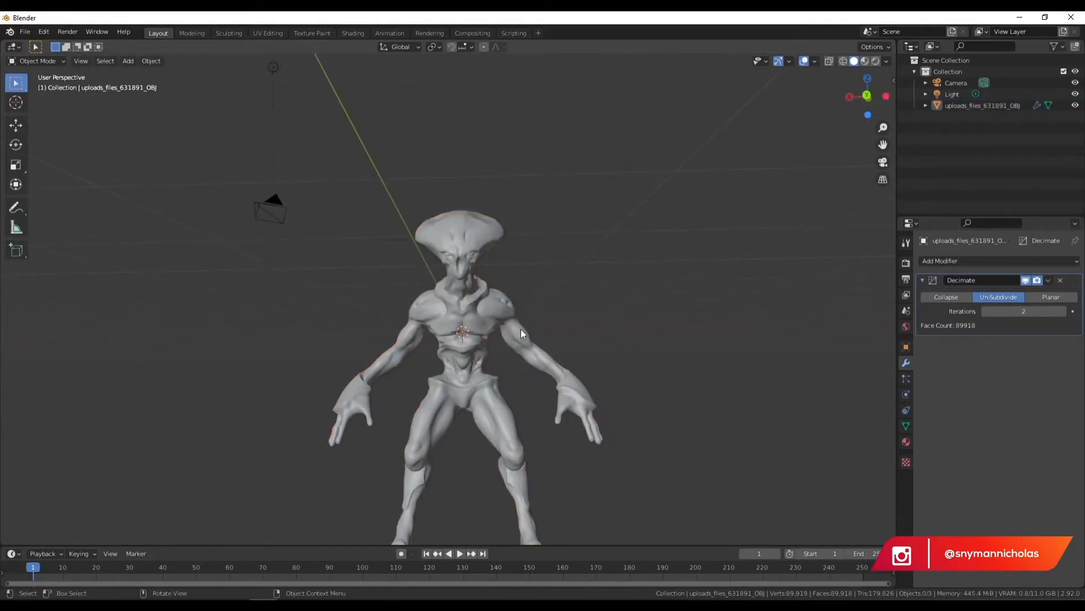
{"action": "left_click", "coordinate": [466, 258]}
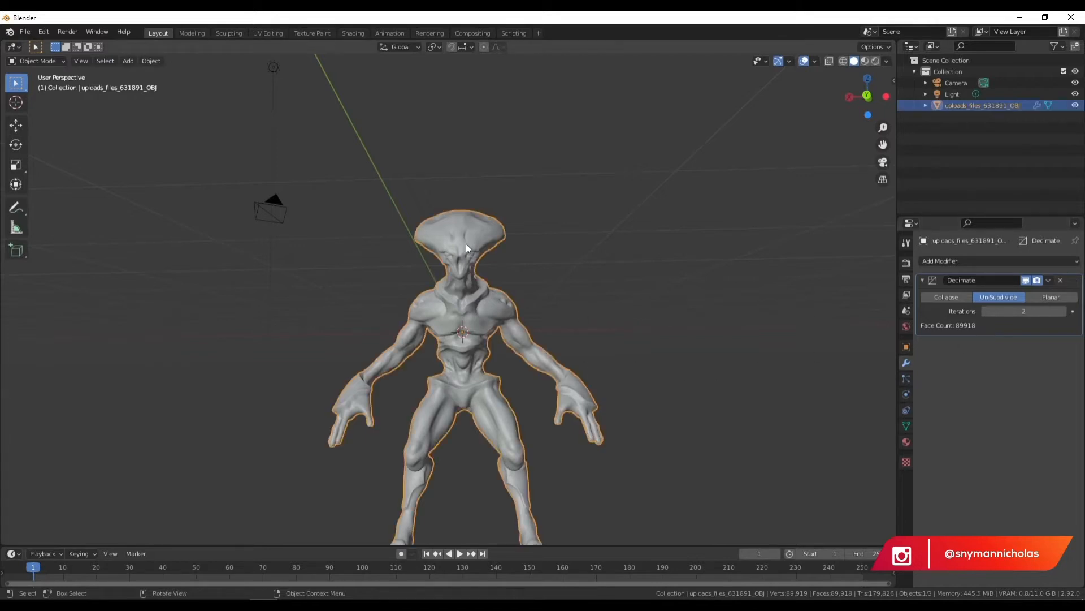
{"action": "left_click", "coordinate": [1049, 280]}
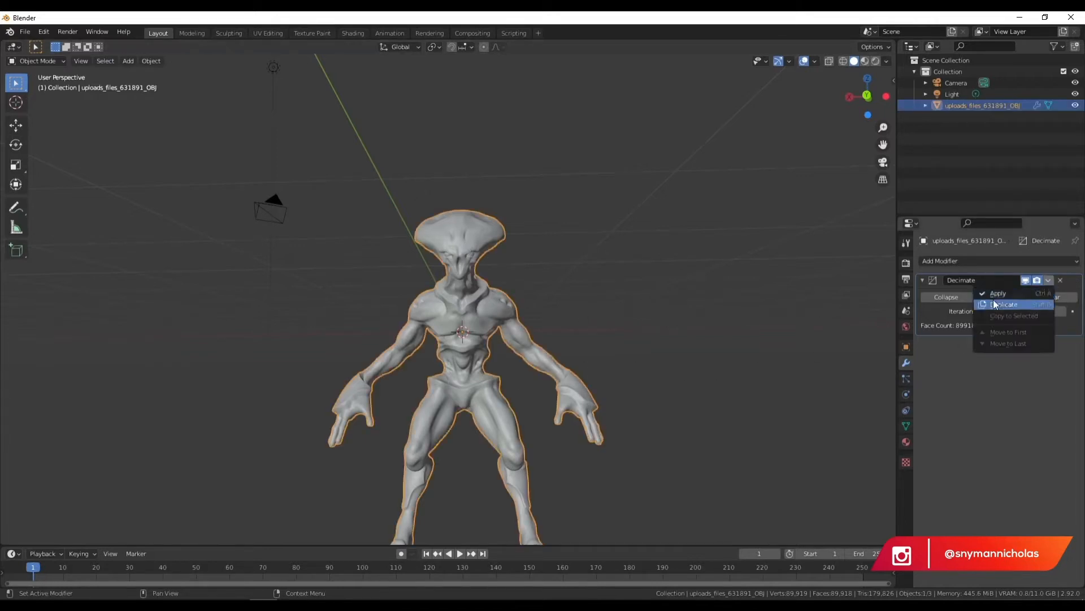
{"action": "left_click", "coordinate": [997, 298]}
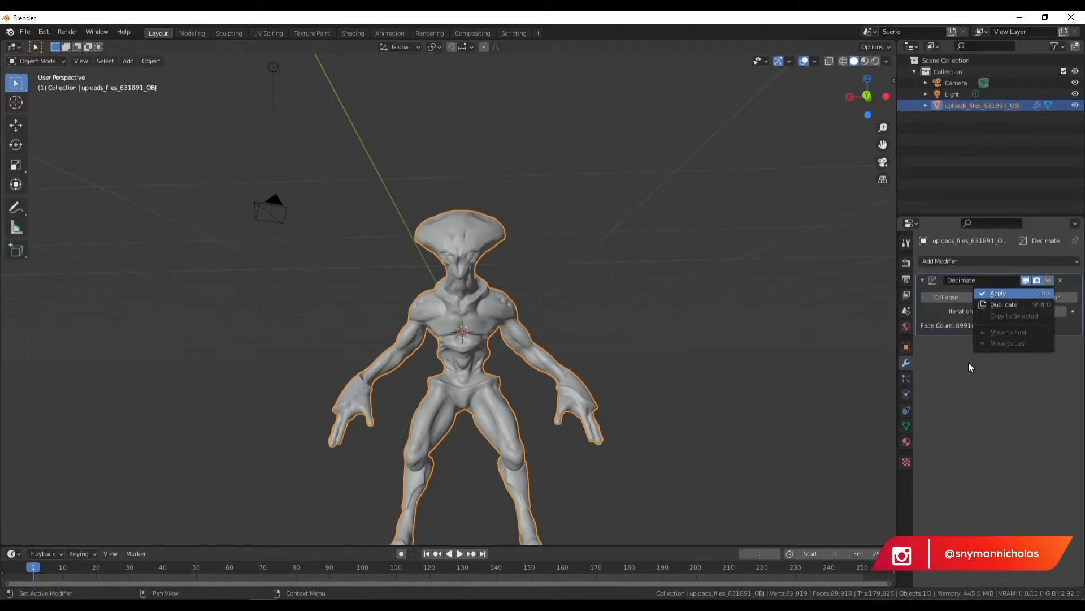
- Examine the reduced mesh's density around the head and chest in Edit Mode, and return to Object Mode
{"action": "scroll", "coordinate": [544, 280], "scroll_direction": "up", "scroll_amount": 2}
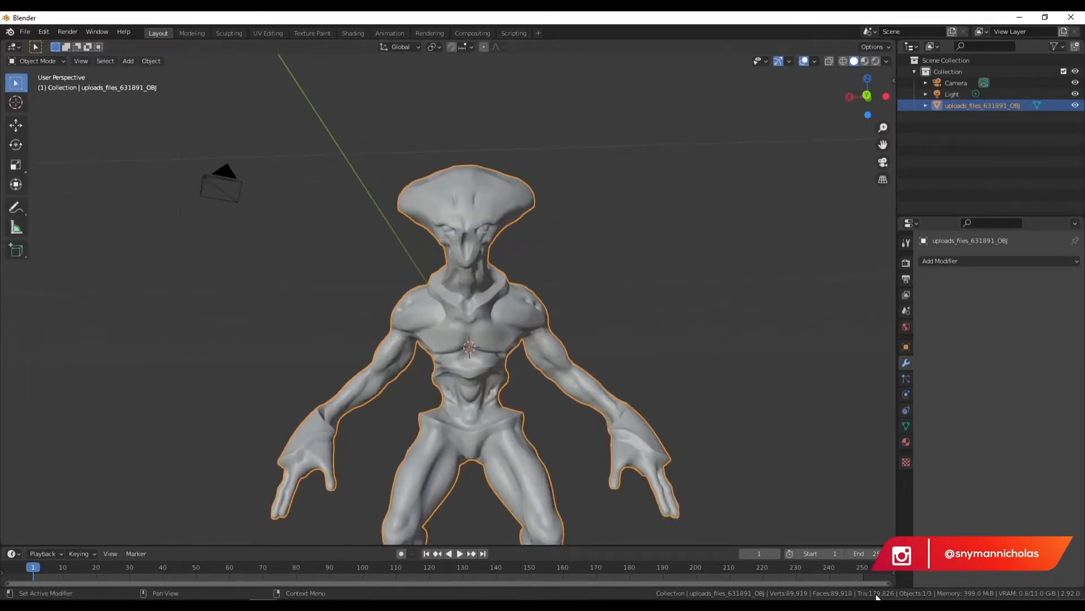
{"action": "left_click", "coordinate": [56, 59]}
{"action": "left_click", "coordinate": [55, 83]}
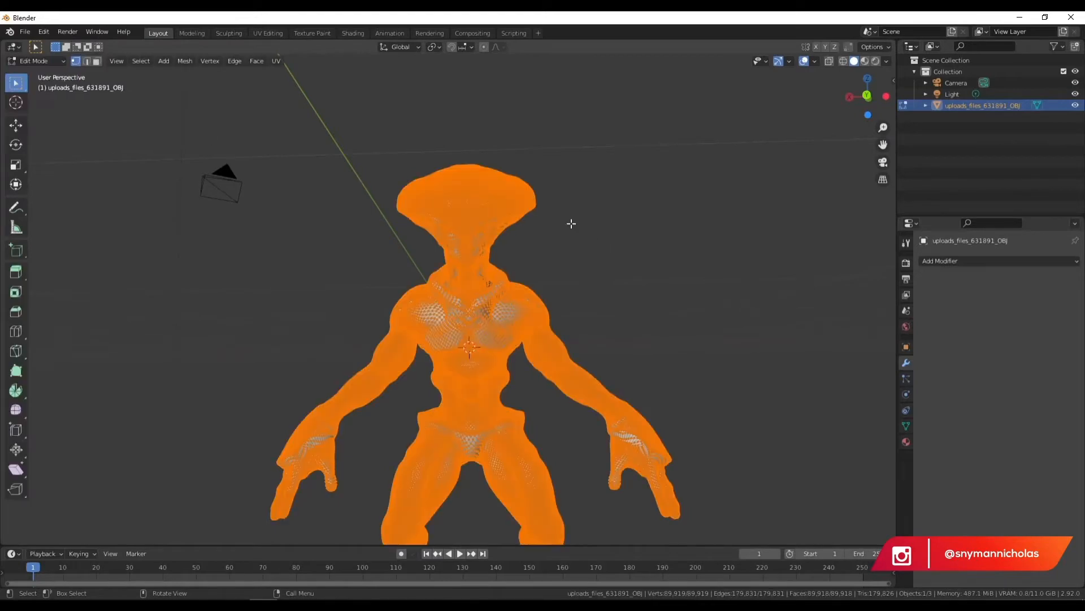
{"action": "middle_click_drag", "start_coordinate": [570, 223], "coordinate": [560, 235]}
{"action": "scroll", "coordinate": [560, 235], "scroll_direction": "up", "scroll_amount": 6}
{"action": "middle_click_drag", "start_coordinate": [595, 160], "coordinate": [578, 170]}
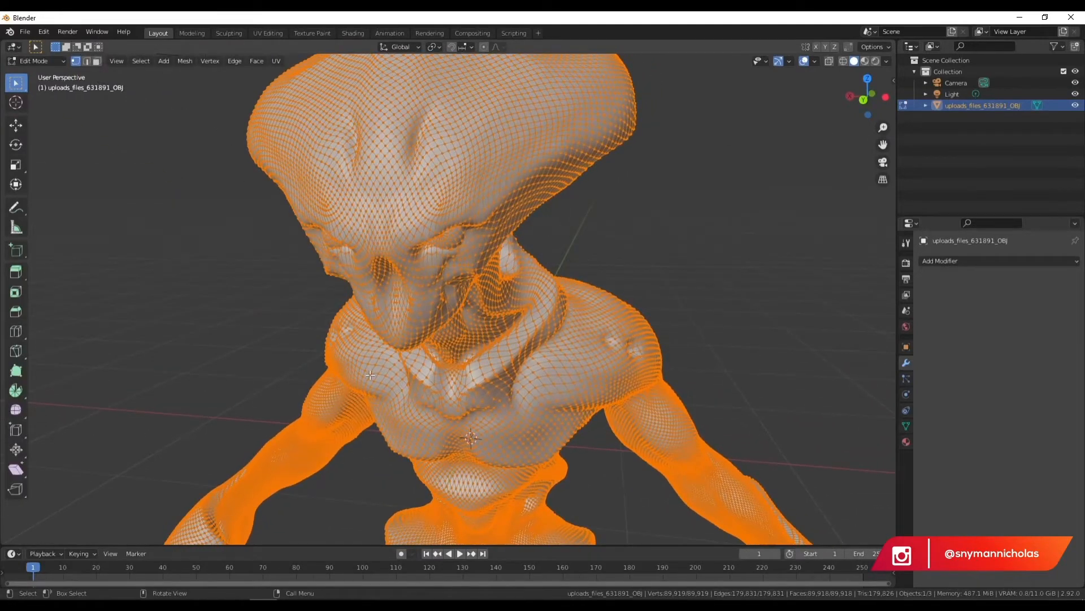
{"action": "scroll", "coordinate": [560, 303], "scroll_direction": "down", "scroll_amount": 6}
{"action": "left_click", "coordinate": [56, 61]}
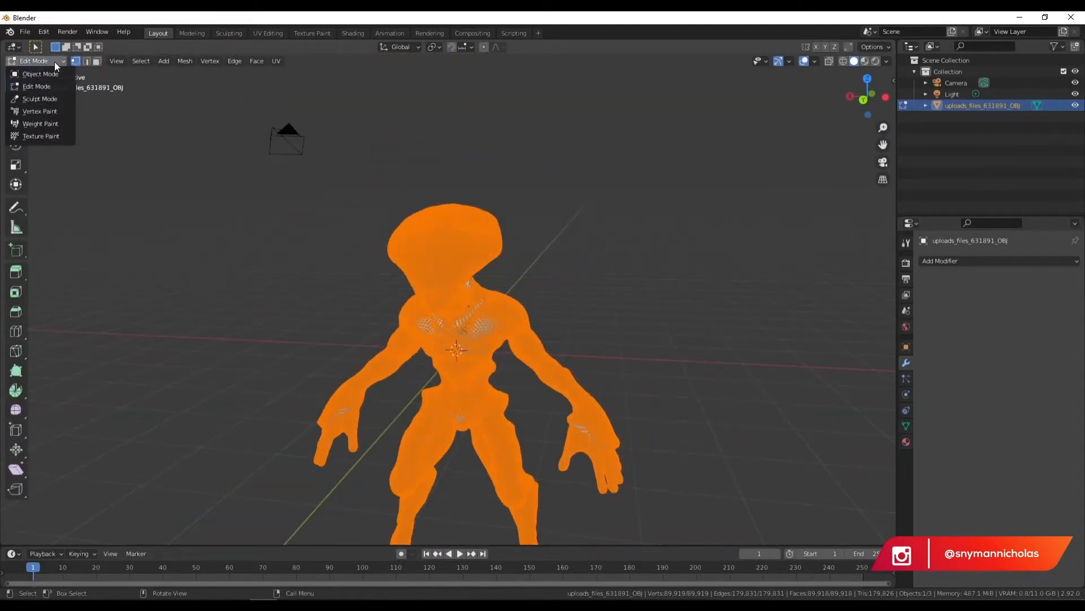
{"action": "left_click", "coordinate": [39, 73]}
- Examine the complete alien figure in Object Mode from several angles
{"action": "scroll", "coordinate": [541, 347], "scroll_direction": "up", "scroll_amount": 2}
{"action": "scroll", "coordinate": [437, 254], "scroll_direction": "down", "scroll_amount": 2}
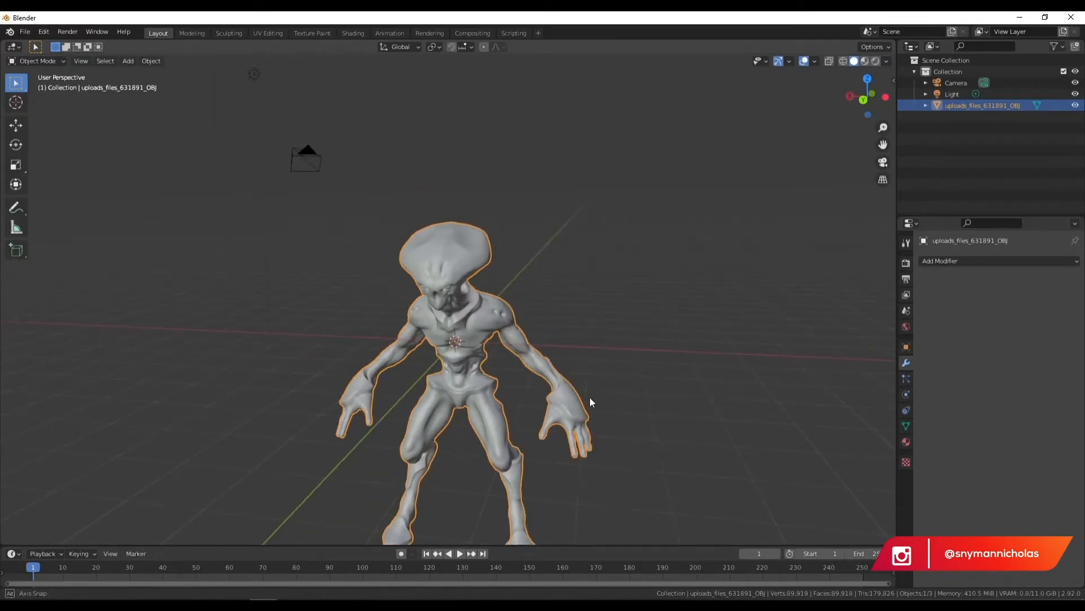
{"action": "mouse_move", "coordinate": [589, 402]}
{"action": "middle_mouse_down"}
{"action": "mouse_move", "coordinate": [622, 388]}
{"action": "mouse_move", "coordinate": [602, 388]}
{"action": "middle_mouse_up"}
{"action": "scroll", "coordinate": [566, 387], "scroll_direction": "down", "scroll_amount": 2}
{"action": "scroll", "coordinate": [545, 385], "scroll_direction": "up", "scroll_amount": 1}
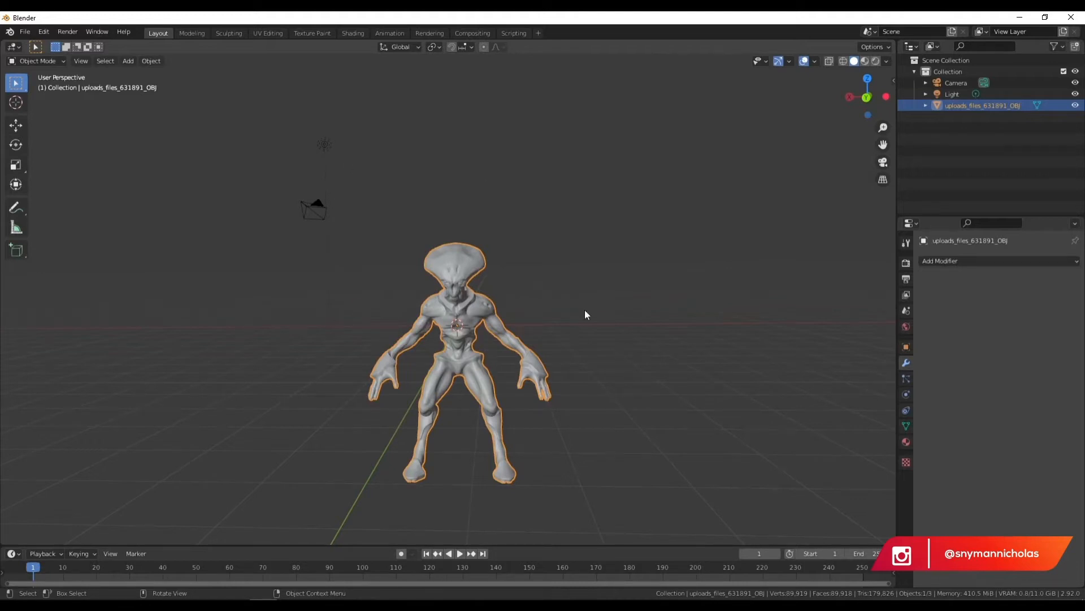
{"action": "middle_click_drag", "start_coordinate": [509, 390], "coordinate": [499, 323]}
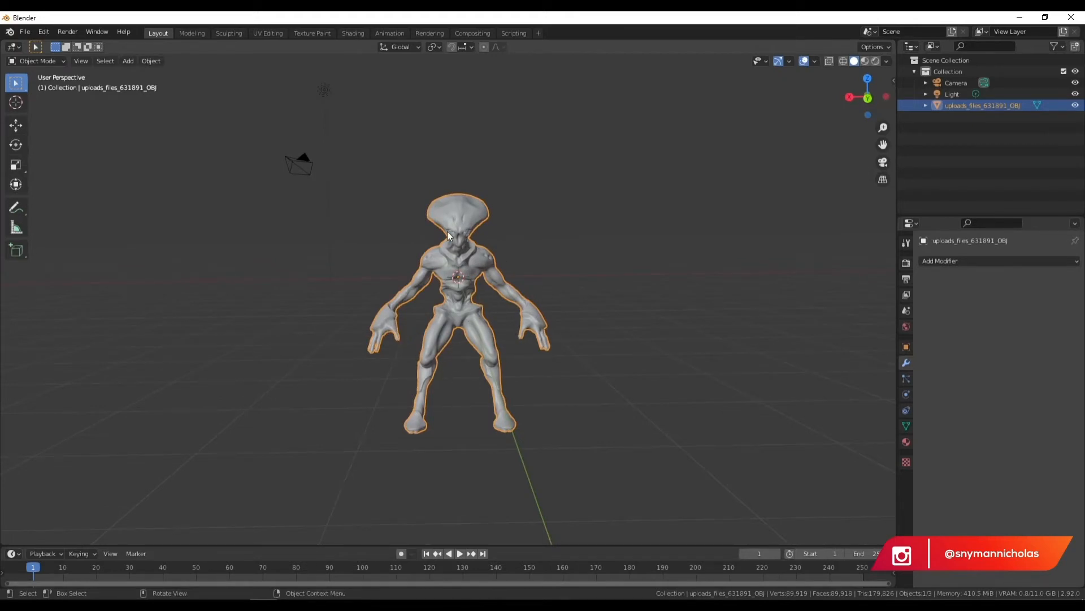
{"action": "scroll", "coordinate": [536, 231], "scroll_direction": "up", "scroll_amount": 1}
{"action": "middle_click_drag", "start_coordinate": [579, 274], "coordinate": [450, 272], "text": "shift"}
{"action": "scroll", "coordinate": [481, 294], "scroll_direction": "up", "scroll_amount": 2}
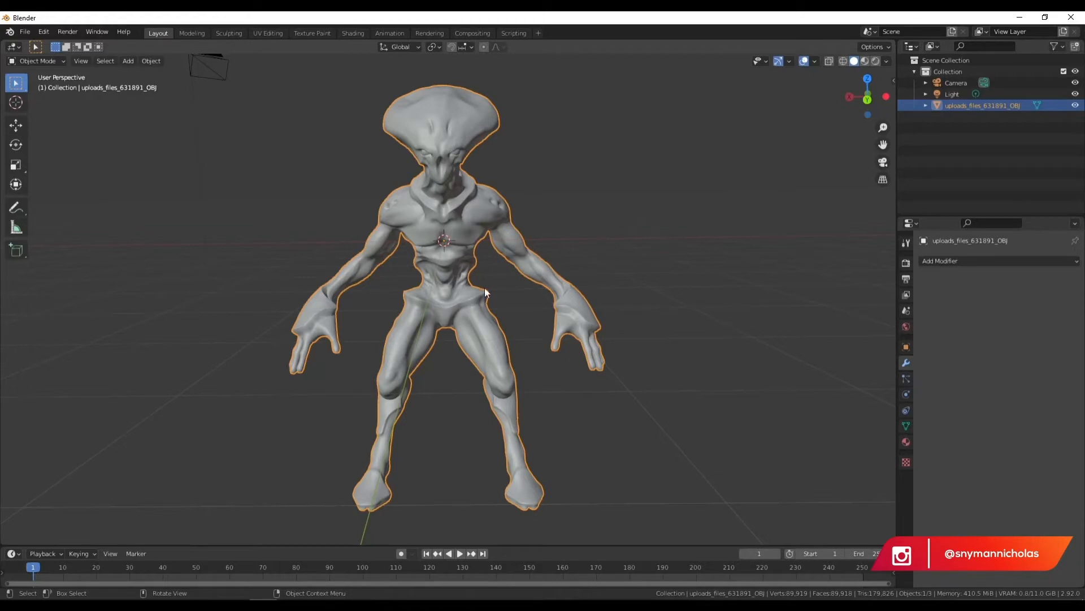
{"action": "middle_click_drag", "start_coordinate": [771, 275], "coordinate": [689, 275]}
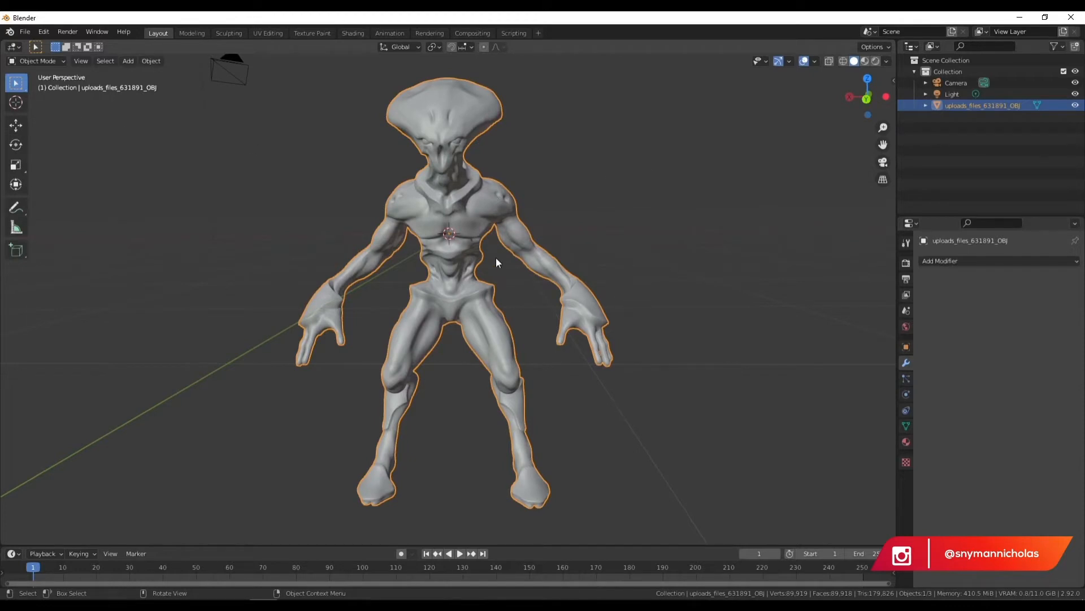
- Turn on X-Ray display for the viewport and add an armature to the scene
{"action": "left_click", "coordinate": [831, 59]}
{"action": "middle_click_drag", "start_coordinate": [604, 200], "coordinate": [615, 198]}
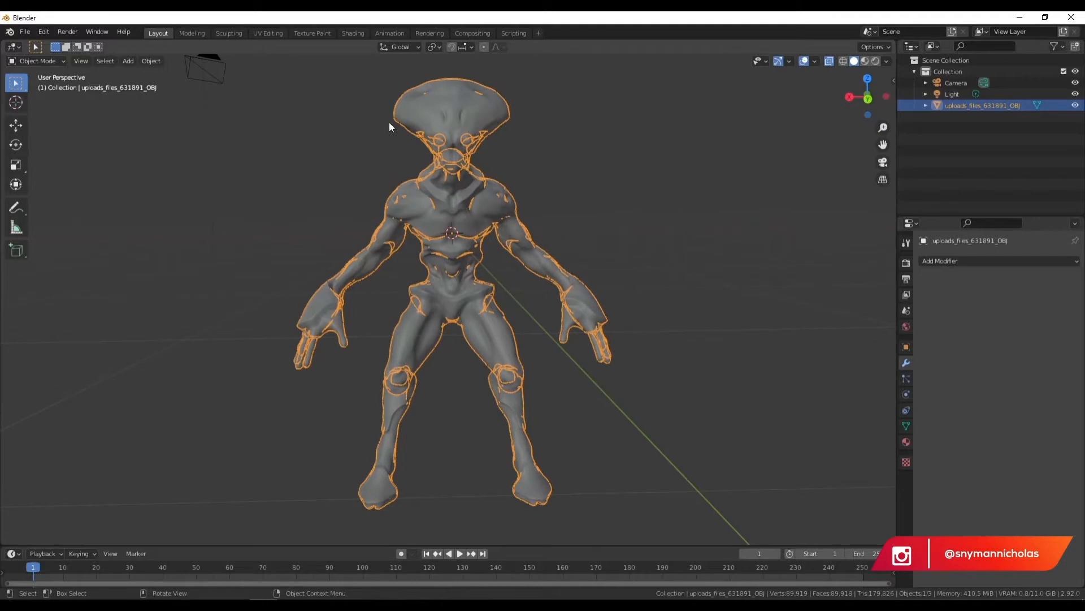
{"action": "scroll", "coordinate": [669, 177], "scroll_direction": "down", "scroll_amount": 1}
{"action": "scroll", "coordinate": [594, 257], "scroll_direction": "up", "scroll_amount": 1}
{"action": "scroll", "coordinate": [398, 179], "scroll_direction": "down", "scroll_amount": 1}
{"action": "key", "text": "shift+a"}
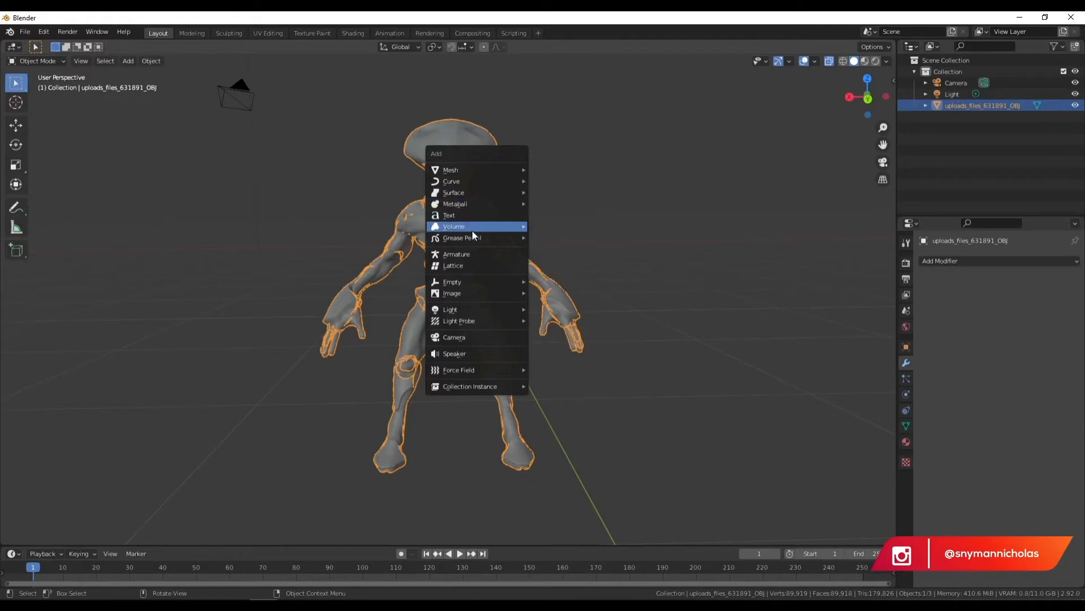
{"action": "left_click", "coordinate": [470, 254]}
- Split the 3D viewport into two side-by-side views, one Back Orthographic and one Left Orthographic
{"action": "middle_click_drag", "start_coordinate": [683, 280], "coordinate": [473, 311]}
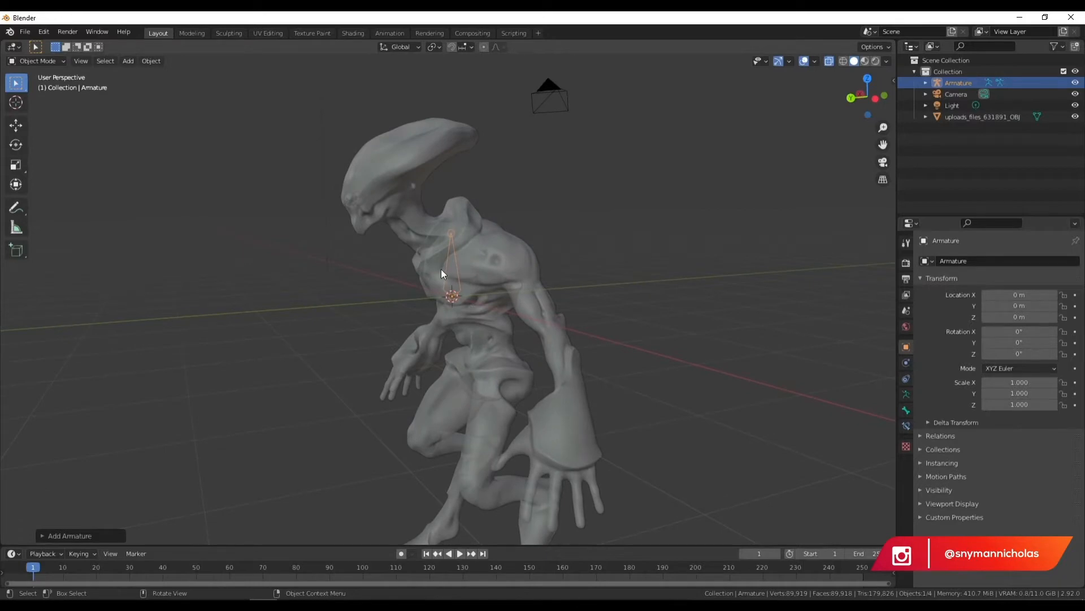
{"action": "middle_click_drag", "start_coordinate": [476, 273], "coordinate": [421, 214], "text": "shift"}
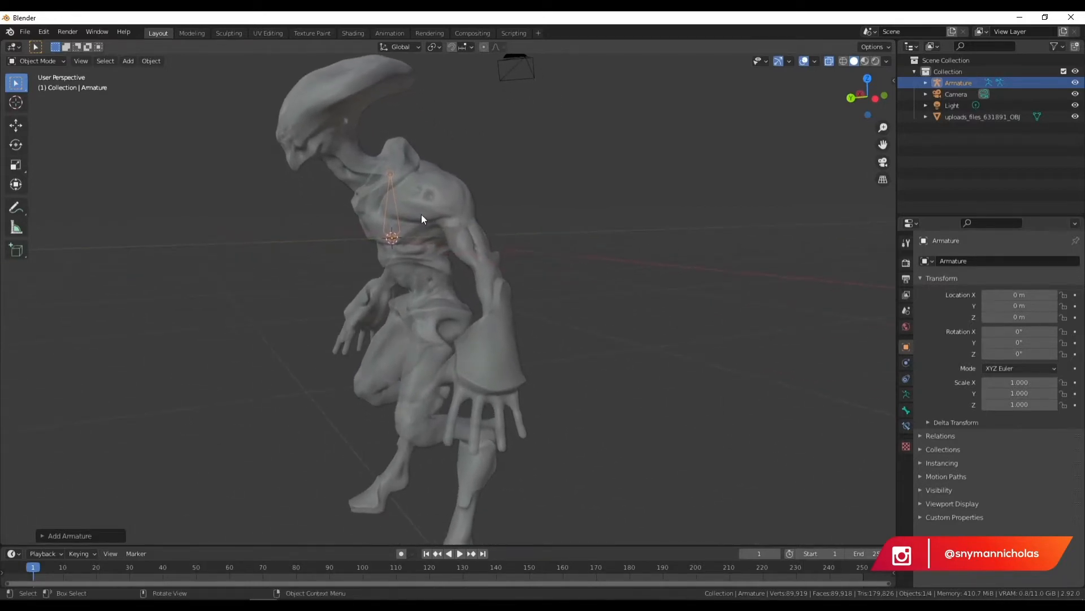
{"action": "left_click", "coordinate": [874, 98]}
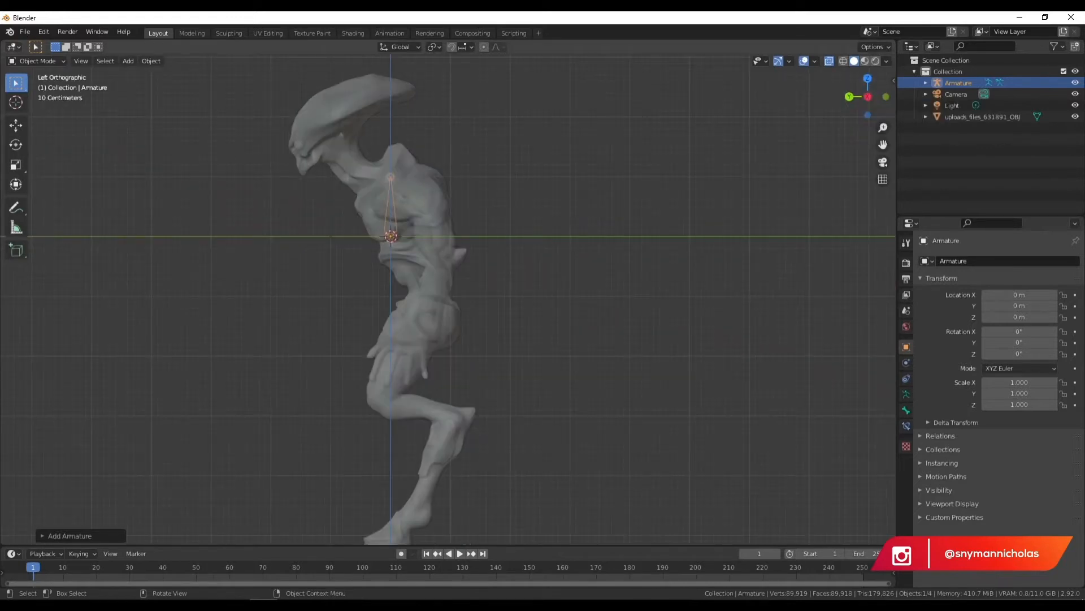
{"action": "left_click_drag", "start_coordinate": [2, 39], "coordinate": [445, 59]}
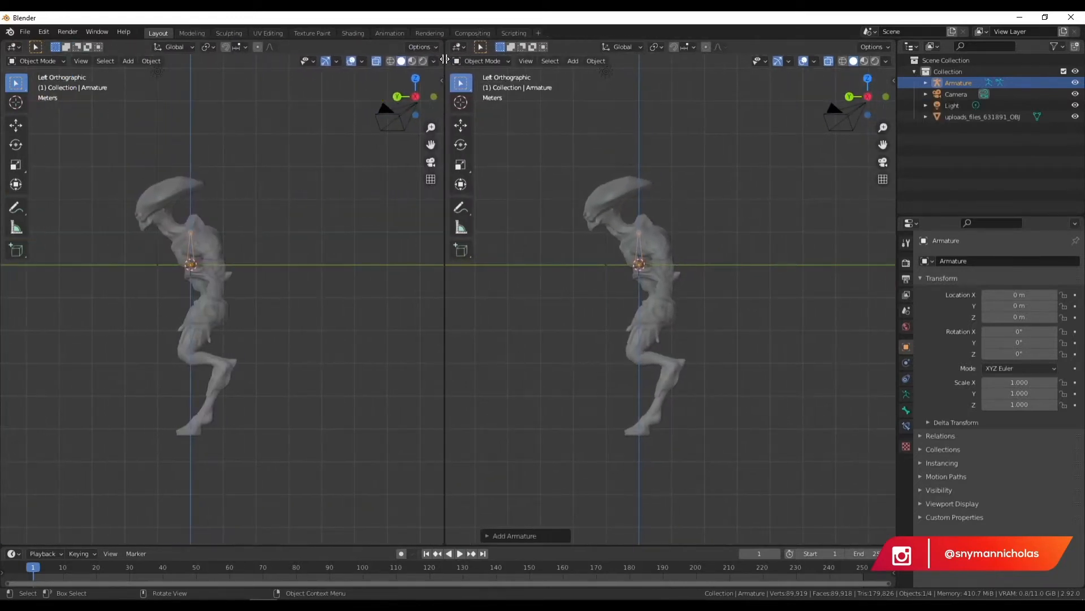
{"action": "left_click", "coordinate": [397, 97]}
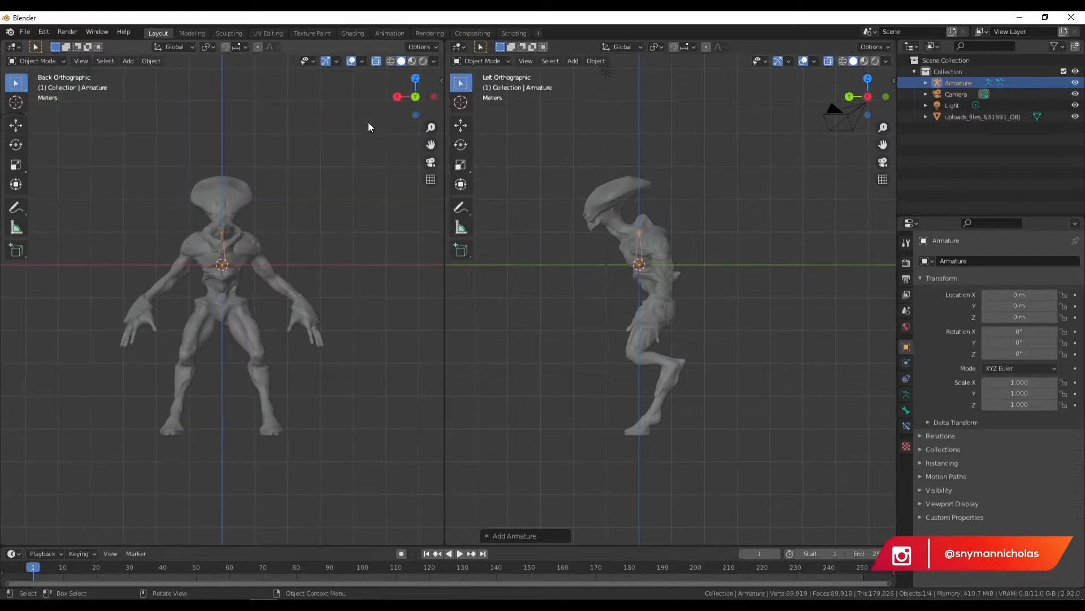
- Widen the Back Orthographic view slightly and frame the whole alien in both viewports
{"action": "scroll", "coordinate": [212, 228], "scroll_direction": "up", "scroll_amount": 3}
{"action": "middle_click_drag", "start_coordinate": [239, 227], "coordinate": [254, 222], "text": "shift"}
{"action": "scroll", "coordinate": [668, 273], "scroll_direction": "up", "scroll_amount": 3}
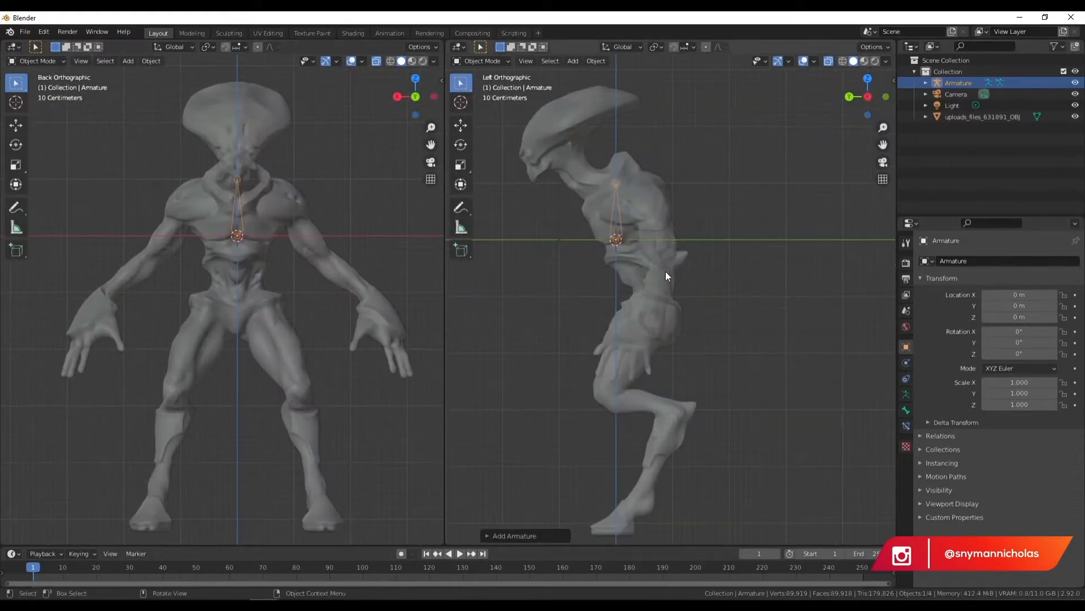
{"action": "middle_click_drag", "start_coordinate": [649, 271], "coordinate": [705, 269], "text": "shift"}
{"action": "left_click_drag", "start_coordinate": [445, 296], "coordinate": [468, 295]}
{"action": "middle_click_drag", "start_coordinate": [730, 330], "coordinate": [735, 324], "text": "shift"}
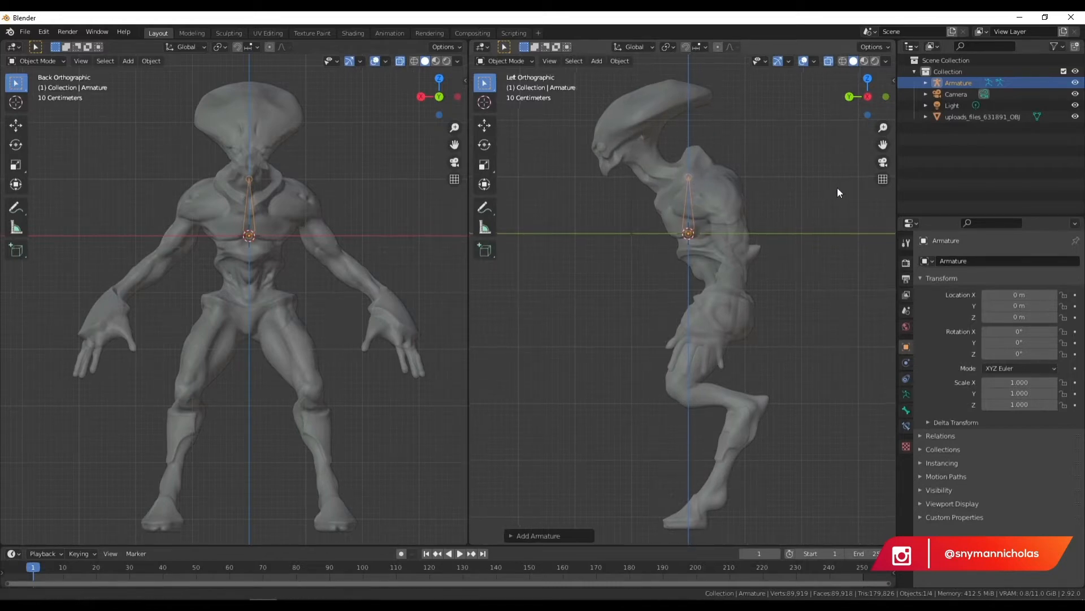
- Move the armature down and back into the alien's pelvis, to about Y -0.602 m and Z -1.191 m
{"action": "scroll", "coordinate": [827, 205], "scroll_direction": "up", "scroll_amount": 5}
{"action": "middle_click_drag", "start_coordinate": [737, 206], "coordinate": [741, 235], "text": "shift"}
{"action": "scroll", "coordinate": [740, 236], "scroll_direction": "down", "scroll_amount": 1}
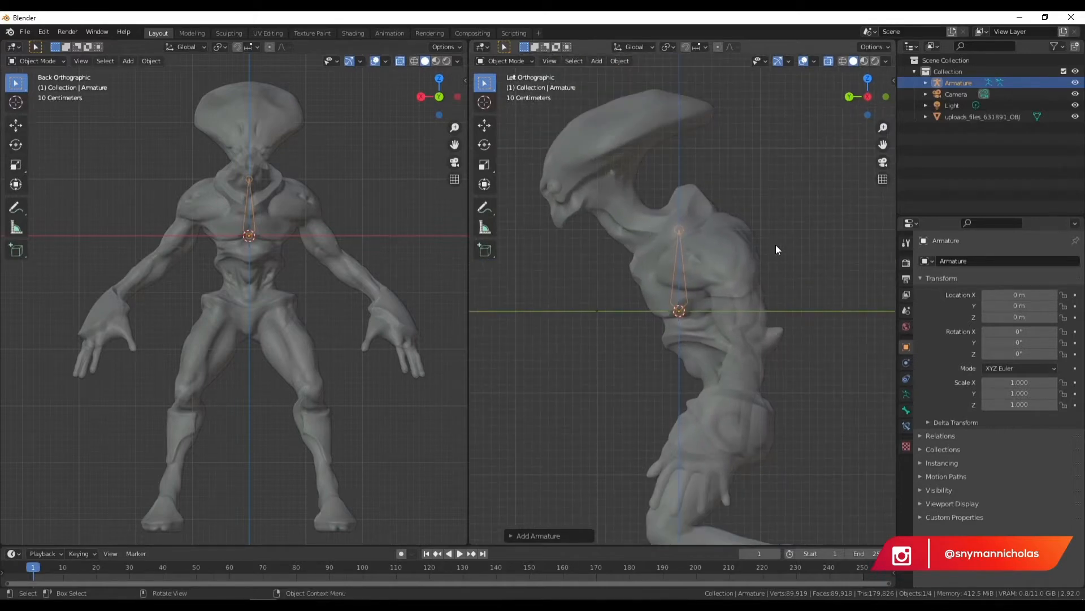
{"action": "key", "text": "g"}
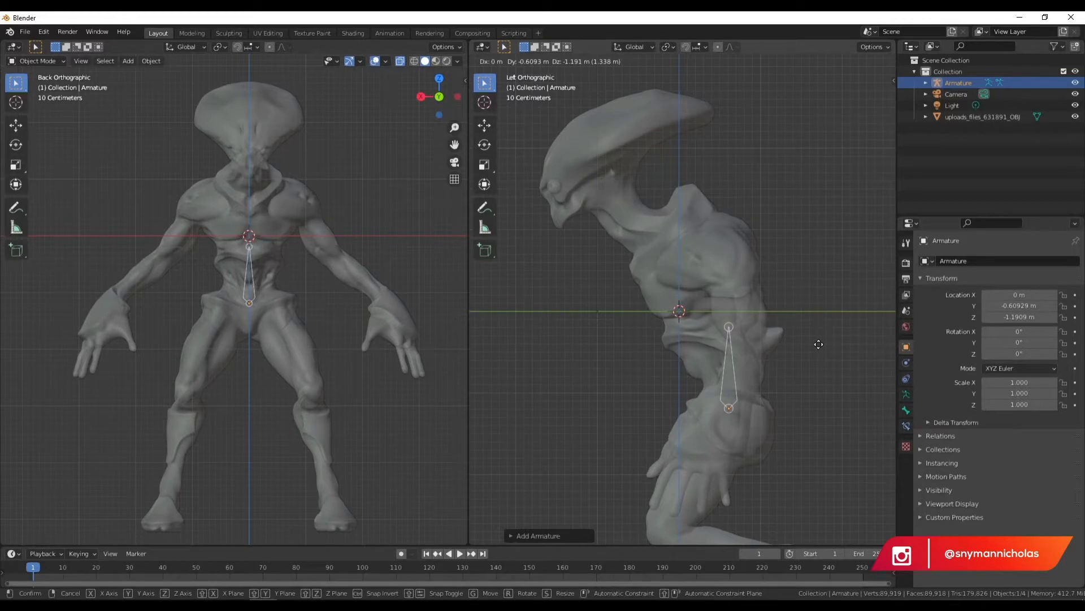
{"action": "left_click", "coordinate": [818, 343]}
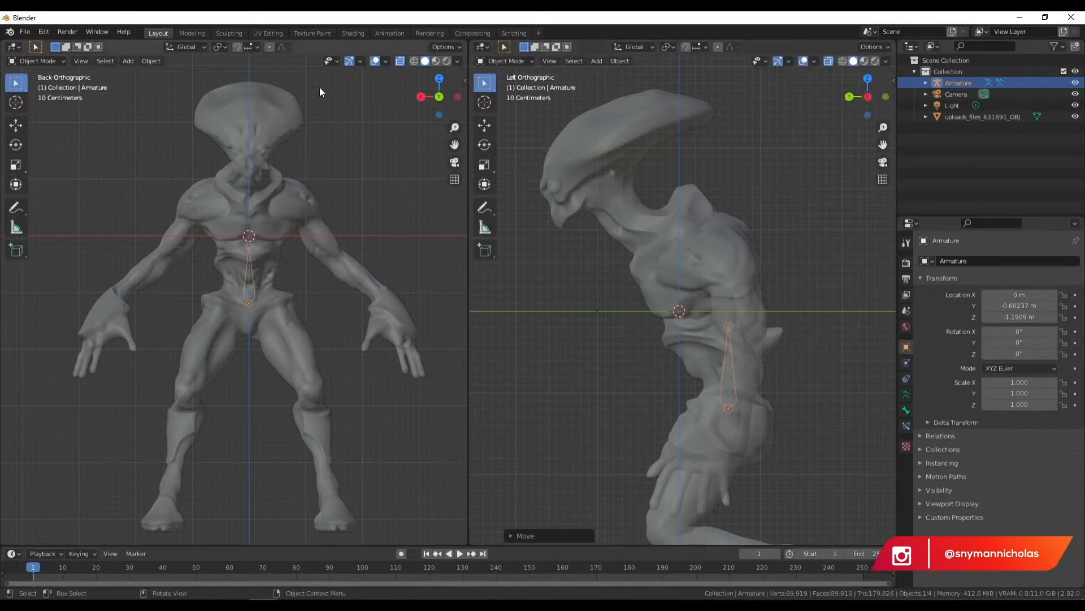
- Switch the armature to Edit Mode and tilt the pelvis bone's upper end slightly forward inside the waist
{"action": "left_click", "coordinate": [506, 61]}
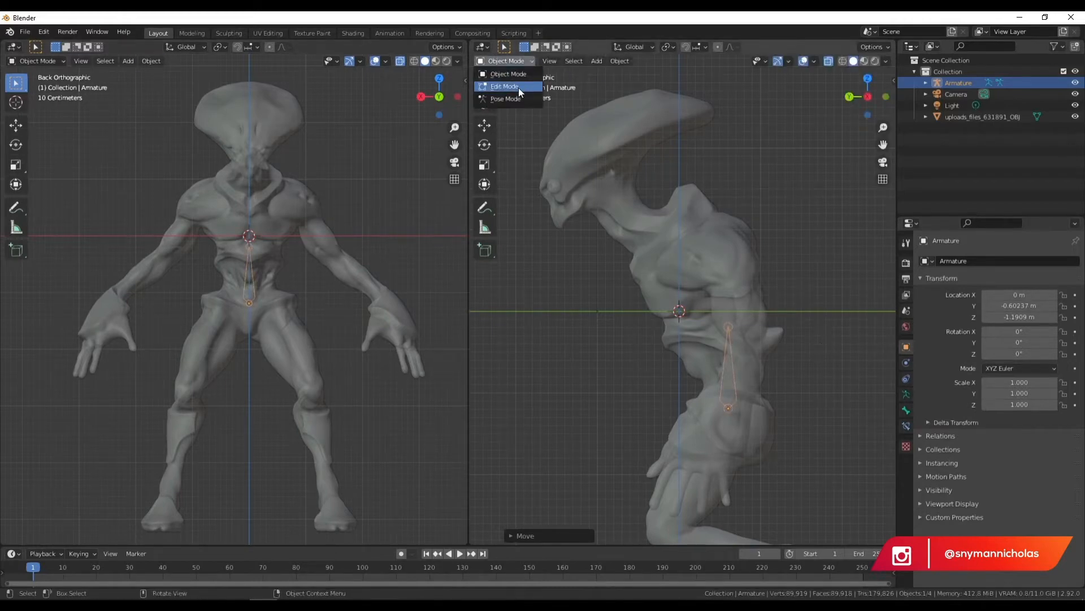
{"action": "left_click", "coordinate": [518, 87]}
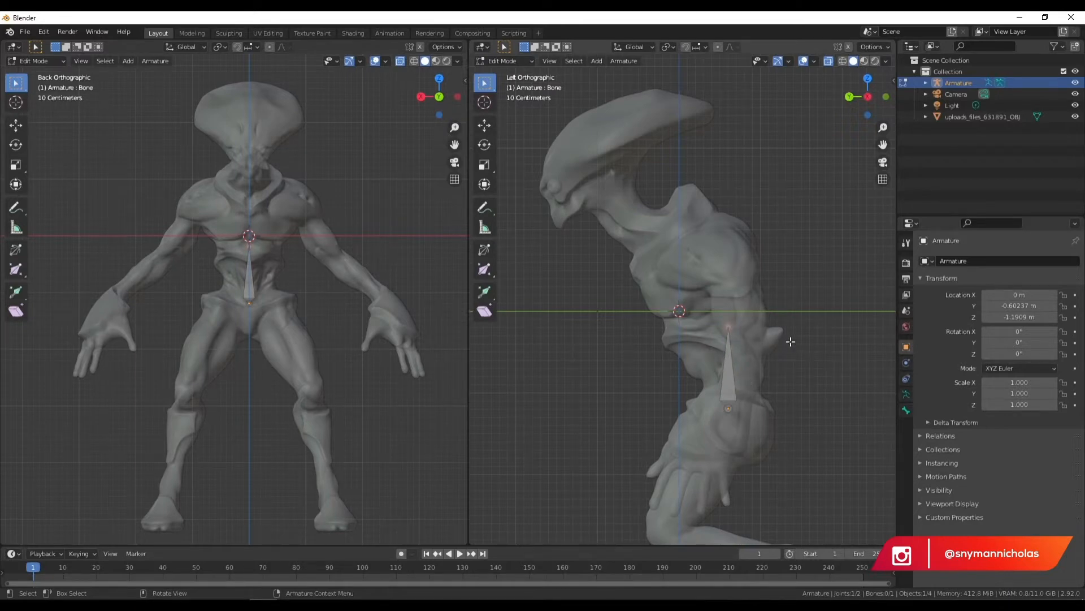
{"action": "key", "text": "g"}
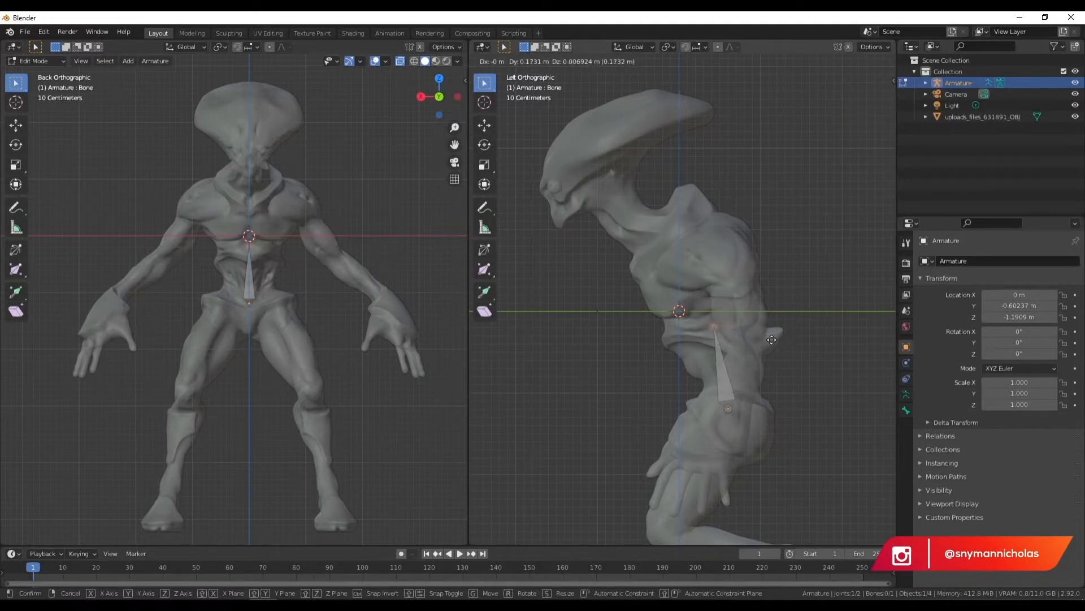
{"action": "left_click", "coordinate": [774, 341]}
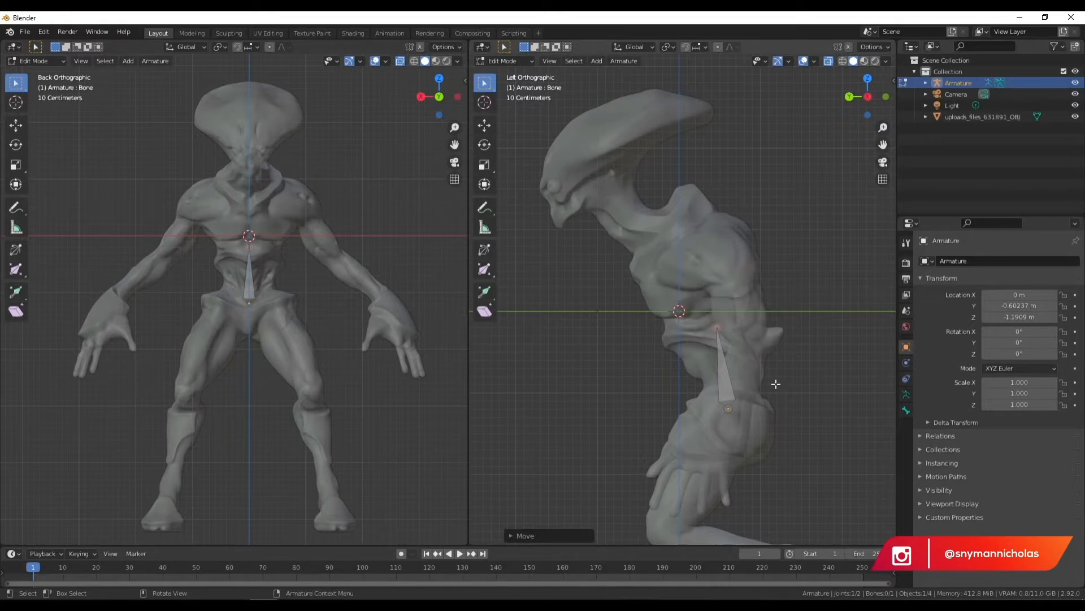
- Extrude three bones in a chain from the waist joint, up through the chest and forward into the lower neck
{"action": "key", "text": "e"}
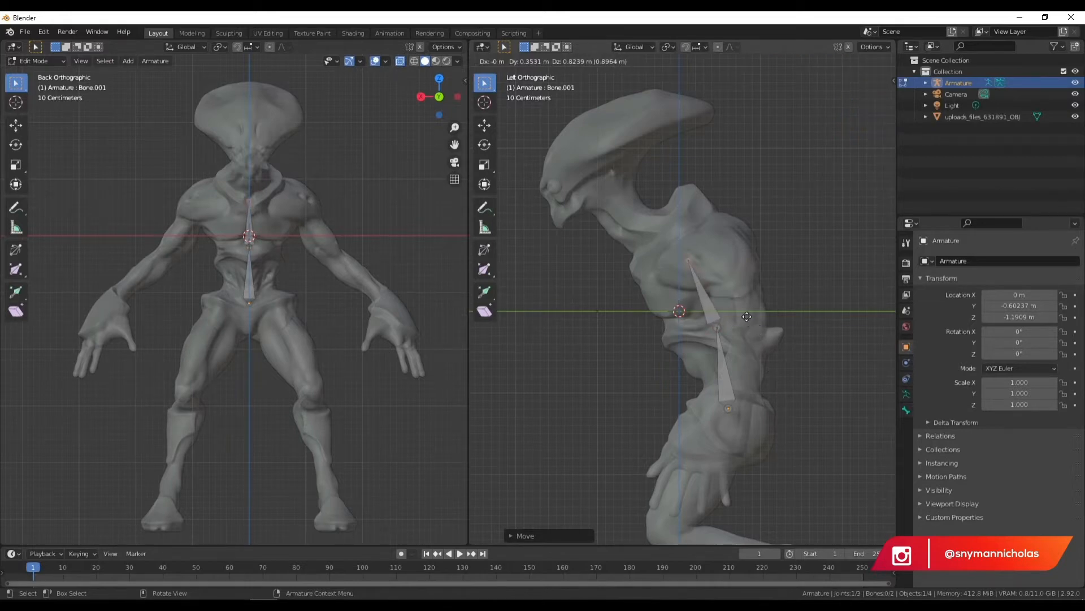
{"action": "left_click", "coordinate": [746, 317]}
{"action": "key", "text": "e"}
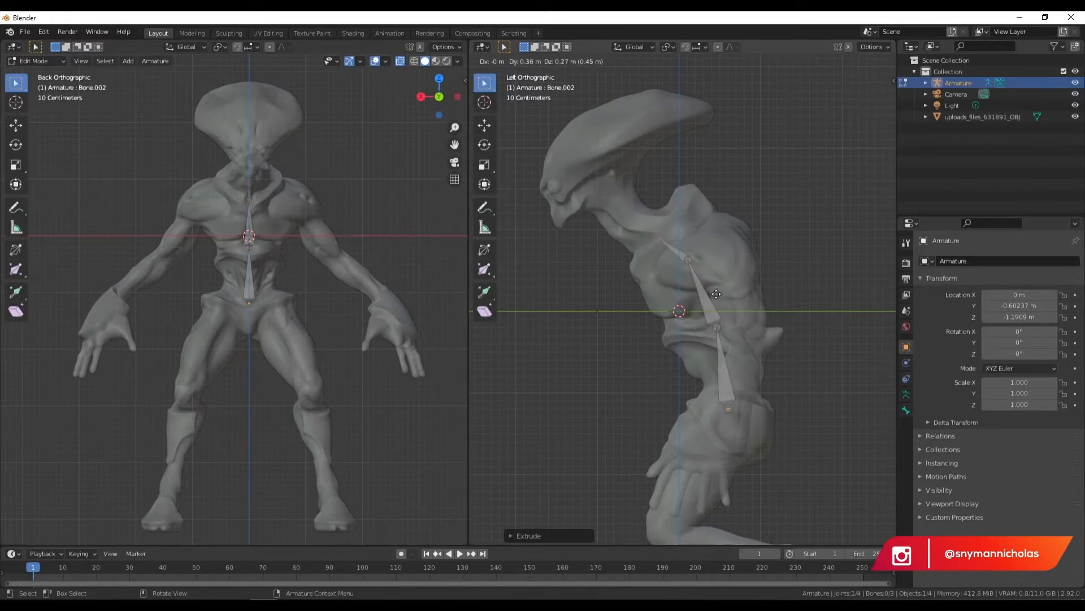
{"action": "left_click", "coordinate": [714, 291]}
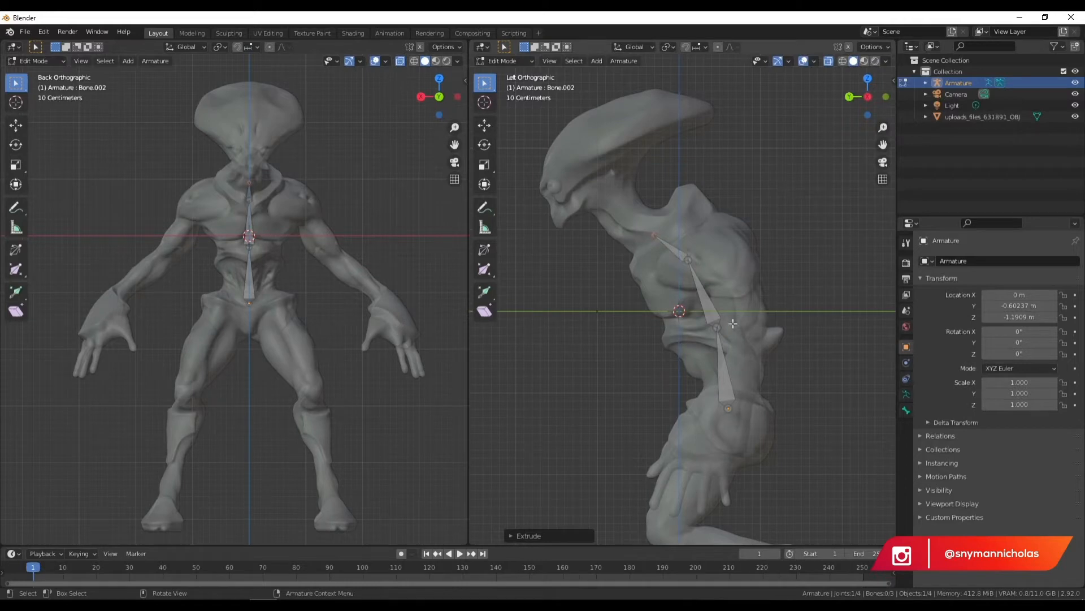
{"action": "key", "text": "e"}
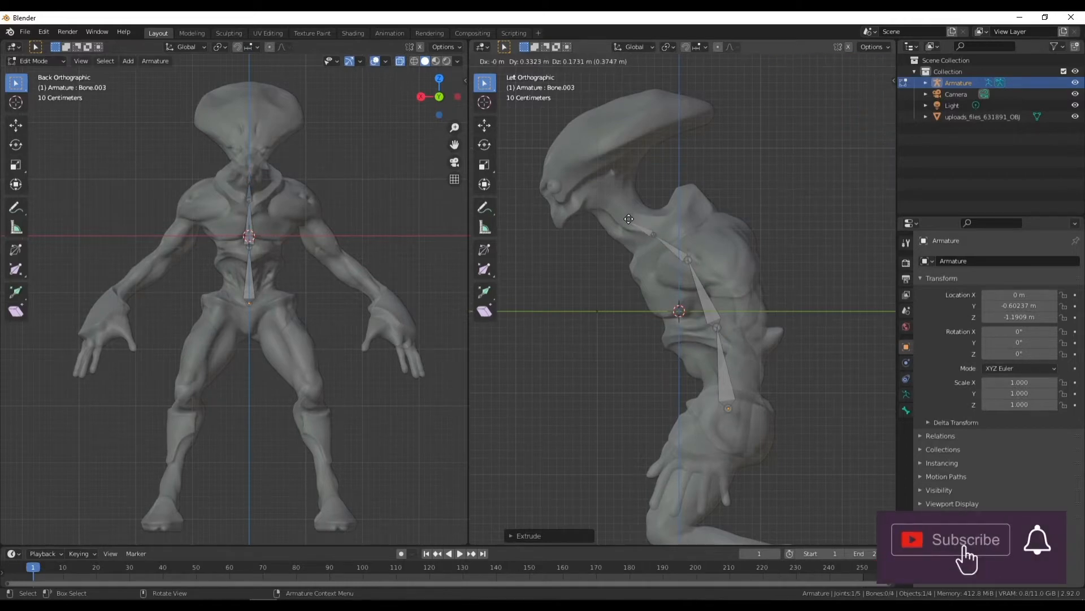
{"action": "left_click", "coordinate": [626, 216]}
- Extrude a bone up the neck, one forward to the face, and one back to the rear tip of the head crest
{"action": "key", "text": "e"}
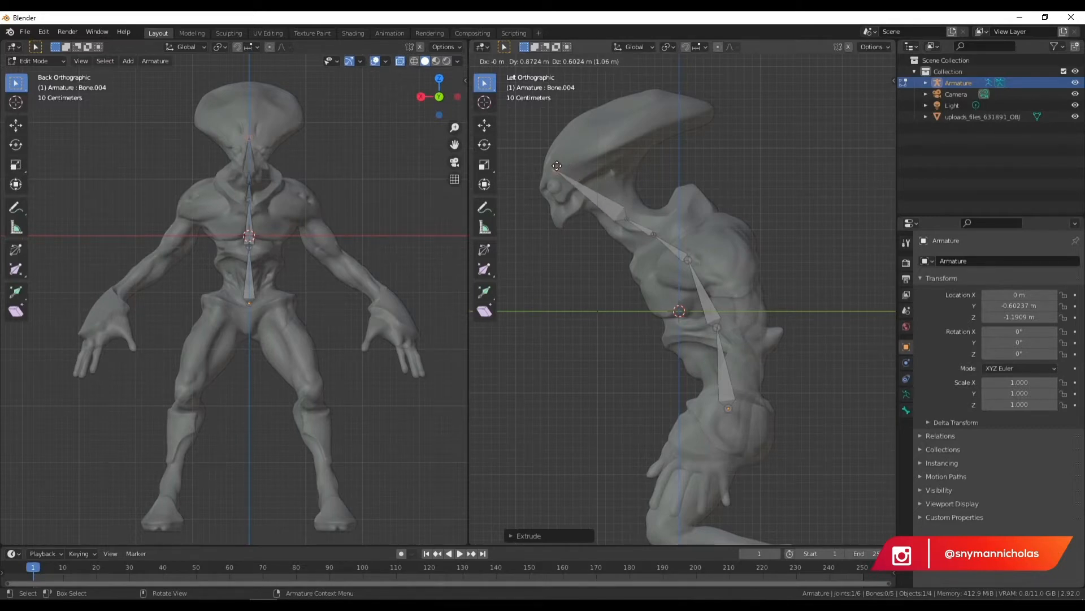
{"action": "left_click", "coordinate": [606, 188]}
{"action": "key", "text": "e"}
{"action": "left_click", "coordinate": [546, 186]}
{"action": "key", "text": "e"}
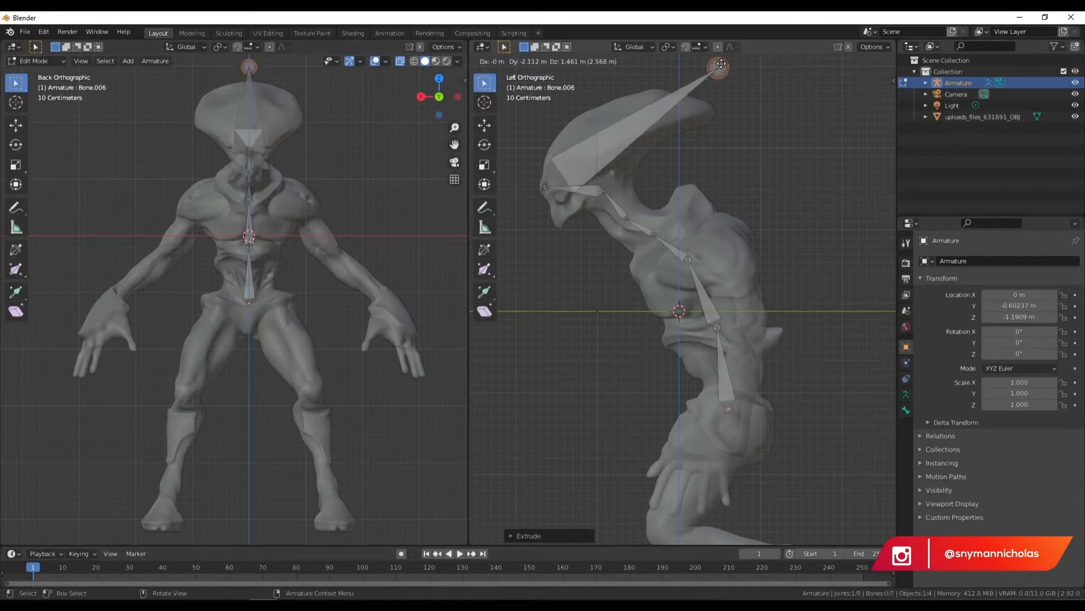
{"action": "left_click", "coordinate": [696, 99]}
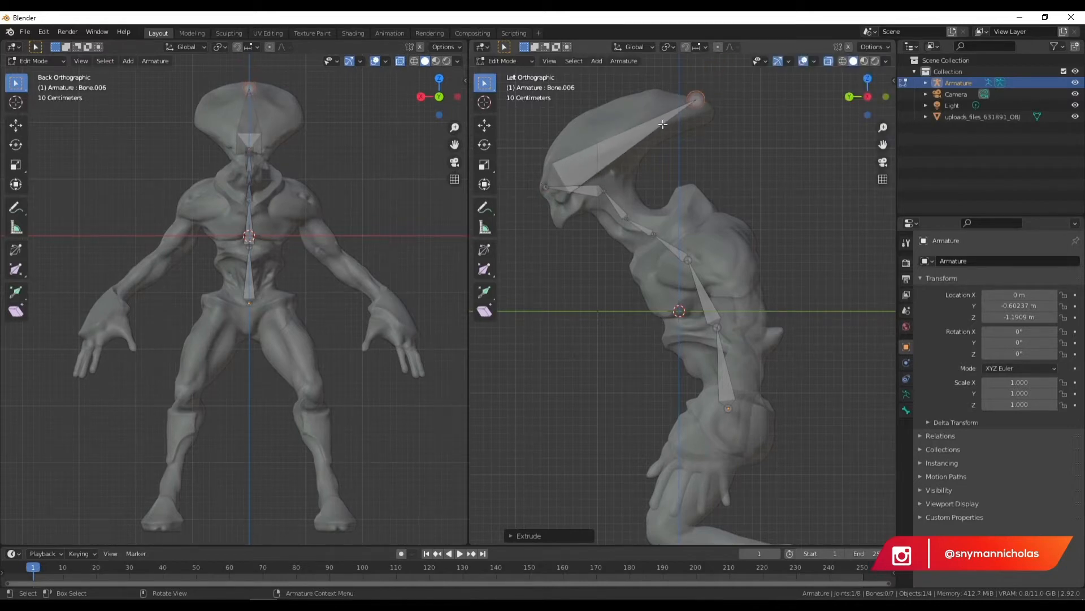
- Extrude two short bones outward and down from the base of the pelvis bone, one to each hip
{"action": "left_click", "coordinate": [730, 410]}
{"action": "middle_click_drag", "start_coordinate": [786, 453], "coordinate": [762, 298], "text": "shift"}
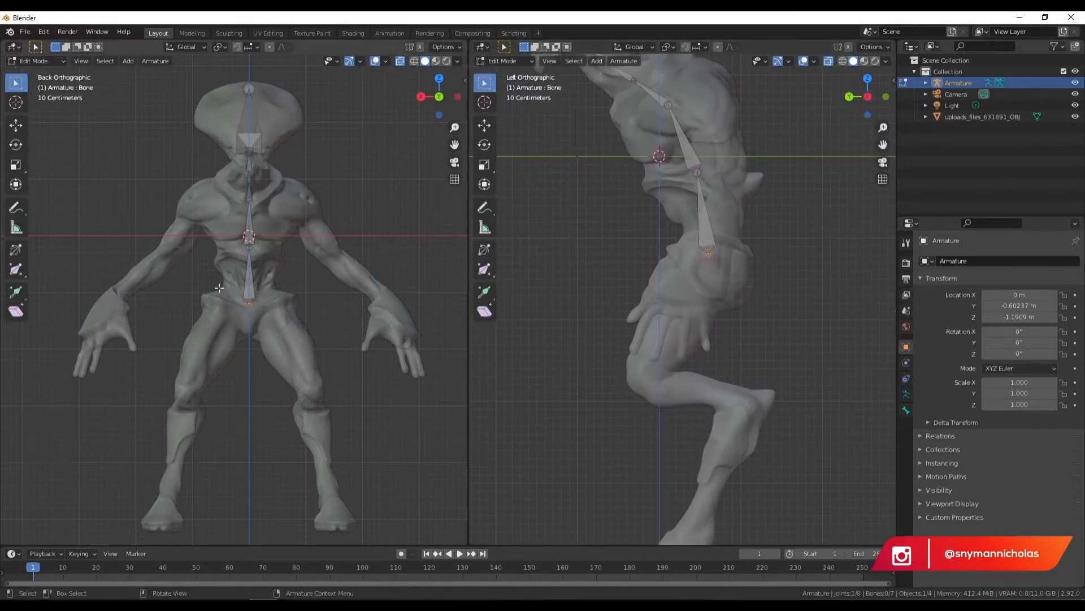
{"action": "key", "text": "e"}
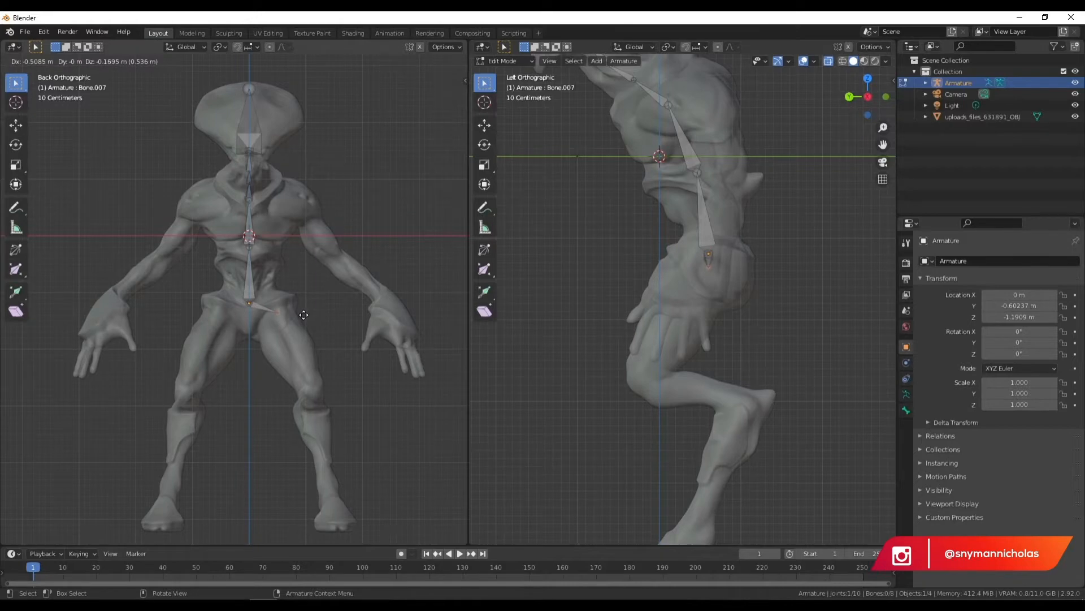
{"action": "left_click", "coordinate": [306, 321]}
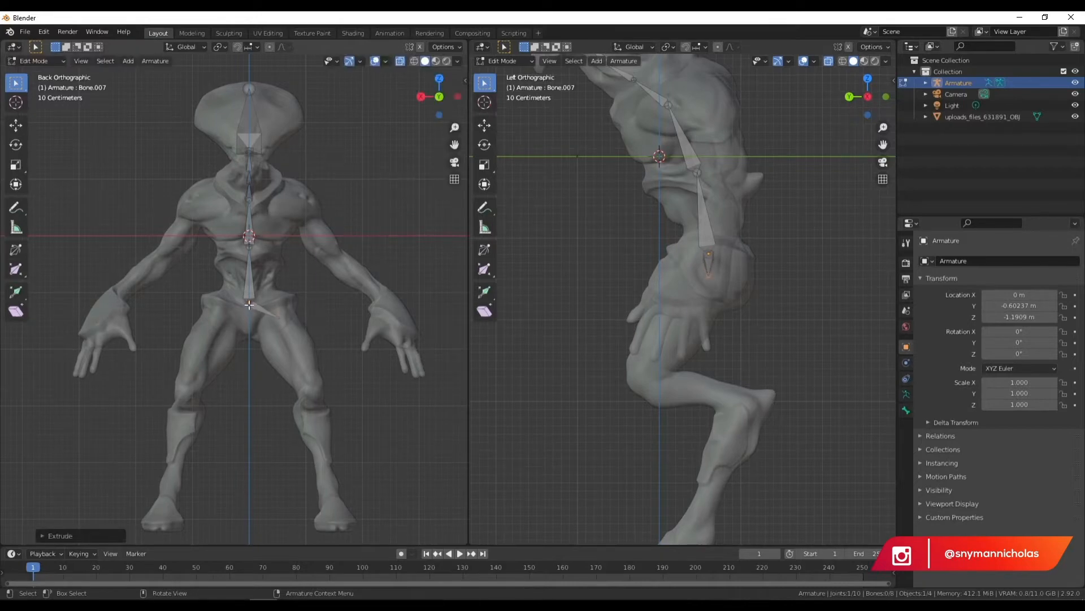
{"action": "key", "text": "e"}
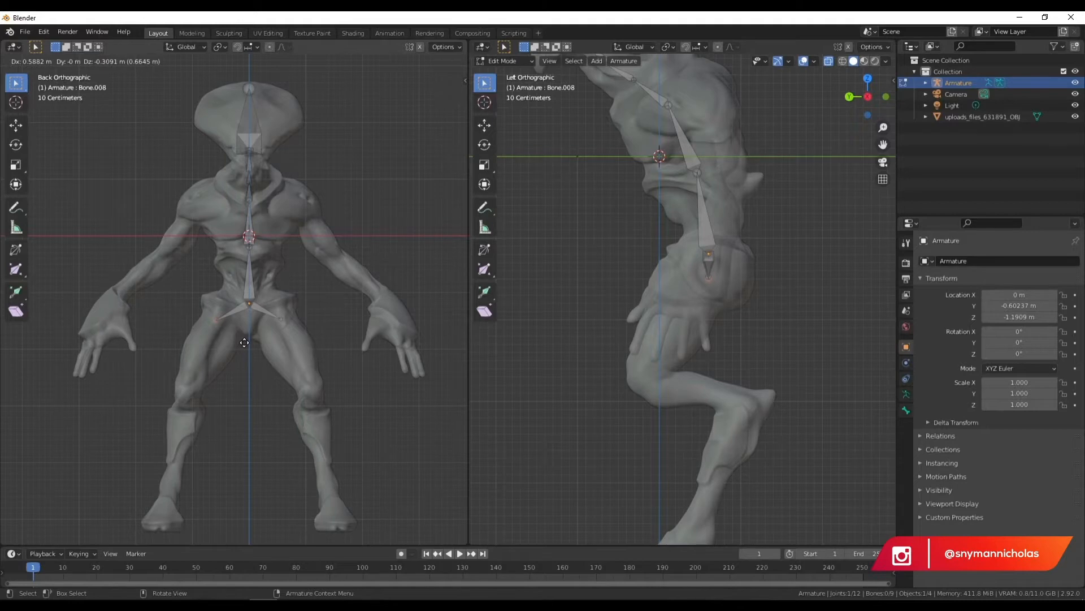
{"action": "left_click", "coordinate": [244, 342]}
- Extrude thigh bones straight down from both hip joints together to about knee height
{"action": "left_click", "coordinate": [282, 320]}
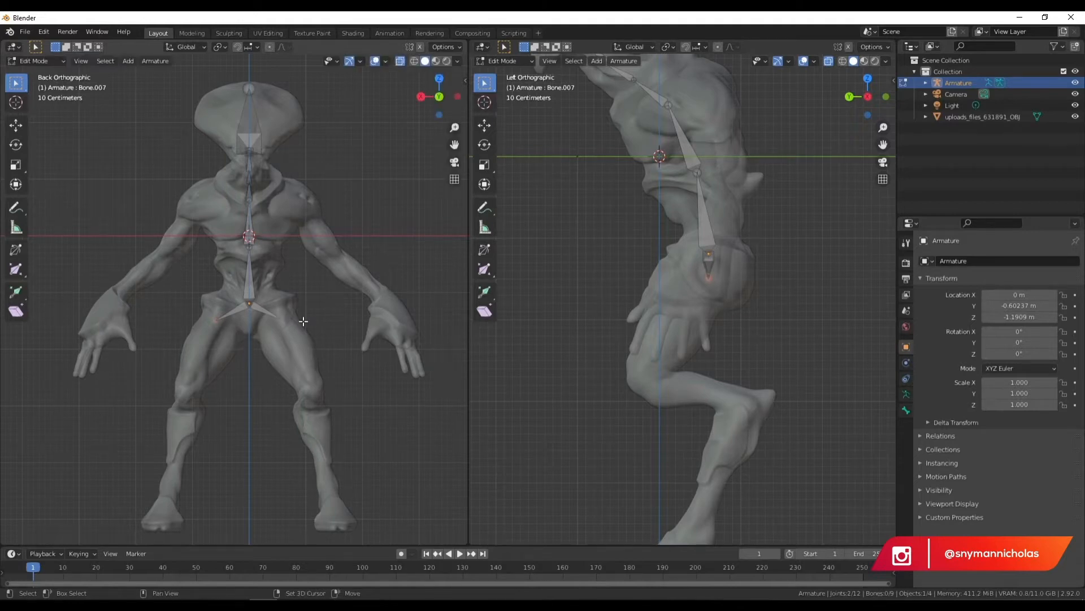
{"action": "key", "text": "e"}
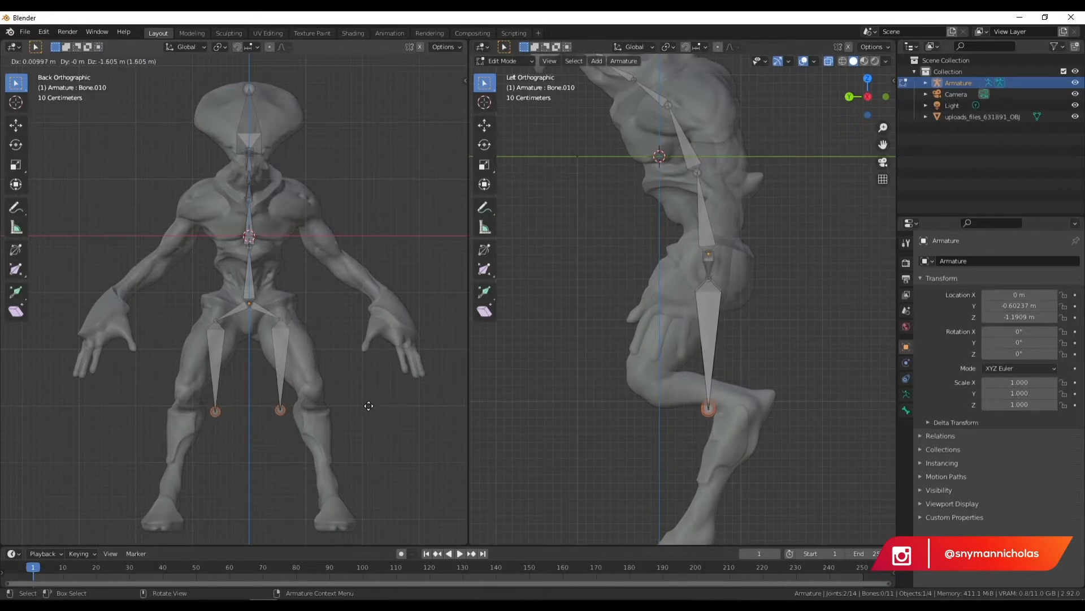
{"action": "left_click", "coordinate": [368, 398]}
- Move the lower joint of the alien's left thigh bone (-X side) outward and forward into the knee
{"action": "left_click", "coordinate": [280, 402]}
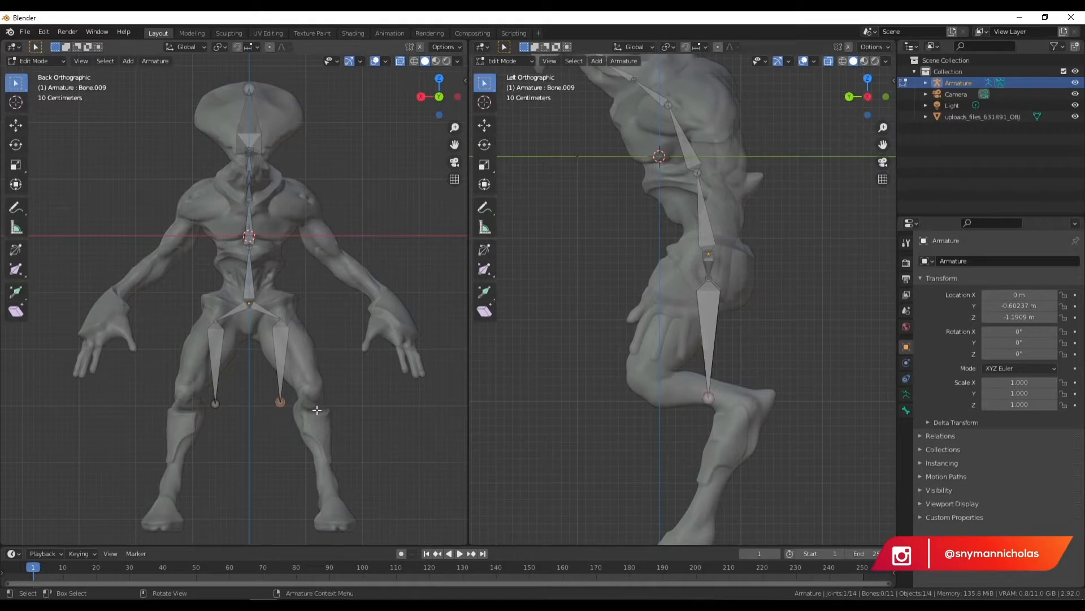
{"action": "key", "text": "g"}
{"action": "left_click", "coordinate": [337, 404]}
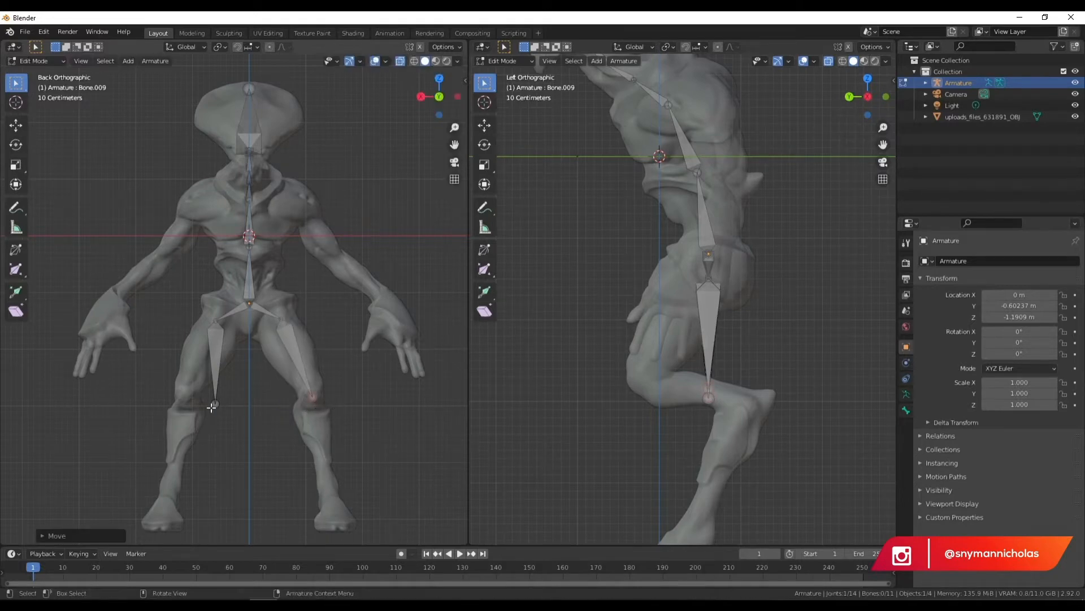
{"action": "key", "text": "g"}
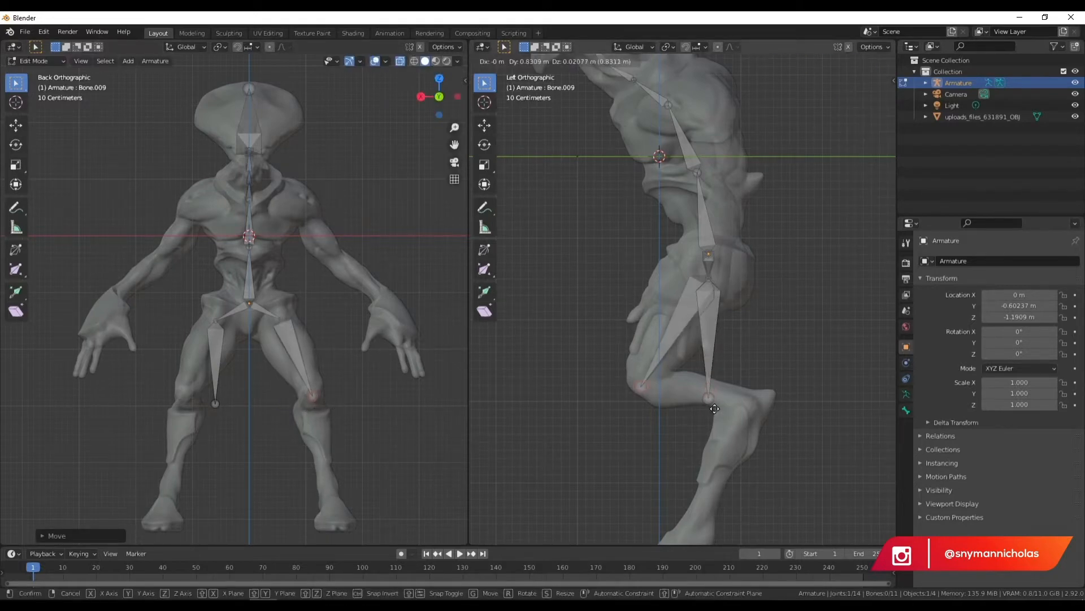
{"action": "left_click", "coordinate": [714, 408]}
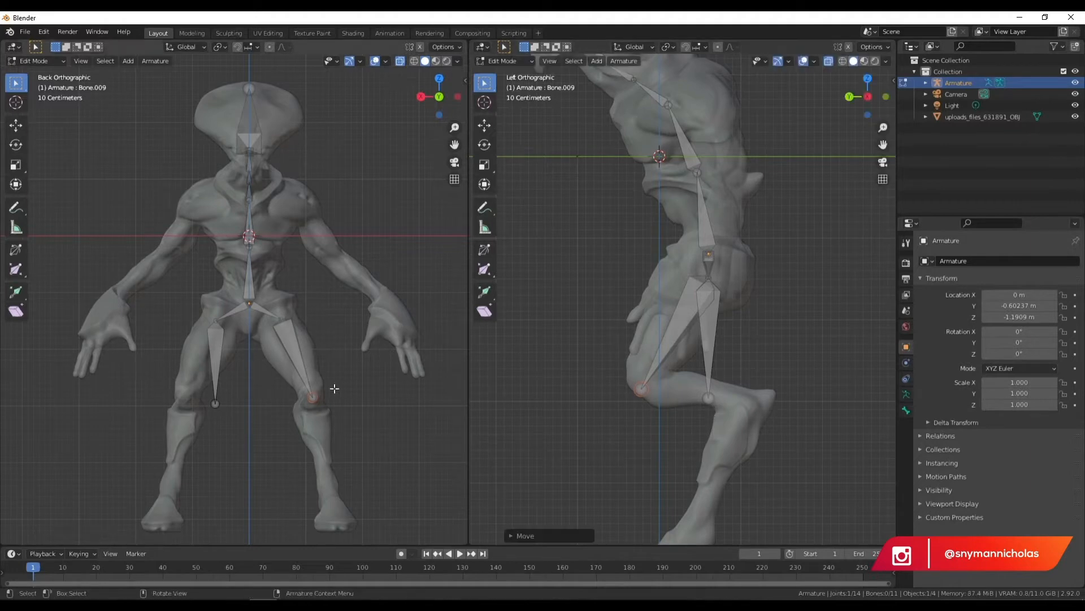
- Move the lower joint of the alien's right thigh bone (+X side) outward and forward into the knee
{"action": "left_click", "coordinate": [210, 403]}
{"action": "key", "text": "g"}
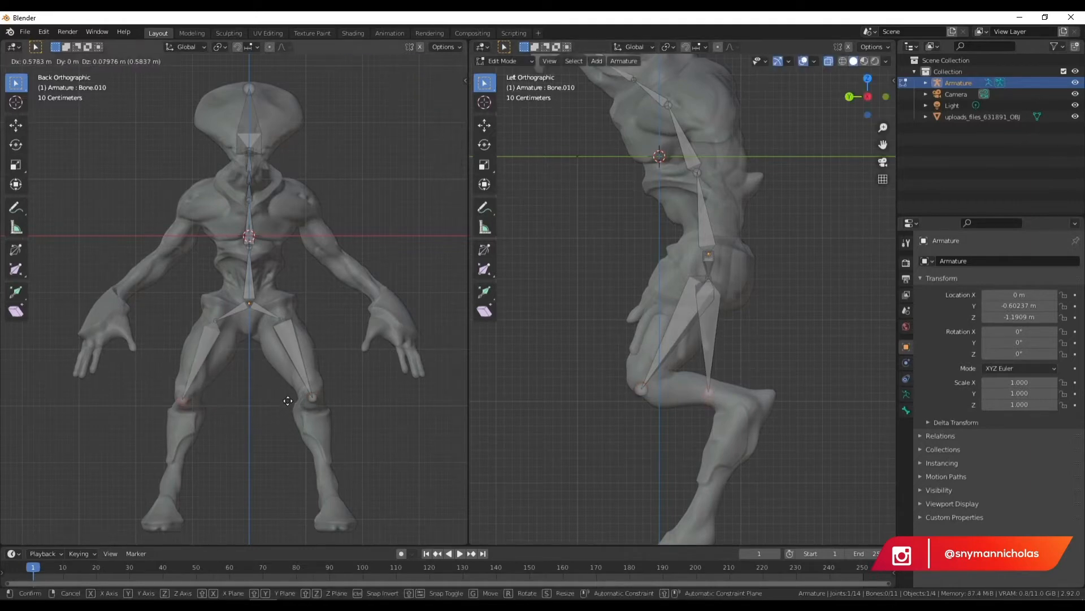
{"action": "left_click", "coordinate": [289, 400]}
{"action": "key", "text": "g"}
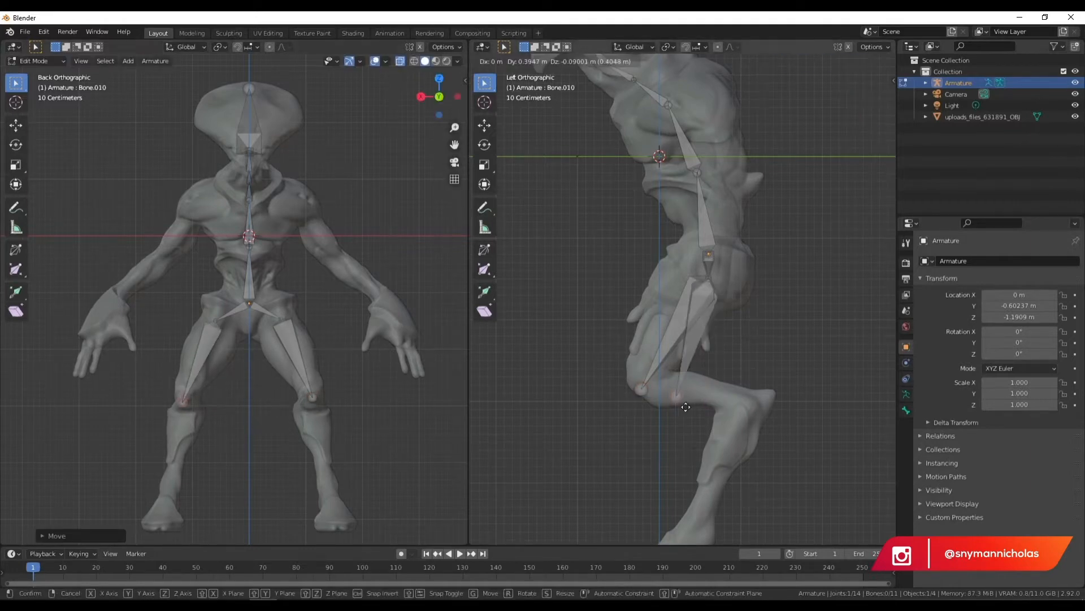
{"action": "left_click", "coordinate": [655, 399]}
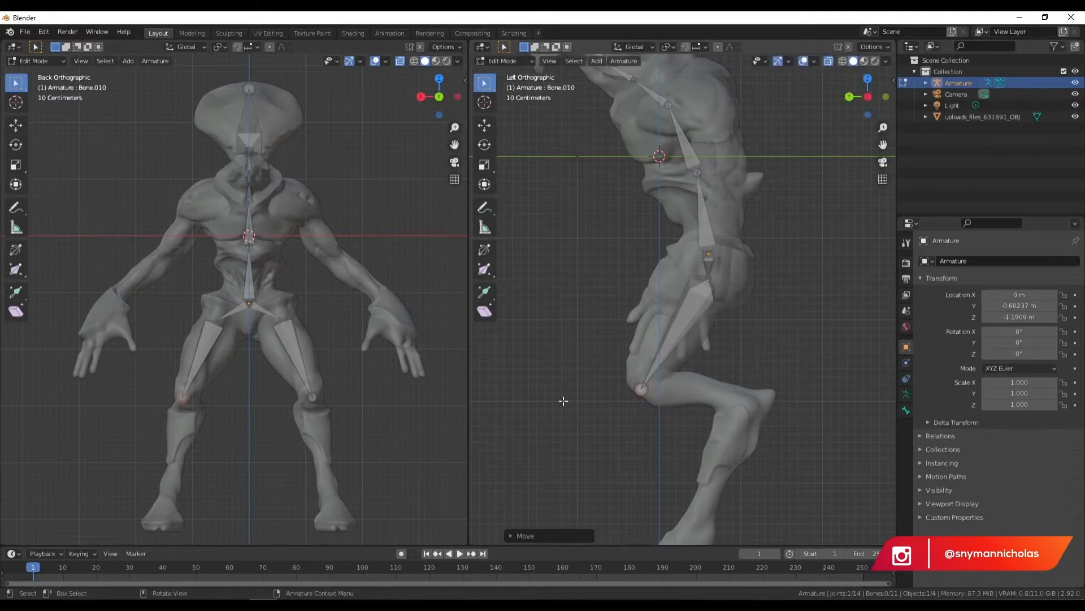
- Extrude a bone about 1.45 m long backward from each knee joint to the rear bend of the leg
{"action": "key", "text": "e"}
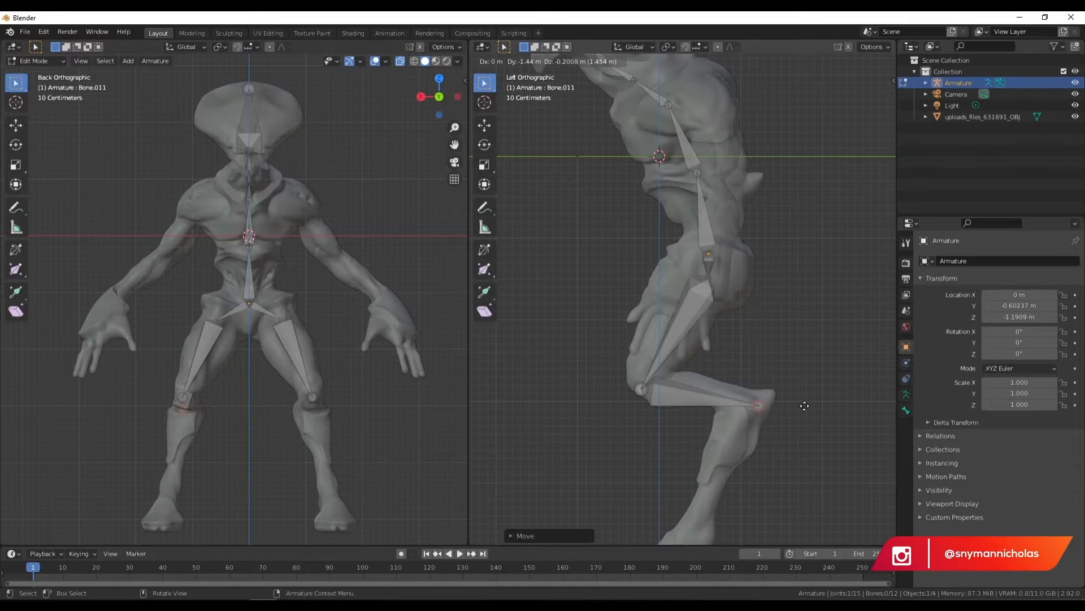
{"action": "left_click", "coordinate": [805, 405]}
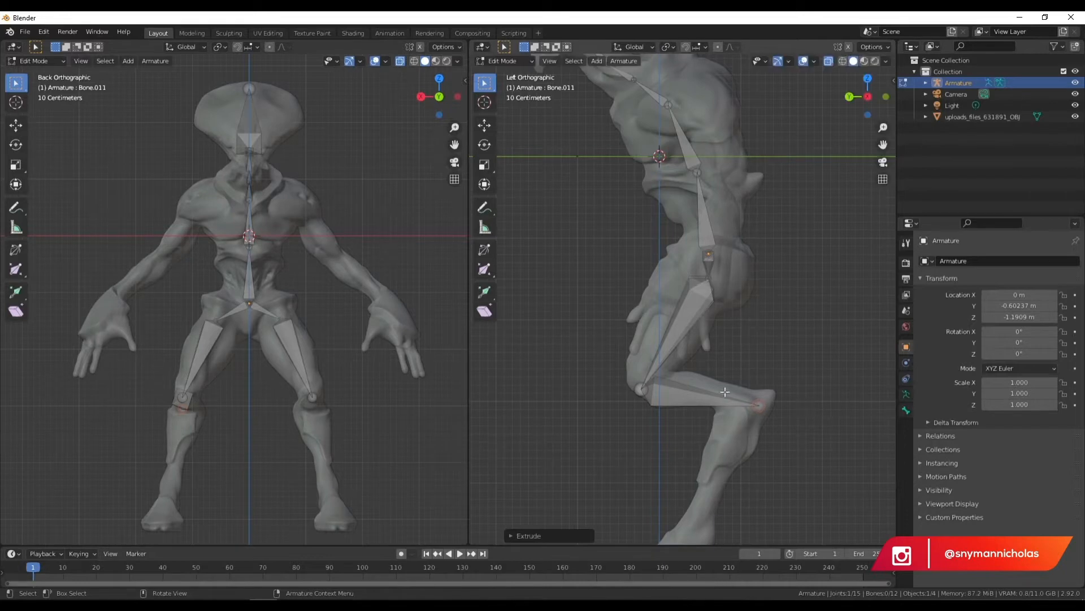
{"action": "left_click", "coordinate": [314, 396]}
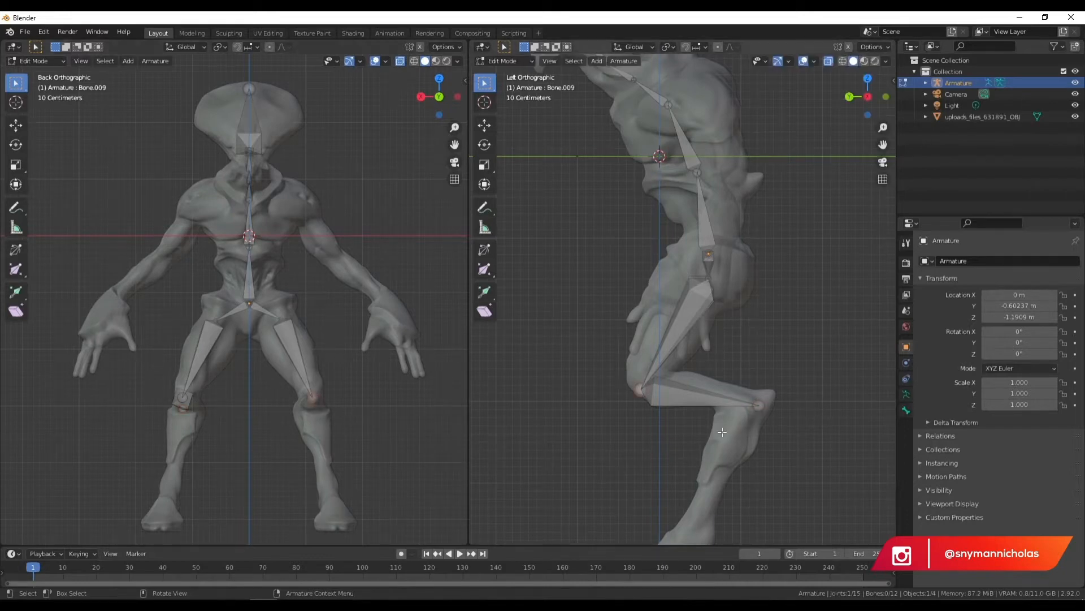
{"action": "key", "text": "e"}
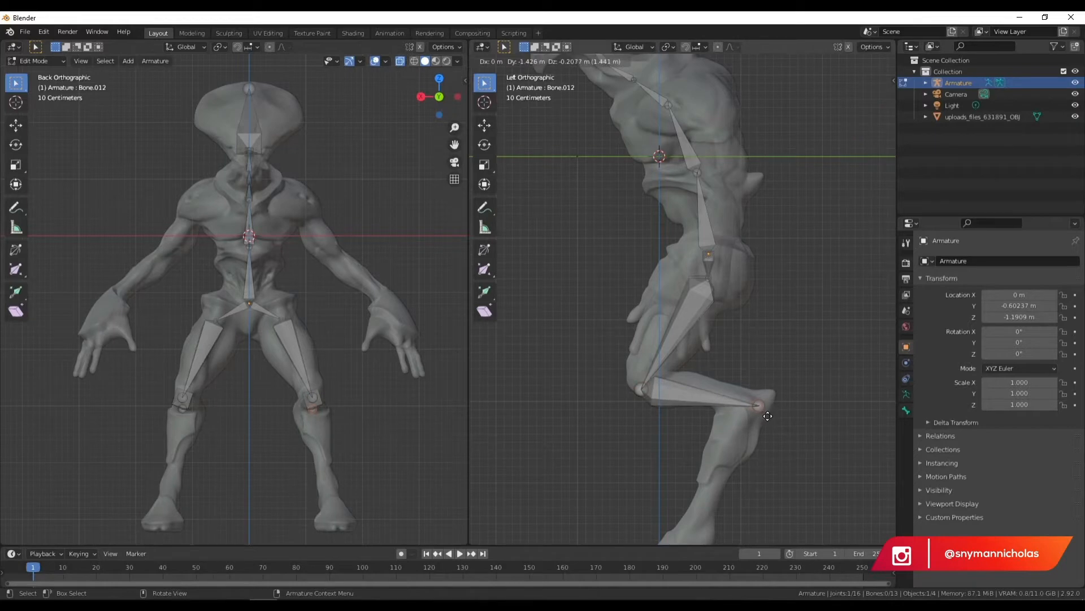
{"action": "left_click", "coordinate": [769, 416]}
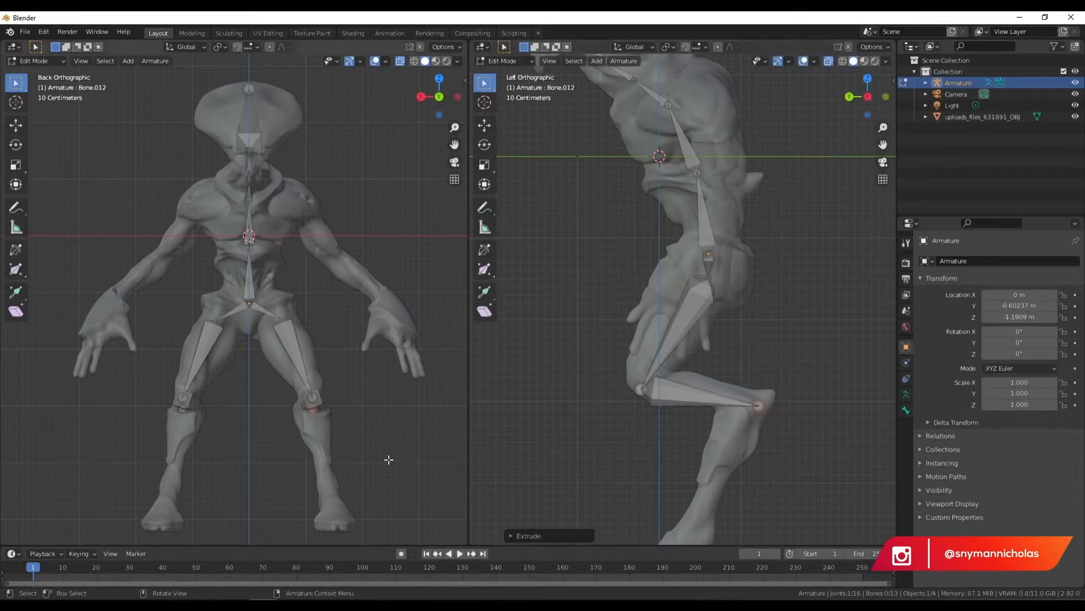
{"action": "key", "text": "e"}
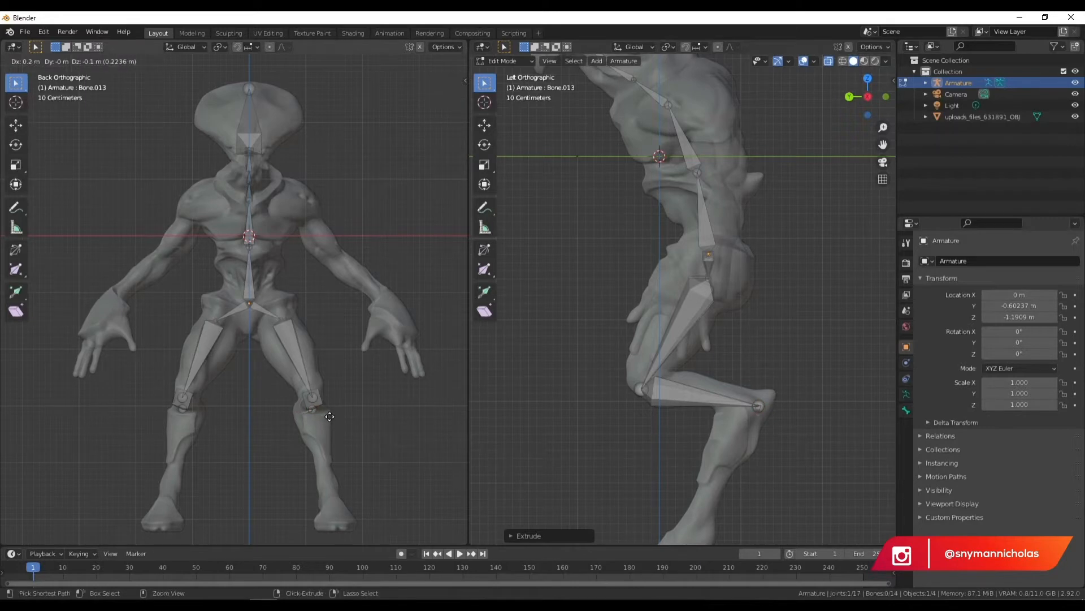
{"action": "right_click", "coordinate": [345, 456]}
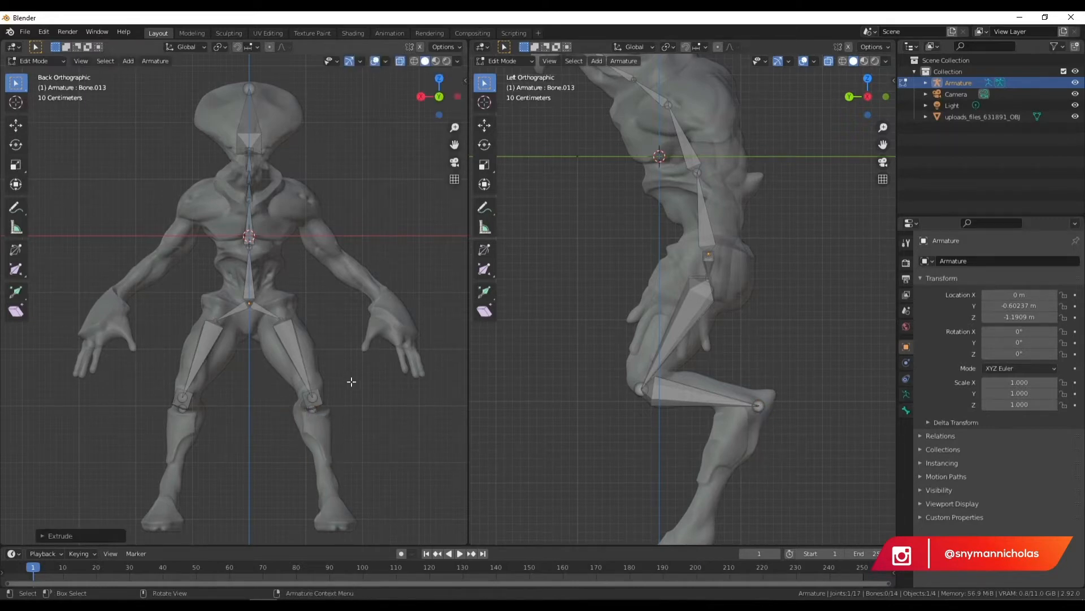
{"action": "key", "text": "g"}
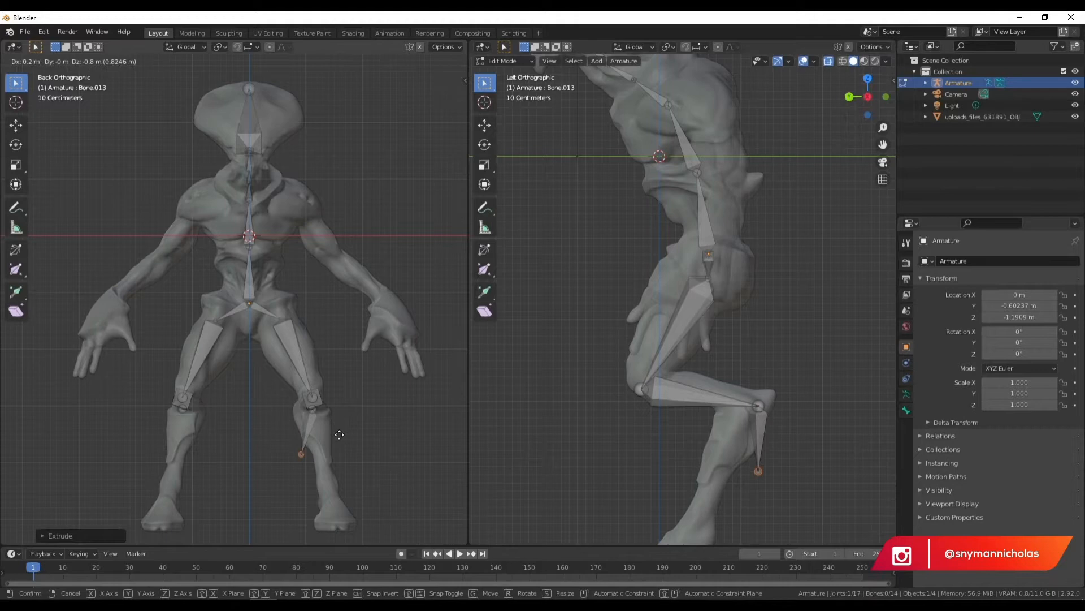
{"action": "right_click", "coordinate": [399, 419]}
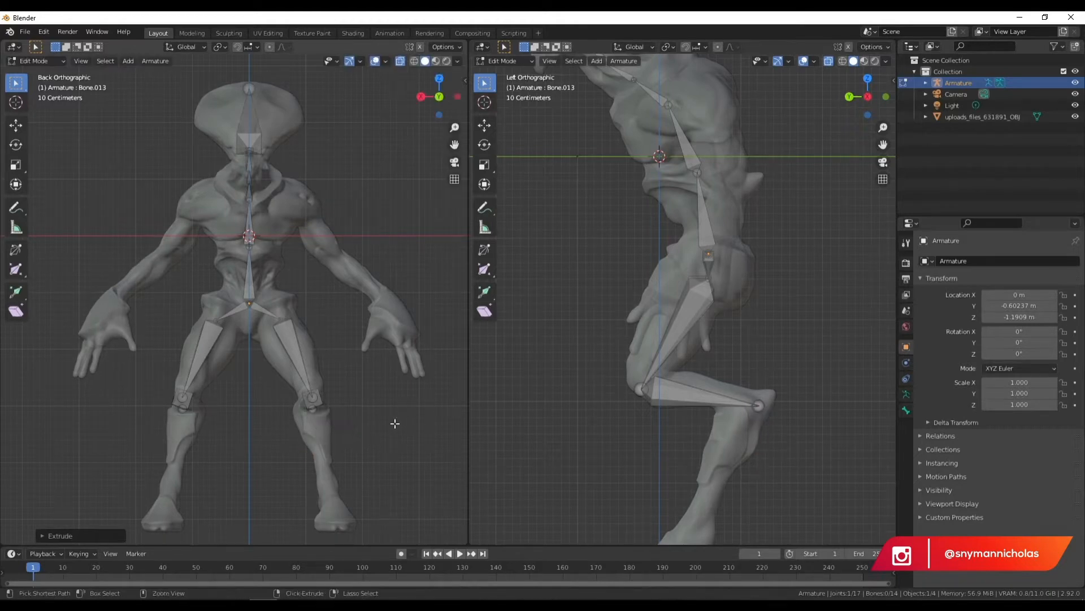
{"action": "key", "text": "ctrl+z"}
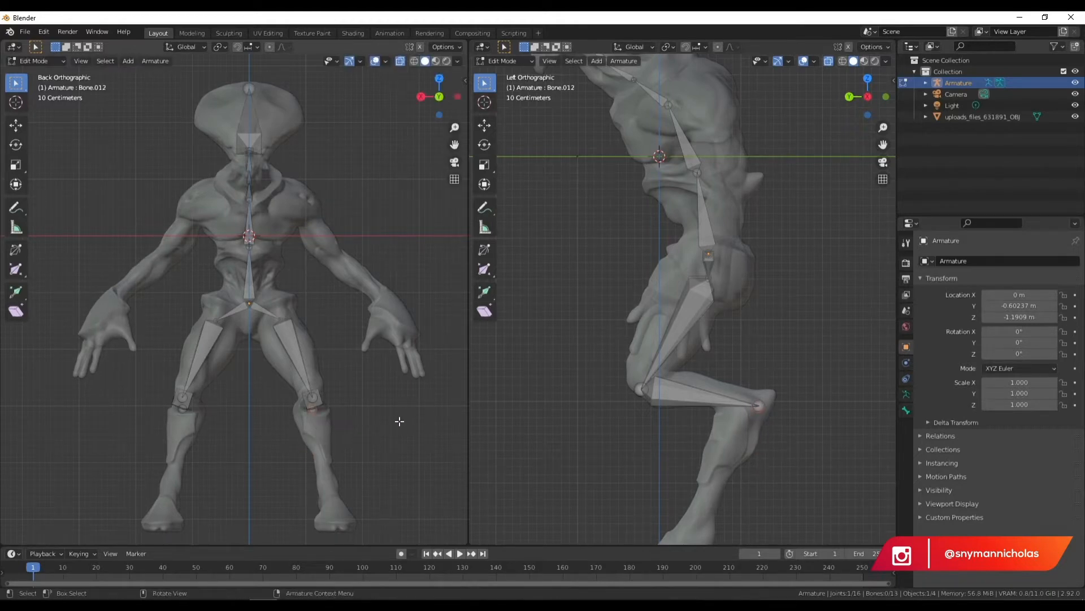
- Nudge the rear leg-bend joints of both legs slightly inward, centring each one in its leg
{"action": "key", "text": "g"}
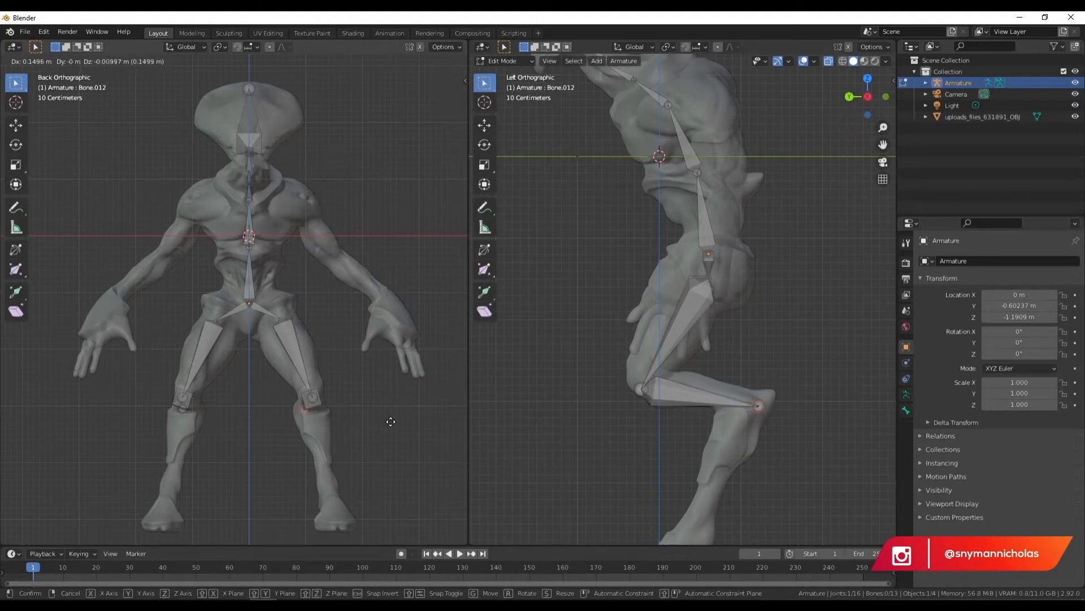
{"action": "left_click", "coordinate": [391, 422]}
{"action": "left_click", "coordinate": [188, 411]}
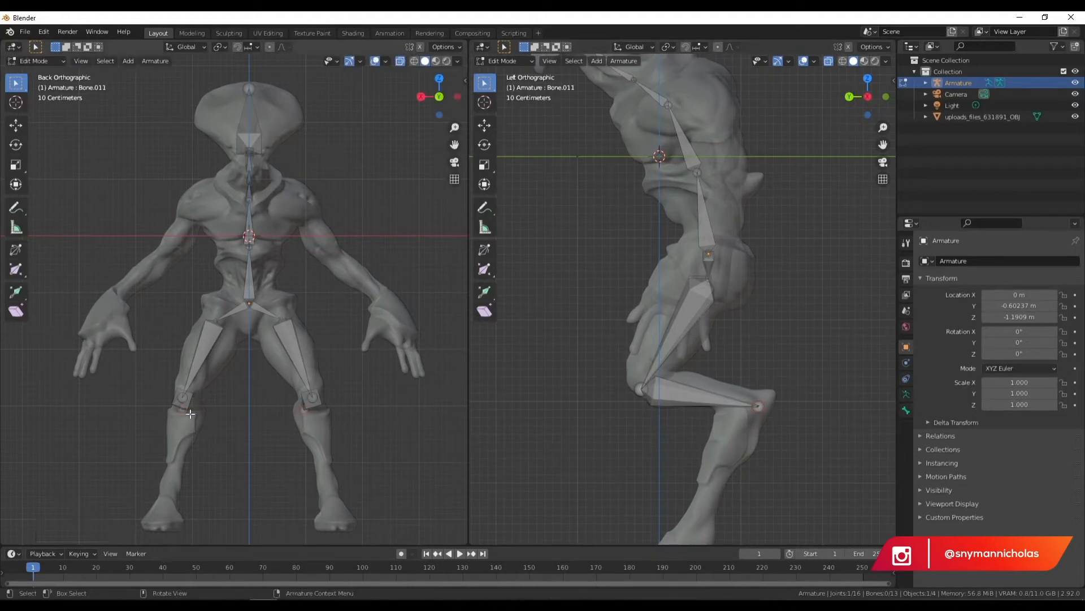
{"action": "key", "text": "g"}
{"action": "left_click", "coordinate": [219, 425]}
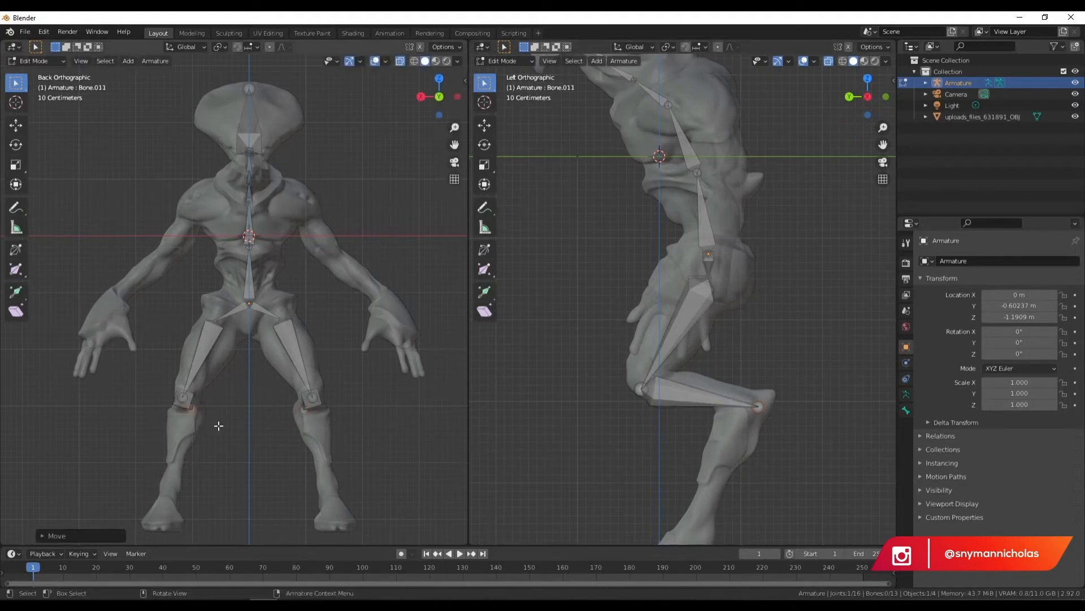
- Extrude lower leg bones about 2.4 m long from both rear leg-bend joints together, down and forward to the feet
{"action": "left_click", "coordinate": [306, 412]}
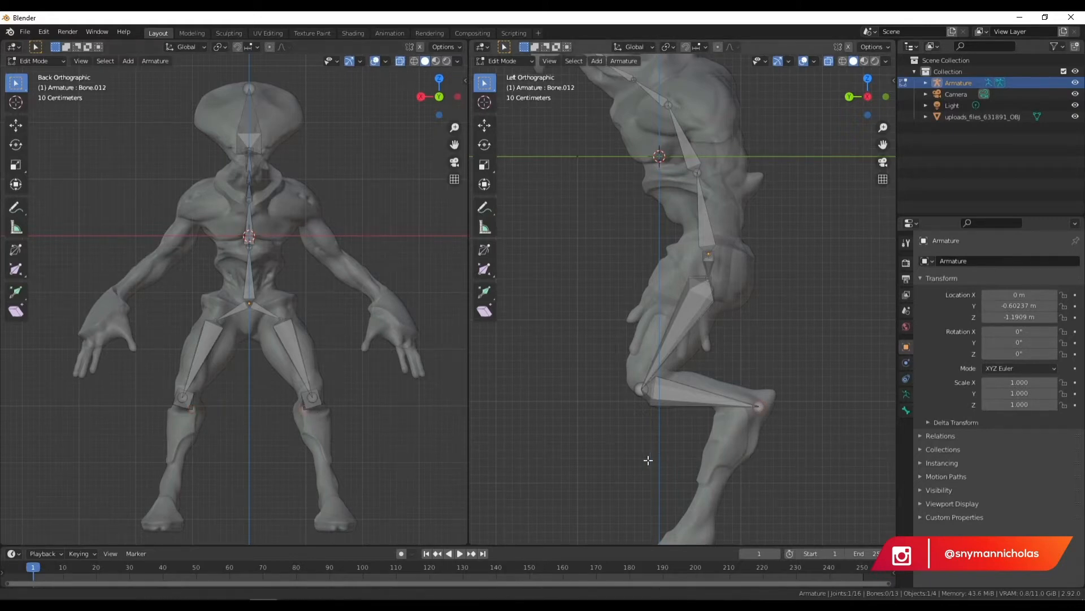
{"action": "middle_click_drag", "start_coordinate": [649, 456], "coordinate": [637, 380], "text": "shift"}
{"action": "left_click", "coordinate": [194, 407], "text": "shift"}
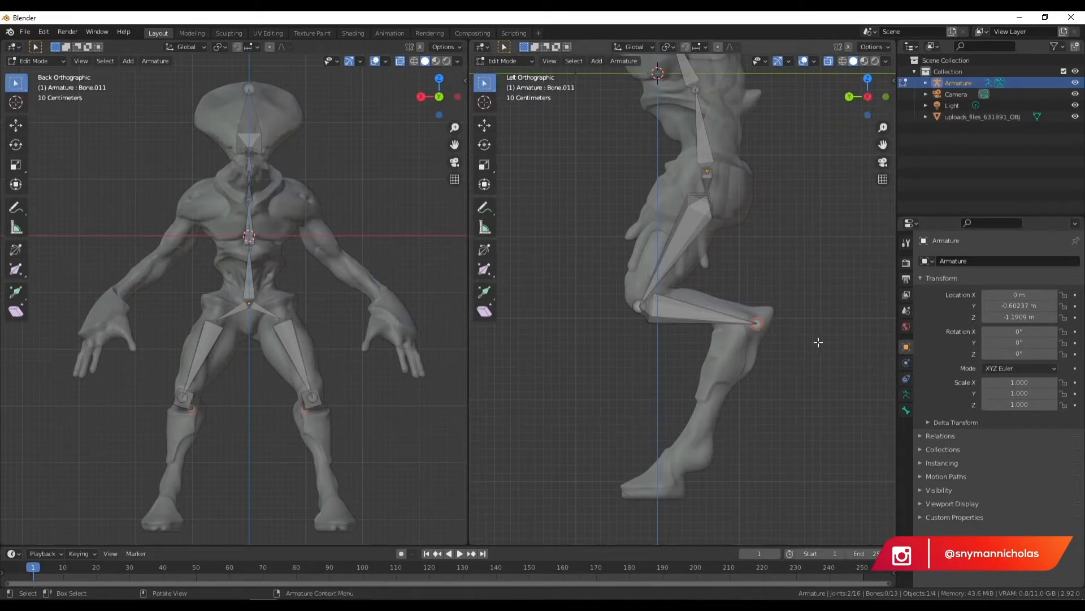
{"action": "key", "text": "e"}
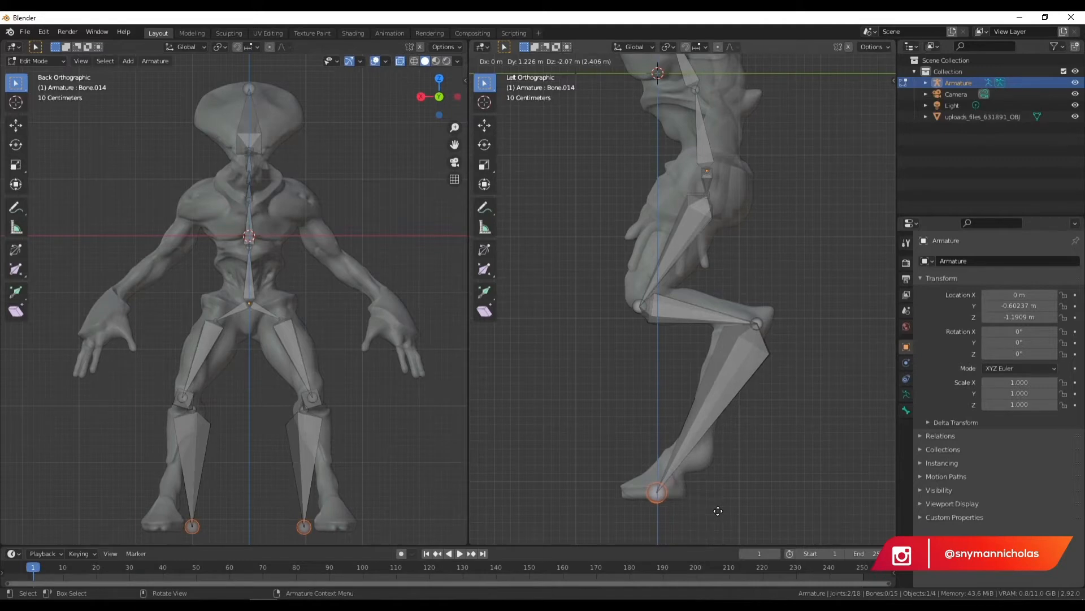
{"action": "left_click", "coordinate": [718, 510]}
- Move the bottom joint of each lower leg bone outward into the middle of its foot
{"action": "left_click", "coordinate": [304, 526]}
{"action": "key", "text": "f"}
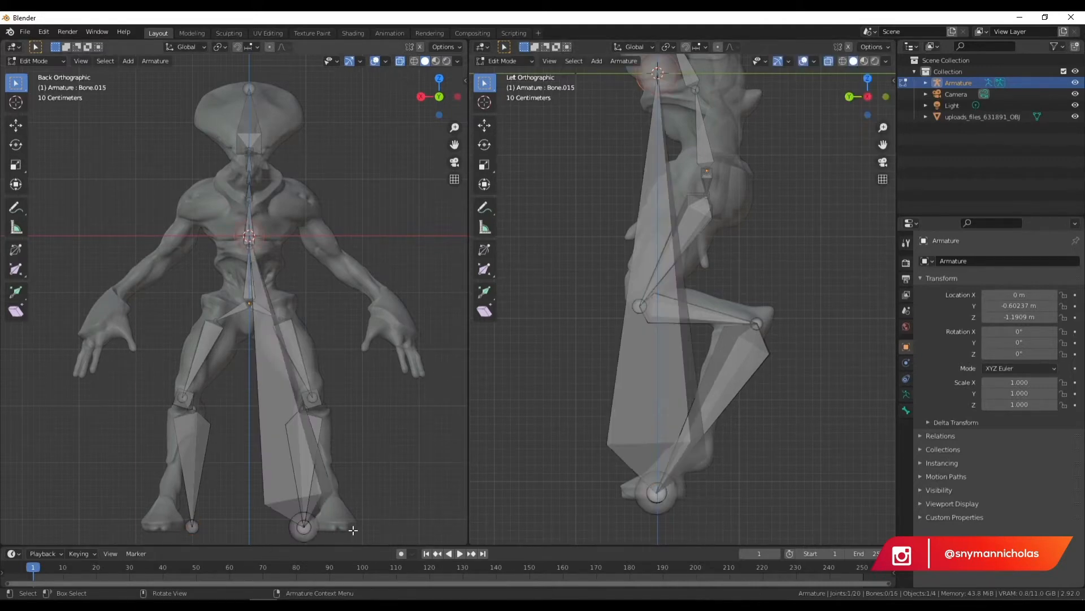
{"action": "key", "text": "ctrl+z"}
{"action": "key", "text": "g"}
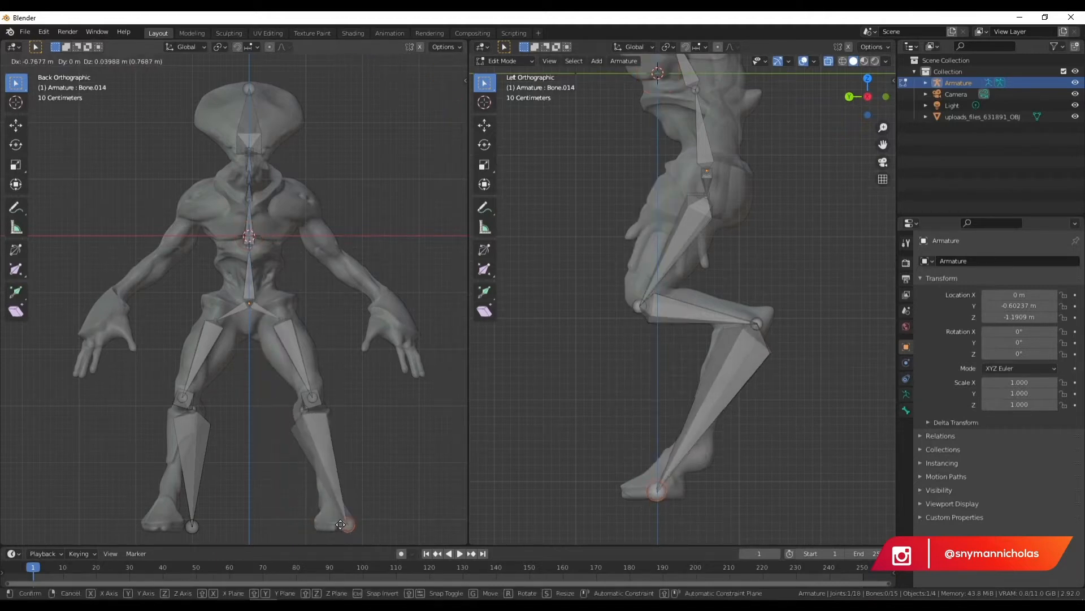
{"action": "left_click", "coordinate": [332, 524]}
{"action": "left_click", "coordinate": [192, 526]}
{"action": "key", "text": "g"}
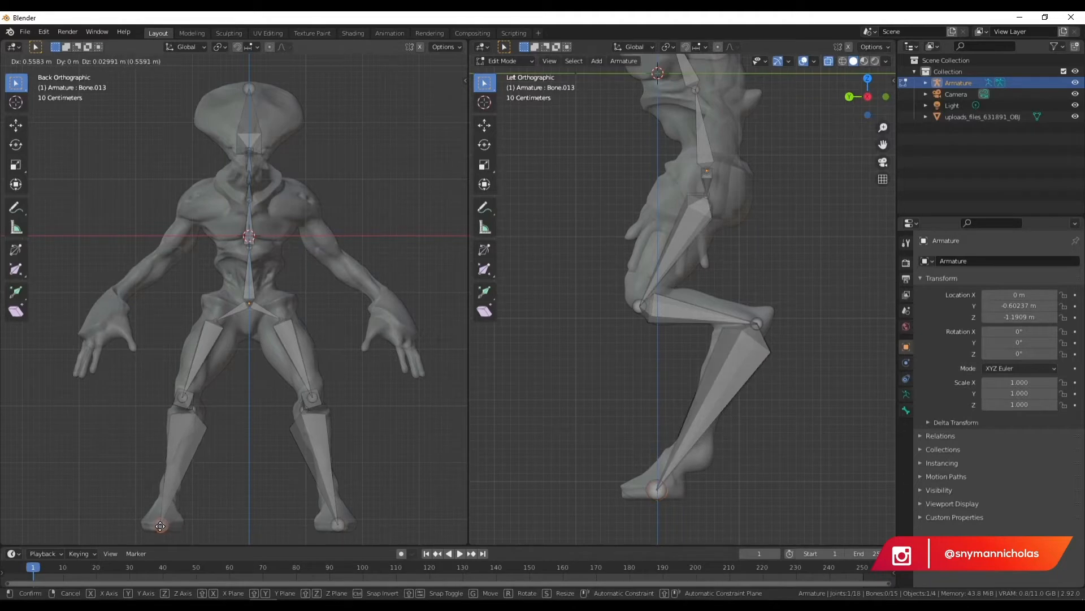
{"action": "left_click", "coordinate": [161, 524]}
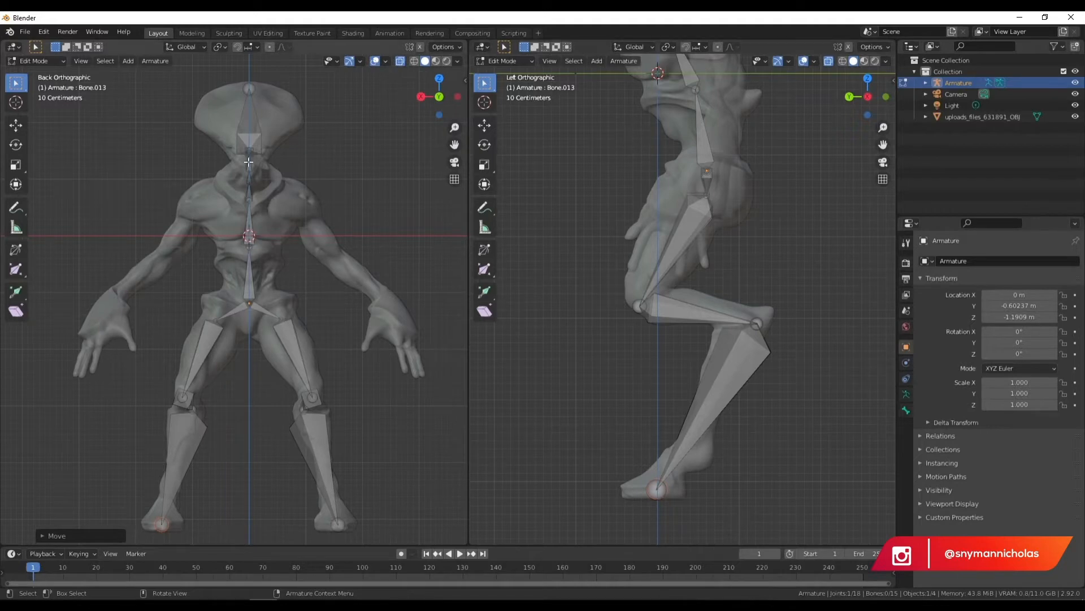
- Extrude two sideways bones from the upper chest joint, one out to each shoulder
{"action": "middle_click_drag", "start_coordinate": [246, 147], "coordinate": [246, 209], "text": "shift"}
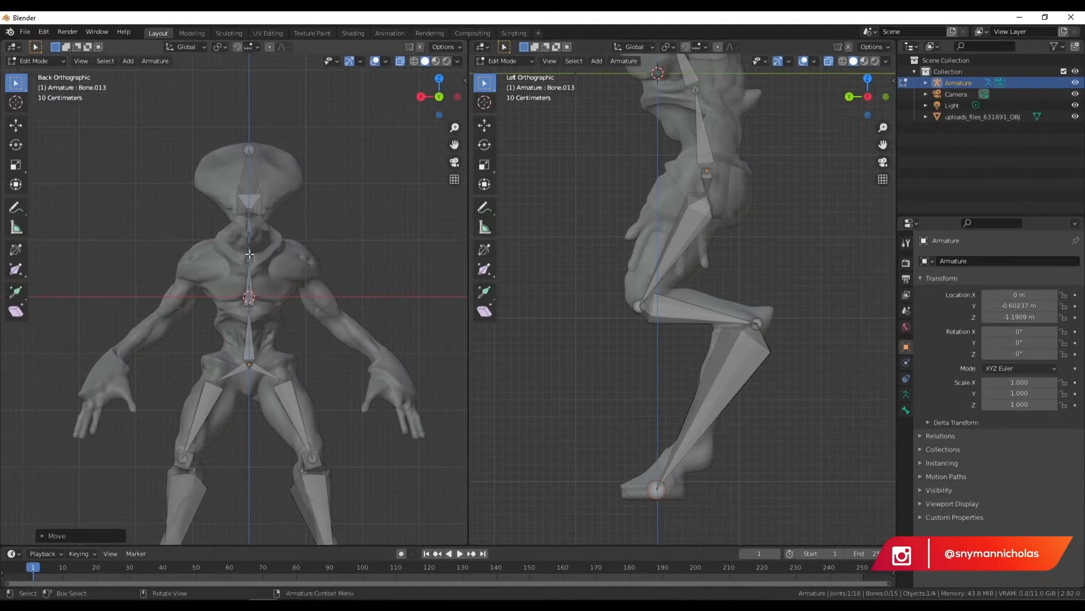
{"action": "scroll", "coordinate": [265, 271], "scroll_direction": "down", "scroll_amount": 2}
{"action": "scroll", "coordinate": [697, 172], "scroll_direction": "up", "scroll_amount": 5, "text": "shift"}
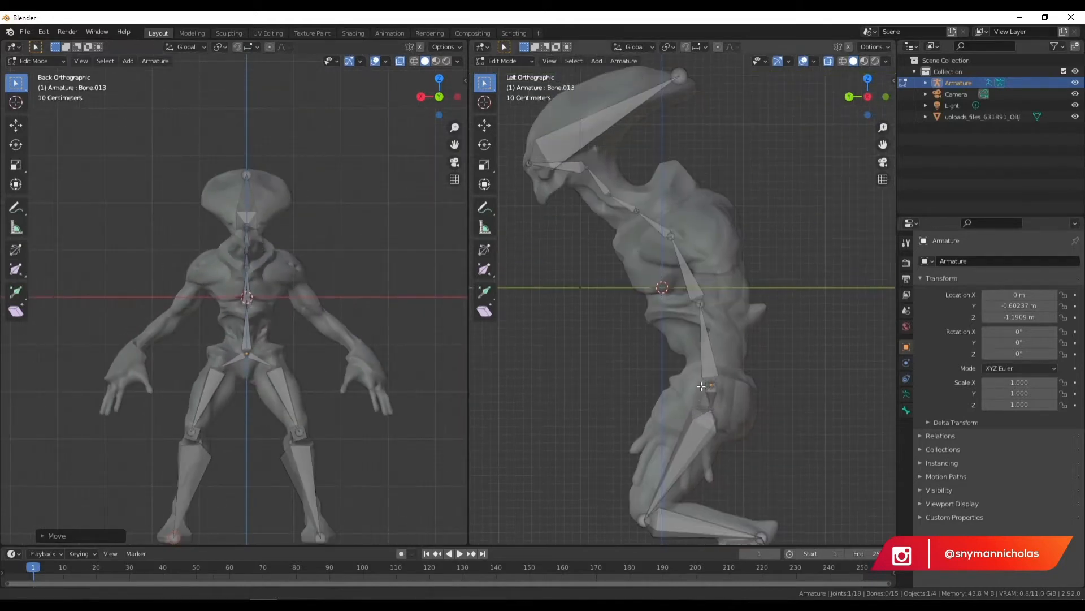
{"action": "left_click", "coordinate": [671, 239]}
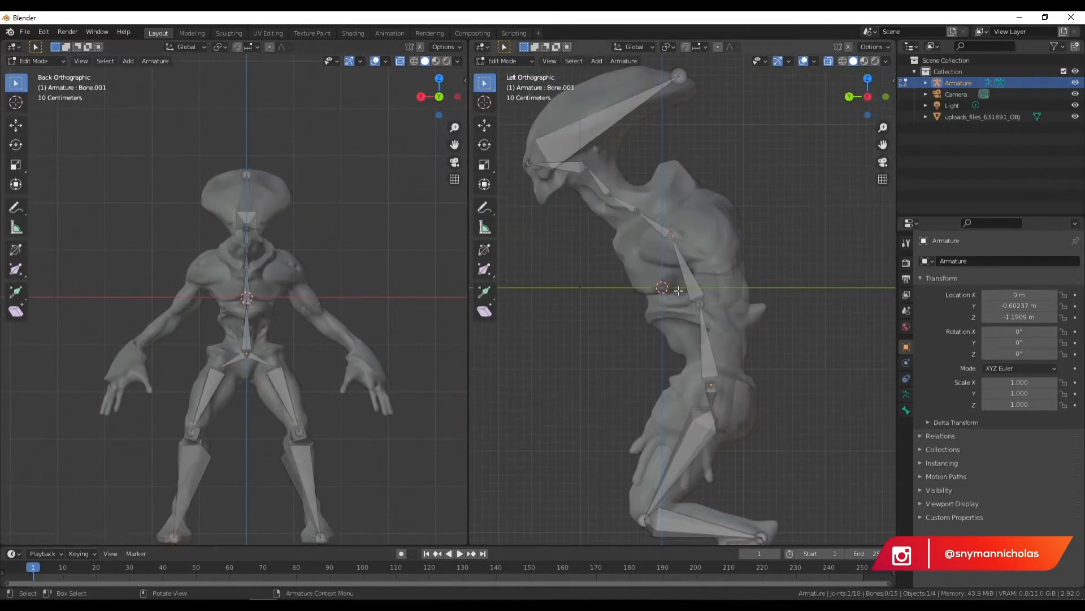
{"action": "scroll", "coordinate": [302, 256], "scroll_direction": "up", "scroll_amount": 4}
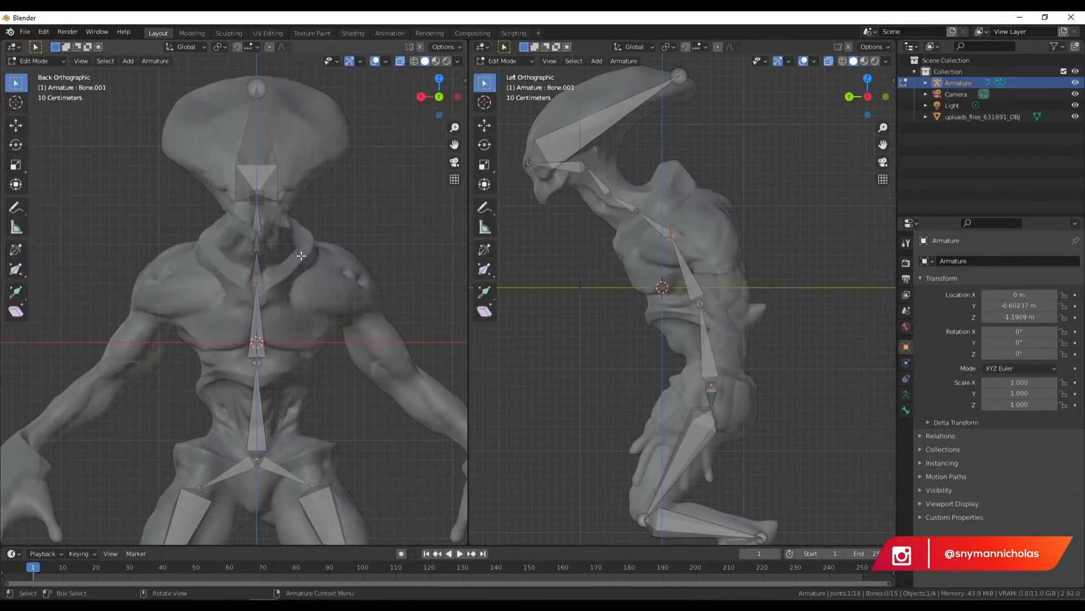
{"action": "key", "text": "e"}
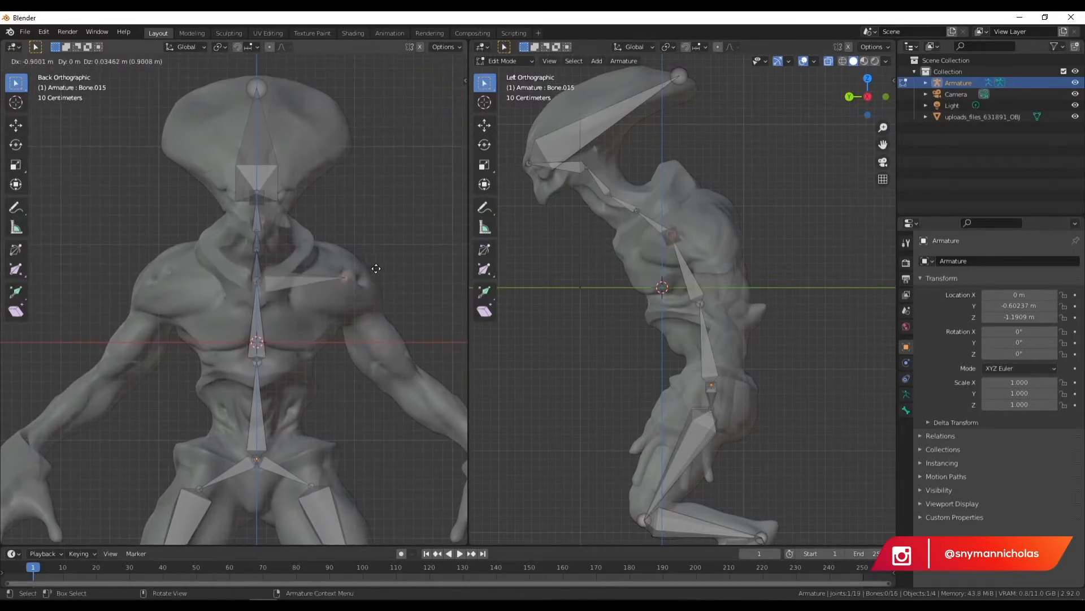
{"action": "left_click", "coordinate": [383, 273]}
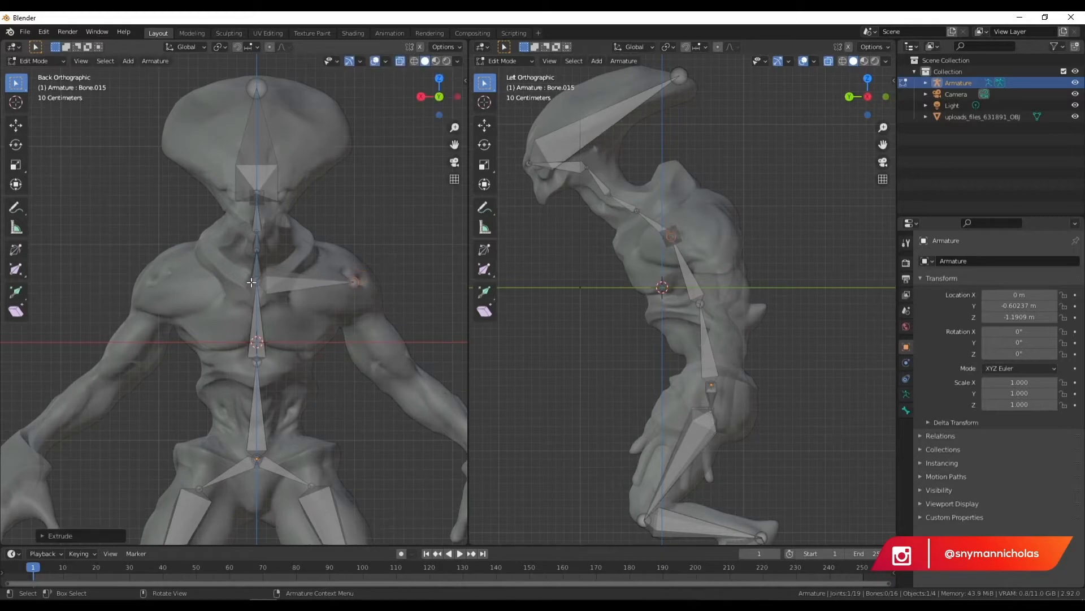
{"action": "key", "text": "e"}
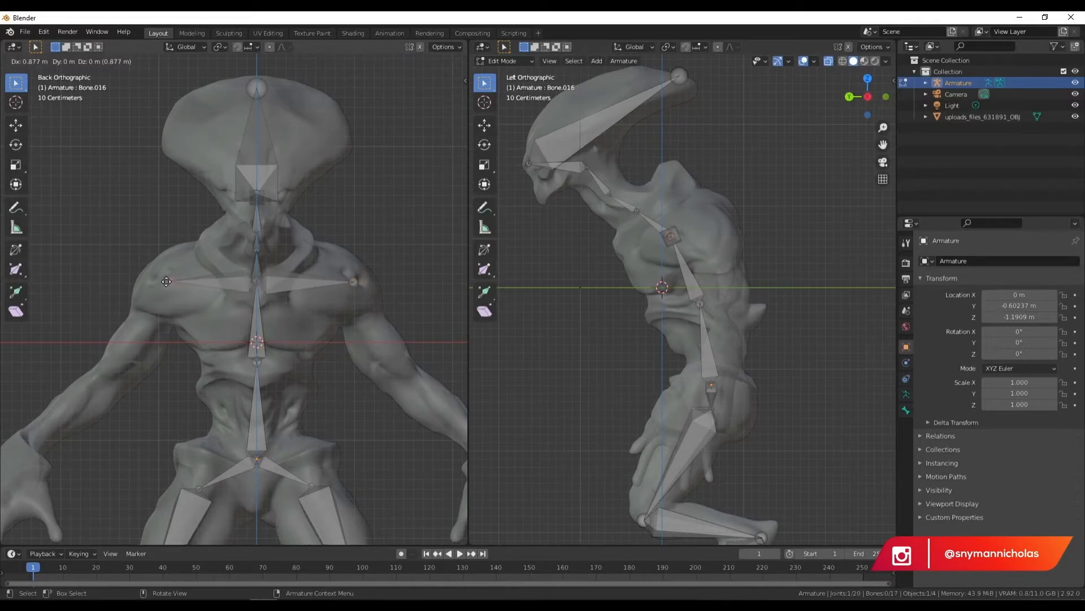
{"action": "left_click", "coordinate": [167, 281]}
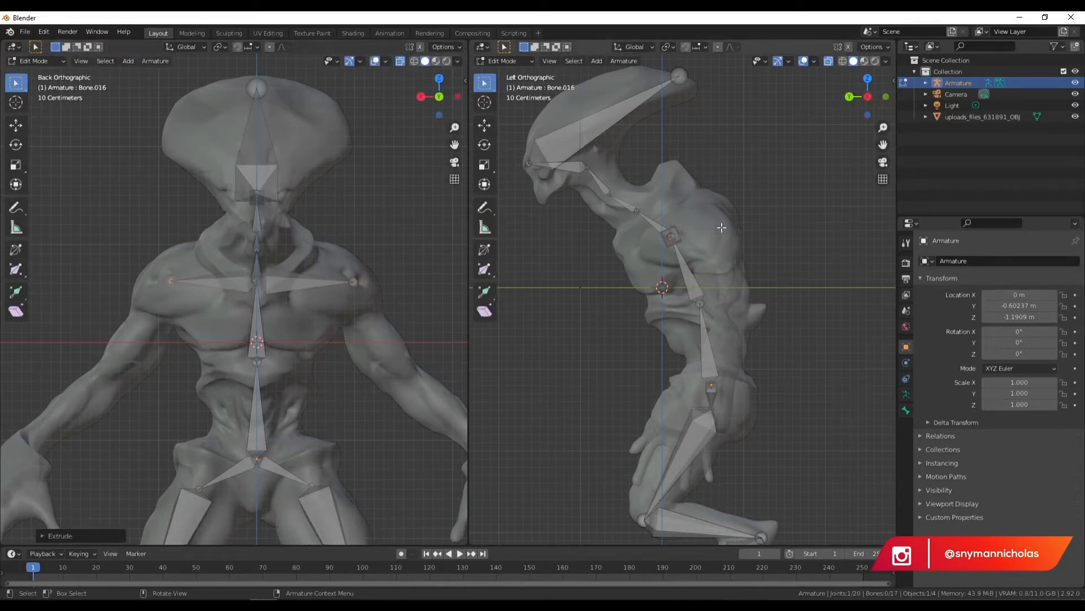
{"action": "left_click", "coordinate": [356, 280]}
{"action": "key", "text": "e"}
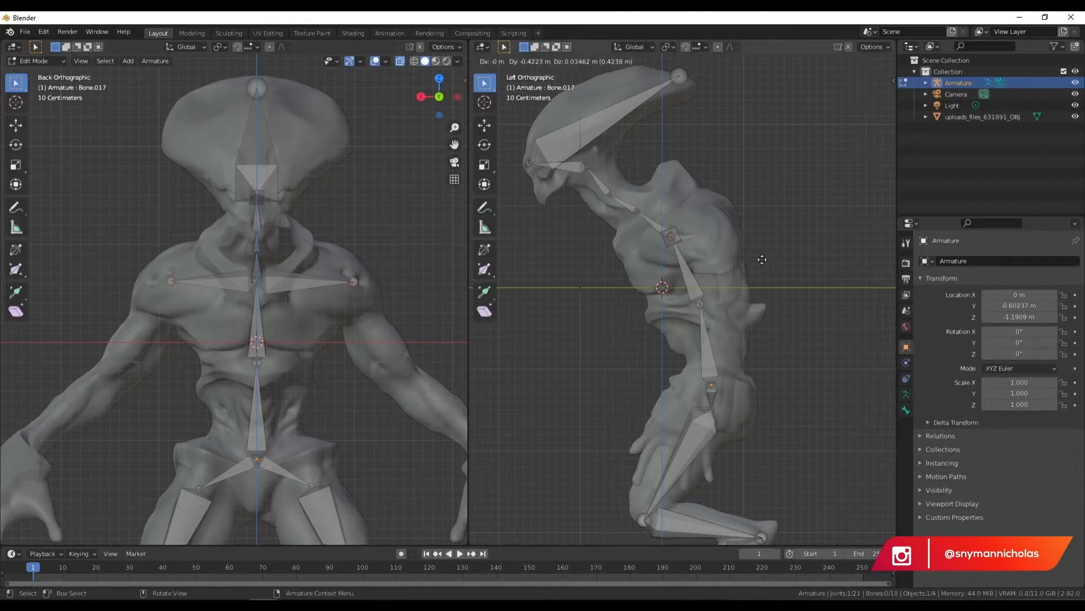
{"action": "left_click", "coordinate": [759, 256]}
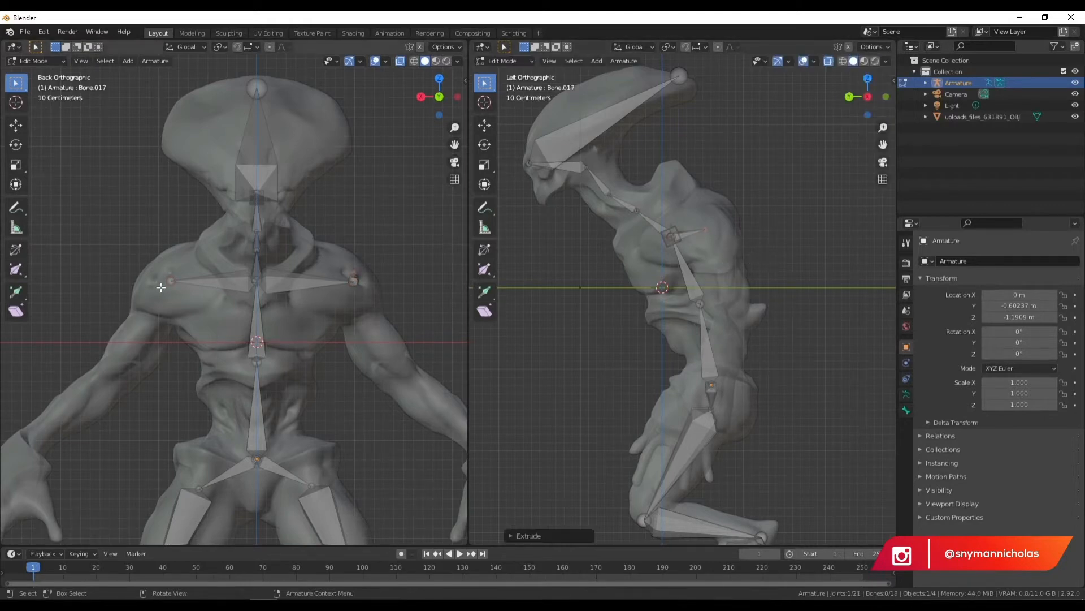
{"action": "key", "text": "ctrl+z"}
{"action": "key", "text": "ctrl+z"}
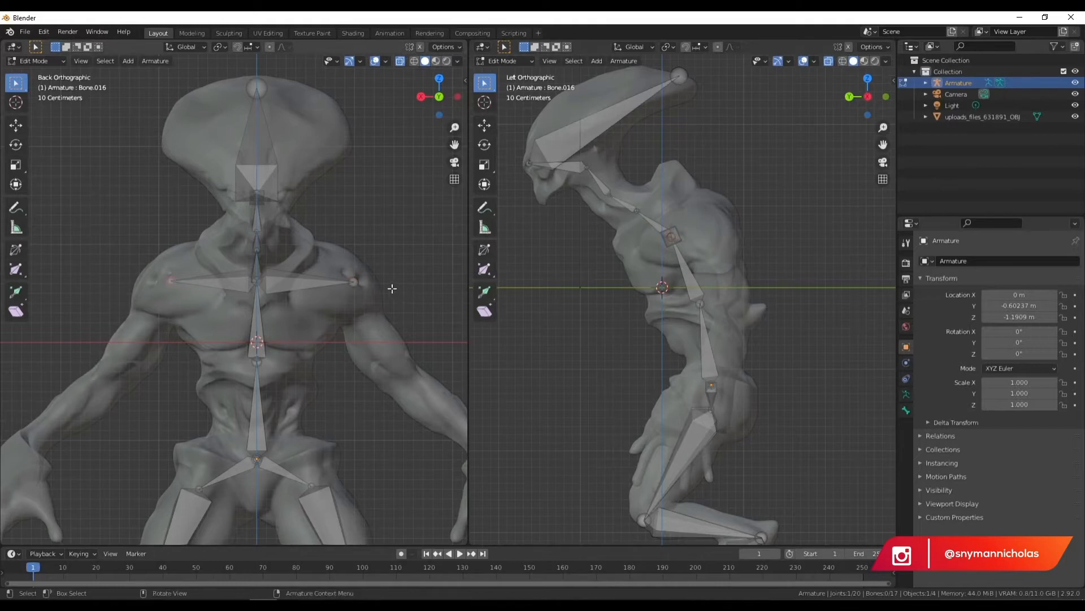
- Move each shoulder joint about 0.4 m backward and slightly up into the centre of the shoulder
{"action": "left_click", "coordinate": [354, 282]}
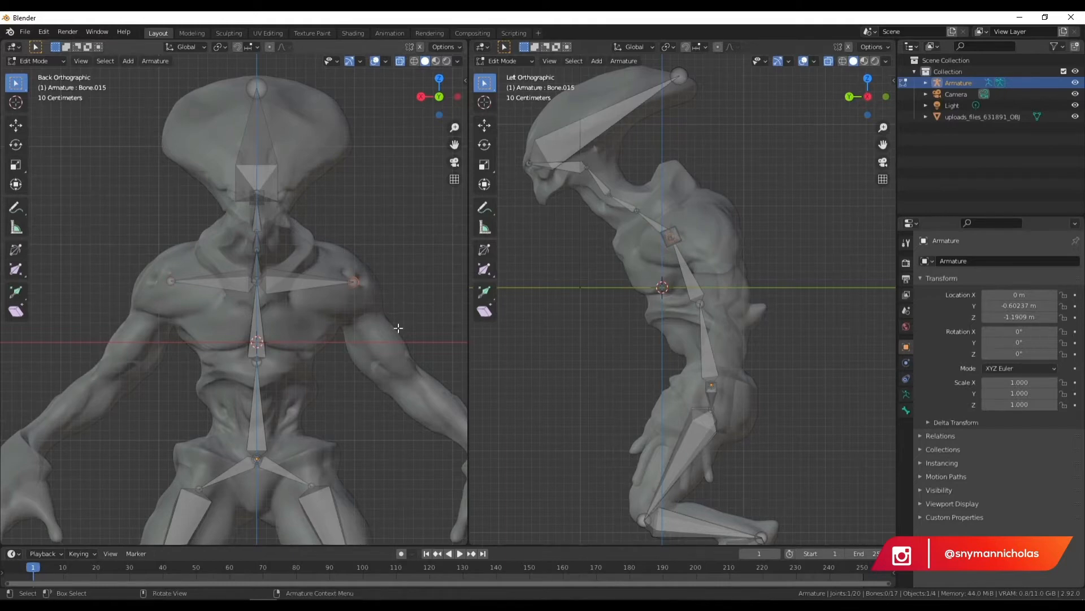
{"action": "key", "text": "g"}
{"action": "left_click", "coordinate": [711, 280]}
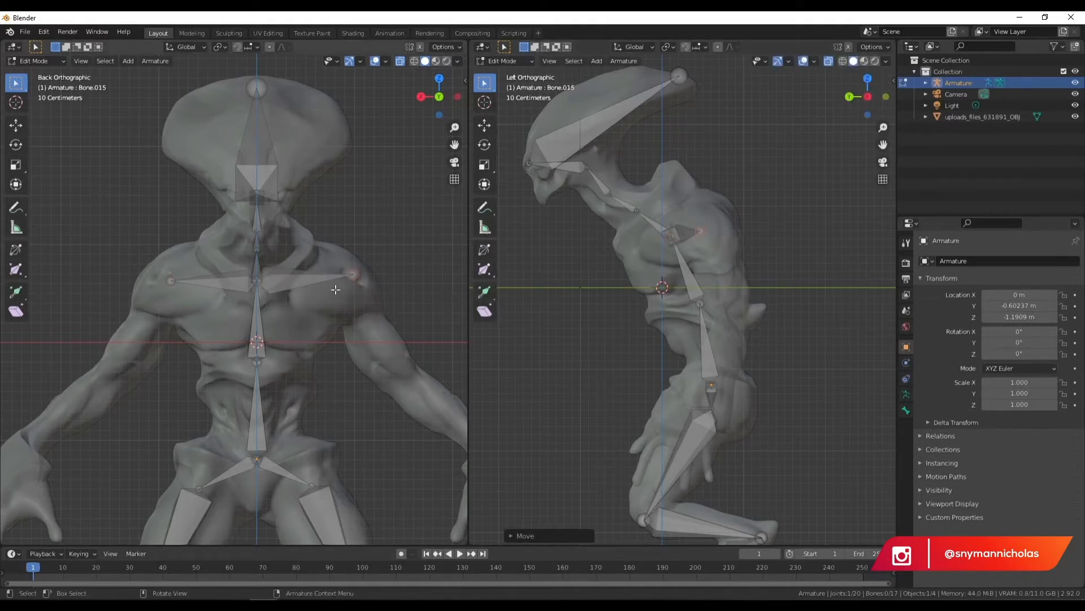
{"action": "left_click", "coordinate": [172, 279]}
{"action": "key", "text": "g"}
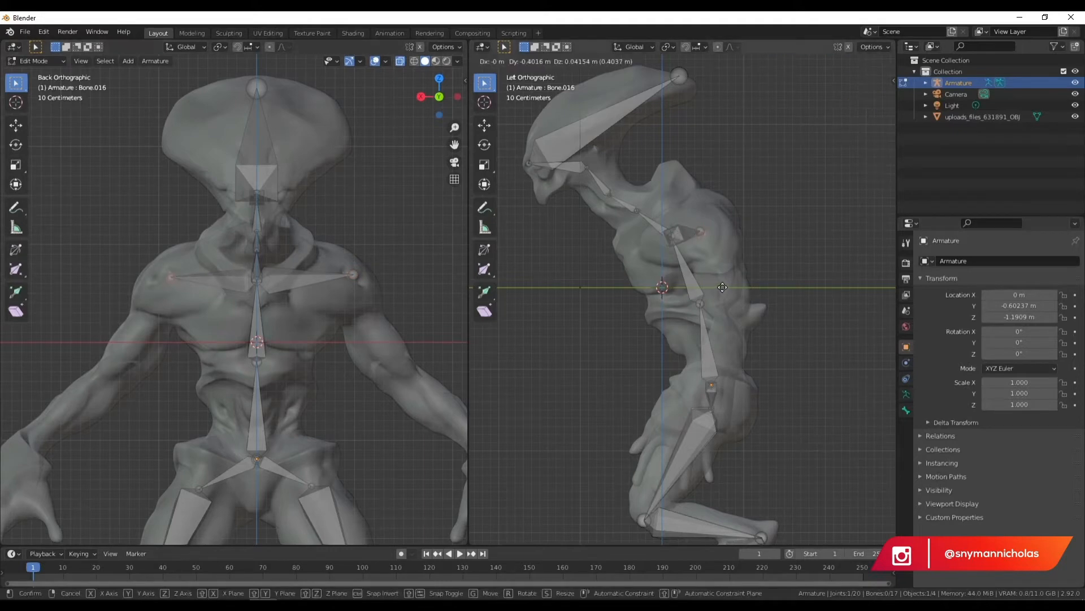
{"action": "left_click", "coordinate": [718, 285]}
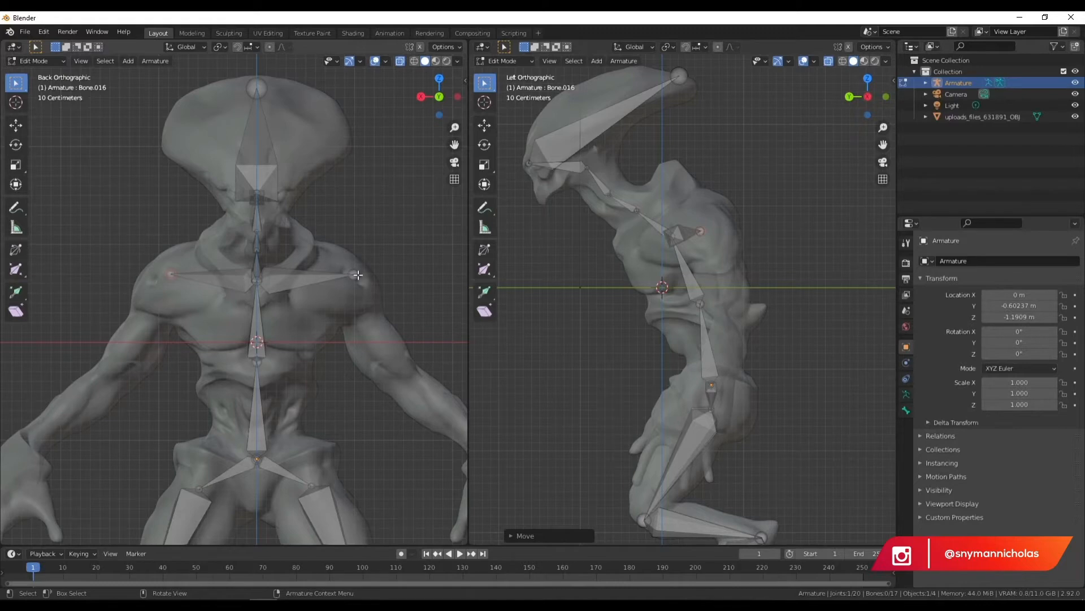
- Move the alien's right shoulder joint (+X side) outward by about 0.1 m
{"action": "left_click", "coordinate": [186, 290]}
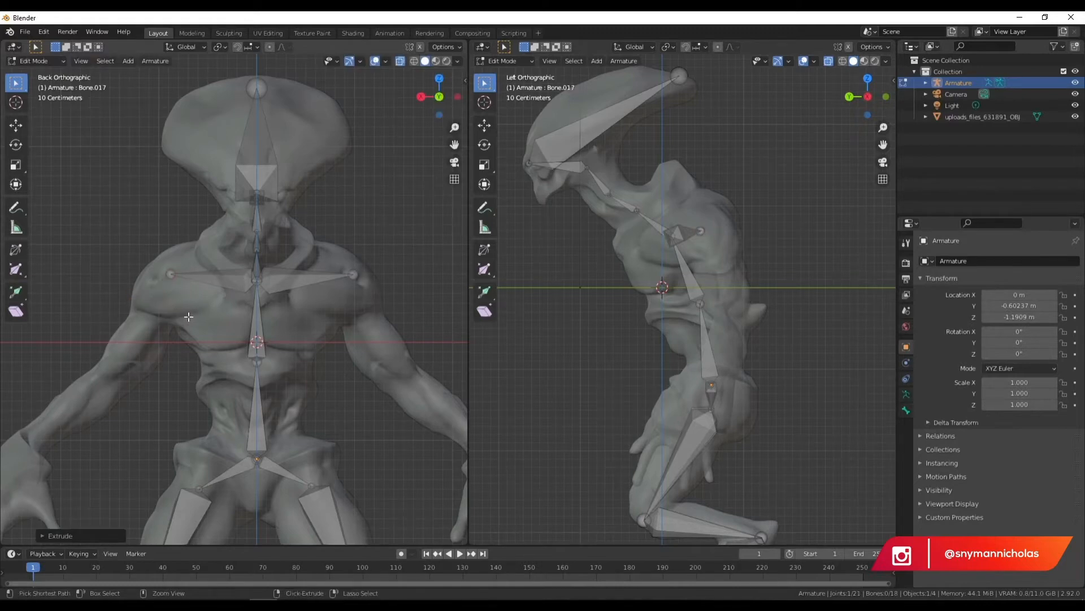
{"action": "key", "text": "ctrl+z"}
{"action": "key", "text": "g"}
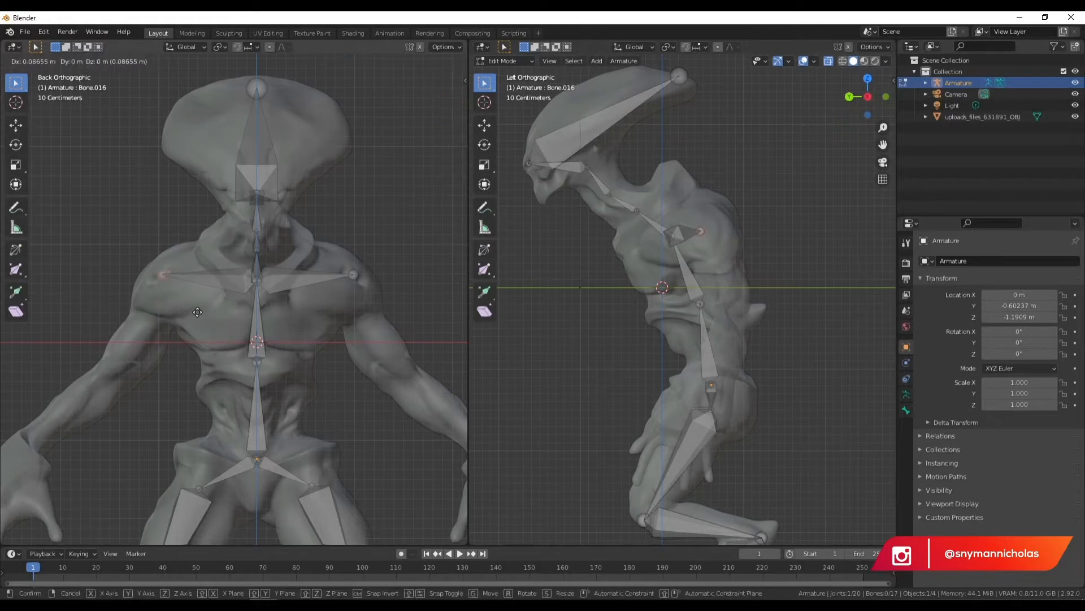
{"action": "left_click", "coordinate": [199, 312]}
- Extrude upper arm bones straight down from both shoulder joints together to about waist height
{"action": "scroll", "coordinate": [369, 289], "scroll_direction": "down", "scroll_amount": 4}
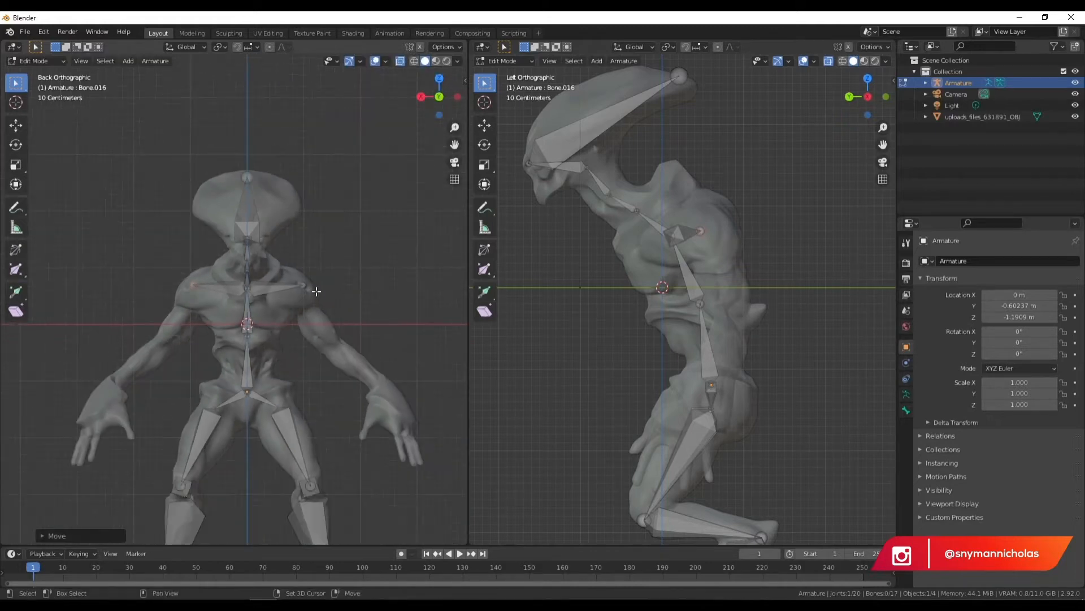
{"action": "left_click", "coordinate": [304, 286], "text": "shift"}
{"action": "key", "text": "e"}
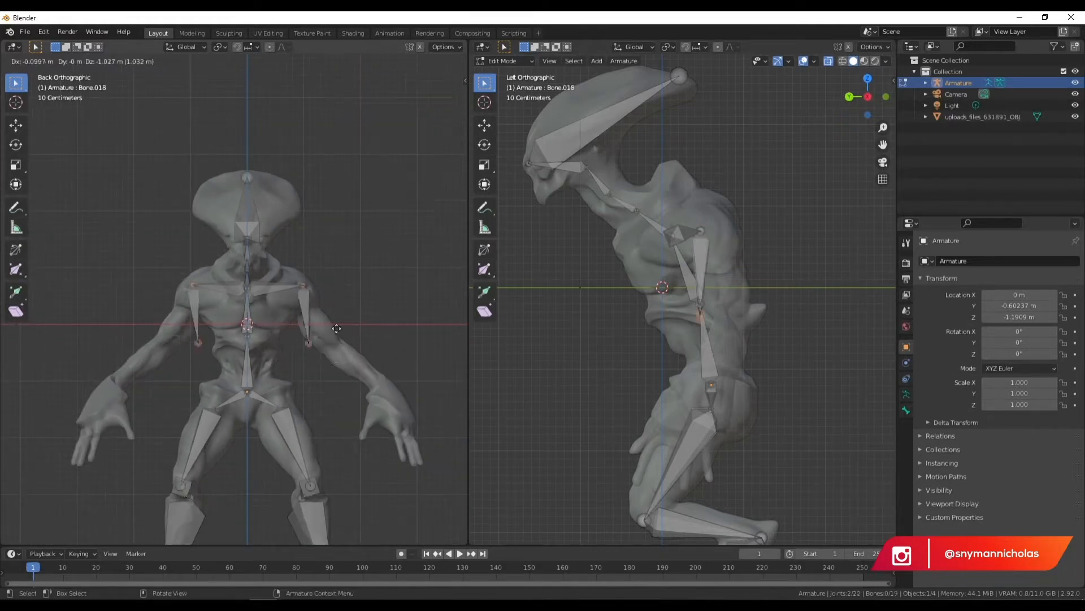
{"action": "left_click", "coordinate": [331, 328]}
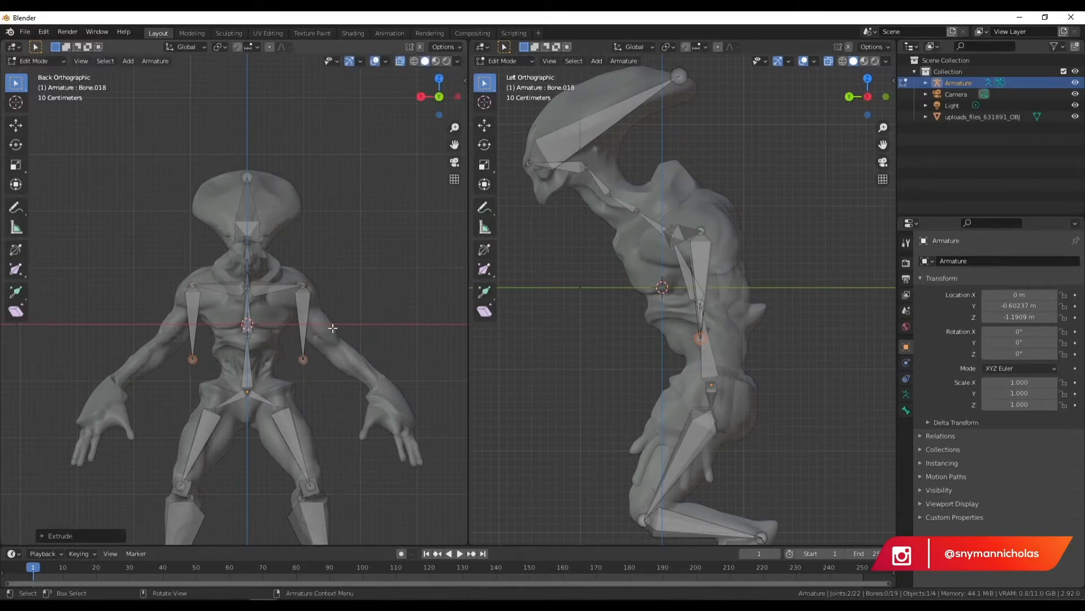
- Move both elbow joints together about 0.4 m backward and 0.27 m up
{"action": "left_click", "coordinate": [386, 313]}
{"action": "left_click", "coordinate": [302, 358]}
{"action": "left_click", "coordinate": [192, 359], "text": "shift"}
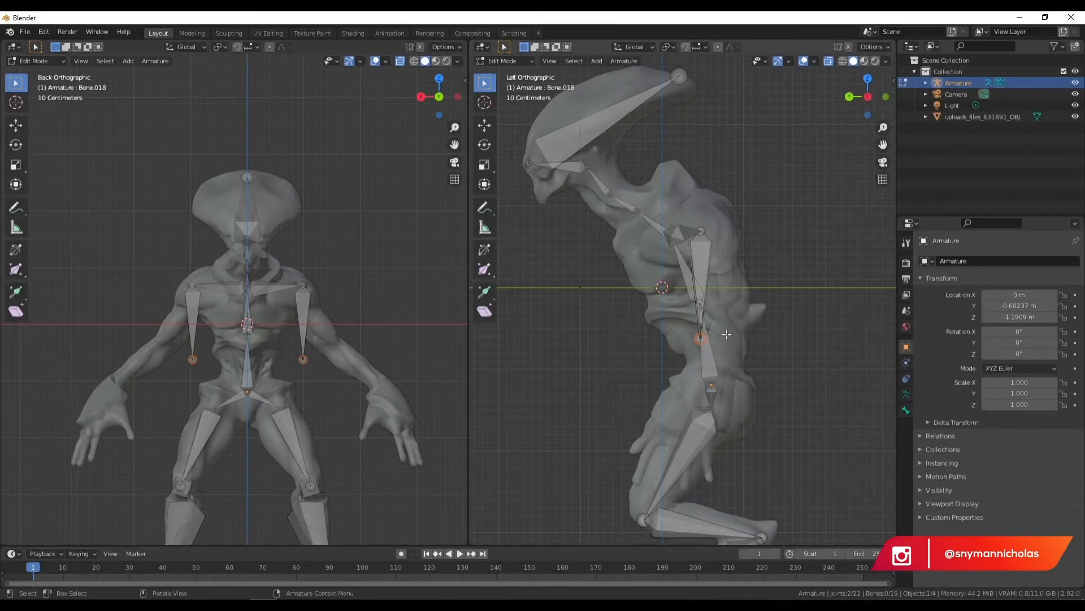
{"action": "key", "text": "g"}
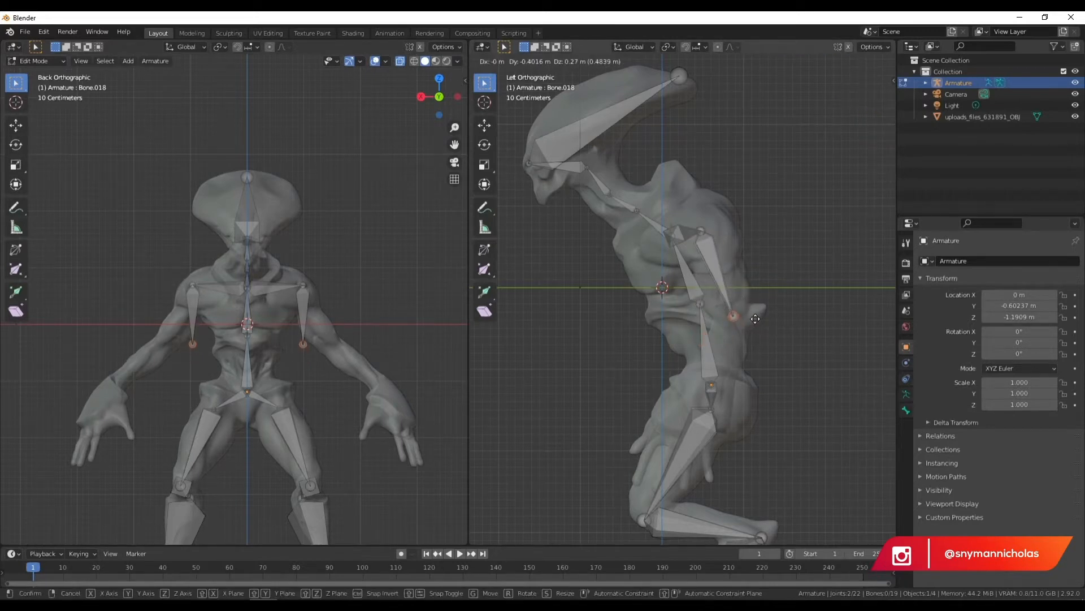
{"action": "left_click", "coordinate": [755, 318]}
- Move each elbow joint outward so the upper arm bones run inside the alien's arms
{"action": "left_click", "coordinate": [303, 344]}
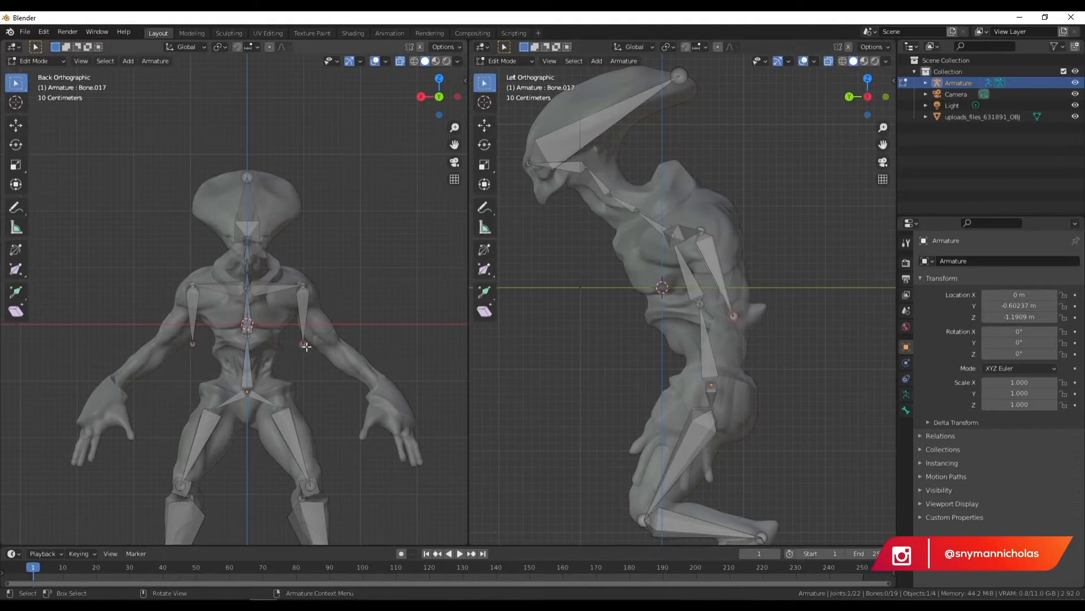
{"action": "key", "text": "g"}
{"action": "left_click", "coordinate": [340, 346]}
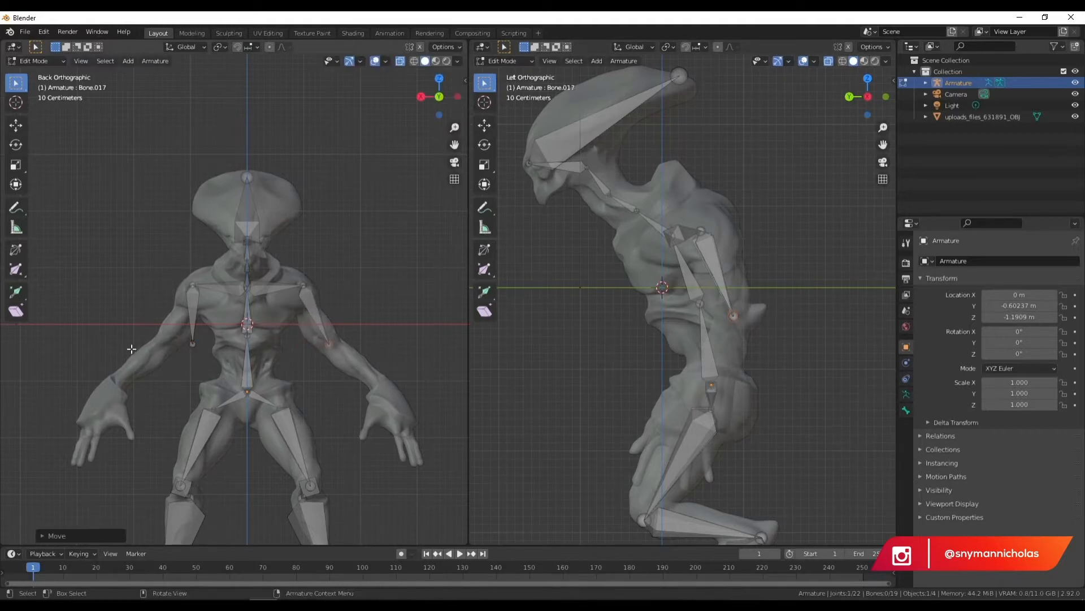
{"action": "left_click", "coordinate": [195, 344]}
{"action": "key", "text": "g"}
{"action": "left_click", "coordinate": [170, 346]}
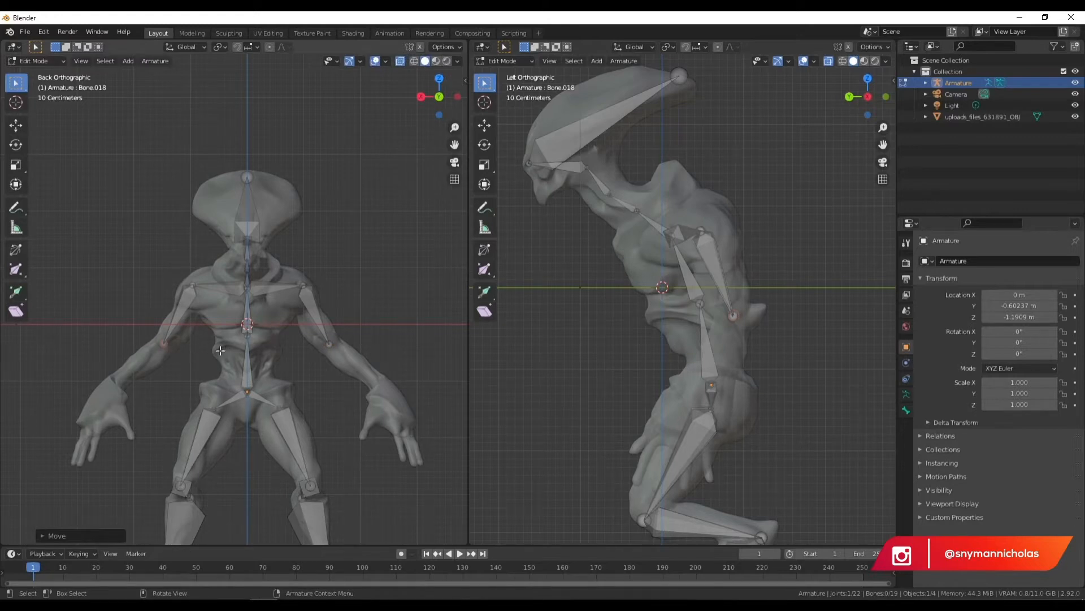
- Extrude a forearm bone of about 1.2 m from the +X elbow to the wrist and a hand bone on to the fingertips
{"action": "key", "text": "e"}
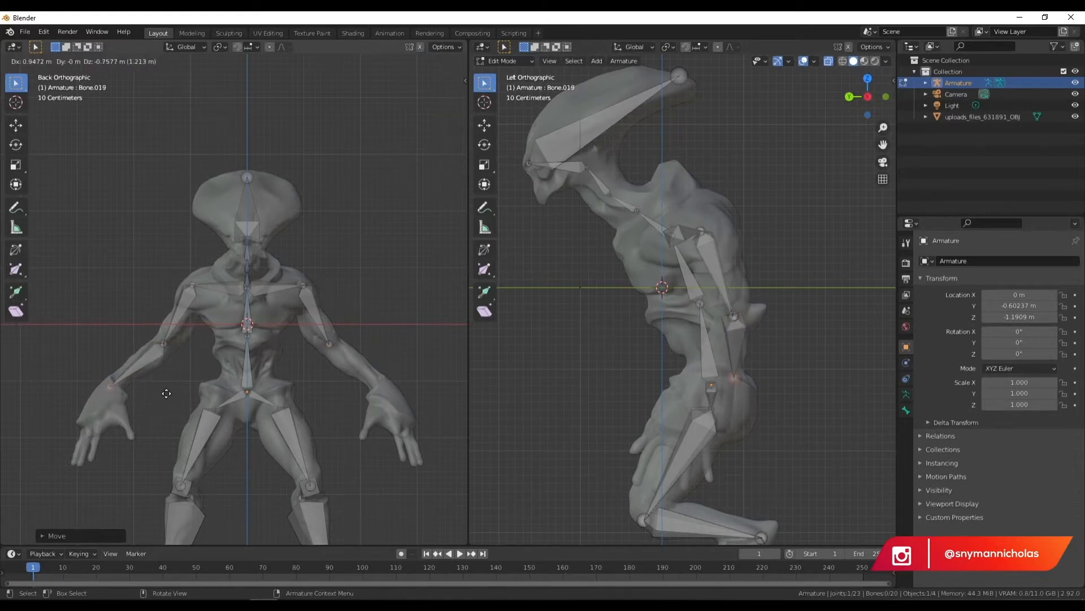
{"action": "left_click", "coordinate": [165, 395]}
{"action": "key", "text": "e"}
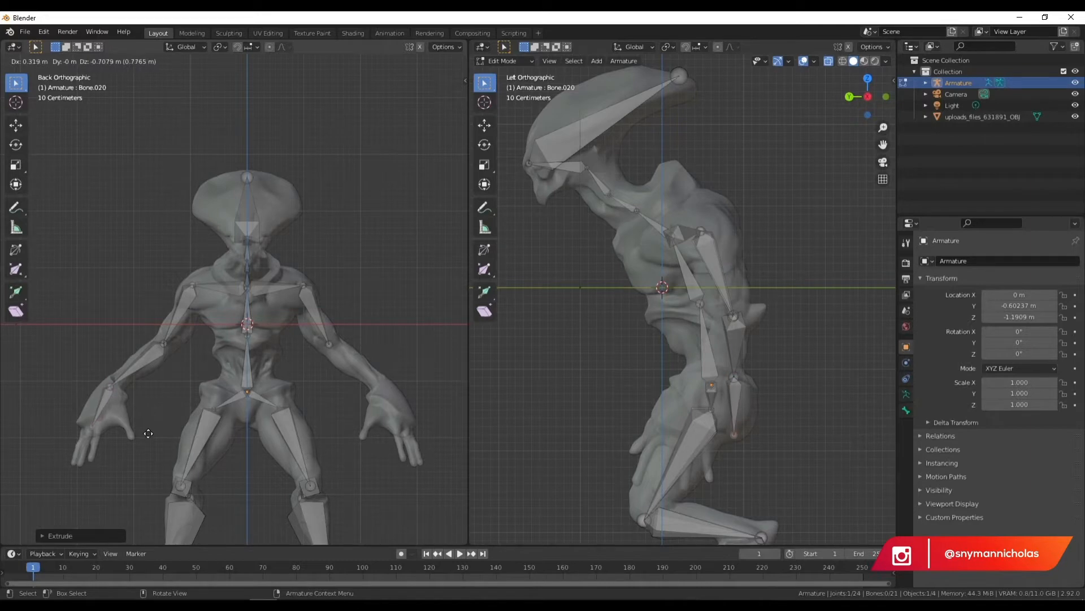
{"action": "left_click", "coordinate": [134, 469]}
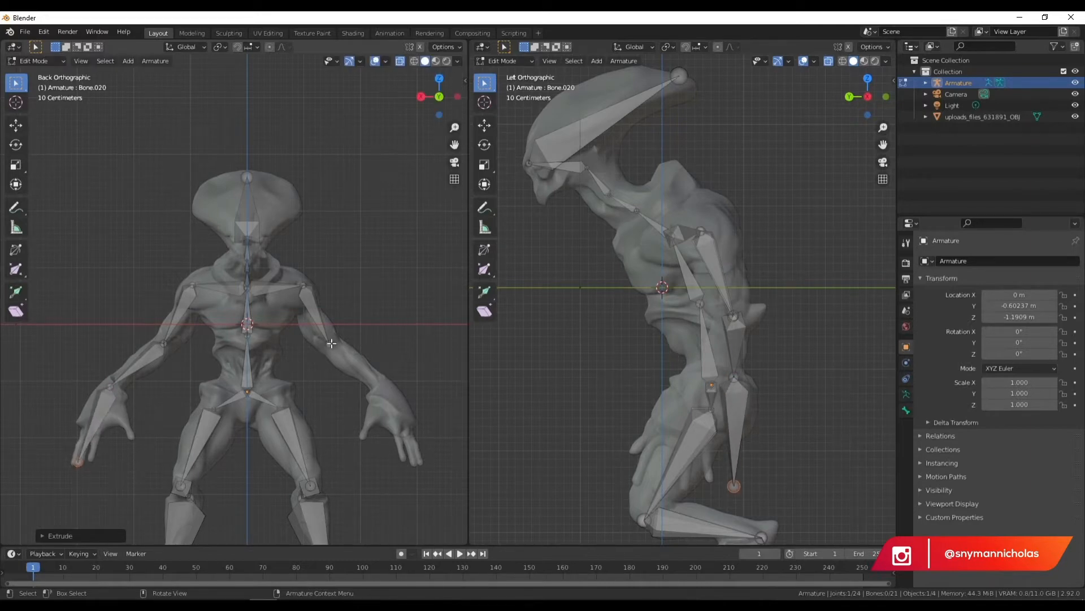
- In the side view, nudge the +X elbow joint slightly down and move the wrist joint about 0.22 m forward
{"action": "left_click", "coordinate": [164, 343]}
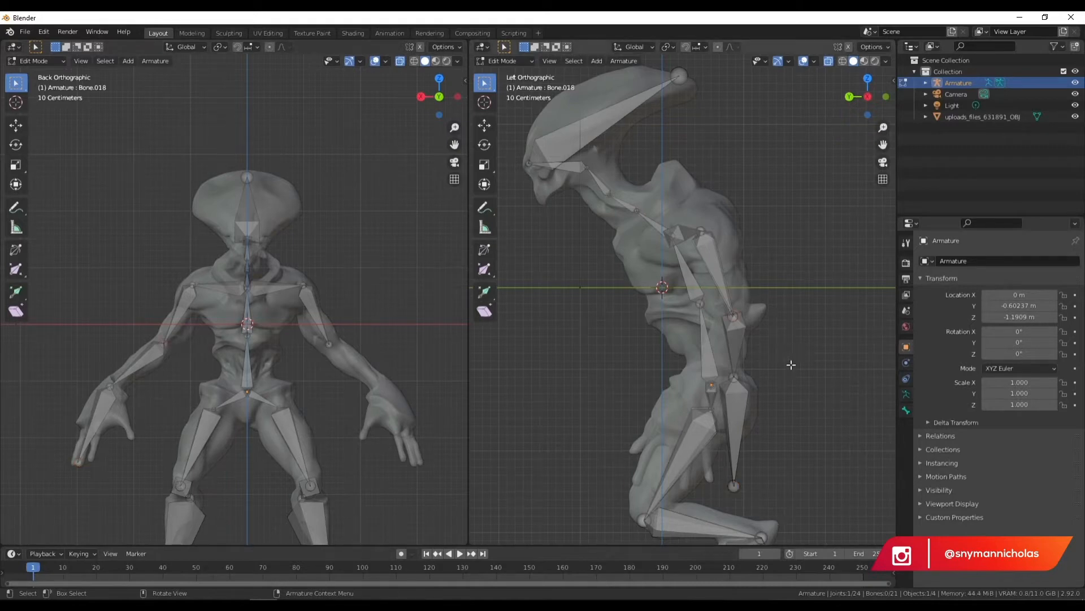
{"action": "key", "text": "g"}
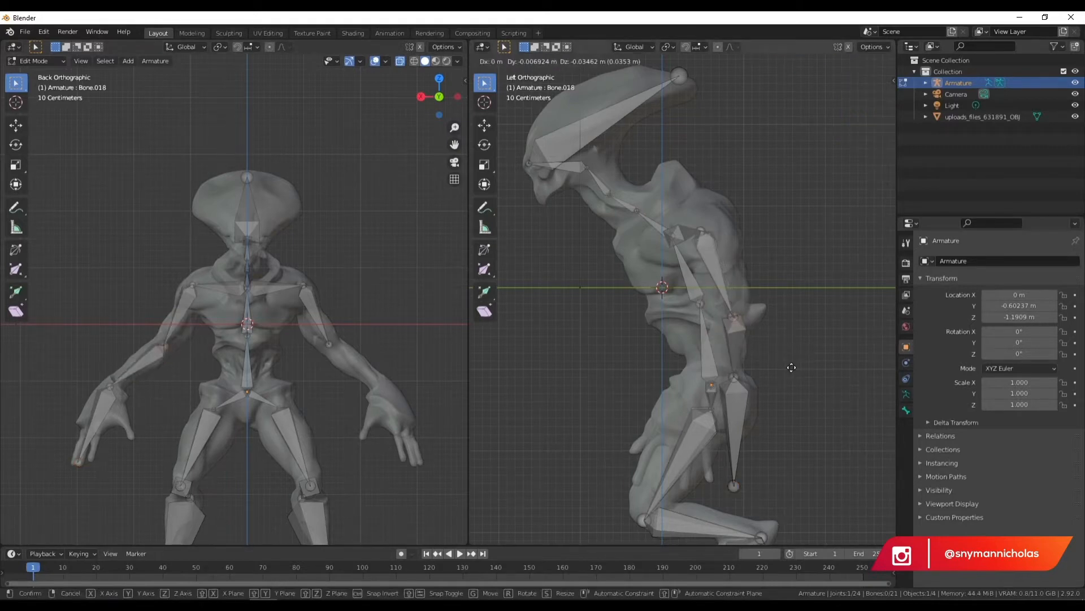
{"action": "left_click", "coordinate": [791, 367]}
{"action": "left_click", "coordinate": [735, 378]}
{"action": "key", "text": "g"}
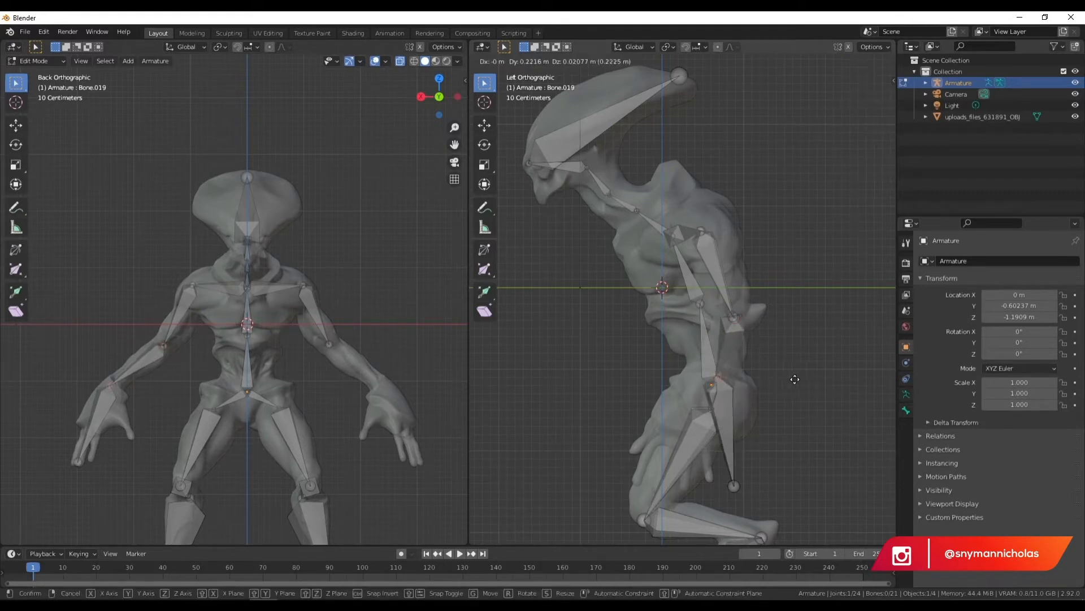
{"action": "left_click", "coordinate": [795, 379]}
- Move the +X hand bone's tip forward in the side view so the bone follows the alien's hand
{"action": "left_click", "coordinate": [733, 488]}
{"action": "key", "text": "g"}
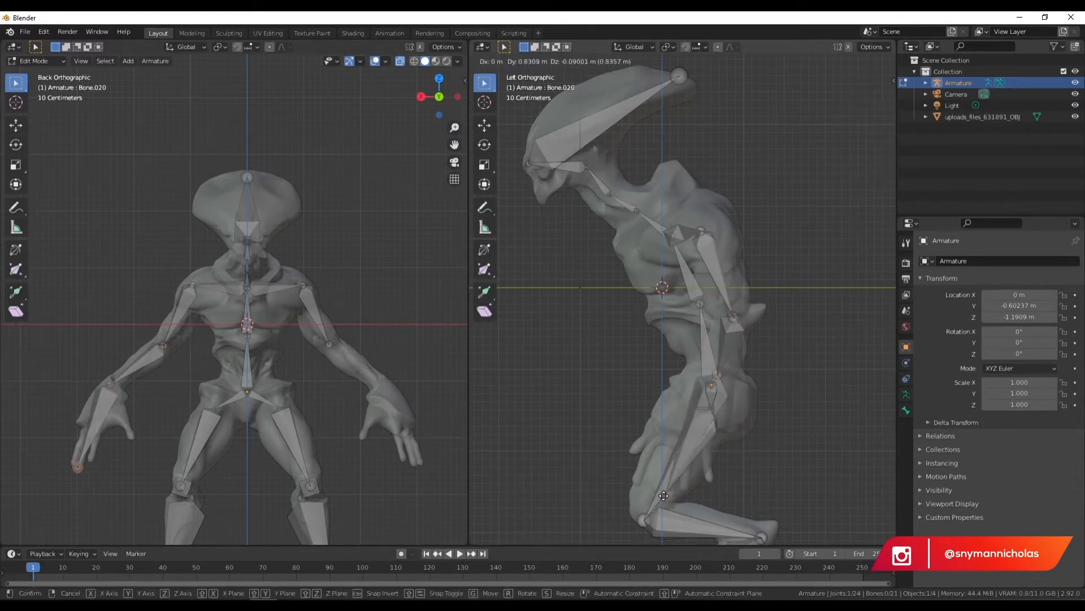
{"action": "left_click", "coordinate": [656, 491]}
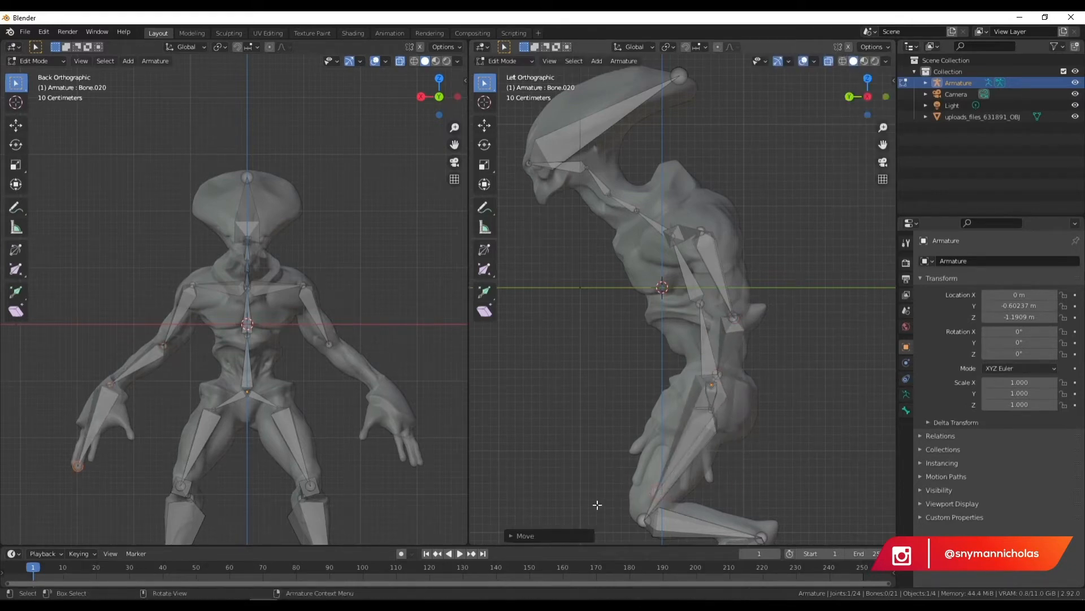
- Extrude a forearm bone of about 1.2 m from the -X elbow to the wrist and shift the wrist joint about 0.2 m forward
{"action": "left_click", "coordinate": [331, 345]}
{"action": "key", "text": "e"}
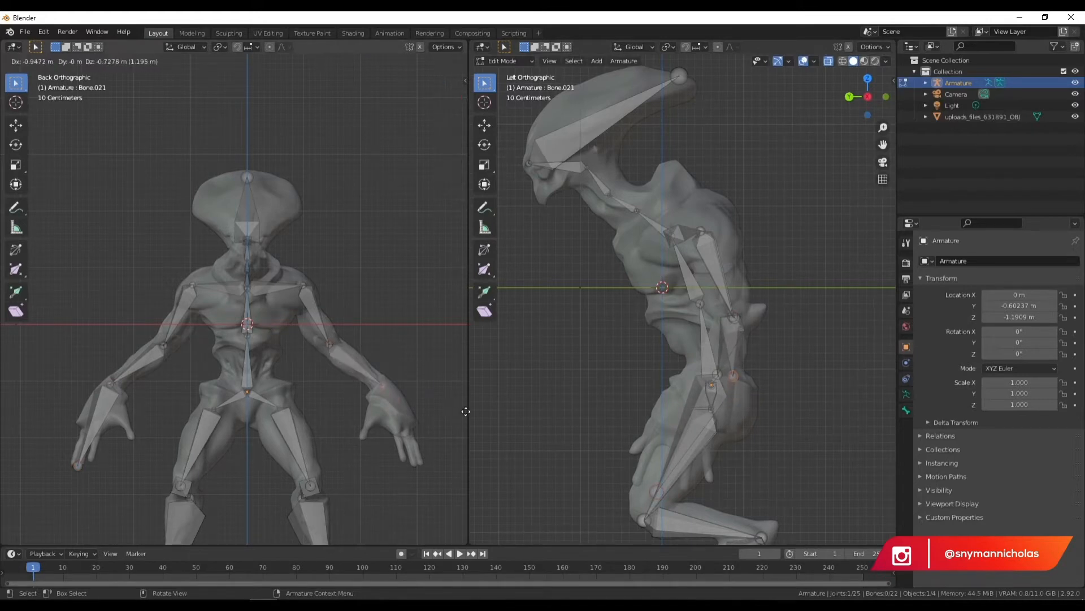
{"action": "left_click", "coordinate": [463, 412]}
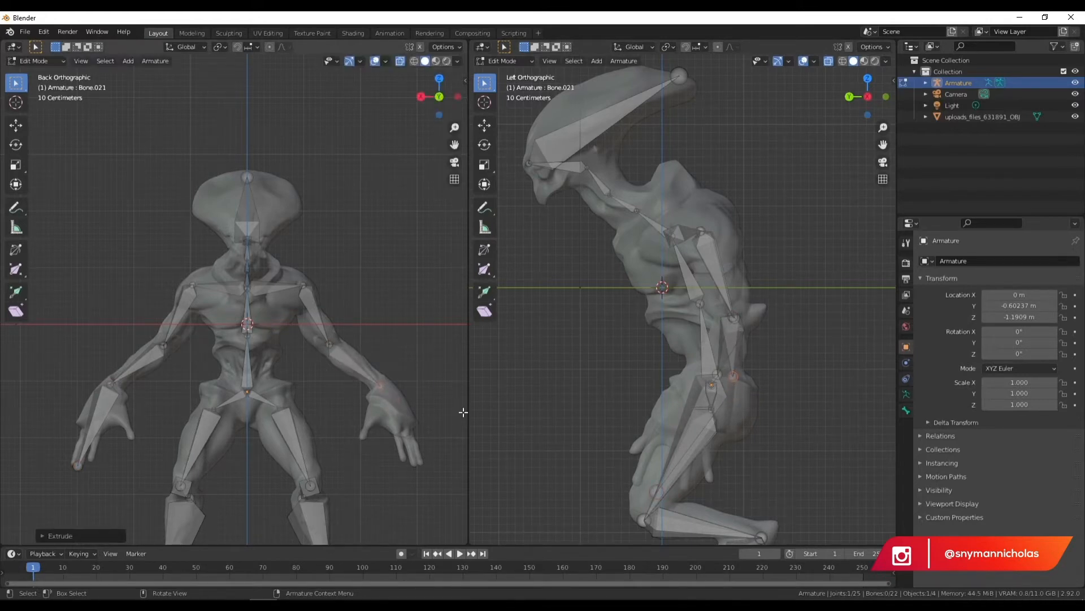
{"action": "key", "text": "g"}
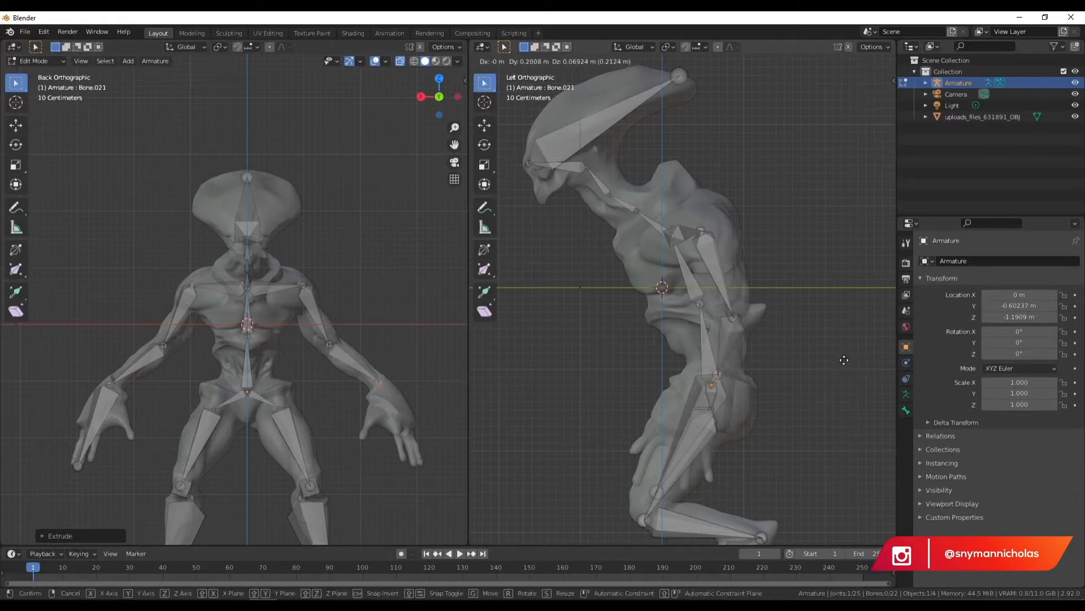
{"action": "left_click", "coordinate": [846, 364]}
- Extrude a hand bone from the -X wrist to the fingertips and move its tip forward to match the other hand
{"action": "key", "text": "e"}
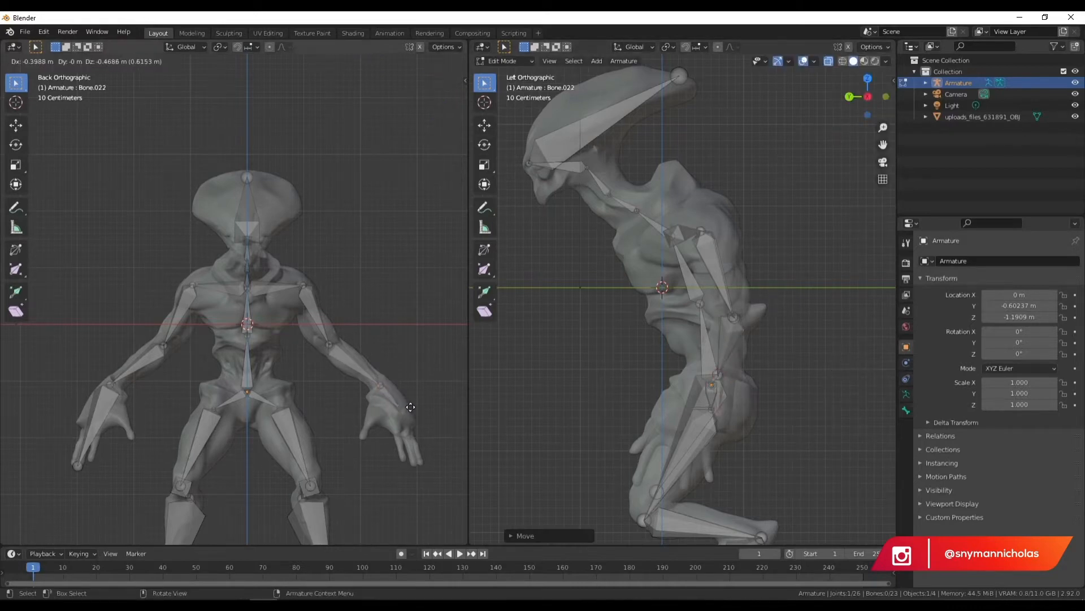
{"action": "left_click", "coordinate": [422, 459]}
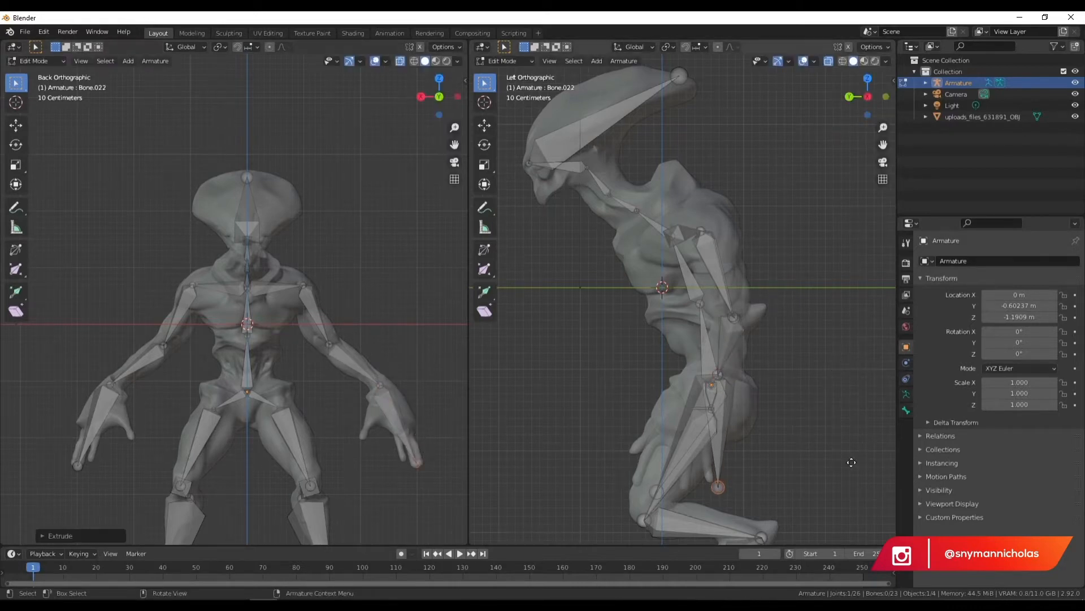
{"action": "key", "text": "g"}
{"action": "left_click", "coordinate": [791, 461]}
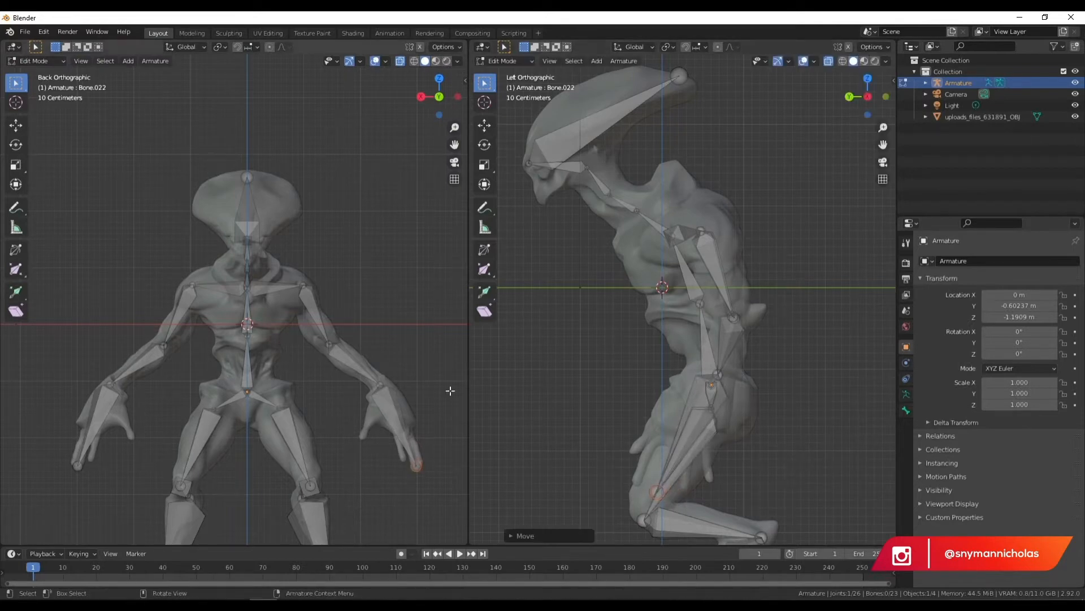
- Join the two 3D viewports into one and examine the complete armature in perspective from the front
{"action": "scroll", "coordinate": [418, 385], "scroll_direction": "down", "scroll_amount": 3}
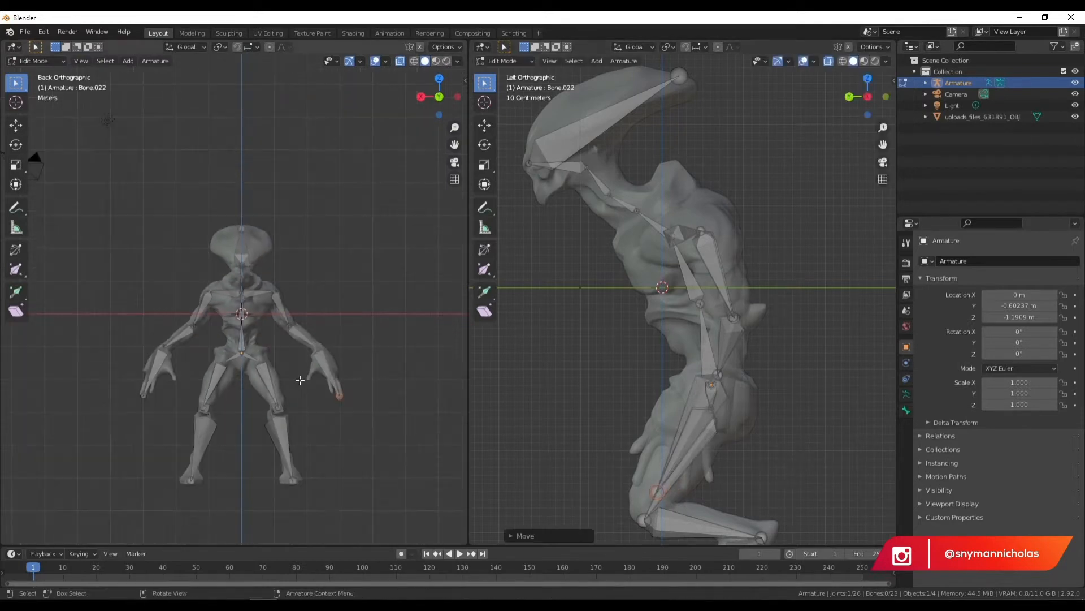
{"action": "right_click", "coordinate": [468, 315]}
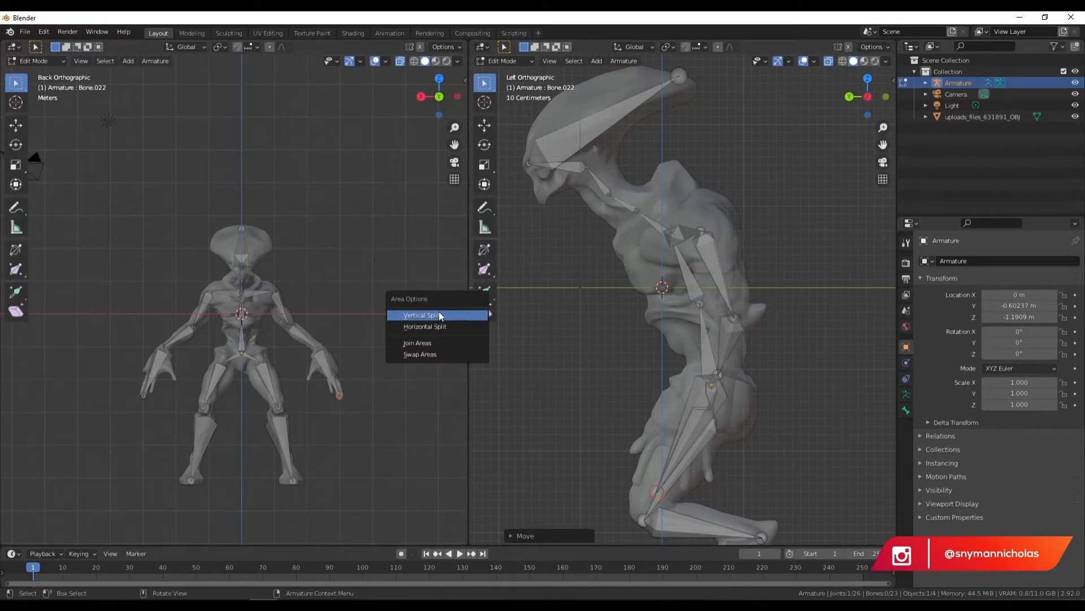
{"action": "left_click", "coordinate": [425, 341]}
{"action": "left_click", "coordinate": [328, 347]}
{"action": "middle_click_drag", "start_coordinate": [553, 348], "coordinate": [797, 167]}
{"action": "scroll", "coordinate": [641, 262], "scroll_direction": "down", "scroll_amount": 4}
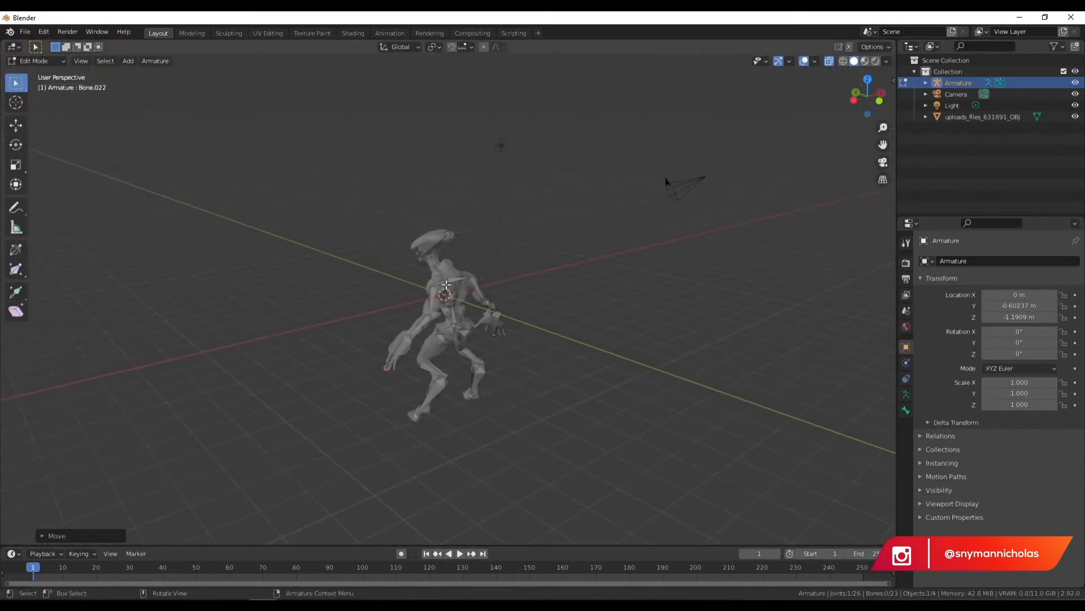
{"action": "scroll", "coordinate": [452, 288], "scroll_direction": "up", "scroll_amount": 3}
{"action": "middle_click_drag", "start_coordinate": [511, 315], "coordinate": [651, 362]}
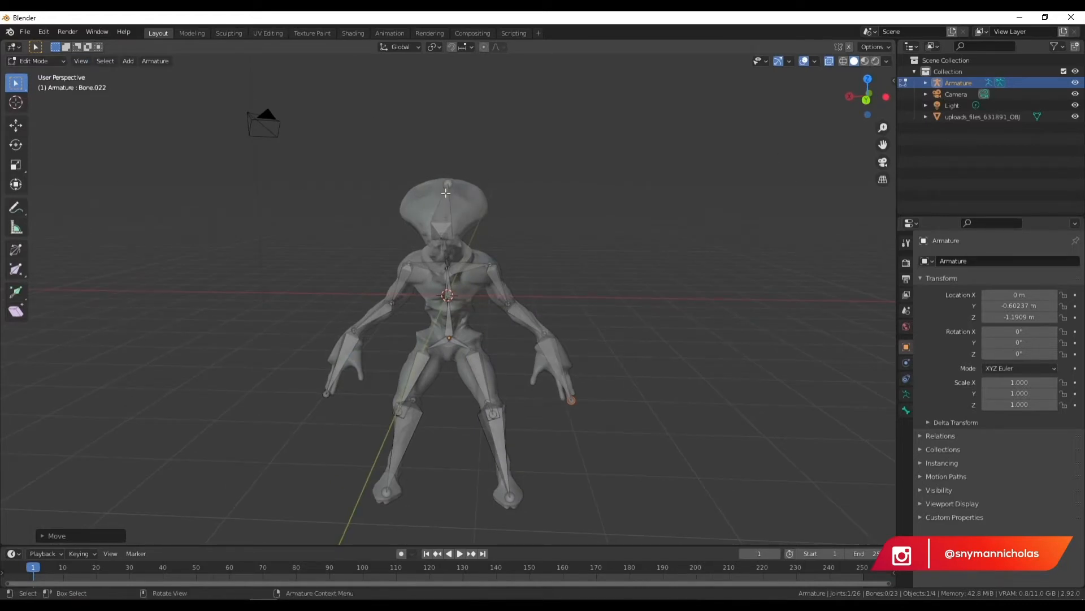
- Switch the armature from Edit Mode to Object Mode
{"action": "left_click", "coordinate": [31, 61]}
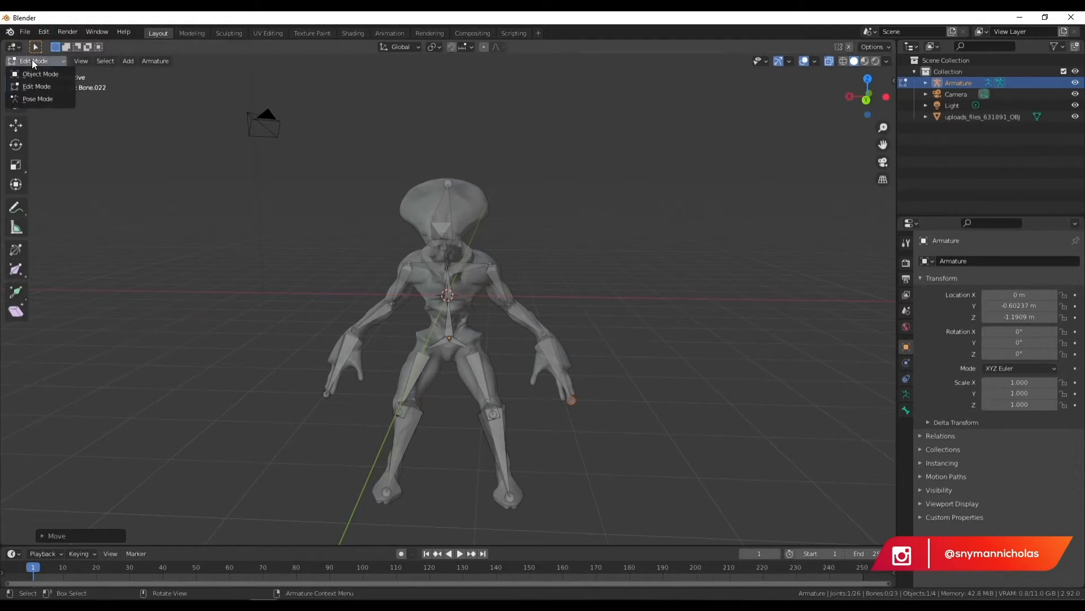
{"action": "left_click", "coordinate": [37, 73]}
{"action": "scroll", "coordinate": [507, 158], "scroll_direction": "up", "scroll_amount": 1}
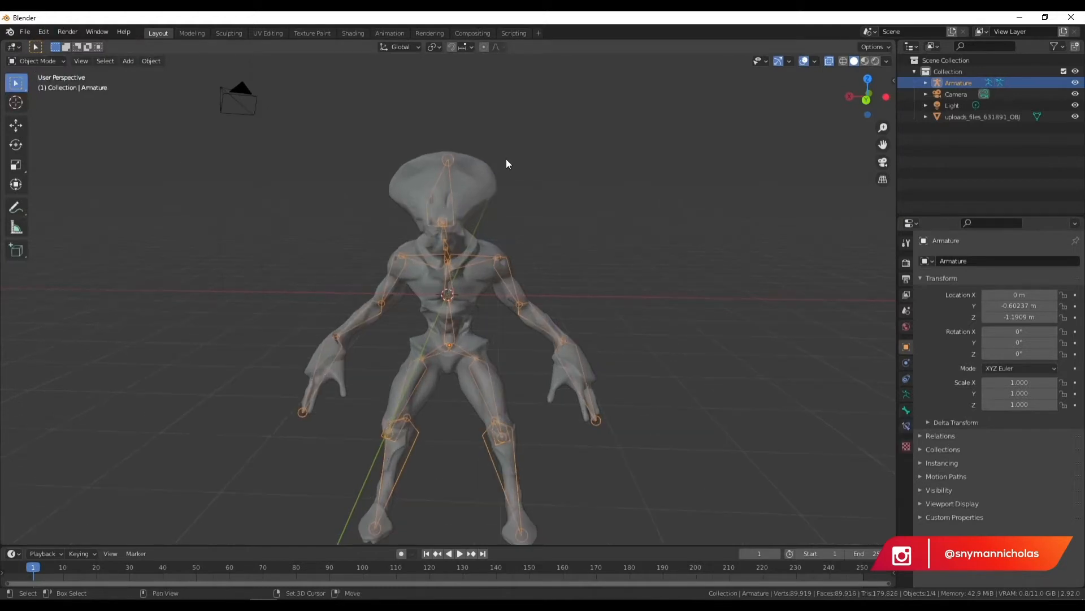
{"action": "middle_click_drag", "start_coordinate": [506, 159], "coordinate": [504, 167], "text": "shift"}
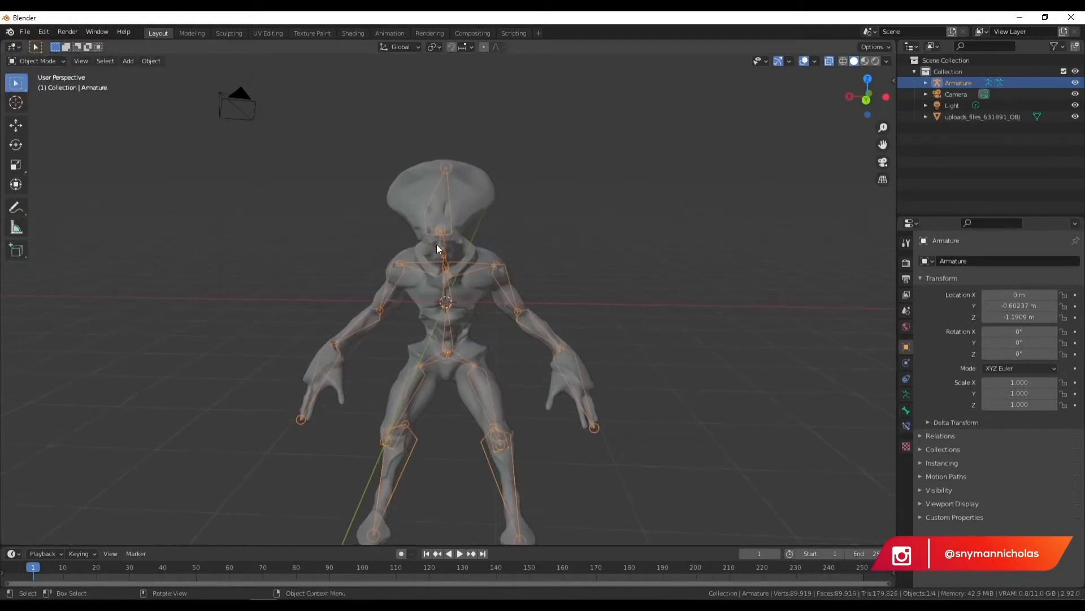
- Select the alien mesh followed by the armature and parent them with Armature Deform using automatic weights
{"action": "left_click", "coordinate": [543, 171]}
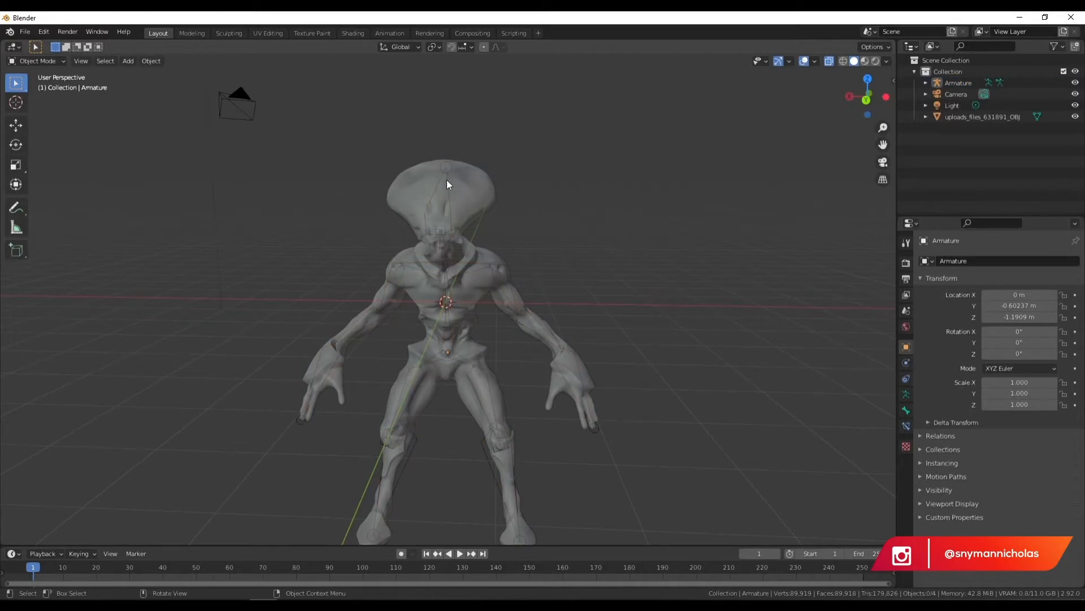
{"action": "left_click", "coordinate": [464, 184]}
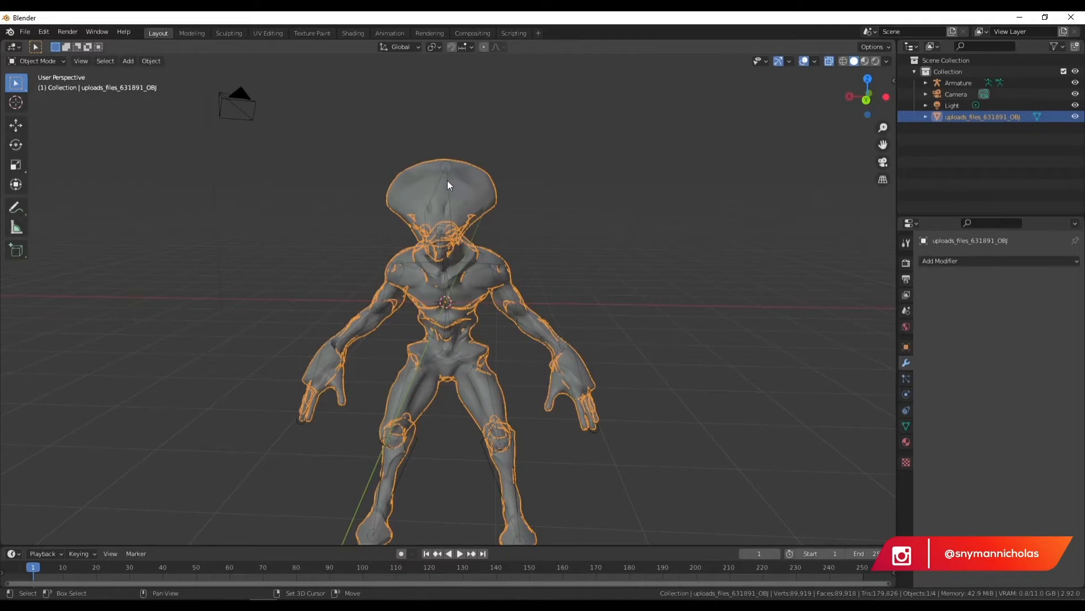
{"action": "left_click", "coordinate": [447, 182], "text": "shift"}
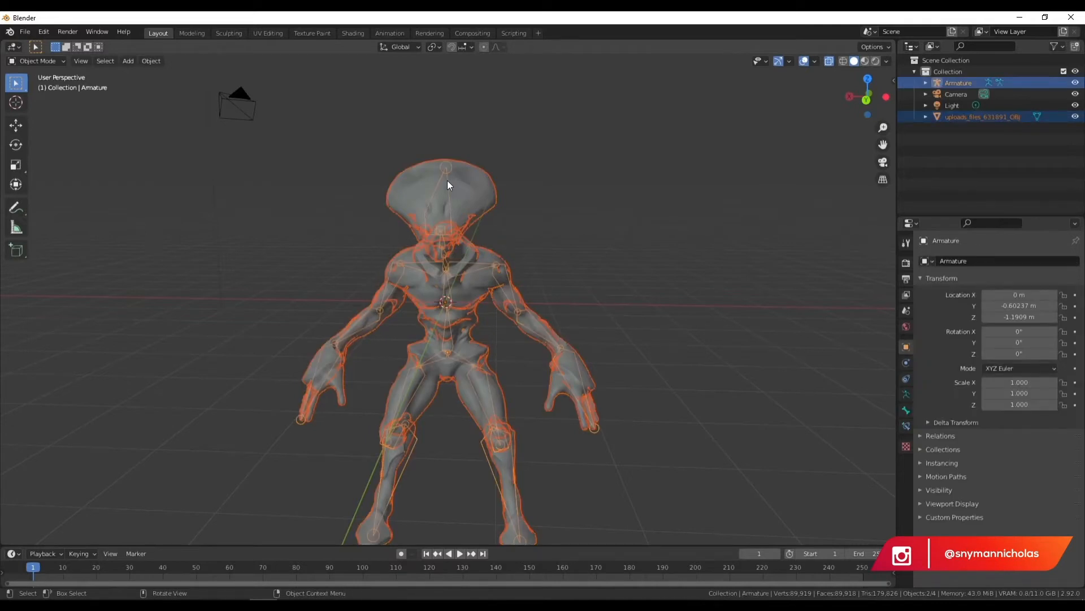
{"action": "key", "text": "ctrl+p"}
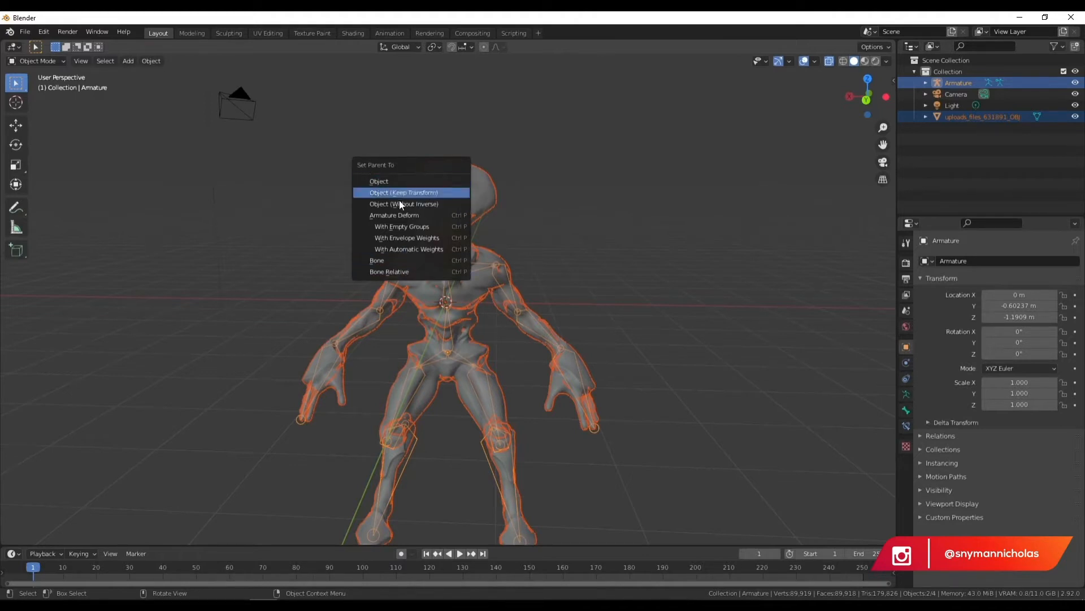
{"action": "left_click", "coordinate": [407, 250]}
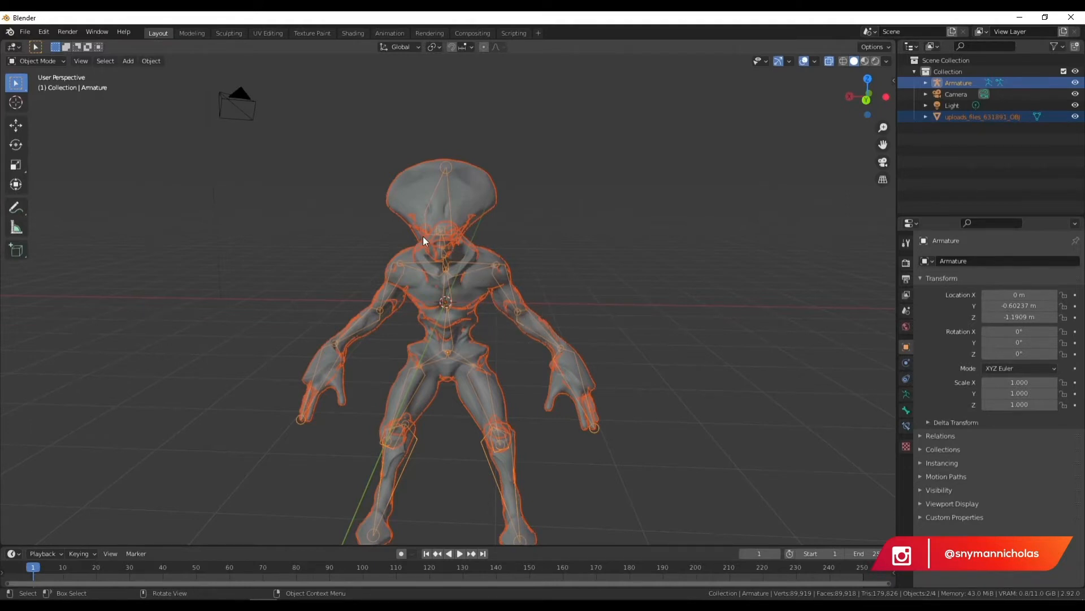
{"action": "key", "text": "ctrl+p"}
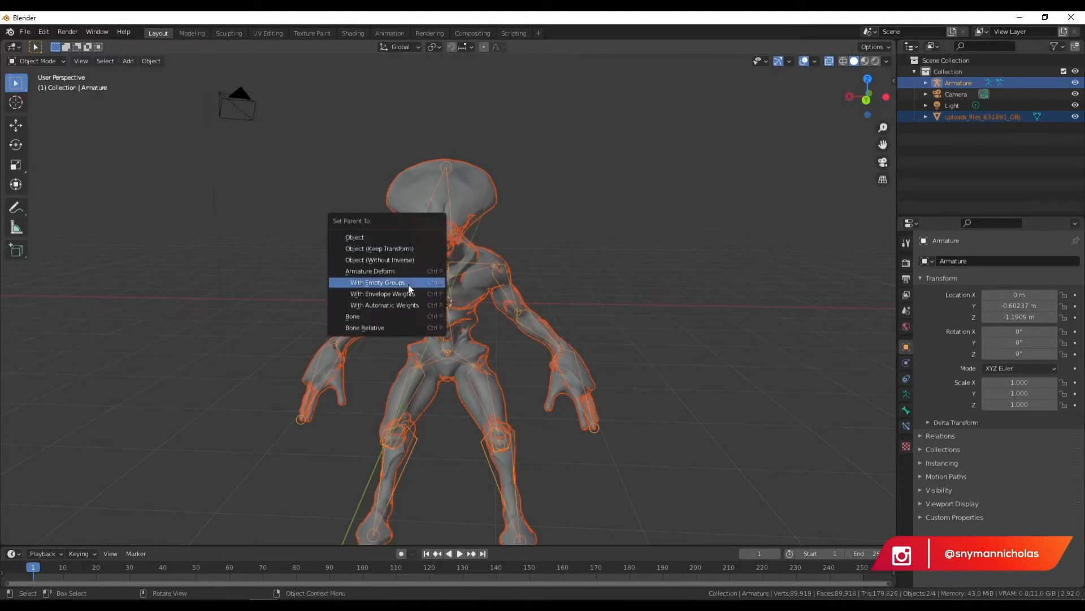
{"action": "left_click", "coordinate": [402, 306]}
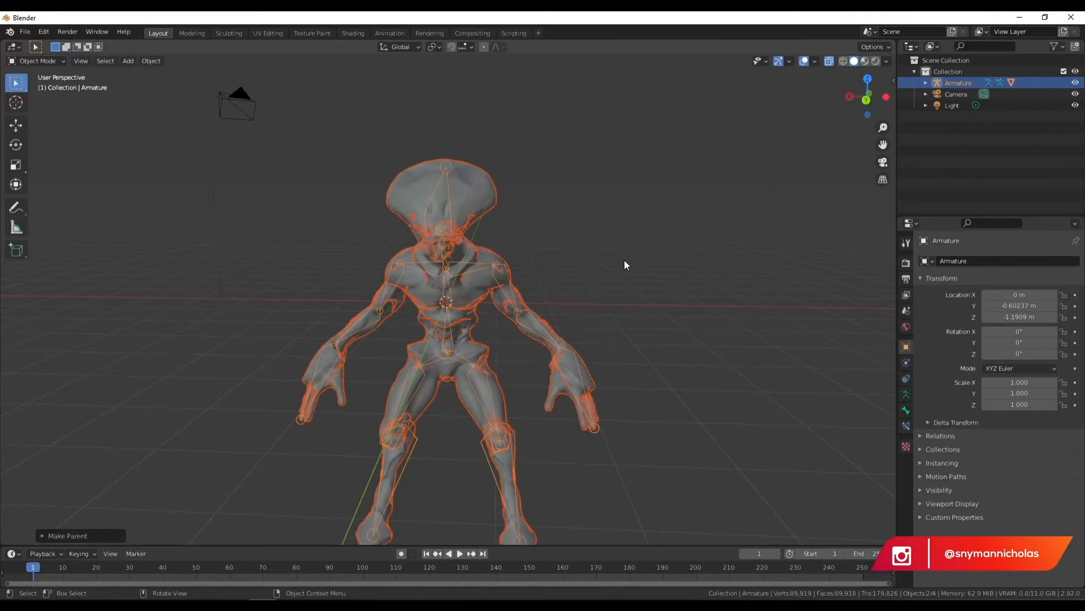
- Select only the armature and switch it to Pose Mode
{"action": "left_click", "coordinate": [588, 231]}
{"action": "middle_click_drag", "start_coordinate": [572, 379], "coordinate": [625, 331]}
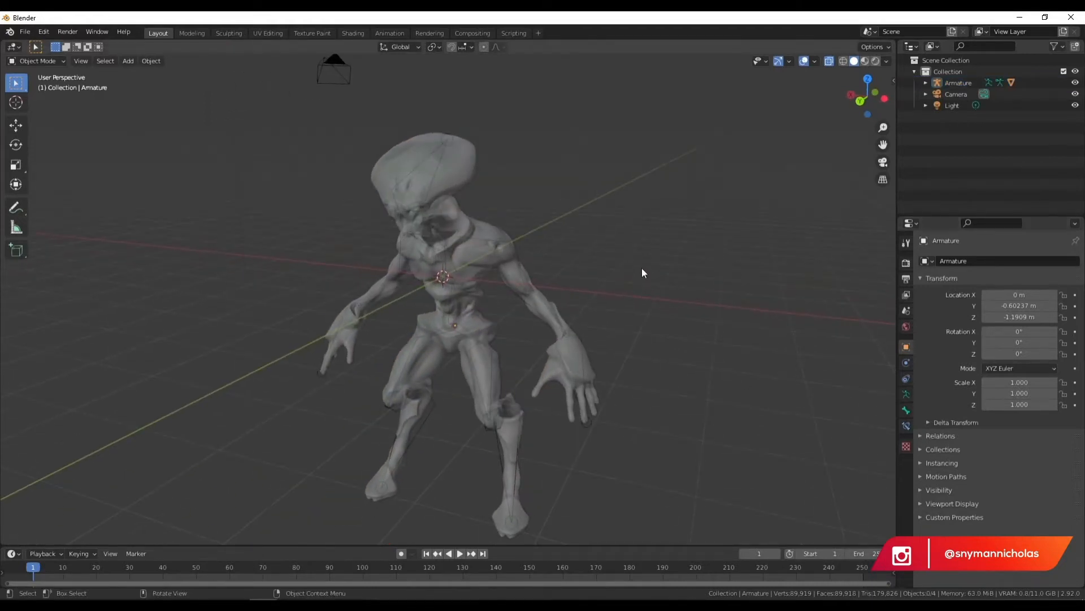
{"action": "left_click", "coordinate": [426, 223]}
{"action": "left_click", "coordinate": [437, 202]}
{"action": "left_click", "coordinate": [446, 172]}
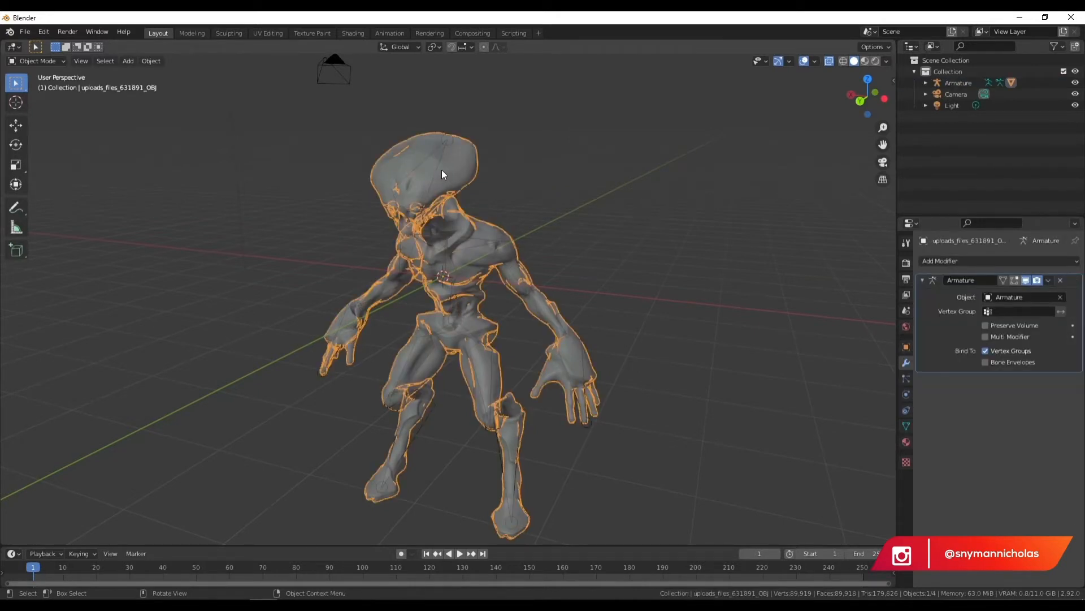
{"action": "left_click", "coordinate": [439, 165]}
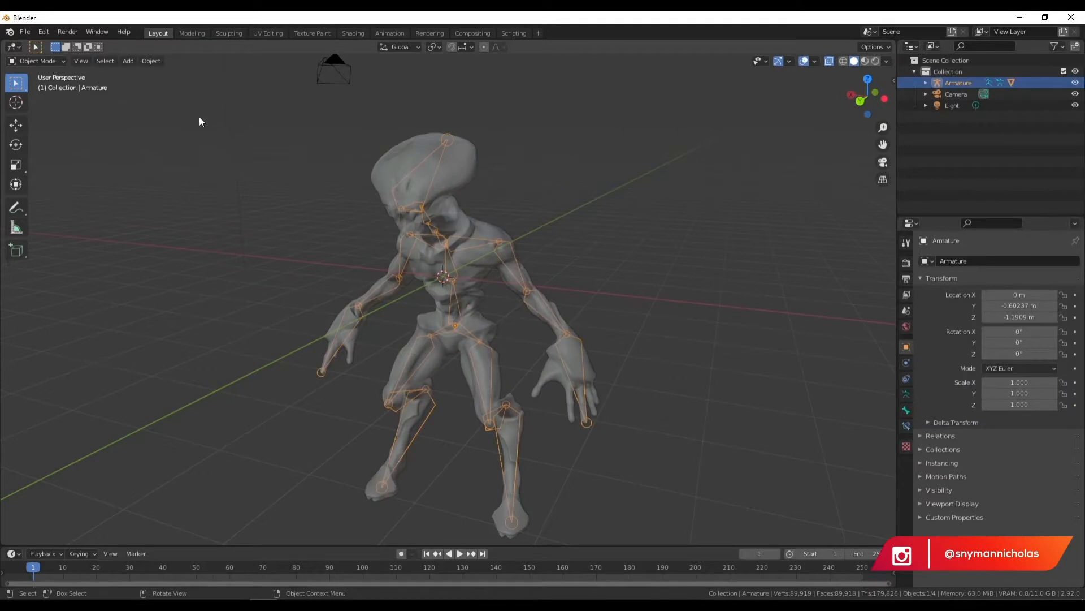
{"action": "left_click", "coordinate": [38, 60]}
{"action": "left_click", "coordinate": [39, 90]}
- Select the head bone in the side of the rig and try rotating it to test how the mesh deforms
{"action": "scroll", "coordinate": [458, 239], "scroll_direction": "down", "scroll_amount": 1}
{"action": "middle_click_drag", "start_coordinate": [457, 235], "coordinate": [409, 222]}
{"action": "left_click", "coordinate": [435, 235]}
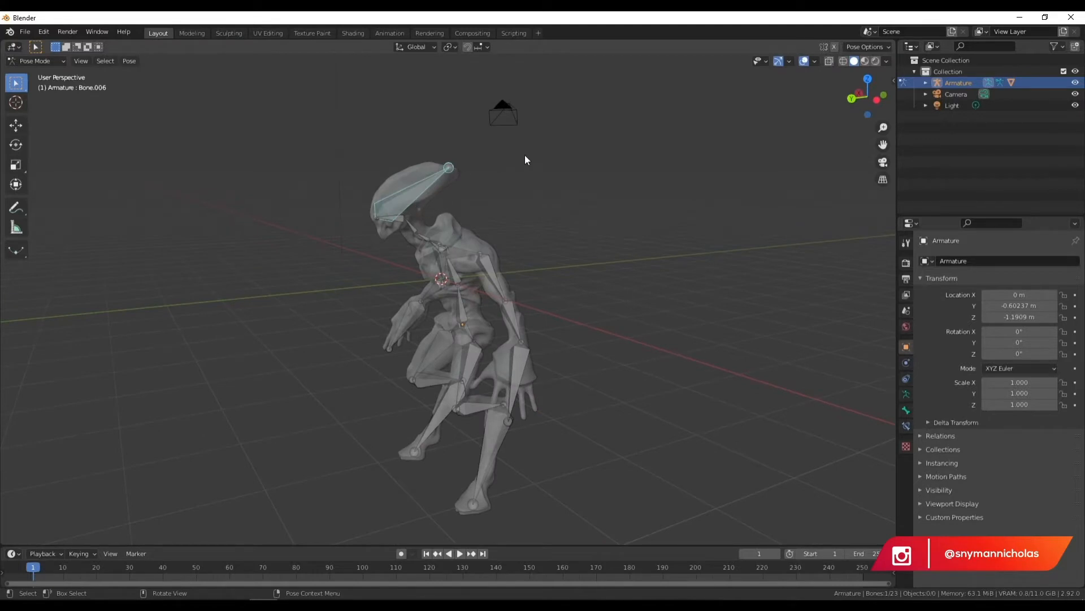
{"action": "key", "text": "r"}
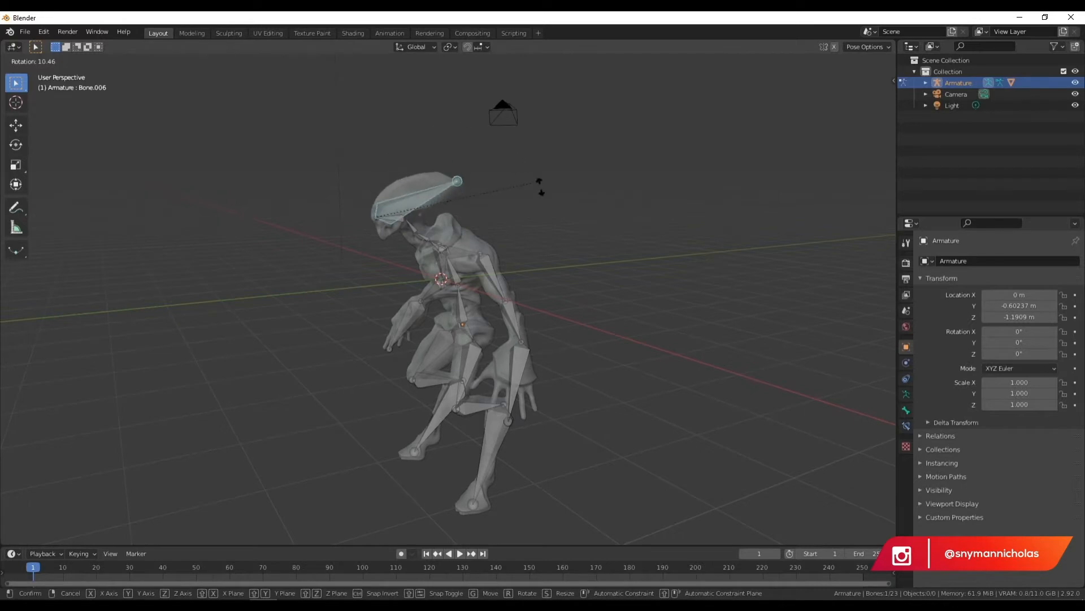
{"action": "left_click", "coordinate": [561, 159]}
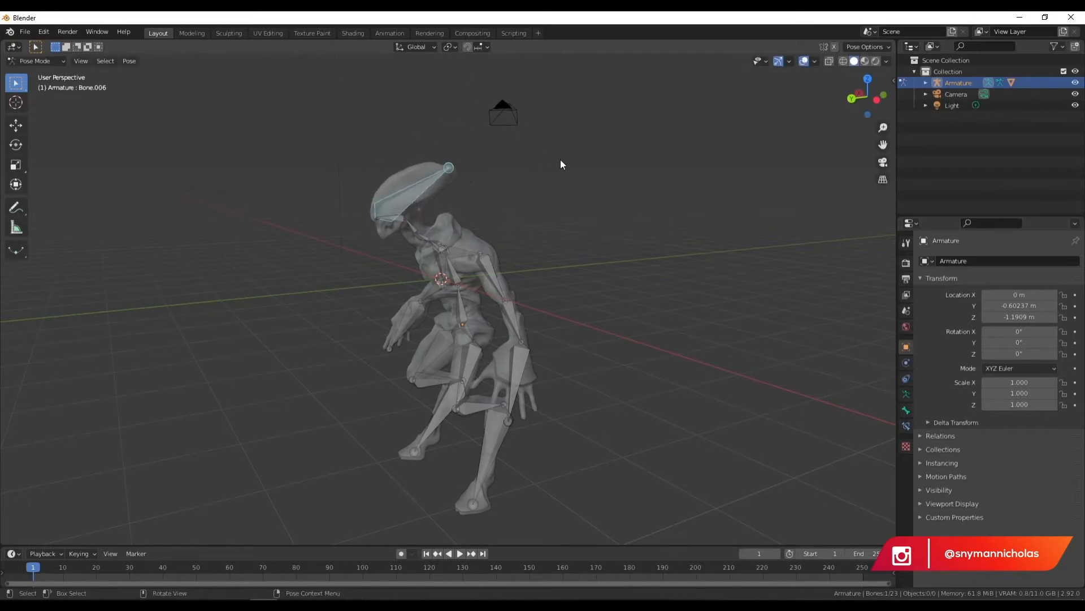
- Set the armature's viewport display to In Front so its bones draw over the alien mesh
{"action": "left_click", "coordinate": [922, 490]}
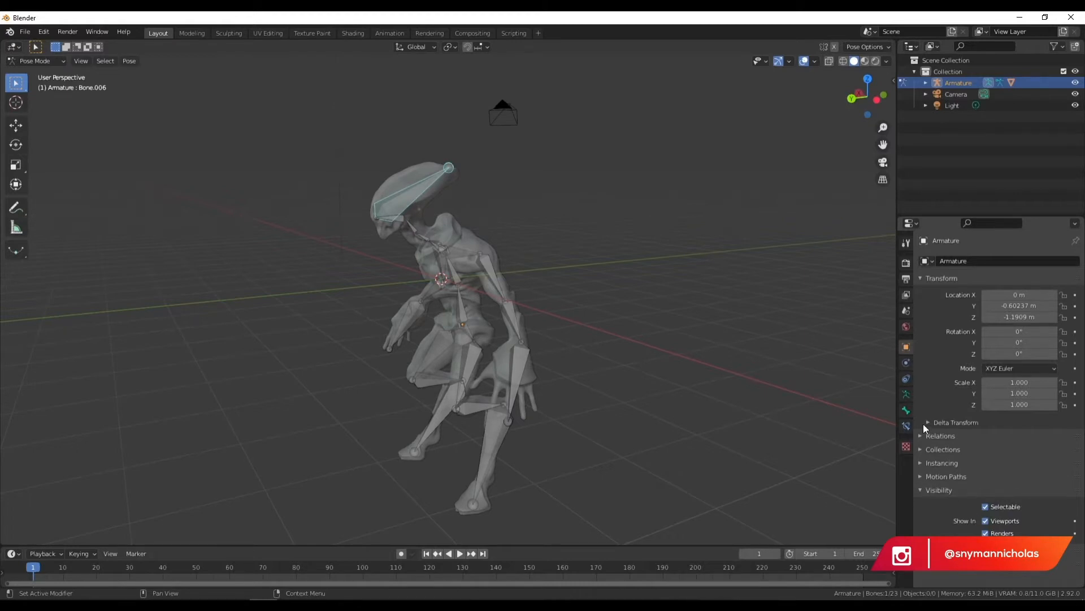
{"action": "left_click", "coordinate": [907, 410]}
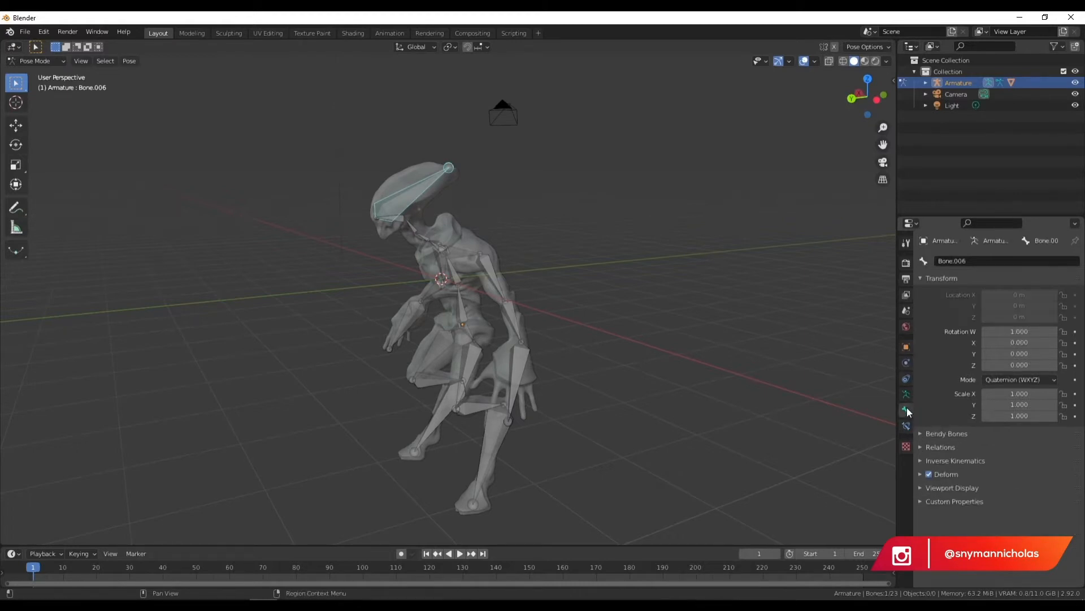
{"action": "left_click", "coordinate": [910, 427]}
{"action": "left_click", "coordinate": [906, 410]}
{"action": "left_click", "coordinate": [906, 394]}
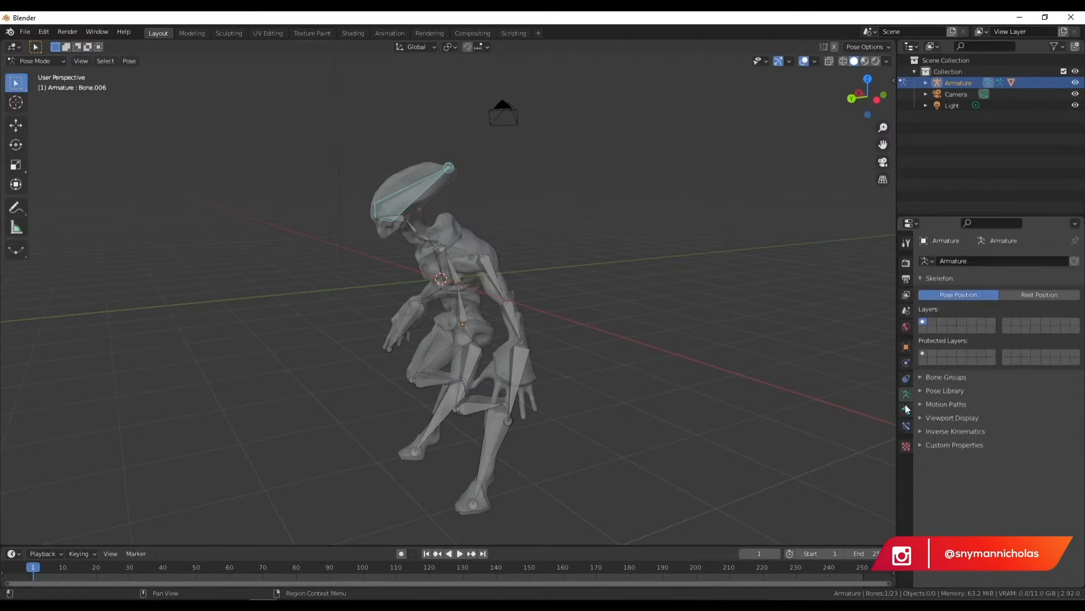
{"action": "left_click", "coordinate": [923, 418]}
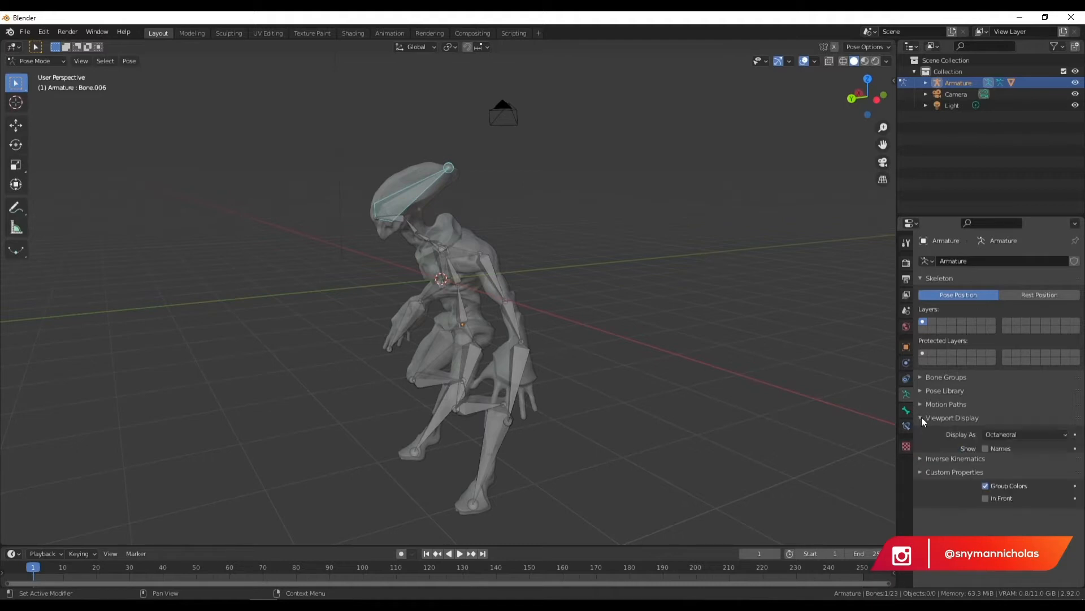
{"action": "left_click", "coordinate": [986, 499]}
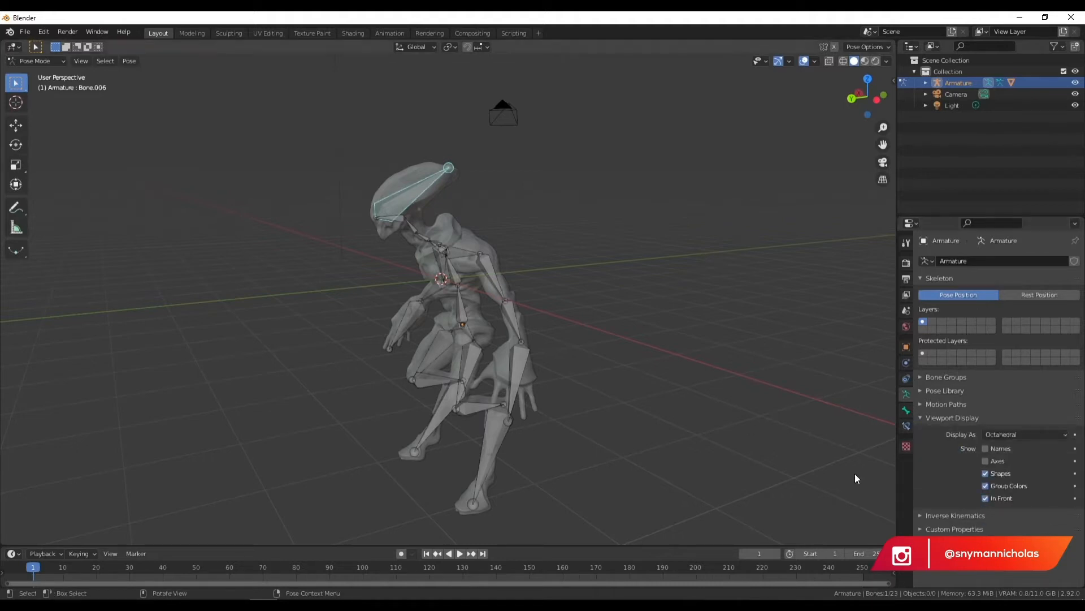
- Switch the armature to Object Mode and turn off X-ray shading in the viewport
{"action": "left_click", "coordinate": [42, 61]}
{"action": "left_click", "coordinate": [39, 74]}
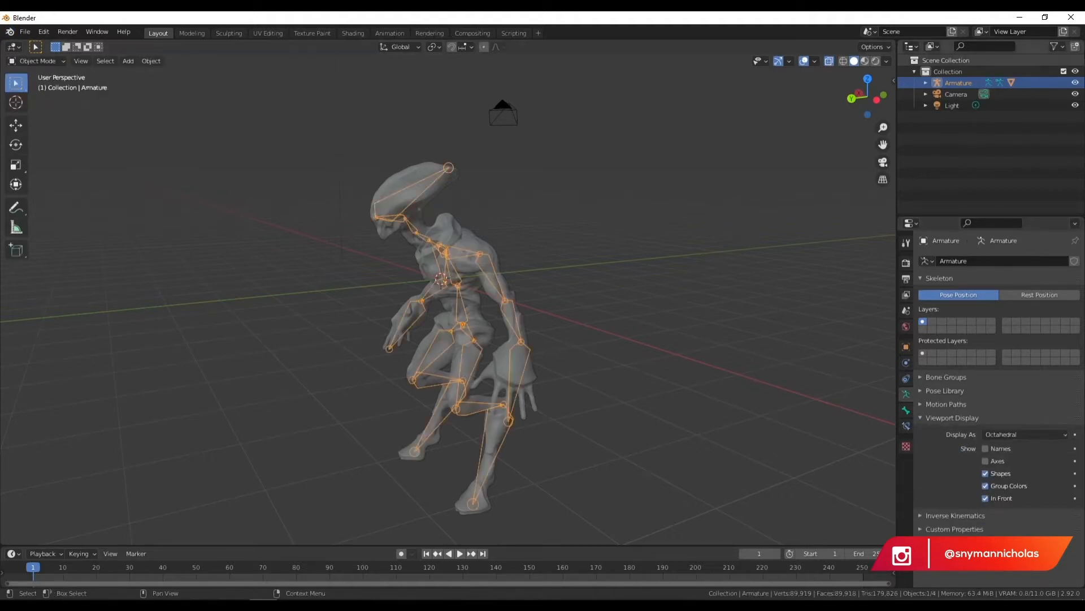
{"action": "left_click", "coordinate": [828, 62]}
{"action": "middle_click_drag", "start_coordinate": [463, 247], "coordinate": [548, 234]}
{"action": "left_click", "coordinate": [554, 230]}
{"action": "scroll", "coordinate": [542, 234], "scroll_direction": "up", "scroll_amount": 2}
{"action": "left_click", "coordinate": [432, 152]}
{"action": "left_click", "coordinate": [415, 145]}
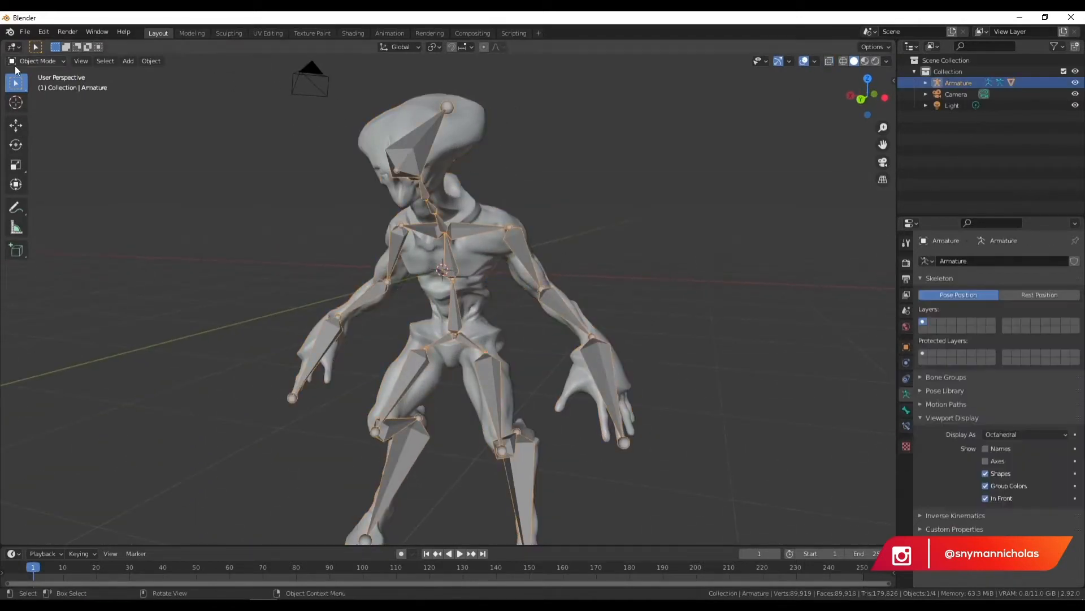
- Return the armature to Pose Mode and try rotating the head bone to test the deformation
{"action": "left_click", "coordinate": [38, 61]}
{"action": "left_click", "coordinate": [35, 101]}
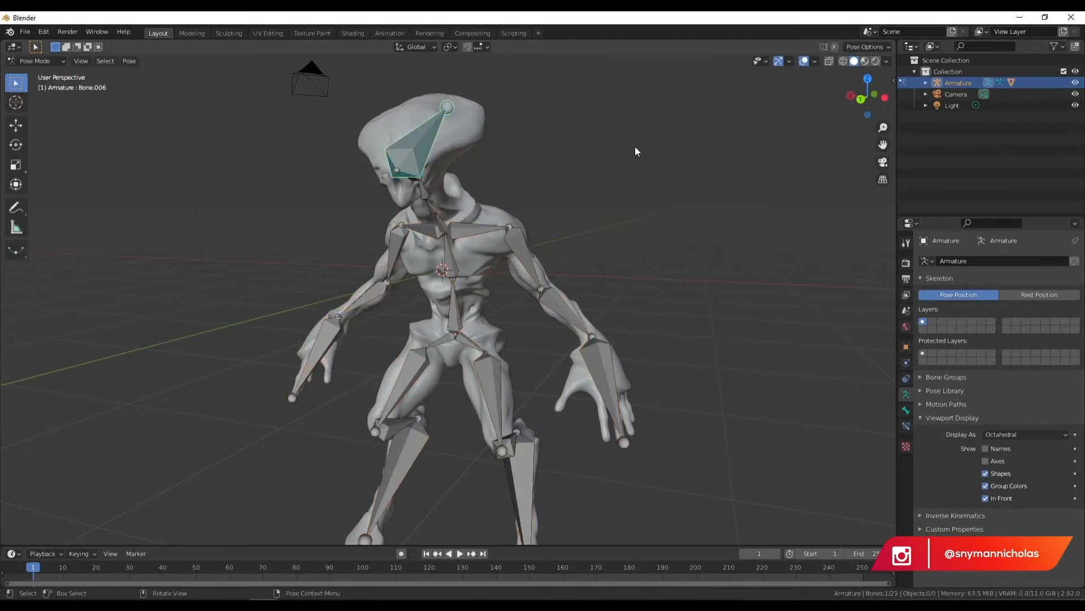
{"action": "key", "text": "r"}
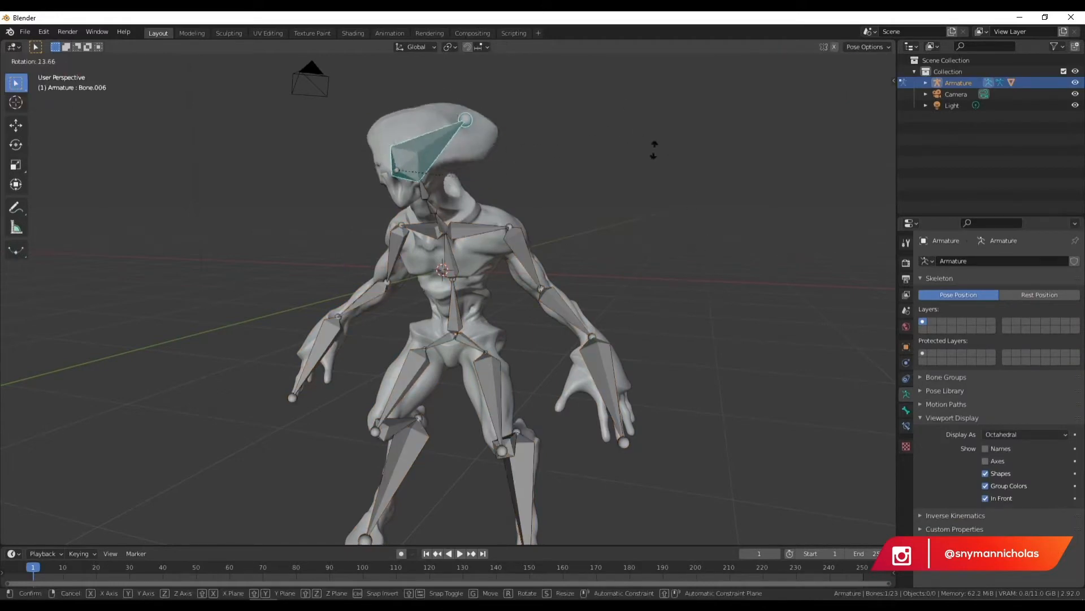
{"action": "left_click", "coordinate": [578, 151]}
{"action": "middle_click_drag", "start_coordinate": [589, 220], "coordinate": [414, 201]}
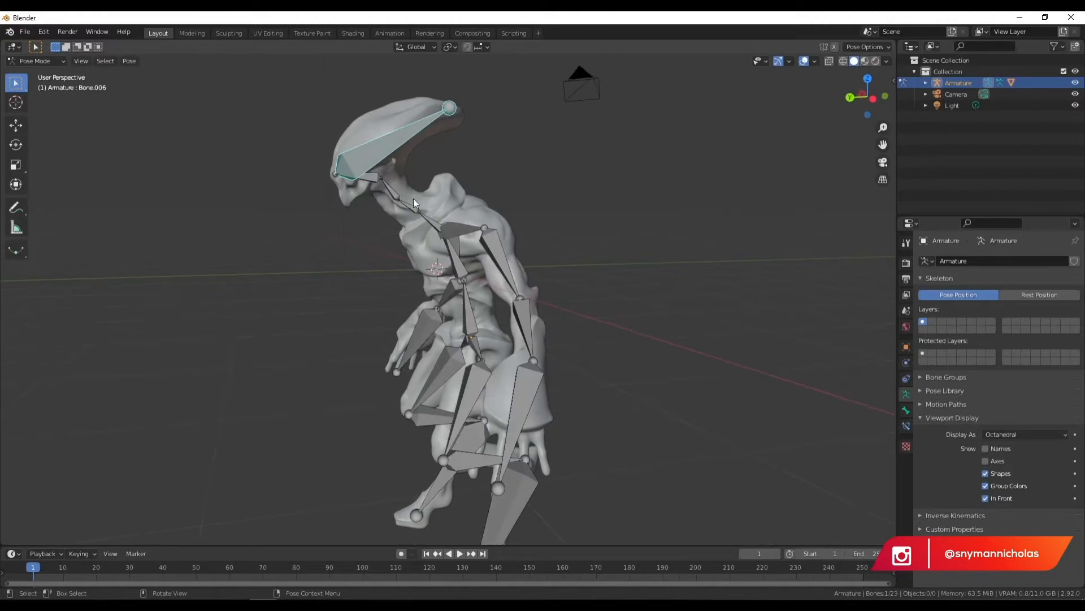
- Try rotating the short bone between the neck and the head bone to tilt the whole head
{"action": "left_click", "coordinate": [377, 178]}
{"action": "key", "text": "r"}
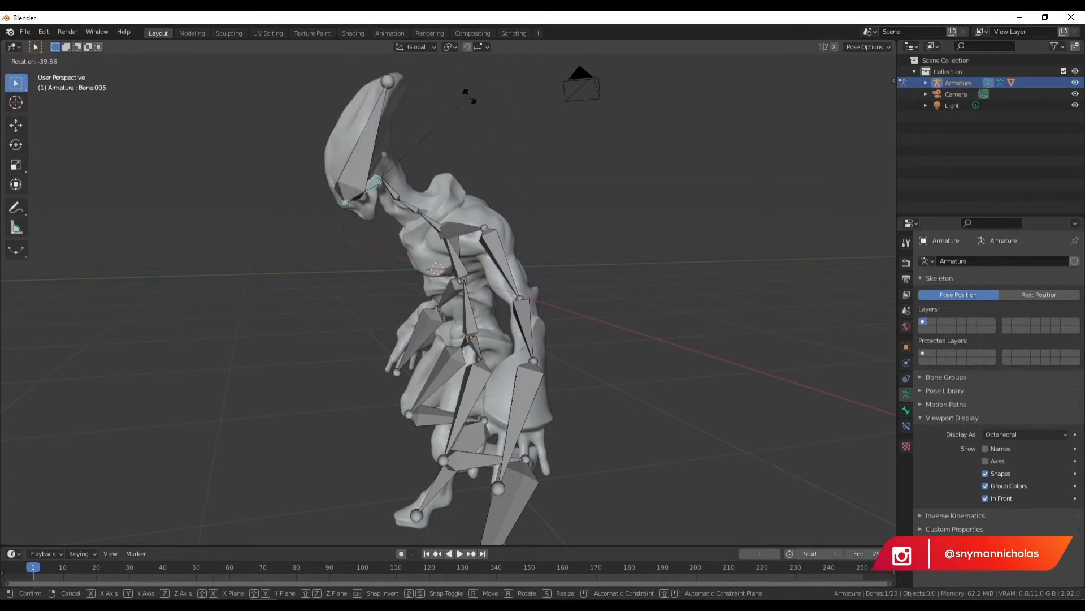
{"action": "right_click", "coordinate": [510, 131]}
- Try rotating the alien's left upper arm bone to test how the arm deforms
{"action": "middle_click_drag", "start_coordinate": [483, 297], "coordinate": [513, 218]}
{"action": "left_click", "coordinate": [543, 242]}
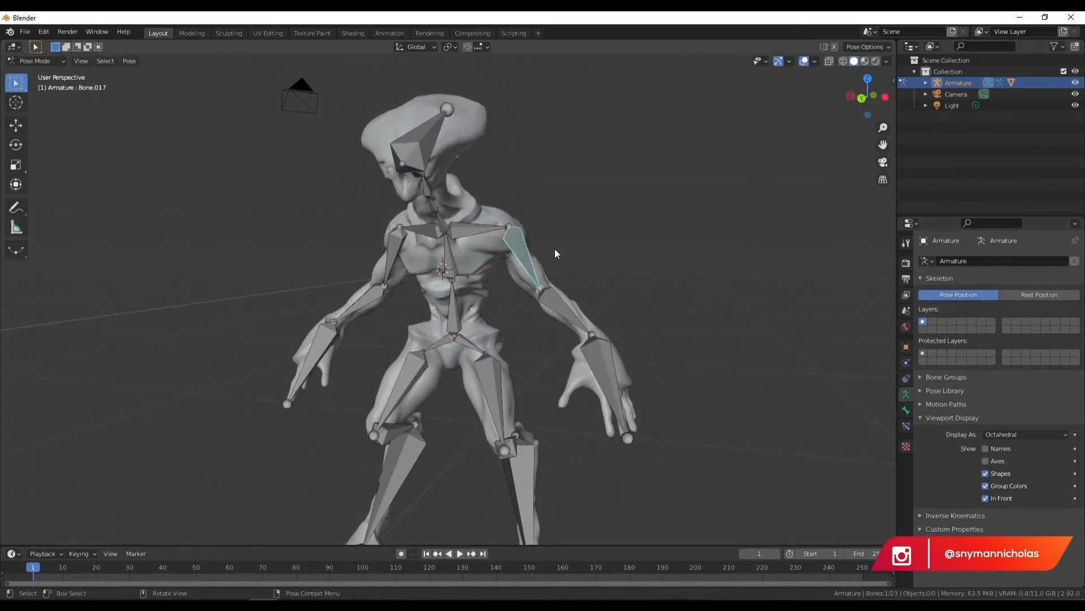
{"action": "key", "text": "r"}
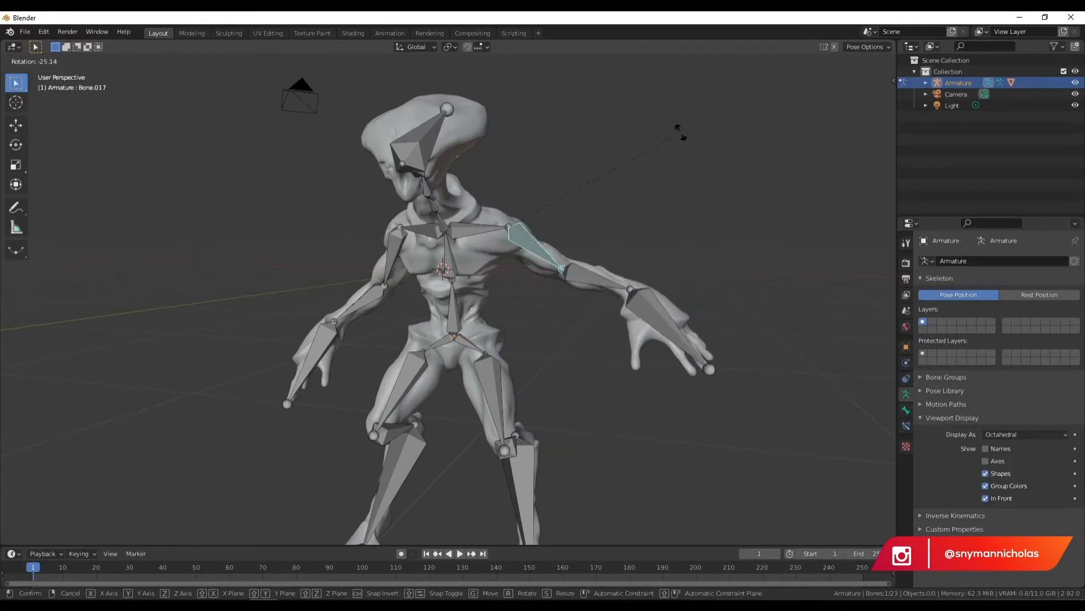
{"action": "left_click", "coordinate": [542, 283]}
- Try rotating the alien's right lower leg bone, and return the armature to Object Mode
{"action": "middle_click_drag", "start_coordinate": [542, 282], "coordinate": [474, 449]}
{"action": "scroll", "coordinate": [470, 312], "scroll_direction": "up", "scroll_amount": 2}
{"action": "scroll", "coordinate": [471, 312], "scroll_direction": "down", "scroll_amount": 3}
{"action": "middle_click_drag", "start_coordinate": [402, 331], "coordinate": [425, 440]}
{"action": "left_click", "coordinate": [421, 438]}
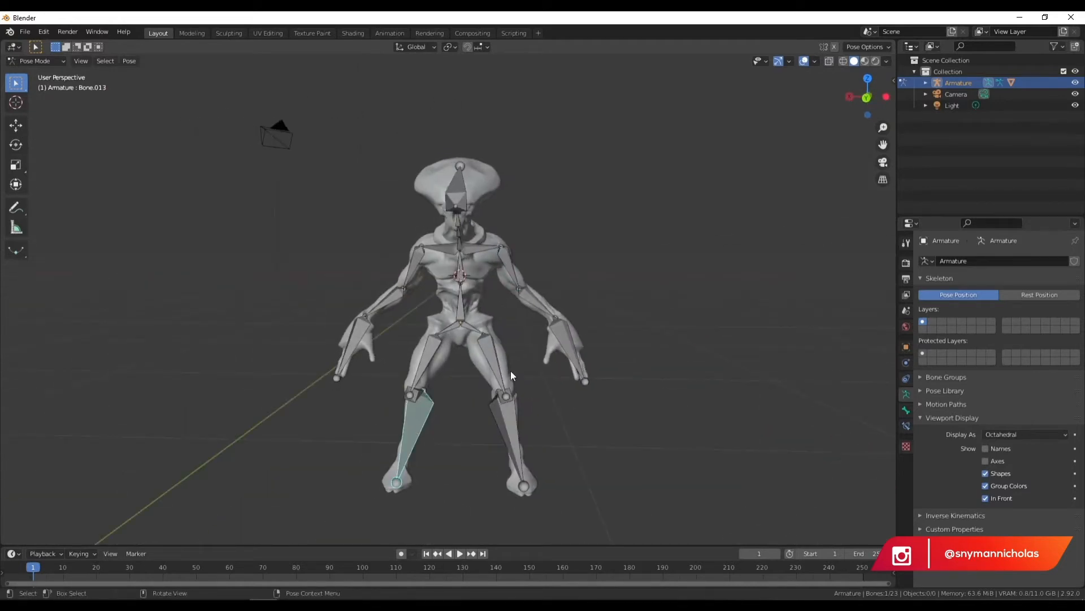
{"action": "key", "text": "r"}
{"action": "right_click", "coordinate": [549, 377]}
{"action": "left_click", "coordinate": [43, 60]}
{"action": "left_click", "coordinate": [38, 73]}
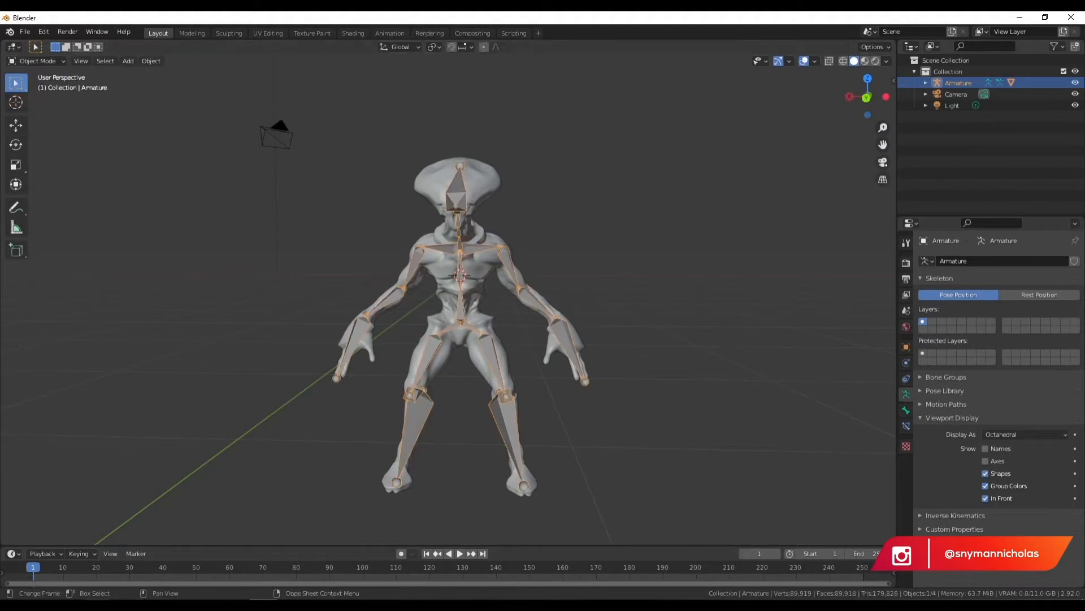
- Switch to Chrome and sign in to Mixamo using the Facebook account option
{"action": "left_click", "coordinate": [98, 605]}
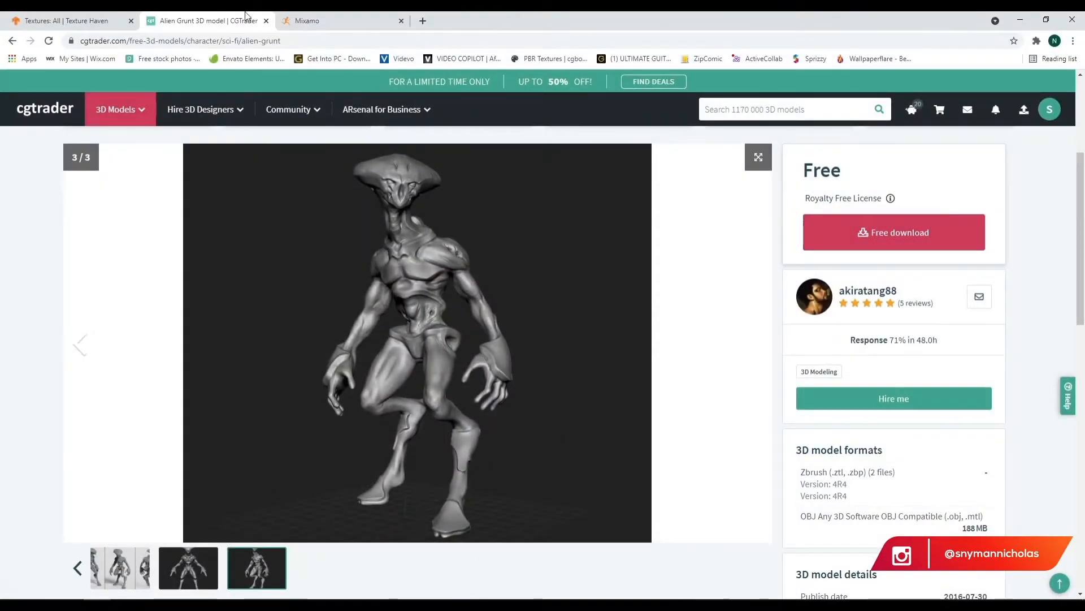
{"action": "left_click", "coordinate": [310, 21]}
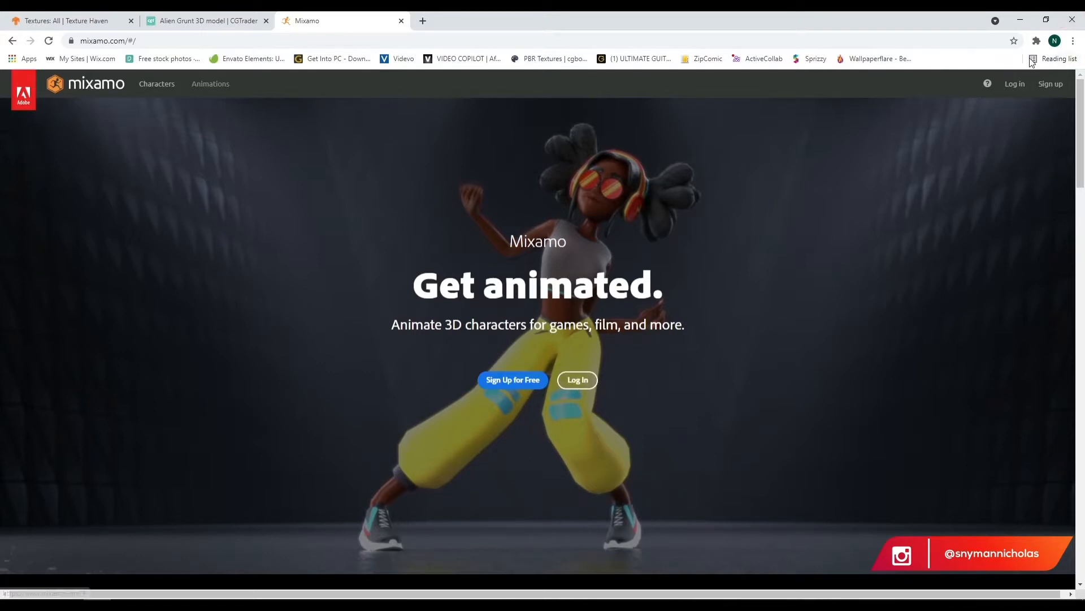
{"action": "left_click", "coordinate": [1015, 84]}
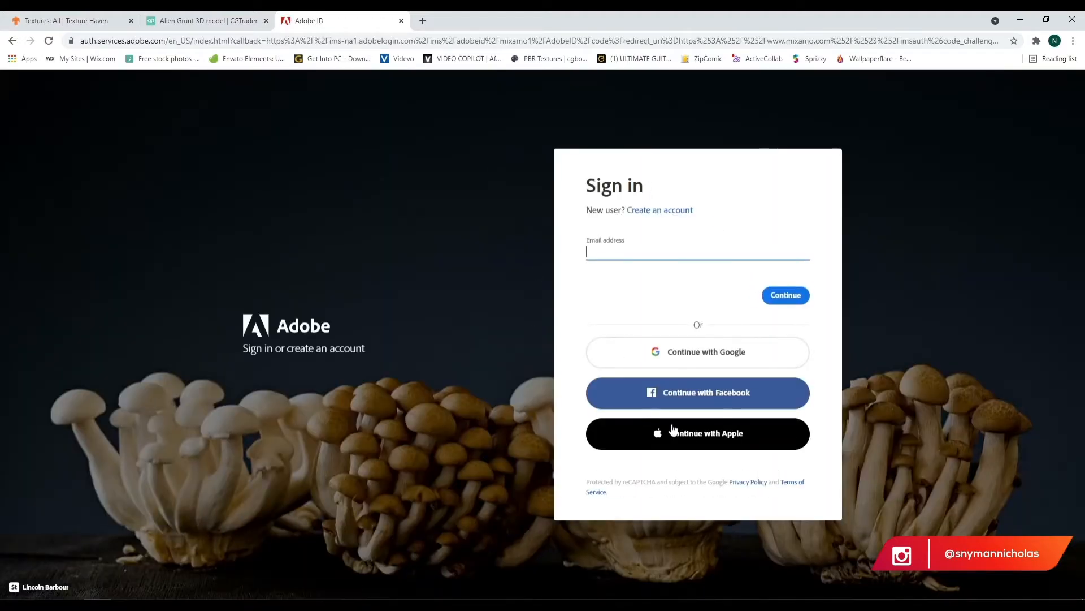
{"action": "left_click", "coordinate": [679, 404]}
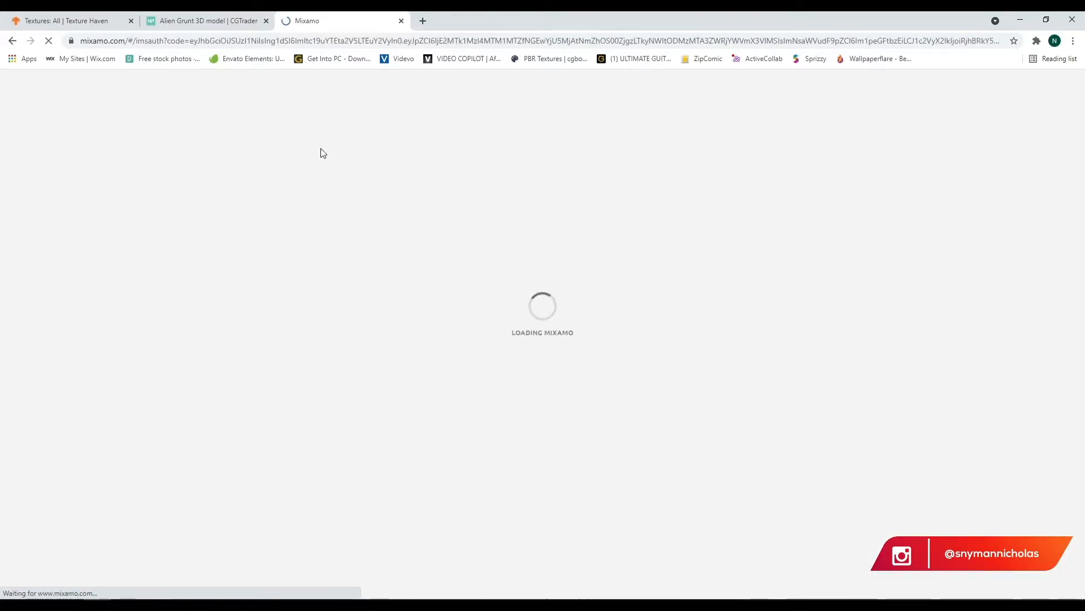
- Close the CGTrader alien model page and return to the Mixamo page
{"action": "left_click", "coordinate": [255, 22]}
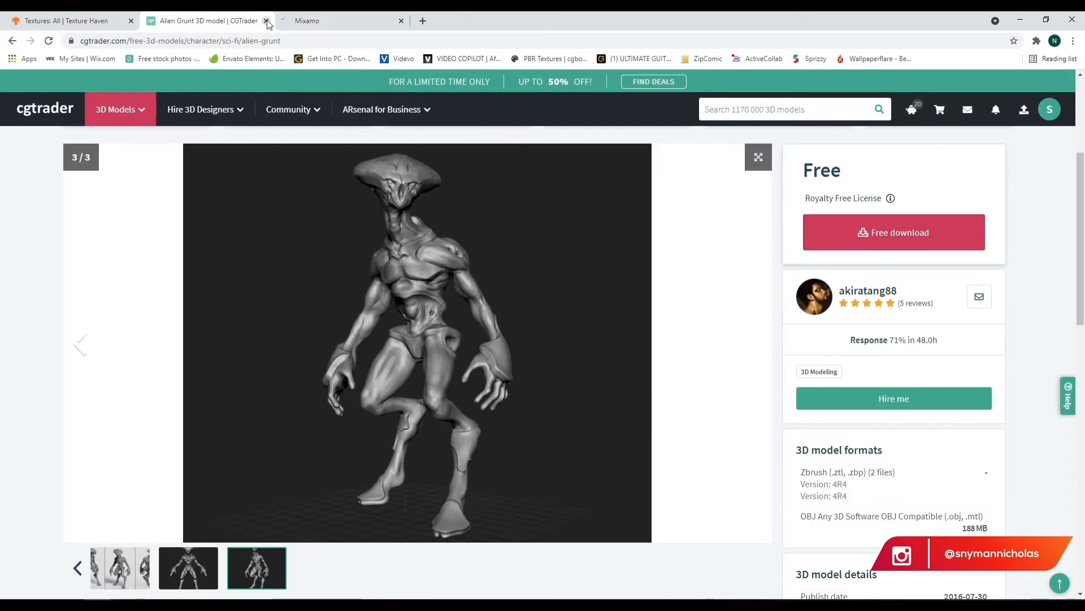
{"action": "left_click", "coordinate": [266, 21]}
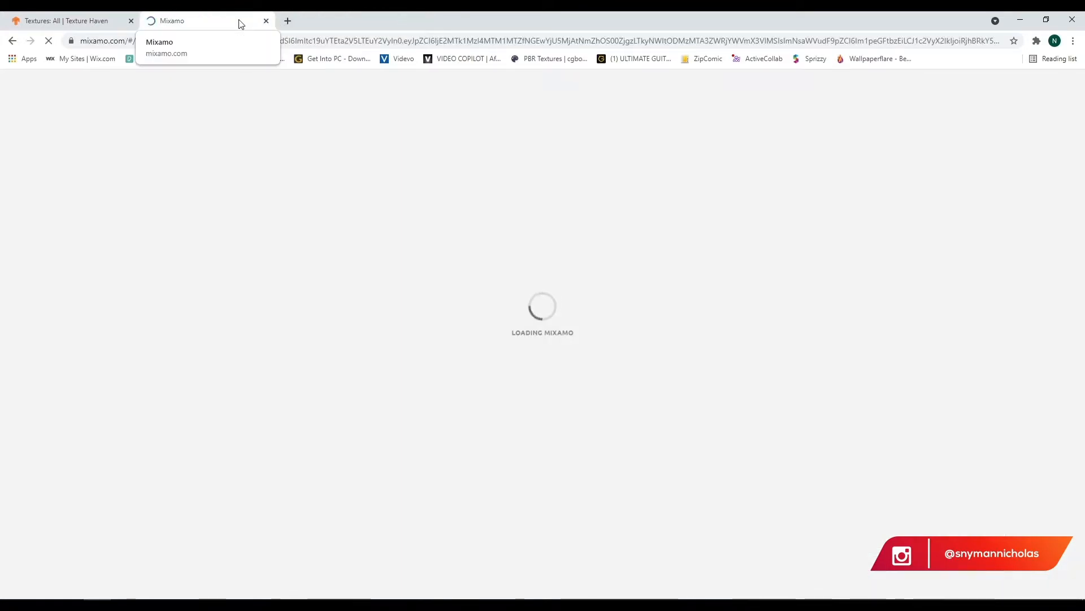
{"action": "left_click", "coordinate": [78, 26]}
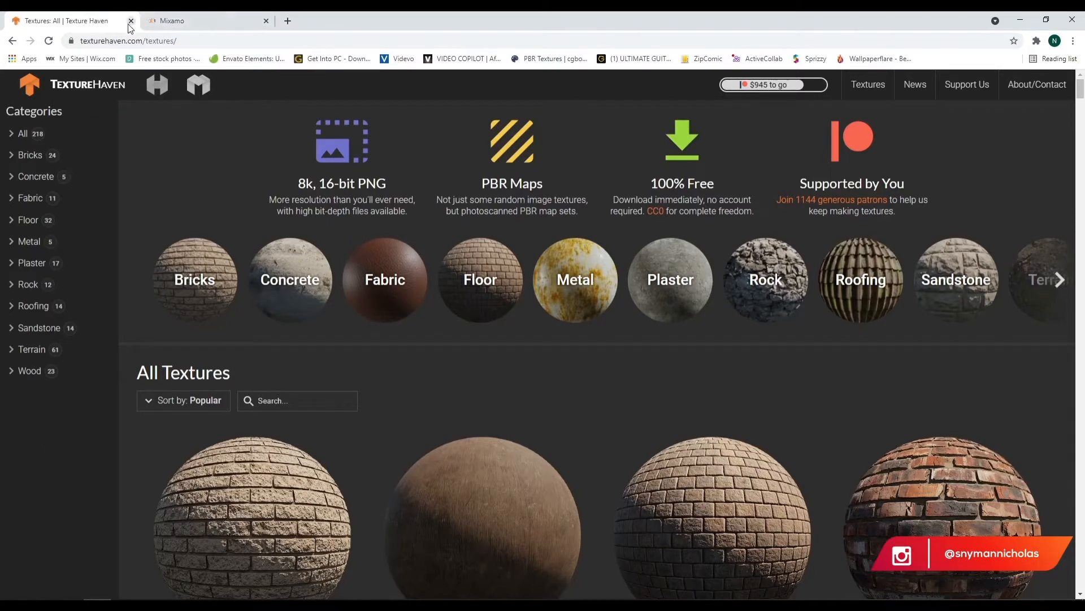
{"action": "left_click", "coordinate": [207, 27]}
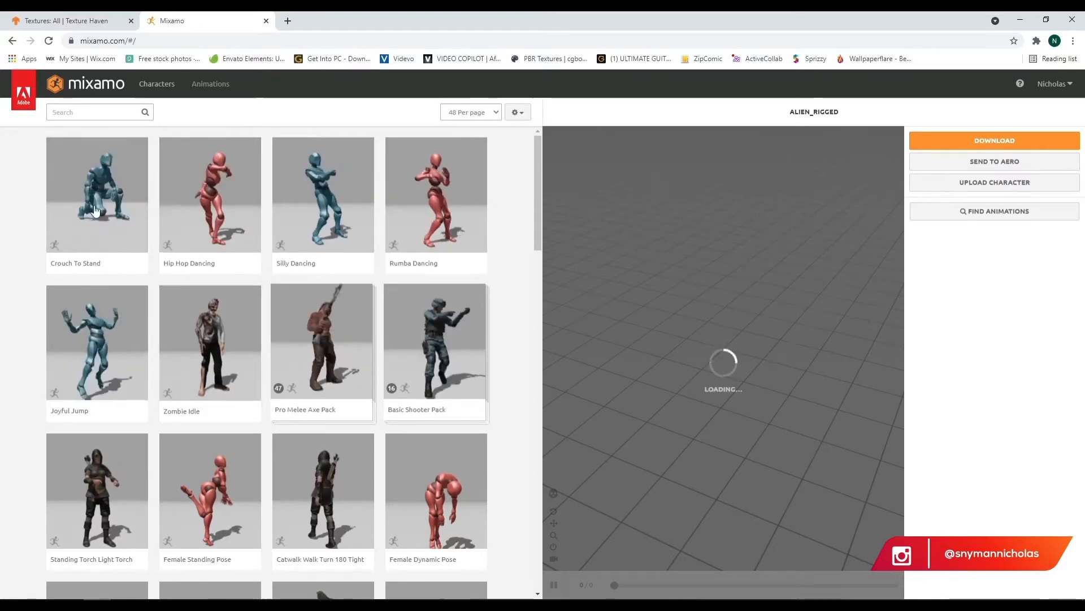
- Browse the Mixamo animation library and continue to its second page
{"action": "scroll", "coordinate": [259, 310], "scroll_direction": "down", "scroll_amount": 1}
{"action": "scroll", "coordinate": [259, 309], "scroll_direction": "down", "scroll_amount": 10}
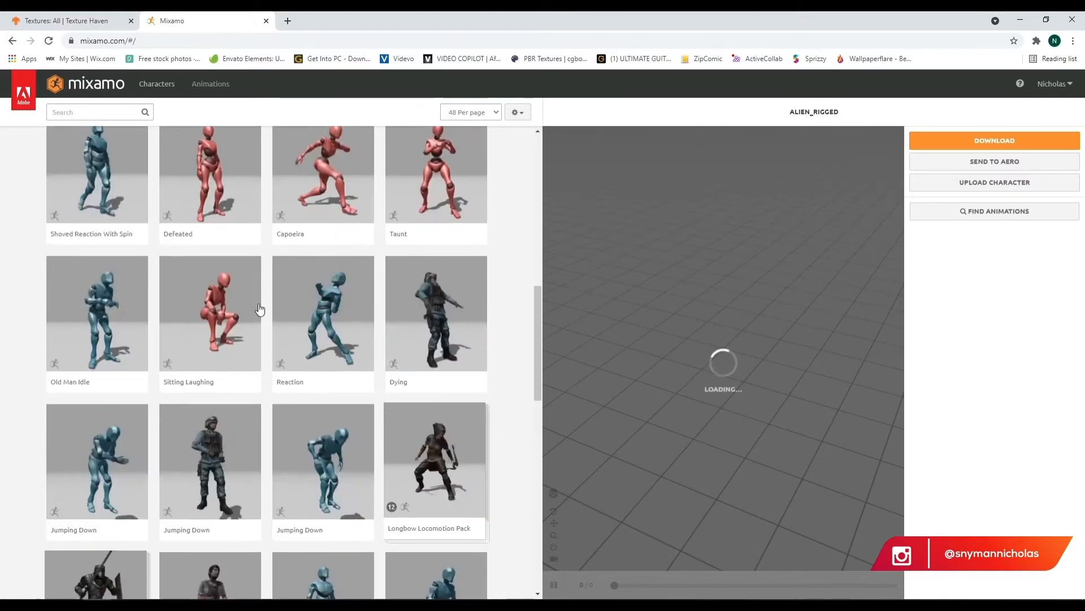
{"action": "scroll", "coordinate": [442, 387], "scroll_direction": "down", "scroll_amount": 4}
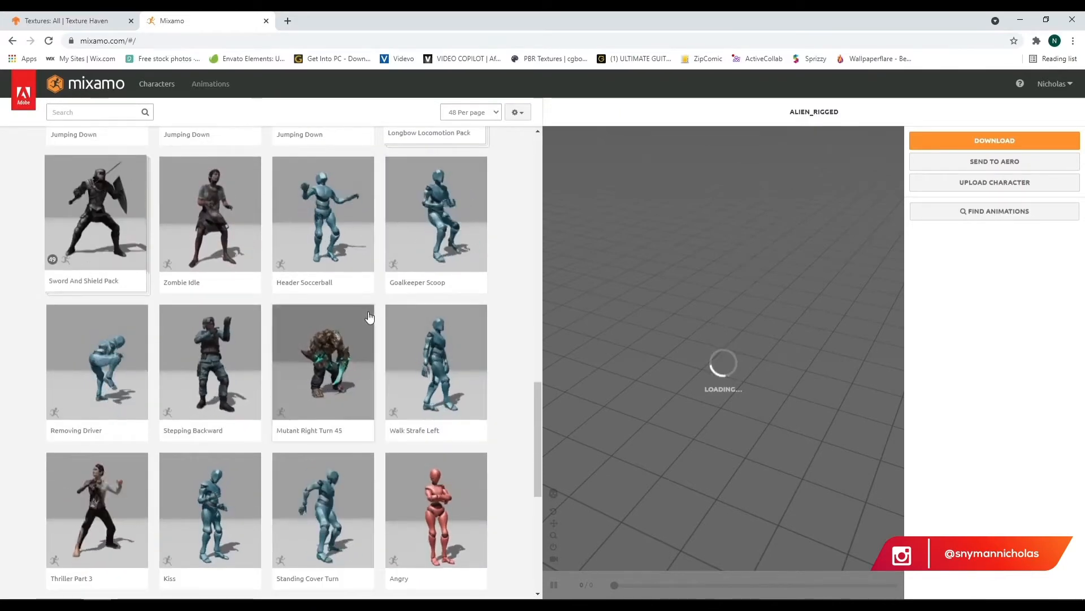
{"action": "scroll", "coordinate": [242, 368], "scroll_direction": "down", "scroll_amount": 6}
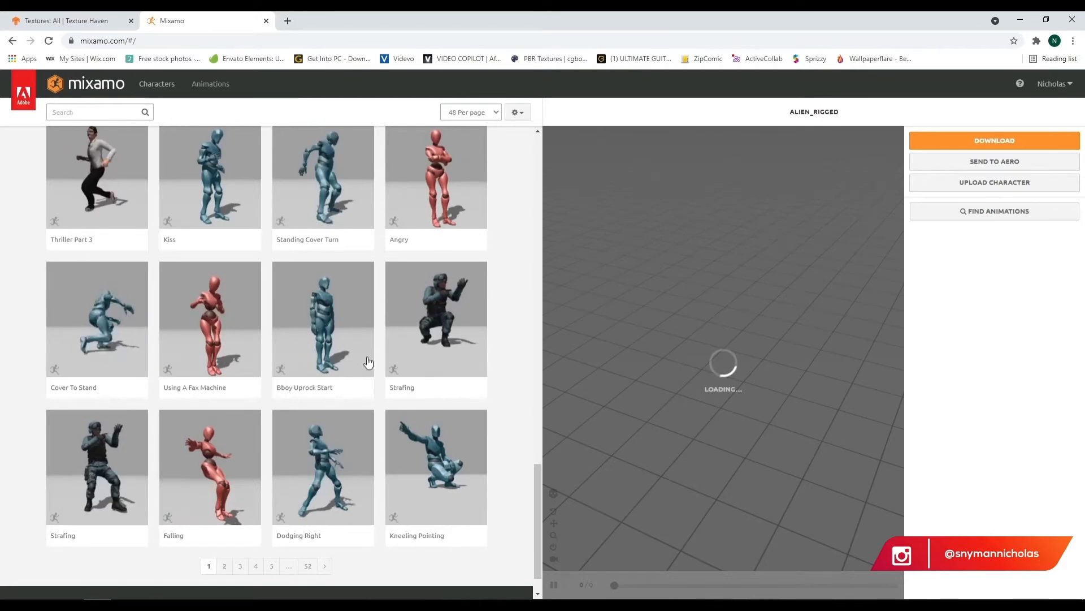
{"action": "scroll", "coordinate": [259, 418], "scroll_direction": "down", "scroll_amount": 1}
{"action": "scroll", "coordinate": [259, 419], "scroll_direction": "down", "scroll_amount": 1}
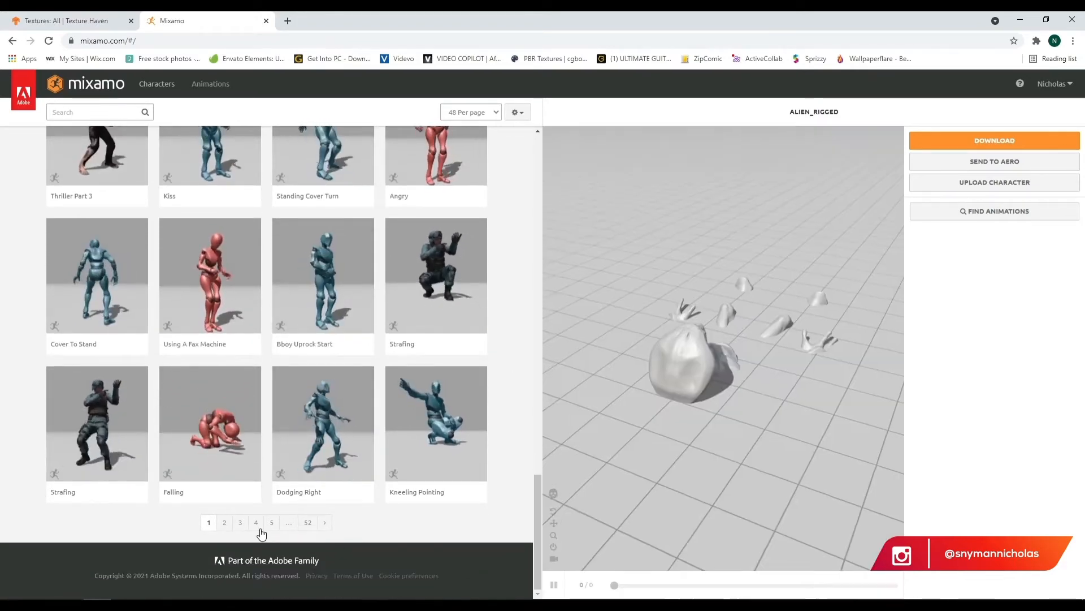
{"action": "left_click", "coordinate": [228, 523]}
{"action": "scroll", "coordinate": [267, 496], "scroll_direction": "up", "scroll_amount": 15}
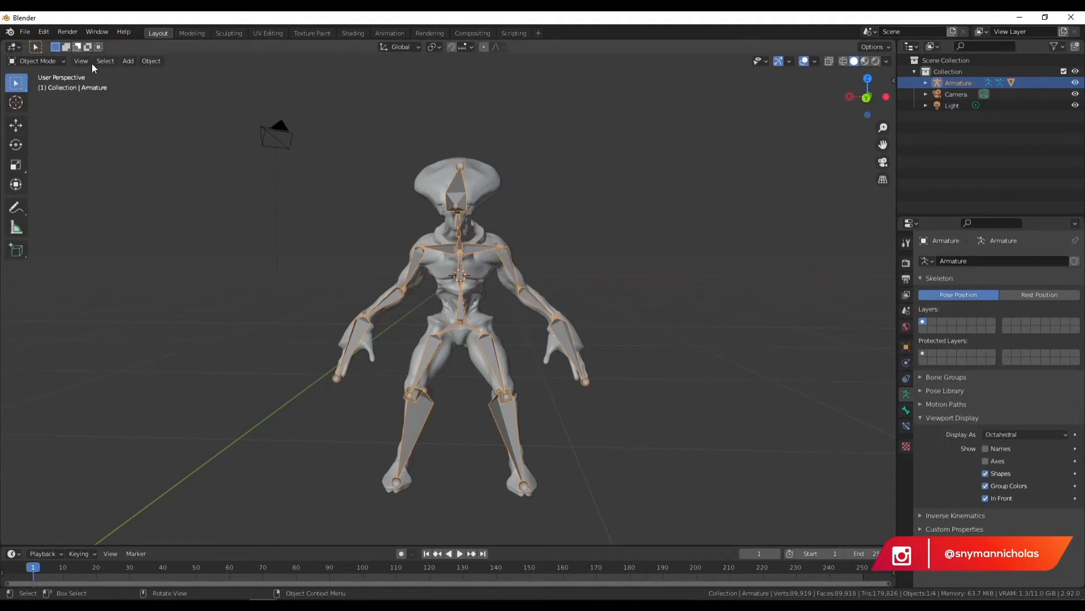
- Switch back to Blender, select the alien mesh together with its armature, and start a Wavefront (.obj) export
{"action": "left_click", "coordinate": [620, 154]}
{"action": "left_click_drag", "start_coordinate": [664, 184], "coordinate": [329, 559]}
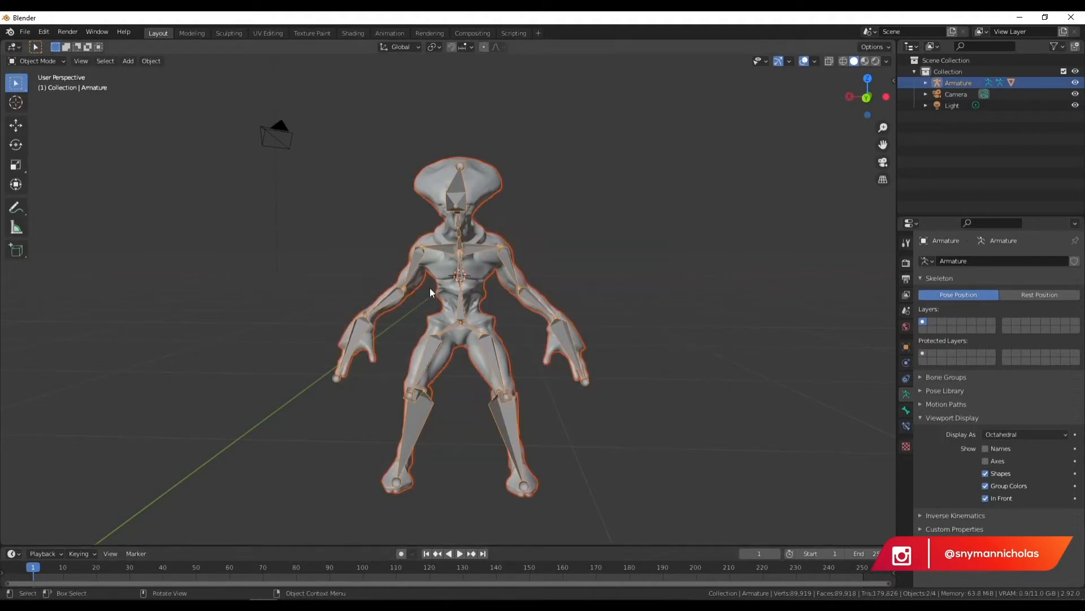
{"action": "middle_click_drag", "start_coordinate": [429, 287], "coordinate": [498, 249]}
{"action": "left_click", "coordinate": [25, 31]}
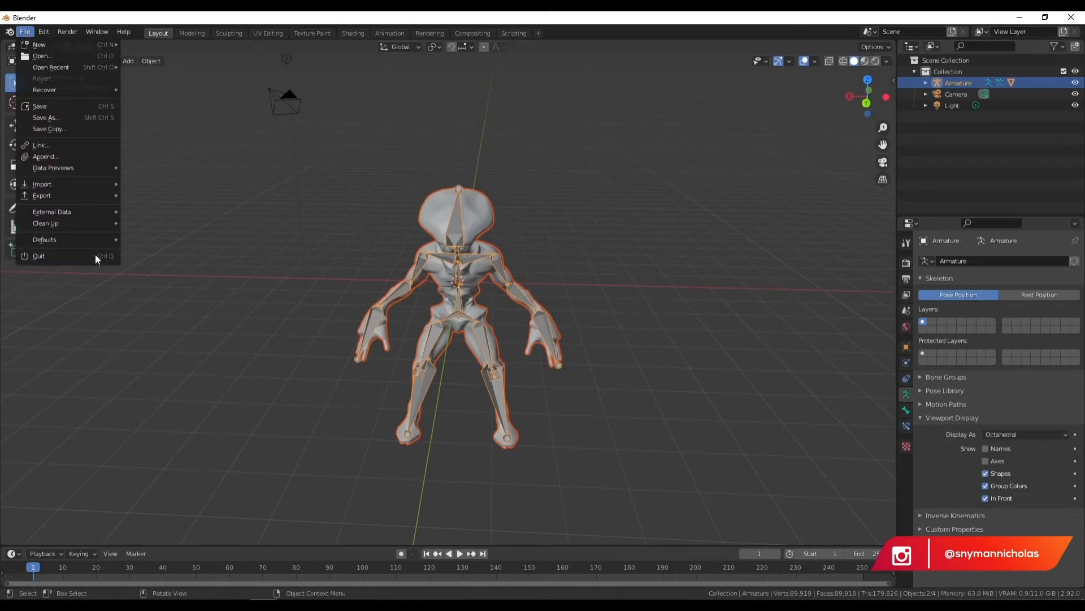
{"action": "mouse_move", "coordinate": [89, 195]}
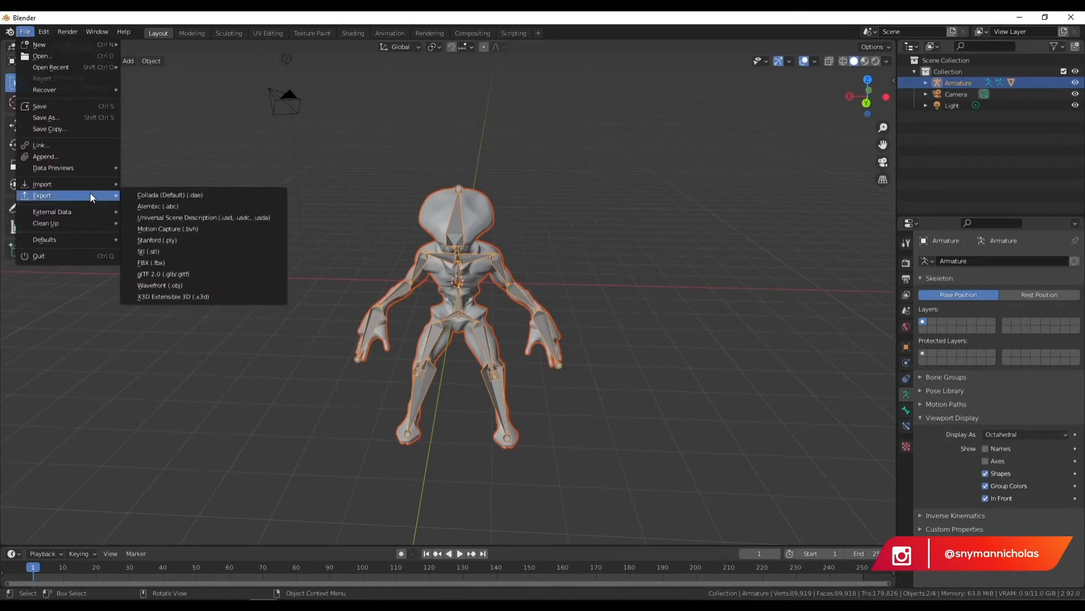
{"action": "left_click", "coordinate": [217, 287]}
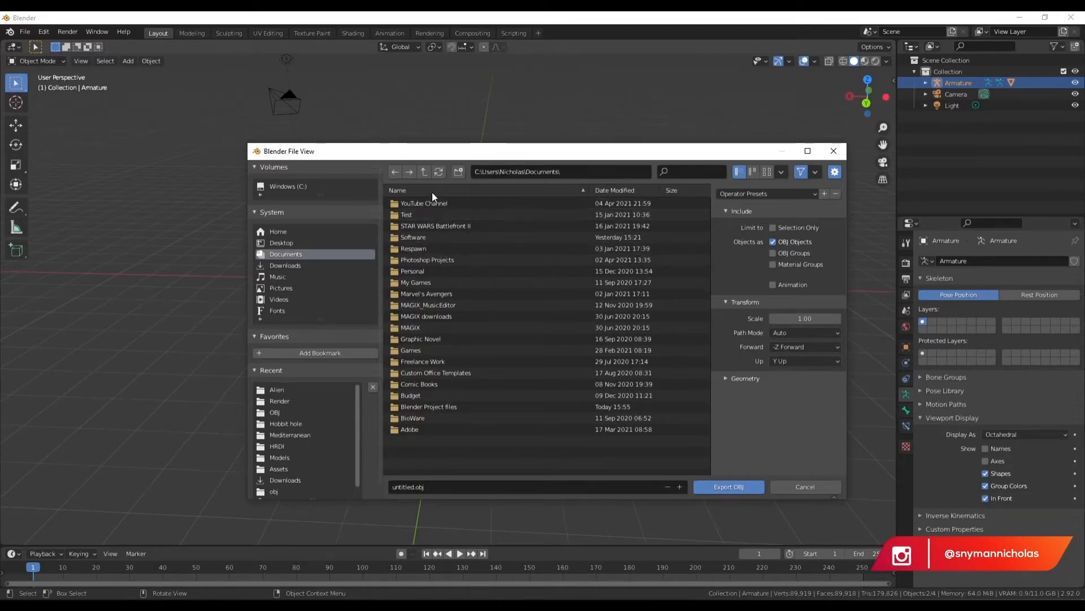
- Set the export location to Documents\Blender Project files\Alien in forest\Assets and name the file "Alien rigged_Nick.obj"
{"action": "left_click", "coordinate": [491, 192]}
{"action": "left_click", "coordinate": [409, 224]}
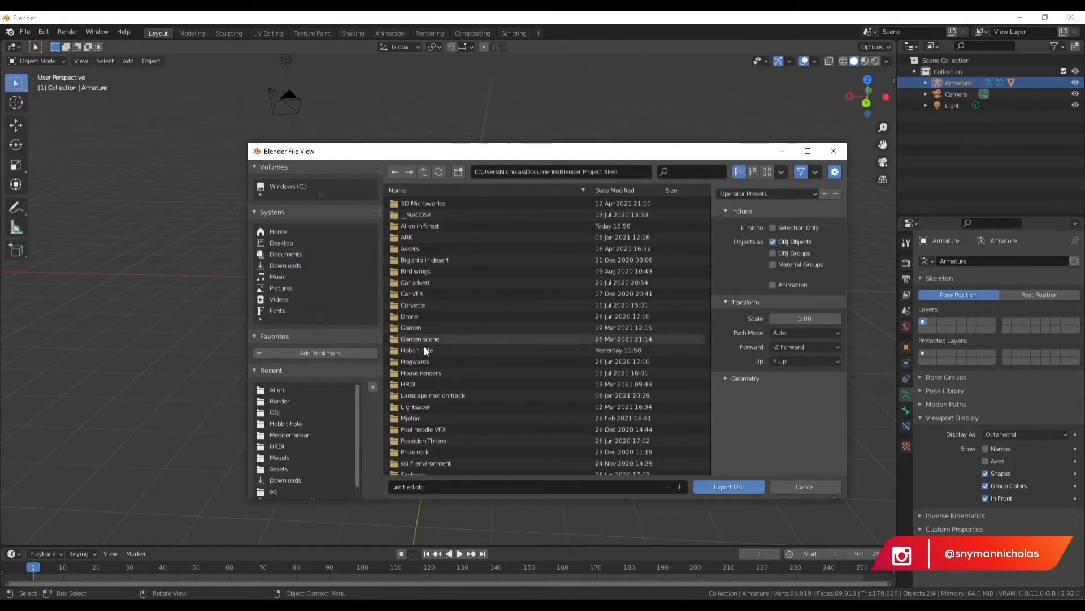
{"action": "left_click", "coordinate": [439, 224]}
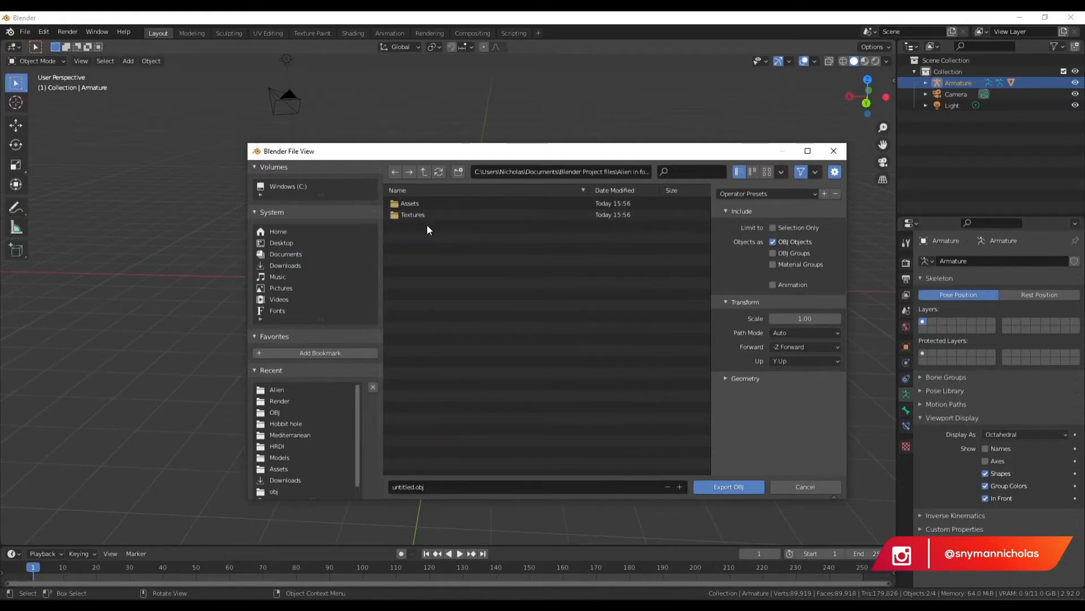
{"action": "left_click", "coordinate": [420, 203]}
{"action": "left_click", "coordinate": [419, 487]}
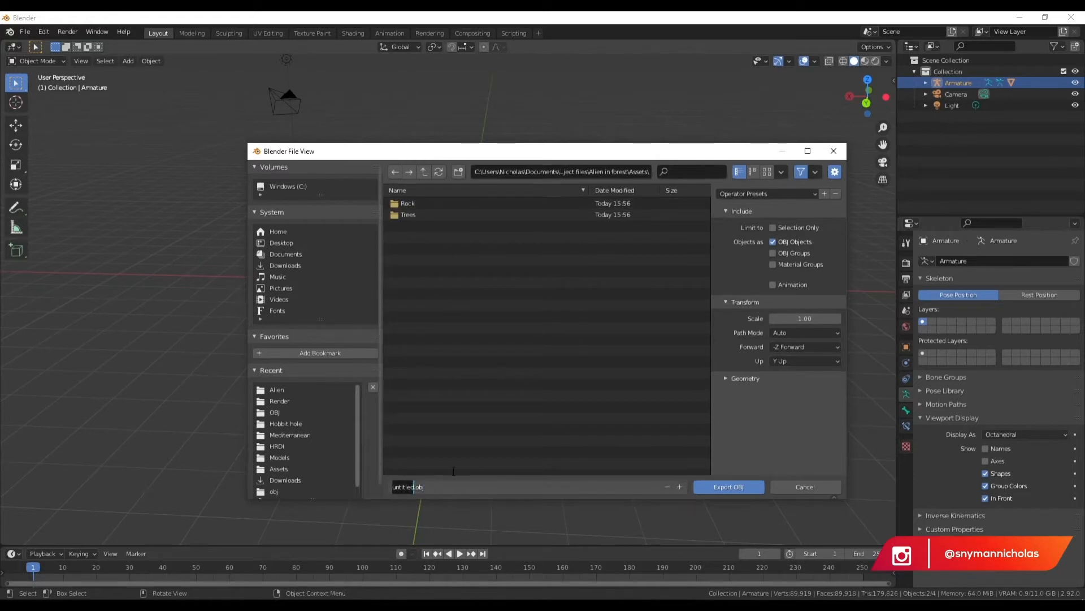
{"action": "type", "text": "a"}
{"action": "type", "text": "igged_Nick"}
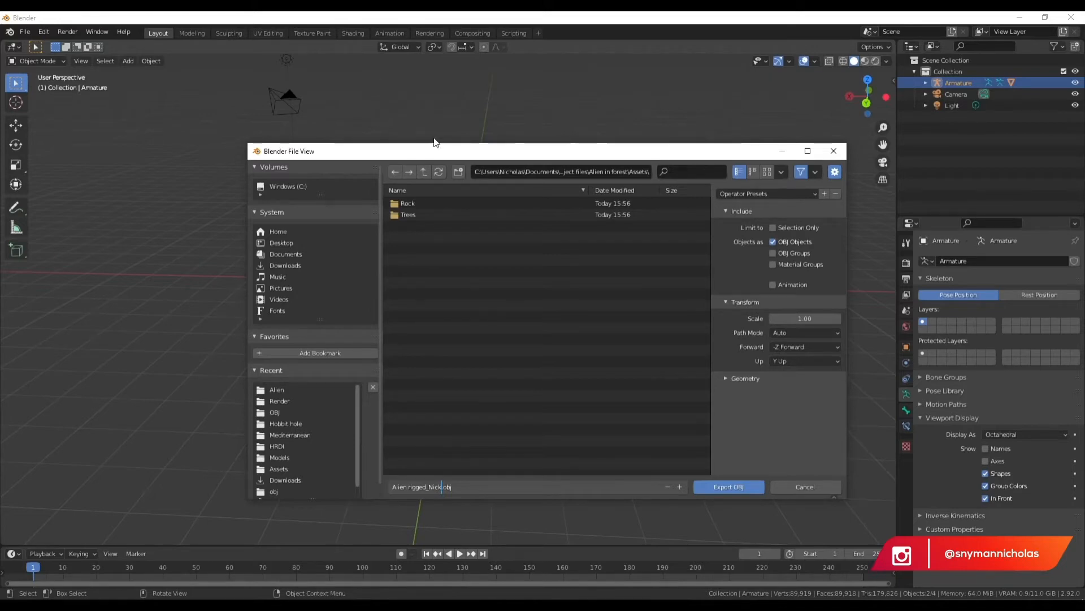
- Set the forward axis to Y Forward, enable Smooth Groups in the geometry options, and export the OBJ
{"action": "left_click_drag", "start_coordinate": [505, 158], "coordinate": [412, 147]}
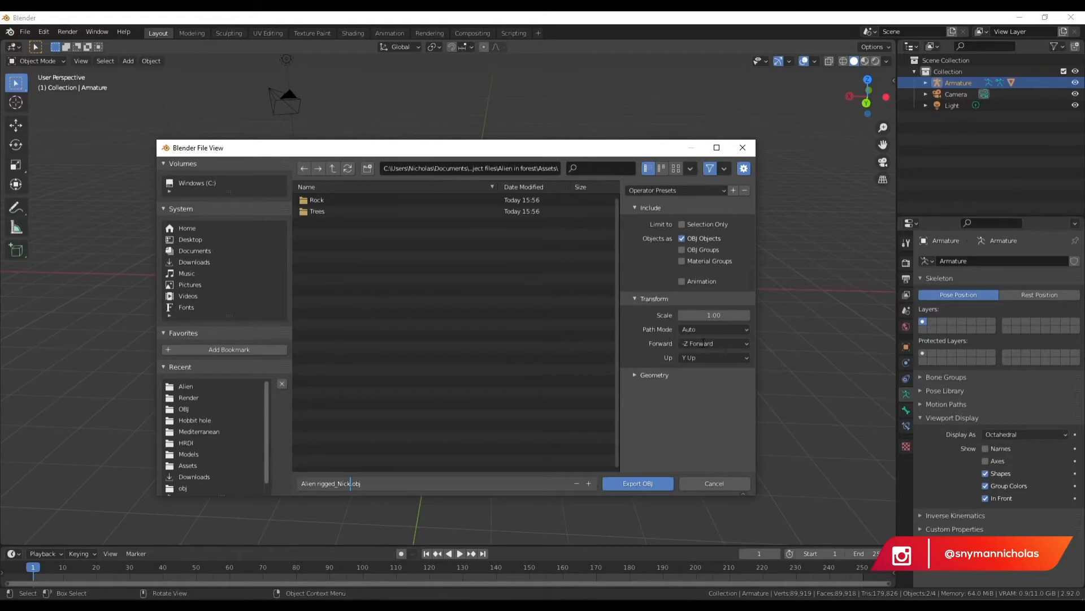
{"action": "left_click", "coordinate": [703, 342]}
{"action": "left_click", "coordinate": [704, 342]}
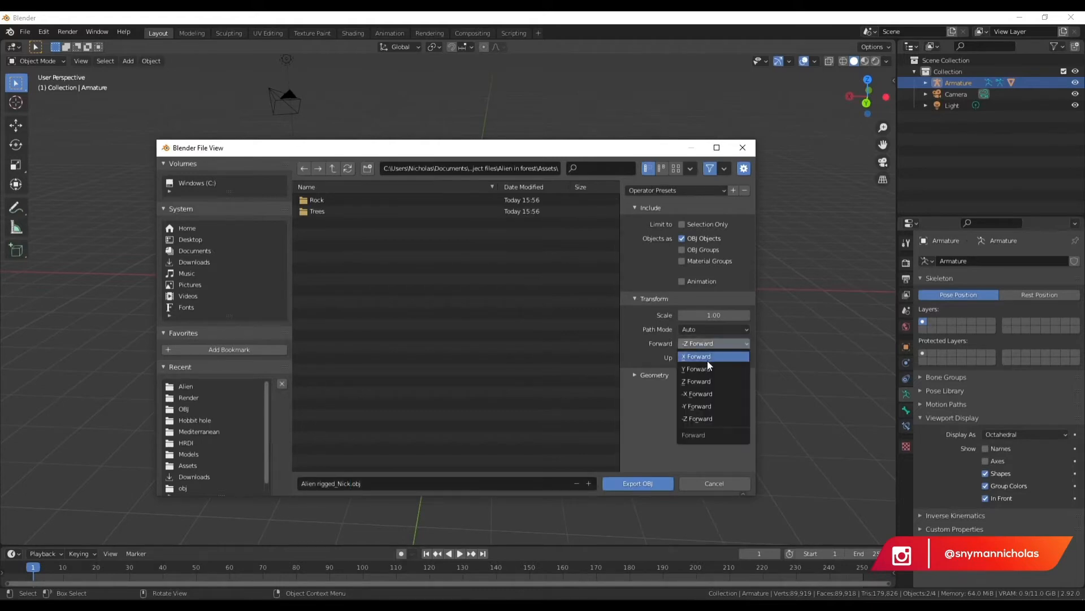
{"action": "left_click", "coordinate": [699, 368]}
{"action": "mouse_move", "coordinate": [636, 148]}
{"action": "left_mouse_down"}
{"action": "mouse_move", "coordinate": [637, 363]}
{"action": "mouse_move", "coordinate": [635, 167]}
{"action": "left_mouse_up"}
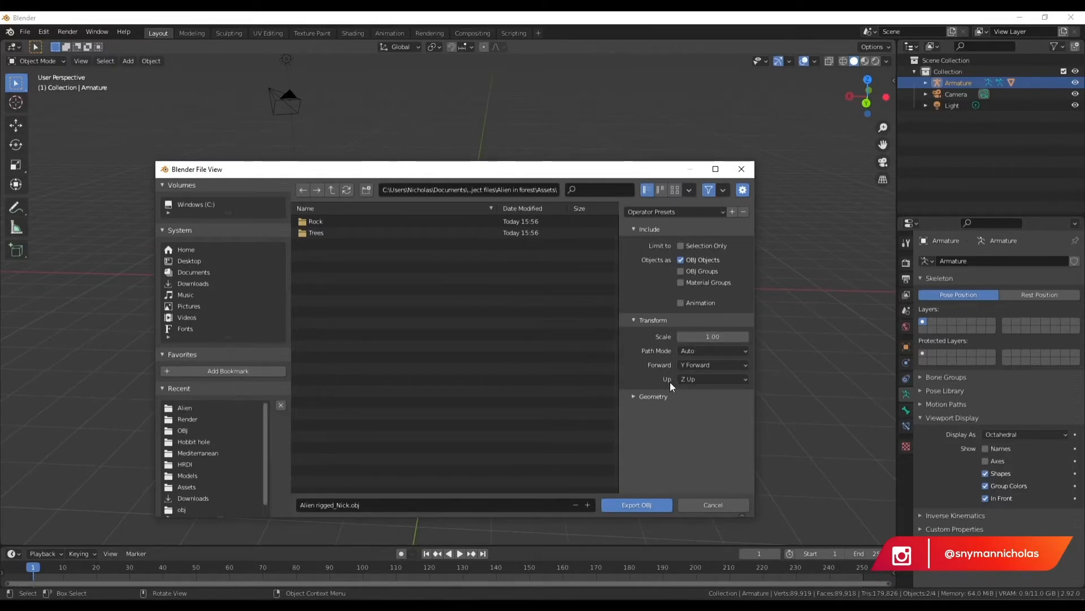
{"action": "left_click", "coordinate": [635, 395]}
{"action": "scroll", "coordinate": [646, 440], "scroll_direction": "down", "scroll_amount": 2}
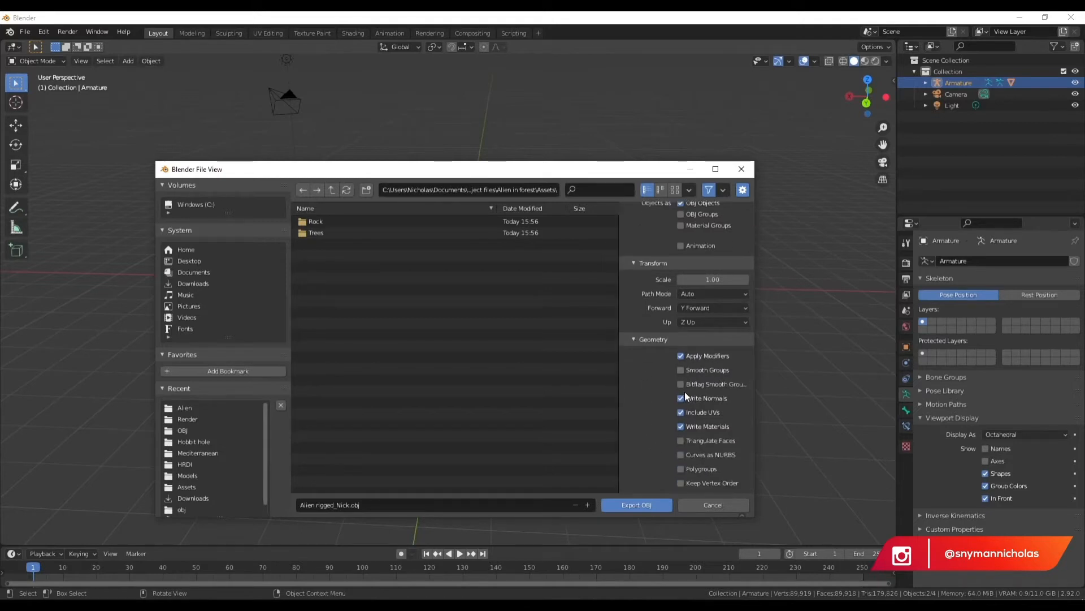
{"action": "left_click", "coordinate": [696, 373]}
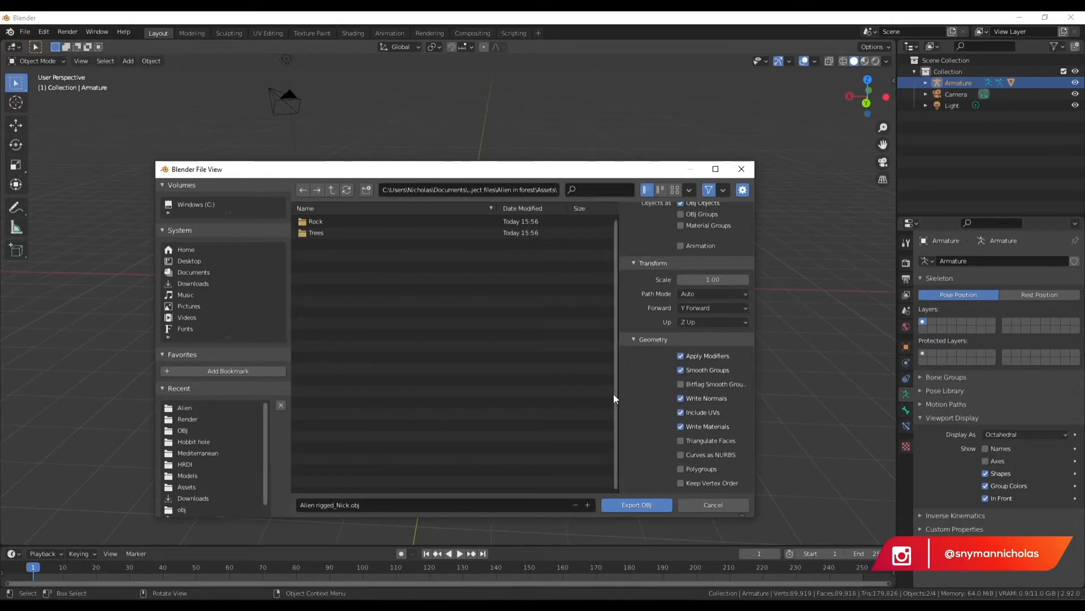
{"action": "left_click", "coordinate": [625, 505]}
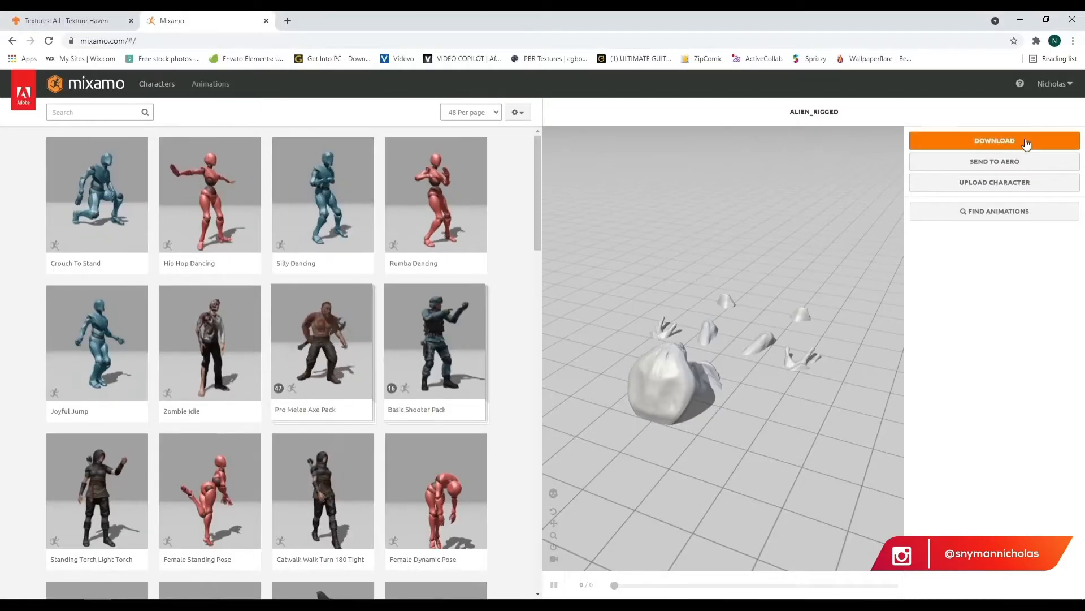
- Switch to Mixamo in Chrome and upload the "Alien rigged_Nick" OBJ from the Alien in forest\Assets folder as a new character
{"action": "left_click", "coordinate": [1000, 185]}
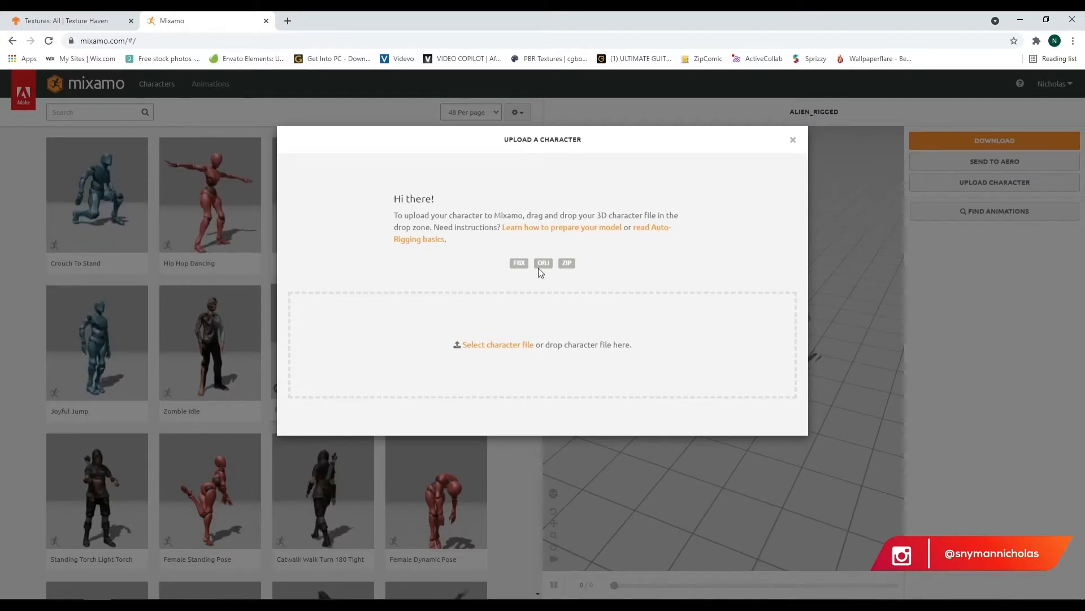
{"action": "left_click", "coordinate": [488, 347]}
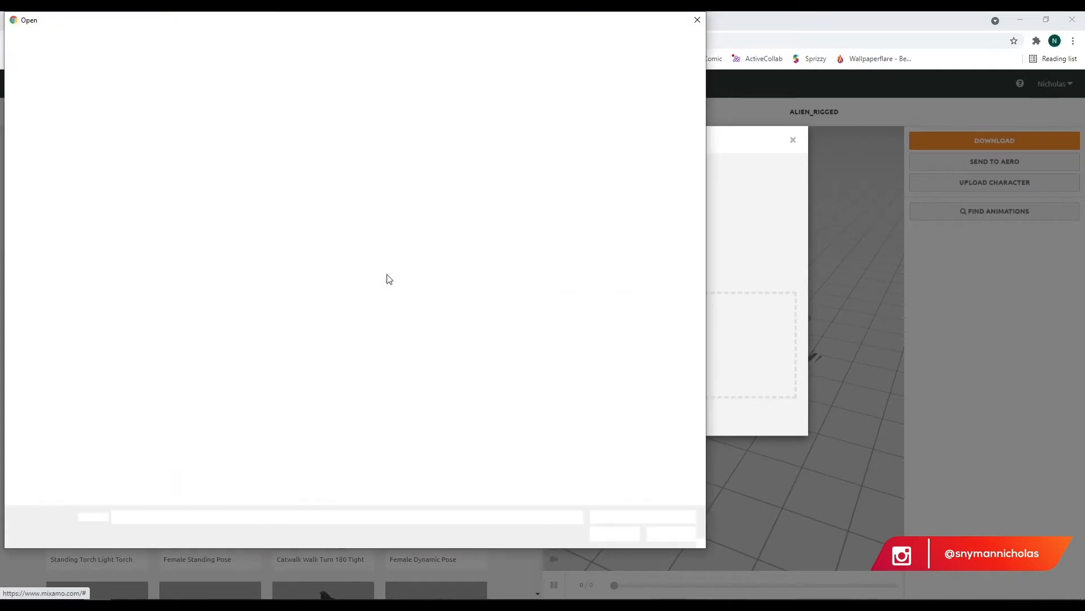
{"action": "left_click", "coordinate": [186, 41]}
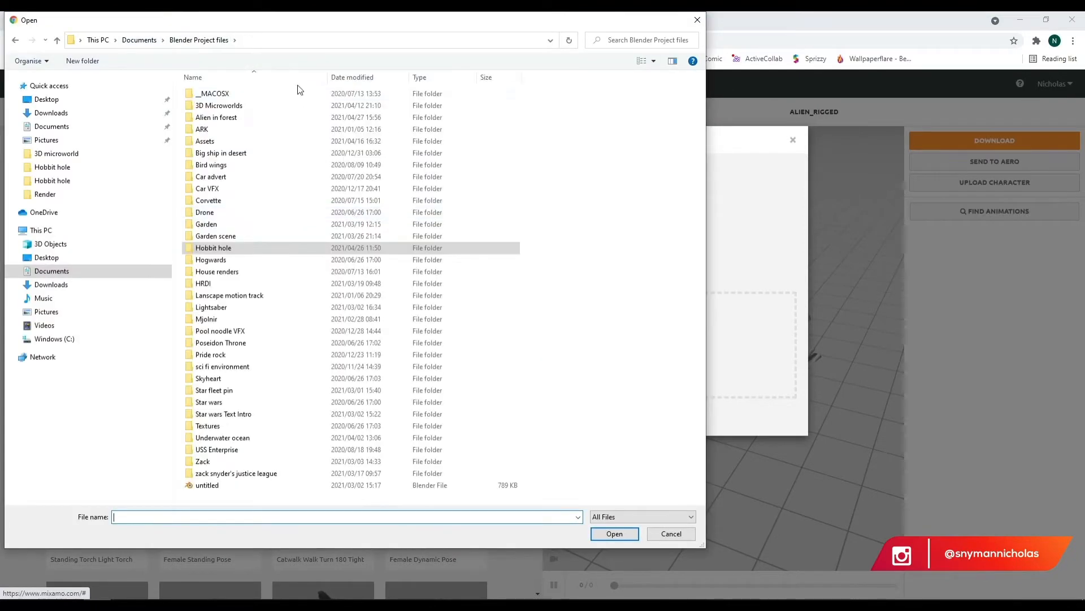
{"action": "double_click", "coordinate": [221, 117]}
{"action": "left_click", "coordinate": [213, 96]}
{"action": "double_click", "coordinate": [213, 98]}
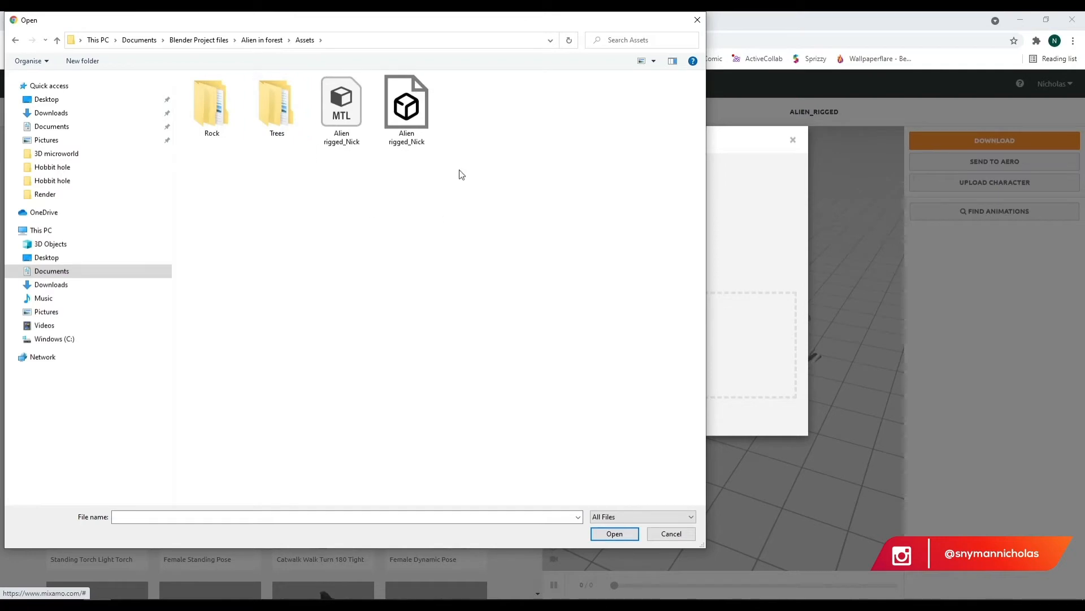
{"action": "left_click", "coordinate": [415, 144]}
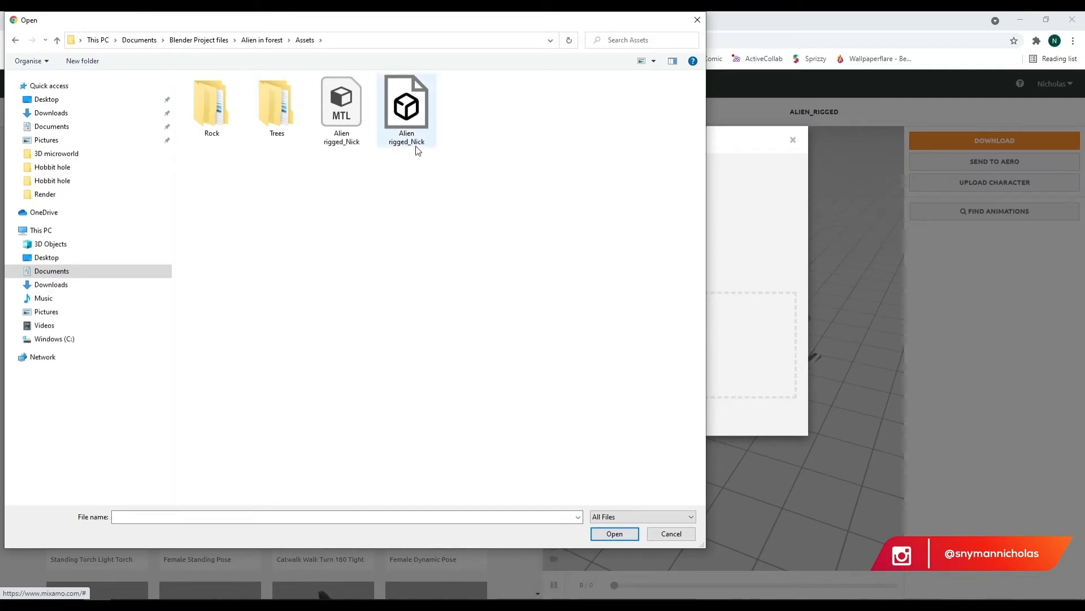
{"action": "left_click", "coordinate": [614, 533]}
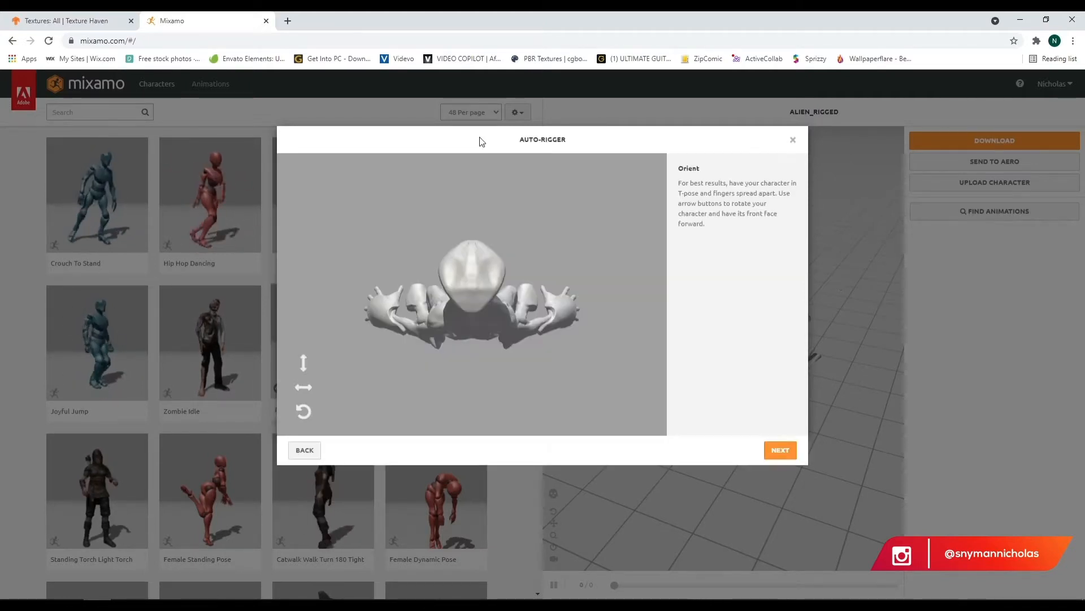
{"action": "mouse_move", "coordinate": [69, 606]}
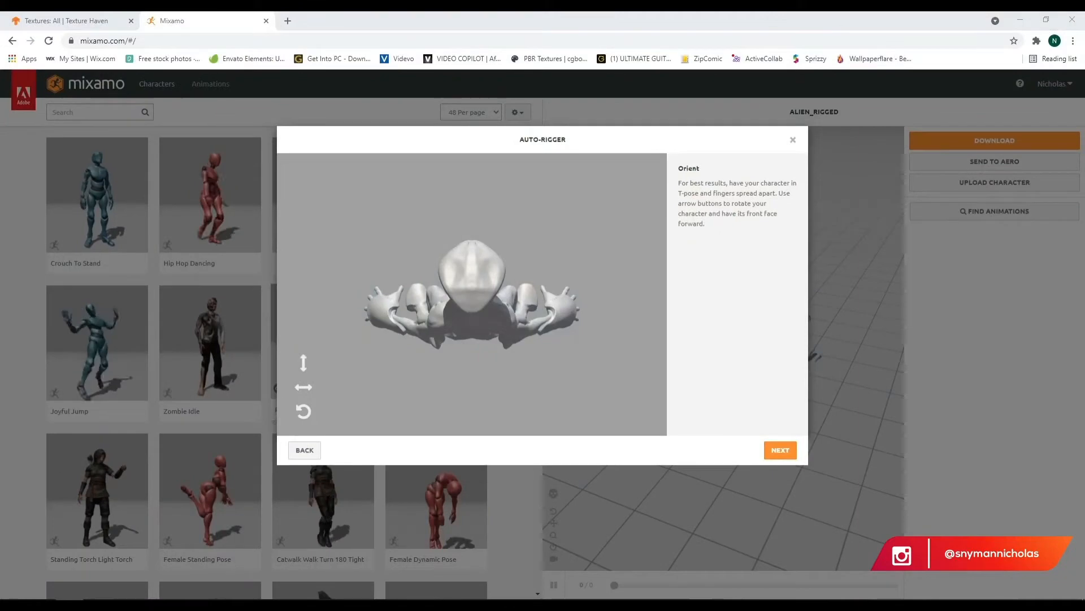
{"action": "left_click_drag", "start_coordinate": [0, 243], "coordinate": [936, 12]}
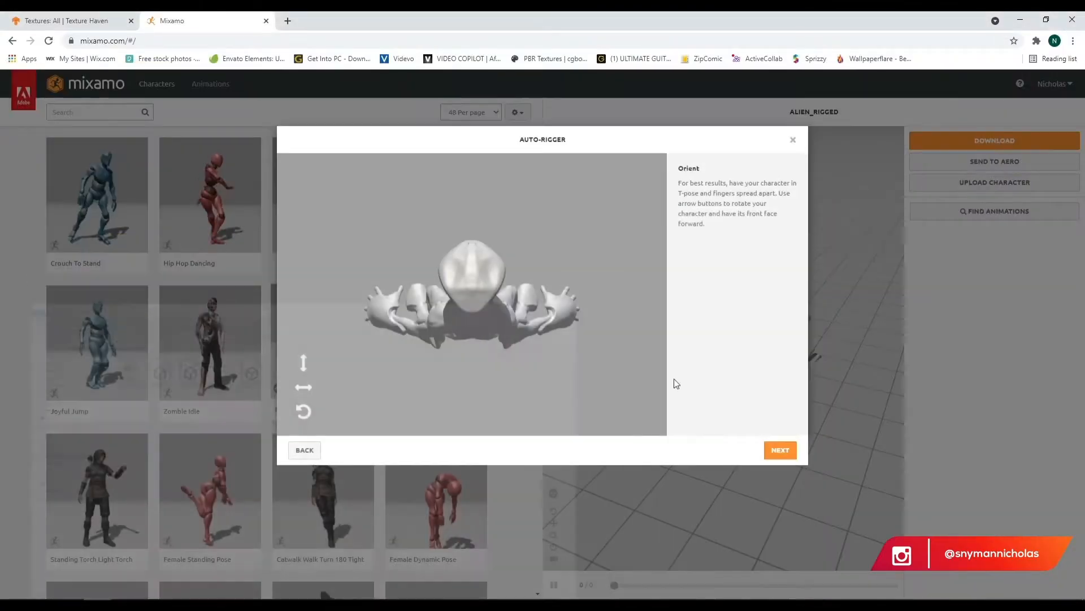
{"action": "left_click", "coordinate": [1020, 17]}
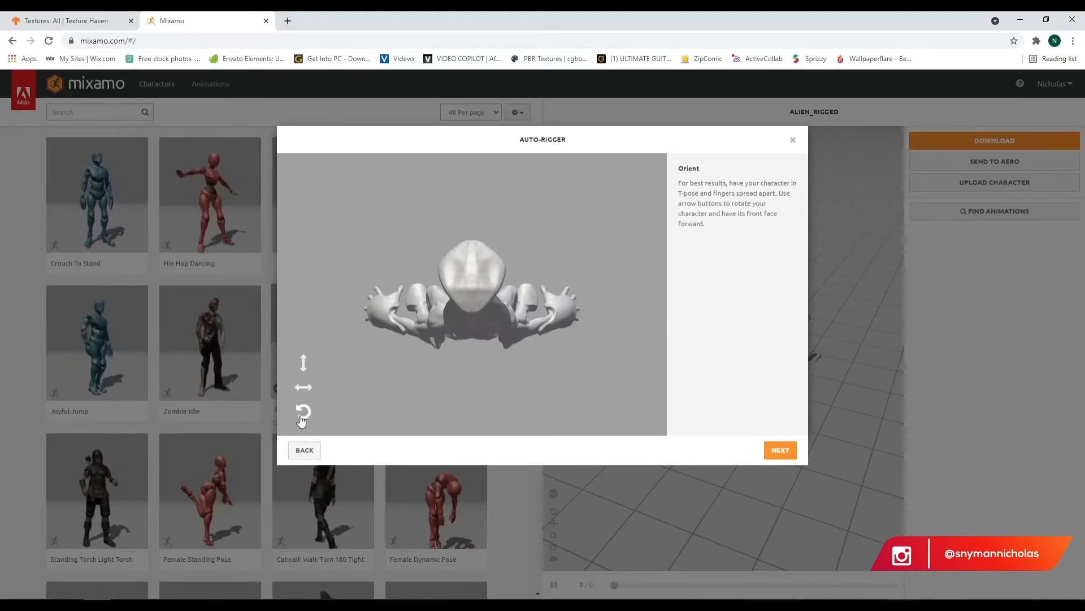
{"action": "right_click", "coordinate": [470, 292]}
{"action": "left_click", "coordinate": [614, 81]}
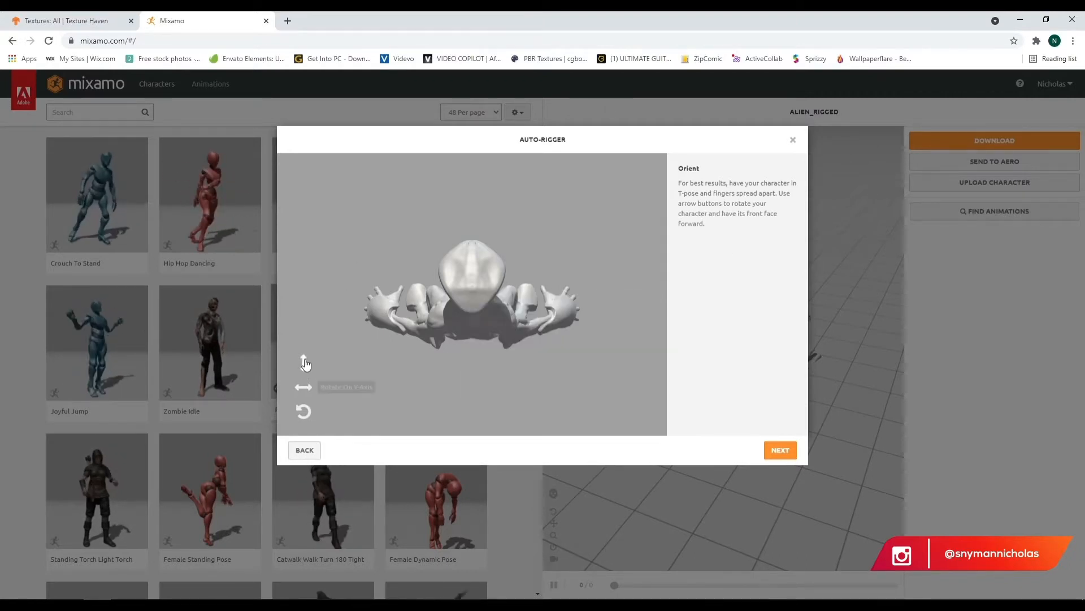
- Rotate the alien three times on the X-axis and twice on the Y-axis so it stands facing forward, and accept the orientation
{"action": "left_click", "coordinate": [304, 362]}
{"action": "left_click", "coordinate": [304, 363]}
{"action": "left_click", "coordinate": [304, 362]}
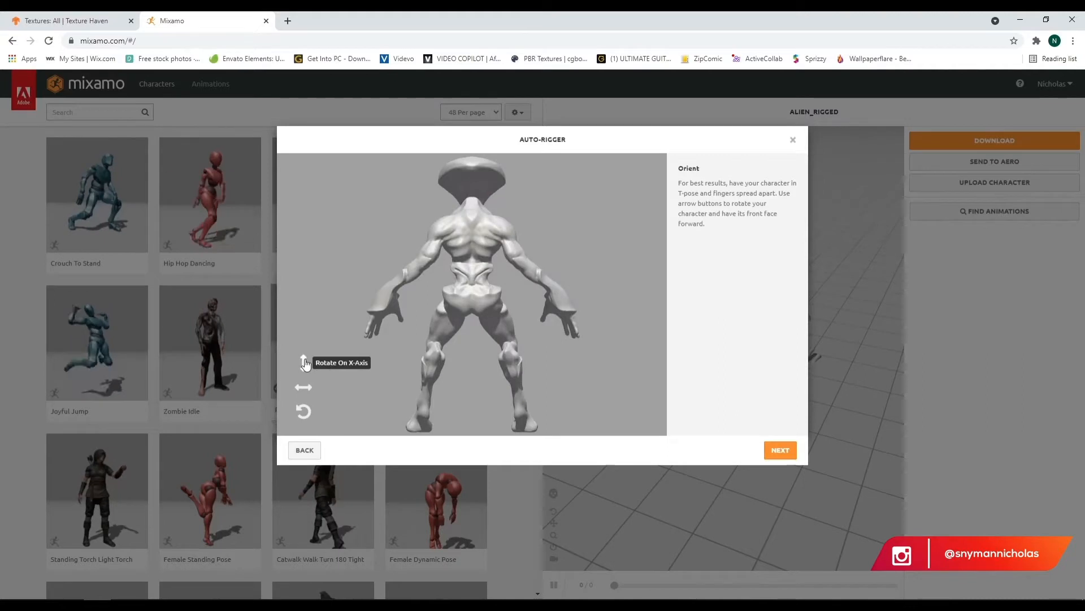
{"action": "left_click", "coordinate": [304, 387]}
{"action": "left_click", "coordinate": [304, 388]}
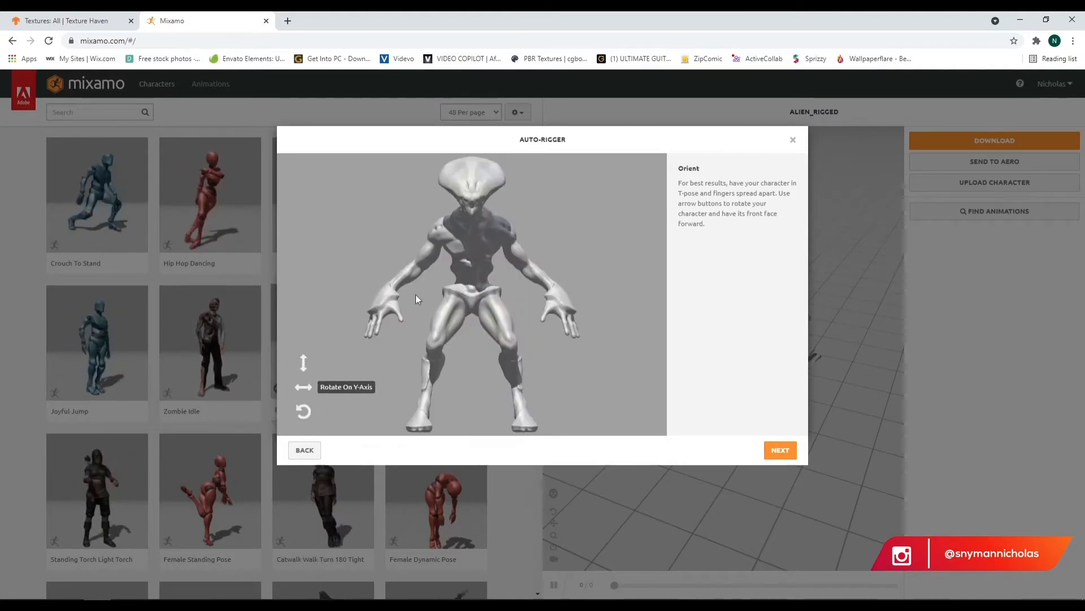
{"action": "left_click", "coordinate": [780, 451]}
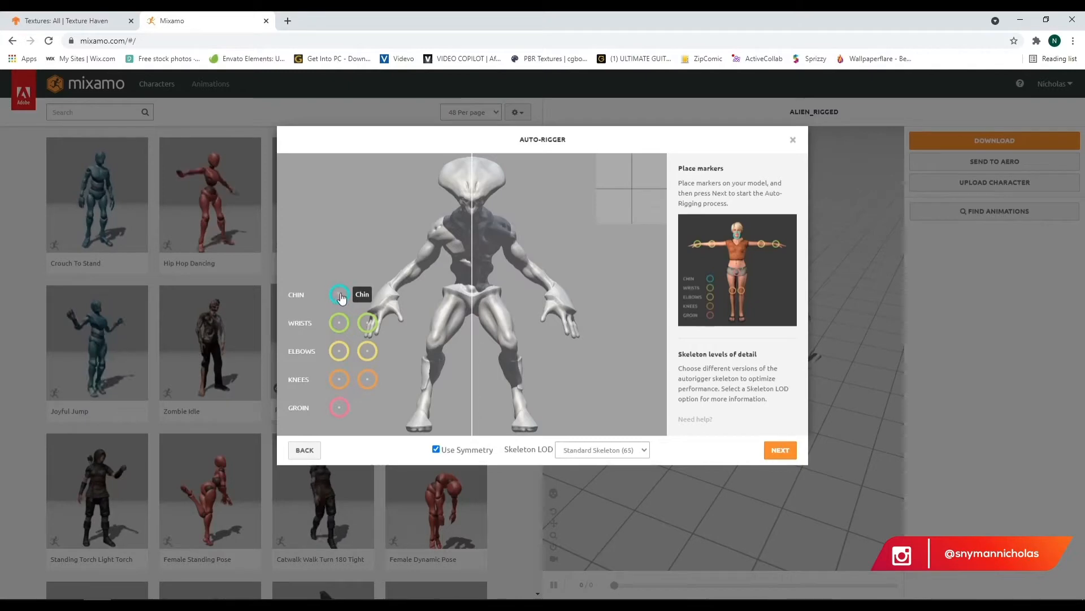
- Place the chin, wrist, elbow, knee and groin markers on the alien with symmetry on, and start the auto-rigging
{"action": "mouse_move", "coordinate": [339, 294]}
{"action": "left_mouse_down"}
{"action": "mouse_move", "coordinate": [468, 261]}
{"action": "mouse_move", "coordinate": [473, 217]}
{"action": "left_mouse_up"}
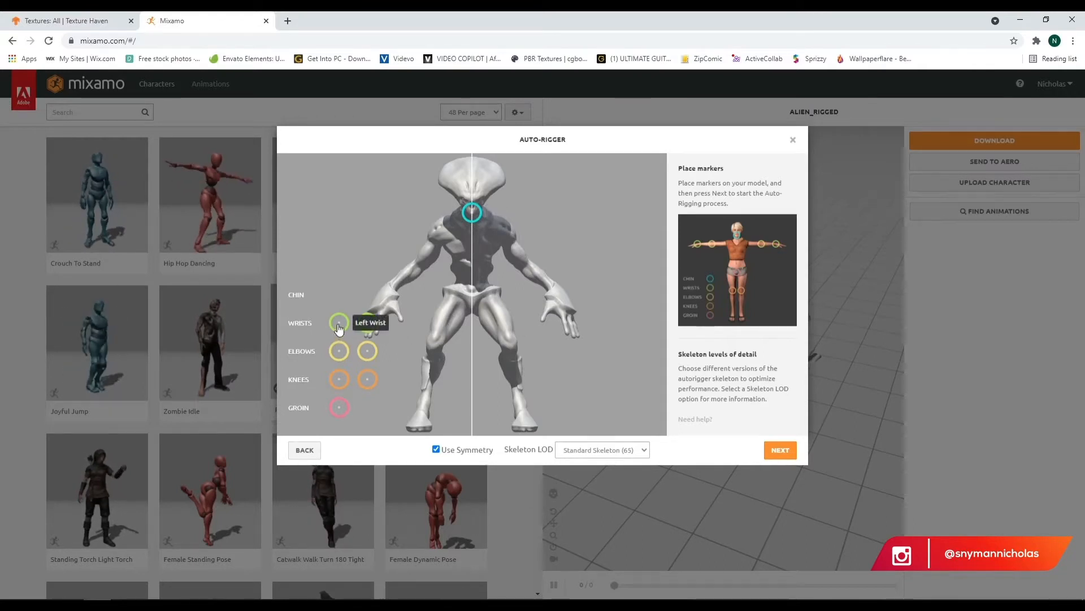
{"action": "left_click_drag", "start_coordinate": [339, 324], "coordinate": [394, 291]}
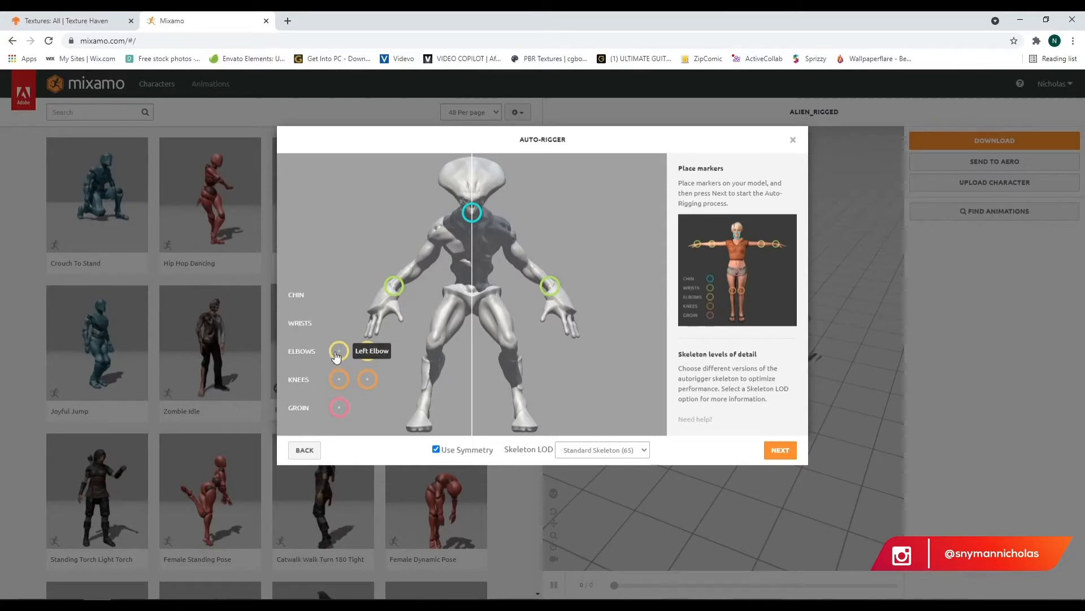
{"action": "mouse_move", "coordinate": [348, 355]}
{"action": "left_mouse_down"}
{"action": "mouse_move", "coordinate": [381, 333]}
{"action": "mouse_move", "coordinate": [418, 270]}
{"action": "left_mouse_up"}
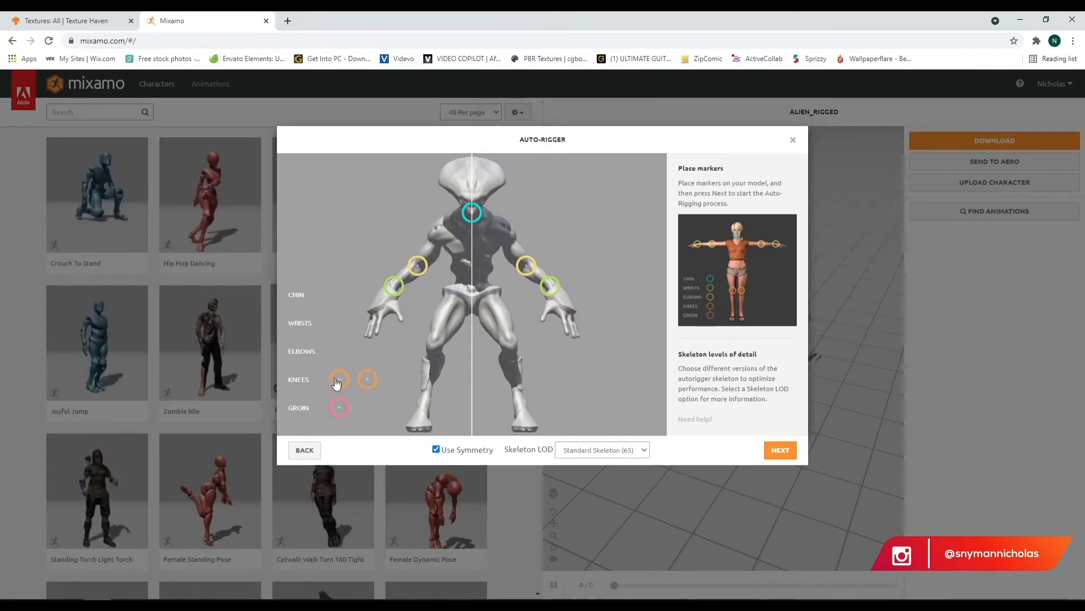
{"action": "left_click_drag", "start_coordinate": [338, 388], "coordinate": [433, 353]}
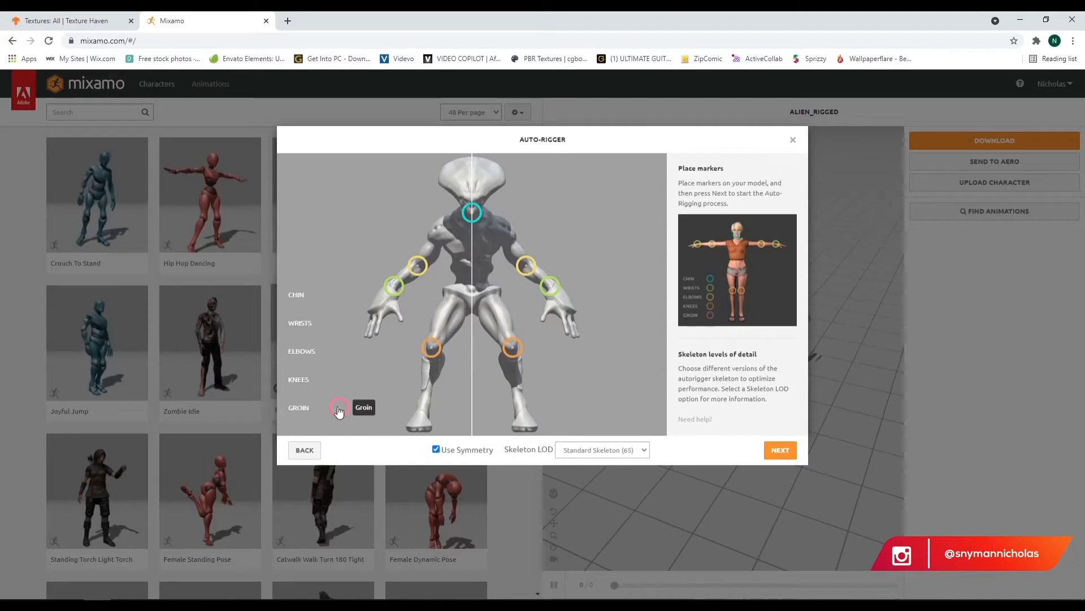
{"action": "mouse_move", "coordinate": [340, 416]}
{"action": "left_mouse_down"}
{"action": "mouse_move", "coordinate": [432, 396]}
{"action": "mouse_move", "coordinate": [474, 307]}
{"action": "left_mouse_up"}
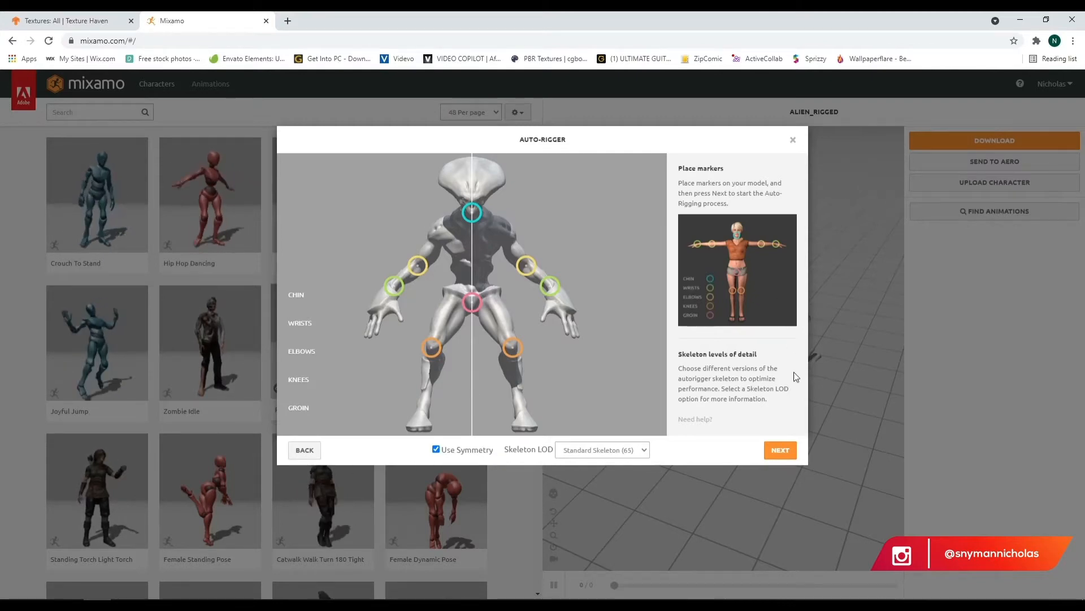
{"action": "left_click", "coordinate": [786, 450]}
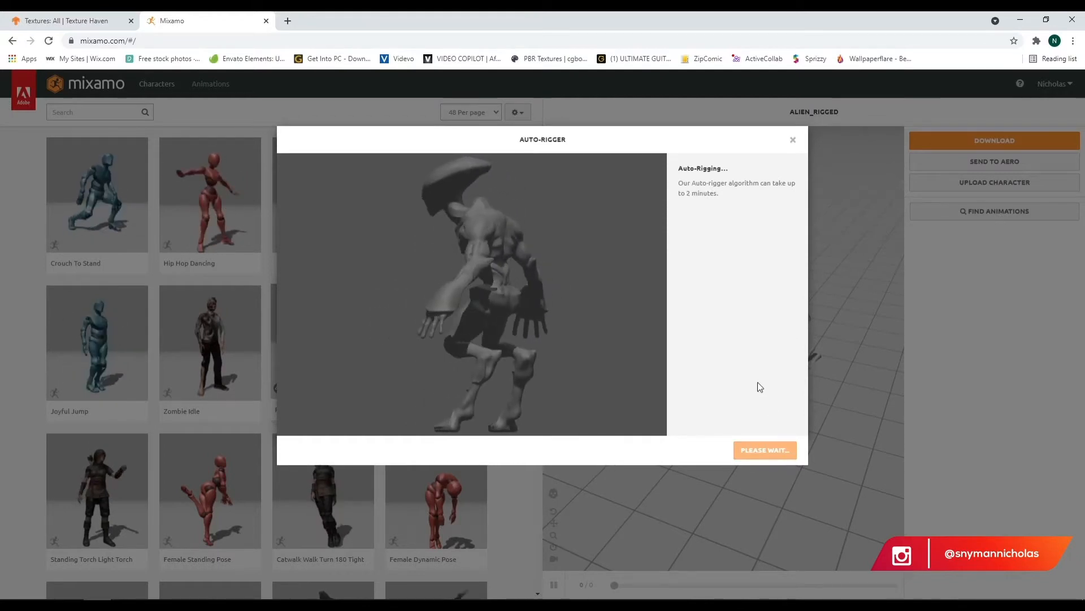
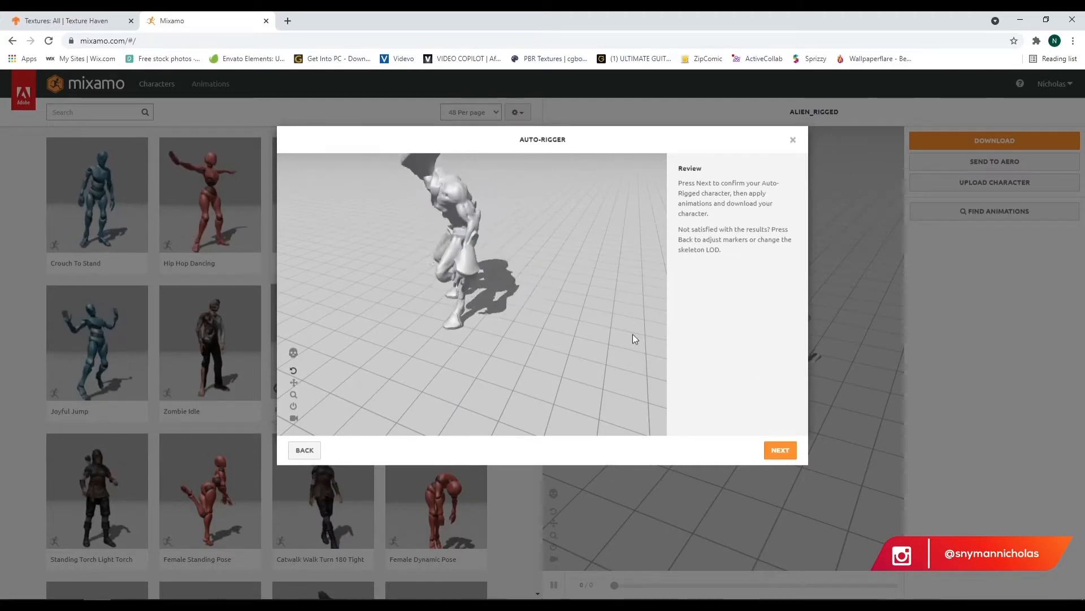
- Review the auto-rigged alien from the front and side, accept the rig, and proceed with it as the new character
{"action": "left_click_drag", "start_coordinate": [544, 358], "coordinate": [478, 338]}
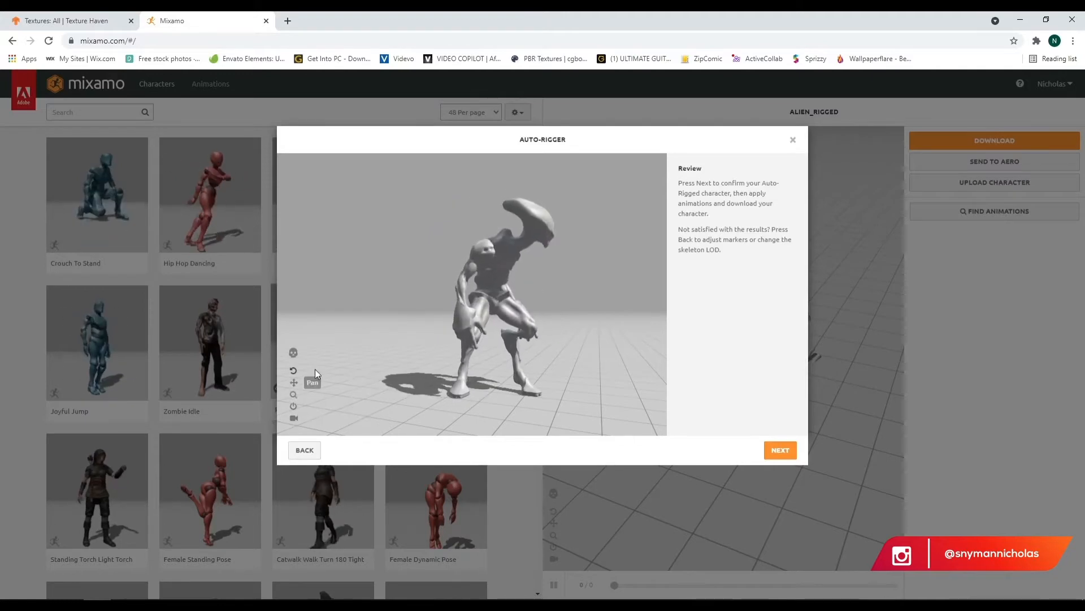
{"action": "left_click", "coordinate": [293, 406]}
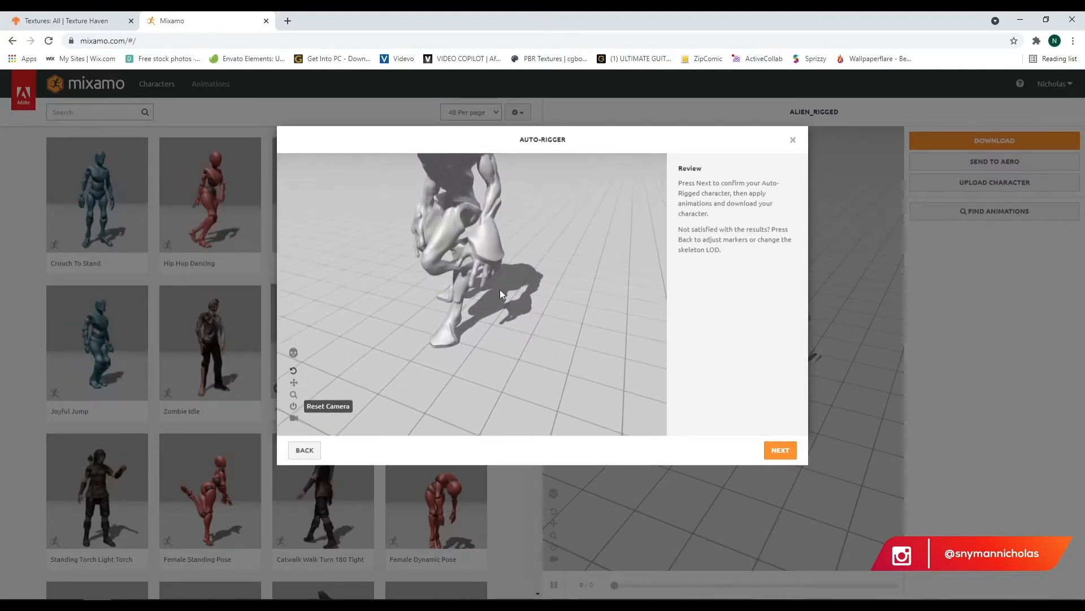
{"action": "left_click_drag", "start_coordinate": [544, 307], "coordinate": [507, 334]}
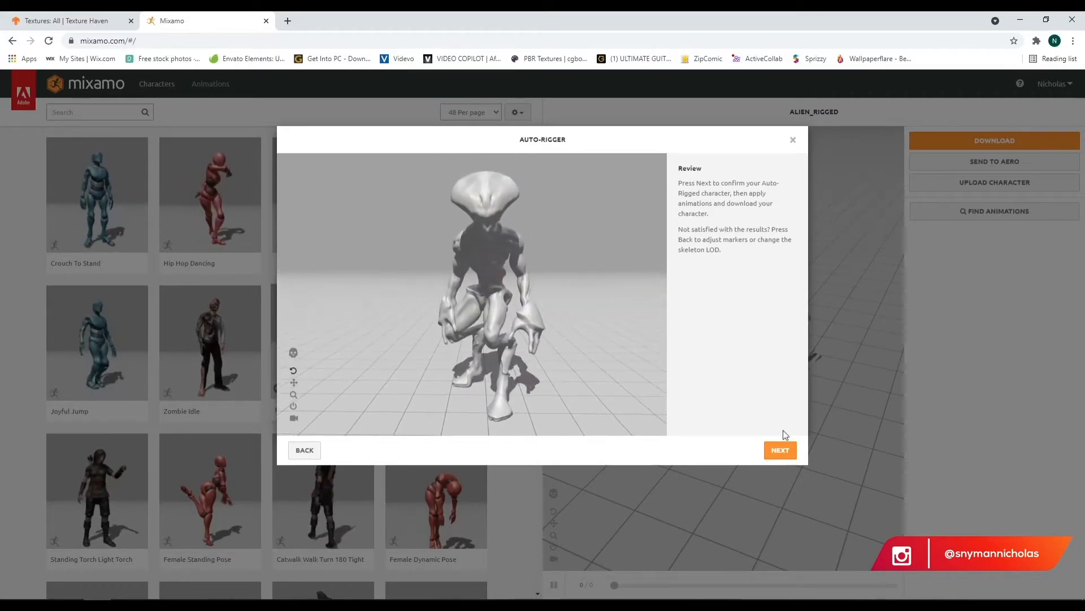
{"action": "left_click", "coordinate": [785, 452]}
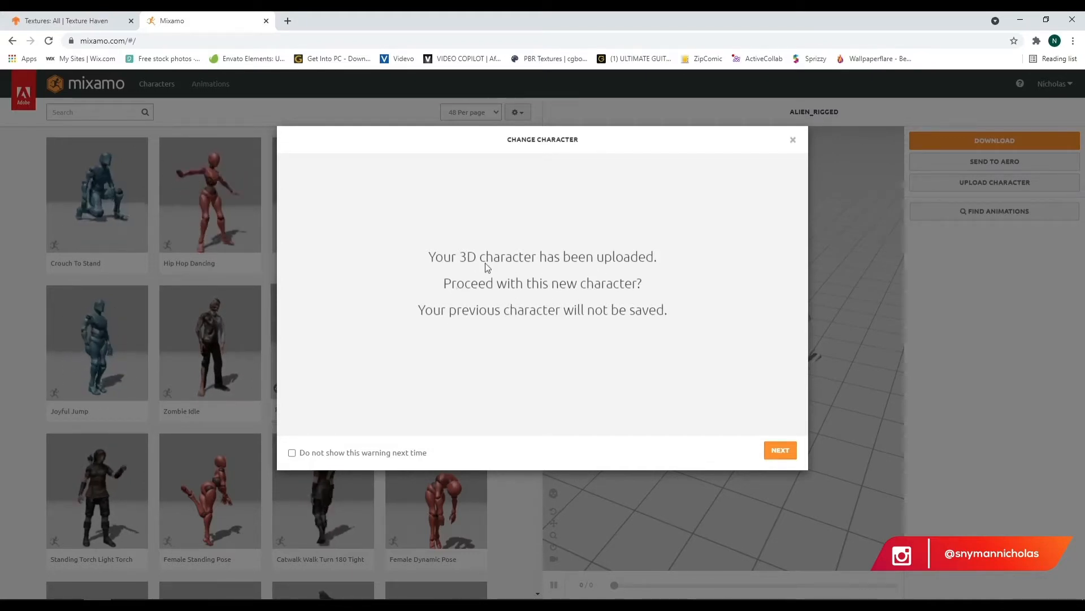
{"action": "left_click", "coordinate": [781, 448]}
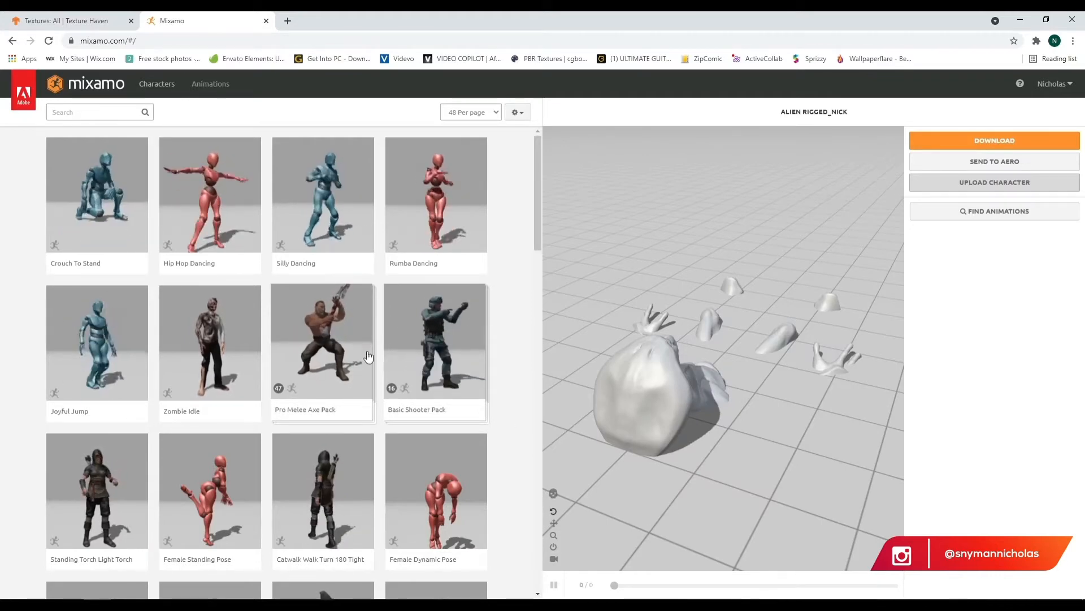
- Apply the Crouch To Stand animation to the rigged alien and preview it from the front
{"action": "left_click", "coordinate": [82, 199]}
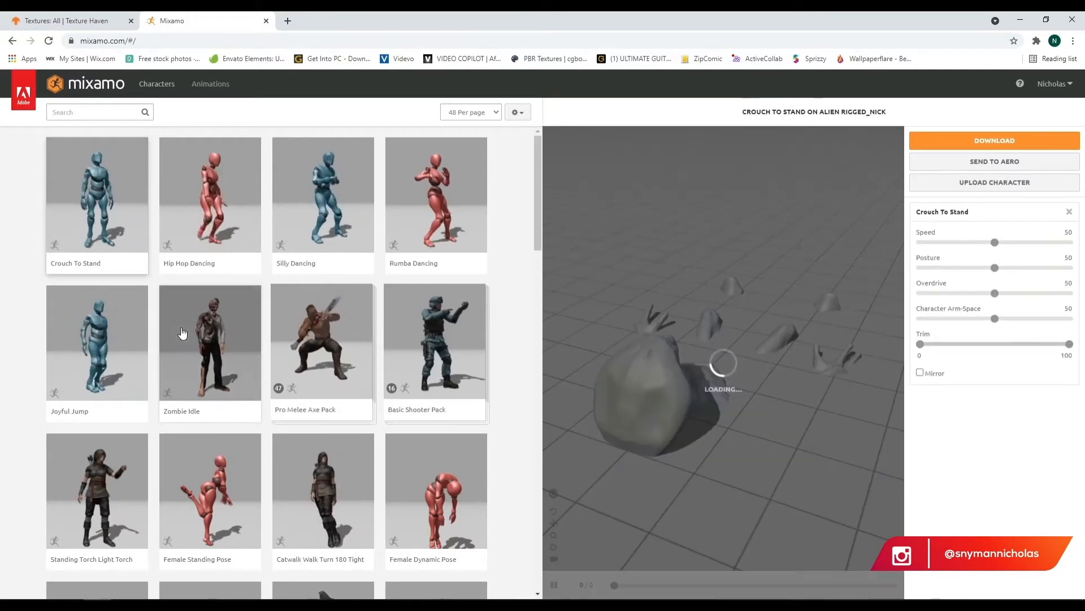
{"action": "scroll", "coordinate": [735, 408], "scroll_direction": "down", "scroll_amount": 5}
{"action": "mouse_move", "coordinate": [744, 480]}
{"action": "left_mouse_down"}
{"action": "mouse_move", "coordinate": [800, 462]}
{"action": "mouse_move", "coordinate": [758, 447]}
{"action": "mouse_move", "coordinate": [771, 435]}
{"action": "mouse_move", "coordinate": [768, 473]}
{"action": "mouse_move", "coordinate": [740, 492]}
{"action": "mouse_move", "coordinate": [749, 492]}
{"action": "left_mouse_up"}
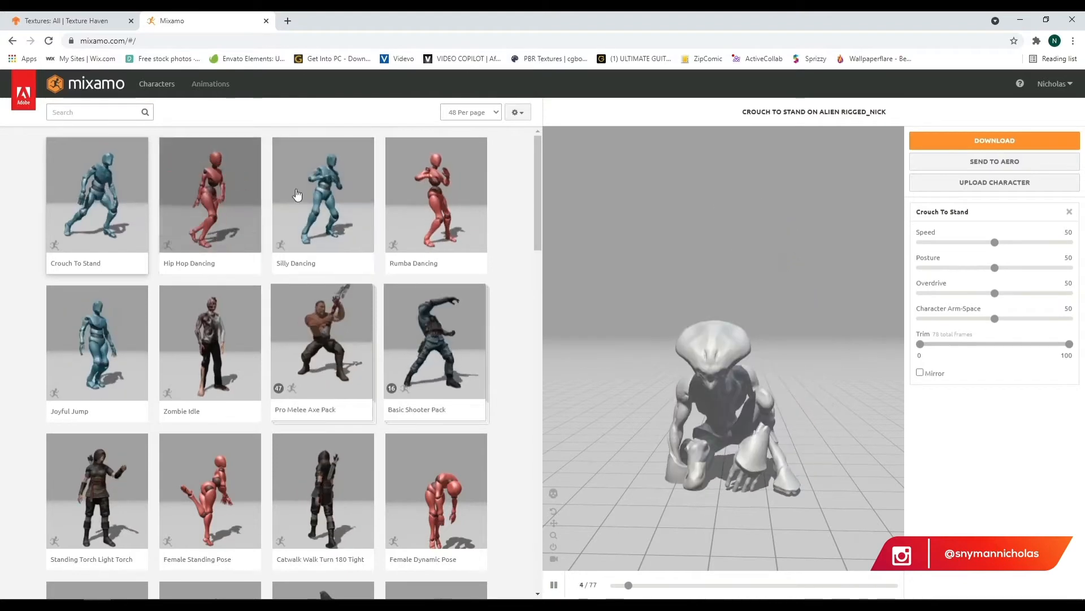
- Find the Old Man Idle animation in the library, apply it to the alien and preview it up close
{"action": "scroll", "coordinate": [271, 188], "scroll_direction": "down", "scroll_amount": 3}
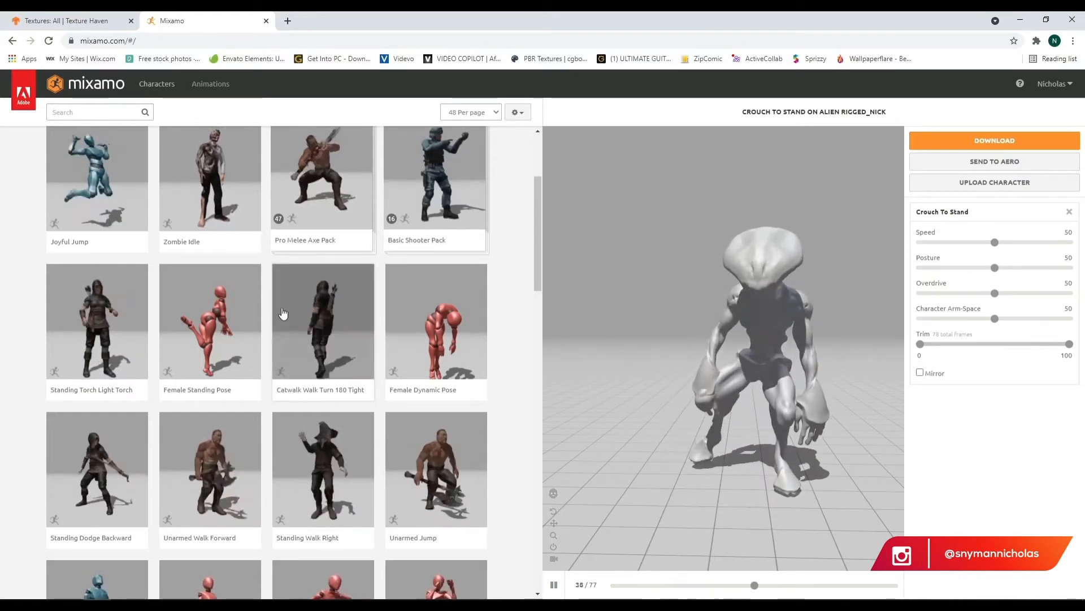
{"action": "scroll", "coordinate": [282, 313], "scroll_direction": "down", "scroll_amount": 5}
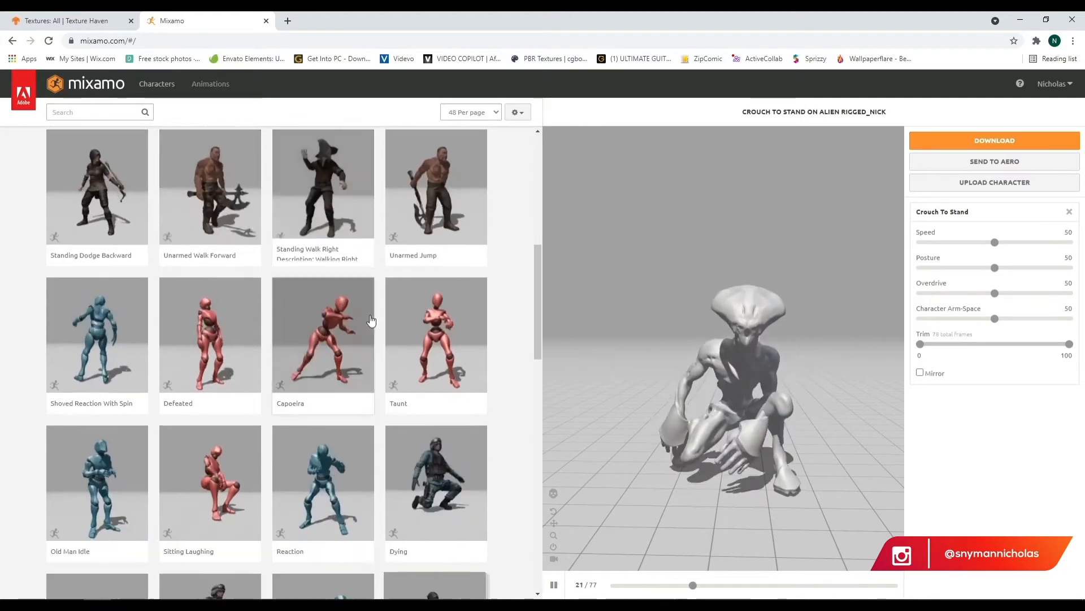
{"action": "scroll", "coordinate": [390, 325], "scroll_direction": "down", "scroll_amount": 4}
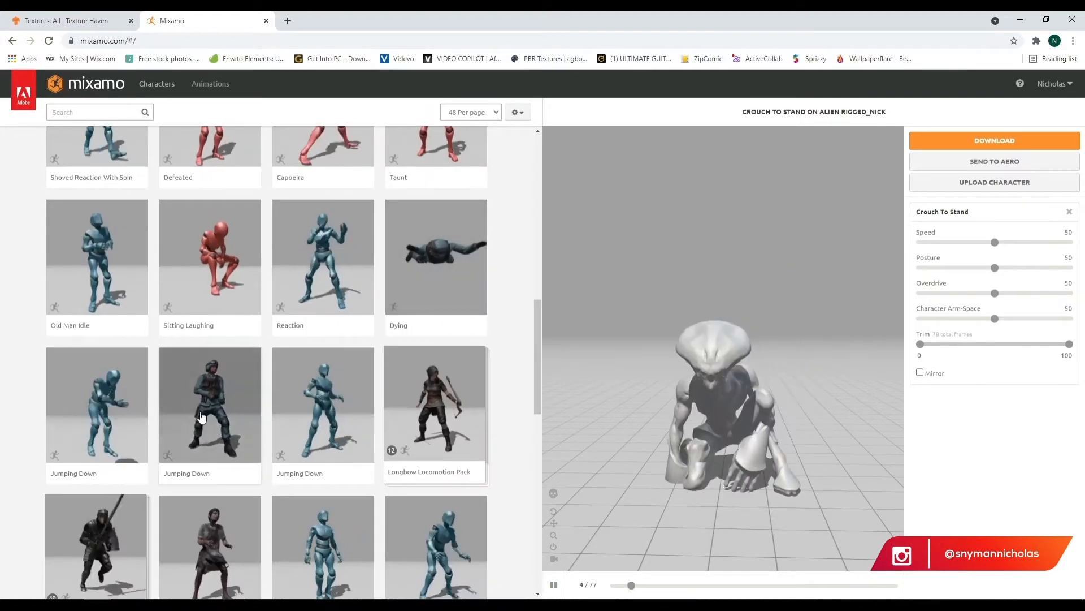
{"action": "left_click", "coordinate": [72, 331]}
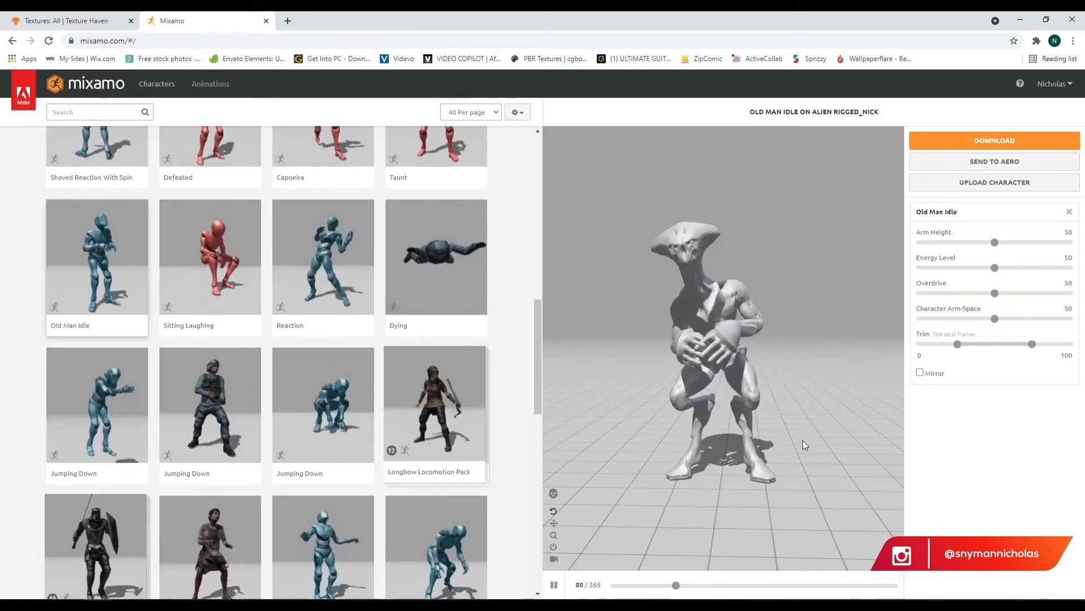
{"action": "scroll", "coordinate": [786, 253], "scroll_direction": "up", "scroll_amount": 3}
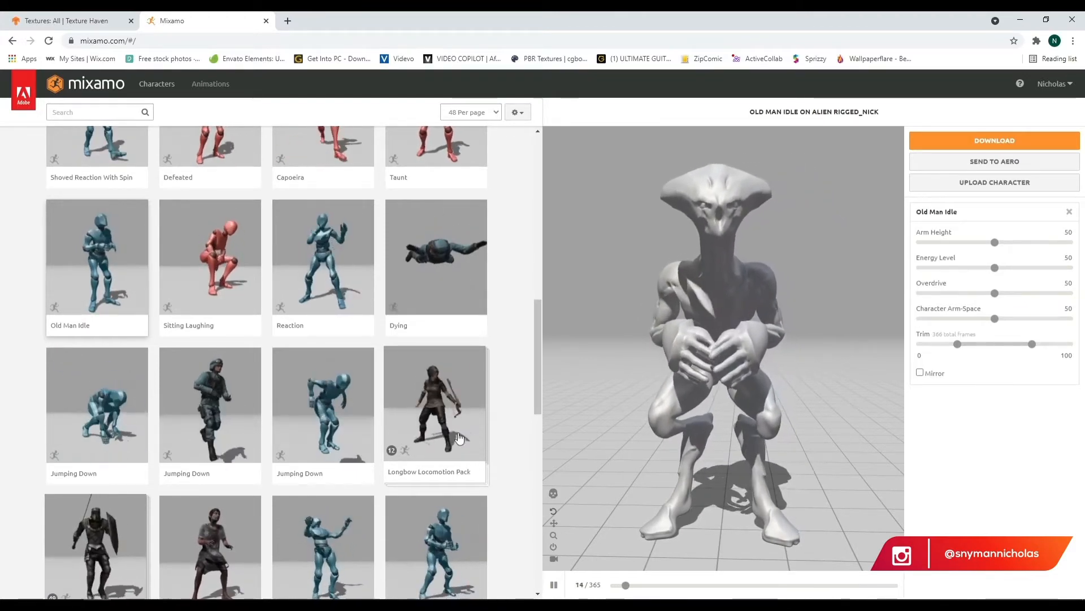
- Preview the Mutant Right Turn 45 animation on the alien, and switch back to Old Man Idle
{"action": "scroll", "coordinate": [308, 365], "scroll_direction": "down", "scroll_amount": 4}
{"action": "scroll", "coordinate": [309, 364], "scroll_direction": "down", "scroll_amount": 5}
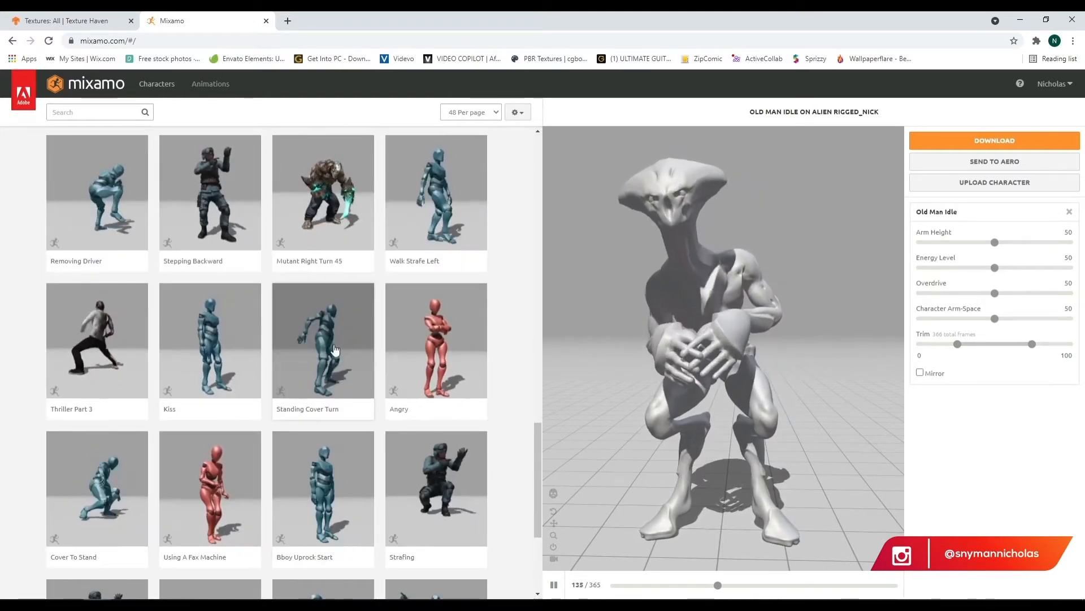
{"action": "left_click", "coordinate": [309, 220]}
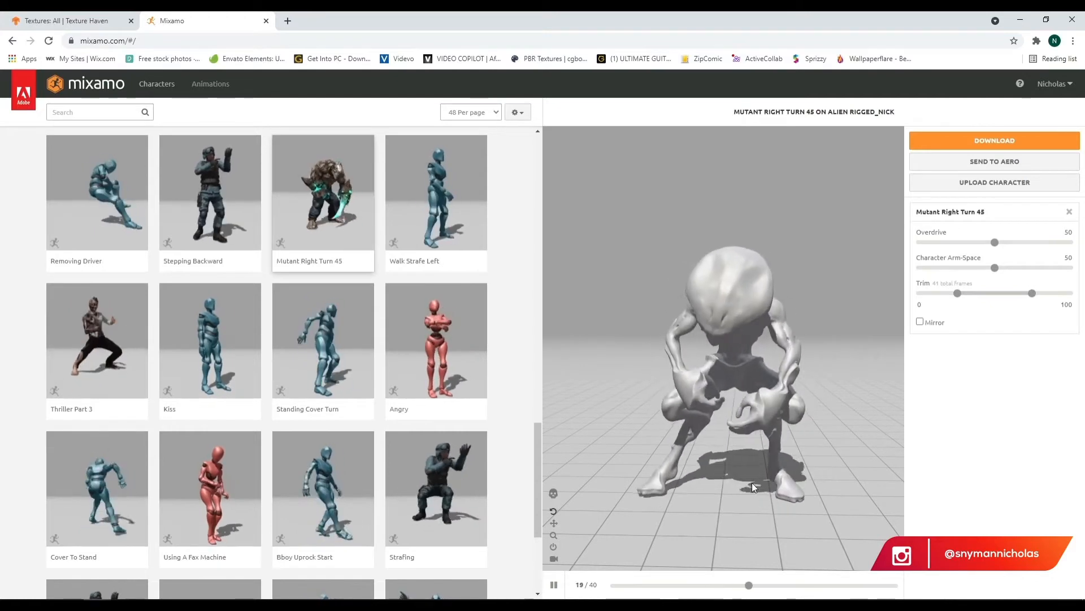
{"action": "scroll", "coordinate": [160, 254], "scroll_direction": "up", "scroll_amount": 10}
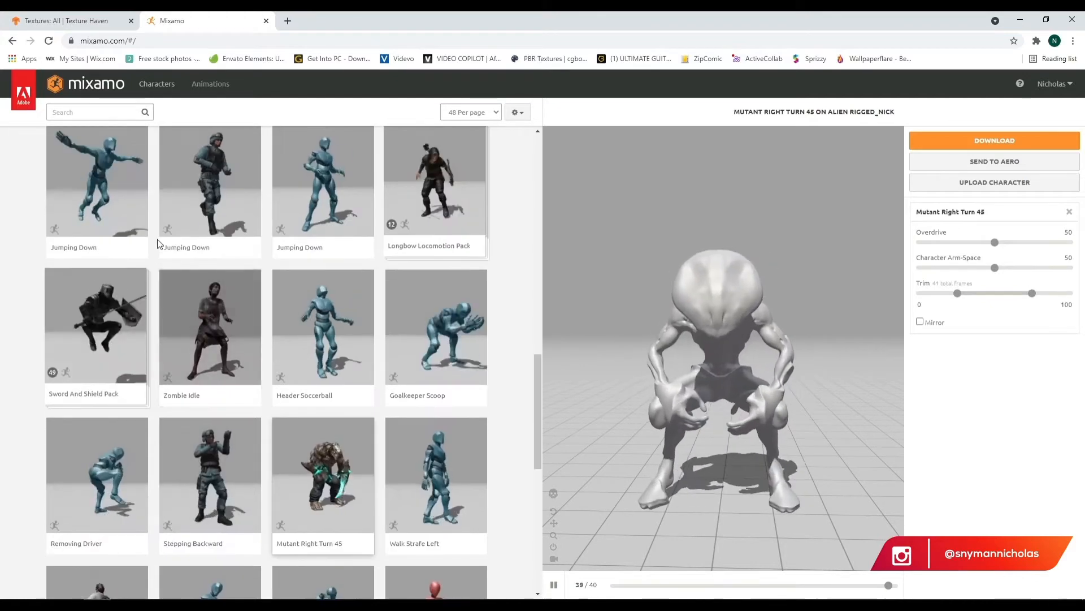
{"action": "scroll", "coordinate": [158, 239], "scroll_direction": "up", "scroll_amount": 2}
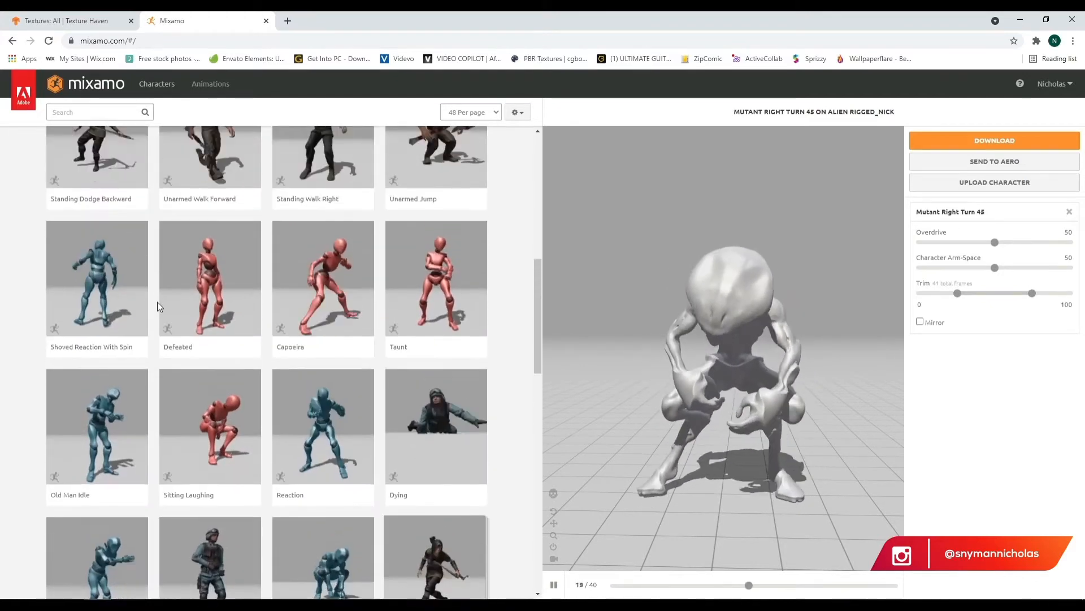
{"action": "left_click", "coordinate": [99, 435]}
- Browse the remaining animations on the library's first page and those on page 2
{"action": "scroll", "coordinate": [293, 433], "scroll_direction": "down", "scroll_amount": 8}
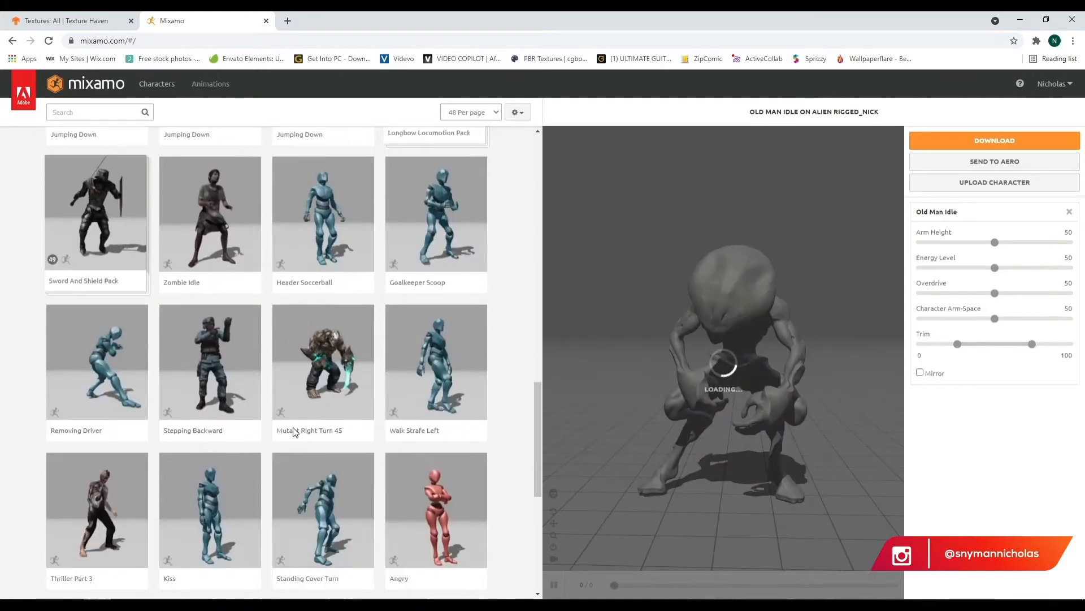
{"action": "scroll", "coordinate": [339, 316], "scroll_direction": "down", "scroll_amount": 7}
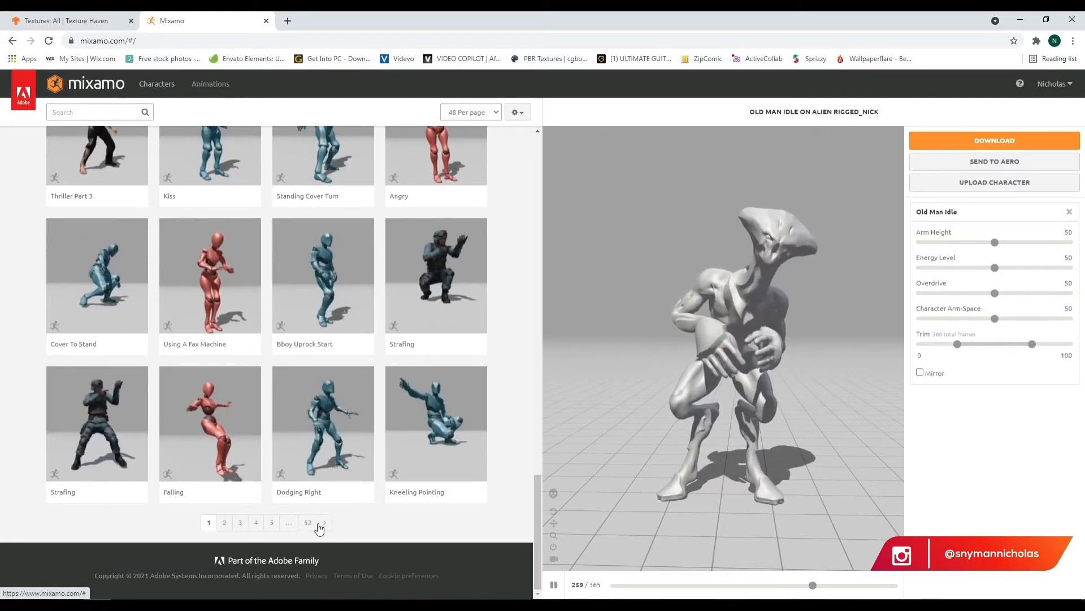
{"action": "left_click", "coordinate": [325, 523]}
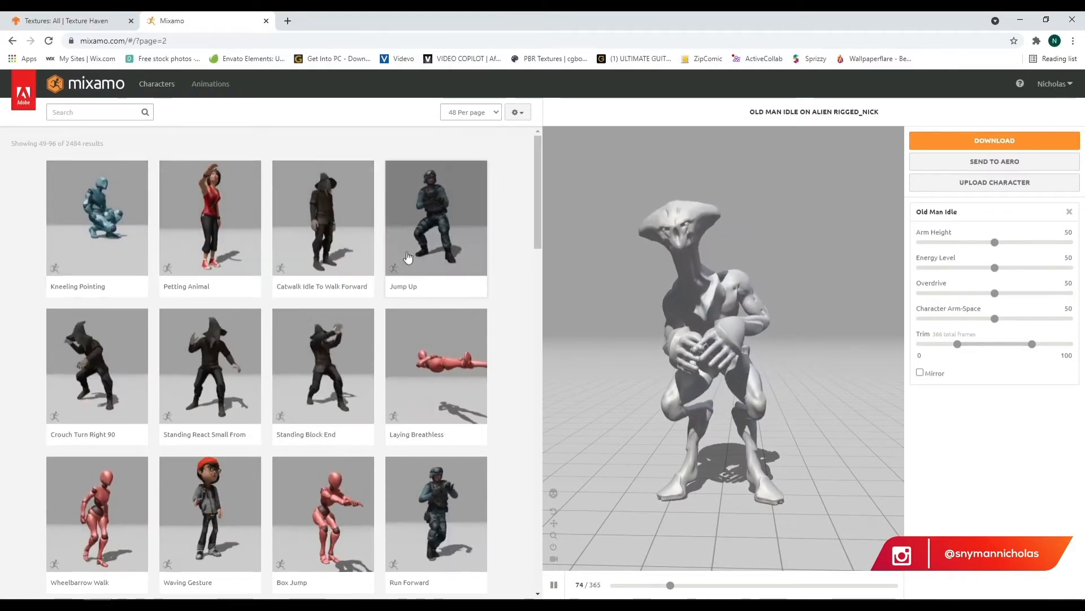
{"action": "scroll", "coordinate": [359, 255], "scroll_direction": "down", "scroll_amount": 3}
{"action": "scroll", "coordinate": [359, 255], "scroll_direction": "down", "scroll_amount": 6}
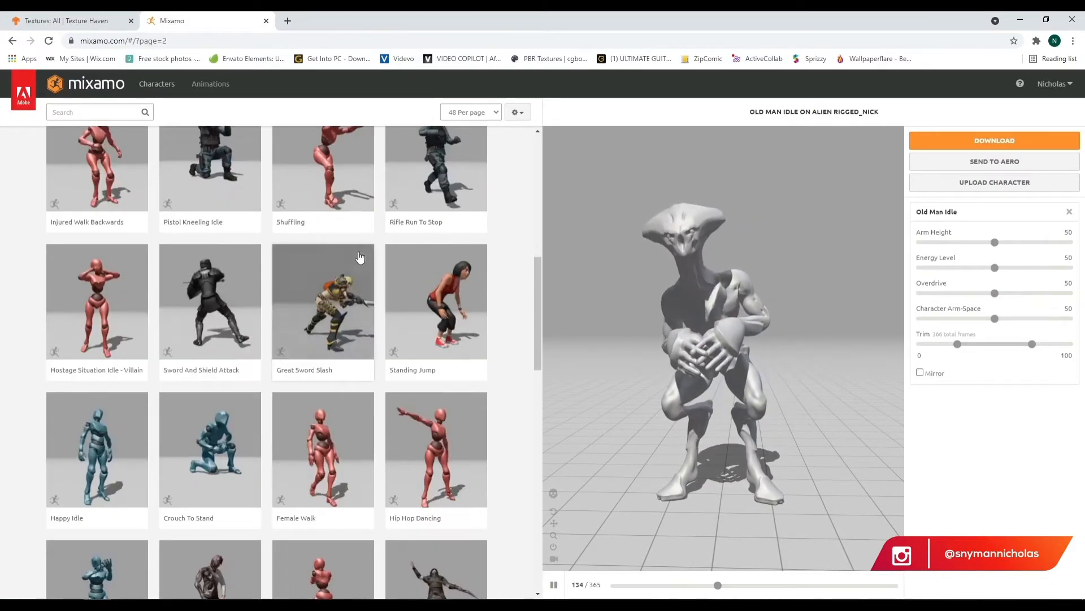
{"action": "scroll", "coordinate": [367, 403], "scroll_direction": "down", "scroll_amount": 4}
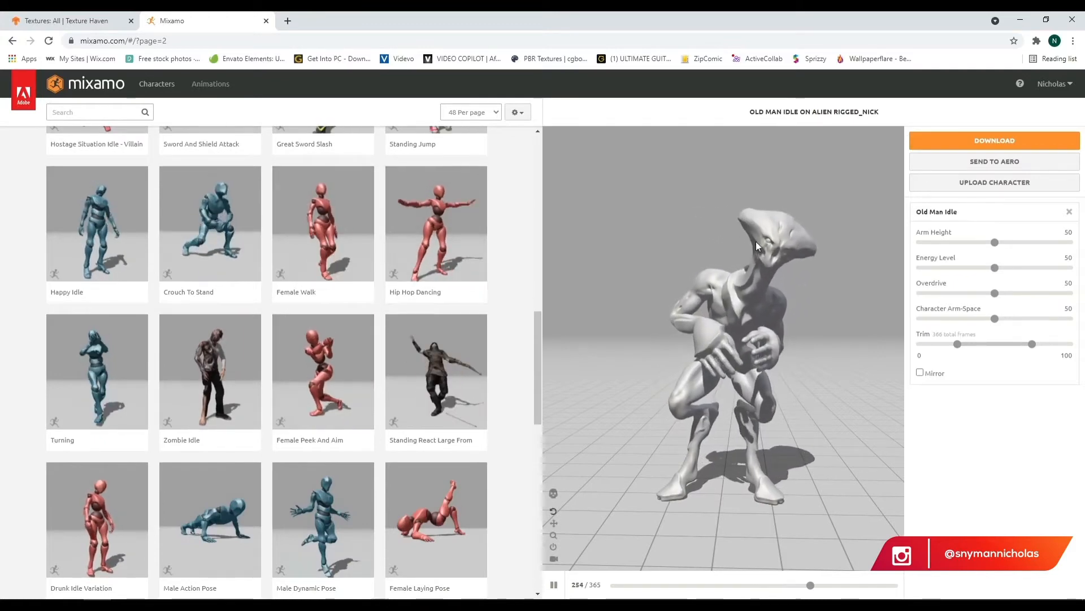
{"action": "scroll", "coordinate": [317, 284], "scroll_direction": "down", "scroll_amount": 3}
{"action": "scroll", "coordinate": [317, 285], "scroll_direction": "down", "scroll_amount": 5}
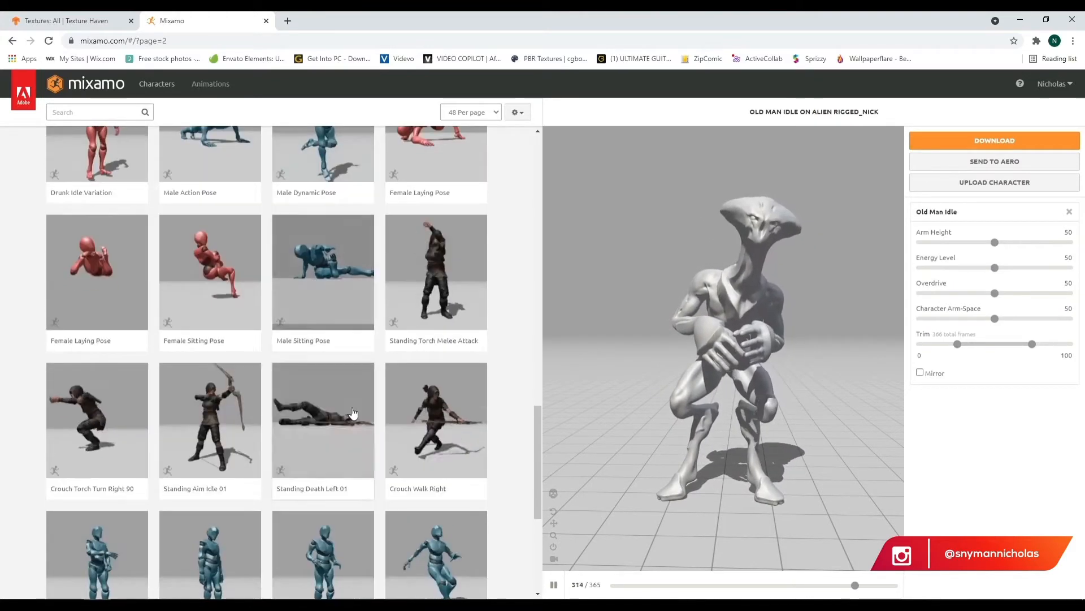
{"action": "scroll", "coordinate": [371, 416], "scroll_direction": "down", "scroll_amount": 1}
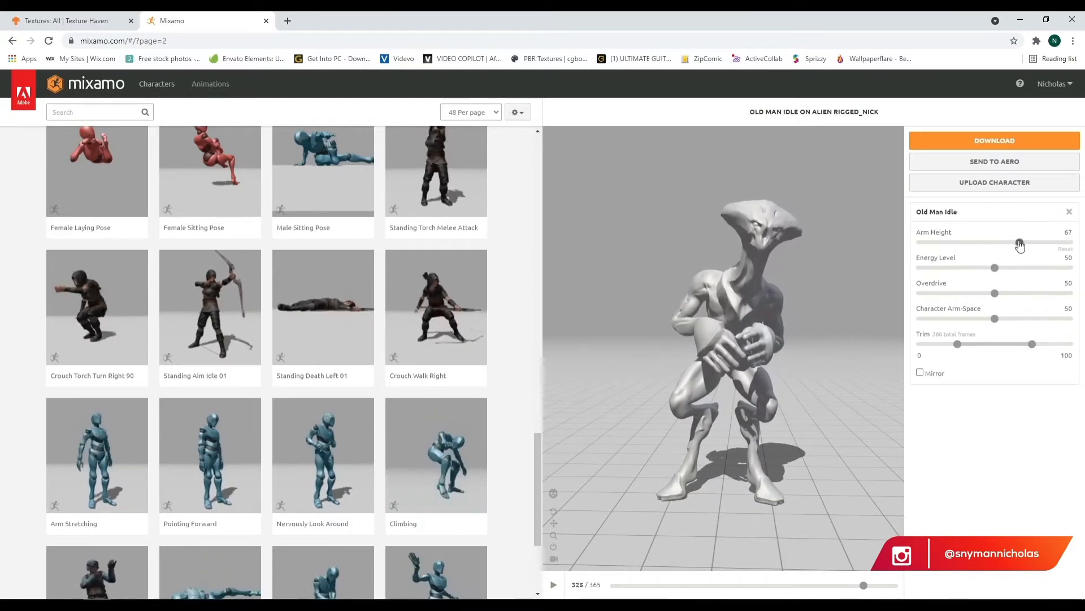
- Try Arm Height values of 67 and 39 on the Old Man Idle animation, and return it to 50
{"action": "left_click_drag", "start_coordinate": [1020, 244], "coordinate": [1019, 243]}
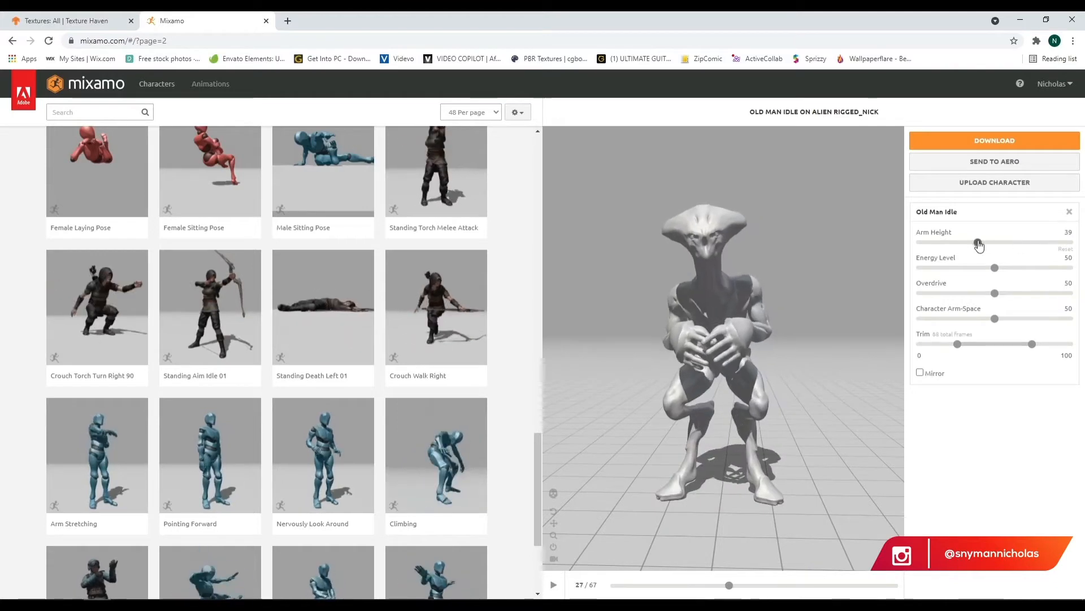
{"action": "left_click_drag", "start_coordinate": [980, 244], "coordinate": [978, 244]}
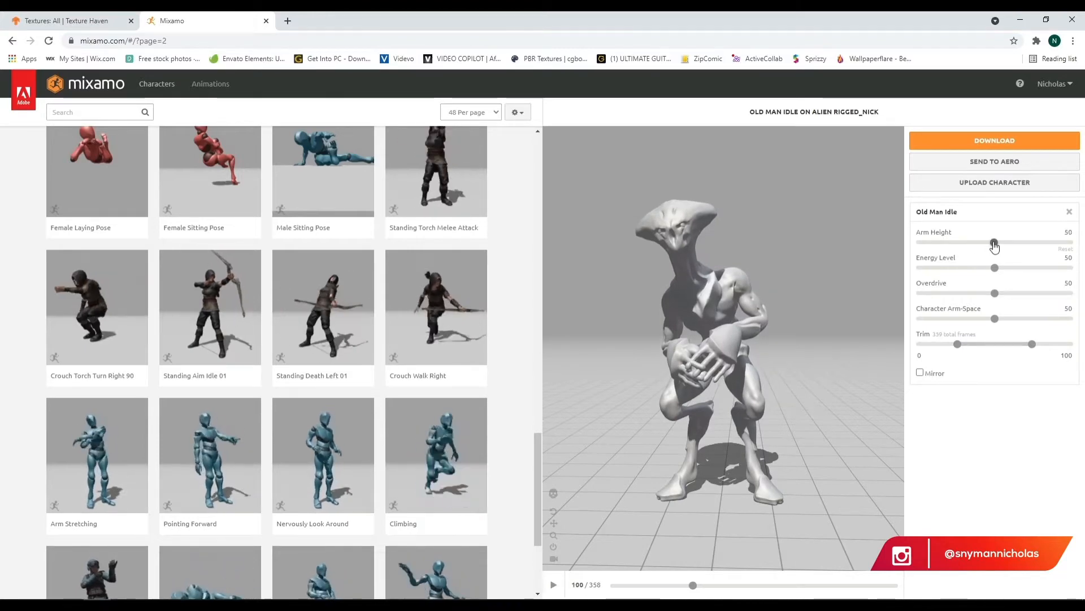
{"action": "left_click", "coordinate": [995, 243]}
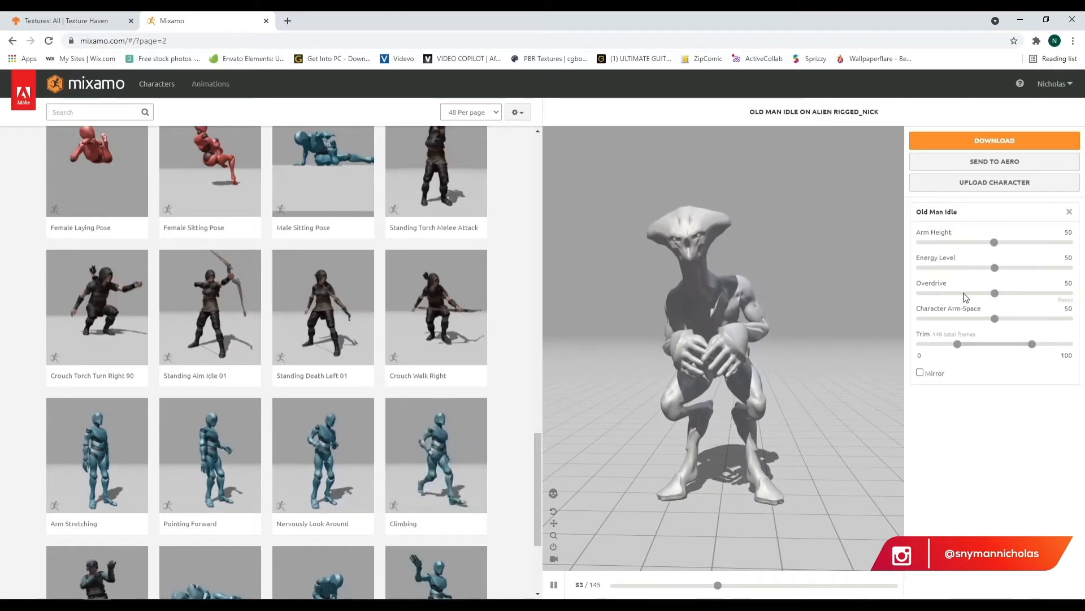
- Set Energy Level to 78 and Character Arm-Space to 59, testing Overdrive at 92 before returning it to 50
{"action": "left_click", "coordinate": [1036, 268]}
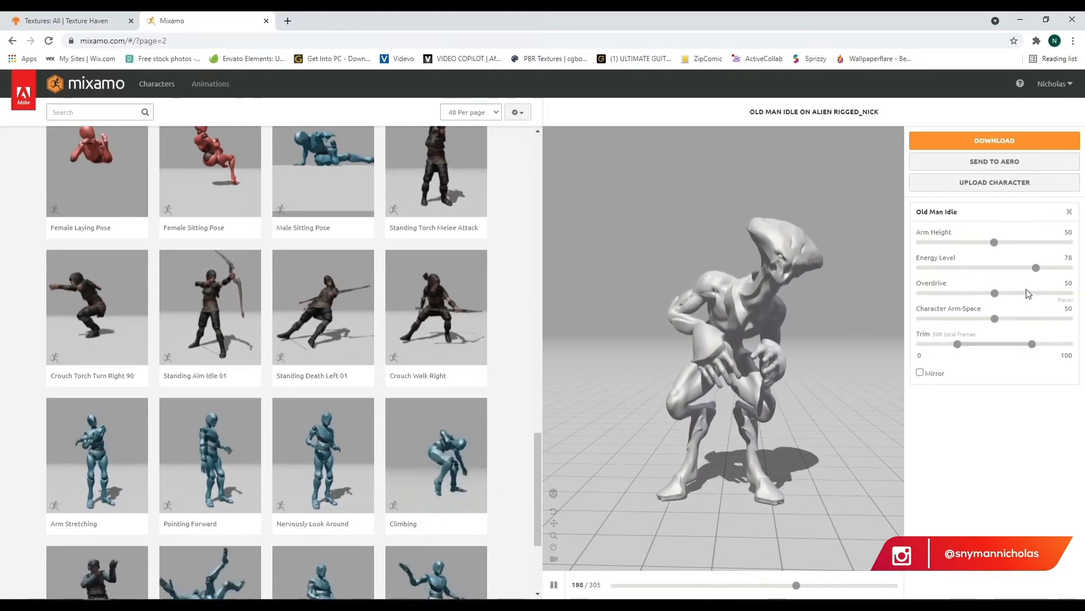
{"action": "left_click_drag", "start_coordinate": [994, 294], "coordinate": [1057, 294]}
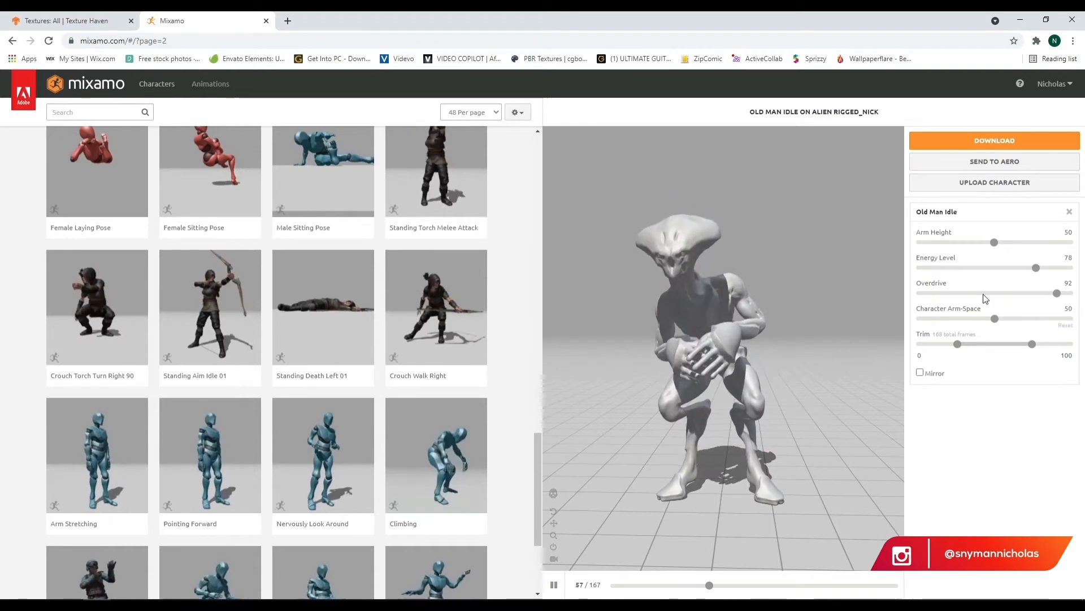
{"action": "left_click_drag", "start_coordinate": [1056, 293], "coordinate": [1004, 294]}
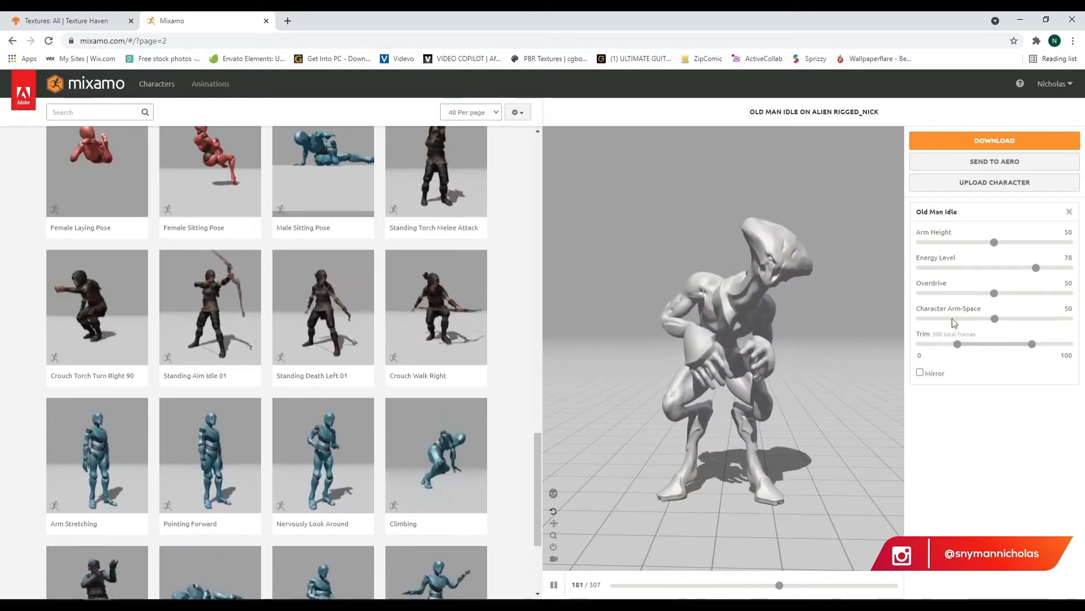
{"action": "left_click_drag", "start_coordinate": [995, 319], "coordinate": [1007, 320]}
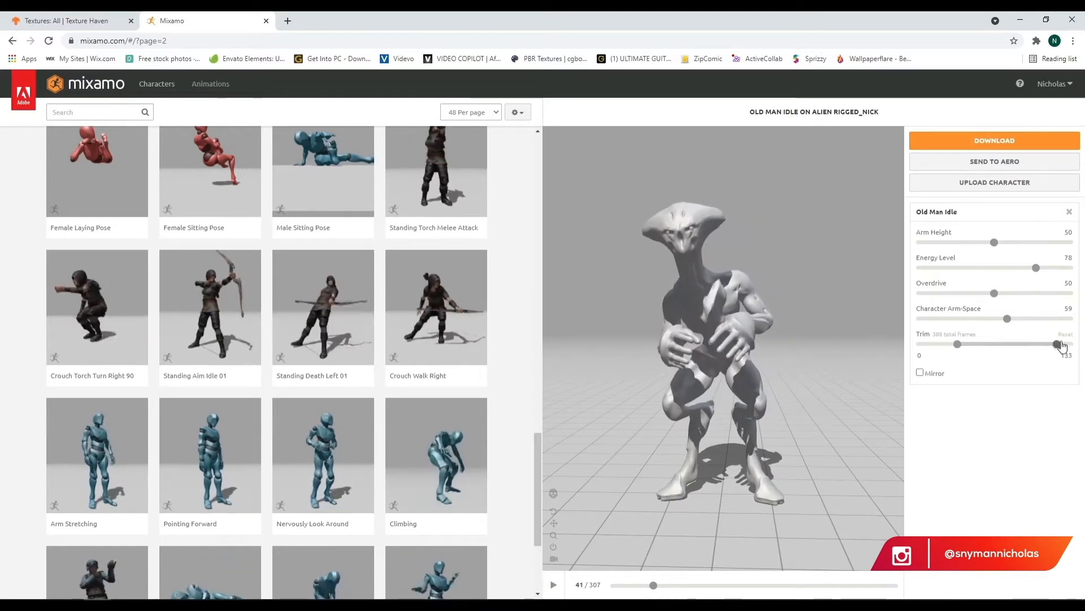
- Test shorter trim ranges on the Old Man Idle animation, and set Trim to span from -50 to 150
{"action": "left_click_drag", "start_coordinate": [1080, 344], "coordinate": [1079, 344]}
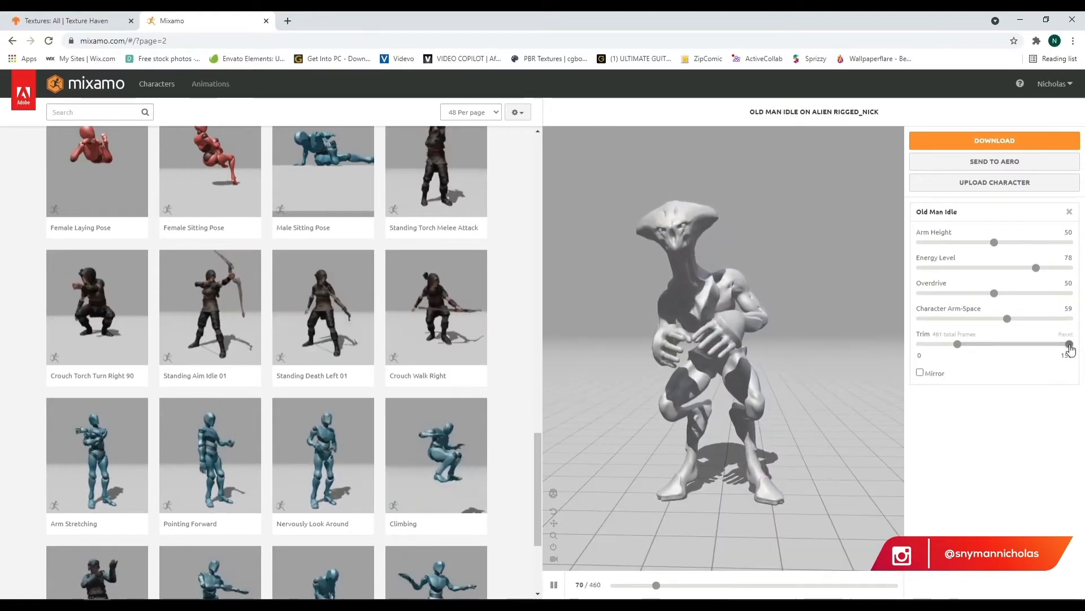
{"action": "left_click_drag", "start_coordinate": [969, 361], "coordinate": [970, 362]}
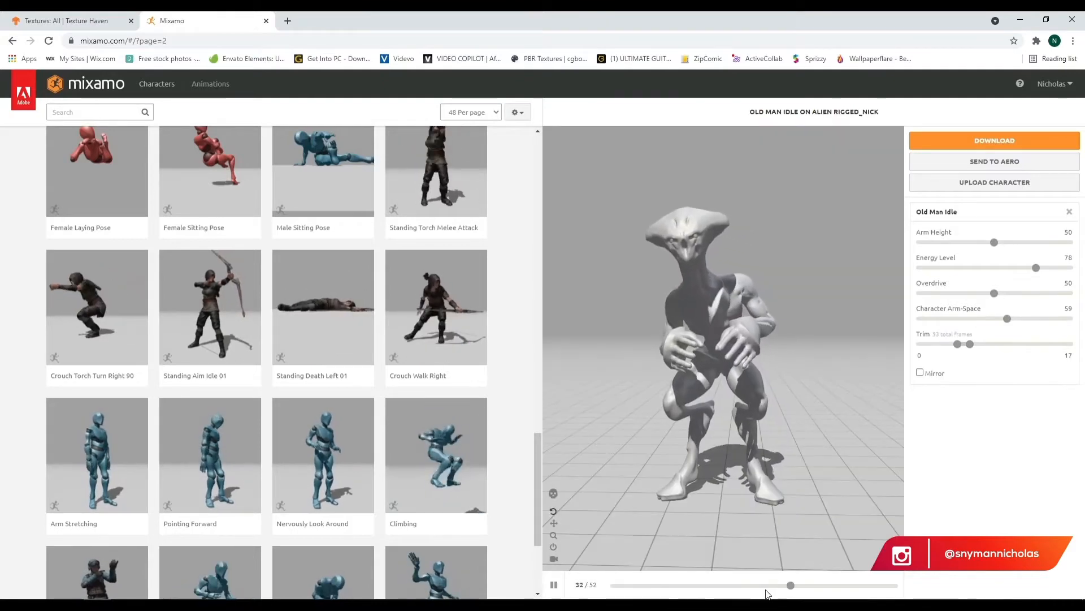
{"action": "left_click", "coordinate": [958, 344]}
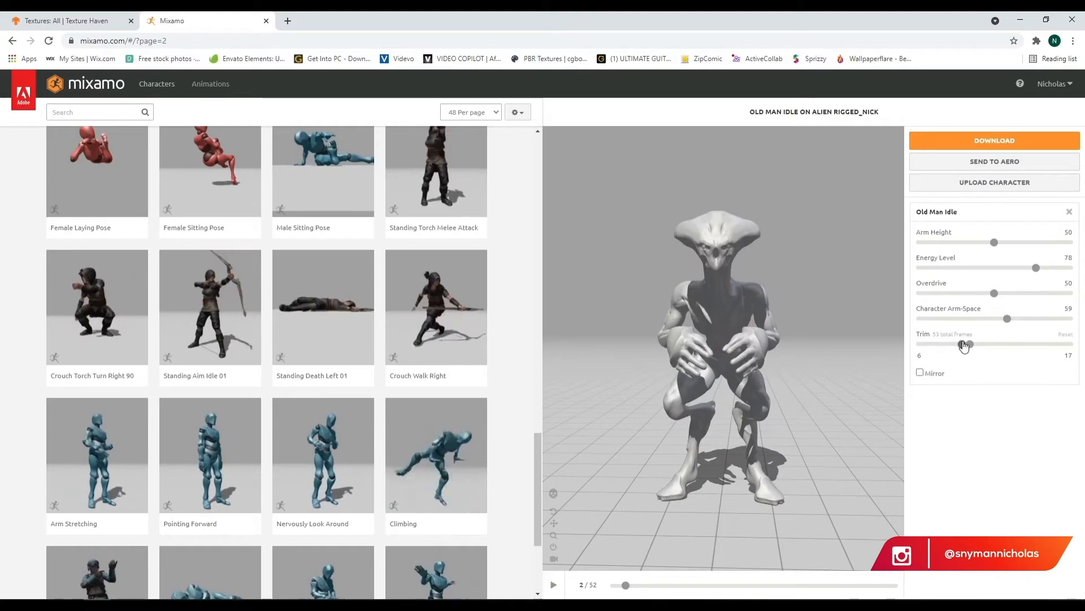
{"action": "left_click_drag", "start_coordinate": [961, 346], "coordinate": [962, 347]}
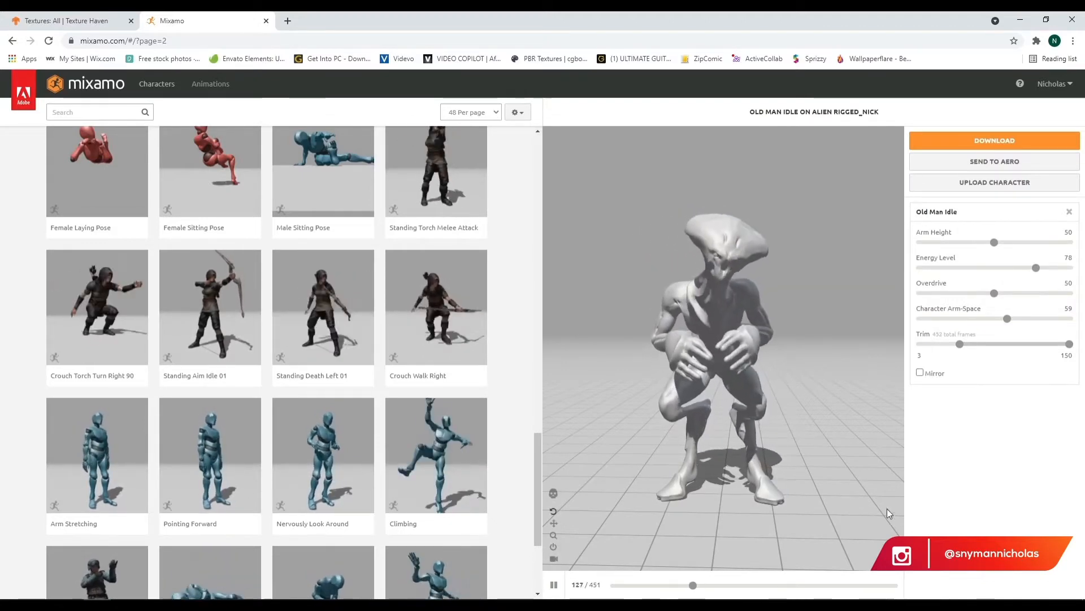
{"action": "left_click", "coordinate": [919, 346]}
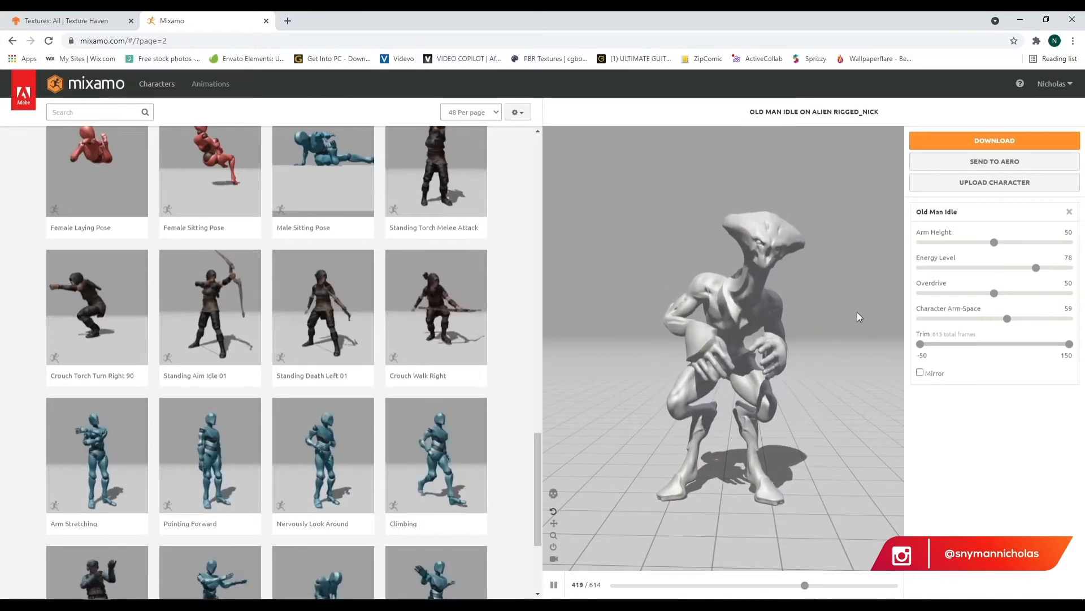
- Open the download settings and review the Format, Skin and Keyframe Reduction options without changing them
{"action": "left_click", "coordinate": [978, 141]}
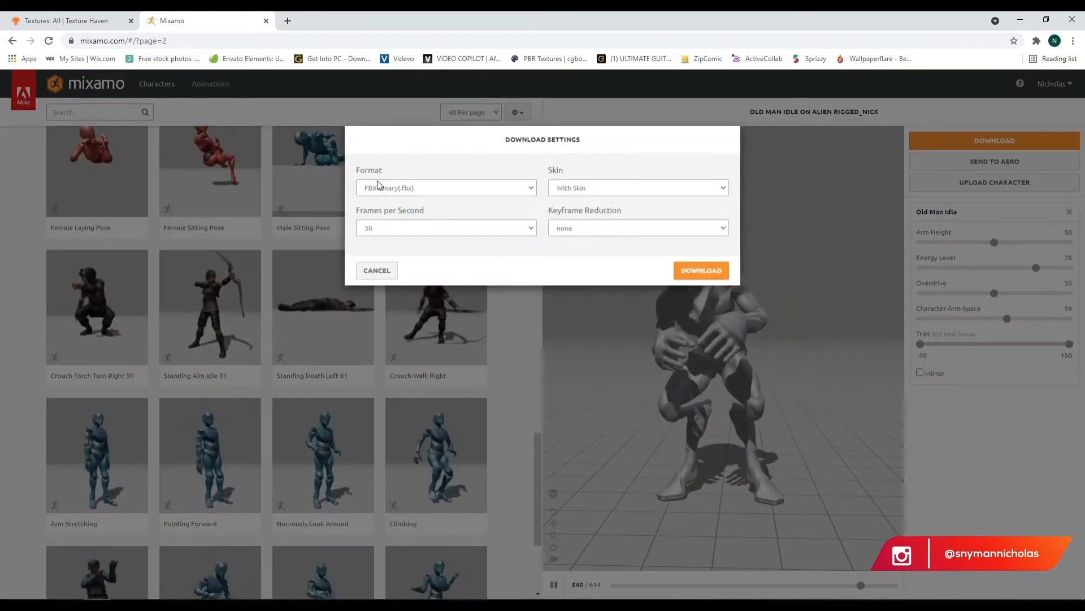
{"action": "left_click", "coordinate": [444, 189]}
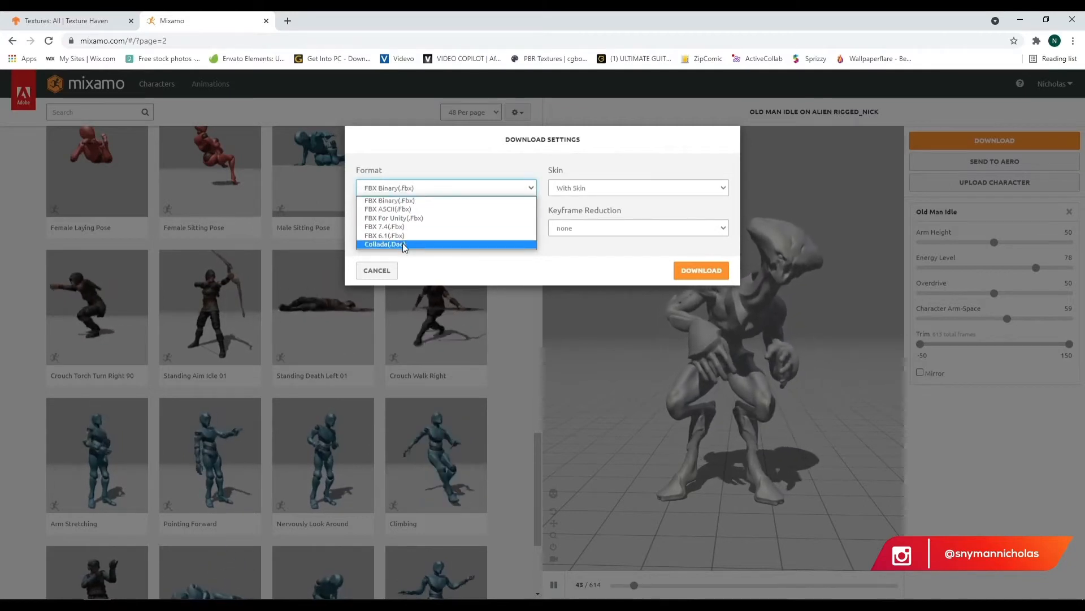
{"action": "left_click", "coordinate": [449, 138]}
{"action": "left_click", "coordinate": [612, 187]}
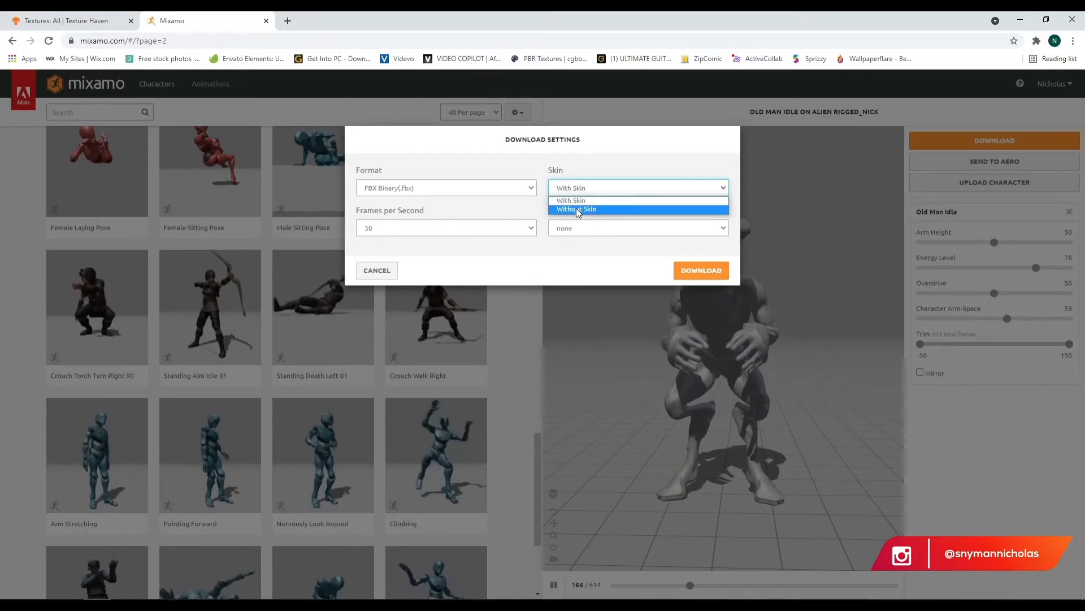
{"action": "left_click", "coordinate": [450, 177]}
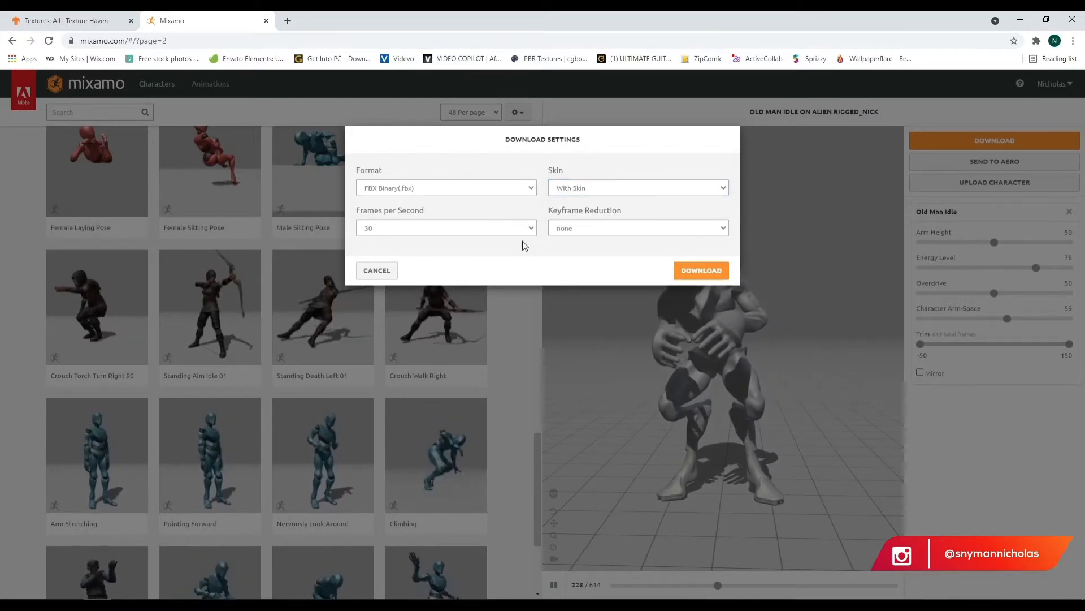
{"action": "left_click", "coordinate": [616, 230]}
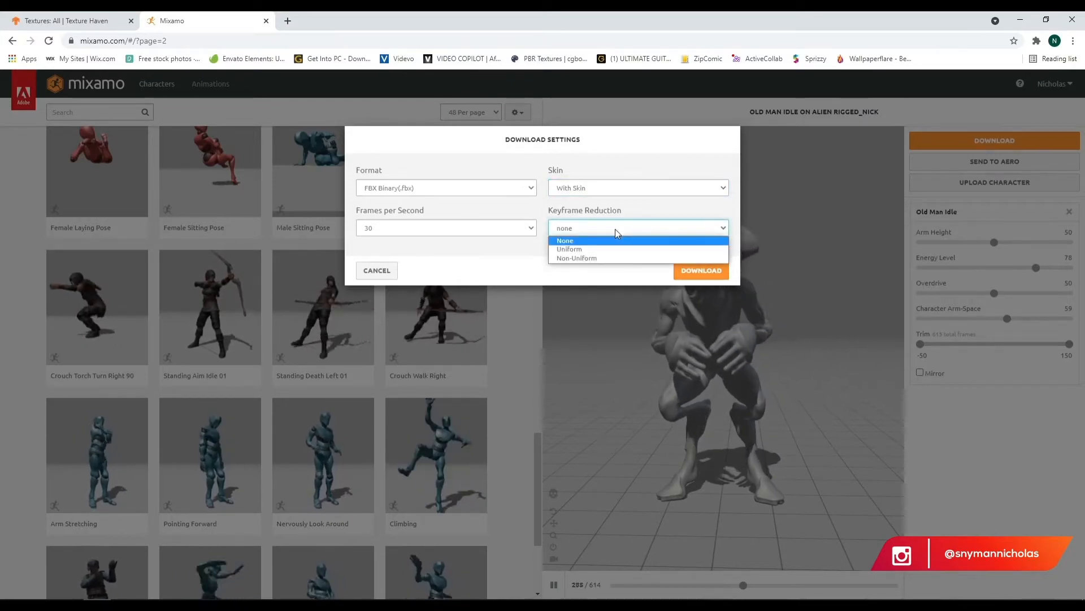
{"action": "left_click", "coordinate": [615, 229]}
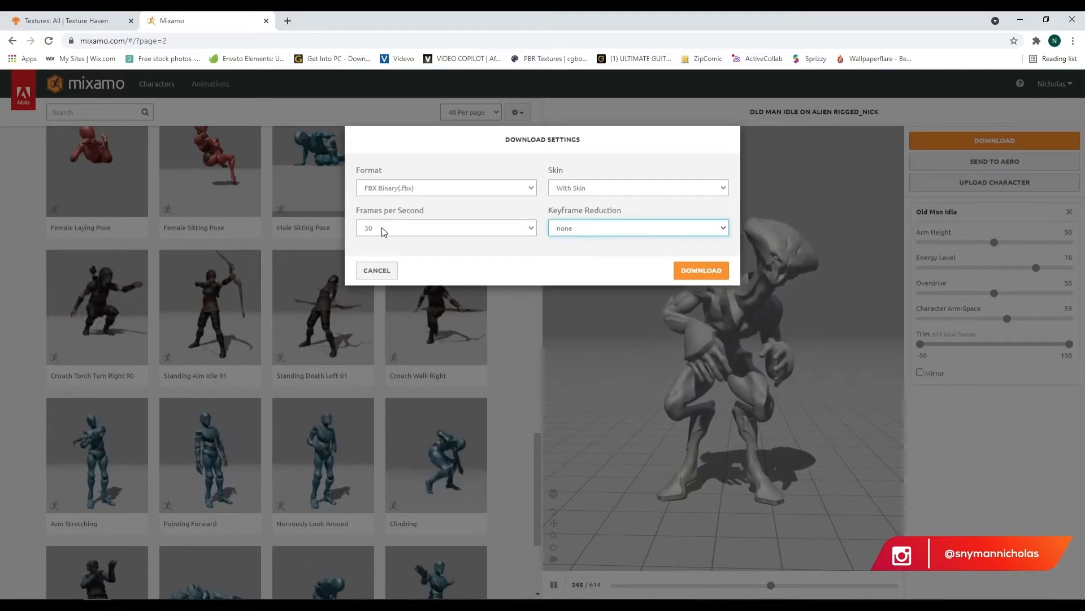
- Set the frame rate to 24 frames per second and download the animation as FBX Binary with skin and no keyframe reduction
{"action": "left_click", "coordinate": [436, 229]}
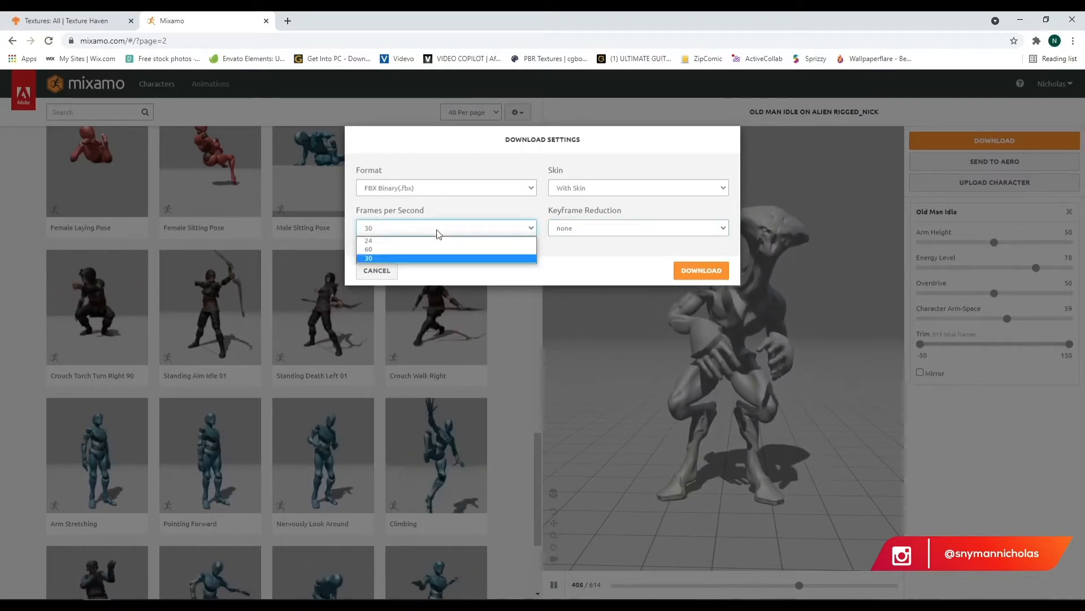
{"action": "left_click", "coordinate": [407, 229]}
{"action": "left_click", "coordinate": [402, 229]}
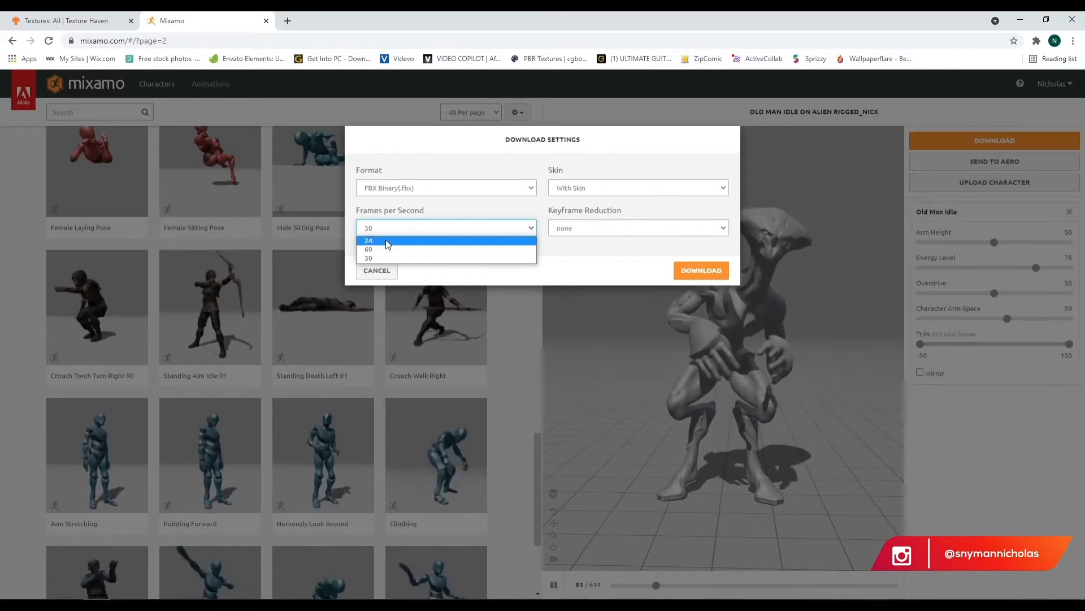
{"action": "left_click", "coordinate": [388, 244]}
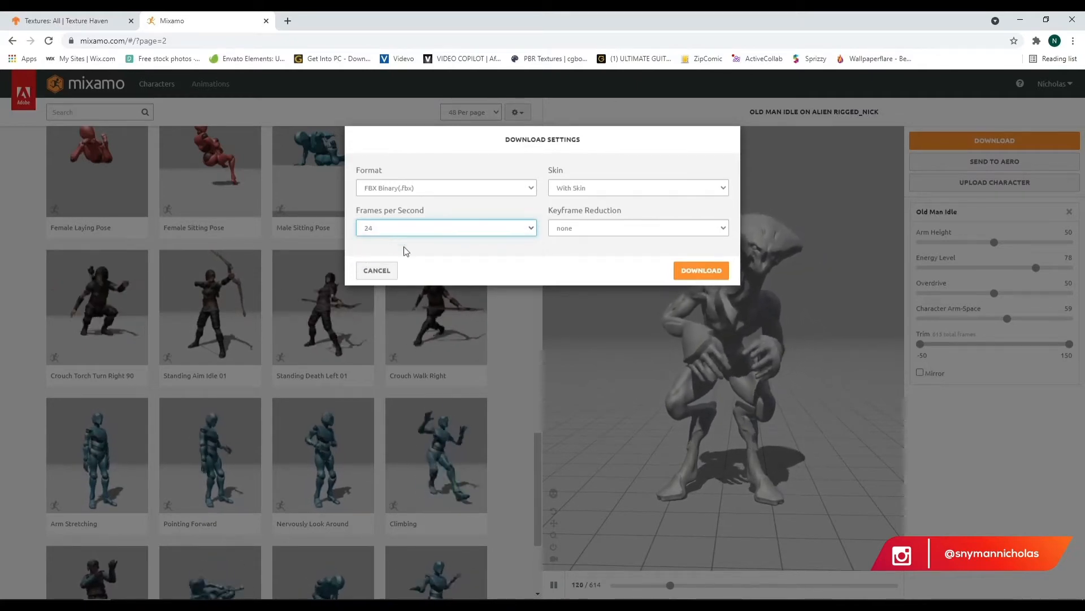
{"action": "left_click", "coordinate": [700, 277]}
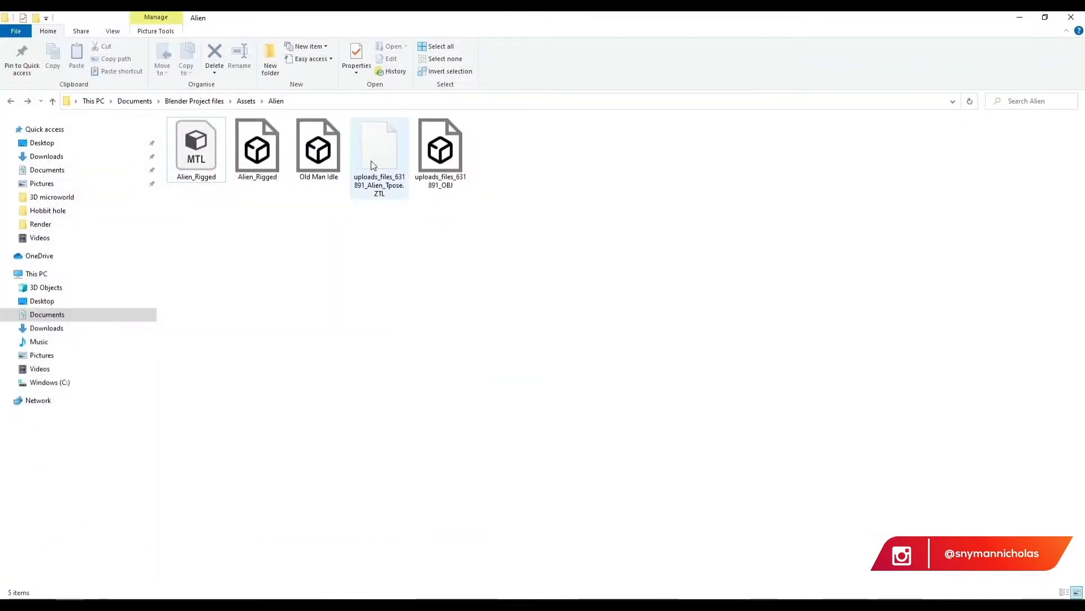
- Copy the Old Man Idle file from Downloads into the Assets folder of the Alien in forest project
{"action": "left_click", "coordinate": [204, 104]}
{"action": "left_click", "coordinate": [202, 163]}
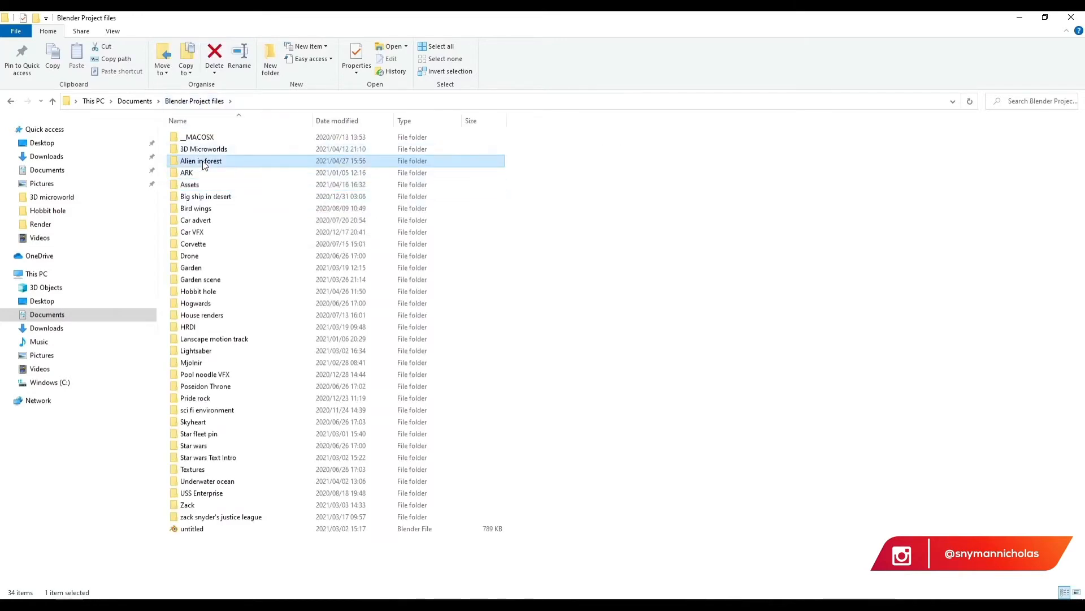
{"action": "double_click", "coordinate": [205, 164]}
{"action": "left_click", "coordinate": [197, 141]}
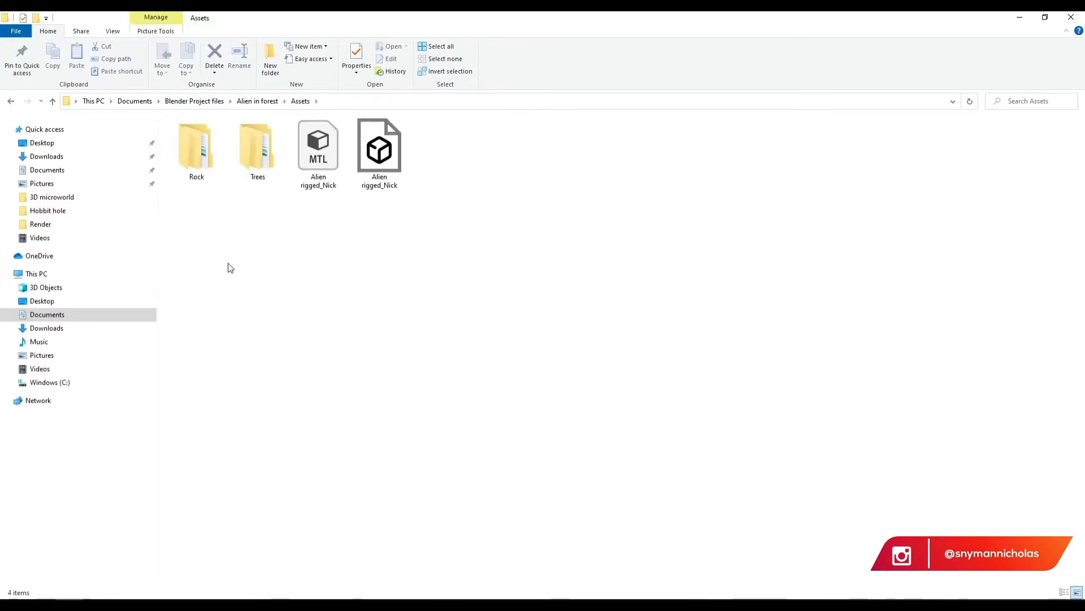
{"action": "right_click", "coordinate": [84, 163]}
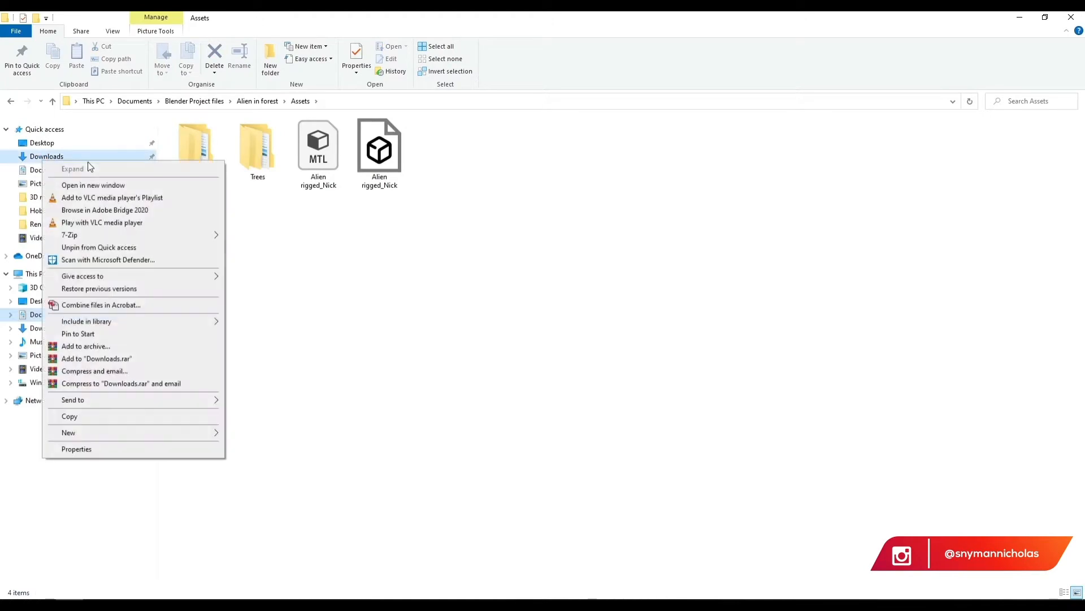
{"action": "left_click", "coordinate": [110, 186]}
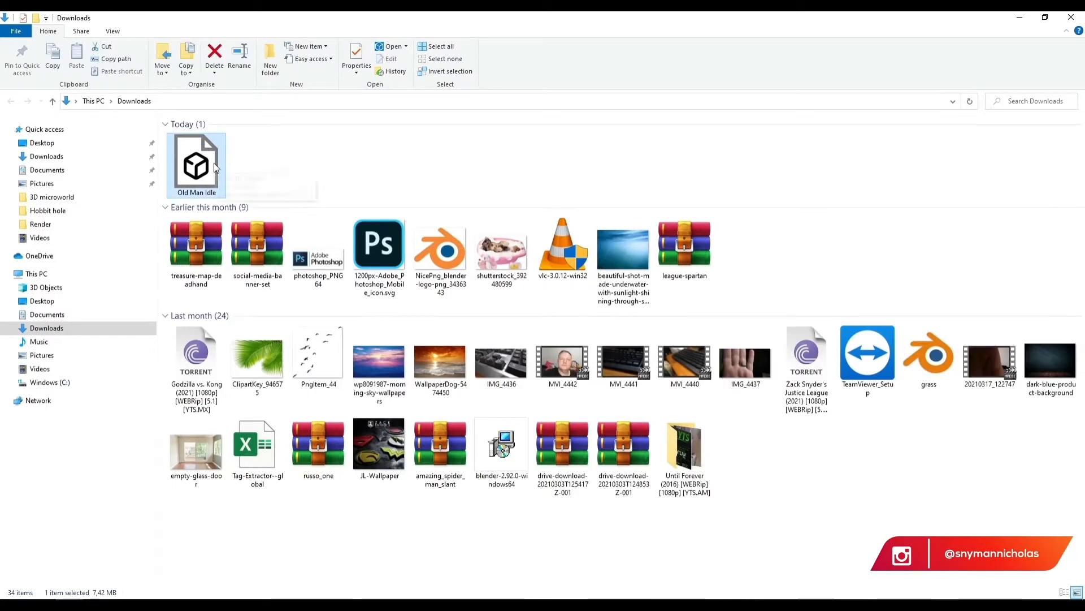
{"action": "left_click", "coordinate": [1022, 17]}
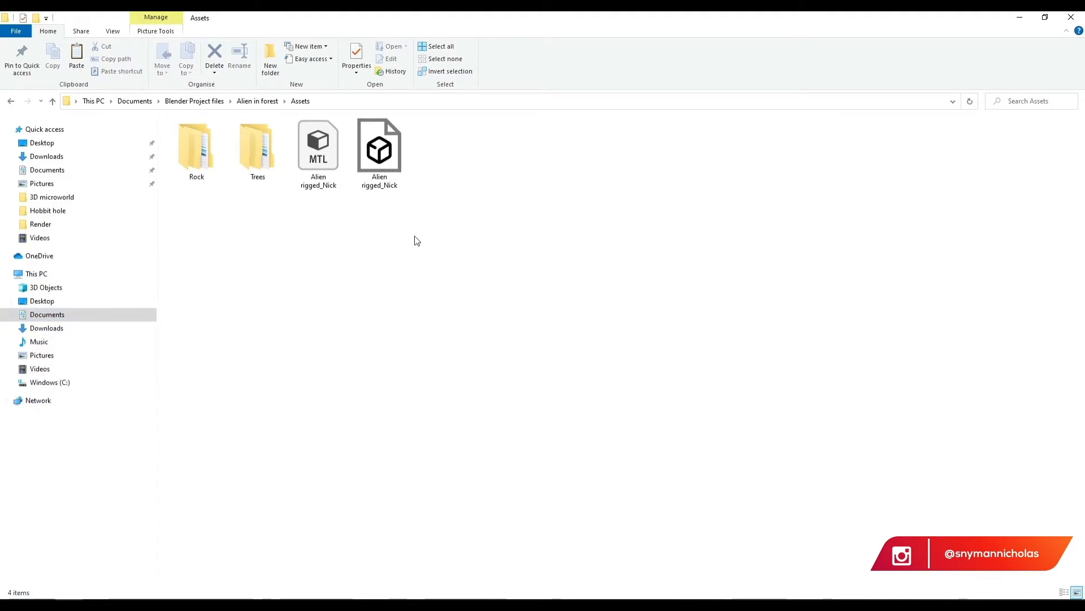
{"action": "key", "text": "ctrl+v"}
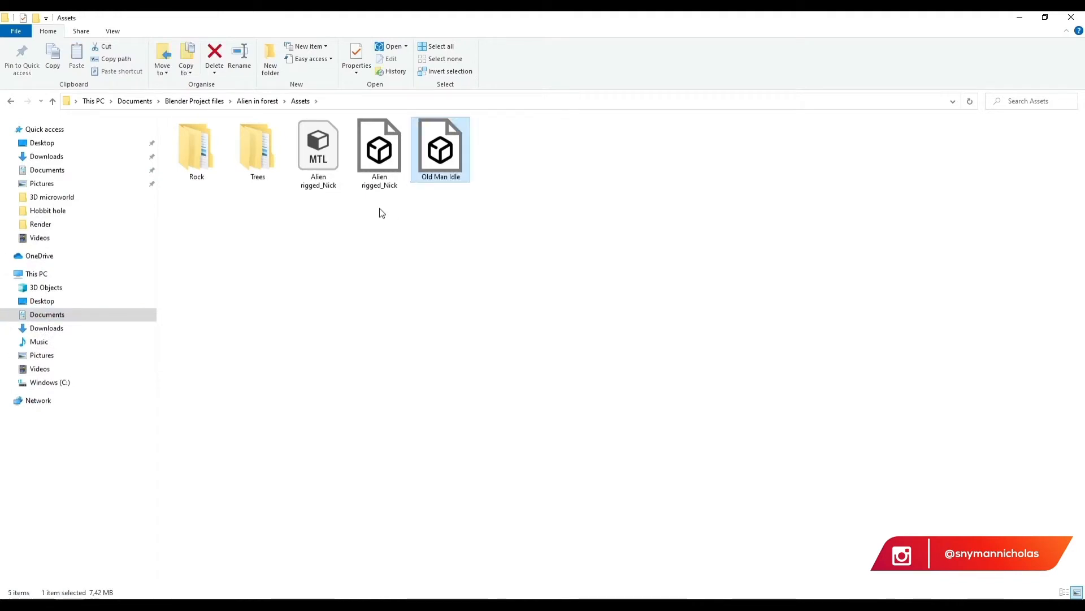
- Rename the copied Old Man Idle file as Alien_animated
{"action": "left_click_drag", "start_coordinate": [383, 211], "coordinate": [329, 154]}
{"action": "left_click", "coordinate": [426, 262]}
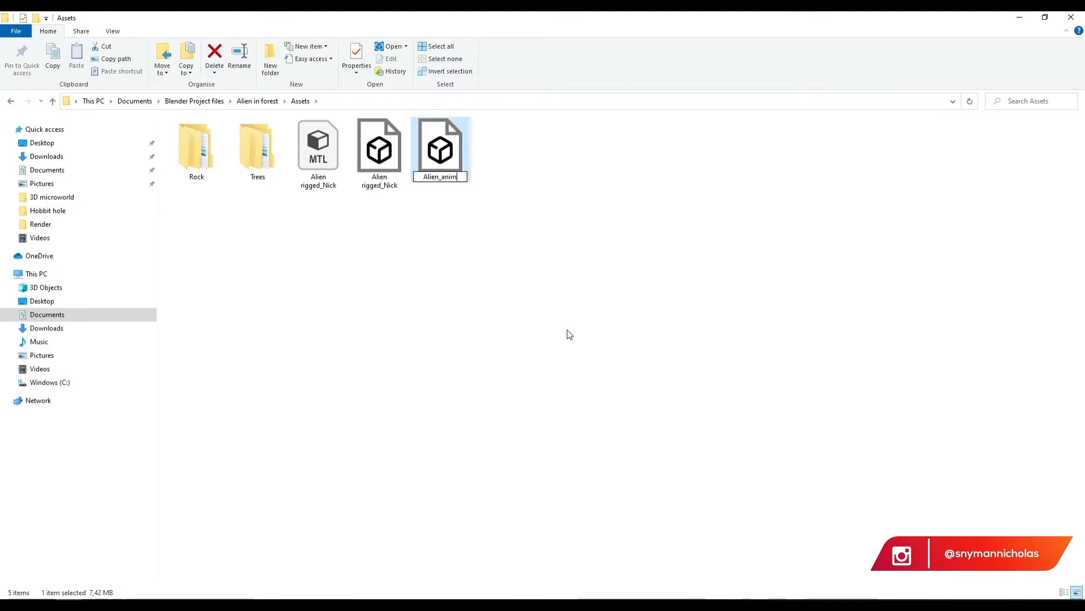
{"action": "type", "text": "mated"}
{"action": "key", "text": "Return"}
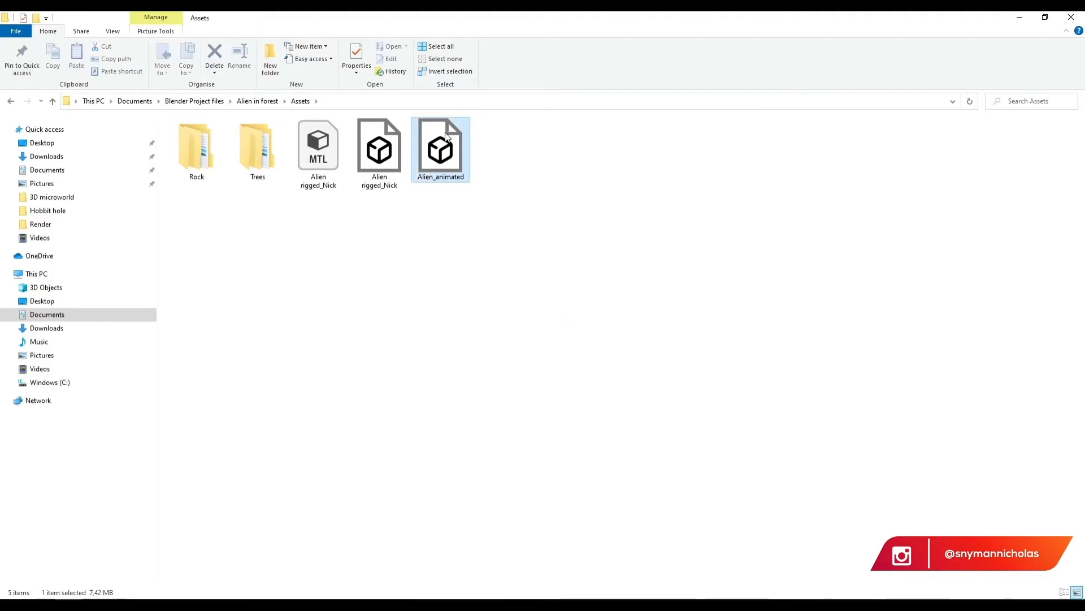
- Check the file type in the properties of Alien_animated
{"action": "right_click", "coordinate": [446, 136]}
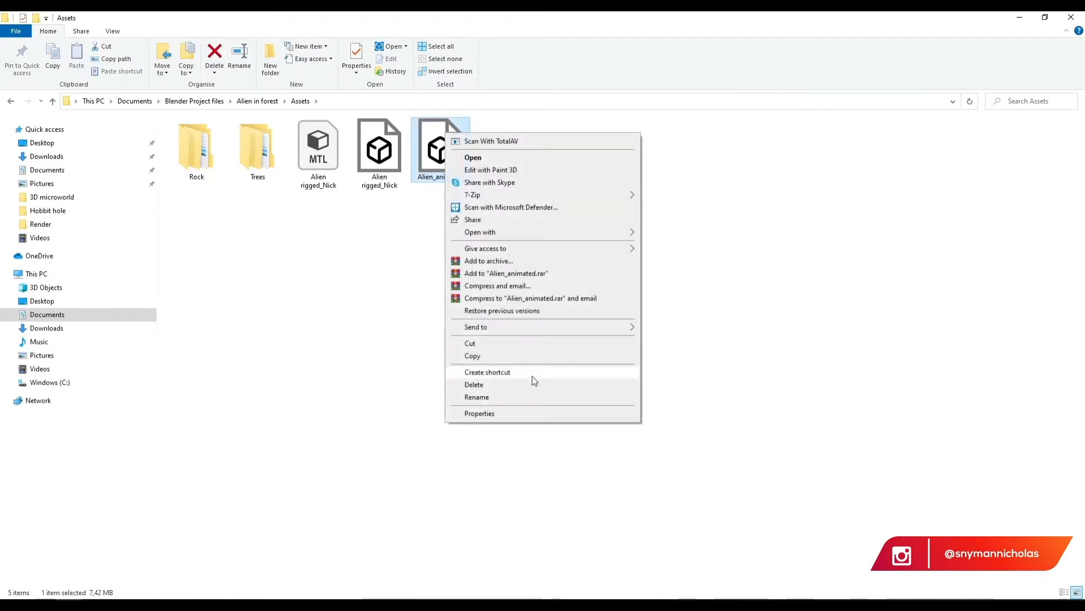
{"action": "left_click", "coordinate": [518, 412]}
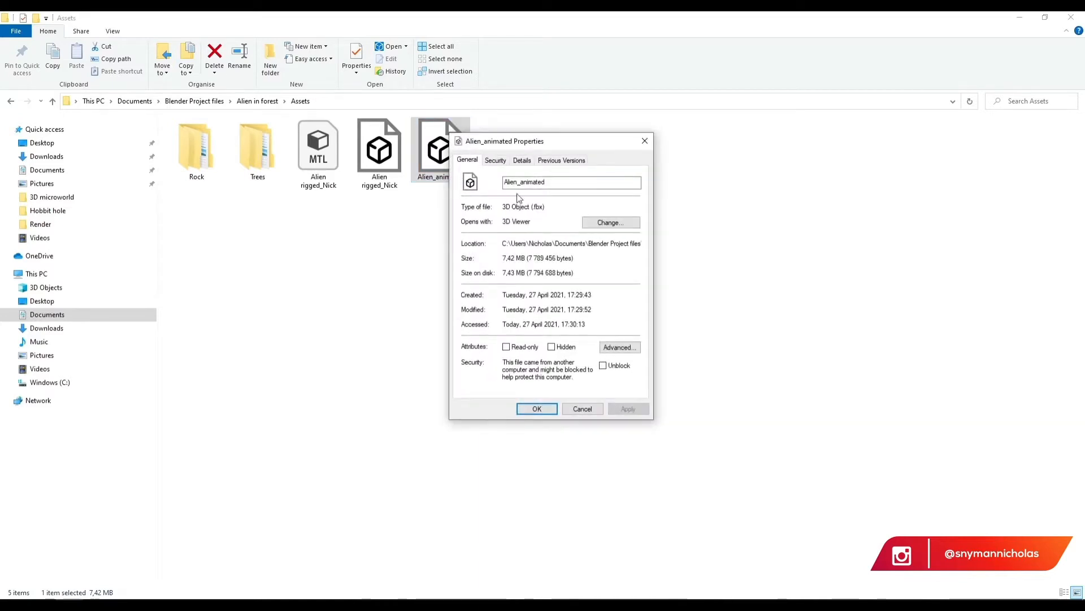
{"action": "key", "text": "Escape"}
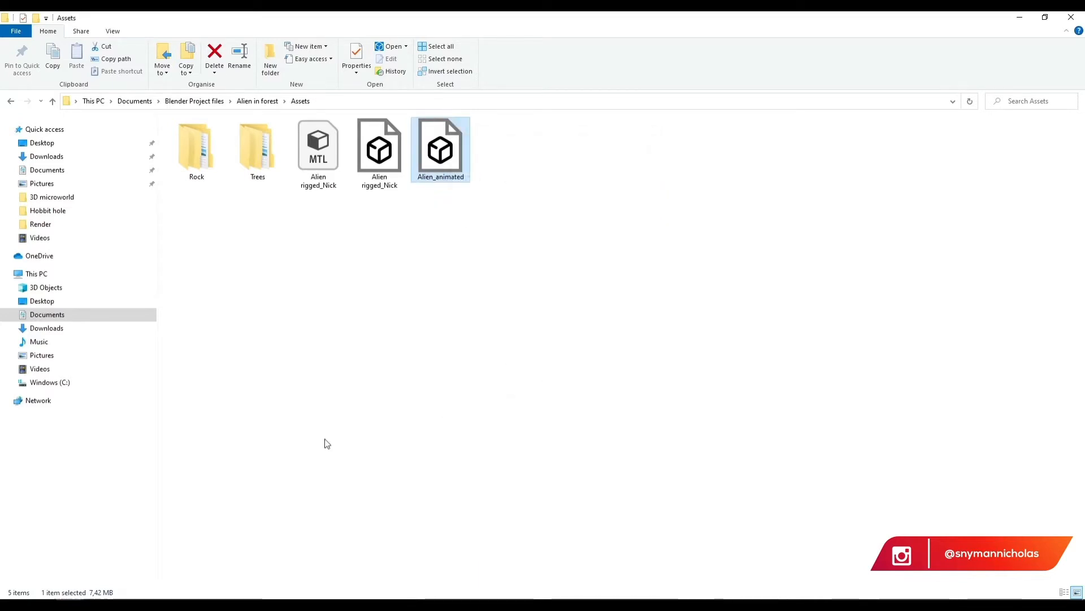
- Switch to Blender and delete the old rigged alien, including its armature and mesh
{"action": "mouse_move", "coordinate": [279, 605]}
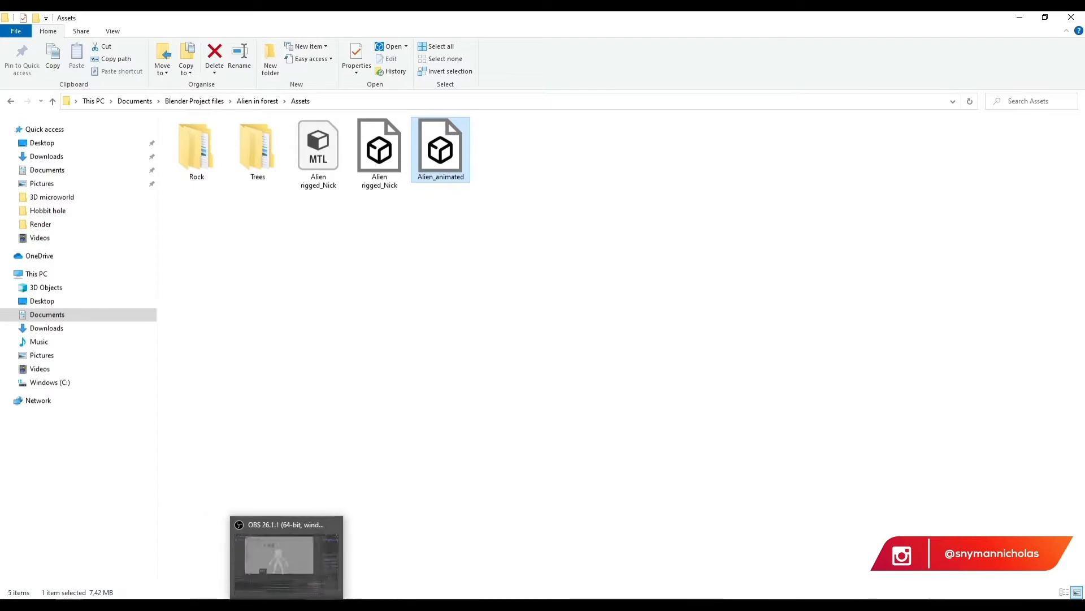
{"action": "left_click", "coordinate": [332, 565]}
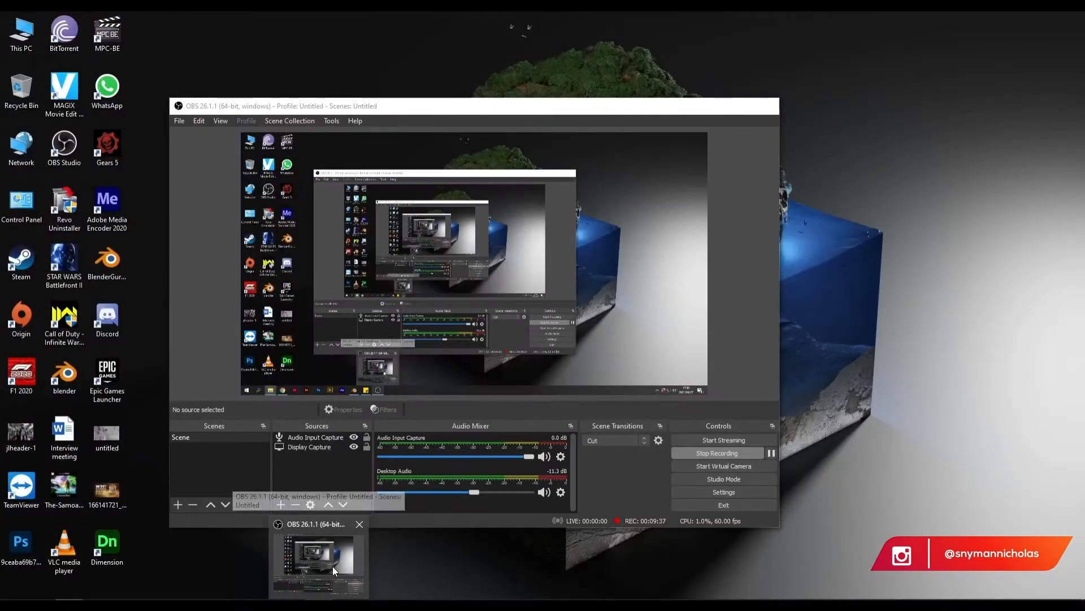
{"action": "left_click", "coordinate": [331, 566]}
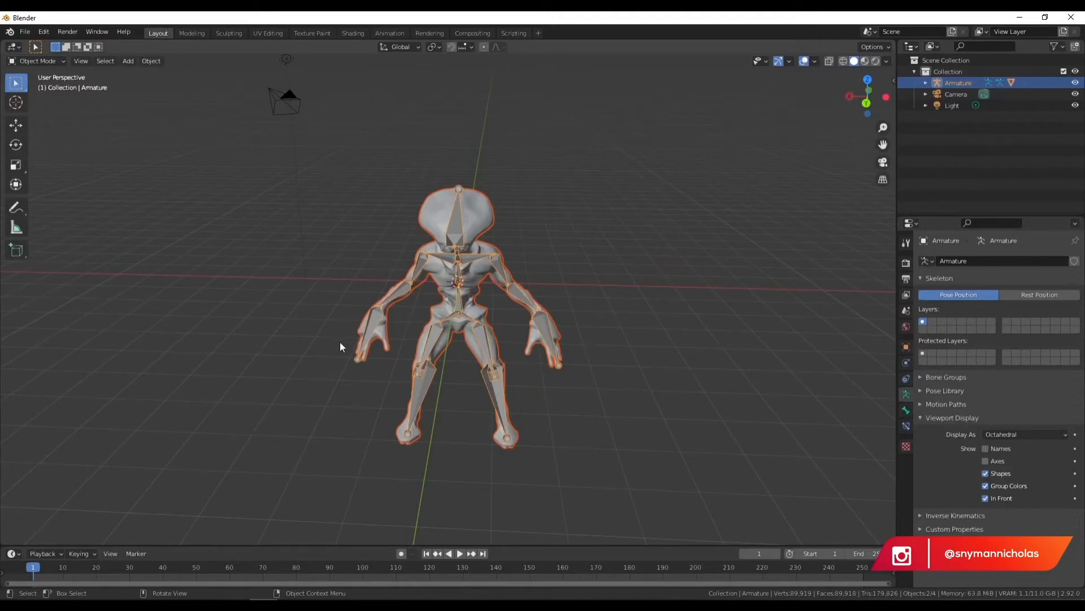
{"action": "mouse_move", "coordinate": [341, 343]}
{"action": "middle_mouse_down"}
{"action": "mouse_move", "coordinate": [372, 332]}
{"action": "mouse_move", "coordinate": [351, 333]}
{"action": "middle_mouse_up"}
{"action": "left_click", "coordinate": [630, 199]}
{"action": "left_click_drag", "start_coordinate": [752, 179], "coordinate": [313, 512]}
{"action": "left_click", "coordinate": [588, 210]}
{"action": "left_click_drag", "start_coordinate": [609, 181], "coordinate": [355, 512]}
{"action": "key", "text": "x"}
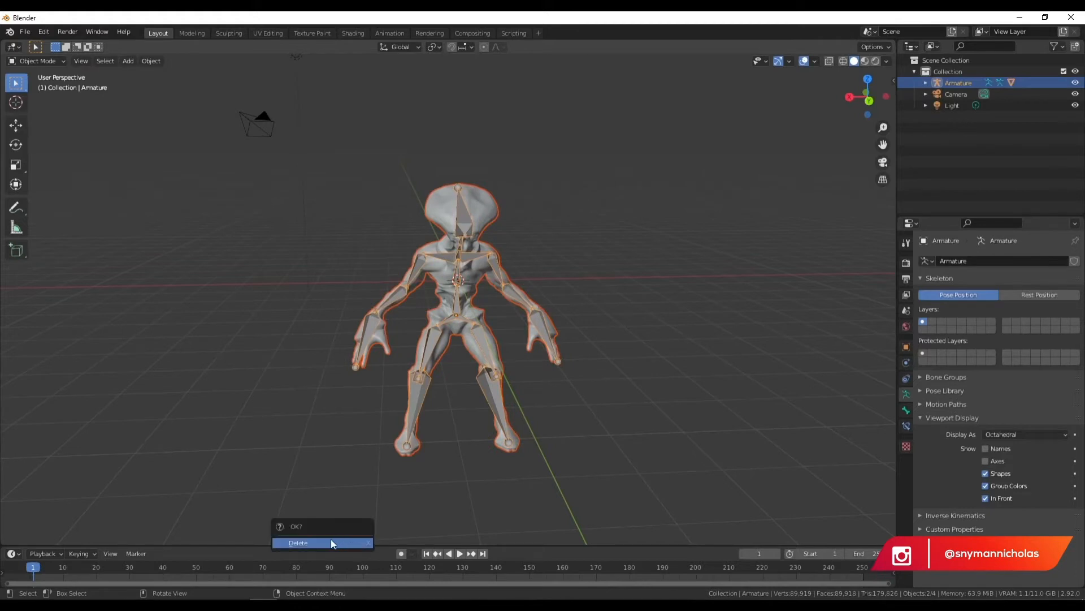
{"action": "left_click", "coordinate": [332, 542]}
- Import Alien_animated.fbx as FBX from the Assets folder of the Alien in forest project
{"action": "left_click", "coordinate": [25, 31]}
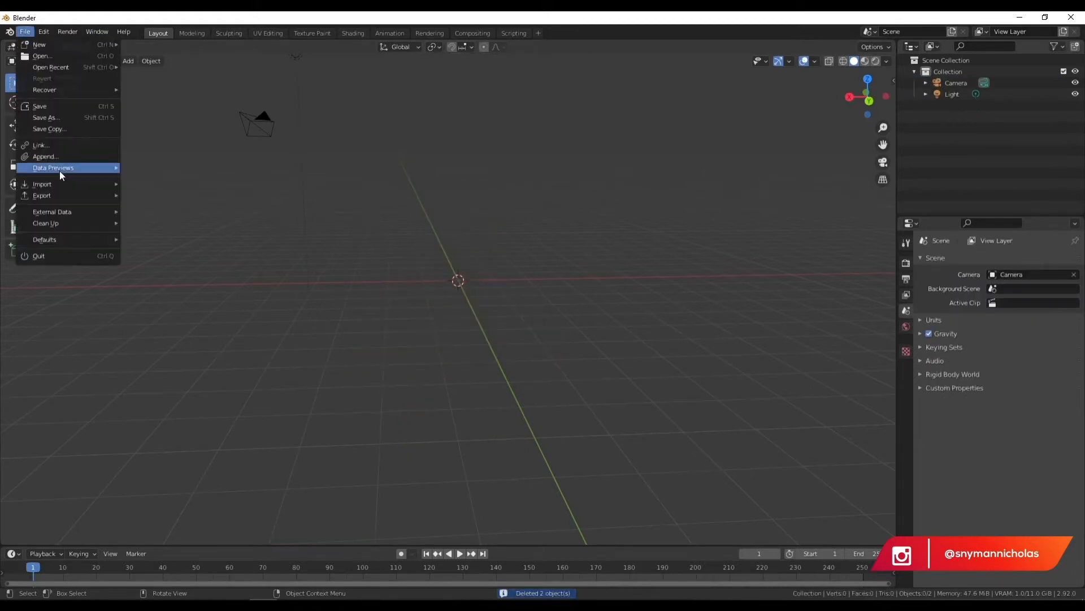
{"action": "mouse_move", "coordinate": [65, 179]}
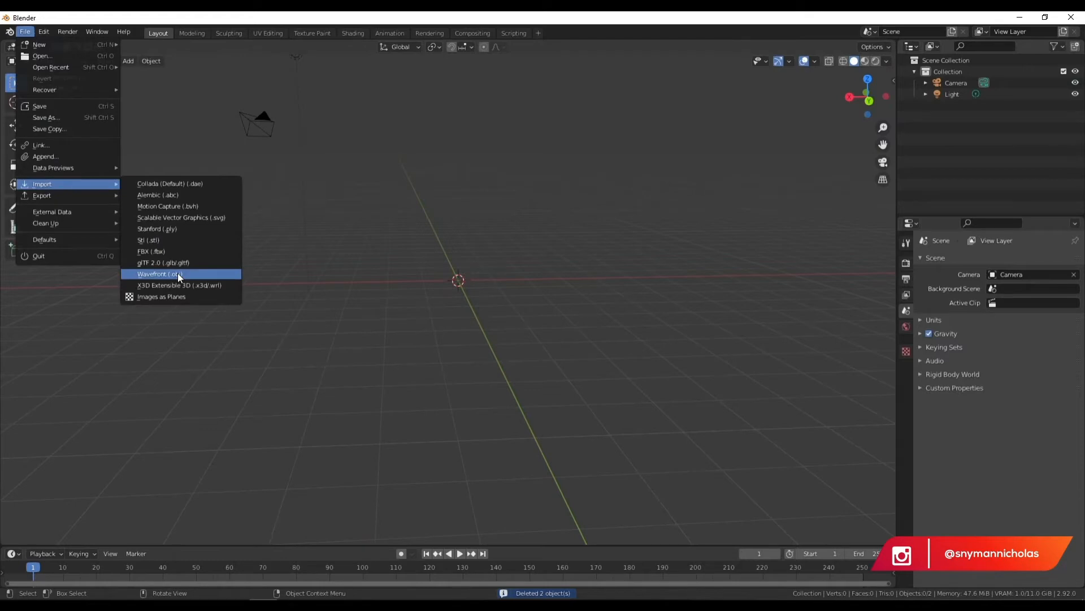
{"action": "left_click", "coordinate": [170, 251]}
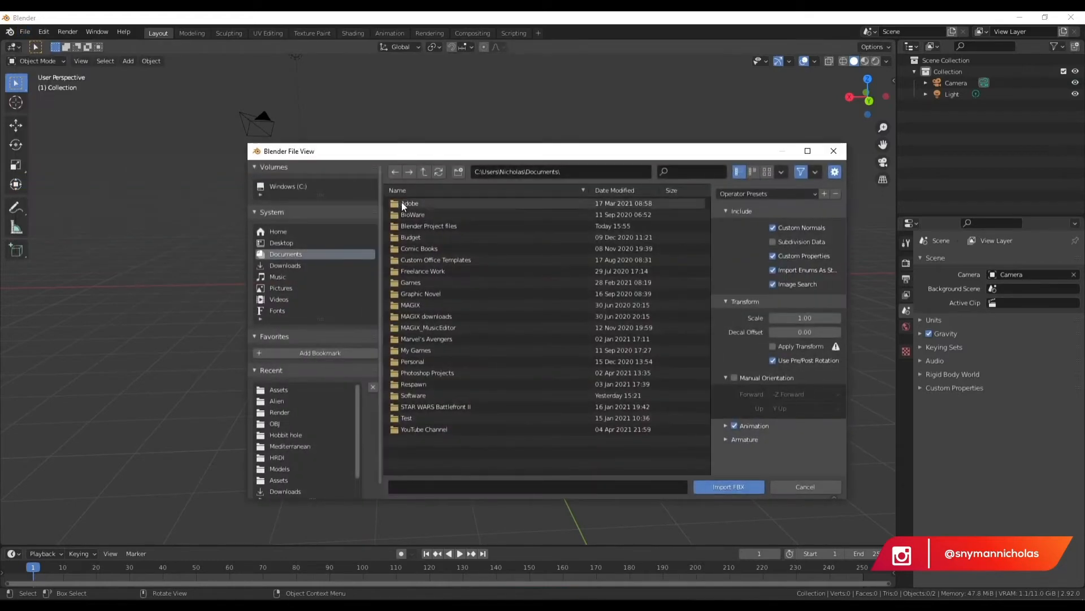
{"action": "double_click", "coordinate": [416, 226]}
{"action": "double_click", "coordinate": [416, 226]}
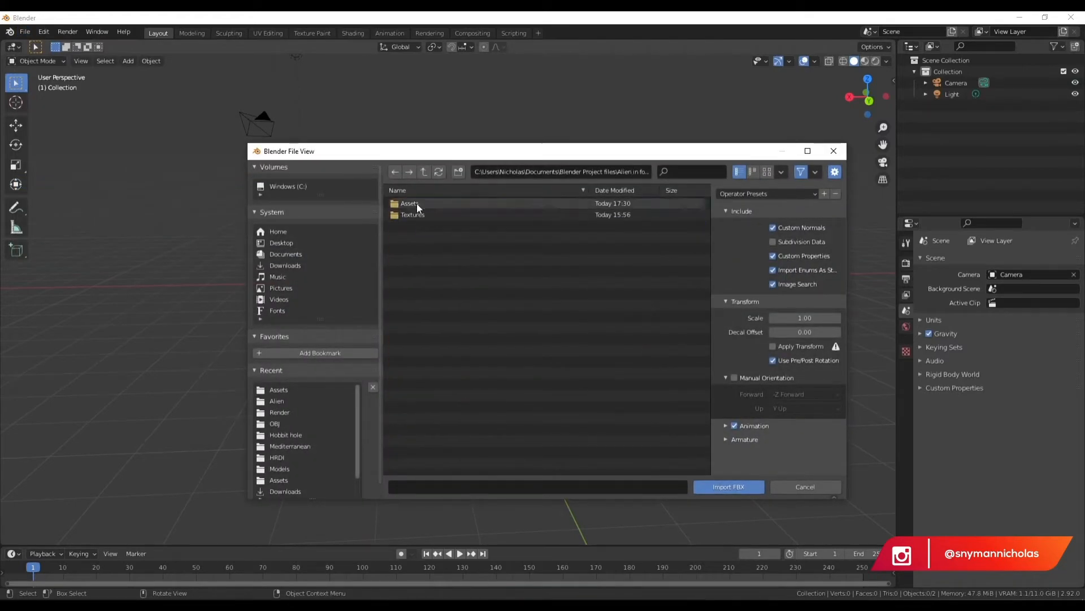
{"action": "double_click", "coordinate": [416, 204]}
{"action": "left_click", "coordinate": [419, 226]}
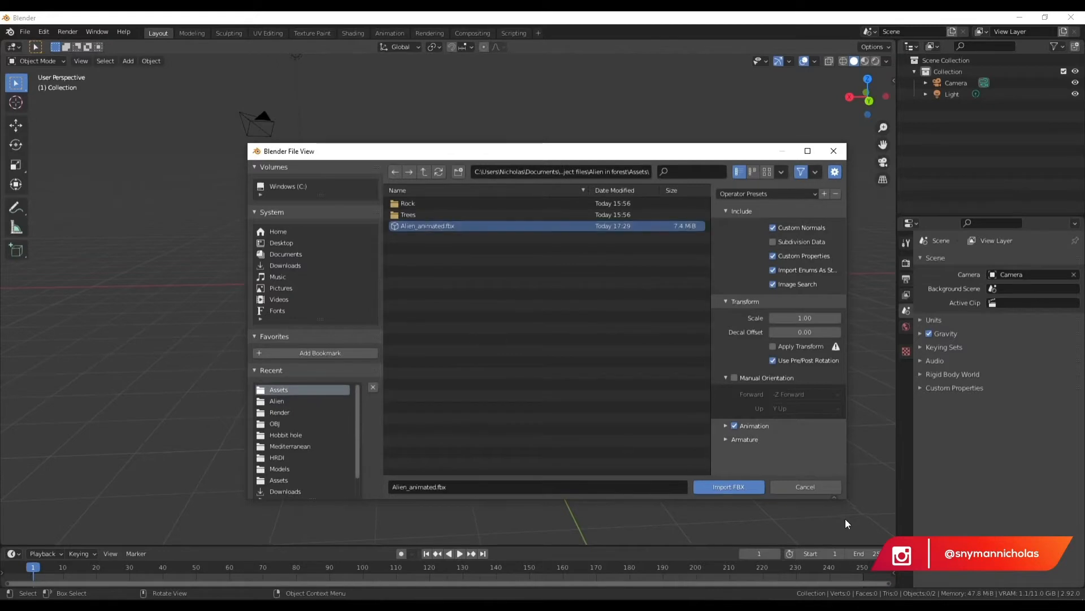
{"action": "left_click", "coordinate": [728, 486]}
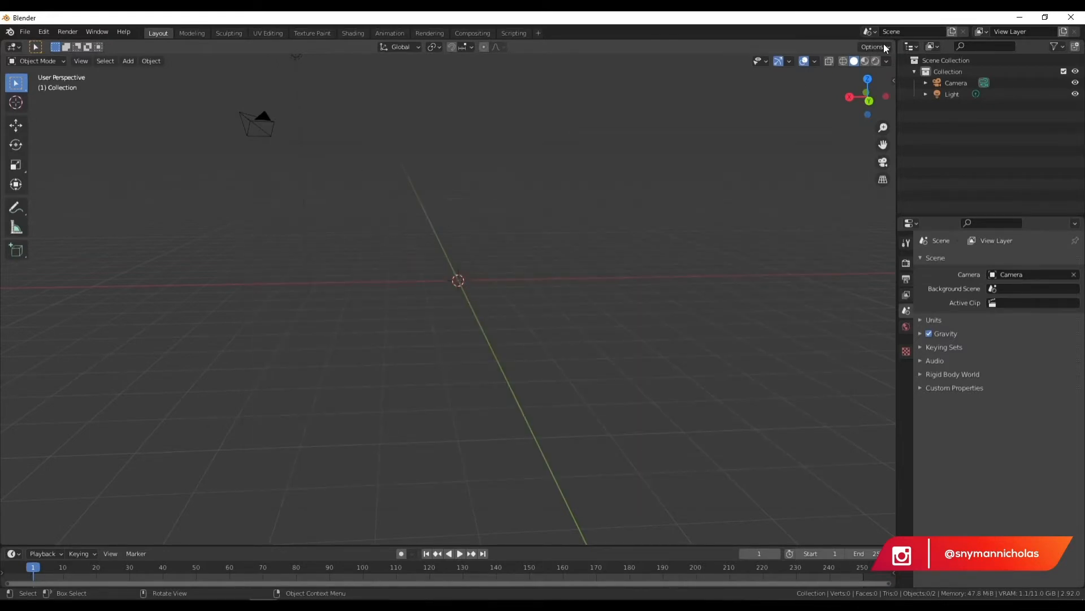
- Scale the imported alien armature up uniformly by a factor of about 56
{"action": "middle_click_drag", "start_coordinate": [337, 297], "coordinate": [496, 250]}
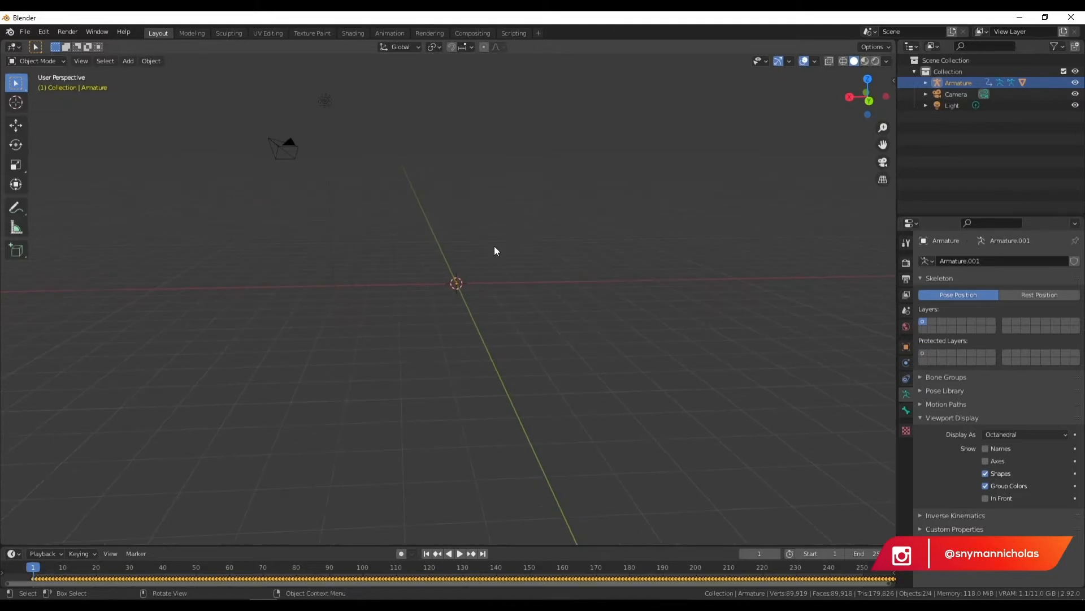
{"action": "key", "text": "s"}
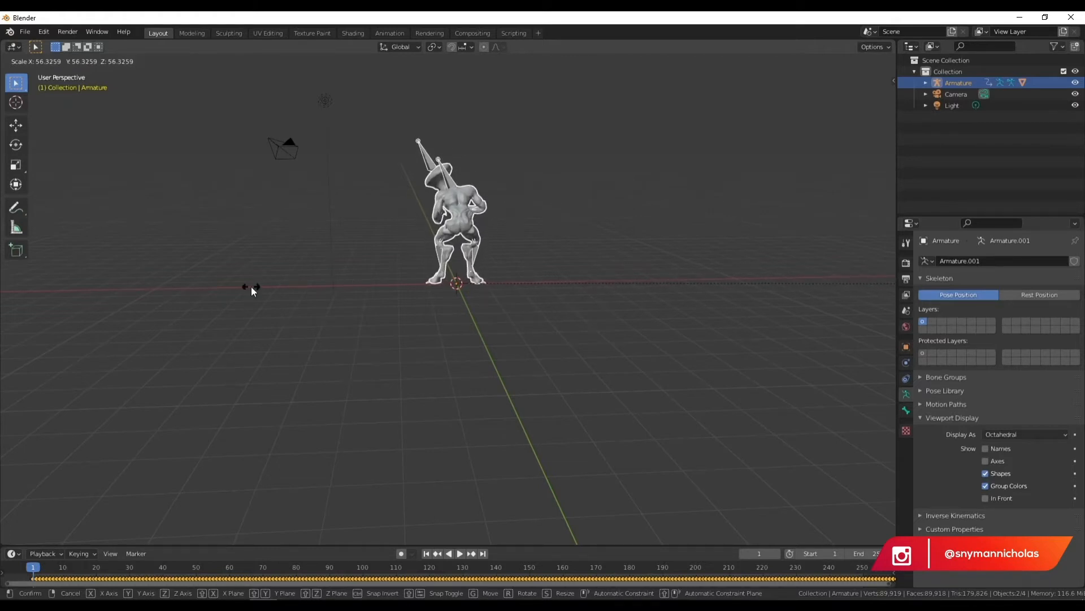
{"action": "left_click", "coordinate": [252, 289]}
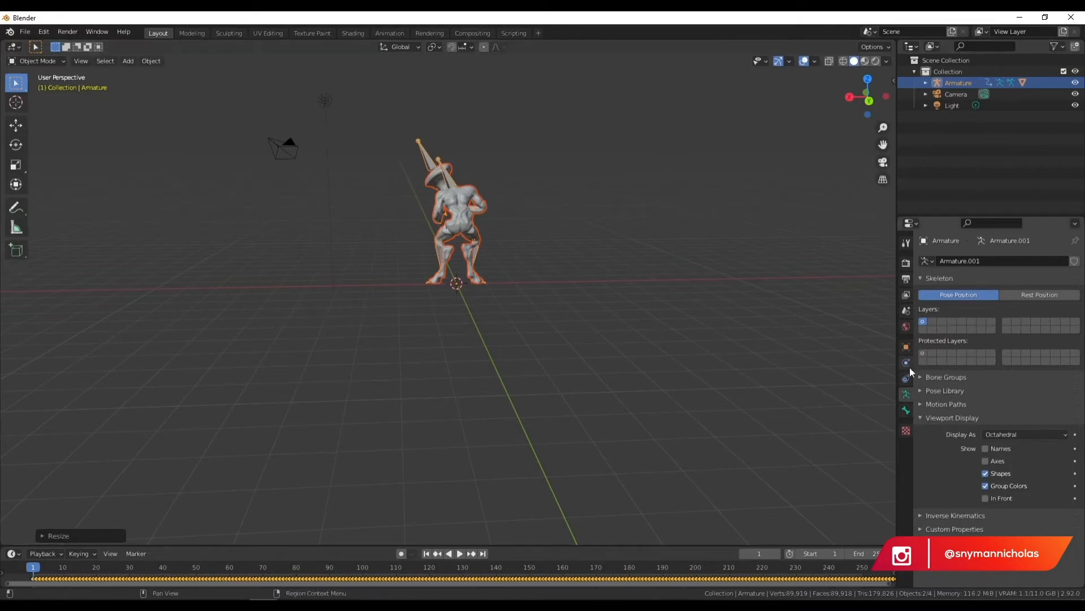
- Set the alien armature's Z rotation to 180°
{"action": "left_click", "coordinate": [908, 348]}
{"action": "mouse_move", "coordinate": [1021, 353]}
{"action": "left_mouse_down"}
{"action": "mouse_move", "coordinate": [1046, 354]}
{"action": "mouse_move", "coordinate": [1013, 354]}
{"action": "left_mouse_up"}
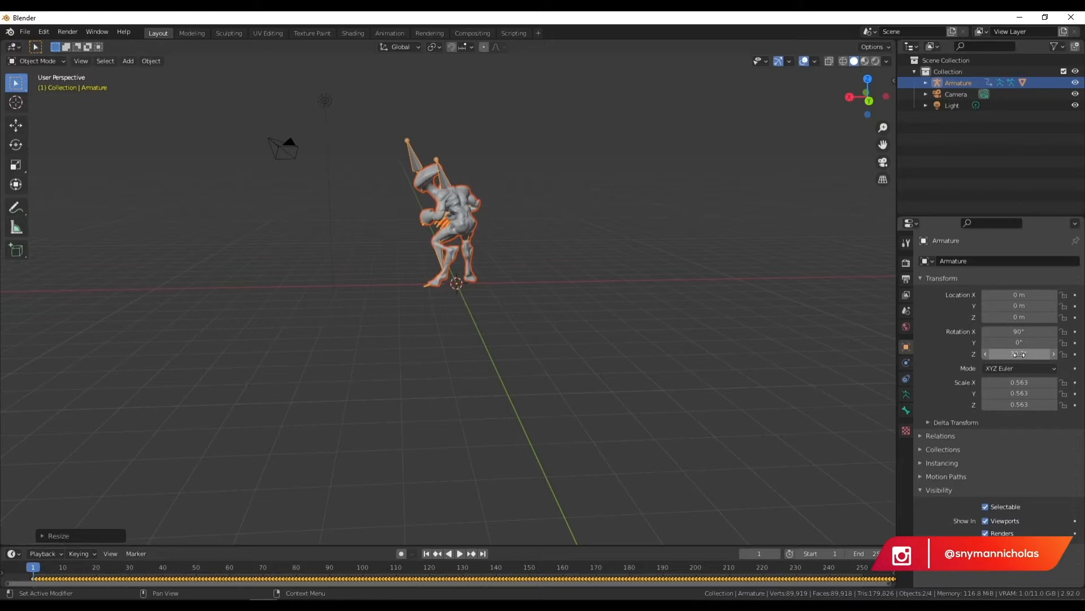
{"action": "left_click", "coordinate": [1020, 354]}
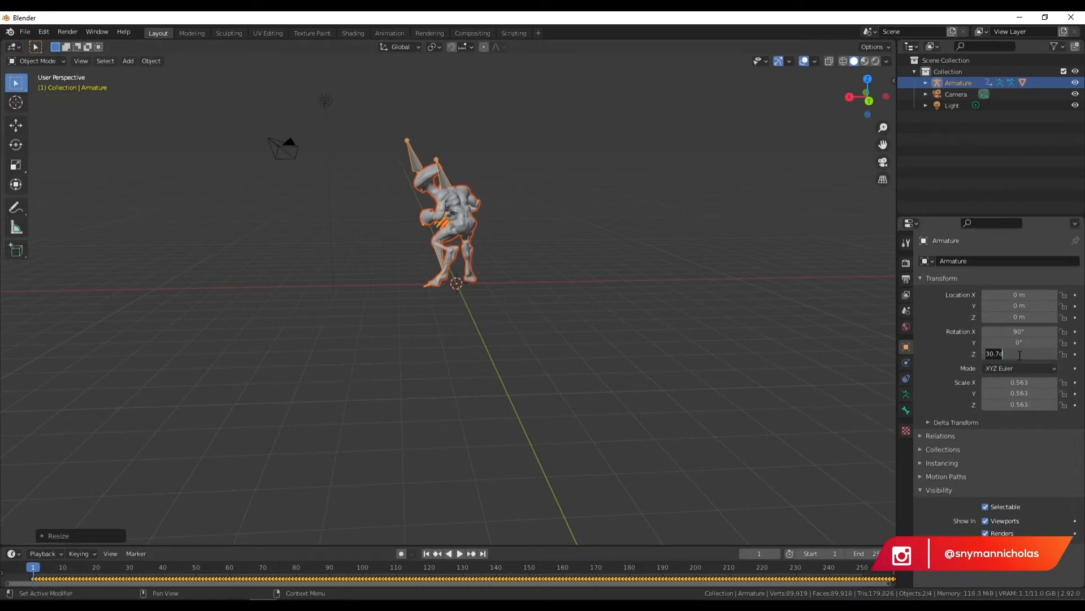
{"action": "type", "text": "0"}
{"action": "key", "text": "Return"}
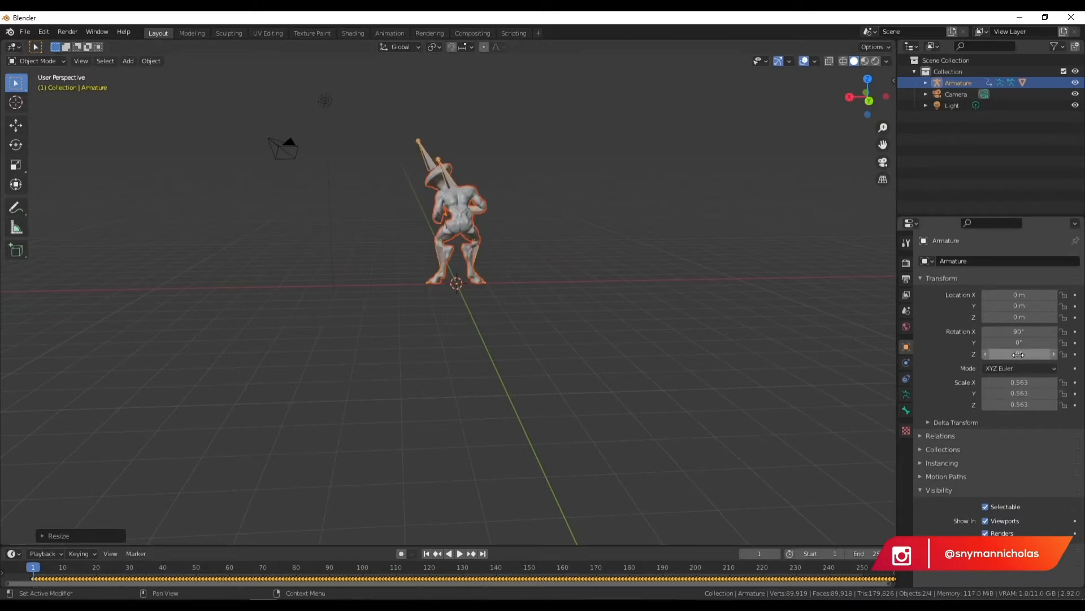
{"action": "left_click", "coordinate": [1018, 354]}
{"action": "key", "text": "Return"}
- Examine the rotated alien up close from several sides and enlarge the timeline area slightly
{"action": "scroll", "coordinate": [647, 217], "scroll_direction": "up", "scroll_amount": 4}
{"action": "middle_click_drag", "start_coordinate": [606, 257], "coordinate": [482, 389], "text": "shift"}
{"action": "middle_click_drag", "start_coordinate": [450, 167], "coordinate": [383, 291]}
{"action": "scroll", "coordinate": [258, 292], "scroll_direction": "up", "scroll_amount": 5}
{"action": "middle_click_drag", "start_coordinate": [258, 292], "coordinate": [273, 291]}
{"action": "middle_click_drag", "start_coordinate": [96, 311], "coordinate": [205, 292], "text": "shift"}
{"action": "scroll", "coordinate": [358, 331], "scroll_direction": "down", "scroll_amount": 5}
{"action": "middle_click_drag", "start_coordinate": [435, 346], "coordinate": [526, 362]}
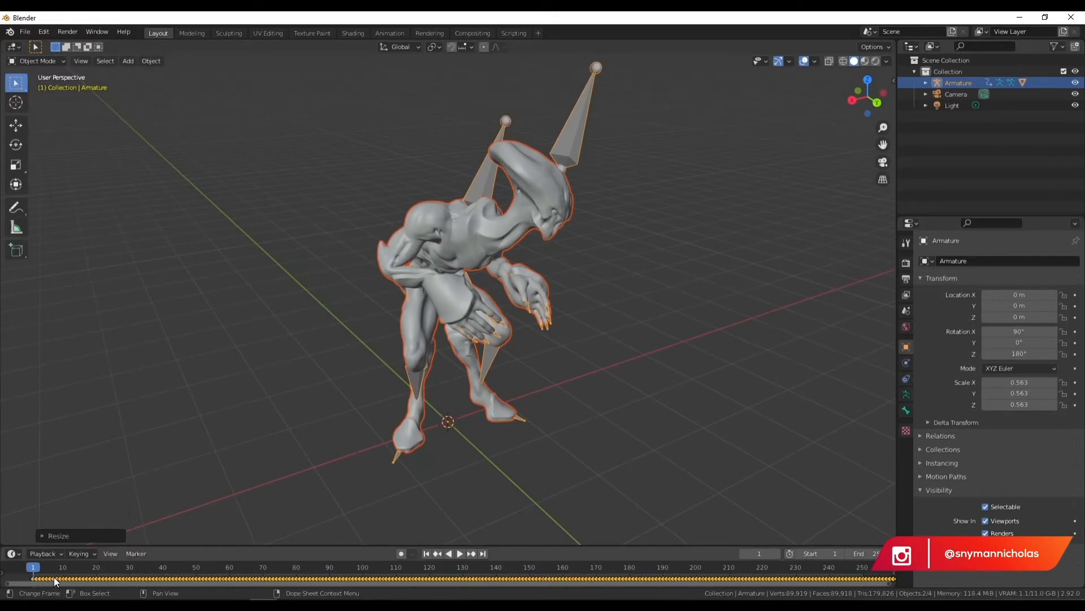
{"action": "left_click_drag", "start_coordinate": [210, 544], "coordinate": [209, 539]}
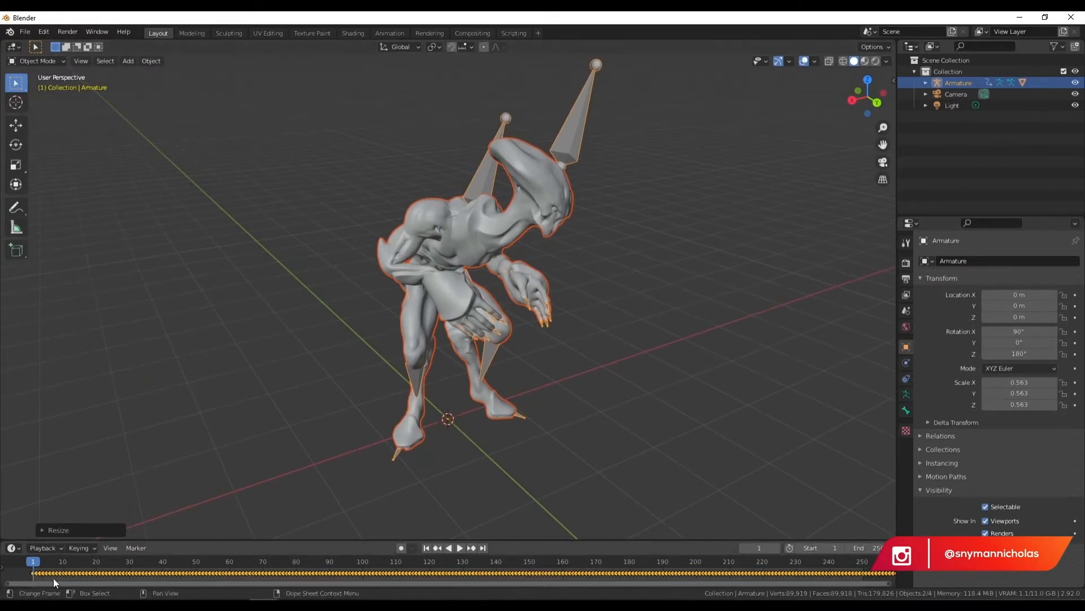
{"action": "middle_click_drag", "start_coordinate": [610, 371], "coordinate": [545, 370]}
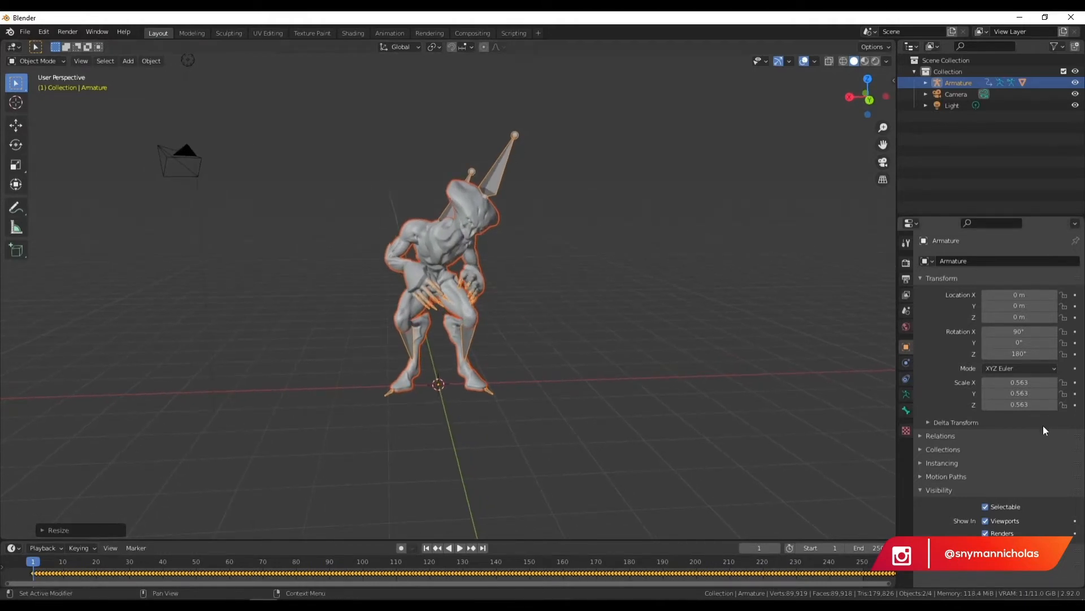
- Try showing the armature's bones in front of the mesh with its In Front display option
{"action": "left_click", "coordinate": [904, 395]}
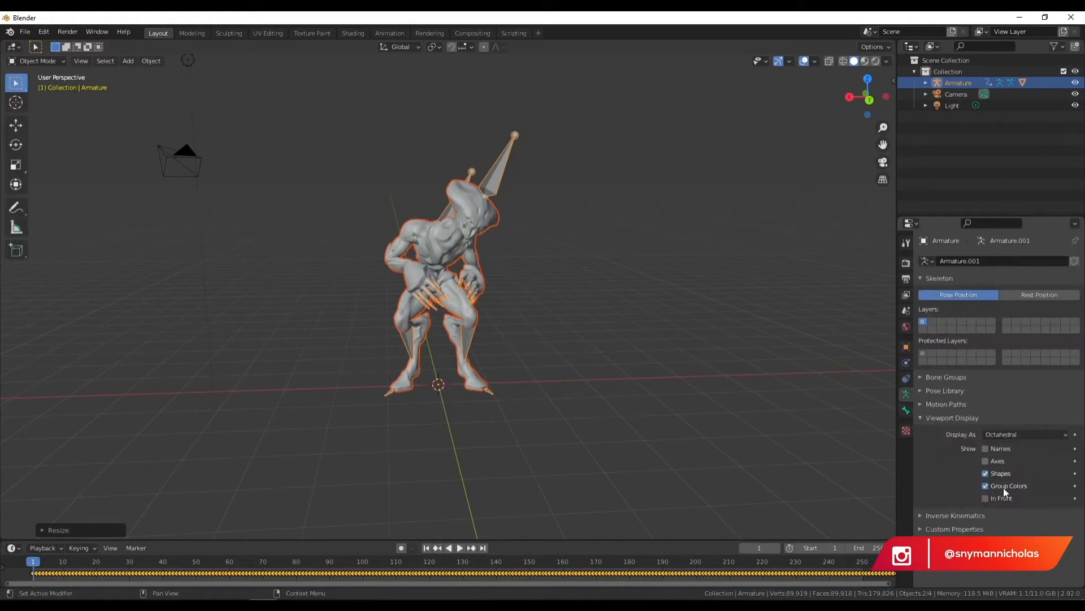
{"action": "left_click", "coordinate": [908, 409]}
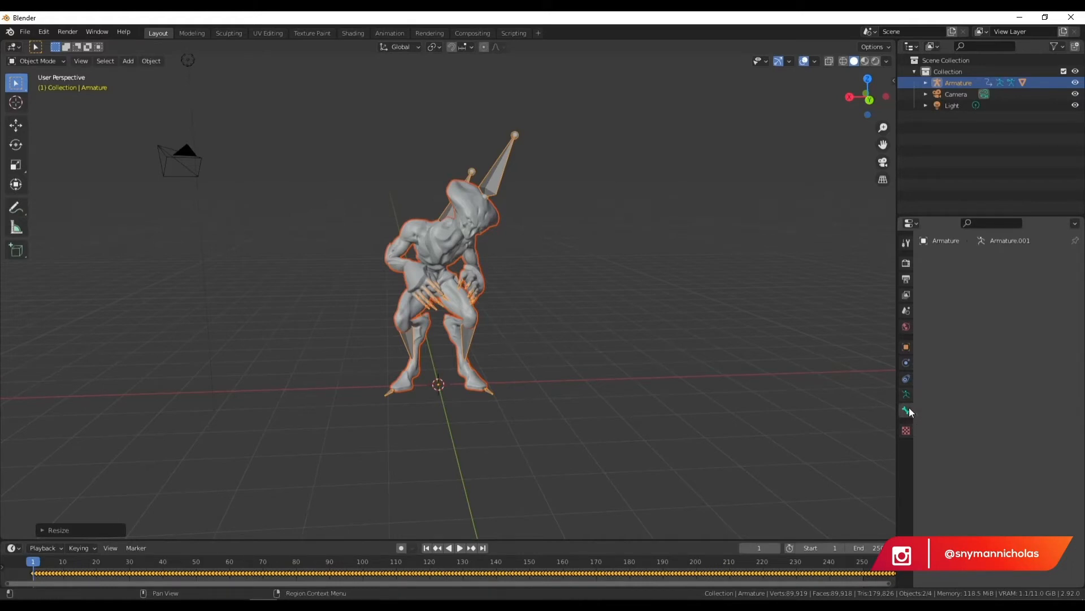
{"action": "left_click", "coordinate": [906, 396]}
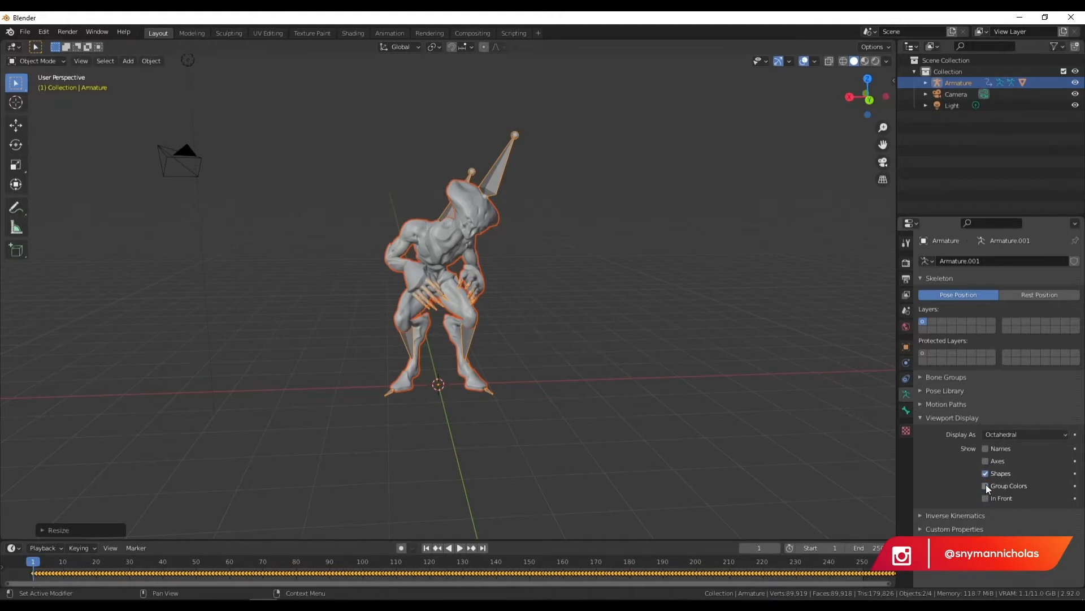
{"action": "left_click", "coordinate": [986, 499]}
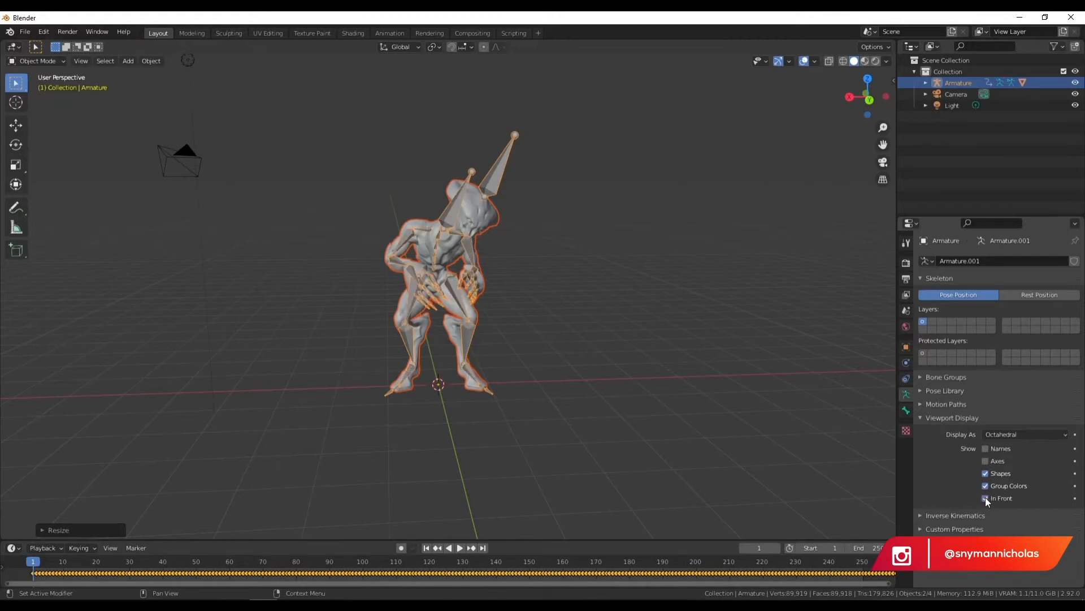
{"action": "left_click", "coordinate": [986, 498]}
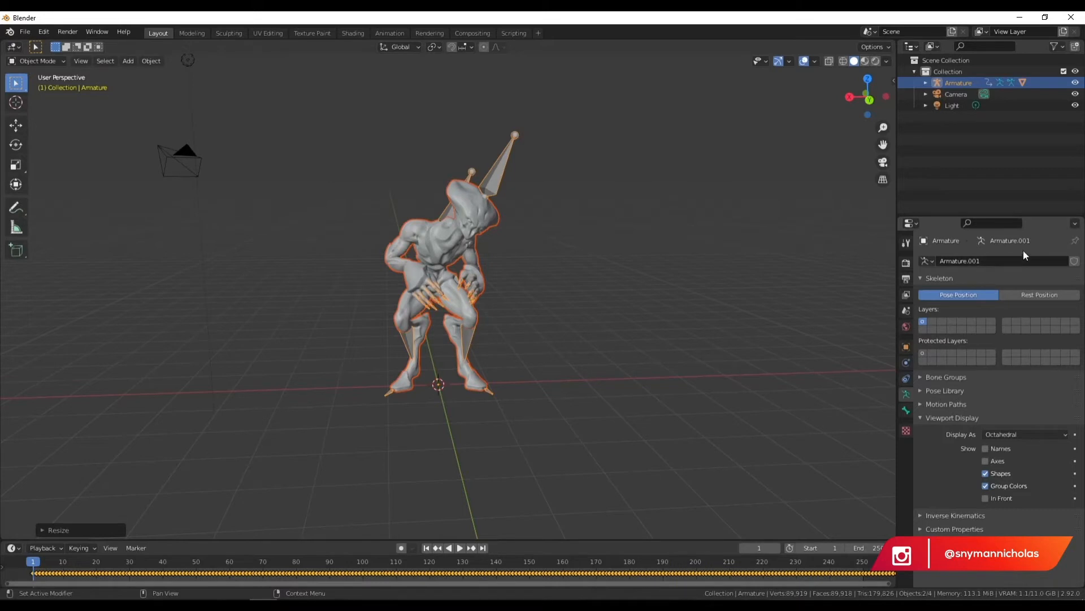
- Deselect the armature and preview the alien from the front in rendered viewport shading
{"action": "left_click", "coordinate": [568, 265]}
{"action": "middle_click_drag", "start_coordinate": [565, 195], "coordinate": [641, 302]}
{"action": "scroll", "coordinate": [489, 192], "scroll_direction": "up", "scroll_amount": 4}
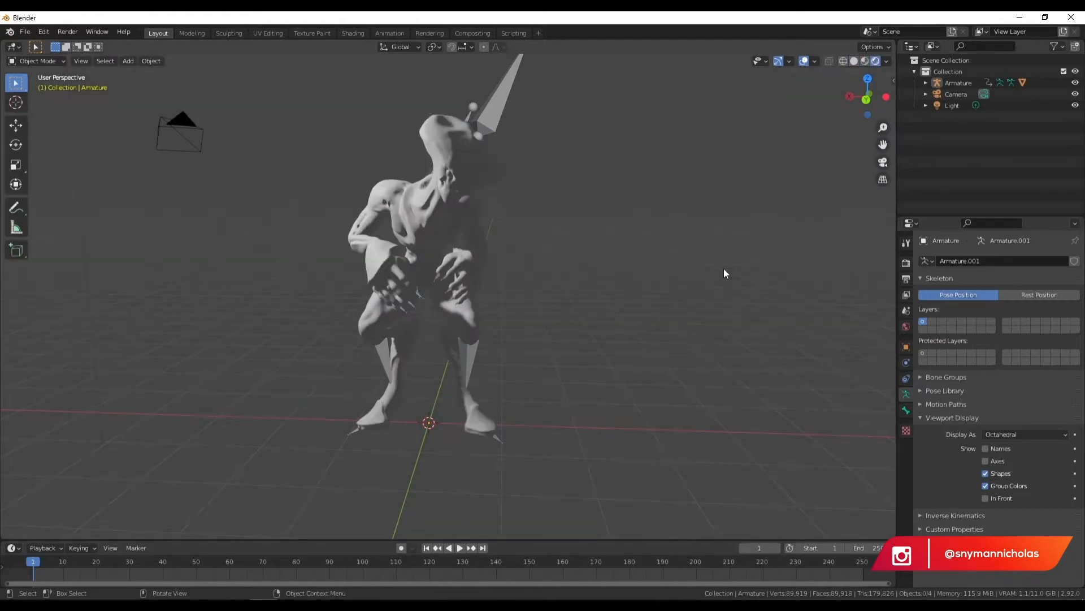
{"action": "middle_click_drag", "start_coordinate": [541, 276], "coordinate": [532, 228]}
- Look through the camera, lock it to the view, and frame the whole alien in the left part of the shot
{"action": "left_click", "coordinate": [883, 162]}
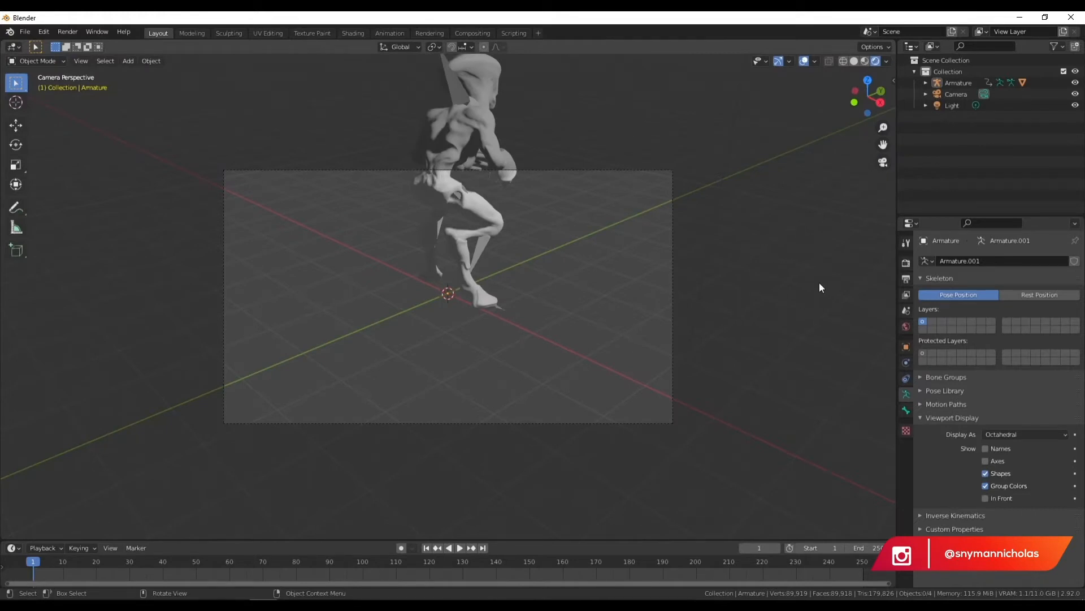
{"action": "key", "text": "n"}
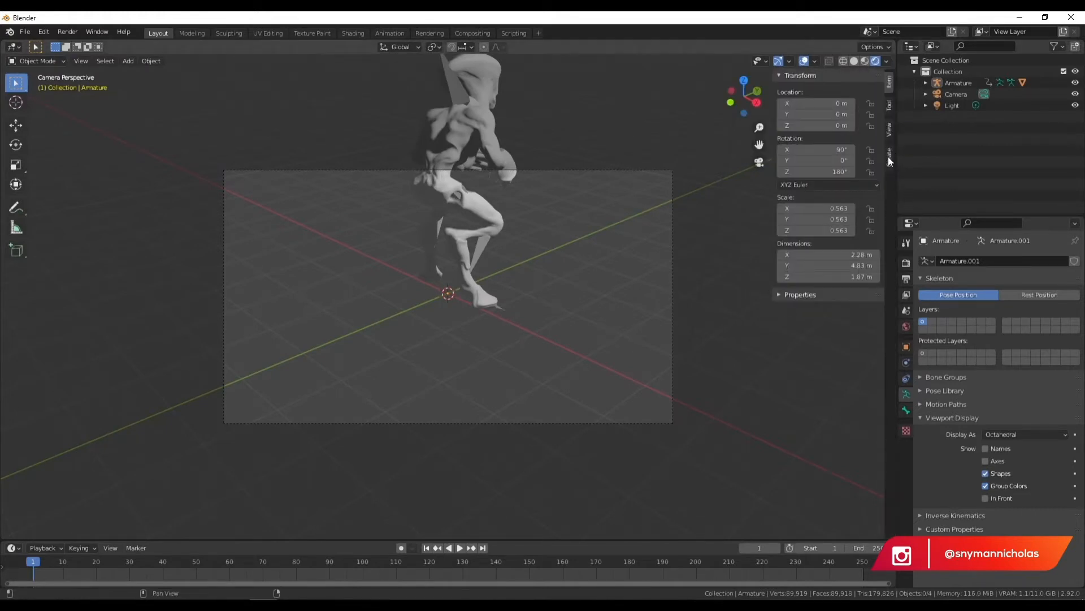
{"action": "left_click", "coordinate": [890, 130]}
{"action": "left_click", "coordinate": [829, 216]}
{"action": "middle_click_drag", "start_coordinate": [606, 331], "coordinate": [480, 375]}
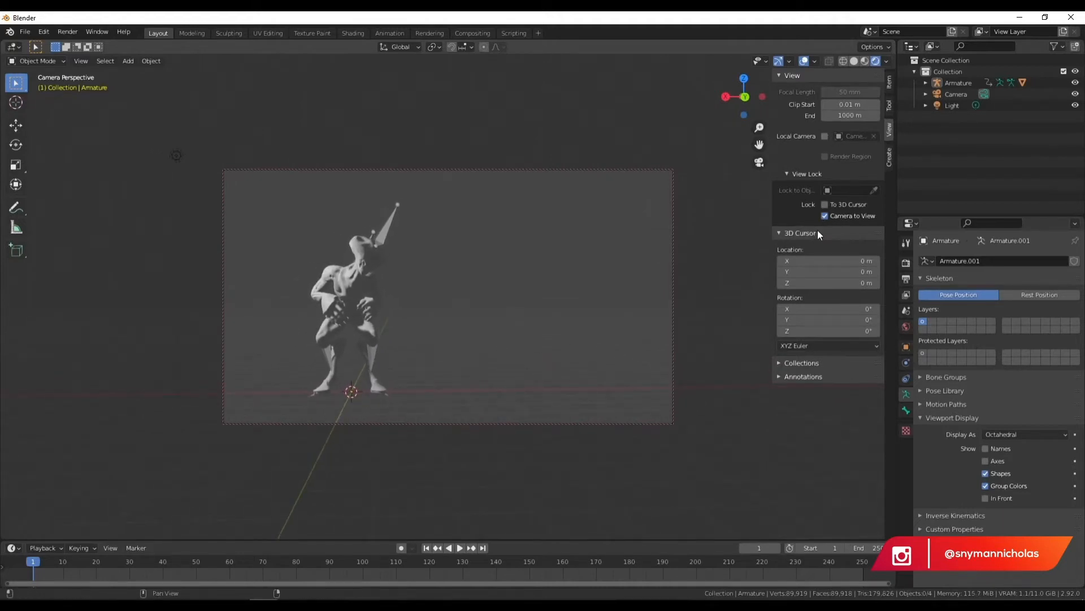
- Unlock the camera from the view and render a still of the current frame
{"action": "left_click", "coordinate": [694, 300]}
{"action": "key", "text": "F12"}
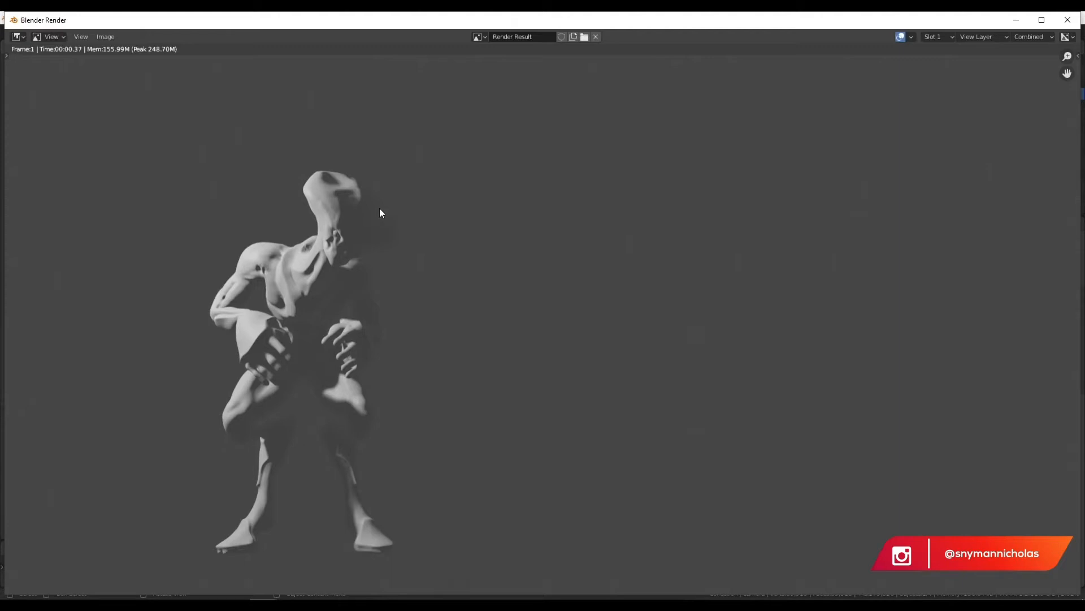
{"action": "left_click", "coordinate": [1073, 20]}
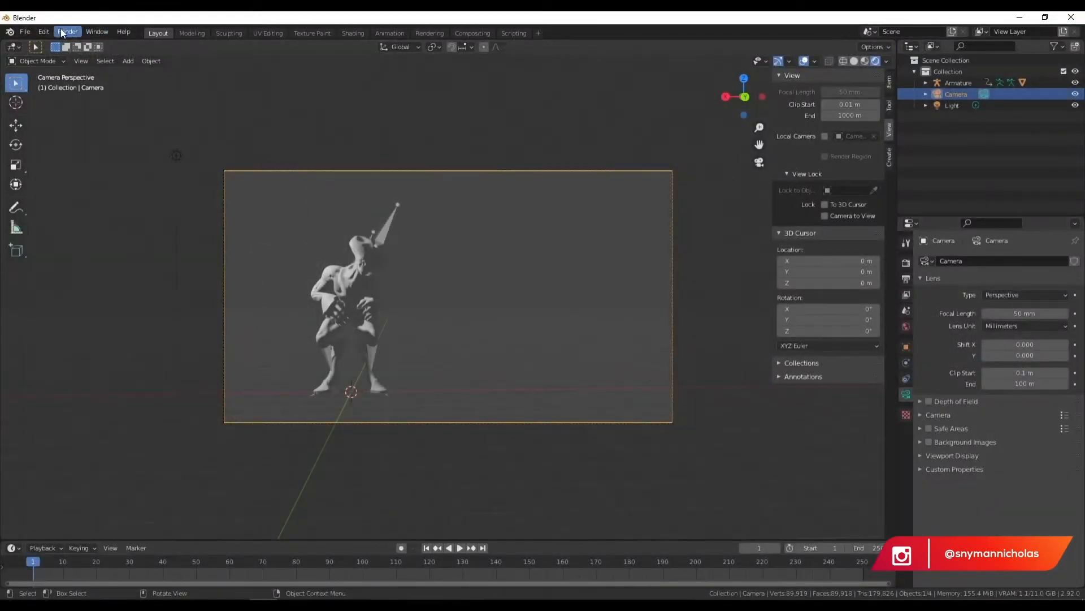
- Examine the camera's placement relative to the alien from outside, and return to the camera view
{"action": "middle_click", "coordinate": [558, 260]}
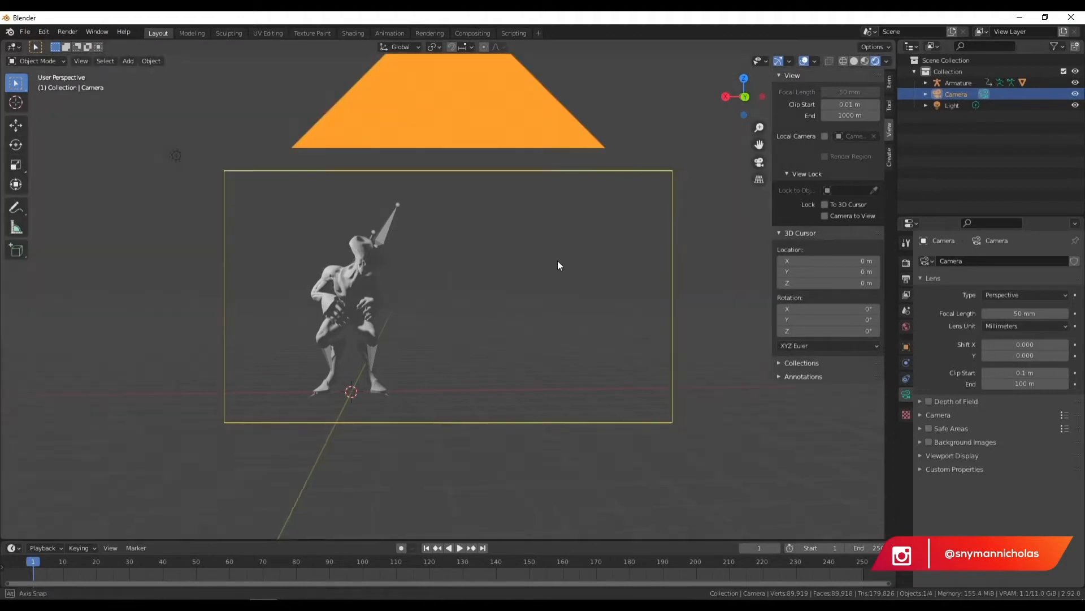
{"action": "scroll", "coordinate": [558, 261], "scroll_direction": "down", "scroll_amount": 5}
{"action": "middle_click_drag", "start_coordinate": [544, 250], "coordinate": [537, 277]}
{"action": "middle_click_drag", "start_coordinate": [446, 347], "coordinate": [448, 329]}
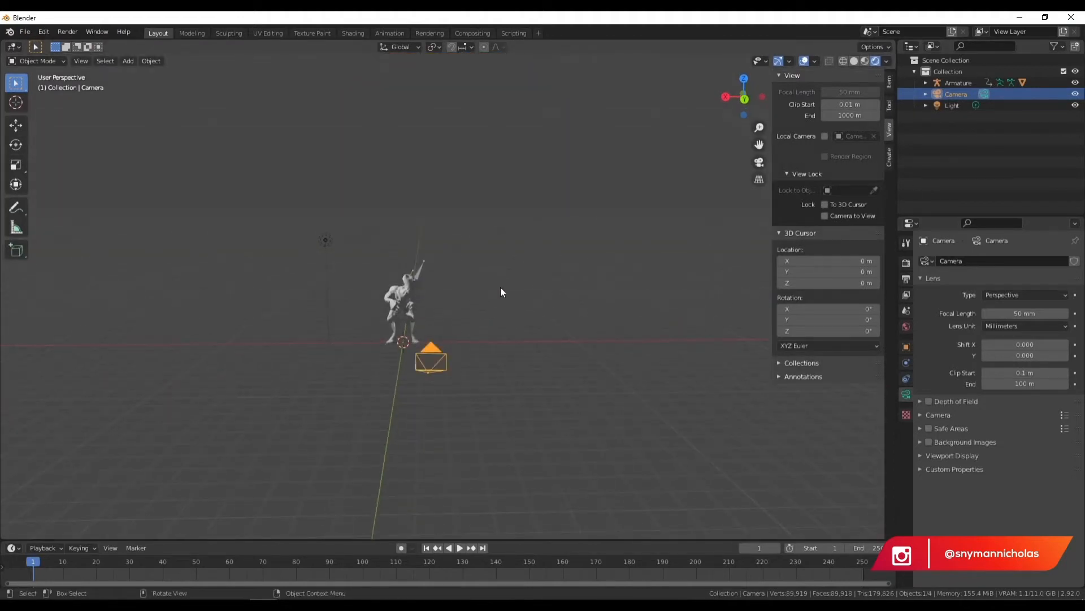
{"action": "left_click", "coordinate": [500, 287]}
{"action": "middle_click_drag", "start_coordinate": [404, 289], "coordinate": [401, 294]}
{"action": "middle_click_drag", "start_coordinate": [475, 311], "coordinate": [477, 318]}
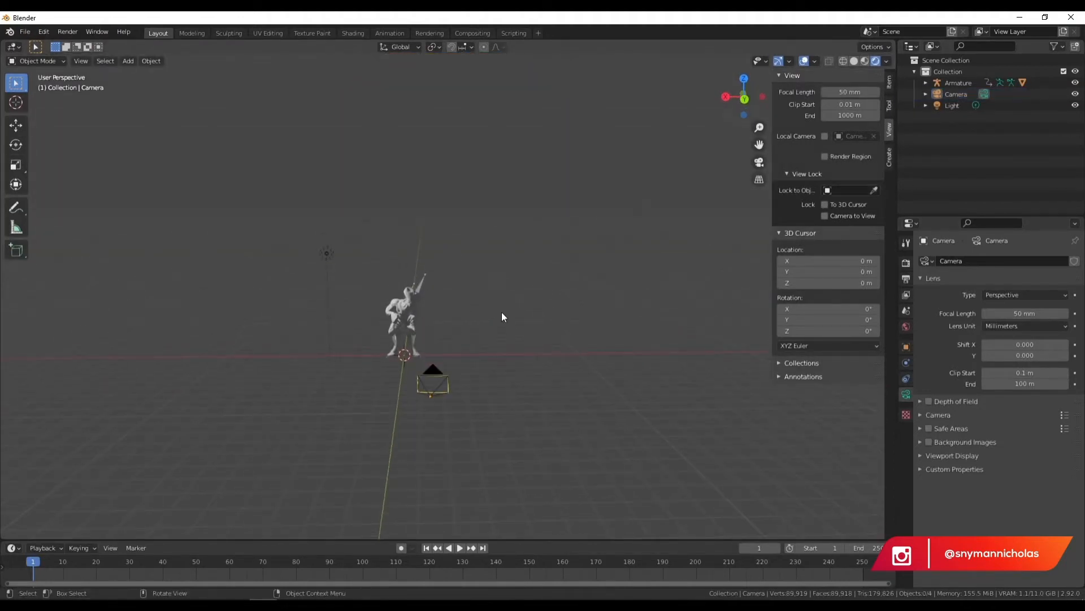
{"action": "left_click", "coordinate": [759, 163]}
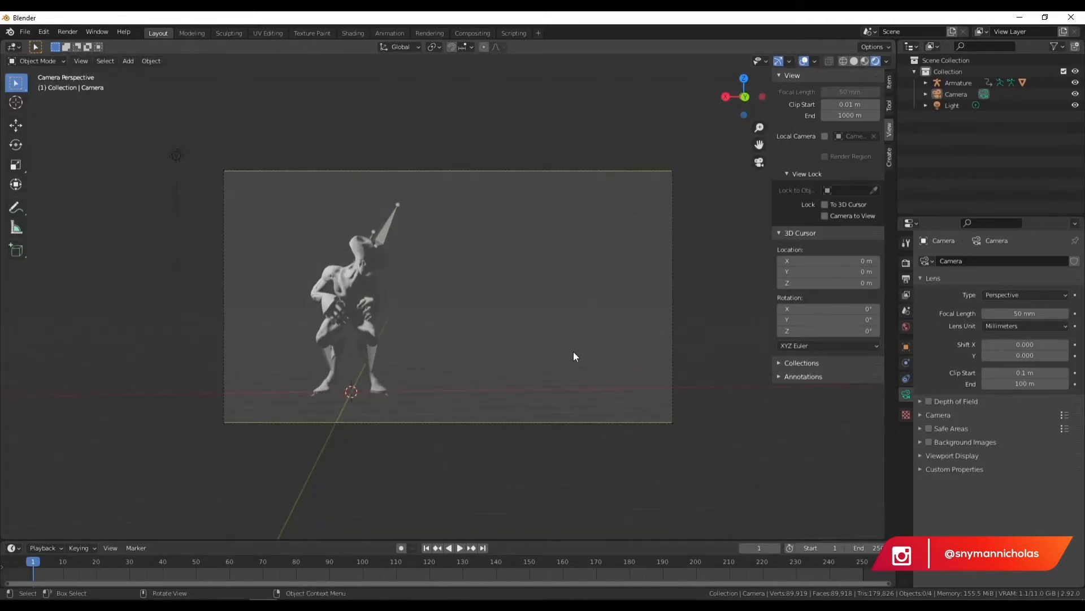
- Play the alien's animation through the camera and set the scene's end frame to 600
{"action": "key", "text": "space"}
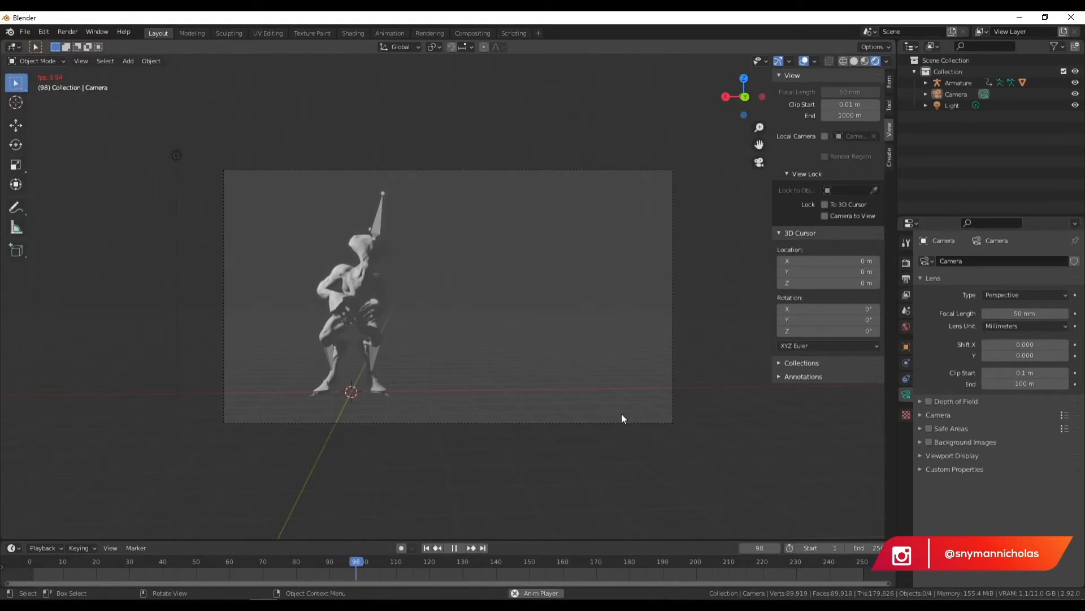
{"action": "key", "text": "space"}
{"action": "double_click", "coordinate": [884, 548]}
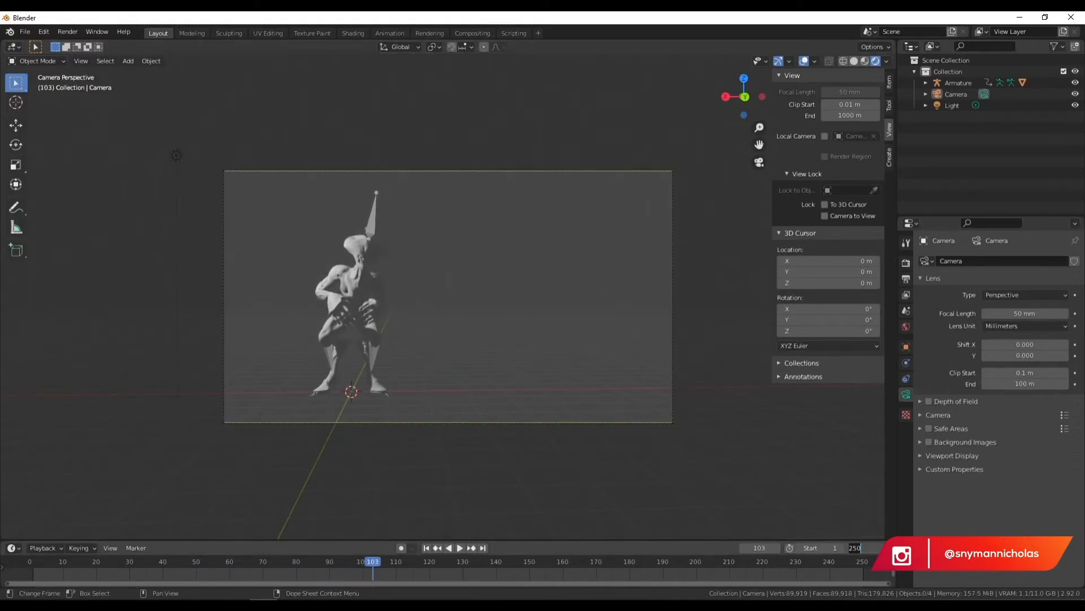
{"action": "type", "text": "600"}
{"action": "key", "text": "Return"}
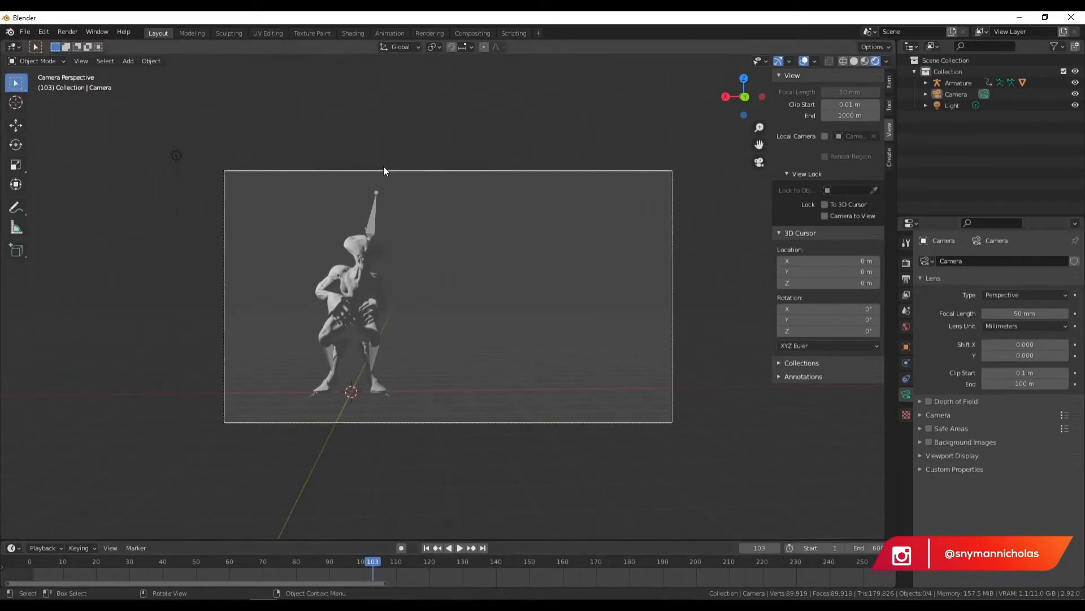
- Show the armature's last keyframes in the timeline and set the scene's end frame to 490
{"action": "left_click", "coordinate": [376, 233]}
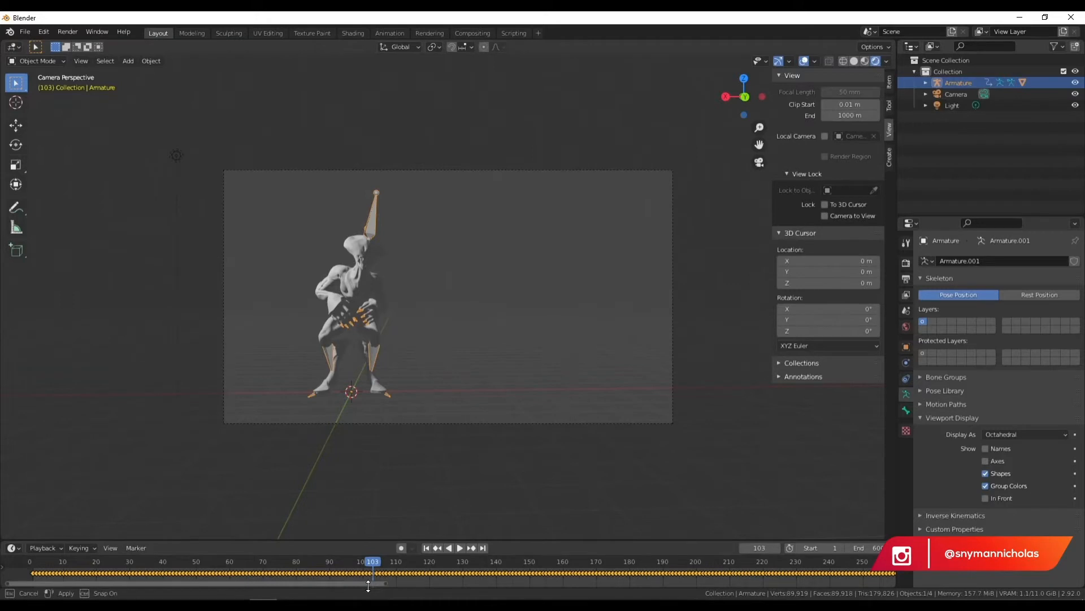
{"action": "left_click_drag", "start_coordinate": [369, 585], "coordinate": [818, 584]}
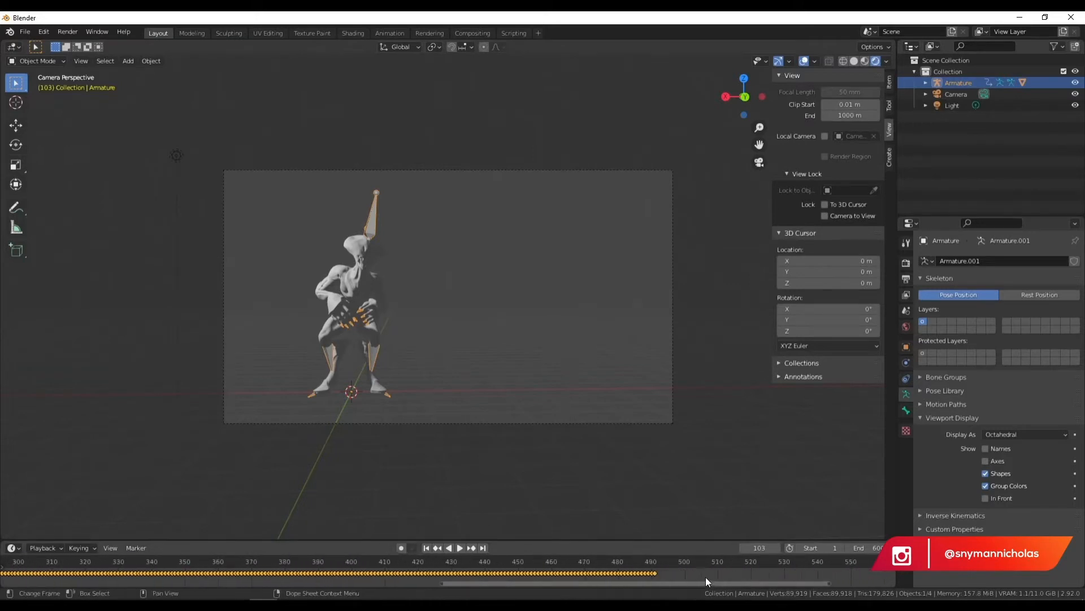
{"action": "left_click", "coordinate": [870, 548]}
{"action": "type", "text": "490"}
{"action": "key", "text": "Return"}
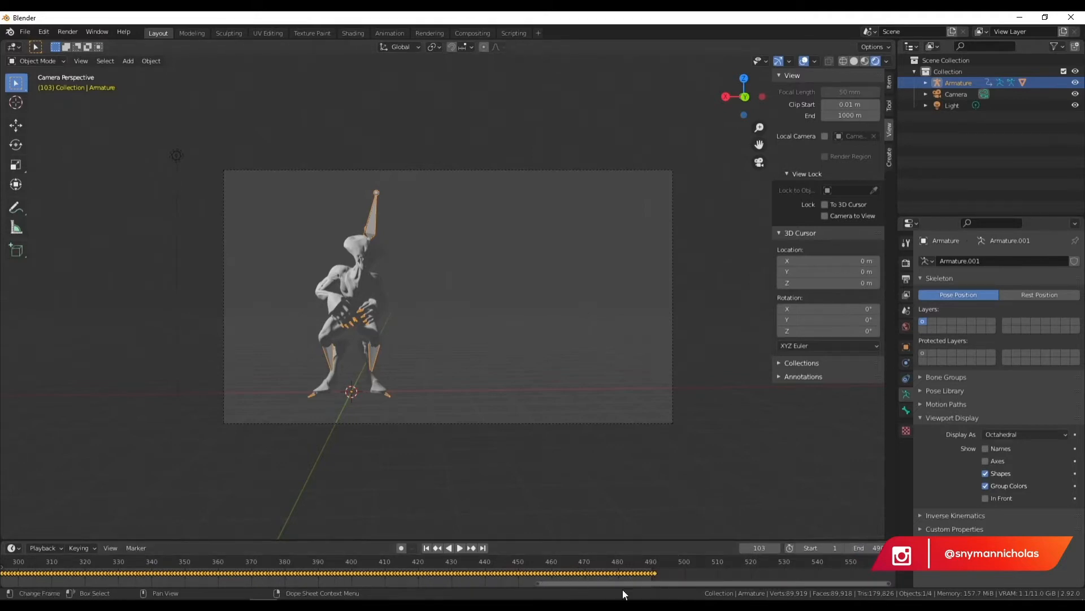
- Play the animation briefly from its start and rewind it to frame 1
{"action": "left_click_drag", "start_coordinate": [620, 585], "coordinate": [85, 583]}
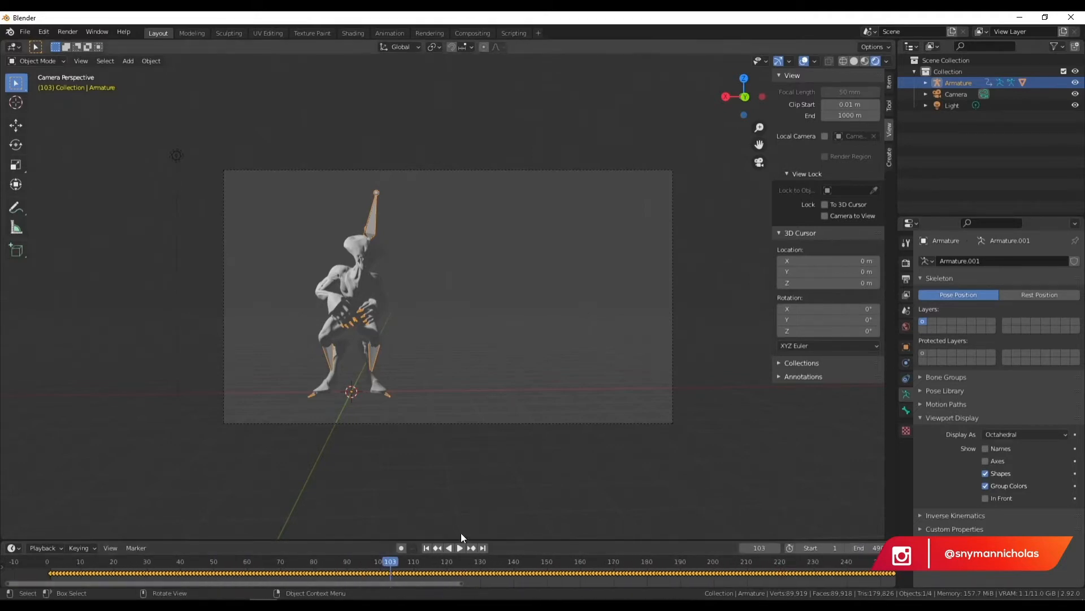
{"action": "left_click", "coordinate": [428, 548]}
{"action": "left_click_drag", "start_coordinate": [330, 559], "coordinate": [389, 560]}
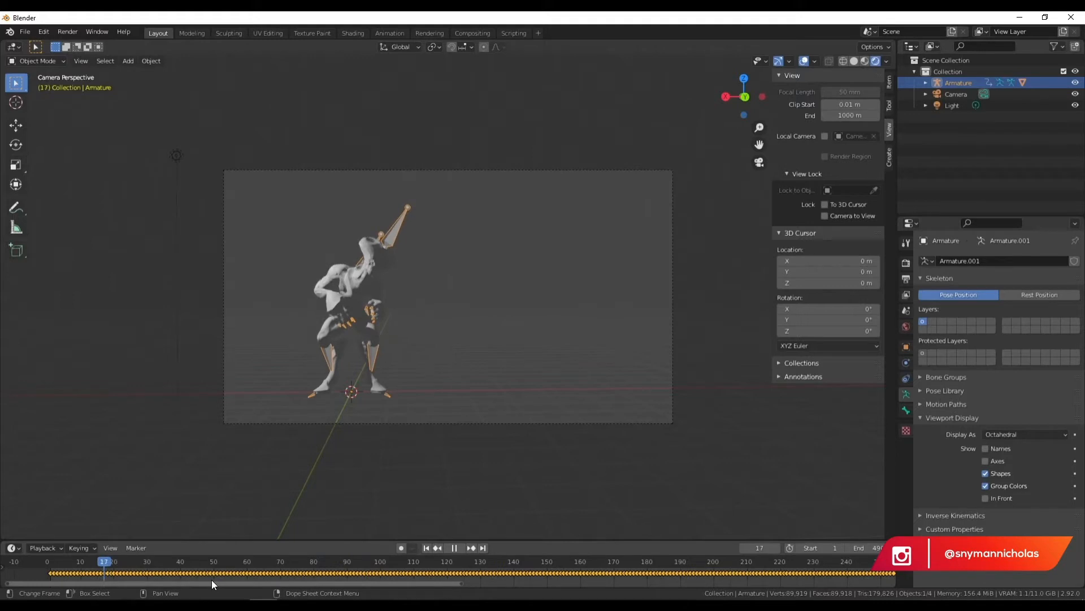
{"action": "key", "text": "space"}
{"action": "left_click", "coordinate": [429, 547]}
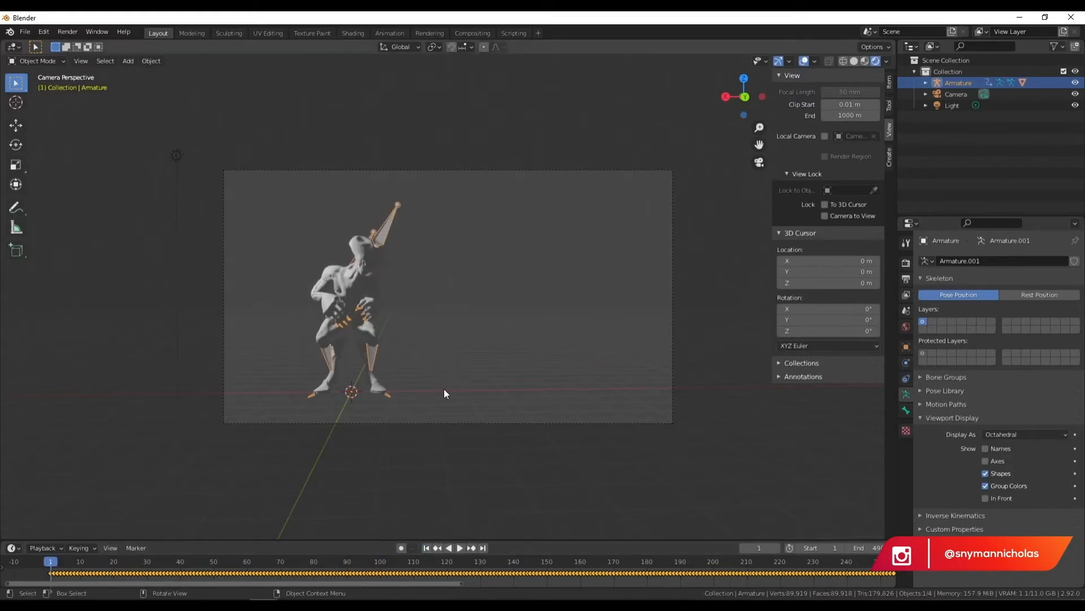
- Leave the camera view for a wider view of the scene and deselect the armature
{"action": "middle_click_drag", "start_coordinate": [474, 238], "coordinate": [482, 271]}
{"action": "scroll", "coordinate": [476, 245], "scroll_direction": "down", "scroll_amount": 5}
{"action": "middle_click_drag", "start_coordinate": [503, 332], "coordinate": [489, 271]}
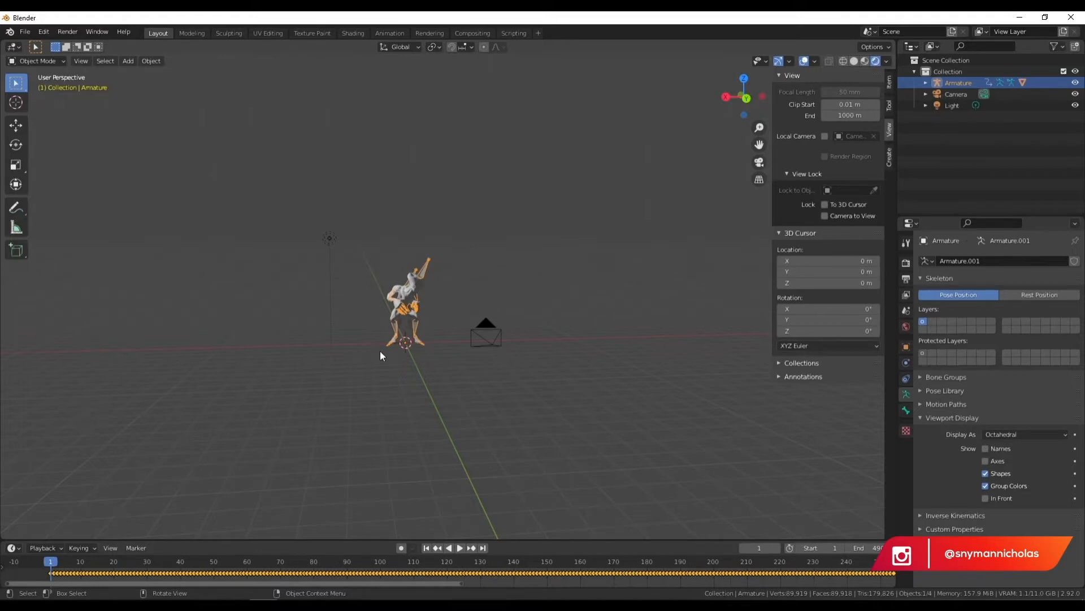
{"action": "middle_click_drag", "start_coordinate": [380, 351], "coordinate": [435, 302]}
{"action": "left_click", "coordinate": [519, 196]}
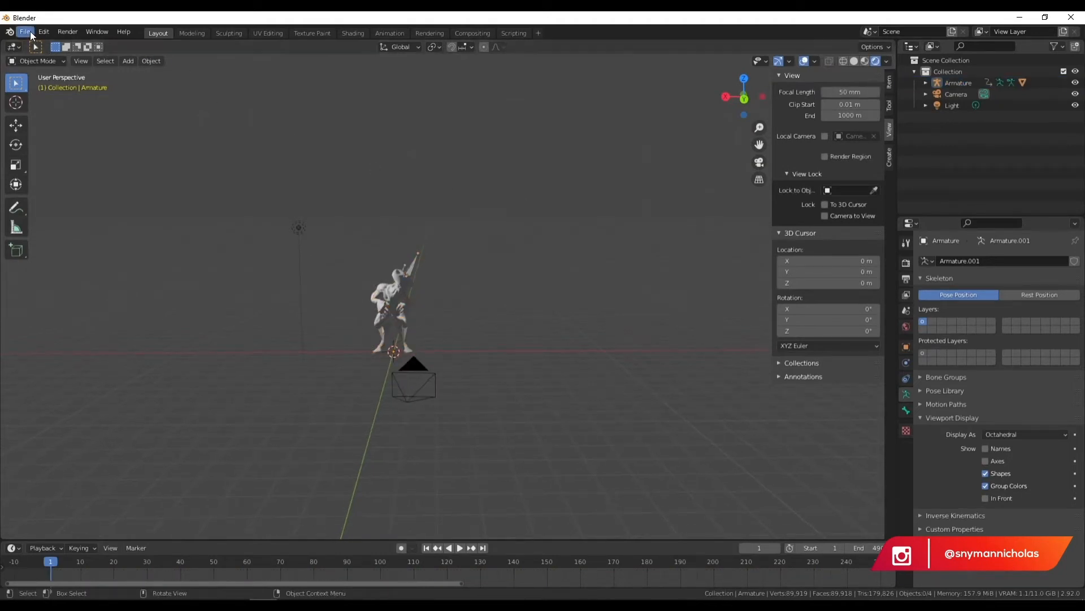
- Start saving the scene, browse up to Blender Project files, and open the Alien in forest folder's name for renaming
{"action": "left_click", "coordinate": [26, 32]}
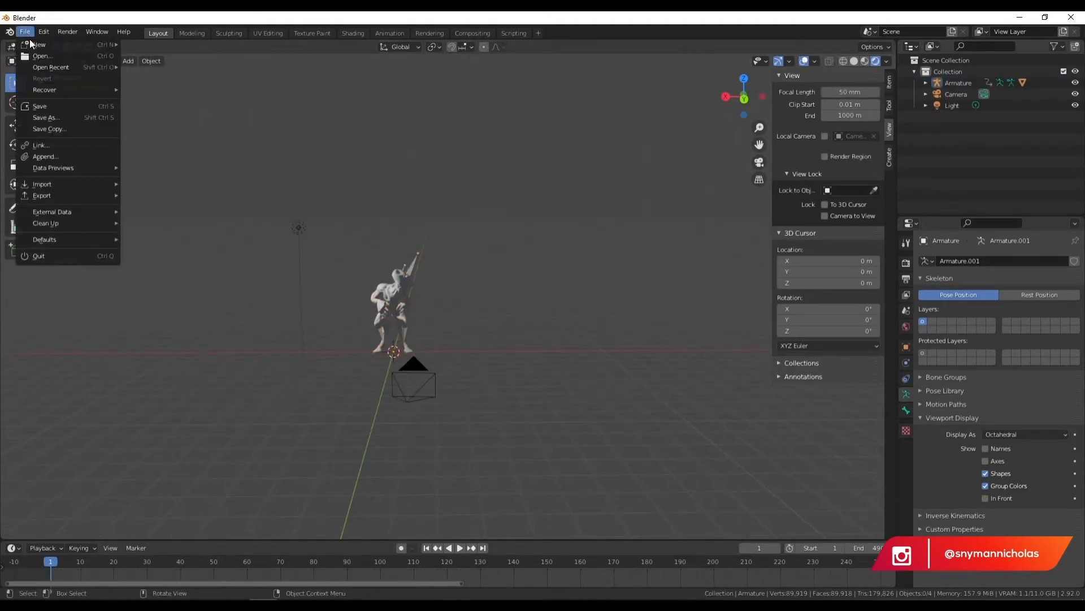
{"action": "left_click", "coordinate": [55, 106]}
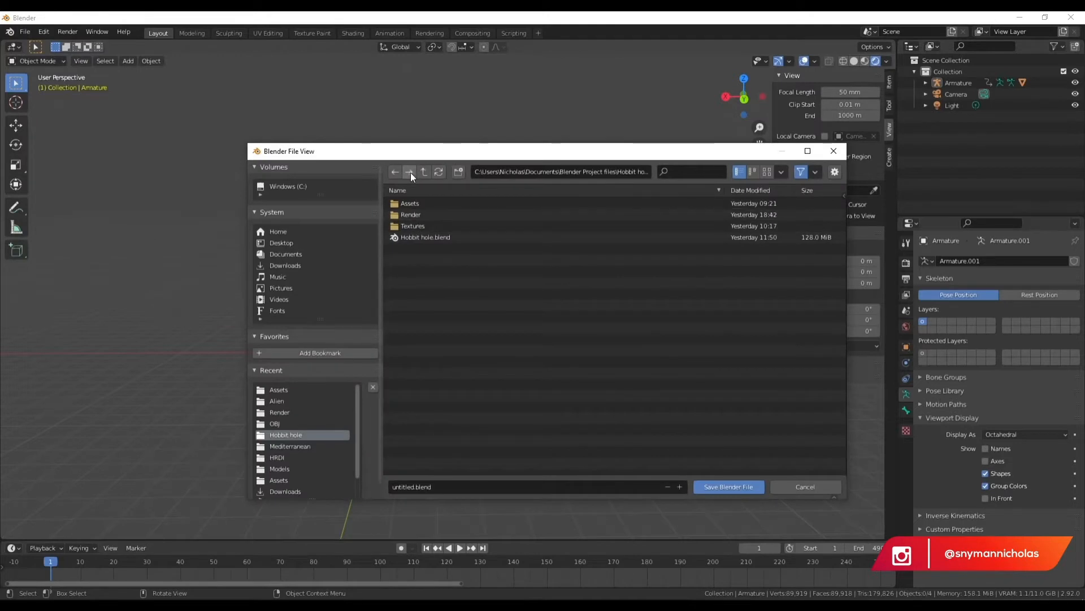
{"action": "left_click", "coordinate": [424, 172]}
{"action": "left_click", "coordinate": [424, 225]}
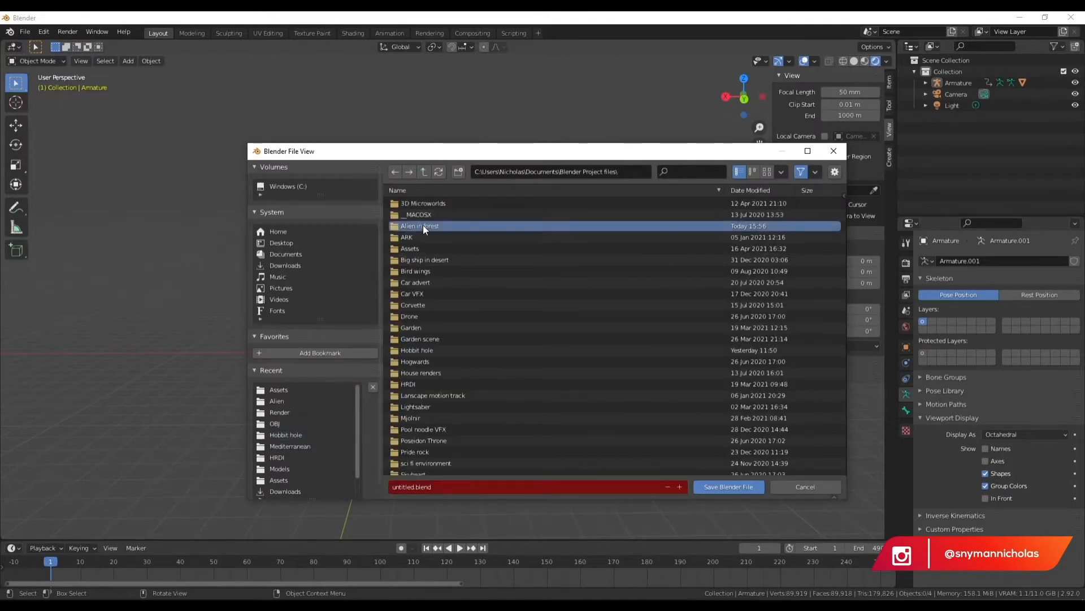
{"action": "right_click", "coordinate": [424, 226]}
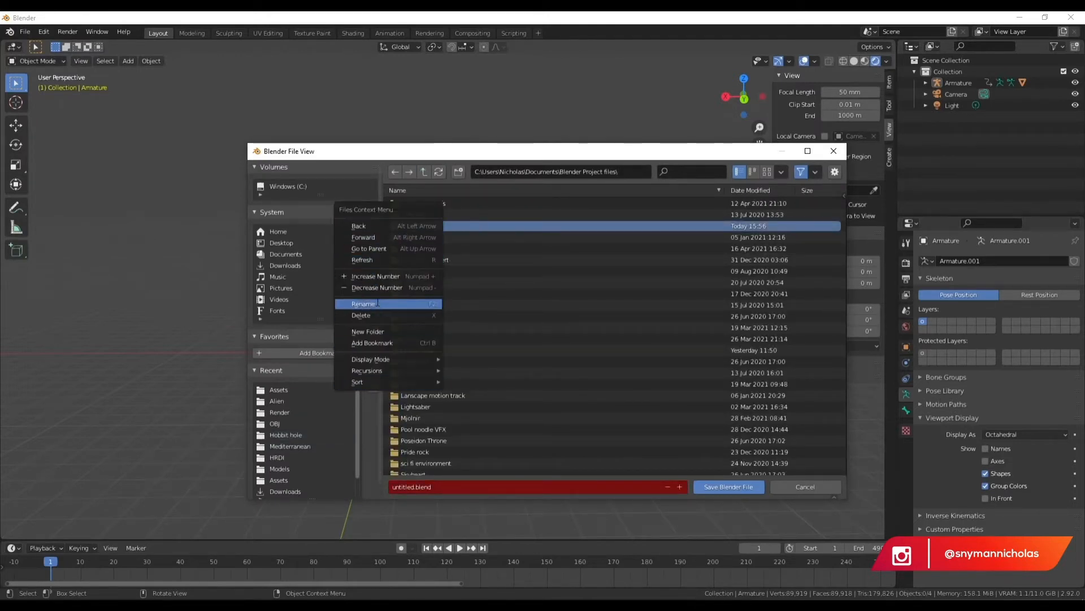
{"action": "left_click", "coordinate": [377, 304]}
{"action": "left_click", "coordinate": [419, 224]}
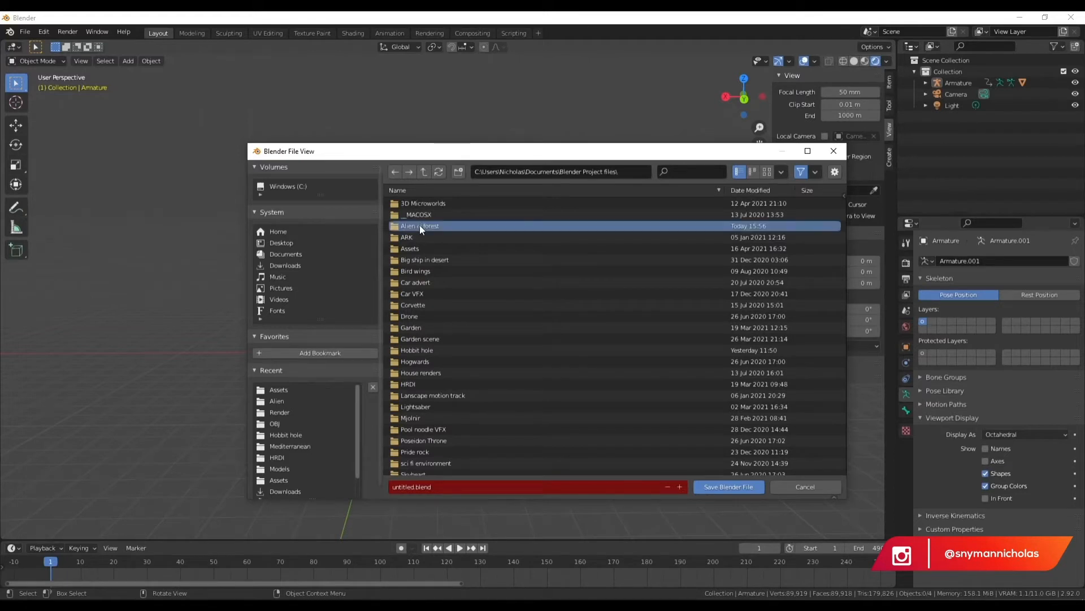
- Save the project as "Alien in forest.blend" inside the "Alien in forest" folder
{"action": "right_click", "coordinate": [419, 226]}
{"action": "left_click", "coordinate": [378, 268]}
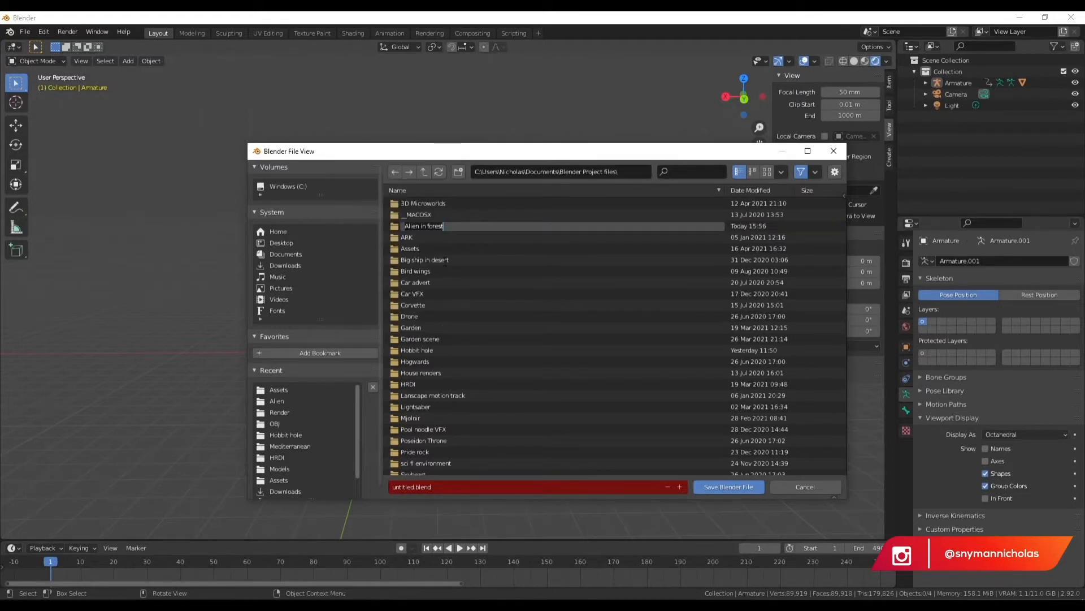
{"action": "left_click", "coordinate": [437, 226]}
{"action": "double_click", "coordinate": [436, 226]}
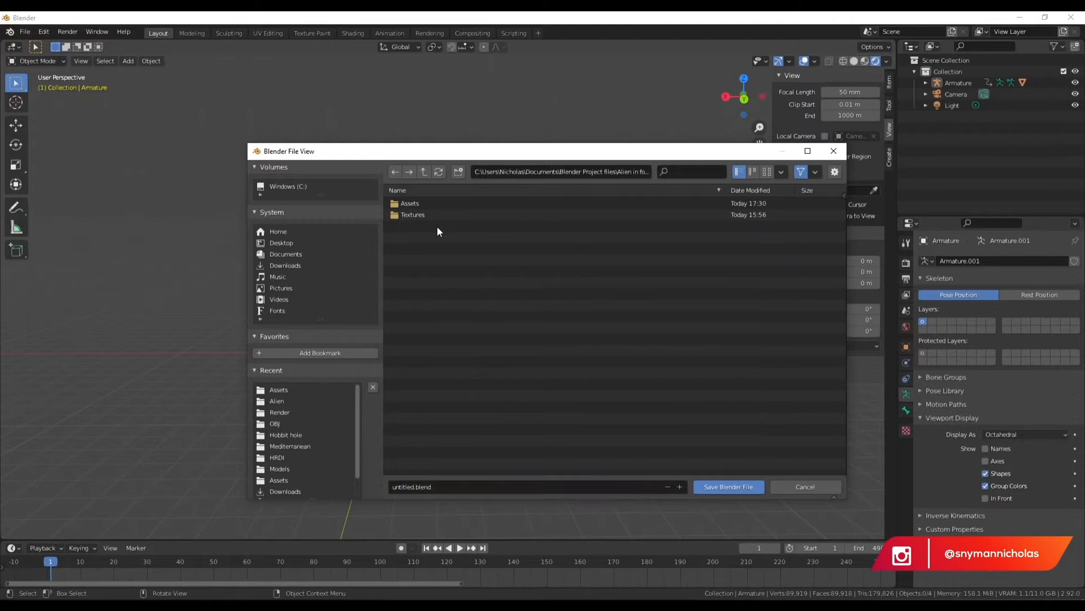
{"action": "left_click", "coordinate": [402, 485]}
{"action": "left_click", "coordinate": [402, 485]}
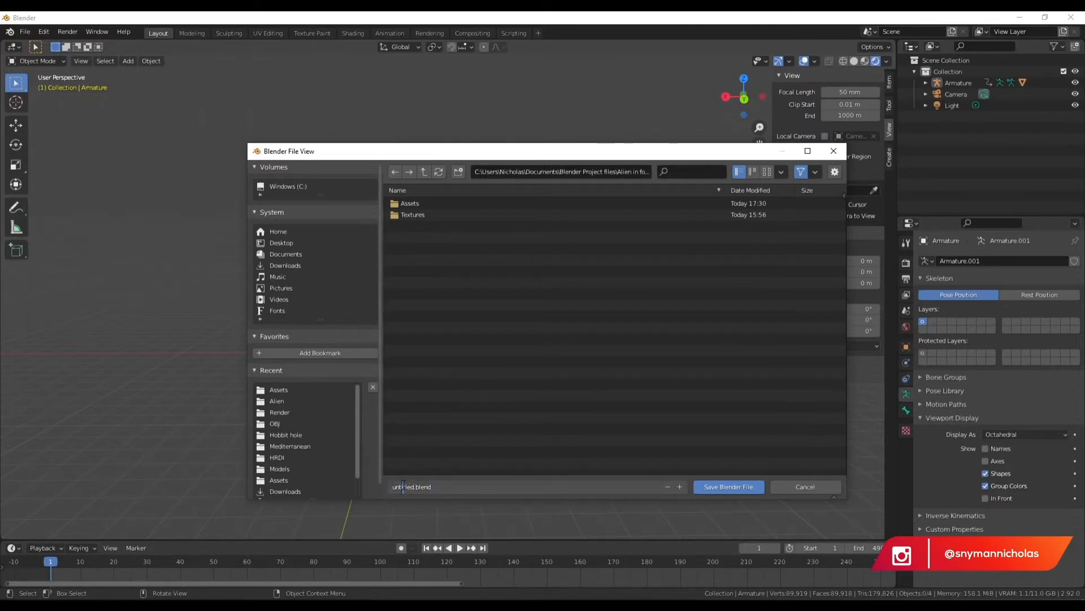
{"action": "double_click", "coordinate": [403, 486]}
{"action": "type", "text": "Alien in forest"}
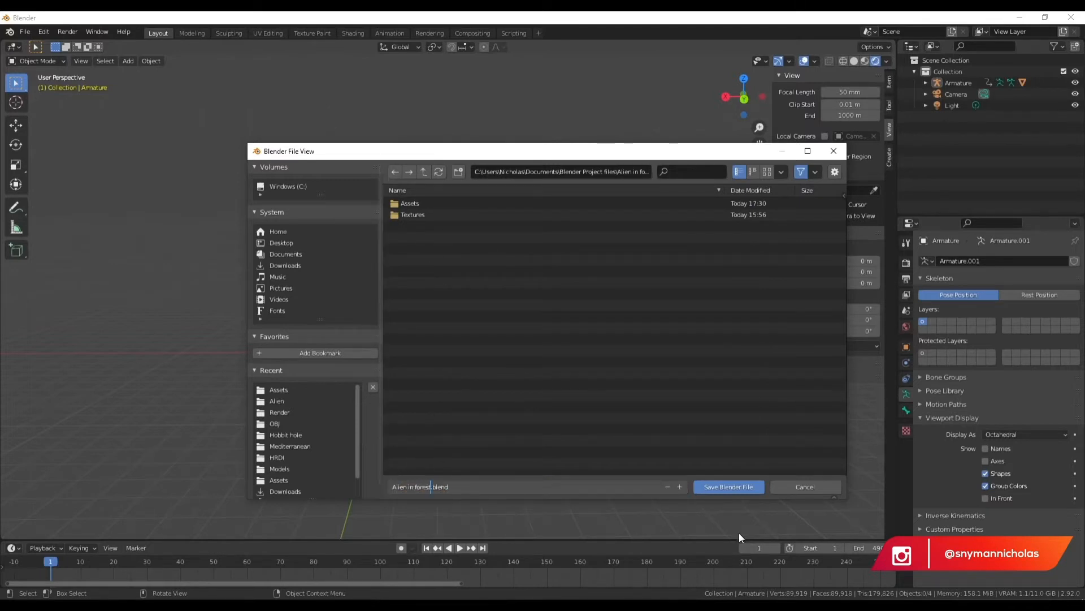
{"action": "left_click", "coordinate": [723, 487]}
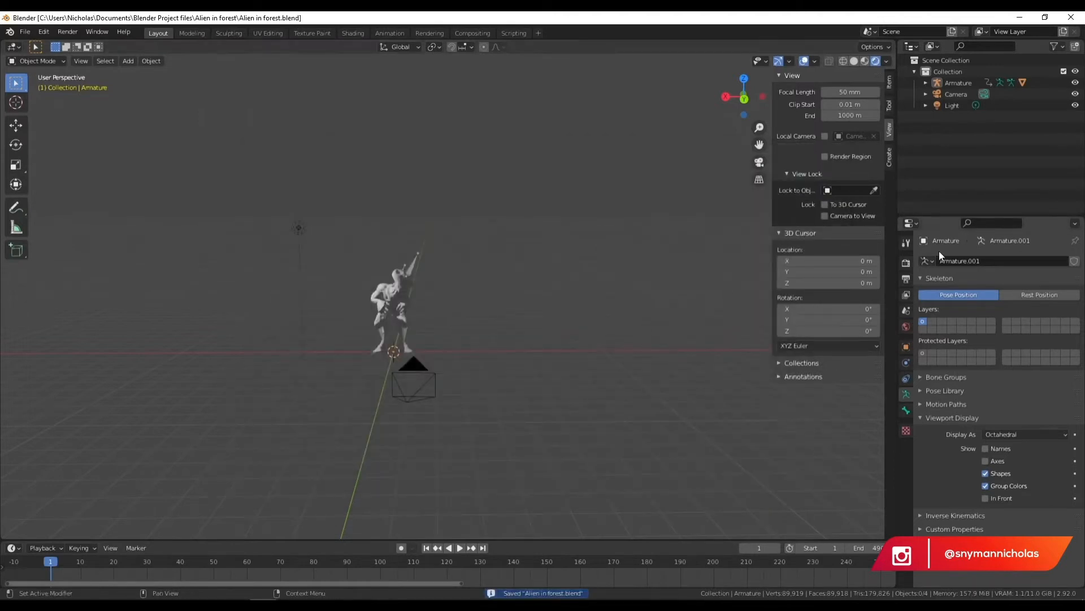
- Review the scene's render and output properties, checking the frame rate setting
{"action": "left_click", "coordinate": [907, 264]}
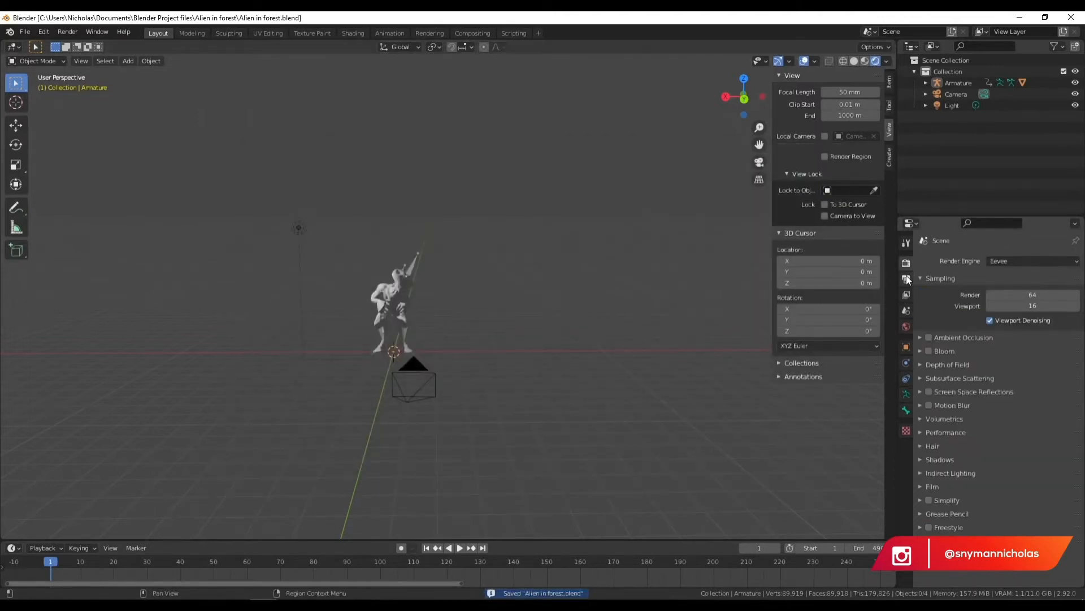
{"action": "left_click", "coordinate": [907, 278]}
{"action": "left_click", "coordinate": [907, 290]}
{"action": "left_click", "coordinate": [905, 263]}
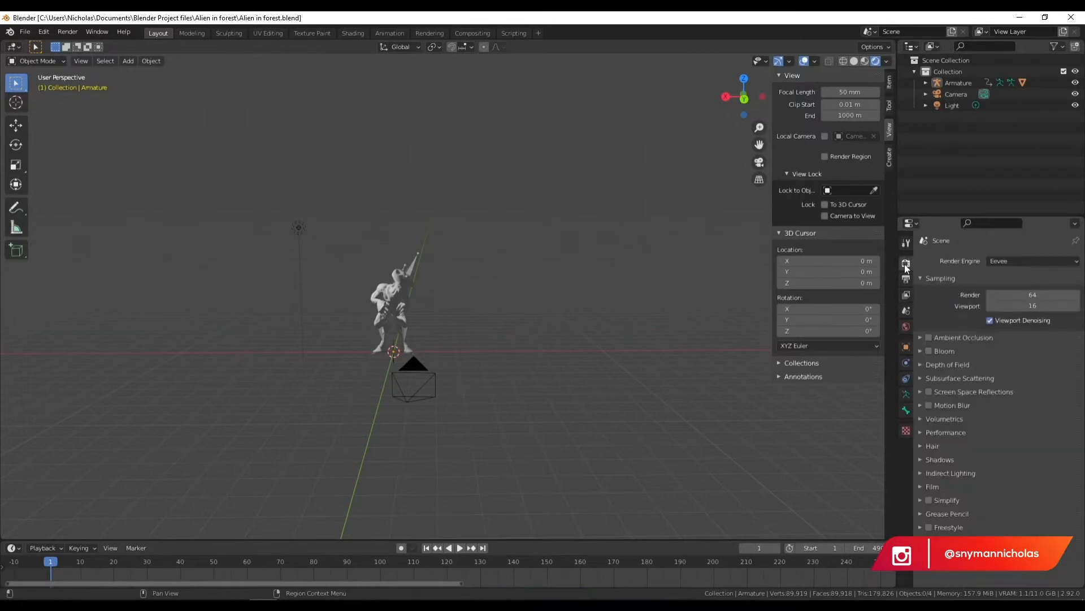
{"action": "left_click", "coordinate": [906, 279]}
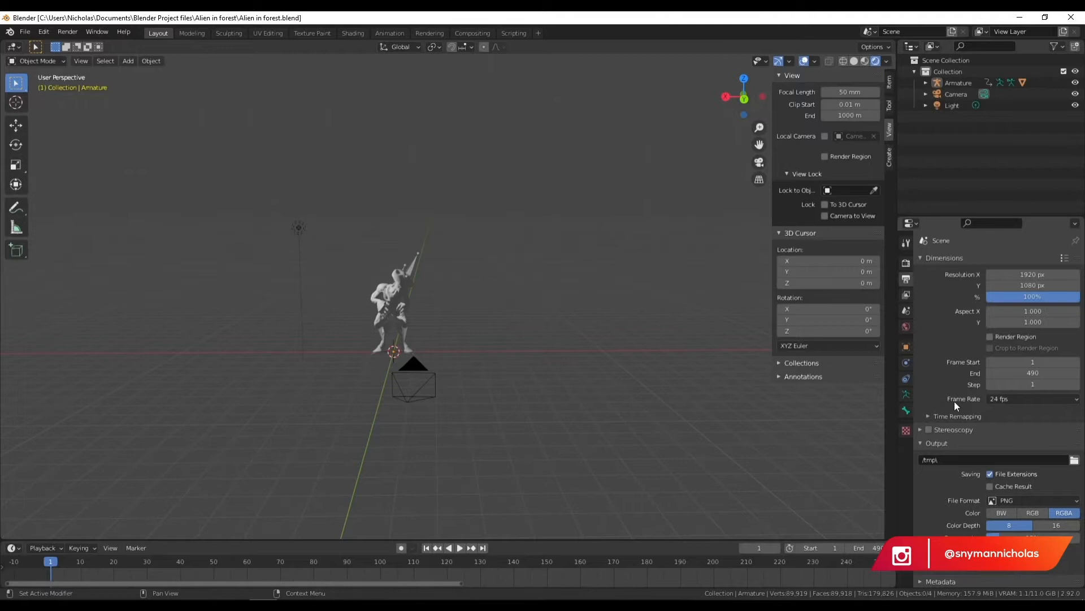
{"action": "left_click", "coordinate": [1016, 398]}
- Split the 3D viewport into two side-by-side views, hide the sidebar in the second one and switch it to the camera view
{"action": "middle_click_drag", "start_coordinate": [437, 334], "coordinate": [393, 318]}
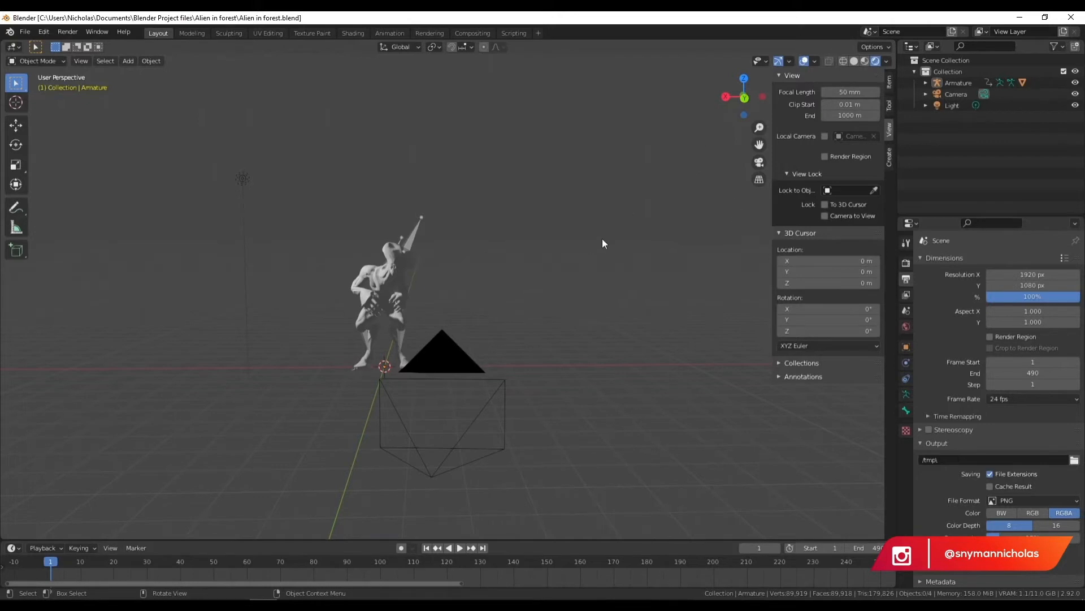
{"action": "left_click_drag", "start_coordinate": [2, 41], "coordinate": [594, 130]}
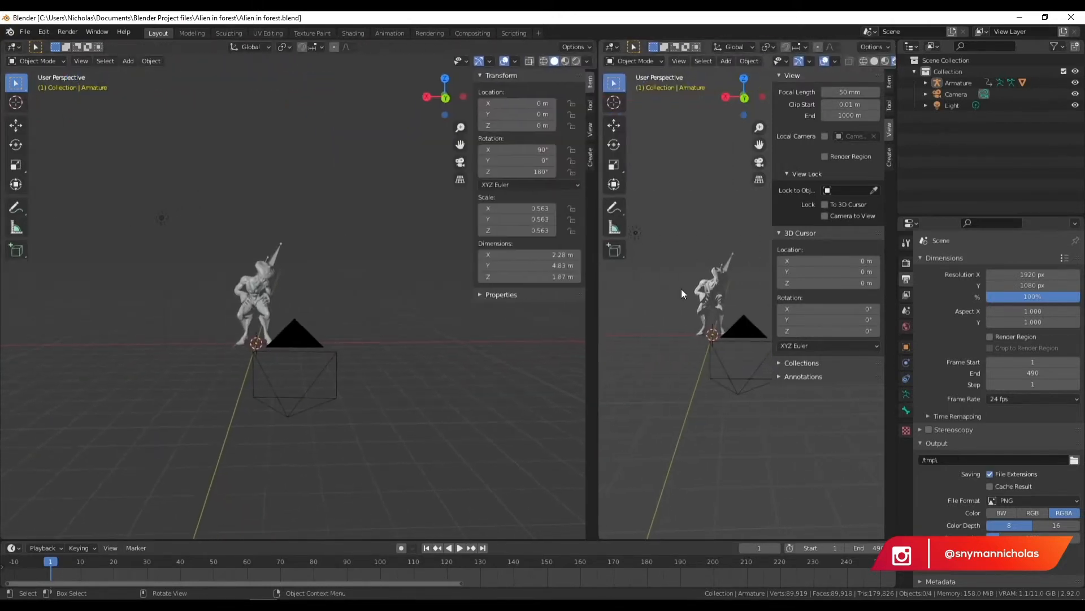
{"action": "key", "text": "n"}
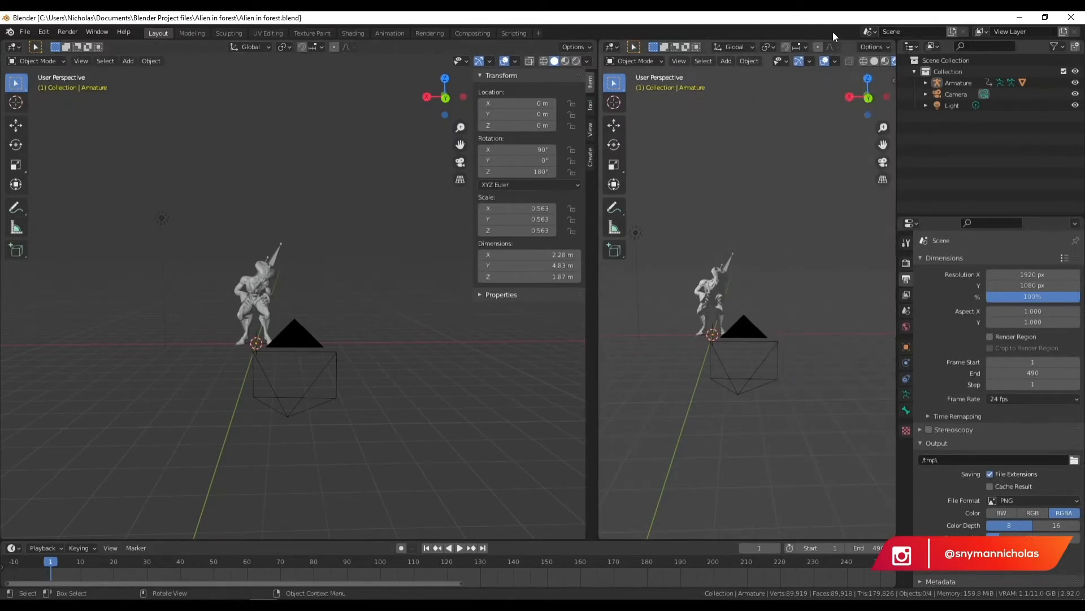
{"action": "left_click", "coordinate": [882, 162]}
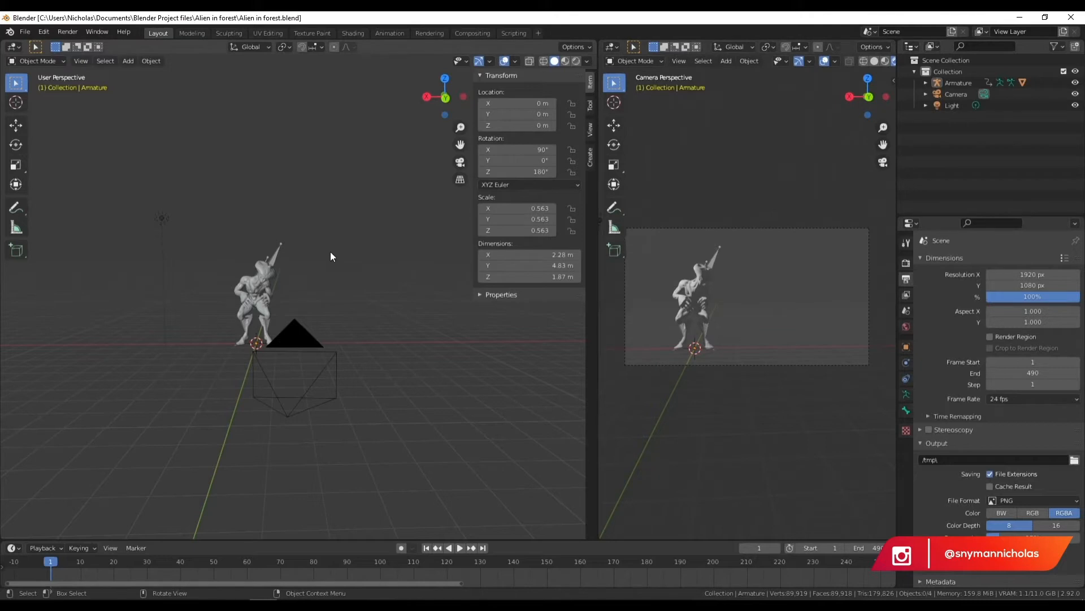
- Examine the alien and the camera from different angles in the first 3D viewport
{"action": "middle_click_drag", "start_coordinate": [383, 264], "coordinate": [343, 329]}
{"action": "scroll", "coordinate": [226, 291], "scroll_direction": "up", "scroll_amount": 4}
{"action": "middle_click_drag", "start_coordinate": [212, 287], "coordinate": [266, 237], "text": "shift"}
{"action": "scroll", "coordinate": [339, 305], "scroll_direction": "down", "scroll_amount": 2}
{"action": "middle_click_drag", "start_coordinate": [424, 367], "coordinate": [378, 378]}
{"action": "scroll", "coordinate": [374, 374], "scroll_direction": "down", "scroll_amount": 2}
{"action": "middle_click_drag", "start_coordinate": [297, 315], "coordinate": [354, 256]}
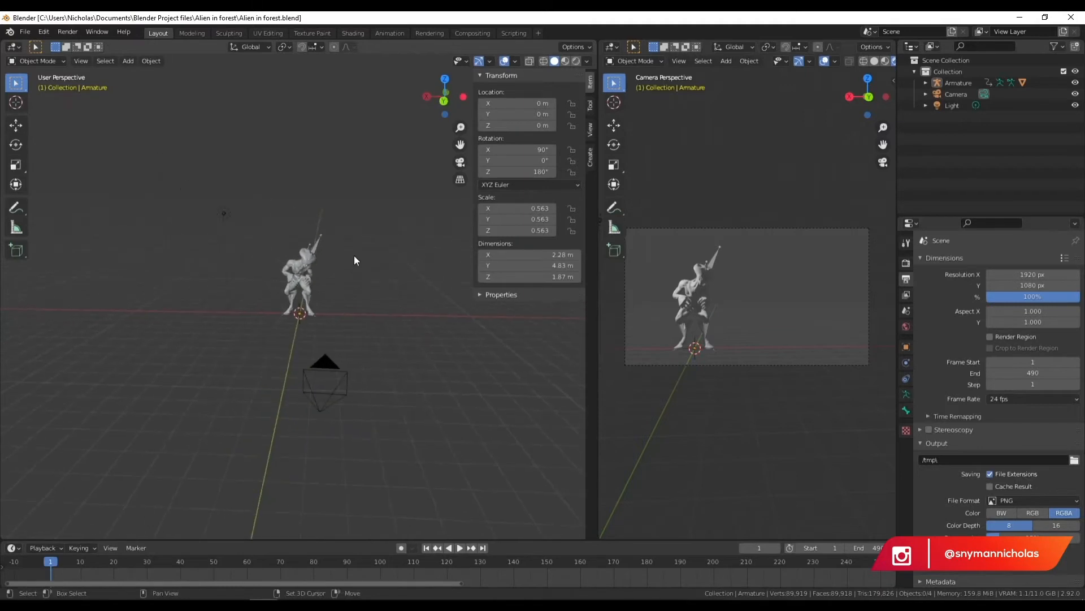
{"action": "middle_click_drag", "start_coordinate": [381, 221], "coordinate": [375, 228], "text": "shift"}
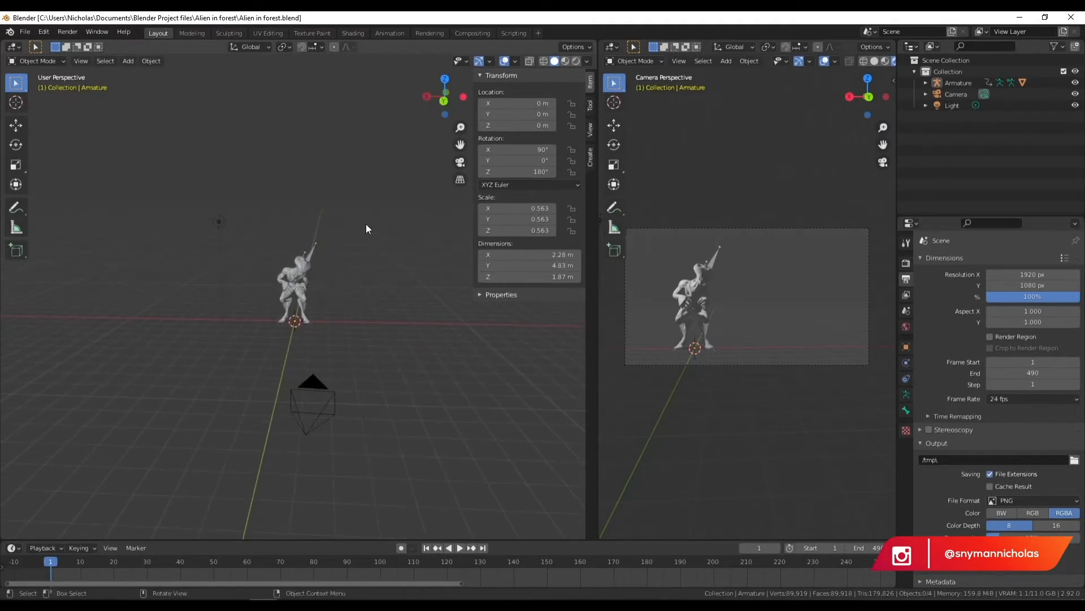
{"action": "key", "text": "shift+a"}
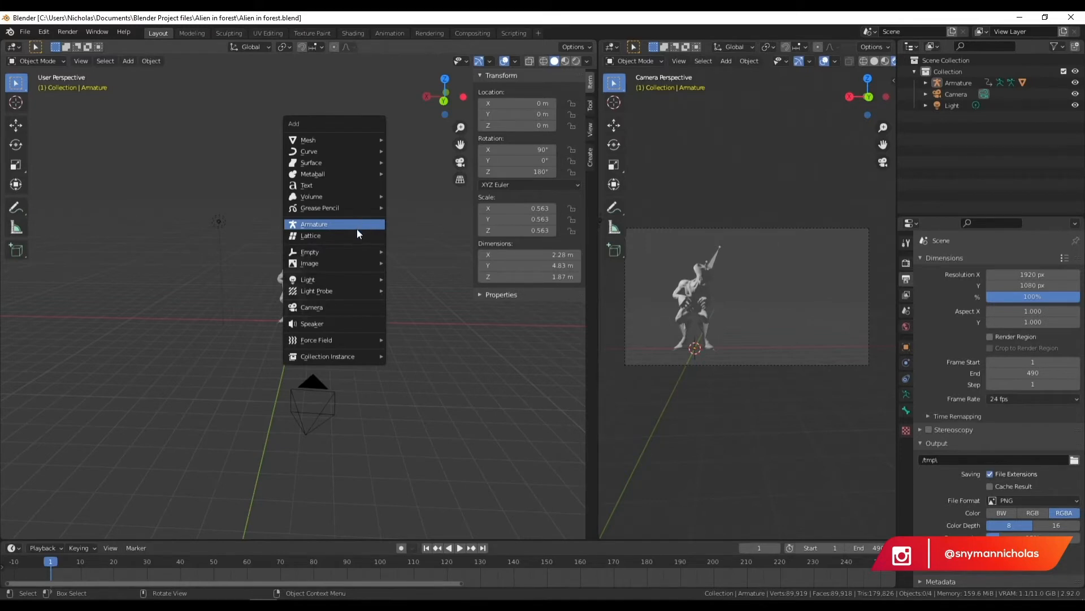
{"action": "mouse_move", "coordinate": [338, 136]}
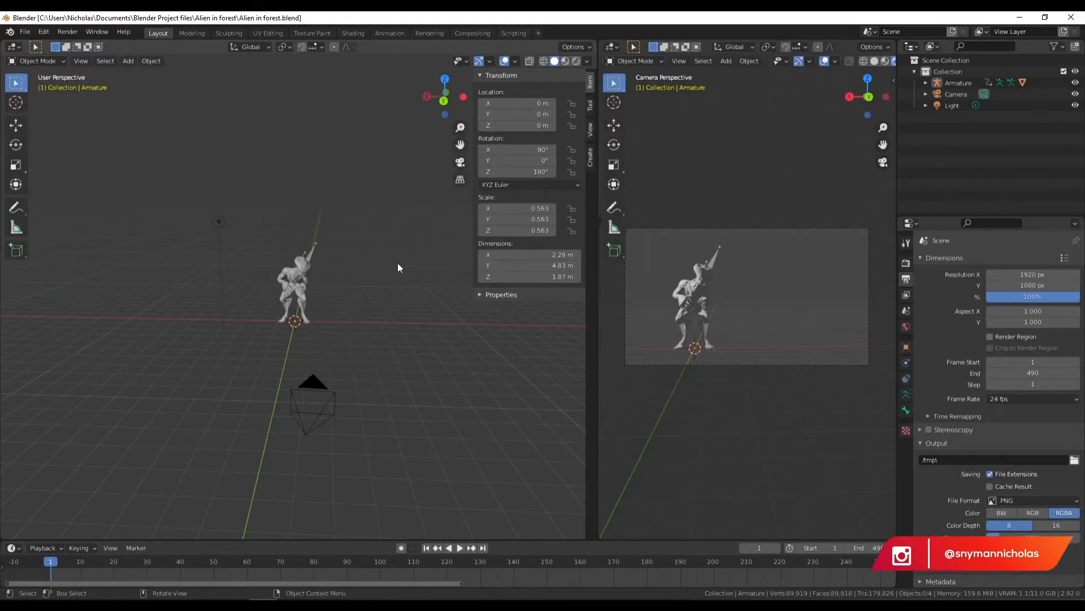
{"action": "key", "text": "shift+a"}
{"action": "key", "text": "shift+a"}
{"action": "mouse_move", "coordinate": [282, 126]}
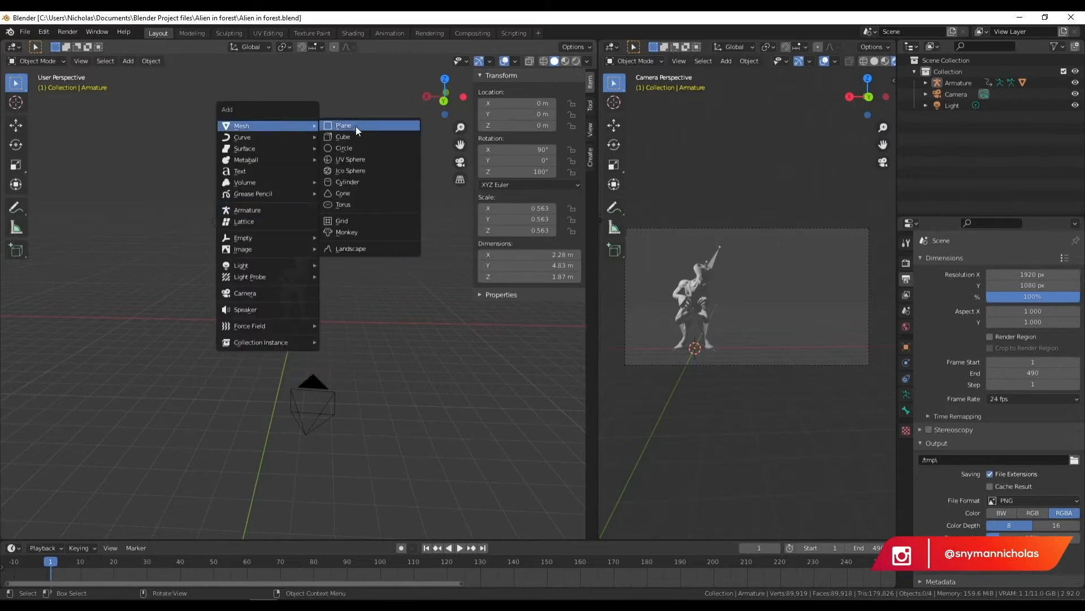
{"action": "mouse_move", "coordinate": [305, 238]}
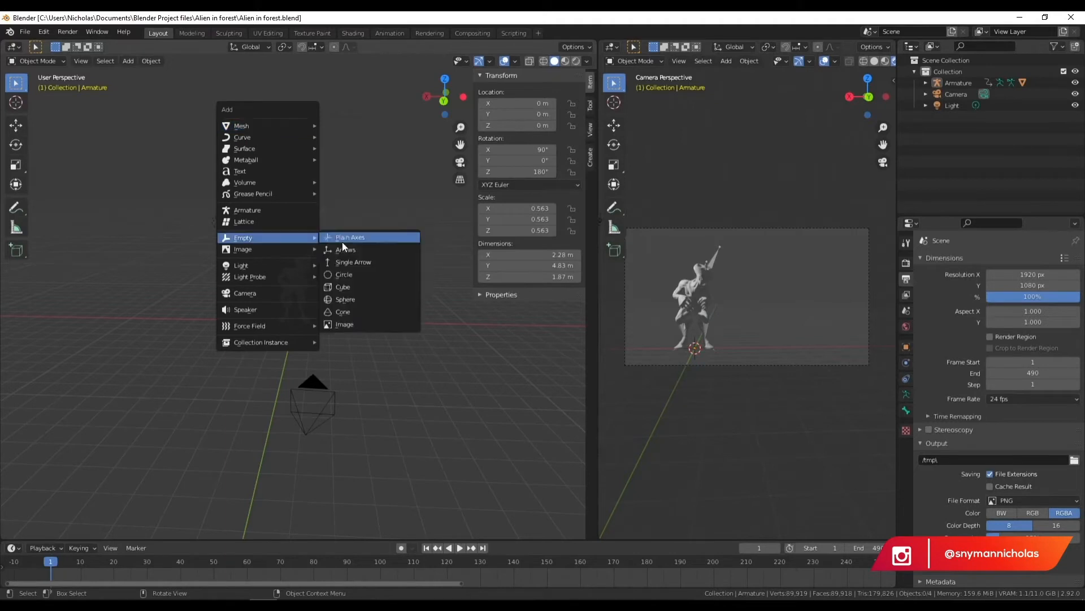
- Search the add-on preferences for "land" to check whether A.N.T.Landscape is enabled, and close the preferences
{"action": "left_click", "coordinate": [25, 32]}
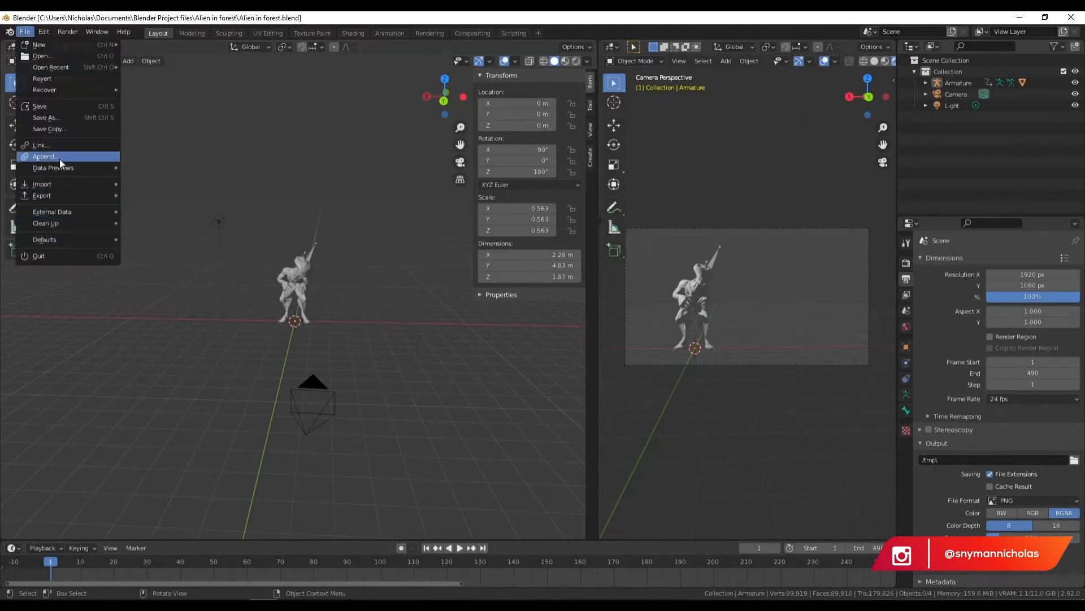
{"action": "mouse_move", "coordinate": [48, 42]}
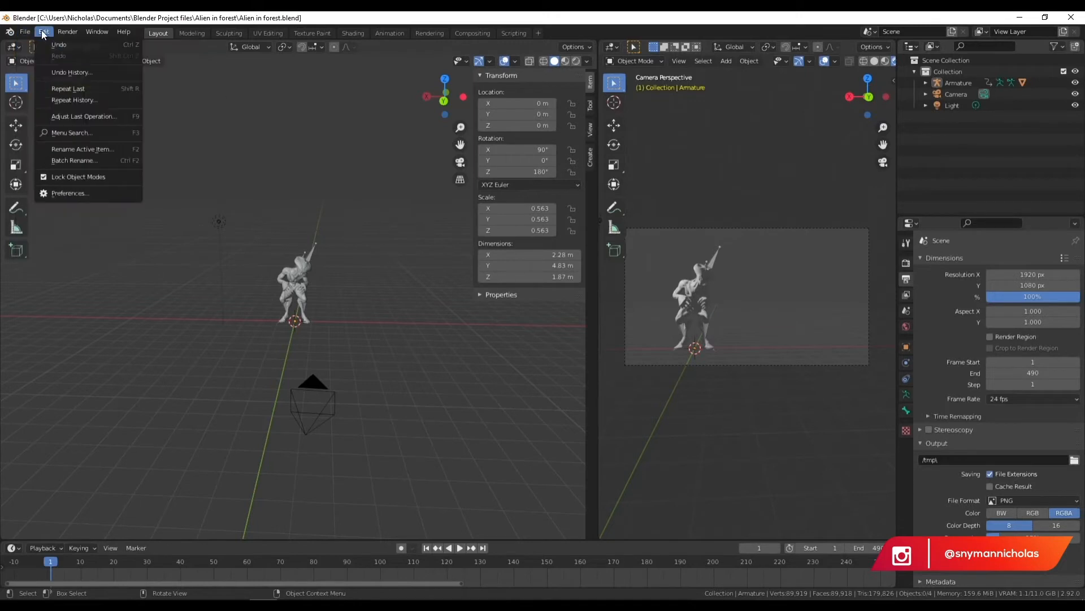
{"action": "left_click", "coordinate": [86, 188]}
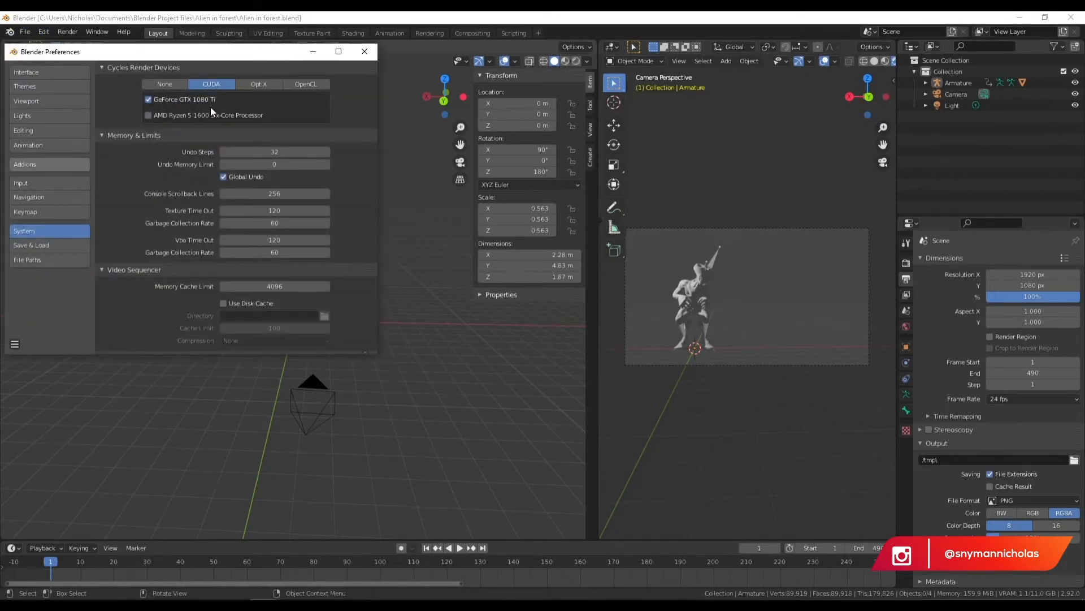
{"action": "left_click", "coordinate": [50, 164]}
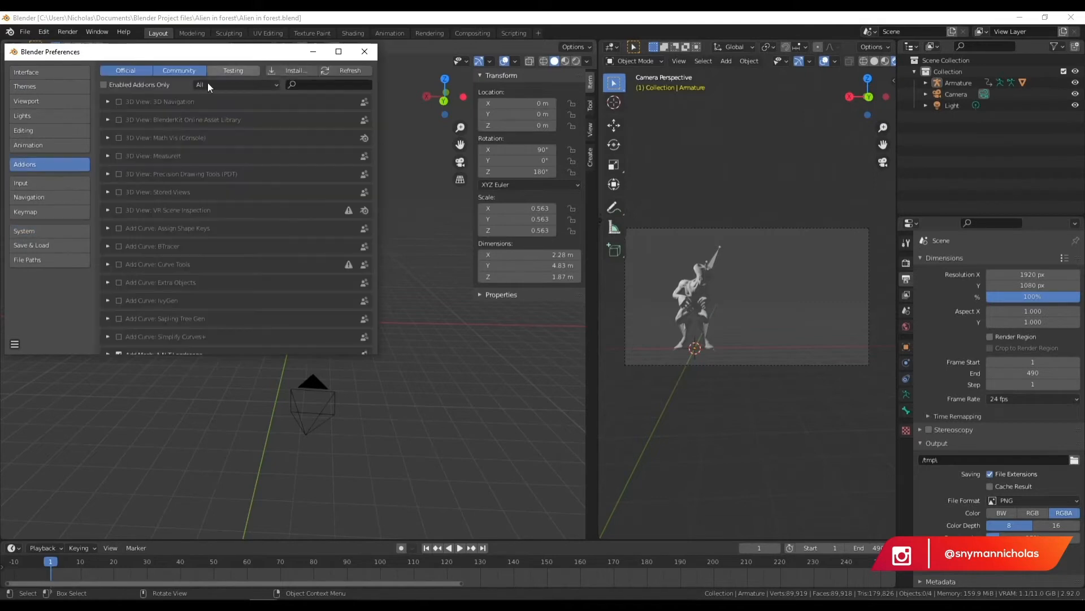
{"action": "left_click", "coordinate": [318, 86]}
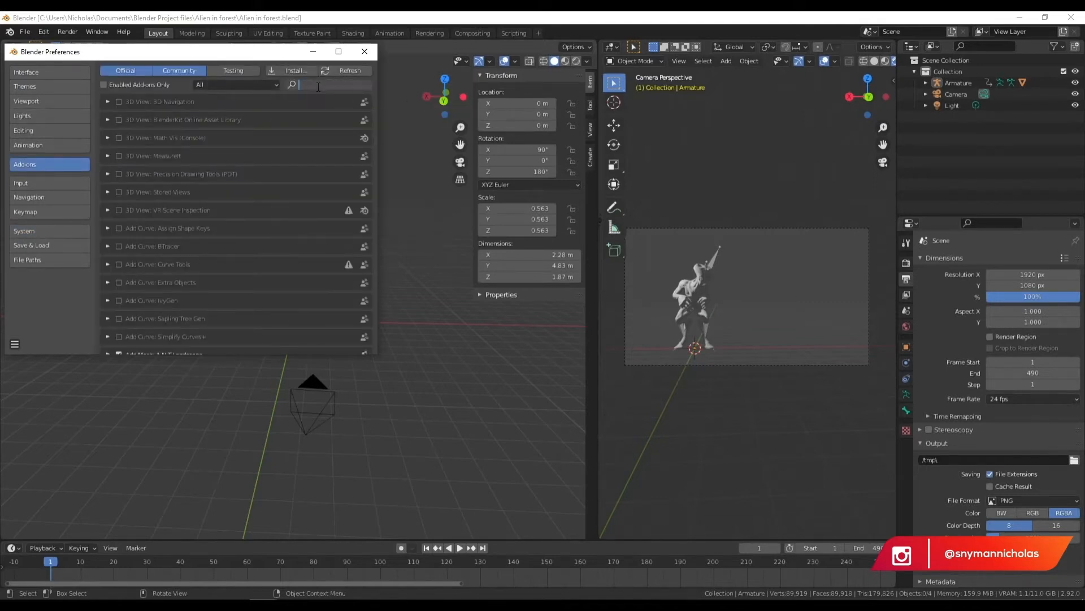
{"action": "type", "text": "land"}
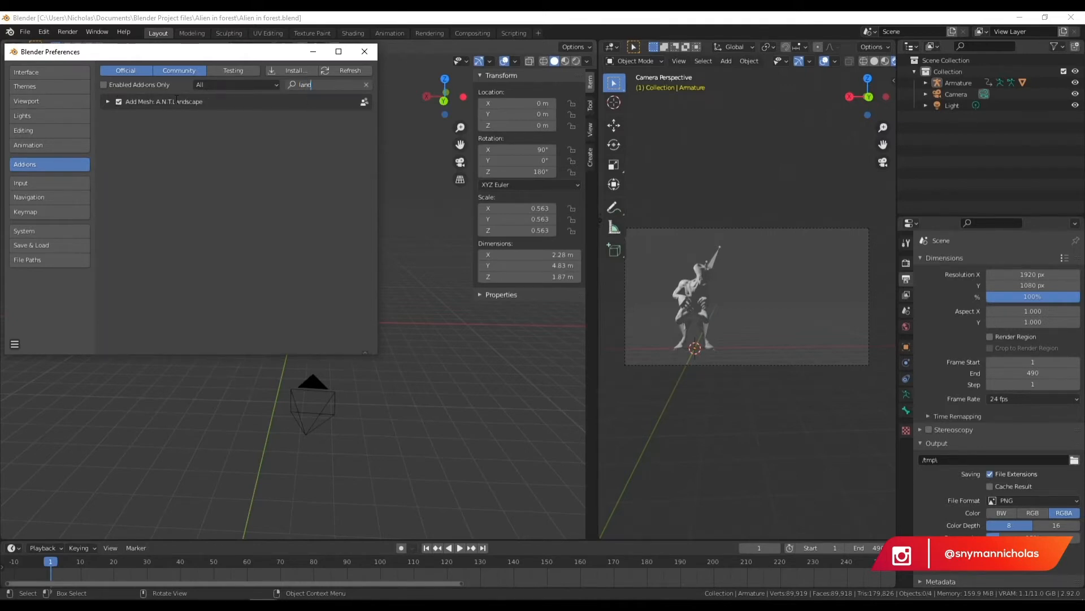
{"action": "left_click", "coordinate": [364, 52]}
- Add a Landscape mesh beneath the alien's feet
{"action": "key", "text": "shift+a"}
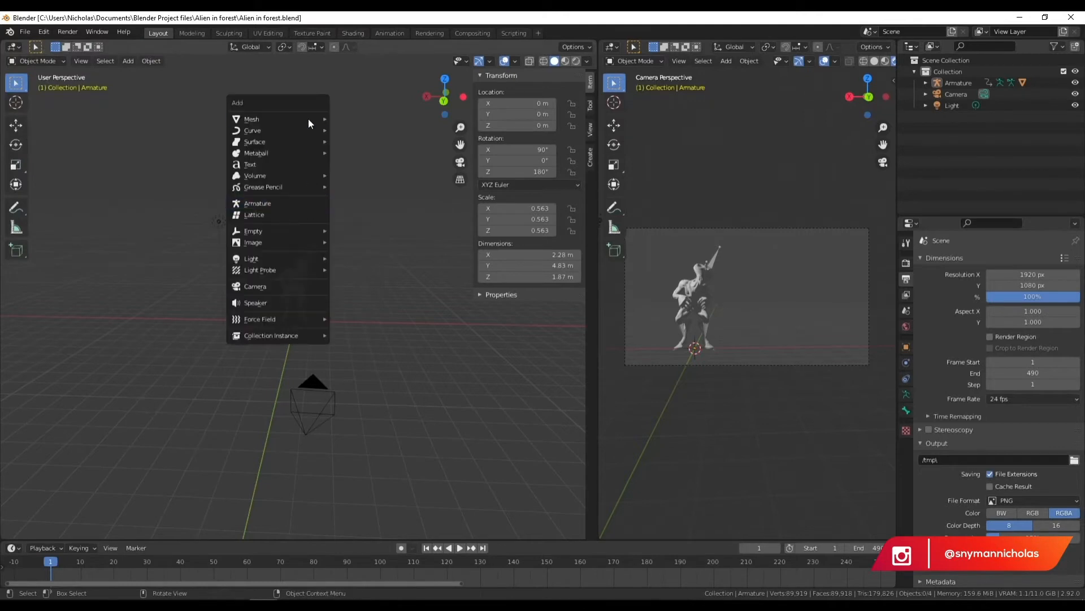
{"action": "mouse_move", "coordinate": [308, 119]}
{"action": "left_click", "coordinate": [395, 241]}
{"action": "scroll", "coordinate": [284, 316], "scroll_direction": "up", "scroll_amount": 7}
{"action": "middle_click_drag", "start_coordinate": [373, 447], "coordinate": [385, 334], "text": "shift"}
{"action": "scroll", "coordinate": [259, 205], "scroll_direction": "up", "scroll_amount": 3}
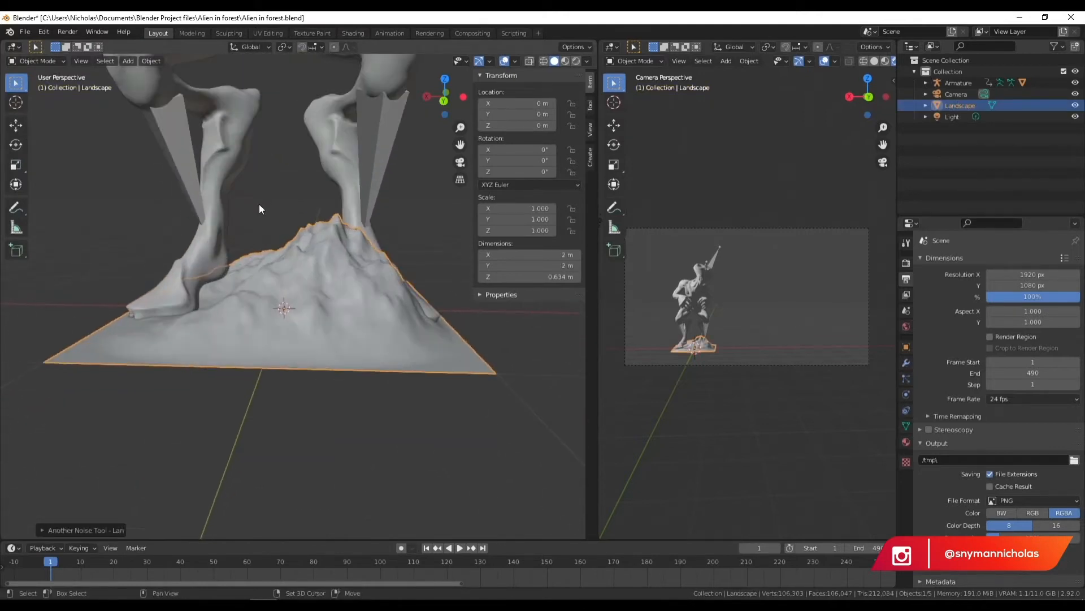
{"action": "middle_click_drag", "start_coordinate": [259, 205], "coordinate": [274, 243], "text": "shift"}
{"action": "scroll", "coordinate": [289, 325], "scroll_direction": "down", "scroll_amount": 2}
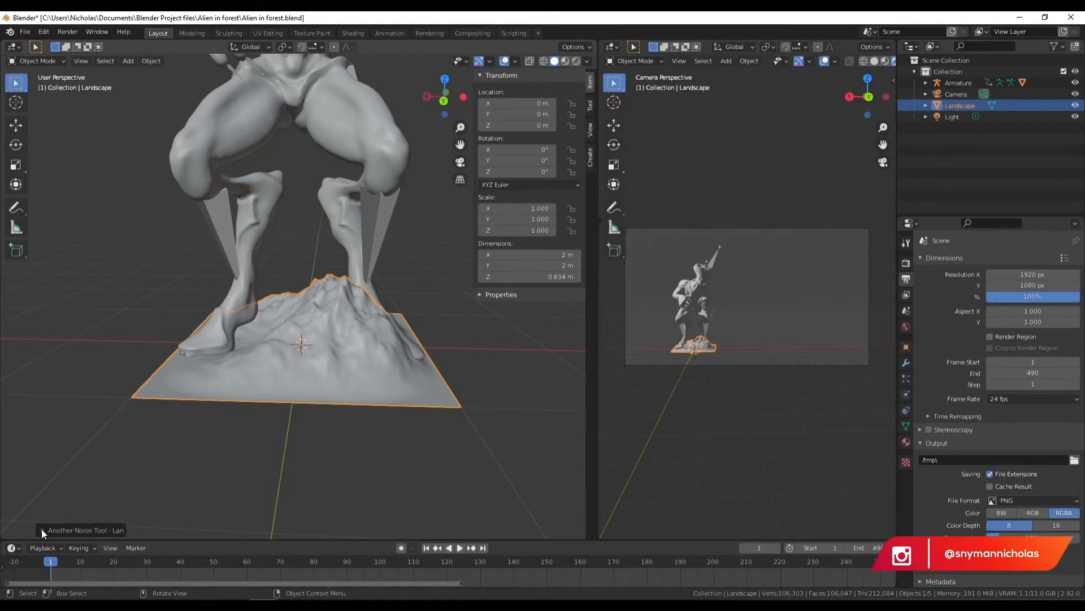
{"action": "scroll", "coordinate": [335, 380], "scroll_direction": "down", "scroll_amount": 2}
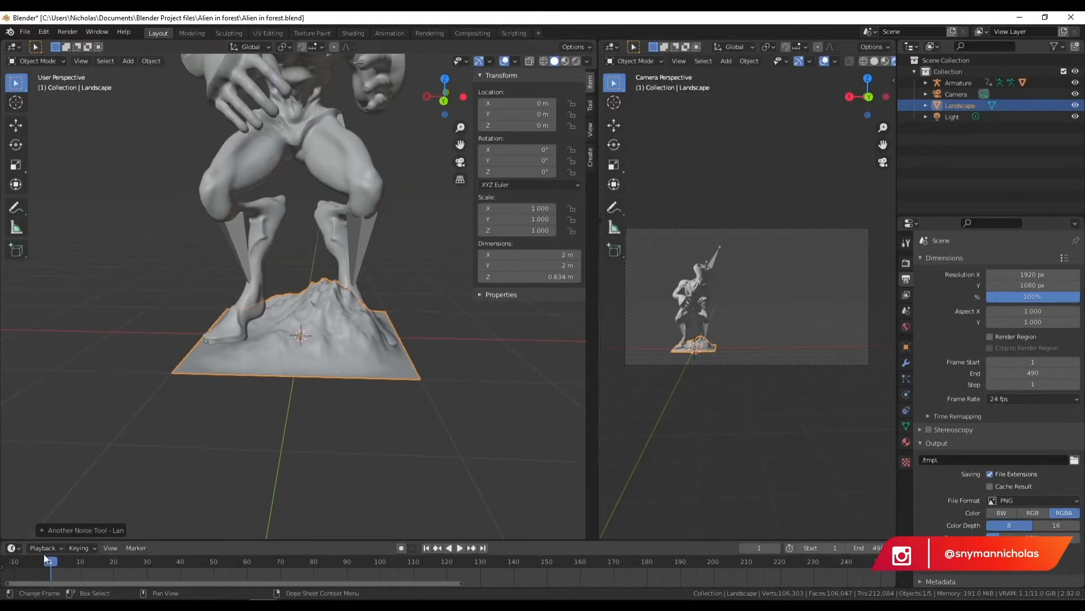
- Try different random seeds in the landscape's noise settings and settle on seed 3
{"action": "left_click", "coordinate": [43, 529]}
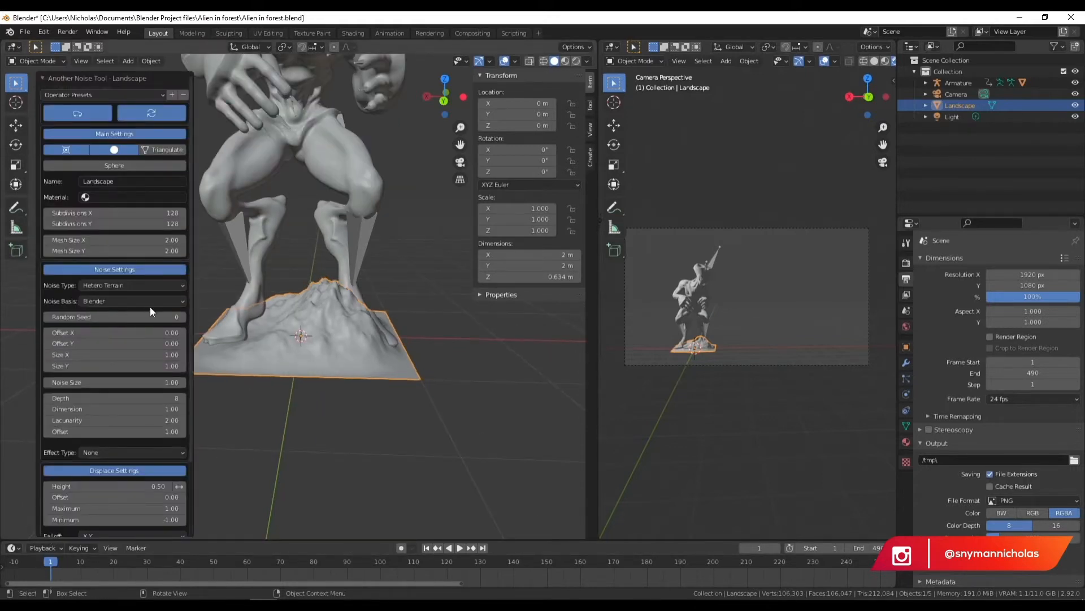
{"action": "left_click", "coordinate": [183, 317]}
{"action": "left_click", "coordinate": [183, 317]}
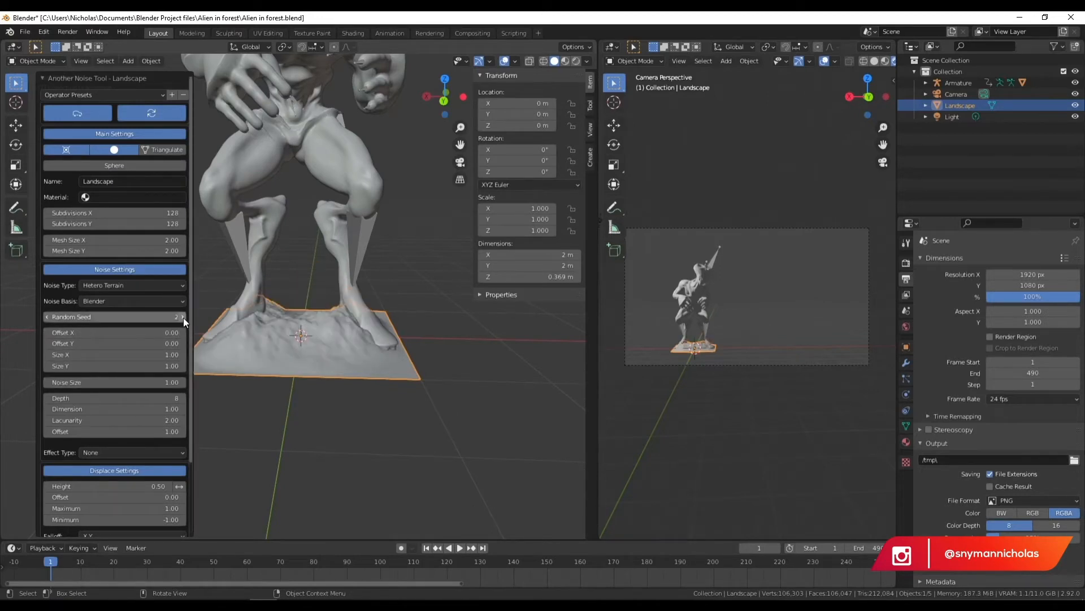
{"action": "left_click", "coordinate": [184, 317]}
{"action": "left_click", "coordinate": [183, 317]}
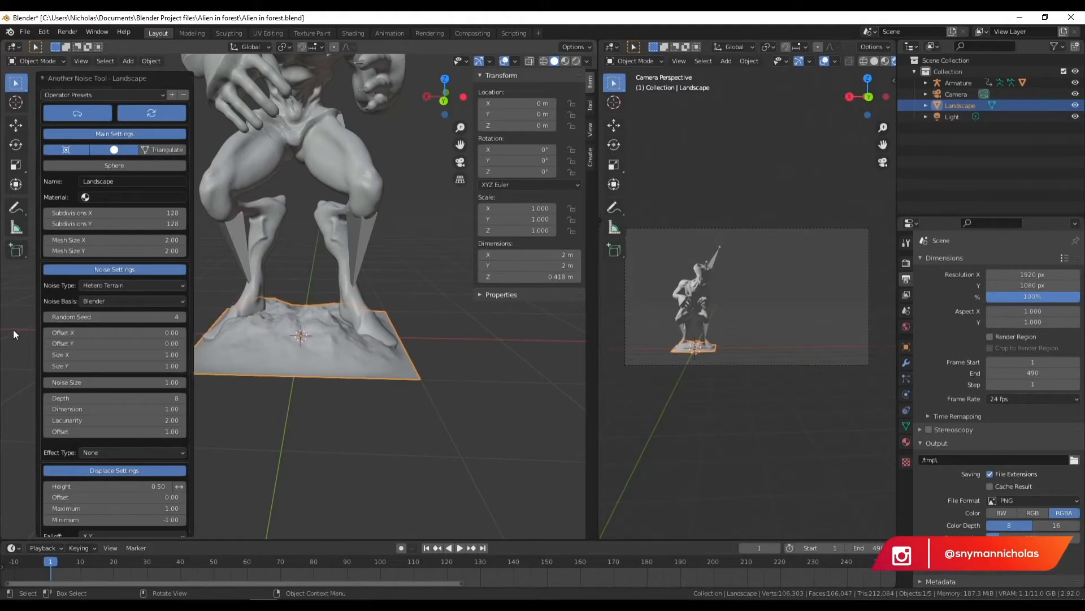
{"action": "left_click", "coordinate": [48, 317]}
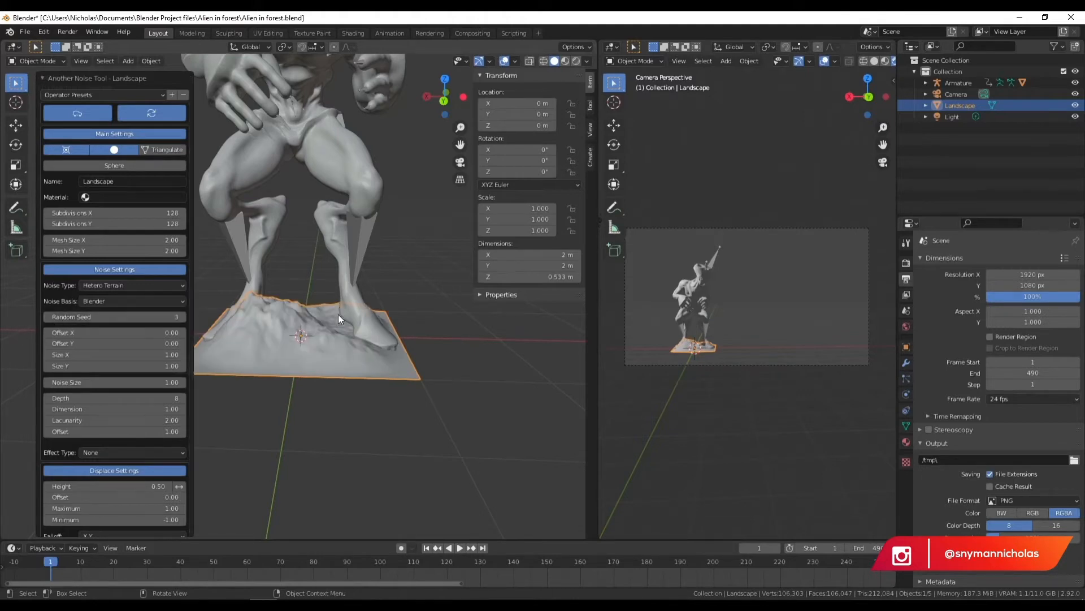
- Set the landscape's X and Y subdivisions to 300 each
{"action": "left_click", "coordinate": [146, 215]}
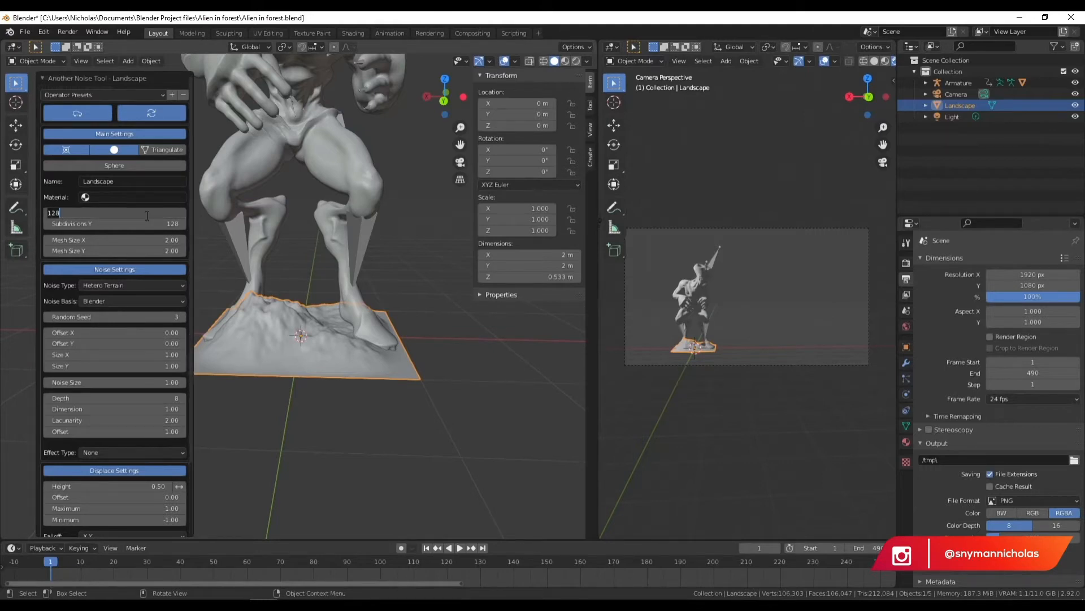
{"action": "type", "text": "300"}
{"action": "key", "text": "Tab"}
{"action": "type", "text": "300"}
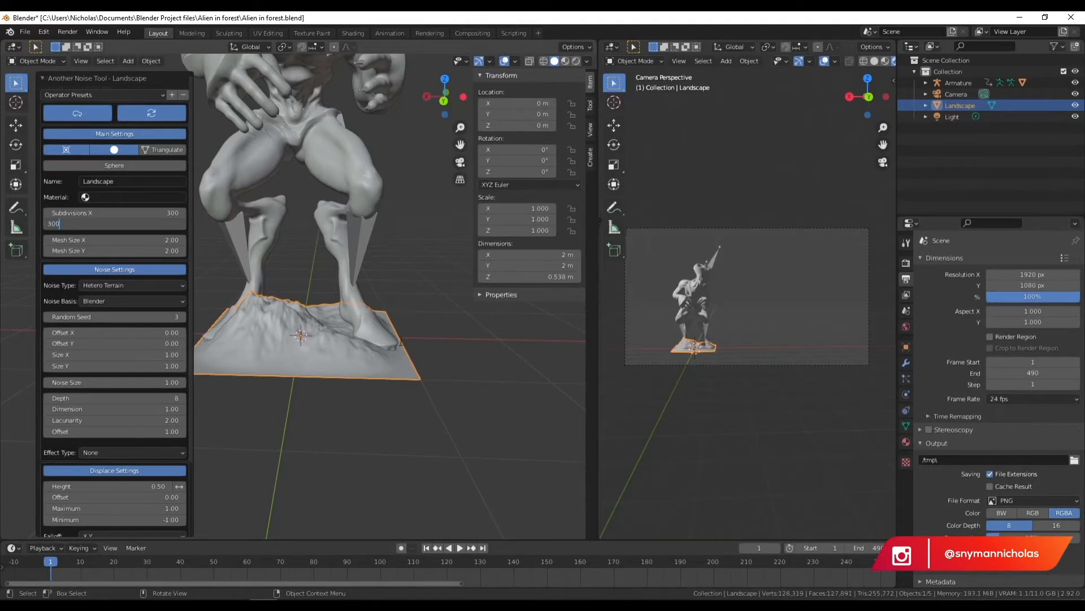
{"action": "key", "text": "Tab"}
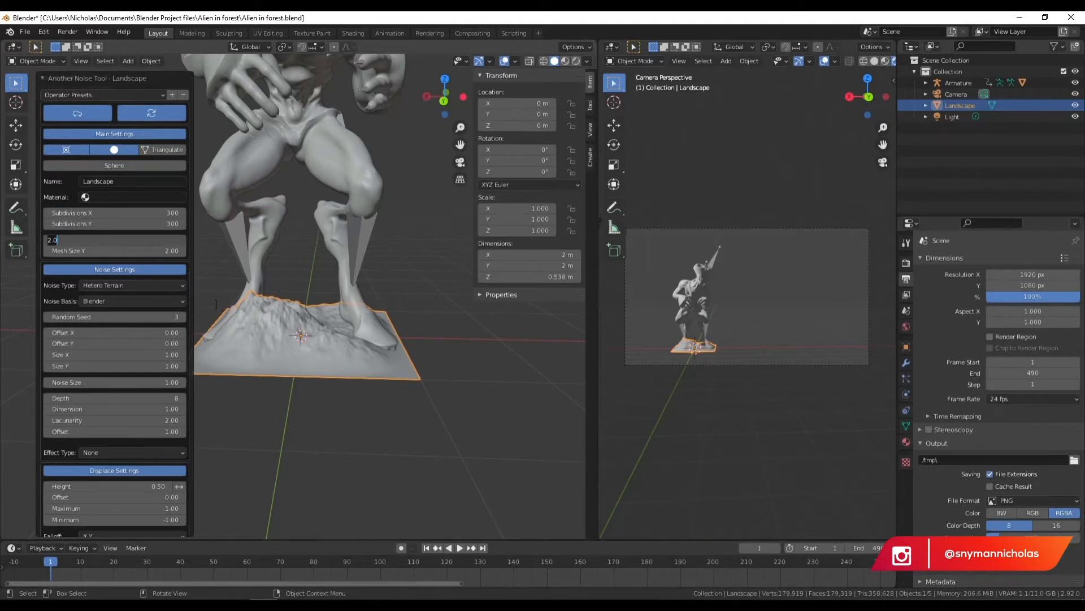
- Set the landscape's X and Y subdivisions to 600 each
{"action": "left_click", "coordinate": [124, 211]}
{"action": "type", "text": "600"}
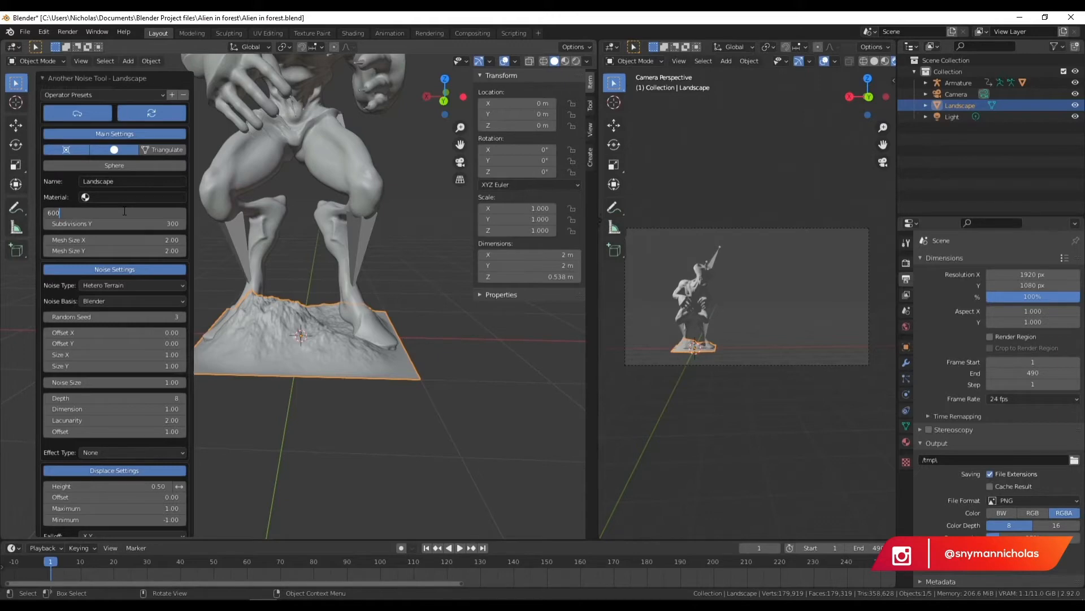
{"action": "key", "text": "Tab"}
{"action": "type", "text": "600"}
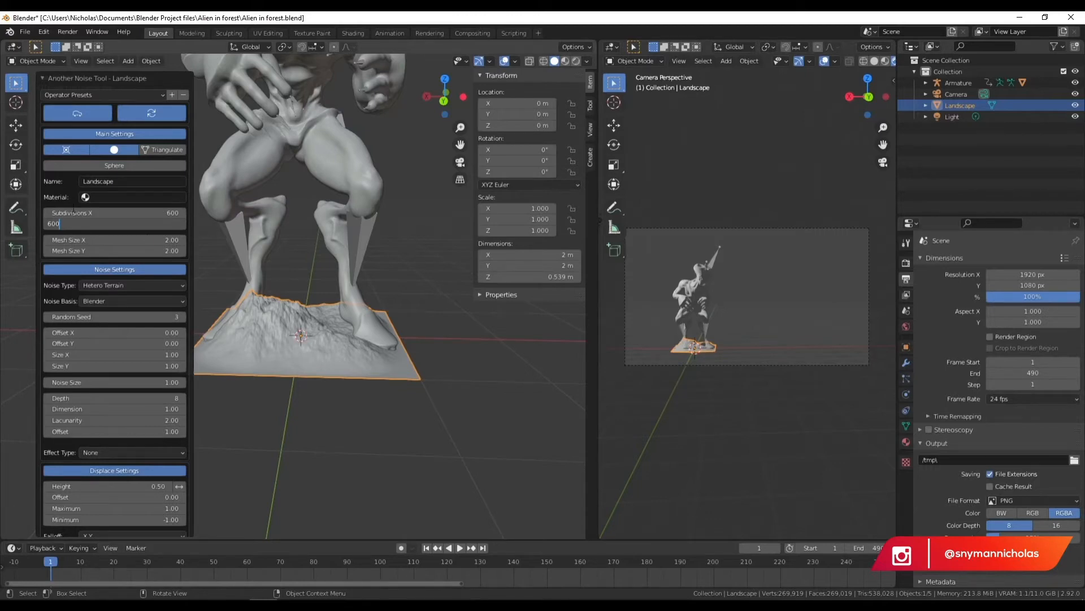
{"action": "key", "text": "Tab"}
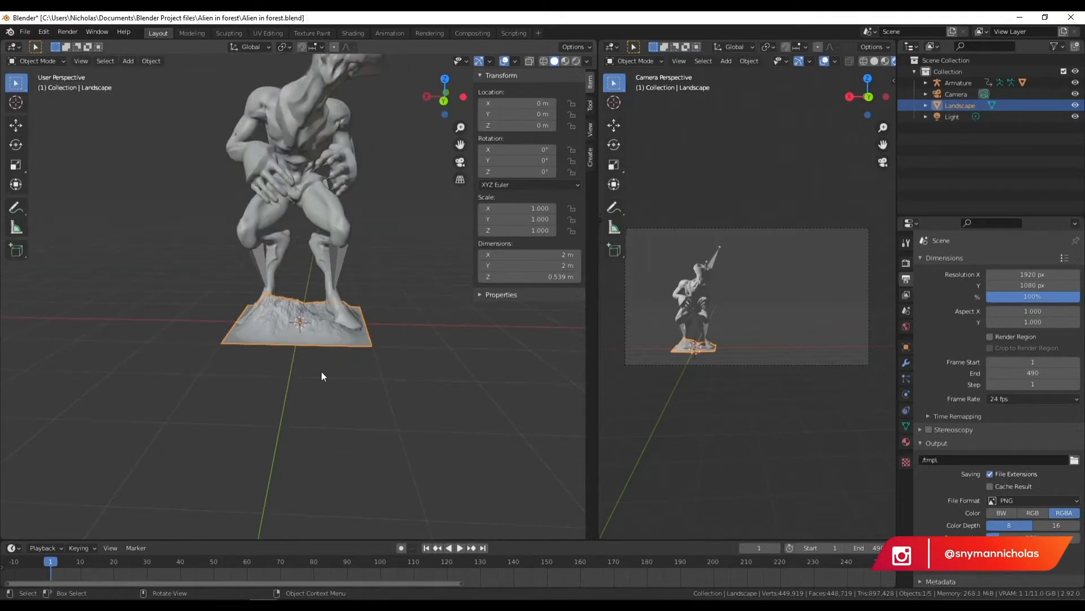
- Scale the landscape up uniformly by about 12.57 so that it extends far beyond the alien
{"action": "left_click", "coordinate": [464, 389]}
{"action": "middle_click_drag", "start_coordinate": [463, 389], "coordinate": [433, 403]}
{"action": "scroll", "coordinate": [433, 402], "scroll_direction": "down", "scroll_amount": 4}
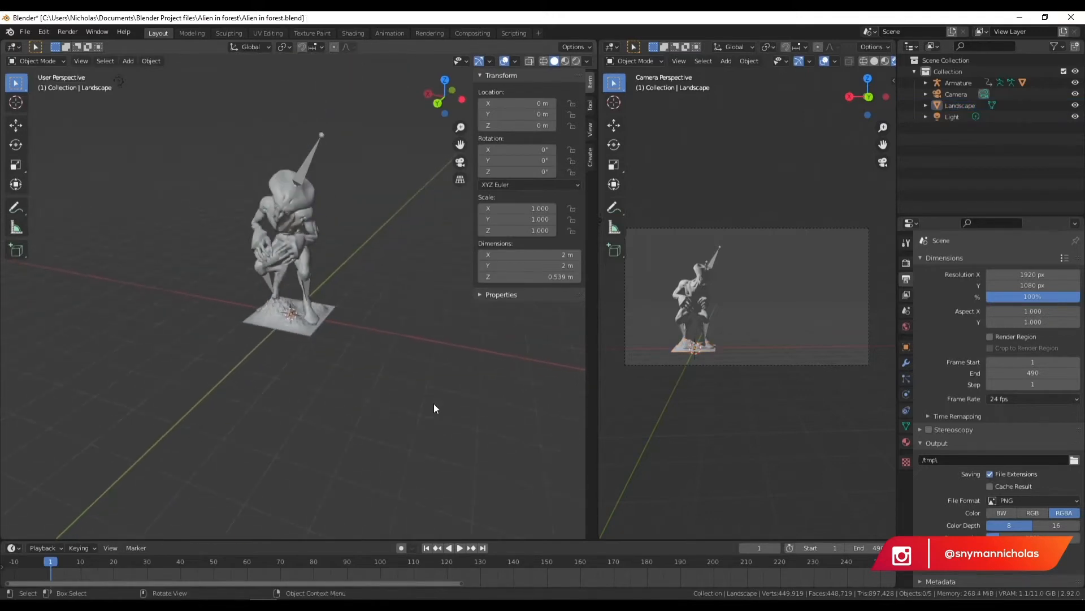
{"action": "left_click", "coordinate": [278, 328]}
{"action": "key", "text": "s"}
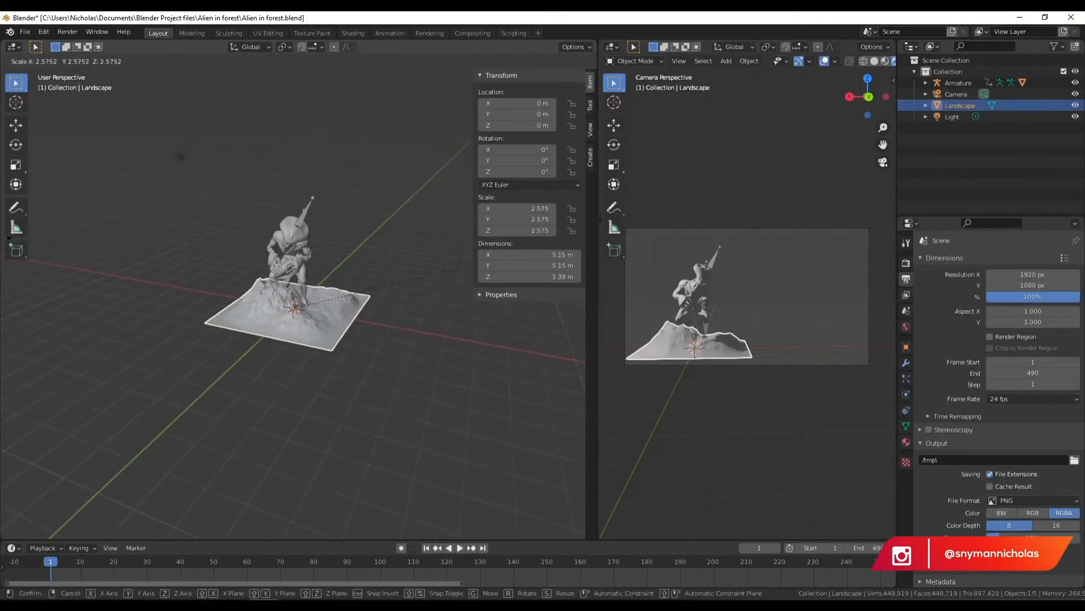
{"action": "left_click", "coordinate": [467, 97]}
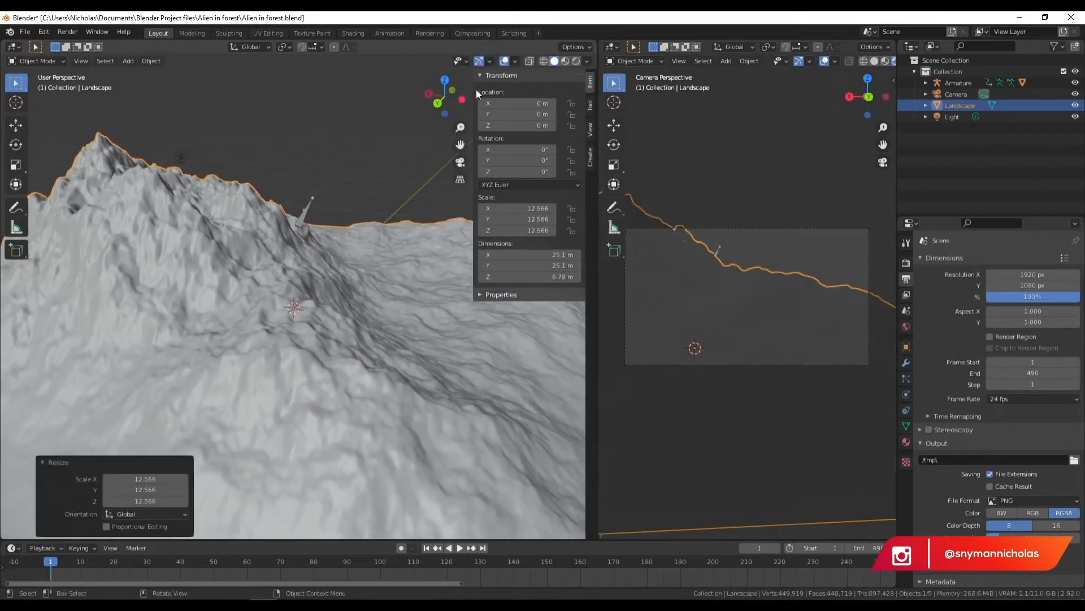
- In top view, rotate the landscape to about -80.8° around Z and scale it up by about 1.92
{"action": "left_click", "coordinate": [445, 82]}
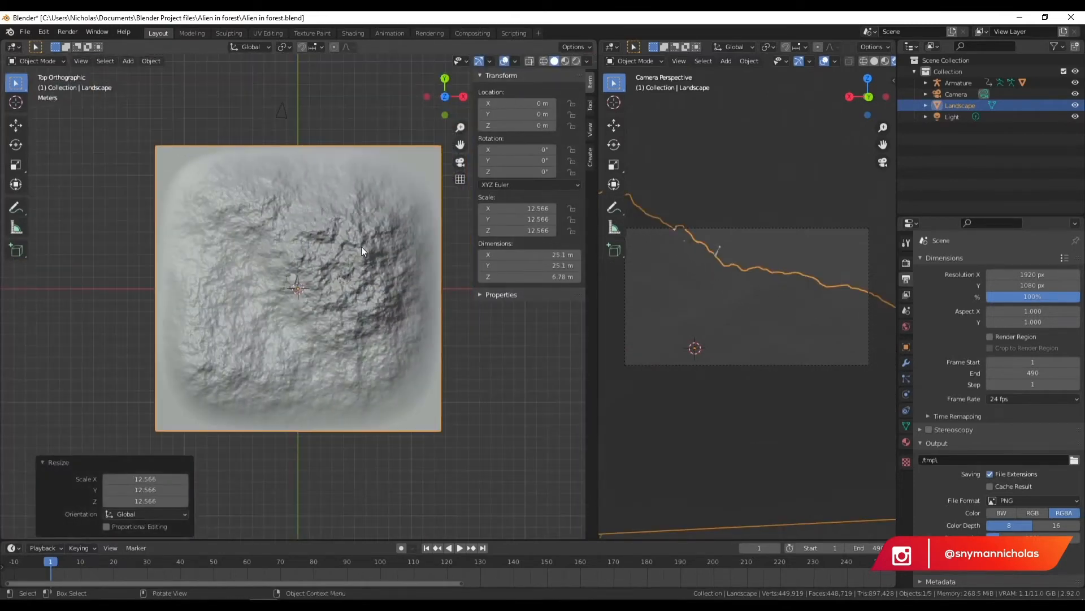
{"action": "key", "text": "r"}
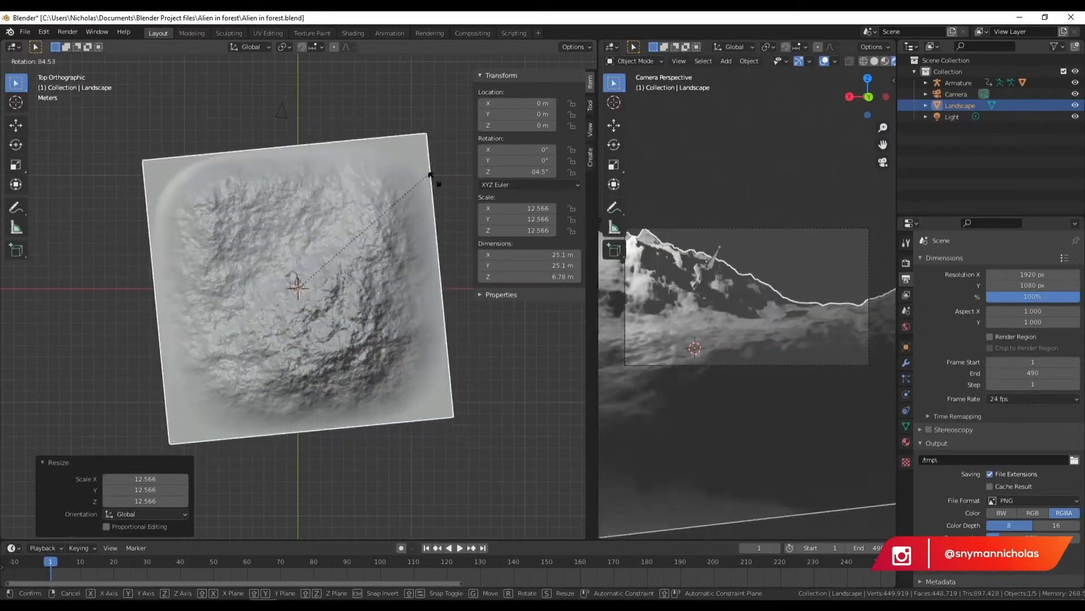
{"action": "left_click", "coordinate": [429, 242]}
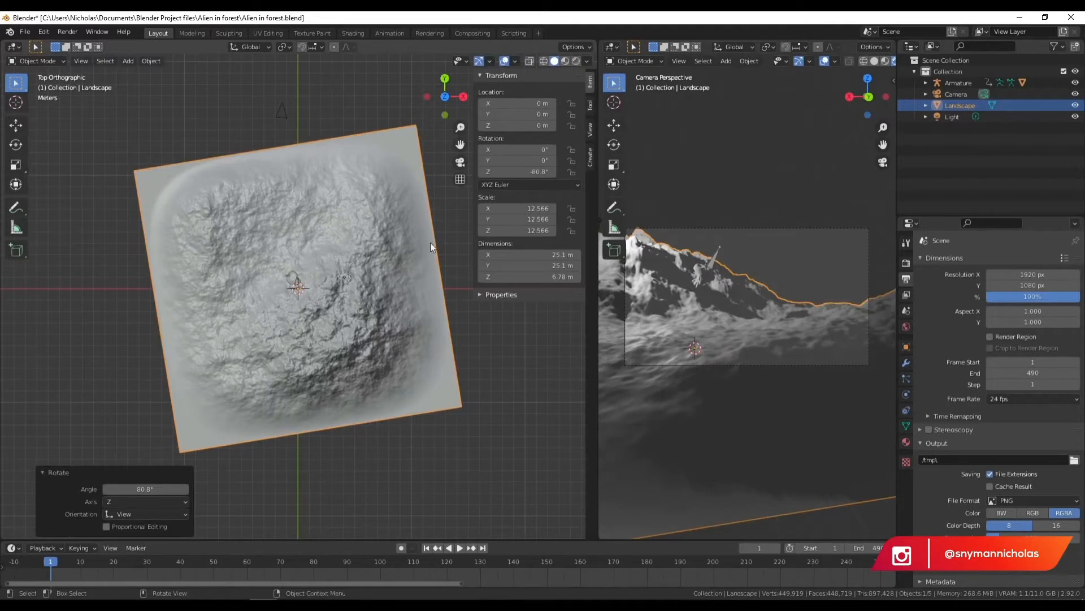
{"action": "key", "text": "s"}
{"action": "left_click", "coordinate": [358, 425]}
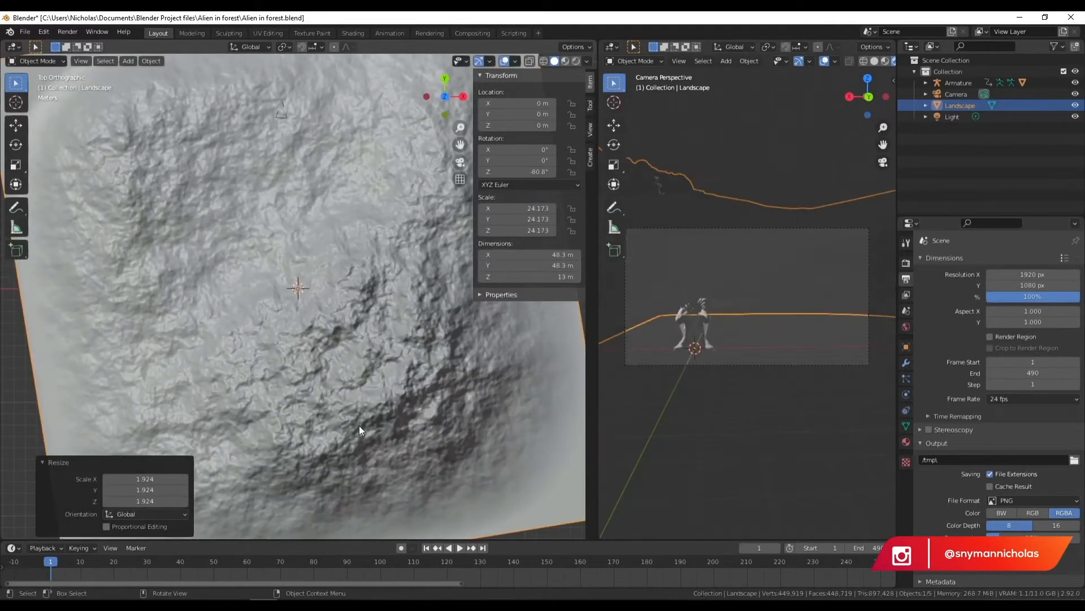
- Move the landscape about 10.5 m in X and 6.7 m in Y, and lower it about 3.56 m
{"action": "key", "text": "g"}
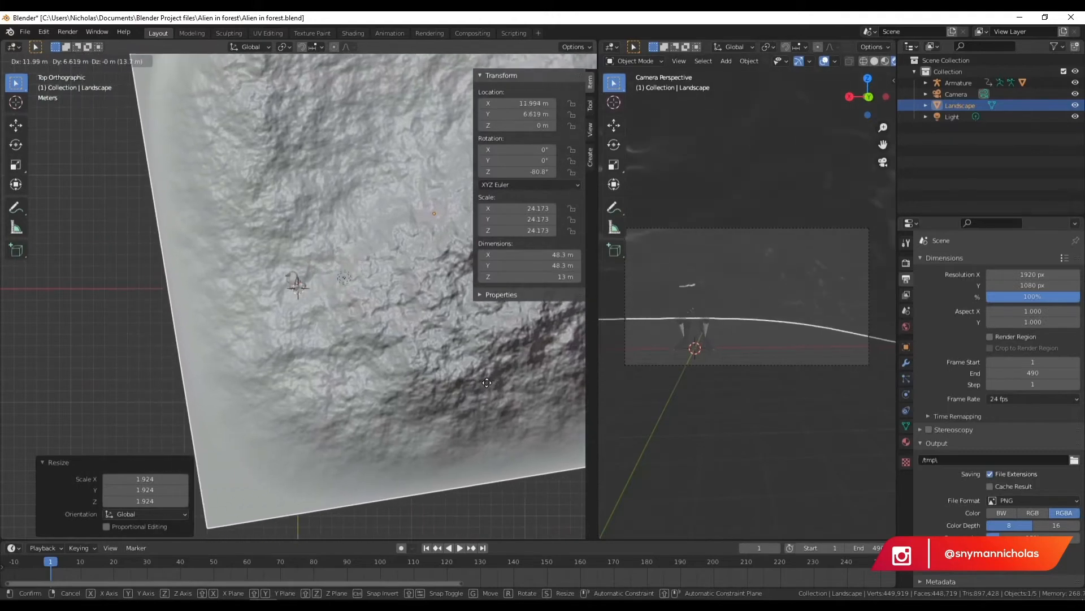
{"action": "left_click", "coordinate": [470, 381]}
{"action": "scroll", "coordinate": [350, 345], "scroll_direction": "down", "scroll_amount": 5}
{"action": "middle_click_drag", "start_coordinate": [345, 355], "coordinate": [460, 279]}
{"action": "scroll", "coordinate": [160, 277], "scroll_direction": "up", "scroll_amount": 4}
{"action": "middle_click_drag", "start_coordinate": [161, 277], "coordinate": [306, 189]}
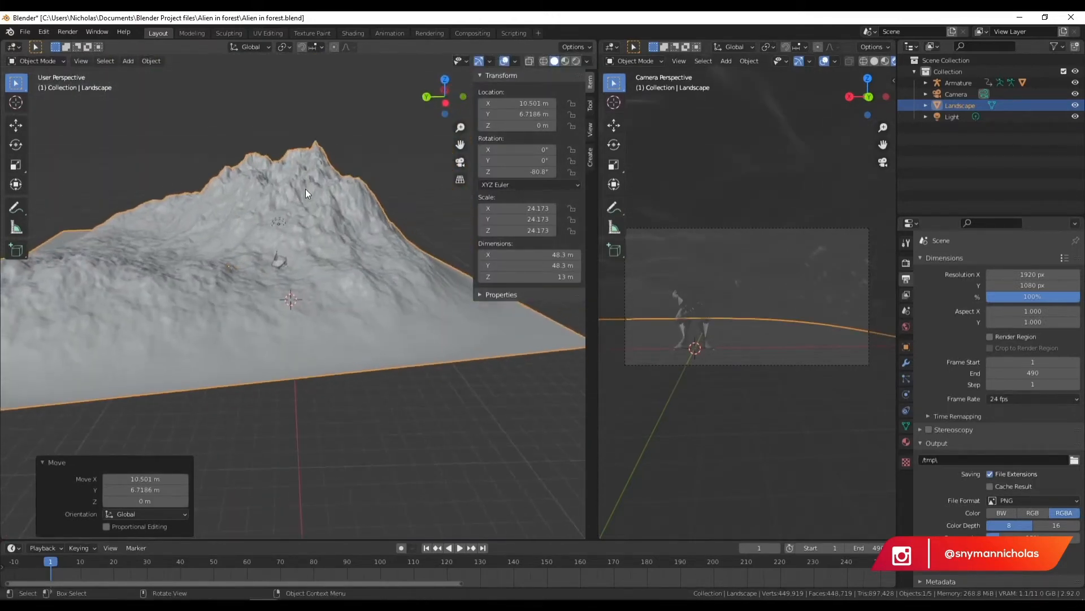
{"action": "key", "text": "g"}
{"action": "key", "text": "z"}
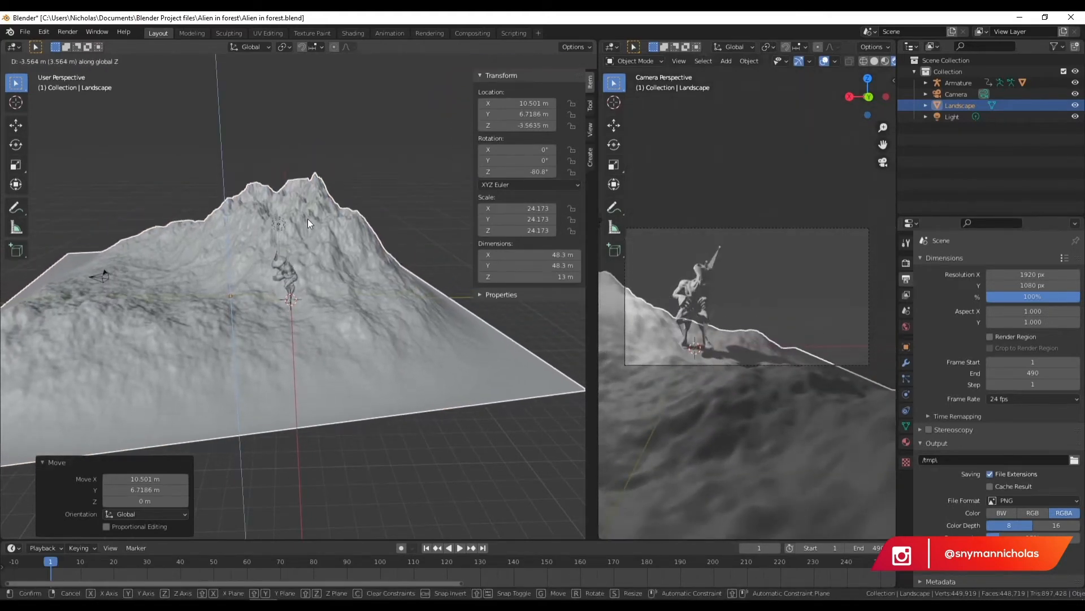
{"action": "left_click", "coordinate": [307, 218]}
- In top view, rotate the landscape to about 329° around Z and move it about -11 m in X and -21.6 m in Y
{"action": "left_click", "coordinate": [444, 80]}
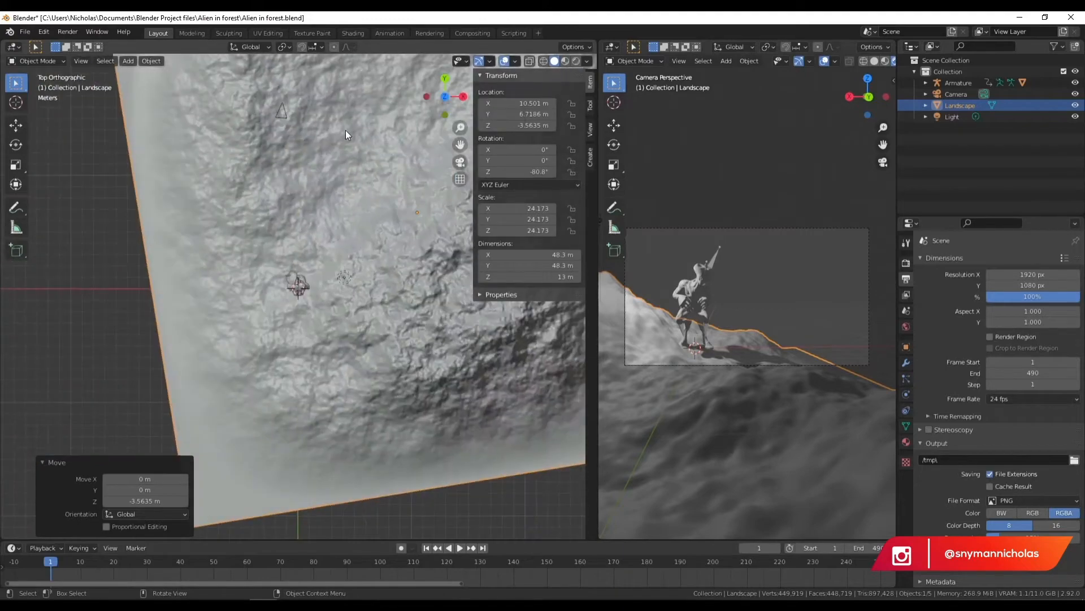
{"action": "key", "text": "r"}
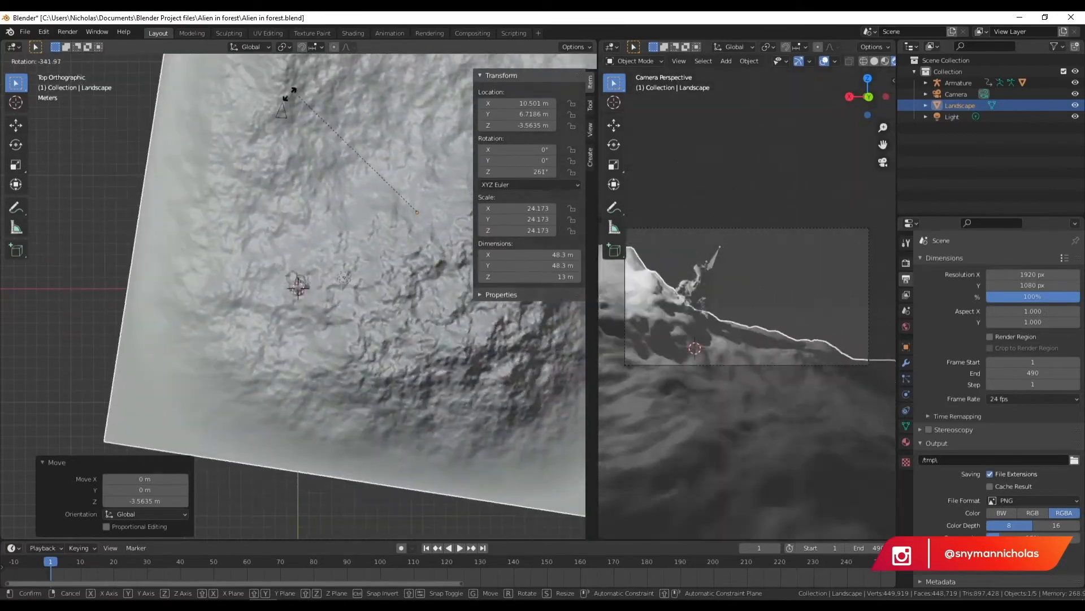
{"action": "left_click", "coordinate": [320, 256]}
{"action": "scroll", "coordinate": [219, 360], "scroll_direction": "down", "scroll_amount": 3}
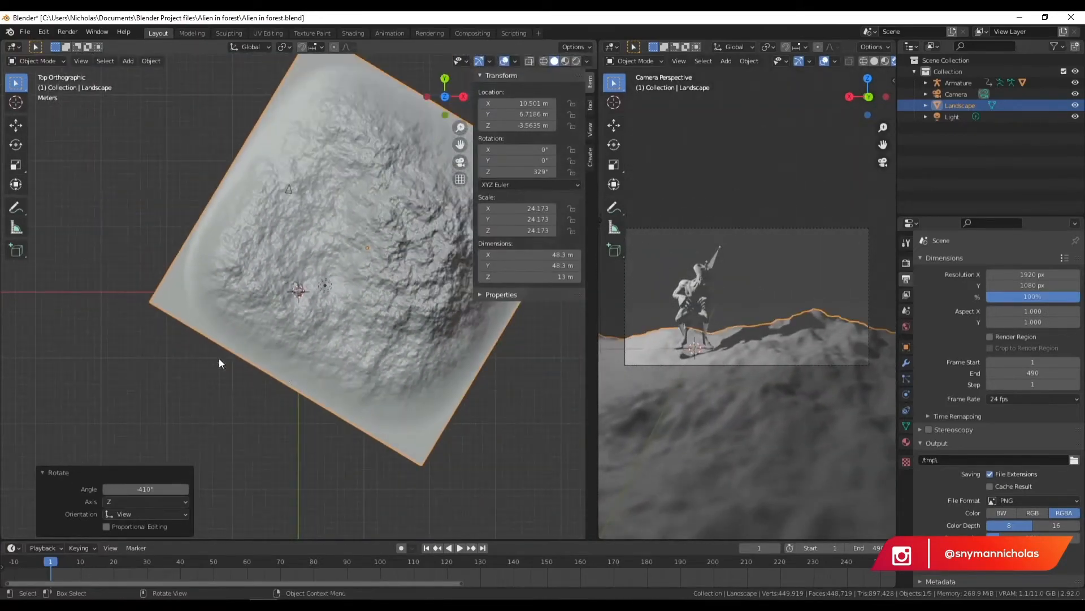
{"action": "scroll", "coordinate": [323, 377], "scroll_direction": "down", "scroll_amount": 3}
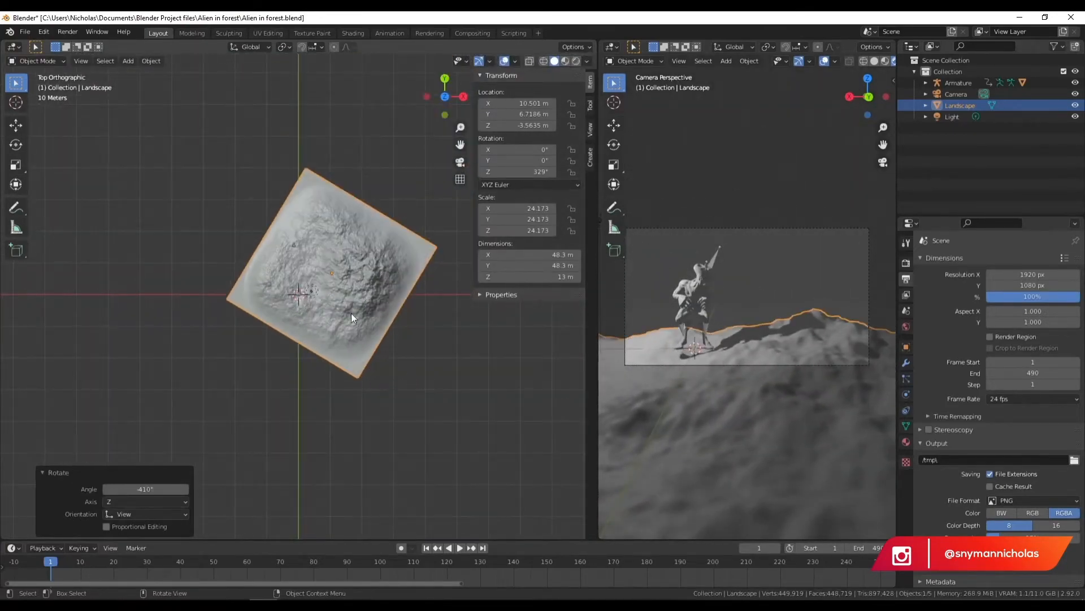
{"action": "scroll", "coordinate": [340, 259], "scroll_direction": "up", "scroll_amount": 4}
{"action": "key", "text": "g"}
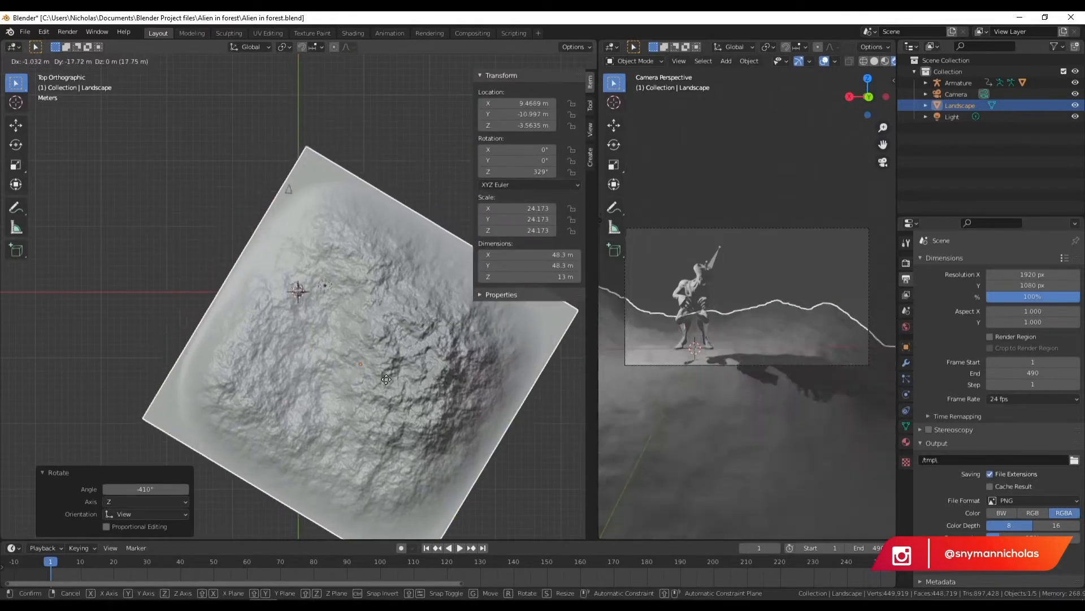
{"action": "left_click", "coordinate": [312, 362]}
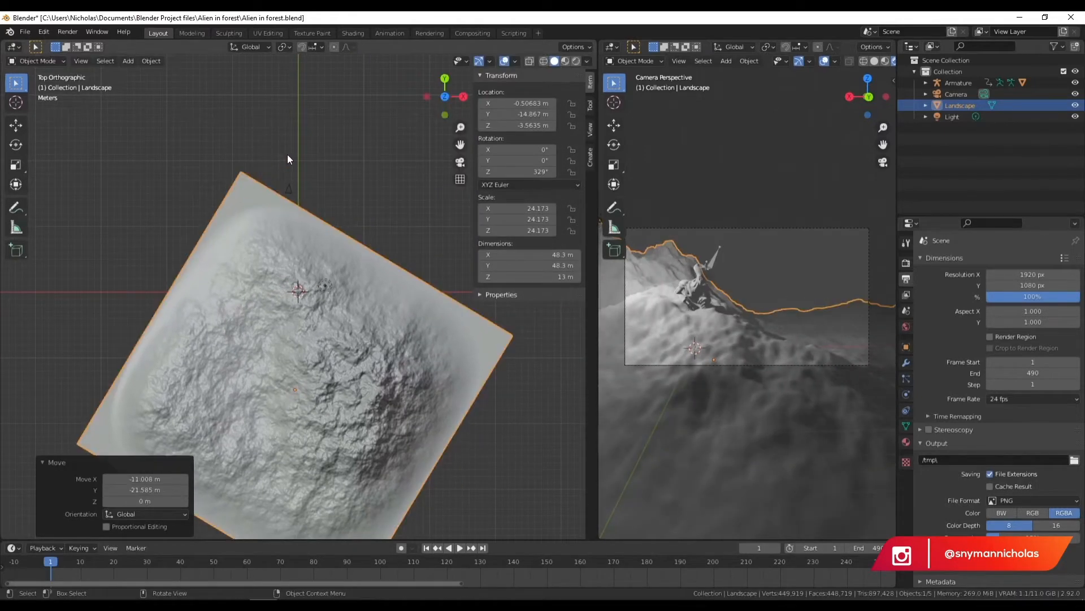
- Rotate the landscape to about 214° around Z and scale it up by about 3.09
{"action": "key", "text": "r"}
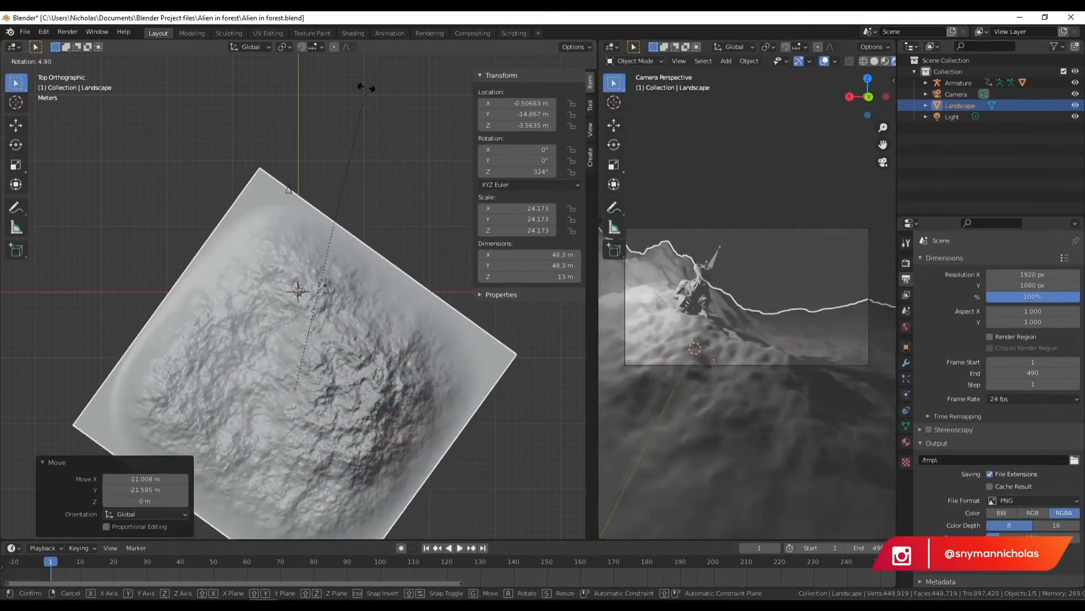
{"action": "left_click", "coordinate": [353, 232]}
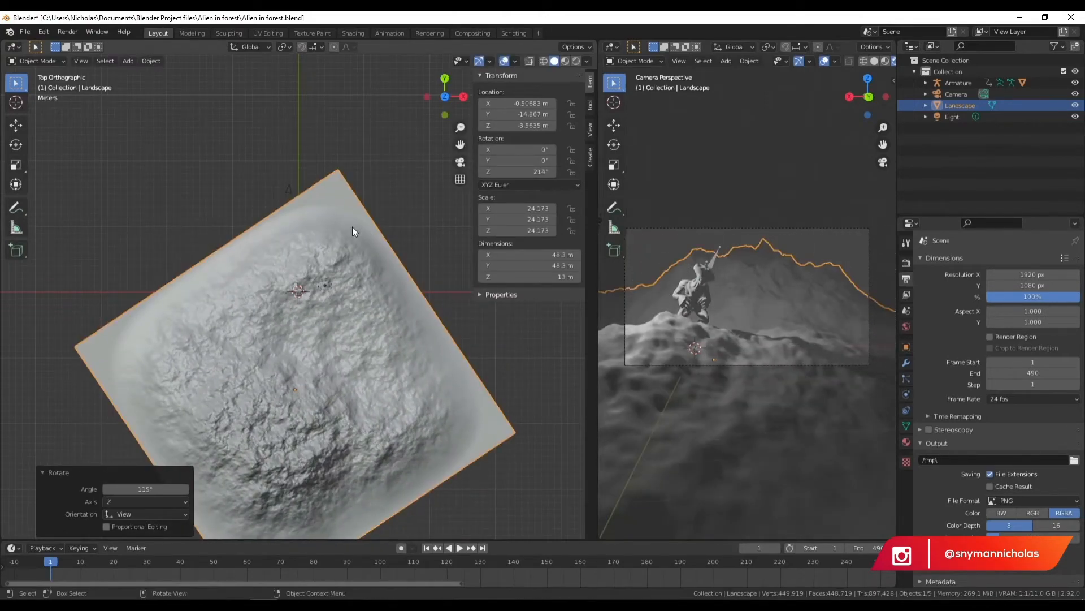
{"action": "key", "text": "s"}
{"action": "left_click", "coordinate": [220, 226]}
- Lower the landscape about 5.36 m along Z beneath the alien's feet
{"action": "scroll", "coordinate": [305, 271], "scroll_direction": "down", "scroll_amount": 5}
{"action": "middle_click_drag", "start_coordinate": [371, 385], "coordinate": [540, 315]}
{"action": "scroll", "coordinate": [296, 342], "scroll_direction": "up", "scroll_amount": 4}
{"action": "middle_click_drag", "start_coordinate": [296, 341], "coordinate": [317, 322]}
{"action": "scroll", "coordinate": [380, 322], "scroll_direction": "down", "scroll_amount": 4}
{"action": "key", "text": "g"}
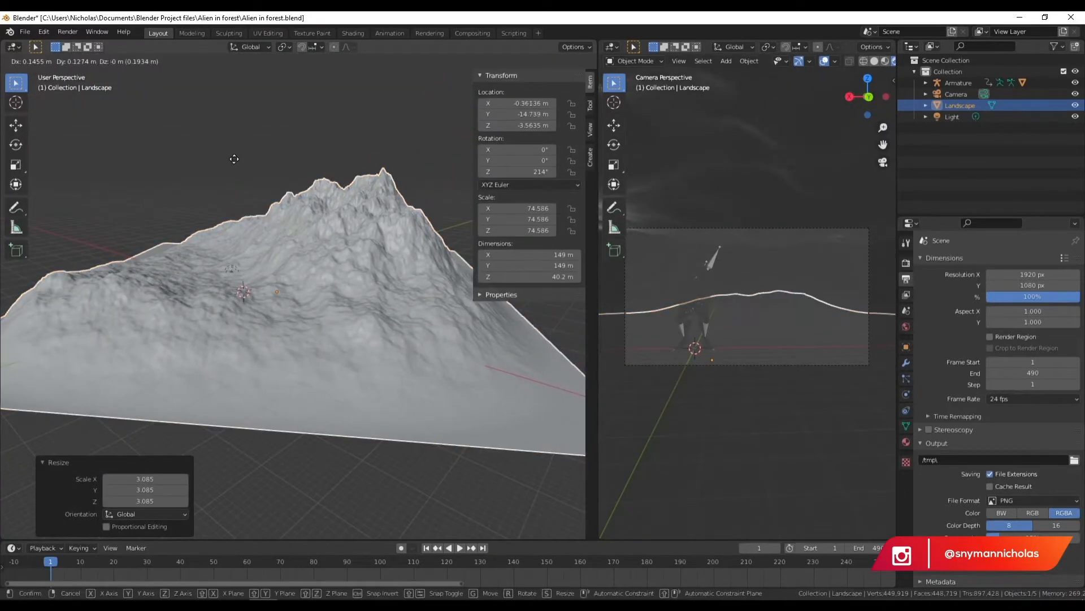
{"action": "key", "text": "z"}
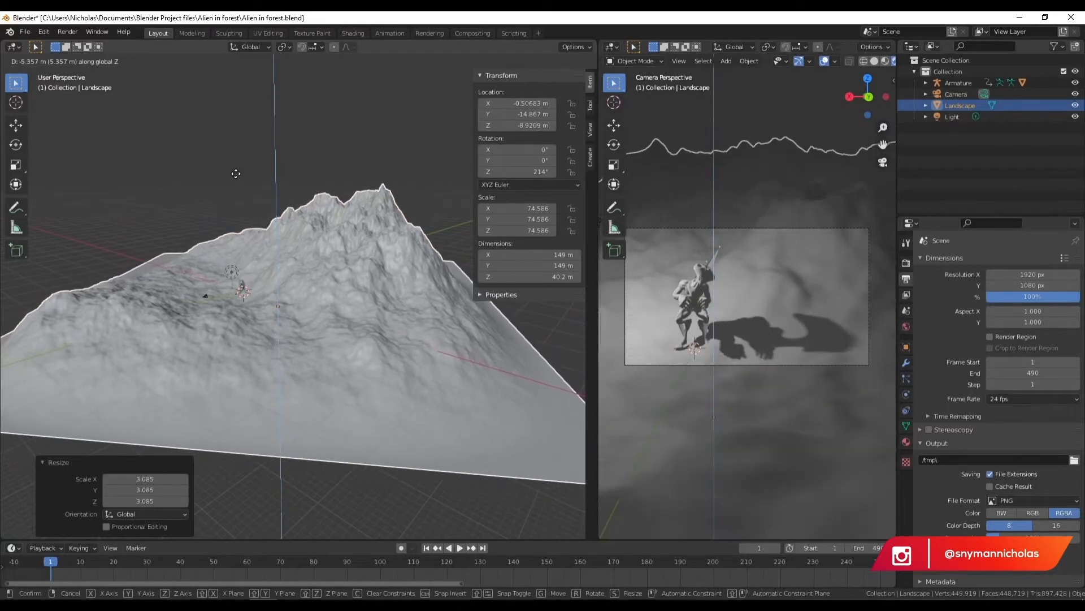
{"action": "left_click", "coordinate": [235, 174]}
{"action": "middle_click_drag", "start_coordinate": [235, 175], "coordinate": [419, 296]}
{"action": "scroll", "coordinate": [257, 337], "scroll_direction": "up", "scroll_amount": 4}
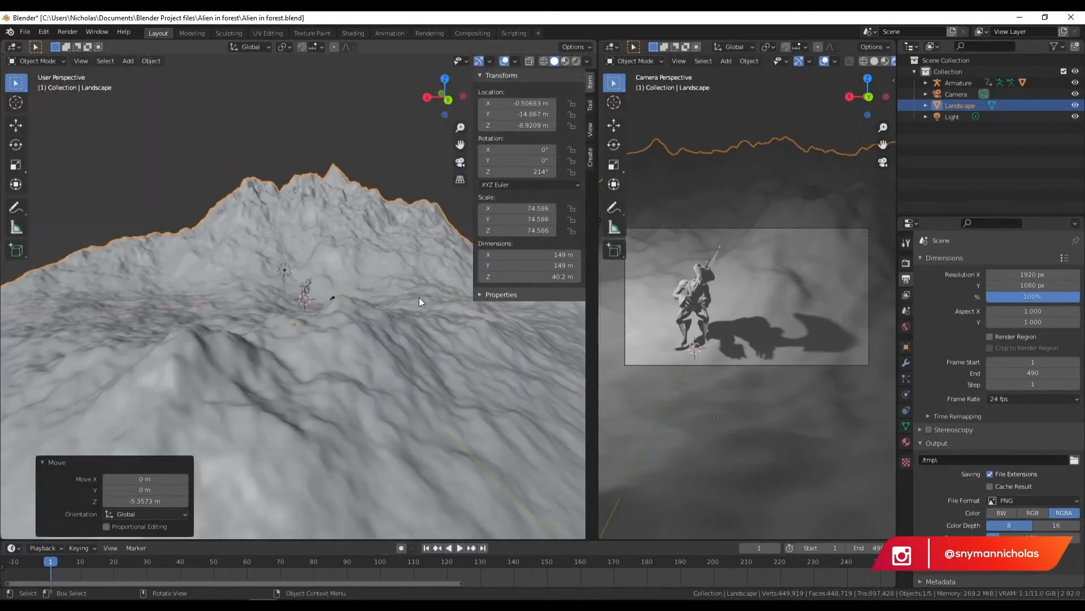
{"action": "middle_click_drag", "start_coordinate": [215, 292], "coordinate": [286, 301]}
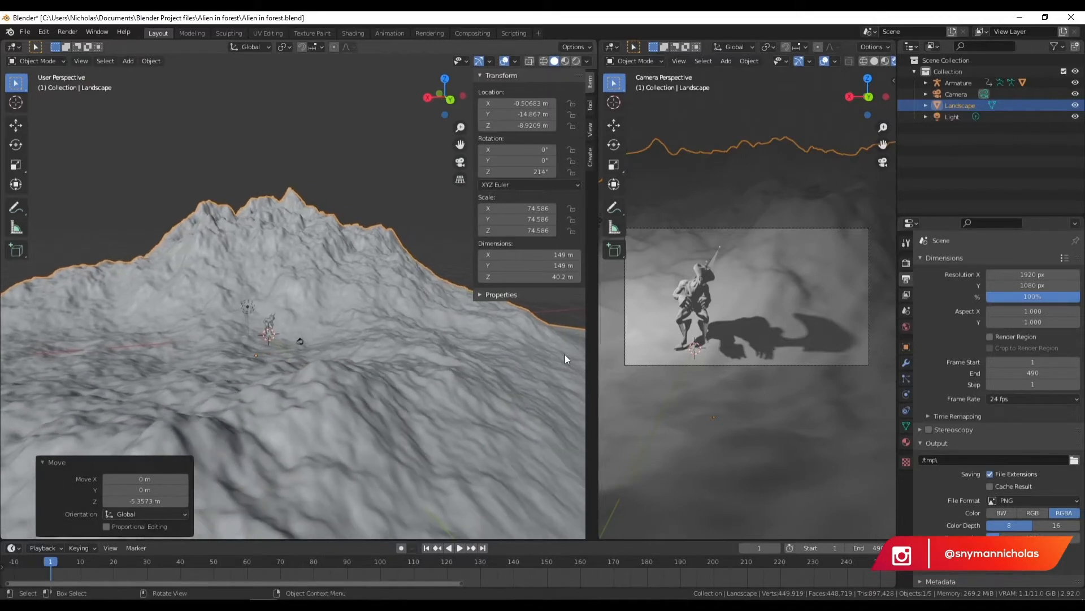
- Scale the landscape down by a factor of about 0.54
{"action": "key", "text": "a"}
{"action": "left_click", "coordinate": [378, 141]}
{"action": "left_click", "coordinate": [409, 296]}
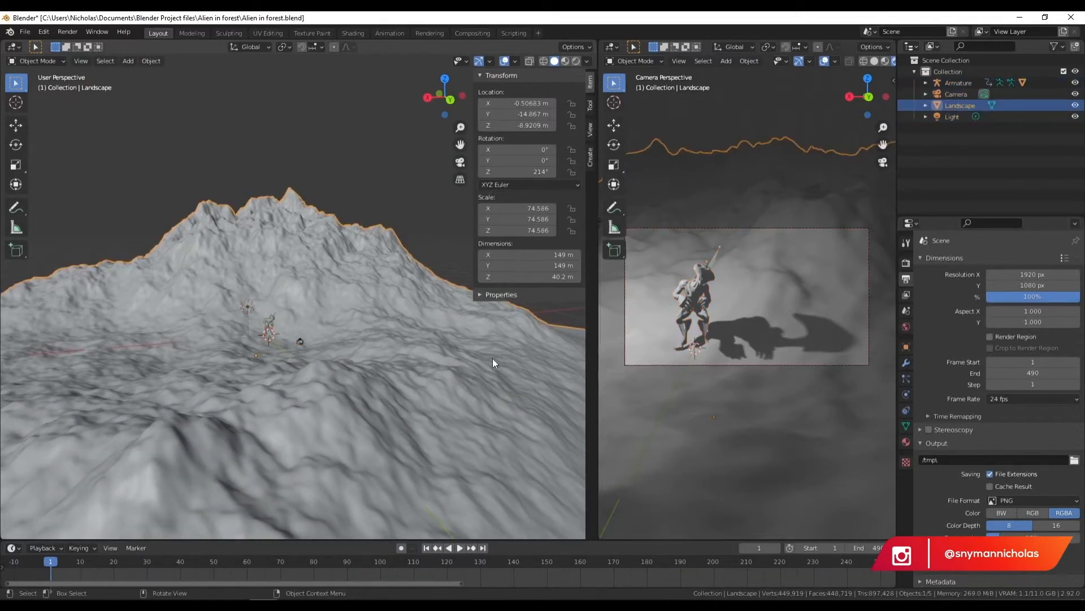
{"action": "key", "text": "s"}
{"action": "left_click", "coordinate": [376, 347]}
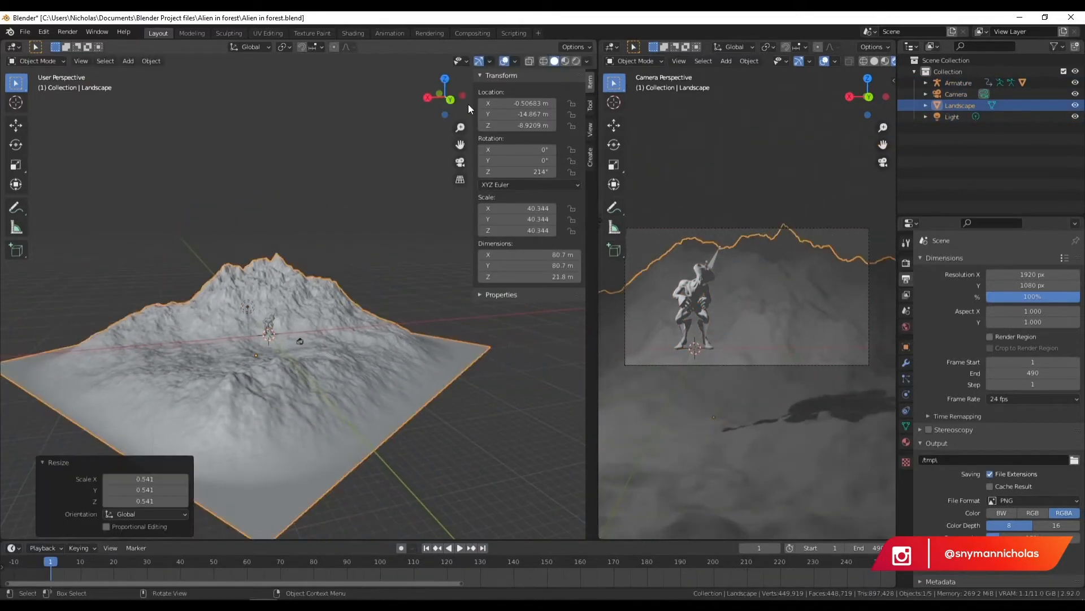
- In top view, move the landscape to about X 9.15 m, Y -65.8 m behind the alien and scale it up by about 1.43
{"action": "left_click", "coordinate": [445, 77]}
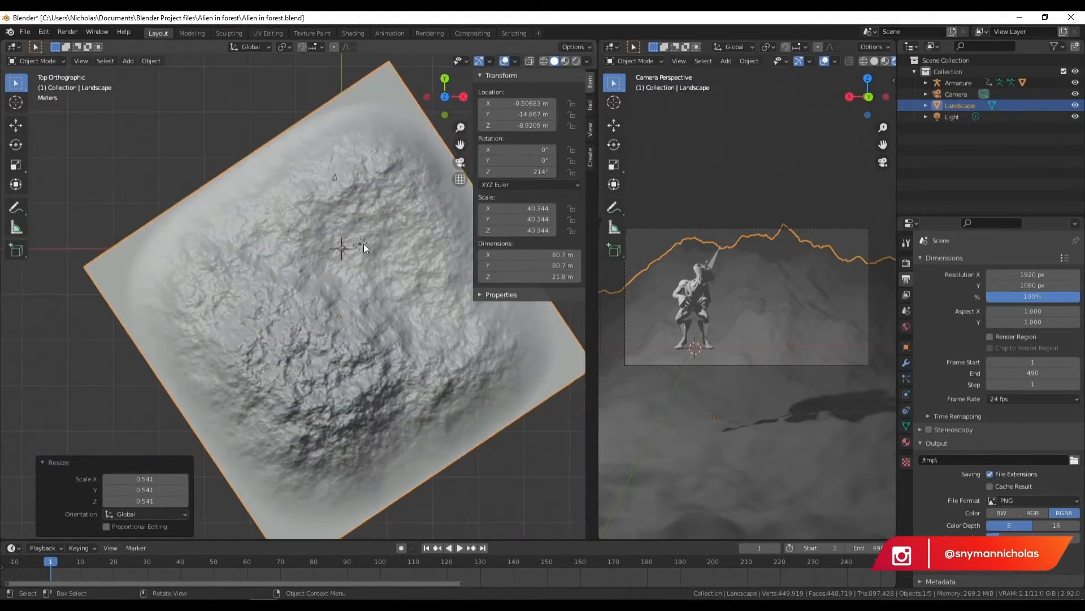
{"action": "key", "text": "g"}
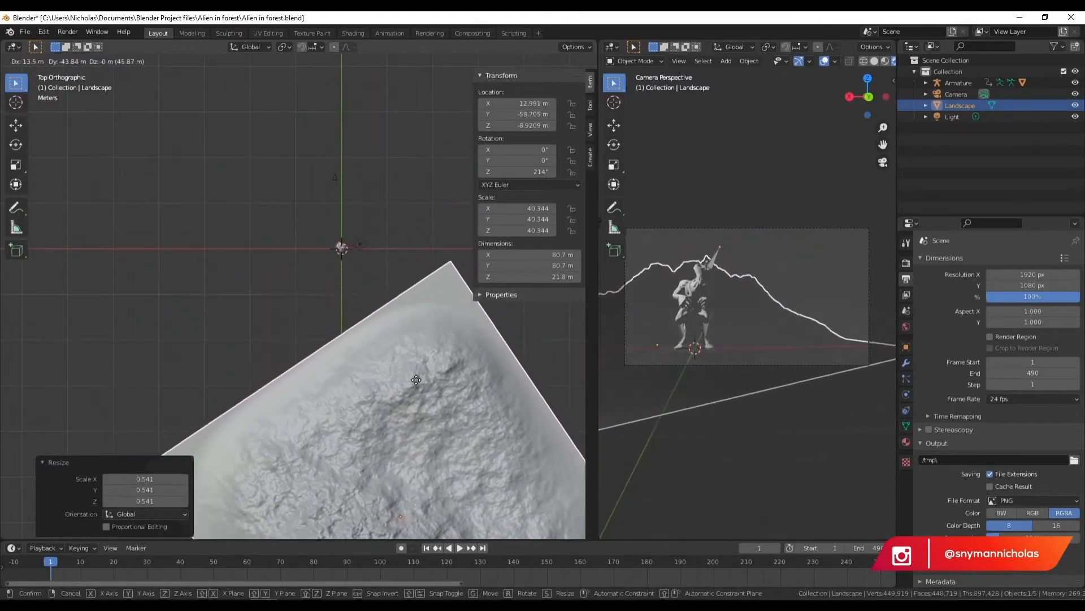
{"action": "left_click", "coordinate": [452, 401]}
{"action": "key", "text": "s"}
{"action": "left_click", "coordinate": [172, 378]}
{"action": "middle_click_drag", "start_coordinate": [219, 372], "coordinate": [310, 350]}
{"action": "middle_click_drag", "start_coordinate": [371, 374], "coordinate": [384, 371]}
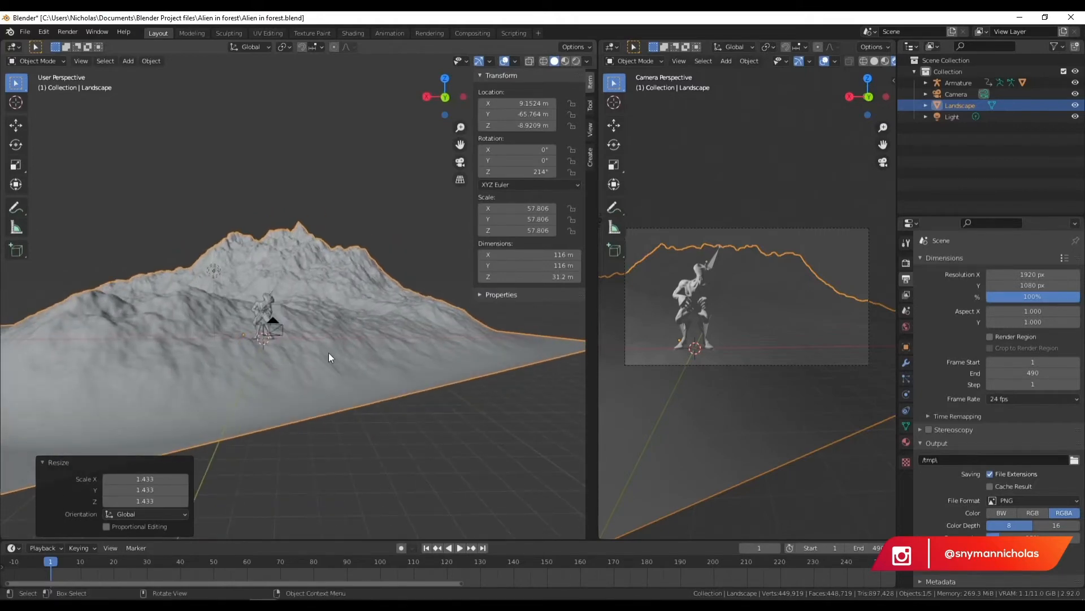
- Duplicate the landscape in top view and place the copy about -9.6 m in X and 61.8 m in Y from the original
{"action": "left_click", "coordinate": [368, 477]}
{"action": "middle_click_drag", "start_coordinate": [164, 313], "coordinate": [371, 391]}
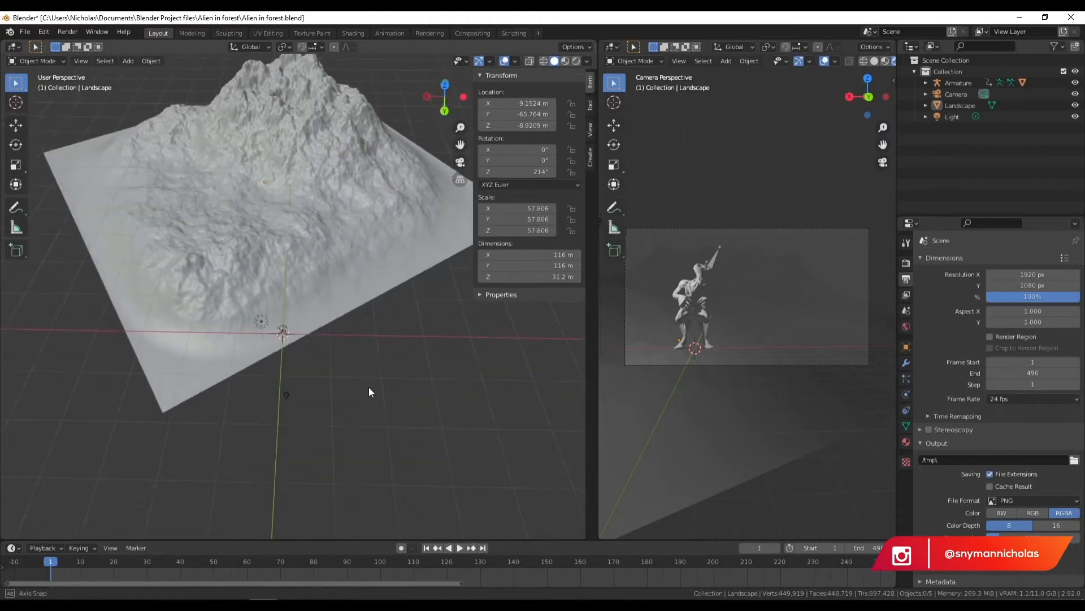
{"action": "left_click", "coordinate": [368, 242]}
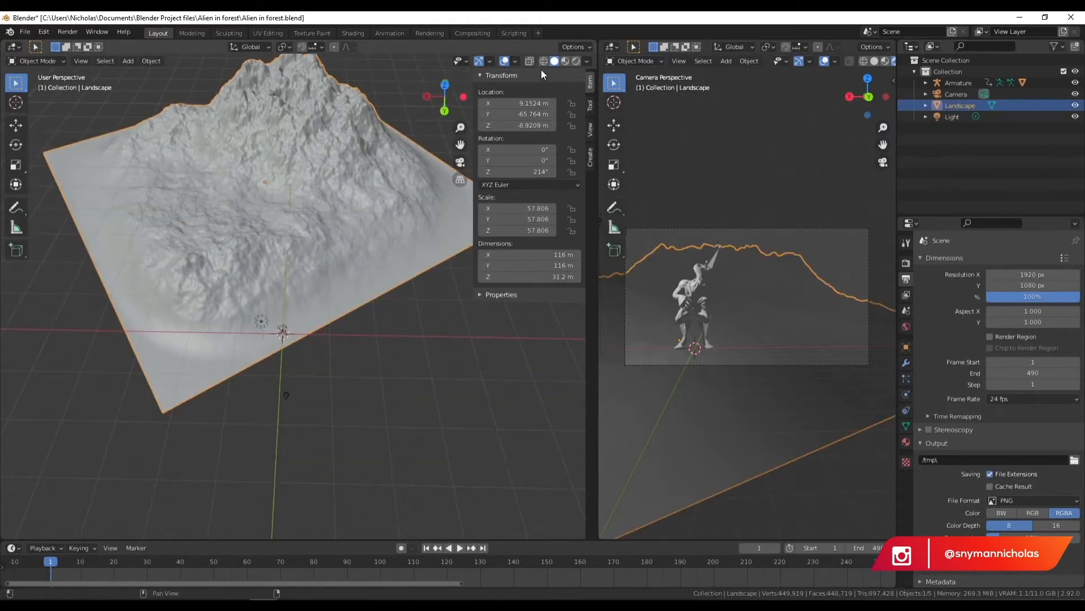
{"action": "left_click", "coordinate": [444, 85]}
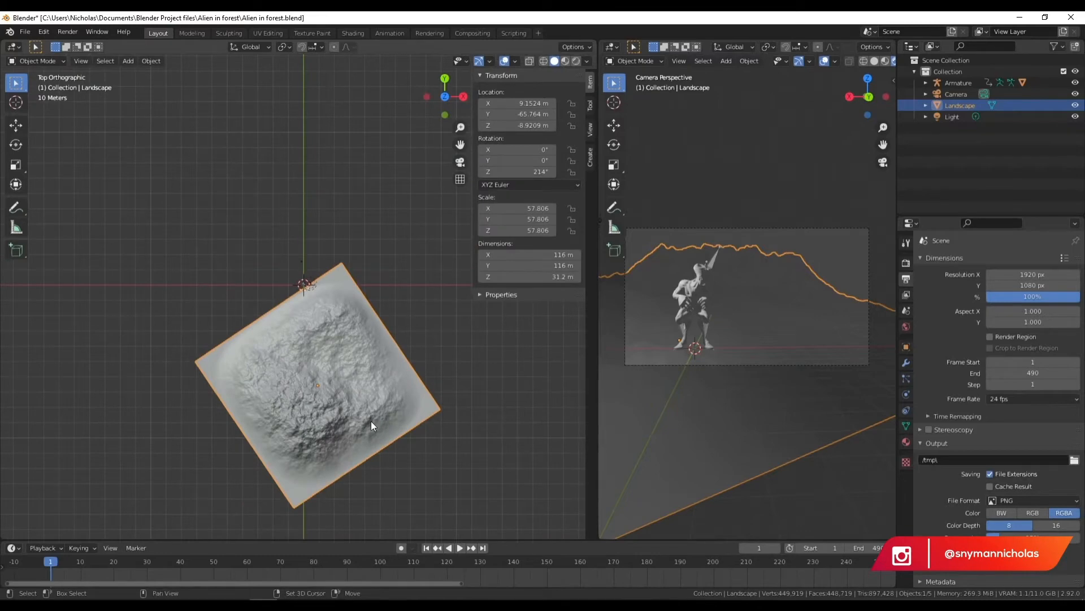
{"action": "key", "text": "shift+d"}
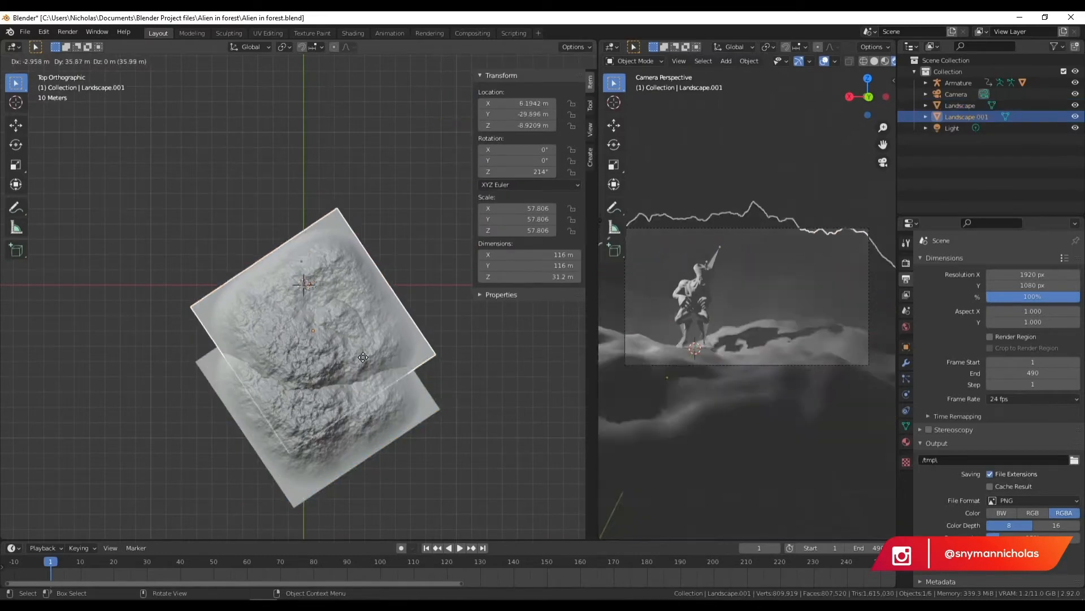
{"action": "left_click", "coordinate": [352, 328]}
{"action": "middle_click_drag", "start_coordinate": [351, 328], "coordinate": [465, 320]}
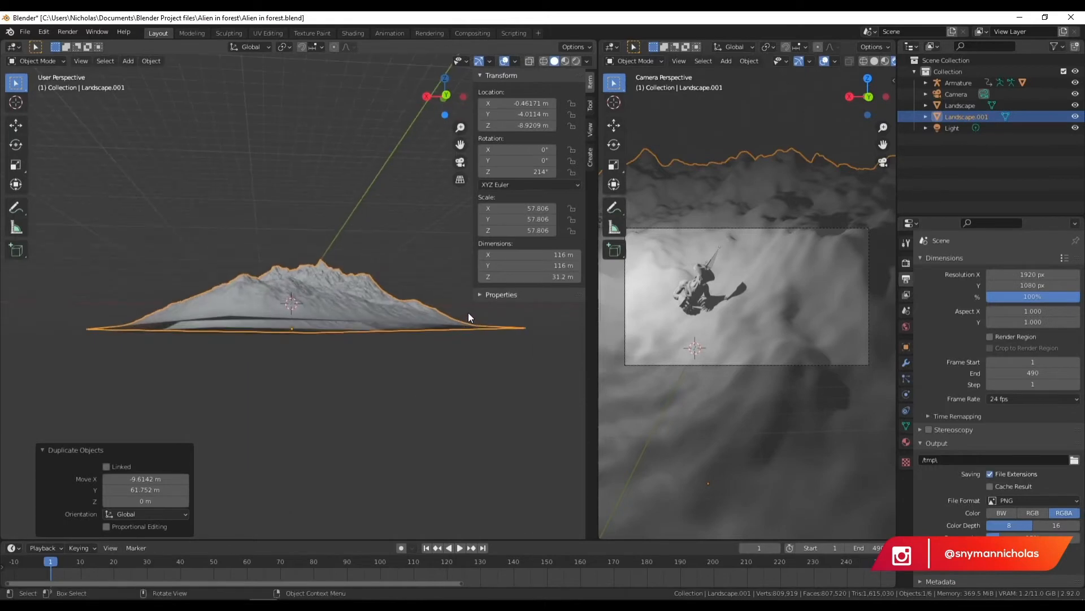
- Flatten the duplicated landscape along Z by a factor of about 0.1
{"action": "key", "text": "s"}
{"action": "key", "text": "z"}
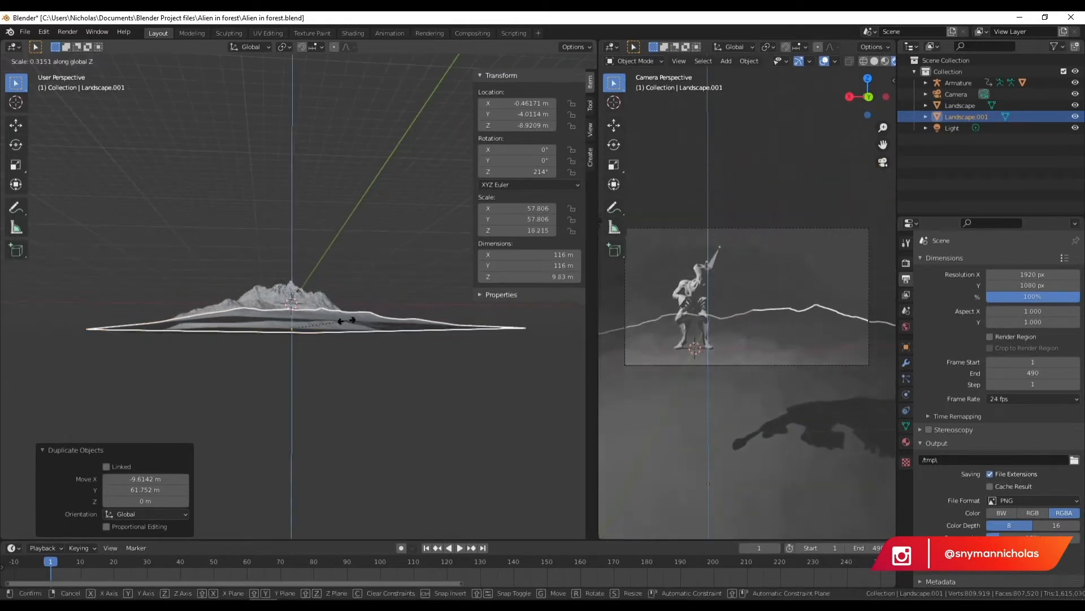
{"action": "left_click", "coordinate": [300, 279]}
- Move the flattened landscape up to the alien's feet, by about 2.75 m in X, -0.81 m in Y and 7.63 m in Z
{"action": "middle_click_drag", "start_coordinate": [299, 280], "coordinate": [294, 305]}
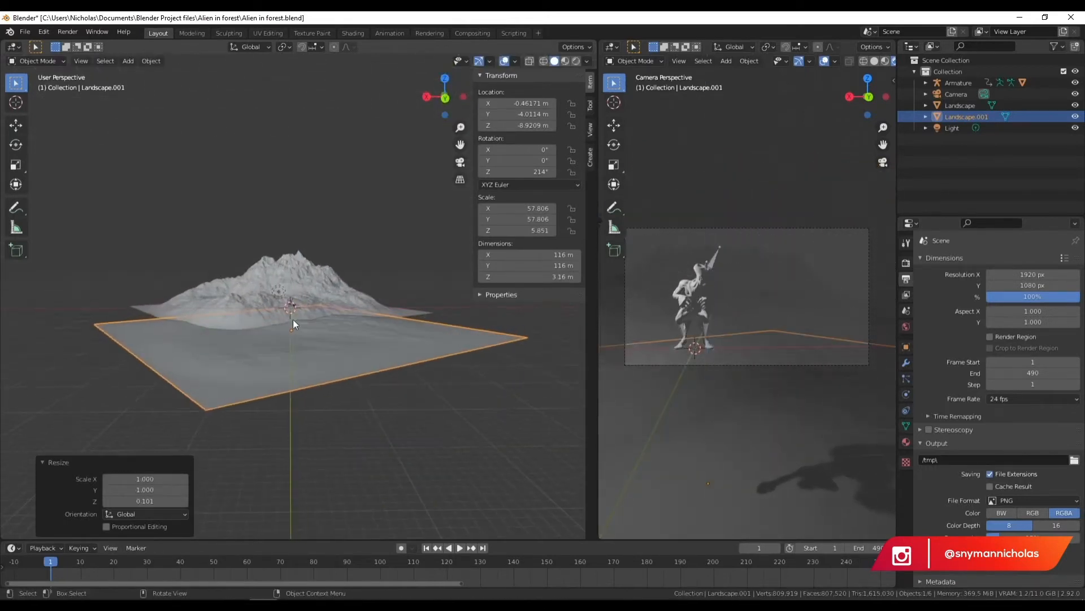
{"action": "scroll", "coordinate": [296, 368], "scroll_direction": "up", "scroll_amount": 4}
{"action": "scroll", "coordinate": [277, 398], "scroll_direction": "up", "scroll_amount": 2}
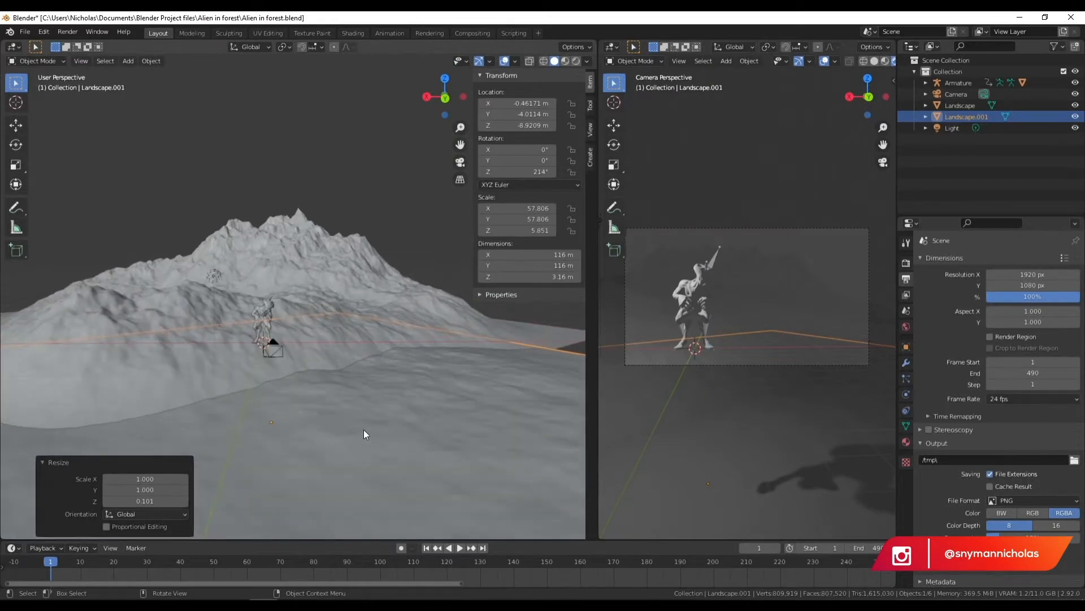
{"action": "key", "text": "g"}
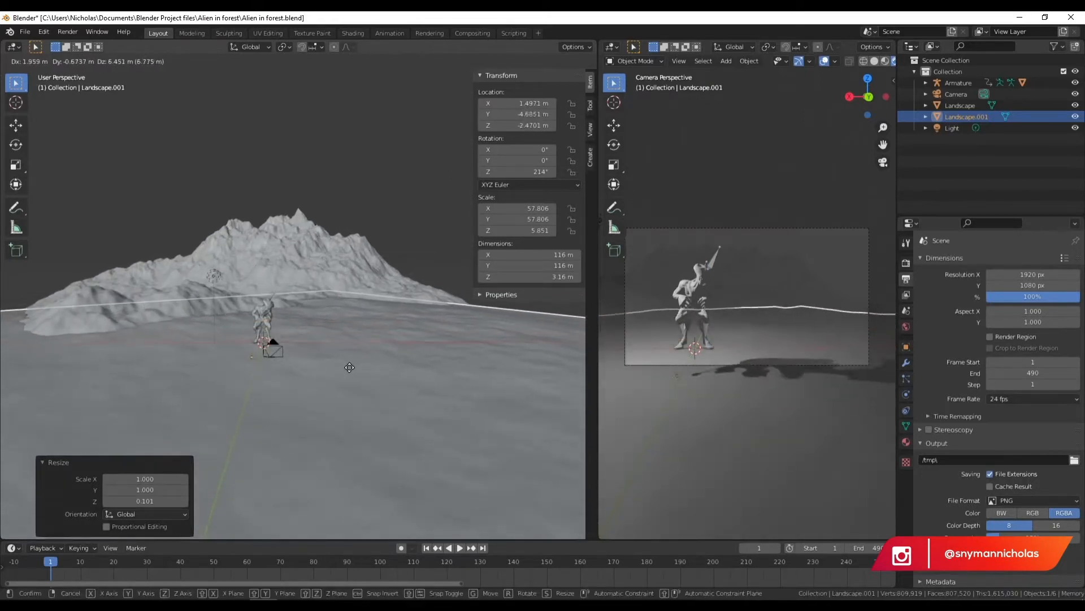
{"action": "left_click", "coordinate": [341, 355]}
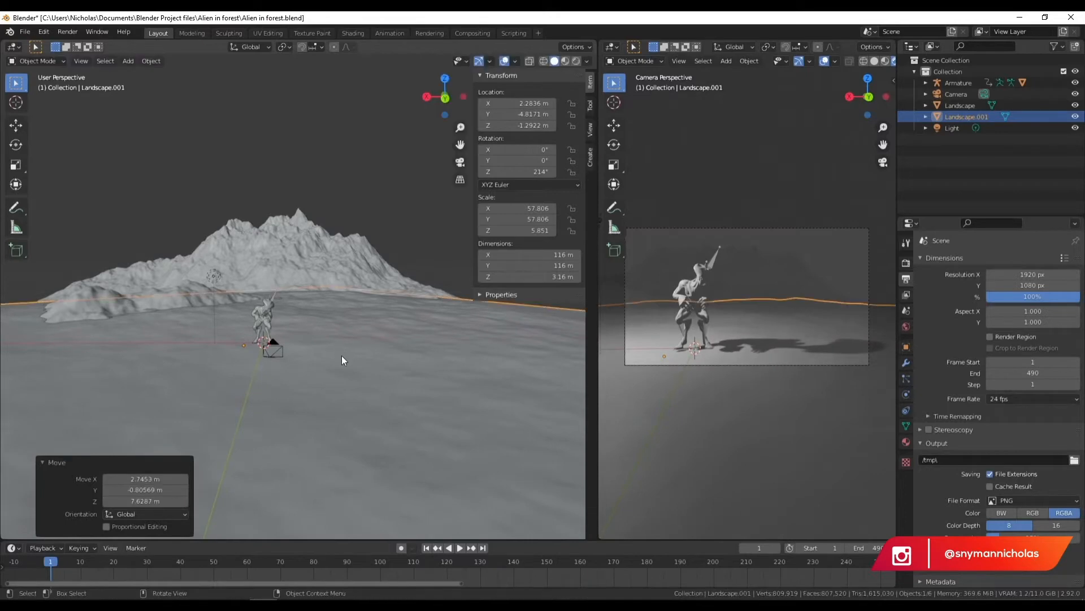
- In back view, shift the ground landscape about 22.15 m in X and -0.23 m in Z under the alien, and deselect it
{"action": "scroll", "coordinate": [272, 354], "scroll_direction": "up", "scroll_amount": 2}
{"action": "scroll", "coordinate": [314, 372], "scroll_direction": "up", "scroll_amount": 2}
{"action": "scroll", "coordinate": [273, 389], "scroll_direction": "up", "scroll_amount": 3}
{"action": "scroll", "coordinate": [391, 311], "scroll_direction": "up", "scroll_amount": 1}
{"action": "middle_click_drag", "start_coordinate": [396, 293], "coordinate": [368, 266]}
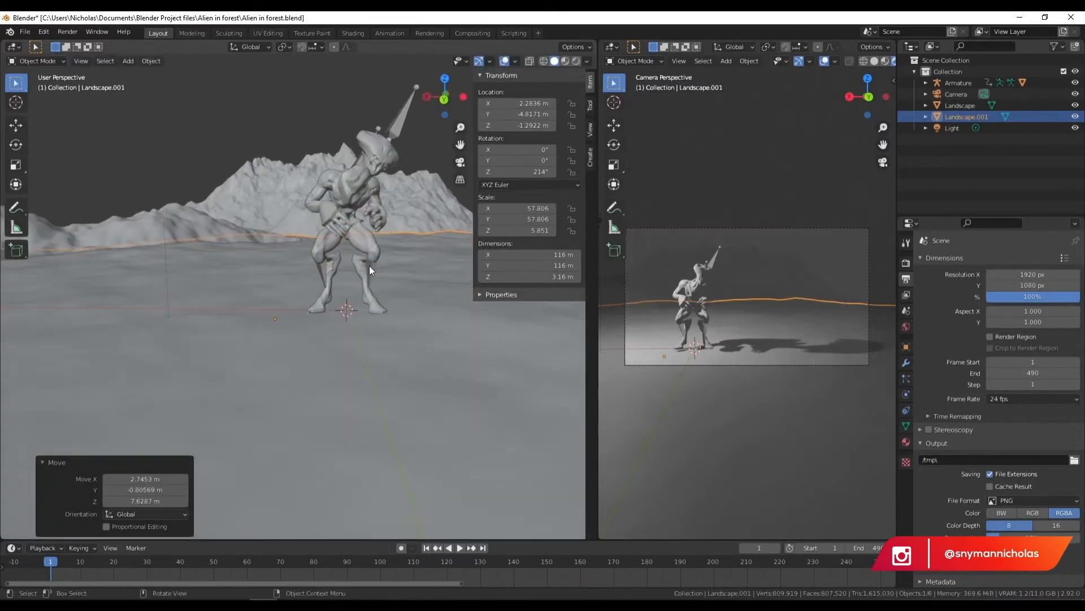
{"action": "middle_click_drag", "start_coordinate": [324, 306], "coordinate": [348, 339]}
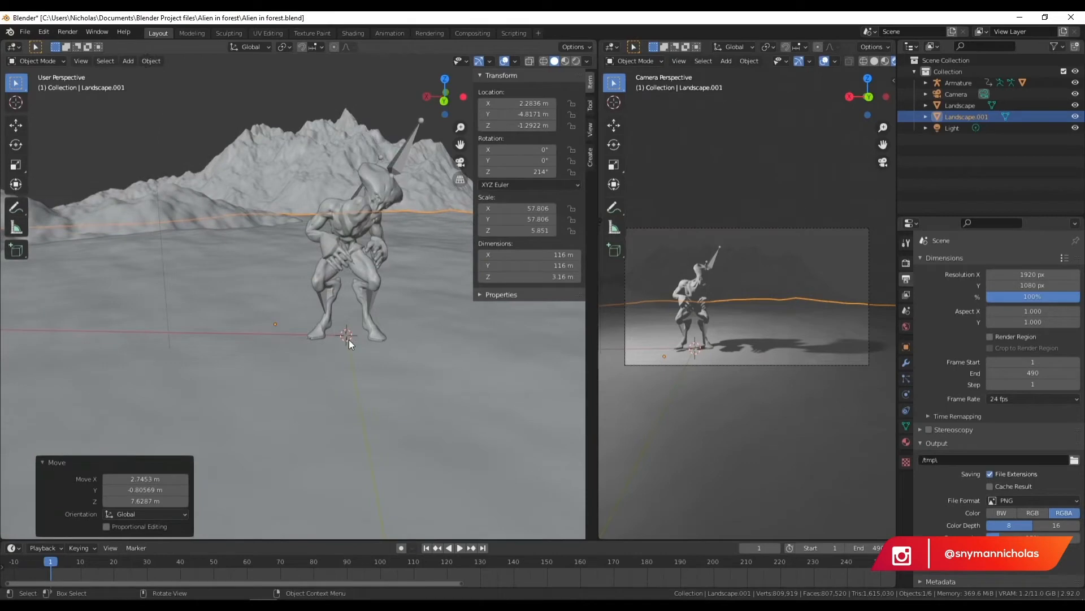
{"action": "left_click", "coordinate": [446, 101]}
{"action": "scroll", "coordinate": [335, 307], "scroll_direction": "up", "scroll_amount": 1}
{"action": "middle_click_drag", "start_coordinate": [344, 275], "coordinate": [318, 353], "text": "shift"}
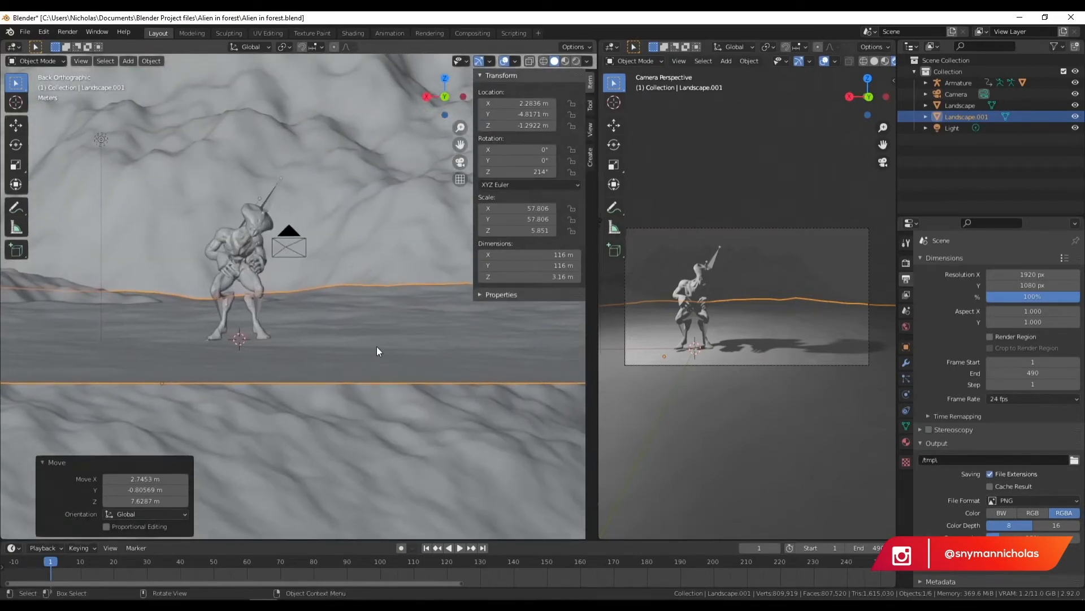
{"action": "key", "text": "g"}
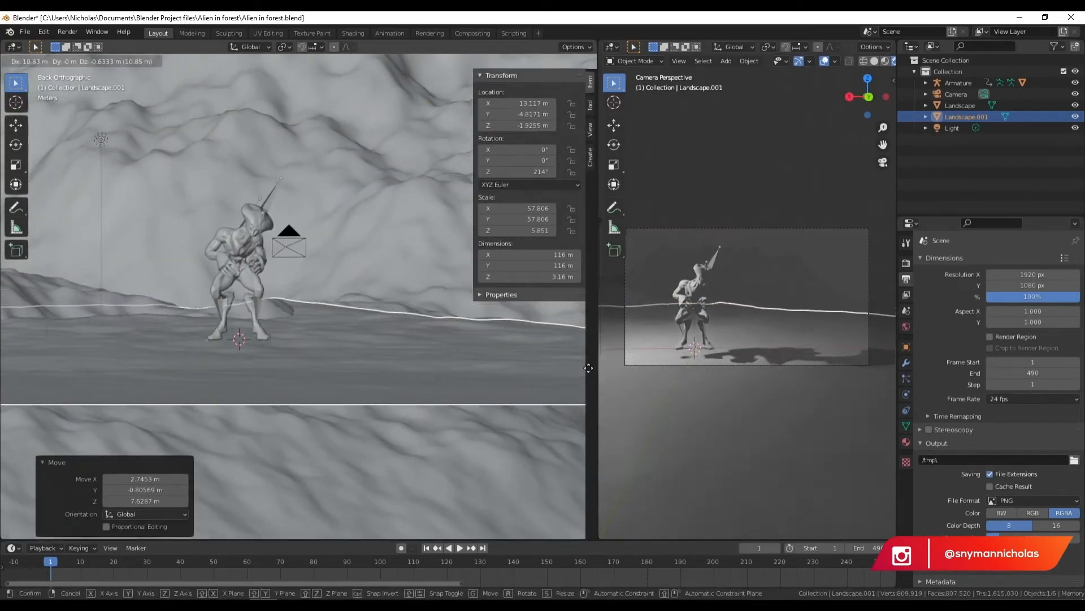
{"action": "left_click", "coordinate": [220, 354]}
{"action": "scroll", "coordinate": [269, 349], "scroll_direction": "down", "scroll_amount": 11}
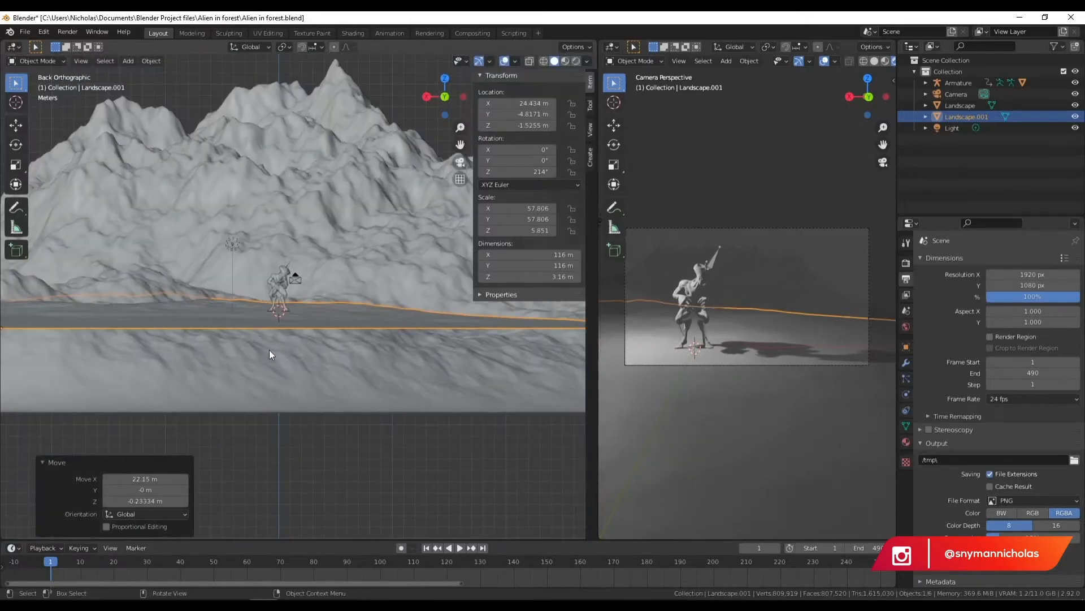
{"action": "left_click", "coordinate": [398, 165]}
- Play the alien's animation to check how it stands on the ground, and return to frame 1
{"action": "middle_click_drag", "start_coordinate": [373, 172], "coordinate": [299, 346]}
{"action": "scroll", "coordinate": [300, 368], "scroll_direction": "up", "scroll_amount": 5}
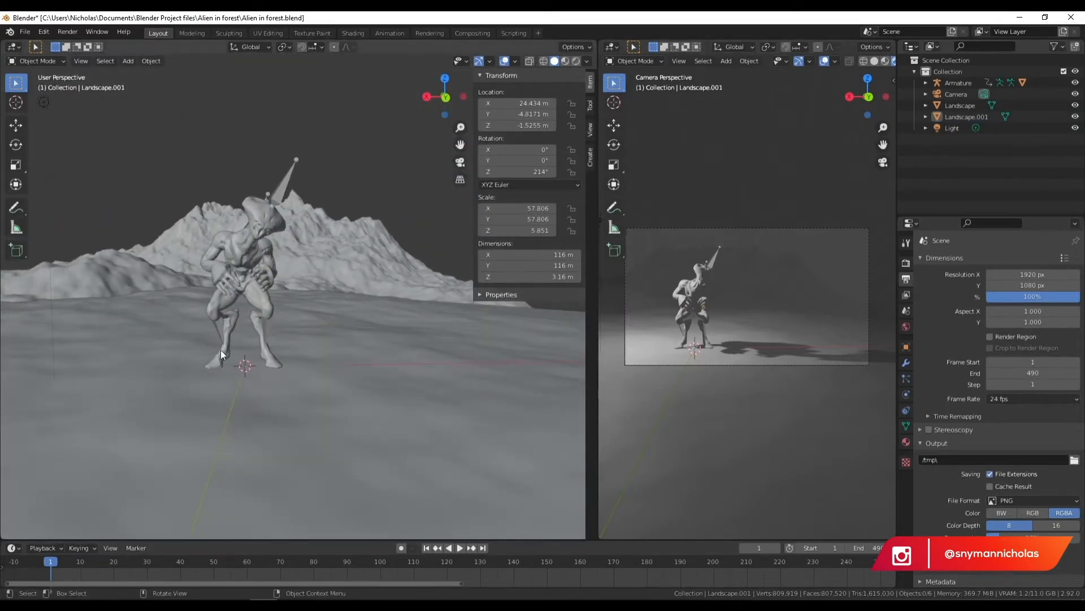
{"action": "scroll", "coordinate": [265, 354], "scroll_direction": "down", "scroll_amount": 2}
{"action": "middle_click_drag", "start_coordinate": [369, 287], "coordinate": [315, 302], "text": "shift"}
{"action": "middle_click_drag", "start_coordinate": [259, 352], "coordinate": [266, 340]}
{"action": "key", "text": "space"}
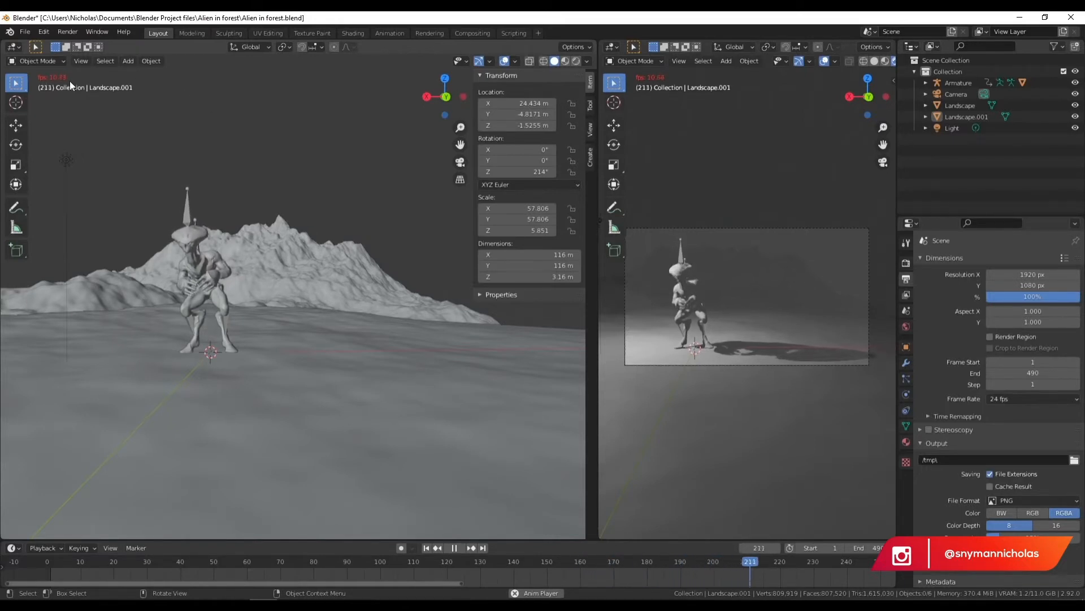
{"action": "key", "text": "space"}
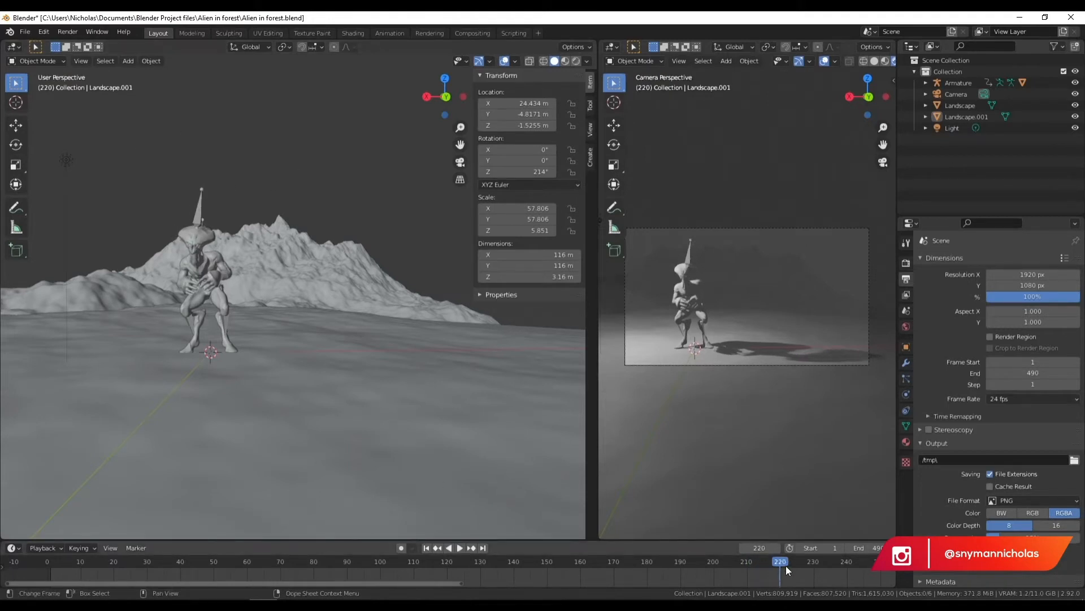
{"action": "left_click_drag", "start_coordinate": [781, 562], "coordinate": [456, 566]}
{"action": "left_click", "coordinate": [426, 548]}
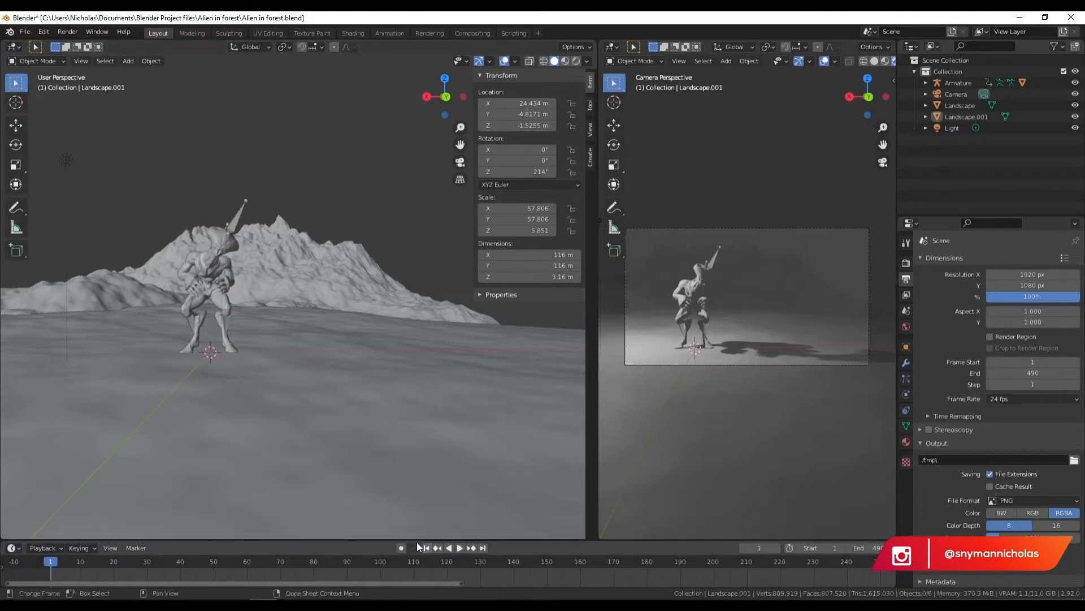
{"action": "middle_click_drag", "start_coordinate": [237, 157], "coordinate": [312, 174]}
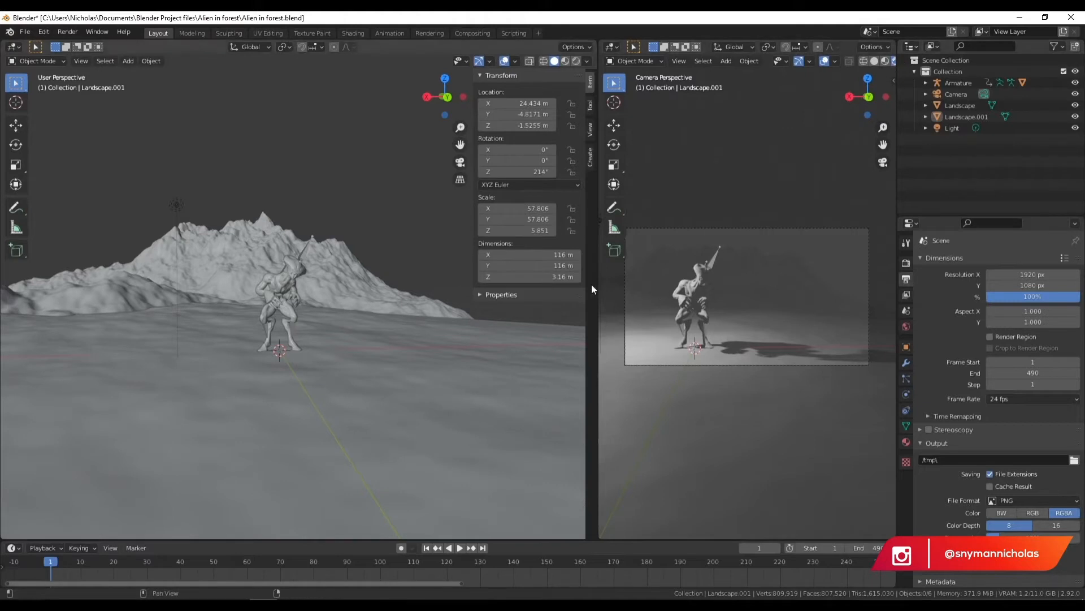
- Switch to the Shading workspace with a rendered camera view and show the World shader nodes
{"action": "mouse_move", "coordinate": [592, 277]}
{"action": "left_mouse_down"}
{"action": "mouse_move", "coordinate": [572, 276]}
{"action": "mouse_move", "coordinate": [599, 275]}
{"action": "mouse_move", "coordinate": [590, 275]}
{"action": "left_mouse_up"}
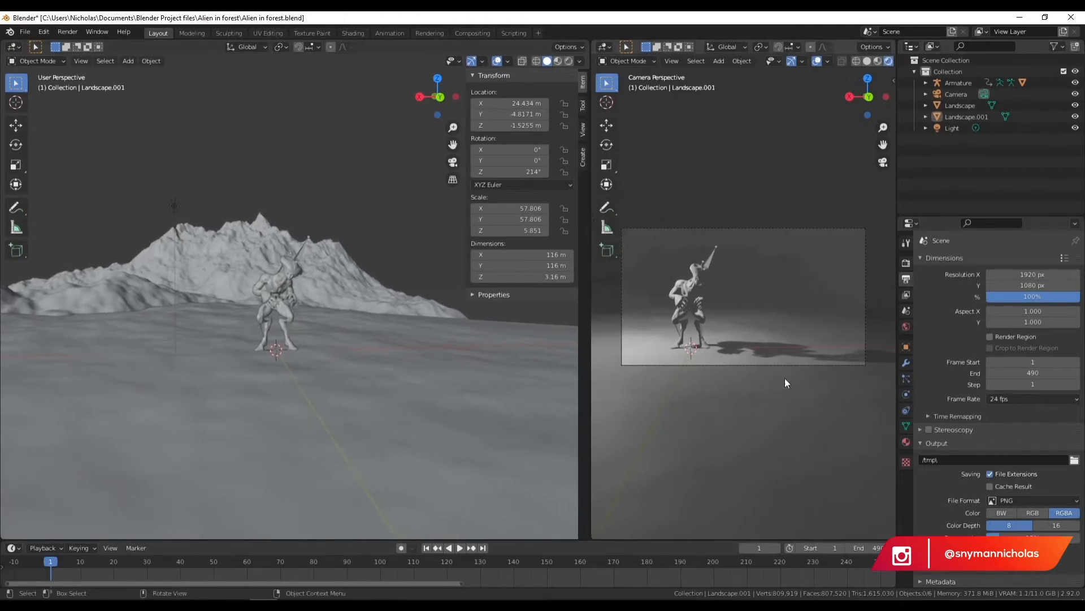
{"action": "left_click", "coordinate": [905, 265]}
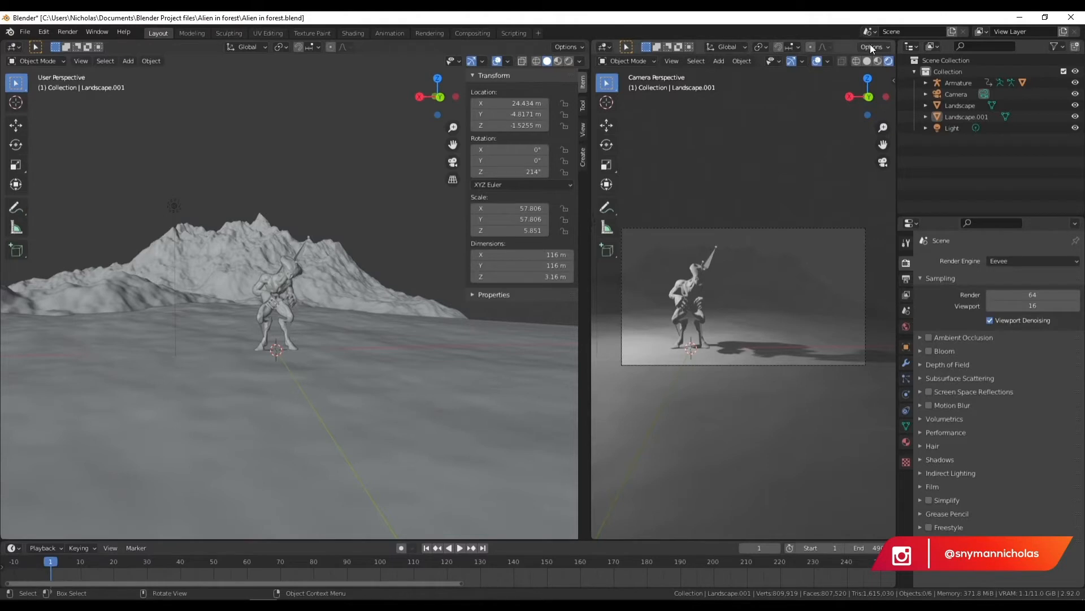
{"action": "left_click", "coordinate": [353, 34]}
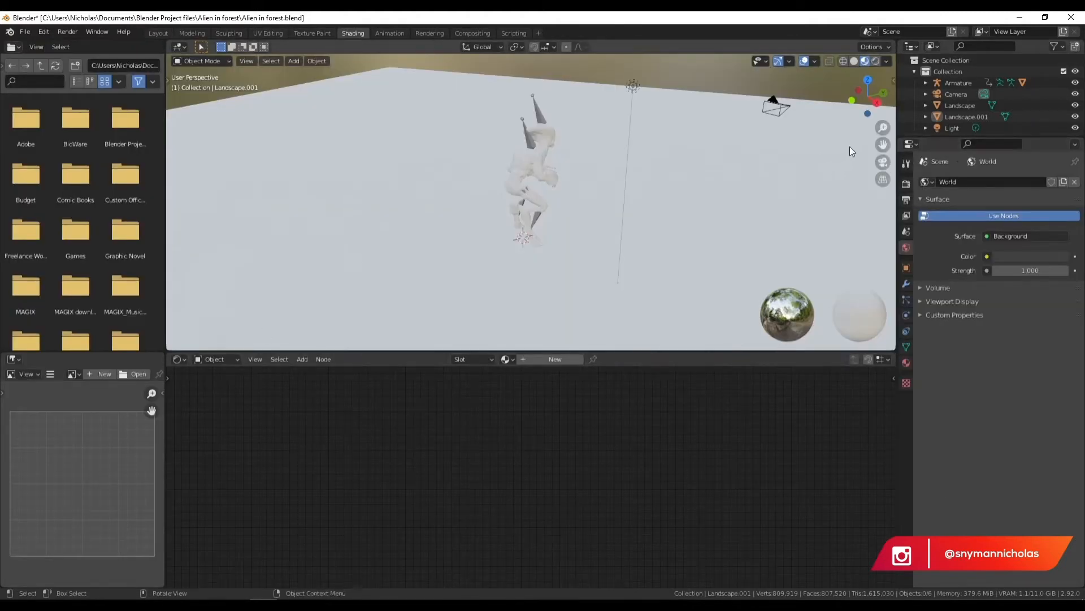
{"action": "left_click", "coordinate": [883, 162]}
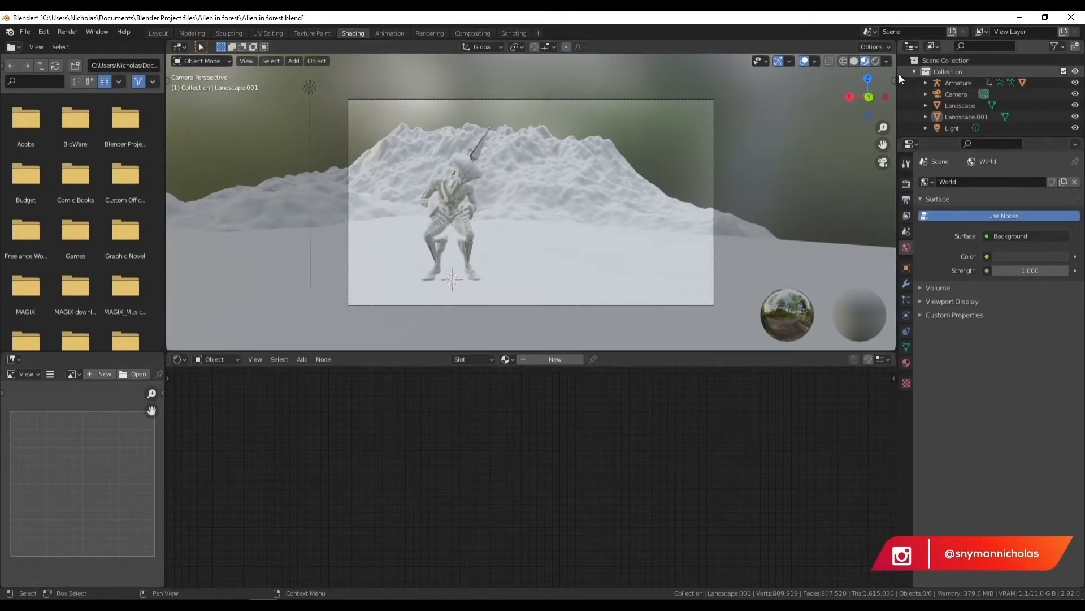
{"action": "left_click", "coordinate": [876, 61]}
{"action": "left_click", "coordinate": [209, 360]}
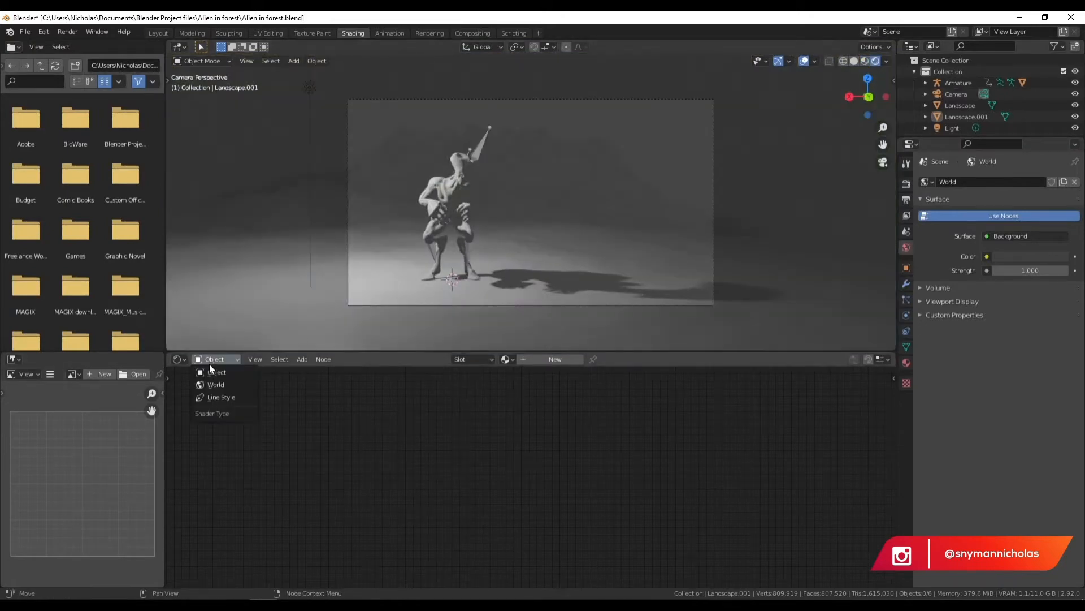
{"action": "left_click", "coordinate": [216, 385]}
{"action": "scroll", "coordinate": [398, 490], "scroll_direction": "up", "scroll_amount": 4}
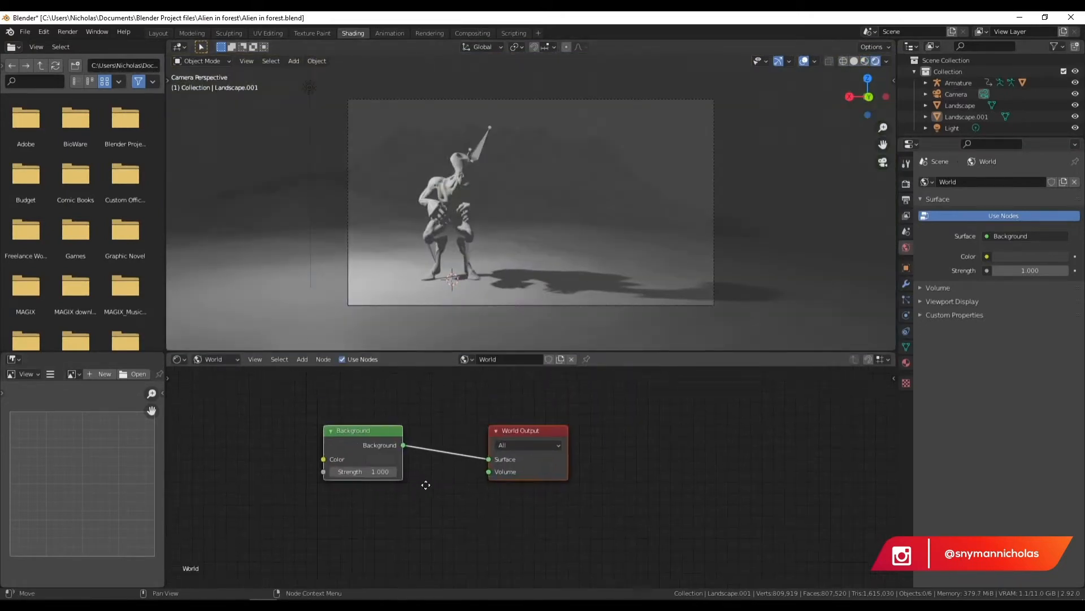
- Set the world Background strength to 0.1 and its color to a light blue
{"action": "mouse_move", "coordinate": [339, 490]}
{"action": "left_mouse_down"}
{"action": "mouse_move", "coordinate": [406, 490]}
{"action": "mouse_move", "coordinate": [325, 491]}
{"action": "left_mouse_up"}
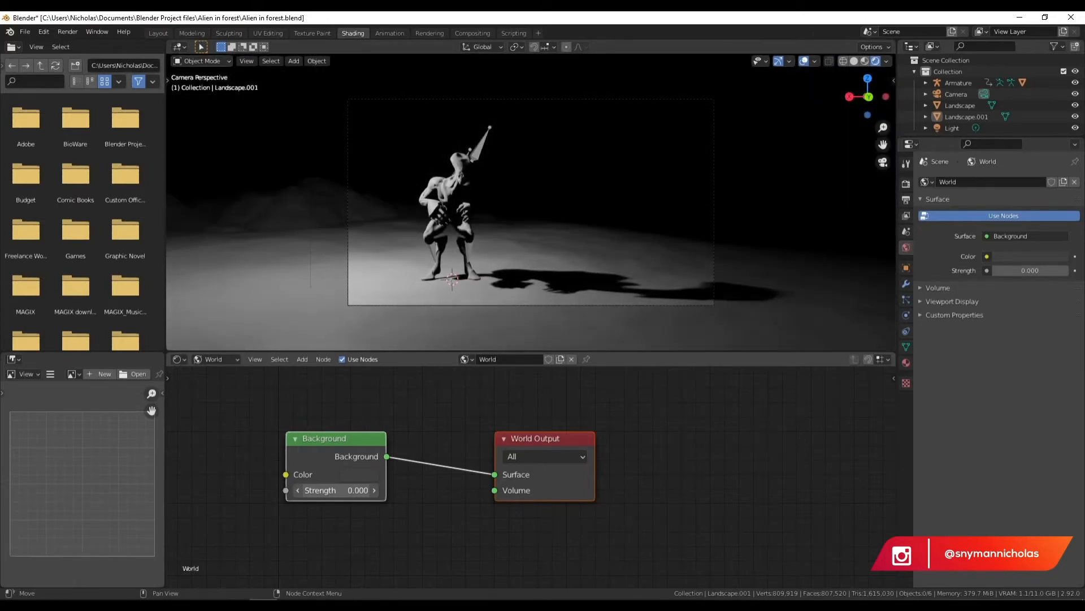
{"action": "left_click", "coordinate": [352, 476]}
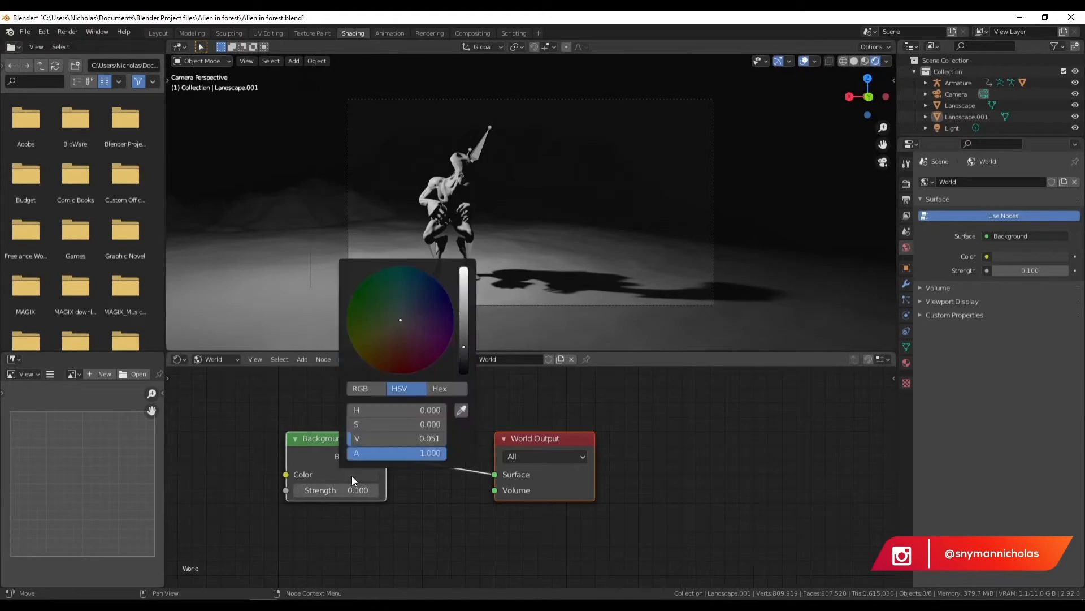
{"action": "mouse_move", "coordinate": [402, 311]}
{"action": "left_mouse_down"}
{"action": "mouse_move", "coordinate": [414, 296]}
{"action": "mouse_move", "coordinate": [405, 288]}
{"action": "mouse_move", "coordinate": [407, 301]}
{"action": "left_mouse_up"}
{"action": "left_click_drag", "start_coordinate": [464, 347], "coordinate": [463, 339]}
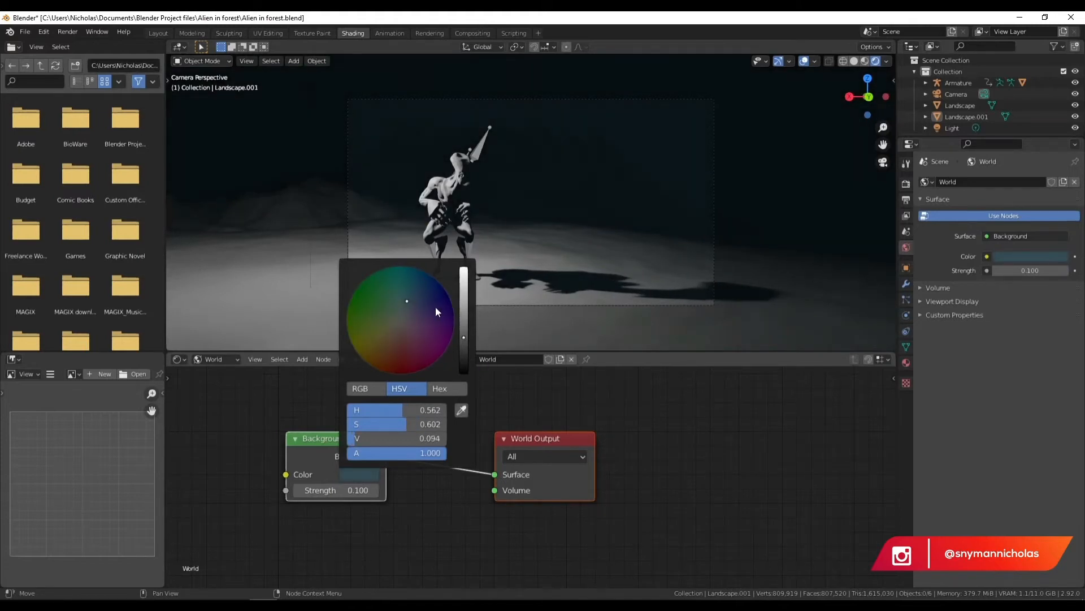
{"action": "mouse_move", "coordinate": [415, 293]}
{"action": "left_mouse_down"}
{"action": "mouse_move", "coordinate": [407, 287]}
{"action": "mouse_move", "coordinate": [413, 298]}
{"action": "left_mouse_up"}
{"action": "mouse_move", "coordinate": [468, 334]}
{"action": "left_mouse_down"}
{"action": "mouse_move", "coordinate": [463, 287]}
{"action": "mouse_move", "coordinate": [409, 305]}
{"action": "left_mouse_up"}
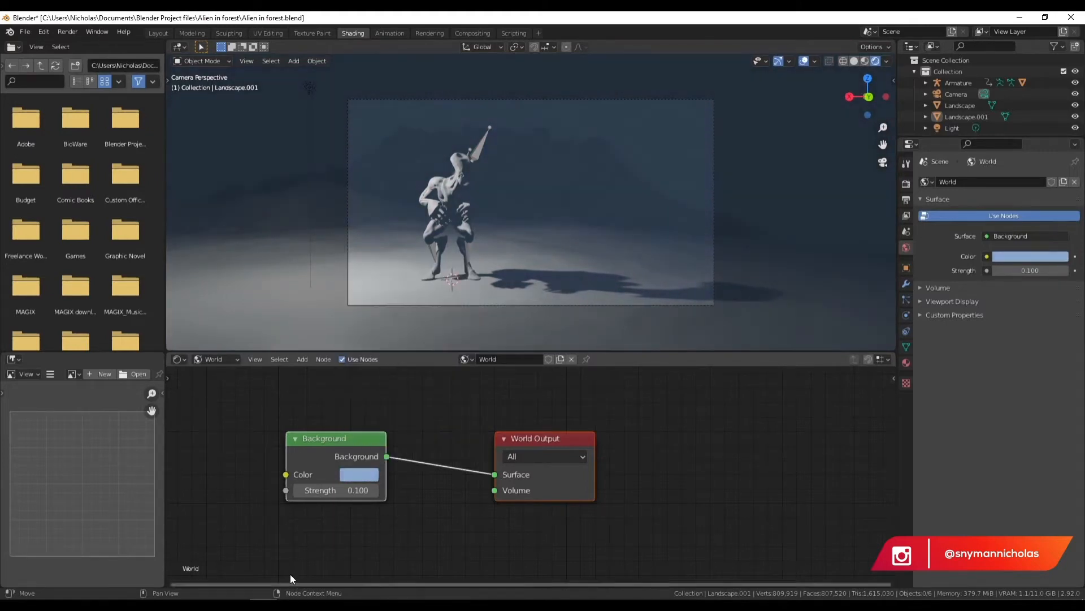
- Lower the world Background strength to 0.01 and return the shader editor to object materials
{"action": "left_click_drag", "start_coordinate": [348, 490], "coordinate": [335, 490]}
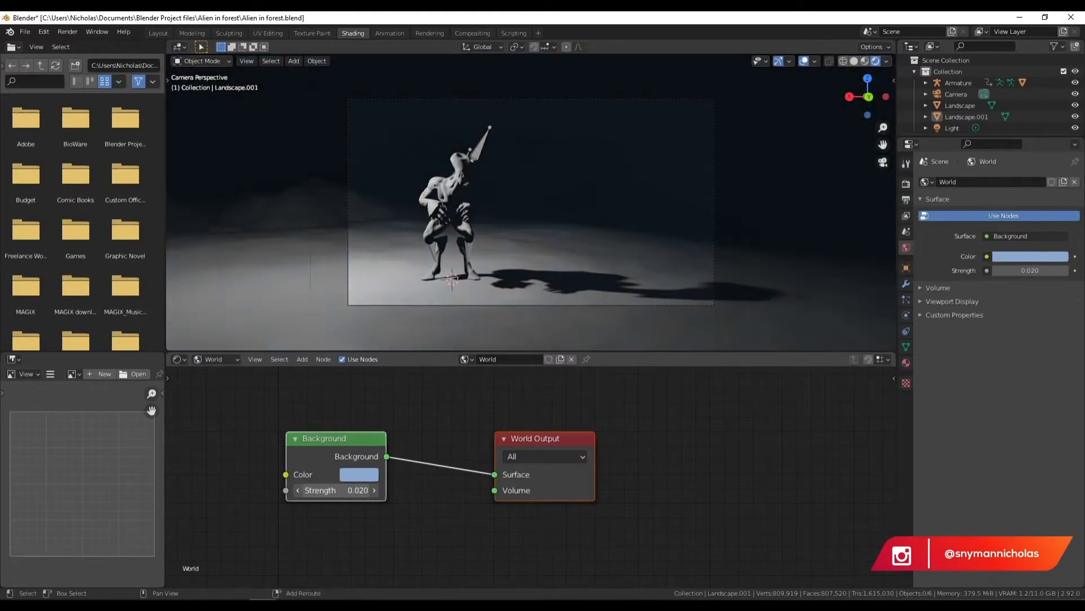
{"action": "left_click_drag", "start_coordinate": [335, 490], "coordinate": [333, 490]}
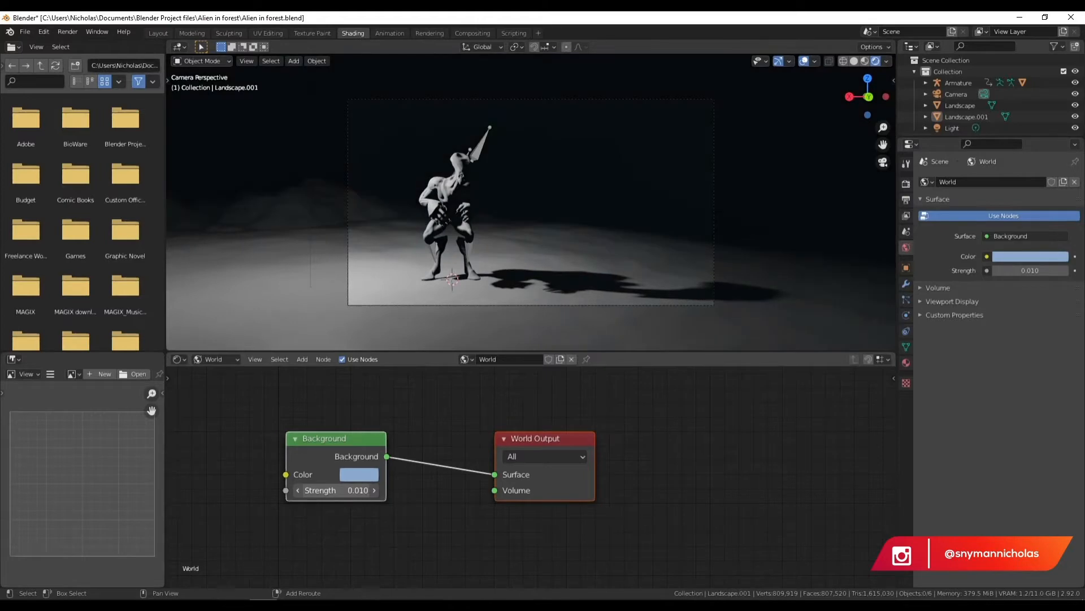
{"action": "left_click", "coordinate": [500, 399]}
{"action": "scroll", "coordinate": [500, 399], "scroll_direction": "down", "scroll_amount": 1}
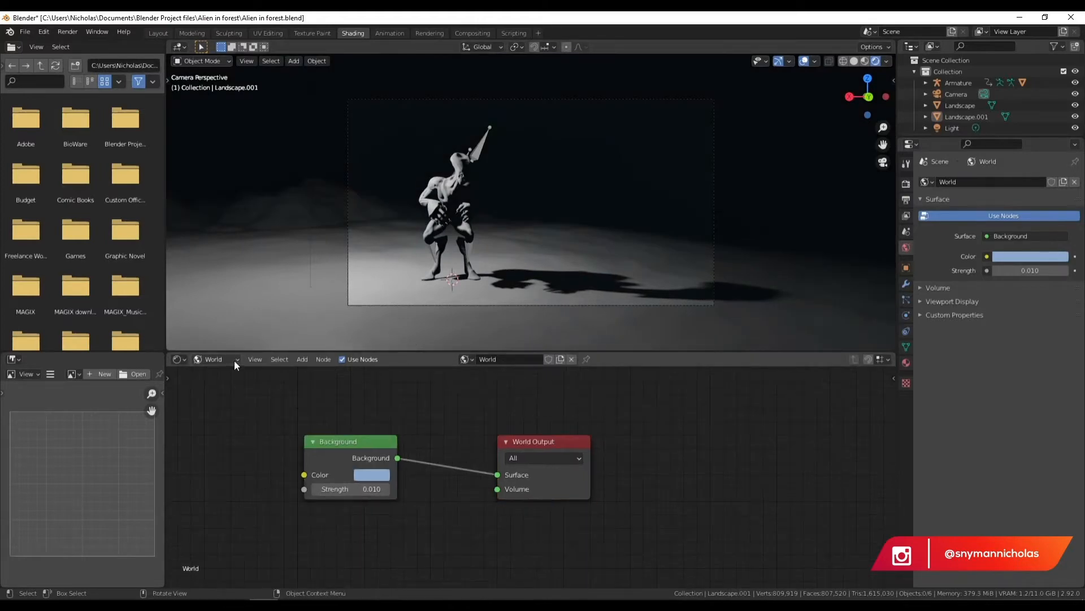
{"action": "left_click", "coordinate": [223, 373]}
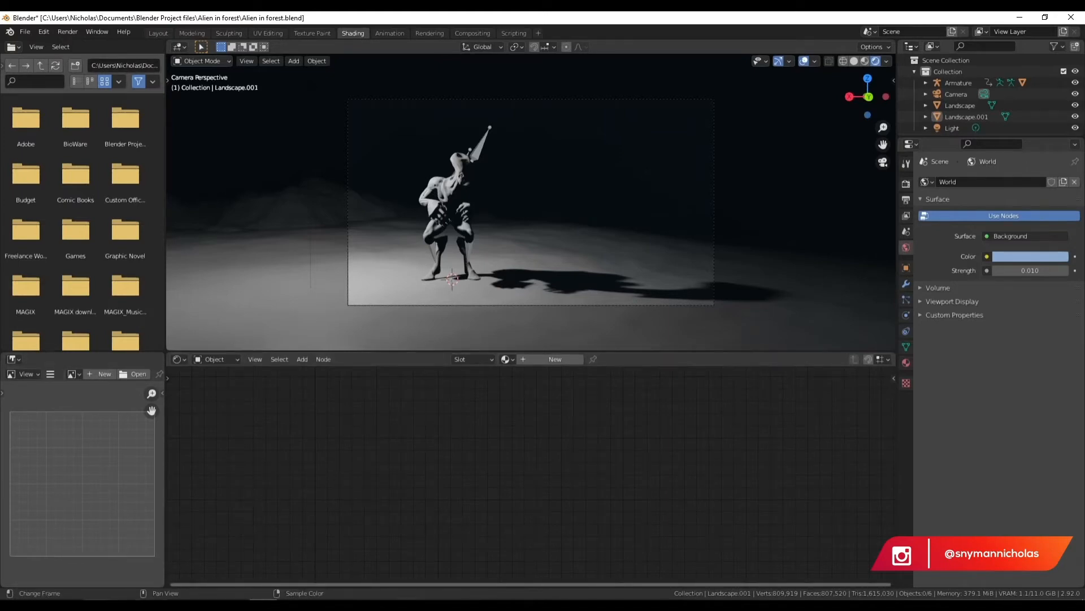
- Switch to Chrome, open the Wallpaperflare site in a new tab and search it for "night time forest"
{"action": "left_click", "coordinate": [96, 565]}
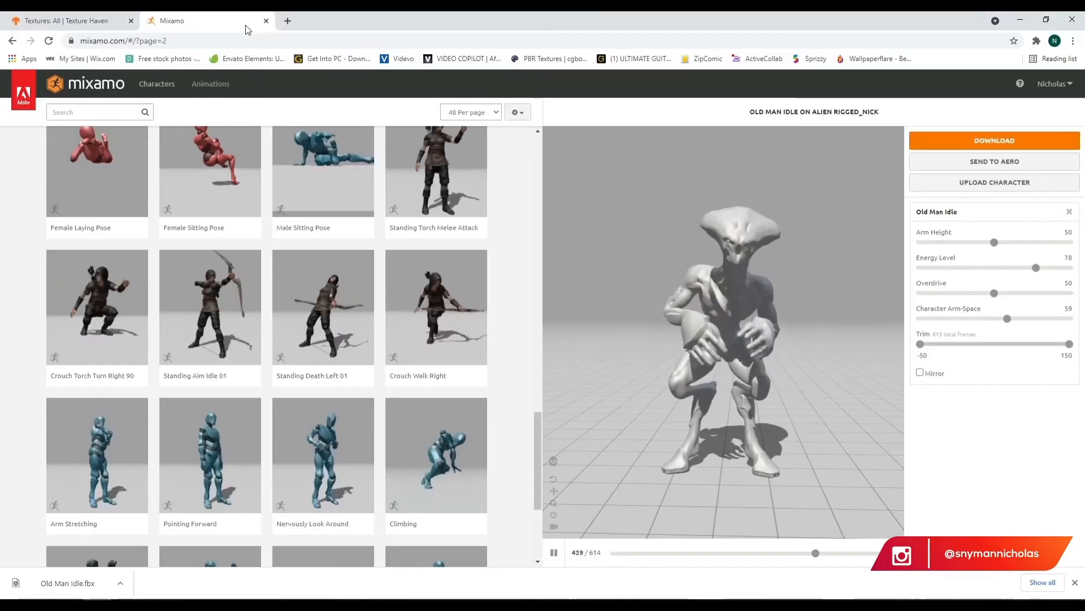
{"action": "left_click", "coordinate": [288, 21]}
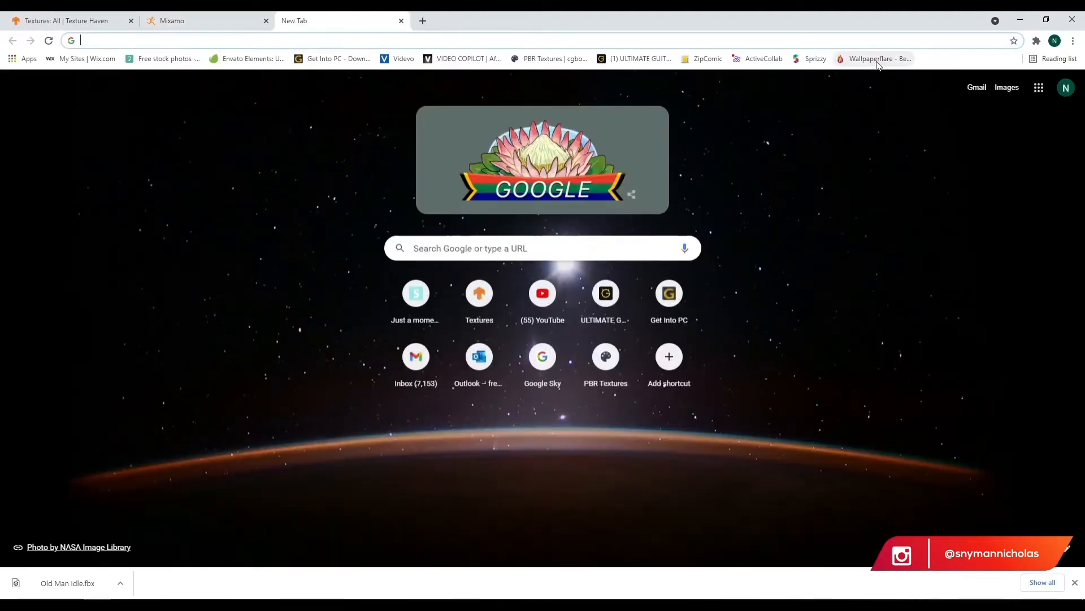
{"action": "left_click", "coordinate": [875, 58]}
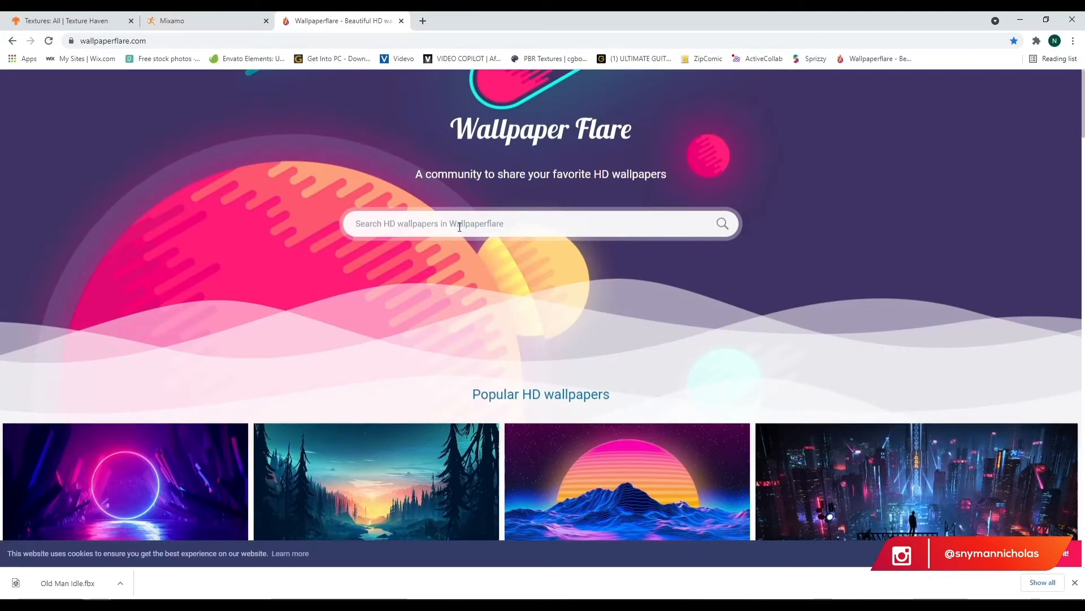
{"action": "left_click", "coordinate": [460, 225]}
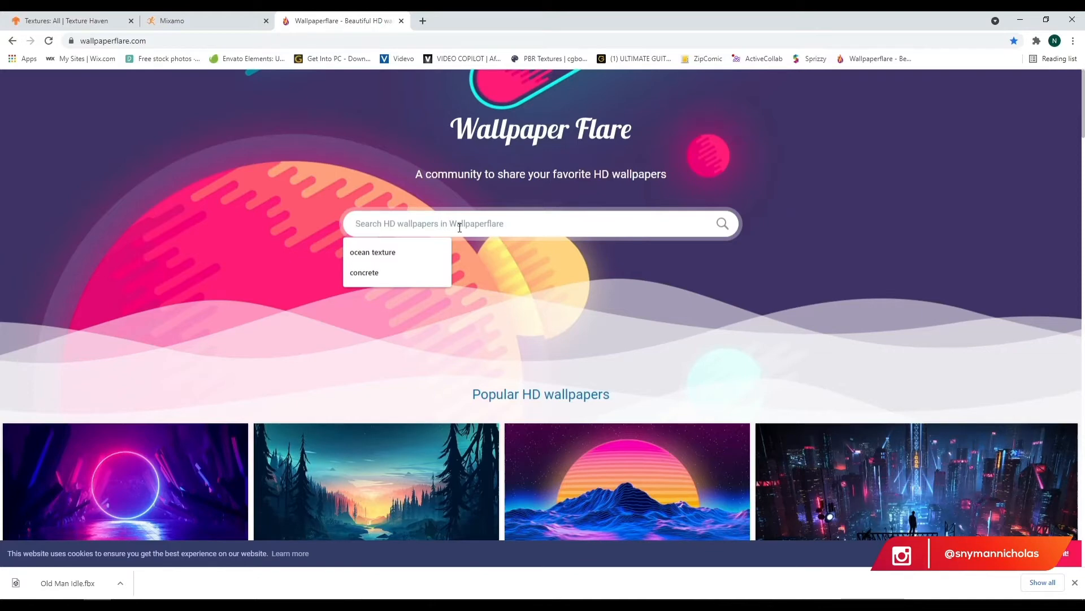
{"action": "type", "text": "F"}
{"action": "key", "text": "BackSpace"}
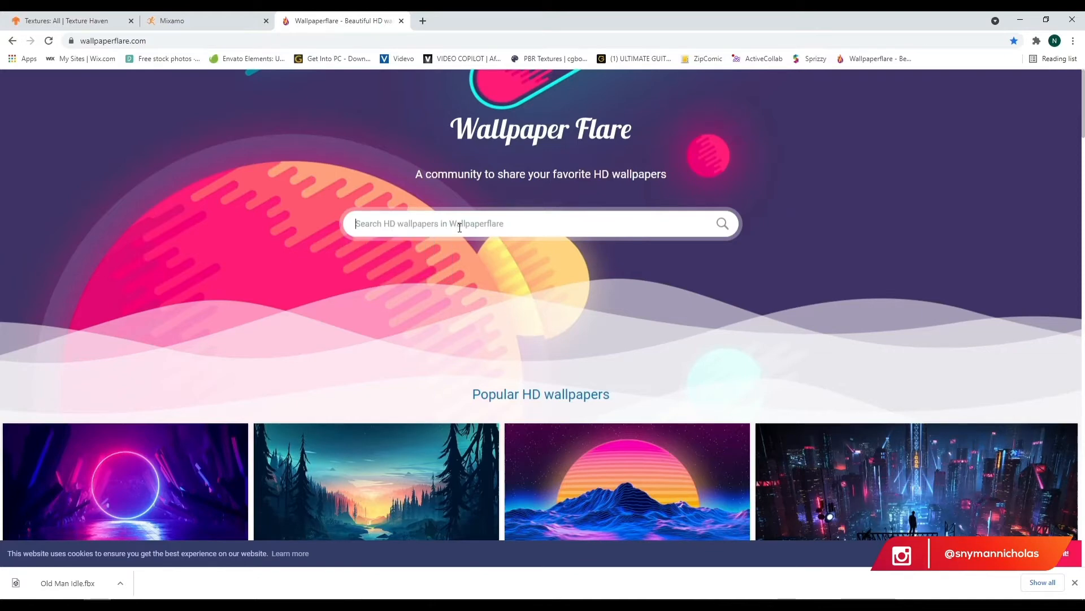
{"action": "type", "text": "night time forest"}
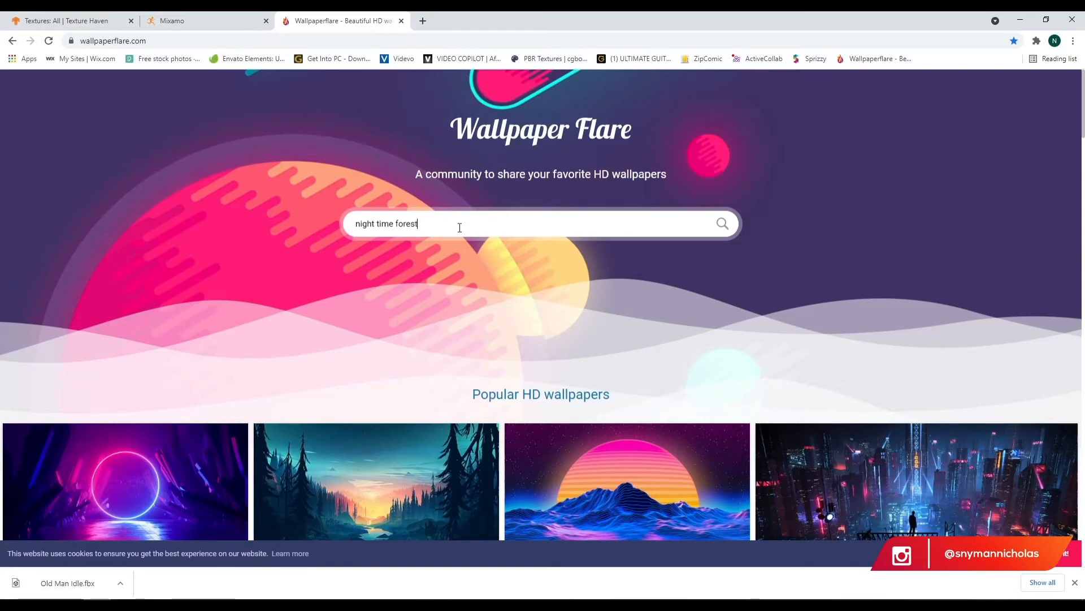
{"action": "key", "text": "Return"}
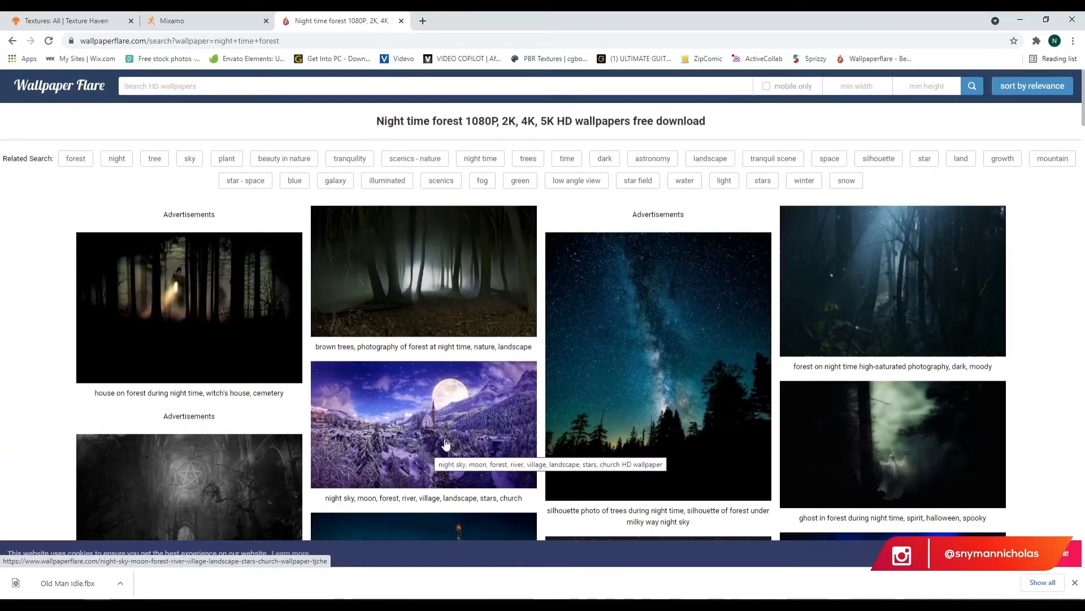
- Browse the first results and open the snowy forest road wallpaper with the blue light in a separate tab
{"action": "scroll", "coordinate": [1080, 346], "scroll_direction": "down", "scroll_amount": 3}
{"action": "scroll", "coordinate": [1050, 337], "scroll_direction": "down", "scroll_amount": 6}
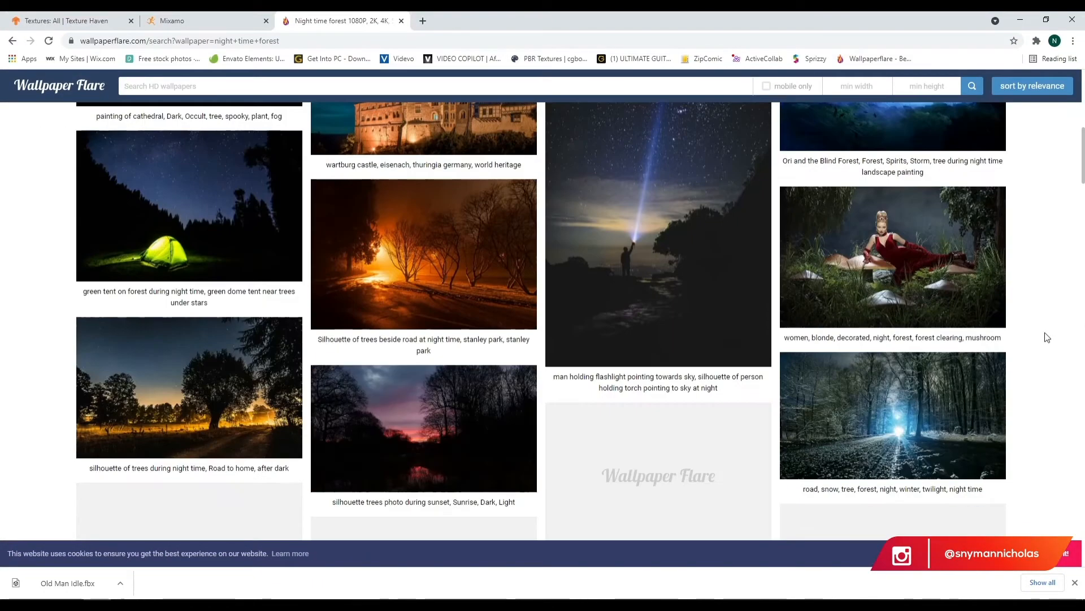
{"action": "scroll", "coordinate": [974, 327], "scroll_direction": "up", "scroll_amount": 8}
{"action": "scroll", "coordinate": [922, 351], "scroll_direction": "down", "scroll_amount": 7}
{"action": "scroll", "coordinate": [919, 348], "scroll_direction": "down", "scroll_amount": 3}
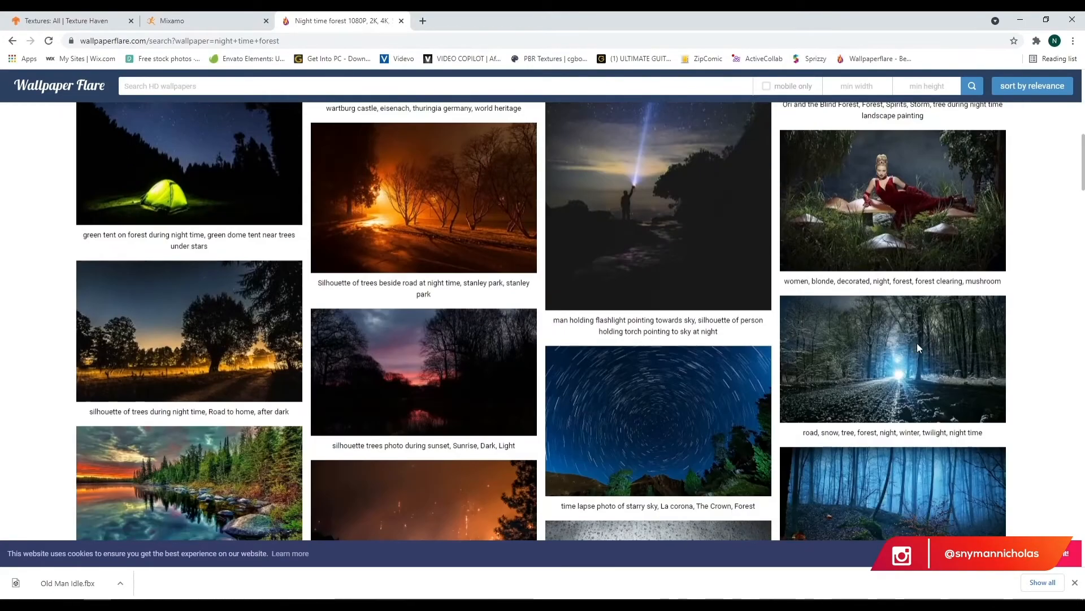
{"action": "scroll", "coordinate": [919, 346], "scroll_direction": "down", "scroll_amount": 4}
{"action": "scroll", "coordinate": [1057, 396], "scroll_direction": "up", "scroll_amount": 3}
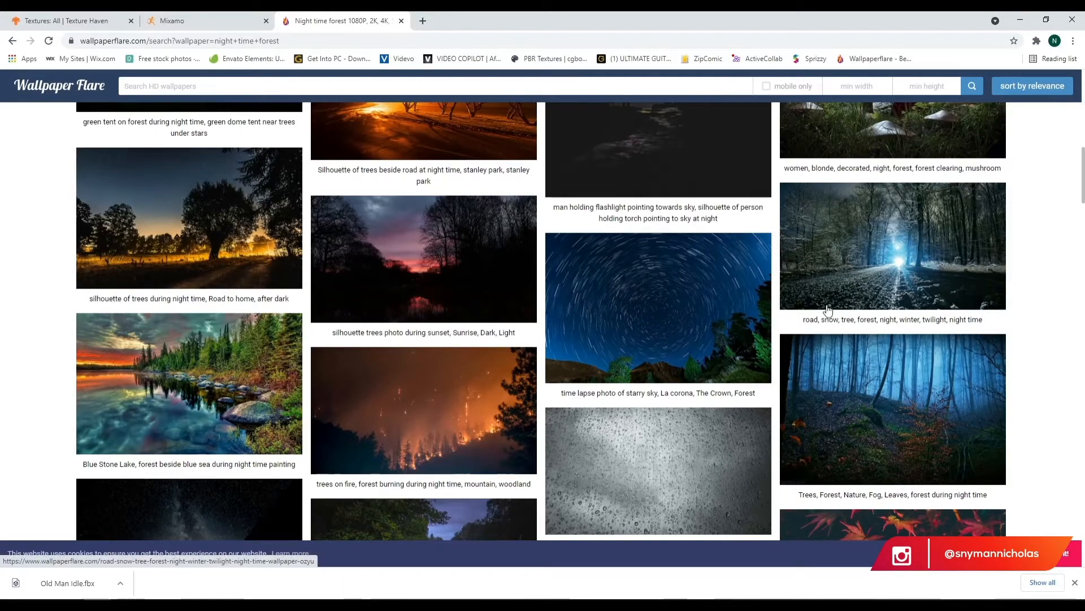
{"action": "middle_click", "coordinate": [892, 250]}
- Look through the remaining night-time forest wallpapers for other background candidates and request the next page of results
{"action": "scroll", "coordinate": [1058, 331], "scroll_direction": "down", "scroll_amount": 5}
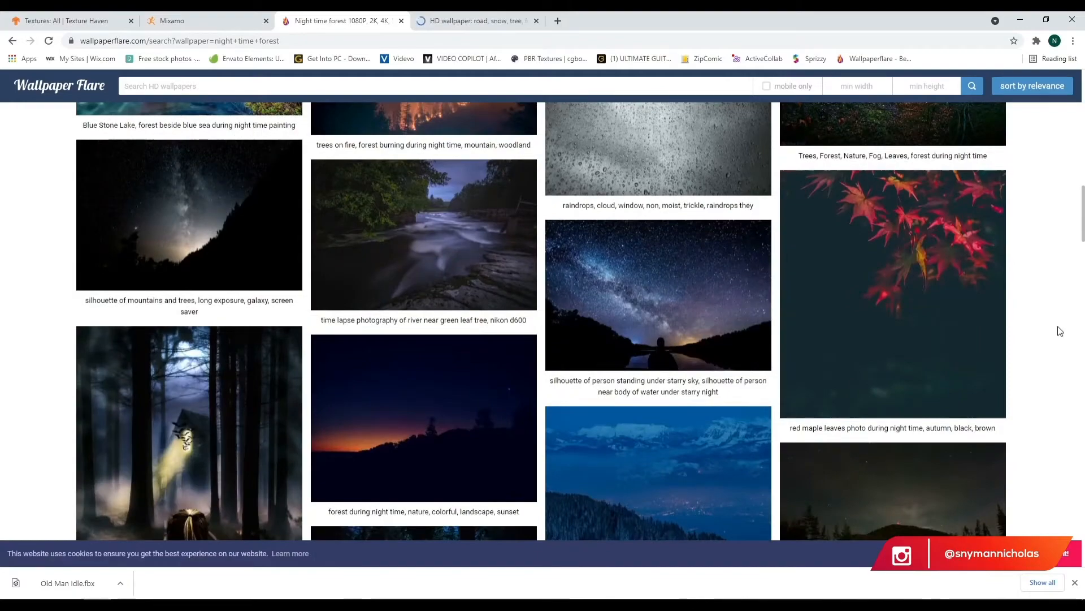
{"action": "scroll", "coordinate": [315, 235], "scroll_direction": "down", "scroll_amount": 5}
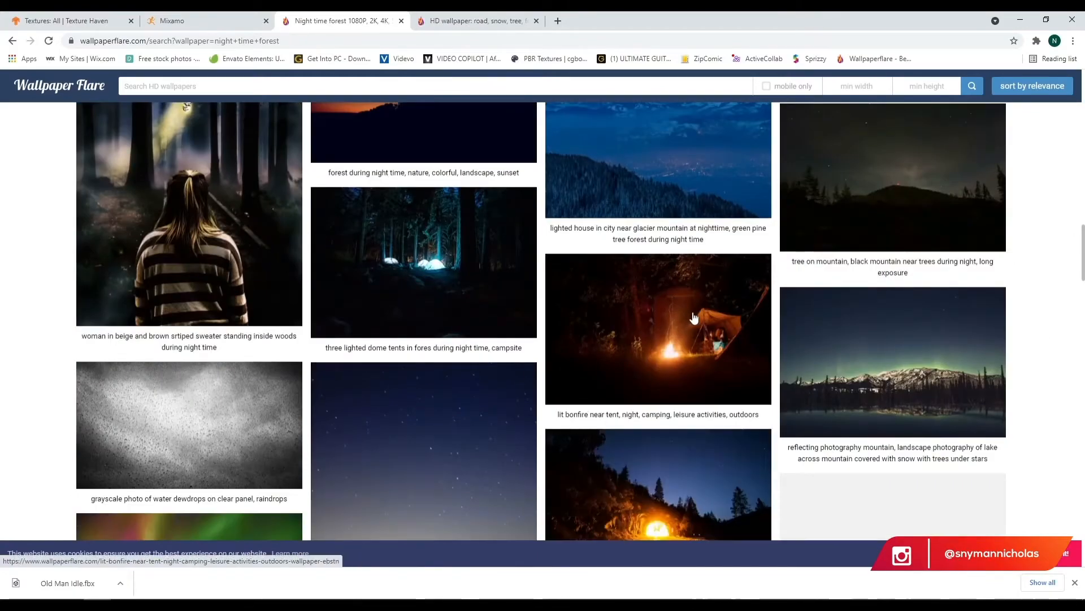
{"action": "scroll", "coordinate": [694, 317], "scroll_direction": "down", "scroll_amount": 6}
{"action": "scroll", "coordinate": [677, 358], "scroll_direction": "down", "scroll_amount": 2}
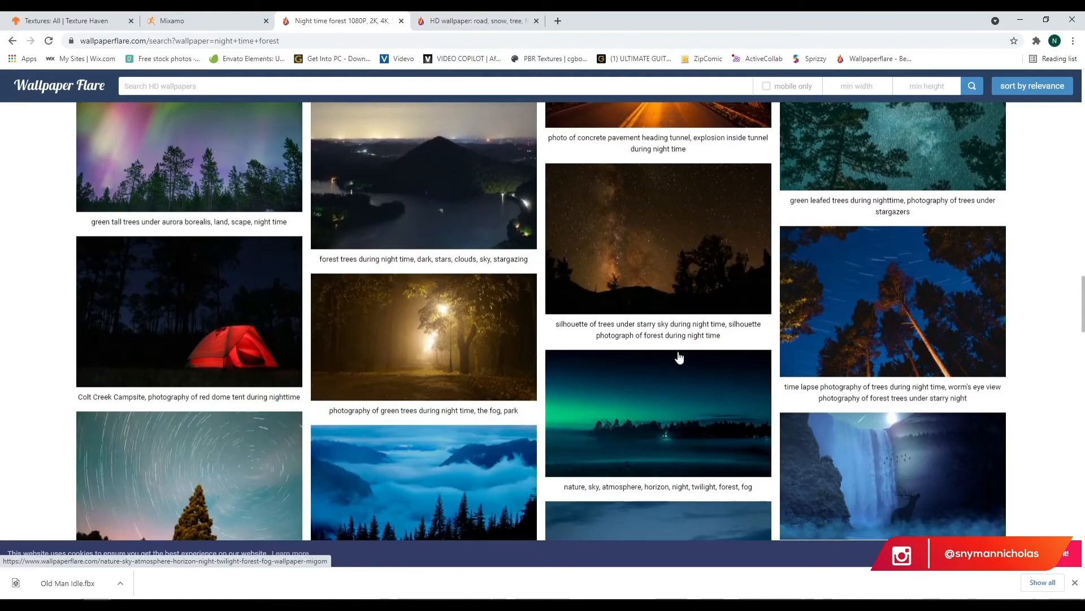
{"action": "scroll", "coordinate": [686, 358], "scroll_direction": "up", "scroll_amount": 4}
{"action": "scroll", "coordinate": [622, 396], "scroll_direction": "down", "scroll_amount": 11}
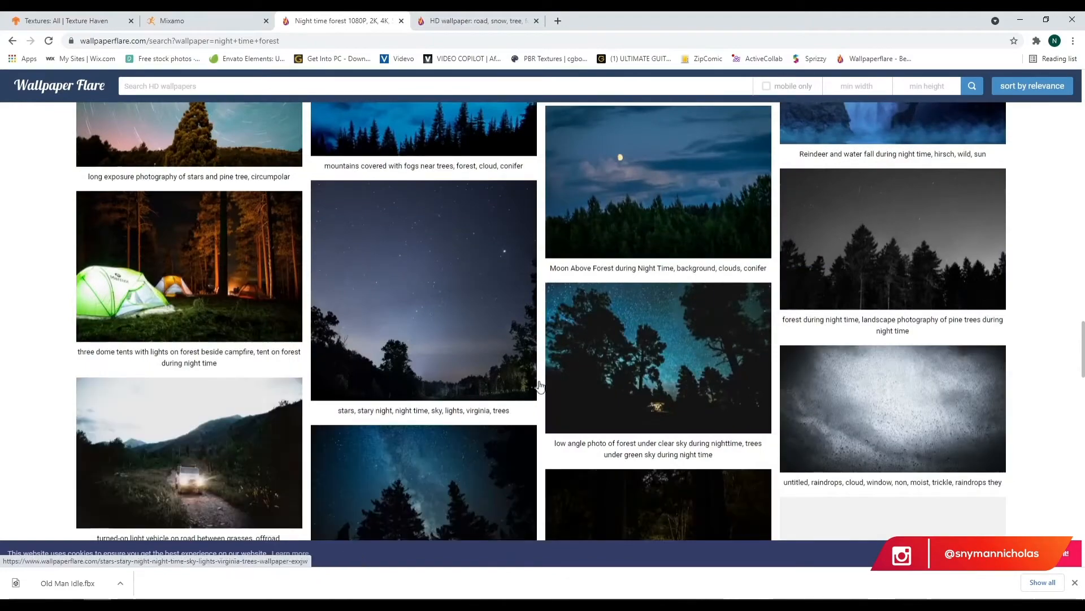
{"action": "scroll", "coordinate": [783, 436], "scroll_direction": "down", "scroll_amount": 4}
{"action": "scroll", "coordinate": [785, 436], "scroll_direction": "down", "scroll_amount": 8}
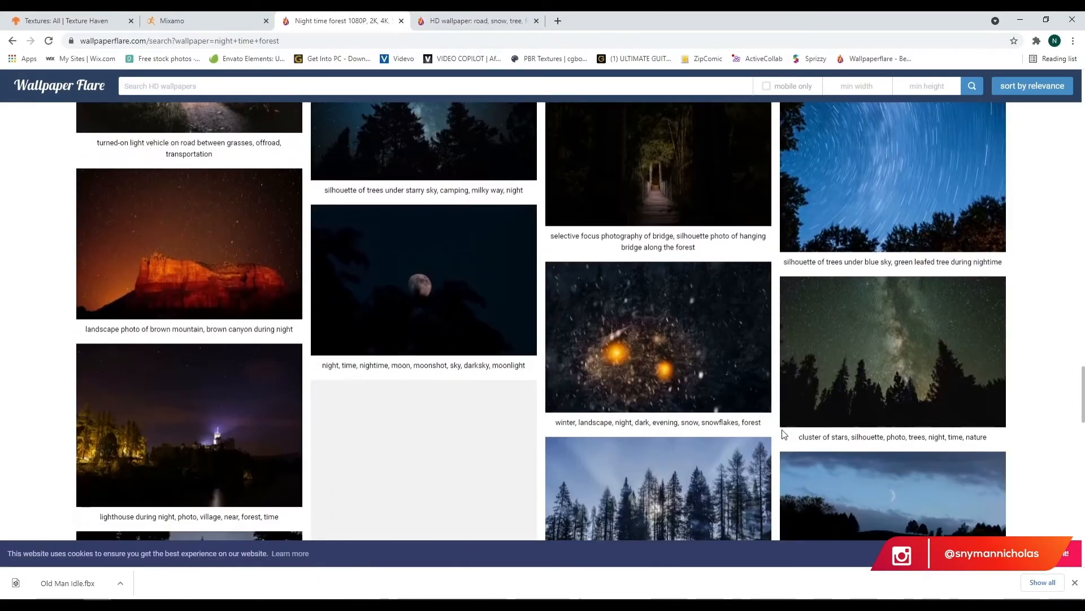
{"action": "scroll", "coordinate": [783, 436], "scroll_direction": "down", "scroll_amount": 10}
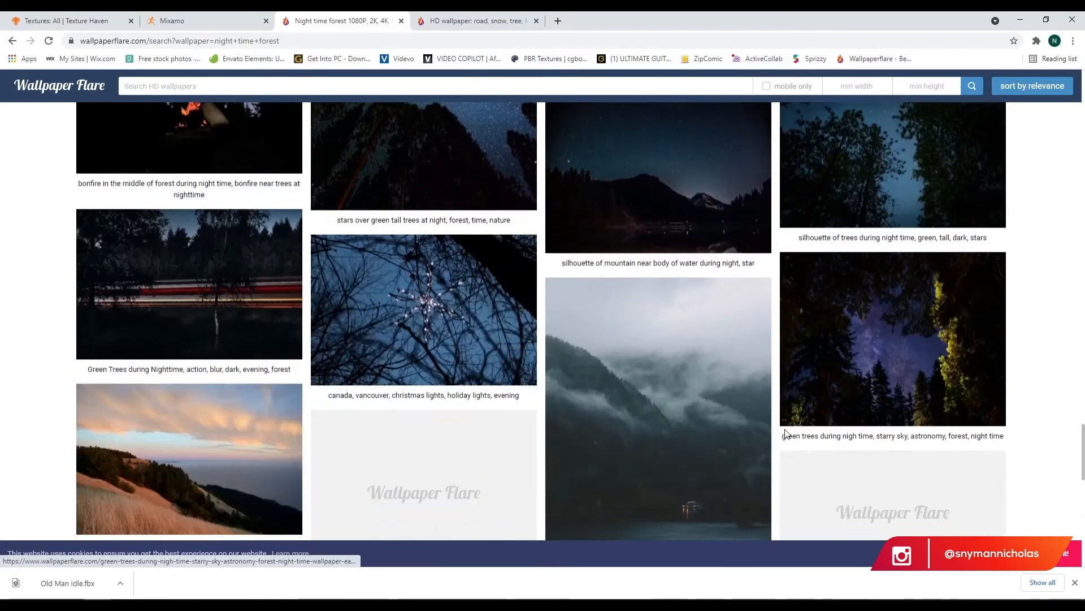
{"action": "scroll", "coordinate": [784, 434], "scroll_direction": "down", "scroll_amount": 4}
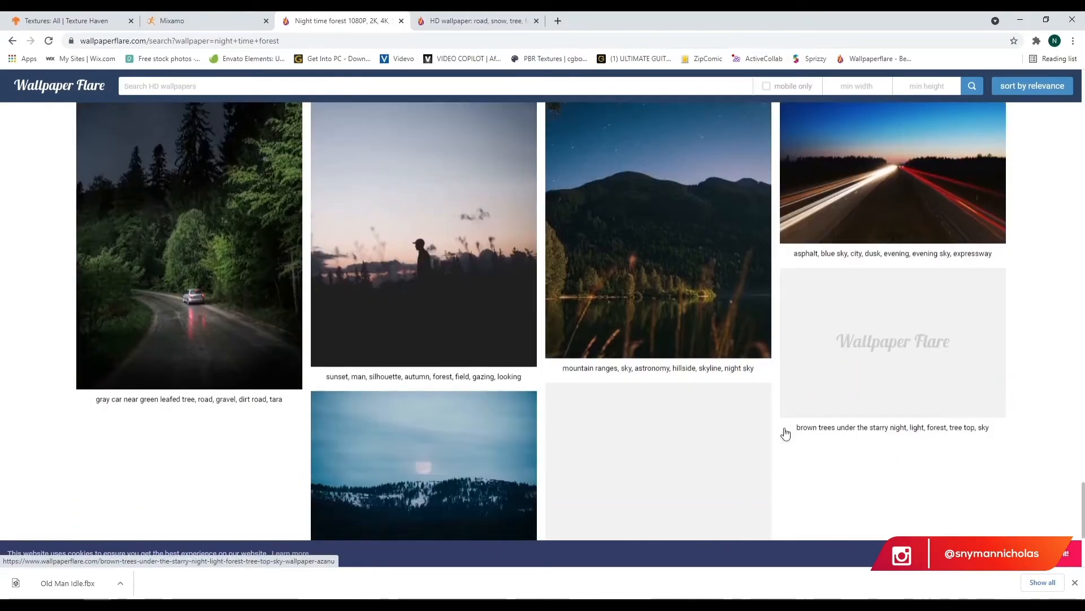
{"action": "scroll", "coordinate": [576, 233], "scroll_direction": "up", "scroll_amount": 15}
{"action": "scroll", "coordinate": [577, 233], "scroll_direction": "up", "scroll_amount": 20}
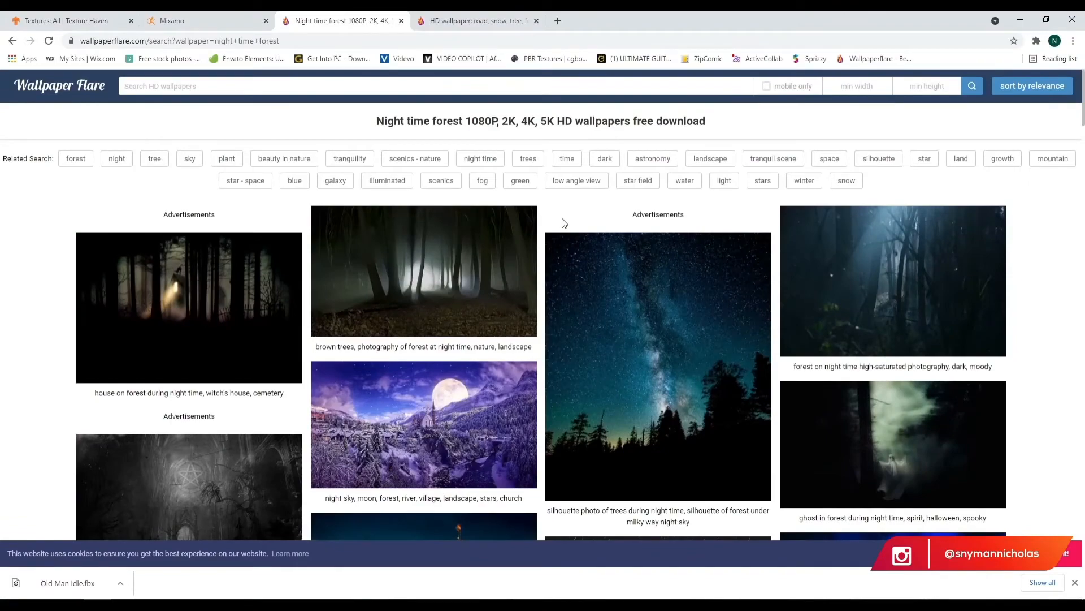
{"action": "scroll", "coordinate": [742, 439], "scroll_direction": "down", "scroll_amount": 15}
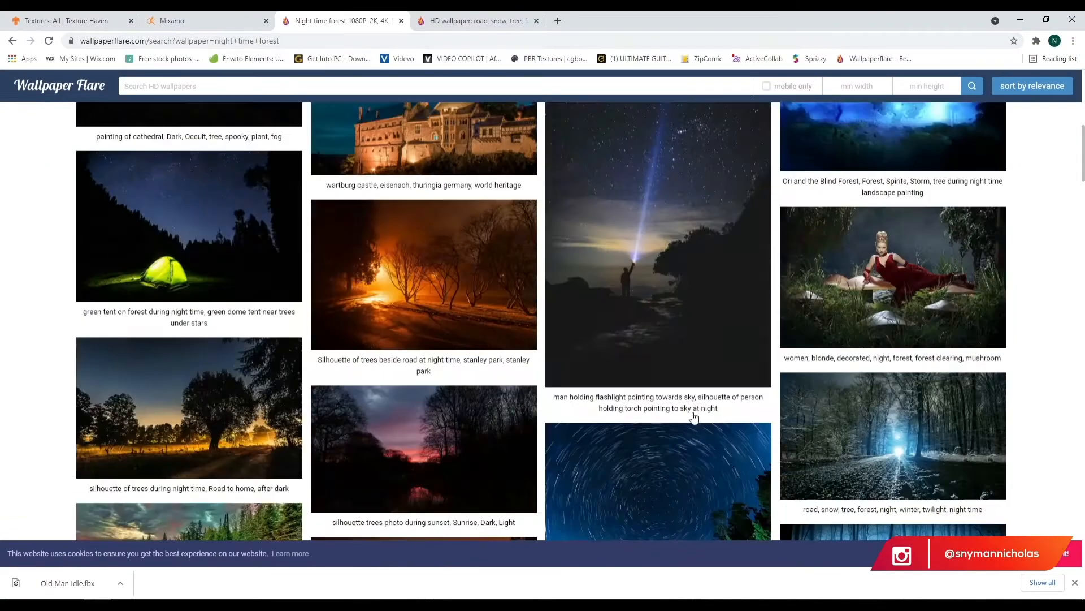
{"action": "scroll", "coordinate": [742, 440], "scroll_direction": "down", "scroll_amount": 15}
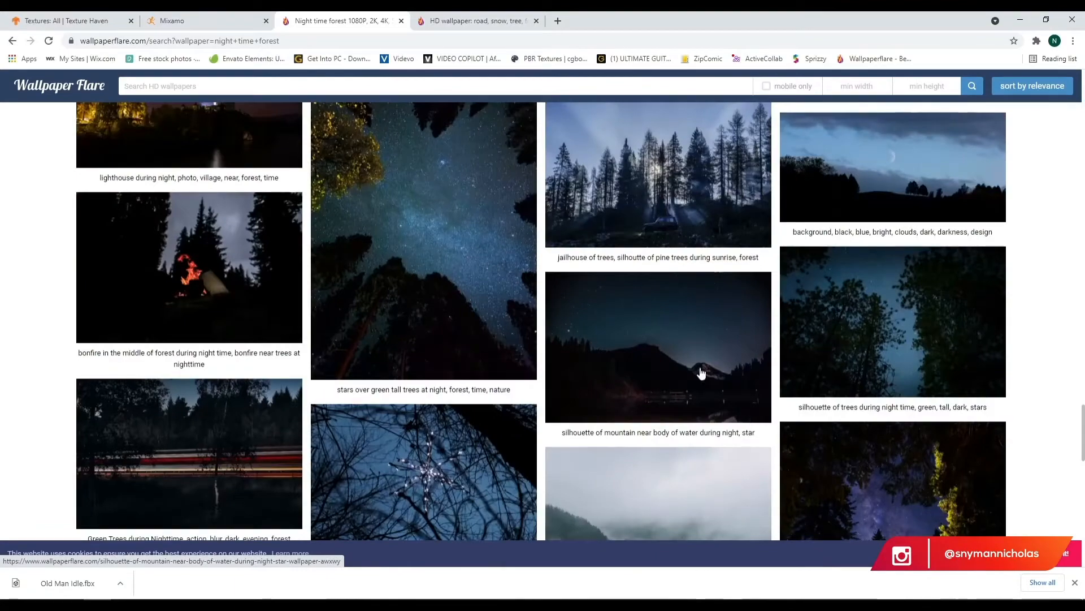
{"action": "scroll", "coordinate": [819, 315], "scroll_direction": "down", "scroll_amount": 7}
{"action": "scroll", "coordinate": [726, 345], "scroll_direction": "down", "scroll_amount": 3}
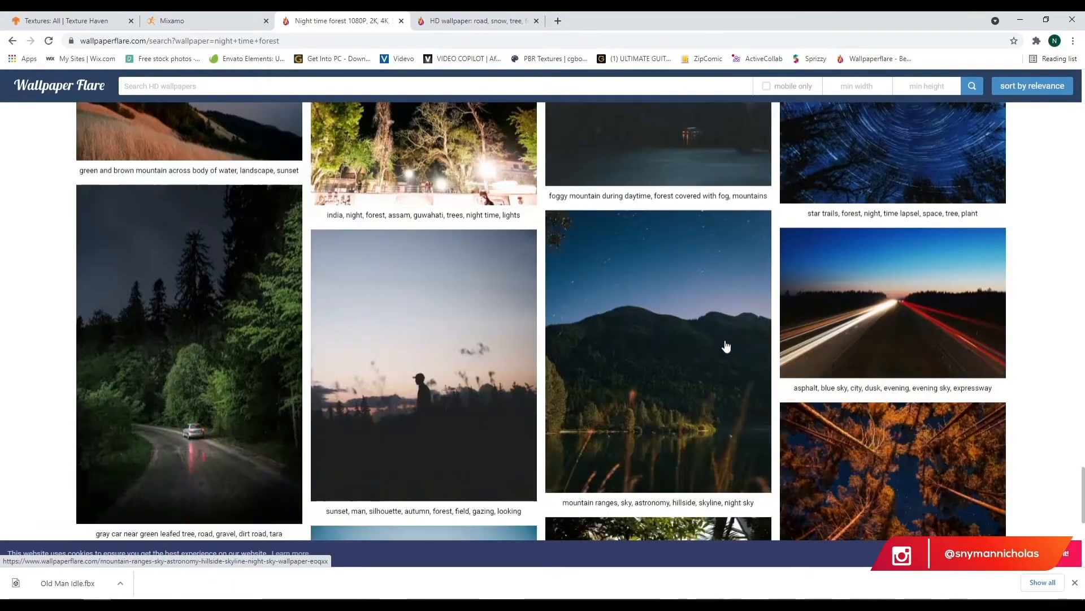
{"action": "scroll", "coordinate": [726, 346], "scroll_direction": "down", "scroll_amount": 4}
{"action": "scroll", "coordinate": [831, 371], "scroll_direction": "down", "scroll_amount": 2}
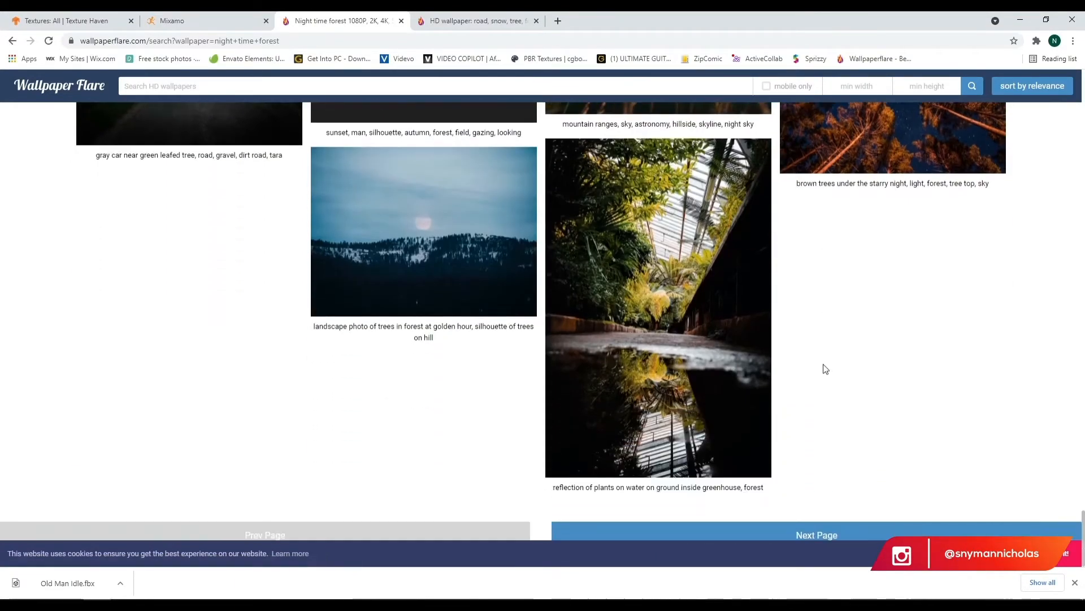
{"action": "left_click", "coordinate": [807, 528]}
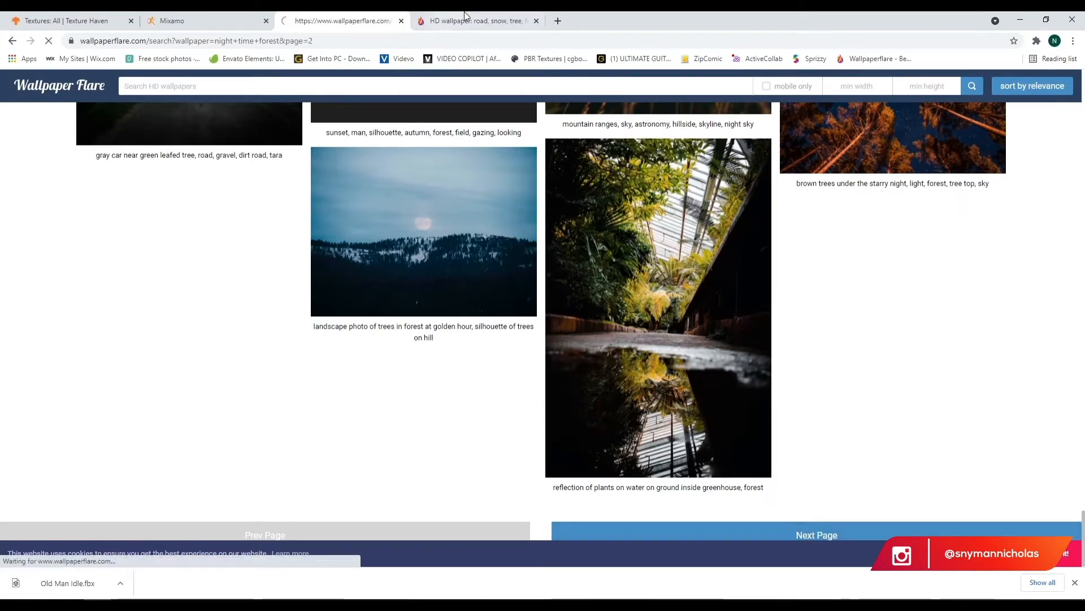
- Return to the snowy forest road wallpaper and open its 1920x1080 download image at full size
{"action": "left_click", "coordinate": [526, 23]}
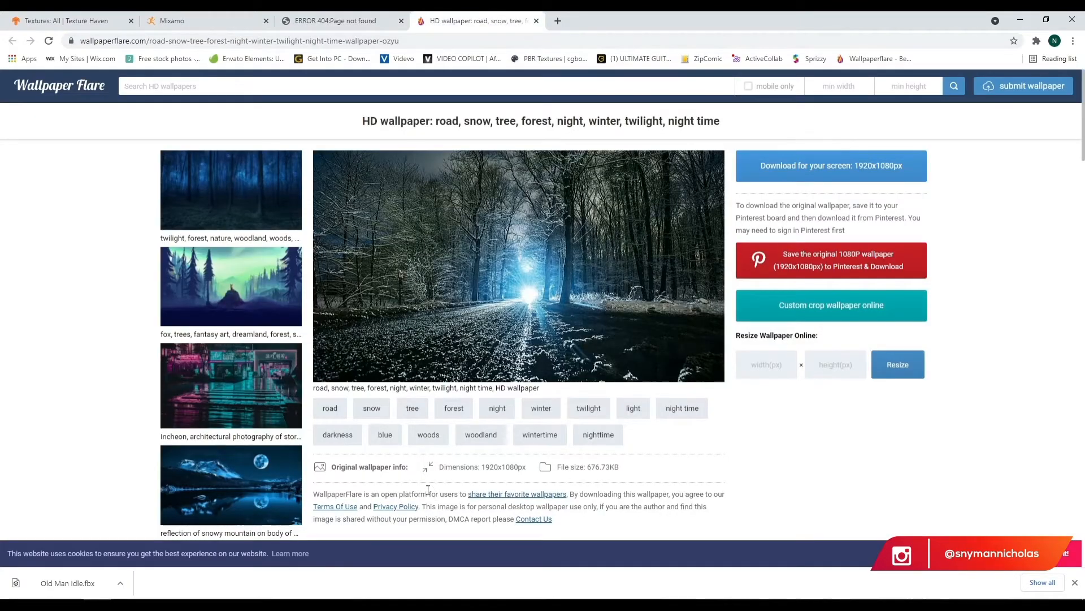
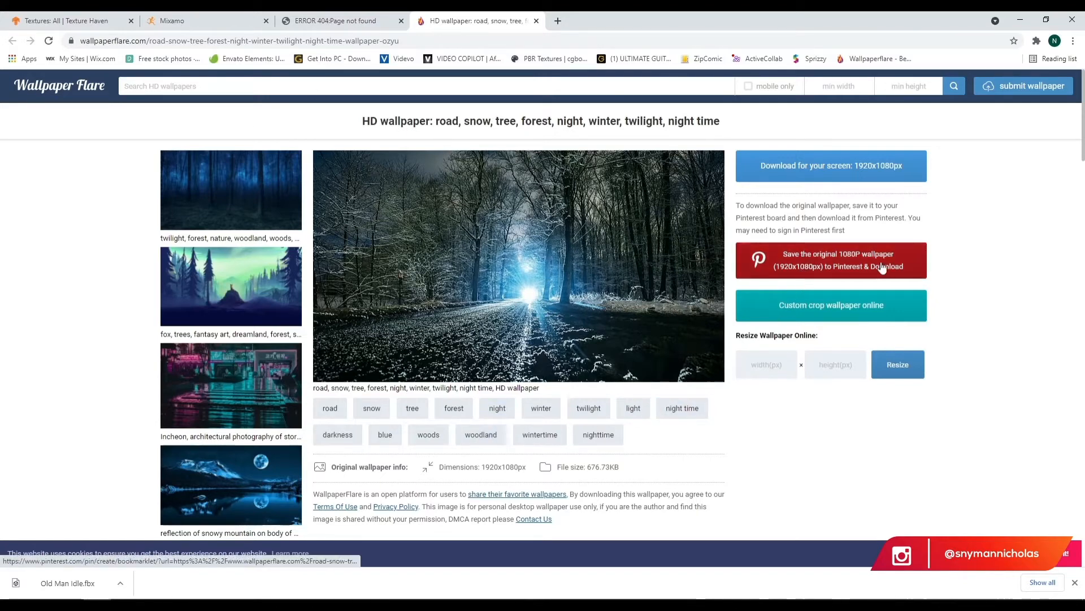
{"action": "left_click", "coordinate": [830, 177]}
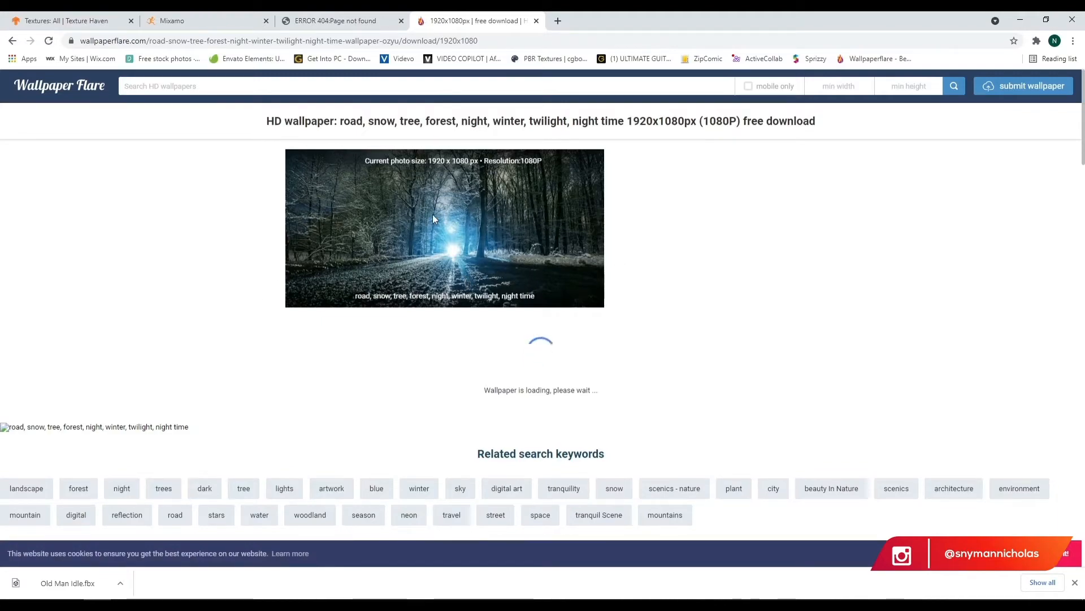
{"action": "scroll", "coordinate": [626, 168], "scroll_direction": "down", "scroll_amount": 8}
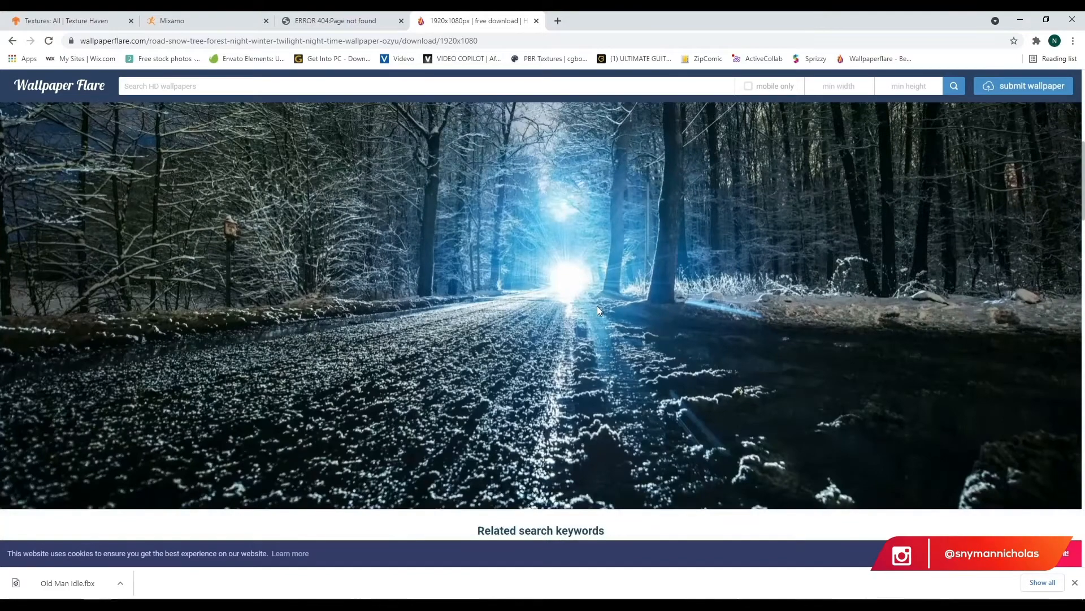
- Save the wallpaper image as "Forest" in the Textures folder of the Alien in forest project
{"action": "right_click", "coordinate": [488, 226]}
{"action": "left_click", "coordinate": [531, 249]}
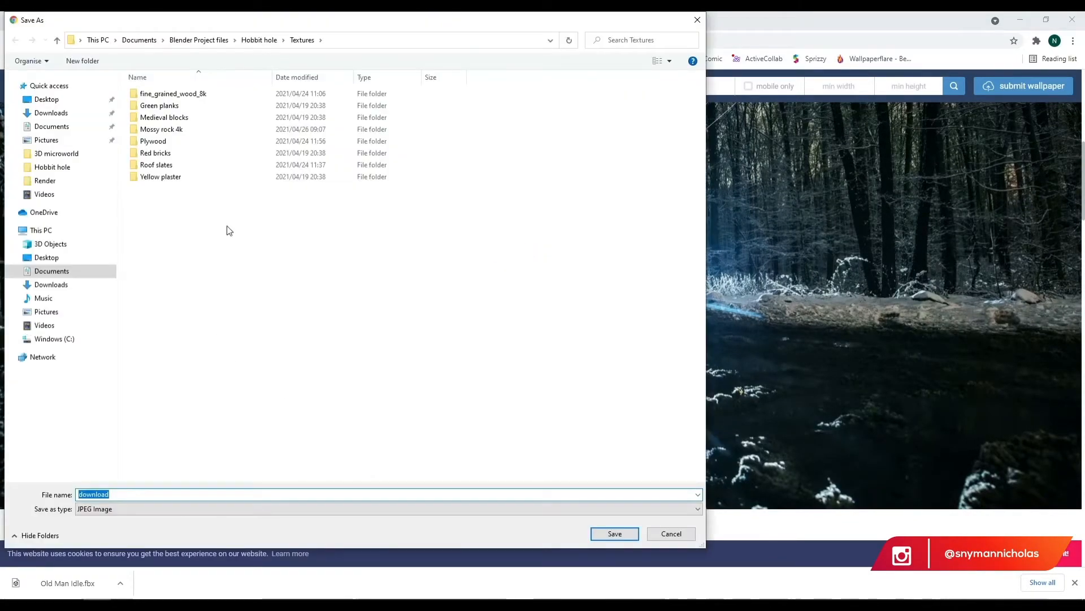
{"action": "left_click", "coordinate": [213, 40]}
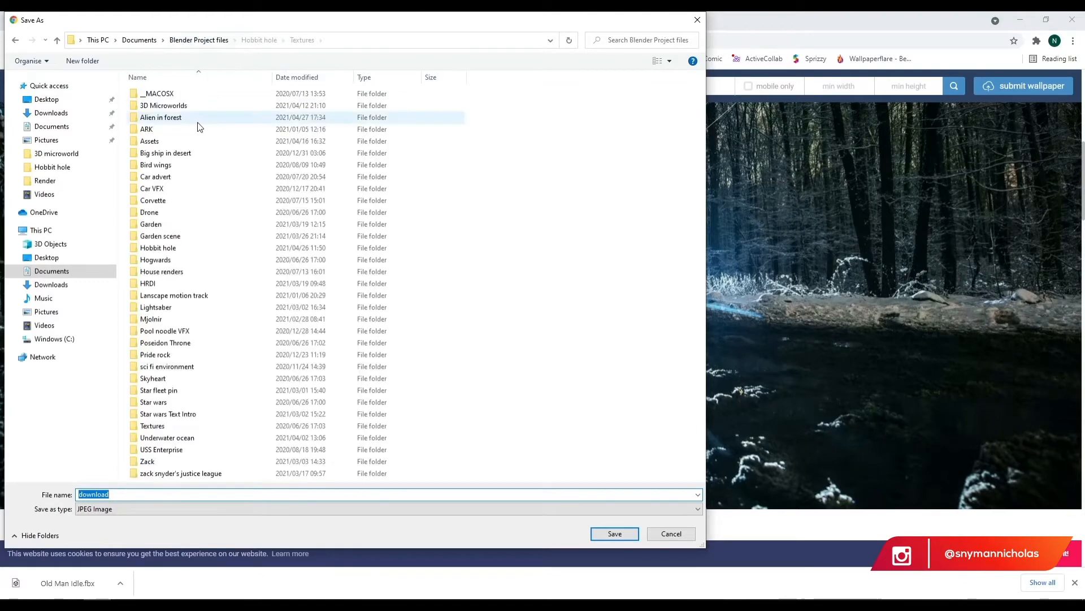
{"action": "double_click", "coordinate": [165, 118]}
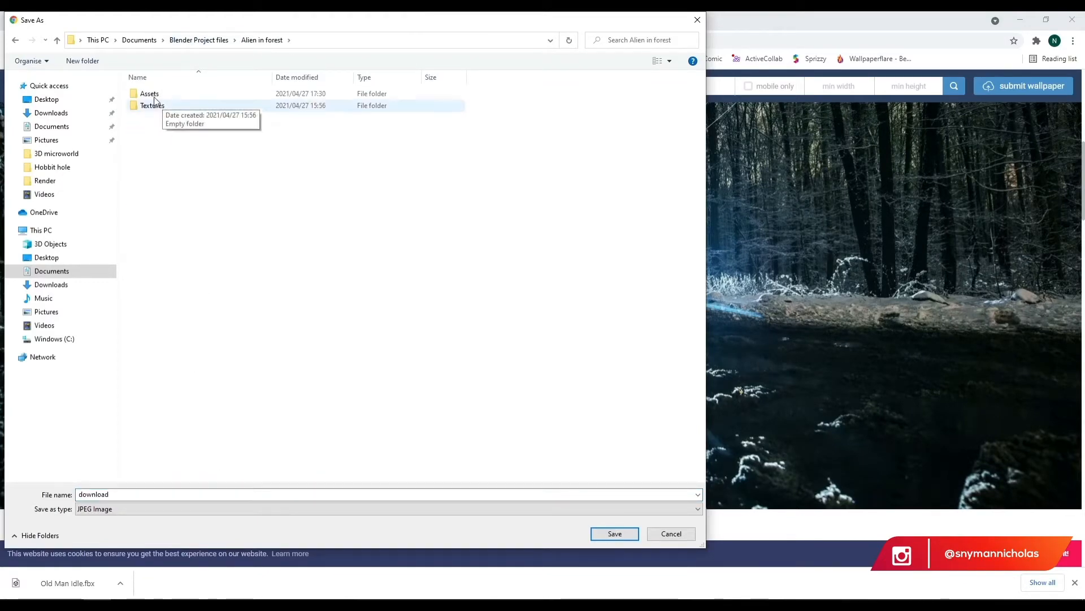
{"action": "double_click", "coordinate": [153, 108]}
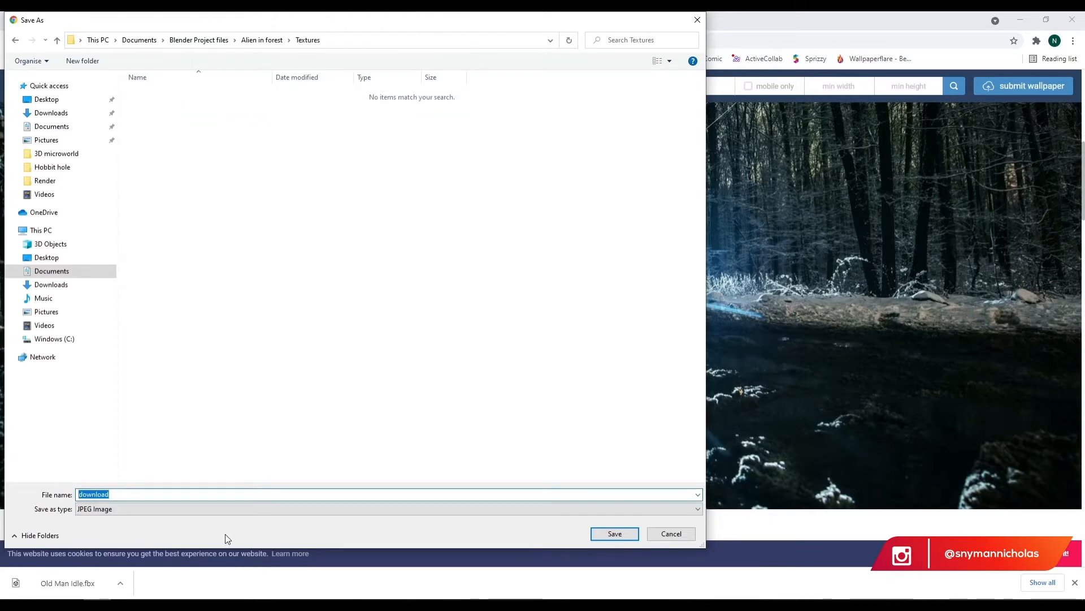
{"action": "type", "text": "Forest"}
{"action": "key", "text": "Return"}
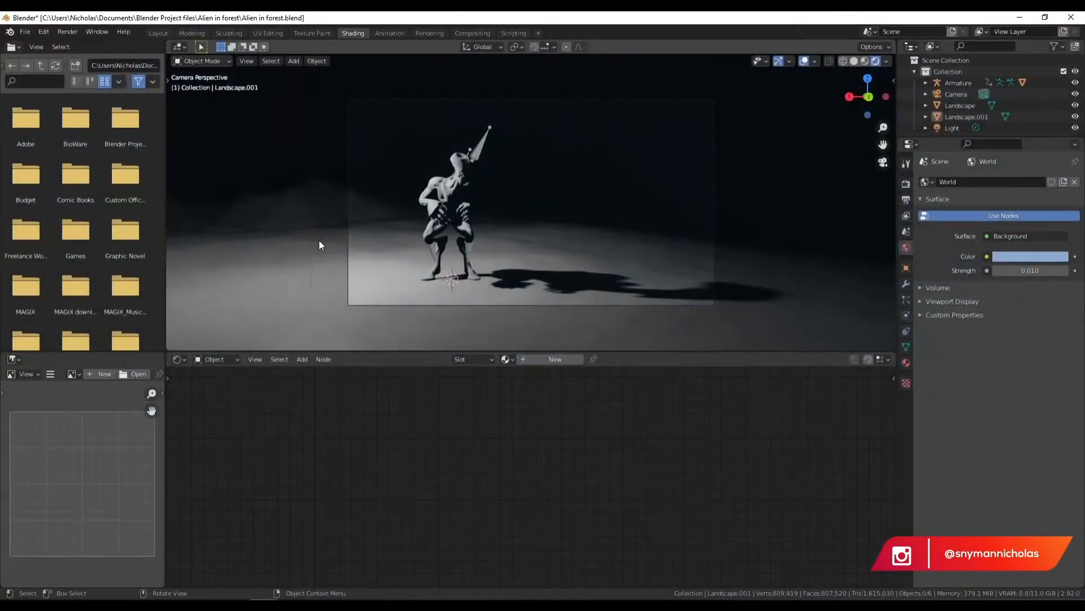
- Return to Blender's Layout workspace and start adding an image with Images as Planes
{"action": "left_click", "coordinate": [157, 33]}
{"action": "mouse_move", "coordinate": [269, 164]}
{"action": "middle_mouse_down"}
{"action": "mouse_move", "coordinate": [297, 245]}
{"action": "mouse_move", "coordinate": [277, 173]}
{"action": "middle_mouse_up"}
{"action": "key", "text": "shift+a"}
{"action": "mouse_move", "coordinate": [270, 285]}
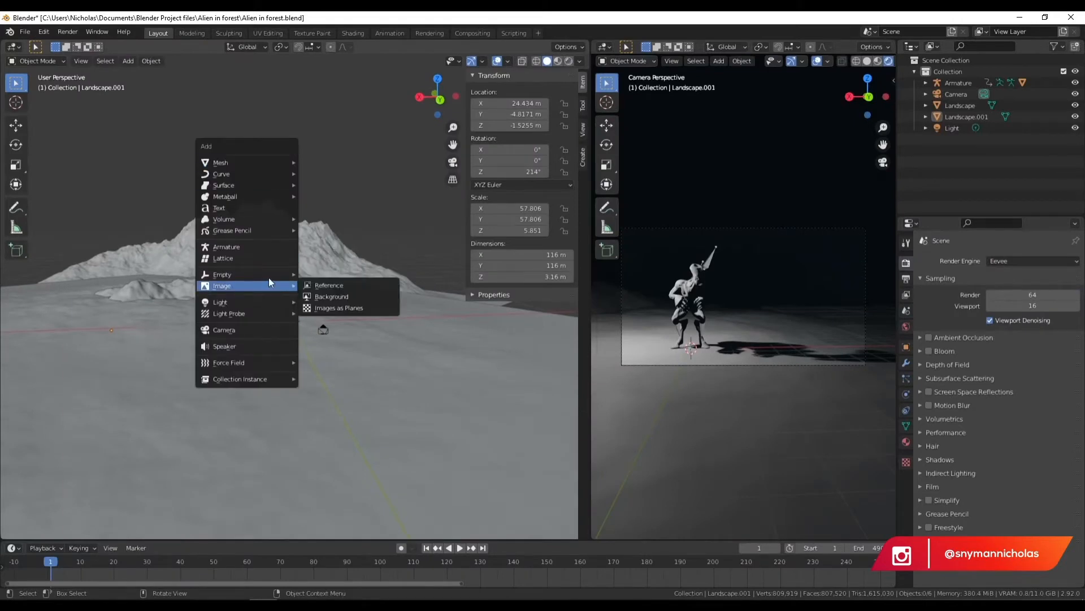
{"action": "left_click", "coordinate": [337, 309]}
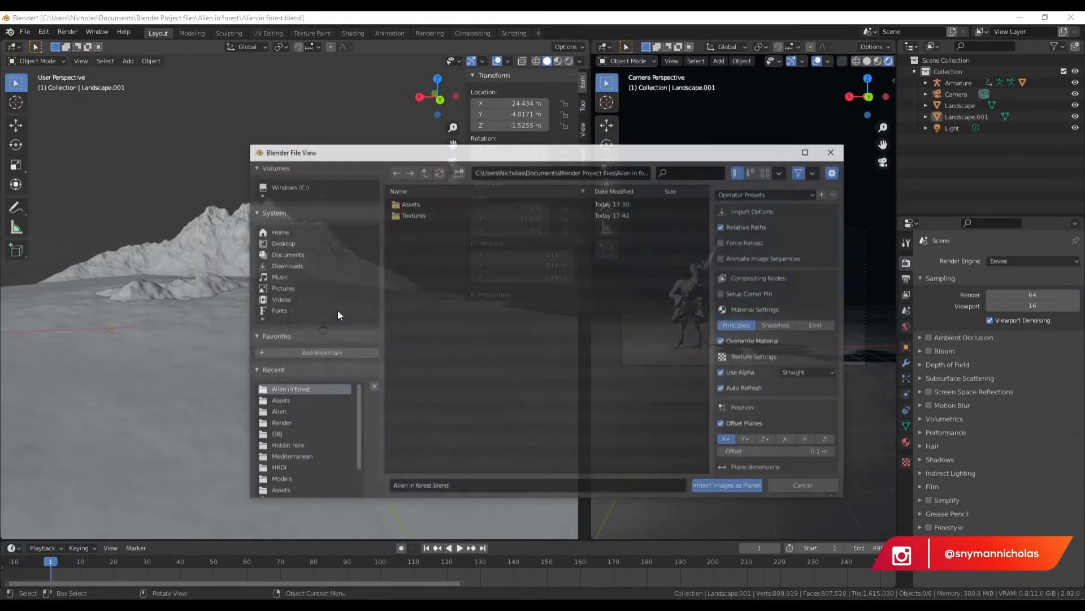
- Look for the forest image in the Alien in forest project's Textures folder, backing out to the parent folders and reopening it
{"action": "left_click", "coordinate": [403, 217]}
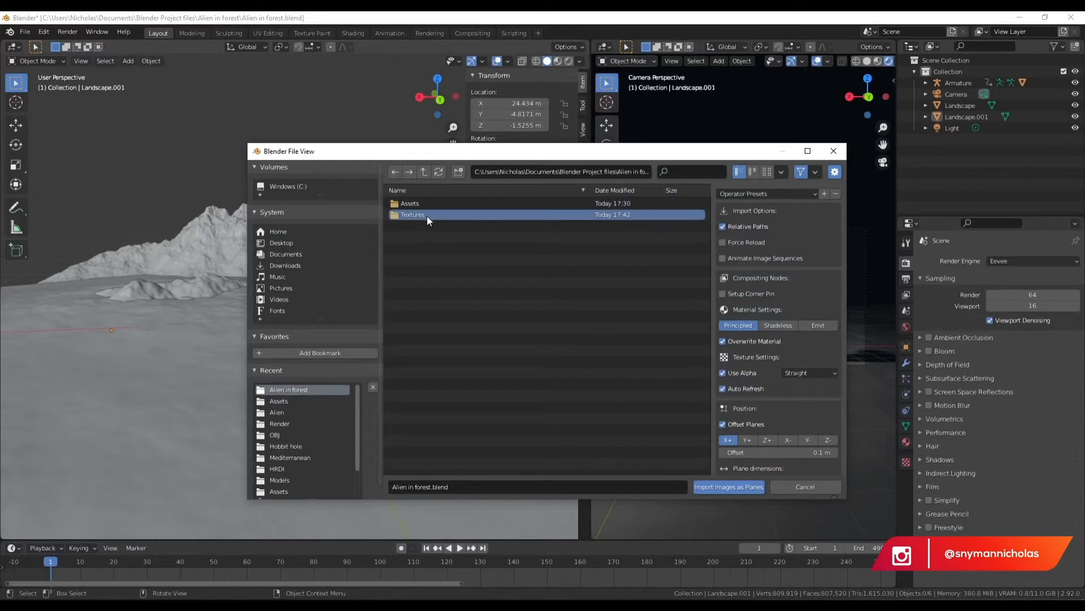
{"action": "double_click", "coordinate": [426, 215]}
{"action": "left_click", "coordinate": [424, 175]}
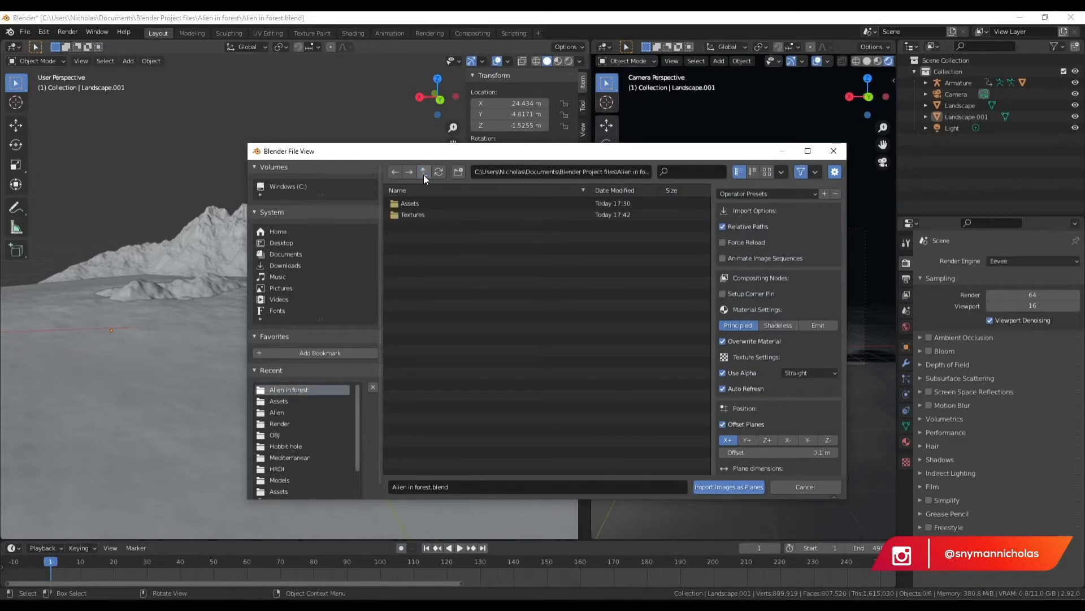
{"action": "left_click", "coordinate": [423, 175]}
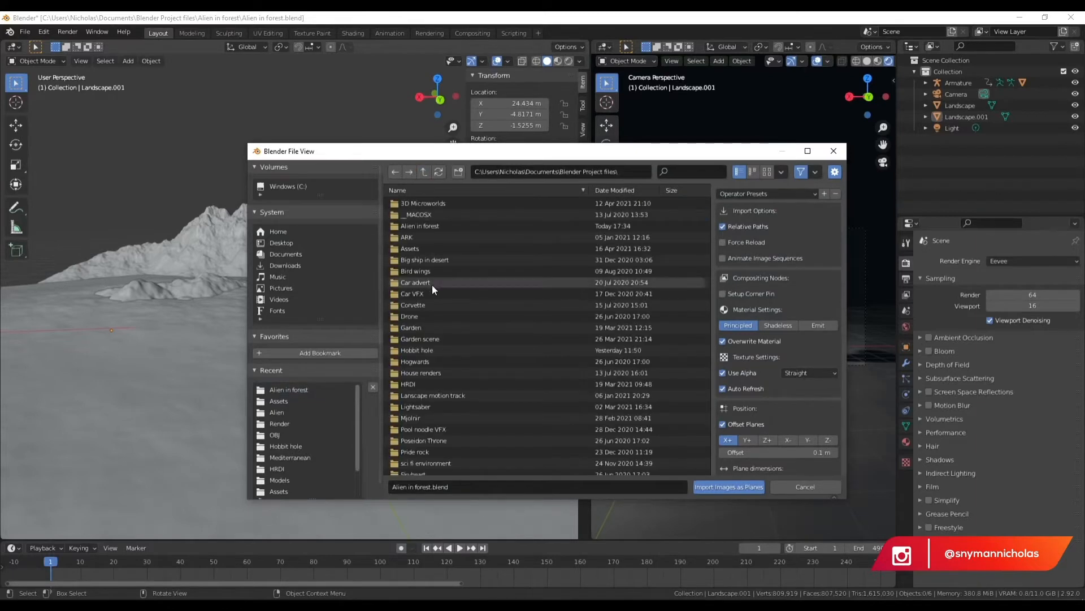
{"action": "double_click", "coordinate": [427, 226]}
{"action": "left_click", "coordinate": [427, 215]}
{"action": "double_click", "coordinate": [426, 216]}
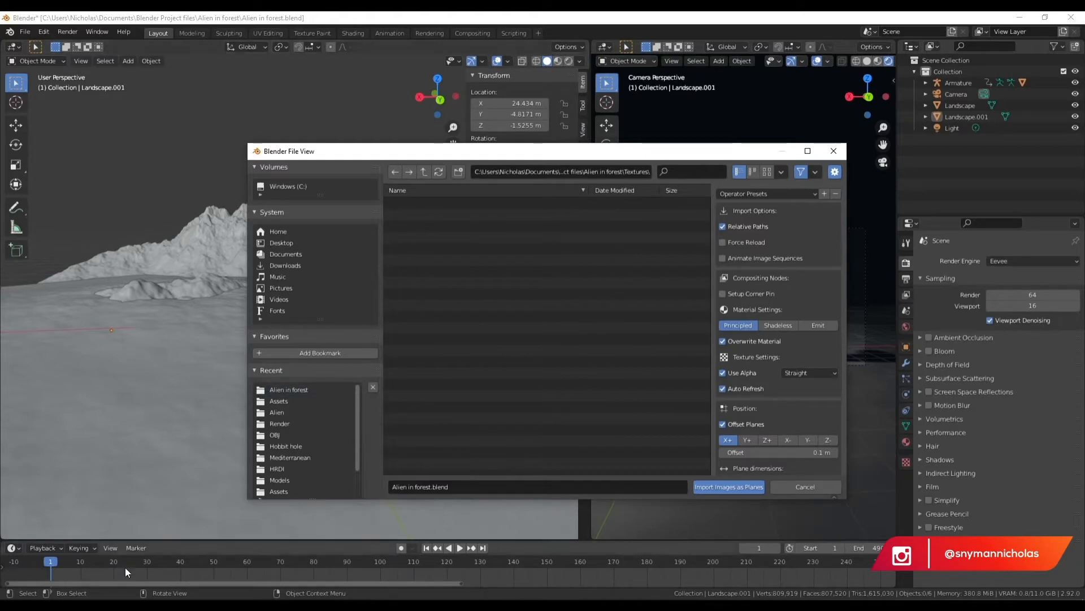
- Switch to File Explorer and check the Alien in forest project's Textures folder for the saved Forest image
{"action": "mouse_move", "coordinate": [122, 605]}
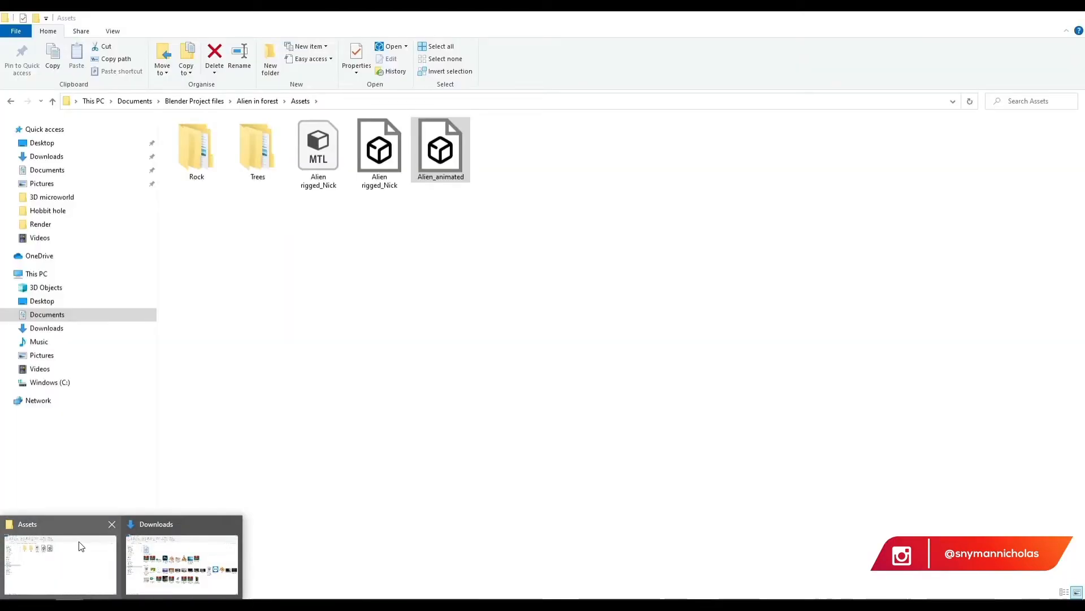
{"action": "left_click", "coordinate": [81, 546]}
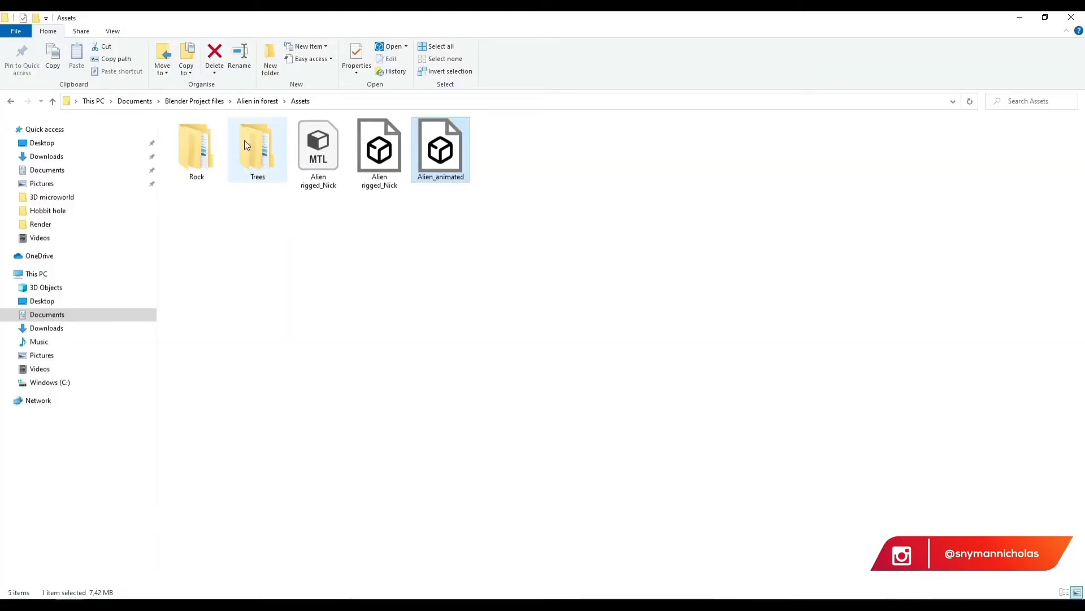
{"action": "left_click", "coordinate": [265, 101]}
{"action": "double_click", "coordinate": [215, 149]}
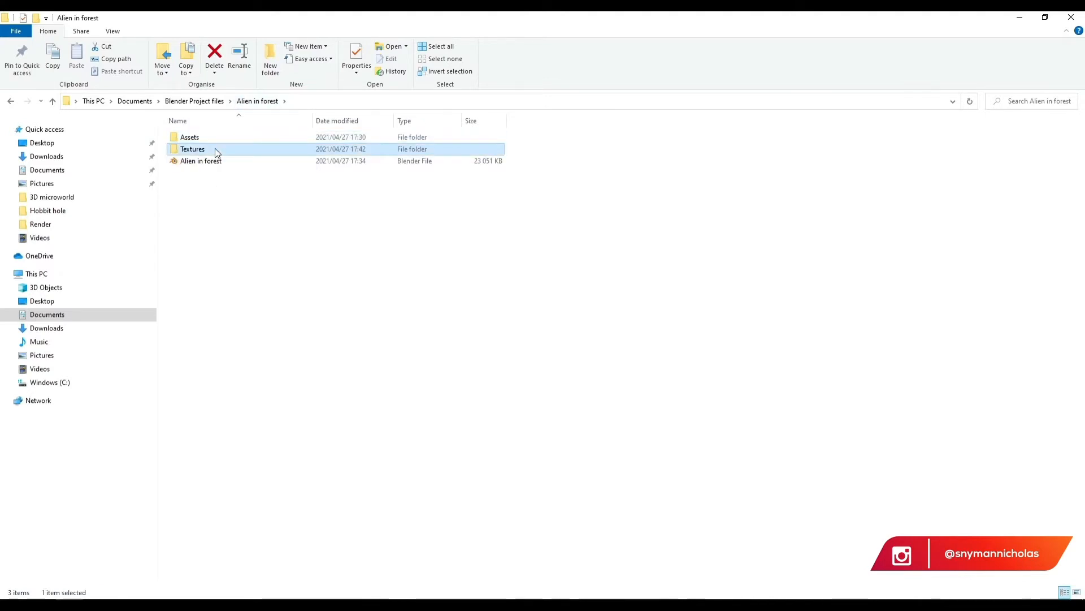
{"action": "left_click", "coordinate": [215, 148]}
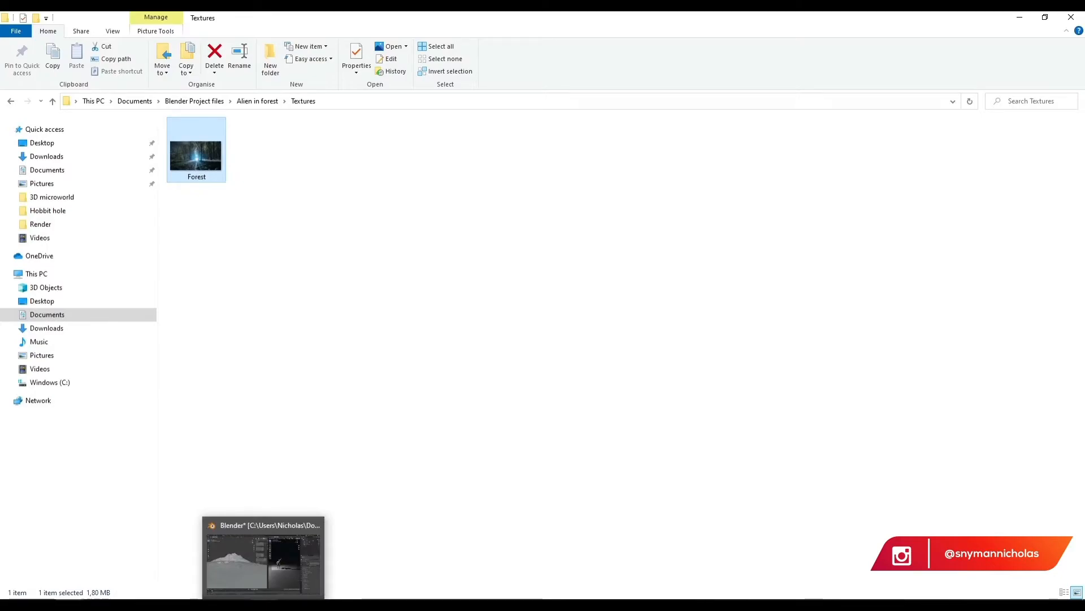
- Return to Blender's image import, reopen the Textures folder to look for the image again, and abandon the import
{"action": "left_click", "coordinate": [274, 554]}
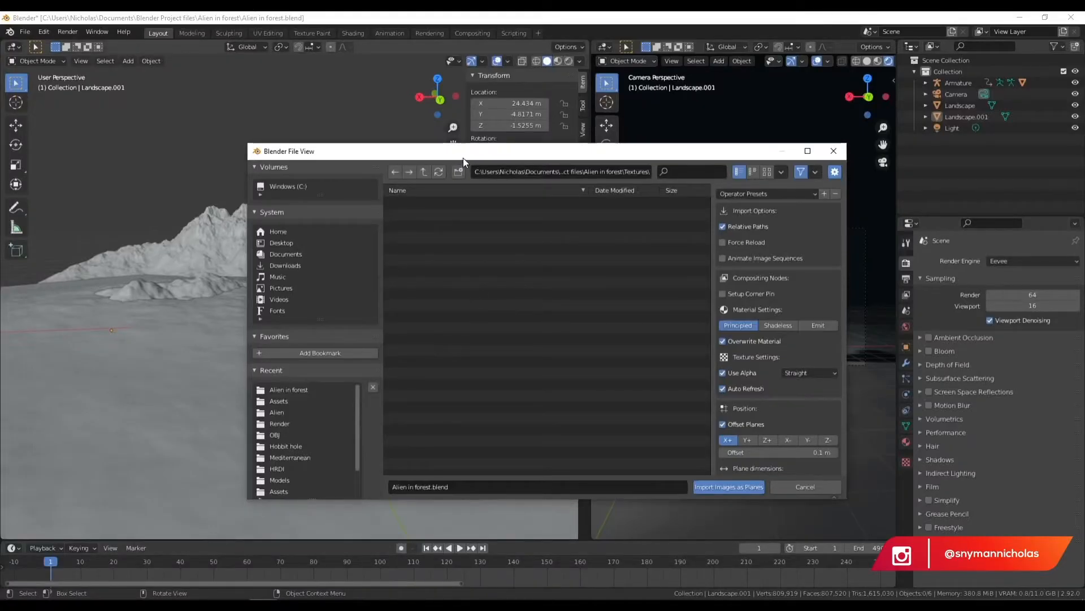
{"action": "left_click", "coordinate": [429, 173]}
{"action": "left_click", "coordinate": [429, 173]}
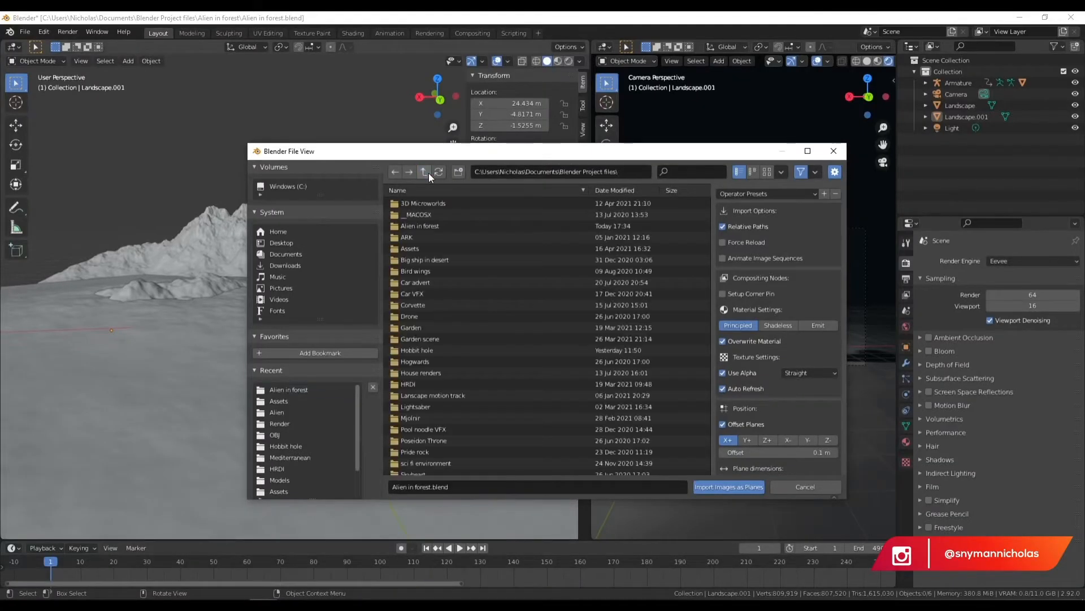
{"action": "left_click", "coordinate": [435, 223]}
{"action": "left_click", "coordinate": [422, 213]}
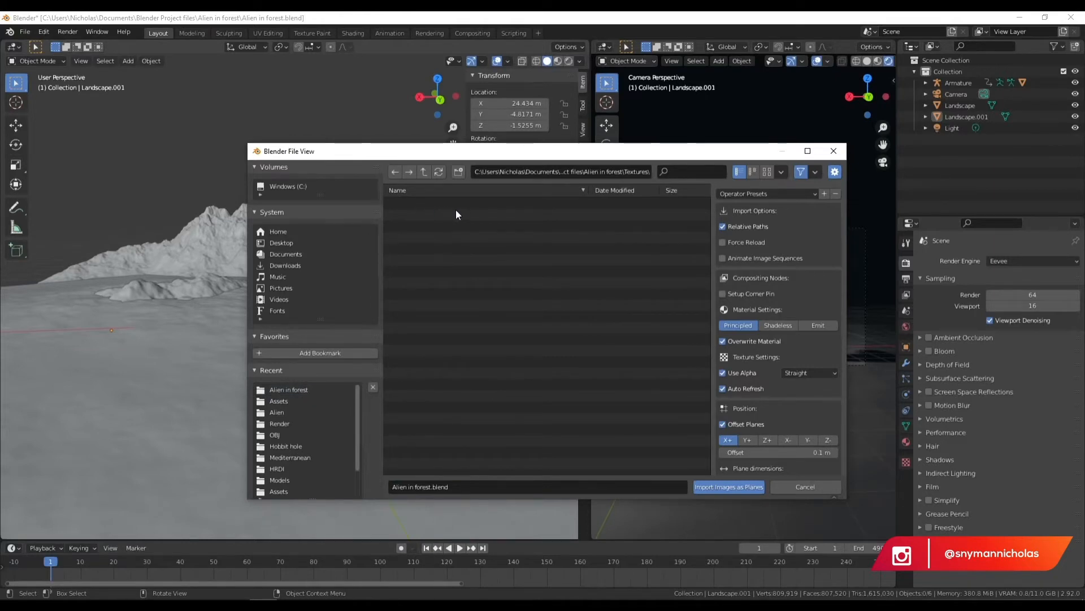
{"action": "left_click", "coordinate": [834, 151]}
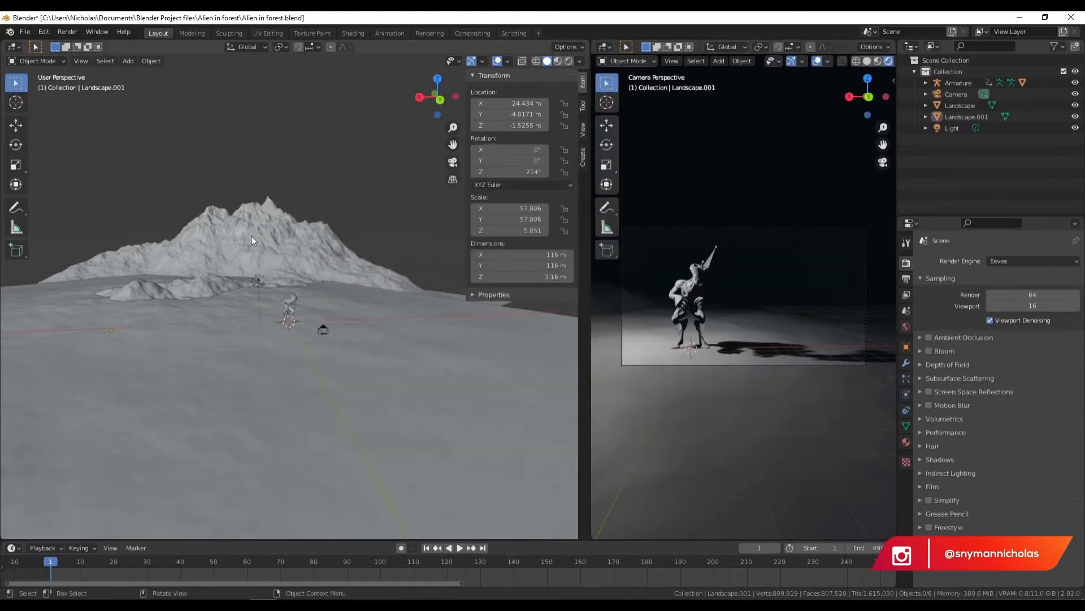
- Switch to File Explorer and check the Forest image's file type in its properties
{"action": "left_click", "coordinate": [67, 576]}
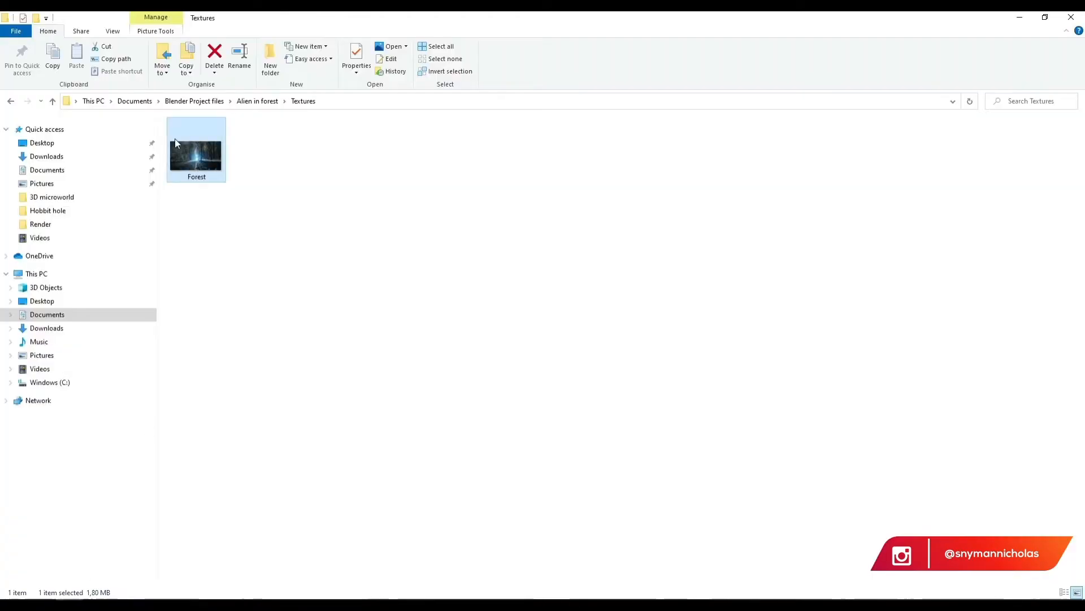
{"action": "right_click", "coordinate": [196, 155]}
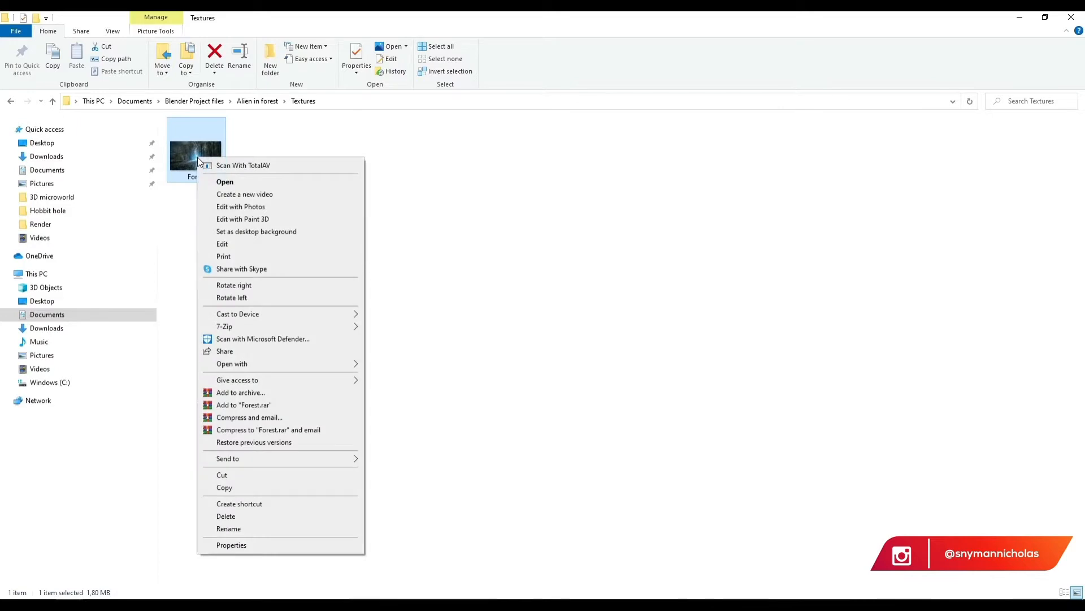
{"action": "left_click", "coordinate": [276, 545]}
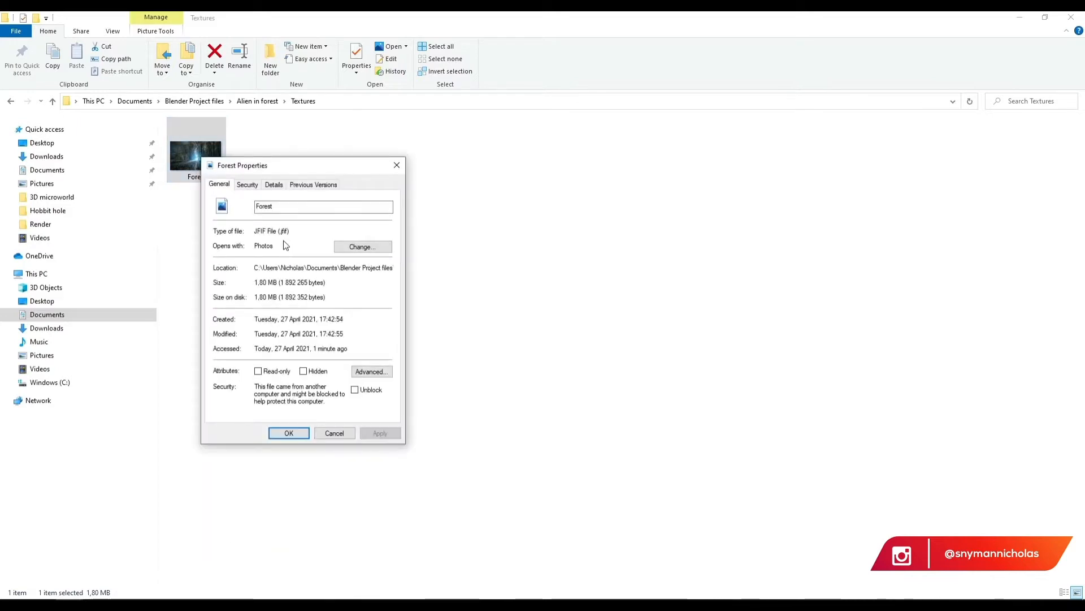
{"action": "left_click", "coordinate": [396, 166]}
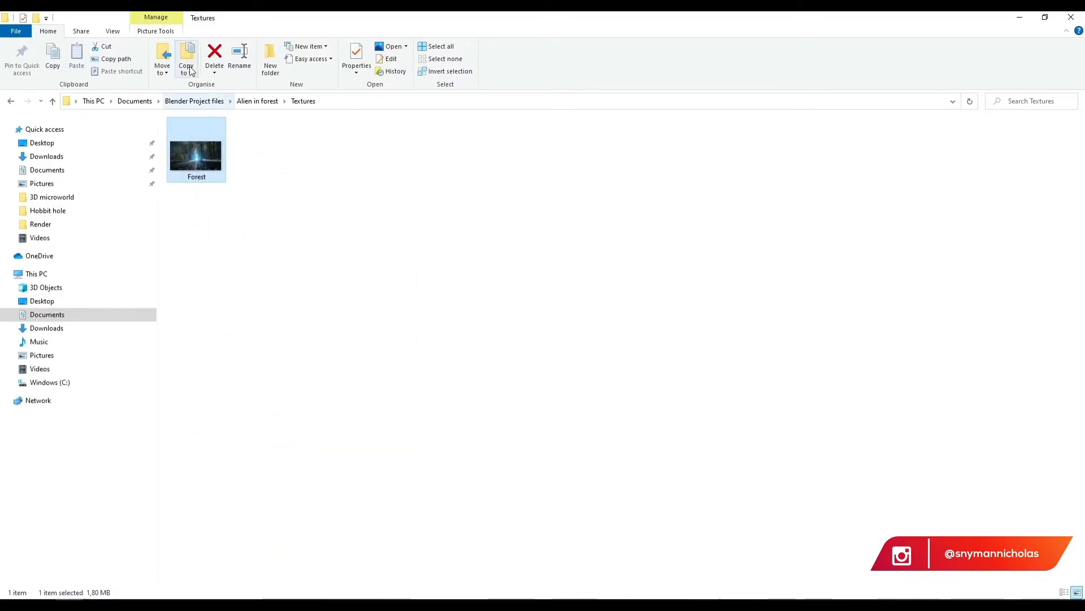
- Review the app choices for opening the Forest image from its properties, and close them without choosing another app
{"action": "right_click", "coordinate": [193, 147]}
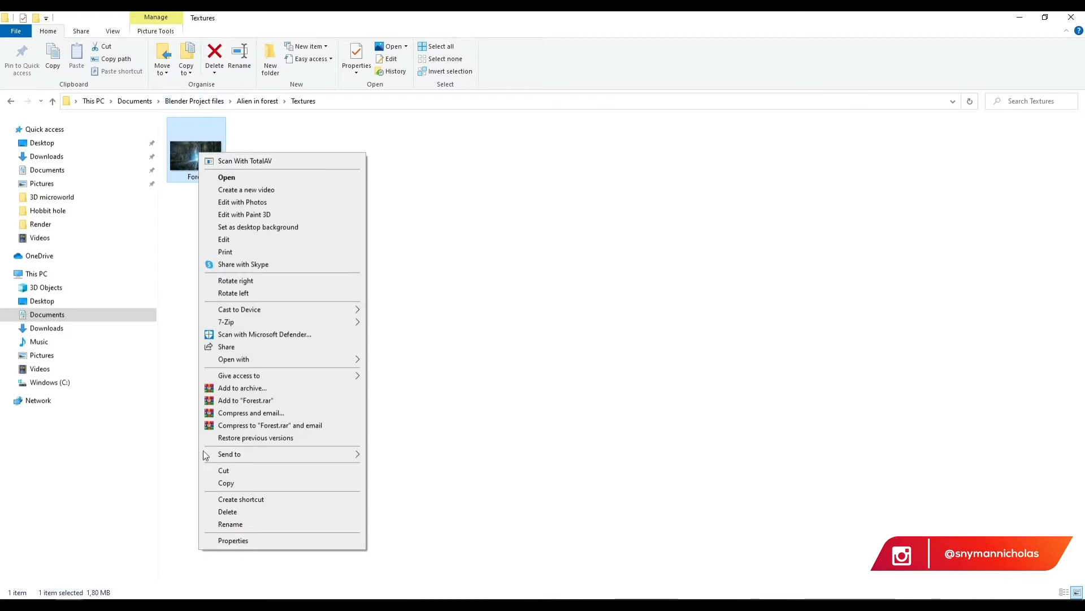
{"action": "left_click", "coordinate": [236, 544]}
{"action": "left_click", "coordinate": [359, 242]}
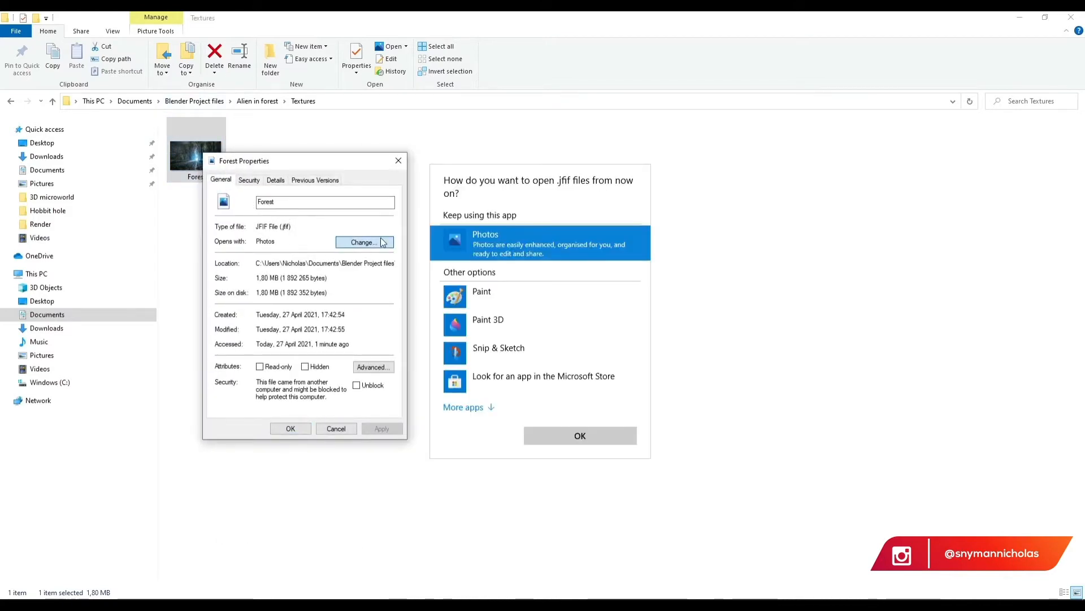
{"action": "left_click", "coordinate": [599, 461]}
{"action": "left_click", "coordinate": [399, 161]}
{"action": "left_click", "coordinate": [290, 175]}
- Rename the Forest image as Forest.jpg
{"action": "left_click", "coordinate": [177, 155]}
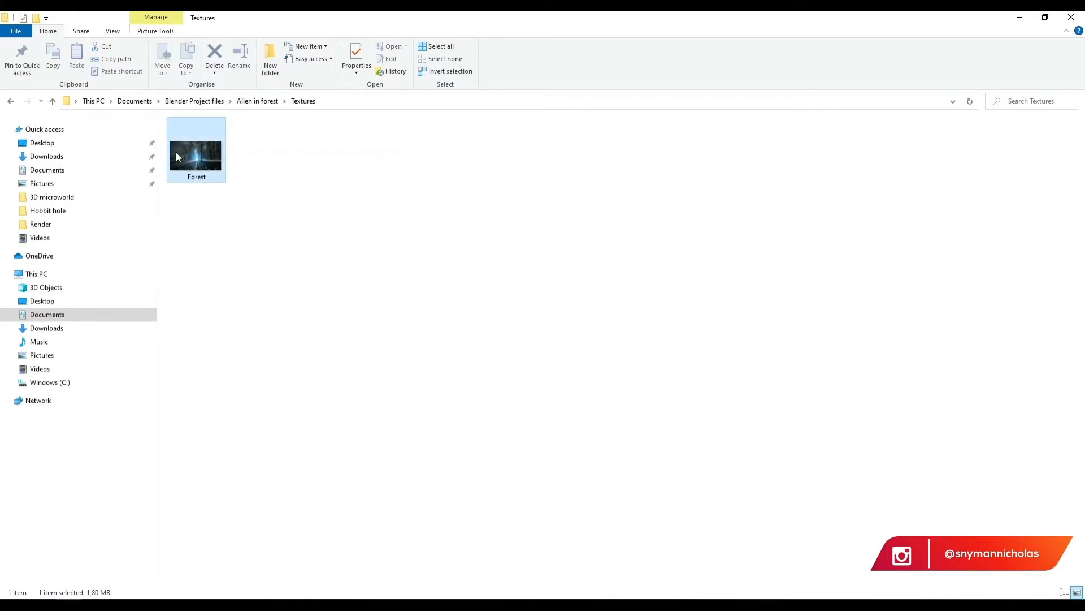
{"action": "left_click", "coordinate": [202, 178]}
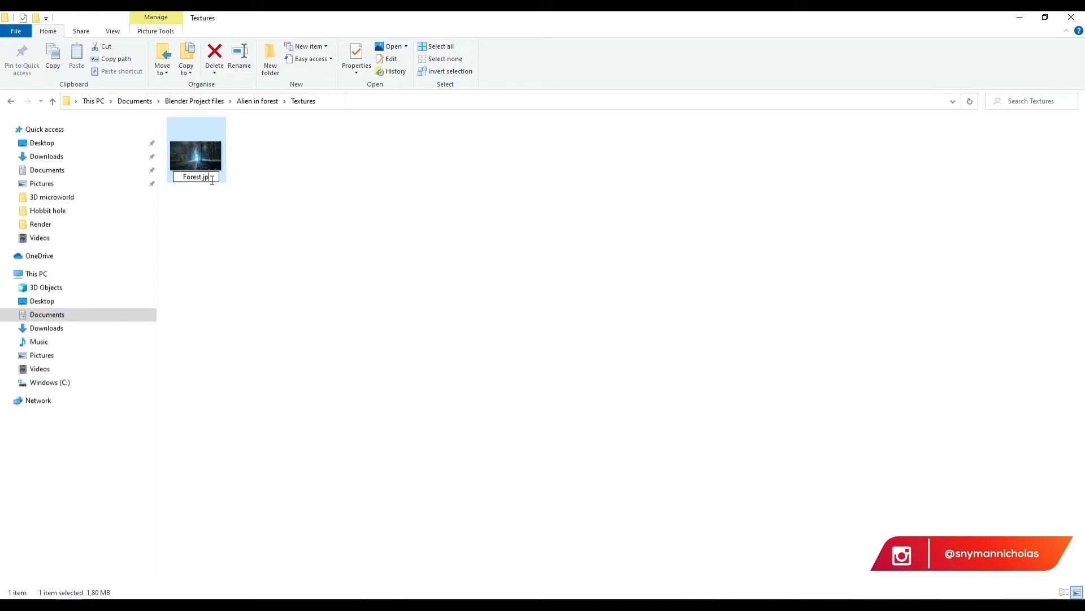
{"action": "key", "text": "Return"}
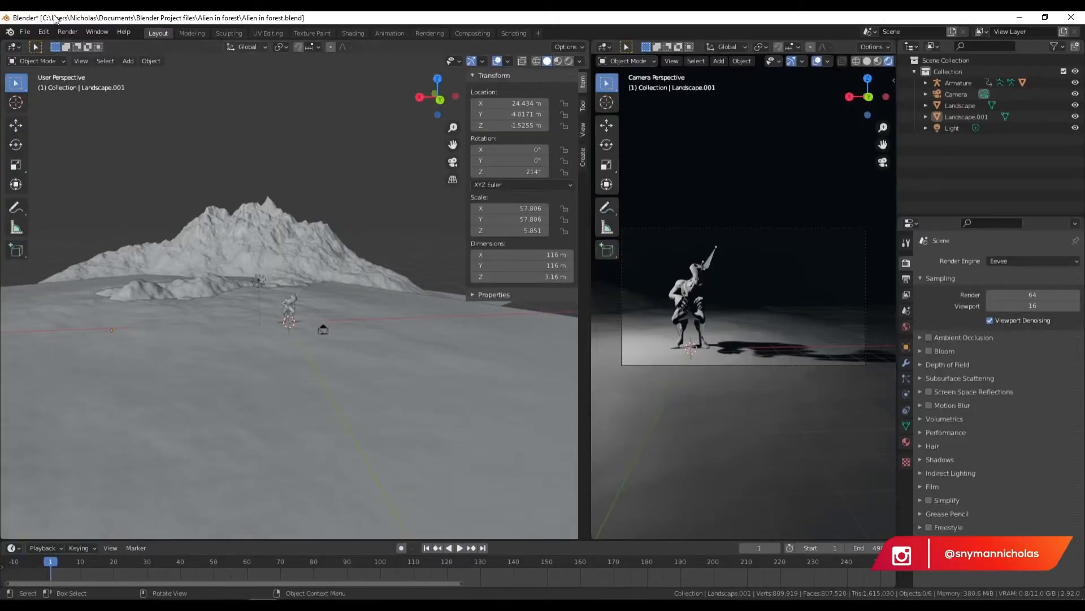
- Switch to Blender, restart the Images as Planes import and look in the Textures folder for the renamed image
{"action": "left_click", "coordinate": [24, 31]}
{"action": "mouse_move", "coordinate": [80, 182]}
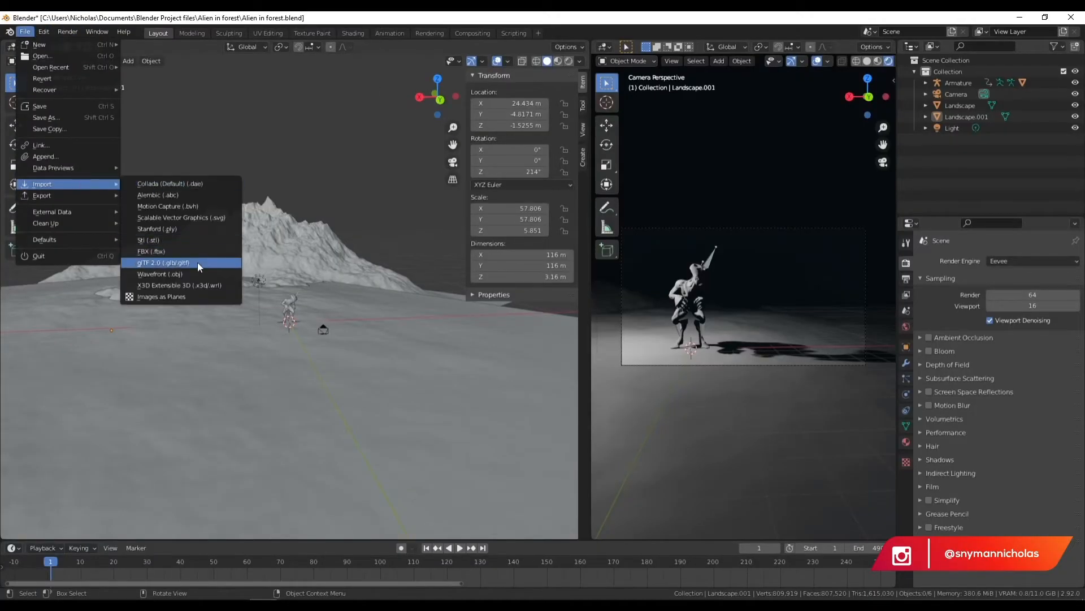
{"action": "left_click", "coordinate": [170, 295]}
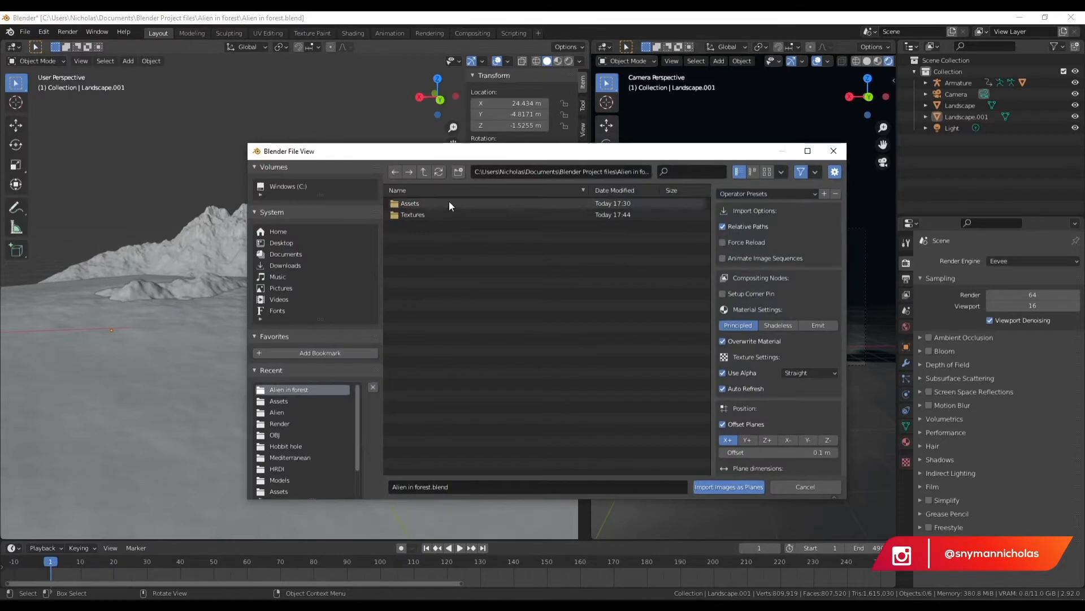
{"action": "double_click", "coordinate": [412, 216]}
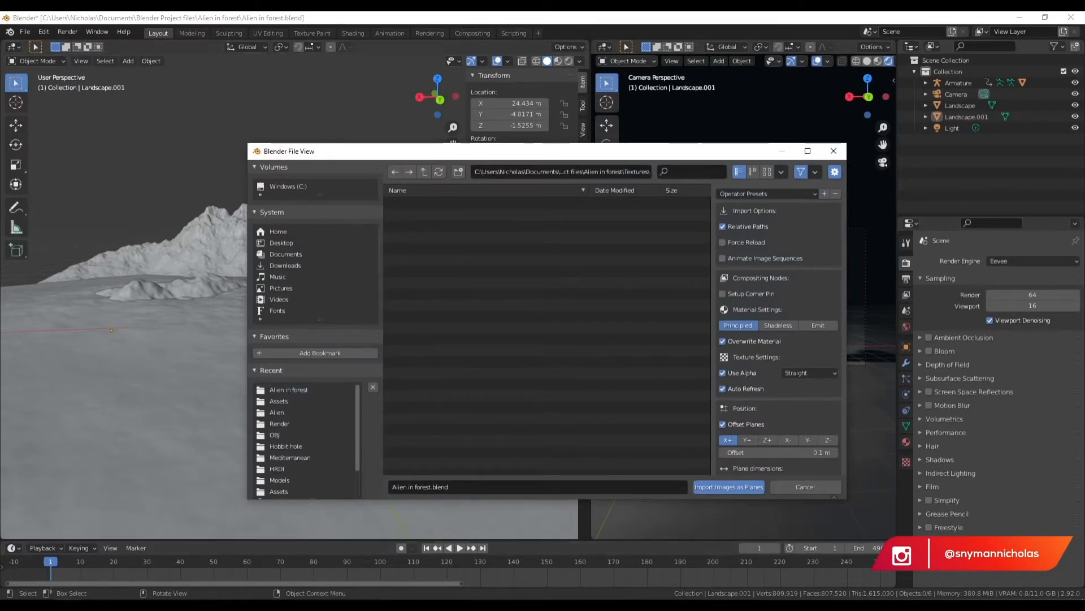
- Switch to File Explorer, check the file type in Forest.jpg's properties, and close them
{"action": "left_click", "coordinate": [93, 582]}
{"action": "left_click", "coordinate": [194, 148]}
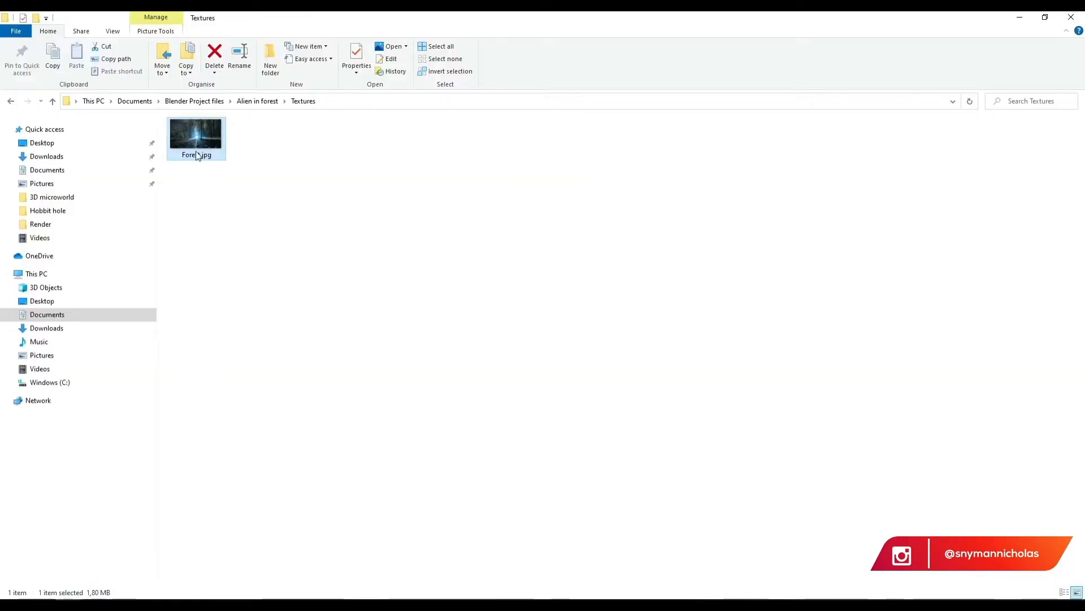
{"action": "right_click", "coordinate": [195, 152]}
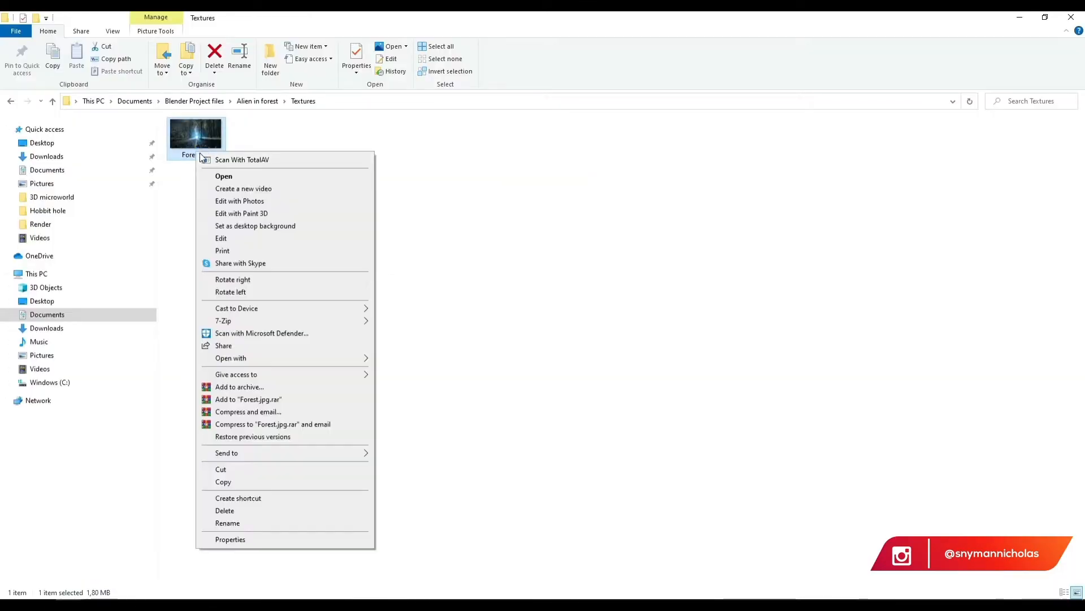
{"action": "left_click", "coordinate": [244, 540]}
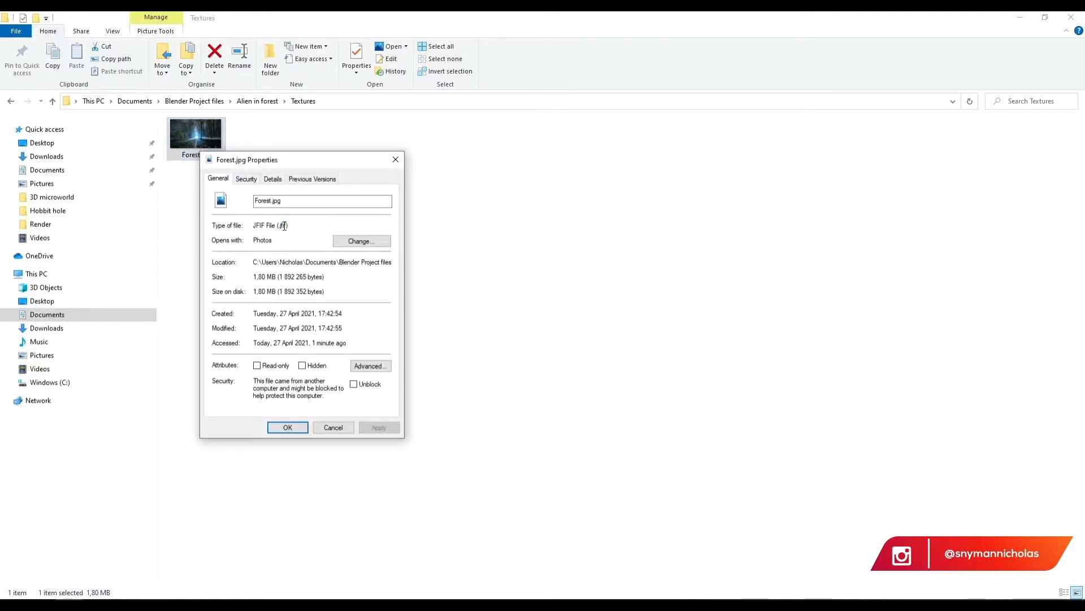
{"action": "left_click_drag", "start_coordinate": [250, 224], "coordinate": [278, 225]}
{"action": "left_click", "coordinate": [396, 159]}
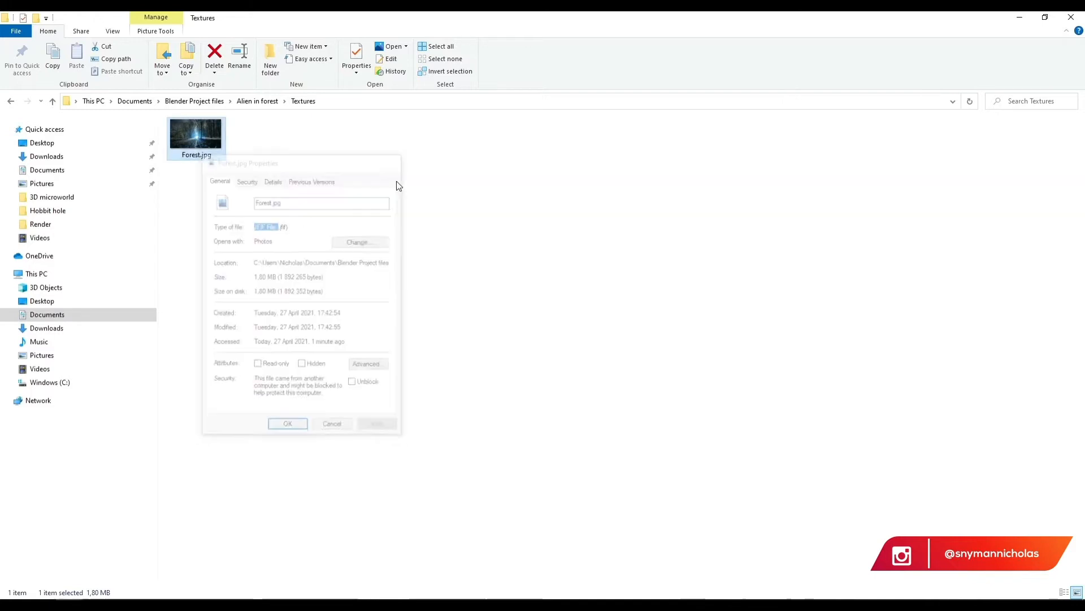
{"action": "left_click", "coordinate": [269, 188]}
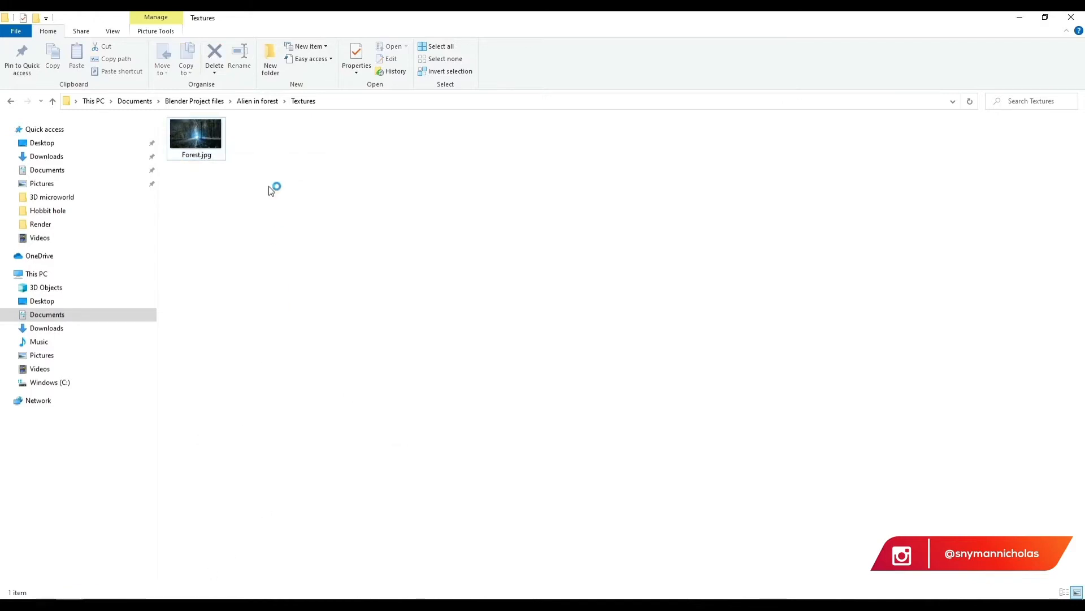
- Examine the general and previous-version information in Forest.jpg's properties for its true file type, and close the properties
{"action": "left_click", "coordinate": [205, 154]}
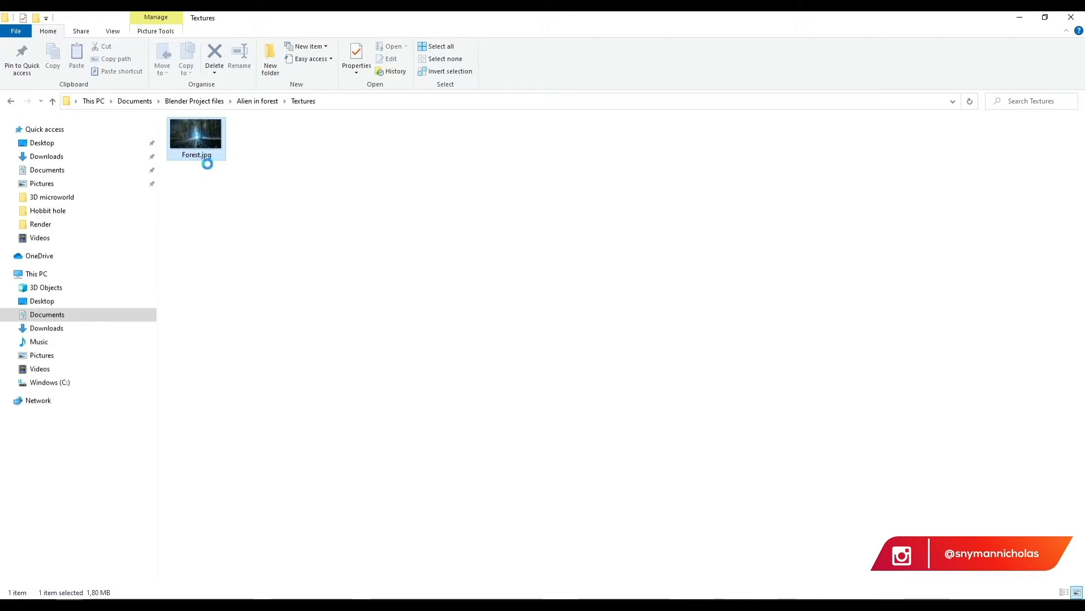
{"action": "right_click", "coordinate": [212, 161]}
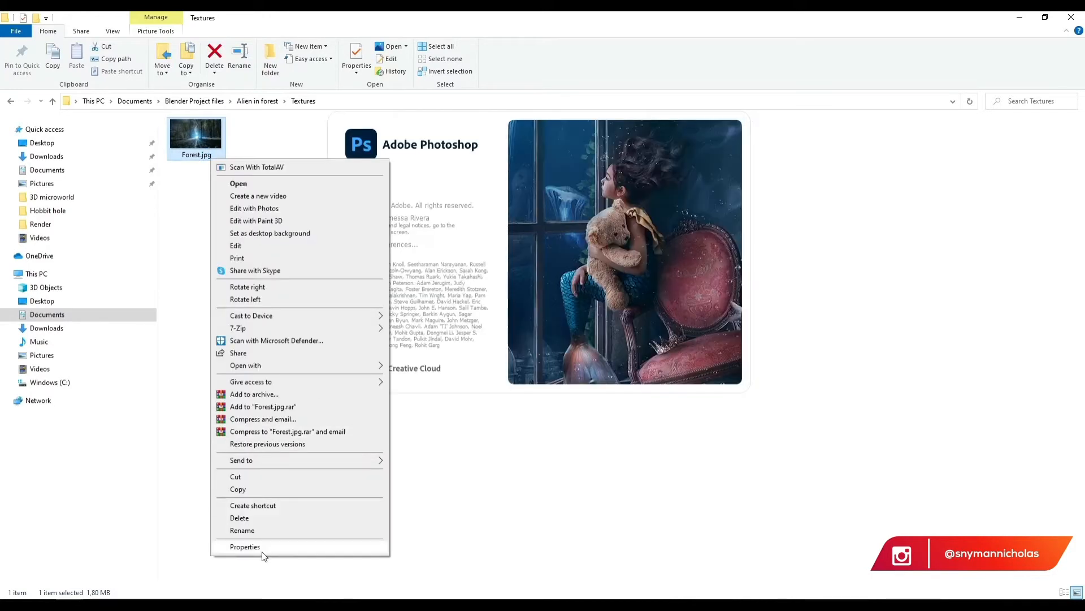
{"action": "left_click", "coordinate": [262, 551]}
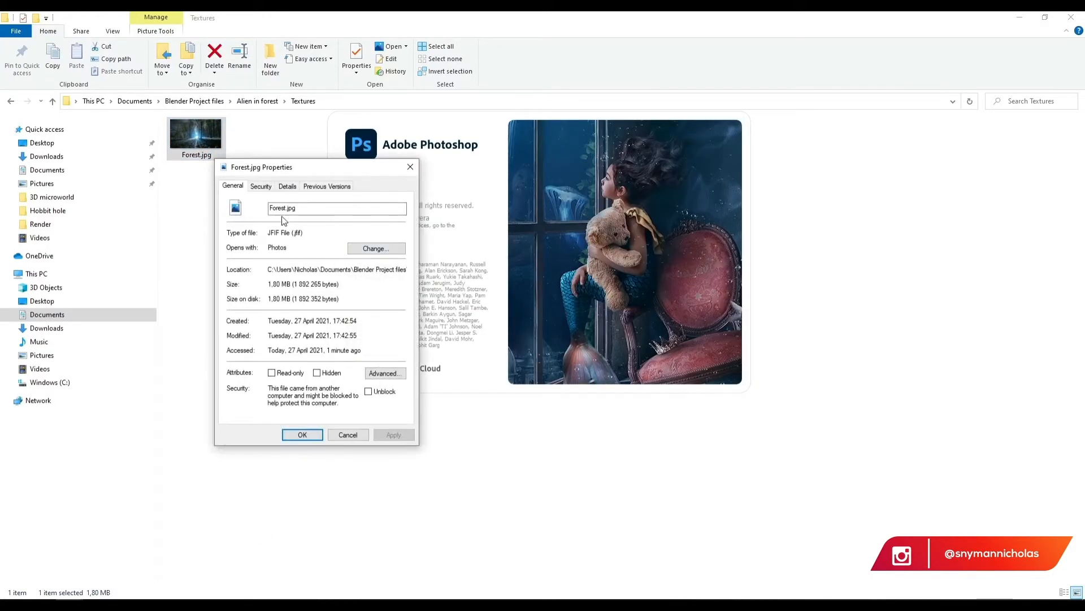
{"action": "left_click", "coordinate": [288, 187]}
{"action": "left_click", "coordinate": [326, 187]}
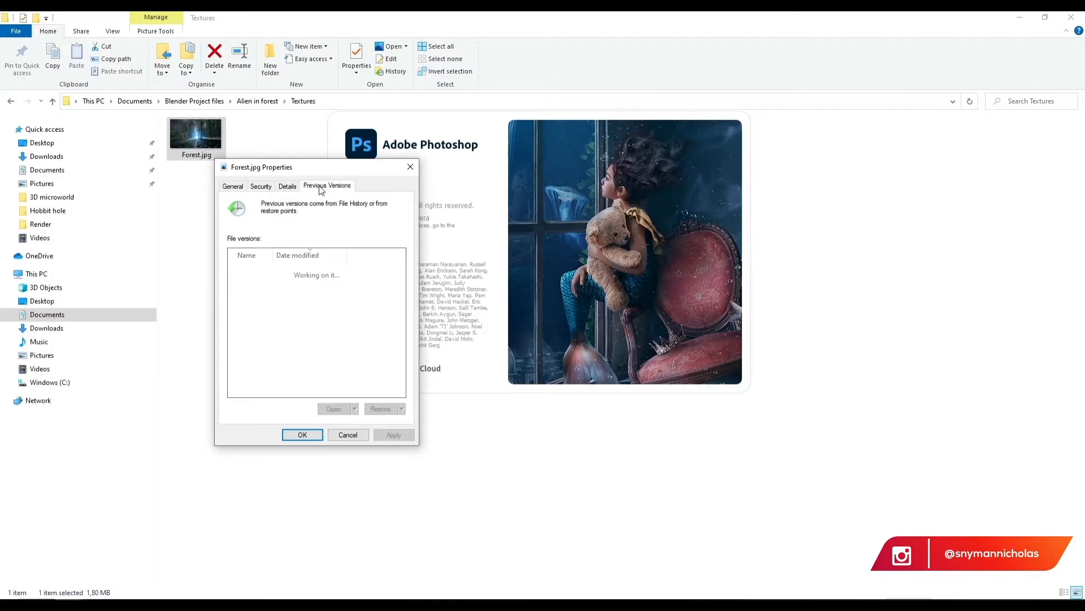
{"action": "left_click", "coordinate": [233, 187]}
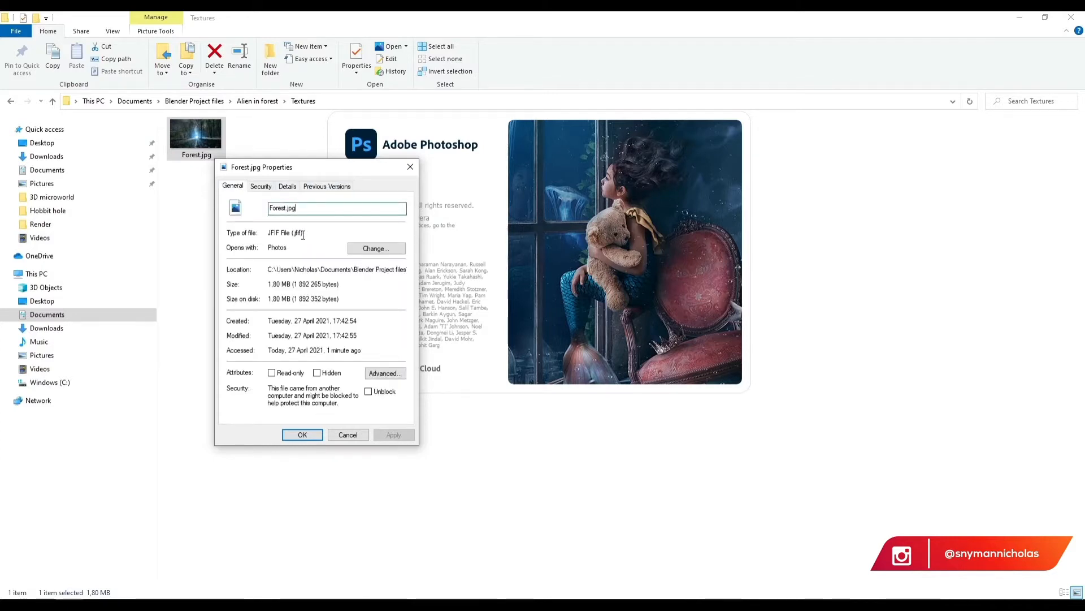
{"action": "left_click_drag", "start_coordinate": [294, 232], "coordinate": [309, 233]}
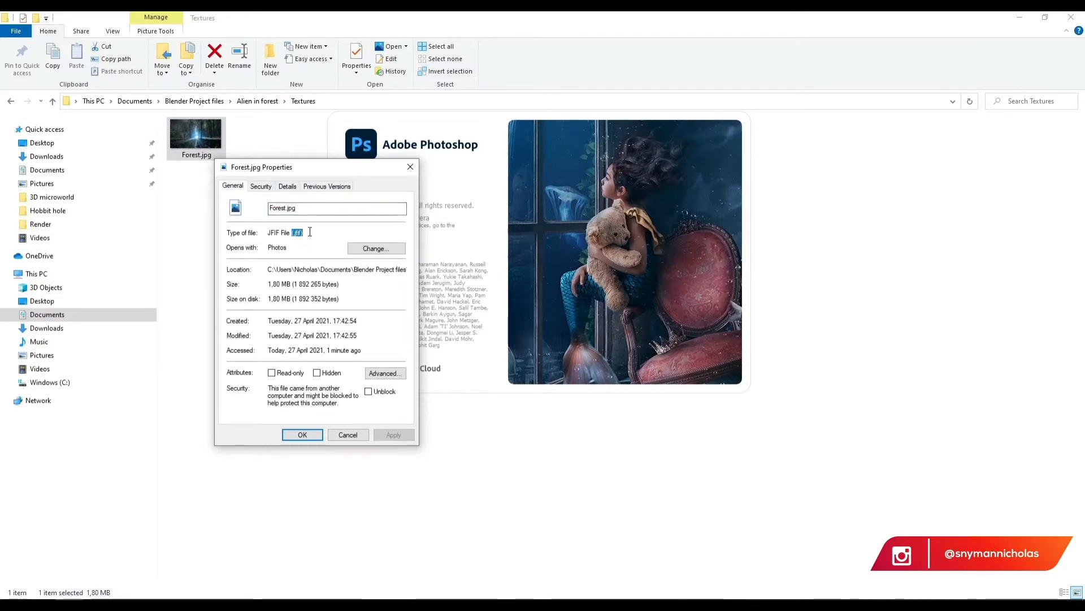
{"action": "left_click", "coordinate": [376, 285]}
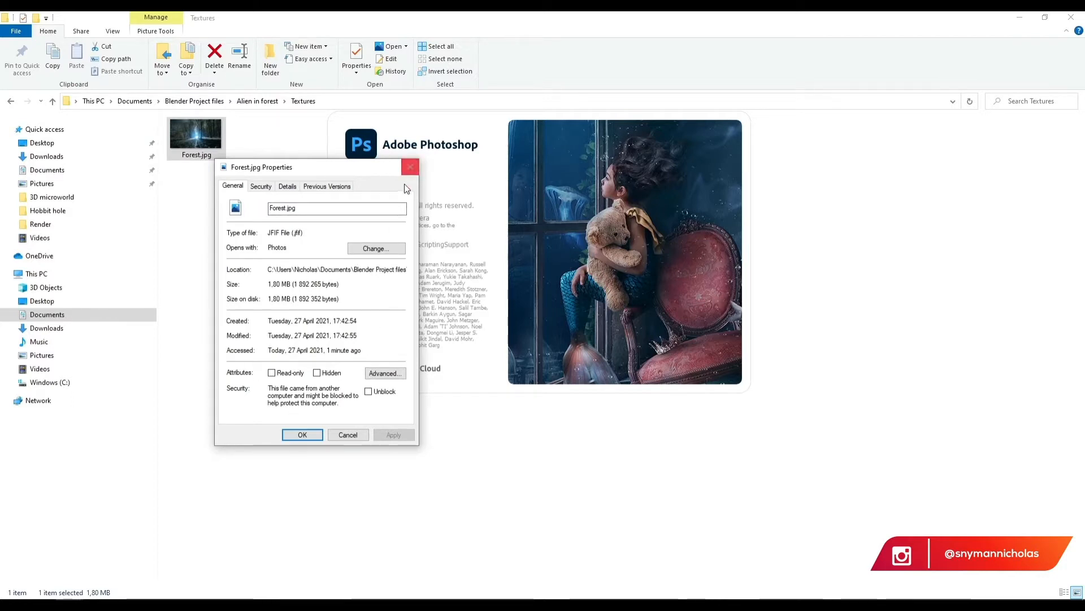
{"action": "left_click", "coordinate": [409, 171]}
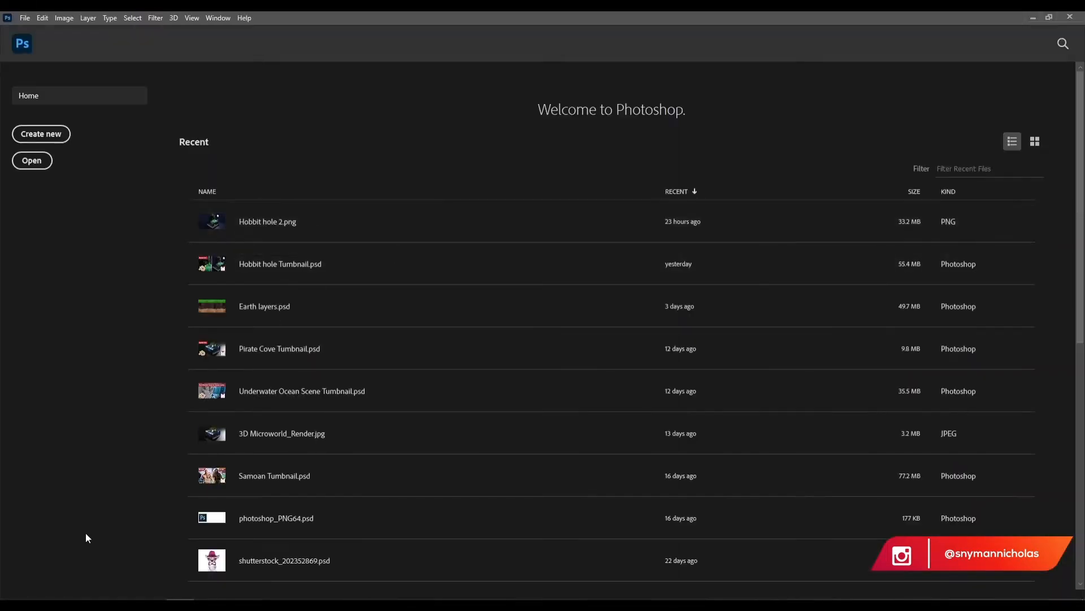
- Return to File Explorer and open Forest.jpg from the Textures folder in Photoshop
{"action": "mouse_move", "coordinate": [68, 604]}
{"action": "left_click", "coordinate": [94, 572]}
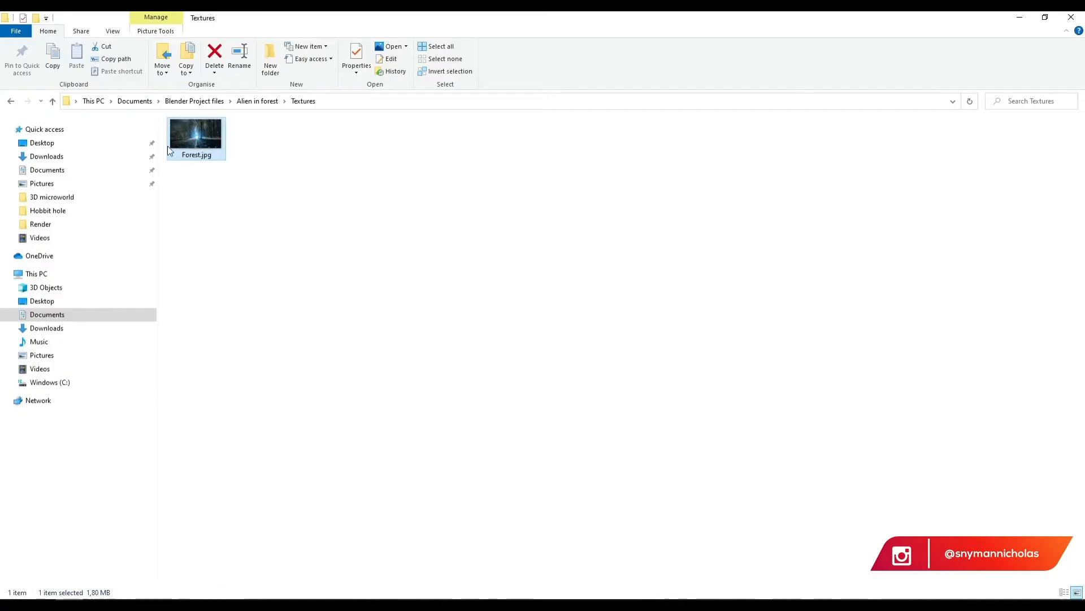
{"action": "left_click_drag", "start_coordinate": [199, 384], "coordinate": [281, 53]}
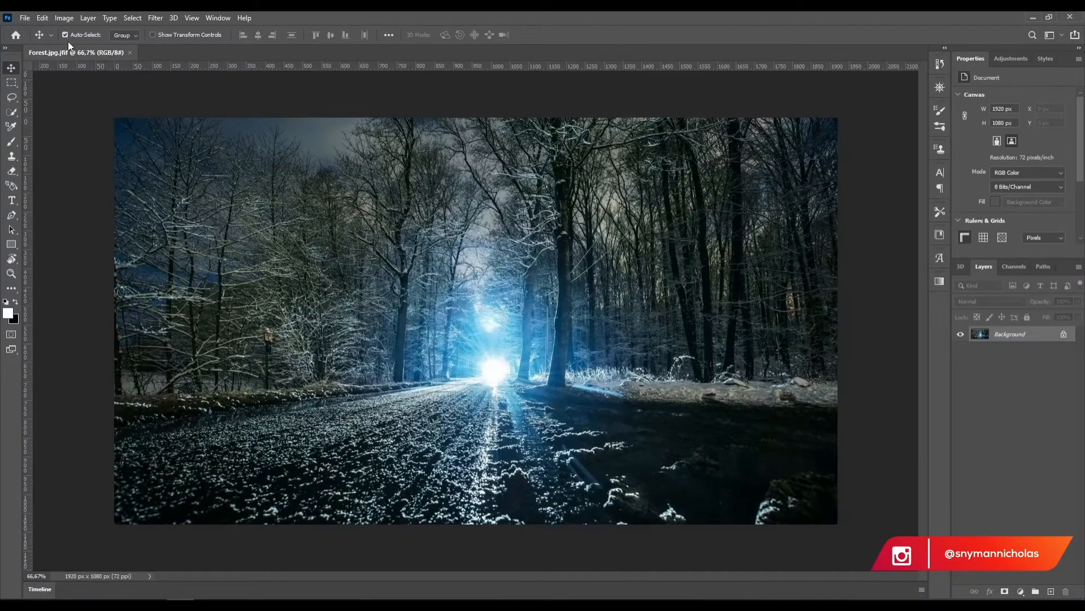
- Save the forest image as a JPEG in the Textures folder at maximum quality 12 with the baseline standard format
{"action": "left_click", "coordinate": [25, 18]}
{"action": "left_click", "coordinate": [55, 154]}
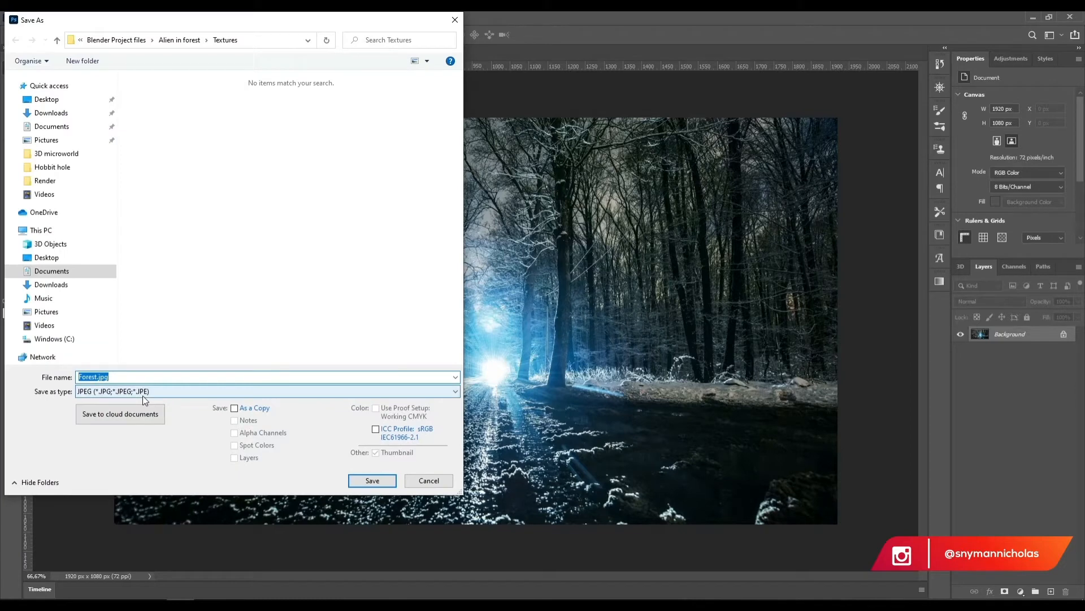
{"action": "left_click", "coordinate": [372, 481]}
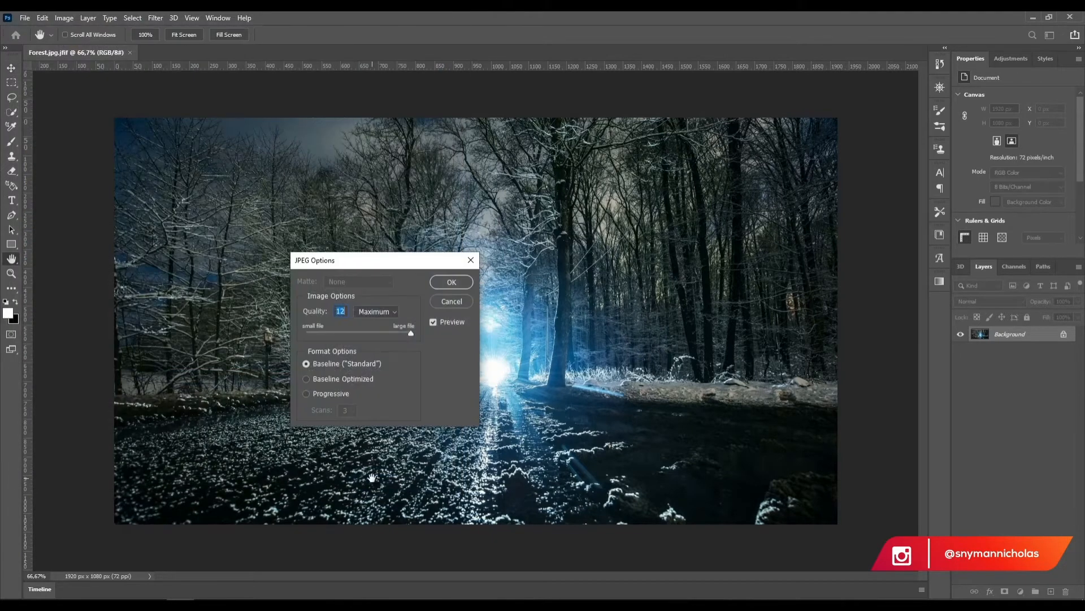
{"action": "left_click", "coordinate": [451, 281]}
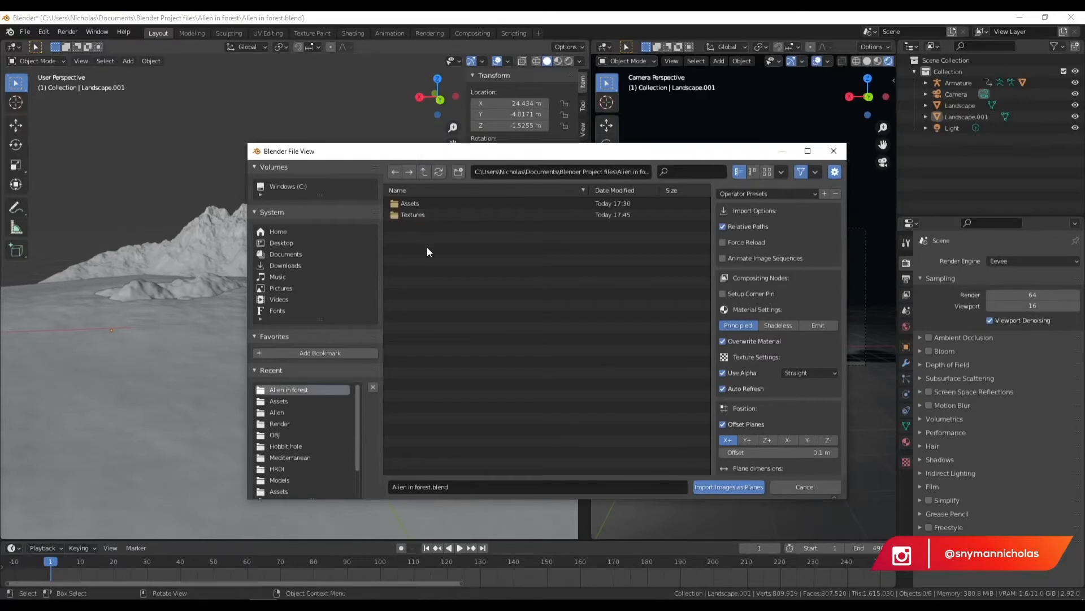
- Switch to Blender, import the converted Forest.jpg from the Textures folder as an image plane, and scale it up about 23 times
{"action": "double_click", "coordinate": [420, 205]}
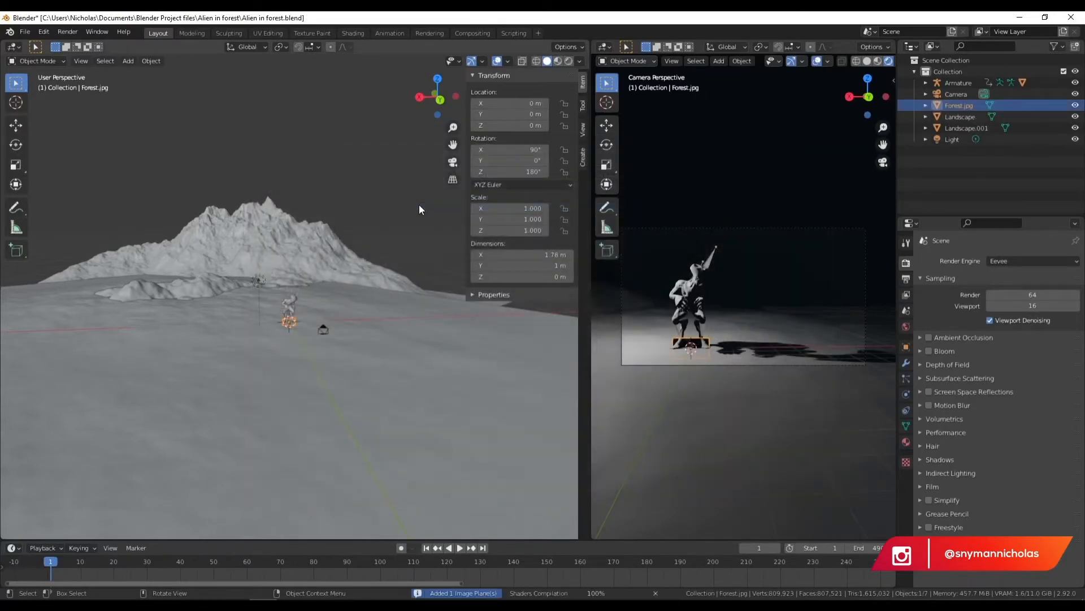
{"action": "key", "text": "s"}
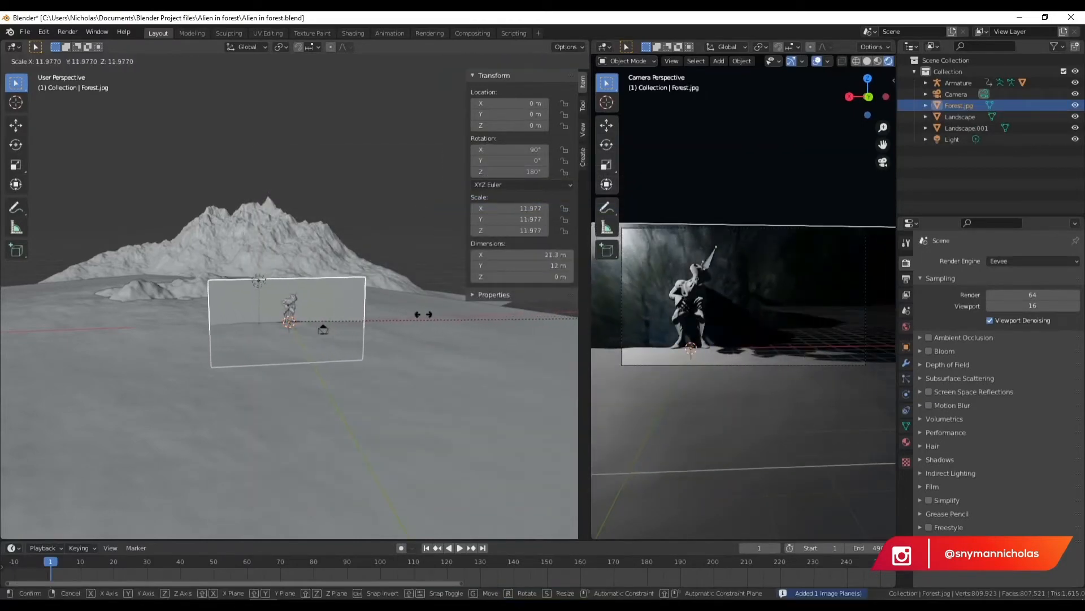
{"action": "left_click", "coordinate": [449, 340]}
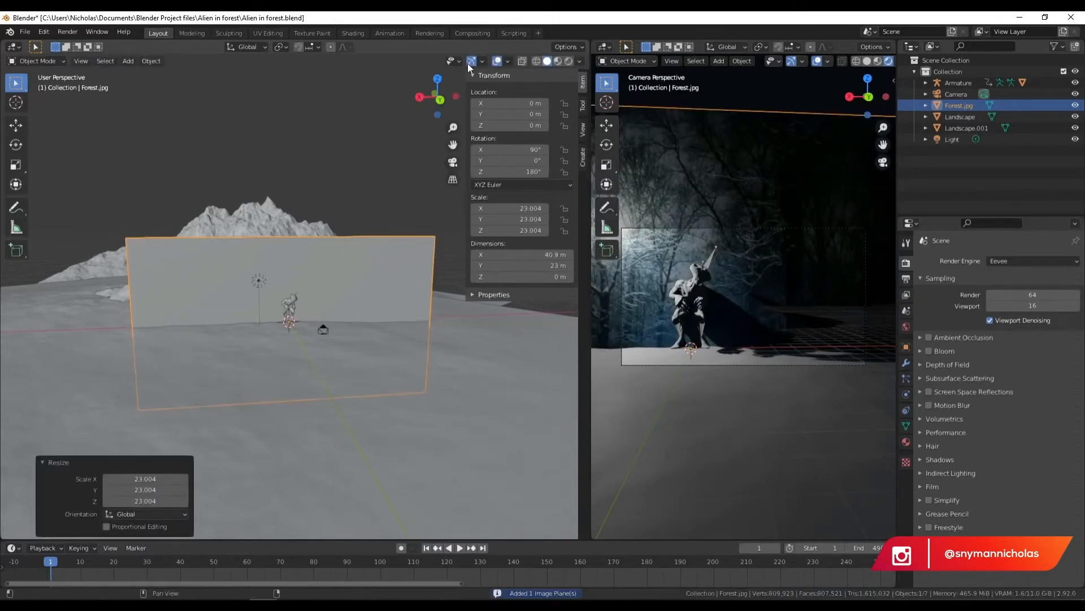
- Move the forest plane behind the alien to about X 8.7 m, Y -43 m, and enlarge it 1.6 times
{"action": "left_click_drag", "start_coordinate": [437, 96], "coordinate": [437, 80]}
{"action": "scroll", "coordinate": [395, 243], "scroll_direction": "down", "scroll_amount": 5}
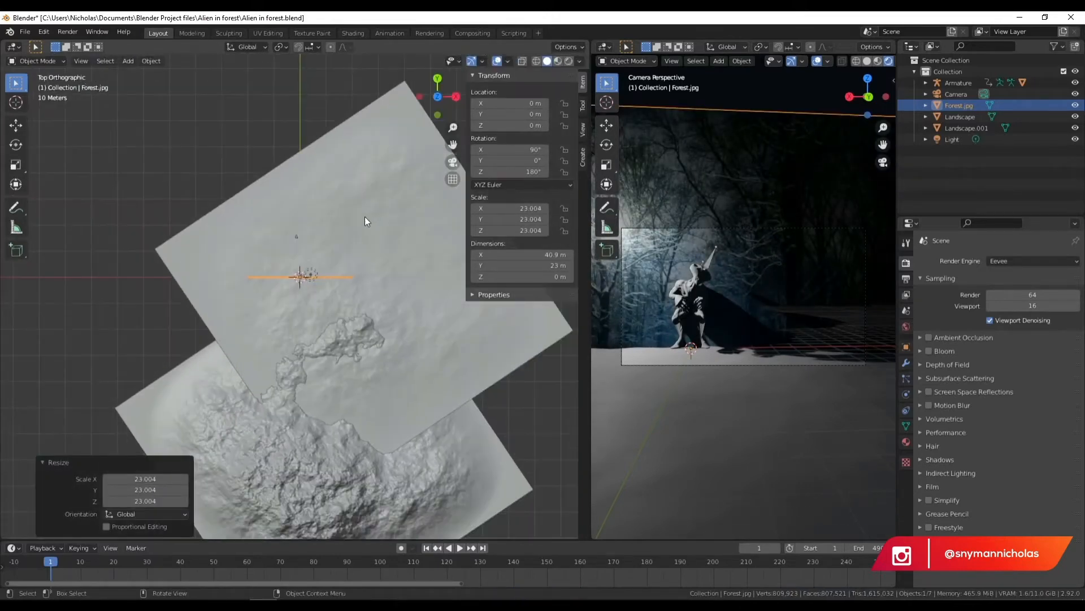
{"action": "key", "text": "g"}
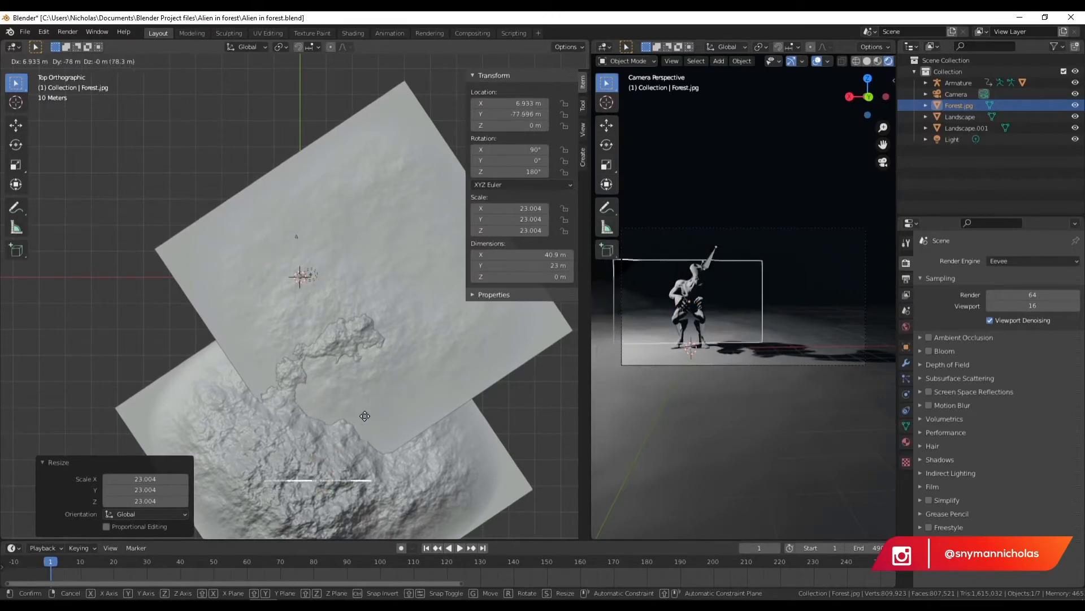
{"action": "left_click", "coordinate": [362, 367]}
{"action": "key", "text": "s"}
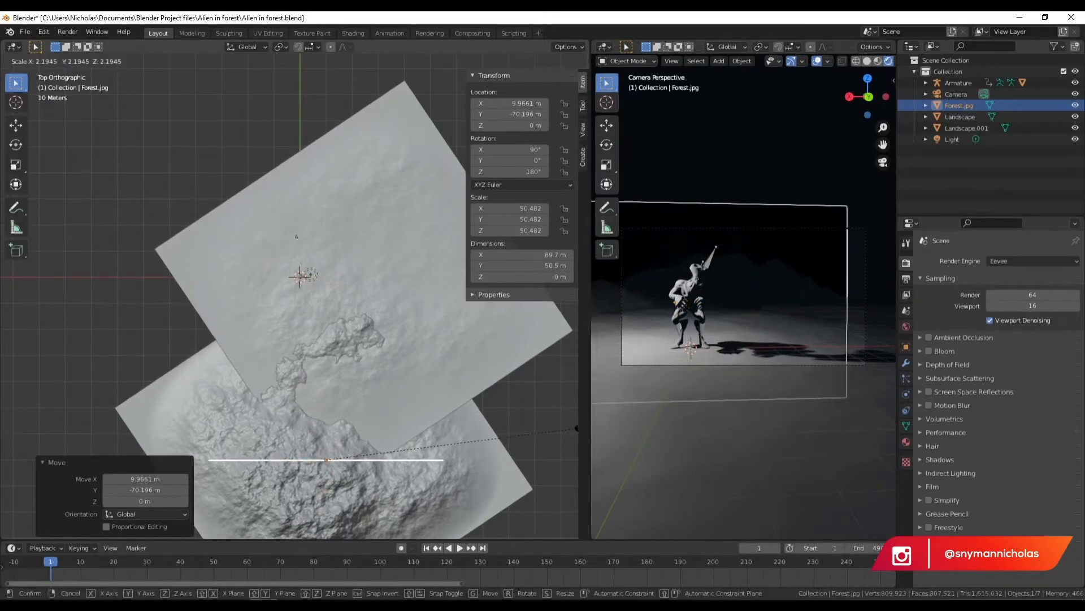
{"action": "left_click", "coordinate": [510, 436]}
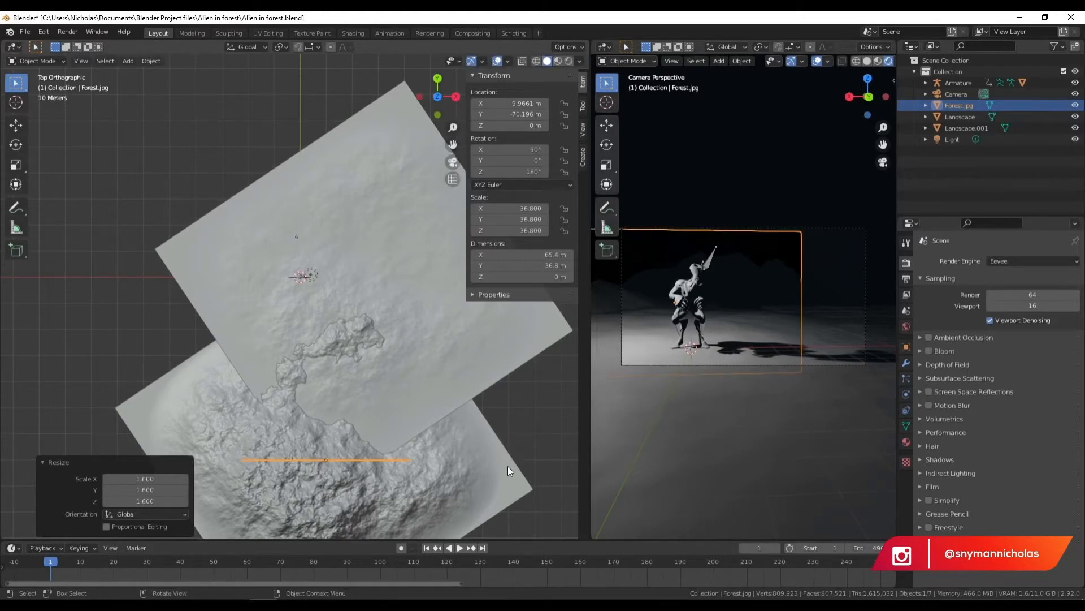
{"action": "key", "text": "g"}
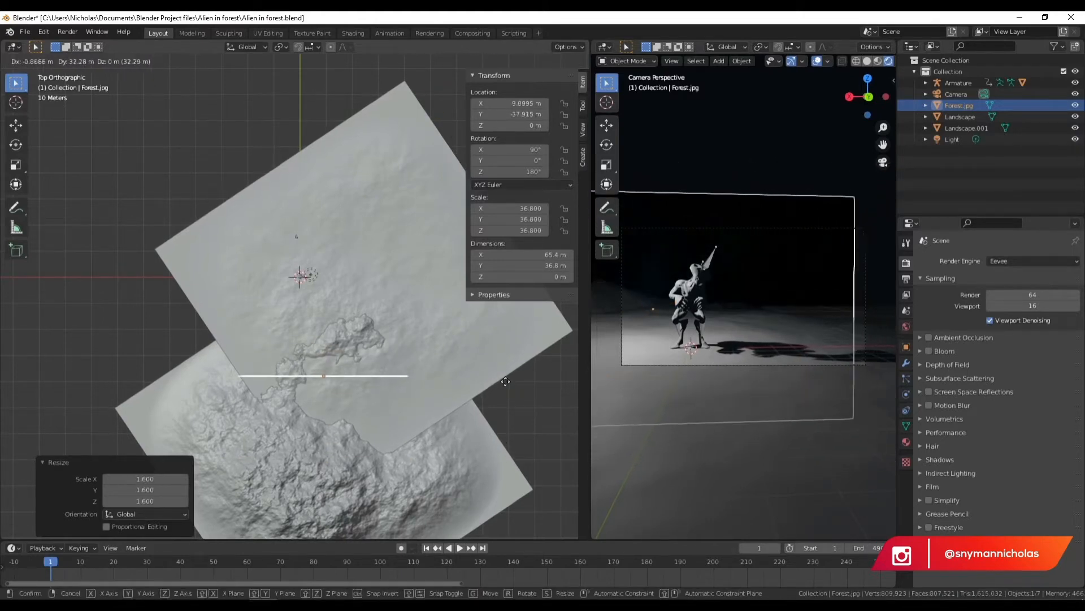
{"action": "left_click", "coordinate": [501, 380]}
- Delete the mountain landscape behind the forest plane
{"action": "left_click", "coordinate": [325, 490]}
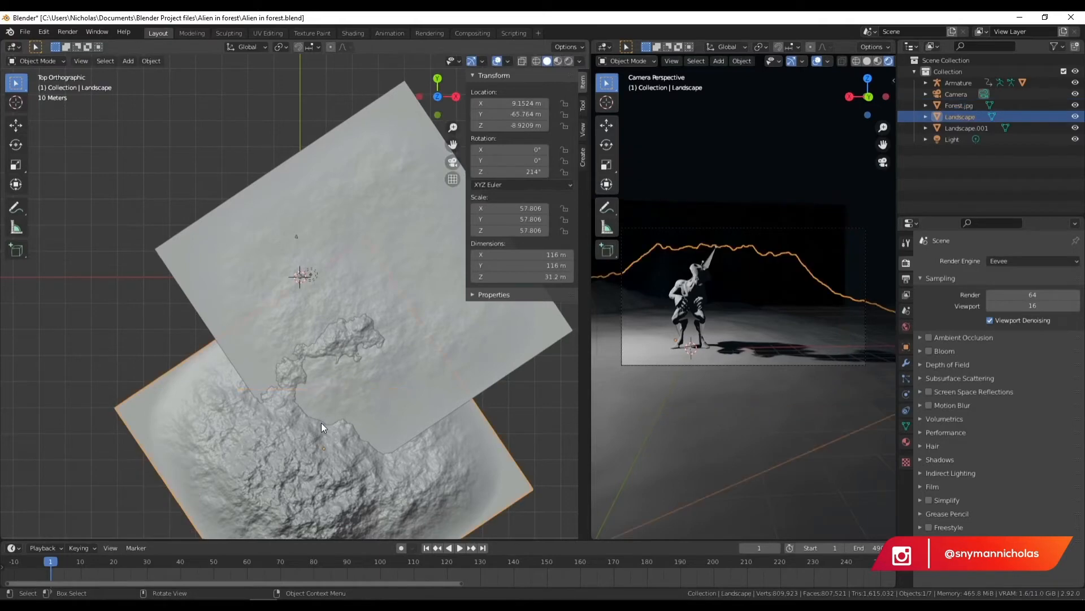
{"action": "key", "text": "Delete"}
{"action": "middle_click_drag", "start_coordinate": [396, 354], "coordinate": [449, 289]}
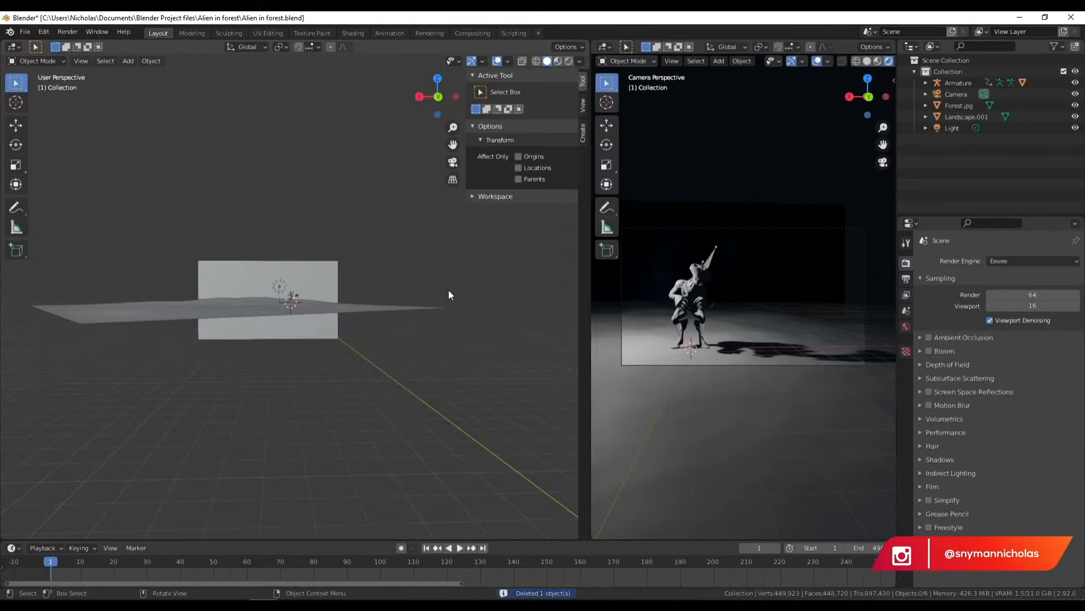
- Select the camera and set its Z rotation to 180° so it faces the forest plane squarely
{"action": "left_click", "coordinate": [261, 275]}
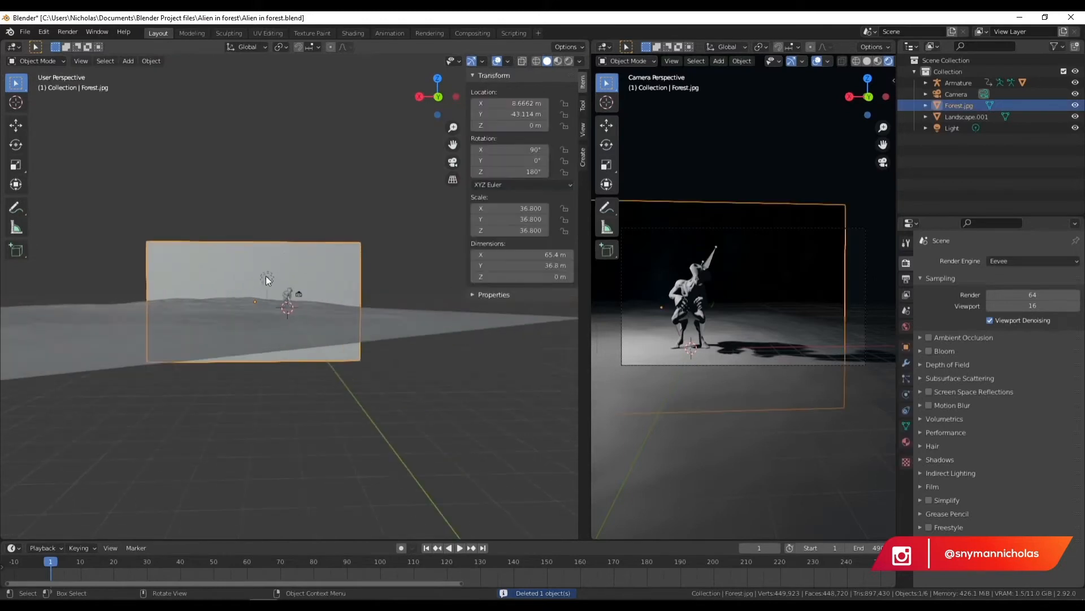
{"action": "left_click", "coordinate": [433, 97]}
{"action": "middle_click_drag", "start_coordinate": [355, 209], "coordinate": [97, 299]}
{"action": "scroll", "coordinate": [97, 295], "scroll_direction": "up", "scroll_amount": 3}
{"action": "middle_click_drag", "start_coordinate": [294, 472], "coordinate": [314, 381], "text": "shift"}
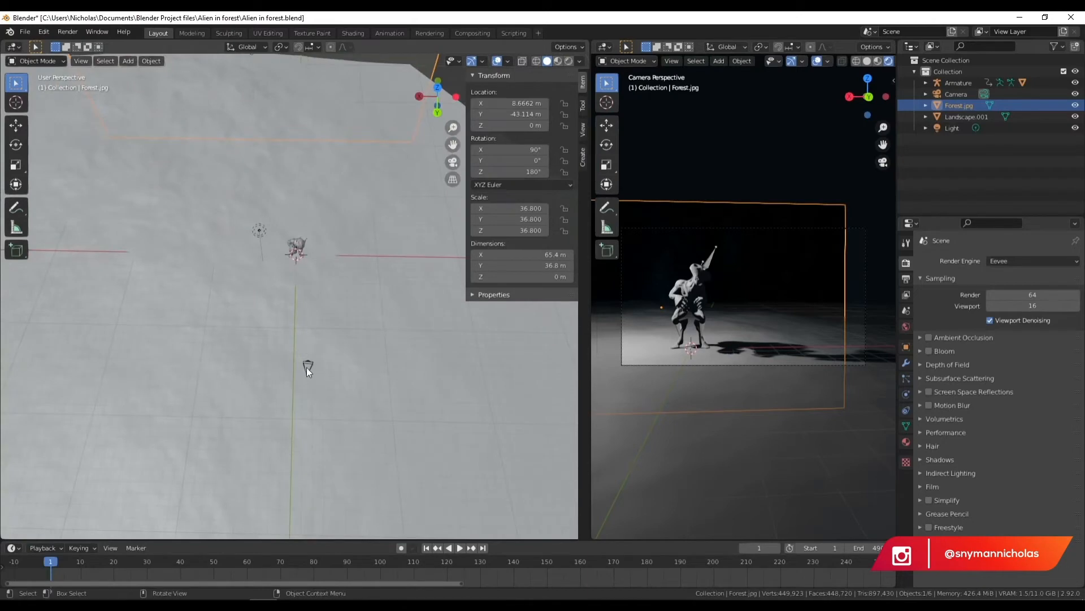
{"action": "left_click", "coordinate": [307, 367]}
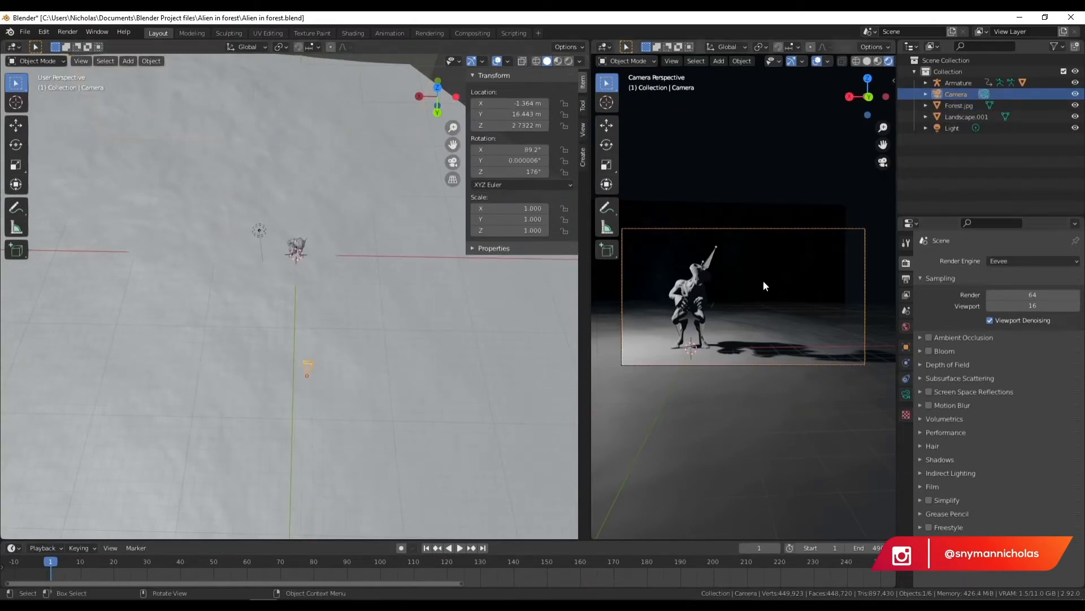
{"action": "left_click", "coordinate": [438, 87]}
{"action": "scroll", "coordinate": [287, 215], "scroll_direction": "up", "scroll_amount": 3}
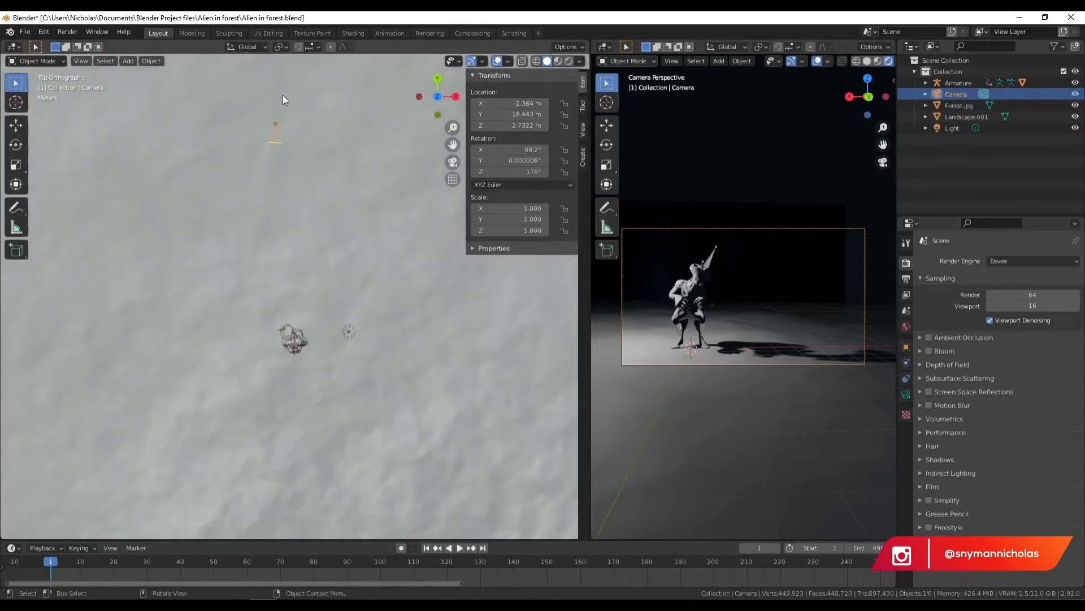
{"action": "left_click", "coordinate": [907, 393]}
{"action": "left_click", "coordinate": [906, 347]}
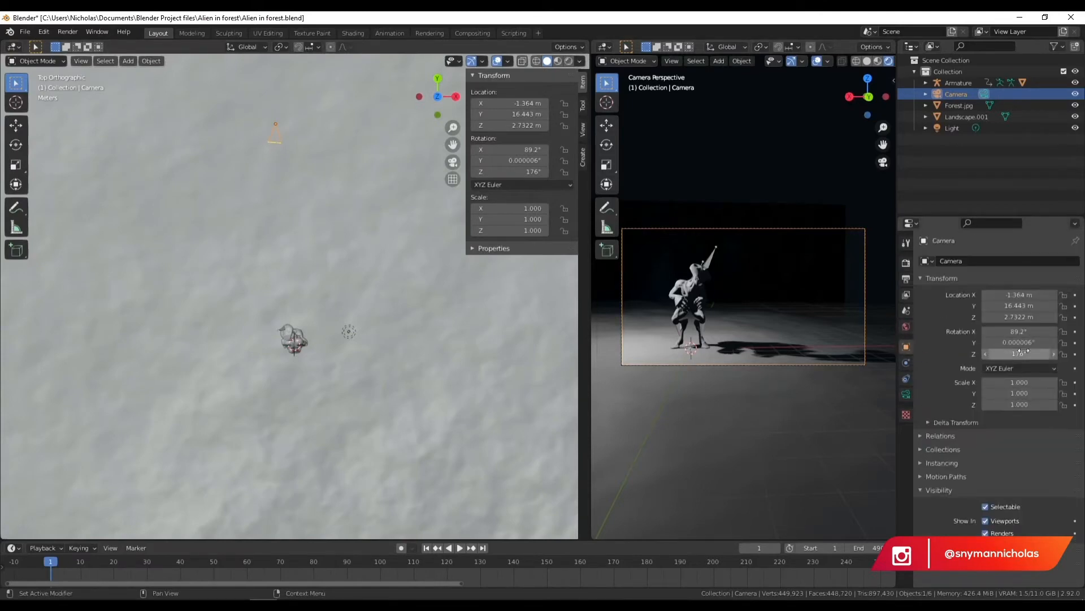
{"action": "left_click_drag", "start_coordinate": [1019, 353], "coordinate": [1049, 353]}
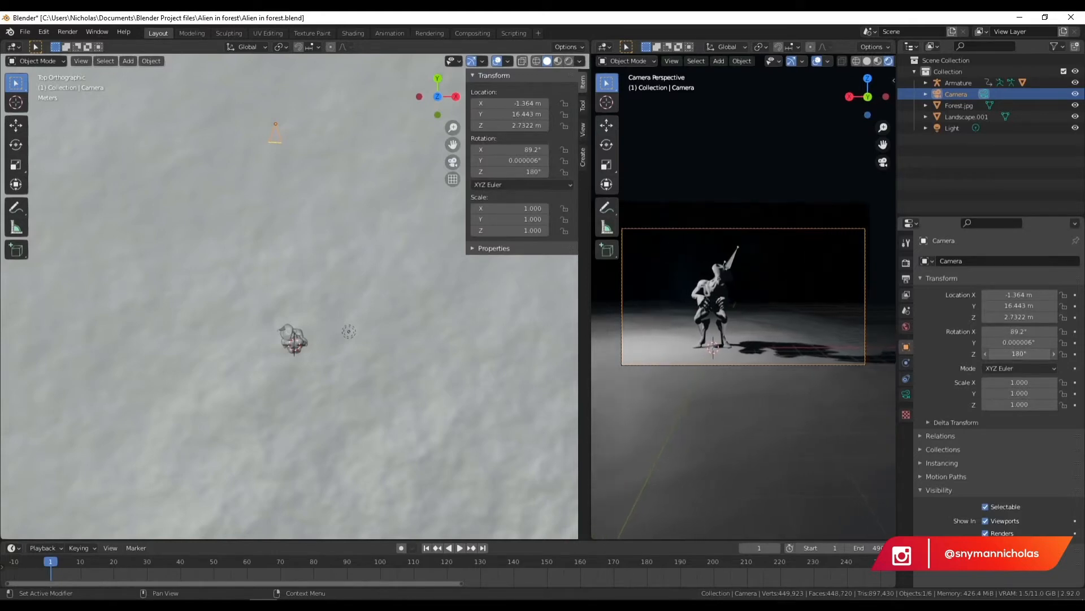
- Scale the forest plane to about 0.79 times its size and move it to about X -0.5 m, Y -35.4 m
{"action": "scroll", "coordinate": [225, 255], "scroll_direction": "down", "scroll_amount": 8}
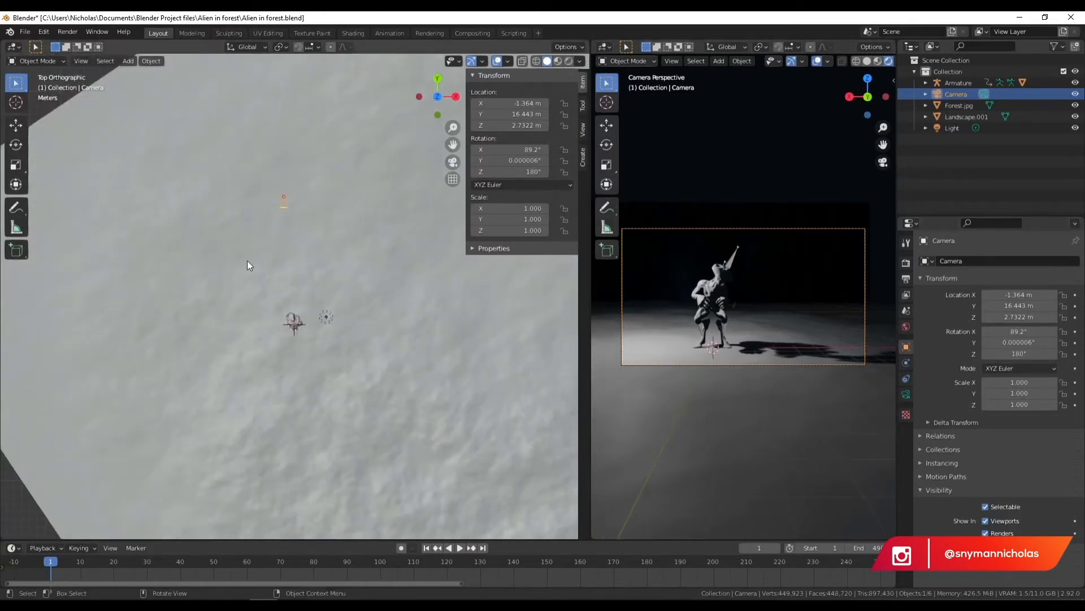
{"action": "middle_click_drag", "start_coordinate": [320, 319], "coordinate": [288, 375]}
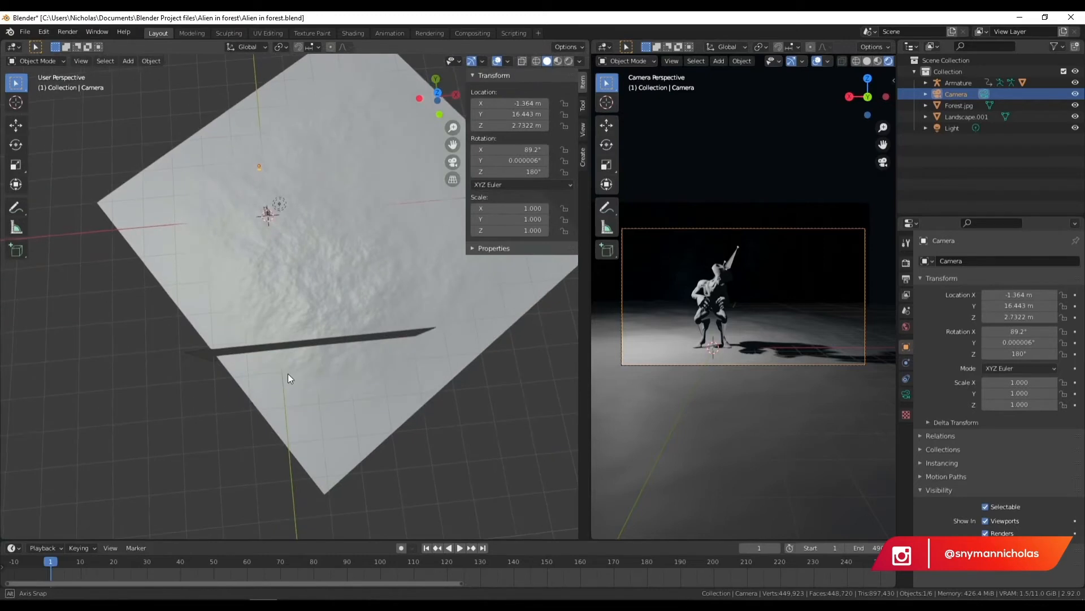
{"action": "left_click", "coordinate": [300, 346]}
{"action": "middle_click_drag", "start_coordinate": [390, 226], "coordinate": [370, 307]}
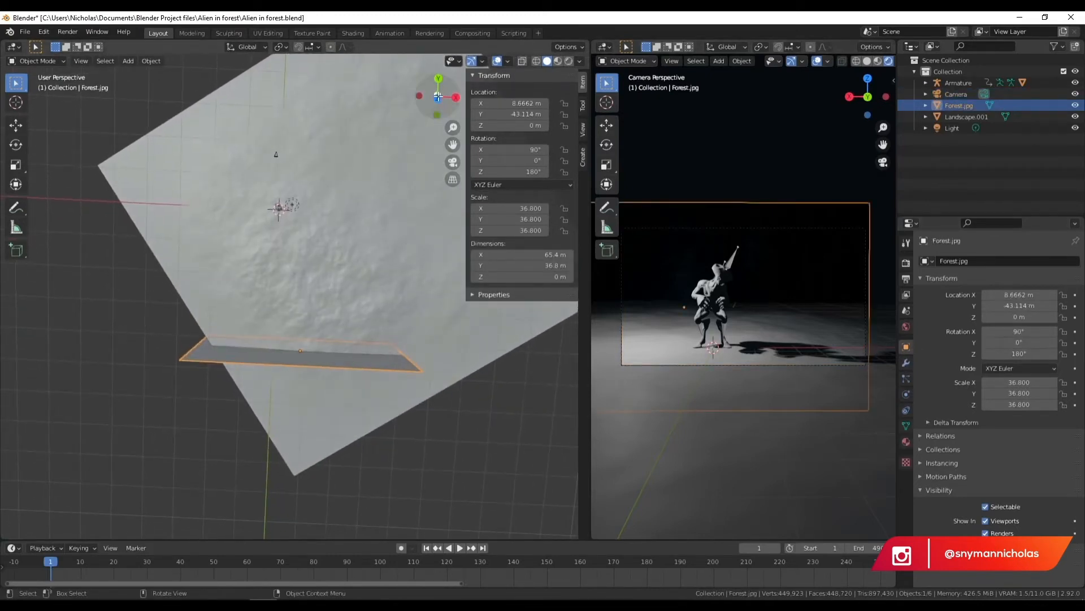
{"action": "left_click", "coordinate": [438, 96]}
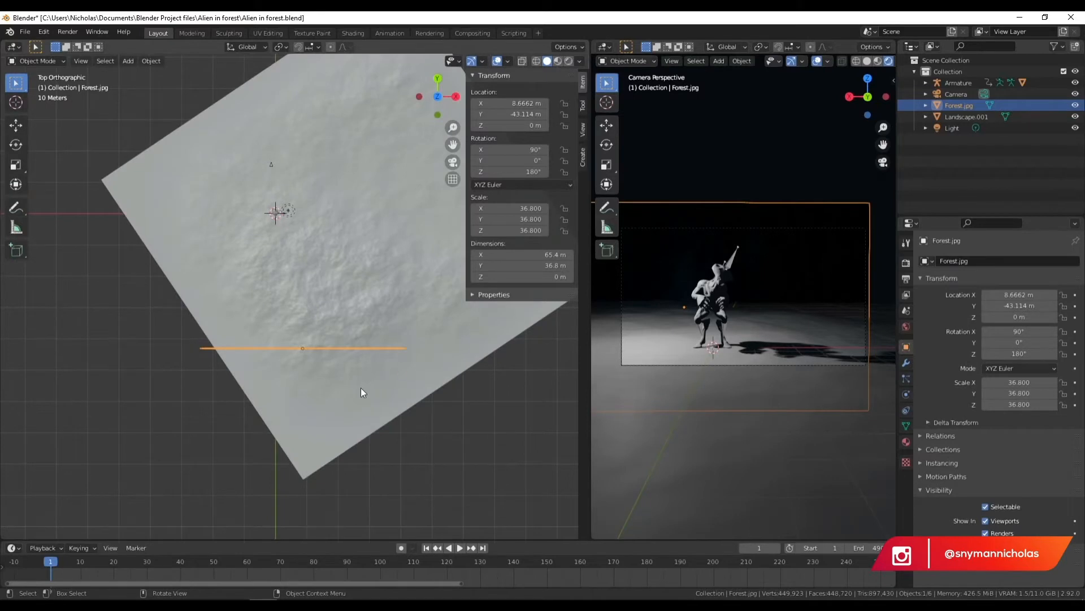
{"action": "key", "text": "g"}
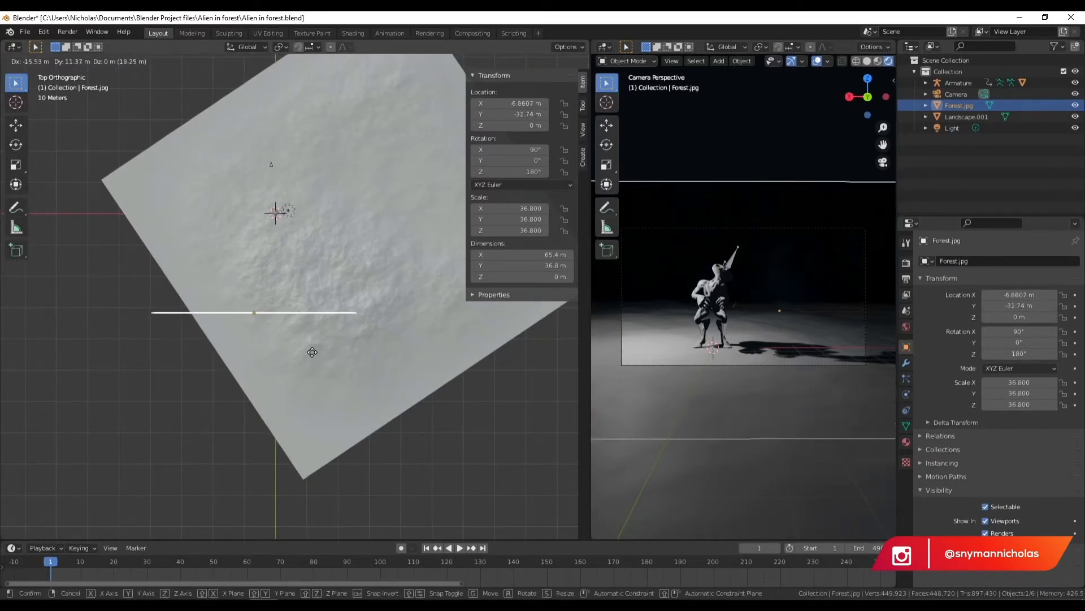
{"action": "left_click", "coordinate": [310, 349]}
{"action": "key", "text": "s"}
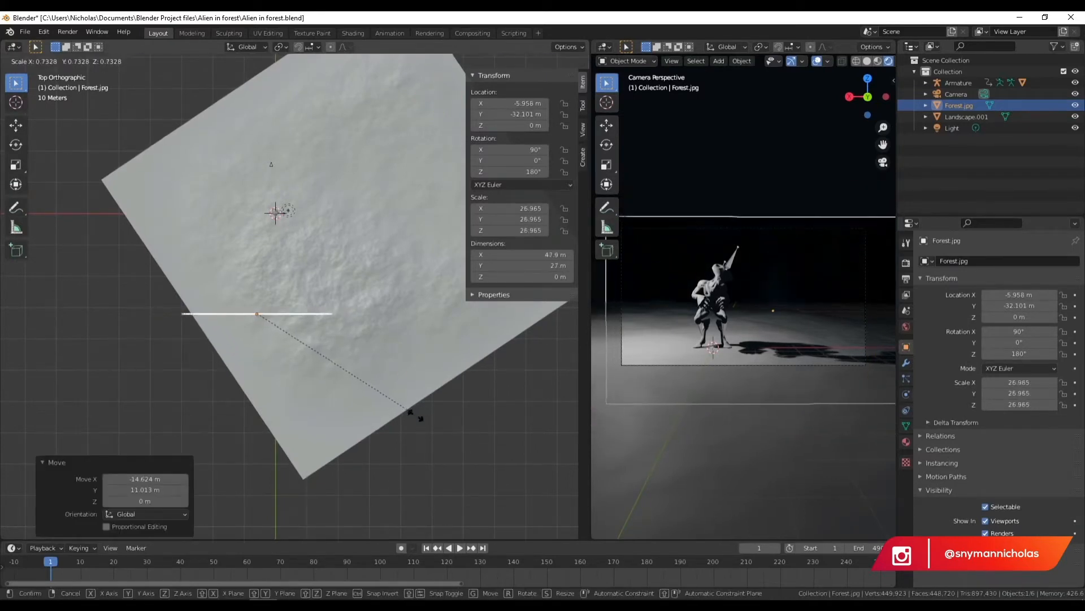
{"action": "left_click", "coordinate": [427, 423]}
{"action": "key", "text": "g"}
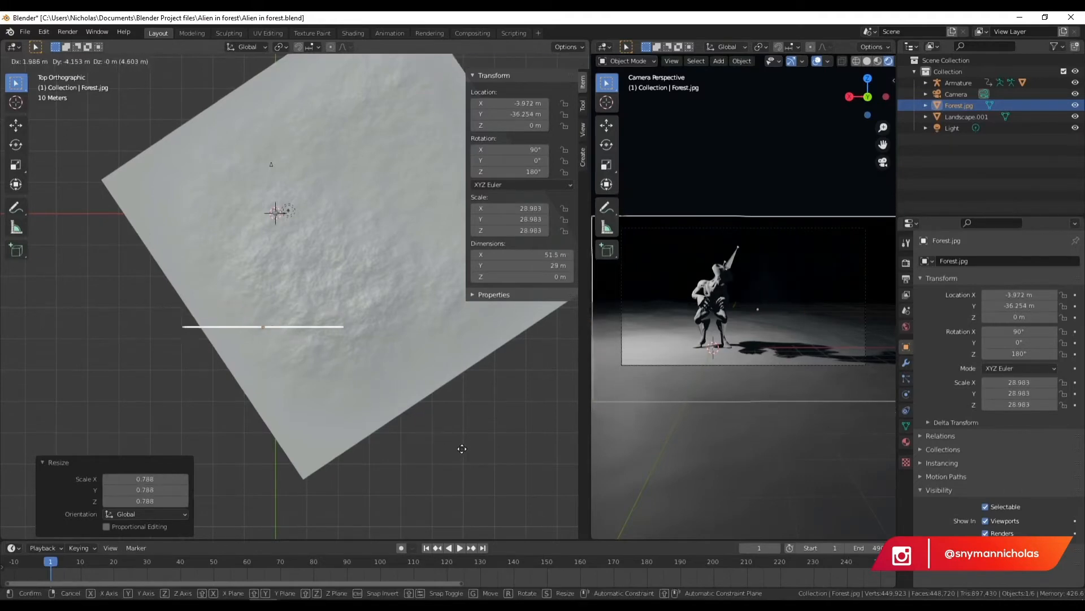
{"action": "left_click", "coordinate": [471, 451]}
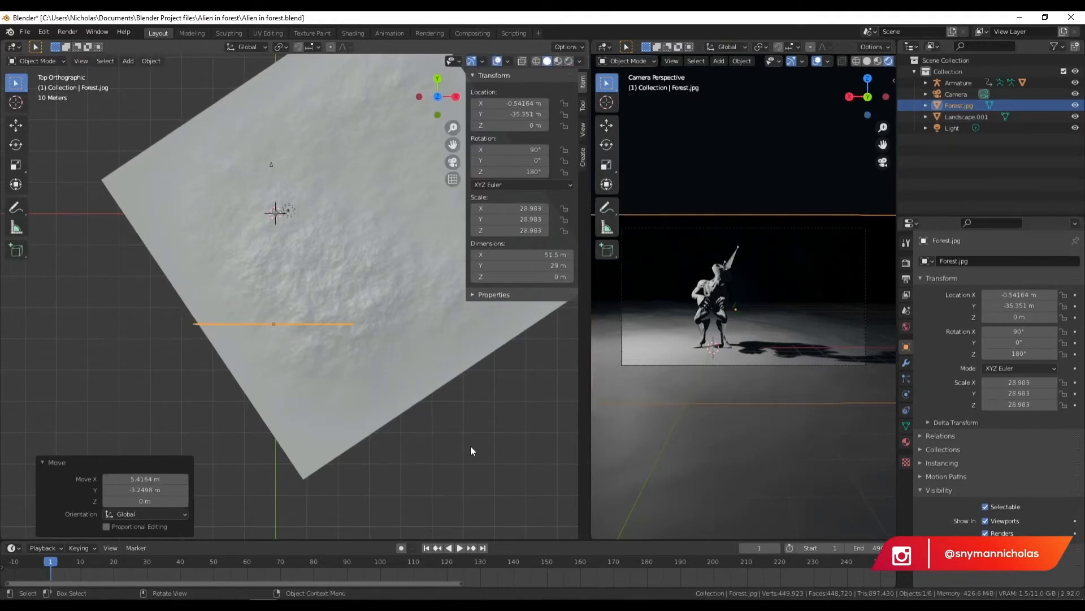
- Raise the forest plane to about Z 8.9 m and shift it to about X -1.4 m, viewed from behind
{"action": "left_click", "coordinate": [438, 78]}
{"action": "scroll", "coordinate": [304, 372], "scroll_direction": "up", "scroll_amount": 3}
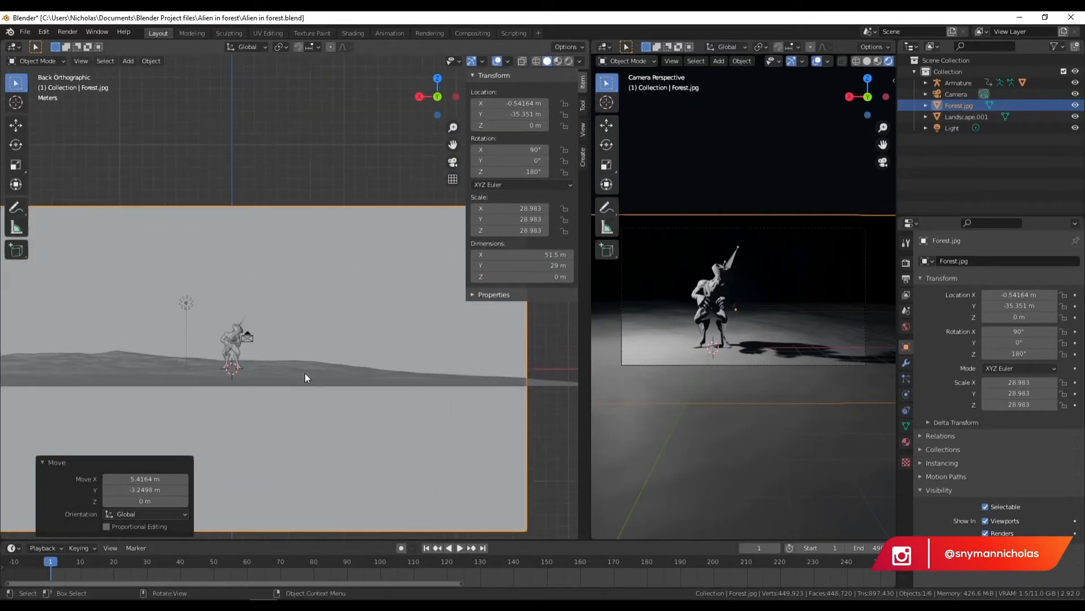
{"action": "key", "text": "g"}
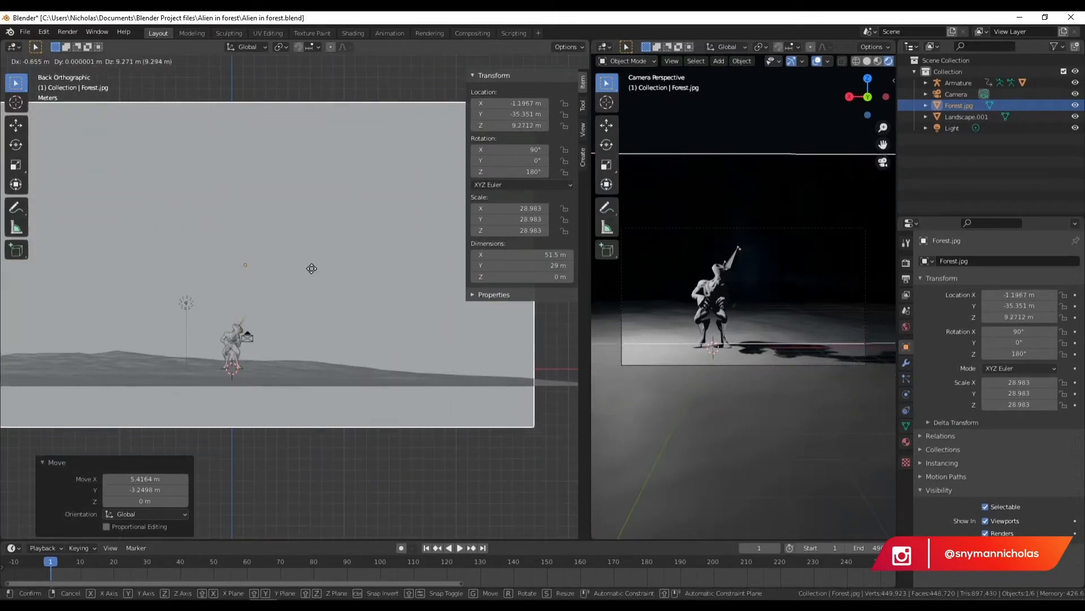
{"action": "left_click", "coordinate": [317, 291]}
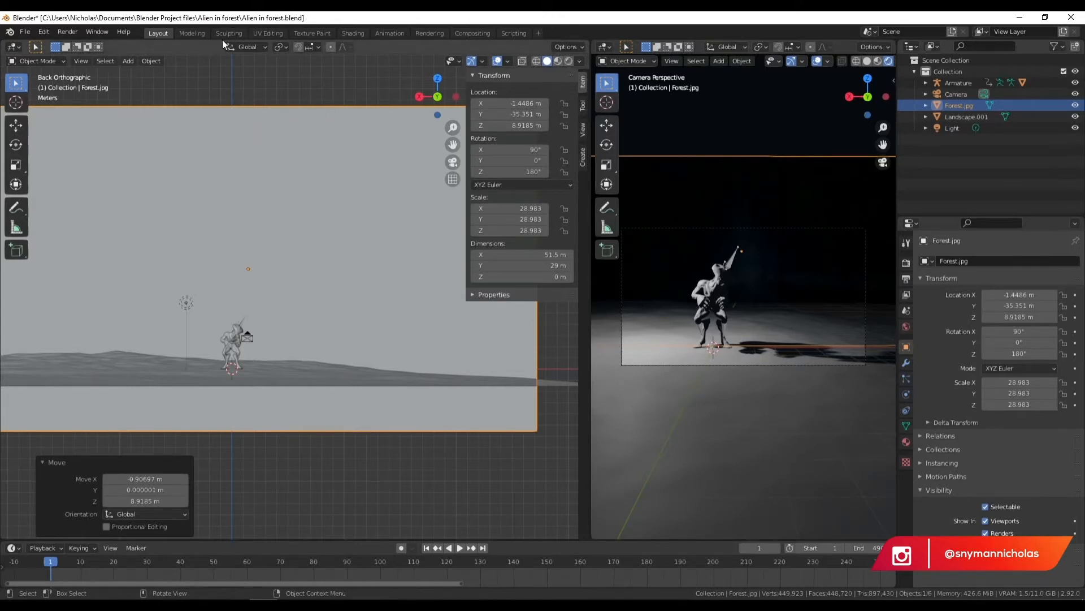
- Open the forest plane's material in the Shading workspace and separate the image texture node from the Principled BSDF node
{"action": "left_click", "coordinate": [345, 33]}
{"action": "scroll", "coordinate": [469, 395], "scroll_direction": "down", "scroll_amount": 4}
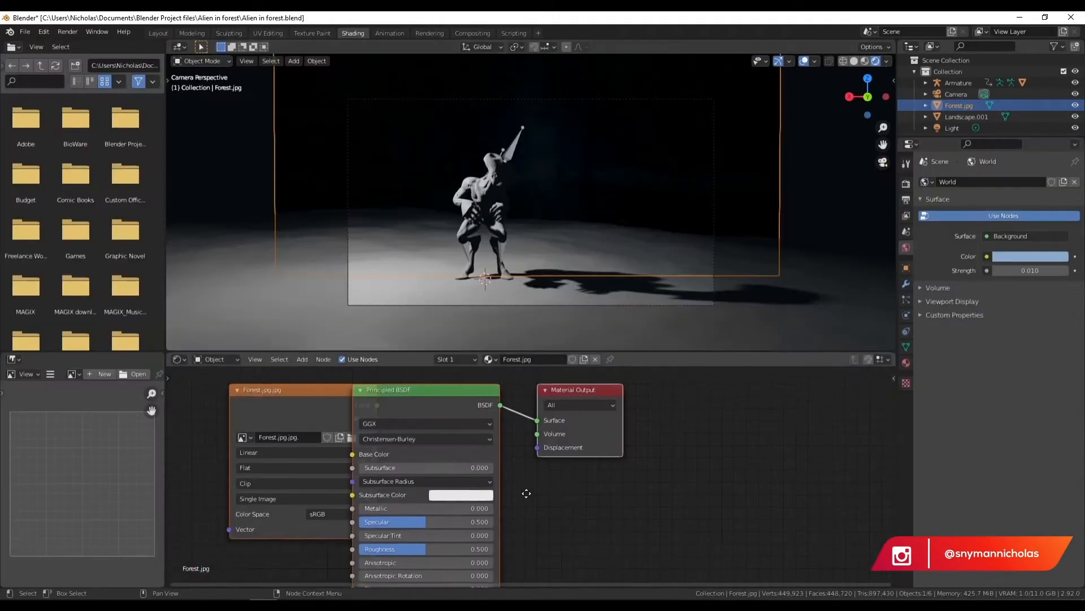
{"action": "middle_click_drag", "start_coordinate": [363, 451], "coordinate": [325, 446]}
{"action": "scroll", "coordinate": [301, 435], "scroll_direction": "up", "scroll_amount": 3}
{"action": "left_click", "coordinate": [306, 410]}
{"action": "left_click_drag", "start_coordinate": [307, 410], "coordinate": [224, 417]}
{"action": "middle_click_drag", "start_coordinate": [340, 395], "coordinate": [439, 393]}
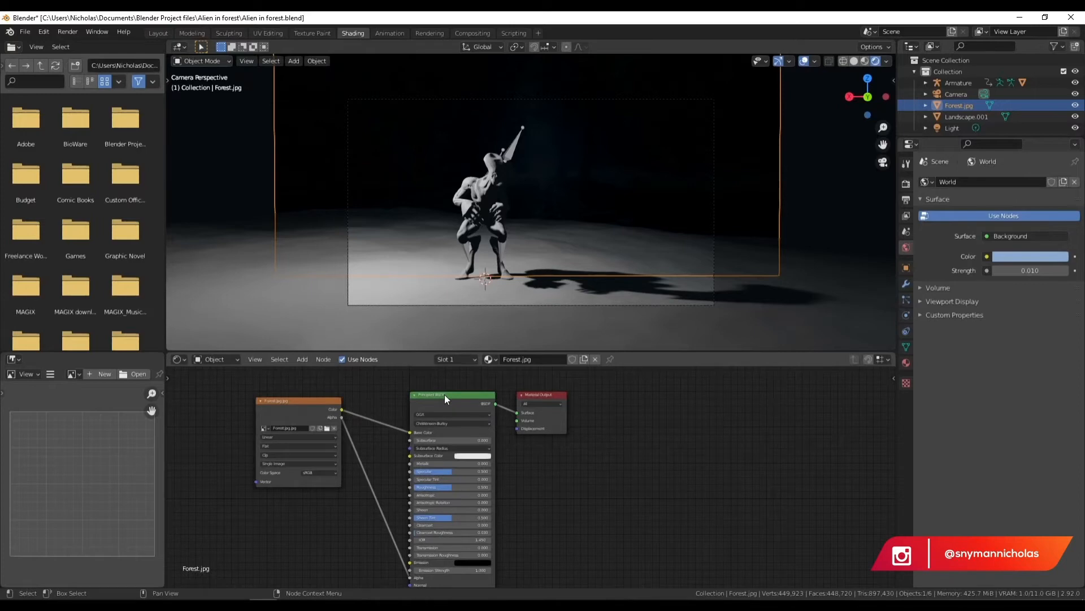
- Replace the Principled BSDF with an Emission shader, linking the forest image's color into it and its output to the material surface
{"action": "left_click", "coordinate": [444, 394]}
{"action": "key", "text": "Delete"}
{"action": "key", "text": "shift+a"}
{"action": "type", "text": "emission"}
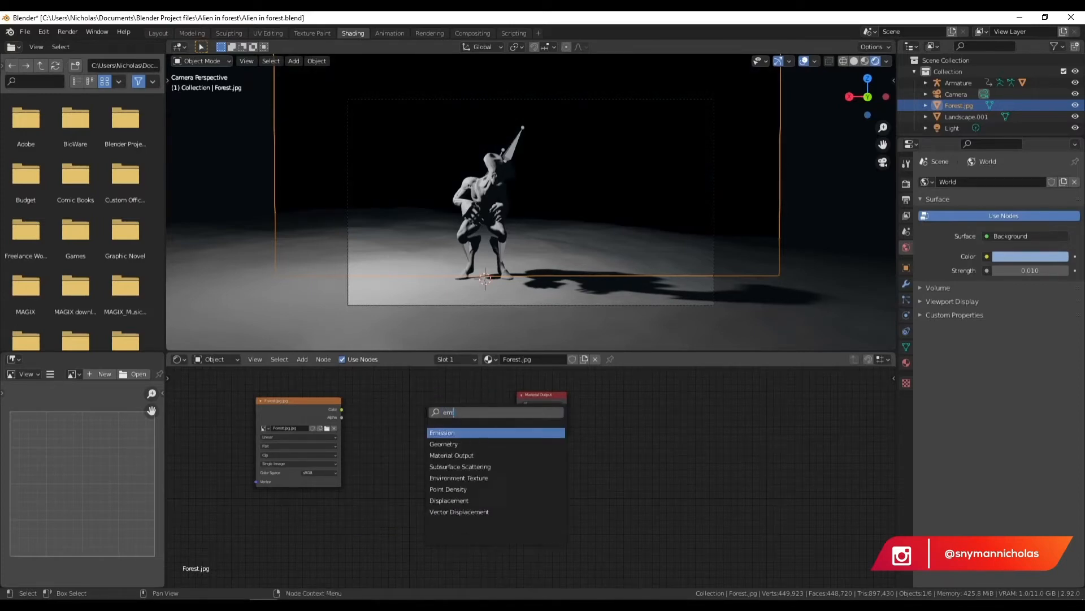
{"action": "key", "text": "Return"}
{"action": "left_click", "coordinate": [439, 429]}
{"action": "scroll", "coordinate": [445, 381], "scroll_direction": "up", "scroll_amount": 2}
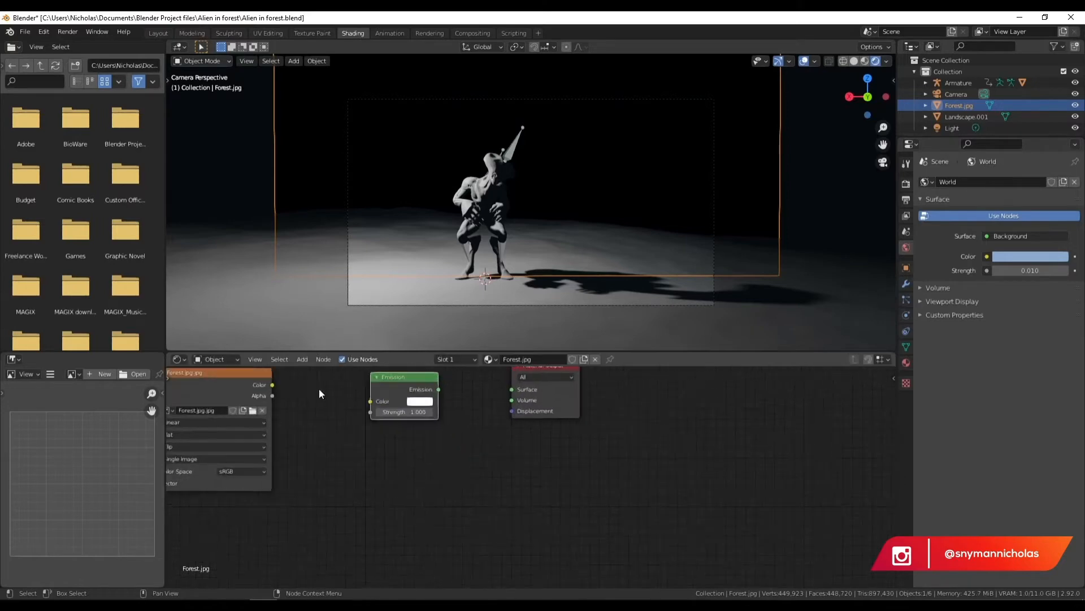
{"action": "left_click_drag", "start_coordinate": [308, 424], "coordinate": [405, 441]}
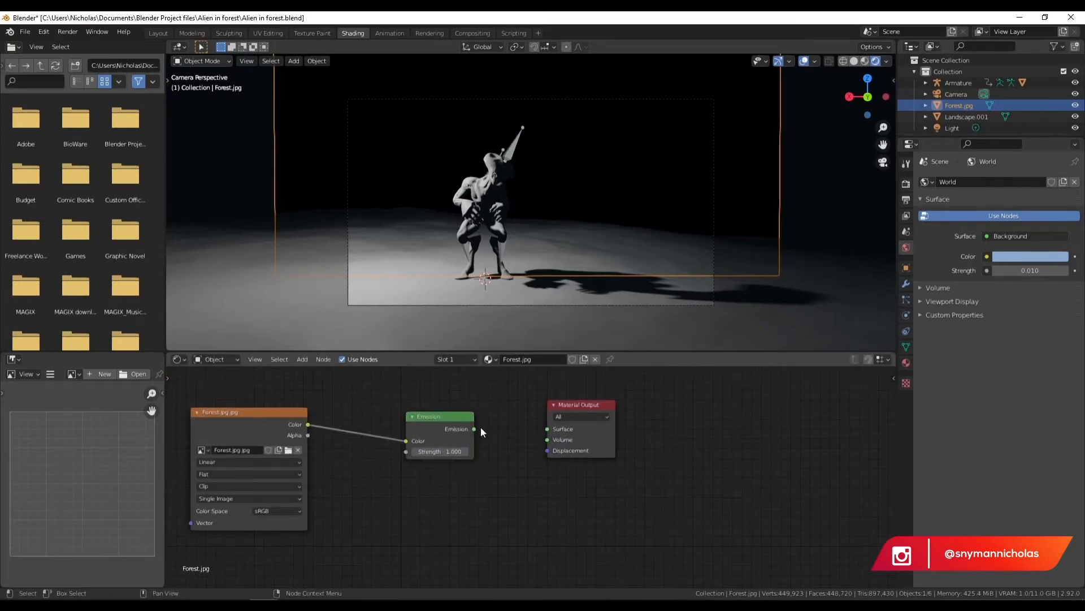
{"action": "left_click_drag", "start_coordinate": [474, 428], "coordinate": [546, 430]}
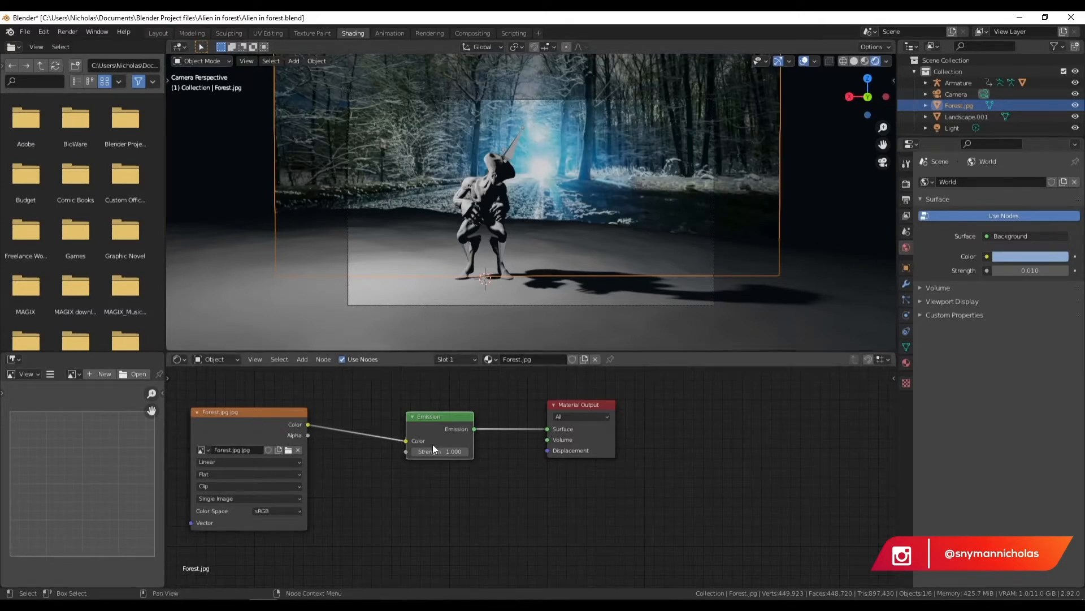
- Try an emission strength of 0.8 on the forest material, and set it back to 1
{"action": "mouse_move", "coordinate": [441, 451]}
{"action": "left_mouse_down"}
{"action": "mouse_move", "coordinate": [554, 451]}
{"action": "mouse_move", "coordinate": [426, 451]}
{"action": "mouse_move", "coordinate": [439, 451]}
{"action": "left_mouse_up"}
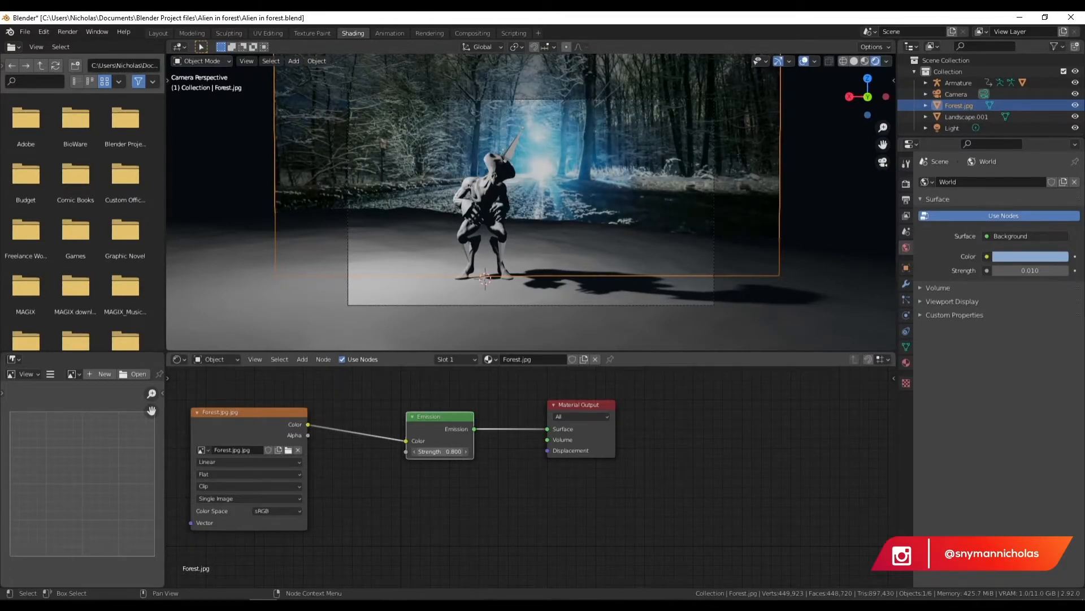
{"action": "left_click", "coordinate": [465, 447]}
{"action": "type", "text": "1"}
{"action": "key", "text": "Return"}
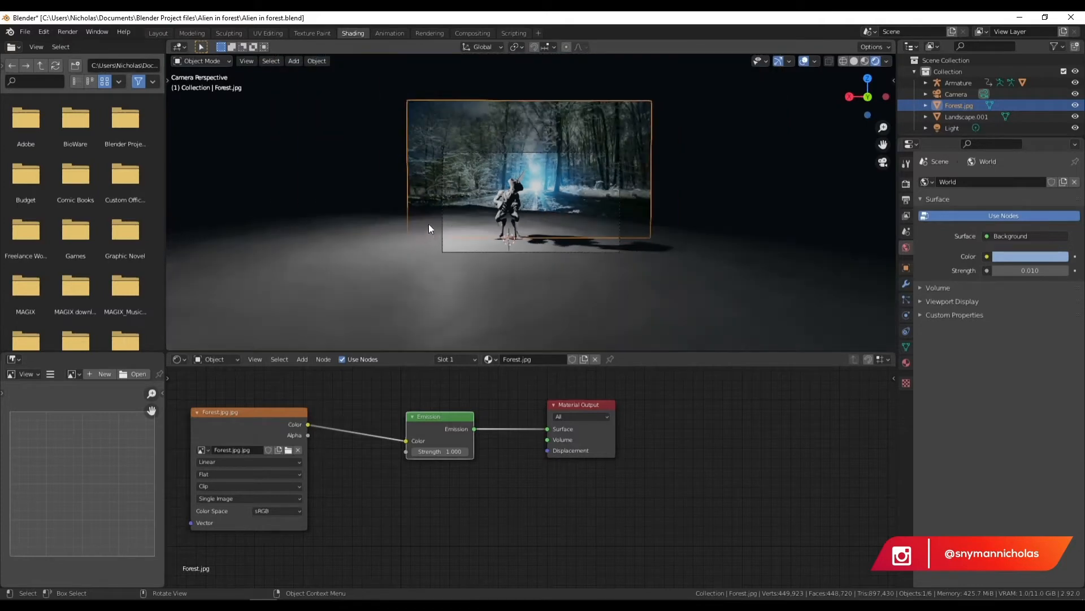
- Return to the Layout workspace and move the light behind the alien to about X -1.7 m, Y -21.4 m
{"action": "left_click", "coordinate": [159, 33]}
{"action": "middle_click_drag", "start_coordinate": [475, 316], "coordinate": [348, 480]}
{"action": "scroll", "coordinate": [330, 378], "scroll_direction": "up", "scroll_amount": 3}
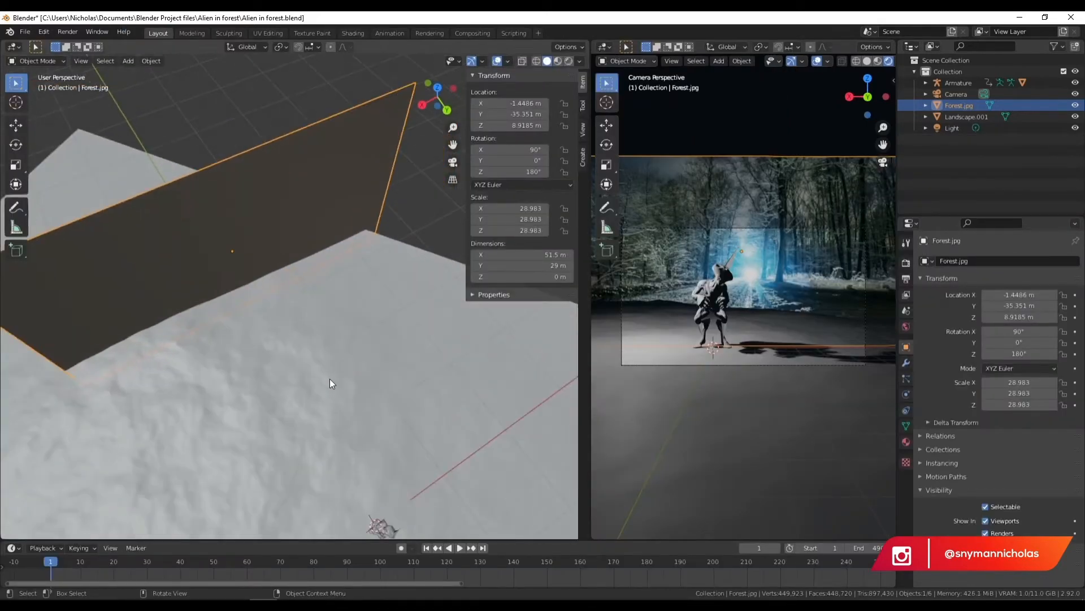
{"action": "scroll", "coordinate": [321, 334], "scroll_direction": "up", "scroll_amount": 3}
{"action": "left_click", "coordinate": [232, 404]}
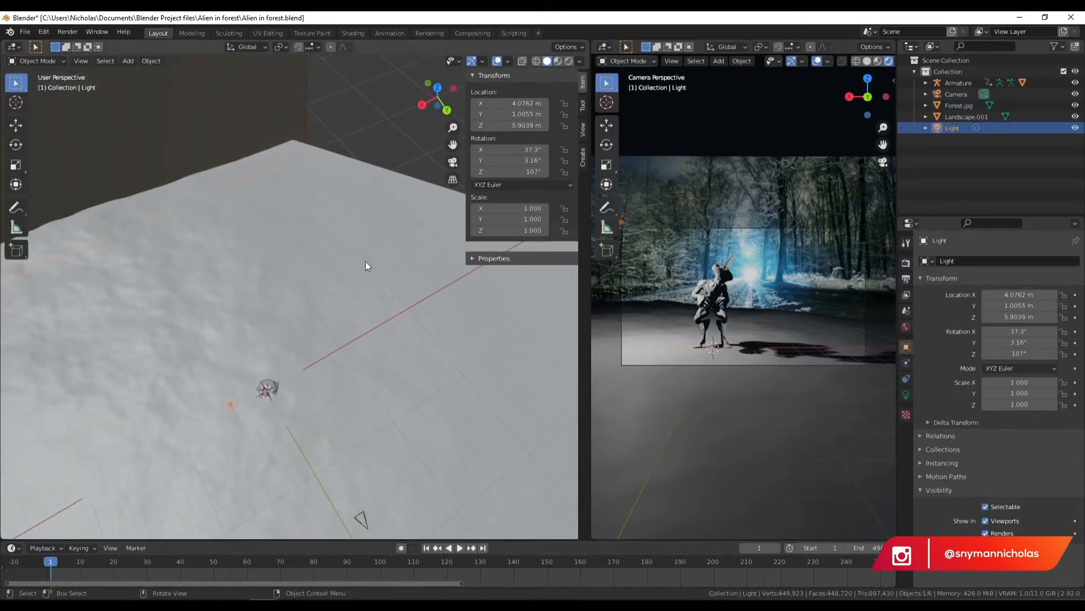
{"action": "left_click", "coordinate": [437, 86]}
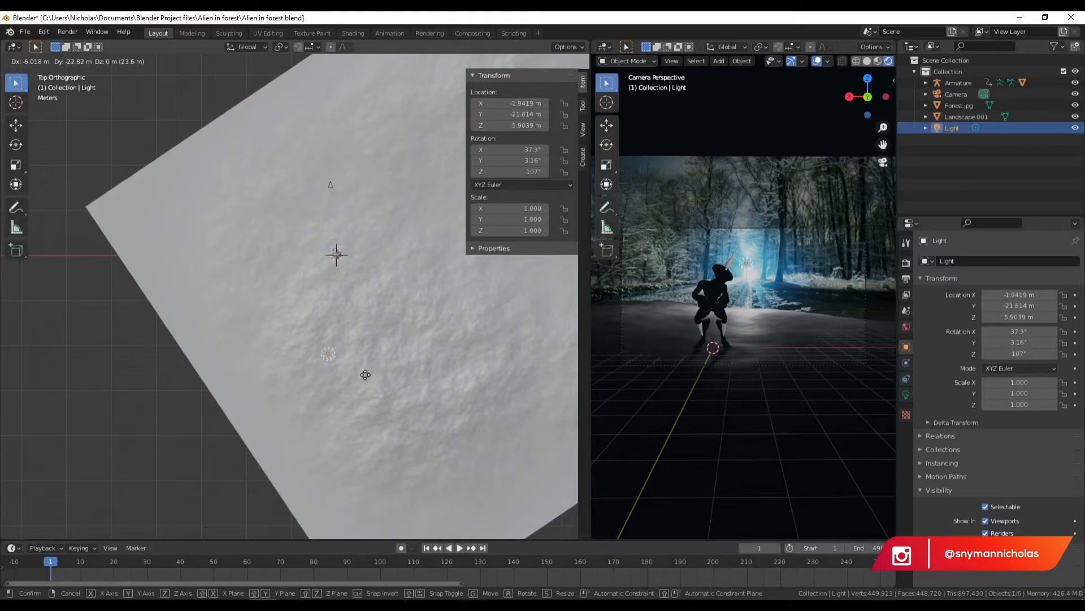
{"action": "left_click", "coordinate": [367, 373]}
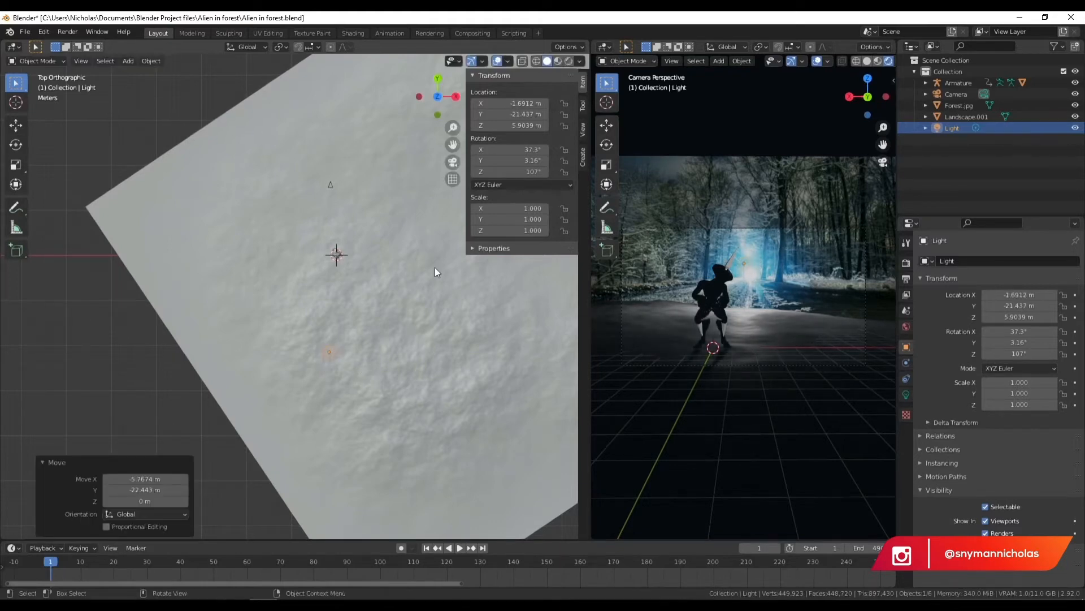
- Set the scene's render engine to Cycles
{"action": "scroll", "coordinate": [294, 310], "scroll_direction": "down", "scroll_amount": 3}
{"action": "middle_click_drag", "start_coordinate": [348, 273], "coordinate": [328, 371], "text": "shift"}
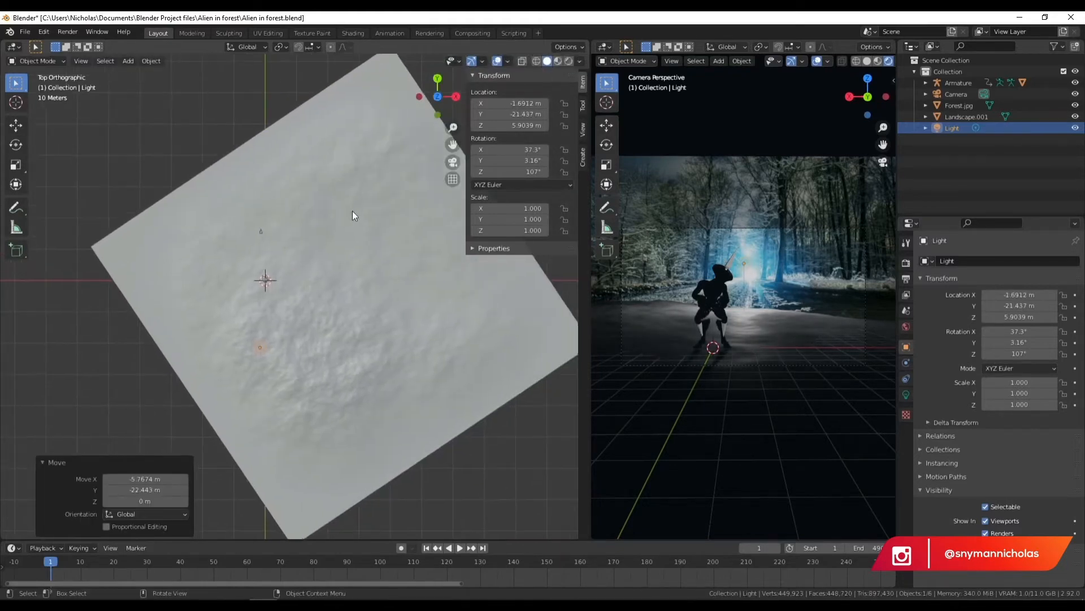
{"action": "left_click", "coordinate": [907, 263]}
{"action": "left_click", "coordinate": [1020, 263]}
{"action": "left_click", "coordinate": [1005, 303]}
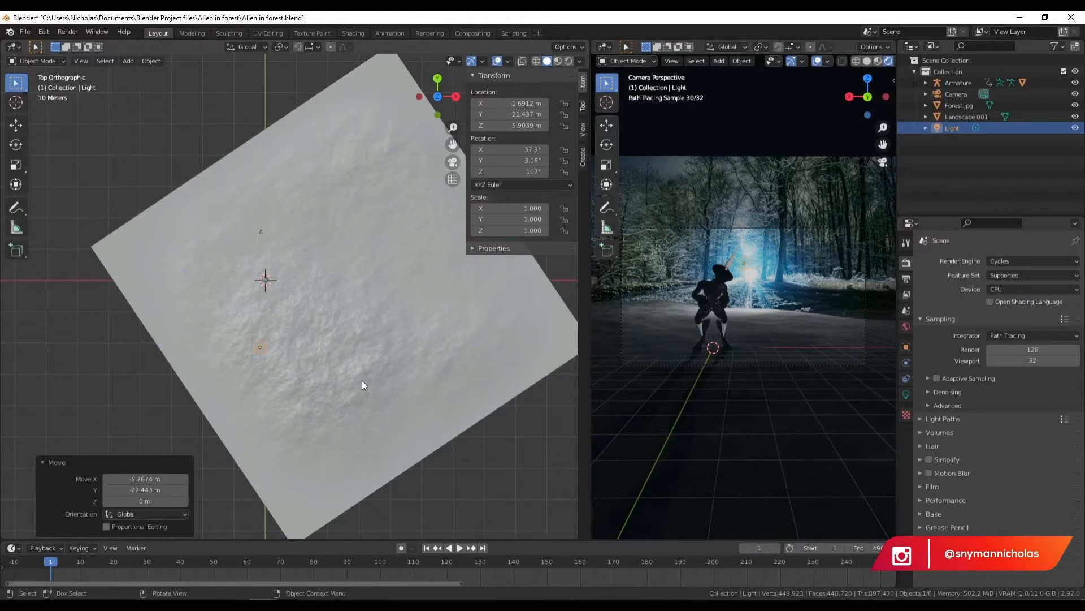
- Select the landscape ground beneath the alien and save the project file
{"action": "middle_click_drag", "start_coordinate": [140, 85], "coordinate": [132, 211]}
{"action": "left_click", "coordinate": [335, 300]}
{"action": "scroll", "coordinate": [335, 299], "scroll_direction": "up", "scroll_amount": 5}
{"action": "middle_click_drag", "start_coordinate": [424, 291], "coordinate": [366, 326], "text": "shift"}
{"action": "scroll", "coordinate": [348, 369], "scroll_direction": "up", "scroll_amount": 3}
{"action": "middle_click_drag", "start_coordinate": [348, 369], "coordinate": [342, 293], "text": "shift"}
{"action": "scroll", "coordinate": [317, 297], "scroll_direction": "down", "scroll_amount": 2}
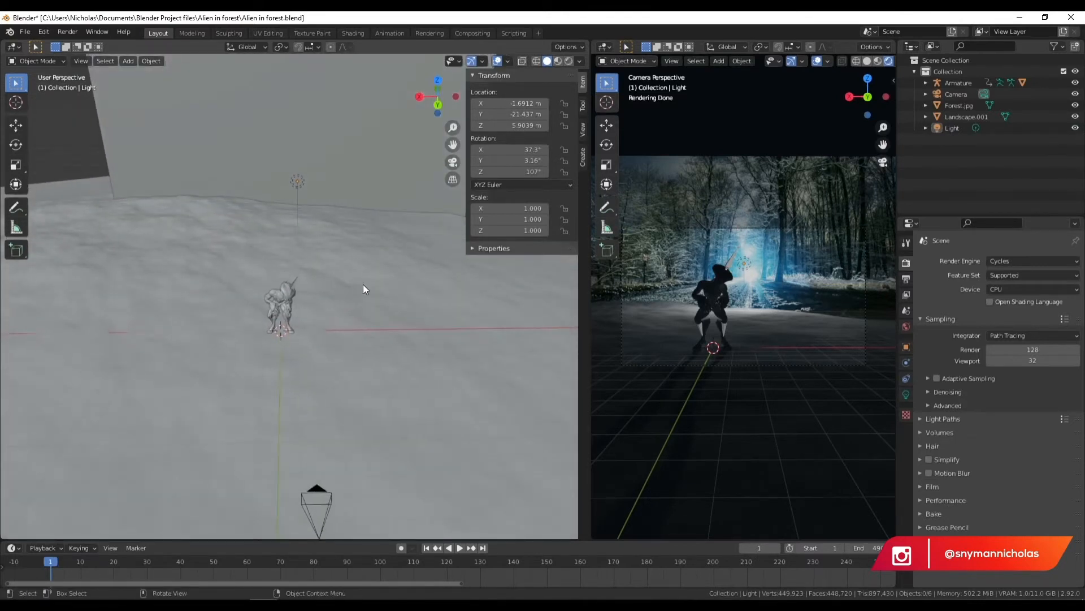
{"action": "left_click", "coordinate": [362, 284]}
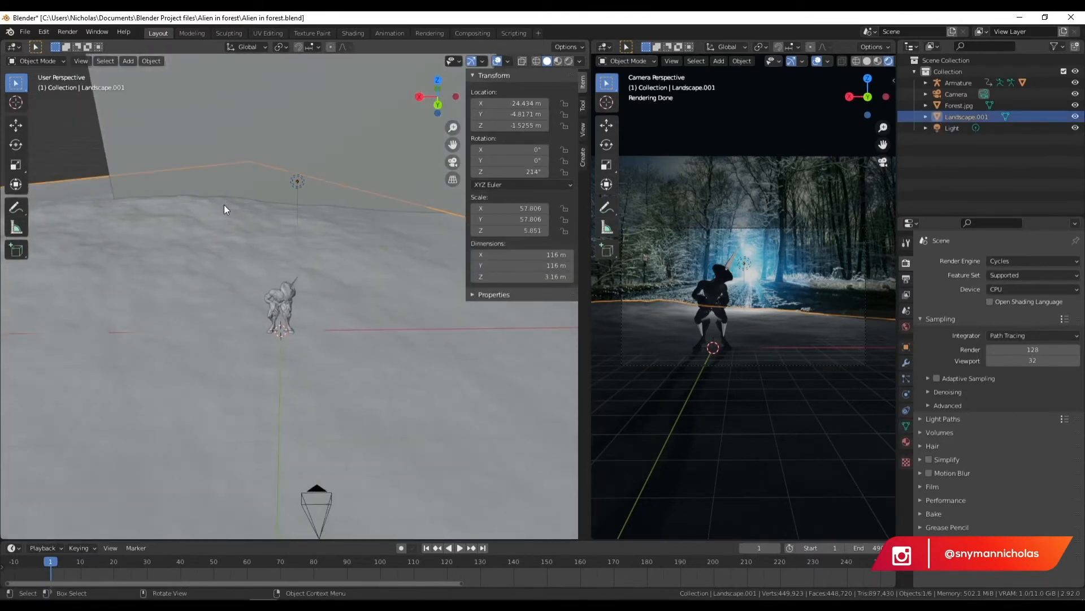
{"action": "left_click", "coordinate": [24, 32]}
{"action": "left_click", "coordinate": [50, 106]}
- Put the landscape in Weight Paint mode and paint a weight 1 patch near one end of the forest plane with a 129 px brush
{"action": "middle_click_drag", "start_coordinate": [216, 314], "coordinate": [451, 286]}
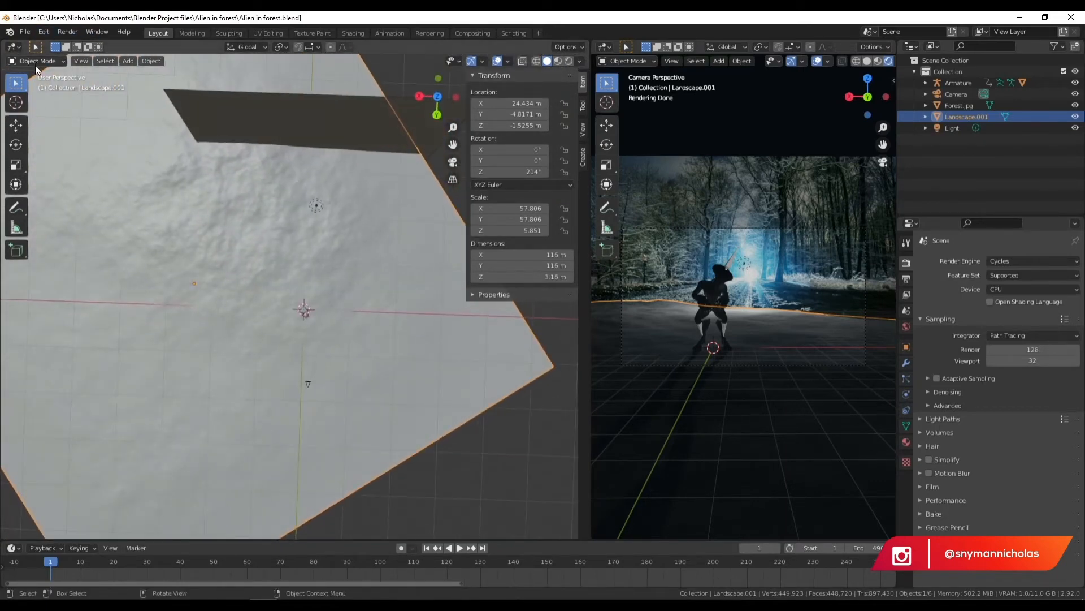
{"action": "left_click", "coordinate": [36, 61]}
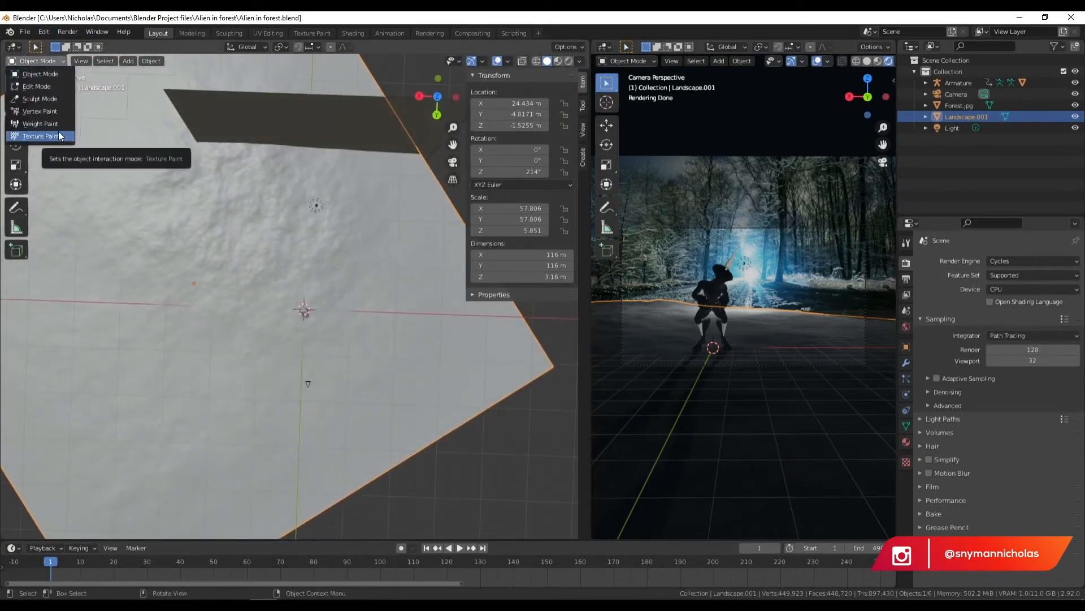
{"action": "left_click", "coordinate": [47, 136]}
{"action": "left_click", "coordinate": [50, 60]}
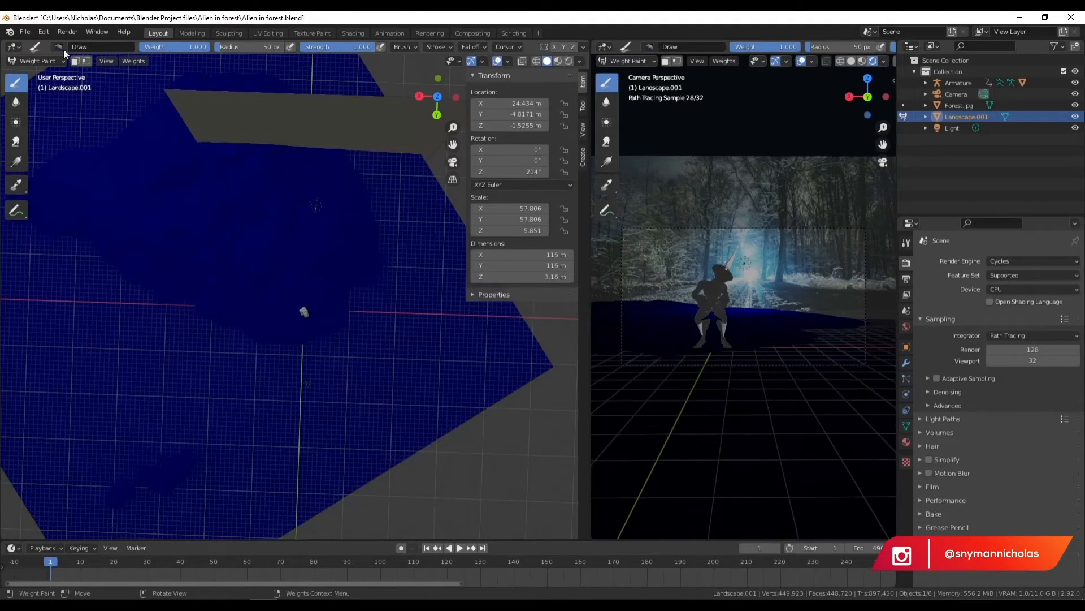
{"action": "left_click_drag", "start_coordinate": [238, 47], "coordinate": [249, 47]}
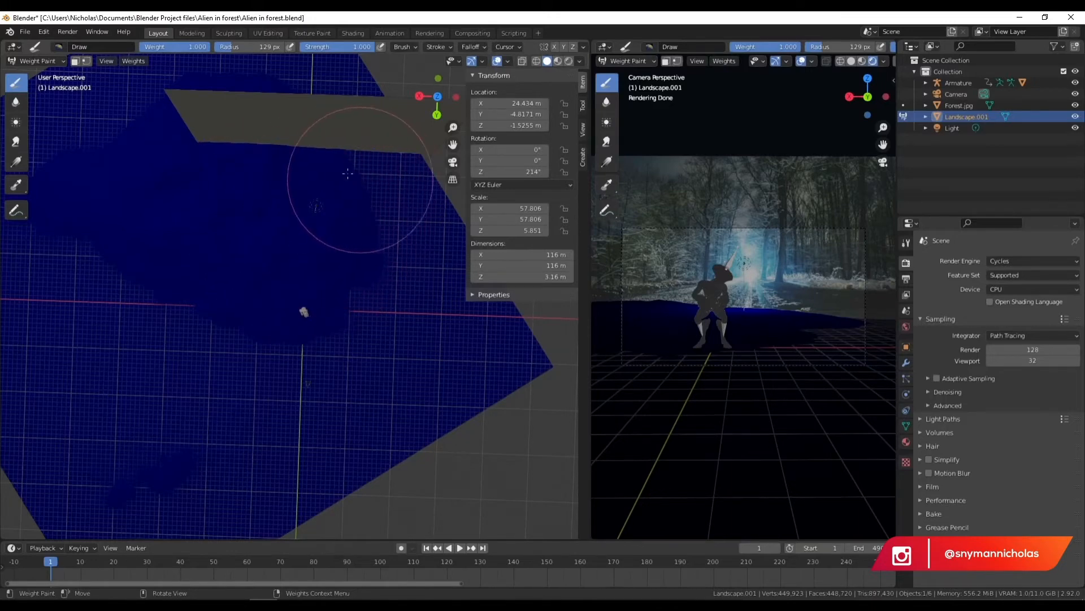
{"action": "mouse_move", "coordinate": [177, 192]}
{"action": "left_mouse_down"}
{"action": "mouse_move", "coordinate": [158, 189]}
{"action": "mouse_move", "coordinate": [209, 220]}
{"action": "left_mouse_up"}
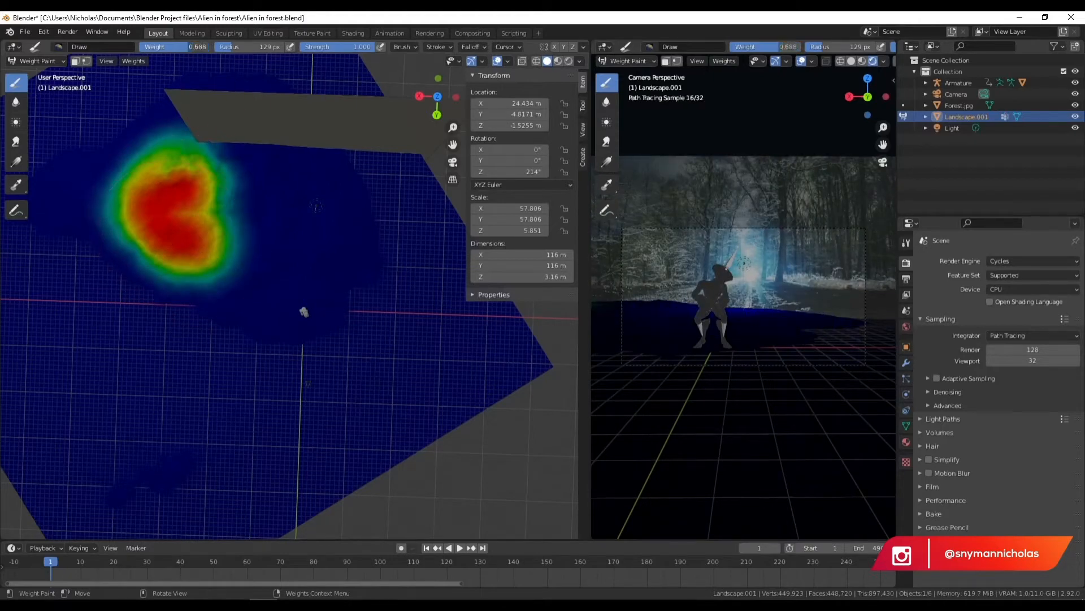
- Paint a weight 0.633 band around the alien on the landscape with the 129 px brush and touch it up at 0.719
{"action": "mouse_move", "coordinate": [205, 257]}
{"action": "left_mouse_down"}
{"action": "mouse_move", "coordinate": [187, 267]}
{"action": "mouse_move", "coordinate": [186, 317]}
{"action": "mouse_move", "coordinate": [232, 323]}
{"action": "mouse_move", "coordinate": [290, 376]}
{"action": "mouse_move", "coordinate": [267, 436]}
{"action": "mouse_move", "coordinate": [398, 364]}
{"action": "mouse_move", "coordinate": [367, 250]}
{"action": "mouse_move", "coordinate": [326, 195]}
{"action": "mouse_move", "coordinate": [435, 235]}
{"action": "mouse_move", "coordinate": [435, 347]}
{"action": "mouse_move", "coordinate": [425, 351]}
{"action": "left_mouse_up"}
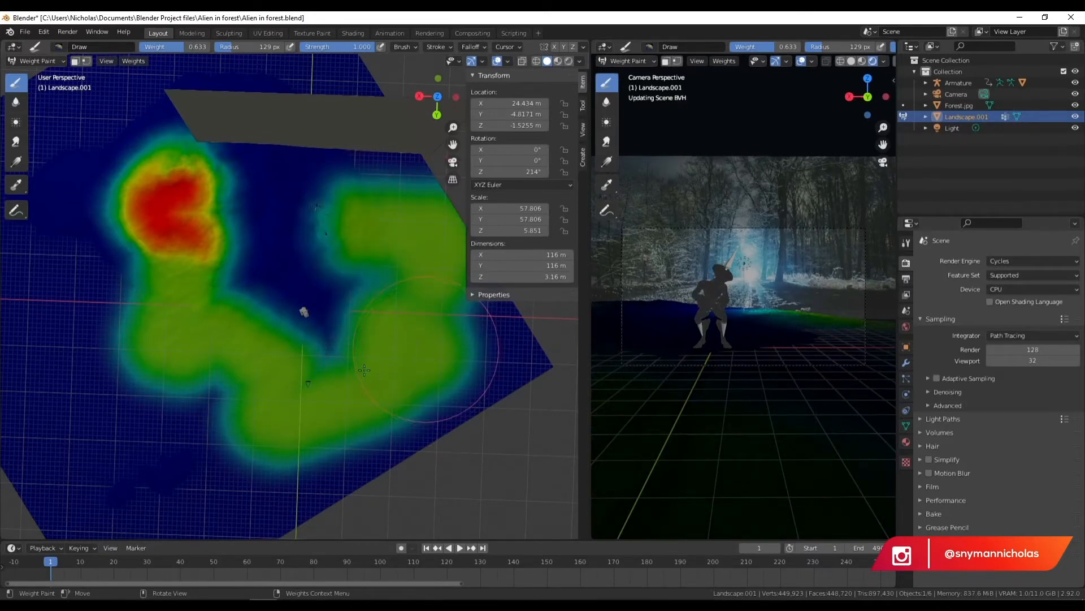
{"action": "left_click_drag", "start_coordinate": [181, 47], "coordinate": [208, 47]}
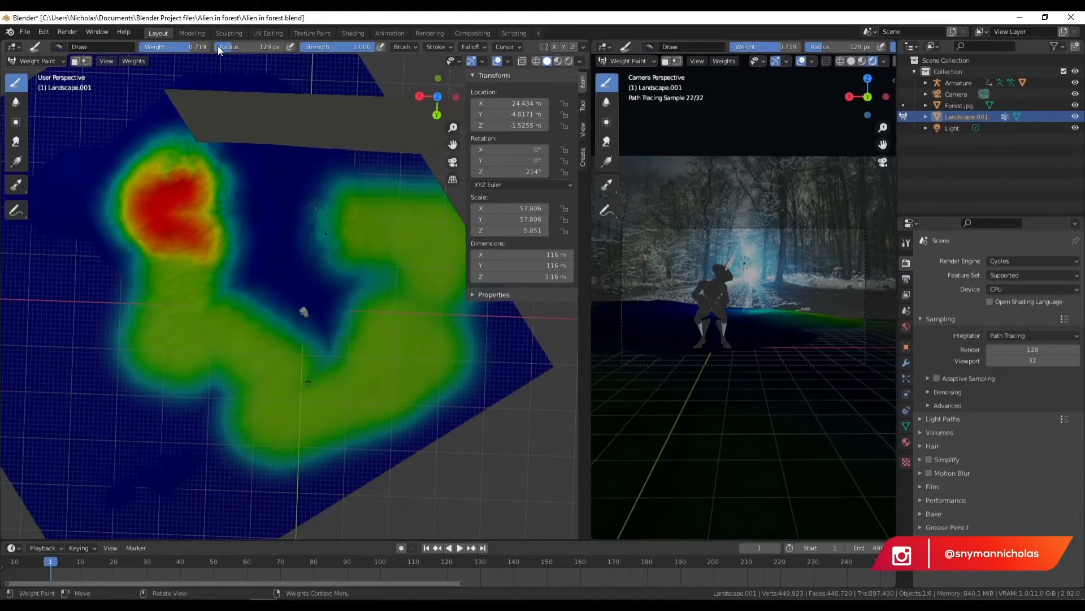
{"action": "left_click_drag", "start_coordinate": [184, 320], "coordinate": [218, 347]}
- Paint weight 0.828 patches over the band and a strip along the forest plane's base with a 62 px brush
{"action": "mouse_move", "coordinate": [198, 46]}
{"action": "left_mouse_down"}
{"action": "mouse_move", "coordinate": [240, 56]}
{"action": "mouse_move", "coordinate": [214, 47]}
{"action": "left_mouse_up"}
{"action": "mouse_move", "coordinate": [424, 371]}
{"action": "left_mouse_down"}
{"action": "mouse_move", "coordinate": [384, 317]}
{"action": "mouse_move", "coordinate": [410, 376]}
{"action": "mouse_move", "coordinate": [404, 390]}
{"action": "left_mouse_up"}
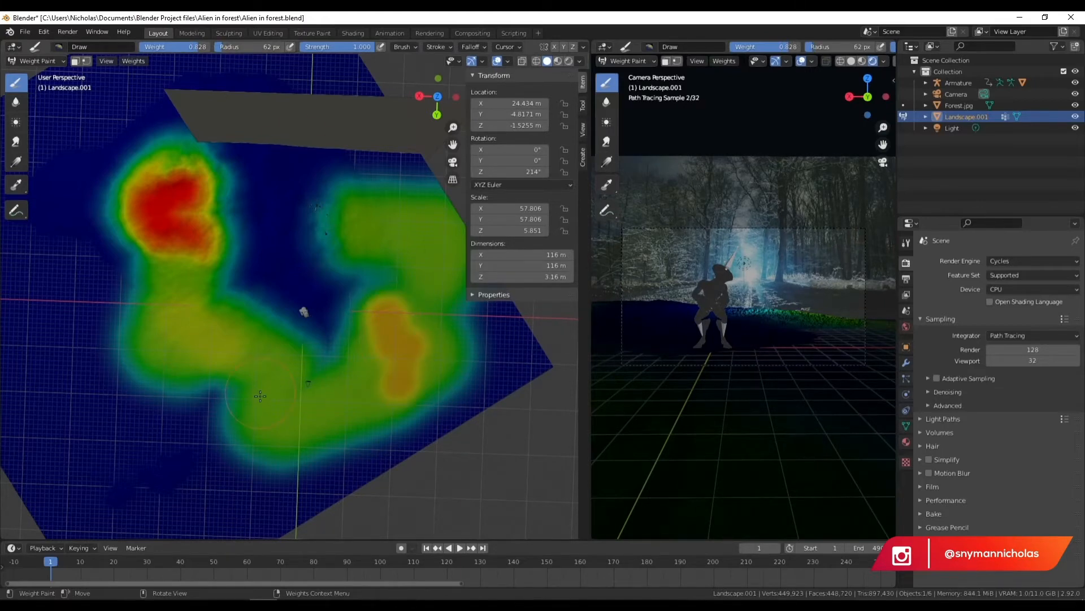
{"action": "left_click", "coordinate": [260, 394]}
{"action": "left_click", "coordinate": [231, 319]}
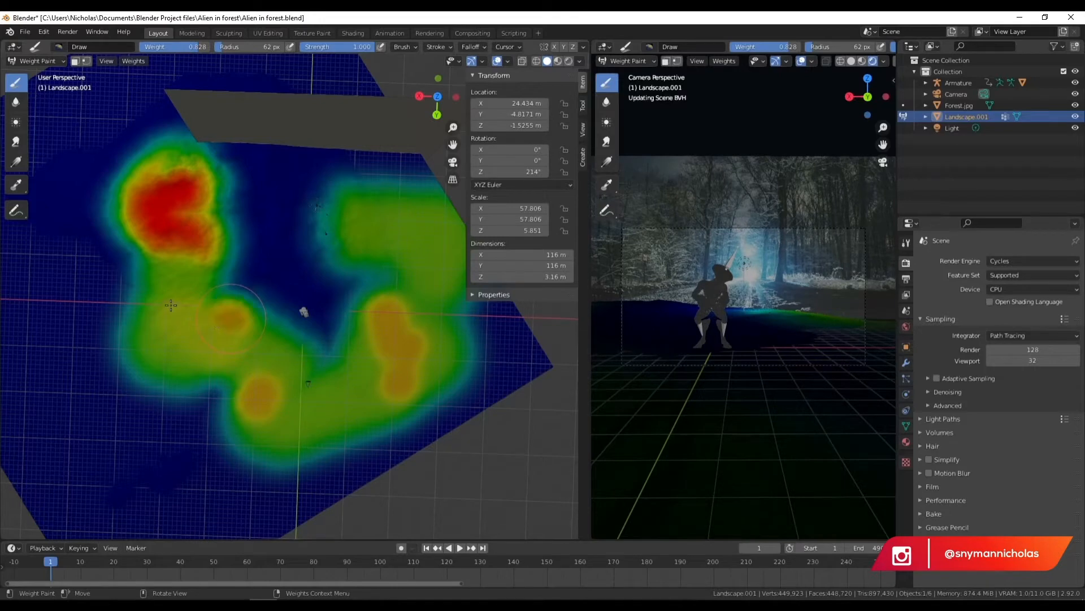
{"action": "mouse_move", "coordinate": [170, 307]}
{"action": "left_mouse_down"}
{"action": "mouse_move", "coordinate": [193, 317]}
{"action": "mouse_move", "coordinate": [187, 330]}
{"action": "mouse_move", "coordinate": [217, 274]}
{"action": "left_mouse_up"}
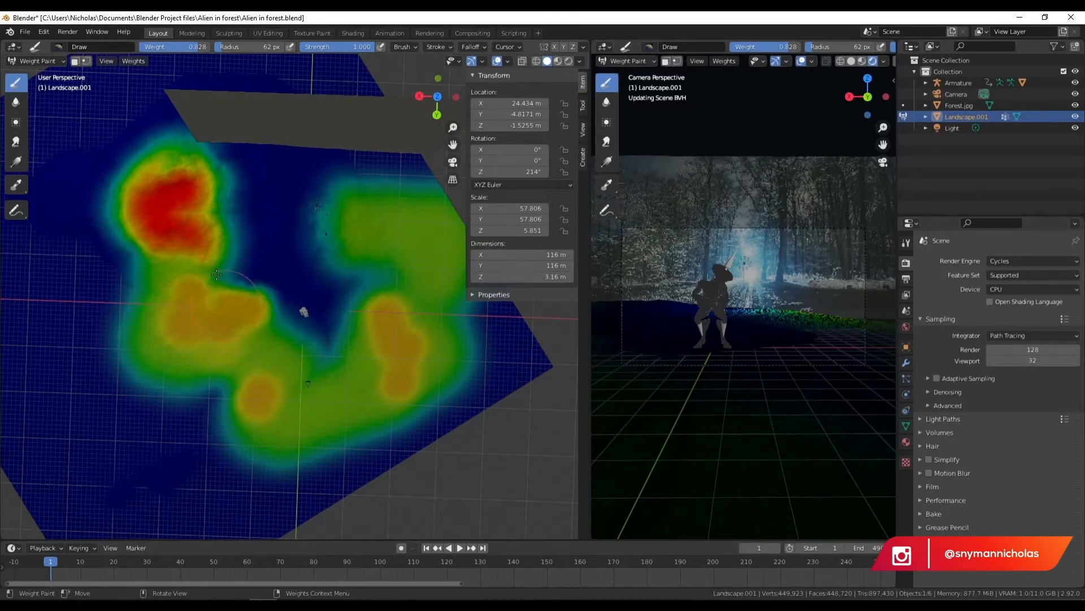
{"action": "left_click", "coordinate": [217, 274]}
{"action": "left_click", "coordinate": [232, 356]}
{"action": "left_click", "coordinate": [301, 404]}
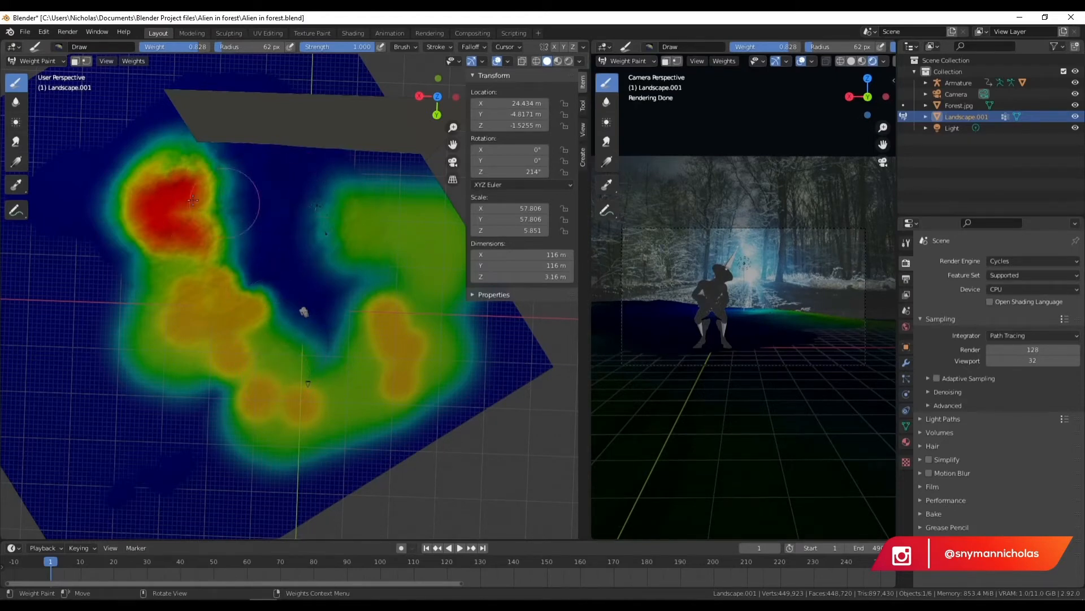
{"action": "mouse_move", "coordinate": [214, 191]}
{"action": "left_mouse_down"}
{"action": "mouse_move", "coordinate": [249, 167]}
{"action": "mouse_move", "coordinate": [322, 161]}
{"action": "mouse_move", "coordinate": [396, 181]}
{"action": "mouse_move", "coordinate": [203, 166]}
{"action": "mouse_move", "coordinate": [206, 180]}
{"action": "mouse_move", "coordinate": [334, 192]}
{"action": "left_mouse_up"}
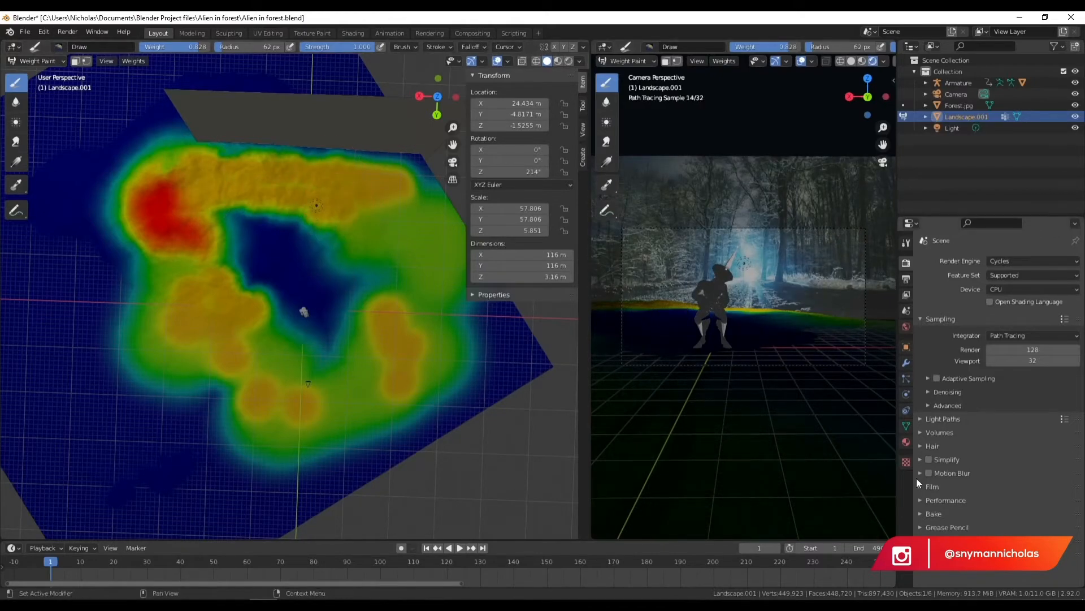
- Rename the landscape's vertex group to Trees
{"action": "left_click", "coordinate": [910, 427]}
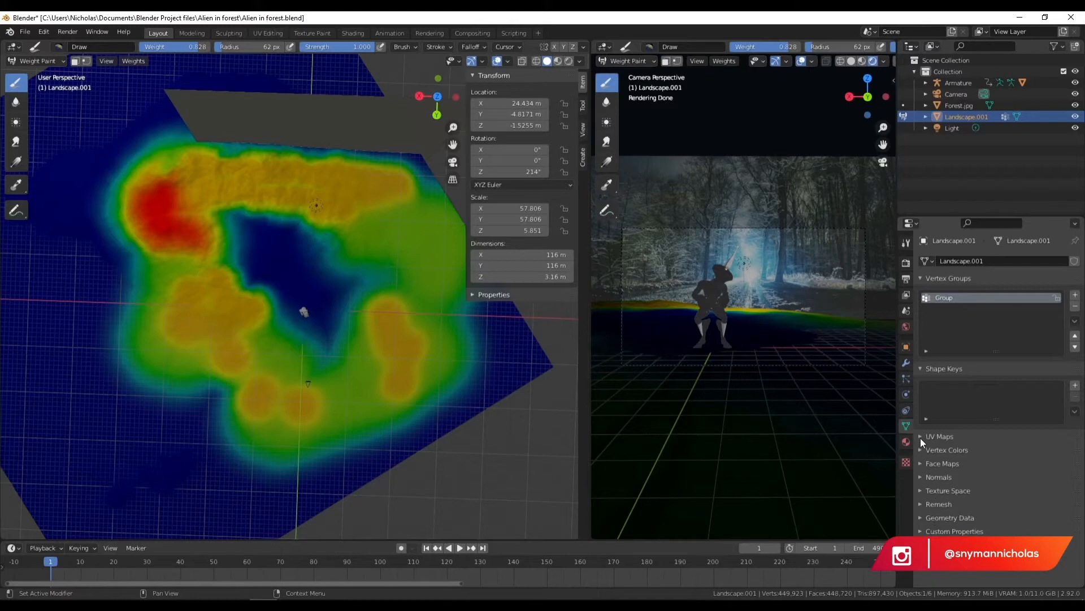
{"action": "double_click", "coordinate": [942, 298]}
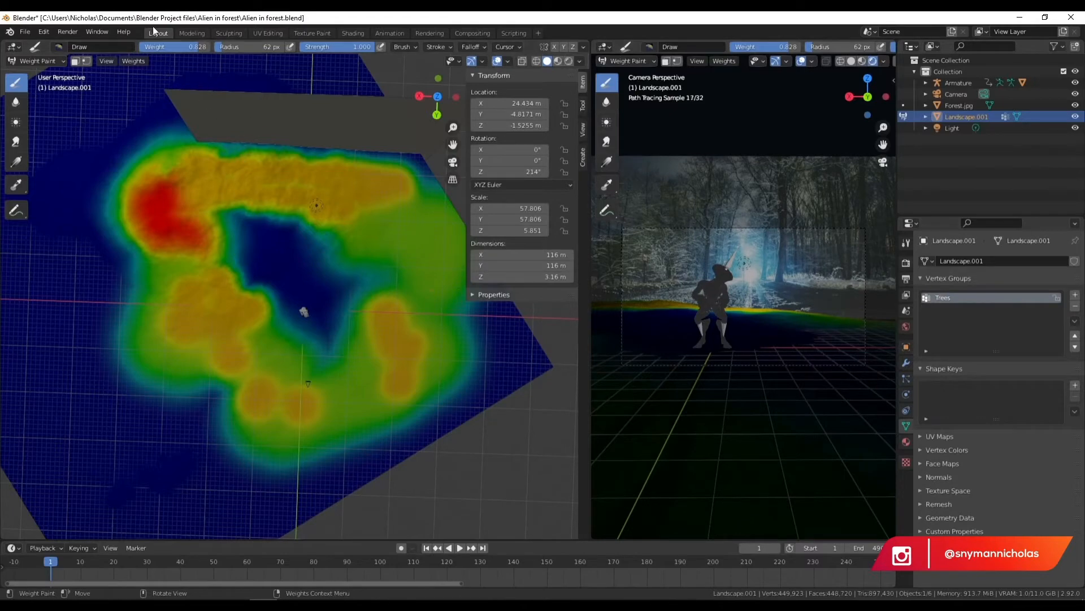
- Return the landscape to Object Mode and save the project file
{"action": "left_click", "coordinate": [41, 61]}
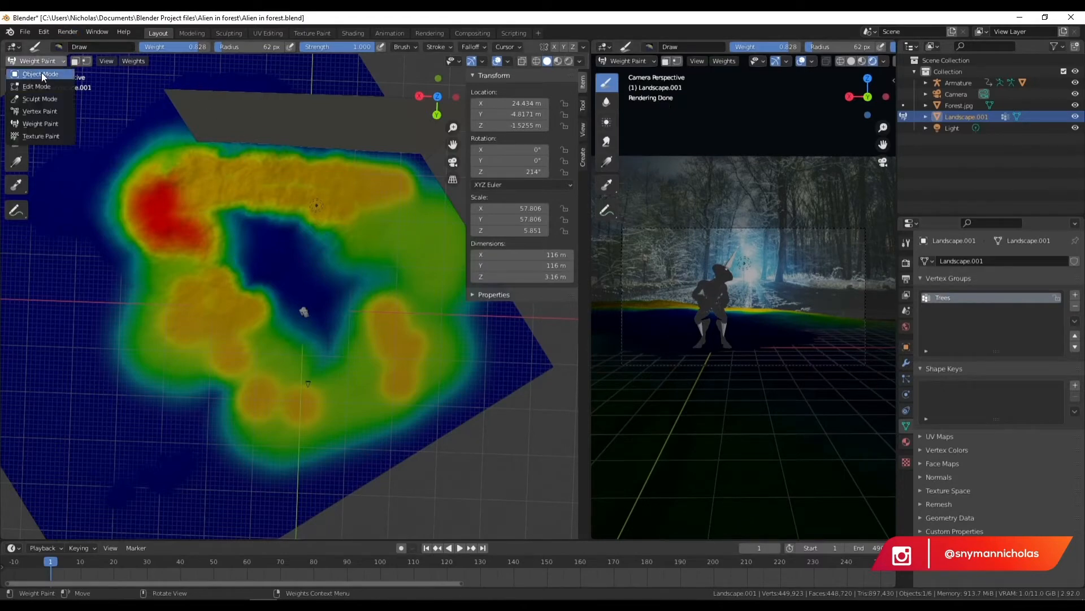
{"action": "left_click", "coordinate": [42, 73]}
{"action": "middle_click_drag", "start_coordinate": [317, 454], "coordinate": [328, 349]}
{"action": "scroll", "coordinate": [317, 325], "scroll_direction": "up", "scroll_amount": 2}
{"action": "middle_click_drag", "start_coordinate": [339, 303], "coordinate": [305, 356], "text": "shift"}
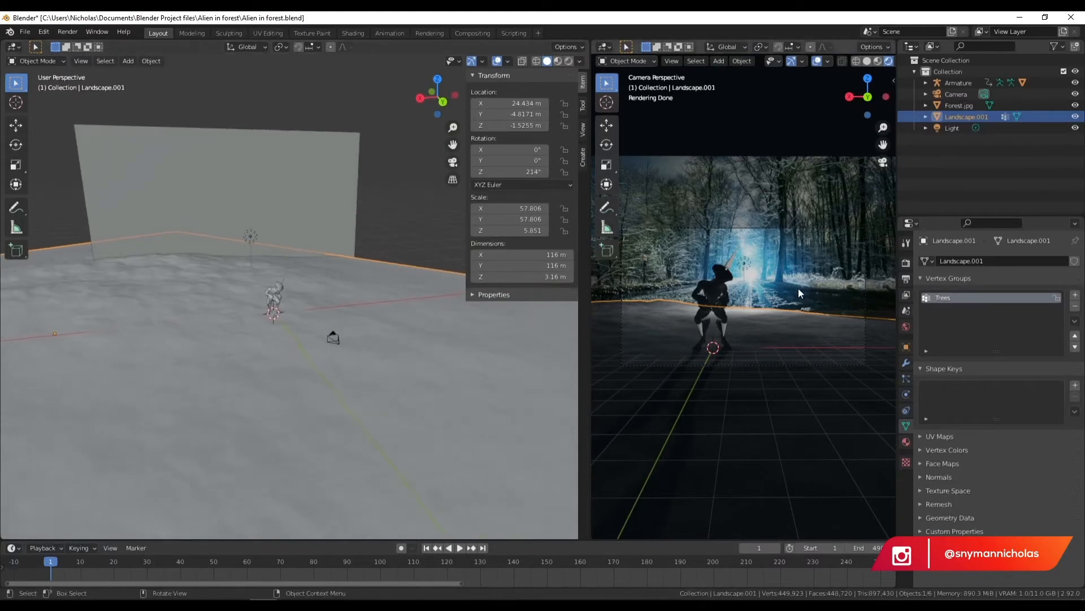
{"action": "key", "text": "ctrl+s"}
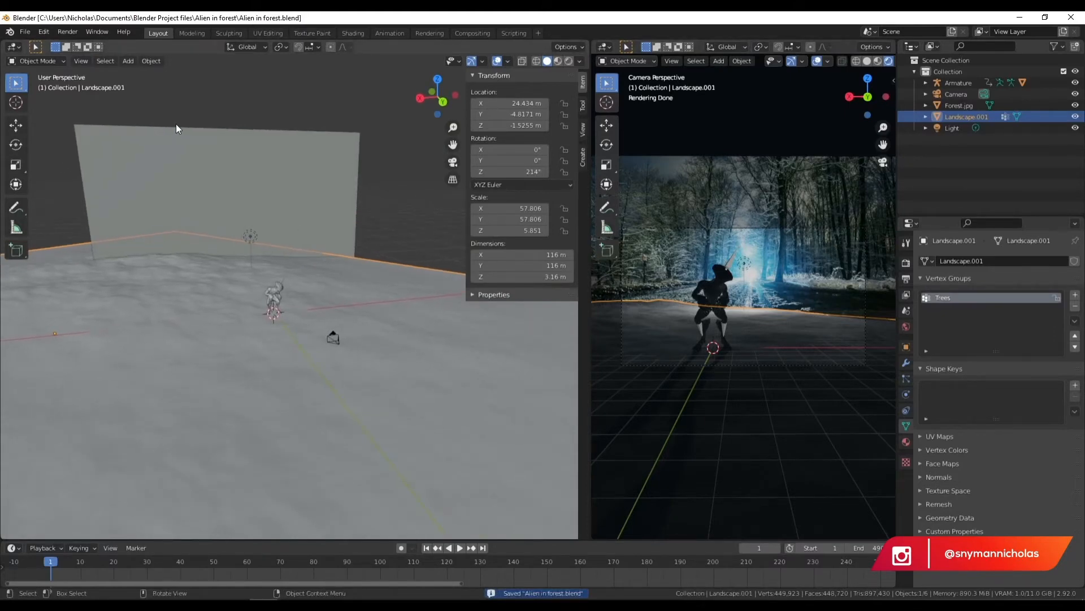
- Start a Wavefront OBJ import and browse to the Trees folder inside Alien in forest\Assets
{"action": "left_click", "coordinate": [25, 32]}
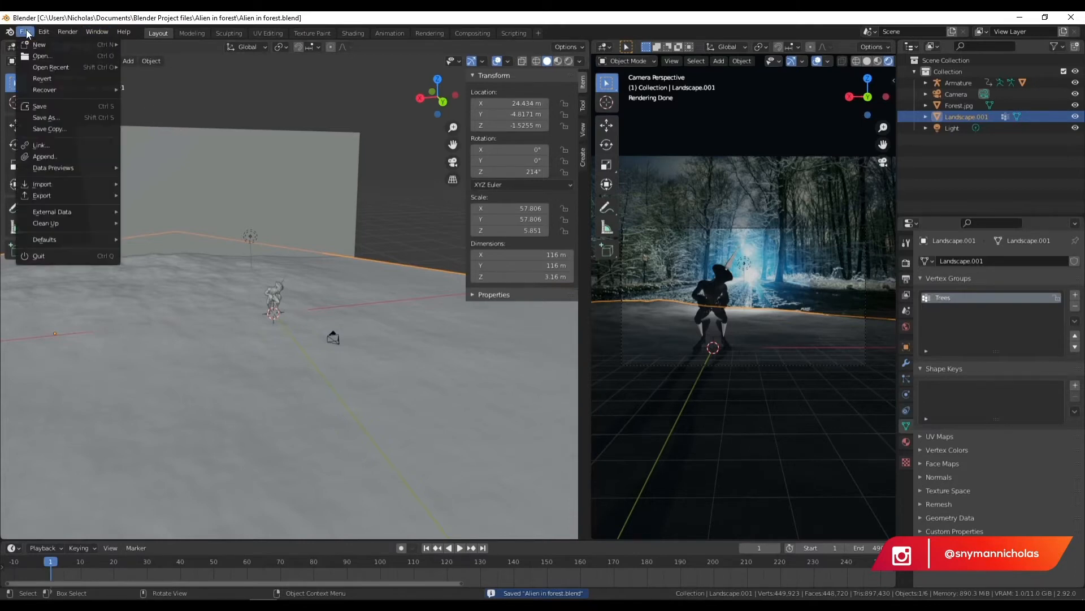
{"action": "mouse_move", "coordinate": [78, 182]}
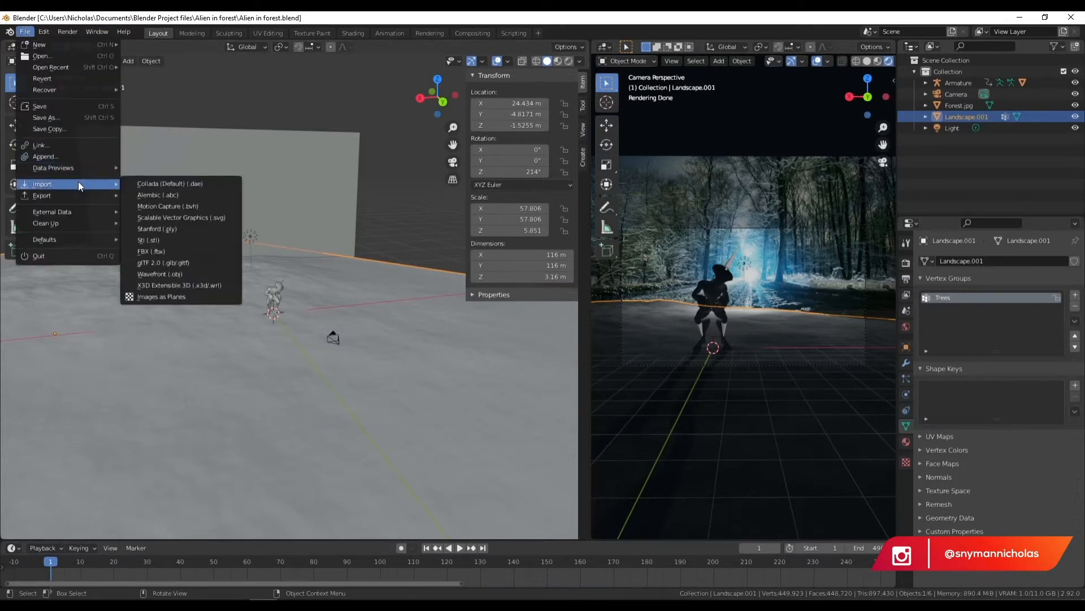
{"action": "left_click", "coordinate": [171, 276]}
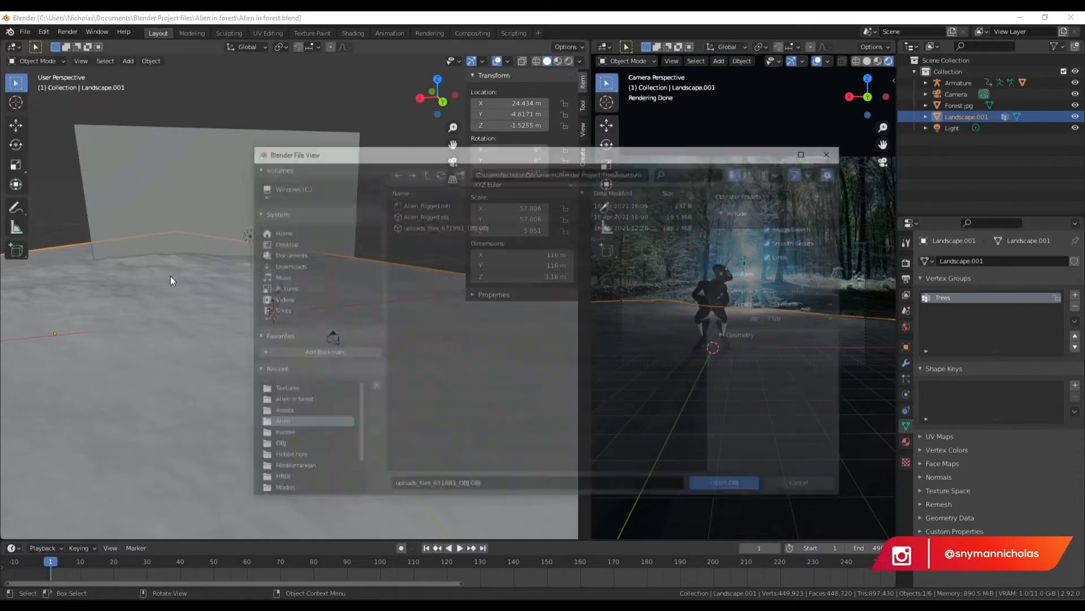
{"action": "left_click", "coordinate": [423, 174]}
{"action": "left_click", "coordinate": [423, 174]}
{"action": "left_click", "coordinate": [431, 230]}
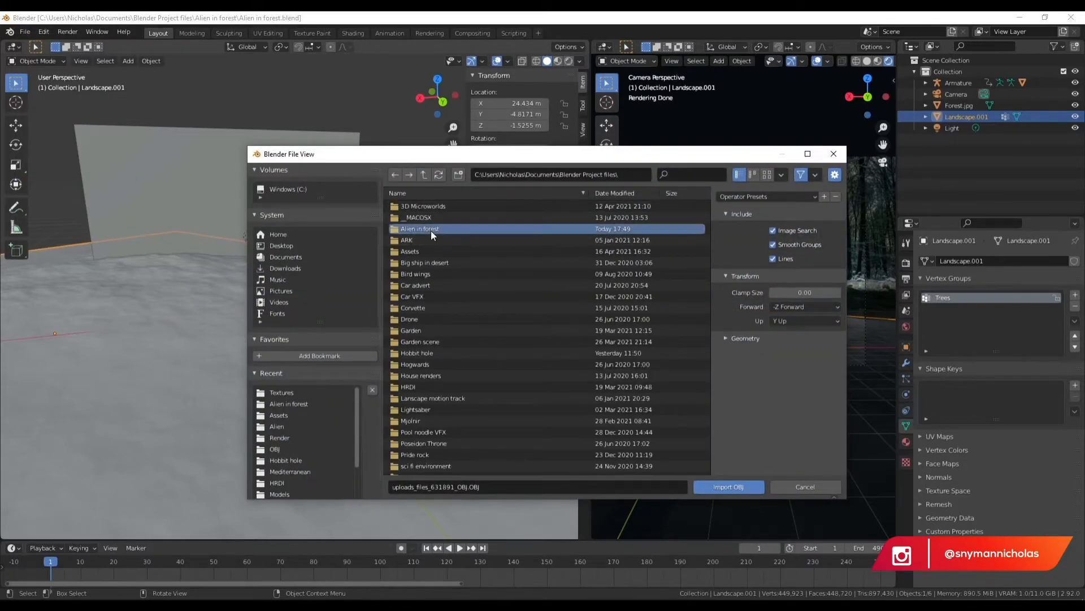
{"action": "double_click", "coordinate": [431, 229]}
{"action": "double_click", "coordinate": [417, 207]}
{"action": "left_click", "coordinate": [416, 217]}
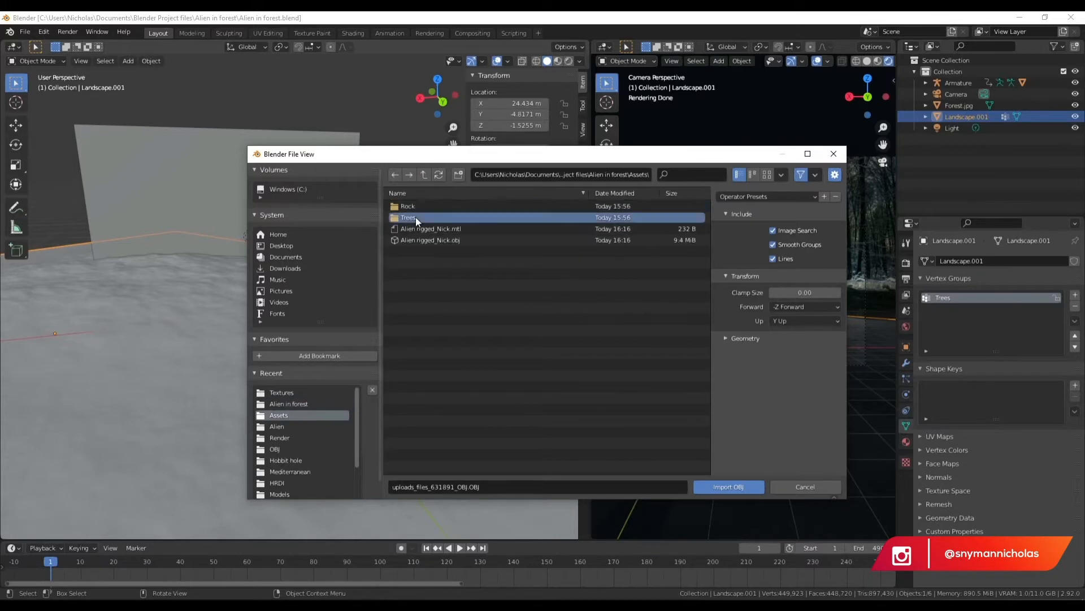
{"action": "double_click", "coordinate": [416, 217]}
- Import the tree model AS12_9.obj from the Curry Leaf Tree's Models folder
{"action": "double_click", "coordinate": [448, 207]}
{"action": "left_click", "coordinate": [416, 217]}
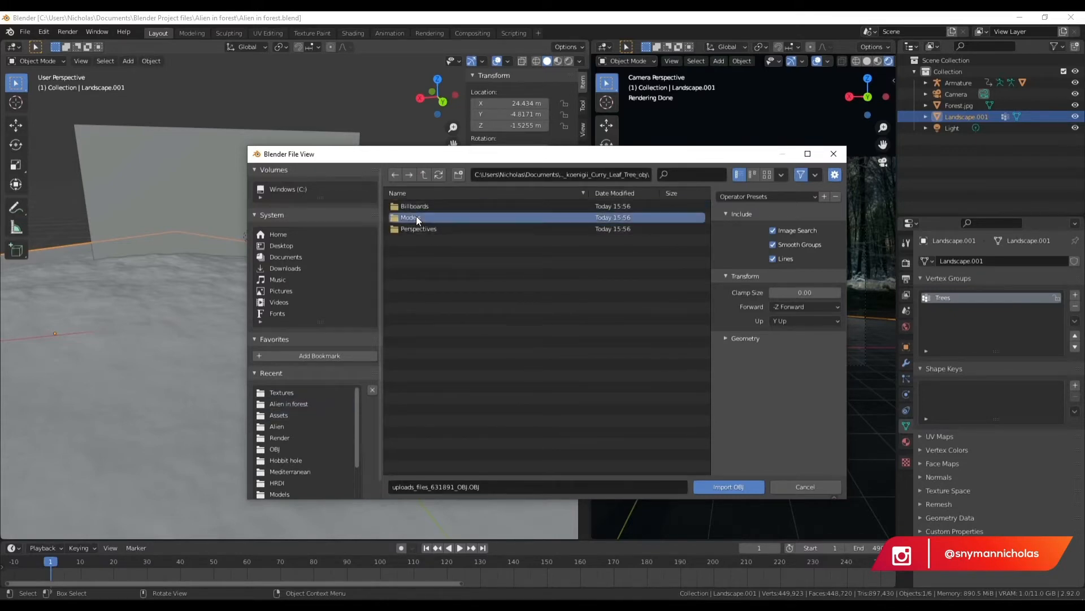
{"action": "double_click", "coordinate": [416, 217]}
{"action": "left_click", "coordinate": [422, 398]}
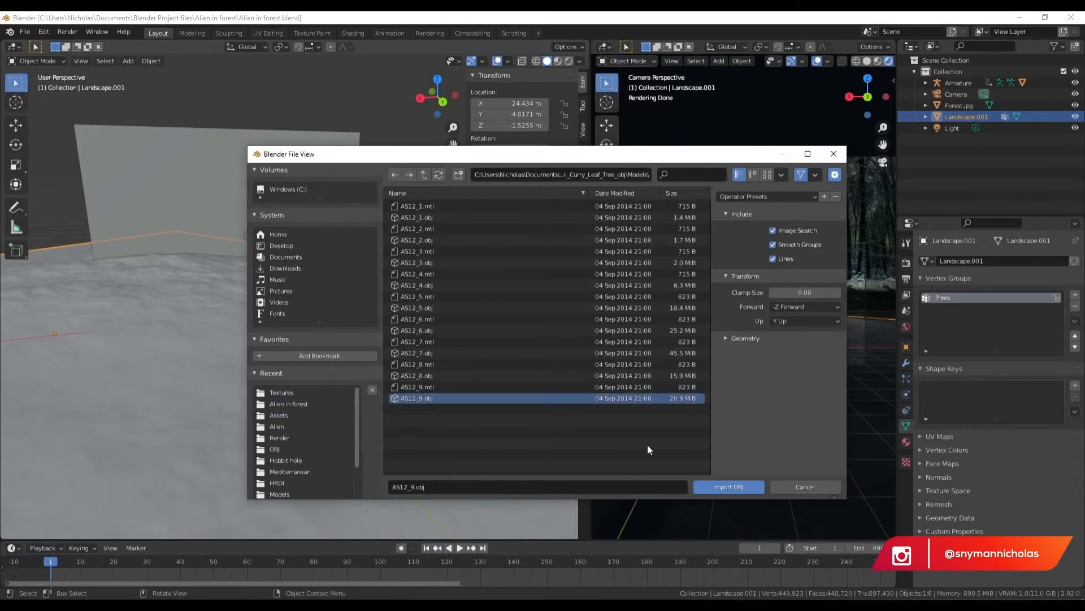
{"action": "left_click", "coordinate": [728, 486]}
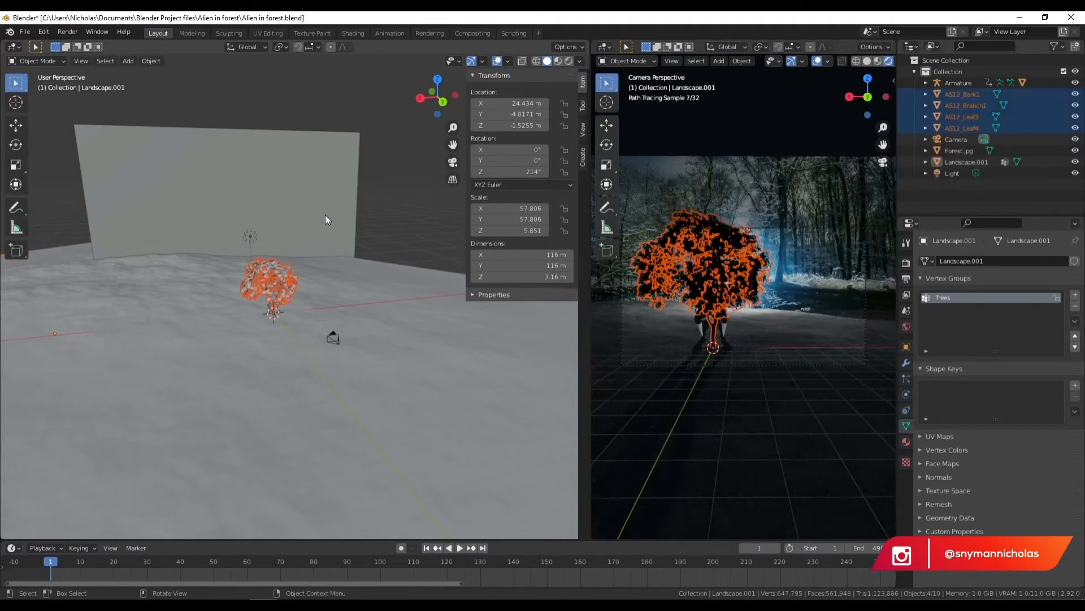
- Move the imported tree in top view about -58.9 m in X and 31.8 m in Y, off the landscape
{"action": "middle_click_drag", "start_coordinate": [327, 374], "coordinate": [300, 367]}
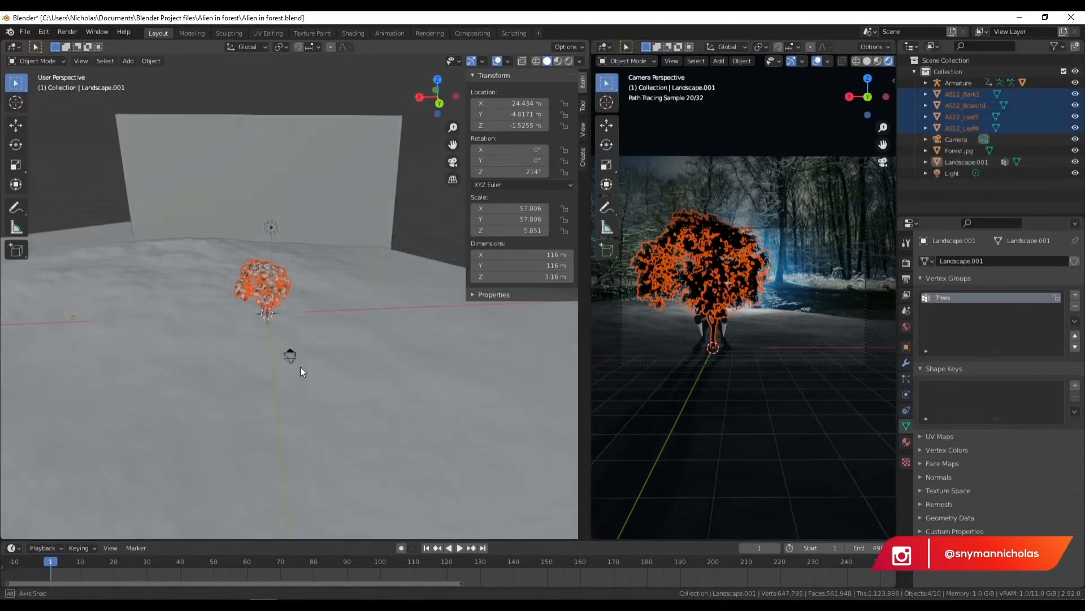
{"action": "scroll", "coordinate": [271, 293], "scroll_direction": "down", "scroll_amount": 6}
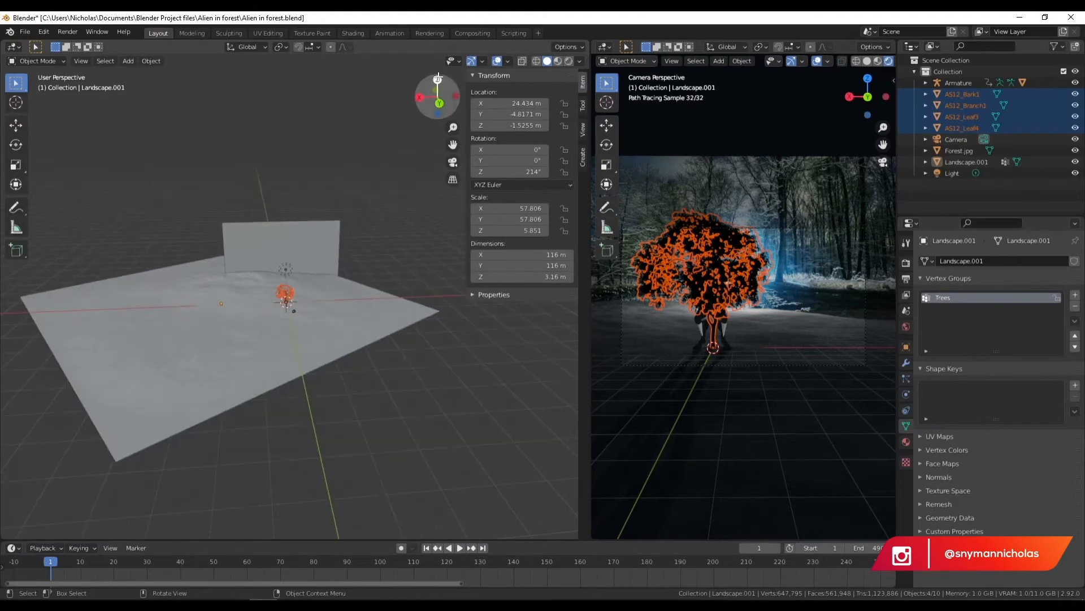
{"action": "left_click", "coordinate": [438, 78]}
{"action": "scroll", "coordinate": [330, 275], "scroll_direction": "up", "scroll_amount": 1}
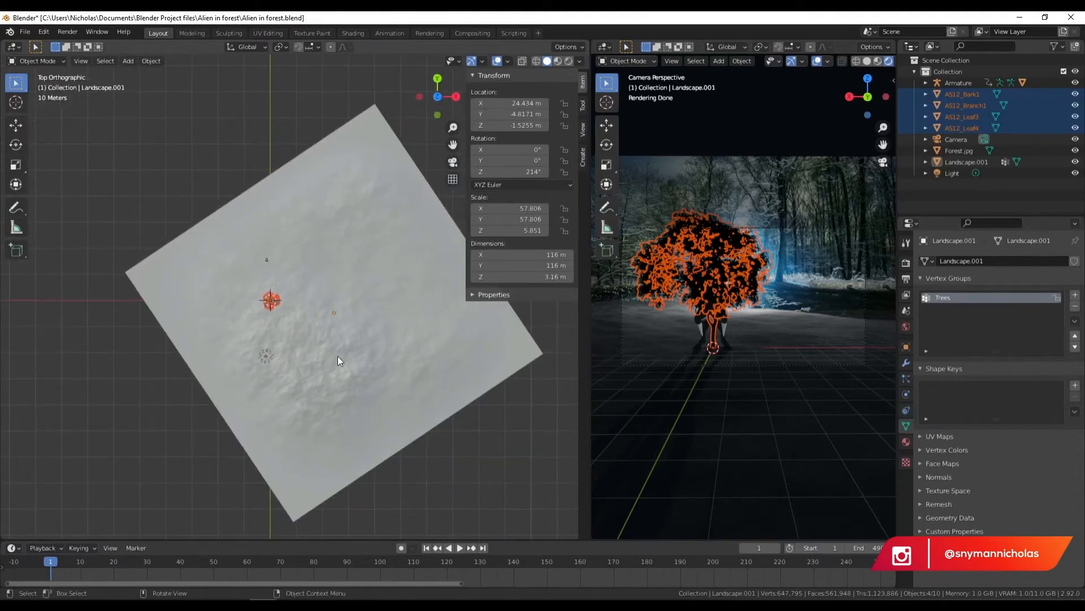
{"action": "key", "text": "g"}
{"action": "left_click", "coordinate": [162, 245]}
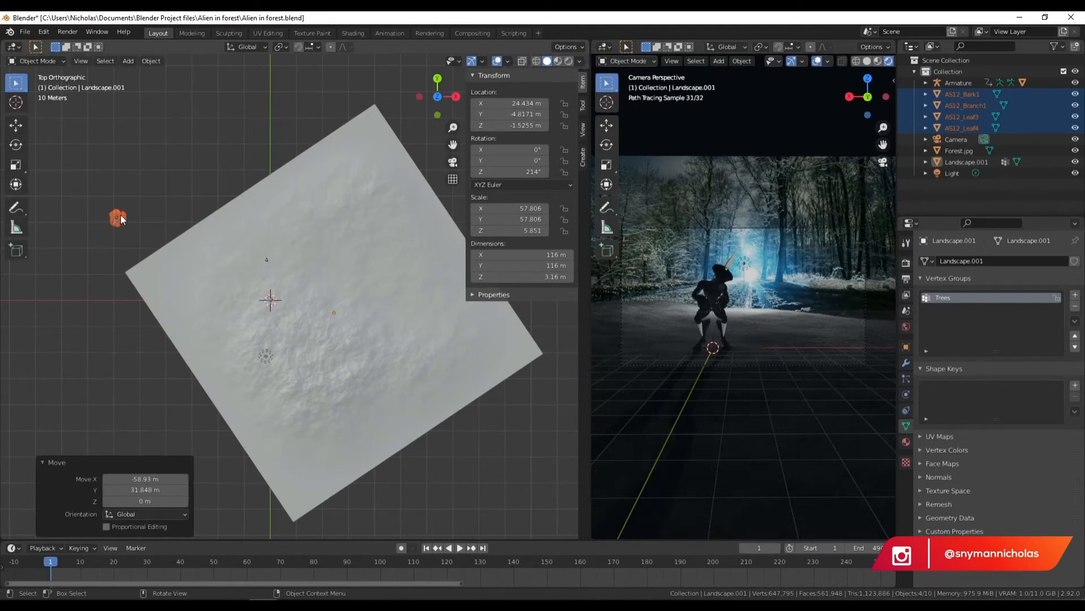
- Move the tree's parts into a new collection named Main tree
{"action": "key", "text": "m"}
{"action": "left_click", "coordinate": [76, 216]}
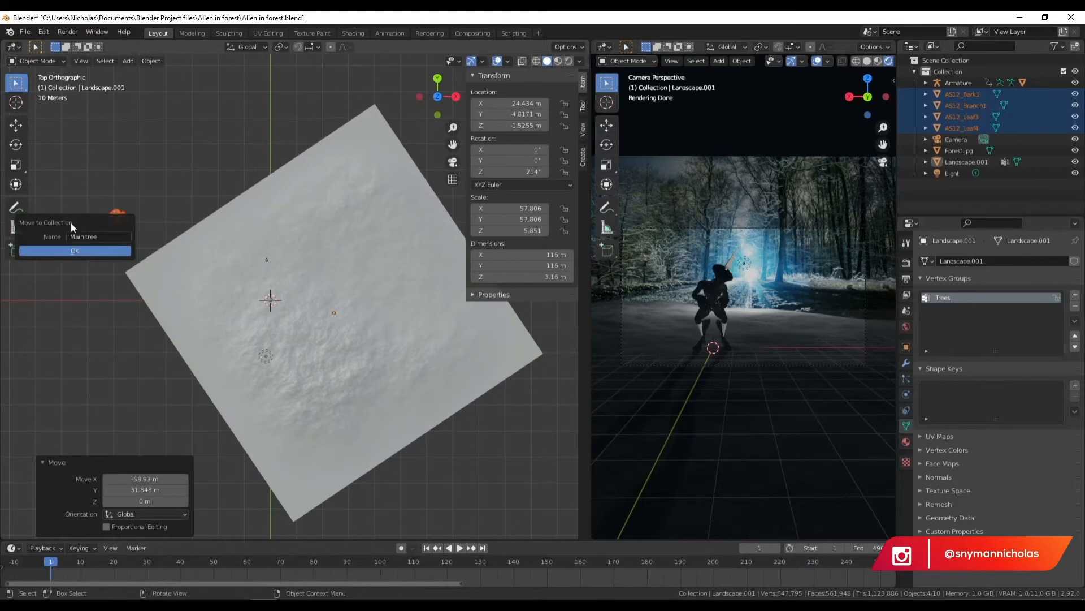
{"action": "left_click", "coordinate": [69, 251]}
- Duplicate the light behind the alien and place the copy on the camera's side at about X -23 m, Y 20.2 m
{"action": "middle_click_drag", "start_coordinate": [257, 397], "coordinate": [255, 289]}
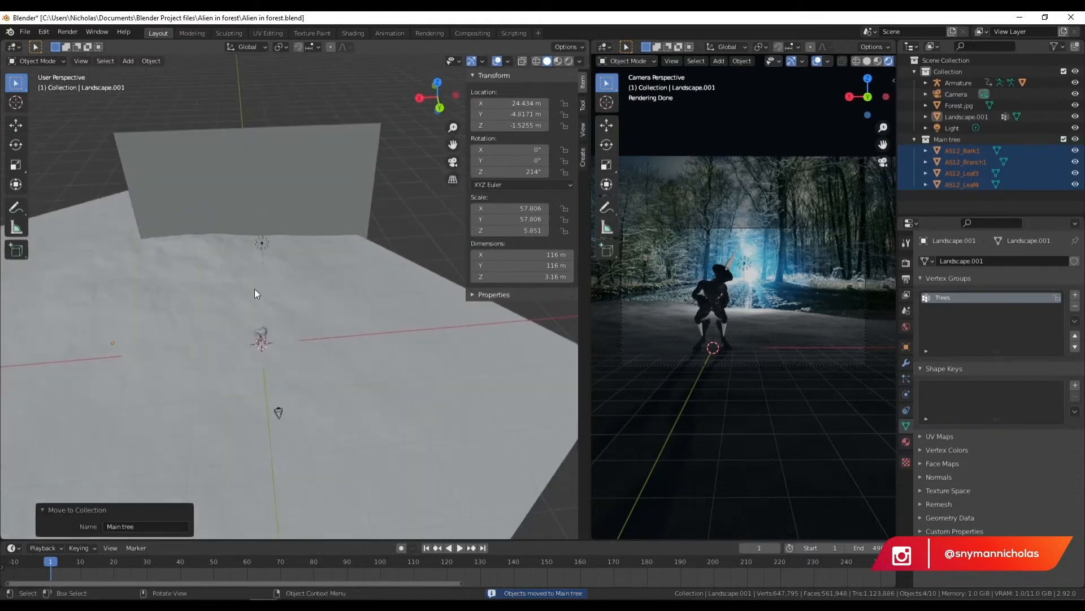
{"action": "left_click", "coordinate": [262, 244]}
{"action": "left_click", "coordinate": [437, 83]}
{"action": "scroll", "coordinate": [331, 330], "scroll_direction": "down", "scroll_amount": 2}
{"action": "key", "text": "shift+d"}
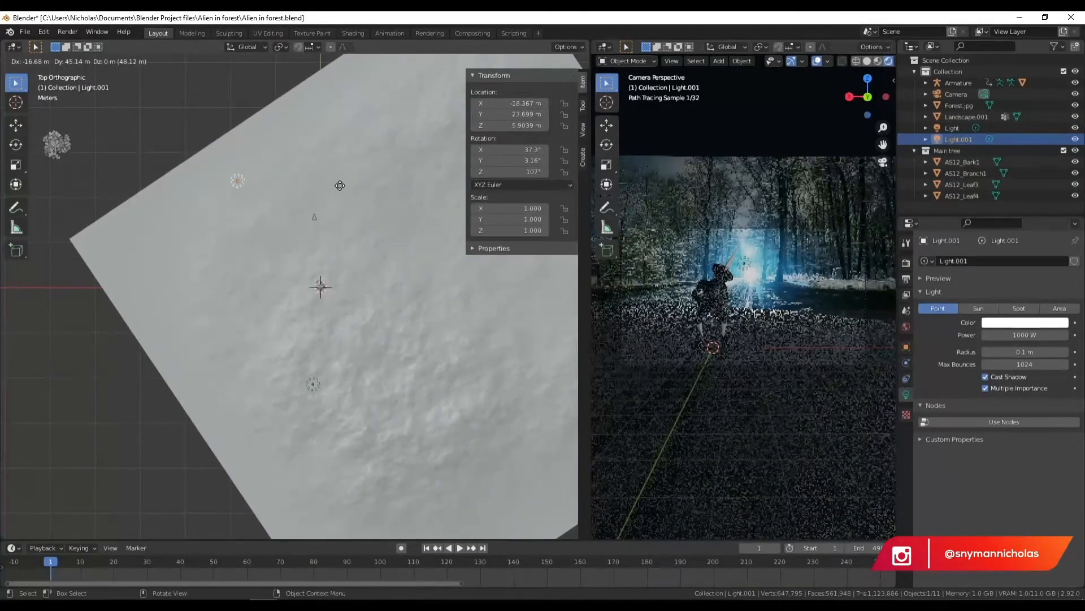
{"action": "left_click", "coordinate": [317, 200]}
- Set the duplicated light's power to 553.6 W and its colour to a pale blue
{"action": "left_click_drag", "start_coordinate": [1026, 331], "coordinate": [1000, 332]}
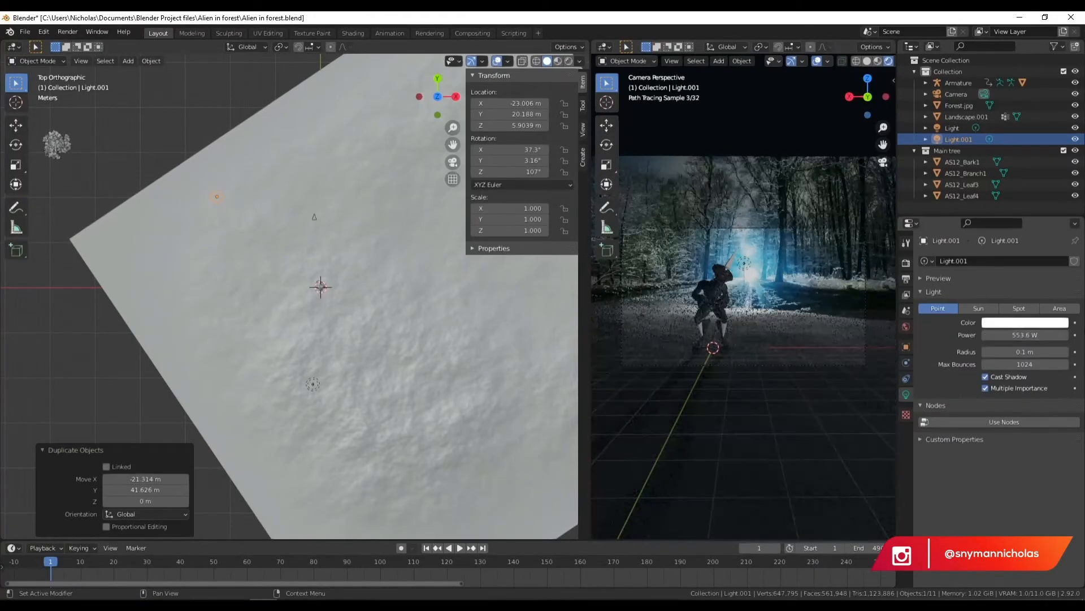
{"action": "left_click", "coordinate": [1022, 322]}
{"action": "left_click", "coordinate": [1013, 207]}
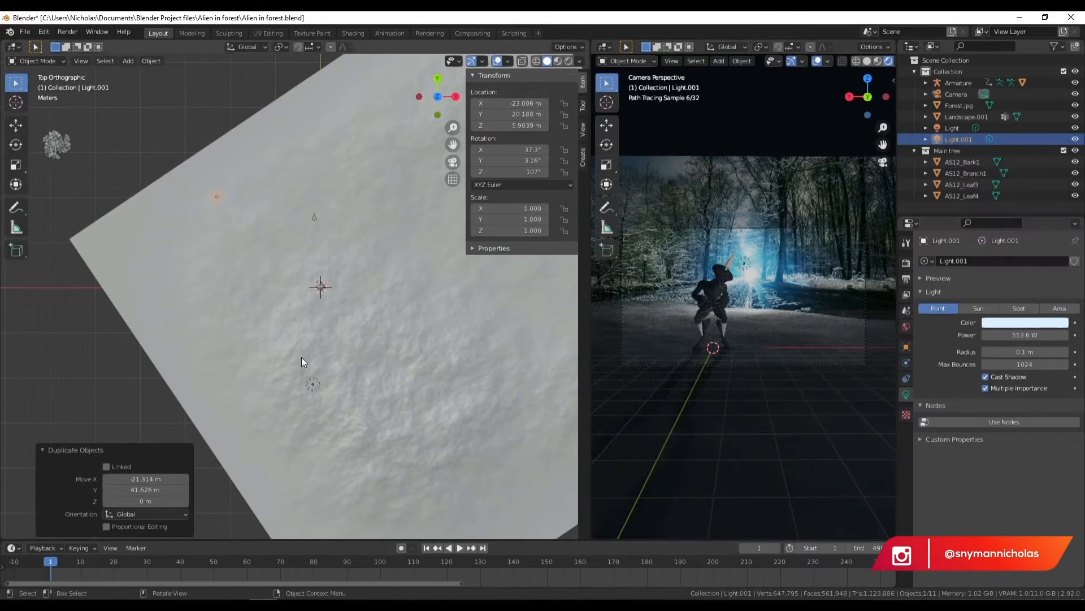
{"action": "left_click", "coordinate": [69, 192]}
- Select the landscape and add a particle system of type Hair to it
{"action": "middle_click_drag", "start_coordinate": [293, 307], "coordinate": [79, 226]}
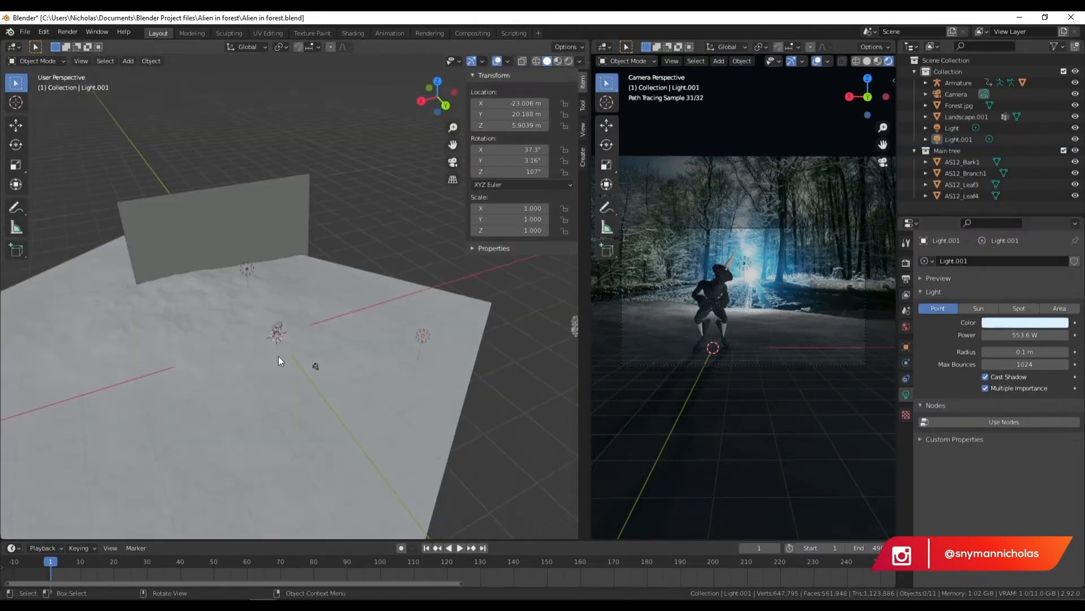
{"action": "scroll", "coordinate": [282, 390], "scroll_direction": "up", "scroll_amount": 2}
{"action": "middle_click_drag", "start_coordinate": [283, 395], "coordinate": [379, 392]}
{"action": "left_click", "coordinate": [407, 337]}
{"action": "scroll", "coordinate": [363, 380], "scroll_direction": "down", "scroll_amount": 3}
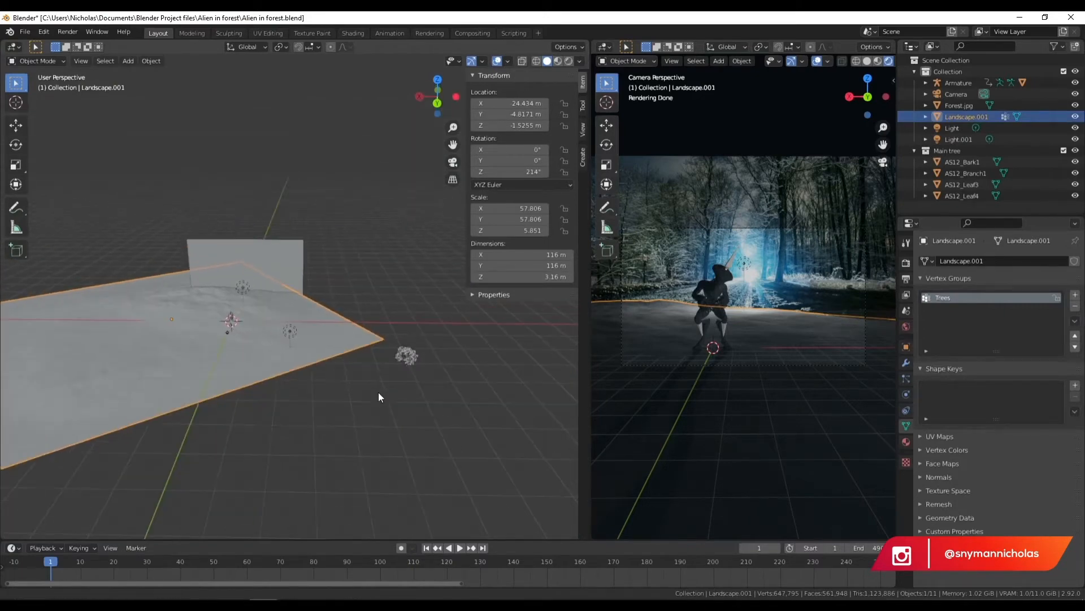
{"action": "scroll", "coordinate": [181, 357], "scroll_direction": "up", "scroll_amount": 4}
{"action": "middle_click_drag", "start_coordinate": [198, 387], "coordinate": [290, 382], "text": "shift"}
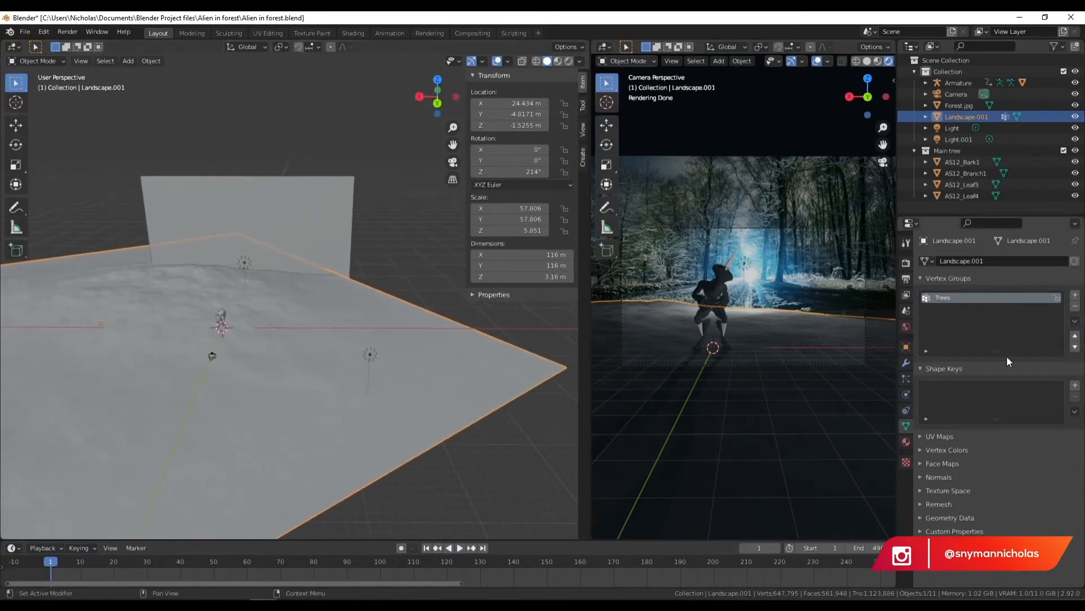
{"action": "left_click", "coordinate": [901, 378]}
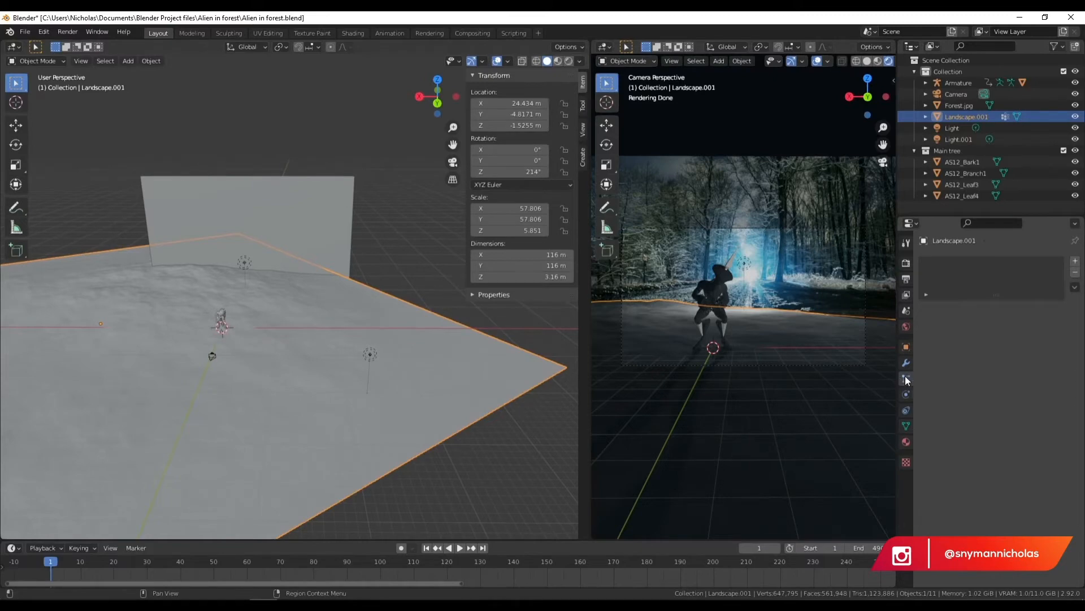
{"action": "left_click", "coordinate": [1075, 262]}
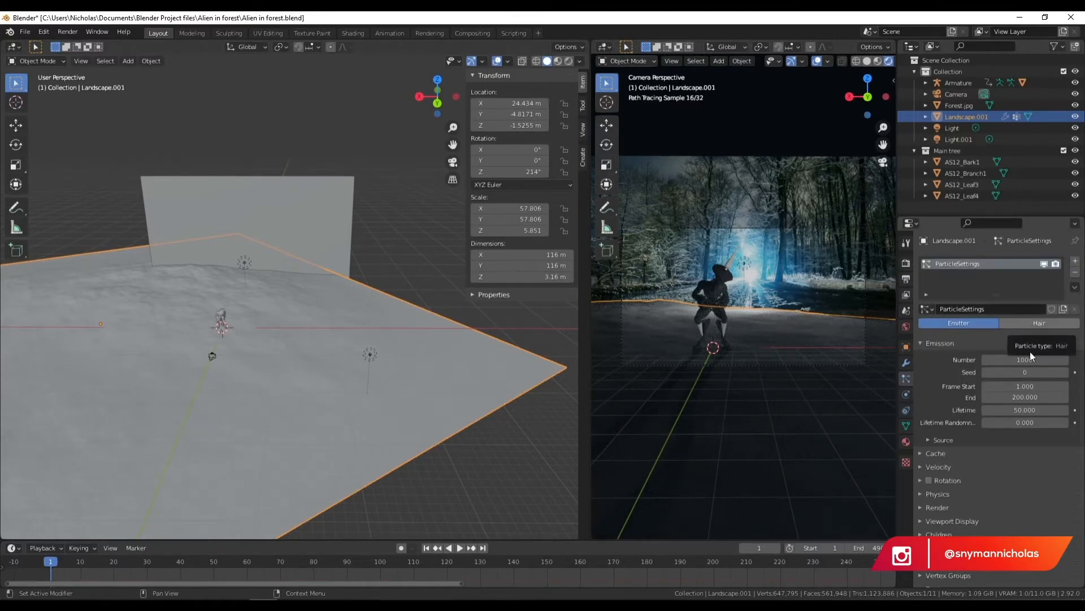
{"action": "left_click", "coordinate": [1028, 323]}
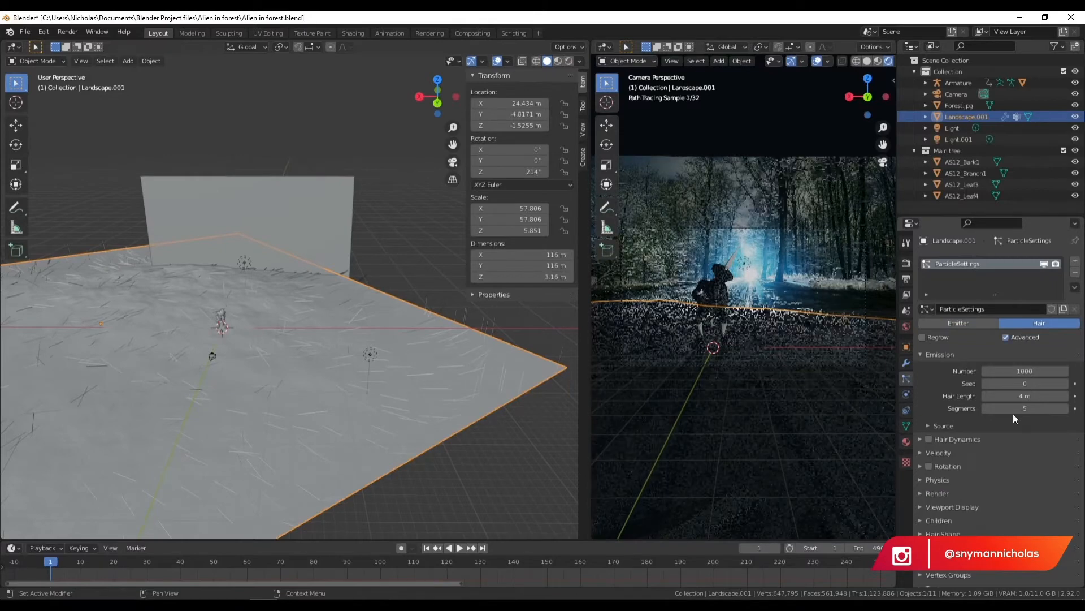
- Set the landscape's hair particles to render as Object
{"action": "left_click", "coordinate": [1007, 337]}
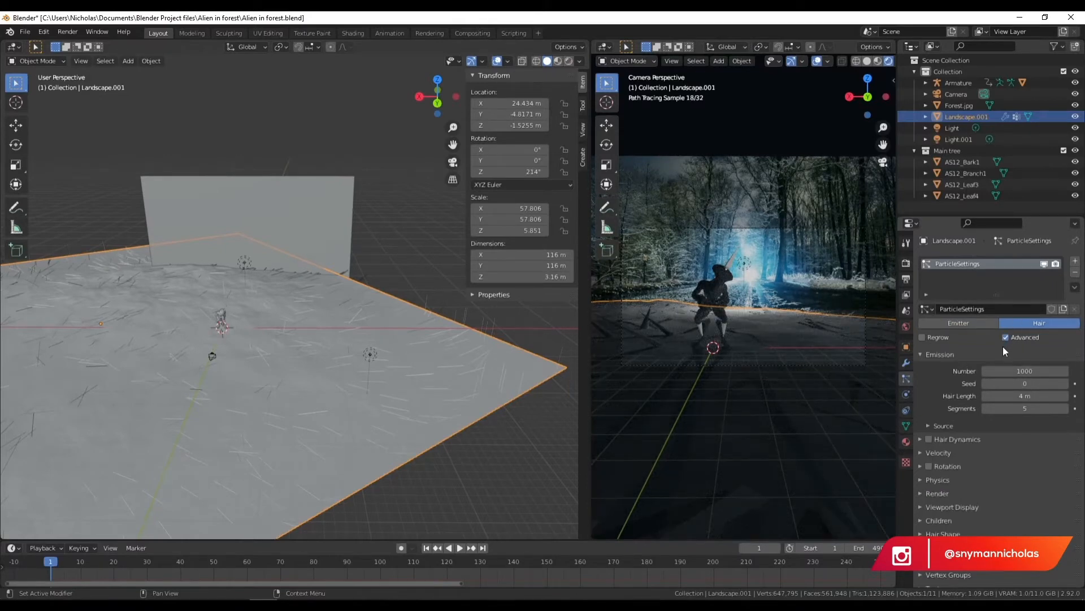
{"action": "scroll", "coordinate": [998, 373], "scroll_direction": "down", "scroll_amount": 1}
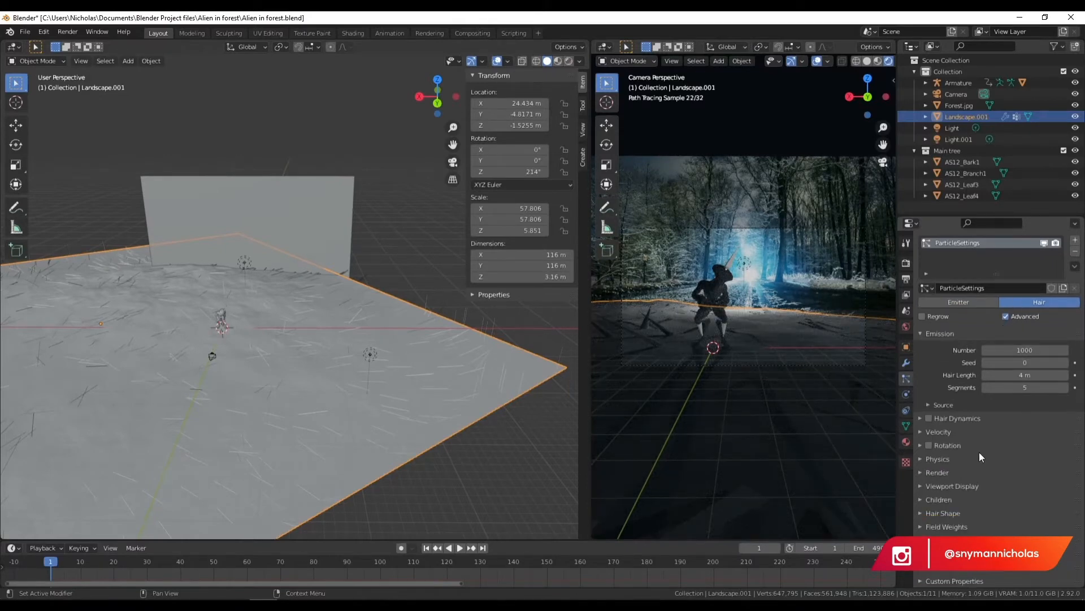
{"action": "left_click", "coordinate": [922, 470]}
{"action": "left_click", "coordinate": [1052, 490]}
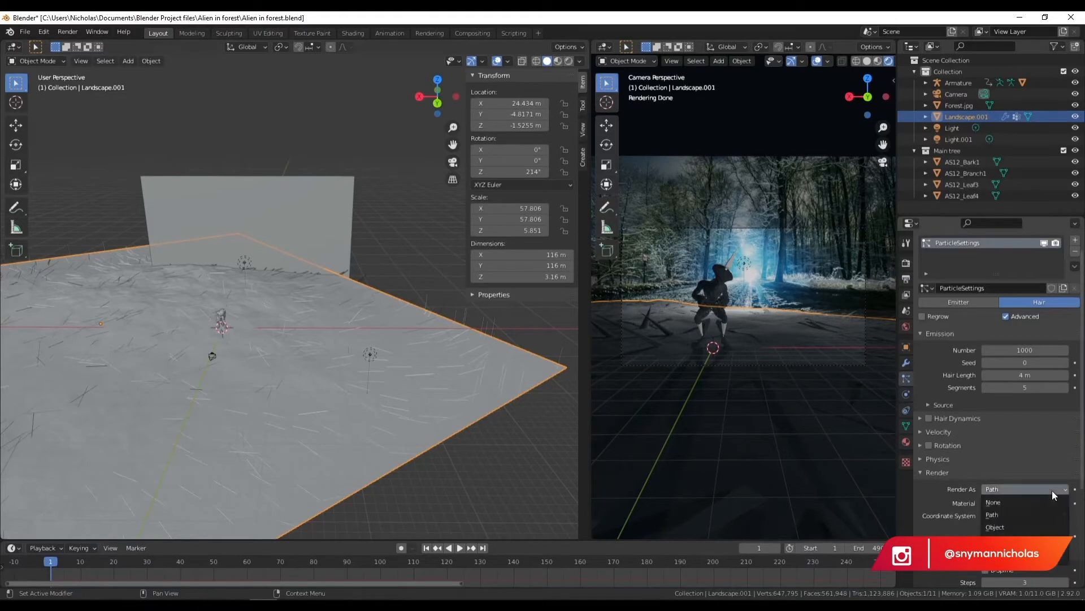
{"action": "left_click", "coordinate": [1008, 528]}
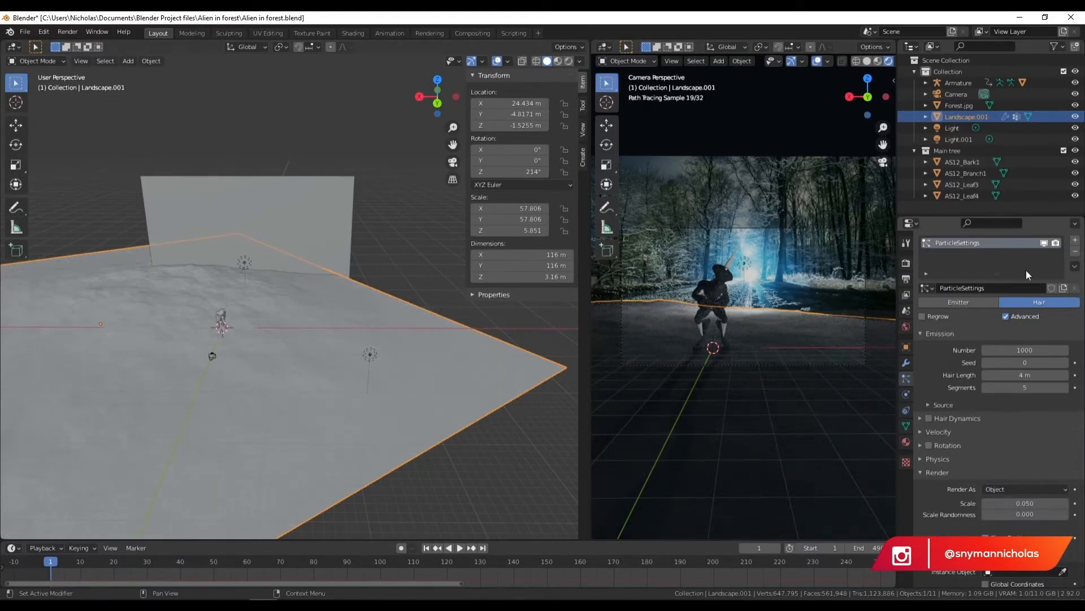
- Try to assign the Main tree collection as the instance object of the landscape's hair particles
{"action": "left_click", "coordinate": [914, 150]}
{"action": "left_click", "coordinate": [947, 151]}
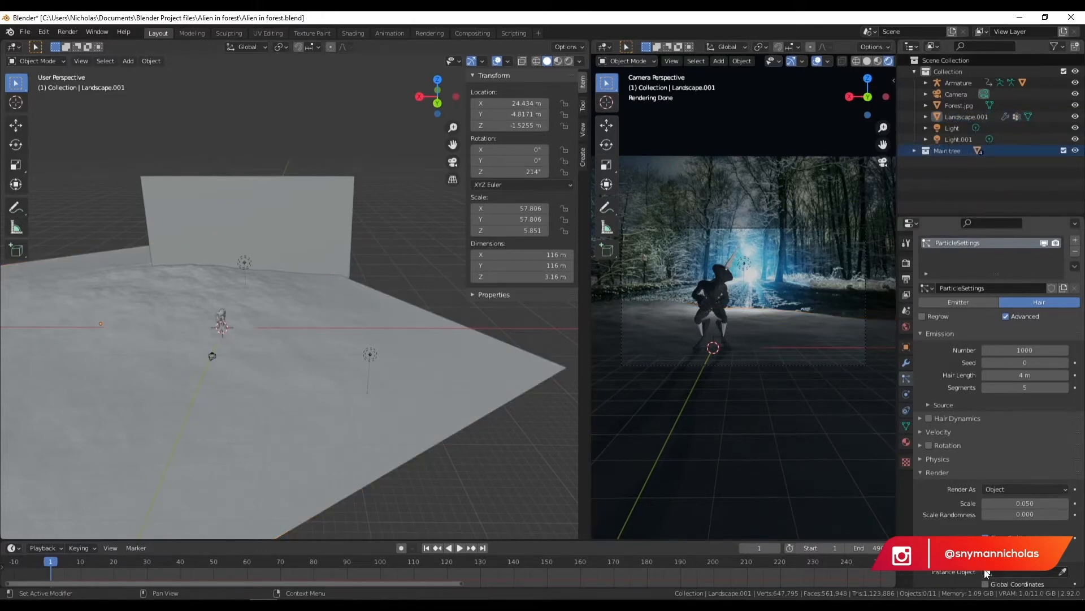
{"action": "left_click_drag", "start_coordinate": [1026, 574], "coordinate": [1027, 574]}
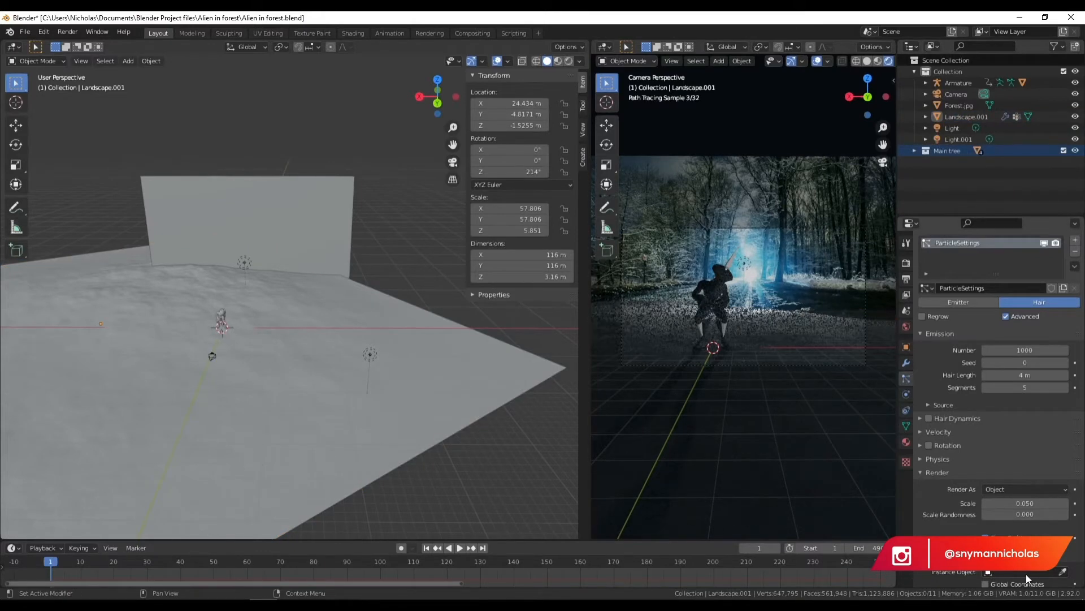
{"action": "scroll", "coordinate": [186, 354], "scroll_direction": "up", "scroll_amount": 5}
{"action": "scroll", "coordinate": [186, 356], "scroll_direction": "down", "scroll_amount": 4}
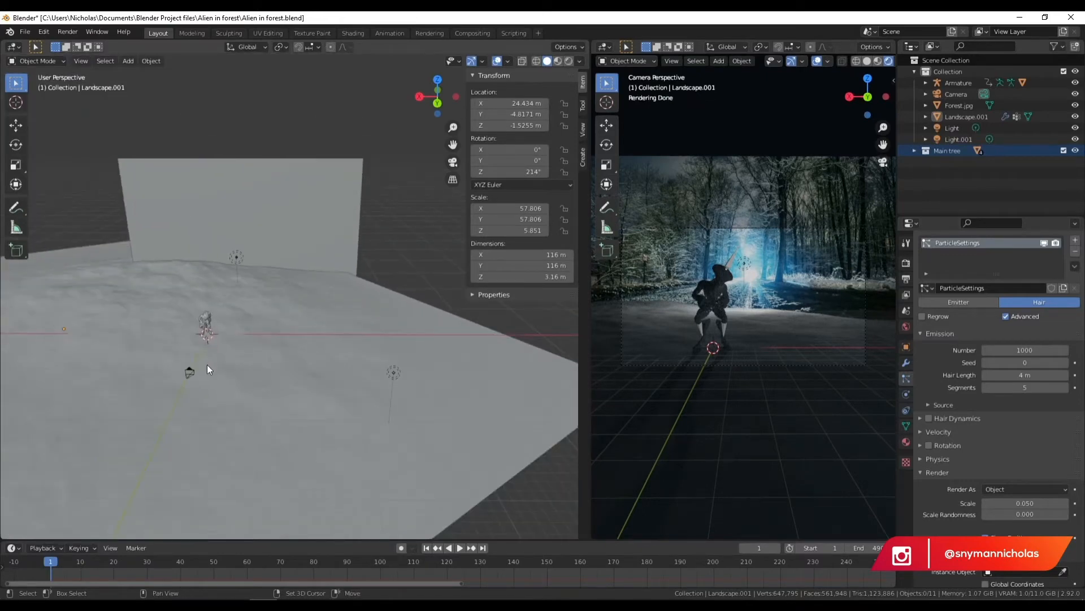
{"action": "middle_click_drag", "start_coordinate": [207, 364], "coordinate": [270, 330], "text": "shift"}
{"action": "scroll", "coordinate": [1014, 440], "scroll_direction": "down", "scroll_amount": 5}
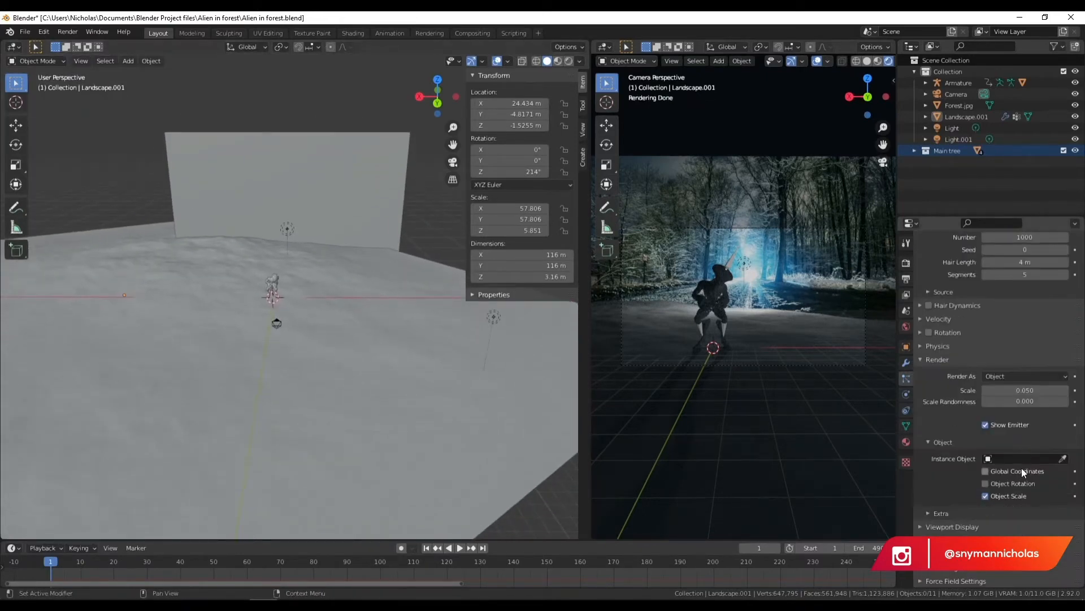
{"action": "scroll", "coordinate": [1022, 468], "scroll_direction": "down", "scroll_amount": 3}
{"action": "left_click", "coordinate": [995, 417]}
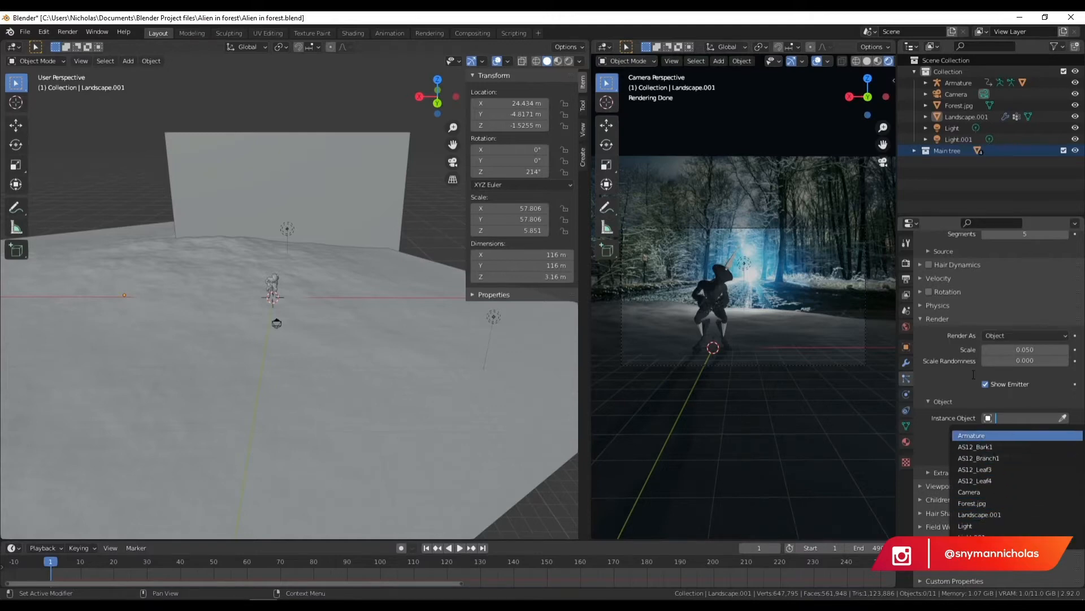
{"action": "left_click", "coordinate": [940, 393]}
{"action": "mouse_move", "coordinate": [944, 149]}
{"action": "left_mouse_down"}
{"action": "mouse_move", "coordinate": [1015, 428]}
{"action": "mouse_move", "coordinate": [991, 416]}
{"action": "left_mouse_up"}
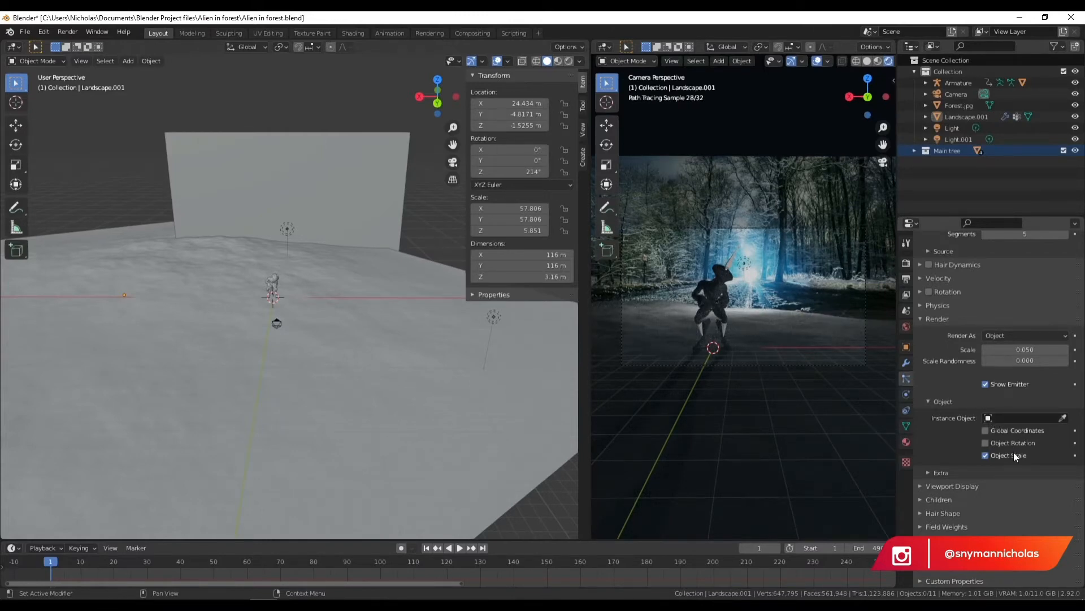
{"action": "left_click", "coordinate": [1015, 419]}
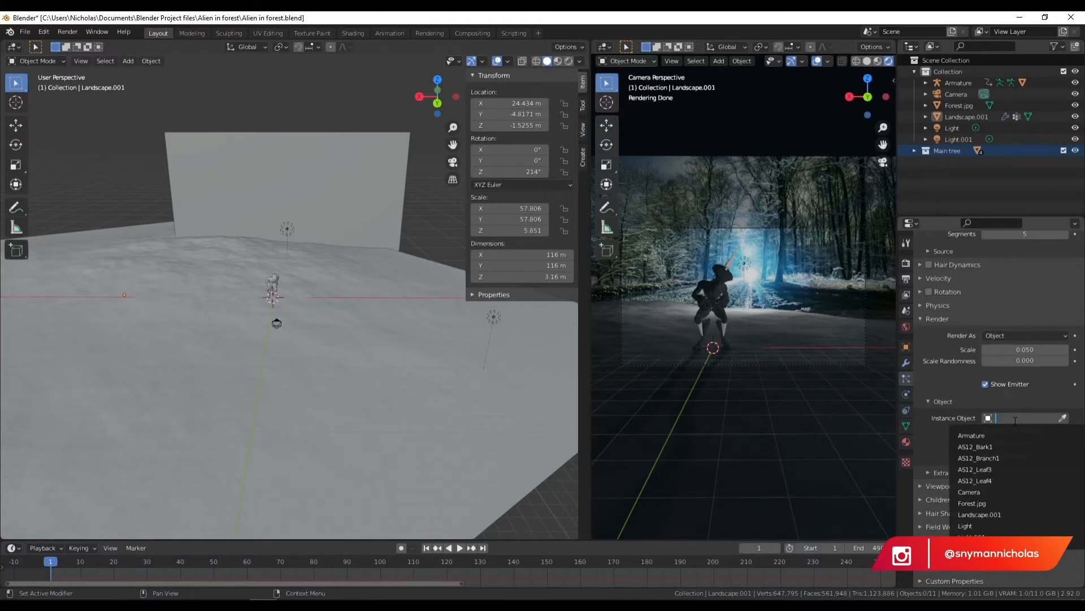
- Join the bark, branch and two leaf meshes in the Main tree collection into a single object
{"action": "left_click", "coordinate": [915, 150]}
{"action": "left_click", "coordinate": [960, 162]}
{"action": "left_click", "coordinate": [959, 195], "text": "shift"}
{"action": "right_click", "coordinate": [959, 196]}
{"action": "left_click", "coordinate": [959, 196]}
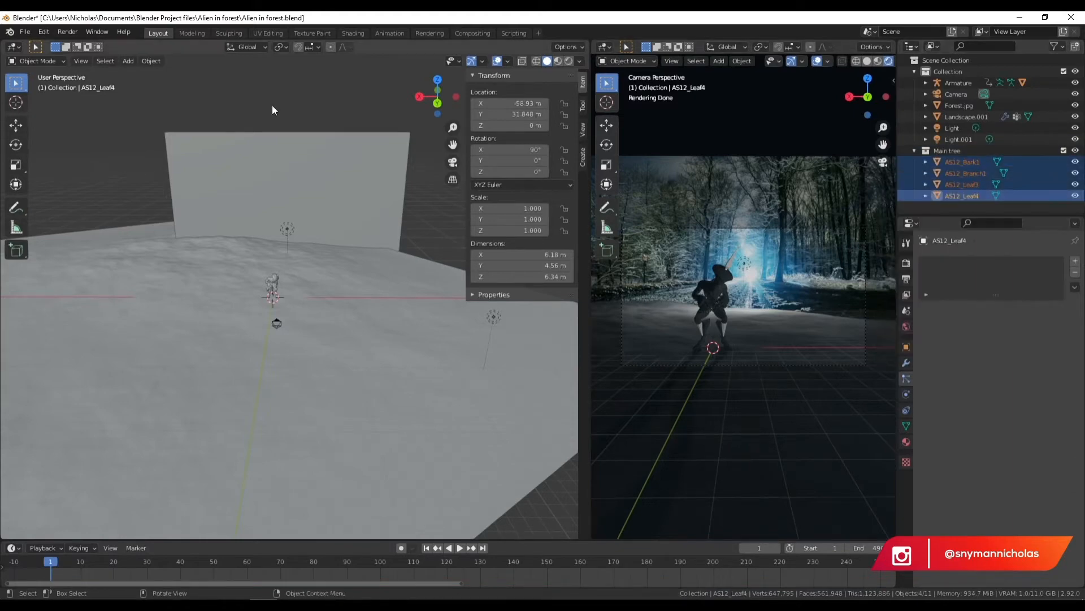
{"action": "left_click", "coordinate": [150, 62]}
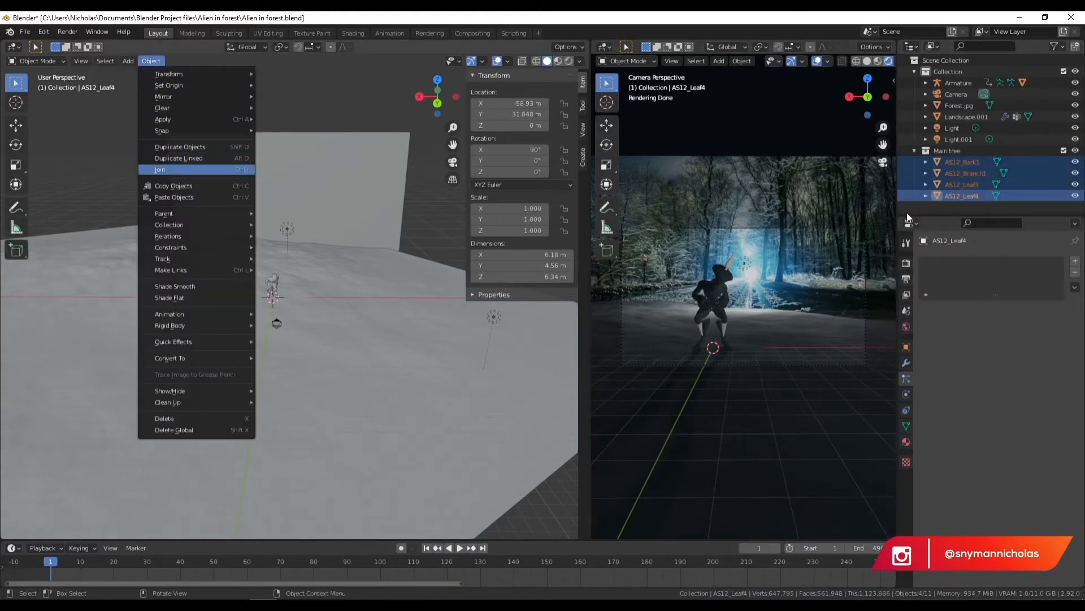
{"action": "key", "text": "ctrl+j"}
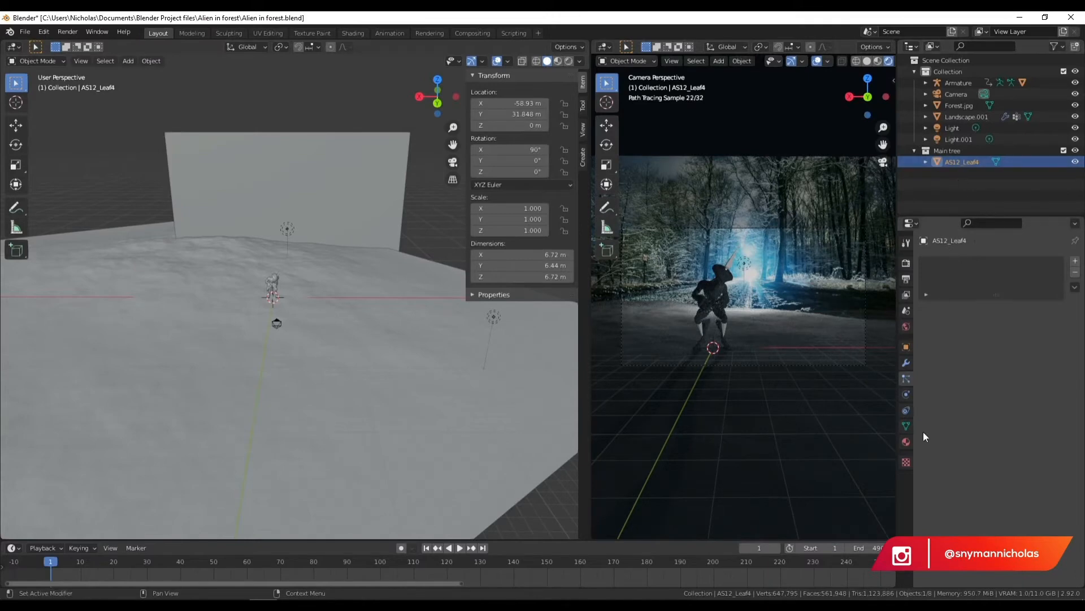
- Assign the joined tree AS12_Leaf4 as the instance object of the landscape's particle system
{"action": "left_click", "coordinate": [428, 395]}
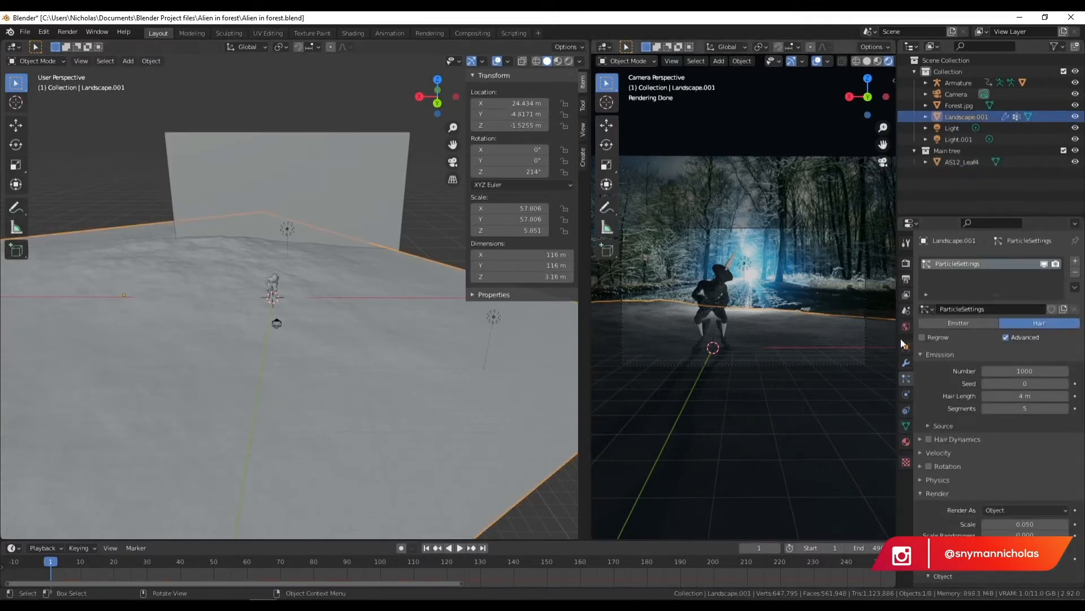
{"action": "scroll", "coordinate": [1020, 509], "scroll_direction": "down", "scroll_amount": 5}
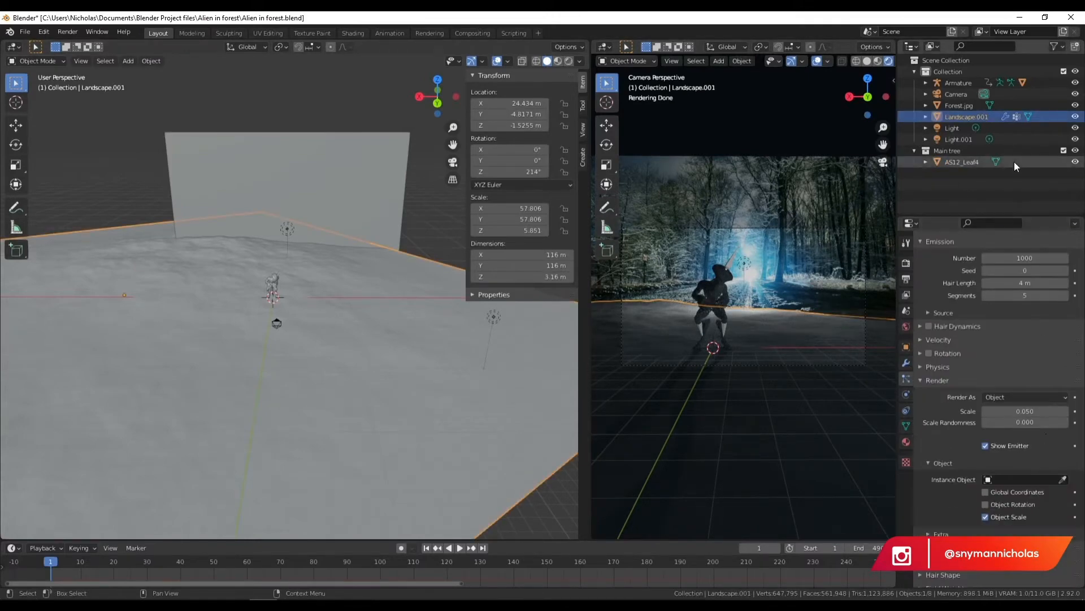
{"action": "left_click_drag", "start_coordinate": [975, 162], "coordinate": [1005, 481]}
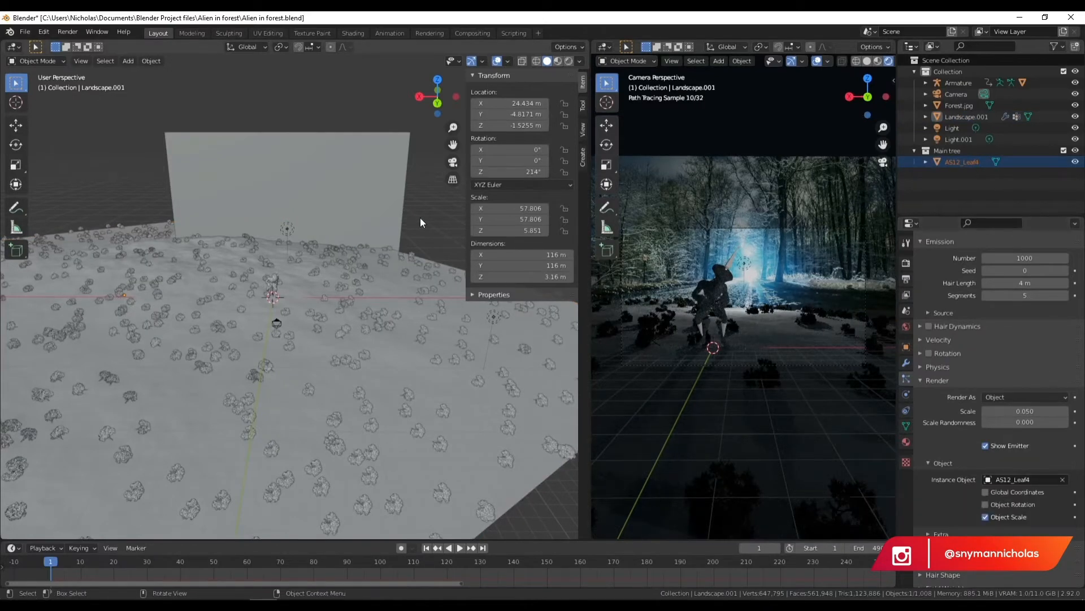
- Try render scales of 0.01 and 1 for the tree particles
{"action": "scroll", "coordinate": [259, 304], "scroll_direction": "up", "scroll_amount": 3}
{"action": "mouse_move", "coordinate": [385, 417]}
{"action": "middle_mouse_down"}
{"action": "mouse_move", "coordinate": [376, 371]}
{"action": "mouse_move", "coordinate": [409, 416]}
{"action": "mouse_move", "coordinate": [396, 423]}
{"action": "middle_mouse_up"}
{"action": "mouse_move", "coordinate": [1025, 411]}
{"action": "left_mouse_down"}
{"action": "mouse_move", "coordinate": [1069, 411]}
{"action": "mouse_move", "coordinate": [1019, 411]}
{"action": "left_mouse_up"}
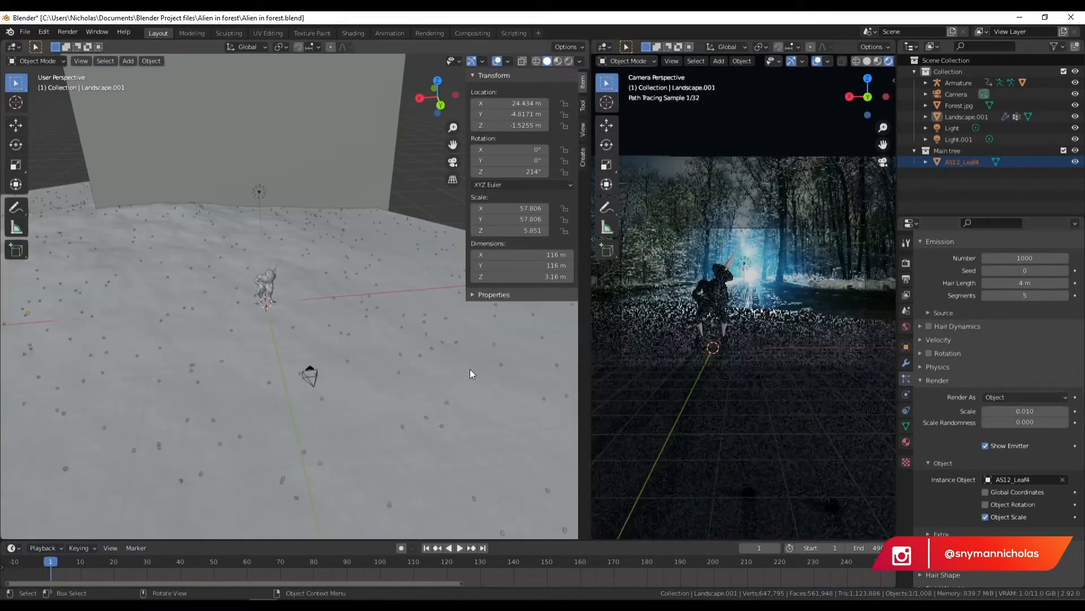
{"action": "middle_click_drag", "start_coordinate": [517, 396], "coordinate": [462, 379]}
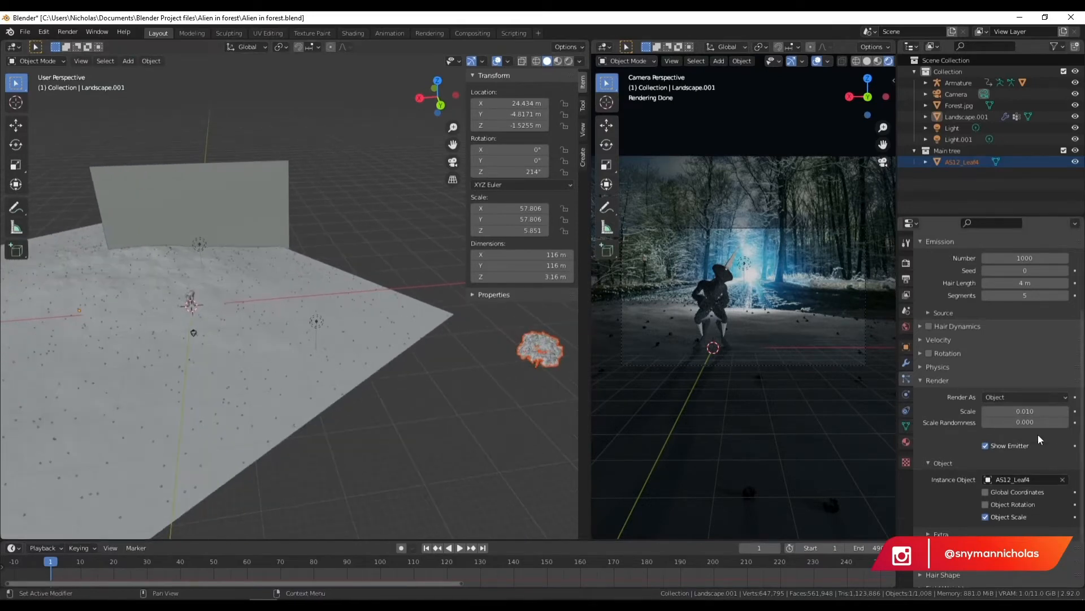
{"action": "left_click", "coordinate": [1036, 409]}
{"action": "type", "text": "1"}
{"action": "key", "text": "Return"}
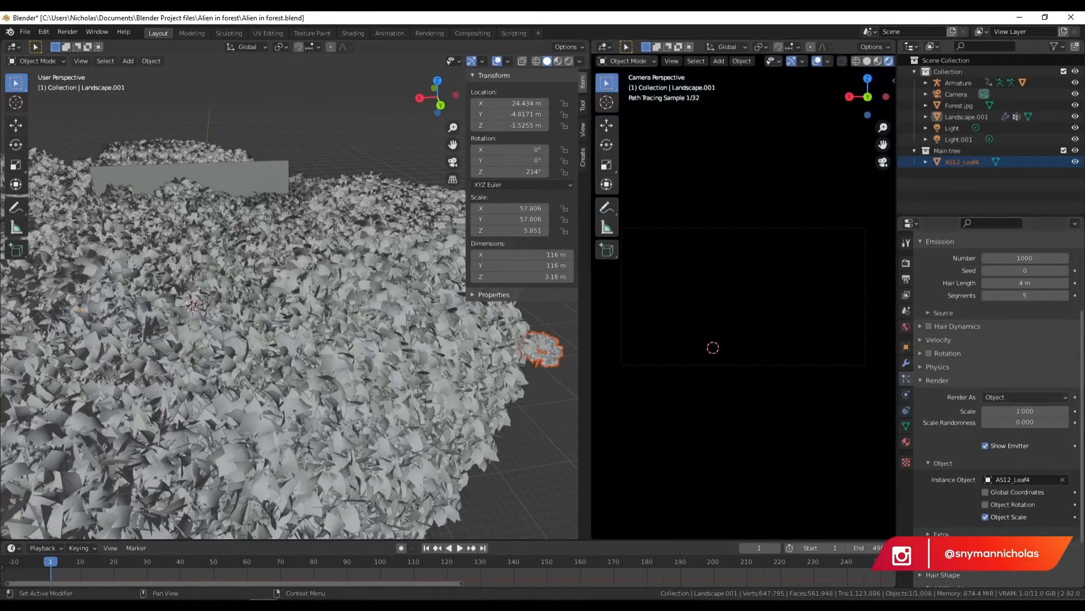
- Set the tree particles' render scale to 0.4 and the emission number to 20
{"action": "left_click", "coordinate": [1037, 408]}
{"action": "key", "text": "BackSpace"}
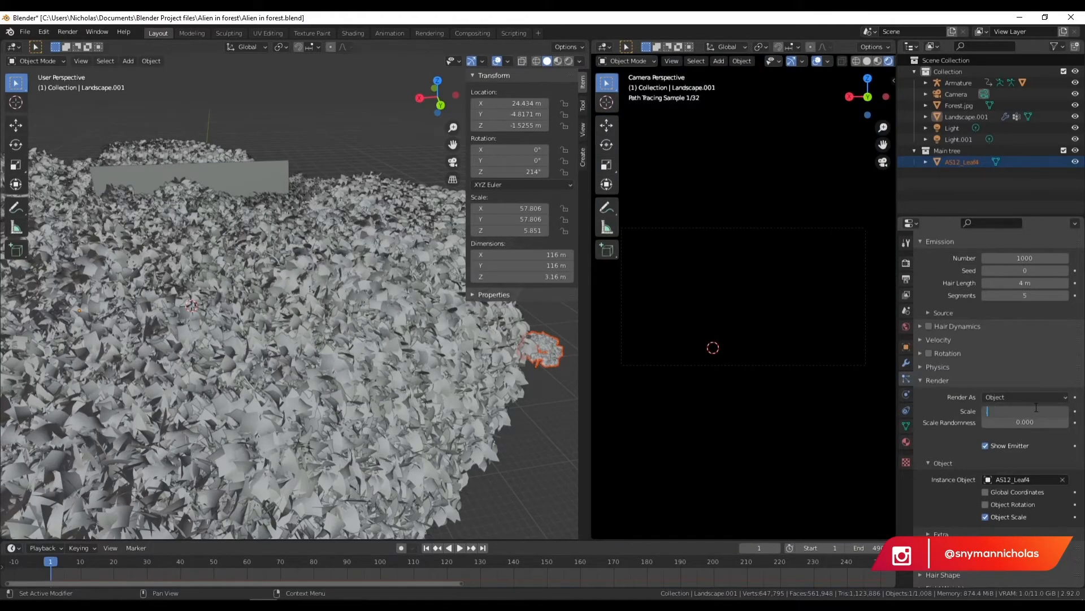
{"action": "type", "text": ".4"}
{"action": "key", "text": "Return"}
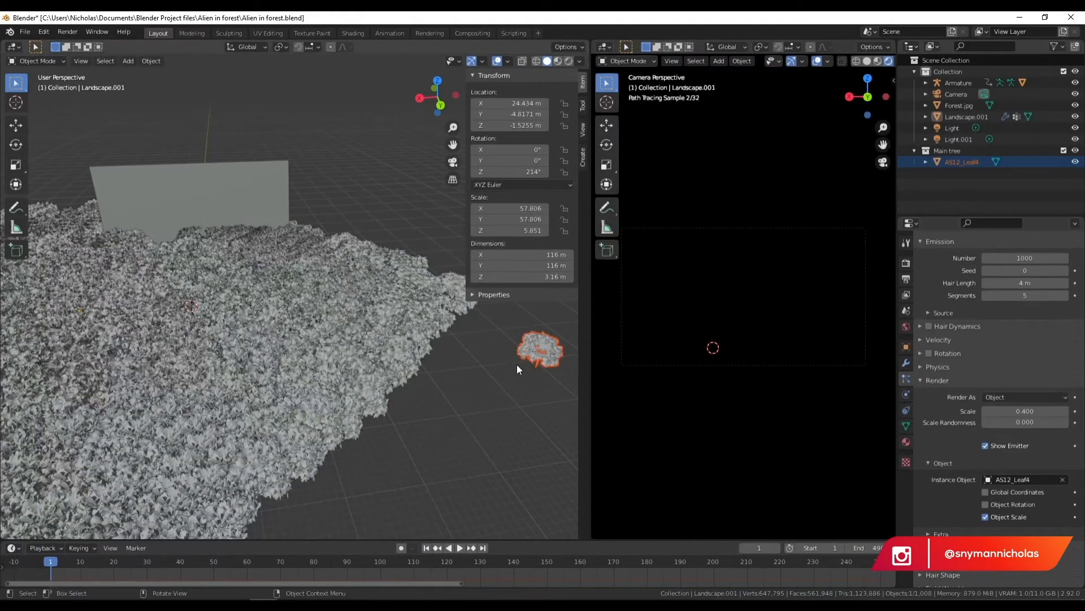
{"action": "scroll", "coordinate": [997, 351], "scroll_direction": "up", "scroll_amount": 5}
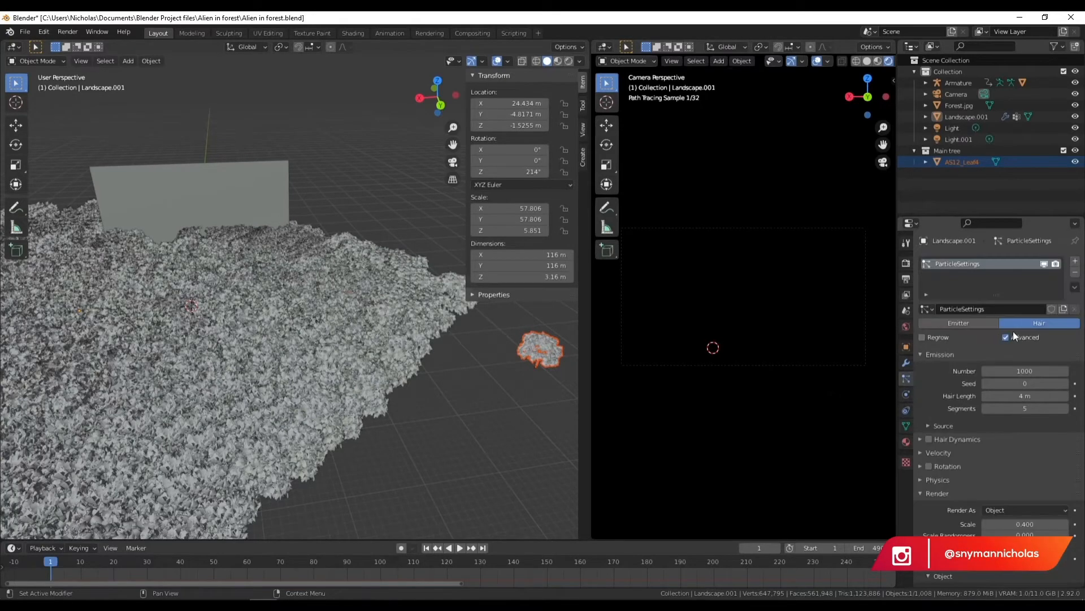
{"action": "left_click", "coordinate": [1025, 371]}
{"action": "type", "text": "20"}
{"action": "key", "text": "Return"}
- Rotate the source tree by about -87.5° in the back view
{"action": "middle_click_drag", "start_coordinate": [453, 337], "coordinate": [315, 382]}
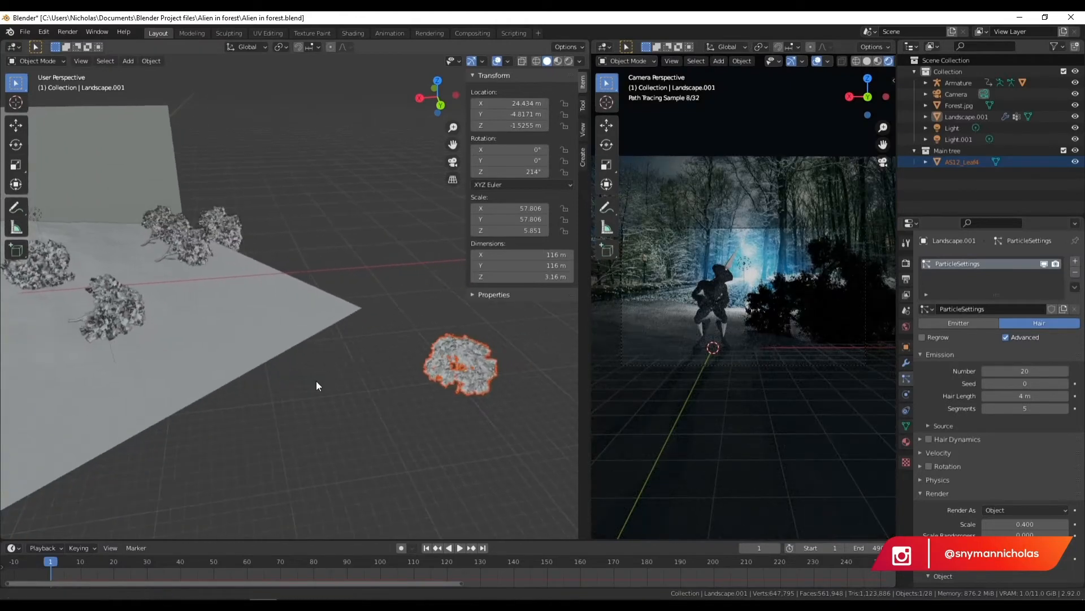
{"action": "left_click", "coordinate": [442, 103]}
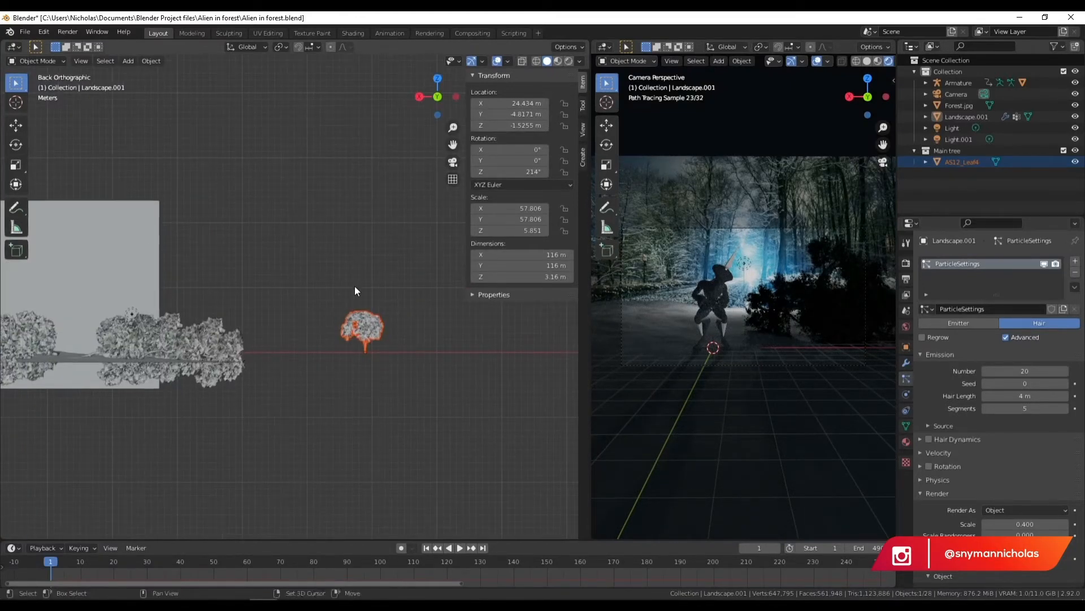
{"action": "key", "text": "r"}
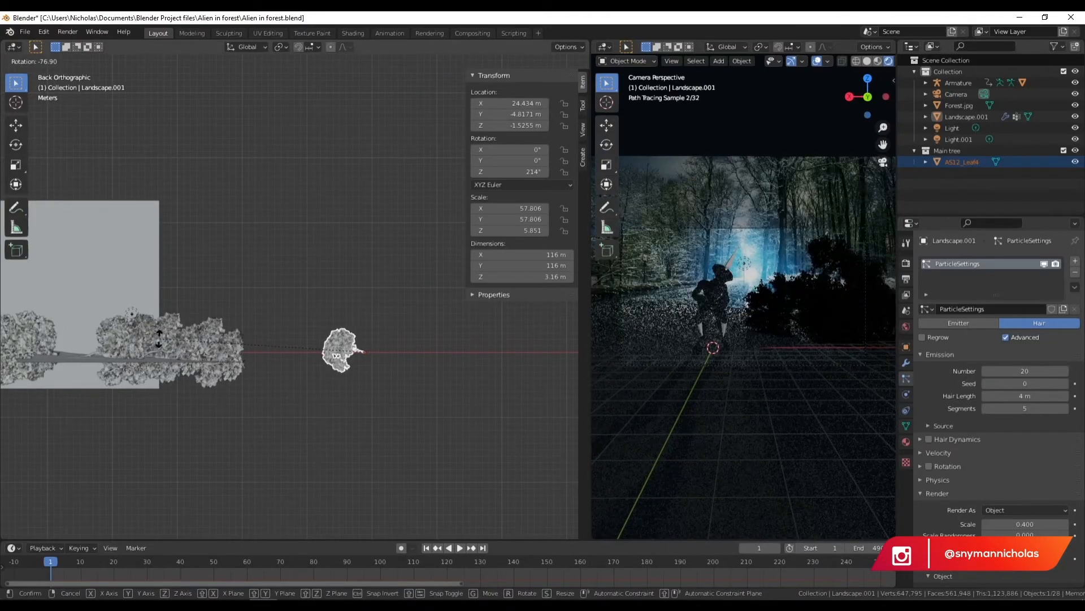
{"action": "left_click", "coordinate": [148, 378]}
{"action": "scroll", "coordinate": [249, 381], "scroll_direction": "down", "scroll_amount": 2}
{"action": "middle_click_drag", "start_coordinate": [285, 382], "coordinate": [457, 427], "text": "shift"}
{"action": "mouse_move", "coordinate": [239, 366]}
{"action": "middle_mouse_down"}
{"action": "mouse_move", "coordinate": [241, 409]}
{"action": "mouse_move", "coordinate": [252, 378]}
{"action": "middle_mouse_up"}
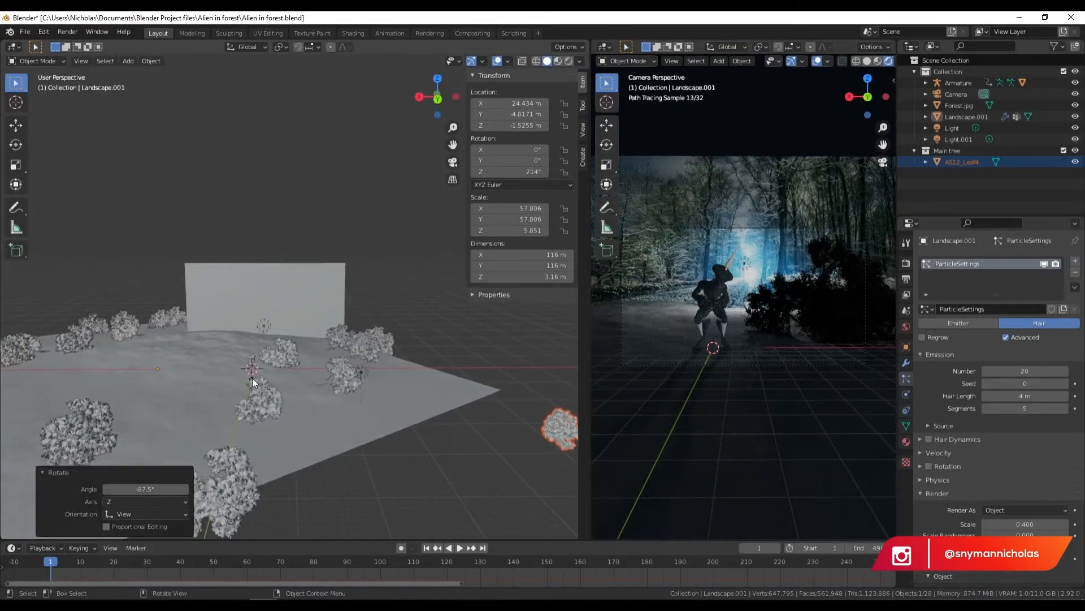
{"action": "scroll", "coordinate": [252, 378], "scroll_direction": "up", "scroll_amount": 4}
{"action": "middle_click_drag", "start_coordinate": [411, 470], "coordinate": [403, 318], "text": "shift"}
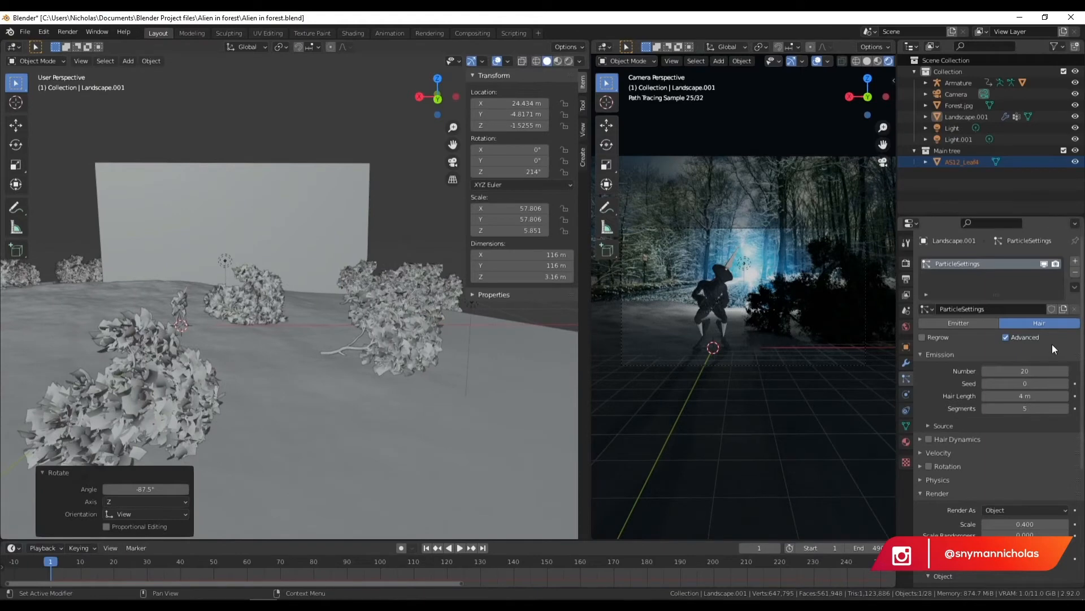
- Enable rotation for the tree particles with the Velocity / Hair orientation axis and turn on Global Coordinates for the instance object
{"action": "scroll", "coordinate": [1017, 316], "scroll_direction": "down", "scroll_amount": 2}
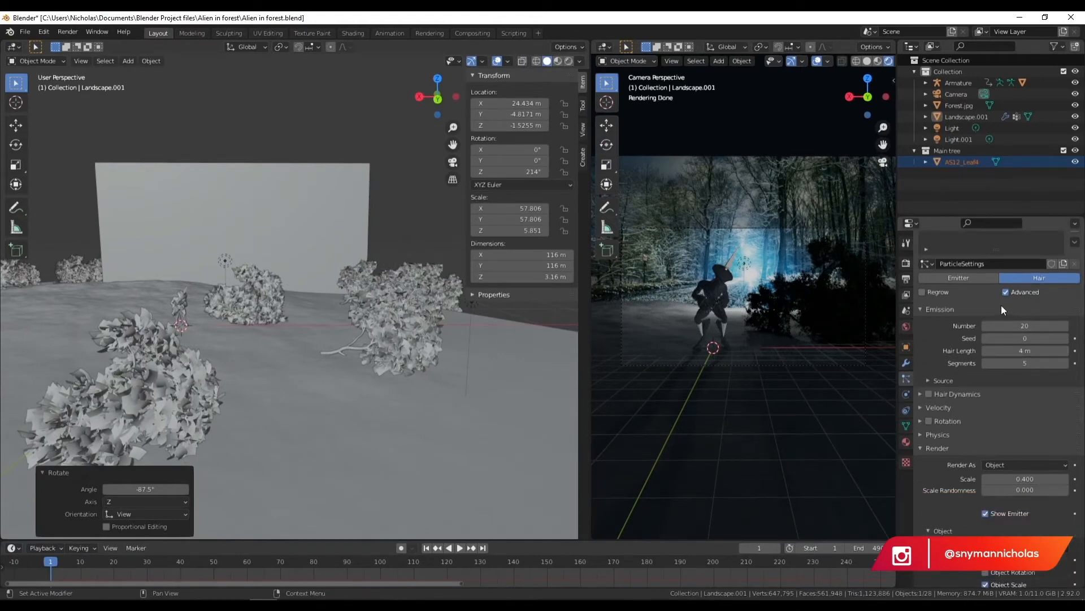
{"action": "scroll", "coordinate": [959, 392], "scroll_direction": "down", "scroll_amount": 4}
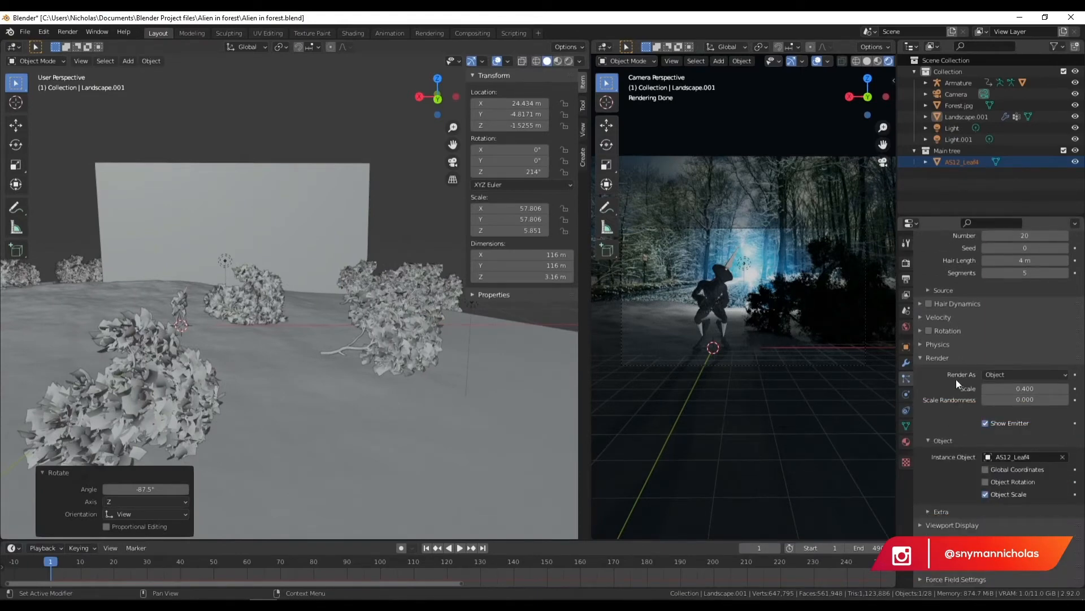
{"action": "left_click", "coordinate": [929, 331]}
{"action": "left_click", "coordinate": [921, 331]}
{"action": "left_click", "coordinate": [1026, 348]}
{"action": "left_click", "coordinate": [1027, 351]}
{"action": "left_click", "coordinate": [1016, 349]}
{"action": "left_click", "coordinate": [1016, 348]}
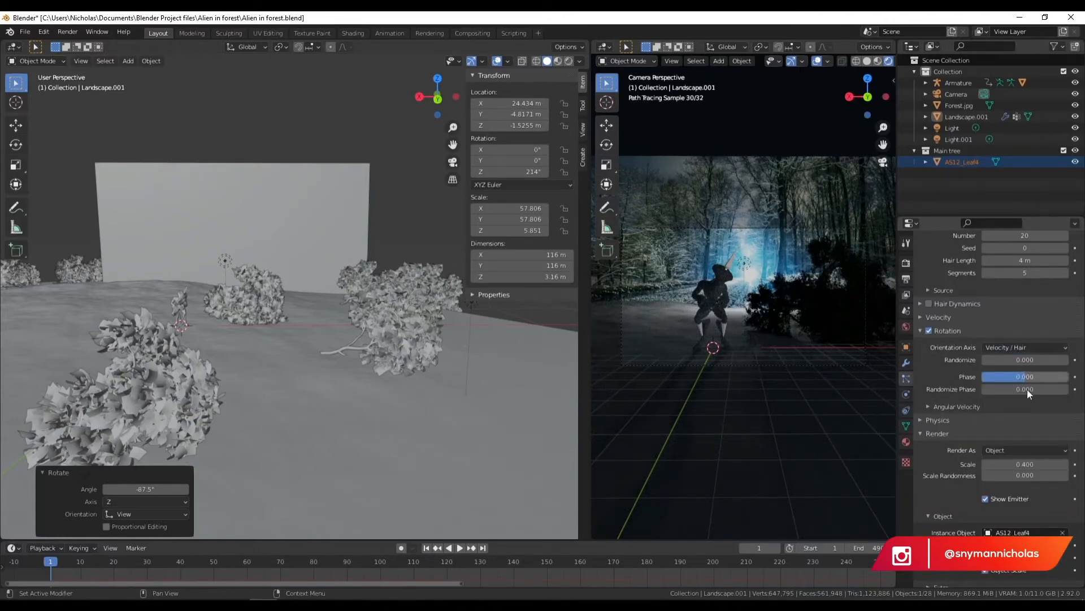
{"action": "scroll", "coordinate": [1077, 477], "scroll_direction": "down", "scroll_amount": 4}
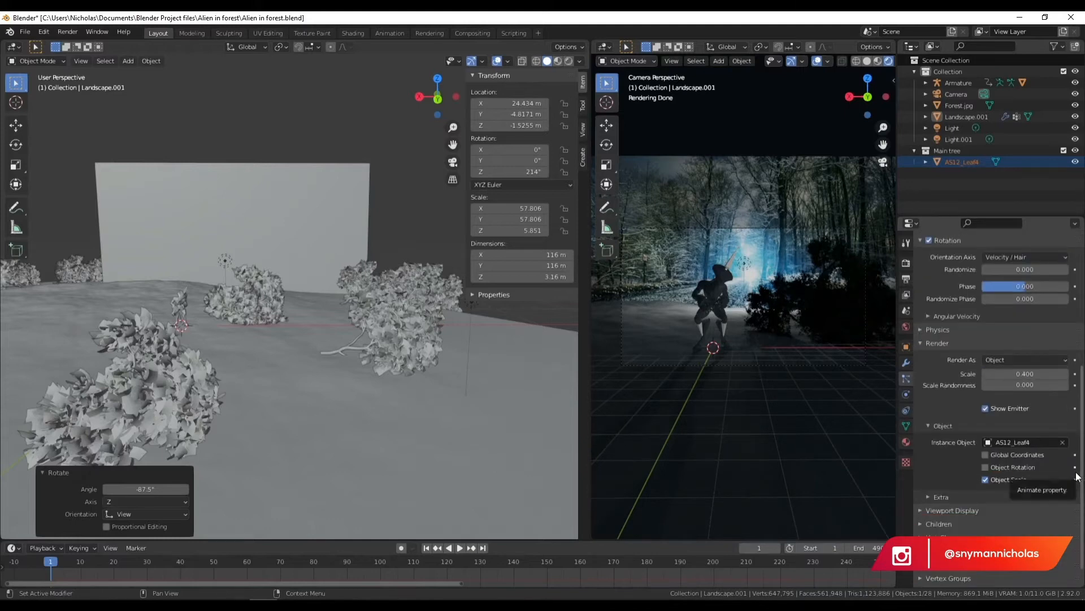
{"action": "left_click", "coordinate": [986, 455]}
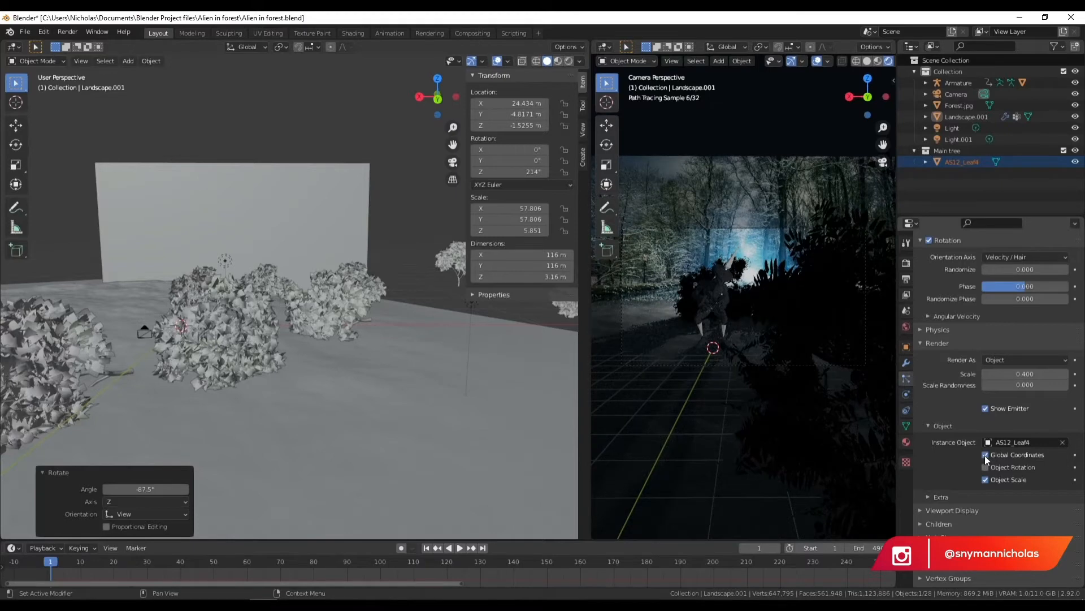
- Rotate the source tree by about 79.7° in the back view
{"action": "scroll", "coordinate": [328, 444], "scroll_direction": "down", "scroll_amount": 8}
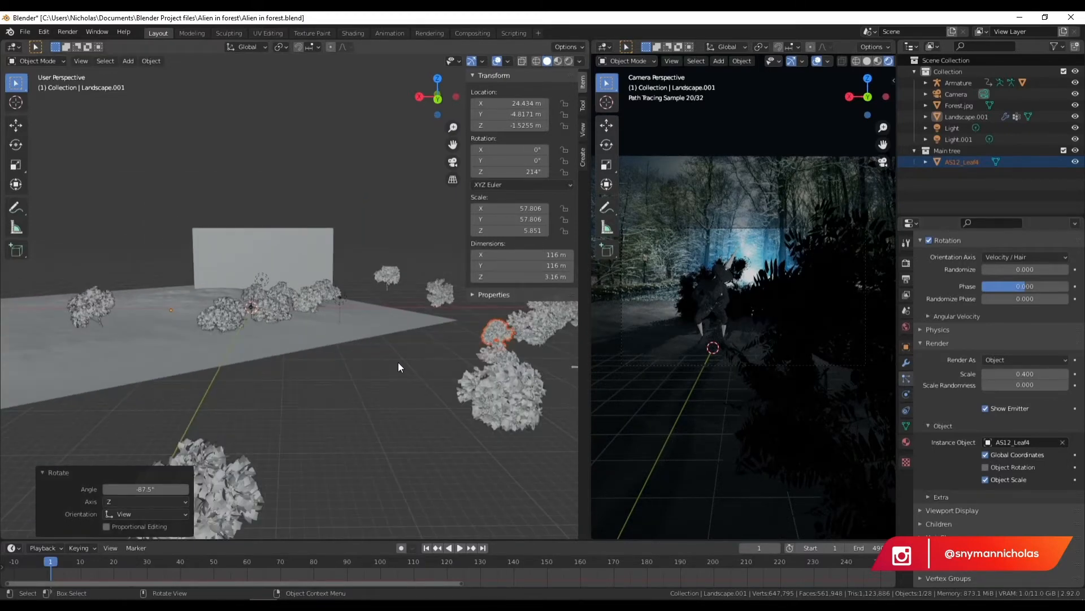
{"action": "left_click", "coordinate": [438, 98]}
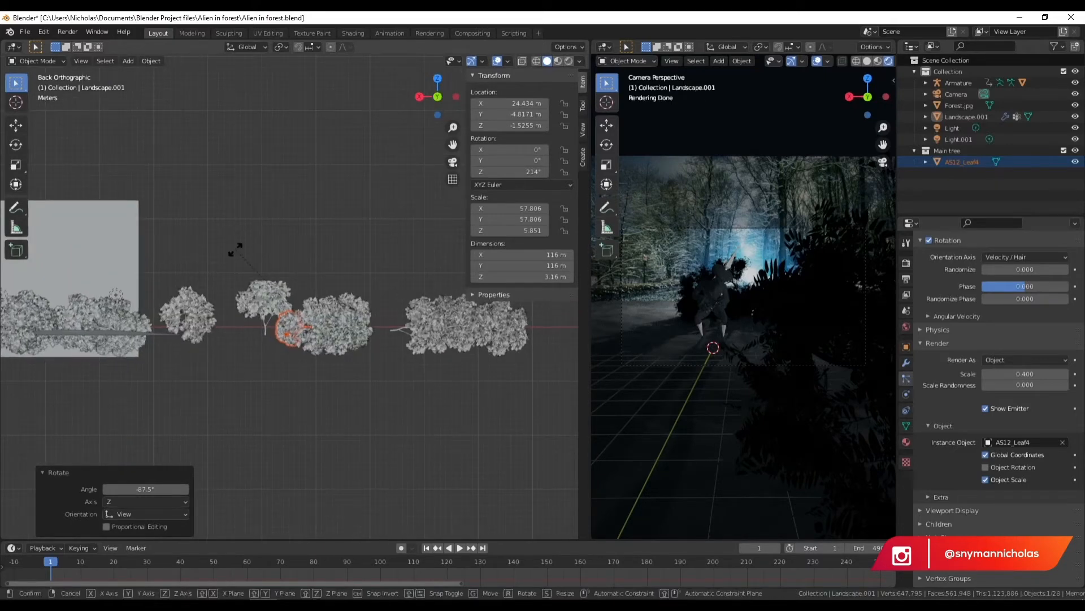
{"action": "key", "text": "r"}
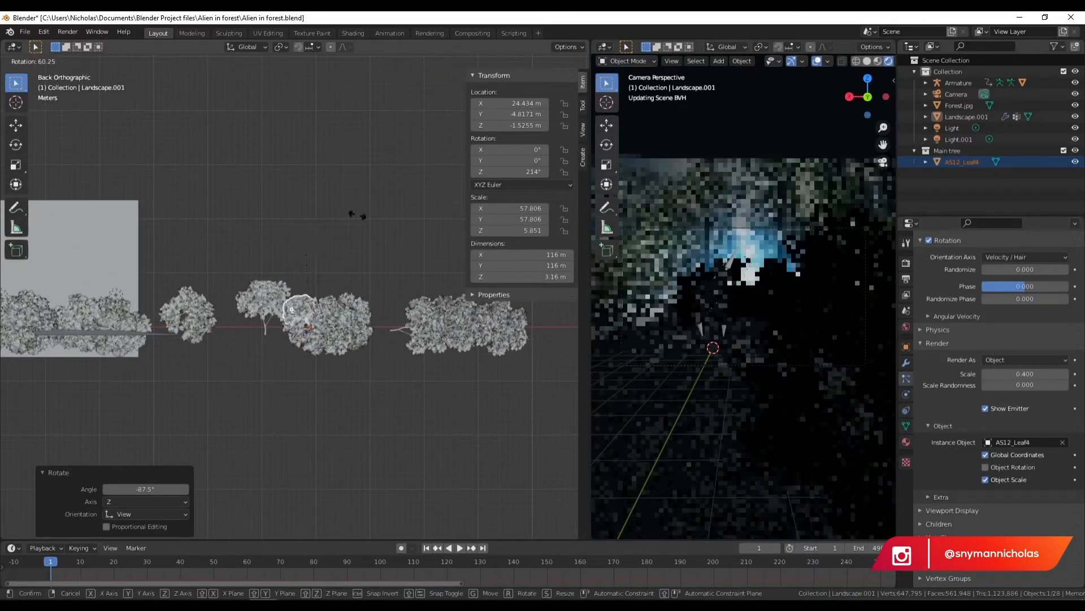
{"action": "left_click", "coordinate": [372, 218]}
{"action": "mouse_move", "coordinate": [303, 266]}
{"action": "middle_mouse_down"}
{"action": "mouse_move", "coordinate": [208, 279]}
{"action": "mouse_move", "coordinate": [240, 330]}
{"action": "mouse_move", "coordinate": [316, 282]}
{"action": "middle_mouse_up"}
{"action": "scroll", "coordinate": [312, 285], "scroll_direction": "up", "scroll_amount": 2}
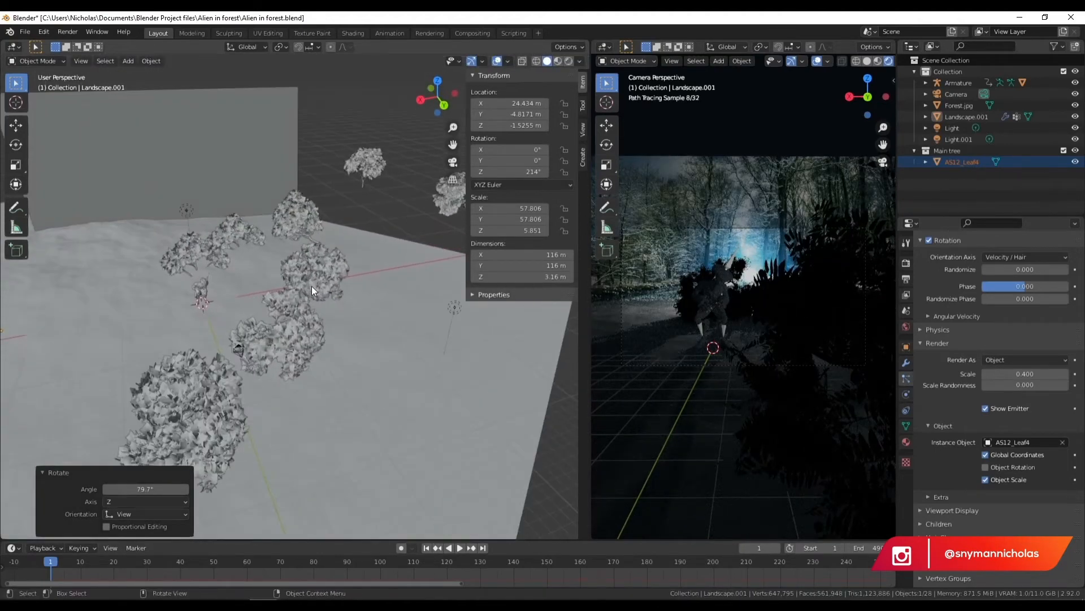
{"action": "middle_click_drag", "start_coordinate": [368, 352], "coordinate": [339, 336]}
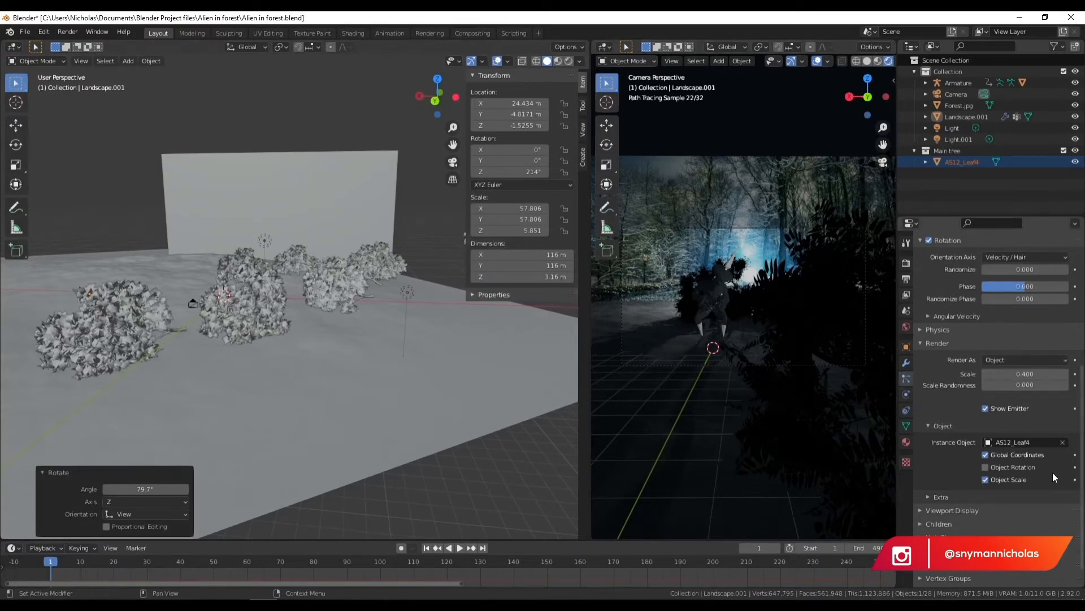
- Turn off Global Coordinates and turn on Object Rotation for the particle instance object so the trees stand upright
{"action": "left_click", "coordinate": [989, 458]}
{"action": "left_click", "coordinate": [987, 467]}
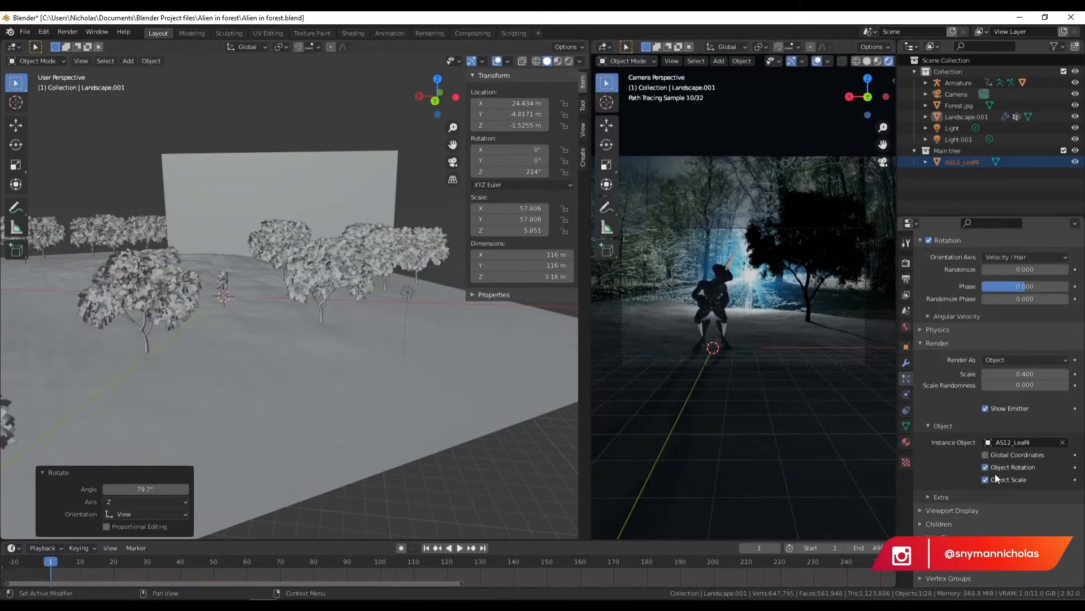
{"action": "middle_click_drag", "start_coordinate": [203, 327], "coordinate": [330, 368]}
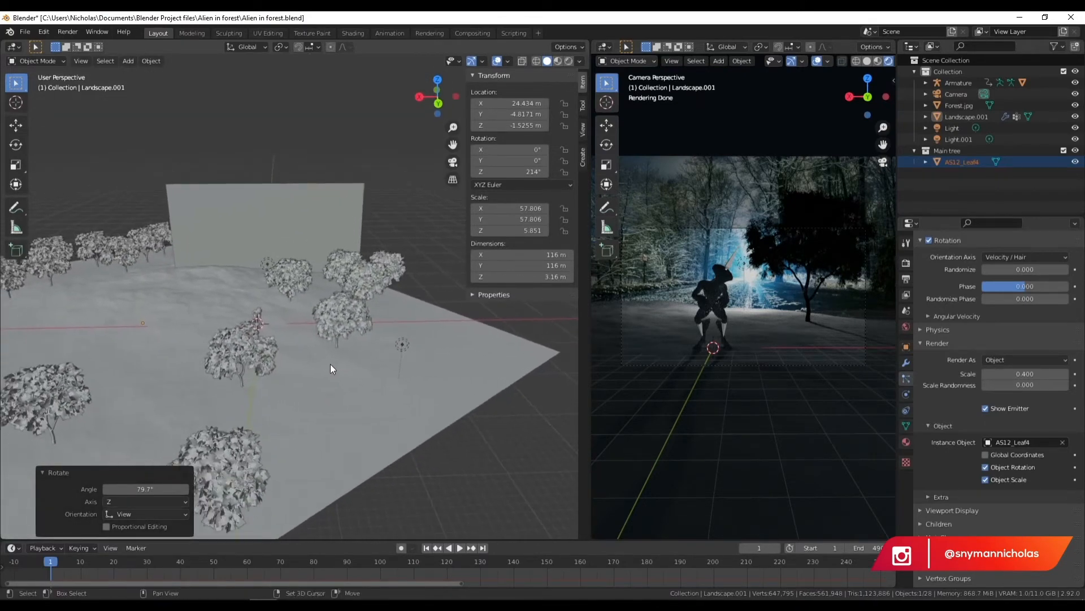
- Try a render scale of 0.8 and a scale randomness of 1 for the tree particles, checking the camera view
{"action": "left_click", "coordinate": [1059, 373]}
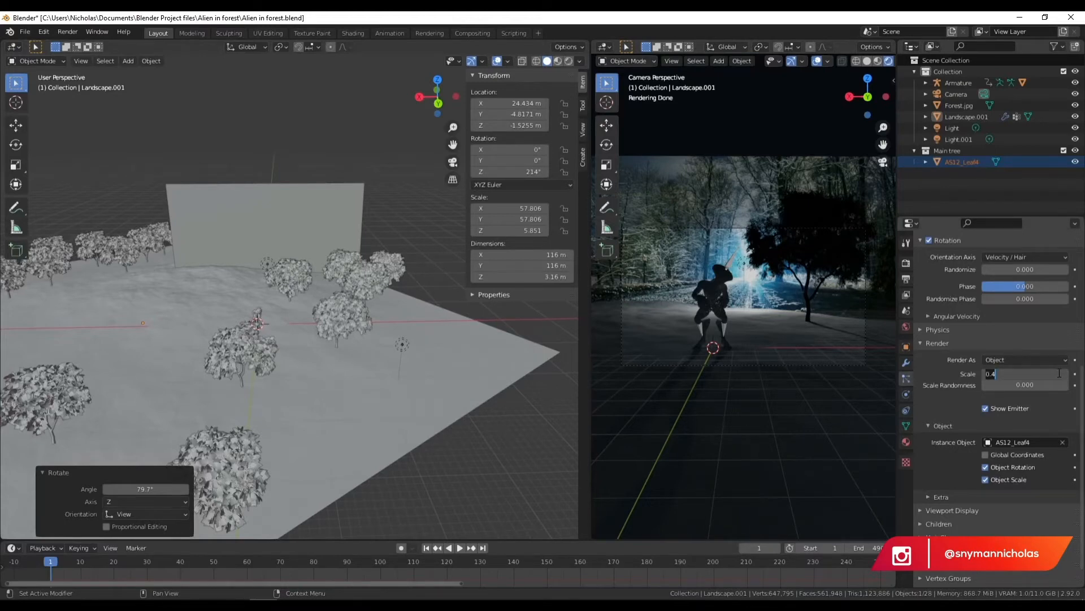
{"action": "key", "text": "BackSpace"}
{"action": "type", "text": ".8"}
{"action": "key", "text": "Return"}
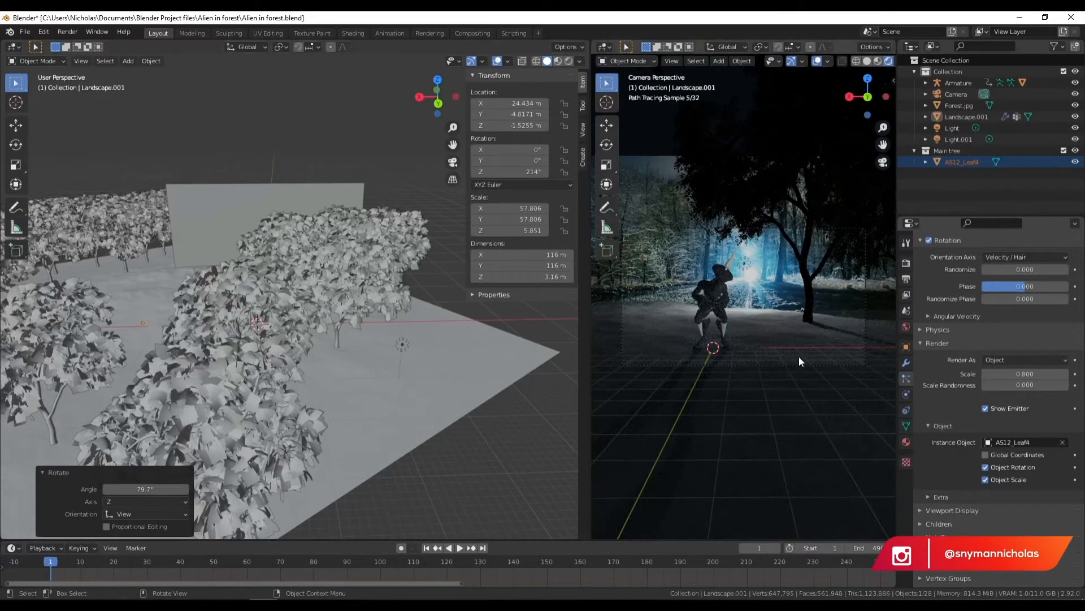
{"action": "scroll", "coordinate": [384, 347], "scroll_direction": "up", "scroll_amount": 3}
{"action": "left_click", "coordinate": [453, 162]}
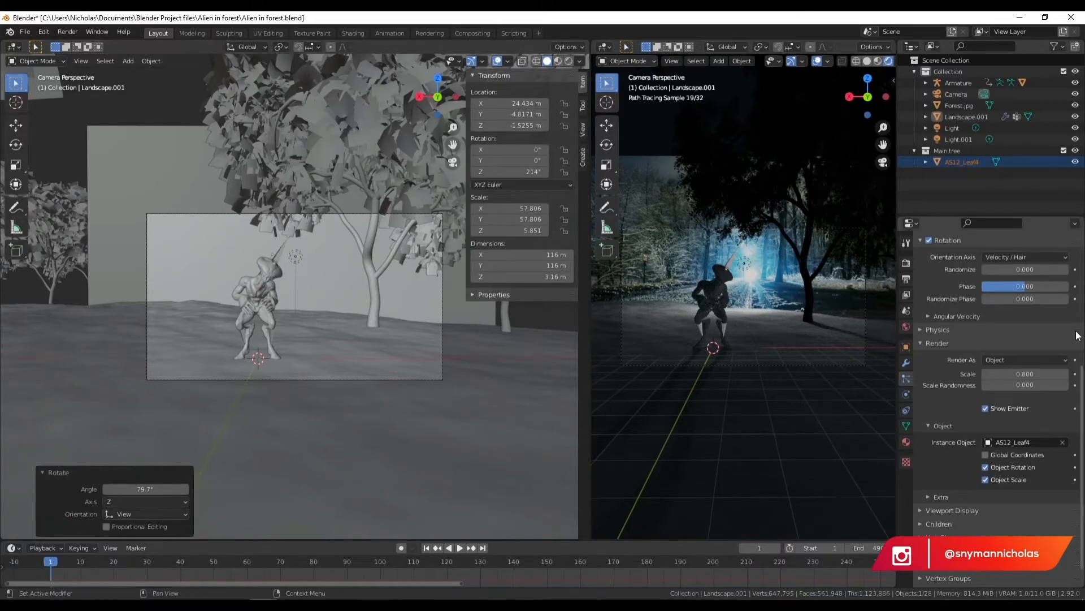
{"action": "left_click_drag", "start_coordinate": [1025, 384], "coordinate": [1070, 388]}
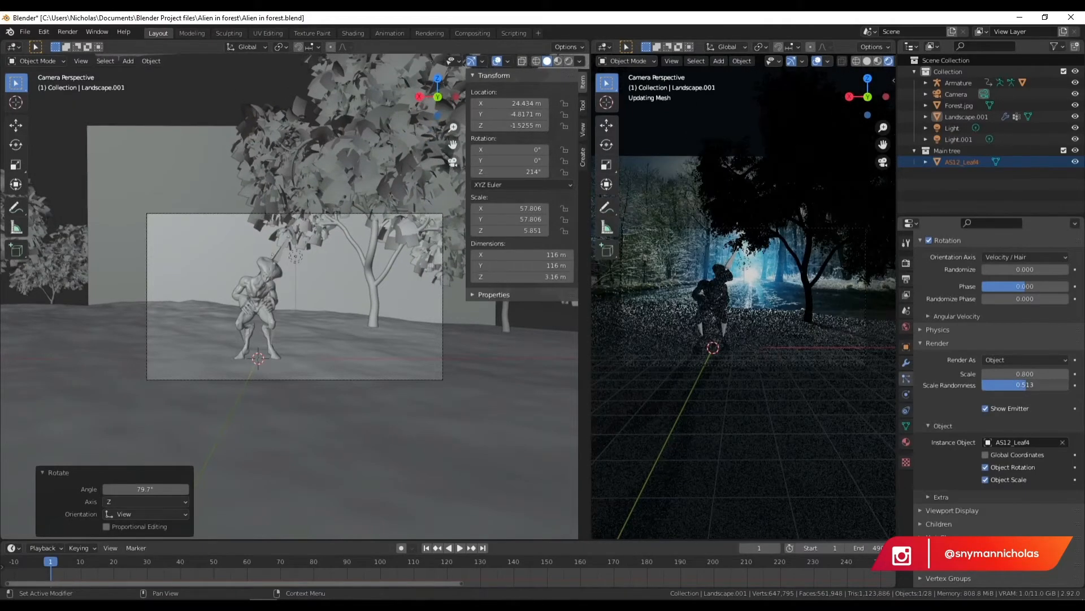
- Assign the Trees vertex group as the density of the landscape's tree particles
{"action": "scroll", "coordinate": [1022, 344], "scroll_direction": "up", "scroll_amount": 3}
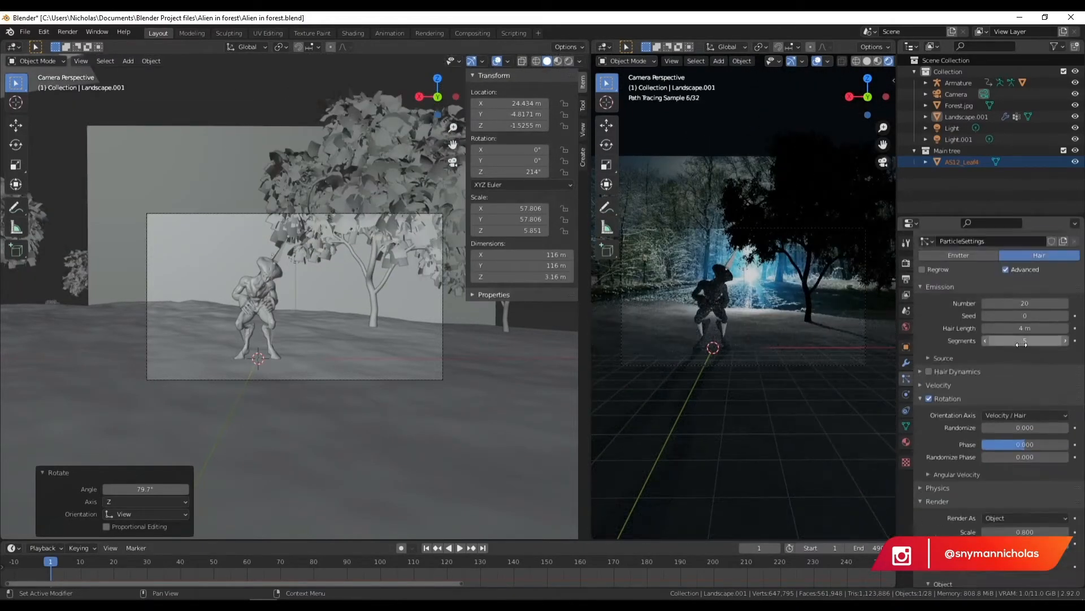
{"action": "scroll", "coordinate": [1021, 345], "scroll_direction": "down", "scroll_amount": 4}
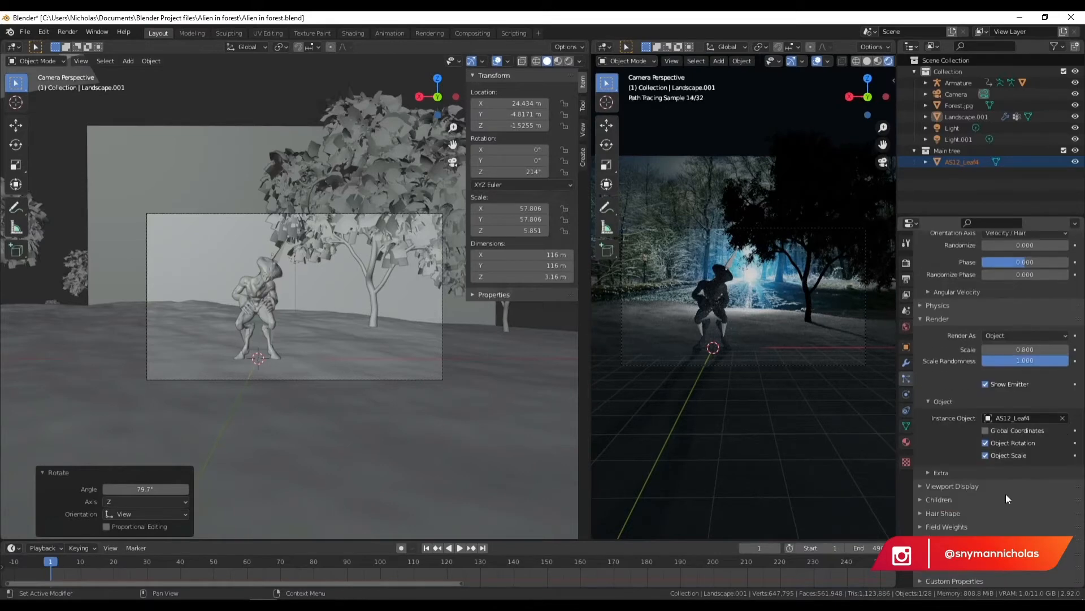
{"action": "left_click", "coordinate": [920, 527]}
{"action": "scroll", "coordinate": [963, 455], "scroll_direction": "down", "scroll_amount": 5}
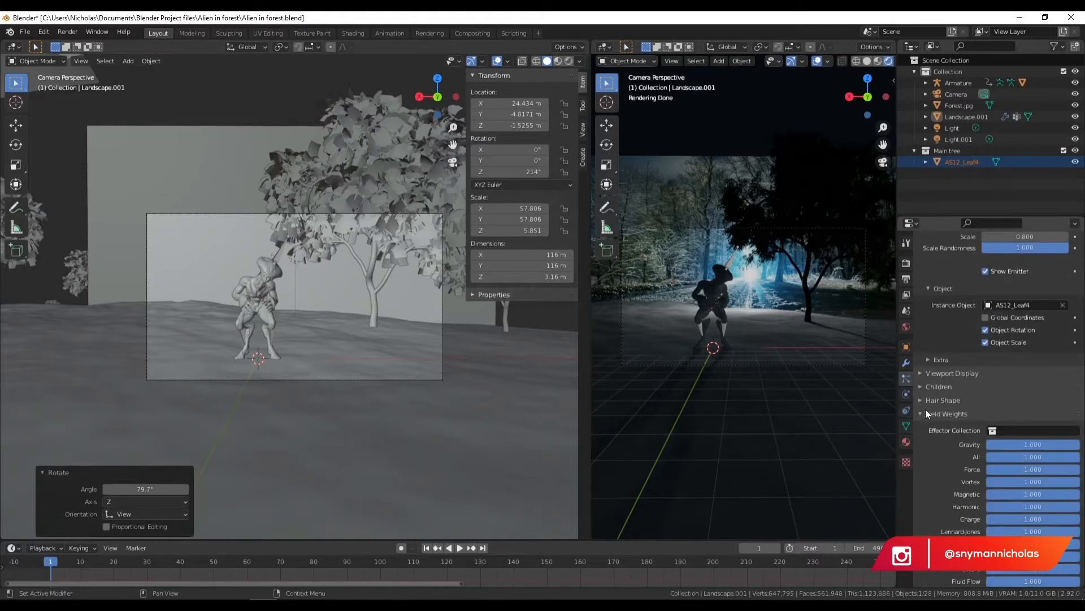
{"action": "left_click", "coordinate": [927, 414]}
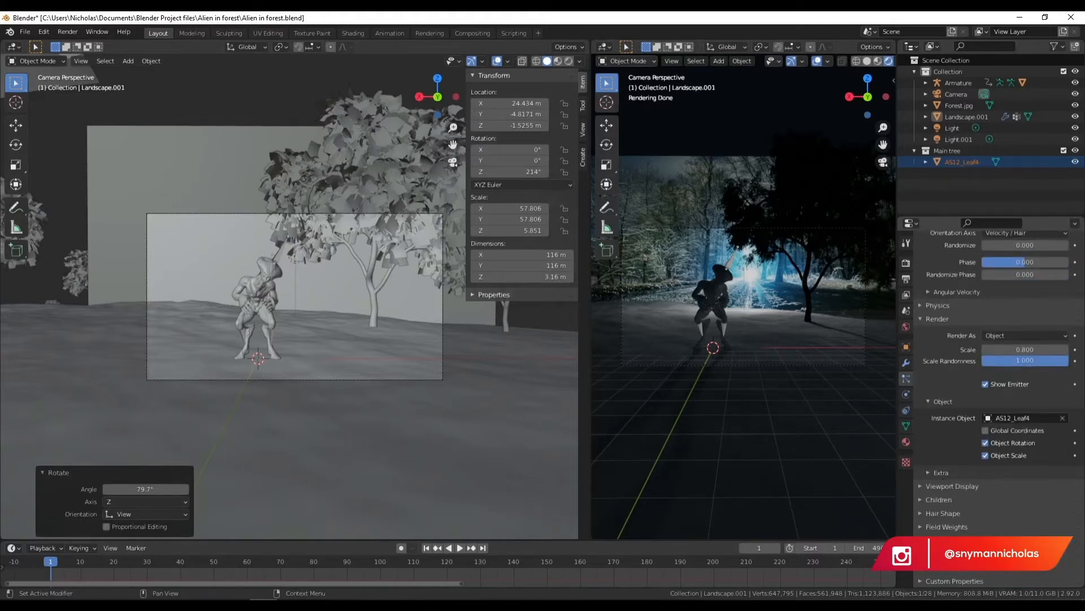
{"action": "scroll", "coordinate": [982, 476], "scroll_direction": "down", "scroll_amount": 5}
{"action": "left_click", "coordinate": [1014, 462]}
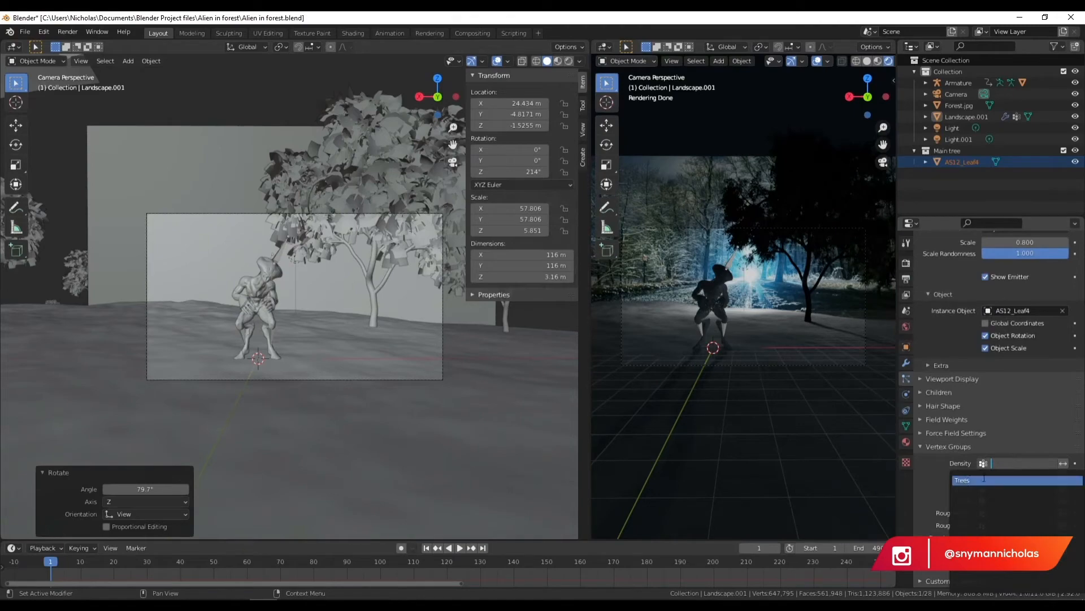
{"action": "left_click", "coordinate": [955, 482]}
{"action": "scroll", "coordinate": [399, 338], "scroll_direction": "down", "scroll_amount": 6}
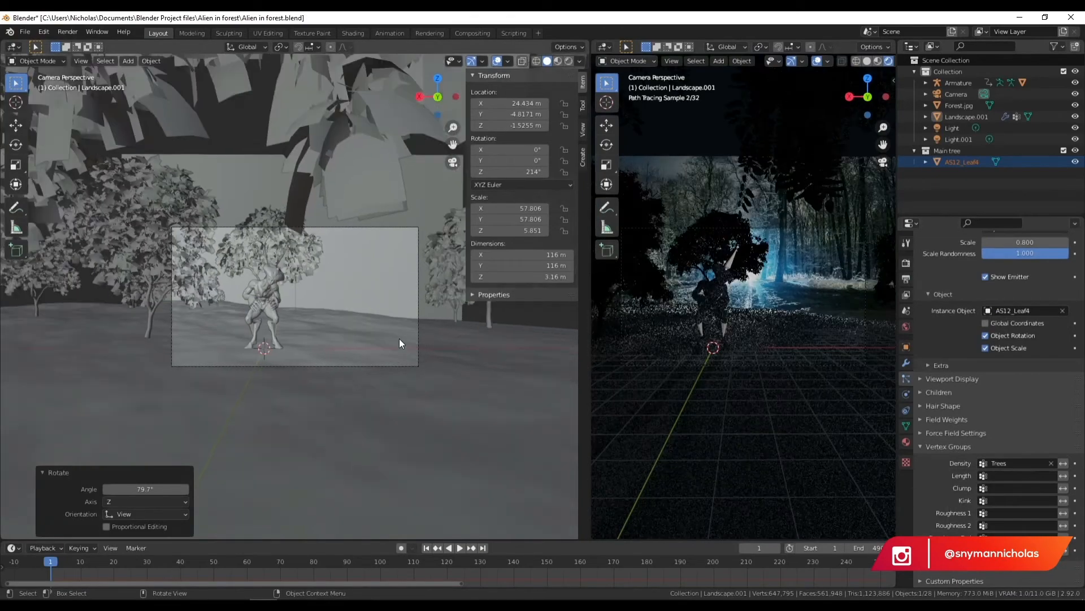
{"action": "middle_click_drag", "start_coordinate": [368, 261], "coordinate": [329, 303]}
{"action": "scroll", "coordinate": [340, 269], "scroll_direction": "down", "scroll_amount": 8}
{"action": "scroll", "coordinate": [329, 304], "scroll_direction": "up", "scroll_amount": 10}
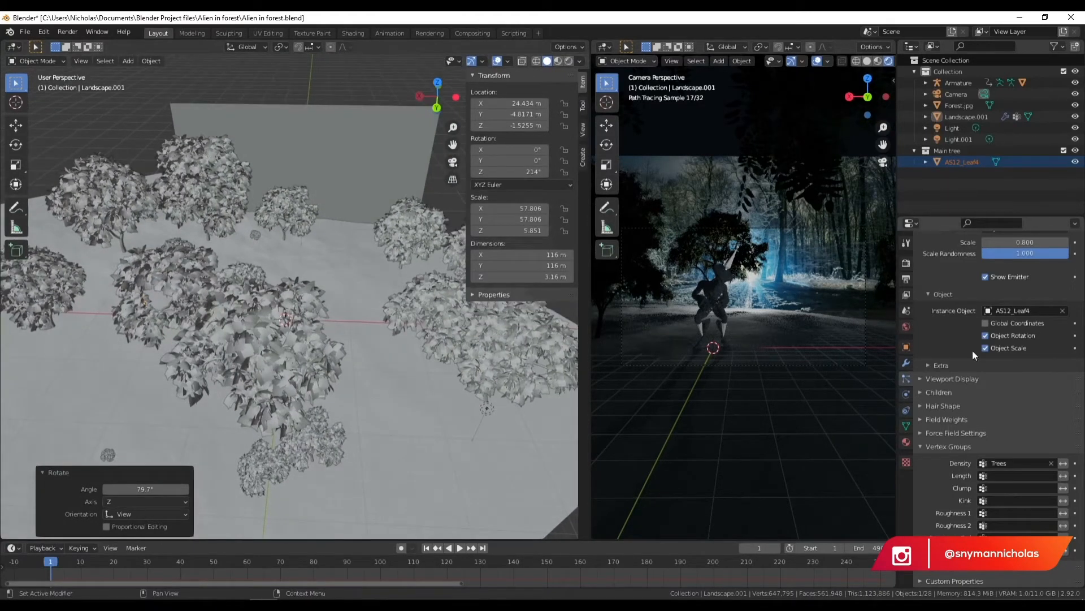
- Set the emission number of the tree particles to 50
{"action": "scroll", "coordinate": [955, 340], "scroll_direction": "up", "scroll_amount": 15}
{"action": "left_click", "coordinate": [1065, 372]}
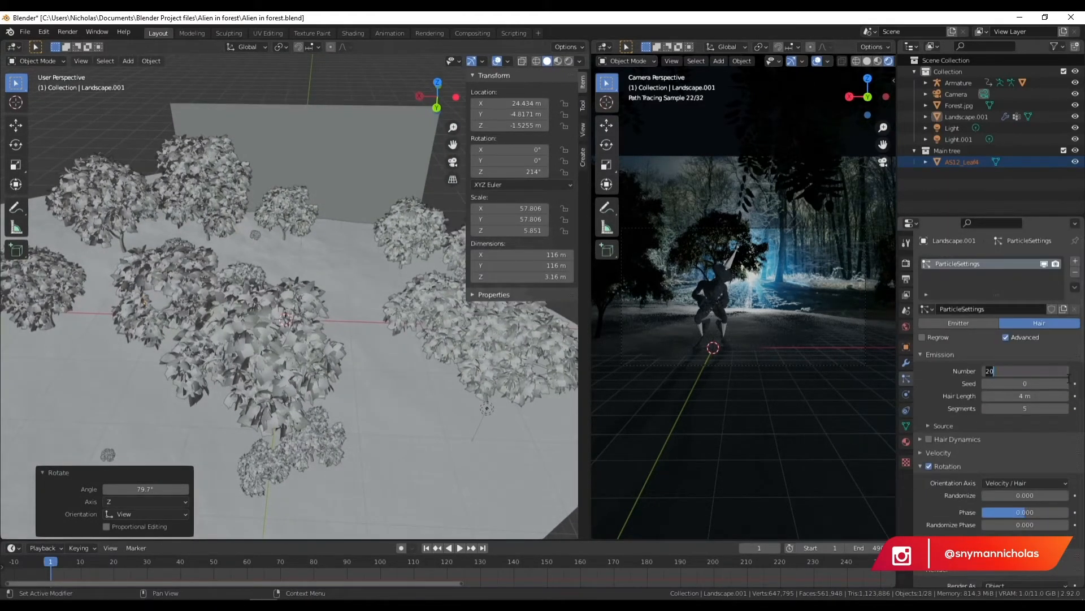
{"action": "type", "text": "50"}
{"action": "key", "text": "Return"}
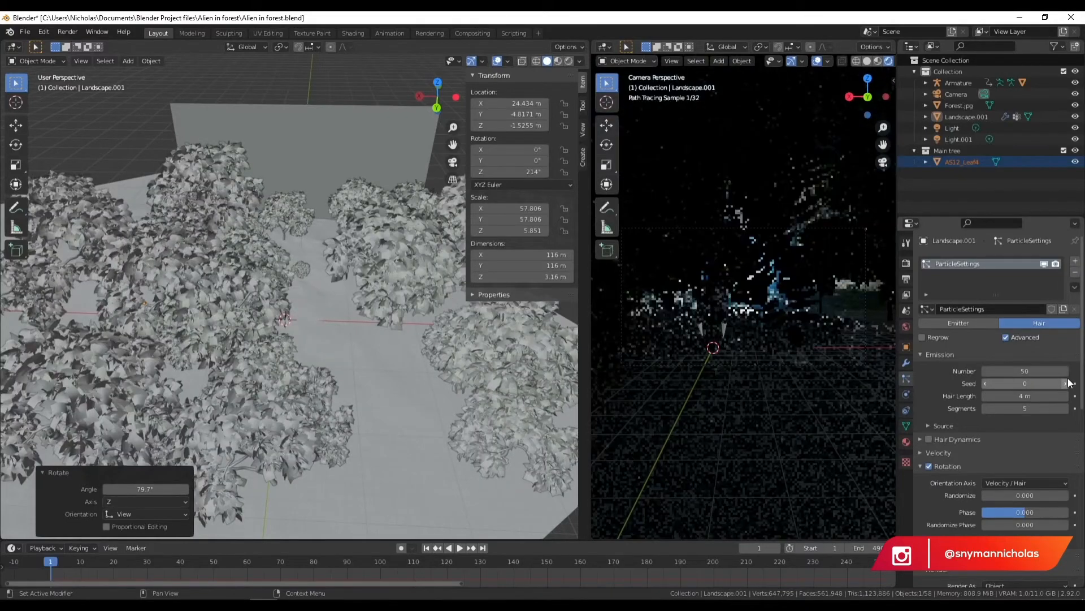
{"action": "scroll", "coordinate": [380, 334], "scroll_direction": "down", "scroll_amount": 8}
{"action": "mouse_move", "coordinate": [380, 334]}
{"action": "middle_mouse_down"}
{"action": "mouse_move", "coordinate": [327, 314]}
{"action": "mouse_move", "coordinate": [396, 325]}
{"action": "middle_mouse_up"}
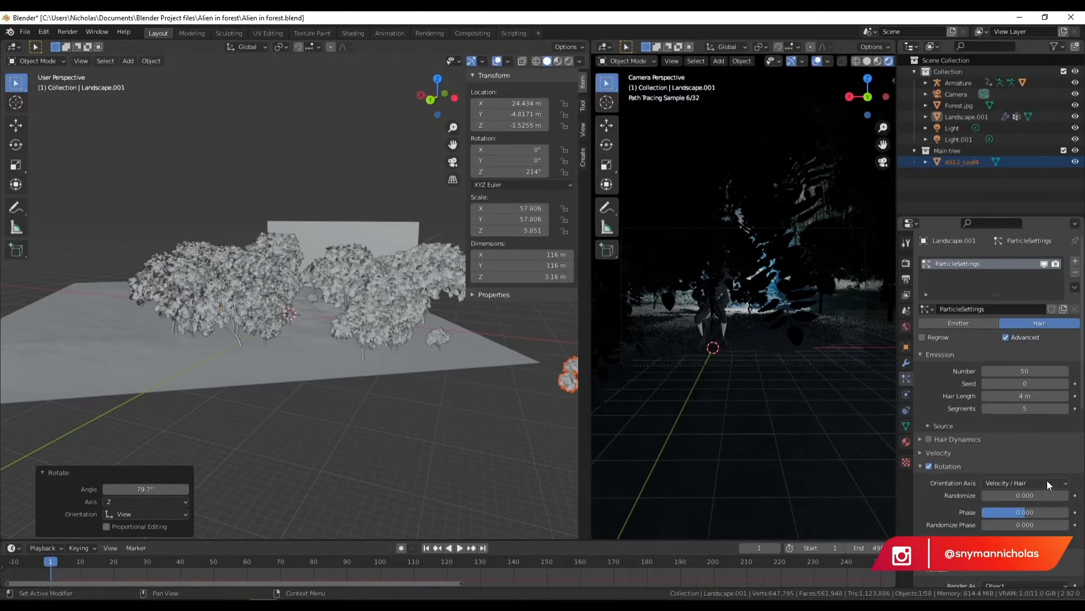
- Set the tree particles' scale randomness to 0.5 and reduce their render scale to about 0.483
{"action": "scroll", "coordinate": [1060, 457], "scroll_direction": "down", "scroll_amount": 7}
{"action": "scroll", "coordinate": [1066, 436], "scroll_direction": "down", "scroll_amount": 5}
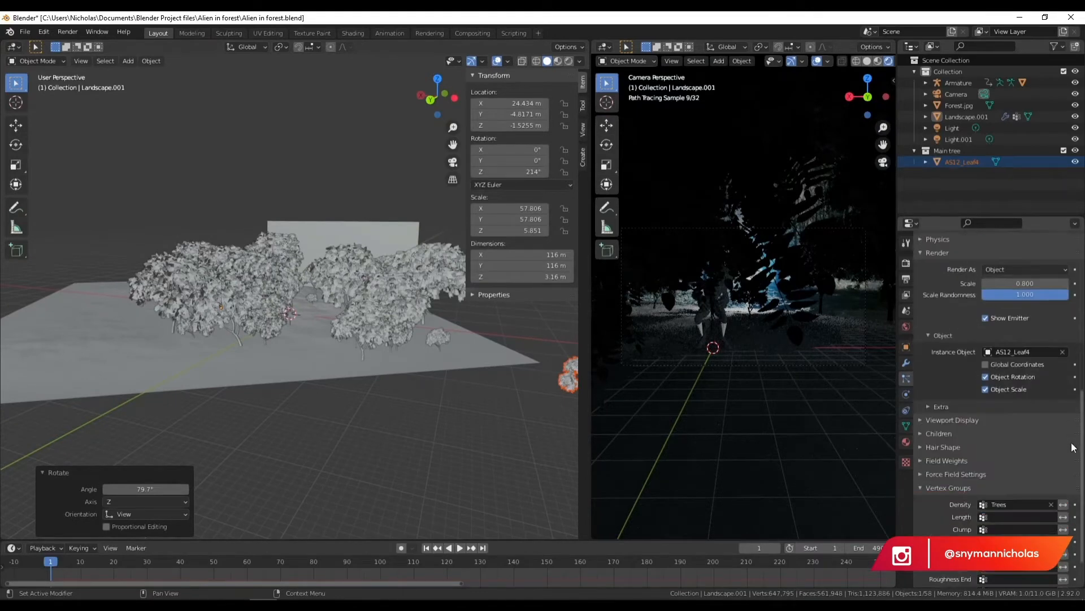
{"action": "scroll", "coordinate": [1069, 441], "scroll_direction": "up", "scroll_amount": 5}
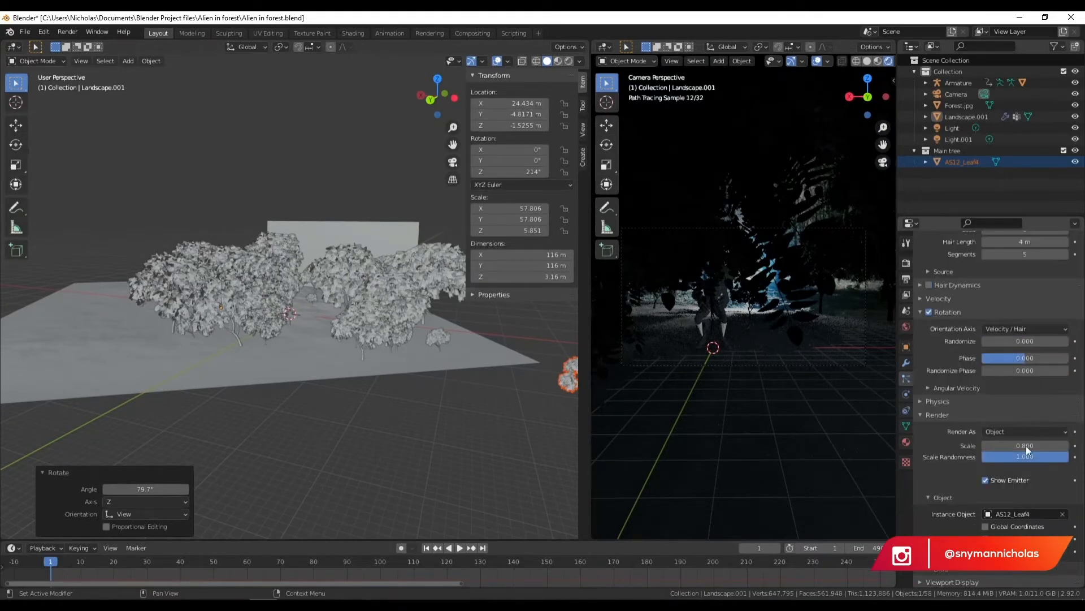
{"action": "left_click", "coordinate": [1018, 456]}
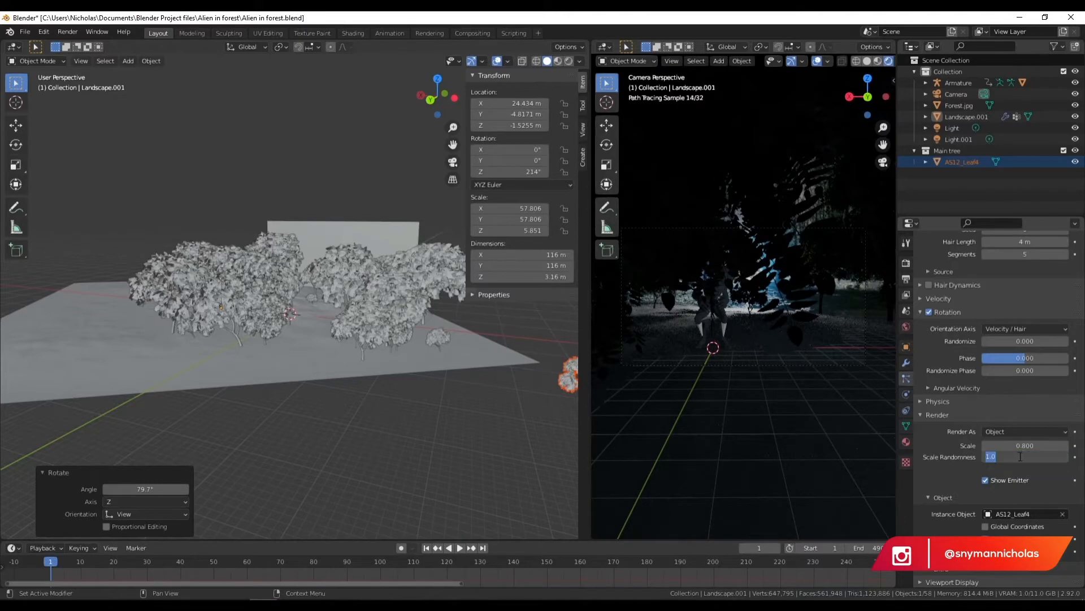
{"action": "type", "text": "0.5"}
{"action": "key", "text": "Return"}
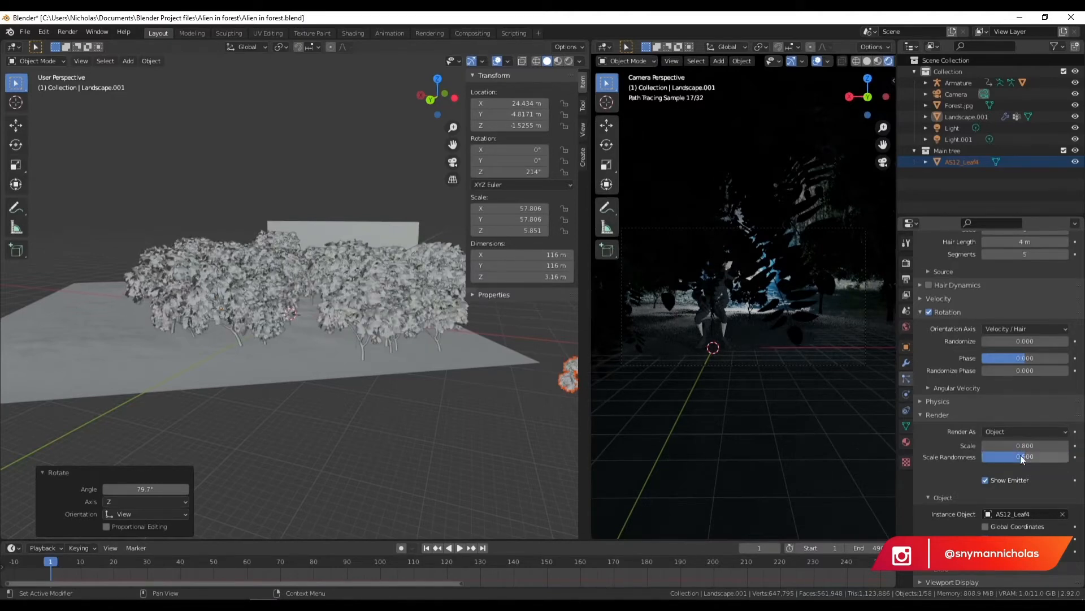
{"action": "left_click_drag", "start_coordinate": [1024, 446], "coordinate": [976, 445]}
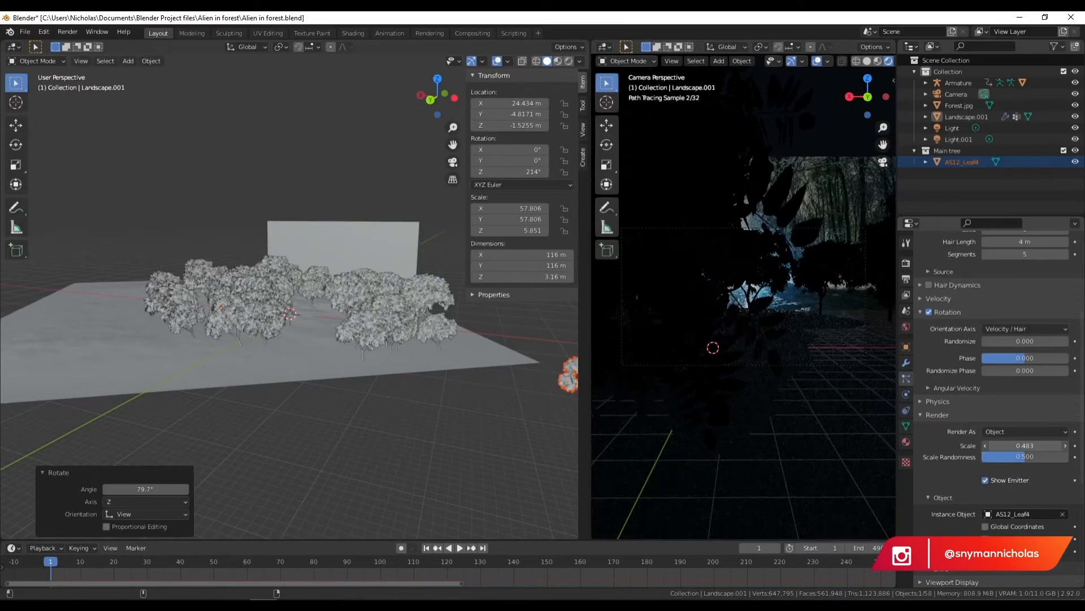
- Redistribute the trees around the alien by raising the emission seed to 3
{"action": "scroll", "coordinate": [277, 270], "scroll_direction": "up", "scroll_amount": 6}
{"action": "middle_click_drag", "start_coordinate": [277, 270], "coordinate": [300, 441]}
{"action": "scroll", "coordinate": [991, 333], "scroll_direction": "up", "scroll_amount": 7}
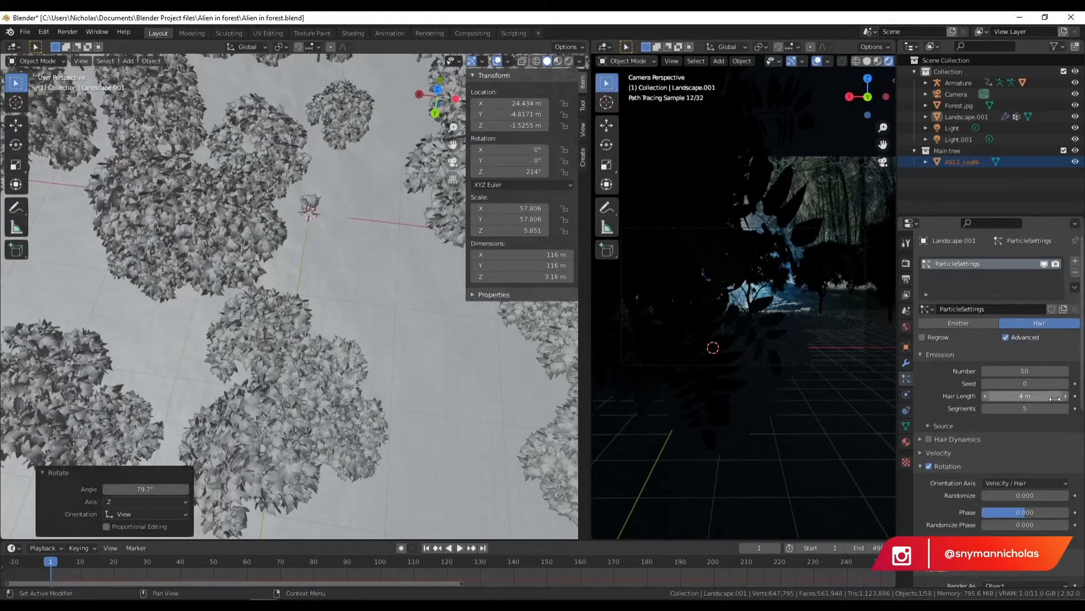
{"action": "left_click", "coordinate": [1065, 384]}
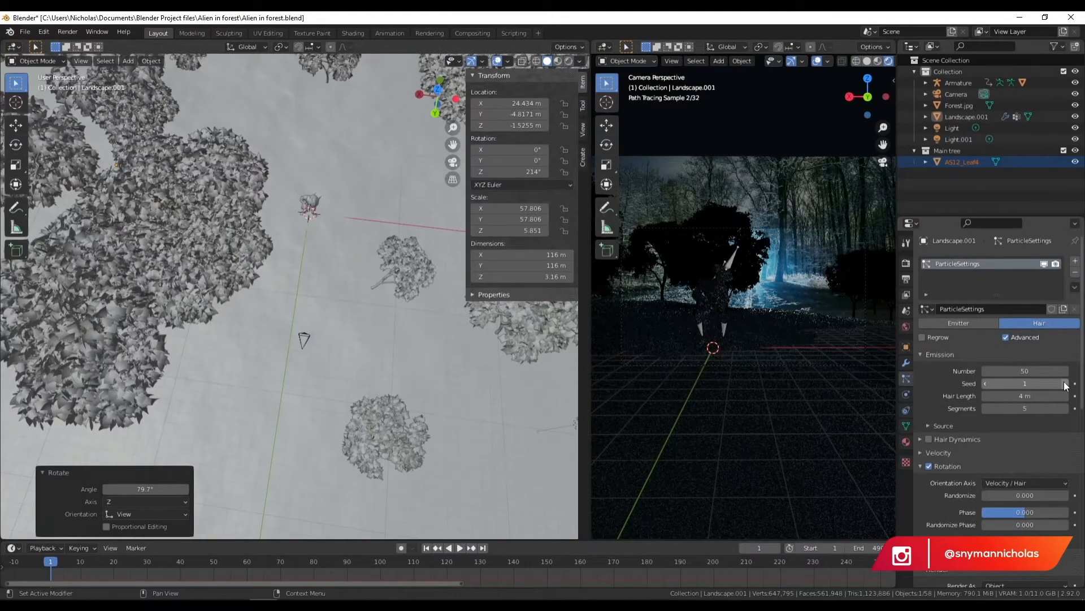
{"action": "left_click", "coordinate": [1065, 384]}
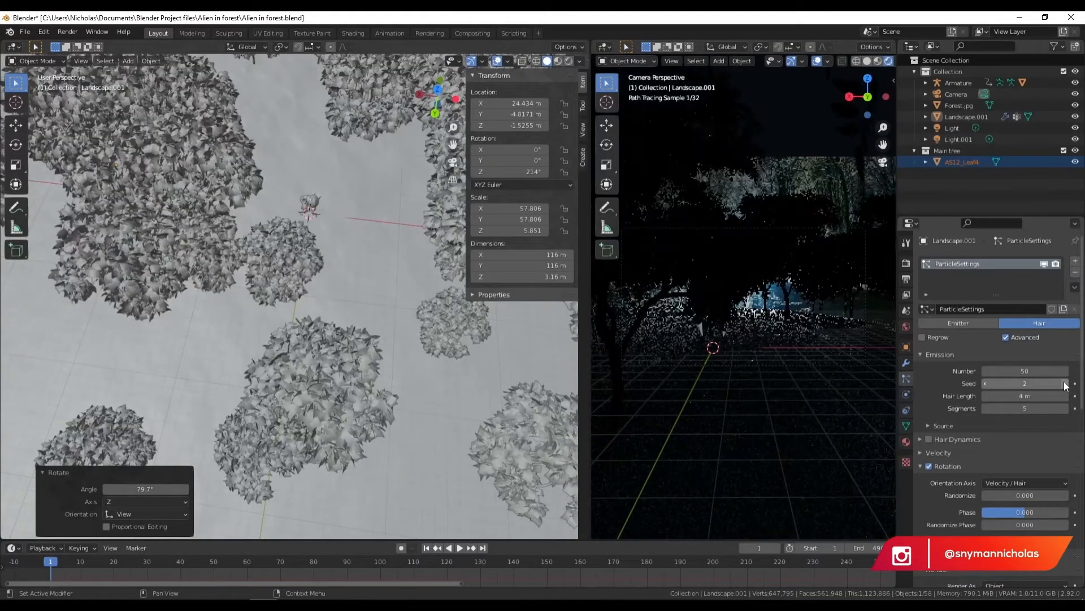
{"action": "left_click", "coordinate": [1065, 384]}
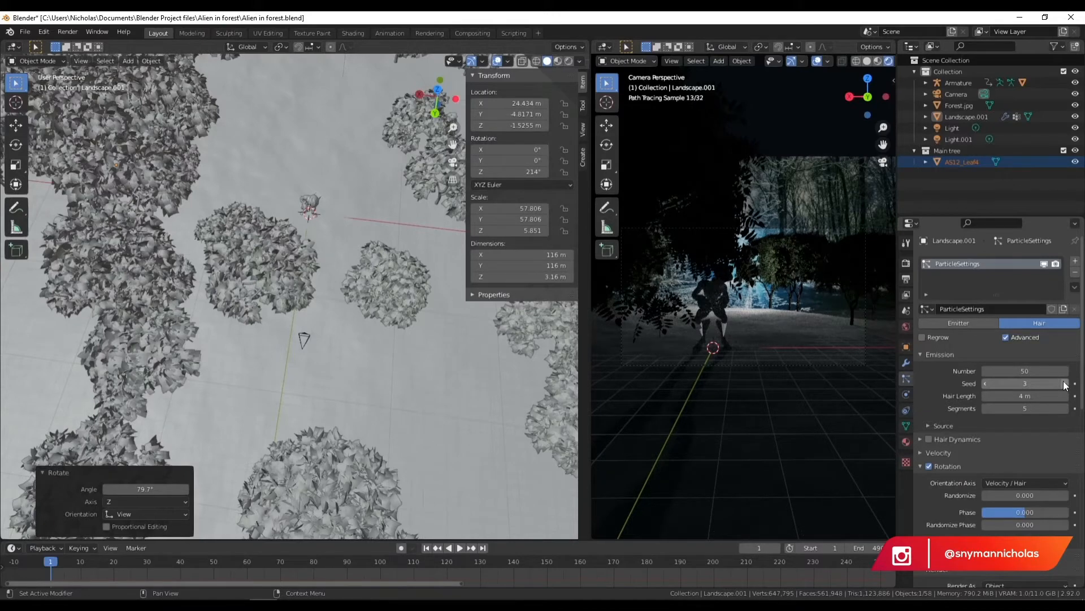
- Set the tree particles' render scale to 1
{"action": "scroll", "coordinate": [1055, 475], "scroll_direction": "down", "scroll_amount": 7}
{"action": "left_click", "coordinate": [1033, 439]}
{"action": "type", "text": "1"}
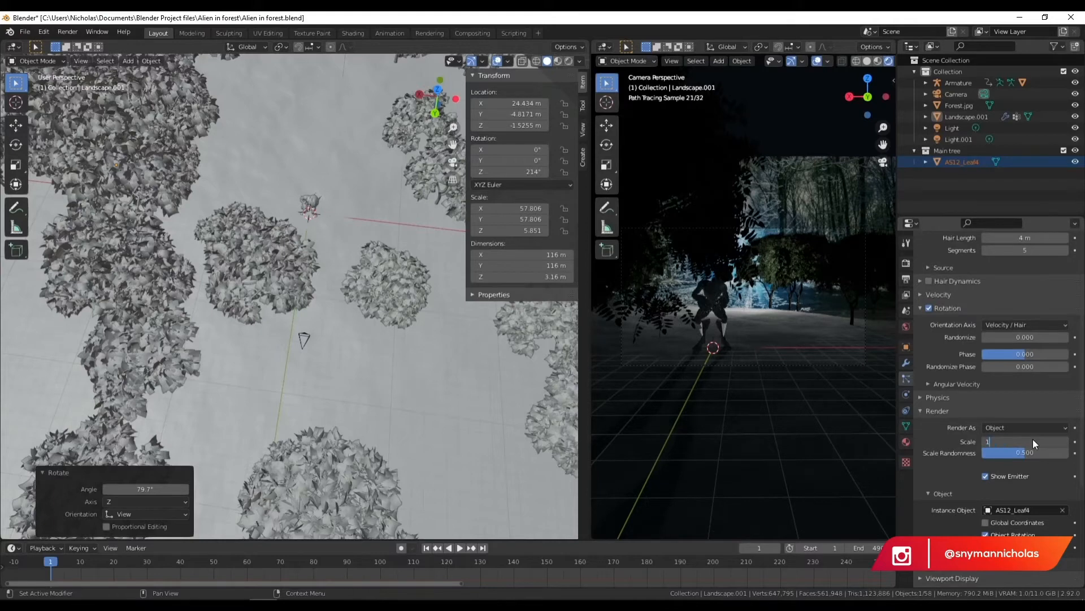
{"action": "key", "text": "Return"}
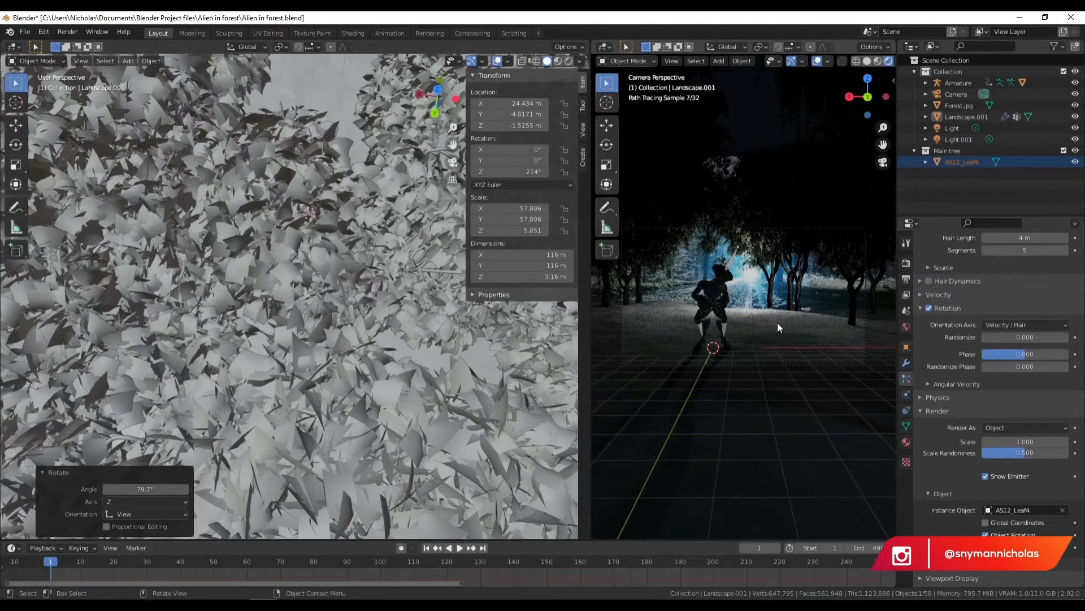
- Start a test render of frame 1, close it, and review the Eevee render settings
{"action": "key", "text": "F12"}
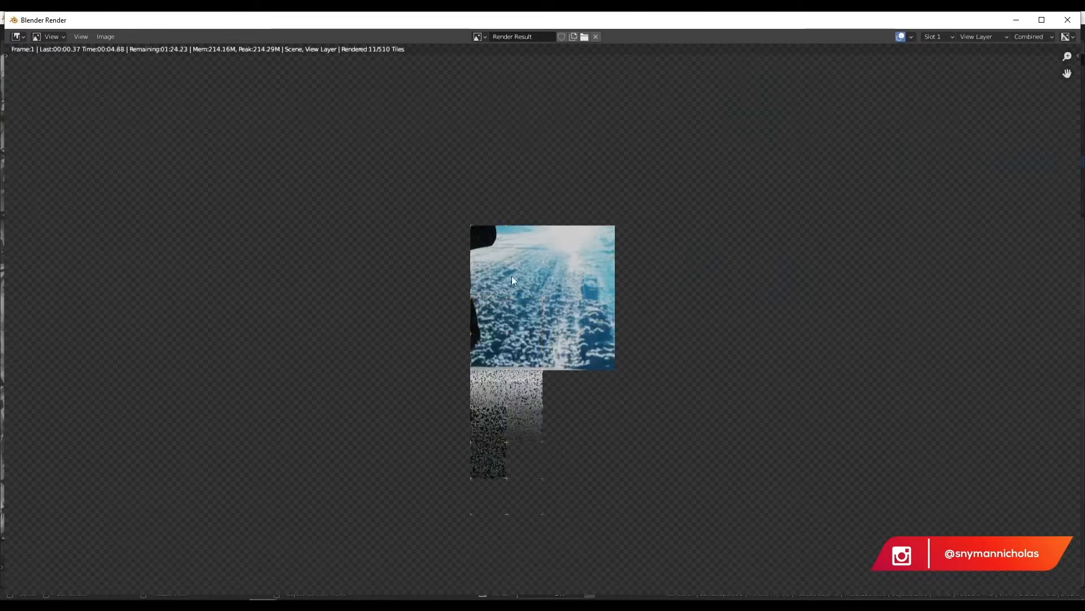
{"action": "key", "text": "Escape"}
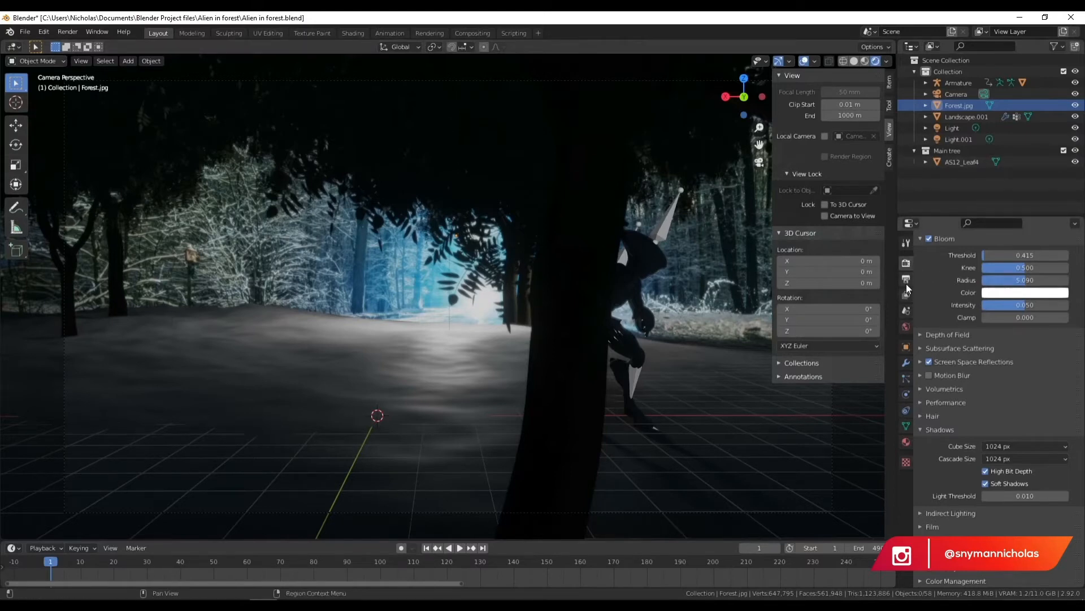
{"action": "scroll", "coordinate": [974, 325], "scroll_direction": "up", "scroll_amount": 5}
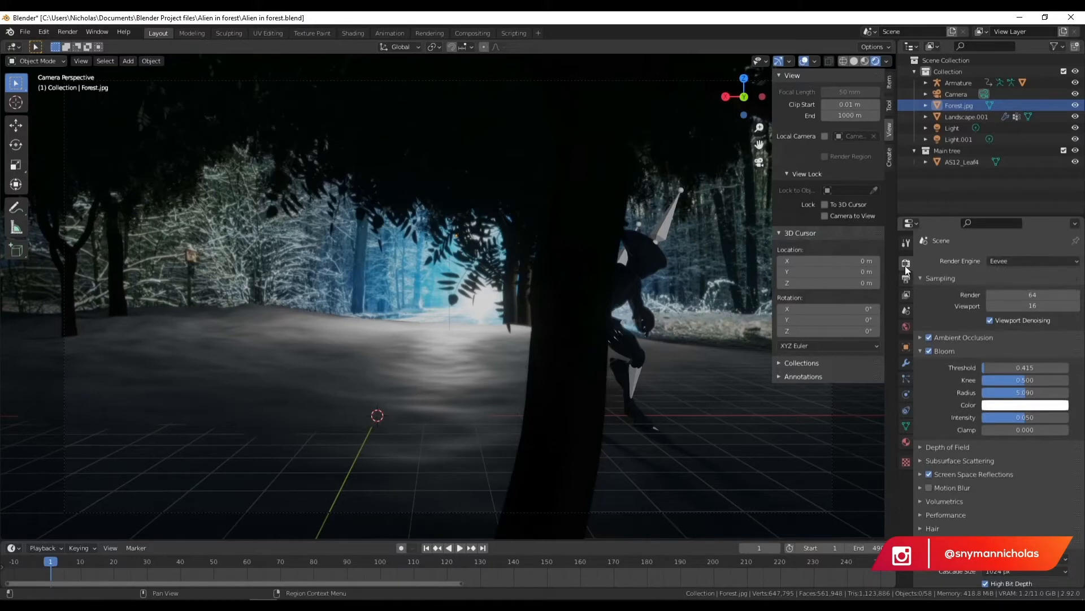
- Review the render engine choices and the cube shadow resolution options in the Eevee render settings
{"action": "left_click", "coordinate": [1037, 262]}
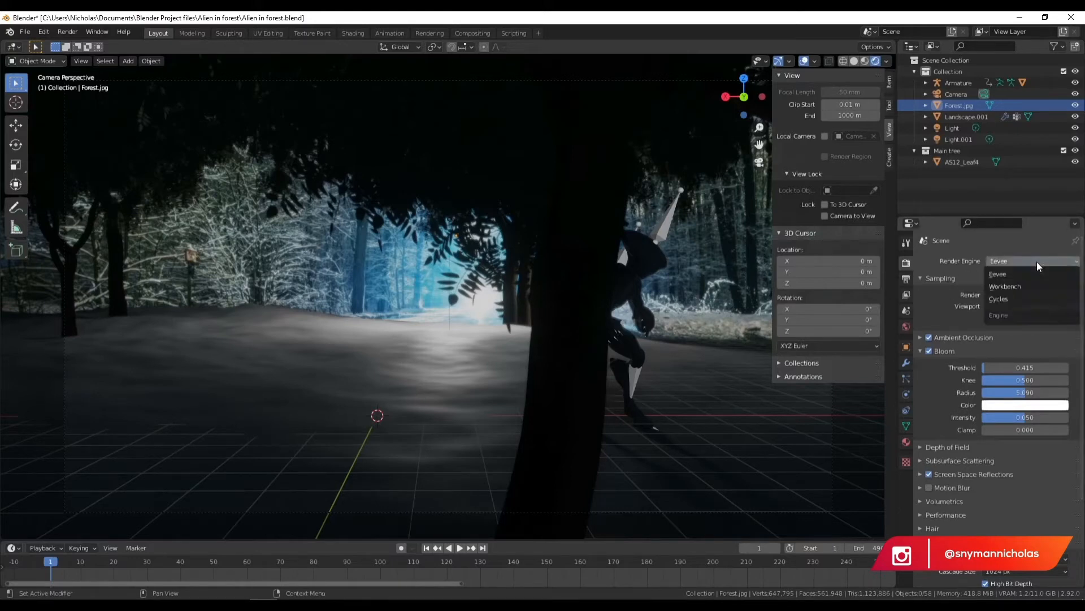
{"action": "left_click", "coordinate": [1009, 265]}
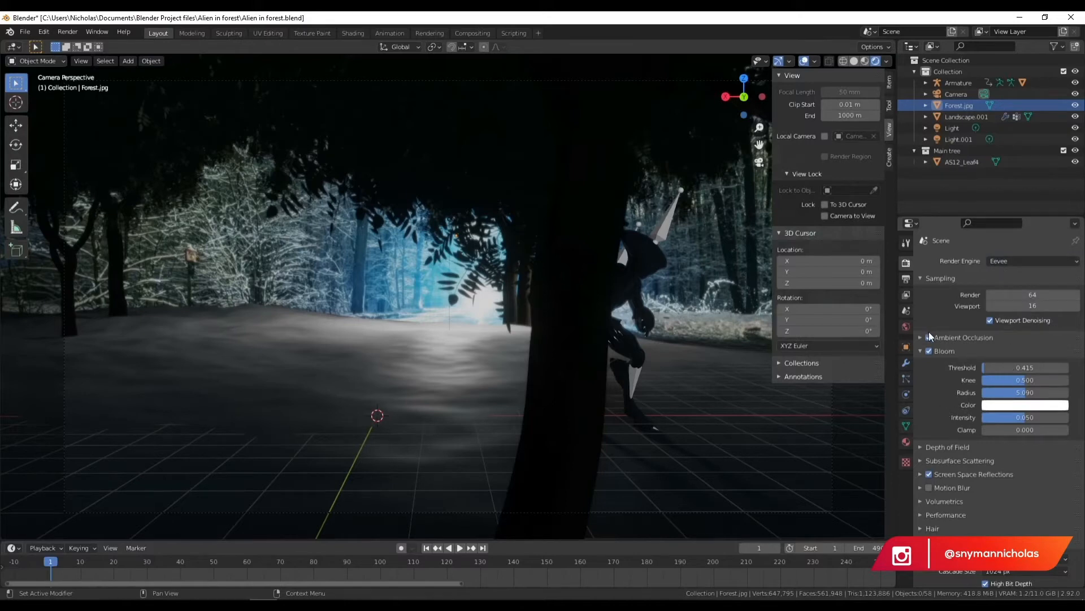
{"action": "left_click", "coordinate": [919, 351]}
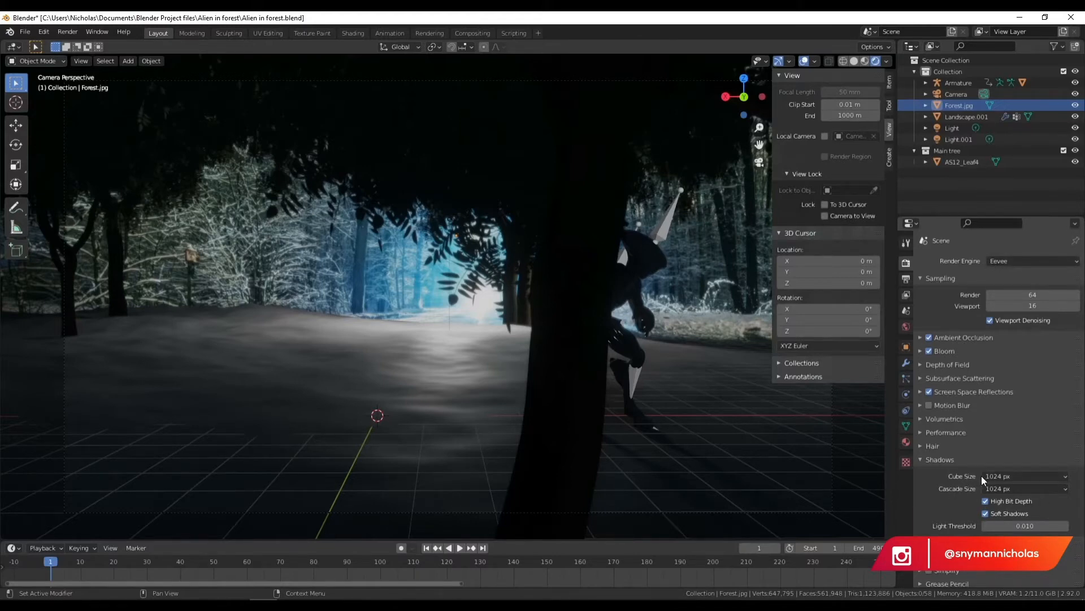
{"action": "left_click", "coordinate": [1019, 476]}
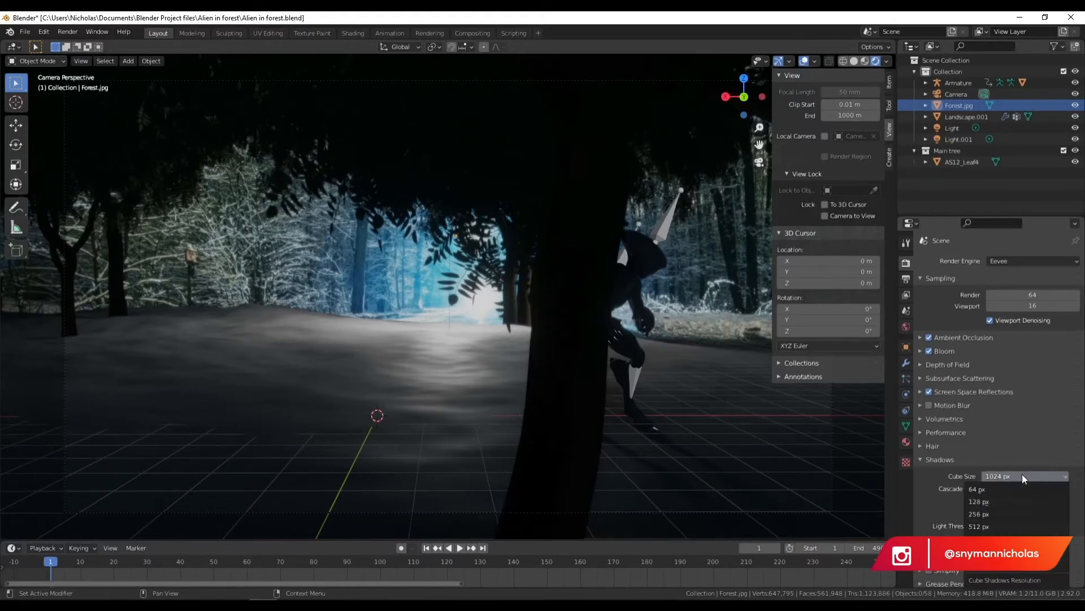
{"action": "left_click", "coordinate": [1023, 476]}
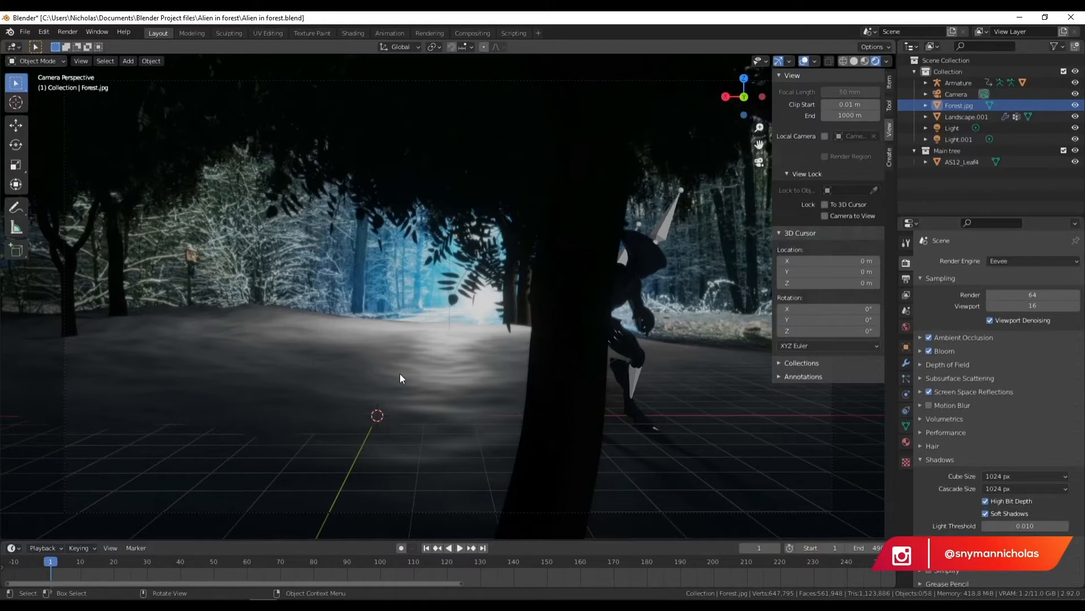
- Examine the tree particle settings on the landscape
{"action": "left_click", "coordinate": [527, 331]}
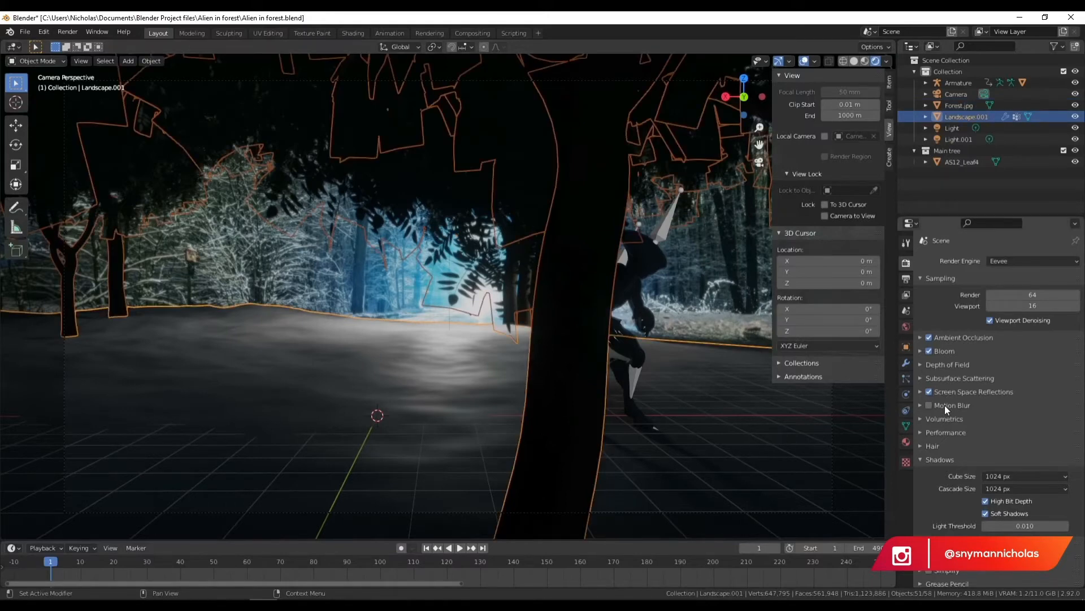
{"action": "left_click", "coordinate": [906, 378]}
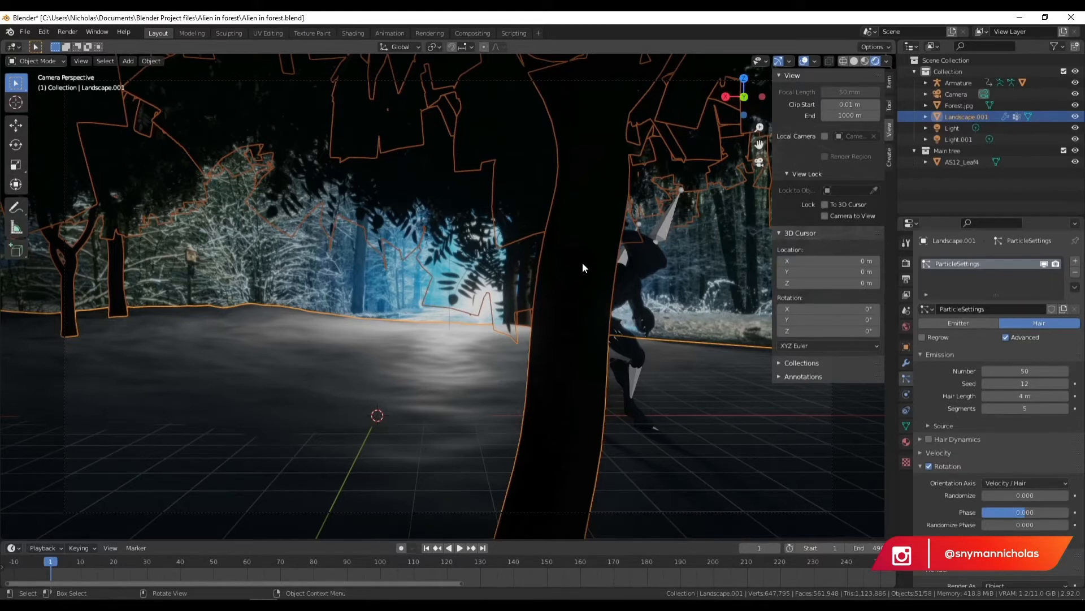
- Try to move the alien's armature along the global X axis behind the large foreground tree
{"action": "left_click", "coordinate": [652, 266]}
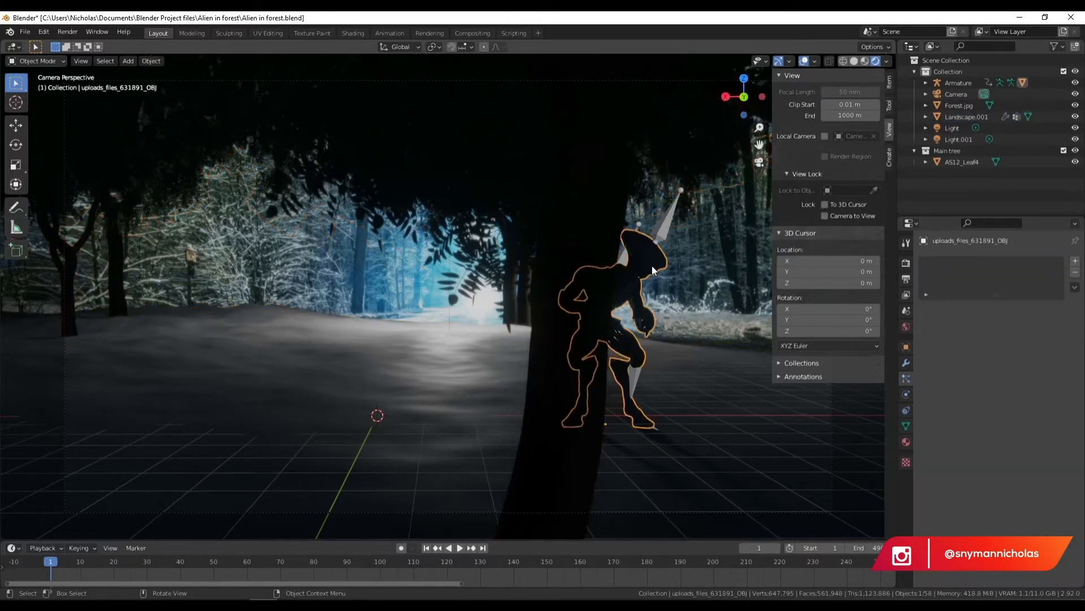
{"action": "left_click", "coordinate": [666, 225]}
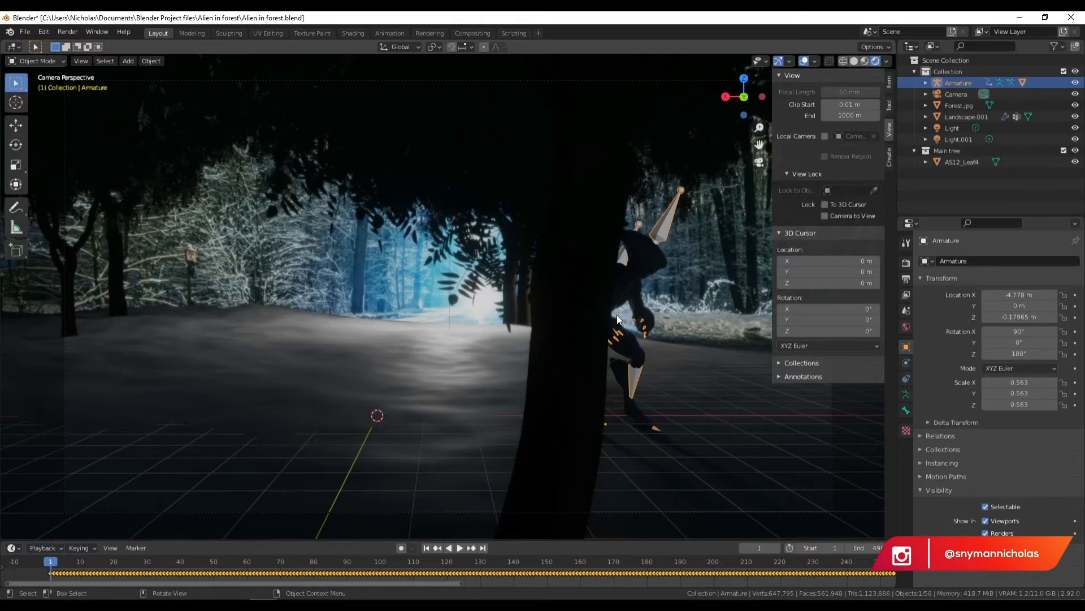
{"action": "key", "text": "g"}
{"action": "key", "text": "x"}
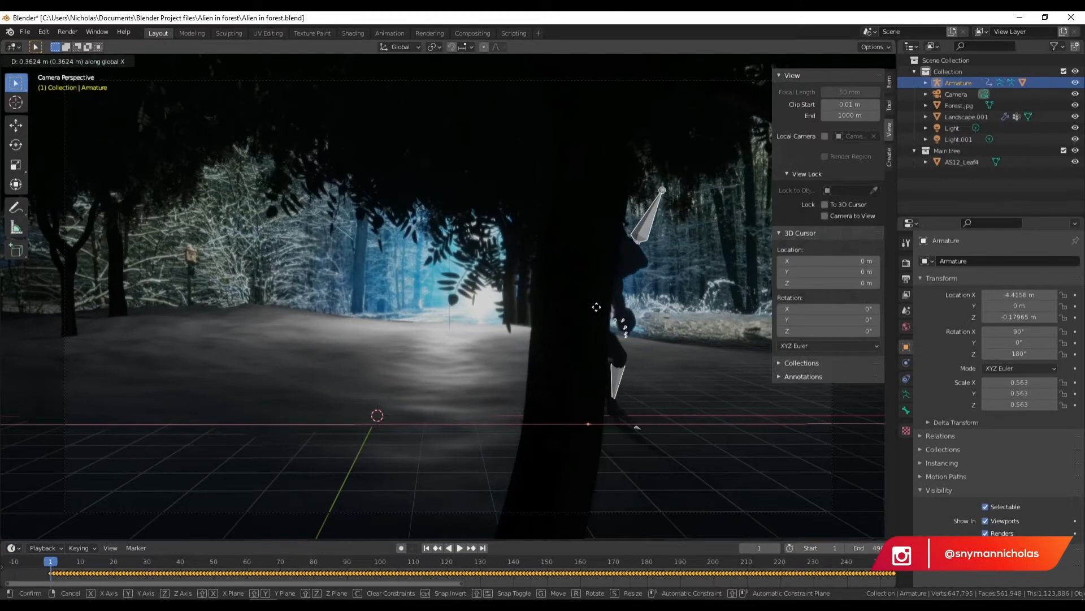
{"action": "key", "text": "Escape"}
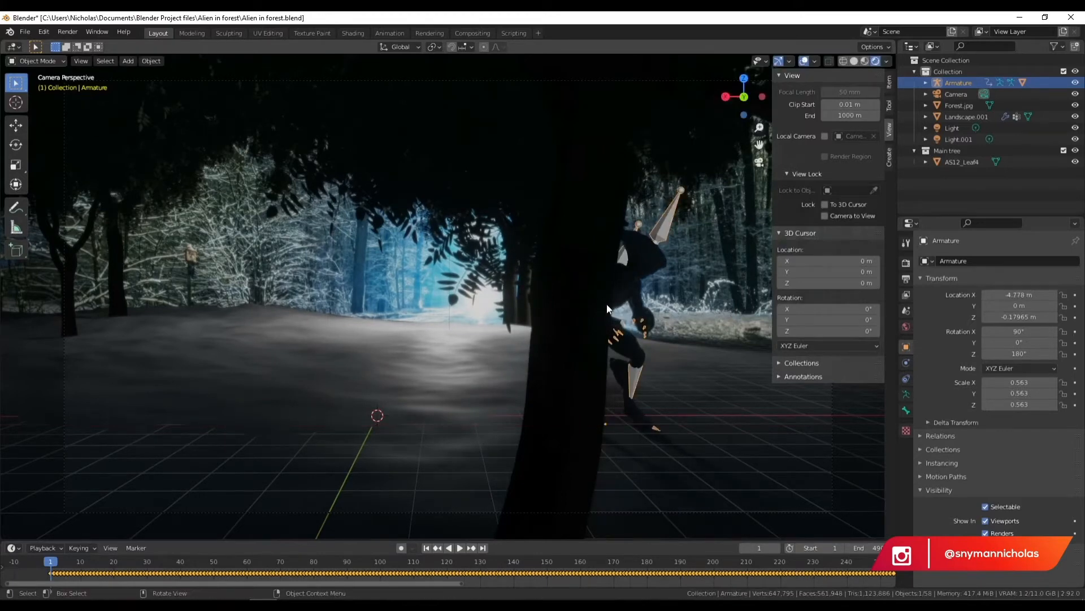
- Play the alien's animation through the camera, return to frame 1, and save the project
{"action": "key", "text": "space"}
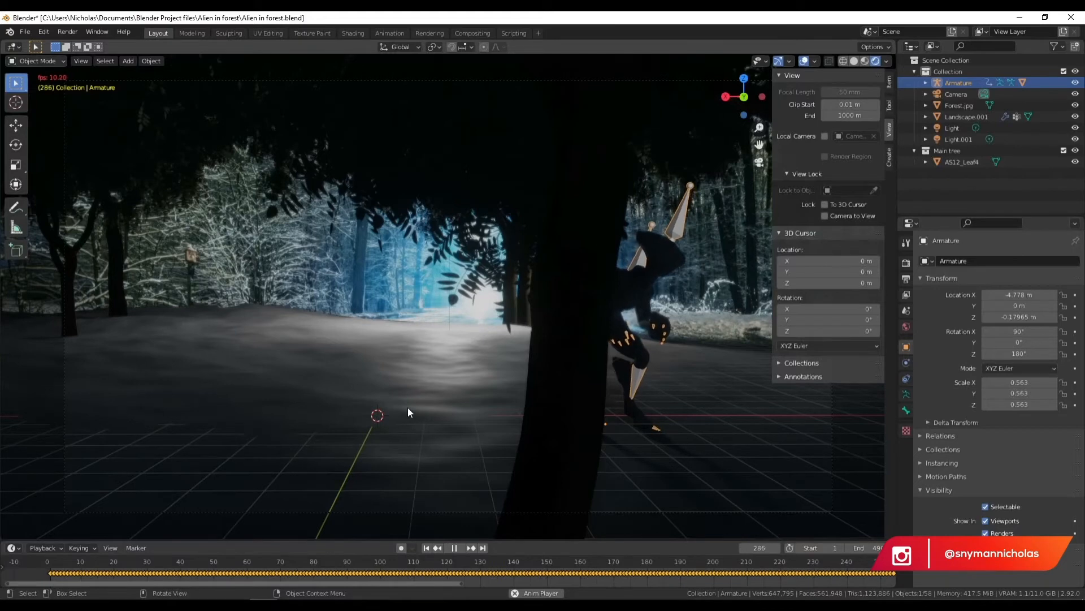
{"action": "key", "text": "space"}
{"action": "left_click", "coordinate": [426, 548]}
{"action": "key", "text": "ctrl+s"}
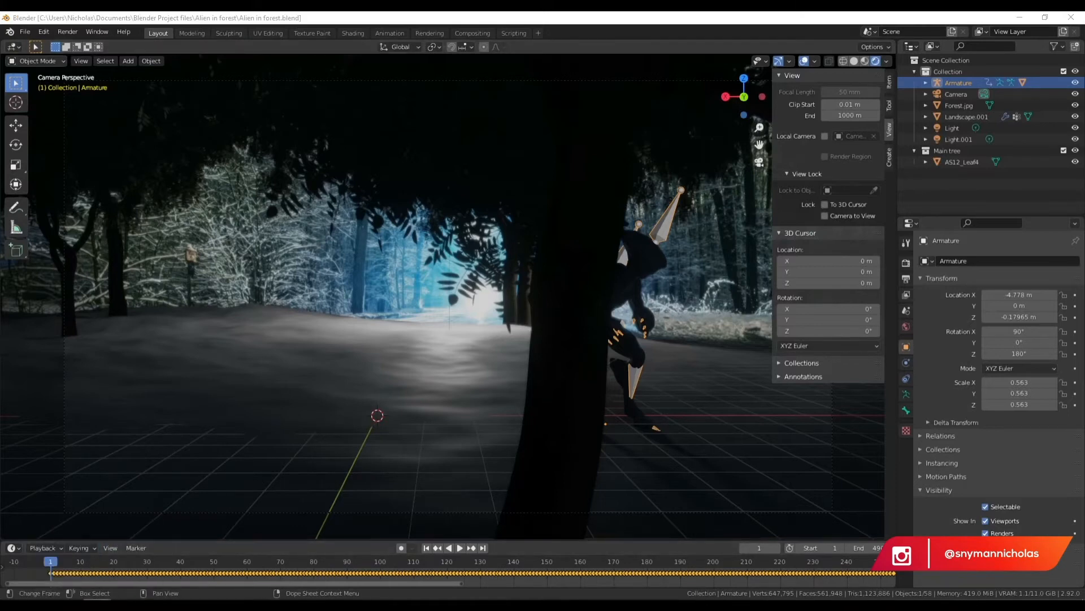
- Switch to a new Google Chrome window and enter the address texturehaven.com/textures/
{"action": "right_click", "coordinate": [97, 605]}
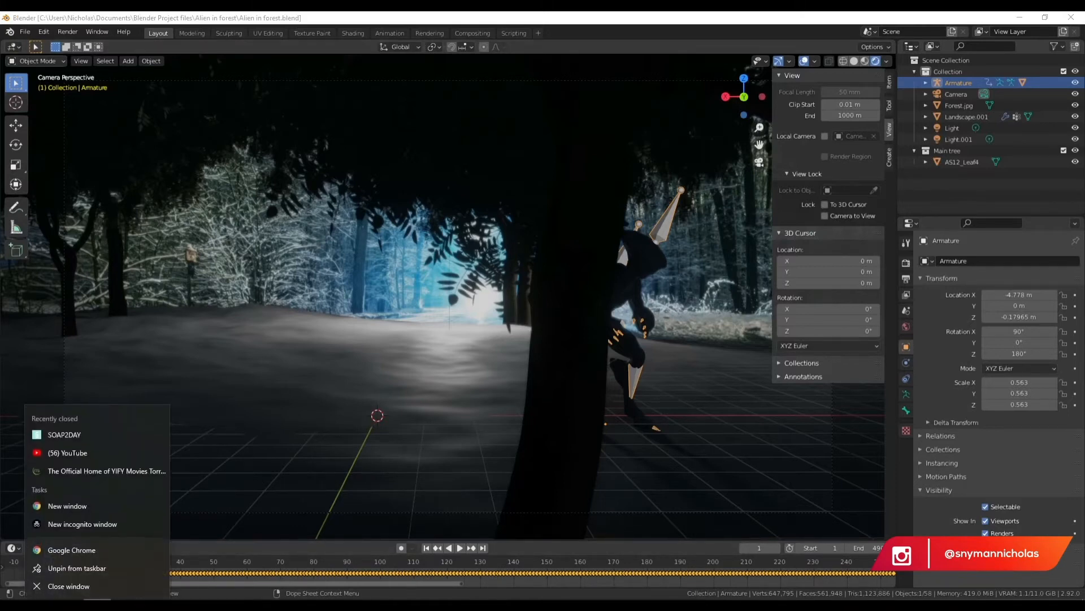
{"action": "left_click", "coordinate": [78, 507]}
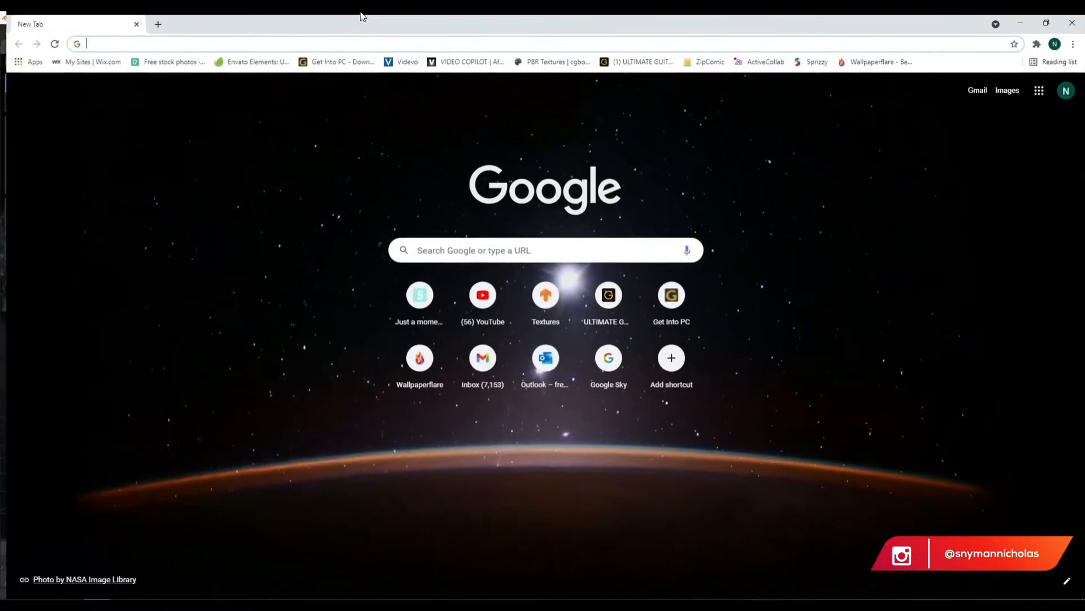
{"action": "type", "text": "texturehaven.com/textures/"}
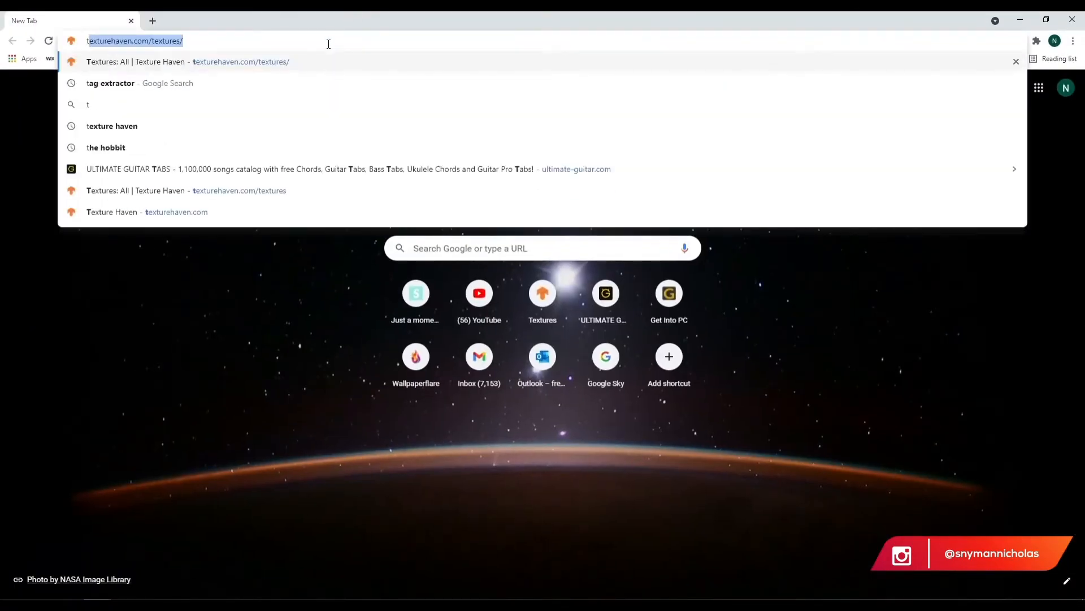
- Open texturehaven.com/textures/ and show the Terrain category of textures
{"action": "key", "text": "Return"}
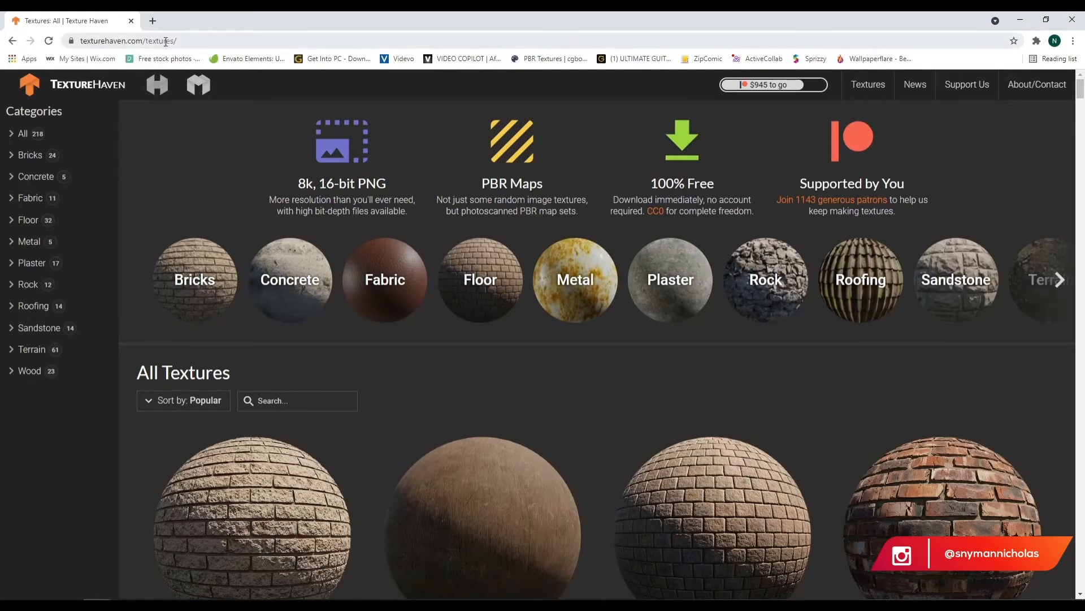
{"action": "scroll", "coordinate": [650, 418], "scroll_direction": "down", "scroll_amount": 12}
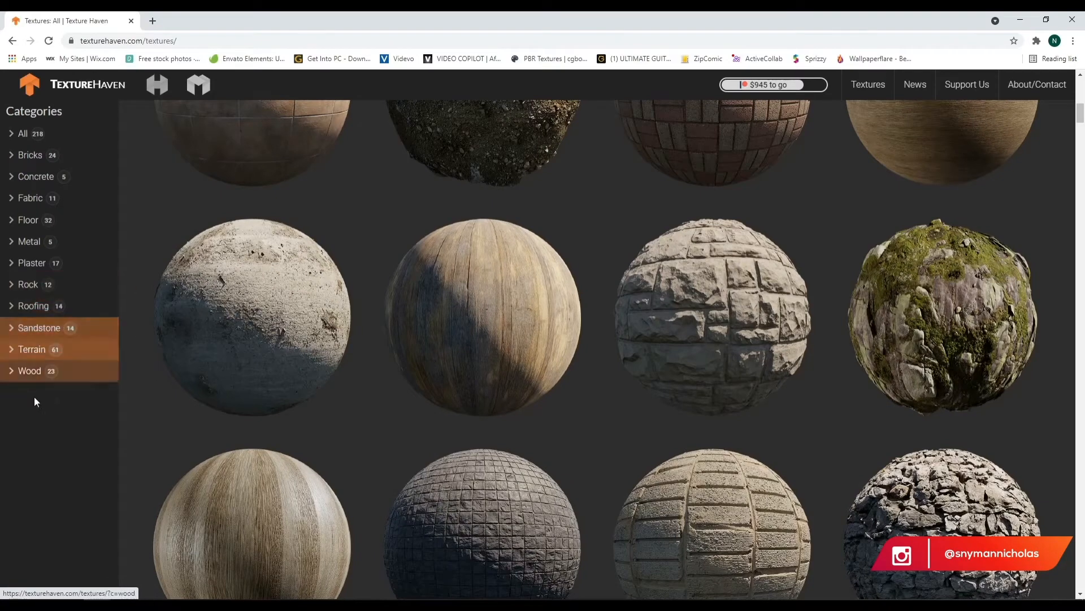
{"action": "left_click", "coordinate": [32, 354]}
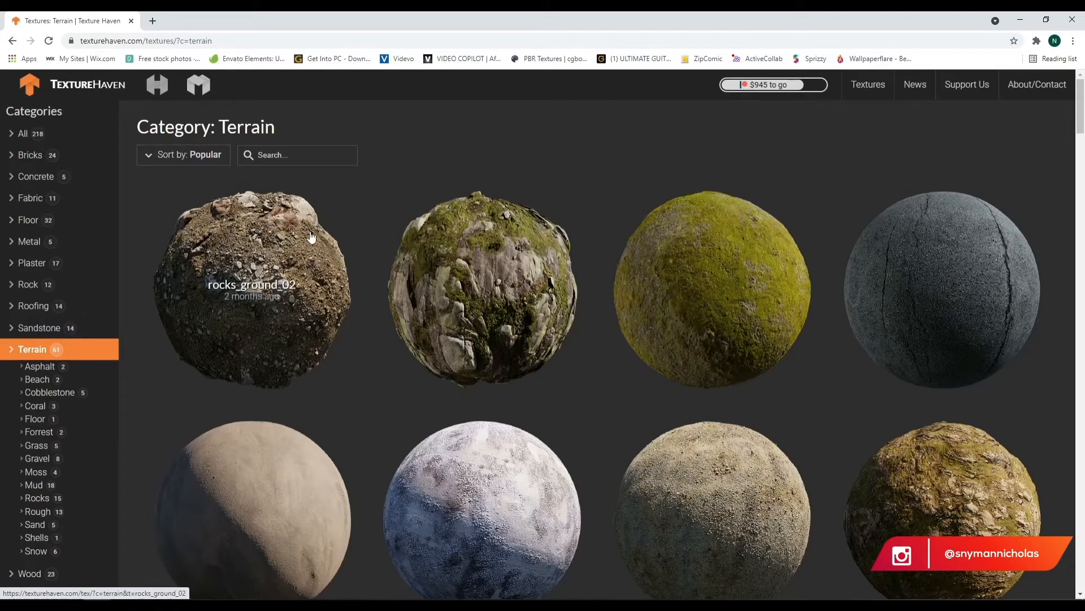
- Browse the terrain textures and open forrest_ground_01 in a separate browser tab
{"action": "scroll", "coordinate": [497, 277], "scroll_direction": "down", "scroll_amount": 2}
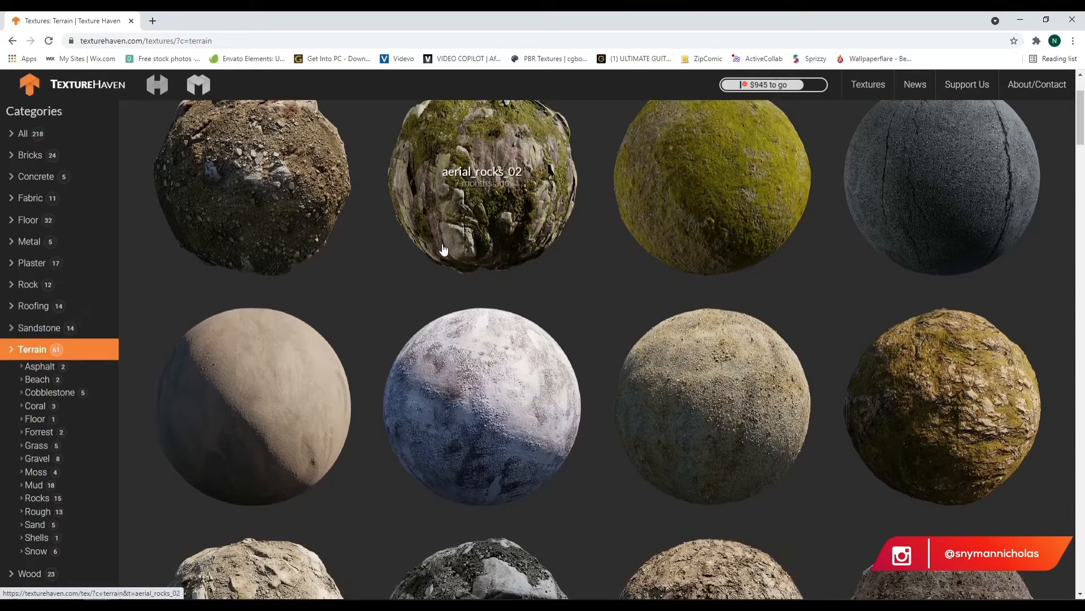
{"action": "scroll", "coordinate": [442, 272], "scroll_direction": "down", "scroll_amount": 6}
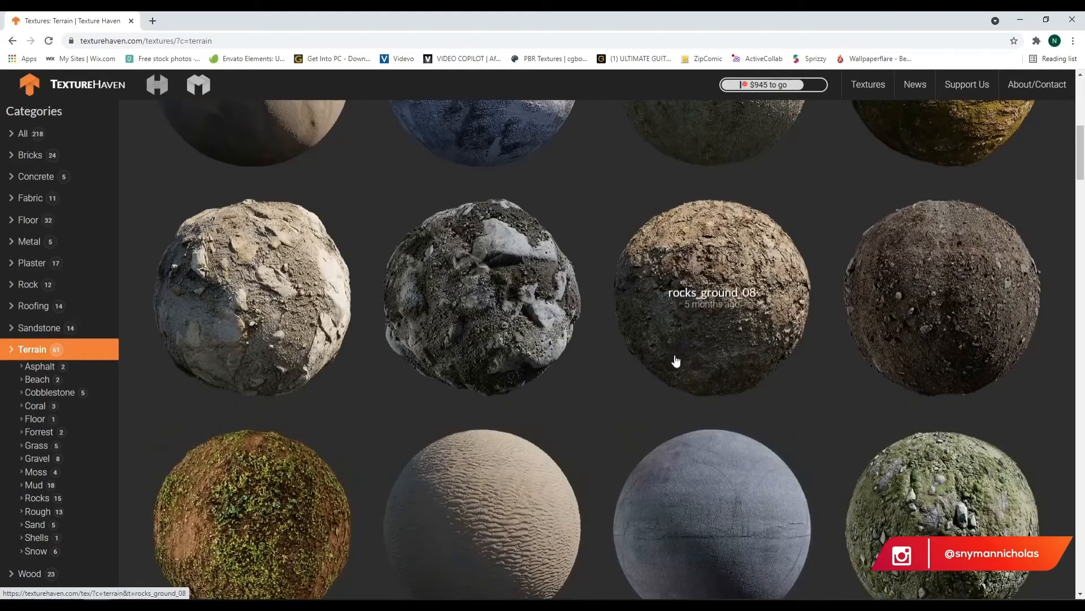
{"action": "scroll", "coordinate": [693, 374], "scroll_direction": "down", "scroll_amount": 4}
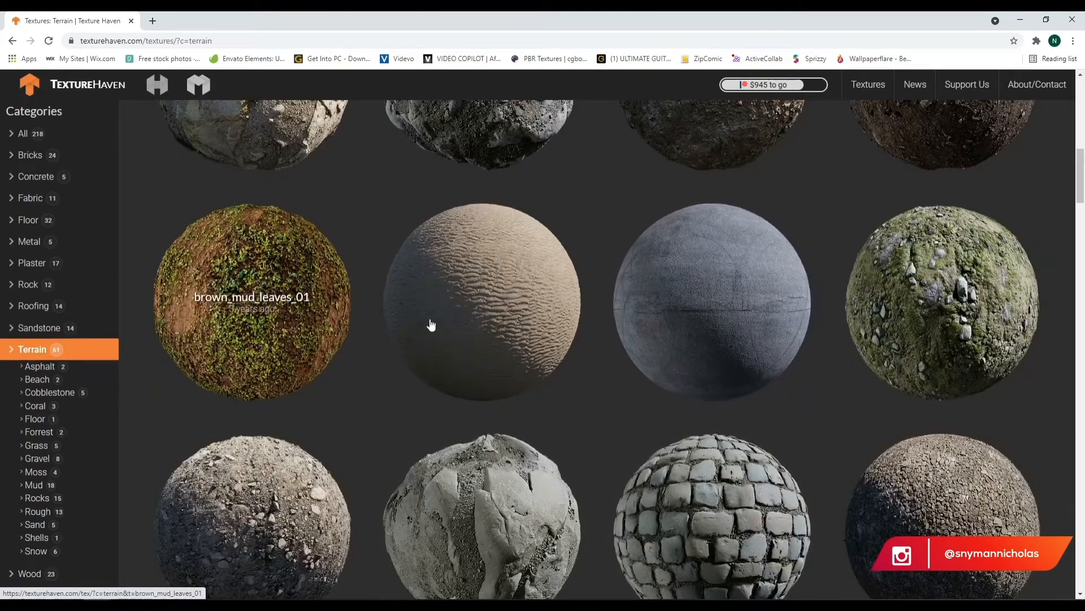
{"action": "scroll", "coordinate": [498, 324], "scroll_direction": "down", "scroll_amount": 8}
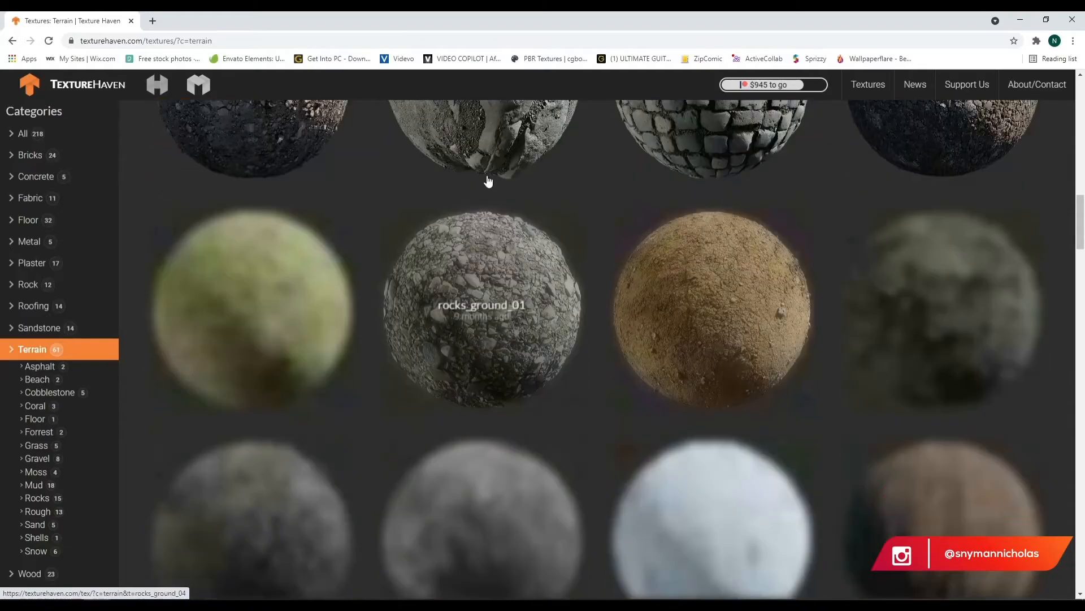
{"action": "scroll", "coordinate": [818, 272], "scroll_direction": "down", "scroll_amount": 5}
{"action": "scroll", "coordinate": [816, 273], "scroll_direction": "up", "scroll_amount": 5}
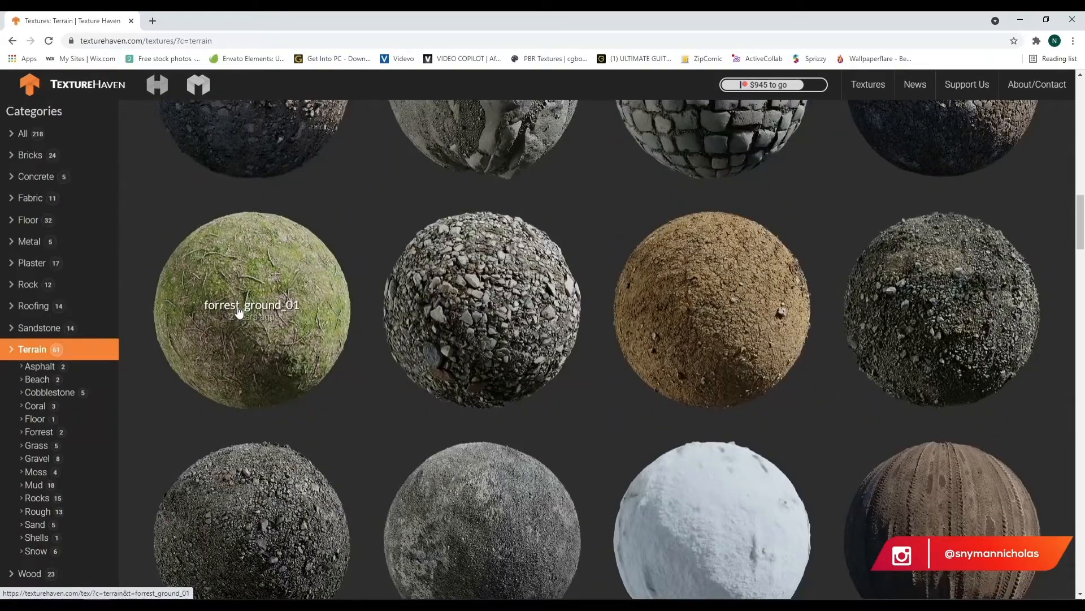
{"action": "middle_click", "coordinate": [257, 310]}
- Download all maps of the forrest_ground_01 texture as 2k JPG
{"action": "scroll", "coordinate": [581, 372], "scroll_direction": "down", "scroll_amount": 15}
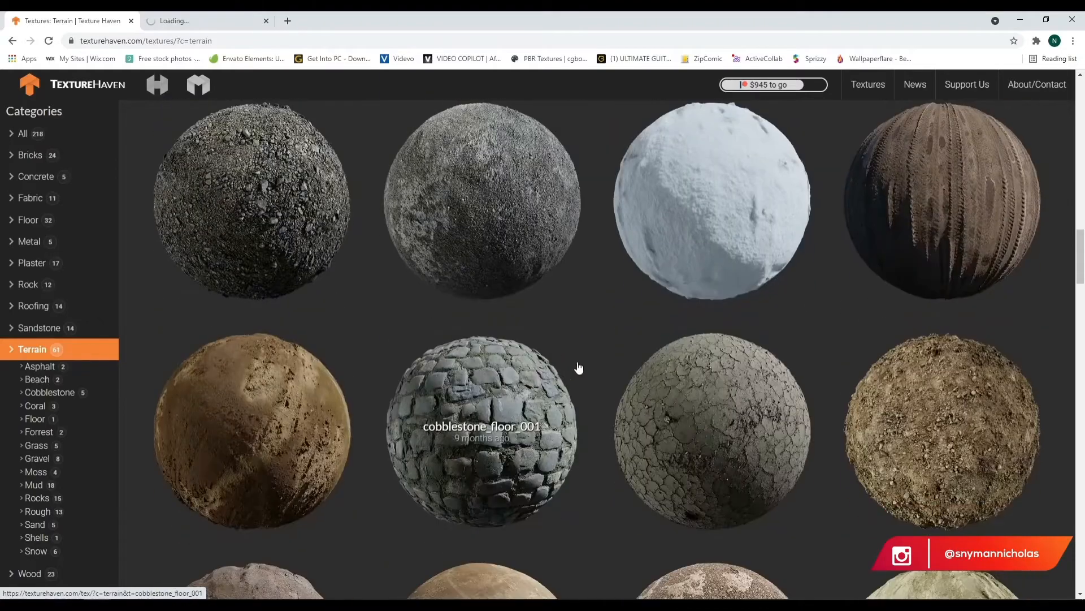
{"action": "scroll", "coordinate": [581, 372], "scroll_direction": "down", "scroll_amount": 10}
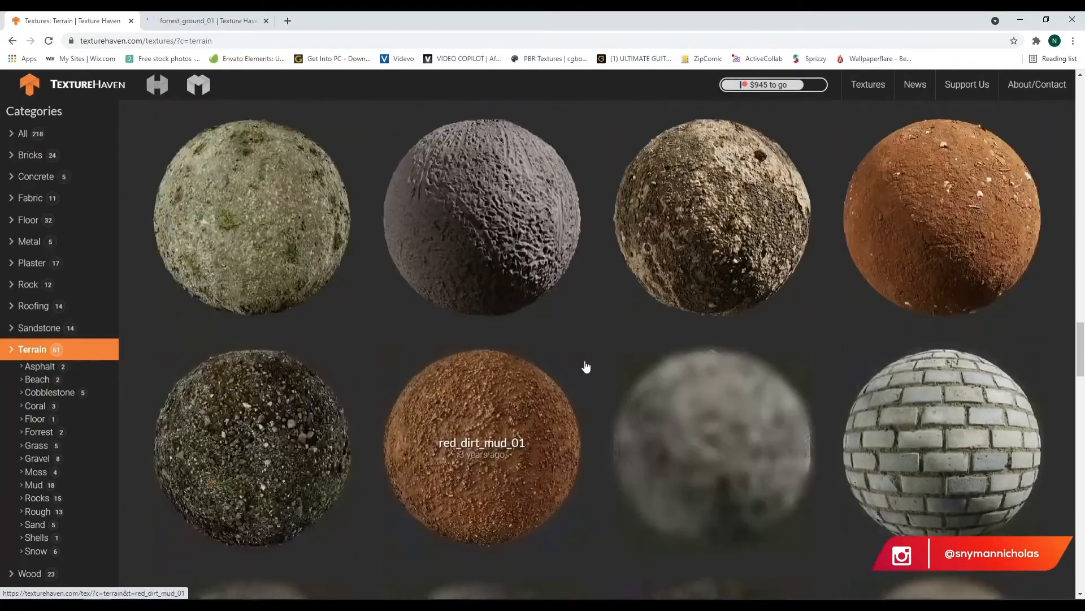
{"action": "scroll", "coordinate": [594, 362], "scroll_direction": "down", "scroll_amount": 5}
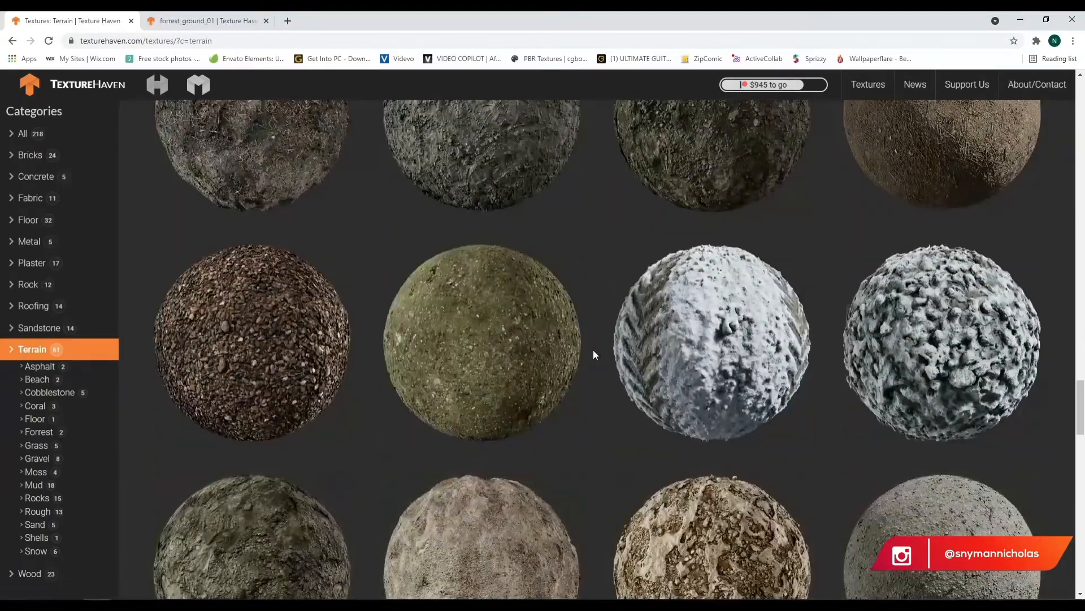
{"action": "left_click", "coordinate": [210, 21]}
{"action": "left_click", "coordinate": [703, 288]}
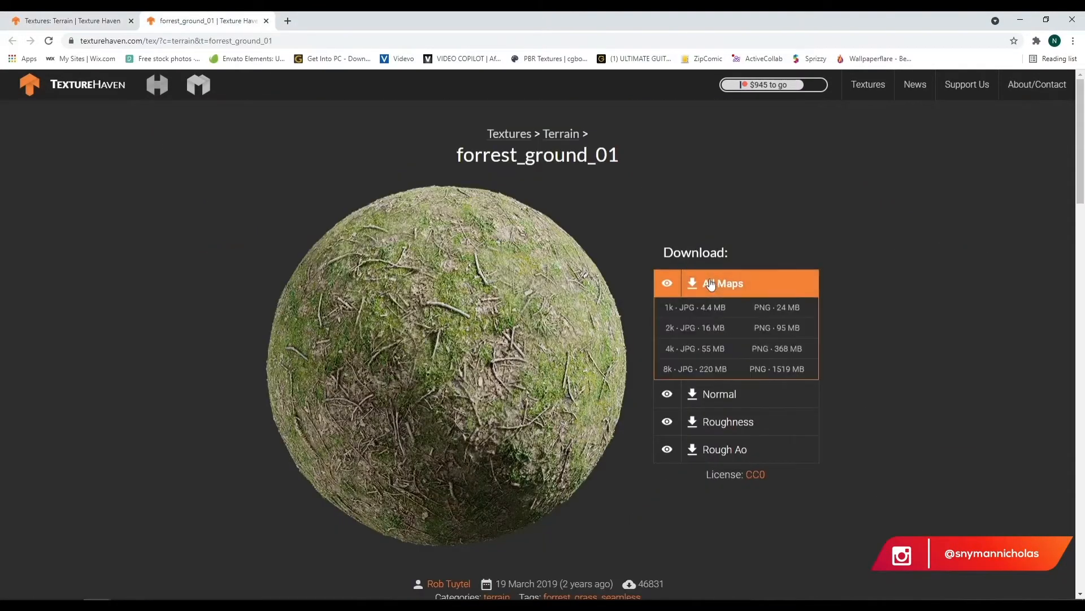
{"action": "left_click", "coordinate": [712, 335]}
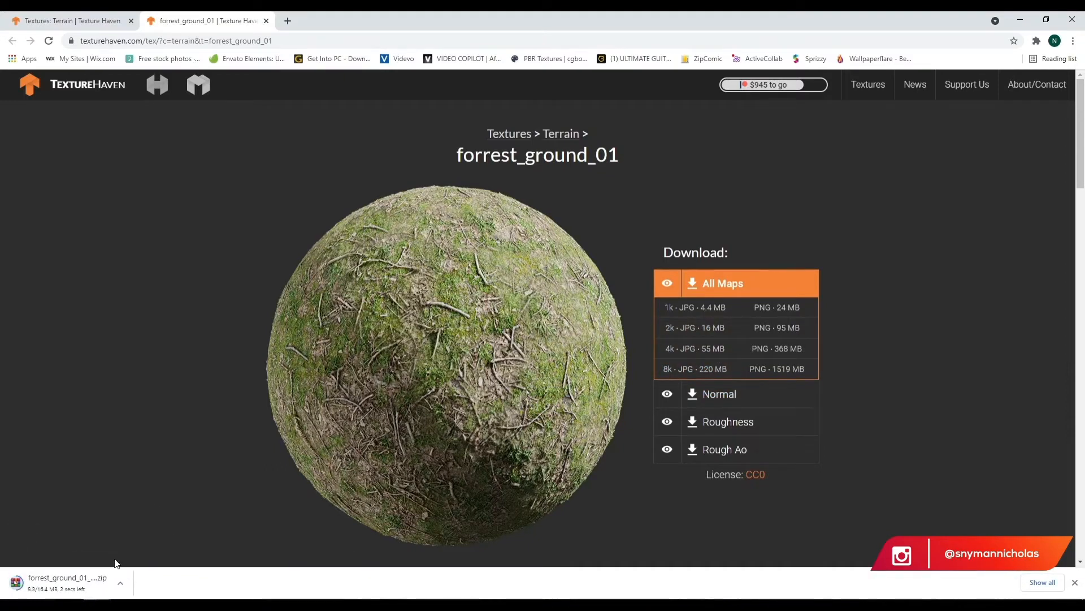
- Move the forrest_ground_01_2k_jpg archive from Downloads to the Textures folder of the Alien in forest project
{"action": "right_click", "coordinate": [69, 605]}
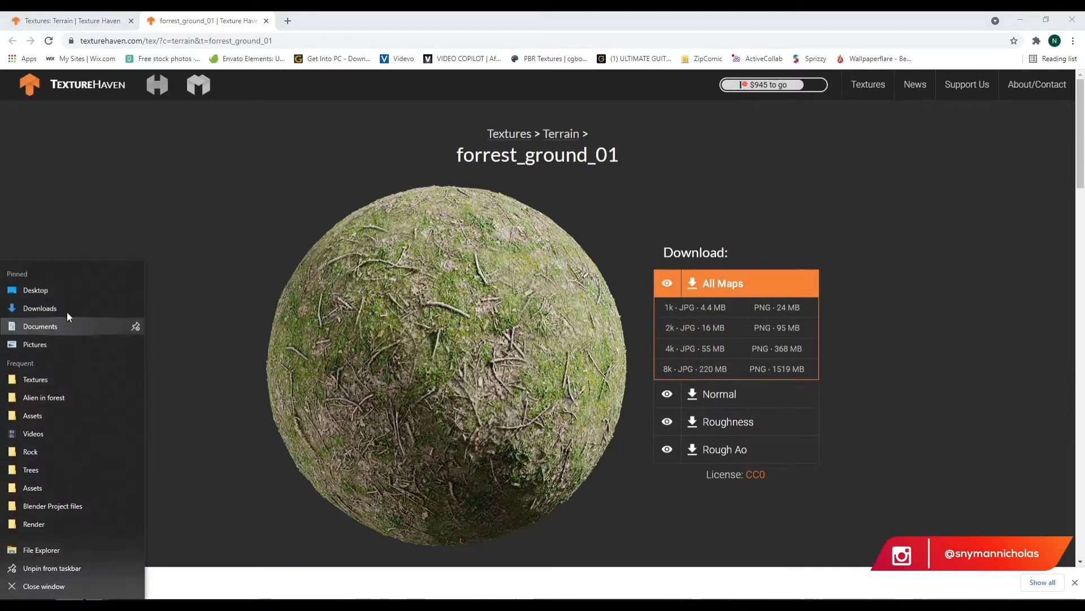
{"action": "left_click", "coordinate": [60, 305]}
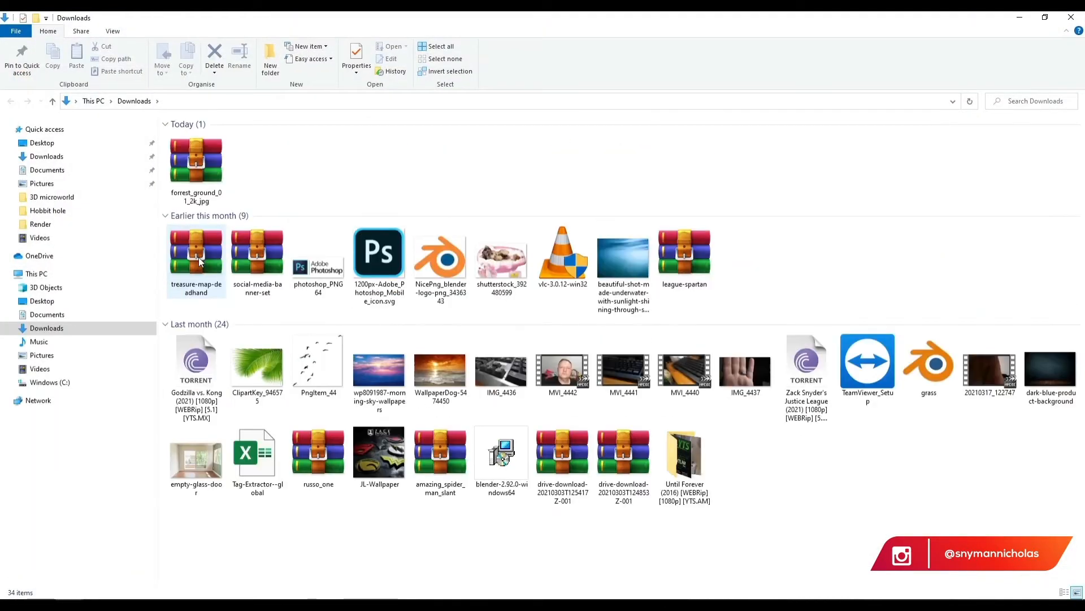
{"action": "left_click", "coordinate": [196, 164]}
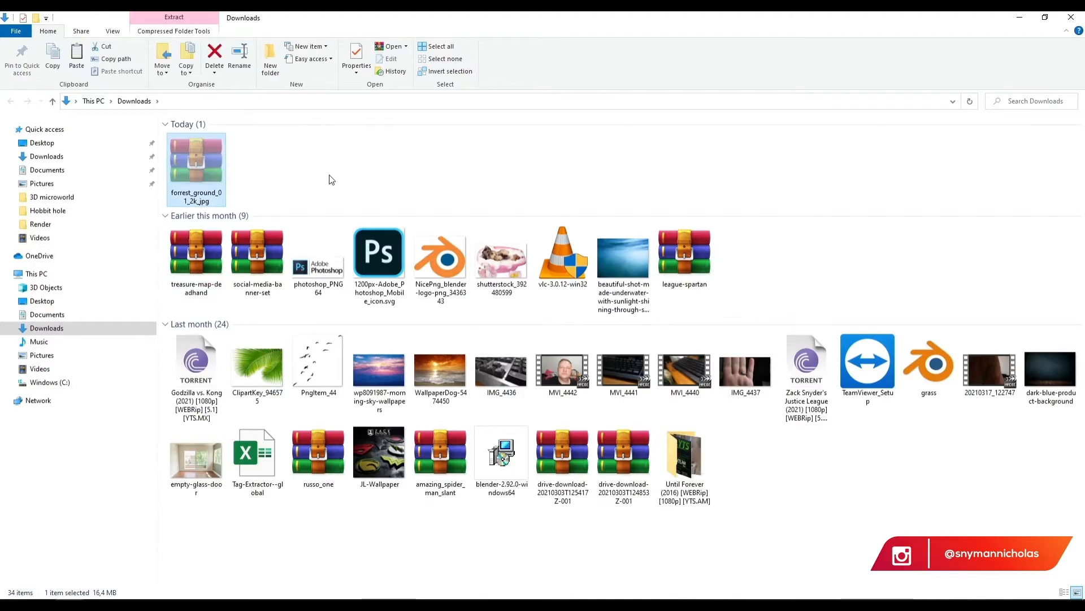
{"action": "left_click", "coordinate": [76, 554]}
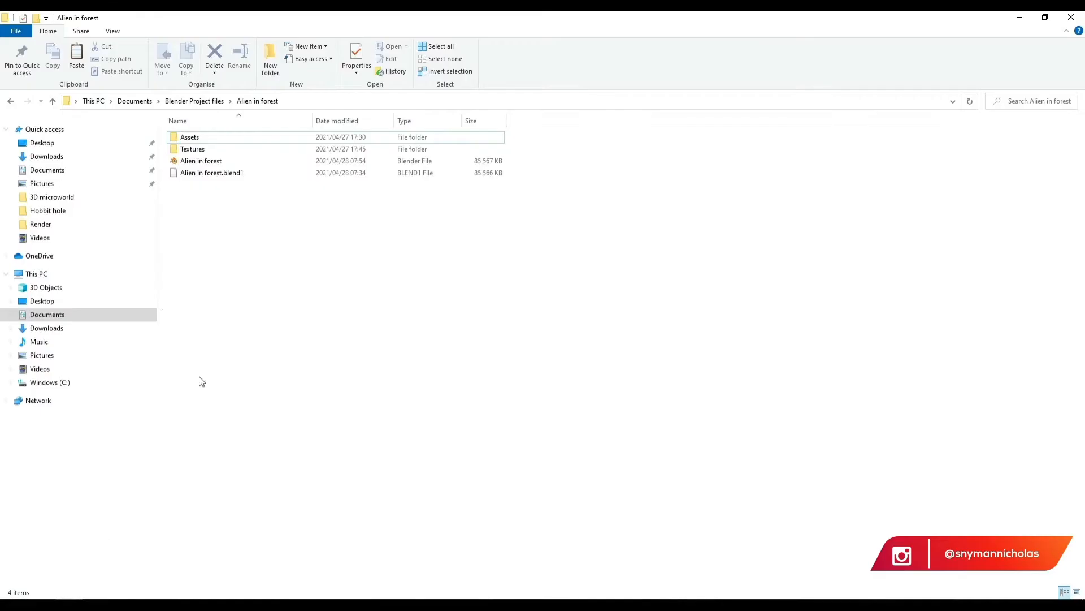
{"action": "left_click", "coordinate": [205, 151]}
{"action": "double_click", "coordinate": [204, 151]}
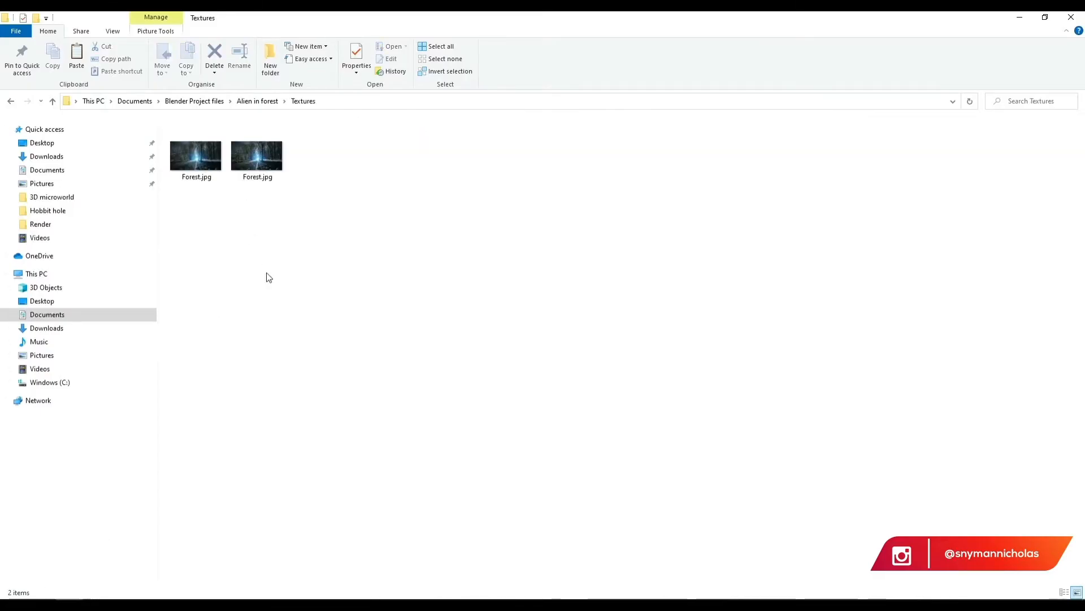
{"action": "key", "text": "ctrl+v"}
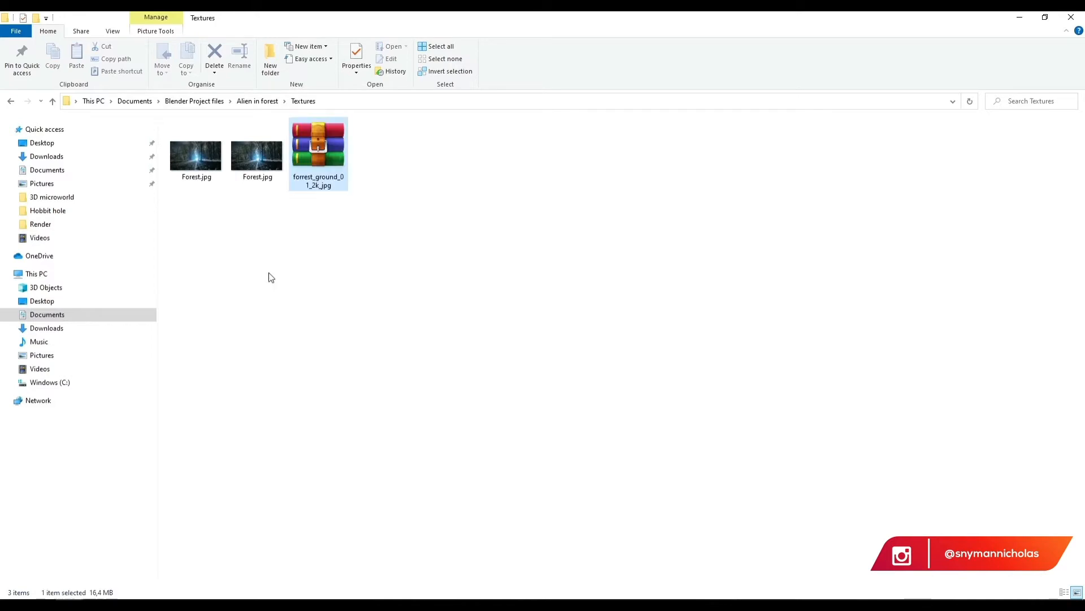
- Create a folder named forrest_ground_01_2k in the project's Textures folder, reusing the archive's name without its jpg ending
{"action": "left_click", "coordinate": [269, 274]}
{"action": "left_click", "coordinate": [318, 186]}
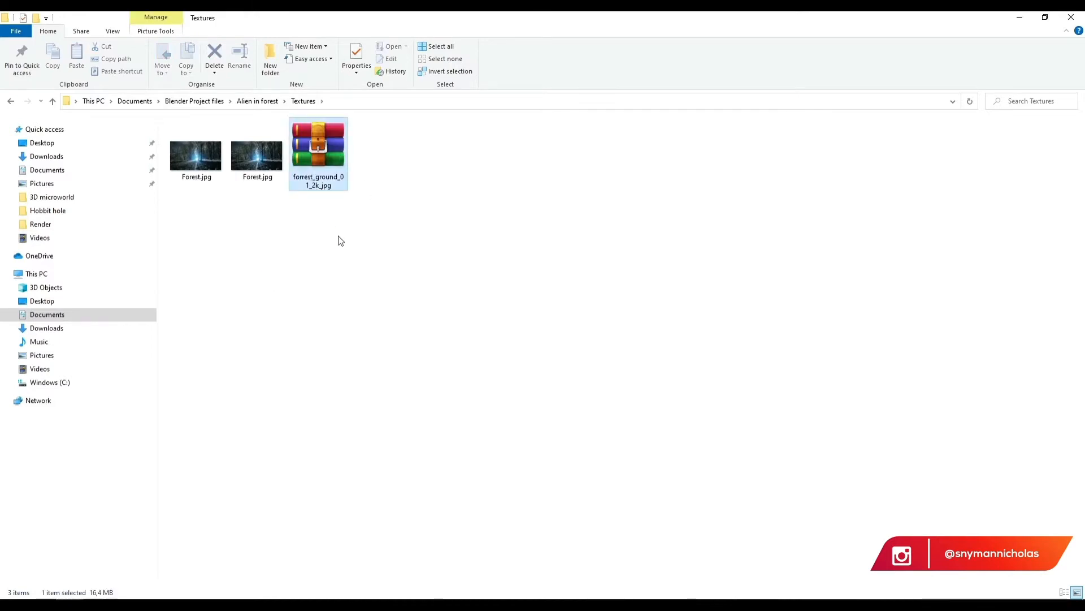
{"action": "left_click", "coordinate": [327, 188]}
{"action": "left_click", "coordinate": [316, 185]}
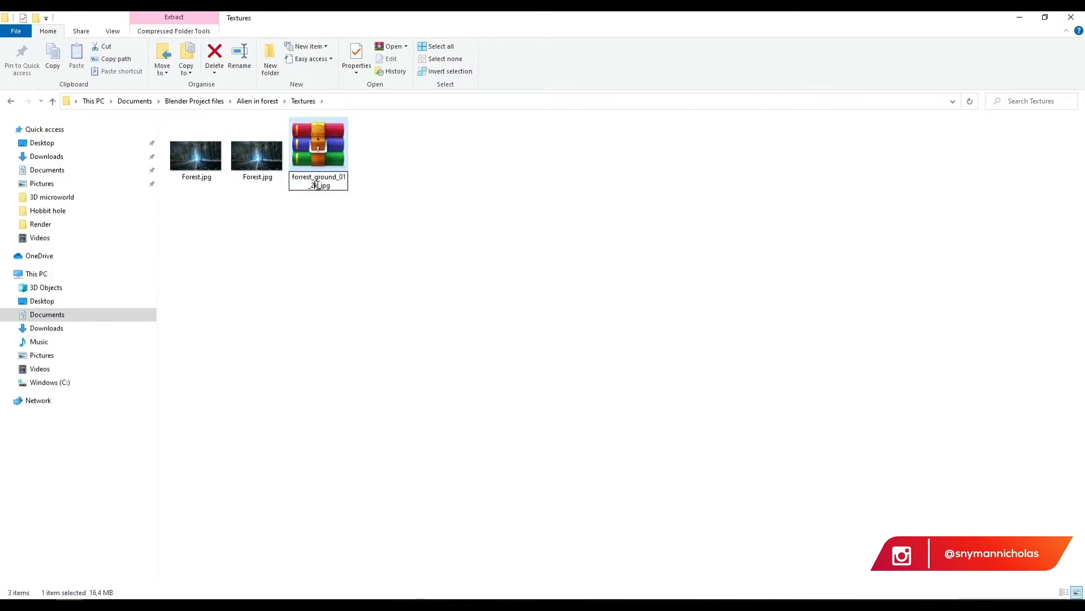
{"action": "left_click", "coordinate": [407, 308]}
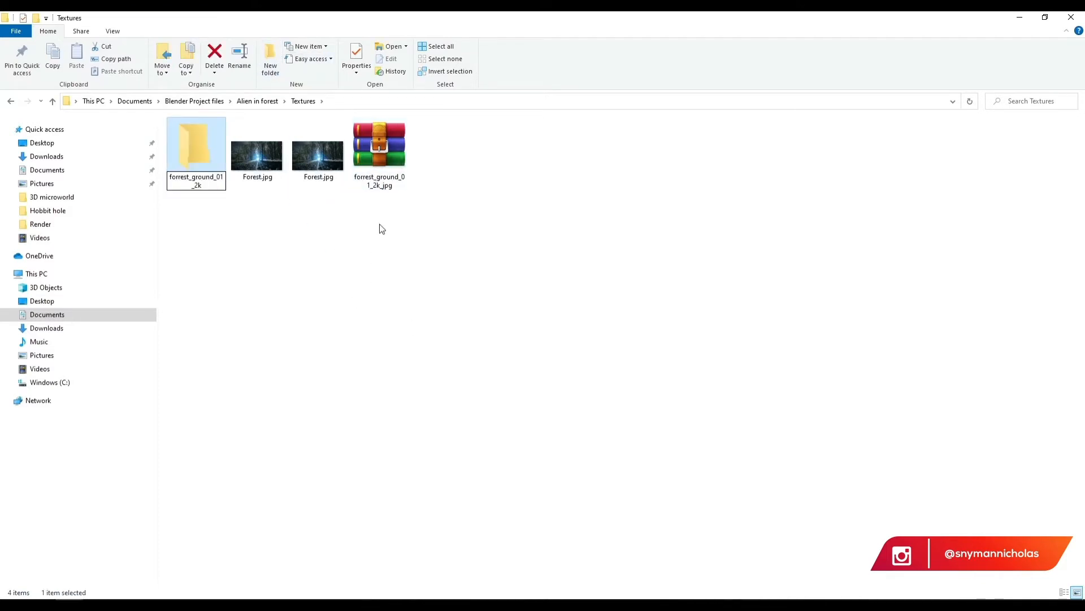
- Move the forrest_ground_01_2k_jpg archive into the forrest_ground_01_2k folder and extract its files there
{"action": "left_click", "coordinate": [375, 148]}
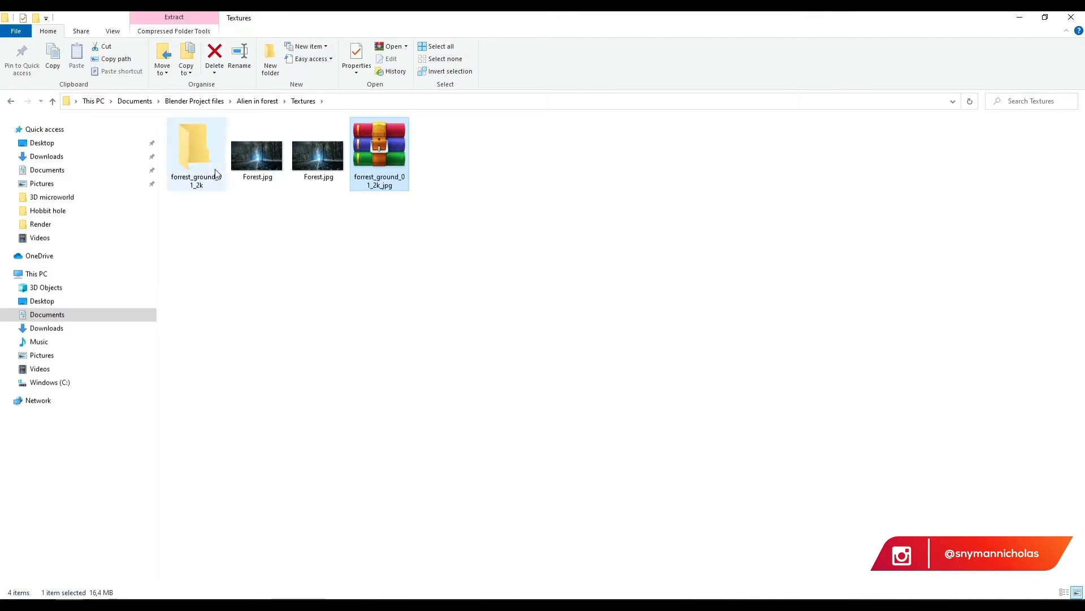
{"action": "left_click_drag", "start_coordinate": [215, 173], "coordinate": [210, 170]}
{"action": "double_click", "coordinate": [182, 169]}
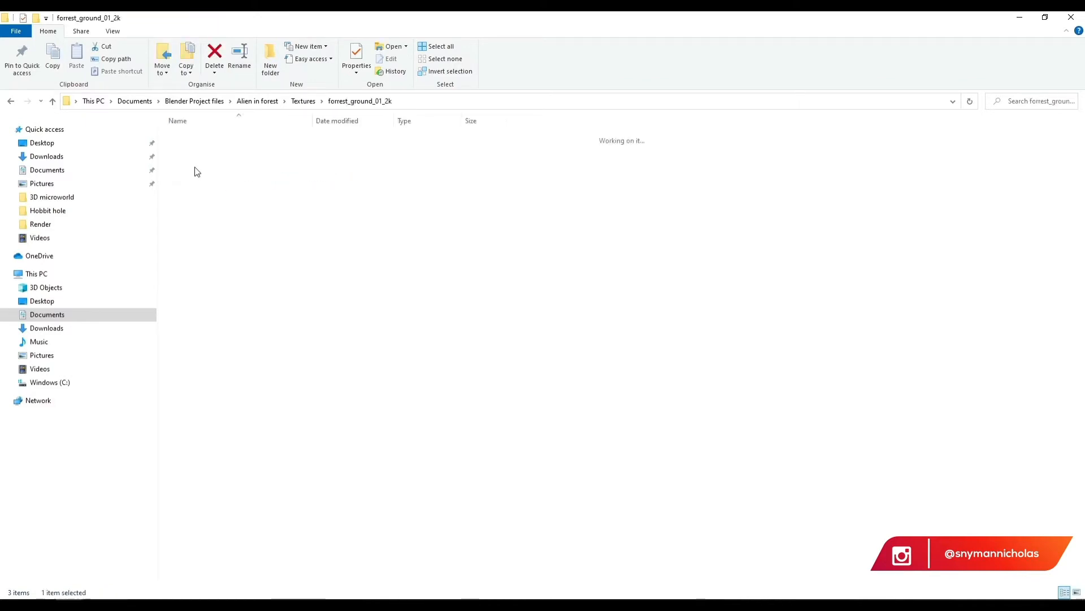
{"action": "left_click", "coordinate": [205, 143]}
{"action": "right_click", "coordinate": [205, 142]}
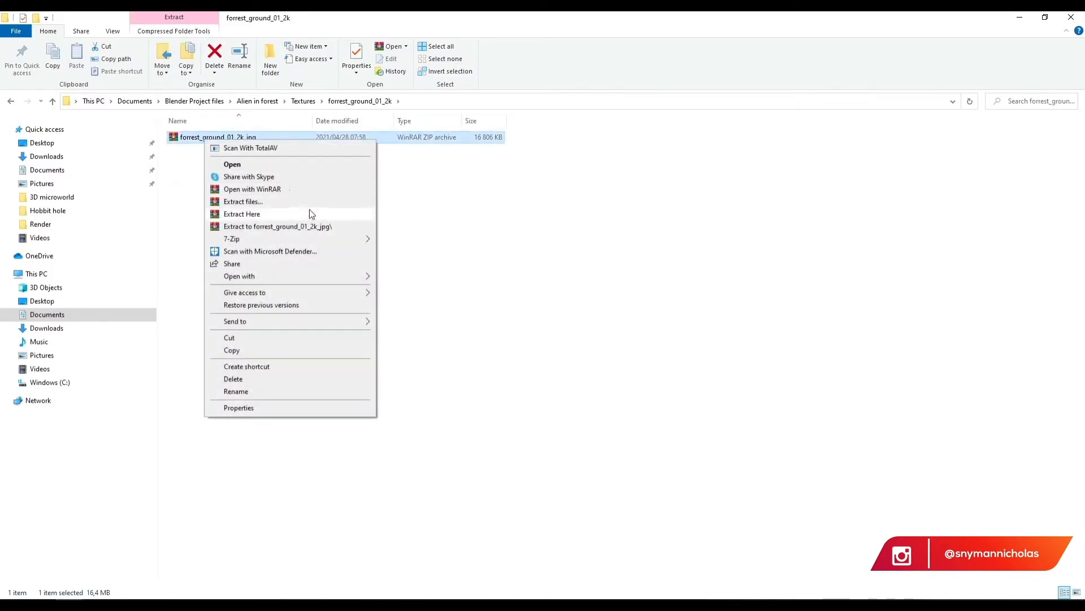
{"action": "left_click", "coordinate": [240, 215]}
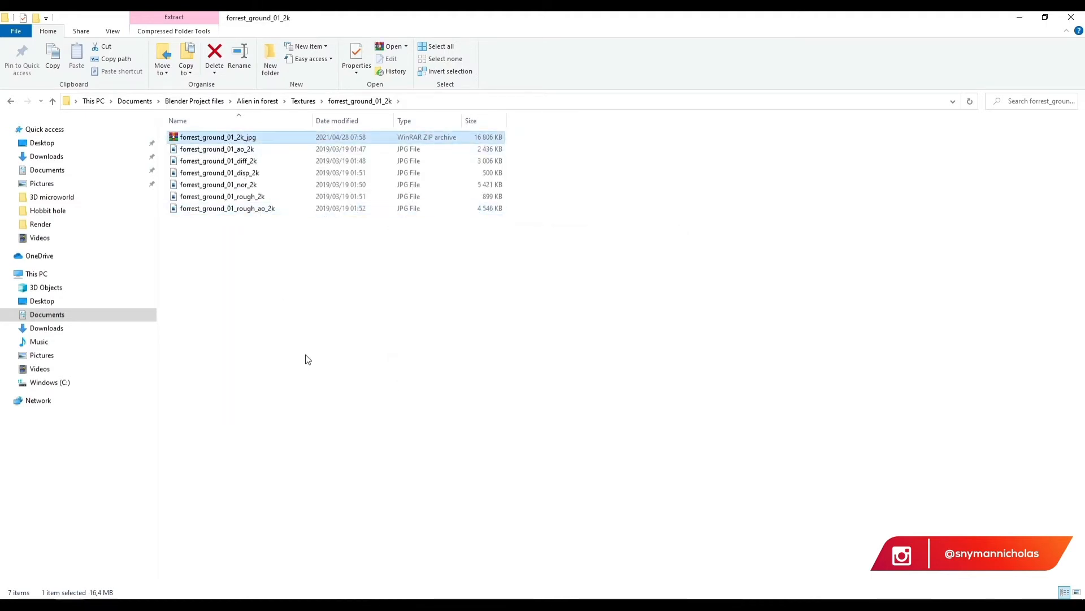
- Delete the extracted archive and display the folder's texture maps as large icons
{"action": "key", "text": "Delete"}
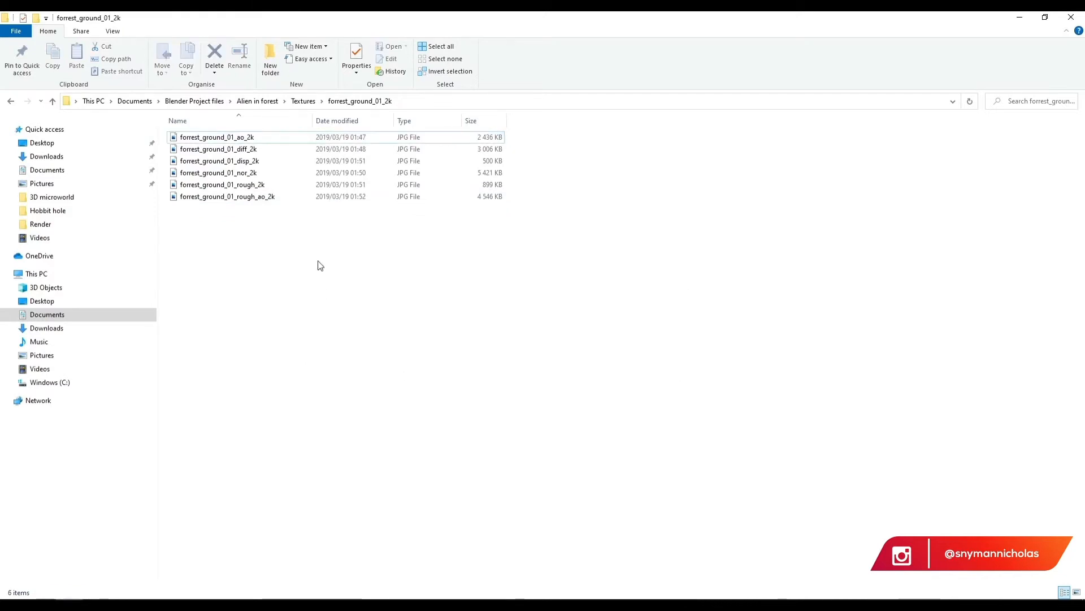
{"action": "left_click", "coordinate": [112, 31]}
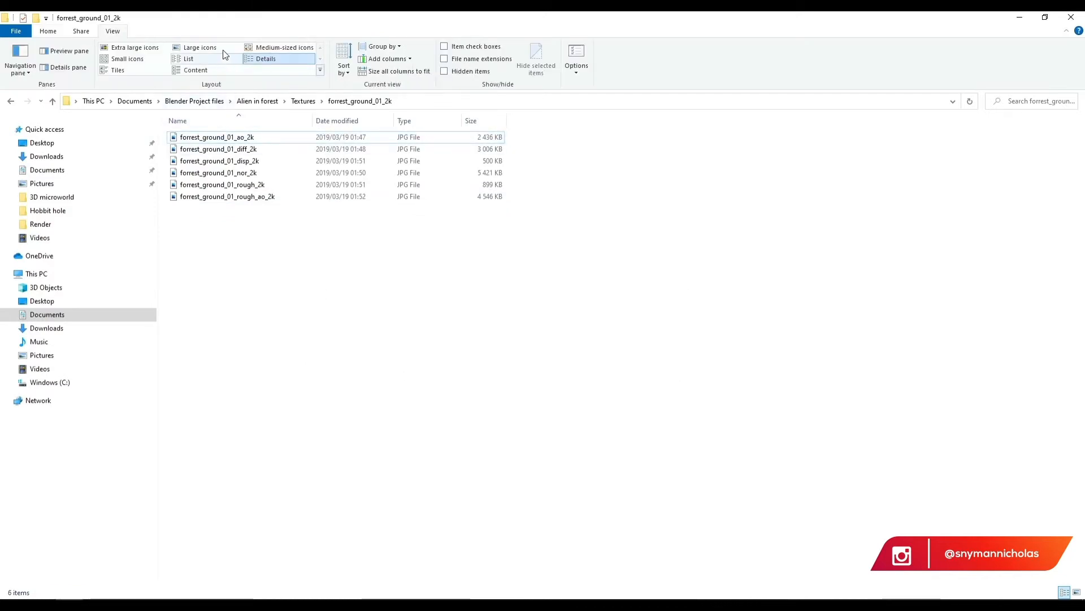
{"action": "left_click", "coordinate": [222, 49]}
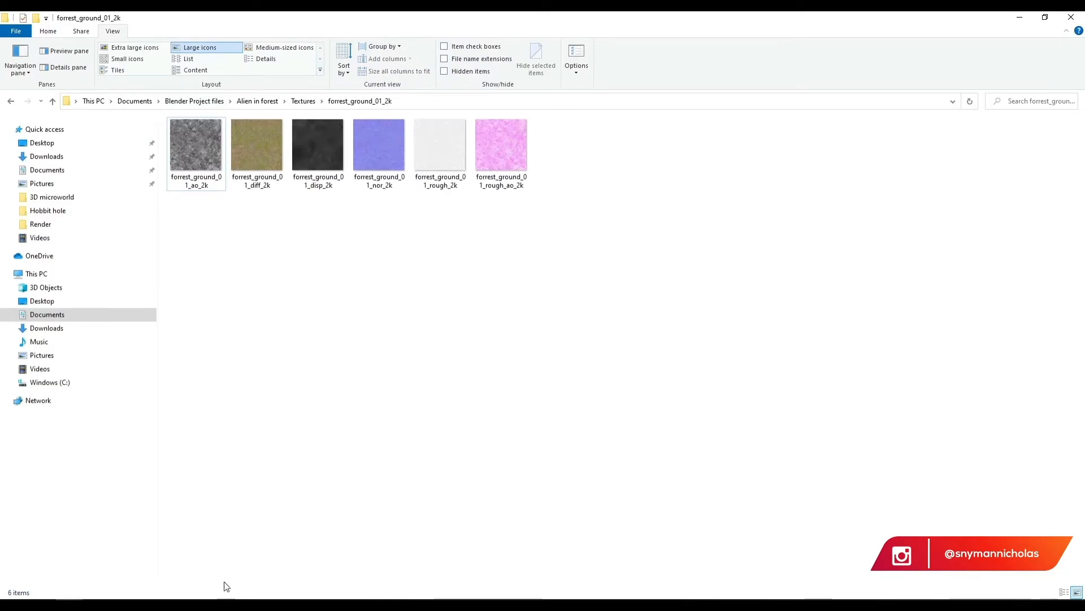
- Switch to the Alien in forest project in Blender and open the Shading workspace
{"action": "left_click", "coordinate": [272, 605]}
{"action": "left_click", "coordinate": [325, 386]}
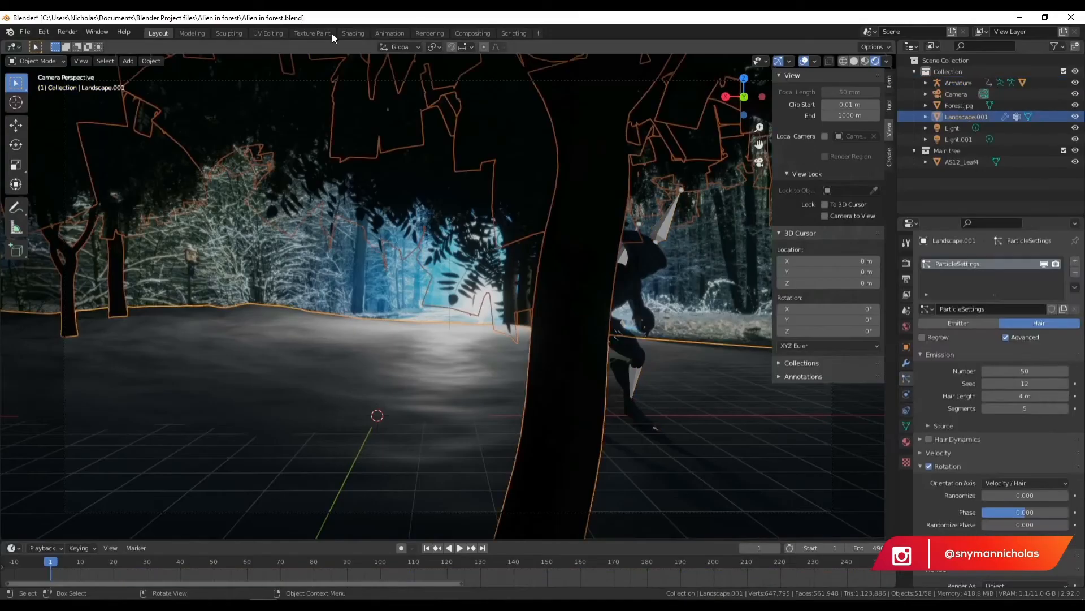
{"action": "left_click", "coordinate": [352, 33]}
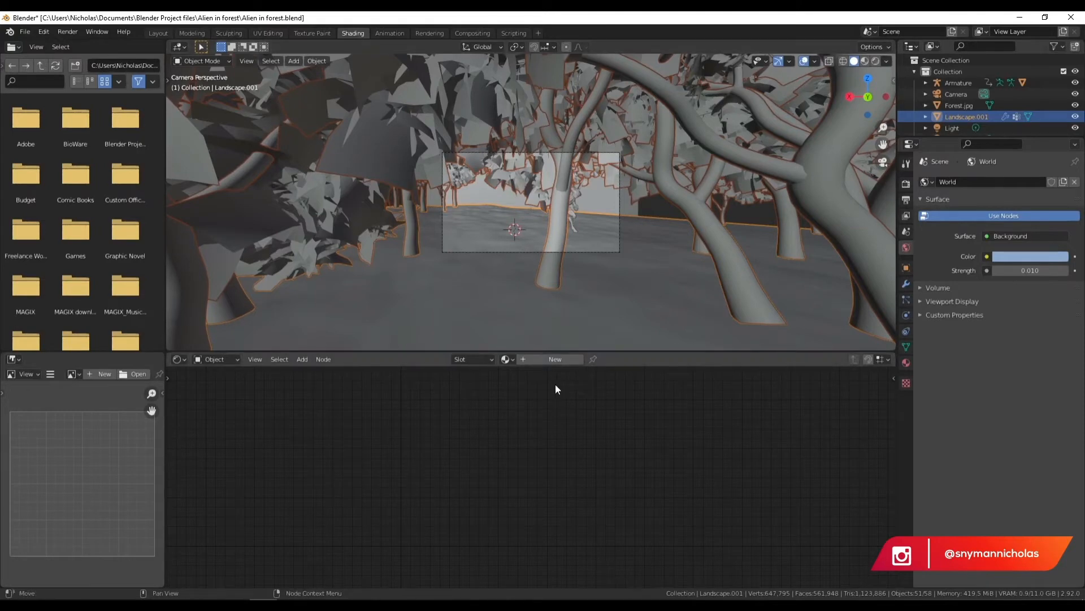
- Select the ground landscape object, Landscape.001, and add a new material to it
{"action": "left_click", "coordinate": [490, 238]}
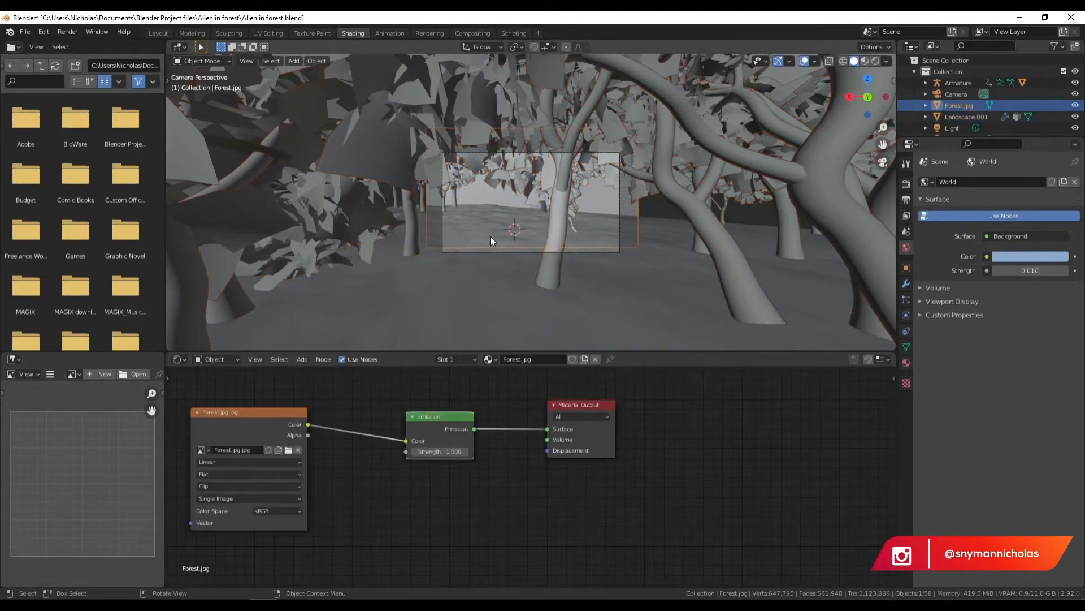
{"action": "left_click", "coordinate": [486, 280]}
{"action": "scroll", "coordinate": [554, 184], "scroll_direction": "up", "scroll_amount": 6}
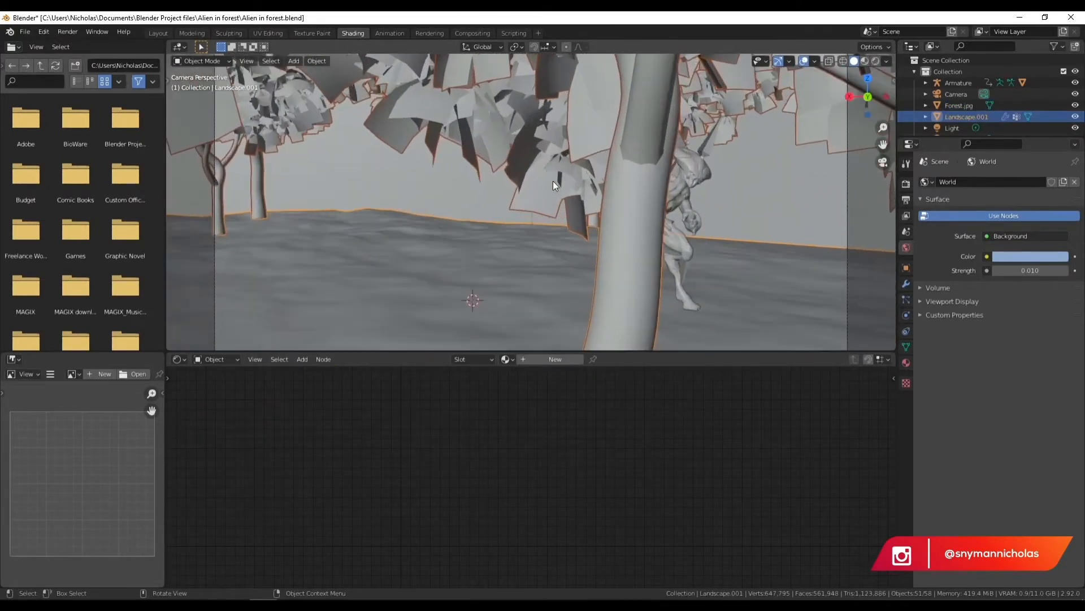
{"action": "scroll", "coordinate": [553, 181], "scroll_direction": "down", "scroll_amount": 2}
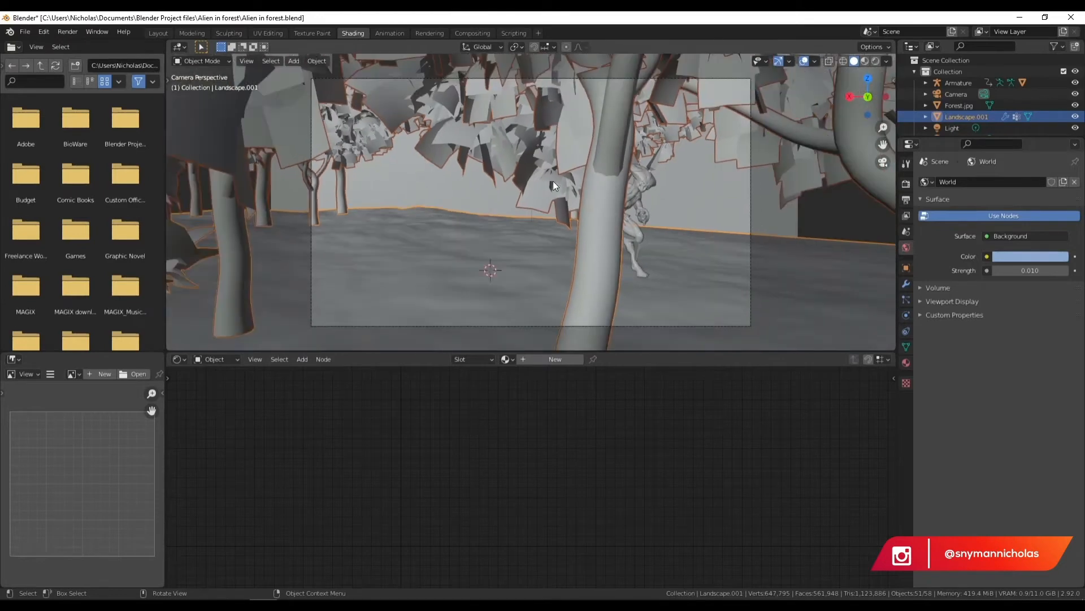
{"action": "left_click", "coordinate": [547, 360]}
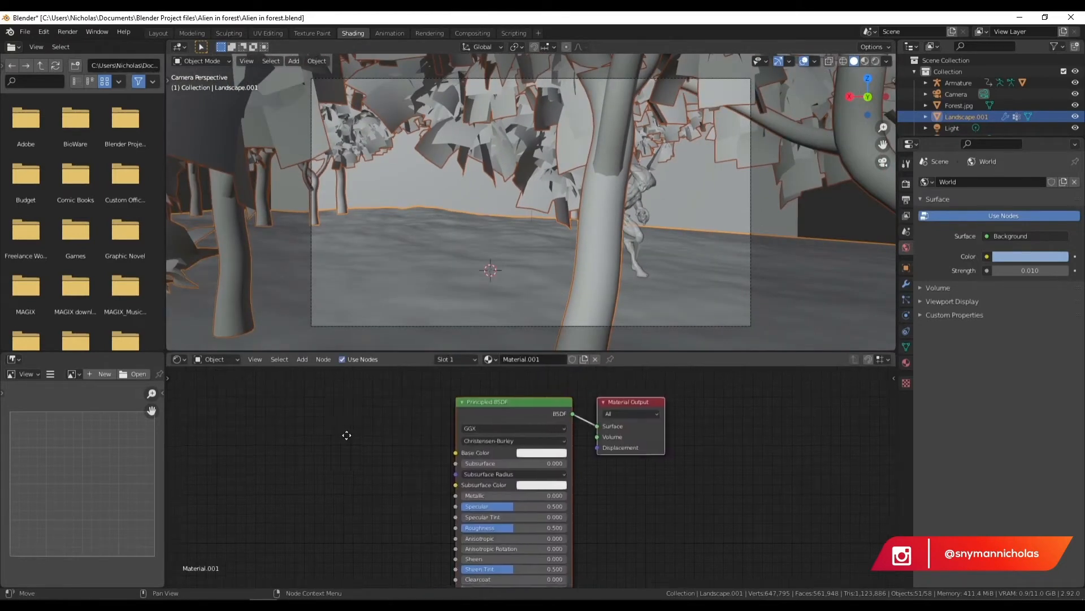
- Bring the forrest_ground_01_diff_2k image from the texture folder into the landscape material and connect its color to the Base Color
{"action": "mouse_move", "coordinate": [41, 600]}
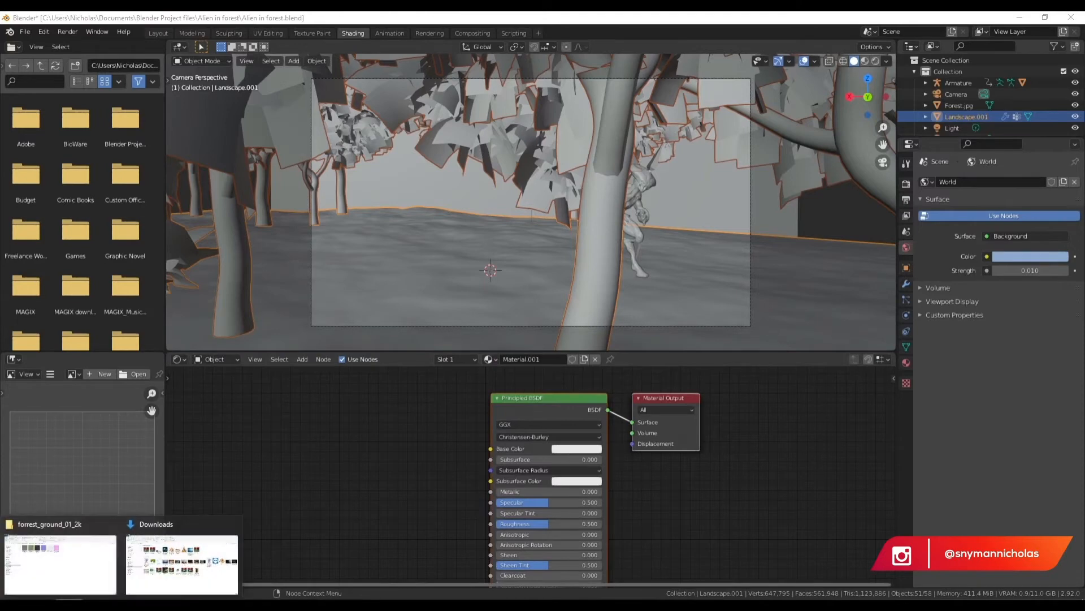
{"action": "left_click", "coordinate": [60, 566]}
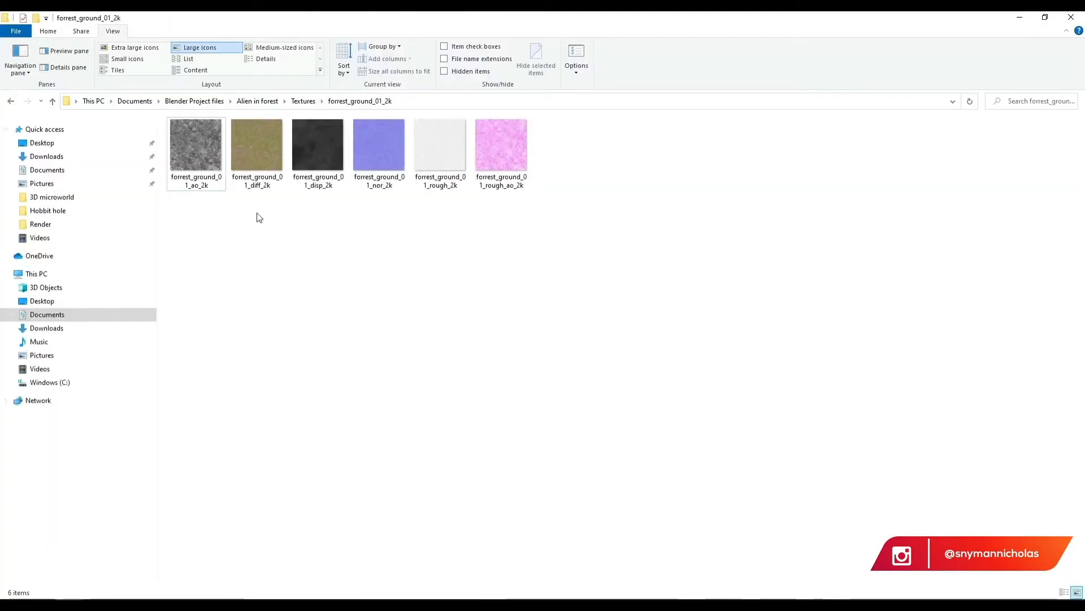
{"action": "left_click_drag", "start_coordinate": [266, 161], "coordinate": [273, 583]}
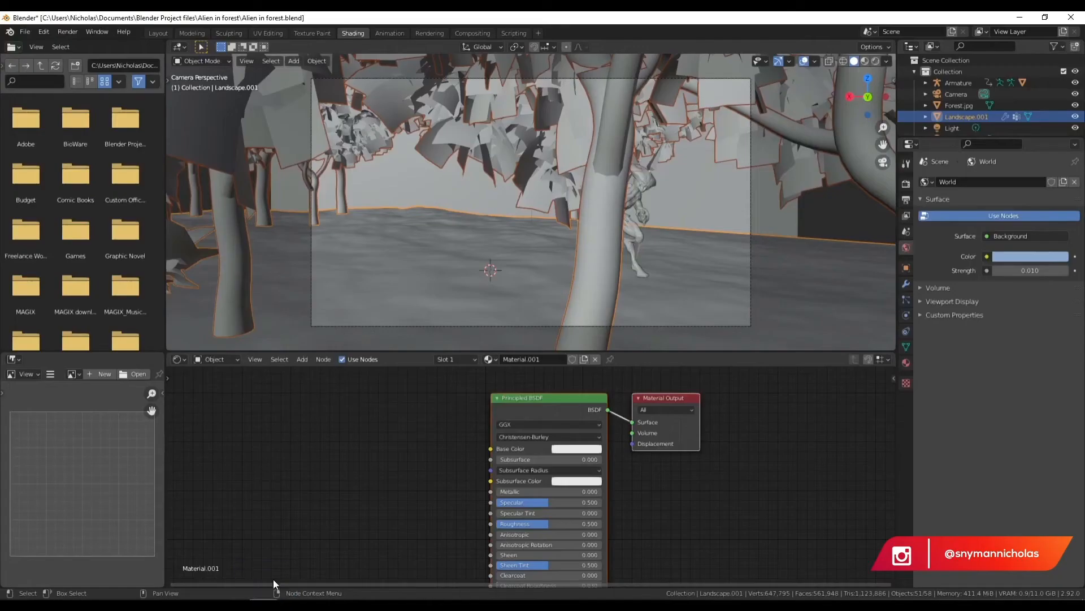
{"action": "left_click_drag", "start_coordinate": [232, 426], "coordinate": [232, 426]}
{"action": "left_click_drag", "start_coordinate": [335, 433], "coordinate": [491, 448]}
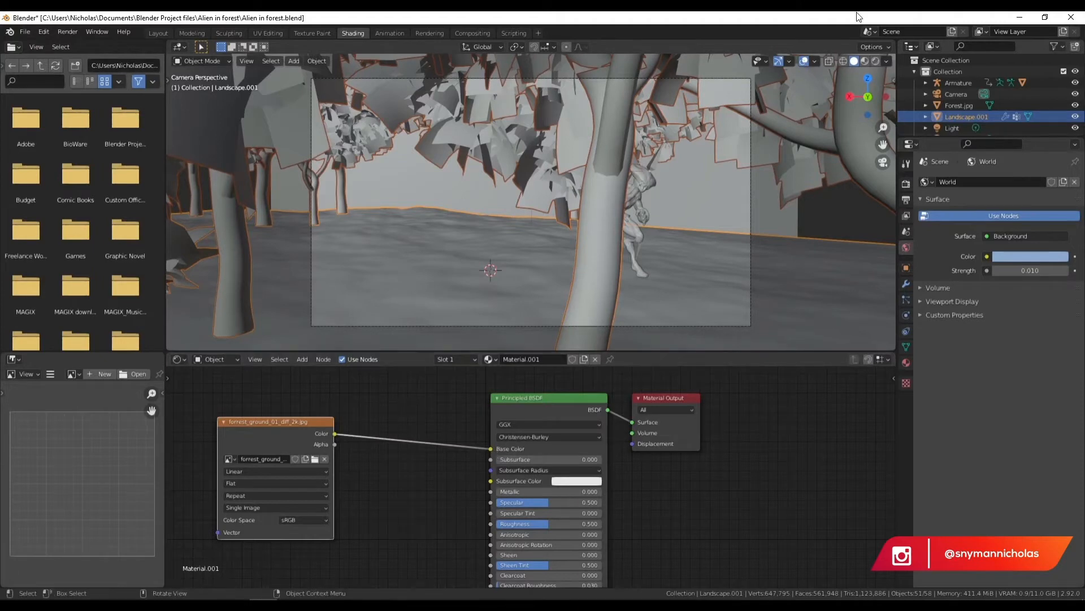
- Show the viewport in Material Preview shading and hide the landscape's tree particle system in the viewport
{"action": "left_click", "coordinate": [866, 62]}
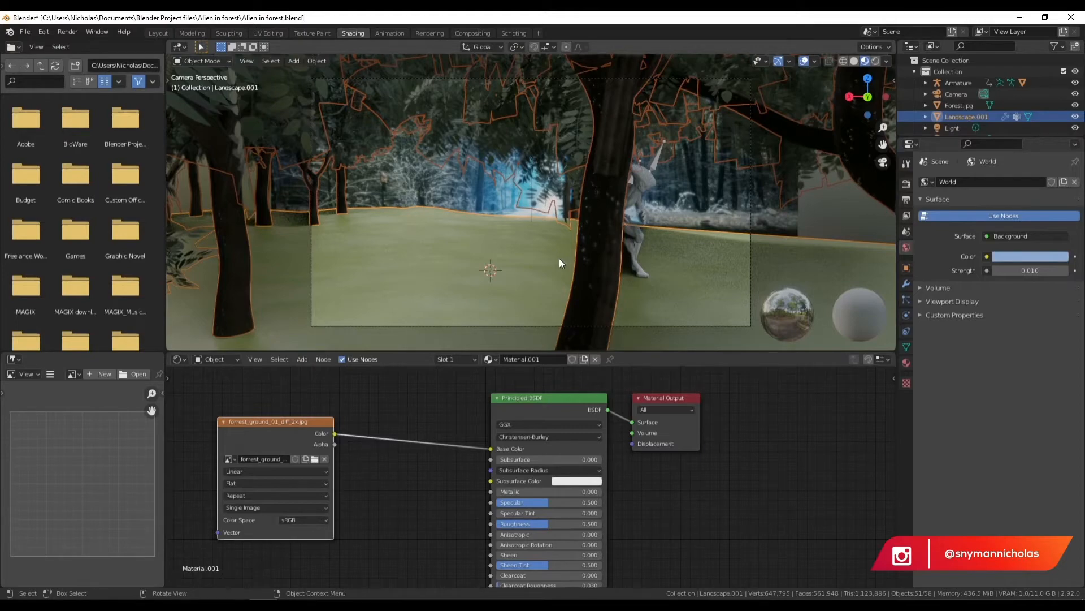
{"action": "middle_click_drag", "start_coordinate": [545, 165], "coordinate": [584, 293]}
{"action": "scroll", "coordinate": [584, 293], "scroll_direction": "down", "scroll_amount": 5}
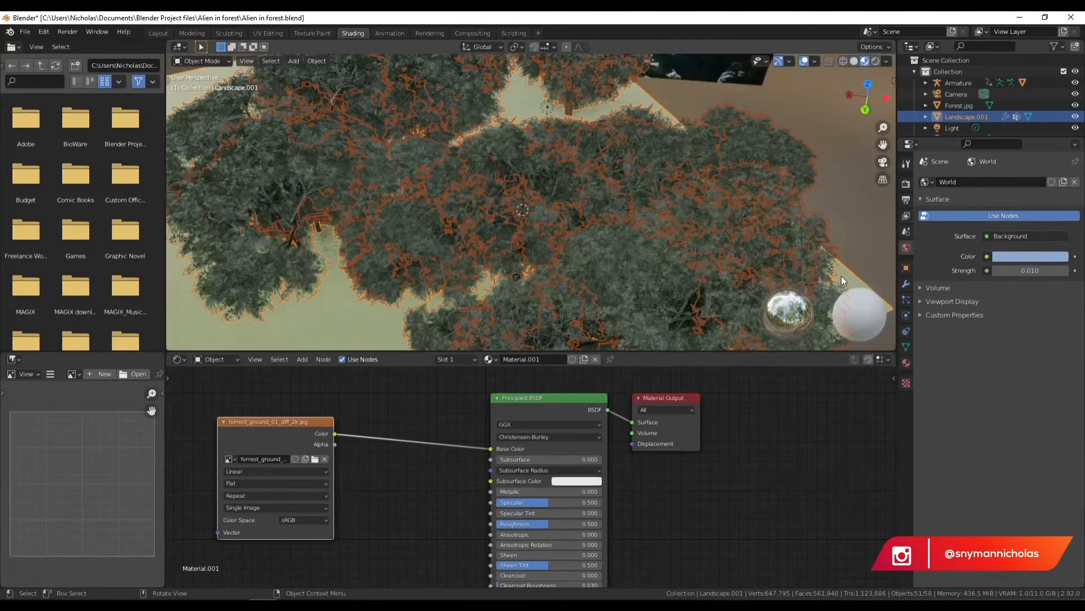
{"action": "left_click", "coordinate": [906, 300]}
{"action": "left_click", "coordinate": [1044, 185]}
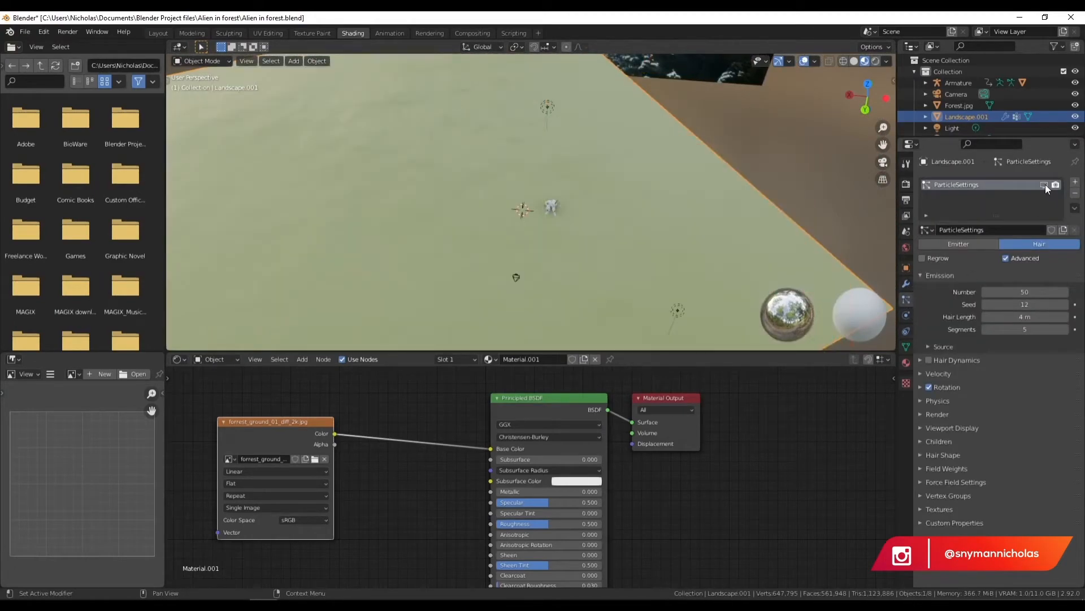
- Enter Edit Mode on the landscape, unwrap its mesh, and return to Object Mode to inspect the ground texture
{"action": "middle_click_drag", "start_coordinate": [504, 264], "coordinate": [592, 143]}
{"action": "scroll", "coordinate": [546, 237], "scroll_direction": "up", "scroll_amount": 2}
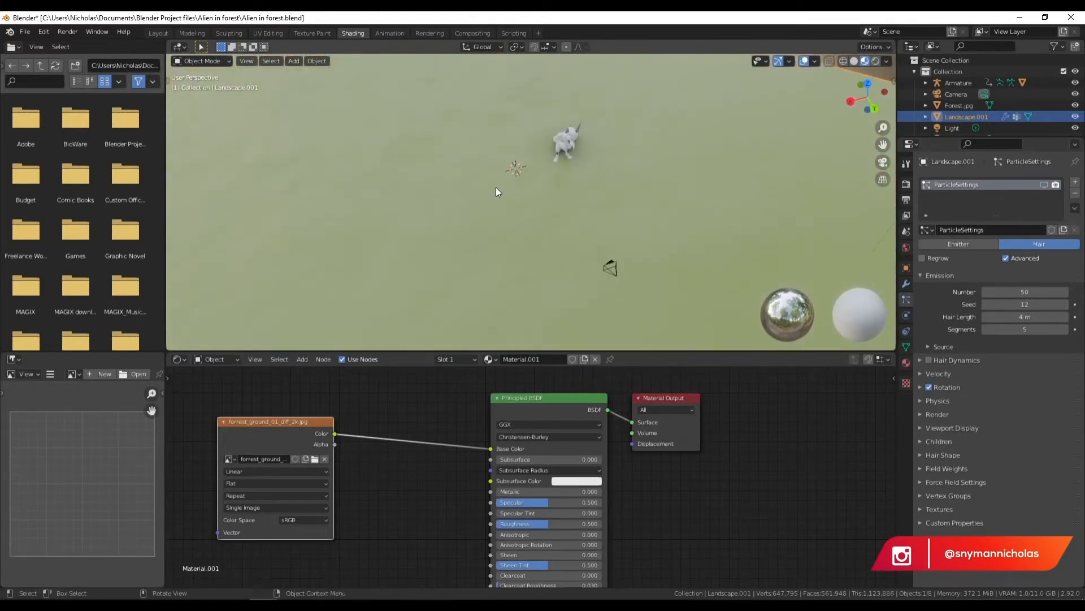
{"action": "left_click", "coordinate": [184, 60]}
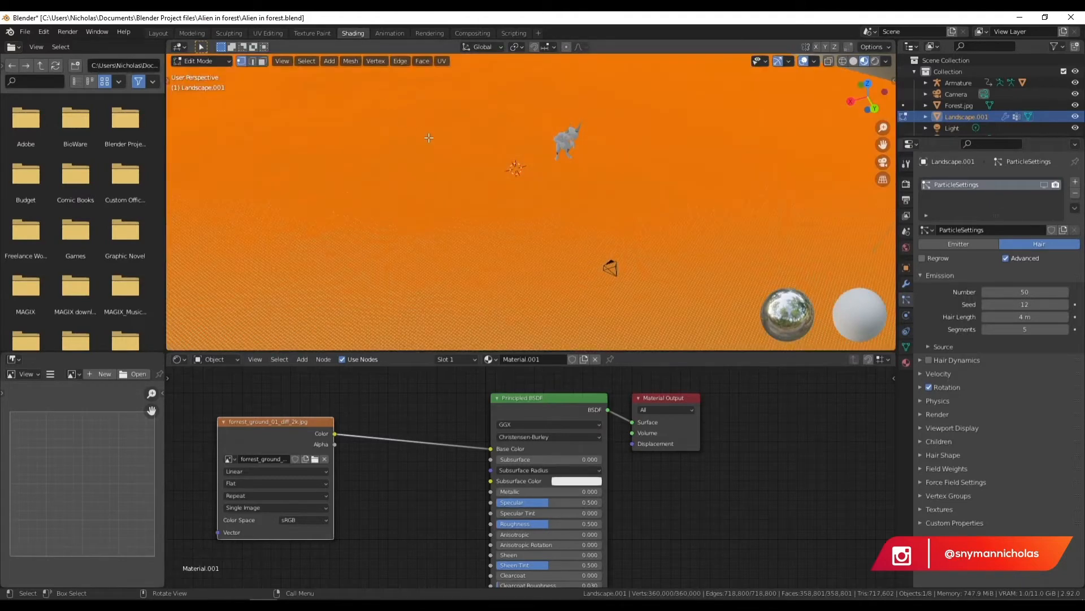
{"action": "left_click", "coordinate": [442, 61]}
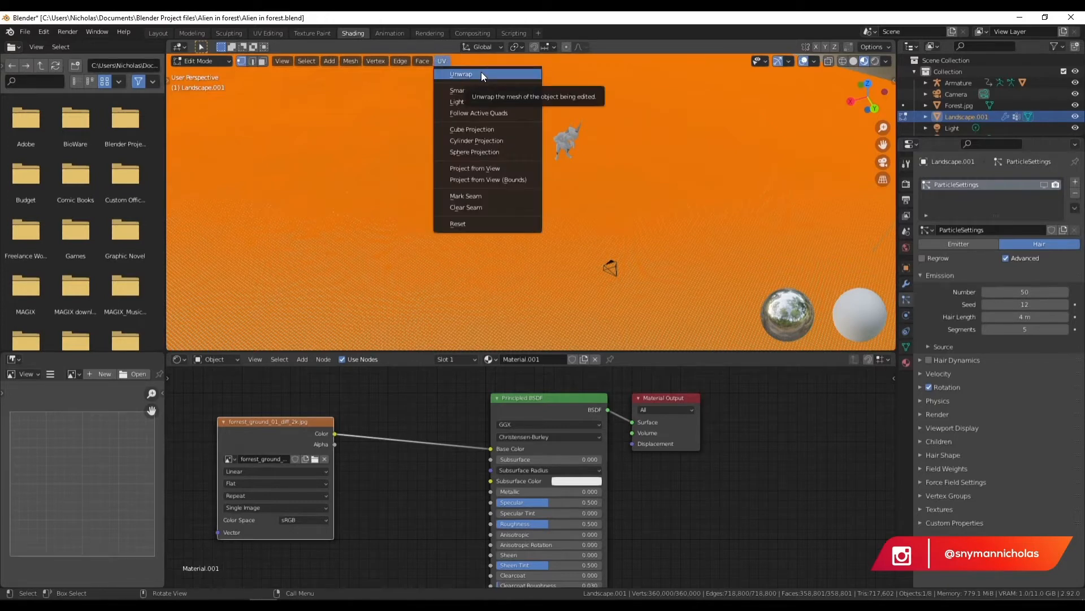
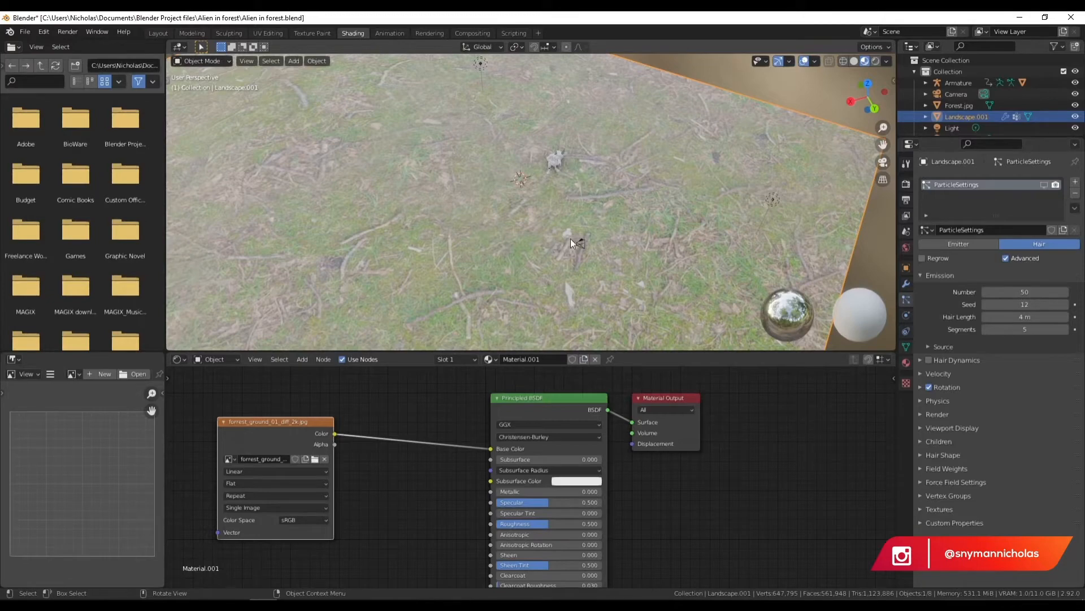
{"action": "middle_click_drag", "start_coordinate": [571, 239], "coordinate": [569, 164]}
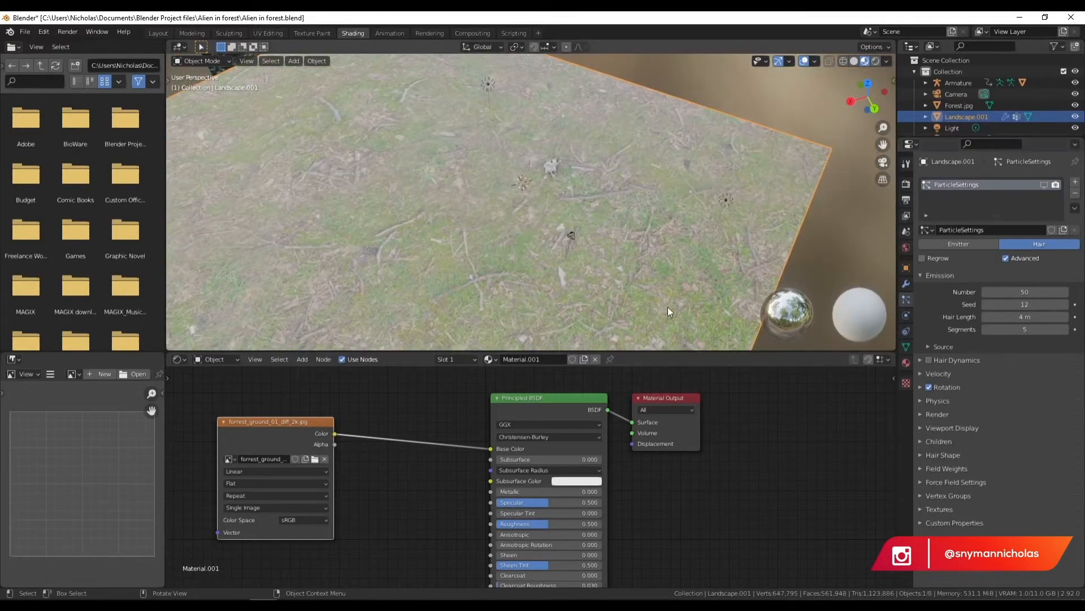
- Look through the landscape's material properties and view the ground through the camera
{"action": "left_click", "coordinate": [907, 363]}
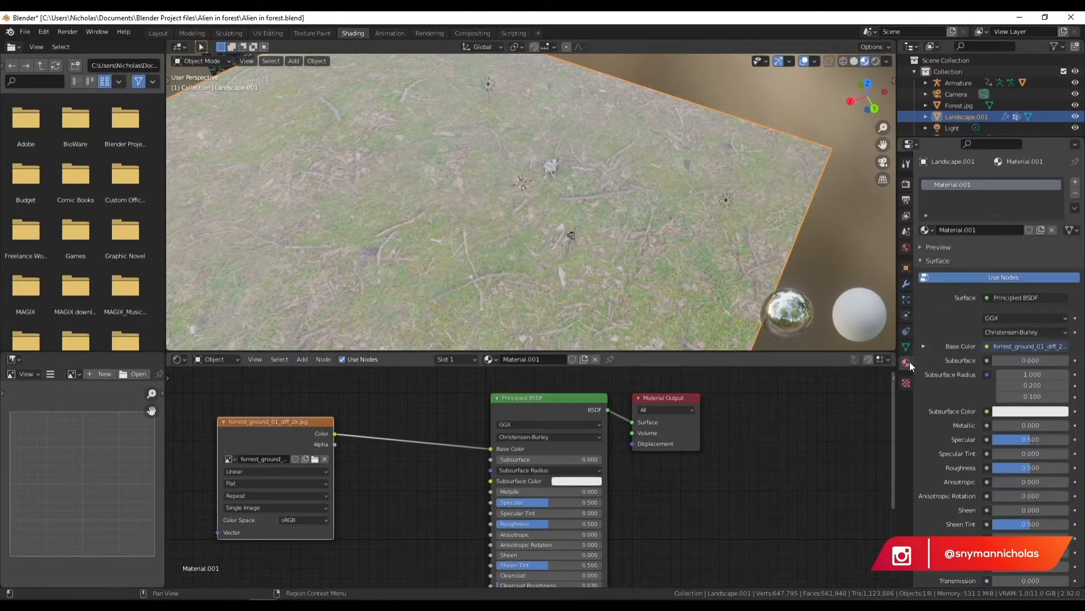
{"action": "scroll", "coordinate": [1018, 373], "scroll_direction": "down", "scroll_amount": 10}
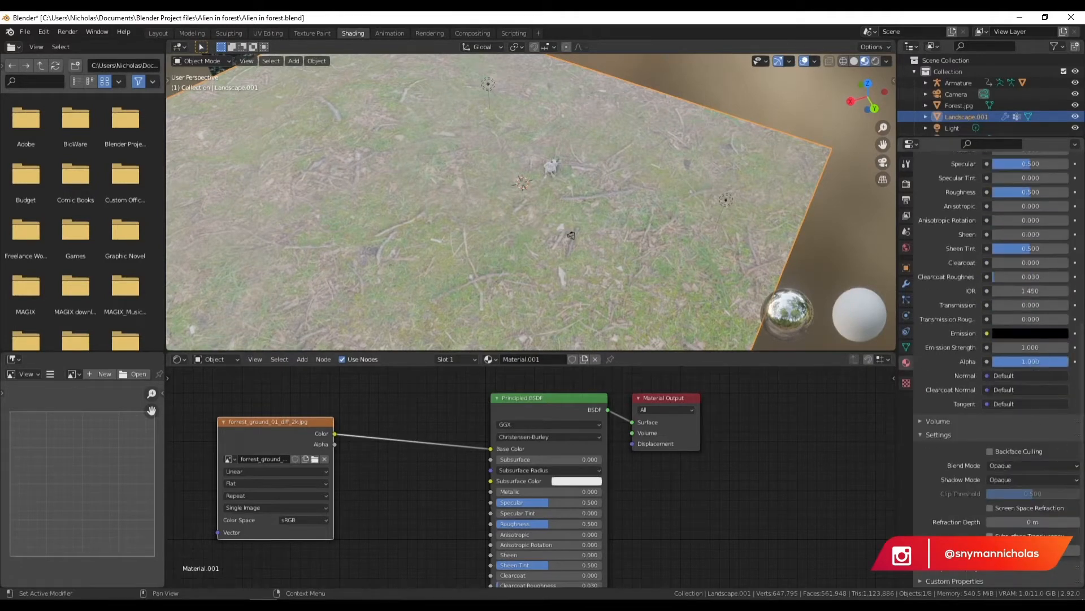
{"action": "scroll", "coordinate": [995, 187], "scroll_direction": "up", "scroll_amount": 5}
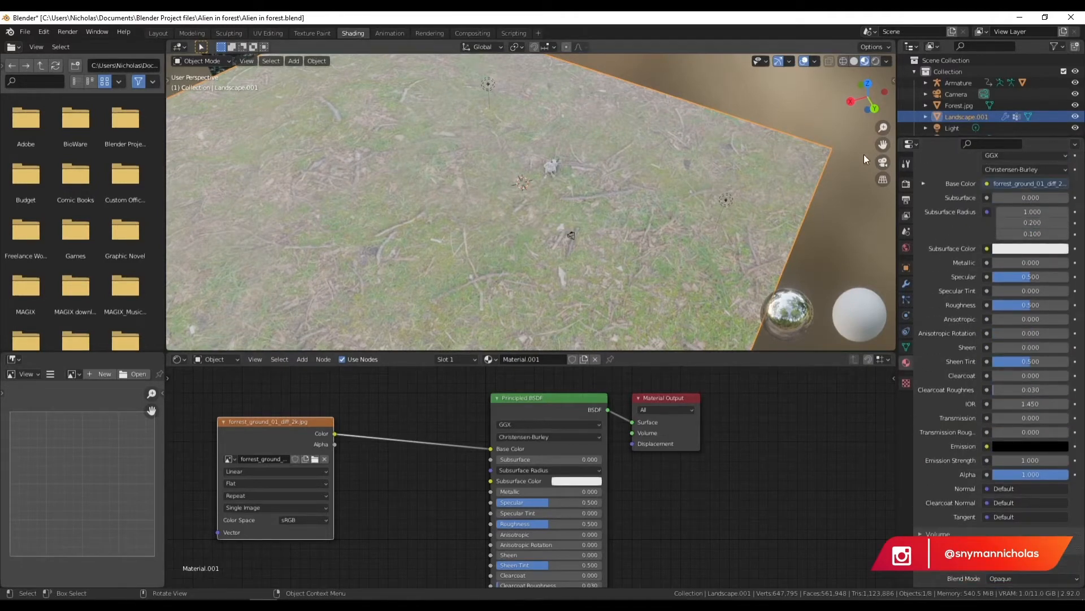
{"action": "left_click", "coordinate": [883, 163]}
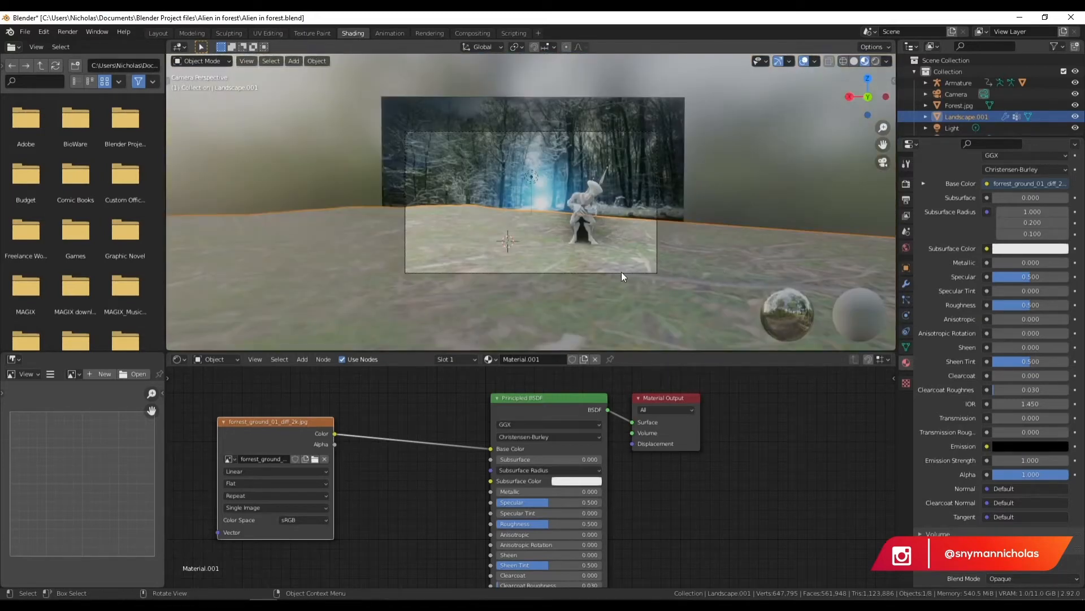
- Add Texture Coordinate and Mapping nodes to the diffuse image texture
{"action": "middle_click_drag", "start_coordinate": [383, 463], "coordinate": [419, 460]}
{"action": "scroll", "coordinate": [402, 413], "scroll_direction": "down", "scroll_amount": 2}
{"action": "left_click_drag", "start_coordinate": [388, 439], "coordinate": [406, 426]}
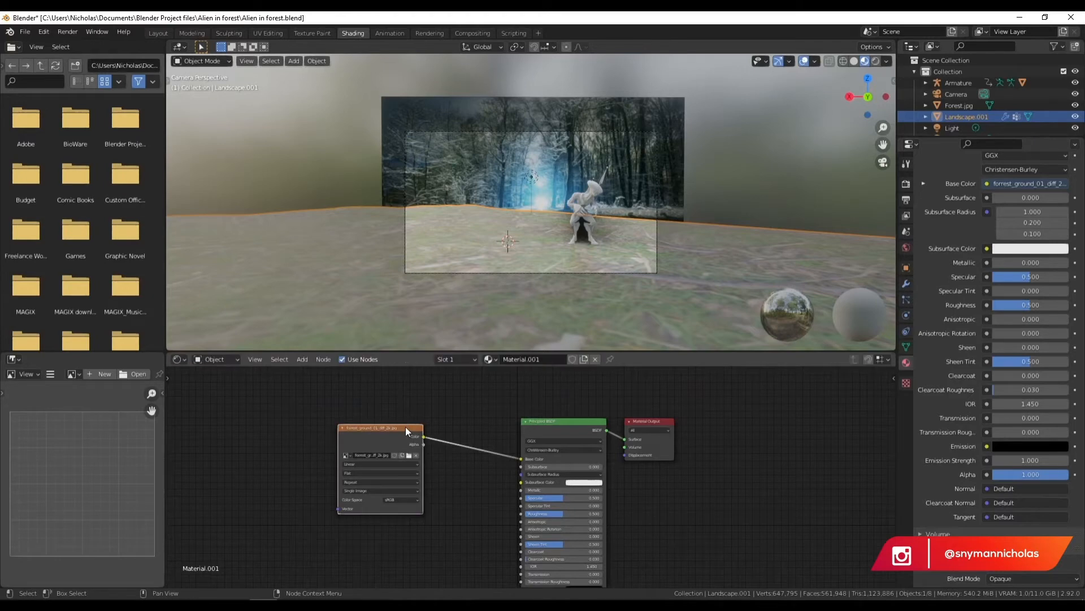
{"action": "key", "text": "ctrl+t"}
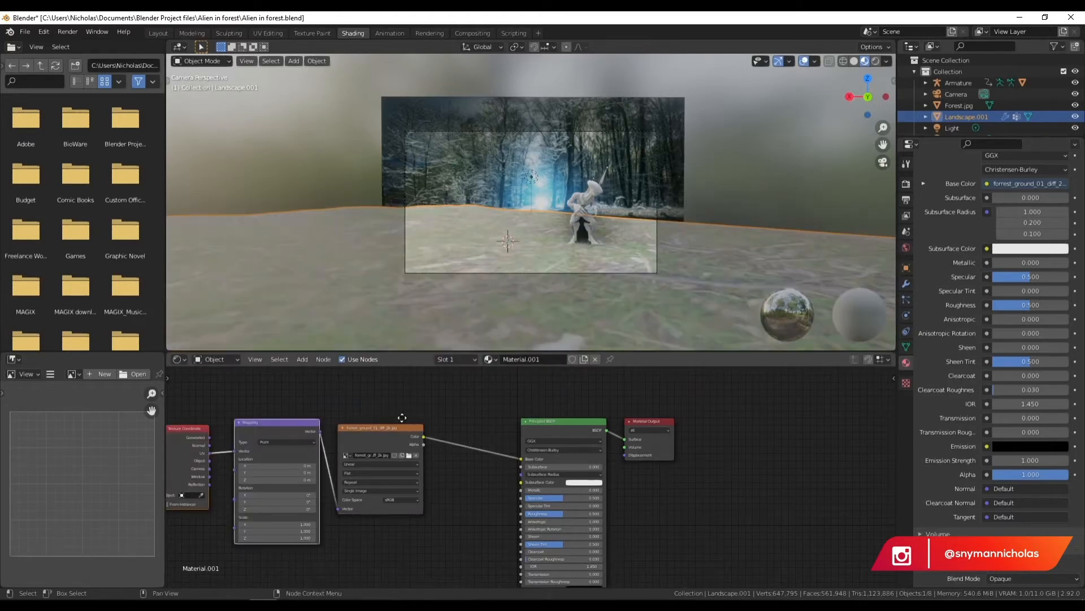
- Set the Mapping node's scale to 5 on X, Y and Z
{"action": "middle_click_drag", "start_coordinate": [310, 477], "coordinate": [371, 463]}
{"action": "left_click", "coordinate": [355, 508]}
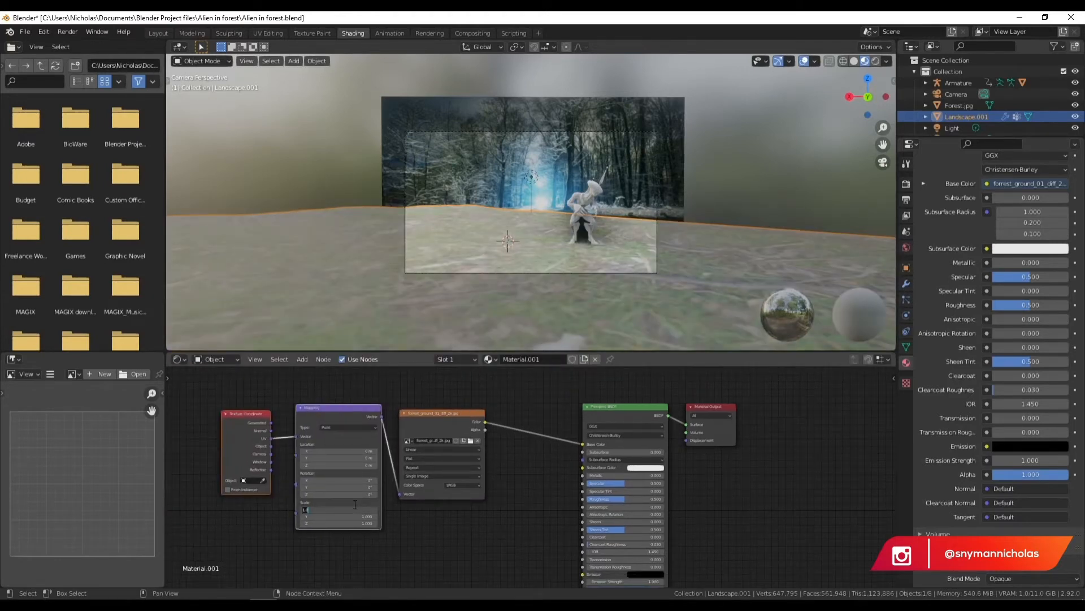
{"action": "type", "text": "5"}
{"action": "key", "text": "Tab"}
{"action": "type", "text": "5"}
{"action": "key", "text": "Tab"}
{"action": "type", "text": "5"}
{"action": "key", "text": "Tab"}
{"action": "key", "text": "Escape"}
- Try an X scale of 9.6 in the Mapping node and undo the change
{"action": "scroll", "coordinate": [286, 469], "scroll_direction": "up", "scroll_amount": 2}
{"action": "middle_click_drag", "start_coordinate": [286, 469], "coordinate": [442, 453]}
{"action": "left_click", "coordinate": [531, 389]}
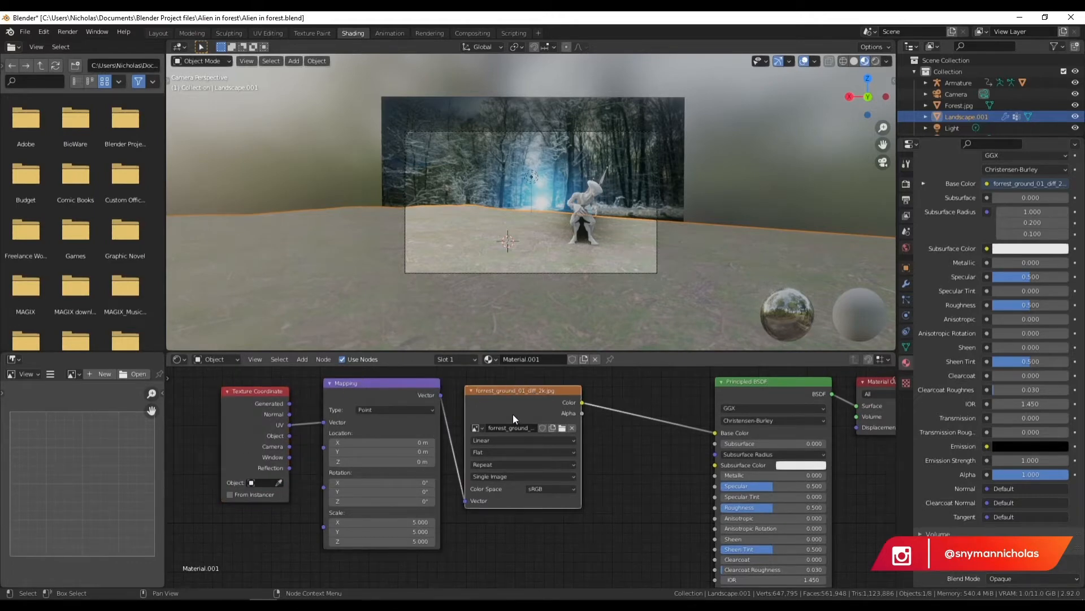
{"action": "scroll", "coordinate": [541, 251], "scroll_direction": "up", "scroll_amount": 3}
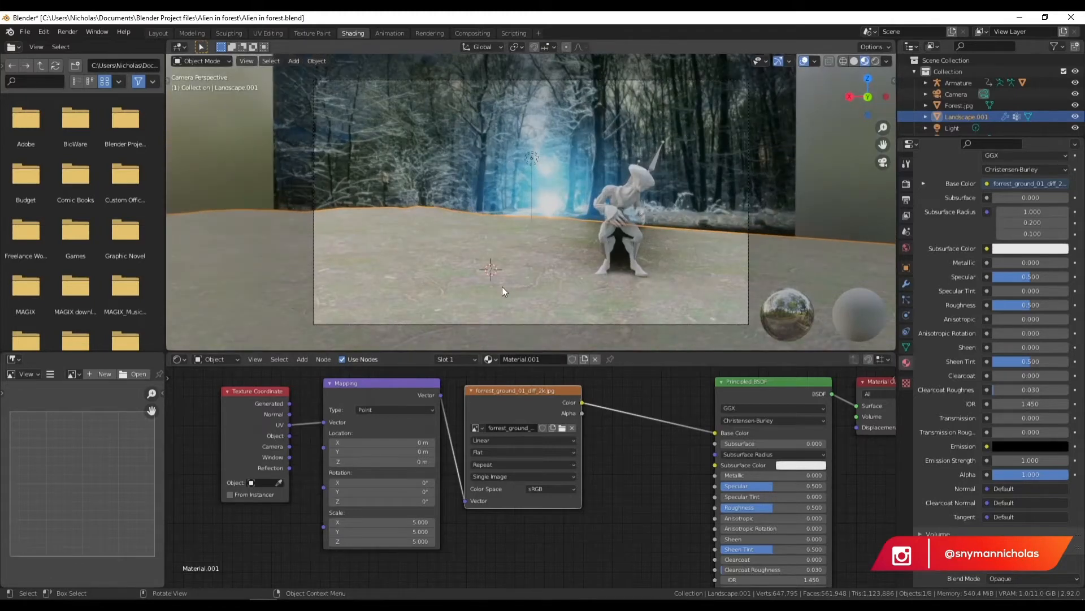
{"action": "left_click_drag", "start_coordinate": [407, 522], "coordinate": [430, 522]}
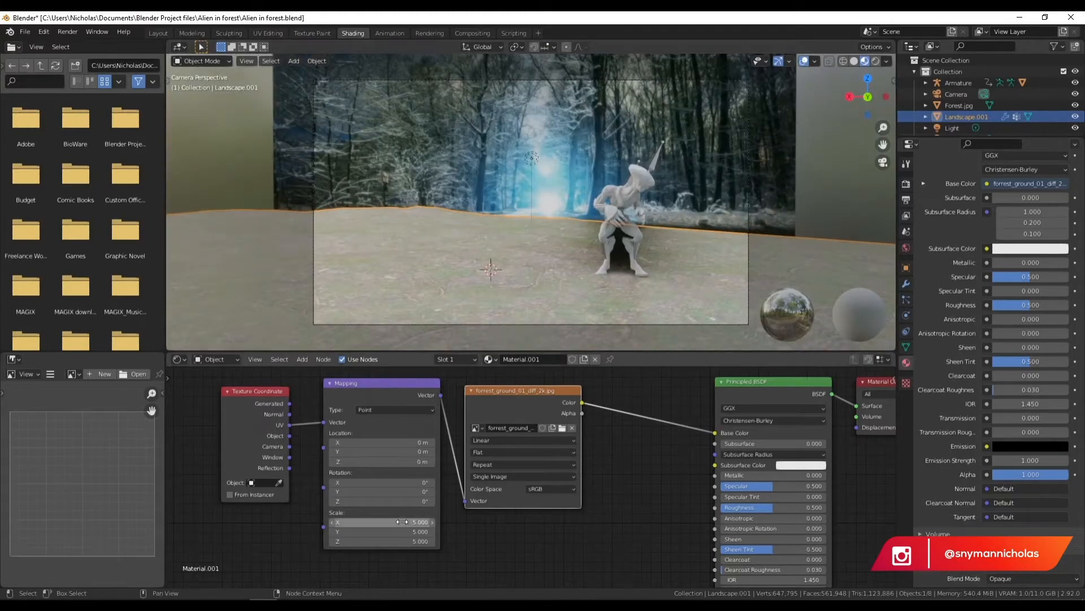
{"action": "key", "text": "ctrl+z"}
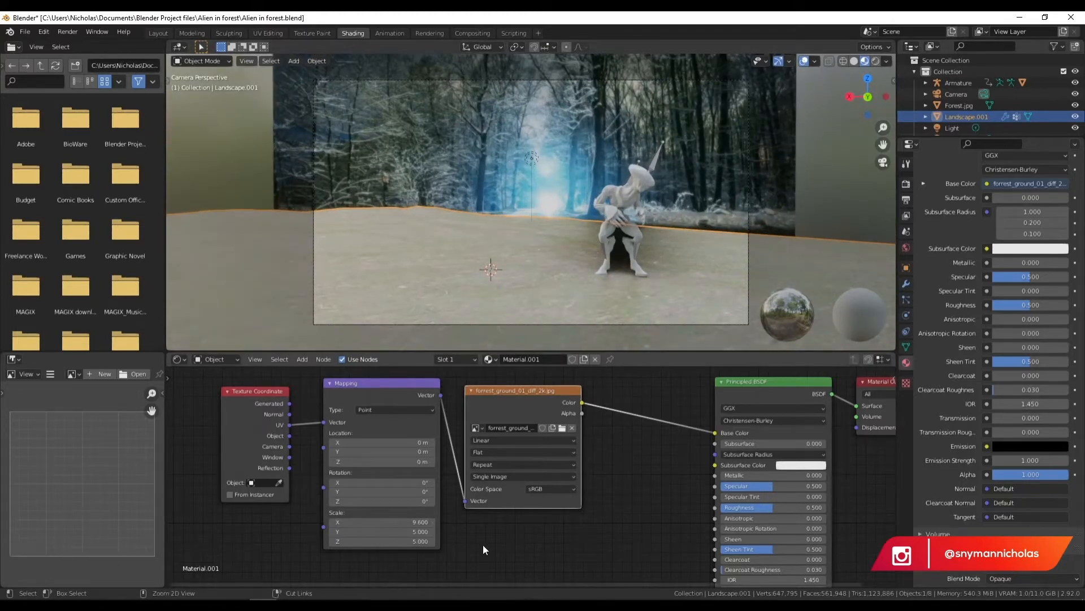
{"action": "left_click", "coordinate": [609, 541]}
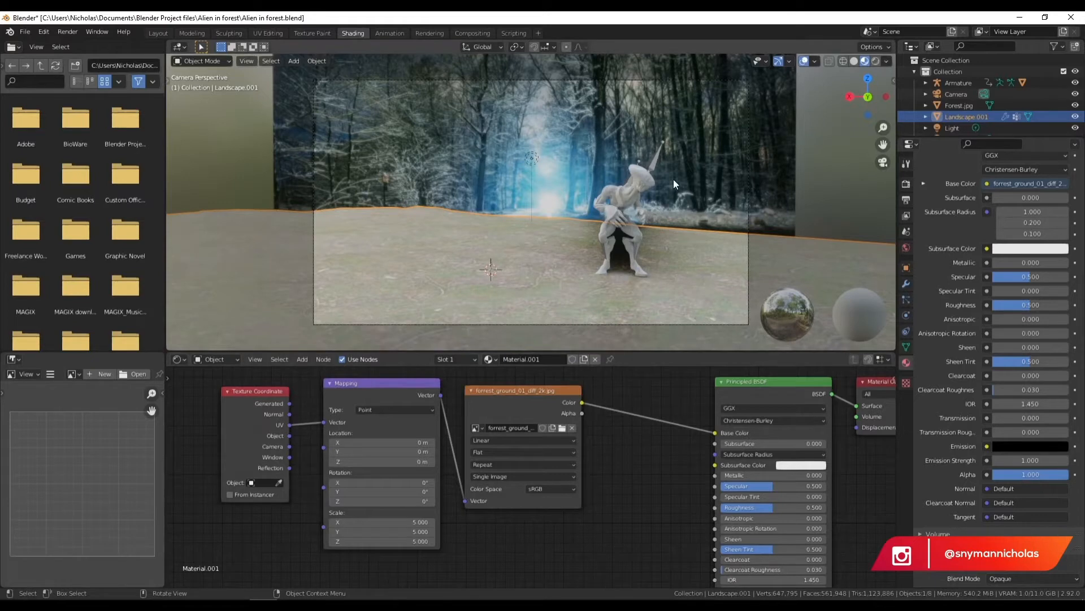
{"action": "left_click", "coordinate": [839, 194]}
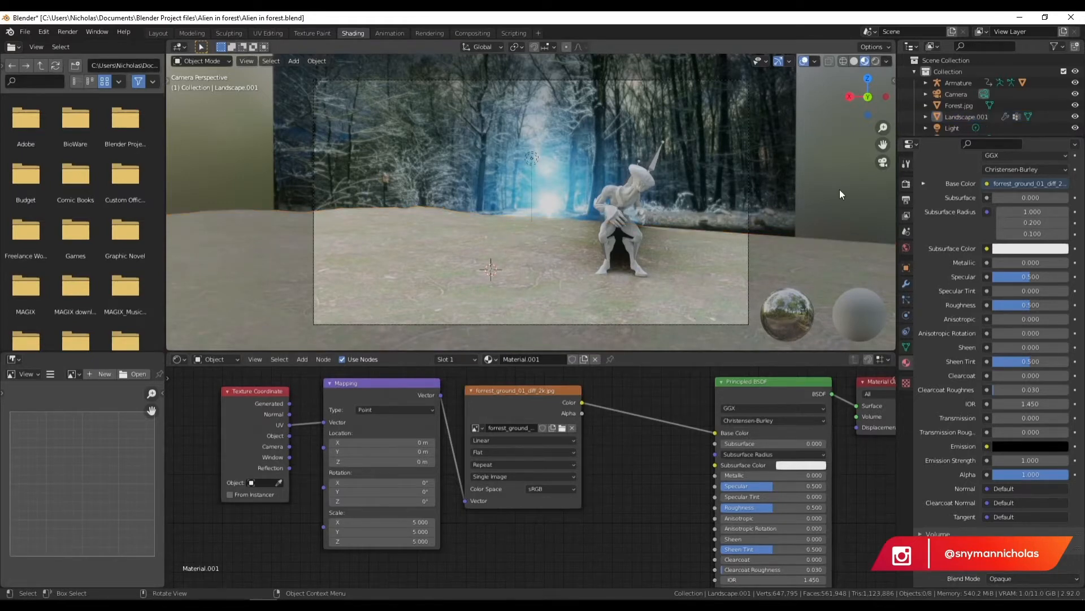
- Move the diffuse texture node up and away from the shader, and place the Texture Coordinate and Mapping nodes lower beside it
{"action": "scroll", "coordinate": [465, 429], "scroll_direction": "down", "scroll_amount": 4}
{"action": "scroll", "coordinate": [460, 450], "scroll_direction": "down", "scroll_amount": 3}
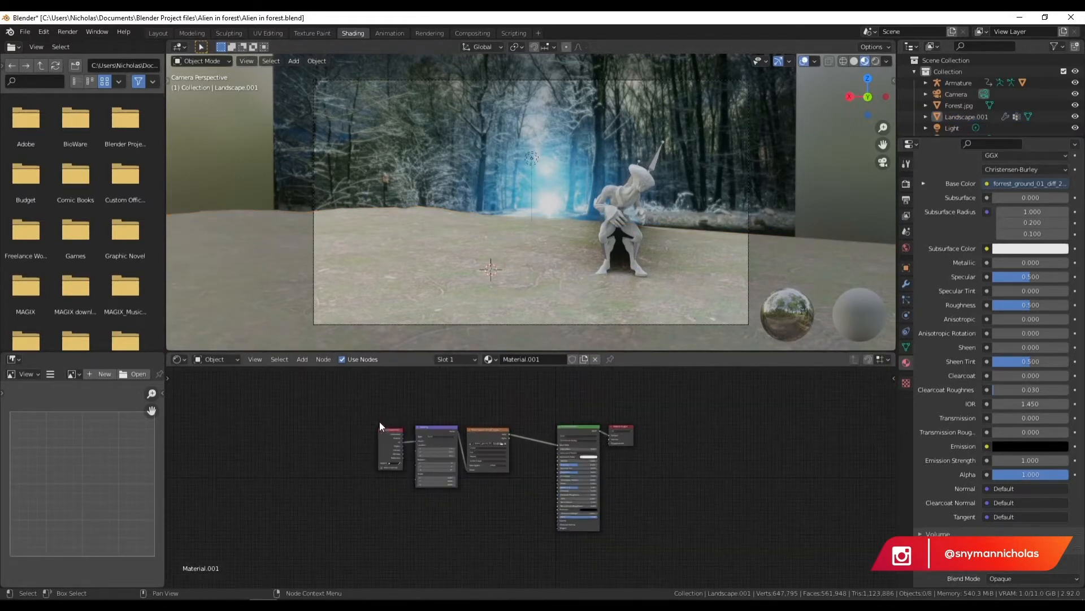
{"action": "left_click_drag", "start_coordinate": [485, 427], "coordinate": [425, 368]}
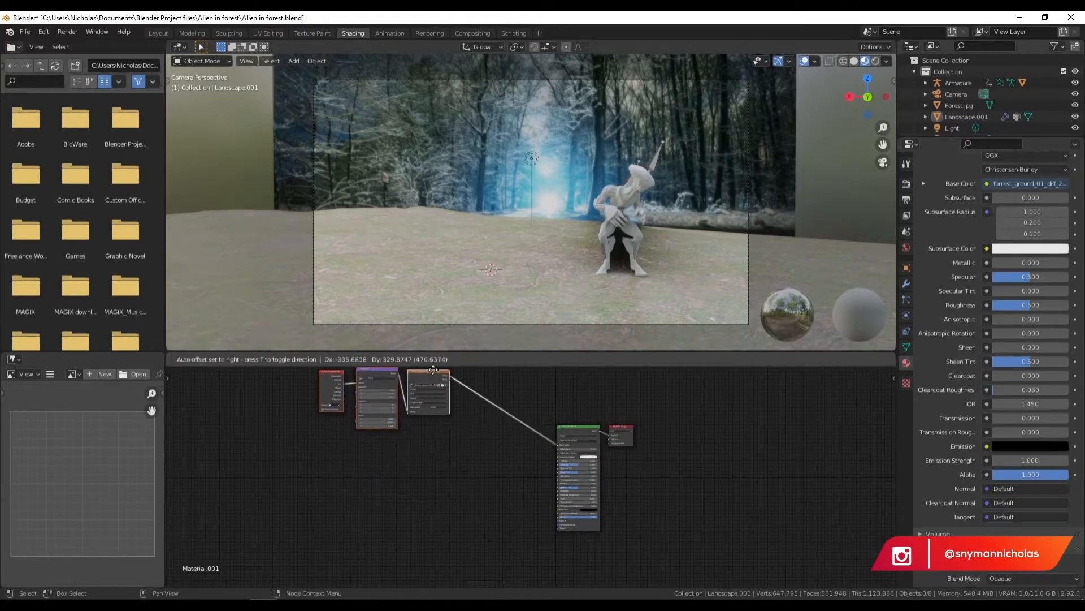
{"action": "left_click", "coordinate": [427, 459]}
{"action": "middle_click_drag", "start_coordinate": [435, 504], "coordinate": [417, 527]}
{"action": "left_click_drag", "start_coordinate": [386, 396], "coordinate": [222, 459]}
{"action": "left_click_drag", "start_coordinate": [345, 393], "coordinate": [322, 492]}
{"action": "middle_click_drag", "start_coordinate": [444, 494], "coordinate": [431, 444]}
{"action": "left_click", "coordinate": [413, 312]}
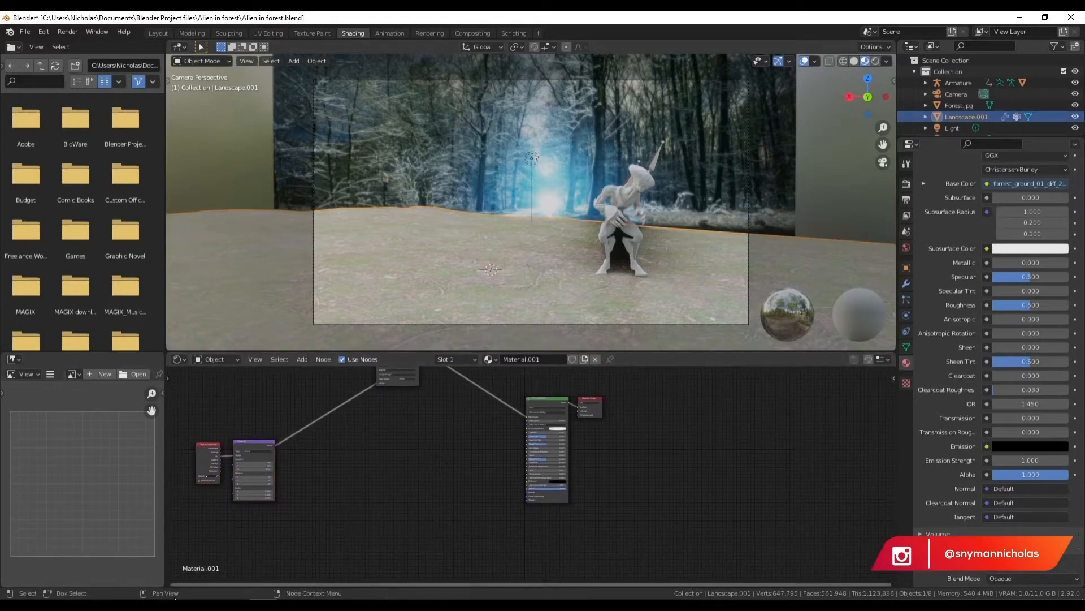
- Bring the forrest_ground_01_rough_2k image into the landscape material and connect its color to the shader's Roughness
{"action": "mouse_move", "coordinate": [69, 603]}
{"action": "left_click", "coordinate": [64, 585]}
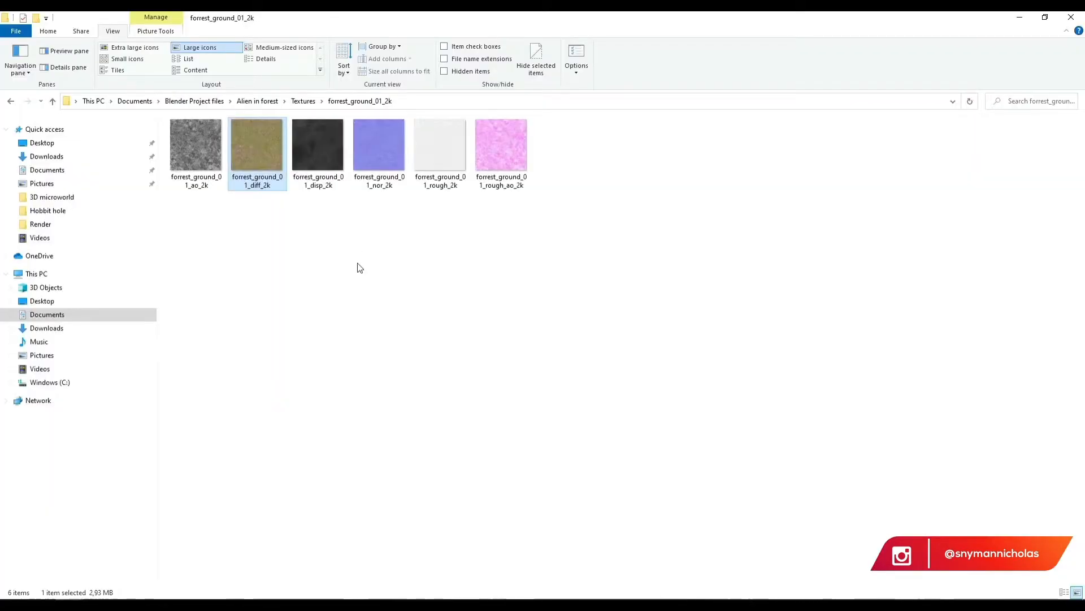
{"action": "left_click", "coordinate": [350, 215]}
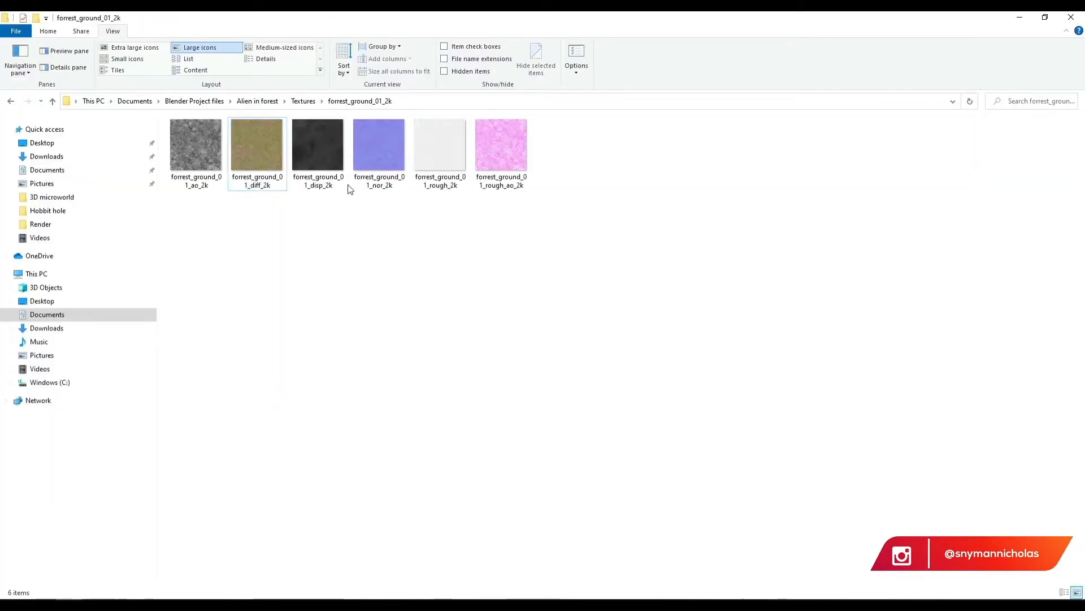
{"action": "left_click", "coordinate": [458, 153]}
{"action": "left_click_drag", "start_coordinate": [323, 388], "coordinate": [426, 422]}
{"action": "scroll", "coordinate": [470, 436], "scroll_direction": "up", "scroll_amount": 3}
{"action": "left_click_drag", "start_coordinate": [292, 413], "coordinate": [478, 457]}
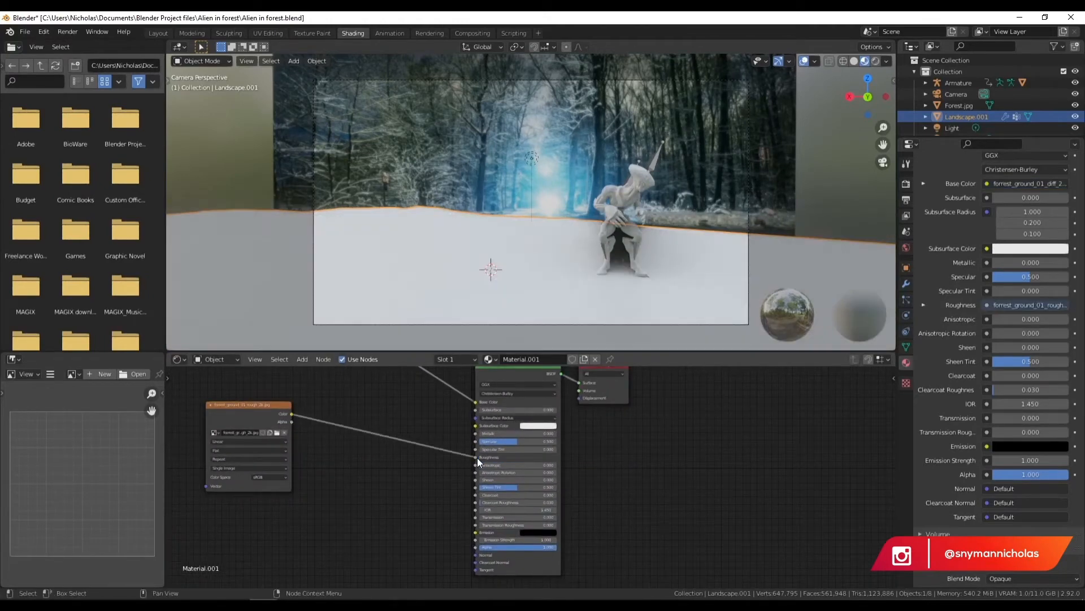
- Connect the Mapping node's vector to the roughness texture and position that node directly beneath the diffuse texture
{"action": "middle_click_drag", "start_coordinate": [307, 482], "coordinate": [501, 451]}
{"action": "scroll", "coordinate": [501, 452], "scroll_direction": "down", "scroll_amount": 1}
{"action": "middle_click_drag", "start_coordinate": [366, 454], "coordinate": [414, 457]}
{"action": "left_click_drag", "start_coordinate": [239, 435], "coordinate": [458, 459]}
{"action": "middle_click_drag", "start_coordinate": [649, 461], "coordinate": [443, 522]}
{"action": "scroll", "coordinate": [513, 465], "scroll_direction": "down", "scroll_amount": 1}
{"action": "left_click_drag", "start_coordinate": [407, 470], "coordinate": [379, 428]}
{"action": "middle_click_drag", "start_coordinate": [405, 388], "coordinate": [412, 420]}
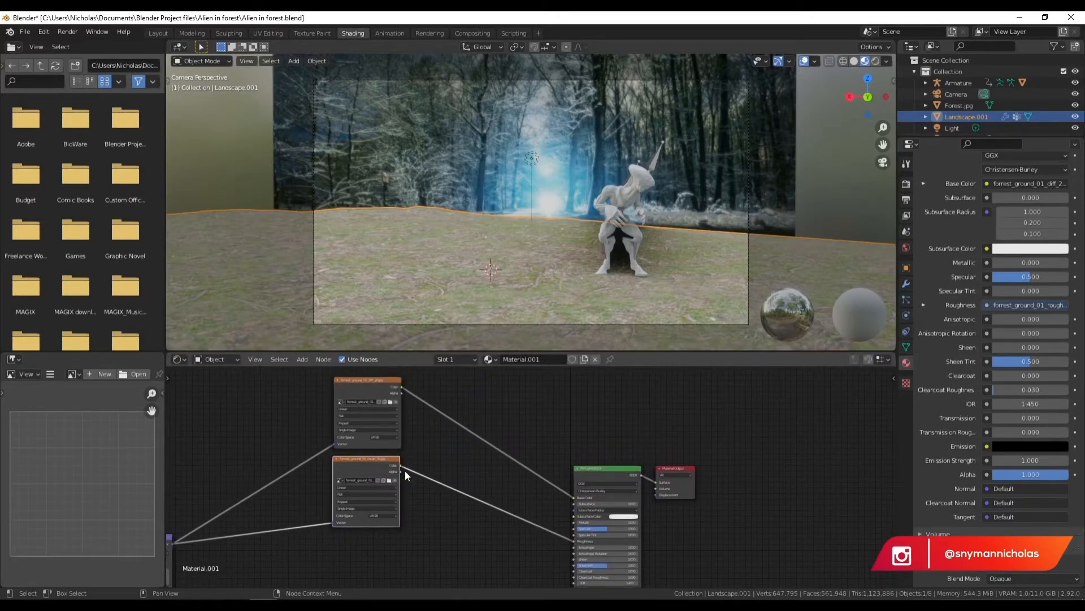
- Add the forrest_ground_01_nor_2k image below the roughness texture and connect the Mapping node's vector to it
{"action": "middle_click_drag", "start_coordinate": [476, 496], "coordinate": [493, 470]}
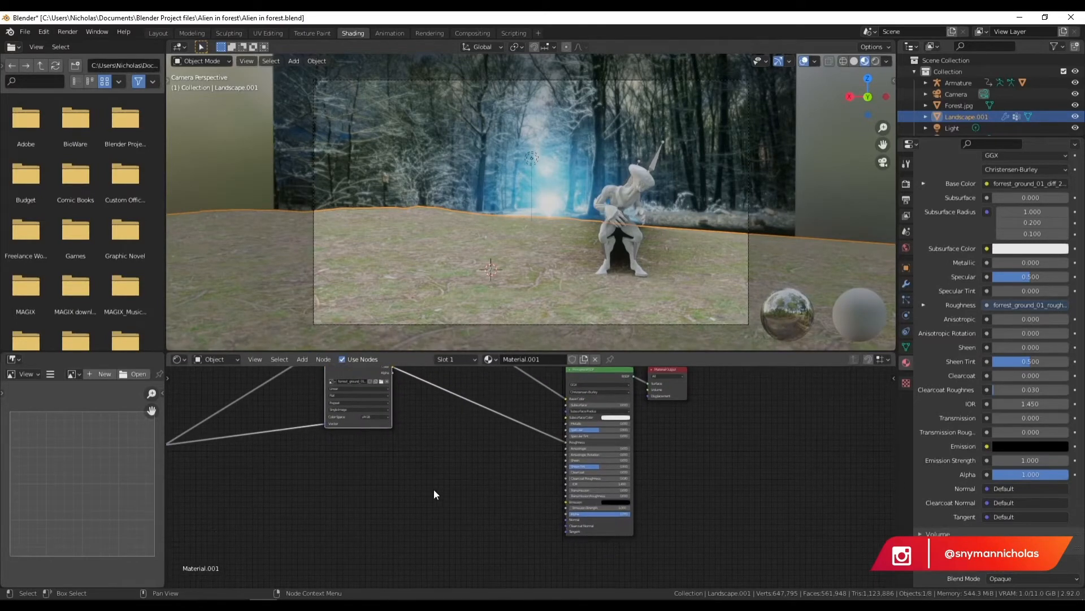
{"action": "middle_click_drag", "start_coordinate": [434, 490], "coordinate": [471, 460]}
{"action": "mouse_move", "coordinate": [62, 605]}
{"action": "left_click", "coordinate": [63, 568]}
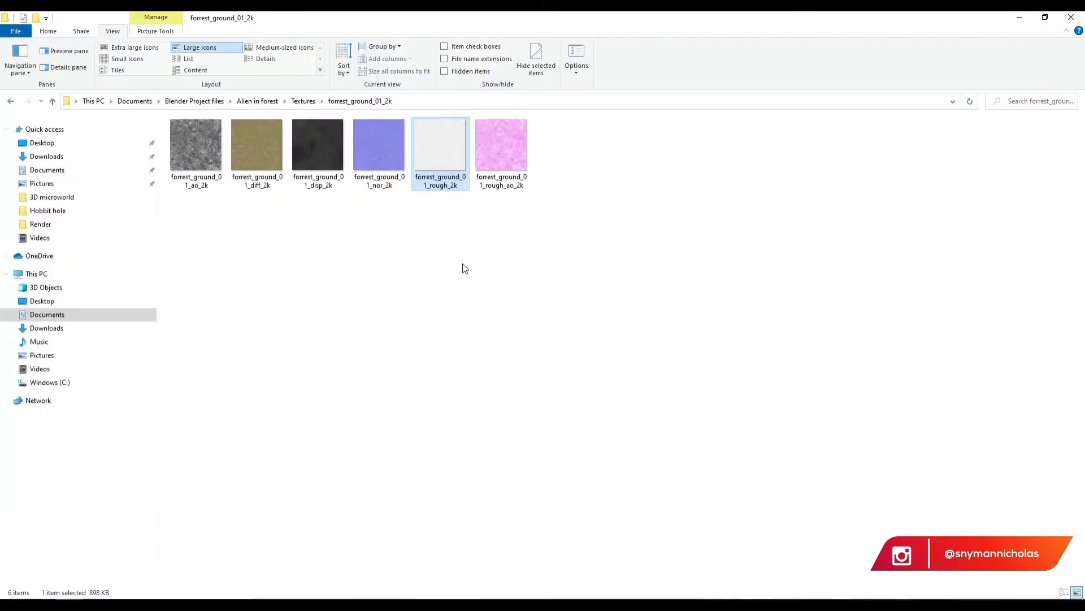
{"action": "left_click_drag", "start_coordinate": [391, 127], "coordinate": [286, 568]}
{"action": "left_click_drag", "start_coordinate": [351, 432], "coordinate": [434, 472]}
{"action": "left_click_drag", "start_coordinate": [202, 414], "coordinate": [389, 520]}
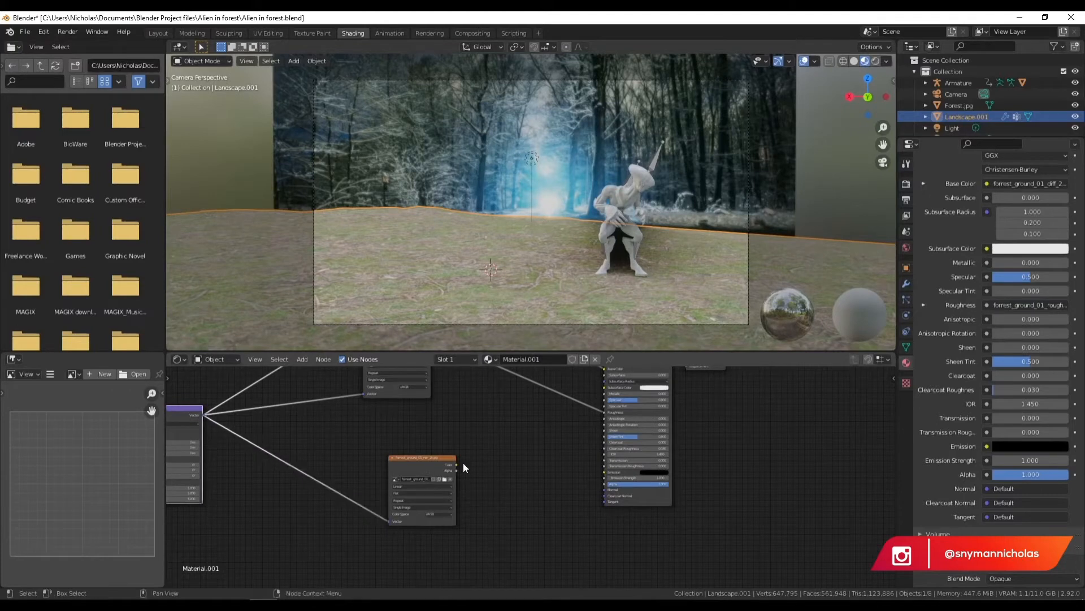
- Insert a Normal Map node between the forrest_ground_01_nor_2k texture's color and the shader's Normal input
{"action": "left_click_drag", "start_coordinate": [455, 464], "coordinate": [510, 463]}
{"action": "key", "text": "shift+a"}
{"action": "left_click", "coordinate": [511, 463]}
{"action": "type", "text": "nor"}
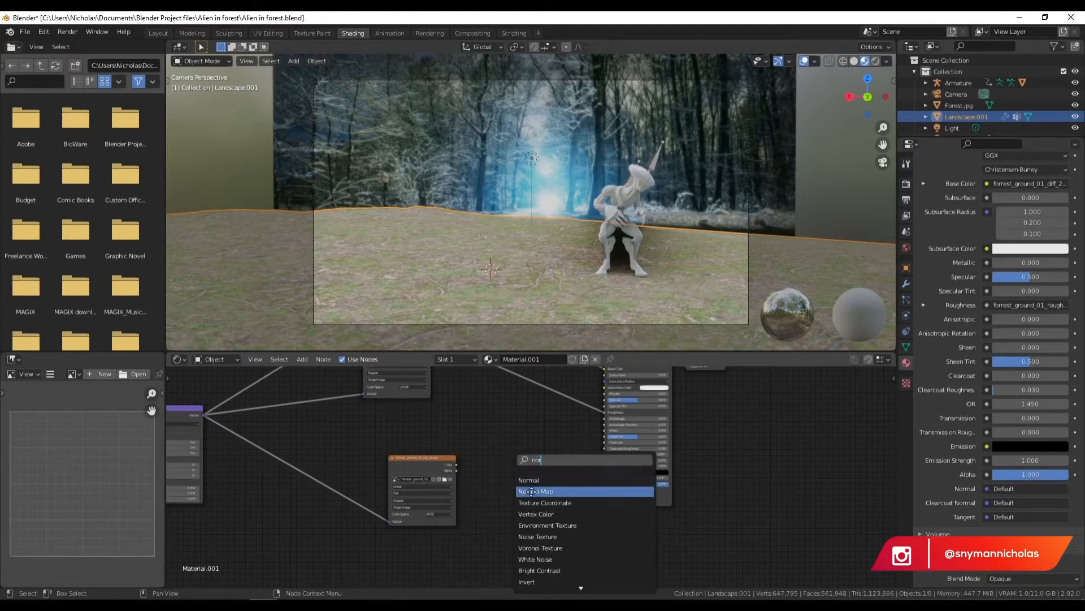
{"action": "left_click", "coordinate": [531, 491]}
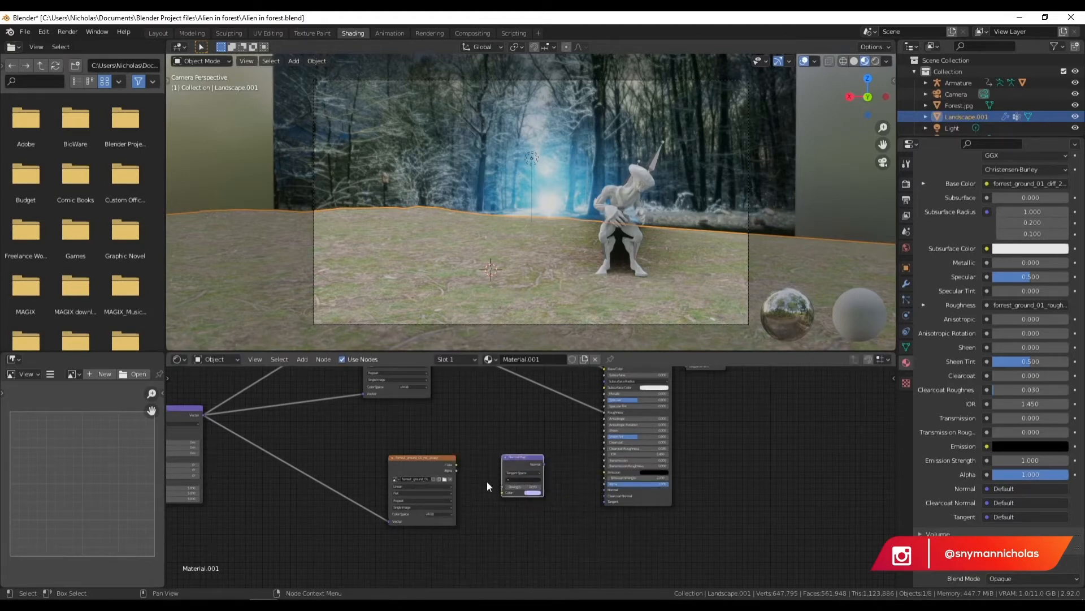
{"action": "mouse_move", "coordinate": [455, 464]}
{"action": "left_mouse_down"}
{"action": "mouse_move", "coordinate": [507, 493]}
{"action": "mouse_move", "coordinate": [551, 467]}
{"action": "mouse_move", "coordinate": [599, 477]}
{"action": "mouse_move", "coordinate": [604, 489]}
{"action": "left_mouse_up"}
{"action": "middle_click_drag", "start_coordinate": [716, 490], "coordinate": [666, 504]}
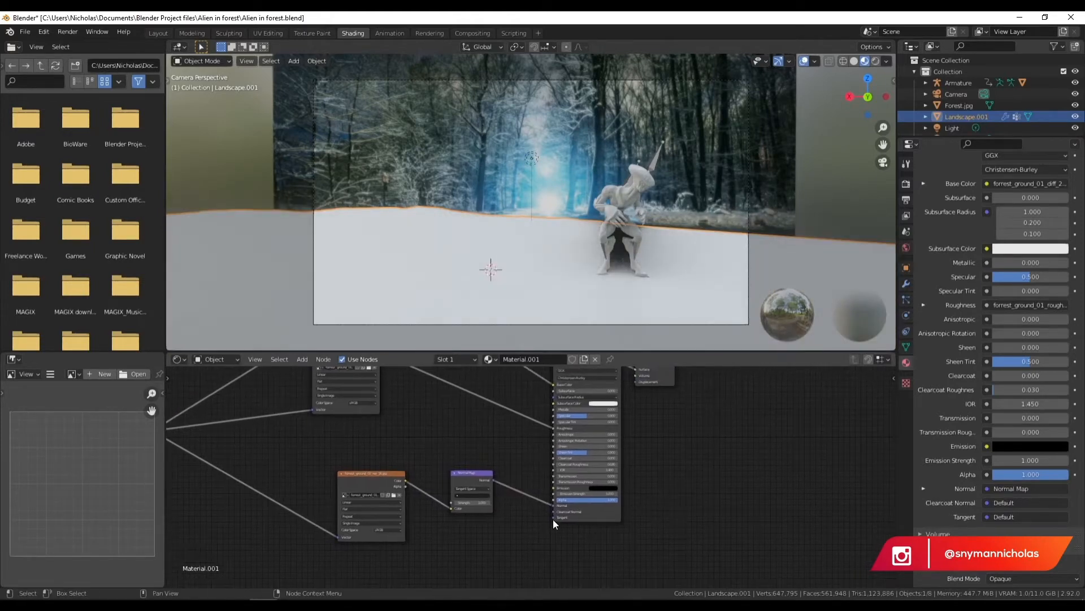
- Examine the normal-mapped ground up close and check it through the camera in rendered shading
{"action": "scroll", "coordinate": [515, 535], "scroll_direction": "up", "scroll_amount": 1}
{"action": "scroll", "coordinate": [542, 463], "scroll_direction": "up", "scroll_amount": 3}
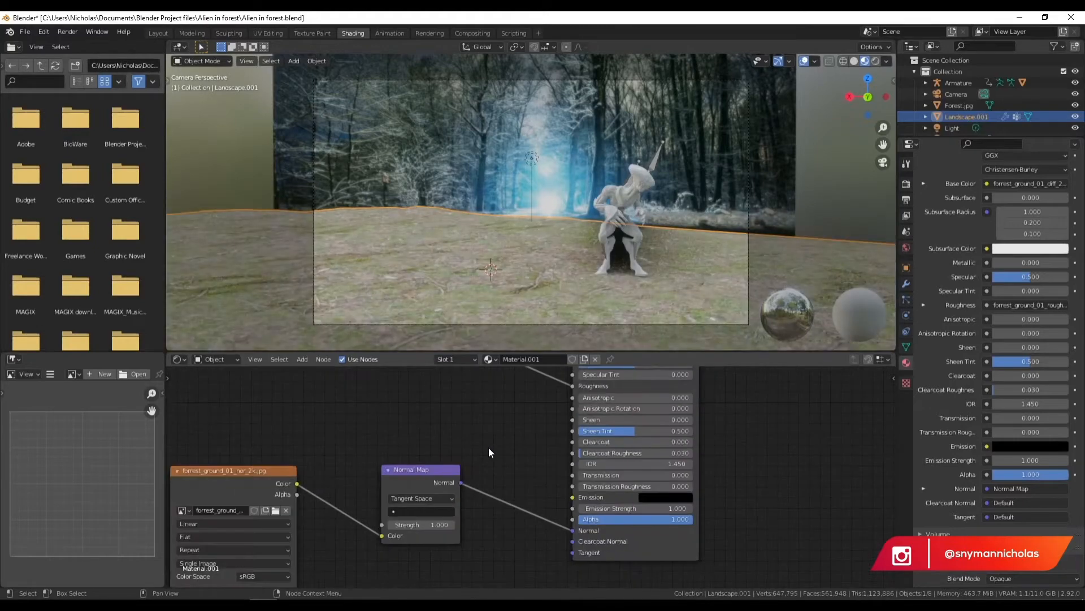
{"action": "scroll", "coordinate": [492, 451], "scroll_direction": "down", "scroll_amount": 1}
{"action": "scroll", "coordinate": [490, 449], "scroll_direction": "down", "scroll_amount": 2}
{"action": "middle_click_drag", "start_coordinate": [481, 450], "coordinate": [521, 432]}
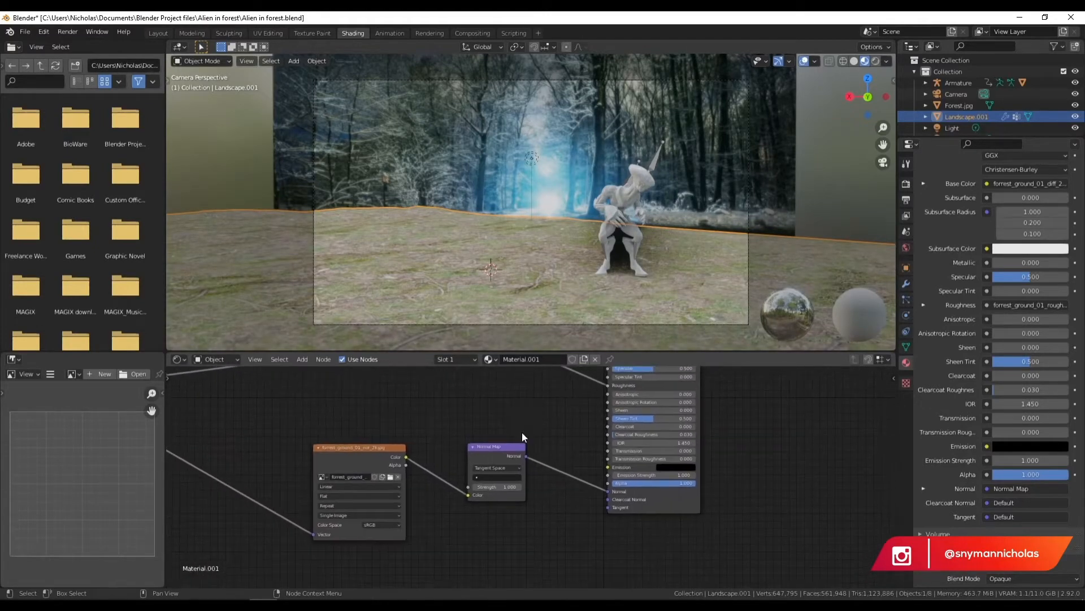
{"action": "scroll", "coordinate": [533, 449], "scroll_direction": "up", "scroll_amount": 1}
{"action": "middle_click_drag", "start_coordinate": [504, 259], "coordinate": [497, 188]}
{"action": "scroll", "coordinate": [471, 273], "scroll_direction": "down", "scroll_amount": 8}
{"action": "scroll", "coordinate": [470, 272], "scroll_direction": "up", "scroll_amount": 8}
{"action": "scroll", "coordinate": [530, 272], "scroll_direction": "up", "scroll_amount": 5}
{"action": "scroll", "coordinate": [526, 287], "scroll_direction": "down", "scroll_amount": 4}
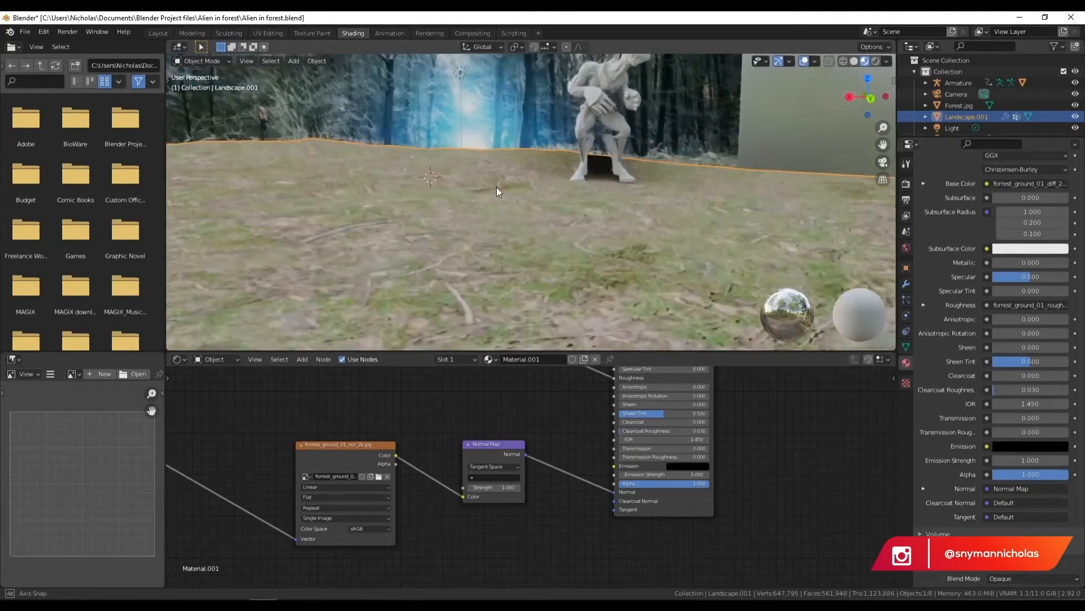
{"action": "scroll", "coordinate": [498, 207], "scroll_direction": "down", "scroll_amount": 4}
{"action": "left_click", "coordinate": [882, 163]}
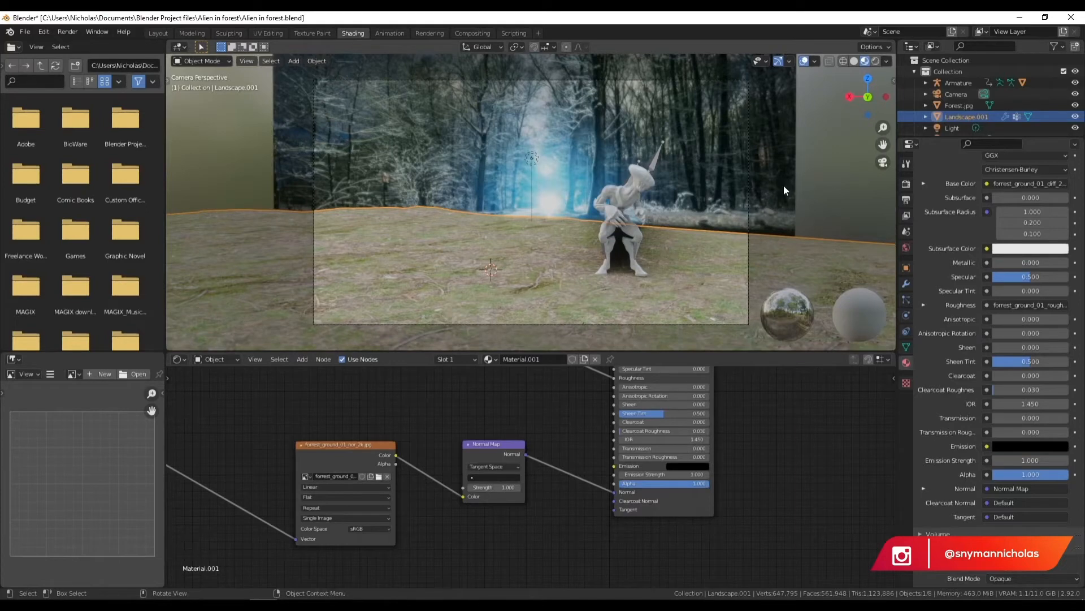
{"action": "left_click", "coordinate": [876, 61]}
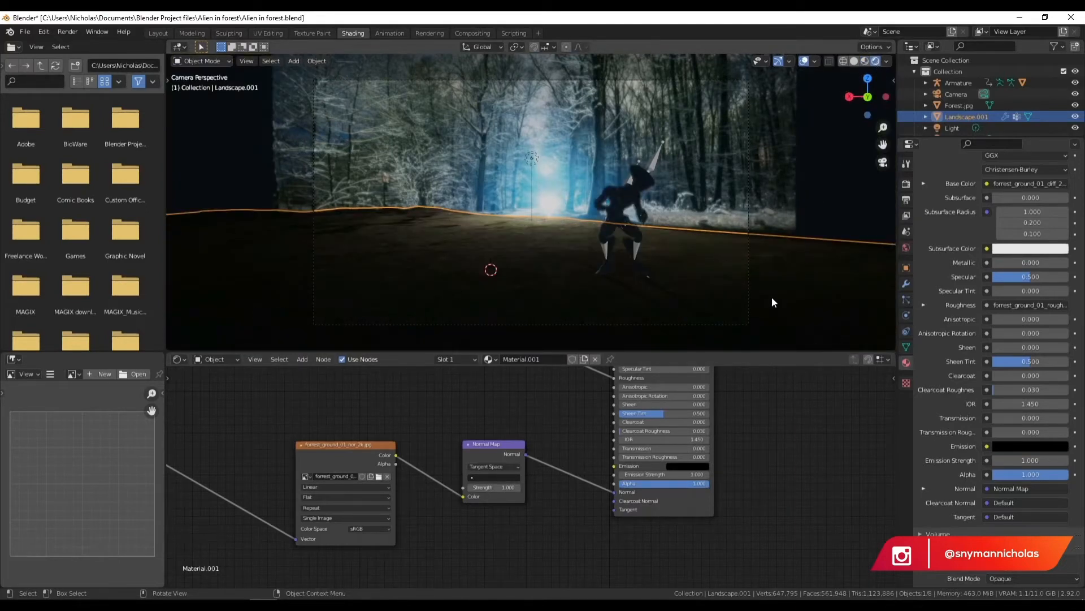
- Delete the Normal Map node and add a Bump node in its place
{"action": "middle_click_drag", "start_coordinate": [413, 452], "coordinate": [355, 465]}
{"action": "middle_click_drag", "start_coordinate": [392, 405], "coordinate": [433, 419]}
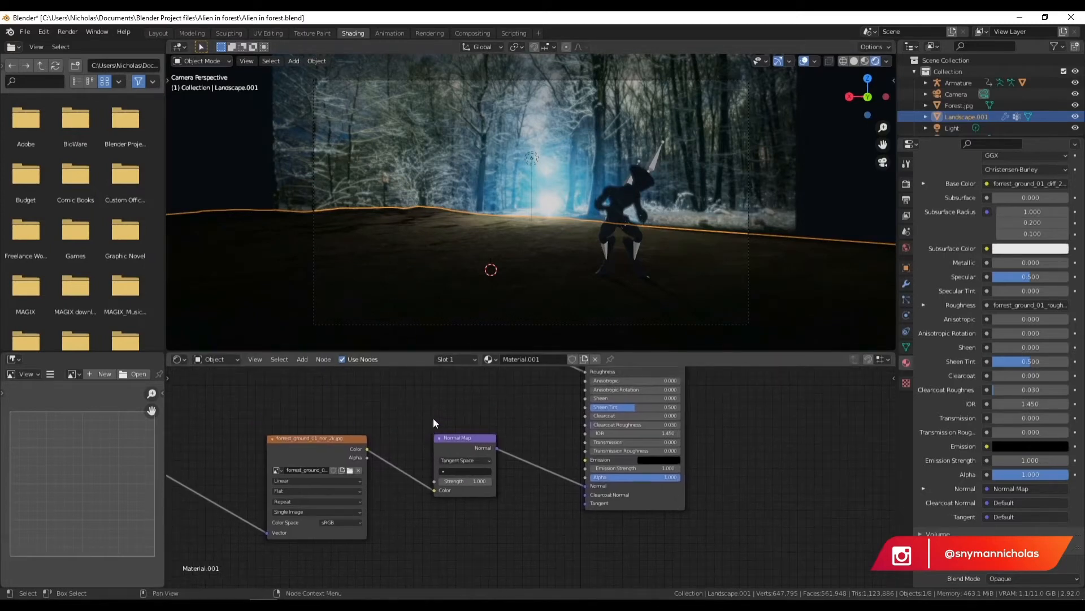
{"action": "left_click", "coordinate": [466, 438]}
{"action": "key", "text": "x"}
{"action": "key", "text": "shift+a"}
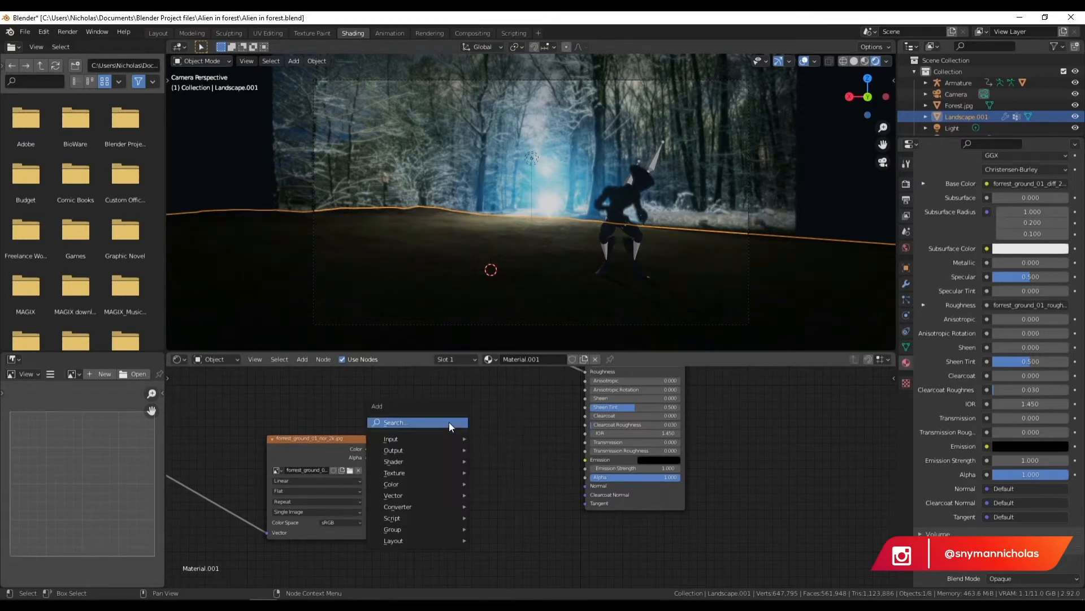
{"action": "left_click", "coordinate": [449, 422]}
{"action": "type", "text": "bum"}
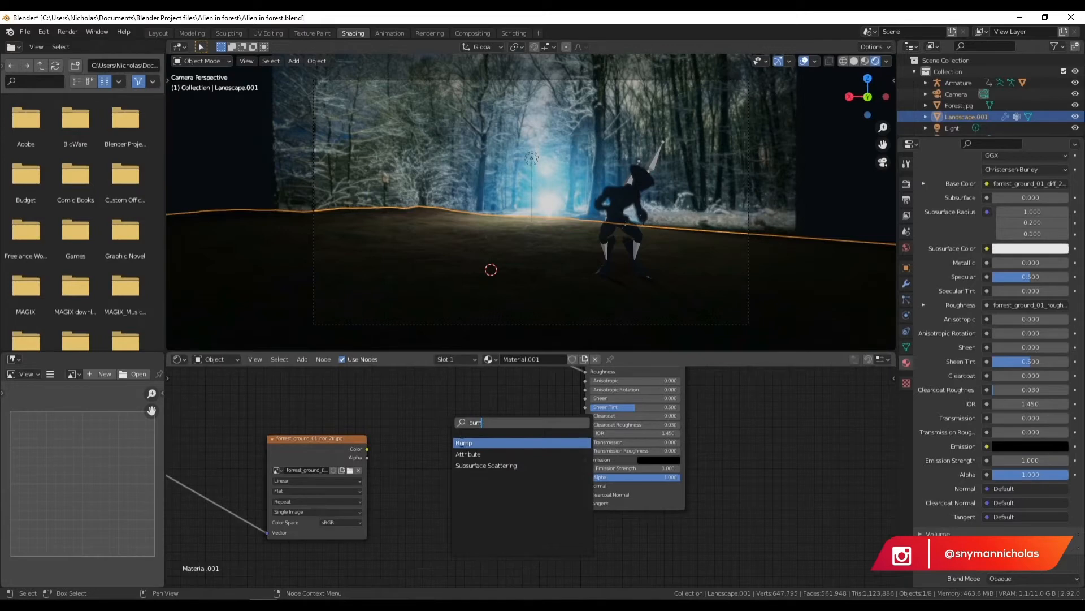
{"action": "left_click", "coordinate": [462, 442]}
{"action": "left_click", "coordinate": [462, 442]}
- Connect the normal texture's color to the Bump node's Height and the Bump output to the shader's Normal, using material preview shading
{"action": "left_click_drag", "start_coordinate": [367, 448], "coordinate": [442, 492]}
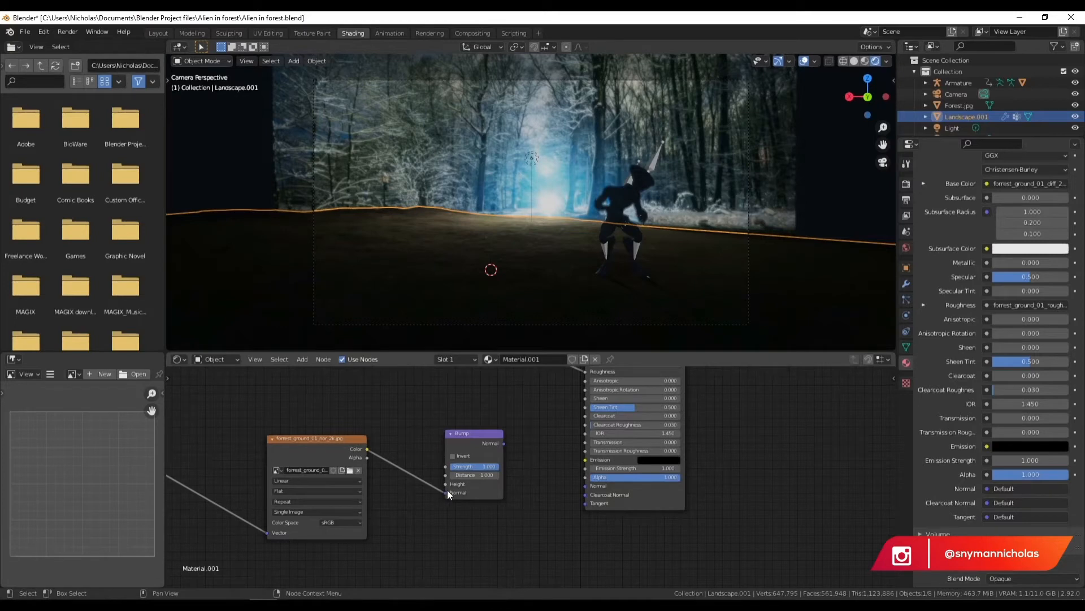
{"action": "left_click_drag", "start_coordinate": [504, 444], "coordinate": [583, 486]}
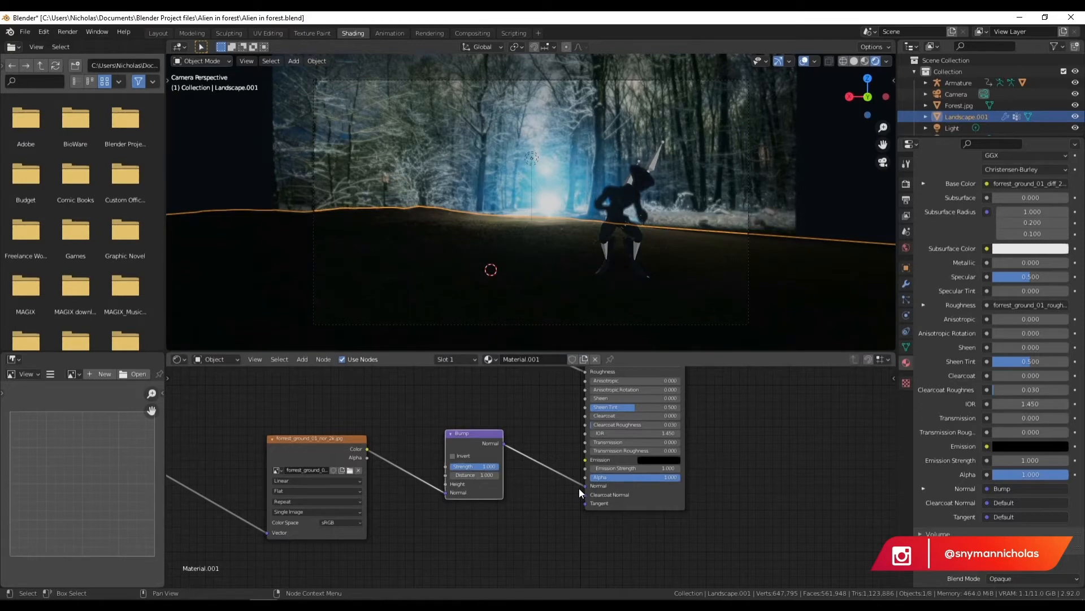
{"action": "left_click", "coordinate": [864, 62]}
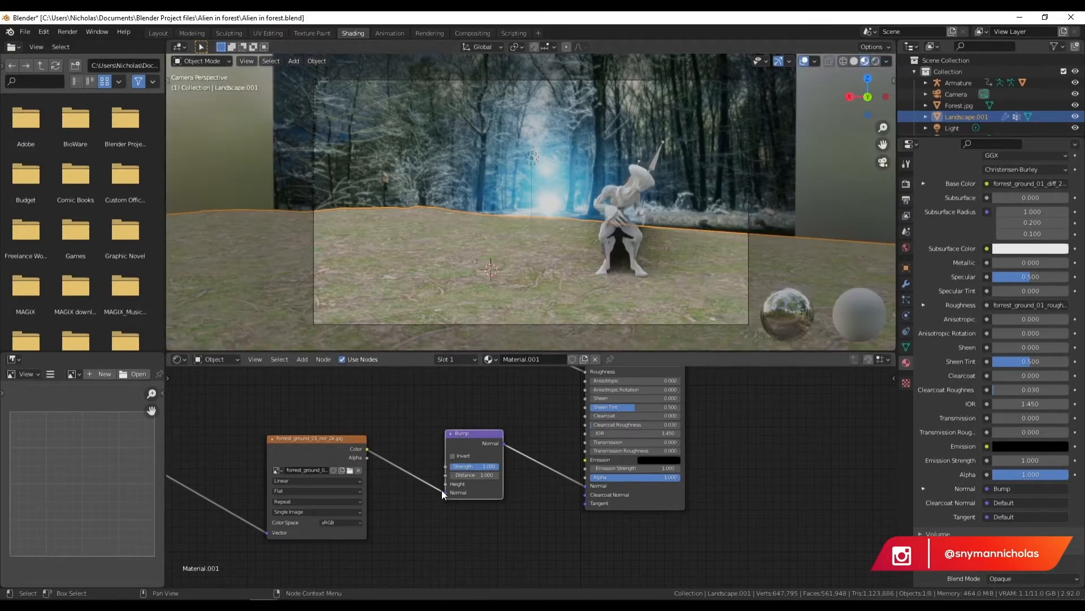
{"action": "left_click_drag", "start_coordinate": [445, 492], "coordinate": [445, 484]}
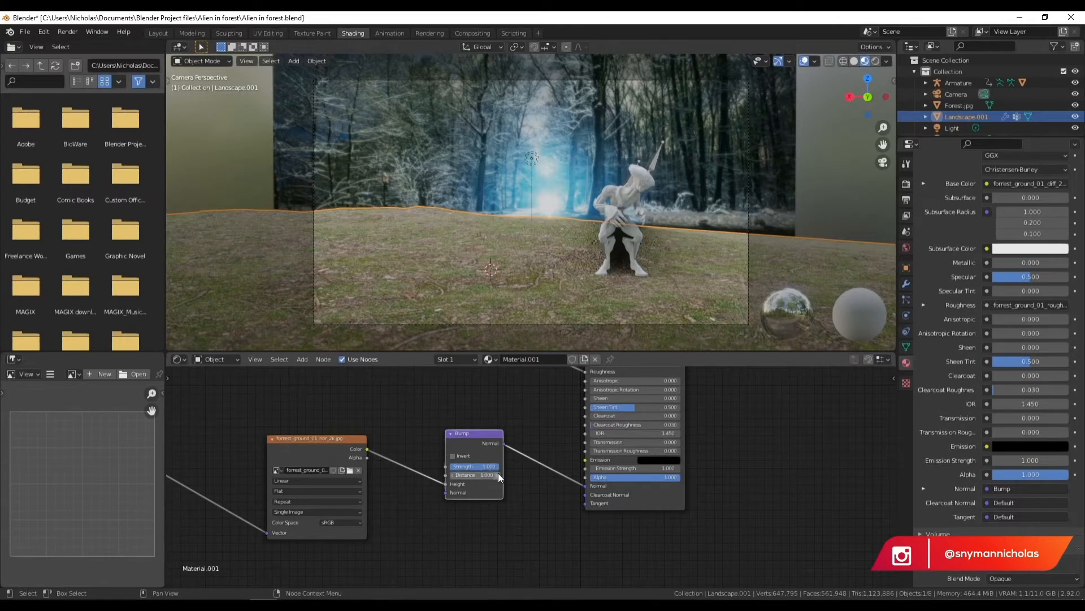
- Check the bumped ground up close and in rendered camera view, and set the Bump node's Strength to 0.5
{"action": "middle_click_drag", "start_coordinate": [579, 486], "coordinate": [538, 524]}
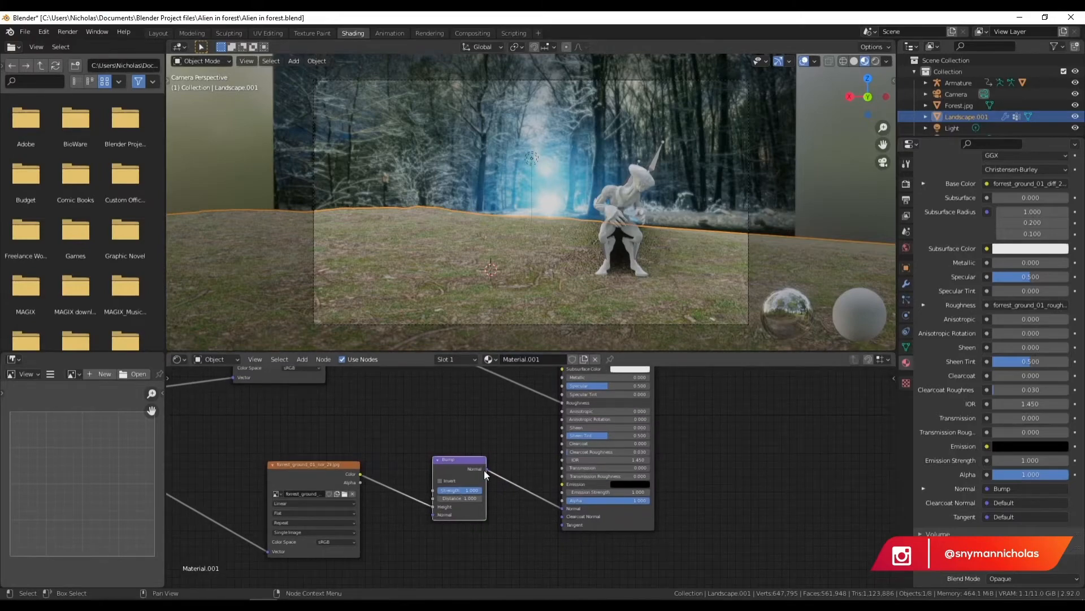
{"action": "middle_click_drag", "start_coordinate": [507, 277], "coordinate": [507, 309]}
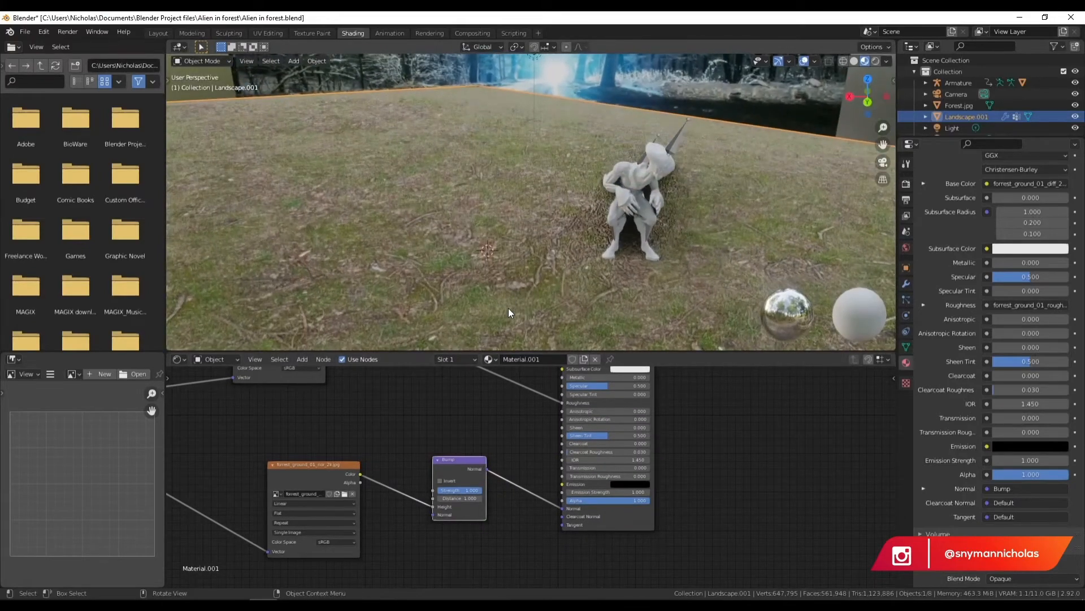
{"action": "scroll", "coordinate": [541, 310], "scroll_direction": "up", "scroll_amount": 4}
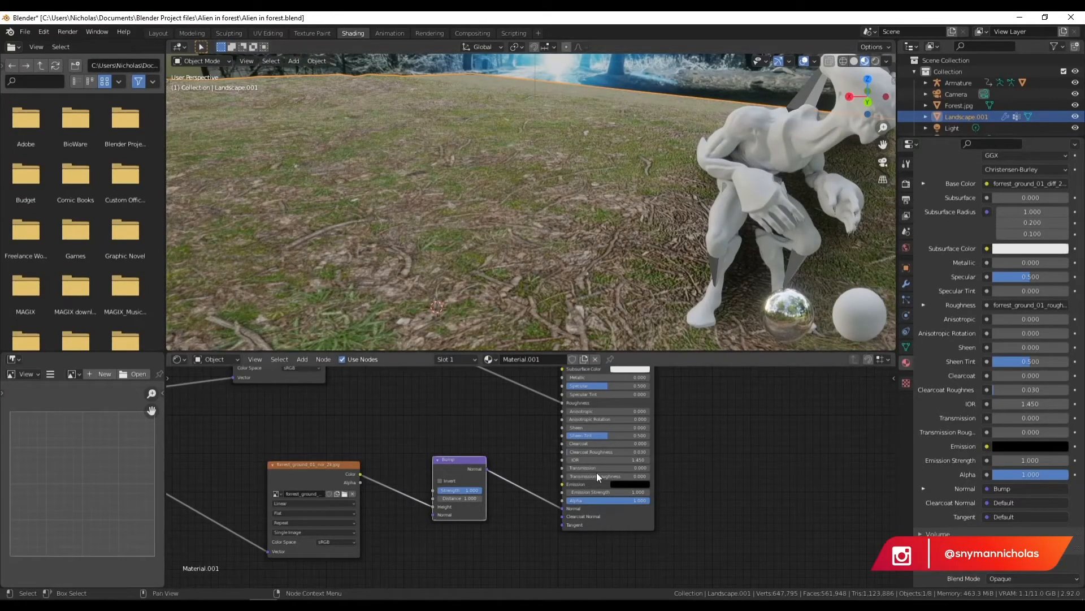
{"action": "left_click", "coordinate": [883, 163]}
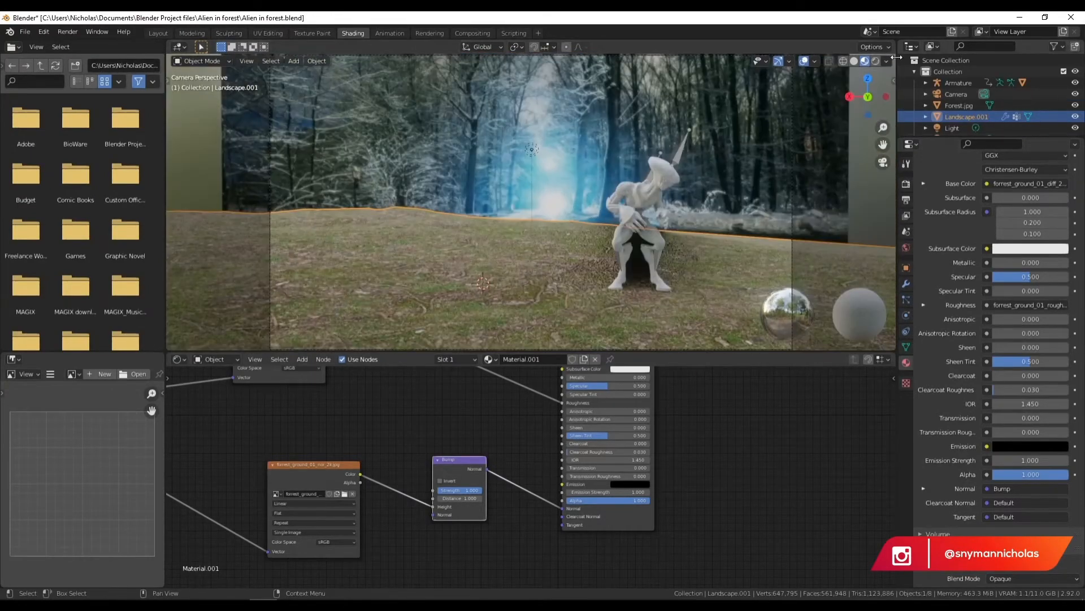
{"action": "left_click", "coordinate": [875, 62]}
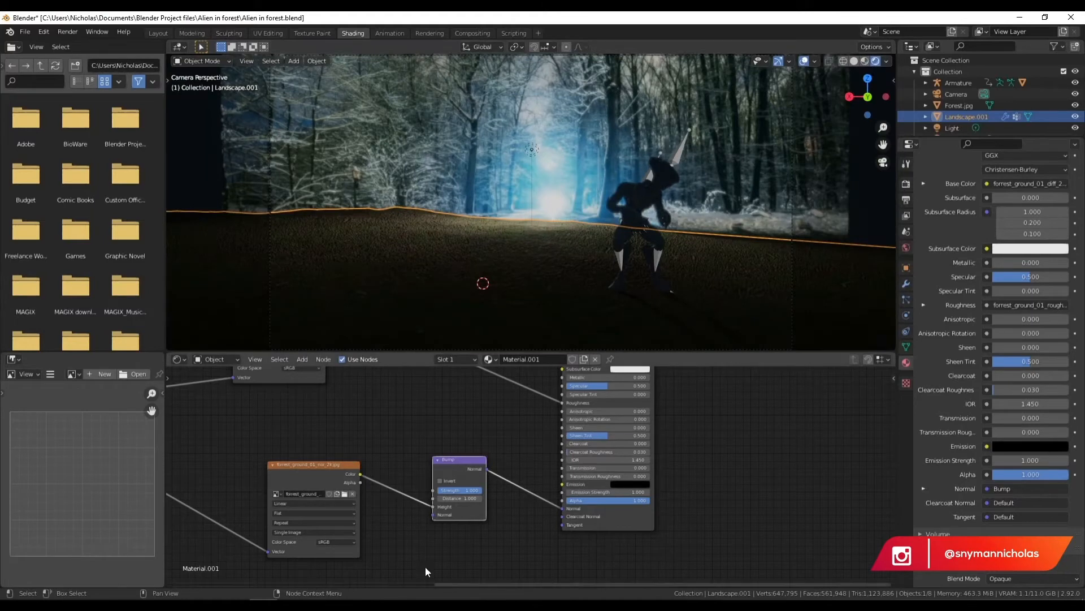
{"action": "scroll", "coordinate": [416, 557], "scroll_direction": "up", "scroll_amount": 2}
{"action": "scroll", "coordinate": [413, 551], "scroll_direction": "up", "scroll_amount": 2}
{"action": "left_click", "coordinate": [415, 478]}
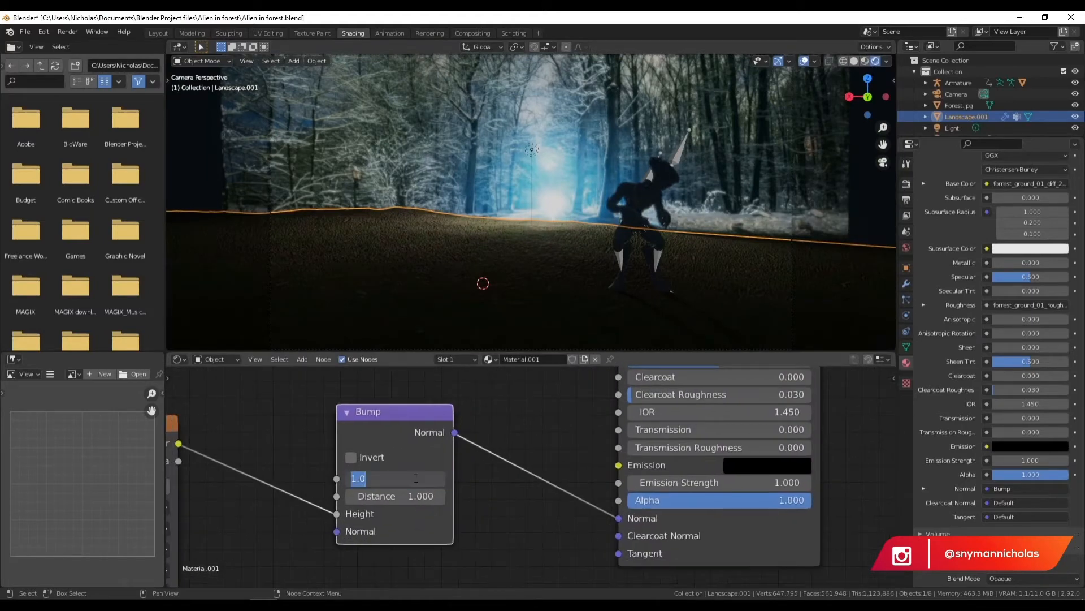
{"action": "type", "text": "0.5"}
{"action": "key", "text": "Return"}
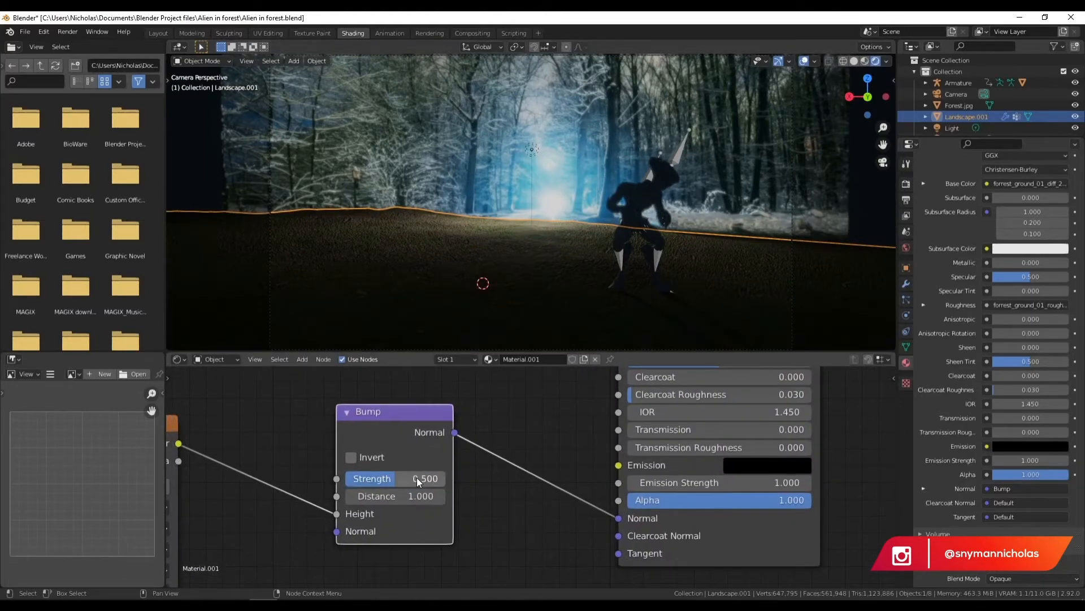
- Set the Bump node's Distance to 0.1 and raise its Strength to about 0.59
{"action": "mouse_move", "coordinate": [362, 495]}
{"action": "left_mouse_down"}
{"action": "mouse_move", "coordinate": [407, 496]}
{"action": "mouse_move", "coordinate": [390, 496]}
{"action": "left_mouse_up"}
{"action": "left_click", "coordinate": [549, 421]}
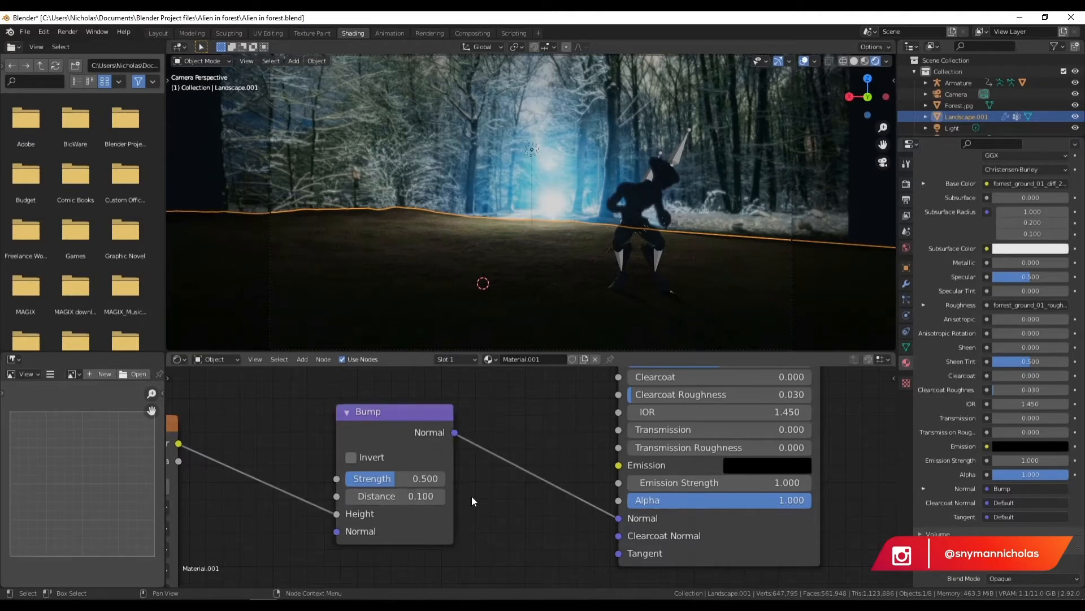
{"action": "mouse_move", "coordinate": [402, 478]}
{"action": "left_mouse_down"}
{"action": "mouse_move", "coordinate": [444, 478]}
{"action": "mouse_move", "coordinate": [378, 478]}
{"action": "mouse_move", "coordinate": [421, 479]}
{"action": "mouse_move", "coordinate": [410, 479]}
{"action": "left_mouse_up"}
{"action": "scroll", "coordinate": [355, 503], "scroll_direction": "down", "scroll_amount": 16}
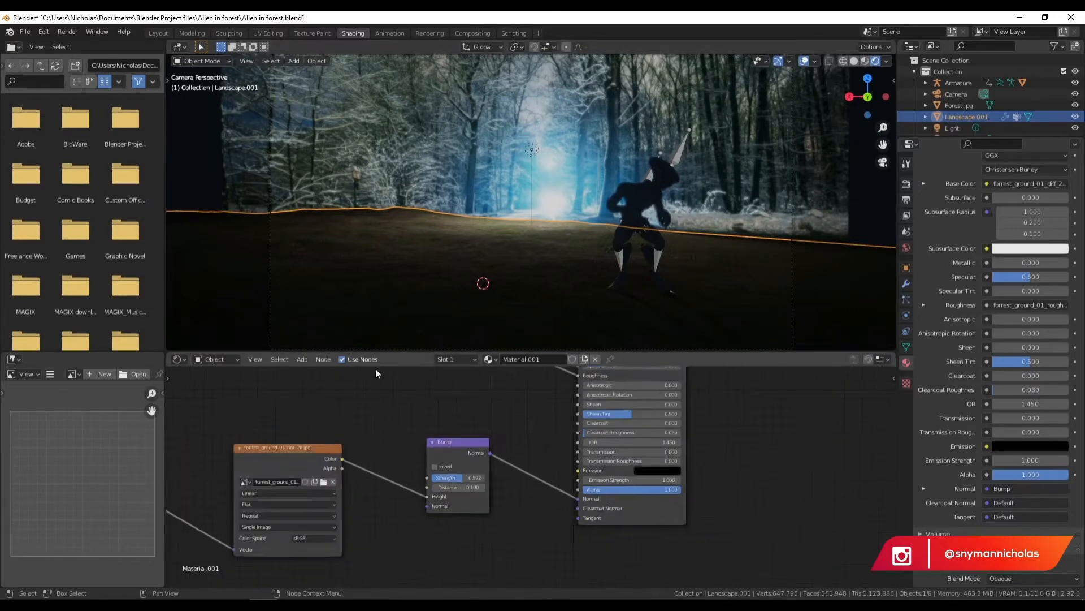
- Look through the texture maps in the forrest_ground_01_2k folder in File Explorer and return to Blender
{"action": "middle_click_drag", "start_coordinate": [453, 446], "coordinate": [481, 454]}
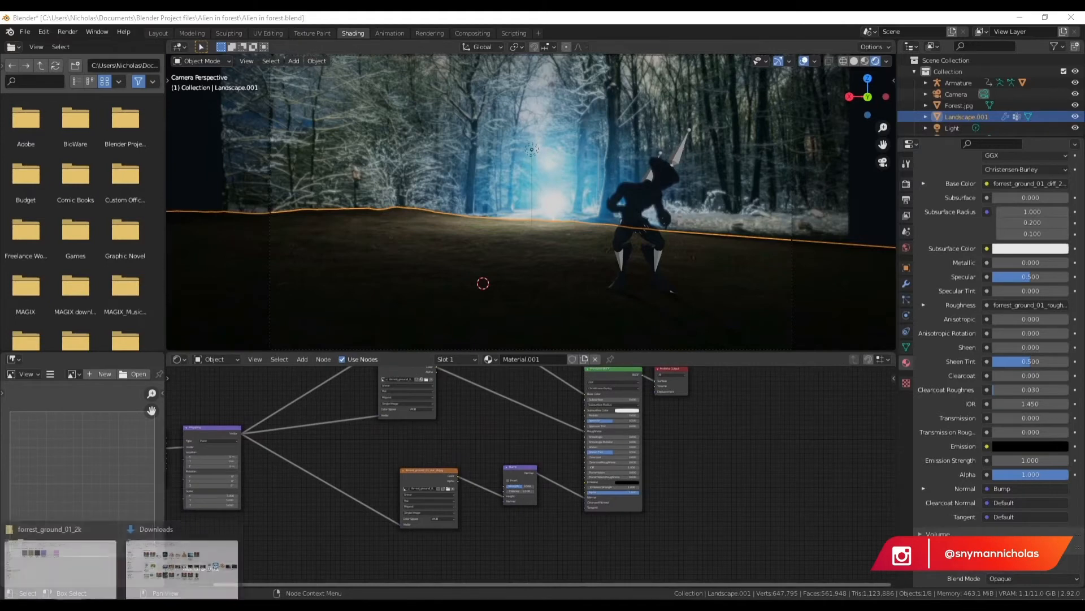
{"action": "left_click", "coordinate": [71, 564]}
{"action": "left_click", "coordinate": [252, 232]}
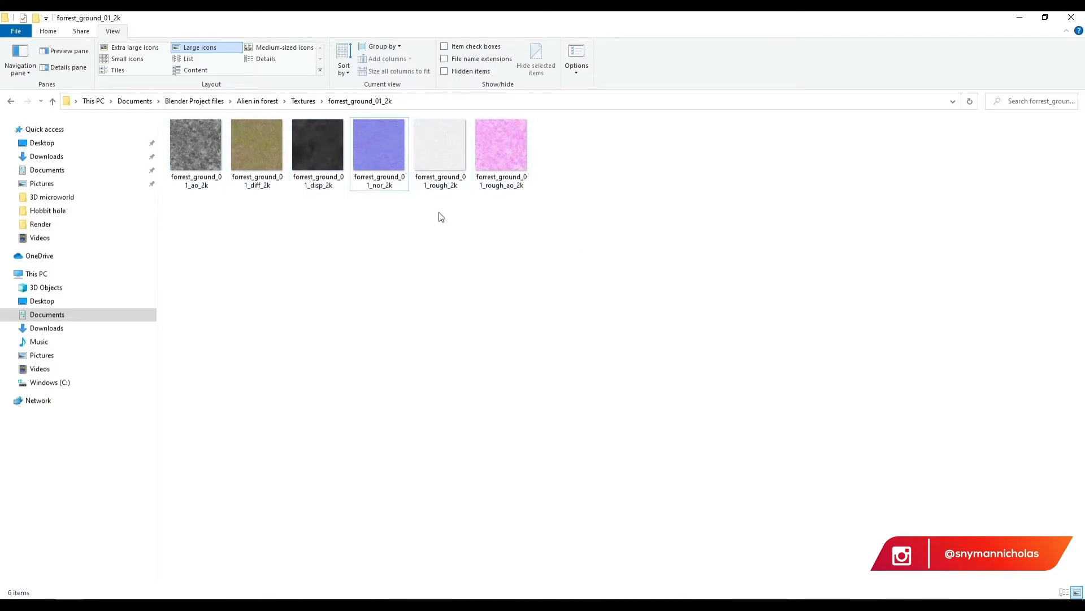
{"action": "left_click", "coordinate": [1020, 17]}
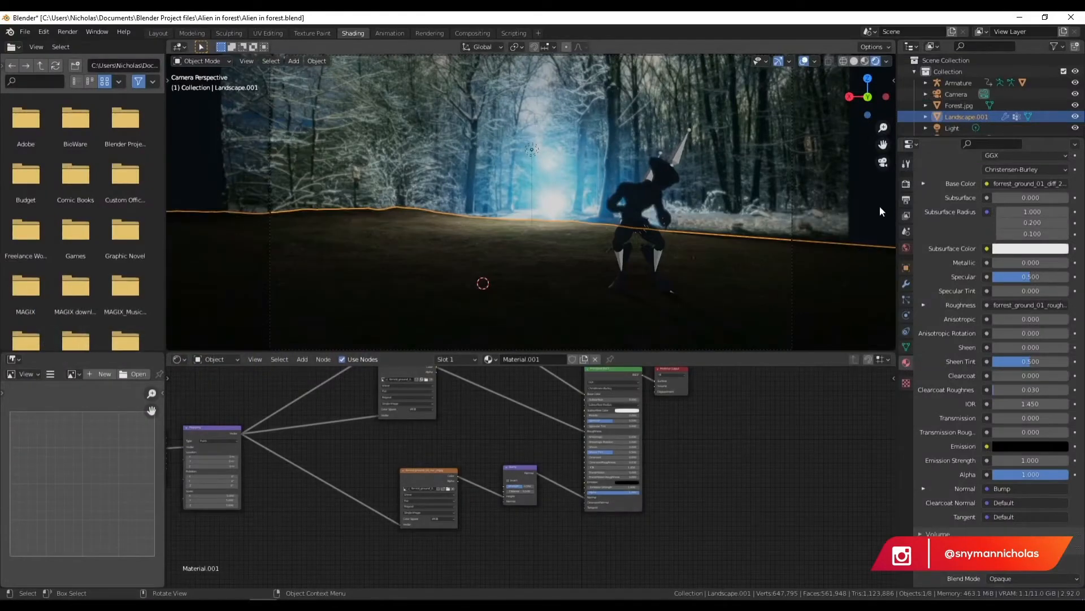
- Turn on viewport display of the landscape's ParticleSettings tree system and clear the selection
{"action": "left_click", "coordinate": [880, 211]}
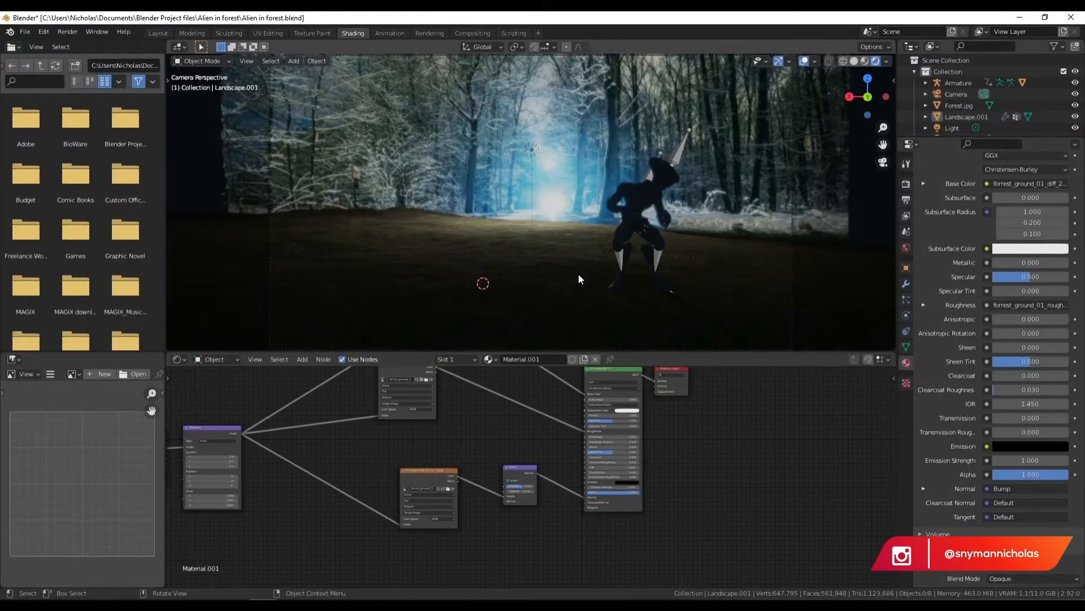
{"action": "left_click", "coordinate": [841, 268]}
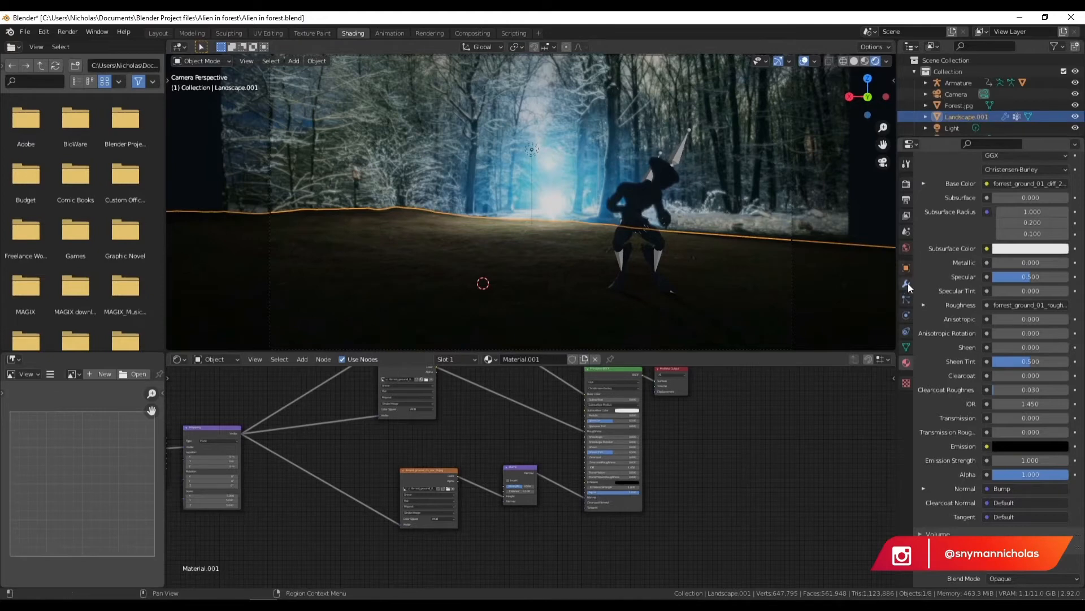
{"action": "left_click", "coordinate": [906, 298]}
{"action": "left_click", "coordinate": [1044, 185]}
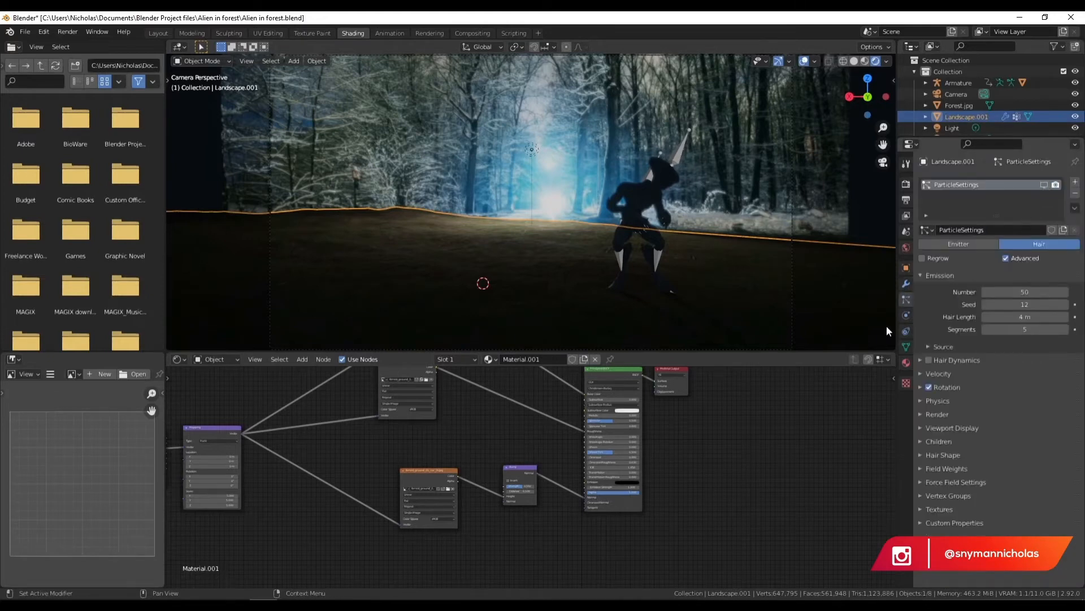
{"action": "left_click", "coordinate": [870, 218]}
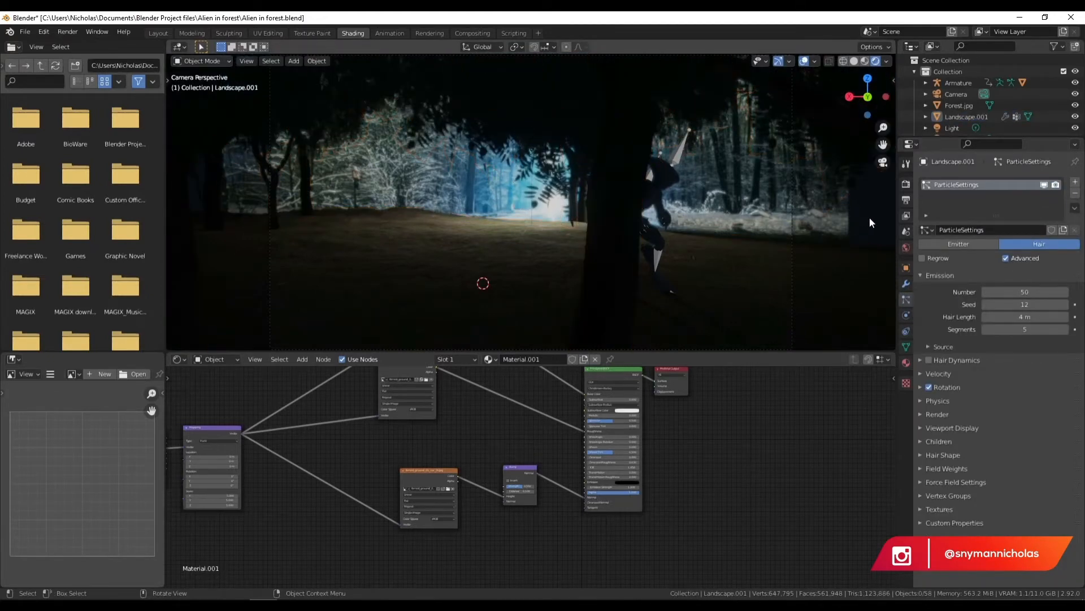
- Render the current frame, examine the ground and trees in the result, and close the render window
{"action": "key", "text": "F12"}
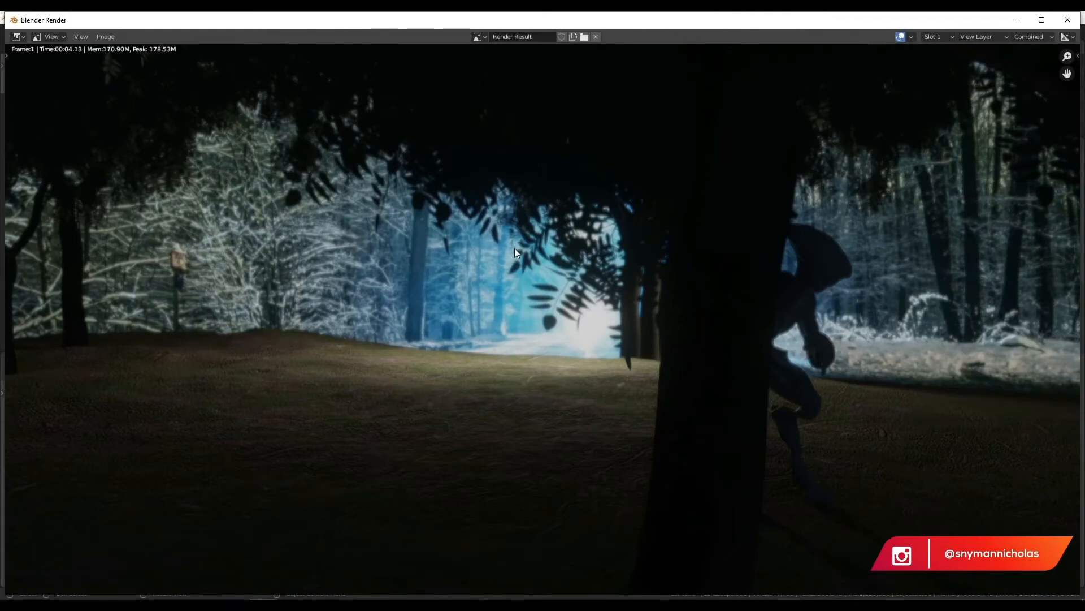
{"action": "scroll", "coordinate": [514, 249], "scroll_direction": "down", "scroll_amount": 2}
{"action": "scroll", "coordinate": [577, 347], "scroll_direction": "up", "scroll_amount": 3}
{"action": "scroll", "coordinate": [577, 347], "scroll_direction": "down", "scroll_amount": 1}
{"action": "left_click", "coordinate": [1072, 21]}
- Select the Forest.jpg backdrop and show the wider tree scene around the camera frame in the Layout workspace with solid shading
{"action": "left_click", "coordinate": [351, 290]}
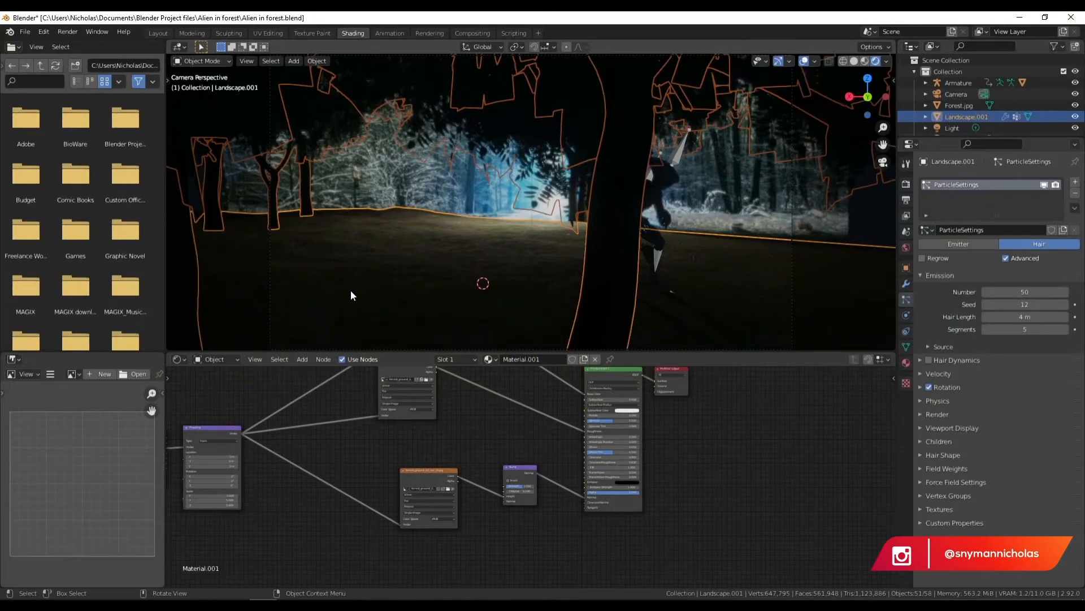
{"action": "left_click", "coordinate": [392, 265]}
{"action": "left_click", "coordinate": [158, 32]}
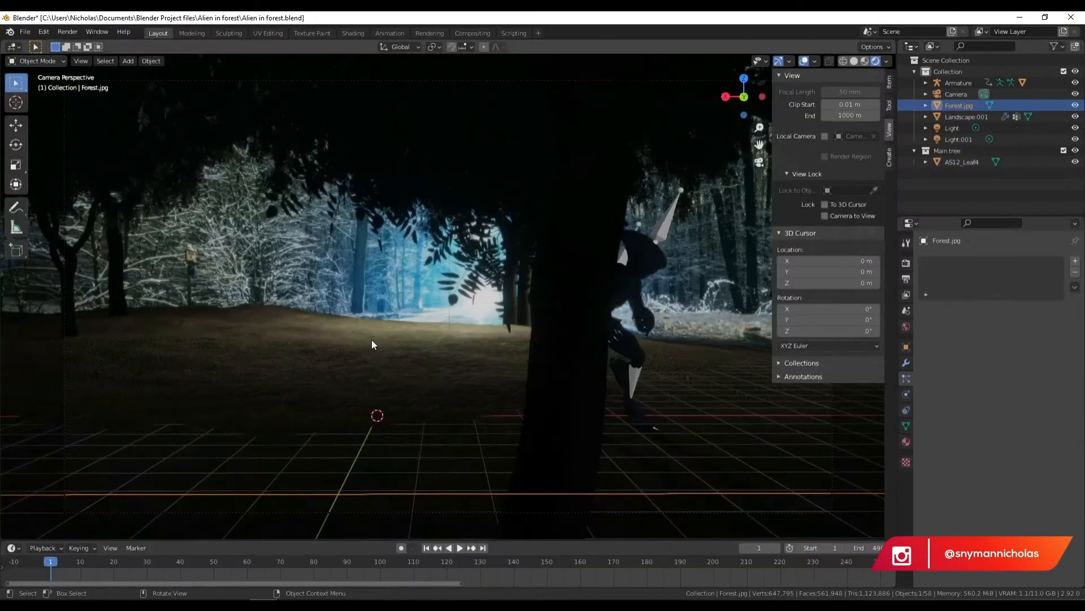
{"action": "left_click", "coordinate": [854, 61]}
{"action": "scroll", "coordinate": [374, 316], "scroll_direction": "down", "scroll_amount": 4}
{"action": "mouse_move", "coordinate": [374, 316]}
{"action": "middle_mouse_down"}
{"action": "mouse_move", "coordinate": [409, 371]}
{"action": "mouse_move", "coordinate": [429, 353]}
{"action": "mouse_move", "coordinate": [498, 420]}
{"action": "middle_mouse_up"}
{"action": "scroll", "coordinate": [401, 327], "scroll_direction": "down", "scroll_amount": 8}
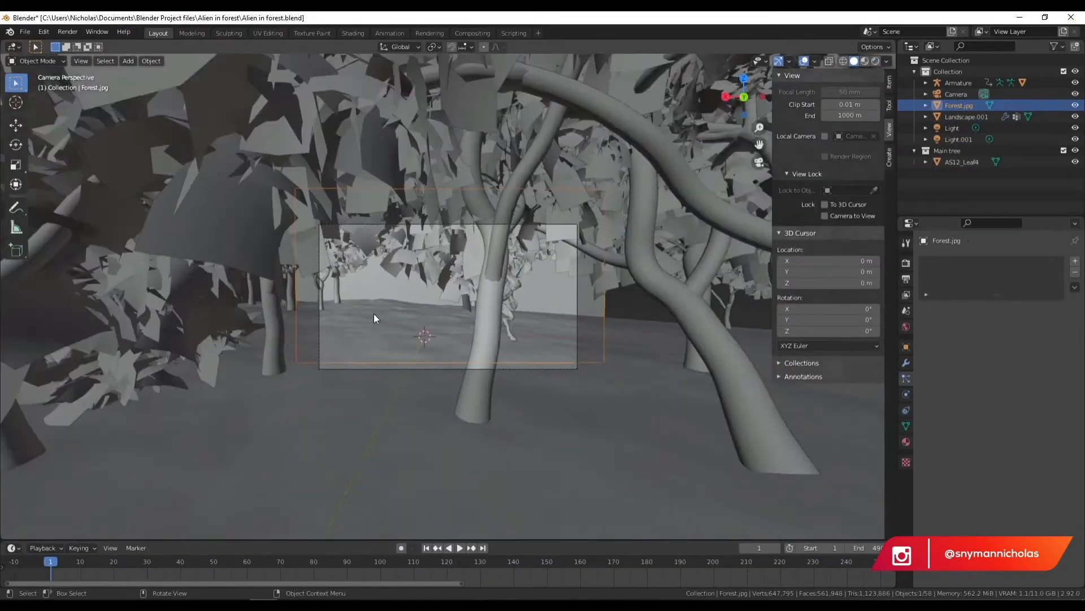
- Import the AS12_8.obj tree from the Models folder of the Curry Leaf Tree assets in Assets/Trees
{"action": "scroll", "coordinate": [498, 419], "scroll_direction": "up", "scroll_amount": 4}
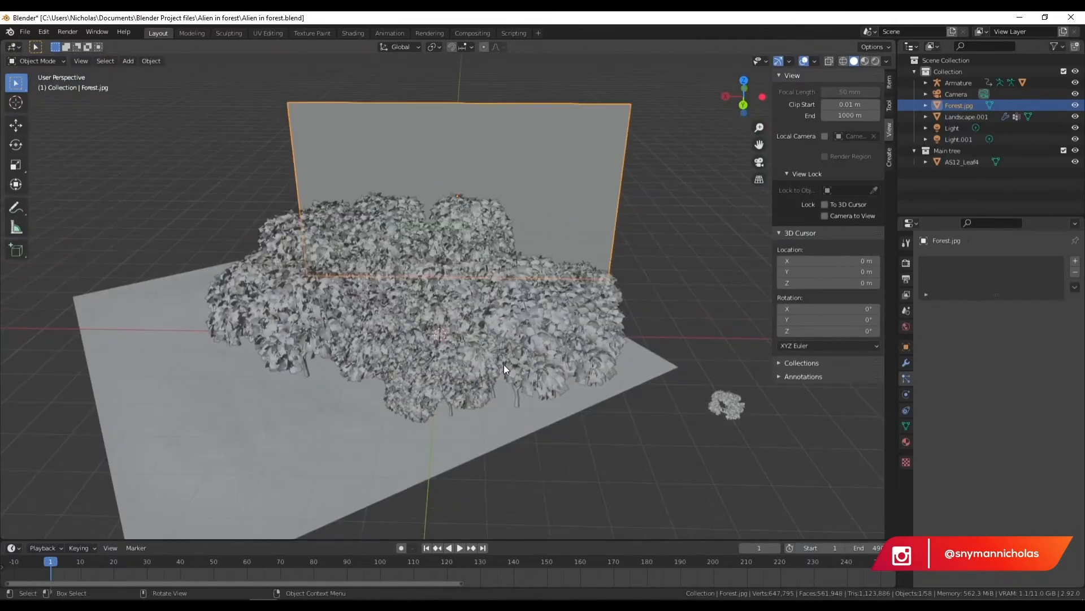
{"action": "left_click", "coordinate": [561, 507]}
{"action": "left_click", "coordinate": [25, 32]}
{"action": "mouse_move", "coordinate": [92, 184]}
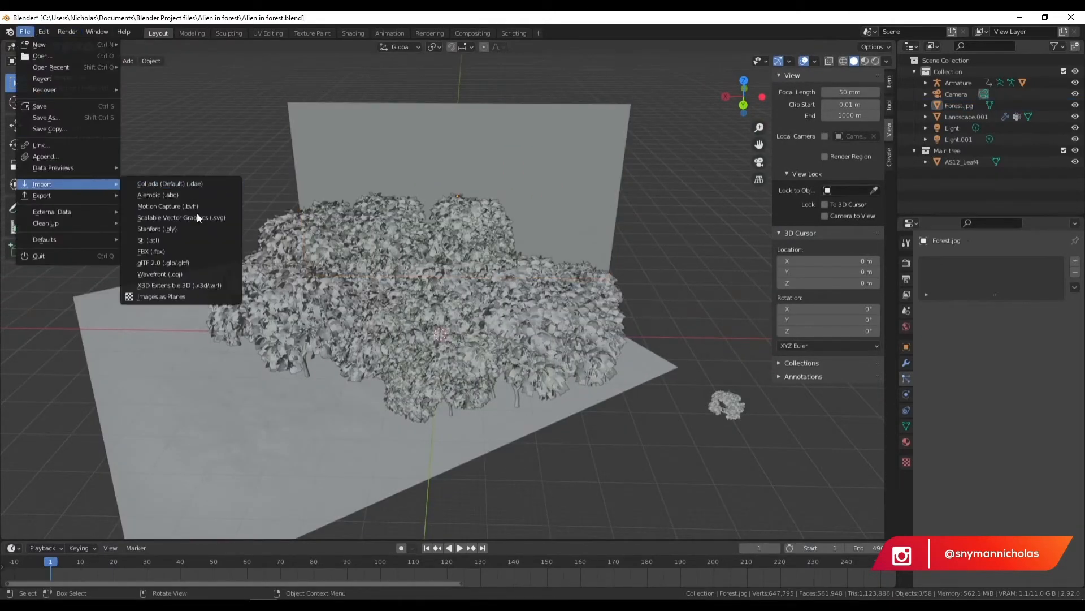
{"action": "left_click", "coordinate": [192, 275]}
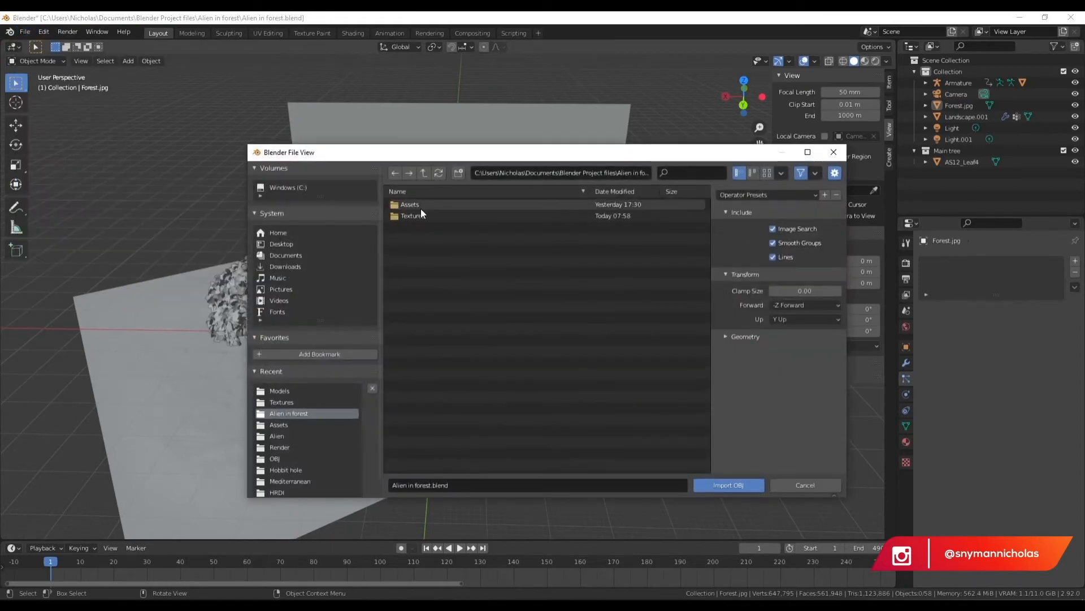
{"action": "double_click", "coordinate": [419, 204]}
{"action": "left_click", "coordinate": [407, 216]}
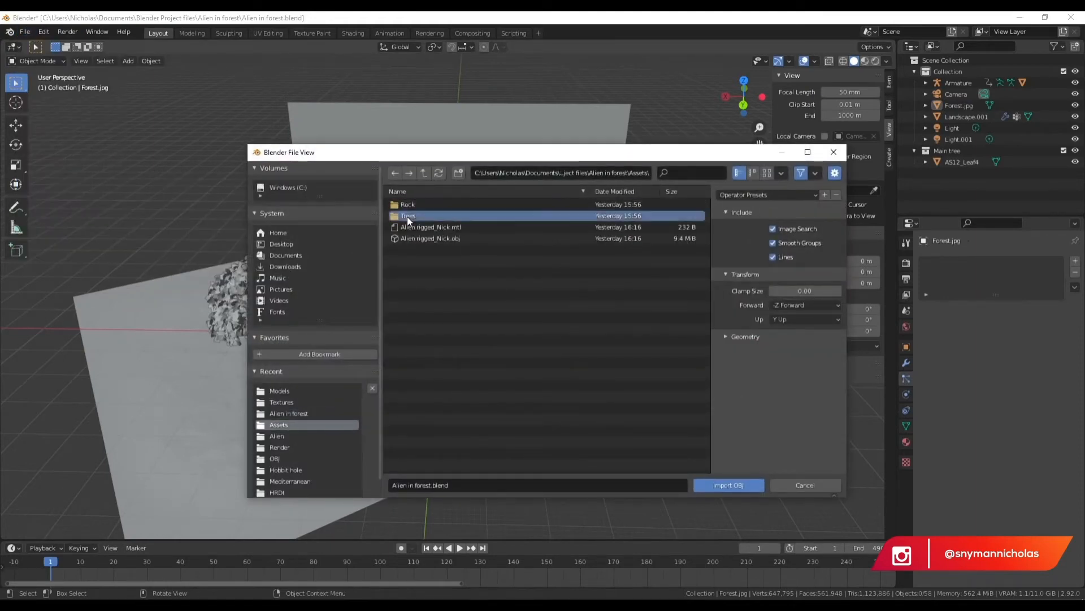
{"action": "double_click", "coordinate": [407, 216]}
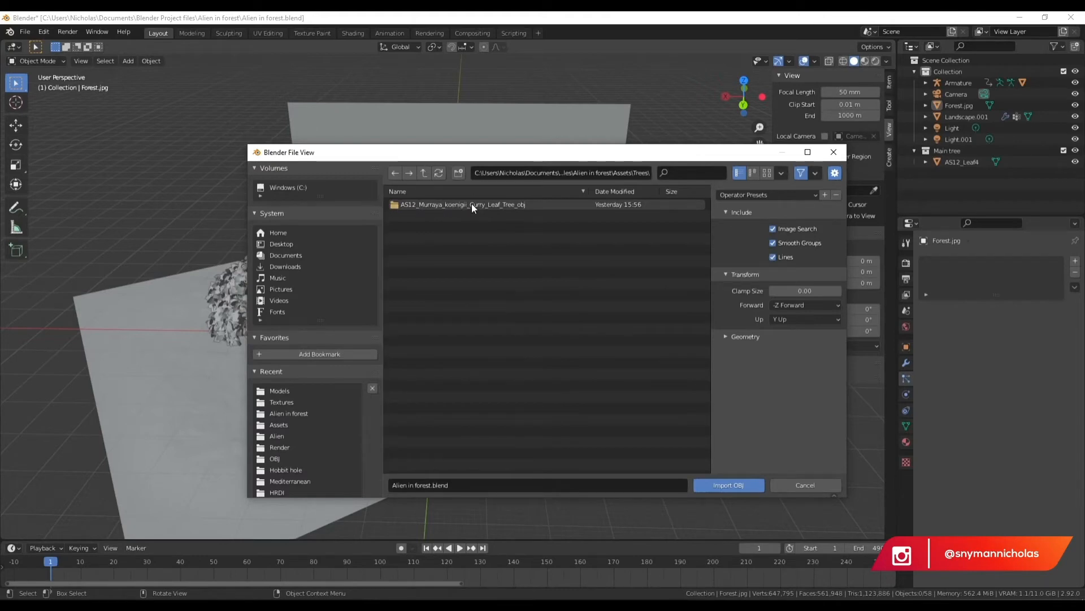
{"action": "double_click", "coordinate": [444, 205]}
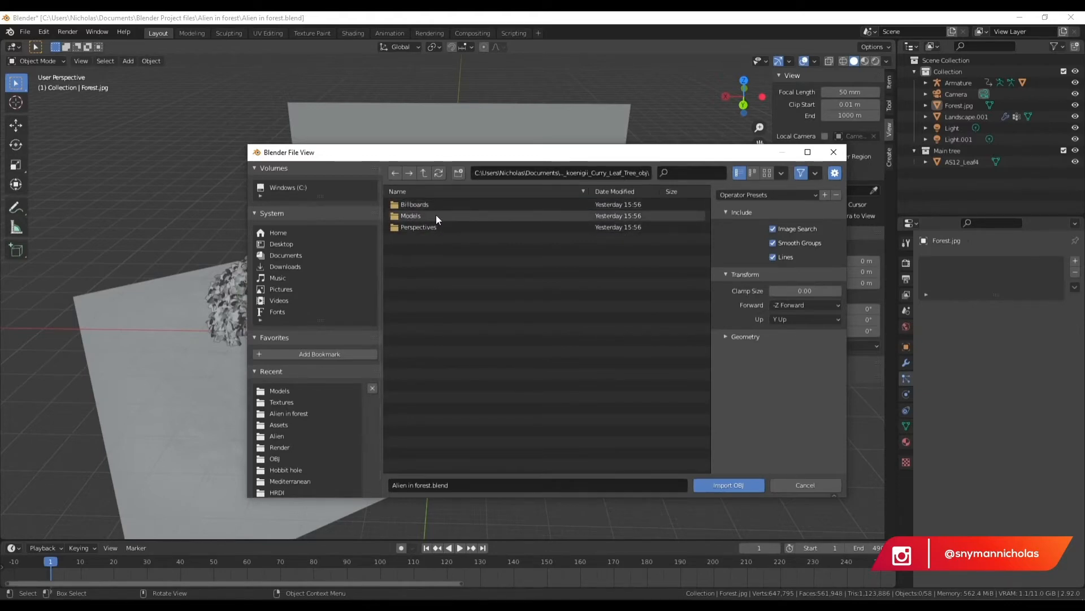
{"action": "double_click", "coordinate": [420, 215]}
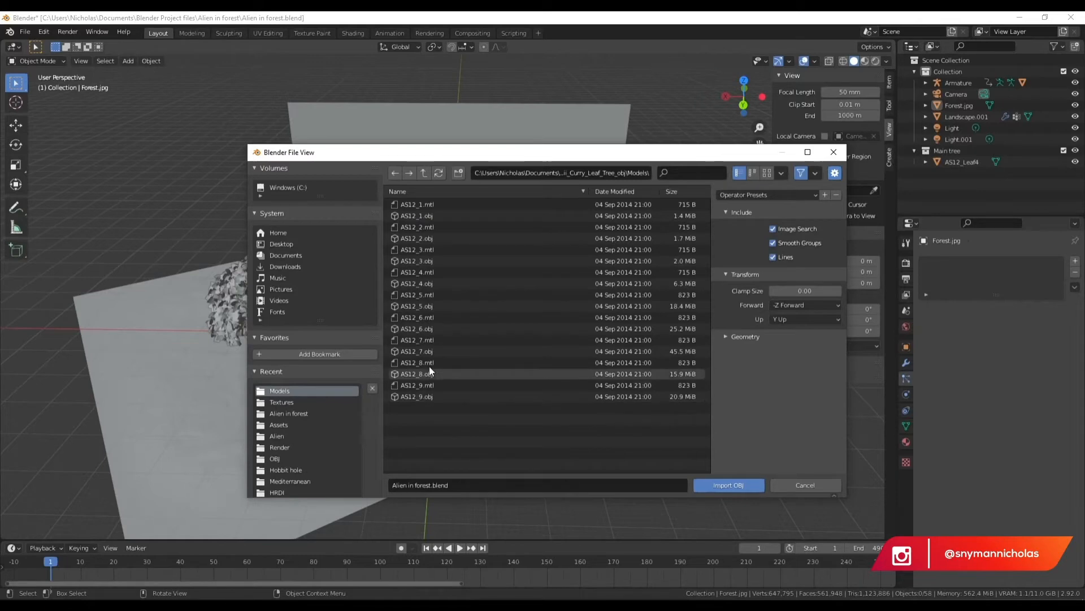
{"action": "double_click", "coordinate": [406, 374]}
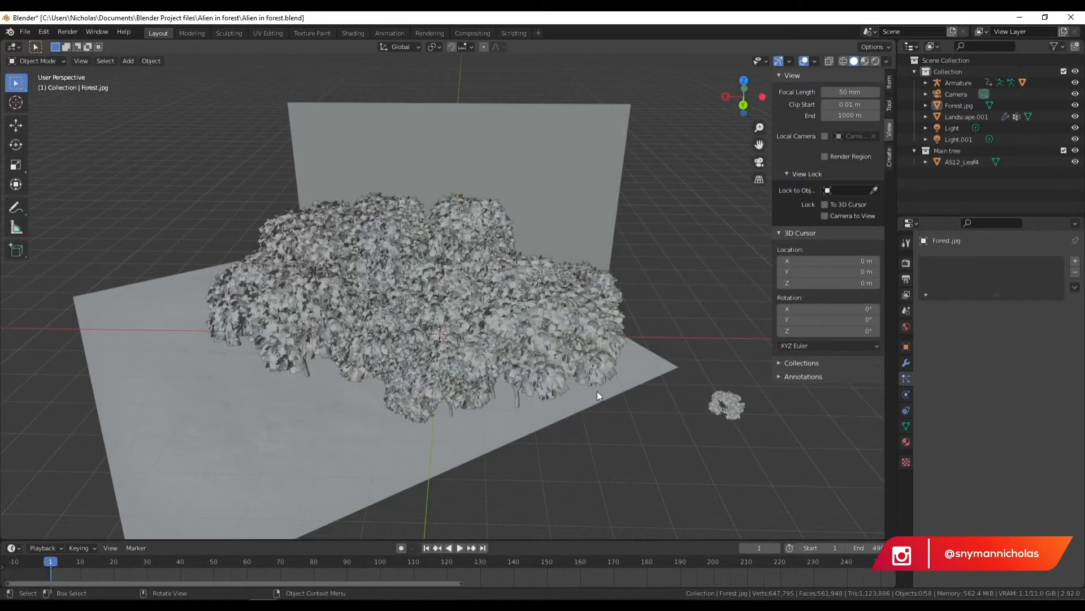
- Move the imported AS12_8 tree about -69 m in X and 9.6 m in Y, clear of the landscape, and delete it
{"action": "left_click", "coordinate": [744, 80]}
{"action": "key", "text": "g"}
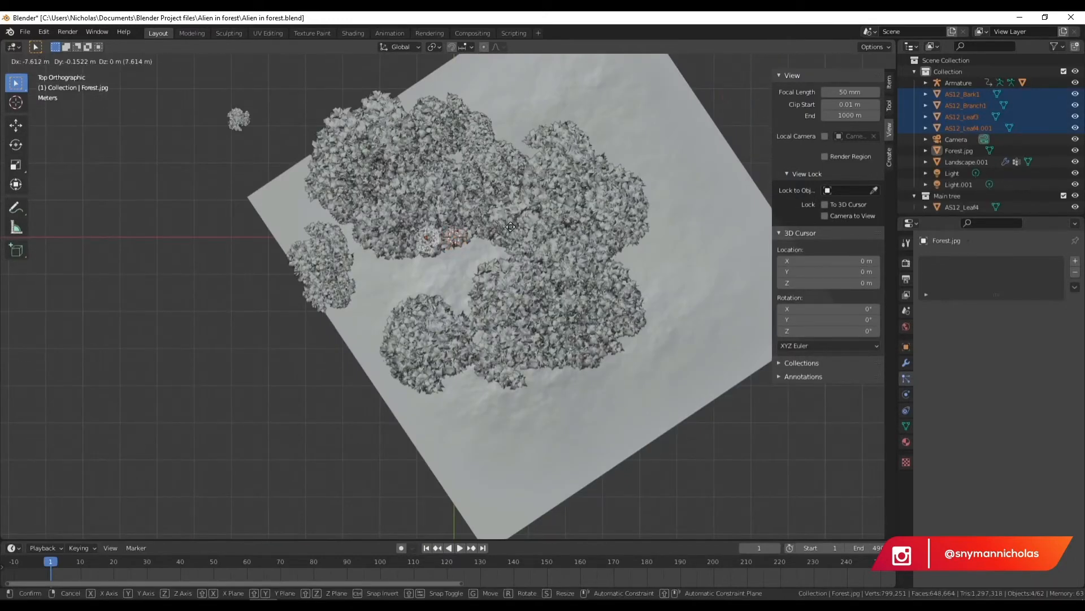
{"action": "left_click", "coordinate": [209, 199]}
{"action": "middle_click_drag", "start_coordinate": [209, 199], "coordinate": [481, 306]}
{"action": "scroll", "coordinate": [484, 310], "scroll_direction": "up", "scroll_amount": 5}
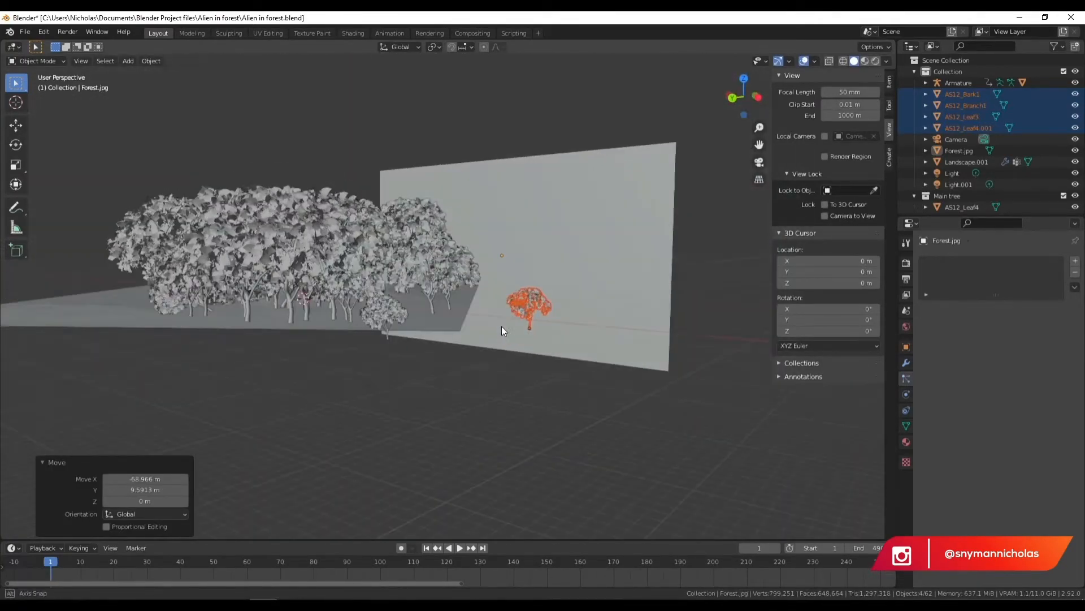
{"action": "scroll", "coordinate": [568, 336], "scroll_direction": "up", "scroll_amount": 1}
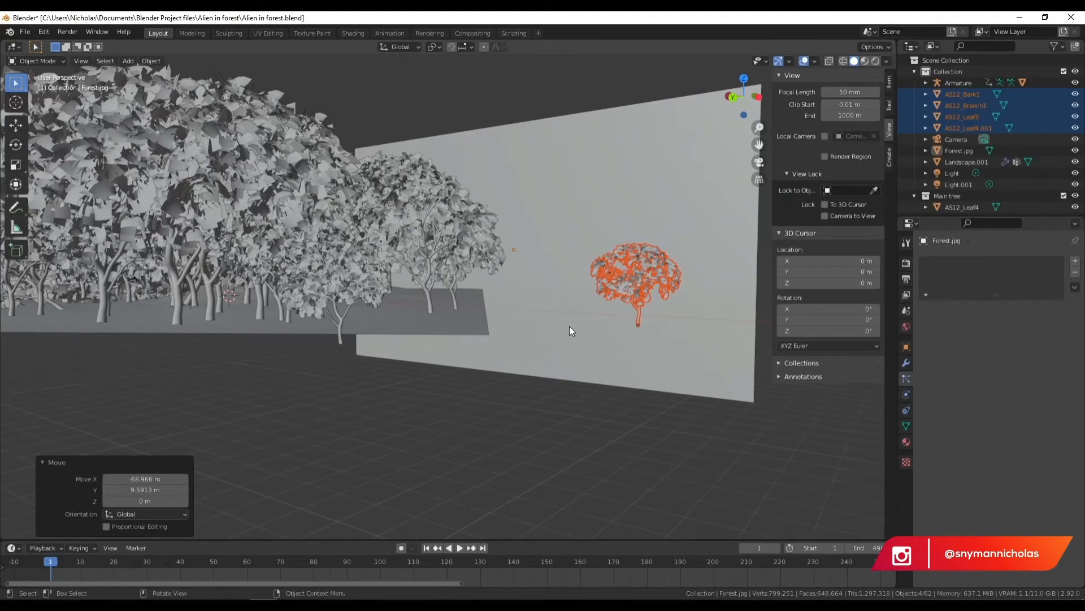
{"action": "key", "text": "Delete"}
- Import the AS12_1.obj plant from the same Curry Leaf Tree Models folder
{"action": "left_click", "coordinate": [25, 32]}
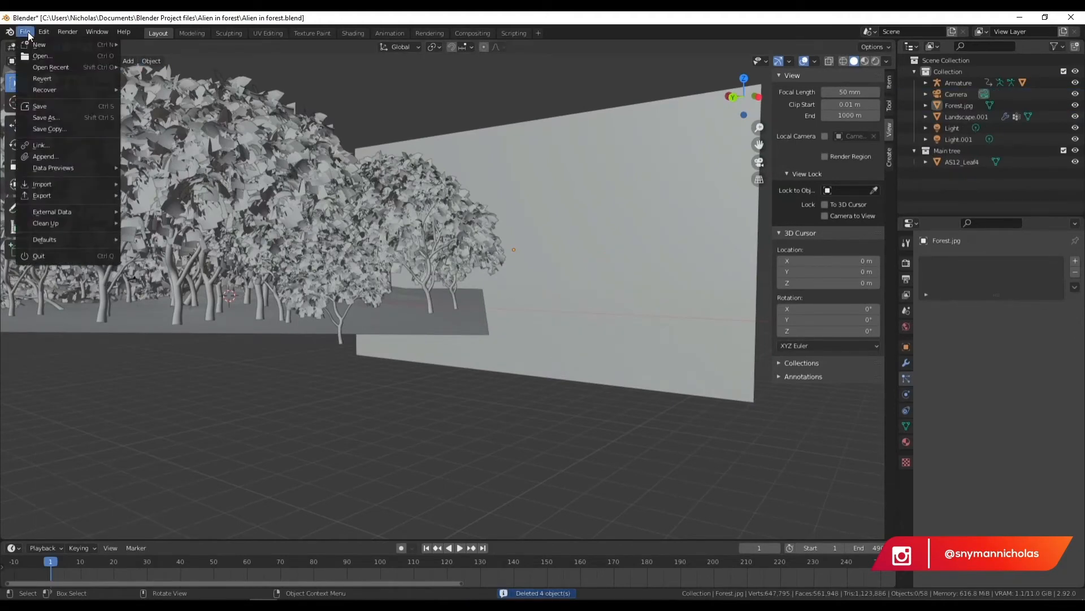
{"action": "mouse_move", "coordinate": [100, 185]}
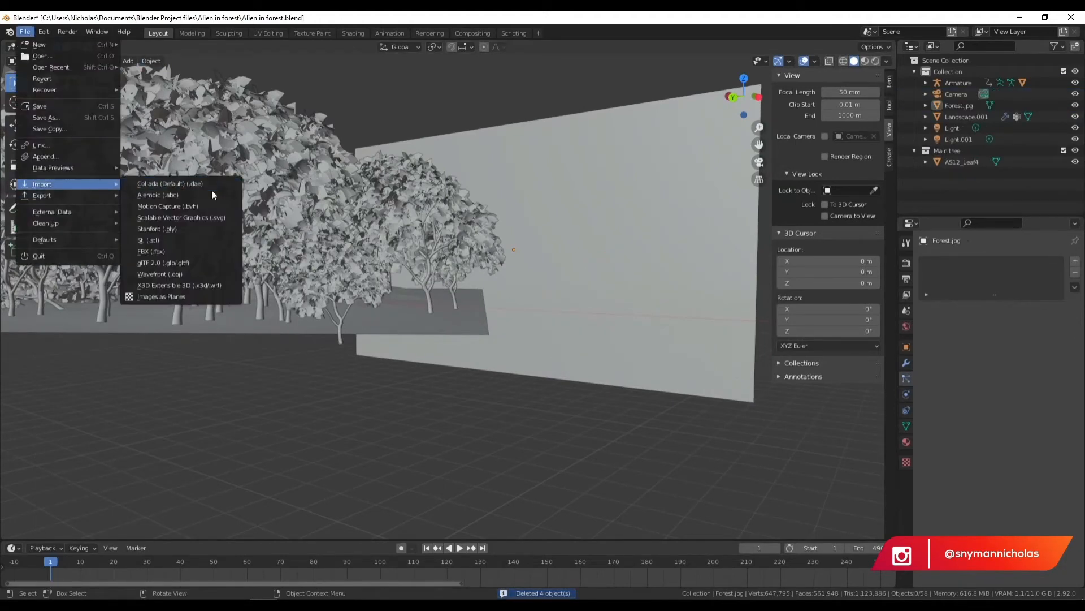
{"action": "left_click", "coordinate": [194, 273]}
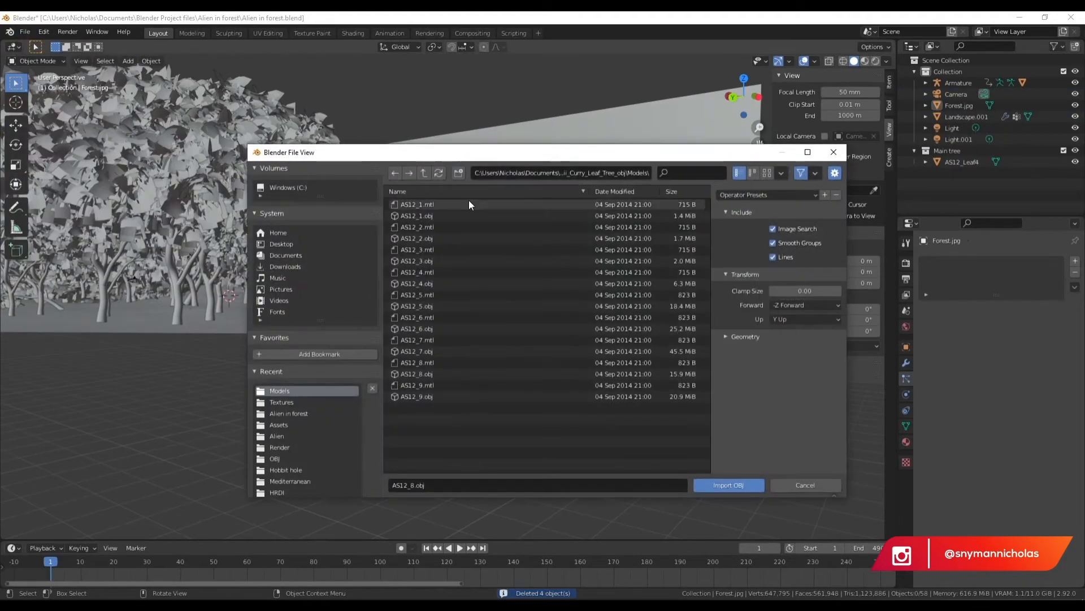
{"action": "double_click", "coordinate": [419, 215]}
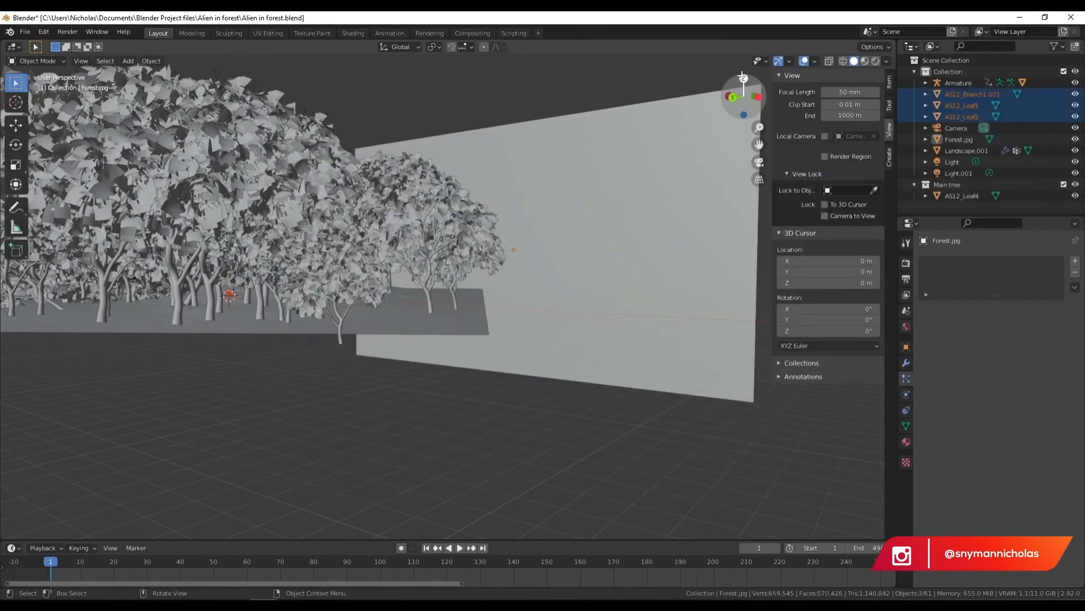
- Move the imported AS12_1 plant about -67.6 m in X and -7.5 m in Y, off the landscape
{"action": "left_click", "coordinate": [744, 79]}
{"action": "key", "text": "g"}
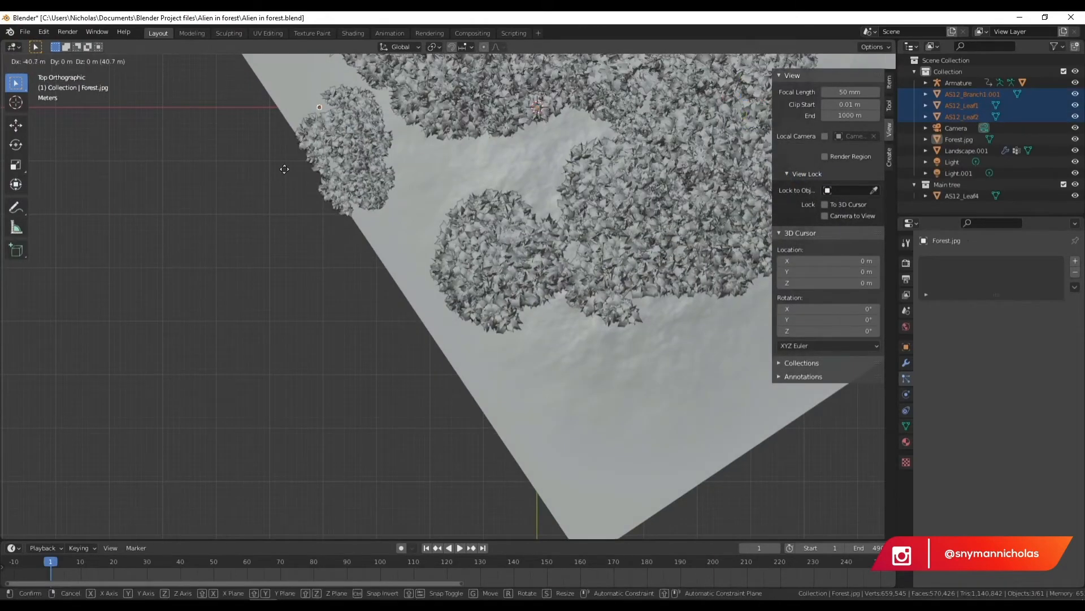
{"action": "left_click", "coordinate": [175, 162]}
{"action": "middle_click_drag", "start_coordinate": [175, 163], "coordinate": [318, 160]}
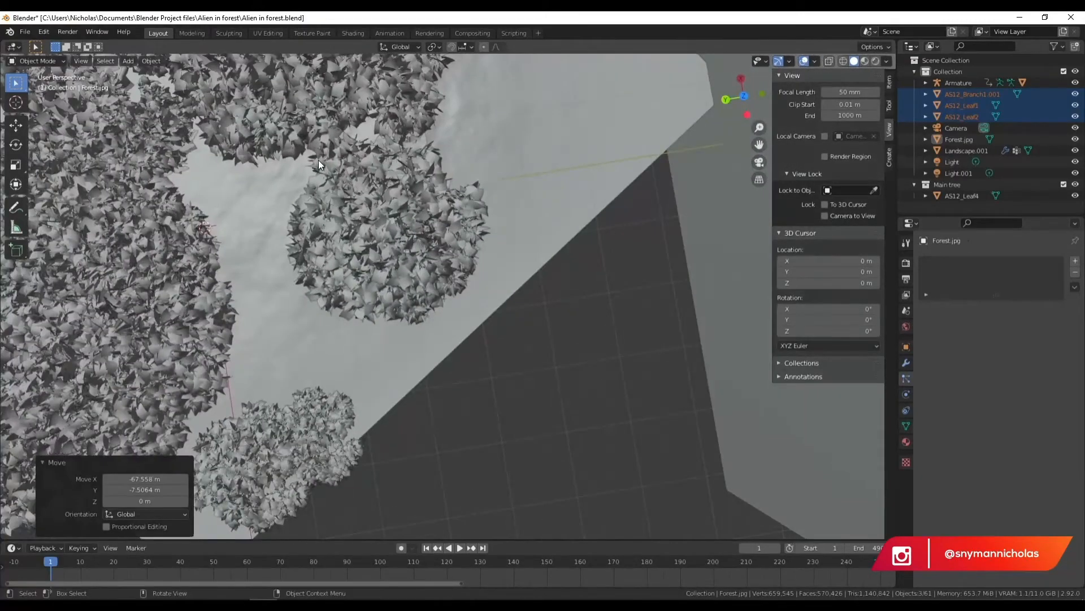
- Isolate the imported plant in local view, examine it with rendered shading, and return to solid shading
{"action": "key", "text": "KP_Divide"}
{"action": "middle_click_drag", "start_coordinate": [384, 203], "coordinate": [321, 153]}
{"action": "middle_click_drag", "start_coordinate": [514, 205], "coordinate": [521, 196]}
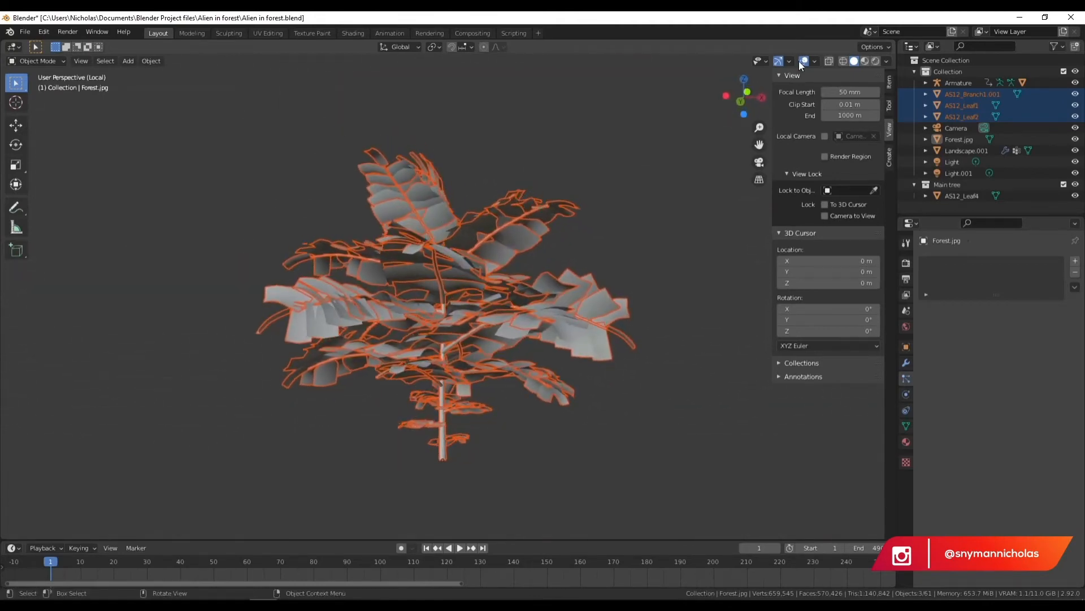
{"action": "left_click", "coordinate": [875, 61]}
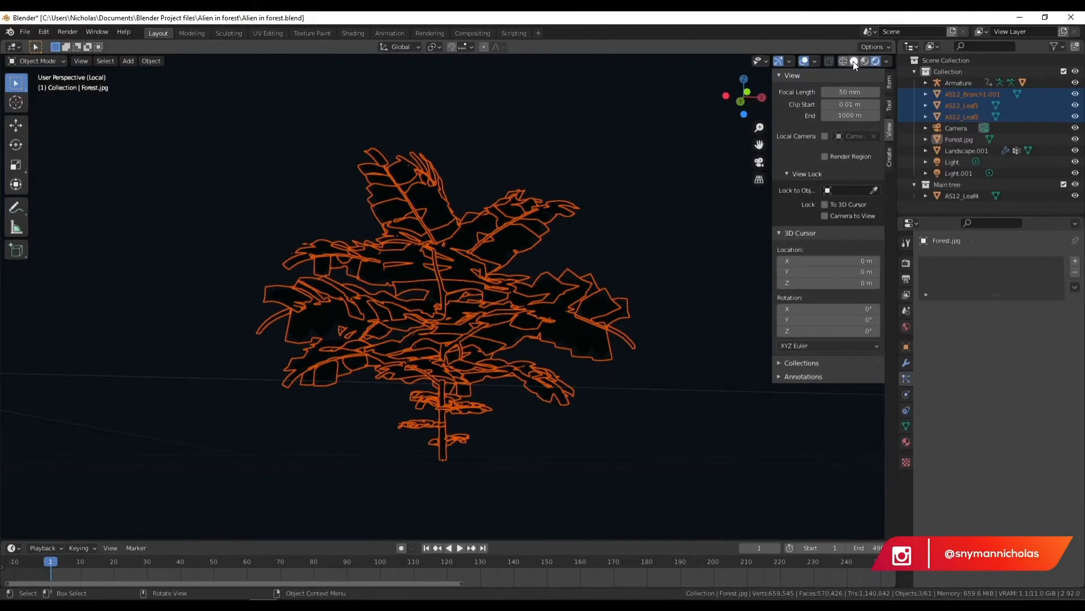
{"action": "left_click", "coordinate": [855, 62]}
- Try to join all parts of the isolated plant into one object
{"action": "scroll", "coordinate": [520, 238], "scroll_direction": "down", "scroll_amount": 3}
{"action": "left_click", "coordinate": [594, 253]}
{"action": "left_click_drag", "start_coordinate": [612, 180], "coordinate": [222, 495]}
{"action": "left_click", "coordinate": [157, 61]}
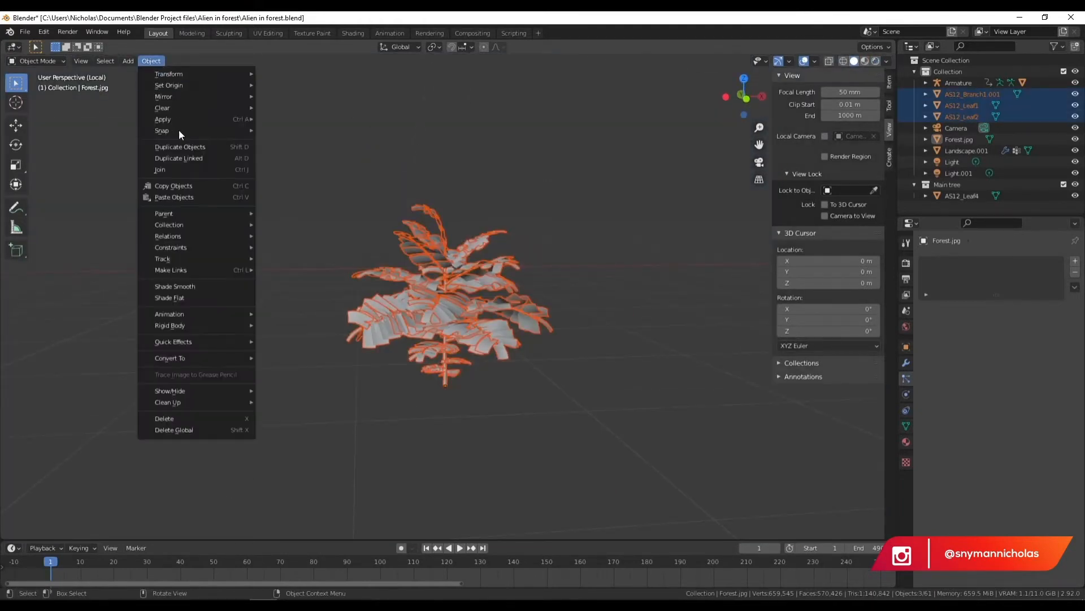
{"action": "left_click", "coordinate": [177, 172]}
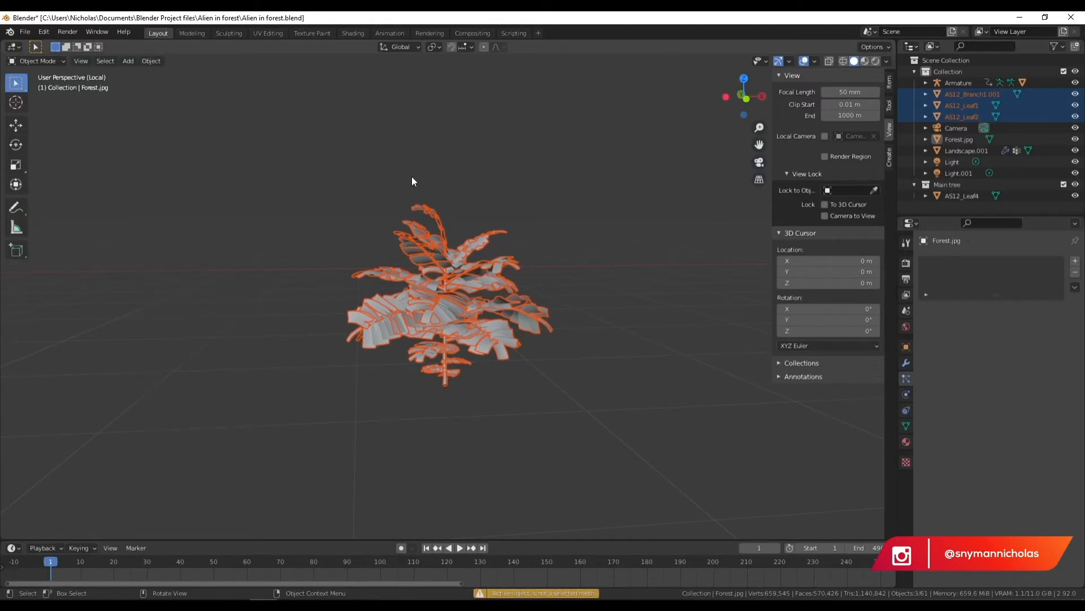
- Join AS12_Leaf1 and AS12_Leaf2 into AS12_Branch1.001 as the active object, and clear the selection
{"action": "left_click", "coordinate": [963, 95]}
{"action": "left_click", "coordinate": [969, 121], "text": "shift"}
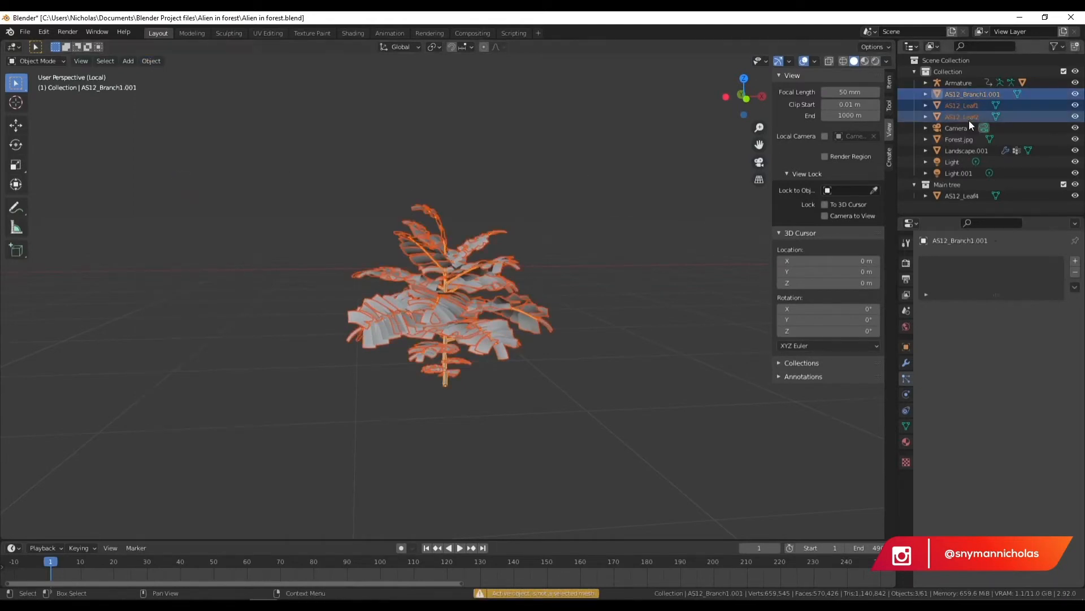
{"action": "left_click", "coordinate": [158, 59]}
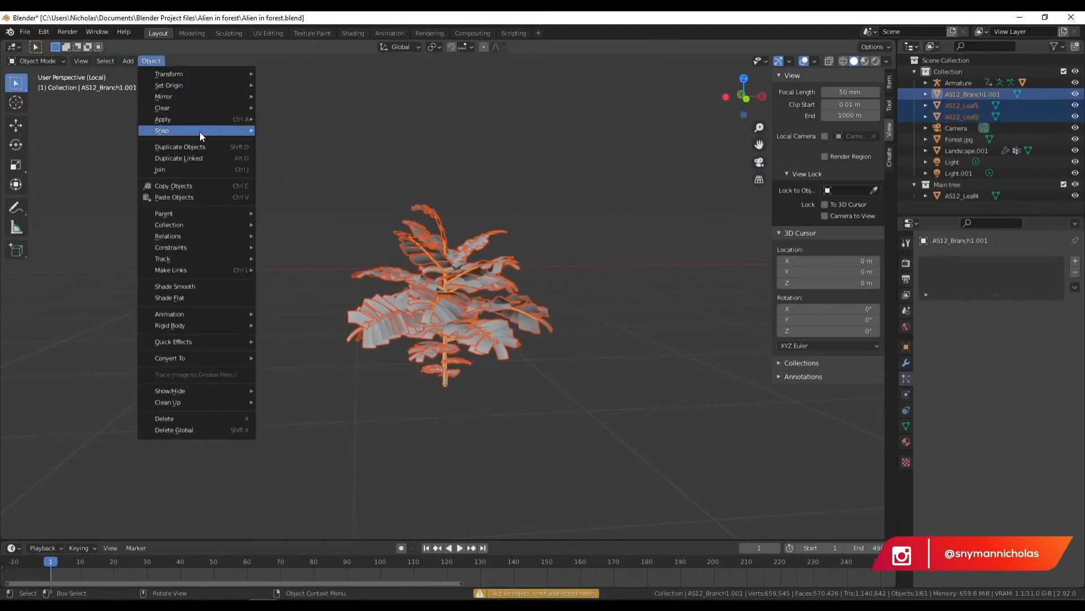
{"action": "left_click", "coordinate": [185, 178]}
{"action": "left_click", "coordinate": [538, 285]}
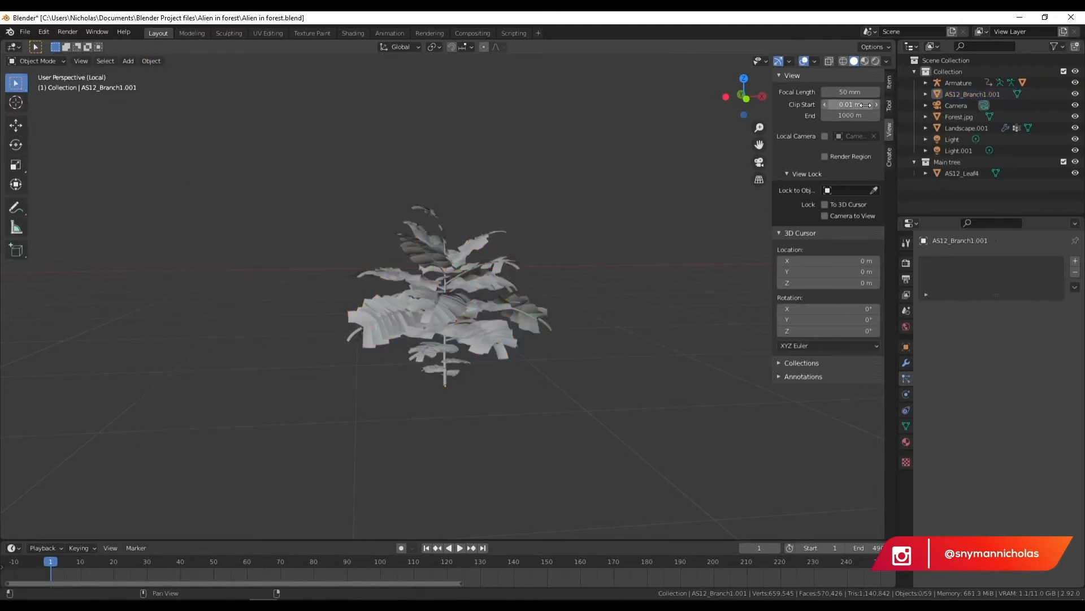
{"action": "left_click", "coordinate": [527, 282]}
{"action": "left_click", "coordinate": [630, 255]}
- Leave local view and add a second particle system of type Hair to Landscape.001
{"action": "scroll", "coordinate": [511, 327], "scroll_direction": "down", "scroll_amount": 8}
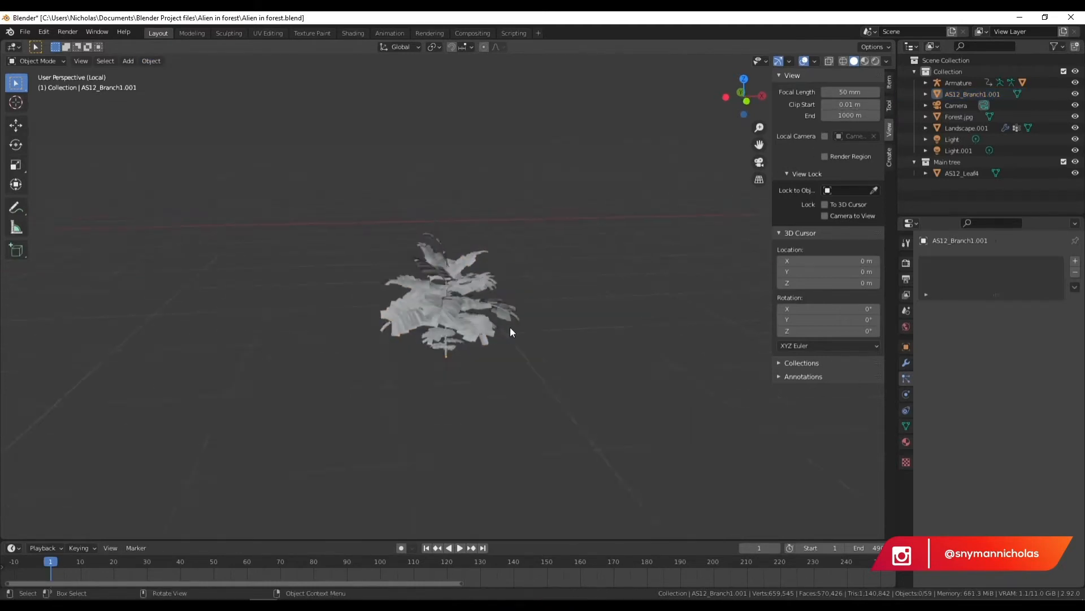
{"action": "key", "text": "KP_Divide"}
{"action": "middle_click_drag", "start_coordinate": [565, 327], "coordinate": [429, 421]}
{"action": "scroll", "coordinate": [498, 362], "scroll_direction": "down", "scroll_amount": 10}
{"action": "left_click", "coordinate": [429, 422]}
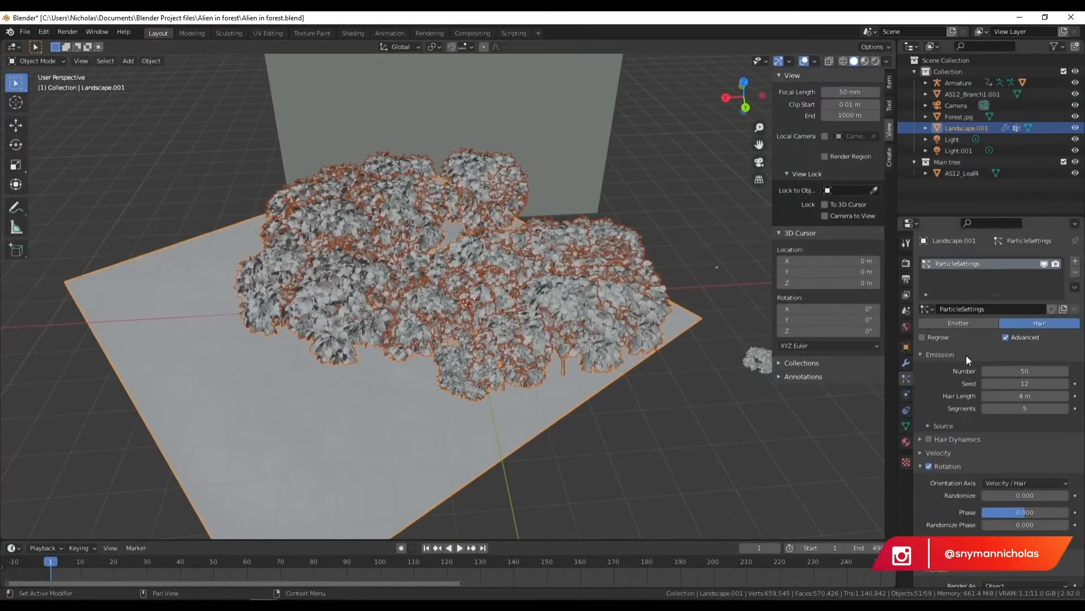
{"action": "left_click", "coordinate": [1076, 264]}
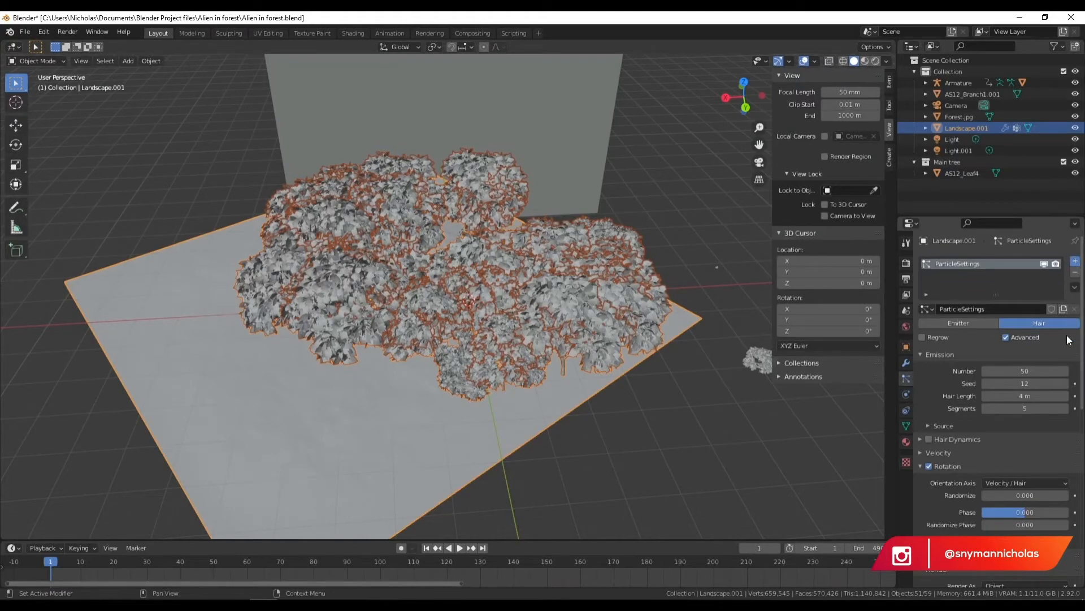
{"action": "left_click", "coordinate": [1040, 323]}
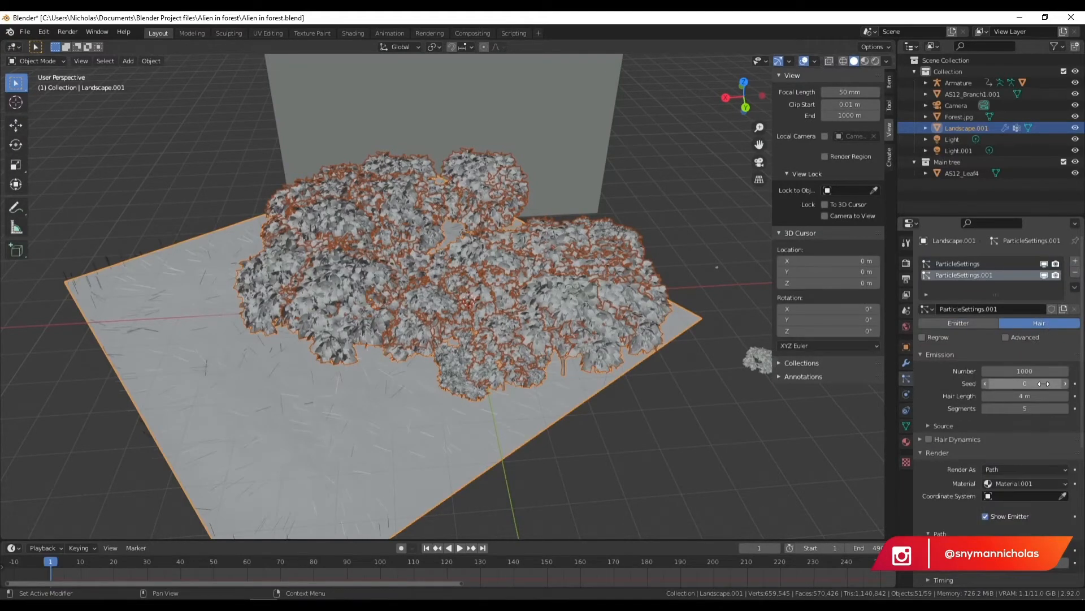
- Render the new hair particles as Object, using the joined AS12_Branch1.001 plant as the instance object
{"action": "left_click", "coordinate": [1057, 470]}
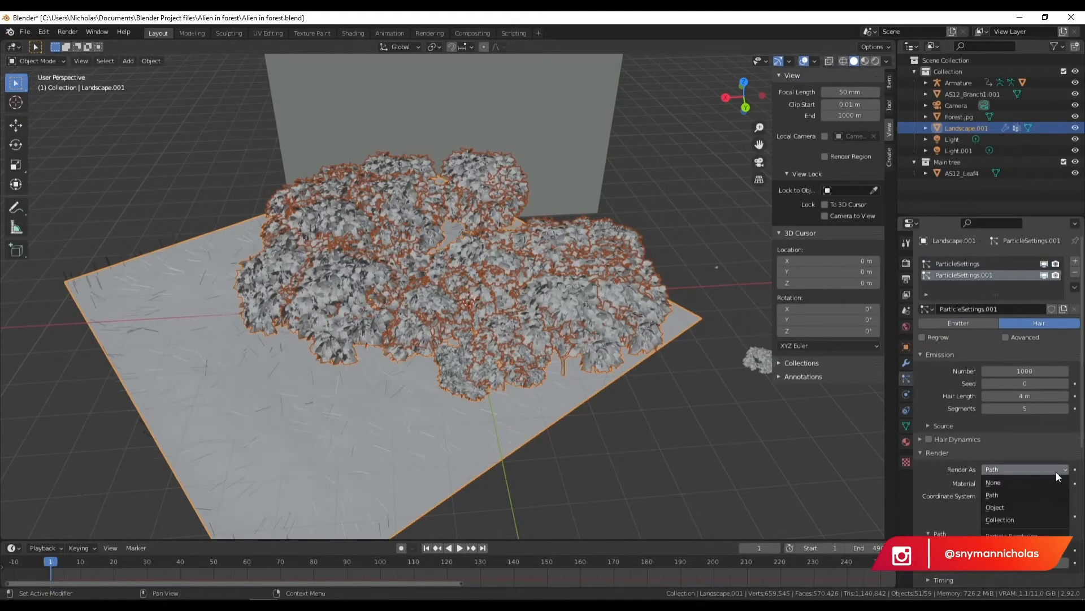
{"action": "left_click", "coordinate": [1018, 508]}
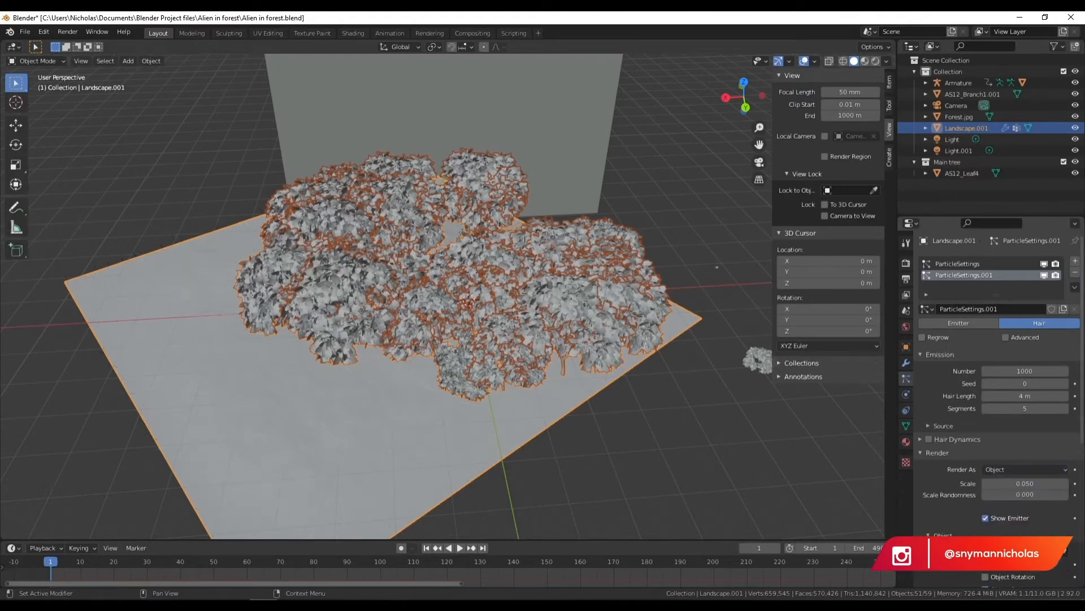
{"action": "left_click", "coordinate": [1069, 559]}
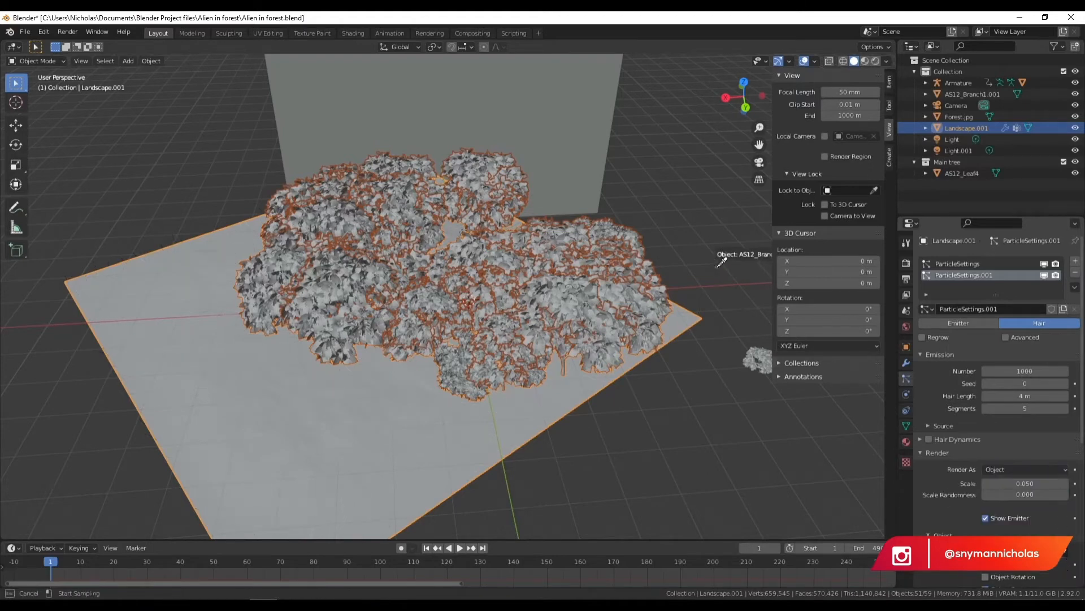
{"action": "left_click", "coordinate": [718, 271]}
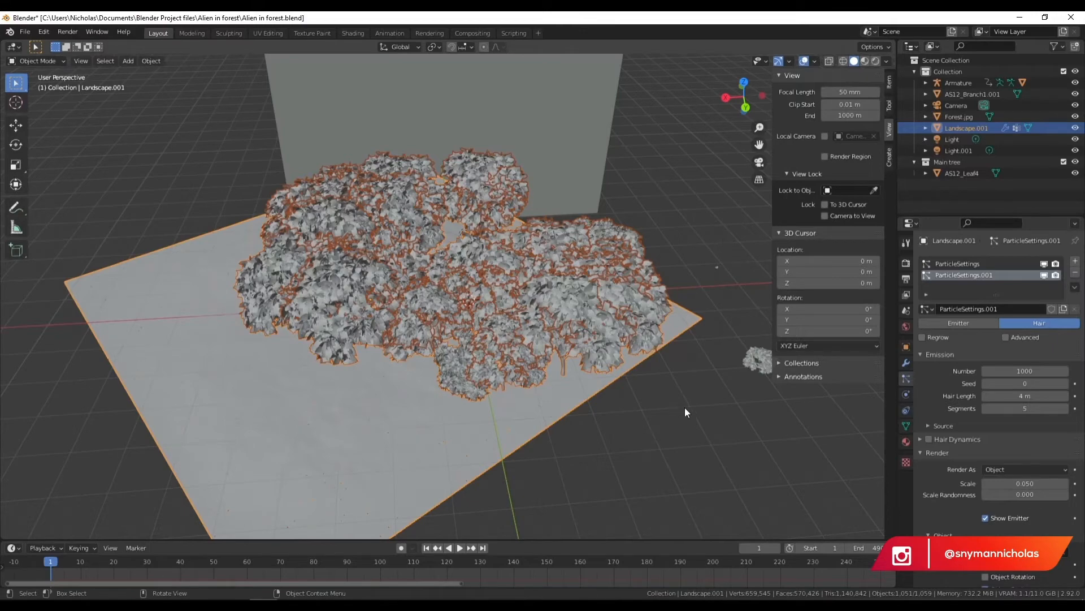
- Show the fitted camera view and set the plant particles' scale to 0.370 and scale randomness to about 0.57
{"action": "left_click", "coordinate": [759, 162]}
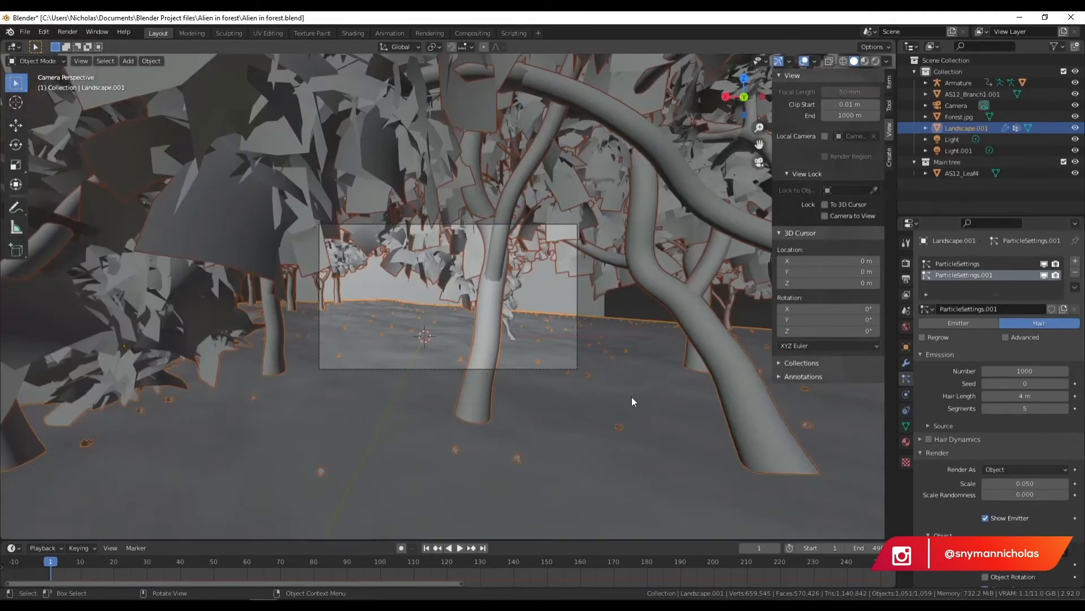
{"action": "key", "text": "Home"}
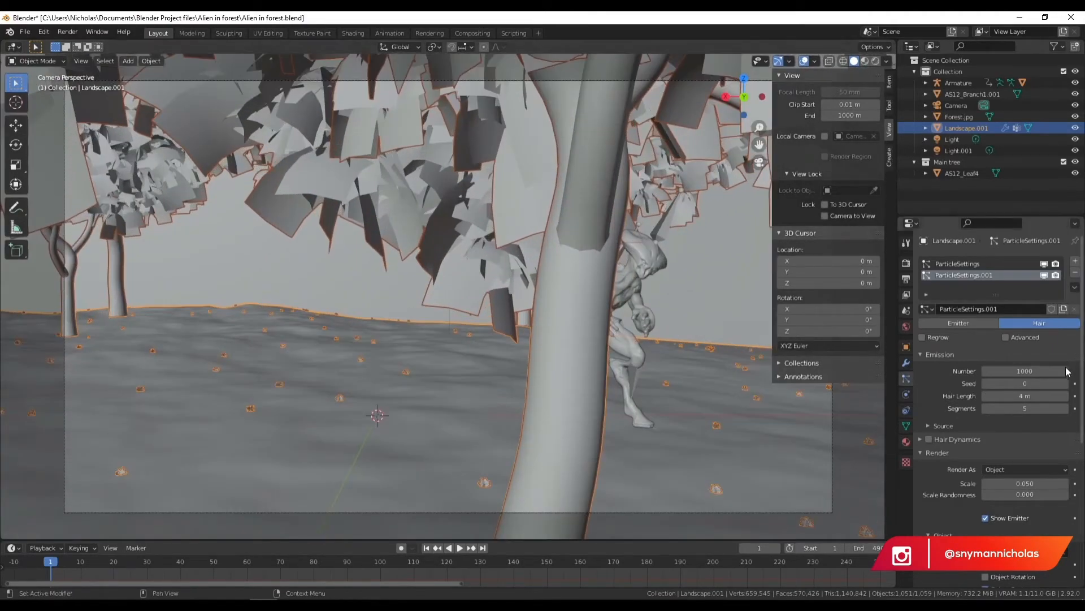
{"action": "left_click_drag", "start_coordinate": [1027, 484], "coordinate": [1049, 484]}
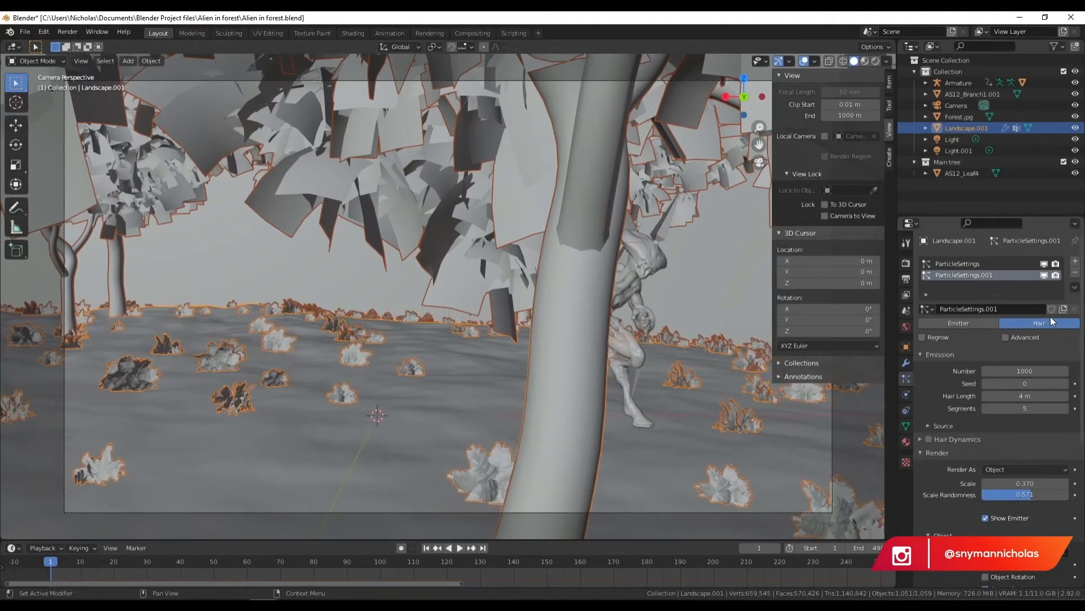
- Enable Advanced, Rotation and Object Rotation for the undergrowth plant particles and test-render the current frame
{"action": "left_click", "coordinate": [1018, 339]}
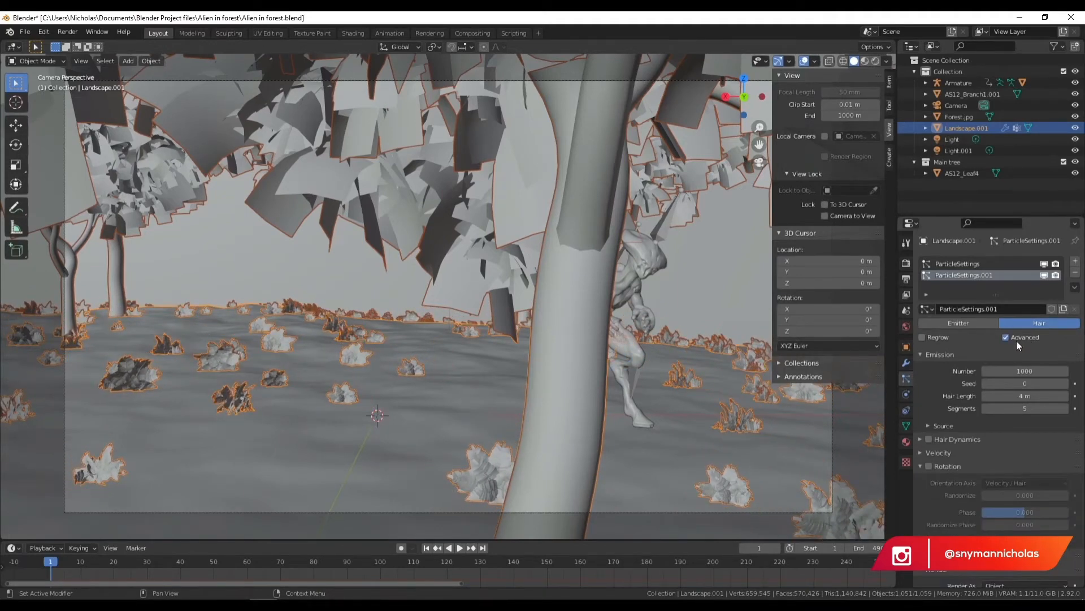
{"action": "left_click", "coordinate": [929, 466]}
{"action": "scroll", "coordinate": [1021, 441], "scroll_direction": "down", "scroll_amount": 5}
{"action": "scroll", "coordinate": [1021, 442], "scroll_direction": "down", "scroll_amount": 8}
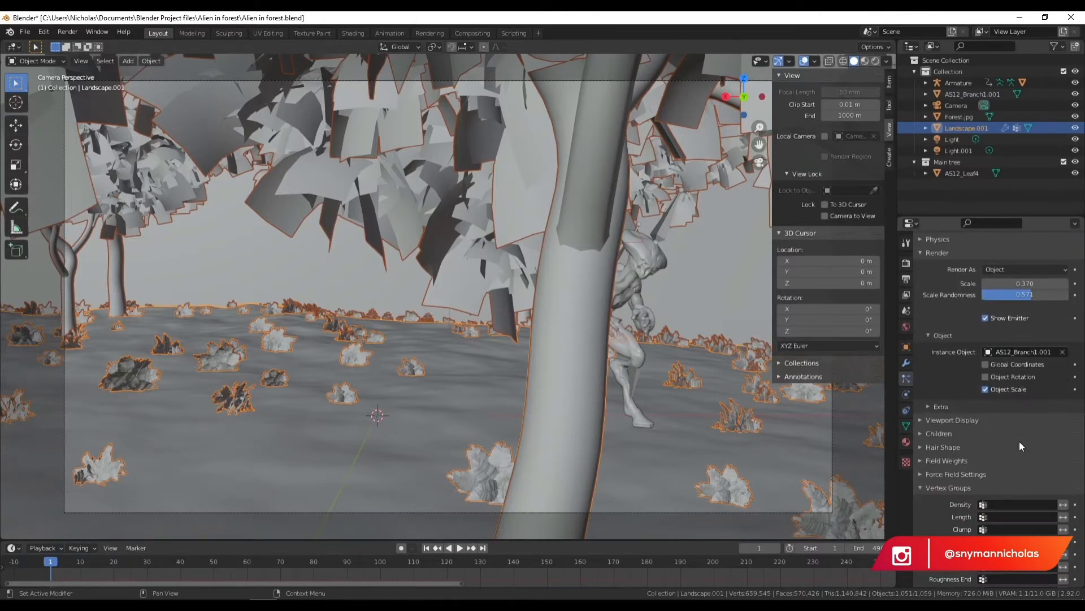
{"action": "left_click", "coordinate": [985, 377]}
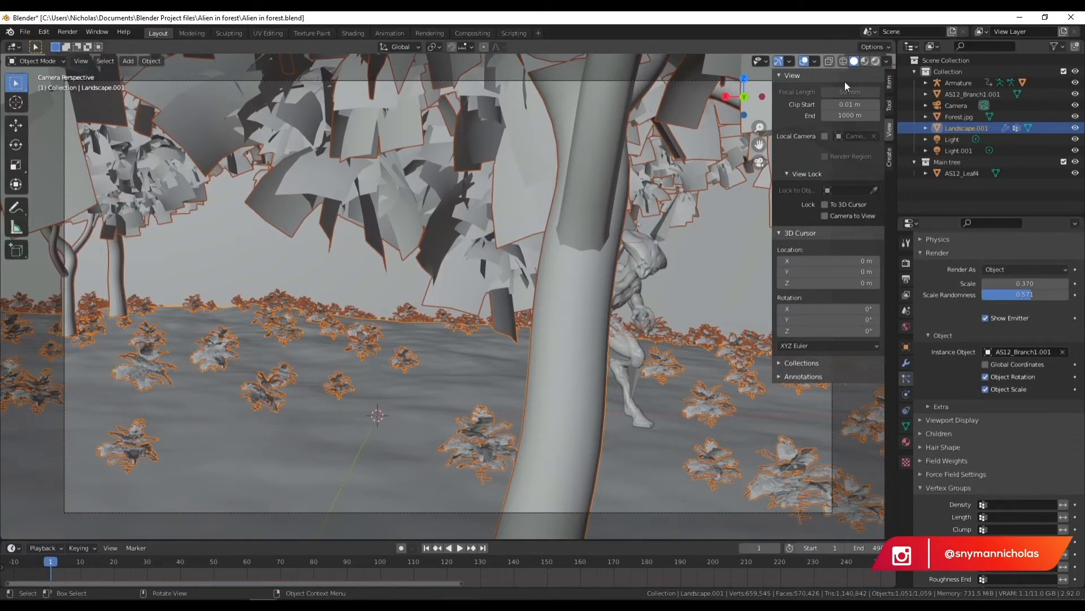
{"action": "key", "text": "F12"}
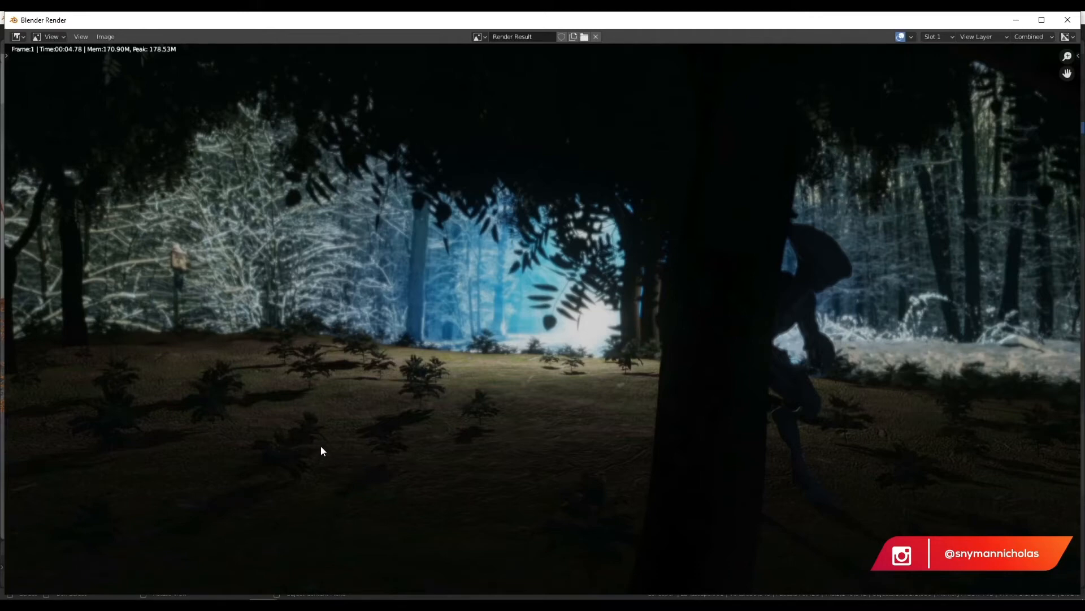
{"action": "left_click", "coordinate": [1067, 20]}
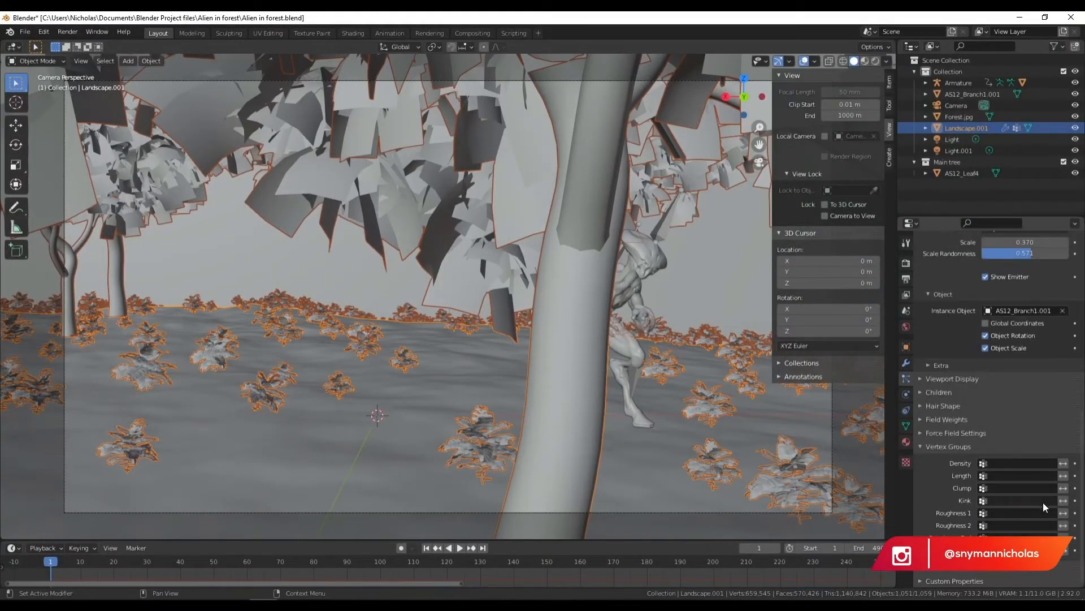
- Set the plant particles' rotation to Randomize 0.494, Phase 0.038 and Randomize Phase 0.038
{"action": "scroll", "coordinate": [1034, 486], "scroll_direction": "up", "scroll_amount": 15}
{"action": "scroll", "coordinate": [1005, 424], "scroll_direction": "down", "scroll_amount": 5}
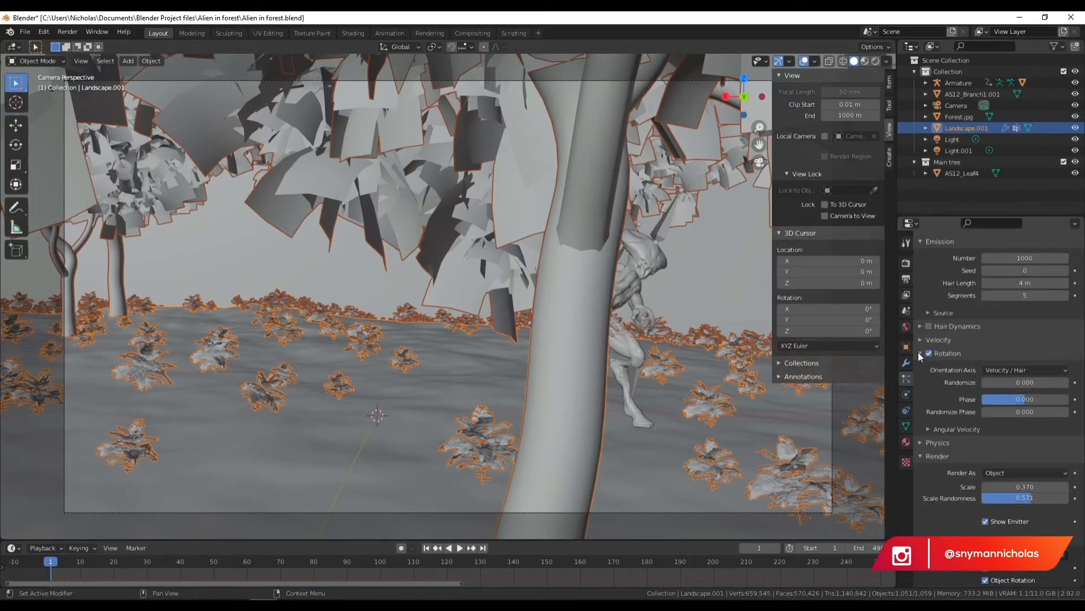
{"action": "mouse_move", "coordinate": [1027, 398]}
{"action": "left_mouse_down"}
{"action": "mouse_move", "coordinate": [1052, 398]}
{"action": "mouse_move", "coordinate": [1018, 398]}
{"action": "left_mouse_up"}
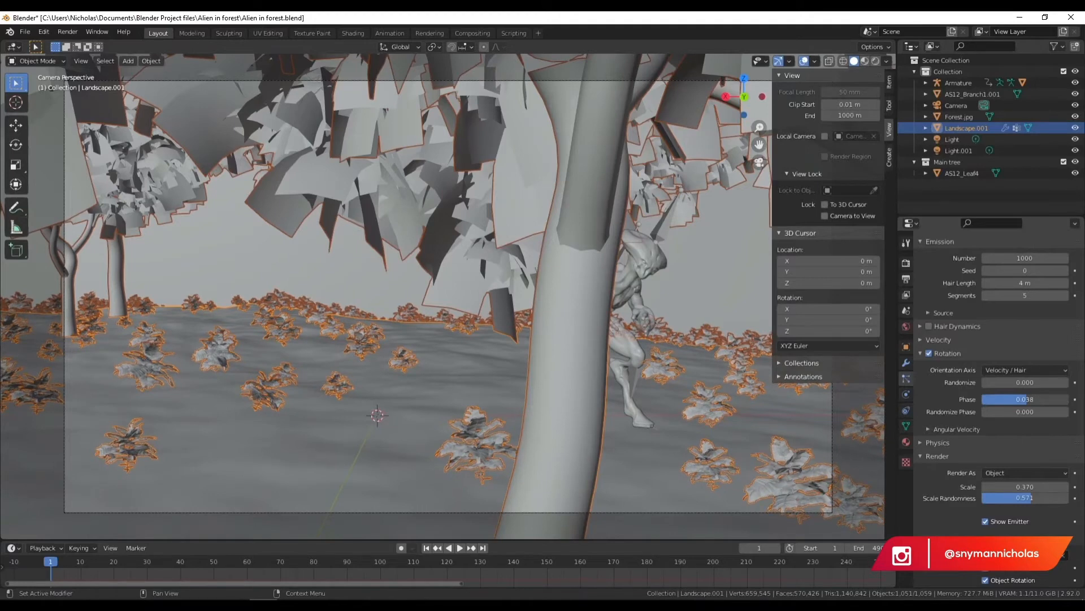
{"action": "double_click", "coordinate": [1012, 412]}
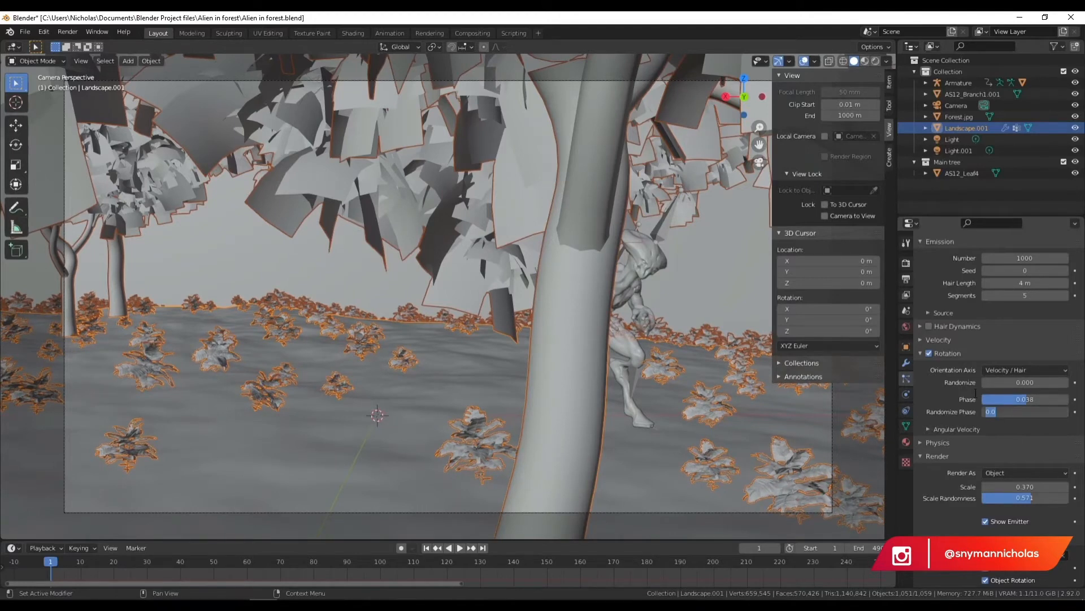
{"action": "double_click", "coordinate": [1018, 386]}
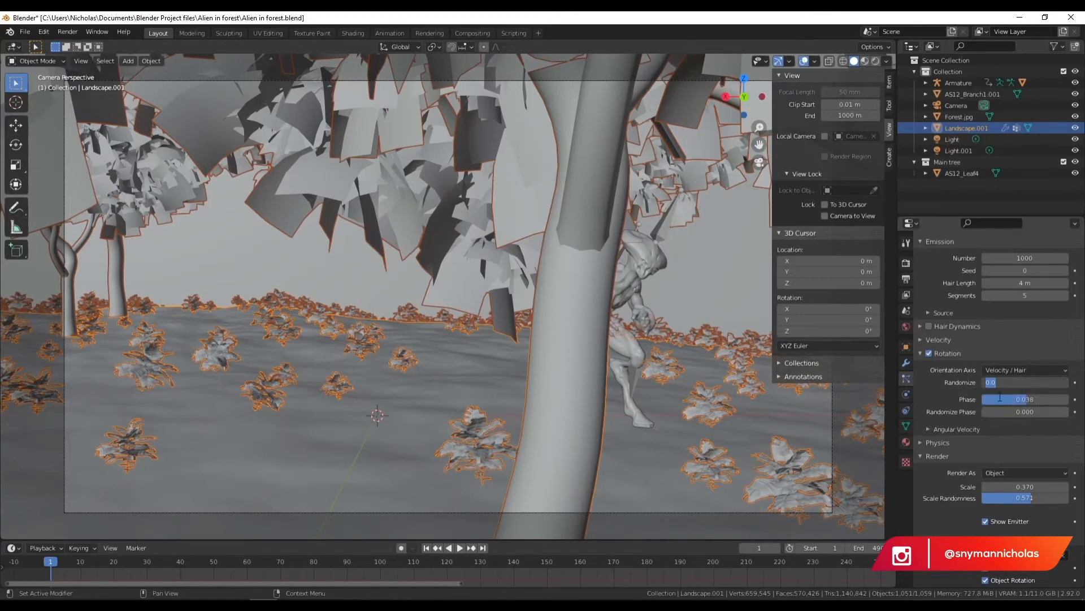
{"action": "left_click", "coordinate": [981, 407]}
{"action": "left_click_drag", "start_coordinate": [1002, 386], "coordinate": [964, 412]}
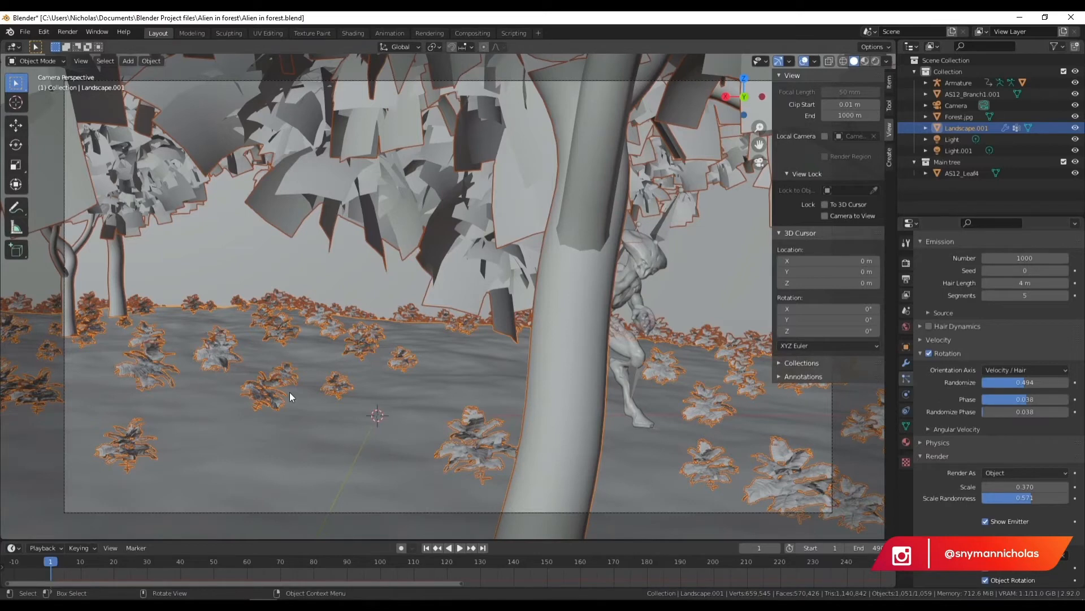
- Try Simple and Interpolated children on the plant particles with a test render, and set Children back to None
{"action": "scroll", "coordinate": [1036, 389], "scroll_direction": "down", "scroll_amount": 10}
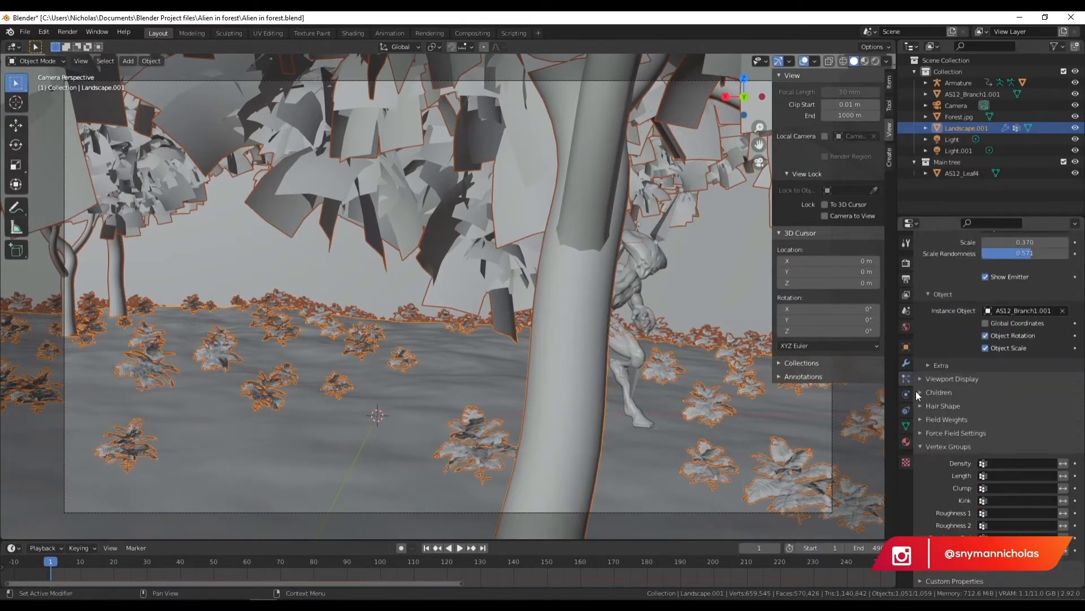
{"action": "left_click", "coordinate": [917, 393]}
{"action": "left_click", "coordinate": [1005, 408]}
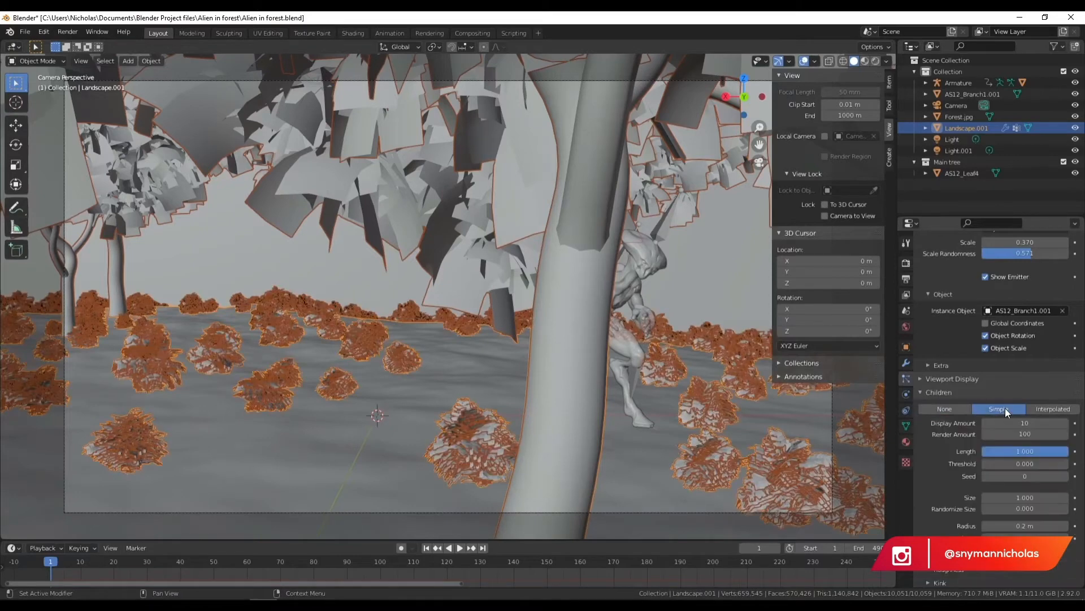
{"action": "left_click", "coordinate": [1049, 408]}
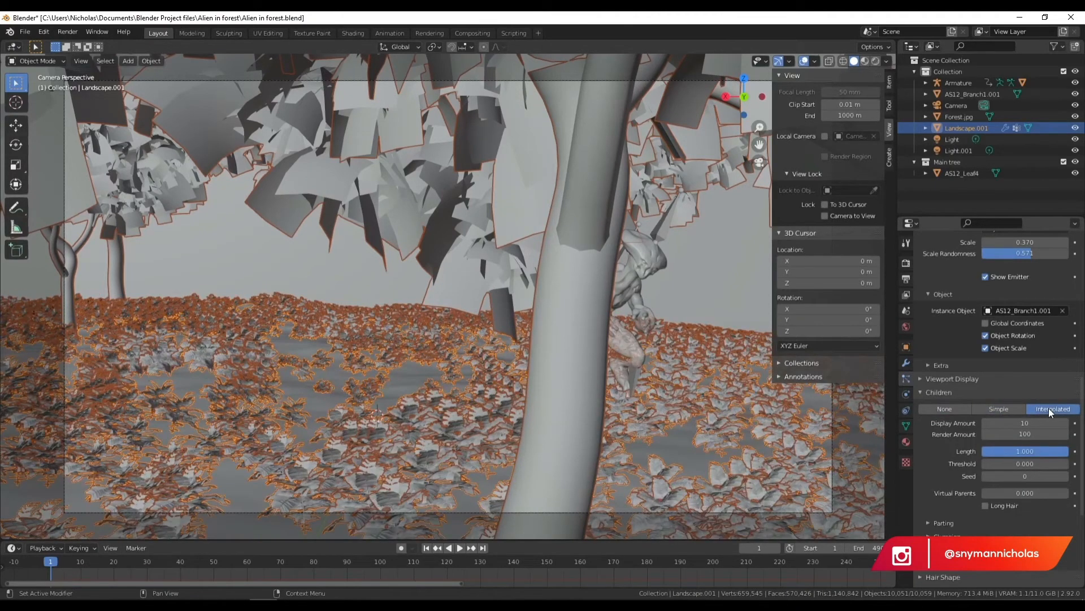
{"action": "key", "text": "F12"}
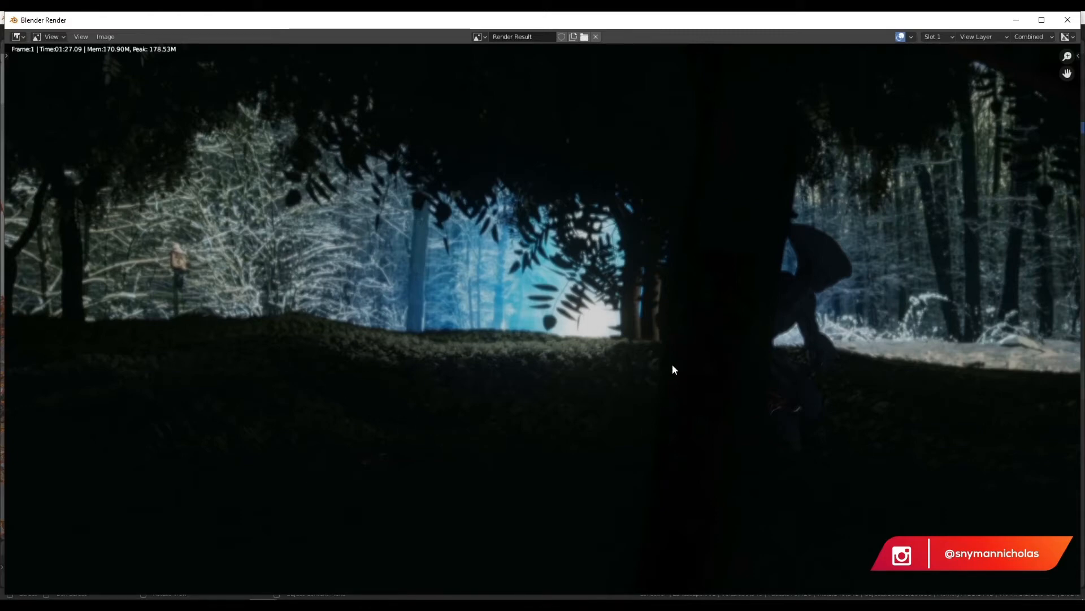
{"action": "left_click", "coordinate": [1067, 20]}
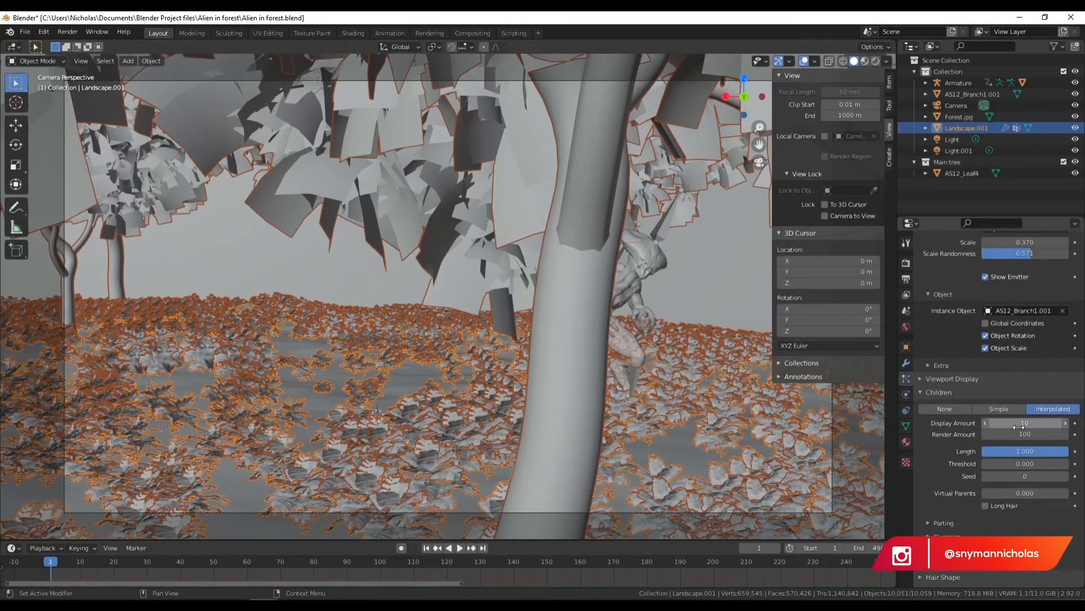
{"action": "left_click", "coordinate": [931, 409]}
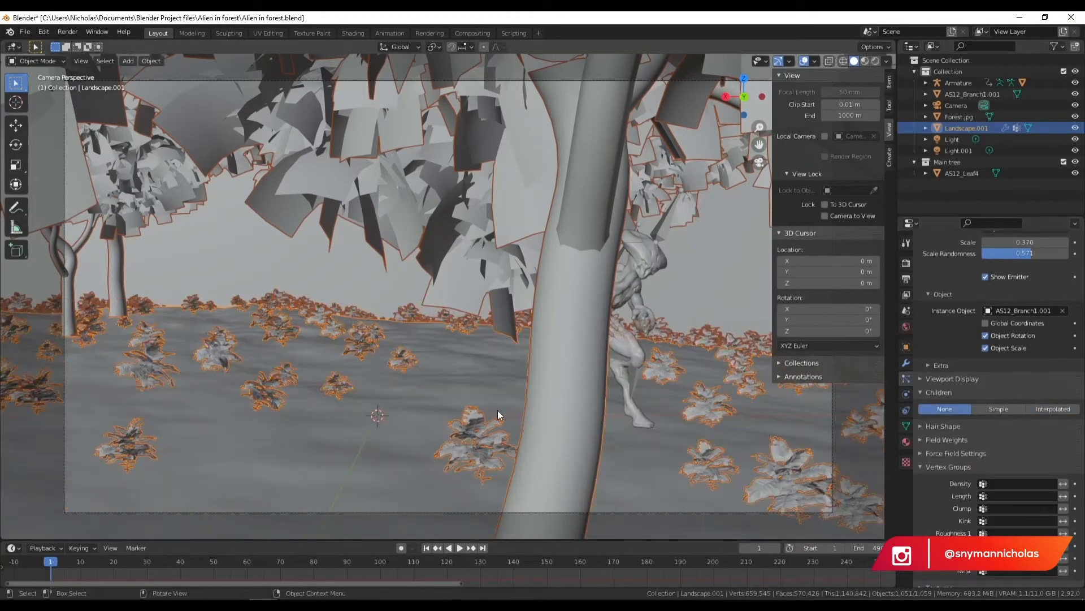
- Set the plant particles' emission number to 2000 and test-render the current frame
{"action": "scroll", "coordinate": [1008, 318], "scroll_direction": "up", "scroll_amount": 12}
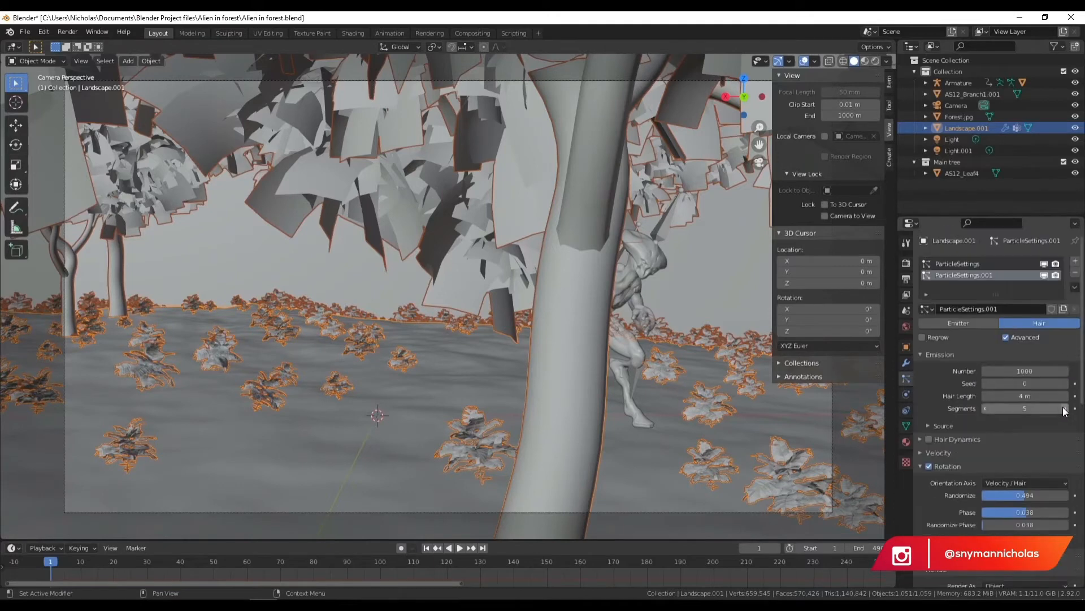
{"action": "left_click", "coordinate": [1025, 370]}
{"action": "type", "text": "2000"}
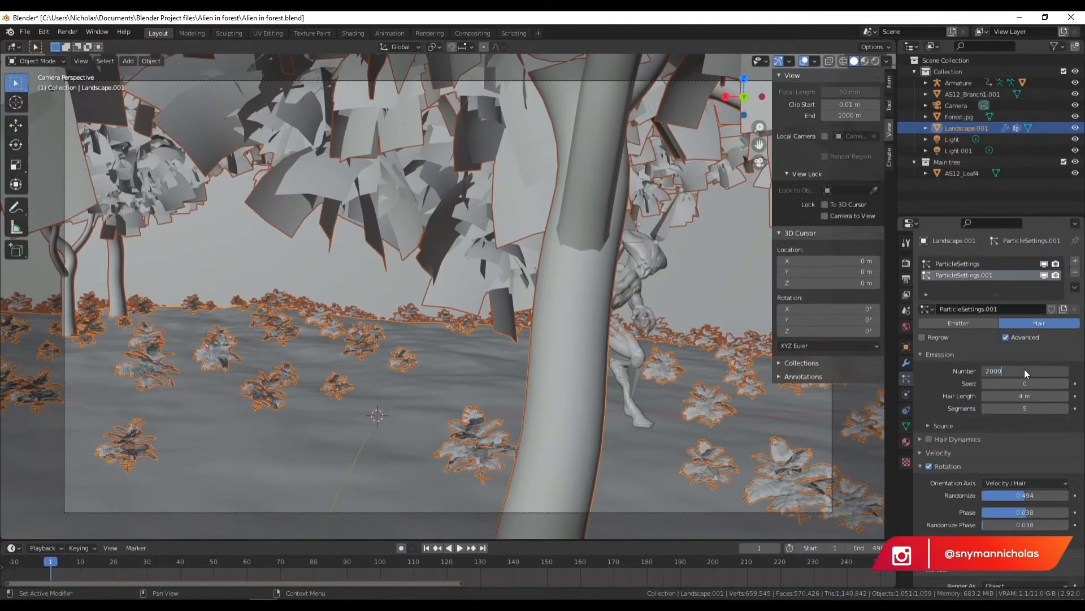
{"action": "key", "text": "Return"}
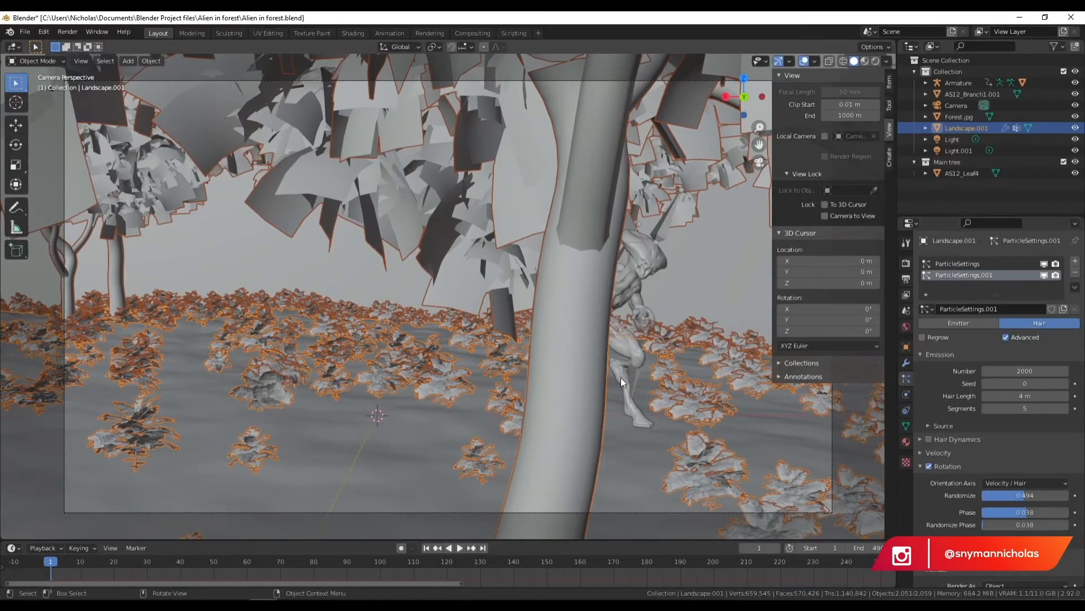
{"action": "key", "text": "F12"}
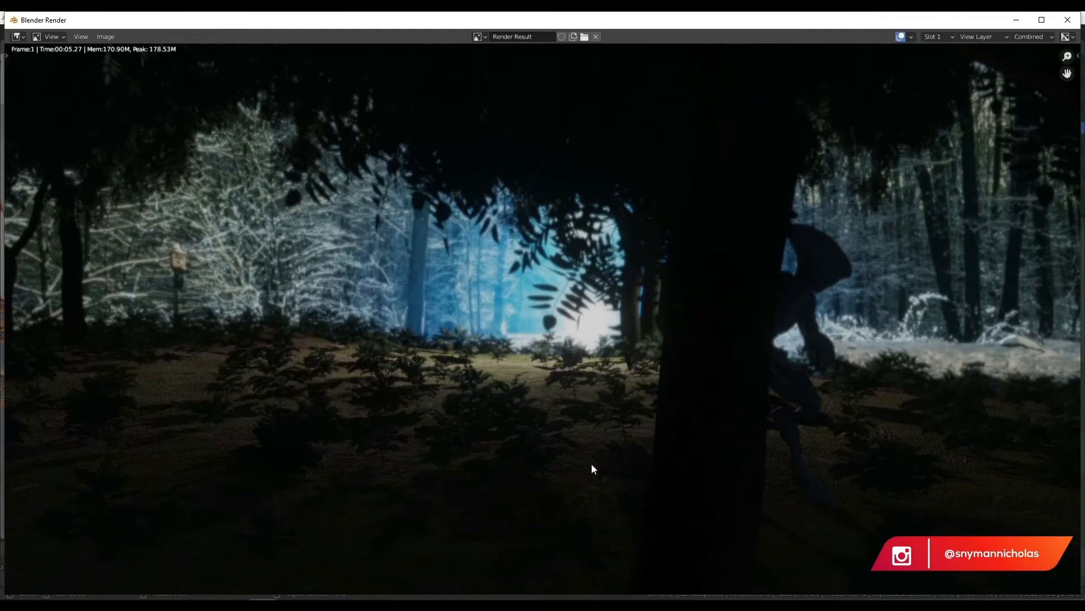
{"action": "left_click", "coordinate": [1068, 21]}
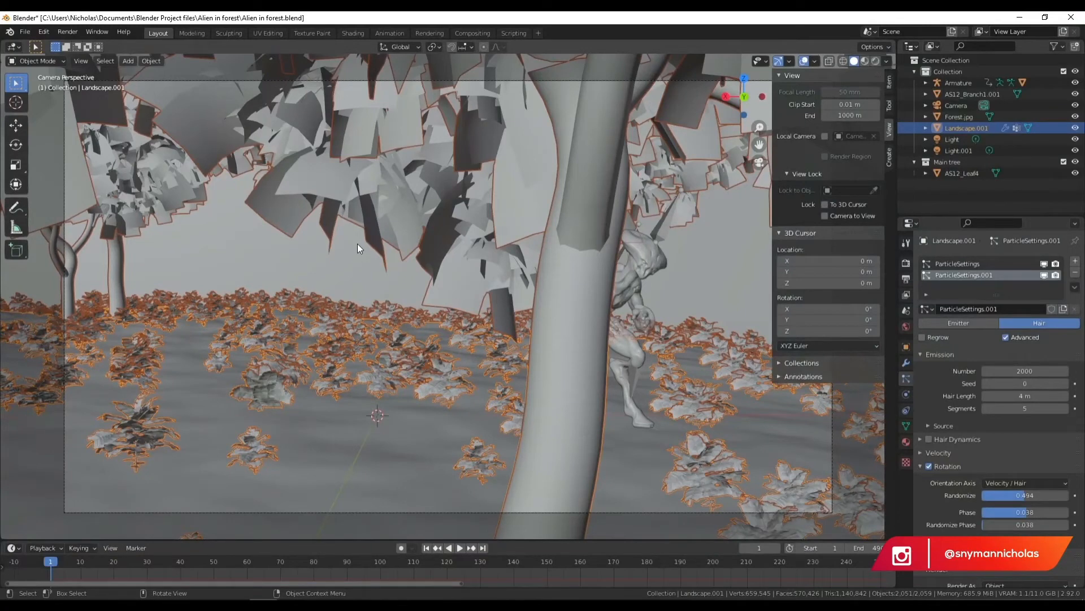
- Play part of the animation to check the alien among the plants and return to the first frame
{"action": "key", "text": "space"}
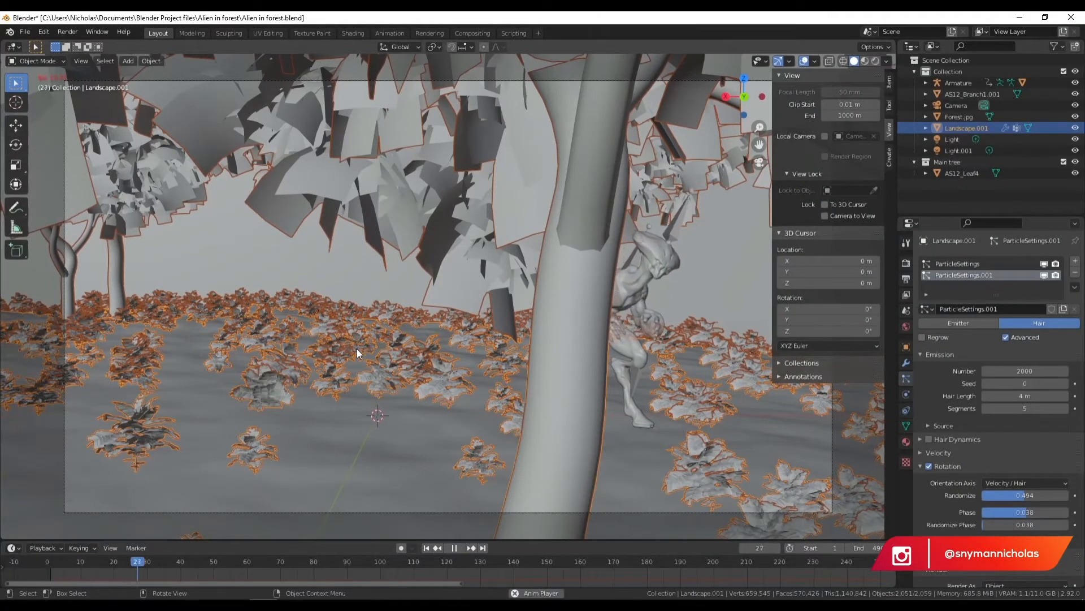
{"action": "key", "text": "space"}
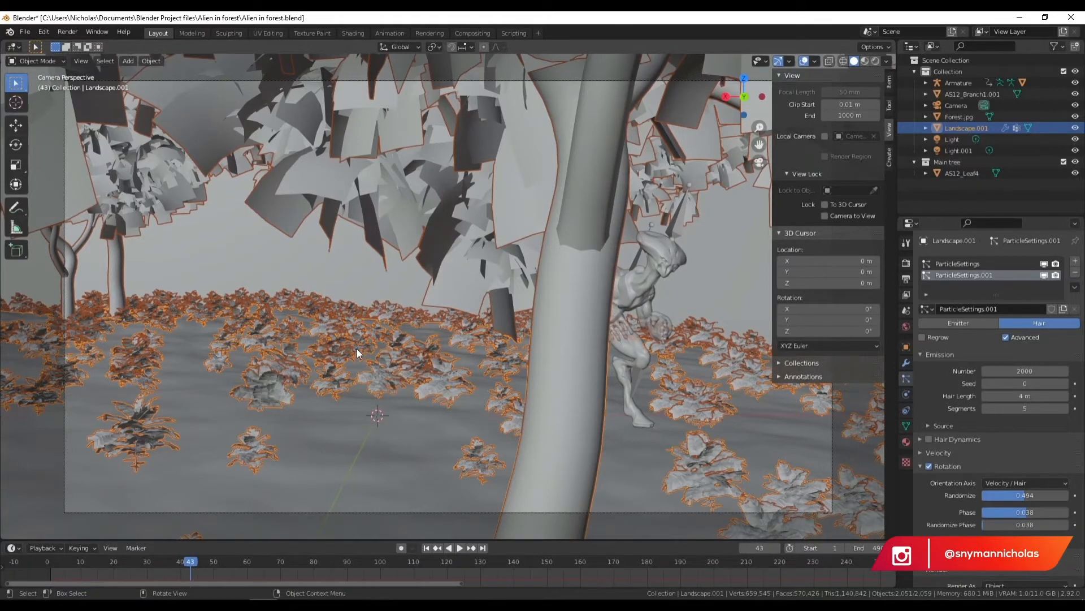
{"action": "left_click", "coordinate": [427, 549]}
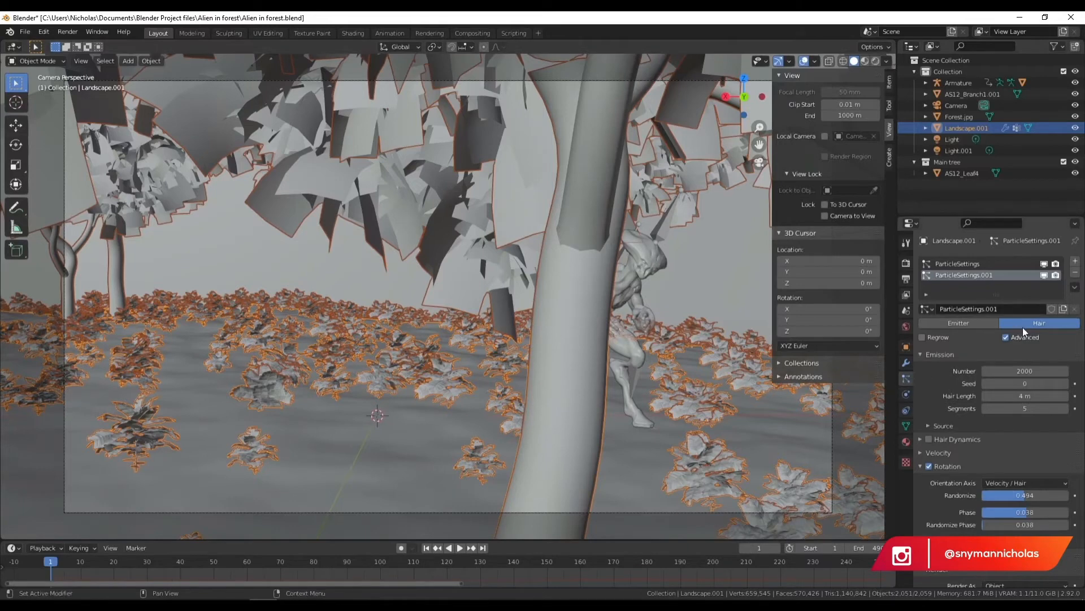
- Add a third particle system of type Hair to Landscape.001 and enable Hair Dynamics on it
{"action": "left_click", "coordinate": [1075, 261]}
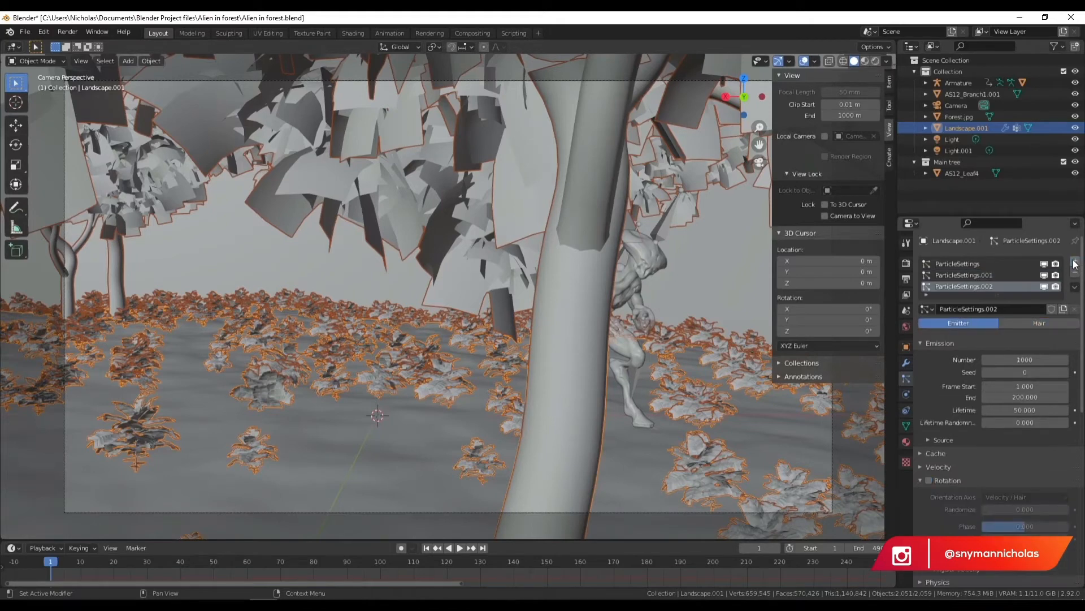
{"action": "left_click", "coordinate": [1018, 323]}
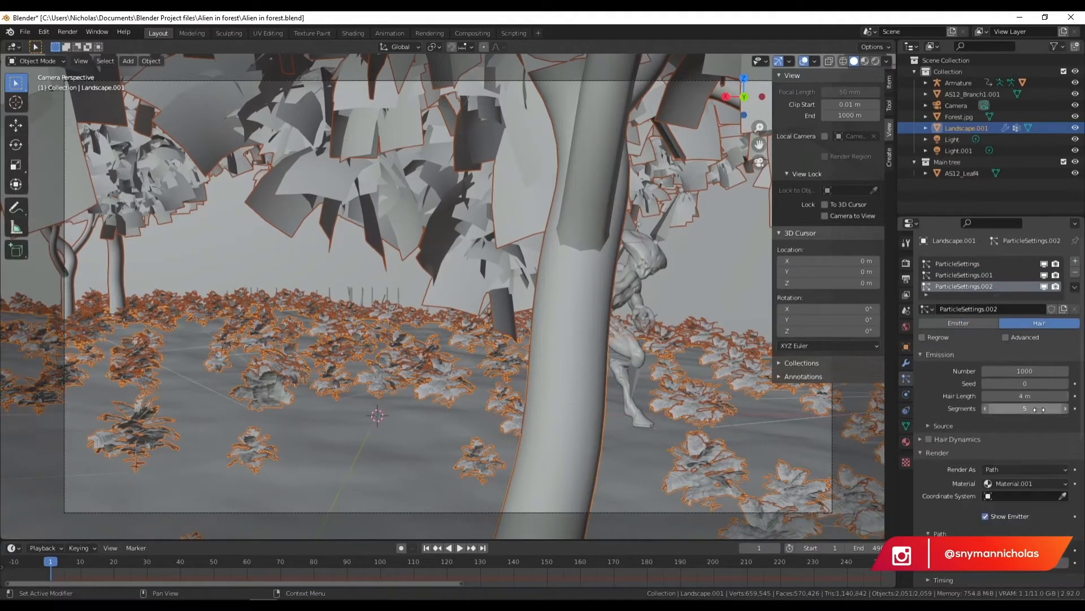
{"action": "left_click", "coordinate": [929, 439]}
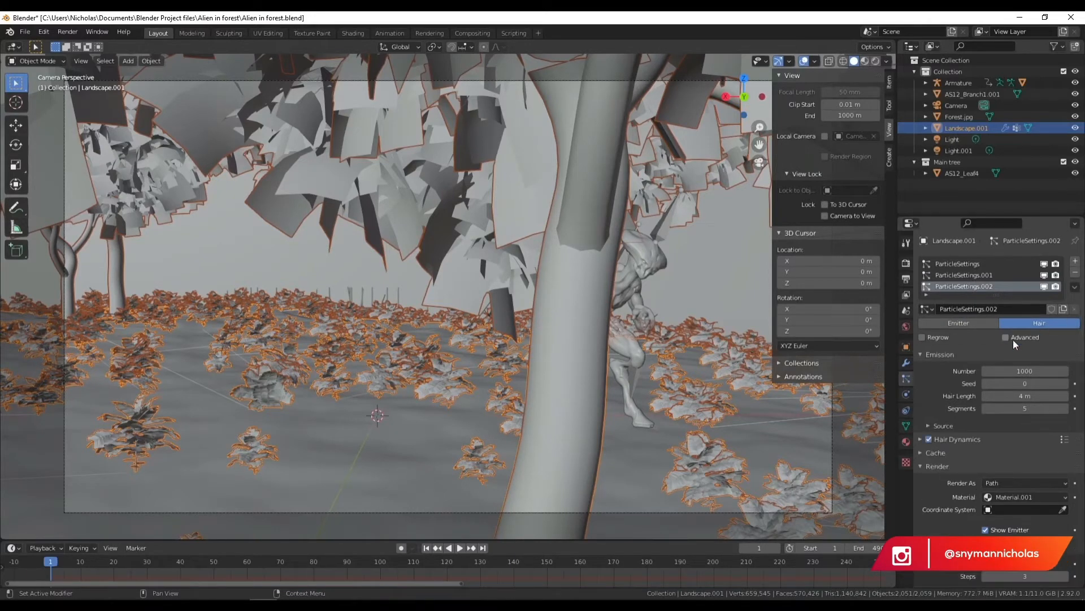
- Enable the Advanced options and Rotation for the third particle system, and look through its remaining settings
{"action": "scroll", "coordinate": [1046, 433], "scroll_direction": "down", "scroll_amount": 5}
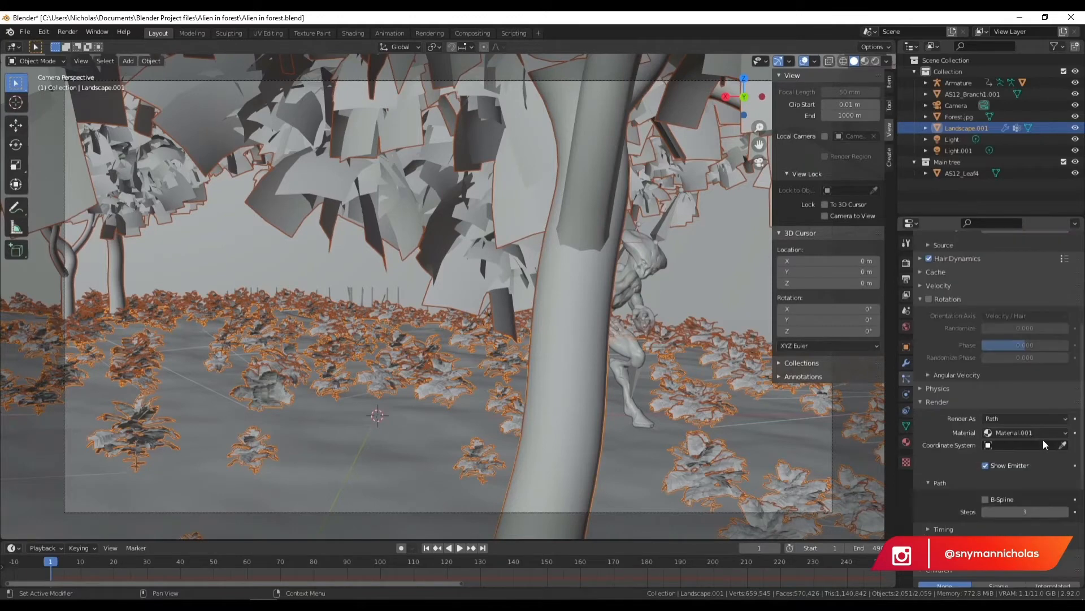
{"action": "scroll", "coordinate": [1033, 439], "scroll_direction": "up", "scroll_amount": 5}
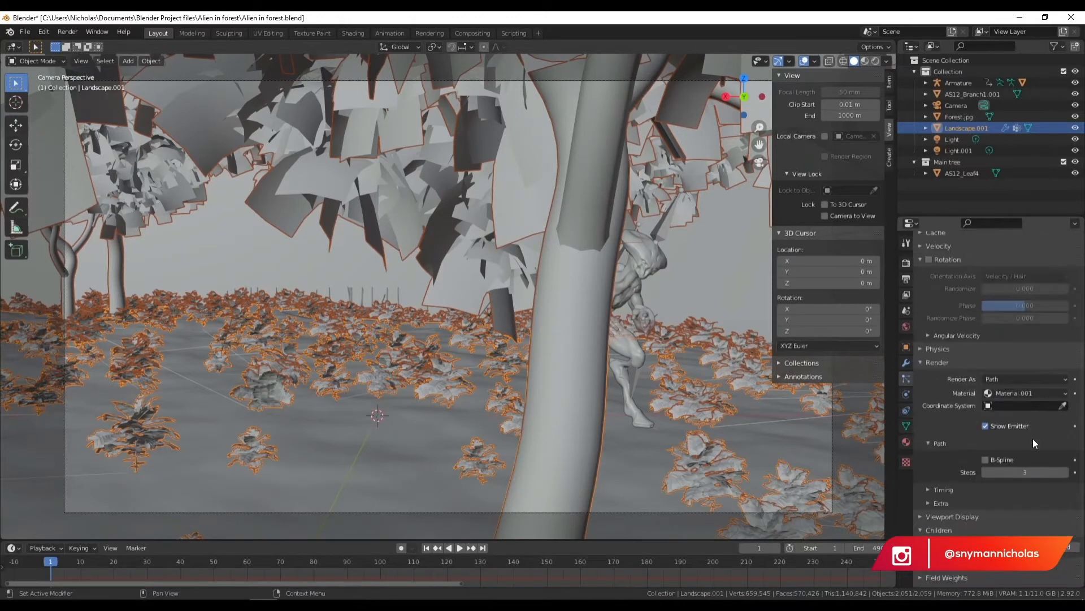
{"action": "scroll", "coordinate": [1032, 439], "scroll_direction": "down", "scroll_amount": 2}
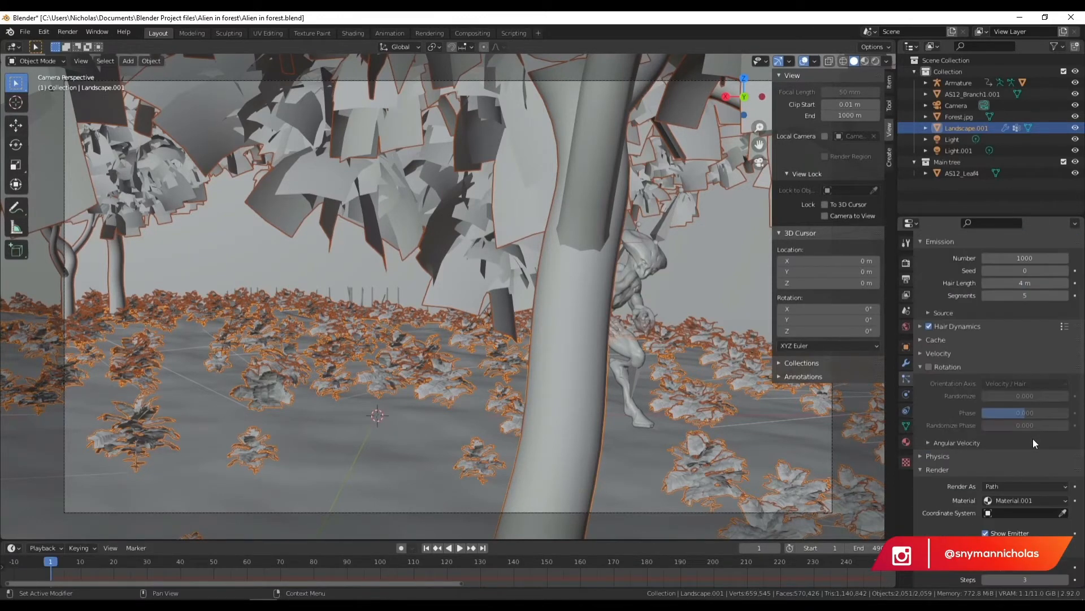
{"action": "scroll", "coordinate": [539, 421], "scroll_direction": "down", "scroll_amount": 6}
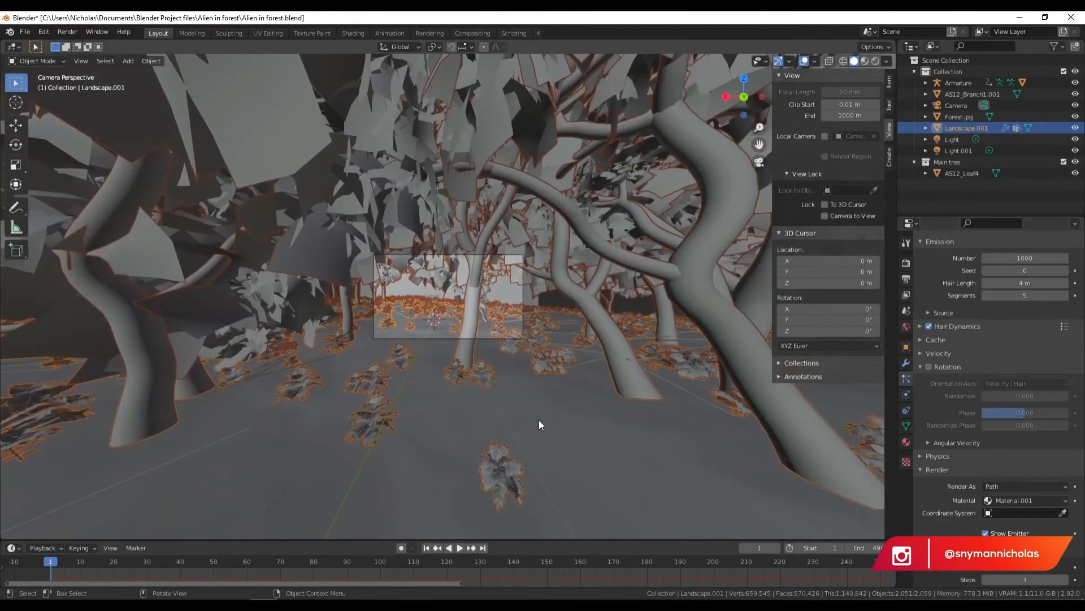
{"action": "scroll", "coordinate": [538, 419], "scroll_direction": "up", "scroll_amount": 6}
{"action": "scroll", "coordinate": [1046, 445], "scroll_direction": "down", "scroll_amount": 7}
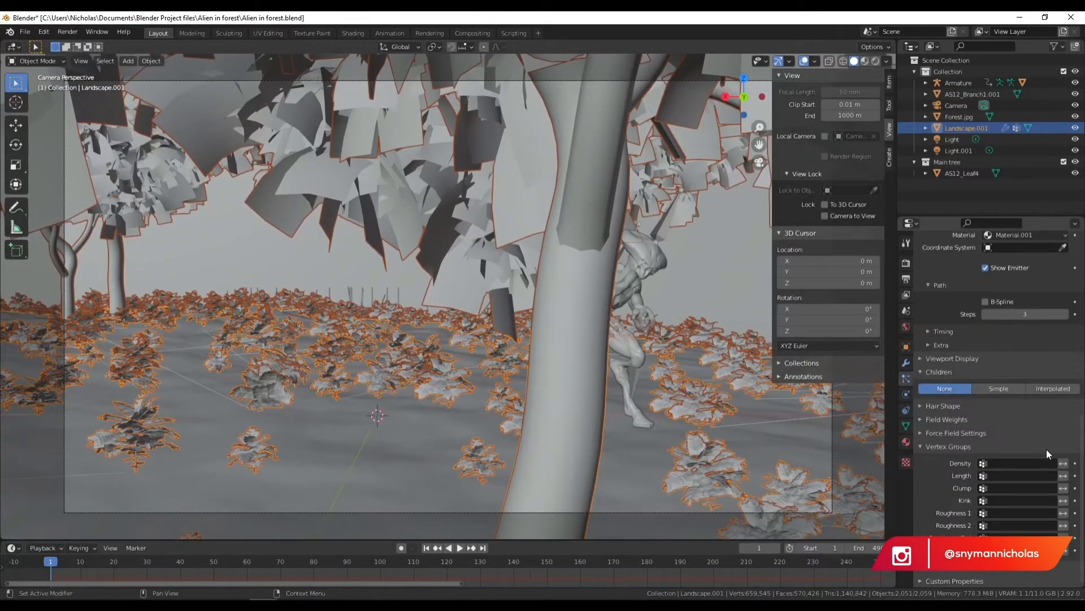
{"action": "scroll", "coordinate": [1046, 450], "scroll_direction": "up", "scroll_amount": 6}
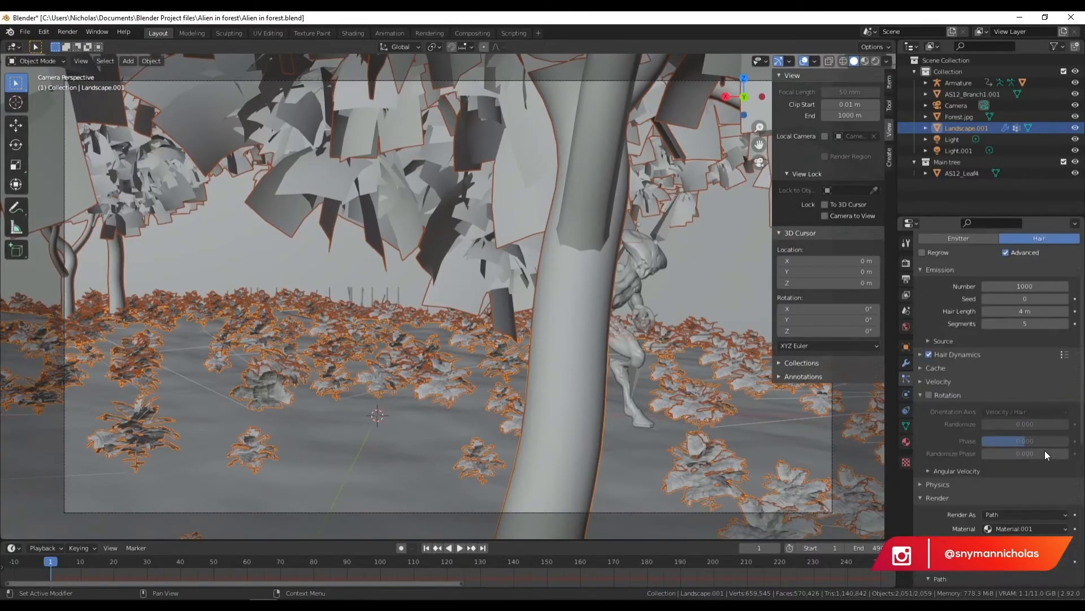
{"action": "left_click", "coordinate": [928, 394]}
{"action": "scroll", "coordinate": [972, 405], "scroll_direction": "down", "scroll_amount": 12}
{"action": "scroll", "coordinate": [973, 407], "scroll_direction": "up", "scroll_amount": 15}
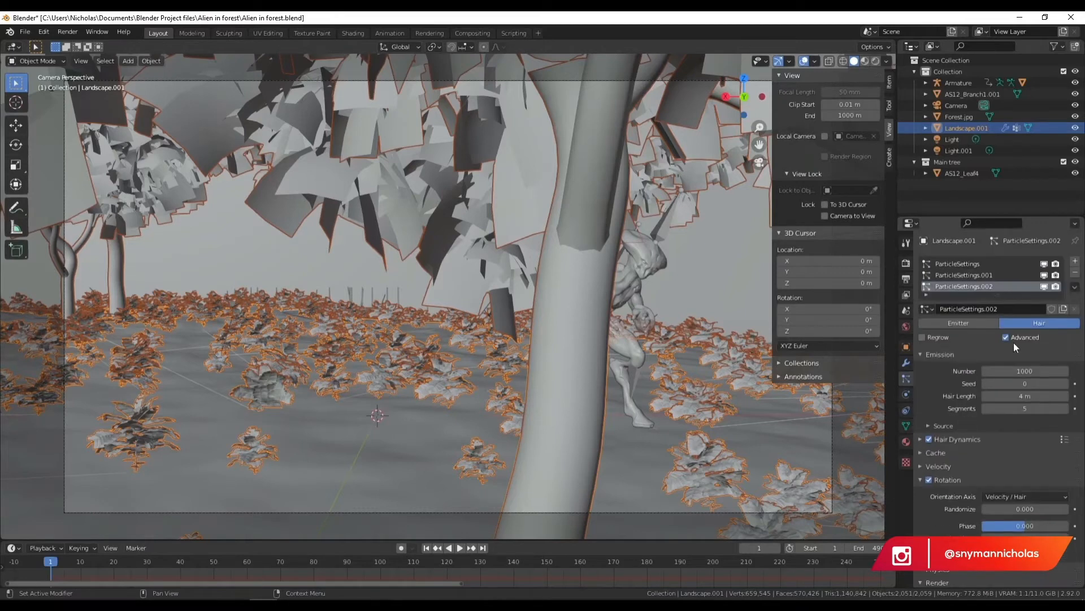
- Disable Hair Dynamics on the third particle system and set its hair length to 2.5 m
{"action": "left_click", "coordinate": [929, 440]}
{"action": "left_click", "coordinate": [920, 439]}
{"action": "scroll", "coordinate": [921, 439], "scroll_direction": "down", "scroll_amount": 4}
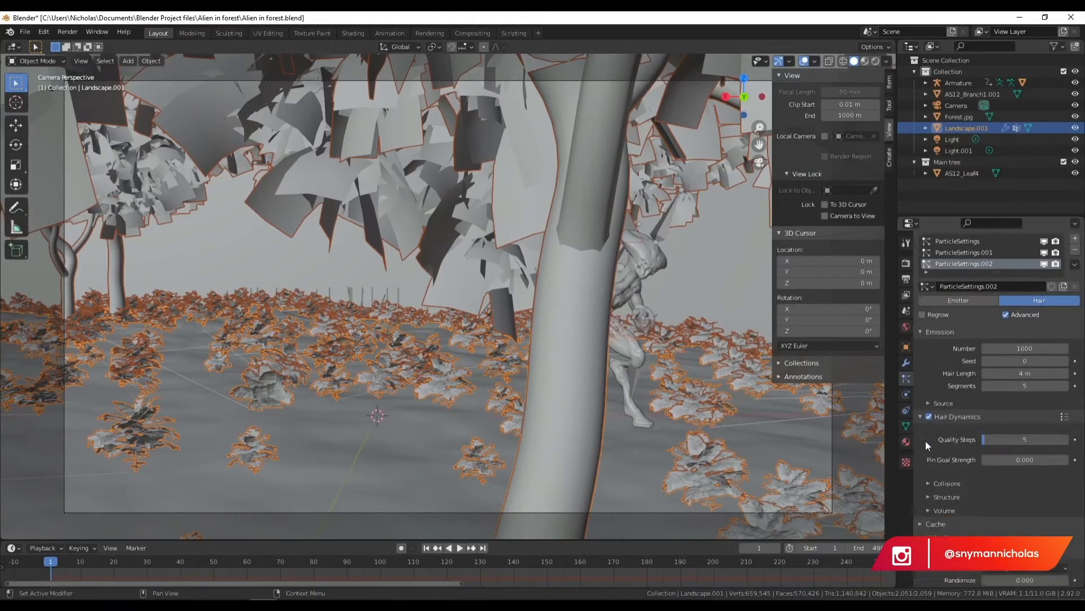
{"action": "left_click", "coordinate": [929, 349]}
{"action": "left_click", "coordinate": [921, 349]}
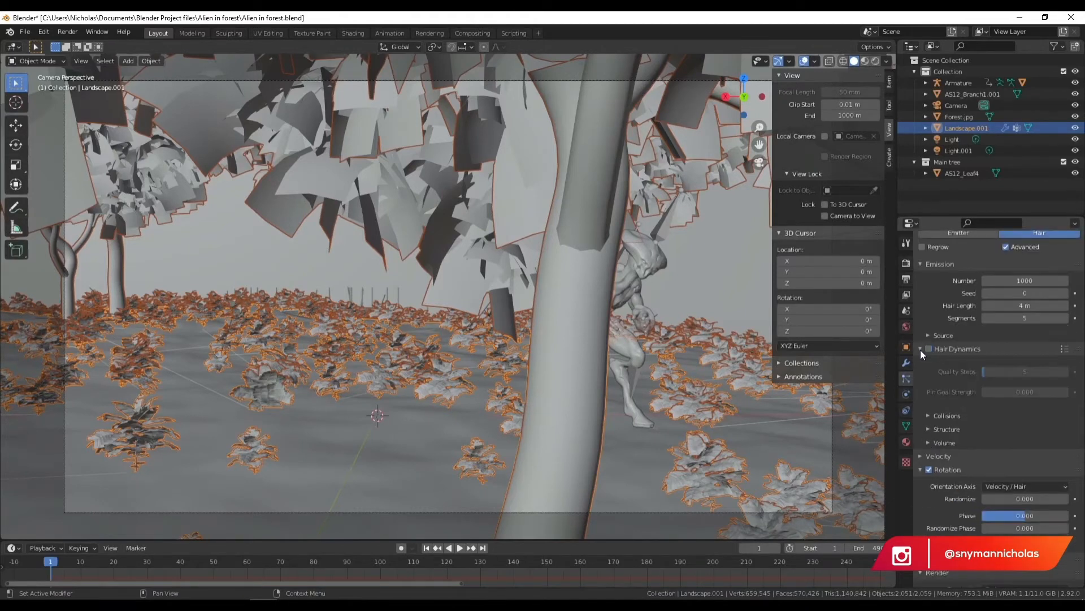
{"action": "scroll", "coordinate": [977, 378], "scroll_direction": "down", "scroll_amount": 5}
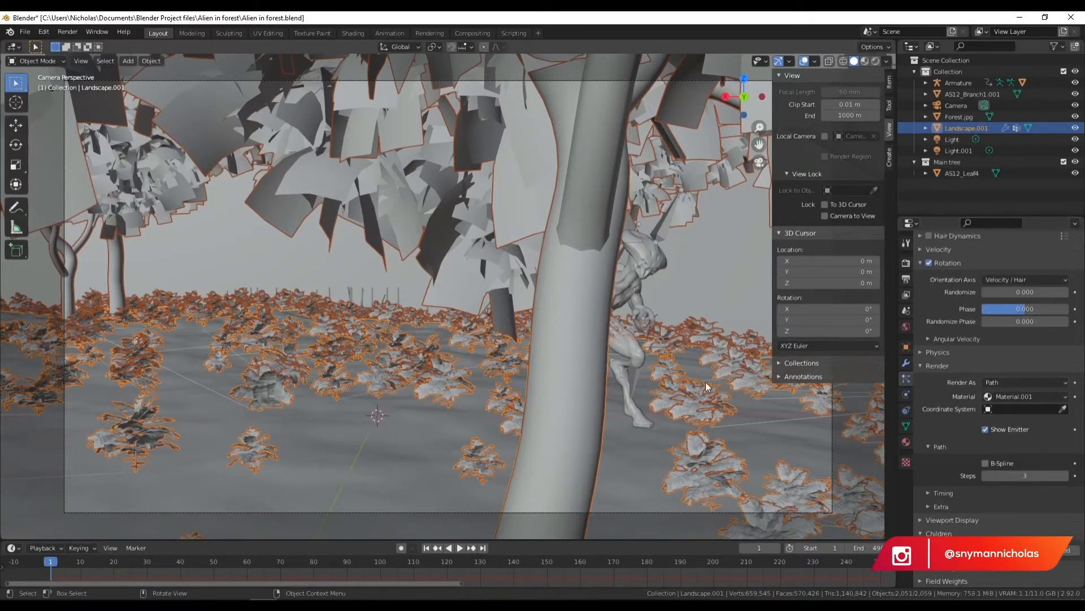
{"action": "scroll", "coordinate": [971, 355], "scroll_direction": "up", "scroll_amount": 5}
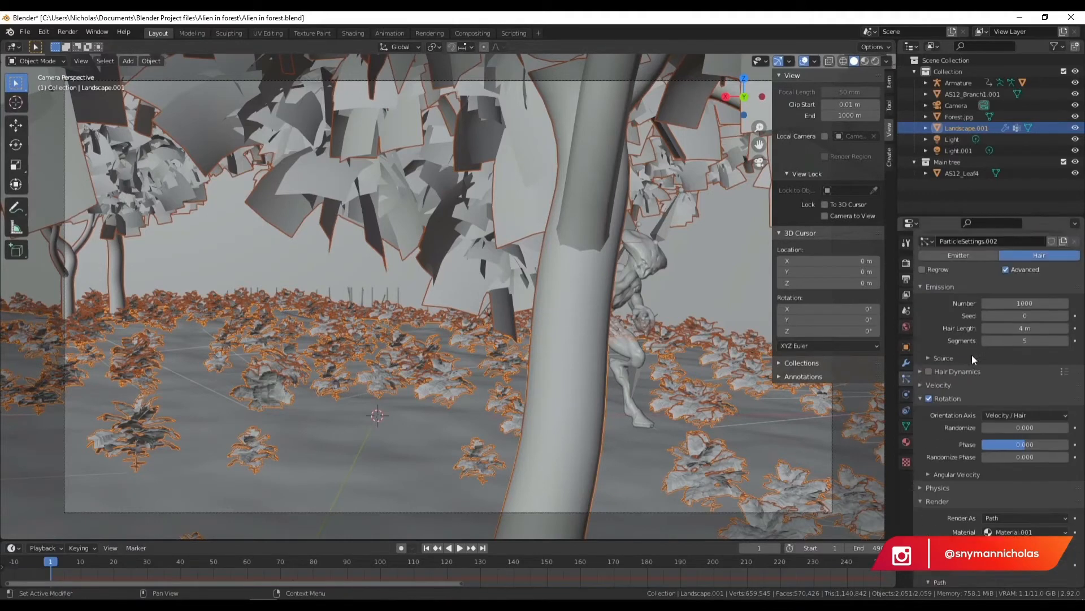
{"action": "scroll", "coordinate": [972, 354], "scroll_direction": "up", "scroll_amount": 3}
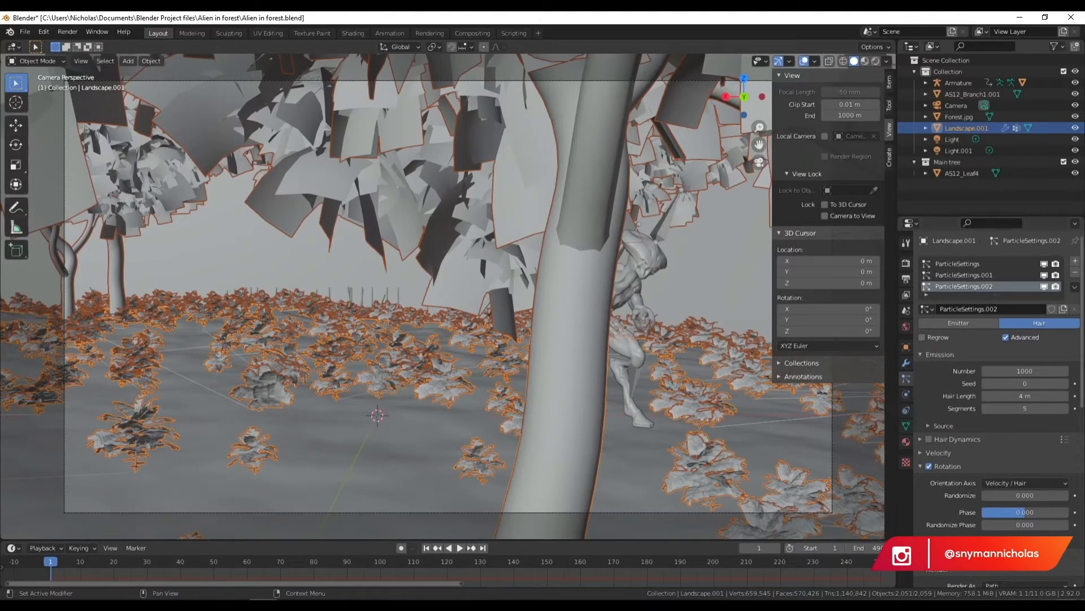
{"action": "left_click_drag", "start_coordinate": [1025, 396], "coordinate": [1015, 399]}
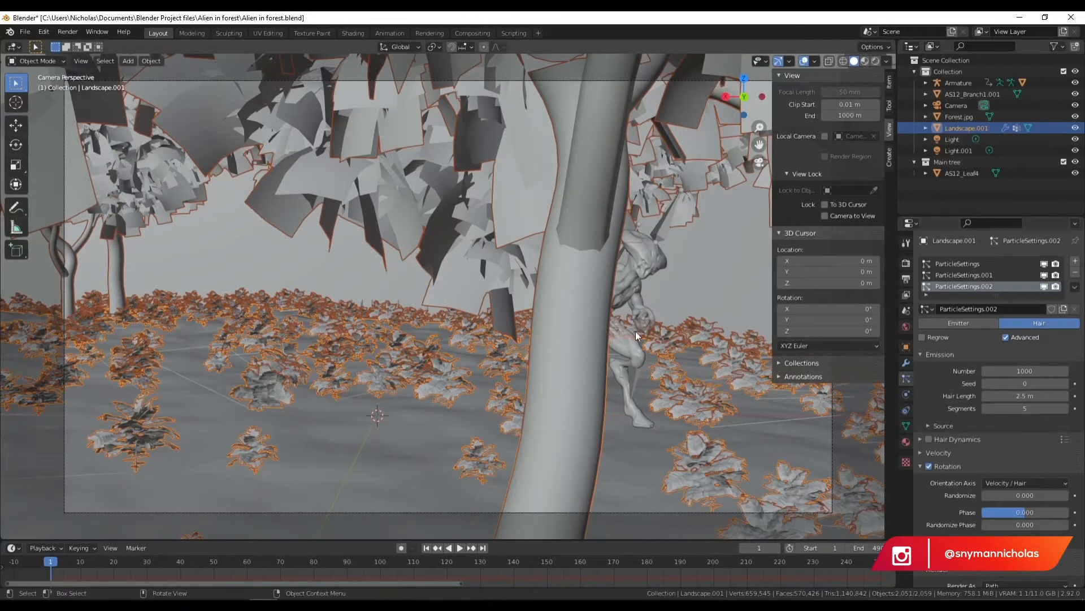
- Play a short part of the animation and return to the first frame
{"action": "key", "text": "space"}
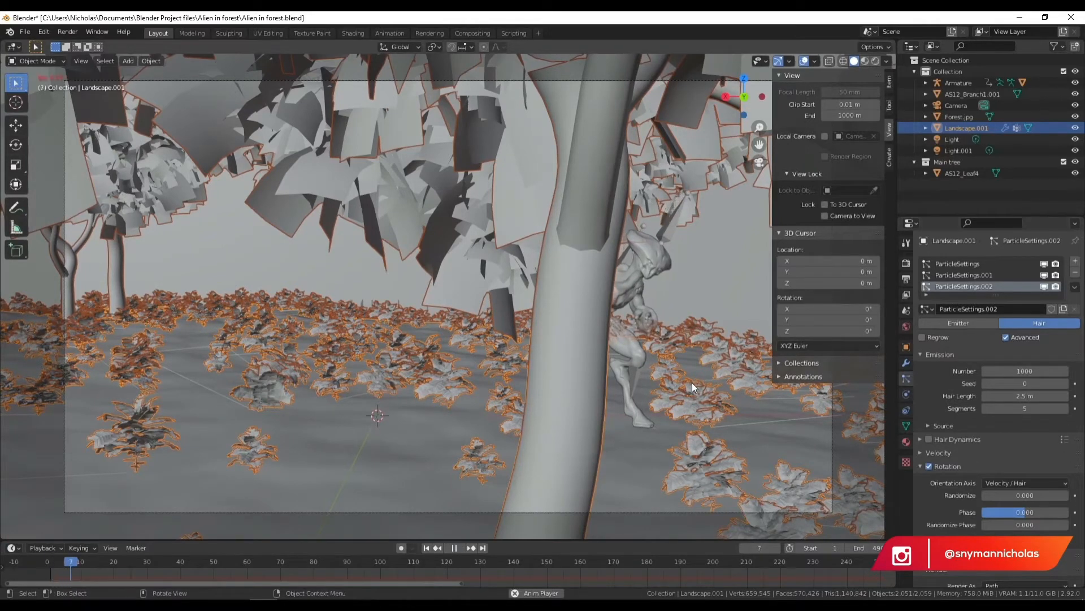
{"action": "key", "text": "space"}
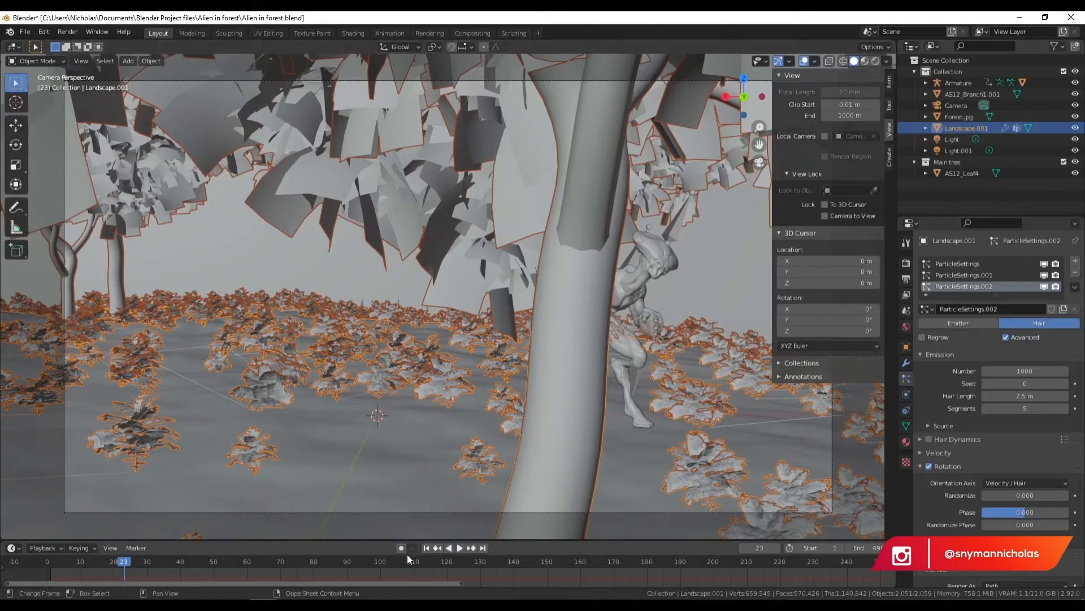
{"action": "left_click", "coordinate": [425, 547]}
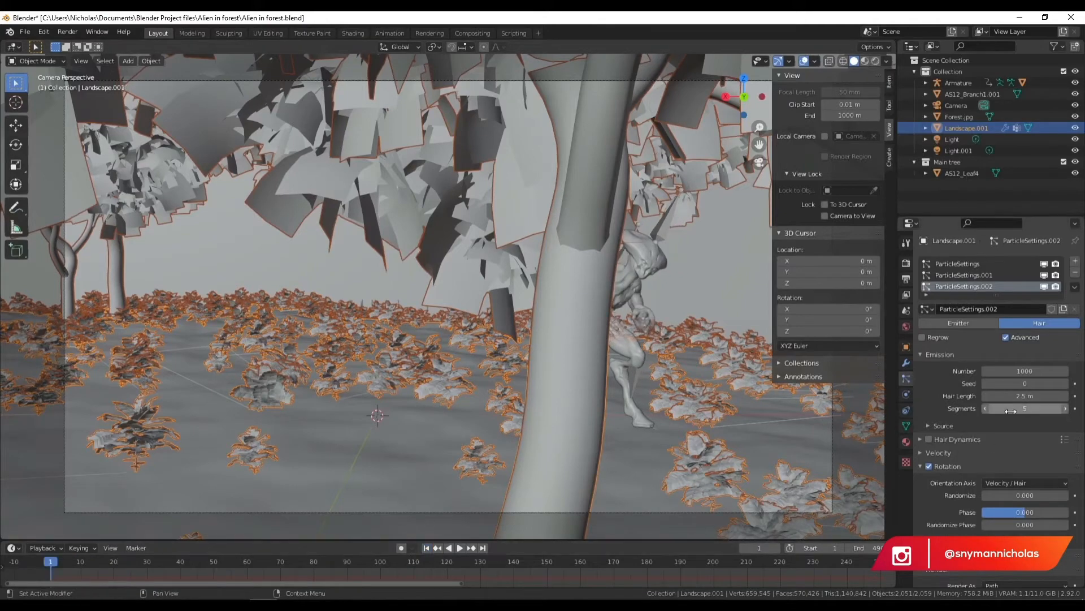
- Preview the scene in material and rendered shading, return to solid shading, and test-render the first frame
{"action": "left_click", "coordinate": [866, 61]}
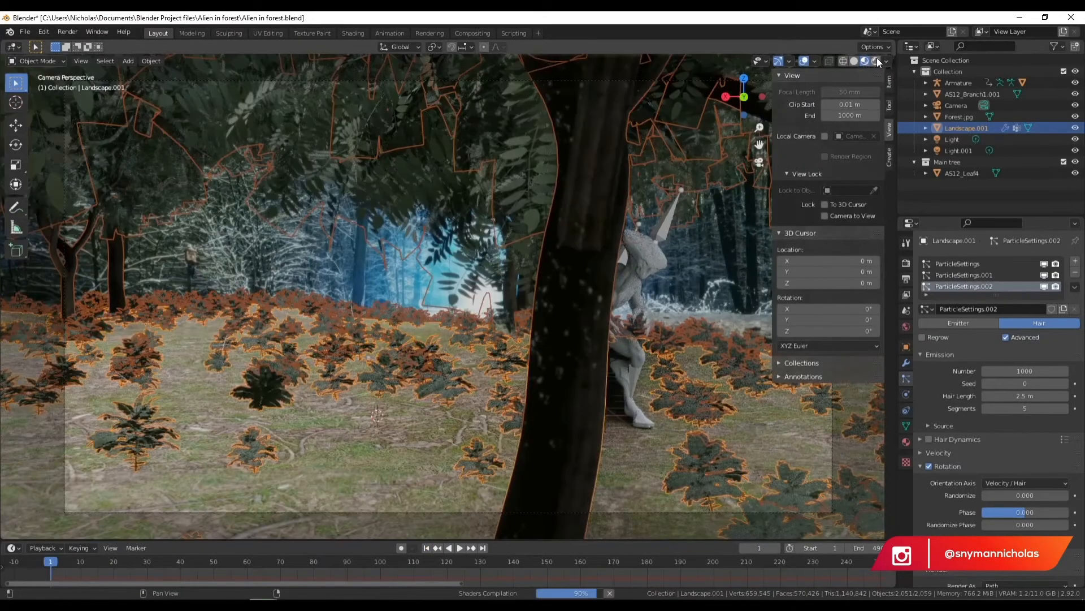
{"action": "left_click", "coordinate": [876, 59]}
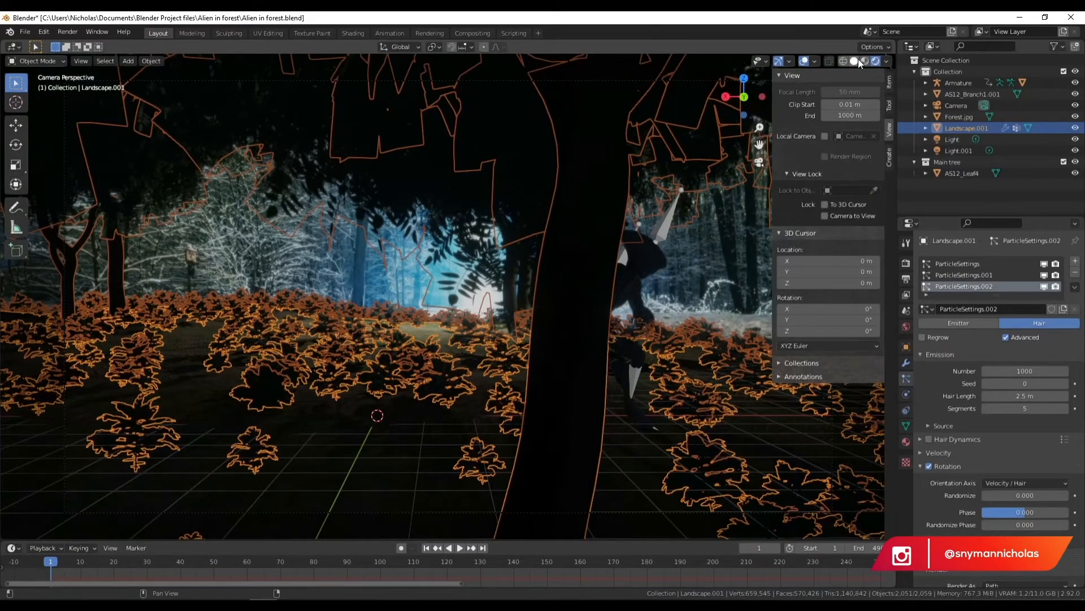
{"action": "left_click", "coordinate": [854, 61]}
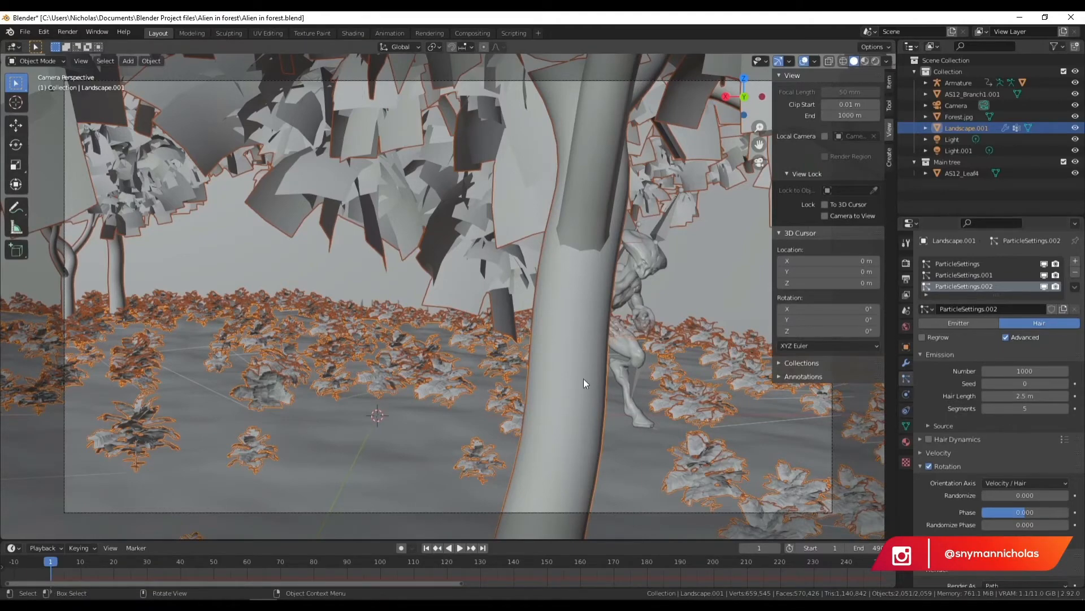
{"action": "key", "text": "F12"}
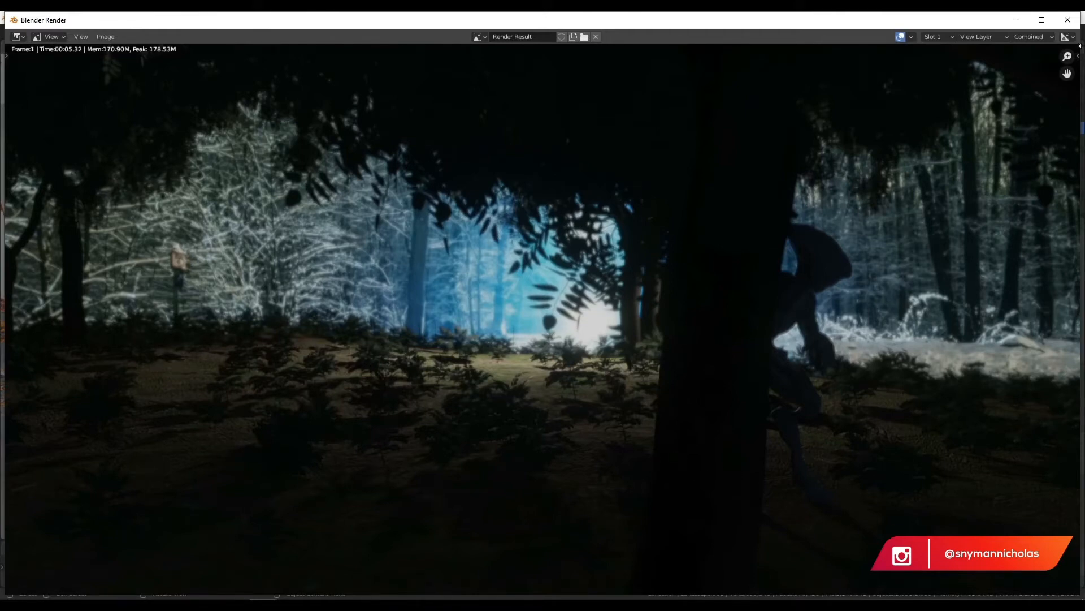
{"action": "left_click", "coordinate": [1067, 20]}
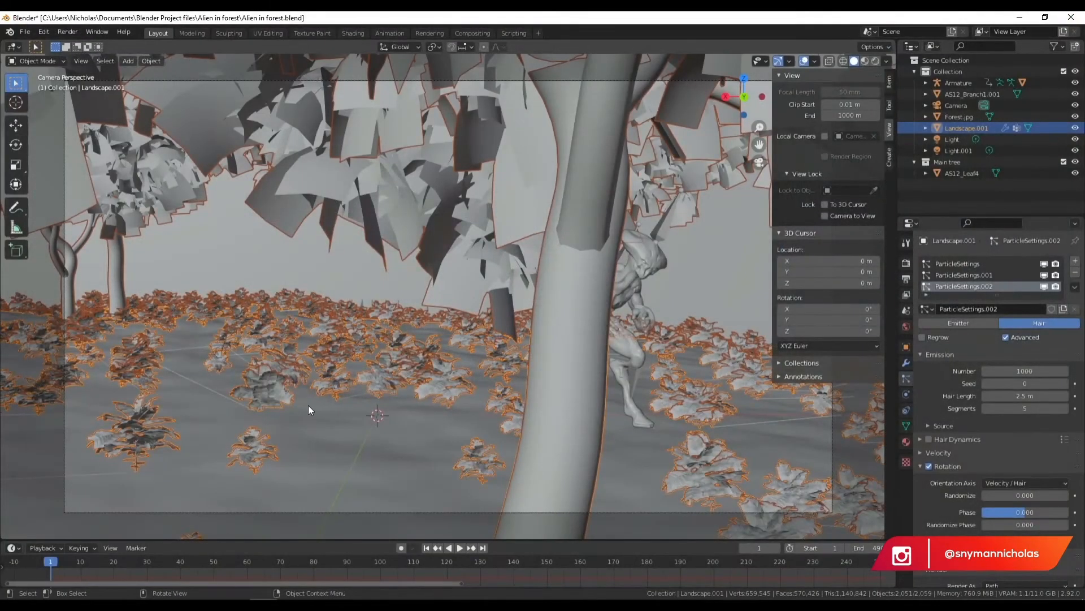
- Remove the third particle system from Landscape.001 and inspect the forest layout from above, ending in the camera view
{"action": "left_click", "coordinate": [1076, 273]}
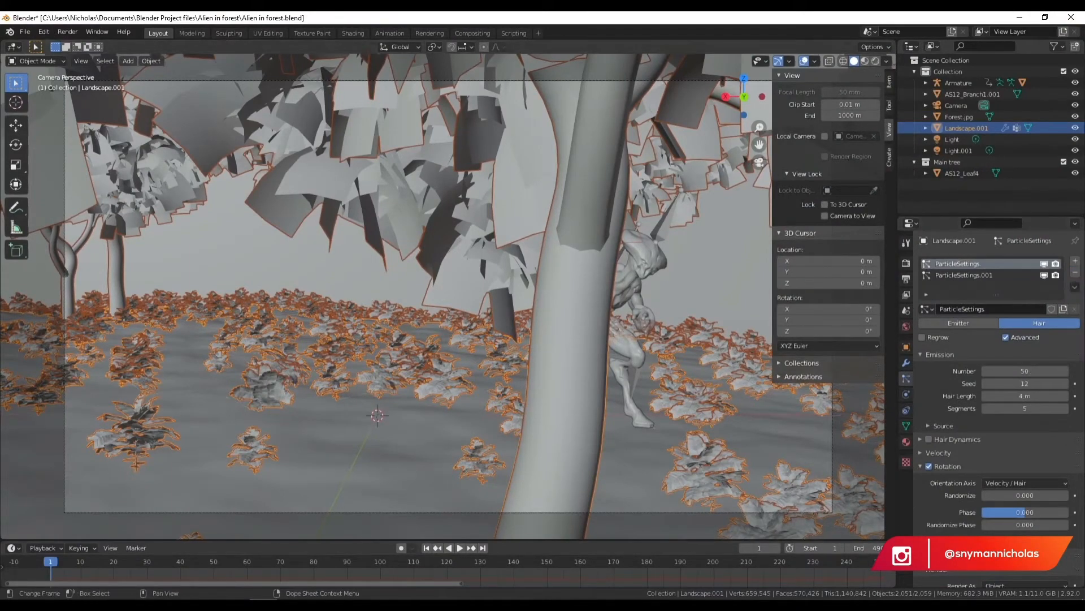
{"action": "scroll", "coordinate": [306, 341], "scroll_direction": "down", "scroll_amount": 4}
{"action": "middle_click_drag", "start_coordinate": [415, 328], "coordinate": [439, 408]}
{"action": "scroll", "coordinate": [425, 331], "scroll_direction": "down", "scroll_amount": 5}
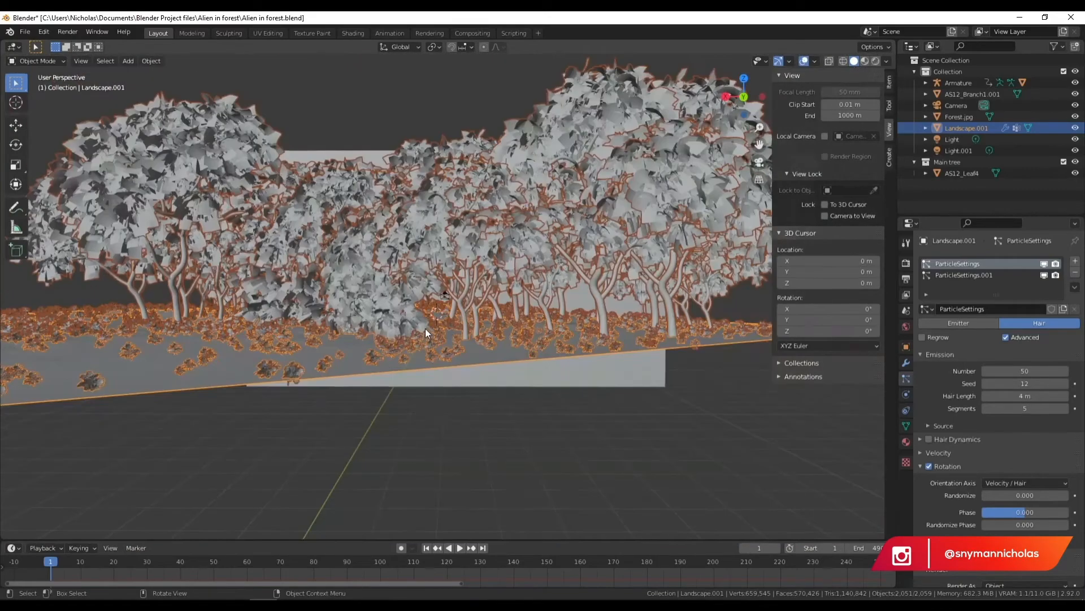
{"action": "scroll", "coordinate": [233, 338], "scroll_direction": "down", "scroll_amount": 4}
{"action": "middle_click_drag", "start_coordinate": [331, 319], "coordinate": [348, 396]}
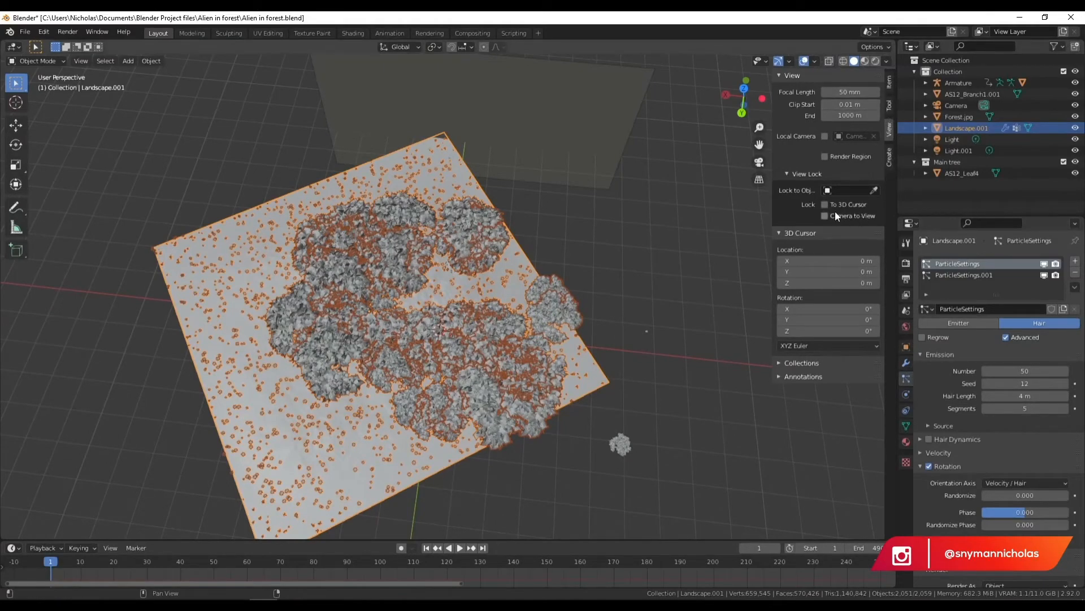
{"action": "left_click", "coordinate": [760, 163]}
{"action": "key", "text": "Home"}
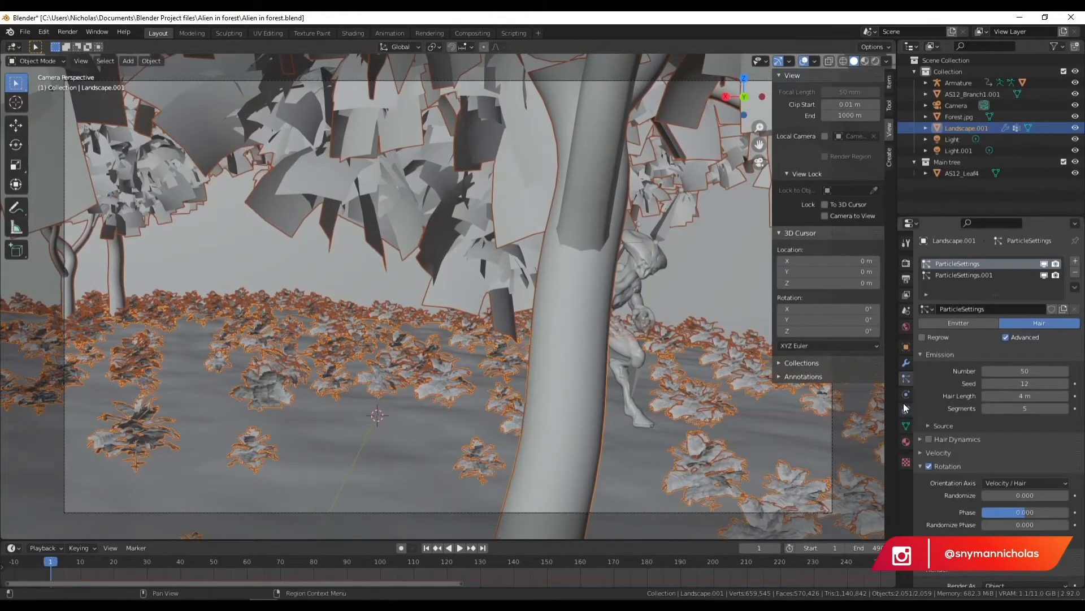
- Hide and reshow the first particle system in the viewport to check which system holds the trees
{"action": "left_click", "coordinate": [968, 275]}
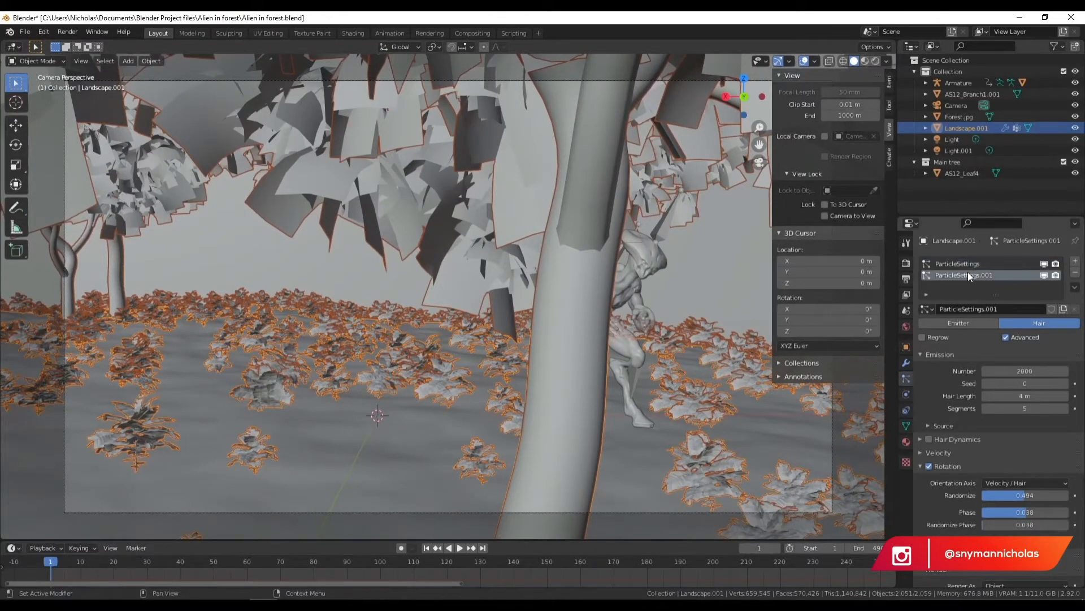
{"action": "left_click", "coordinate": [982, 263]}
{"action": "left_click", "coordinate": [1043, 264]}
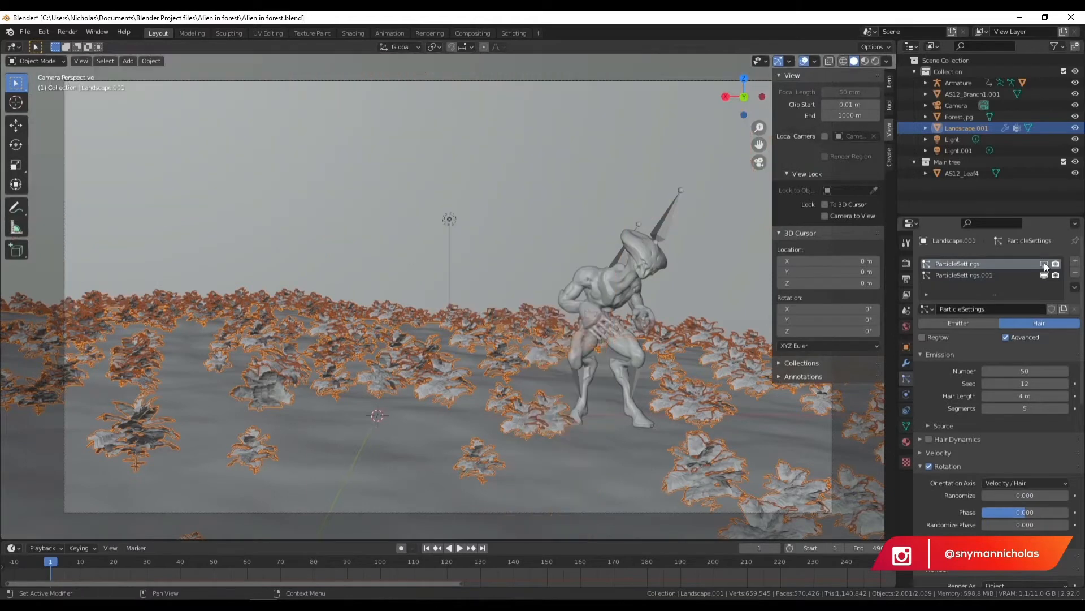
{"action": "left_click", "coordinate": [1043, 263]}
- Assign the Trees vertex group to the plant particle system's density and test-render the current frame
{"action": "scroll", "coordinate": [967, 271], "scroll_direction": "down", "scroll_amount": 10}
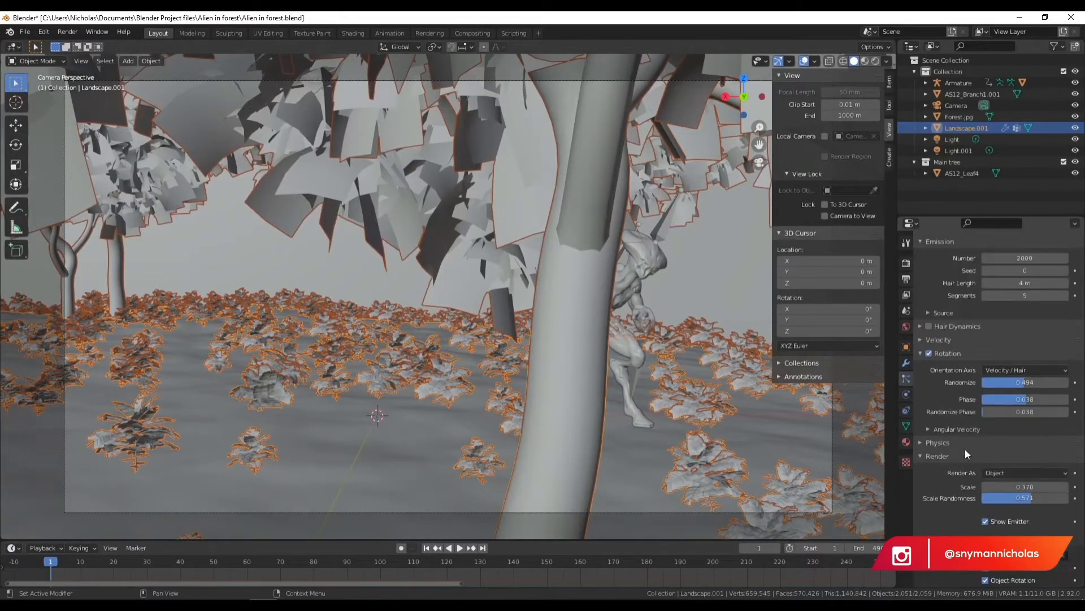
{"action": "scroll", "coordinate": [963, 453], "scroll_direction": "down", "scroll_amount": 4}
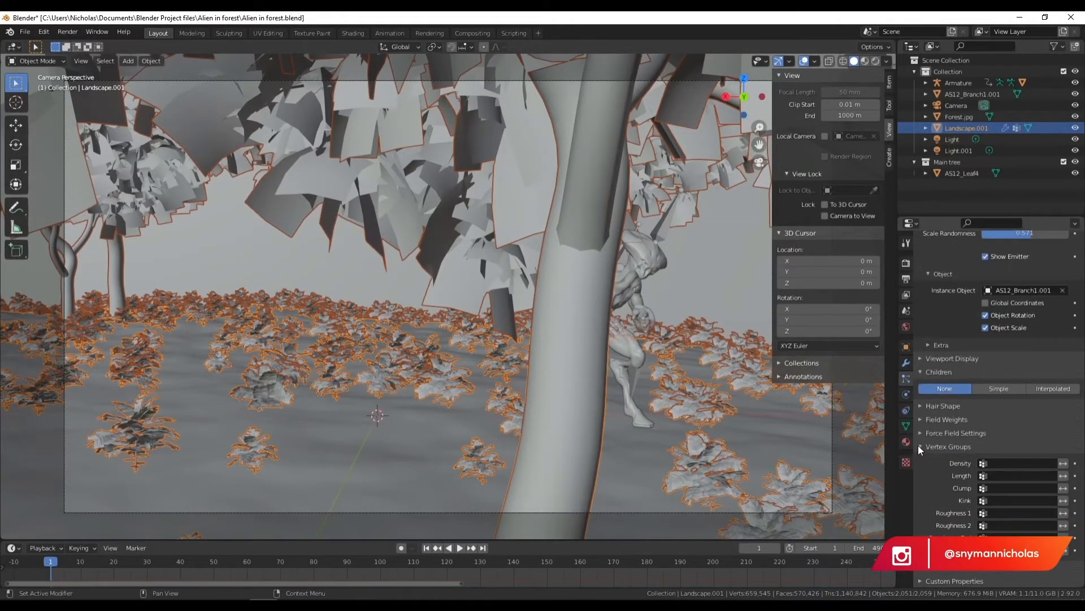
{"action": "left_click", "coordinate": [1026, 463]}
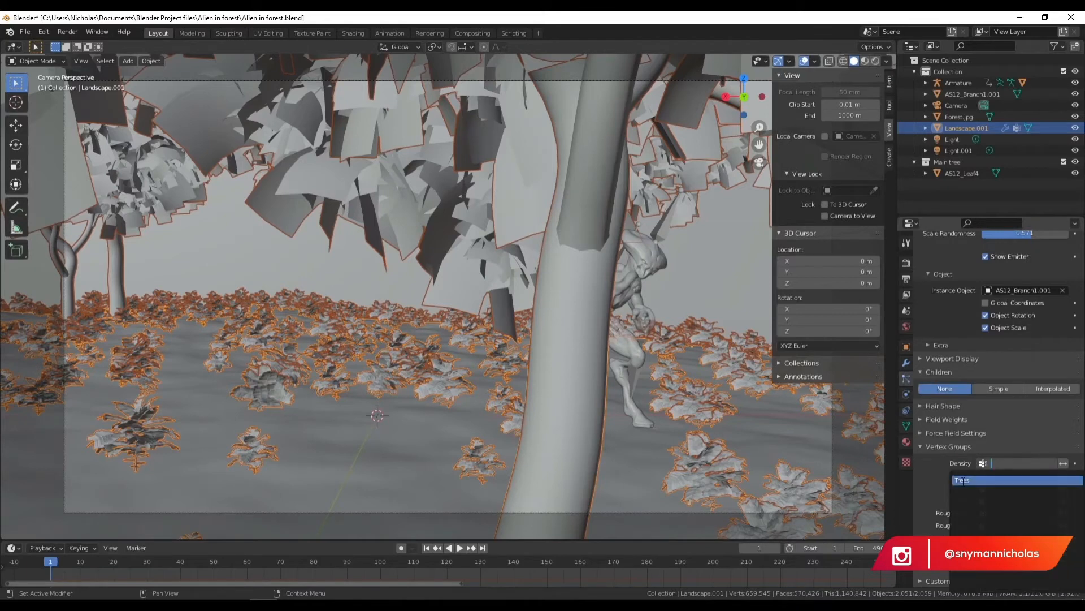
{"action": "left_click", "coordinate": [963, 480]}
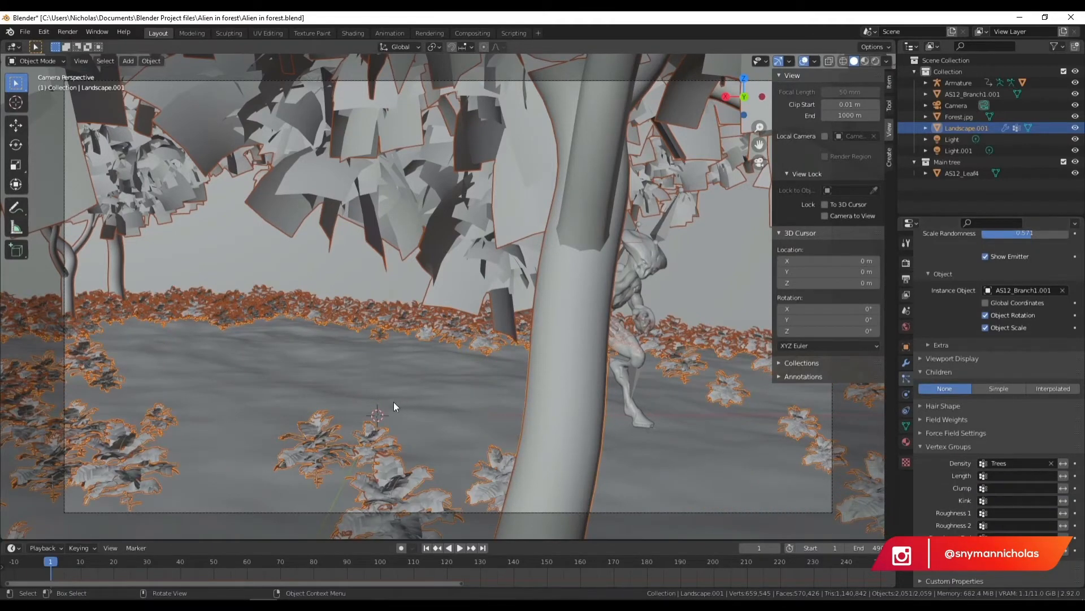
{"action": "key", "text": "F12"}
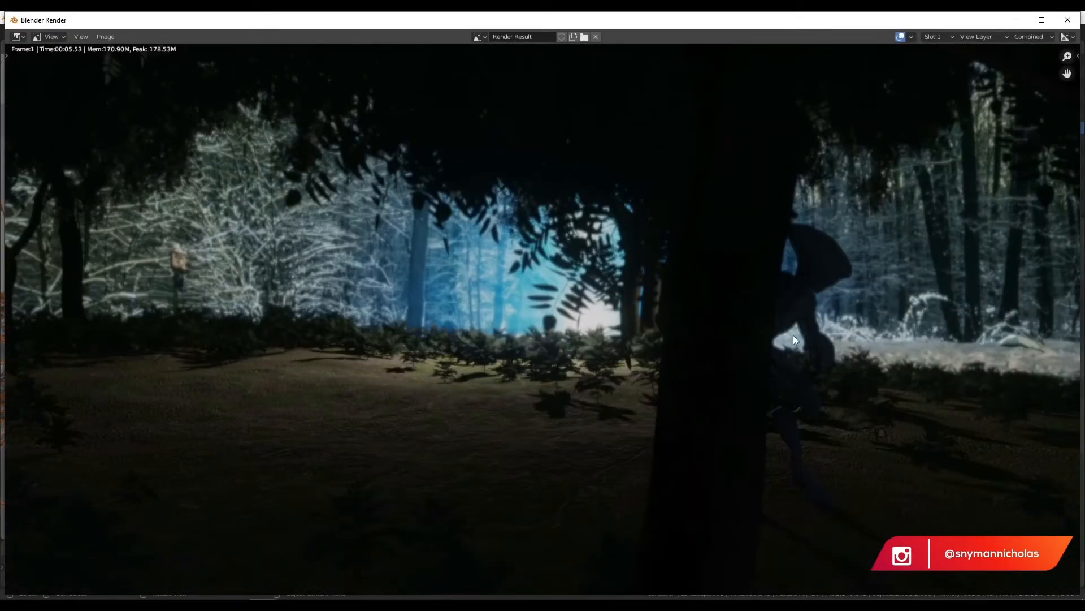
{"action": "left_click", "coordinate": [1068, 20]}
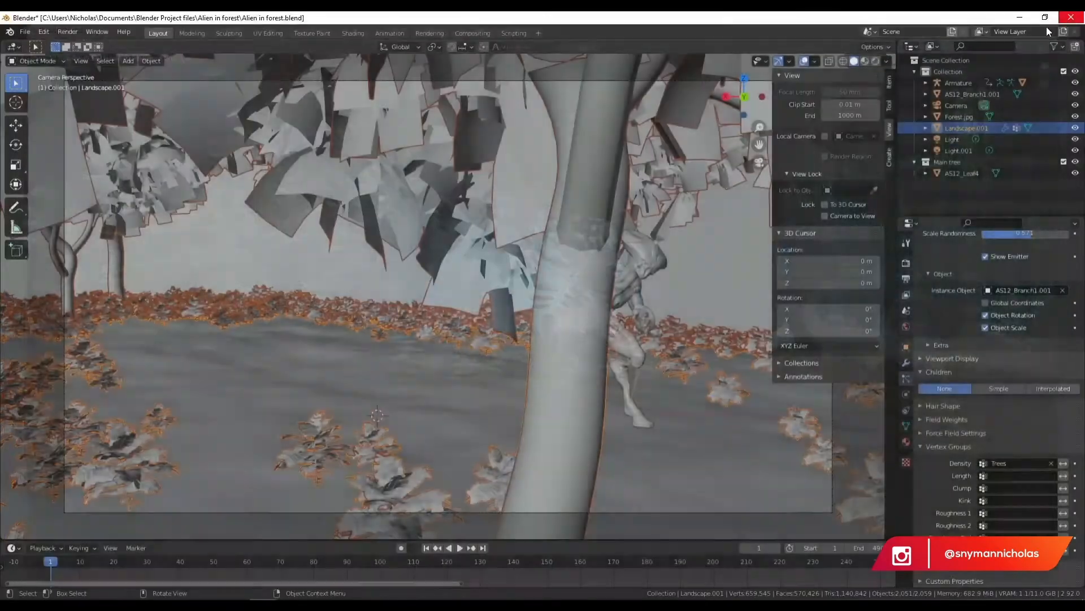
- Deselect the landscape in an overview of the whole scene and save the project file
{"action": "scroll", "coordinate": [494, 263], "scroll_direction": "down", "scroll_amount": 5}
{"action": "middle_click_drag", "start_coordinate": [495, 263], "coordinate": [533, 361]}
{"action": "scroll", "coordinate": [534, 361], "scroll_direction": "down", "scroll_amount": 5}
{"action": "left_click", "coordinate": [565, 402]}
{"action": "scroll", "coordinate": [565, 358], "scroll_direction": "up", "scroll_amount": 4}
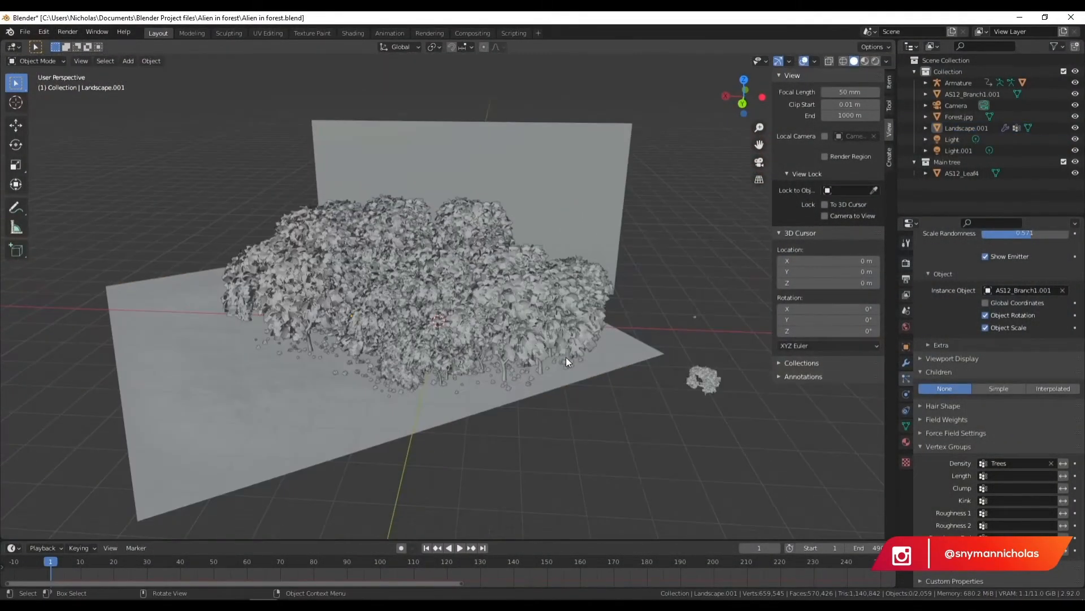
{"action": "left_click", "coordinate": [29, 31]}
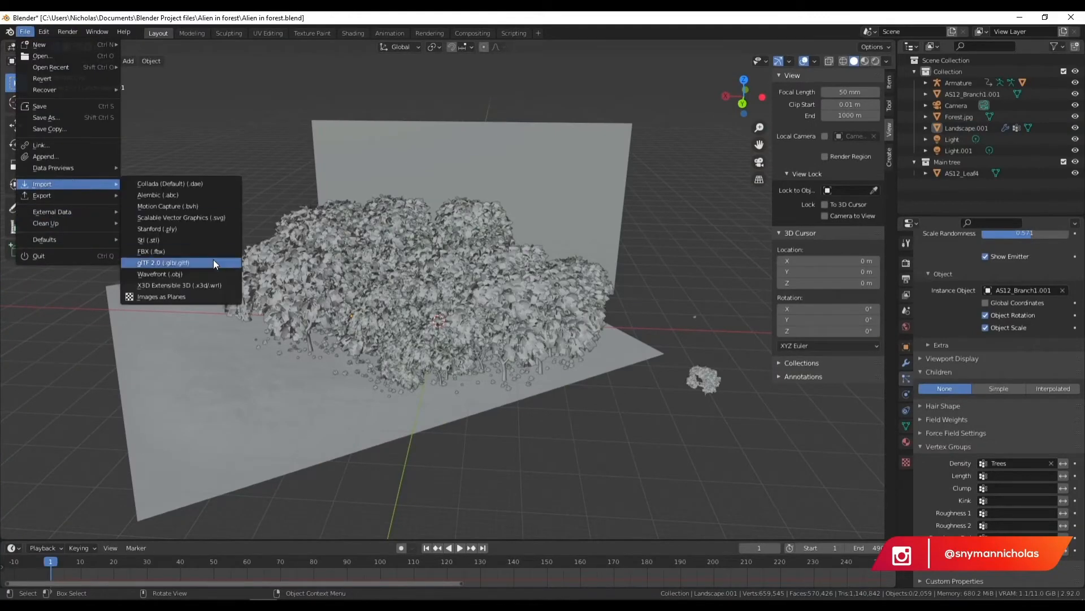
{"action": "mouse_move", "coordinate": [34, 44]}
{"action": "left_click", "coordinate": [50, 107]}
- Import the Wavefront model AS12_3.obj and move it in top view by about -60.2 m in X and -18.5 m in Y
{"action": "left_click", "coordinate": [27, 33]}
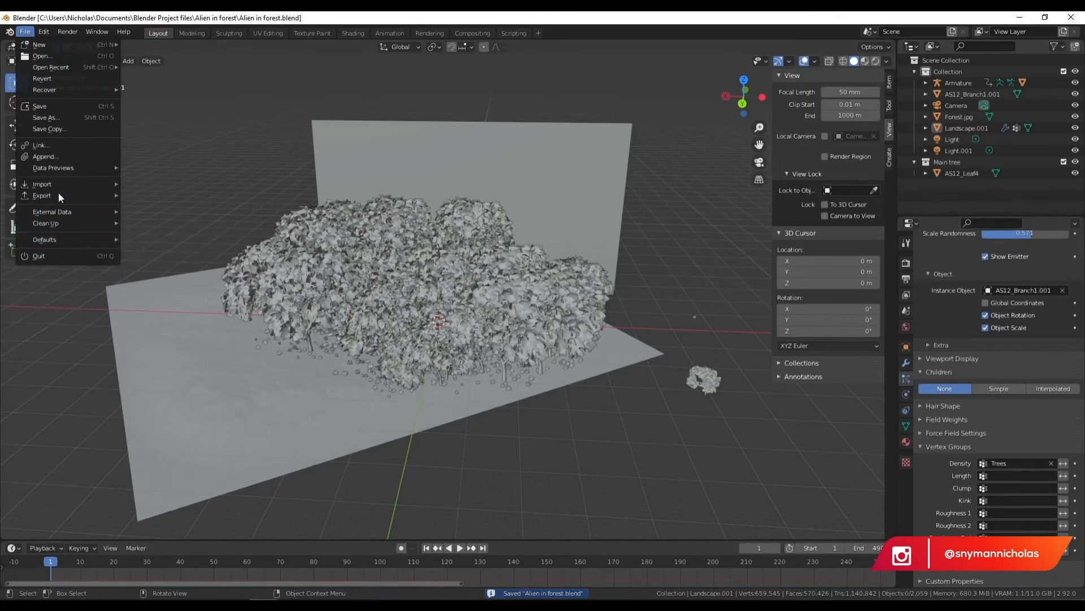
{"action": "mouse_move", "coordinate": [48, 182]}
{"action": "left_click", "coordinate": [157, 274]}
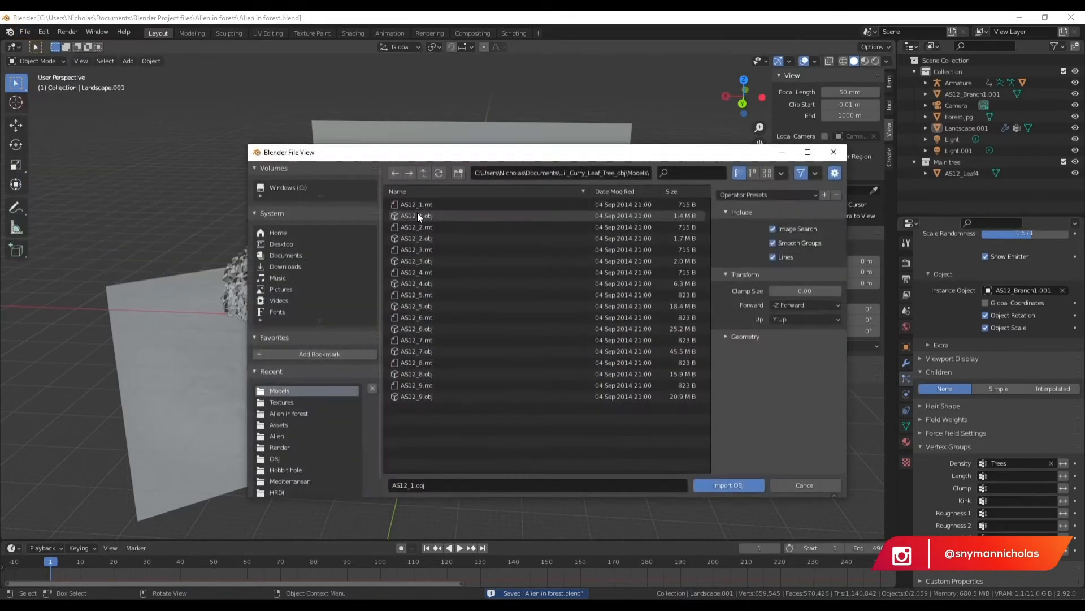
{"action": "double_click", "coordinate": [412, 261]}
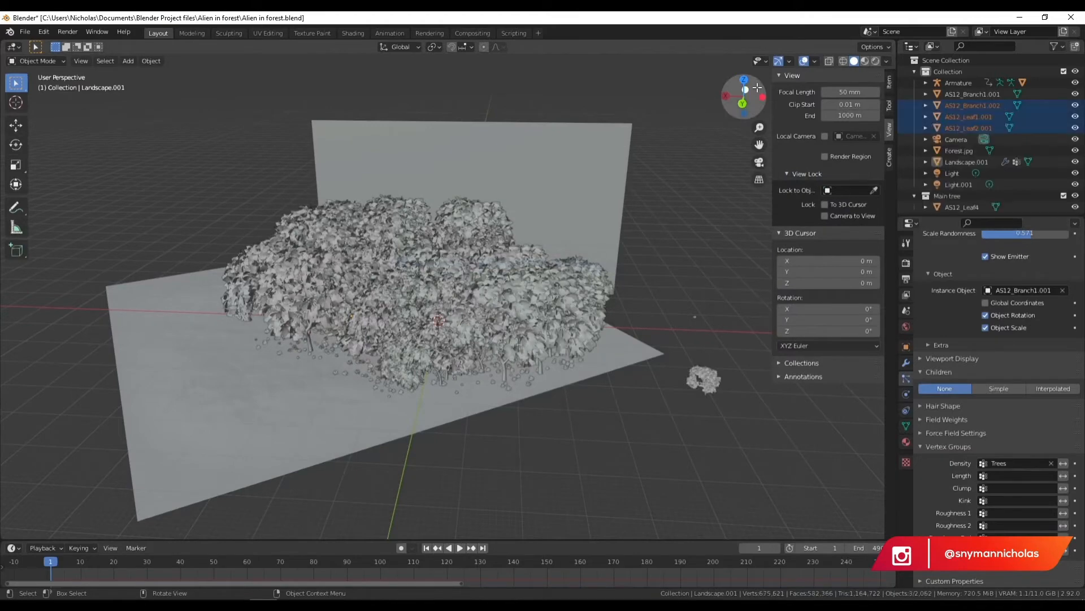
{"action": "left_click", "coordinate": [745, 79]}
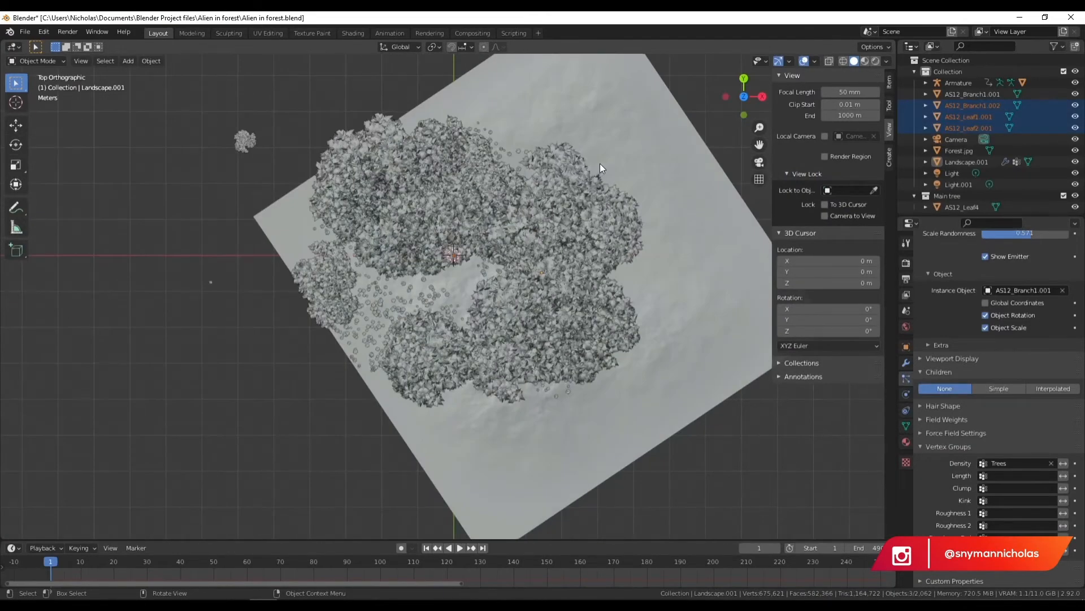
{"action": "key", "text": "g"}
{"action": "left_click", "coordinate": [381, 230]}
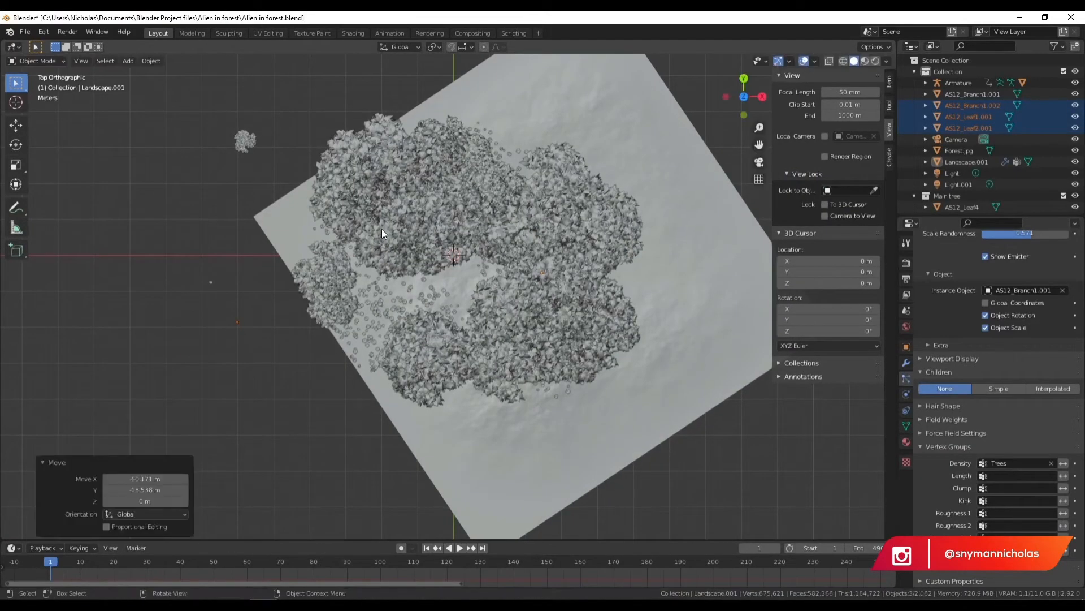
- Isolate the imported AS12_3 model in local view to inspect its shape, and delete its three objects
{"action": "key", "text": "KP_Divide"}
{"action": "middle_click_drag", "start_coordinate": [472, 301], "coordinate": [610, 232]}
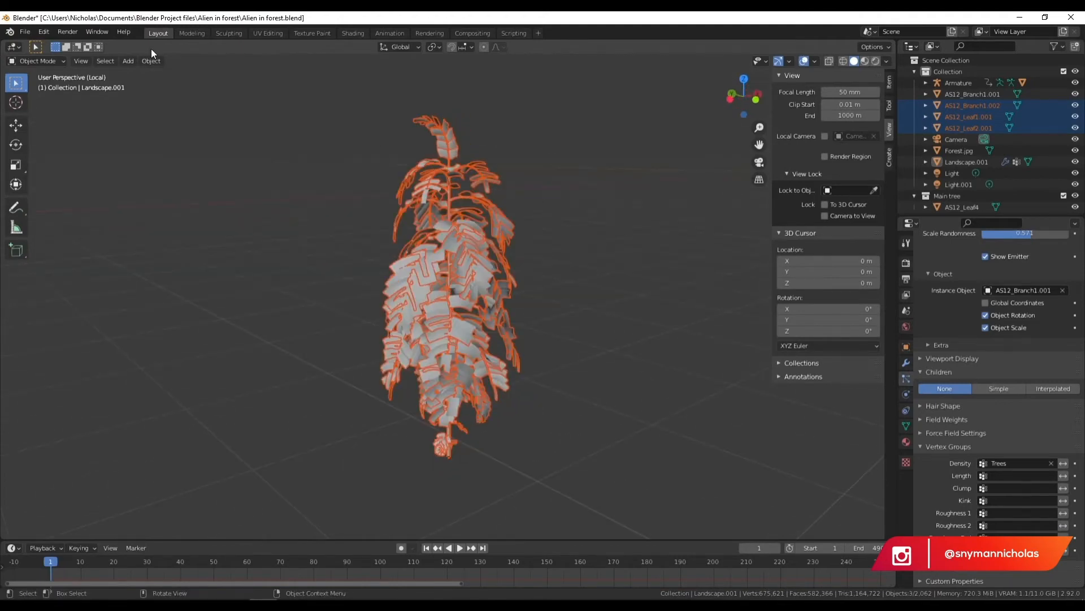
{"action": "key", "text": "x"}
{"action": "left_click", "coordinate": [241, 188]}
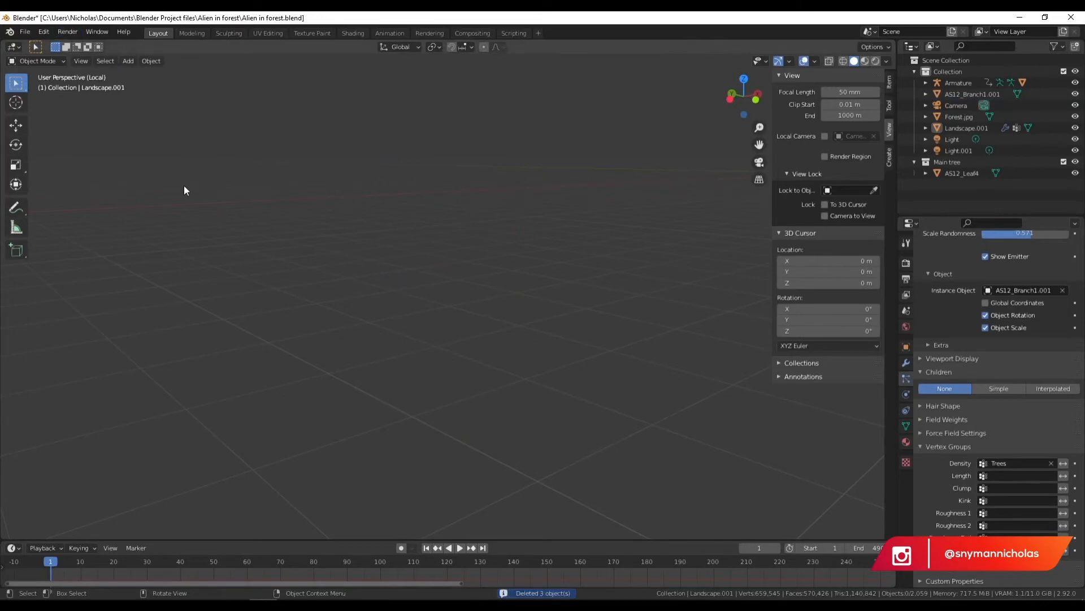
- Leave local view, import the Wavefront model AS12_4.obj and move it in top view by about -65.0 m in X and -22.2 m in Y
{"action": "key", "text": "KP_Divide"}
{"action": "left_click", "coordinate": [24, 32]}
{"action": "mouse_move", "coordinate": [70, 185]}
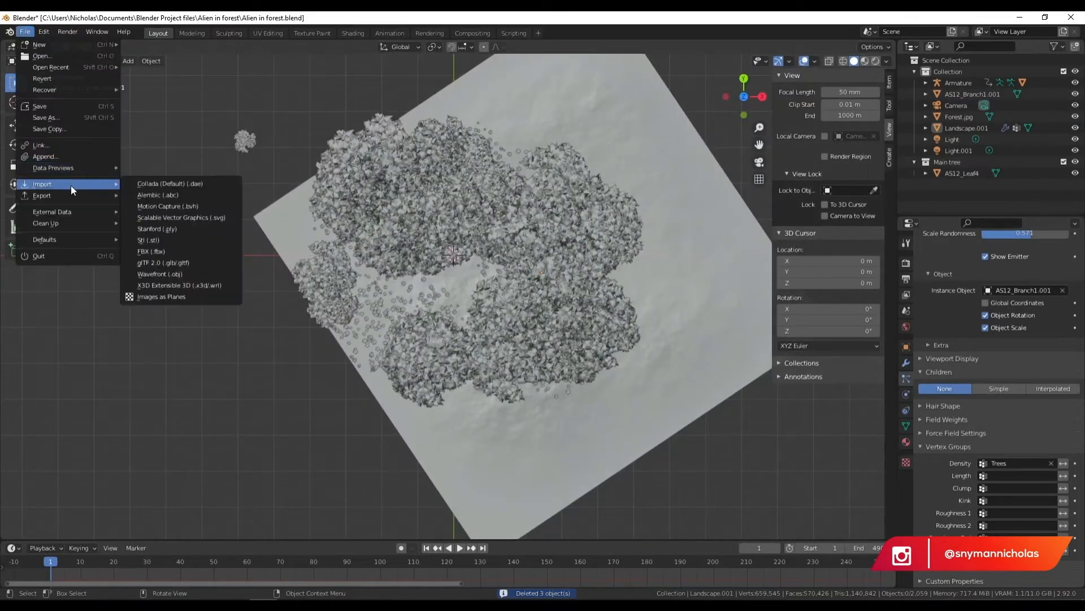
{"action": "left_click", "coordinate": [157, 274]}
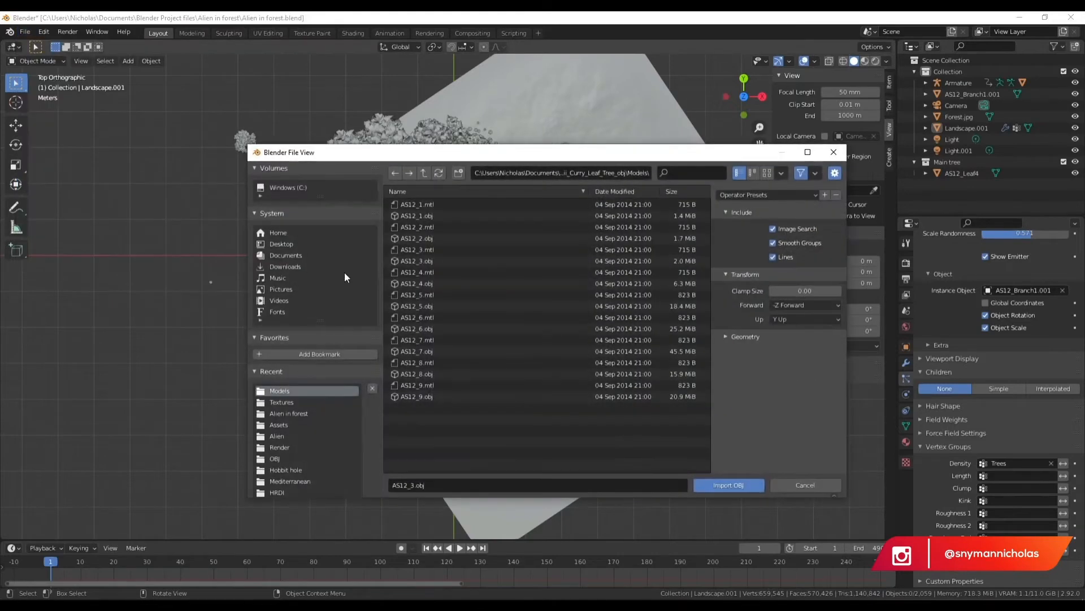
{"action": "double_click", "coordinate": [427, 280]}
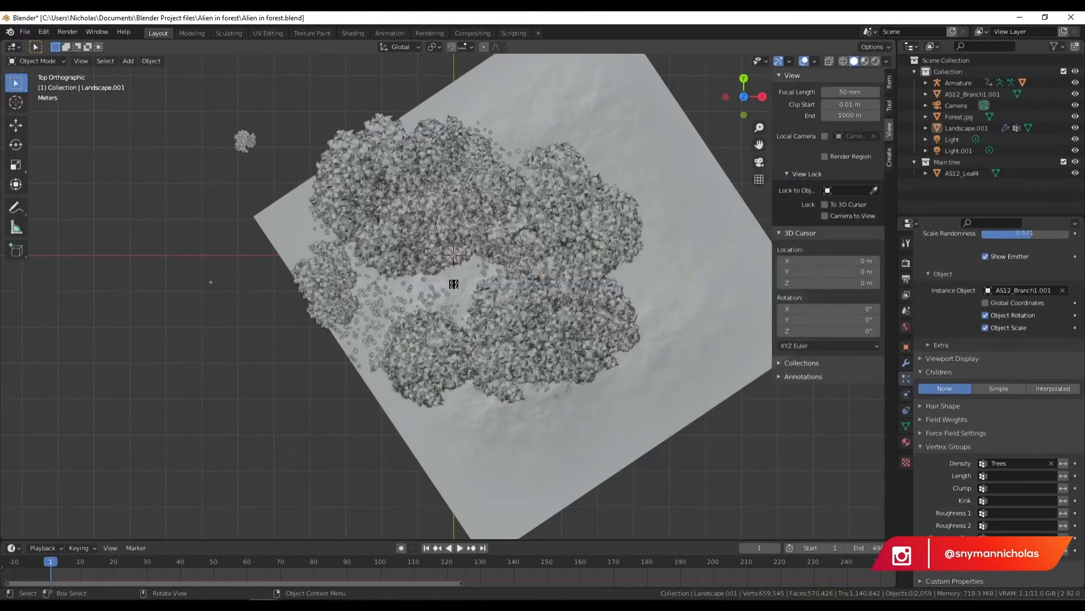
{"action": "key", "text": "g"}
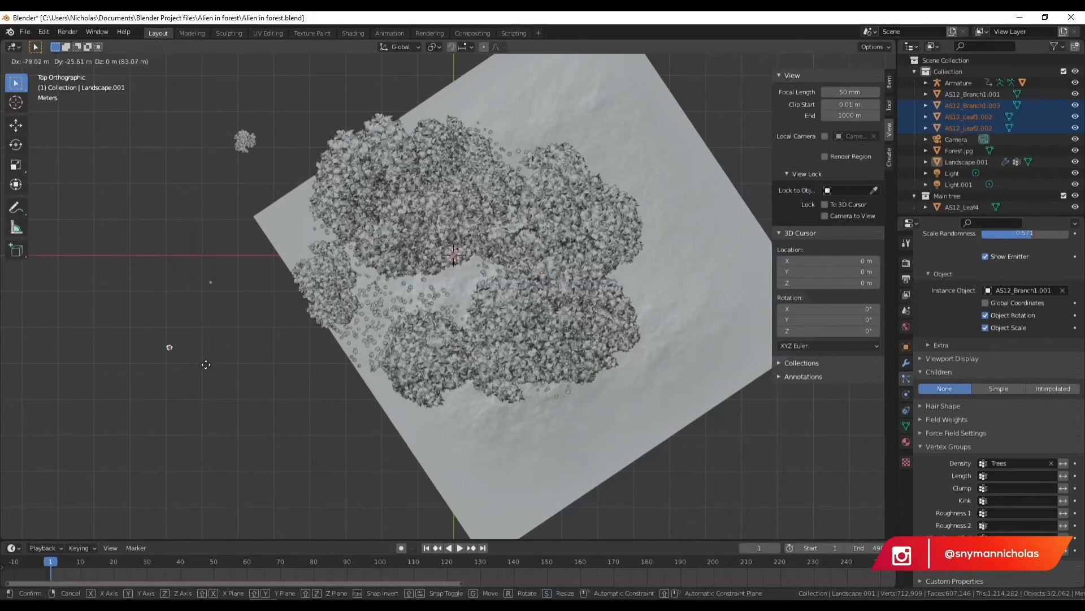
{"action": "left_click", "coordinate": [269, 355]}
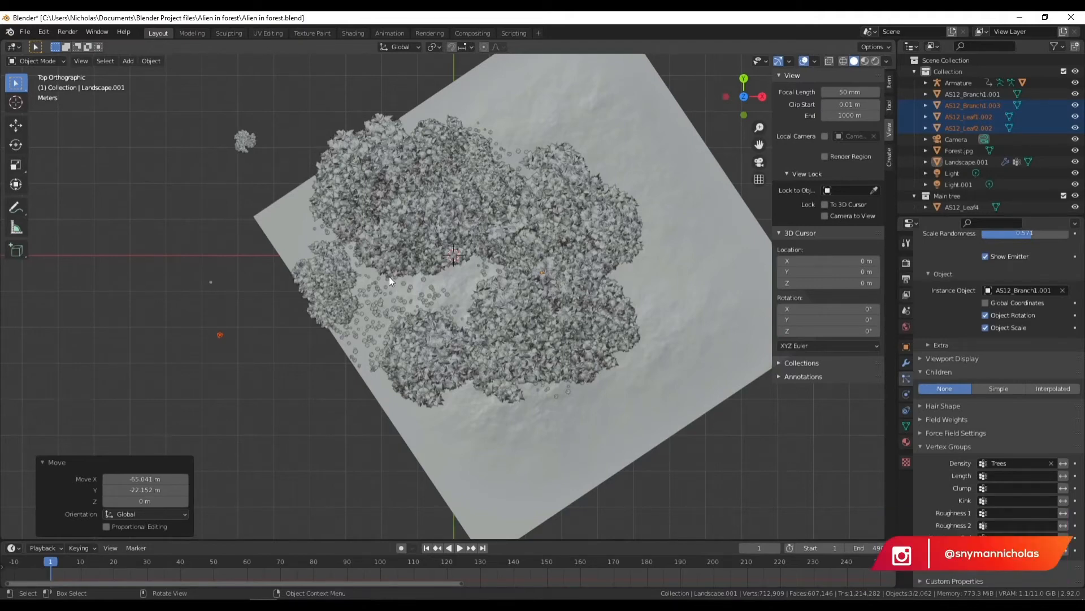
- Isolate the imported AS12_4 model in local view to inspect its shape, and delete its three objects
{"action": "key", "text": "KP_Divide"}
{"action": "middle_click_drag", "start_coordinate": [489, 348], "coordinate": [534, 285]}
{"action": "scroll", "coordinate": [530, 253], "scroll_direction": "down", "scroll_amount": 5}
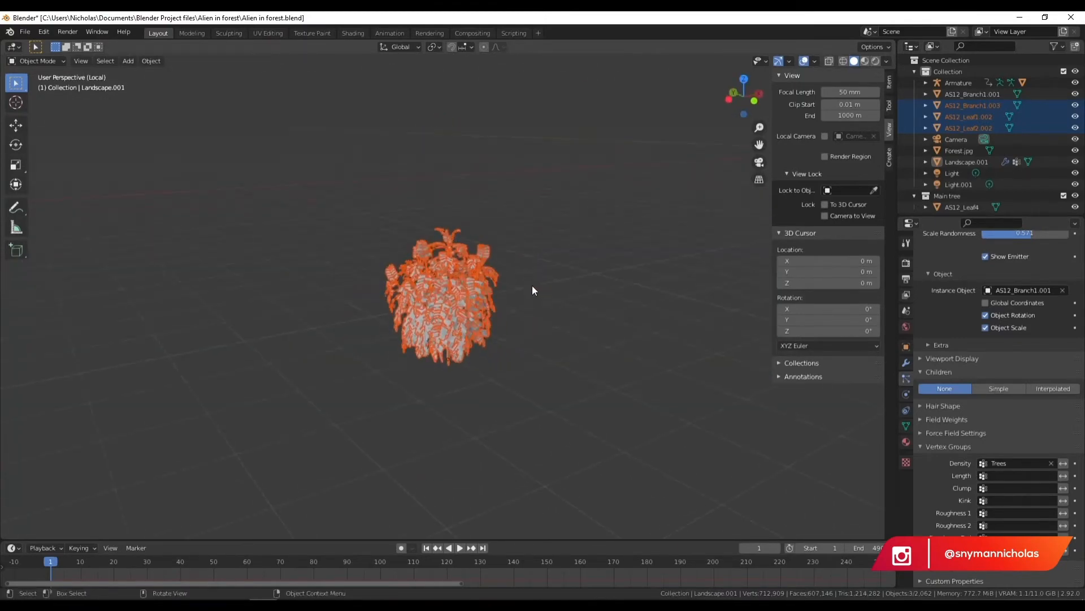
{"action": "middle_click_drag", "start_coordinate": [396, 316], "coordinate": [452, 304]}
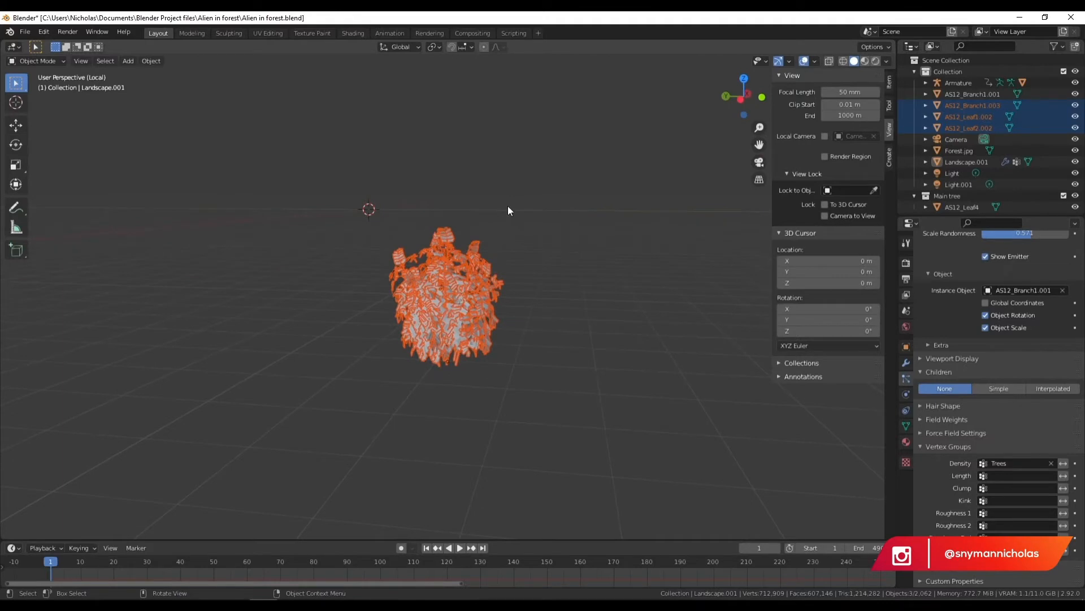
{"action": "key", "text": "x"}
{"action": "left_click", "coordinate": [496, 218]}
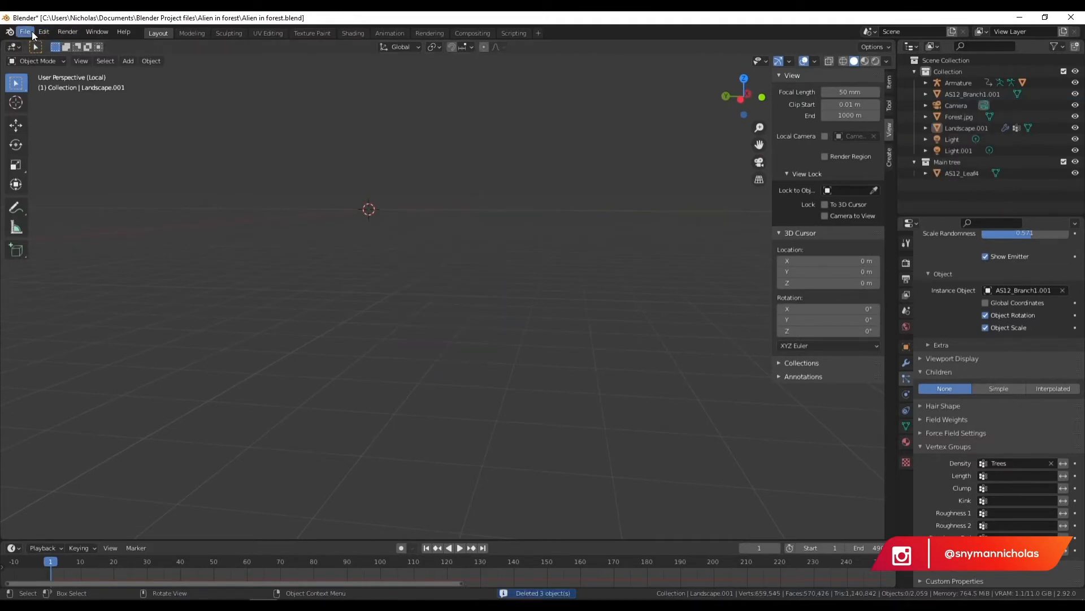
- Import the Wavefront model AS12_5.obj and isolate it in local view to inspect its shape from several sides
{"action": "left_click", "coordinate": [31, 32]}
{"action": "mouse_move", "coordinate": [80, 185]}
{"action": "left_click", "coordinate": [195, 273]}
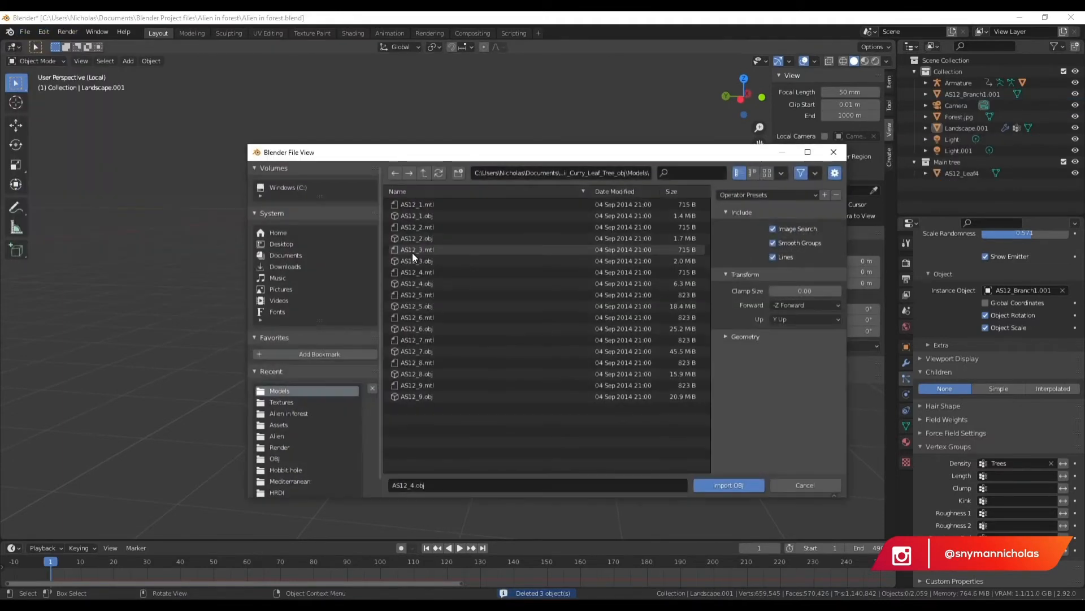
{"action": "double_click", "coordinate": [436, 306]}
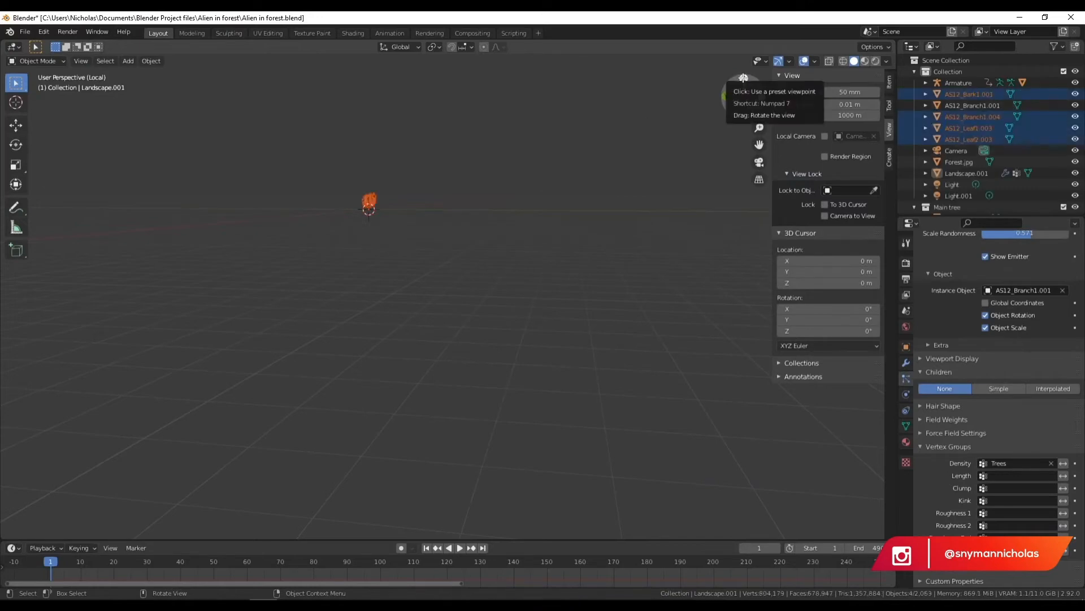
{"action": "key", "text": "KP_Divide"}
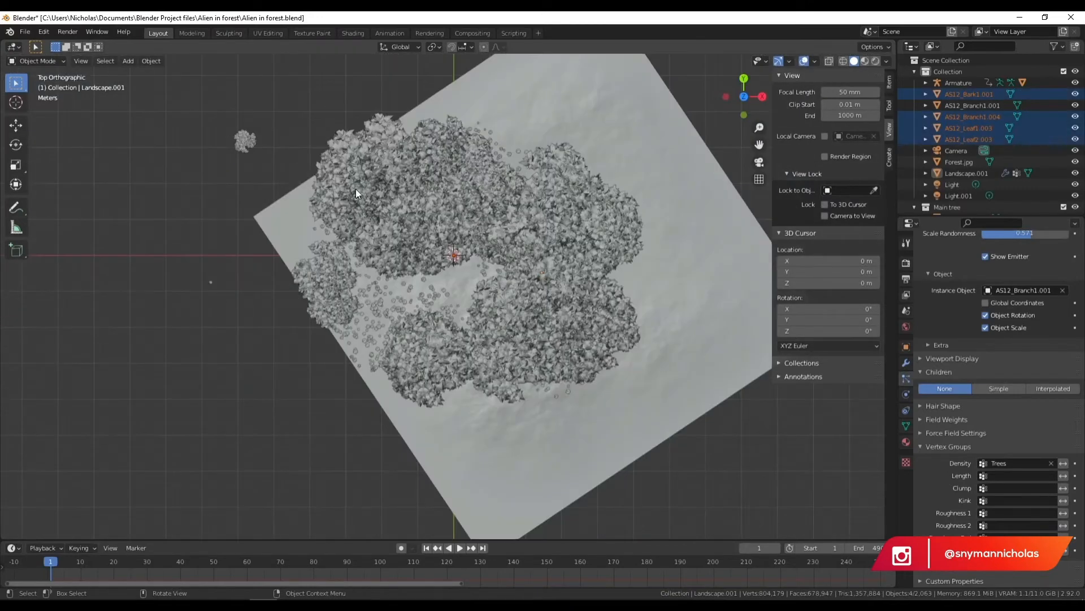
{"action": "key", "text": "KP_Divide"}
{"action": "middle_click_drag", "start_coordinate": [590, 294], "coordinate": [629, 290]}
{"action": "scroll", "coordinate": [629, 290], "scroll_direction": "down", "scroll_amount": 4}
{"action": "middle_click_drag", "start_coordinate": [466, 330], "coordinate": [524, 313]}
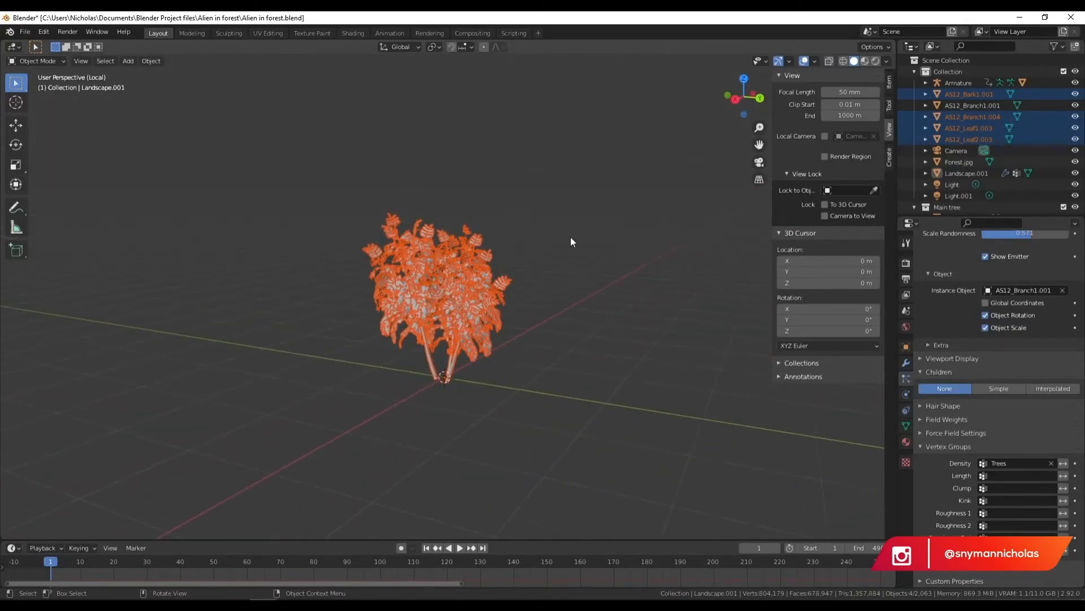
- Delete the four objects of the imported AS12_5 model and return from local view to an overview of the whole scene
{"action": "key", "text": "x"}
{"action": "left_click", "coordinate": [511, 249]}
{"action": "middle_click_drag", "start_coordinate": [588, 215], "coordinate": [626, 439]}
{"action": "key", "text": "KP_Divide"}
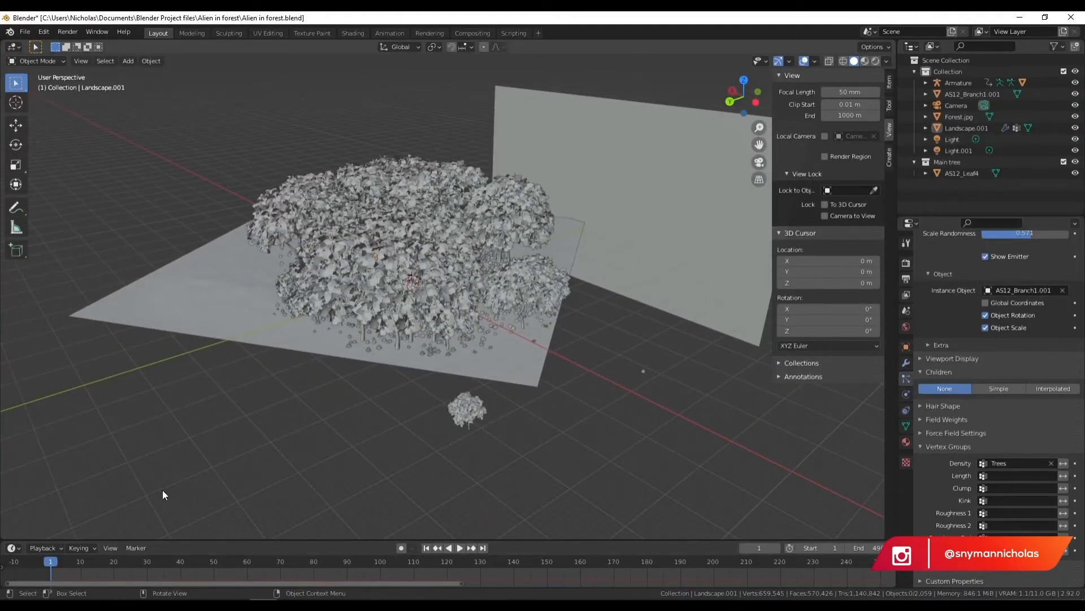
{"action": "middle_click_drag", "start_coordinate": [326, 413], "coordinate": [317, 450]}
- Switch to Chrome and run a Google image search for "blade of grass" in a new tab
{"action": "mouse_move", "coordinate": [124, 603]}
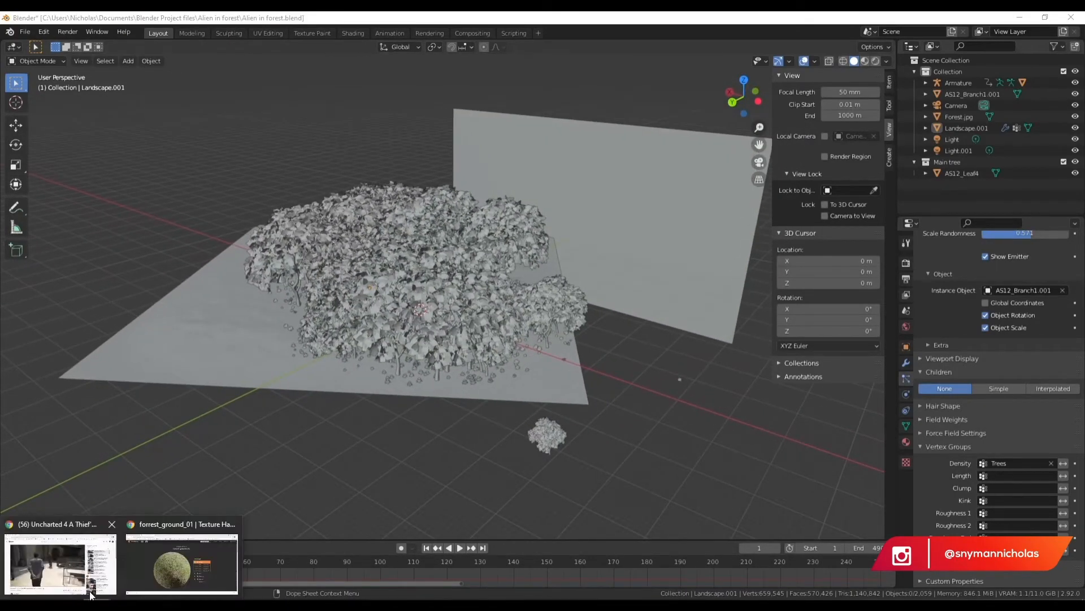
{"action": "left_click", "coordinate": [186, 546]}
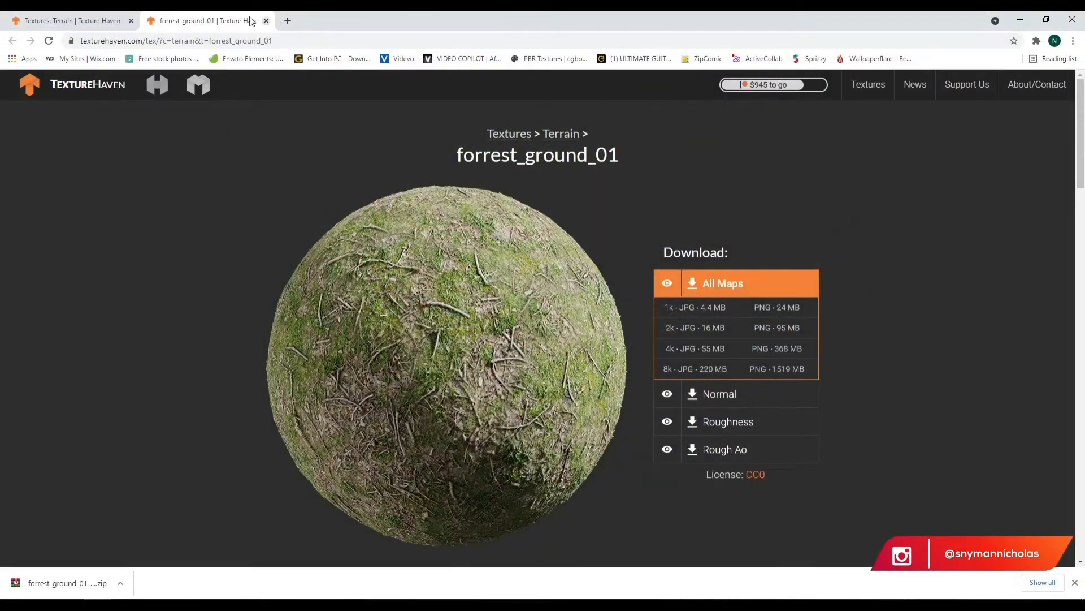
{"action": "left_click", "coordinate": [288, 22]}
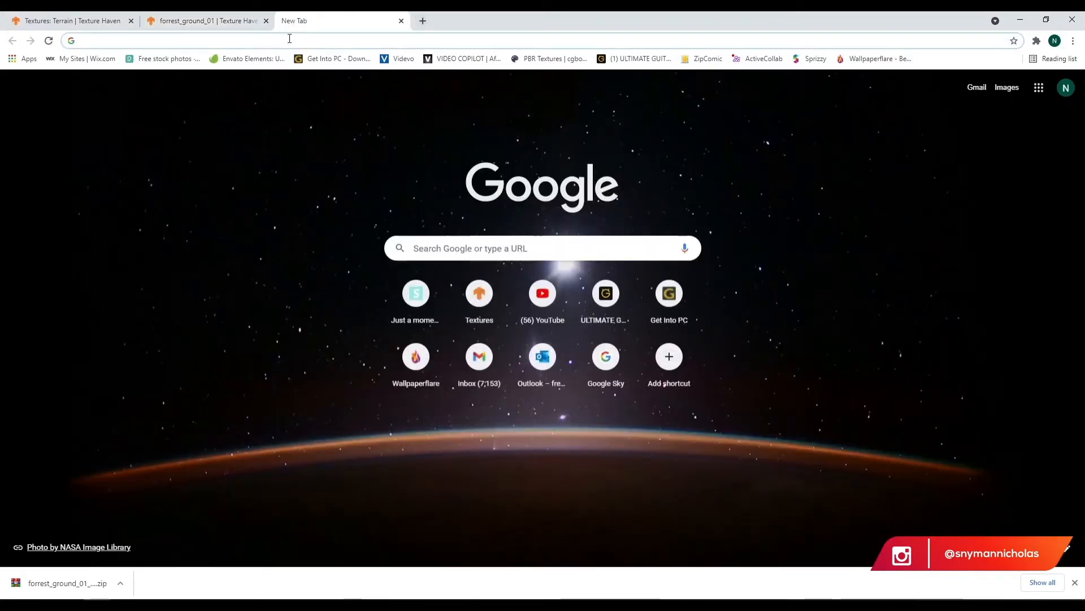
{"action": "type", "text": "blade "}
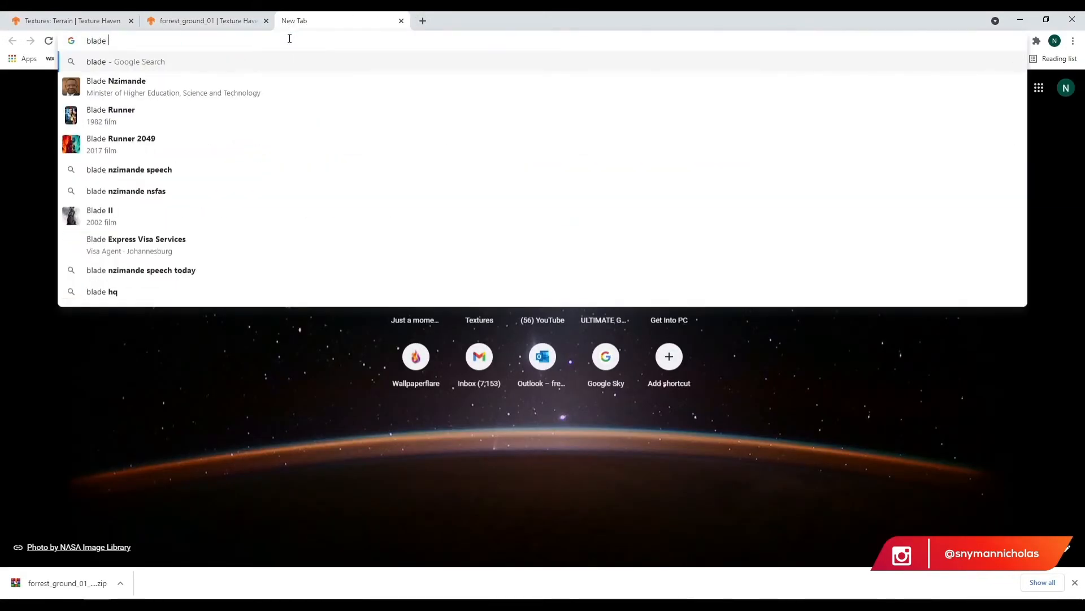
{"action": "type", "text": "of grA"}
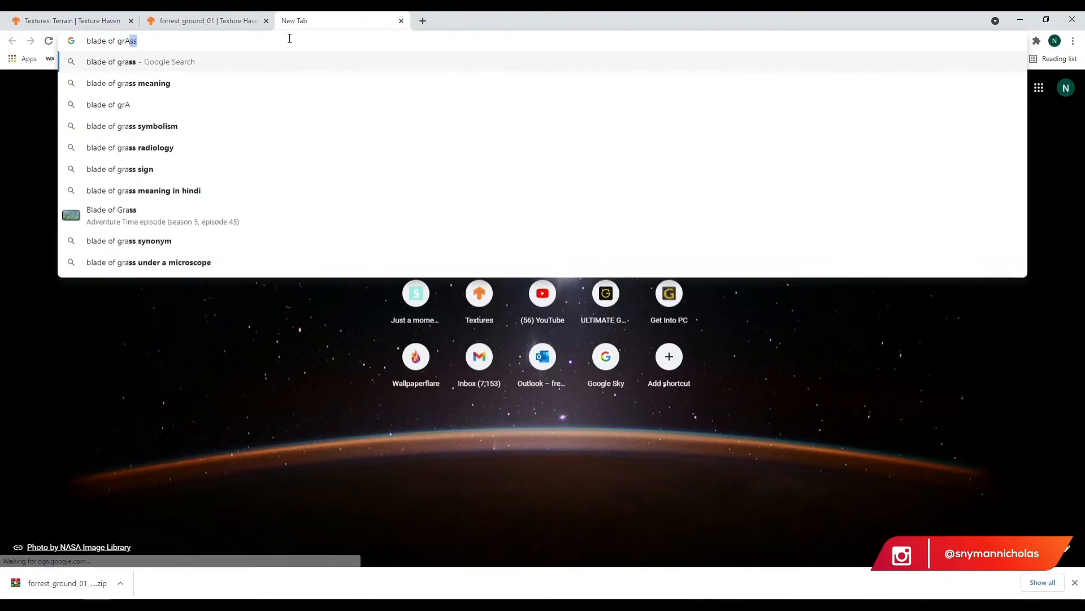
{"action": "key", "text": "BackSpace"}
{"action": "key", "text": "BackSpace"}
{"action": "type", "text": "ass"}
{"action": "key", "text": "Return"}
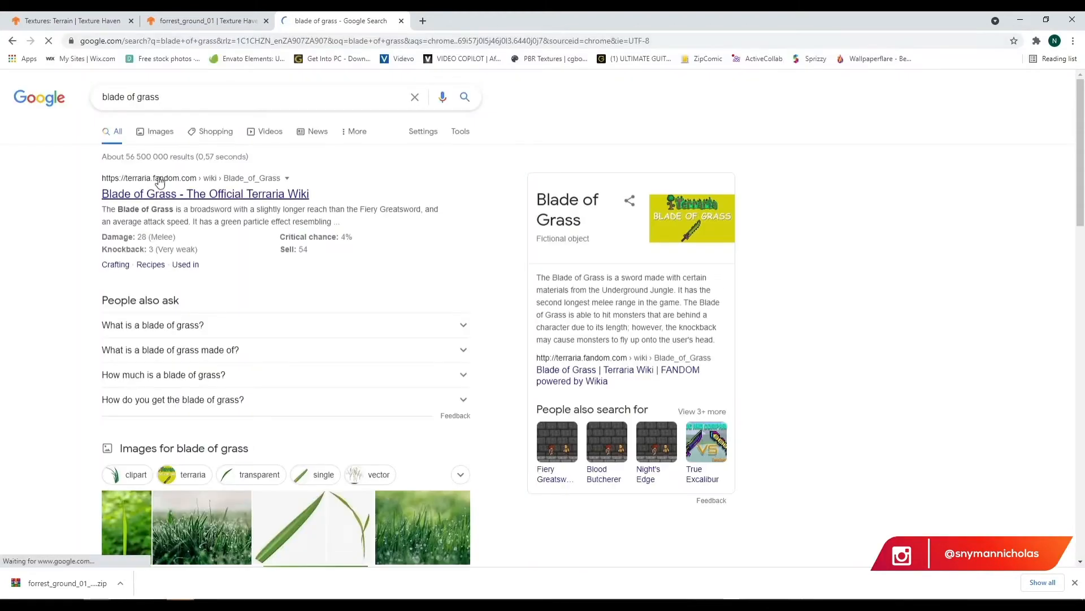
{"action": "left_click", "coordinate": [161, 131]}
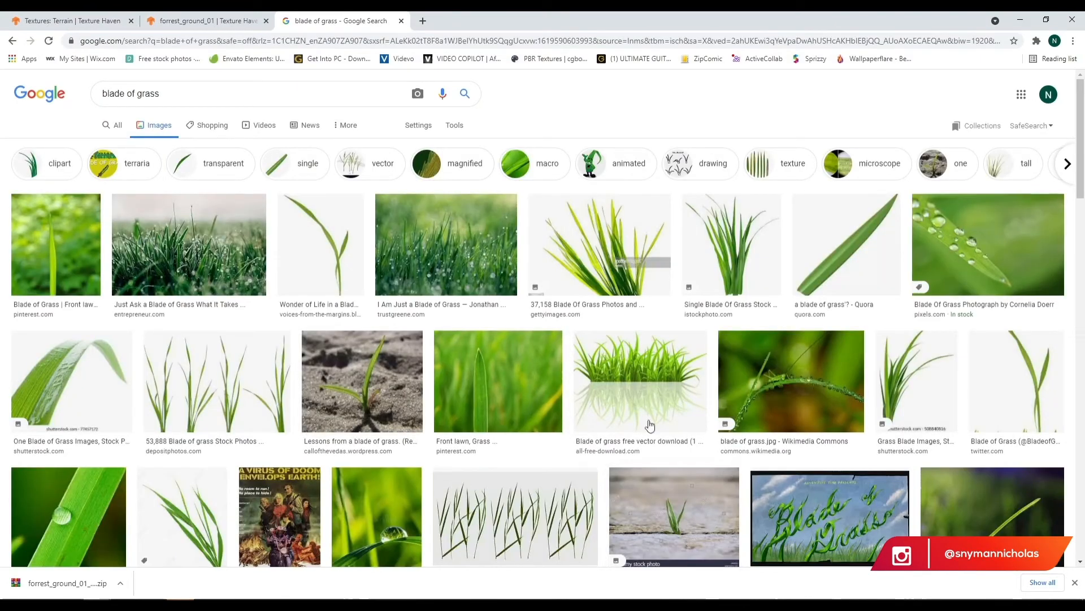
- Open the Depositphotos picture of four grass tufts in its own tab and examine it with its related images
{"action": "left_click", "coordinate": [260, 481]}
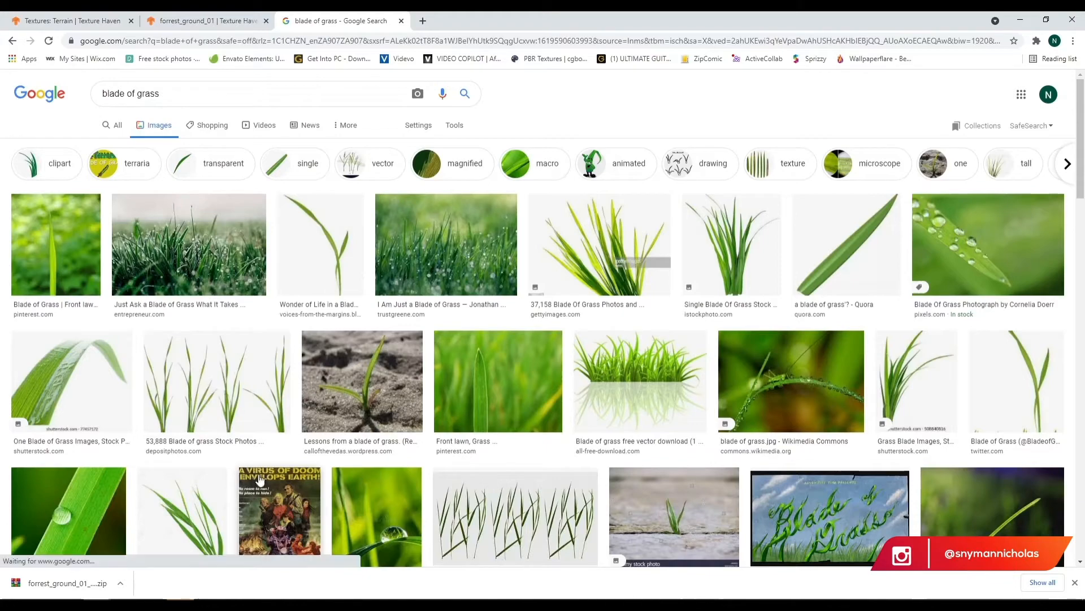
{"action": "middle_click", "coordinate": [213, 398]}
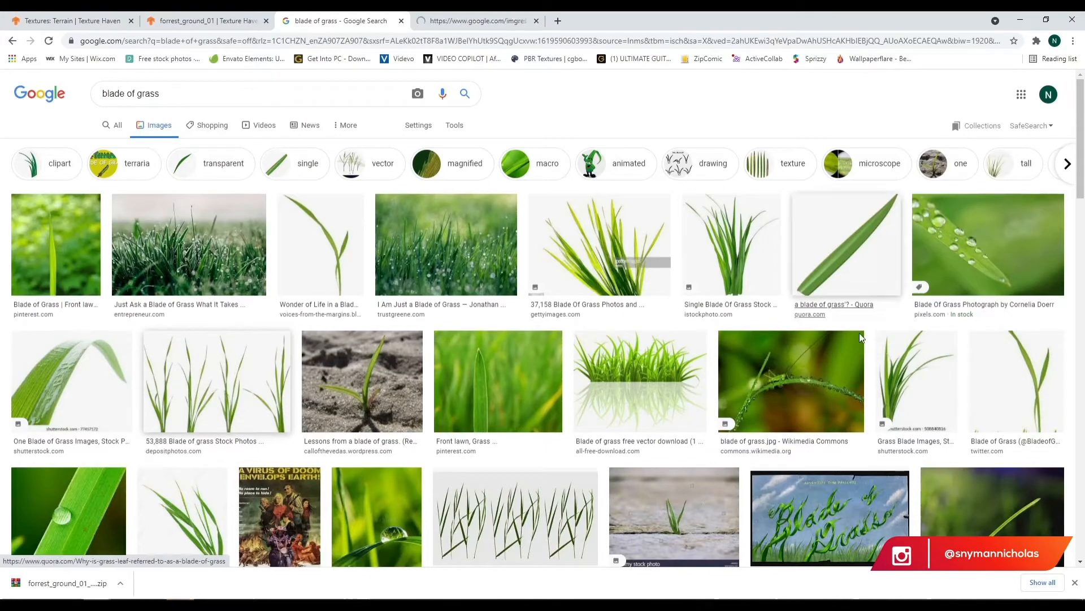
{"action": "scroll", "coordinate": [990, 529], "scroll_direction": "down", "scroll_amount": 6}
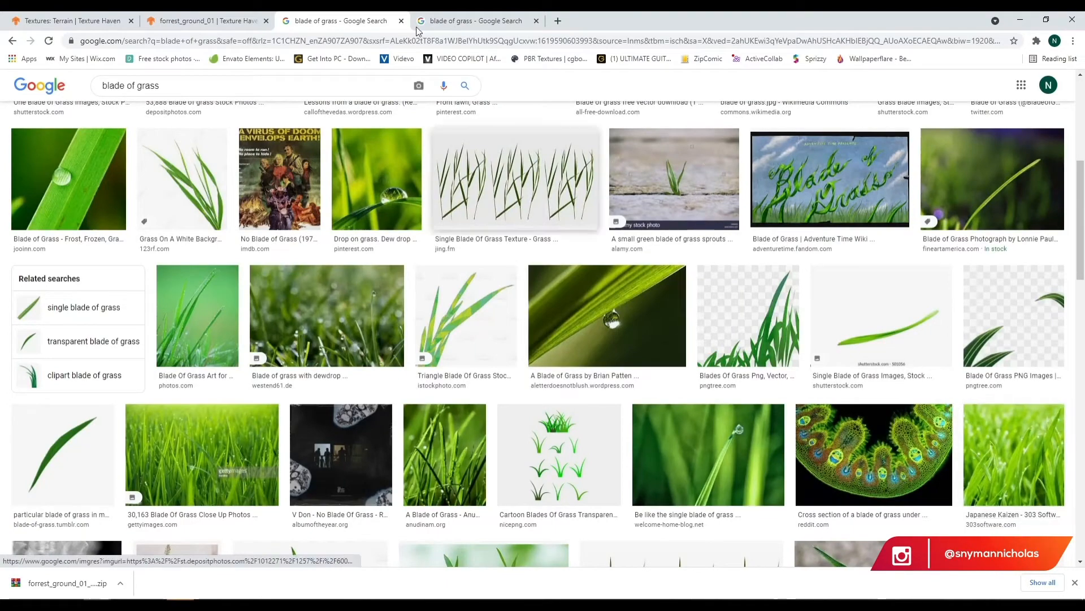
{"action": "left_click", "coordinate": [512, 20]}
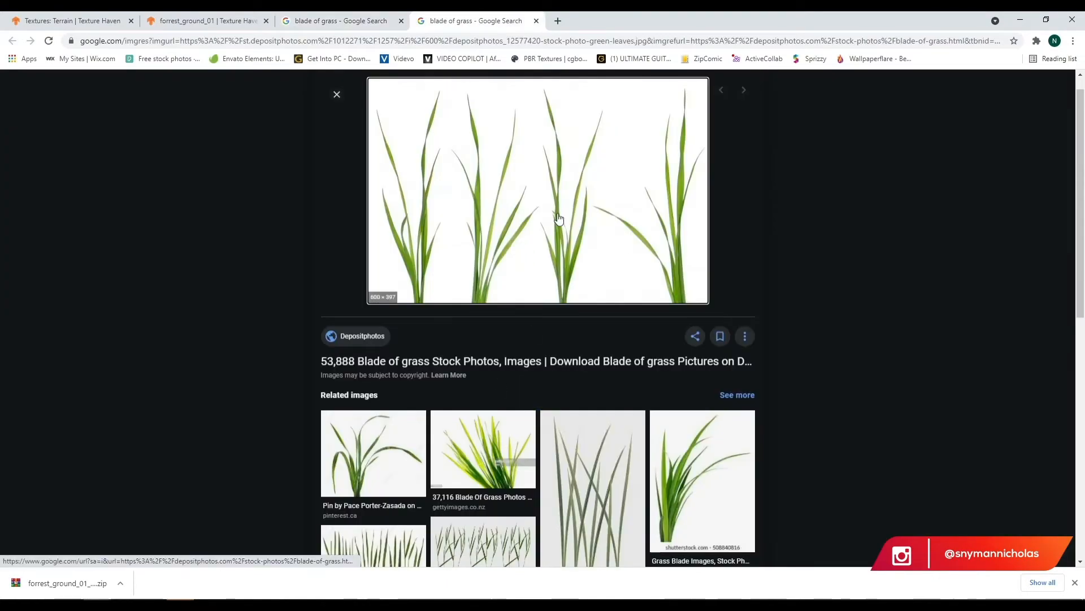
{"action": "scroll", "coordinate": [890, 415], "scroll_direction": "down", "scroll_amount": 4}
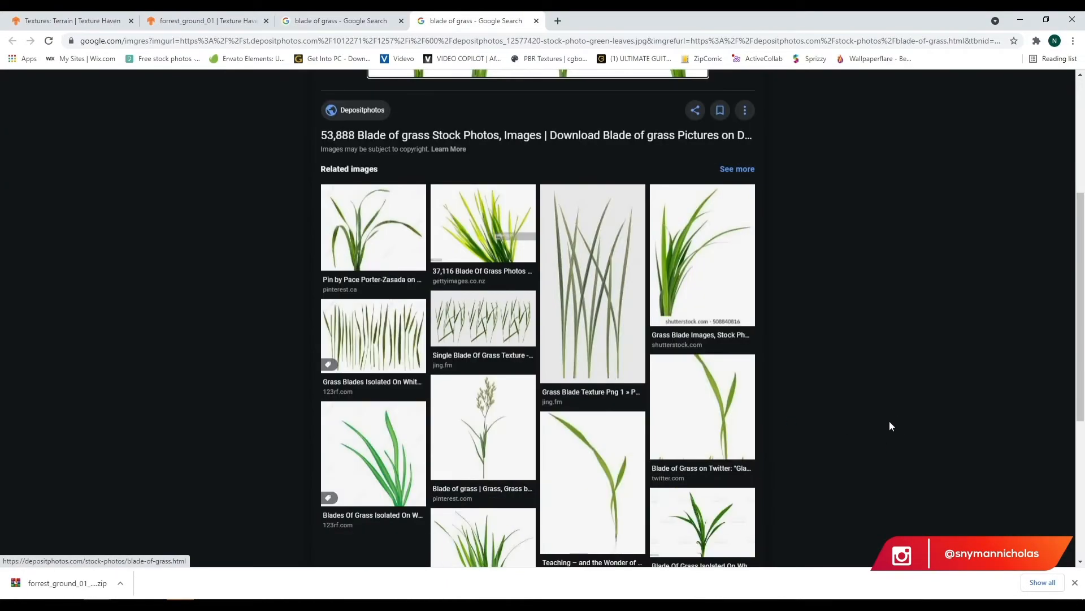
{"action": "scroll", "coordinate": [890, 426], "scroll_direction": "up", "scroll_amount": 4}
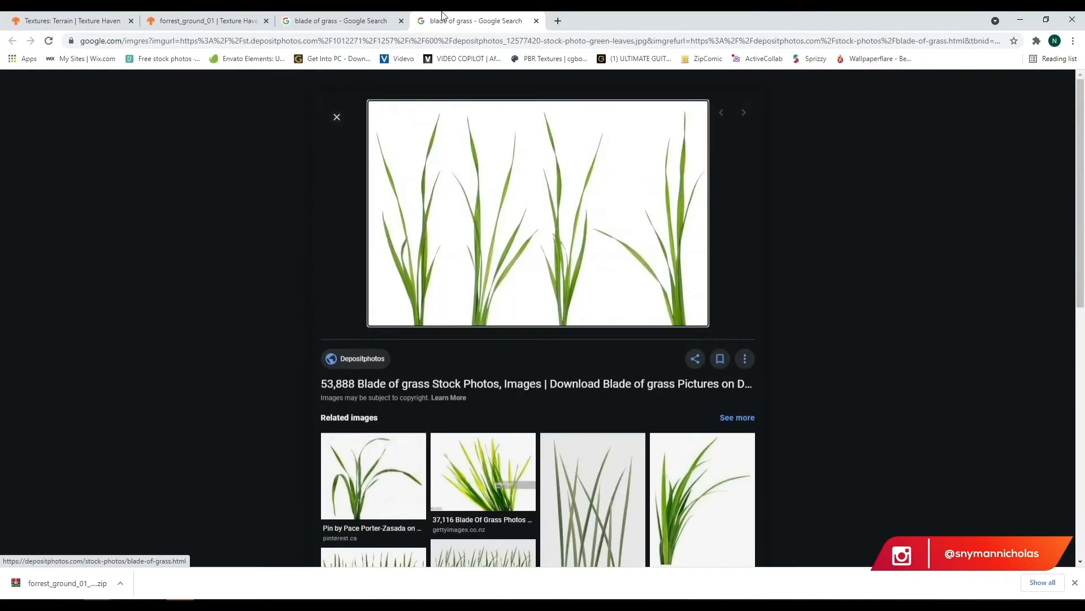
- Return to the "blade of grass" image results, limit them to large images and browse them for a suitable grass picture
{"action": "left_click", "coordinate": [327, 16]}
{"action": "scroll", "coordinate": [566, 266], "scroll_direction": "up", "scroll_amount": 3}
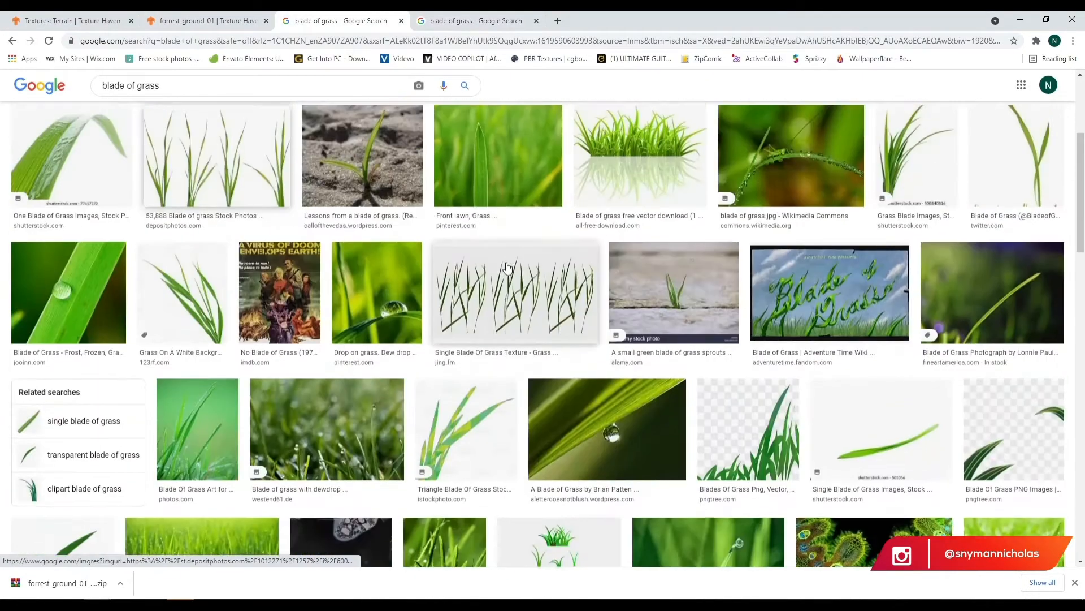
{"action": "scroll", "coordinate": [507, 267], "scroll_direction": "up", "scroll_amount": 4}
{"action": "left_click", "coordinate": [454, 126]}
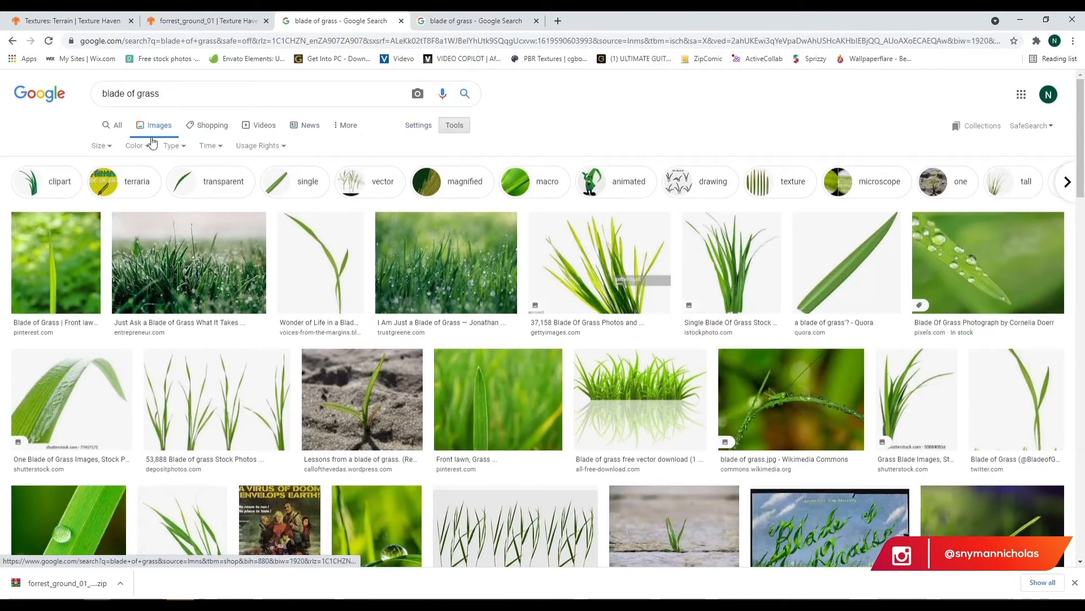
{"action": "left_click", "coordinate": [98, 146]}
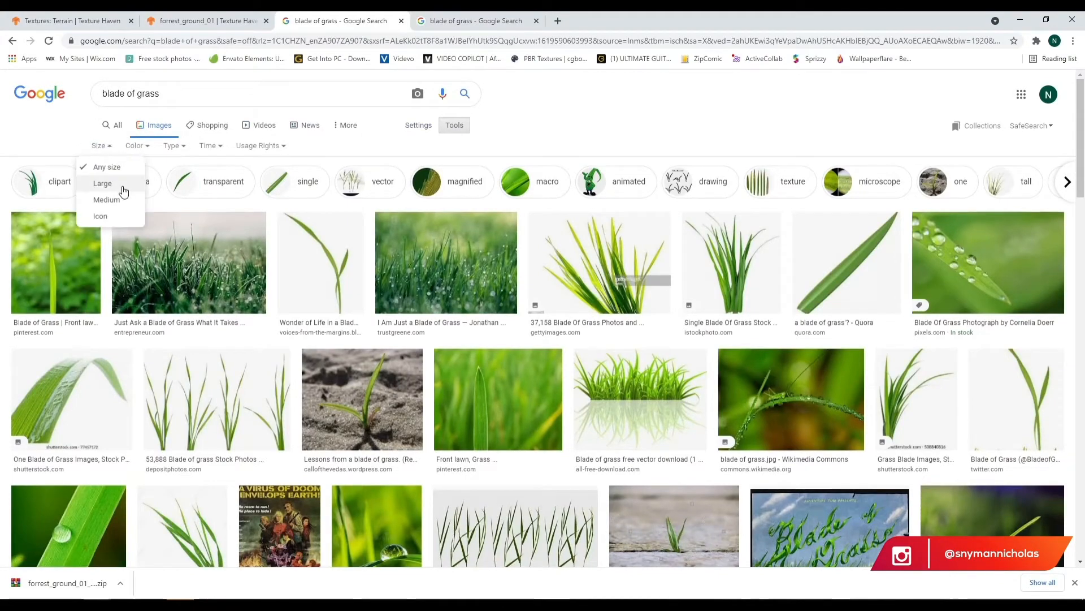
{"action": "left_click", "coordinate": [120, 188]}
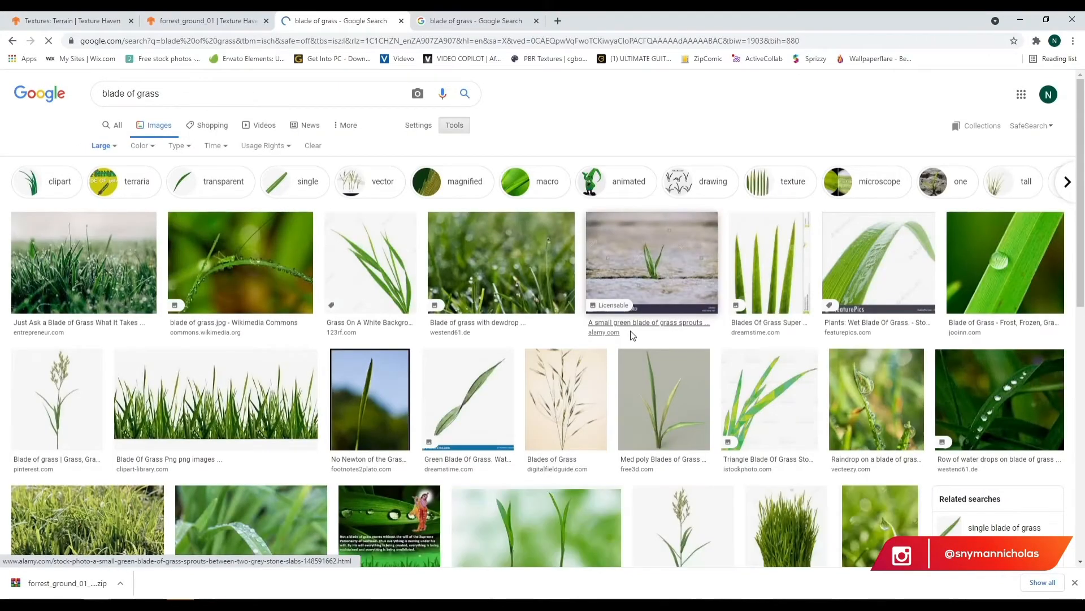
{"action": "scroll", "coordinate": [644, 333], "scroll_direction": "down", "scroll_amount": 5}
{"action": "scroll", "coordinate": [651, 329], "scroll_direction": "down", "scroll_amount": 7}
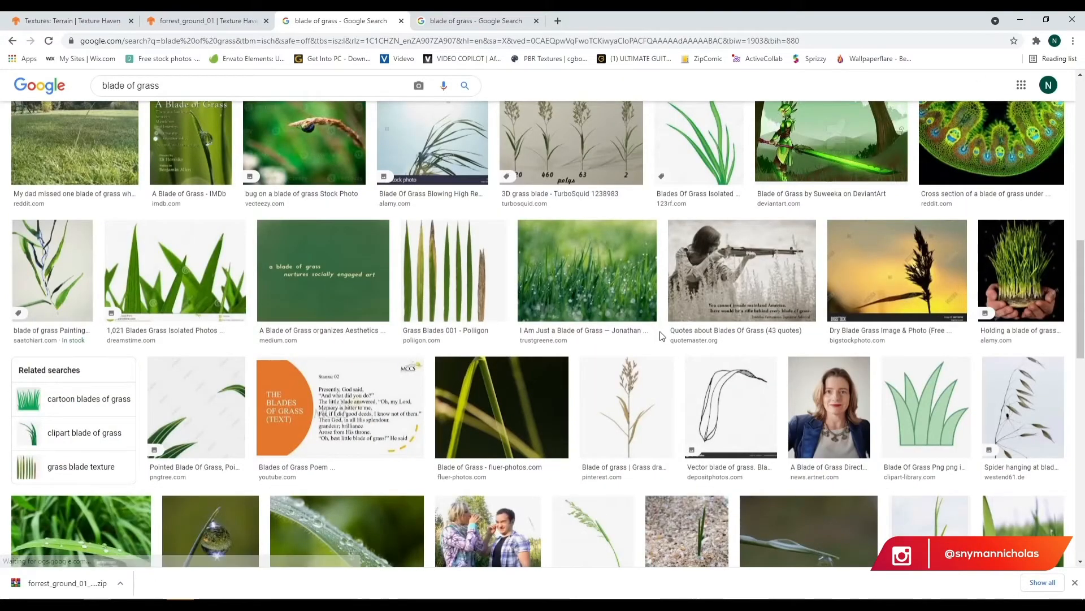
{"action": "scroll", "coordinate": [661, 336], "scroll_direction": "down", "scroll_amount": 4}
{"action": "scroll", "coordinate": [653, 340], "scroll_direction": "down", "scroll_amount": 10}
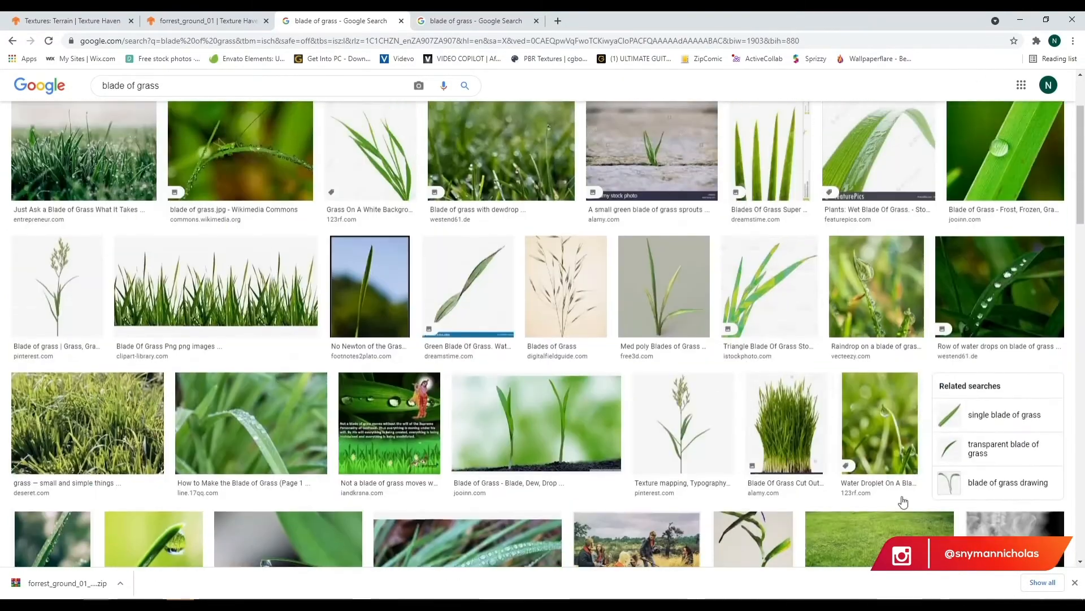
- Open the related search "single blade of grass" and browse its image results for an isolated blade
{"action": "left_click", "coordinate": [991, 430]}
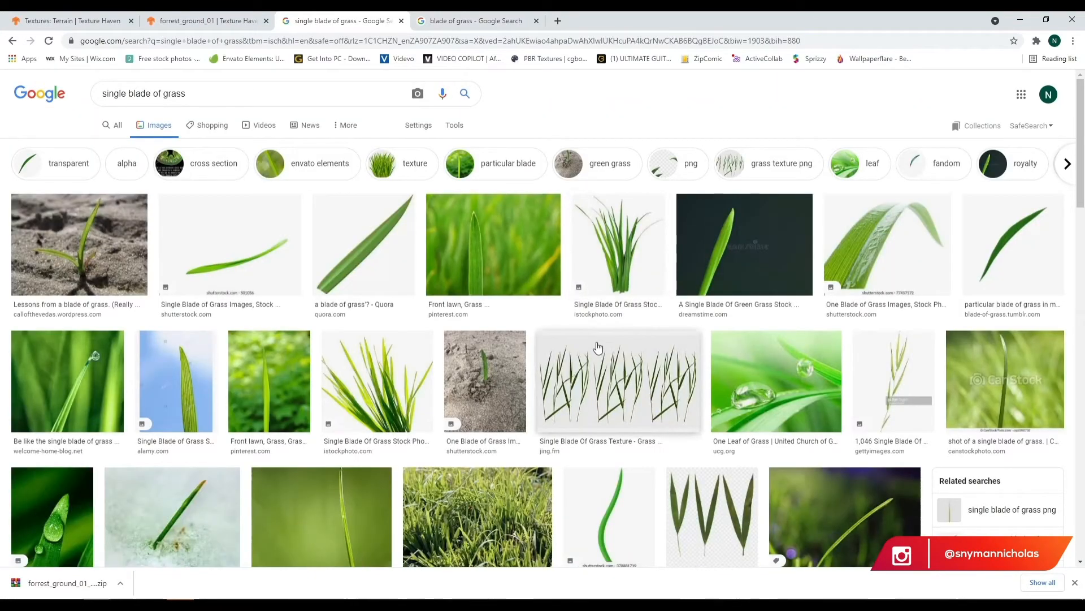
{"action": "scroll", "coordinate": [493, 348], "scroll_direction": "down", "scroll_amount": 3}
{"action": "scroll", "coordinate": [494, 349], "scroll_direction": "down", "scroll_amount": 6}
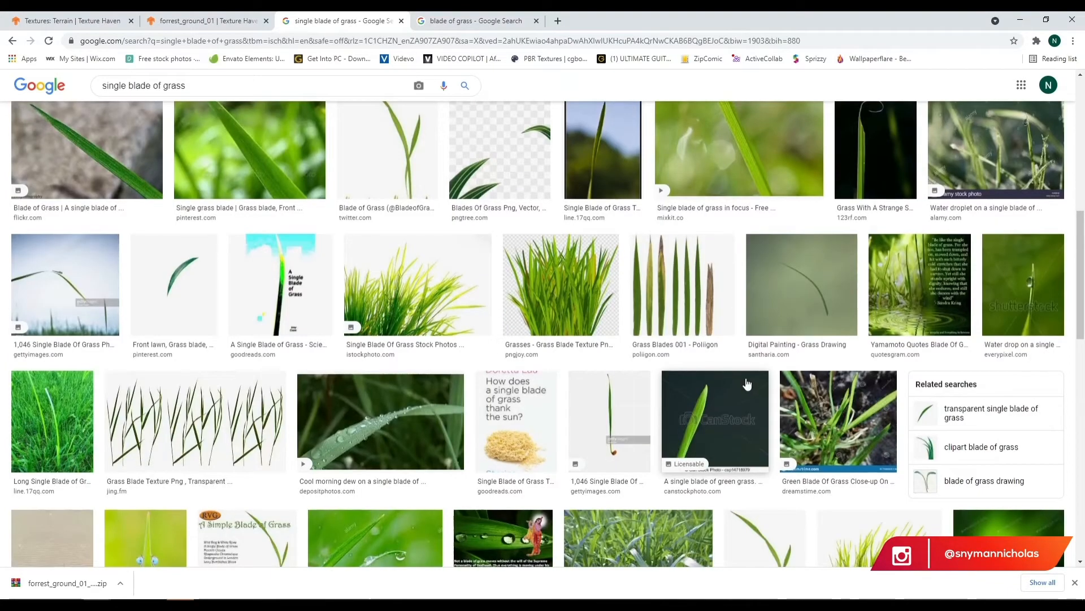
{"action": "scroll", "coordinate": [747, 383], "scroll_direction": "down", "scroll_amount": 6}
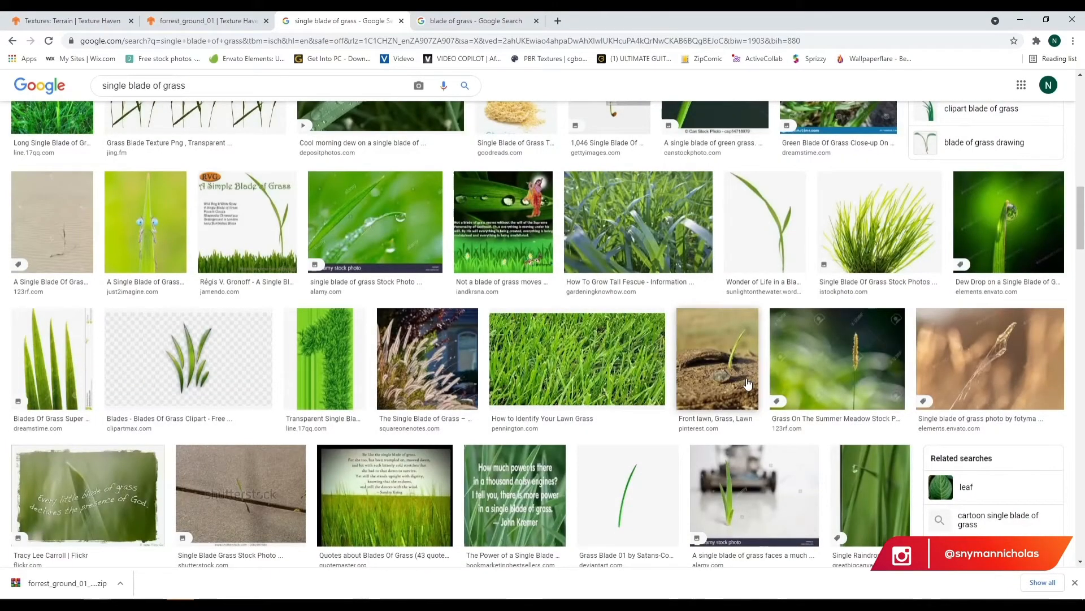
- Browse further "single blade of grass" image results and compare them with the Depositphotos grass picture and its related images
{"action": "scroll", "coordinate": [748, 384], "scroll_direction": "down", "scroll_amount": 6}
{"action": "scroll", "coordinate": [751, 380], "scroll_direction": "down", "scroll_amount": 6}
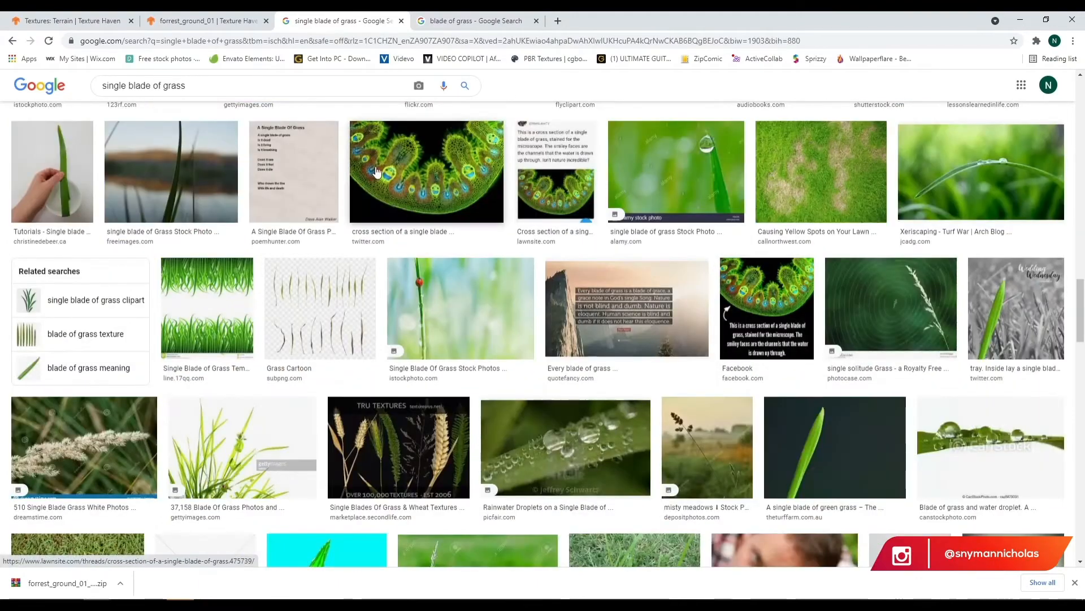
{"action": "left_click", "coordinate": [480, 18]}
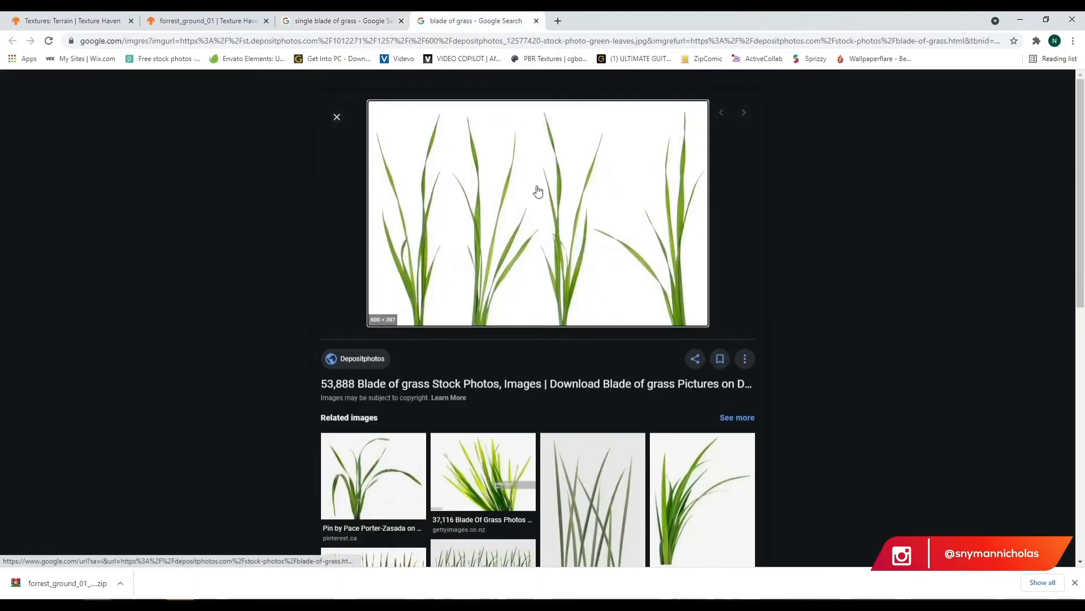
{"action": "scroll", "coordinate": [823, 397], "scroll_direction": "down", "scroll_amount": 7}
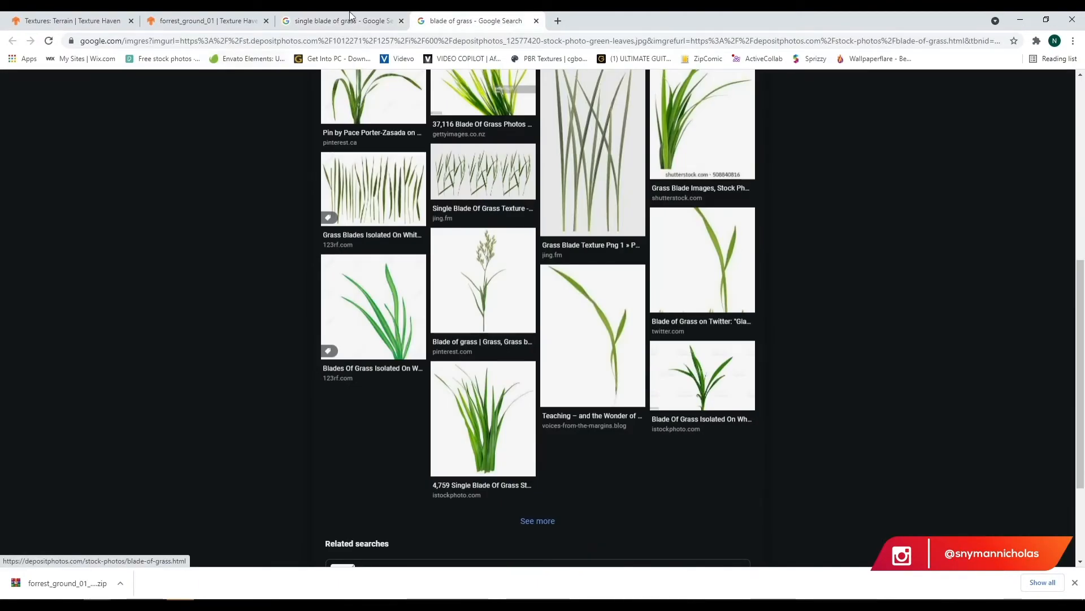
- Open the Freepik site in a new tab and limit its resources to photos
{"action": "left_click", "coordinate": [558, 20]}
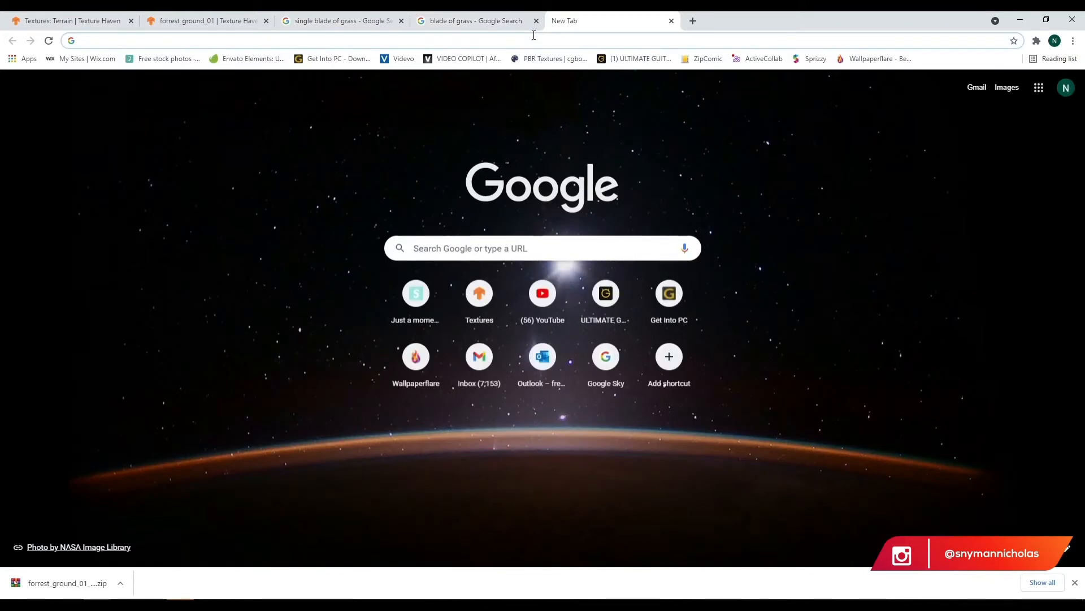
{"action": "type", "text": "free"}
{"action": "key", "text": "Return"}
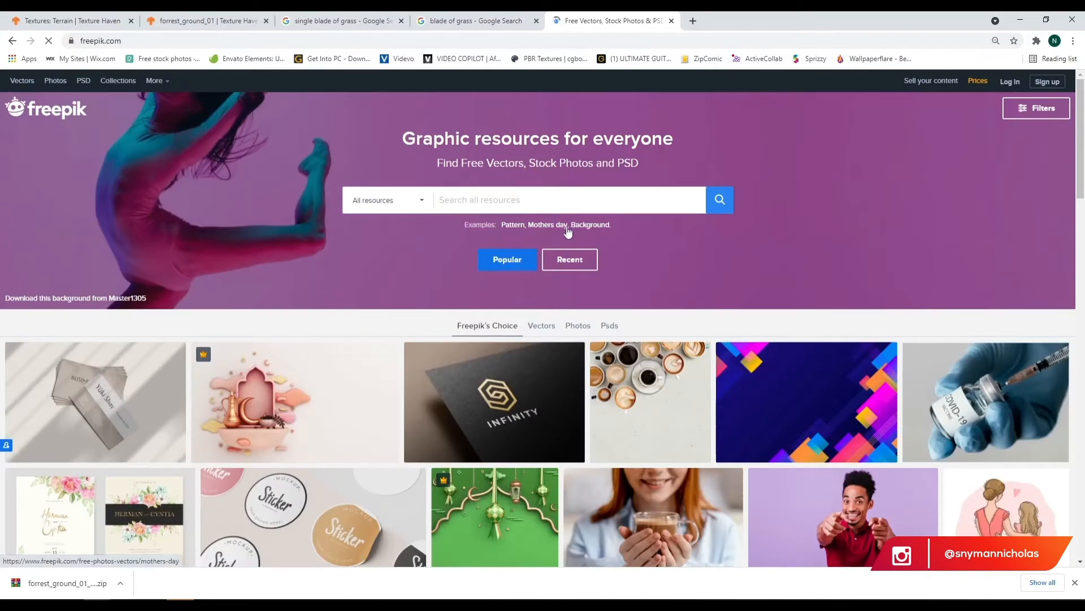
{"action": "left_click", "coordinate": [1036, 108]}
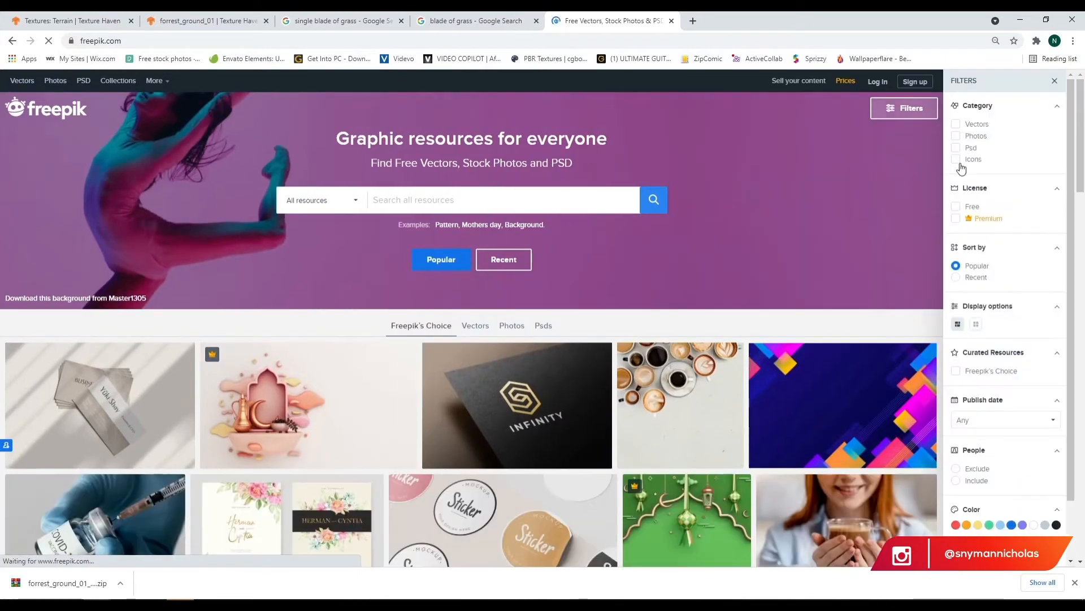
{"action": "left_click", "coordinate": [975, 136]}
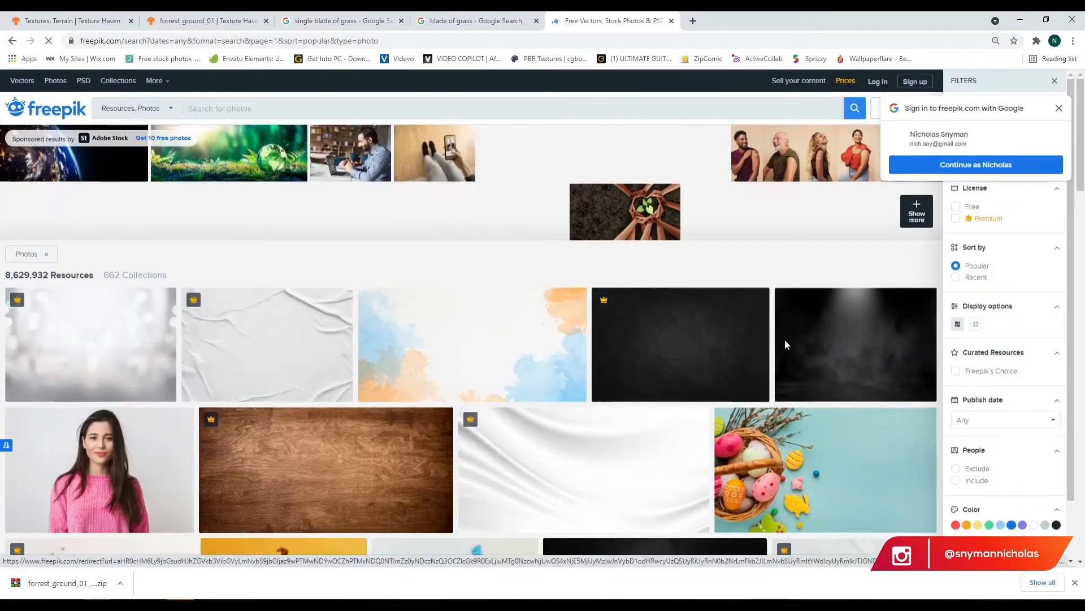
- Search the Freepik photos for "blade of grass" and browse the first page of results
{"action": "left_click", "coordinate": [501, 105]}
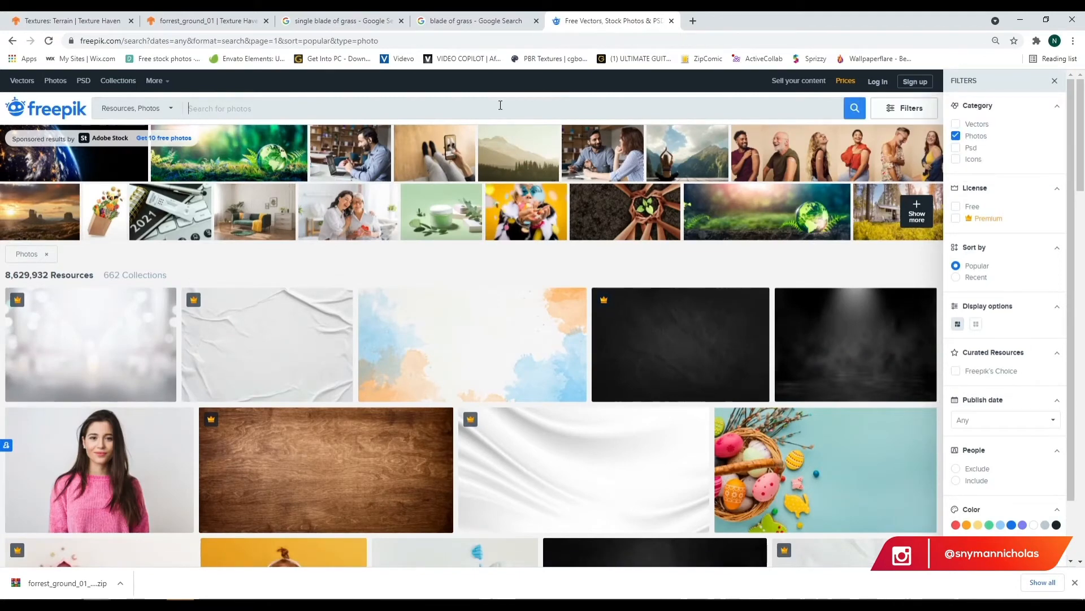
{"action": "type", "text": "blade of"}
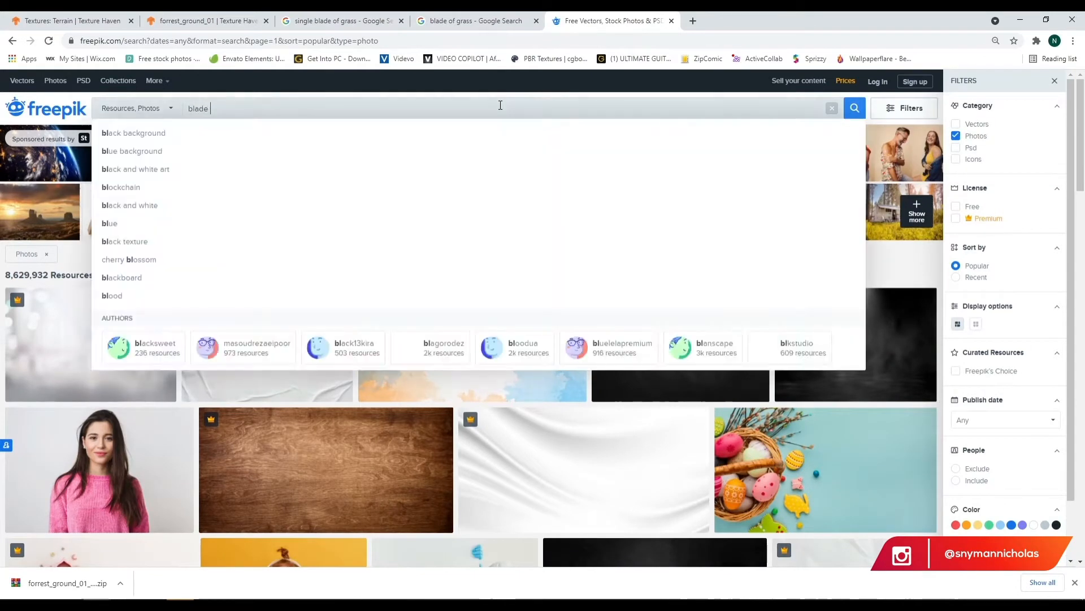
{"action": "type", "text": " grass"}
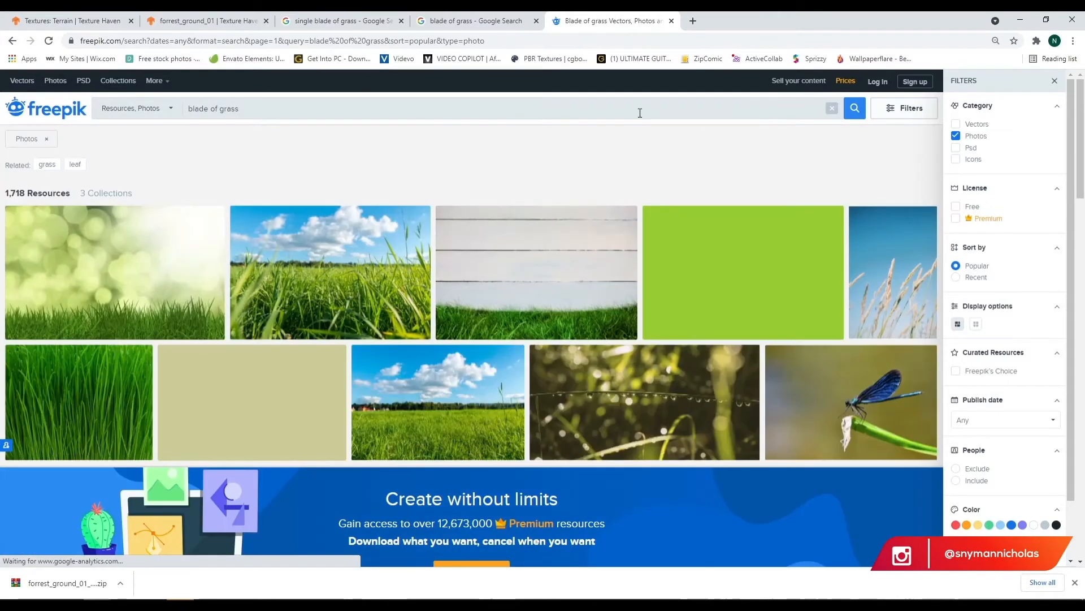
{"action": "scroll", "coordinate": [554, 181], "scroll_direction": "down", "scroll_amount": 7}
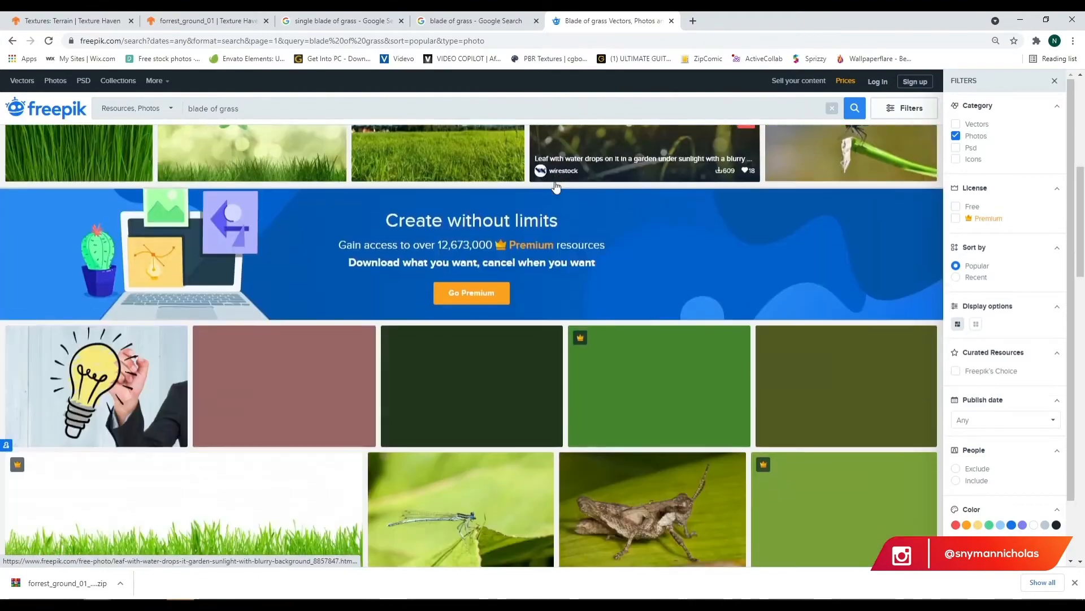
{"action": "scroll", "coordinate": [556, 185], "scroll_direction": "down", "scroll_amount": 10}
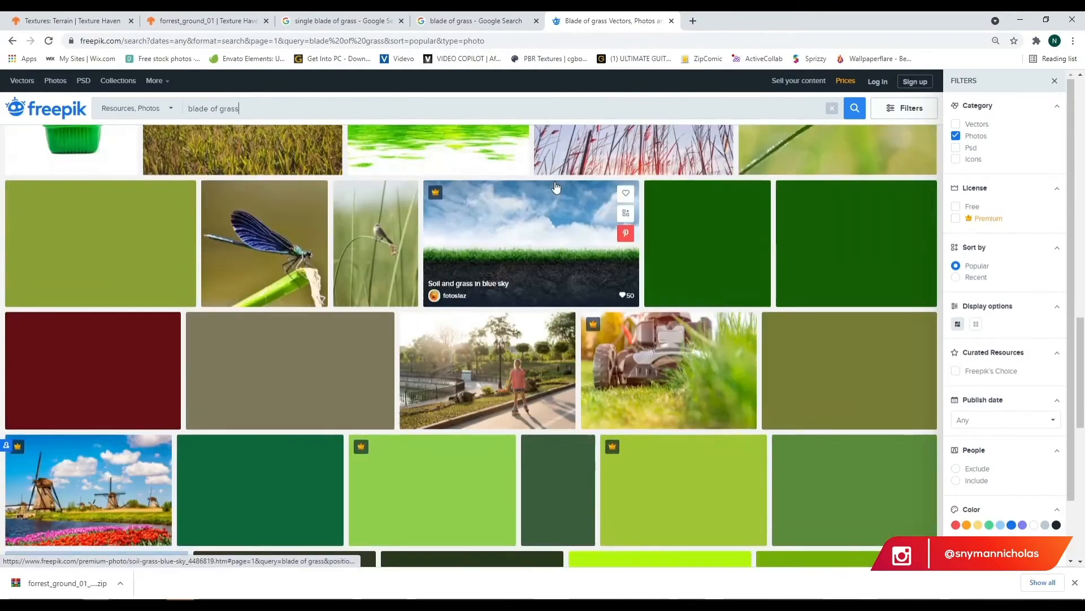
{"action": "scroll", "coordinate": [556, 187], "scroll_direction": "down", "scroll_amount": 5}
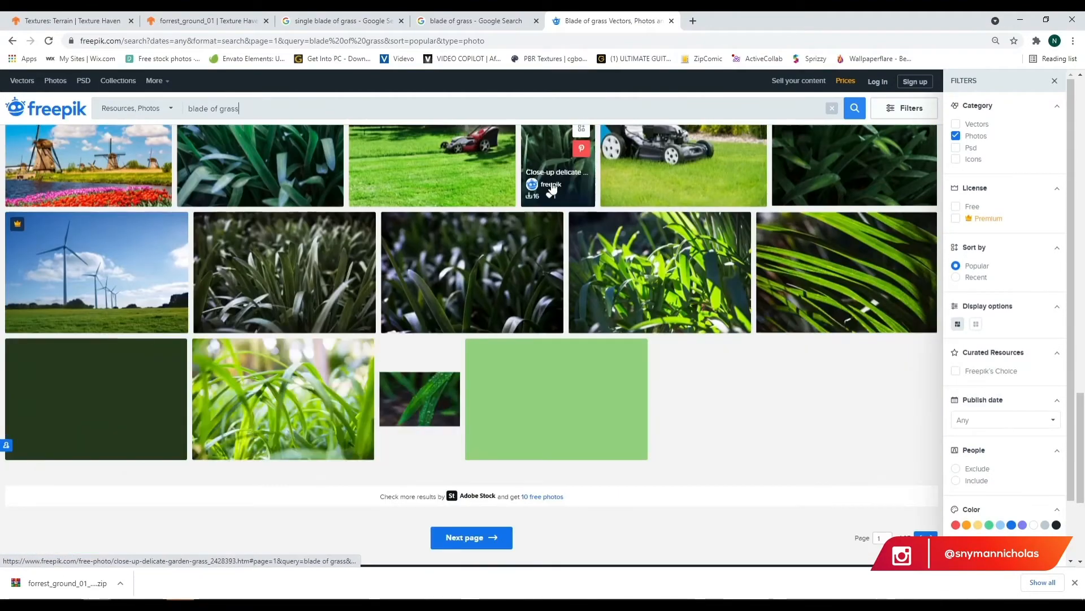
{"action": "scroll", "coordinate": [553, 188], "scroll_direction": "down", "scroll_amount": 4}
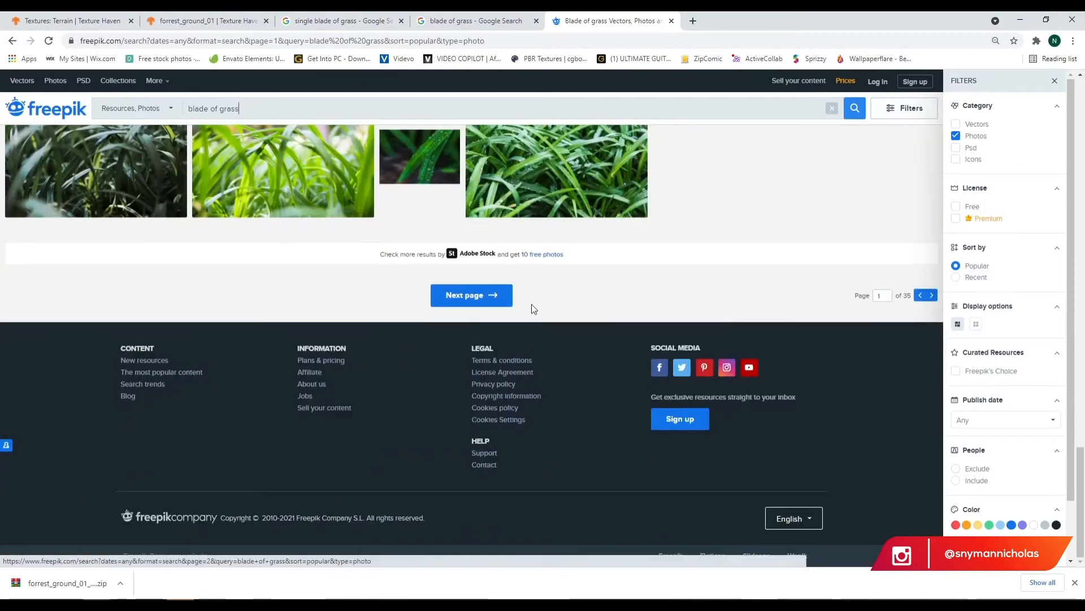
{"action": "scroll", "coordinate": [470, 396], "scroll_direction": "up", "scroll_amount": 5}
- Go back to the Google tabs and look through the "single blade of grass" results for isolated blades
{"action": "left_click", "coordinate": [465, 17]}
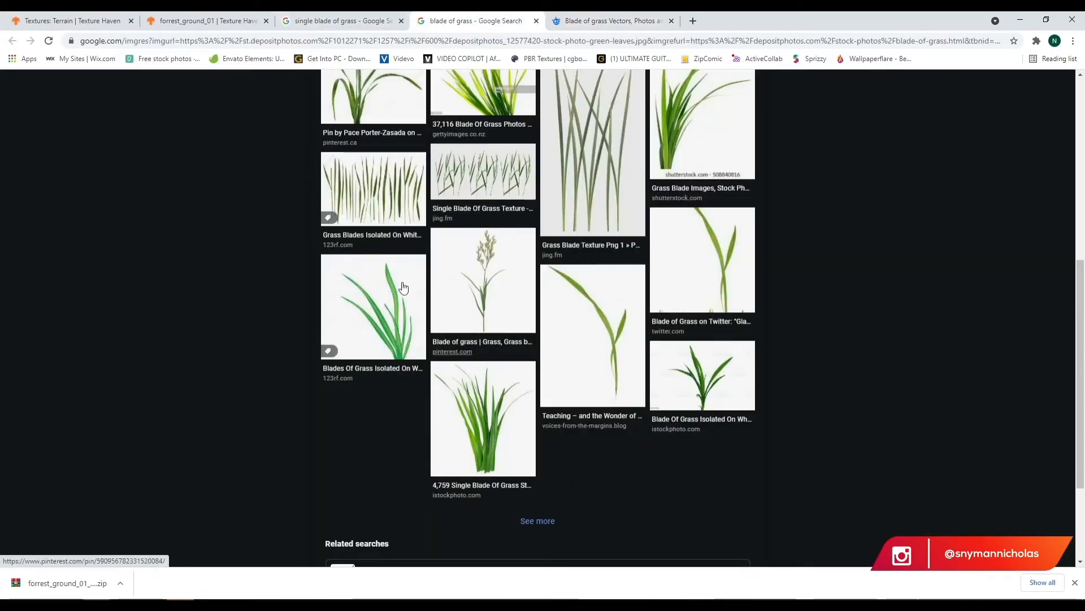
{"action": "scroll", "coordinate": [422, 280], "scroll_direction": "up", "scroll_amount": 7}
{"action": "left_click", "coordinate": [324, 16]}
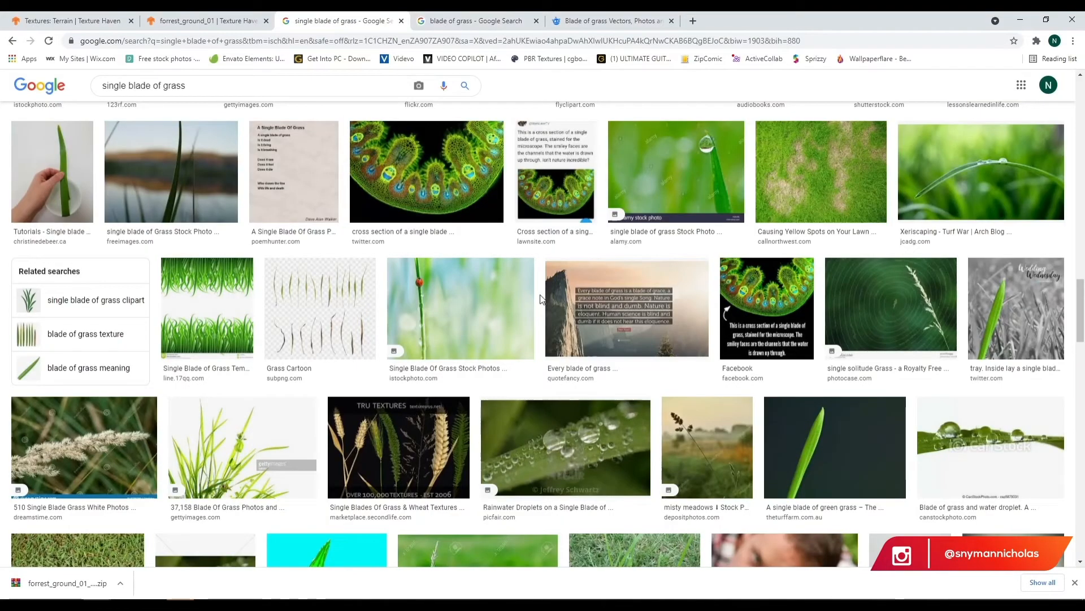
{"action": "scroll", "coordinate": [541, 300], "scroll_direction": "down", "scroll_amount": 15}
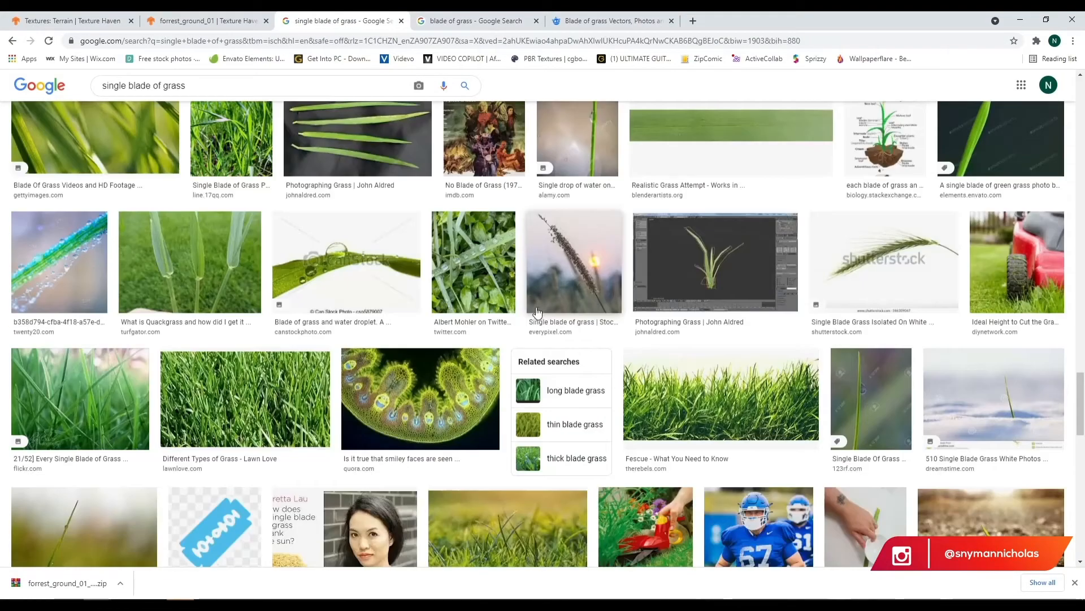
{"action": "scroll", "coordinate": [651, 315], "scroll_direction": "down", "scroll_amount": 6}
{"action": "scroll", "coordinate": [667, 320], "scroll_direction": "down", "scroll_amount": 14}
{"action": "scroll", "coordinate": [655, 326], "scroll_direction": "down", "scroll_amount": 10}
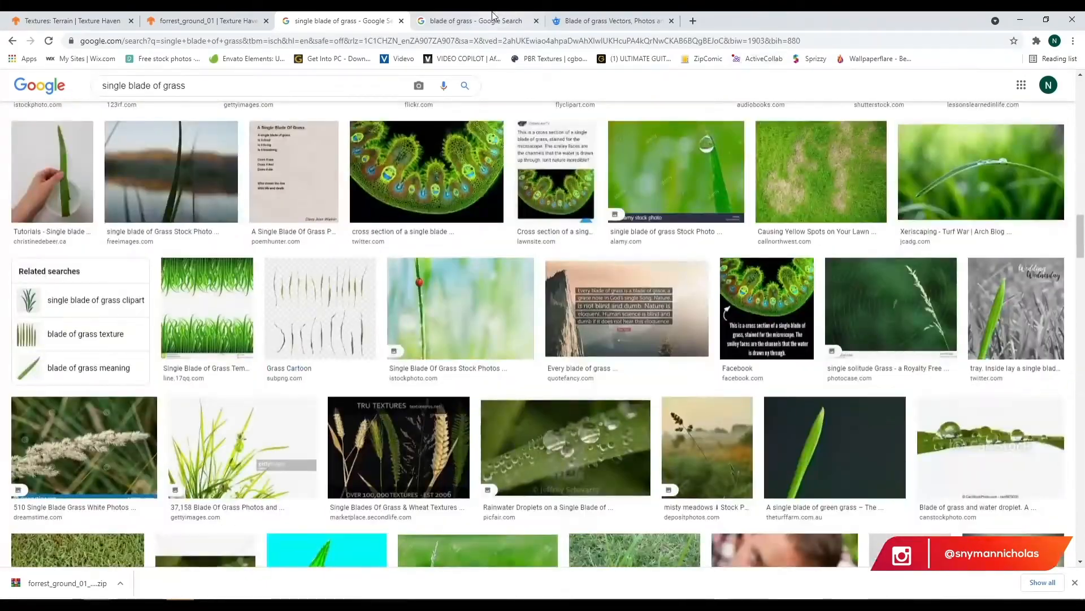
{"action": "scroll", "coordinate": [582, 346], "scroll_direction": "up", "scroll_amount": 15}
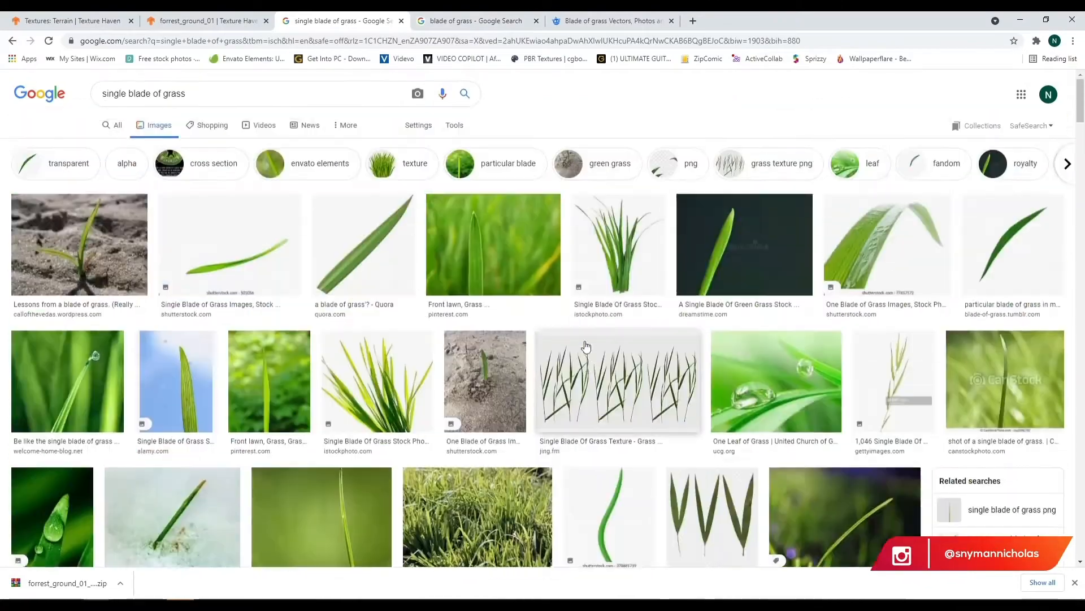
{"action": "scroll", "coordinate": [582, 351], "scroll_direction": "down", "scroll_amount": 8}
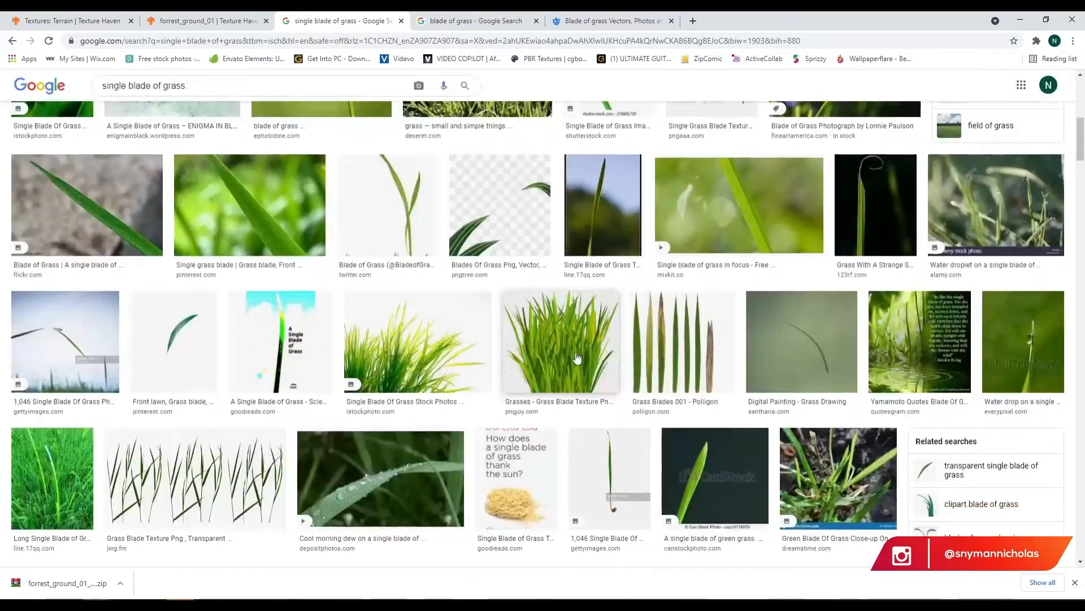
- Open the Poliigon "Grass Blades 001" picture from the image results and copy it to the clipboard
{"action": "left_click", "coordinate": [669, 338]}
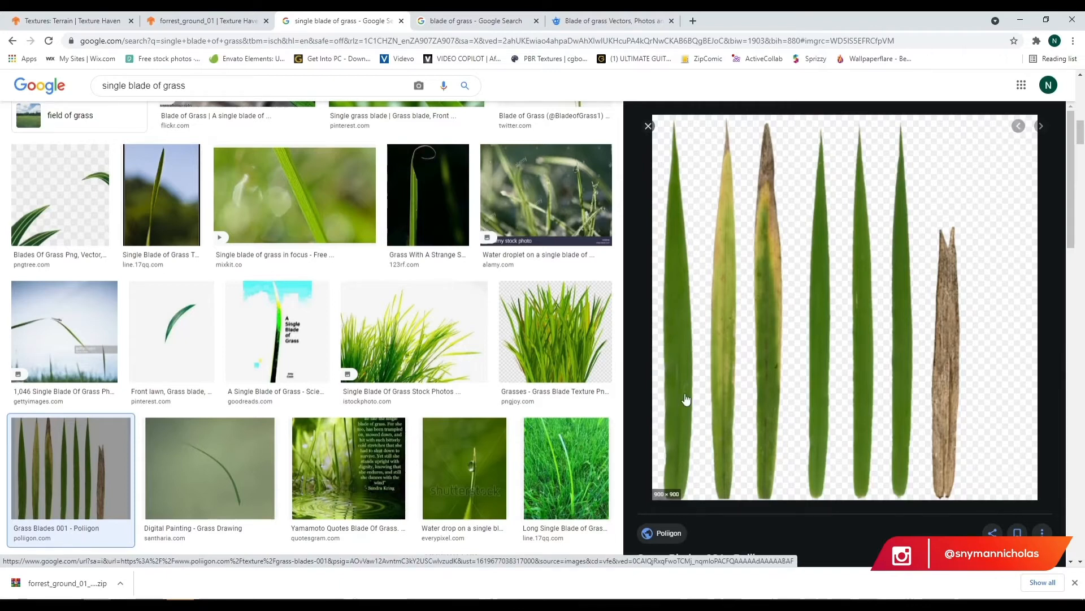
{"action": "right_click", "coordinate": [690, 317]}
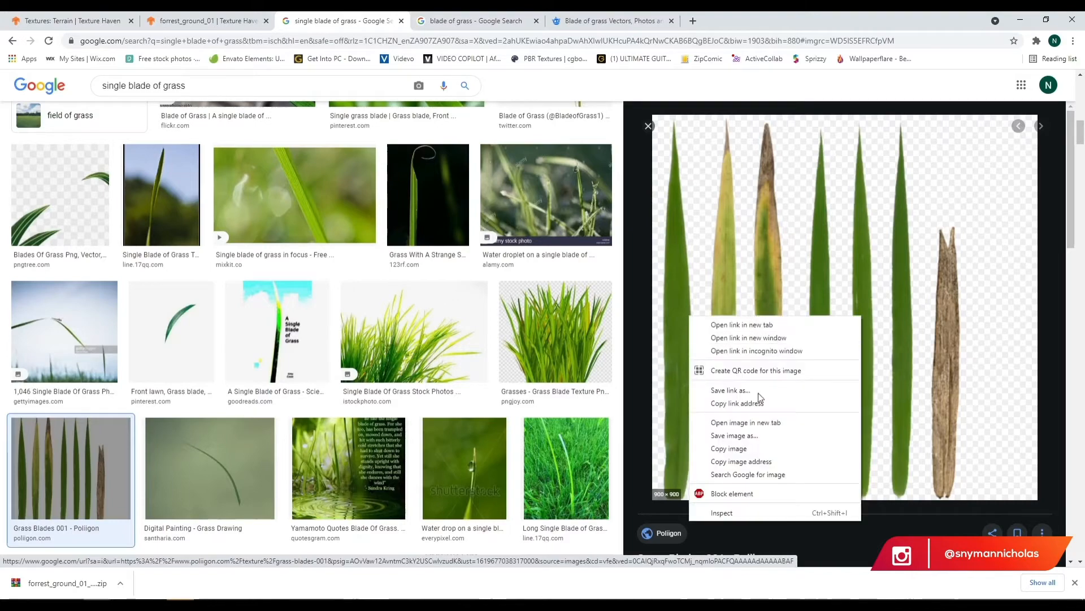
{"action": "left_click", "coordinate": [743, 448]}
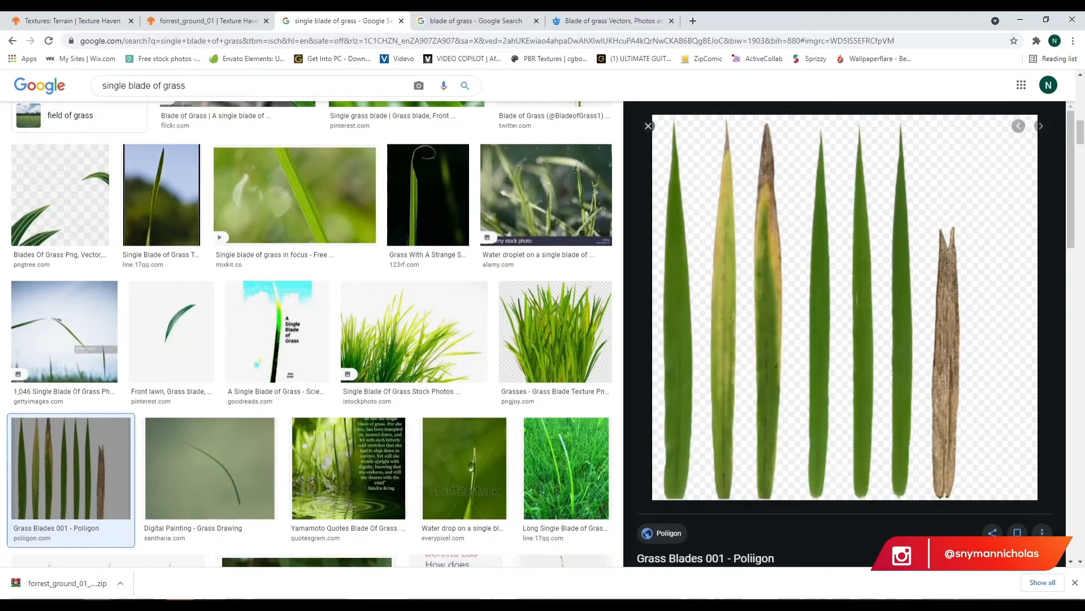
- Switch to Photoshop, create a 297 x 210 mm document at 300 ppi and paste the copied grass blades image
{"action": "left_click", "coordinate": [215, 602]}
{"action": "left_click", "coordinate": [45, 136]}
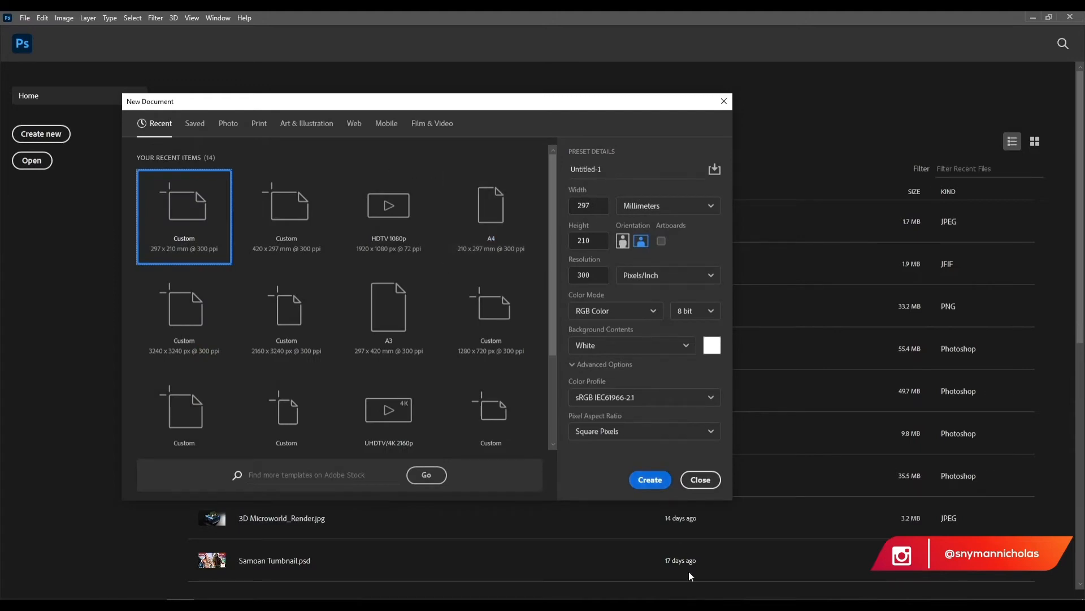
{"action": "left_click", "coordinate": [647, 480]}
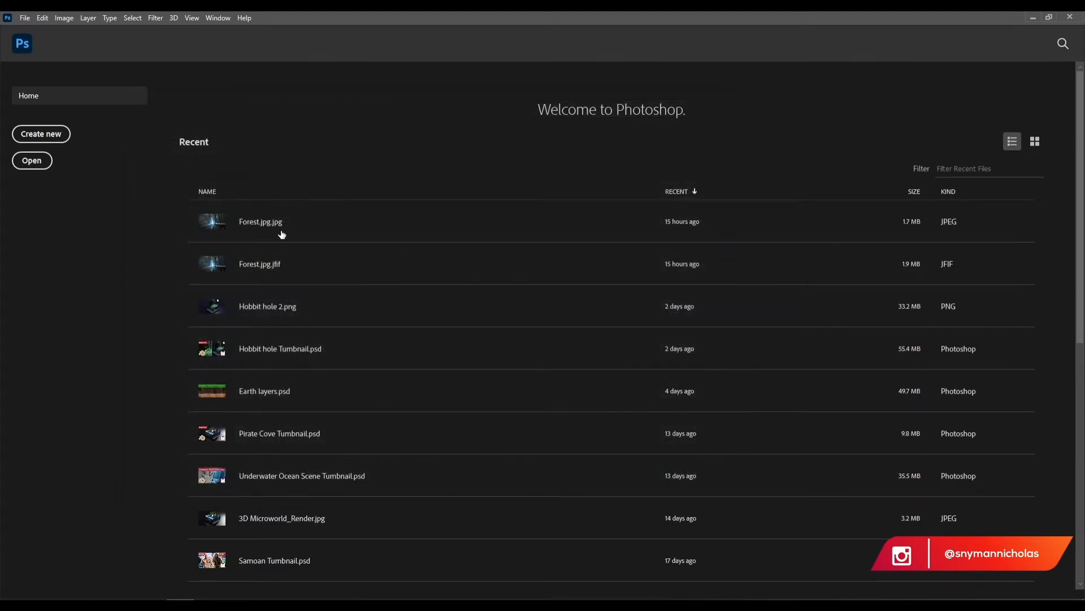
{"action": "key", "text": "ctrl+v"}
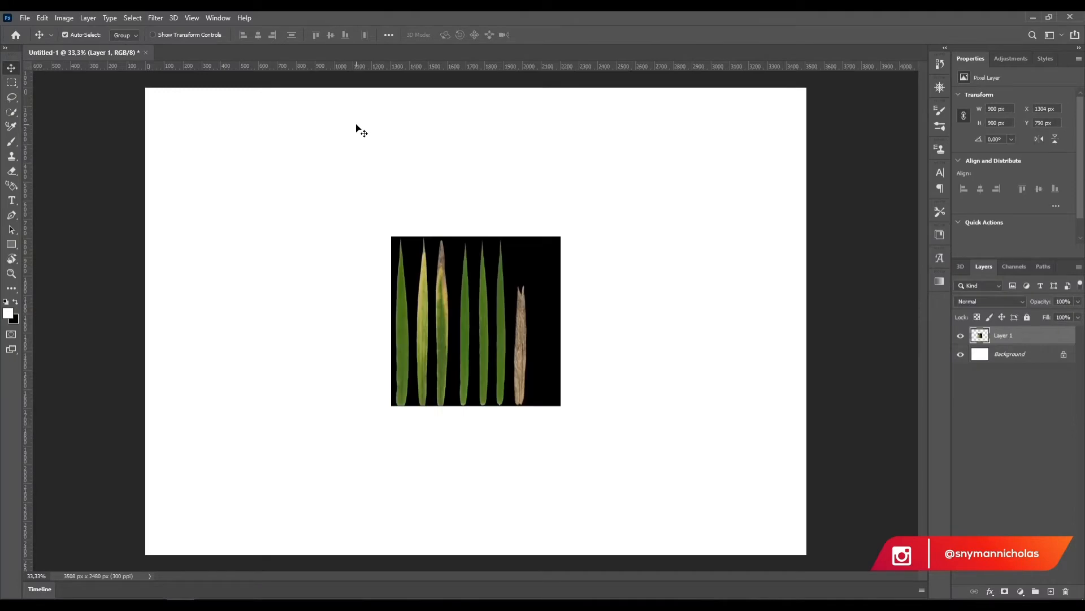
- Examine the pasted grass blades up close to pick one suitable for cutting out
{"action": "scroll", "coordinate": [307, 434], "scroll_direction": "up", "scroll_amount": 5, "text": "alt"}
{"action": "scroll", "coordinate": [604, 228], "scroll_direction": "up", "scroll_amount": 5, "text": "alt"}
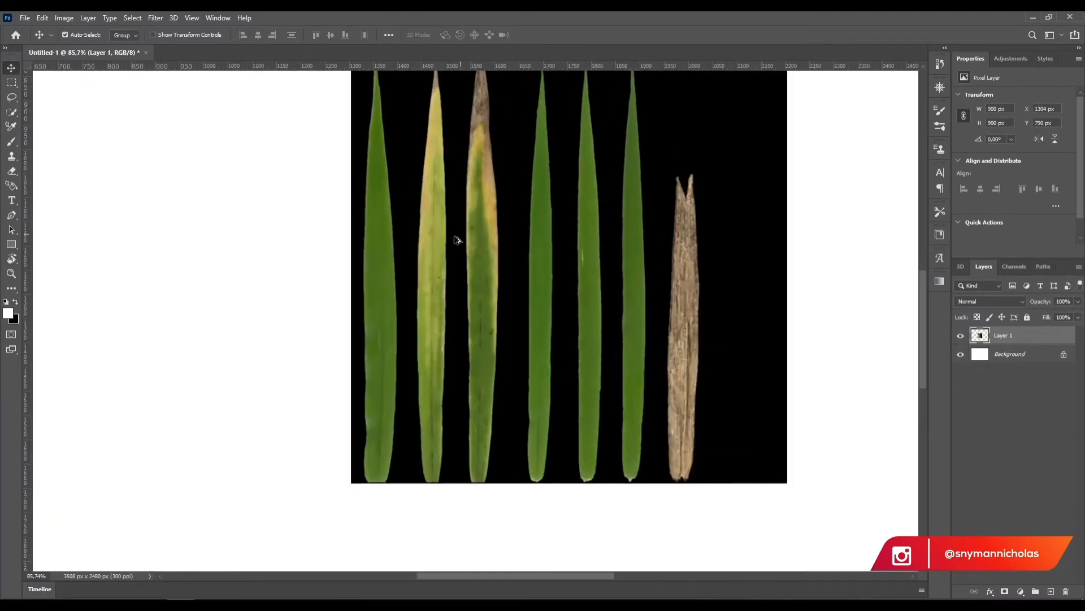
{"action": "scroll", "coordinate": [113, 435], "scroll_direction": "down", "scroll_amount": 5, "text": "alt"}
{"action": "scroll", "coordinate": [385, 288], "scroll_direction": "up", "scroll_amount": 3, "text": "alt"}
{"action": "scroll", "coordinate": [199, 358], "scroll_direction": "down", "scroll_amount": 2, "text": "alt"}
{"action": "scroll", "coordinate": [210, 359], "scroll_direction": "up", "scroll_amount": 2, "text": "alt"}
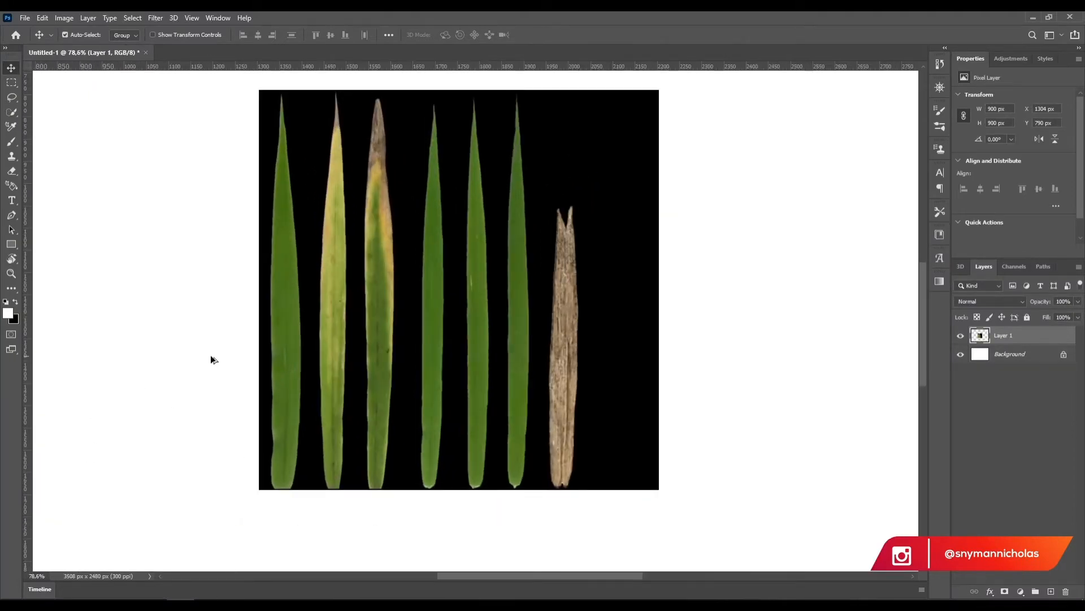
{"action": "scroll", "coordinate": [293, 365], "scroll_direction": "down", "scroll_amount": 2, "text": "alt"}
{"action": "scroll", "coordinate": [278, 243], "scroll_direction": "down", "scroll_amount": 2, "text": "alt"}
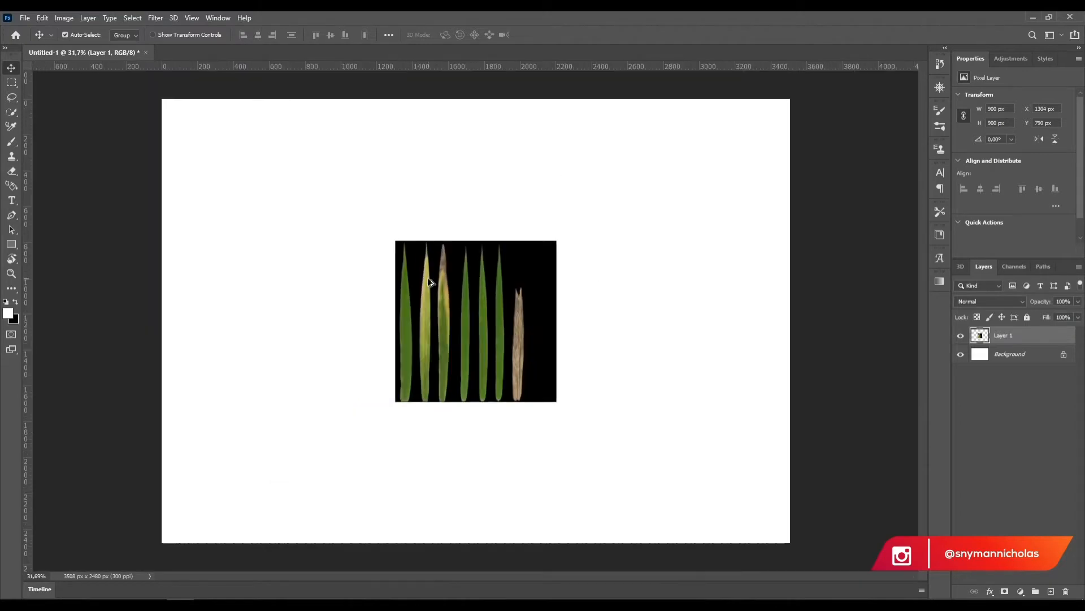
{"action": "scroll", "coordinate": [430, 282], "scroll_direction": "up", "scroll_amount": 2, "text": "alt"}
{"action": "key", "text": "p"}
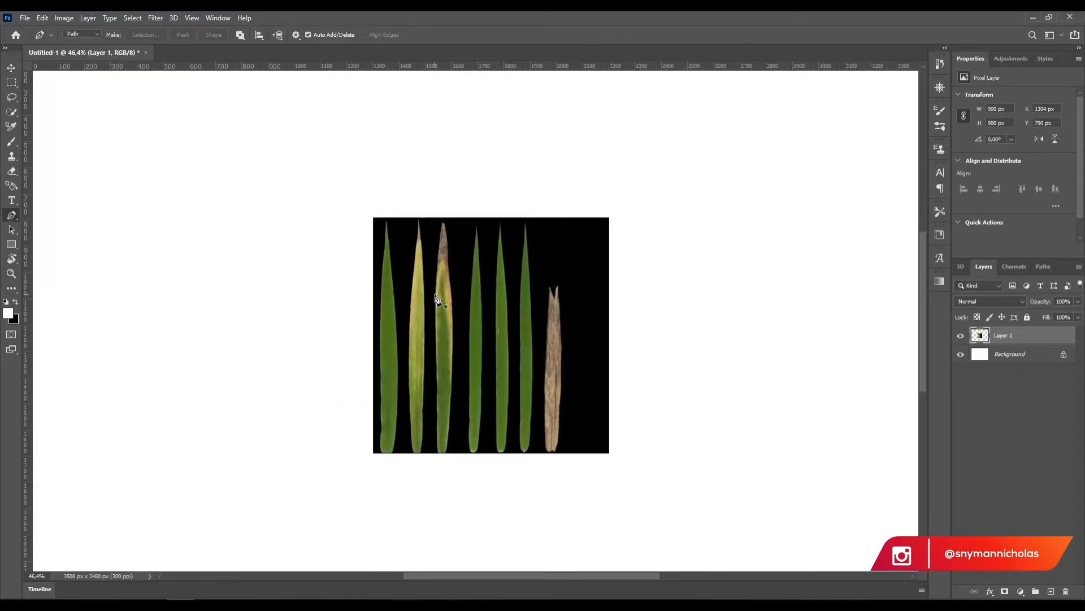
{"action": "scroll", "coordinate": [390, 266], "scroll_direction": "up", "scroll_amount": 3, "text": "alt"}
{"action": "scroll", "coordinate": [404, 300], "scroll_direction": "down", "scroll_amount": 2, "text": "alt"}
{"action": "scroll", "coordinate": [429, 526], "scroll_direction": "up", "scroll_amount": 4, "text": "alt"}
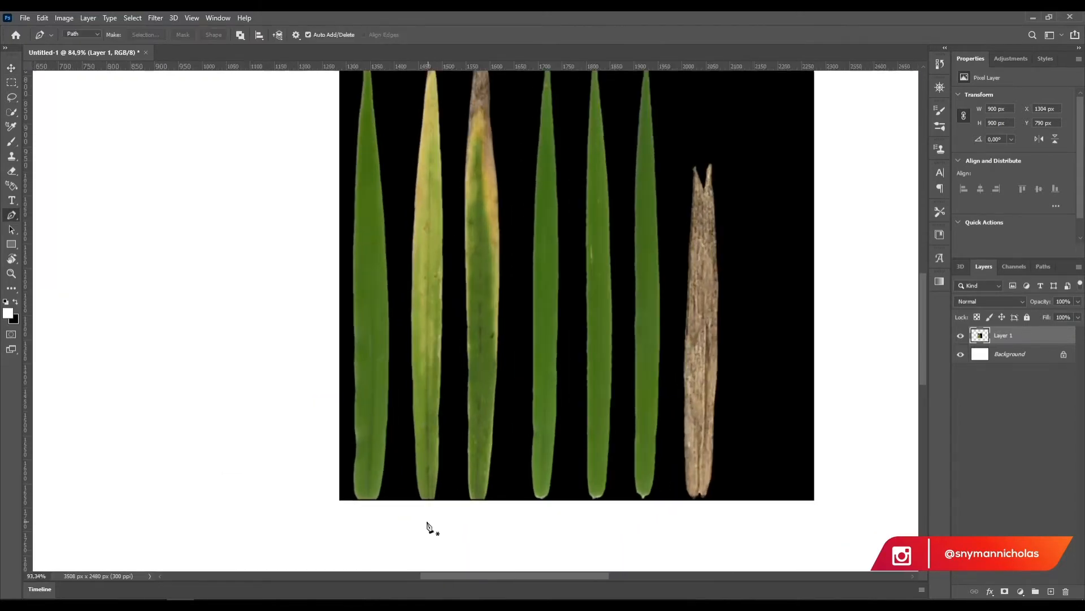
{"action": "scroll", "coordinate": [274, 530], "scroll_direction": "down", "scroll_amount": 4, "text": "alt"}
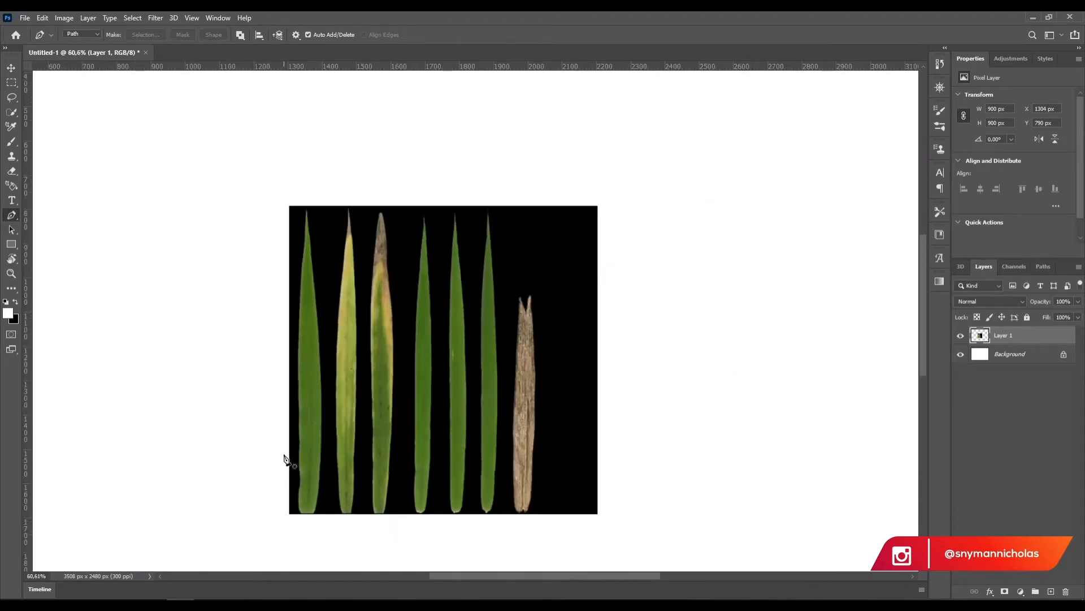
- Select the leftmost green blade with the Object Selection Tool and isolate it with a layer mask
{"action": "scroll", "coordinate": [286, 480], "scroll_direction": "up", "scroll_amount": 1, "text": "alt"}
{"action": "left_click", "coordinate": [12, 127]}
{"action": "left_click", "coordinate": [11, 113]}
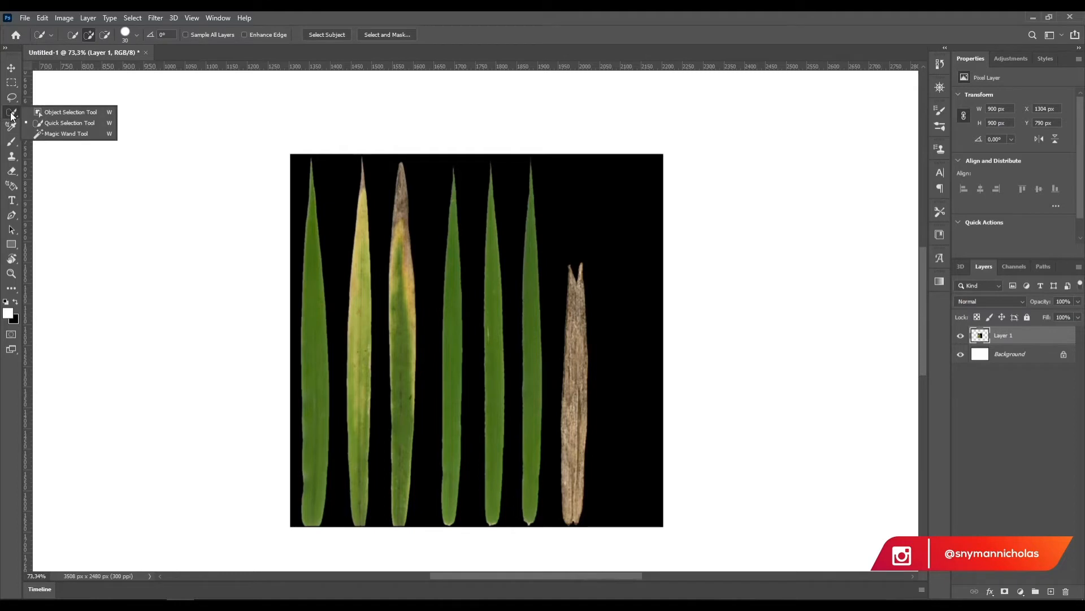
{"action": "left_click", "coordinate": [116, 114]}
{"action": "left_click_drag", "start_coordinate": [298, 159], "coordinate": [337, 533]}
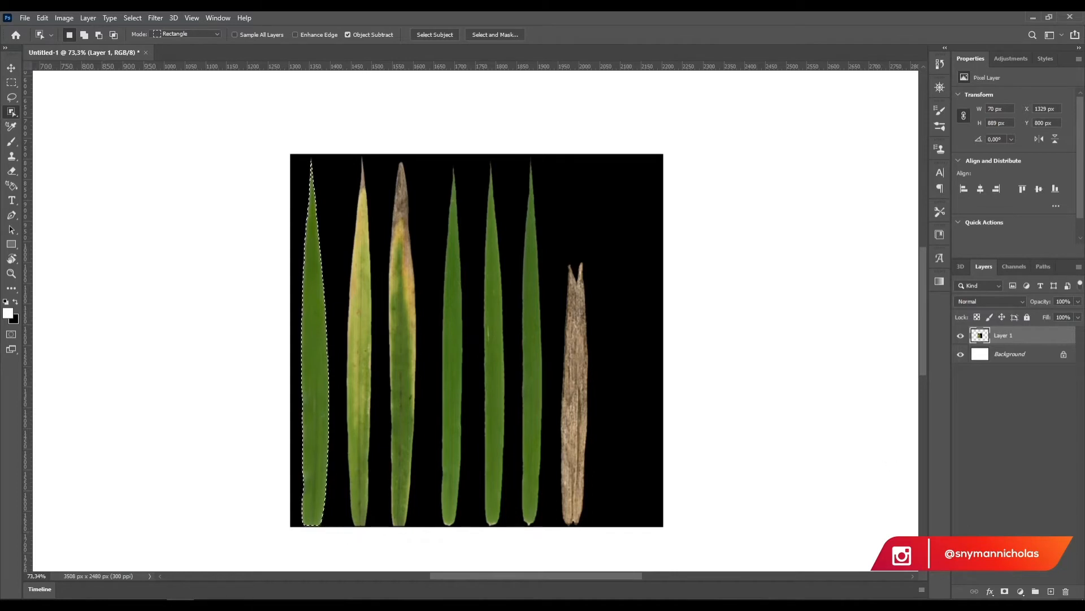
{"action": "left_click", "coordinate": [1005, 591]}
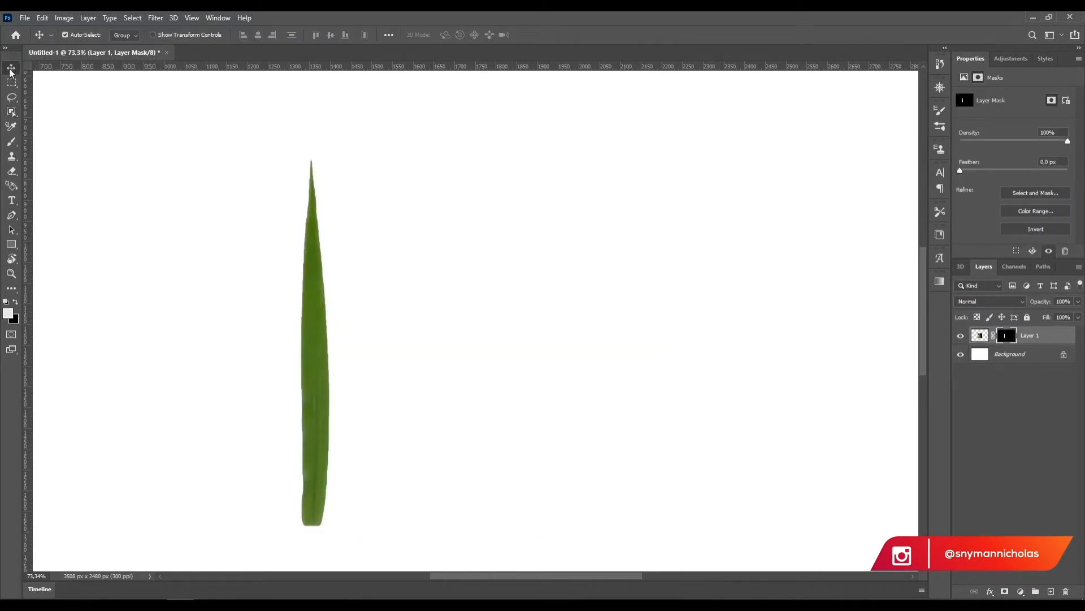
- Crop the canvas tightly around the grass blade to about 77 x 907 px and hide the white Background layer
{"action": "key", "text": "c"}
{"action": "left_click_drag", "start_coordinate": [282, 149], "coordinate": [333, 529]}
{"action": "left_click_drag", "start_coordinate": [450, 311], "coordinate": [458, 294]}
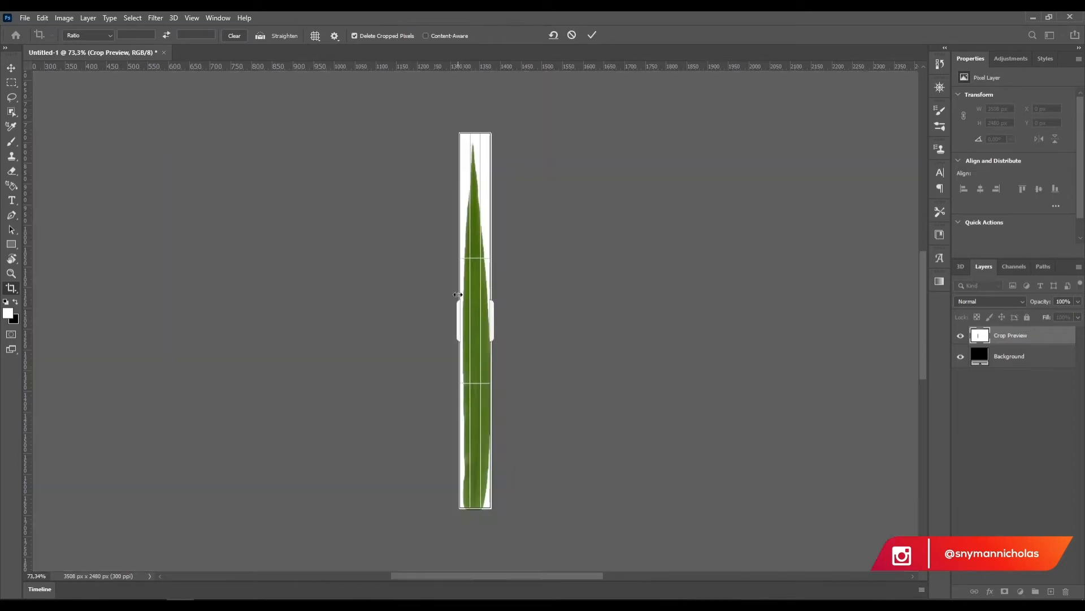
{"action": "left_click", "coordinate": [592, 35]}
{"action": "left_click", "coordinate": [10, 66]}
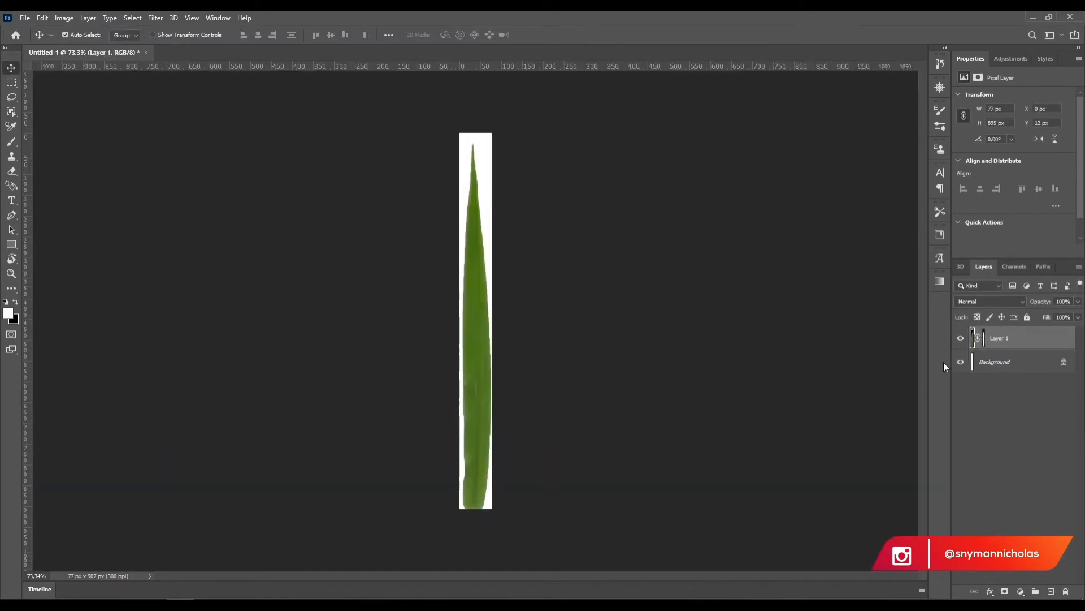
{"action": "left_click", "coordinate": [961, 362]}
- Start saving the document under a new name and browse to the Textures folder of the Alien in forest project
{"action": "left_click", "coordinate": [17, 20]}
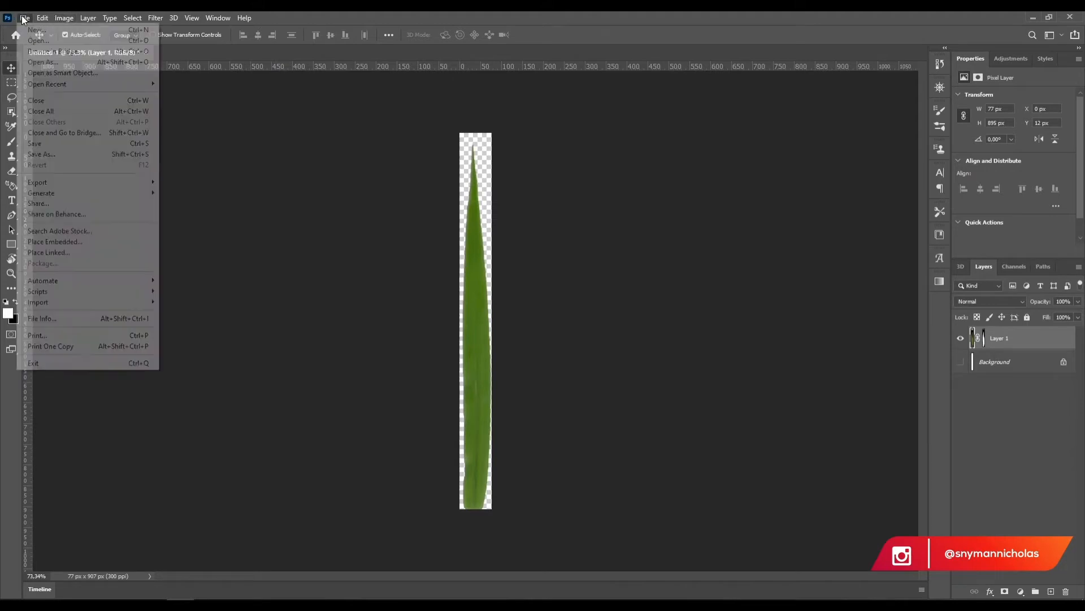
{"action": "left_click", "coordinate": [83, 151]}
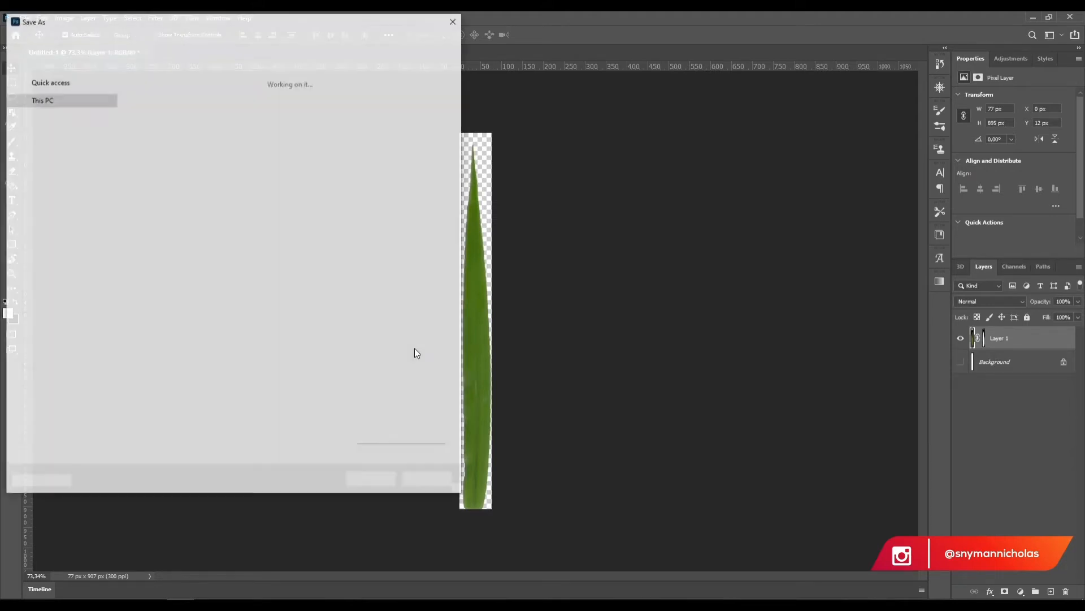
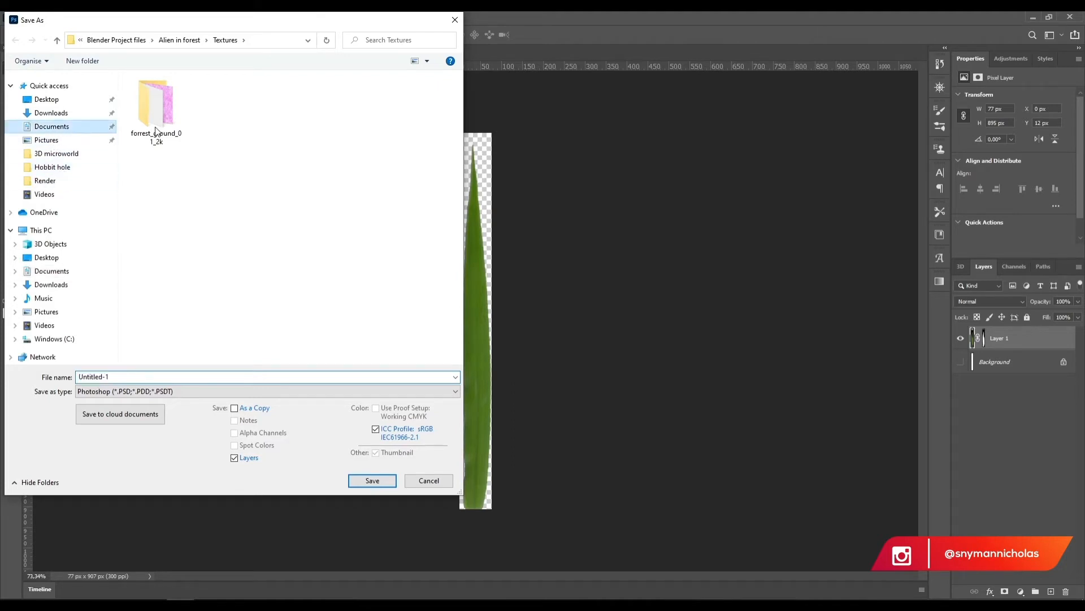
{"action": "left_click", "coordinate": [51, 271]}
{"action": "double_click", "coordinate": [179, 117]}
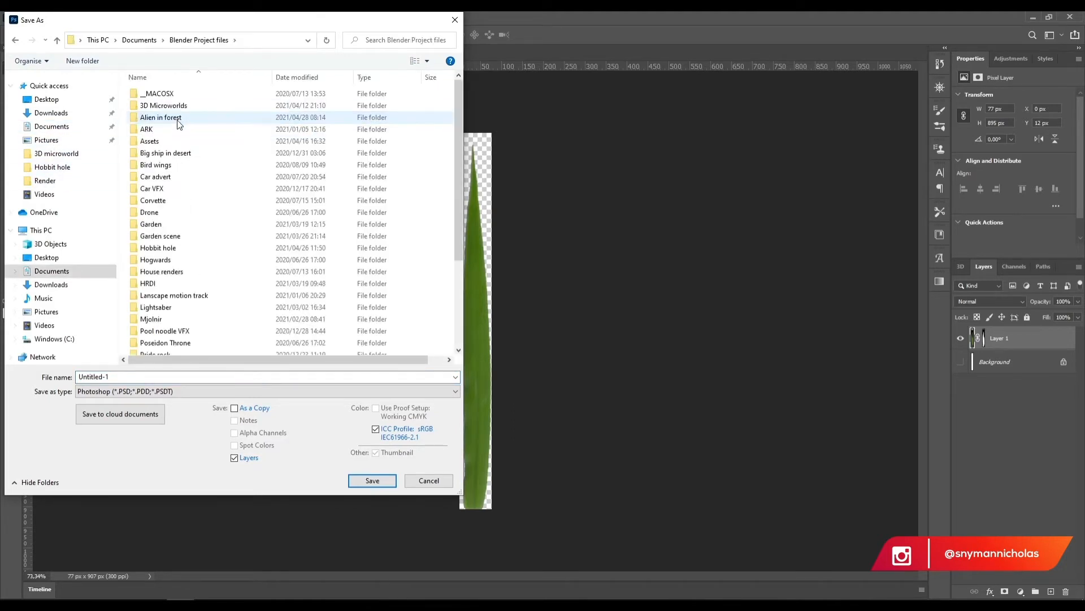
{"action": "left_click", "coordinate": [163, 119]}
{"action": "double_click", "coordinate": [162, 120]}
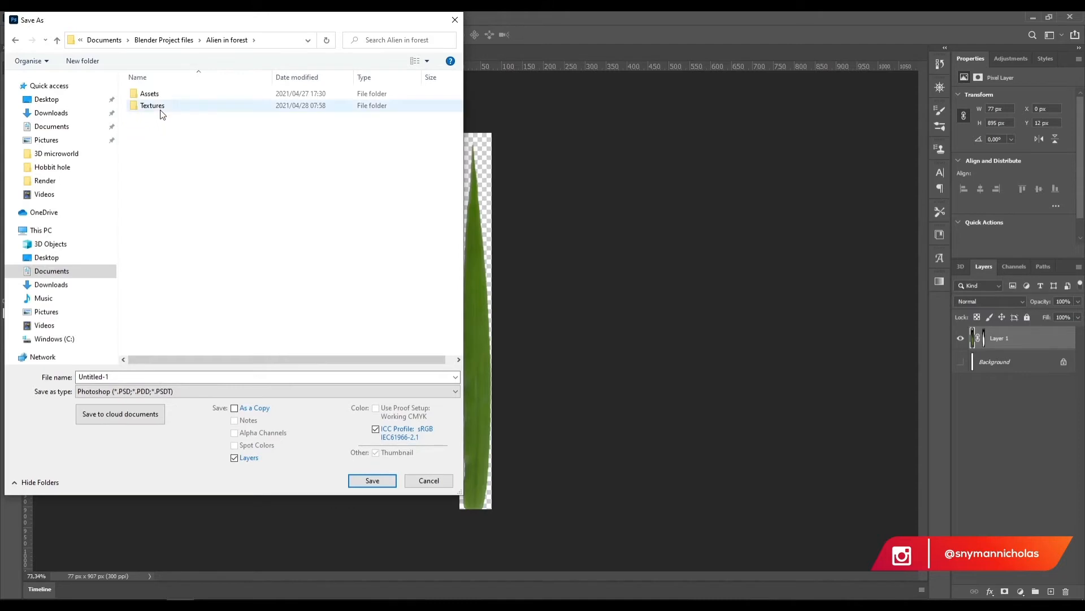
{"action": "left_click", "coordinate": [157, 100]}
{"action": "double_click", "coordinate": [158, 100]}
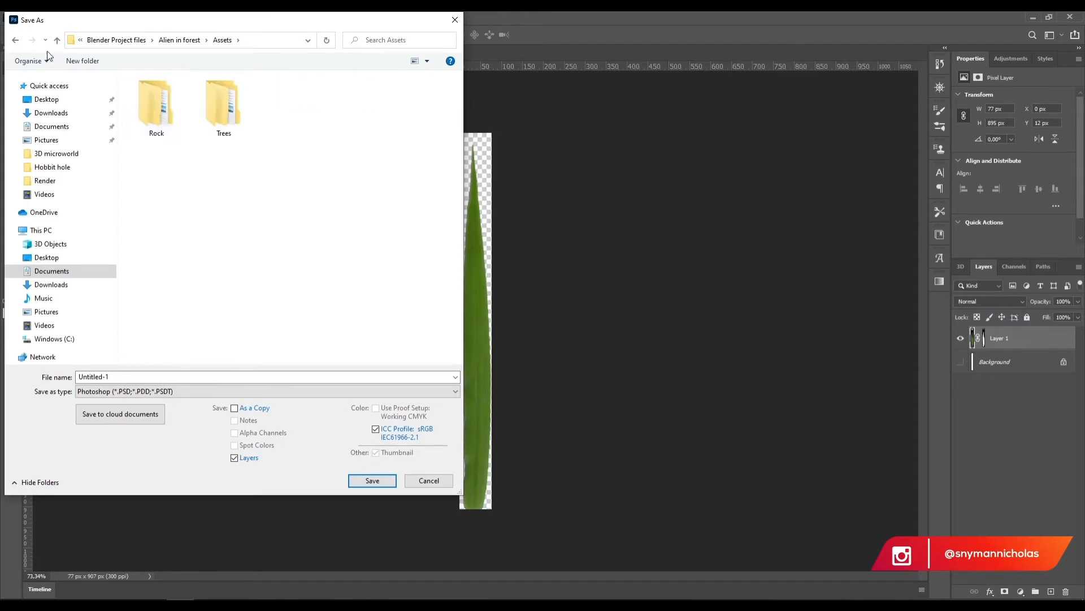
{"action": "left_click", "coordinate": [57, 40]}
{"action": "left_click", "coordinate": [181, 107]}
{"action": "double_click", "coordinate": [181, 107]}
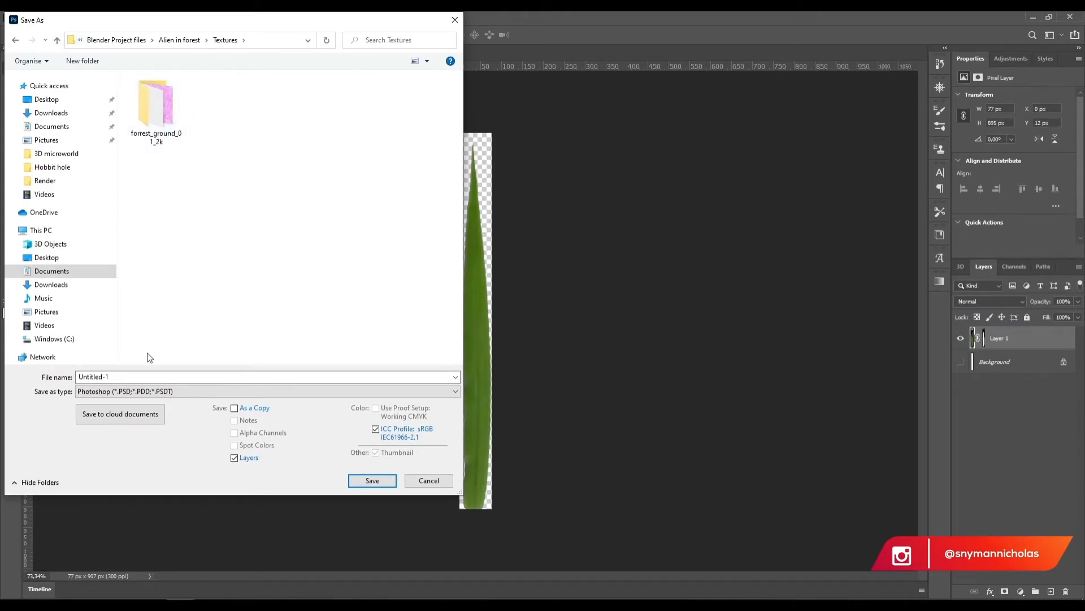
- Save the cut-out blade in PNG format with the file name Grass
{"action": "left_click", "coordinate": [105, 391]}
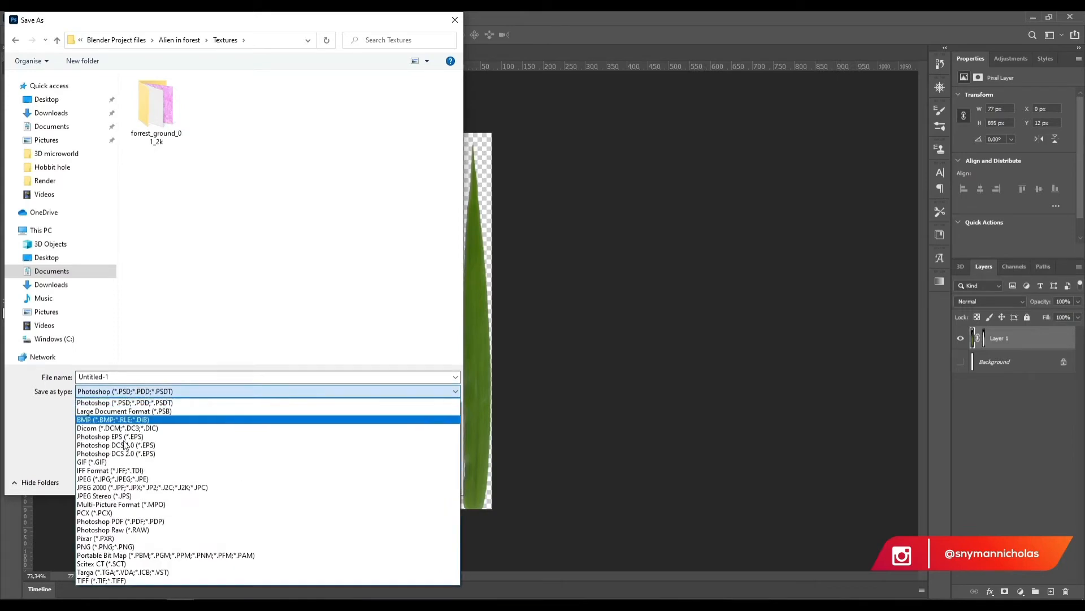
{"action": "left_click", "coordinate": [105, 546]}
{"action": "left_click", "coordinate": [114, 377]}
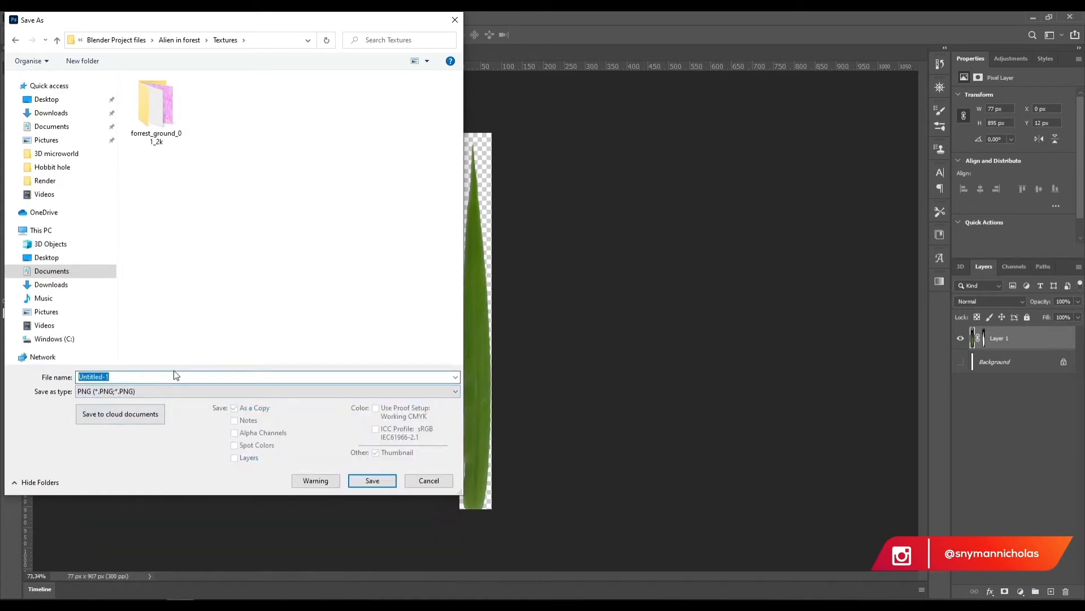
{"action": "key", "text": "Return"}
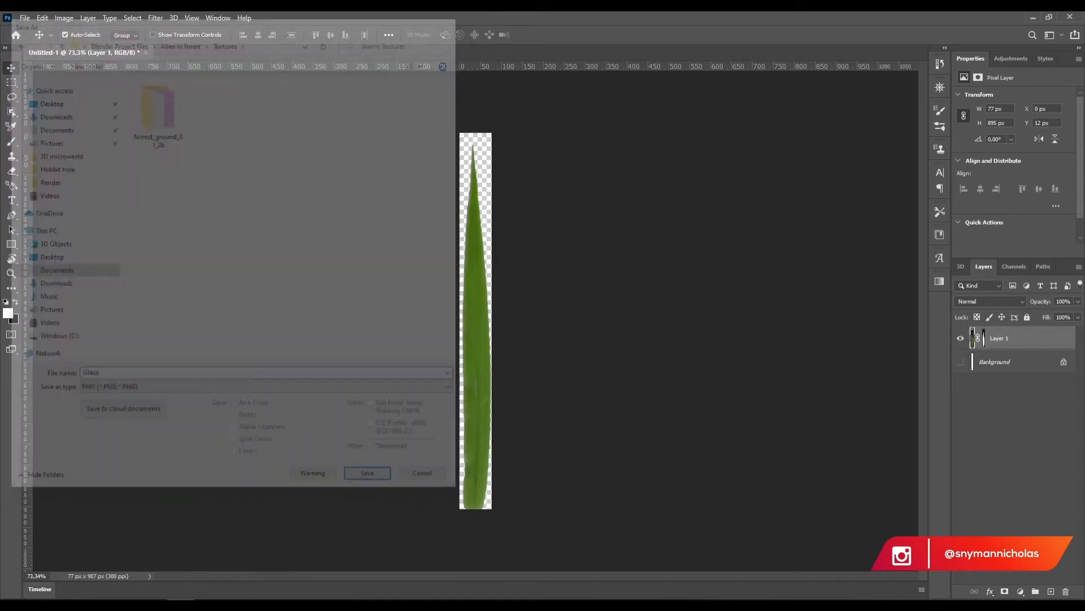
{"action": "left_click", "coordinate": [597, 190]}
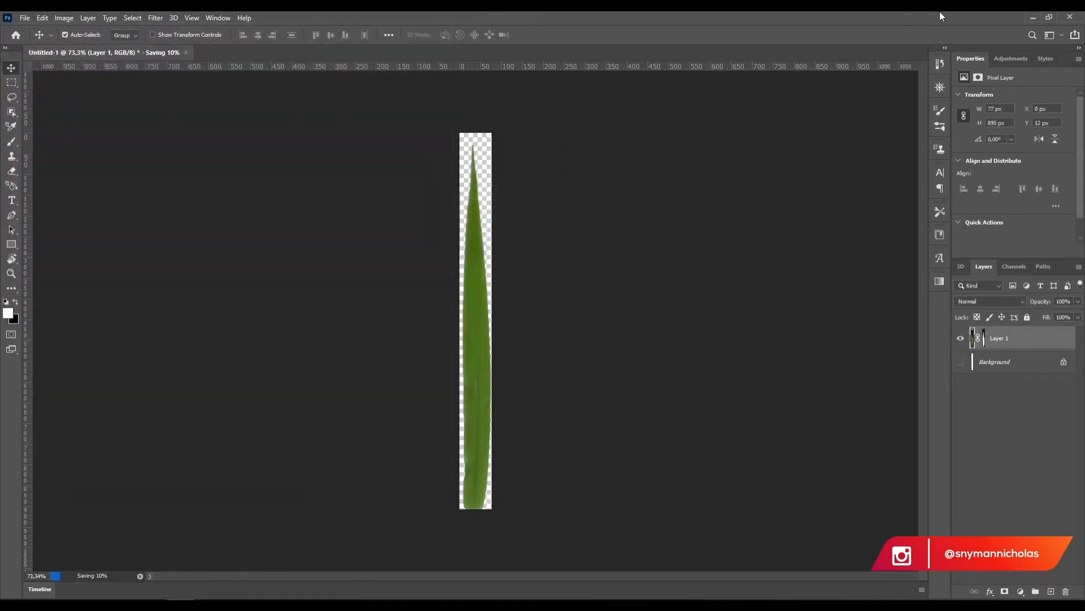
- Switch to Blender and import the Grass PNG from the Textures folder as an image plane
{"action": "left_click", "coordinate": [1033, 17]}
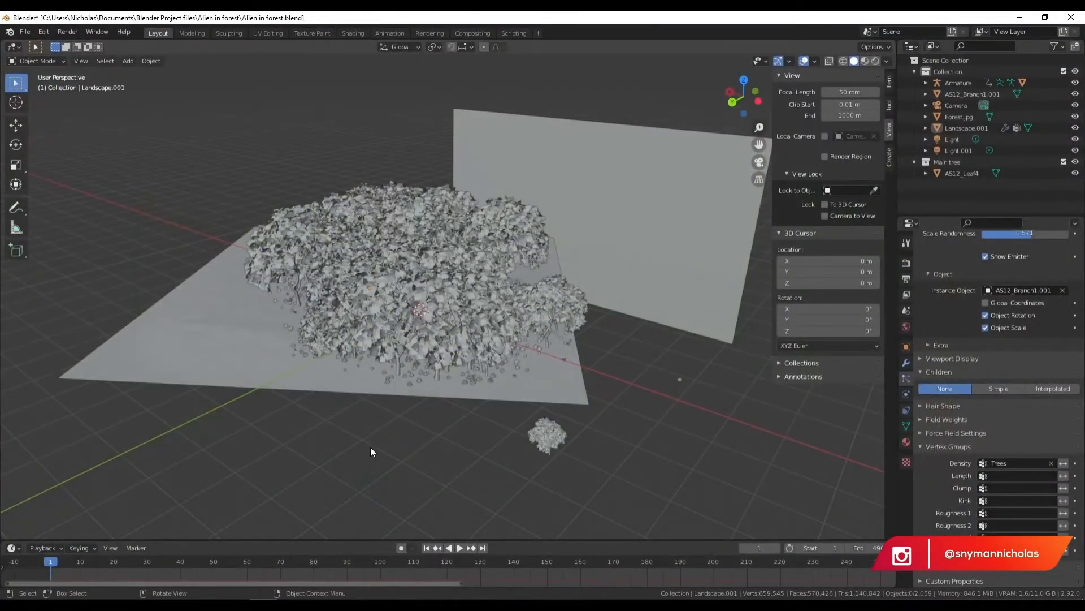
{"action": "middle_click_drag", "start_coordinate": [371, 450], "coordinate": [393, 341]}
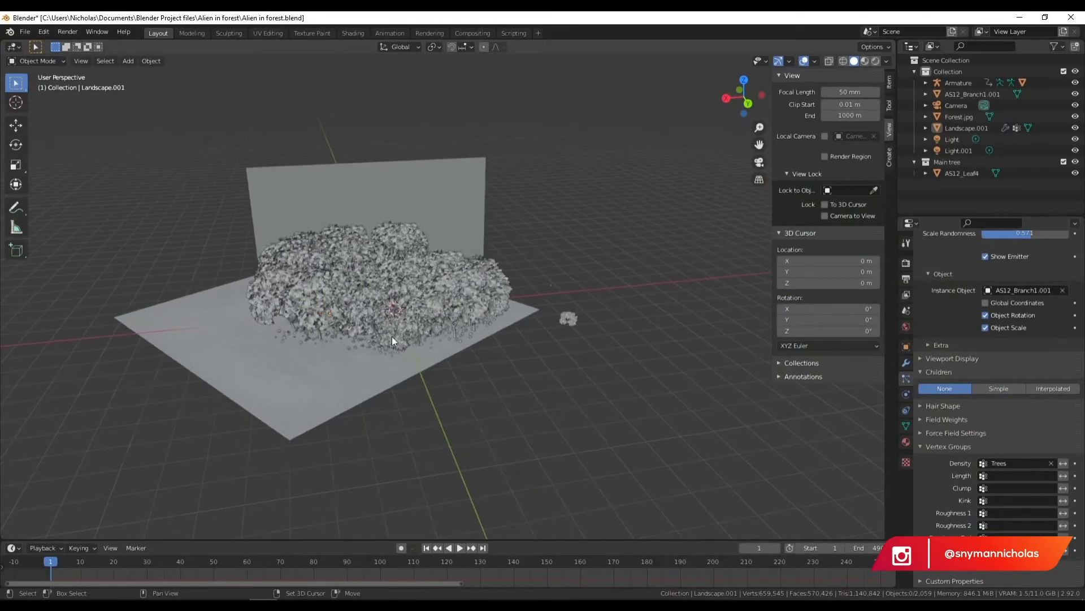
{"action": "left_click", "coordinate": [25, 31]}
{"action": "mouse_move", "coordinate": [74, 182]}
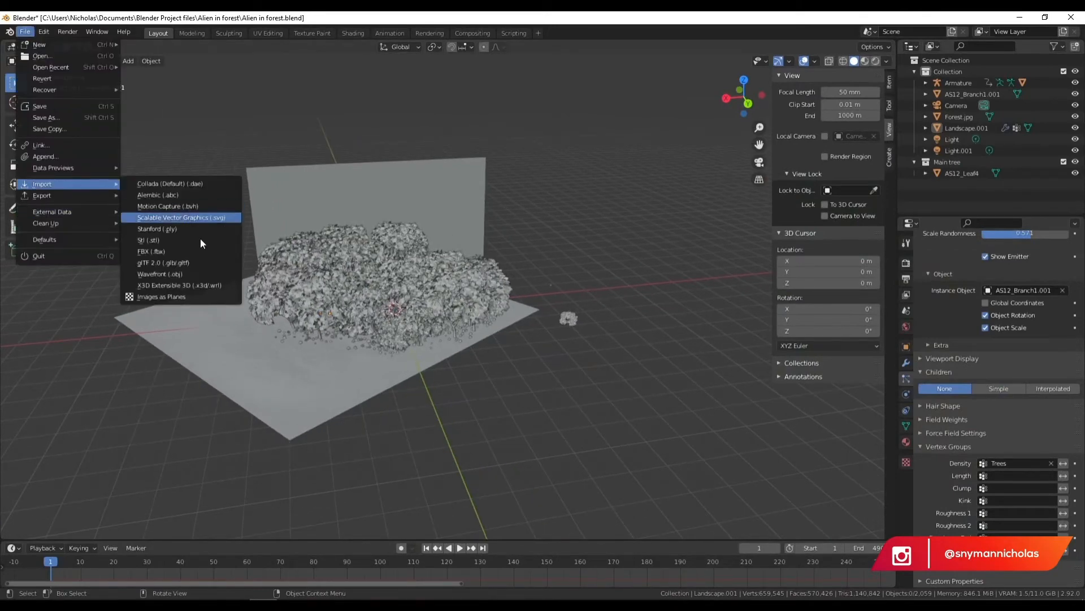
{"action": "left_click", "coordinate": [191, 297]}
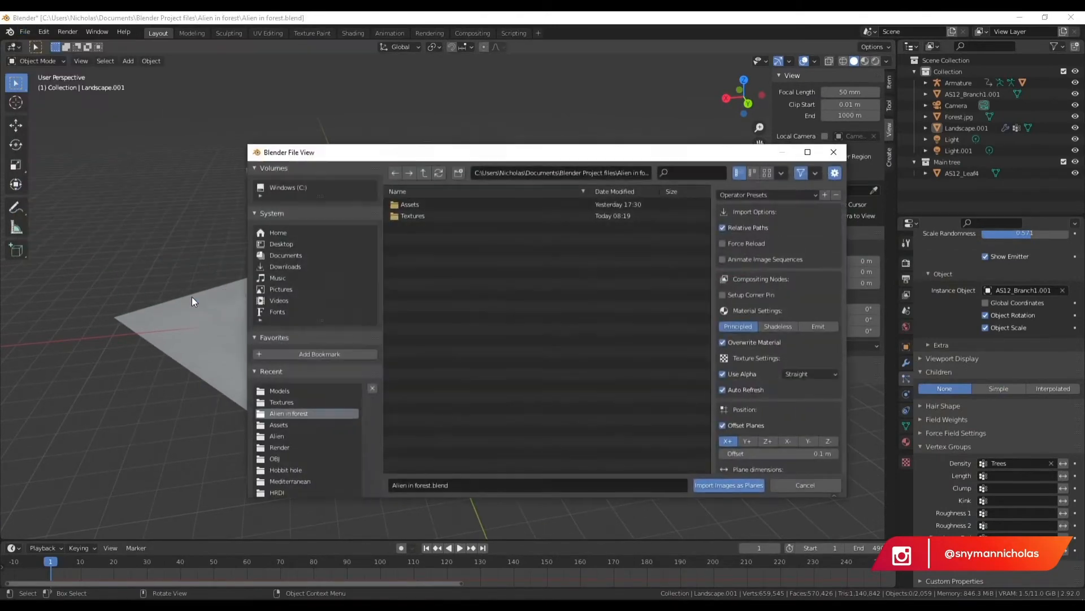
{"action": "double_click", "coordinate": [412, 217]}
{"action": "double_click", "coordinate": [437, 227]}
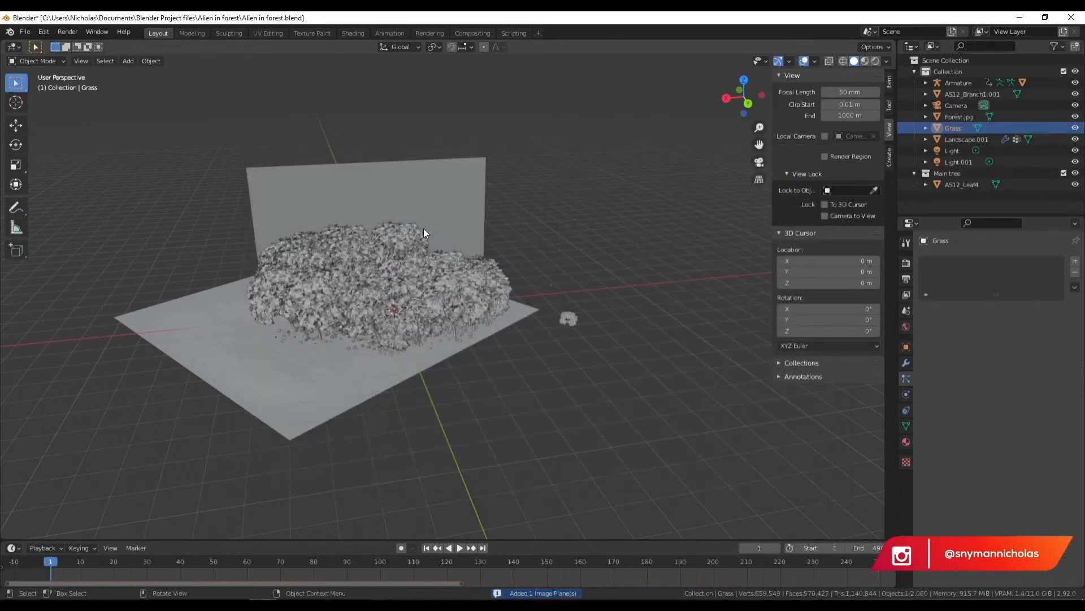
- Isolate the grass plane in local view and show it with material preview shading
{"action": "key", "text": "KP_Divide"}
{"action": "mouse_move", "coordinate": [497, 277]}
{"action": "middle_mouse_down"}
{"action": "mouse_move", "coordinate": [497, 291]}
{"action": "mouse_move", "coordinate": [509, 286]}
{"action": "middle_mouse_up"}
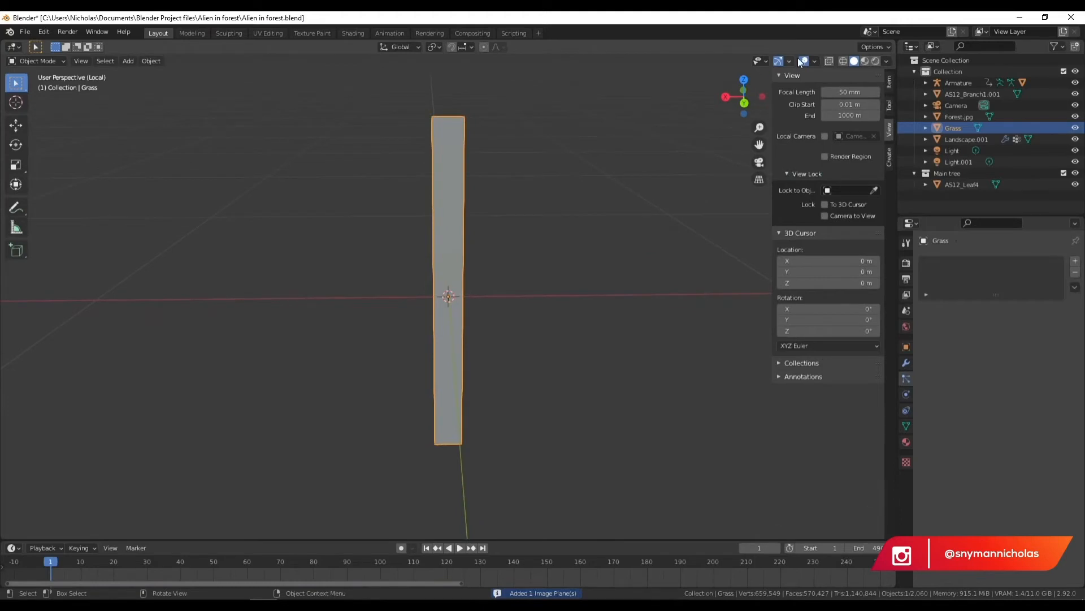
{"action": "left_click", "coordinate": [865, 60]}
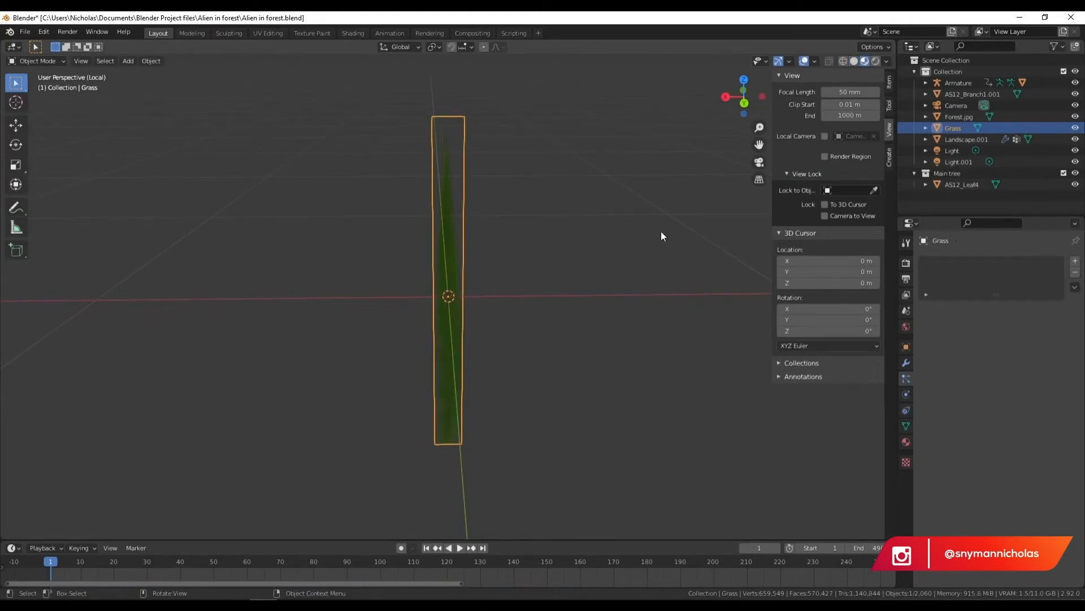
{"action": "middle_click_drag", "start_coordinate": [717, 230], "coordinate": [419, 415]}
- Enter Edit Mode on the grass plane and add three evenly spaced horizontal loop cuts along its height
{"action": "left_click", "coordinate": [39, 61]}
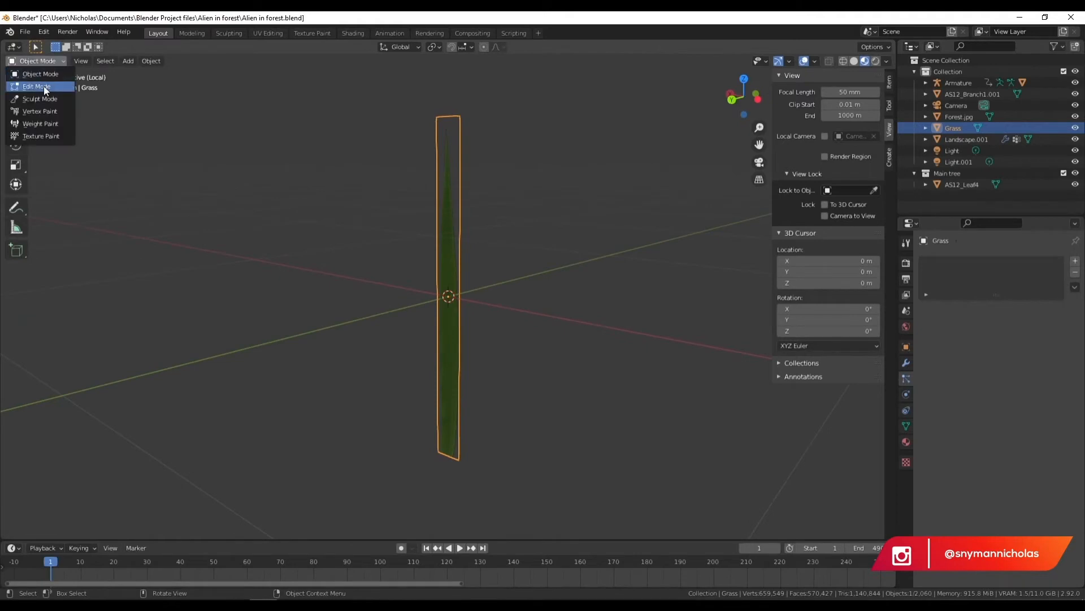
{"action": "left_click", "coordinate": [43, 86]}
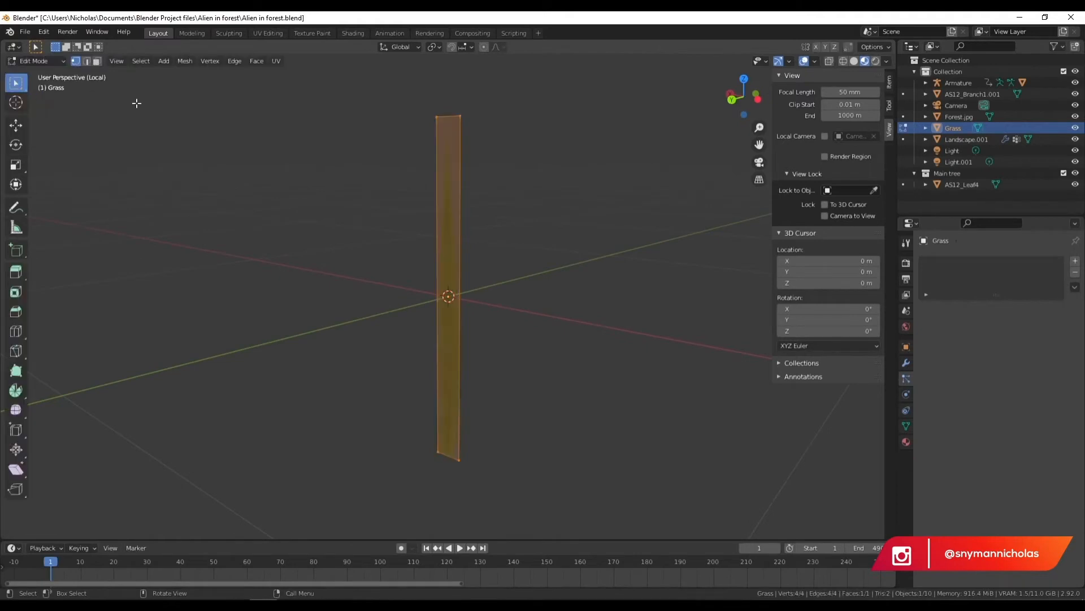
{"action": "left_click", "coordinate": [17, 332]}
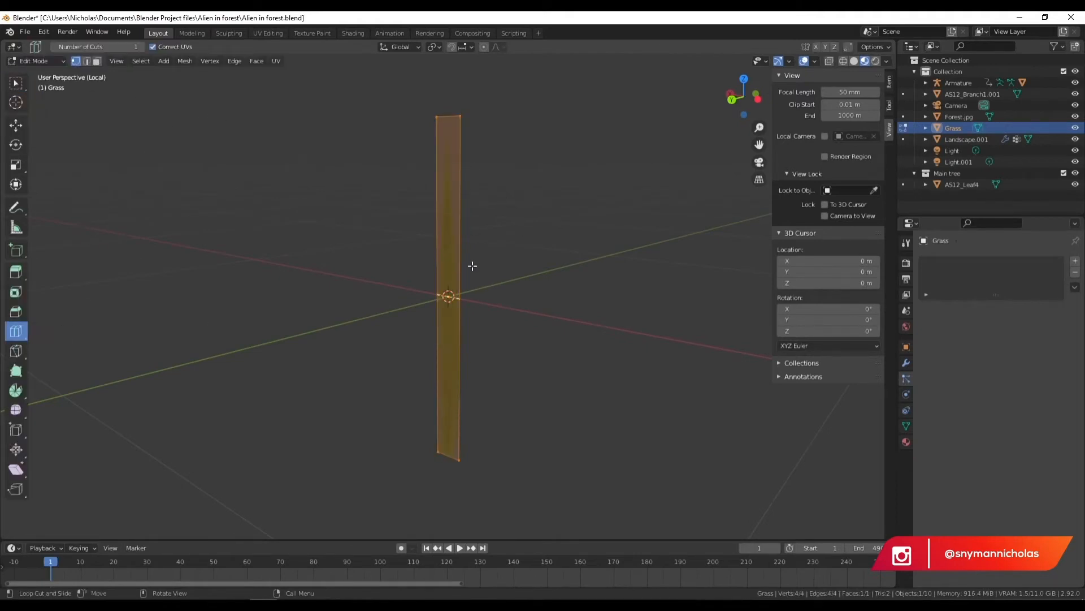
{"action": "left_click", "coordinate": [453, 311]}
{"action": "left_click", "coordinate": [469, 213]}
{"action": "left_click", "coordinate": [470, 370]}
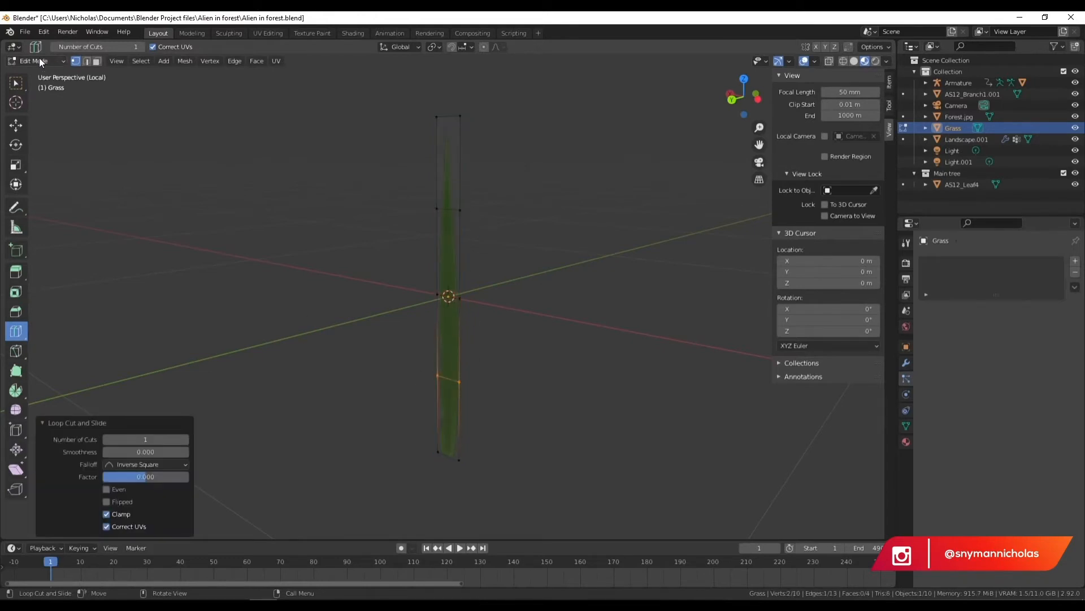
{"action": "left_click", "coordinate": [20, 82]}
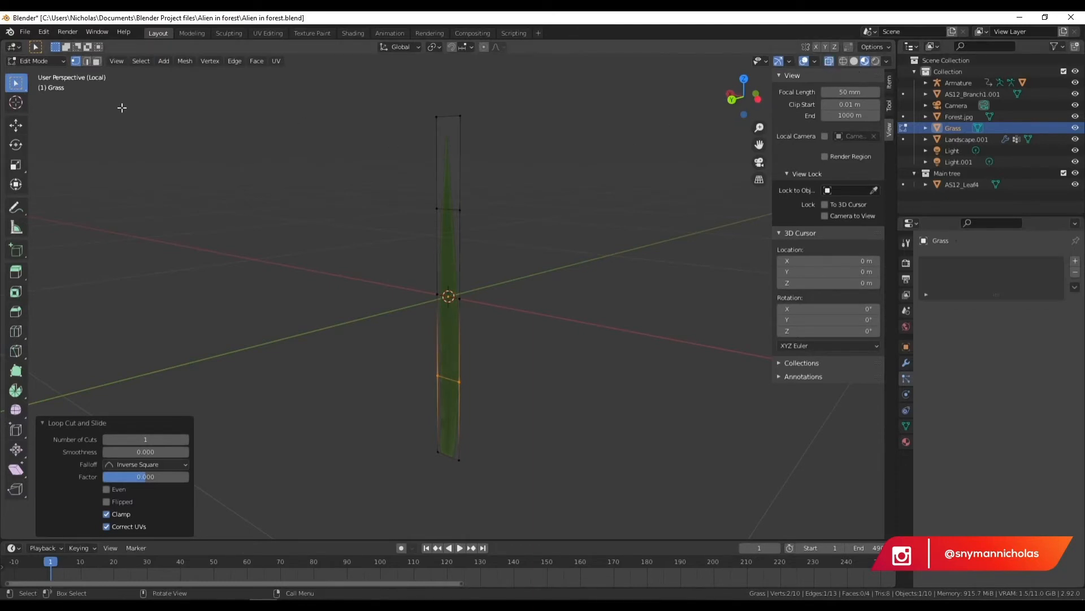
- Select the upper half of the blade and, in the left orthographic view, rotate and shift it to lean sideways
{"action": "left_click", "coordinate": [305, 94]}
{"action": "left_click_drag", "start_coordinate": [338, 80], "coordinate": [606, 343]}
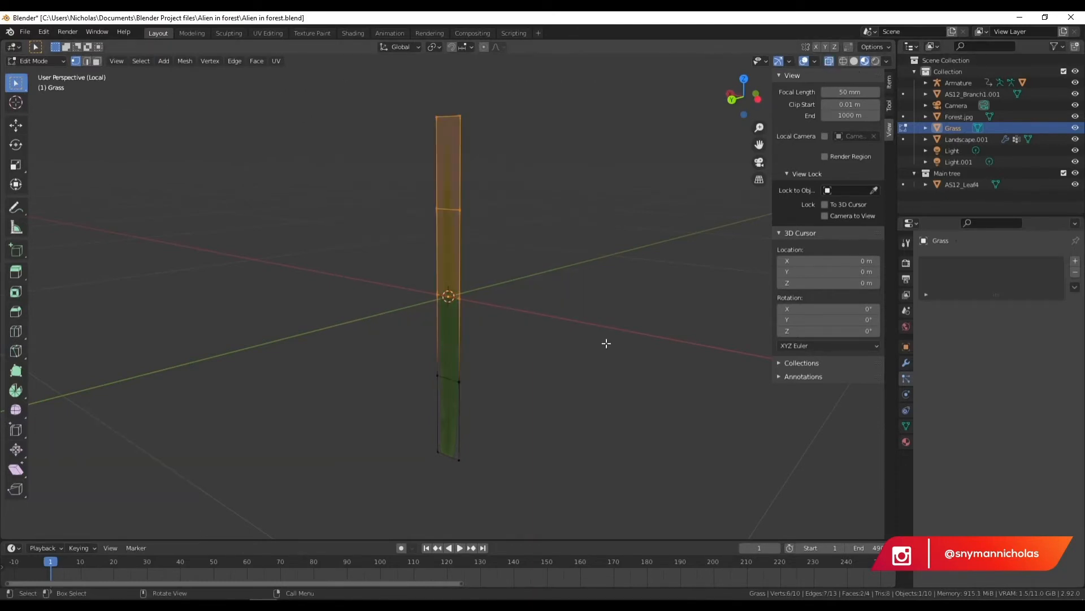
{"action": "left_click", "coordinate": [758, 99]}
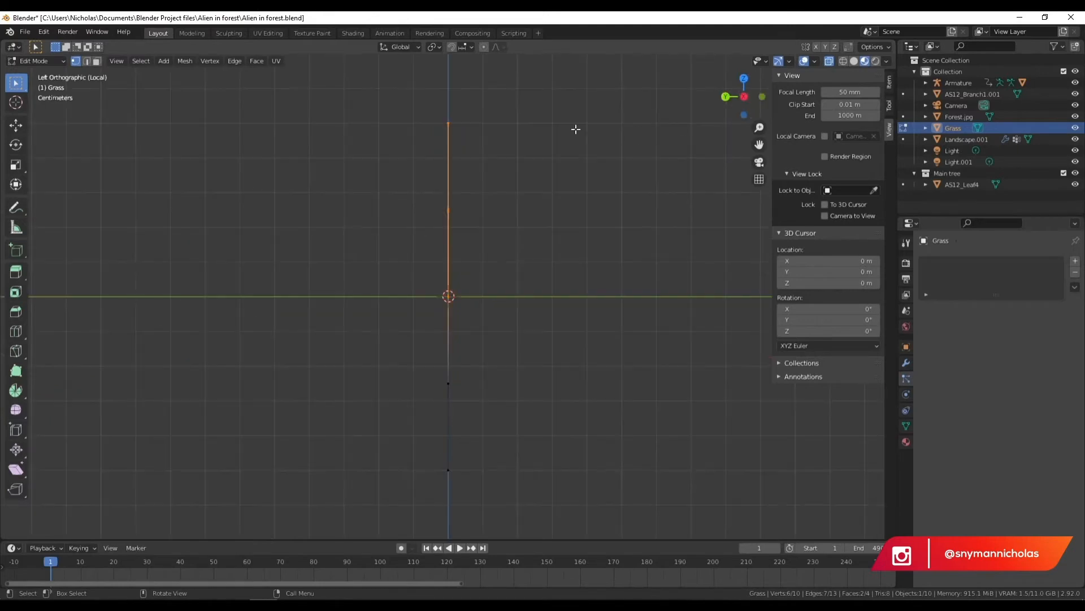
{"action": "key", "text": "r"}
{"action": "left_click", "coordinate": [601, 149]}
{"action": "key", "text": "g"}
{"action": "left_click", "coordinate": [622, 155]}
- Offset the upper loop cut and move the lower one about 0.018 m along Y to curve the blade's profile
{"action": "left_click_drag", "start_coordinate": [545, 127], "coordinate": [382, 225]}
{"action": "key", "text": "g"}
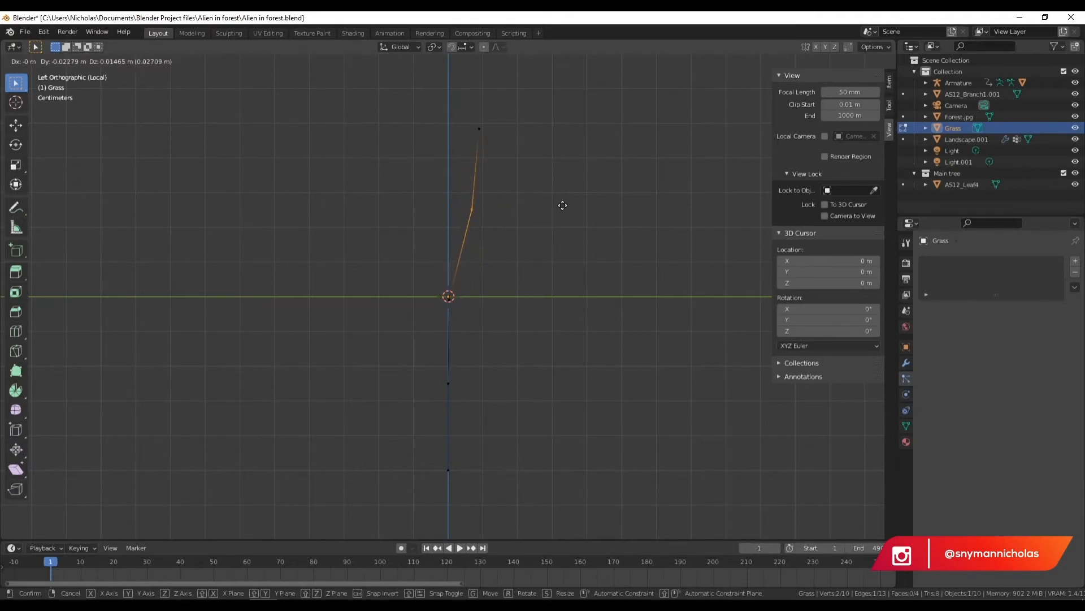
{"action": "left_click", "coordinate": [562, 204]}
{"action": "left_click_drag", "start_coordinate": [533, 353], "coordinate": [421, 408]}
{"action": "key", "text": "g"}
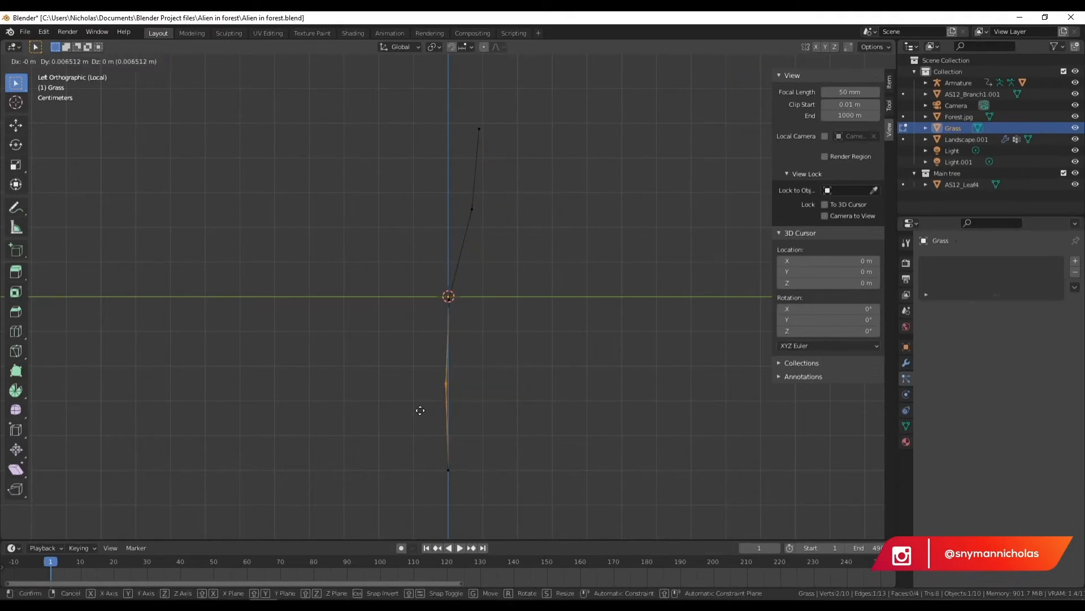
{"action": "left_click", "coordinate": [416, 409]}
{"action": "middle_click_drag", "start_coordinate": [416, 408], "coordinate": [519, 358]}
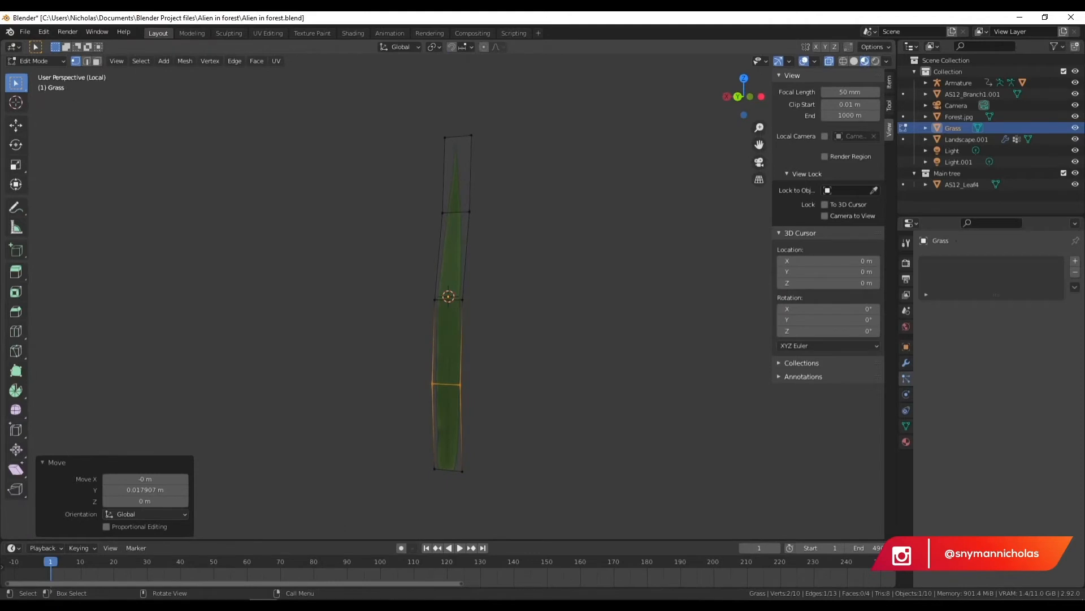
- Return to Object Mode and apply smooth shading to the grass blade
{"action": "left_click", "coordinate": [49, 61]}
{"action": "left_click", "coordinate": [34, 72]}
{"action": "right_click", "coordinate": [456, 214]}
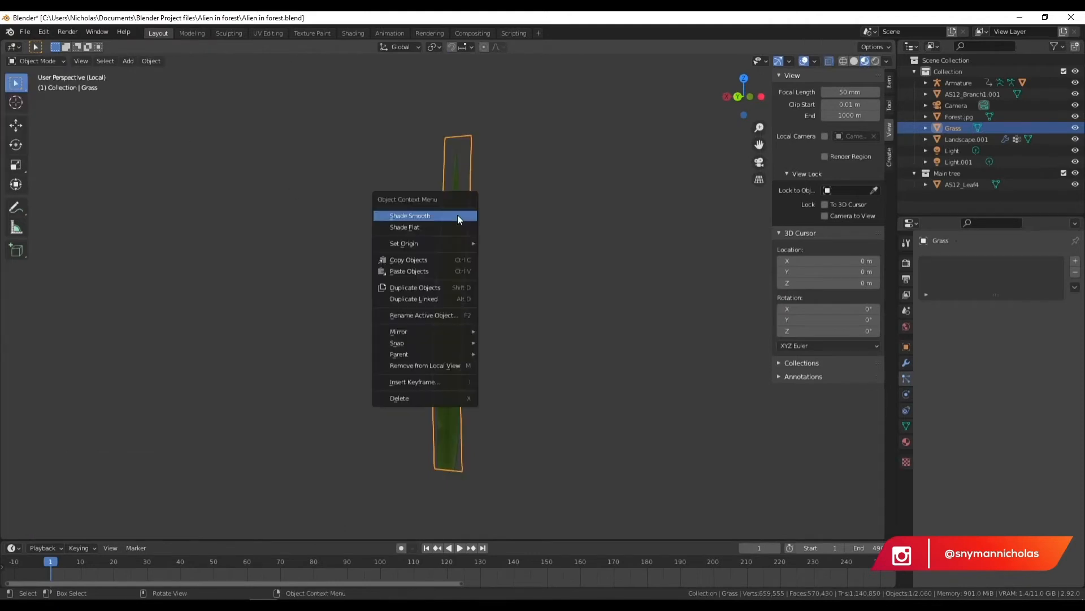
{"action": "left_click", "coordinate": [420, 216]}
{"action": "left_click", "coordinate": [520, 223]}
- Rotate the whole grass blade about 8.34° in the left orthographic view so it leans further
{"action": "scroll", "coordinate": [509, 246], "scroll_direction": "down", "scroll_amount": 3}
{"action": "middle_click_drag", "start_coordinate": [498, 267], "coordinate": [450, 274]}
{"action": "left_click", "coordinate": [451, 275]}
{"action": "left_click", "coordinate": [744, 78]}
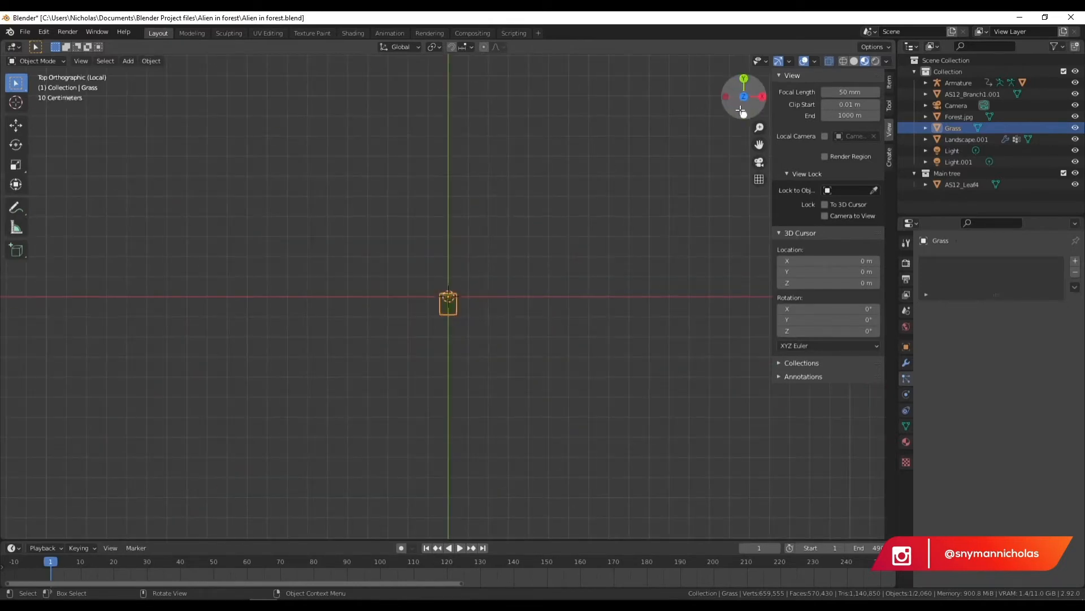
{"action": "left_click", "coordinate": [729, 97]}
{"action": "scroll", "coordinate": [460, 259], "scroll_direction": "up", "scroll_amount": 4}
{"action": "middle_click_drag", "start_coordinate": [460, 259], "coordinate": [480, 268]}
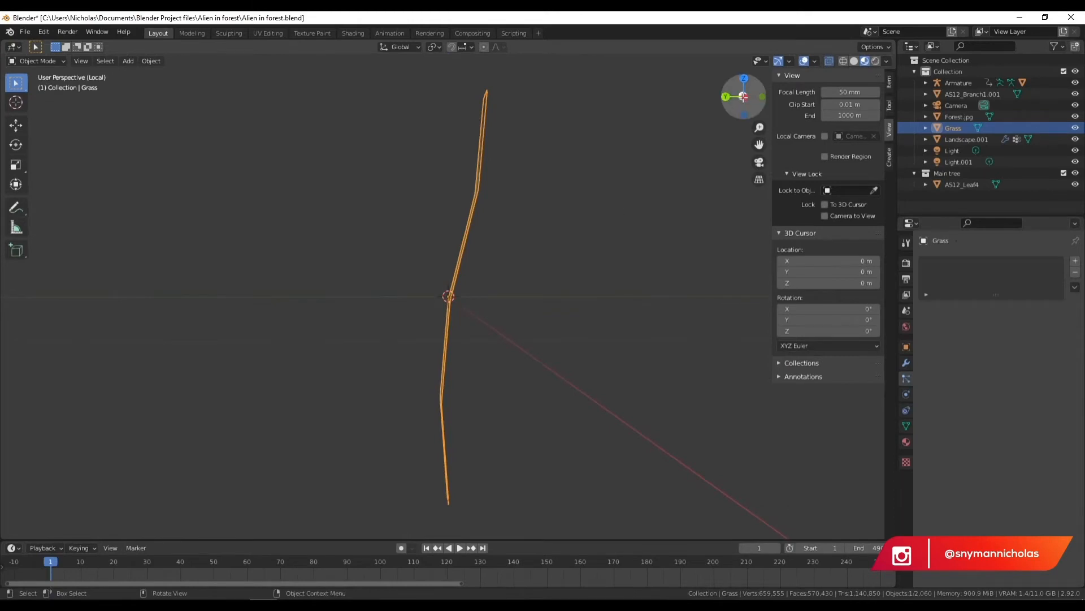
{"action": "left_click", "coordinate": [744, 97]}
{"action": "left_click", "coordinate": [745, 97]}
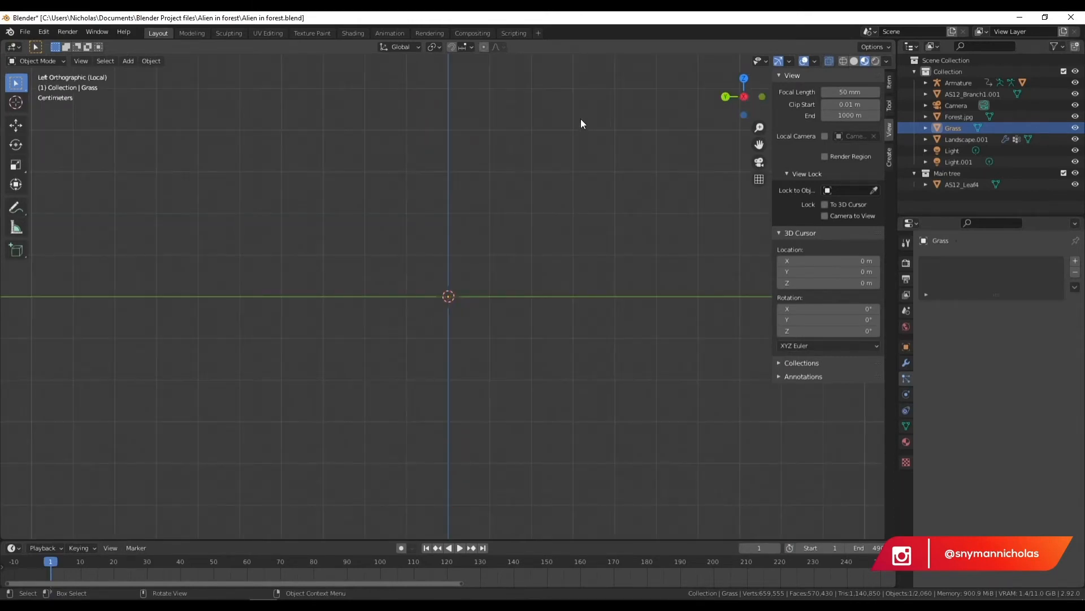
{"action": "key", "text": "r"}
{"action": "left_click", "coordinate": [646, 134]}
{"action": "middle_click_drag", "start_coordinate": [568, 222], "coordinate": [605, 223]}
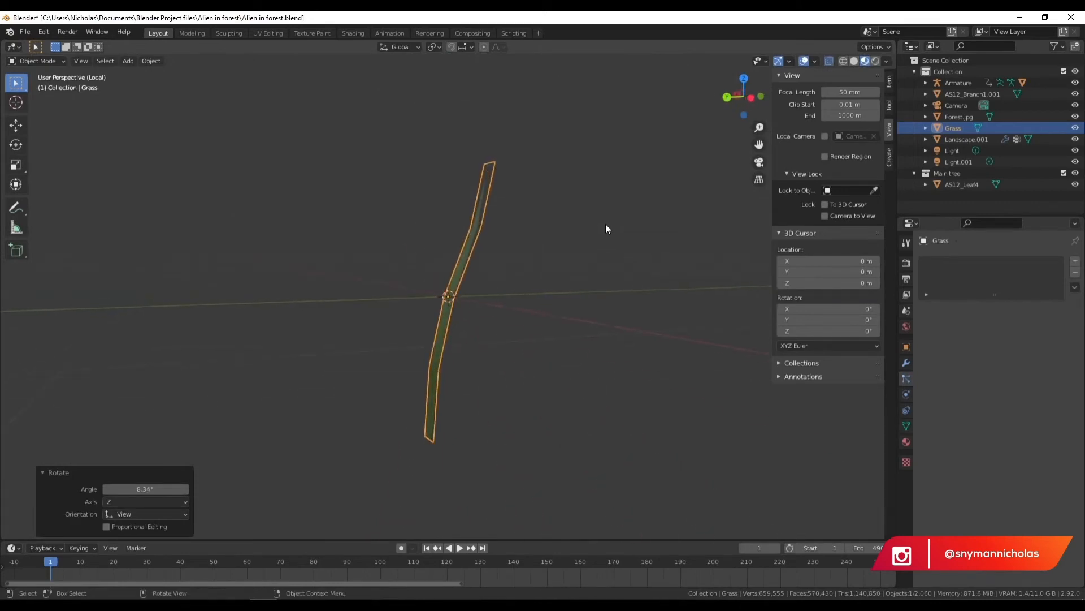
- Place the 3D cursor at the base of the grass blade in the back orthographic view and set the blade's origin to it
{"action": "middle_click_drag", "start_coordinate": [487, 374], "coordinate": [493, 370]}
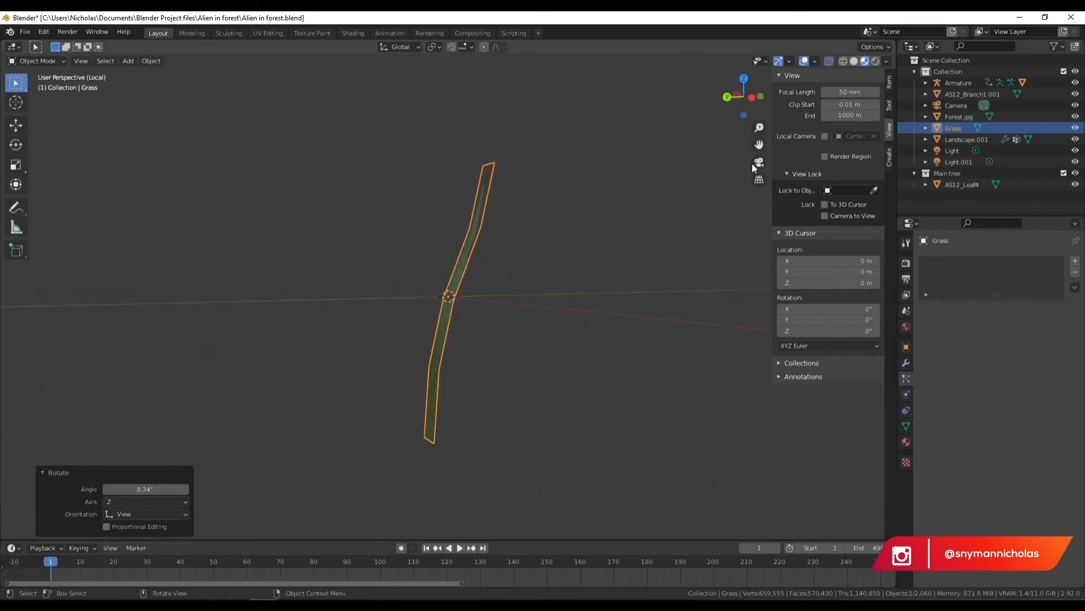
{"action": "left_click", "coordinate": [726, 96]}
{"action": "scroll", "coordinate": [522, 416], "scroll_direction": "up", "scroll_amount": 6}
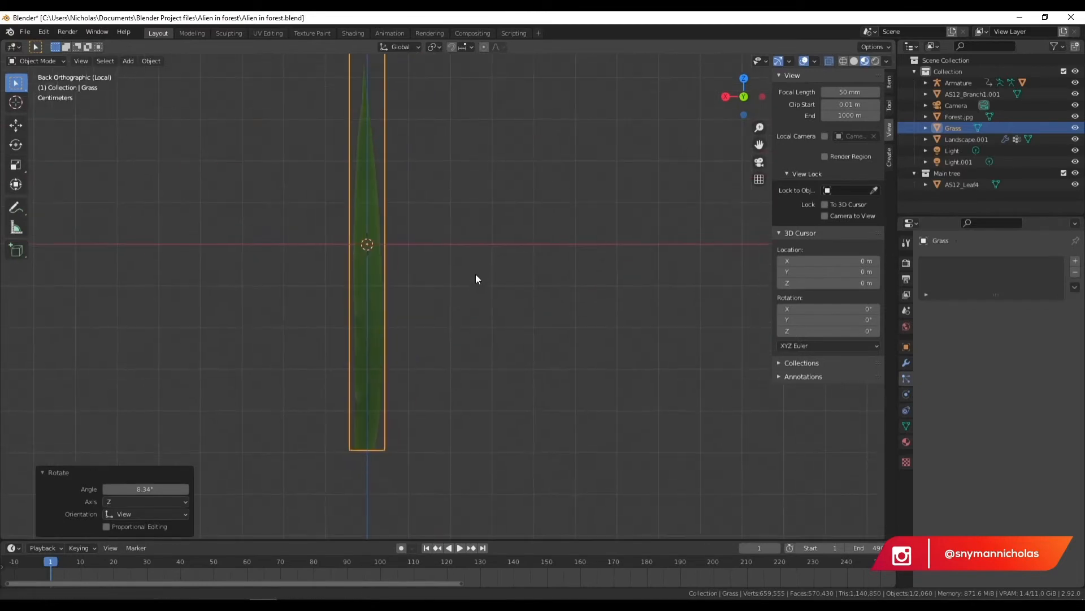
{"action": "left_click", "coordinate": [16, 103]}
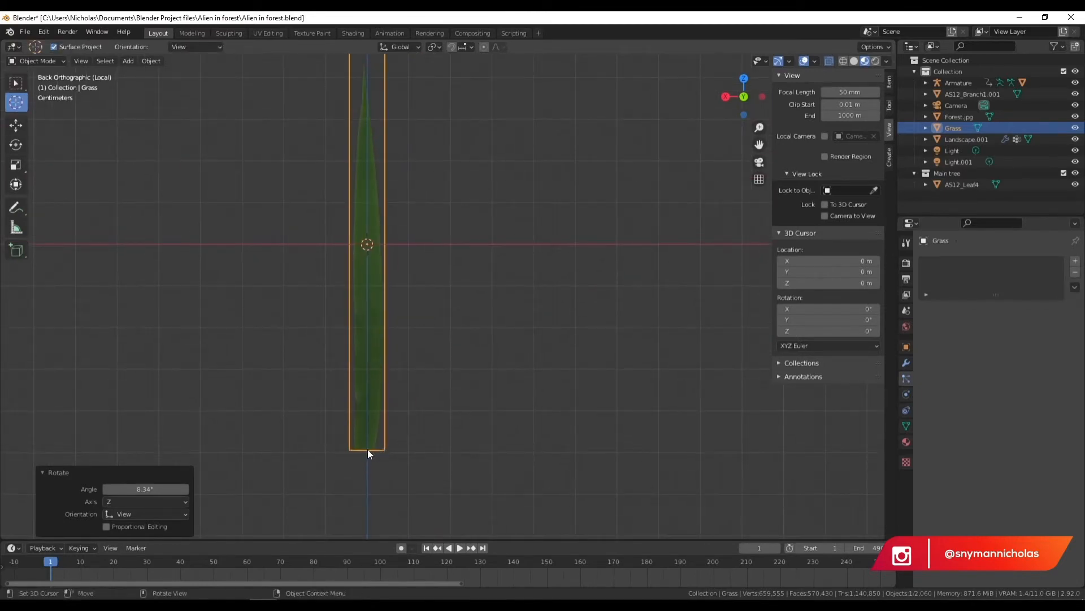
{"action": "left_click", "coordinate": [16, 84]}
{"action": "right_click", "coordinate": [373, 281]}
{"action": "mouse_move", "coordinate": [361, 307]}
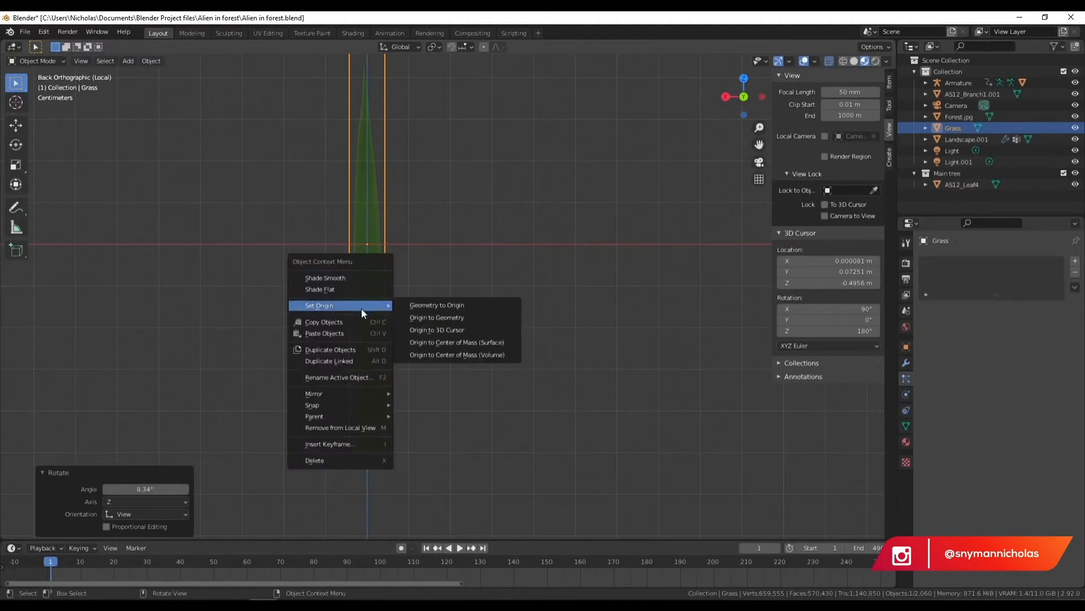
{"action": "left_click", "coordinate": [462, 328]}
{"action": "middle_click_drag", "start_coordinate": [507, 344], "coordinate": [309, 228]}
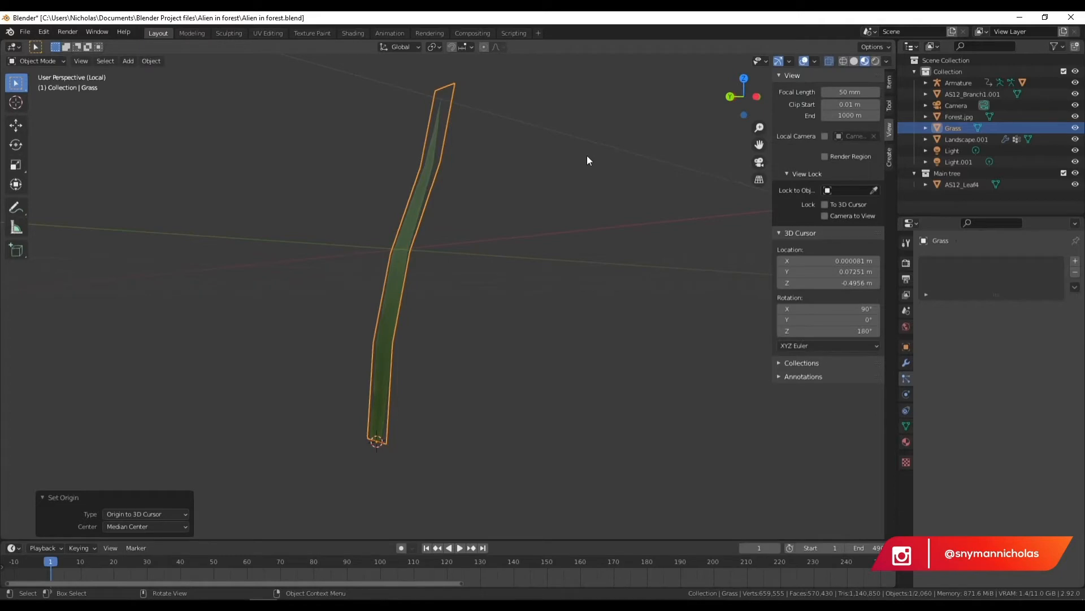
- Duplicate the grass blade in place, set the copy's Z rotation to 285° and scale it down to 0.859
{"action": "key", "text": "shift+d"}
{"action": "right_click", "coordinate": [480, 239]}
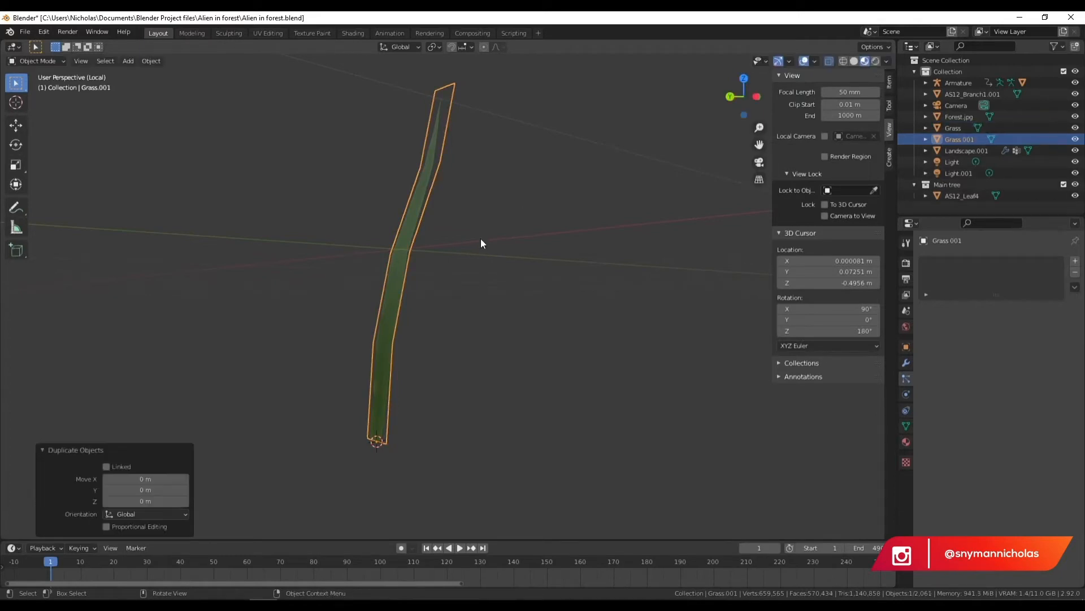
{"action": "left_click", "coordinate": [907, 347]}
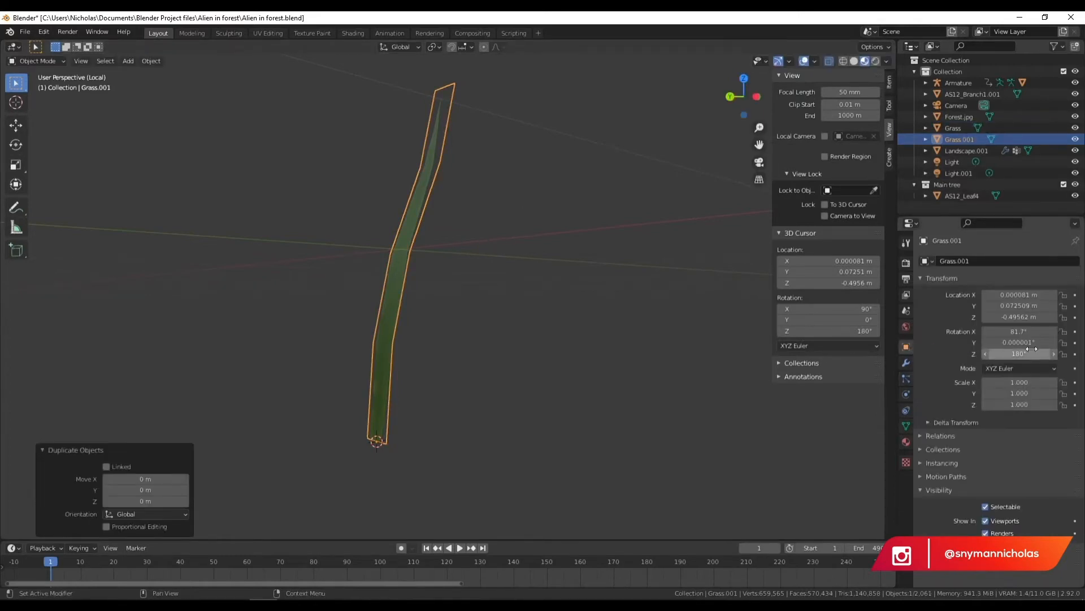
{"action": "left_click_drag", "start_coordinate": [1012, 354], "coordinate": [1057, 353]}
{"action": "middle_click_drag", "start_coordinate": [558, 262], "coordinate": [517, 283]}
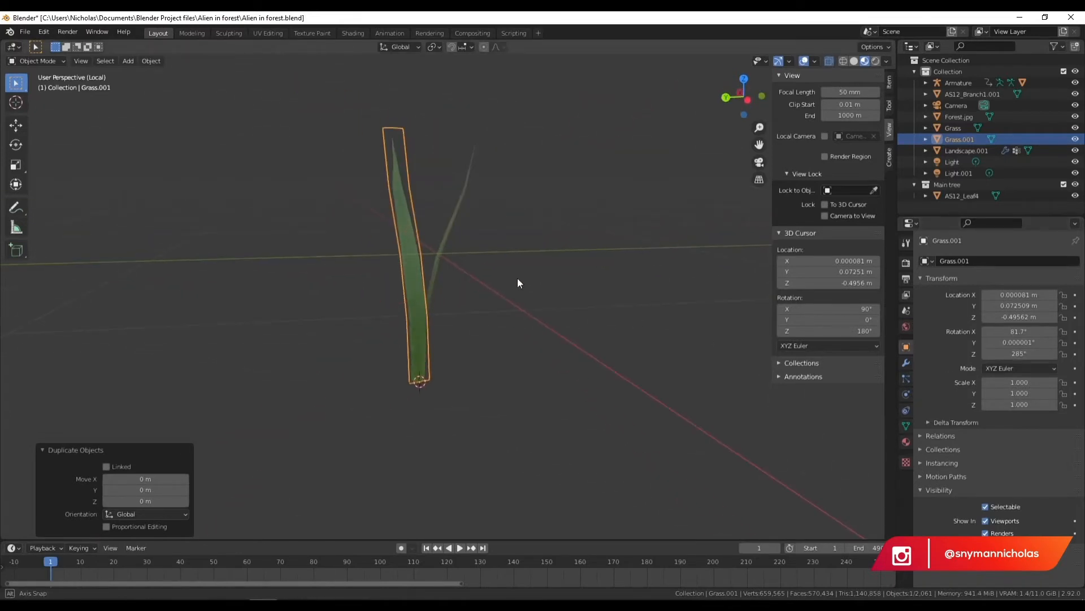
{"action": "key", "text": "s"}
{"action": "left_click", "coordinate": [602, 189]}
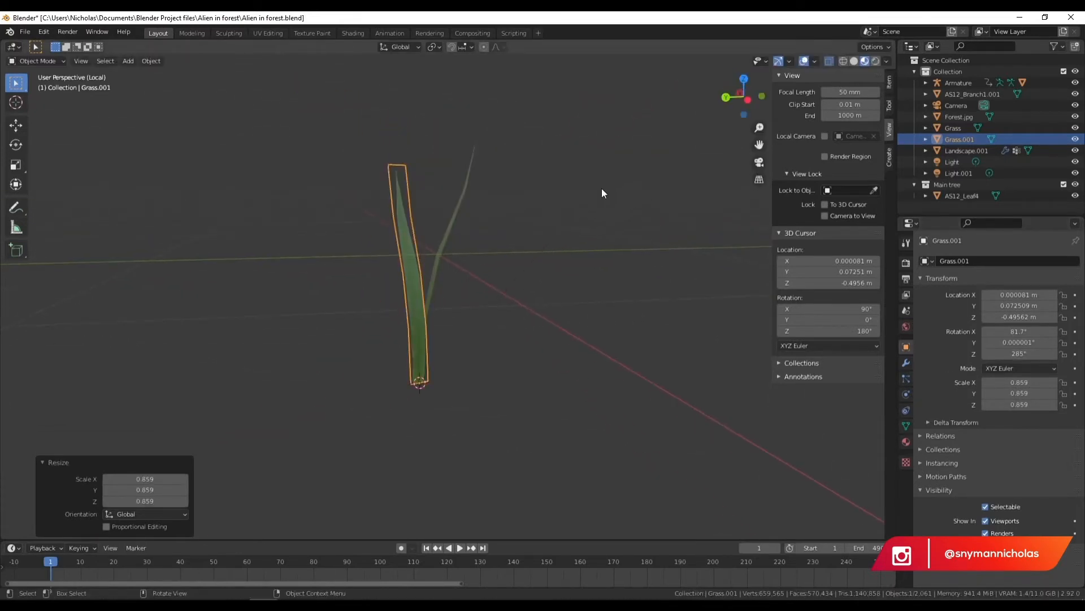
- Duplicate the 0.859-scale blade in place, set the new copy's Z rotation to 447° and enlarge it to a scale of 1.092
{"action": "key", "text": "shift+d"}
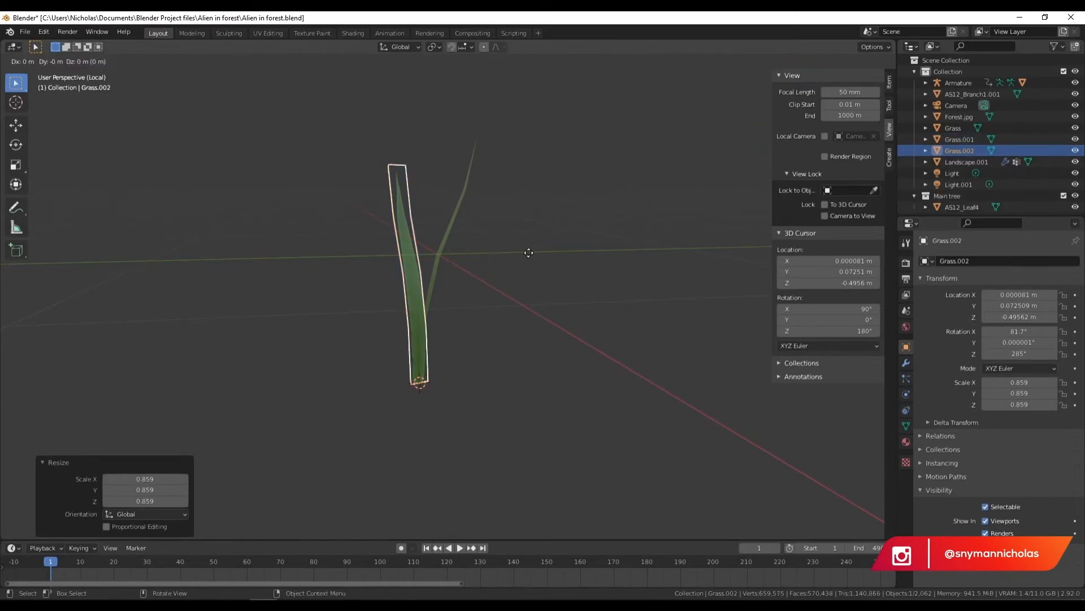
{"action": "right_click", "coordinate": [529, 254]}
{"action": "left_click_drag", "start_coordinate": [1020, 353], "coordinate": [1077, 354]}
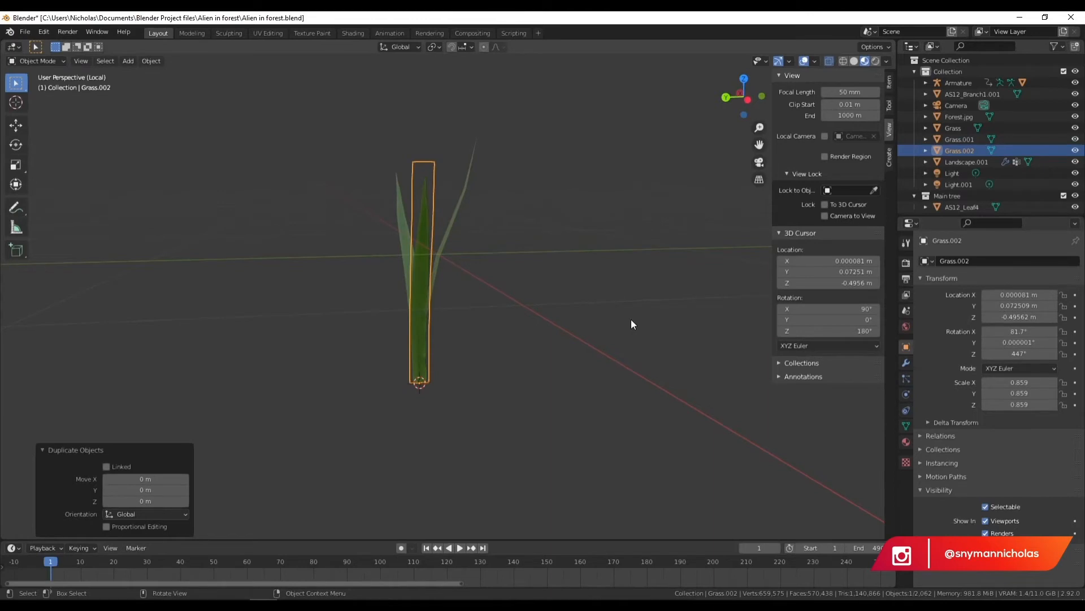
{"action": "key", "text": "s"}
{"action": "left_click", "coordinate": [710, 324]}
{"action": "middle_click_drag", "start_coordinate": [710, 325], "coordinate": [403, 318]}
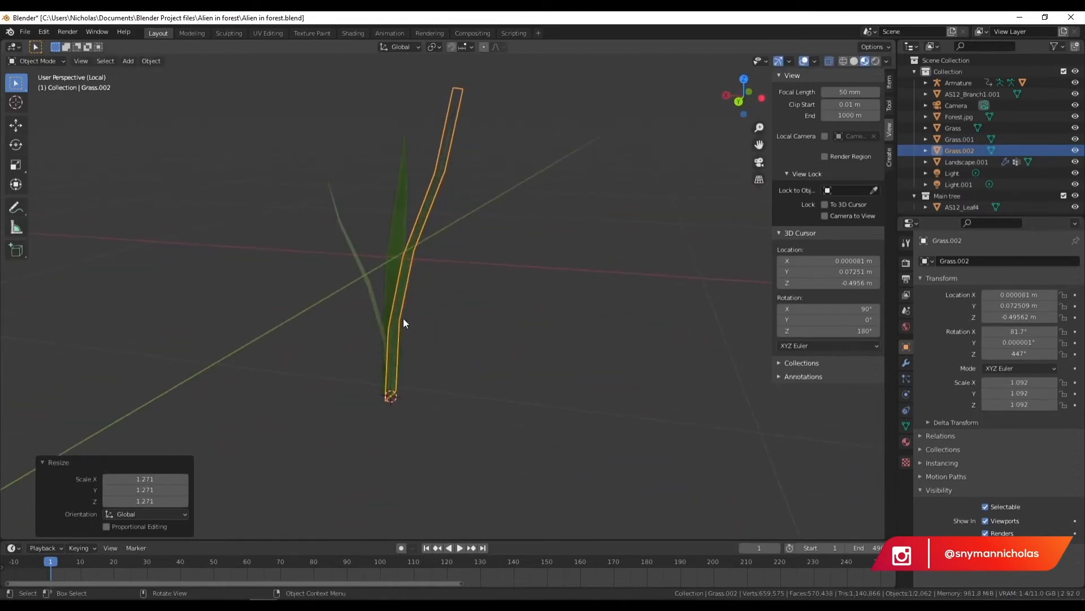
- Duplicate the 0.859-scale blade in place, shrink the copy to a scale of 0.467 and tilt it outward to about 64.2° X rotation
{"action": "left_click", "coordinate": [375, 294]}
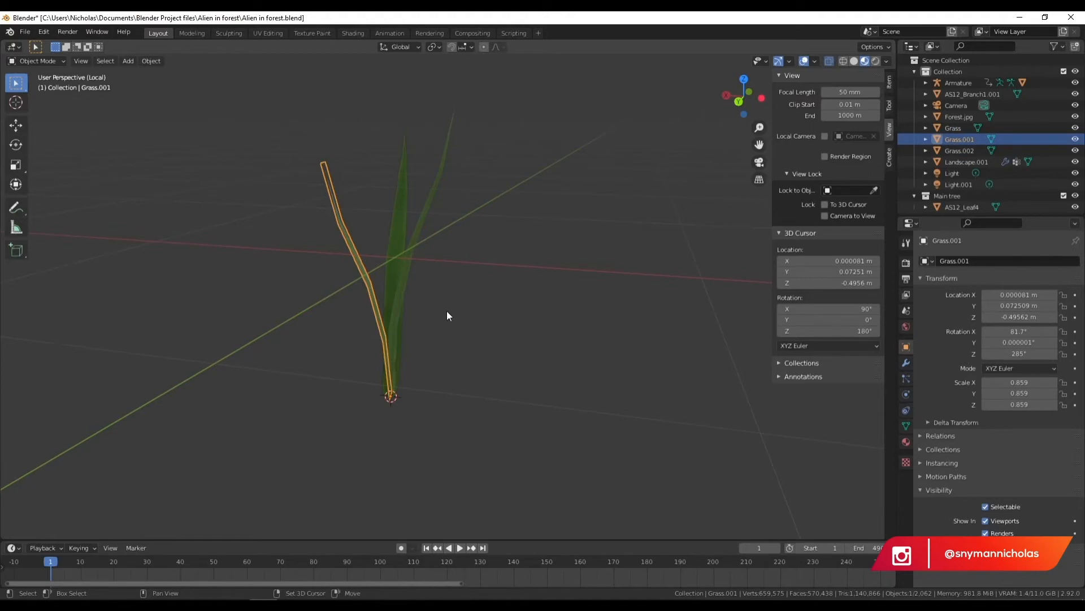
{"action": "key", "text": "shift+d"}
{"action": "right_click", "coordinate": [447, 311]}
{"action": "key", "text": "s"}
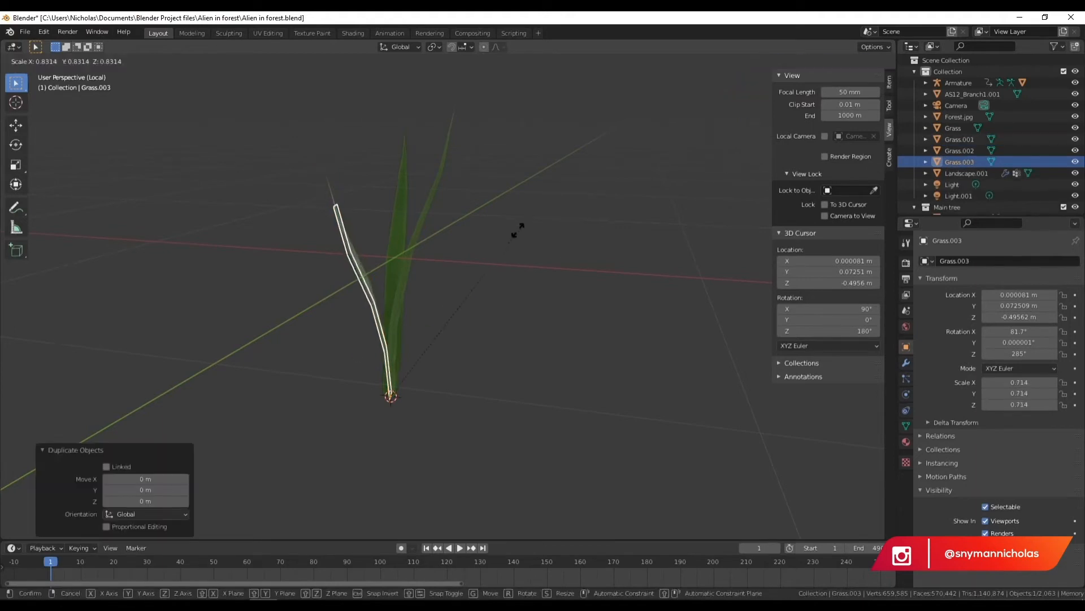
{"action": "left_click", "coordinate": [449, 276]}
{"action": "left_click_drag", "start_coordinate": [752, 102], "coordinate": [619, 208]}
{"action": "key", "text": "r"}
{"action": "left_click", "coordinate": [320, 180]}
{"action": "middle_click_drag", "start_coordinate": [320, 179], "coordinate": [466, 300]}
- Duplicate the original full-size blade in place and set the copy's Z rotation to 31.5°
{"action": "left_click", "coordinate": [402, 296]}
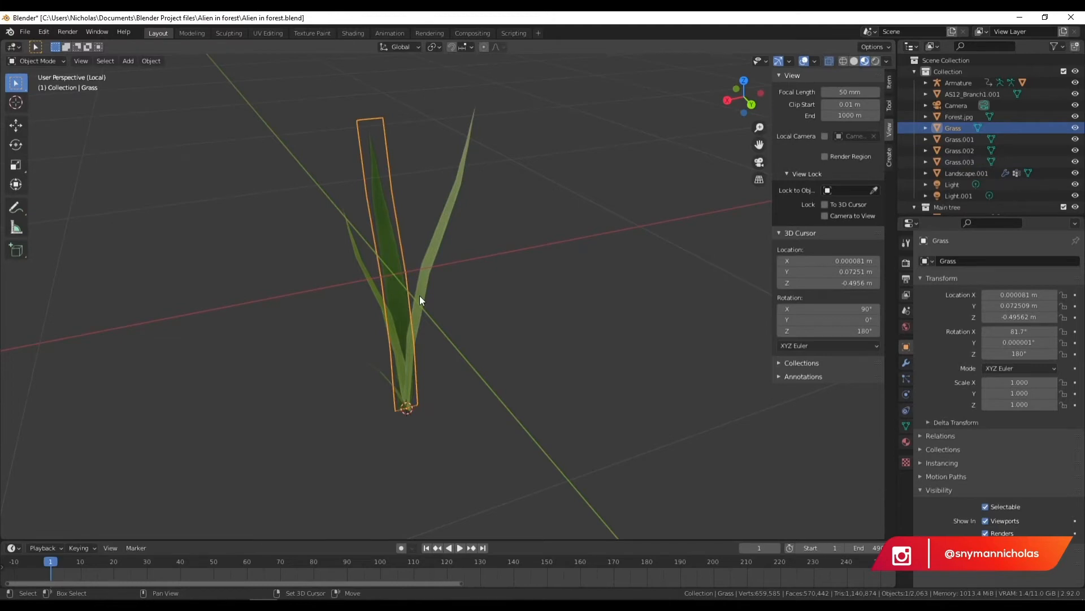
{"action": "key", "text": "shift+d"}
{"action": "key", "text": "Escape"}
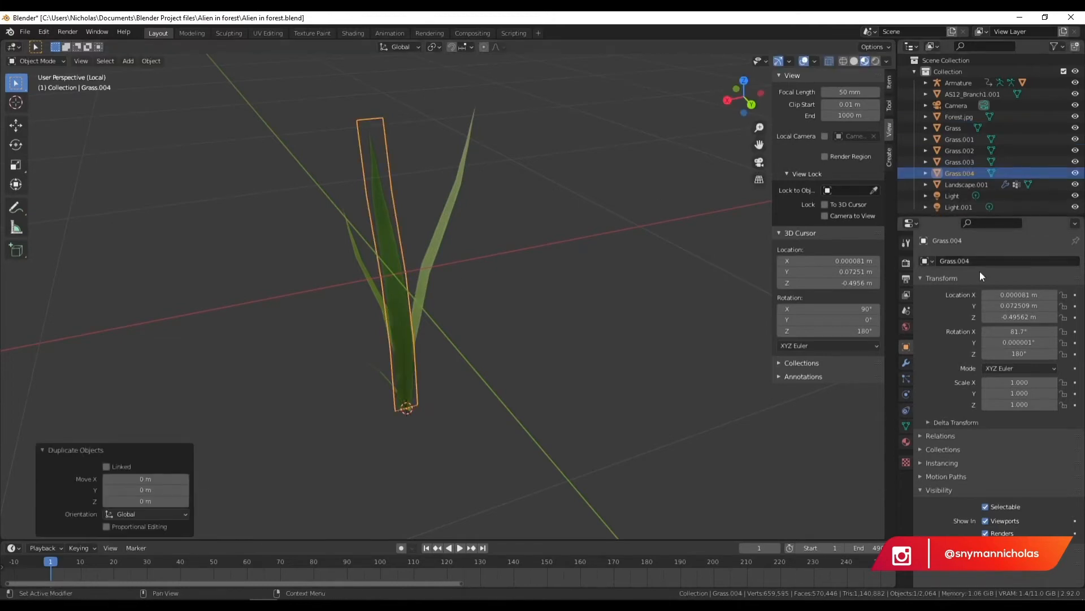
{"action": "left_click_drag", "start_coordinate": [1021, 354], "coordinate": [938, 354]}
{"action": "middle_click_drag", "start_coordinate": [552, 341], "coordinate": [620, 336]}
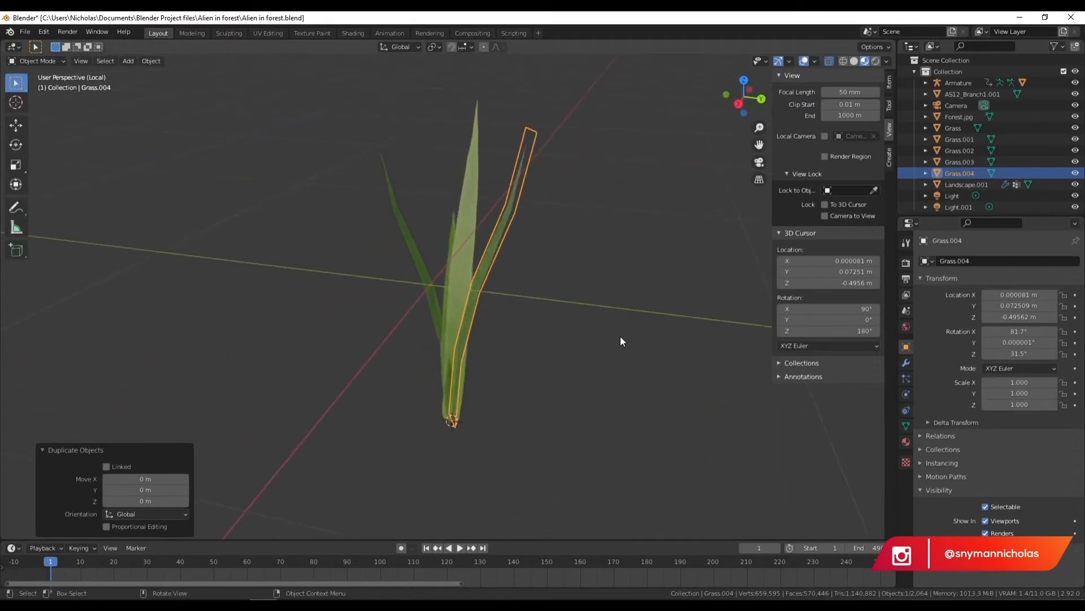
- Tilt the new blade outward to about 68.6° X rotation and scale it to 0.790
{"action": "key", "text": "r"}
{"action": "left_click", "coordinate": [668, 171]}
{"action": "key", "text": "s"}
{"action": "left_click", "coordinate": [611, 266]}
{"action": "middle_click_drag", "start_coordinate": [611, 266], "coordinate": [536, 275]}
{"action": "key", "text": "s"}
{"action": "left_click", "coordinate": [603, 250]}
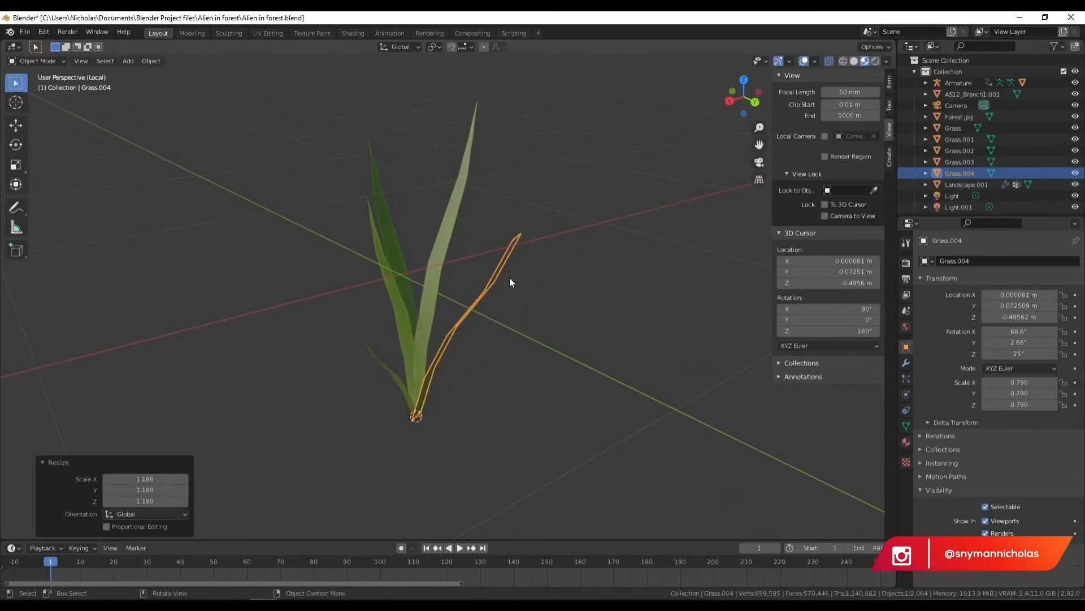
- Duplicate the shortest blade in place, set the copy's Z rotation to 201°, enlarge it to 0.696 and tilt it outward by about 17.1°
{"action": "left_click", "coordinate": [392, 368]}
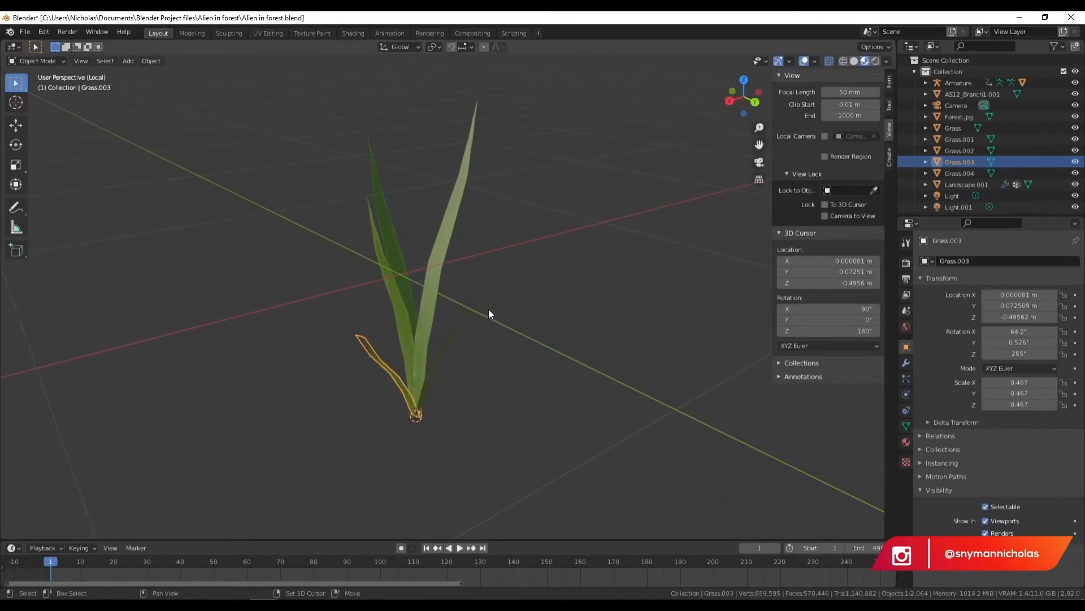
{"action": "key", "text": "shift+d"}
{"action": "right_click", "coordinate": [488, 309]}
{"action": "left_click_drag", "start_coordinate": [1019, 353], "coordinate": [975, 353]}
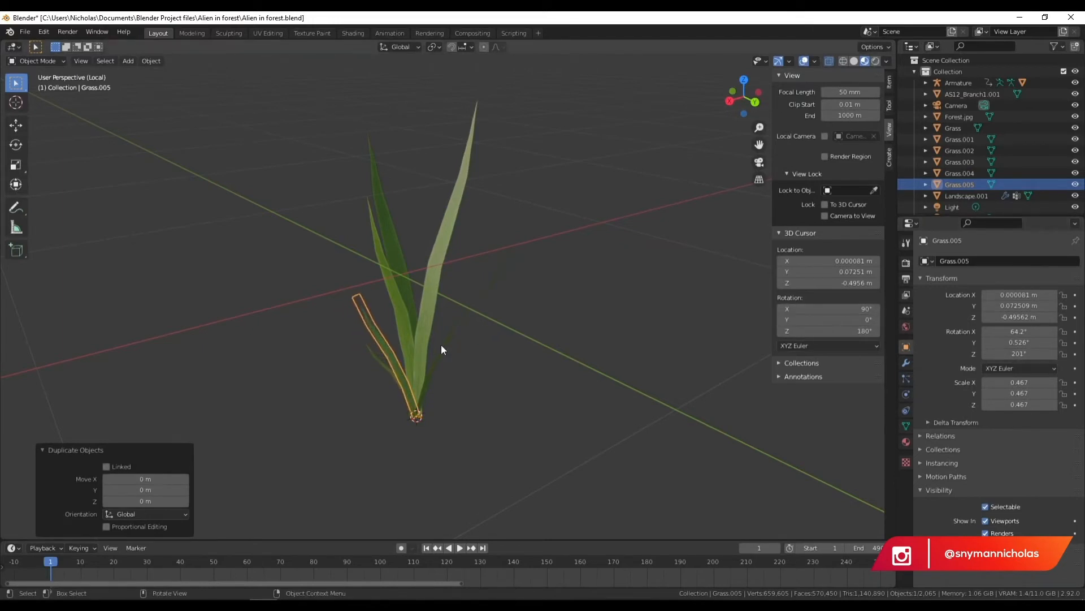
{"action": "middle_click_drag", "start_coordinate": [441, 344], "coordinate": [497, 337]}
{"action": "key", "text": "s"}
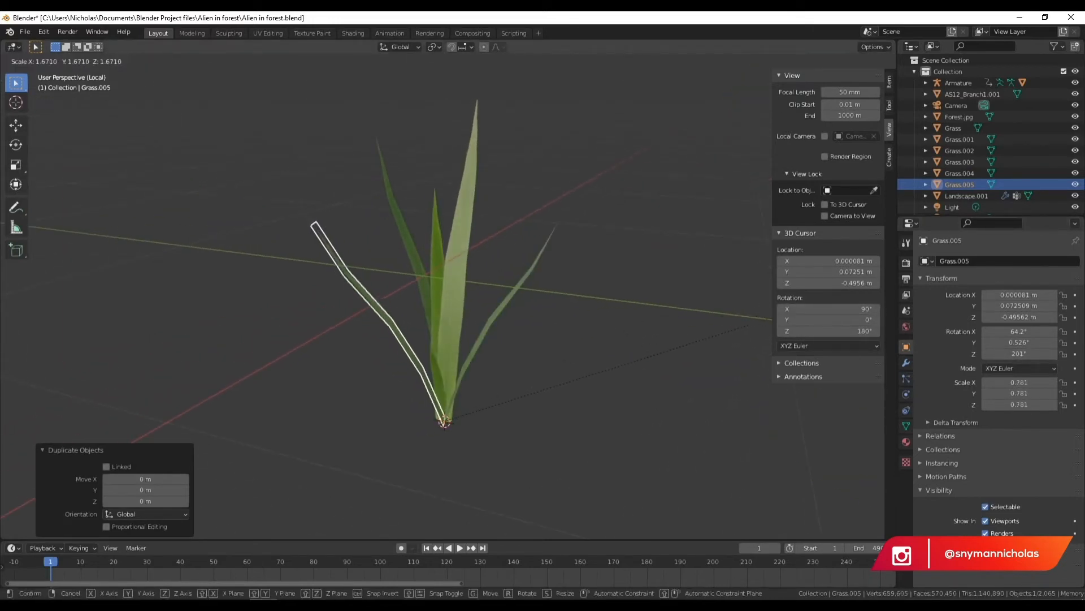
{"action": "left_click", "coordinate": [754, 308]}
{"action": "key", "text": "r"}
{"action": "left_click", "coordinate": [481, 212]}
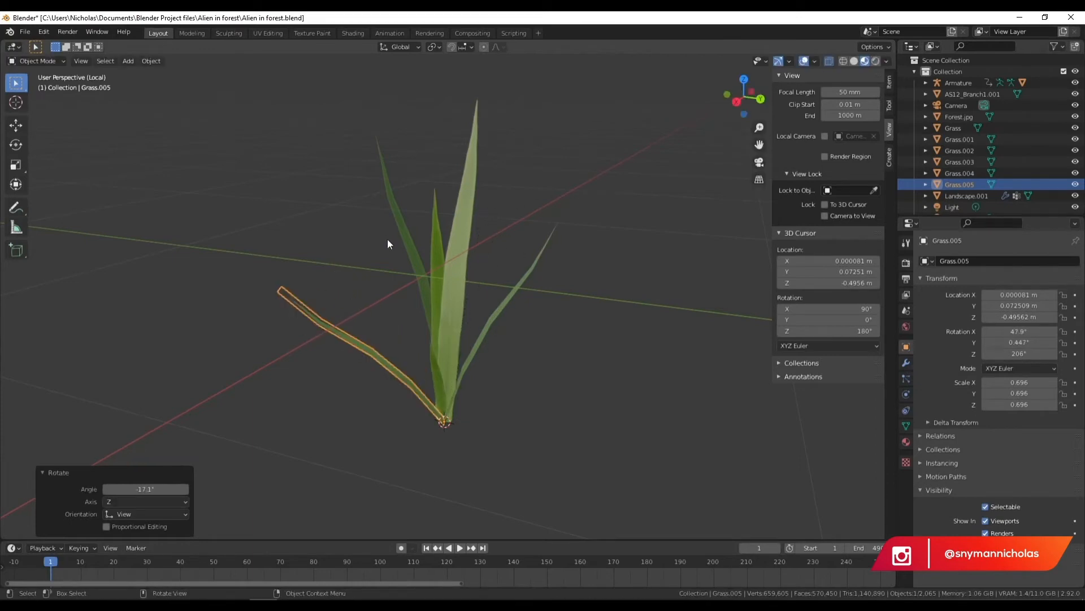
- Select the tall upright blade behind the newest one and tilt it further outward from the clump
{"action": "left_click", "coordinate": [365, 273]}
{"action": "middle_click_drag", "start_coordinate": [364, 274], "coordinate": [448, 276]}
{"action": "key", "text": "r"}
{"action": "left_click", "coordinate": [469, 189]}
{"action": "middle_click_drag", "start_coordinate": [469, 190], "coordinate": [342, 391]}
- Duplicate the shortest blade again in place and set the copy's Z rotation to 359°
{"action": "left_click", "coordinate": [358, 346]}
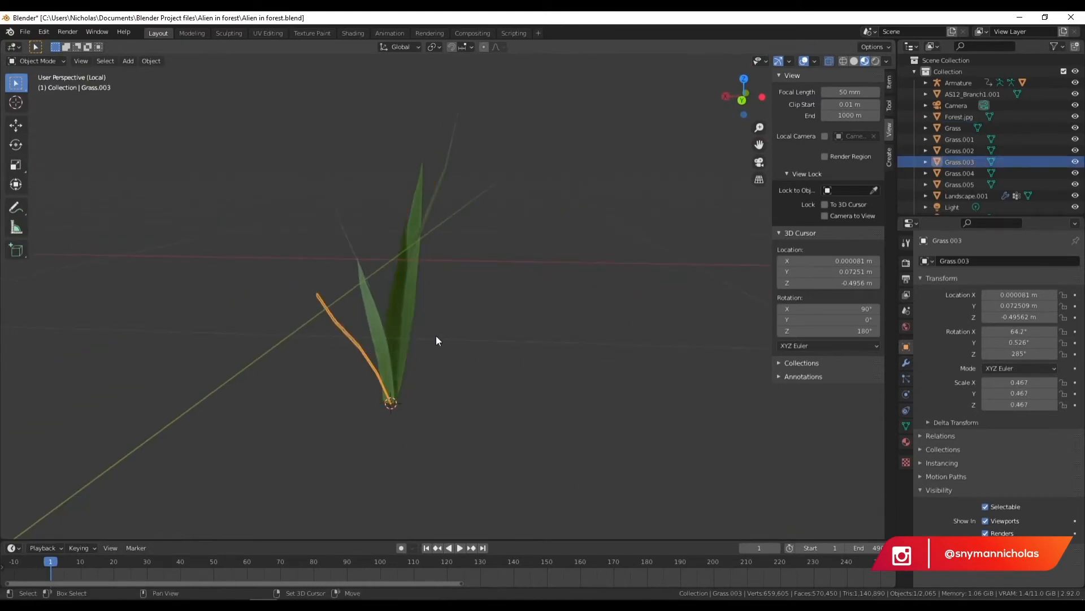
{"action": "key", "text": "shift+d"}
{"action": "right_click", "coordinate": [436, 335]}
{"action": "middle_click_drag", "start_coordinate": [412, 346], "coordinate": [440, 404]}
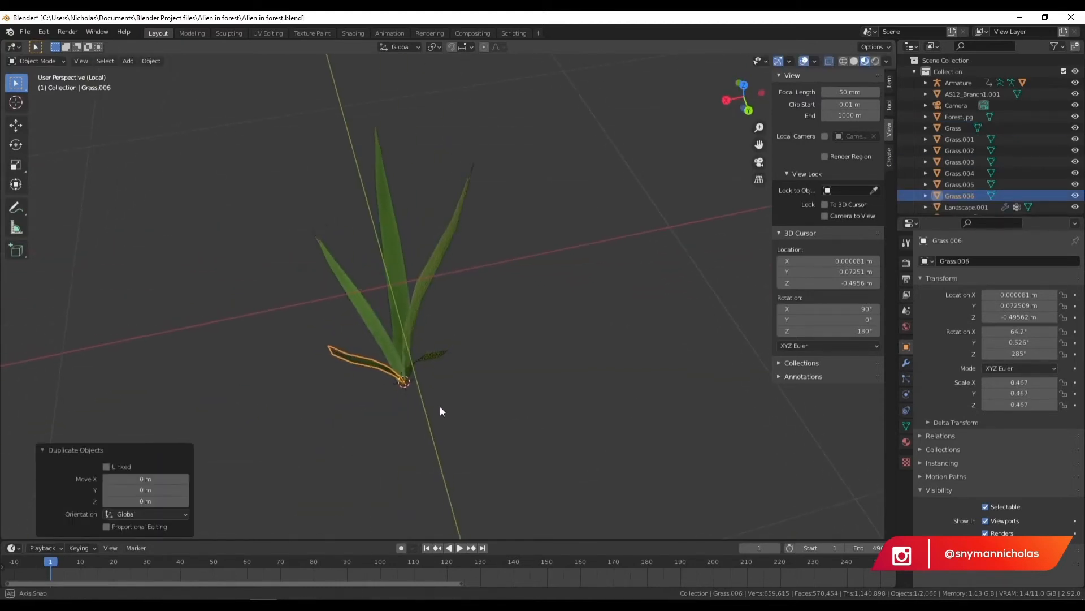
{"action": "left_click_drag", "start_coordinate": [1019, 353], "coordinate": [1057, 353]}
{"action": "middle_click_drag", "start_coordinate": [452, 367], "coordinate": [582, 284]}
- Tilt the newest blade about 32° outward so it lies low beside the clump and size it to a scale of 0.595
{"action": "key", "text": "s"}
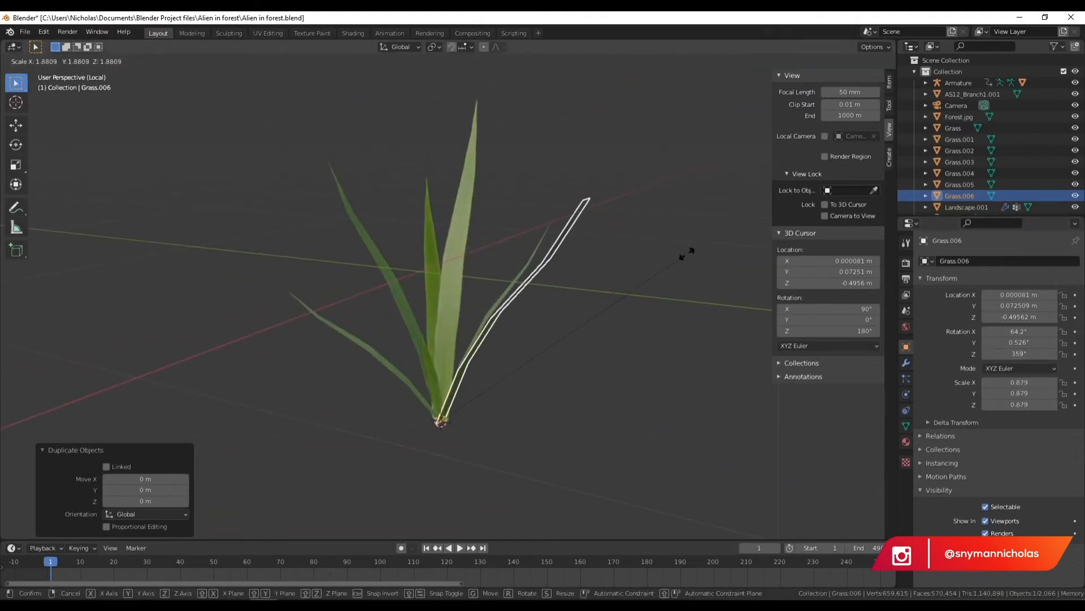
{"action": "left_click", "coordinate": [621, 200]}
{"action": "key", "text": "r"}
{"action": "left_click", "coordinate": [690, 317]}
{"action": "middle_click_drag", "start_coordinate": [690, 317], "coordinate": [498, 334]}
{"action": "key", "text": "s"}
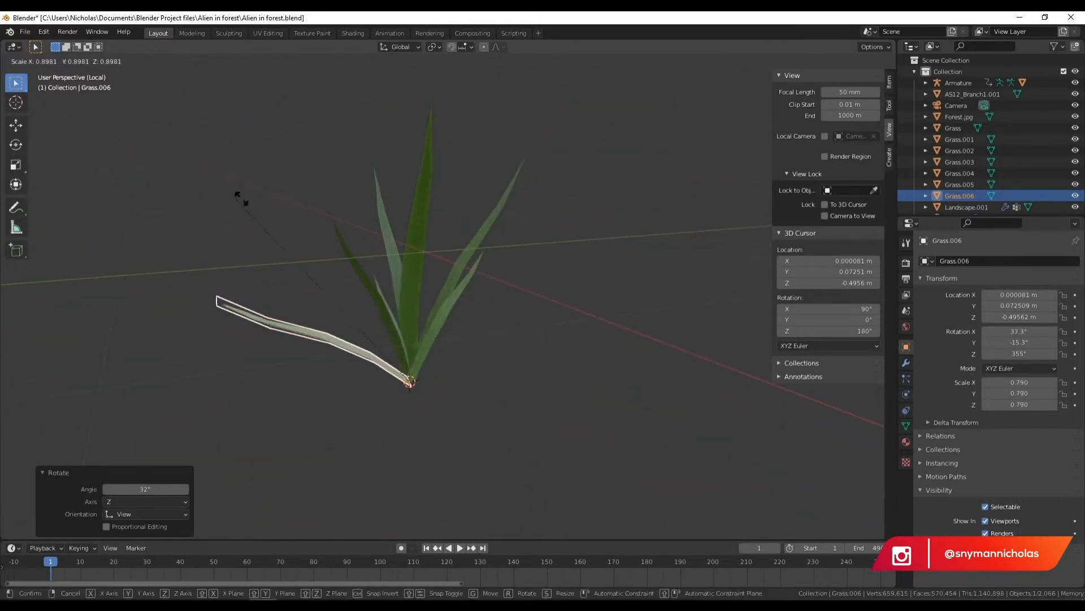
{"action": "left_click", "coordinate": [326, 210]}
{"action": "middle_click_drag", "start_coordinate": [325, 209], "coordinate": [339, 260]}
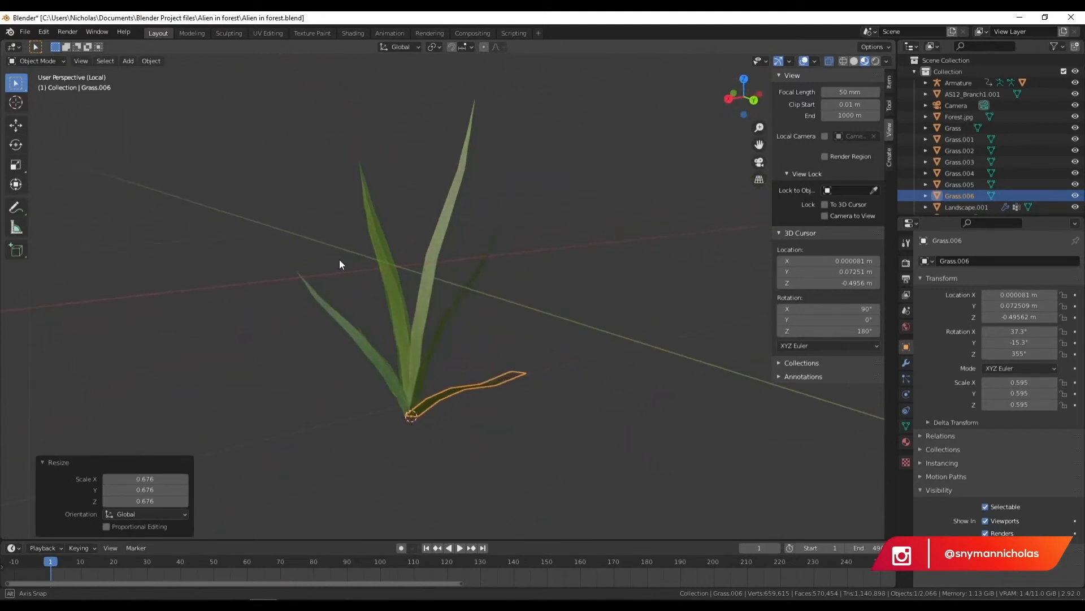
- Duplicate the tall pale grass blade in place and turn the copy to about 655° around Z
{"action": "left_click", "coordinate": [432, 263]}
{"action": "key", "text": "shift+d"}
{"action": "right_click", "coordinate": [453, 263]}
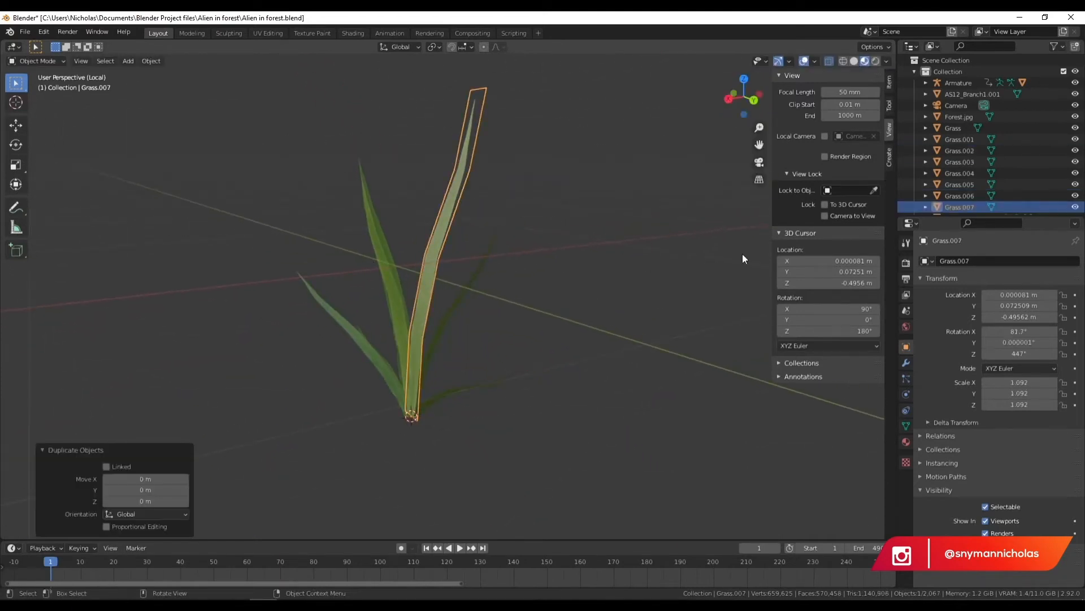
{"action": "left_click_drag", "start_coordinate": [1021, 352], "coordinate": [1052, 352]}
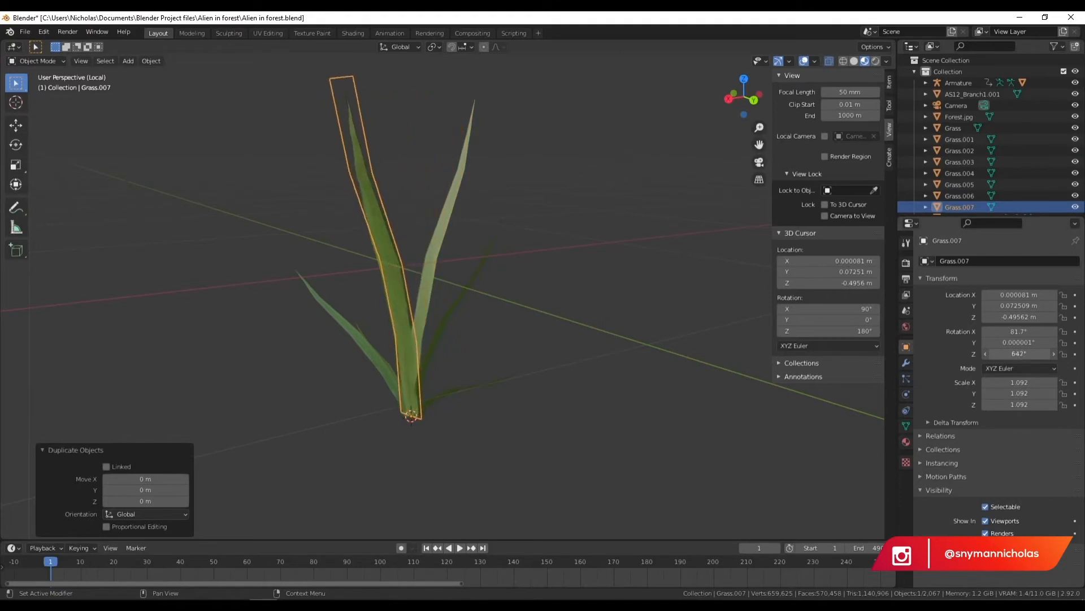
- Tilt the copied blade outward by about 54° and scale it to about 0.52
{"action": "middle_click_drag", "start_coordinate": [345, 273], "coordinate": [255, 273]}
{"action": "key", "text": "r"}
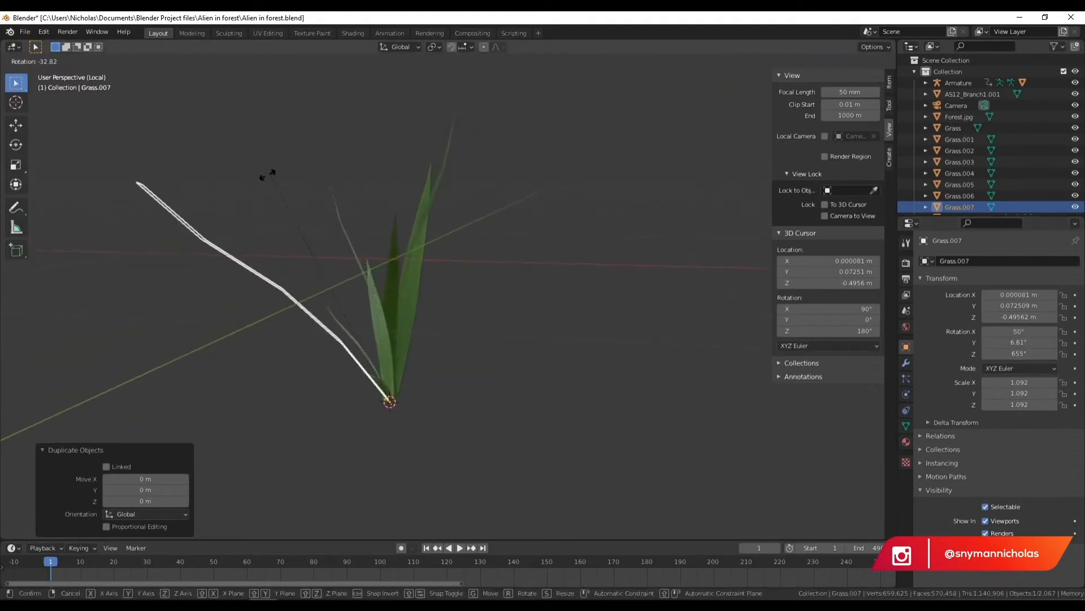
{"action": "left_click", "coordinate": [224, 252]}
{"action": "key", "text": "s"}
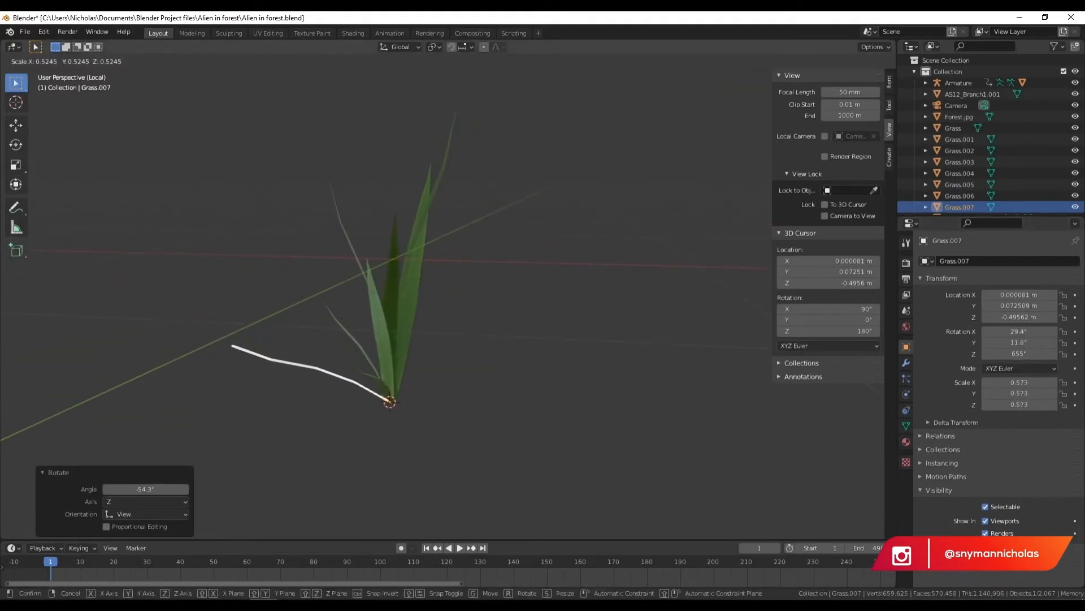
{"action": "left_click", "coordinate": [289, 296]}
{"action": "middle_click_drag", "start_coordinate": [289, 296], "coordinate": [379, 322]}
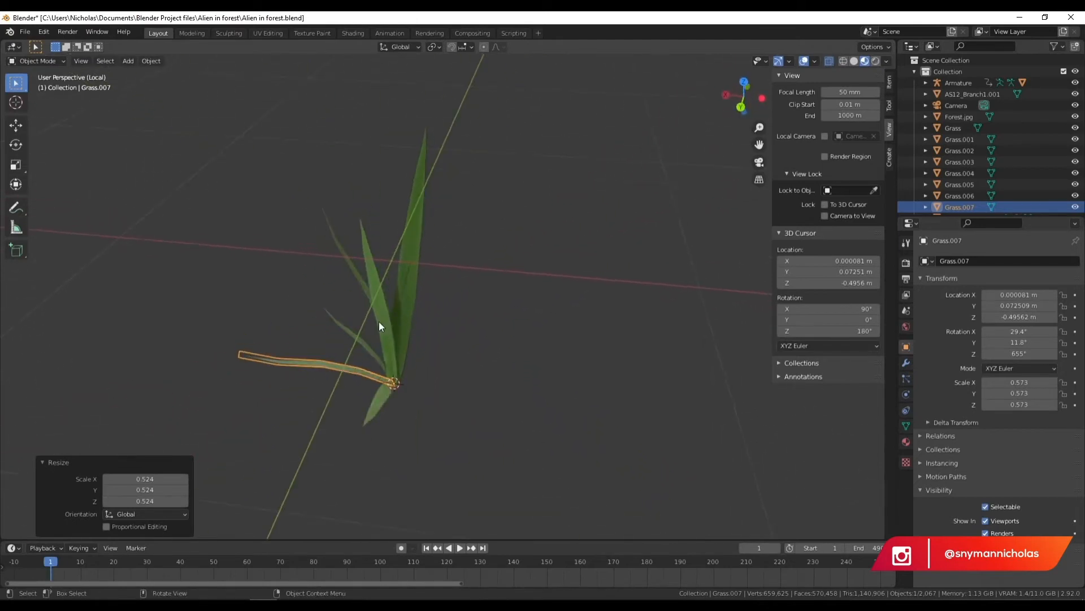
- Duplicate the low-lying blade in place and turn the copy to about 803° around Z
{"action": "key", "text": "shift+d"}
{"action": "right_click", "coordinate": [471, 315]}
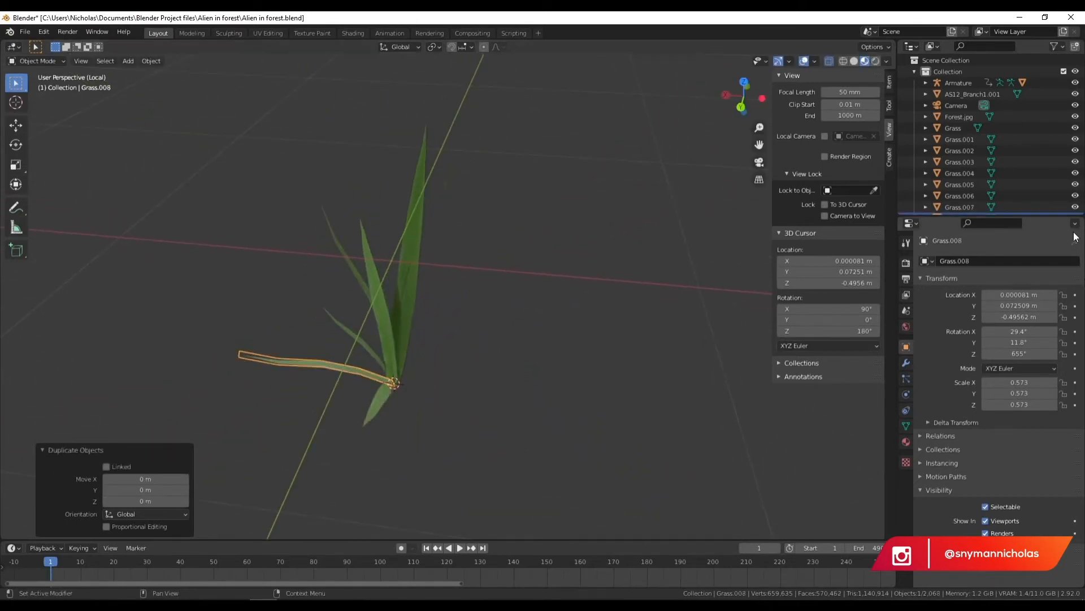
{"action": "left_click_drag", "start_coordinate": [1019, 354], "coordinate": [1063, 354]}
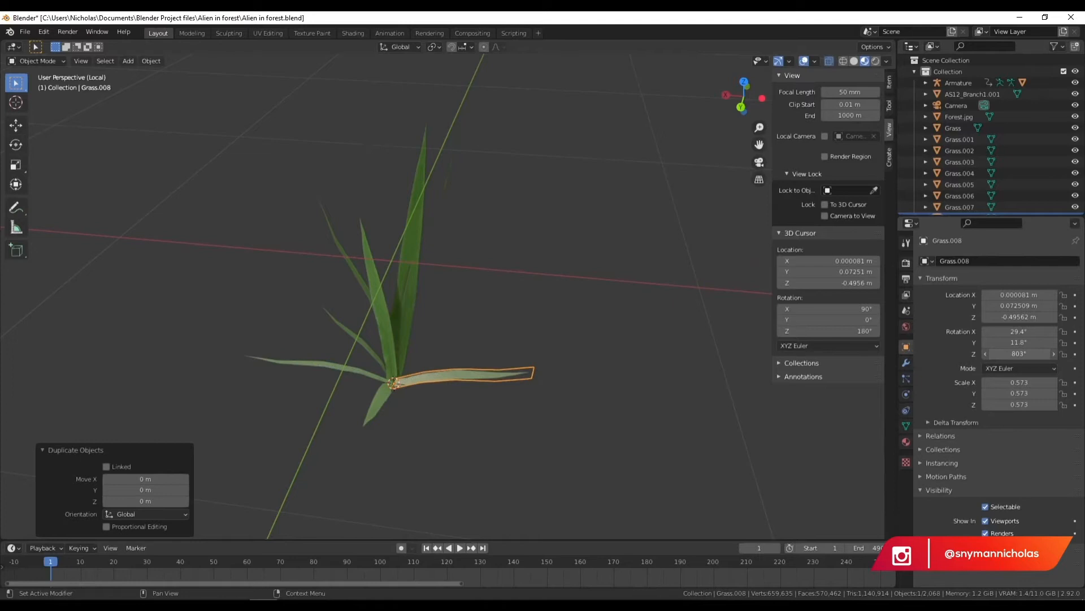
{"action": "middle_click_drag", "start_coordinate": [528, 403], "coordinate": [518, 312]}
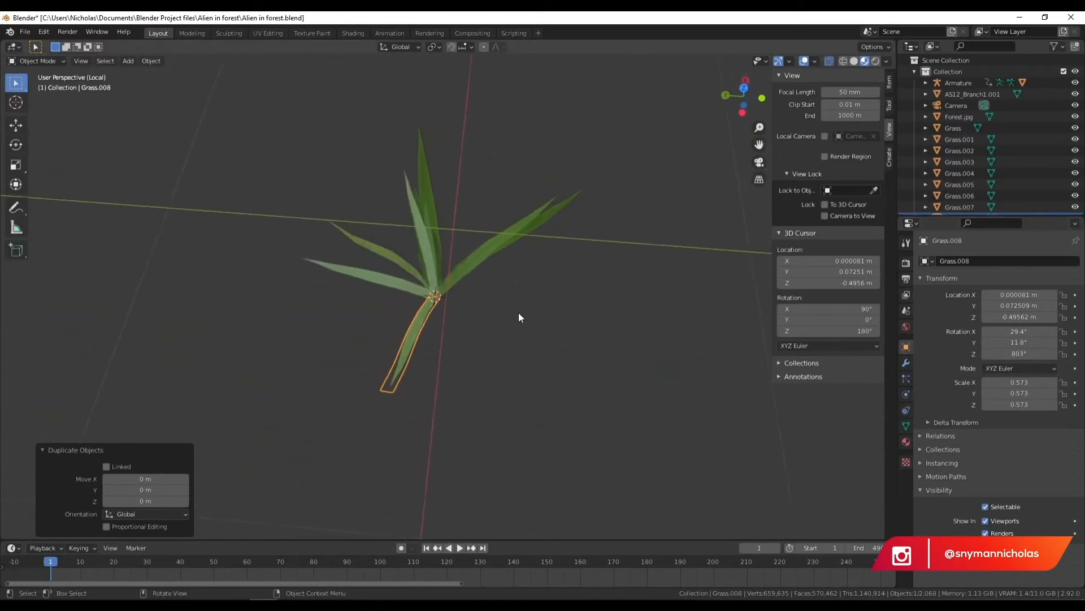
- Duplicate the low blade once more in place and turn the copy around Z to fill another side of the clump
{"action": "key", "text": "shift+d"}
{"action": "right_click", "coordinate": [517, 312]}
{"action": "left_click_drag", "start_coordinate": [1020, 353], "coordinate": [1052, 353]}
{"action": "middle_click_drag", "start_coordinate": [606, 337], "coordinate": [683, 259]}
{"action": "left_click", "coordinate": [593, 263]}
- Scale down two of the tall upright blades so the clump has varied heights
{"action": "middle_click_drag", "start_coordinate": [592, 268], "coordinate": [487, 289]}
{"action": "scroll", "coordinate": [484, 261], "scroll_direction": "up", "scroll_amount": 3}
{"action": "middle_click_drag", "start_coordinate": [480, 252], "coordinate": [449, 268]}
{"action": "left_click", "coordinate": [422, 218]}
{"action": "key", "text": "s"}
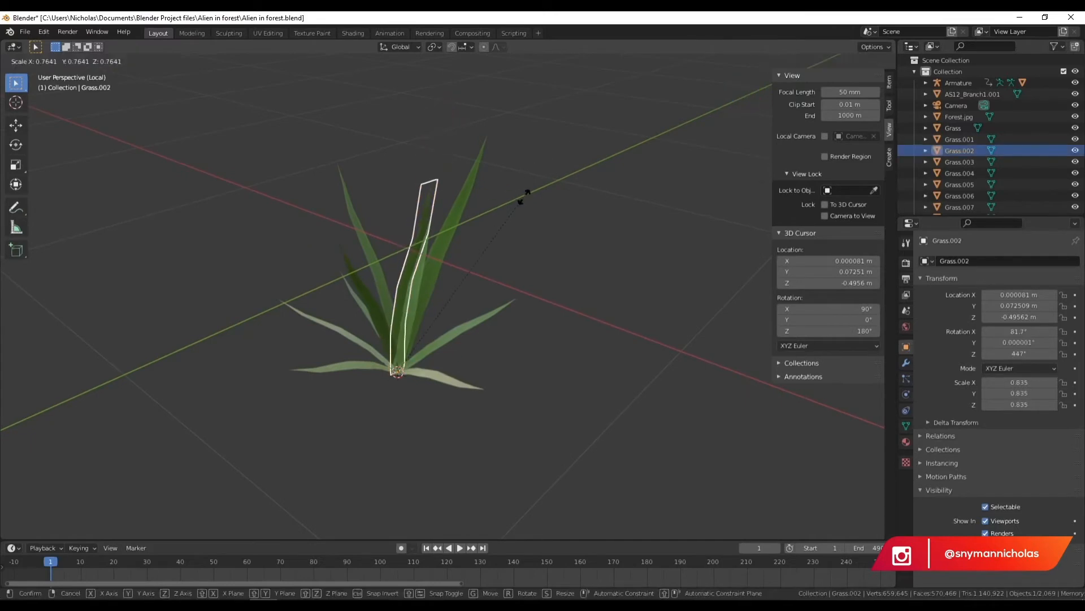
{"action": "left_click", "coordinate": [492, 203]}
{"action": "left_click", "coordinate": [468, 201]}
{"action": "key", "text": "s"}
{"action": "left_click", "coordinate": [447, 332]}
- Select all the grass blades and join them into one object, with the low blade Grass.008 as the active one
{"action": "middle_click_drag", "start_coordinate": [446, 331], "coordinate": [556, 293]}
{"action": "left_click", "coordinate": [508, 362]}
{"action": "key", "text": "a"}
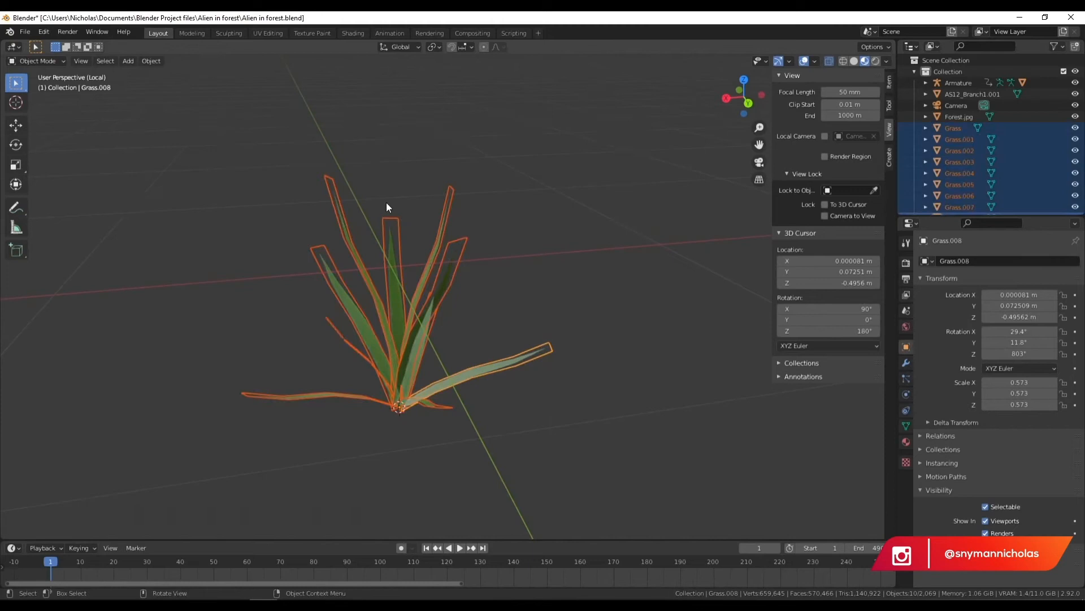
{"action": "left_click", "coordinate": [149, 68]}
{"action": "left_click_drag", "start_coordinate": [634, 172], "coordinate": [172, 488]}
{"action": "left_click", "coordinate": [148, 63]}
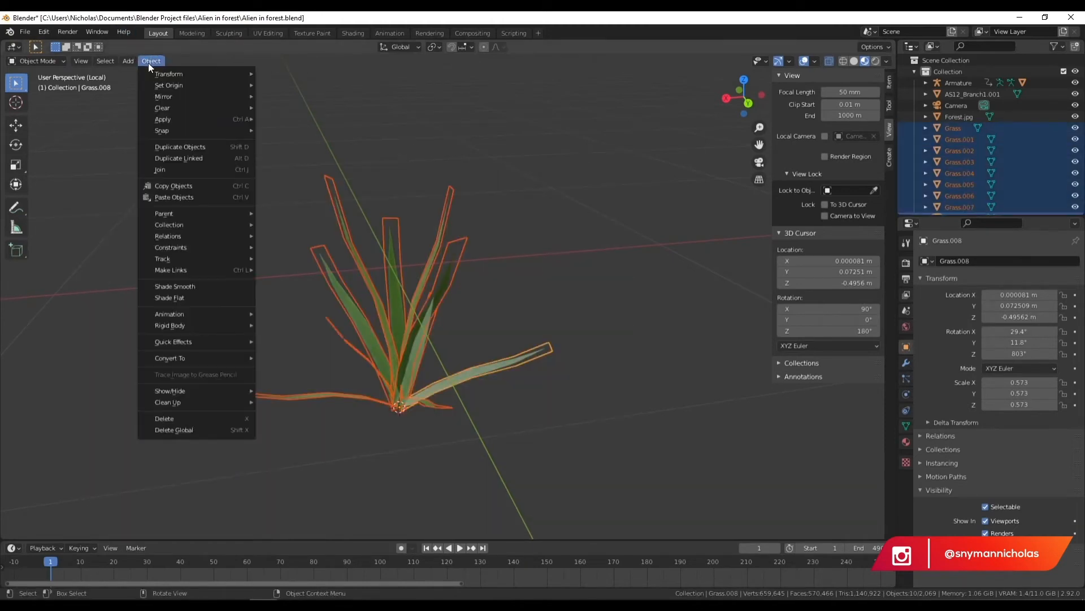
{"action": "left_click", "coordinate": [208, 169]}
{"action": "left_click", "coordinate": [292, 212]}
{"action": "middle_click_drag", "start_coordinate": [266, 103], "coordinate": [398, 369]}
- Leave local view and, from the top view, move the joined grass clump off the landscape onto empty space
{"action": "left_click", "coordinate": [392, 361]}
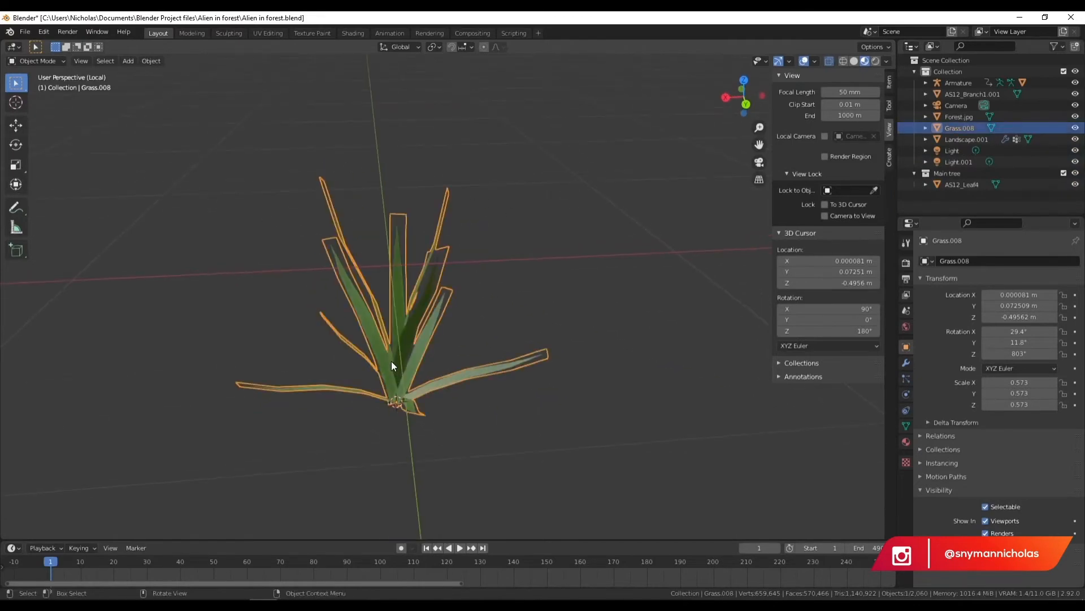
{"action": "key", "text": "KP_Divide"}
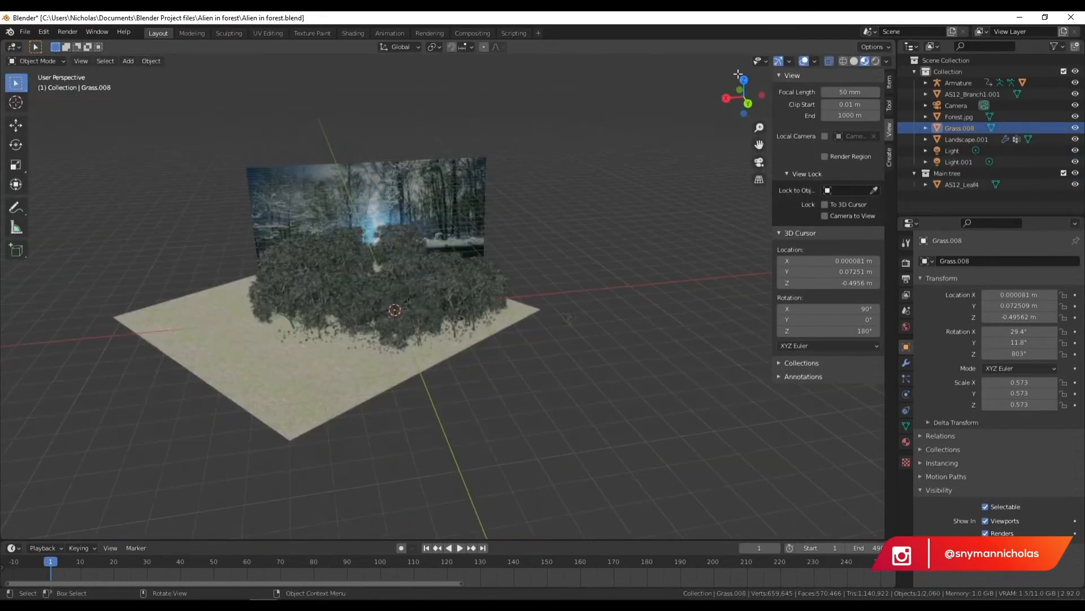
{"action": "left_click", "coordinate": [743, 79]}
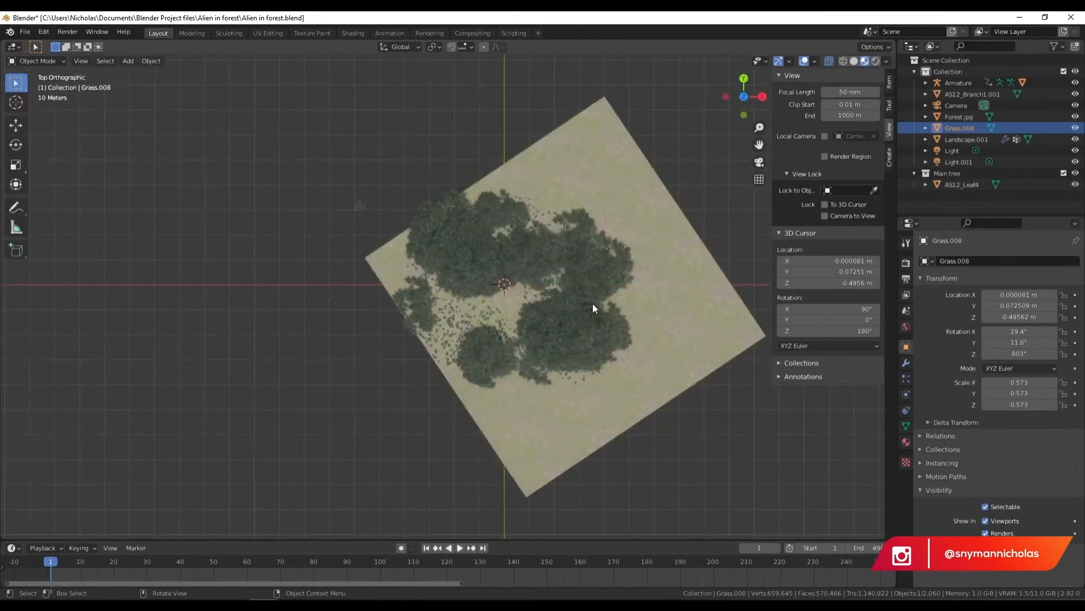
{"action": "key", "text": "g"}
{"action": "left_click", "coordinate": [293, 389]}
{"action": "middle_click_drag", "start_coordinate": [293, 388], "coordinate": [386, 355]}
- Select the landscape and view the scene through the camera
{"action": "left_click", "coordinate": [385, 355]}
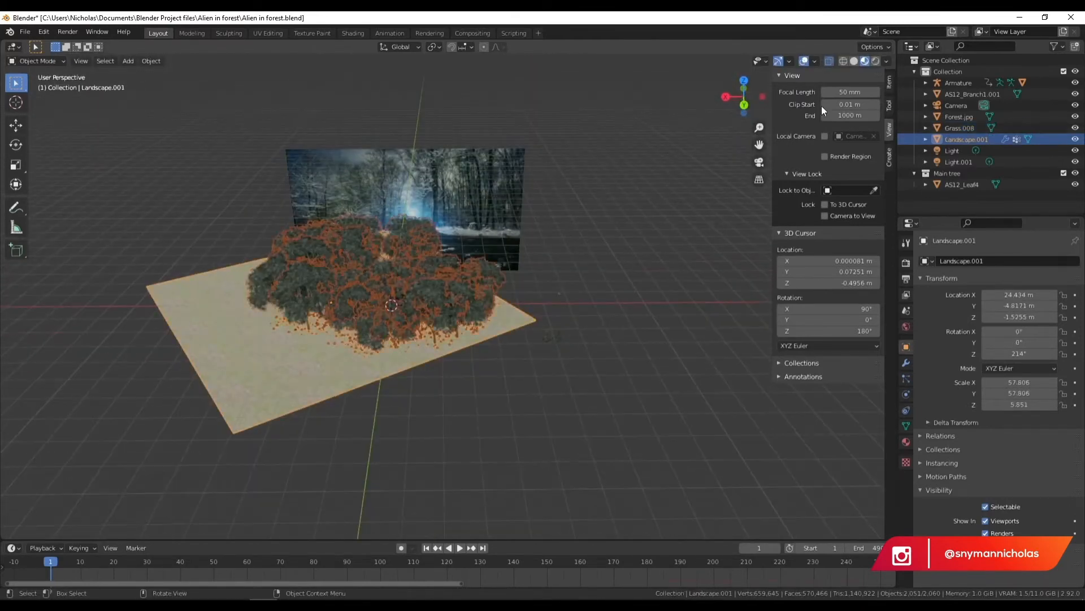
{"action": "left_click", "coordinate": [759, 162]}
{"action": "scroll", "coordinate": [613, 357], "scroll_direction": "up", "scroll_amount": 5}
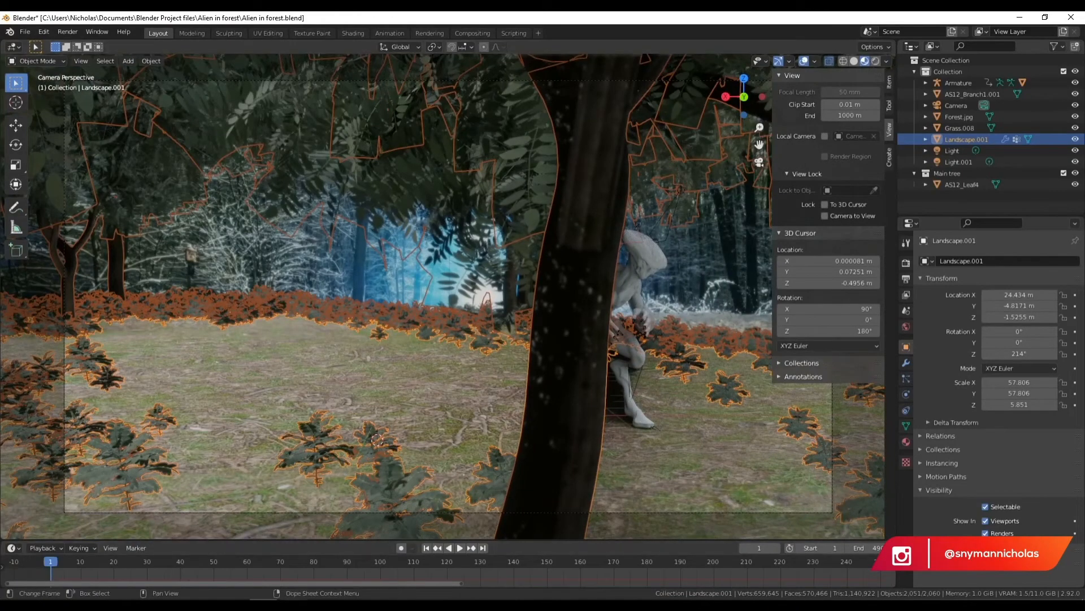
{"action": "left_click", "coordinate": [320, 607]}
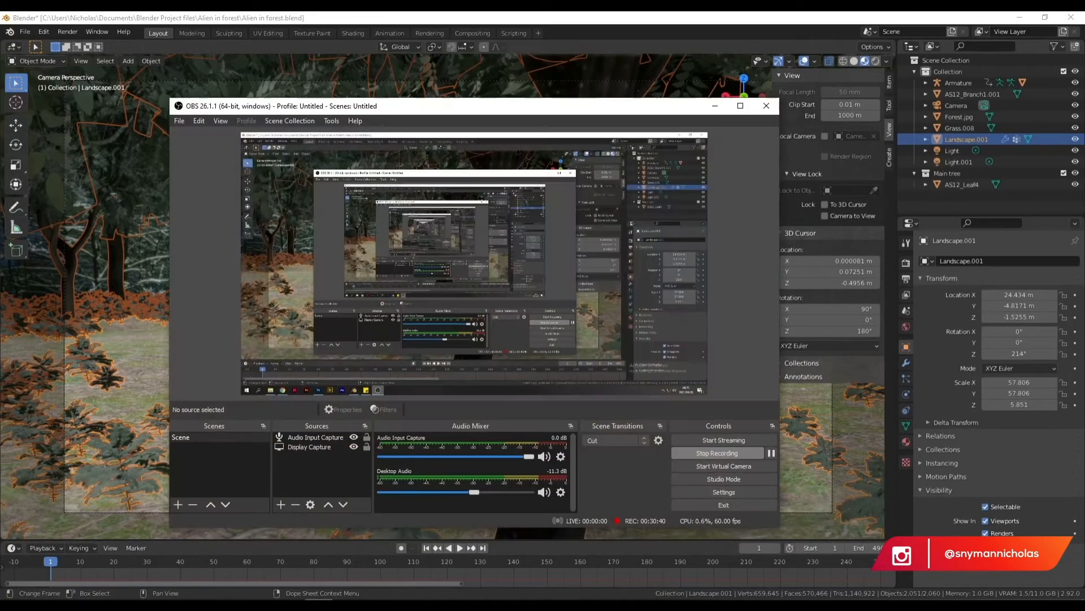
{"action": "left_click", "coordinate": [715, 105]}
- Add a third particle system to the landscape, set to Hair with the Advanced options enabled
{"action": "left_click", "coordinate": [906, 377]}
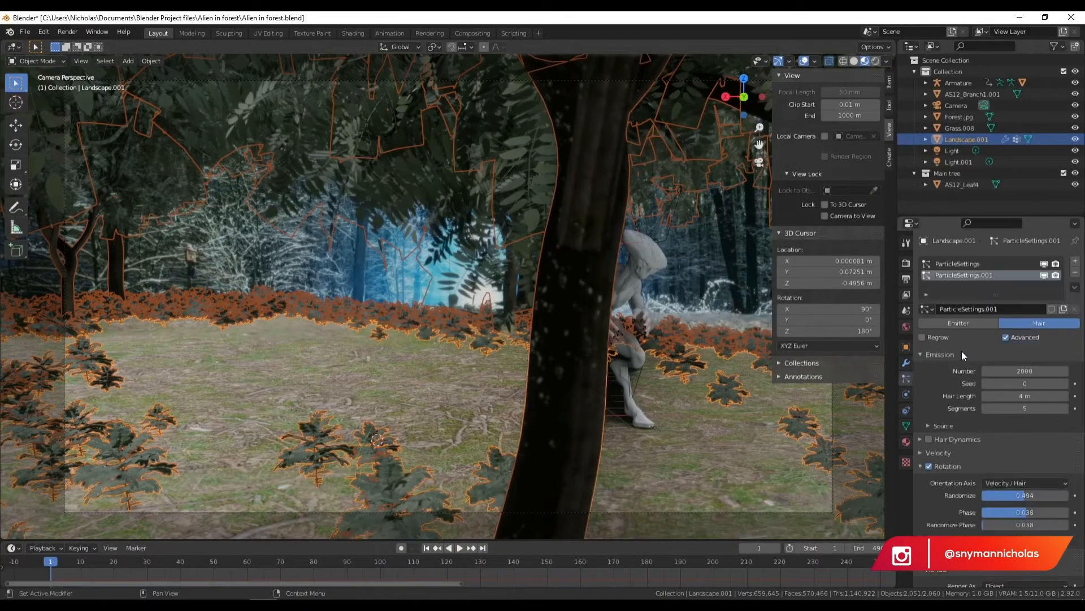
{"action": "left_click", "coordinate": [1076, 262]}
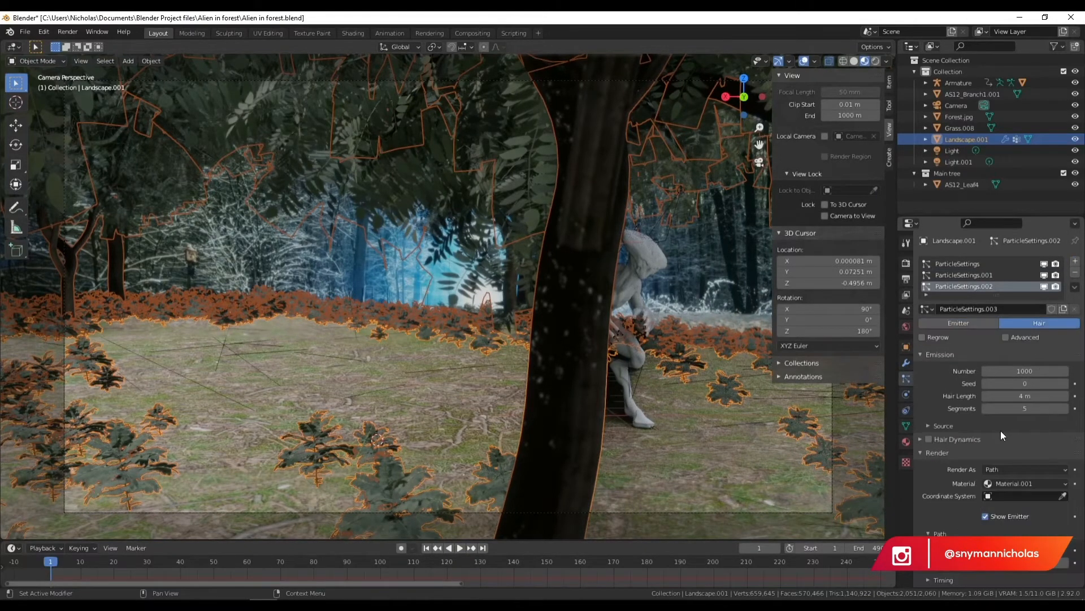
{"action": "left_click", "coordinate": [1020, 323]}
{"action": "left_click", "coordinate": [1006, 337]}
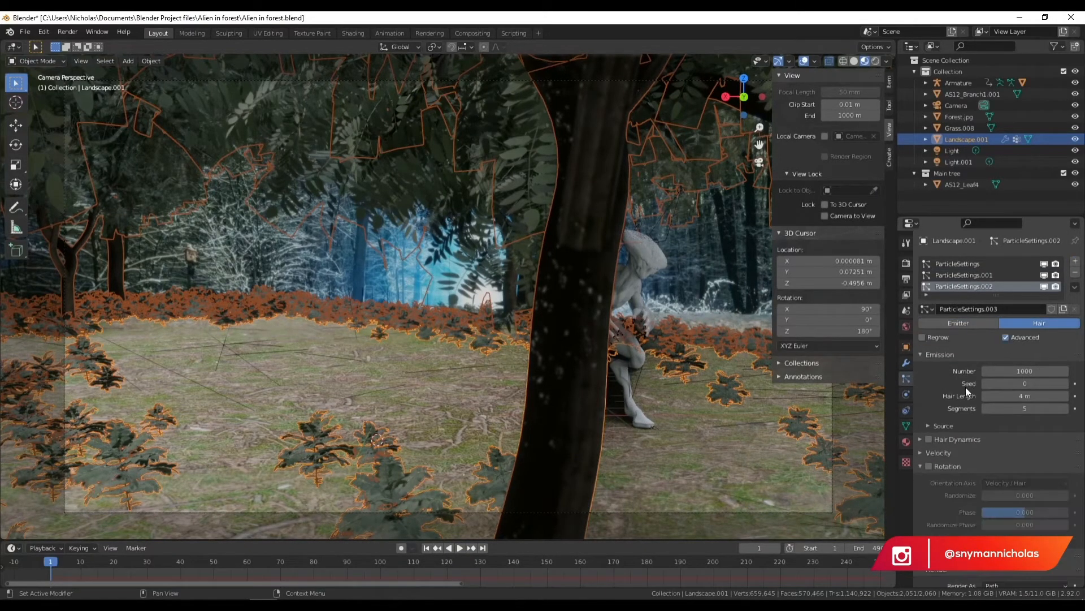
- Enable Rotation for the new particle system and render its particles as Object with Object Rotation turned on
{"action": "scroll", "coordinate": [967, 382], "scroll_direction": "down", "scroll_amount": 5}
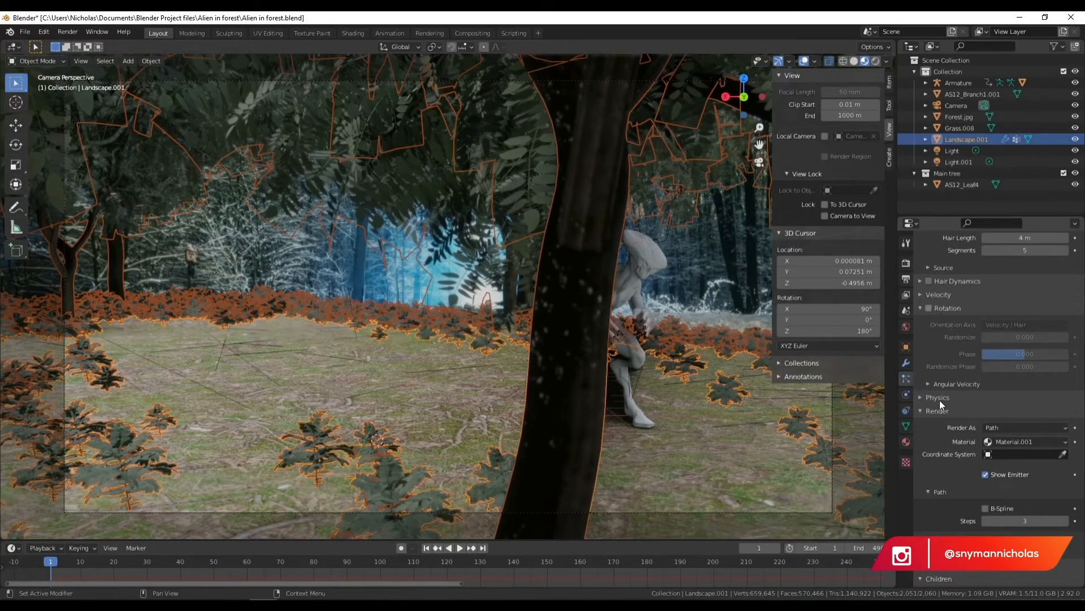
{"action": "scroll", "coordinate": [939, 399], "scroll_direction": "down", "scroll_amount": 6}
{"action": "scroll", "coordinate": [971, 405], "scroll_direction": "up", "scroll_amount": 4}
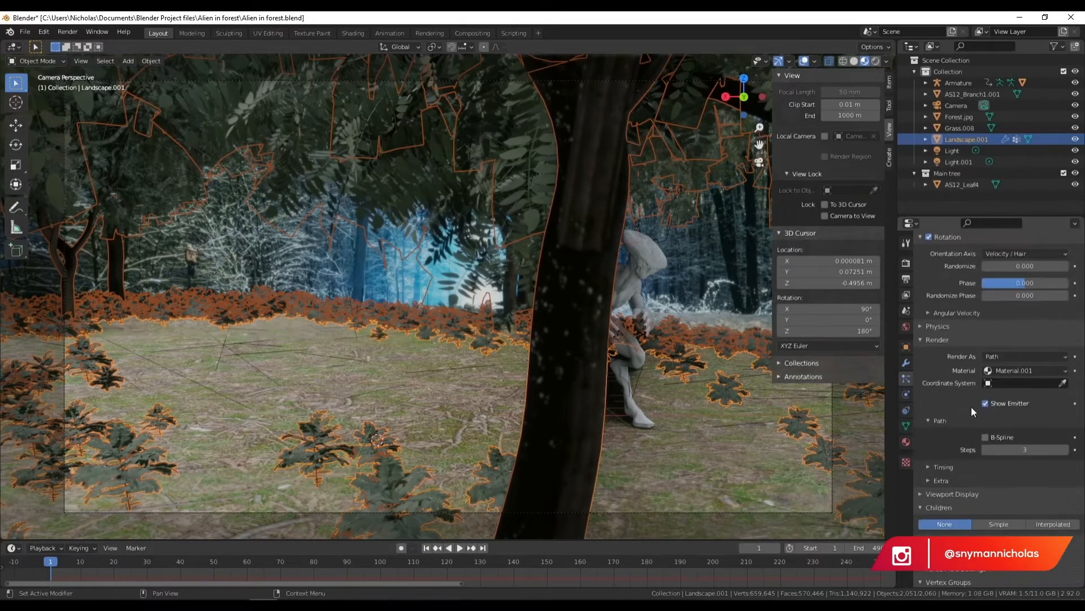
{"action": "left_click", "coordinate": [1043, 357]}
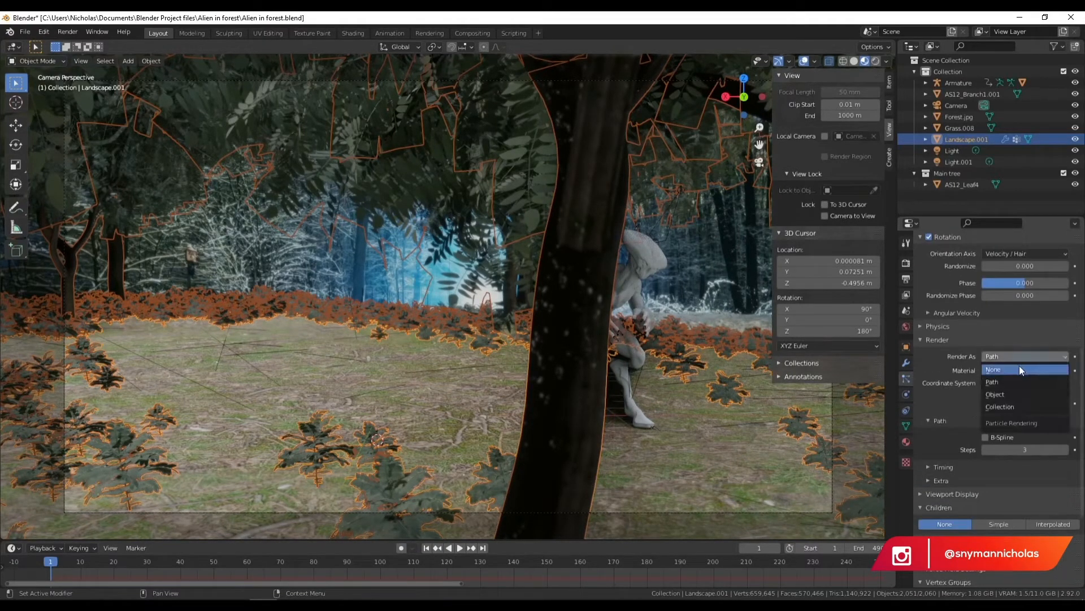
{"action": "left_click", "coordinate": [999, 394]}
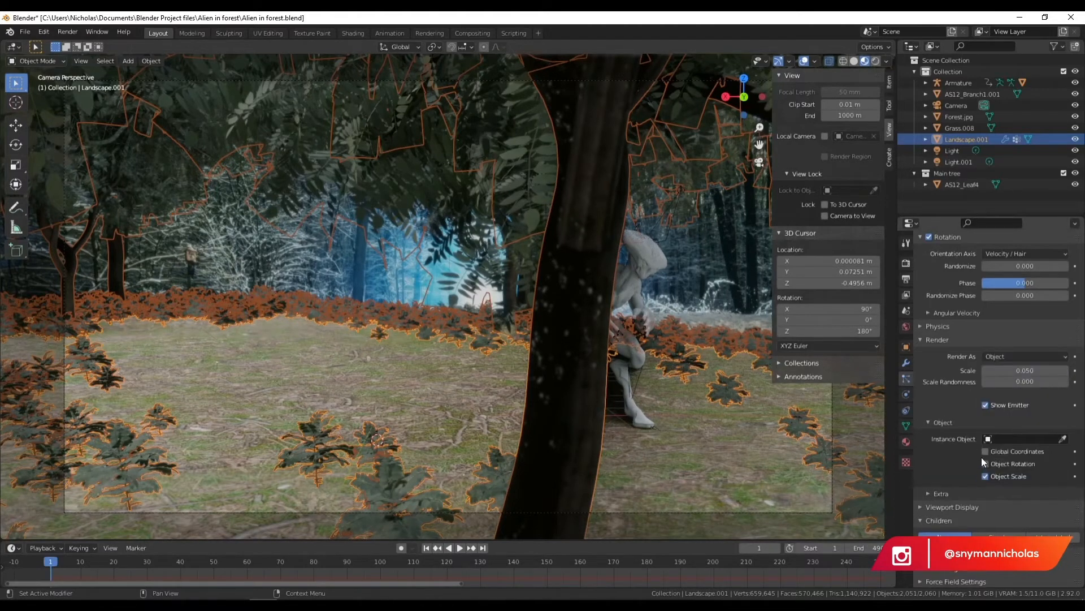
{"action": "left_click", "coordinate": [985, 464]}
- Pick the joined grass clump Grass.008 as the particle system's instance object
{"action": "left_click", "coordinate": [1063, 439]}
{"action": "key", "text": "Escape"}
{"action": "middle_click_drag", "start_coordinate": [538, 409], "coordinate": [558, 367]}
{"action": "scroll", "coordinate": [540, 427], "scroll_direction": "down", "scroll_amount": 10}
{"action": "scroll", "coordinate": [557, 367], "scroll_direction": "up", "scroll_amount": 8}
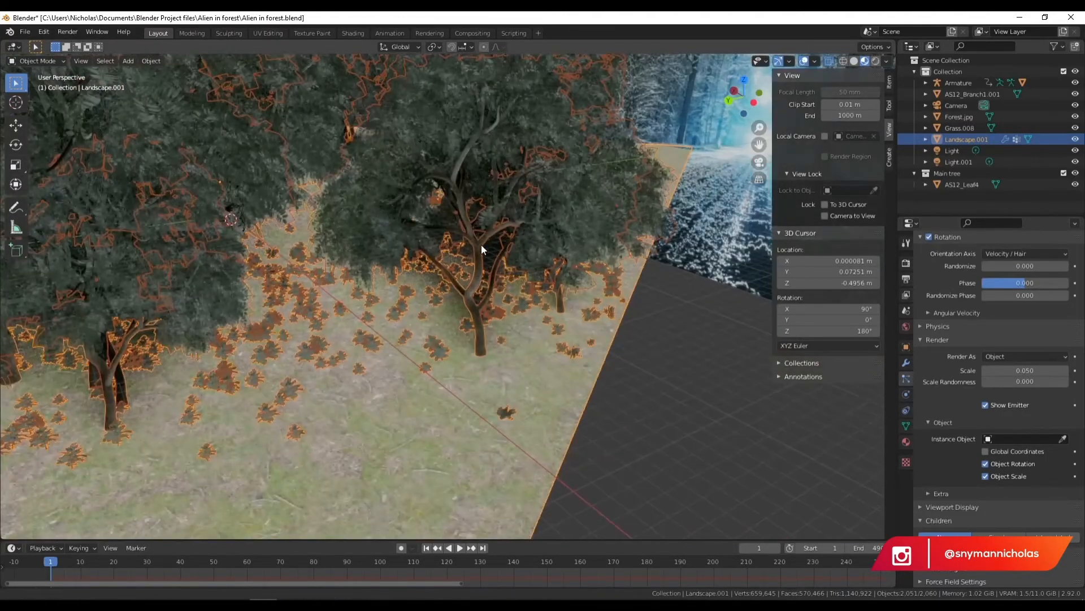
{"action": "middle_click_drag", "start_coordinate": [481, 245], "coordinate": [457, 281], "text": "shift"}
{"action": "scroll", "coordinate": [482, 316], "scroll_direction": "down", "scroll_amount": 8}
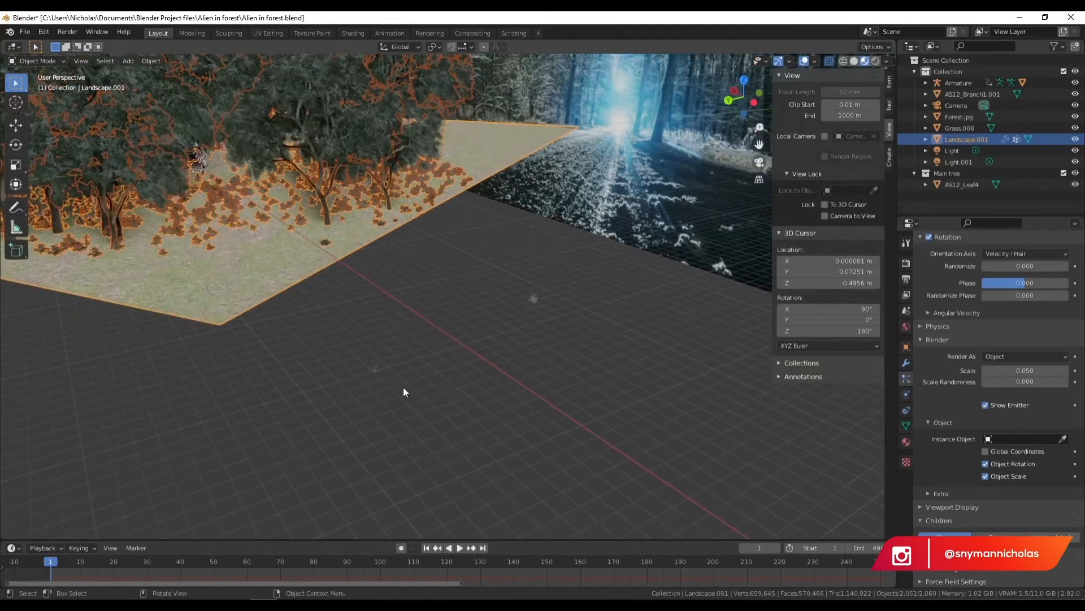
{"action": "left_click", "coordinate": [1063, 438]}
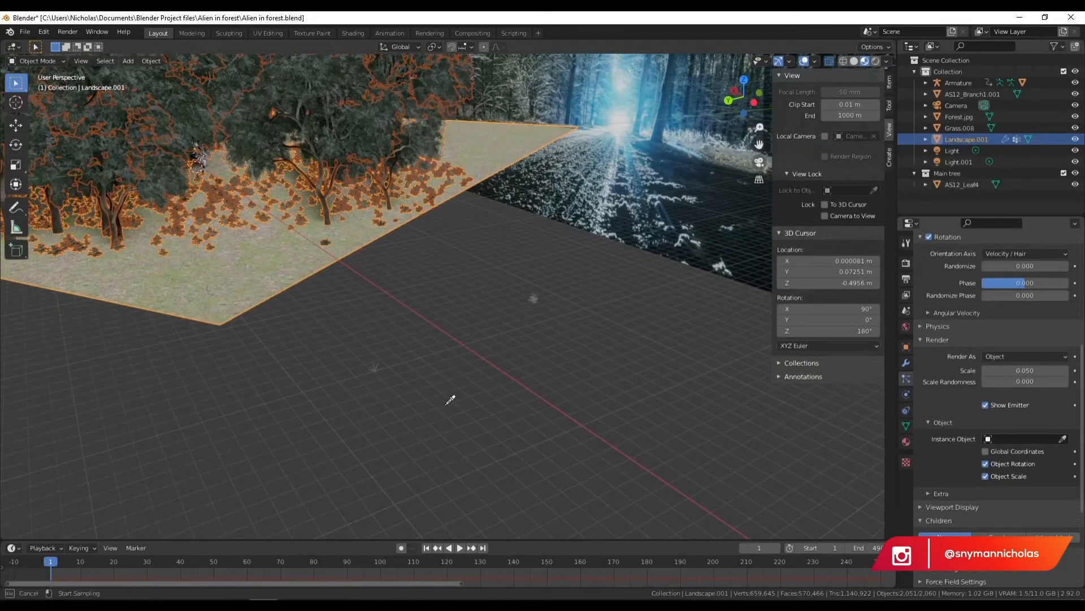
{"action": "left_click", "coordinate": [384, 365]}
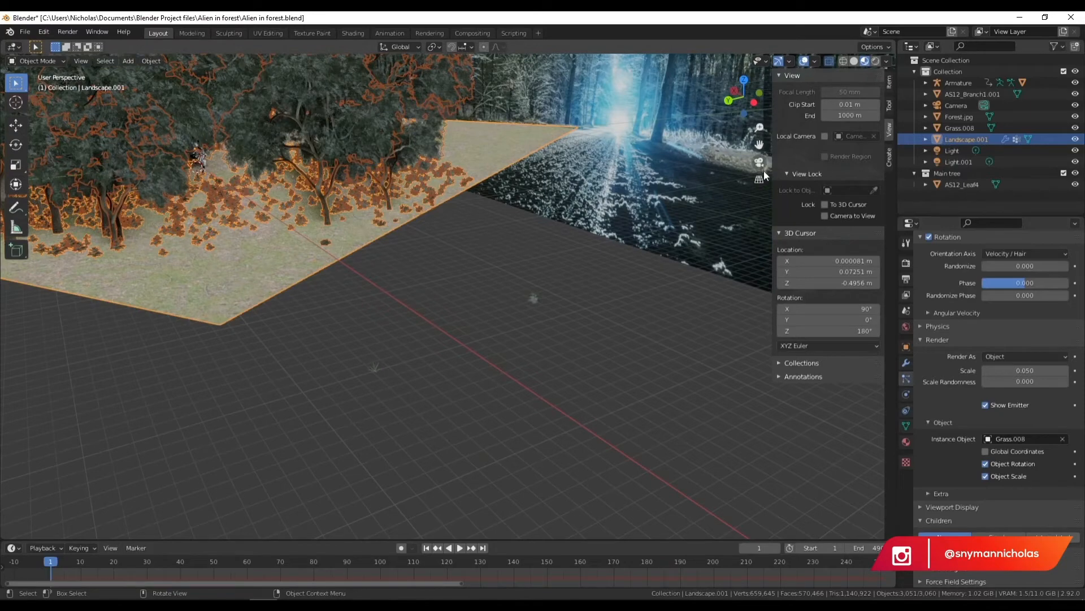
- In camera view, set the grass particles' scale to 0.32, scale randomness to 0.429 and rotation phase to 0.154
{"action": "left_click", "coordinate": [760, 163]}
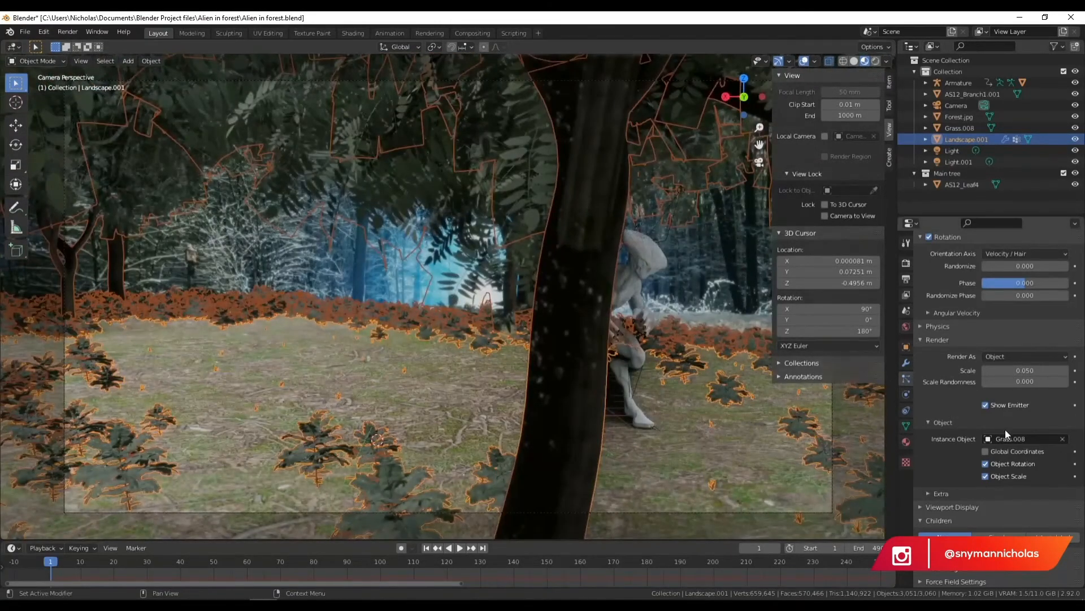
{"action": "mouse_move", "coordinate": [1017, 370]}
{"action": "left_mouse_down"}
{"action": "mouse_move", "coordinate": [1032, 380]}
{"action": "mouse_move", "coordinate": [1020, 381]}
{"action": "left_mouse_up"}
{"action": "scroll", "coordinate": [938, 367], "scroll_direction": "up", "scroll_amount": 5}
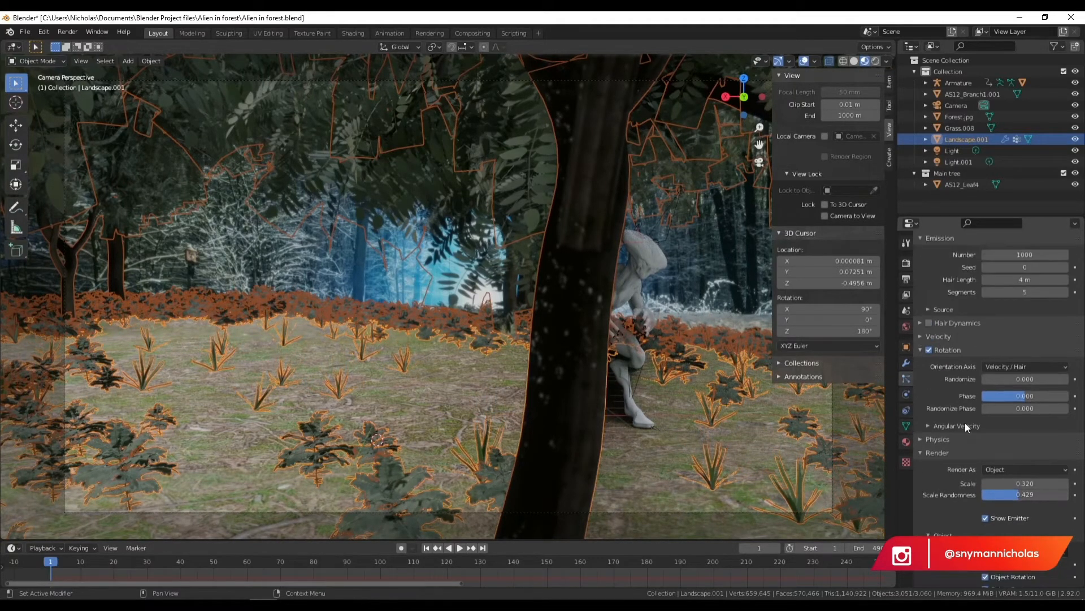
{"action": "left_click_drag", "start_coordinate": [1025, 396], "coordinate": [1032, 395]}
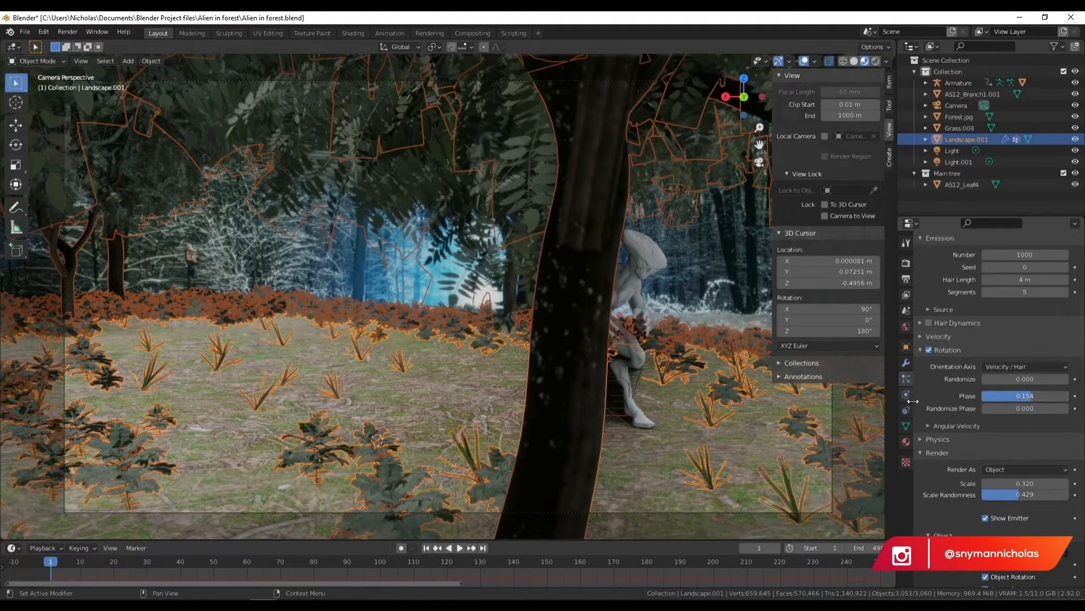
- Try Simple children for the grass particles, and settle on Interpolated children
{"action": "scroll", "coordinate": [944, 446], "scroll_direction": "down", "scroll_amount": 12}
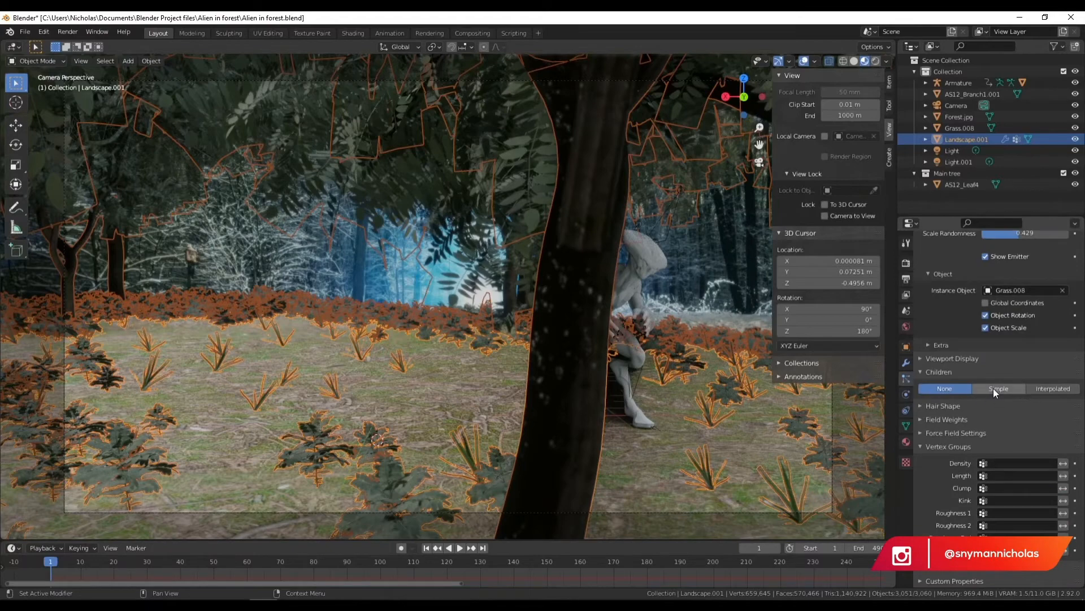
{"action": "left_click", "coordinate": [997, 388]}
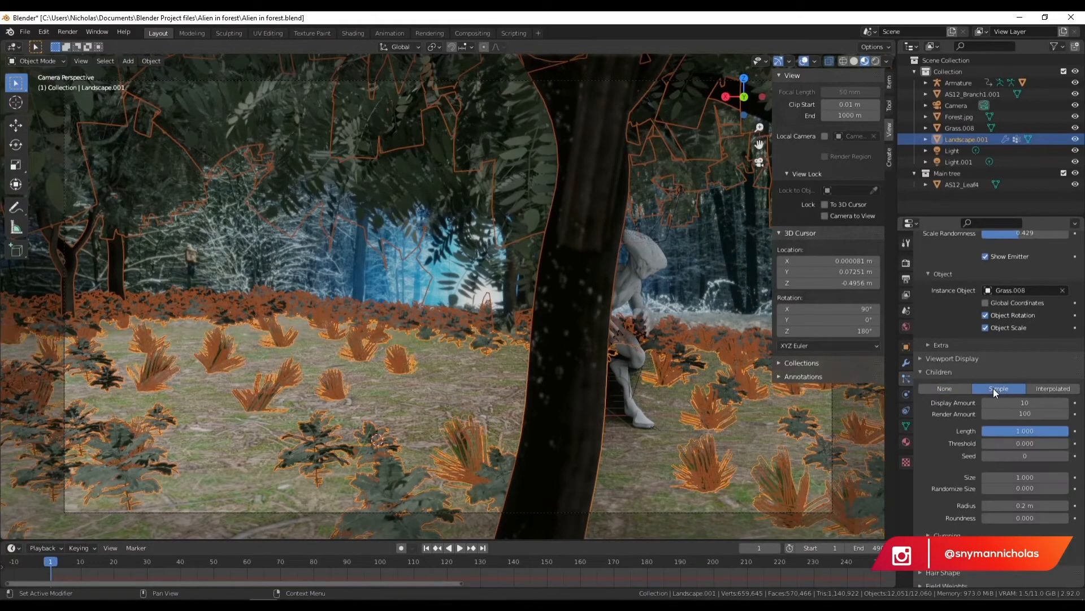
{"action": "left_click", "coordinate": [1069, 389]}
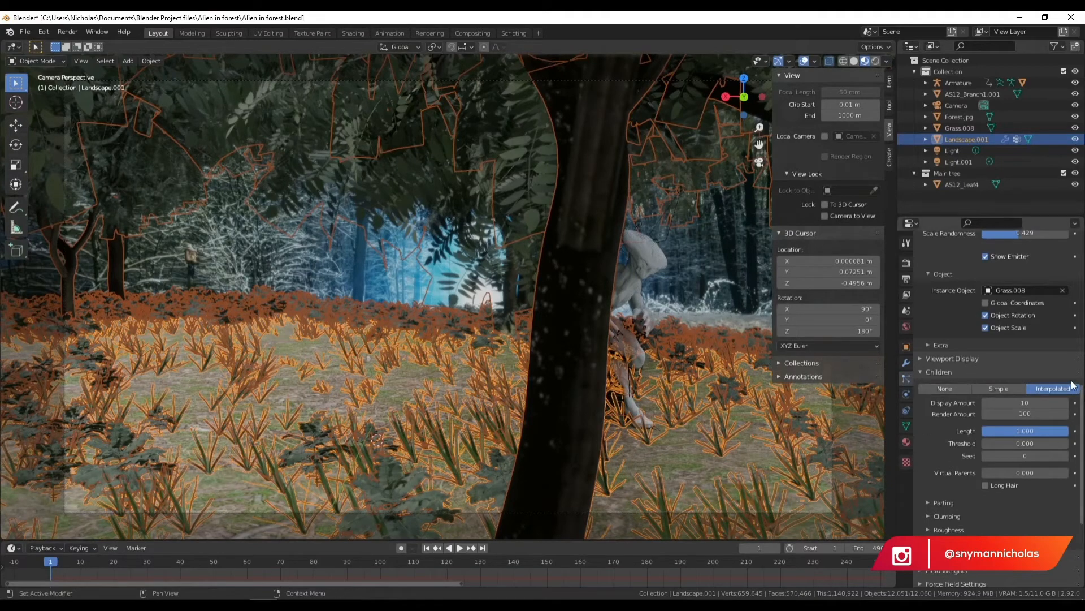
{"action": "scroll", "coordinate": [982, 320], "scroll_direction": "up", "scroll_amount": 6}
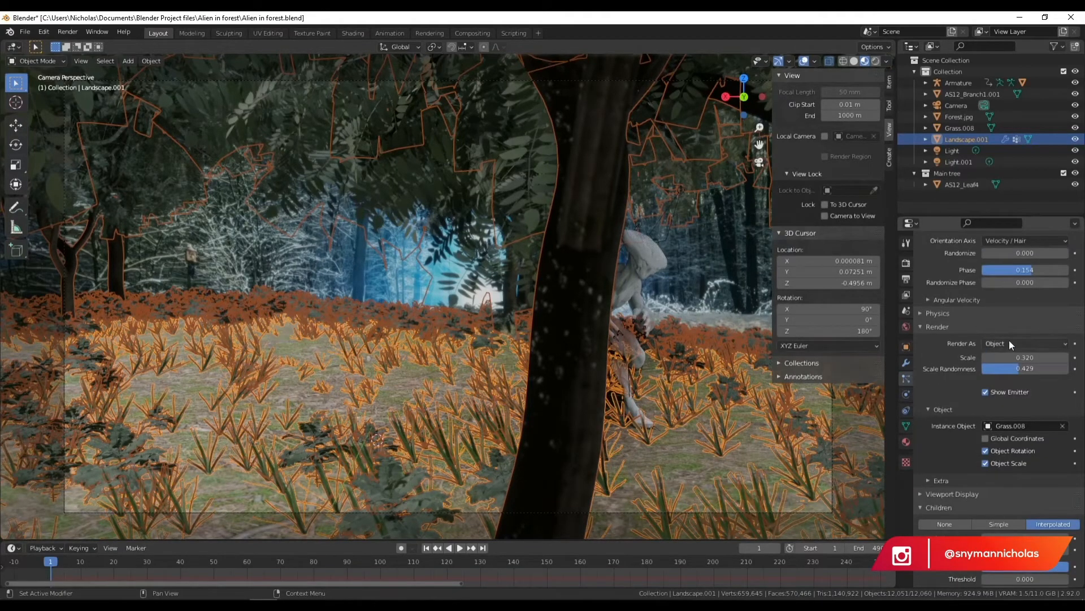
- Set the grass particles' rotation Randomize to 0.282, Phase to 0.077 and Randomize Phase to 0.192, and test-render the frame
{"action": "scroll", "coordinate": [985, 355], "scroll_direction": "up", "scroll_amount": 4}
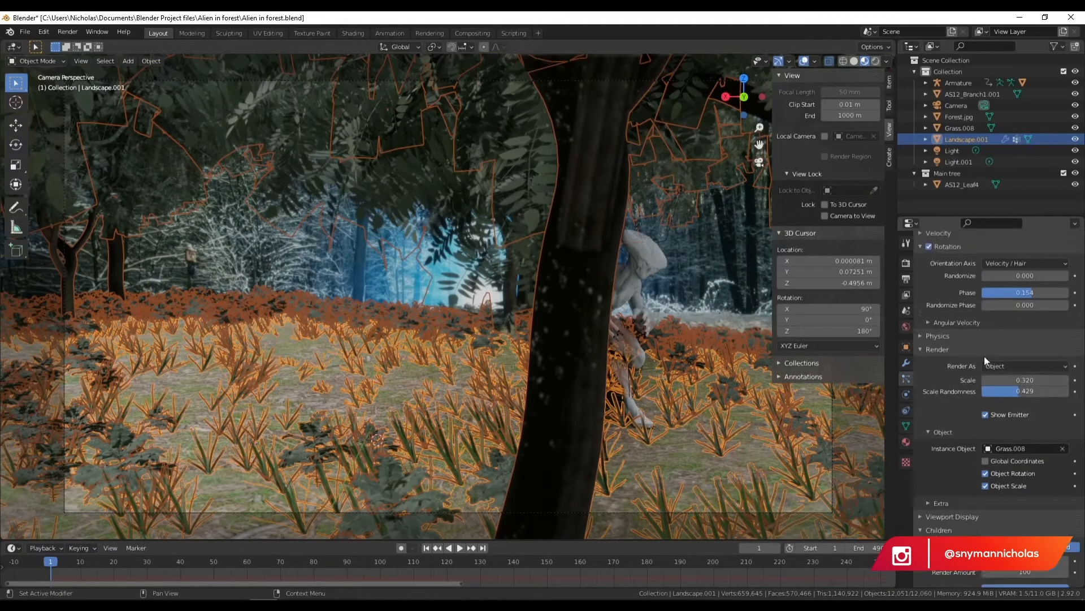
{"action": "left_click_drag", "start_coordinate": [1030, 361], "coordinate": [1023, 362]}
{"action": "left_click_drag", "start_coordinate": [1027, 361], "coordinate": [1042, 343]}
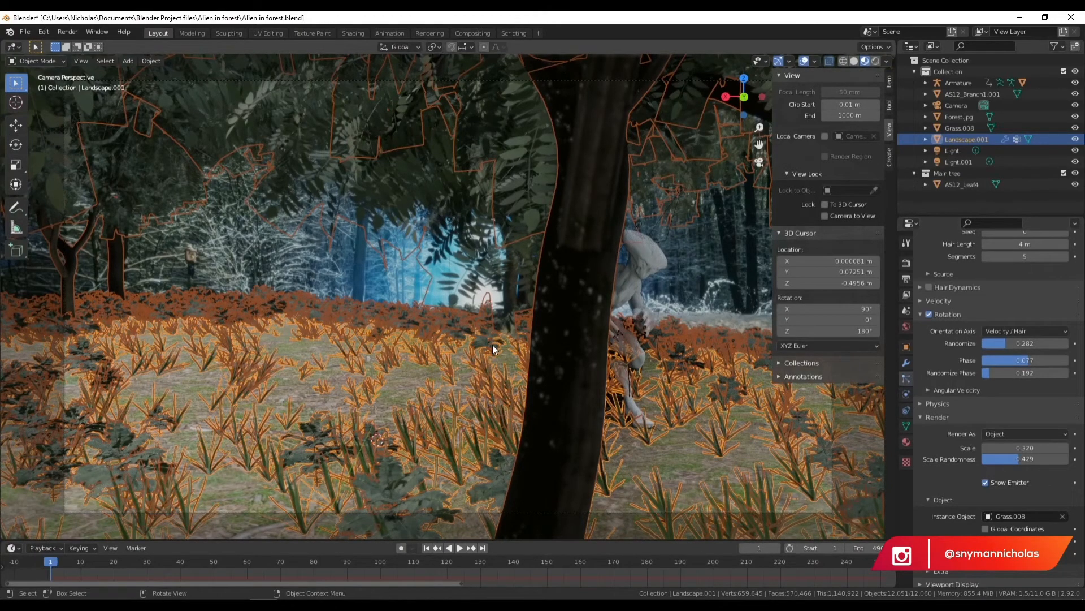
{"action": "key", "text": "F12"}
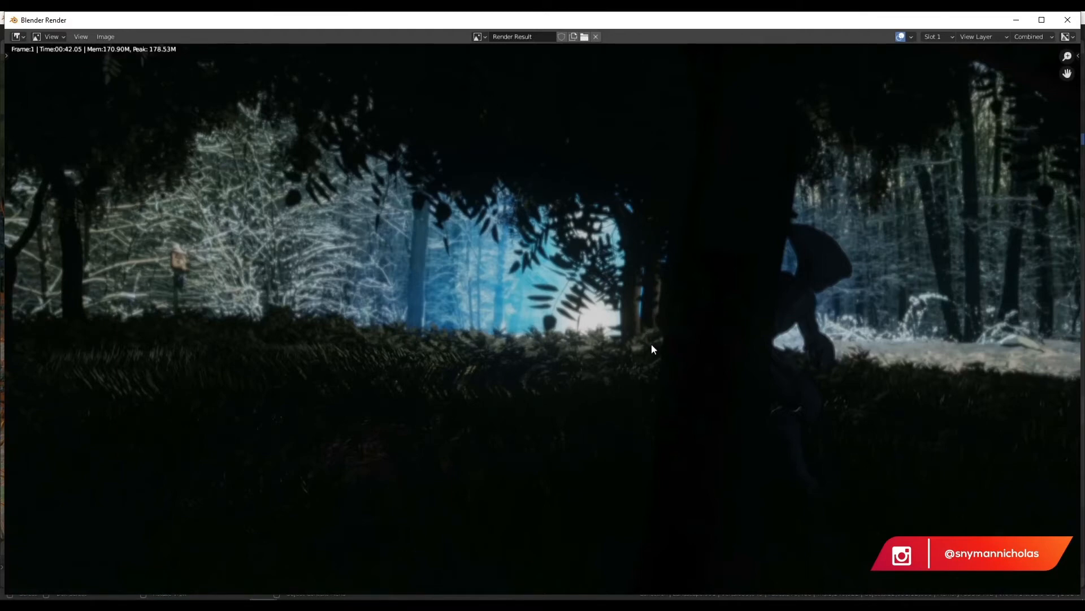
{"action": "left_click", "coordinate": [1067, 20]}
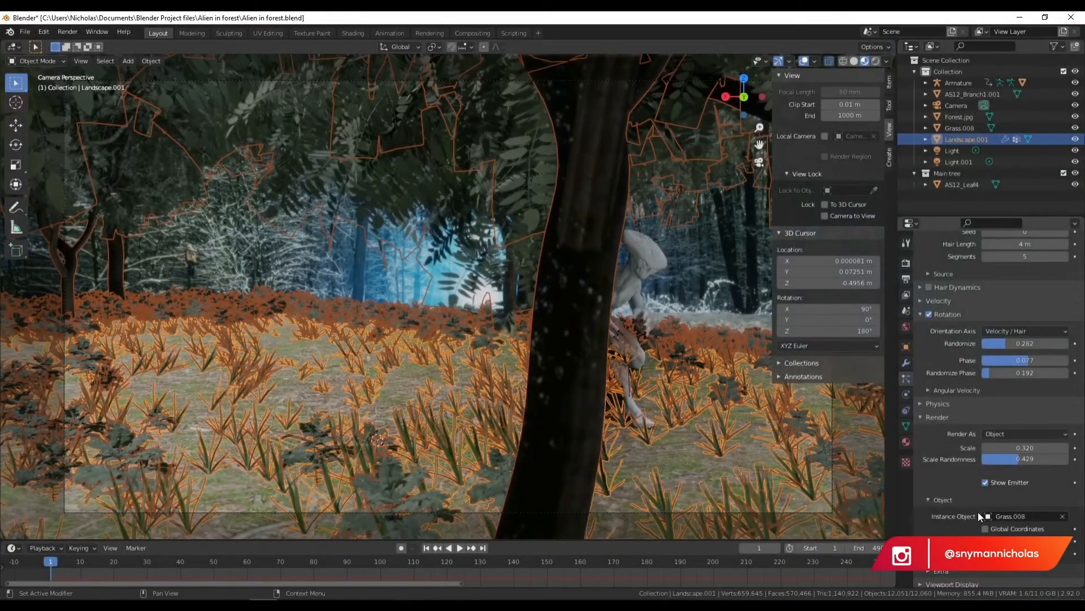
- Turn off children for the grass particles and set the emission number to 5000
{"action": "scroll", "coordinate": [978, 497], "scroll_direction": "down", "scroll_amount": 6}
{"action": "left_click", "coordinate": [961, 457]}
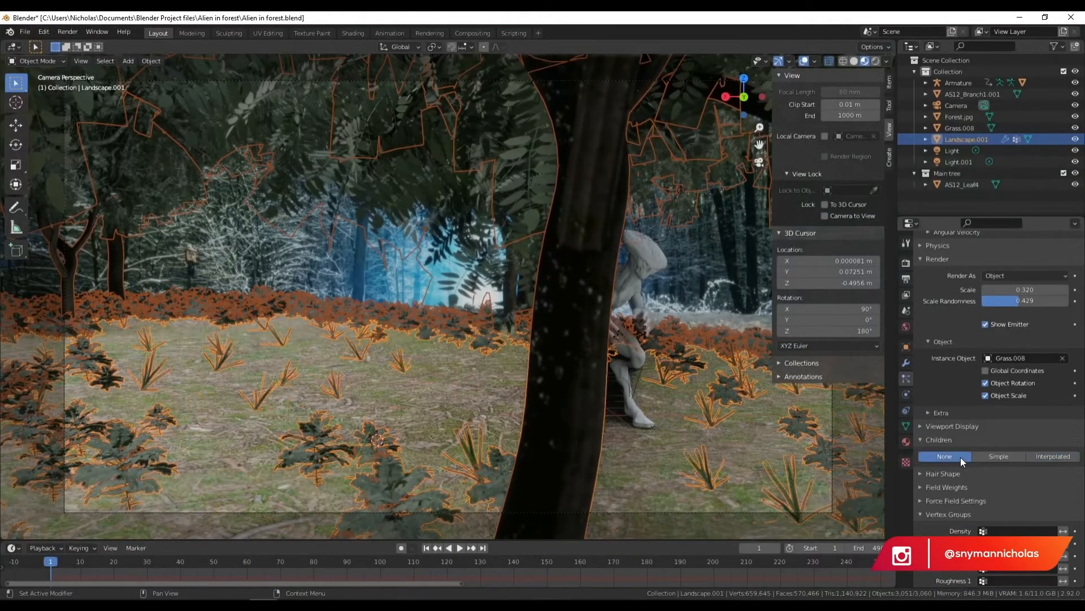
{"action": "scroll", "coordinate": [985, 377], "scroll_direction": "up", "scroll_amount": 12}
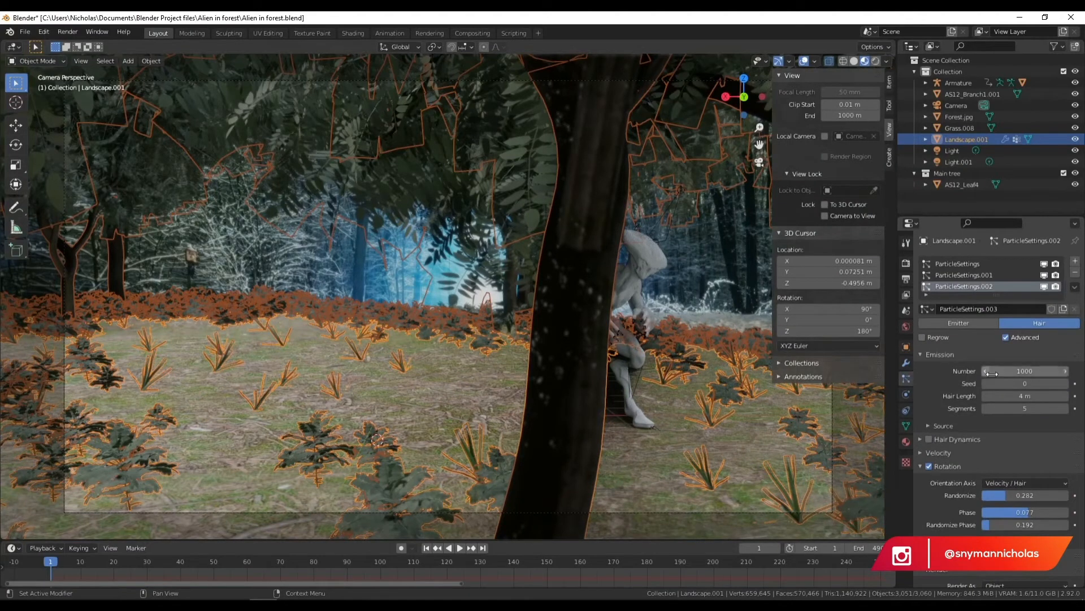
{"action": "left_click", "coordinate": [1010, 370]}
{"action": "type", "text": "5000"}
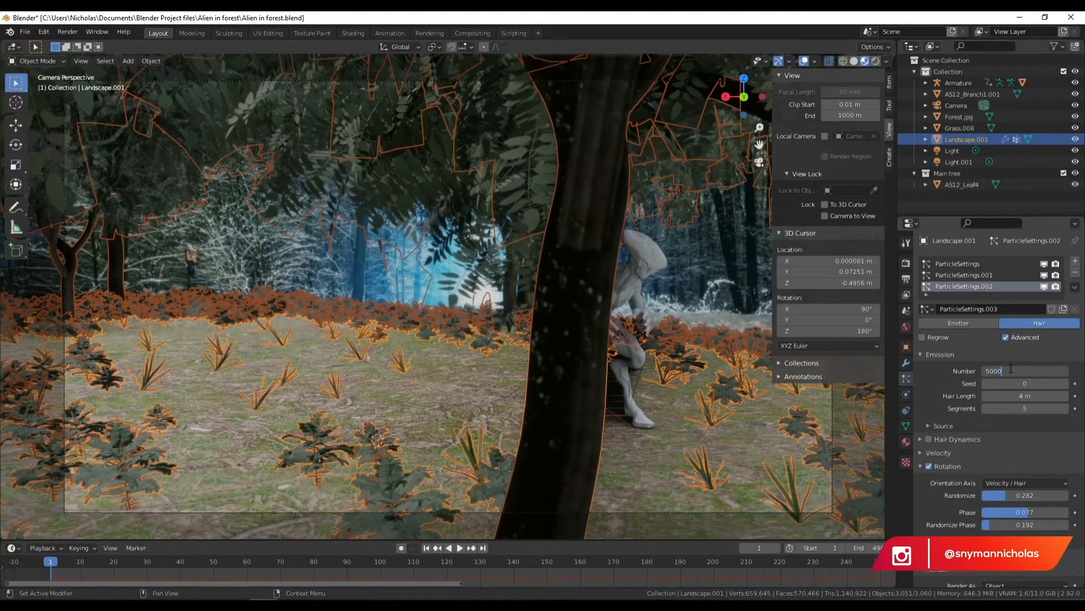
{"action": "key", "text": "Return"}
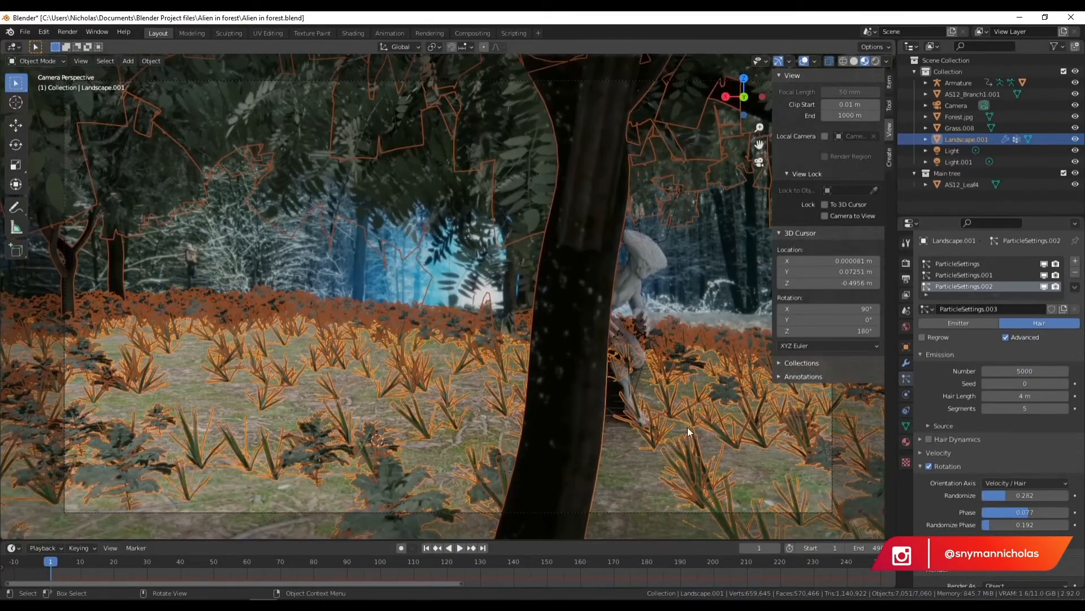
- View the landscape from above in solid shading and put it in Weight Paint mode
{"action": "left_click", "coordinate": [854, 61]}
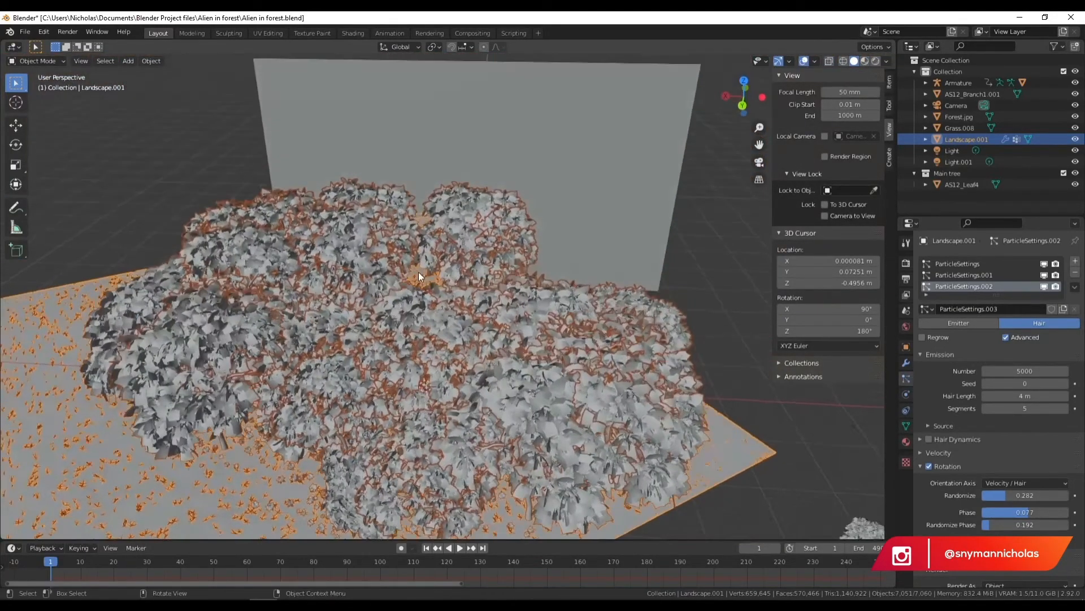
{"action": "scroll", "coordinate": [418, 276], "scroll_direction": "down", "scroll_amount": 6}
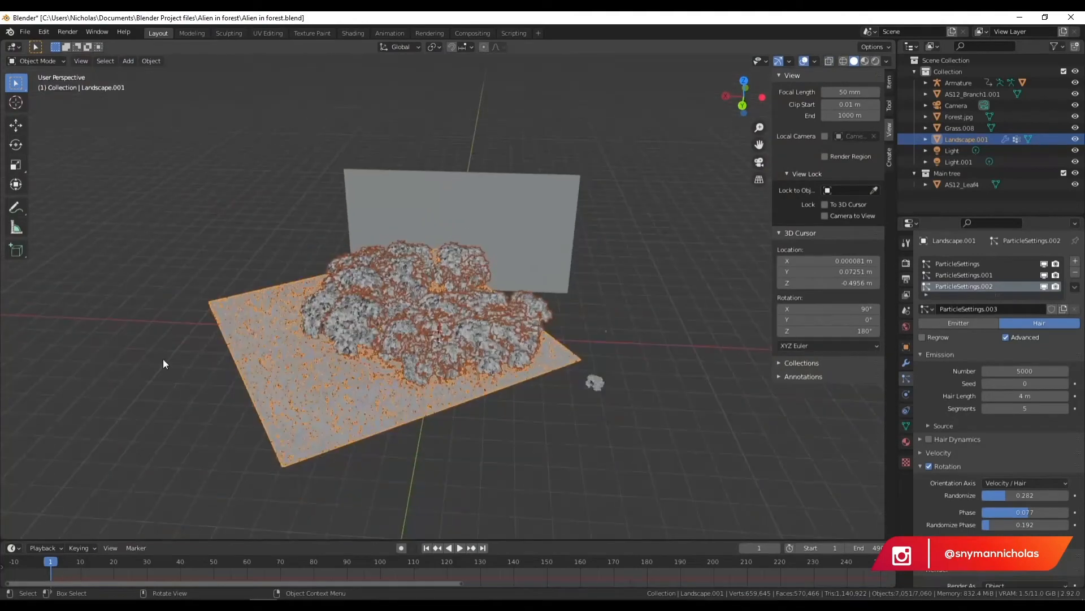
{"action": "mouse_move", "coordinate": [480, 284]}
{"action": "middle_mouse_down"}
{"action": "mouse_move", "coordinate": [482, 297]}
{"action": "mouse_move", "coordinate": [481, 286]}
{"action": "middle_mouse_up"}
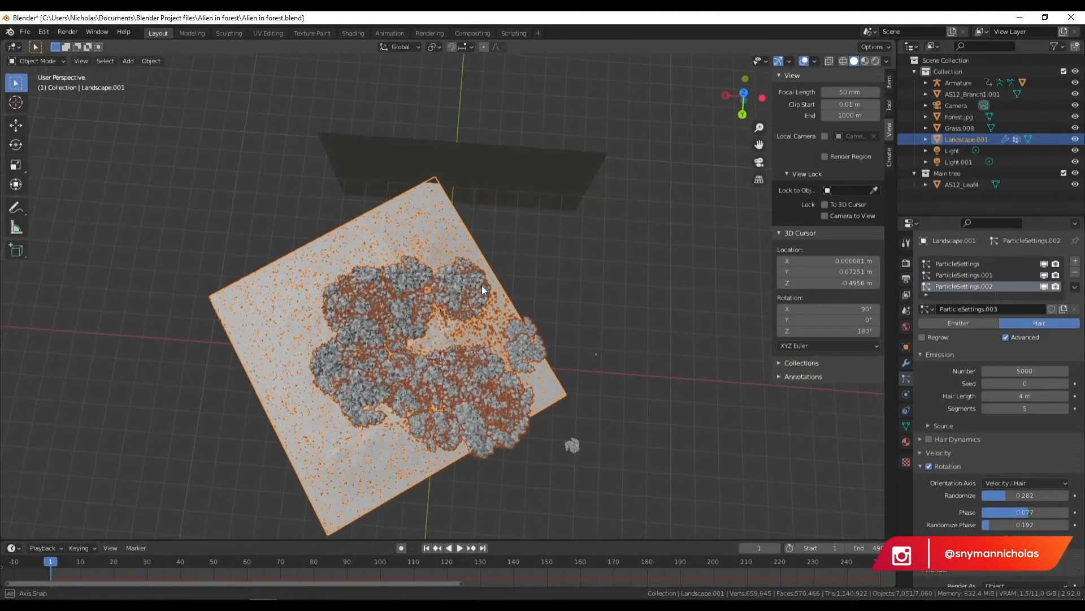
{"action": "scroll", "coordinate": [492, 368], "scroll_direction": "up", "scroll_amount": 2}
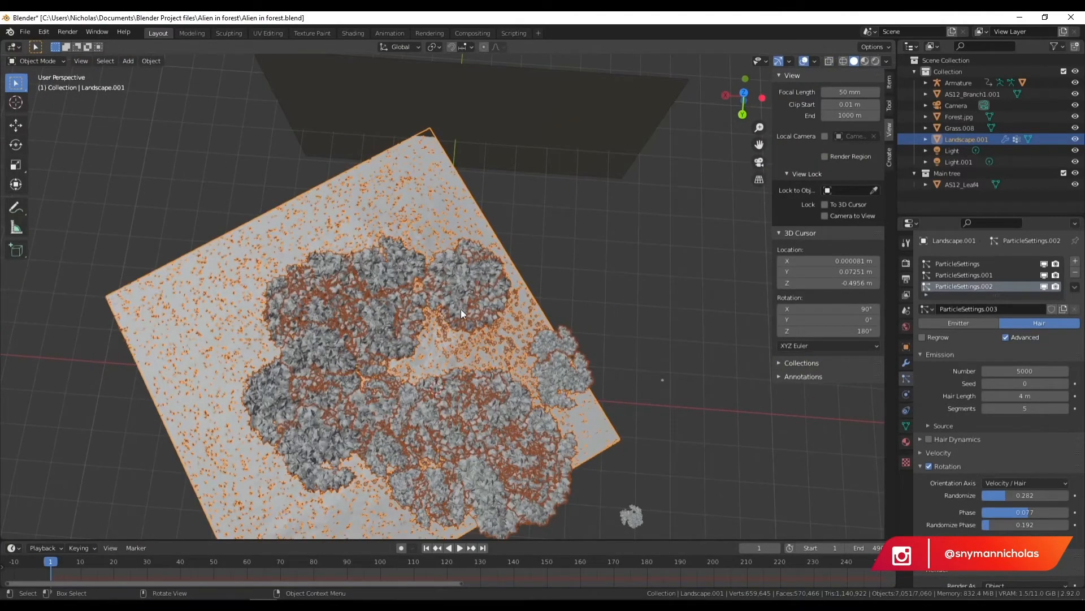
{"action": "left_click", "coordinate": [29, 60]}
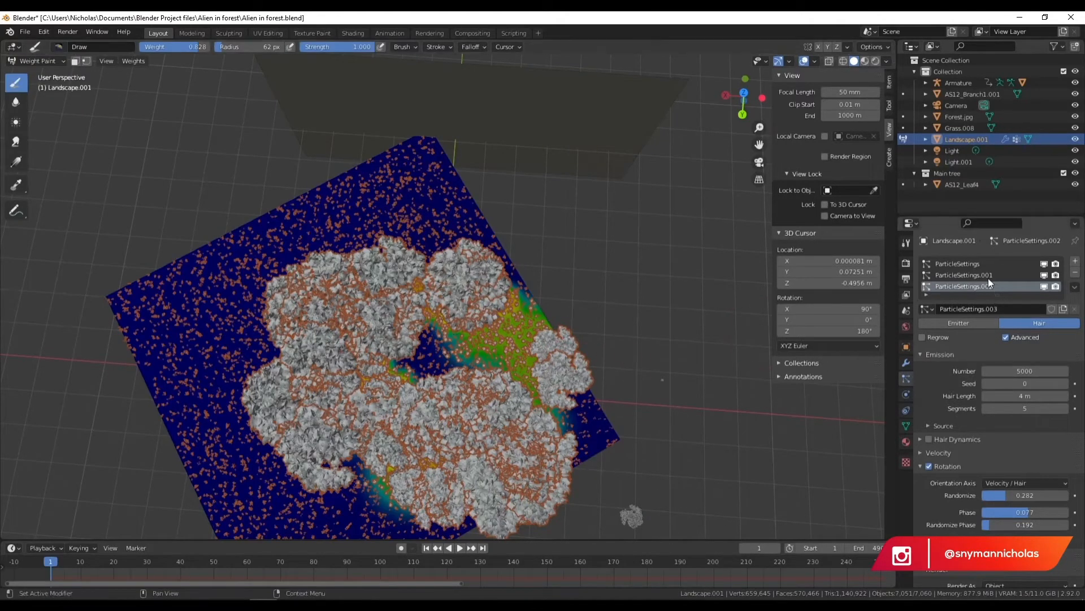
- Add a second vertex group to the landscape and name it Grass
{"action": "left_click", "coordinate": [905, 425]}
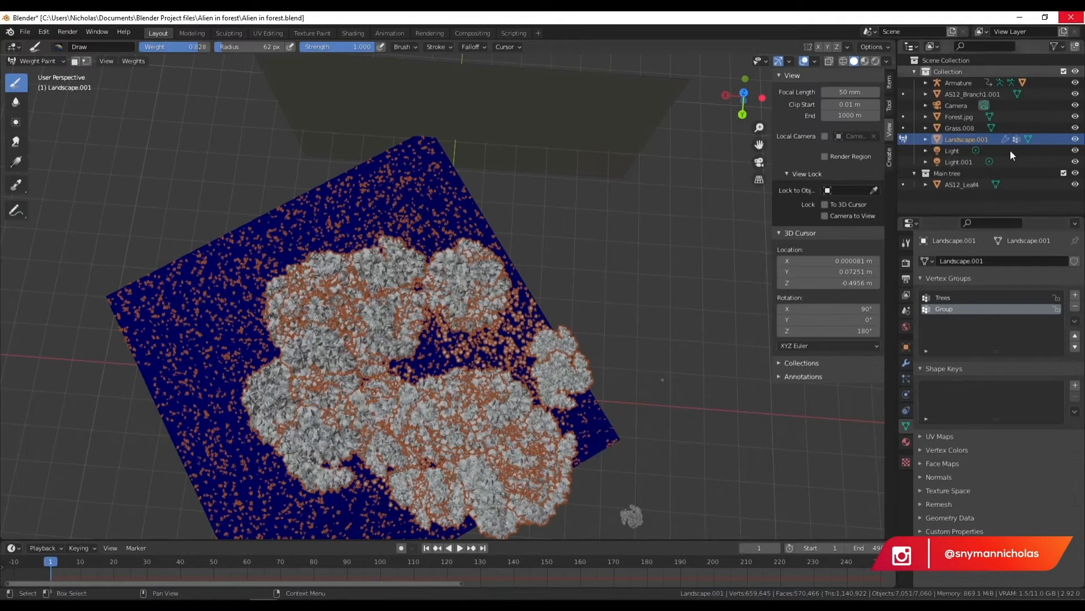
{"action": "right_click", "coordinate": [953, 307]}
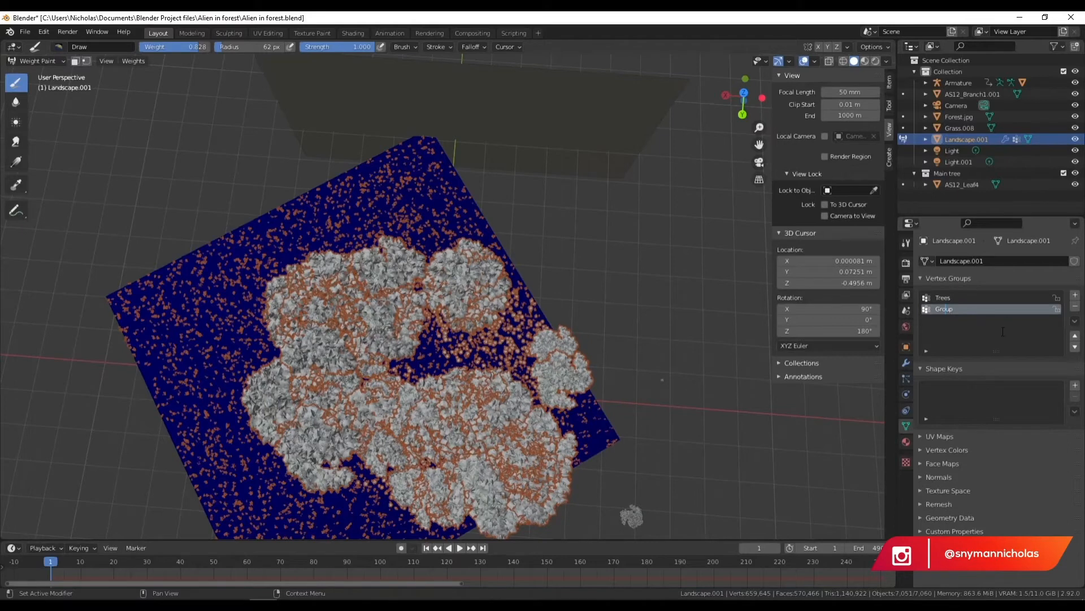
{"action": "double_click", "coordinate": [945, 308]}
{"action": "type", "text": "Grass"}
{"action": "key", "text": "Return"}
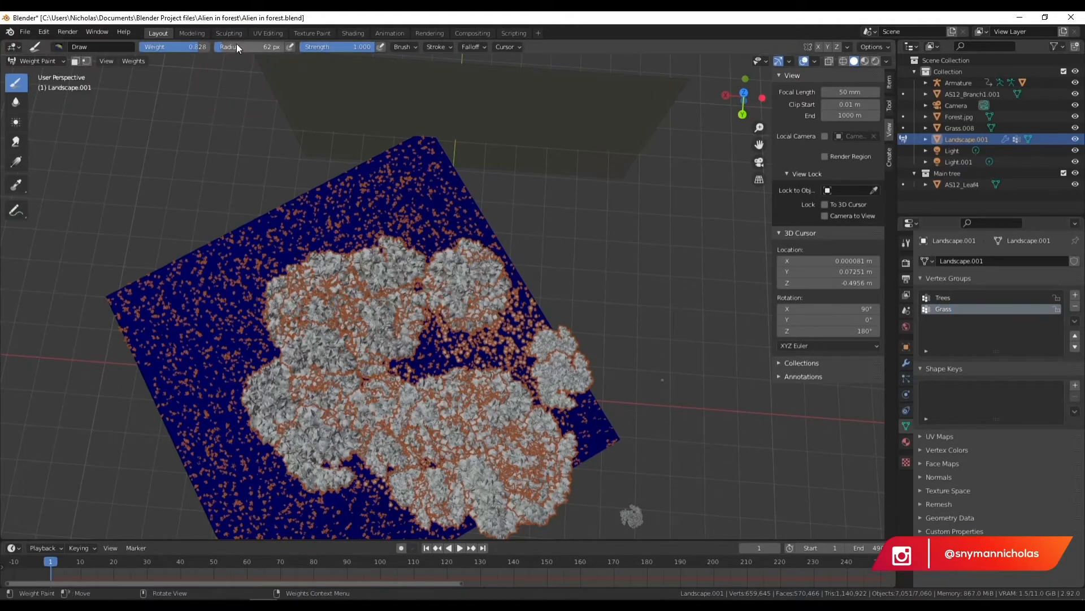
- Paint weights for the Grass group over the landscape's central tree area with a 129 px brush, and return to Object Mode
{"action": "left_click_drag", "start_coordinate": [231, 52], "coordinate": [269, 51]}
{"action": "mouse_move", "coordinate": [451, 320]}
{"action": "left_mouse_down"}
{"action": "mouse_move", "coordinate": [435, 348]}
{"action": "mouse_move", "coordinate": [398, 367]}
{"action": "left_mouse_up"}
{"action": "mouse_move", "coordinate": [345, 397]}
{"action": "left_mouse_down"}
{"action": "mouse_move", "coordinate": [385, 431]}
{"action": "mouse_move", "coordinate": [481, 440]}
{"action": "mouse_move", "coordinate": [518, 413]}
{"action": "mouse_move", "coordinate": [492, 310]}
{"action": "mouse_move", "coordinate": [534, 342]}
{"action": "mouse_move", "coordinate": [458, 317]}
{"action": "mouse_move", "coordinate": [410, 373]}
{"action": "left_mouse_up"}
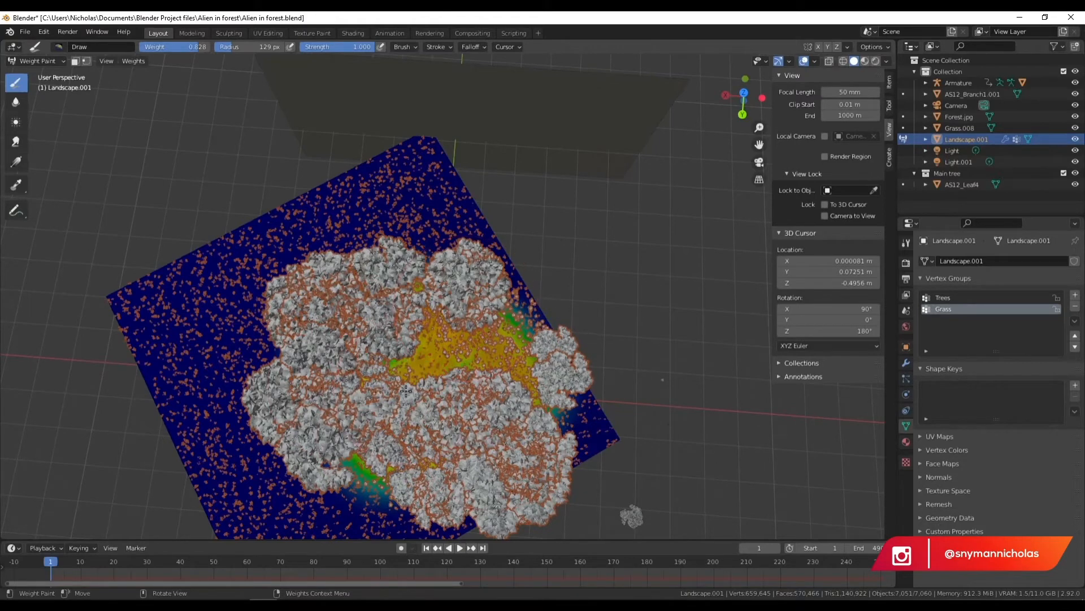
{"action": "left_click", "coordinate": [36, 61]}
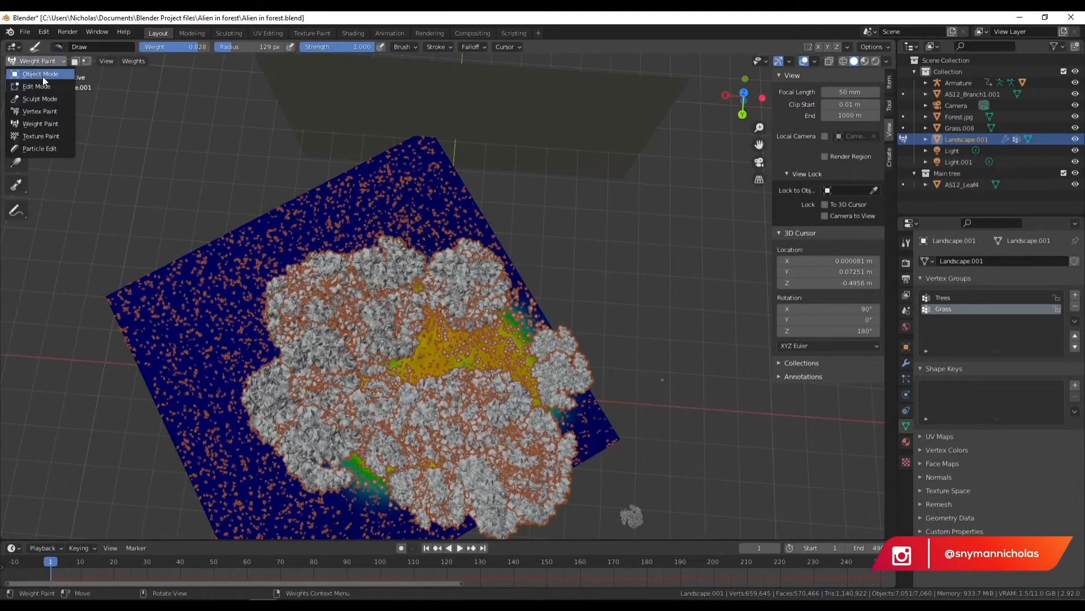
{"action": "left_click", "coordinate": [43, 74]}
- In camera view, assign the Grass vertex group as the density group of the grass particle system
{"action": "left_click", "coordinate": [761, 162]}
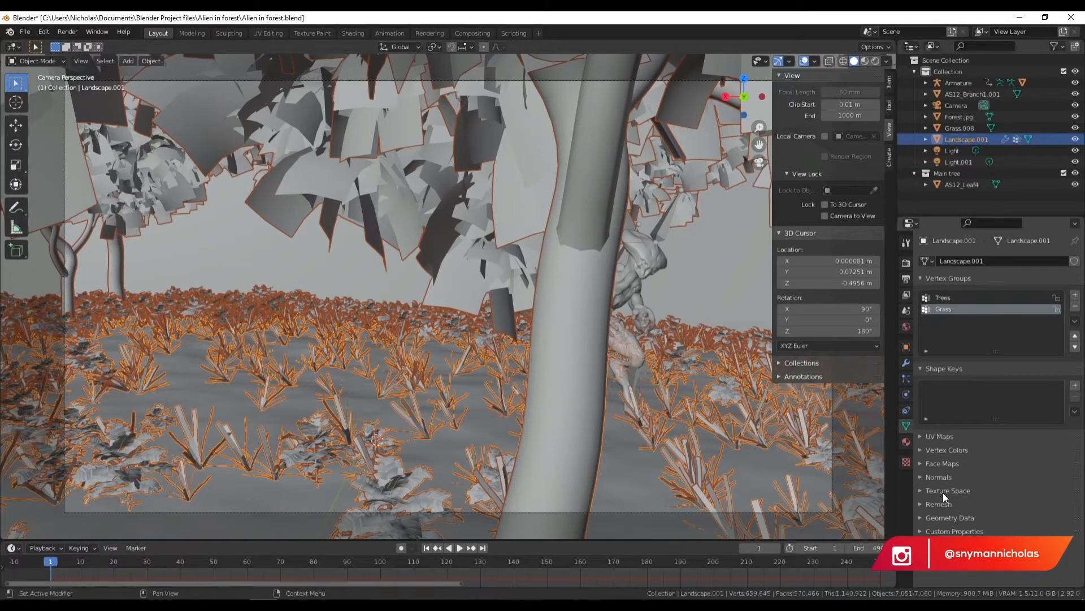
{"action": "left_click", "coordinate": [903, 376]}
{"action": "scroll", "coordinate": [940, 399], "scroll_direction": "down", "scroll_amount": 12}
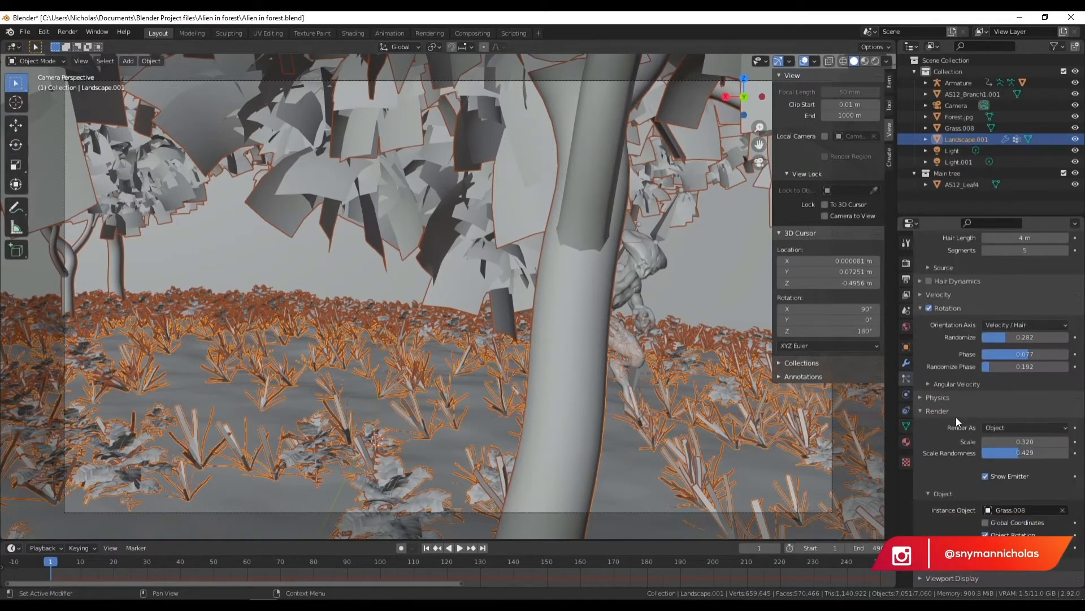
{"action": "left_click", "coordinate": [998, 463]}
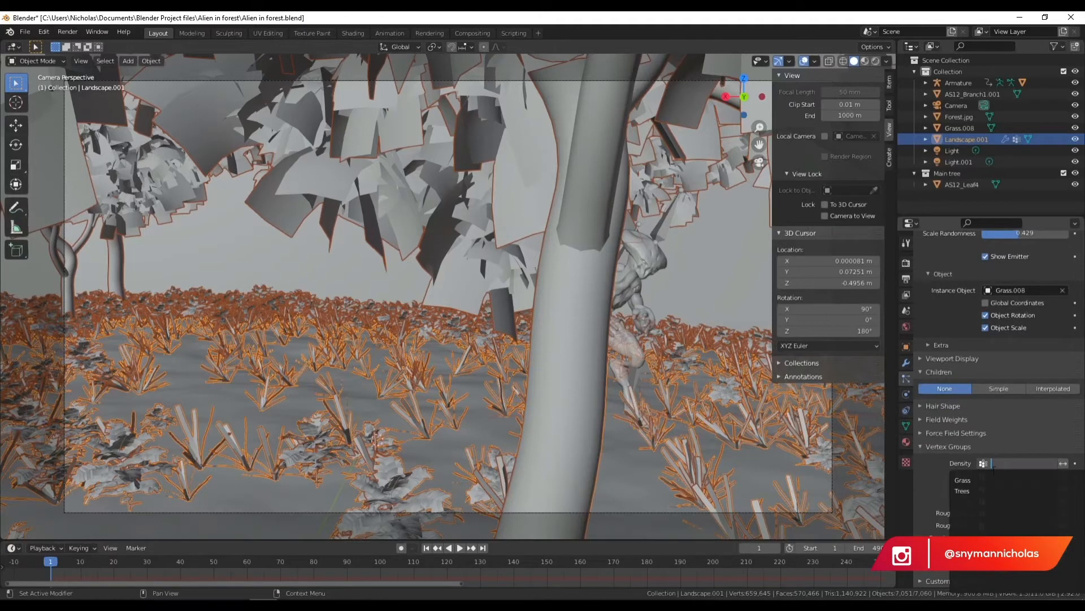
{"action": "key", "text": "Return"}
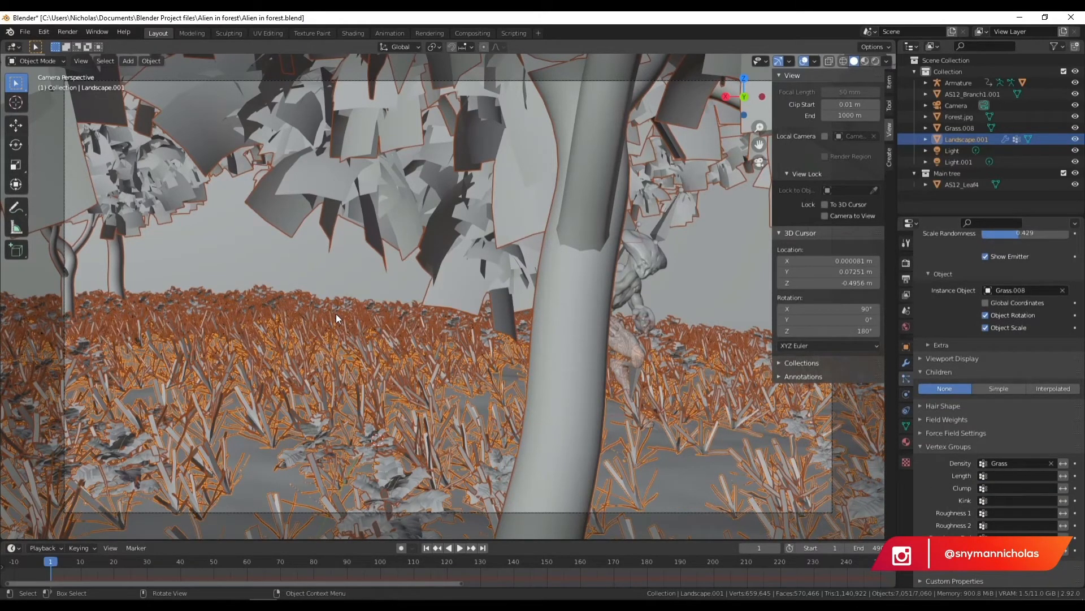
- Examine the grass distribution around the trees, and render the frame from the camera to check its density
{"action": "middle_click_drag", "start_coordinate": [351, 312], "coordinate": [350, 316]}
{"action": "scroll", "coordinate": [351, 316], "scroll_direction": "down", "scroll_amount": 8}
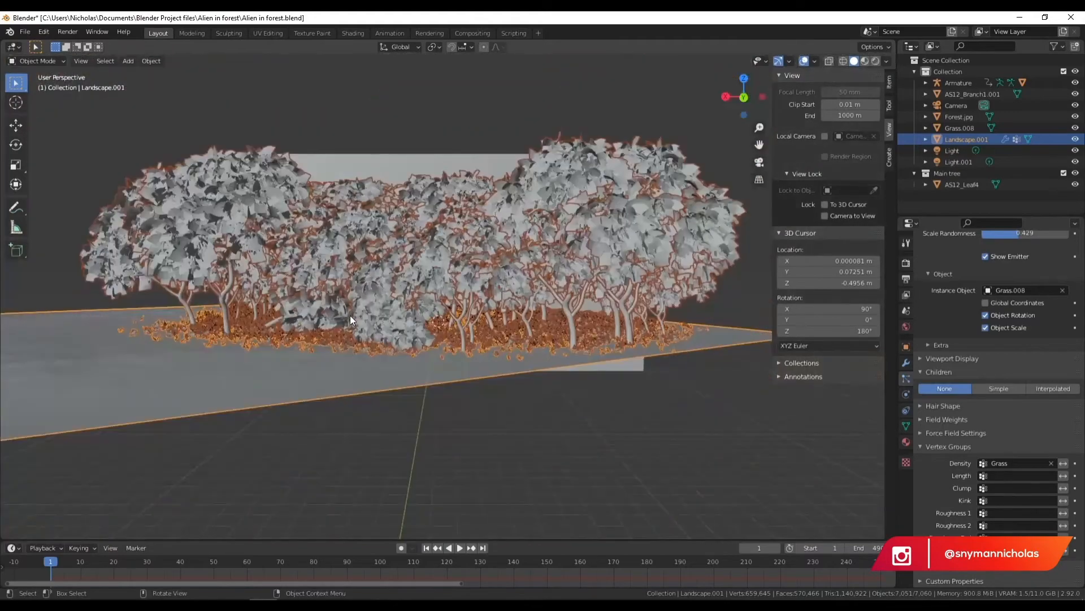
{"action": "scroll", "coordinate": [388, 317], "scroll_direction": "up", "scroll_amount": 4}
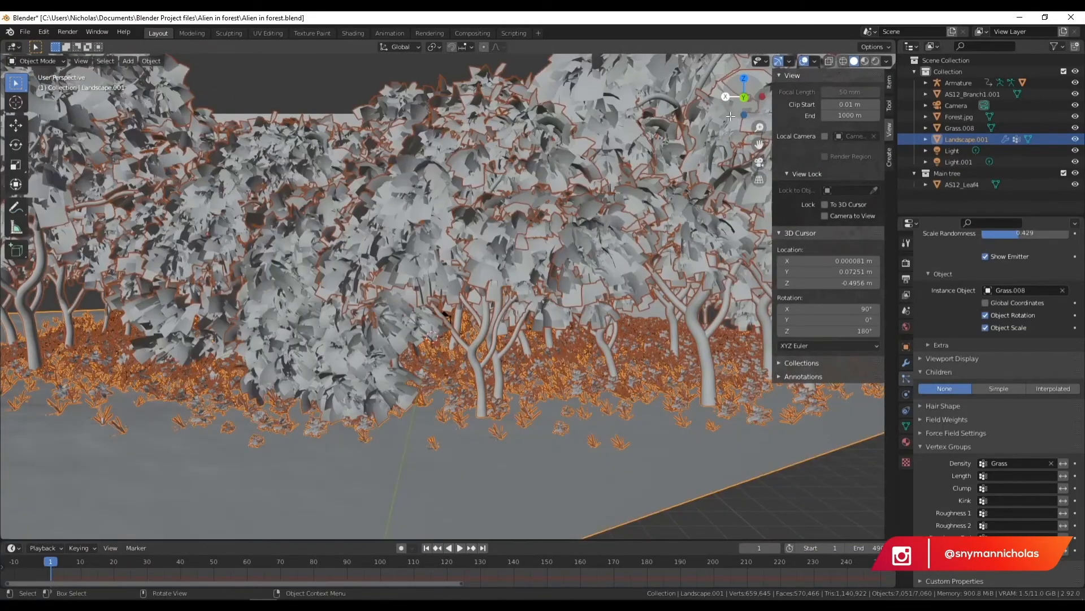
{"action": "left_click", "coordinate": [761, 162]}
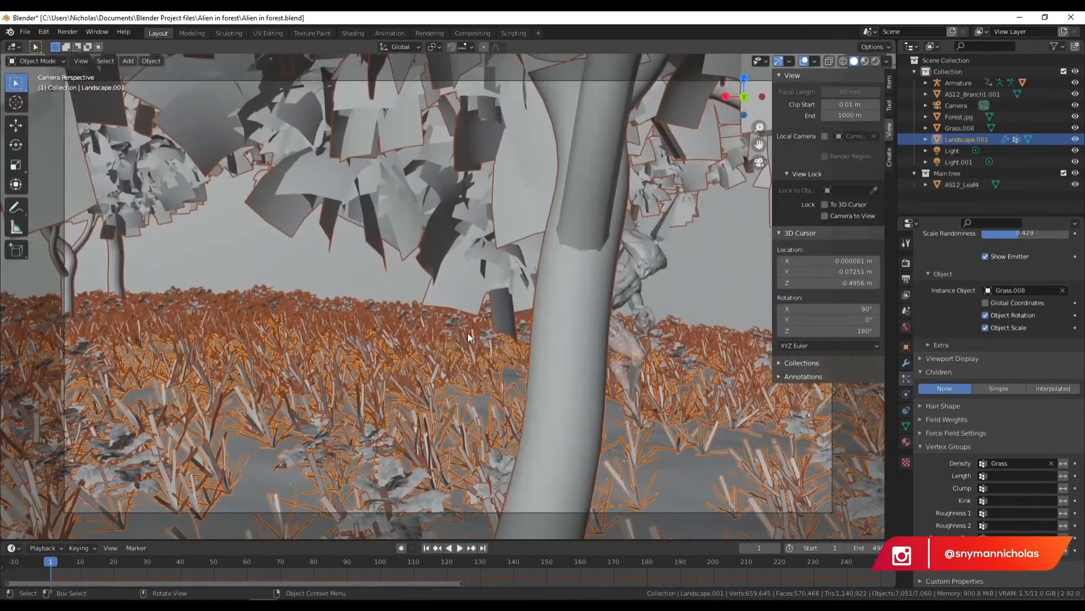
{"action": "key", "text": "F12"}
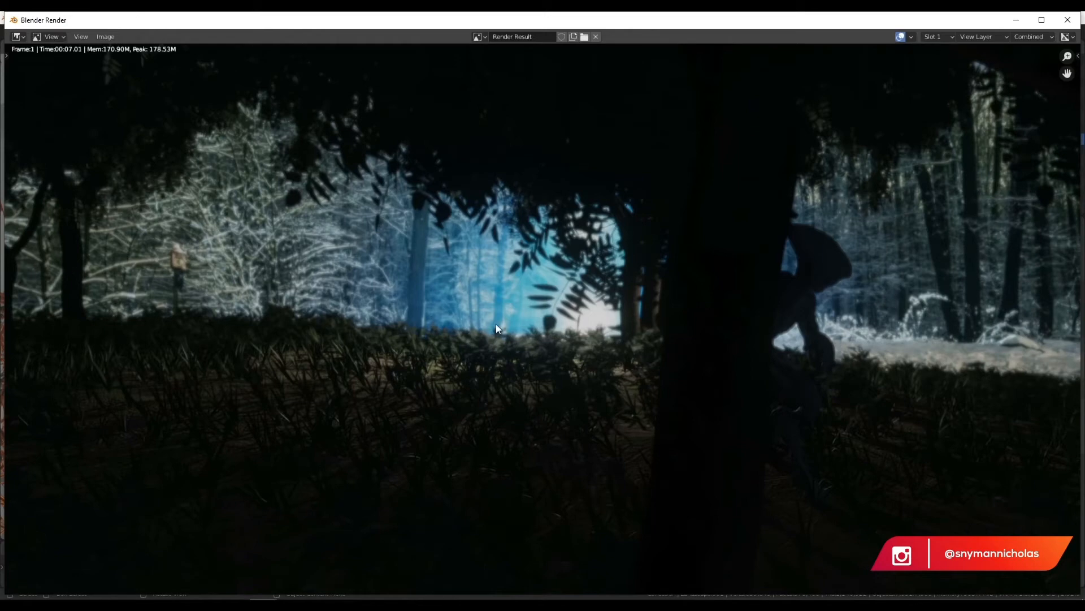
{"action": "scroll", "coordinate": [504, 342], "scroll_direction": "down", "scroll_amount": 3}
{"action": "scroll", "coordinate": [595, 373], "scroll_direction": "up", "scroll_amount": 3}
{"action": "scroll", "coordinate": [868, 433], "scroll_direction": "down", "scroll_amount": 1}
{"action": "scroll", "coordinate": [867, 432], "scroll_direction": "up", "scroll_amount": 1}
{"action": "left_click", "coordinate": [1068, 20]}
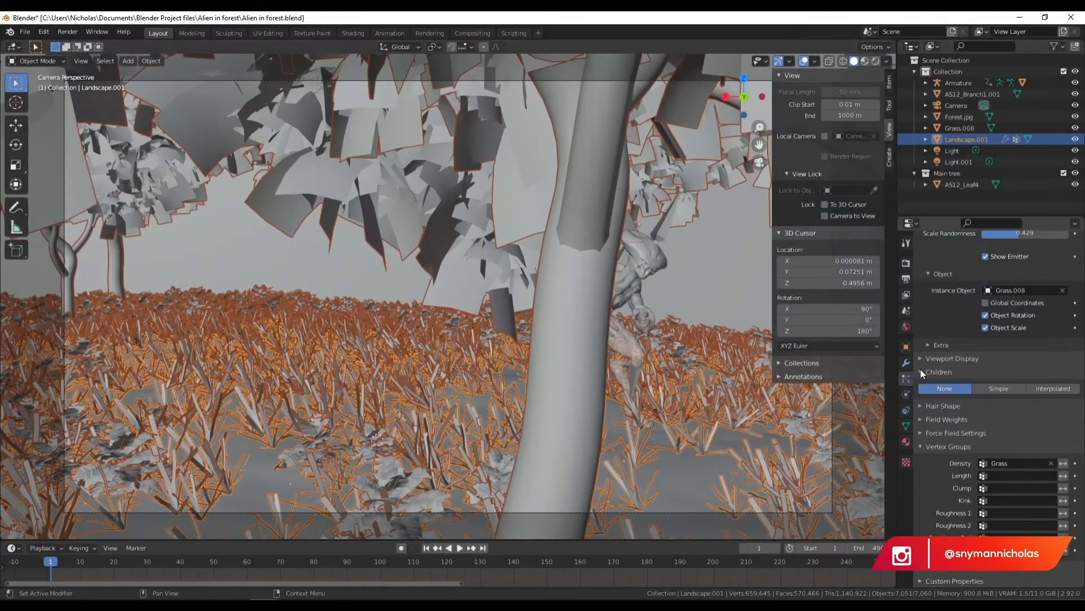
- Set the camera's focal length to 23 mm and test-render the wider framing
{"action": "left_click", "coordinate": [956, 103]}
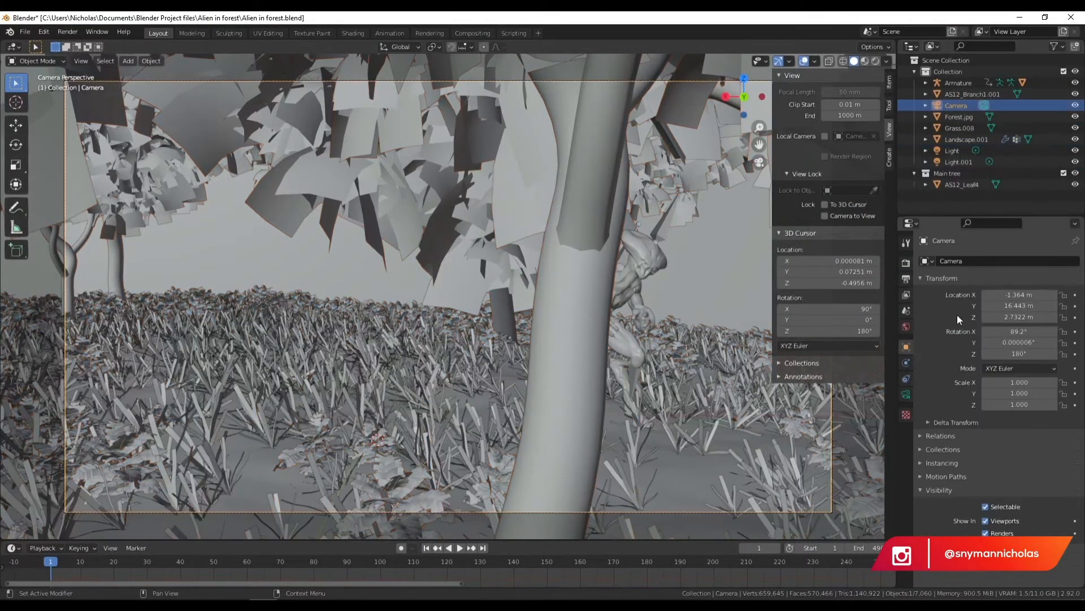
{"action": "left_click", "coordinate": [905, 394]}
{"action": "mouse_move", "coordinate": [1026, 313]}
{"action": "left_mouse_down"}
{"action": "mouse_move", "coordinate": [992, 312]}
{"action": "mouse_move", "coordinate": [1026, 312]}
{"action": "left_mouse_up"}
{"action": "left_click", "coordinate": [1027, 313]}
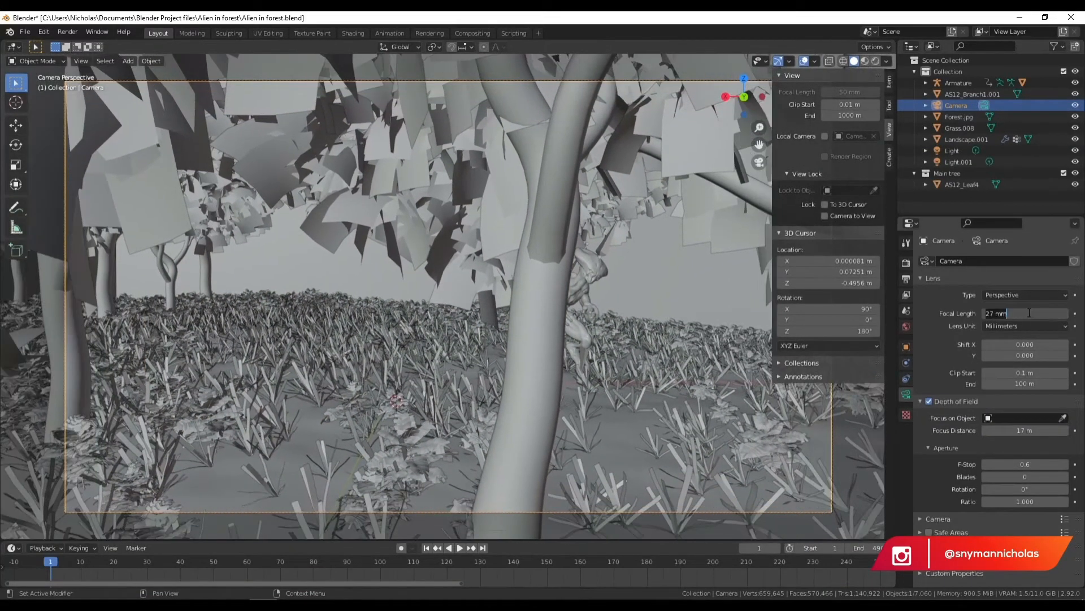
{"action": "type", "text": "23"}
{"action": "key", "text": "Return"}
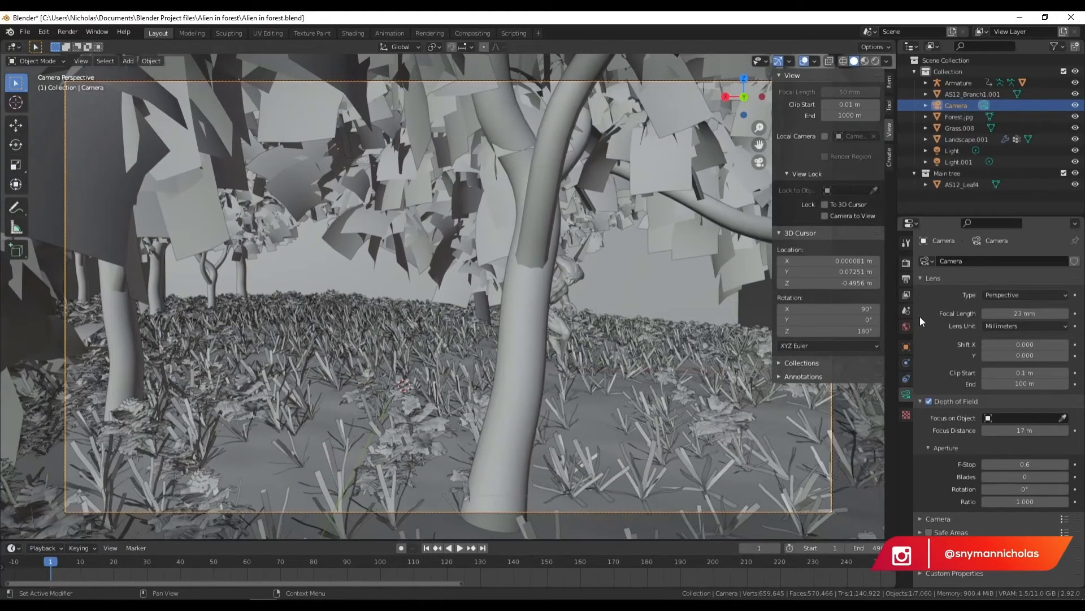
{"action": "key", "text": "F12"}
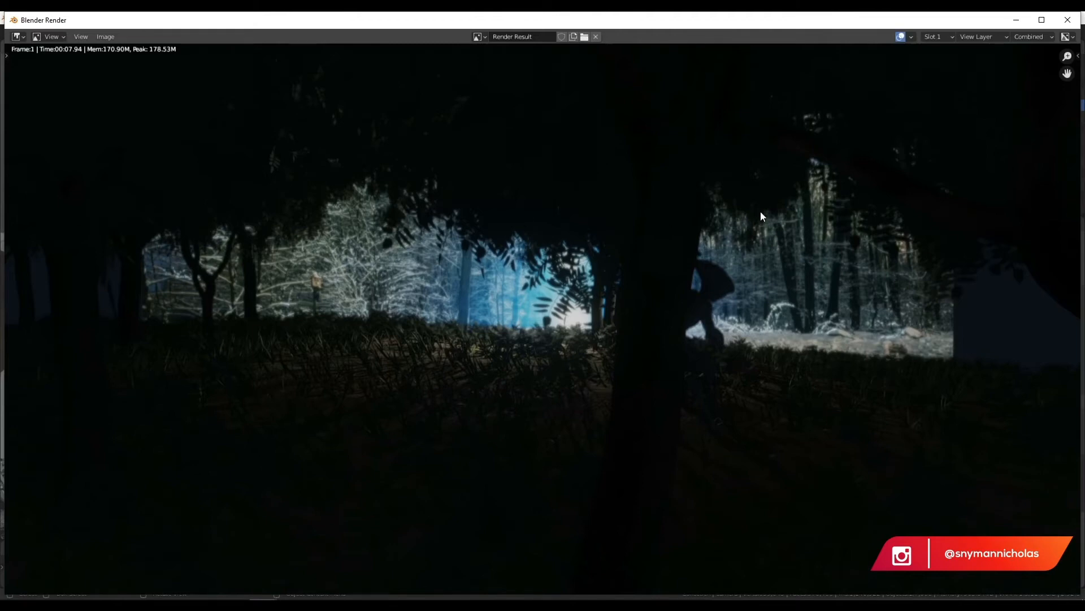
{"action": "left_click", "coordinate": [1065, 20]}
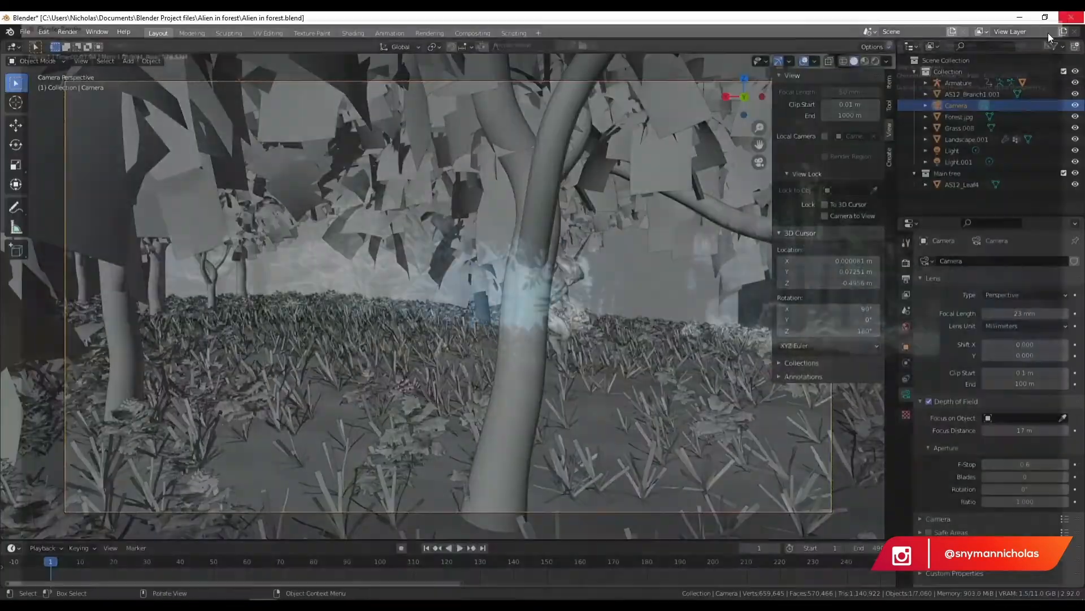
- Split the 3D viewport into two side-by-side viewports and save the file
{"action": "middle_click", "coordinate": [529, 340]}
{"action": "scroll", "coordinate": [529, 341], "scroll_direction": "down", "scroll_amount": 6}
{"action": "middle_click_drag", "start_coordinate": [529, 340], "coordinate": [528, 362]}
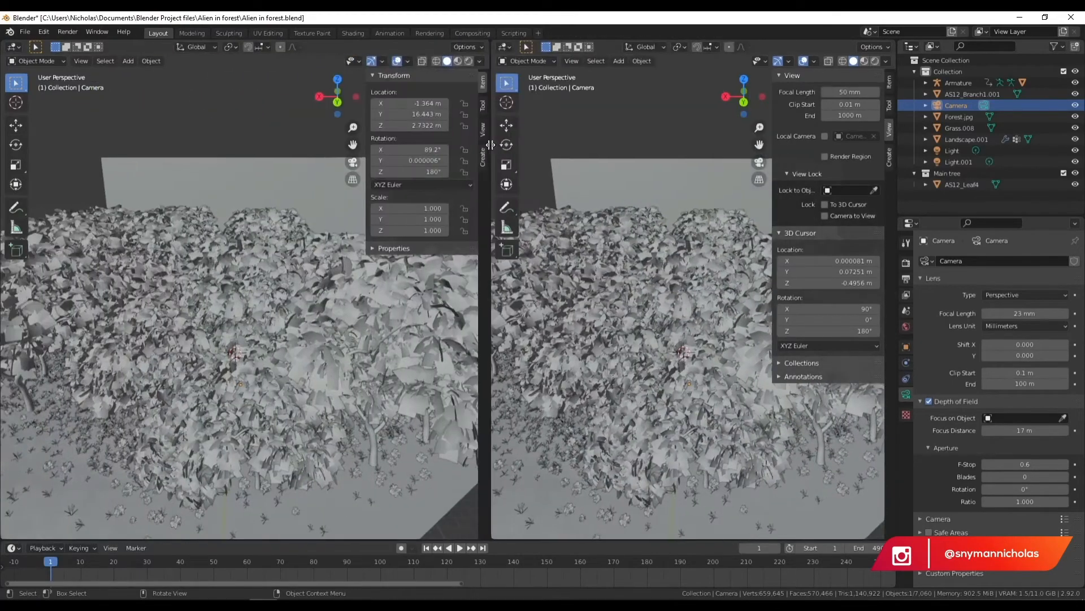
{"action": "key", "text": "ctrl+s"}
- Hide the sidebar in the 3D viewport next to the Outliner
{"action": "right_click", "coordinate": [563, 312]}
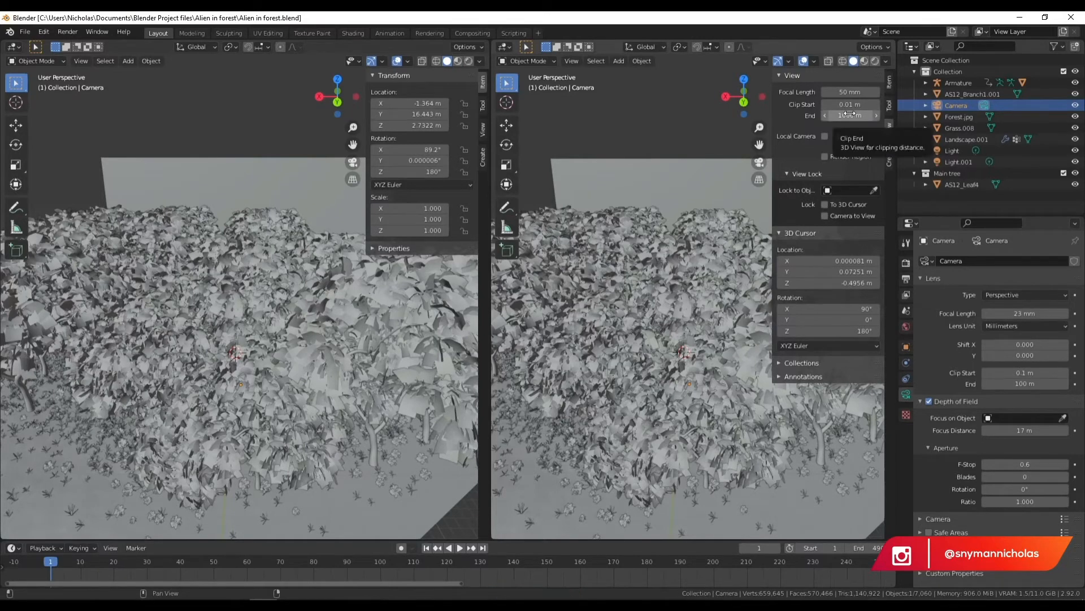
{"action": "key", "text": "n"}
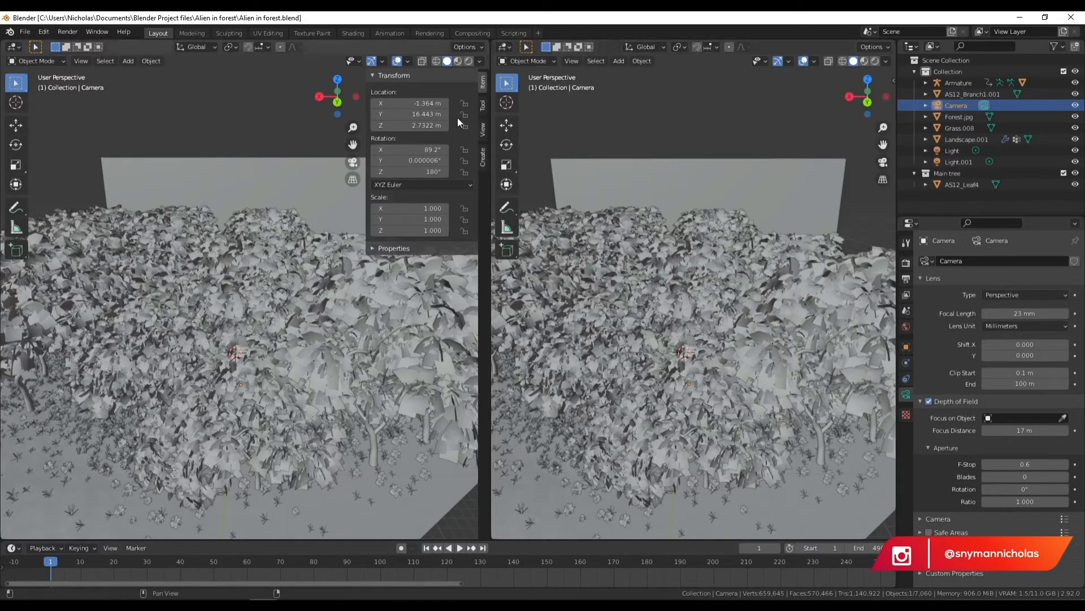
- Set the user-perspective viewport's clip end distance to 1000000 m
{"action": "left_click", "coordinate": [482, 131]}
{"action": "left_click", "coordinate": [454, 115]}
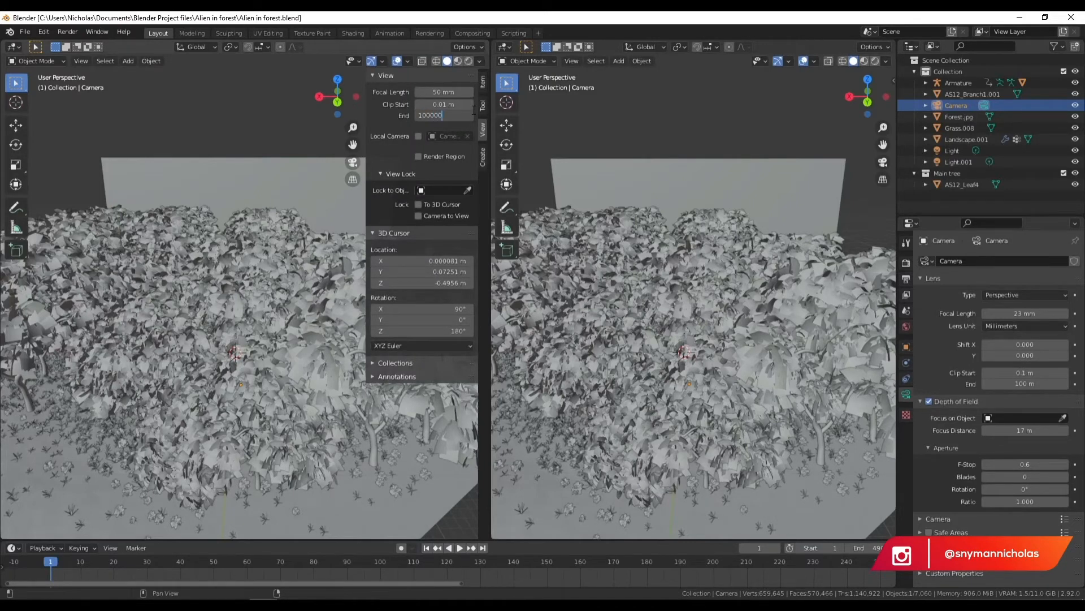
{"action": "key", "text": "Return"}
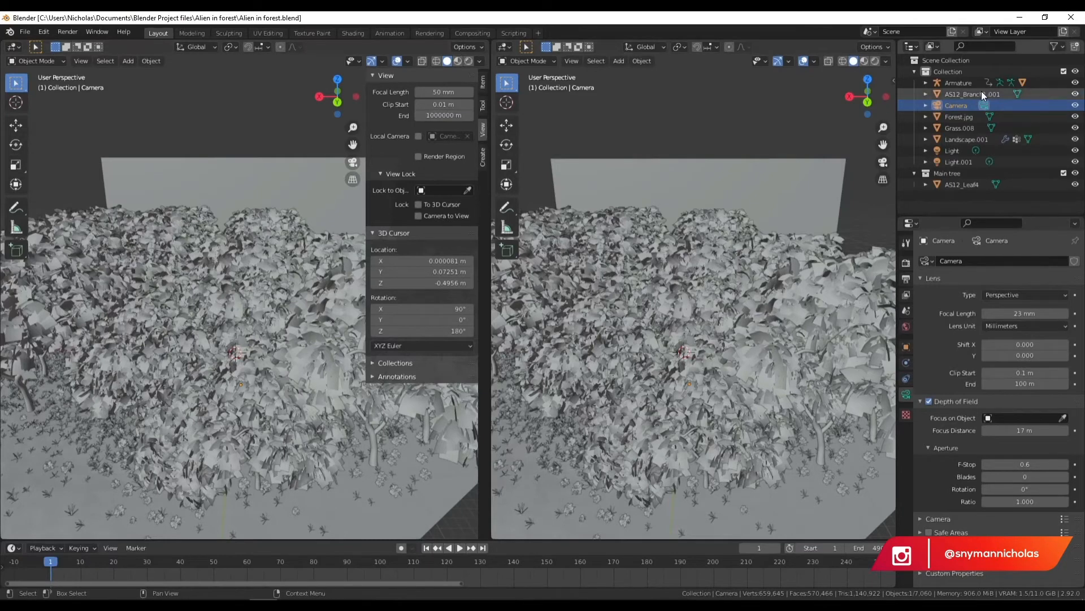
- Select the camera and set its lens clip end distance to 1000000 m
{"action": "left_click", "coordinate": [969, 105]}
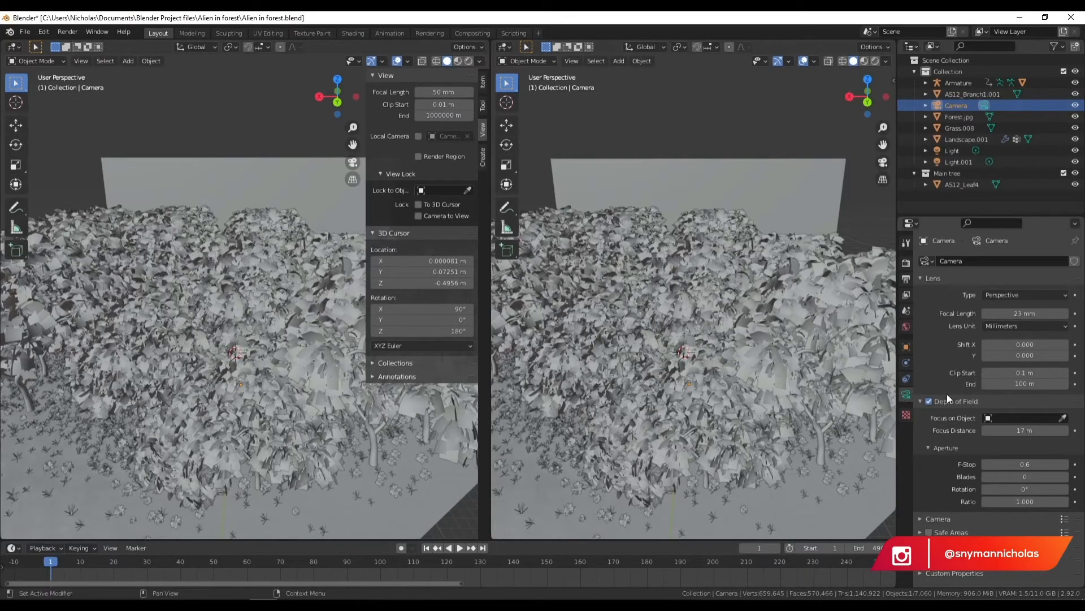
{"action": "double_click", "coordinate": [1020, 384]}
{"action": "type", "text": "1000000"}
{"action": "key", "text": "Return"}
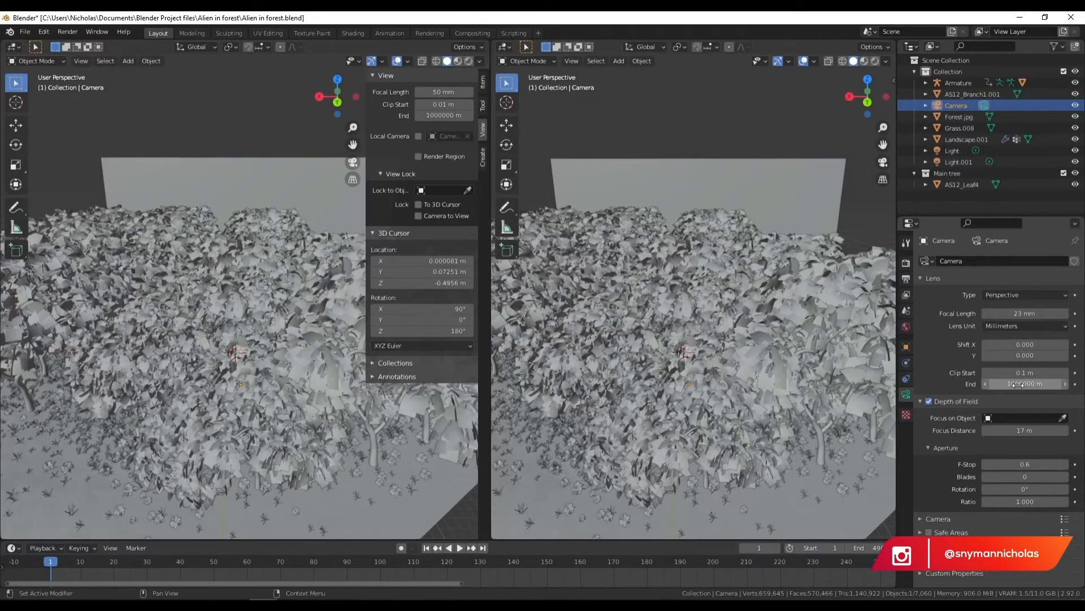
- Show the camera view in the viewport beside the Outliner and scale the Forest.jpg backdrop up about 1.5 times to fill the frame
{"action": "left_click", "coordinate": [883, 162]}
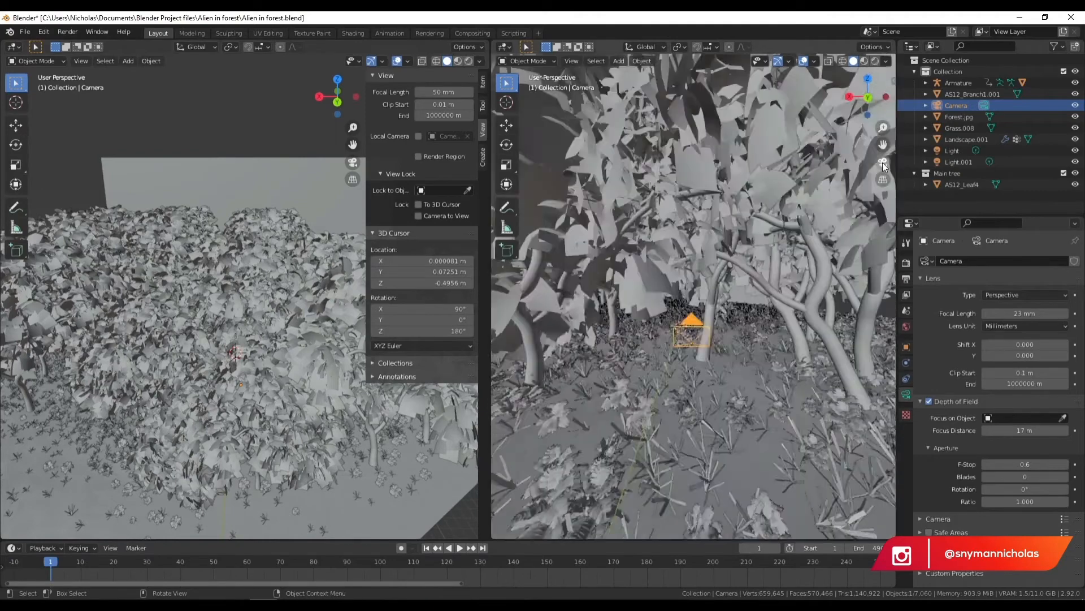
{"action": "left_click", "coordinate": [209, 164]}
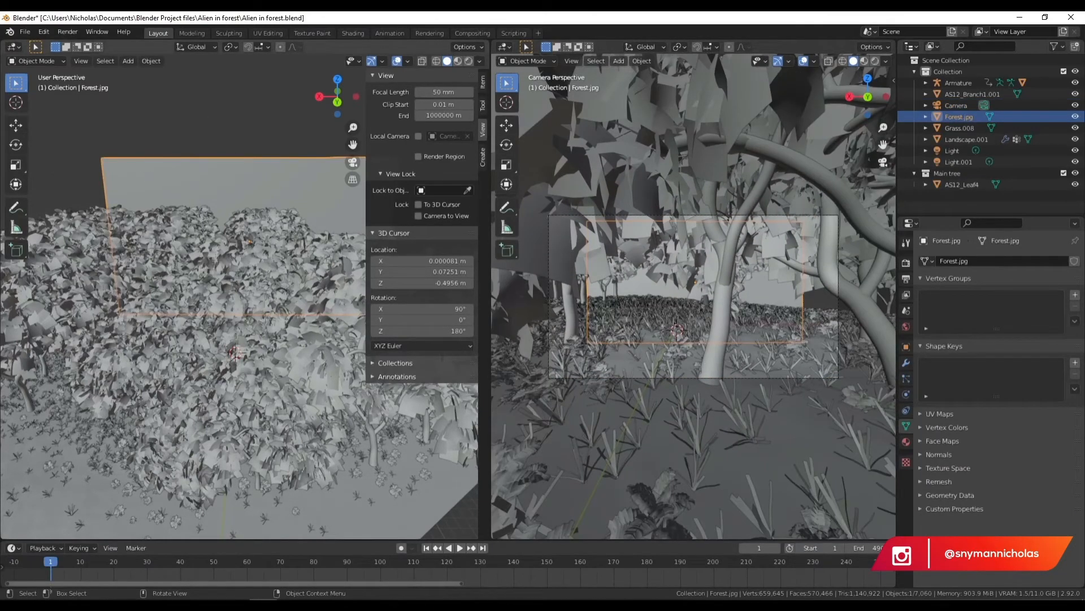
{"action": "key", "text": "s"}
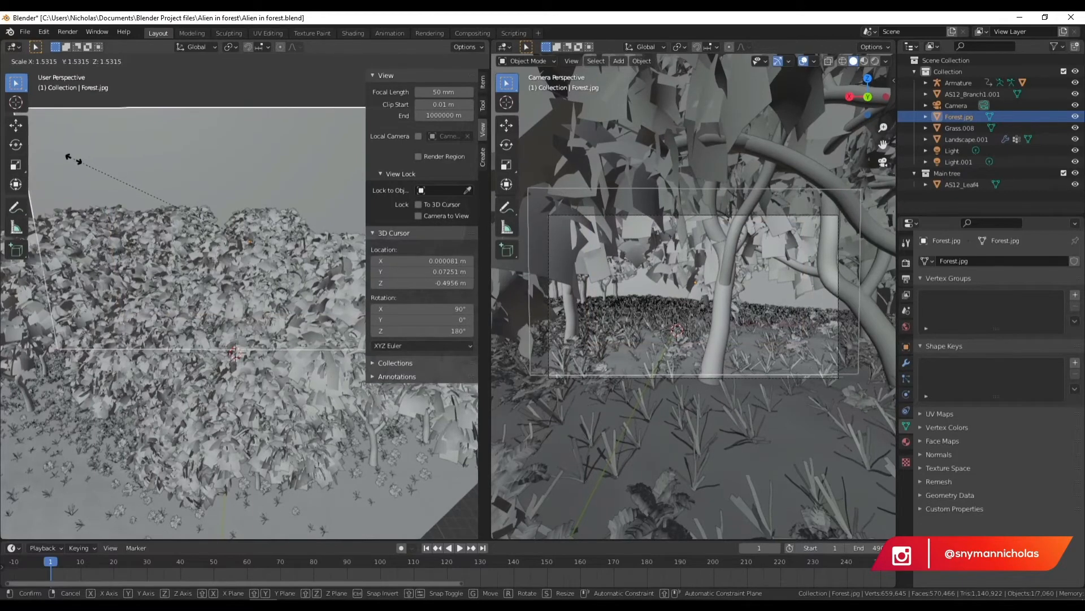
{"action": "left_click", "coordinate": [95, 160]}
{"action": "left_click", "coordinate": [178, 78]}
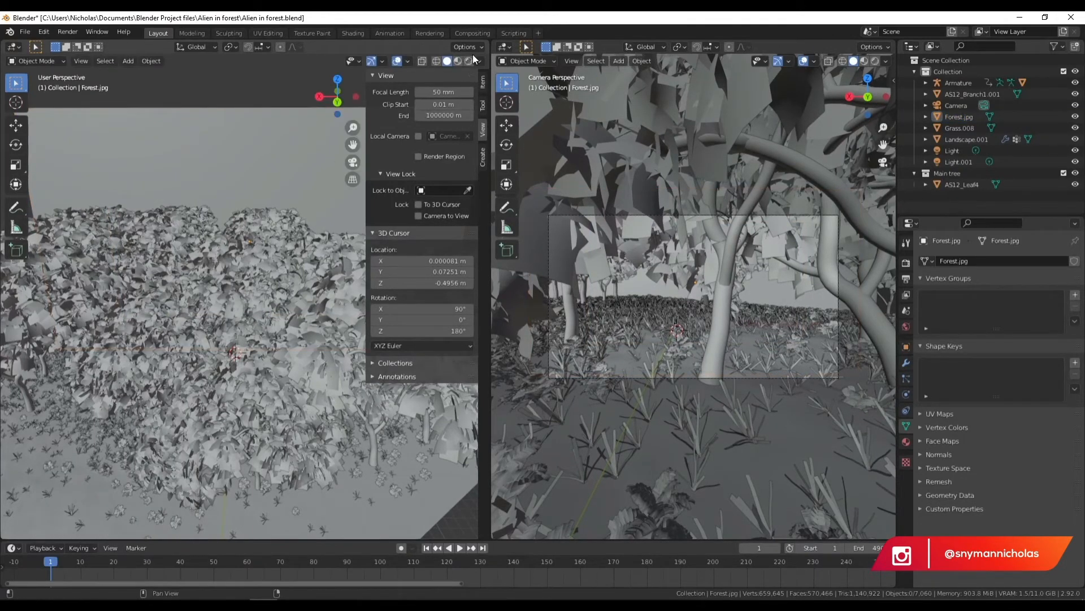
- Hide the sidebar in the user-perspective viewport and examine the enlarged backdrop behind the trees
{"action": "key", "text": "n"}
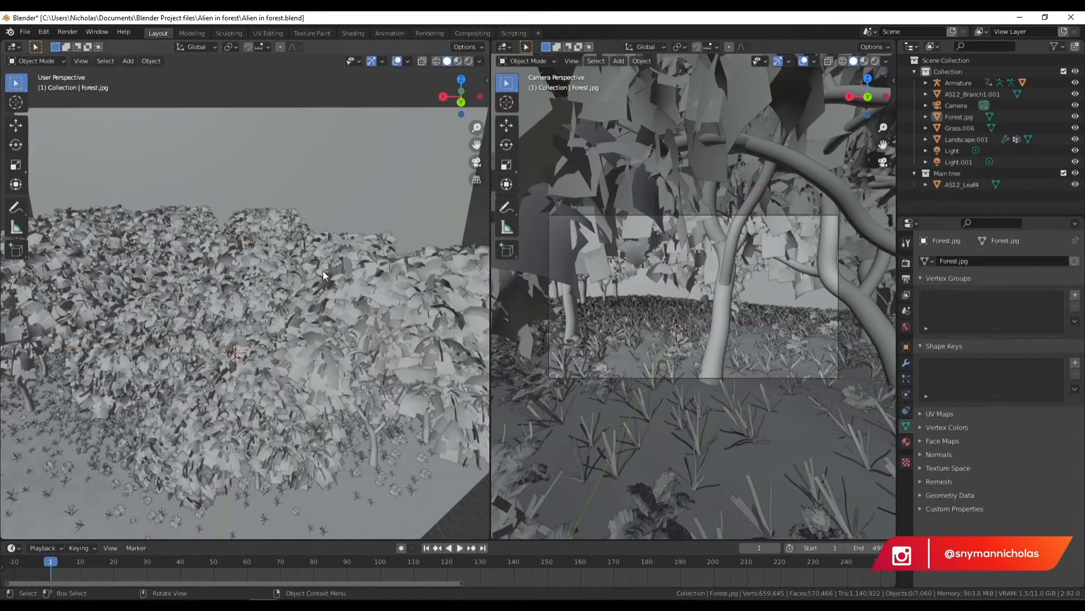
{"action": "middle_click_drag", "start_coordinate": [359, 454], "coordinate": [288, 395]}
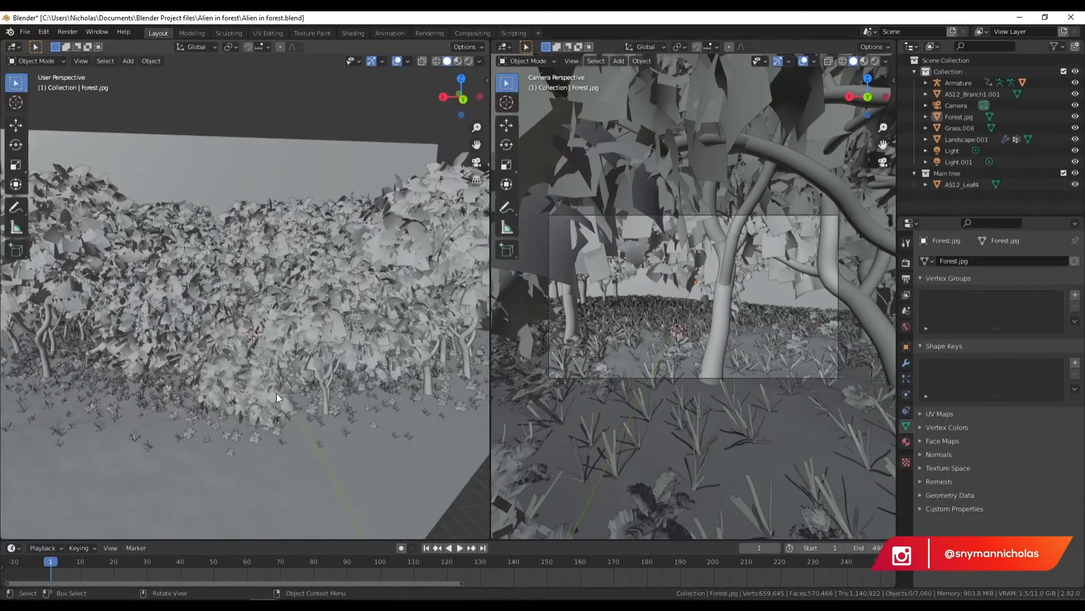
{"action": "middle_click_drag", "start_coordinate": [282, 355], "coordinate": [327, 290]}
{"action": "scroll", "coordinate": [291, 296], "scroll_direction": "down", "scroll_amount": 4}
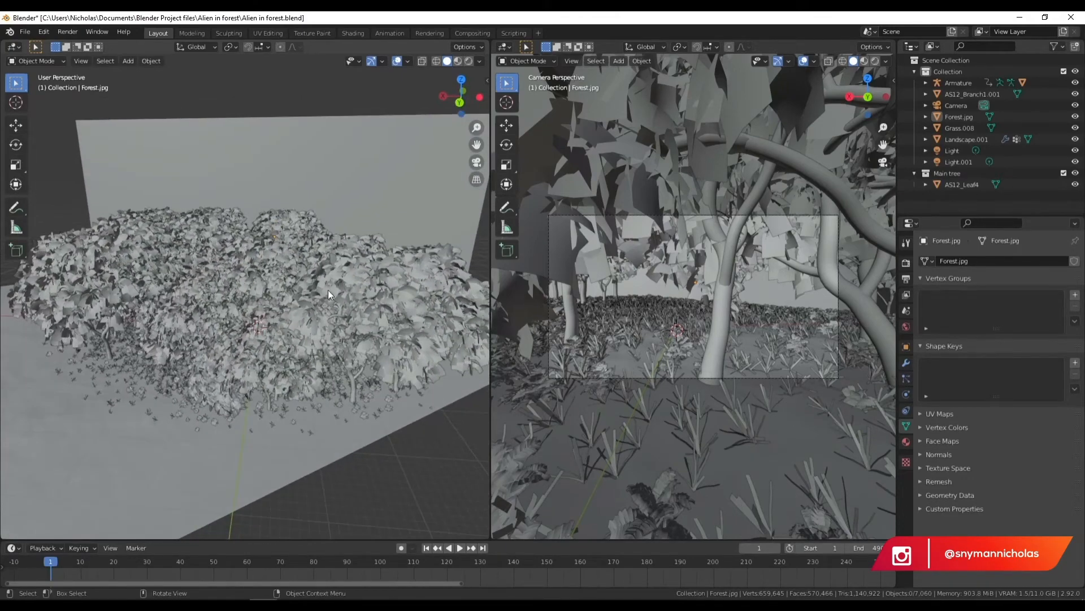
- Import the Wavefront model rock_01.obj from the Assets\Rock\OBJ folder
{"action": "left_click", "coordinate": [25, 33]}
{"action": "mouse_move", "coordinate": [58, 186]}
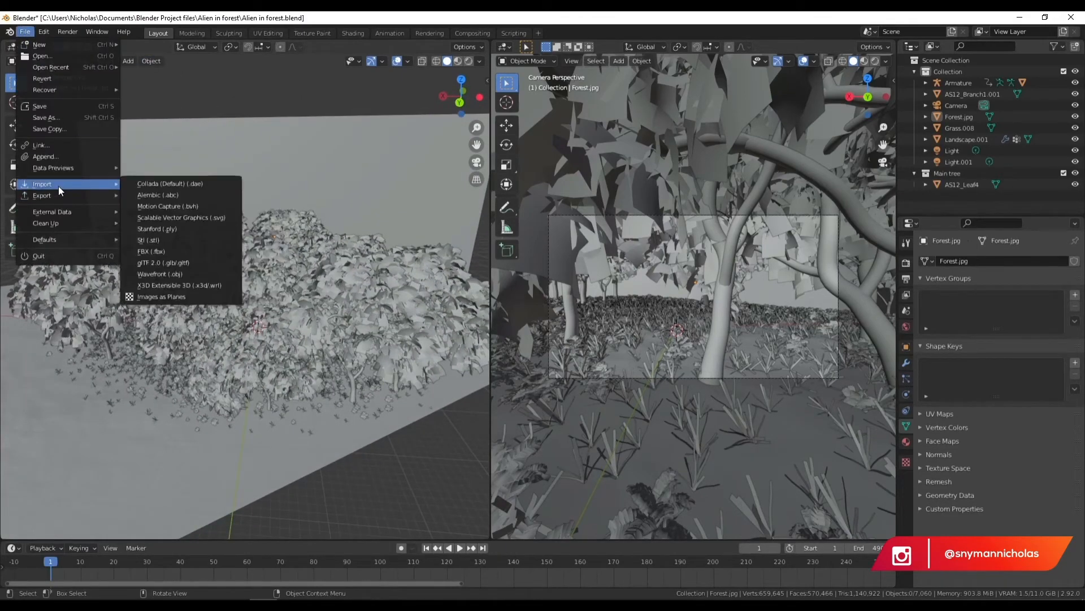
{"action": "left_click", "coordinate": [186, 273]}
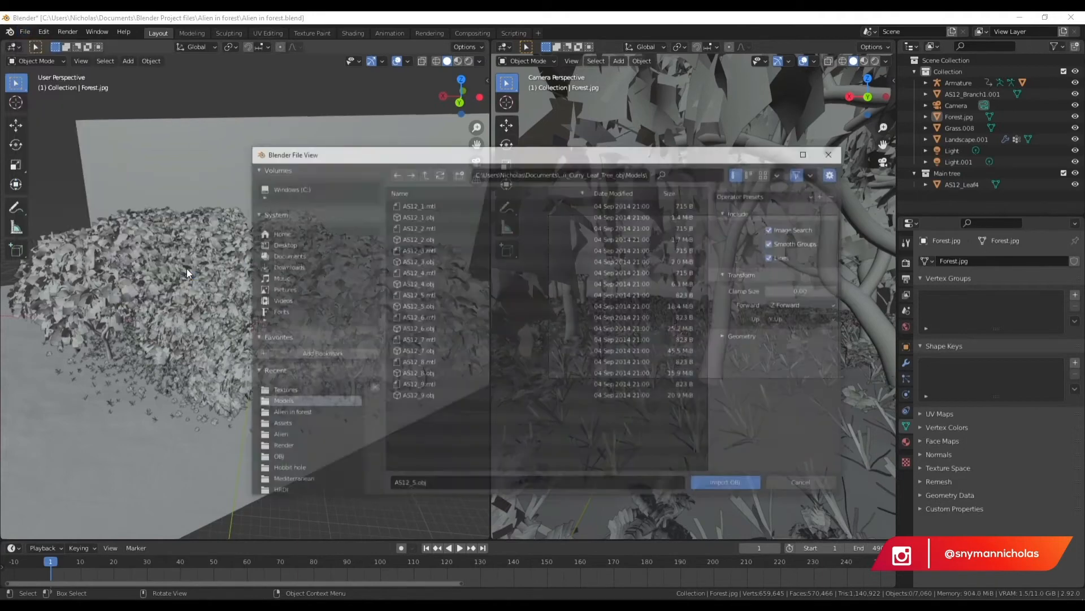
{"action": "left_click", "coordinate": [425, 173]}
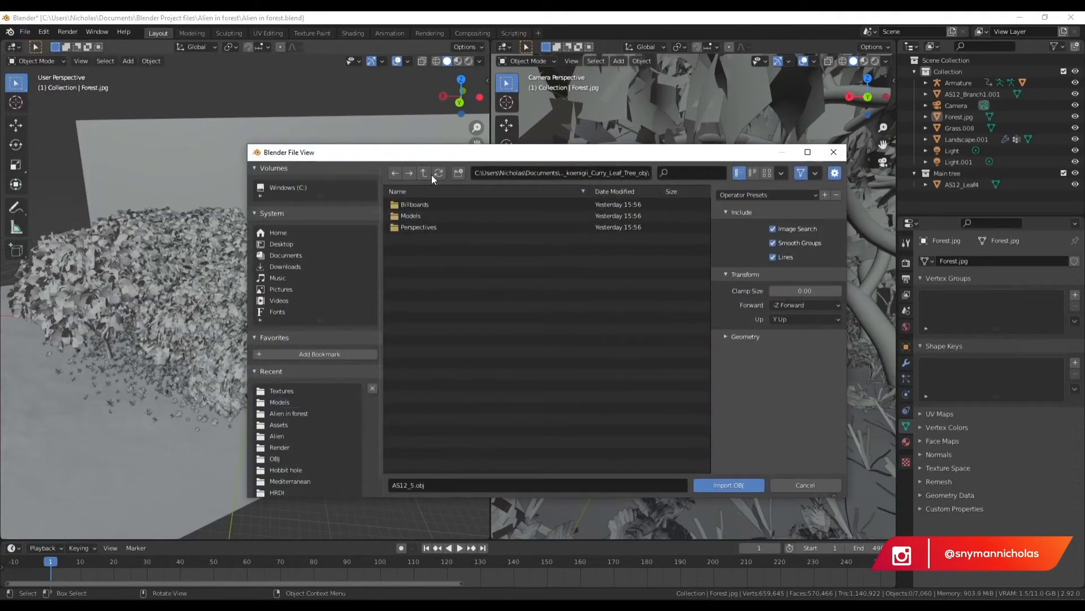
{"action": "left_click", "coordinate": [425, 172]}
{"action": "left_click", "coordinate": [424, 173]}
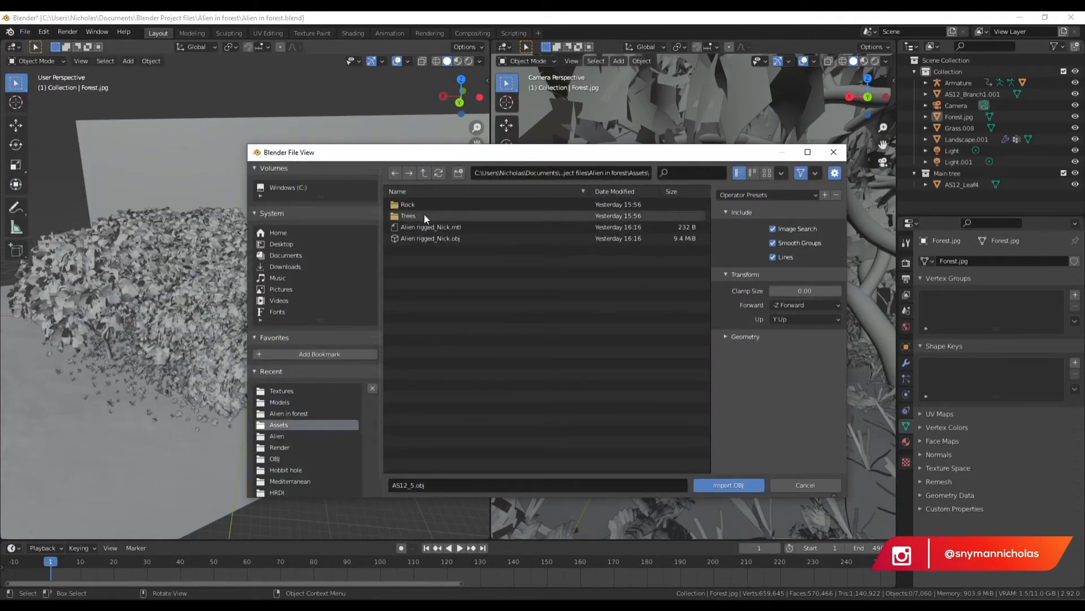
{"action": "double_click", "coordinate": [422, 203]}
{"action": "double_click", "coordinate": [422, 204]}
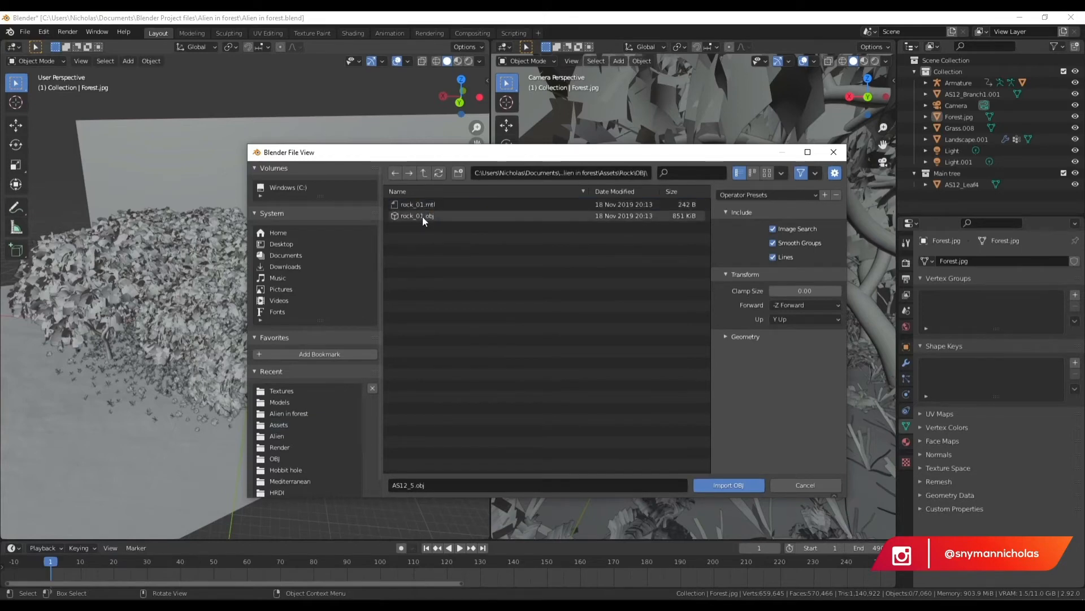
{"action": "left_click", "coordinate": [423, 216]}
{"action": "left_click", "coordinate": [745, 486]}
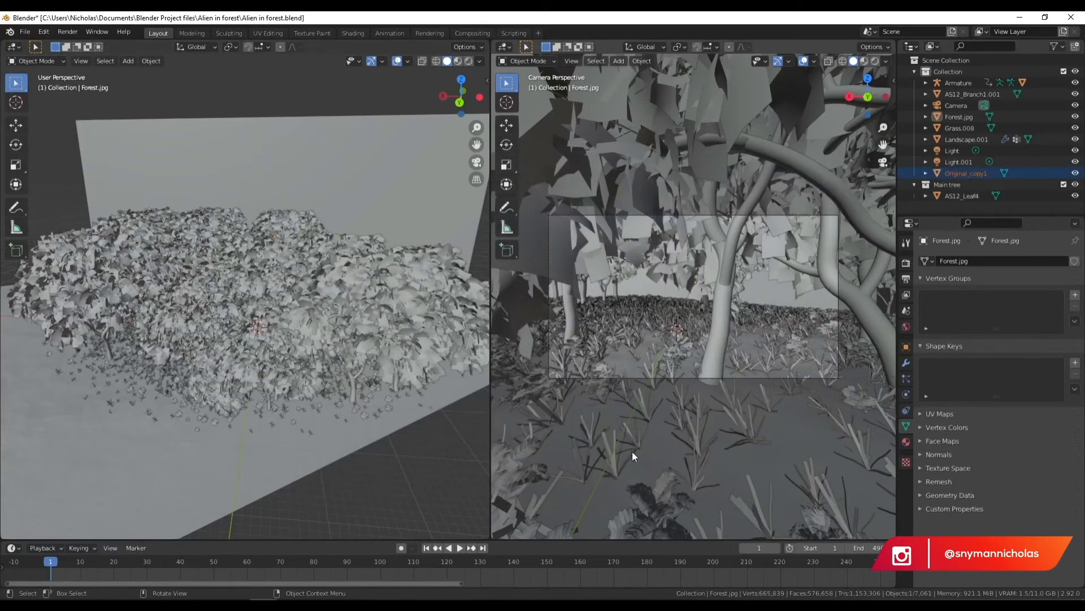
- Scale the imported rock up uniformly by about 58.7 times
{"action": "key", "text": "s"}
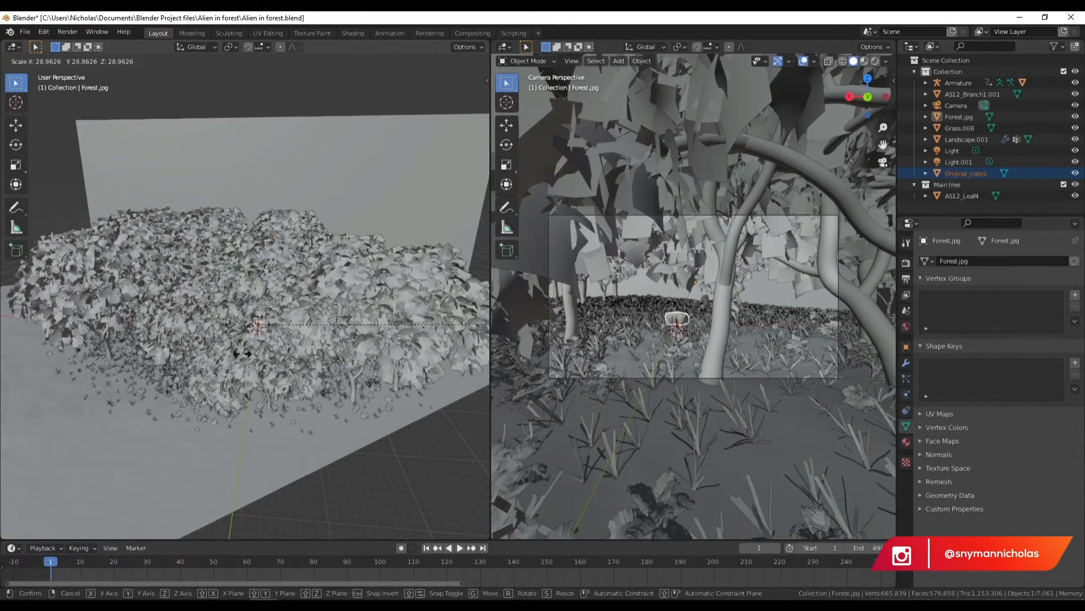
{"action": "left_click", "coordinate": [452, 370]}
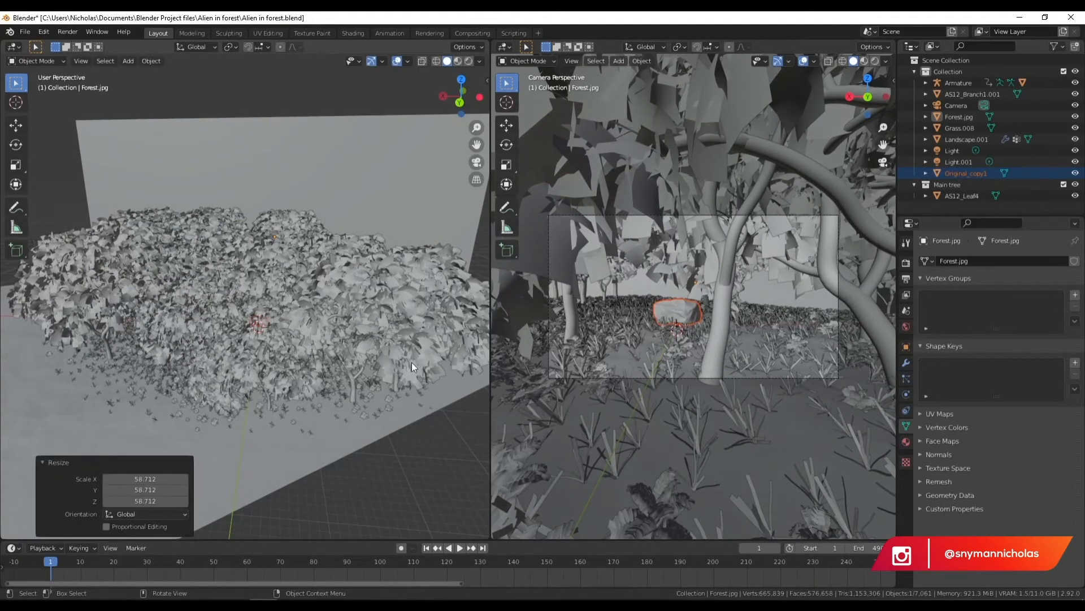
{"action": "scroll", "coordinate": [330, 309], "scroll_direction": "up", "scroll_amount": 2}
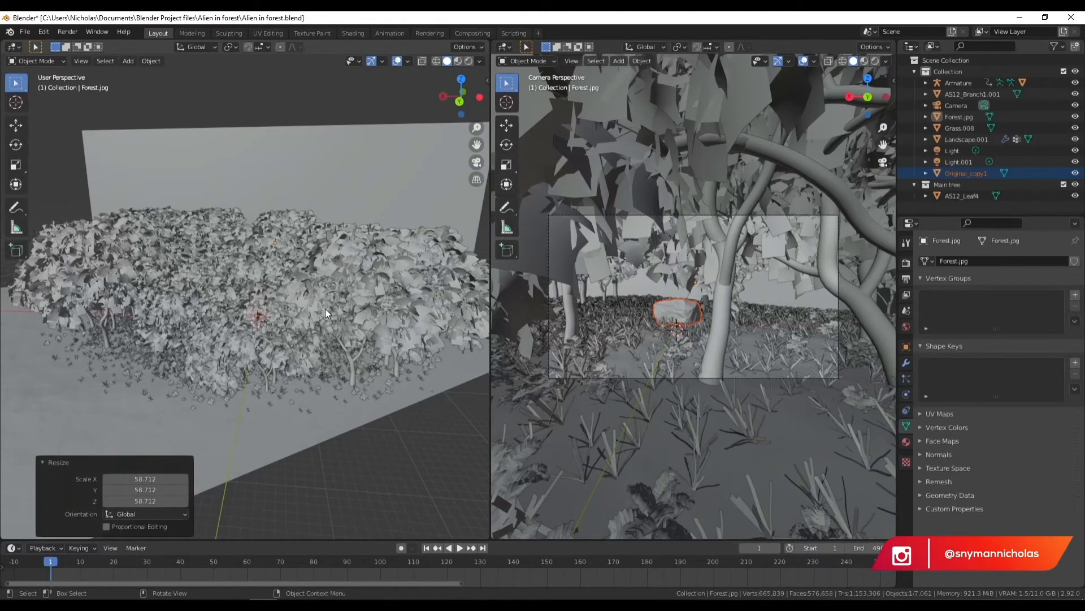
- Isolate the rock in the camera viewport, inspect it with Material Preview shading, and return to the full scene
{"action": "key", "text": "KP_Divide"}
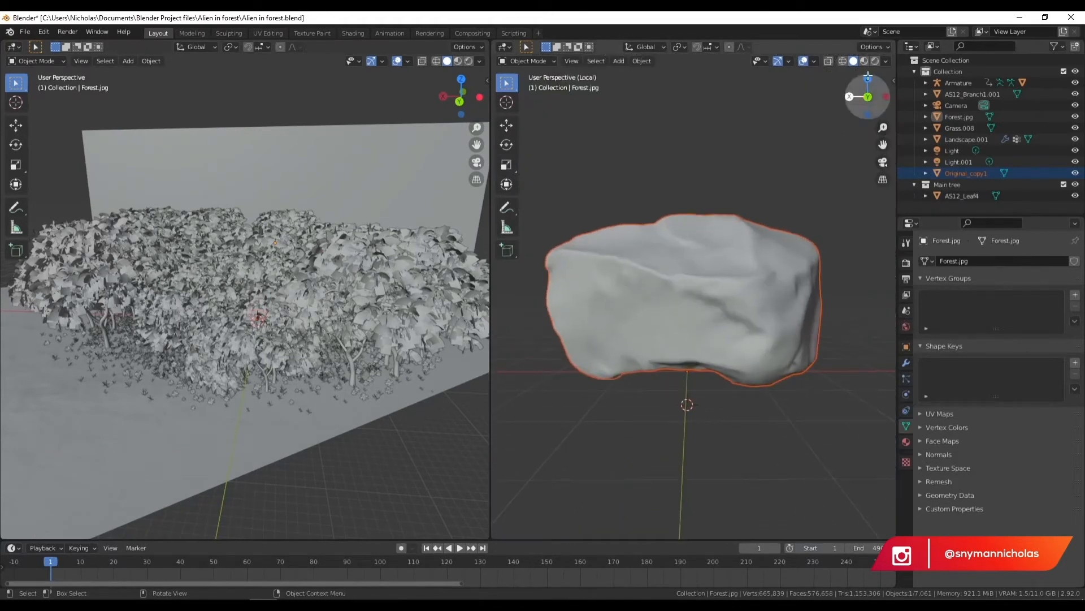
{"action": "left_click", "coordinate": [876, 61]}
{"action": "left_click", "coordinate": [865, 61]}
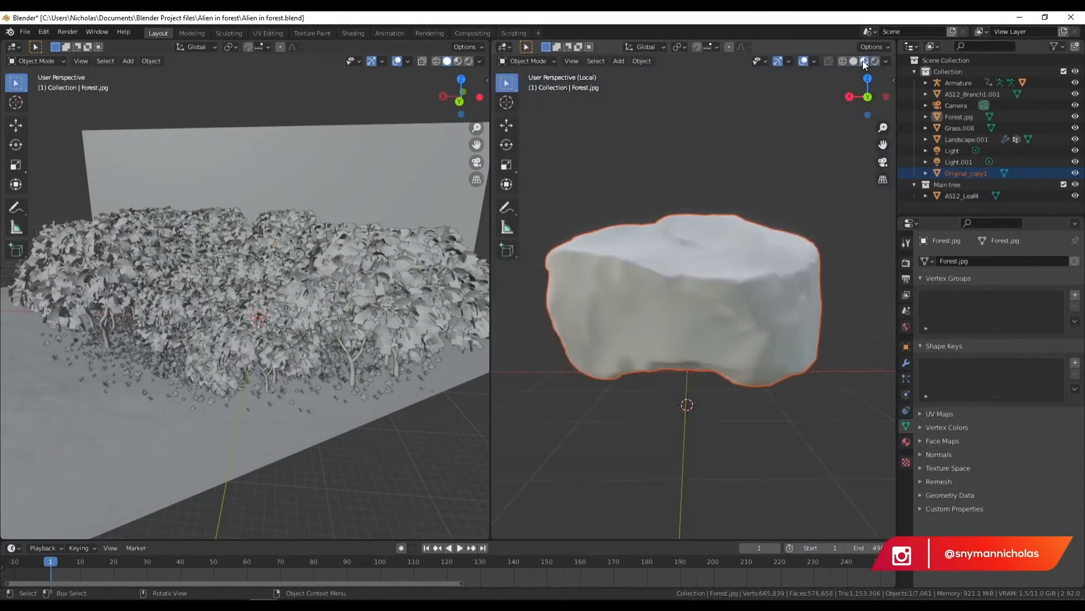
{"action": "middle_click_drag", "start_coordinate": [852, 244], "coordinate": [834, 255]}
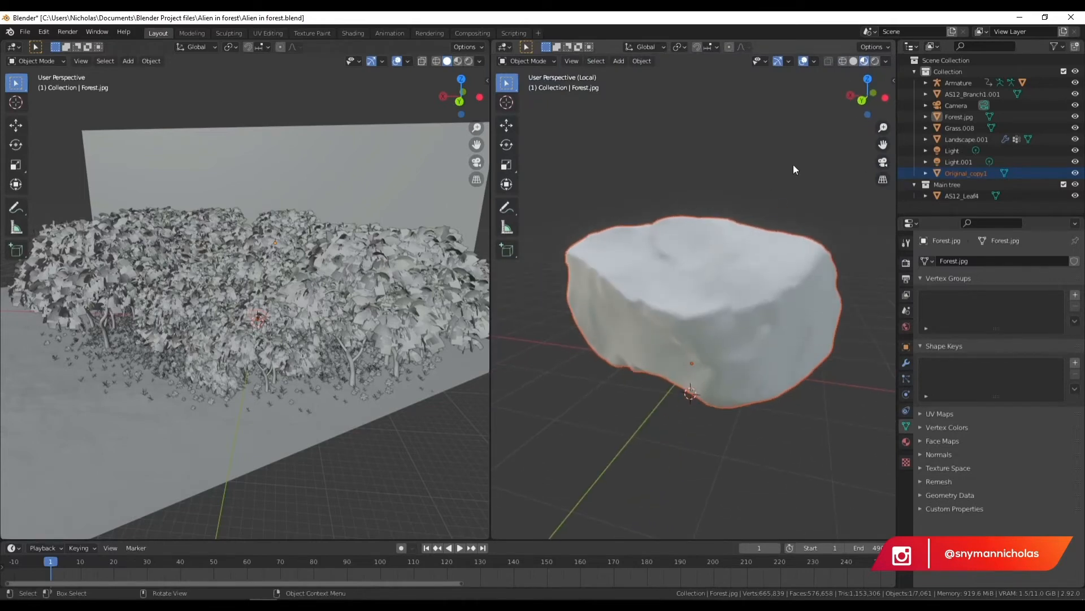
{"action": "middle_click_drag", "start_coordinate": [837, 119], "coordinate": [734, 220]}
{"action": "key", "text": "KP_Divide"}
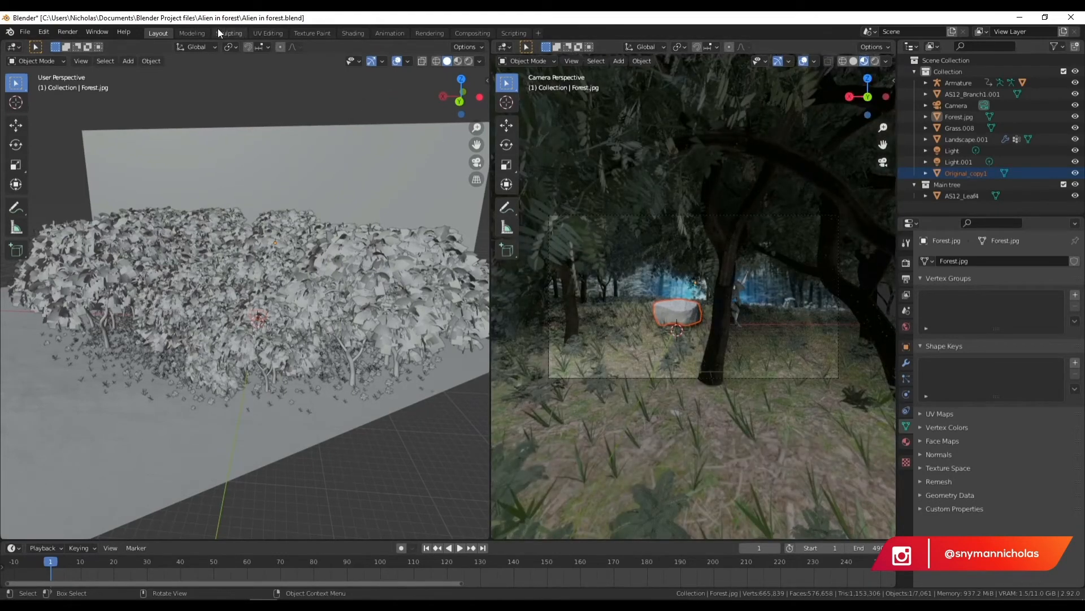
- Switch to the Shading workspace and select the rock to bring up its material nodes
{"action": "left_click", "coordinate": [241, 32]}
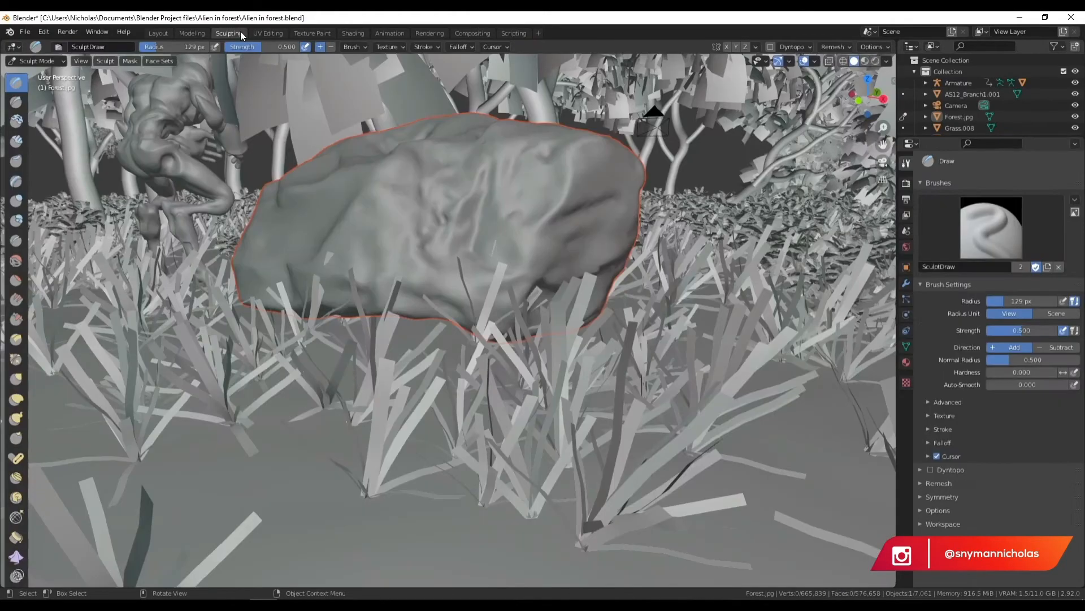
{"action": "left_click", "coordinate": [353, 33]}
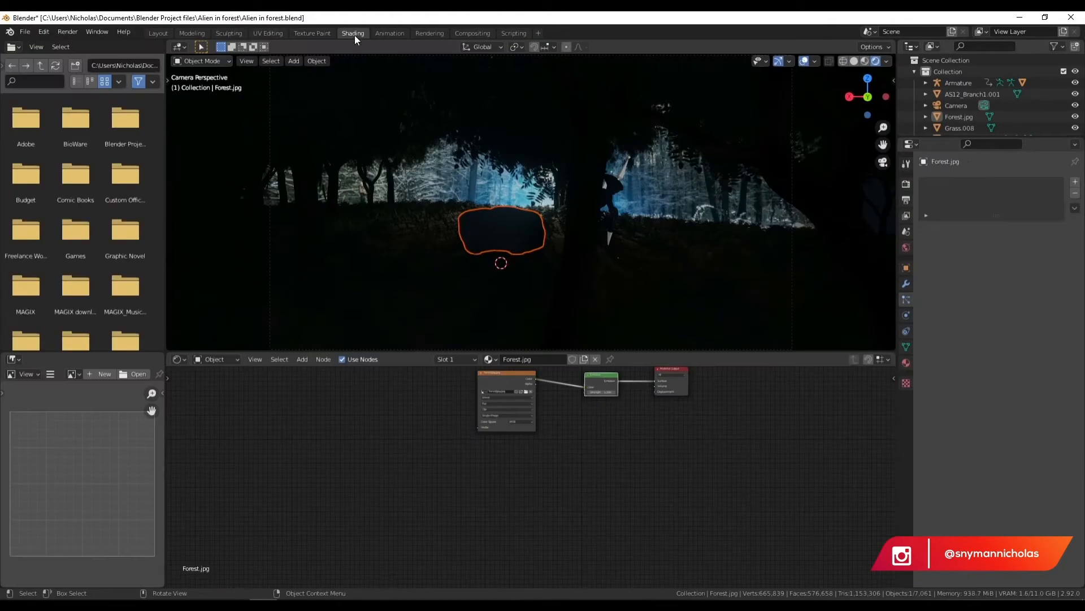
{"action": "scroll", "coordinate": [469, 291], "scroll_direction": "up", "scroll_amount": 3}
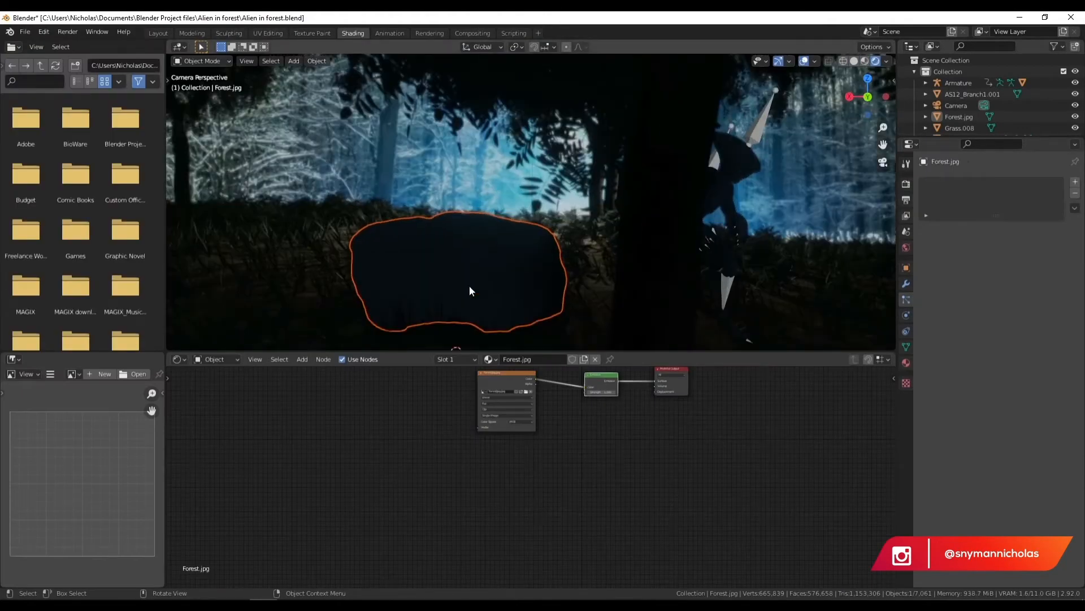
{"action": "middle_click_drag", "start_coordinate": [507, 284], "coordinate": [555, 218], "text": "shift"}
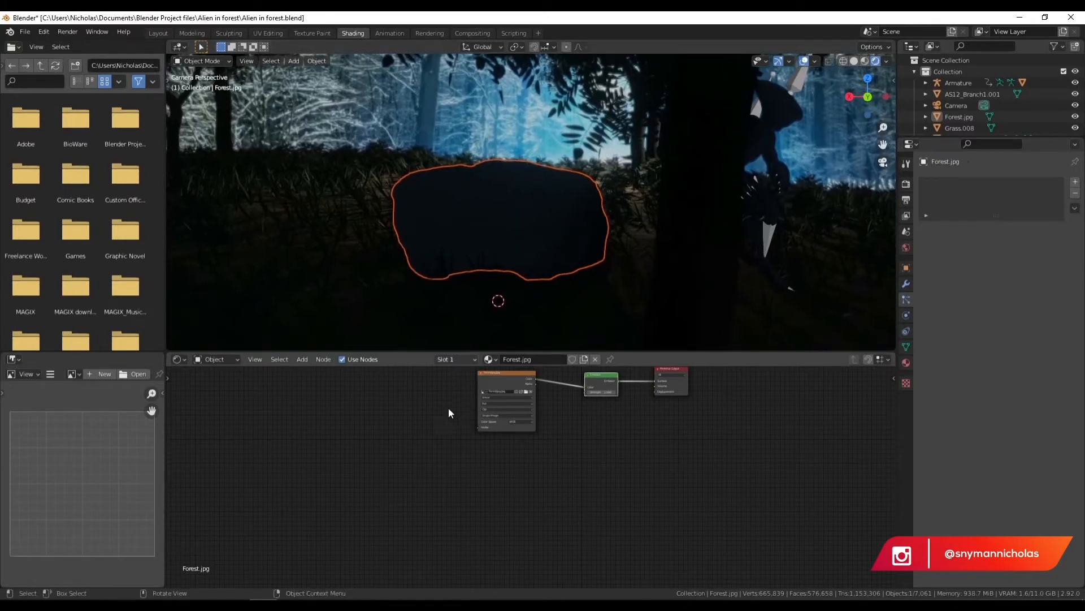
{"action": "middle_click_drag", "start_coordinate": [449, 408], "coordinate": [375, 451]}
{"action": "left_click", "coordinate": [506, 228]}
{"action": "left_click", "coordinate": [506, 227]}
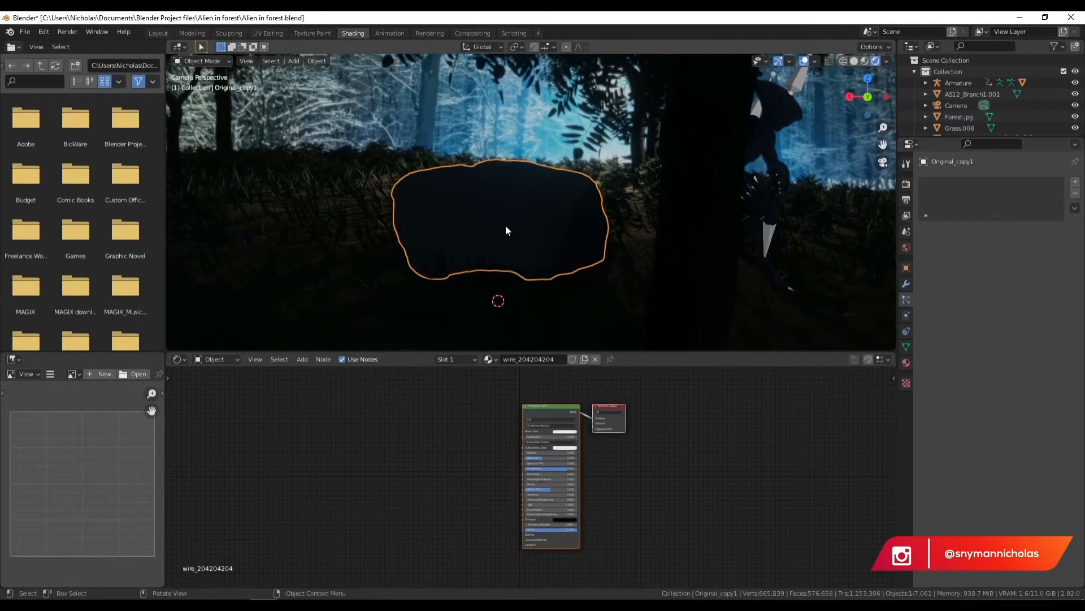
{"action": "middle_click_drag", "start_coordinate": [499, 469], "coordinate": [482, 474]}
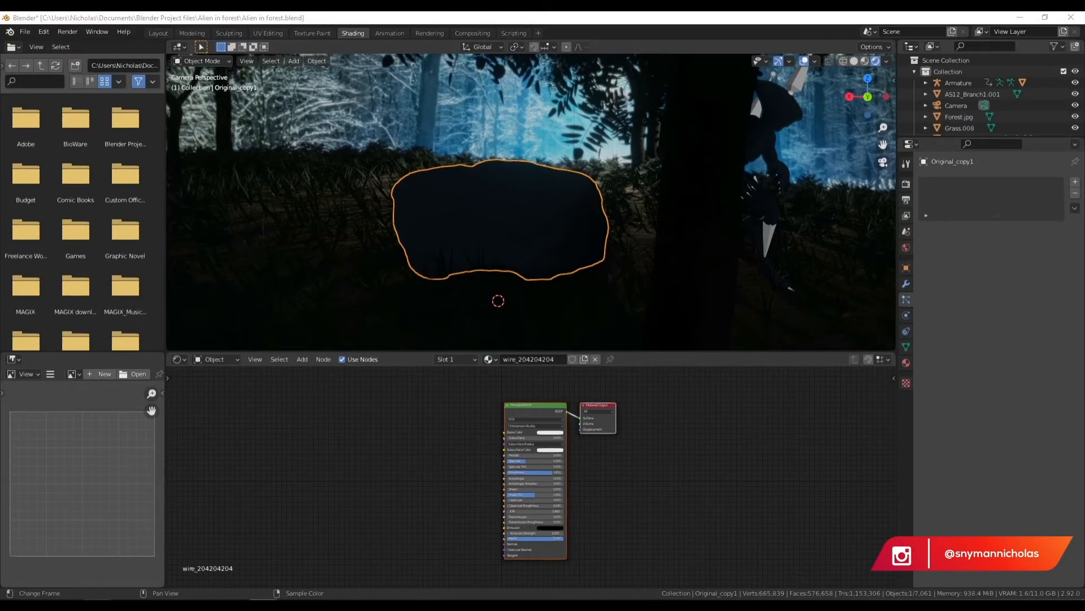
- Switch to Chrome, open Texture Haven's Rock category and browse its textures for one that suits the rock
{"action": "right_click", "coordinate": [98, 605]}
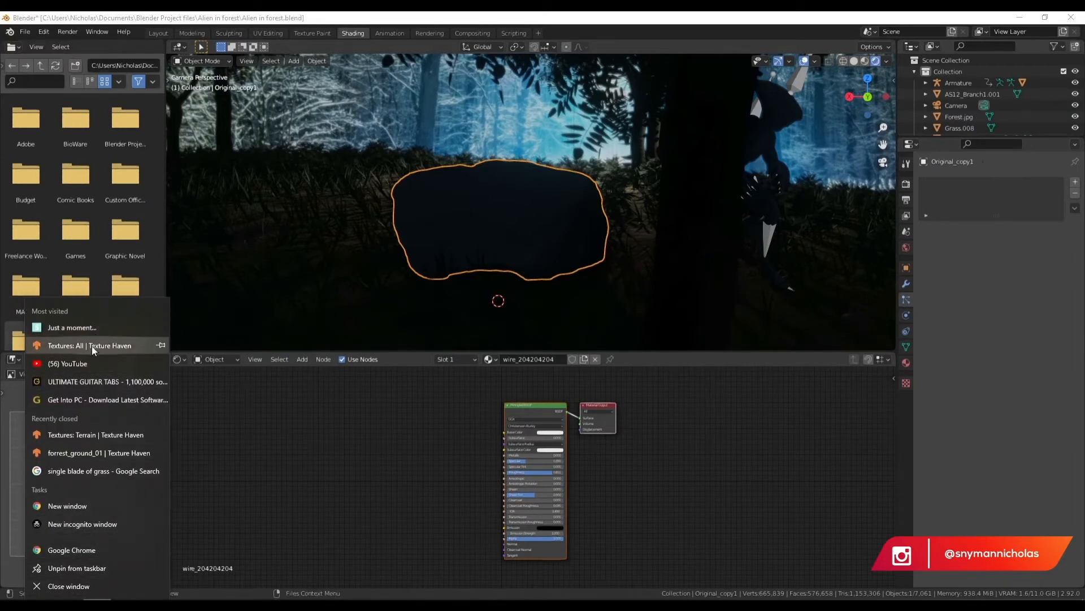
{"action": "left_click", "coordinate": [352, 326]}
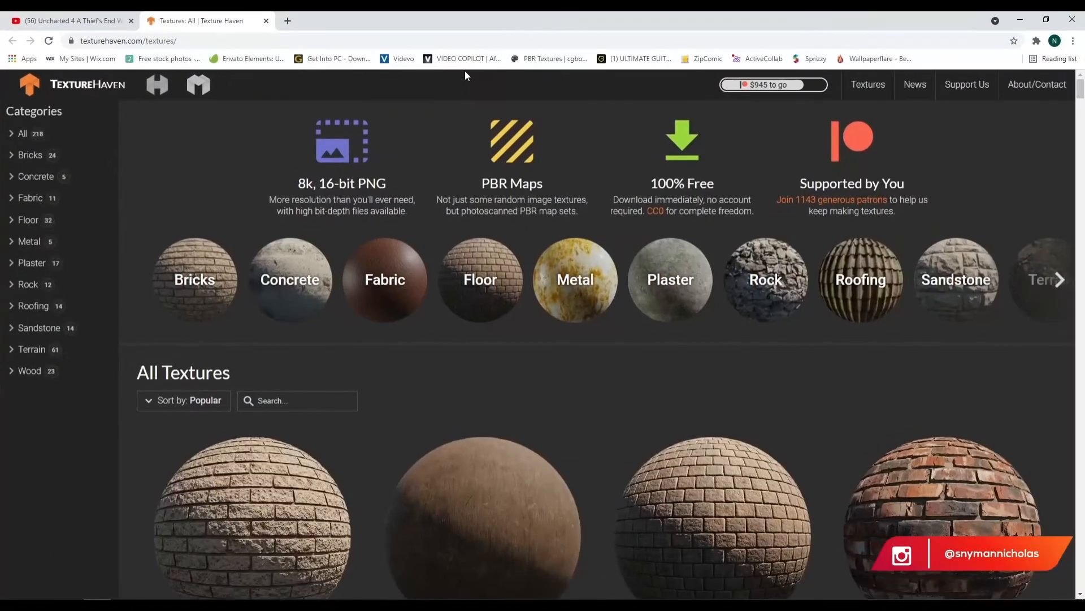
{"action": "left_click", "coordinate": [29, 285]}
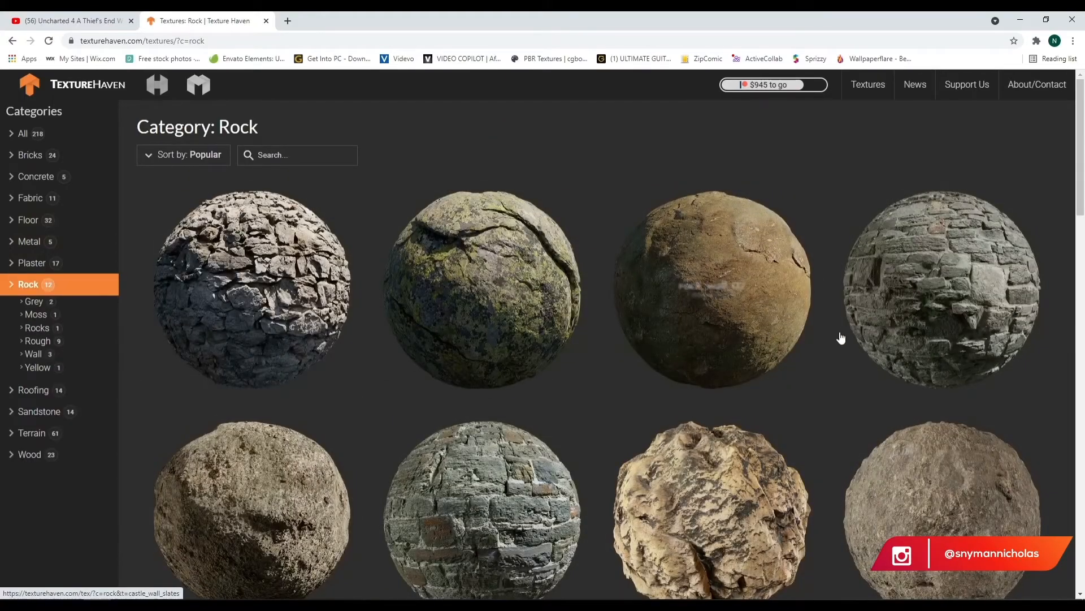
{"action": "scroll", "coordinate": [839, 338], "scroll_direction": "down", "scroll_amount": 5}
{"action": "scroll", "coordinate": [969, 381], "scroll_direction": "down", "scroll_amount": 5}
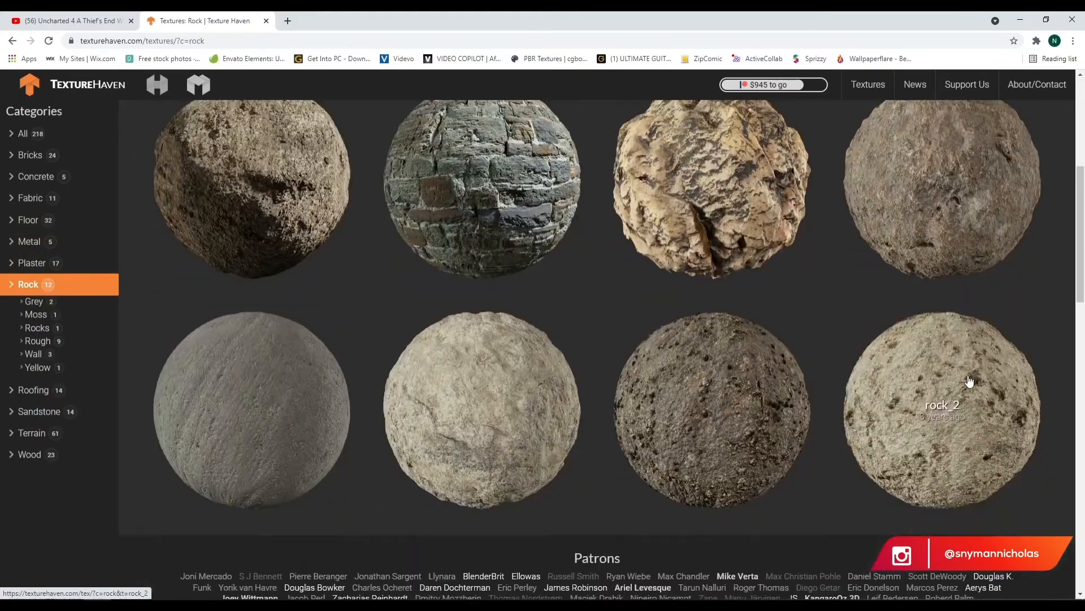
{"action": "scroll", "coordinate": [957, 371], "scroll_direction": "down", "scroll_amount": 4}
{"action": "scroll", "coordinate": [956, 371], "scroll_direction": "up", "scroll_amount": 6}
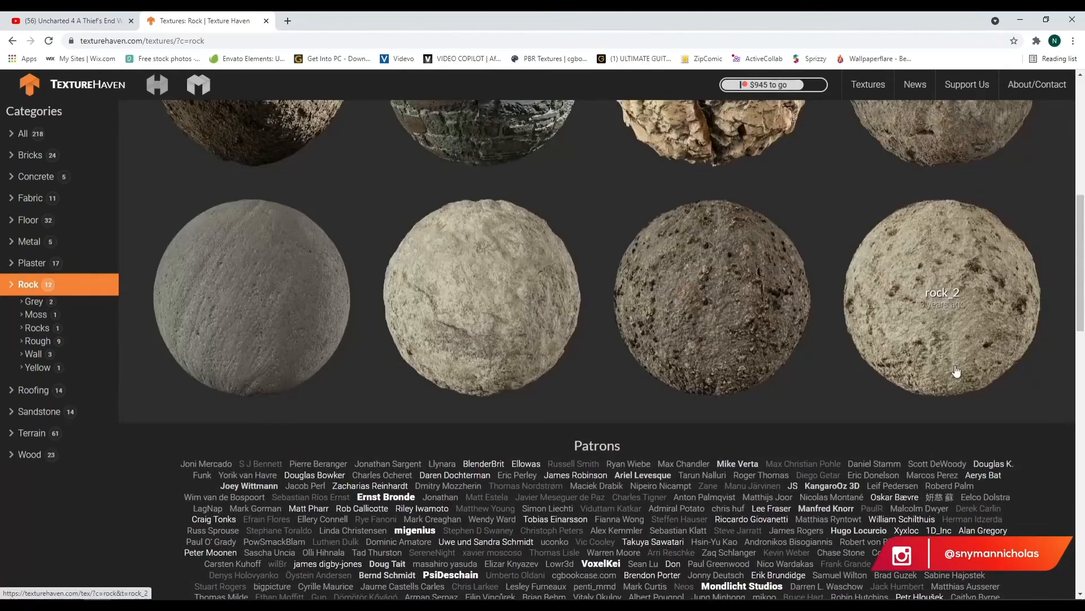
{"action": "scroll", "coordinate": [923, 303], "scroll_direction": "down", "scroll_amount": 3}
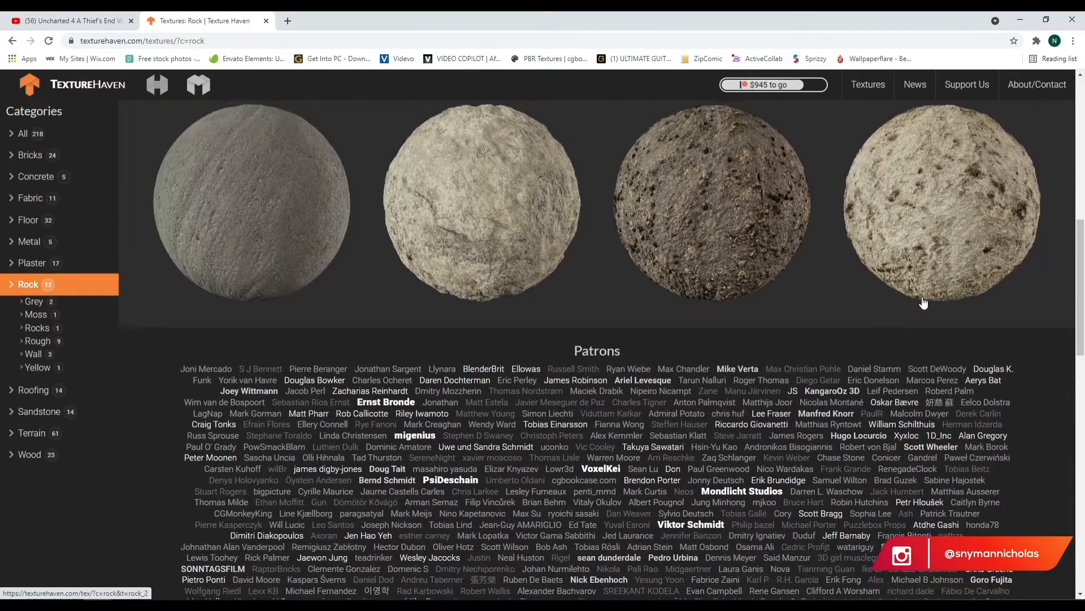
{"action": "scroll", "coordinate": [969, 303], "scroll_direction": "up", "scroll_amount": 7}
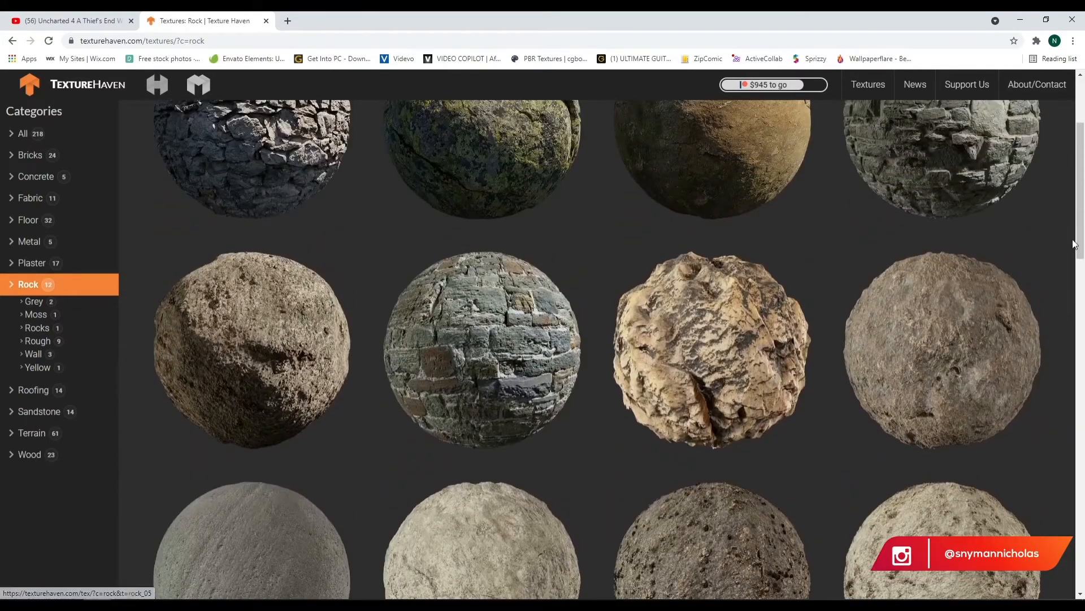
{"action": "scroll", "coordinate": [1074, 243], "scroll_direction": "up", "scroll_amount": 3}
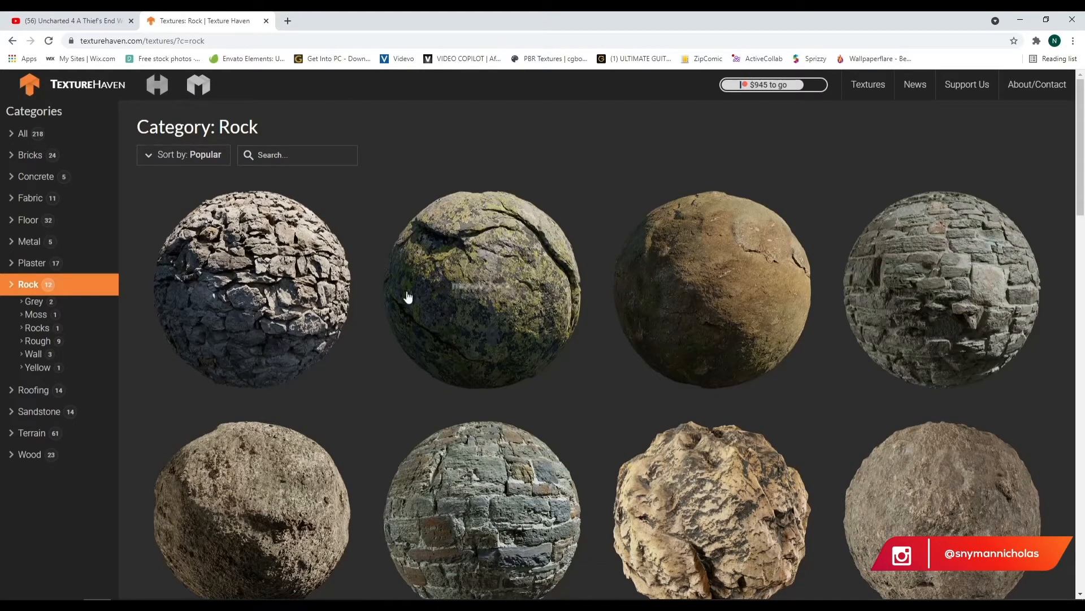
- Download all maps of the mossy_rock texture as 2k JPG
{"action": "left_click", "coordinate": [464, 254]}
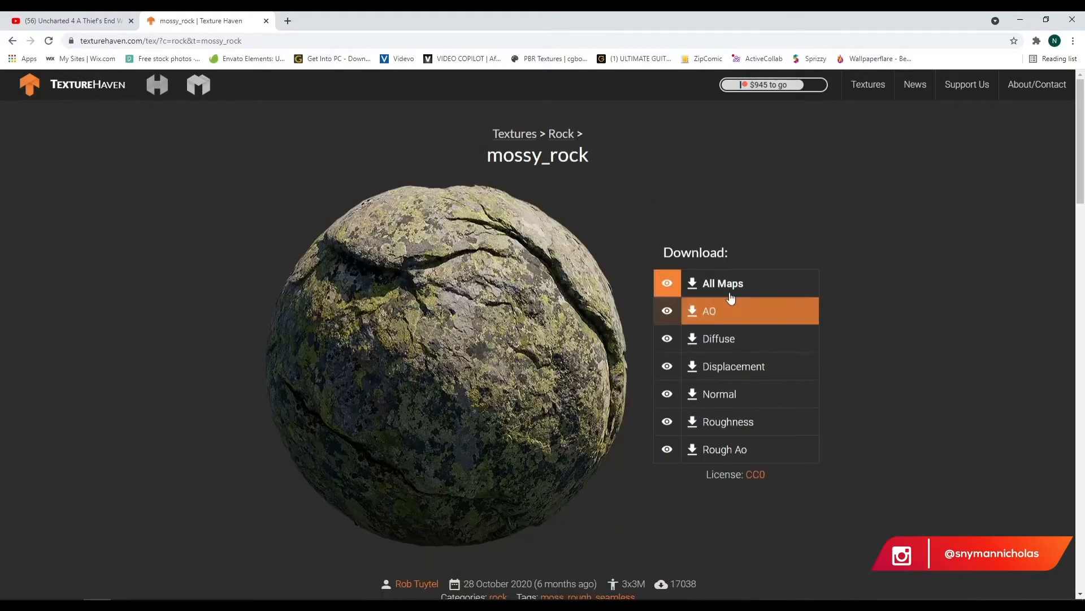
{"action": "mouse_move", "coordinate": [735, 289]}
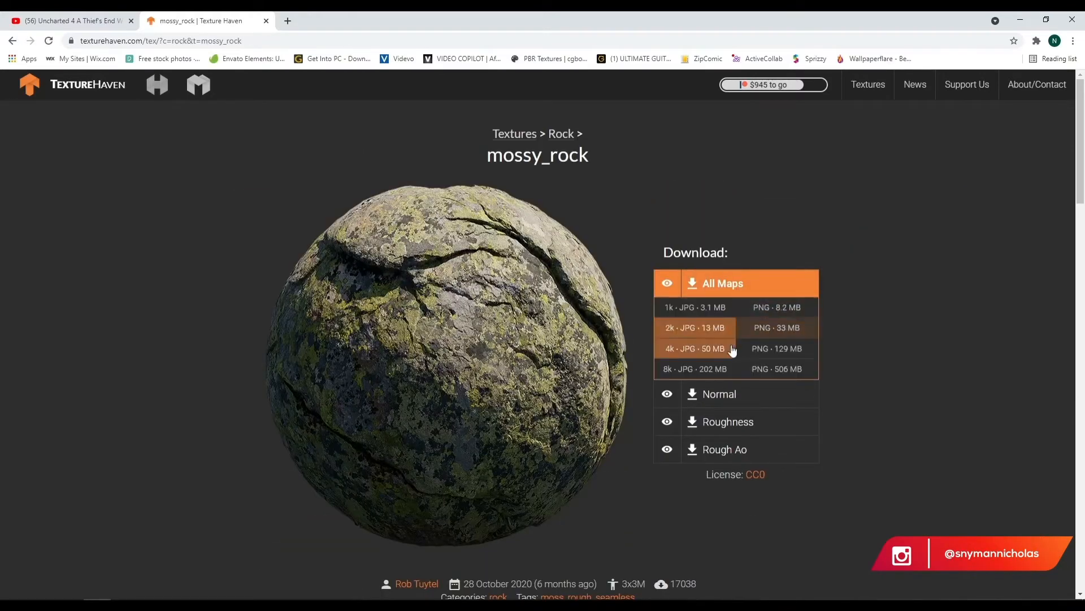
{"action": "left_click", "coordinate": [724, 327]}
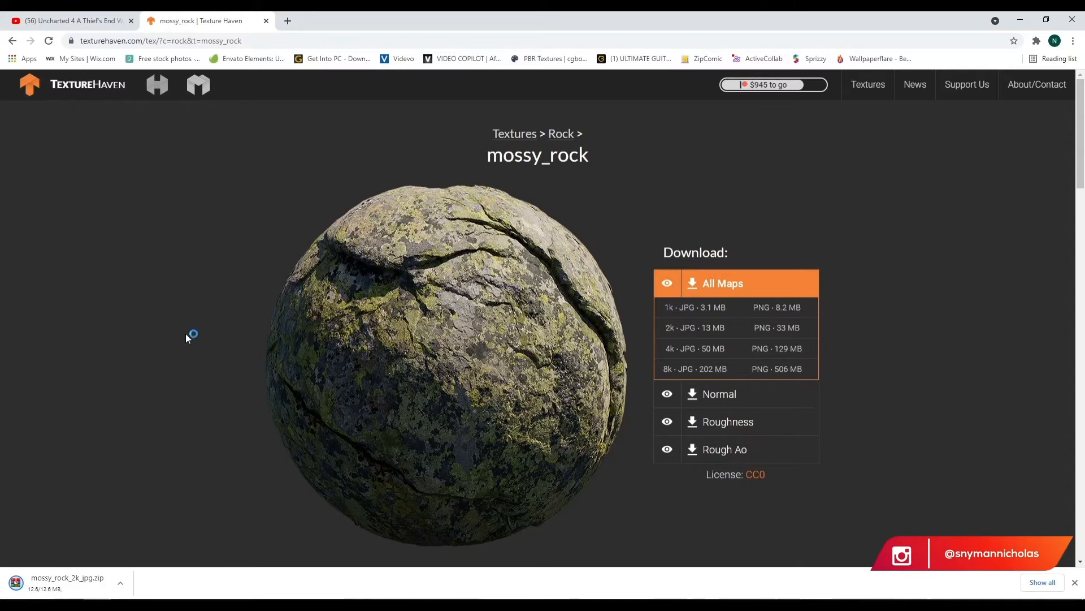
{"action": "left_click_drag", "start_coordinate": [42, 19], "coordinate": [0, 132]}
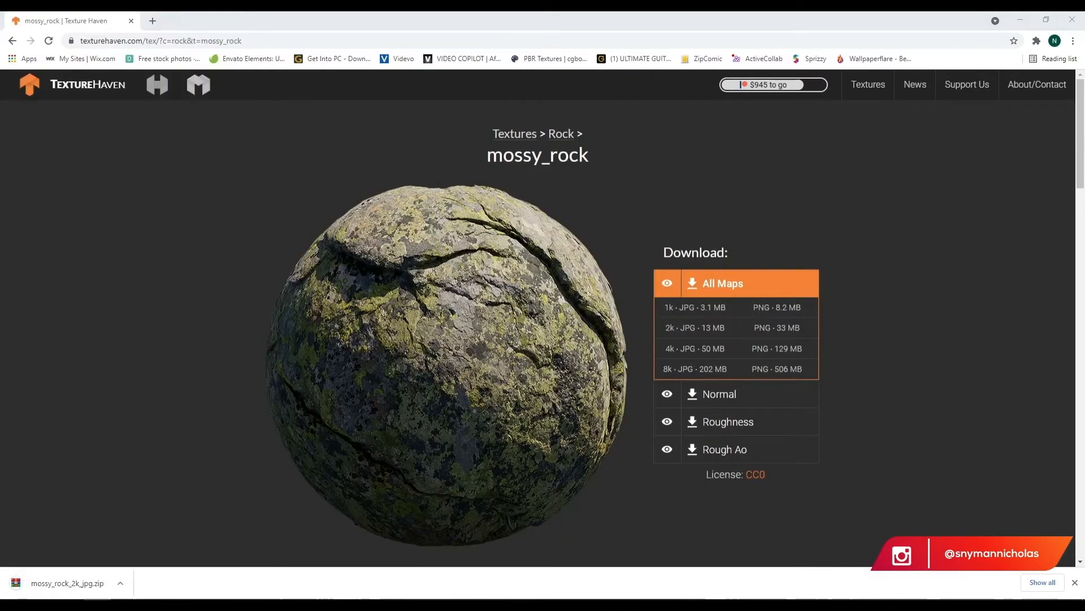
{"action": "left_click", "coordinate": [273, 18]}
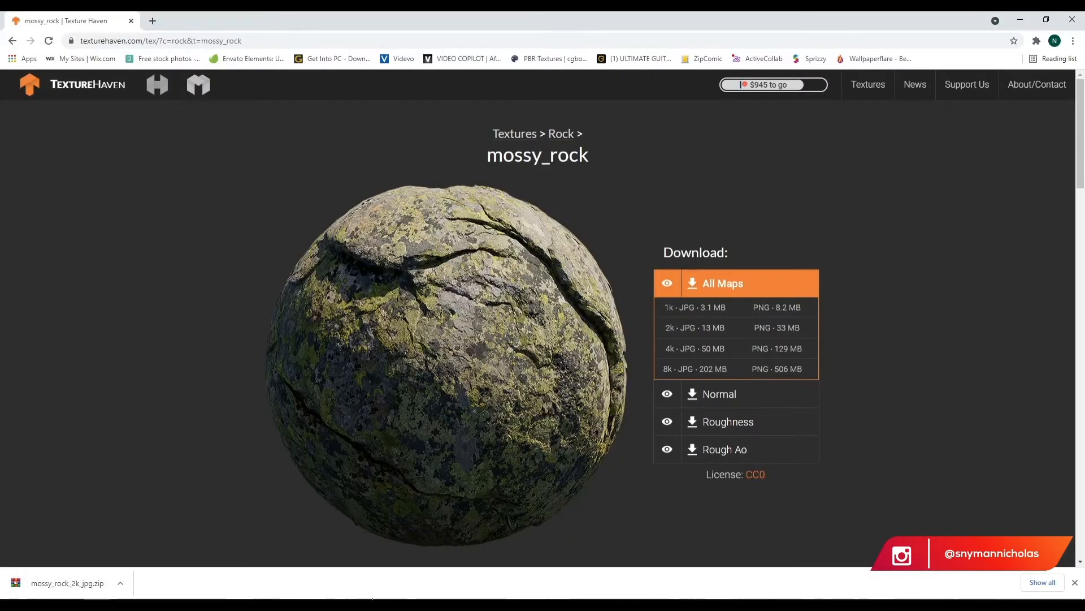
{"action": "left_click", "coordinate": [318, 608]}
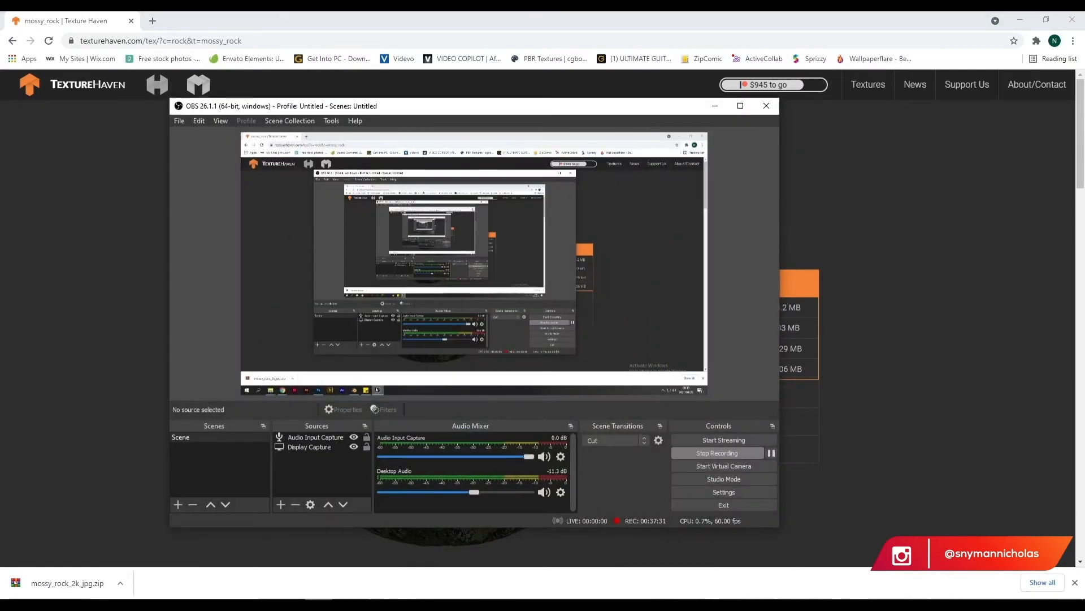
{"action": "left_click", "coordinate": [318, 607]}
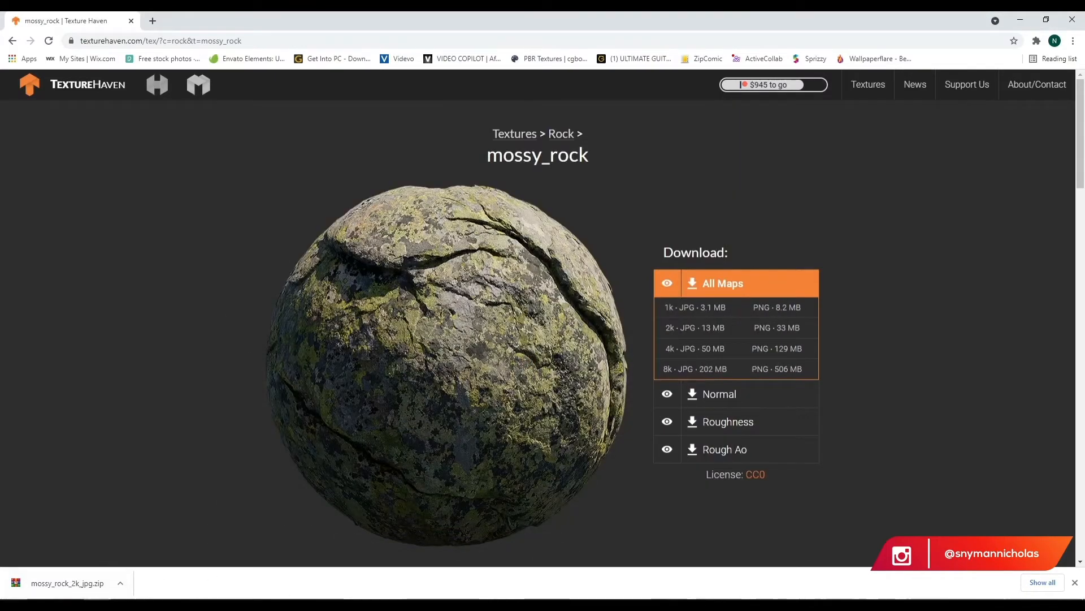
- Move the mossy_rock_2k_jpg archive from Downloads into the Textures folder of the Alien in forest project
{"action": "left_click", "coordinate": [181, 554]}
{"action": "left_click", "coordinate": [196, 164]}
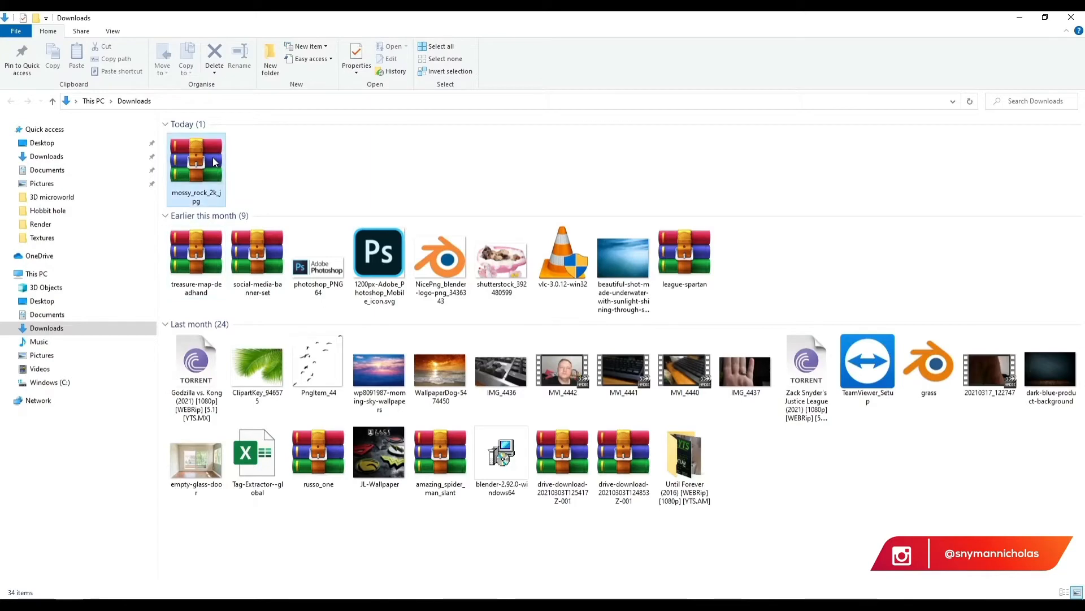
{"action": "key", "text": "ctrl+x"}
{"action": "left_click", "coordinate": [85, 605]}
{"action": "left_click", "coordinate": [73, 560]}
{"action": "left_click", "coordinate": [299, 101]}
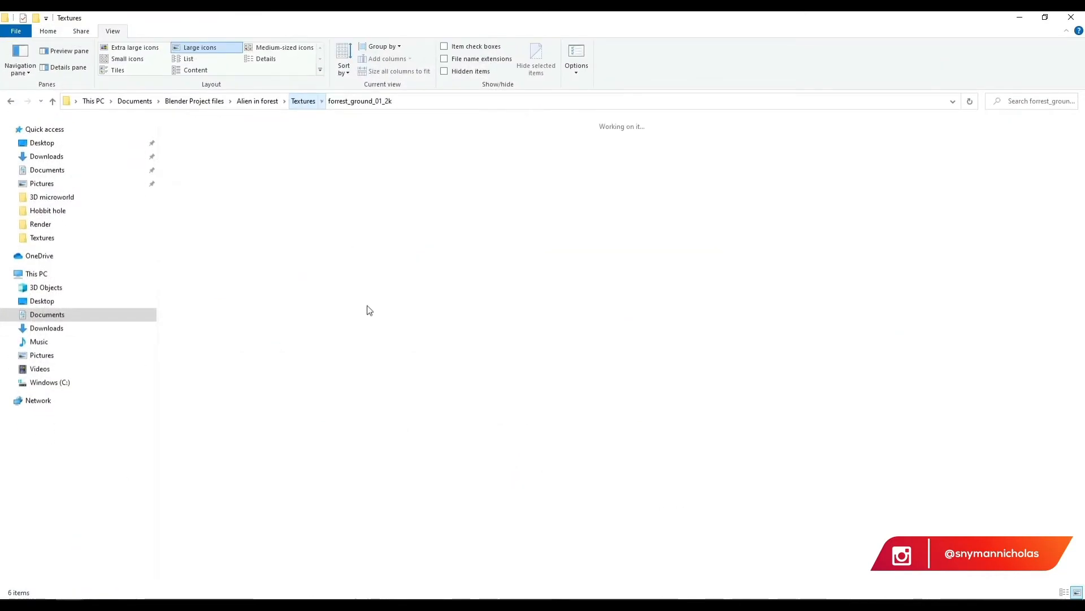
{"action": "key", "text": "ctrl+v"}
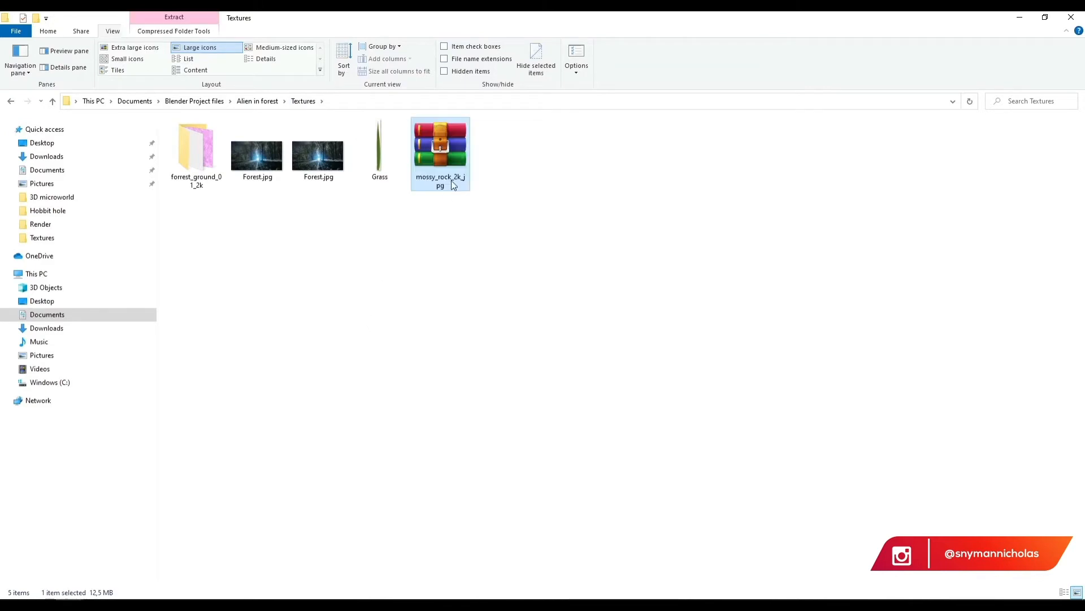
- Create a new folder named mossy_rock_2k inside the Textures folder
{"action": "right_click", "coordinate": [449, 176]}
{"action": "left_click", "coordinate": [358, 192]}
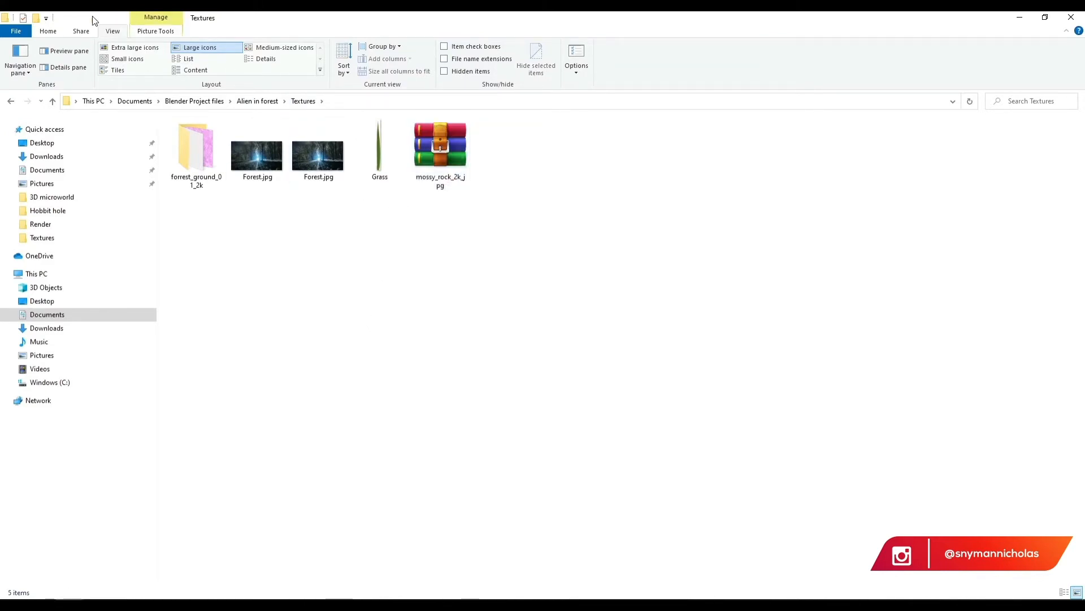
{"action": "left_click", "coordinate": [60, 32]}
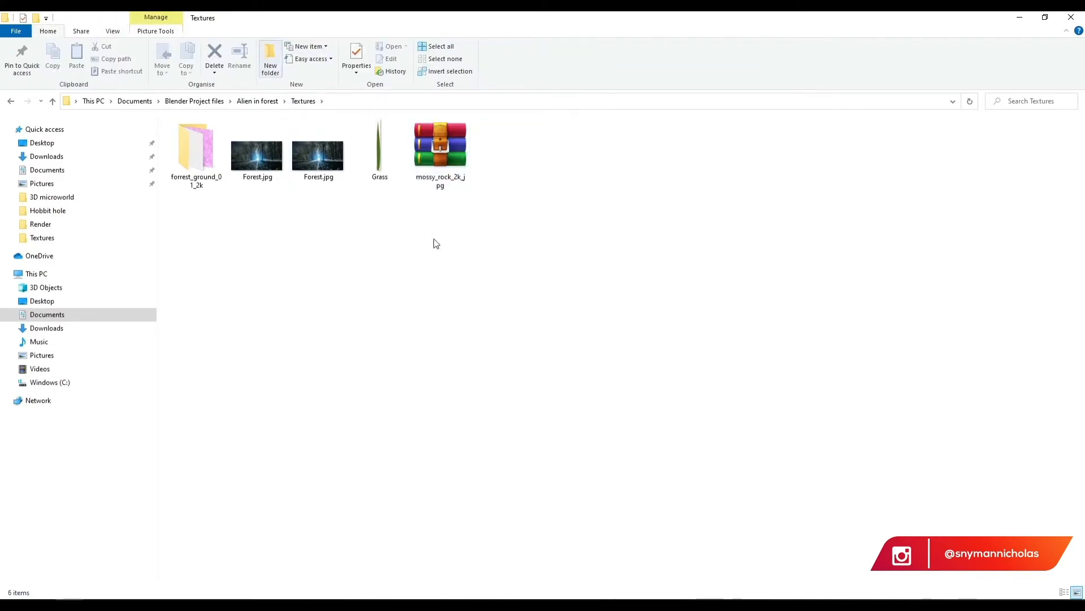
{"action": "left_click", "coordinate": [502, 191]}
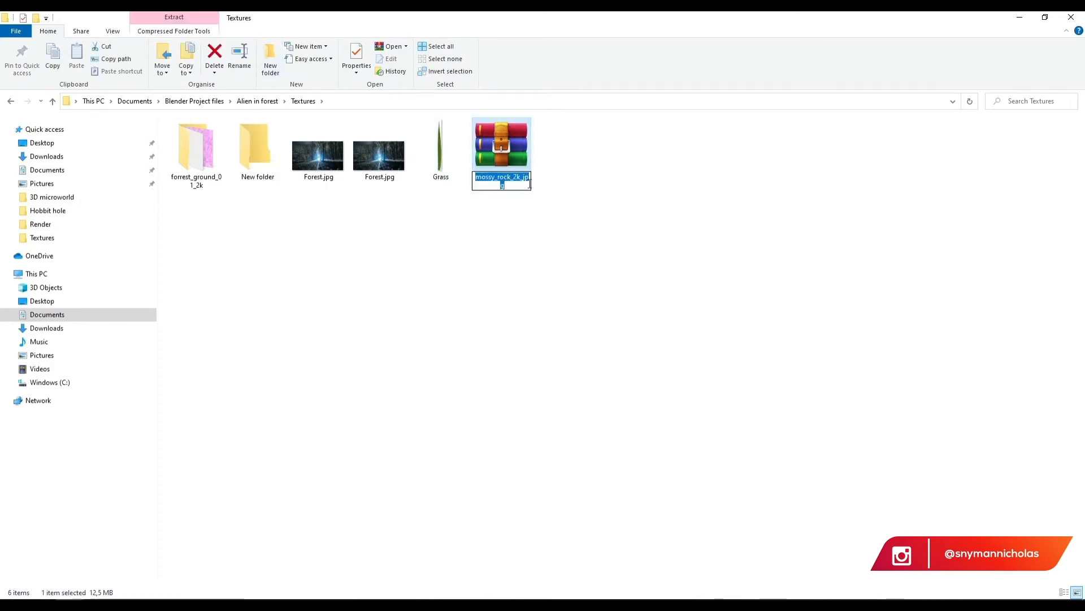
{"action": "left_click_drag", "start_coordinate": [520, 177], "coordinate": [412, 174]}
{"action": "left_click", "coordinate": [259, 155]}
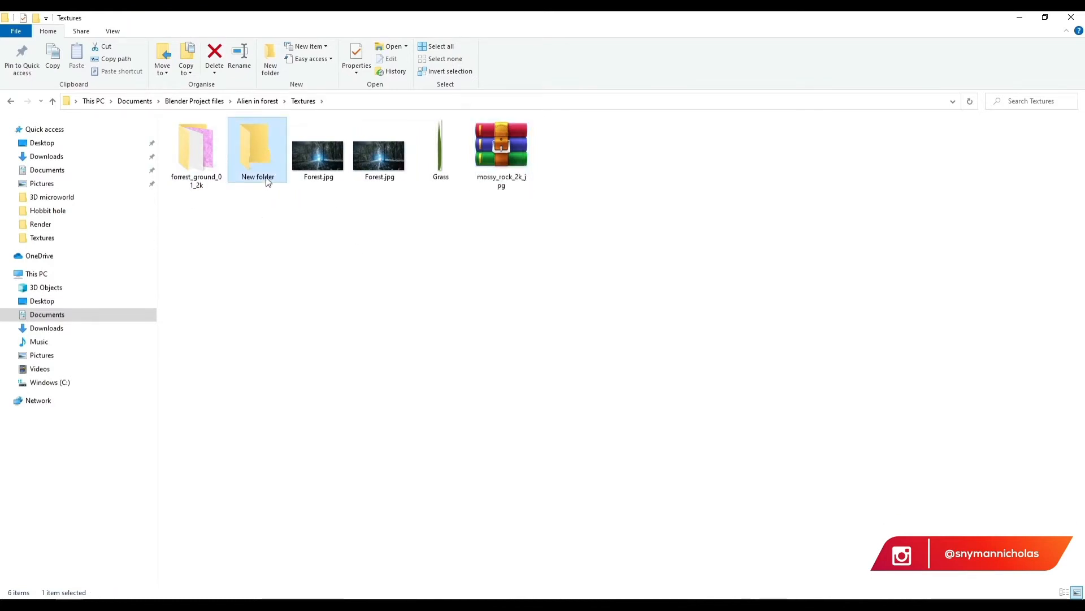
{"action": "key", "text": "F2"}
{"action": "key", "text": "ctrl+v"}
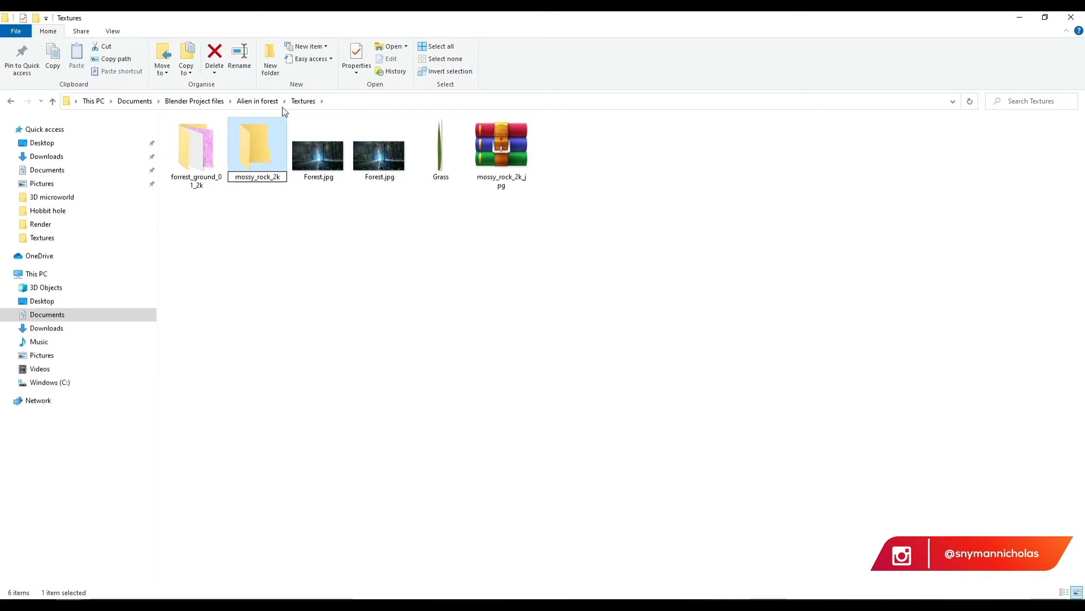
- Move the mossy_rock_2k_jpg archive into the mossy_rock_2k folder and extract its files there
{"action": "left_click", "coordinate": [512, 151]}
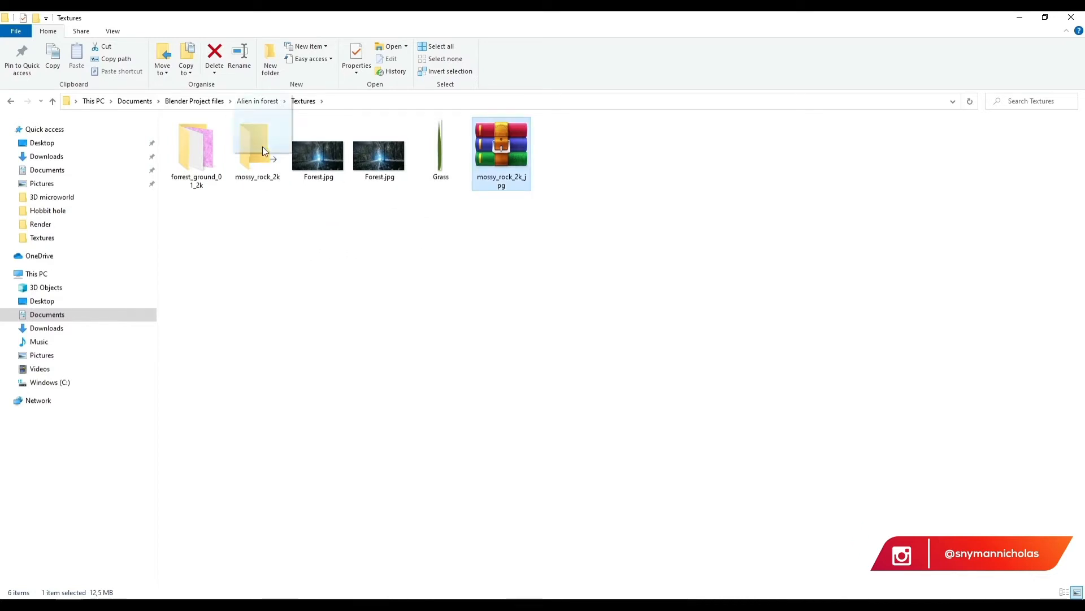
{"action": "left_click_drag", "start_coordinate": [263, 147], "coordinate": [261, 144]}
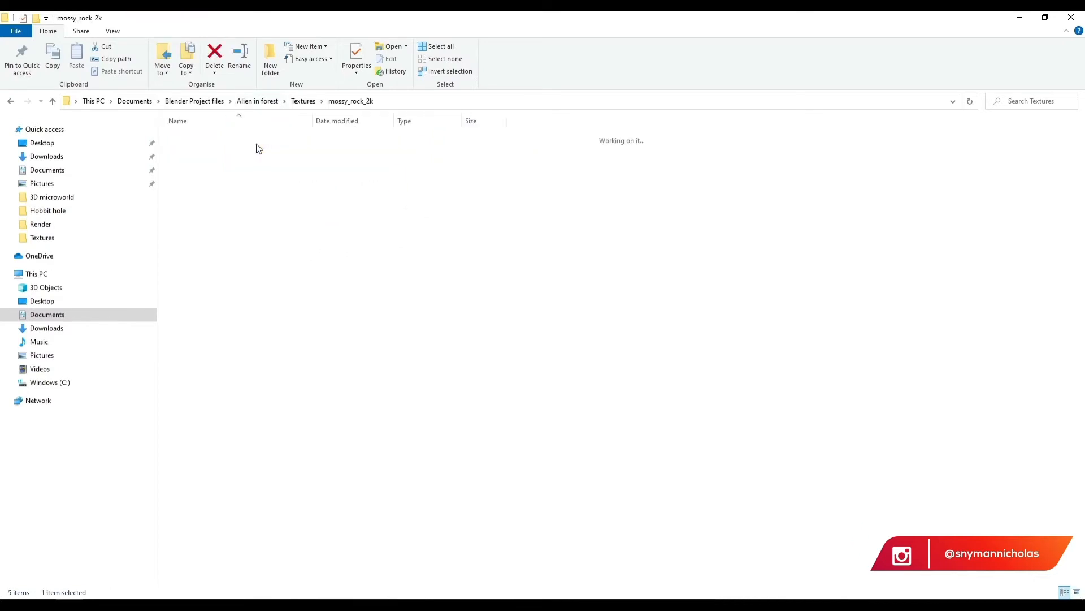
{"action": "double_click", "coordinate": [261, 147]}
{"action": "left_click", "coordinate": [220, 139]}
{"action": "right_click", "coordinate": [219, 141]}
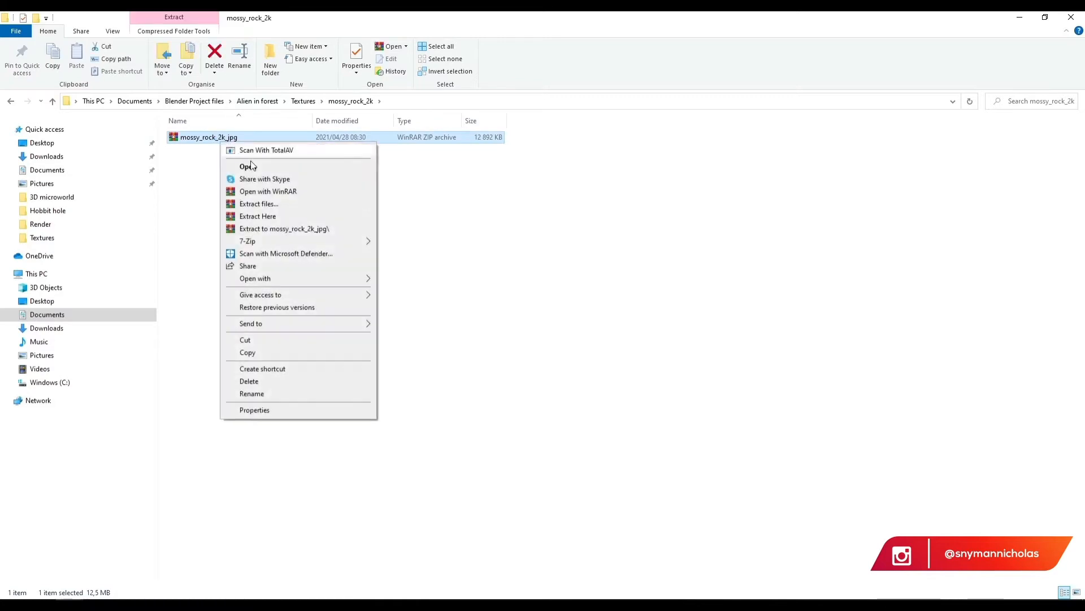
{"action": "left_click", "coordinate": [277, 216]}
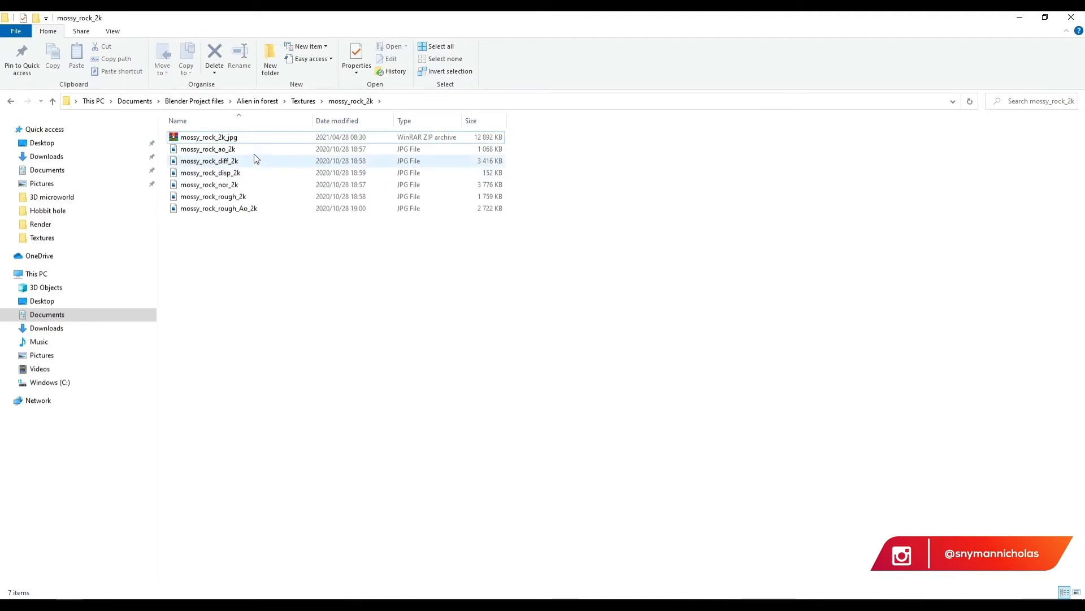
- Delete the mossy_rock_2k_jpg archive and show the remaining texture files as large icons
{"action": "left_click", "coordinate": [239, 137]}
{"action": "key", "text": "Delete"}
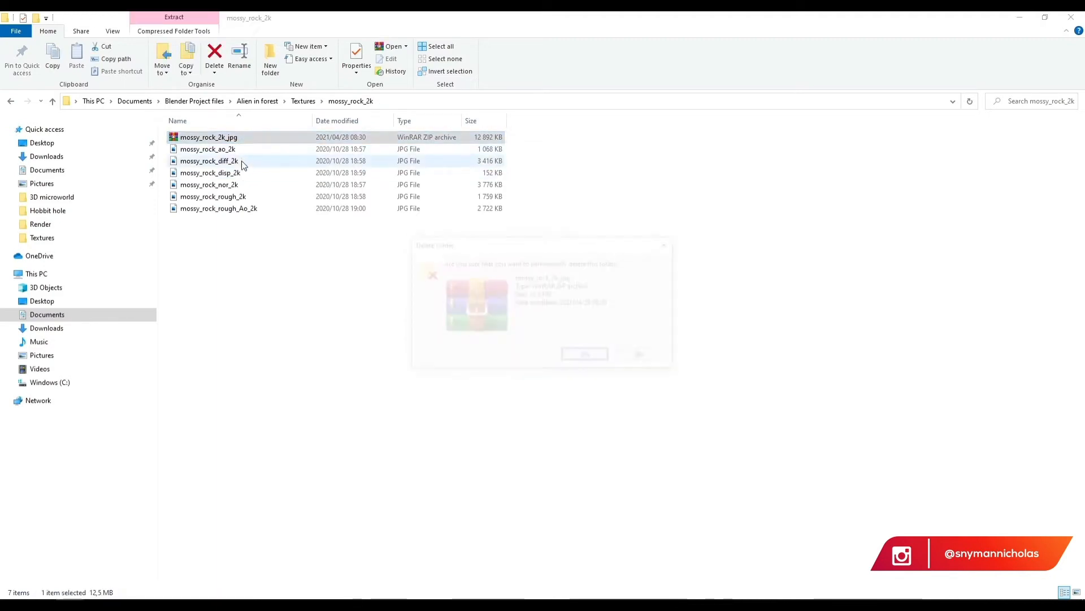
{"action": "left_click", "coordinate": [114, 33]}
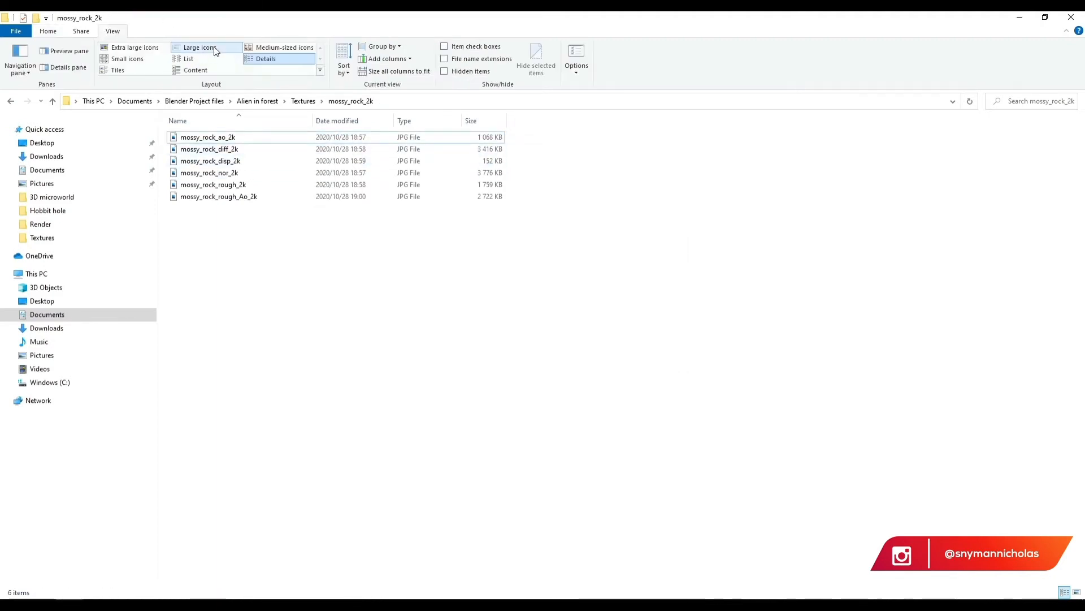
{"action": "left_click", "coordinate": [198, 47]}
- Back in Blender, add the mossy_rock_diff_2k image to the rock's material and connect its Color to the Principled BSDF's Base Color
{"action": "left_click", "coordinate": [262, 605]}
{"action": "middle_click_drag", "start_coordinate": [520, 391], "coordinate": [521, 407]}
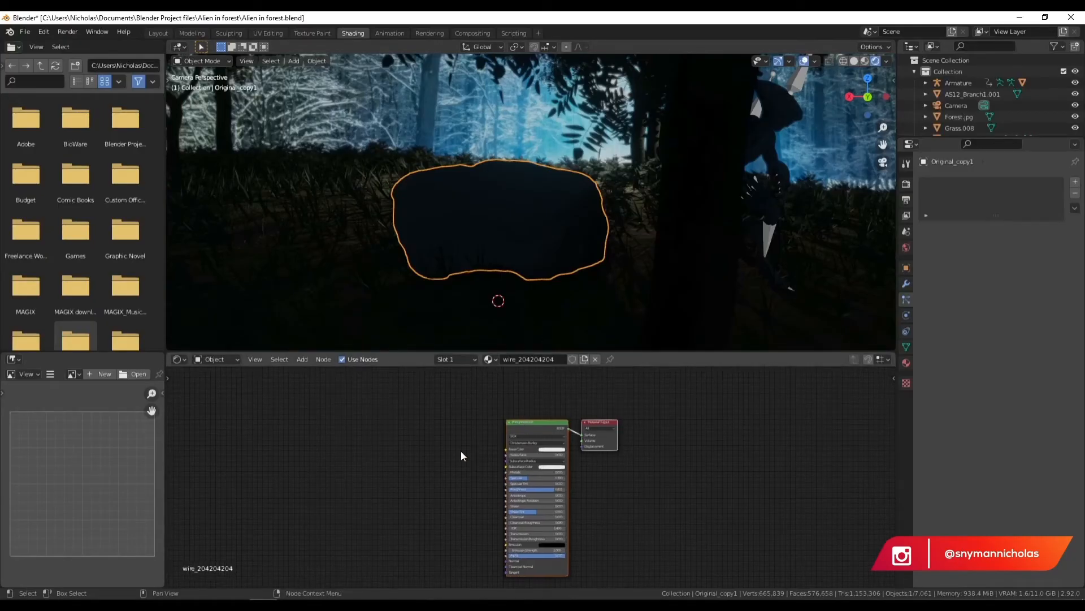
{"action": "scroll", "coordinate": [469, 451], "scroll_direction": "up", "scroll_amount": 2}
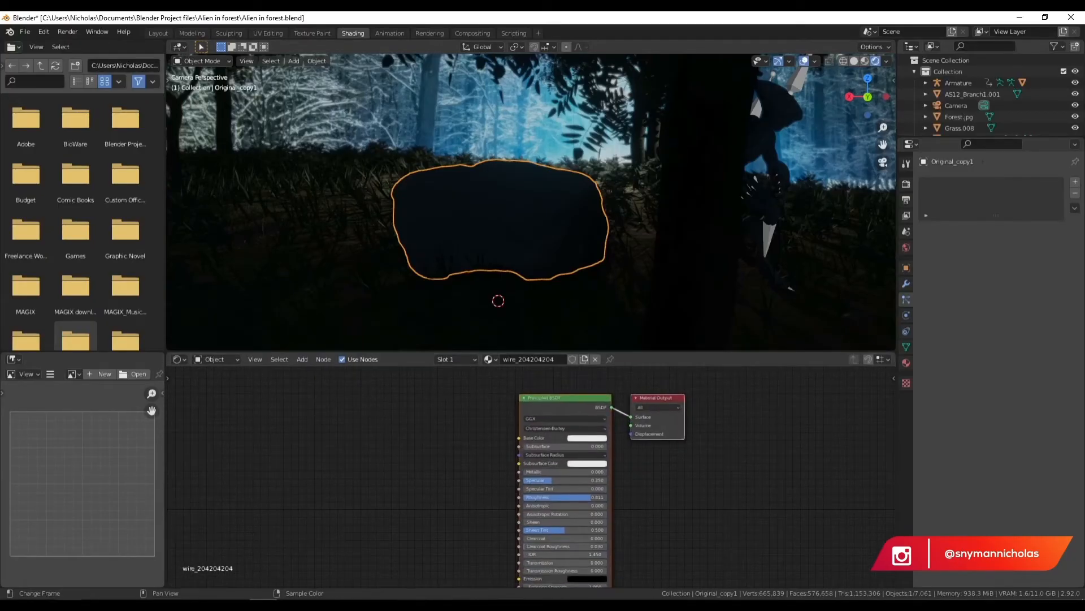
{"action": "mouse_move", "coordinate": [119, 605]}
{"action": "left_click", "coordinate": [71, 560]}
{"action": "left_click", "coordinate": [251, 148]}
{"action": "left_click_drag", "start_coordinate": [251, 202], "coordinate": [246, 413]}
{"action": "left_click_drag", "start_coordinate": [148, 572], "coordinate": [328, 414]}
{"action": "left_click_drag", "start_coordinate": [409, 424], "coordinate": [520, 438]}
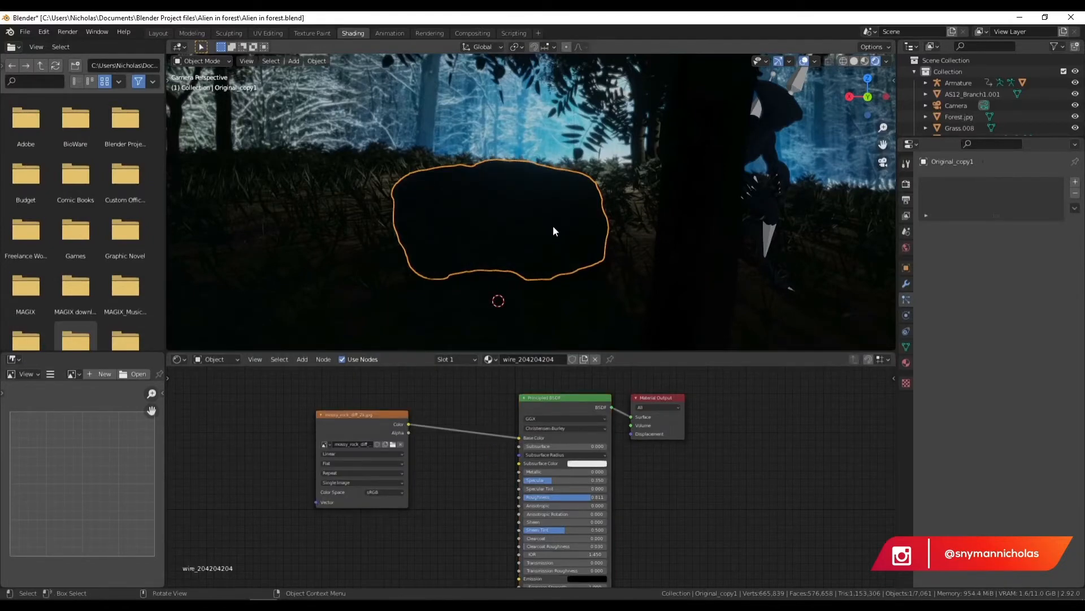
- Isolate the rock in local view and inspect its mossy texture from several angles with Material Preview shading
{"action": "key", "text": "KP_Divide"}
{"action": "mouse_move", "coordinate": [551, 223]}
{"action": "middle_mouse_down"}
{"action": "mouse_move", "coordinate": [639, 220]}
{"action": "mouse_move", "coordinate": [707, 281]}
{"action": "mouse_move", "coordinate": [585, 234]}
{"action": "middle_mouse_up"}
{"action": "scroll", "coordinate": [579, 218], "scroll_direction": "up", "scroll_amount": 4}
{"action": "scroll", "coordinate": [579, 218], "scroll_direction": "down", "scroll_amount": 3}
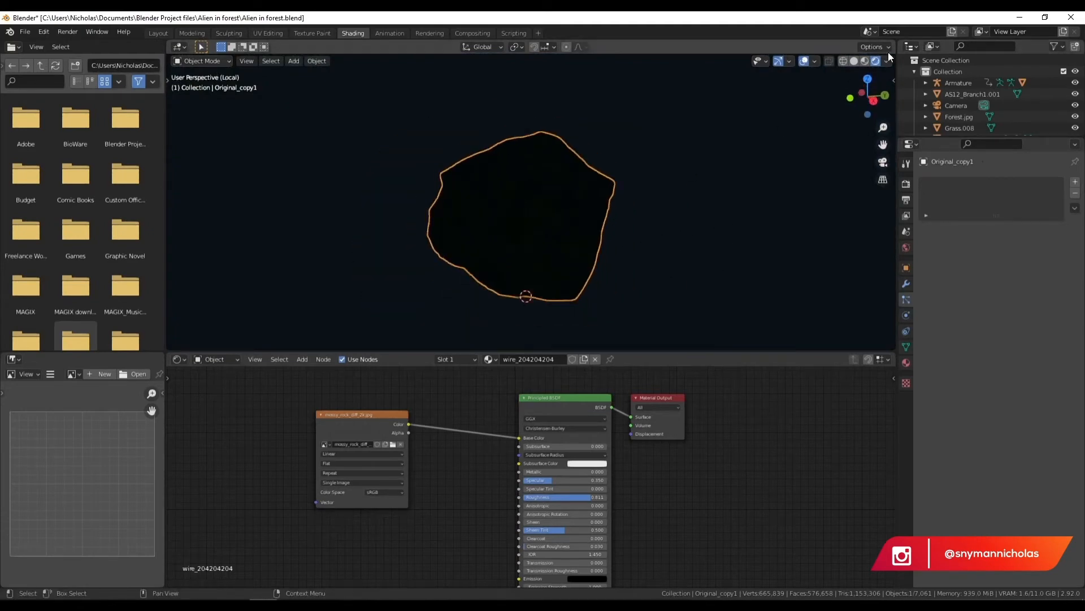
{"action": "left_click", "coordinate": [867, 60]}
{"action": "middle_click_drag", "start_coordinate": [723, 193], "coordinate": [589, 229]}
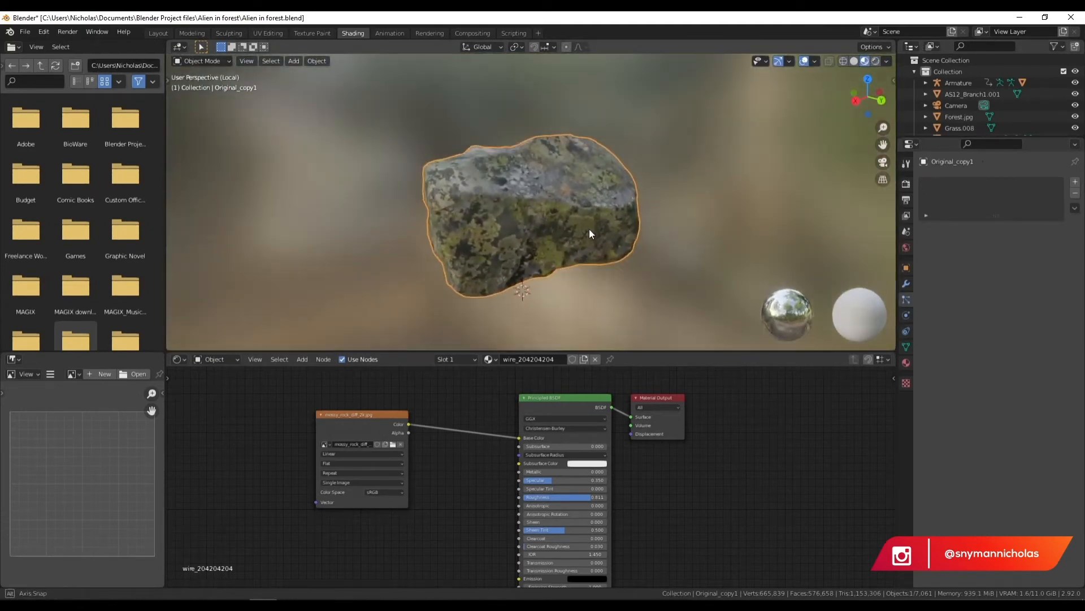
{"action": "scroll", "coordinate": [469, 396], "scroll_direction": "down", "scroll_amount": 4}
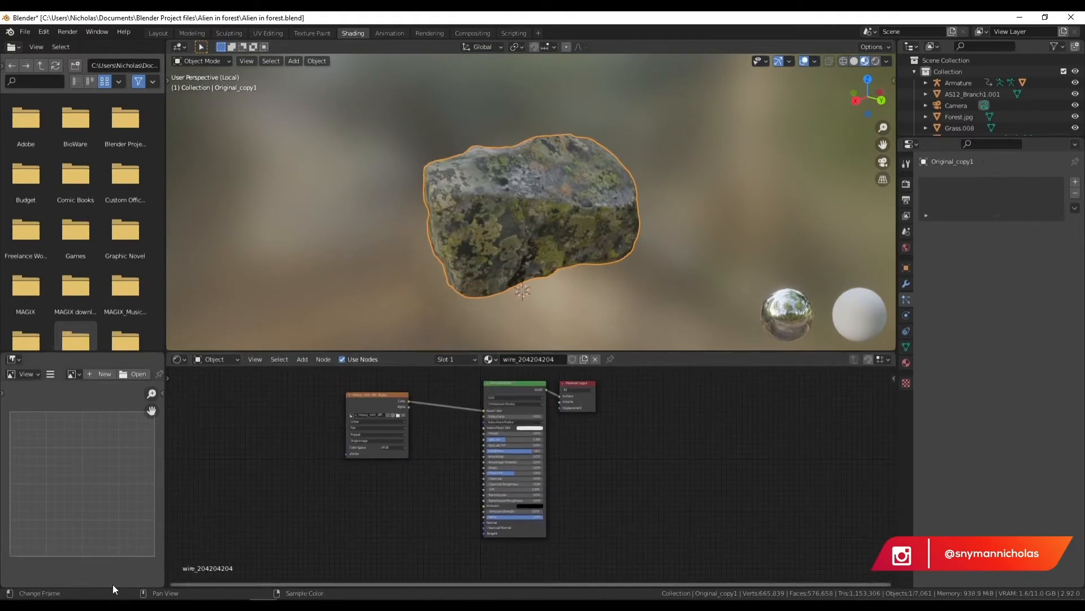
{"action": "left_click", "coordinate": [68, 576]}
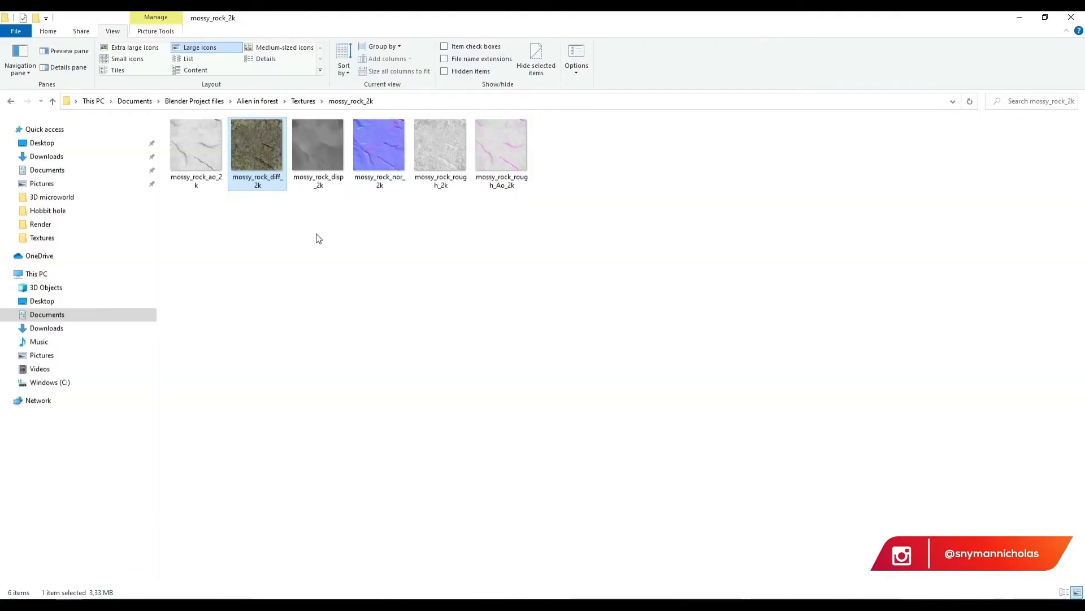
{"action": "left_click_drag", "start_coordinate": [442, 147], "coordinate": [302, 421]}
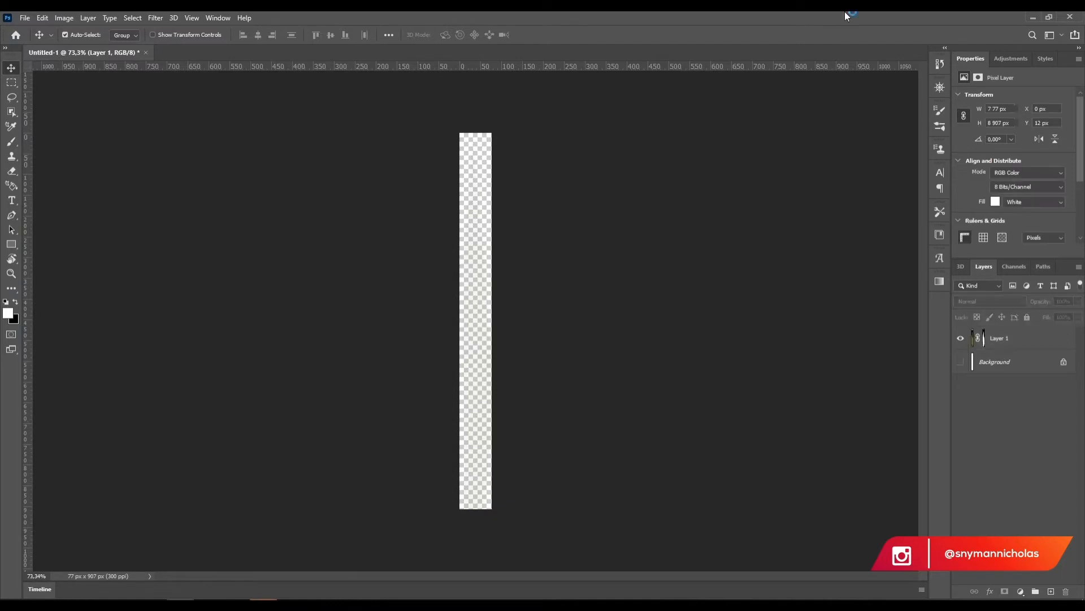
{"action": "left_click", "coordinate": [1070, 16]}
{"action": "left_click", "coordinate": [538, 235]}
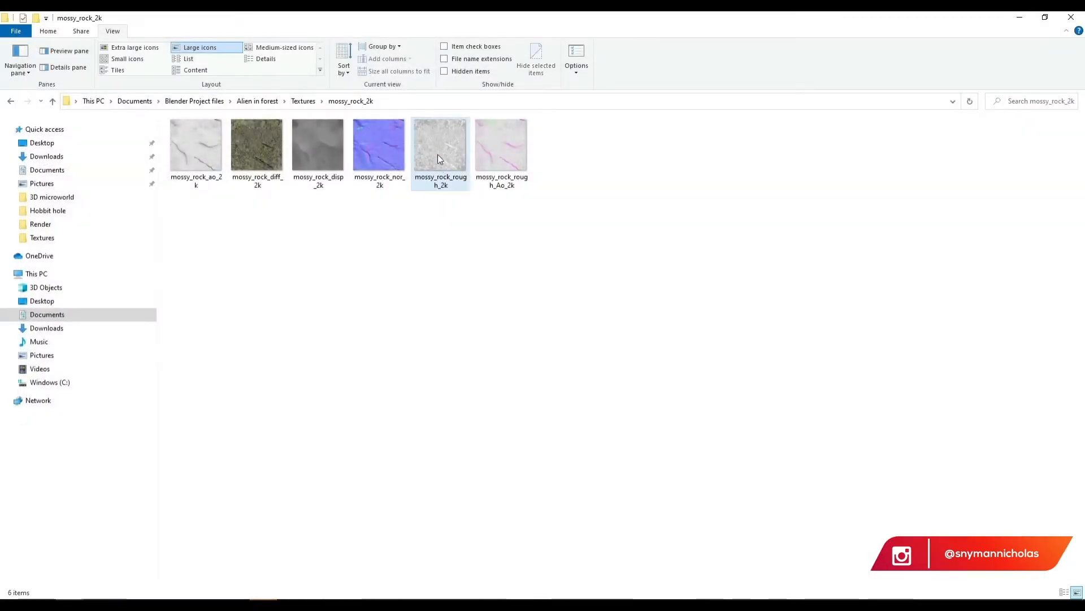
- Bring the mossy_rock_rough_2k image into the rock's material, connect it to the Principled BSDF's Roughness, and arrange the texture nodes
{"action": "left_click_drag", "start_coordinate": [438, 158], "coordinate": [288, 543]}
{"action": "left_click_drag", "start_coordinate": [378, 394], "coordinate": [260, 374]}
{"action": "left_click_drag", "start_coordinate": [314, 547], "coordinate": [482, 451]}
{"action": "scroll", "coordinate": [323, 463], "scroll_direction": "down", "scroll_amount": 2}
{"action": "left_click_drag", "start_coordinate": [271, 426], "coordinate": [350, 564]}
{"action": "left_click_drag", "start_coordinate": [328, 456], "coordinate": [363, 399]}
{"action": "left_click", "coordinate": [286, 439]}
{"action": "middle_click_drag", "start_coordinate": [337, 464], "coordinate": [306, 407]}
{"action": "scroll", "coordinate": [385, 469], "scroll_direction": "up", "scroll_amount": 4}
{"action": "middle_click_drag", "start_coordinate": [384, 469], "coordinate": [405, 464]}
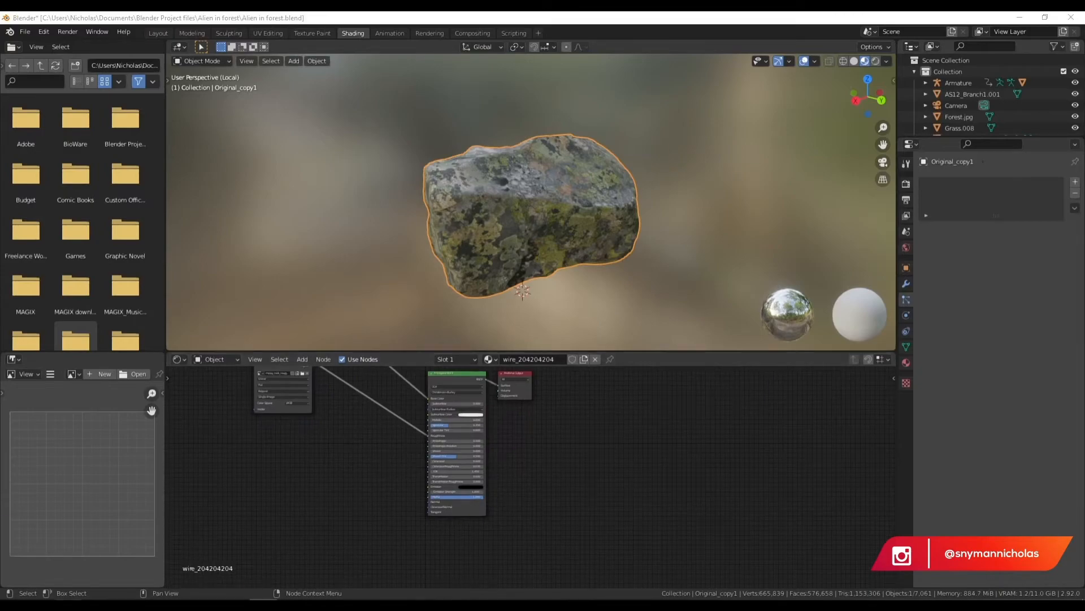
- Bring the mossy_rock_nor_2k image from the mossy_rock_2k folder into the rock's node tree, below the roughness texture
{"action": "mouse_move", "coordinate": [70, 602]}
{"action": "left_click", "coordinate": [113, 571]}
{"action": "left_click", "coordinate": [459, 240]}
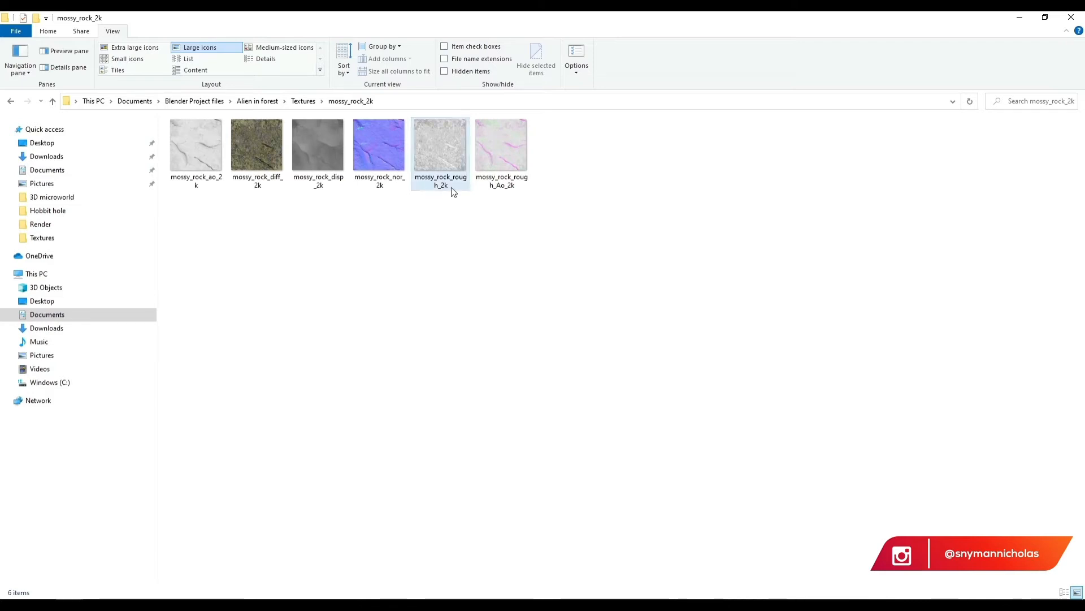
{"action": "left_click_drag", "start_coordinate": [378, 133], "coordinate": [255, 445]}
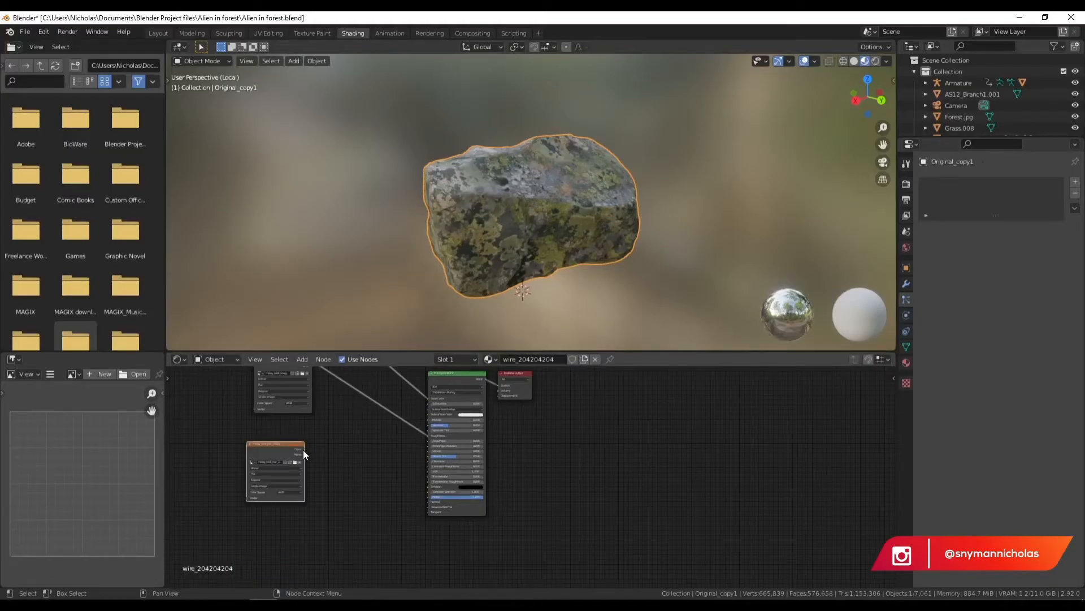
- Add a Normal Map node linking the mossy_rock_nor_2k texture to the Principled BSDF's Normal, and inspect the rock's surface
{"action": "key", "text": "shift+a"}
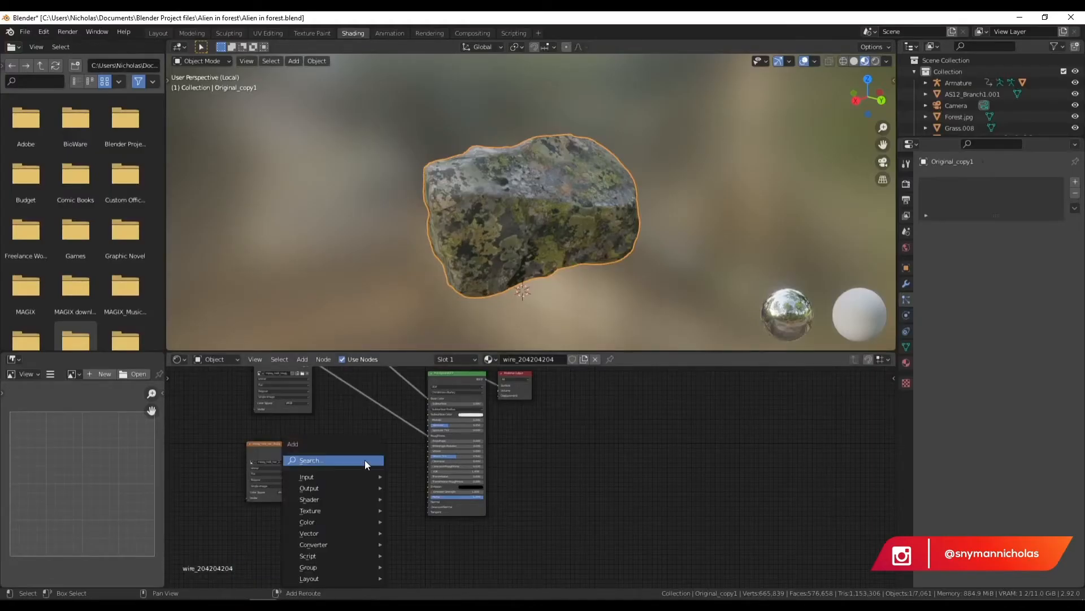
{"action": "left_click", "coordinate": [365, 459]}
{"action": "type", "text": "nor"}
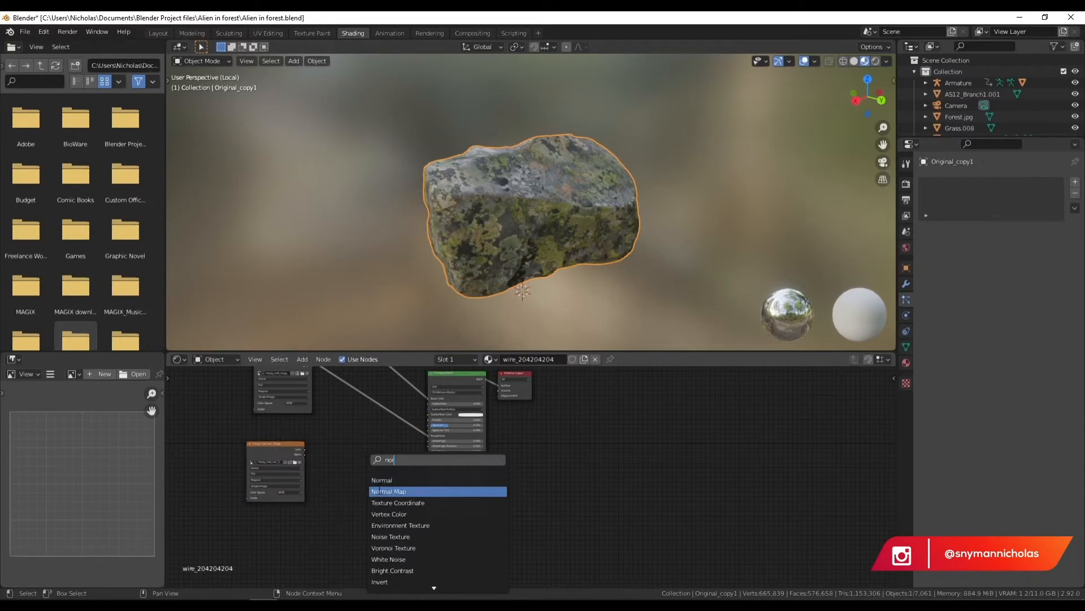
{"action": "left_click", "coordinate": [379, 491]}
{"action": "left_click_drag", "start_coordinate": [304, 450], "coordinate": [429, 501]}
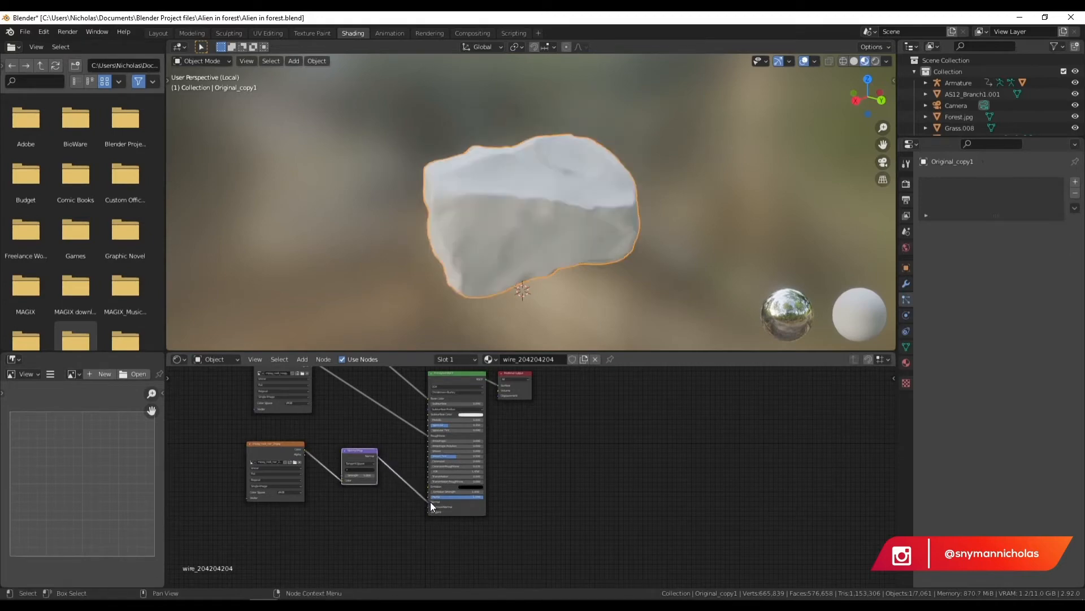
{"action": "middle_click_drag", "start_coordinate": [535, 190], "coordinate": [707, 198]}
{"action": "scroll", "coordinate": [661, 176], "scroll_direction": "up", "scroll_amount": 2}
{"action": "scroll", "coordinate": [600, 205], "scroll_direction": "up", "scroll_amount": 4}
{"action": "scroll", "coordinate": [650, 219], "scroll_direction": "down", "scroll_amount": 6}
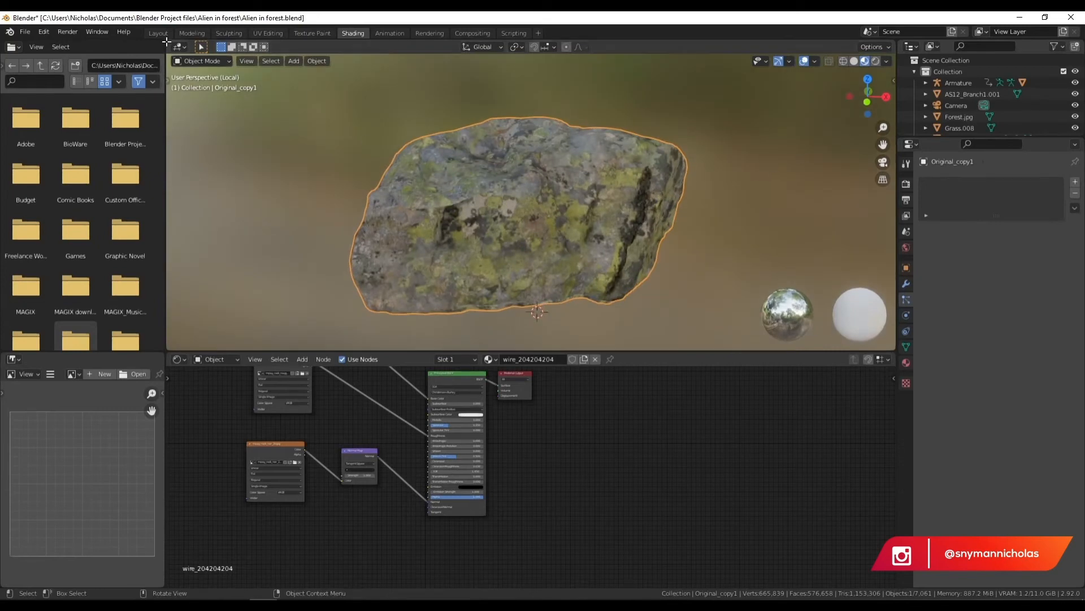
- In the Layout workspace, lower the rock about 0.51 m along Z into the forest ground
{"action": "left_click", "coordinate": [158, 32]}
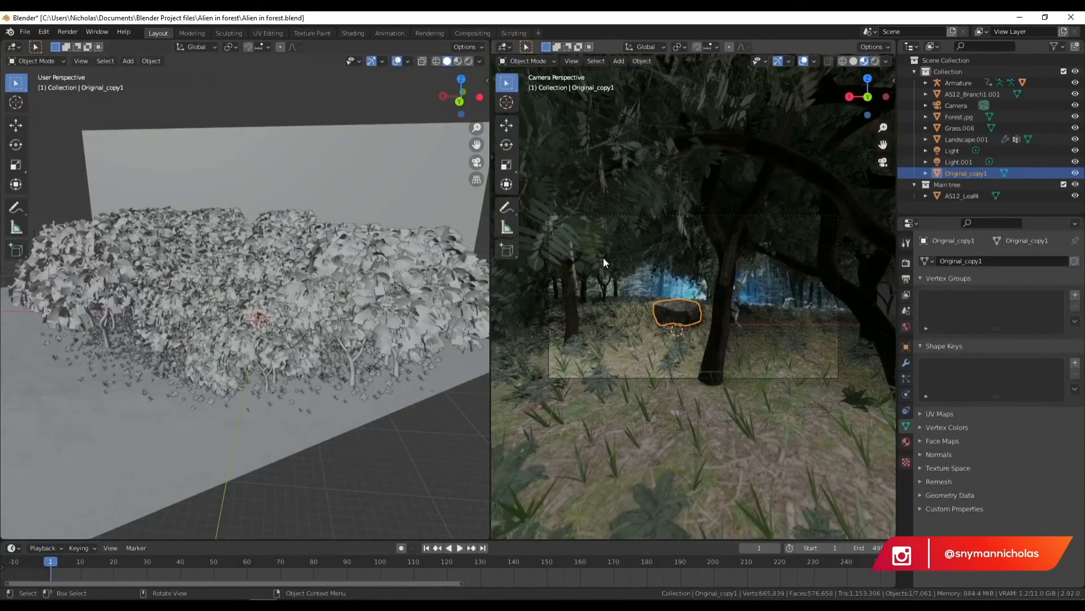
{"action": "key", "text": "alt+a"}
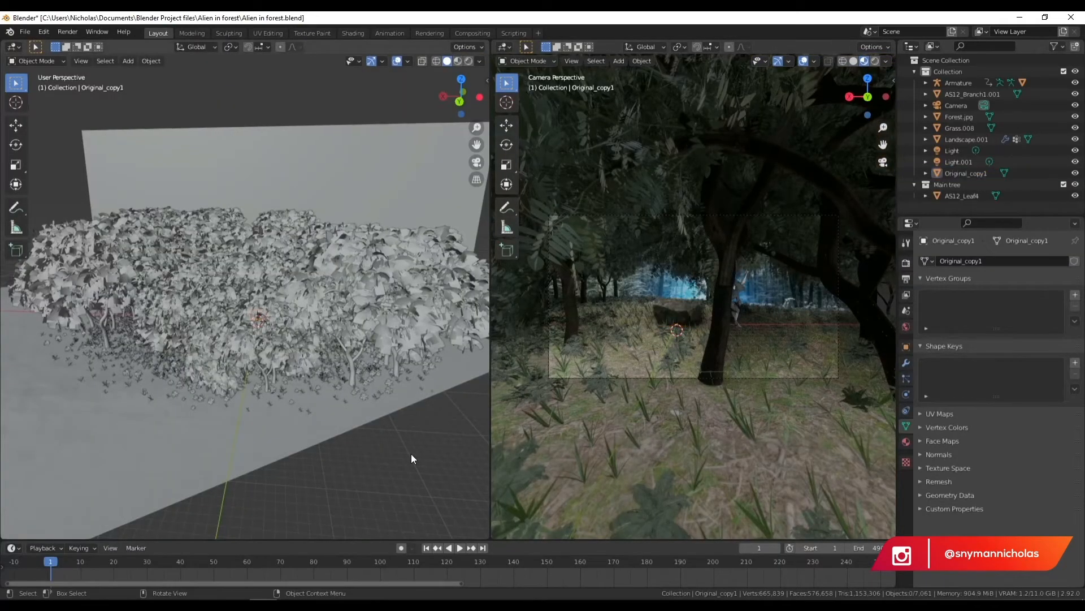
{"action": "left_click", "coordinate": [665, 308]}
{"action": "scroll", "coordinate": [747, 317], "scroll_direction": "up", "scroll_amount": 5}
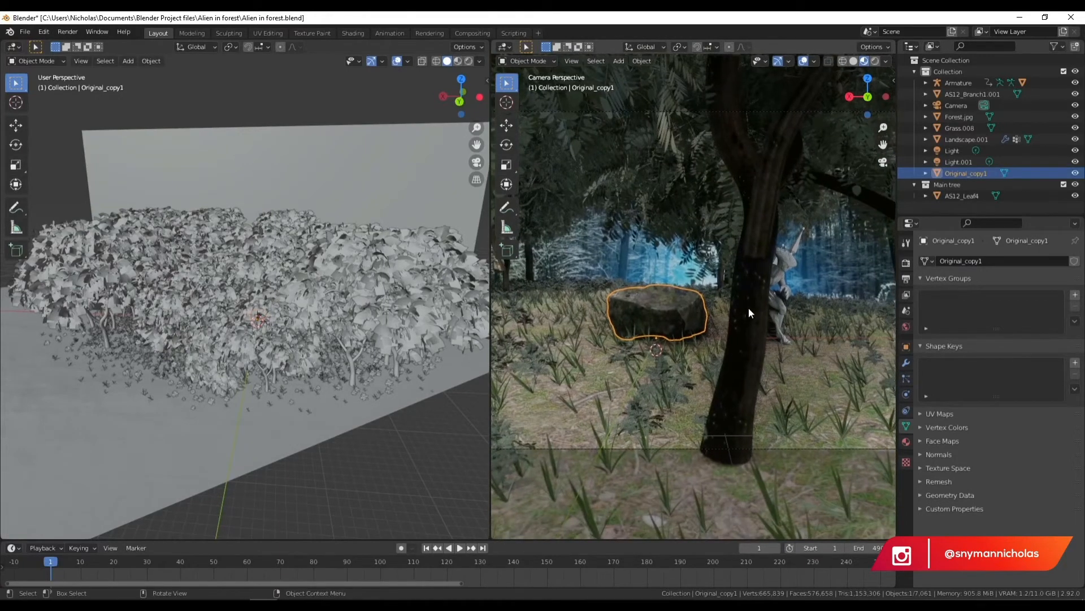
{"action": "key", "text": "g"}
{"action": "key", "text": "z"}
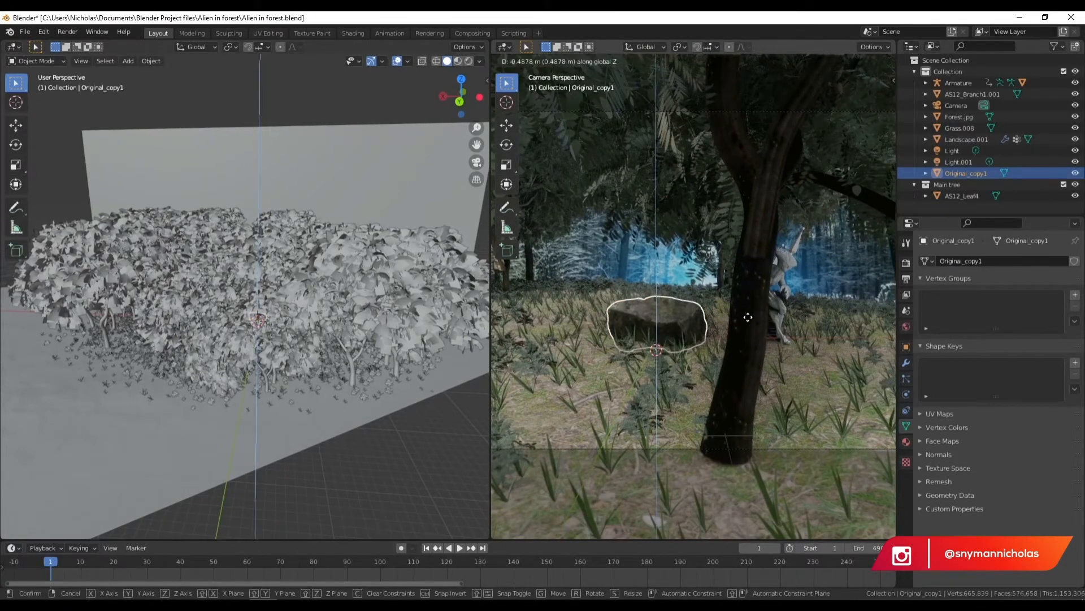
{"action": "left_click", "coordinate": [750, 322]}
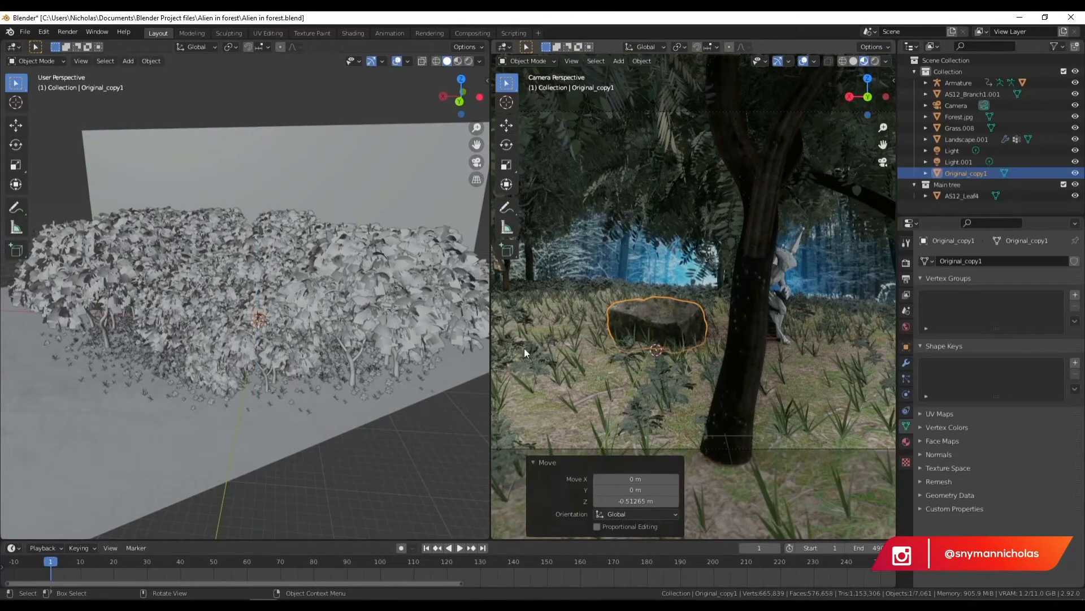
- From the top view, move the rock about -4.49 m in X and 2.99 m in Y, then test-render the frame
{"action": "left_click", "coordinate": [460, 78]}
{"action": "scroll", "coordinate": [219, 141], "scroll_direction": "up", "scroll_amount": 5}
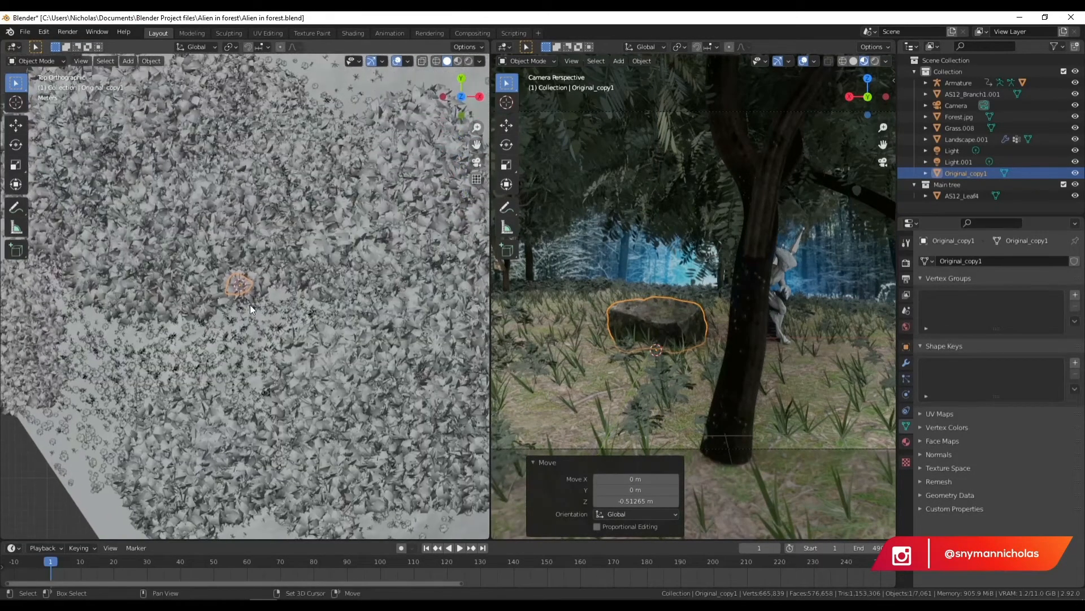
{"action": "scroll", "coordinate": [632, 318], "scroll_direction": "down", "scroll_amount": 3}
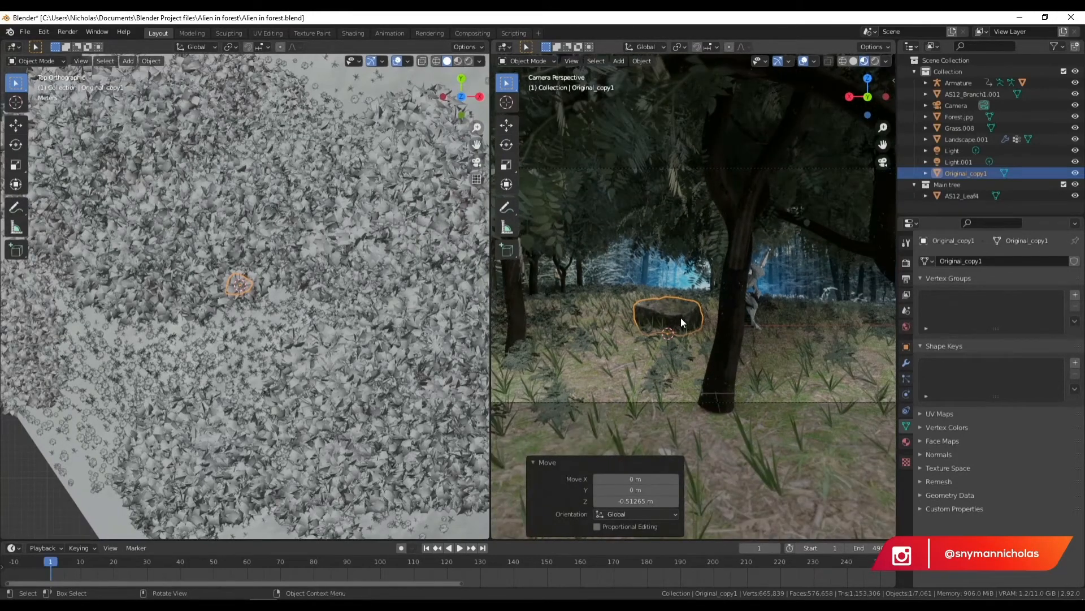
{"action": "scroll", "coordinate": [700, 329], "scroll_direction": "down", "scroll_amount": 1}
{"action": "scroll", "coordinate": [788, 322], "scroll_direction": "down", "scroll_amount": 1}
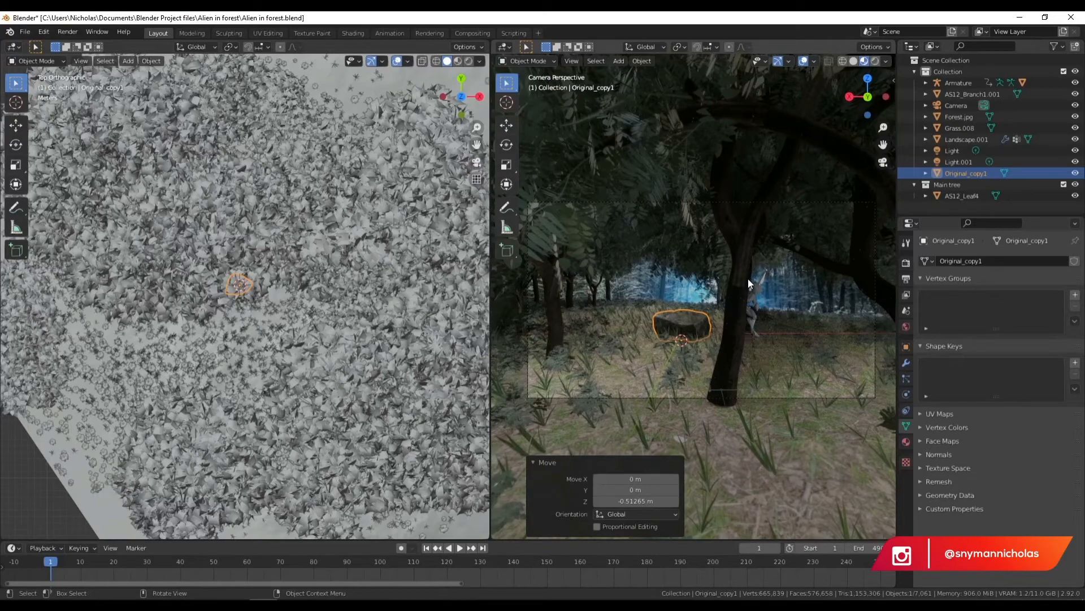
{"action": "key", "text": "g"}
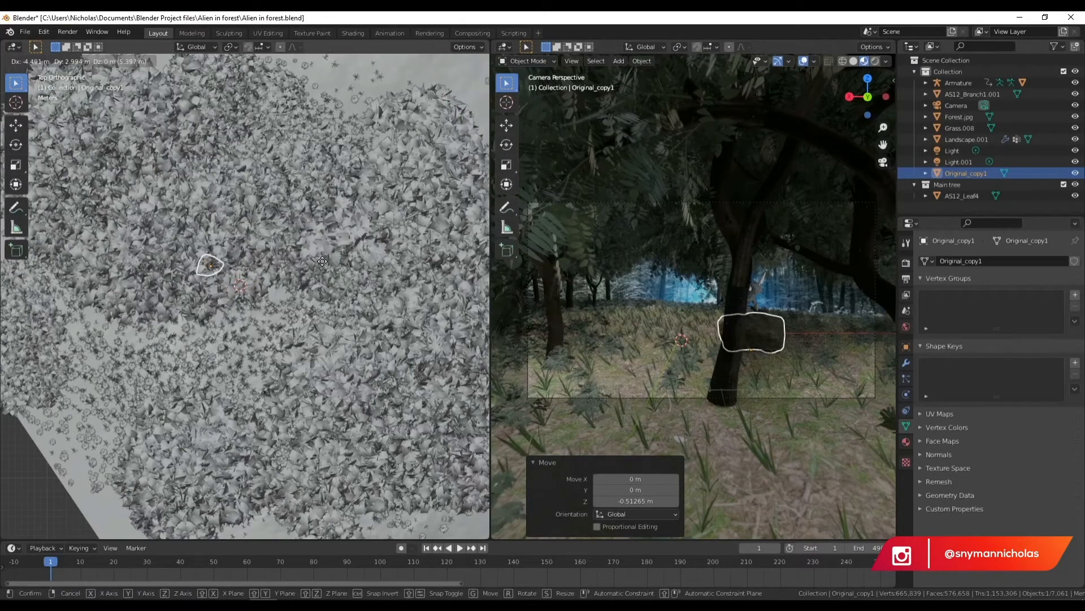
{"action": "left_click", "coordinate": [323, 261]}
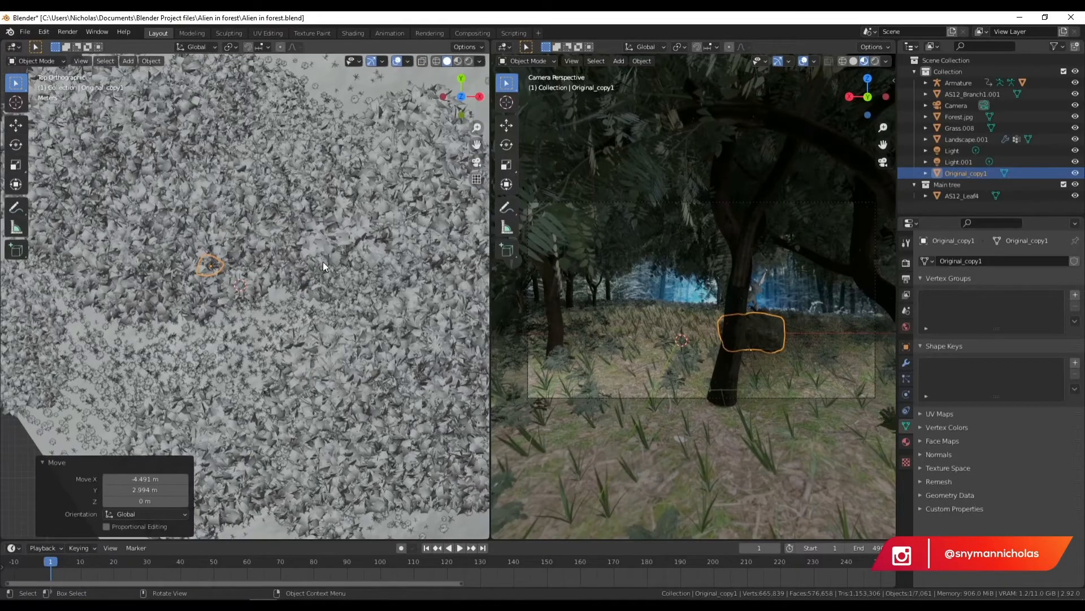
{"action": "key", "text": "F12"}
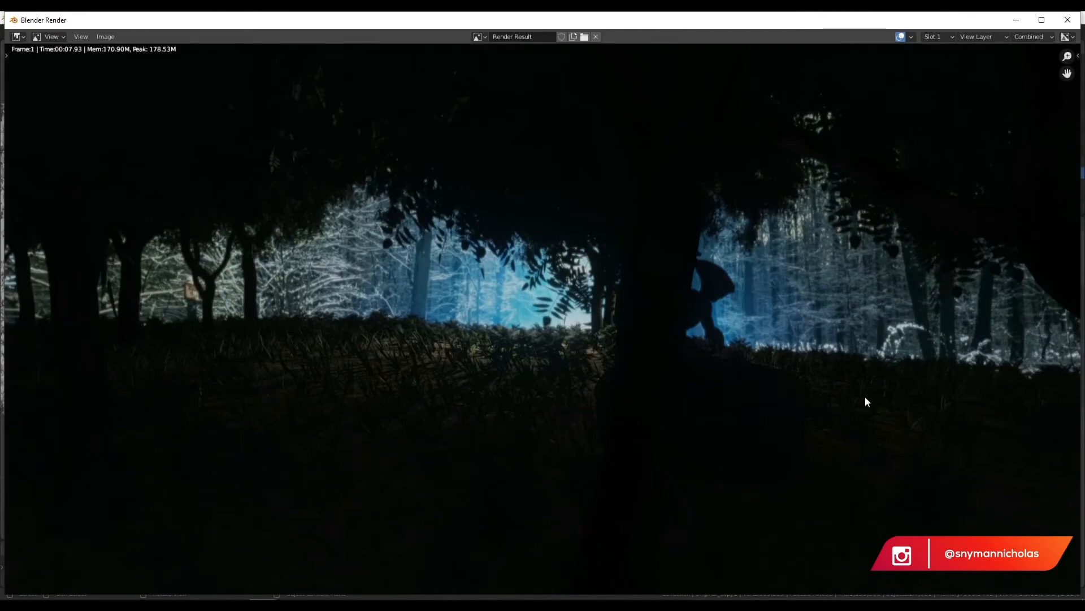
{"action": "left_click", "coordinate": [1068, 20]}
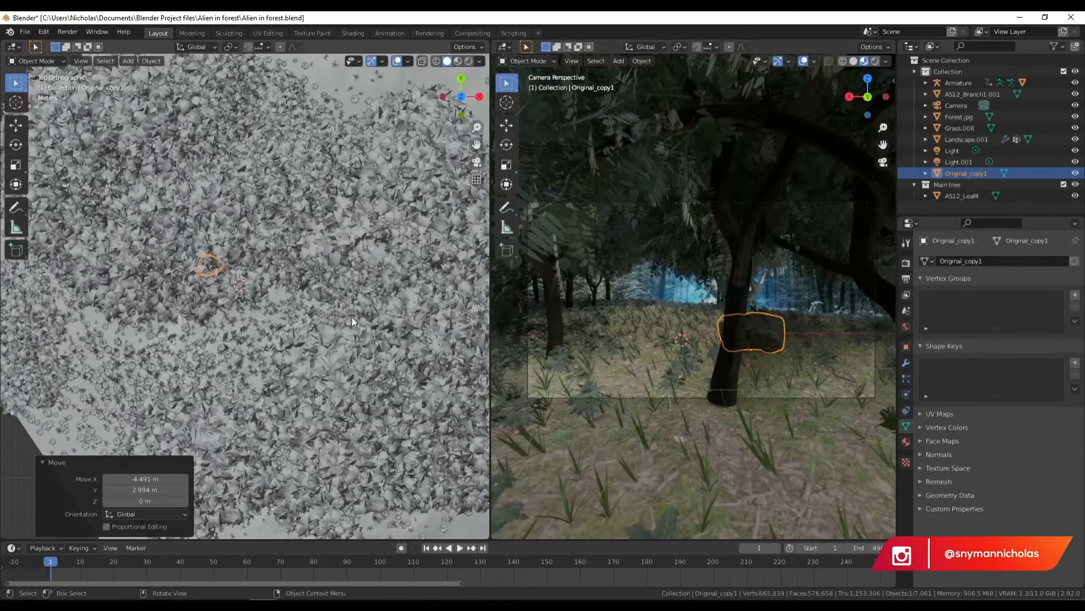
- Duplicate the rock about 7.31 m in X and 6.87 m in Y, then duplicate that copy about 4.67 m and -22.72 m
{"action": "key", "text": "shift+d"}
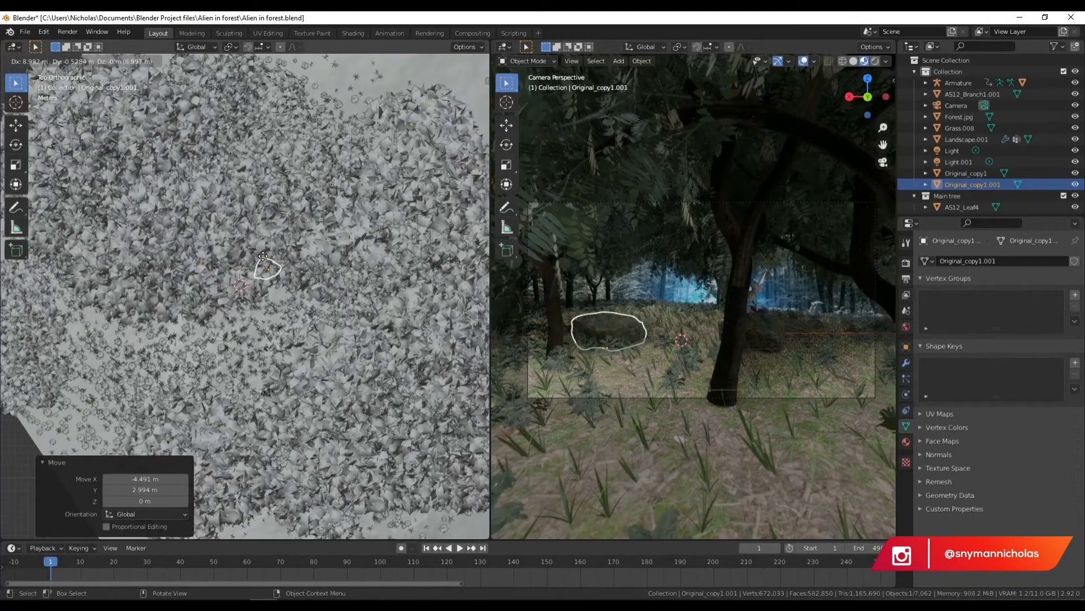
{"action": "left_click", "coordinate": [255, 209]}
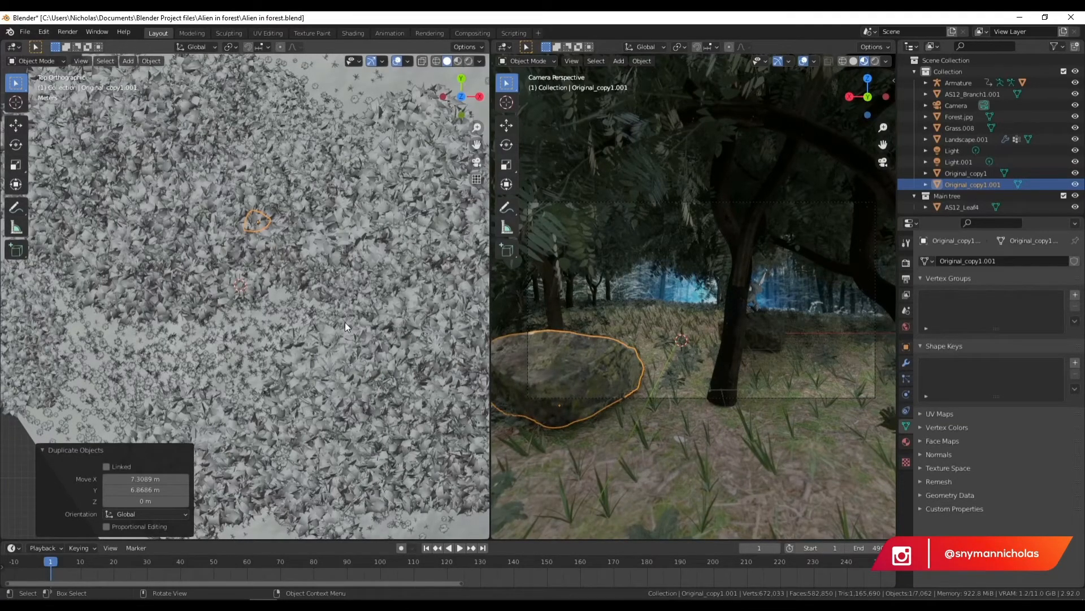
{"action": "key", "text": "shift+d"}
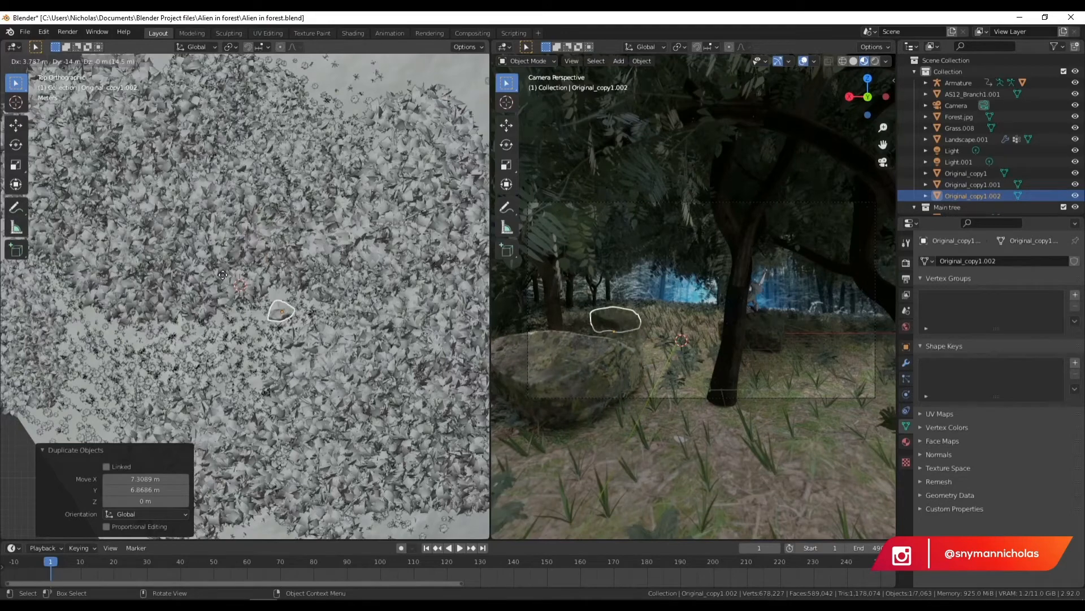
{"action": "left_click", "coordinate": [225, 317]}
- Raise the distant rock copy about 0.65 m along Z
{"action": "middle_click_drag", "start_coordinate": [332, 310], "coordinate": [301, 218]}
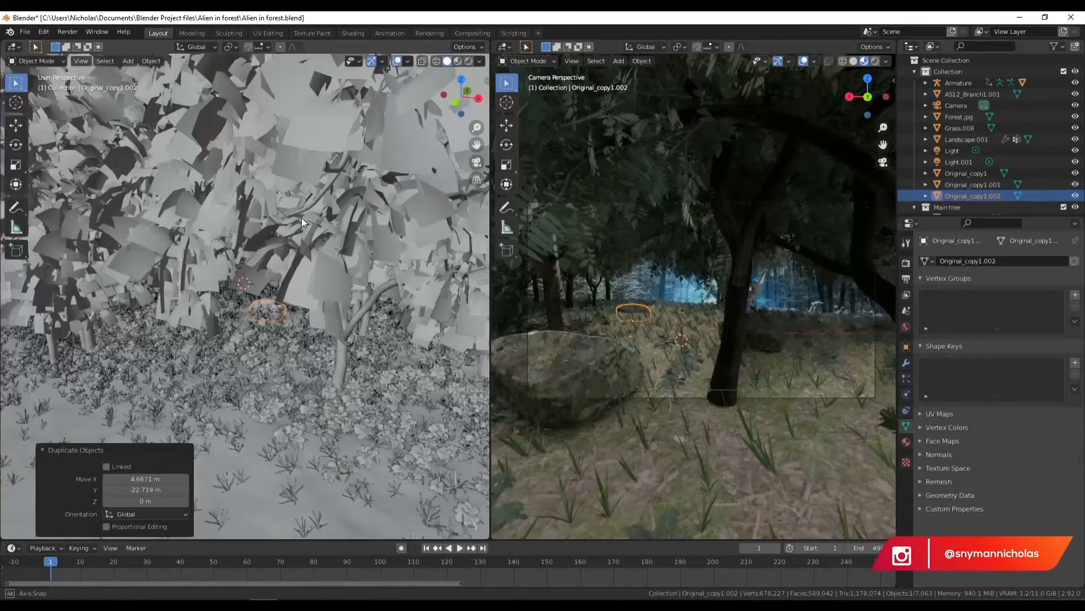
{"action": "key", "text": "g"}
{"action": "key", "text": "z"}
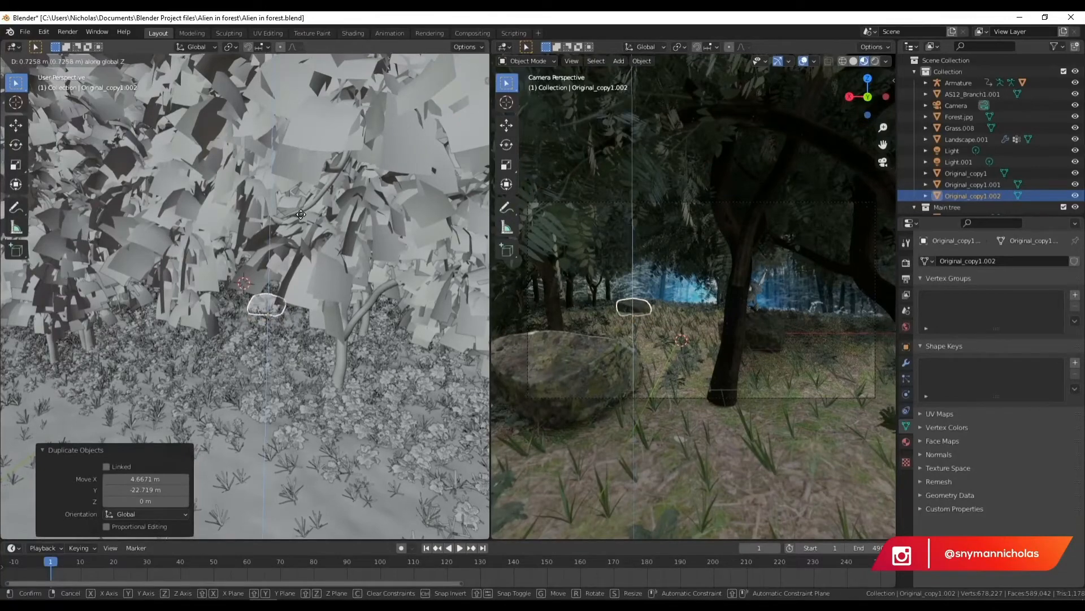
{"action": "left_click", "coordinate": [302, 214]}
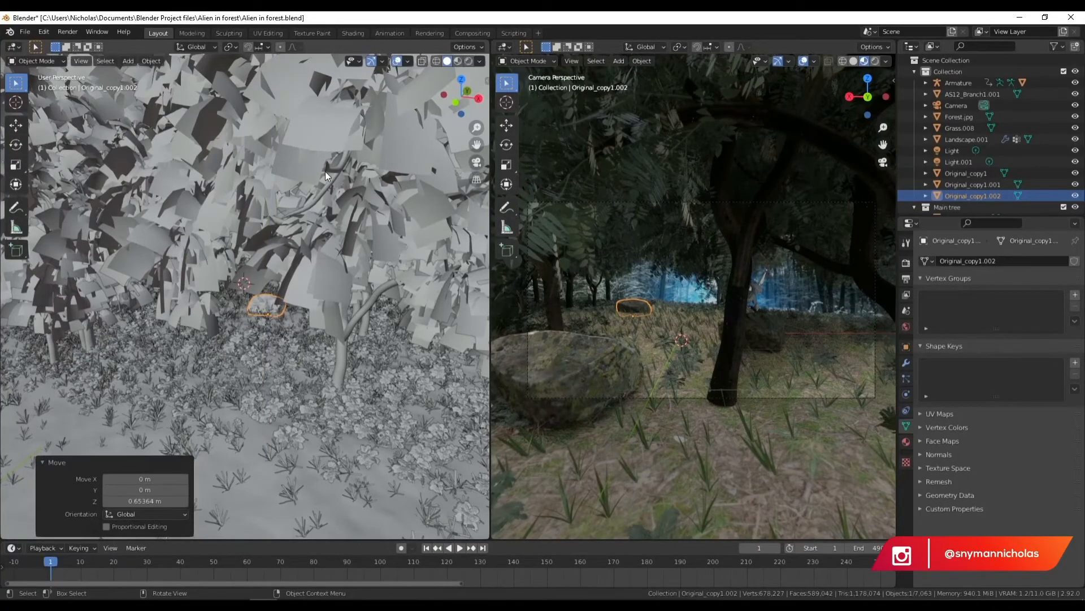
- Rotate the distant rock copy in the top view and start a test render of the frame
{"action": "key", "text": "shift+h"}
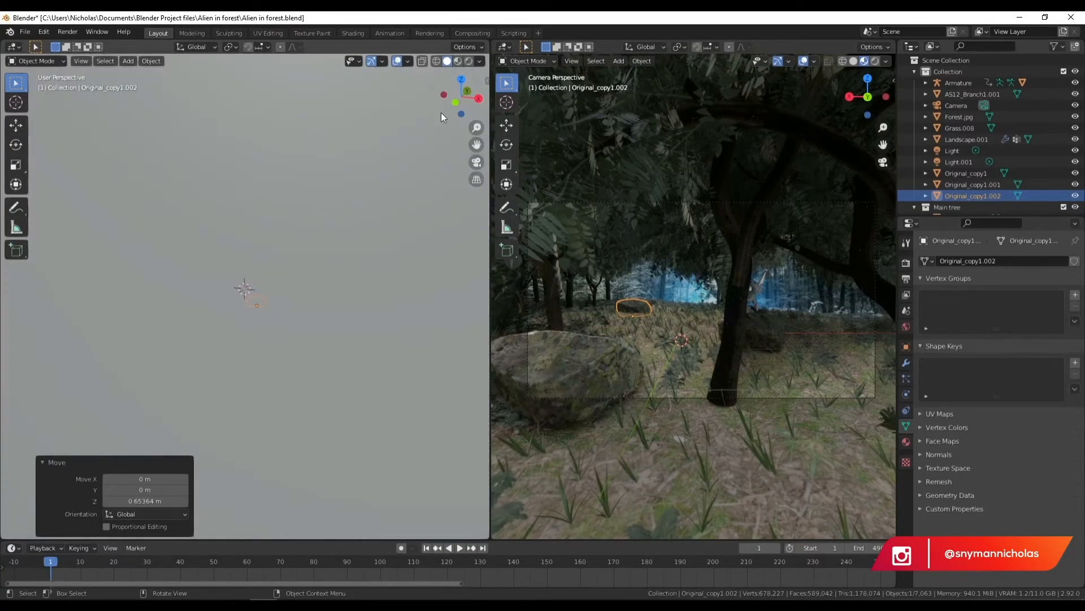
{"action": "left_click", "coordinate": [460, 79]}
{"action": "key", "text": "alt+h"}
{"action": "key", "text": "r"}
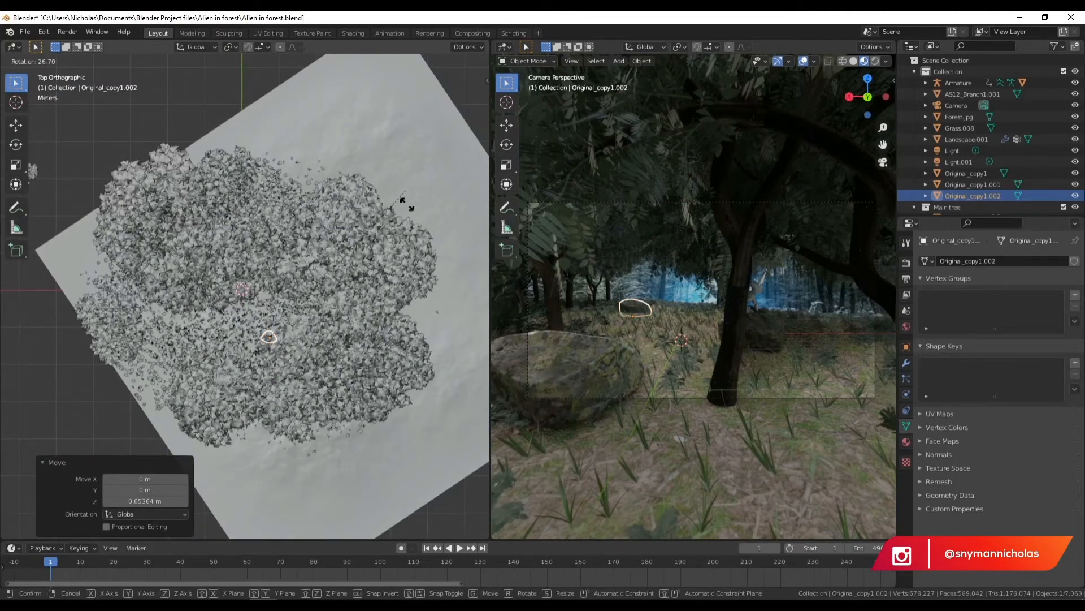
{"action": "left_click", "coordinate": [406, 349]}
{"action": "key", "text": "F12"}
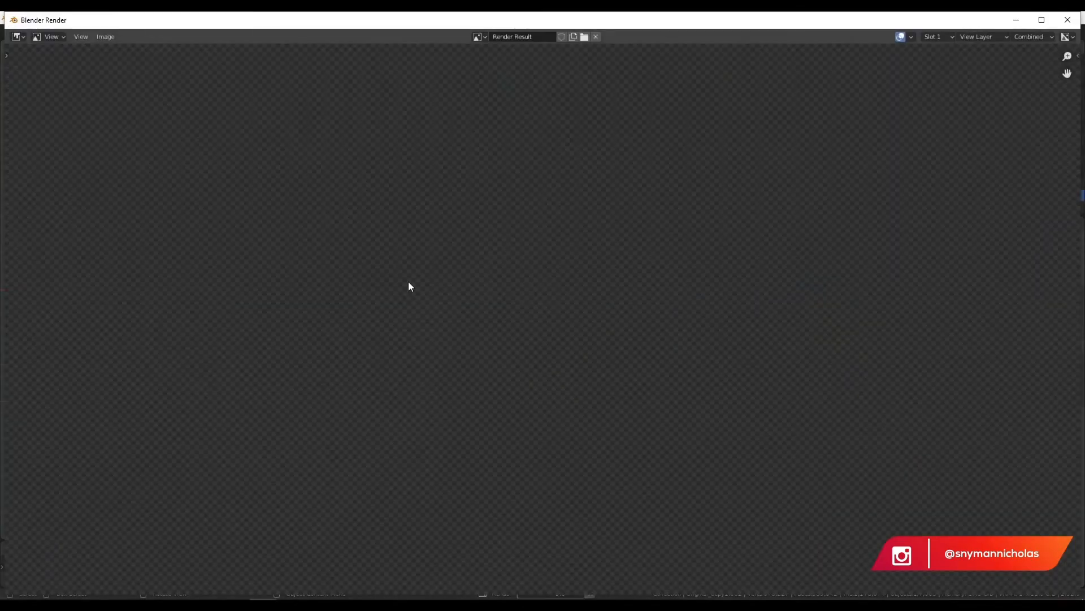
{"action": "key", "text": "Escape"}
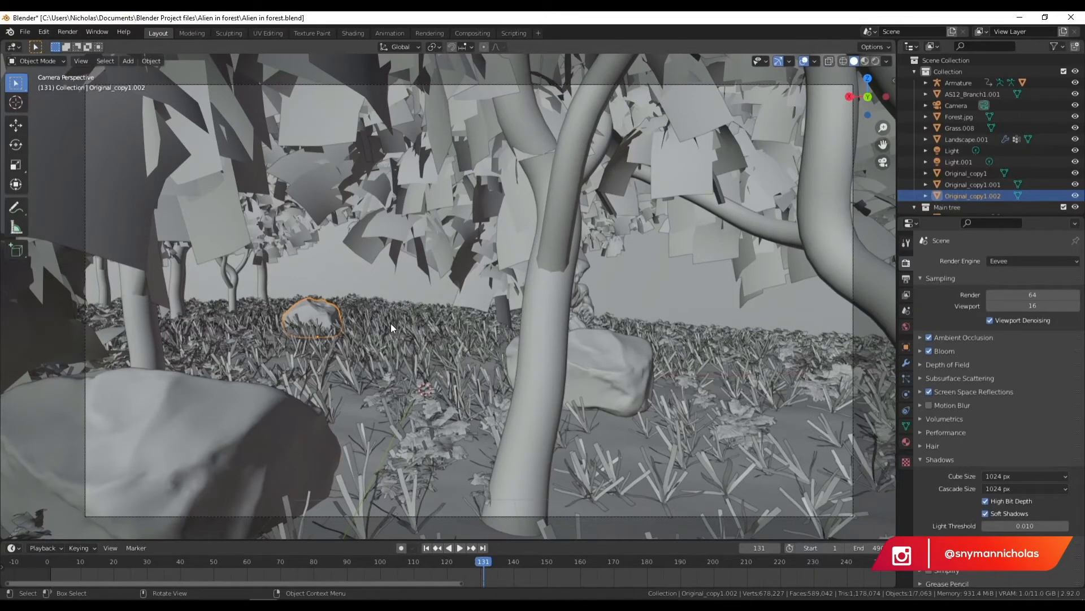
- View the scene through the camera in Material Preview shading and select the Forest.jpg backdrop
{"action": "middle_click_drag", "start_coordinate": [483, 296], "coordinate": [488, 295]}
{"action": "scroll", "coordinate": [472, 299], "scroll_direction": "down", "scroll_amount": 4}
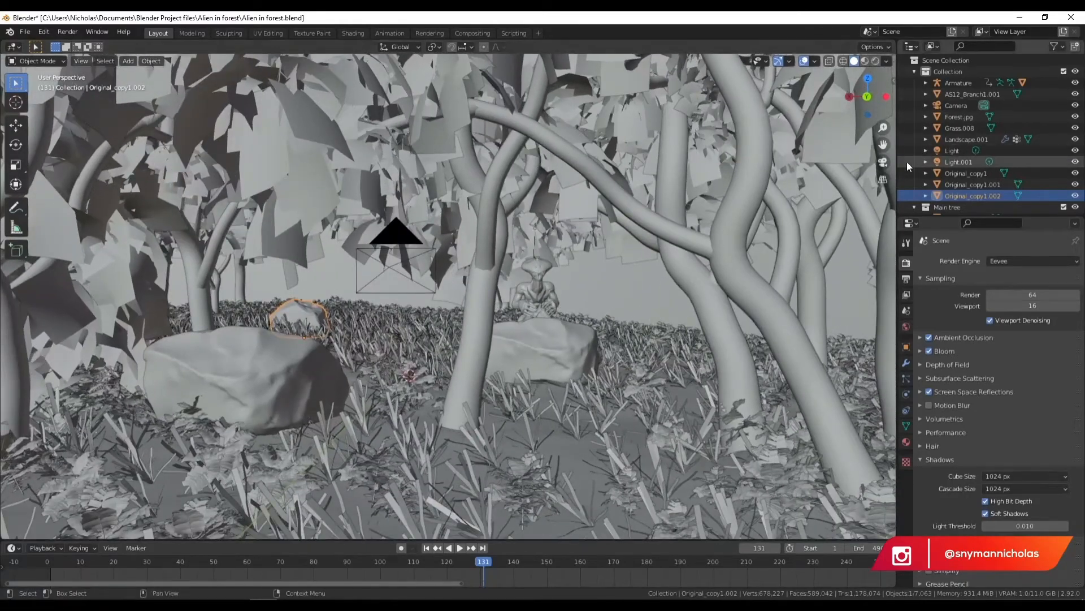
{"action": "left_click", "coordinate": [883, 162]}
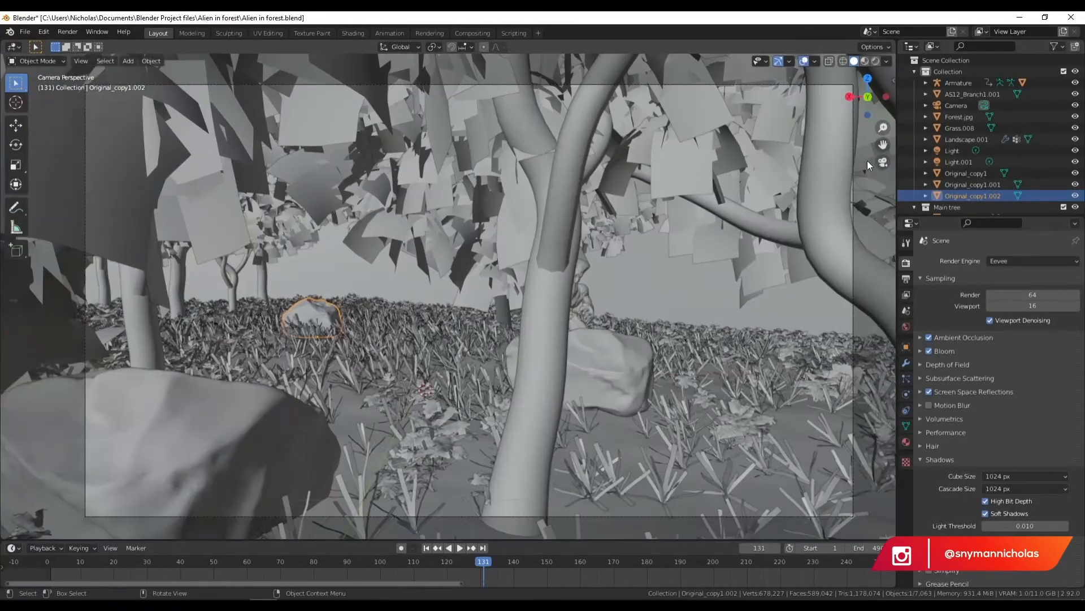
{"action": "left_click", "coordinate": [864, 61]}
{"action": "left_click", "coordinate": [547, 290]}
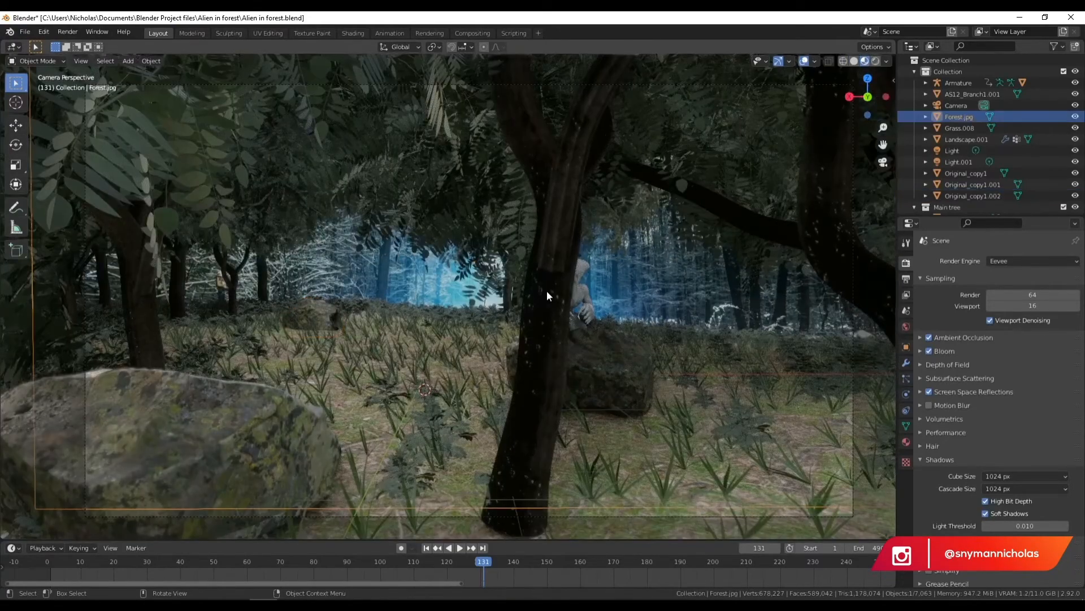
- Raise the Forest.jpg backdrop about 8.26 m along Z
{"action": "key", "text": "g"}
{"action": "key", "text": "z"}
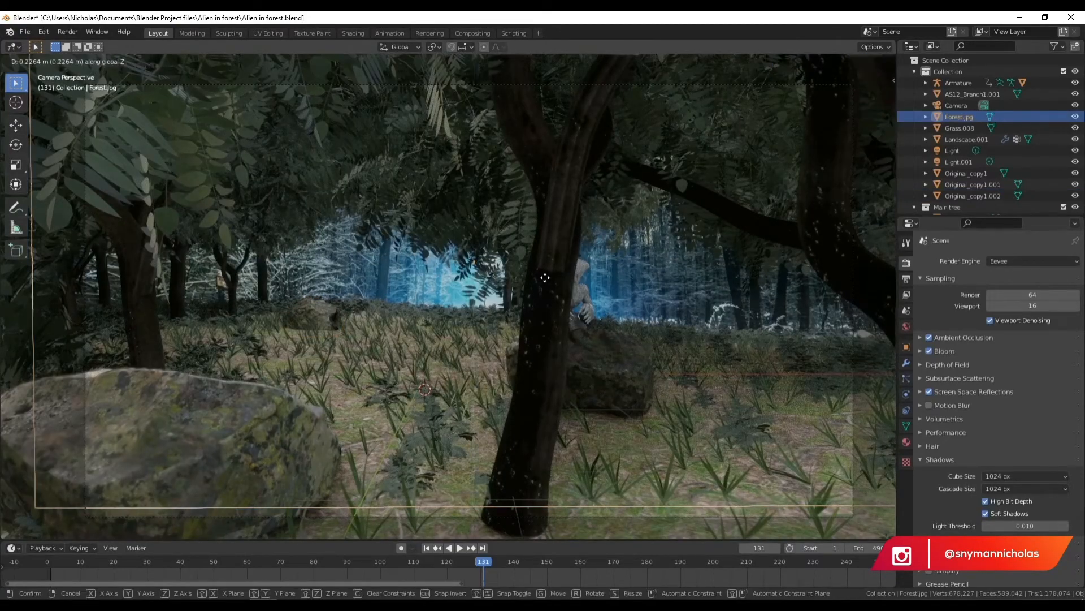
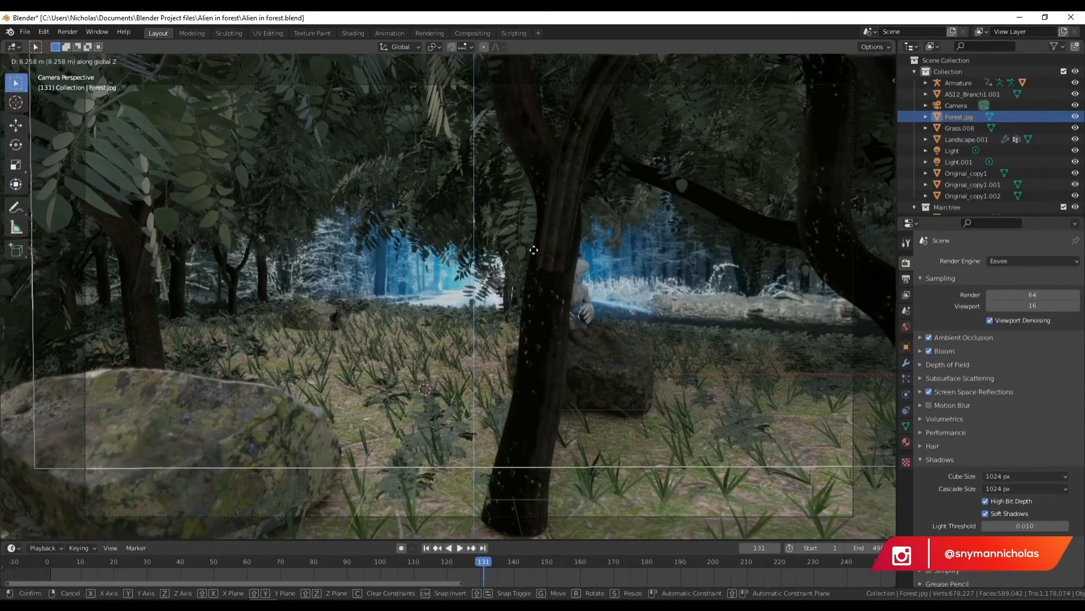
{"action": "left_click", "coordinate": [533, 249]}
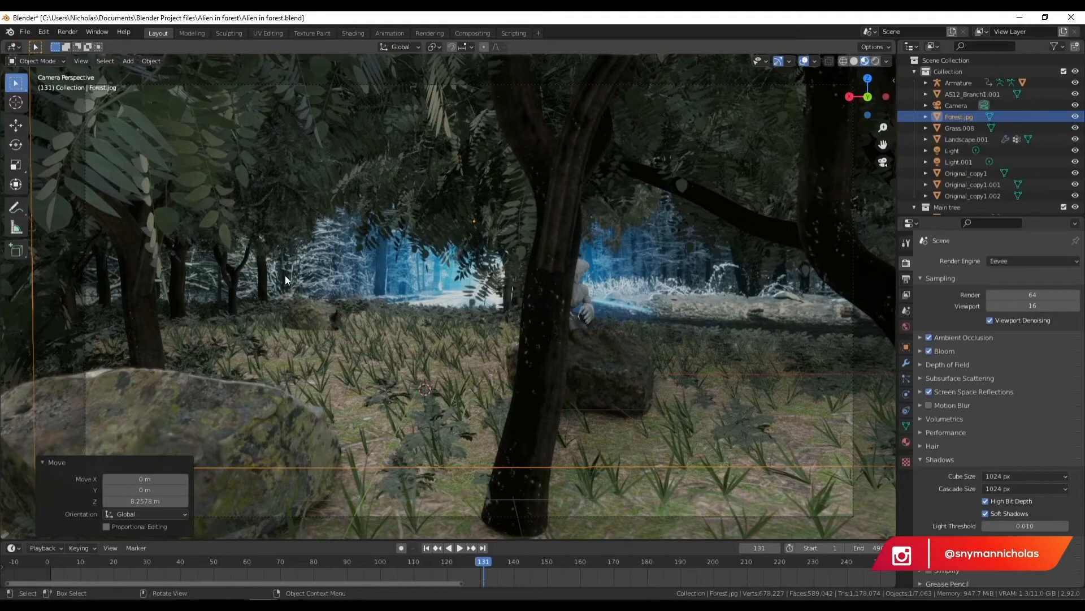
- Switch to solid shading and hide the landscape's ParticleSettings tree system in the viewport, leaving nothing selected
{"action": "middle_click_drag", "start_coordinate": [428, 276], "coordinate": [466, 321]}
{"action": "mouse_move", "coordinate": [479, 372]}
{"action": "middle_mouse_down"}
{"action": "mouse_move", "coordinate": [433, 356]}
{"action": "mouse_move", "coordinate": [406, 365]}
{"action": "mouse_move", "coordinate": [499, 368]}
{"action": "mouse_move", "coordinate": [481, 370]}
{"action": "middle_mouse_up"}
{"action": "left_click", "coordinate": [854, 61]}
{"action": "mouse_move", "coordinate": [677, 180]}
{"action": "middle_mouse_down"}
{"action": "mouse_move", "coordinate": [607, 272]}
{"action": "mouse_move", "coordinate": [552, 271]}
{"action": "mouse_move", "coordinate": [571, 297]}
{"action": "mouse_move", "coordinate": [433, 331]}
{"action": "mouse_move", "coordinate": [571, 317]}
{"action": "mouse_move", "coordinate": [532, 317]}
{"action": "mouse_move", "coordinate": [544, 327]}
{"action": "mouse_move", "coordinate": [517, 308]}
{"action": "mouse_move", "coordinate": [534, 317]}
{"action": "middle_mouse_up"}
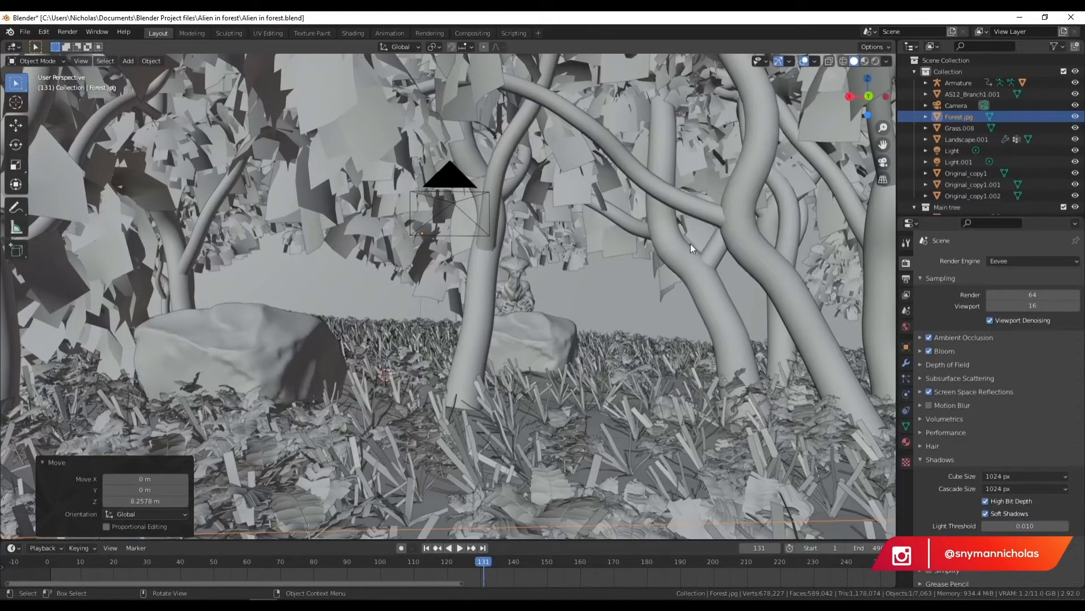
{"action": "scroll", "coordinate": [819, 126], "scroll_direction": "down", "scroll_amount": 10}
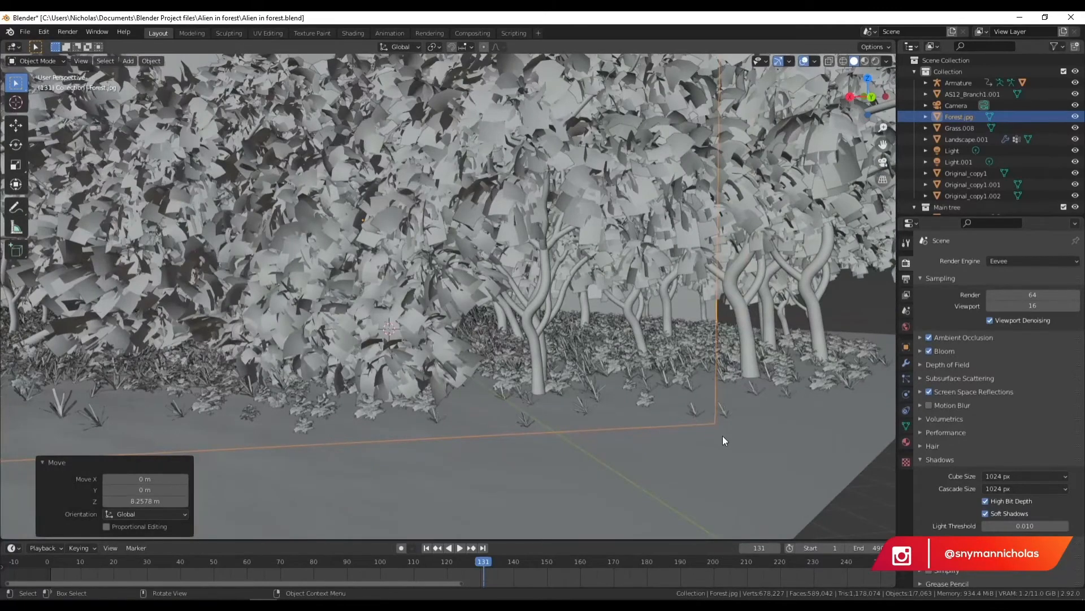
{"action": "left_click", "coordinate": [903, 377]}
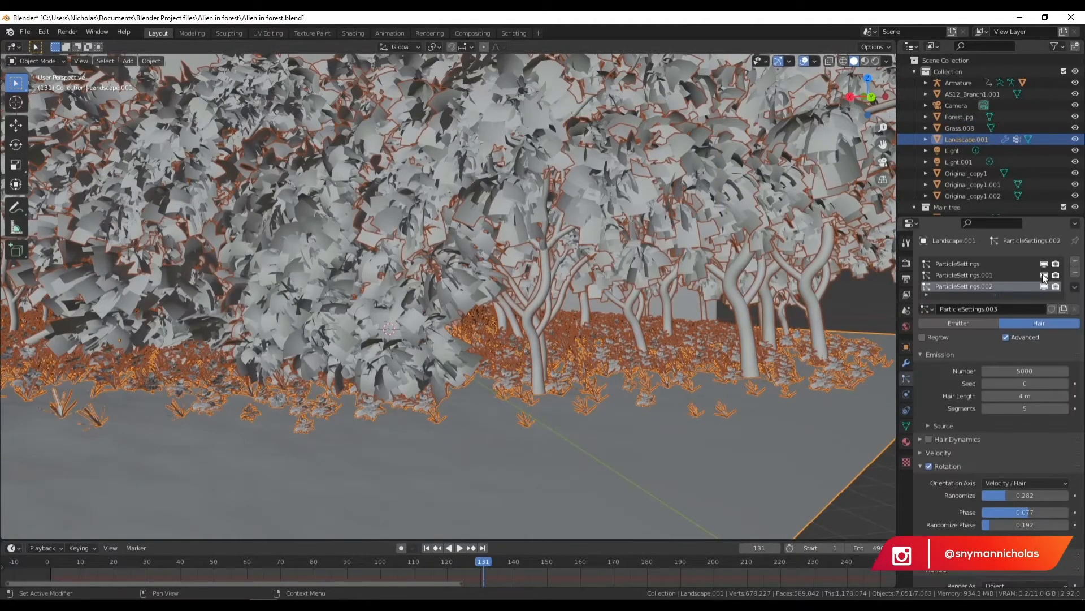
{"action": "left_click", "coordinate": [1044, 264]}
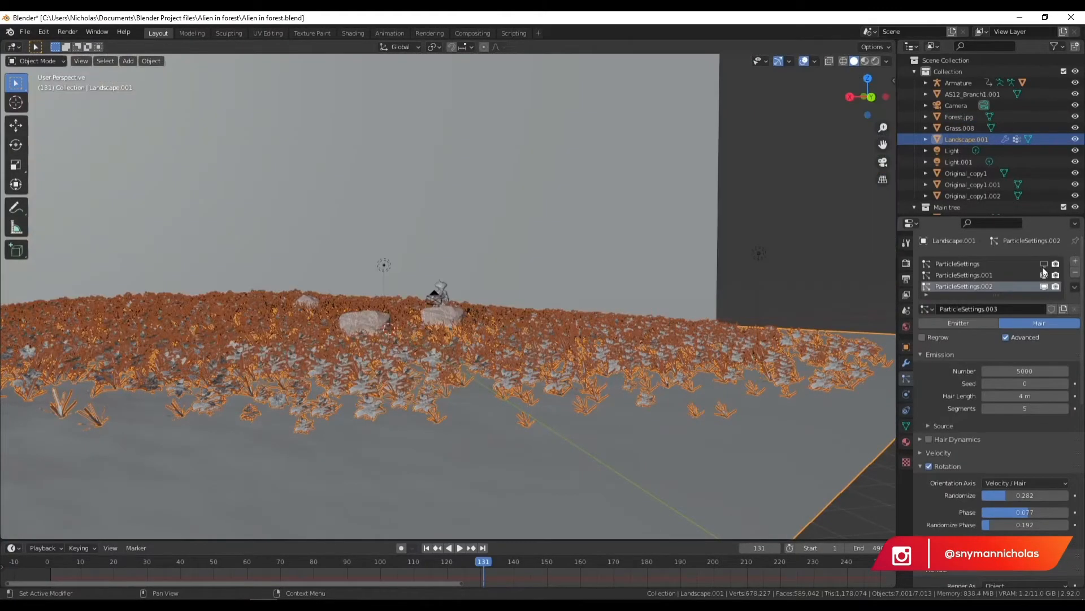
{"action": "key", "text": "alt+a"}
- Select the seated alien mesh and preview it up close in rendered shading
{"action": "scroll", "coordinate": [405, 330], "scroll_direction": "up", "scroll_amount": 5}
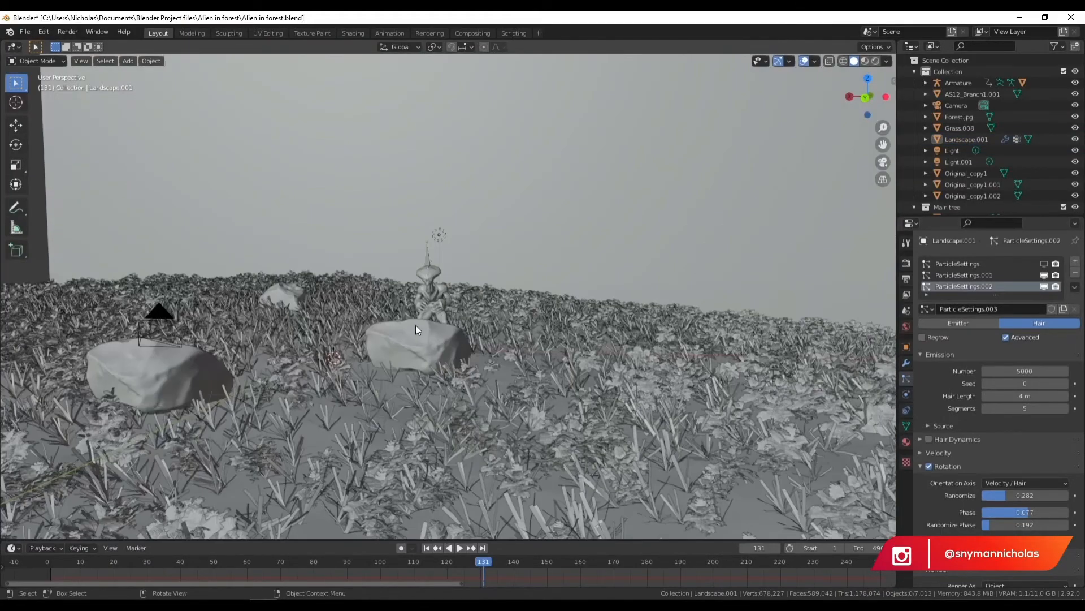
{"action": "scroll", "coordinate": [429, 325], "scroll_direction": "up", "scroll_amount": 8}
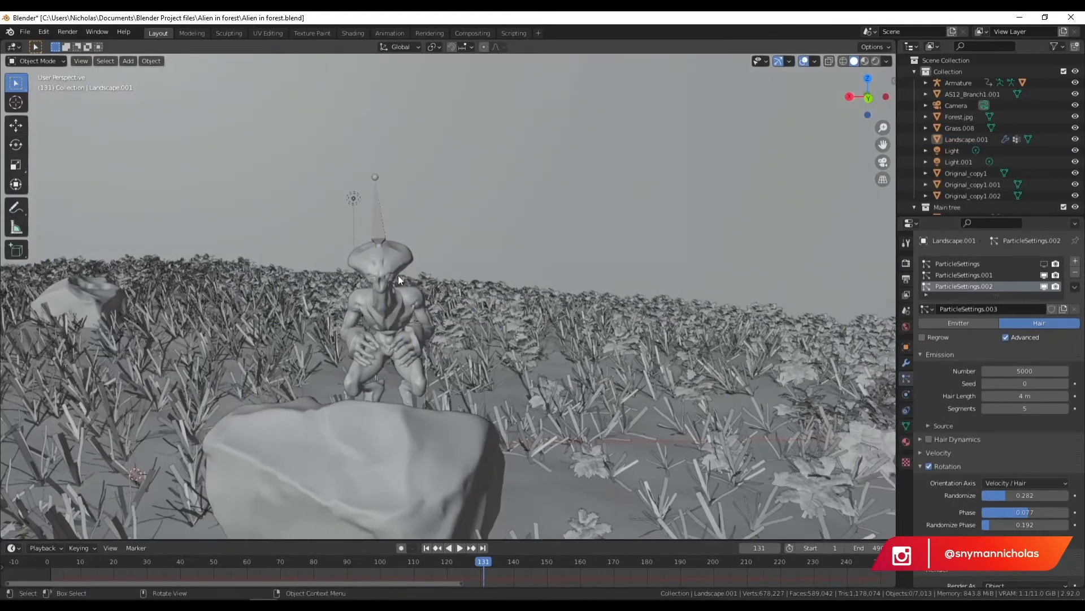
{"action": "middle_click_drag", "start_coordinate": [382, 270], "coordinate": [385, 289]}
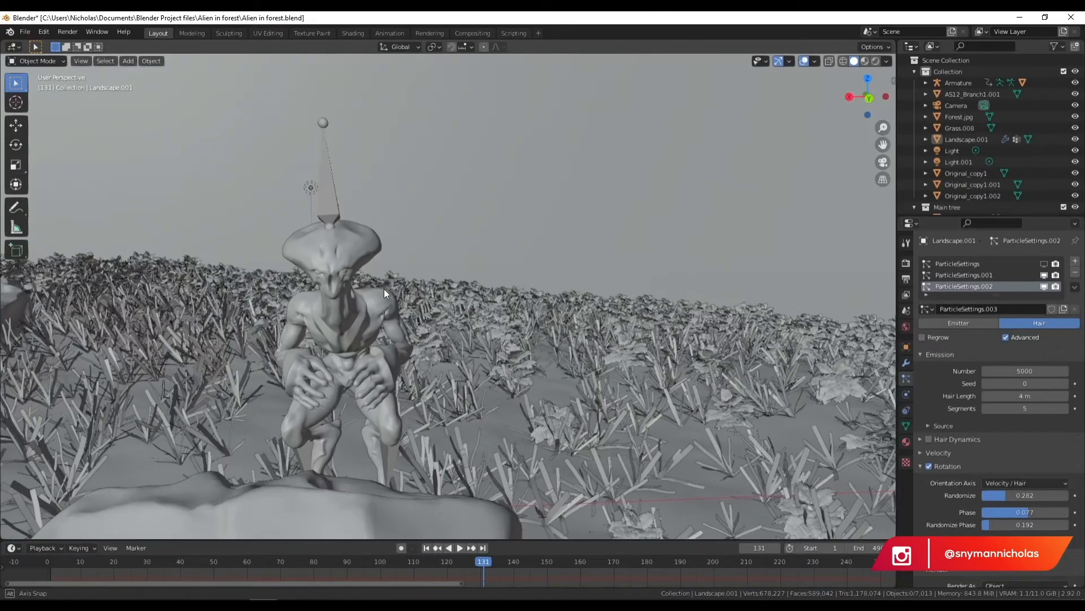
{"action": "left_click", "coordinate": [365, 267]}
{"action": "scroll", "coordinate": [349, 311], "scroll_direction": "up", "scroll_amount": 8}
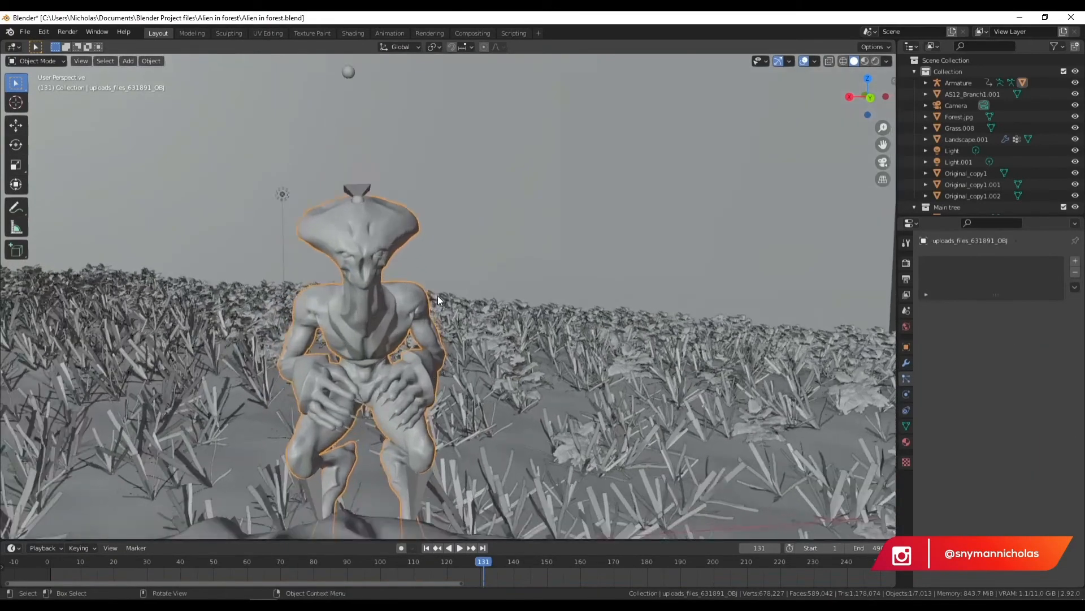
{"action": "left_click", "coordinate": [875, 60]}
{"action": "mouse_move", "coordinate": [795, 117]}
{"action": "middle_mouse_down"}
{"action": "mouse_move", "coordinate": [497, 269]}
{"action": "mouse_move", "coordinate": [442, 263]}
{"action": "middle_mouse_up"}
{"action": "scroll", "coordinate": [443, 252], "scroll_direction": "down", "scroll_amount": 5}
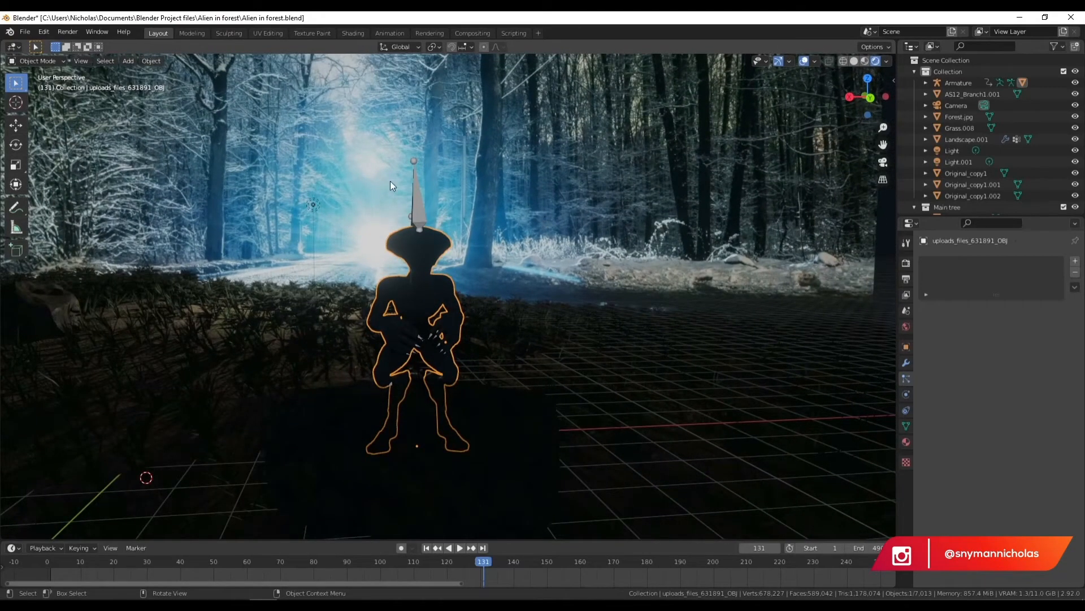
- Move the Light about -9.43 m in X and 25.5 m in Y in the top view, then check the alien's lighting through the camera
{"action": "left_click", "coordinate": [313, 204]}
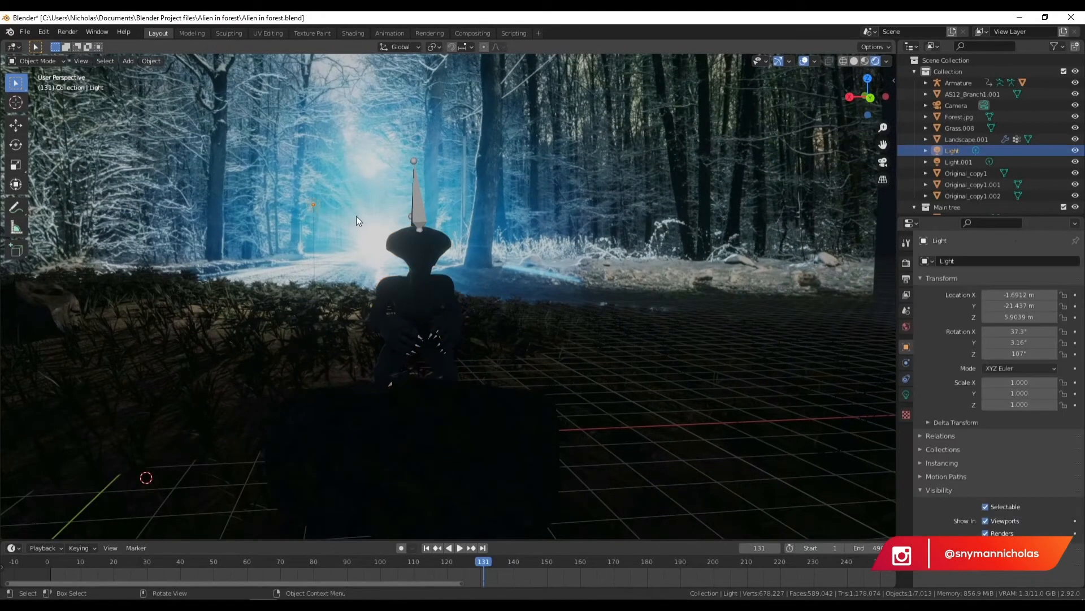
{"action": "left_click", "coordinate": [868, 78]}
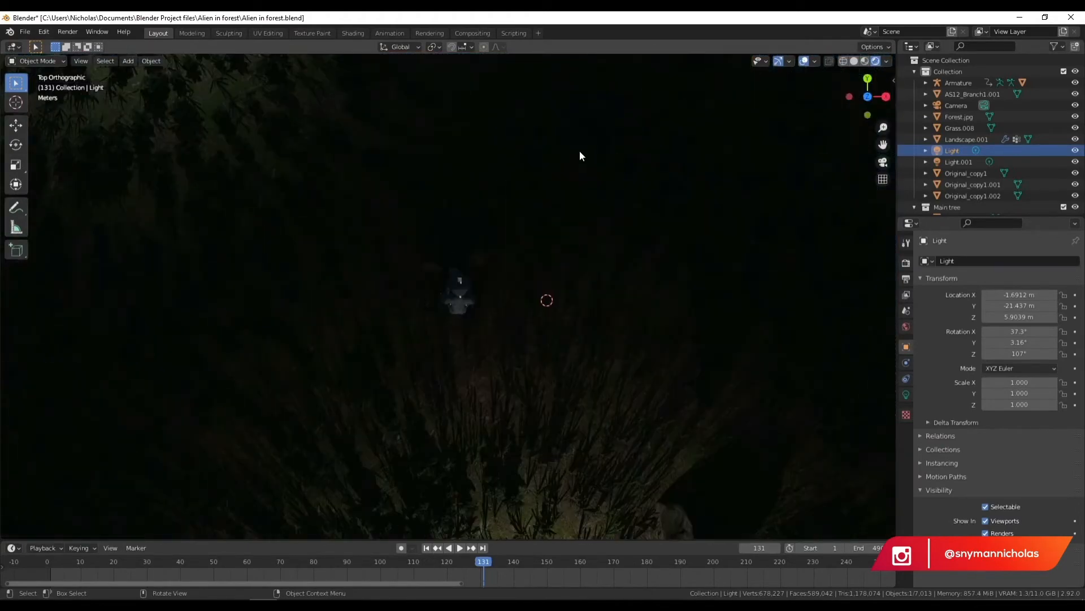
{"action": "key", "text": "g"}
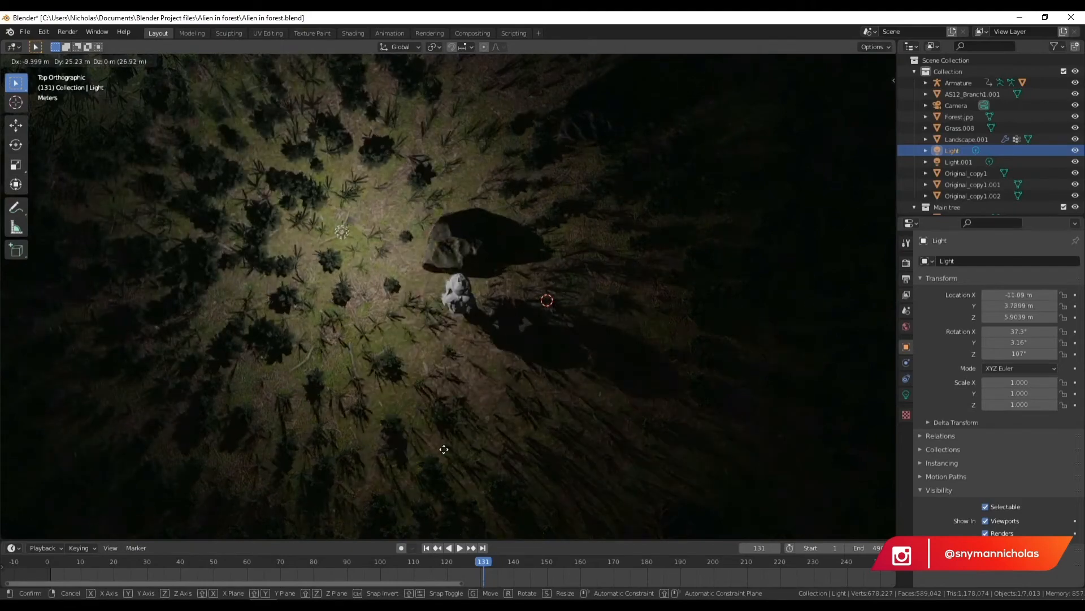
{"action": "left_click", "coordinate": [453, 444]}
{"action": "left_click", "coordinate": [884, 163]}
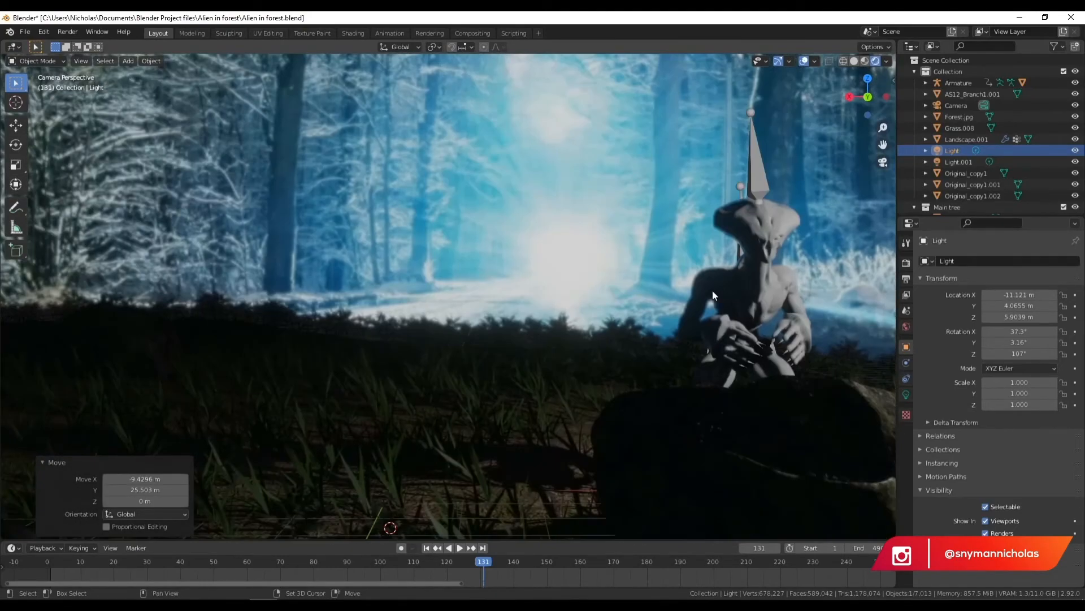
{"action": "middle_click_drag", "start_coordinate": [713, 290], "coordinate": [425, 287], "text": "shift"}
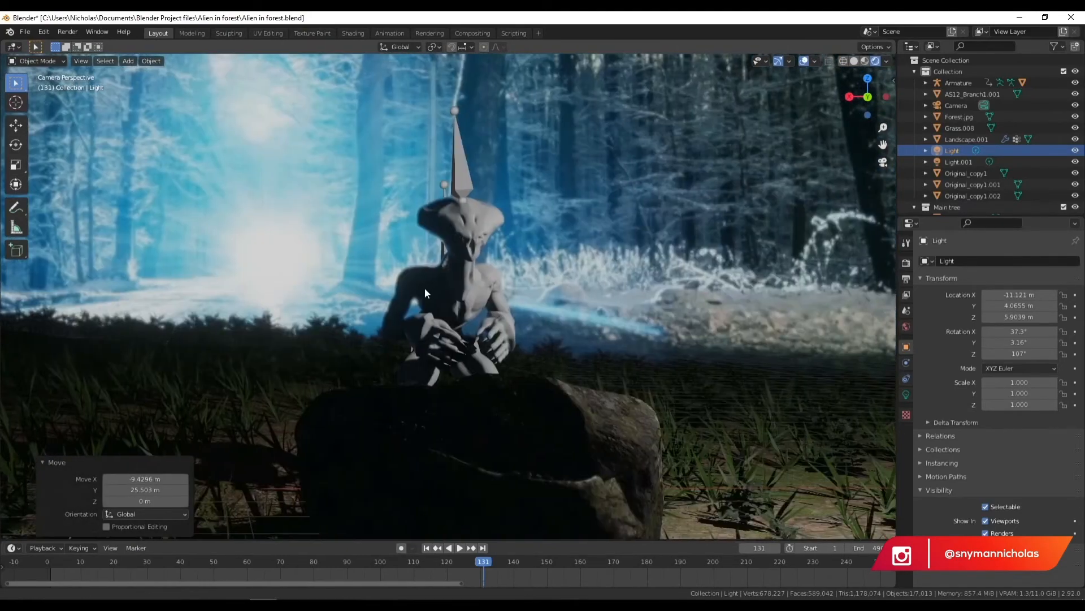
{"action": "scroll", "coordinate": [425, 287], "scroll_direction": "up", "scroll_amount": 4}
{"action": "middle_click_drag", "start_coordinate": [558, 289], "coordinate": [448, 312], "text": "shift"}
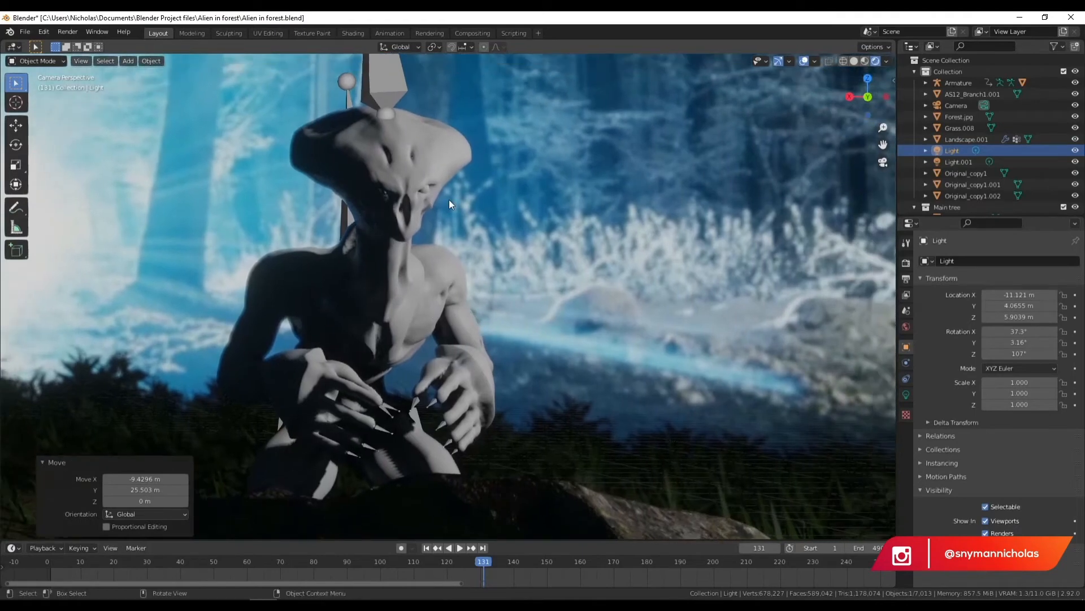
{"action": "scroll", "coordinate": [446, 216], "scroll_direction": "down", "scroll_amount": 3}
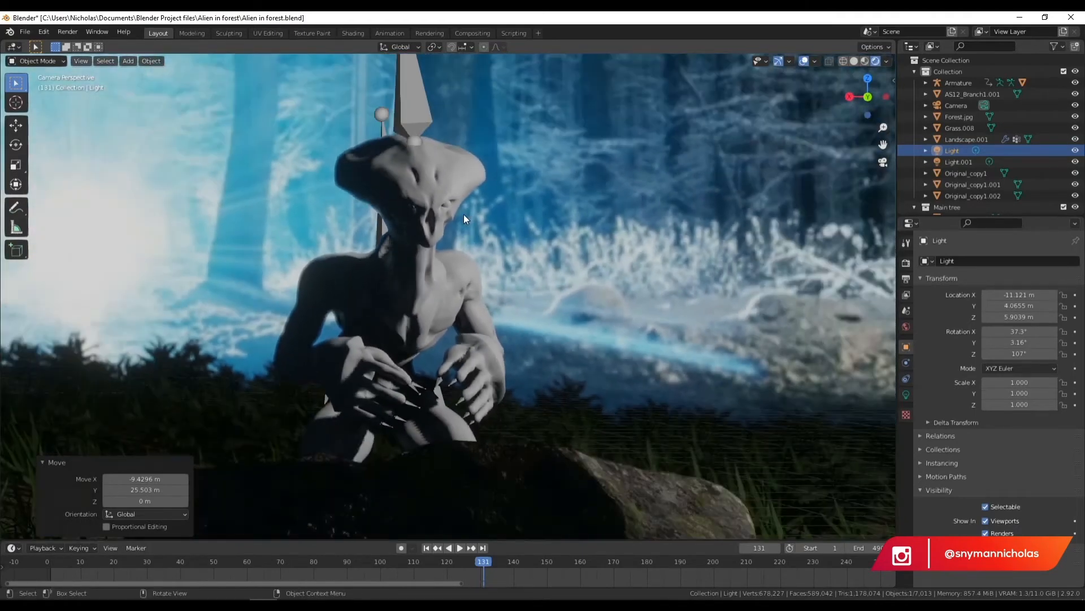
{"action": "scroll", "coordinate": [464, 215], "scroll_direction": "up", "scroll_amount": 1}
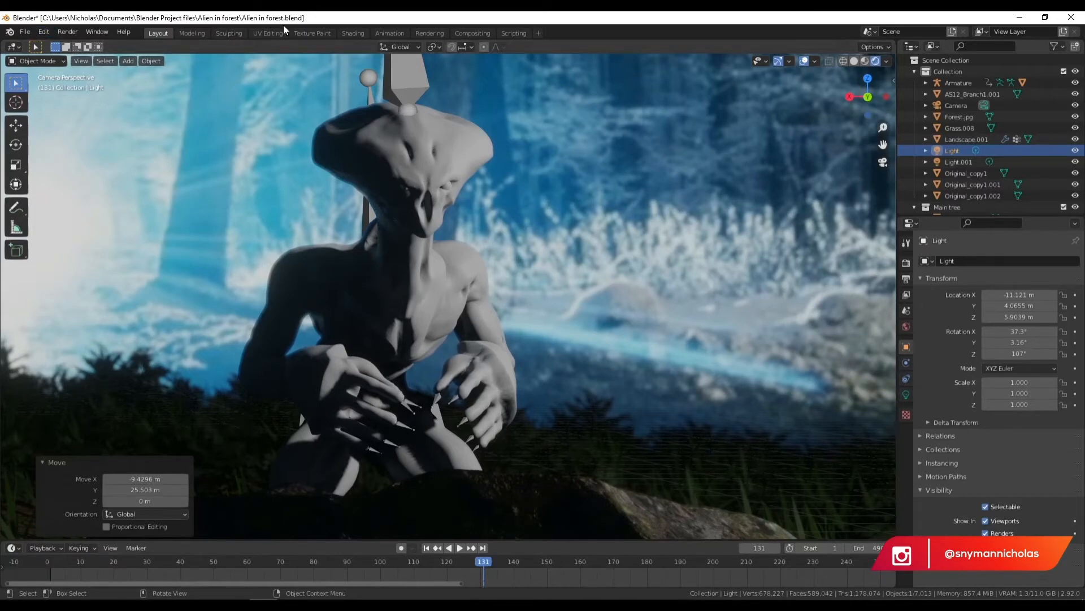
- Open the Shading workspace, leave the rocks' local view and select the alien mesh
{"action": "left_click", "coordinate": [352, 33]}
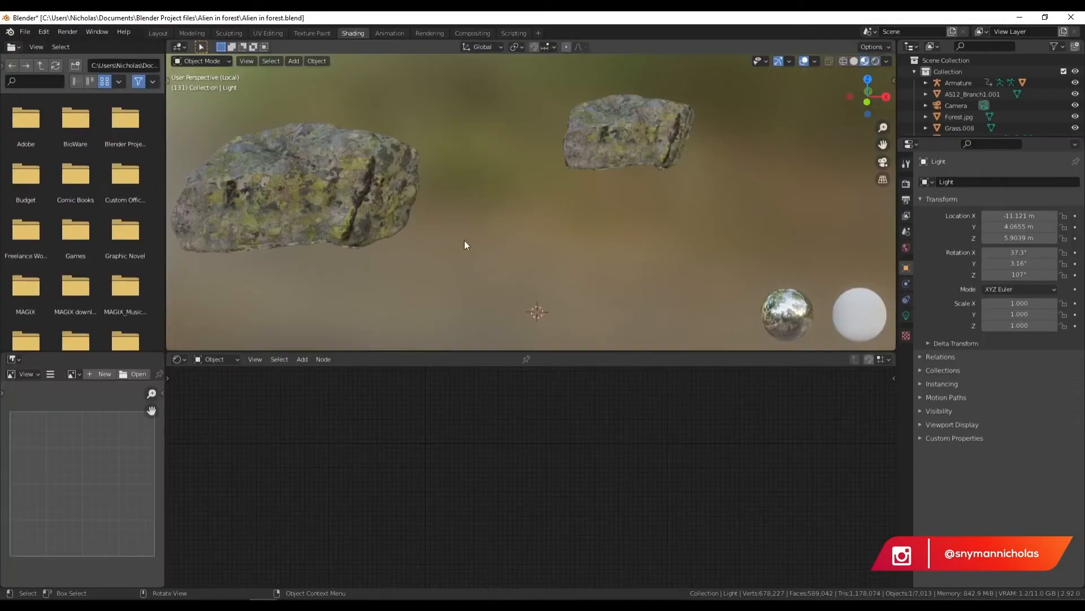
{"action": "key", "text": "KP_Divide"}
{"action": "left_click", "coordinate": [751, 74]}
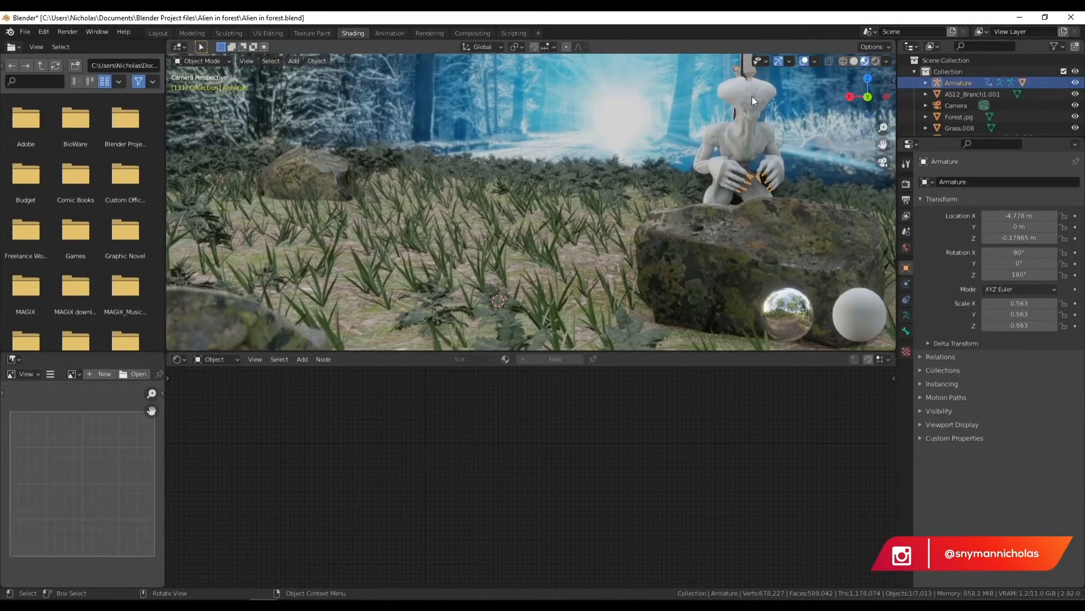
{"action": "key", "text": "KP_Divide"}
{"action": "key", "text": "KP_Divide"}
{"action": "left_click", "coordinate": [763, 104]}
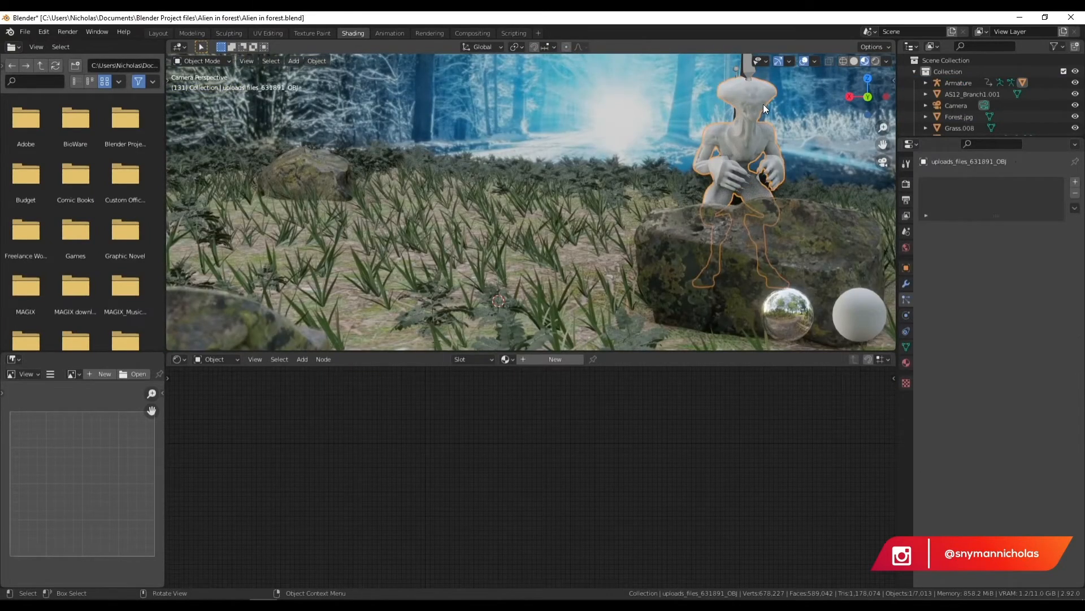
- Briefly isolate the alien, switch to rendered shading, and view it up close within the full scene
{"action": "key", "text": "KP_Divide"}
{"action": "scroll", "coordinate": [464, 130], "scroll_direction": "up", "scroll_amount": 3}
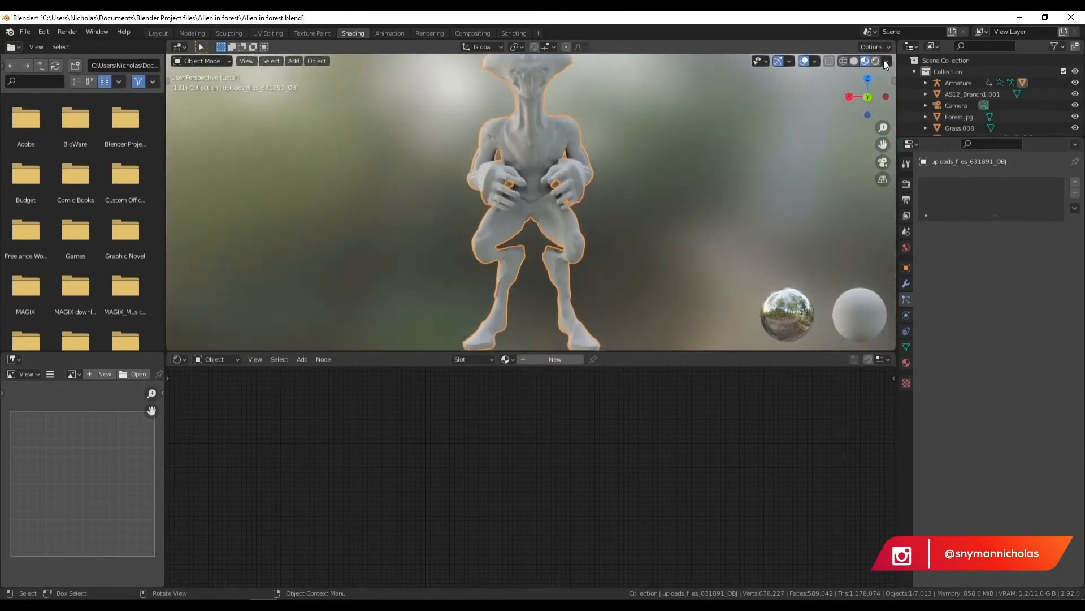
{"action": "left_click", "coordinate": [879, 60]}
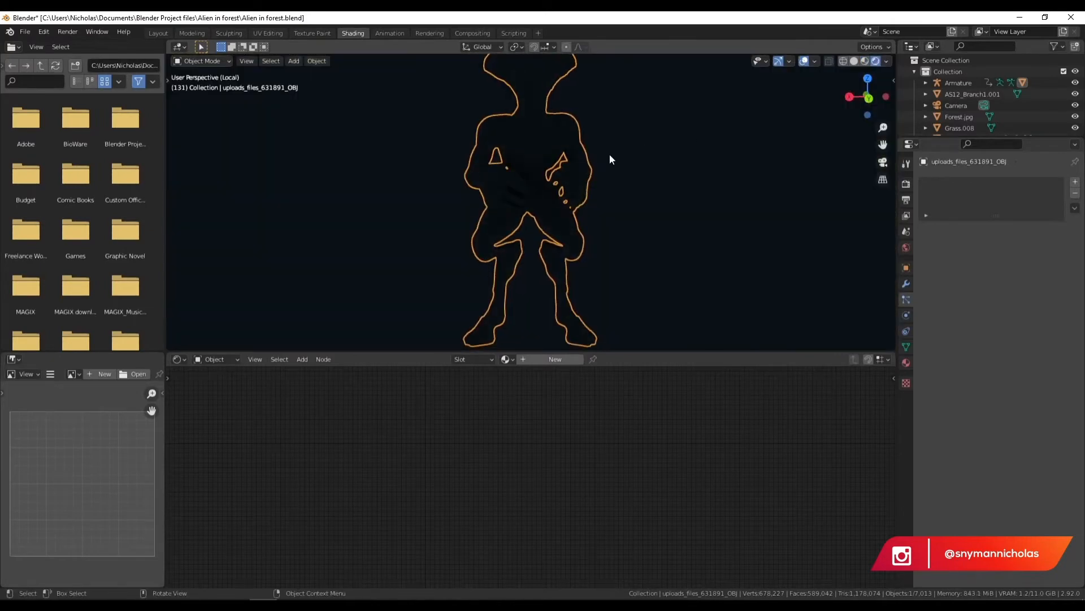
{"action": "key", "text": "KP_Divide"}
{"action": "key", "text": "KP_0"}
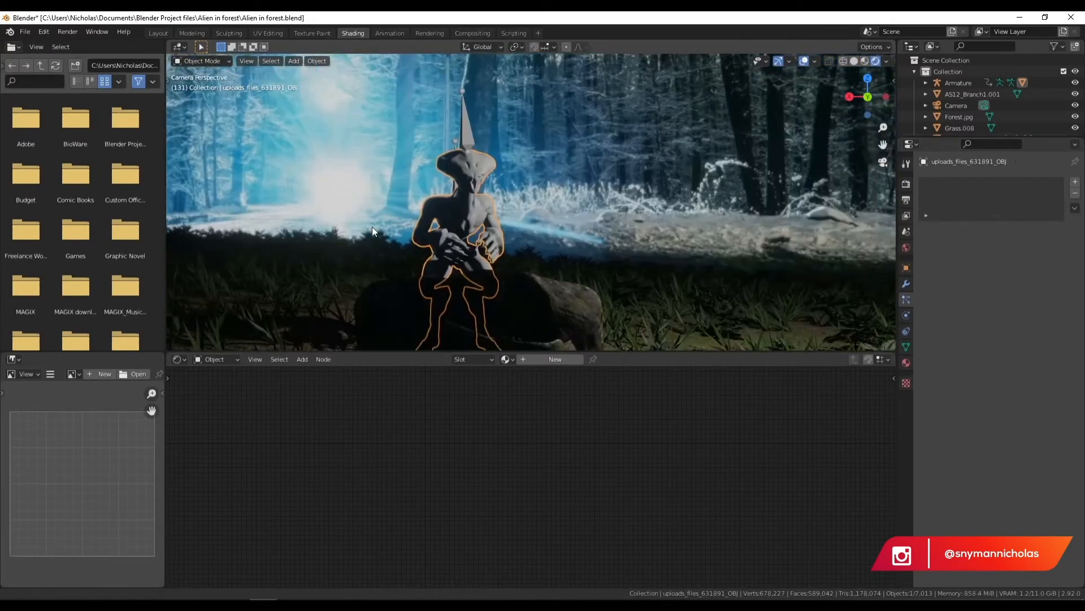
{"action": "middle_click_drag", "start_coordinate": [429, 191], "coordinate": [501, 233]}
{"action": "scroll", "coordinate": [555, 223], "scroll_direction": "up", "scroll_amount": 4}
{"action": "scroll", "coordinate": [484, 236], "scroll_direction": "up", "scroll_amount": 4}
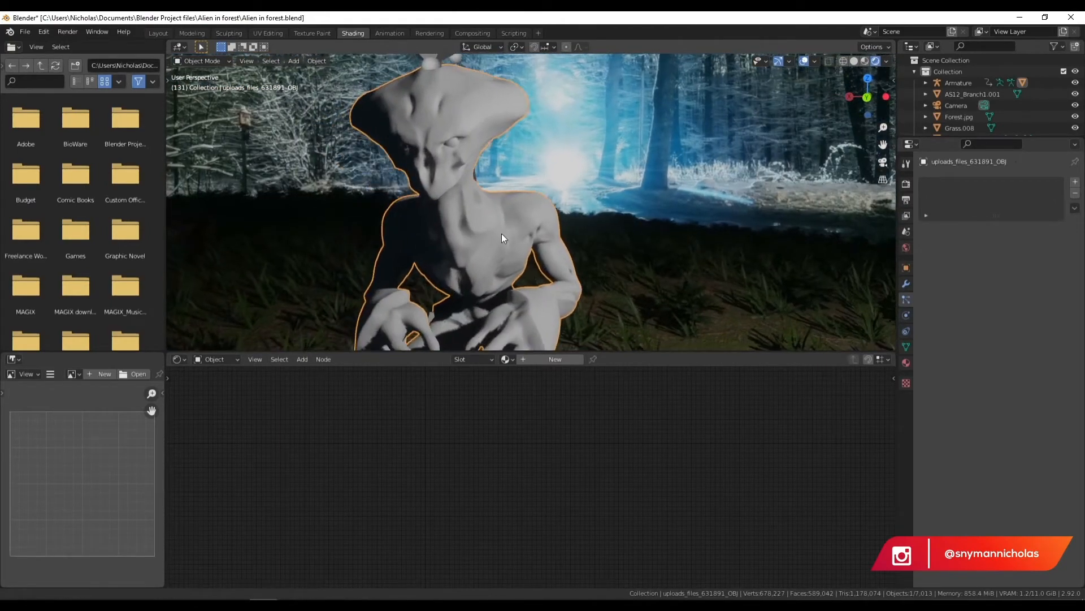
{"action": "scroll", "coordinate": [501, 236], "scroll_direction": "down", "scroll_amount": 2}
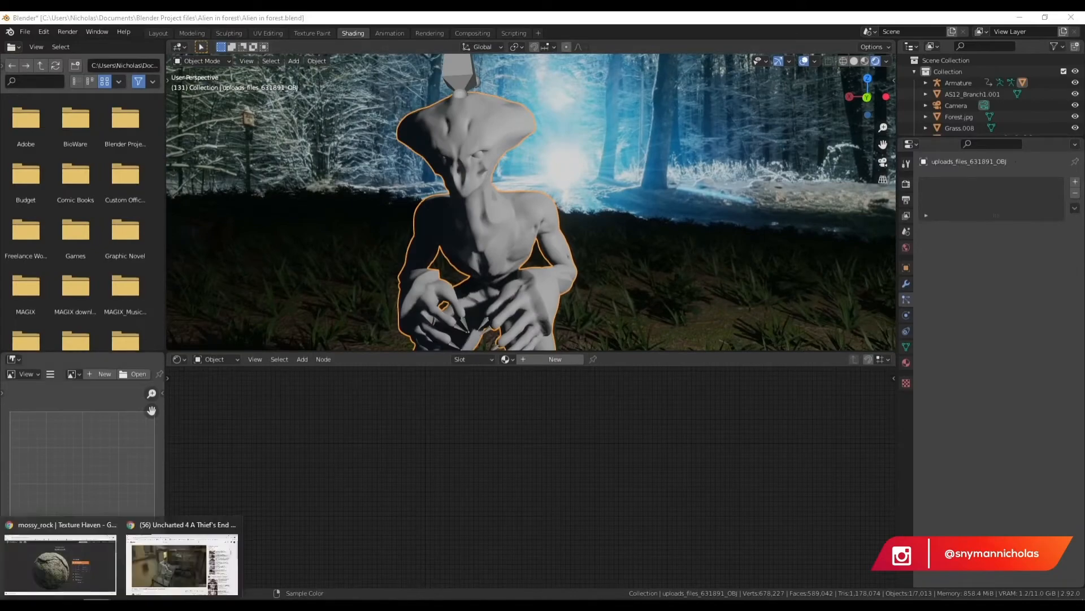
- Switch to the Texture Haven page in Chrome and list the textures of all categories
{"action": "left_click", "coordinate": [60, 565]}
{"action": "left_click", "coordinate": [12, 41]}
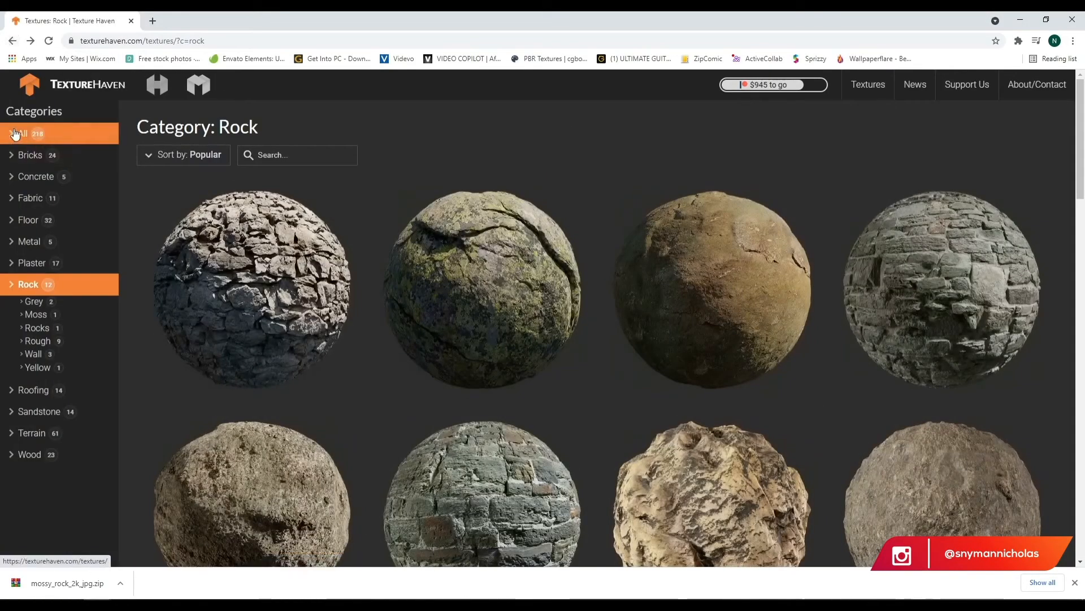
{"action": "left_click", "coordinate": [16, 134]}
- Browse the complete list of textures down to its end for a surface suited to the alien's skin
{"action": "scroll", "coordinate": [618, 242], "scroll_direction": "down", "scroll_amount": 4}
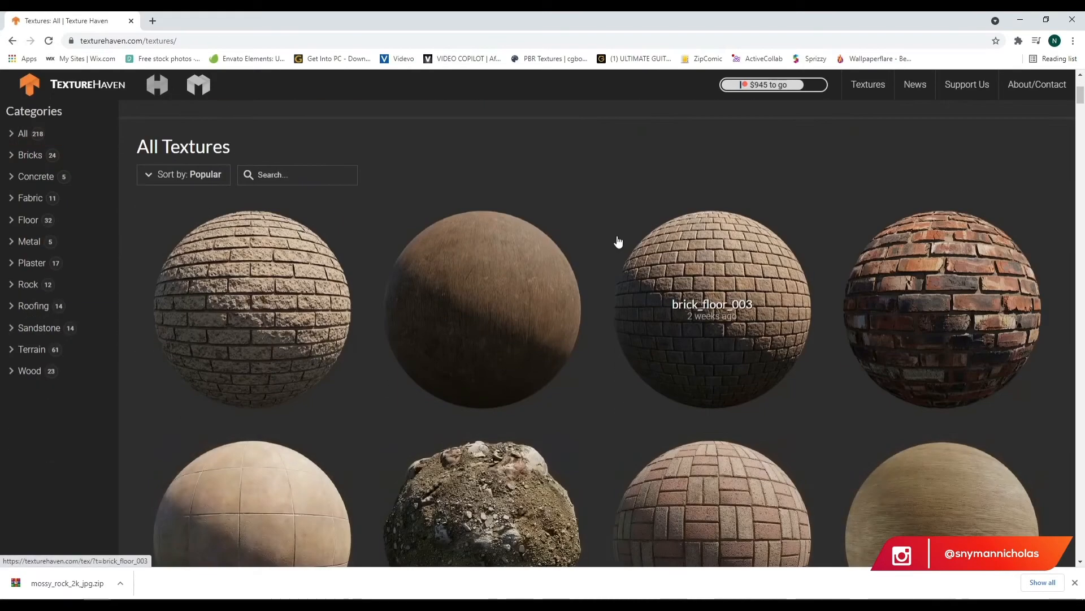
{"action": "scroll", "coordinate": [618, 242], "scroll_direction": "down", "scroll_amount": 4}
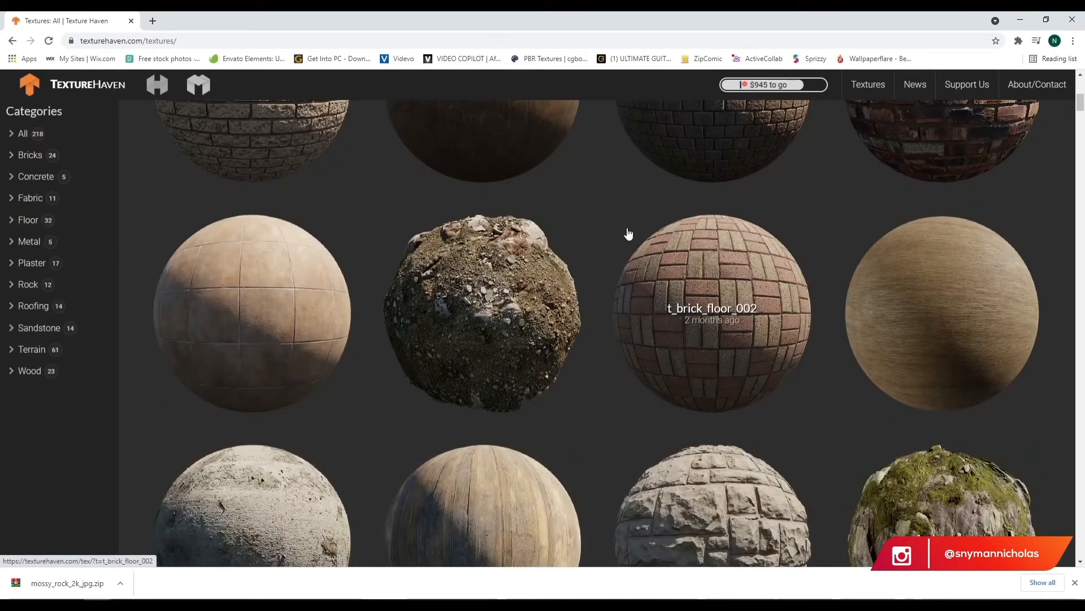
{"action": "scroll", "coordinate": [633, 239], "scroll_direction": "down", "scroll_amount": 10}
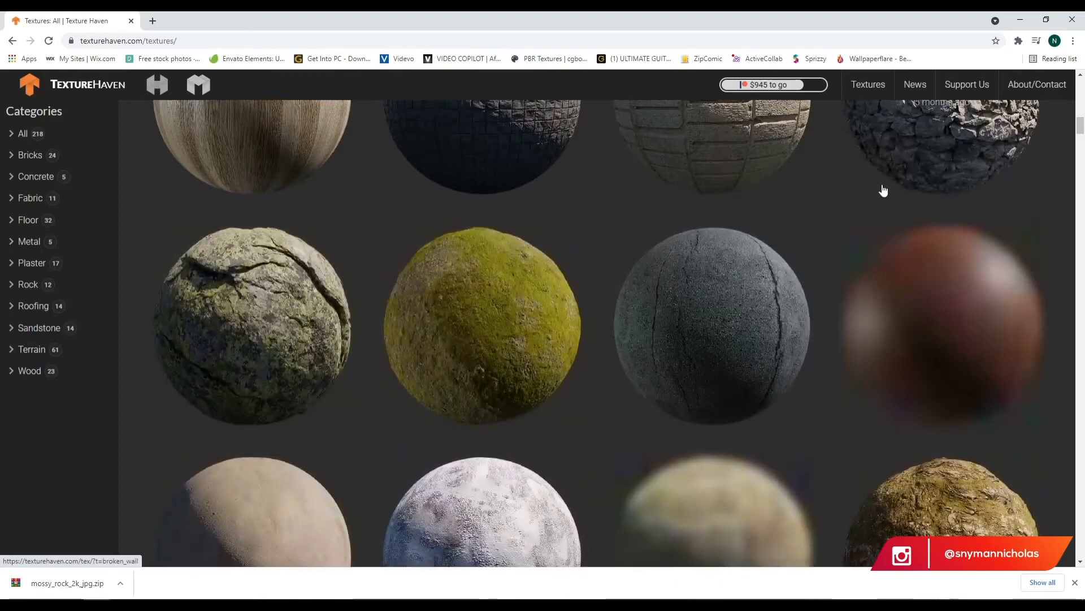
{"action": "scroll", "coordinate": [1006, 302], "scroll_direction": "down", "scroll_amount": 5}
{"action": "scroll", "coordinate": [1001, 298], "scroll_direction": "up", "scroll_amount": 2}
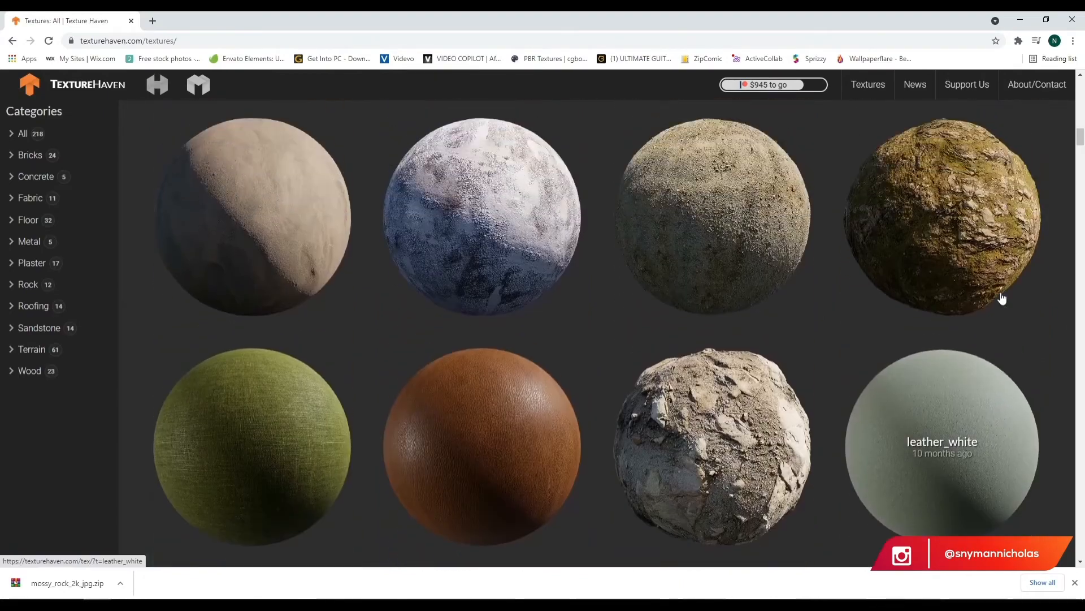
{"action": "scroll", "coordinate": [1002, 299], "scroll_direction": "down", "scroll_amount": 7}
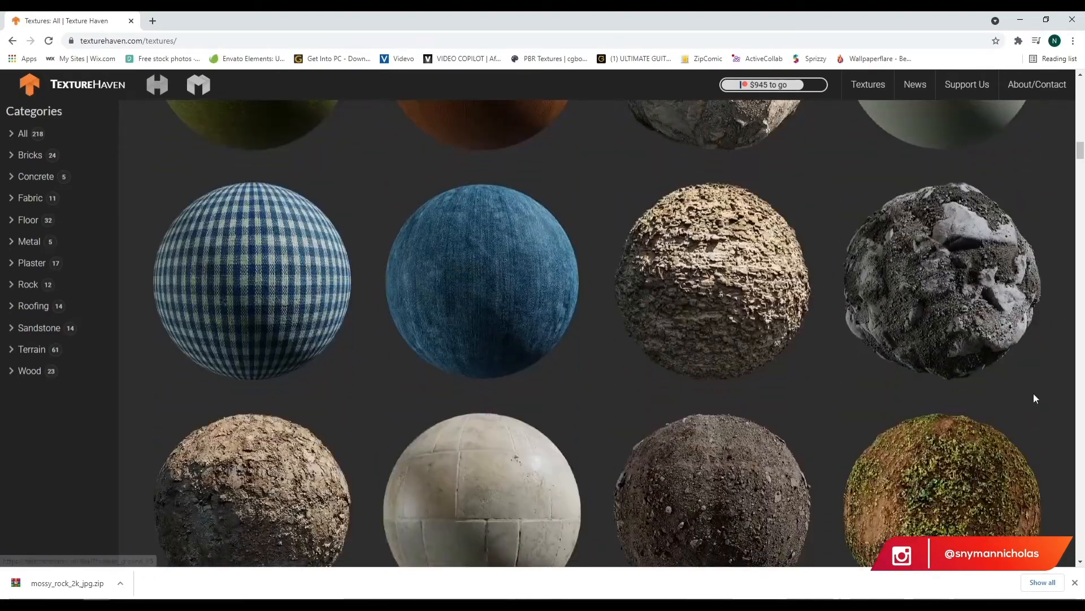
{"action": "scroll", "coordinate": [1034, 396], "scroll_direction": "down", "scroll_amount": 4}
{"action": "scroll", "coordinate": [1031, 400], "scroll_direction": "down", "scroll_amount": 4}
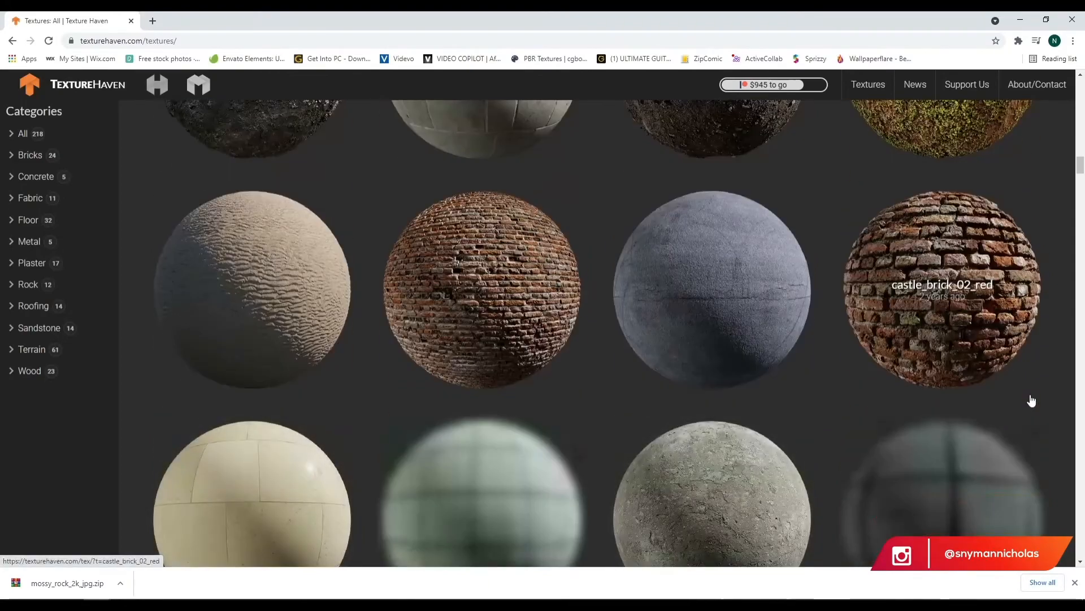
{"action": "scroll", "coordinate": [1032, 400], "scroll_direction": "down", "scroll_amount": 8}
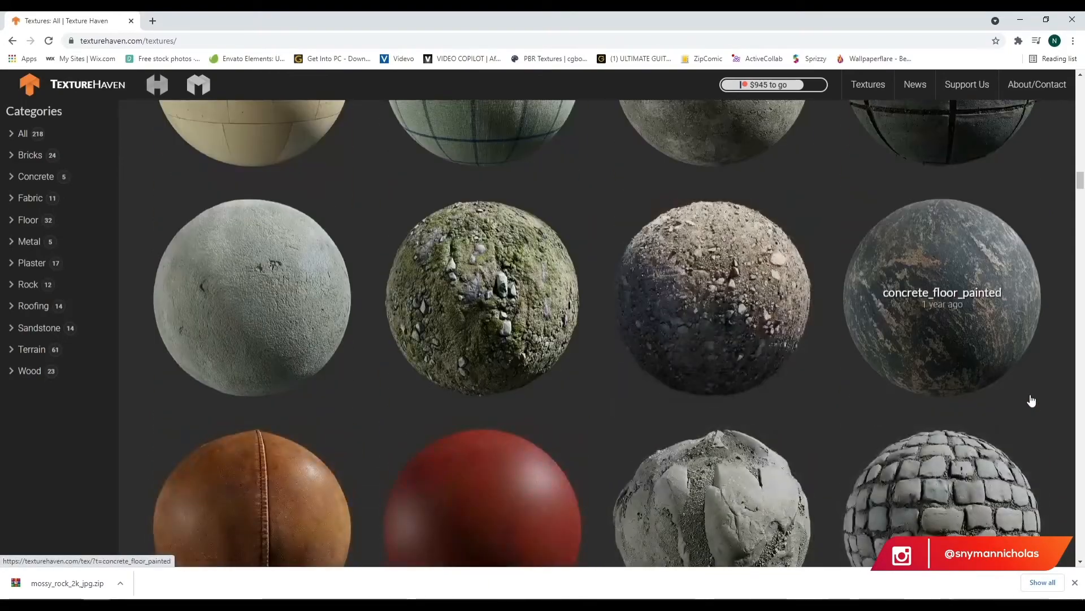
{"action": "scroll", "coordinate": [1032, 400], "scroll_direction": "down", "scroll_amount": 5}
{"action": "scroll", "coordinate": [1030, 400], "scroll_direction": "up", "scroll_amount": 5}
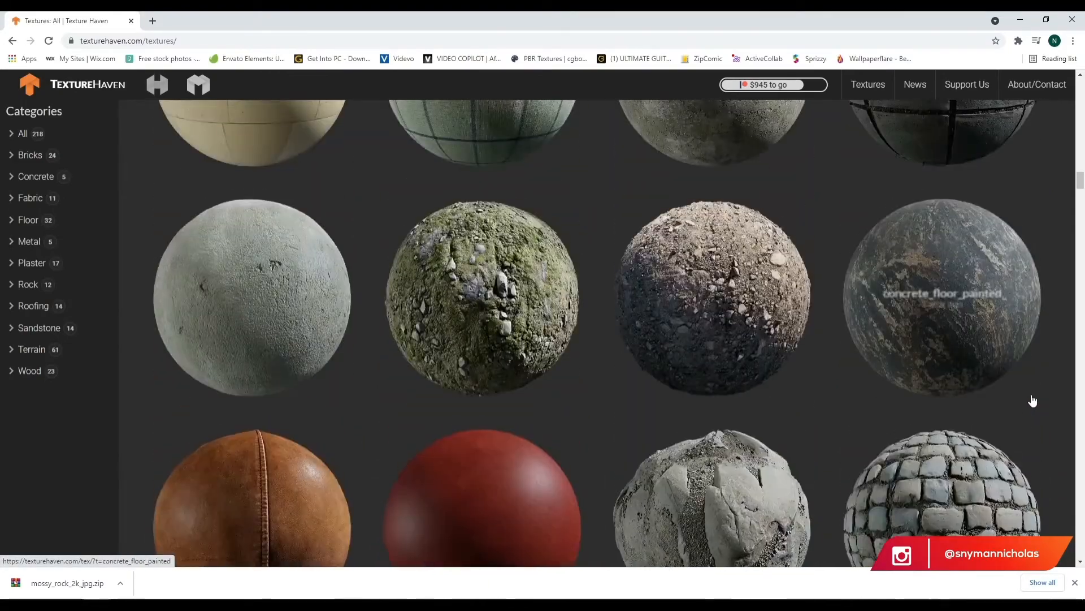
{"action": "scroll", "coordinate": [1030, 400], "scroll_direction": "down", "scroll_amount": 3}
{"action": "scroll", "coordinate": [1029, 400], "scroll_direction": "down", "scroll_amount": 6}
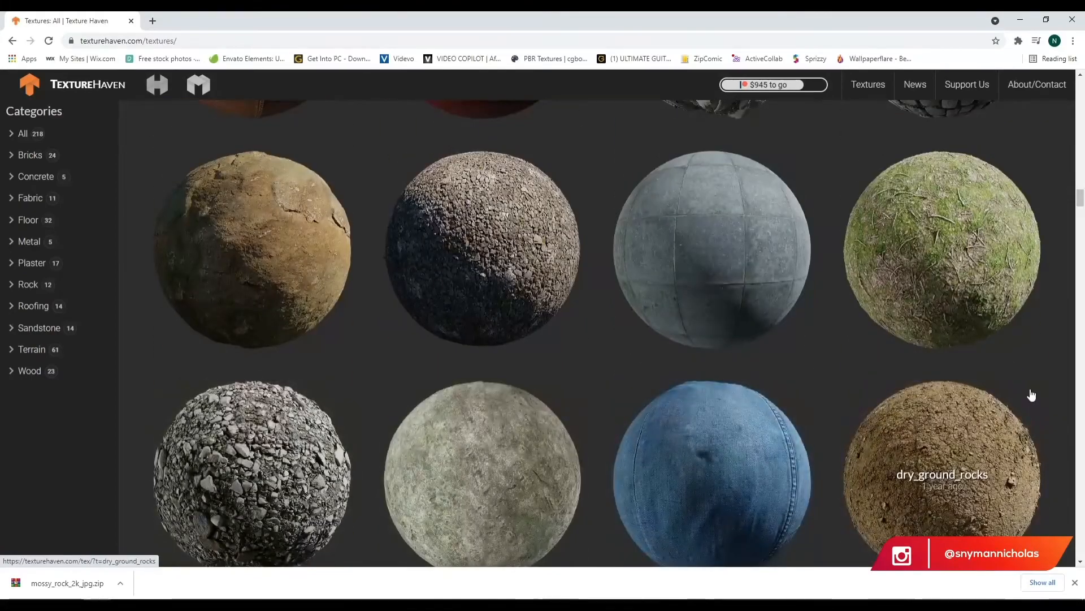
{"action": "scroll", "coordinate": [831, 351], "scroll_direction": "down", "scroll_amount": 6}
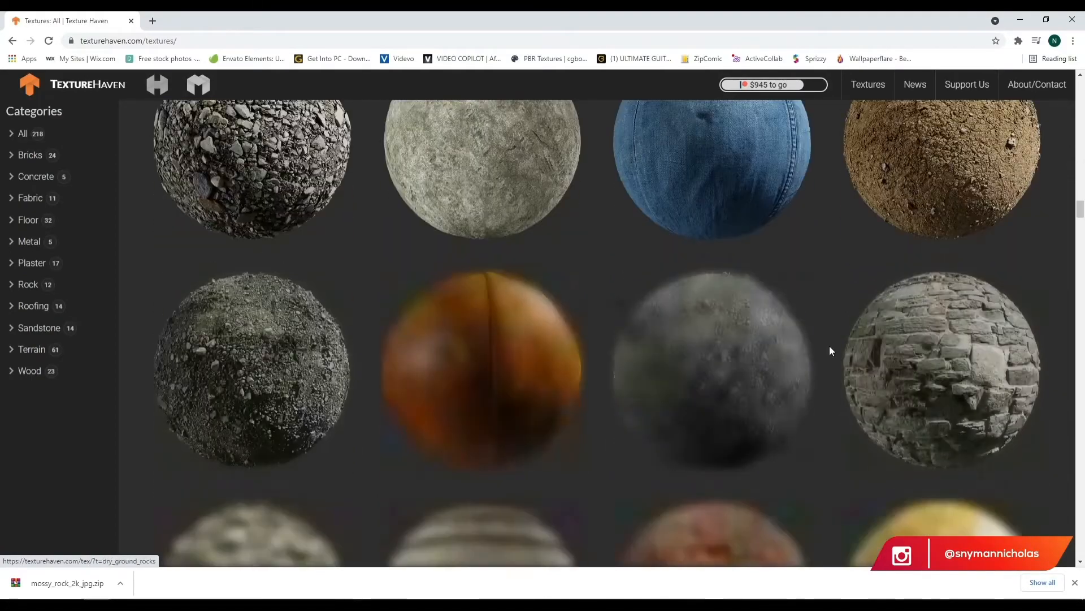
{"action": "scroll", "coordinate": [826, 354], "scroll_direction": "down", "scroll_amount": 10}
{"action": "scroll", "coordinate": [823, 362], "scroll_direction": "down", "scroll_amount": 5}
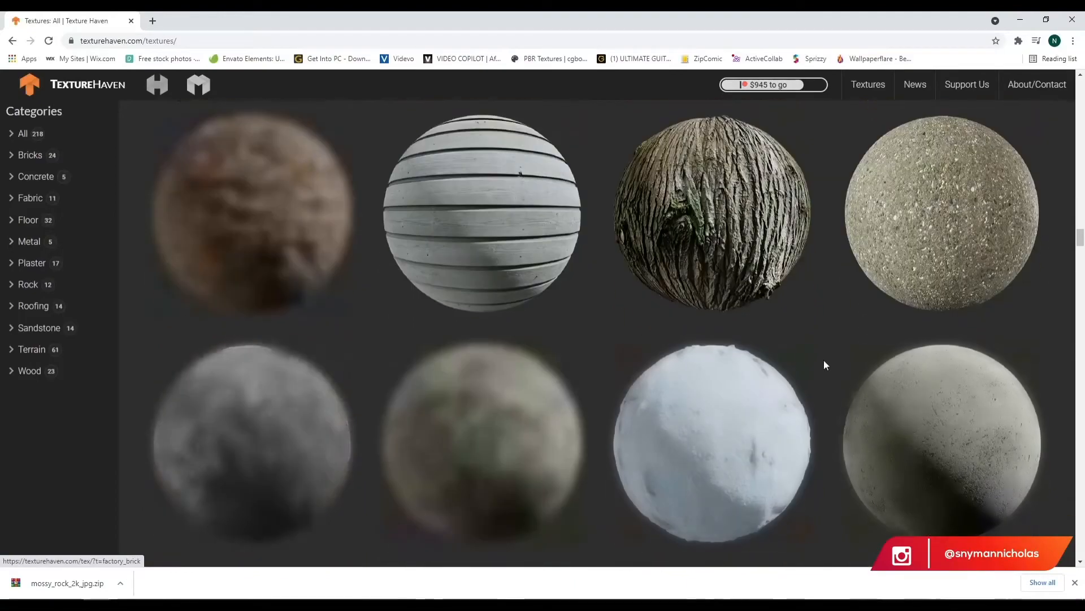
{"action": "scroll", "coordinate": [825, 362], "scroll_direction": "down", "scroll_amount": 6}
{"action": "scroll", "coordinate": [825, 365], "scroll_direction": "down", "scroll_amount": 10}
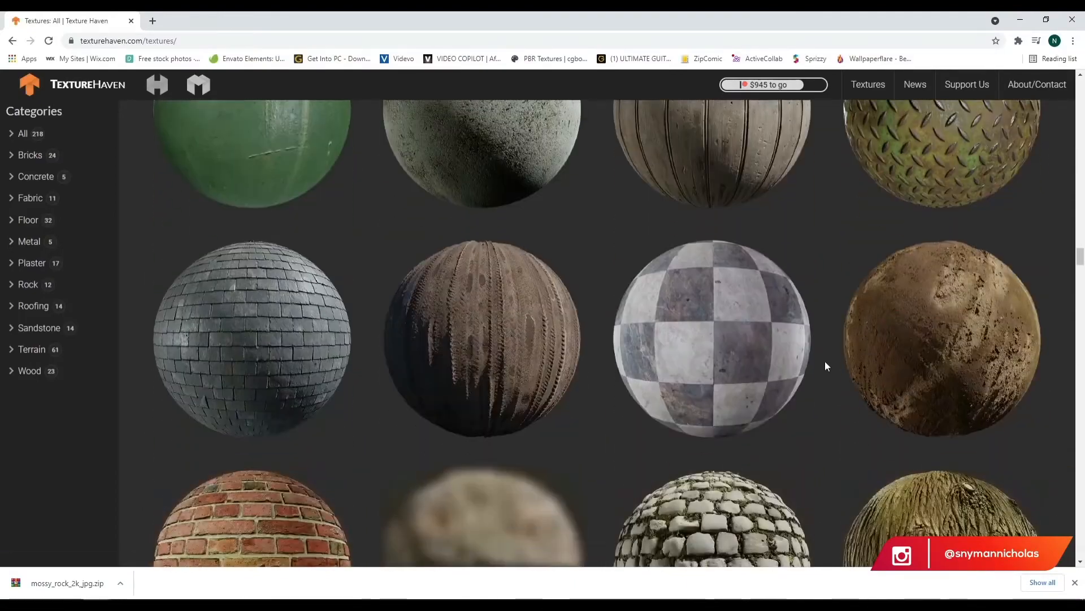
{"action": "scroll", "coordinate": [826, 364], "scroll_direction": "down", "scroll_amount": 16}
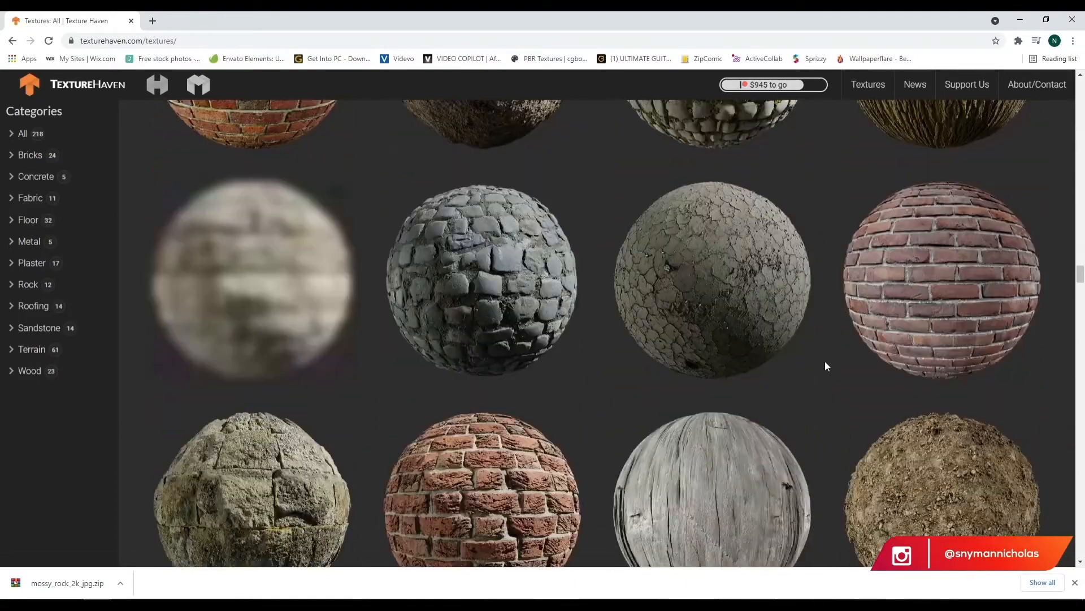
{"action": "scroll", "coordinate": [826, 365], "scroll_direction": "down", "scroll_amount": 10}
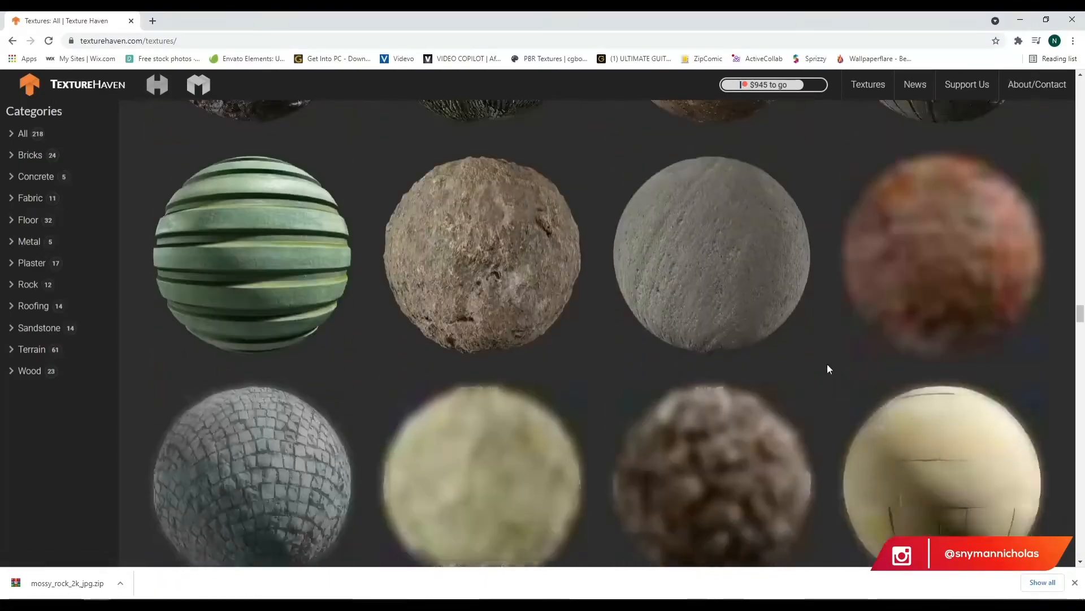
{"action": "scroll", "coordinate": [833, 372], "scroll_direction": "down", "scroll_amount": 18}
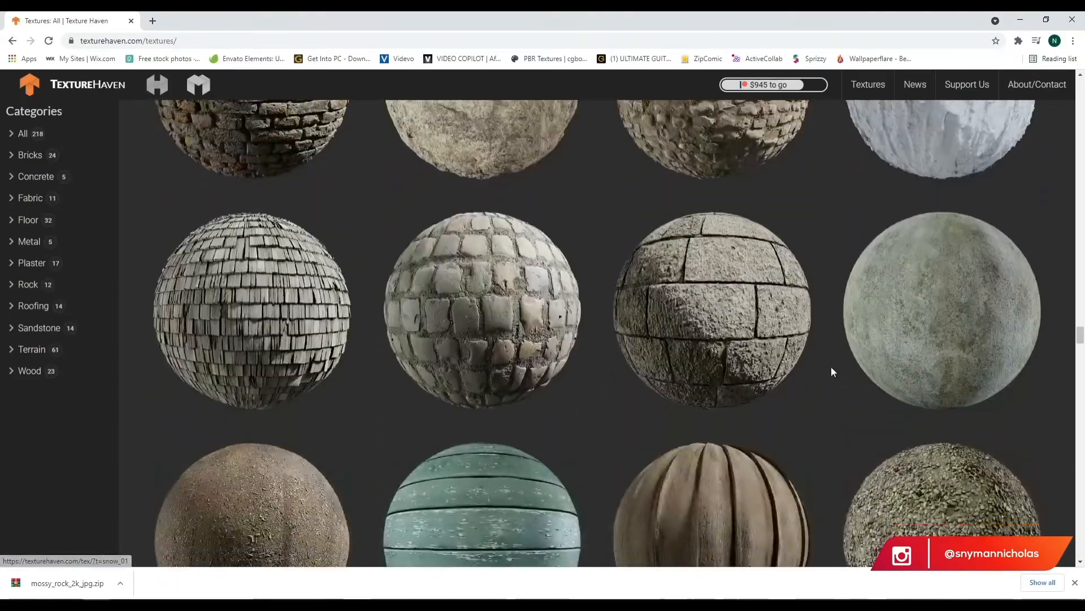
{"action": "scroll", "coordinate": [833, 371], "scroll_direction": "down", "scroll_amount": 9}
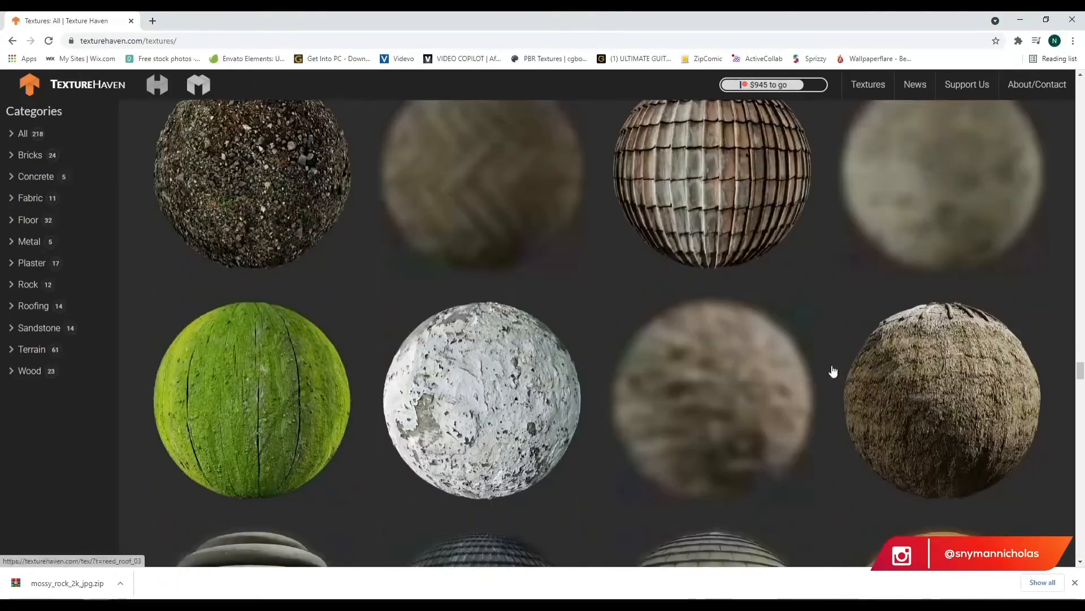
{"action": "scroll", "coordinate": [832, 371], "scroll_direction": "down", "scroll_amount": 18}
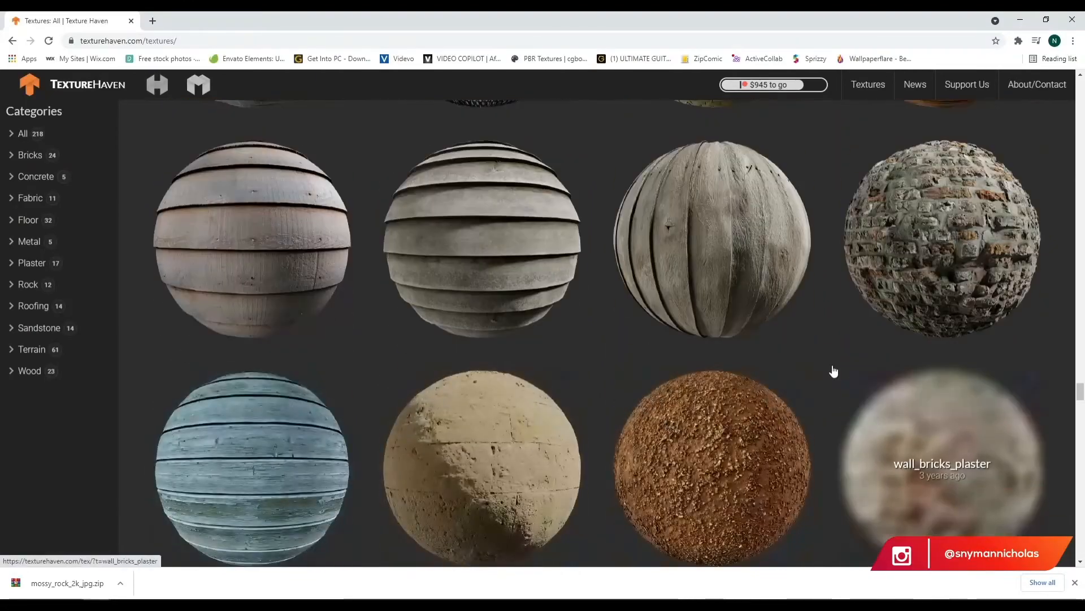
{"action": "scroll", "coordinate": [831, 370], "scroll_direction": "down", "scroll_amount": 16}
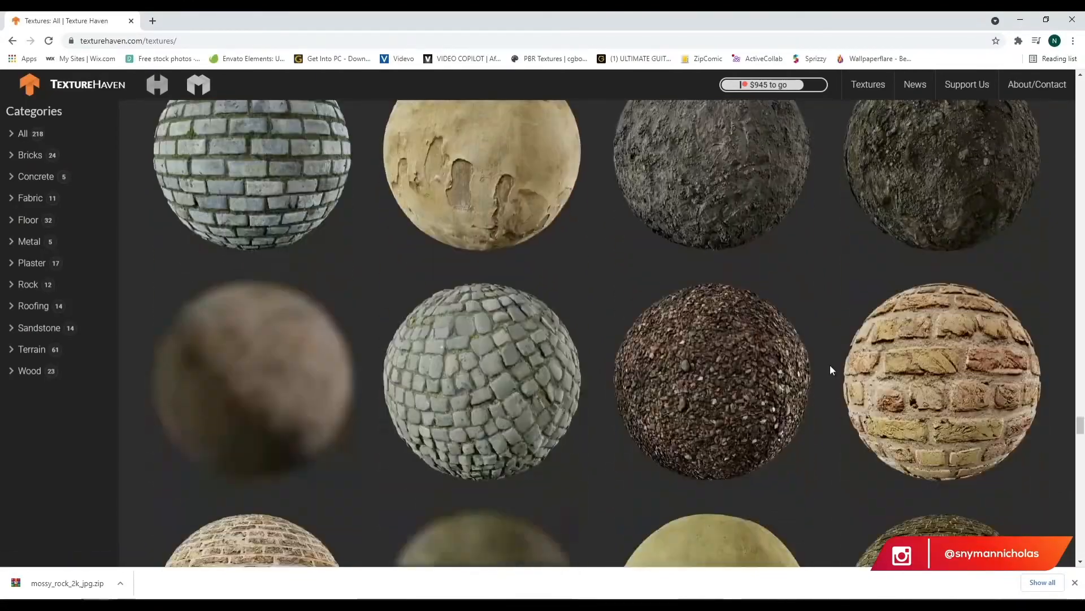
{"action": "scroll", "coordinate": [831, 367], "scroll_direction": "down", "scroll_amount": 5}
{"action": "scroll", "coordinate": [831, 367], "scroll_direction": "up", "scroll_amount": 4}
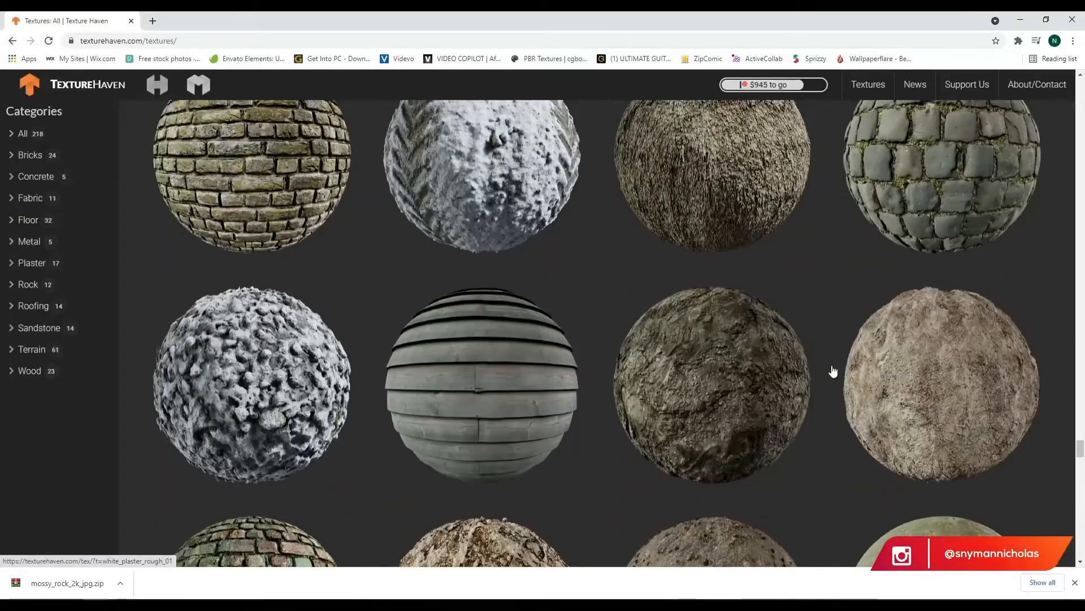
{"action": "scroll", "coordinate": [831, 367], "scroll_direction": "down", "scroll_amount": 16}
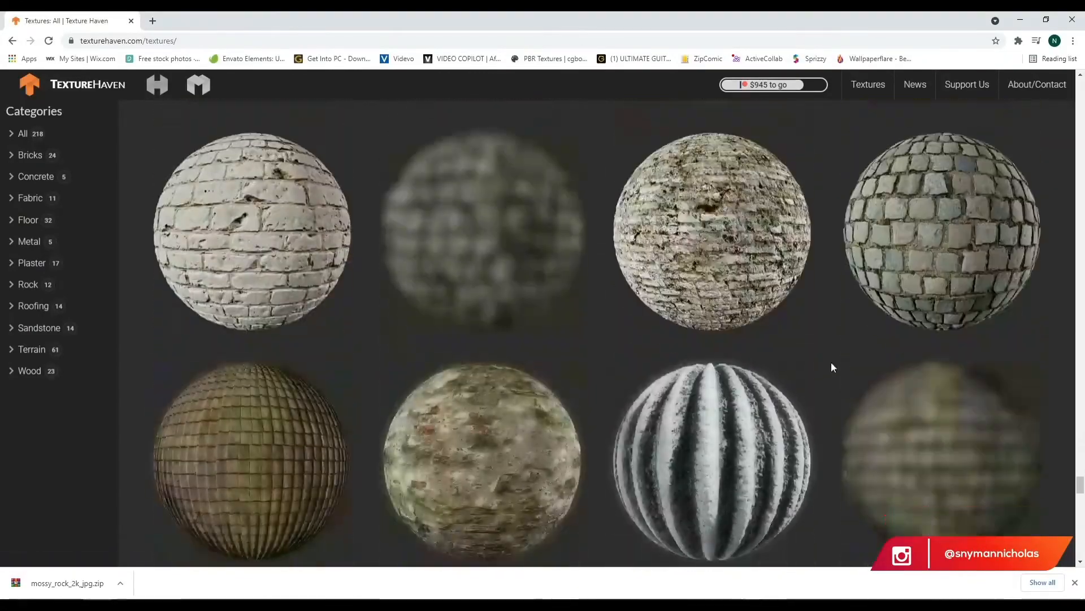
{"action": "scroll", "coordinate": [831, 363], "scroll_direction": "down", "scroll_amount": 18}
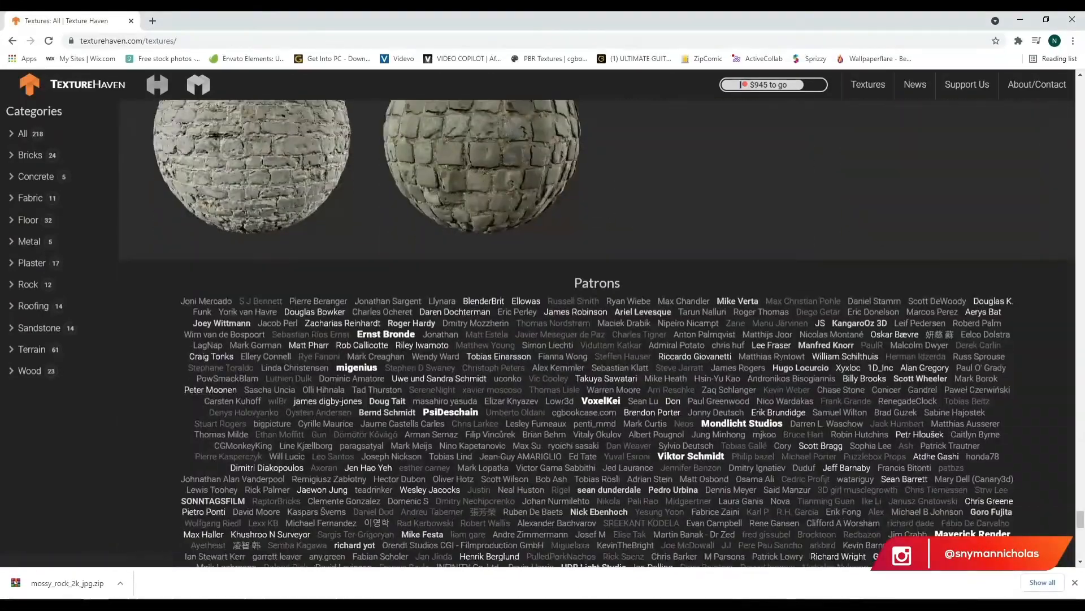
- Re-examine the textures near the end of the list, including snow_03, closing the stray texture tab opened on the way
{"action": "scroll", "coordinate": [769, 366], "scroll_direction": "up", "scroll_amount": 10}
{"action": "scroll", "coordinate": [780, 370], "scroll_direction": "up", "scroll_amount": 9}
{"action": "scroll", "coordinate": [796, 385], "scroll_direction": "down", "scroll_amount": 3}
{"action": "middle_click", "coordinate": [798, 391]}
{"action": "scroll", "coordinate": [797, 390], "scroll_direction": "up", "scroll_amount": 7}
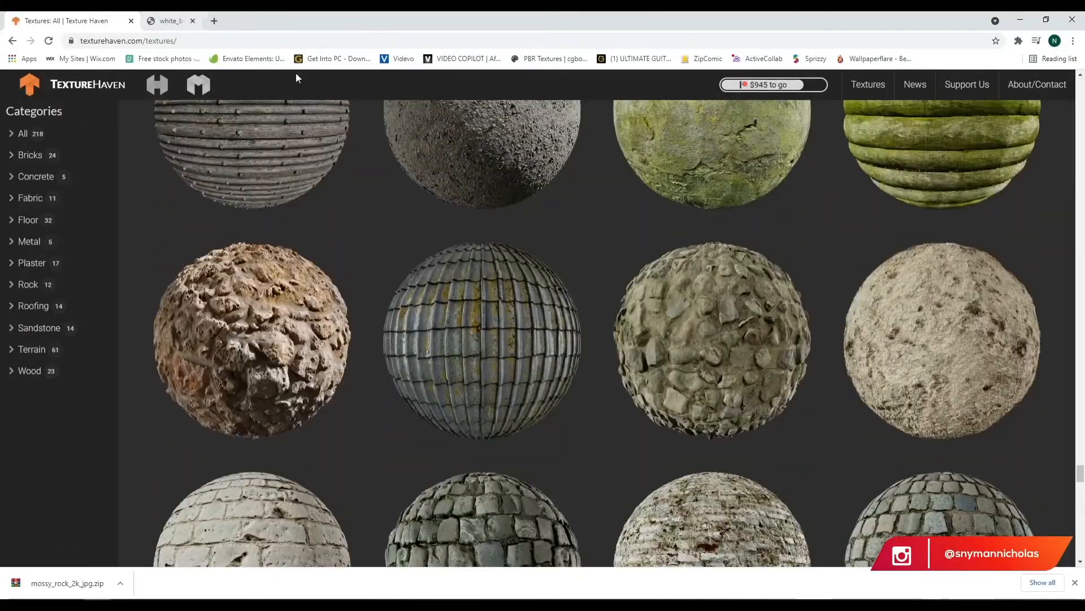
{"action": "left_click", "coordinate": [227, 21]}
{"action": "scroll", "coordinate": [504, 293], "scroll_direction": "up", "scroll_amount": 6}
{"action": "scroll", "coordinate": [502, 293], "scroll_direction": "up", "scroll_amount": 5}
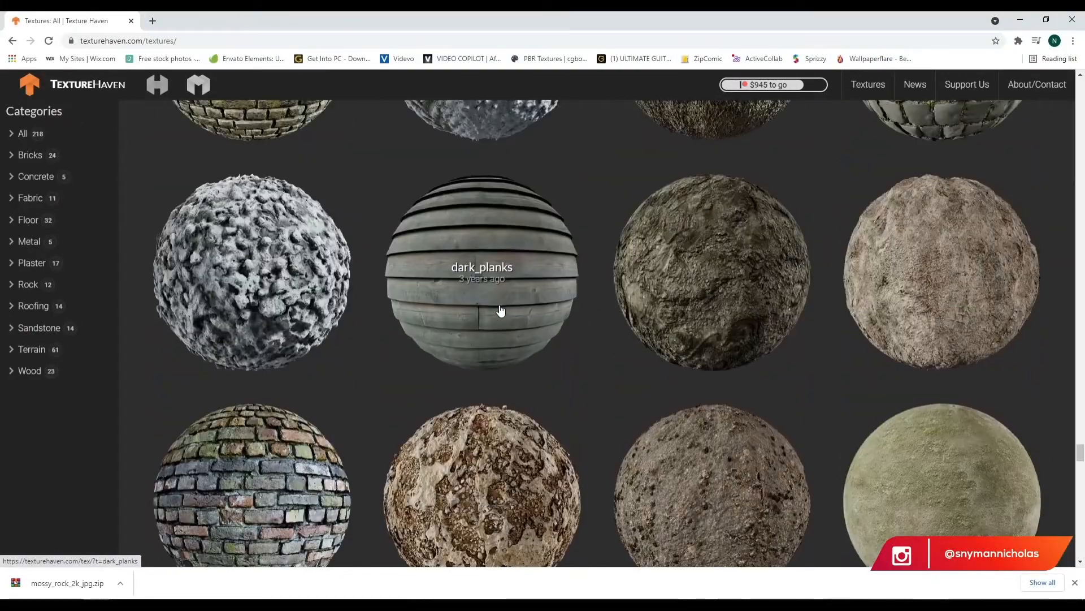
{"action": "scroll", "coordinate": [389, 439], "scroll_direction": "up", "scroll_amount": 3}
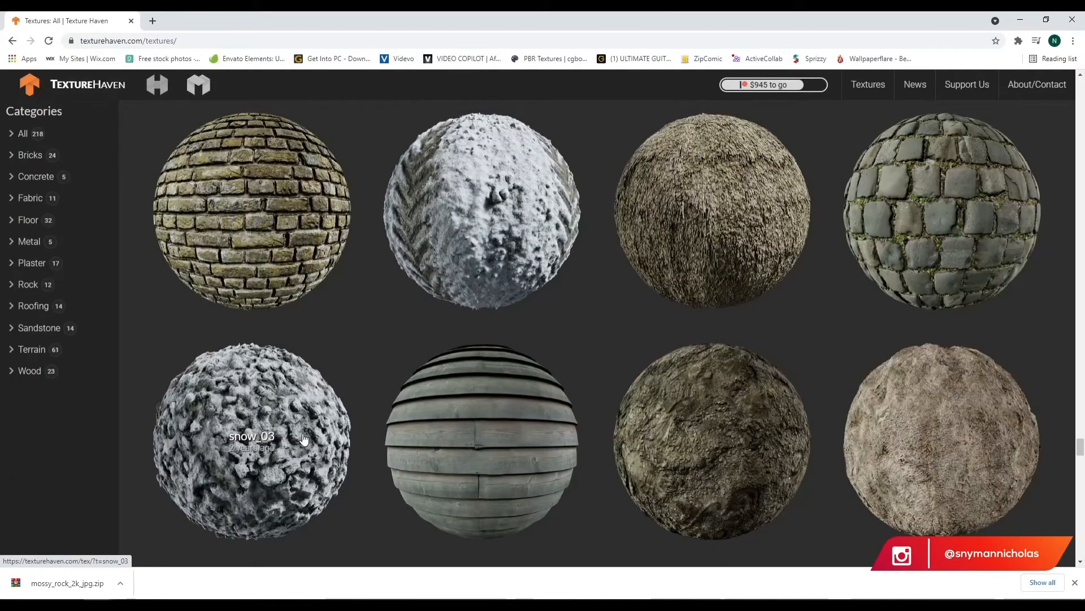
{"action": "scroll", "coordinate": [301, 438], "scroll_direction": "down", "scroll_amount": 1}
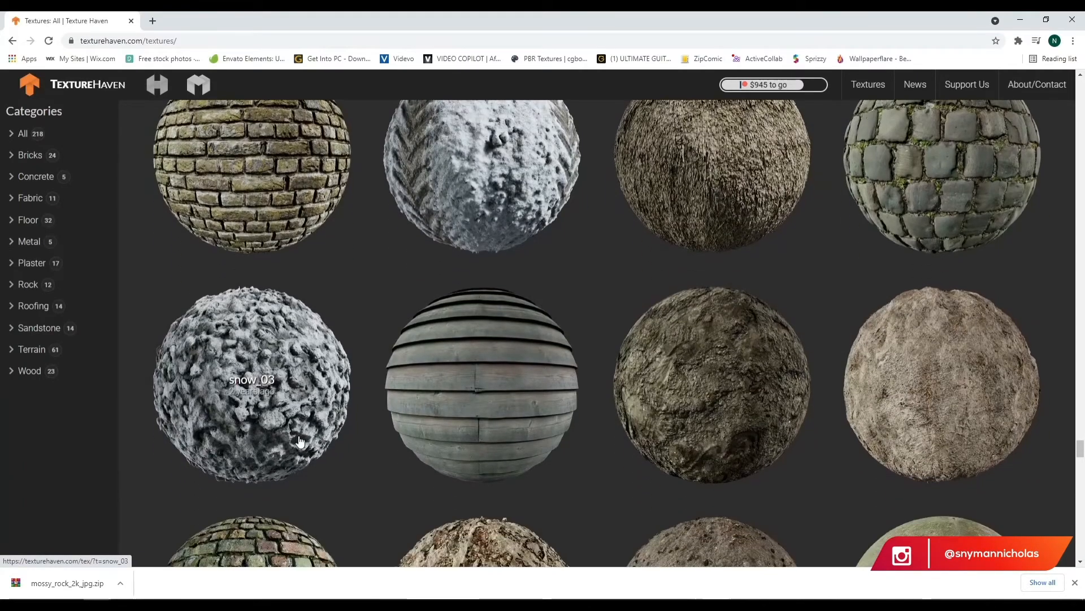
- Browse back up the texture list from snow_03 to denim_fabric for a surface suited to the alien
{"action": "scroll", "coordinate": [301, 441], "scroll_direction": "up", "scroll_amount": 8}
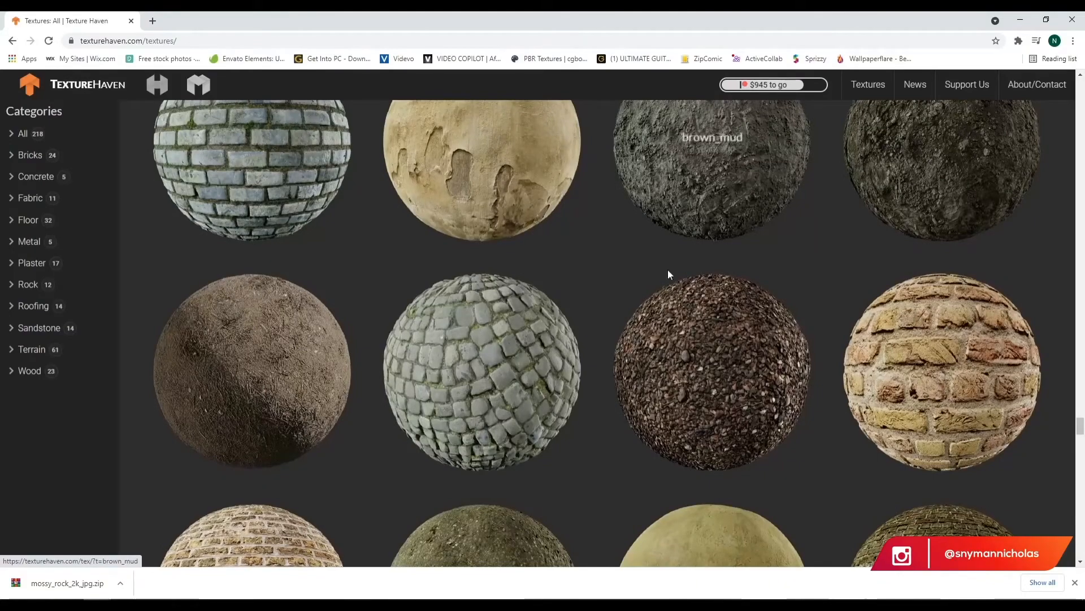
{"action": "scroll", "coordinate": [669, 275], "scroll_direction": "up", "scroll_amount": 3}
{"action": "scroll", "coordinate": [762, 243], "scroll_direction": "up", "scroll_amount": 12}
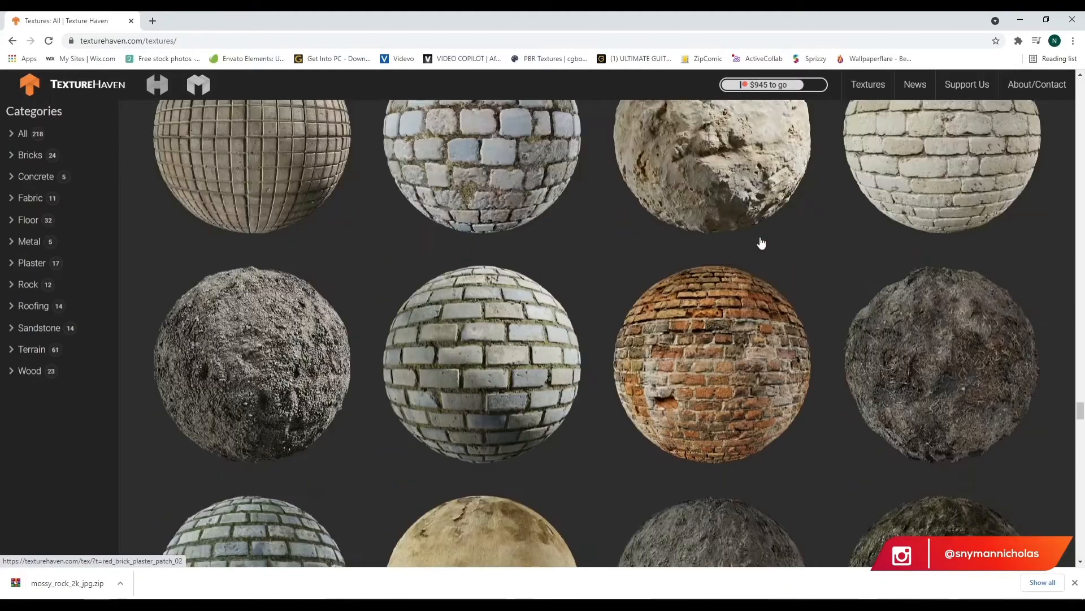
{"action": "scroll", "coordinate": [785, 254], "scroll_direction": "up", "scroll_amount": 15}
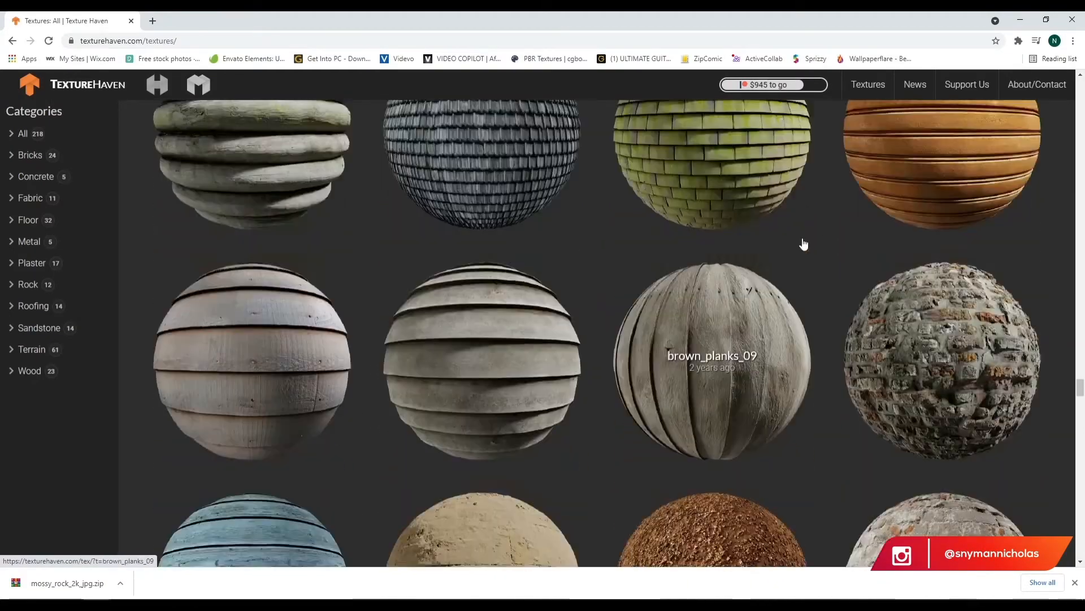
{"action": "scroll", "coordinate": [803, 244], "scroll_direction": "up", "scroll_amount": 3}
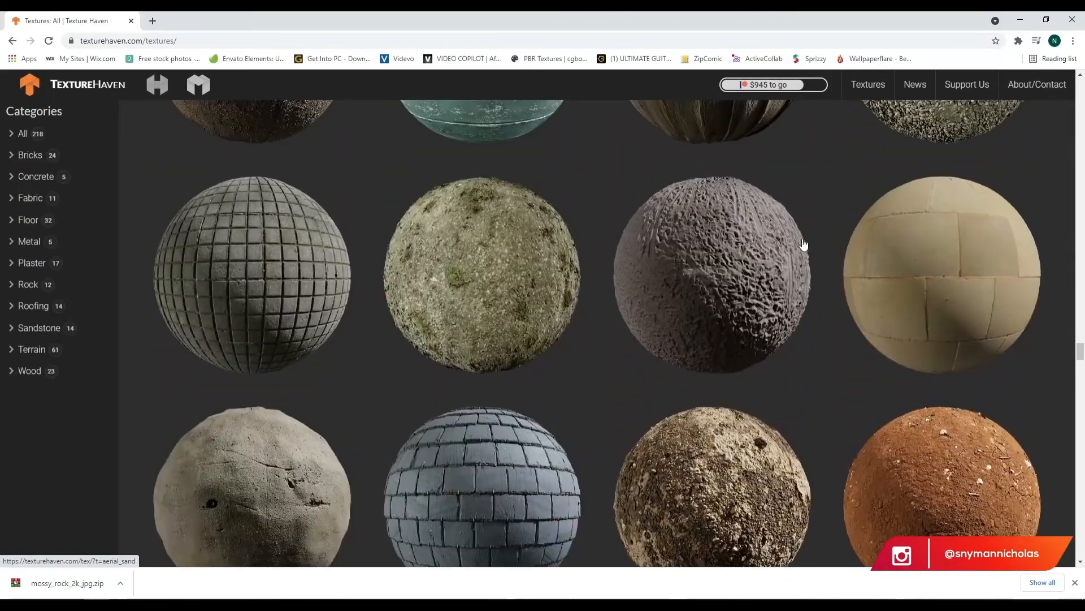
{"action": "scroll", "coordinate": [803, 244], "scroll_direction": "down", "scroll_amount": 6}
{"action": "scroll", "coordinate": [804, 244], "scroll_direction": "up", "scroll_amount": 7}
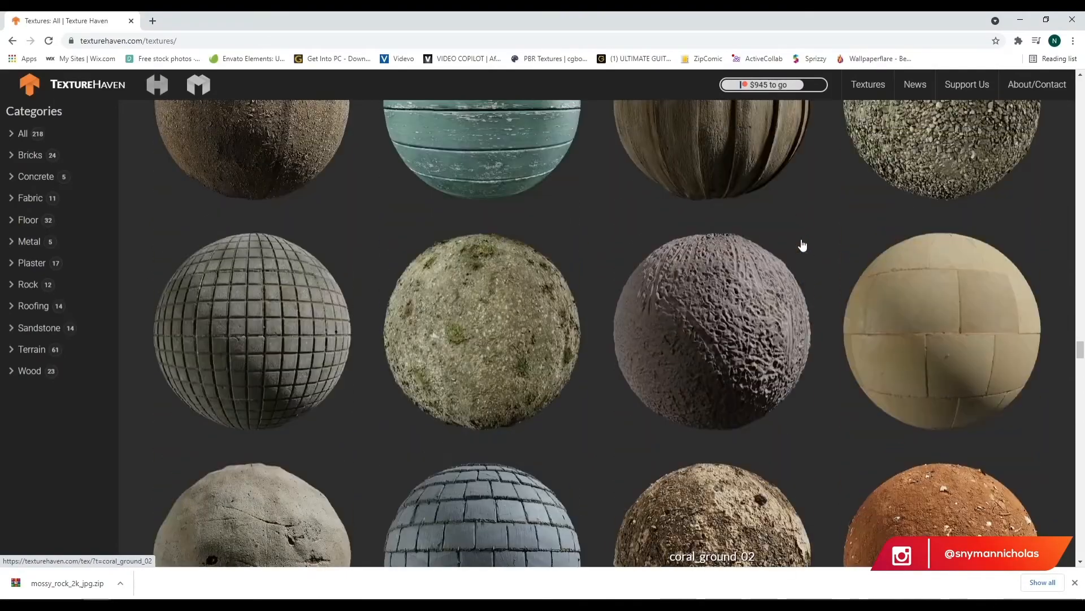
{"action": "scroll", "coordinate": [804, 245], "scroll_direction": "up", "scroll_amount": 6}
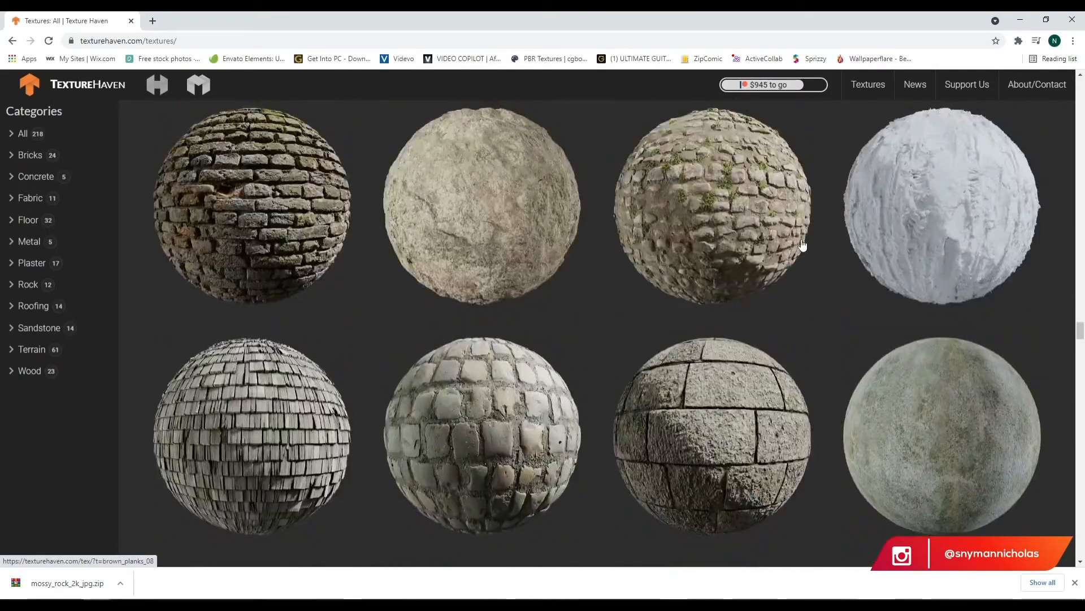
{"action": "scroll", "coordinate": [803, 244], "scroll_direction": "up", "scroll_amount": 7}
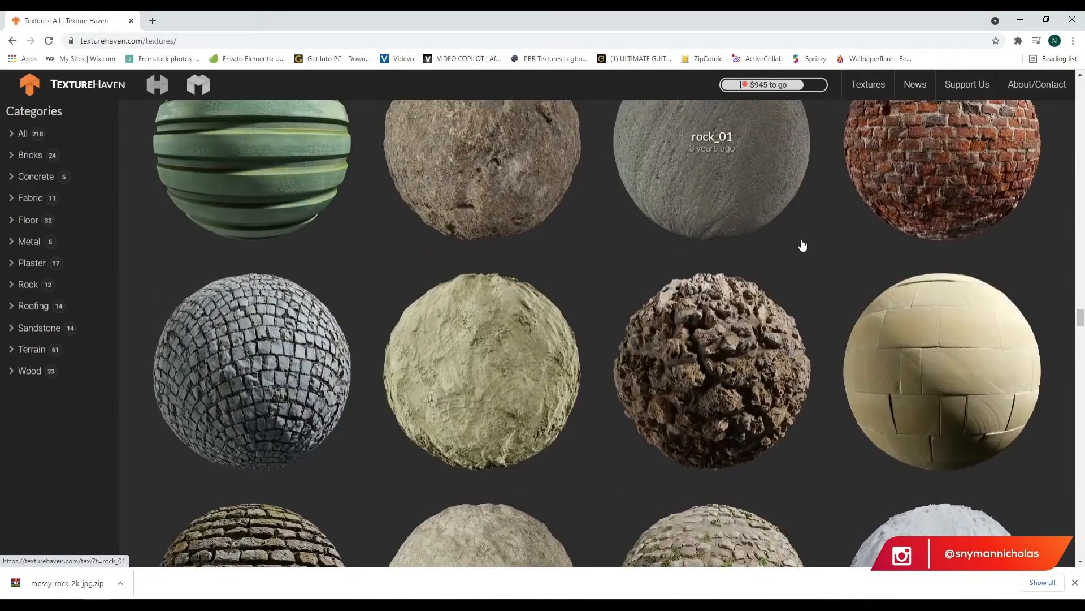
{"action": "scroll", "coordinate": [803, 245], "scroll_direction": "up", "scroll_amount": 5}
{"action": "scroll", "coordinate": [803, 244], "scroll_direction": "up", "scroll_amount": 5}
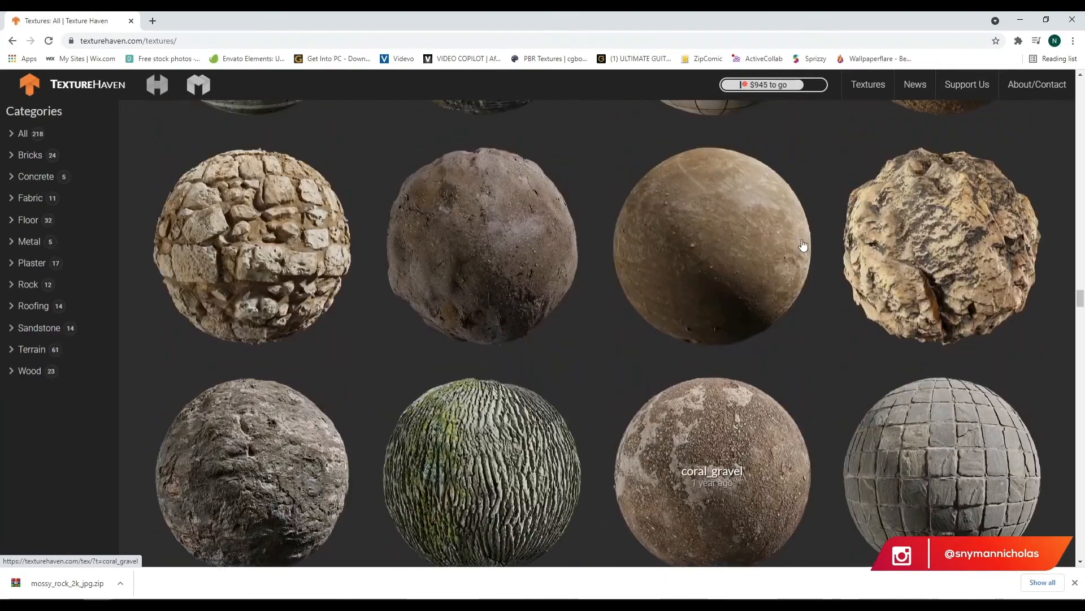
{"action": "scroll", "coordinate": [803, 245], "scroll_direction": "down", "scroll_amount": 3}
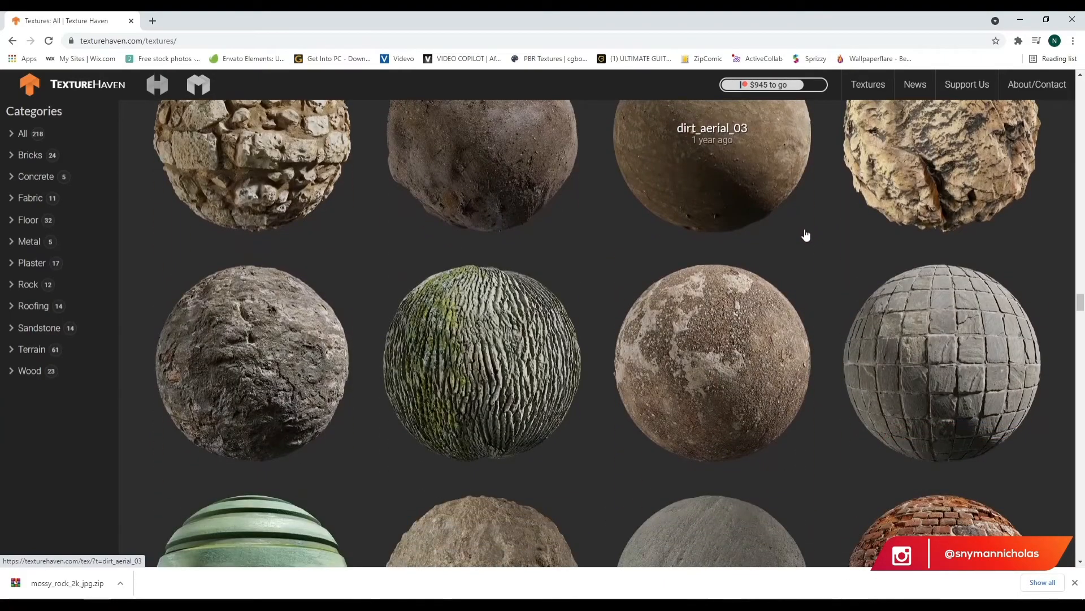
{"action": "scroll", "coordinate": [806, 235], "scroll_direction": "up", "scroll_amount": 6}
{"action": "scroll", "coordinate": [805, 235], "scroll_direction": "up", "scroll_amount": 5}
{"action": "scroll", "coordinate": [805, 234], "scroll_direction": "up", "scroll_amount": 8}
{"action": "scroll", "coordinate": [806, 235], "scroll_direction": "up", "scroll_amount": 15}
{"action": "scroll", "coordinate": [805, 235], "scroll_direction": "up", "scroll_amount": 10}
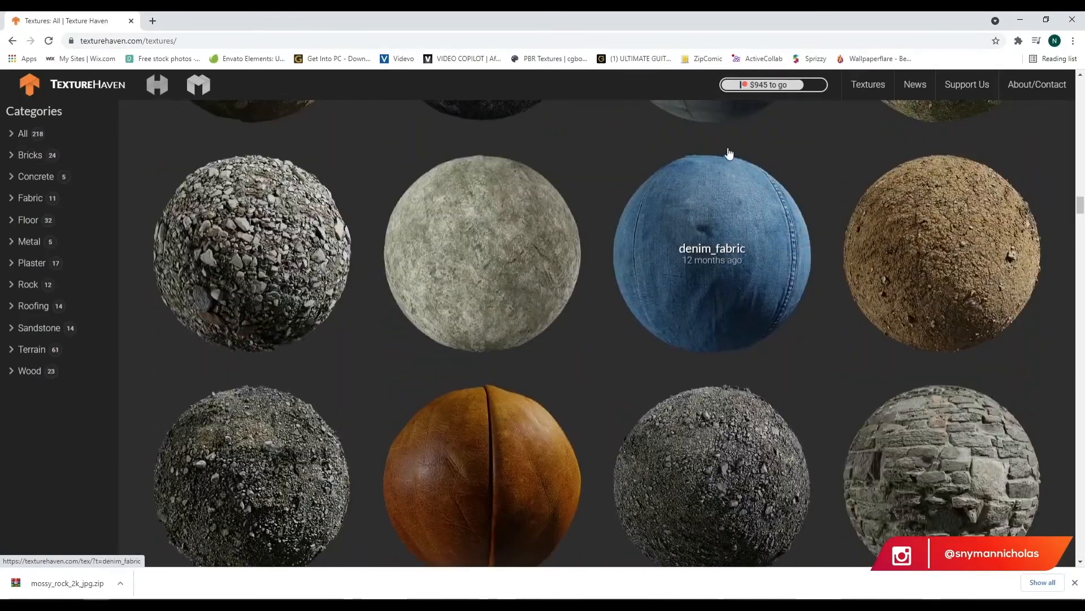
- Examine the textures listed above denim_fabric, including rocks_ground_05, aerial_rocks_04 and asphalt_02, as candidates for the alien's skin
{"action": "scroll", "coordinate": [848, 128], "scroll_direction": "up", "scroll_amount": 2}
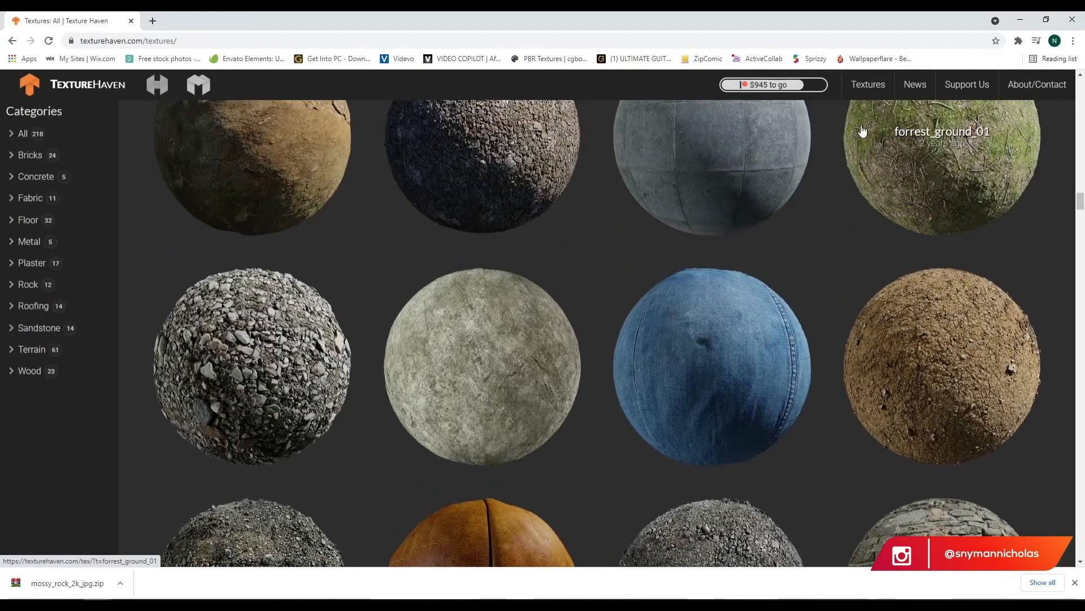
{"action": "scroll", "coordinate": [834, 209], "scroll_direction": "up", "scroll_amount": 6}
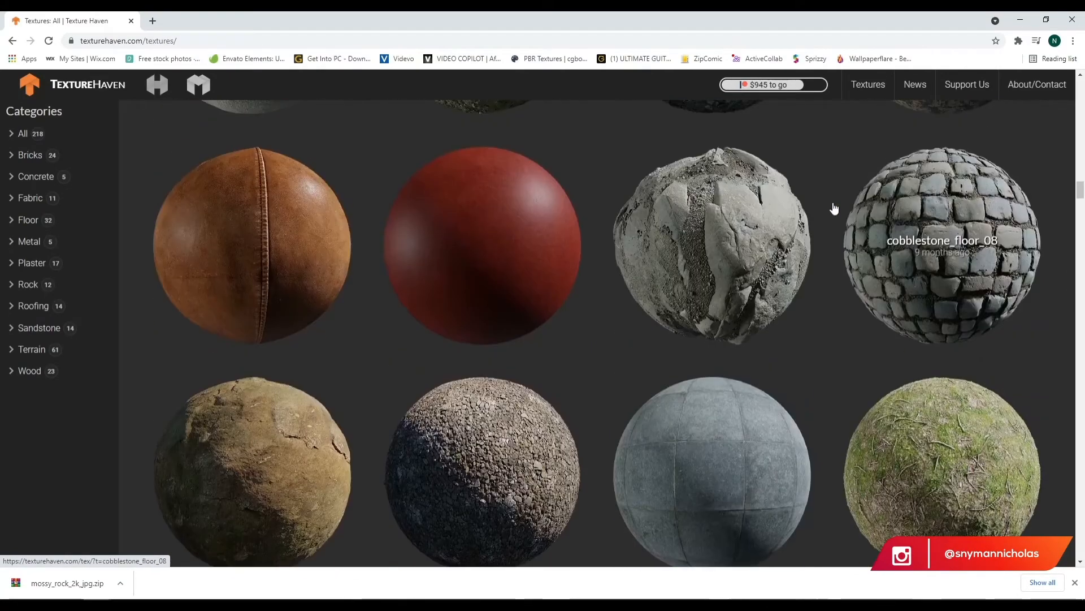
{"action": "scroll", "coordinate": [834, 209], "scroll_direction": "up", "scroll_amount": 5}
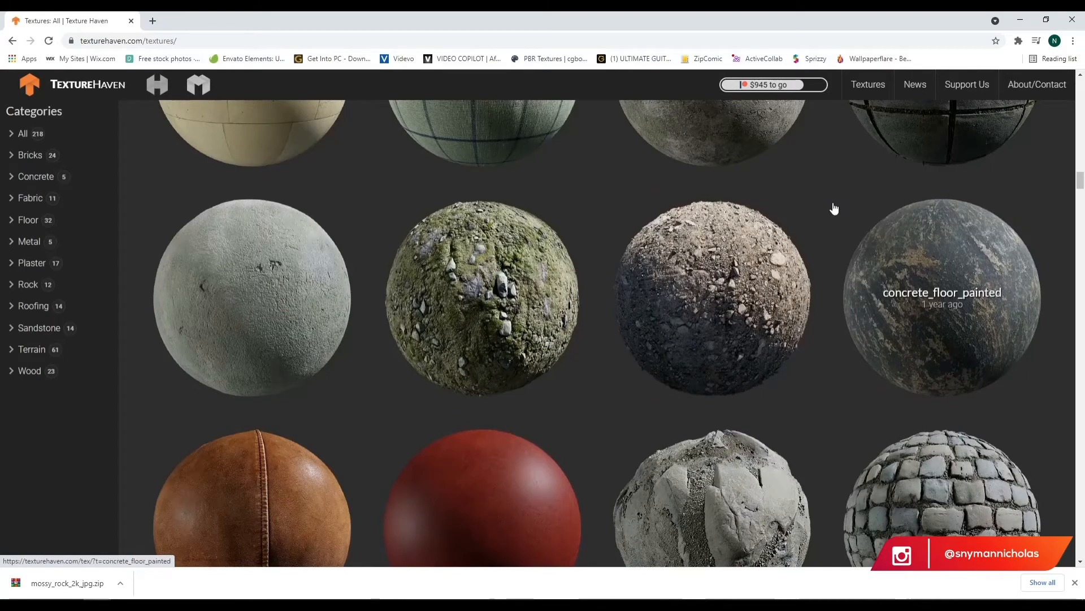
{"action": "scroll", "coordinate": [834, 209], "scroll_direction": "up", "scroll_amount": 5}
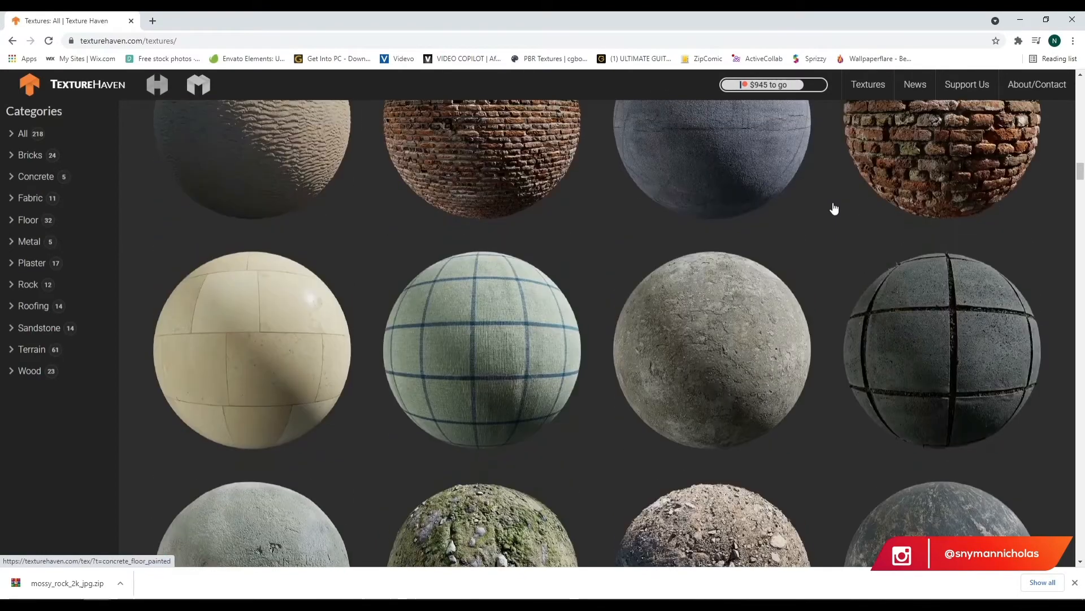
{"action": "scroll", "coordinate": [835, 209], "scroll_direction": "down", "scroll_amount": 5}
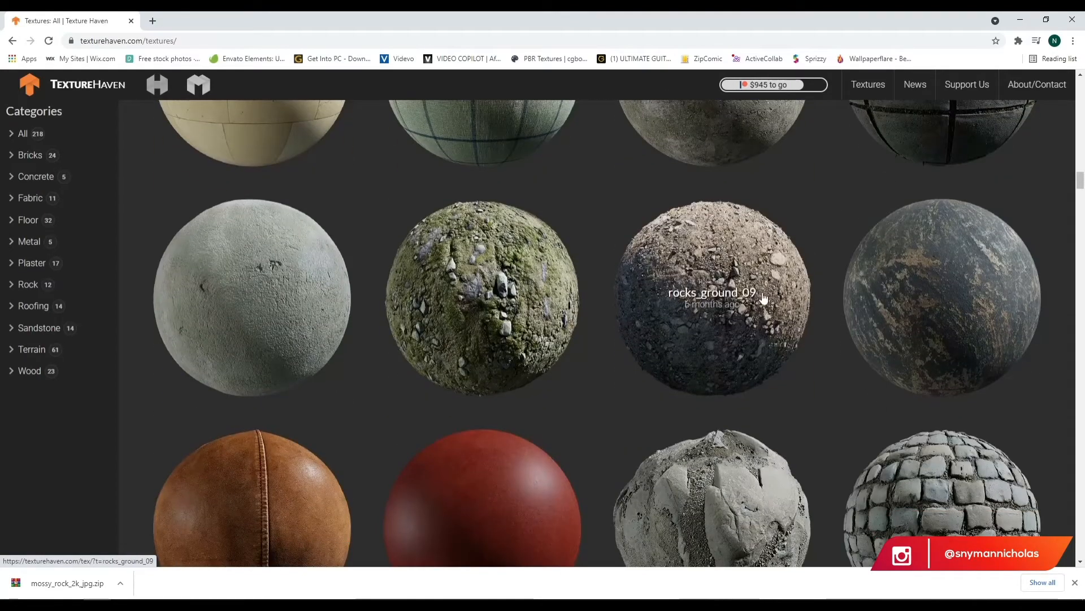
{"action": "scroll", "coordinate": [738, 273], "scroll_direction": "up", "scroll_amount": 10}
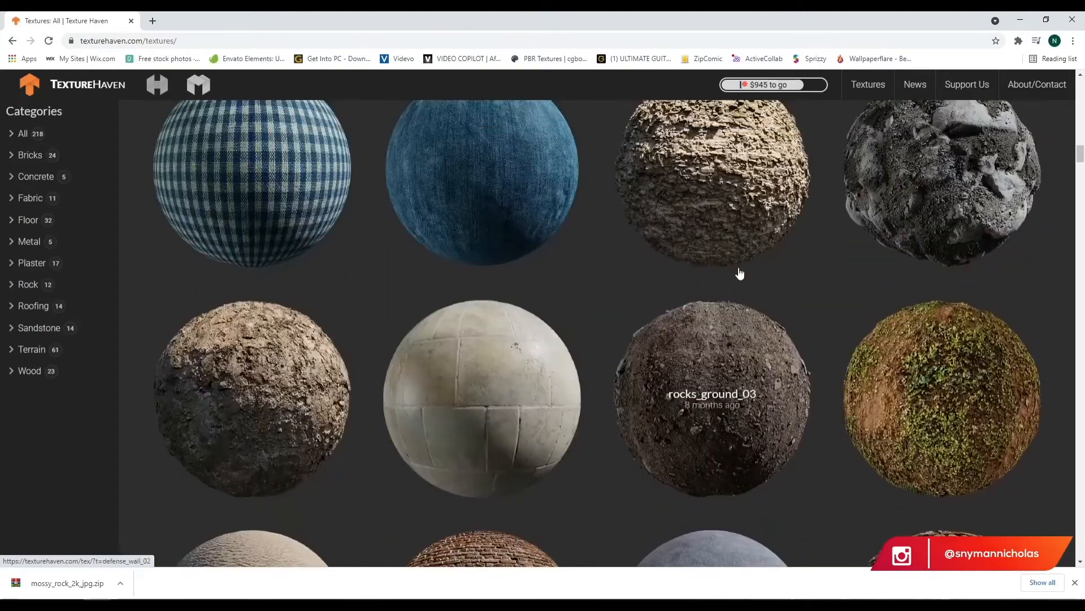
{"action": "scroll", "coordinate": [742, 272], "scroll_direction": "up", "scroll_amount": 1}
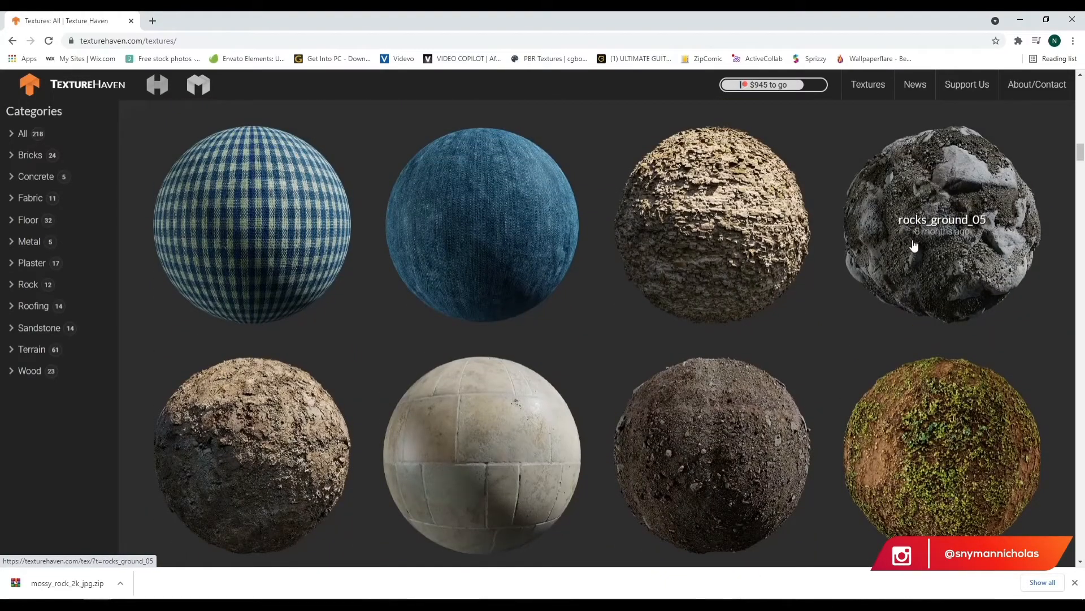
{"action": "scroll", "coordinate": [914, 245], "scroll_direction": "up", "scroll_amount": 8}
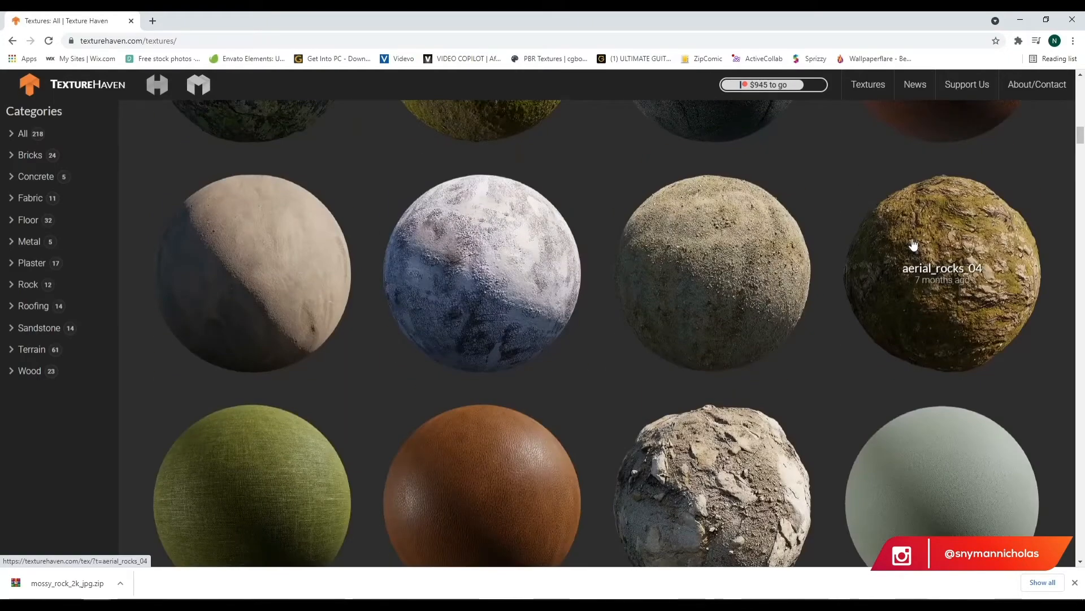
{"action": "scroll", "coordinate": [903, 247], "scroll_direction": "up", "scroll_amount": 4}
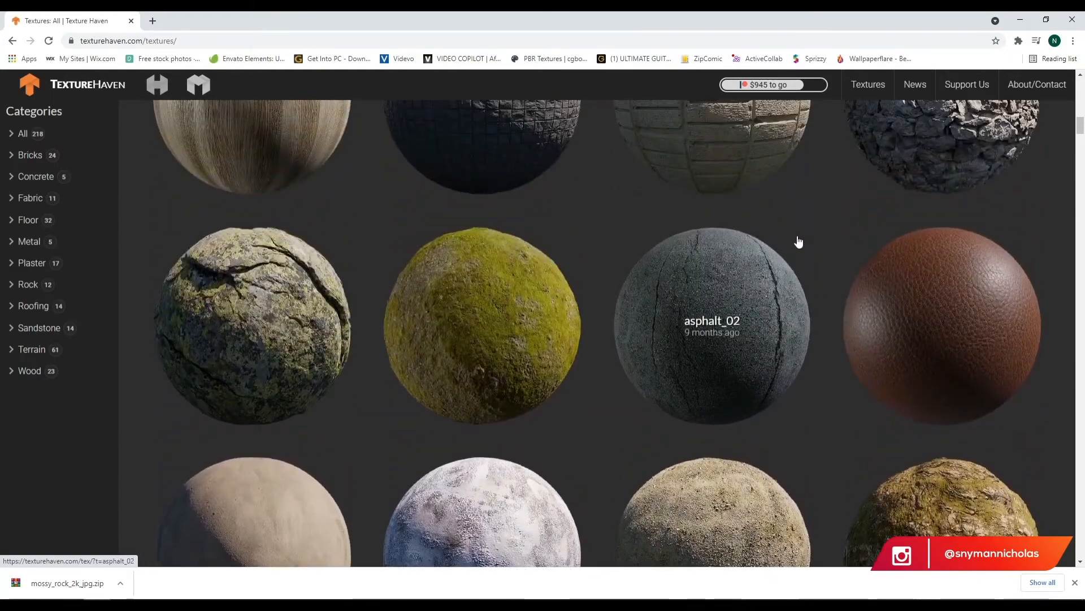
{"action": "scroll", "coordinate": [799, 242], "scroll_direction": "up", "scroll_amount": 6}
{"action": "scroll", "coordinate": [798, 242], "scroll_direction": "up", "scroll_amount": 10}
{"action": "scroll", "coordinate": [797, 242], "scroll_direction": "down", "scroll_amount": 2}
{"action": "scroll", "coordinate": [796, 241], "scroll_direction": "down", "scroll_amount": 15}
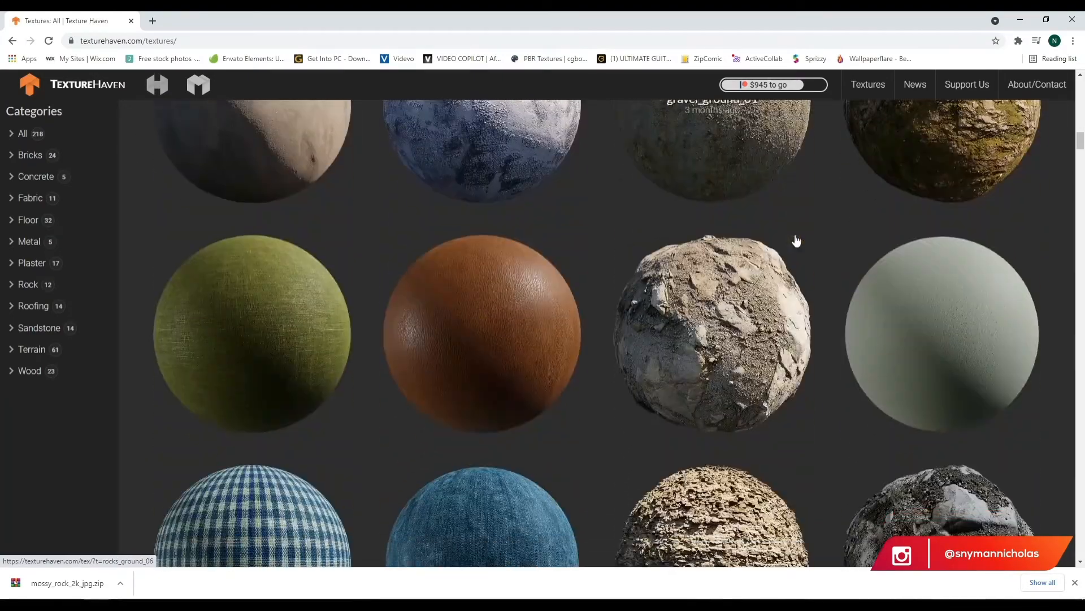
- Open the rocks_ground_05 texture in its own tab and download all its maps as 4K JPG
{"action": "scroll", "coordinate": [796, 241], "scroll_direction": "down", "scroll_amount": 4}
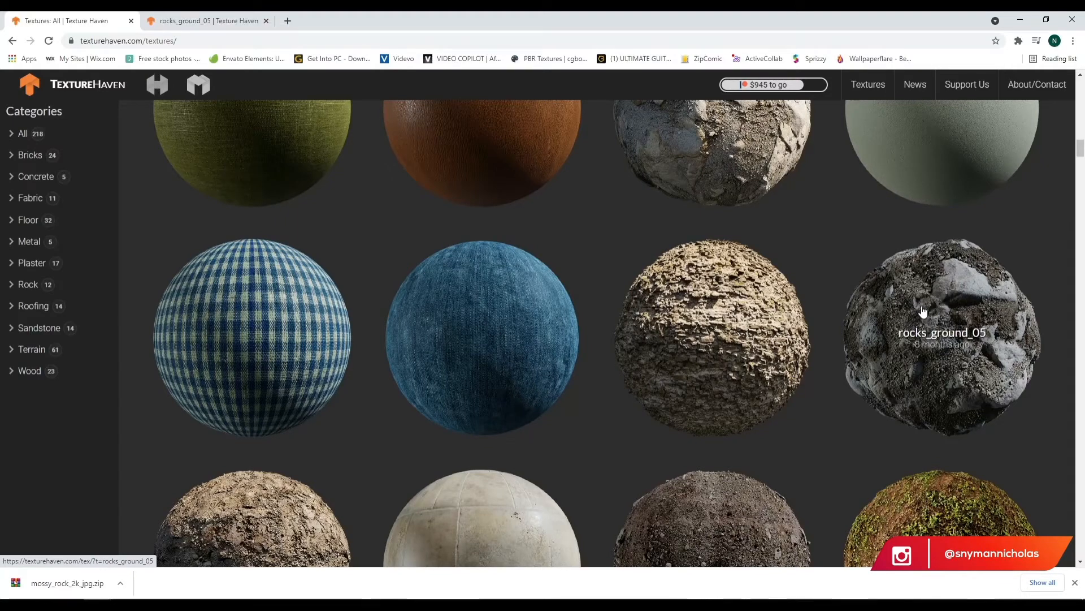
{"action": "left_click", "coordinate": [231, 18]}
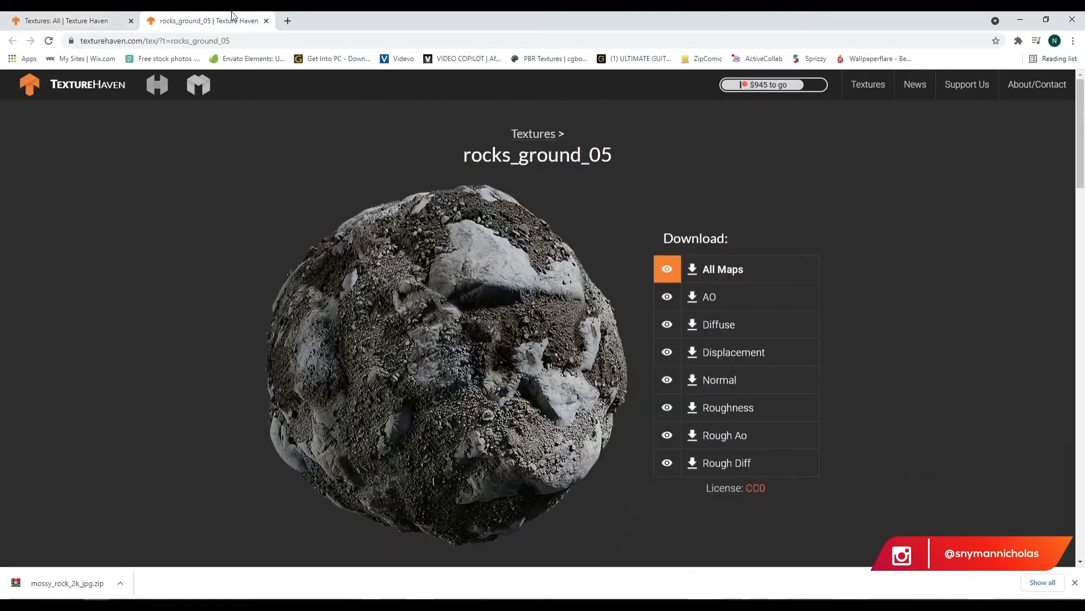
{"action": "left_click", "coordinate": [730, 271]}
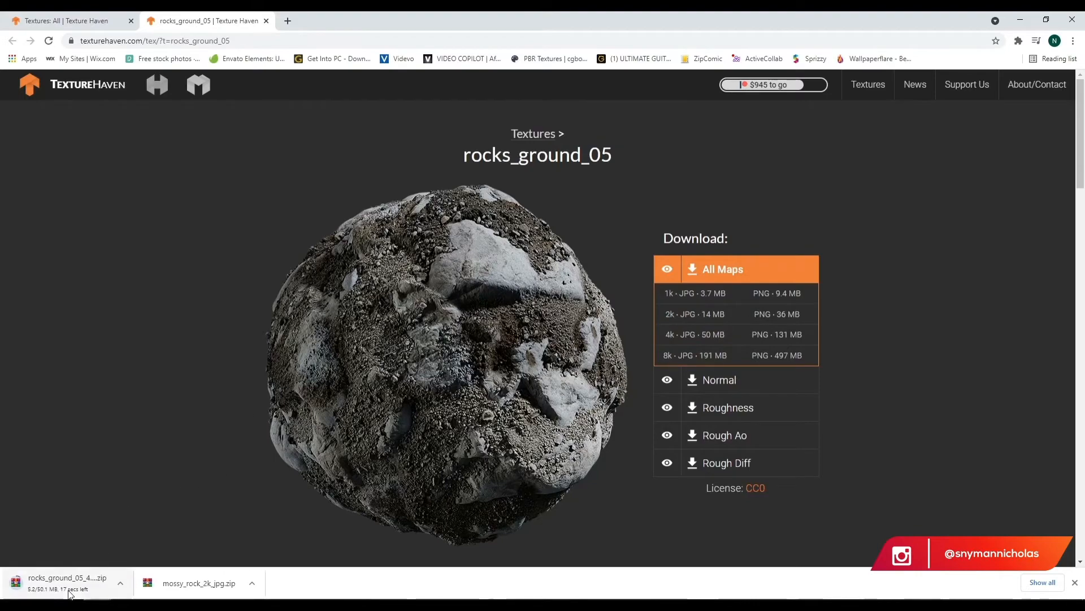
- Switch to the Downloads folder in File Explorer, minimizing the stray OBS window
{"action": "mouse_move", "coordinate": [70, 604]}
{"action": "left_click", "coordinate": [220, 551]}
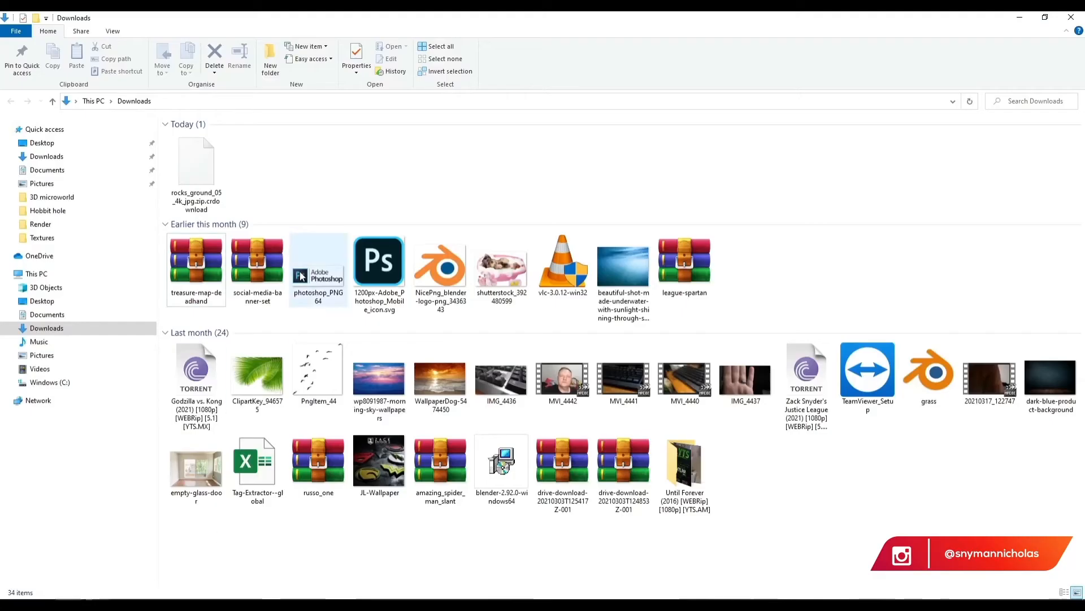
{"action": "left_click", "coordinate": [318, 598]}
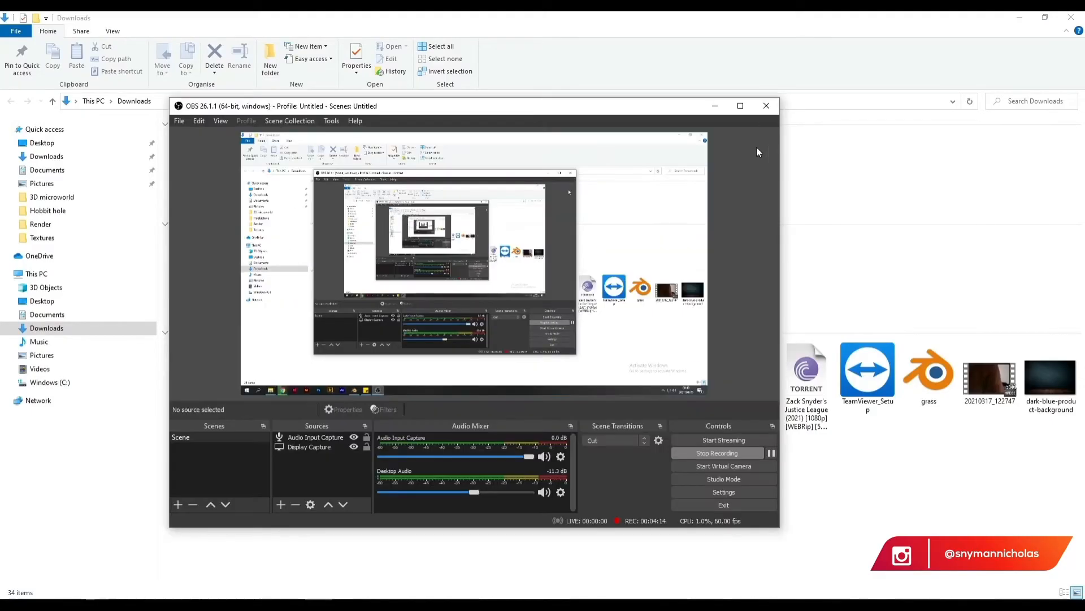
{"action": "left_click", "coordinate": [714, 106]}
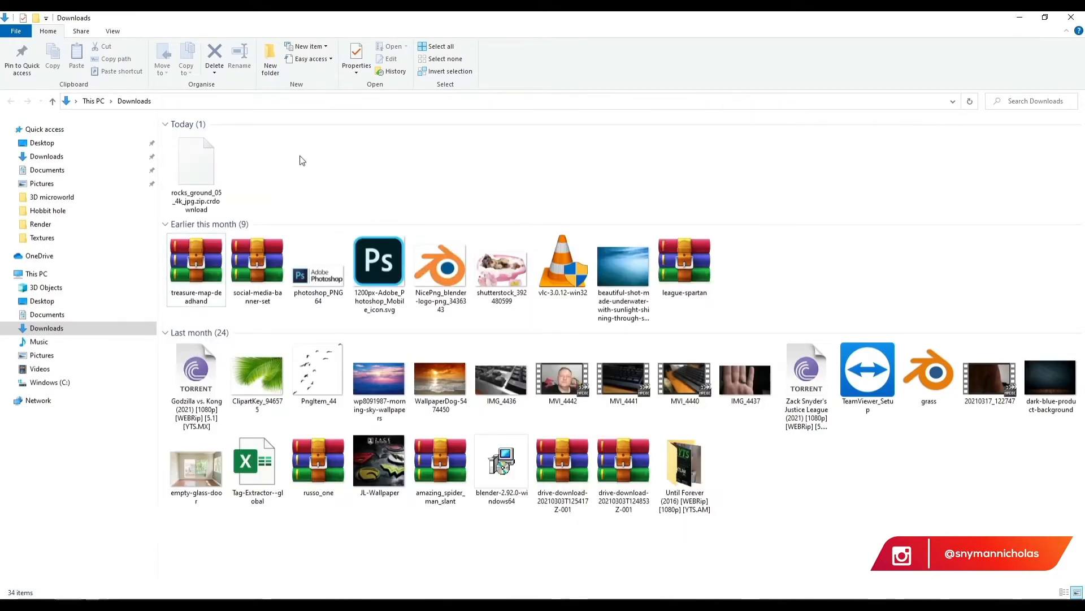
- Move the rocks_ground_05_4k_jpg archive from Downloads into the Textures folder of the Alien in forest project
{"action": "left_click", "coordinate": [197, 156]}
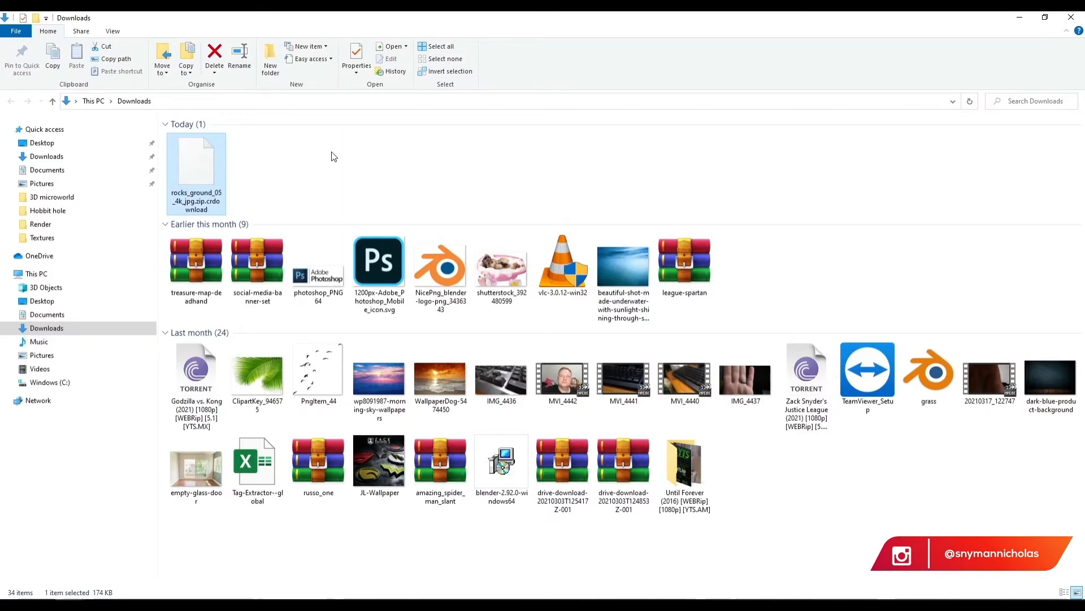
{"action": "left_click", "coordinate": [209, 152]}
{"action": "key", "text": "ctrl+x"}
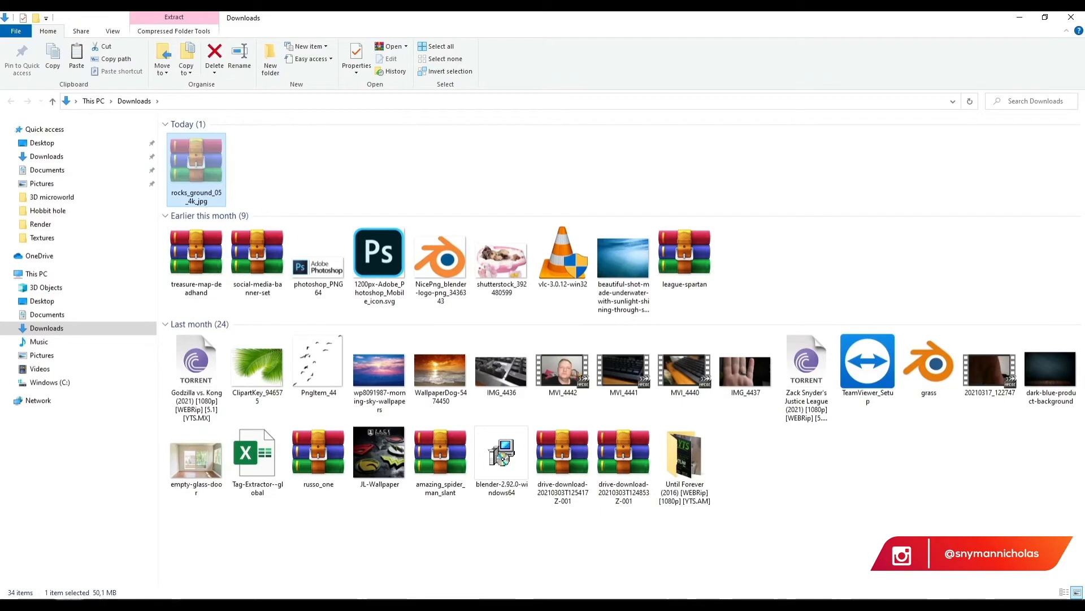
{"action": "left_click", "coordinate": [62, 547]}
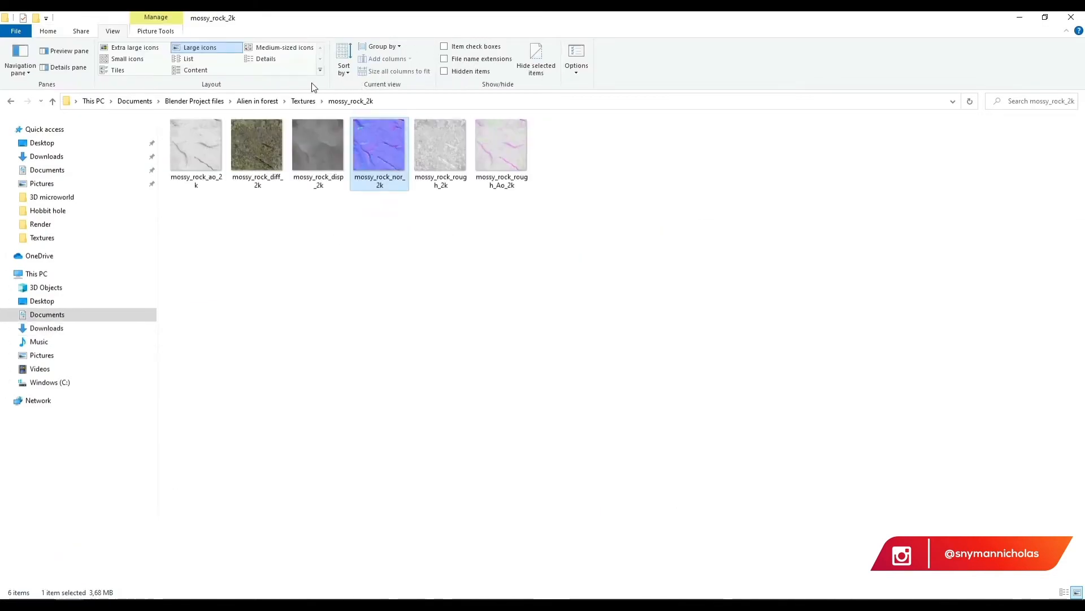
{"action": "left_click", "coordinate": [313, 102]}
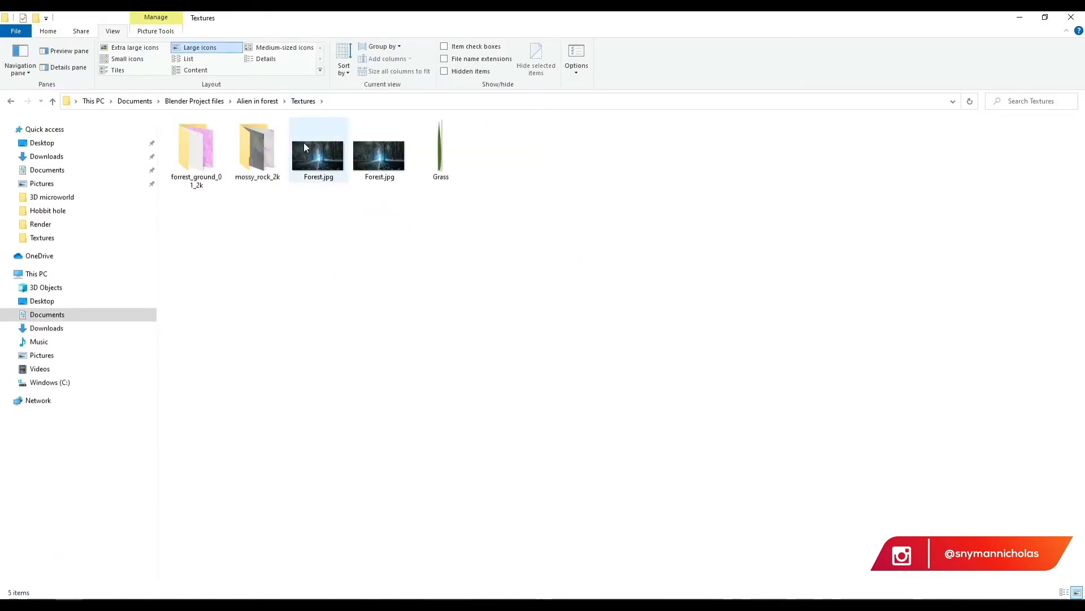
{"action": "key", "text": "ctrl+v"}
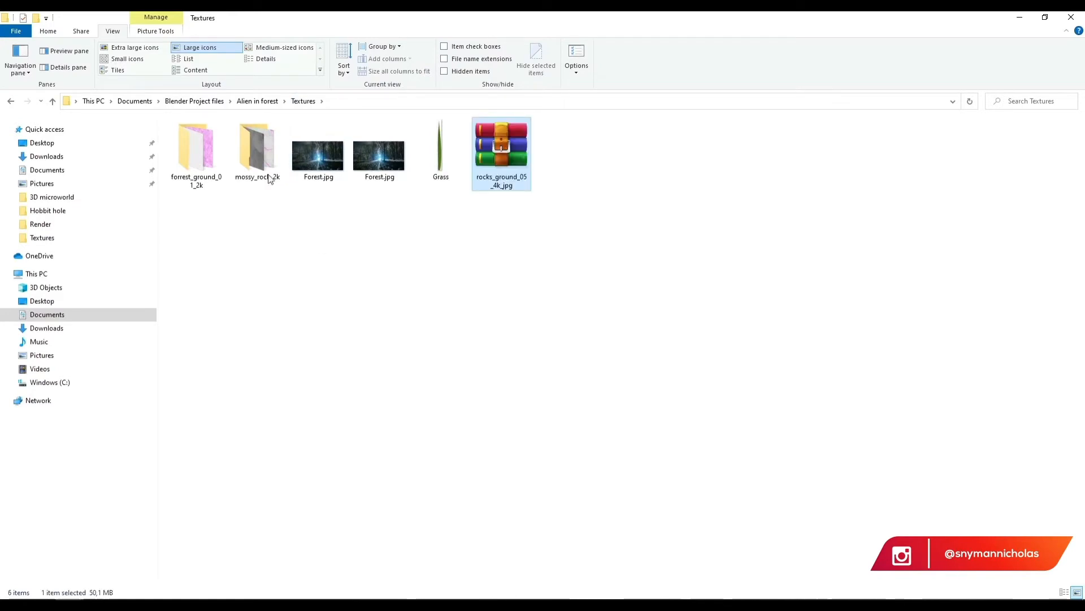
- Create a new folder in the project's Textures folder, keeping its default name
{"action": "left_click", "coordinate": [49, 31]}
{"action": "left_click", "coordinate": [270, 56]}
{"action": "left_click", "coordinate": [557, 213]}
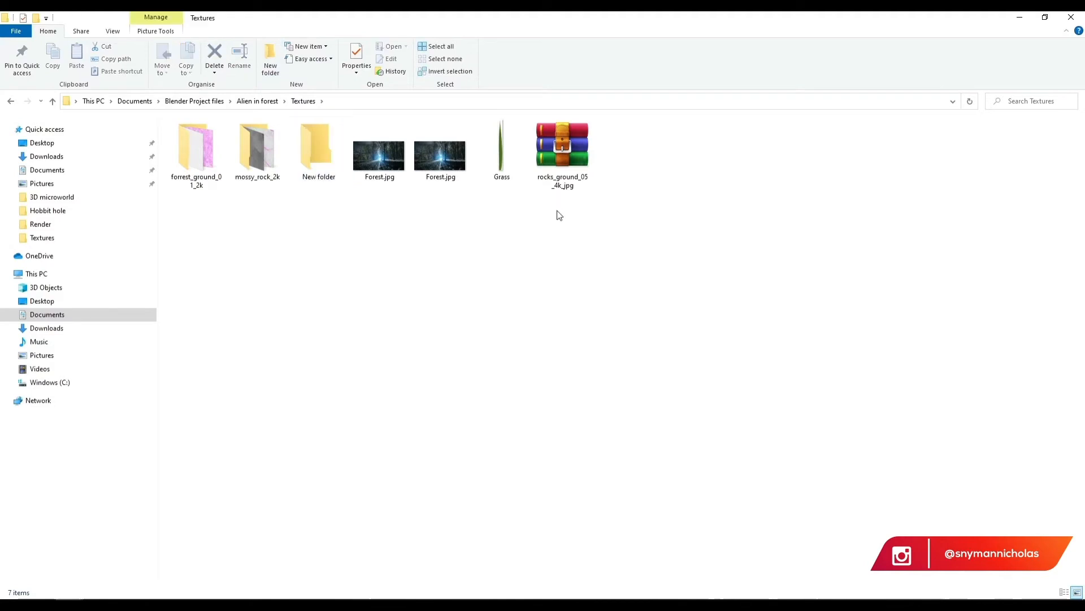
- Rename the new folder in Textures as rocks_ground_05_4k, reusing the matching part of the archive's name
{"action": "left_click", "coordinate": [563, 180]}
{"action": "key", "text": "F2"}
{"action": "left_click_drag", "start_coordinate": [559, 189], "coordinate": [534, 179]}
{"action": "key", "text": "Return"}
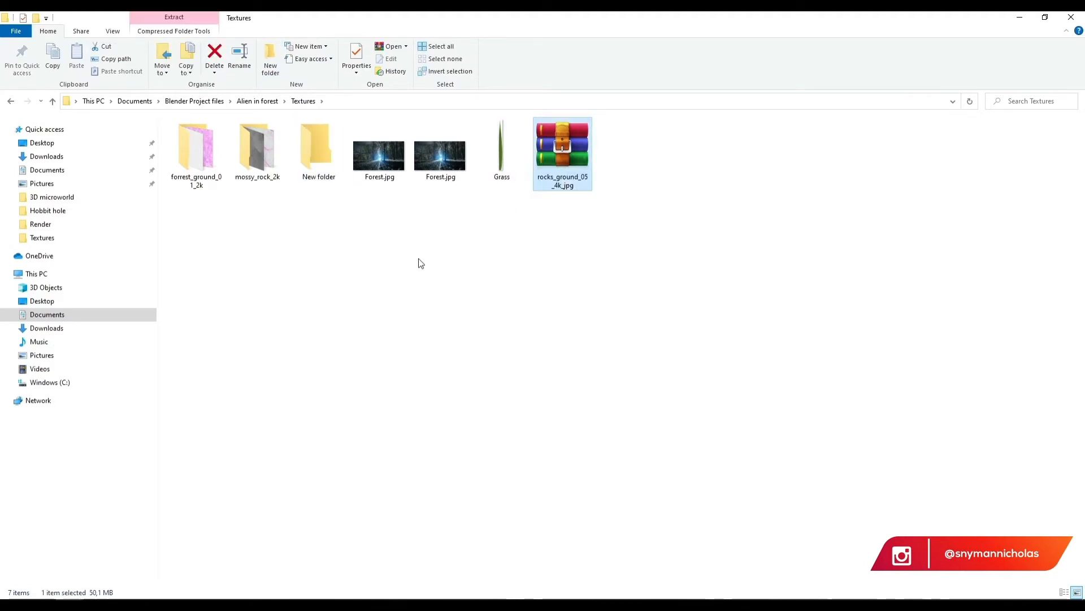
{"action": "left_click", "coordinate": [307, 155]}
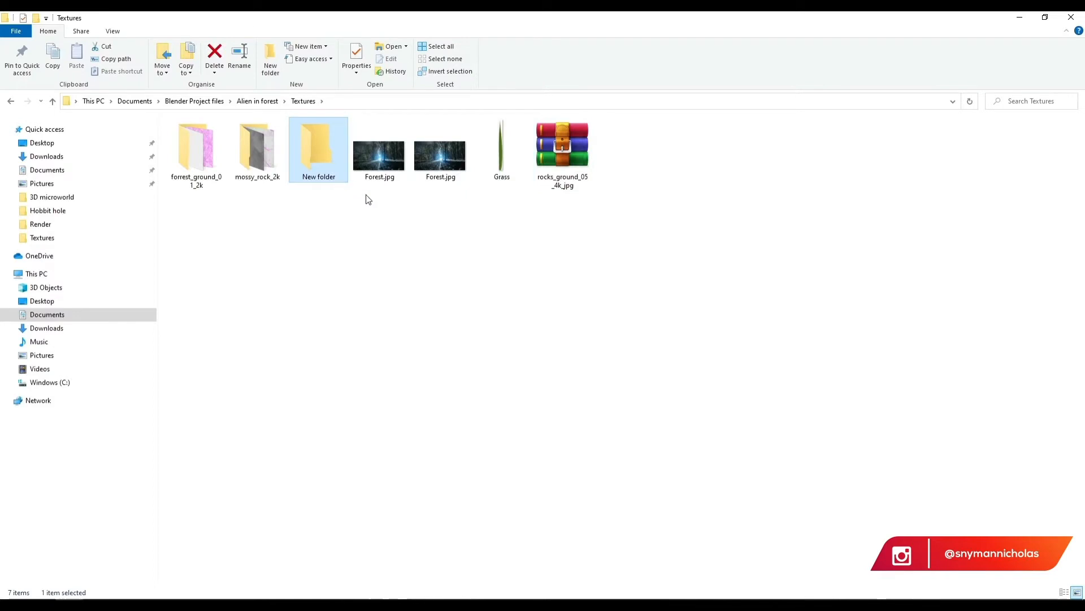
{"action": "left_click", "coordinate": [311, 178]}
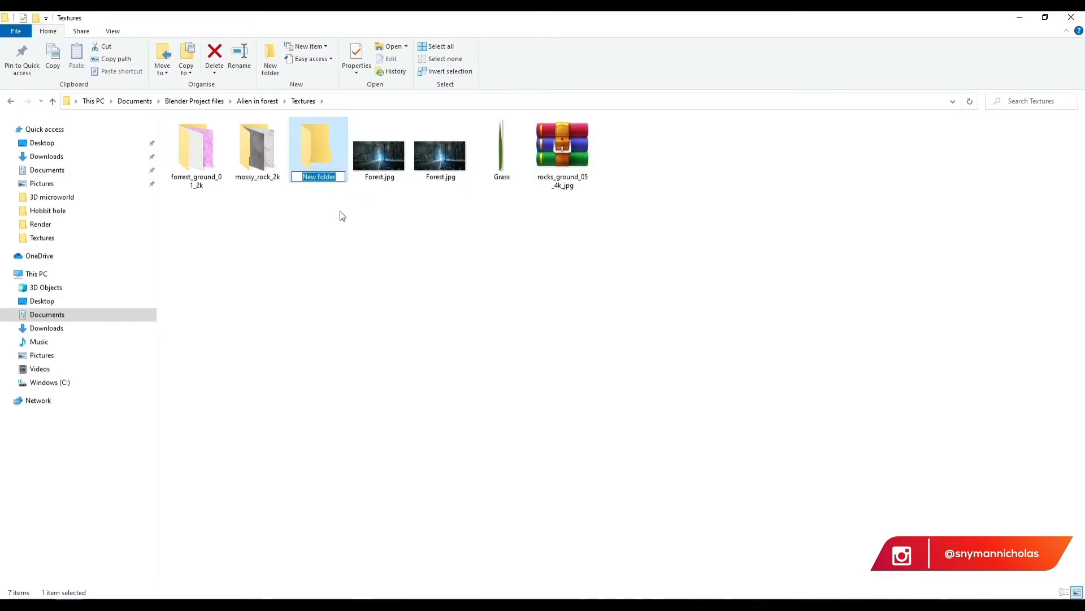
{"action": "key", "text": "ctrl+v"}
{"action": "key", "text": "Return"}
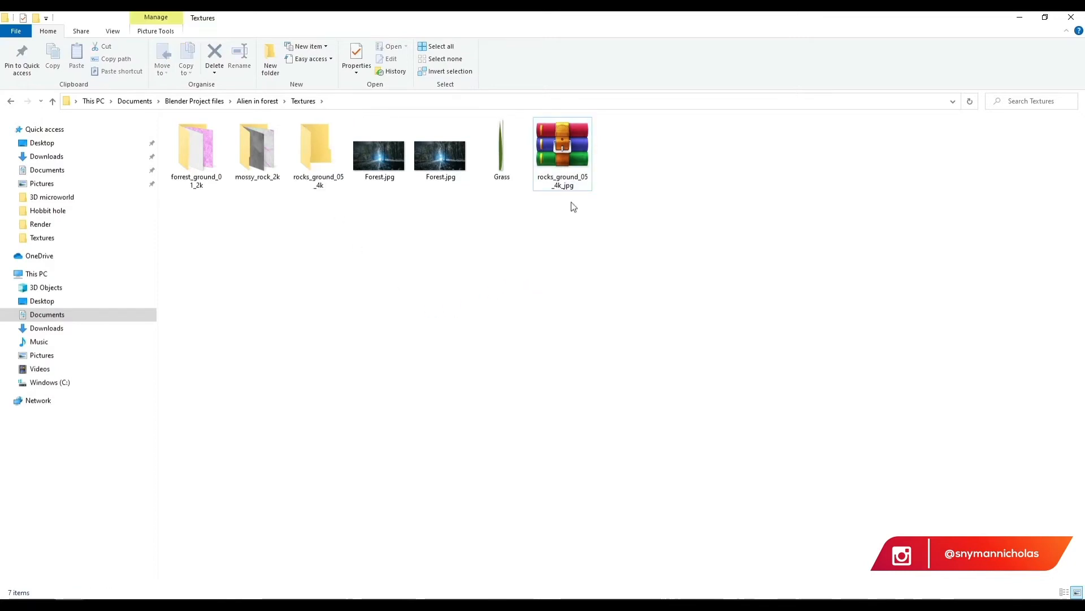
- Move the rocks_ground_05_4k_jpg archive into the rocks_ground_05_4k folder and extract it there
{"action": "left_click", "coordinate": [577, 165]}
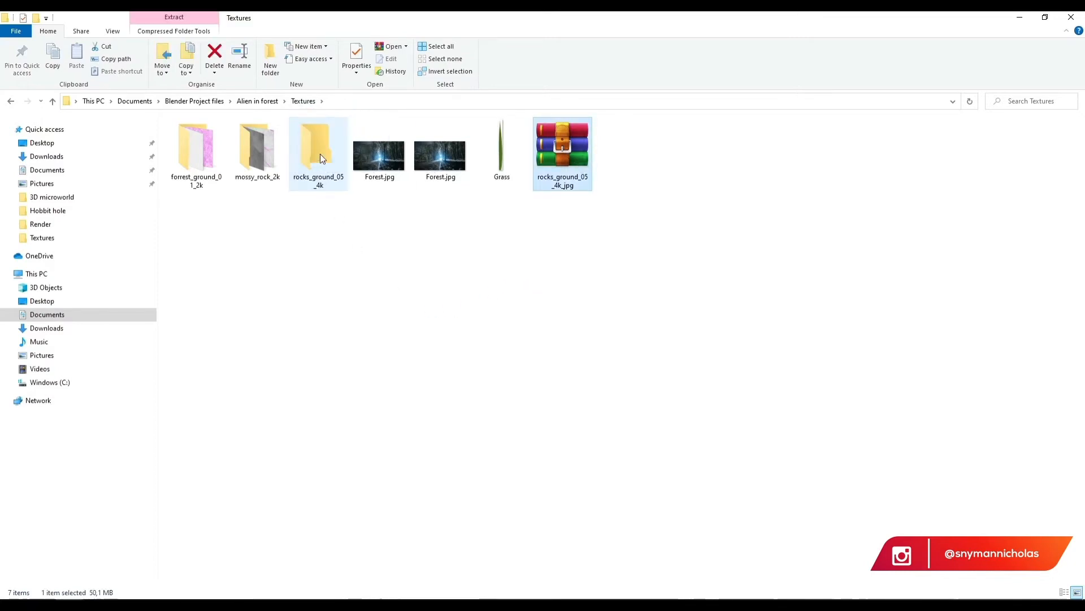
{"action": "double_click", "coordinate": [320, 158]}
{"action": "left_click", "coordinate": [236, 141]}
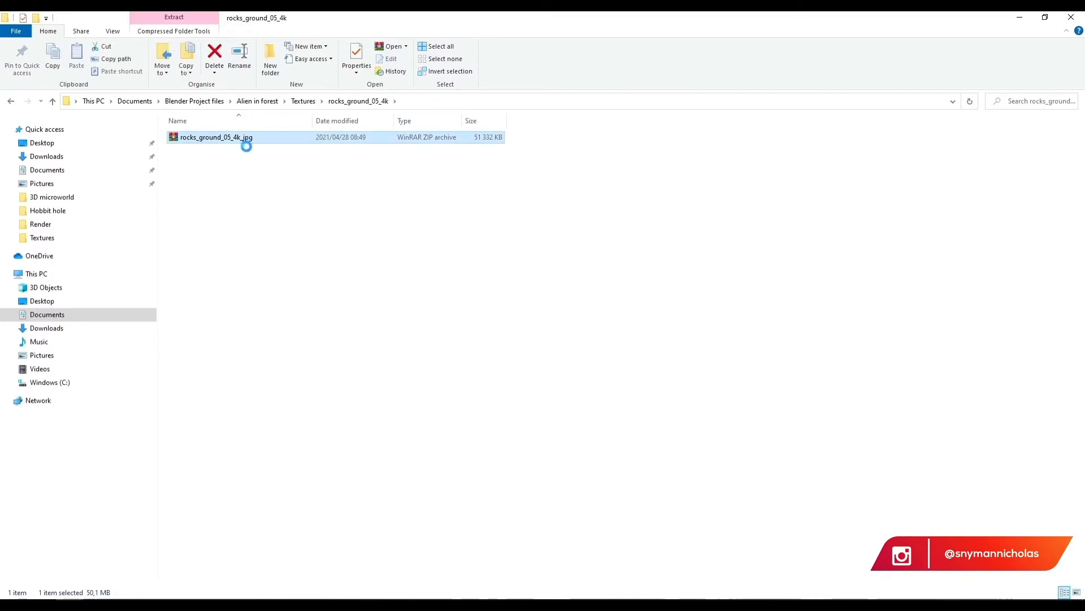
{"action": "right_click", "coordinate": [235, 140]}
{"action": "left_click", "coordinate": [294, 213]}
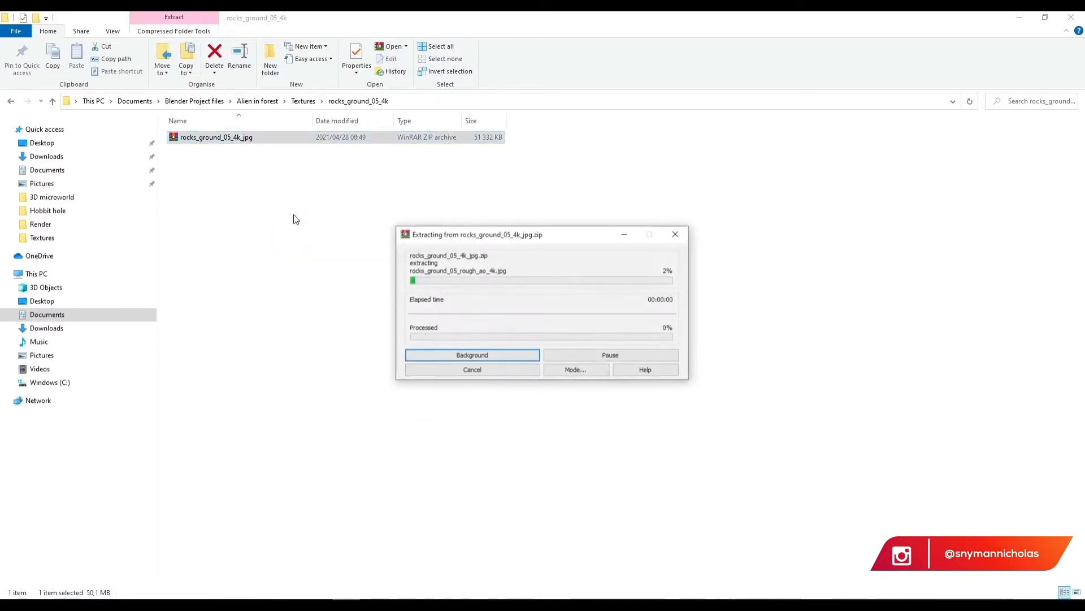
- Delete the rocks_ground_05_4k_jpg archive and display the extracted texture maps as large icons
{"action": "left_click", "coordinate": [219, 141]}
{"action": "key", "text": "Delete"}
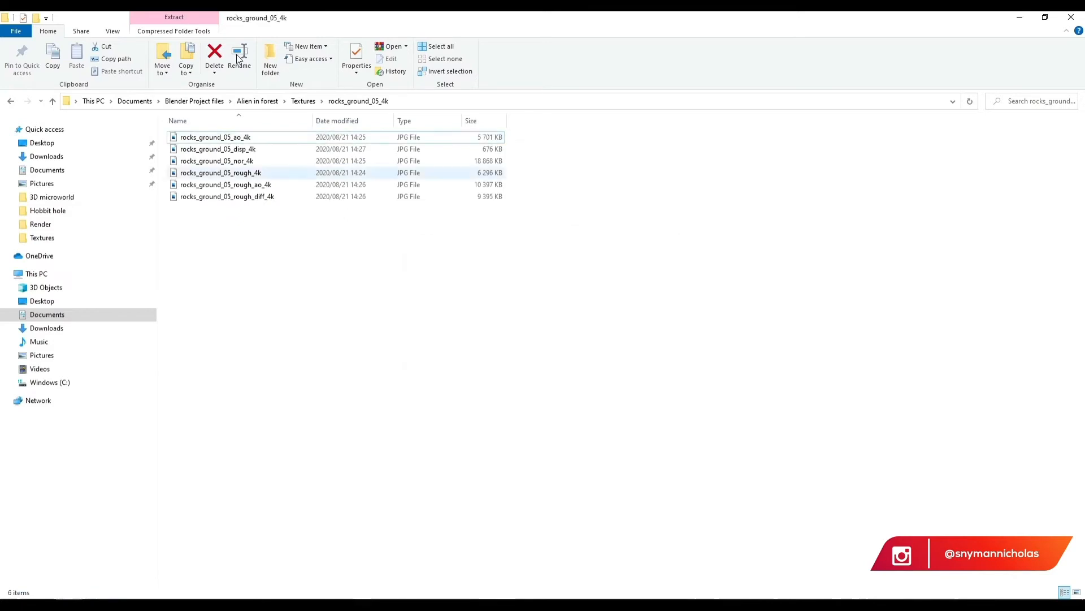
{"action": "left_click", "coordinate": [112, 31]}
{"action": "left_click", "coordinate": [198, 48]}
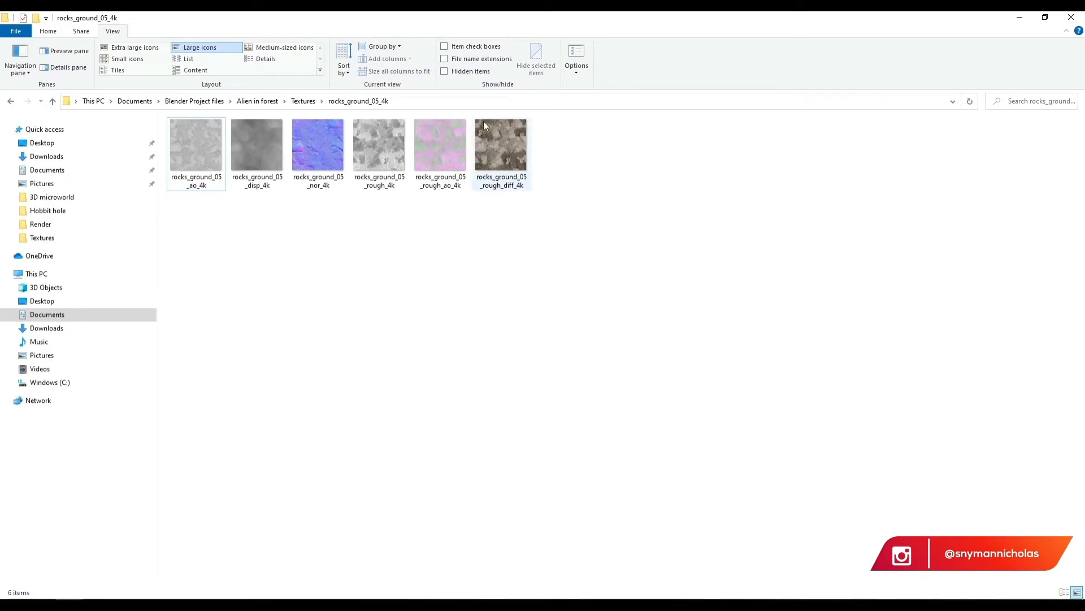
- Switch to Blender and create a new material on the alien mesh
{"action": "left_click", "coordinate": [262, 606]}
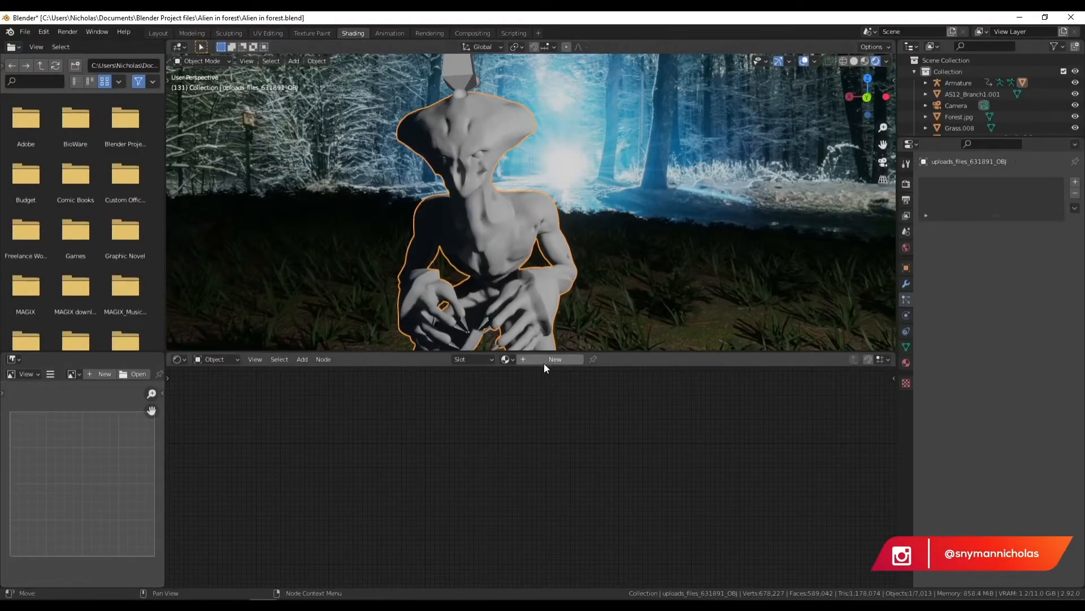
{"action": "left_click", "coordinate": [552, 347]}
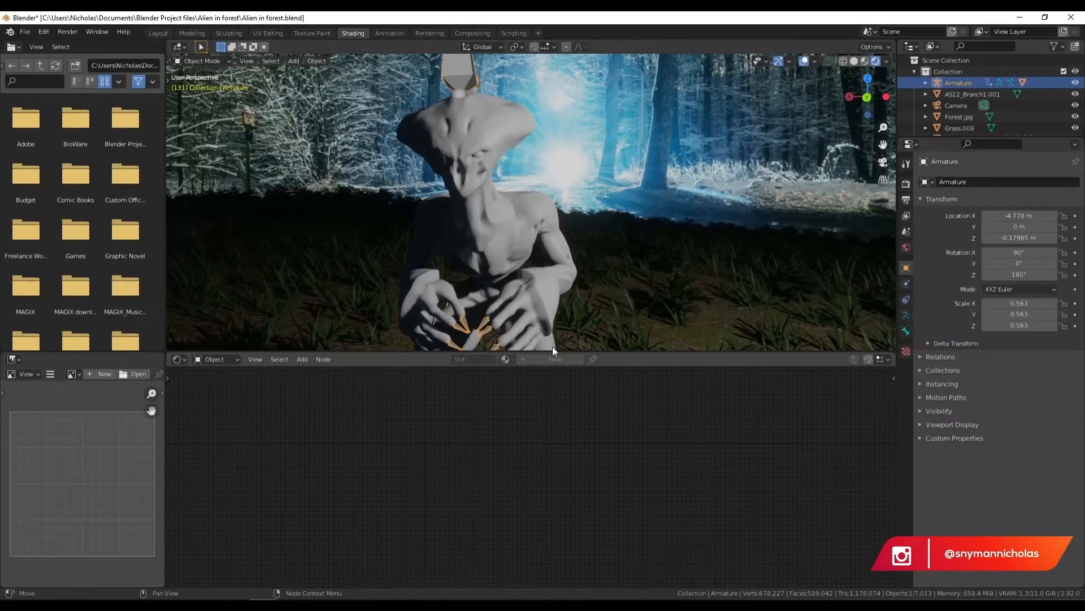
{"action": "left_click", "coordinate": [534, 304]}
{"action": "scroll", "coordinate": [377, 448], "scroll_direction": "up", "scroll_amount": 3}
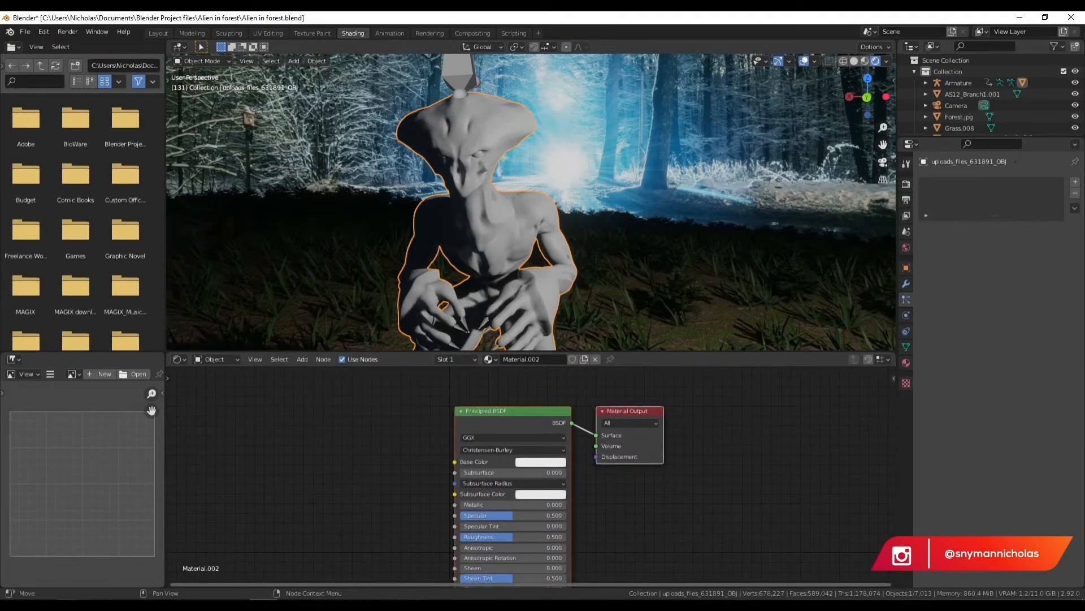
- Bring the rocks_ground_05_rough_4k image into the alien's shader nodes and connect its Color output to the Principled BSDF's Base Color
{"action": "mouse_move", "coordinate": [79, 586]}
{"action": "left_click", "coordinate": [120, 570]}
{"action": "left_click", "coordinate": [493, 161]}
{"action": "left_click_drag", "start_coordinate": [486, 314], "coordinate": [517, 168]}
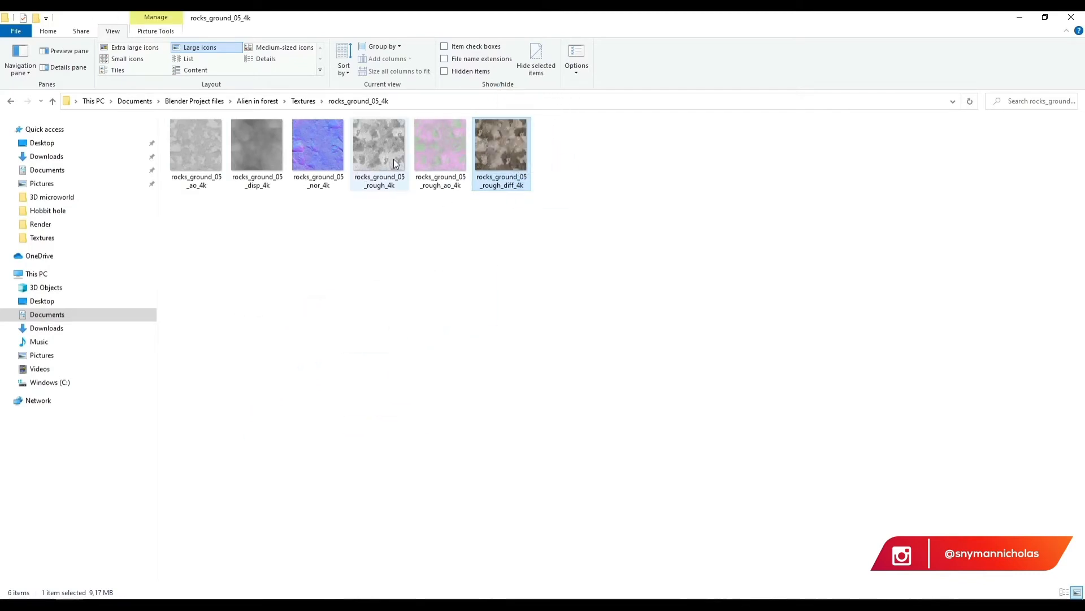
{"action": "left_click", "coordinate": [371, 158]}
{"action": "left_click_drag", "start_coordinate": [375, 168], "coordinate": [257, 509]}
{"action": "left_click_drag", "start_coordinate": [312, 446], "coordinate": [311, 446]}
{"action": "left_click_drag", "start_coordinate": [484, 463], "coordinate": [455, 461]}
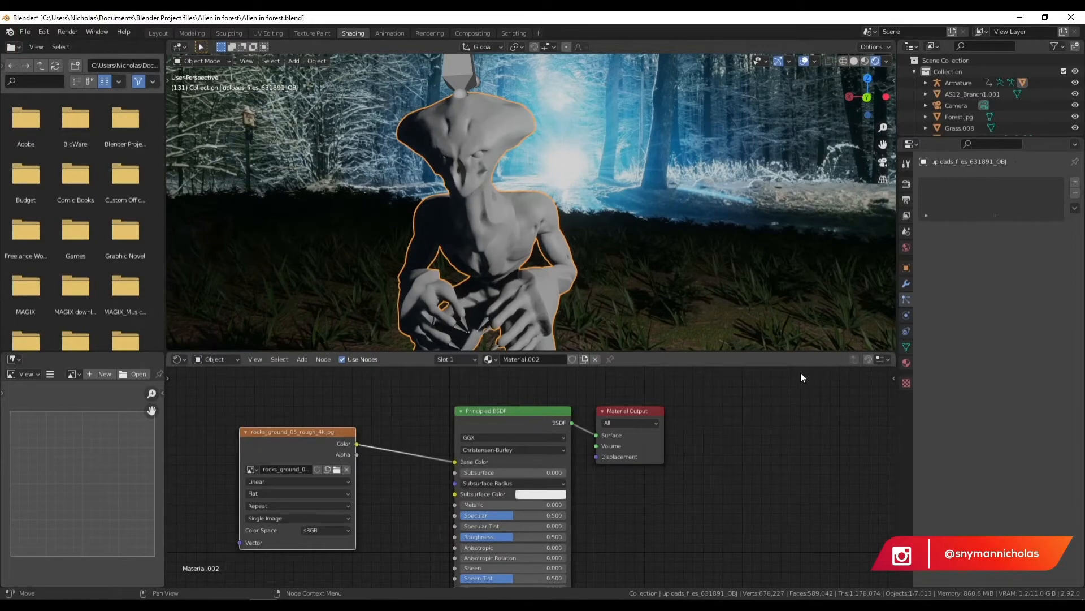
- Look through the alien's material properties down to the blend and shadow mode settings
{"action": "middle_click_drag", "start_coordinate": [546, 176], "coordinate": [616, 178]}
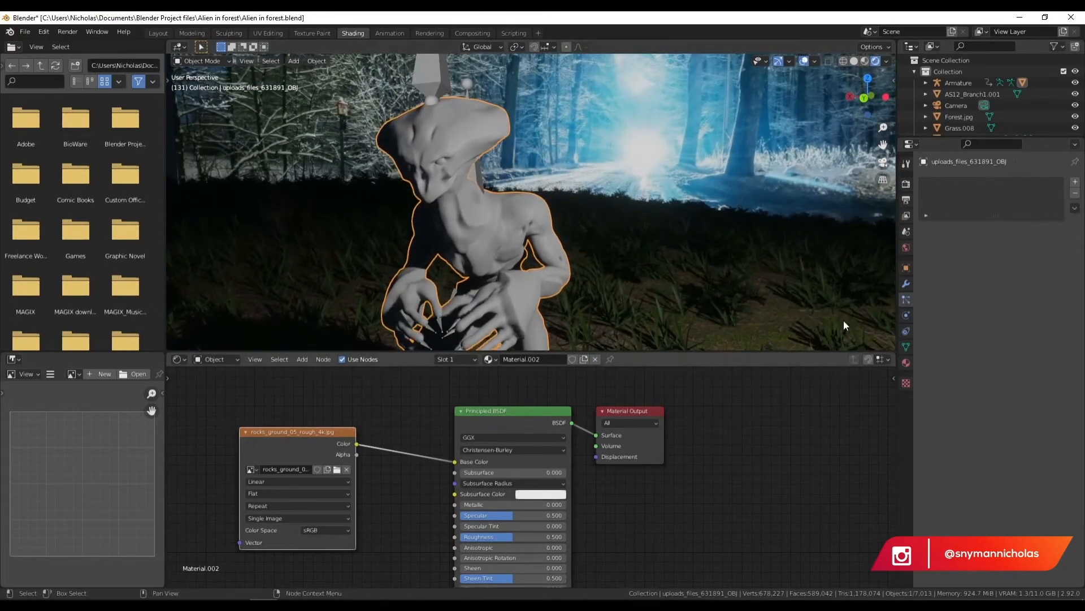
{"action": "left_click", "coordinate": [904, 361]}
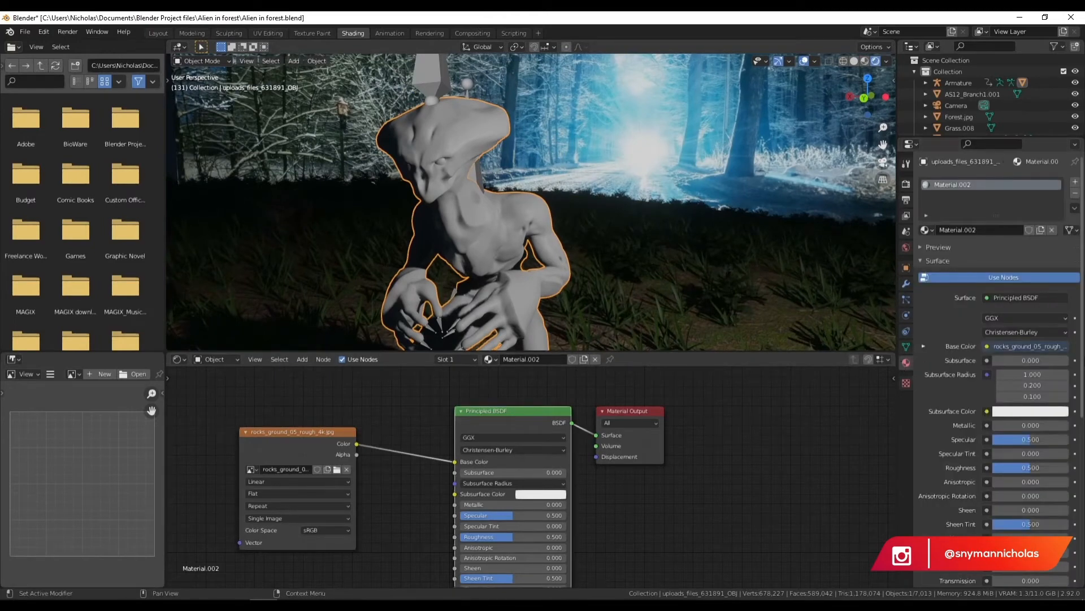
{"action": "scroll", "coordinate": [949, 316], "scroll_direction": "down", "scroll_amount": 10}
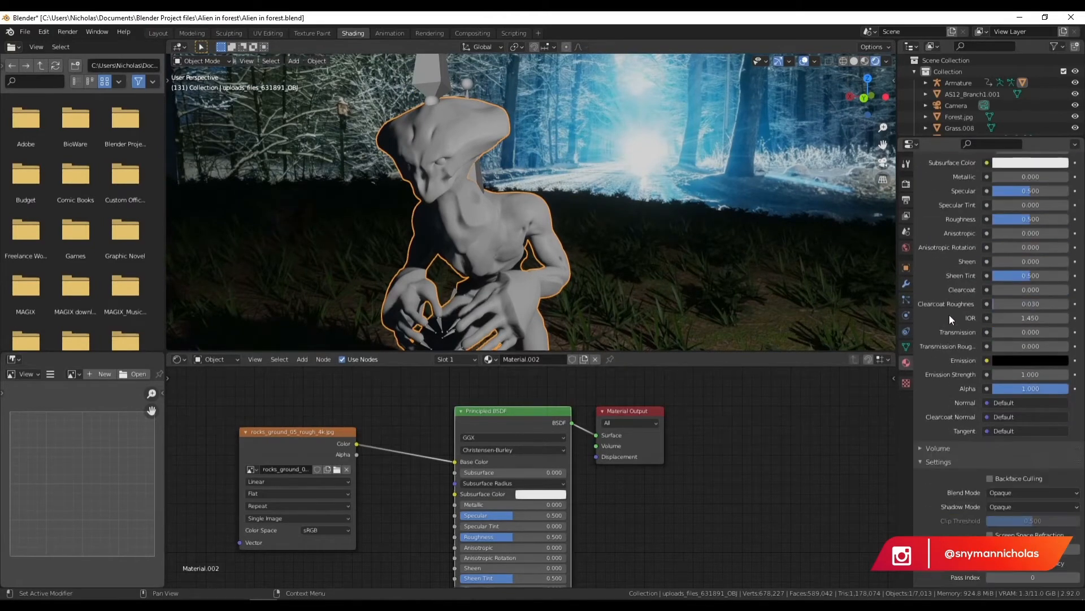
{"action": "scroll", "coordinate": [949, 315], "scroll_direction": "down", "scroll_amount": 1}
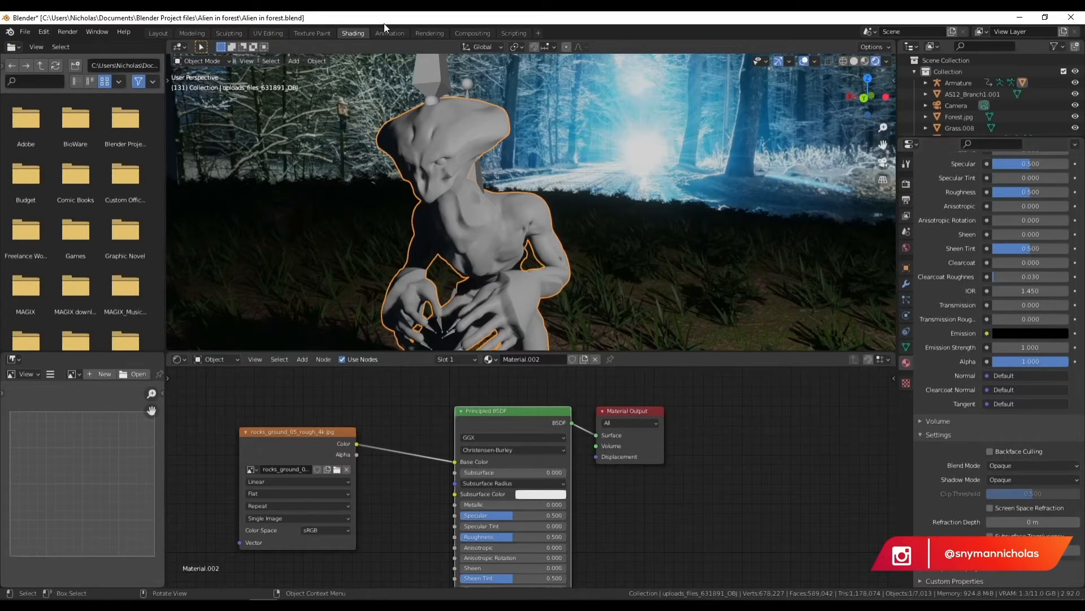
{"action": "left_click", "coordinate": [187, 61]}
{"action": "left_click", "coordinate": [195, 90]}
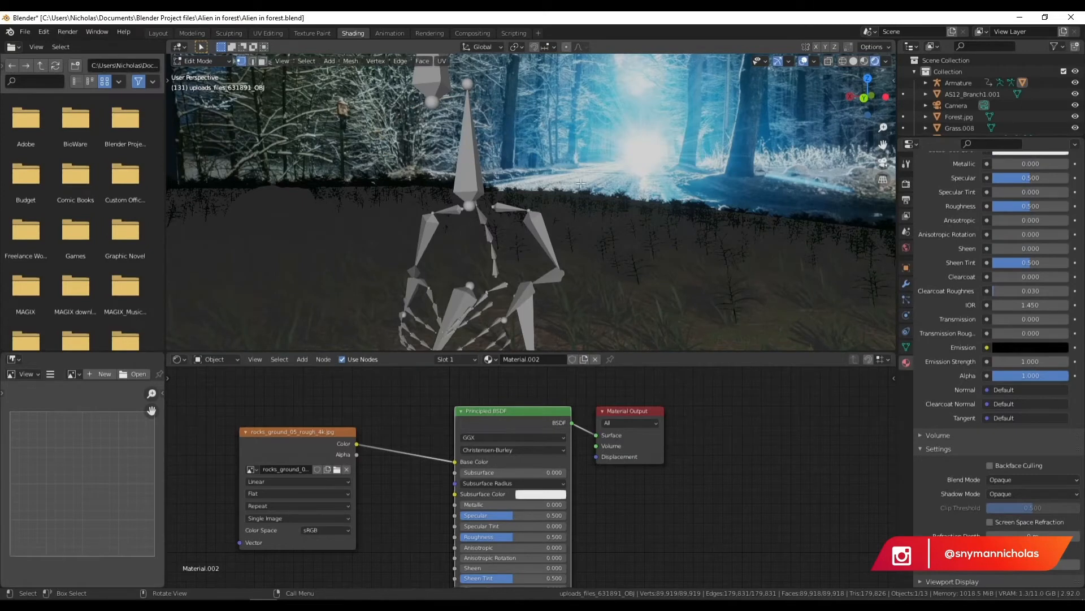
{"action": "left_click", "coordinate": [854, 61]}
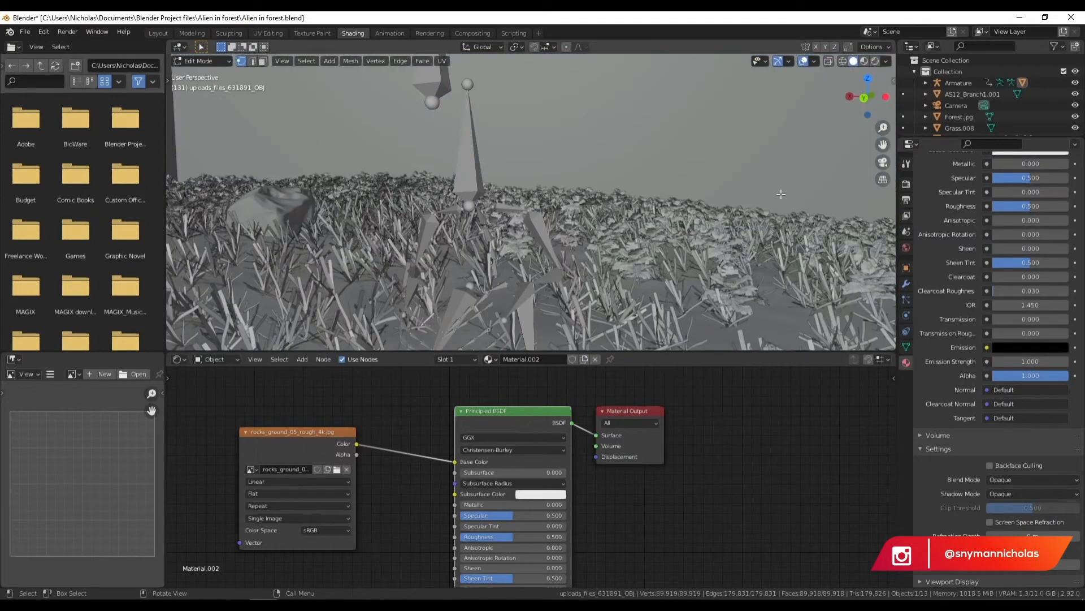
{"action": "left_click", "coordinate": [206, 64]}
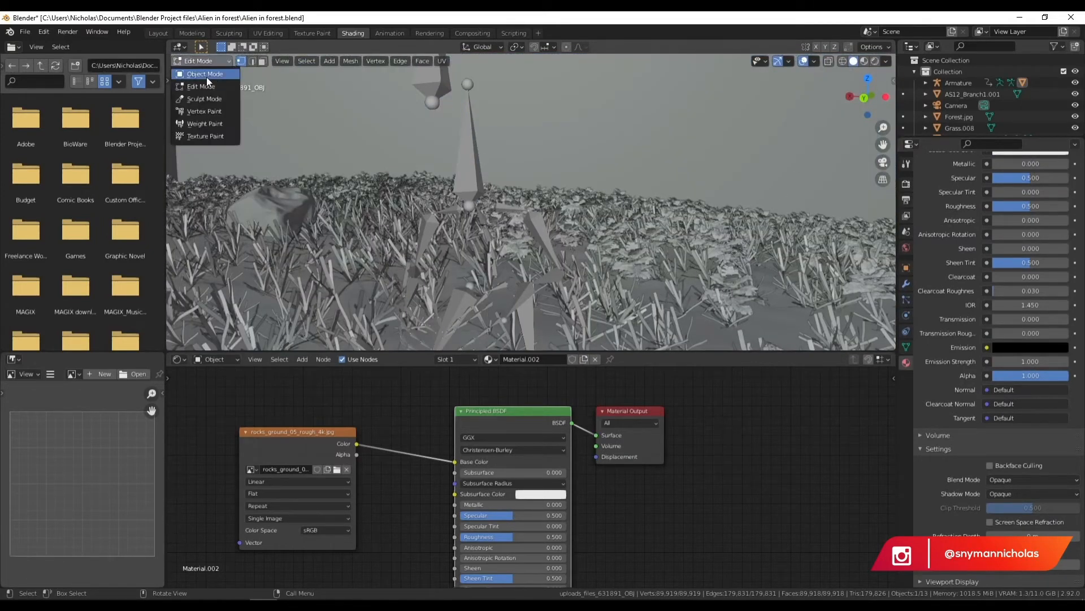
{"action": "left_click", "coordinate": [206, 77]}
- Reselect the alien, unwrap its mesh in Edit Mode with the standard Unwrap, and return to Object Mode
{"action": "scroll", "coordinate": [205, 77], "scroll_direction": "down", "scroll_amount": 3}
{"action": "left_click", "coordinate": [583, 200]}
{"action": "left_click", "coordinate": [500, 193]}
{"action": "scroll", "coordinate": [501, 194], "scroll_direction": "up", "scroll_amount": 1}
{"action": "left_click", "coordinate": [192, 60]}
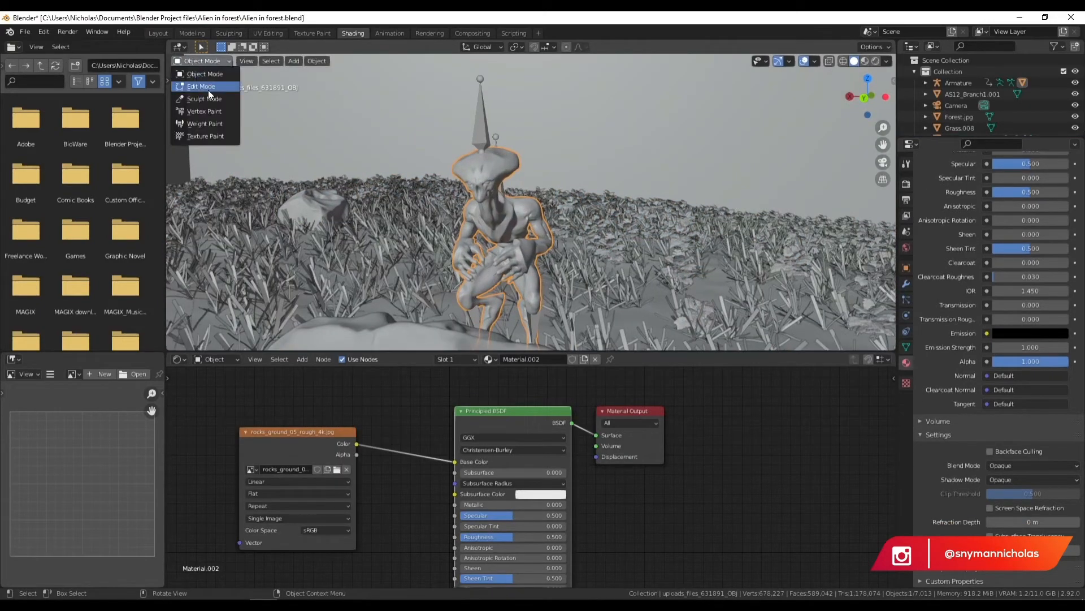
{"action": "left_click", "coordinate": [208, 91]}
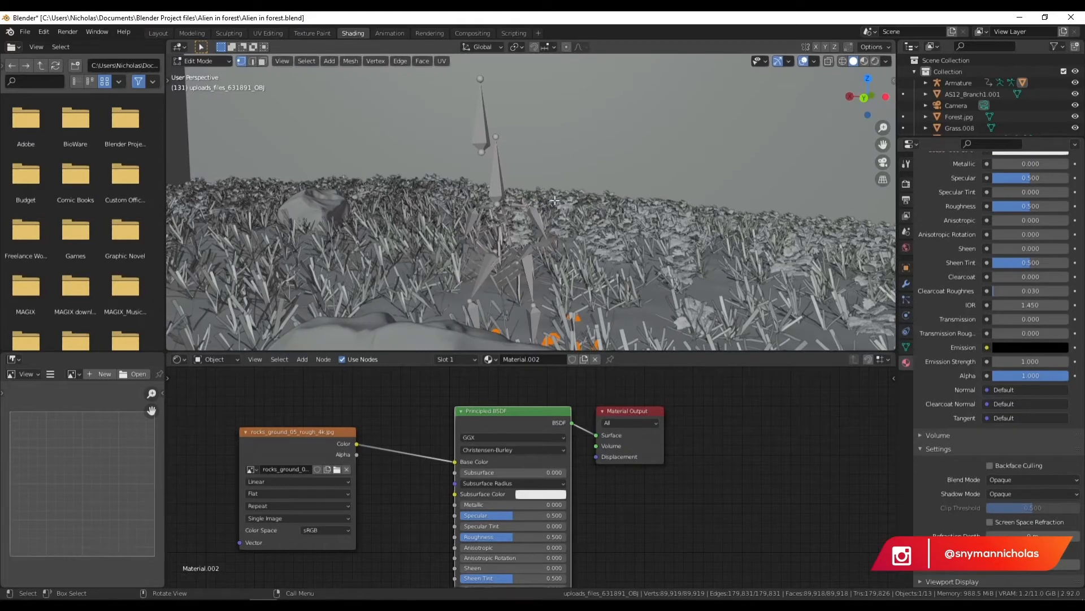
{"action": "left_click", "coordinate": [442, 62]}
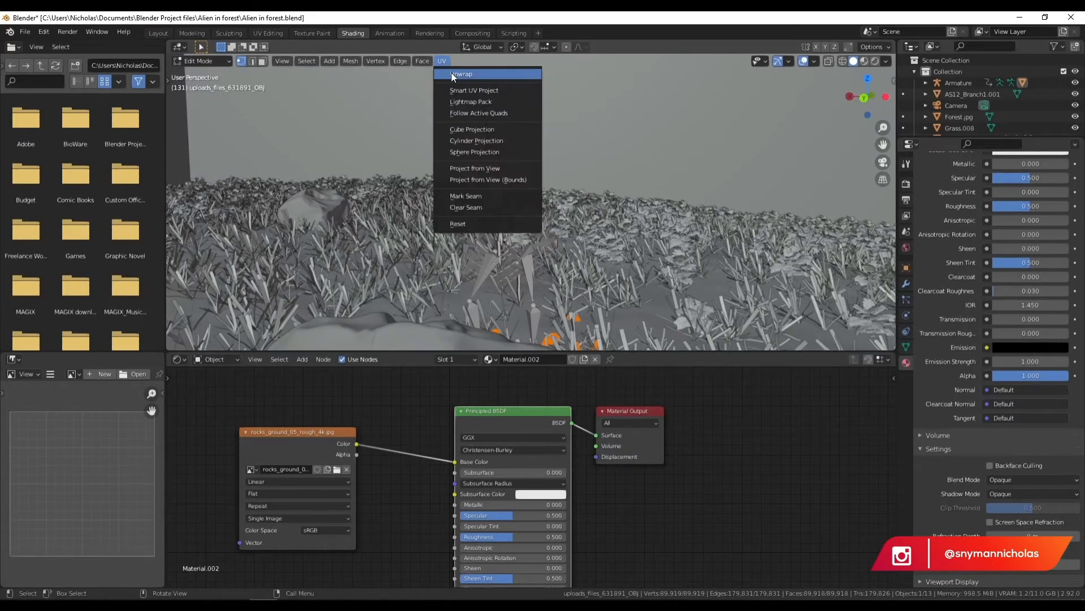
{"action": "left_click", "coordinate": [452, 74]}
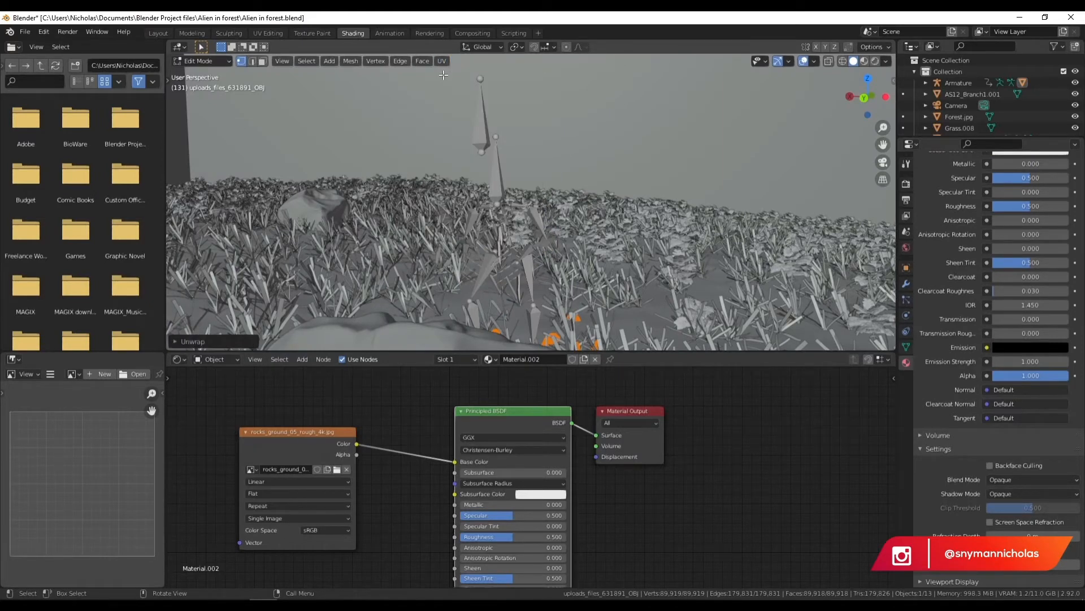
{"action": "left_click", "coordinate": [190, 62]}
{"action": "left_click", "coordinate": [194, 73]}
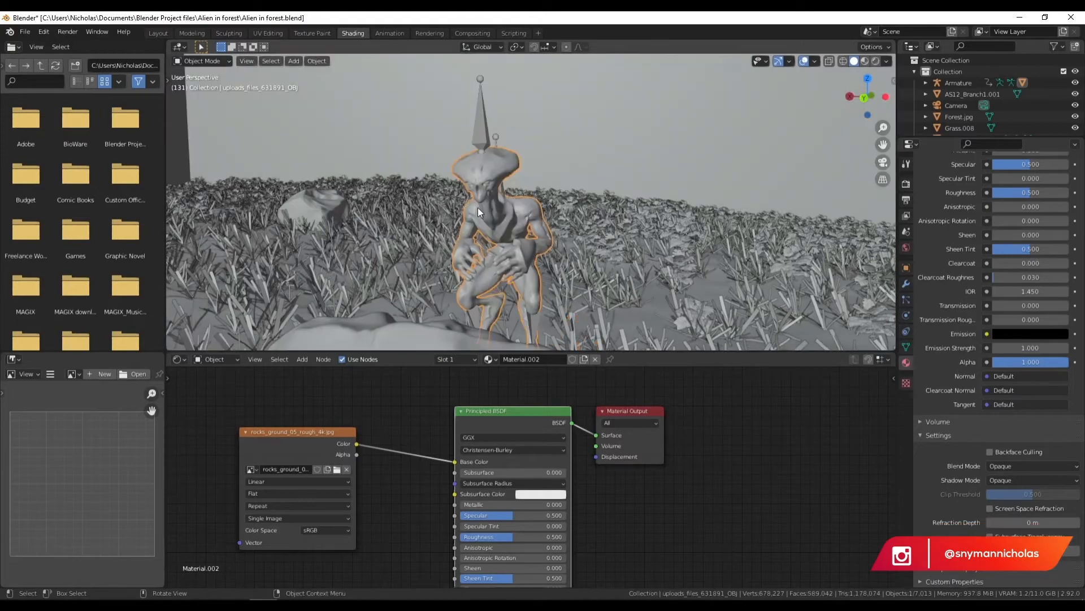
- Return the viewport to rendered shading and examine how the rough texture maps onto the alien's head and torso
{"action": "scroll", "coordinate": [507, 182], "scroll_direction": "up", "scroll_amount": 4}
{"action": "left_click", "coordinate": [877, 61]}
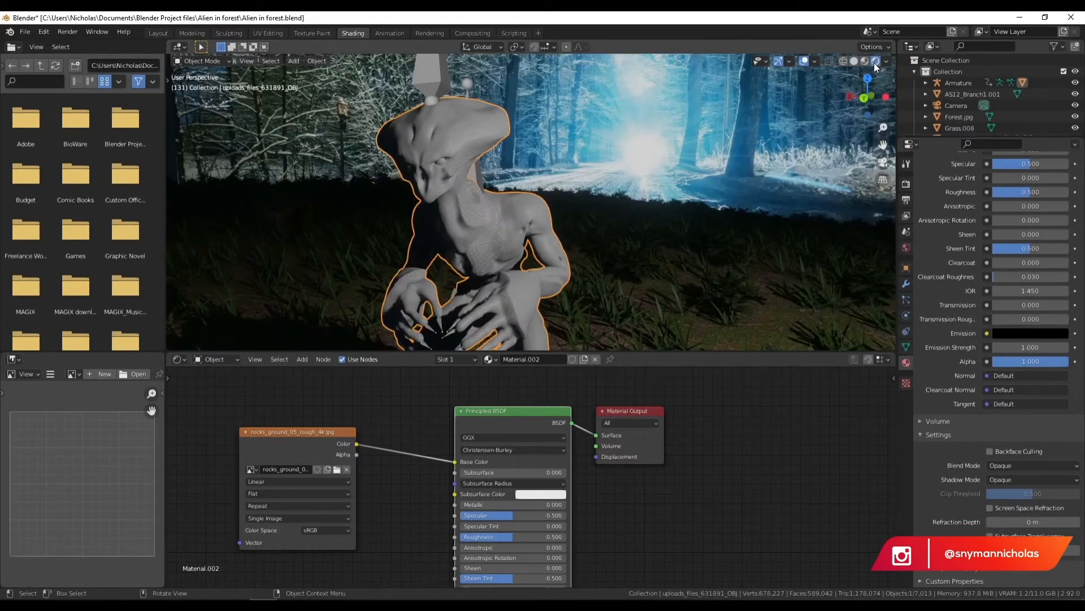
{"action": "scroll", "coordinate": [508, 216], "scroll_direction": "up", "scroll_amount": 3}
{"action": "middle_click_drag", "start_coordinate": [425, 154], "coordinate": [451, 141]}
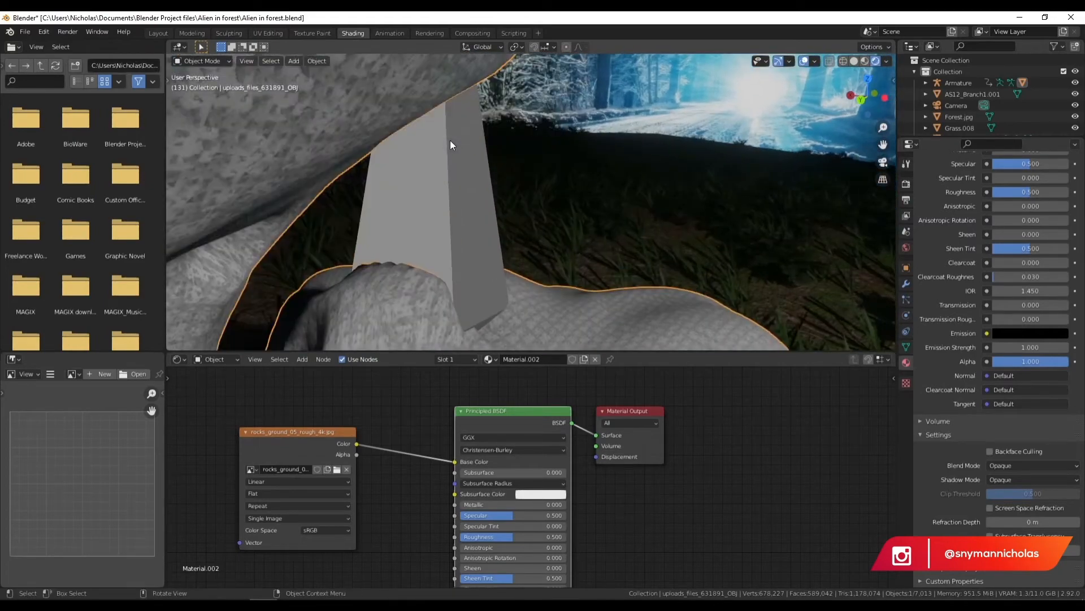
{"action": "scroll", "coordinate": [450, 140], "scroll_direction": "down", "scroll_amount": 2}
{"action": "scroll", "coordinate": [458, 147], "scroll_direction": "down", "scroll_amount": 4}
{"action": "middle_click_drag", "start_coordinate": [531, 177], "coordinate": [527, 157], "text": "shift"}
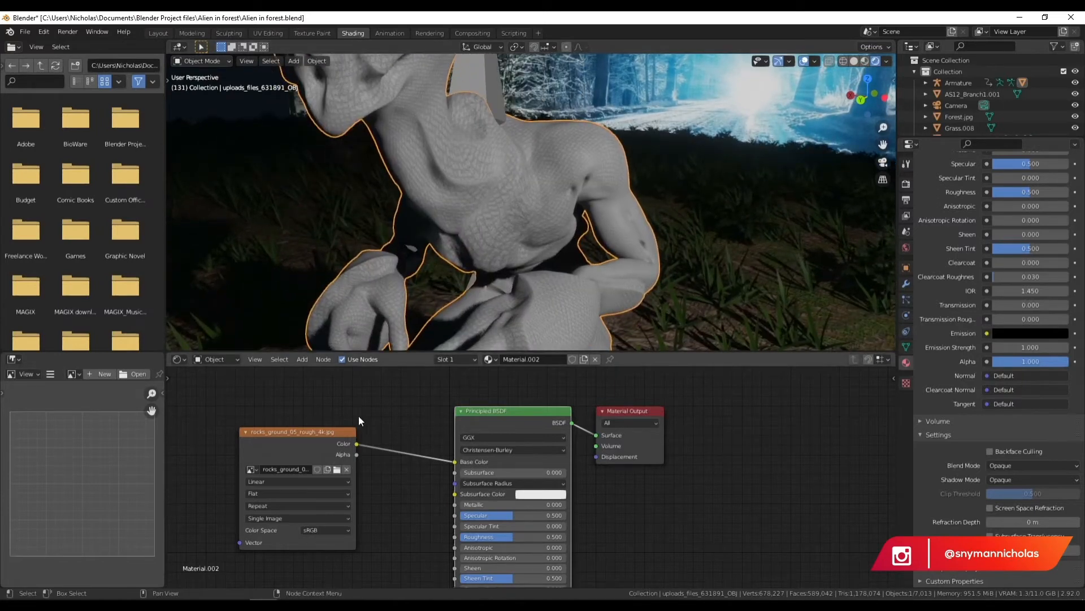
{"action": "middle_click_drag", "start_coordinate": [372, 391], "coordinate": [534, 397]}
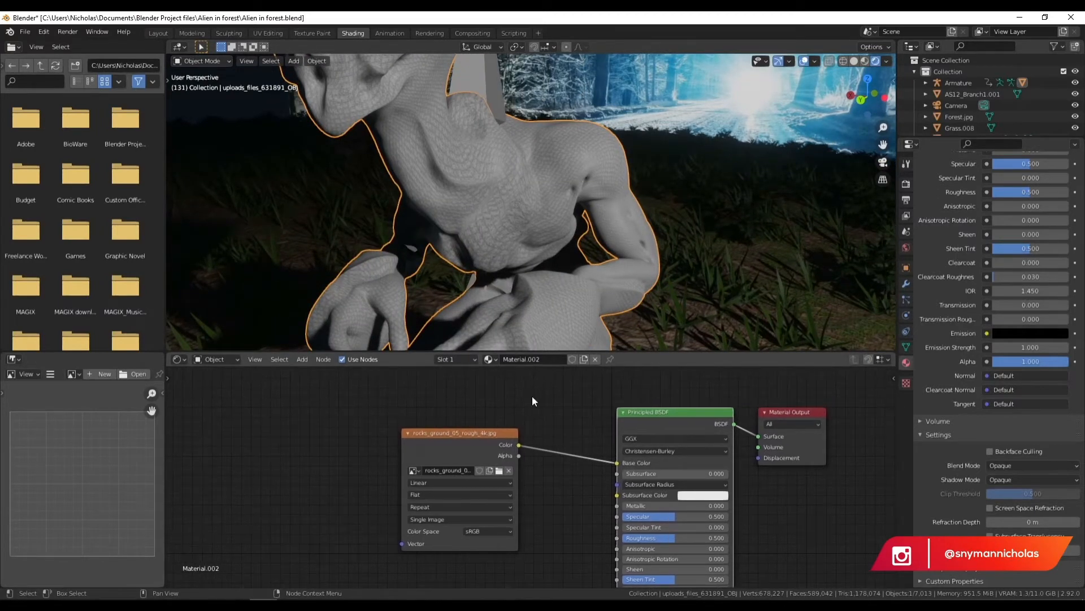
- Put the alien mesh in Edit Mode and turn the image editor into a UV Editor framing its whole UV layout
{"action": "left_click", "coordinate": [199, 61]}
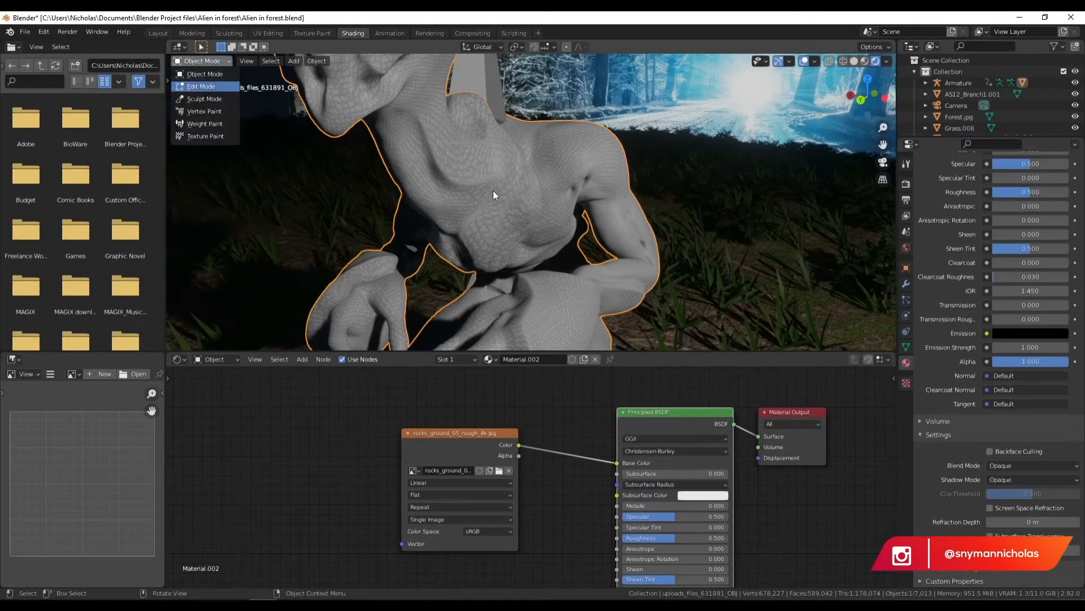
{"action": "key", "text": "Tab"}
{"action": "left_click", "coordinate": [12, 359]}
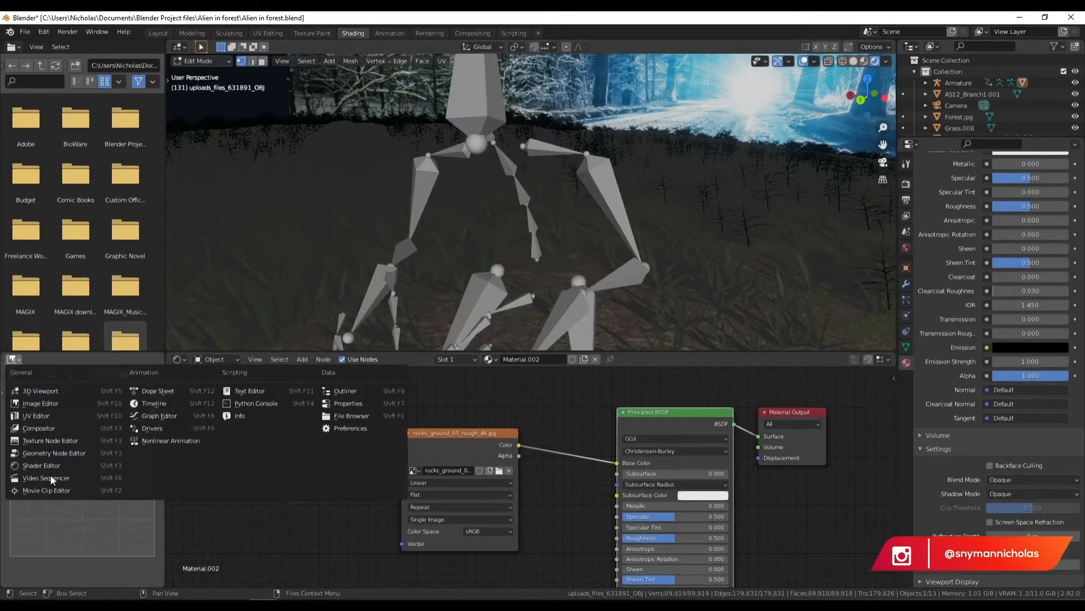
{"action": "left_click", "coordinate": [45, 415]}
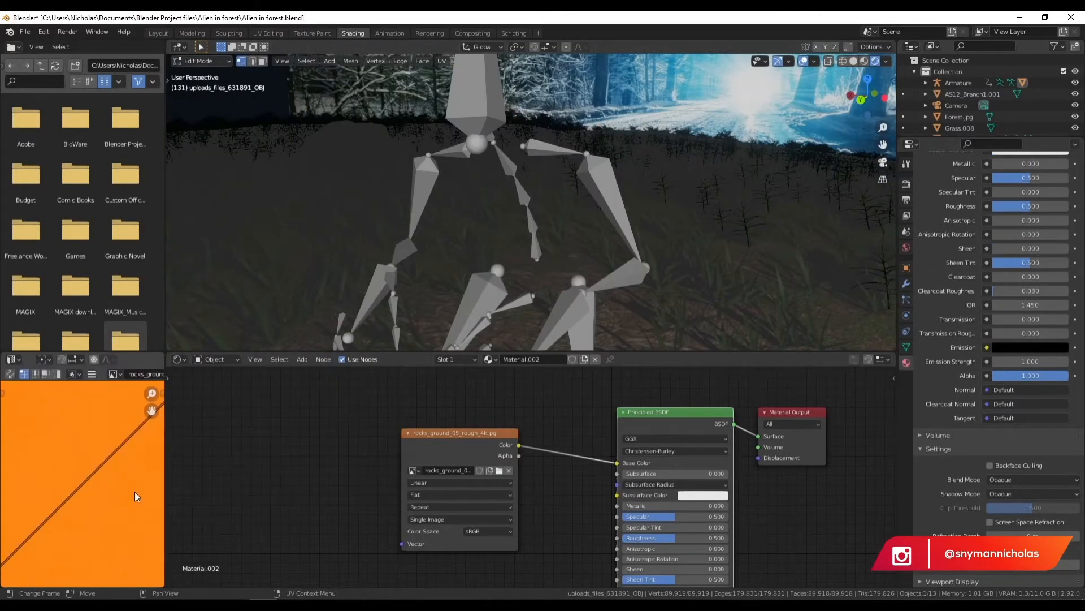
{"action": "scroll", "coordinate": [130, 487], "scroll_direction": "down", "scroll_amount": 10}
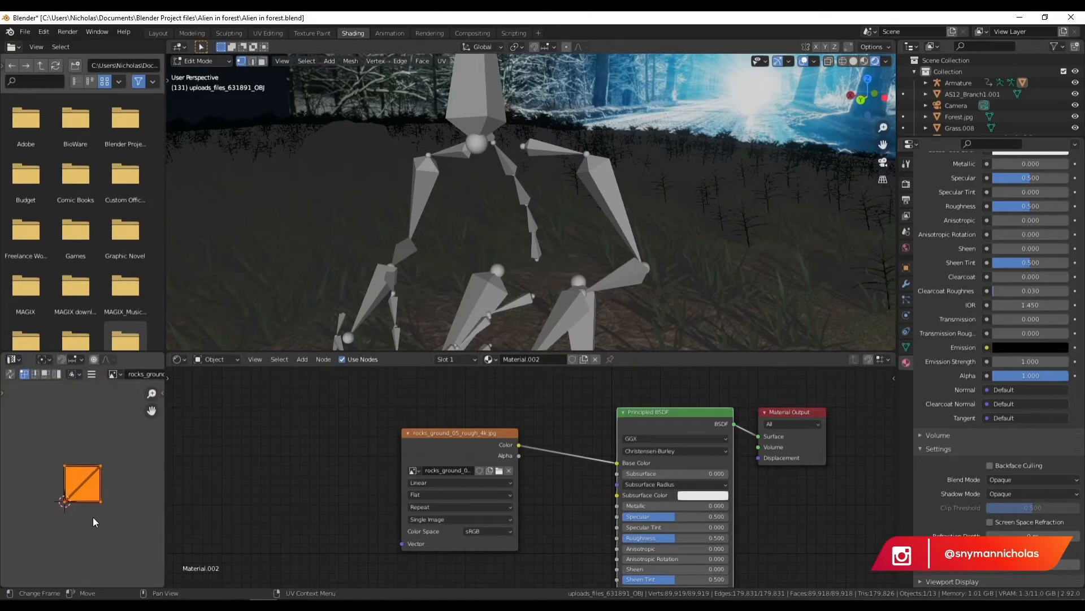
{"action": "scroll", "coordinate": [93, 516], "scroll_direction": "up", "scroll_amount": 4}
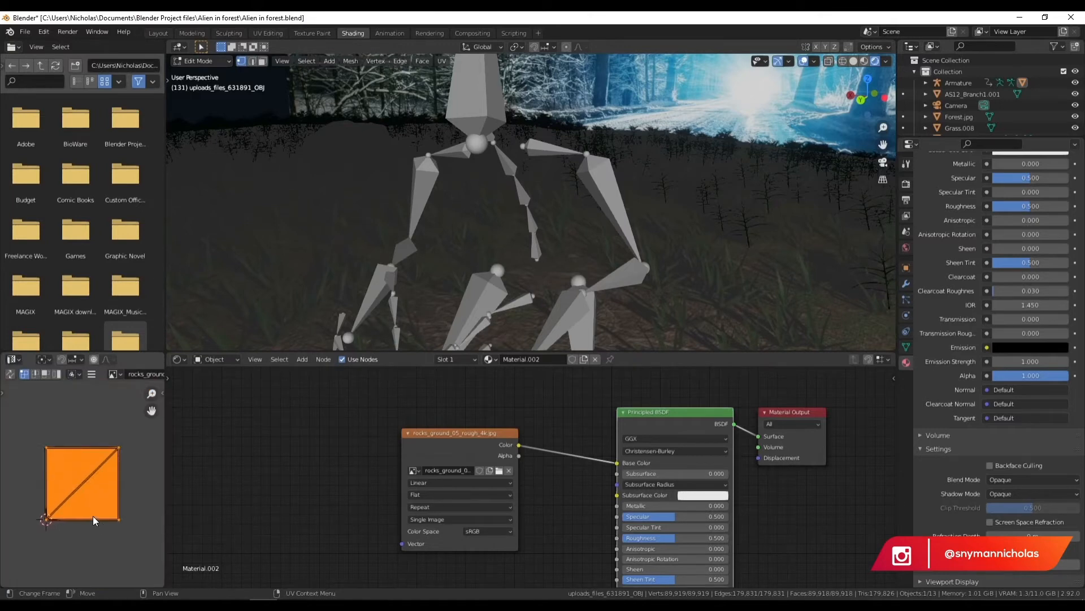
- Unwrap the alien mesh again with Smart UV Project at its default settings and return to Object Mode
{"action": "left_click", "coordinate": [440, 61]}
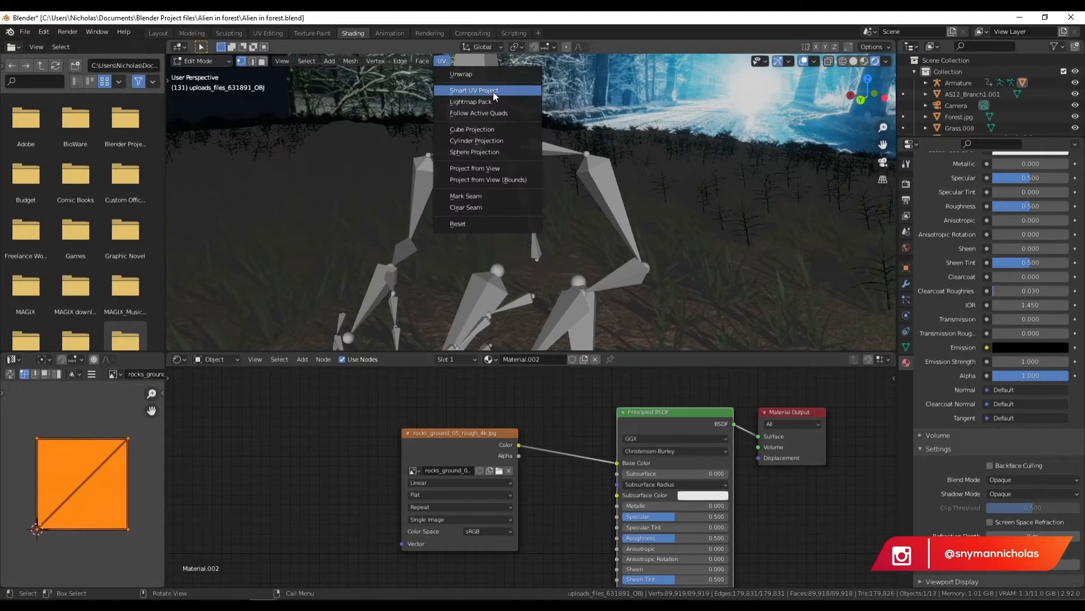
{"action": "left_click", "coordinate": [493, 91]}
{"action": "left_click", "coordinate": [528, 180]}
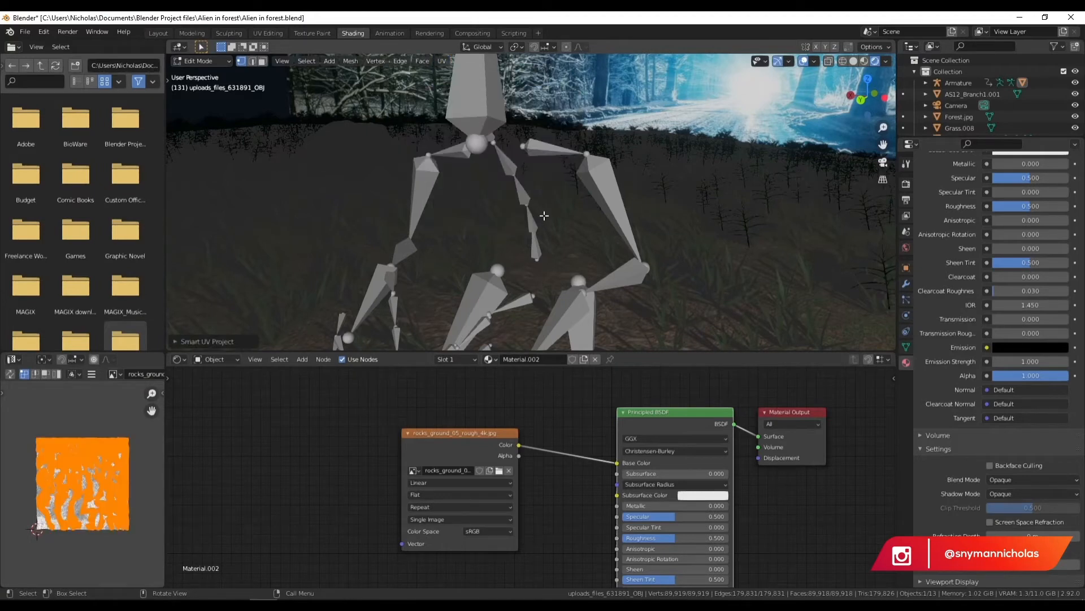
{"action": "left_click", "coordinate": [206, 61]}
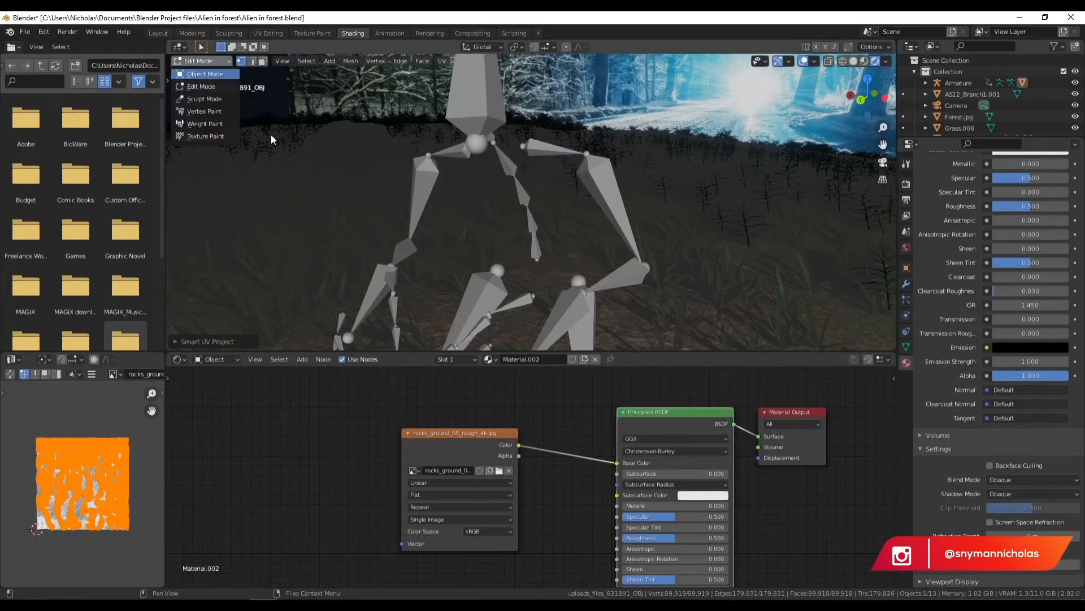
{"action": "left_click", "coordinate": [217, 78]}
- Examine the alien's new texture mapping from near and far against the Forest.jpg backdrop
{"action": "scroll", "coordinate": [506, 249], "scroll_direction": "down", "scroll_amount": 4}
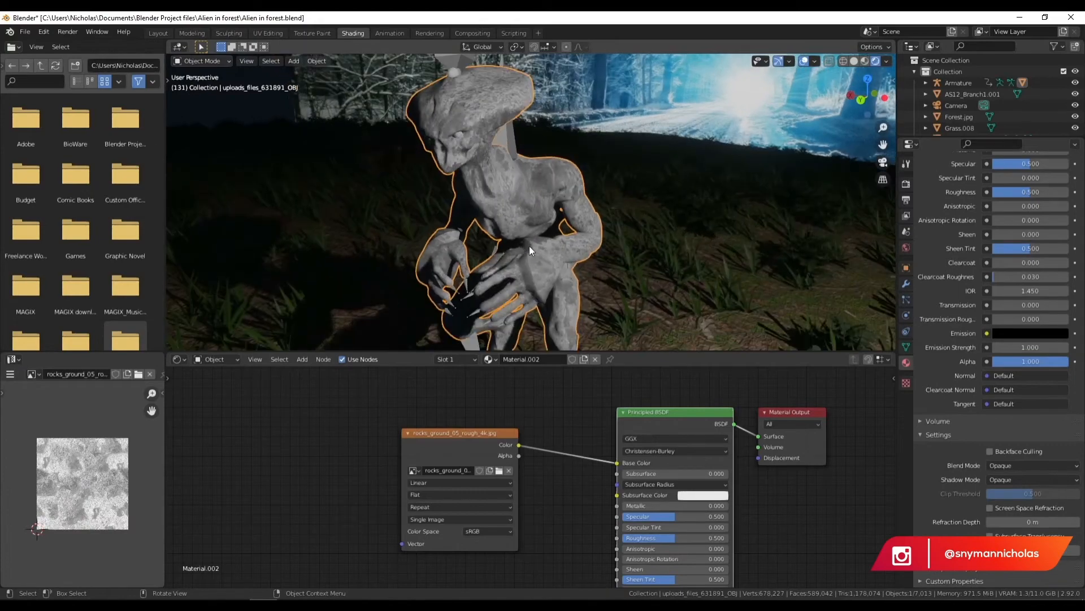
{"action": "scroll", "coordinate": [435, 168], "scroll_direction": "down", "scroll_amount": 5}
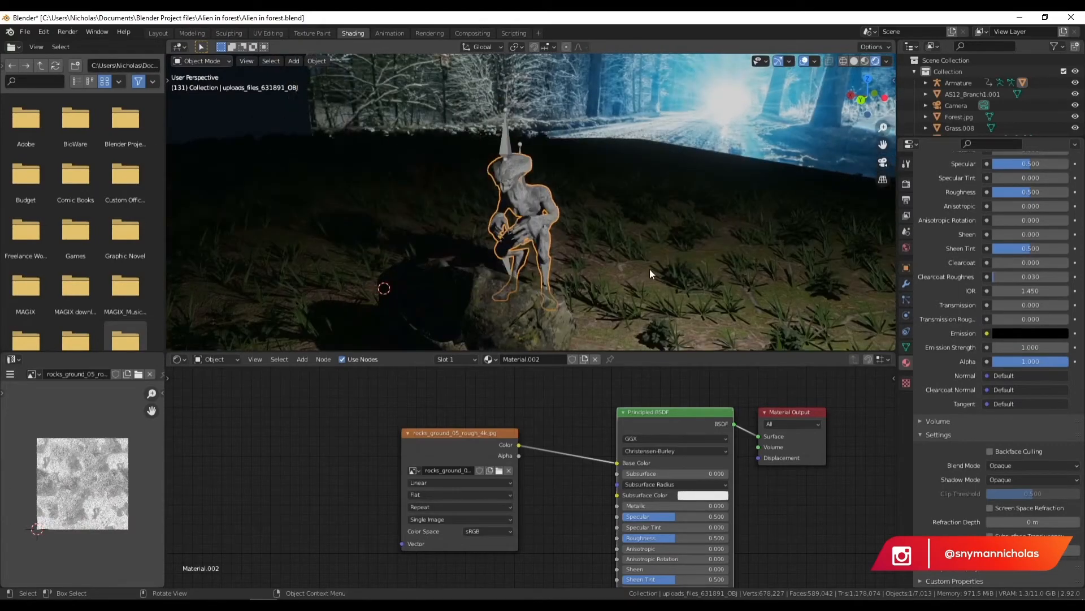
{"action": "left_click", "coordinate": [673, 162]}
{"action": "scroll", "coordinate": [491, 222], "scroll_direction": "up", "scroll_amount": 5}
{"action": "left_click", "coordinate": [694, 80]}
{"action": "scroll", "coordinate": [479, 161], "scroll_direction": "up", "scroll_amount": 5}
{"action": "scroll", "coordinate": [403, 99], "scroll_direction": "up", "scroll_amount": 3}
{"action": "middle_click_drag", "start_coordinate": [402, 100], "coordinate": [413, 124], "text": "shift"}
{"action": "scroll", "coordinate": [268, 130], "scroll_direction": "down", "scroll_amount": 3}
{"action": "middle_click_drag", "start_coordinate": [524, 249], "coordinate": [622, 212]}
{"action": "scroll", "coordinate": [602, 242], "scroll_direction": "down", "scroll_amount": 5}
{"action": "scroll", "coordinate": [633, 220], "scroll_direction": "up", "scroll_amount": 2}
{"action": "scroll", "coordinate": [673, 473], "scroll_direction": "down", "scroll_amount": 3}
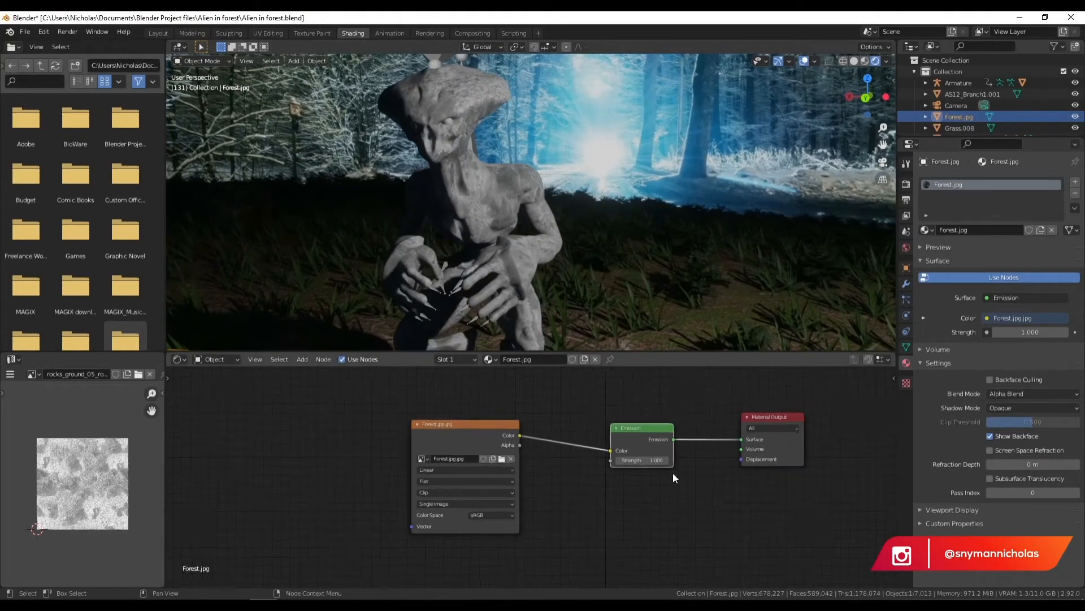
- Reselect the alien and move its rocks_ground_05 rough texture node up and away from the Principled BSDF
{"action": "left_click", "coordinate": [493, 158]}
{"action": "middle_click_drag", "start_coordinate": [513, 470], "coordinate": [408, 437]}
{"action": "left_click_drag", "start_coordinate": [352, 458], "coordinate": [369, 537]}
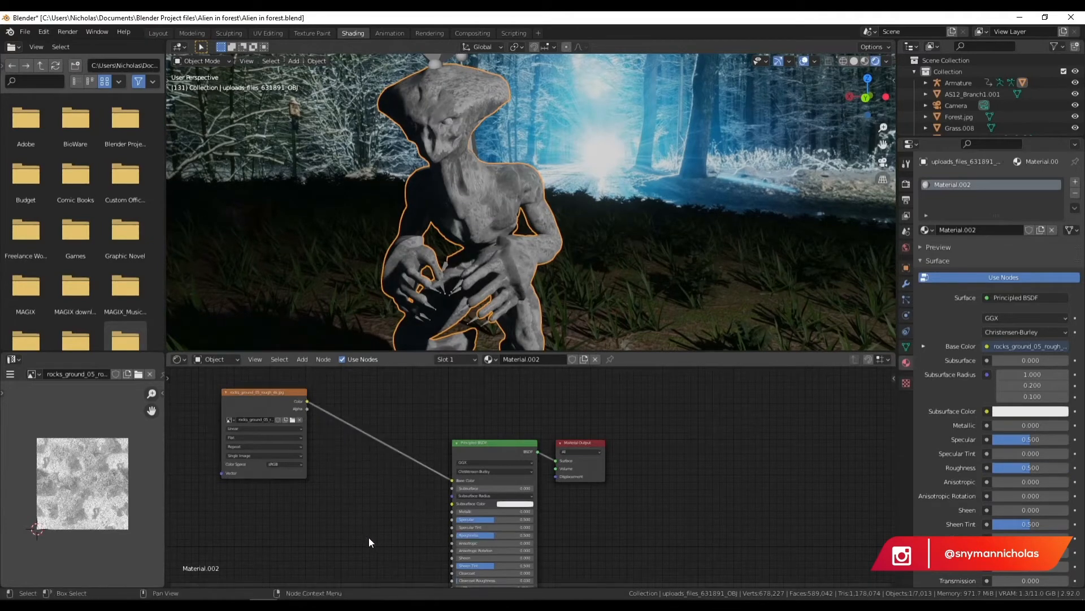
- Add a Musgrave Texture node to the alien's material and connect its Height to the Principled BSDF Roughness
{"action": "middle_click_drag", "start_coordinate": [381, 502], "coordinate": [386, 458]}
{"action": "scroll", "coordinate": [352, 498], "scroll_direction": "up", "scroll_amount": 2}
{"action": "key", "text": "shift+a"}
{"action": "left_click", "coordinate": [263, 466]}
{"action": "type", "text": "mus"}
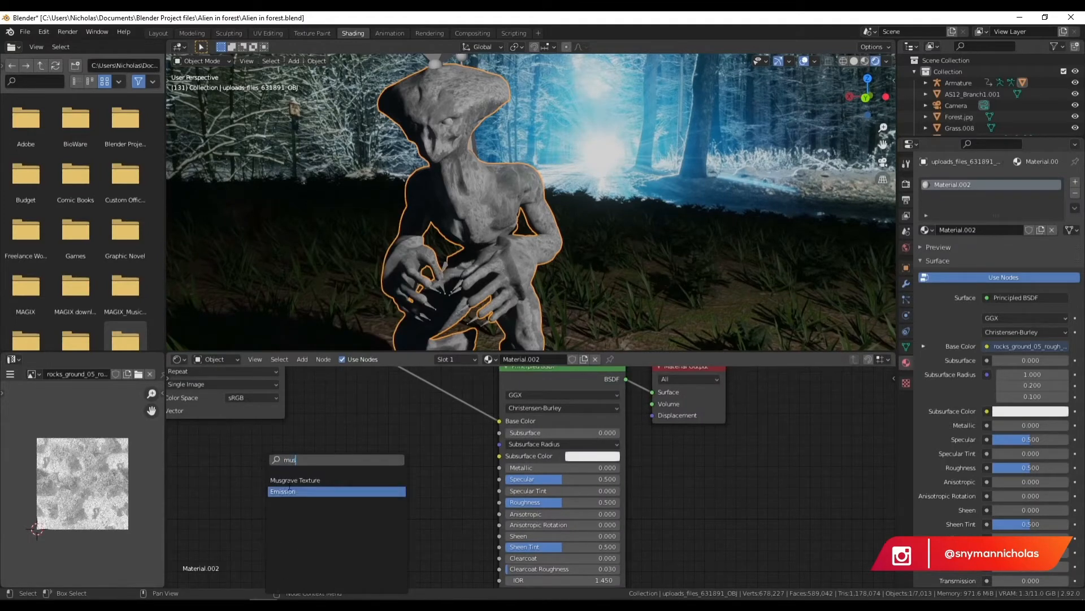
{"action": "left_click", "coordinate": [275, 481]}
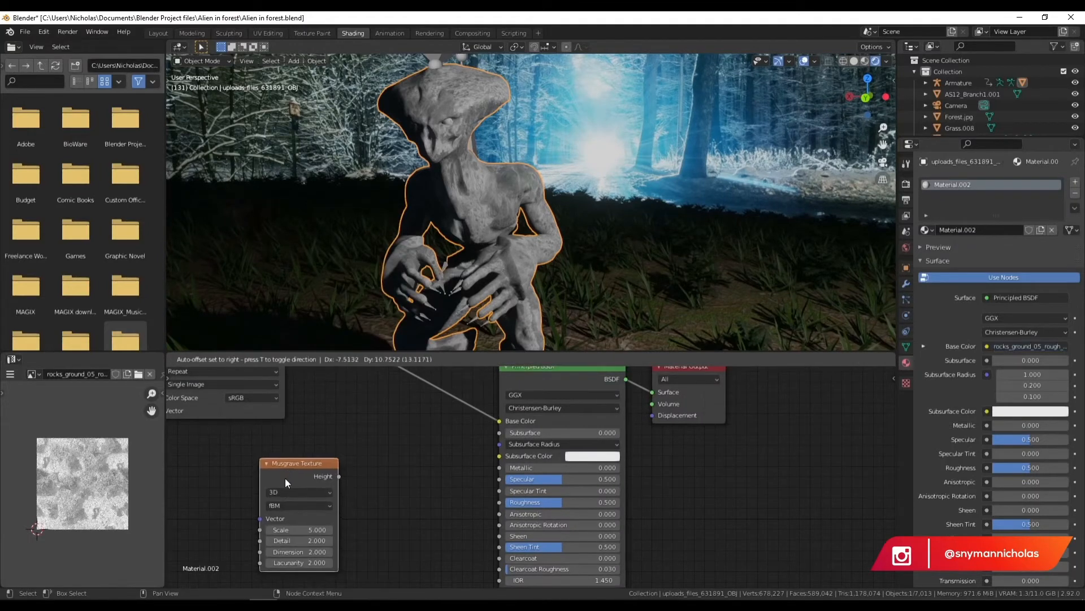
{"action": "left_click_drag", "start_coordinate": [339, 476], "coordinate": [503, 500]}
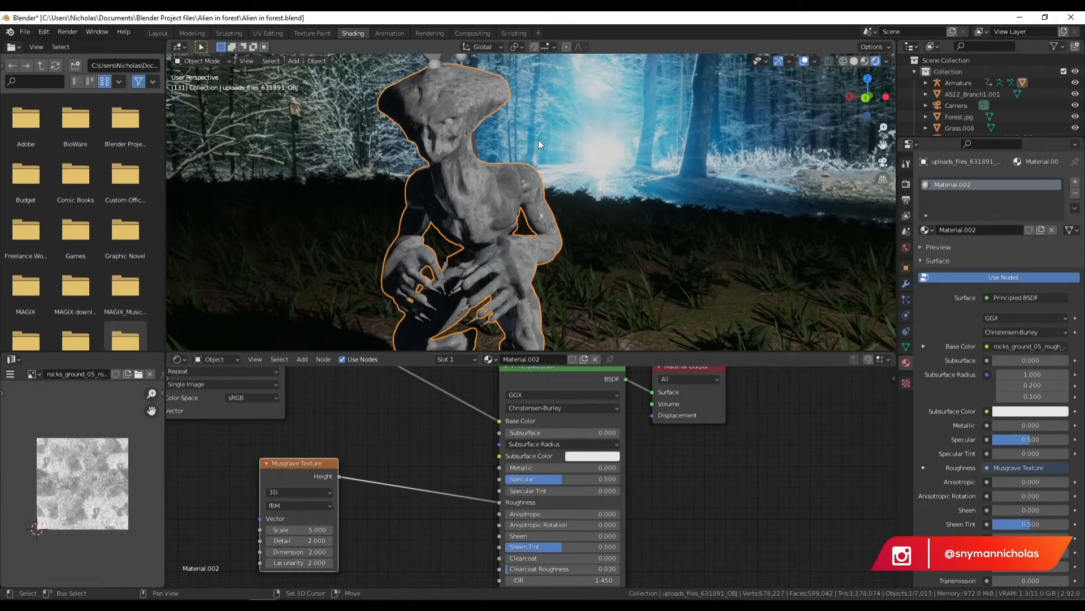
- Raise the Musgrave Texture scale to 106.100 in material preview, and return the viewport to rendered shading
{"action": "scroll", "coordinate": [479, 167], "scroll_direction": "up", "scroll_amount": 5}
{"action": "mouse_move", "coordinate": [440, 143]}
{"action": "middle_mouse_down"}
{"action": "mouse_move", "coordinate": [505, 175]}
{"action": "mouse_move", "coordinate": [622, 147]}
{"action": "middle_mouse_up"}
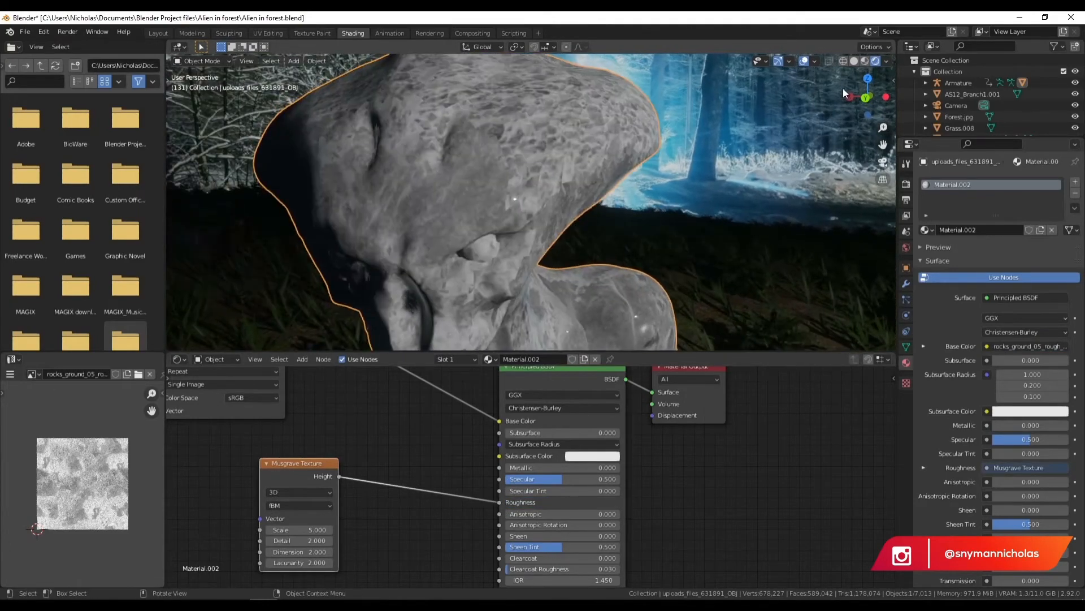
{"action": "left_click", "coordinate": [865, 60]}
{"action": "scroll", "coordinate": [493, 113], "scroll_direction": "down", "scroll_amount": 5}
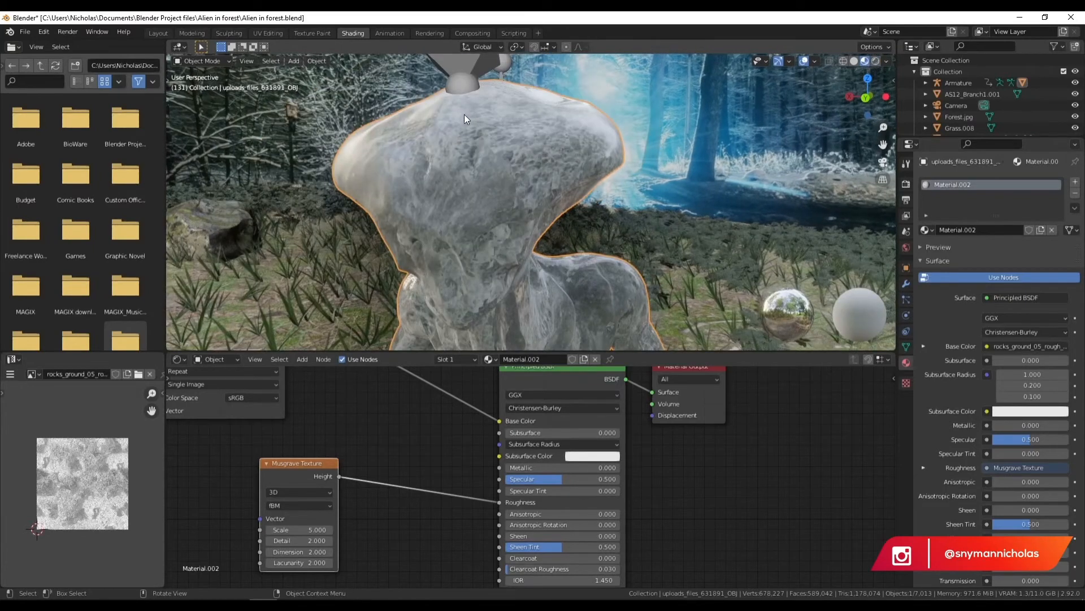
{"action": "left_click_drag", "start_coordinate": [294, 529], "coordinate": [399, 529]}
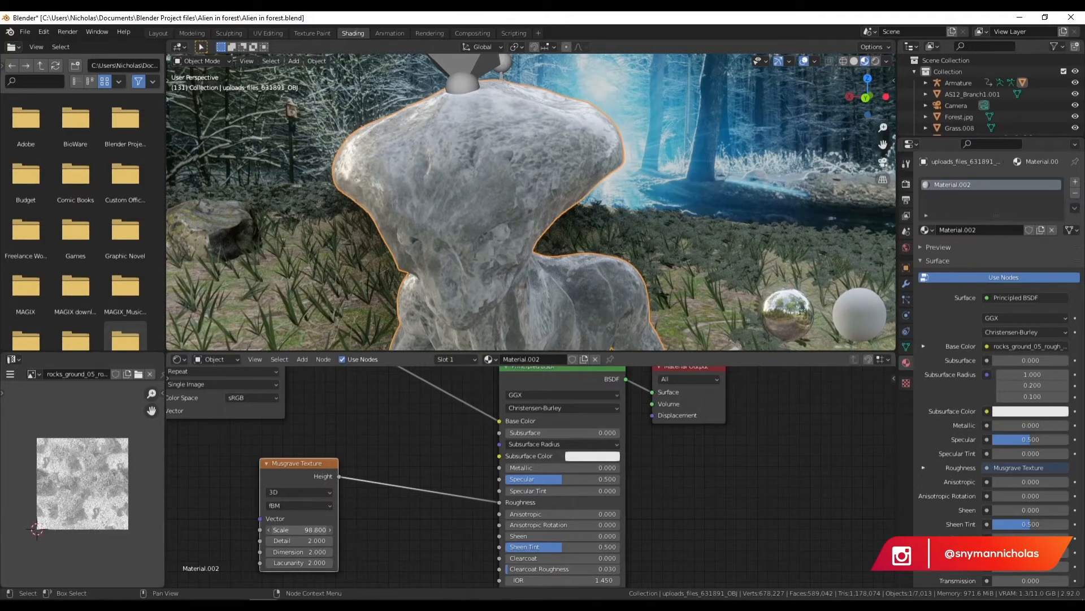
{"action": "left_click_drag", "start_coordinate": [300, 530], "coordinate": [305, 529]}
{"action": "middle_click_drag", "start_coordinate": [428, 153], "coordinate": [453, 129]}
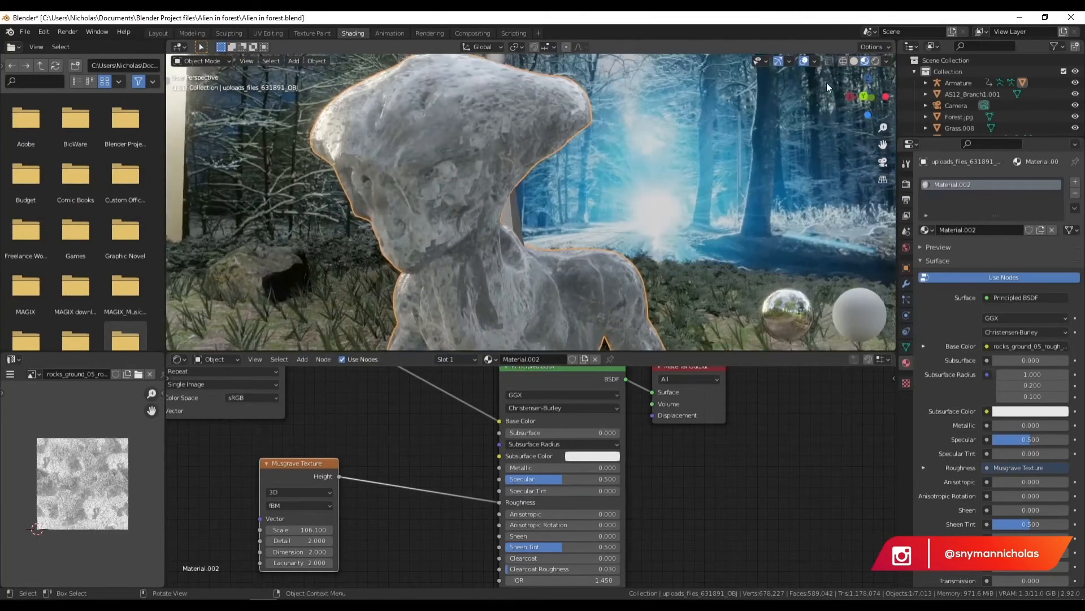
{"action": "left_click", "coordinate": [855, 61]}
{"action": "left_click", "coordinate": [876, 61]}
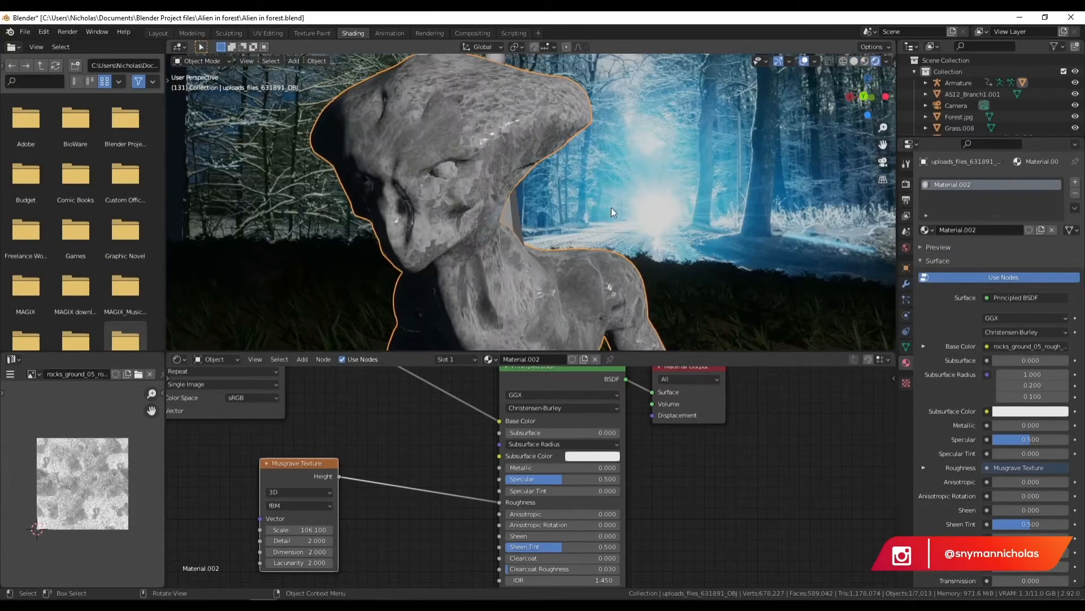
- Set the Metallic value of the alien's Principled BSDF to 0.450 and check the whole figure
{"action": "scroll", "coordinate": [567, 177], "scroll_direction": "down", "scroll_amount": 3}
{"action": "middle_click_drag", "start_coordinate": [679, 263], "coordinate": [670, 160], "text": "shift"}
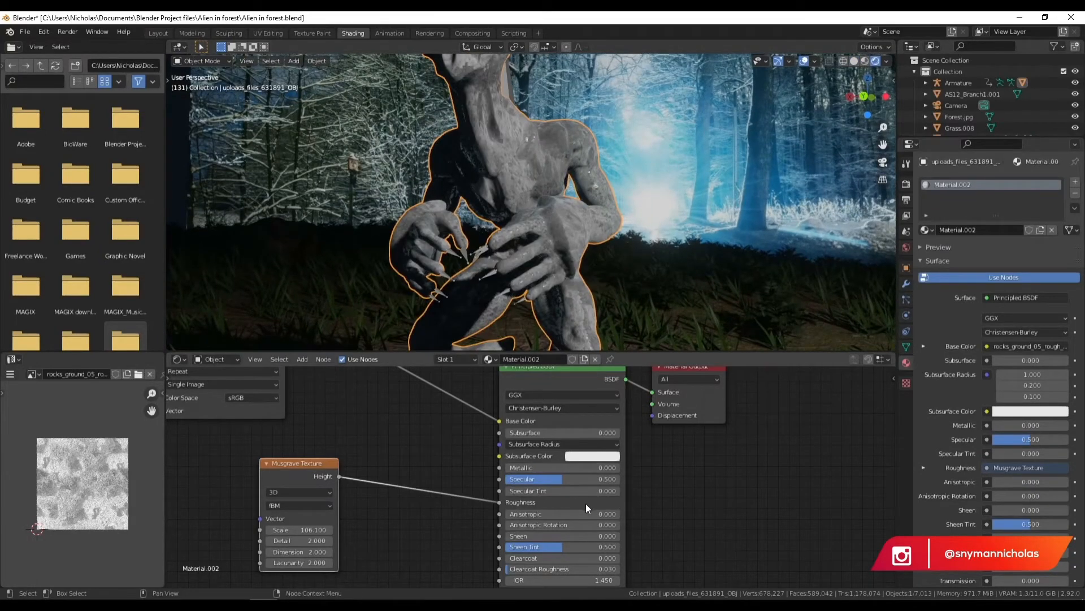
{"action": "left_click_drag", "start_coordinate": [537, 467], "coordinate": [557, 467]}
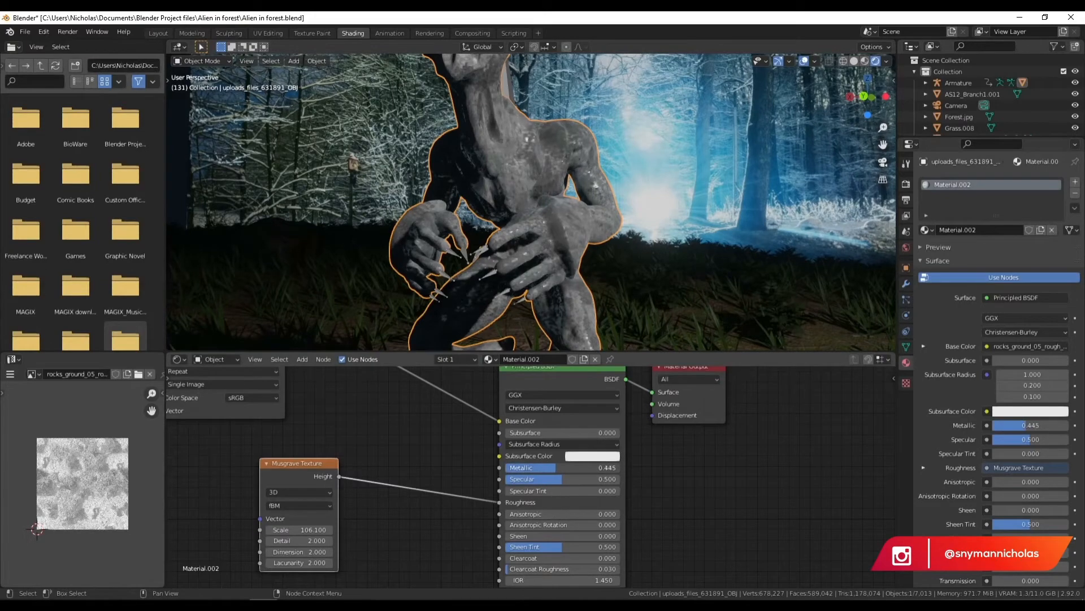
{"action": "scroll", "coordinate": [470, 272], "scroll_direction": "down", "scroll_amount": 5}
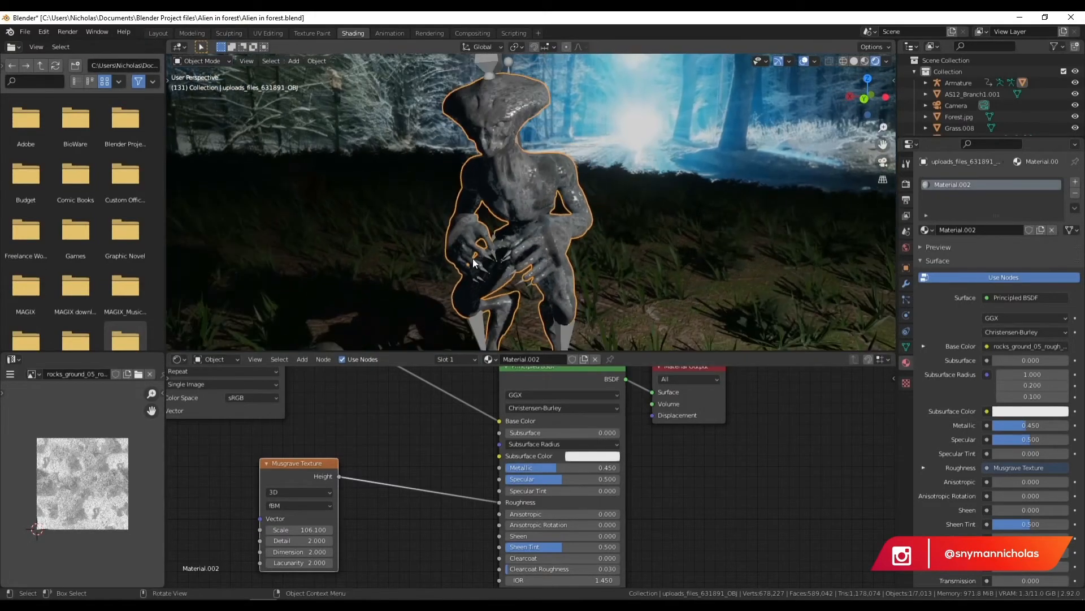
{"action": "middle_click_drag", "start_coordinate": [582, 212], "coordinate": [588, 209]}
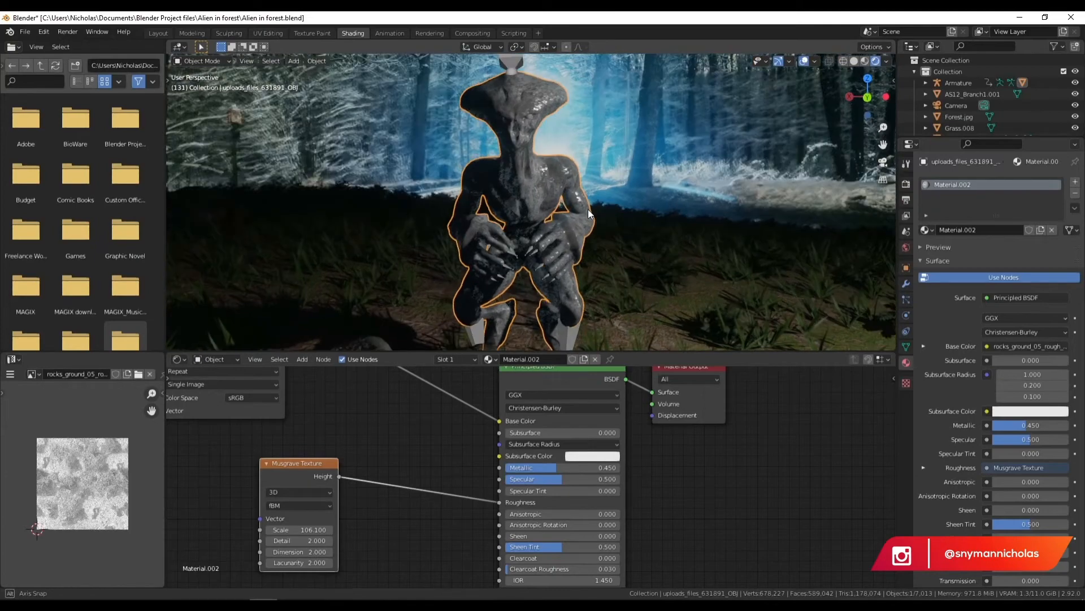
- Look at the alien through the camera, disconnect the Musgrave Texture from Roughness, and delete that node
{"action": "left_click", "coordinate": [877, 164]}
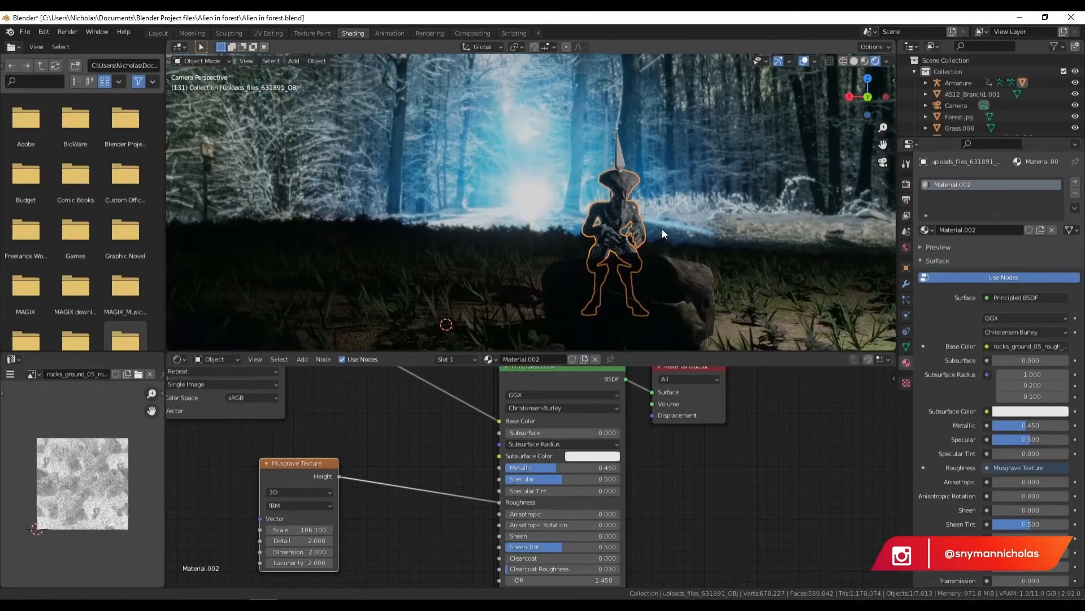
{"action": "scroll", "coordinate": [656, 179], "scroll_direction": "up", "scroll_amount": 8}
{"action": "middle_click_drag", "start_coordinate": [809, 187], "coordinate": [534, 176], "text": "shift"}
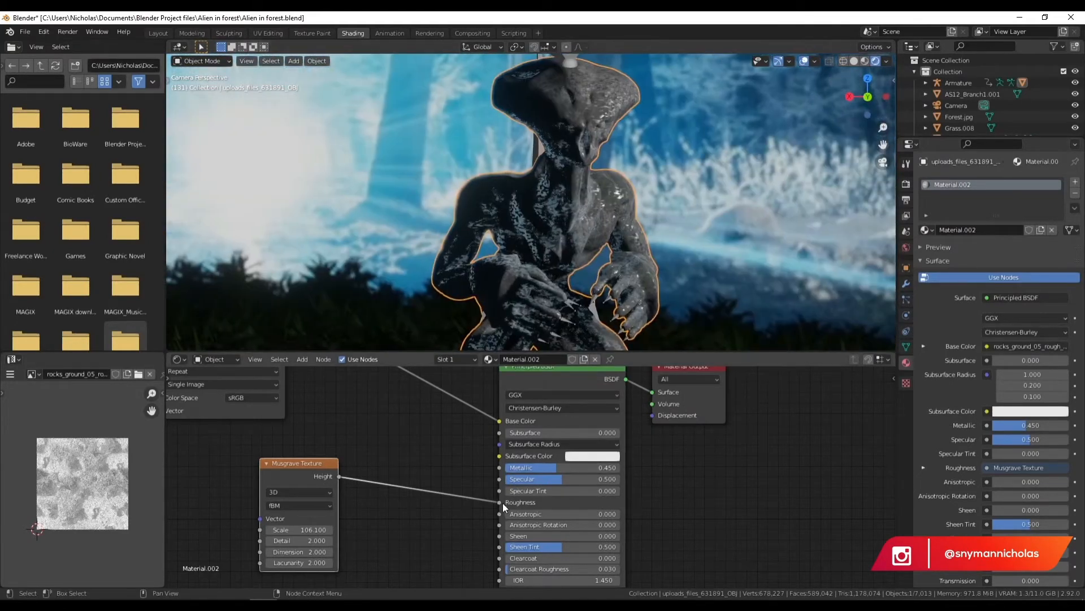
{"action": "left_click_drag", "start_coordinate": [500, 501], "coordinate": [394, 501]}
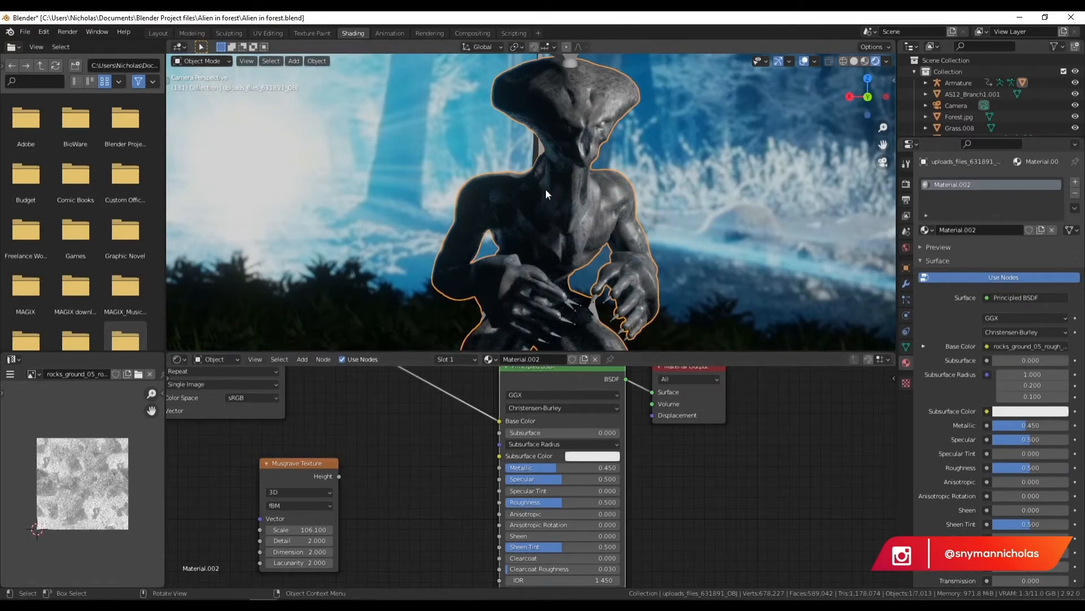
{"action": "left_click", "coordinate": [303, 464]}
{"action": "key", "text": "x"}
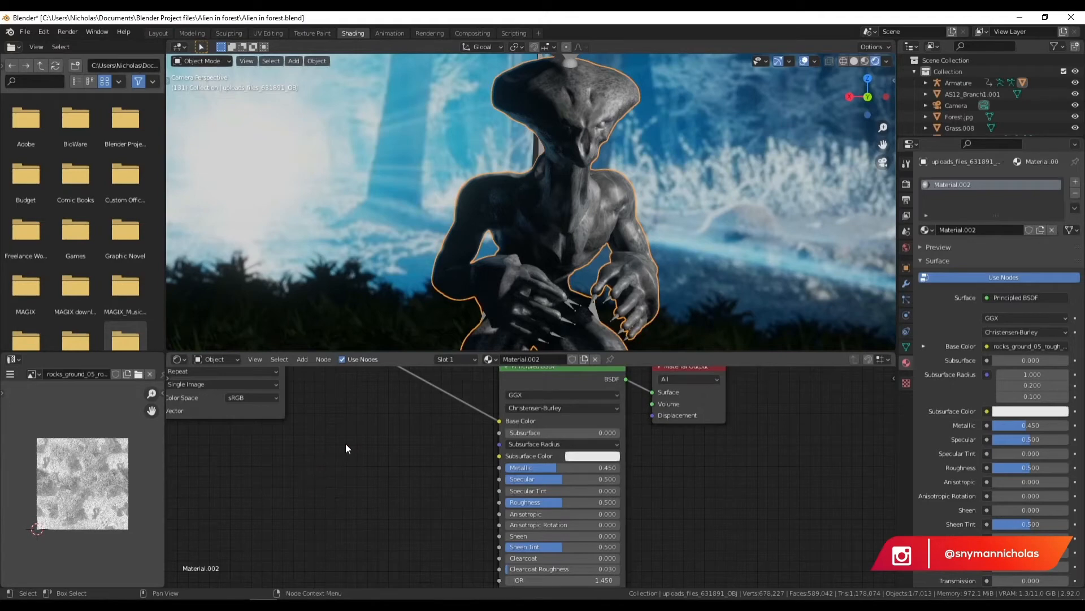
- Examine the alien's metallic skin up close, then from a distance and through the scene camera
{"action": "middle_click_drag", "start_coordinate": [647, 83], "coordinate": [565, 137]}
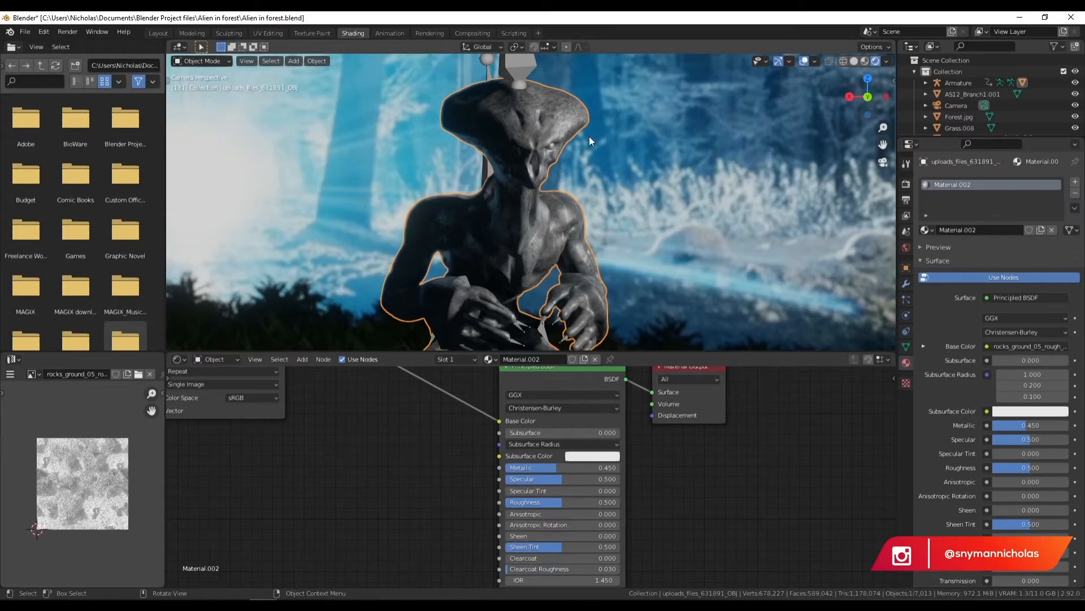
{"action": "scroll", "coordinate": [583, 140], "scroll_direction": "up", "scroll_amount": 5}
{"action": "middle_click_drag", "start_coordinate": [590, 96], "coordinate": [470, 156], "text": "shift"}
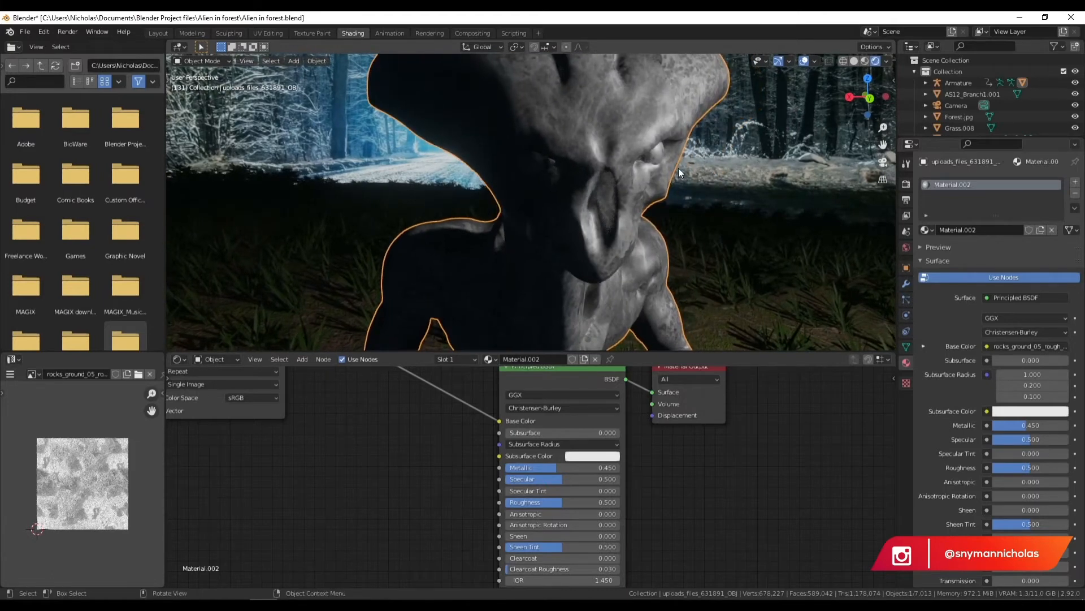
{"action": "scroll", "coordinate": [619, 169], "scroll_direction": "down", "scroll_amount": 9}
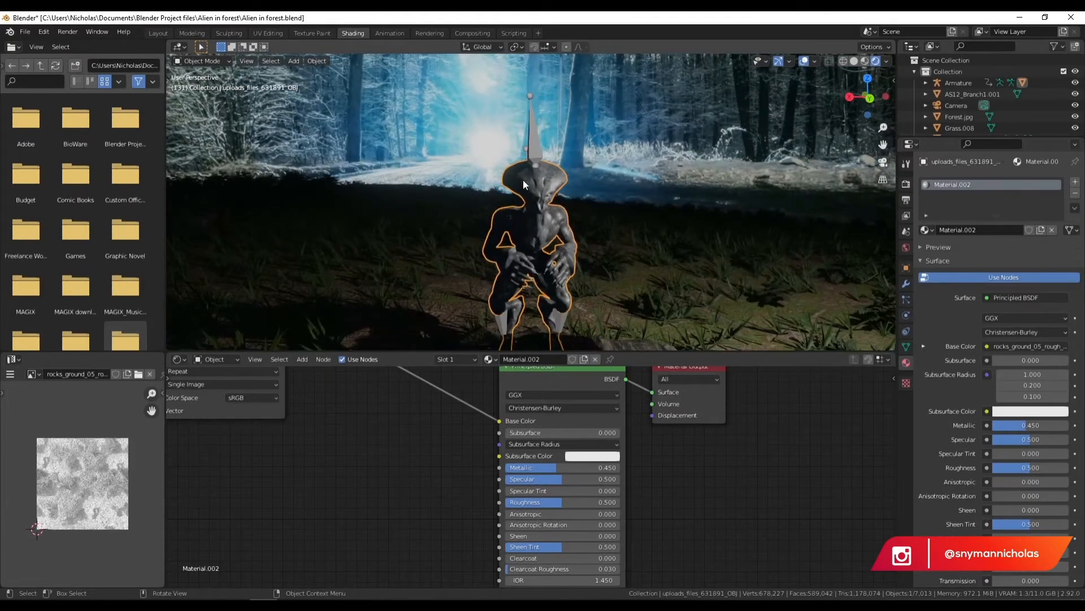
{"action": "middle_click_drag", "start_coordinate": [638, 231], "coordinate": [599, 188], "text": "shift"}
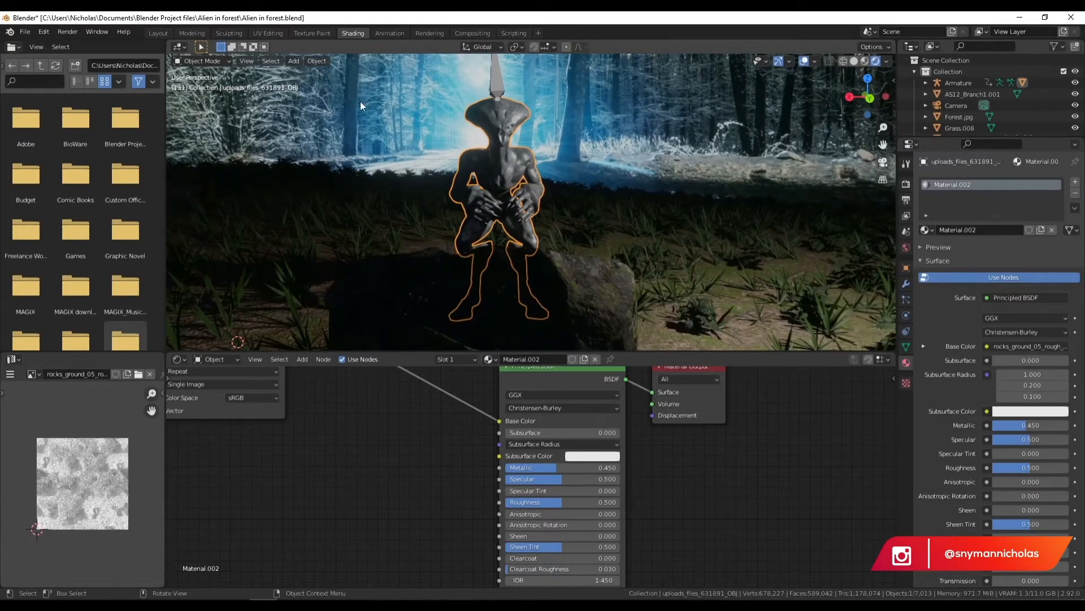
{"action": "left_click", "coordinate": [882, 162]}
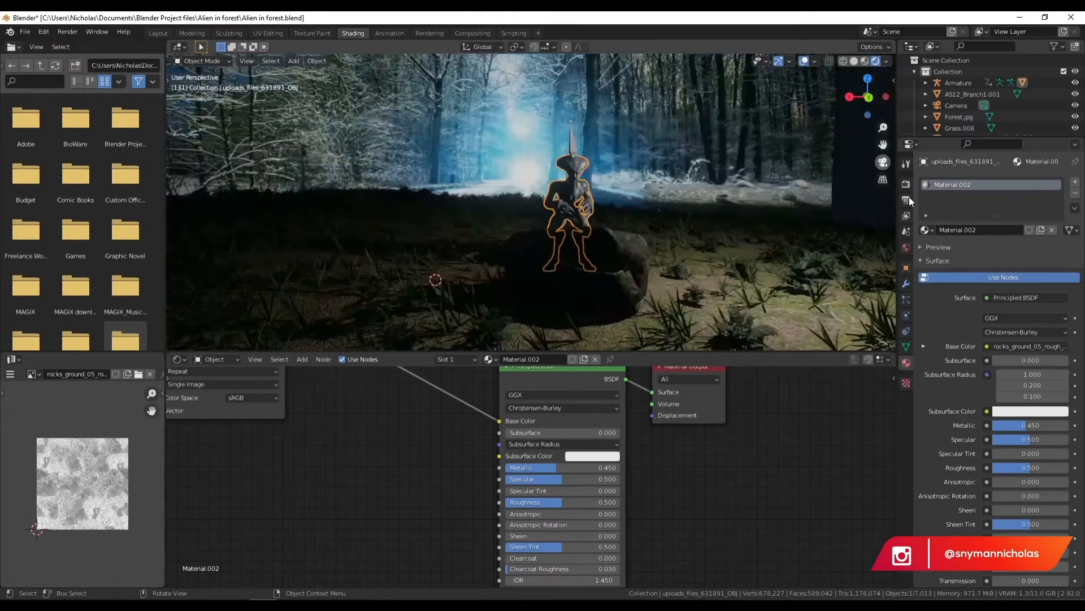
{"action": "scroll", "coordinate": [565, 178], "scroll_direction": "down", "scroll_amount": 20}
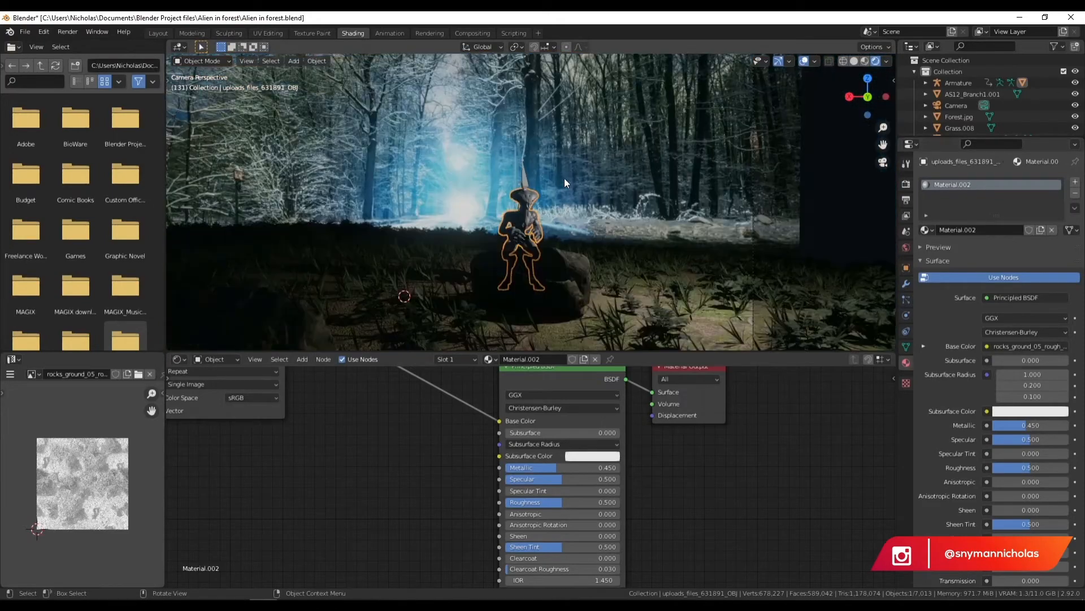
{"action": "scroll", "coordinate": [565, 178], "scroll_direction": "up", "scroll_amount": 2}
- Switch to the Layout workspace, select the landscape, and show its hidden tree particles in the viewport
{"action": "left_click", "coordinate": [156, 32]}
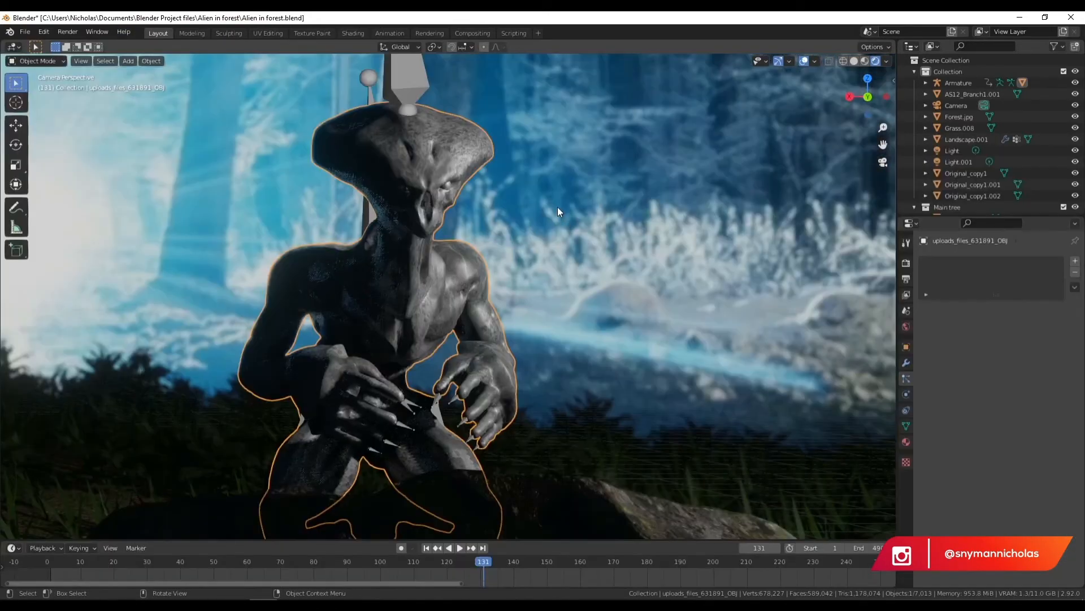
{"action": "scroll", "coordinate": [555, 207], "scroll_direction": "down", "scroll_amount": 10}
{"action": "left_click", "coordinate": [606, 390]}
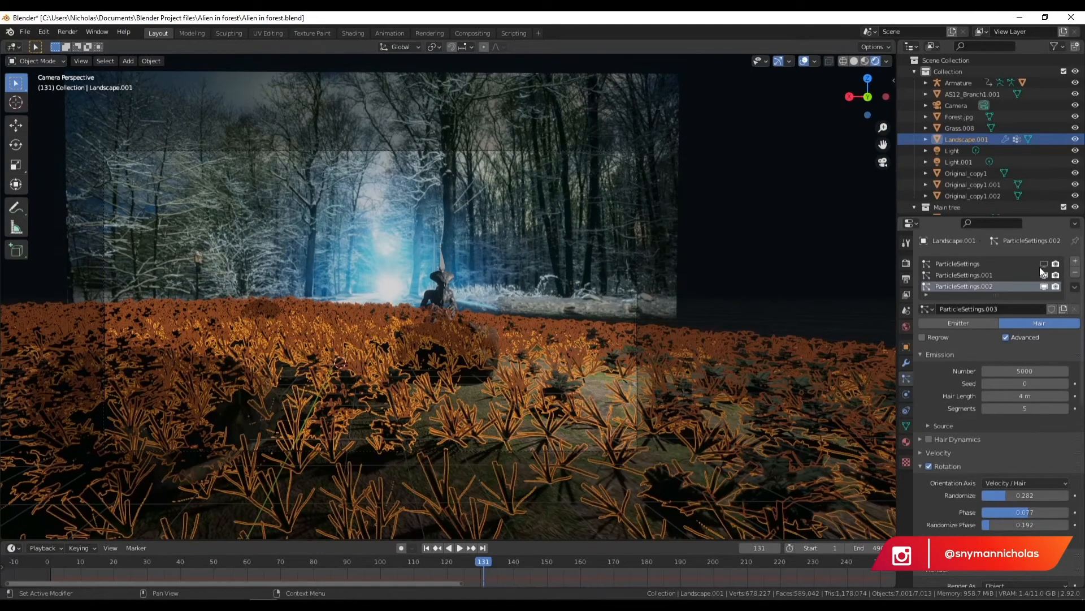
- Go to frame 35 of the animation and render a still image of the scene
{"action": "scroll", "coordinate": [424, 337], "scroll_direction": "up", "scroll_amount": 4}
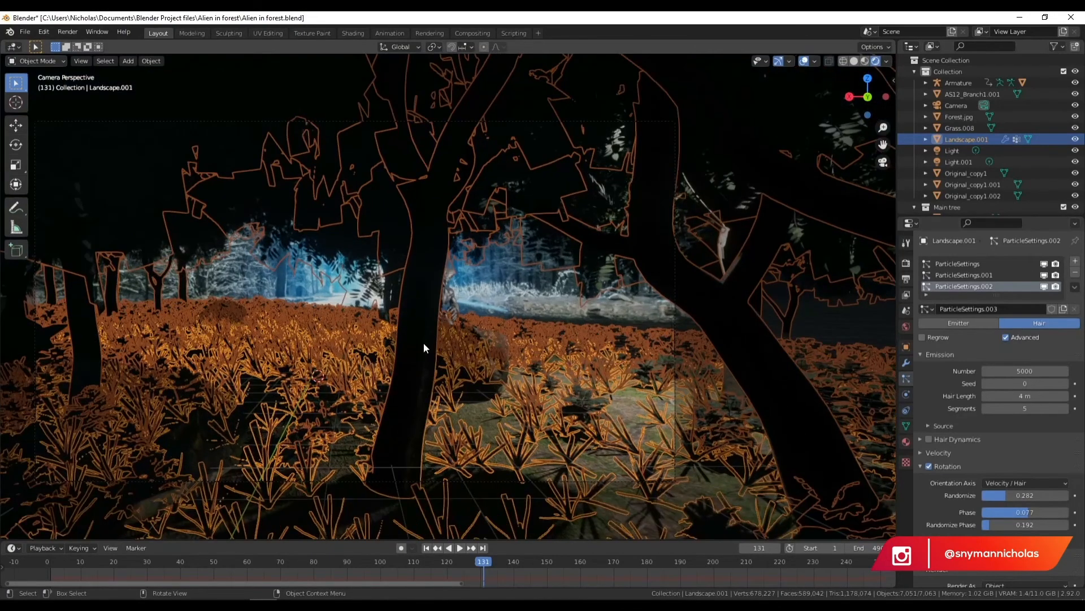
{"action": "middle_click_drag", "start_coordinate": [433, 351], "coordinate": [497, 290], "text": "shift"}
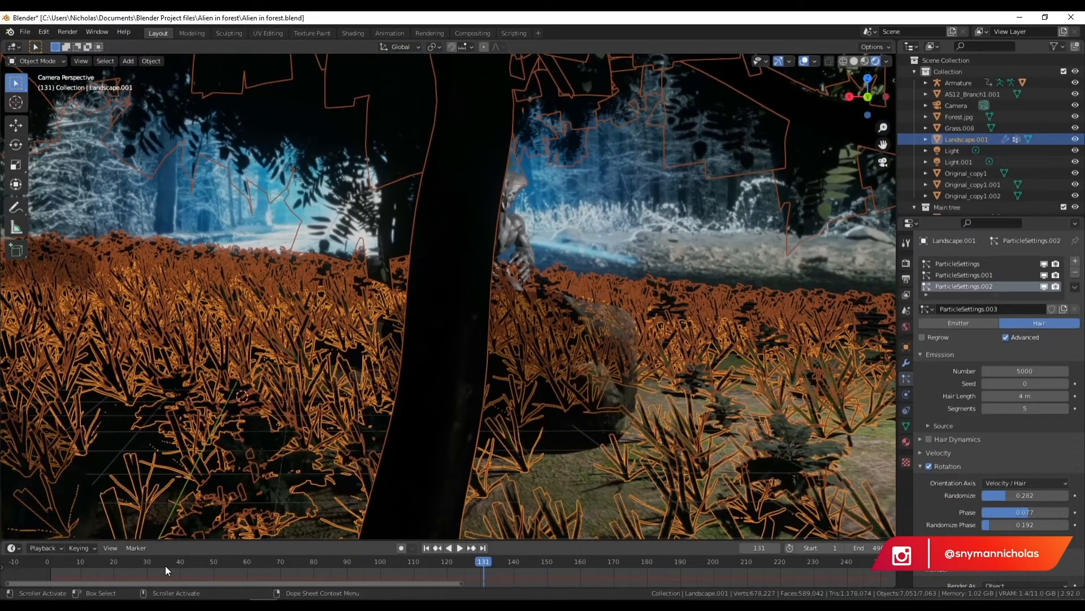
{"action": "left_click", "coordinate": [165, 566]}
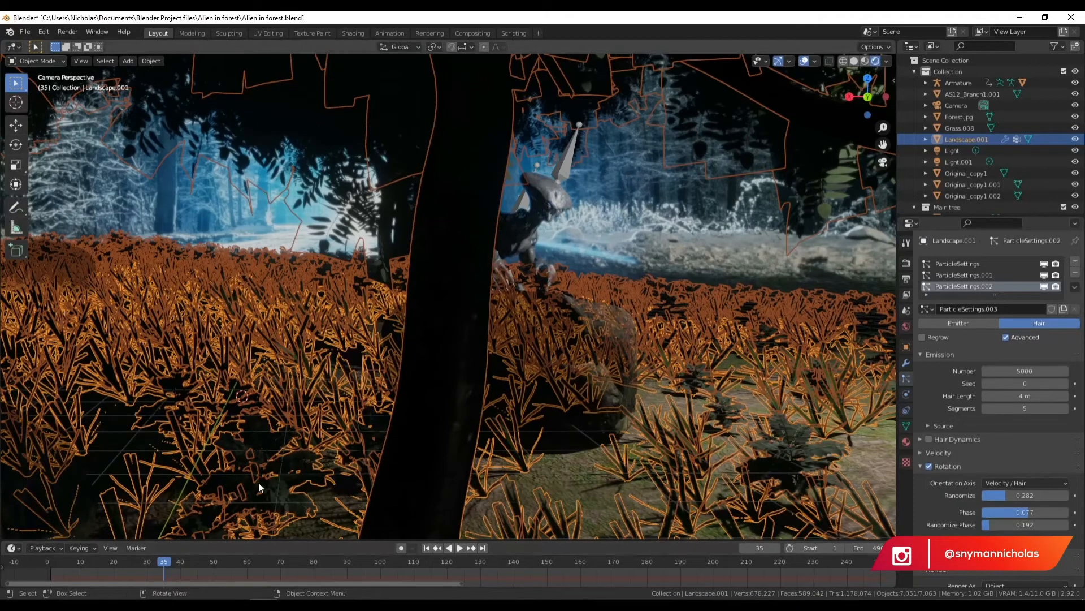
{"action": "key", "text": "F12"}
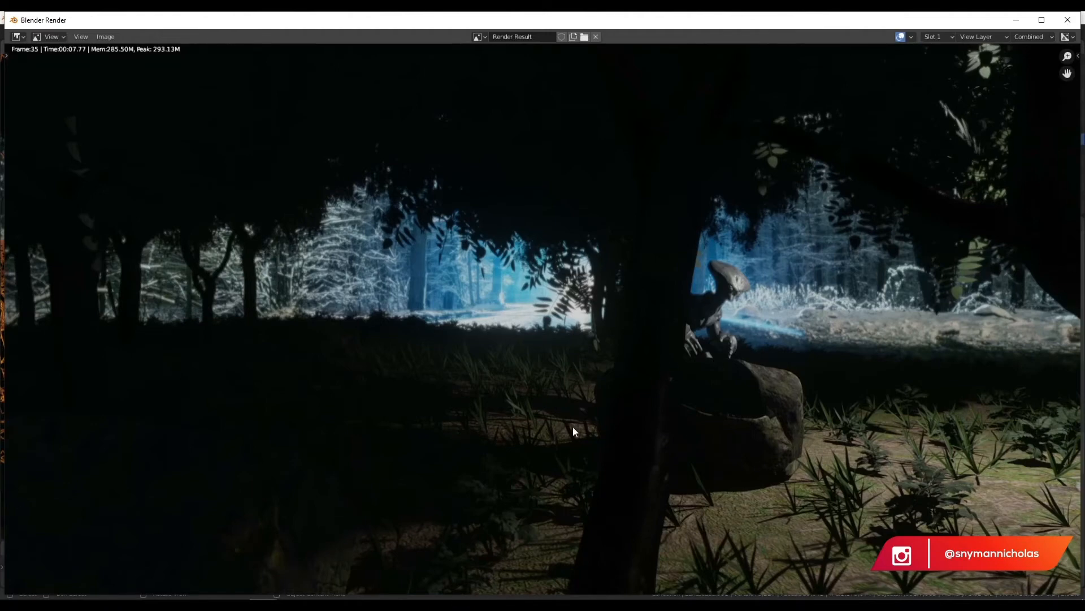
- Close the rendered image and deselect the landscape so the camera view shows without selection outlines
{"action": "left_click", "coordinate": [1064, 23]}
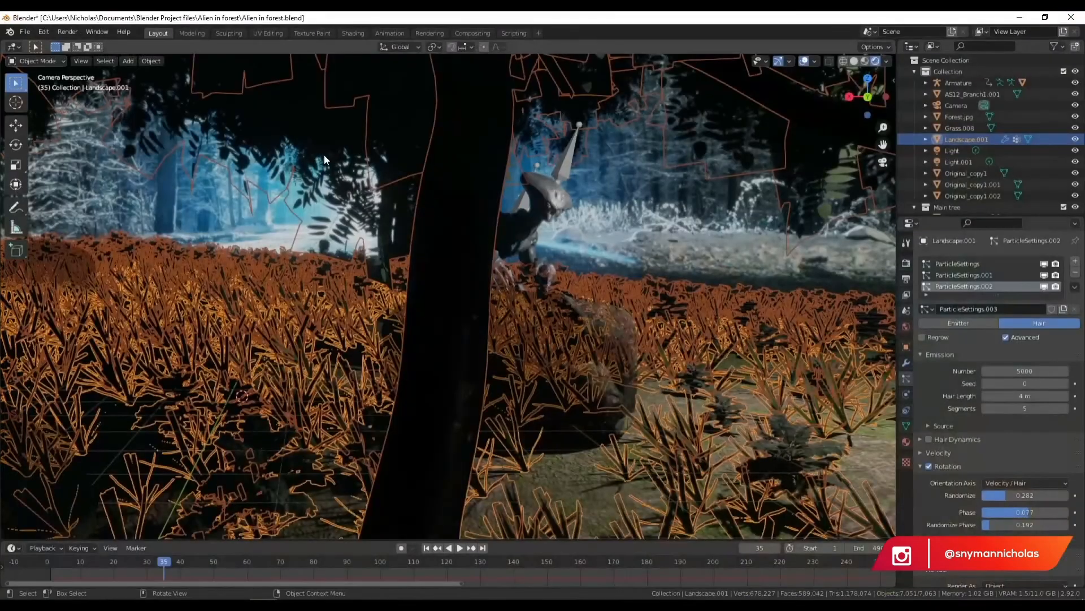
{"action": "scroll", "coordinate": [555, 297], "scroll_direction": "down", "scroll_amount": 5}
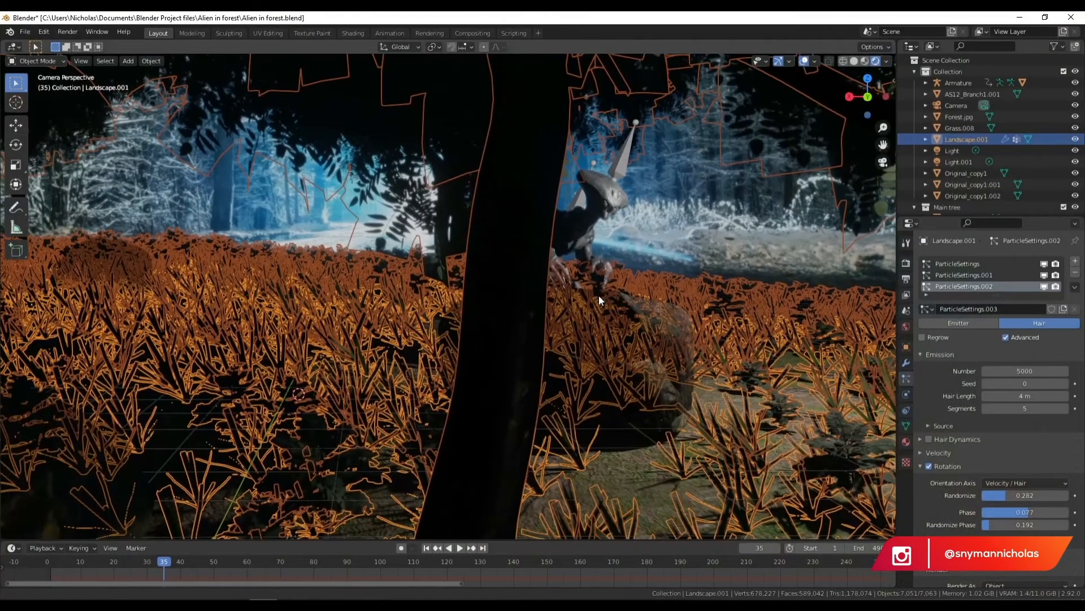
{"action": "middle_click_drag", "start_coordinate": [592, 322], "coordinate": [607, 335], "text": "shift"}
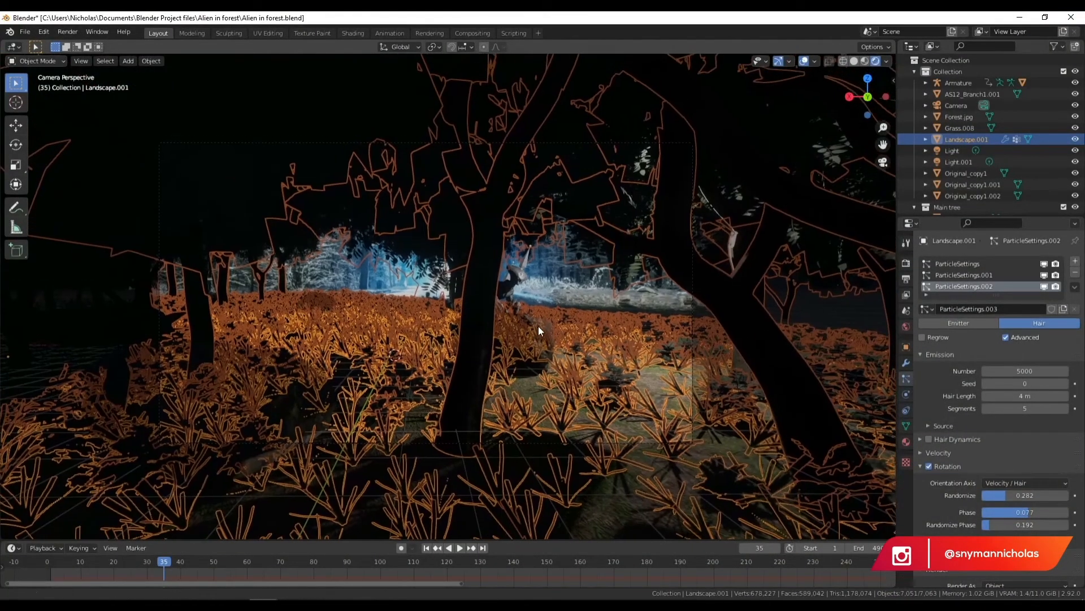
{"action": "middle_click_drag", "start_coordinate": [439, 332], "coordinate": [423, 311], "text": "shift"}
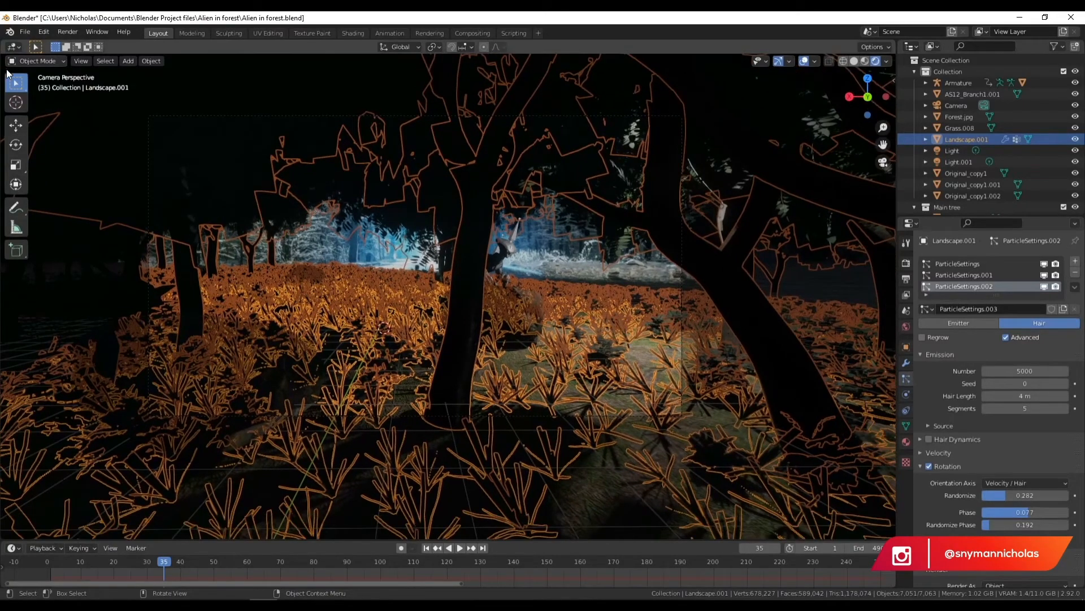
{"action": "key", "text": "alt+a"}
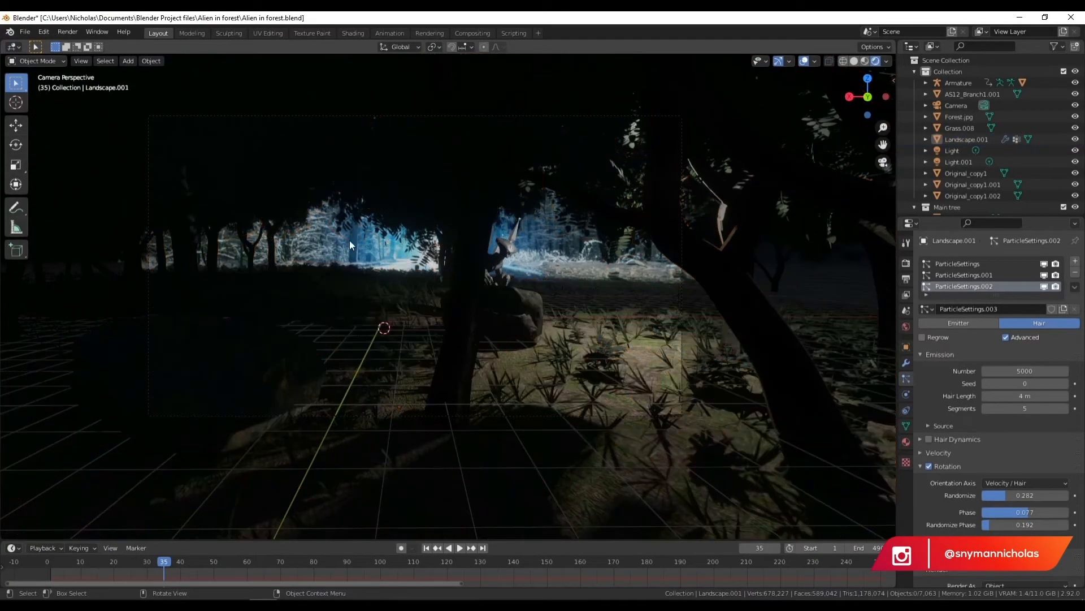
- Split the 3D viewport into two side-by-side views, one solid-shaded and one rendered, and view the forest from above in the solid one
{"action": "scroll", "coordinate": [410, 260], "scroll_direction": "up", "scroll_amount": 3}
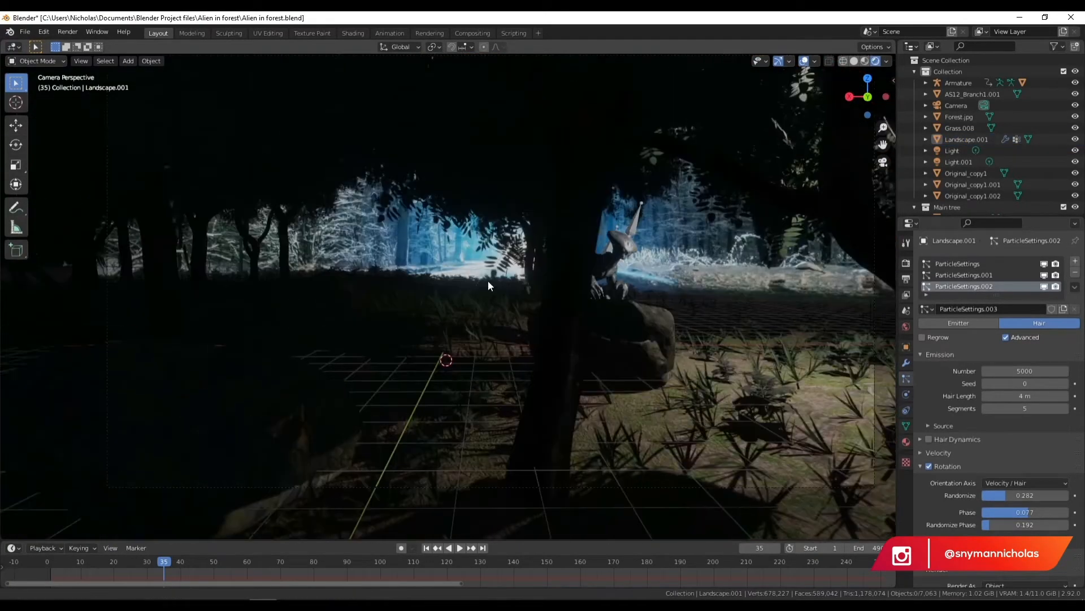
{"action": "middle_click_drag", "start_coordinate": [489, 285], "coordinate": [463, 295], "text": "shift"}
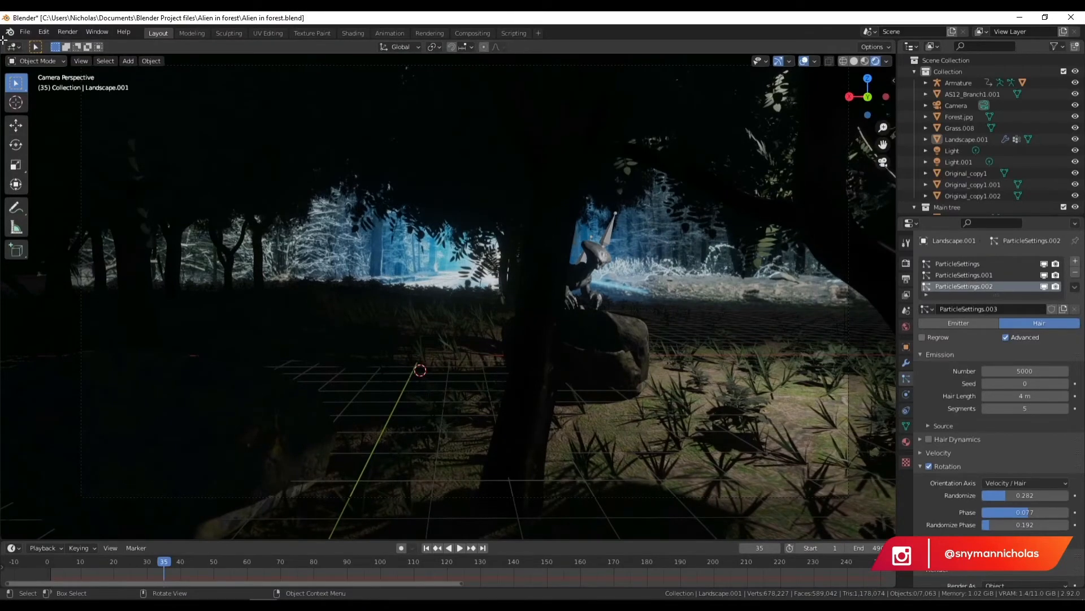
{"action": "mouse_move", "coordinate": [4, 42]}
{"action": "left_mouse_down"}
{"action": "mouse_move", "coordinate": [376, 170]}
{"action": "mouse_move", "coordinate": [570, 198]}
{"action": "mouse_move", "coordinate": [588, 232]}
{"action": "left_mouse_up"}
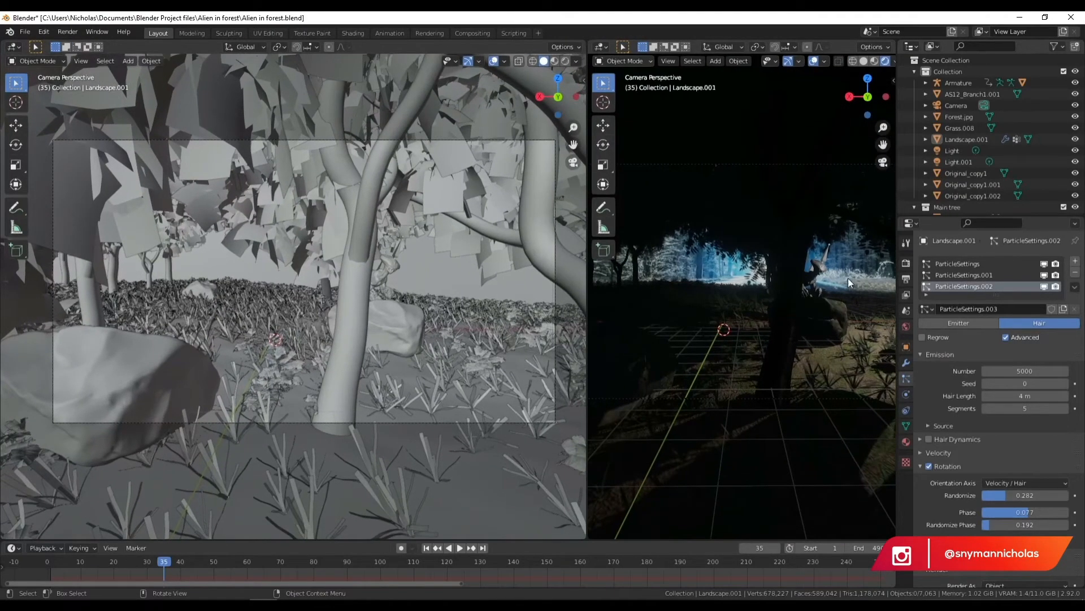
{"action": "scroll", "coordinate": [402, 360], "scroll_direction": "down", "scroll_amount": 2}
{"action": "middle_click_drag", "start_coordinate": [402, 361], "coordinate": [400, 365]}
{"action": "scroll", "coordinate": [400, 363], "scroll_direction": "down", "scroll_amount": 5}
{"action": "scroll", "coordinate": [401, 365], "scroll_direction": "down", "scroll_amount": 6}
{"action": "middle_click_drag", "start_coordinate": [406, 283], "coordinate": [412, 367]}
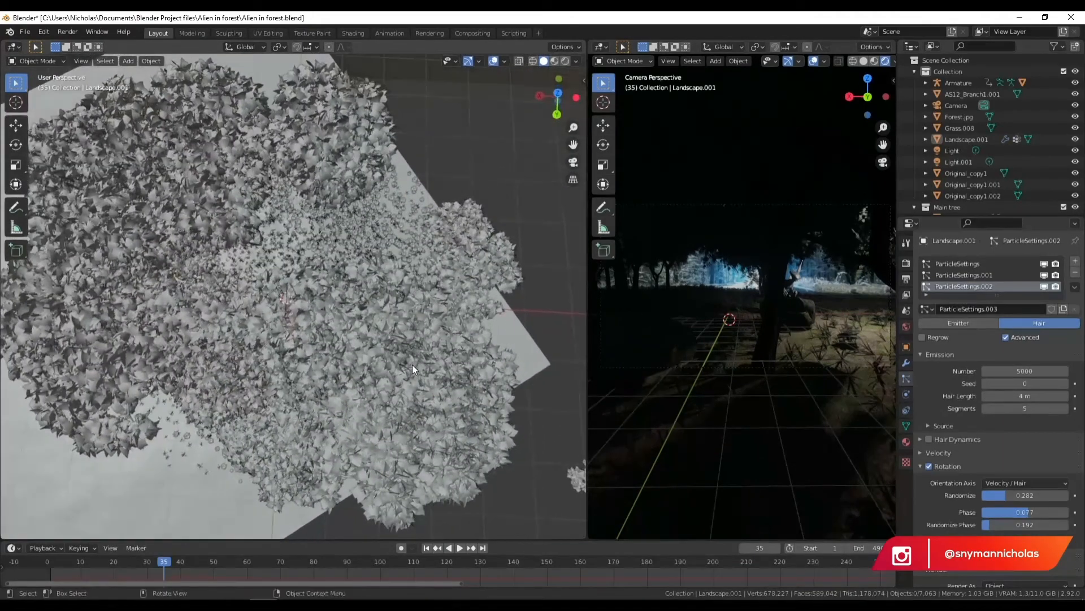
- Select the landscape, hide its first particle system, the trees, in the viewport, and clear the selection
{"action": "left_click", "coordinate": [433, 291]}
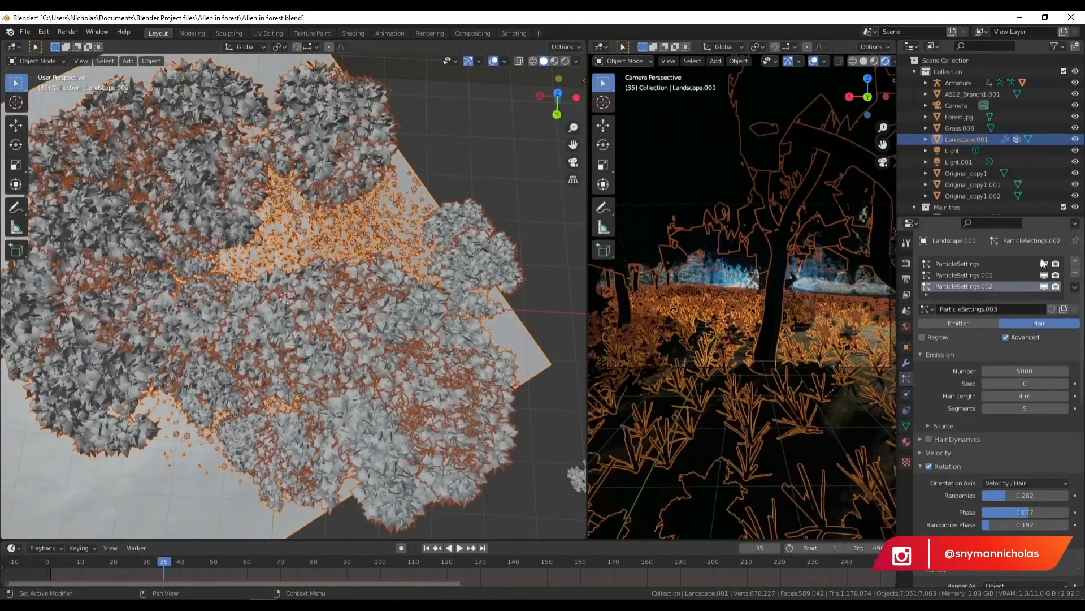
{"action": "left_click", "coordinate": [1045, 264]}
{"action": "left_click", "coordinate": [484, 141]}
- Select the Light object near the rocks and show the whole landscape from the top in the solid-shaded view
{"action": "scroll", "coordinate": [301, 314], "scroll_direction": "up", "scroll_amount": 3}
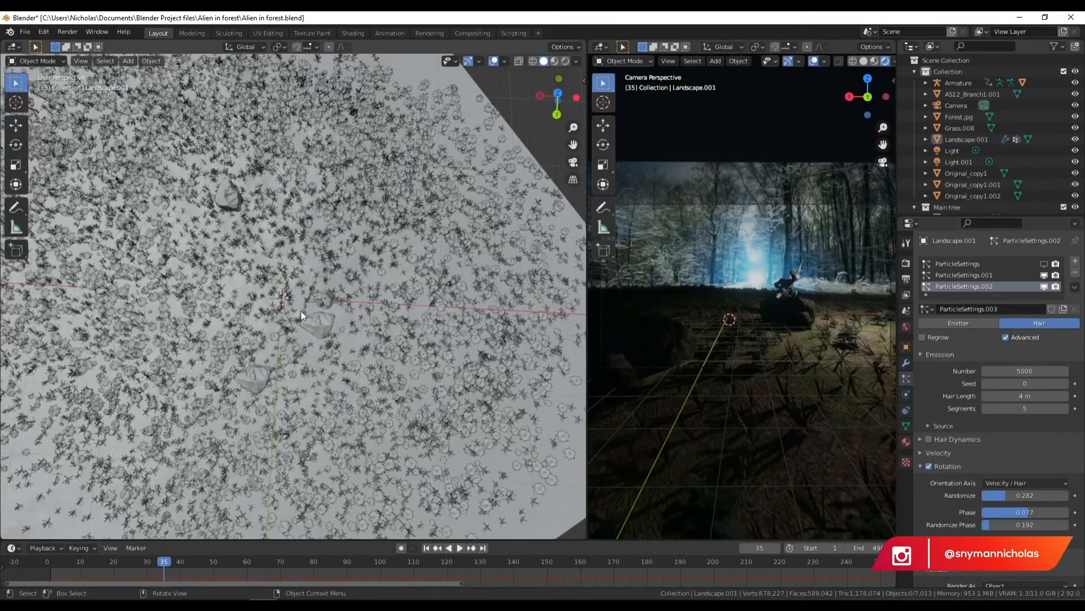
{"action": "middle_click_drag", "start_coordinate": [504, 279], "coordinate": [479, 277]}
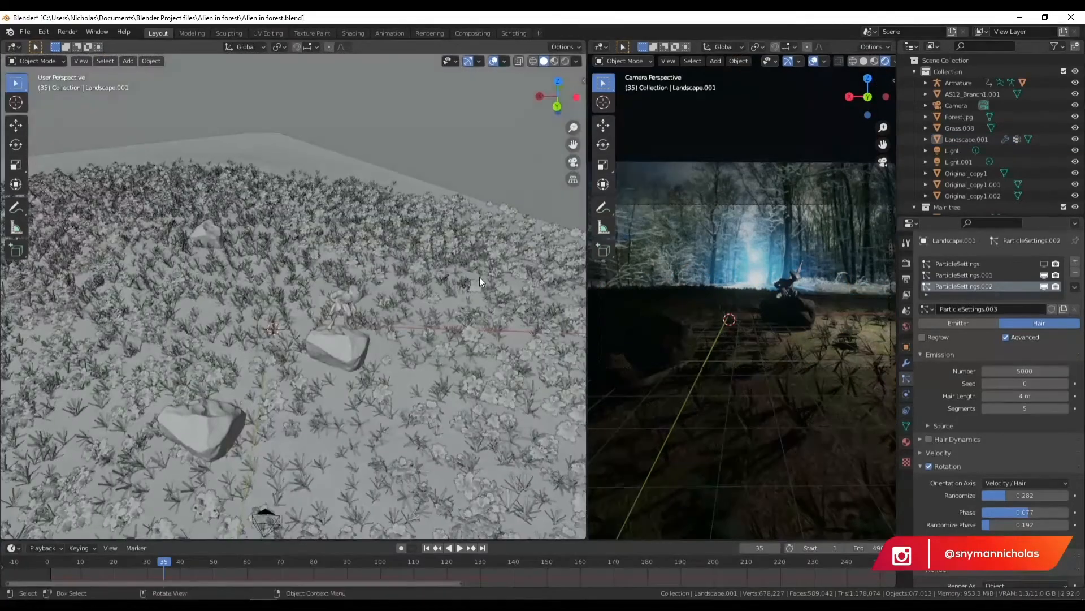
{"action": "left_click", "coordinate": [463, 284]}
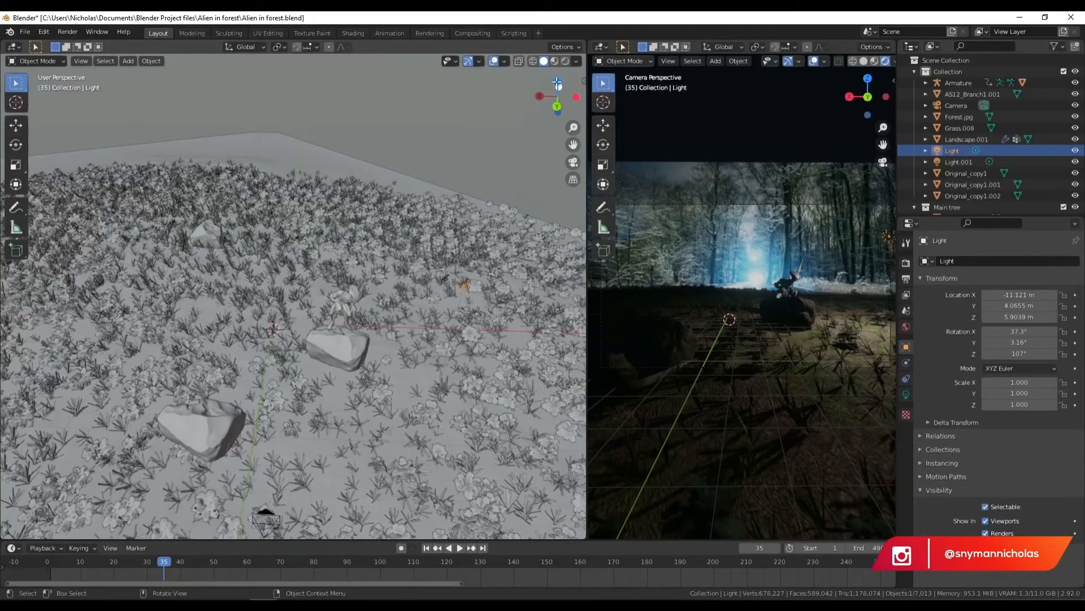
{"action": "left_click", "coordinate": [558, 84]}
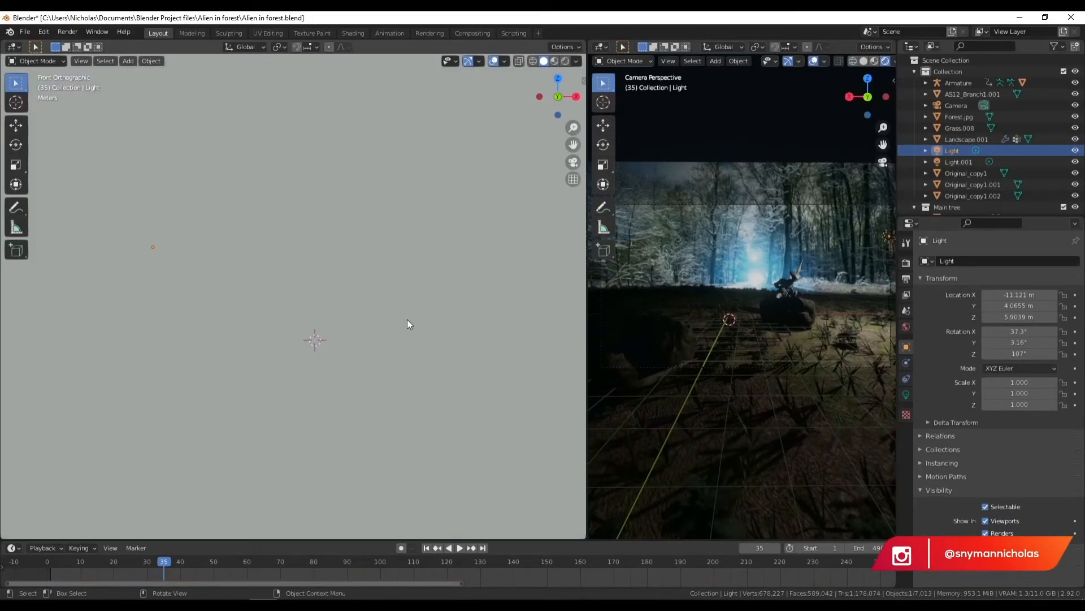
{"action": "left_click", "coordinate": [558, 78]}
{"action": "scroll", "coordinate": [358, 294], "scroll_direction": "down", "scroll_amount": 6}
{"action": "scroll", "coordinate": [228, 332], "scroll_direction": "down", "scroll_amount": 2}
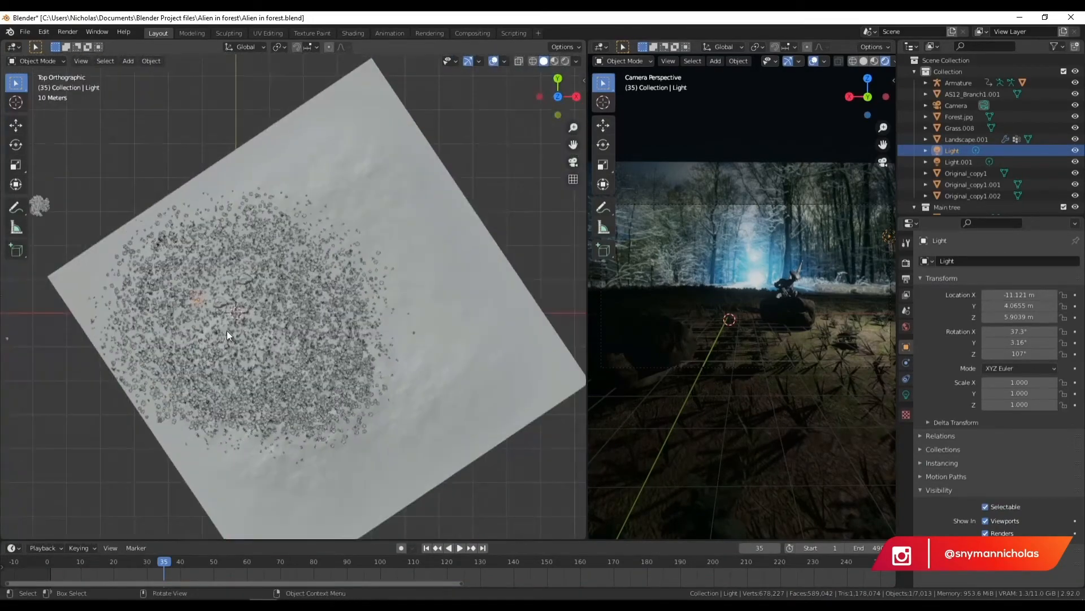
- Move the selected light about 8.5 m along X and -18.4 m along Y across the landscape
{"action": "middle_click_drag", "start_coordinate": [257, 335], "coordinate": [338, 321], "text": "shift"}
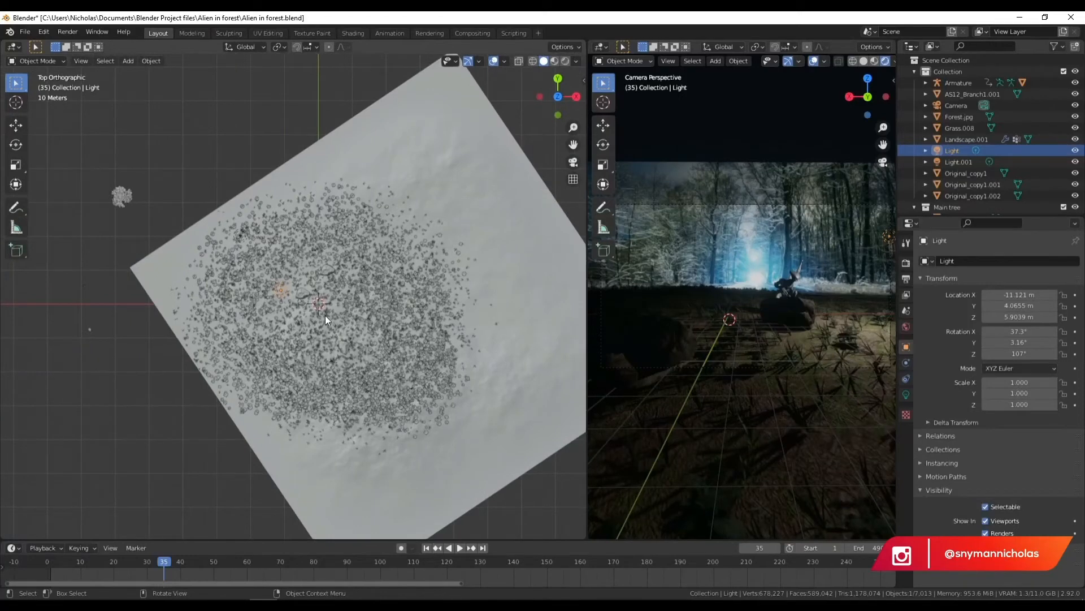
{"action": "key", "text": "g"}
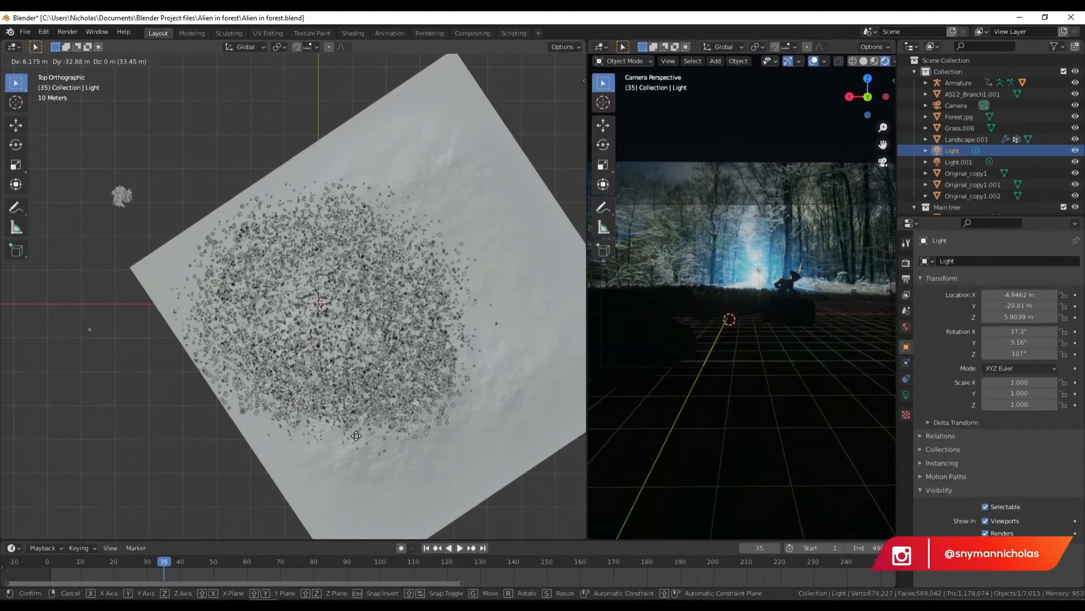
{"action": "left_click", "coordinate": [358, 379]}
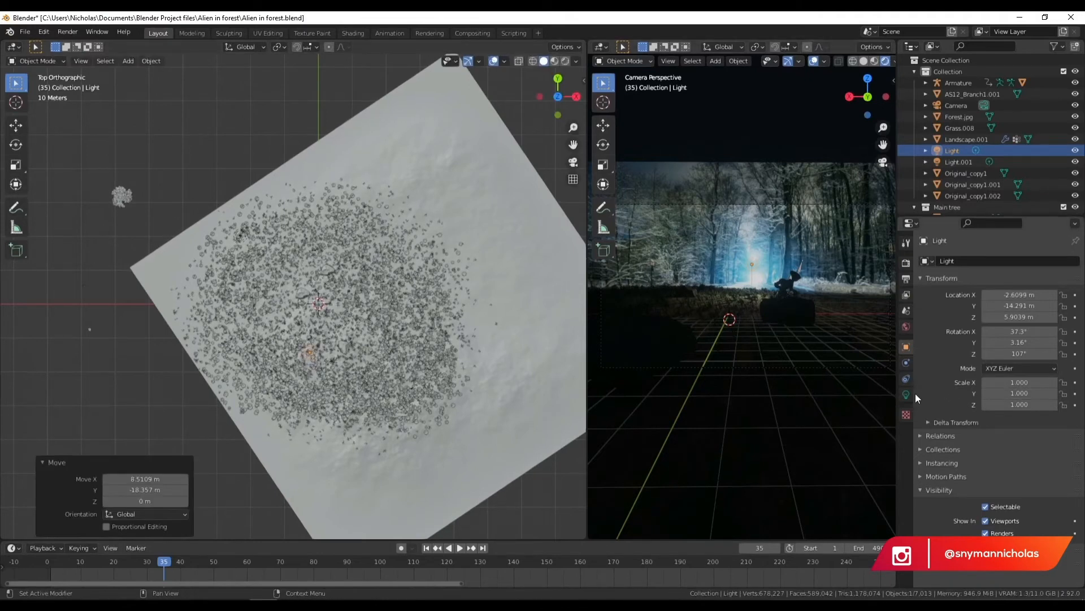
- Give the moved light a light blue colour and set its power to 2000 W
{"action": "left_click", "coordinate": [907, 394]}
{"action": "left_click", "coordinate": [1029, 323]}
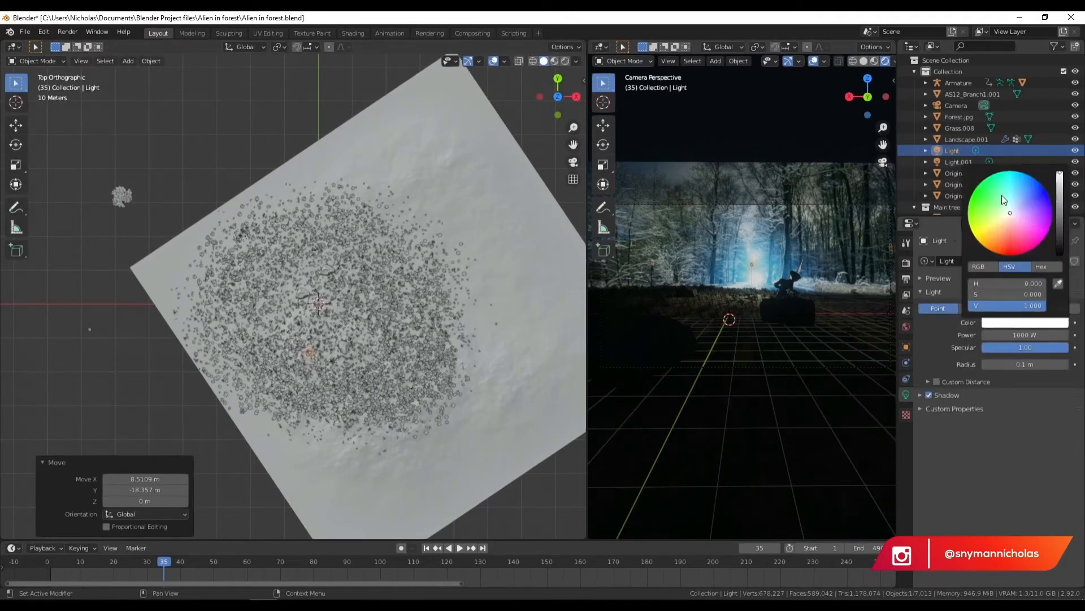
{"action": "left_click_drag", "start_coordinate": [1016, 206], "coordinate": [1023, 194]}
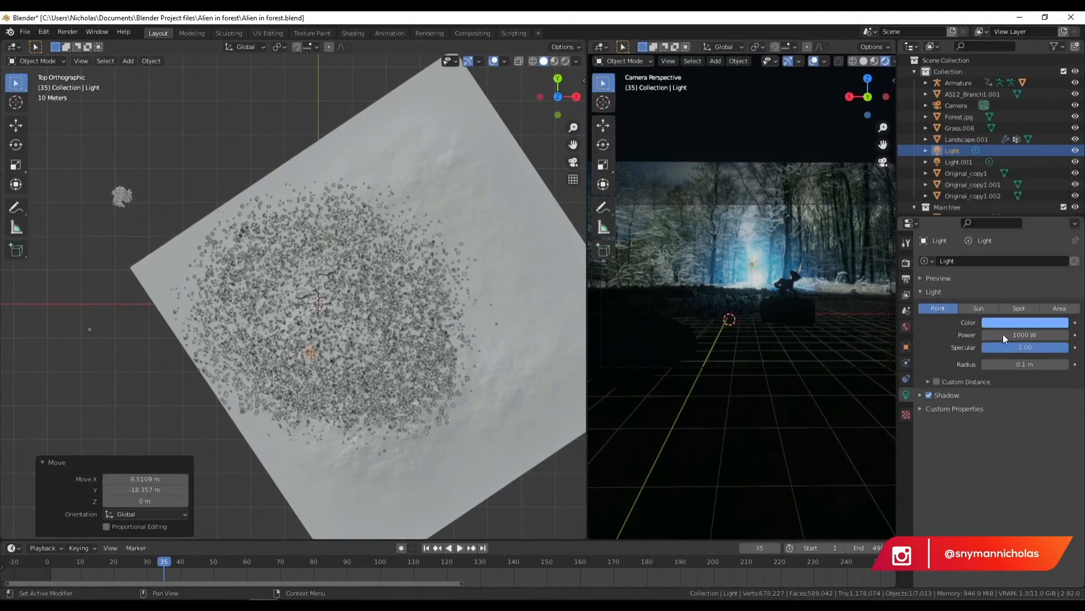
{"action": "left_click", "coordinate": [1034, 334]}
{"action": "key", "text": "Return"}
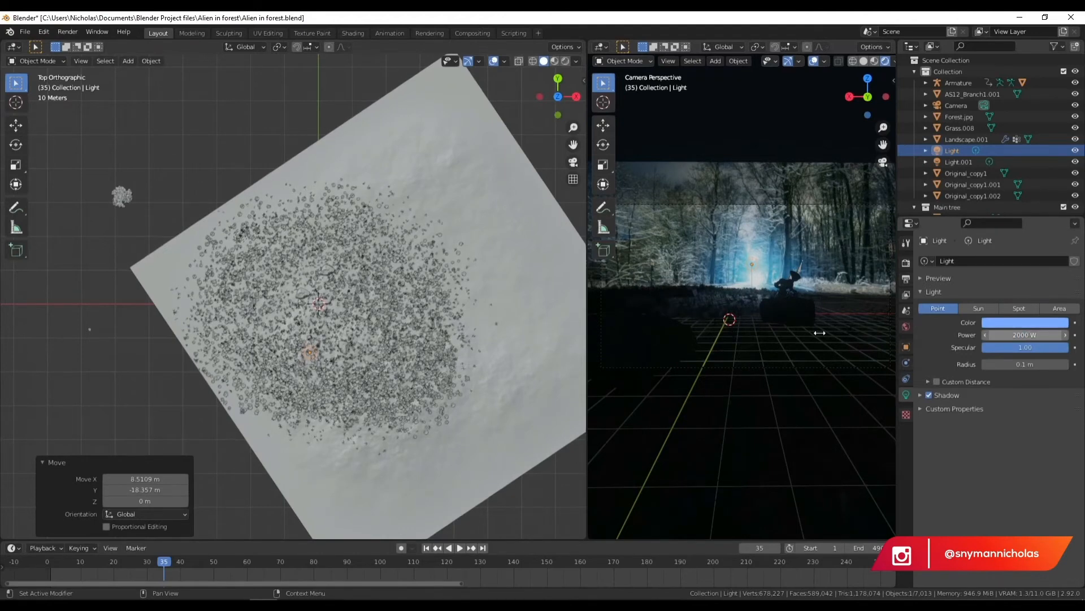
{"action": "left_click", "coordinate": [218, 128]}
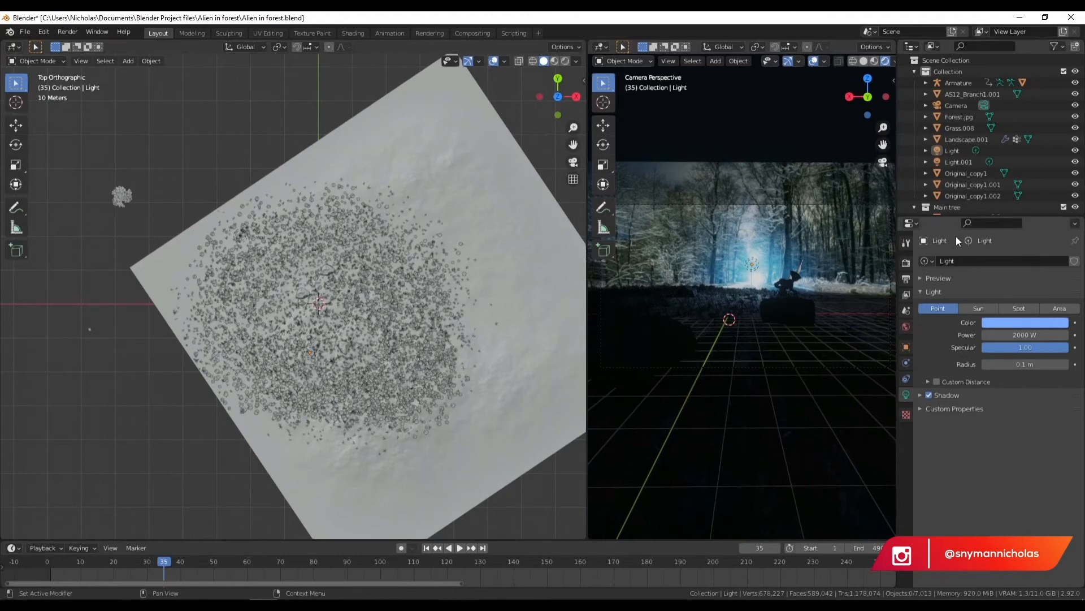
- Enable viewport display of the landscape's tree particle system, ParticleSettings, and deselect the landscape
{"action": "left_click", "coordinate": [479, 208]}
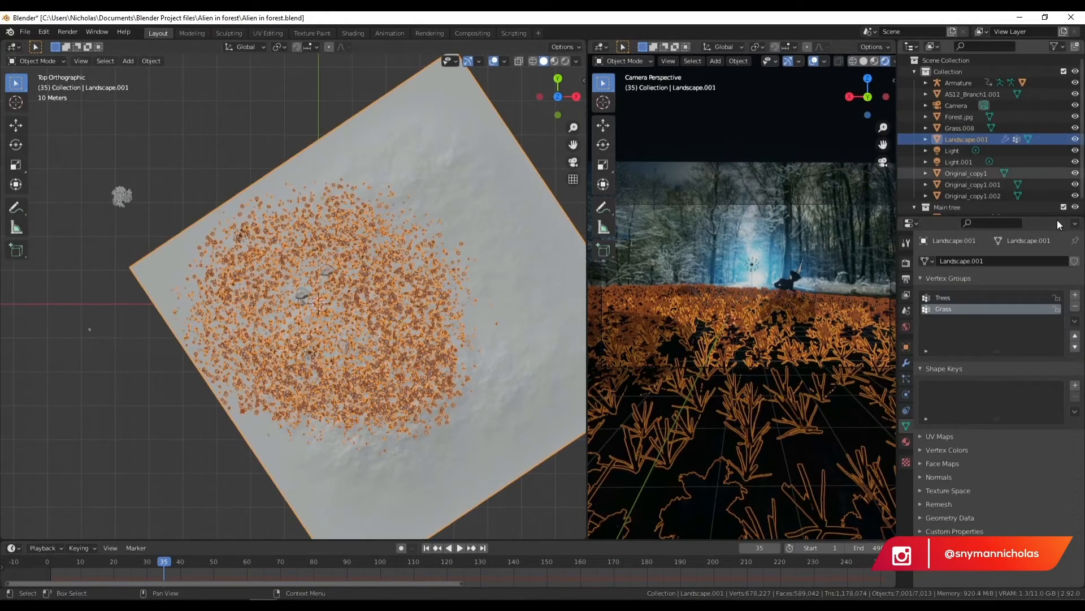
{"action": "left_click", "coordinate": [905, 378]}
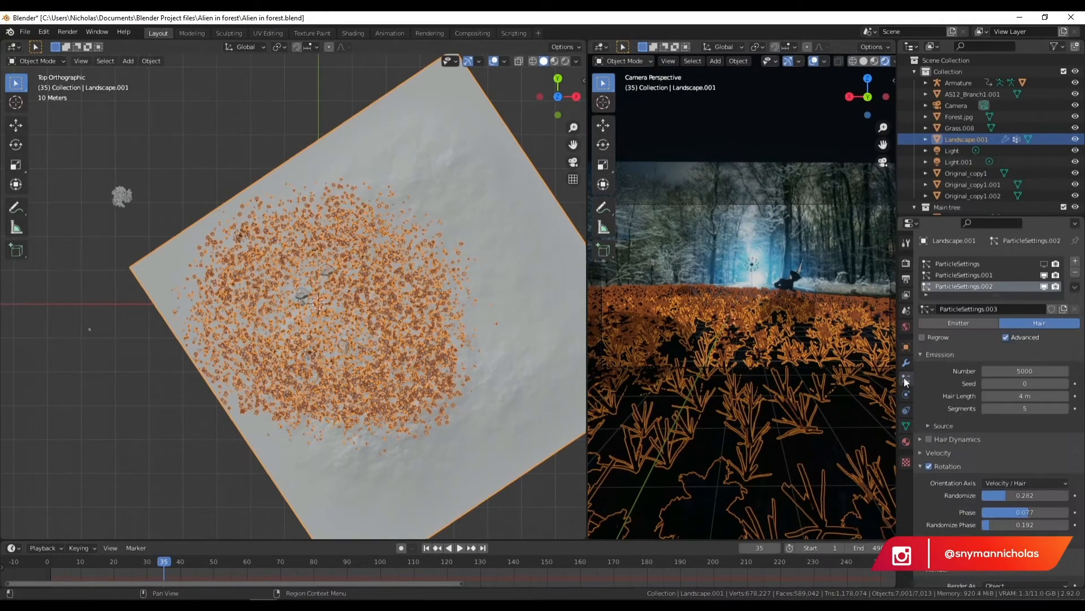
{"action": "left_click", "coordinate": [1044, 264]}
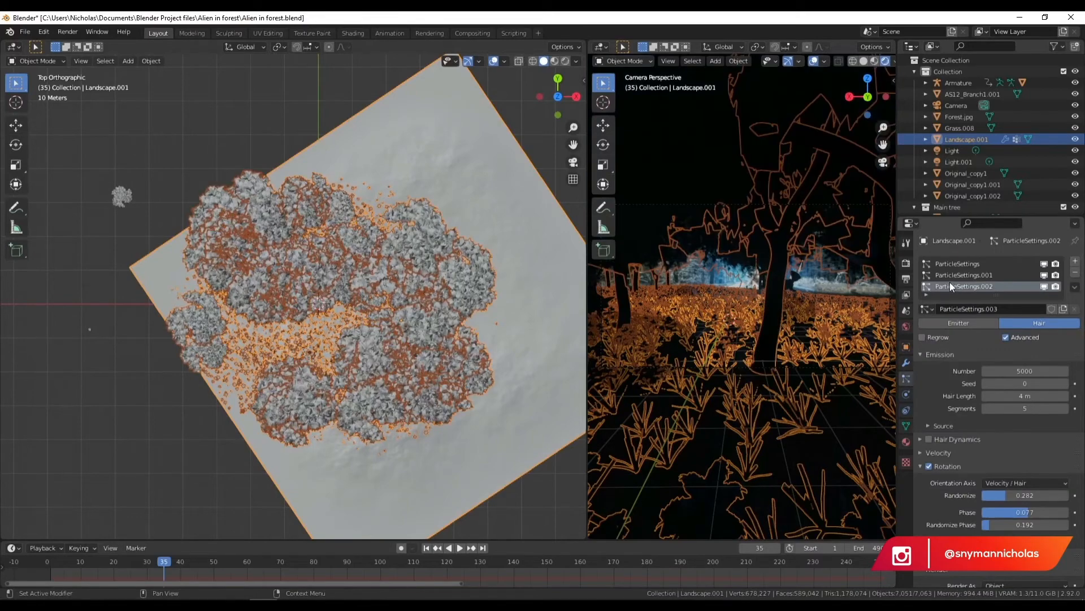
{"action": "left_click", "coordinate": [200, 113]}
- Examine the tree-covered landscape from several angles and check the lit forest through the camera in the Shading workspace
{"action": "middle_click_drag", "start_coordinate": [142, 406], "coordinate": [428, 342]}
{"action": "scroll", "coordinate": [376, 297], "scroll_direction": "up", "scroll_amount": 3}
{"action": "middle_click_drag", "start_coordinate": [375, 296], "coordinate": [403, 234]}
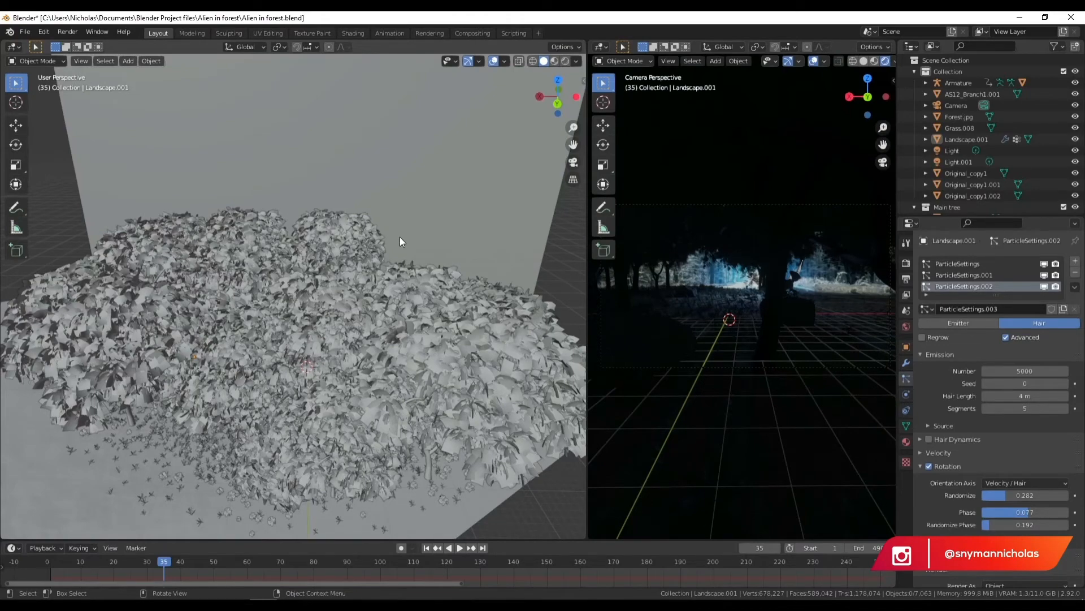
{"action": "middle_click_drag", "start_coordinate": [170, 383], "coordinate": [372, 331]}
{"action": "scroll", "coordinate": [370, 327], "scroll_direction": "down", "scroll_amount": 10}
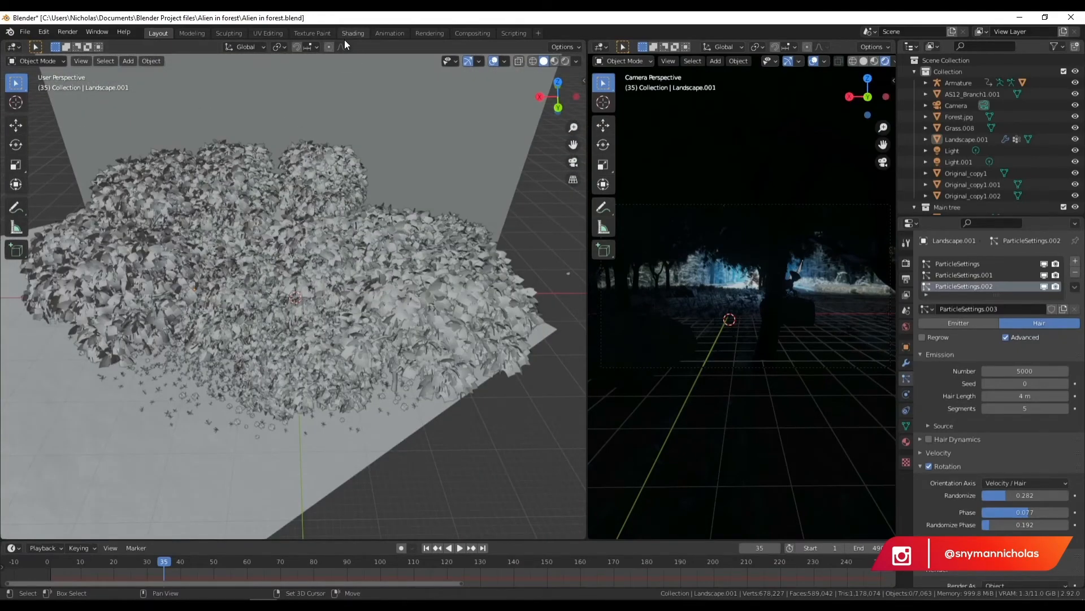
{"action": "left_click", "coordinate": [353, 33]}
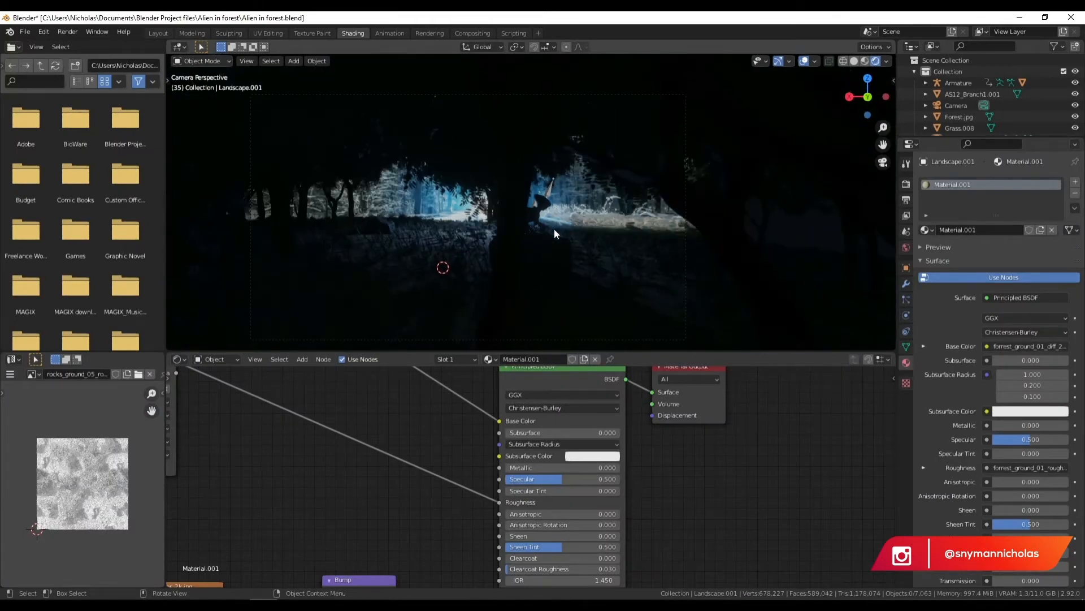
{"action": "middle_click_drag", "start_coordinate": [488, 238], "coordinate": [564, 239], "text": "shift"}
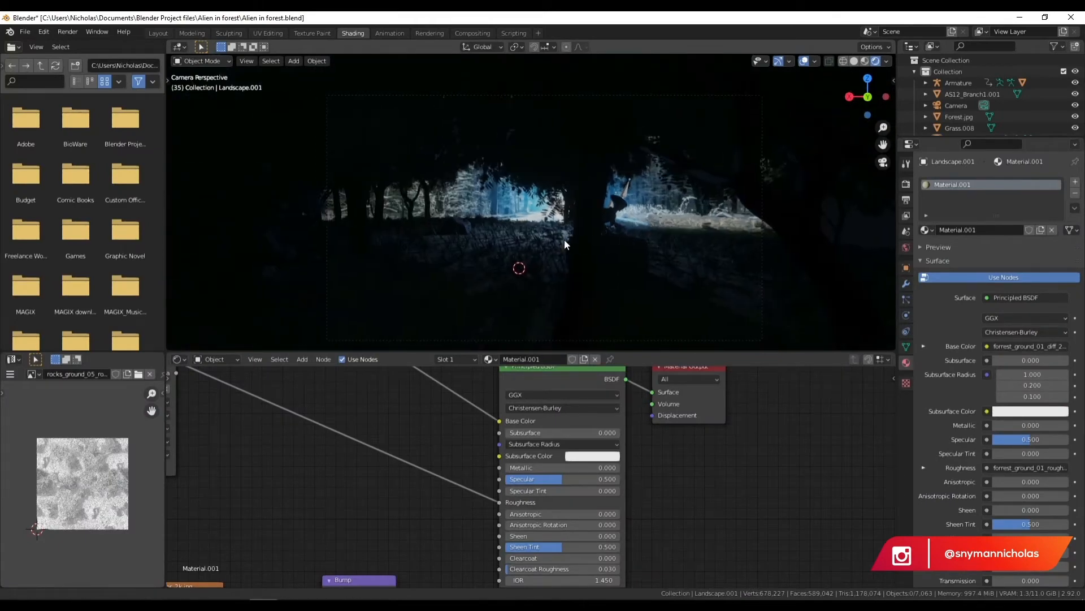
- Add a cube in the Layout workspace and scale it up by about 22.4
{"action": "left_click", "coordinate": [168, 32]}
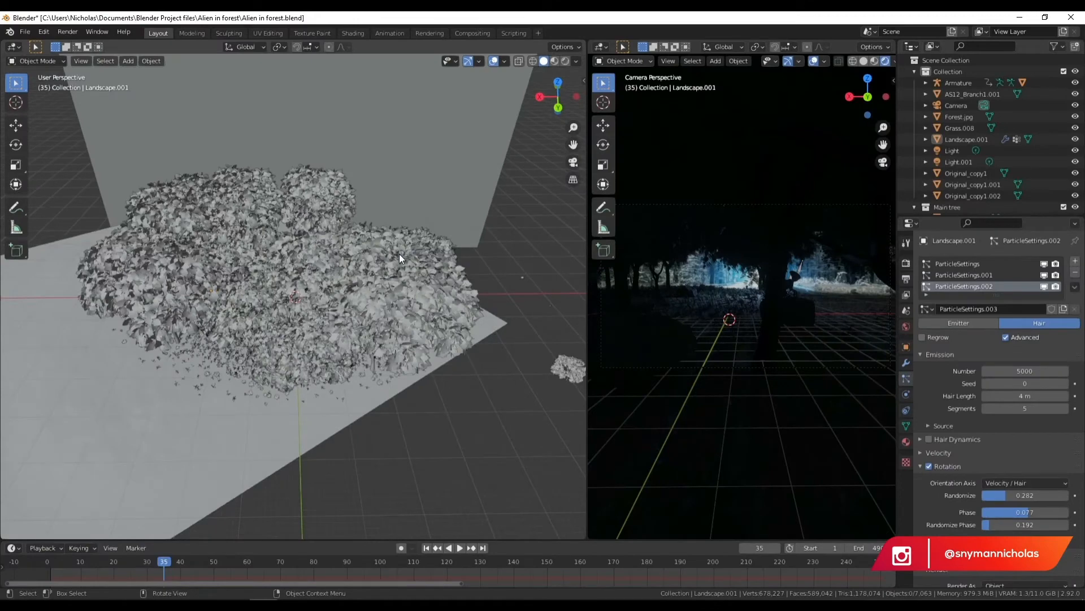
{"action": "key", "text": "shift+a"}
{"action": "mouse_move", "coordinate": [321, 235]}
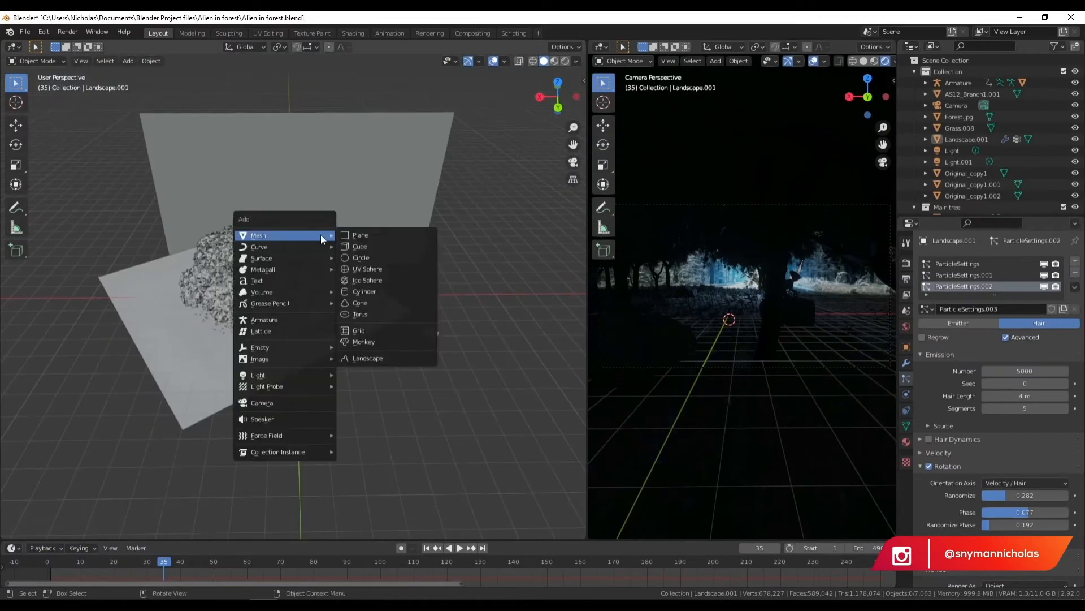
{"action": "left_click", "coordinate": [385, 245]}
{"action": "key", "text": "s"}
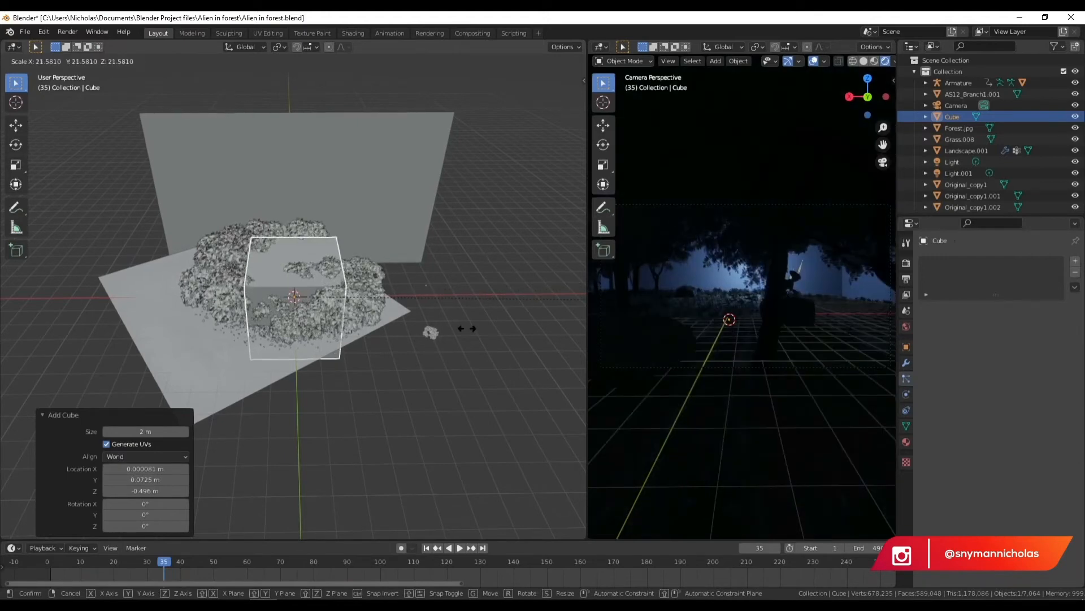
{"action": "left_click", "coordinate": [582, 327]}
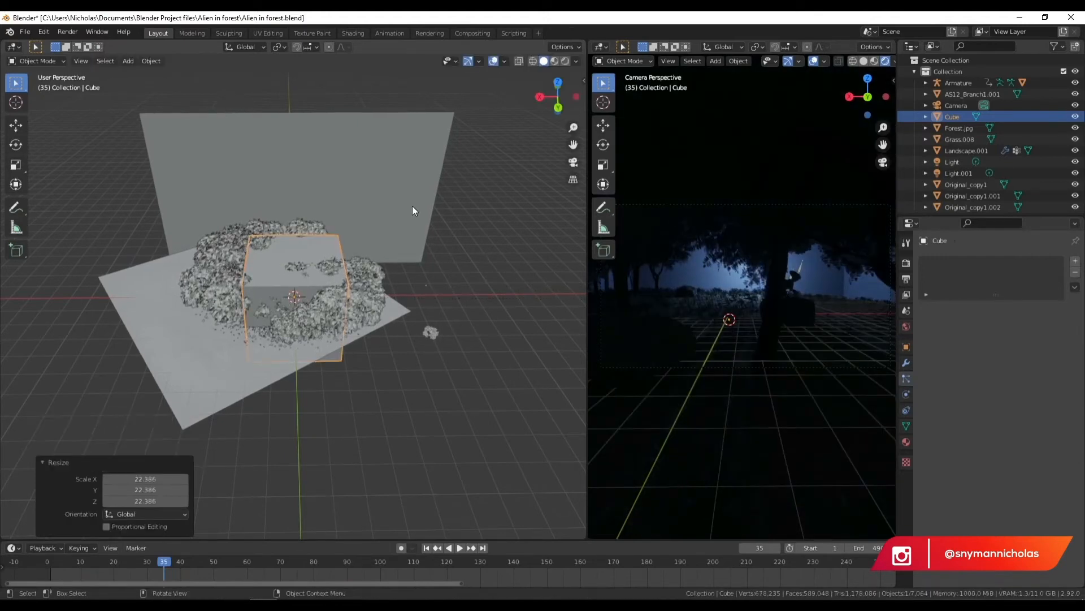
- From the top view, shift the cube about 3.2 m in X and -4.3 m in Y, and scale it about 3.5 times to cover the forest
{"action": "left_click", "coordinate": [557, 79]}
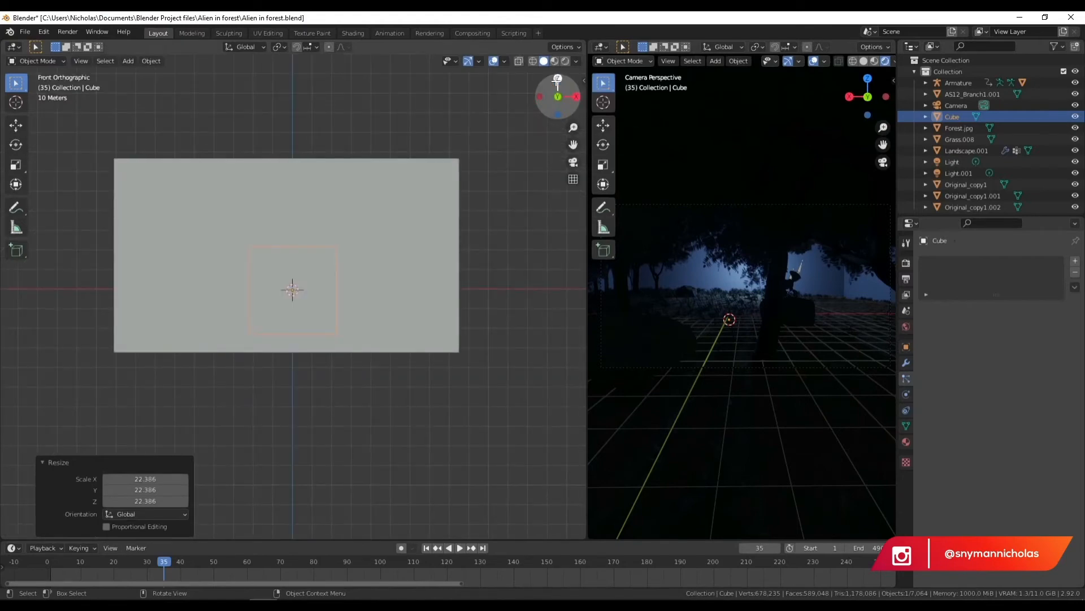
{"action": "left_click", "coordinate": [558, 78]}
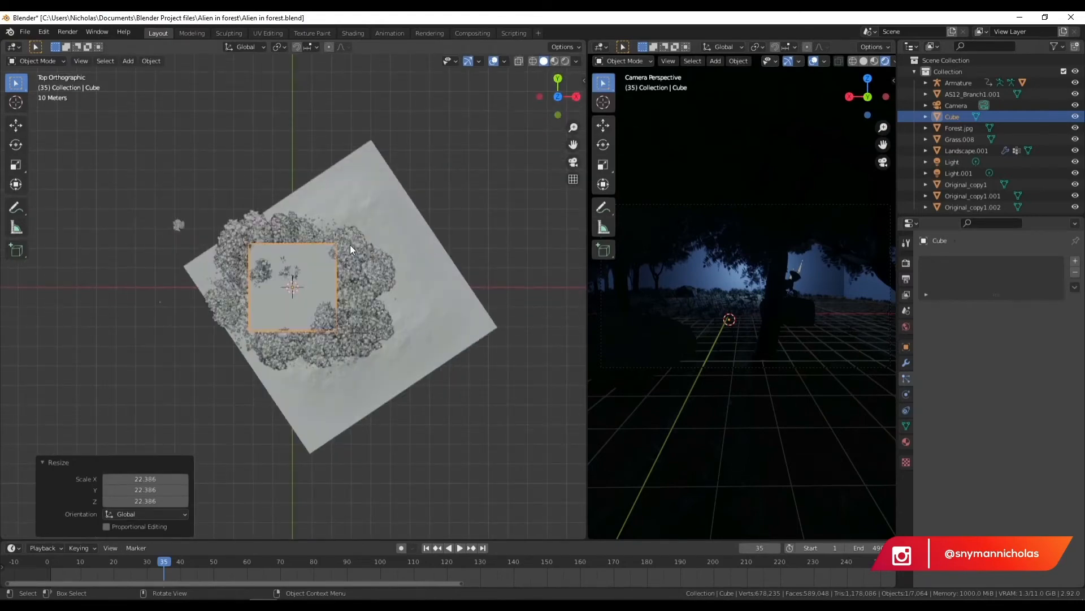
{"action": "key", "text": "g"}
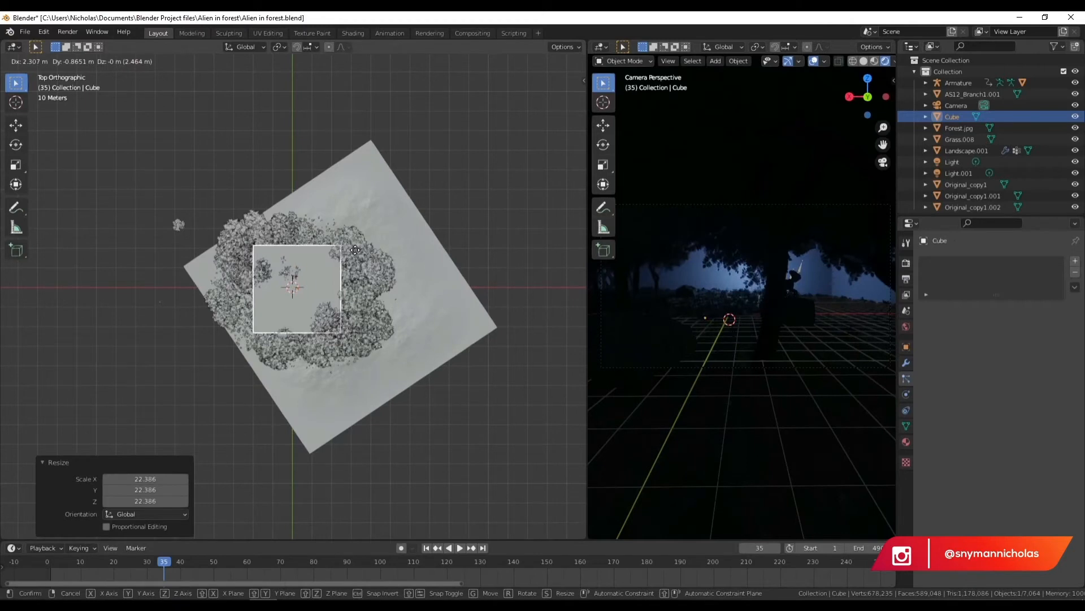
{"action": "left_click", "coordinate": [356, 253]}
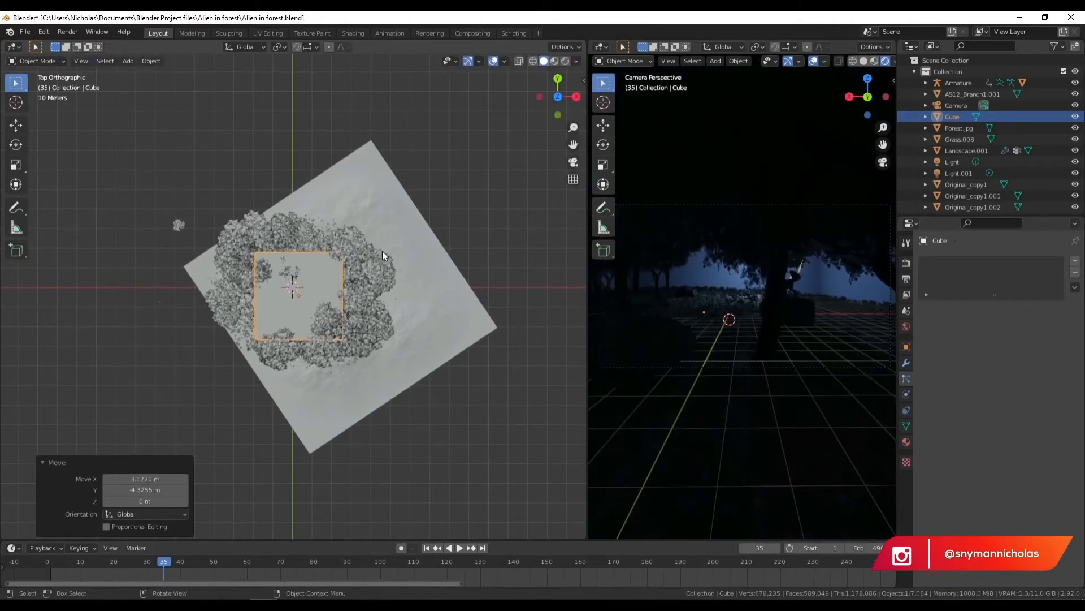
{"action": "key", "text": "s"}
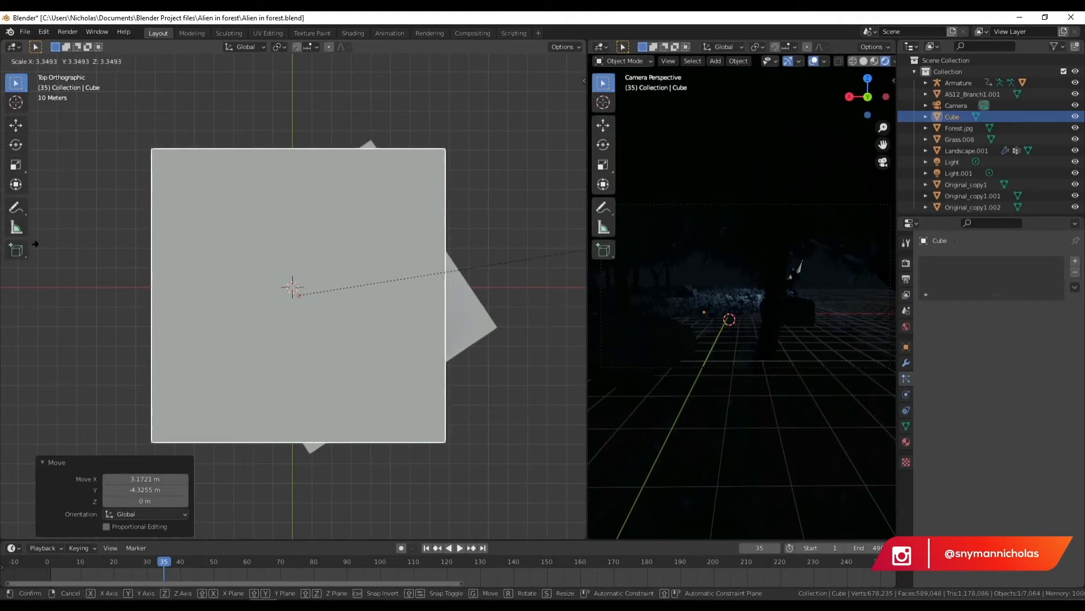
{"action": "left_click", "coordinate": [151, 154]}
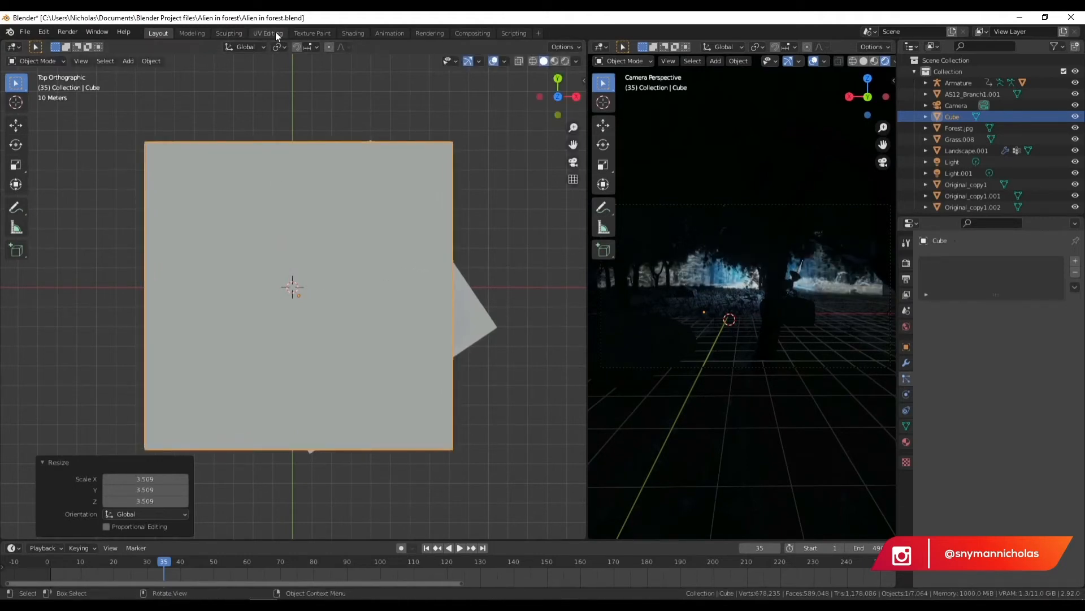
- Create a new material for the cube in the Shading workspace and delete its default Principled BSDF node
{"action": "left_click", "coordinate": [361, 33]}
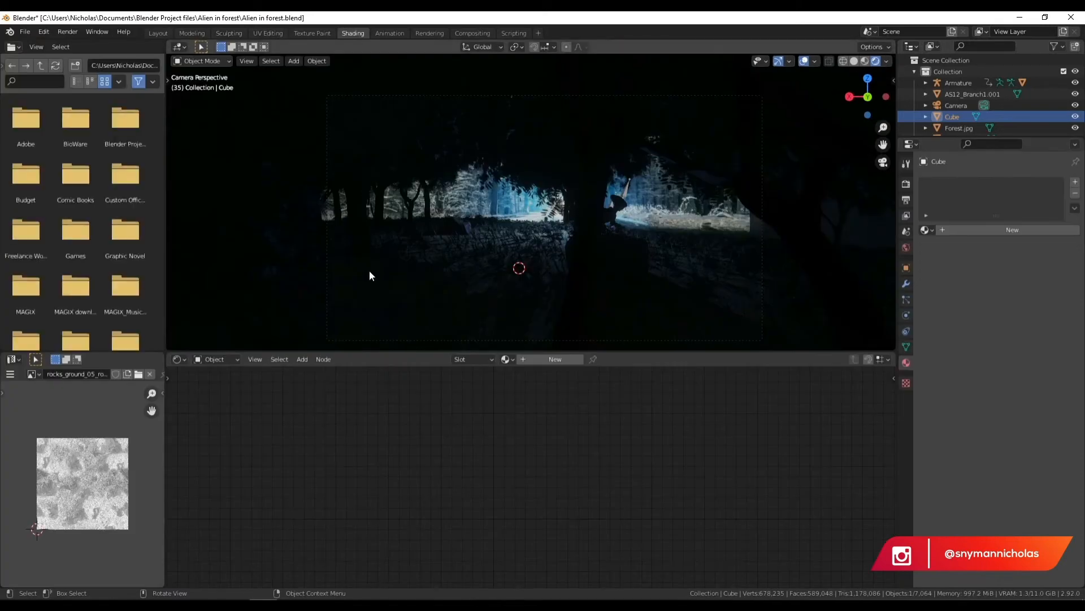
{"action": "left_click", "coordinate": [548, 359]}
{"action": "middle_click_drag", "start_coordinate": [390, 449], "coordinate": [382, 504]}
{"action": "left_click", "coordinate": [547, 410]}
{"action": "left_click", "coordinate": [541, 422]}
{"action": "key", "text": "x"}
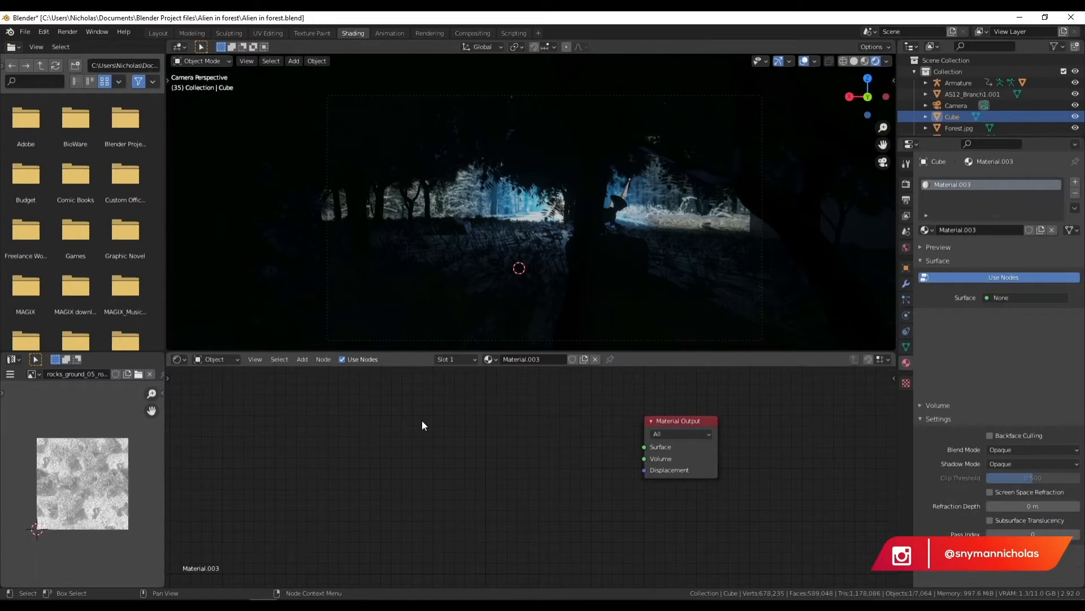
- Add a Principled Volume node beside the Material Output in the cube's material
{"action": "key", "text": "shift+a"}
{"action": "left_click", "coordinate": [422, 420]}
{"action": "type", "text": "p"}
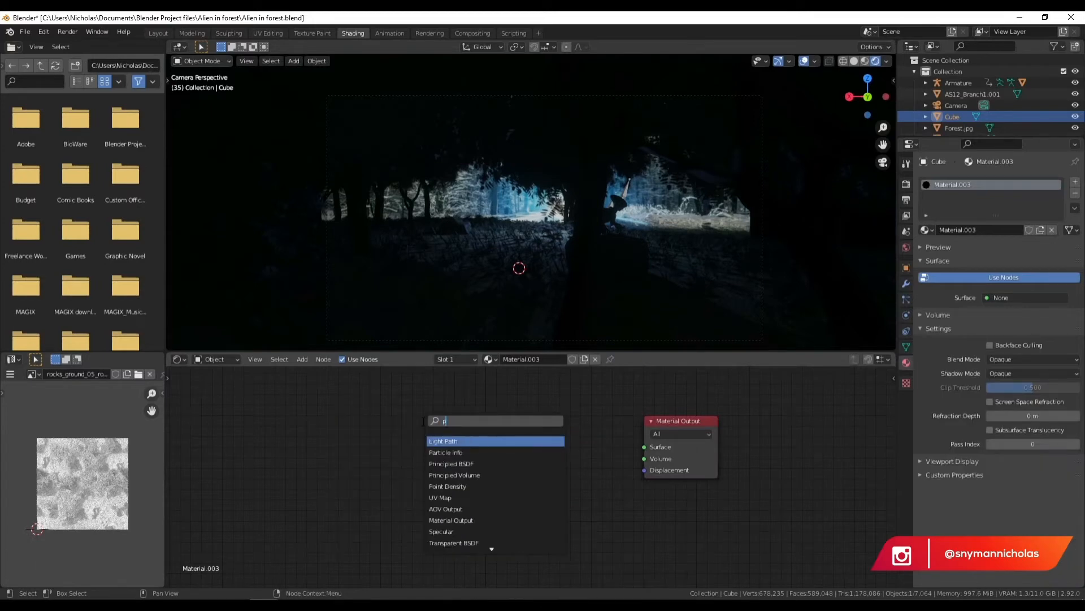
{"action": "type", "text": "r"}
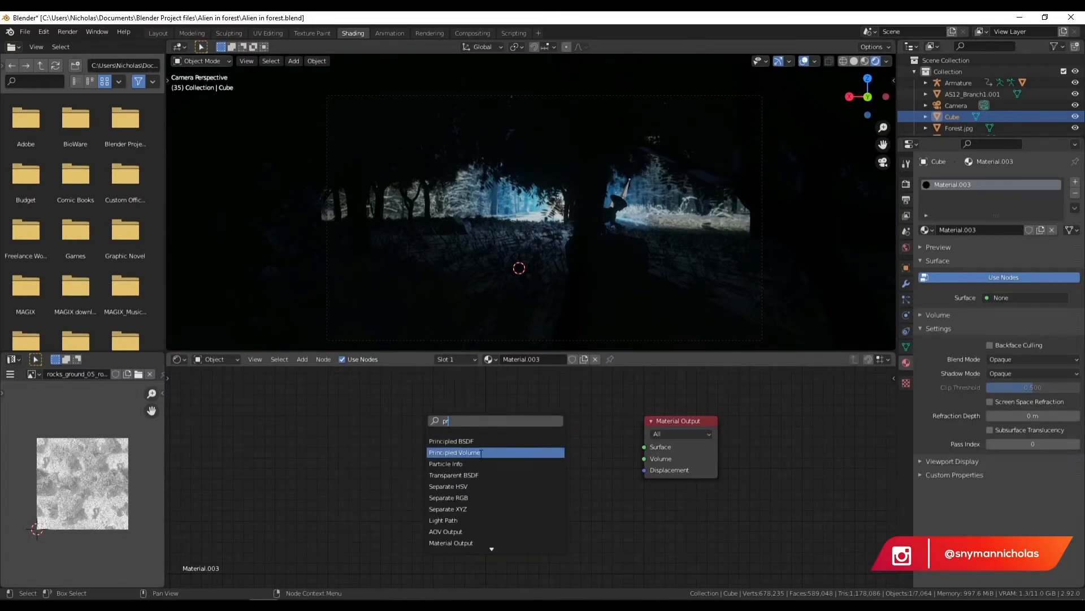
{"action": "left_click", "coordinate": [481, 453]}
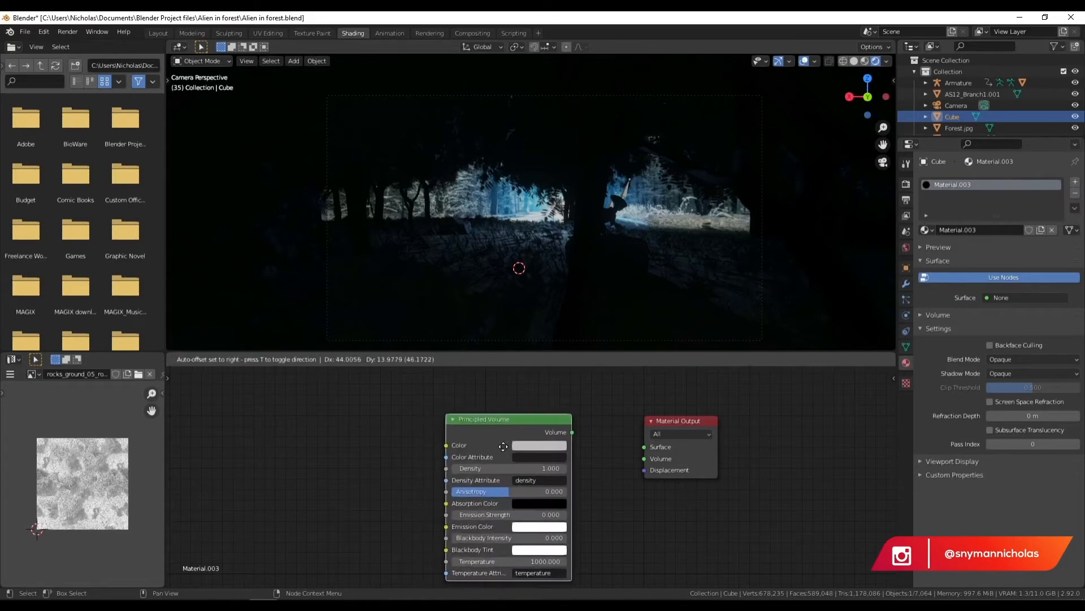
{"action": "left_click", "coordinate": [528, 448]}
- Add a Volume Scatter node to the cube's material
{"action": "left_click", "coordinate": [292, 433]}
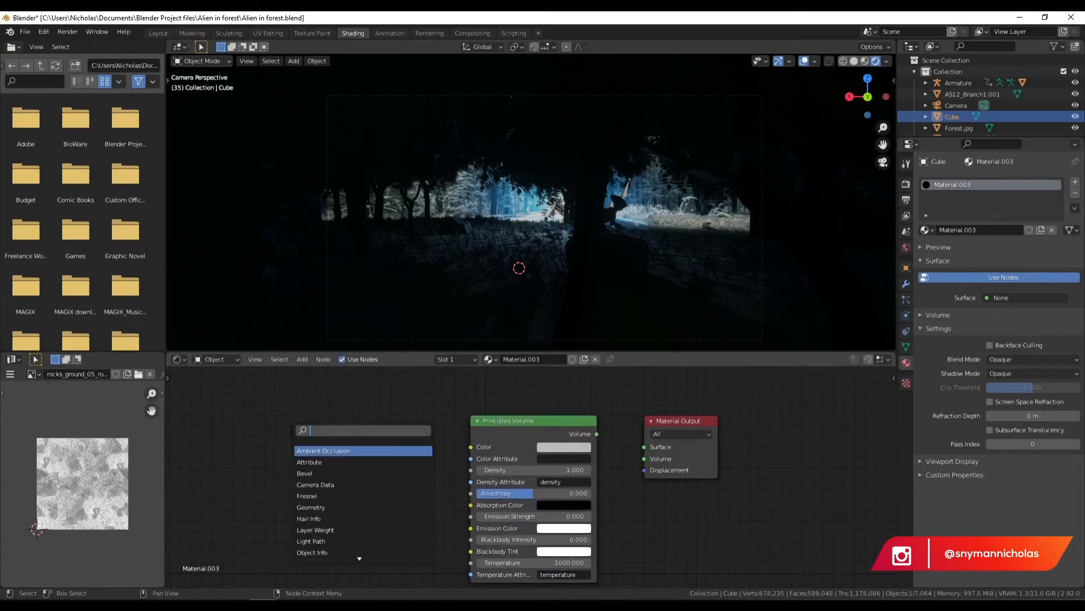
{"action": "type", "text": "volume"}
{"action": "key", "text": "Down"}
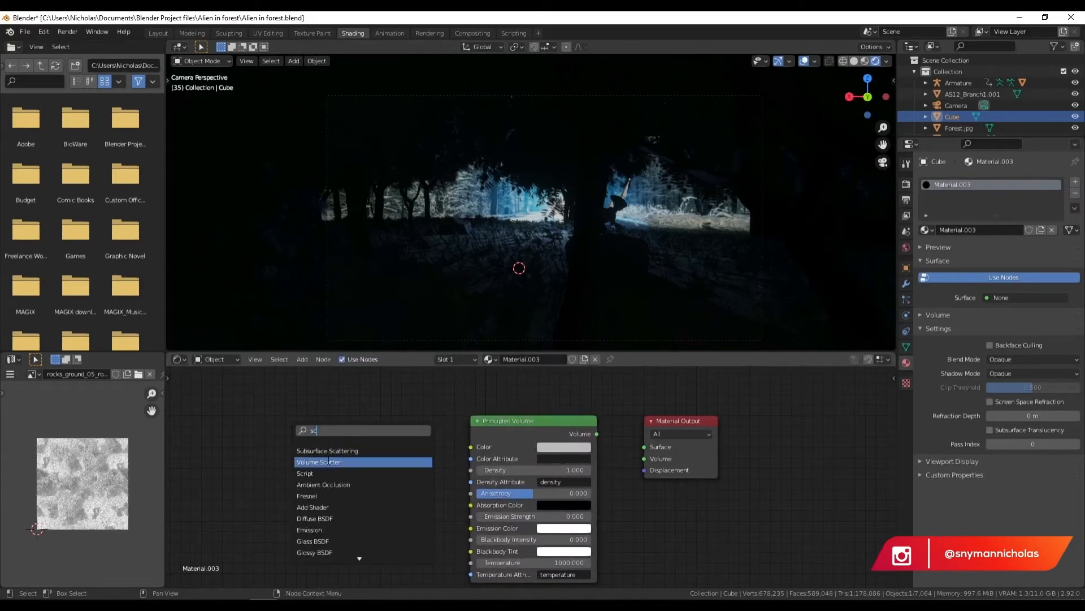
{"action": "key", "text": "Return"}
{"action": "left_click", "coordinate": [317, 448]}
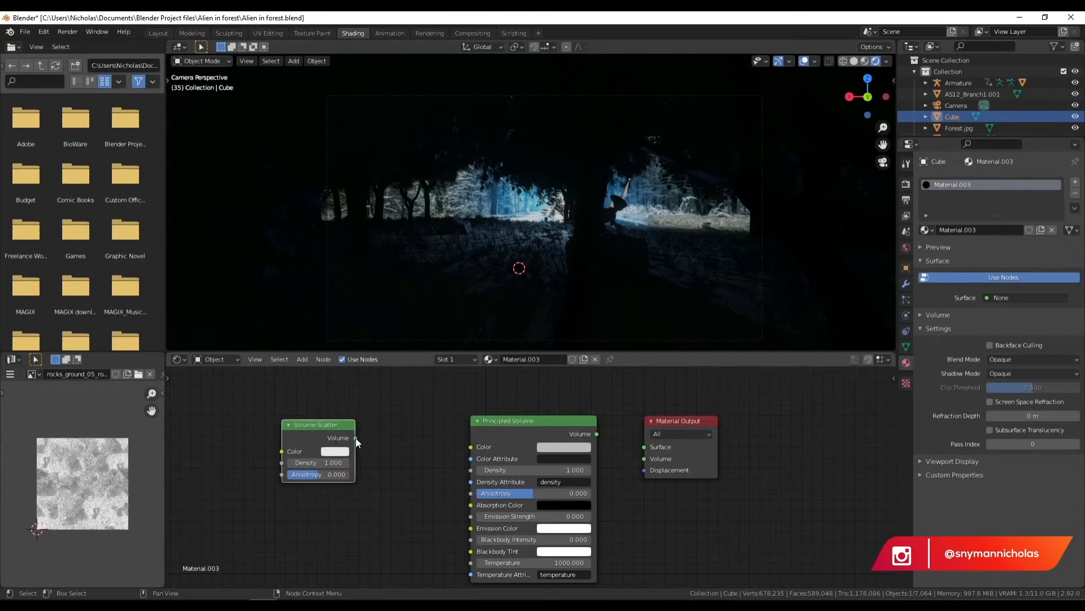
- Move the Principled Volume node aside, connect Volume Scatter to the Material Output's Surface input, and place it beside the output node
{"action": "left_click_drag", "start_coordinate": [493, 421], "coordinate": [352, 537]}
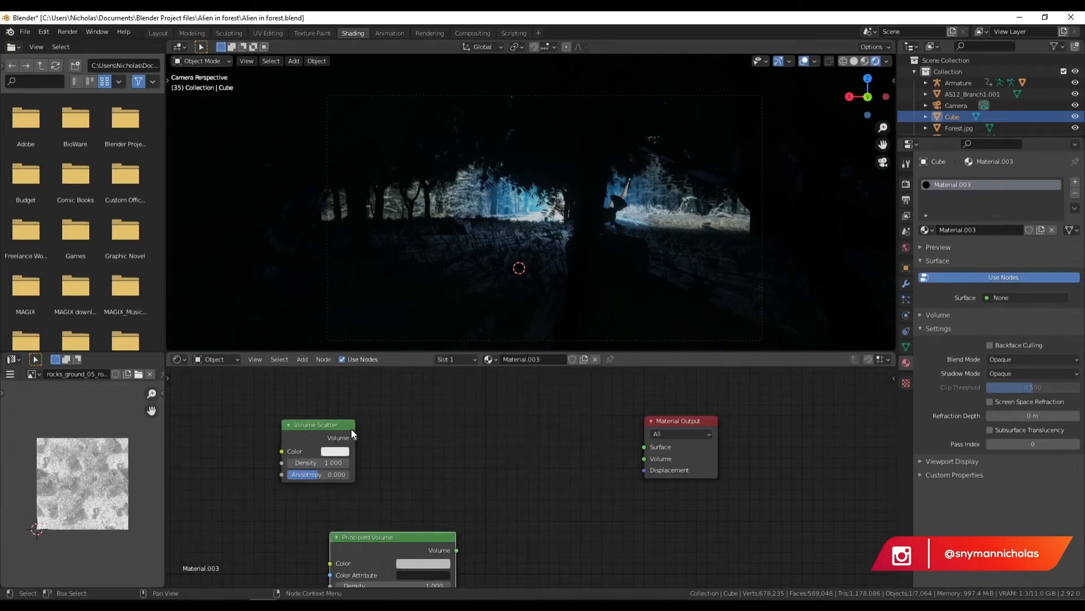
{"action": "left_click_drag", "start_coordinate": [355, 438], "coordinate": [638, 445]}
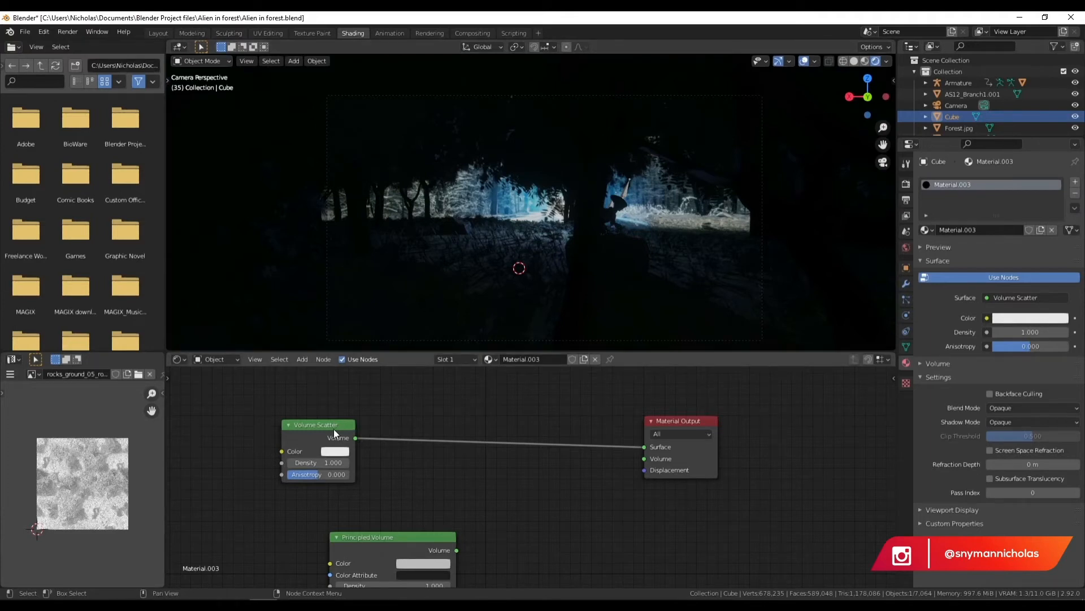
{"action": "left_click_drag", "start_coordinate": [340, 425], "coordinate": [567, 434]}
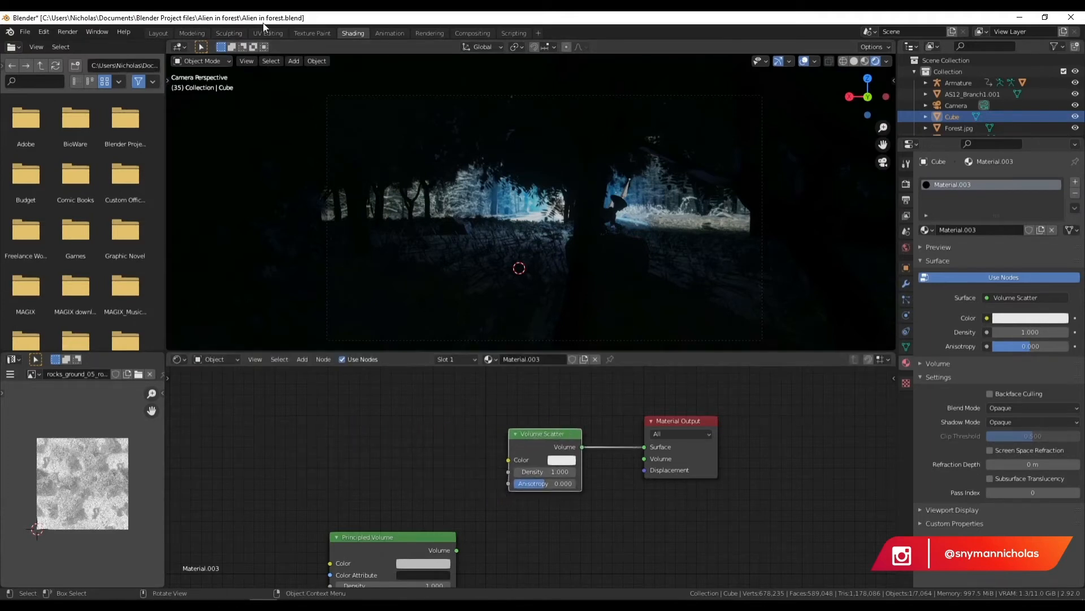
{"action": "left_click", "coordinate": [164, 34]}
{"action": "middle_click_drag", "start_coordinate": [466, 320], "coordinate": [401, 203]}
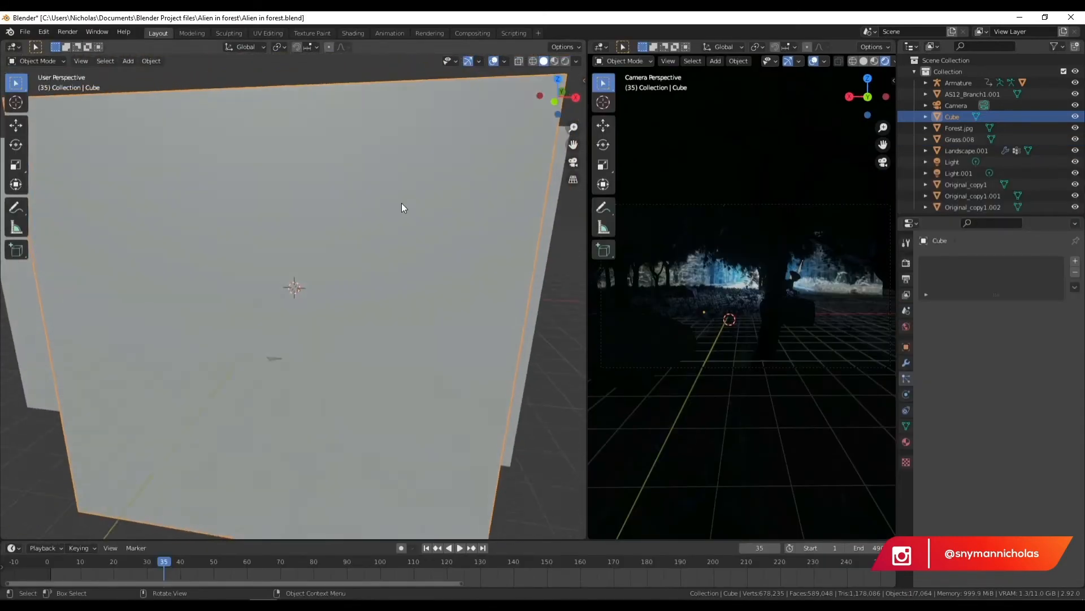
{"action": "scroll", "coordinate": [401, 203], "scroll_direction": "down", "scroll_amount": 8}
{"action": "scroll", "coordinate": [415, 192], "scroll_direction": "up", "scroll_amount": 4}
{"action": "key", "text": "s"}
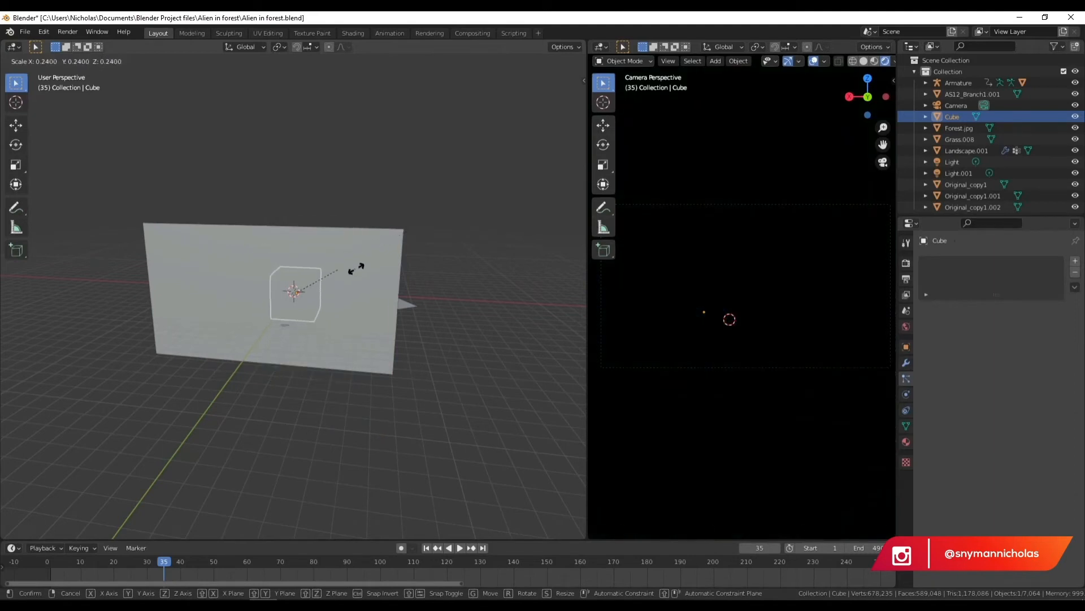
{"action": "key", "text": "Escape"}
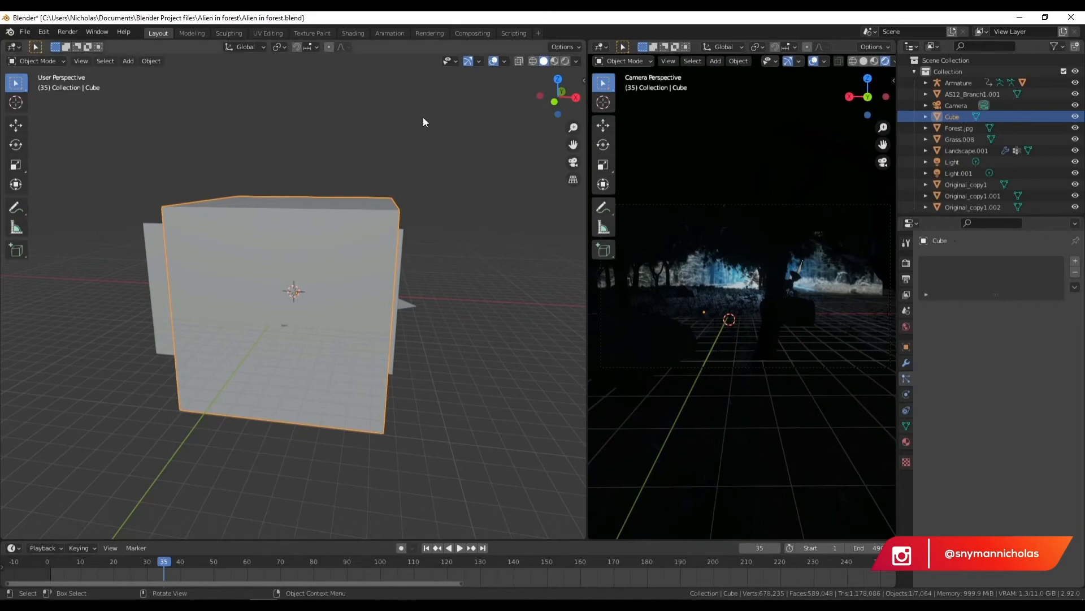
- Unlink the cube's current material in the Shading workspace and create a new material for it
{"action": "left_click", "coordinate": [347, 33]}
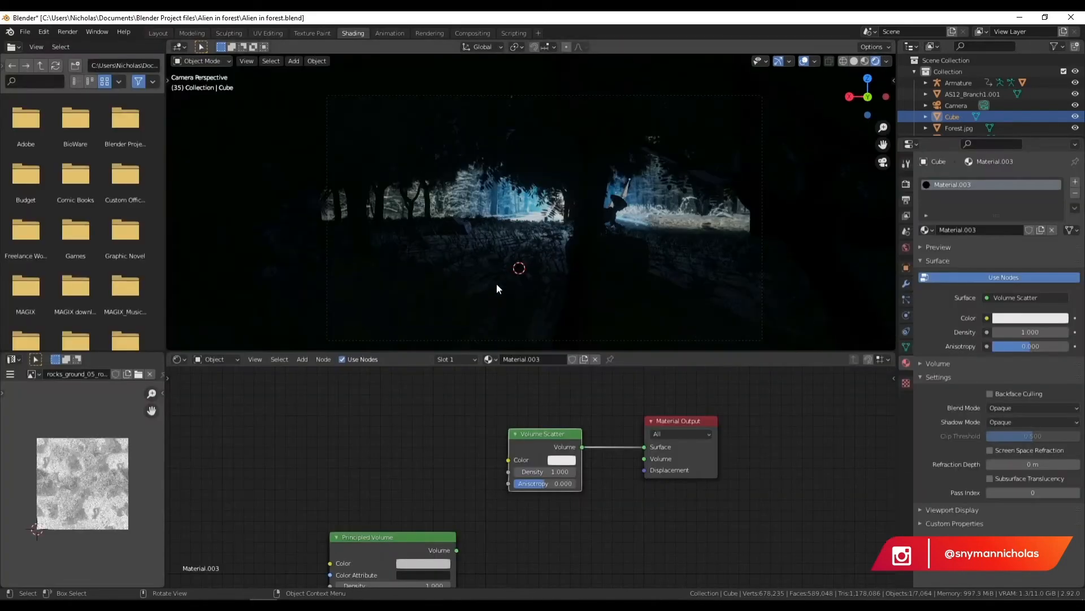
{"action": "scroll", "coordinate": [387, 442], "scroll_direction": "down", "scroll_amount": 3}
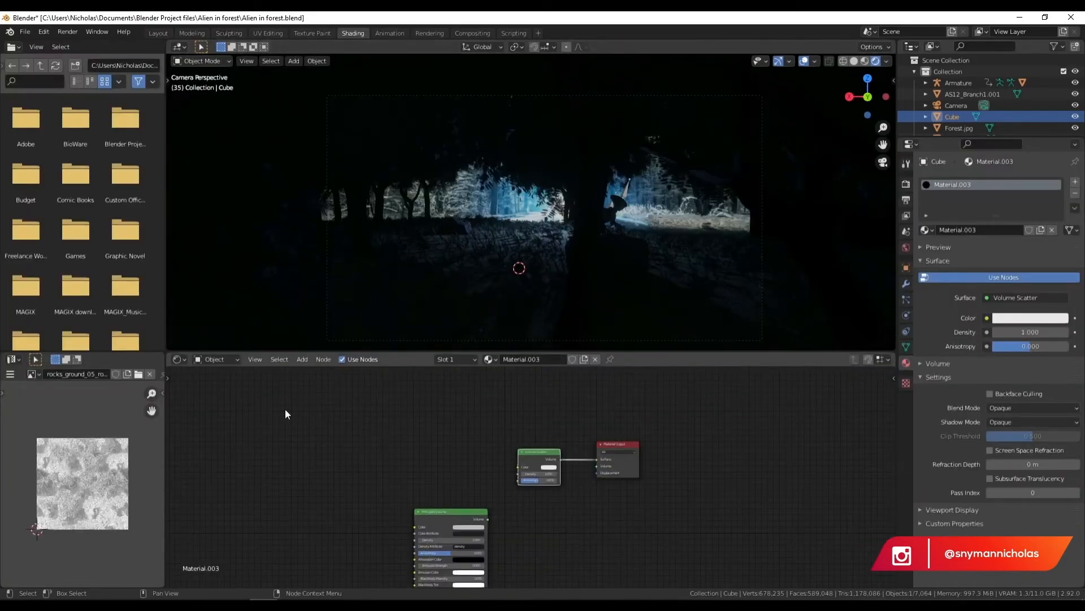
{"action": "middle_click_drag", "start_coordinate": [529, 226], "coordinate": [538, 229]}
{"action": "scroll", "coordinate": [536, 233], "scroll_direction": "down", "scroll_amount": 6}
{"action": "left_click", "coordinate": [680, 175]}
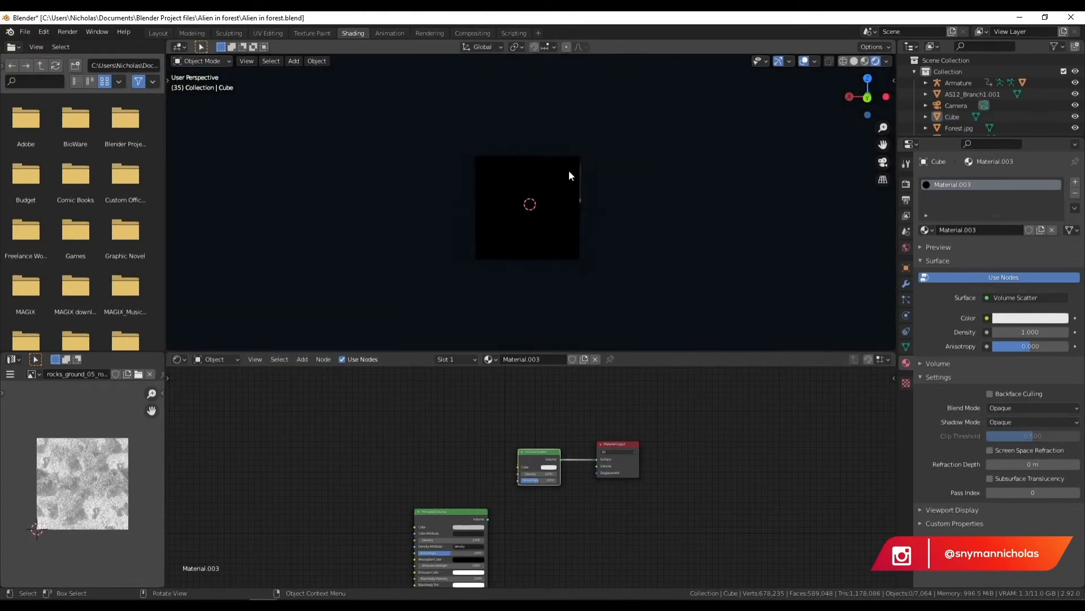
{"action": "left_click", "coordinate": [569, 172]}
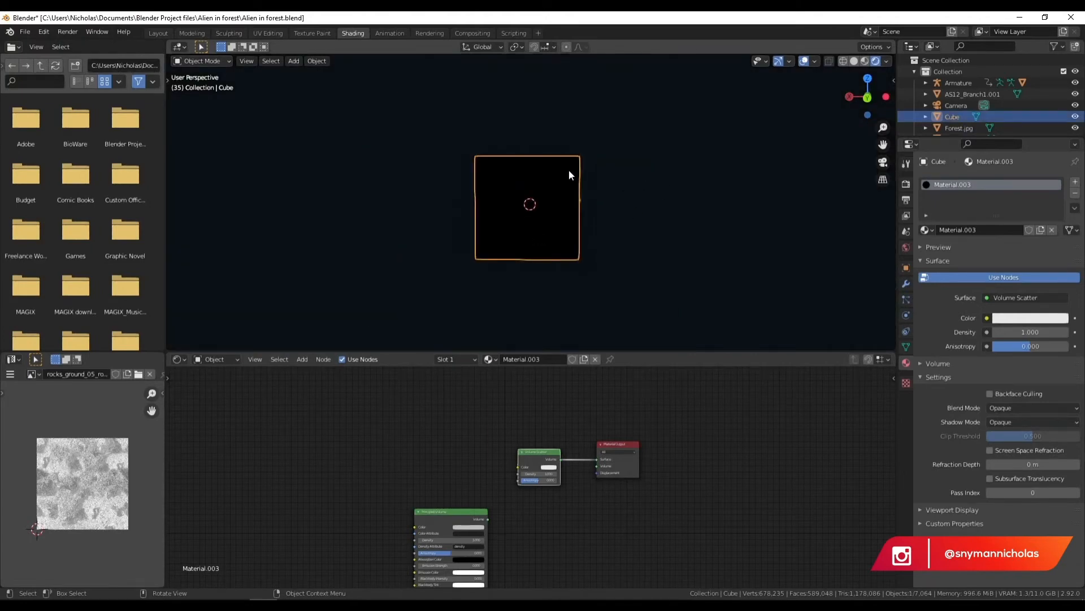
{"action": "left_click", "coordinate": [597, 359]}
{"action": "left_click", "coordinate": [548, 360]}
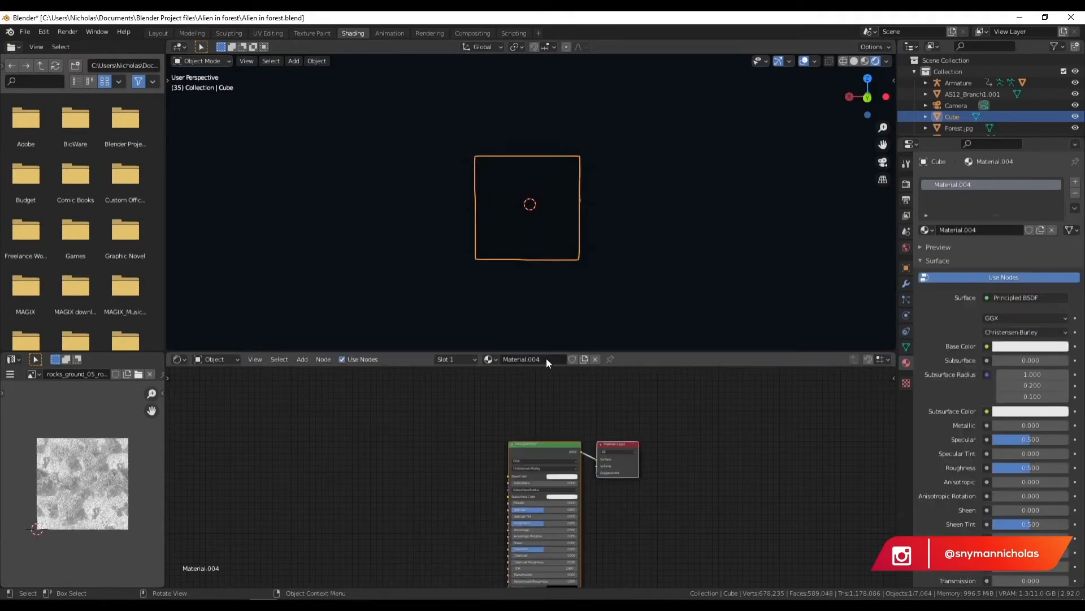
- Return the viewport to the camera view and delete the Principled BSDF node from the cube's new material
{"action": "scroll", "coordinate": [559, 151], "scroll_direction": "up", "scroll_amount": 6}
{"action": "scroll", "coordinate": [564, 156], "scroll_direction": "down", "scroll_amount": 3}
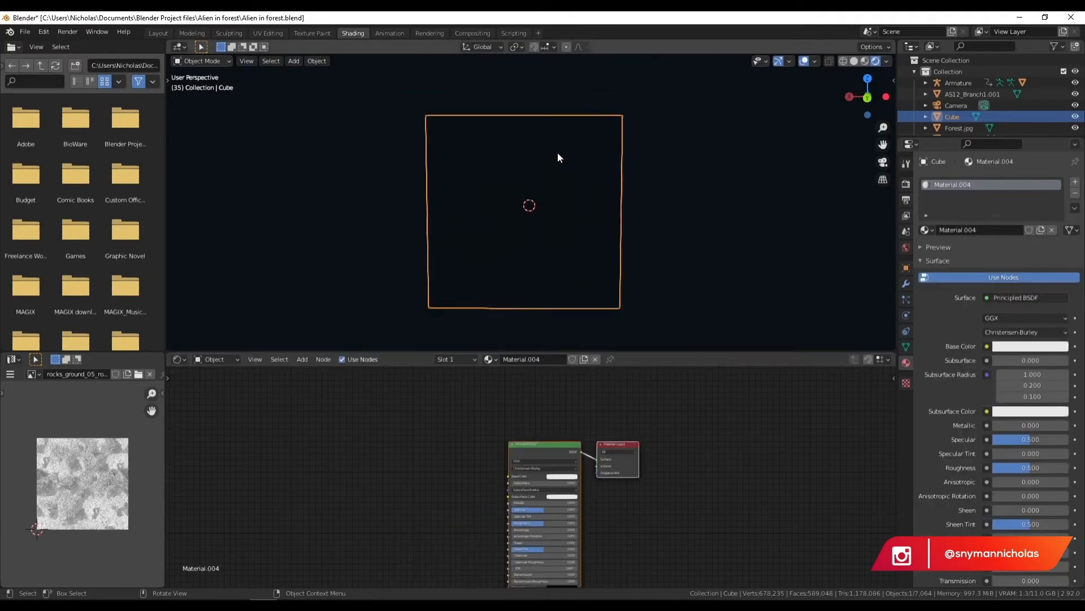
{"action": "left_click", "coordinate": [883, 162]}
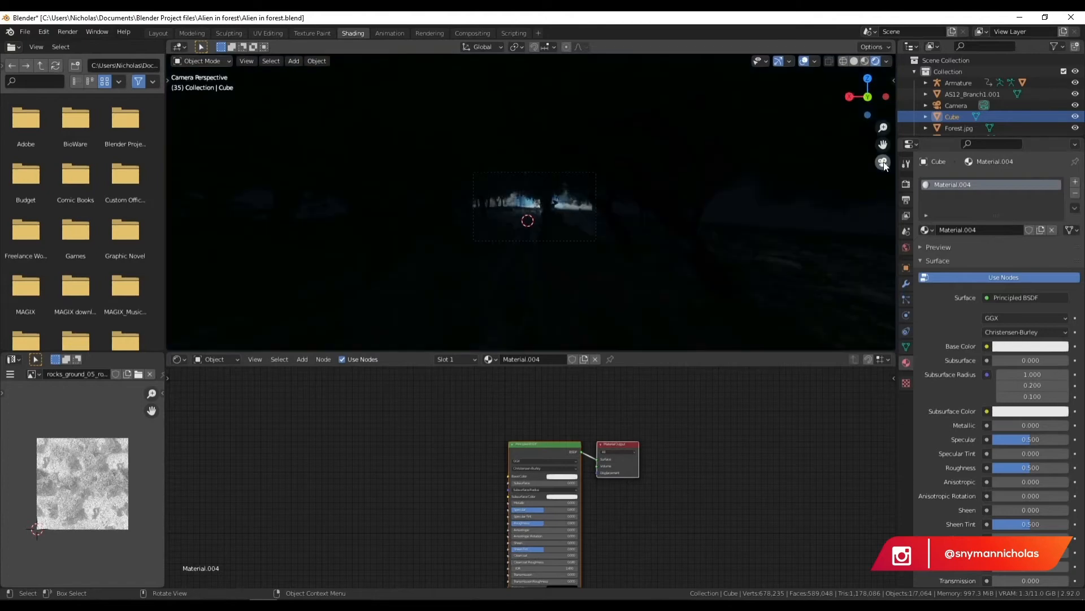
{"action": "scroll", "coordinate": [565, 198], "scroll_direction": "up", "scroll_amount": 5}
{"action": "middle_click_drag", "start_coordinate": [522, 431], "coordinate": [468, 423]}
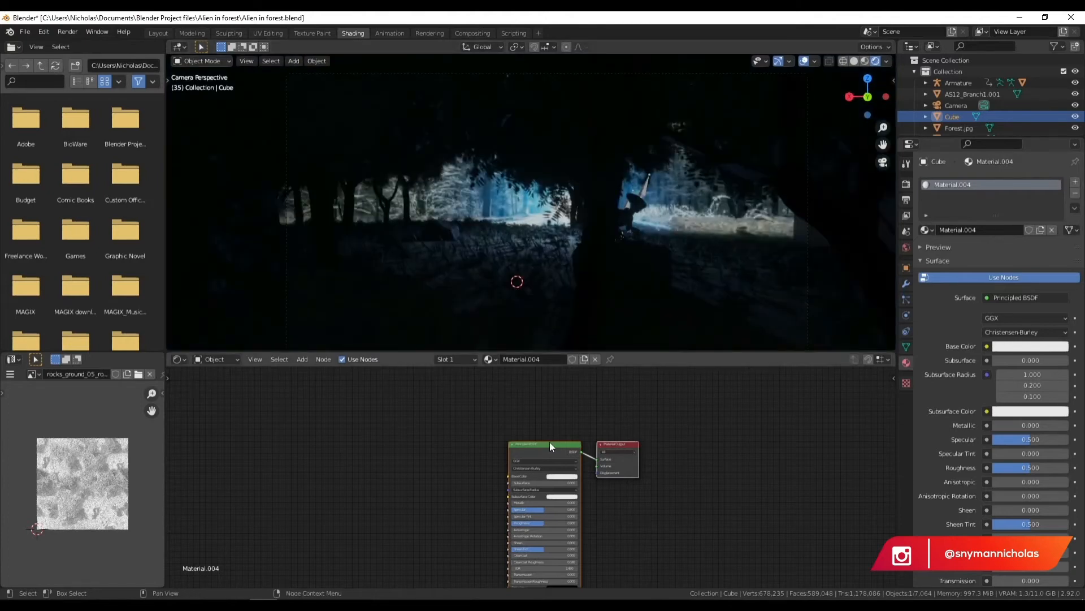
{"action": "scroll", "coordinate": [516, 406], "scroll_direction": "up", "scroll_amount": 3}
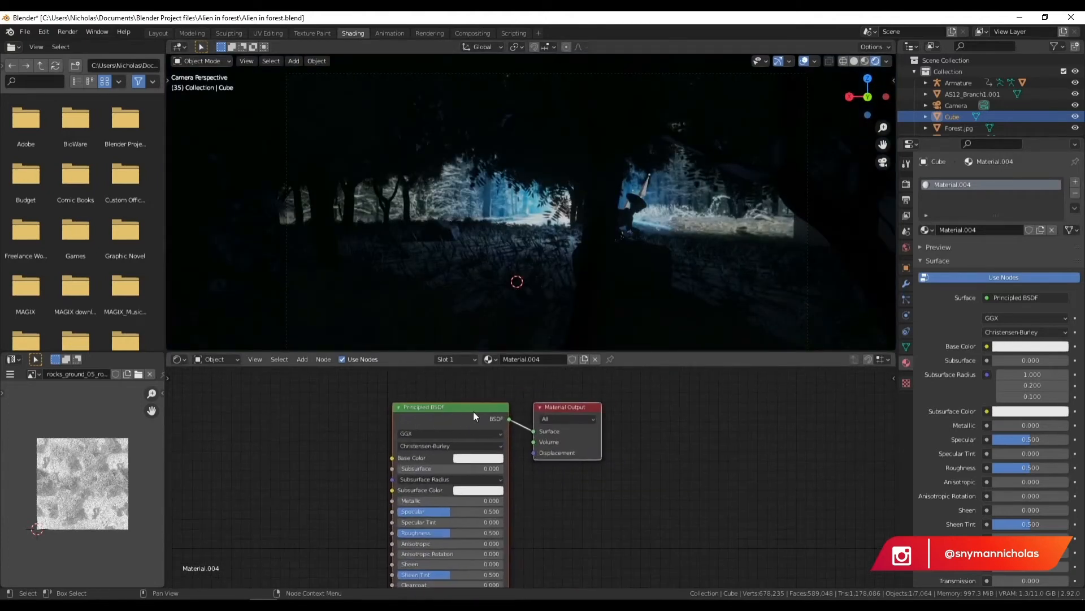
{"action": "left_click", "coordinate": [467, 406]}
{"action": "key", "text": "Delete"}
- Add a Volume Scatter node and connect its Volume output to the Material Output's Volume input
{"action": "key", "text": "shift+a"}
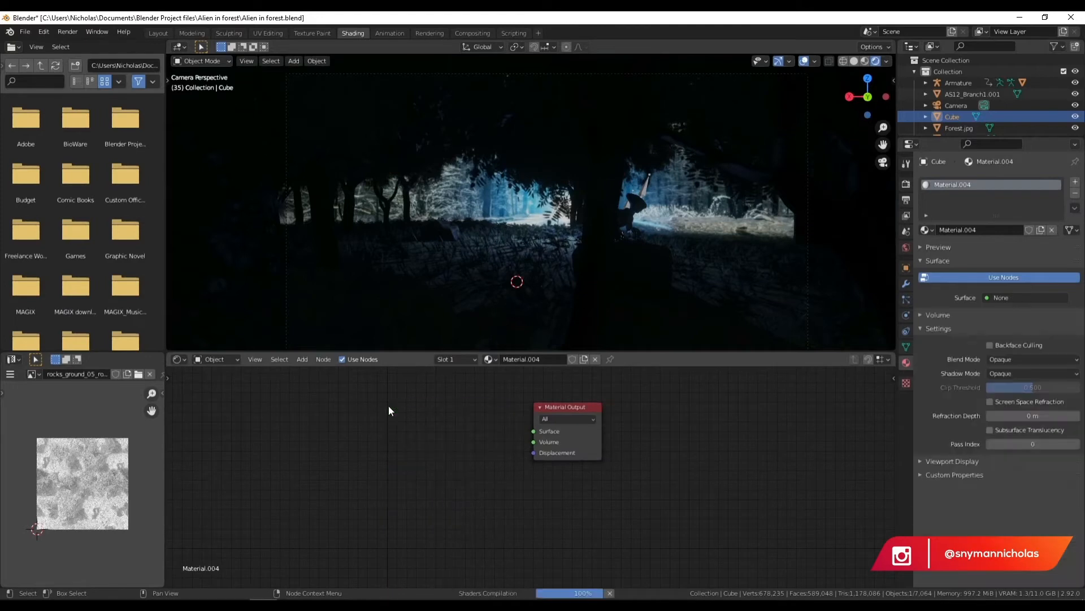
{"action": "left_click", "coordinate": [388, 405]}
{"action": "type", "text": "vol"}
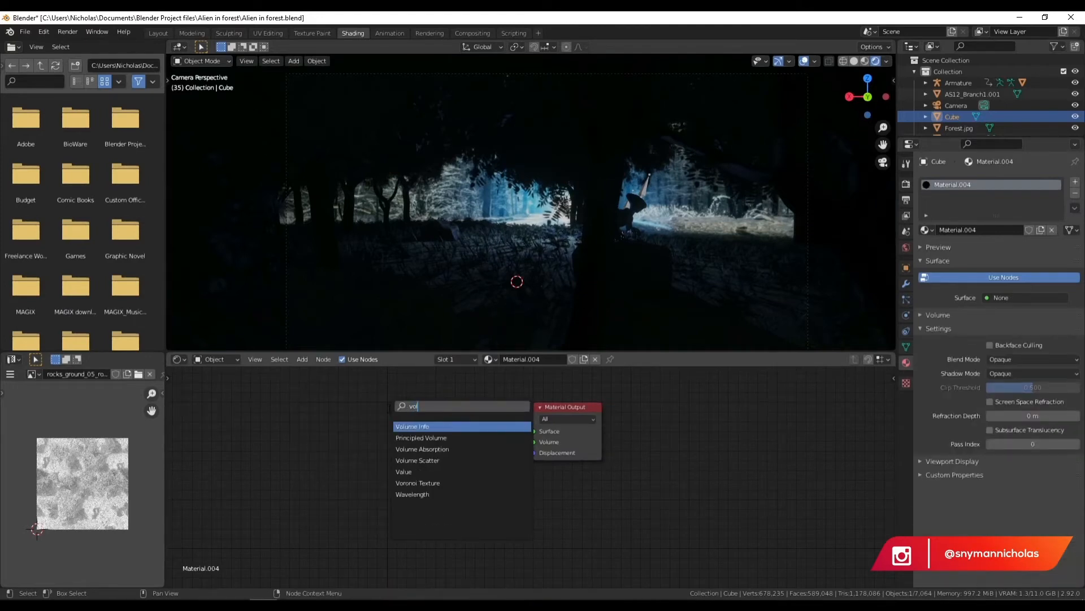
{"action": "left_click", "coordinate": [421, 460]}
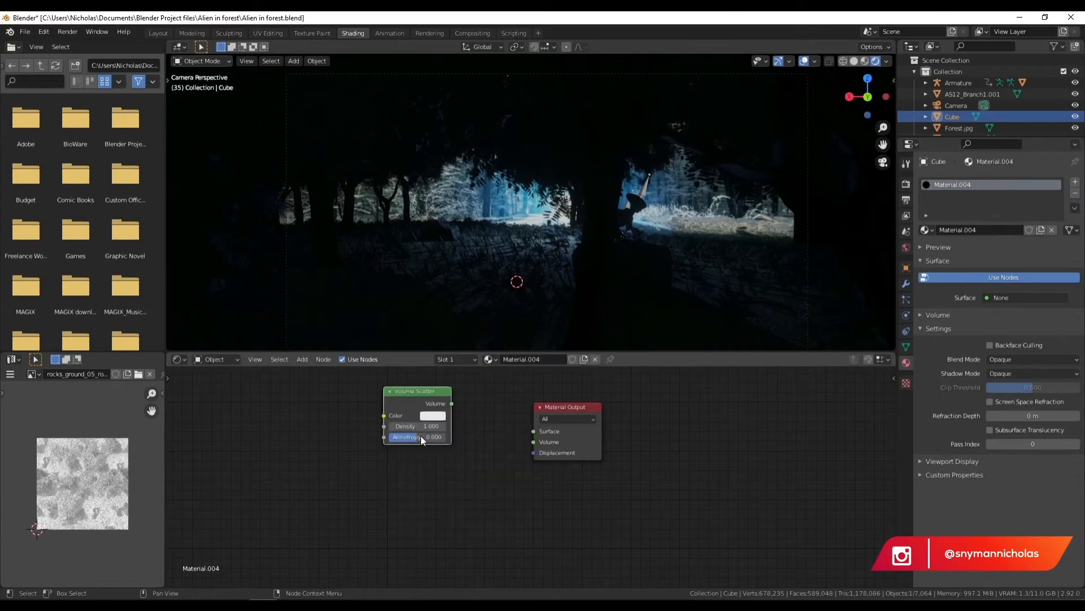
{"action": "left_click_drag", "start_coordinate": [455, 403], "coordinate": [547, 437]}
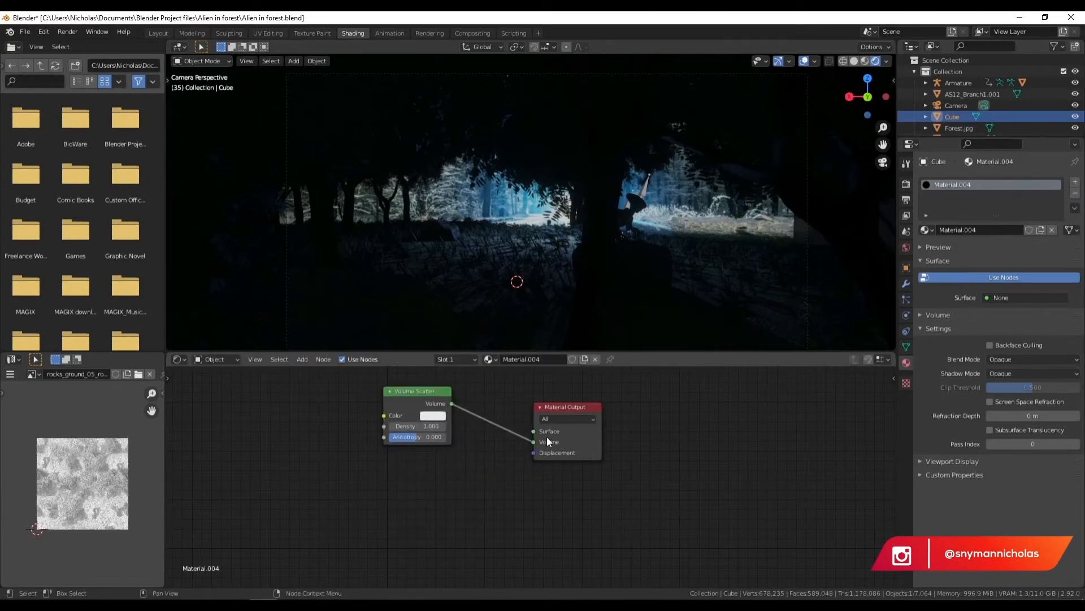
- Try Volume Scatter densities of 0.2, 0.1 and finally 0.05
{"action": "left_click", "coordinate": [412, 426]}
{"action": "key", "text": "BackSpace"}
{"action": "type", "text": "0.2"}
{"action": "key", "text": "Return"}
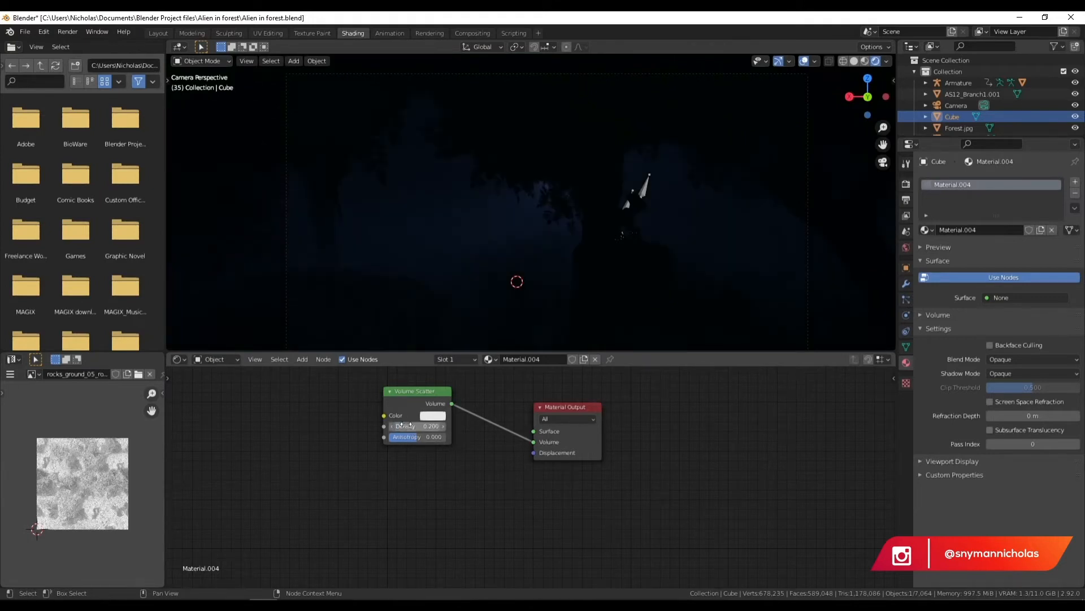
{"action": "left_click", "coordinate": [429, 427]}
{"action": "key", "text": "BackSpace"}
{"action": "type", "text": ".1"}
{"action": "key", "text": "Return"}
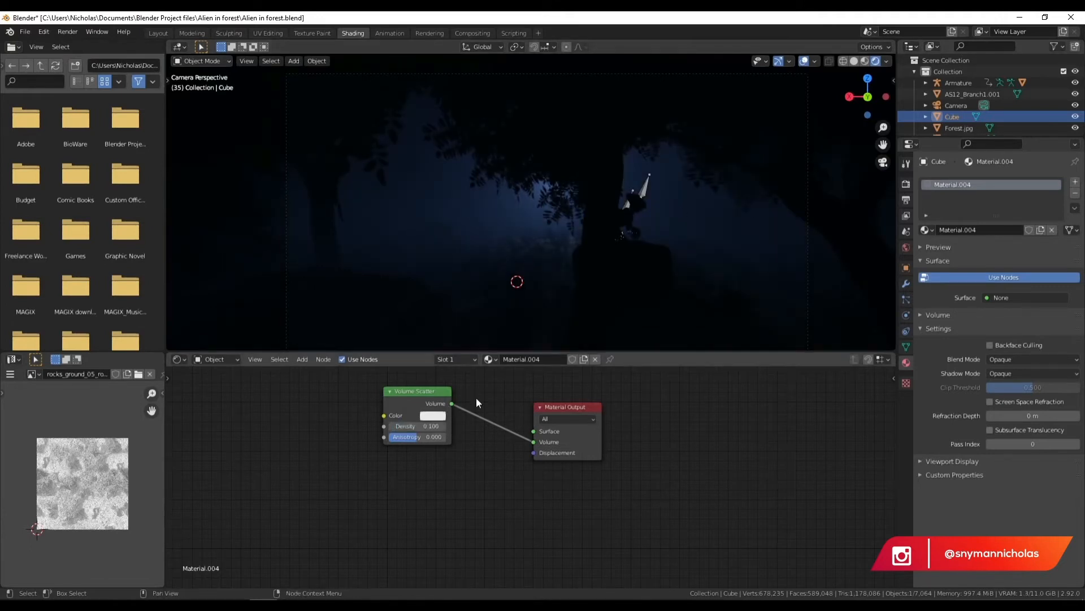
{"action": "left_click", "coordinate": [428, 425]}
{"action": "type", "text": ".05"}
{"action": "key", "text": "Return"}
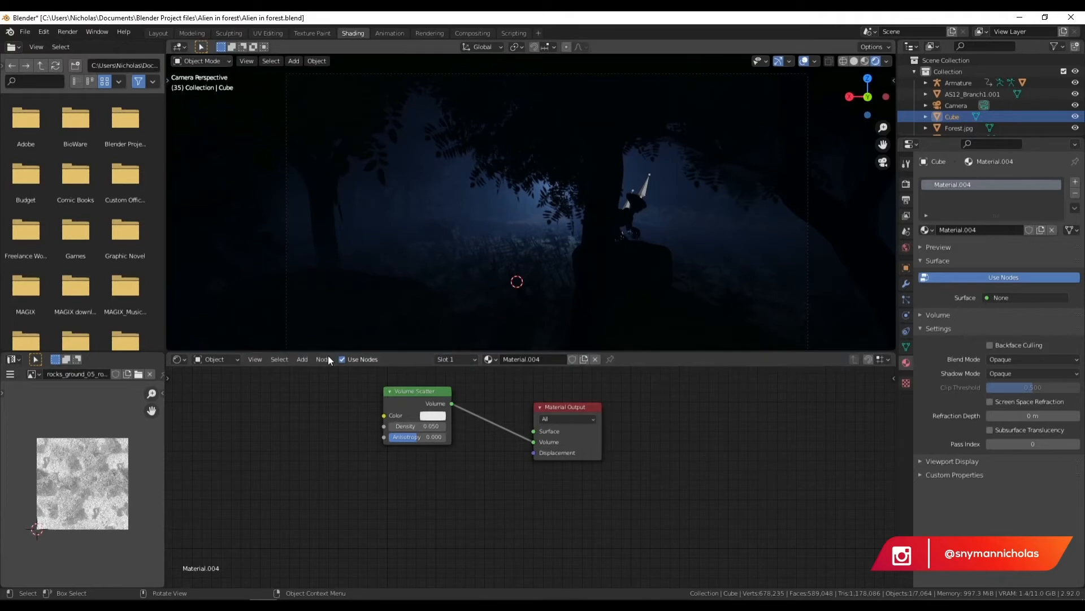
- Add a Musgrave Texture node and connect its Height output to the Volume Scatter's Color input
{"action": "key", "text": "shift+a"}
{"action": "left_click", "coordinate": [261, 422]}
{"action": "type", "text": "mu"}
{"action": "left_click", "coordinate": [282, 441]}
{"action": "left_click_drag", "start_coordinate": [303, 420], "coordinate": [385, 418]}
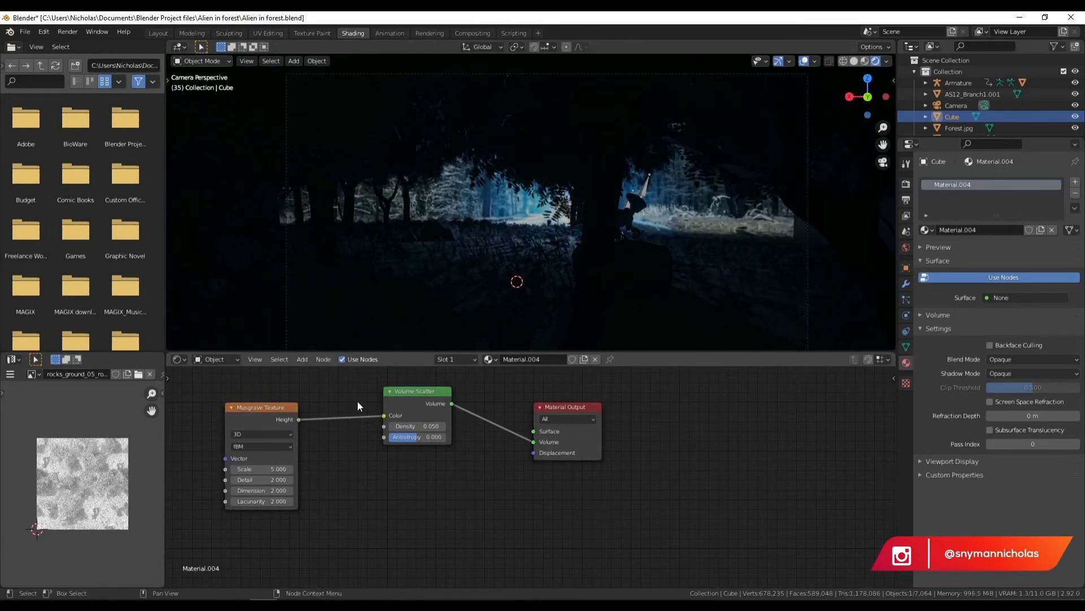
- Set the Volume Scatter density to 1 and raise the Musgrave Texture scale to about 66.6
{"action": "left_click", "coordinate": [431, 426]}
{"action": "key", "text": "Return"}
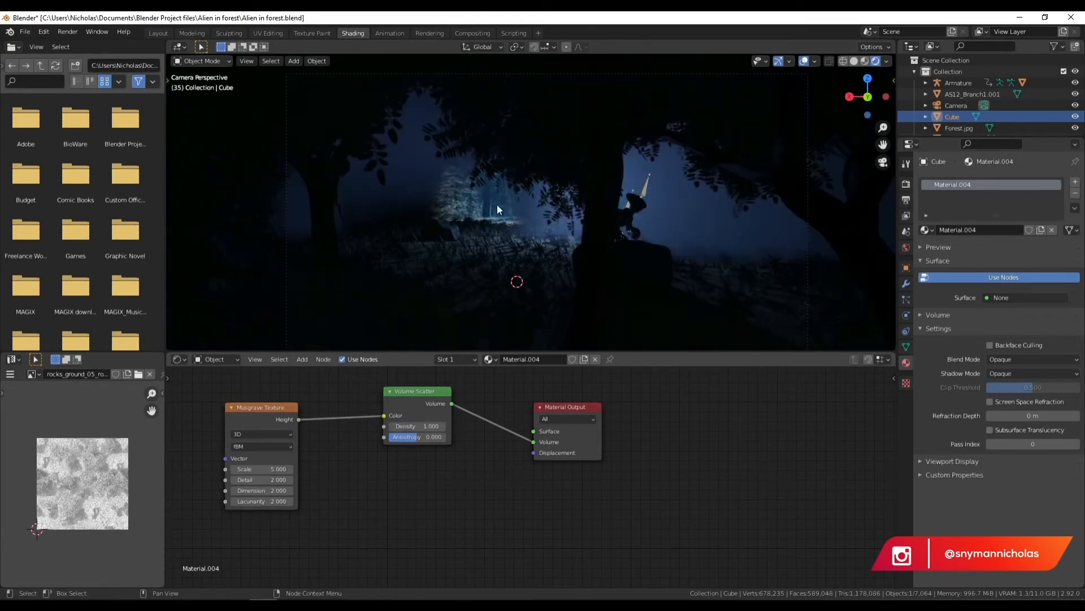
{"action": "left_click_drag", "start_coordinate": [260, 468], "coordinate": [340, 469]}
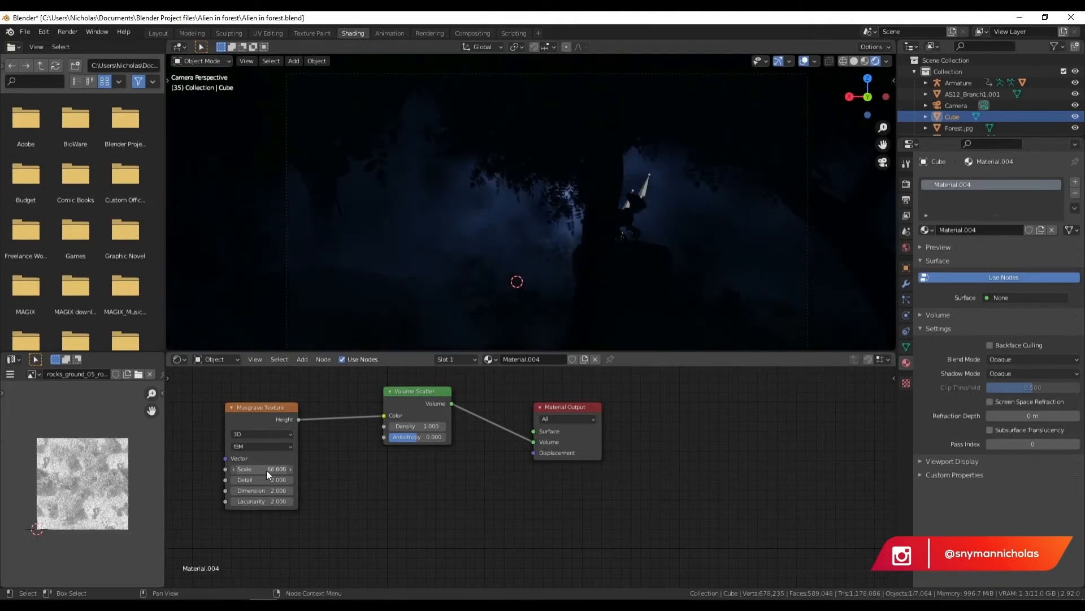
- Set the Volume Scatter anisotropy to 0.4 and lower its density to about 0.23
{"action": "mouse_move", "coordinate": [417, 437]}
{"action": "left_mouse_down"}
{"action": "mouse_move", "coordinate": [391, 437]}
{"action": "mouse_move", "coordinate": [443, 437]}
{"action": "mouse_move", "coordinate": [429, 437]}
{"action": "left_mouse_up"}
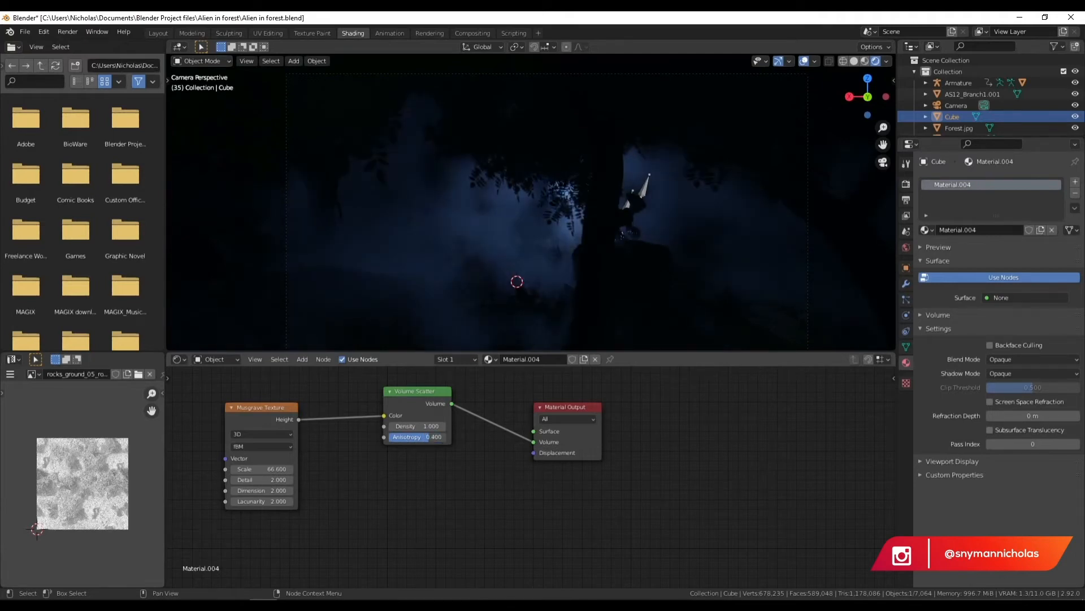
{"action": "middle_click_drag", "start_coordinate": [388, 430], "coordinate": [408, 447]}
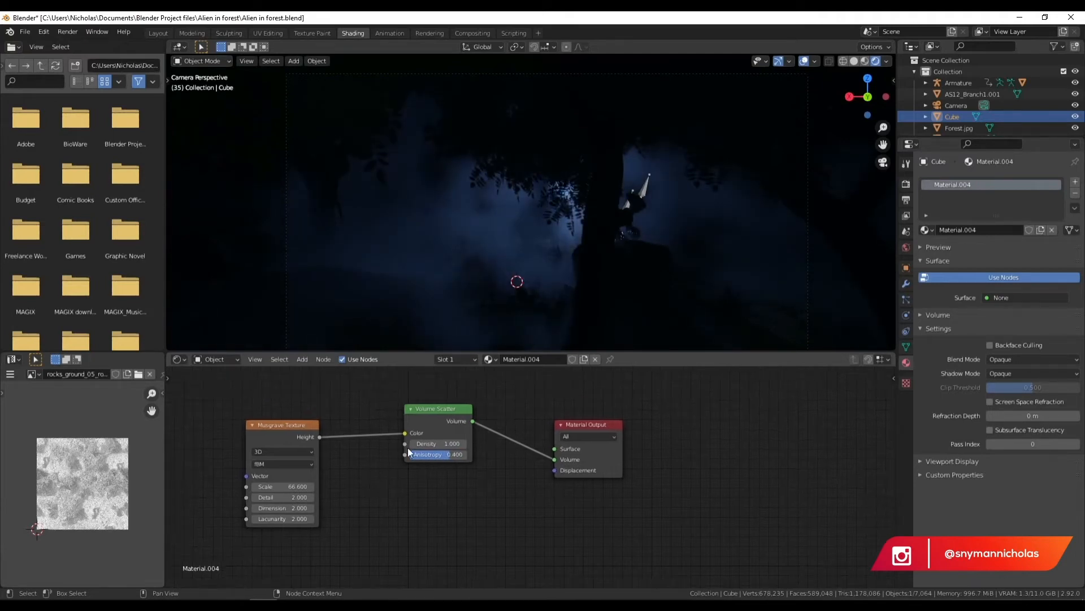
{"action": "left_click_drag", "start_coordinate": [441, 444], "coordinate": [397, 443]}
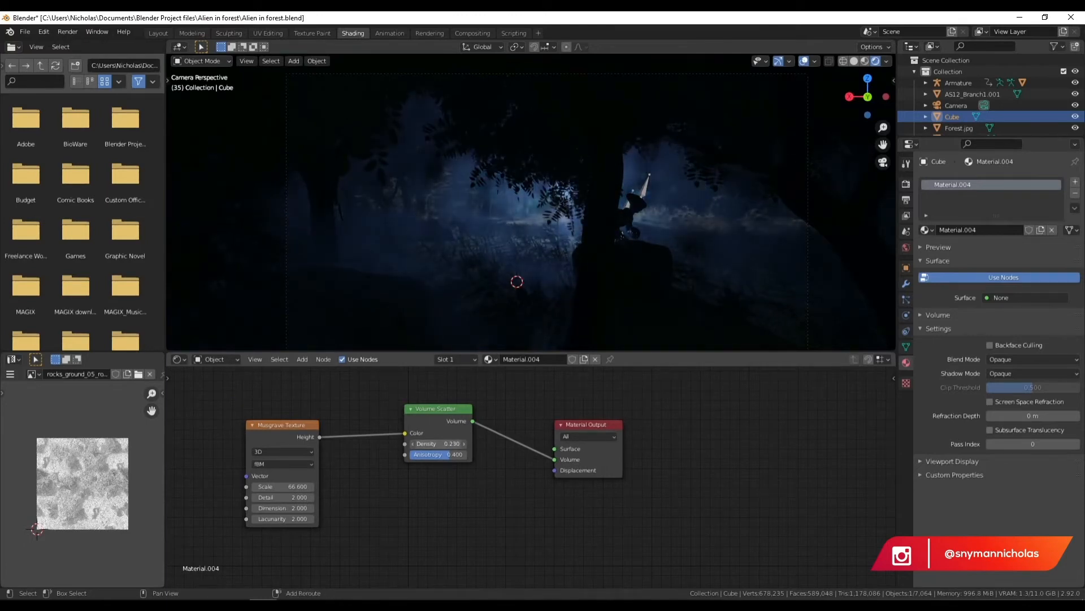
- Examine the fog in the camera view and in a test render of frame 35, then close the render window
{"action": "scroll", "coordinate": [498, 165], "scroll_direction": "up", "scroll_amount": 2}
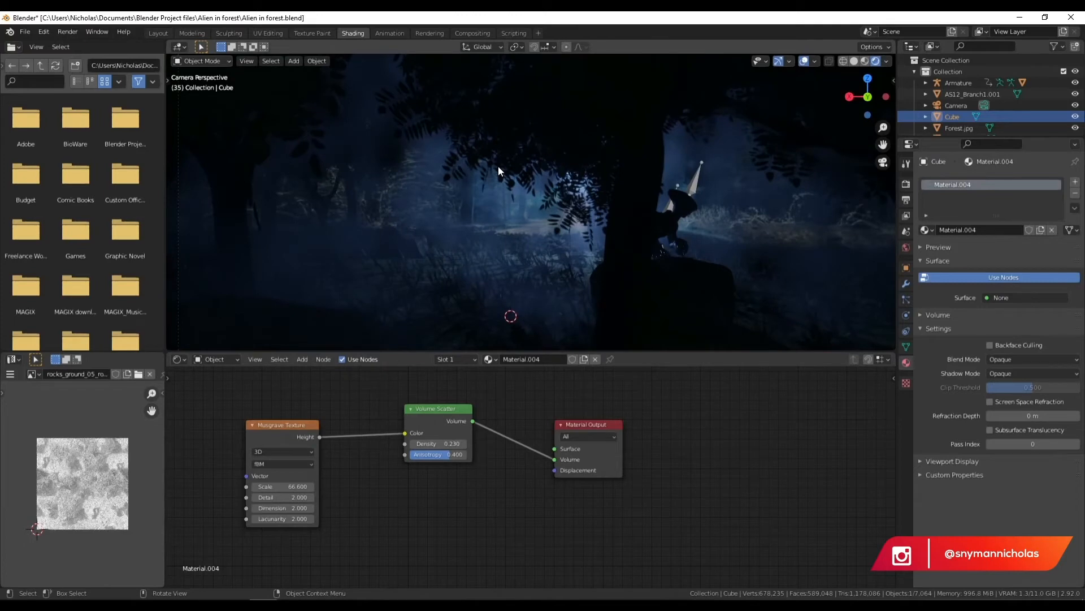
{"action": "scroll", "coordinate": [497, 165], "scroll_direction": "down", "scroll_amount": 3}
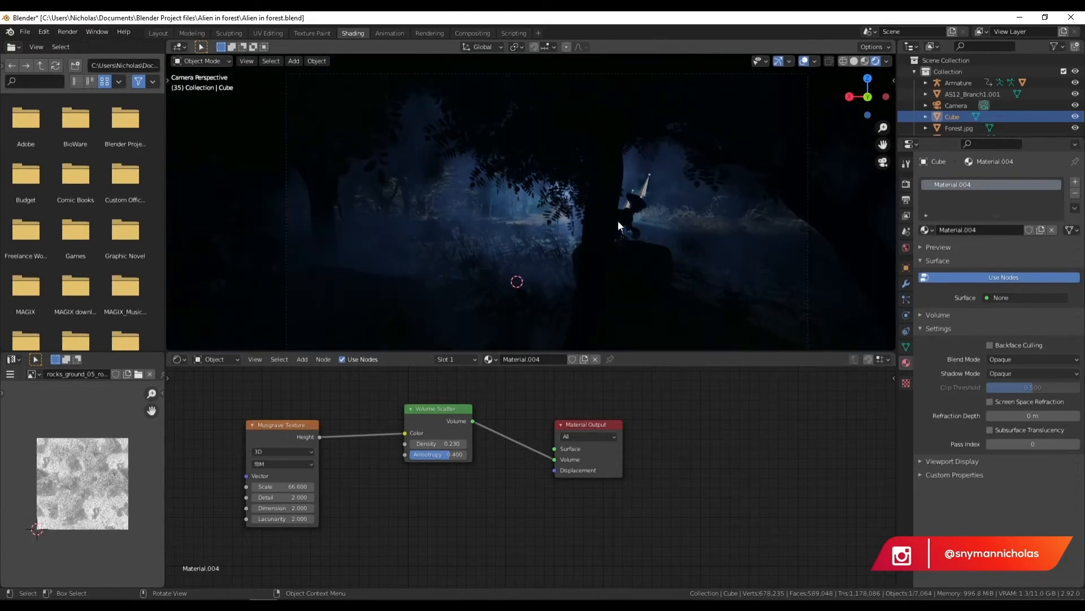
{"action": "key", "text": "F12"}
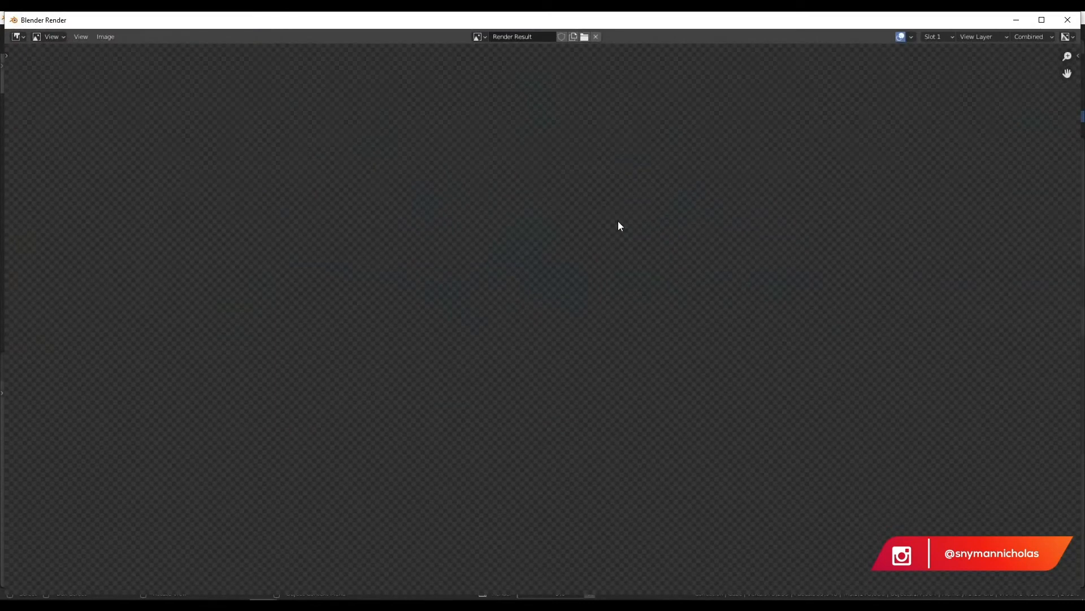
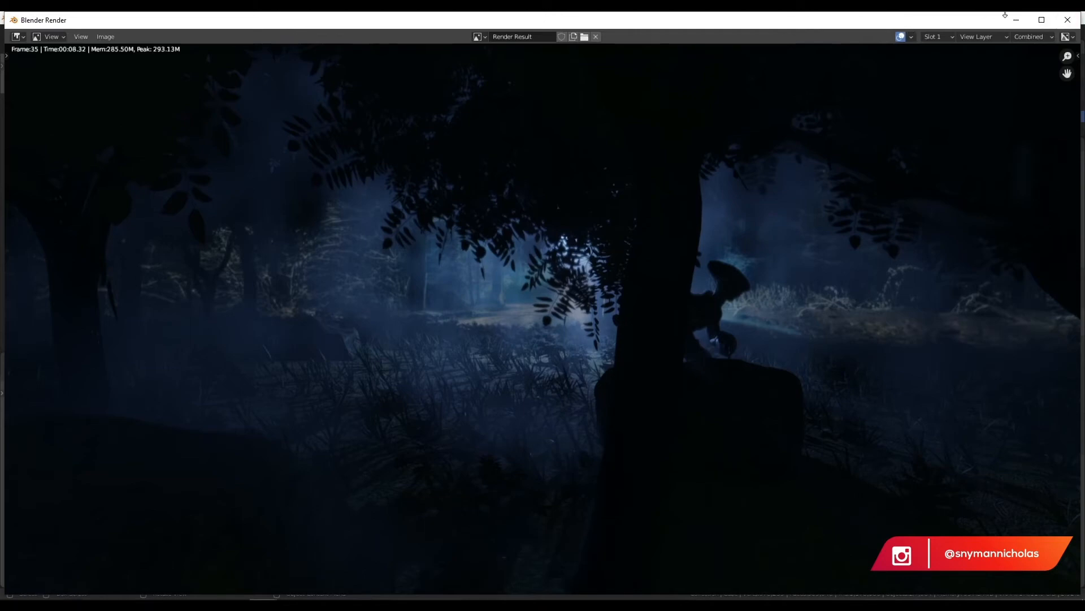
{"action": "left_click", "coordinate": [1074, 21]}
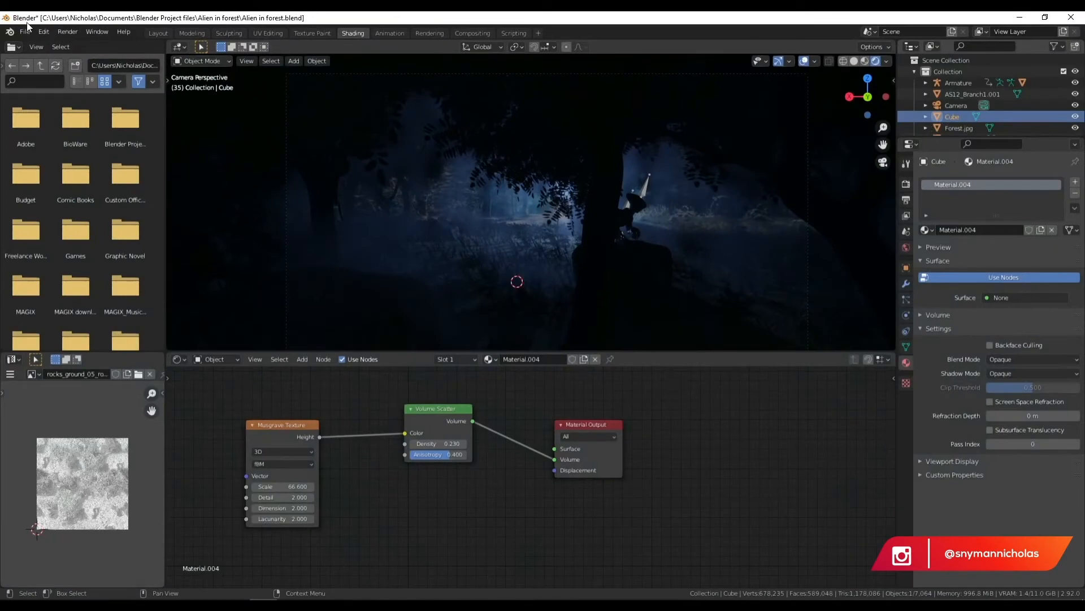
- Hide the fog cube in the Layout workspace and save the file
{"action": "left_click", "coordinate": [156, 32]}
{"action": "left_click", "coordinate": [456, 267]}
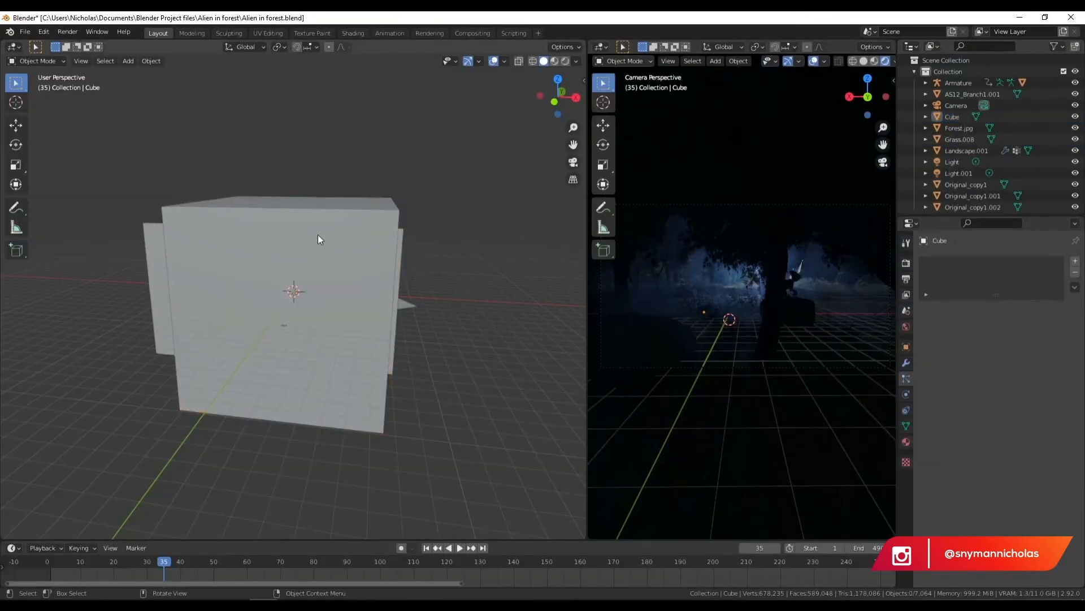
{"action": "left_click", "coordinate": [387, 246]}
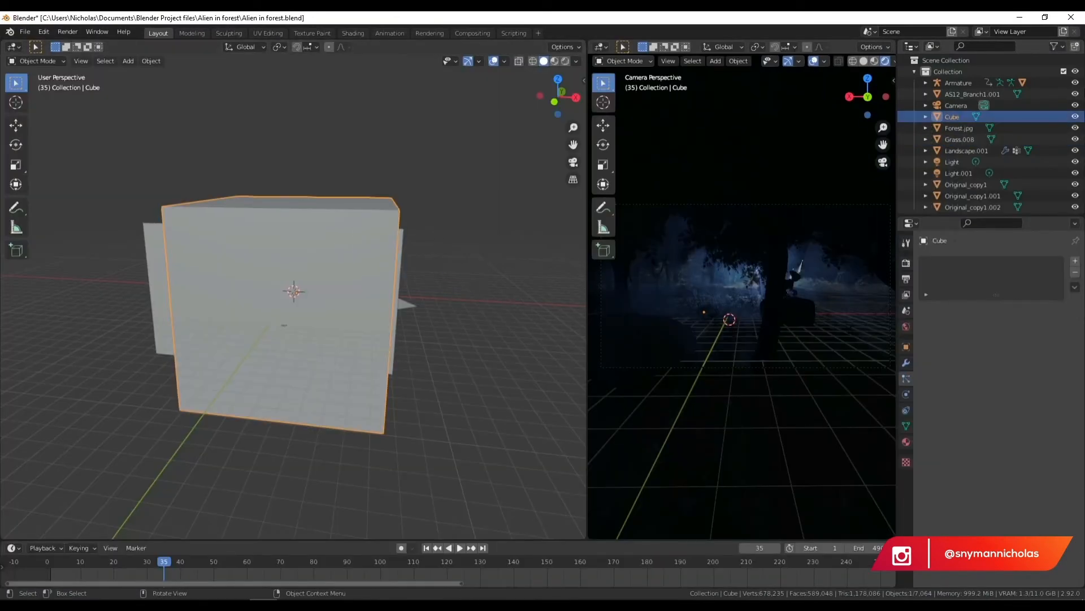
{"action": "left_click", "coordinate": [1075, 117]}
{"action": "key", "text": "ctrl+s"}
- Select Landscape.001 and turn off the viewport display of its ParticleSettings system to hide the scattered trees
{"action": "middle_click_drag", "start_coordinate": [397, 168], "coordinate": [157, 178]}
{"action": "scroll", "coordinate": [288, 300], "scroll_direction": "up", "scroll_amount": 4}
{"action": "middle_click_drag", "start_coordinate": [289, 300], "coordinate": [335, 300], "text": "shift"}
{"action": "scroll", "coordinate": [476, 321], "scroll_direction": "up", "scroll_amount": 3}
{"action": "middle_click_drag", "start_coordinate": [477, 321], "coordinate": [426, 360]}
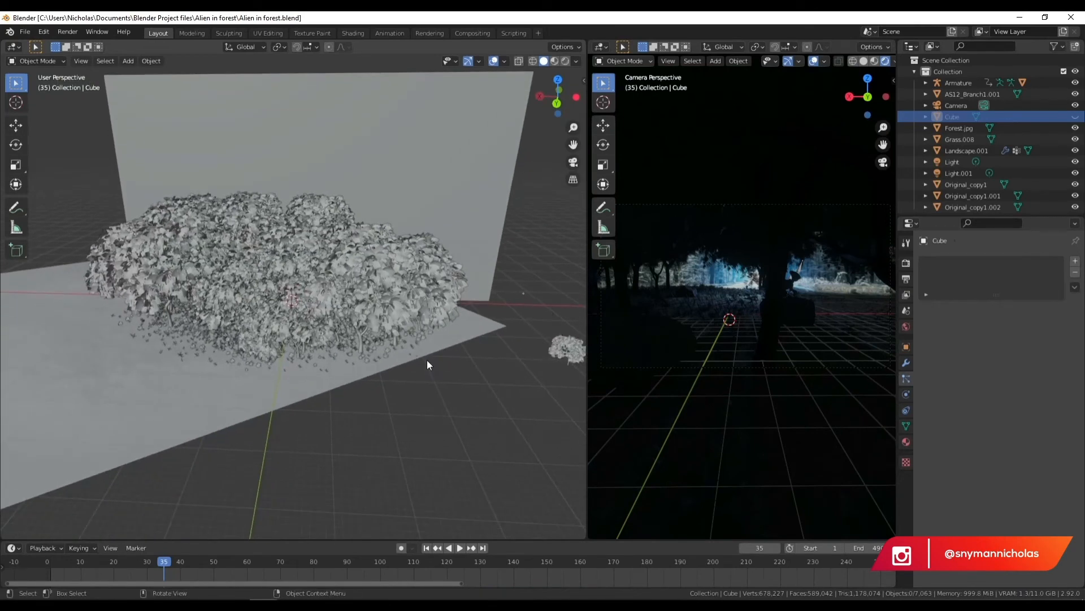
{"action": "left_click", "coordinate": [427, 356]}
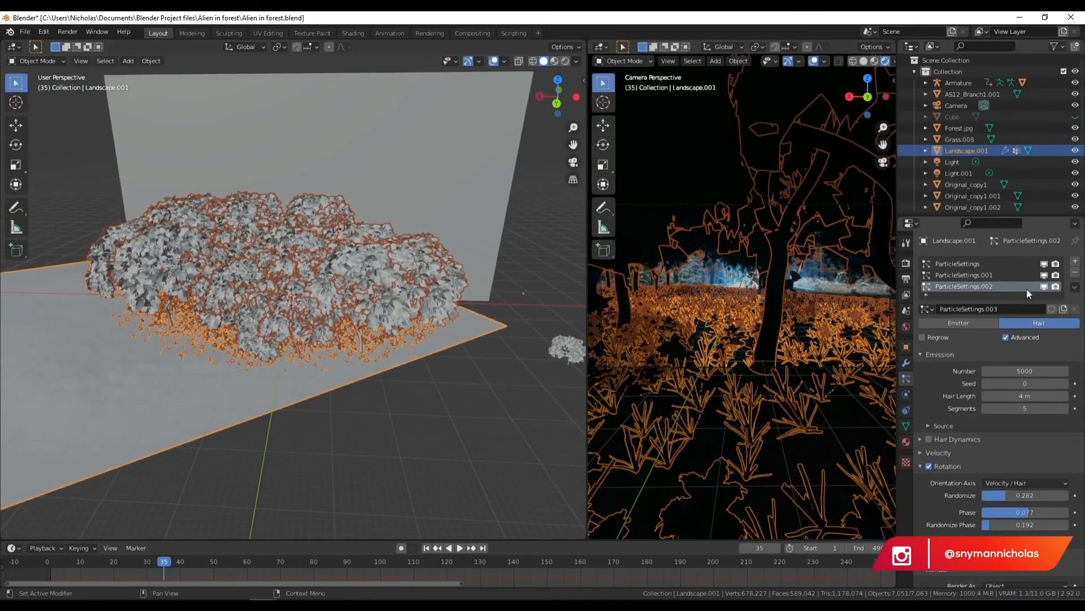
{"action": "left_click", "coordinate": [1017, 263]}
{"action": "left_click", "coordinate": [1044, 264]}
{"action": "scroll", "coordinate": [303, 259], "scroll_direction": "up", "scroll_amount": 2}
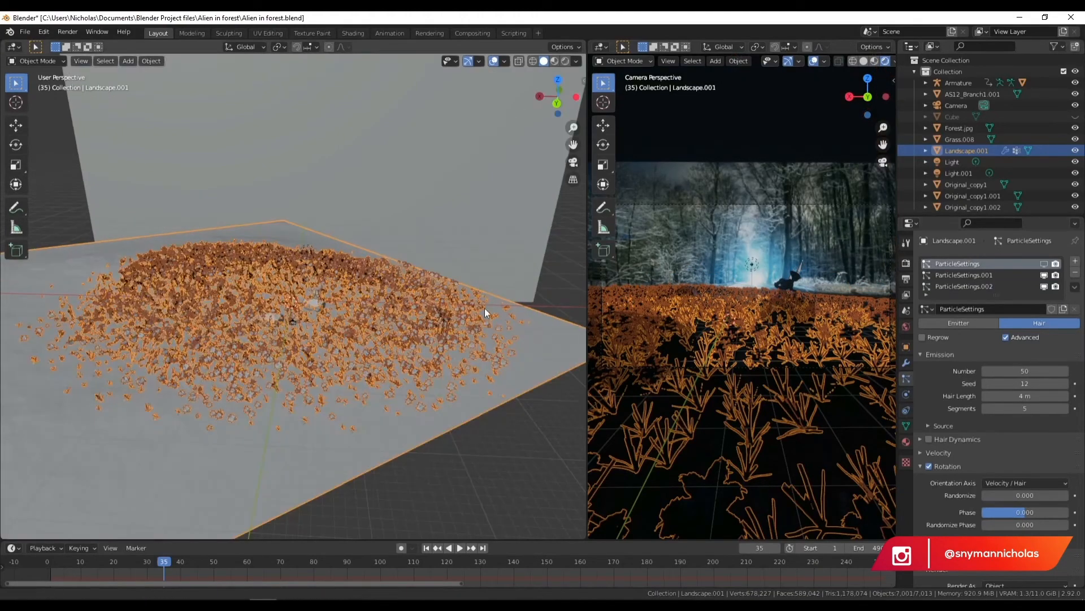
- Deselect the landscape, add a UV sphere at the 3D cursor and scale it up to about 8.5 times
{"action": "middle_click_drag", "start_coordinate": [484, 308], "coordinate": [511, 314], "text": "shift"}
{"action": "left_click", "coordinate": [561, 304]}
{"action": "scroll", "coordinate": [334, 285], "scroll_direction": "up", "scroll_amount": 2}
{"action": "key", "text": "shift+a"}
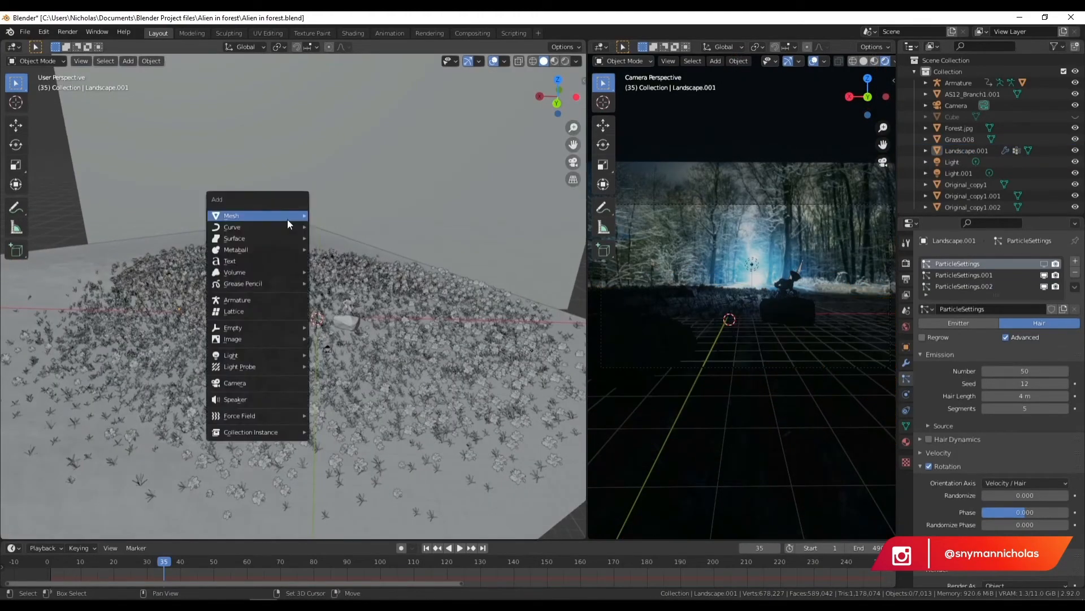
{"action": "mouse_move", "coordinate": [287, 219]}
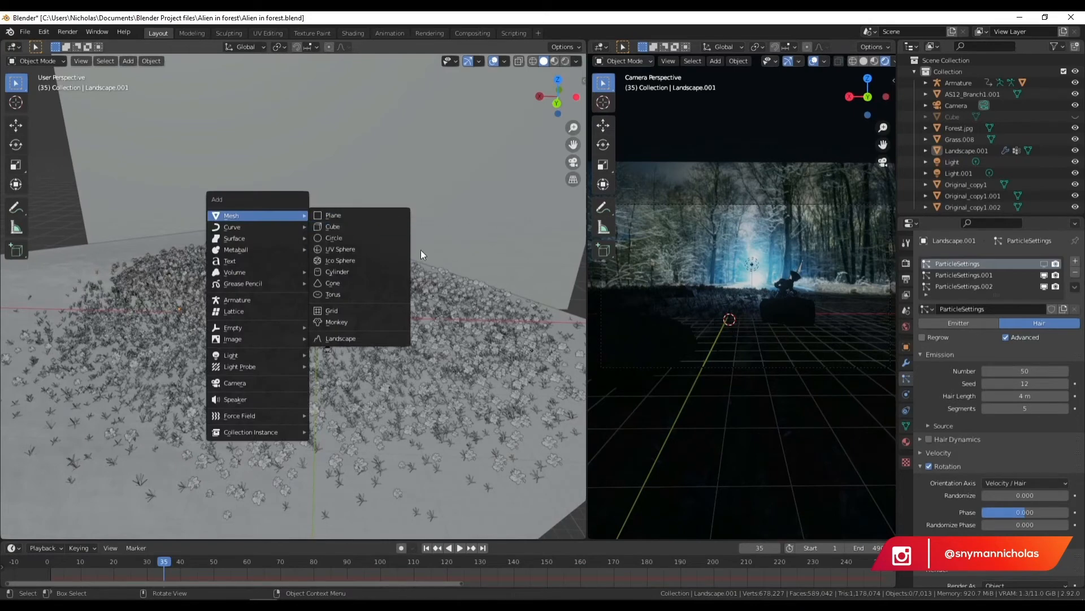
{"action": "left_click", "coordinate": [344, 248]}
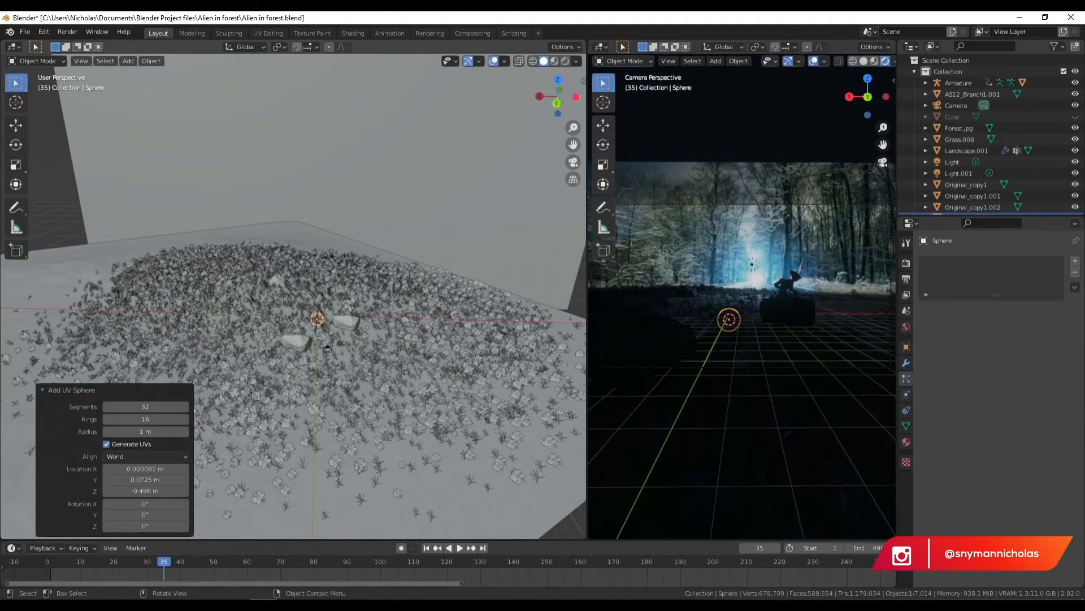
{"action": "key", "text": "s"}
{"action": "left_click", "coordinate": [457, 283]}
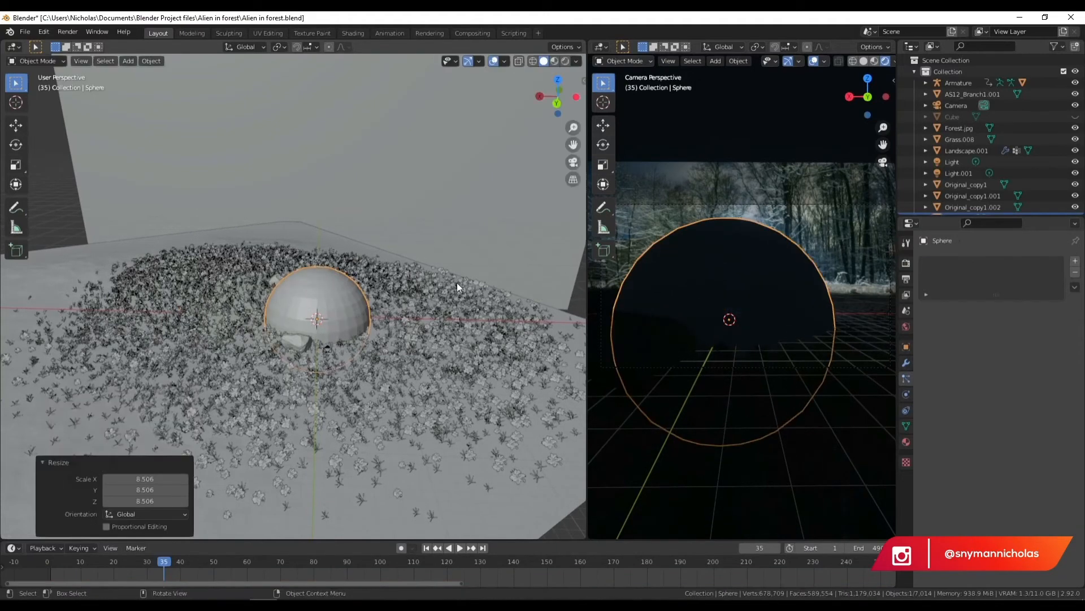
- Shade the sphere smooth and enable Auto Smooth in its normals settings
{"action": "right_click", "coordinate": [313, 286]}
{"action": "left_click", "coordinate": [317, 264]}
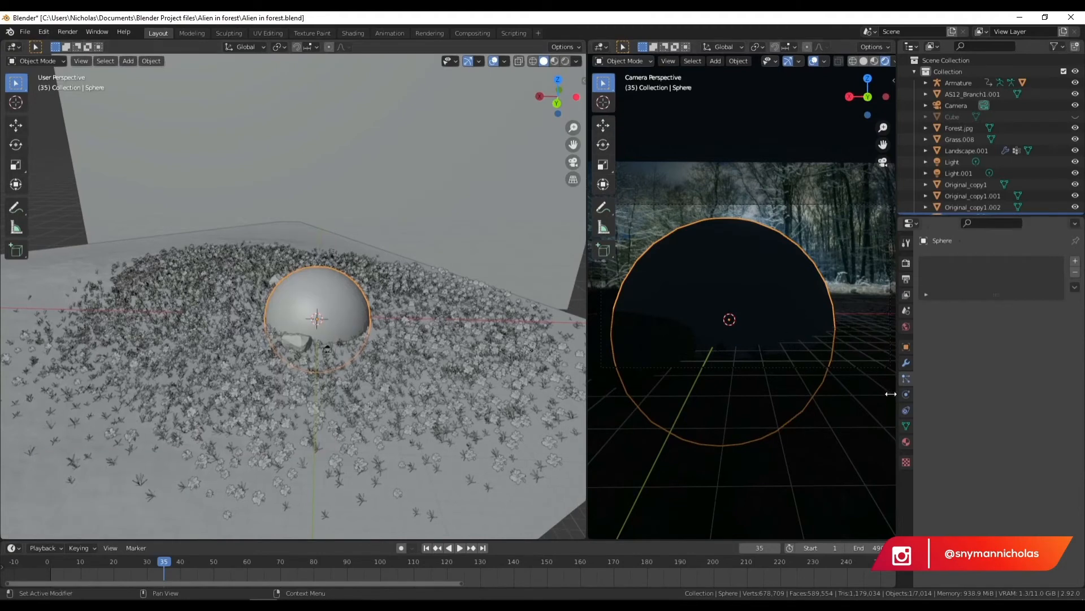
{"action": "left_click", "coordinate": [905, 425]}
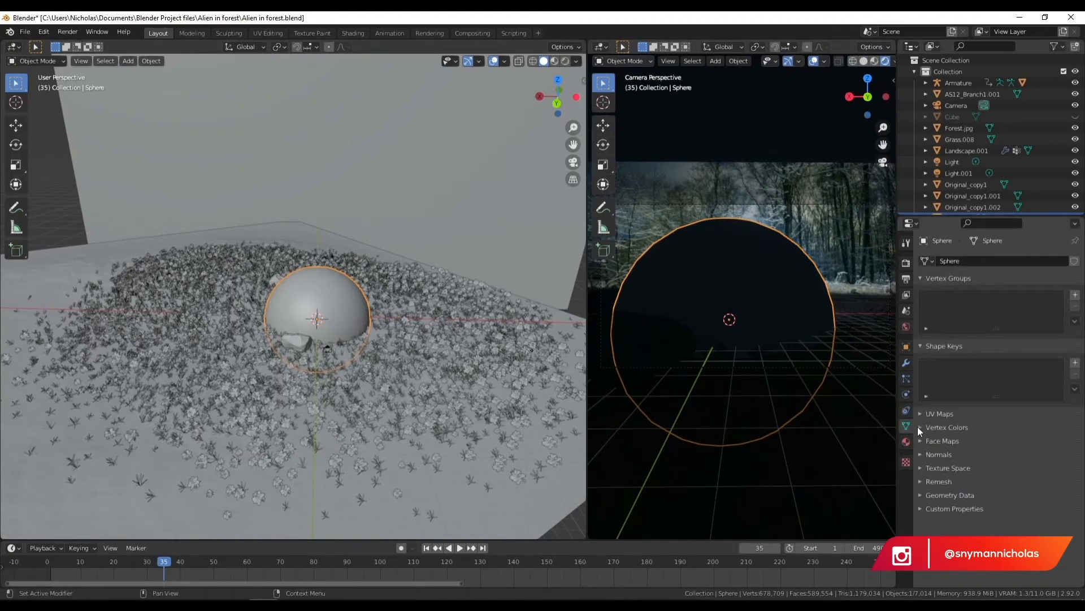
{"action": "left_click", "coordinate": [921, 454]}
{"action": "left_click", "coordinate": [986, 470]}
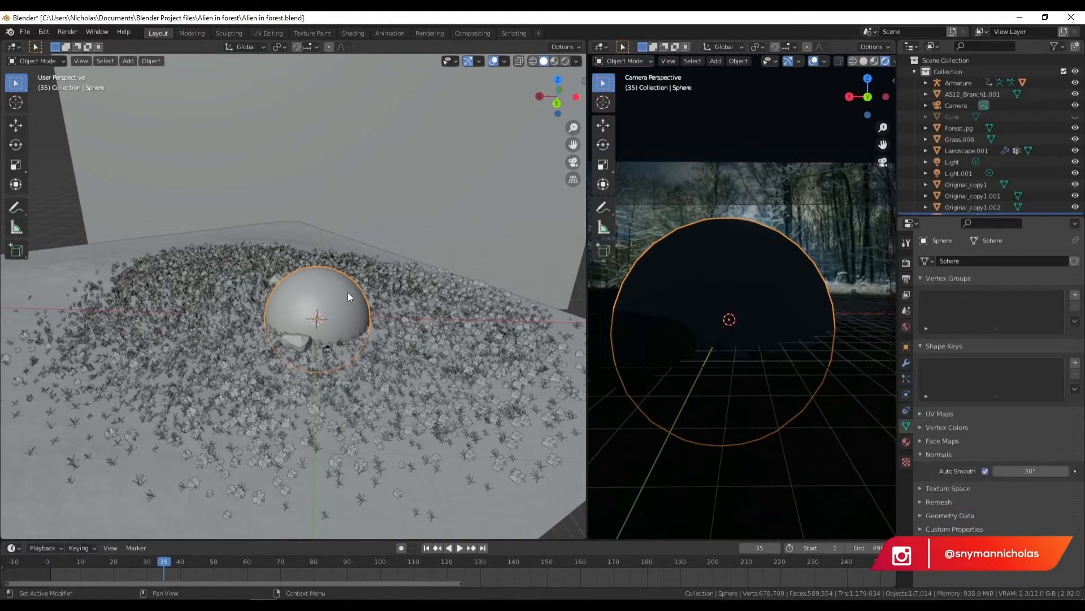
- Raise the sphere about 11.8 m along Z and flatten it along Z to about 0.1 to form a disc
{"action": "key", "text": "g"}
{"action": "key", "text": "z"}
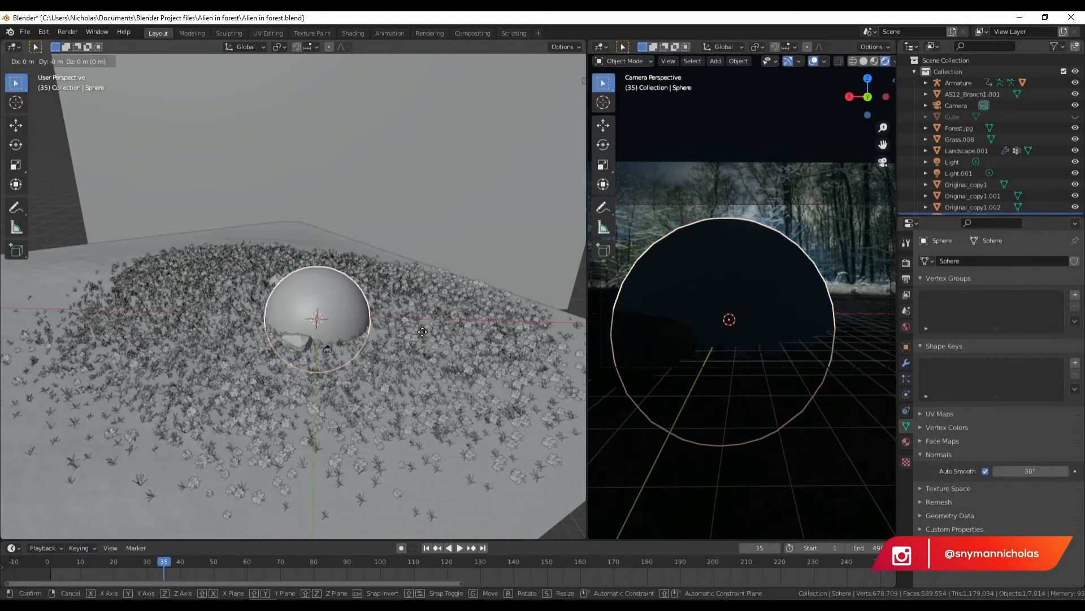
{"action": "left_click", "coordinate": [420, 266]}
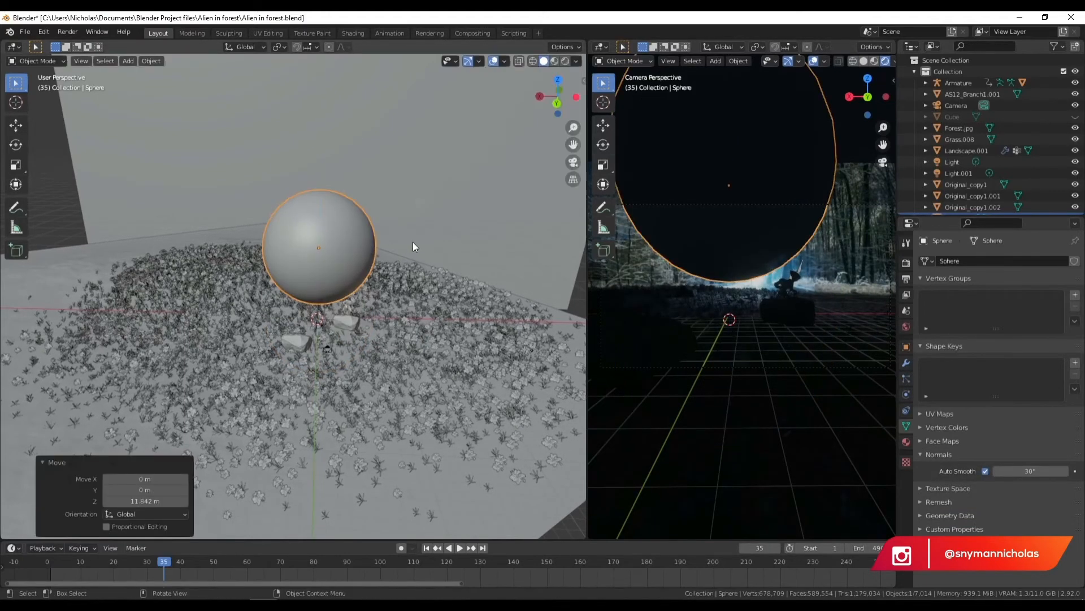
{"action": "middle_click_drag", "start_coordinate": [398, 249], "coordinate": [363, 312]}
{"action": "scroll", "coordinate": [382, 253], "scroll_direction": "up", "scroll_amount": 4}
{"action": "middle_click_drag", "start_coordinate": [363, 312], "coordinate": [399, 202]}
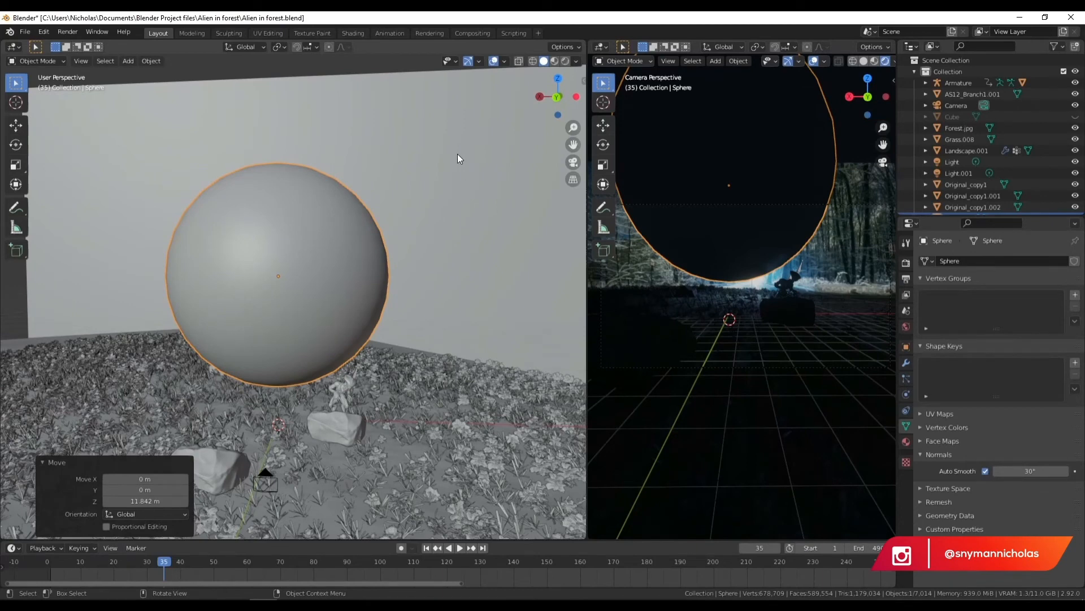
{"action": "key", "text": "s"}
{"action": "key", "text": "z"}
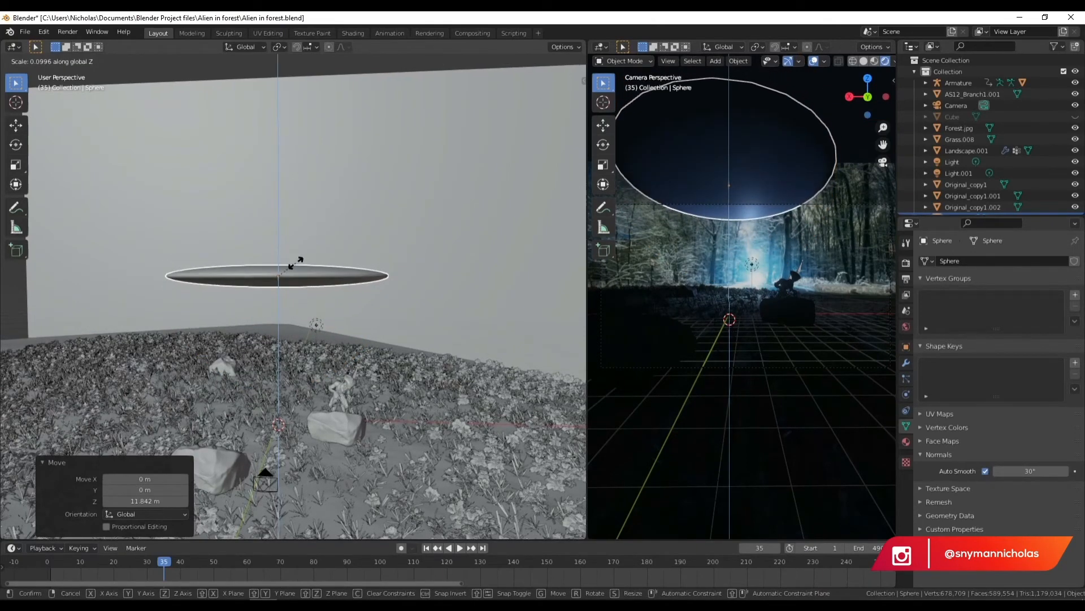
{"action": "left_click", "coordinate": [297, 263]}
- Lower the disc about 8.5 m, then shift it about -2 m in X and -7.3 m in Y from the top view
{"action": "key", "text": "g"}
{"action": "key", "text": "z"}
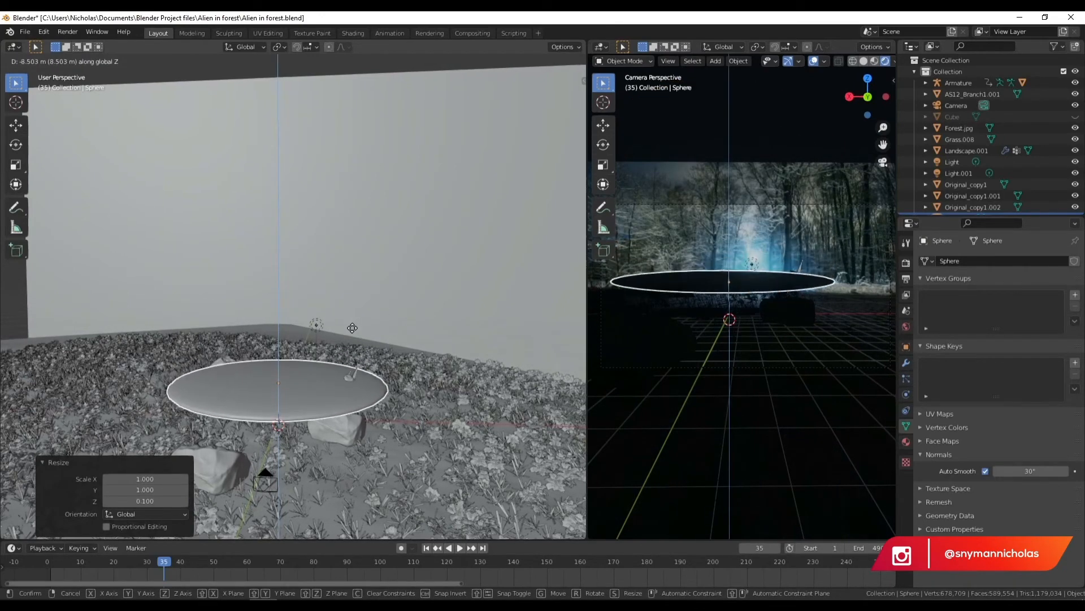
{"action": "left_click", "coordinate": [352, 328]}
{"action": "left_click", "coordinate": [558, 77]}
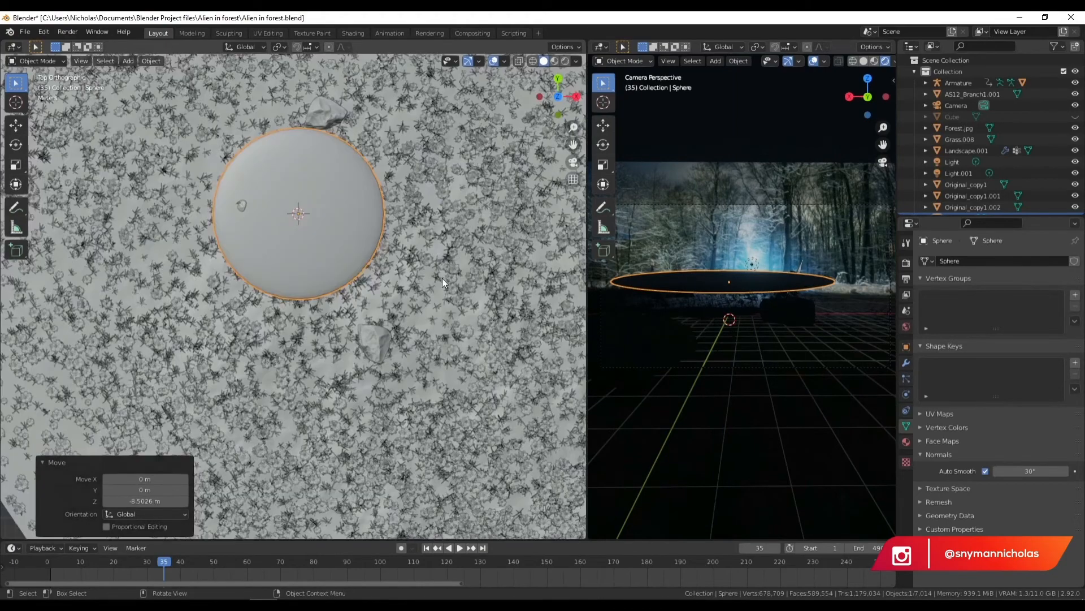
{"action": "scroll", "coordinate": [329, 197], "scroll_direction": "up", "scroll_amount": 2}
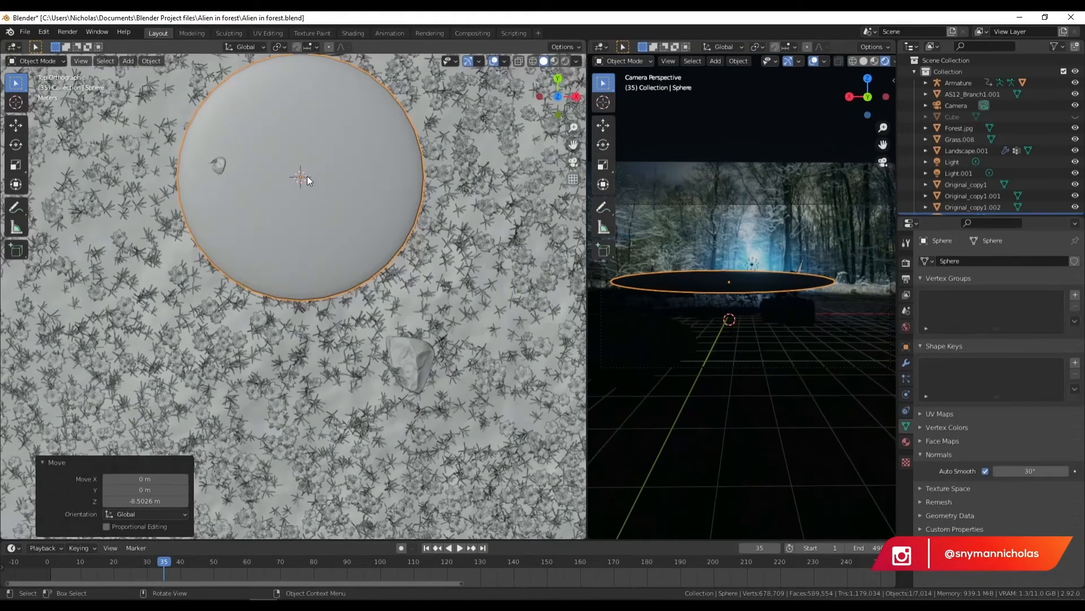
{"action": "key", "text": "g"}
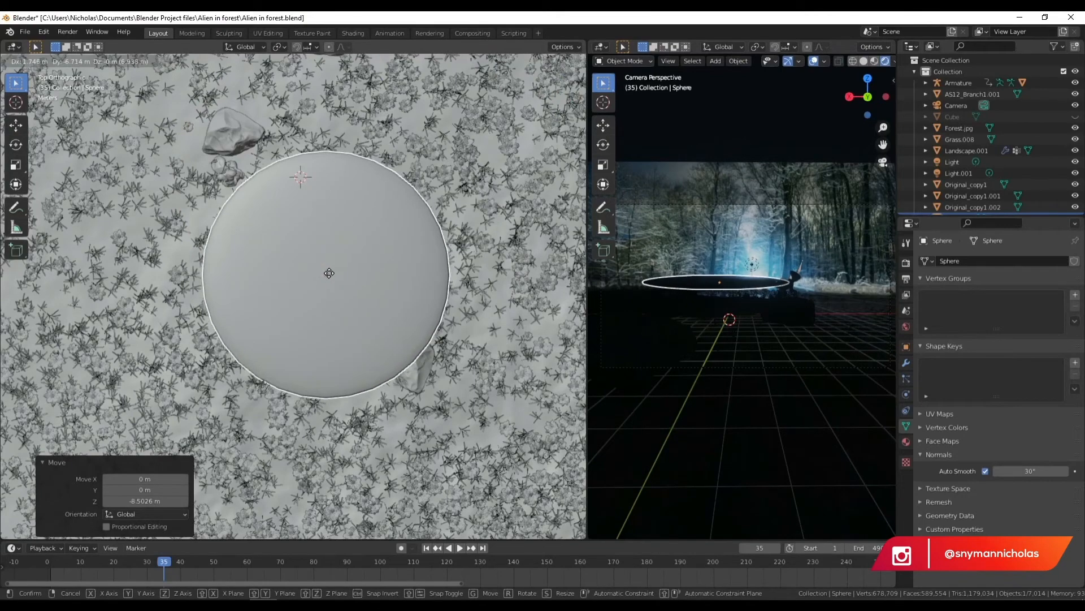
{"action": "left_click", "coordinate": [272, 282]}
- Raise the disc about 1.5 m along Z above the vegetation
{"action": "middle_click_drag", "start_coordinate": [392, 283], "coordinate": [429, 381]}
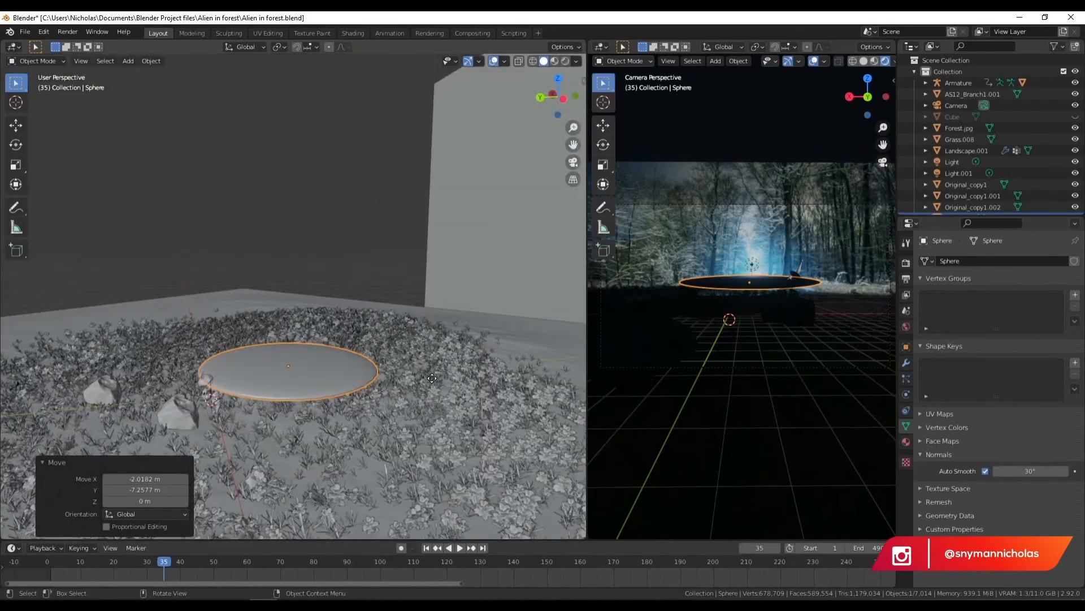
{"action": "key", "text": "g"}
{"action": "key", "text": "z"}
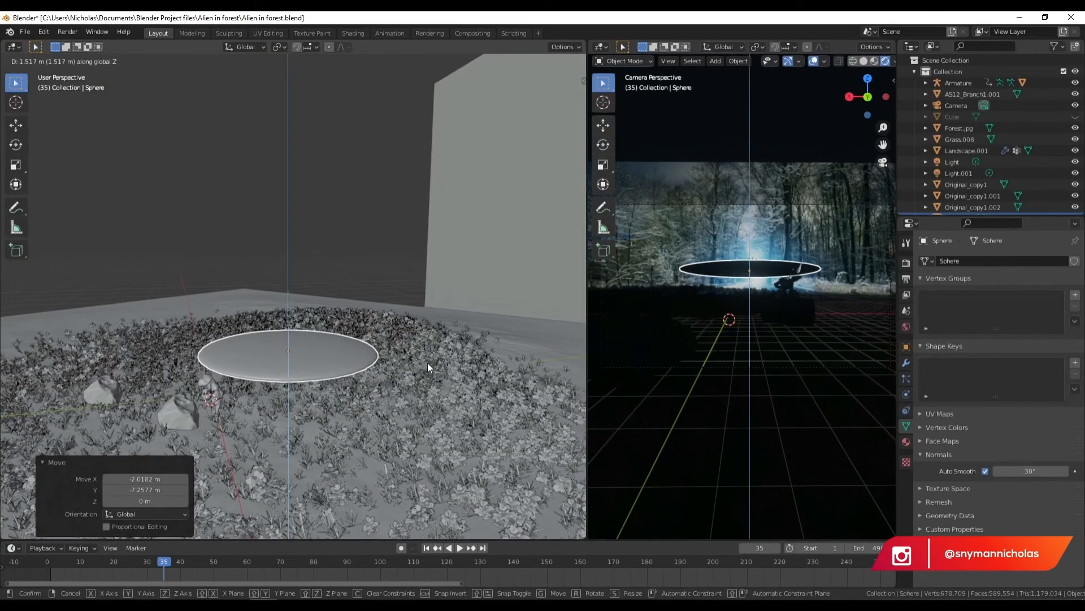
{"action": "left_click", "coordinate": [433, 362]}
- Move the disc about -14.4 m along Y towards the forest backdrop, scale it up slightly and deselect it
{"action": "middle_click_drag", "start_coordinate": [405, 395], "coordinate": [491, 415]}
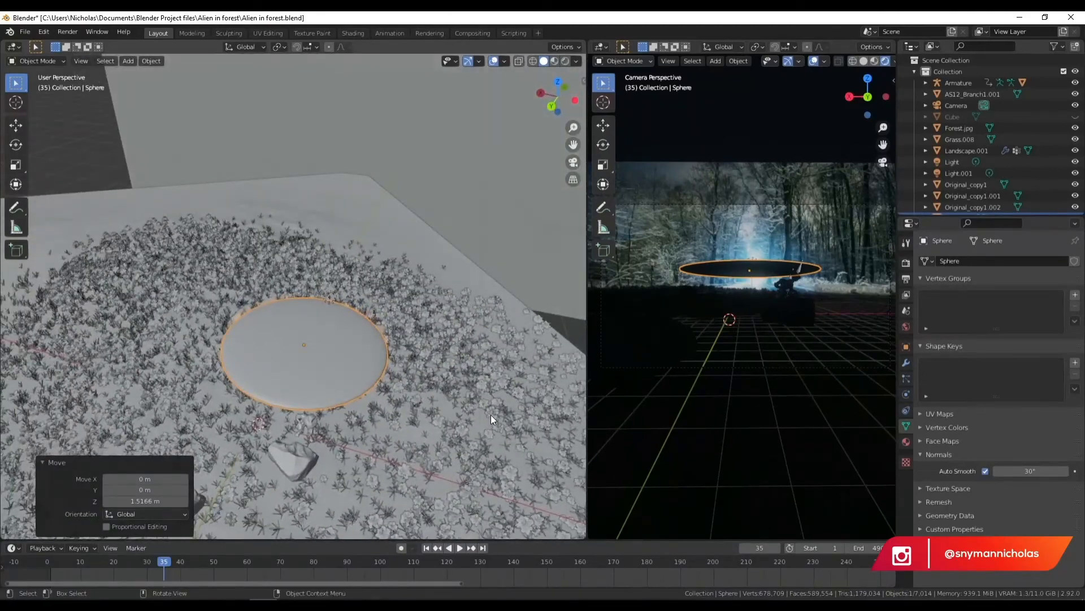
{"action": "key", "text": "g"}
{"action": "key", "text": "y"}
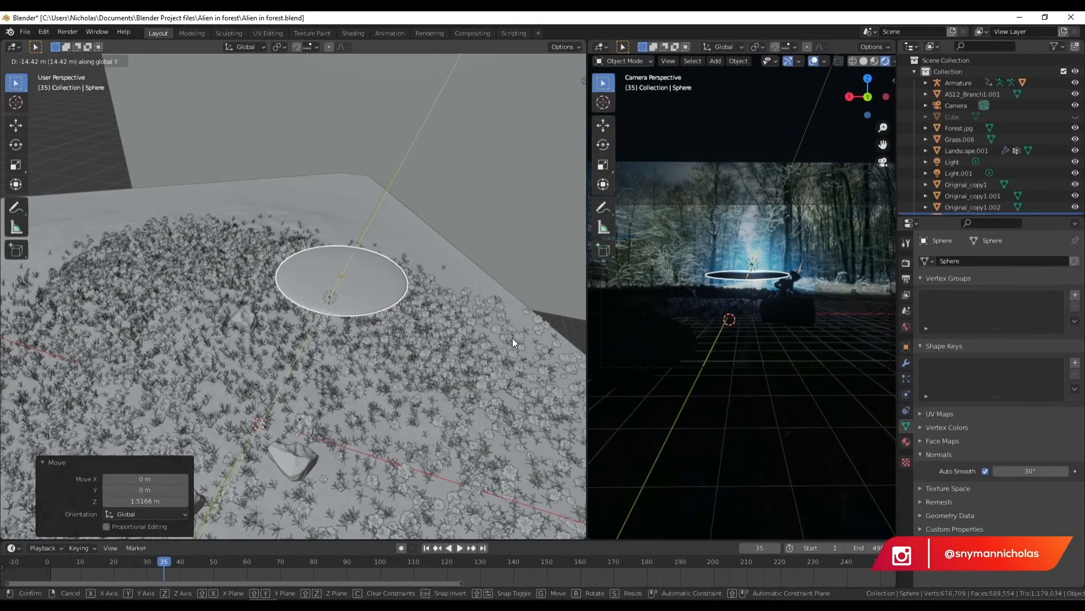
{"action": "left_click", "coordinate": [513, 339]}
{"action": "key", "text": "s"}
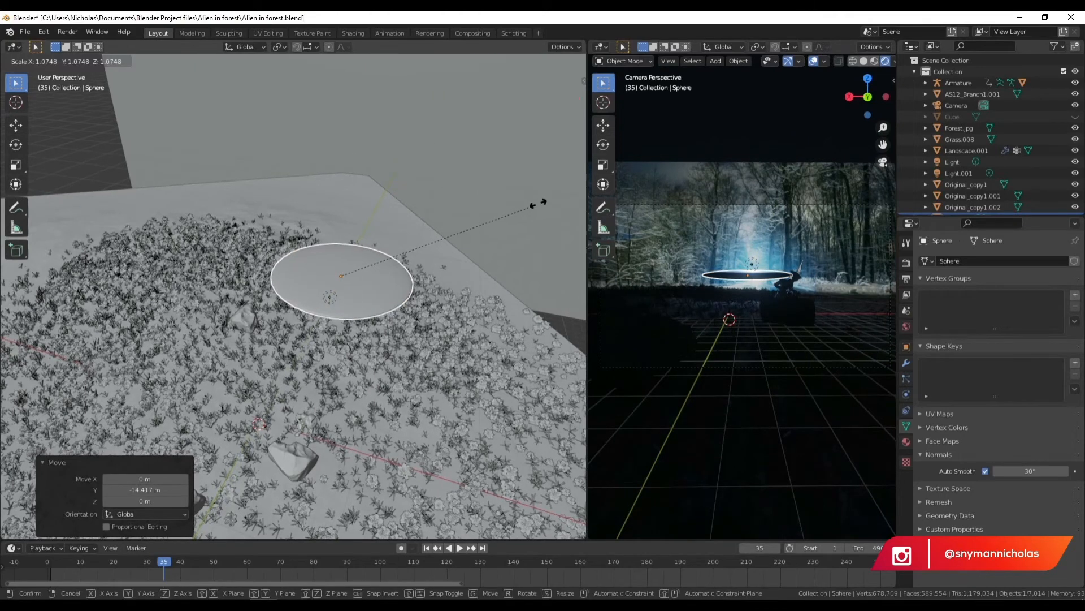
{"action": "left_click", "coordinate": [551, 202]}
{"action": "left_click", "coordinate": [30, 148]}
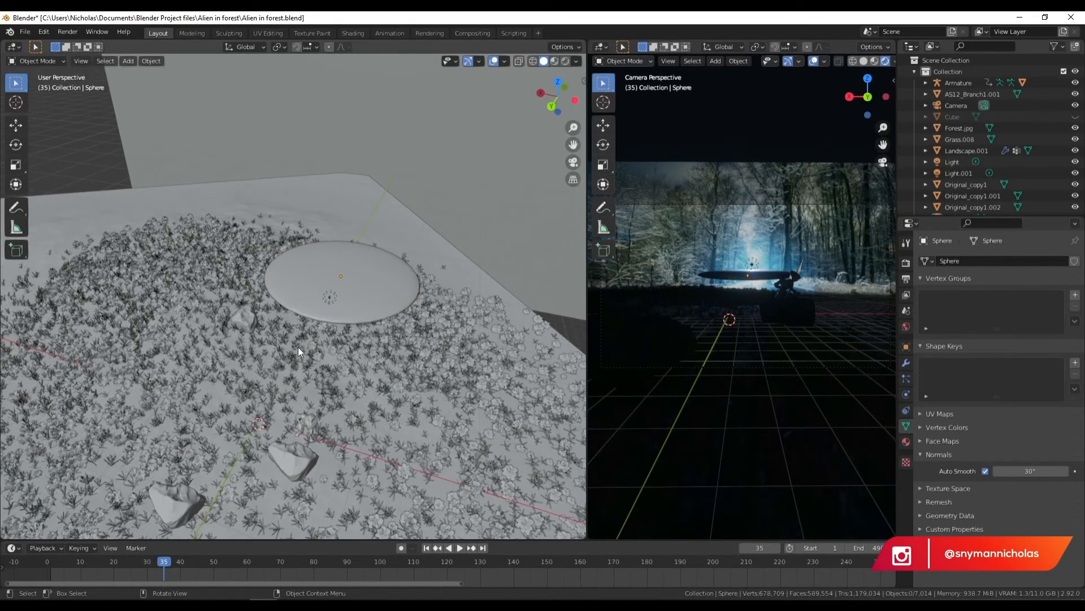
- Select the disc, enter Edit Mode and isolate it in local view
{"action": "mouse_move", "coordinate": [348, 254]}
{"action": "middle_mouse_down"}
{"action": "mouse_move", "coordinate": [368, 232]}
{"action": "mouse_move", "coordinate": [367, 190]}
{"action": "mouse_move", "coordinate": [375, 244]}
{"action": "mouse_move", "coordinate": [351, 270]}
{"action": "middle_mouse_up"}
{"action": "scroll", "coordinate": [352, 270], "scroll_direction": "up", "scroll_amount": 5}
{"action": "middle_click_drag", "start_coordinate": [332, 232], "coordinate": [327, 287], "text": "shift"}
{"action": "middle_click_drag", "start_coordinate": [425, 299], "coordinate": [315, 292], "text": "shift"}
{"action": "left_click", "coordinate": [277, 300]}
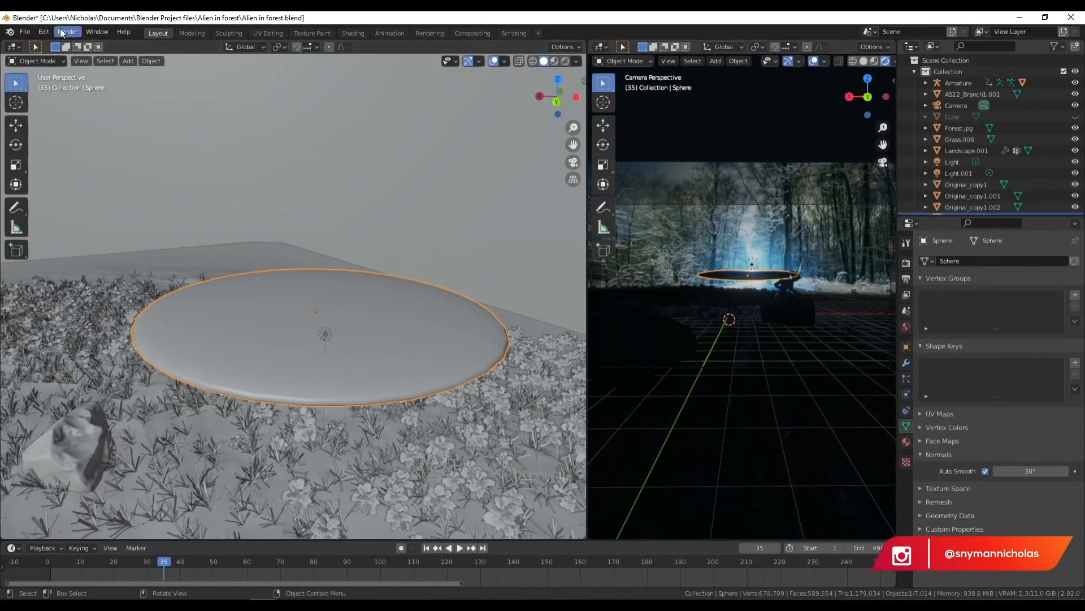
{"action": "left_click", "coordinate": [39, 60]}
{"action": "left_click", "coordinate": [45, 86]}
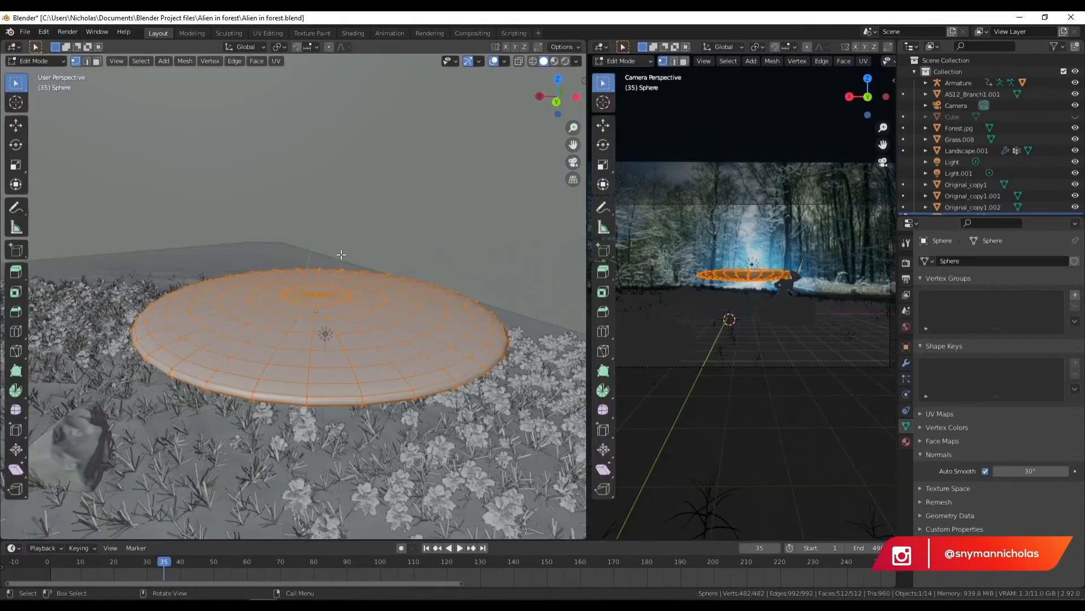
{"action": "key", "text": "KP_Divide"}
{"action": "middle_click_drag", "start_coordinate": [291, 260], "coordinate": [265, 291]}
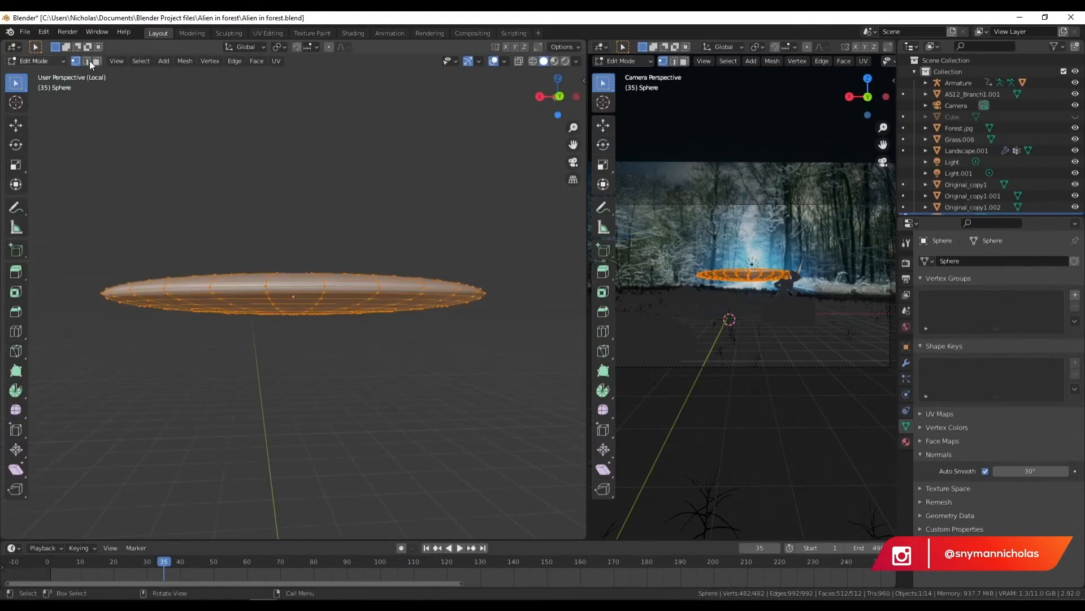
- In face select mode, select every second face in one ring around the disc's rim and delete those faces to cut window openings
{"action": "left_click", "coordinate": [97, 62]}
{"action": "scroll", "coordinate": [264, 354], "scroll_direction": "up", "scroll_amount": 4}
{"action": "middle_click_drag", "start_coordinate": [301, 250], "coordinate": [298, 253]}
{"action": "left_click", "coordinate": [281, 341]}
{"action": "middle_click_drag", "start_coordinate": [281, 340], "coordinate": [383, 345]}
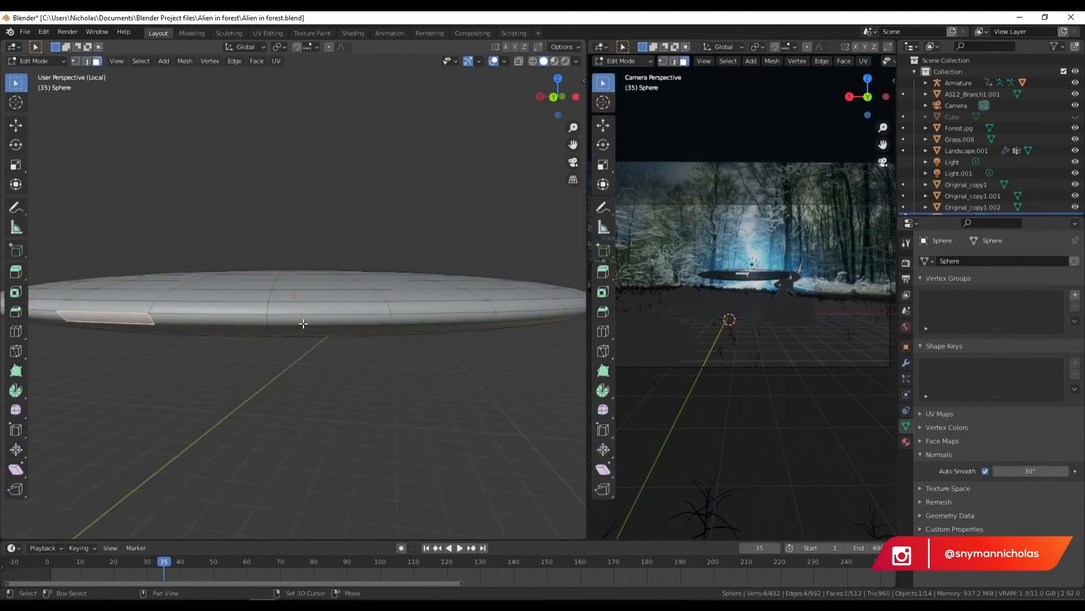
{"action": "left_click", "coordinate": [348, 321], "text": "shift"}
{"action": "middle_click_drag", "start_coordinate": [353, 322], "coordinate": [314, 294]}
{"action": "left_click", "coordinate": [461, 351], "text": "shift"}
{"action": "middle_click_drag", "start_coordinate": [461, 351], "coordinate": [378, 317]}
{"action": "left_click", "coordinate": [403, 302], "text": "shift"}
{"action": "left_click", "coordinate": [389, 307], "text": "shift"}
{"action": "left_click", "coordinate": [368, 302], "text": "shift"}
{"action": "left_click", "coordinate": [328, 313], "text": "shift"}
{"action": "left_click", "coordinate": [449, 304], "text": "shift"}
{"action": "left_click", "coordinate": [423, 317], "text": "shift"}
{"action": "left_click", "coordinate": [395, 300], "text": "shift"}
{"action": "middle_click_drag", "start_coordinate": [483, 328], "coordinate": [311, 314]}
{"action": "left_click", "coordinate": [316, 289], "text": "shift"}
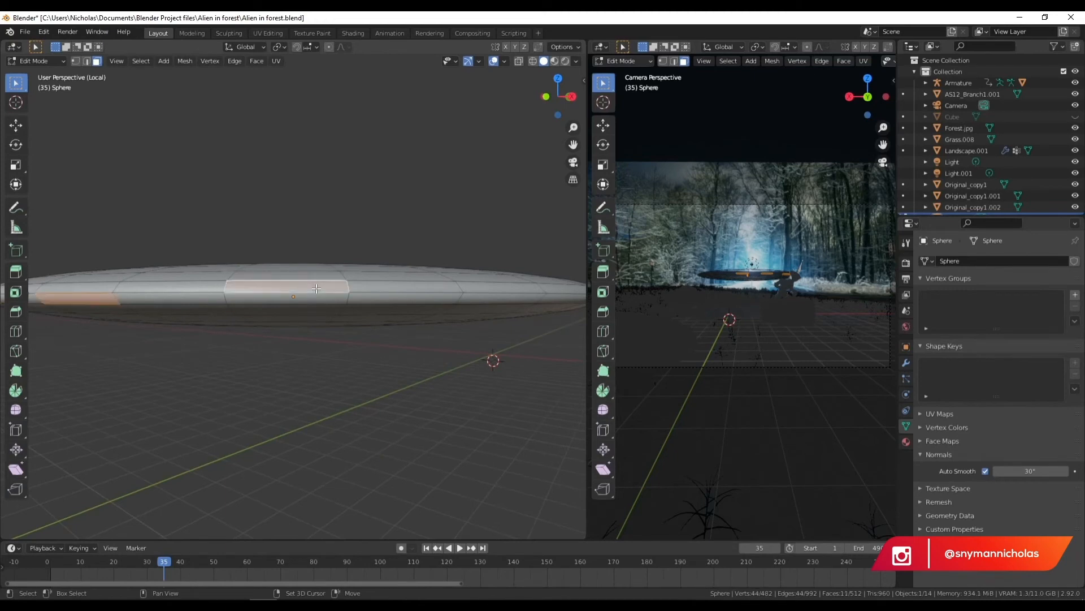
{"action": "left_click", "coordinate": [314, 289], "text": "shift"}
{"action": "left_click", "coordinate": [319, 298], "text": "shift"}
{"action": "middle_click_drag", "start_coordinate": [510, 314], "coordinate": [397, 316]}
{"action": "left_click", "coordinate": [169, 285], "text": "shift"}
{"action": "left_click", "coordinate": [350, 285], "text": "shift"}
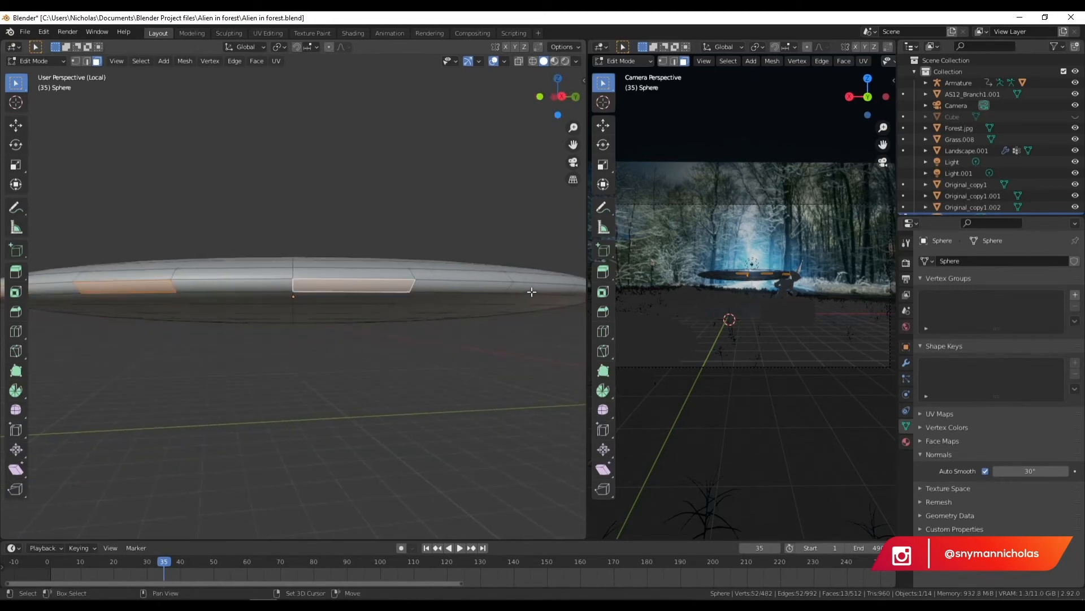
{"action": "left_click", "coordinate": [526, 286], "text": "shift"}
{"action": "middle_click_drag", "start_coordinate": [497, 327], "coordinate": [429, 330]}
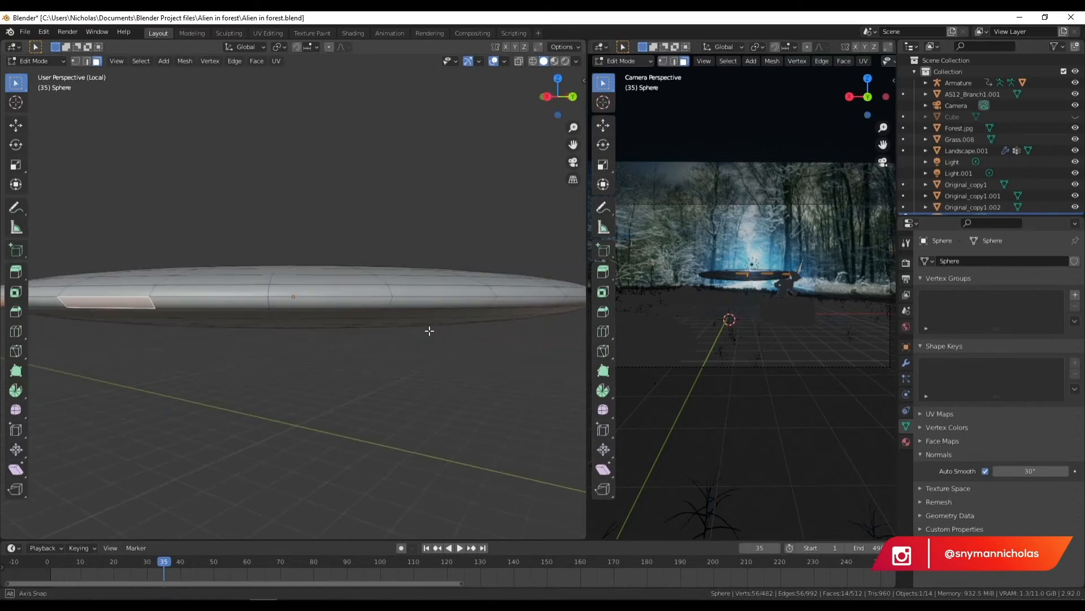
{"action": "left_click", "coordinate": [347, 304], "text": "shift"}
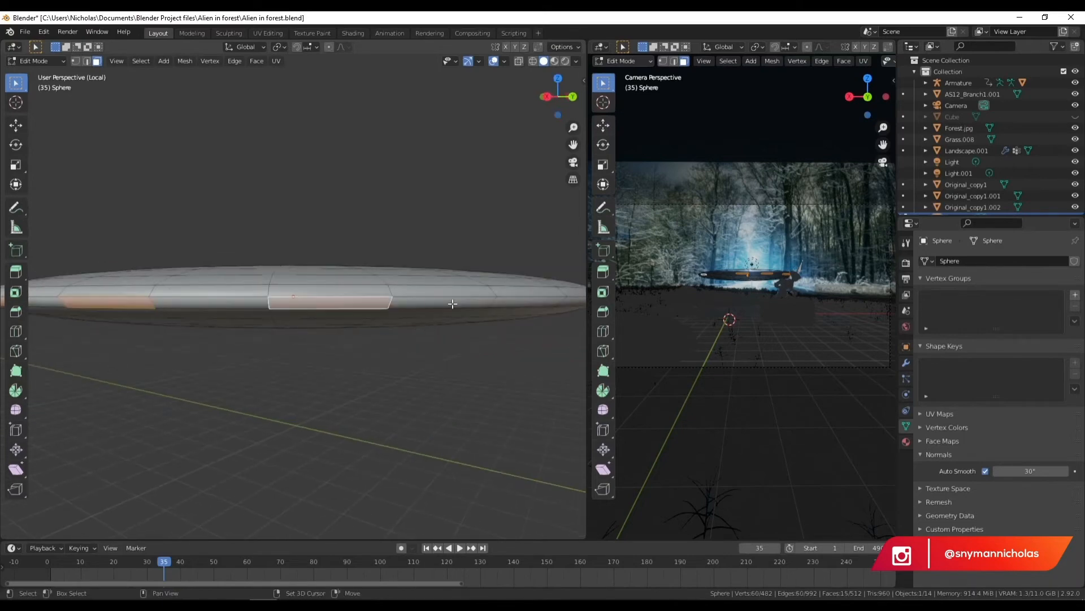
{"action": "left_click", "coordinate": [511, 303], "text": "shift"}
{"action": "middle_click_drag", "start_coordinate": [511, 303], "coordinate": [467, 307]}
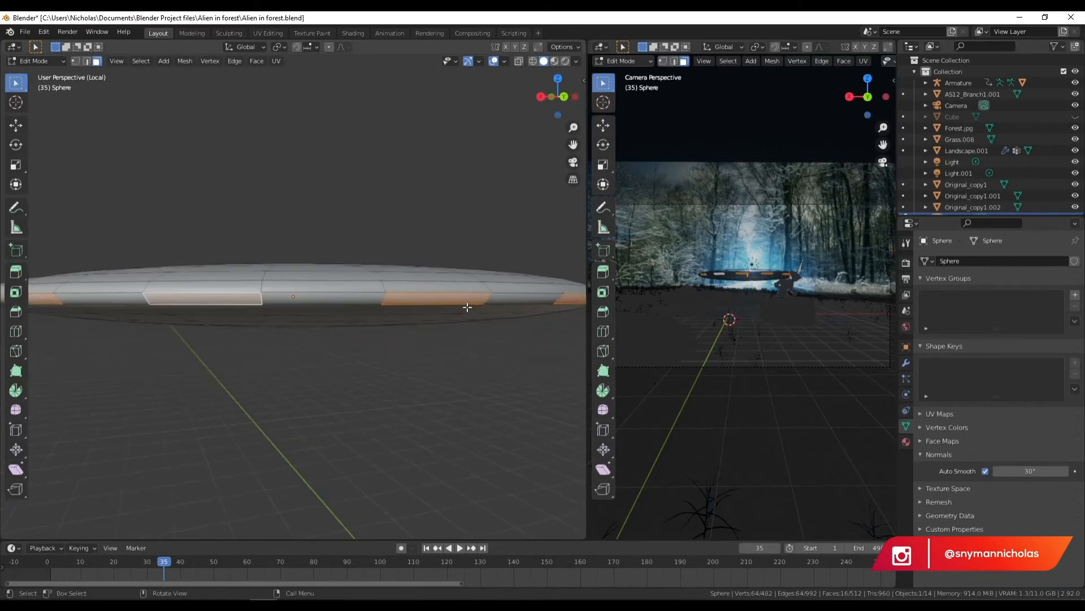
{"action": "key", "text": "x"}
{"action": "left_click", "coordinate": [443, 332]}
- Return the disc to Object Mode and leave local view to show the whole scene
{"action": "middle_click_drag", "start_coordinate": [371, 334], "coordinate": [391, 355]}
{"action": "left_click", "coordinate": [35, 61]}
{"action": "left_click", "coordinate": [35, 76]}
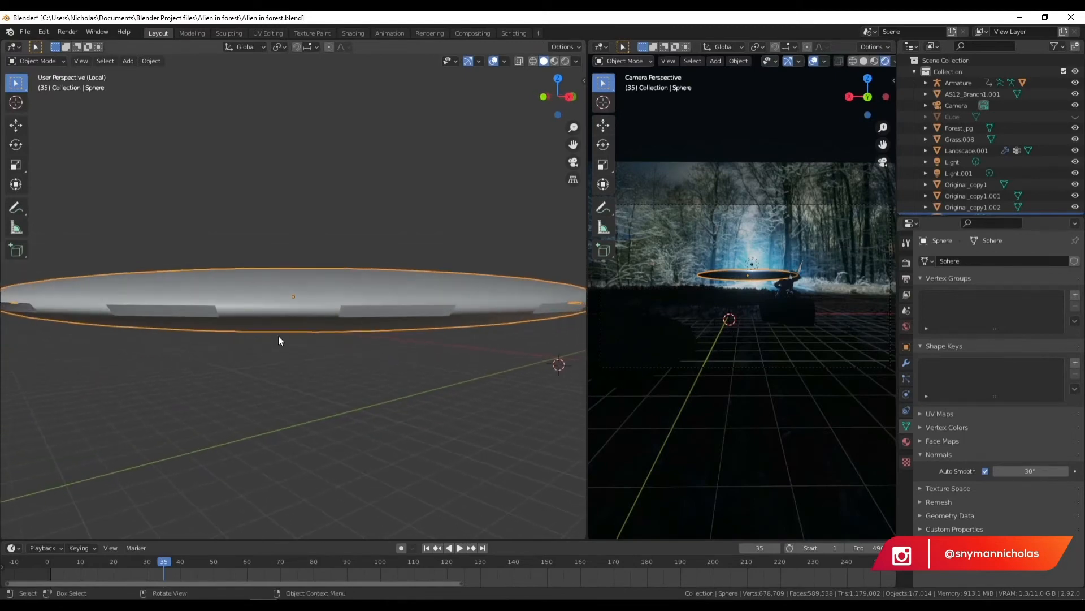
{"action": "scroll", "coordinate": [306, 358], "scroll_direction": "down", "scroll_amount": 4}
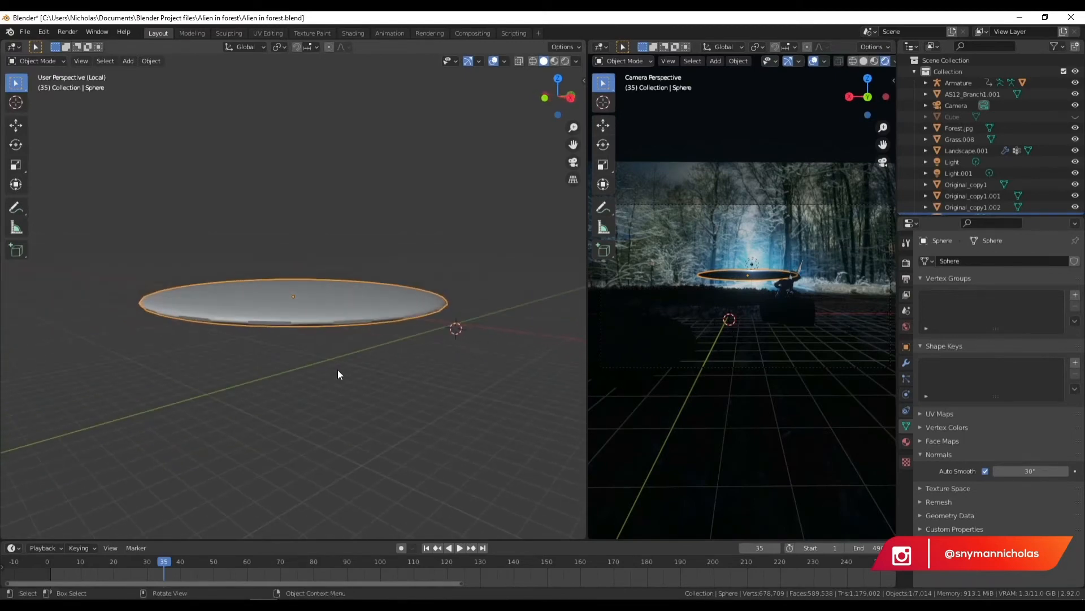
{"action": "key", "text": "KP_Divide"}
- Add a spot light to the scene
{"action": "middle_click_drag", "start_coordinate": [378, 340], "coordinate": [308, 315]}
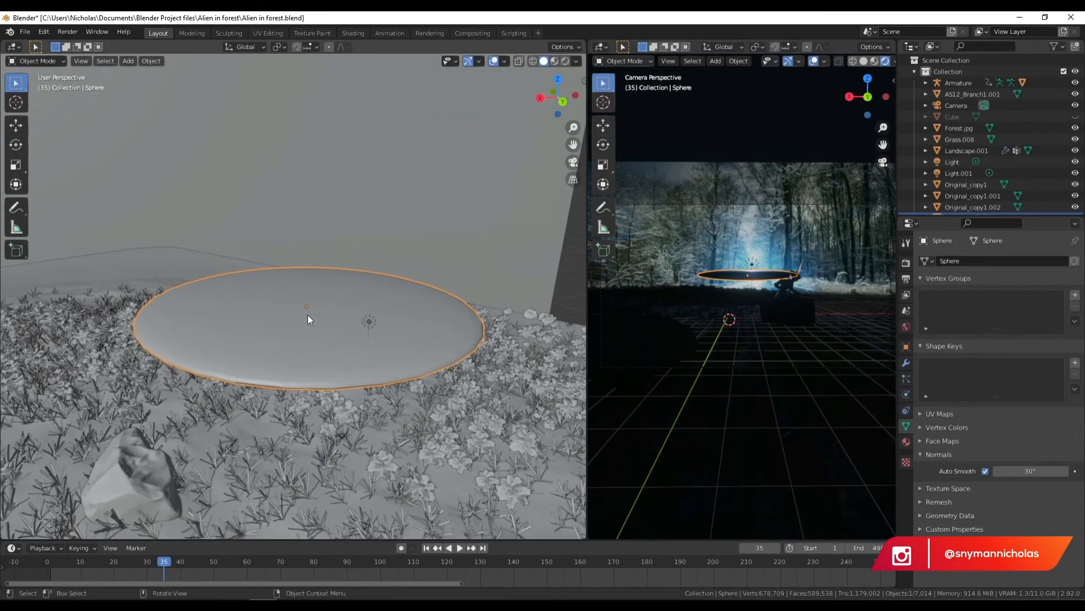
{"action": "scroll", "coordinate": [308, 314], "scroll_direction": "up", "scroll_amount": 1}
{"action": "key", "text": "shift+a"}
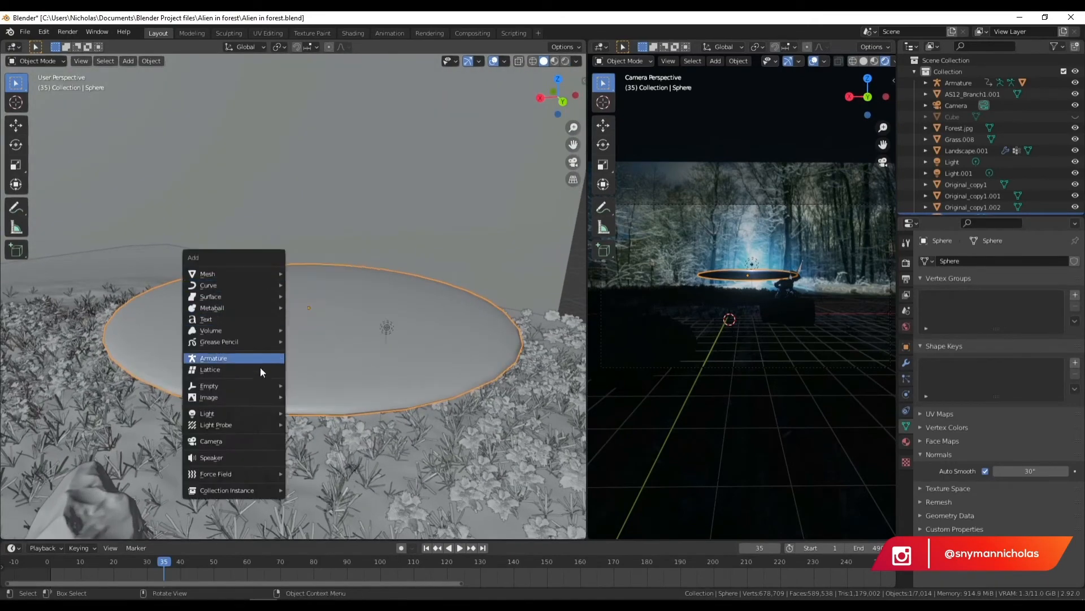
{"action": "mouse_move", "coordinate": [243, 413]}
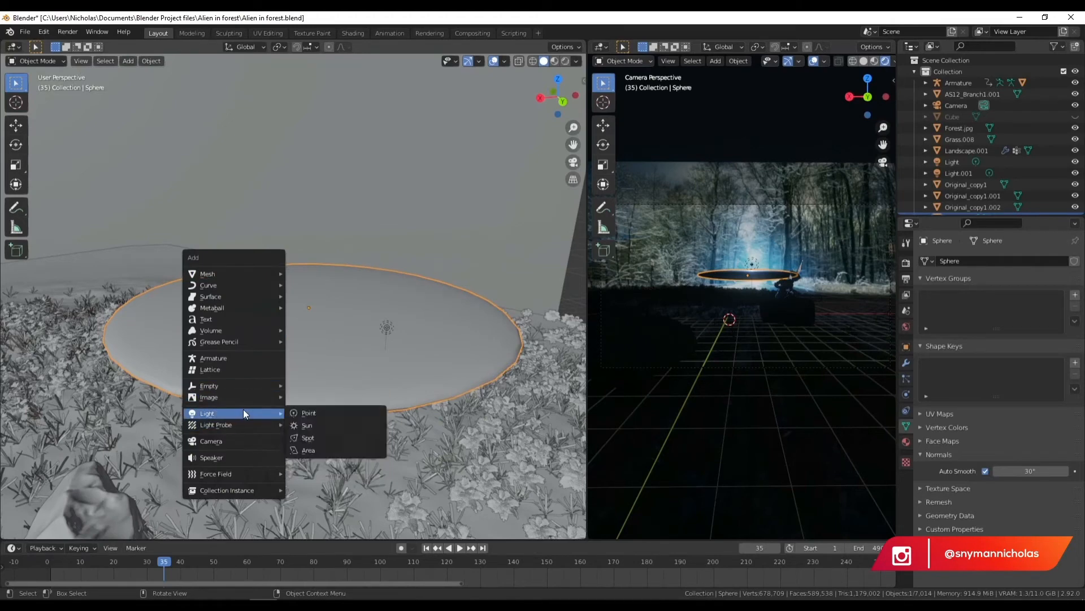
{"action": "left_click", "coordinate": [325, 437]}
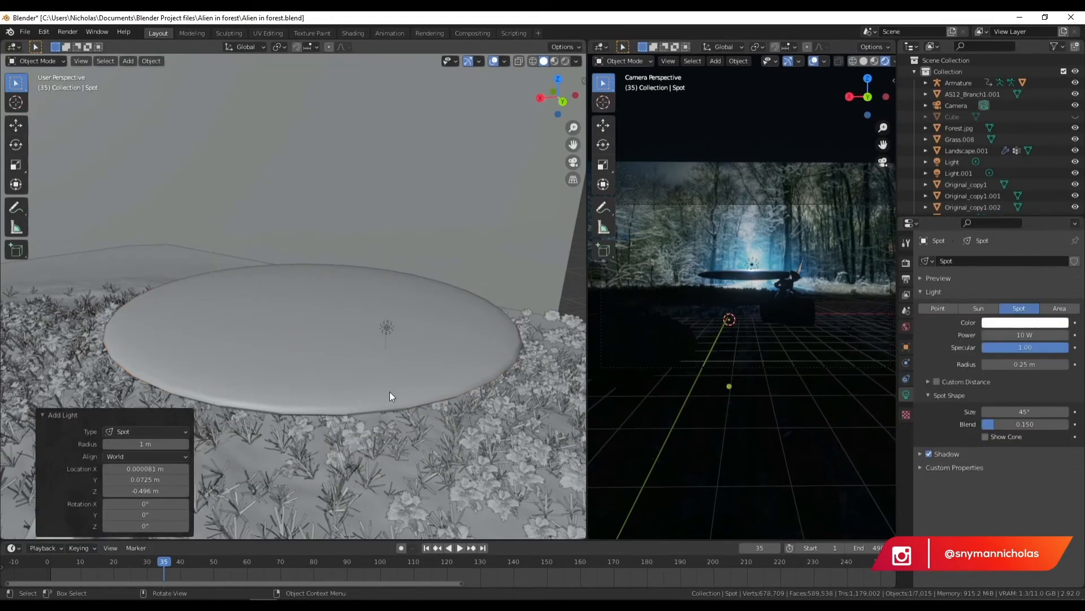
- In top view, move the spot light about -2.03 m along X and -21.67 m along Y to the centre of the disc
{"action": "scroll", "coordinate": [373, 387], "scroll_direction": "down", "scroll_amount": 2}
{"action": "left_click", "coordinate": [558, 79]}
{"action": "scroll", "coordinate": [364, 315], "scroll_direction": "down", "scroll_amount": 5}
{"action": "scroll", "coordinate": [361, 297], "scroll_direction": "up", "scroll_amount": 3}
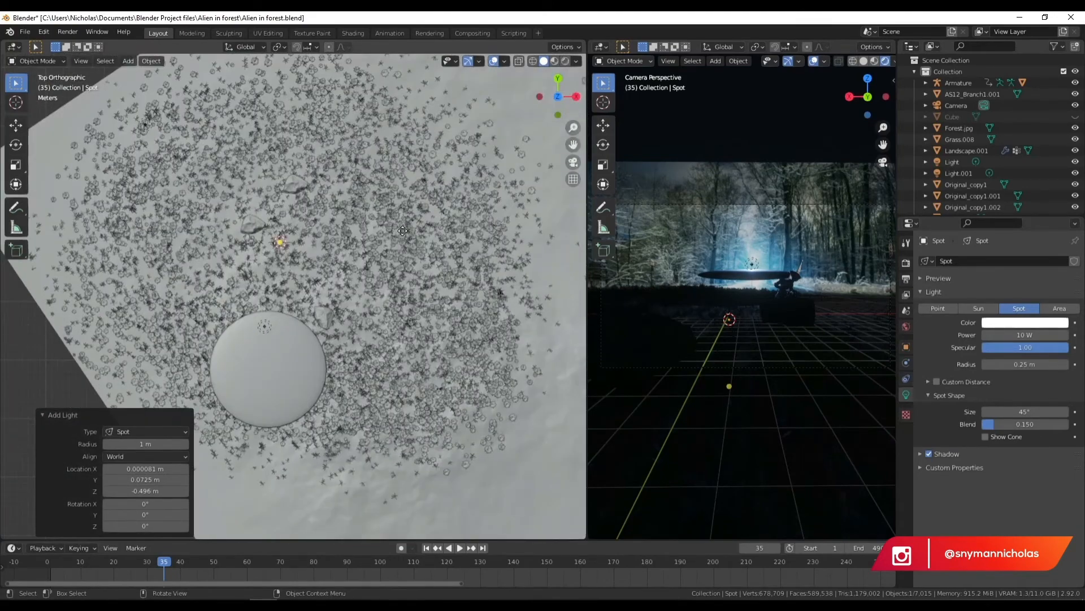
{"action": "key", "text": "g"}
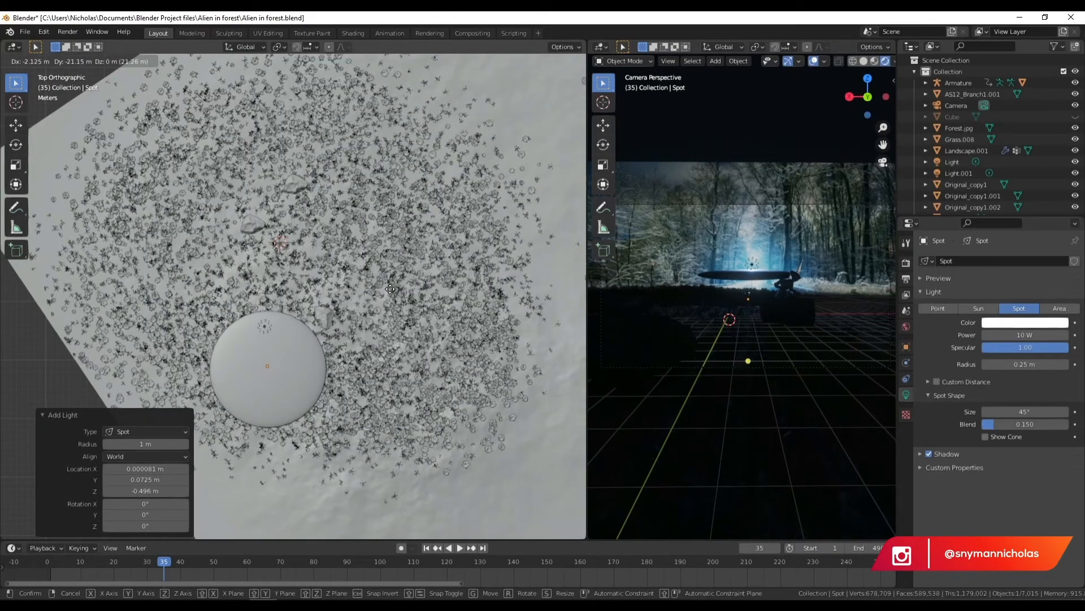
{"action": "left_click", "coordinate": [390, 289]}
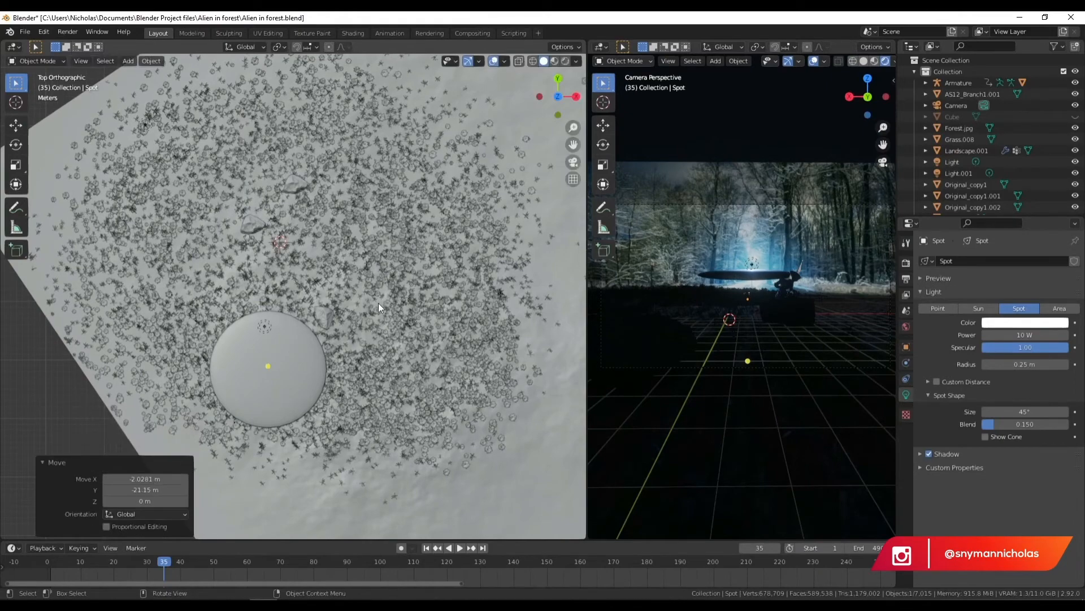
{"action": "scroll", "coordinate": [289, 398], "scroll_direction": "up", "scroll_amount": 6}
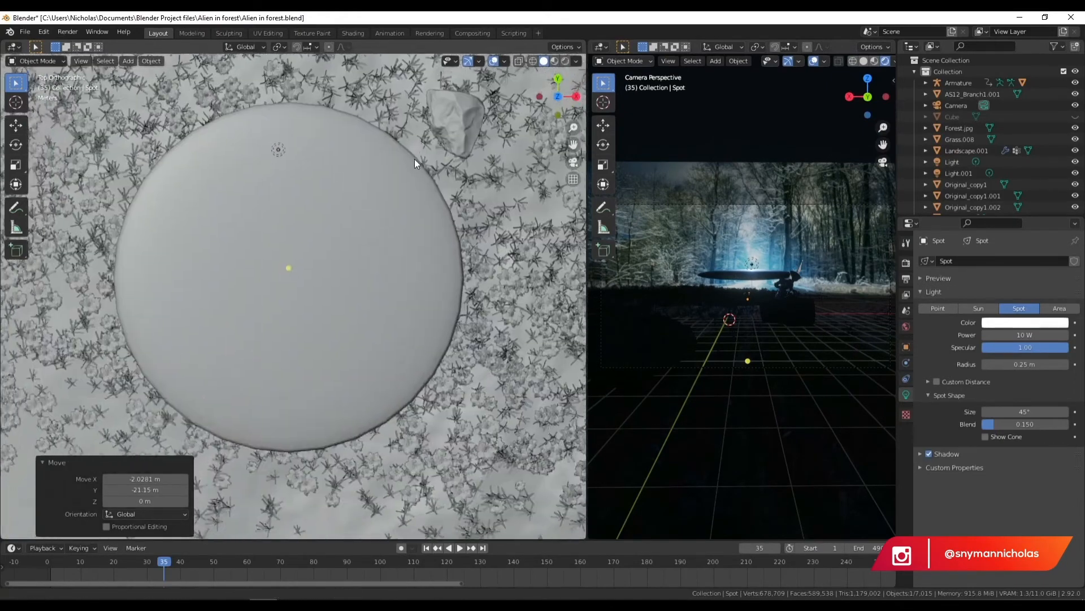
{"action": "left_click", "coordinate": [532, 62]}
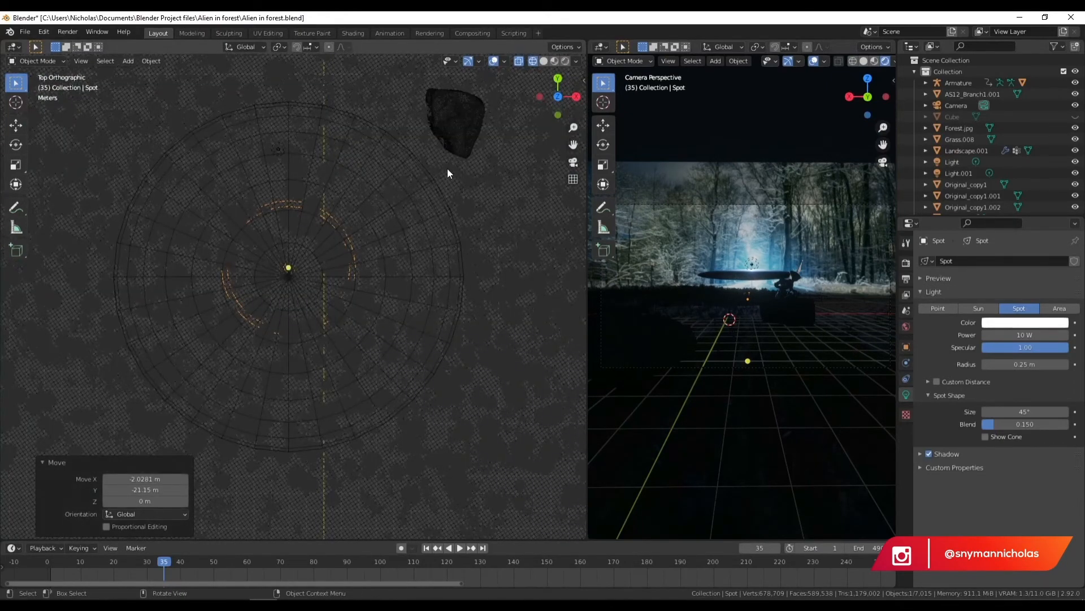
{"action": "key", "text": "g"}
{"action": "left_click", "coordinate": [474, 150]}
- In solid-shaded side view, raise the spot light about 4.7 m along Z so it sits inside the disc
{"action": "left_click", "coordinate": [544, 61]}
{"action": "left_click", "coordinate": [558, 116]}
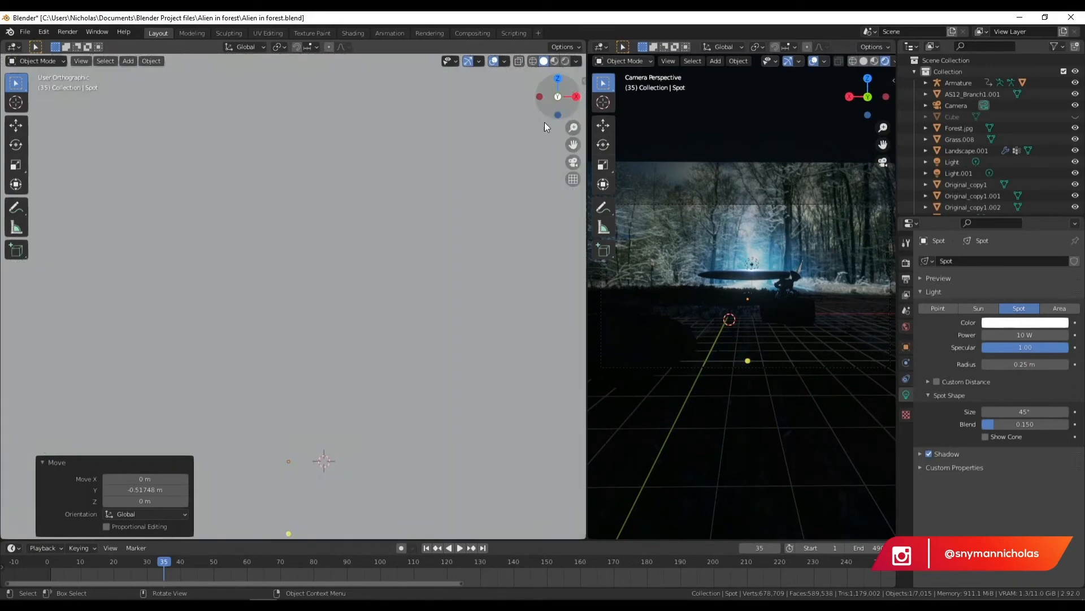
{"action": "left_click", "coordinate": [541, 96]}
{"action": "scroll", "coordinate": [331, 388], "scroll_direction": "up", "scroll_amount": 5}
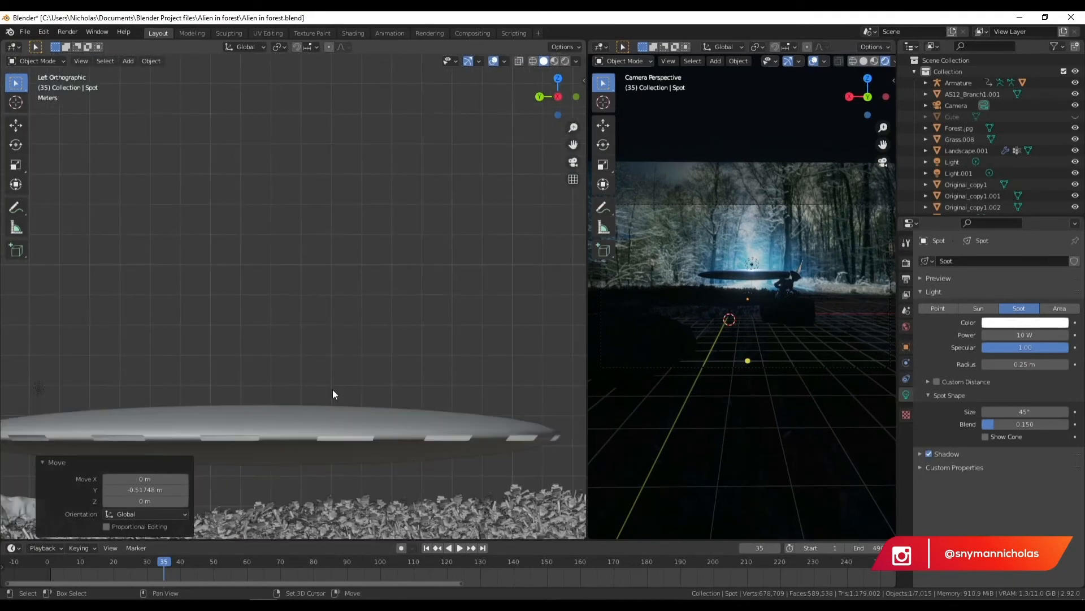
{"action": "key", "text": "g"}
{"action": "key", "text": "z"}
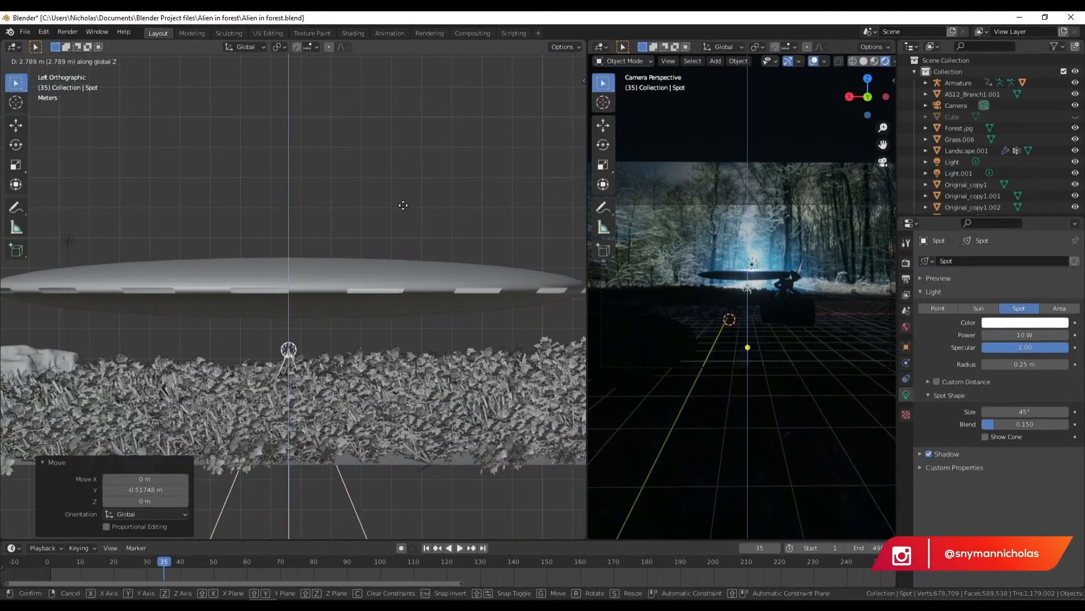
{"action": "left_click", "coordinate": [407, 165]}
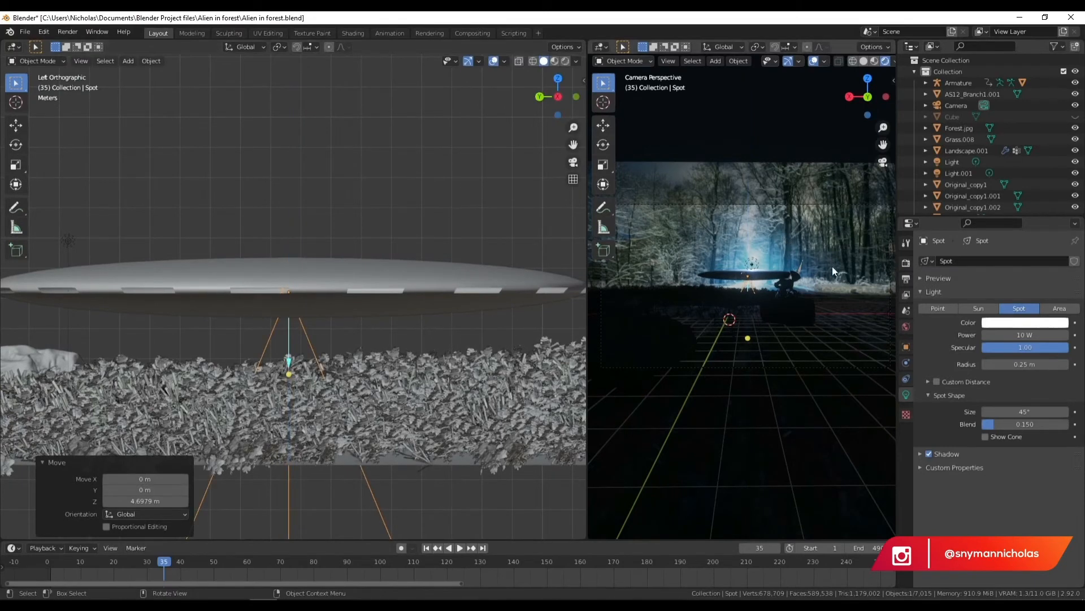
- Rotate the spot light to 90° on Y and -105° on Z to aim it out through the disc's rim, and deselect it
{"action": "left_click", "coordinate": [906, 347]}
{"action": "left_click", "coordinate": [1030, 342]}
{"action": "type", "text": "90"}
{"action": "key", "text": "Return"}
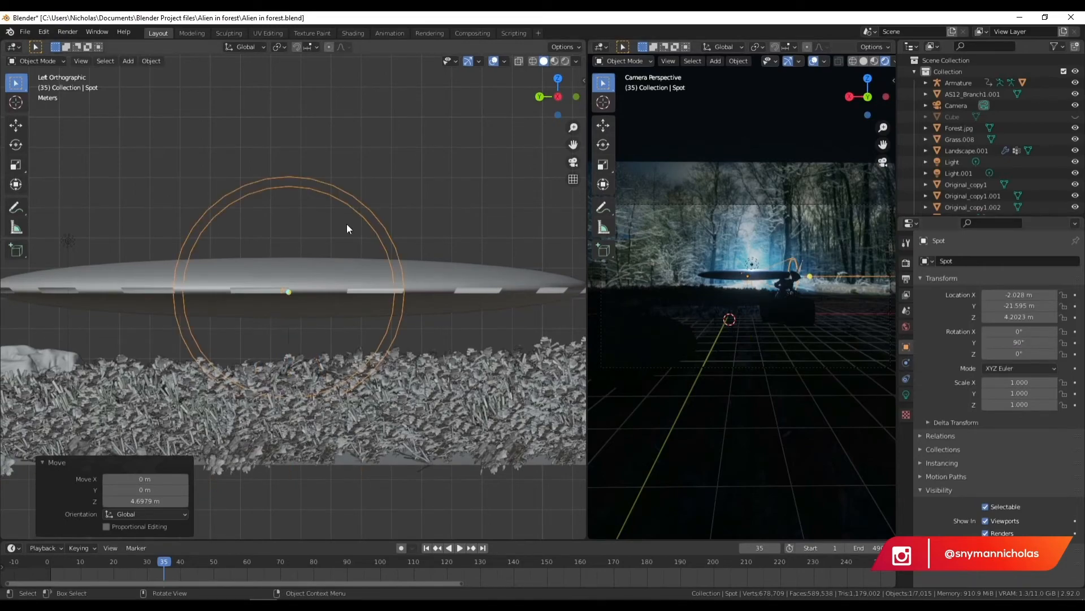
{"action": "middle_click_drag", "start_coordinate": [333, 260], "coordinate": [393, 260]}
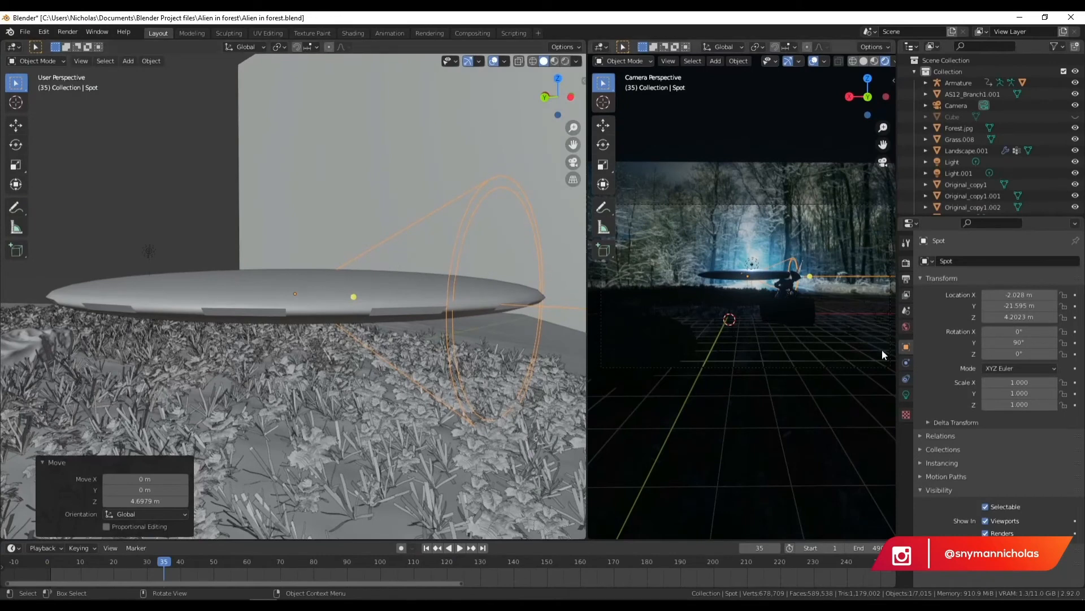
{"action": "left_click_drag", "start_coordinate": [1012, 354], "coordinate": [849, 353]}
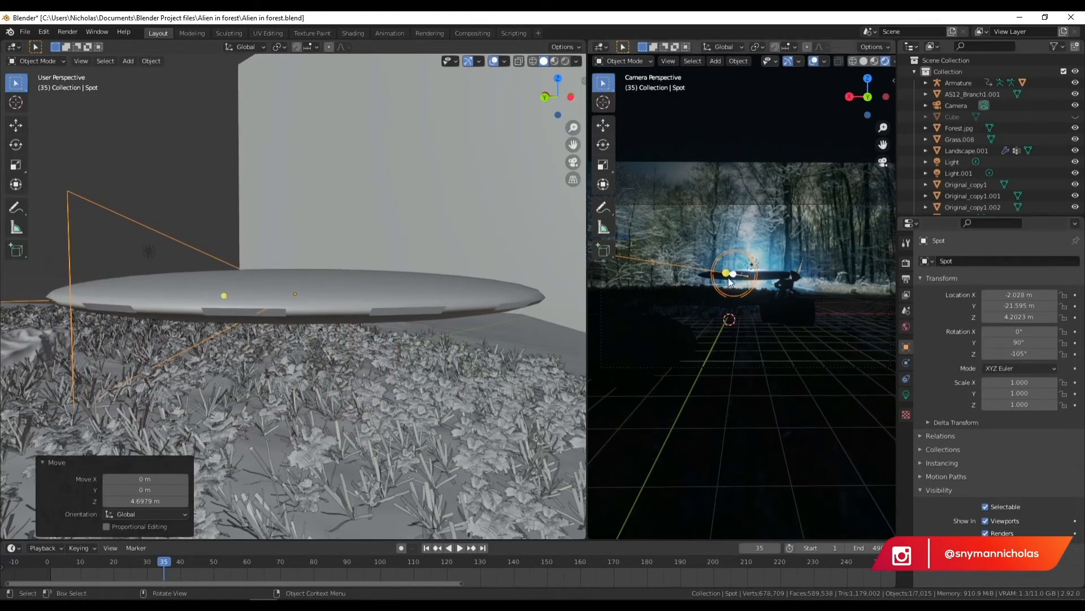
{"action": "left_click", "coordinate": [139, 132]}
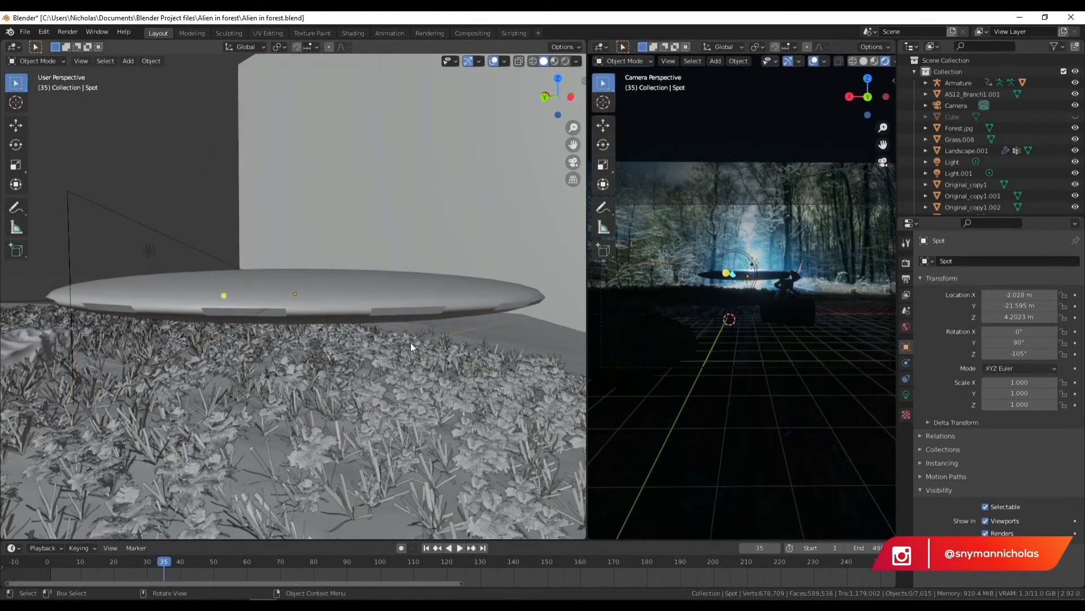
- Set the spot light's power to 30000 W, its radius to about 2.77 m and its spot size to about 6.1°
{"action": "scroll", "coordinate": [694, 318], "scroll_direction": "up", "scroll_amount": 6}
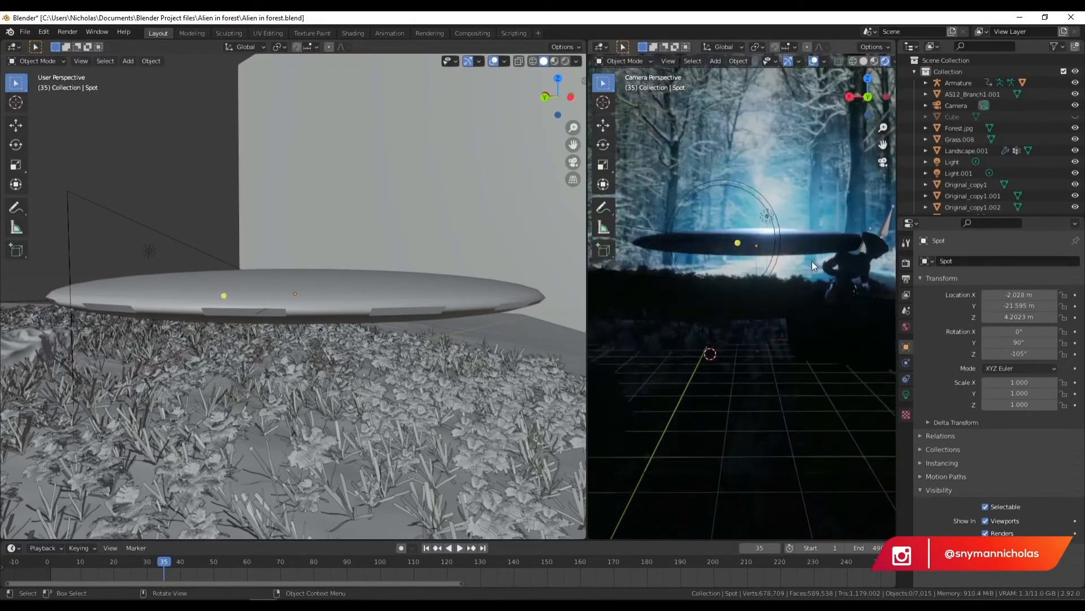
{"action": "scroll", "coordinate": [812, 260], "scroll_direction": "down", "scroll_amount": 2}
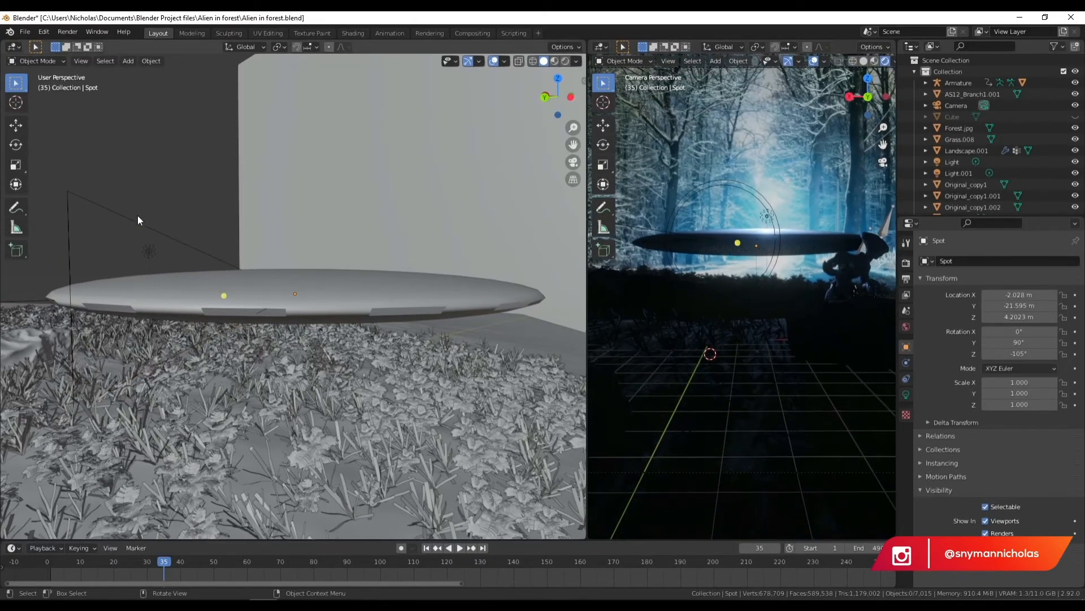
{"action": "left_click", "coordinate": [123, 215]}
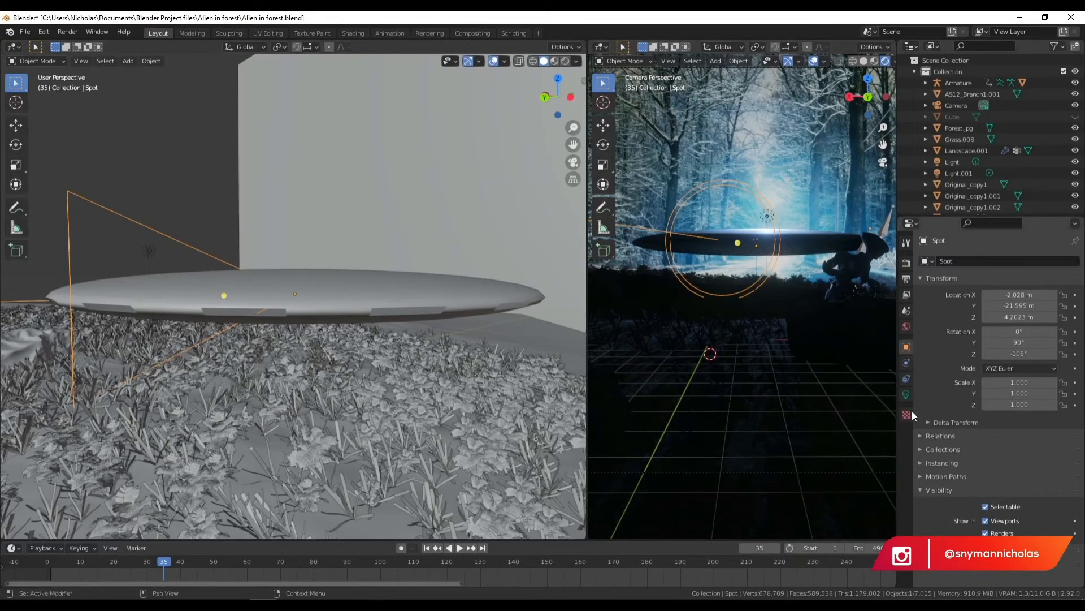
{"action": "left_click", "coordinate": [906, 394]}
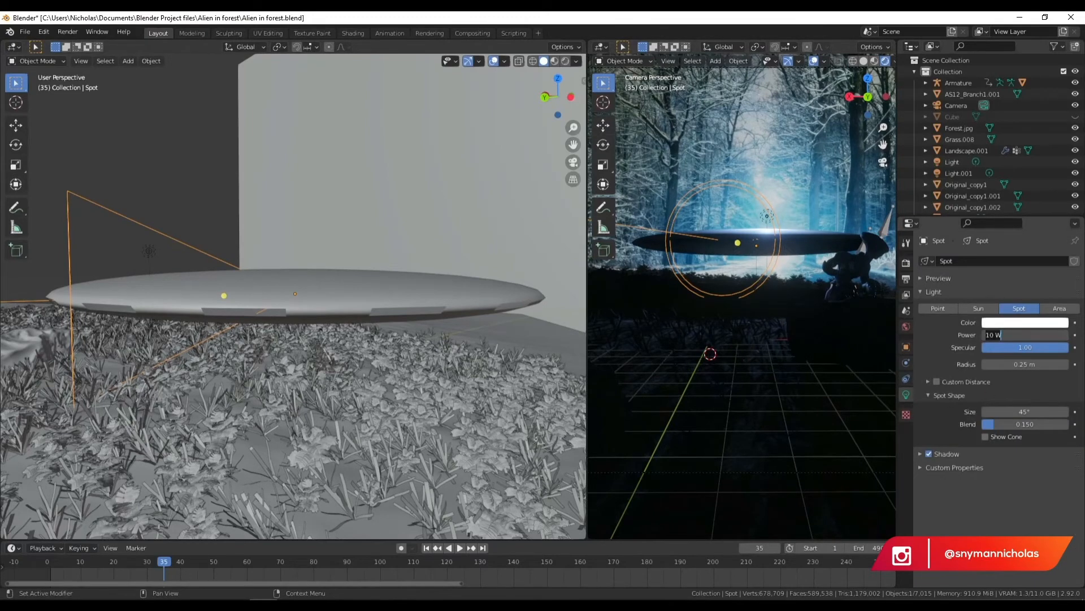
{"action": "key", "text": "Return"}
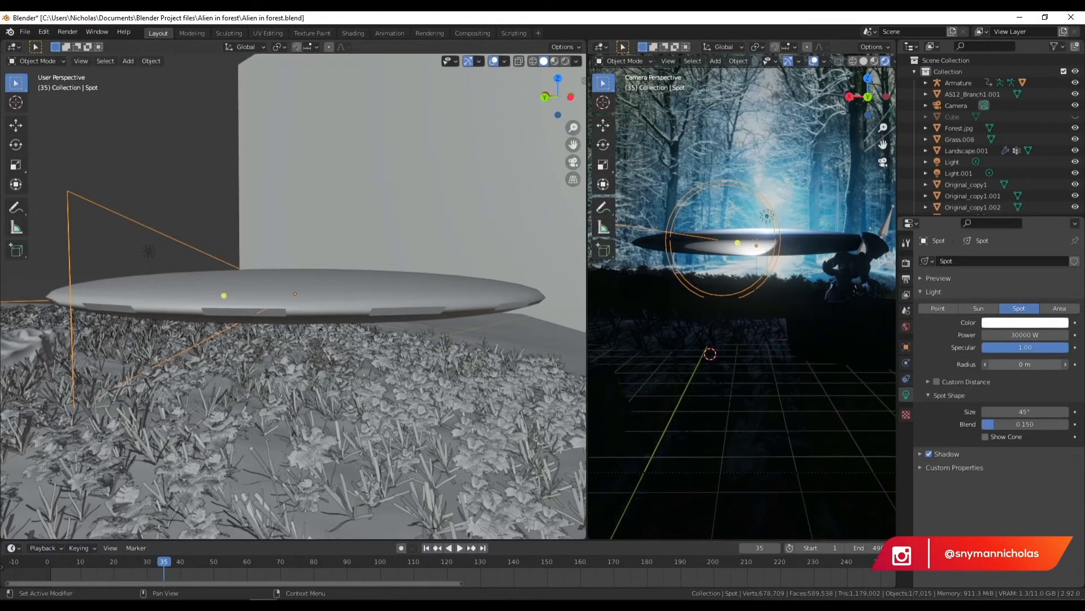
{"action": "left_click_drag", "start_coordinate": [1025, 364], "coordinate": [1048, 365]}
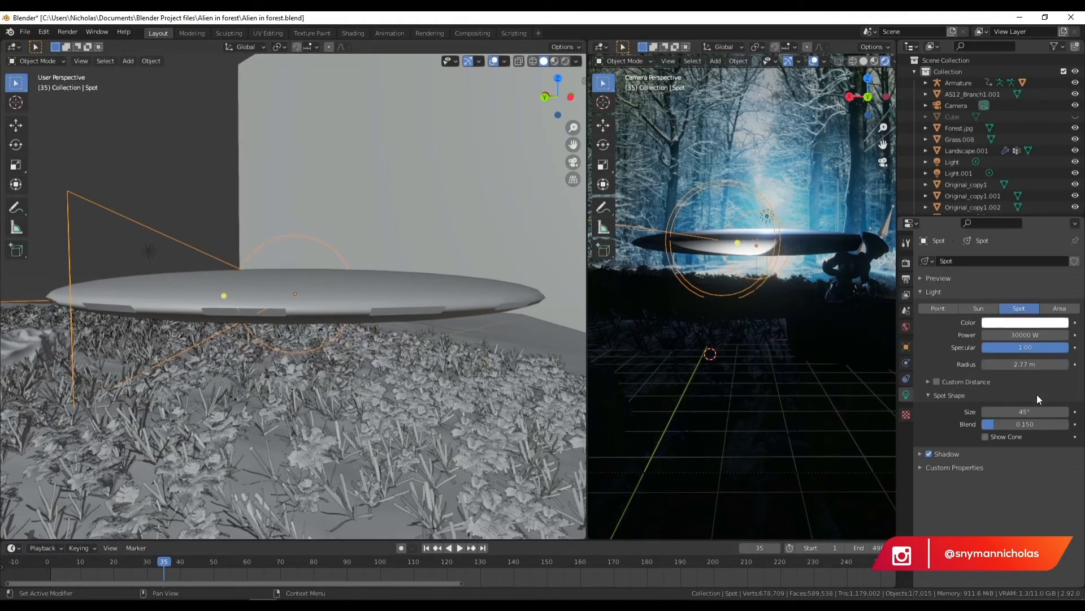
{"action": "left_click_drag", "start_coordinate": [1035, 411], "coordinate": [1000, 411]}
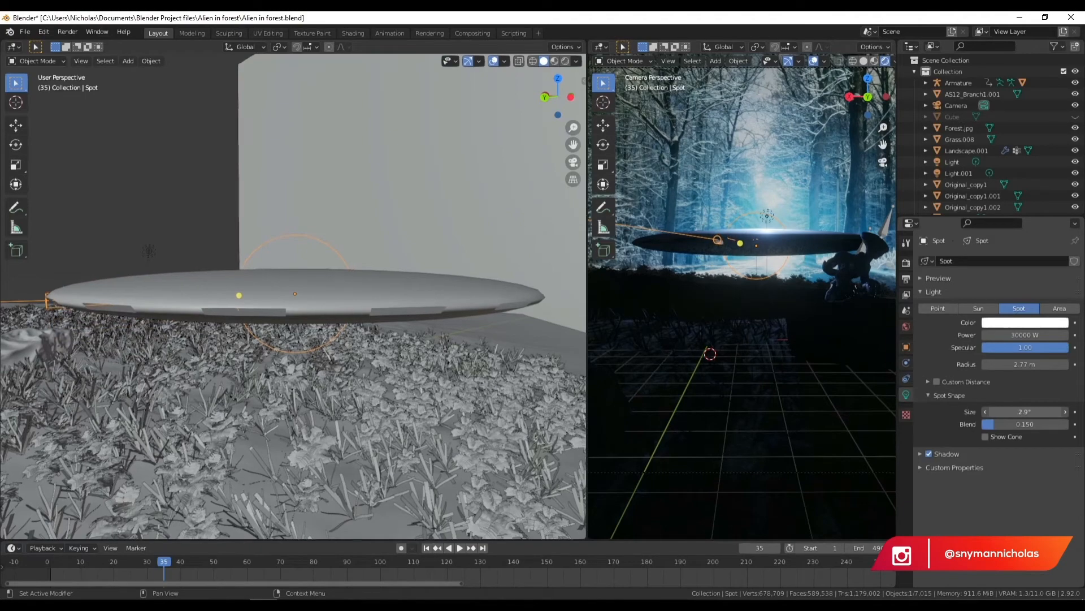
- Lower the spot light about 0.03 m along Z and reduce its spot size to about 4.5° and radius to about 0.72 m
{"action": "middle_click_drag", "start_coordinate": [481, 385], "coordinate": [368, 361]}
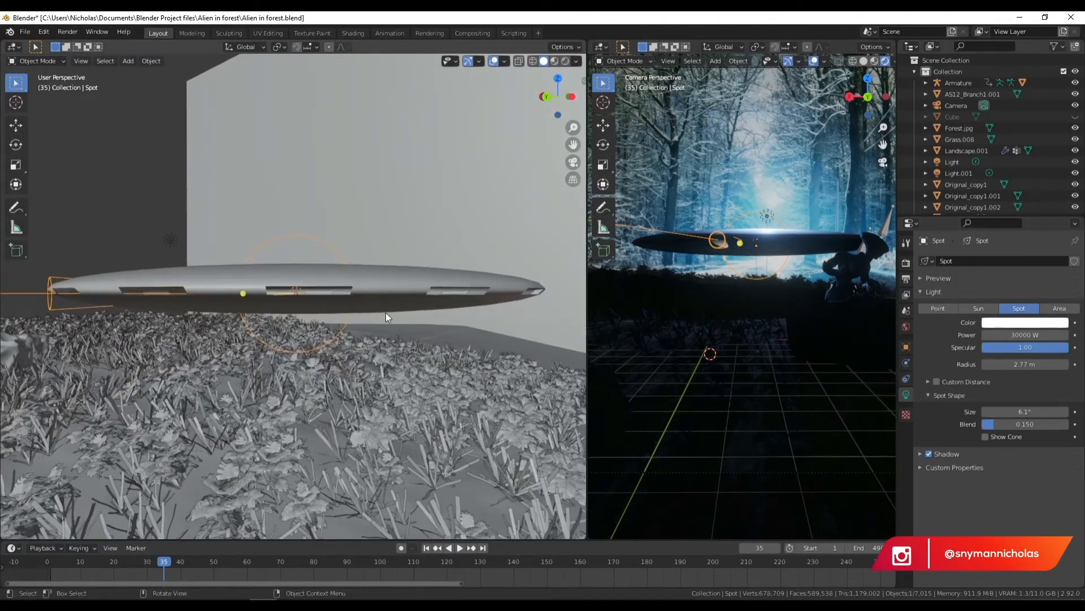
{"action": "key", "text": "g"}
{"action": "key", "text": "z"}
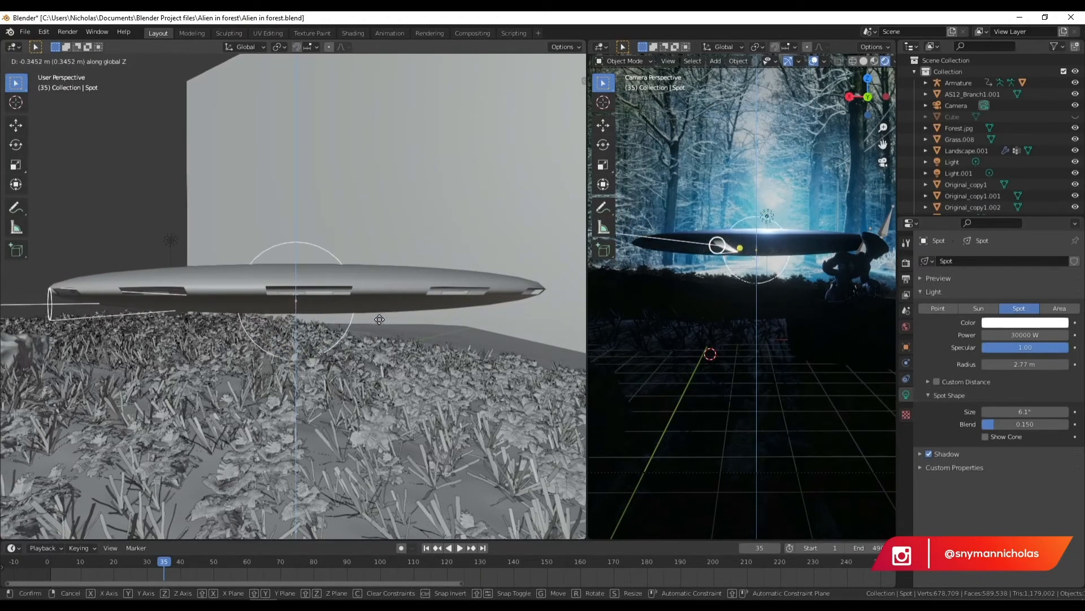
{"action": "left_click", "coordinate": [379, 315]}
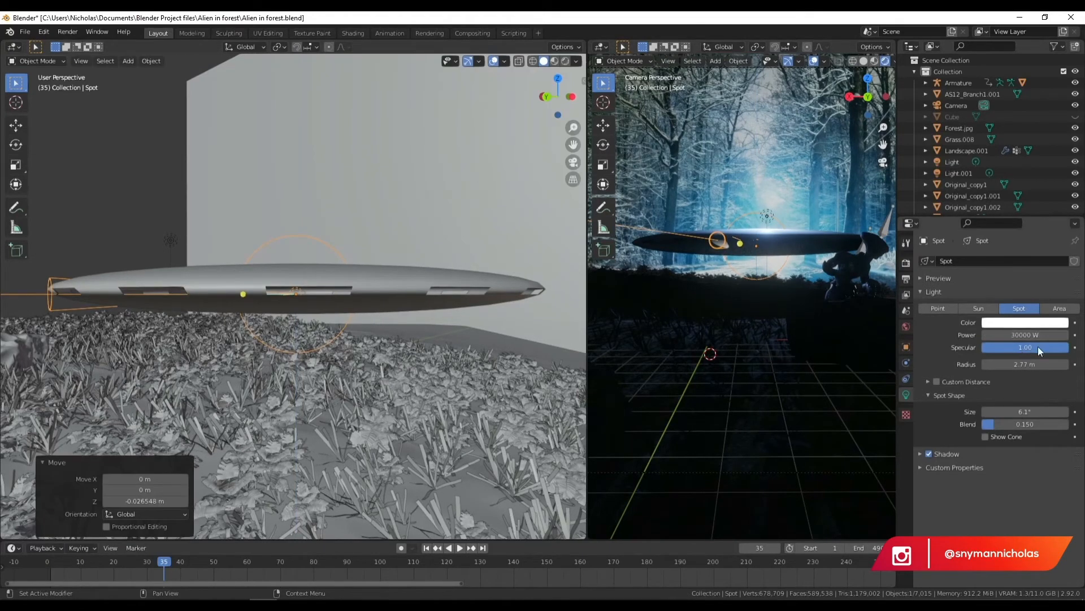
{"action": "left_click_drag", "start_coordinate": [1025, 411], "coordinate": [1009, 412]}
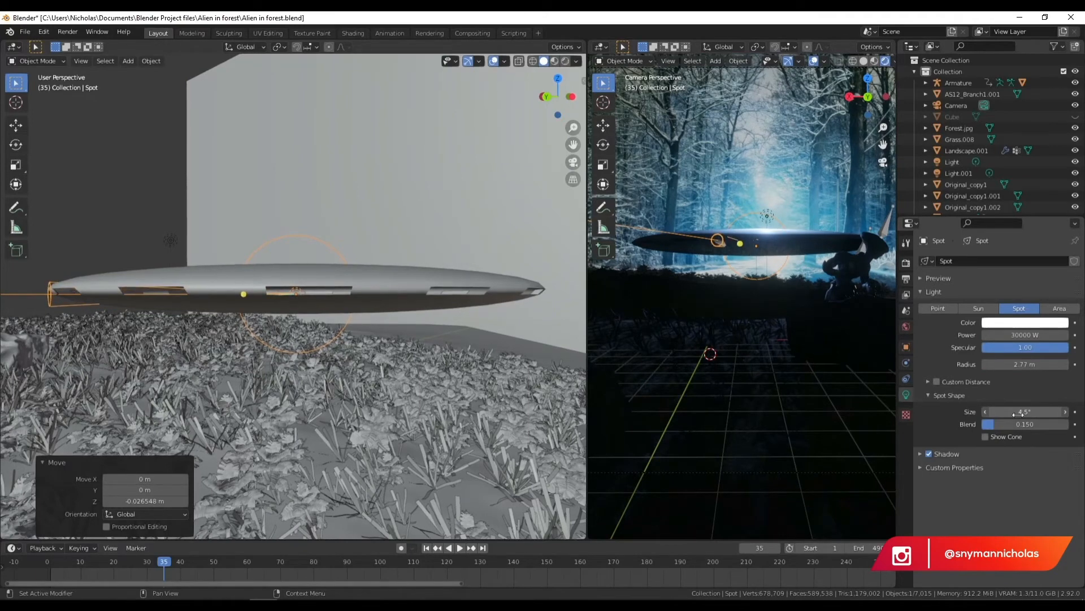
{"action": "left_click_drag", "start_coordinate": [1019, 364], "coordinate": [1012, 364]}
- Set the spot light's Z rotation to about -92.7°
{"action": "left_click", "coordinate": [906, 347]}
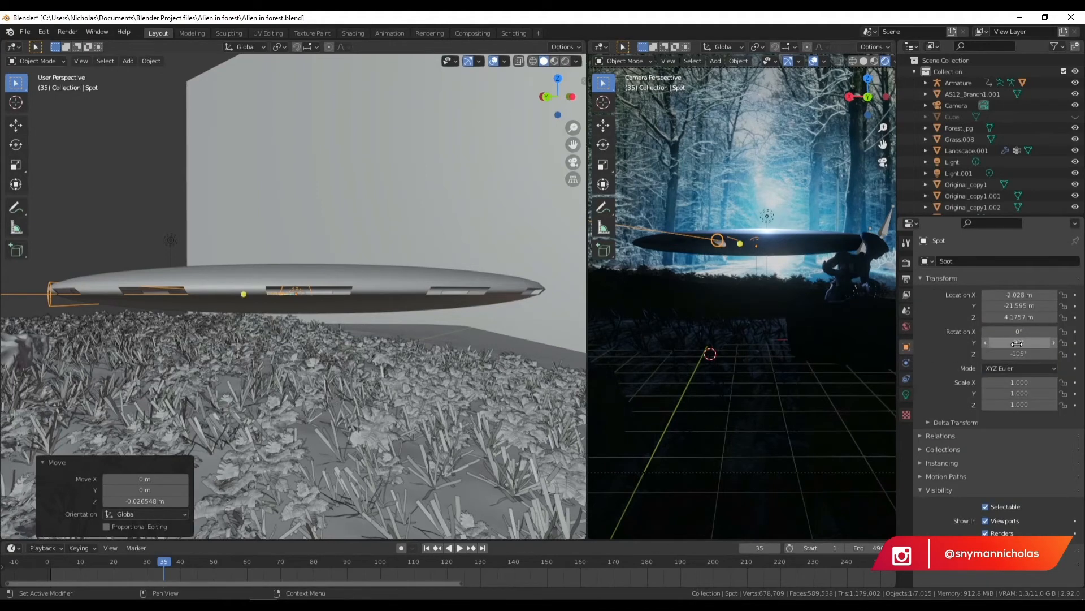
{"action": "left_click_drag", "start_coordinate": [1019, 353], "coordinate": [1068, 353]}
{"action": "mouse_move", "coordinate": [1019, 353]}
{"action": "left_mouse_down"}
{"action": "mouse_move", "coordinate": [973, 353]}
{"action": "mouse_move", "coordinate": [999, 353]}
{"action": "left_mouse_up"}
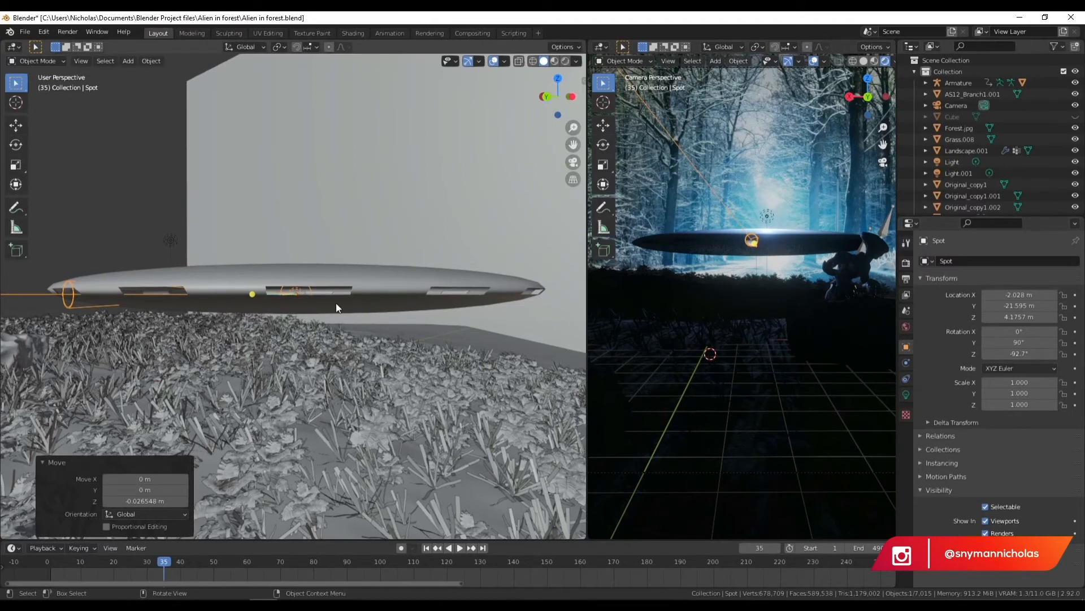
- Raise the spot light about 0.16 m along Z within the disc's rim openings
{"action": "key", "text": "g"}
{"action": "key", "text": "z"}
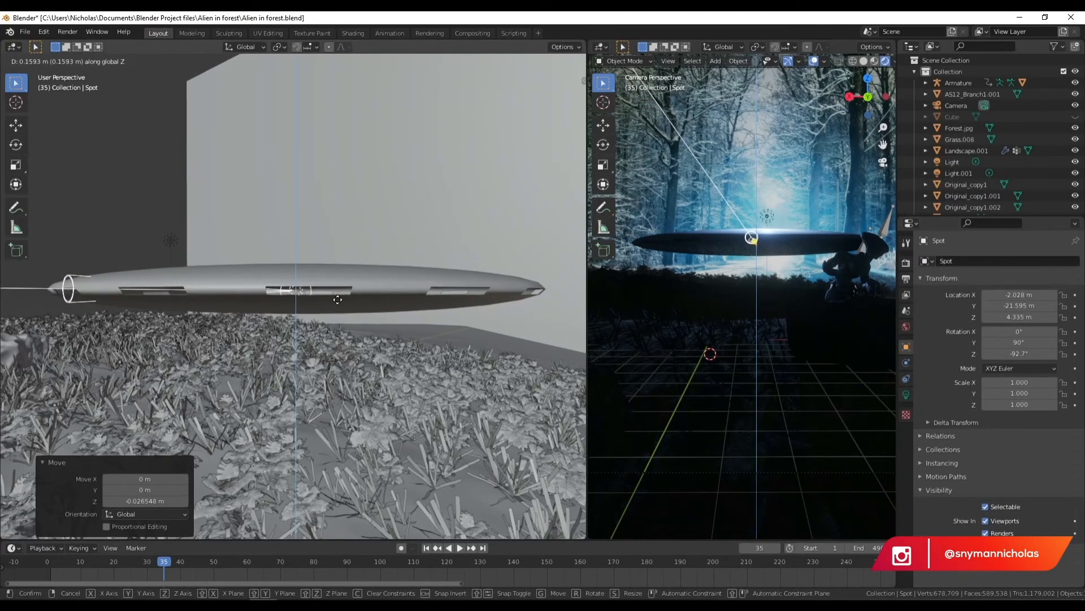
{"action": "left_click", "coordinate": [338, 300]}
{"action": "middle_click_drag", "start_coordinate": [335, 294], "coordinate": [333, 294]}
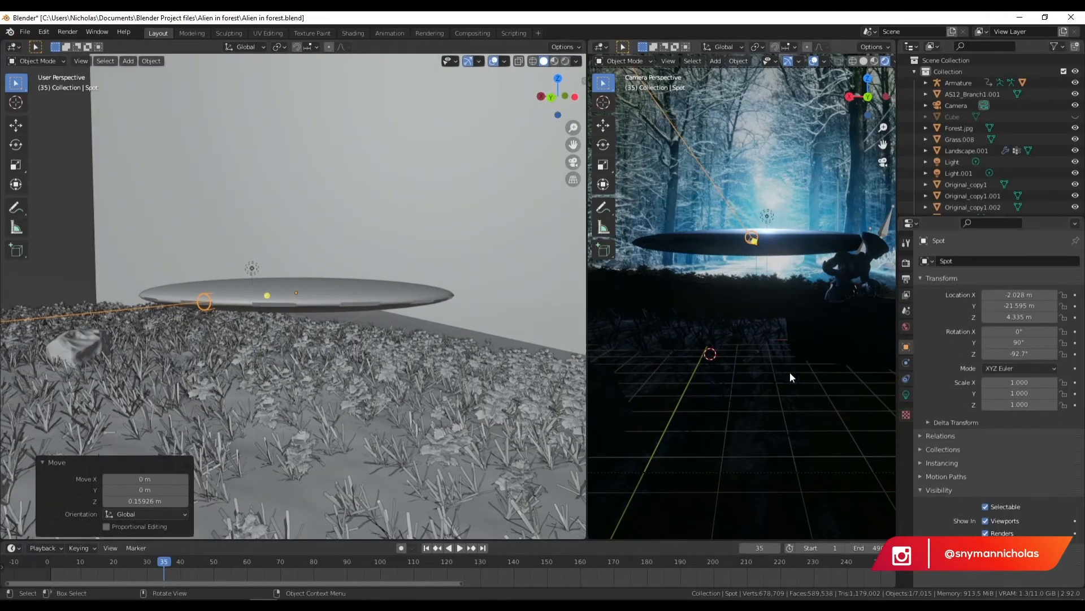
- Fine-tune the spot light's aim by setting its Z rotation to about -94.7°
{"action": "left_click", "coordinate": [906, 394]}
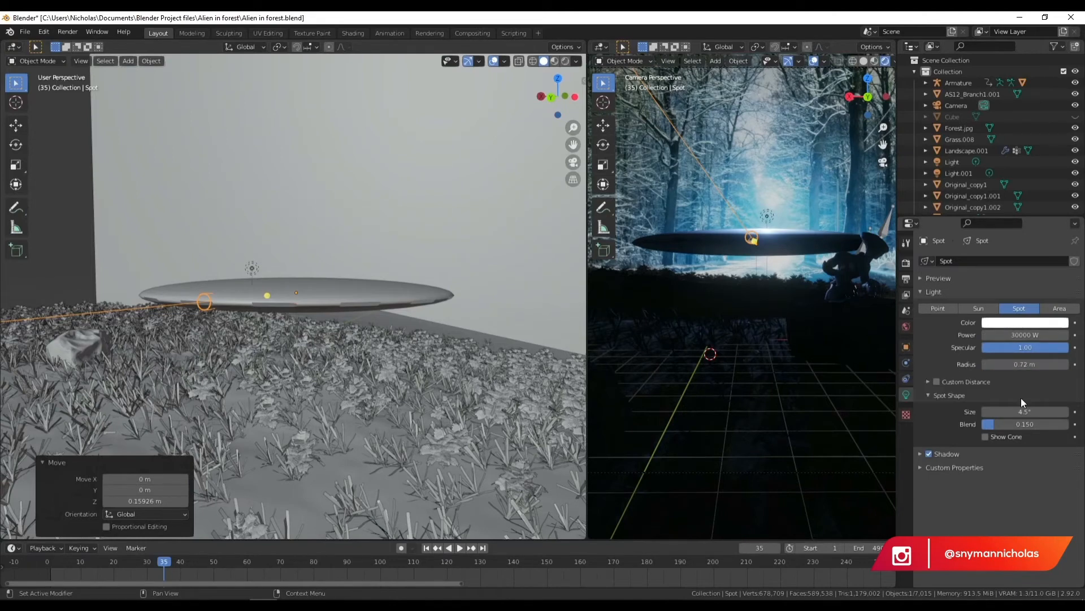
{"action": "left_click", "coordinate": [985, 435]}
{"action": "left_click", "coordinate": [906, 349]}
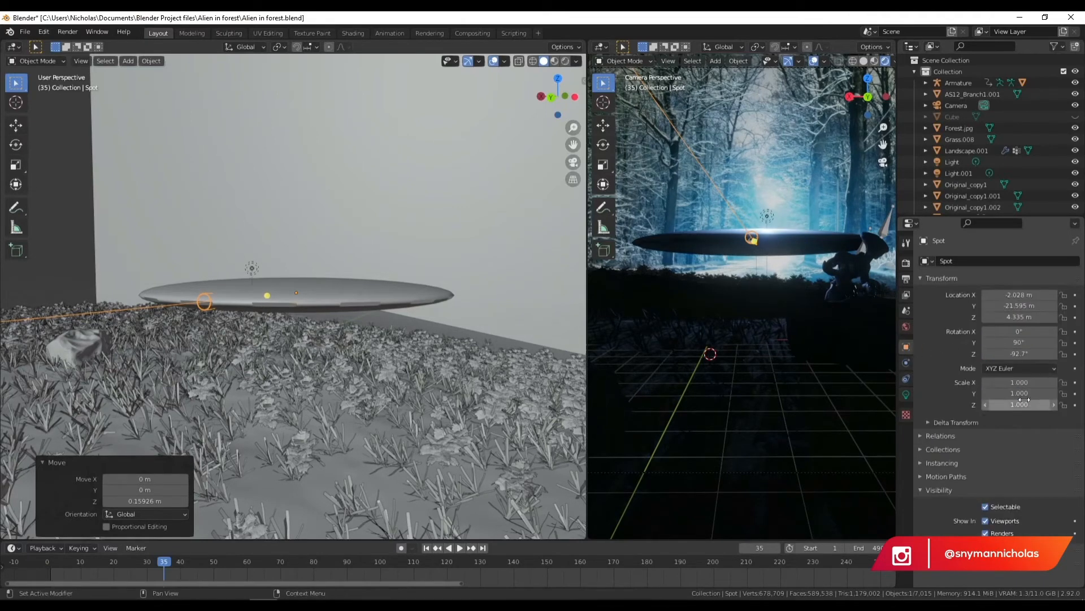
{"action": "mouse_move", "coordinate": [1020, 354]}
{"action": "left_mouse_down"}
{"action": "mouse_move", "coordinate": [1030, 354]}
{"action": "mouse_move", "coordinate": [1014, 354]}
{"action": "left_mouse_up"}
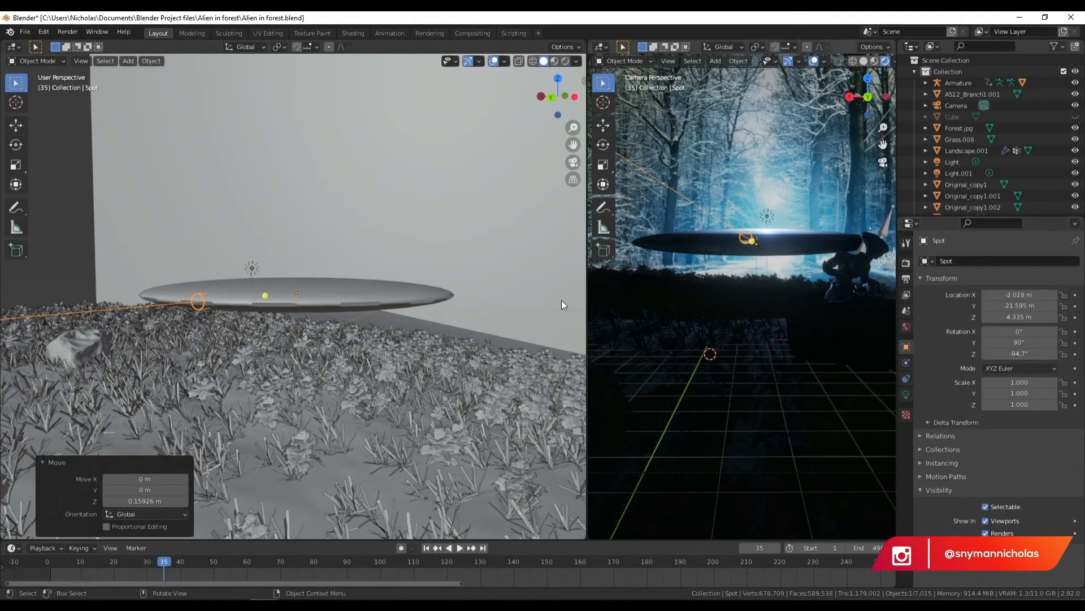
- Widen the rendered viewport over the solid-shaded one and frame the flying saucer's rim openings
{"action": "left_click_drag", "start_coordinate": [588, 297], "coordinate": [16, 297]}
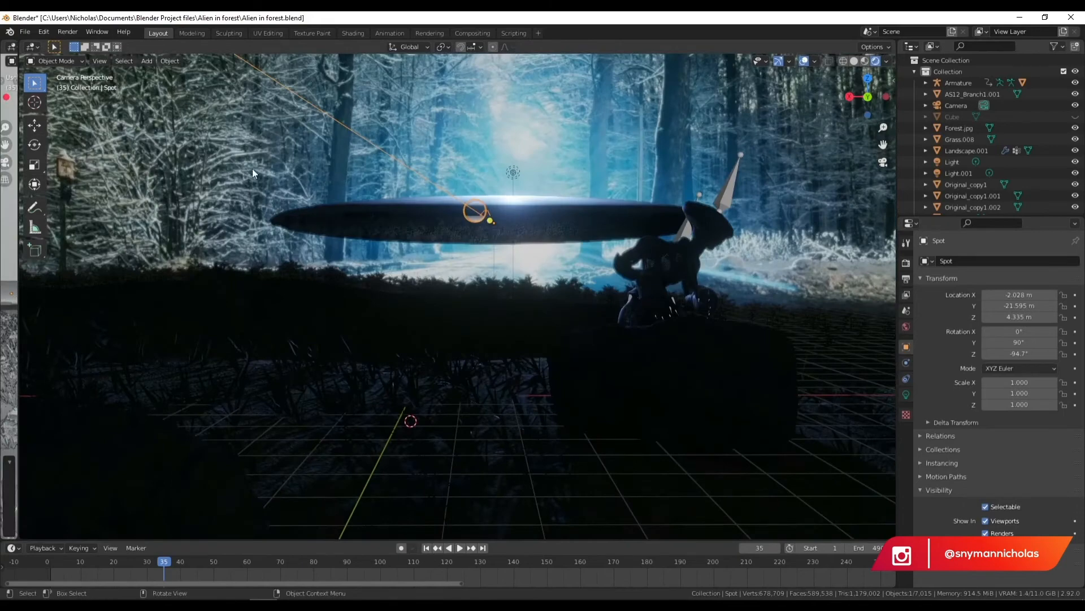
{"action": "middle_click_drag", "start_coordinate": [585, 195], "coordinate": [568, 197]}
{"action": "middle_click_drag", "start_coordinate": [712, 172], "coordinate": [618, 245]}
{"action": "scroll", "coordinate": [544, 250], "scroll_direction": "up", "scroll_amount": 3}
{"action": "middle_click_drag", "start_coordinate": [542, 256], "coordinate": [598, 272]}
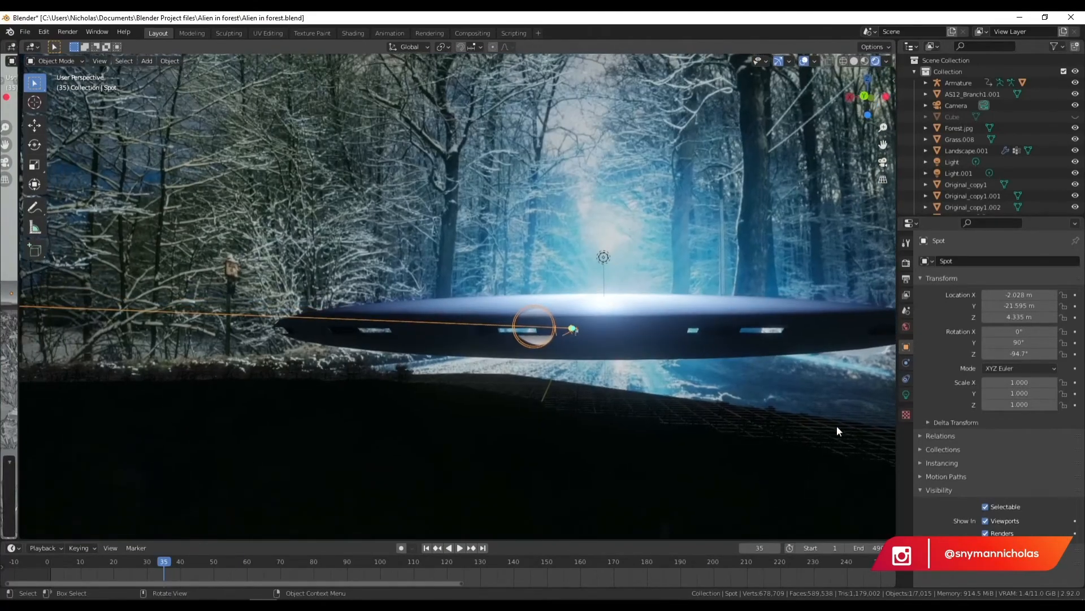
- Reduce the spot light's size to 1°, check the saucer's rim, and delete the spot light
{"action": "left_click", "coordinate": [907, 394]}
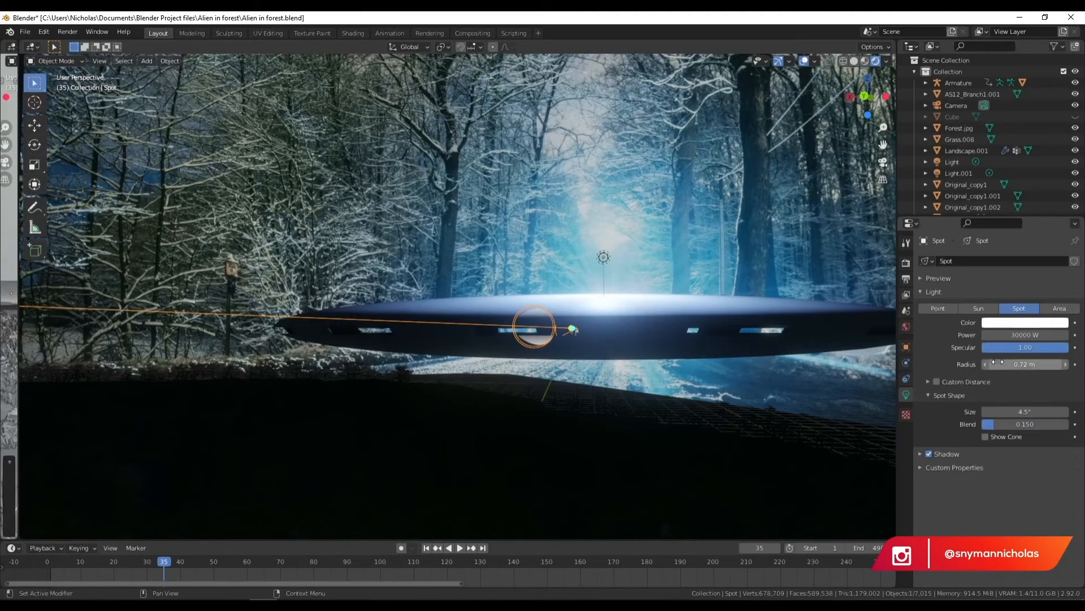
{"action": "mouse_move", "coordinate": [1013, 408]}
{"action": "left_mouse_down"}
{"action": "mouse_move", "coordinate": [1057, 409]}
{"action": "mouse_move", "coordinate": [1009, 409]}
{"action": "left_mouse_up"}
{"action": "middle_click_drag", "start_coordinate": [775, 344], "coordinate": [290, 333]}
{"action": "middle_click_drag", "start_coordinate": [458, 384], "coordinate": [624, 367]}
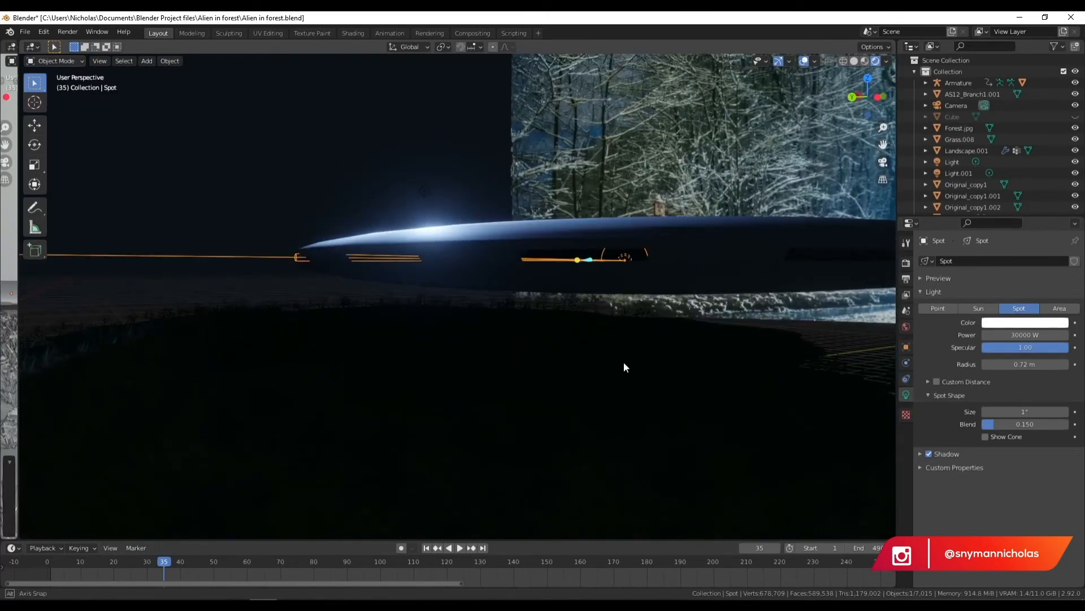
{"action": "middle_click_drag", "start_coordinate": [624, 363], "coordinate": [624, 363]}
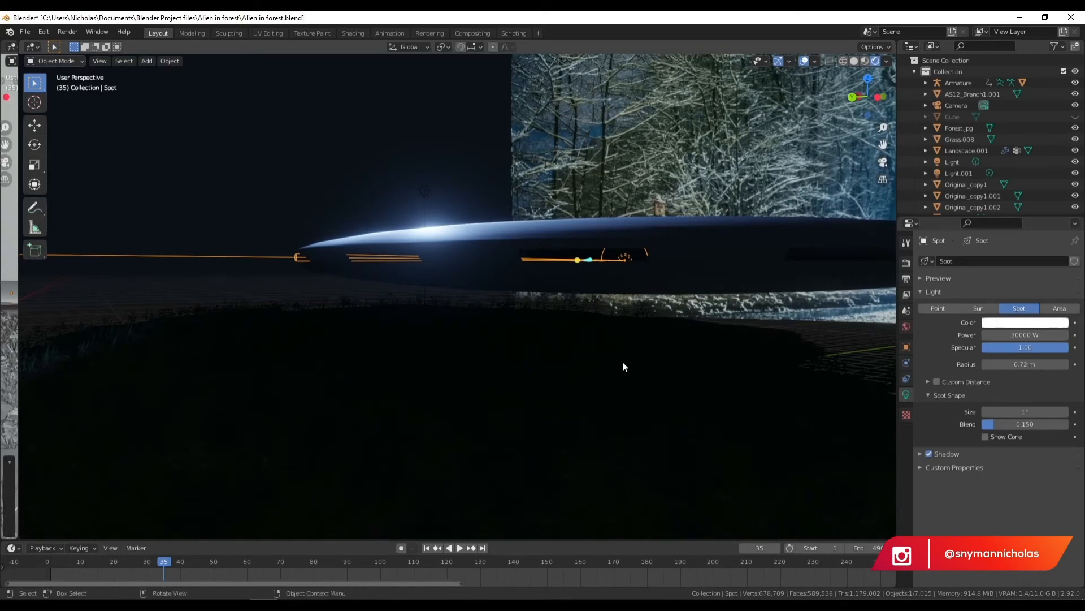
{"action": "key", "text": "x"}
{"action": "left_click", "coordinate": [450, 316]}
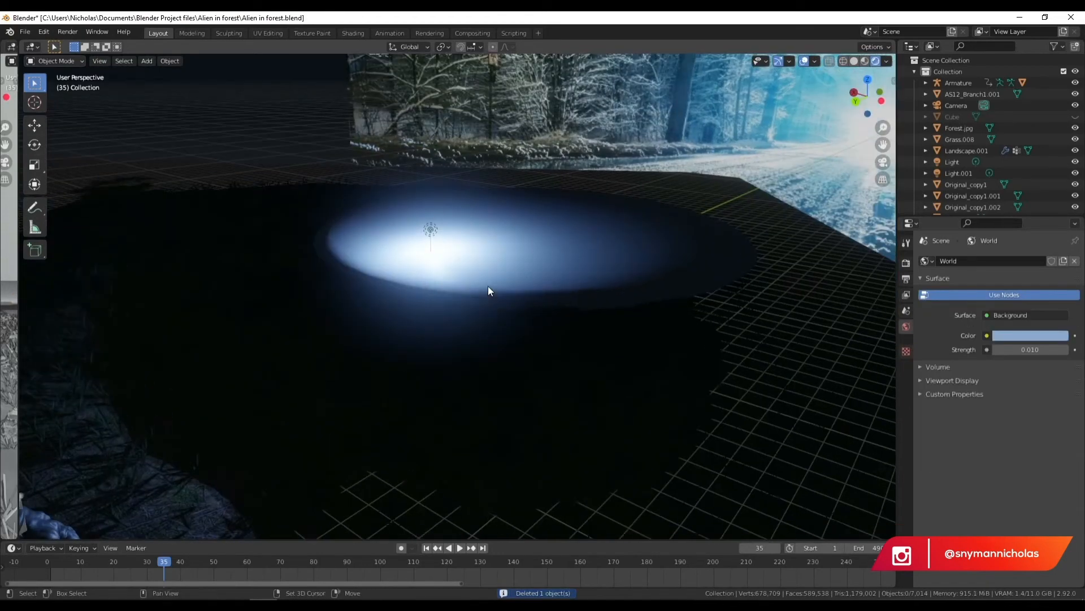
- Add a point light and move it about -2.34 m in X and -13.16 m in Y towards the saucer
{"action": "key", "text": "shift+a"}
{"action": "mouse_move", "coordinate": [488, 286]}
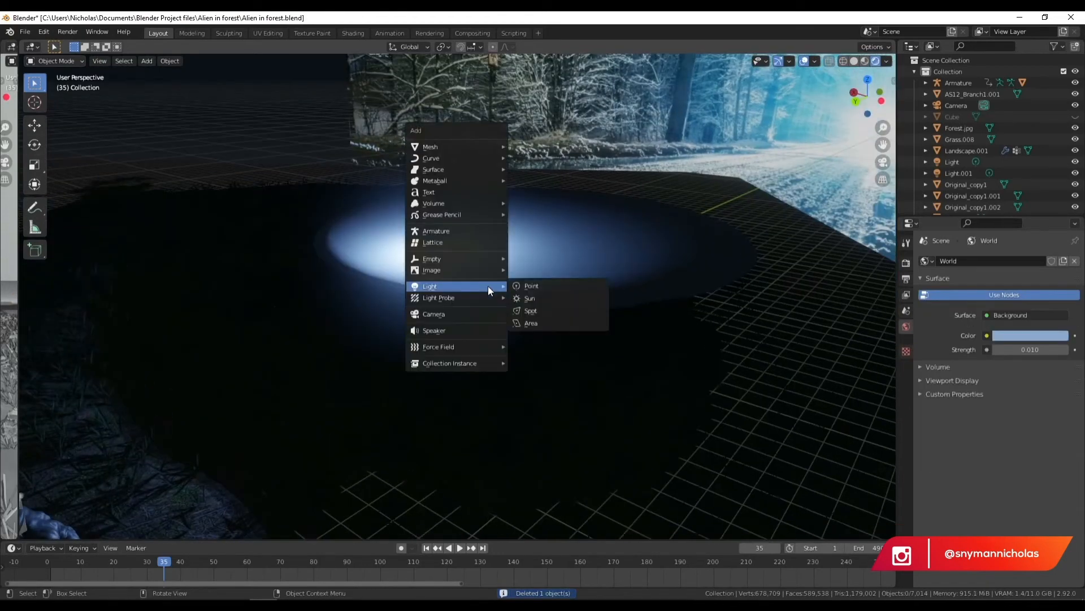
{"action": "left_click", "coordinate": [535, 285]}
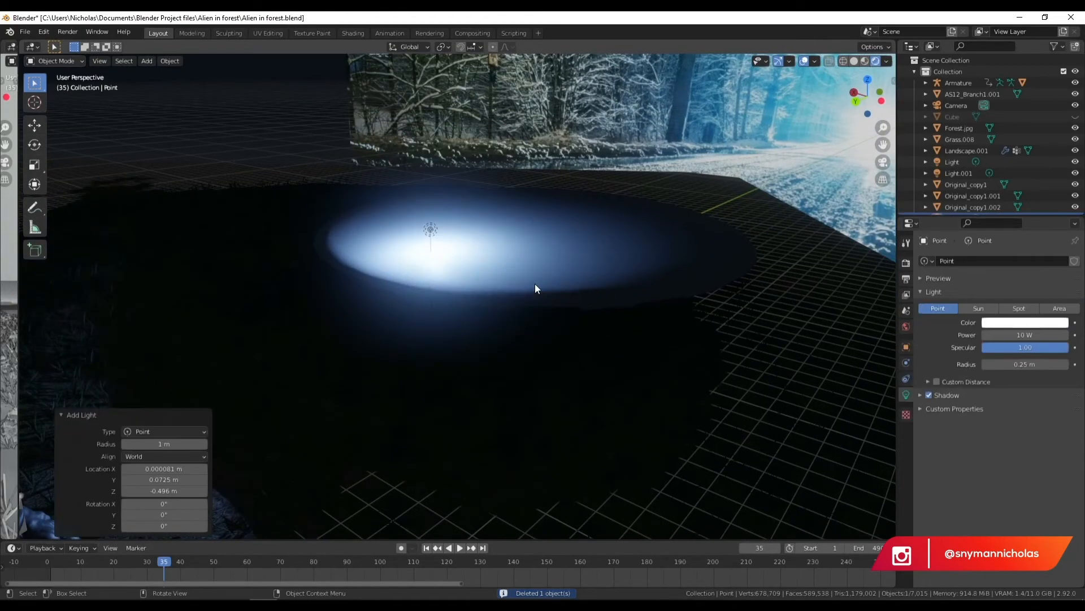
{"action": "left_click", "coordinate": [867, 79]}
{"action": "scroll", "coordinate": [483, 290], "scroll_direction": "down", "scroll_amount": 12}
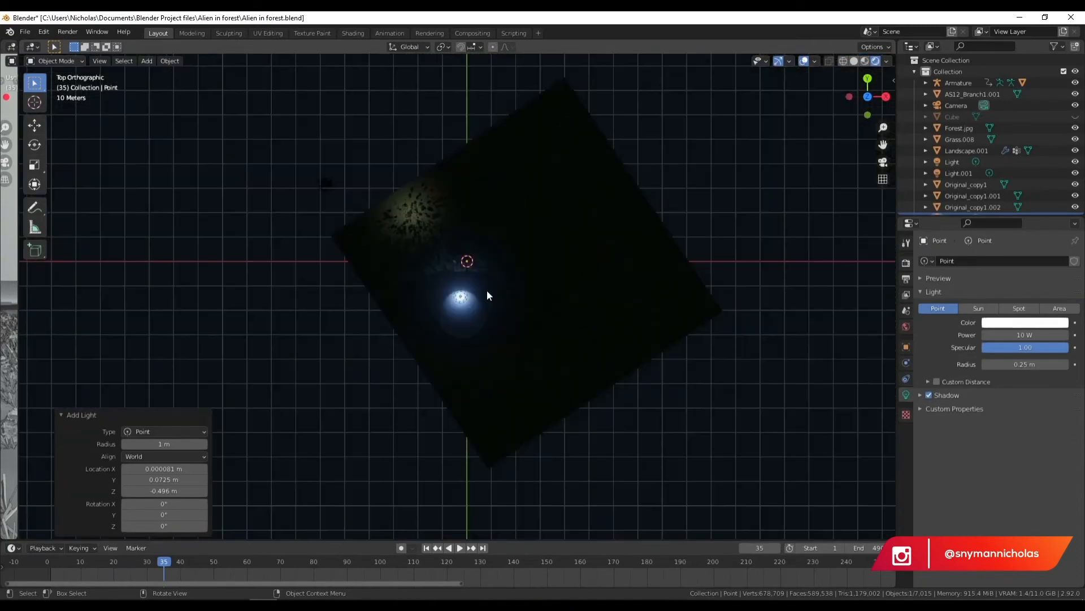
{"action": "scroll", "coordinate": [485, 287], "scroll_direction": "up", "scroll_amount": 3}
{"action": "key", "text": "g"}
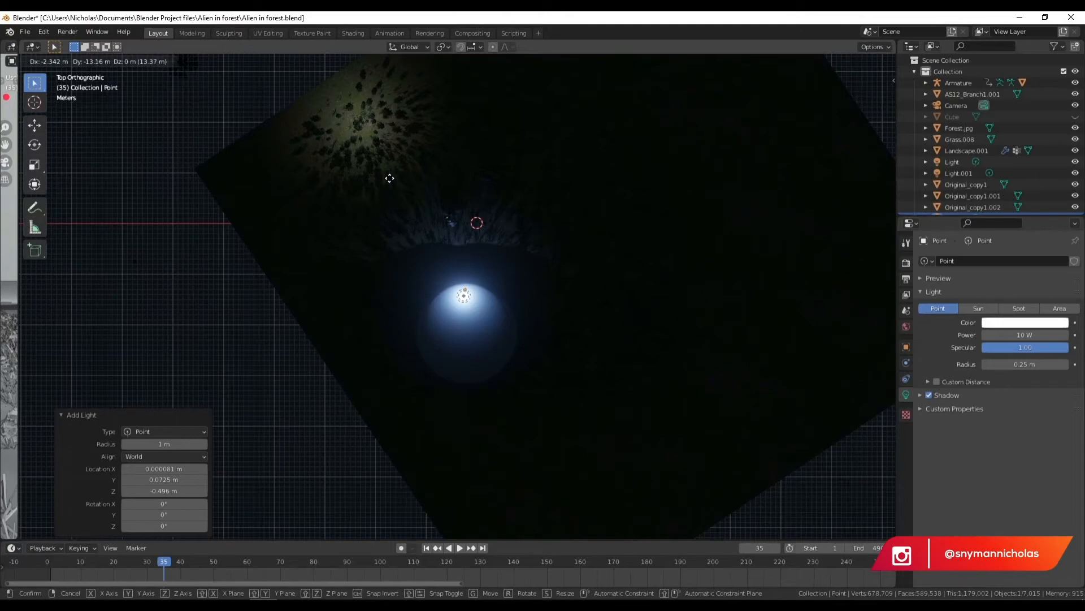
{"action": "left_click", "coordinate": [390, 178]}
- Raise the point light about 4.79 m along Z into the saucer's interior
{"action": "middle_click_drag", "start_coordinate": [436, 214], "coordinate": [676, 249]}
{"action": "scroll", "coordinate": [527, 273], "scroll_direction": "up", "scroll_amount": 10}
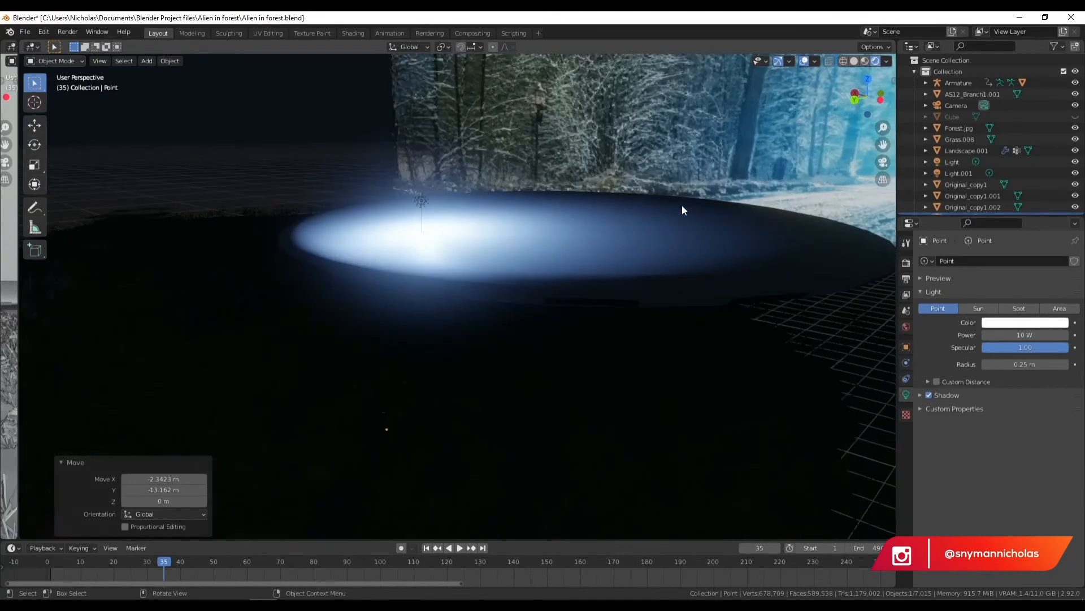
{"action": "left_click", "coordinate": [854, 99]}
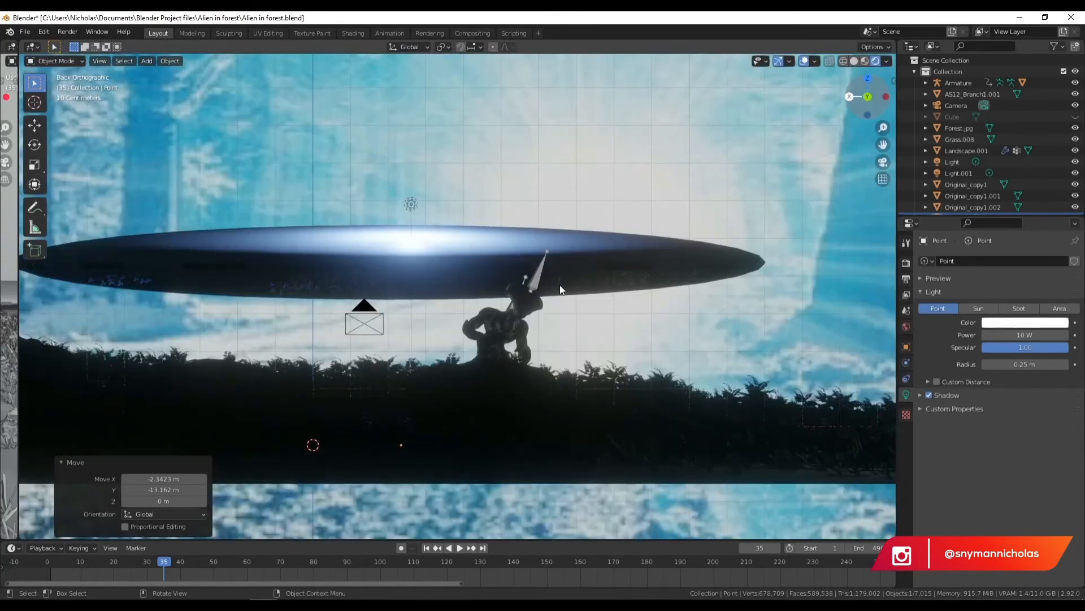
{"action": "key", "text": "g"}
{"action": "key", "text": "z"}
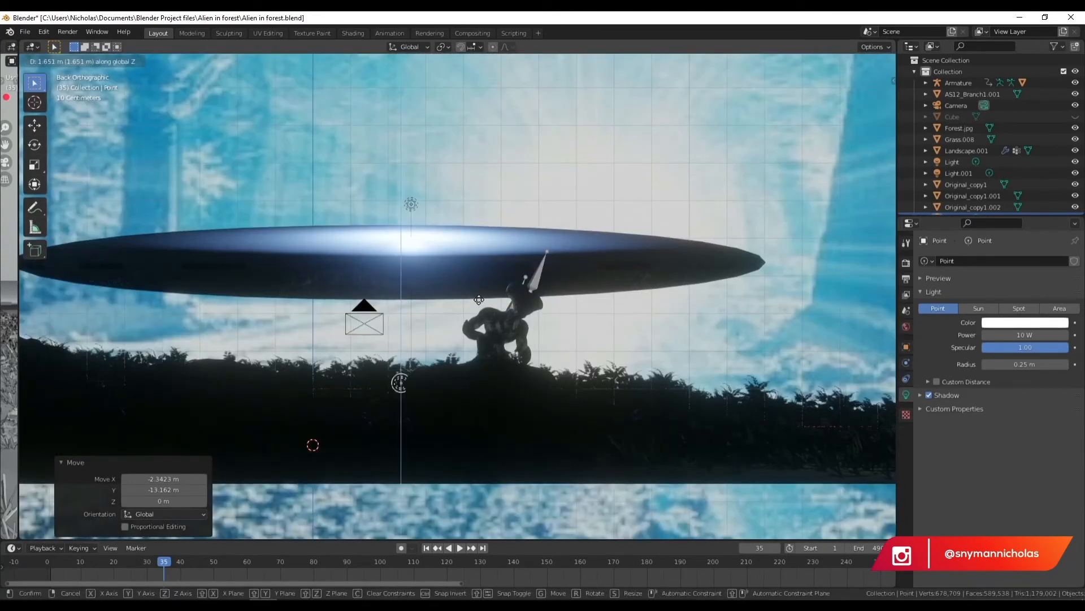
{"action": "left_click", "coordinate": [484, 212]}
- Set the point light's power to 3000 W and its color to pale yellow, about hue 0.169 and saturation 0.623
{"action": "left_click", "coordinate": [1020, 334]}
{"action": "type", "text": "300"}
{"action": "key", "text": "Return"}
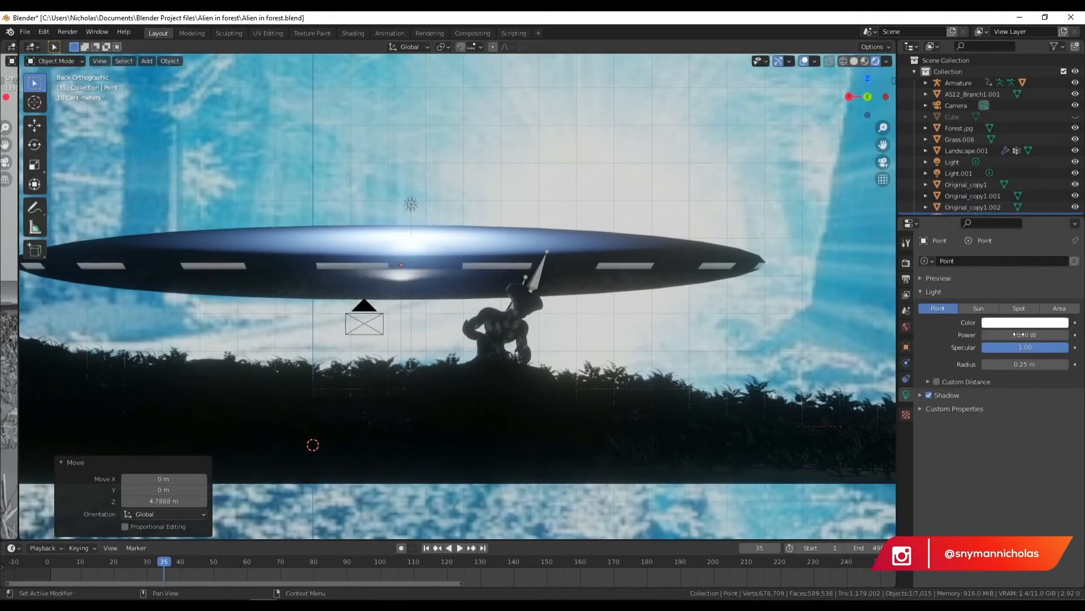
{"action": "left_click", "coordinate": [1018, 324]}
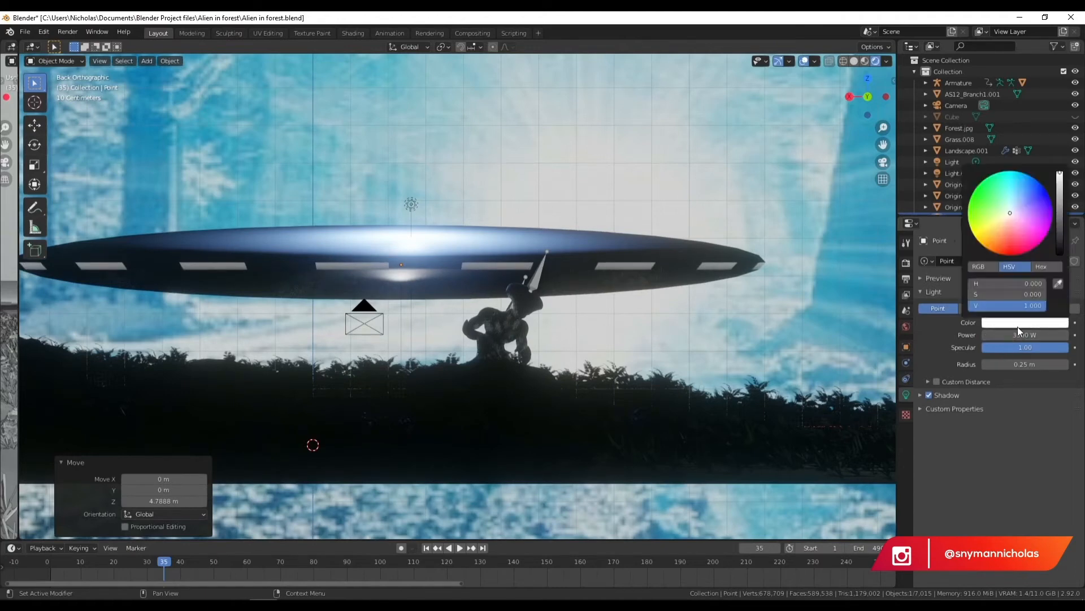
{"action": "left_click", "coordinate": [1026, 203]}
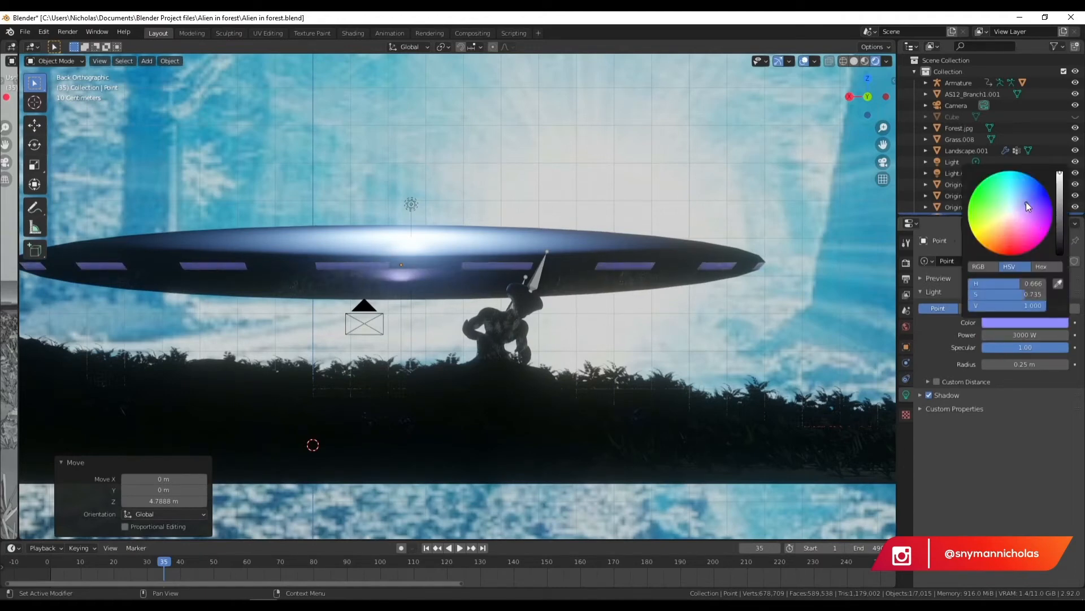
{"action": "mouse_move", "coordinate": [1023, 202]}
{"action": "left_mouse_down"}
{"action": "mouse_move", "coordinate": [1018, 171]}
{"action": "mouse_move", "coordinate": [1005, 171]}
{"action": "mouse_move", "coordinate": [998, 212]}
{"action": "left_mouse_up"}
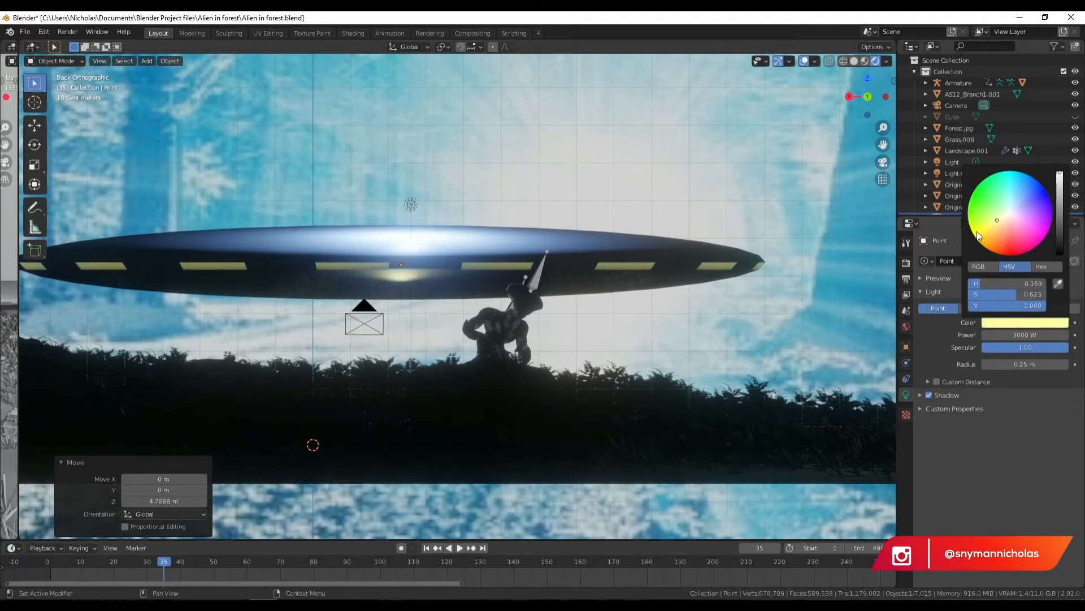
- Adjust the point light's height inside the saucer by about 0.08 m along Z
{"action": "middle_click_drag", "start_coordinate": [433, 318], "coordinate": [425, 340]}
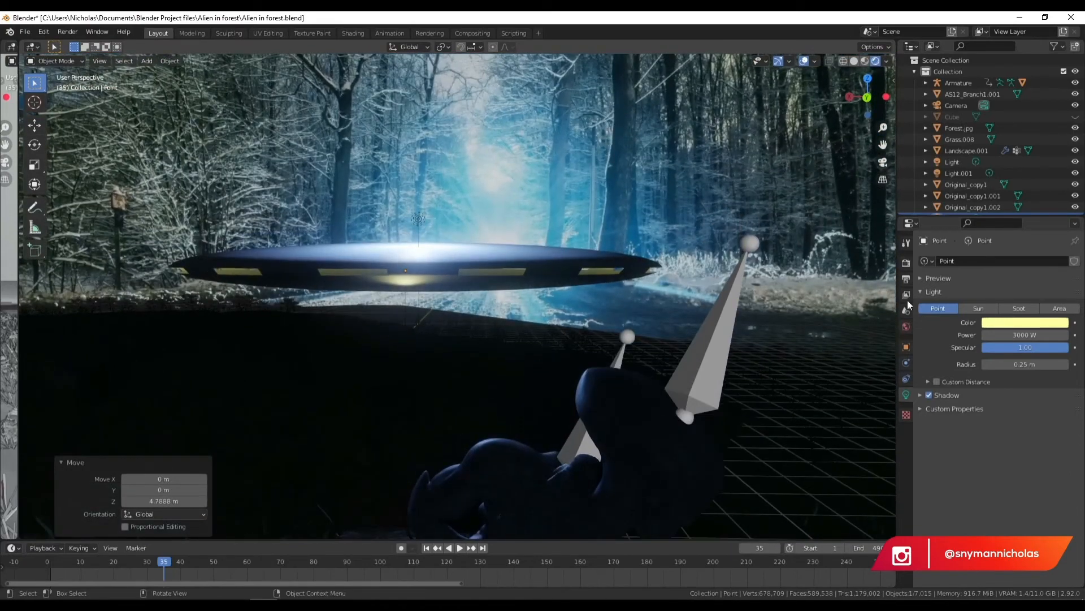
{"action": "middle_click_drag", "start_coordinate": [407, 266], "coordinate": [858, 359]}
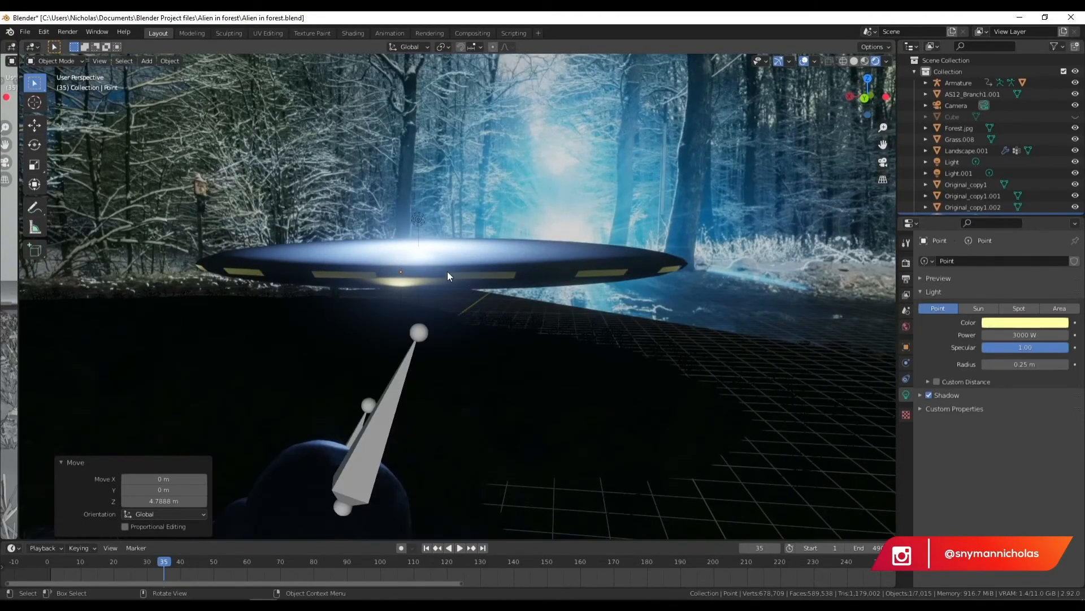
{"action": "key", "text": "g"}
{"action": "key", "text": "z"}
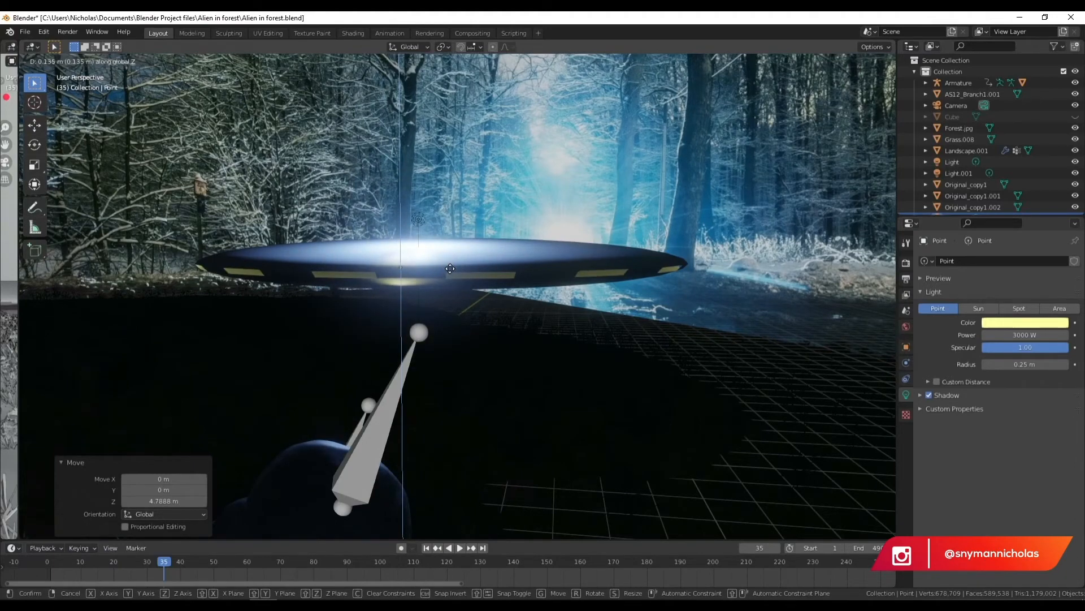
{"action": "left_click", "coordinate": [456, 292]}
- Add a Solidify modifier to the saucer and set its thickness to 0.025 m
{"action": "middle_click_drag", "start_coordinate": [457, 296], "coordinate": [420, 299]}
{"action": "scroll", "coordinate": [374, 278], "scroll_direction": "up", "scroll_amount": 3}
{"action": "mouse_move", "coordinate": [396, 345]}
{"action": "middle_mouse_down"}
{"action": "mouse_move", "coordinate": [407, 380]}
{"action": "mouse_move", "coordinate": [404, 361]}
{"action": "middle_mouse_up"}
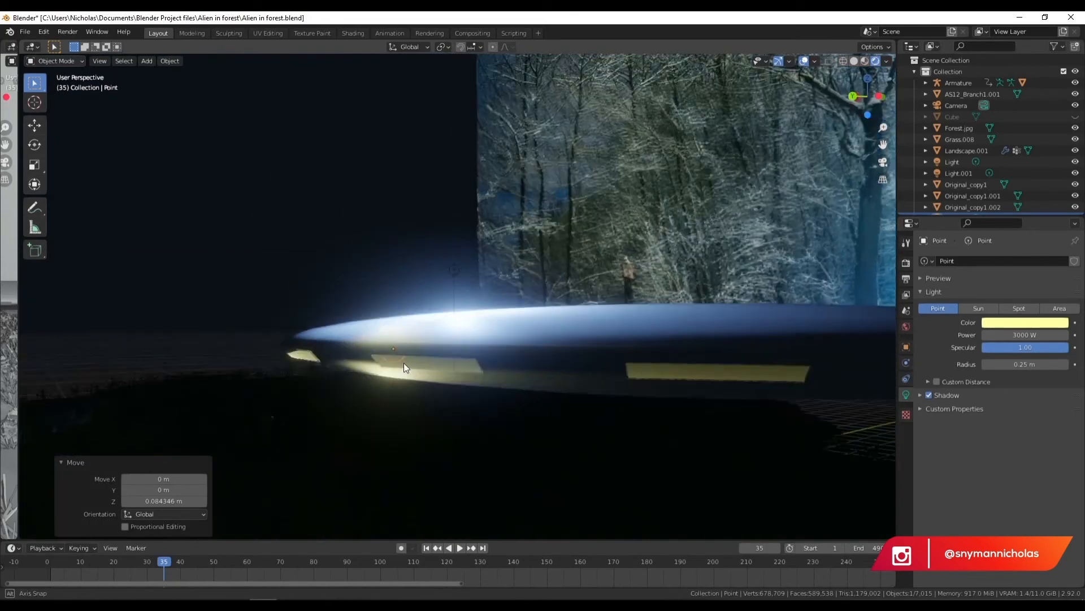
{"action": "left_click", "coordinate": [866, 339]}
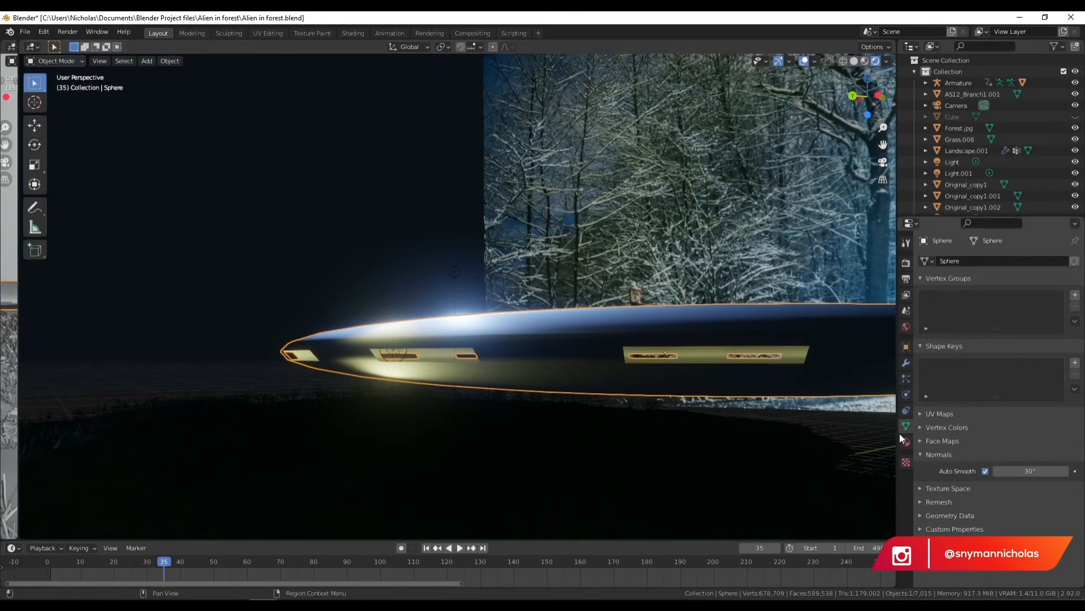
{"action": "left_click", "coordinate": [906, 363]}
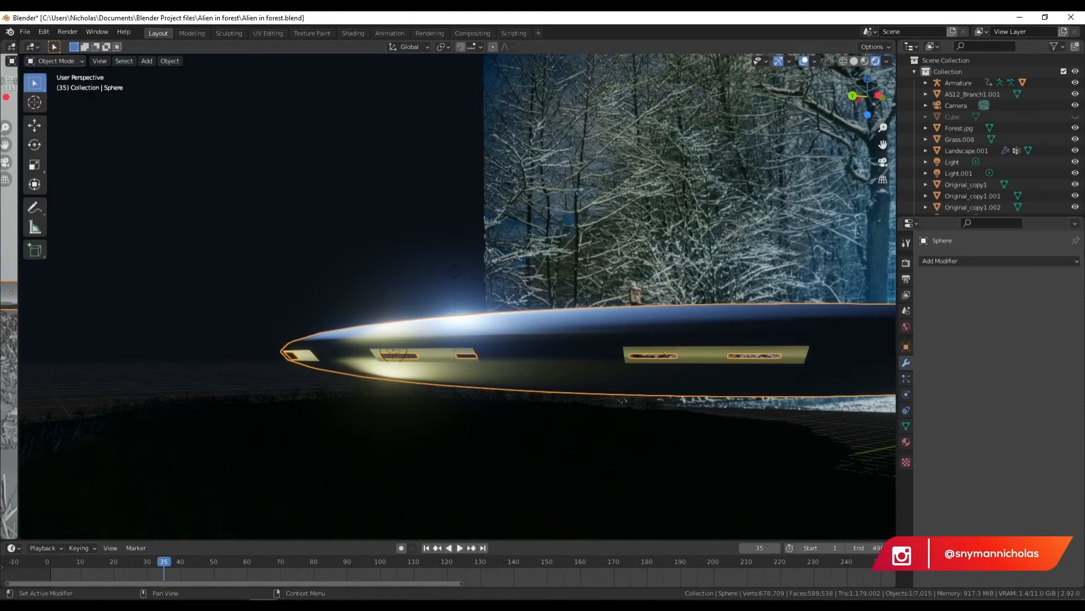
{"action": "left_click", "coordinate": [1036, 260]}
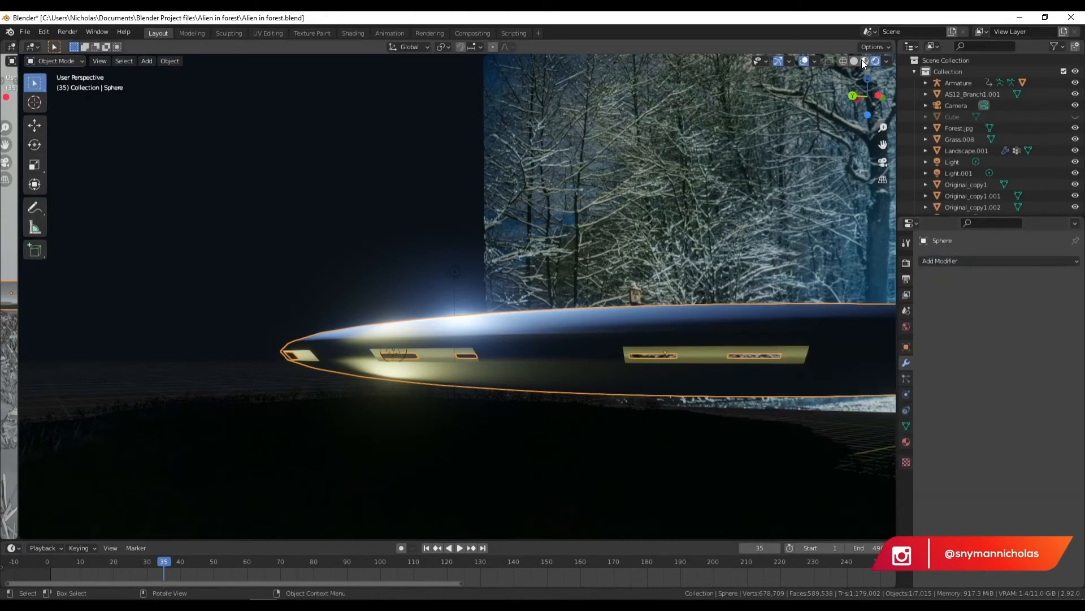
{"action": "left_click", "coordinate": [1009, 262]}
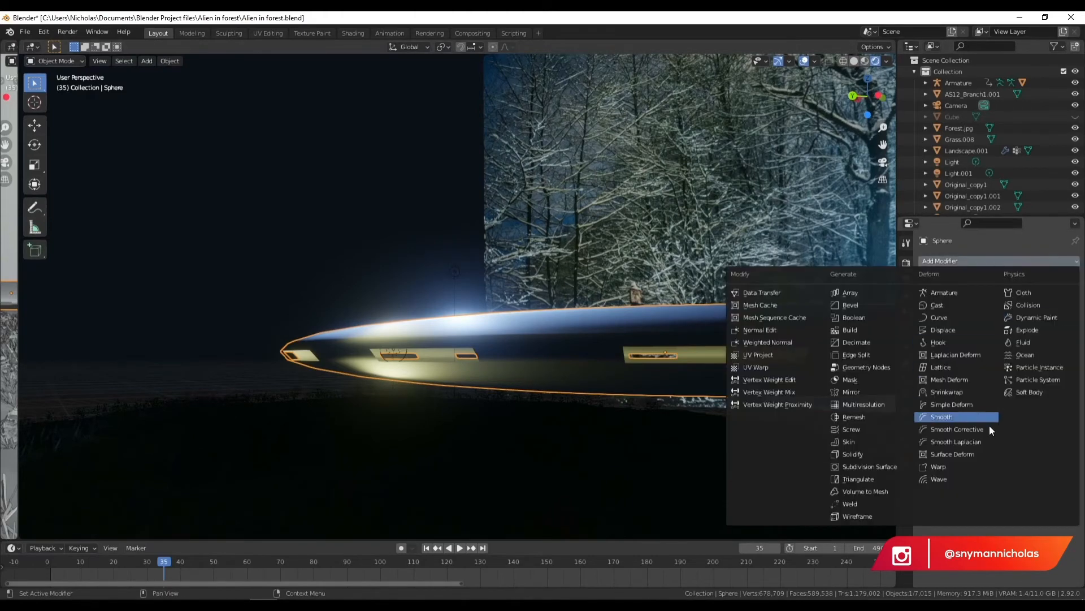
{"action": "left_click", "coordinate": [854, 452]}
{"action": "mouse_move", "coordinate": [1024, 311]}
{"action": "left_mouse_down"}
{"action": "mouse_move", "coordinate": [1048, 311]}
{"action": "mouse_move", "coordinate": [1036, 311]}
{"action": "left_mouse_up"}
{"action": "mouse_move", "coordinate": [611, 347]}
{"action": "middle_mouse_down"}
{"action": "mouse_move", "coordinate": [667, 354]}
{"action": "mouse_move", "coordinate": [606, 345]}
{"action": "middle_mouse_up"}
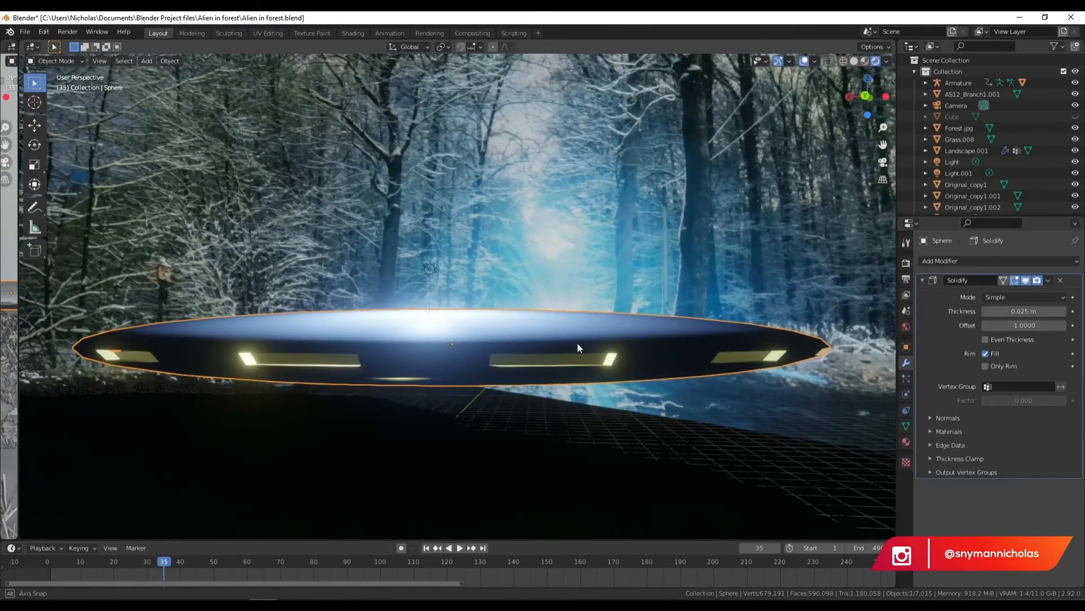
- Add a Subdivision Surface modifier to the saucer with 3 viewport levels
{"action": "scroll", "coordinate": [575, 342], "scroll_direction": "down", "scroll_amount": 2}
{"action": "scroll", "coordinate": [575, 341], "scroll_direction": "up", "scroll_amount": 1}
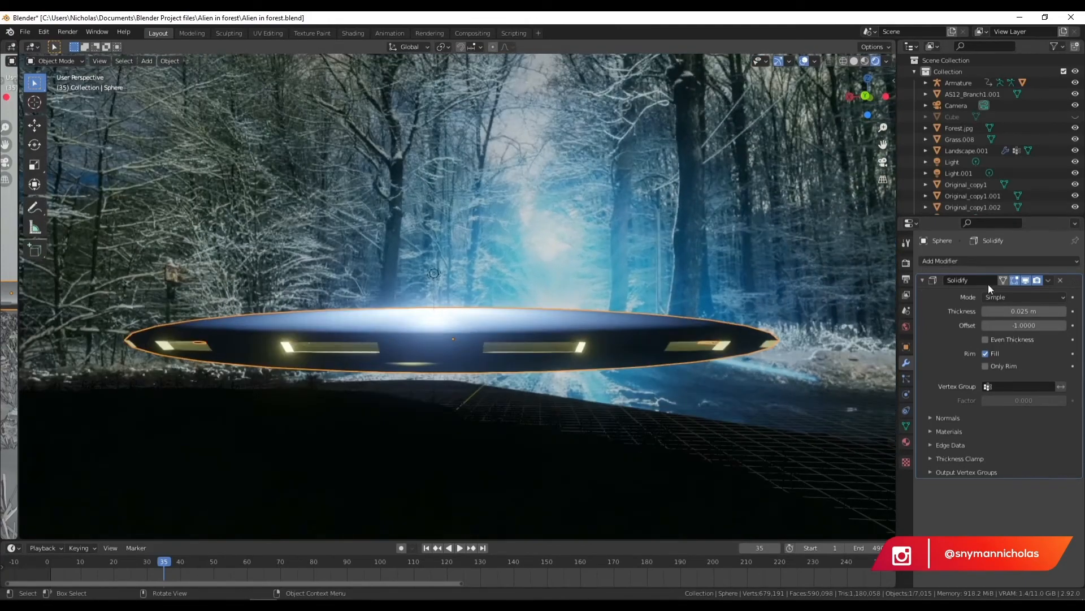
{"action": "left_click", "coordinate": [1008, 264]}
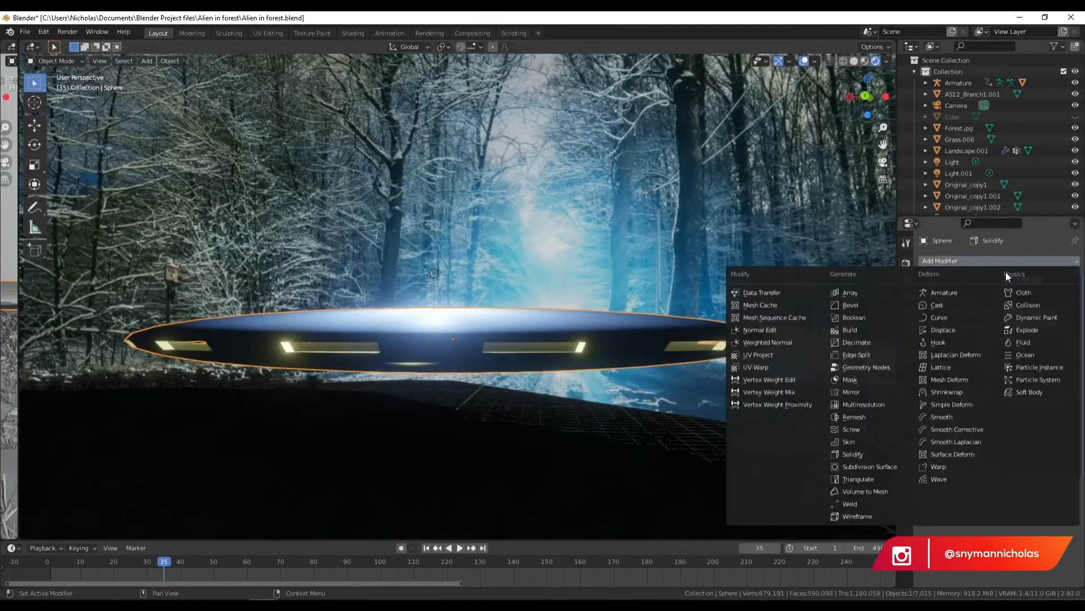
{"action": "left_click", "coordinate": [873, 466]}
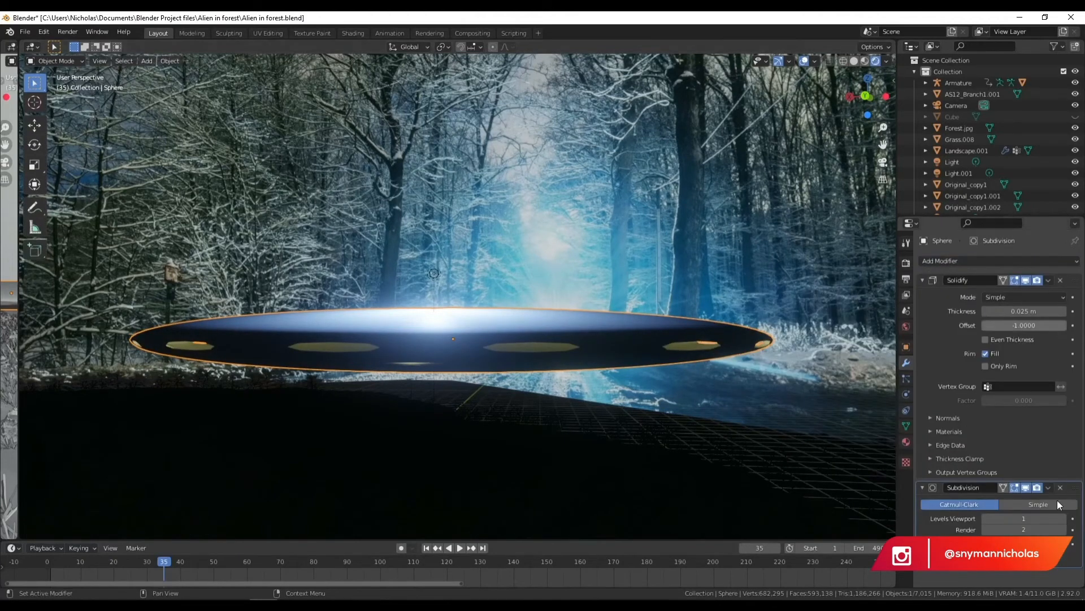
{"action": "left_click", "coordinate": [1063, 519]}
{"action": "left_click", "coordinate": [1063, 518]}
{"action": "middle_click_drag", "start_coordinate": [618, 262], "coordinate": [602, 320]}
- Render frame 35 from the camera view to check the saucer's glowing openings, and close the render
{"action": "left_click", "coordinate": [882, 163]}
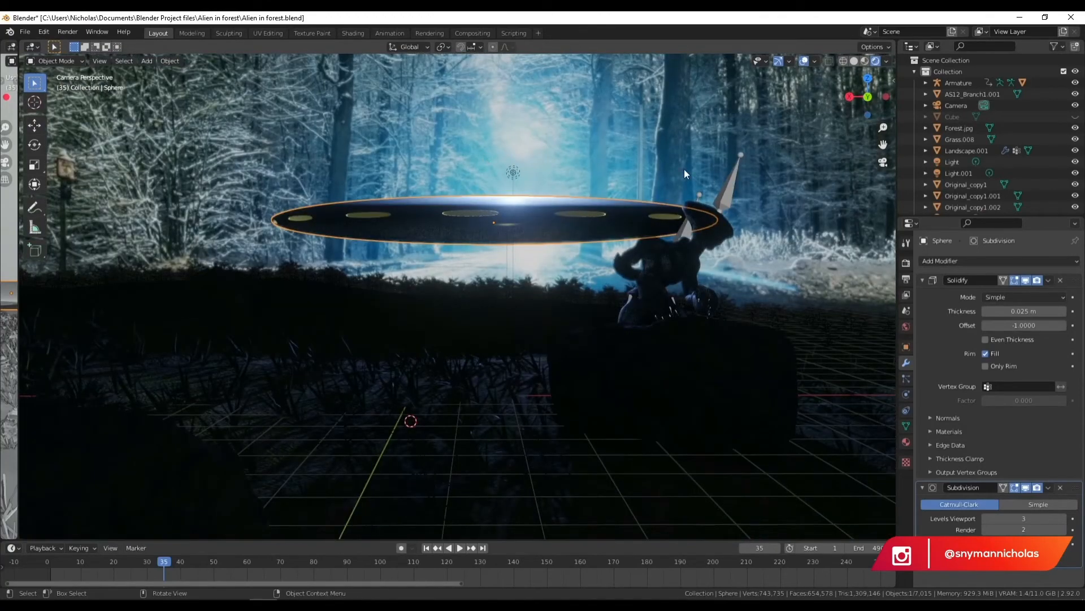
{"action": "key", "text": "F12"}
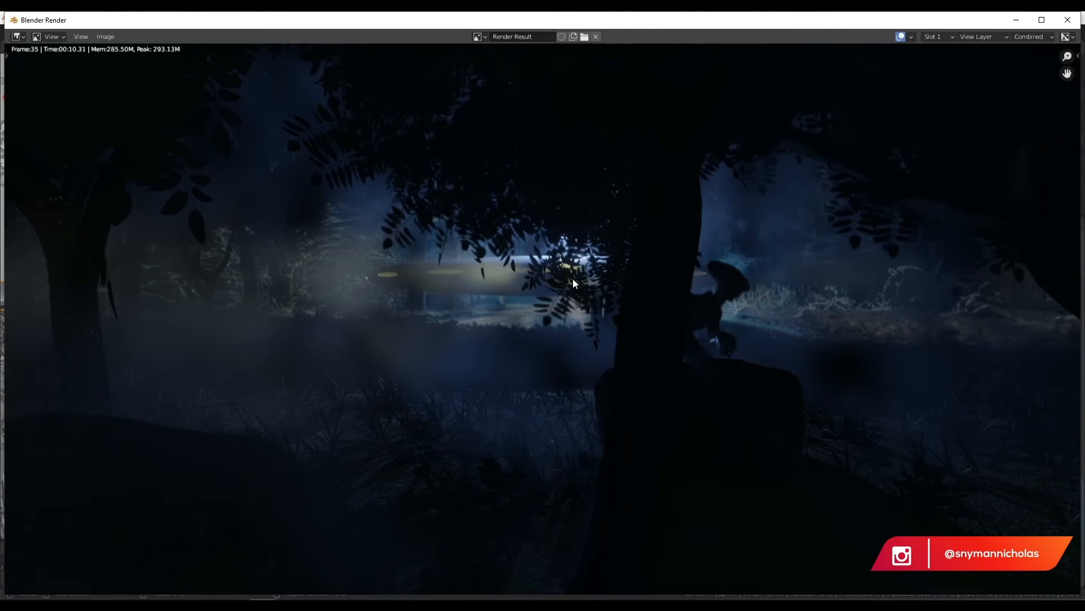
{"action": "left_click", "coordinate": [1068, 21]}
{"action": "middle_click_drag", "start_coordinate": [565, 258], "coordinate": [541, 274]}
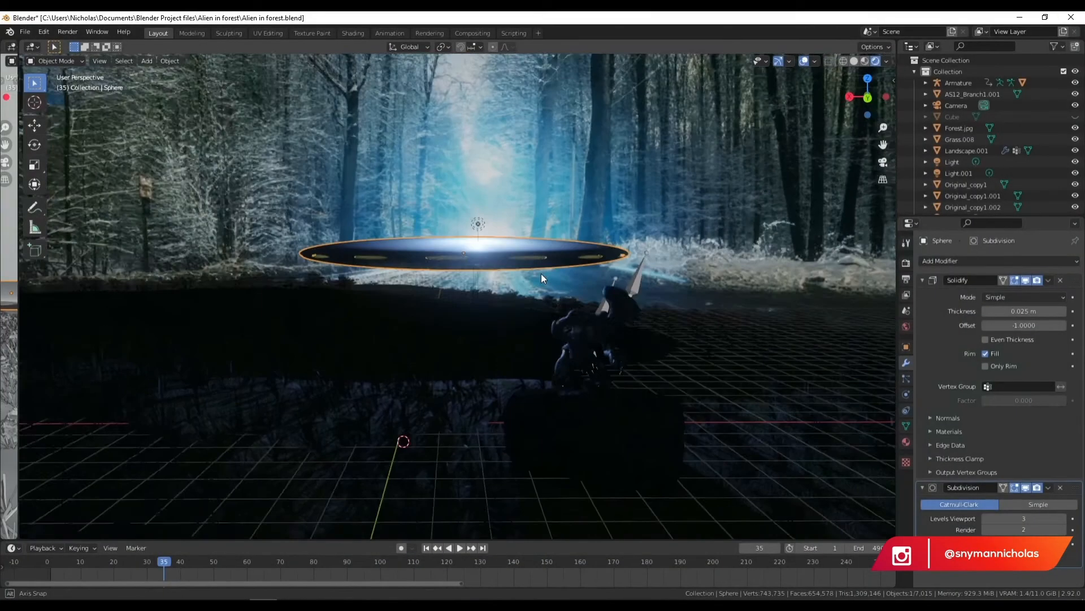
{"action": "key", "text": "x"}
{"action": "left_click", "coordinate": [484, 233]}
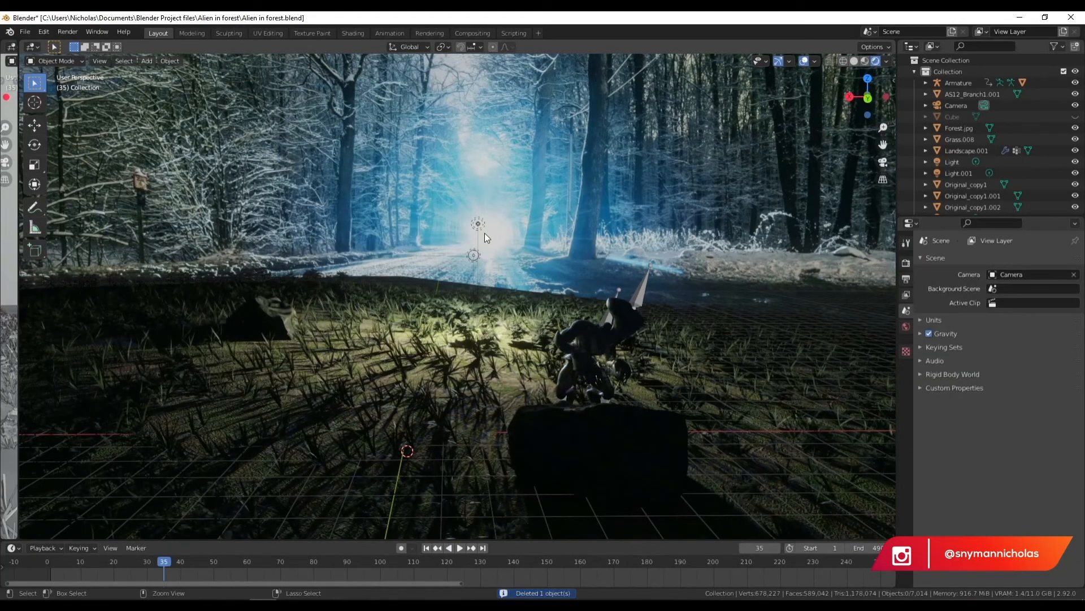
{"action": "key", "text": "ctrl+z"}
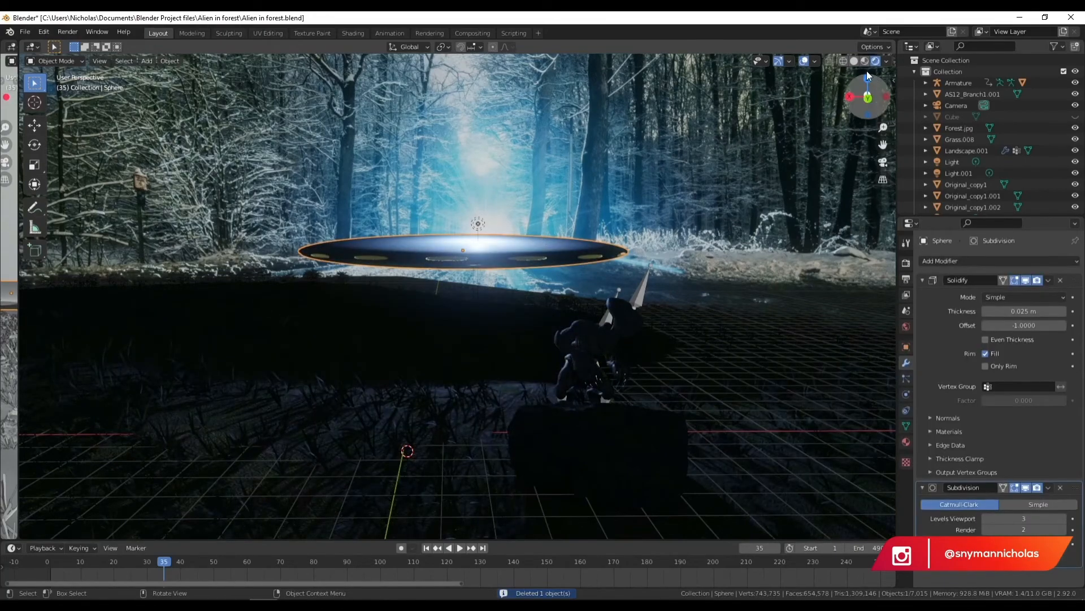
- Switch the viewport to solid shading and delete the point light inside the saucer
{"action": "left_click", "coordinate": [854, 61]}
{"action": "mouse_move", "coordinate": [585, 179]}
{"action": "middle_mouse_down"}
{"action": "mouse_move", "coordinate": [541, 218]}
{"action": "mouse_move", "coordinate": [542, 189]}
{"action": "mouse_move", "coordinate": [538, 202]}
{"action": "mouse_move", "coordinate": [550, 207]}
{"action": "mouse_move", "coordinate": [602, 207]}
{"action": "middle_mouse_up"}
{"action": "left_click", "coordinate": [485, 261]}
{"action": "key", "text": "x"}
{"action": "left_click", "coordinate": [484, 264]}
{"action": "middle_click_drag", "start_coordinate": [561, 219], "coordinate": [504, 237]}
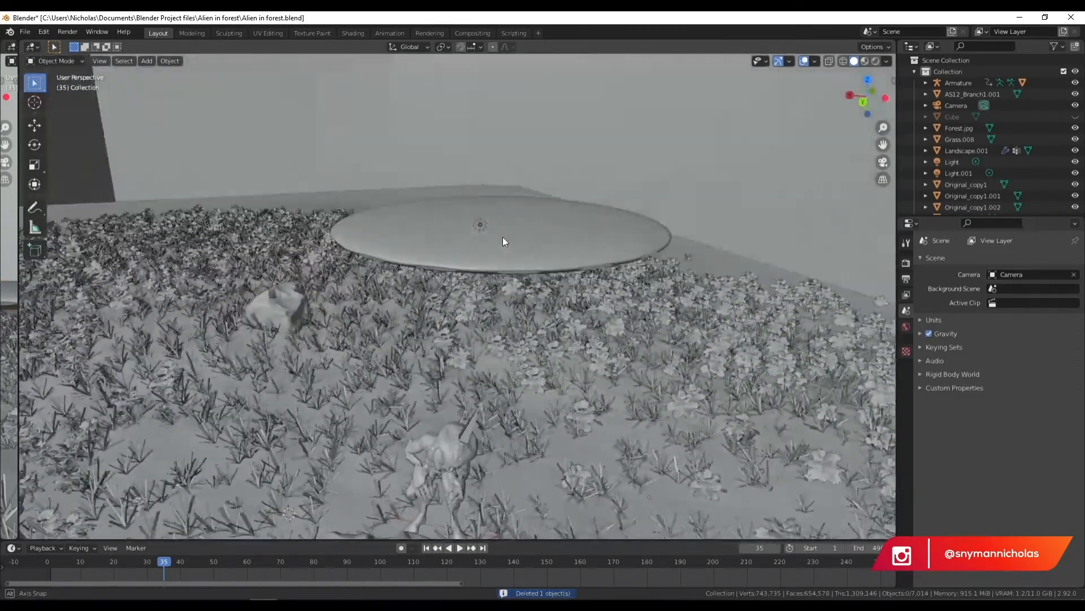
- Add a spot light and move it about 12 m in the top view to the saucer's edge nearest the alien
{"action": "key", "text": "shift+a"}
{"action": "mouse_move", "coordinate": [484, 216]}
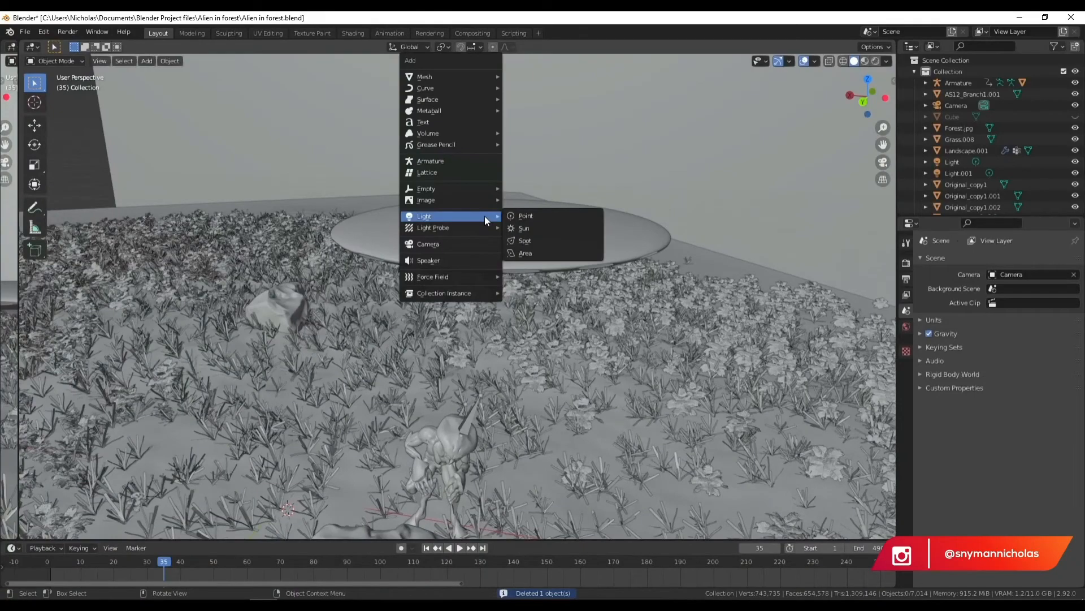
{"action": "left_click", "coordinate": [561, 241]}
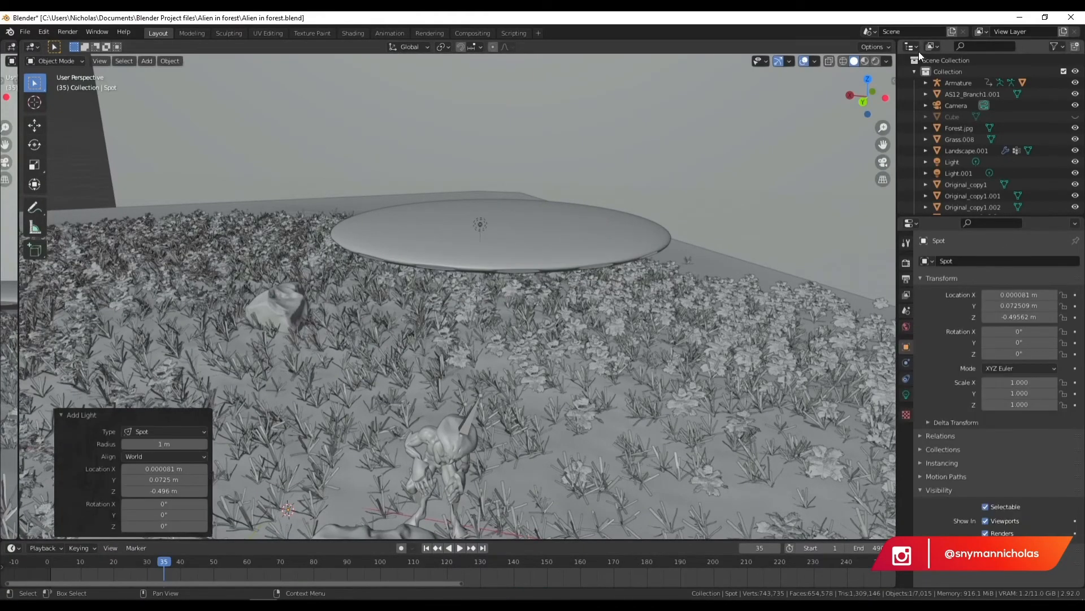
{"action": "left_click", "coordinate": [867, 79]}
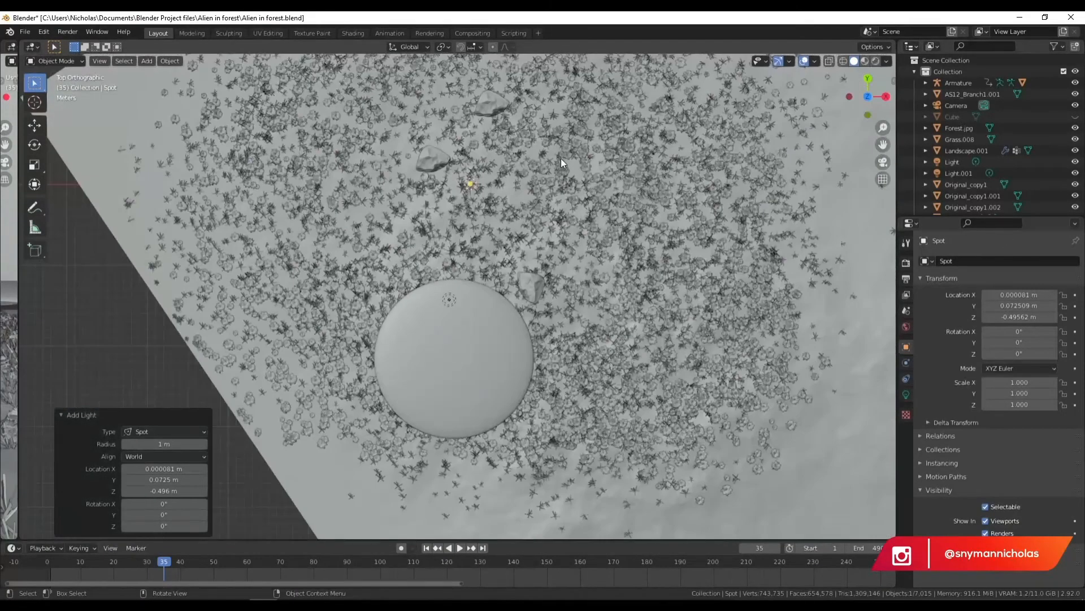
{"action": "key", "text": "g"}
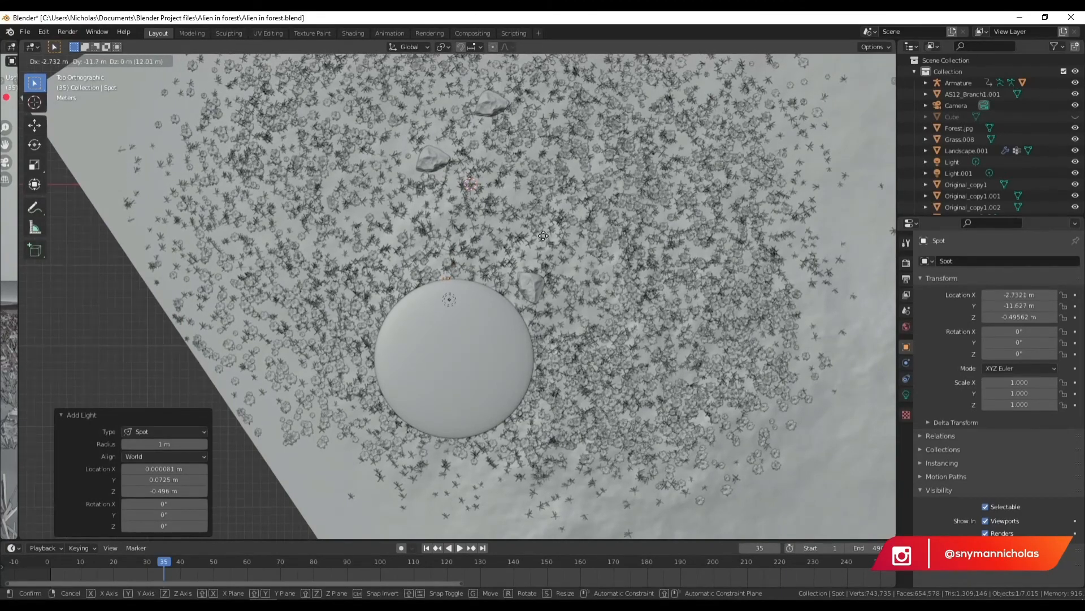
{"action": "left_click", "coordinate": [542, 237]}
- Raise the spot light to a height of about 4.34 m, level with the openings on the saucer's rim
{"action": "middle_click_drag", "start_coordinate": [383, 296], "coordinate": [516, 205]}
{"action": "key", "text": "g"}
{"action": "key", "text": "z"}
{"action": "left_click", "coordinate": [513, 310]}
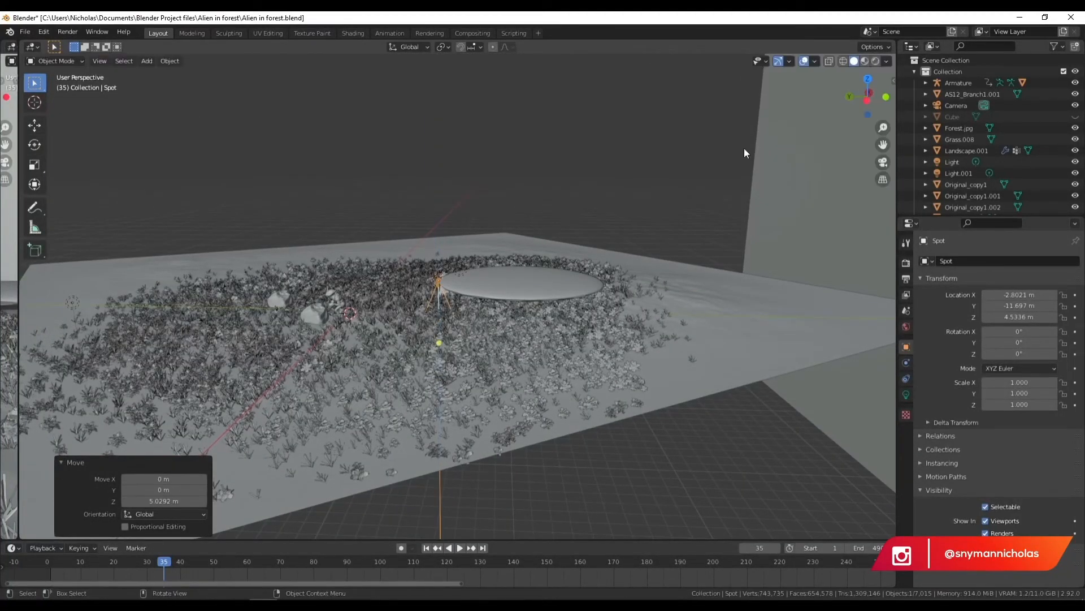
{"action": "left_click", "coordinate": [866, 101]}
{"action": "scroll", "coordinate": [423, 232], "scroll_direction": "up", "scroll_amount": 8}
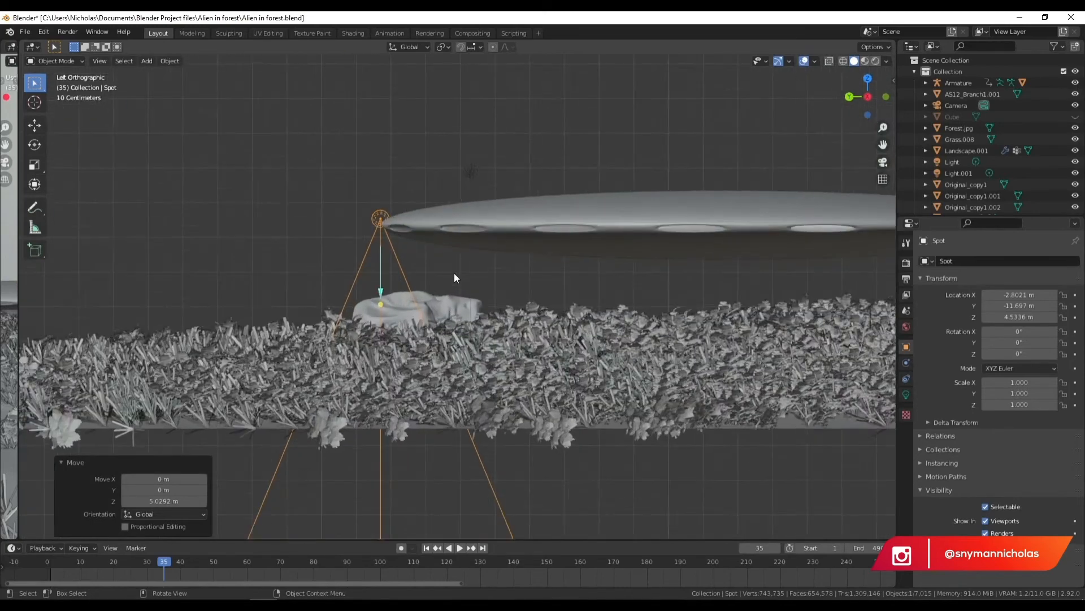
{"action": "key", "text": "g"}
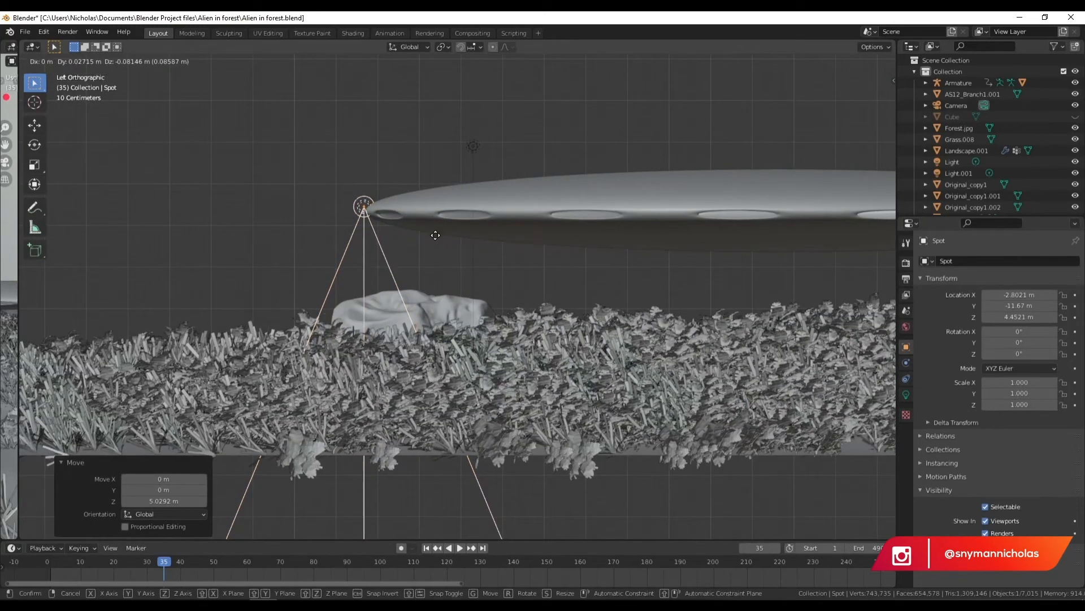
{"action": "left_click", "coordinate": [593, 253]}
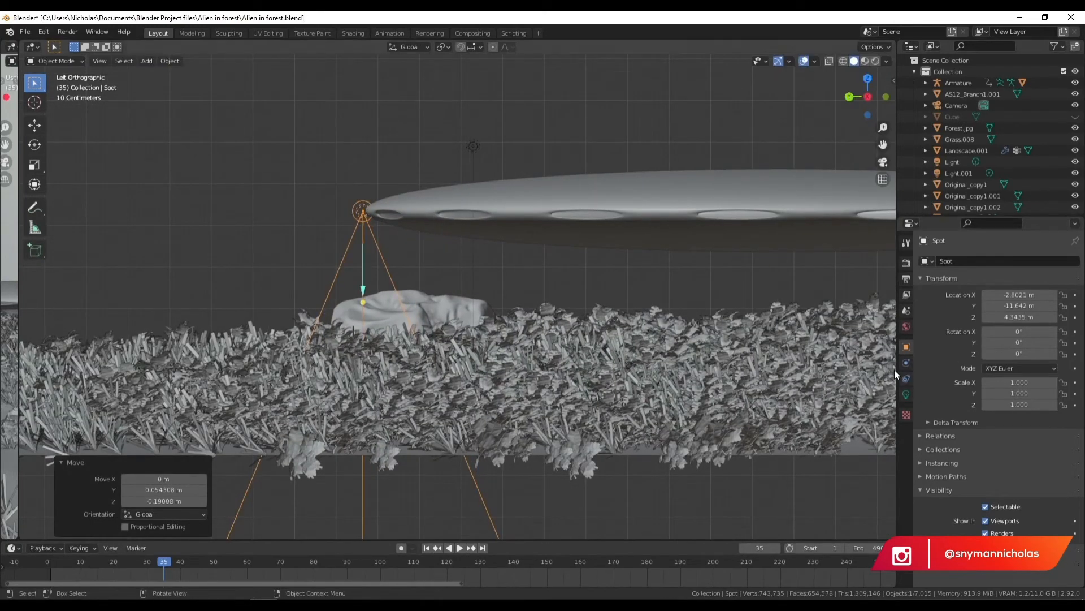
- Set the spot light's X rotation to 90° so that it shines horizontally out from the saucer
{"action": "left_click_drag", "start_coordinate": [1015, 332], "coordinate": [1019, 333]}
{"action": "left_click", "coordinate": [1019, 333]}
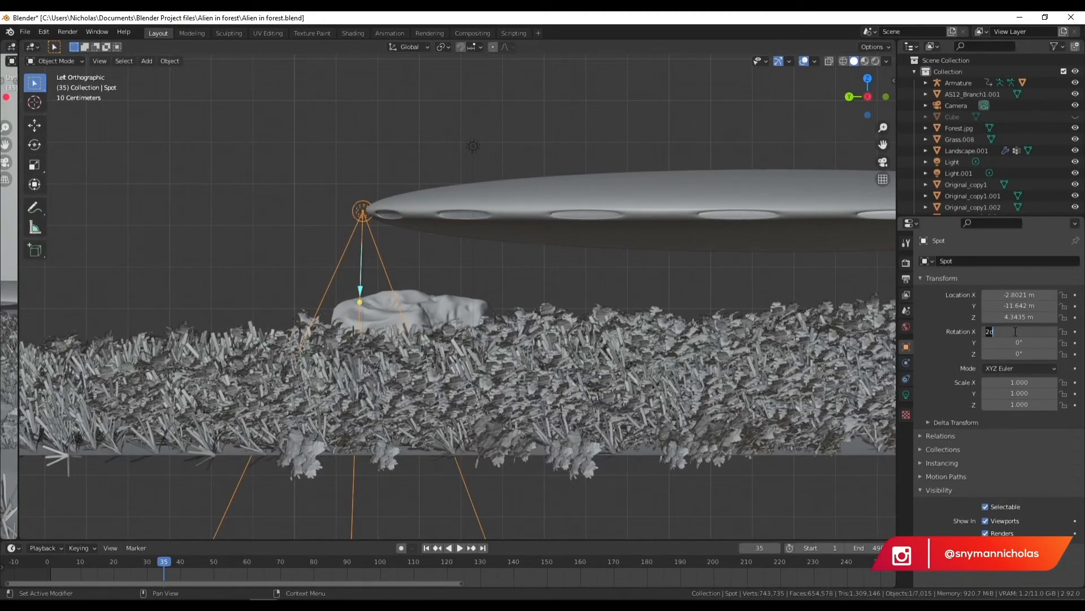
{"action": "type", "text": "90"}
{"action": "key", "text": "Return"}
- Show the scene through the camera with rendered shading and reselect the spot light at the saucer's rim
{"action": "middle_click_drag", "start_coordinate": [268, 253], "coordinate": [602, 266]}
{"action": "left_click", "coordinate": [958, 129]}
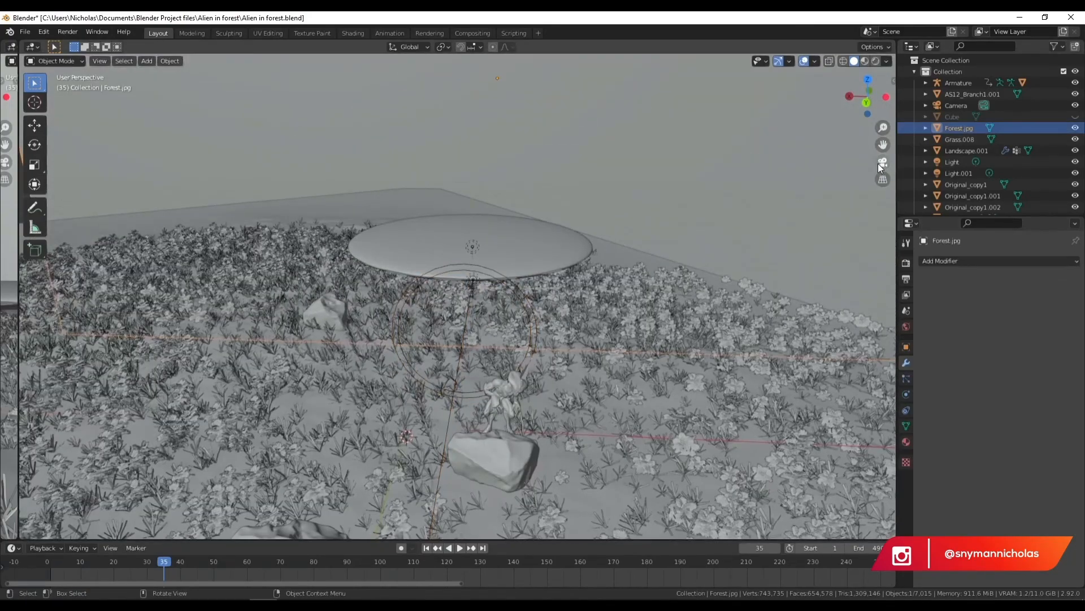
{"action": "left_click", "coordinate": [882, 162]}
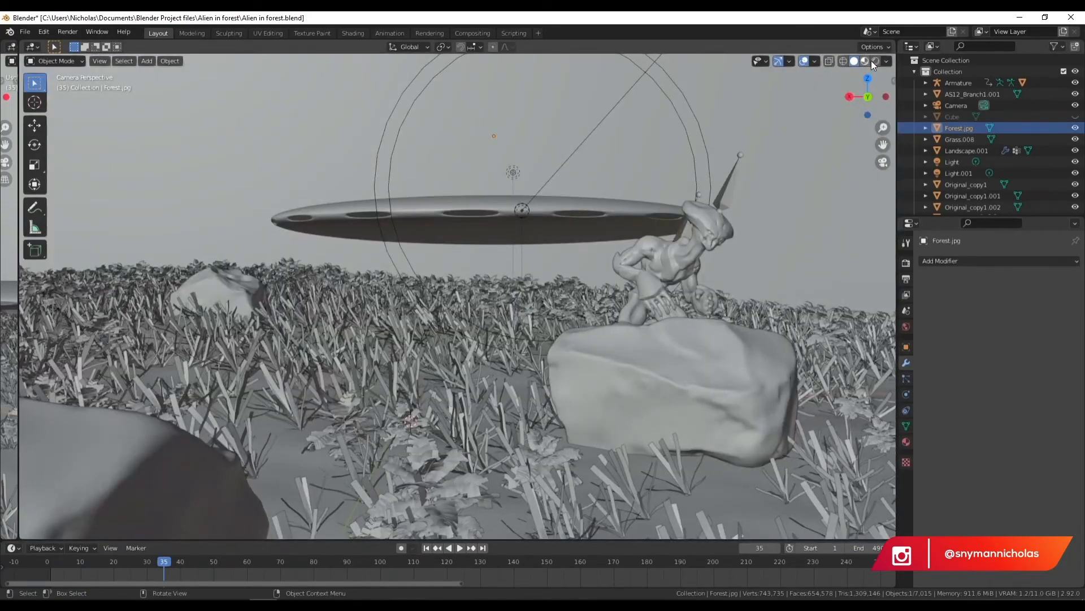
{"action": "left_click", "coordinate": [874, 60]}
{"action": "left_click", "coordinate": [525, 209]}
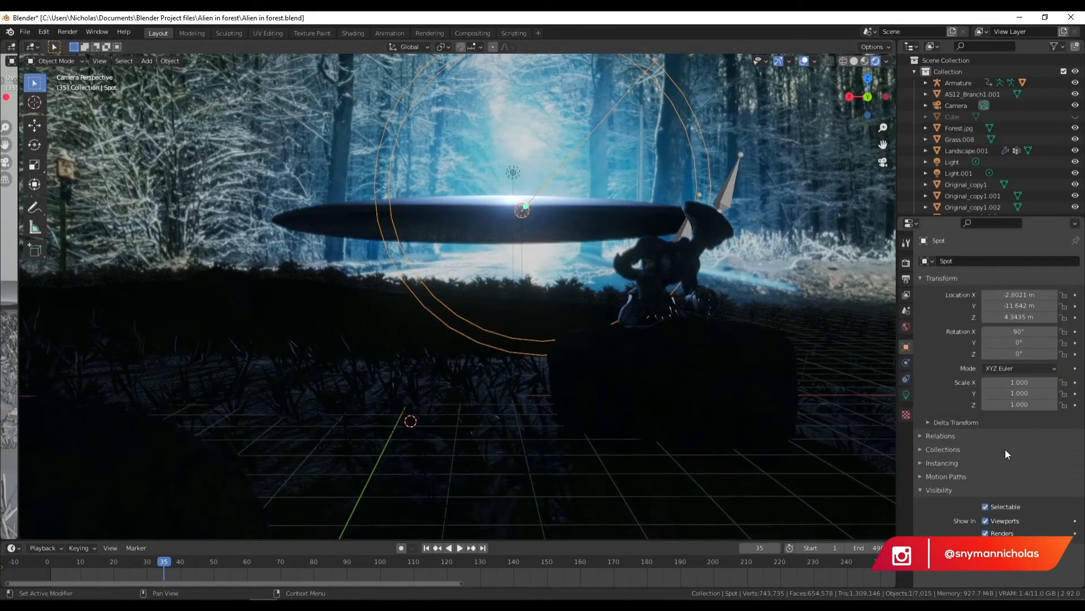
- Narrow the spot light's cone size to 18.2° and set its power to 1000 W
{"action": "left_click", "coordinate": [906, 395]}
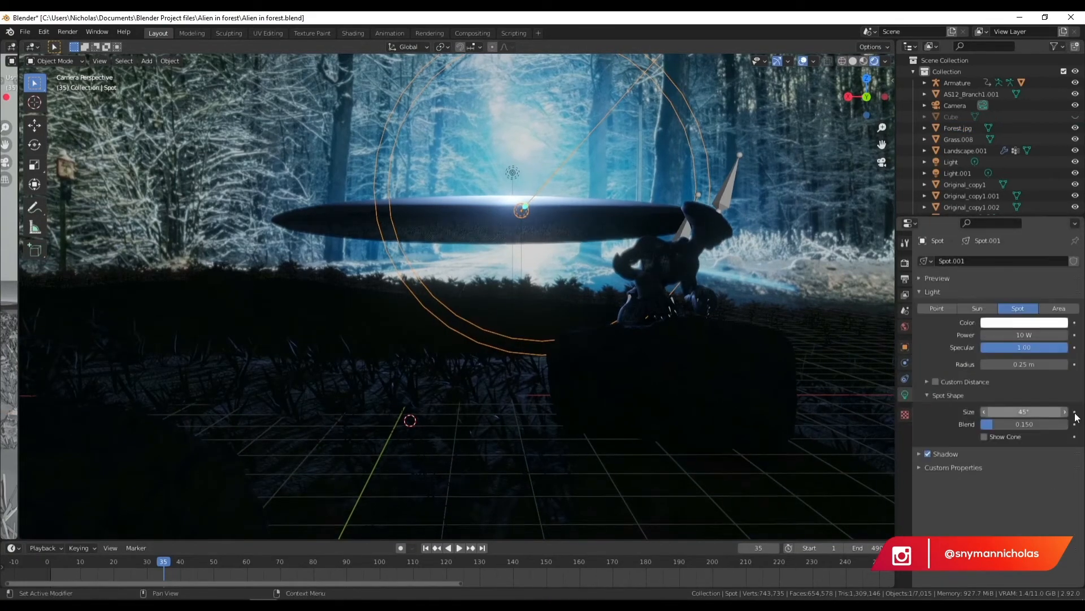
{"action": "left_click_drag", "start_coordinate": [1025, 412], "coordinate": [969, 412]}
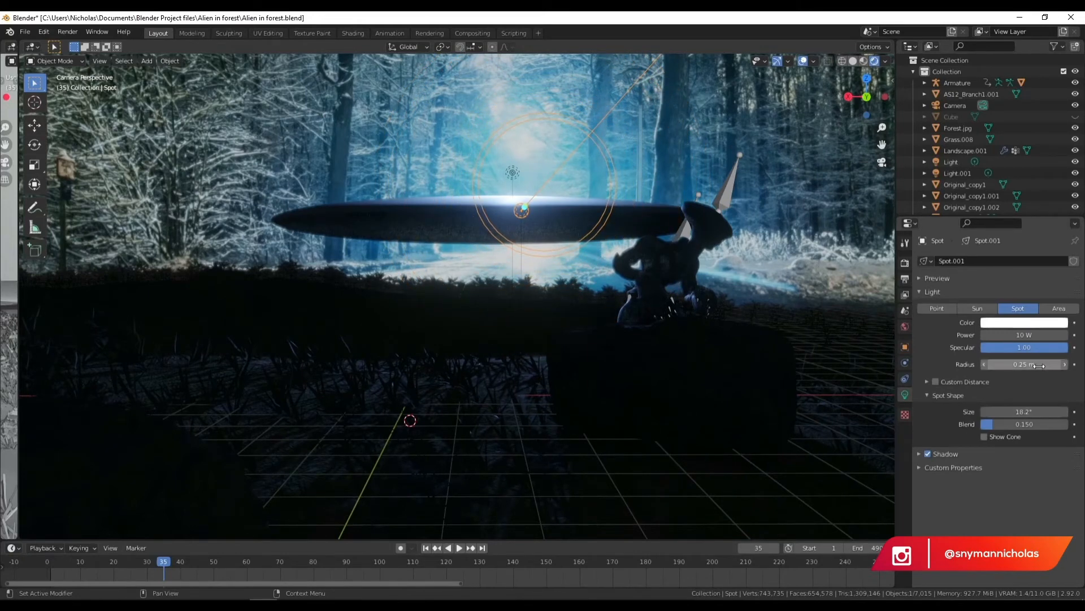
{"action": "left_click", "coordinate": [1017, 334]}
{"action": "type", "text": "1000"}
{"action": "key", "text": "Return"}
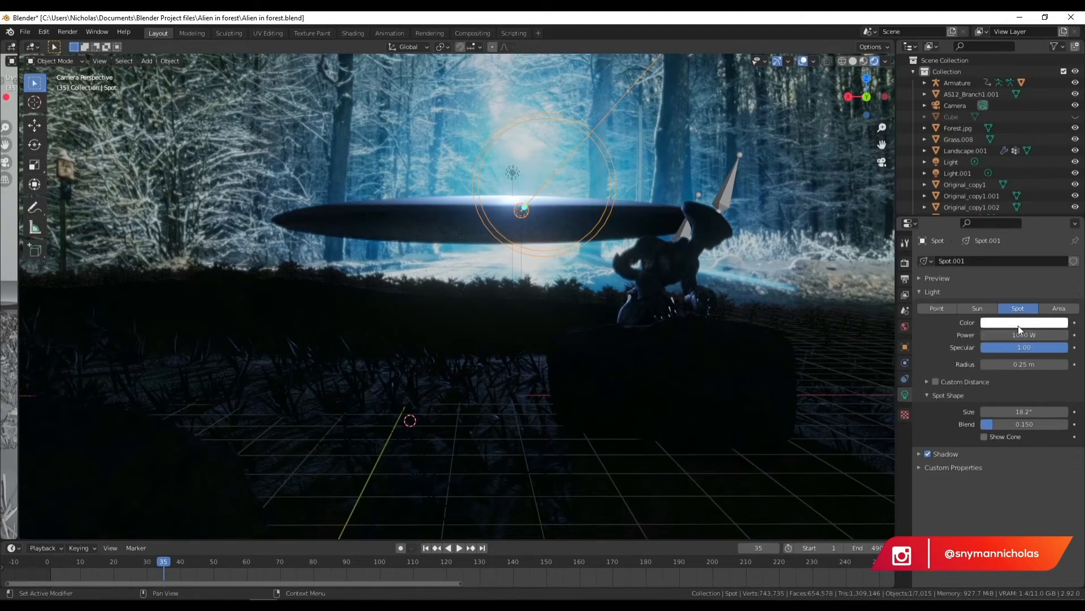
- Change the spot light's color to a saturated blue
{"action": "left_click", "coordinate": [1019, 323]}
{"action": "left_click", "coordinate": [1032, 199]}
{"action": "left_click", "coordinate": [1025, 323]}
- Check the spot light's effect beside the saucer by briefly toggling its visibility and trying another position
{"action": "middle_click_drag", "start_coordinate": [653, 203], "coordinate": [490, 240]}
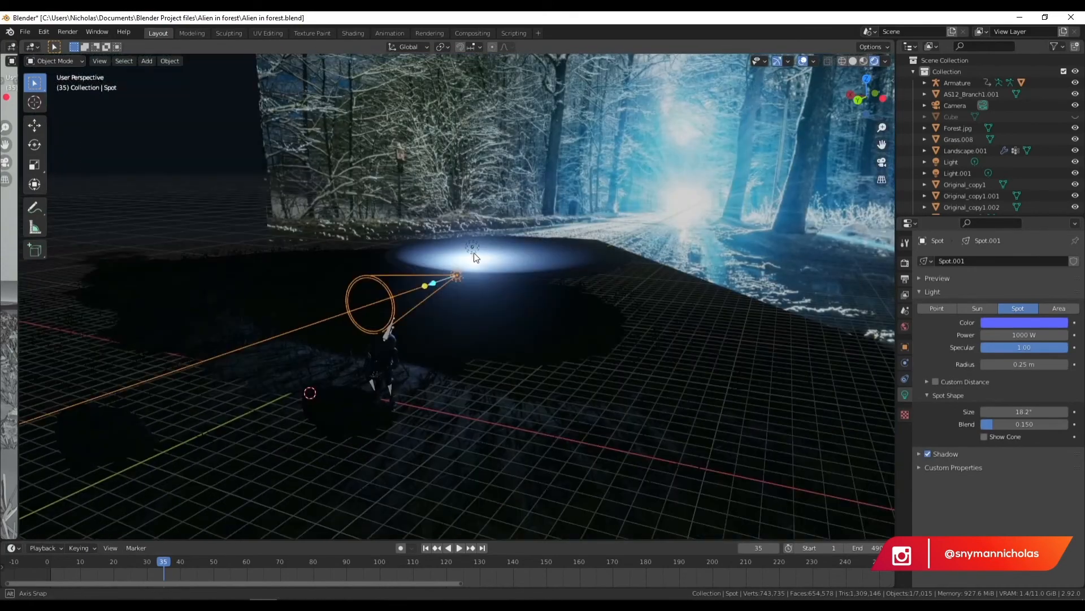
{"action": "middle_click_drag", "start_coordinate": [384, 324], "coordinate": [972, 266]}
{"action": "scroll", "coordinate": [995, 122], "scroll_direction": "down", "scroll_amount": 2}
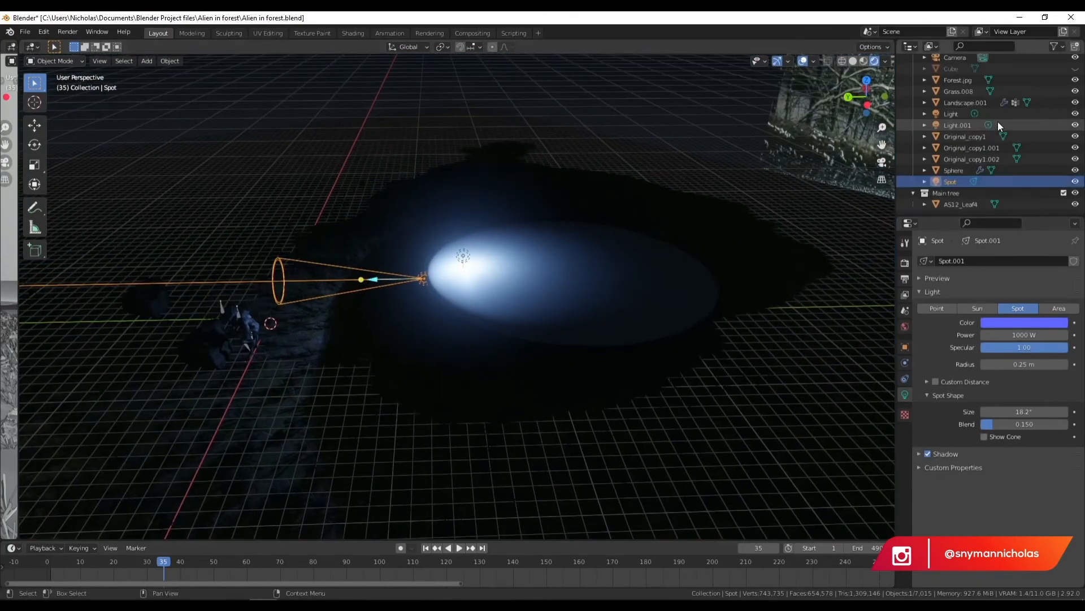
{"action": "left_click", "coordinate": [1076, 181]}
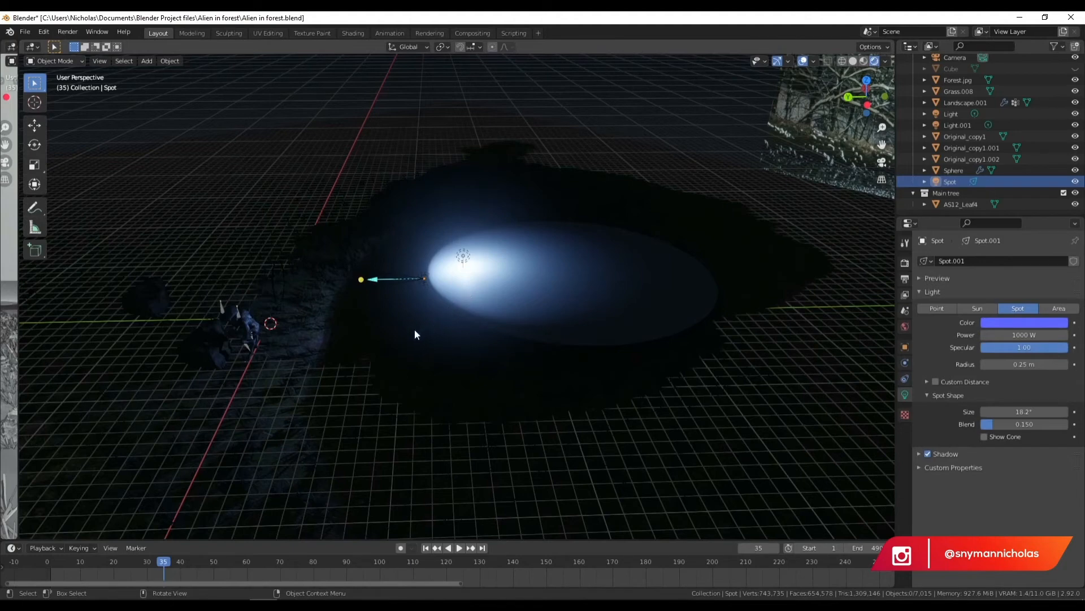
{"action": "left_click", "coordinate": [418, 279]}
{"action": "key", "text": "g"}
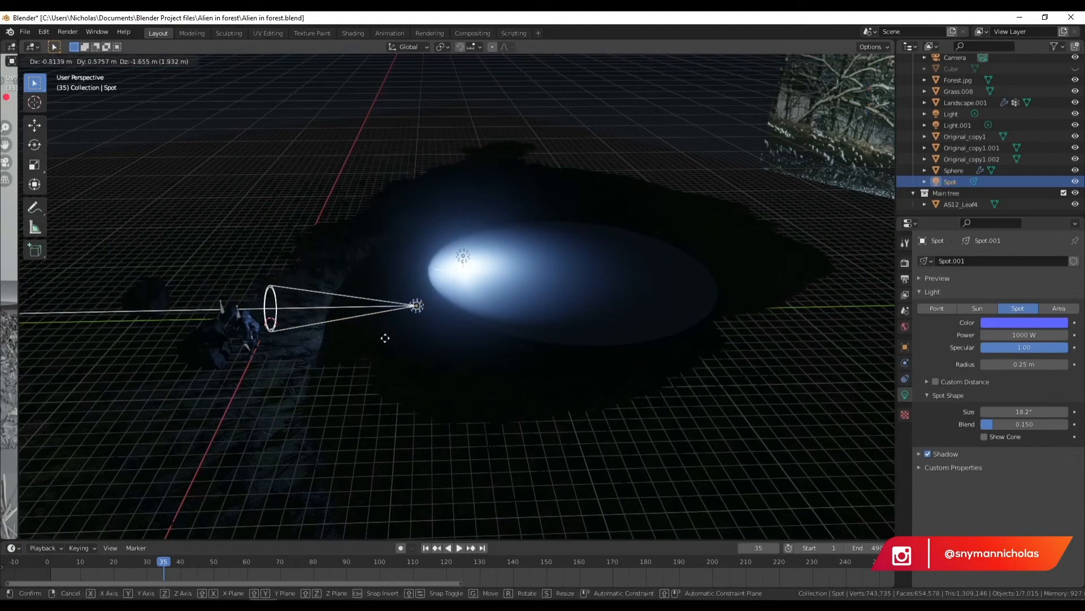
{"action": "key", "text": "Escape"}
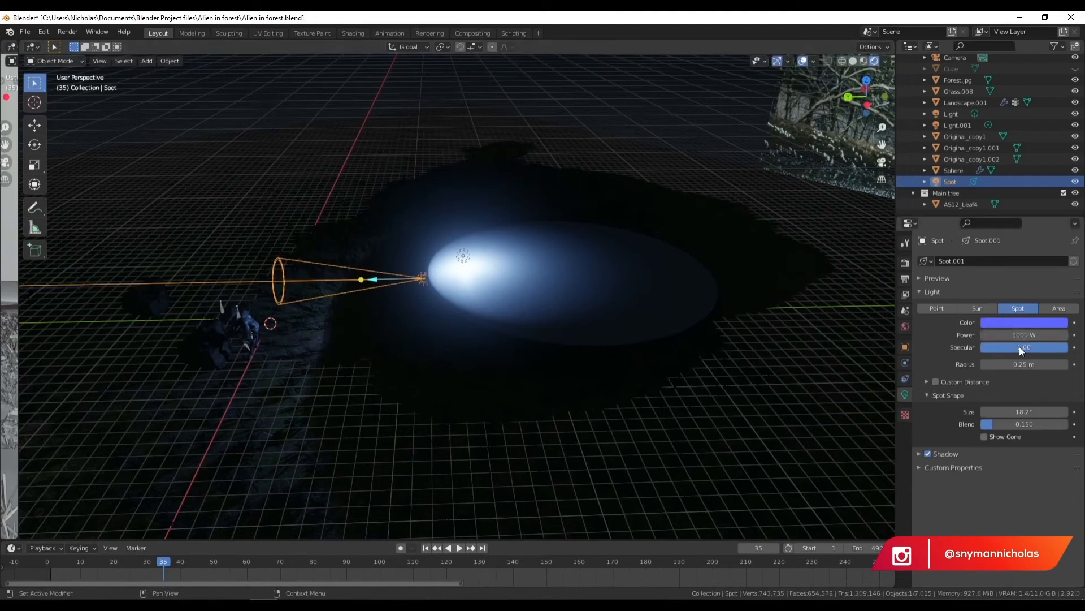
- Set the spot light's color to a pale blue with hue 0.630 and saturation 0.619, and its power to 20000 W
{"action": "left_click", "coordinate": [1024, 324]}
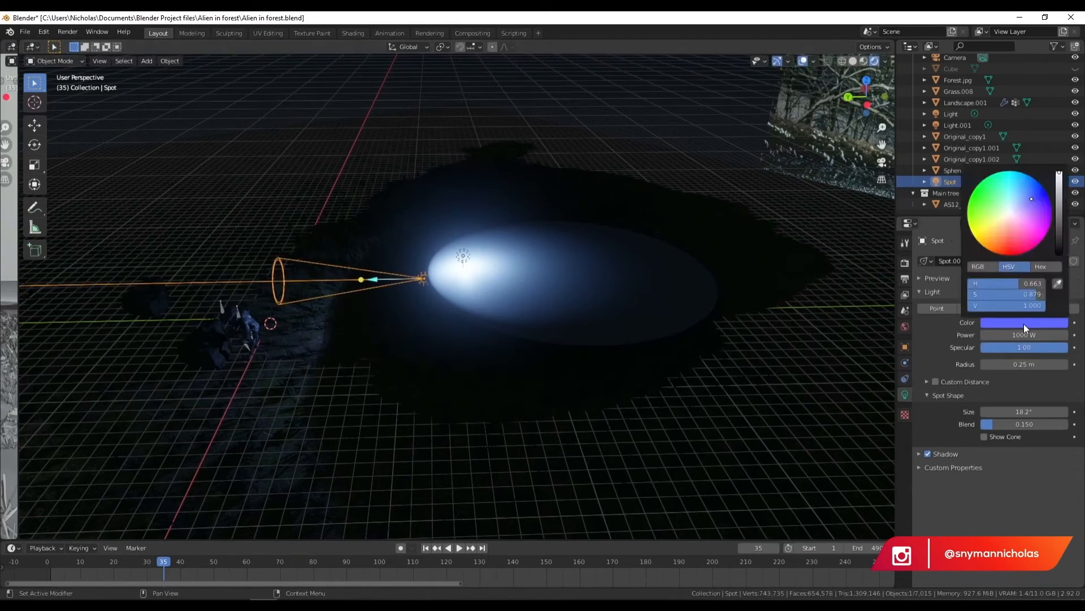
{"action": "left_click", "coordinate": [1020, 203]}
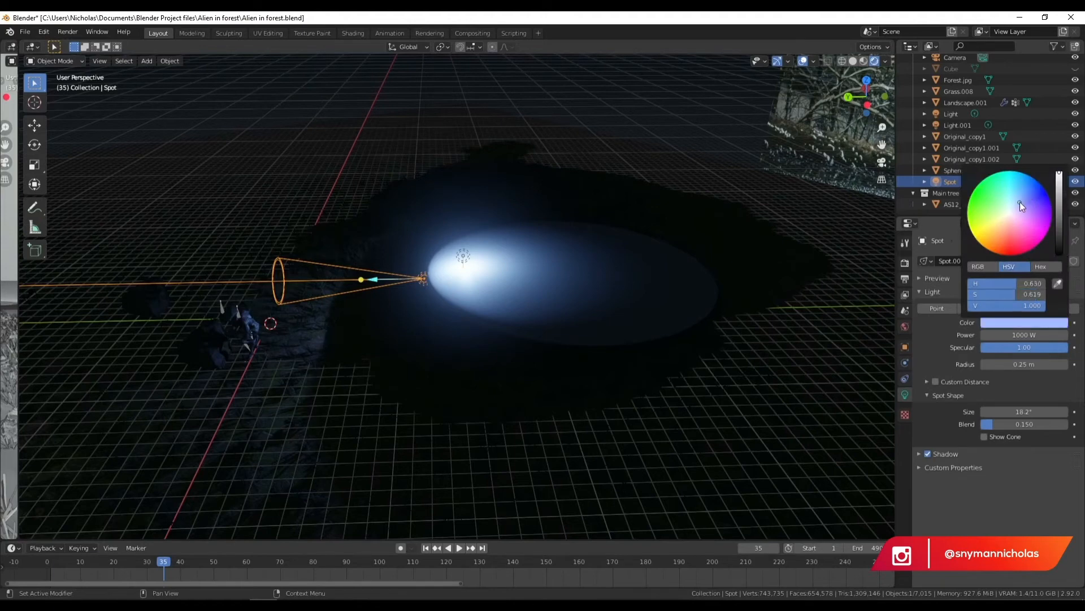
{"action": "left_click", "coordinate": [1020, 334]}
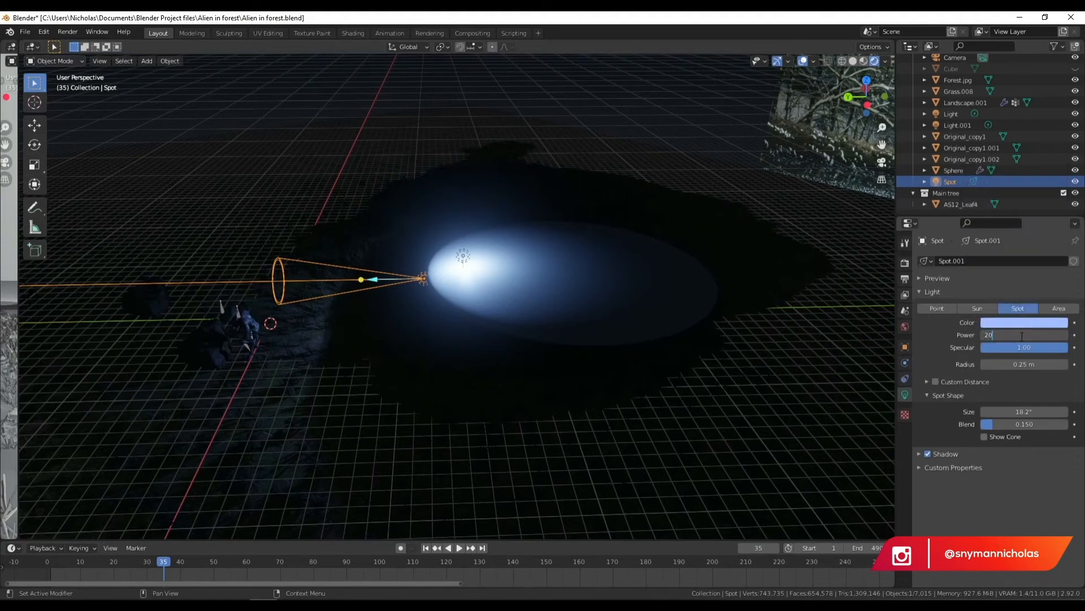
{"action": "type", "text": "20000"}
{"action": "key", "text": "Return"}
- Set the spot light's radius to 0.87 m and its cone size to 46.7°, and check it through the camera
{"action": "mouse_move", "coordinate": [1020, 363]}
{"action": "left_mouse_down"}
{"action": "mouse_move", "coordinate": [1083, 363]}
{"action": "mouse_move", "coordinate": [1027, 363]}
{"action": "left_mouse_up"}
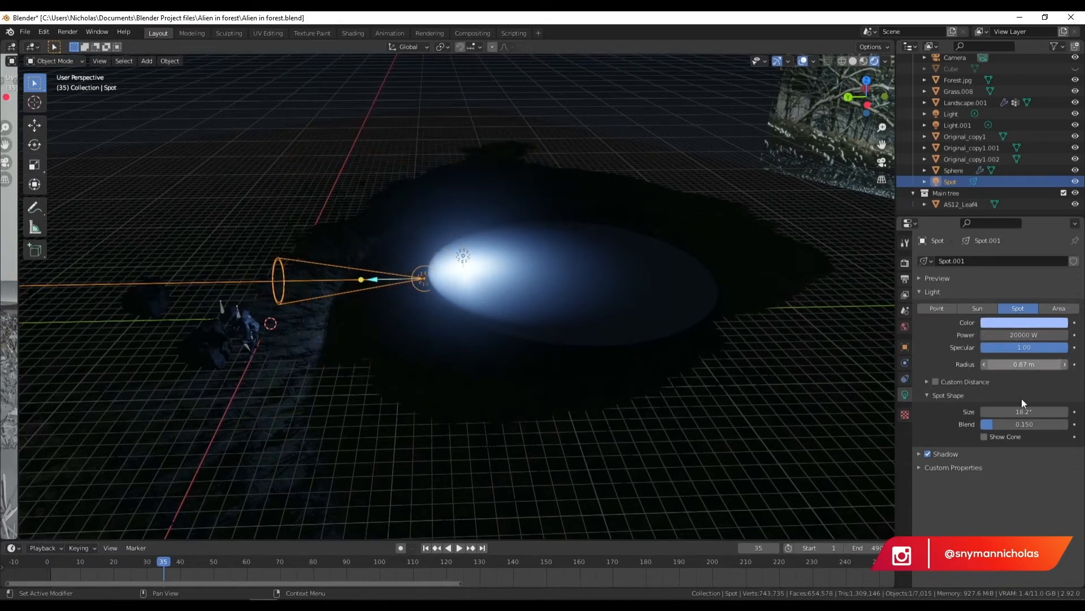
{"action": "left_click_drag", "start_coordinate": [1018, 411], "coordinate": [1051, 411]}
{"action": "middle_click_drag", "start_coordinate": [449, 358], "coordinate": [567, 335]}
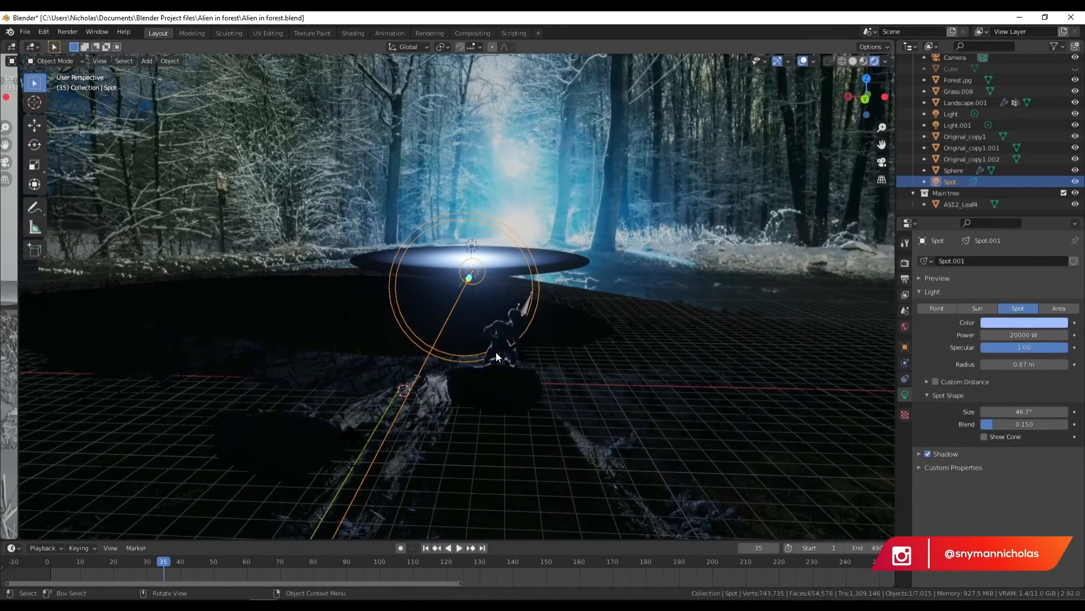
{"action": "scroll", "coordinate": [538, 396], "scroll_direction": "up", "scroll_amount": 4}
{"action": "middle_click_drag", "start_coordinate": [538, 403], "coordinate": [546, 417]}
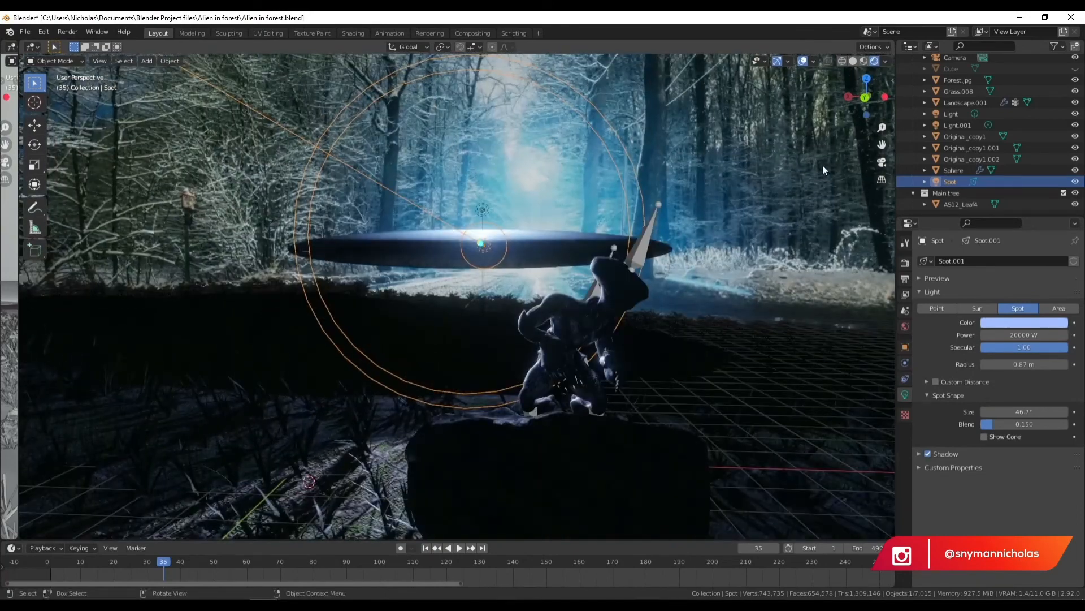
{"action": "left_click", "coordinate": [881, 164]}
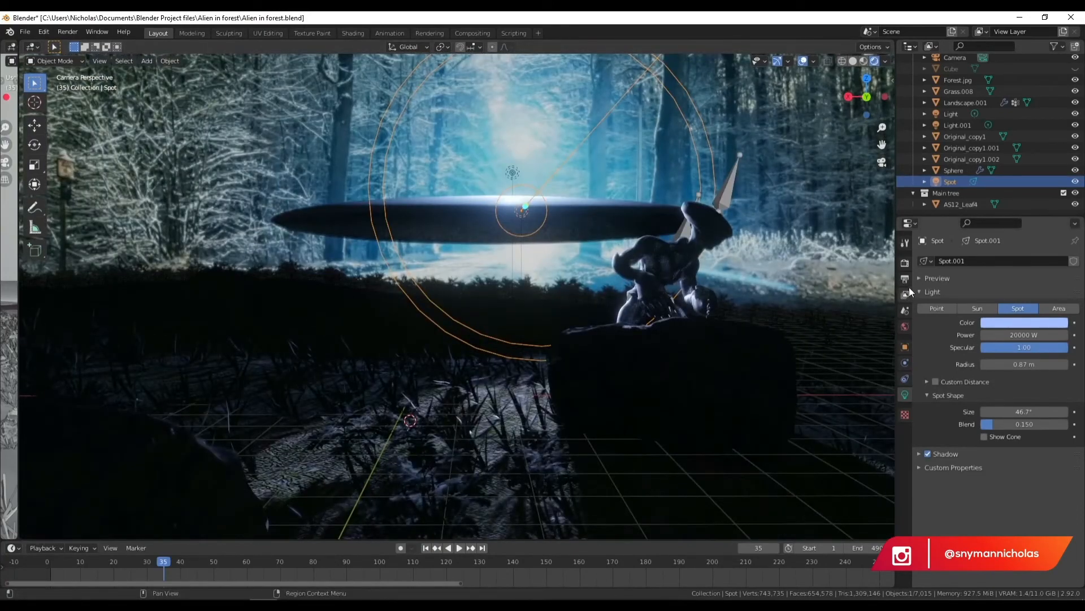
- Adjust the Eevee bloom settings to threshold 4.428, knee 0.468 and intensity 0.100
{"action": "left_click", "coordinate": [905, 263]}
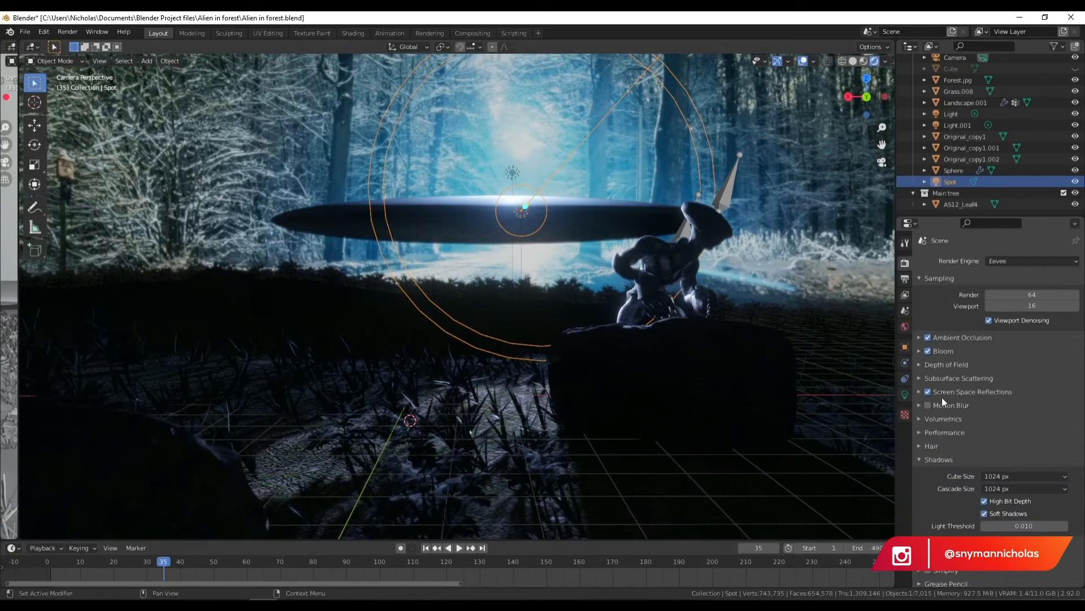
{"action": "left_click", "coordinate": [922, 352]}
{"action": "left_click_drag", "start_coordinate": [984, 368], "coordinate": [1028, 379]}
{"action": "left_click_drag", "start_coordinate": [1024, 417], "coordinate": [1068, 417]}
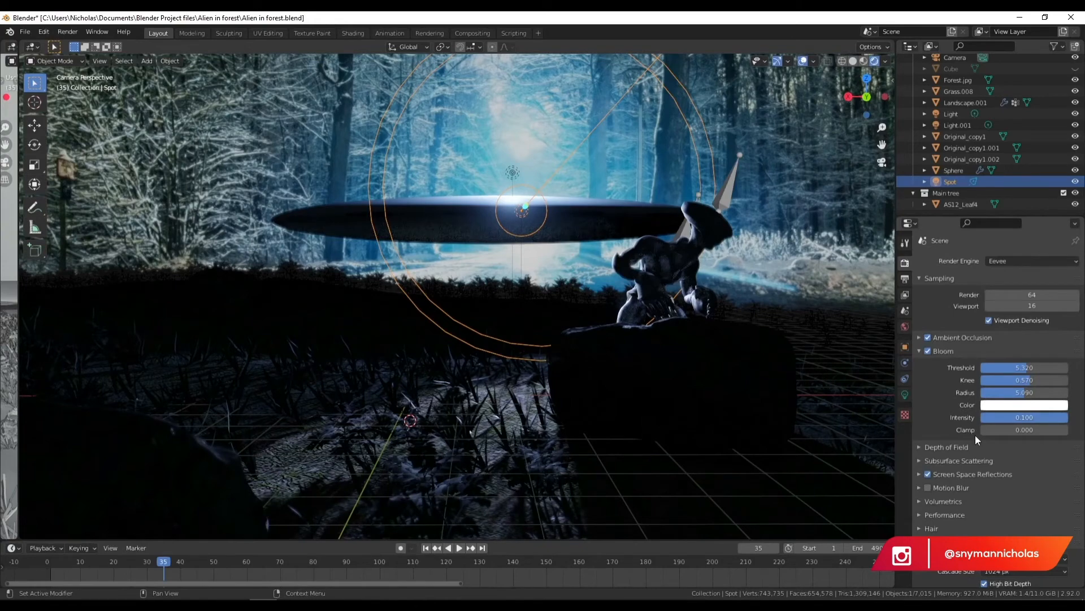
{"action": "mouse_move", "coordinate": [1025, 368]}
{"action": "left_mouse_down"}
{"action": "mouse_move", "coordinate": [983, 367]}
{"action": "mouse_move", "coordinate": [1044, 380]}
{"action": "mouse_move", "coordinate": [982, 380]}
{"action": "mouse_move", "coordinate": [1022, 380]}
{"action": "left_mouse_up"}
- Compare the camera view with Ambient Occlusion and Bloom switched off and on again
{"action": "scroll", "coordinate": [886, 426], "scroll_direction": "down", "scroll_amount": 1}
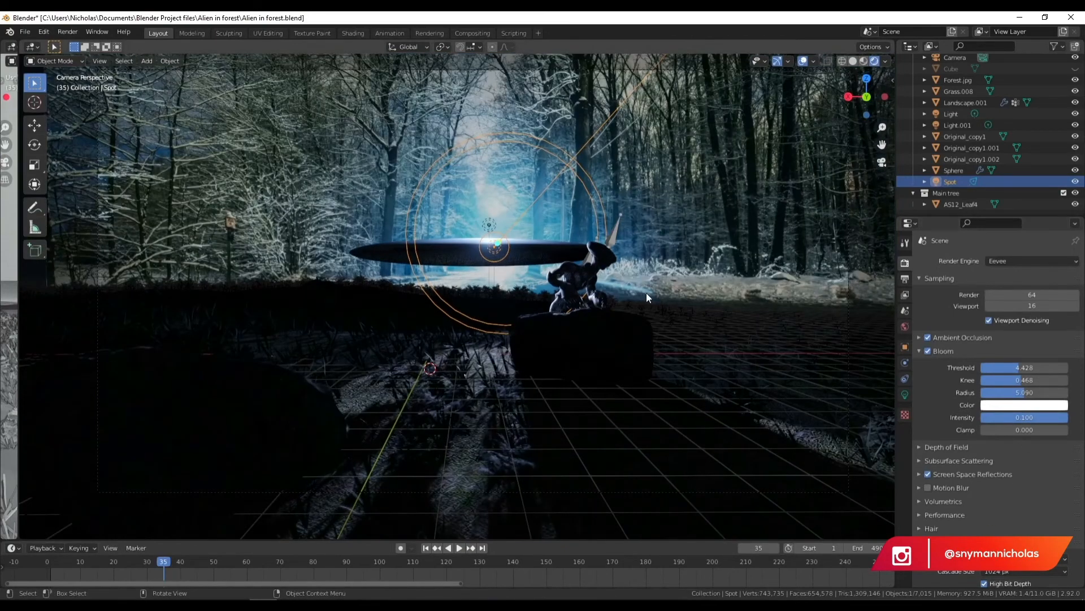
{"action": "scroll", "coordinate": [646, 293], "scroll_direction": "up", "scroll_amount": 1}
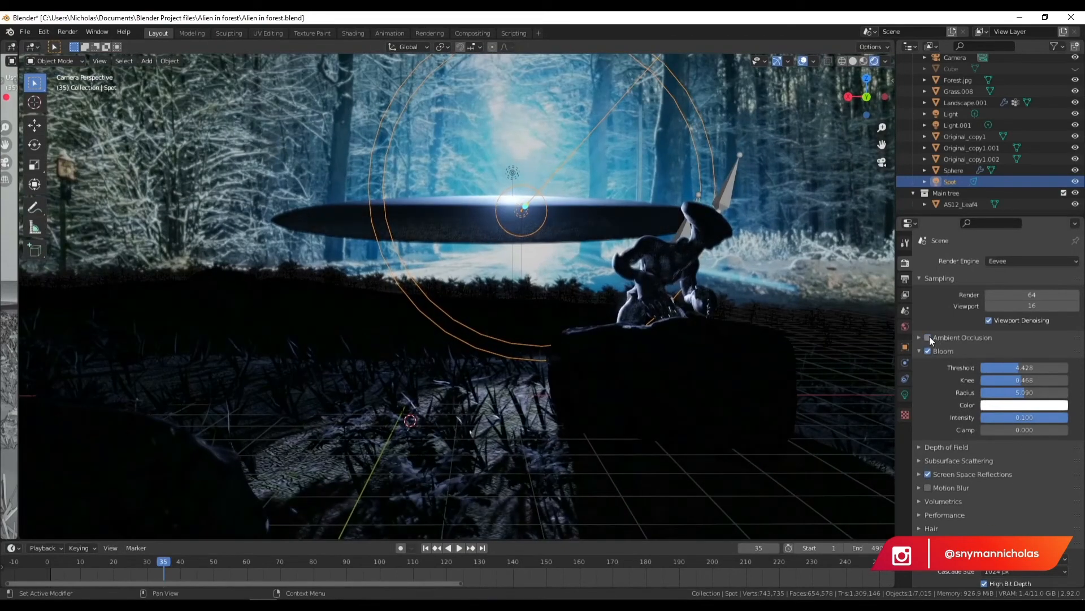
{"action": "left_click", "coordinate": [928, 351]}
{"action": "left_click", "coordinate": [929, 351]}
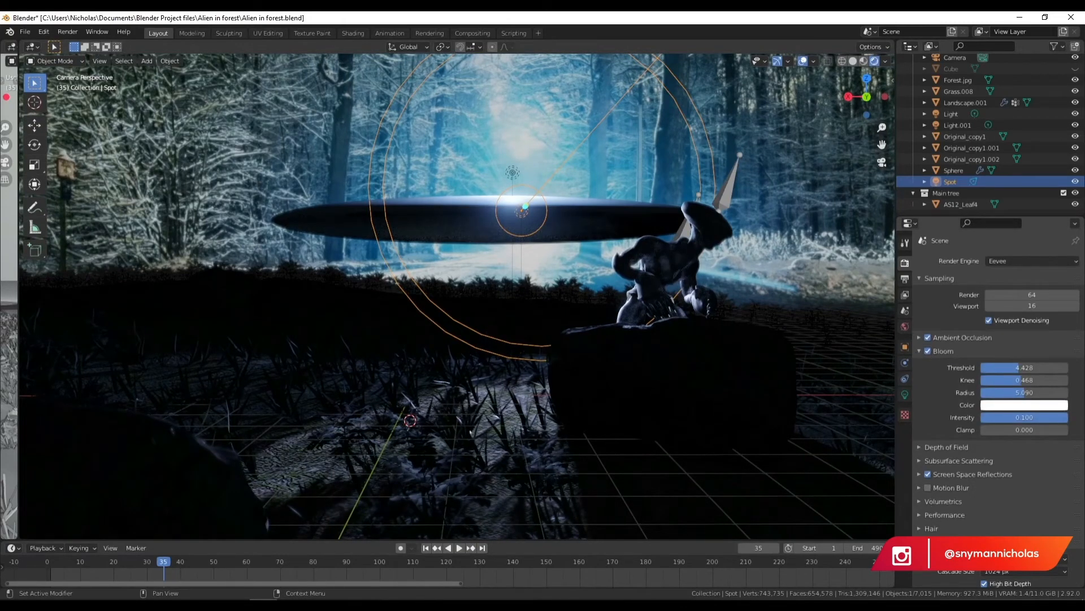
- Move the spot light about 0.2 m farther out from the saucer's rim and view it from the side
{"action": "middle_click_drag", "start_coordinate": [706, 361], "coordinate": [683, 373]}
{"action": "middle_click_drag", "start_coordinate": [602, 272], "coordinate": [507, 274]}
{"action": "key", "text": "g"}
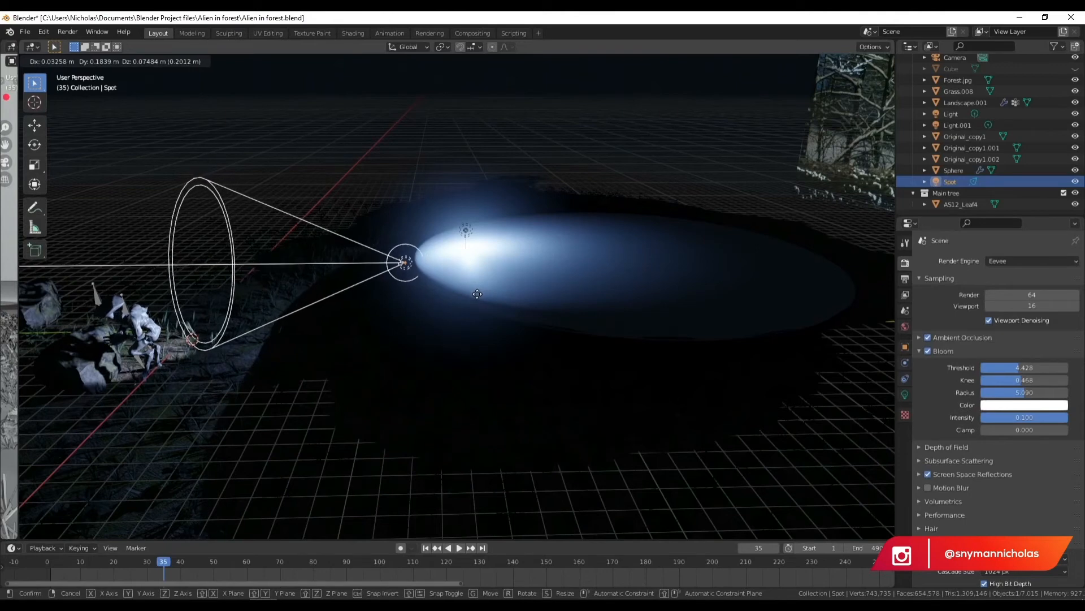
{"action": "left_click", "coordinate": [477, 294]}
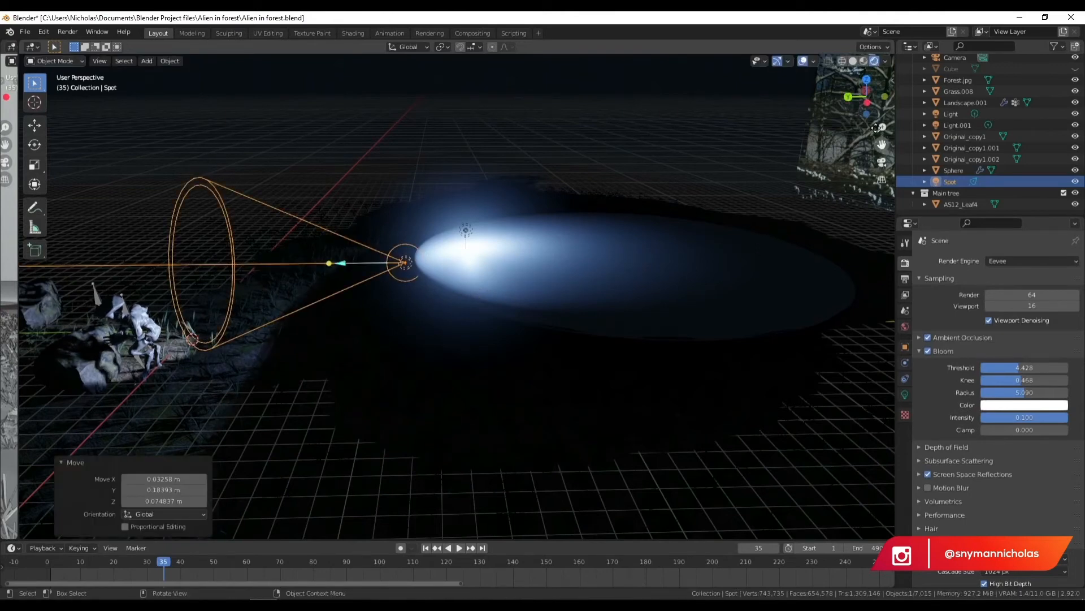
{"action": "left_click", "coordinate": [868, 103]}
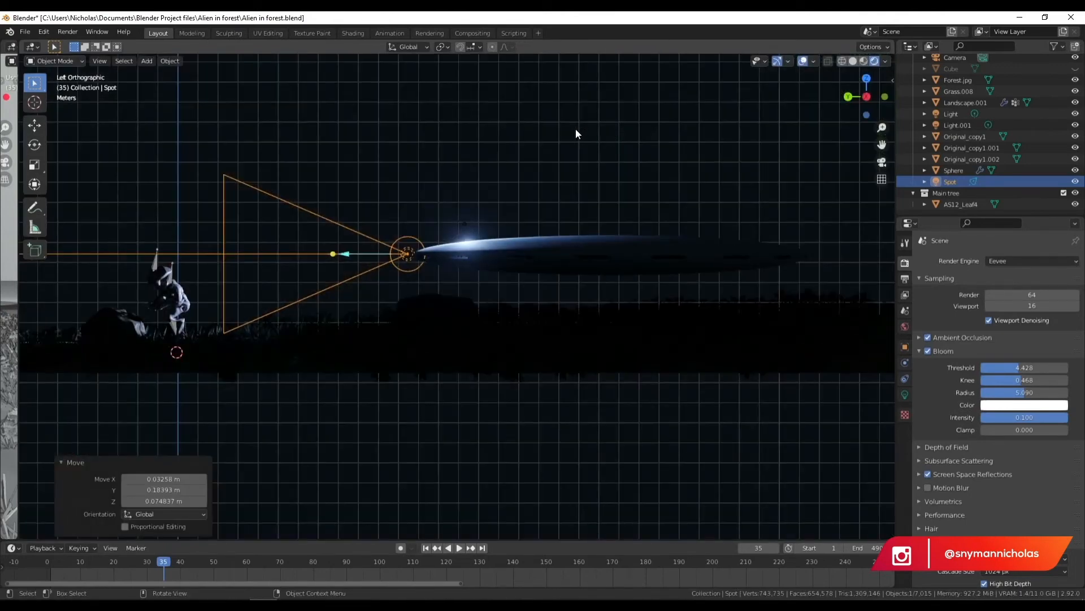
- Rotate the spot light about -19.9° in the side view so it points down toward the alien
{"action": "key", "text": "r"}
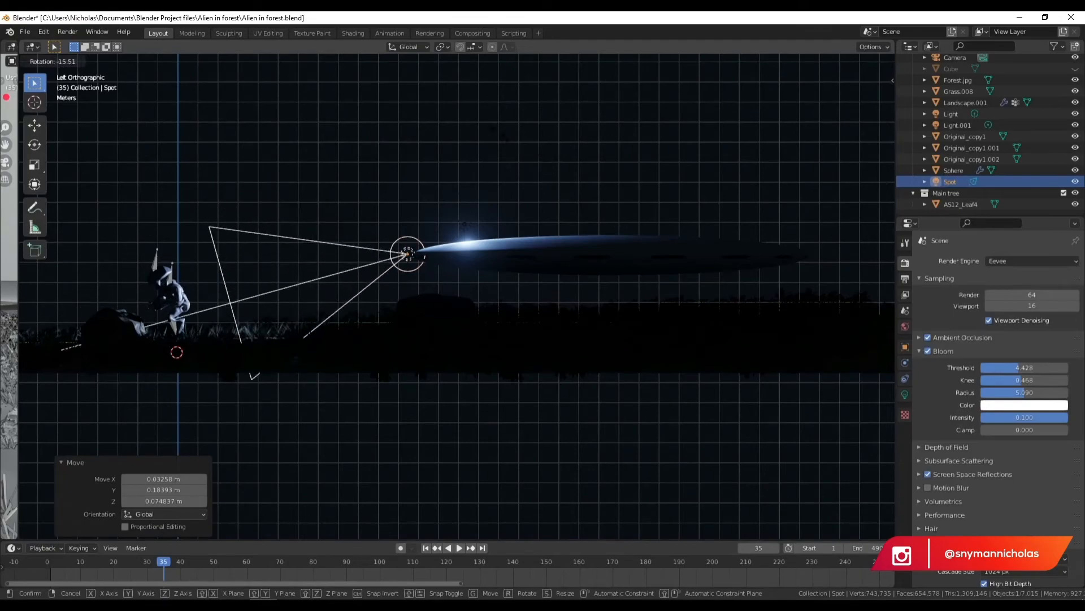
{"action": "left_click", "coordinate": [298, 274]}
{"action": "middle_click_drag", "start_coordinate": [298, 273], "coordinate": [397, 281]}
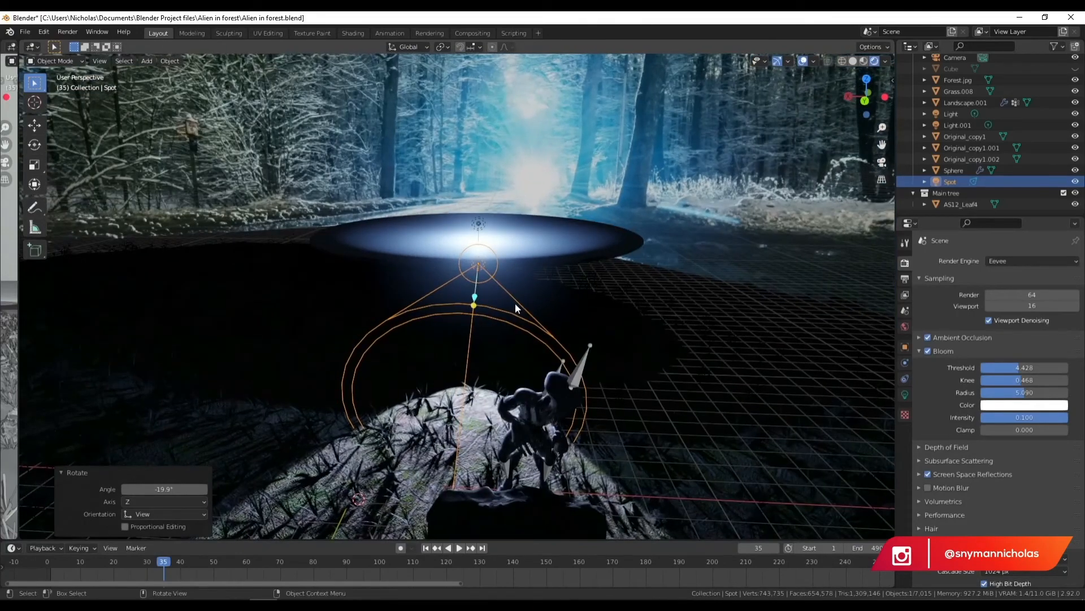
- Move the spot light about 0.77 m along X in the top wireframe view to line it up with the saucer's centre
{"action": "left_click", "coordinate": [868, 79]}
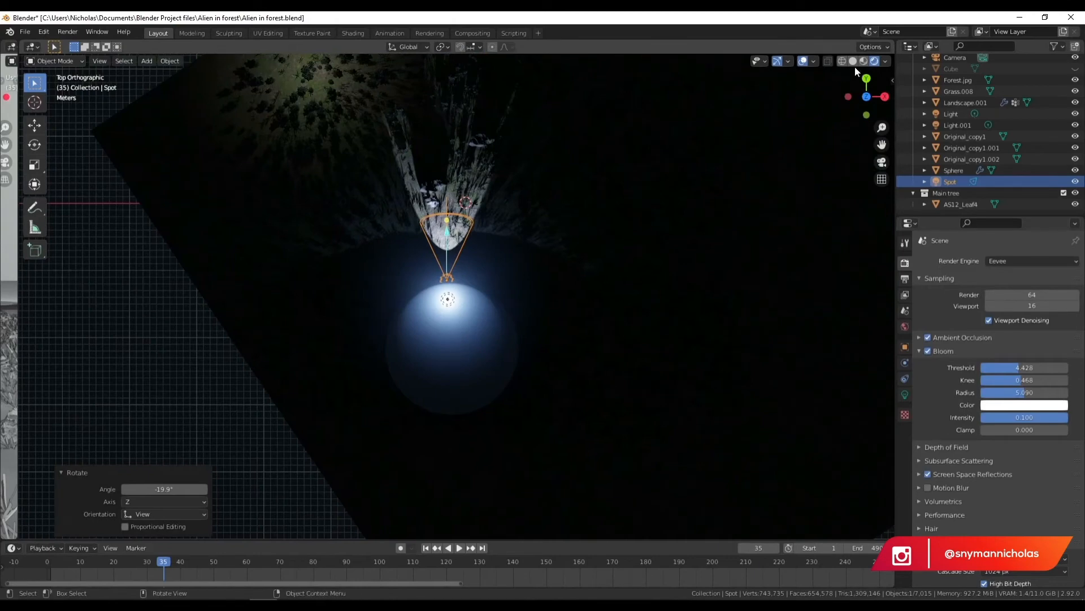
{"action": "left_click", "coordinate": [842, 61]}
{"action": "scroll", "coordinate": [454, 315], "scroll_direction": "up", "scroll_amount": 4}
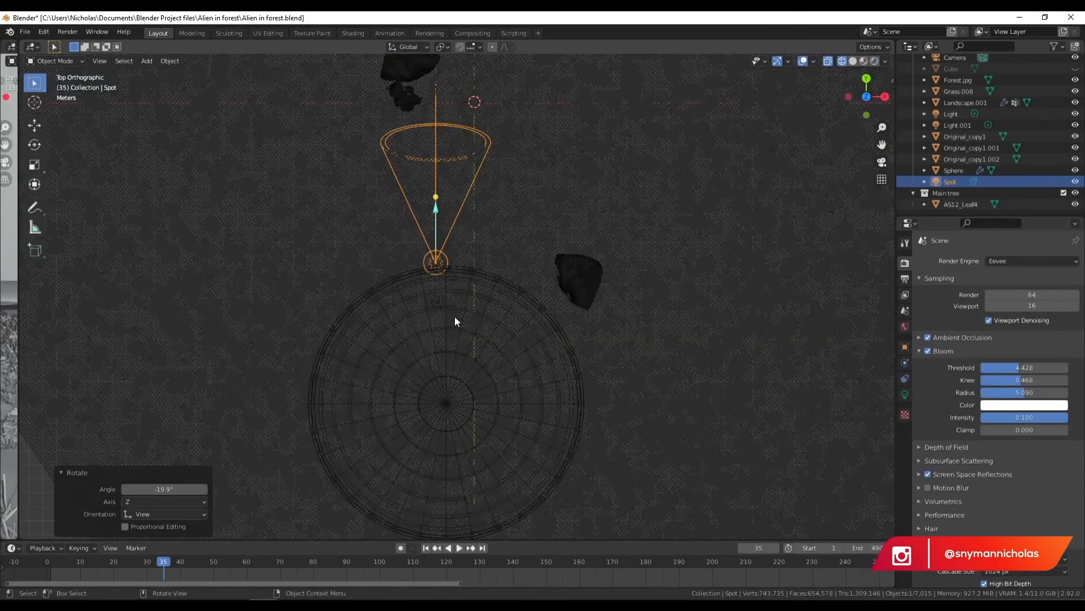
{"action": "key", "text": "g"}
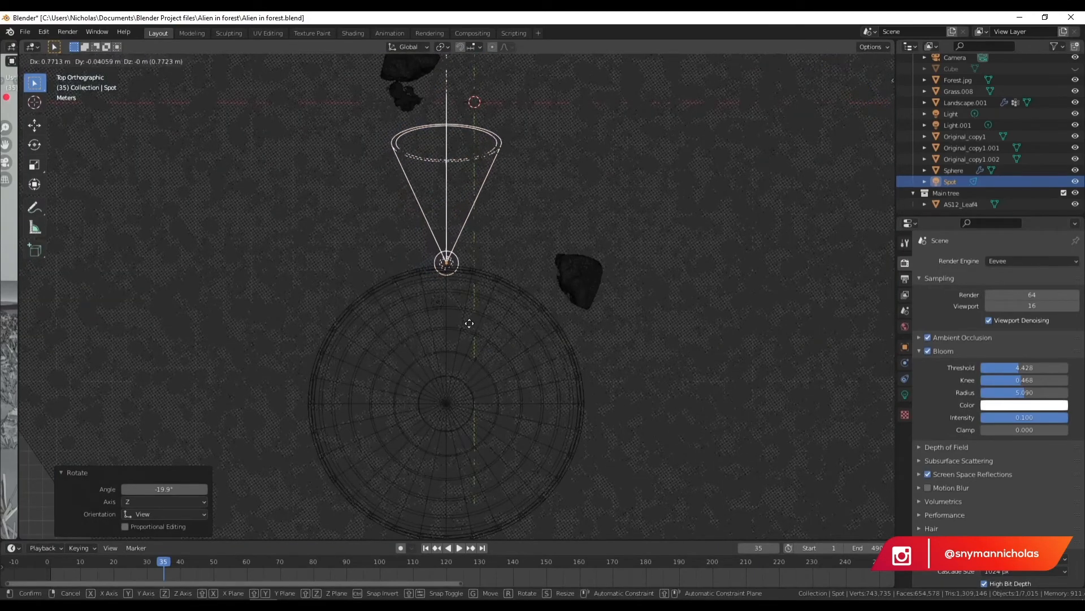
{"action": "left_click", "coordinate": [470, 323]}
{"action": "scroll", "coordinate": [513, 271], "scroll_direction": "down", "scroll_amount": 1}
{"action": "middle_click_drag", "start_coordinate": [560, 352], "coordinate": [551, 316], "text": "shift"}
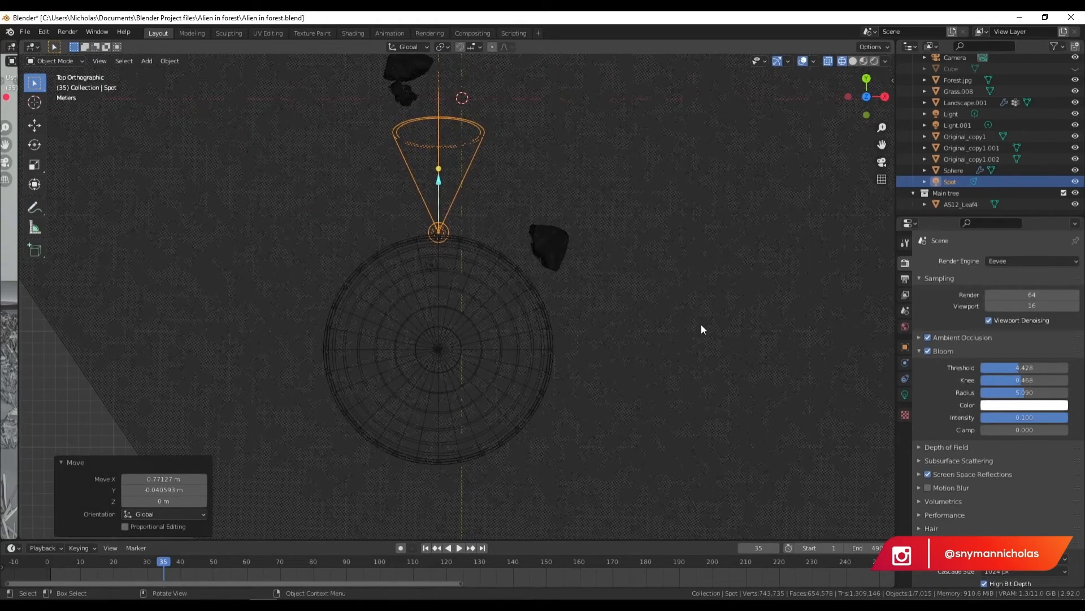
- Place a duplicate of the spot light, with Z rotation 180°, on the saucer's opposite rim, about 20.46 m away along Y
{"action": "key", "text": "shift+d"}
{"action": "left_click", "coordinate": [561, 211]}
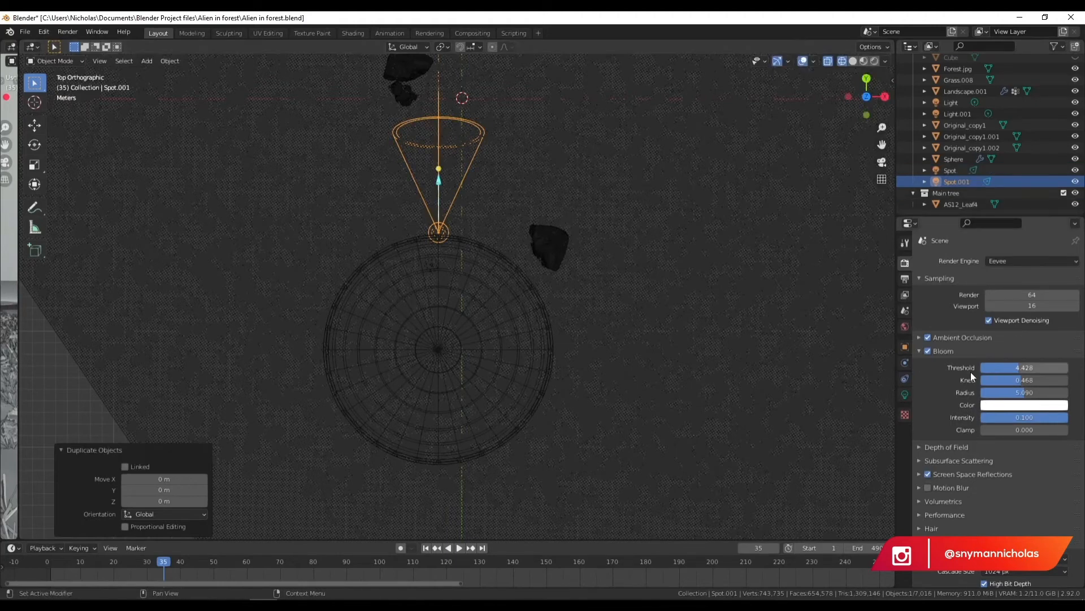
{"action": "left_click", "coordinate": [905, 346]}
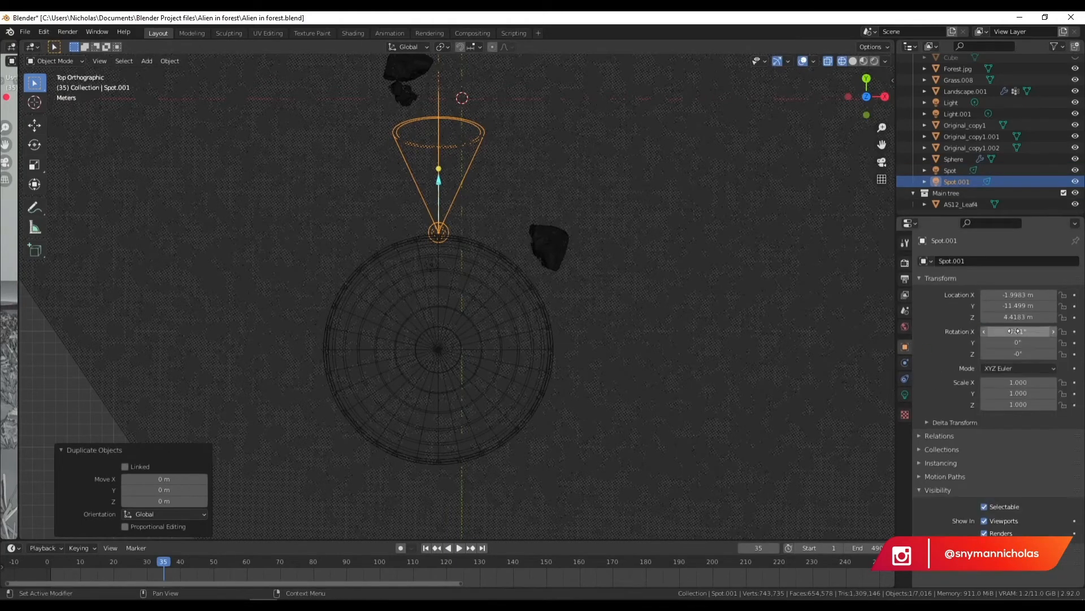
{"action": "left_click_drag", "start_coordinate": [1017, 331], "coordinate": [1019, 355]}
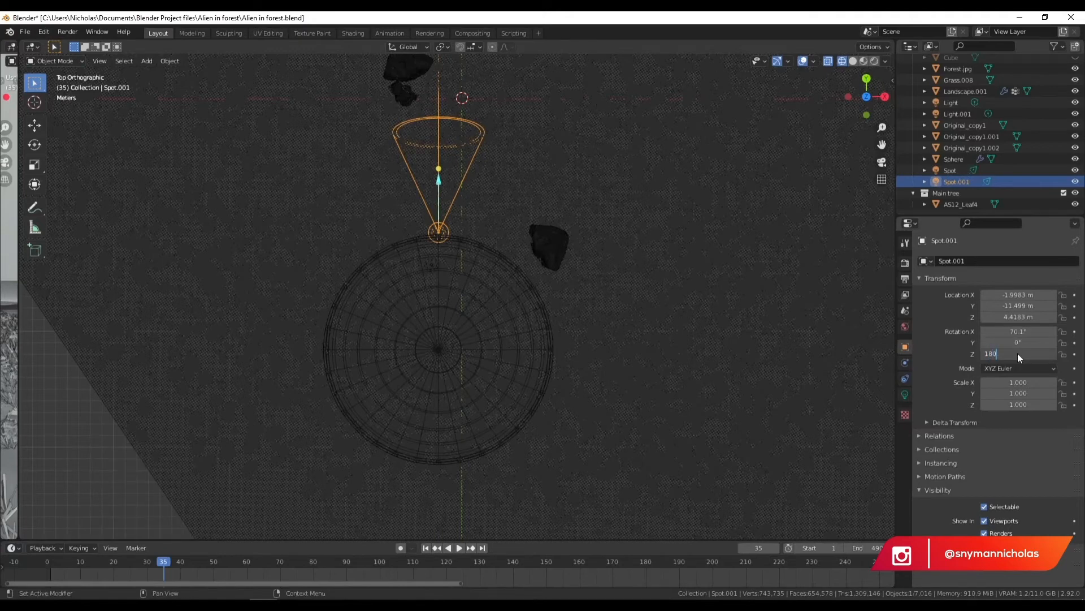
{"action": "type", "text": "180"}
{"action": "key", "text": "Return"}
{"action": "key", "text": "g"}
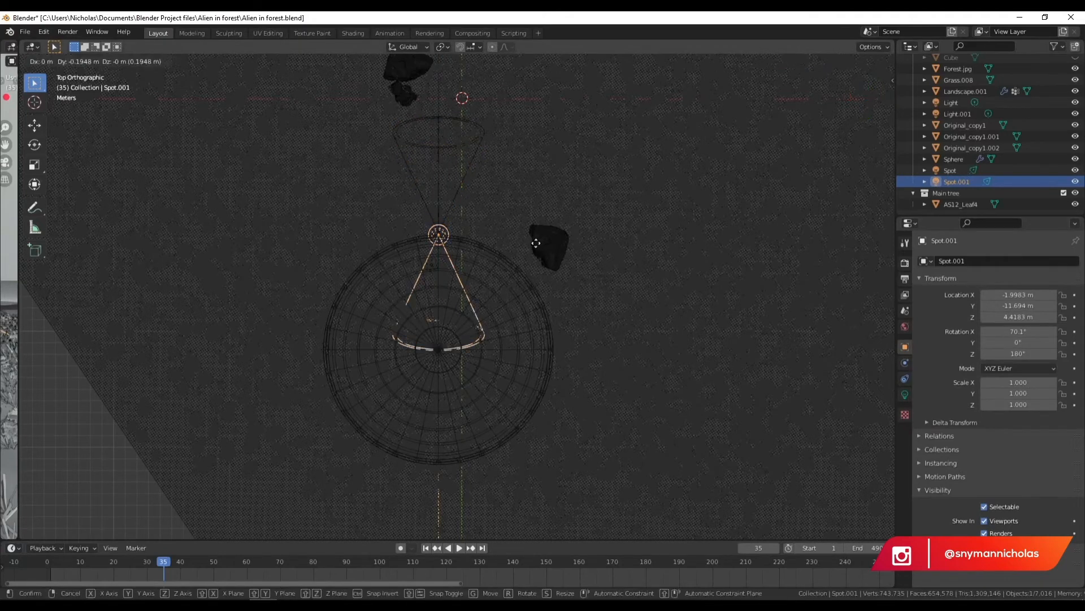
{"action": "left_click", "coordinate": [533, 458]}
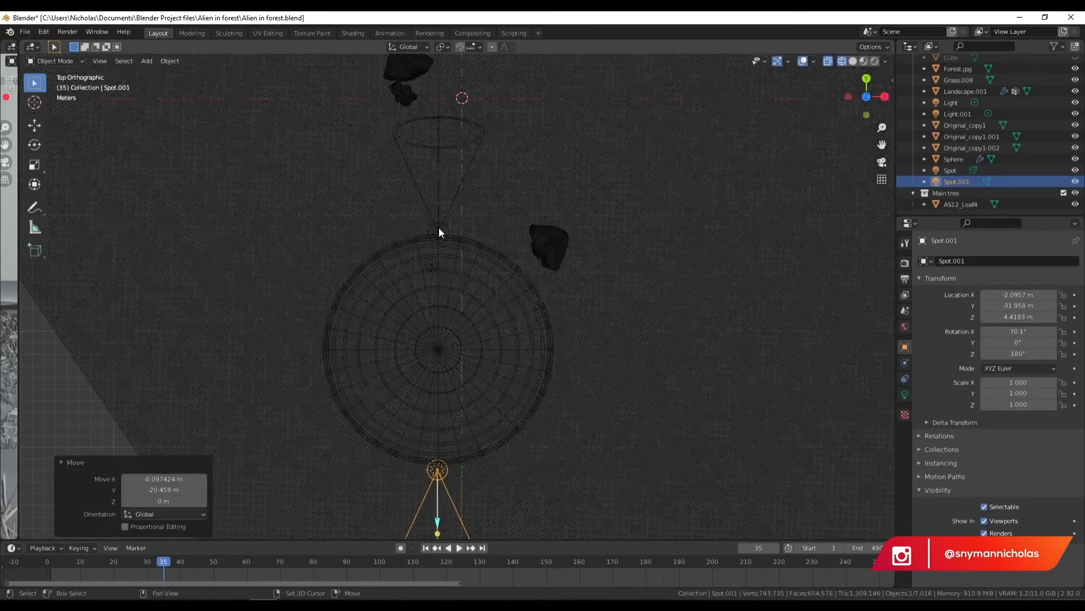
- Duplicate the two opposite spot lights and rotate the copies about -88.7° around the saucer's centre
{"action": "left_click", "coordinate": [456, 231], "text": "shift"}
{"action": "left_click", "coordinate": [416, 228]}
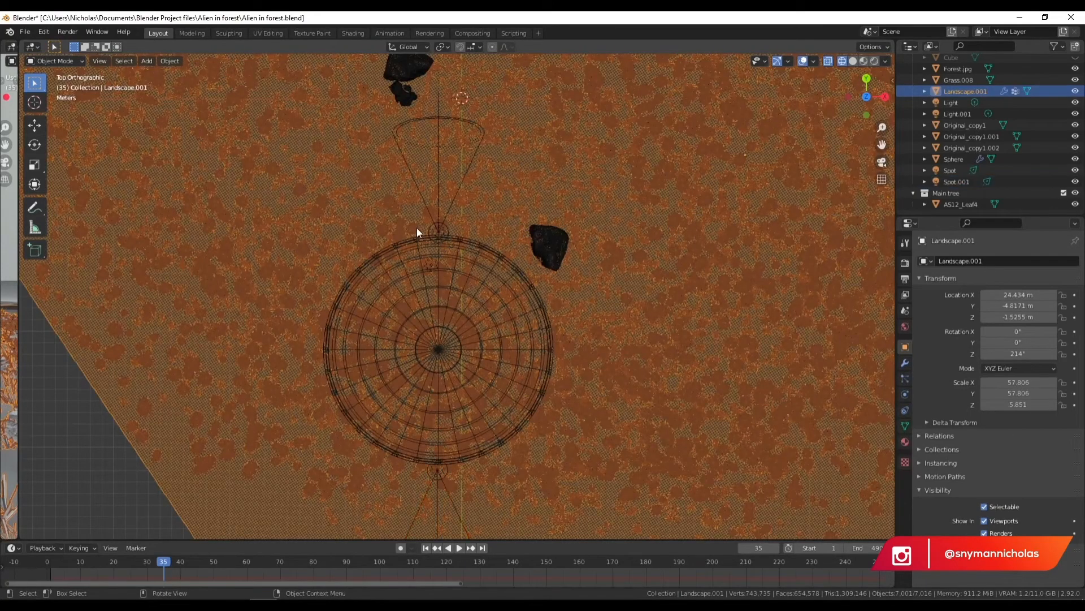
{"action": "left_click", "coordinate": [446, 230]}
{"action": "left_click", "coordinate": [446, 226]}
{"action": "left_click", "coordinate": [443, 466], "text": "shift"}
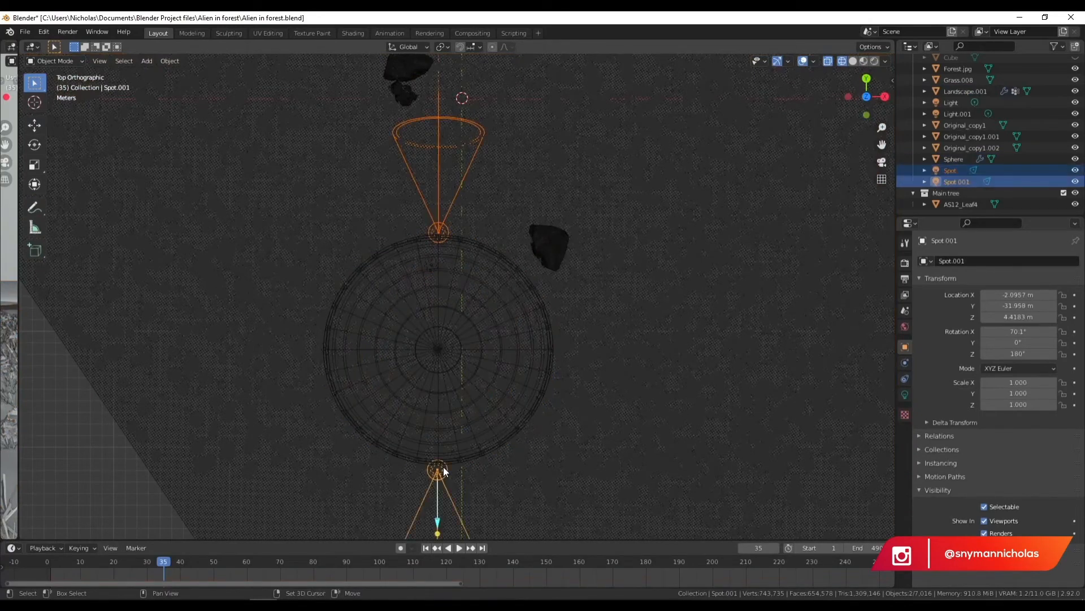
{"action": "key", "text": "shift+d"}
{"action": "right_click", "coordinate": [538, 365]}
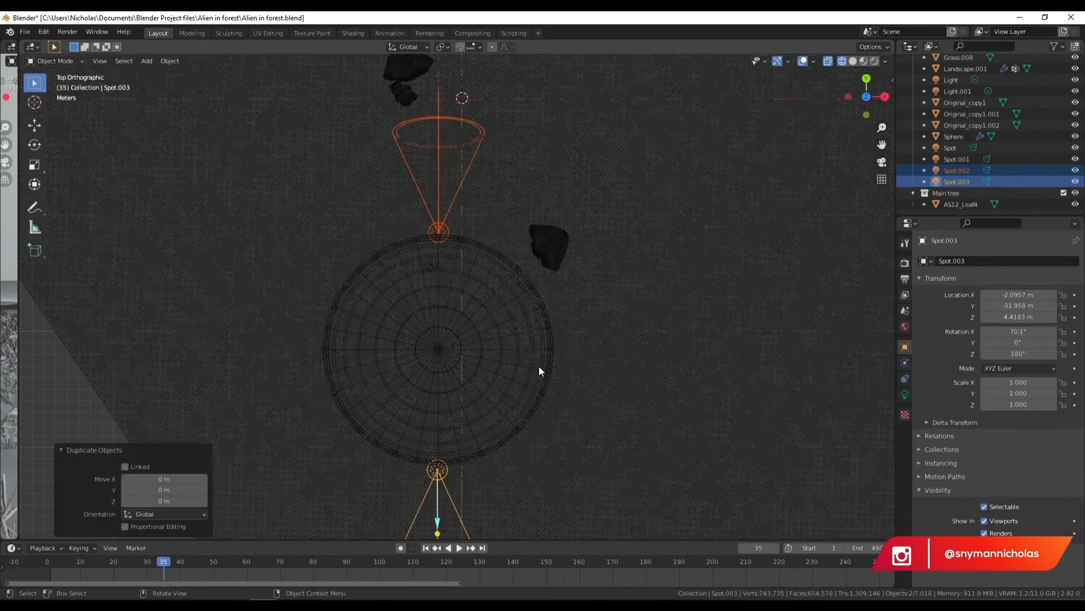
{"action": "key", "text": "r"}
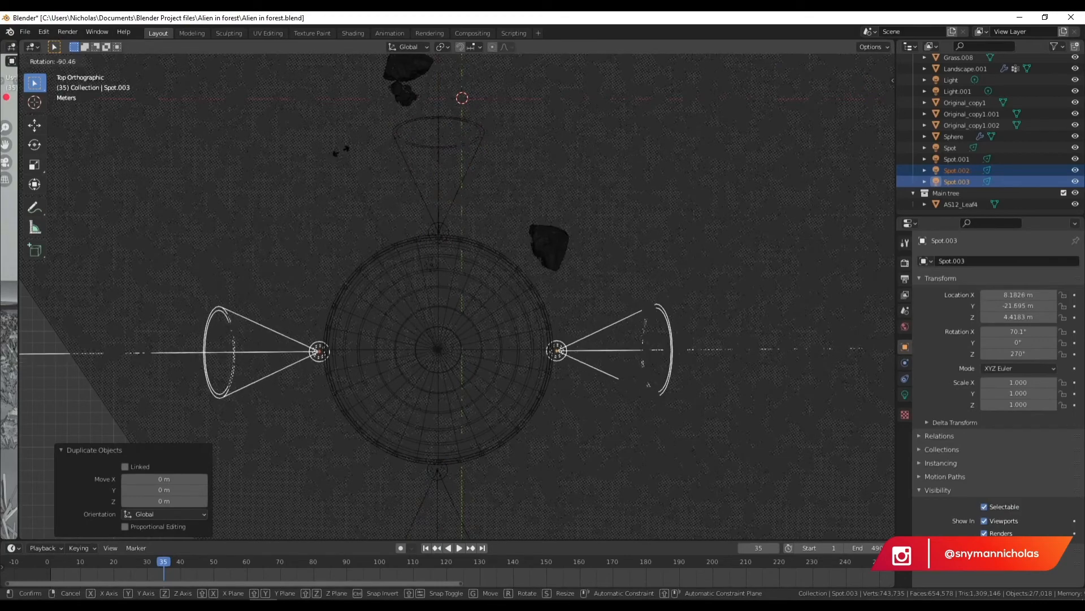
{"action": "left_click", "coordinate": [350, 155]}
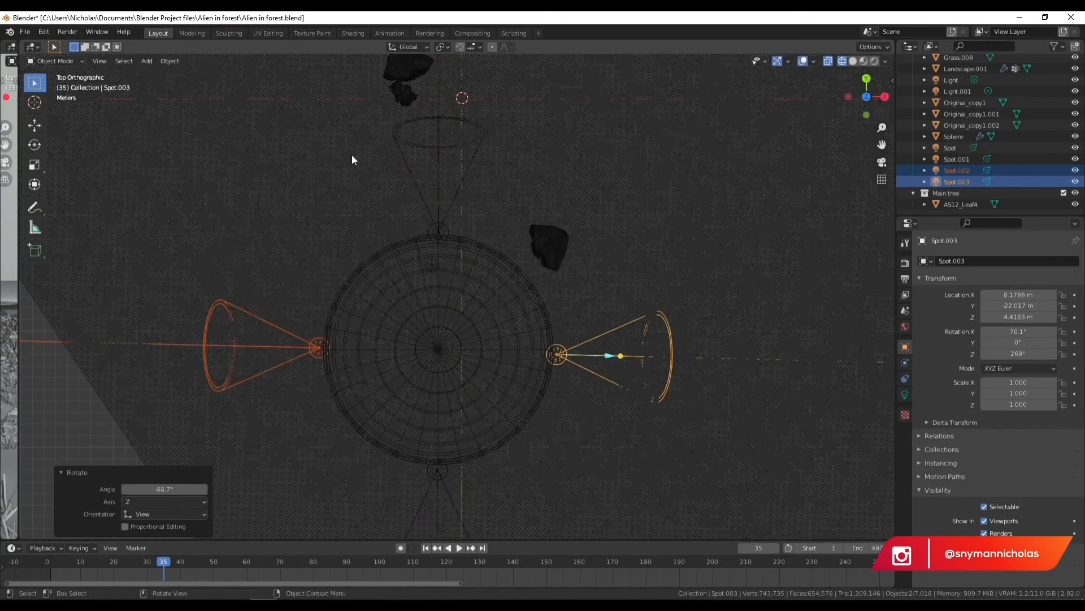
- Try to parent the four spot lights to the saucer with the Object option
{"action": "left_click", "coordinate": [438, 237]}
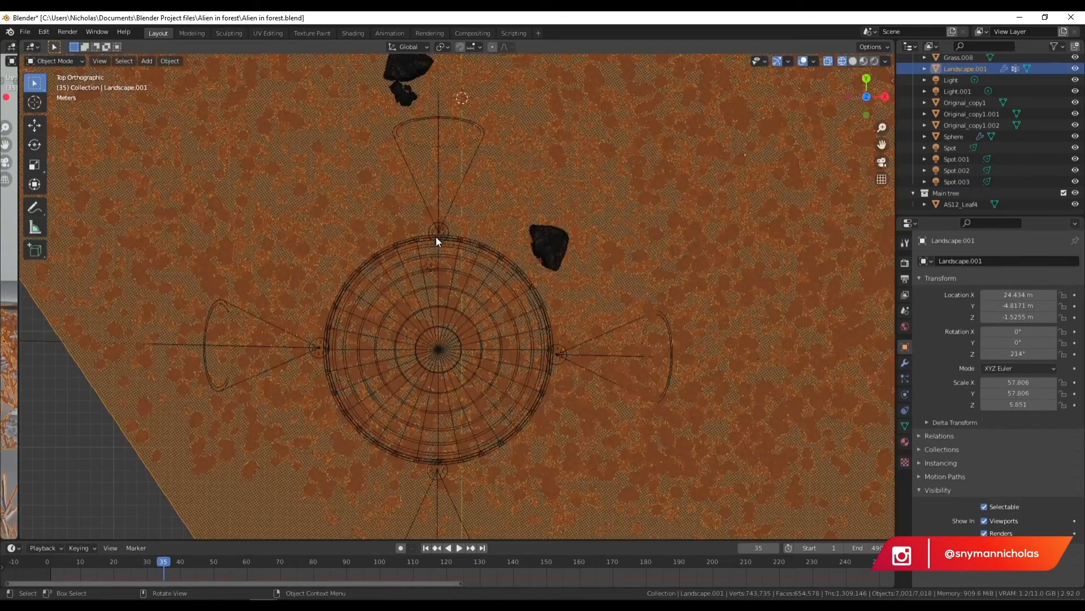
{"action": "left_click", "coordinate": [442, 233]}
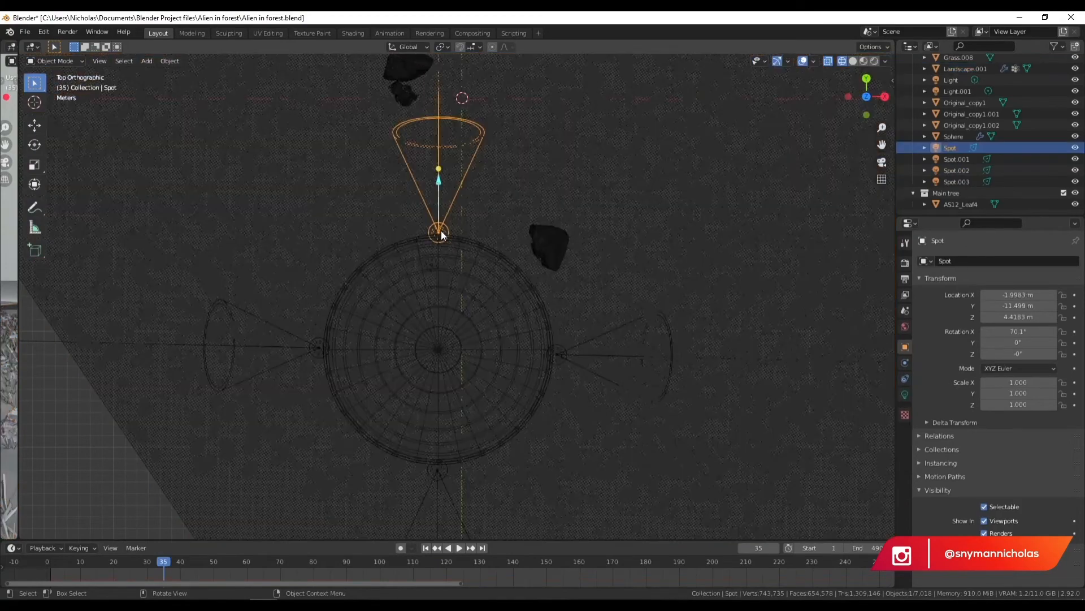
{"action": "left_click", "coordinate": [316, 348], "text": "shift"}
{"action": "left_click", "coordinate": [437, 476], "text": "shift"}
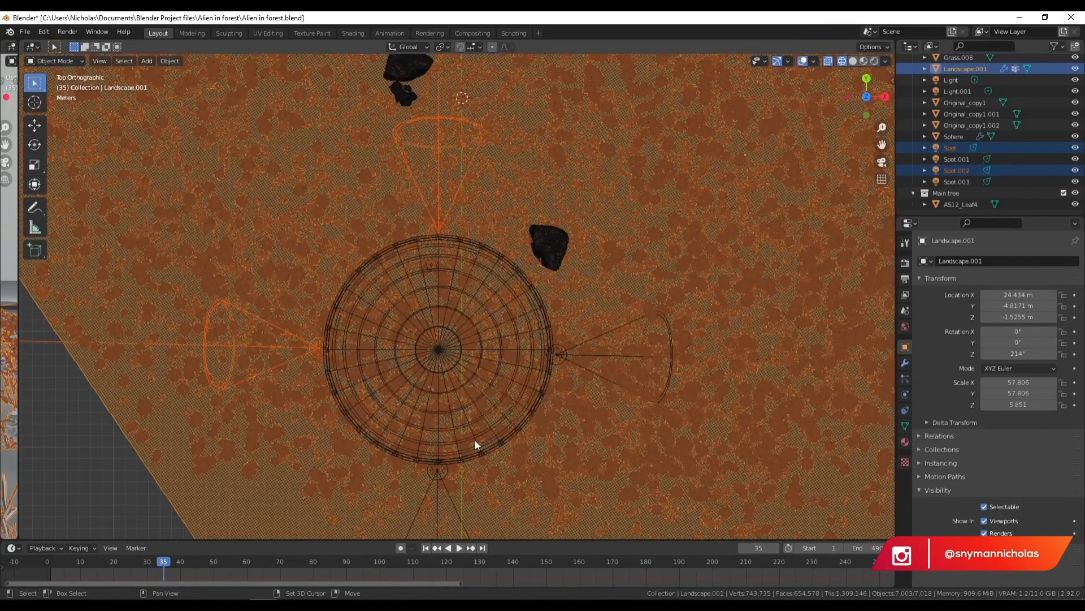
{"action": "key", "text": "ctrl+z"}
{"action": "left_click", "coordinate": [443, 474], "text": "shift"}
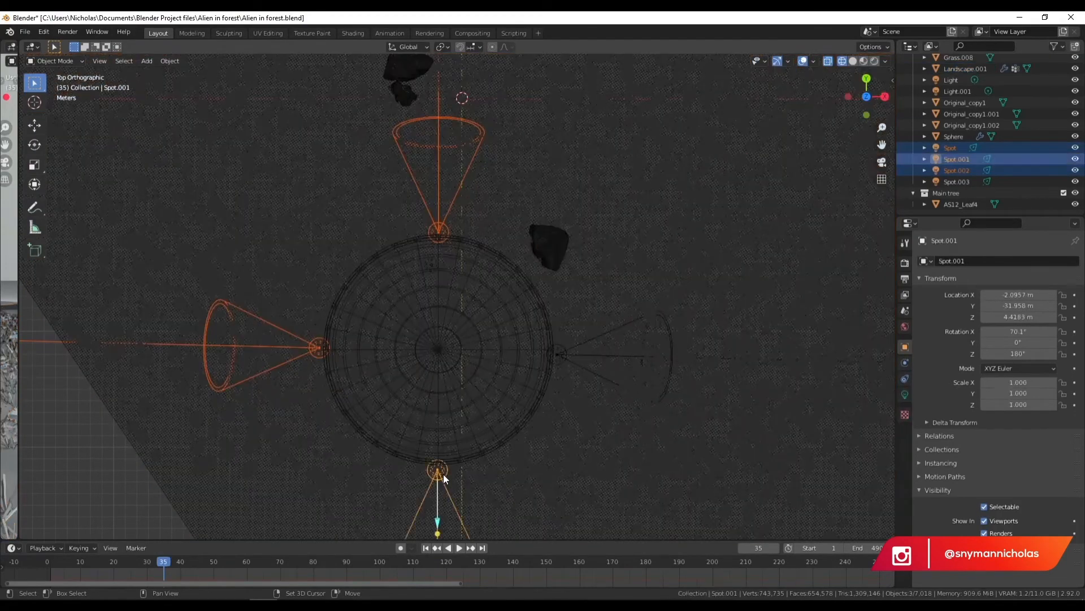
{"action": "left_click", "coordinate": [565, 351], "text": "shift"}
{"action": "left_click", "coordinate": [528, 333], "text": "shift"}
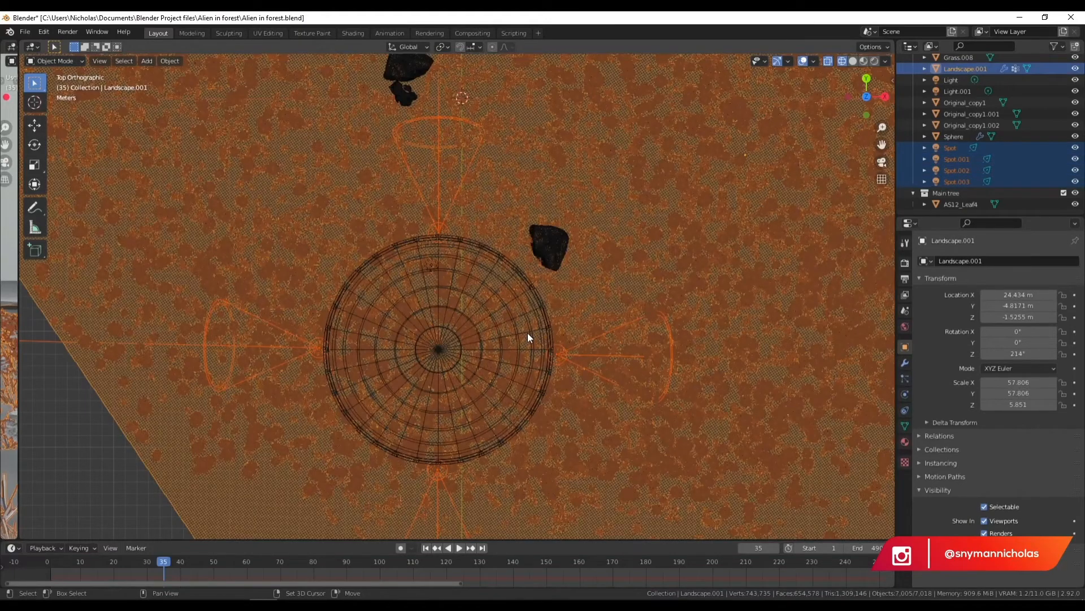
{"action": "left_click", "coordinate": [528, 332], "text": "shift"}
{"action": "left_click", "coordinate": [588, 299], "text": "shift"}
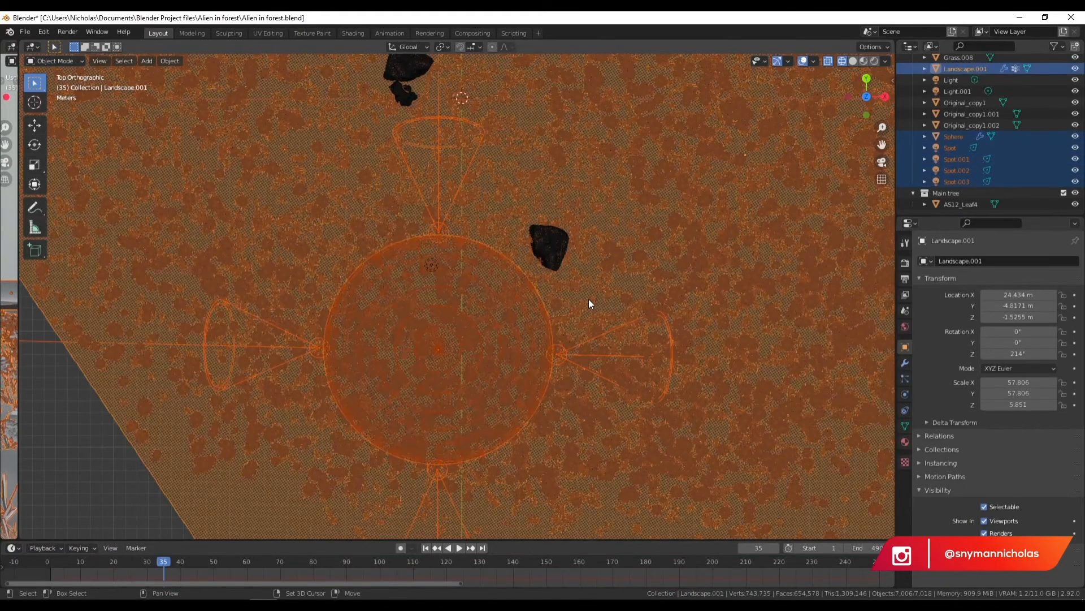
{"action": "left_click", "coordinate": [589, 300], "text": "shift"}
{"action": "key", "text": "ctrl+p"}
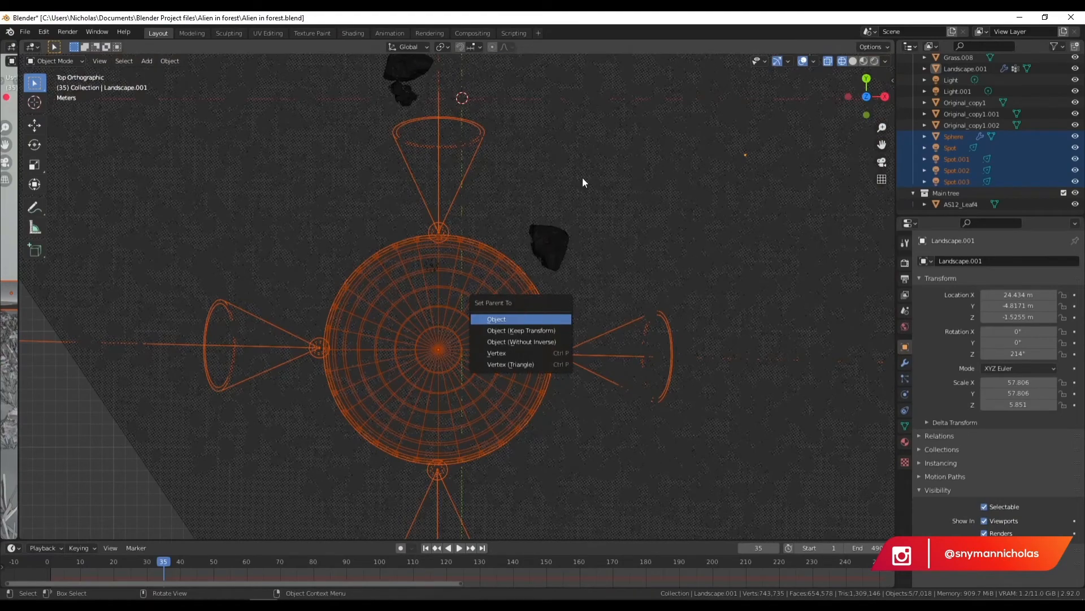
{"action": "left_click", "coordinate": [524, 319]}
- Test the parenting by trial-rotating the saucer and one of the spot lights
{"action": "left_click", "coordinate": [518, 280]}
{"action": "left_click", "coordinate": [517, 283]}
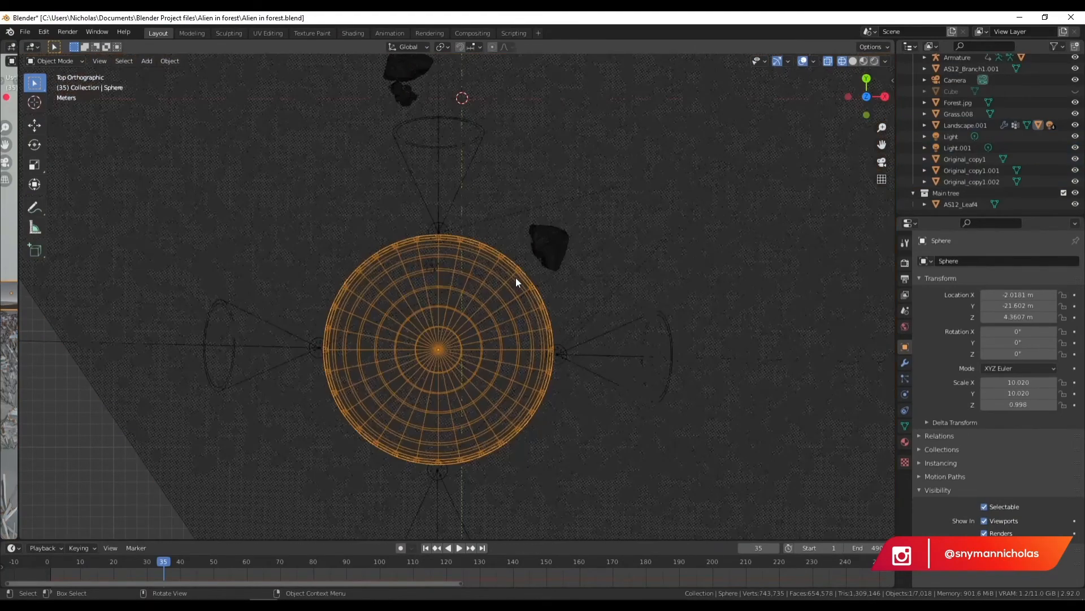
{"action": "key", "text": "r"}
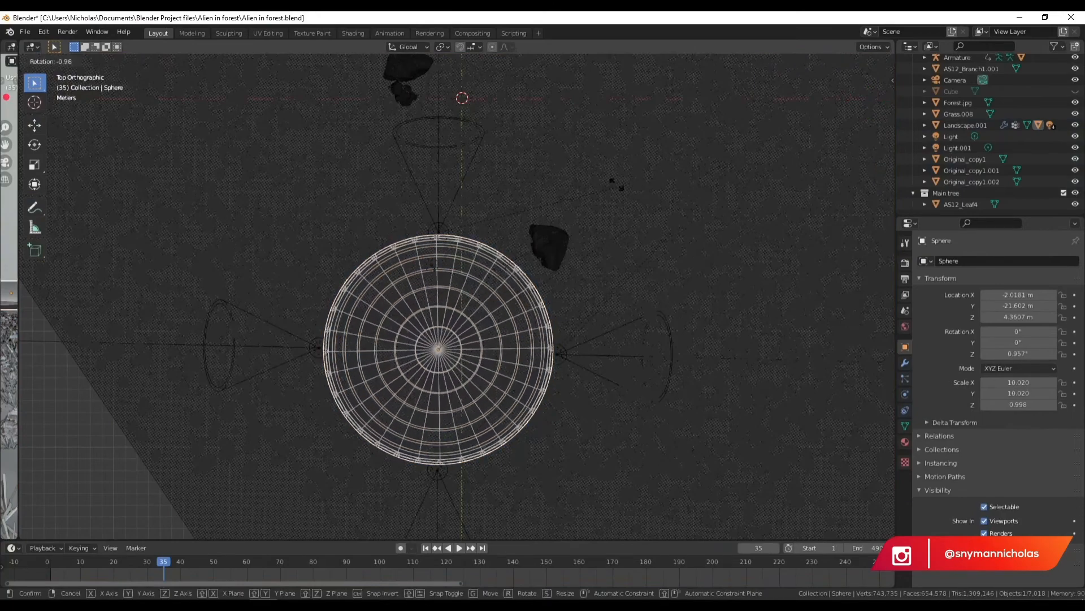
{"action": "left_click", "coordinate": [613, 182]}
{"action": "left_click", "coordinate": [577, 348]}
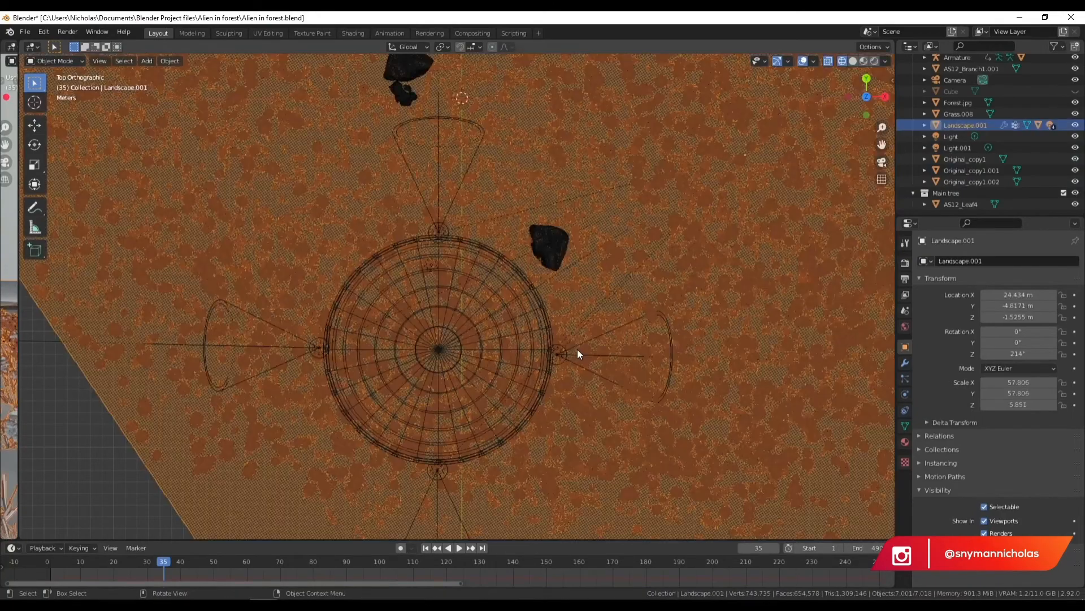
{"action": "left_click", "coordinate": [569, 351]}
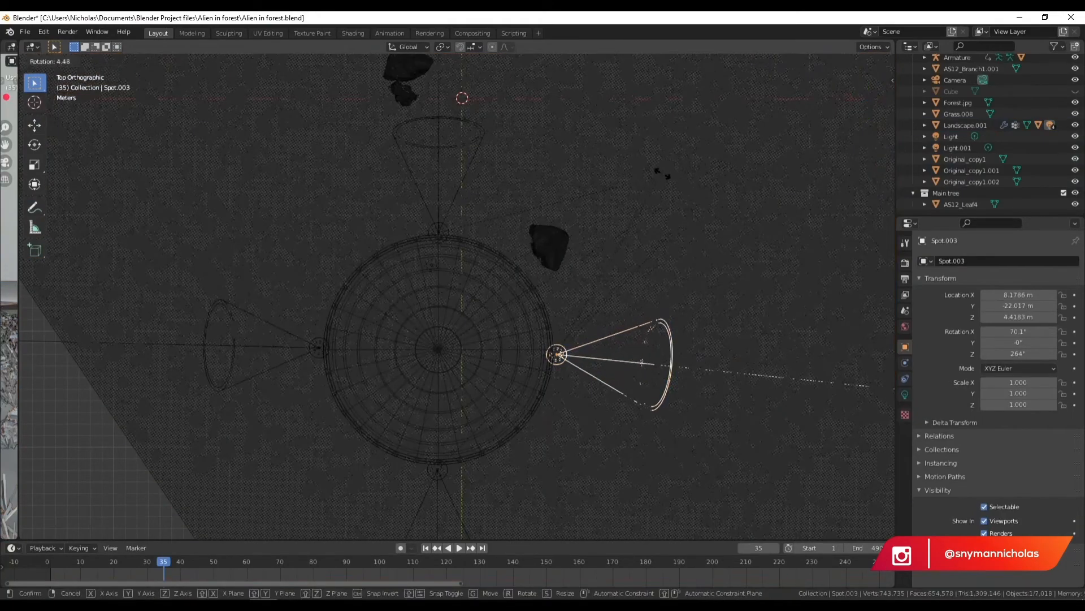
{"action": "left_click", "coordinate": [777, 209]}
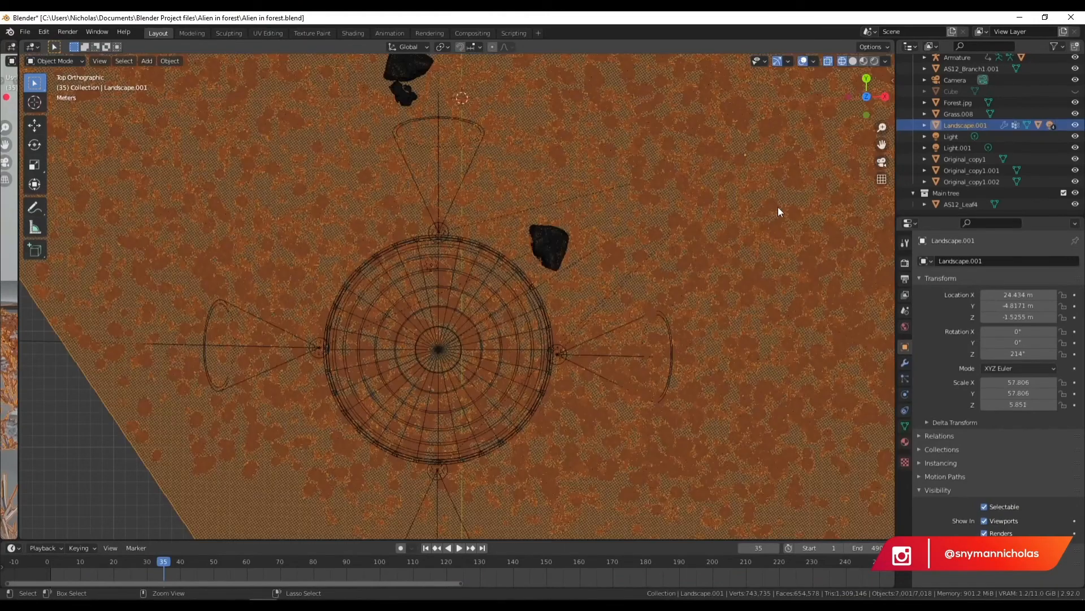
{"action": "left_click", "coordinate": [399, 242]}
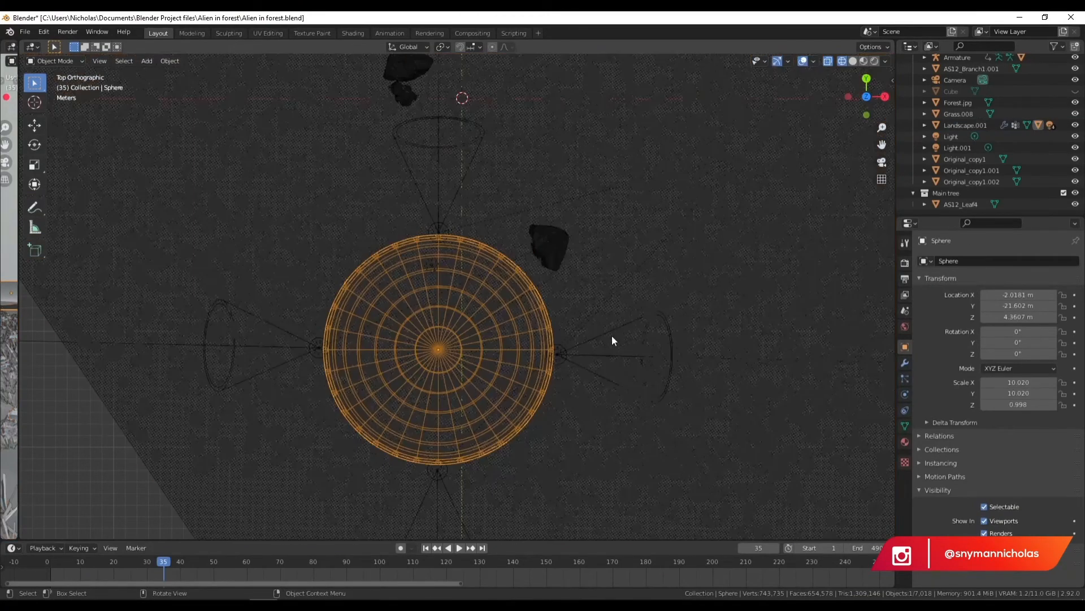
- Undo back to before the four spot lights and the saucer were parented
{"action": "key", "text": "ctrl+z"}
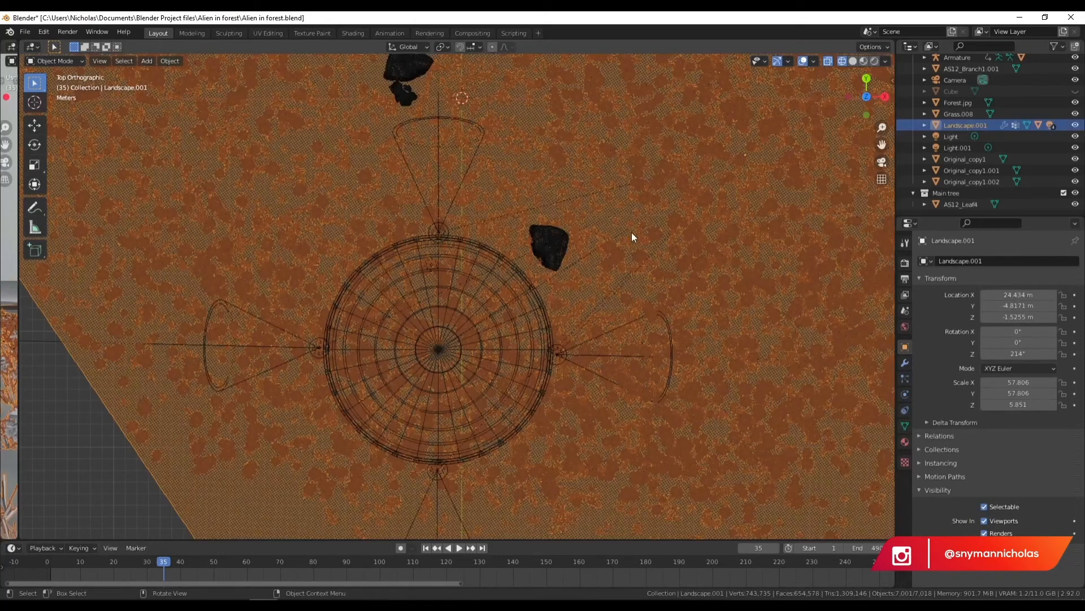
{"action": "left_click", "coordinate": [617, 216], "text": "shift"}
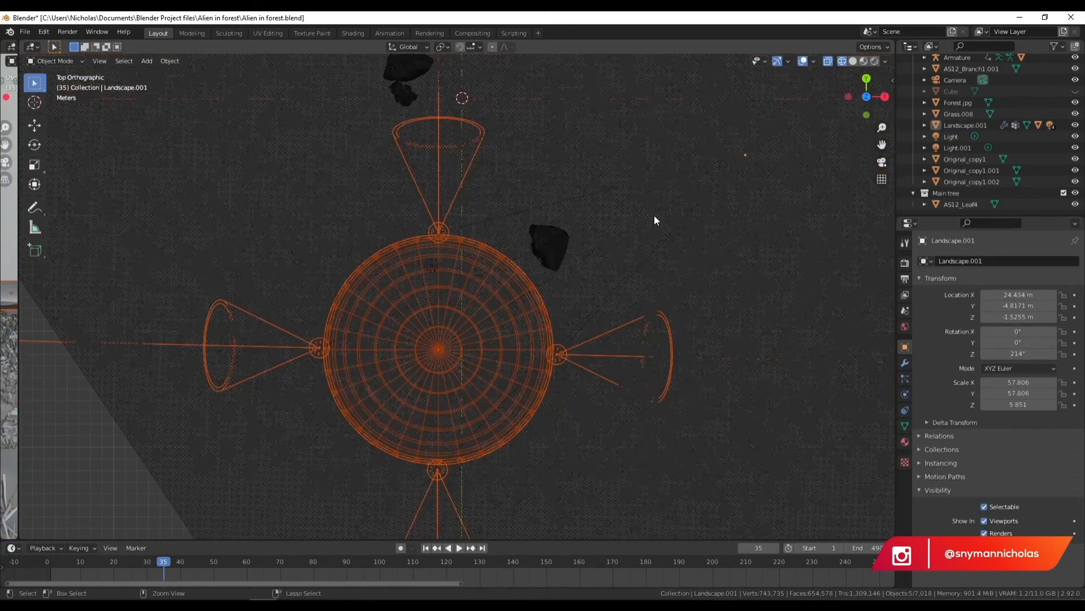
{"action": "left_click", "coordinate": [99, 485]}
- Hide the Landscape.001 object in the viewport so the spot lights can be selected without it
{"action": "left_click", "coordinate": [318, 346]}
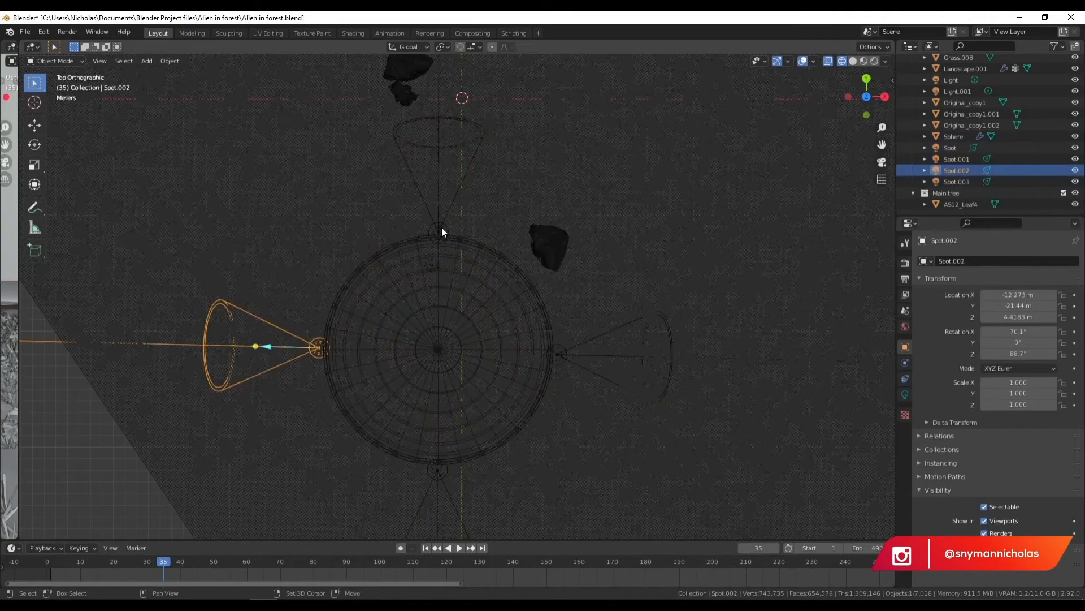
{"action": "left_click", "coordinate": [442, 228], "text": "shift"}
{"action": "left_click", "coordinate": [86, 443]}
{"action": "left_click", "coordinate": [1044, 69]}
{"action": "left_click", "coordinate": [1075, 68]}
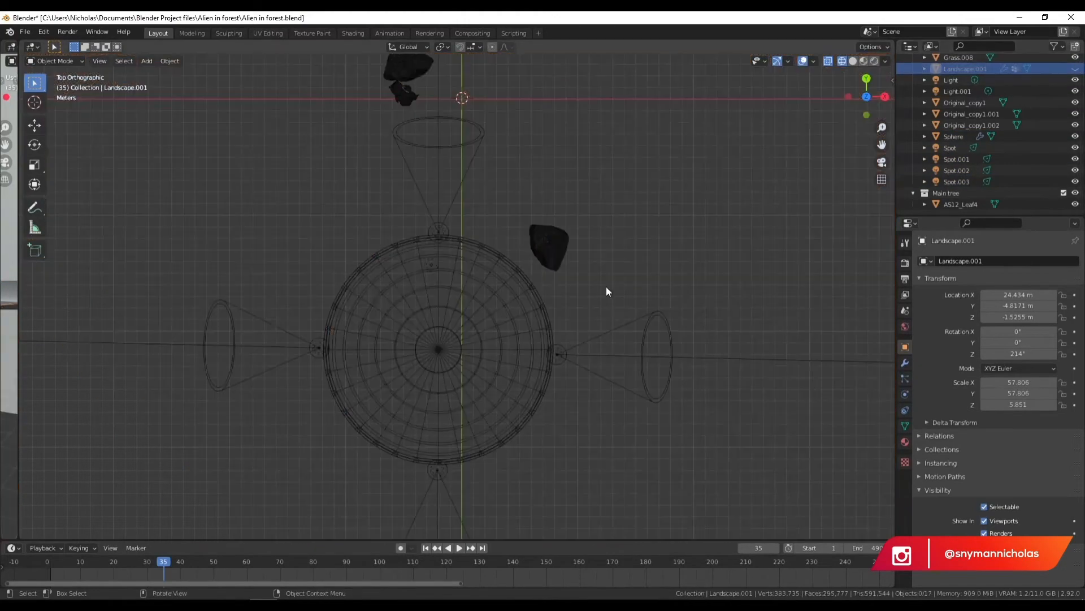
- Parent the four spot lights around the saucer's rim to the flying saucer
{"action": "left_click", "coordinate": [442, 214]}
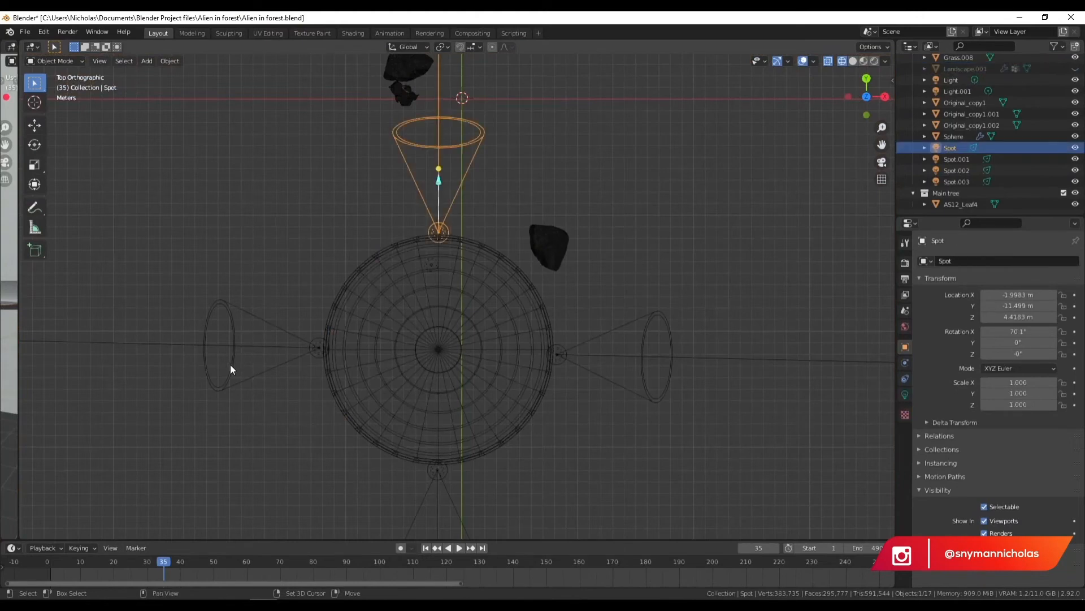
{"action": "left_click", "coordinate": [316, 351], "text": "shift"}
{"action": "left_click", "coordinate": [438, 473], "text": "shift"}
{"action": "left_click", "coordinate": [567, 355], "text": "shift"}
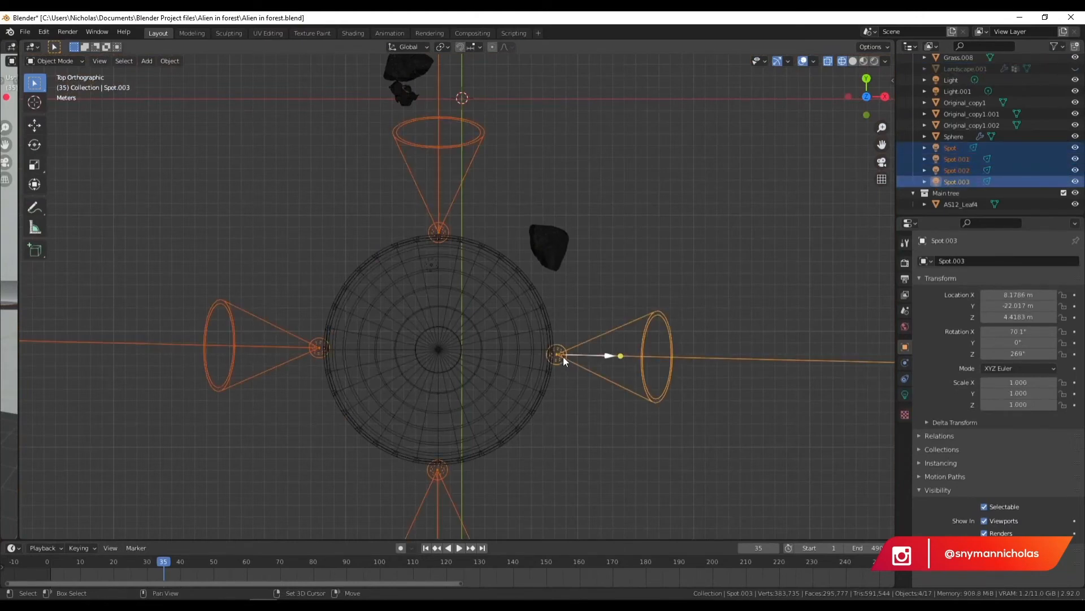
{"action": "left_click", "coordinate": [541, 324], "text": "shift"}
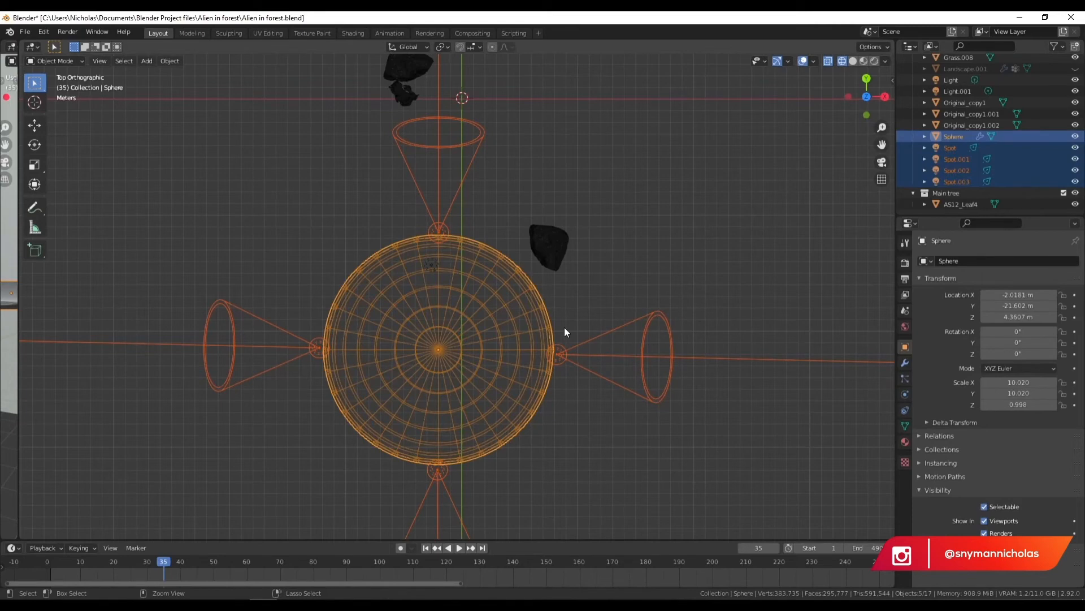
{"action": "key", "text": "ctrl+p"}
{"action": "left_click", "coordinate": [564, 327]}
{"action": "left_click", "coordinate": [564, 325]}
- Trial-rotate the saucer on its own to check the spot lights' parenting
{"action": "left_click", "coordinate": [535, 289]}
{"action": "key", "text": "r"}
{"action": "right_click", "coordinate": [622, 251]}
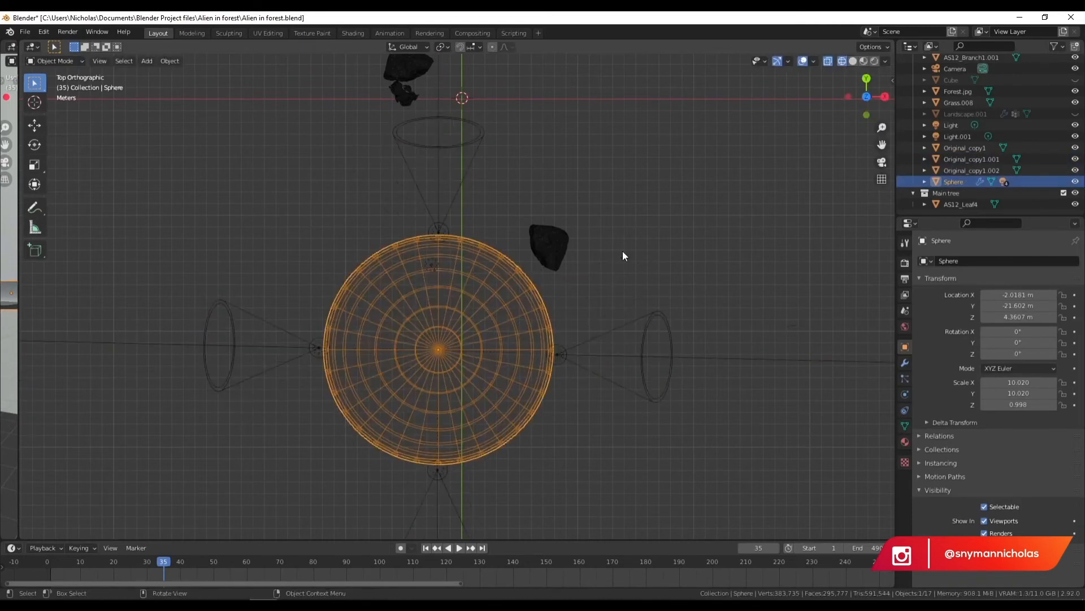
- Unhide the Landscape.001 and Cube objects and view the scene in solid shading through the camera
{"action": "left_click", "coordinate": [1075, 113]}
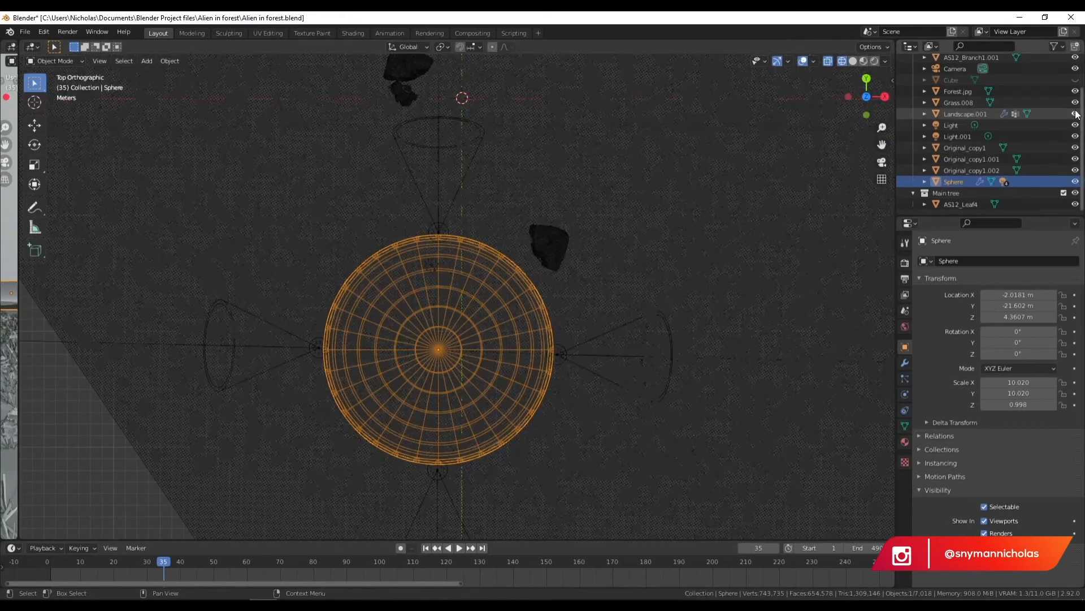
{"action": "left_click", "coordinate": [1076, 80]}
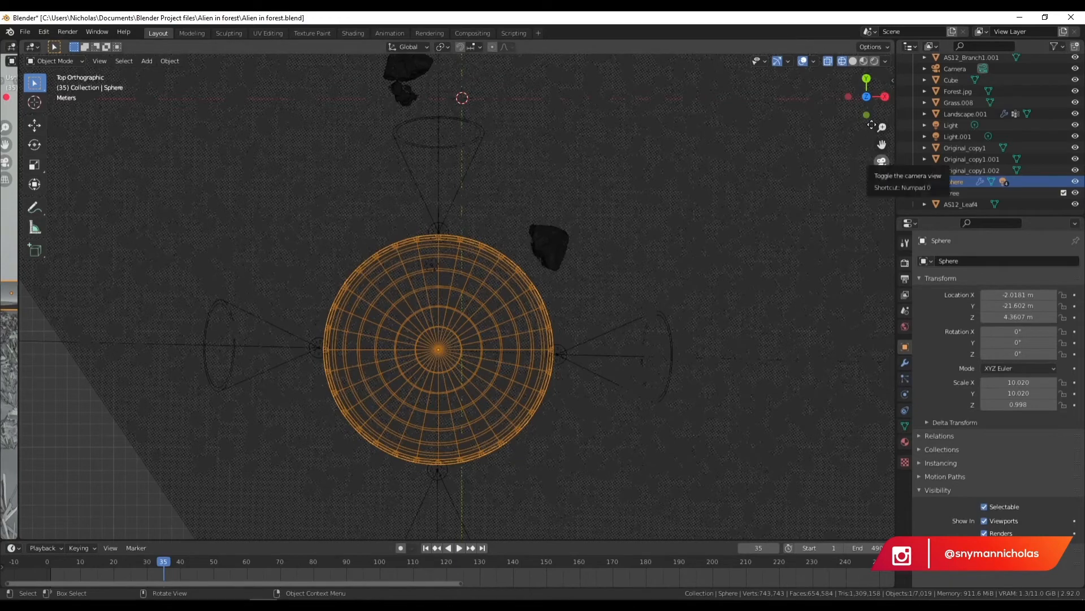
{"action": "left_click", "coordinate": [853, 61]}
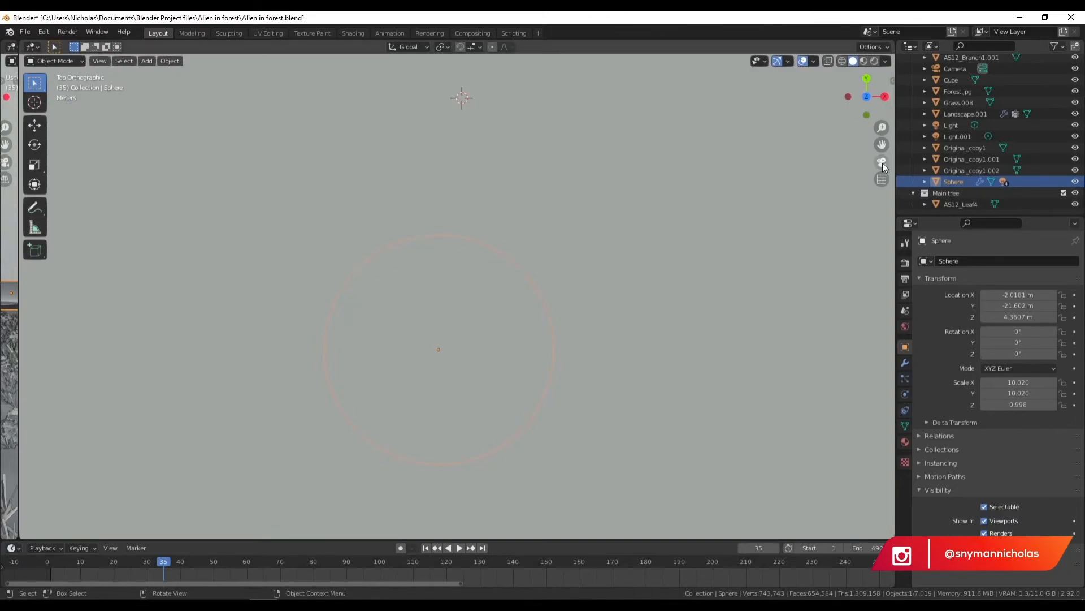
{"action": "left_click", "coordinate": [881, 162]}
- Render frame 35 and inspect how the saucer's spot lights look in the fog
{"action": "key", "text": "F12"}
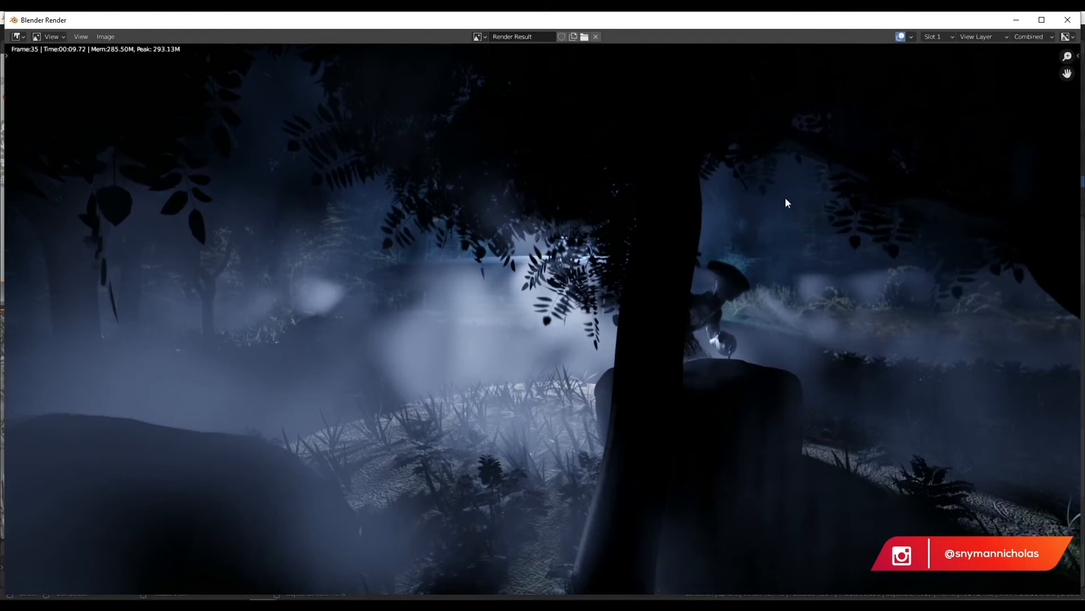
{"action": "scroll", "coordinate": [634, 247], "scroll_direction": "down", "scroll_amount": 1}
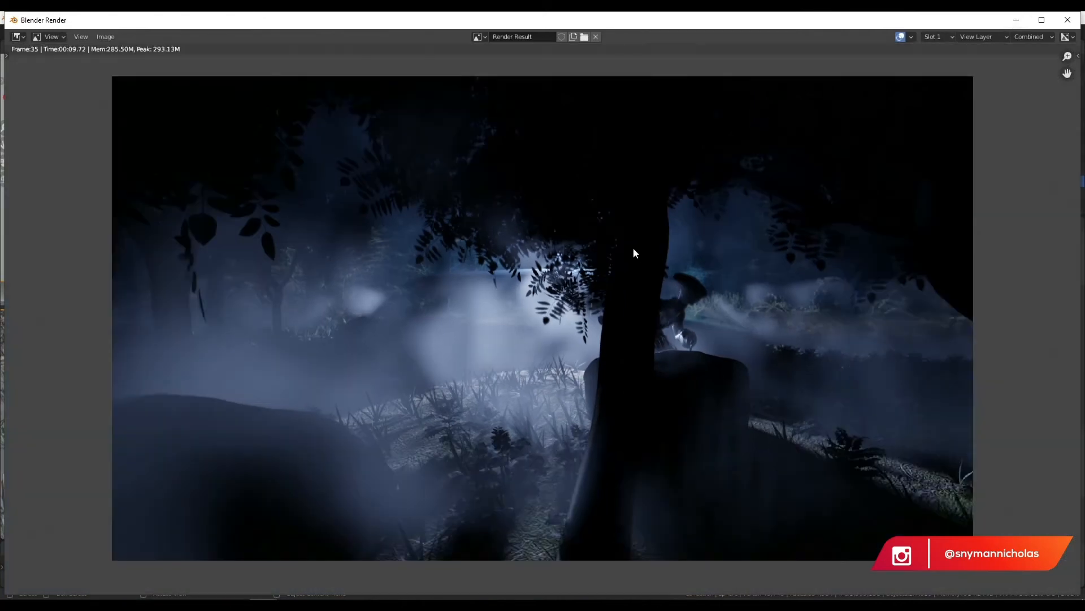
{"action": "scroll", "coordinate": [633, 247], "scroll_direction": "up", "scroll_amount": 1}
{"action": "left_click", "coordinate": [1068, 20]}
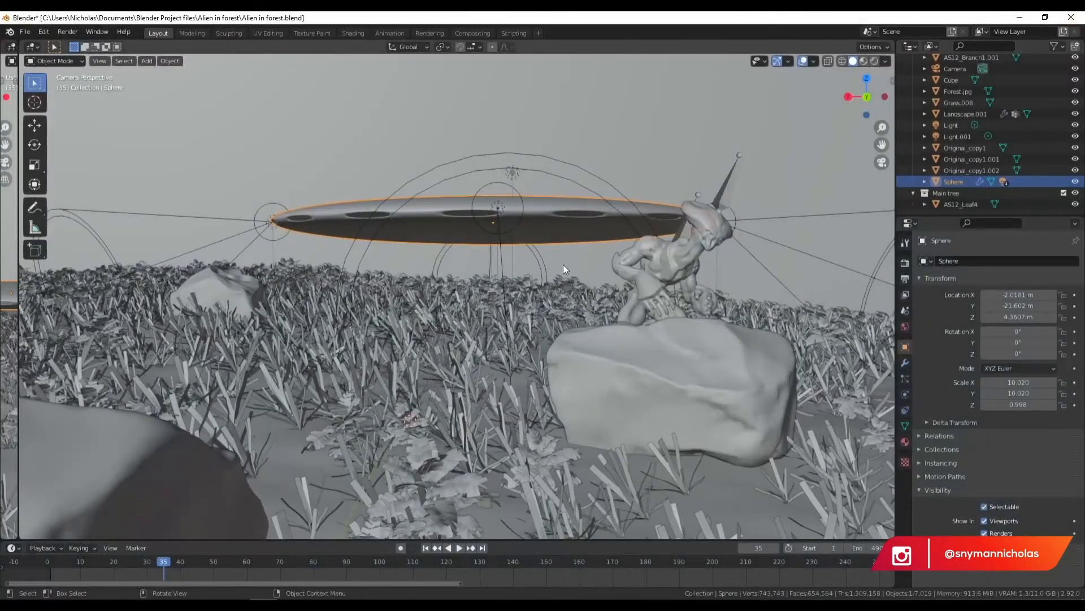
- Keyframe the saucer's Z rotation at 0° on frame 1
{"action": "scroll", "coordinate": [563, 264], "scroll_direction": "down", "scroll_amount": 5}
{"action": "middle_click_drag", "start_coordinate": [489, 214], "coordinate": [490, 226]}
{"action": "scroll", "coordinate": [490, 237], "scroll_direction": "down", "scroll_amount": 6}
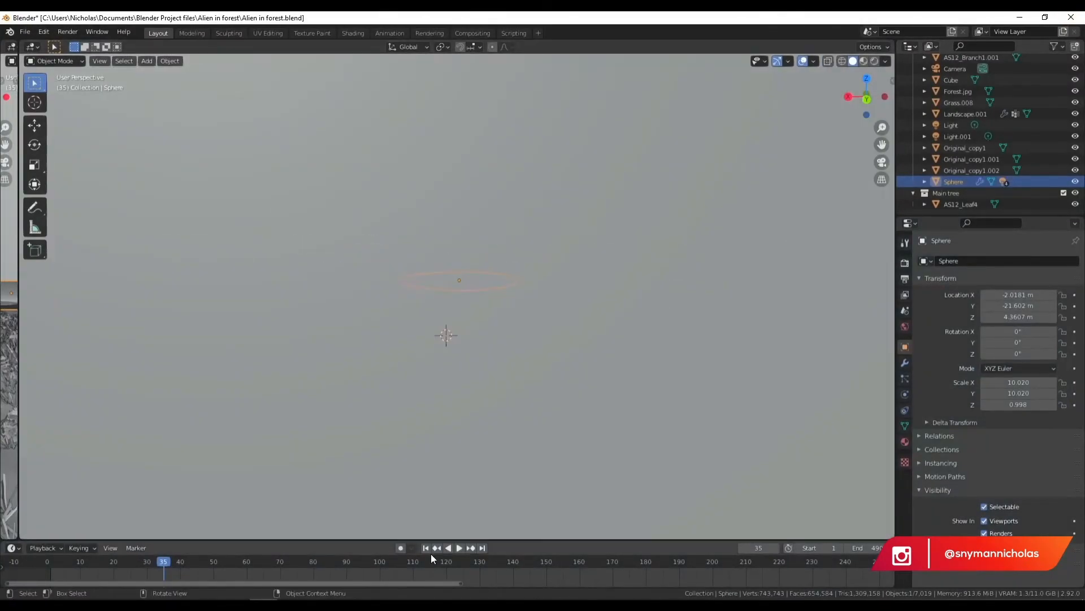
{"action": "scroll", "coordinate": [459, 498], "scroll_direction": "up", "scroll_amount": 6}
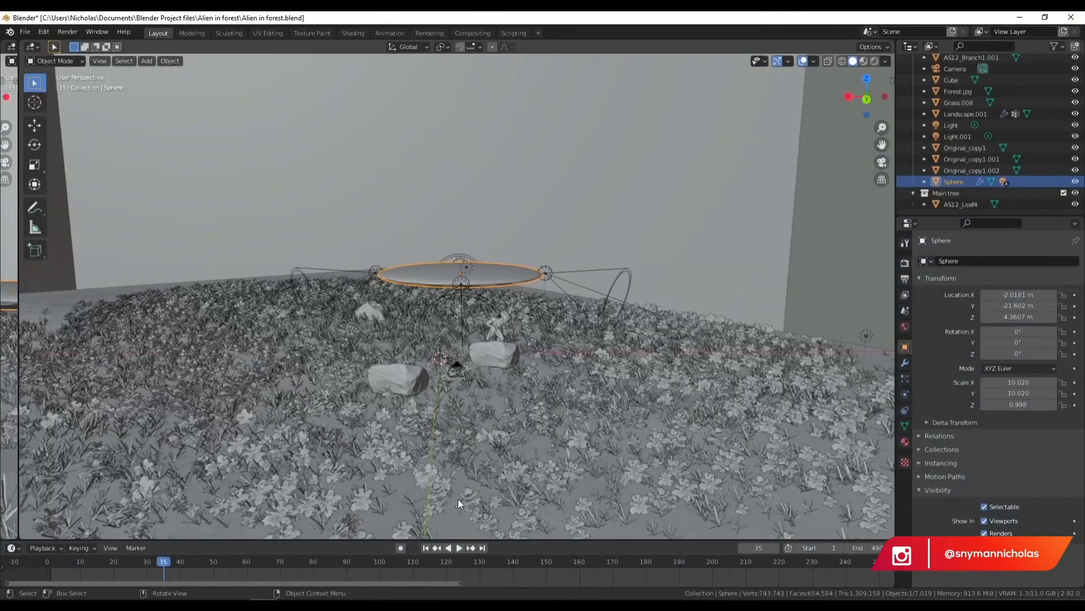
{"action": "left_click", "coordinate": [426, 547]}
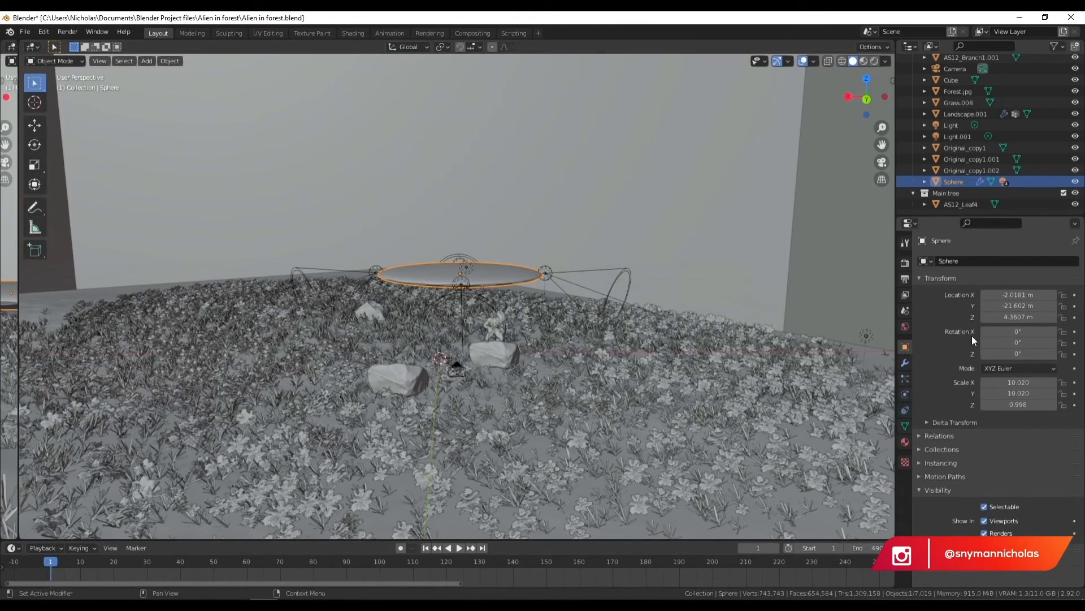
{"action": "left_click_drag", "start_coordinate": [1025, 354], "coordinate": [1017, 354]}
{"action": "left_click", "coordinate": [1074, 354]}
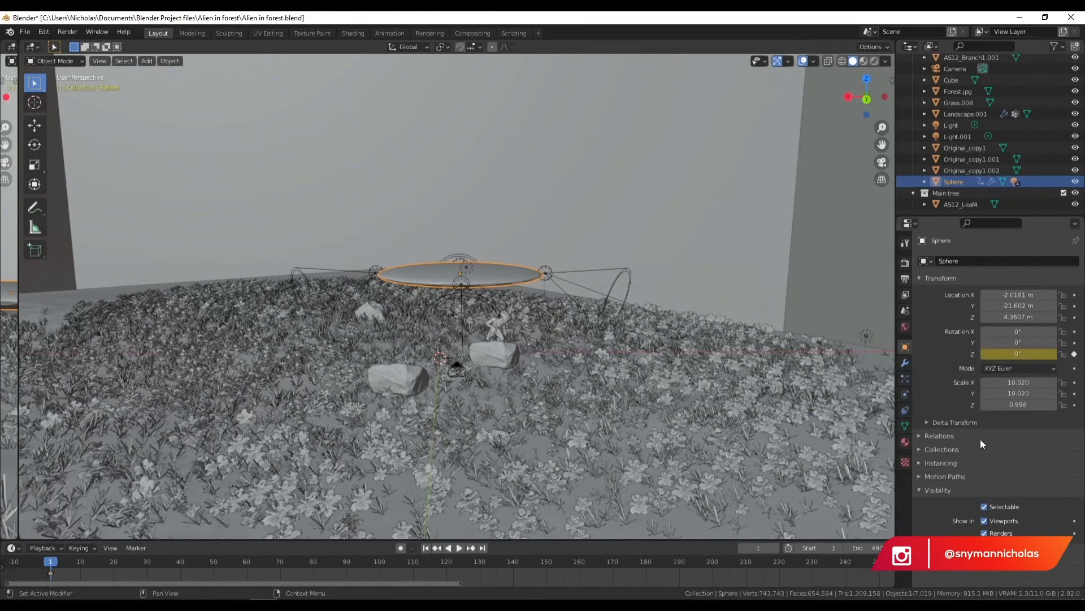
- Try a Z rotation of 3233° for the saucer on frame 490 and play the animation in material and rendered preview
{"action": "left_click", "coordinate": [482, 547]}
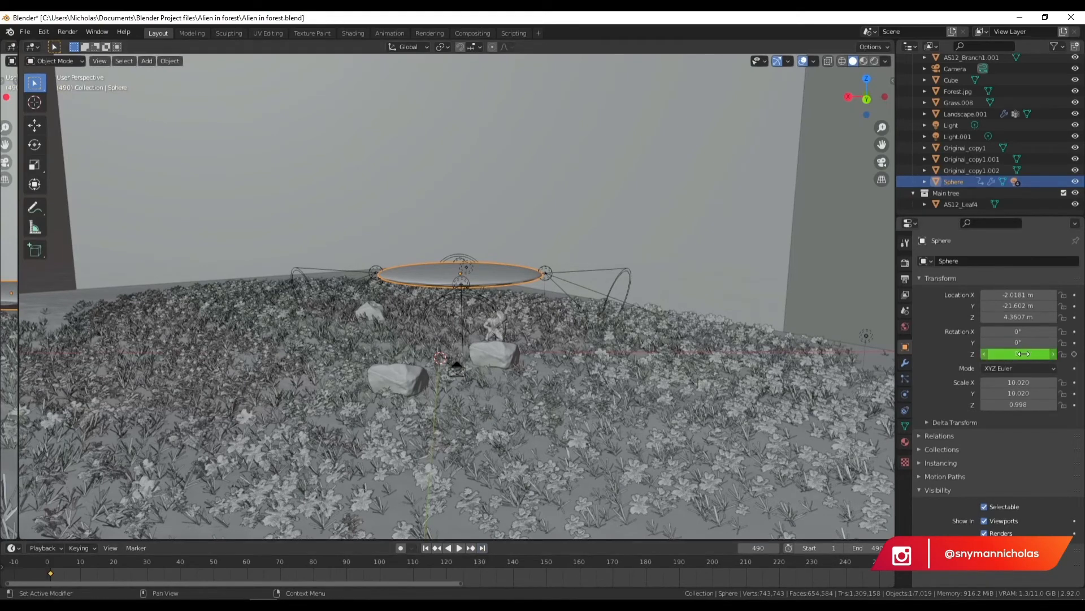
{"action": "left_click_drag", "start_coordinate": [1010, 353], "coordinate": [1084, 353]}
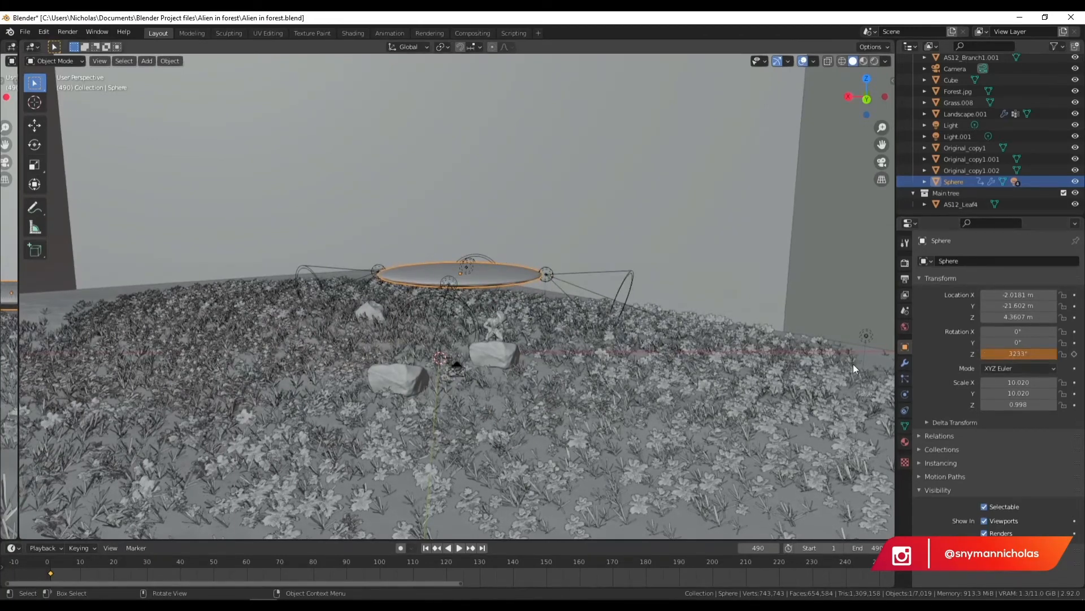
{"action": "left_click", "coordinate": [864, 61]}
{"action": "key", "text": "space"}
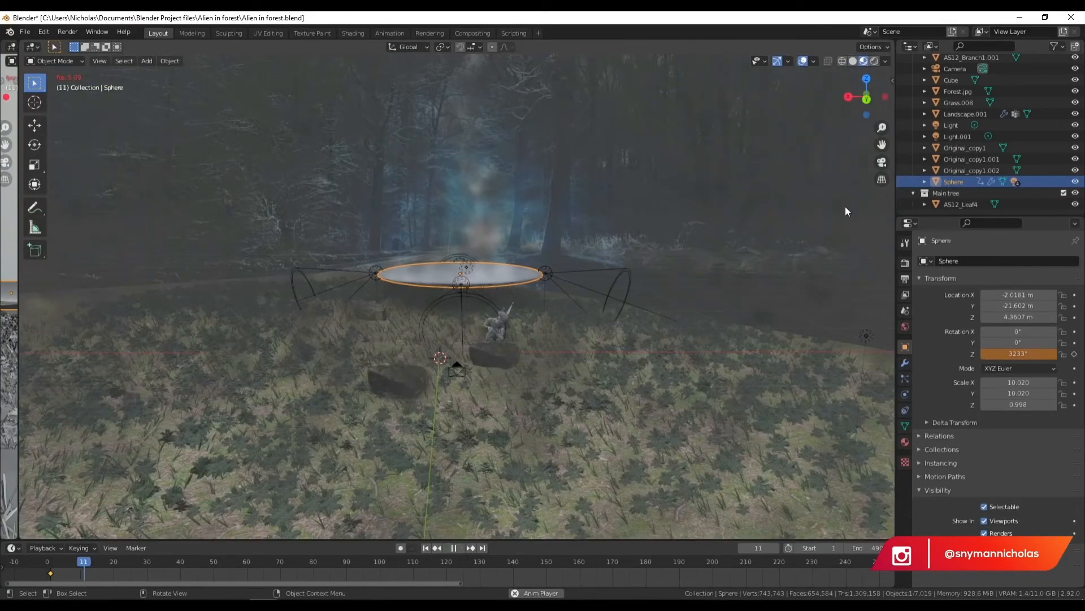
{"action": "key", "text": "space"}
{"action": "left_click", "coordinate": [874, 60]}
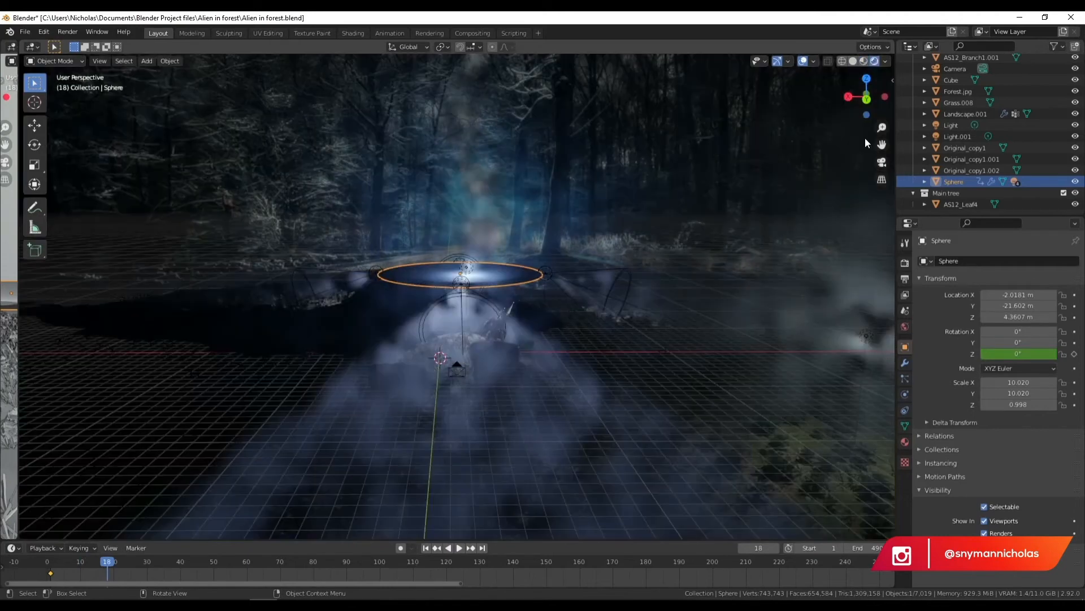
{"action": "key", "text": "space"}
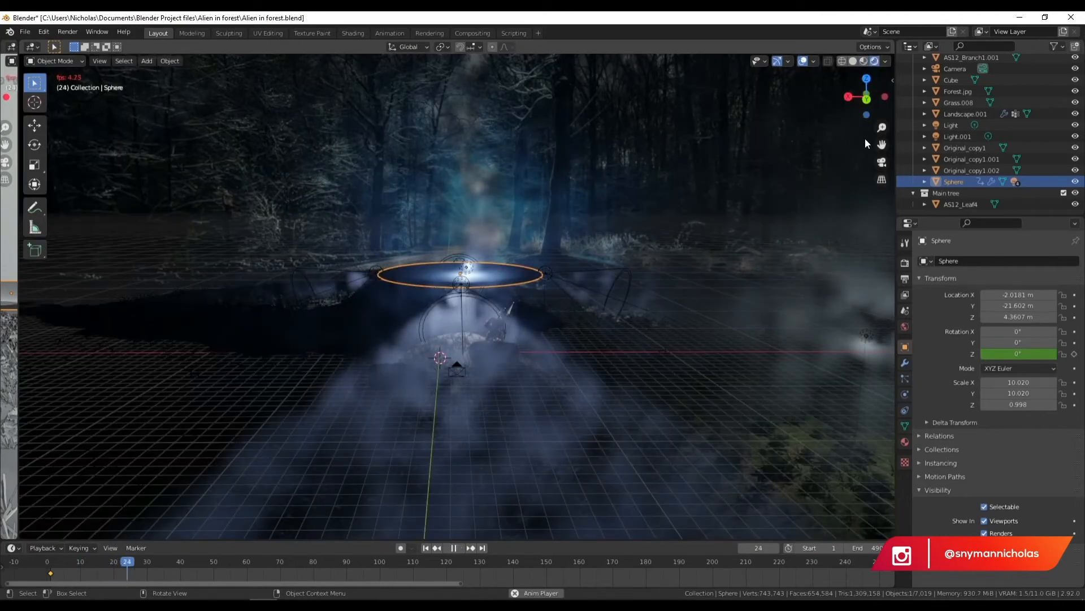
{"action": "key", "text": "space"}
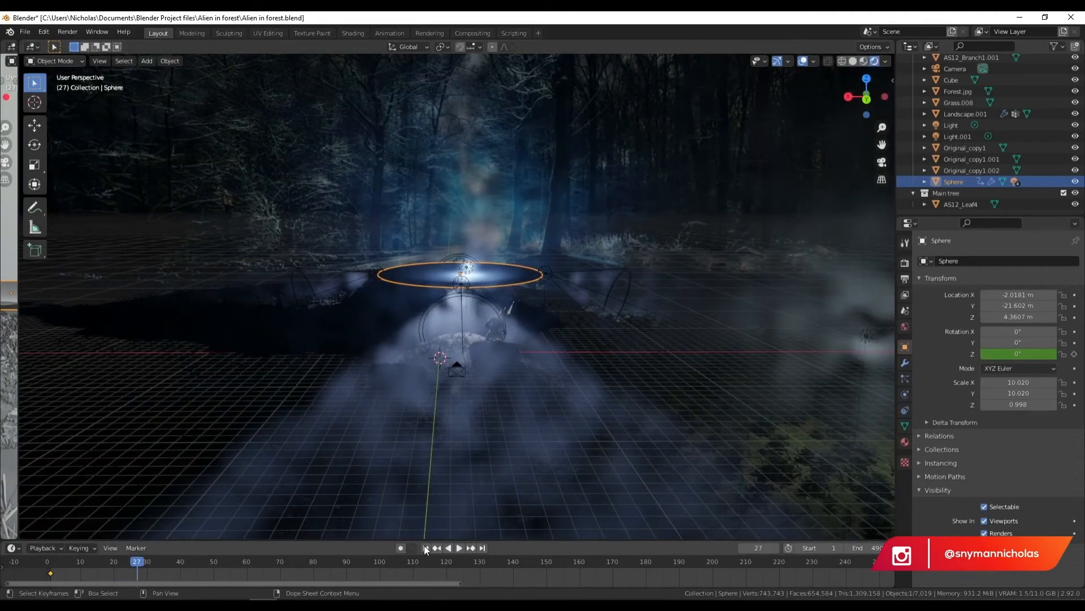
- Set the saucer's Z rotation to 3573° on frame 490 and keyframe it
{"action": "left_click", "coordinate": [426, 548]}
{"action": "left_click", "coordinate": [482, 548]}
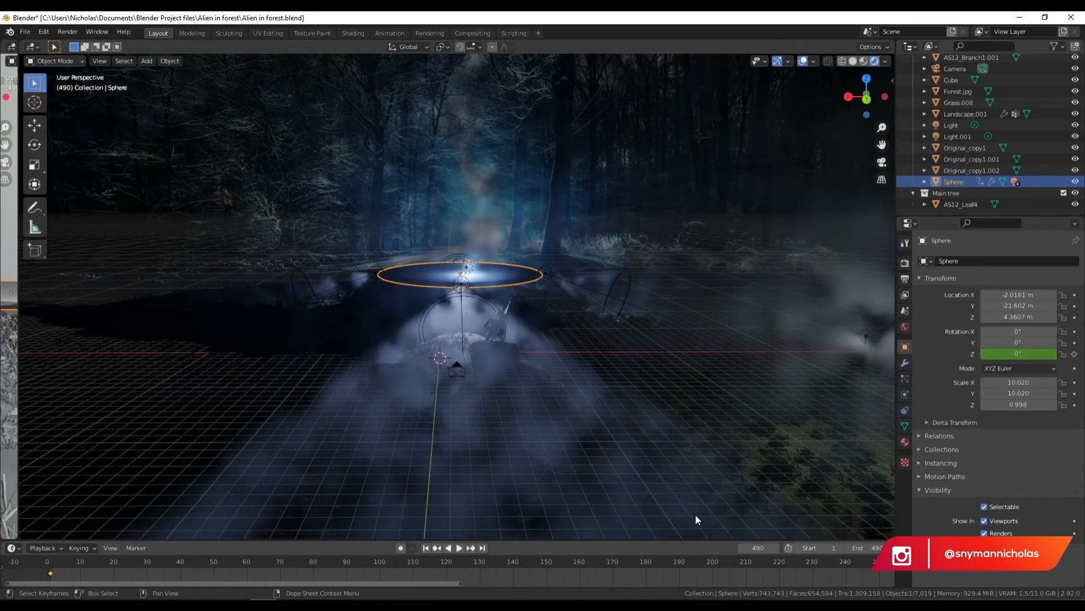
{"action": "left_click_drag", "start_coordinate": [1007, 354], "coordinate": [1074, 361]}
{"action": "left_click", "coordinate": [1074, 355]}
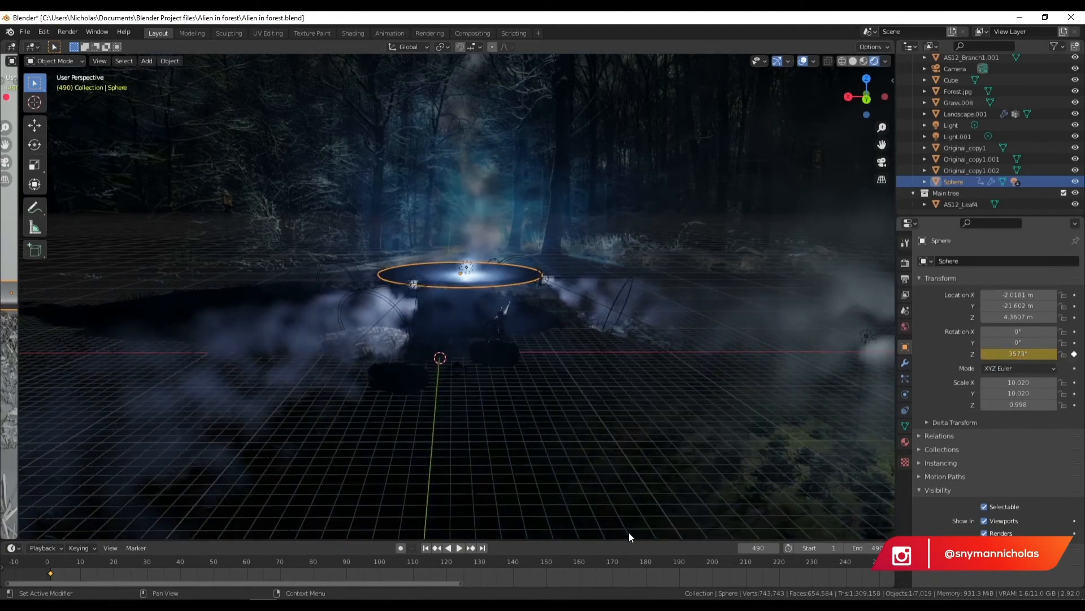
- Play the animation from frame 1 in rendered and material preview to check the saucer's spin, and return to frame 1
{"action": "left_click", "coordinate": [429, 547]}
{"action": "key", "text": "space"}
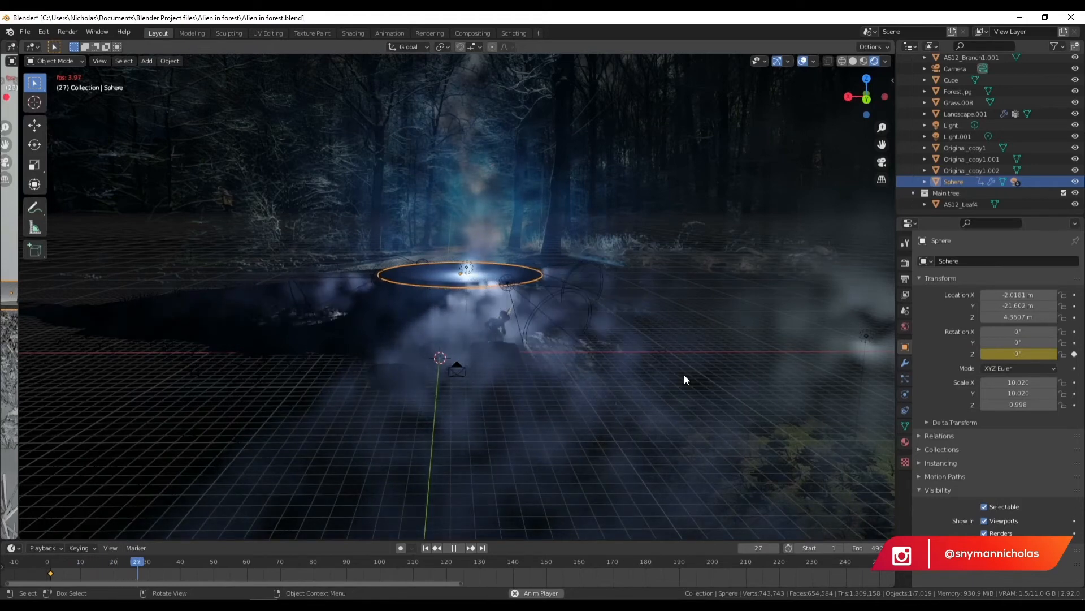
{"action": "left_click", "coordinate": [864, 61]}
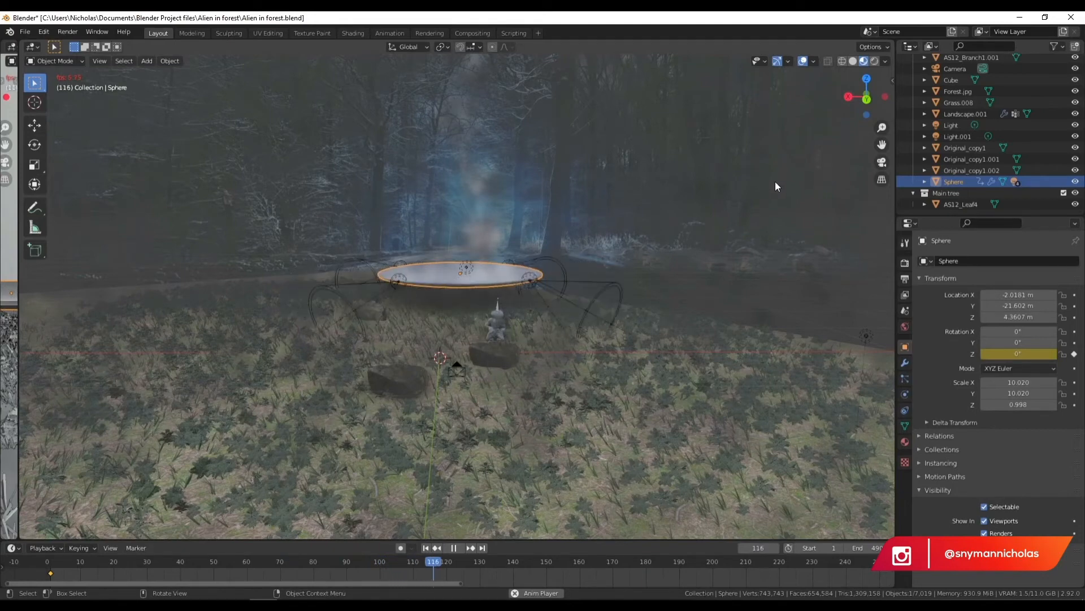
{"action": "key", "text": "space"}
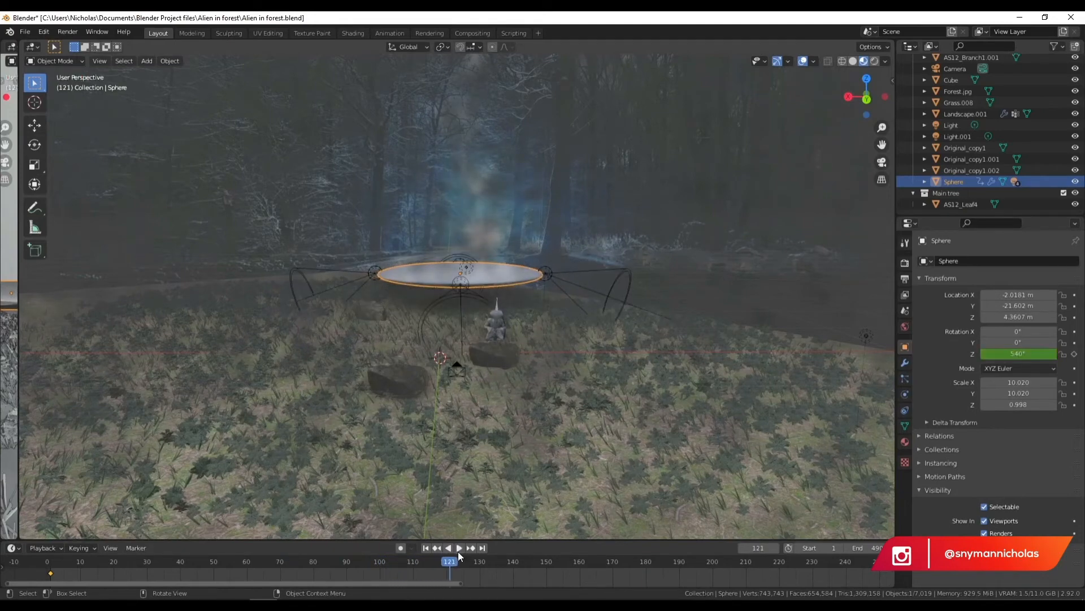
{"action": "left_click", "coordinate": [425, 547]}
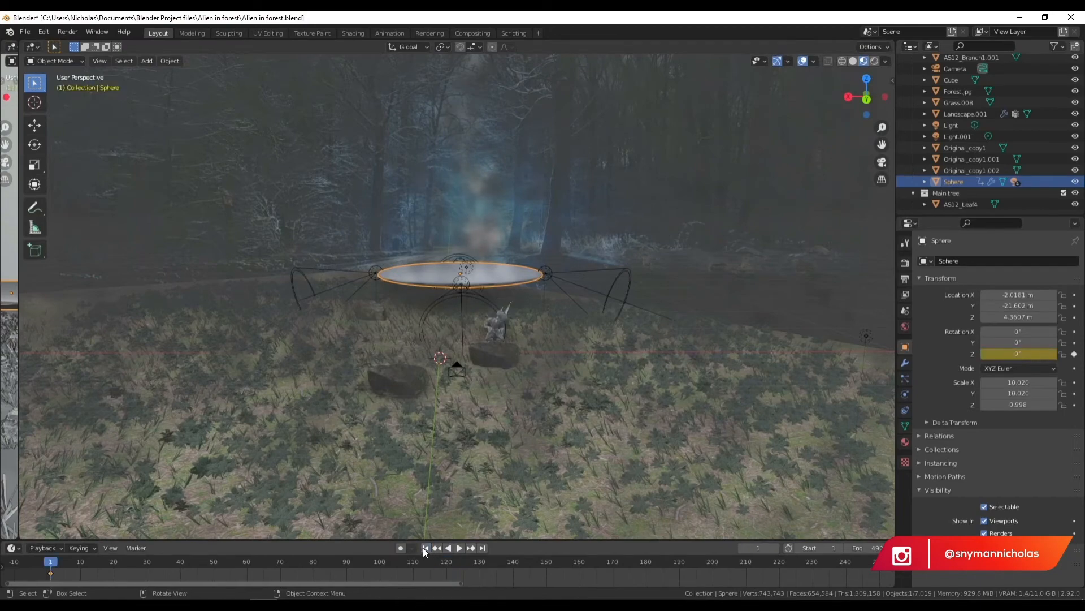
- Switch to the rendered camera view and enable viewport display of the landscape's ParticleSettings system
{"action": "left_click", "coordinate": [882, 162]}
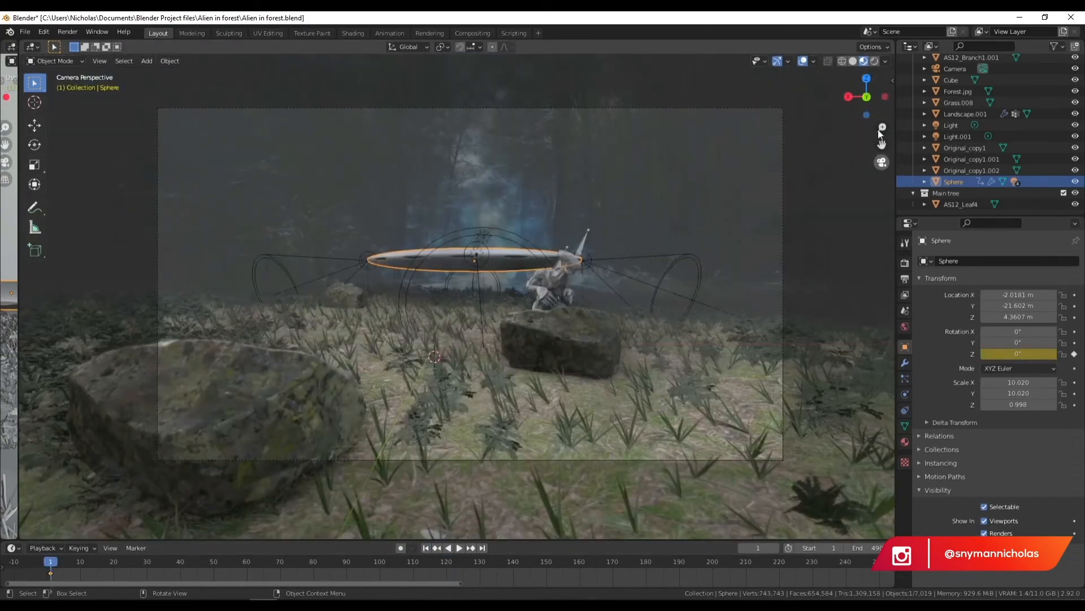
{"action": "left_click", "coordinate": [875, 61]}
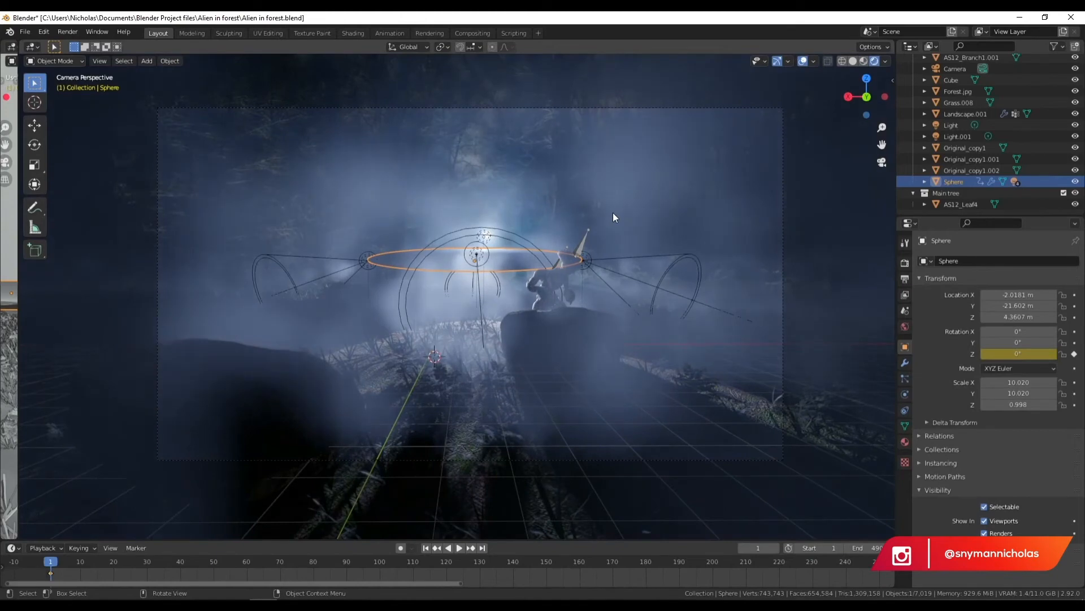
{"action": "left_click", "coordinate": [812, 425]}
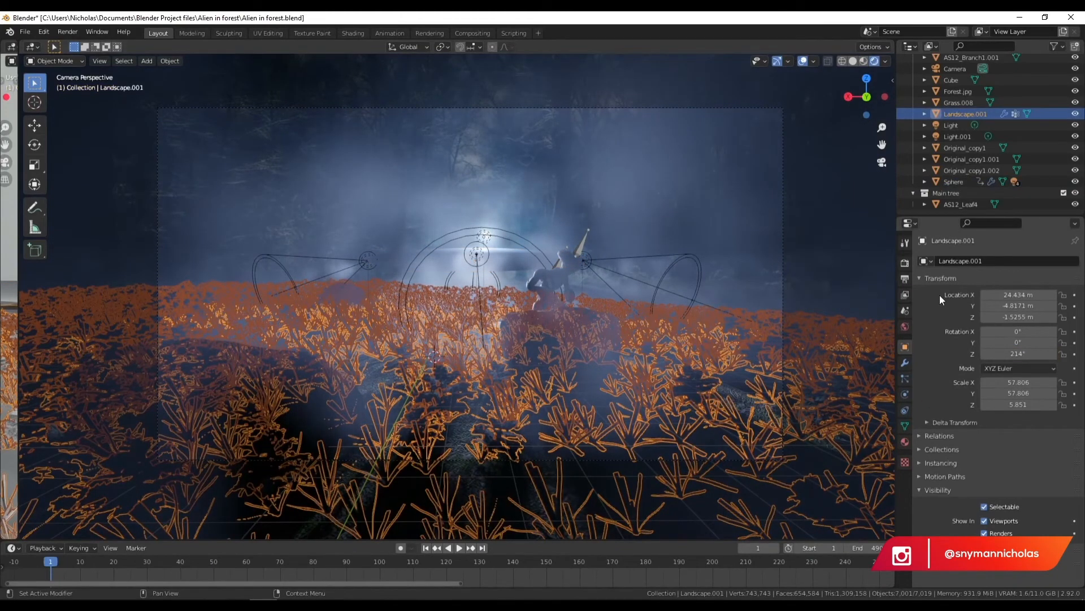
{"action": "left_click", "coordinate": [905, 378]}
{"action": "left_click", "coordinate": [1043, 264]}
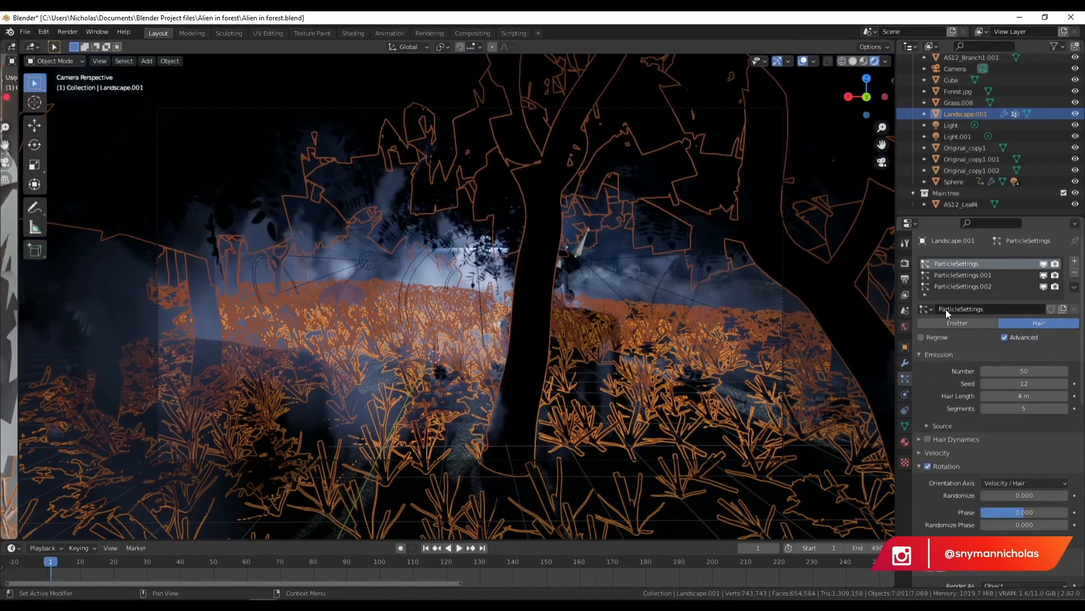
- Select the fog Cube and bring up its Material.004 nodes in the Shading workspace
{"action": "left_click", "coordinate": [786, 308]}
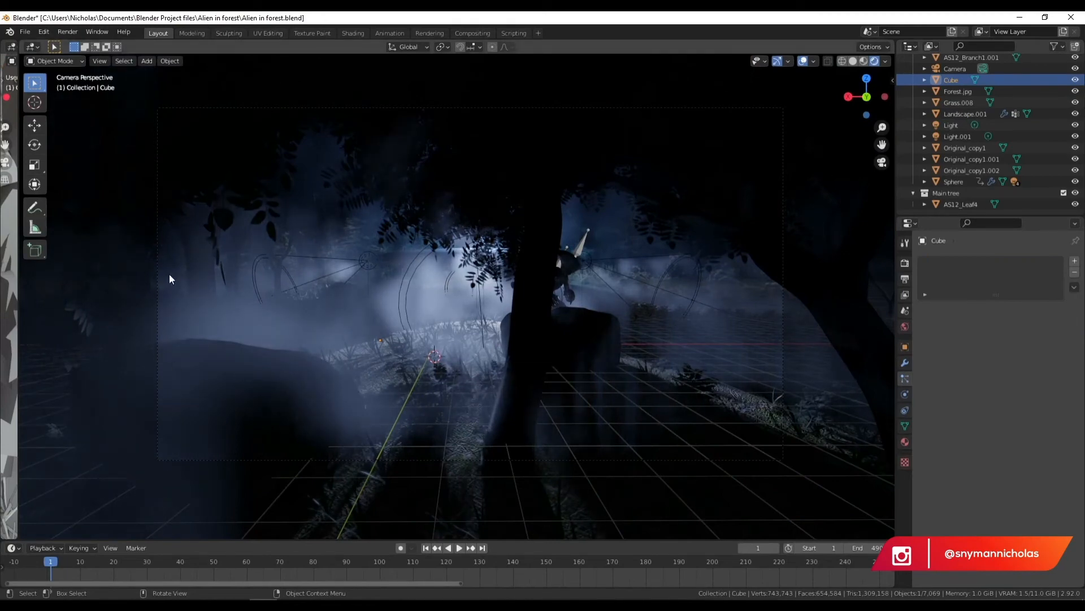
{"action": "left_click", "coordinate": [816, 390]}
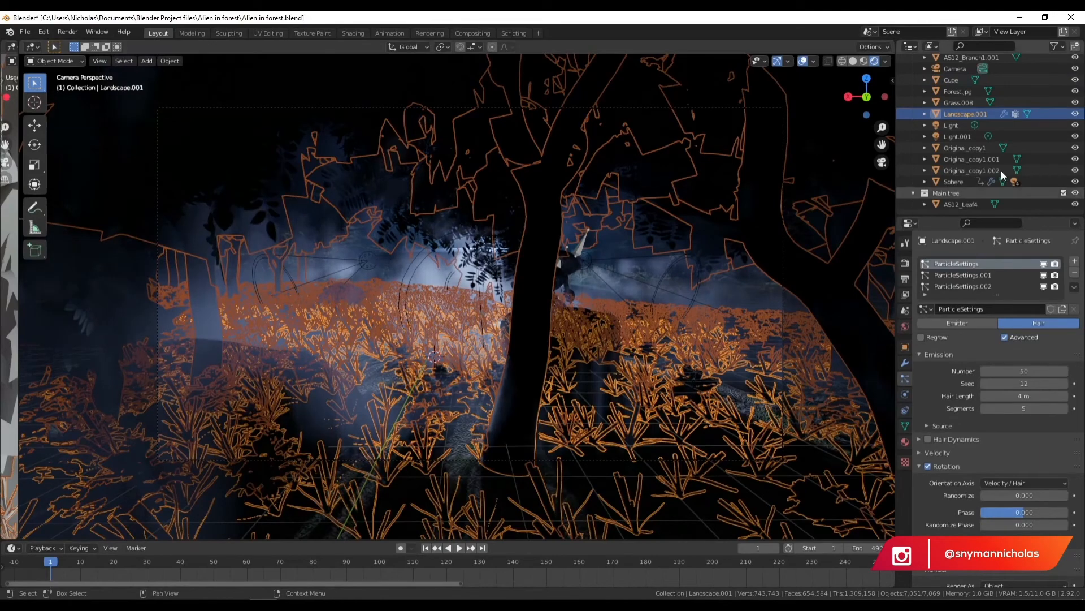
{"action": "left_click", "coordinate": [956, 80]}
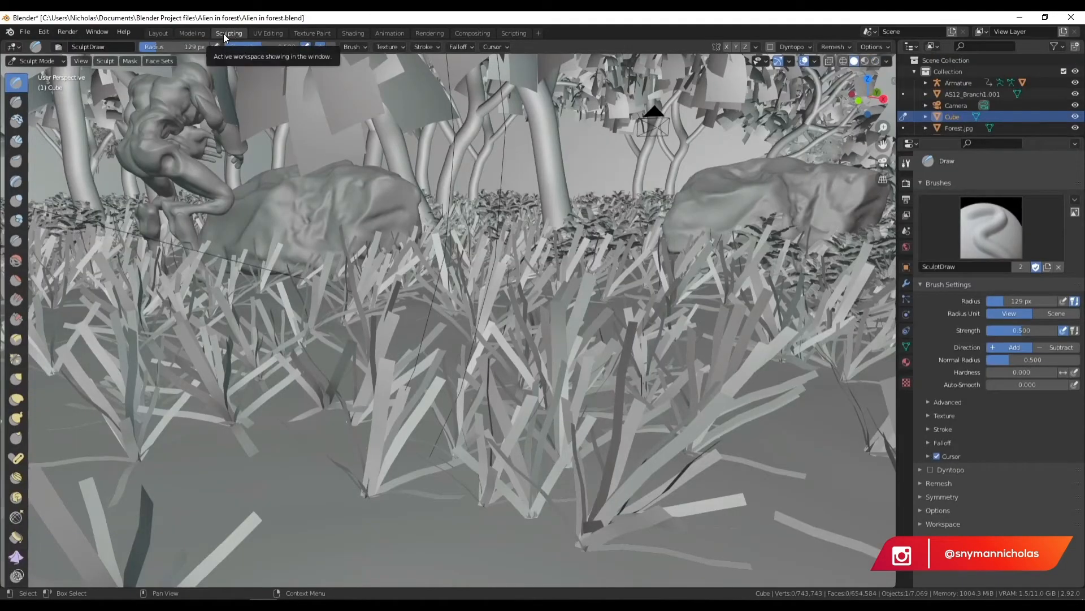
{"action": "left_click", "coordinate": [350, 32]}
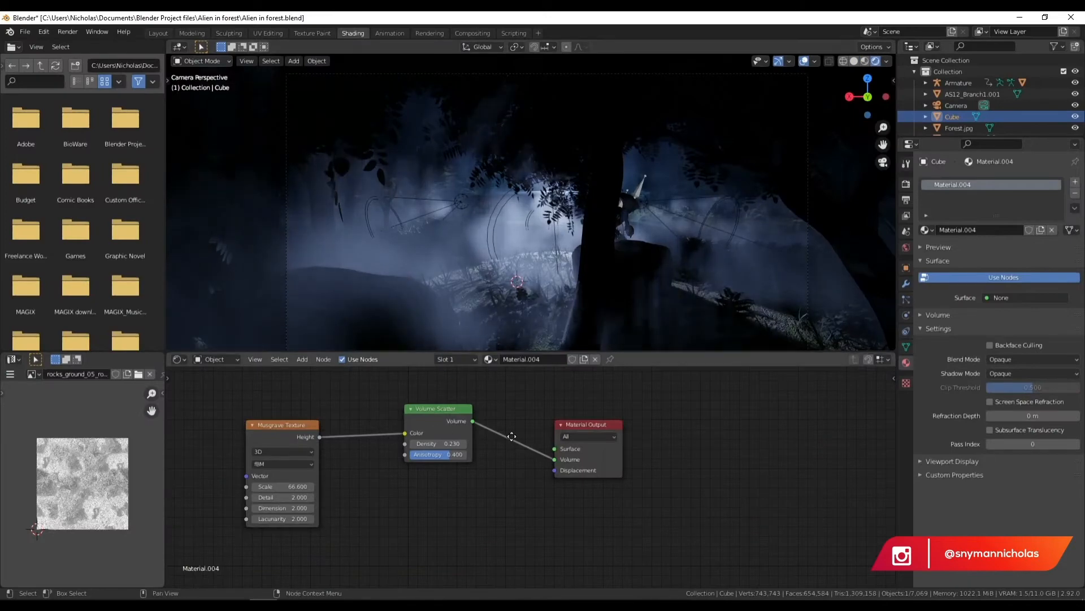
{"action": "scroll", "coordinate": [402, 487], "scroll_direction": "up", "scroll_amount": 3}
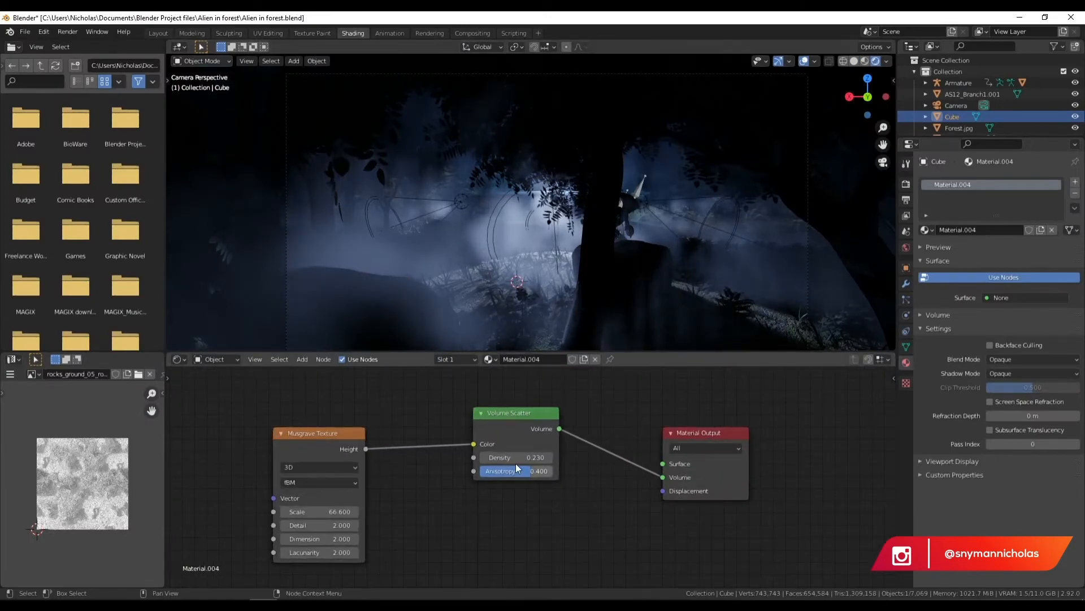
- Set the fog material's Musgrave Texture Scale to 1 and the Volume Scatter Anisotropy to -0.050
{"action": "left_click_drag", "start_coordinate": [503, 471], "coordinate": [458, 471]}
{"action": "left_click_drag", "start_coordinate": [323, 512], "coordinate": [165, 511]}
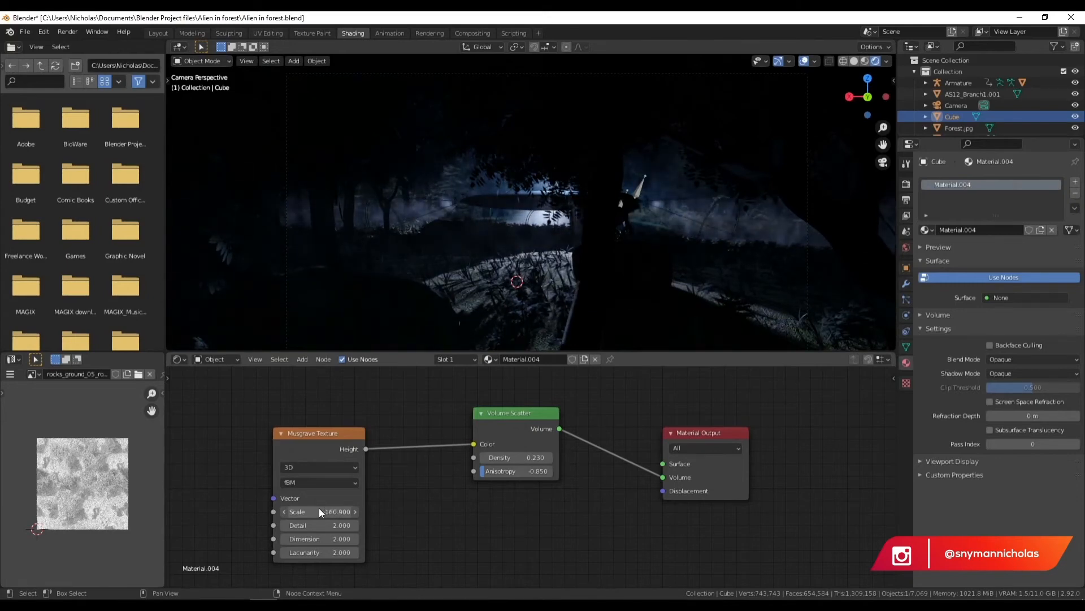
{"action": "left_click", "coordinate": [311, 509]}
{"action": "type", "text": "1"}
{"action": "key", "text": "Return"}
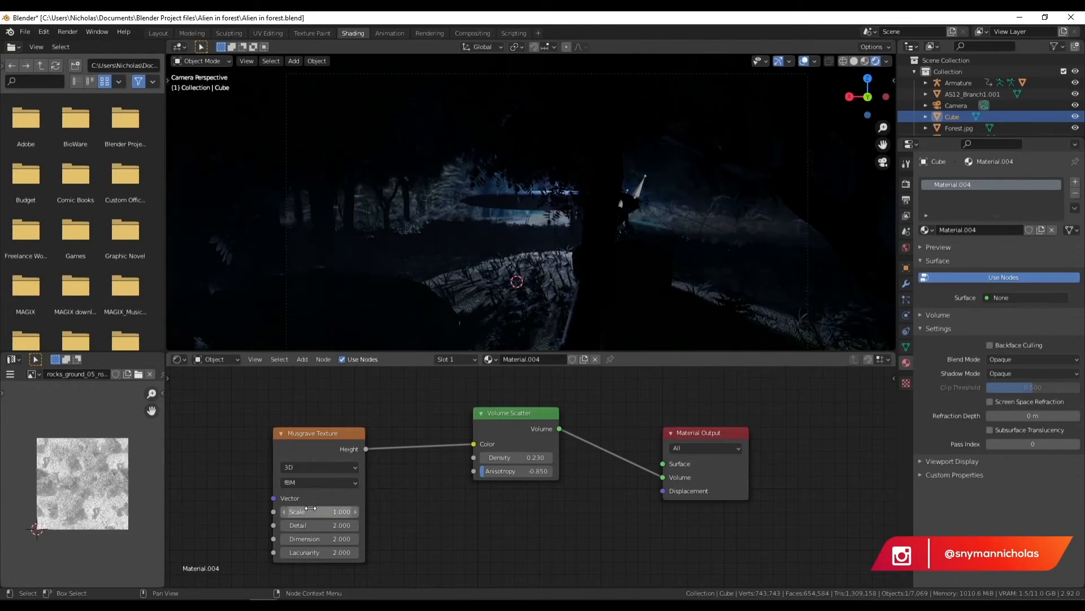
{"action": "left_click_drag", "start_coordinate": [515, 471], "coordinate": [569, 471]}
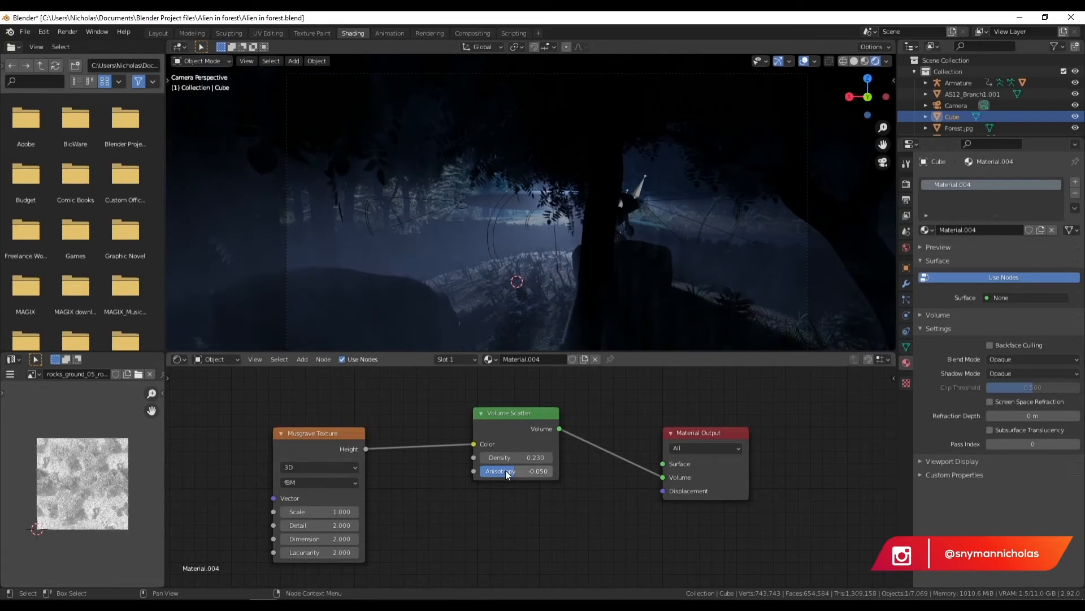
- Set the Musgrave Texture to Detail 16, Dimension 2.920 and Scale 1, and test-render frame 1
{"action": "left_click_drag", "start_coordinate": [306, 526], "coordinate": [342, 511]}
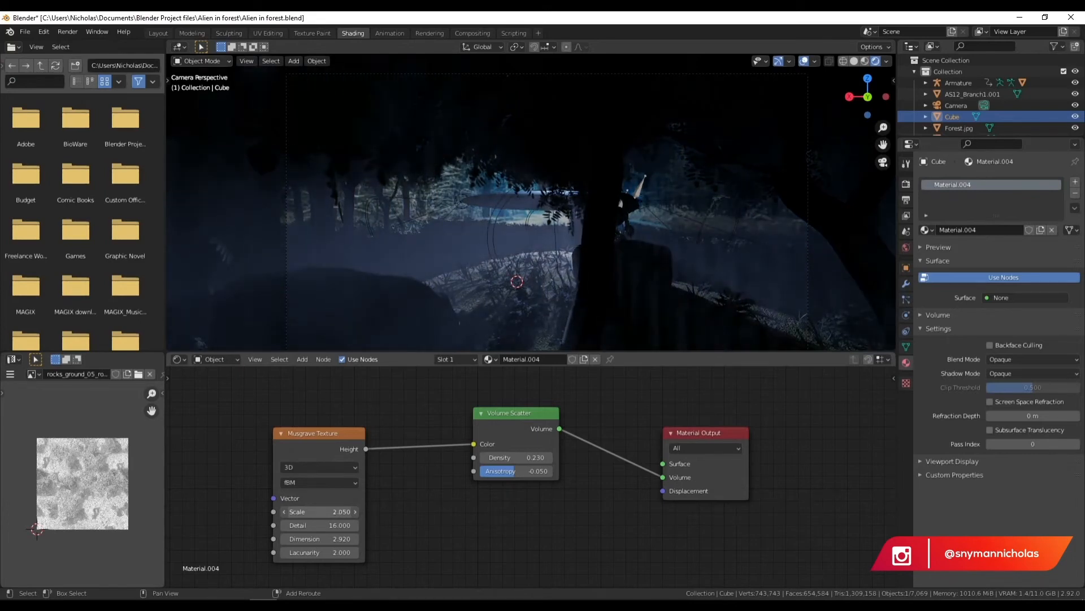
{"action": "left_click", "coordinate": [326, 511]}
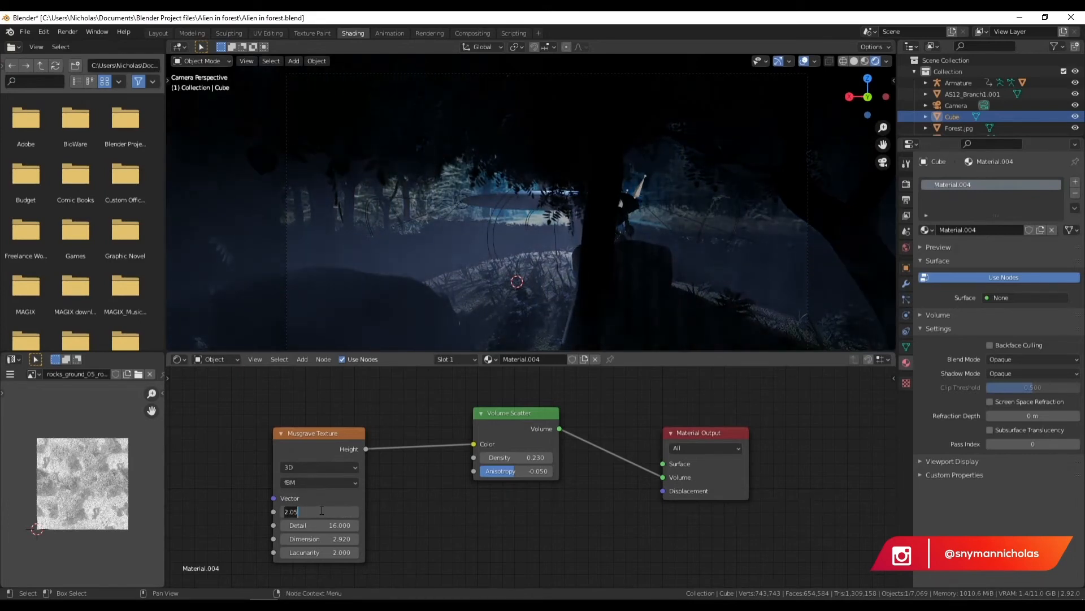
{"action": "type", "text": "1"}
{"action": "key", "text": "Return"}
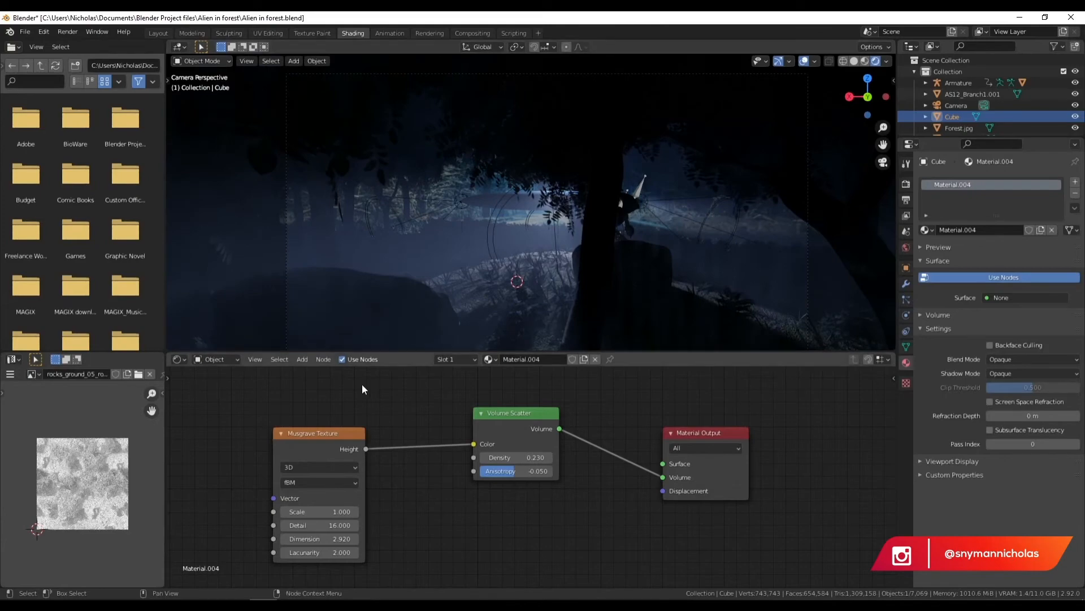
{"action": "key", "text": "F12"}
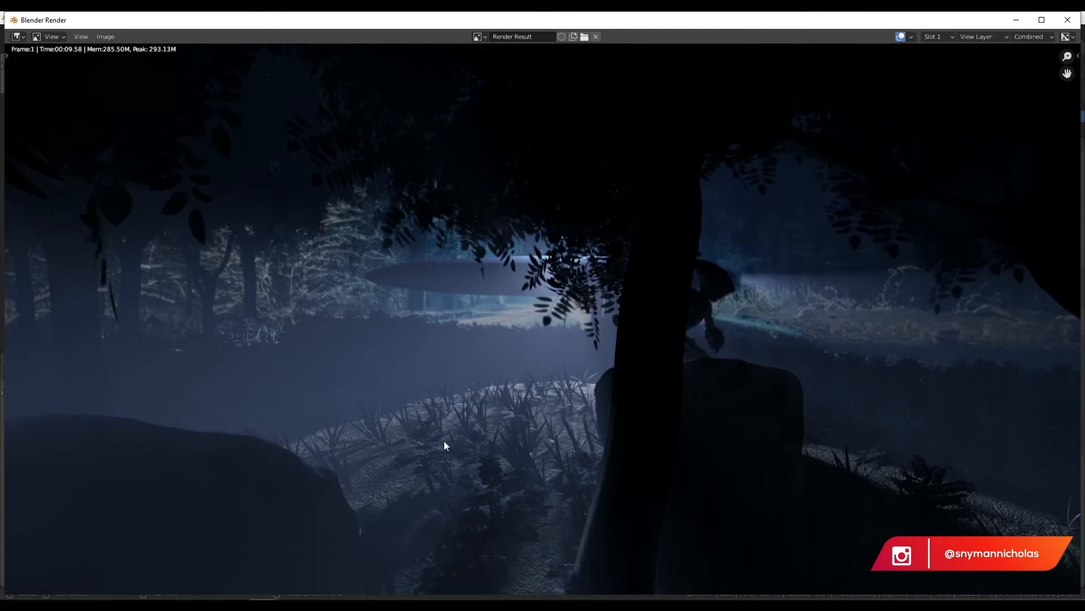
{"action": "left_click", "coordinate": [1067, 21]}
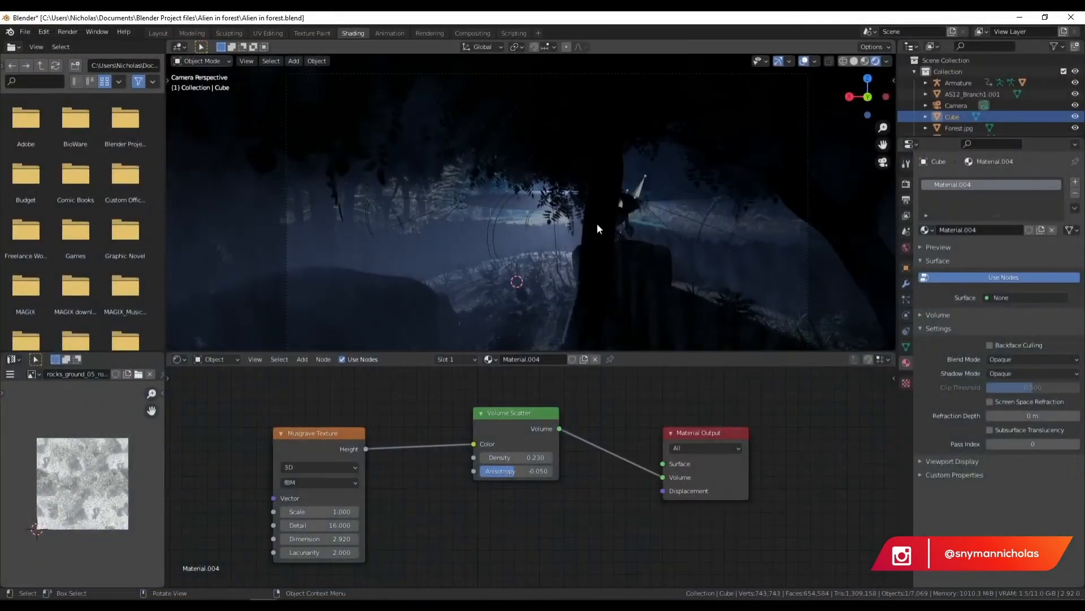
- Switch the render engine to Cycles and set the Volume Scatter Anisotropy to -0.217
{"action": "left_click", "coordinate": [905, 184]}
{"action": "left_click", "coordinate": [1010, 182]}
{"action": "left_click", "coordinate": [998, 222]}
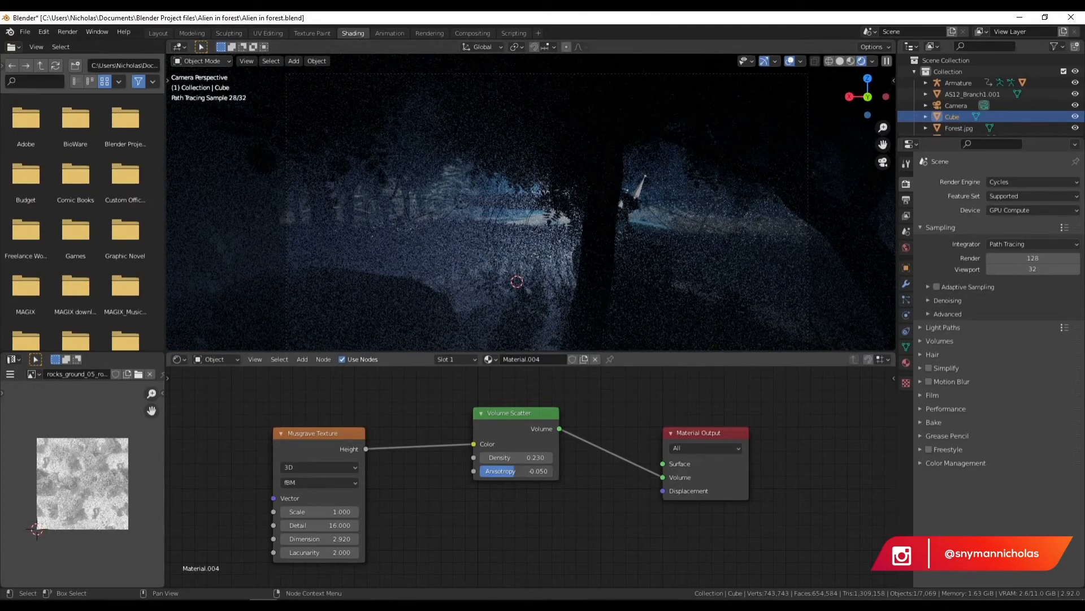
{"action": "mouse_move", "coordinate": [510, 470]}
{"action": "left_mouse_down"}
{"action": "mouse_move", "coordinate": [496, 470]}
{"action": "mouse_move", "coordinate": [510, 475]}
{"action": "left_mouse_up"}
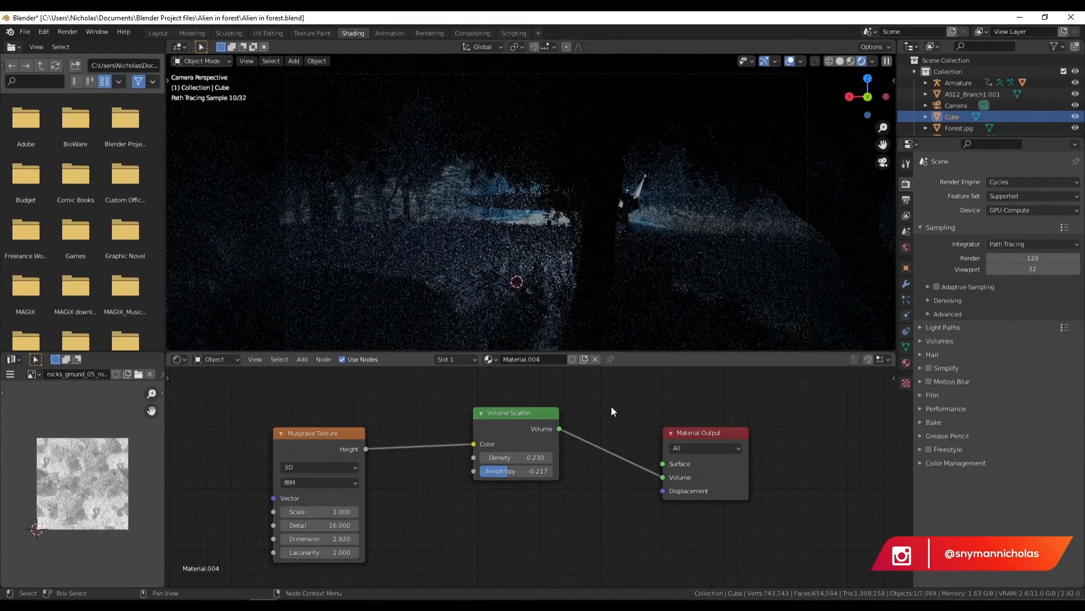
- Start a test render of frame 1 in Cycles, close it early and switch the render engine back to Eevee
{"action": "key", "text": "F12"}
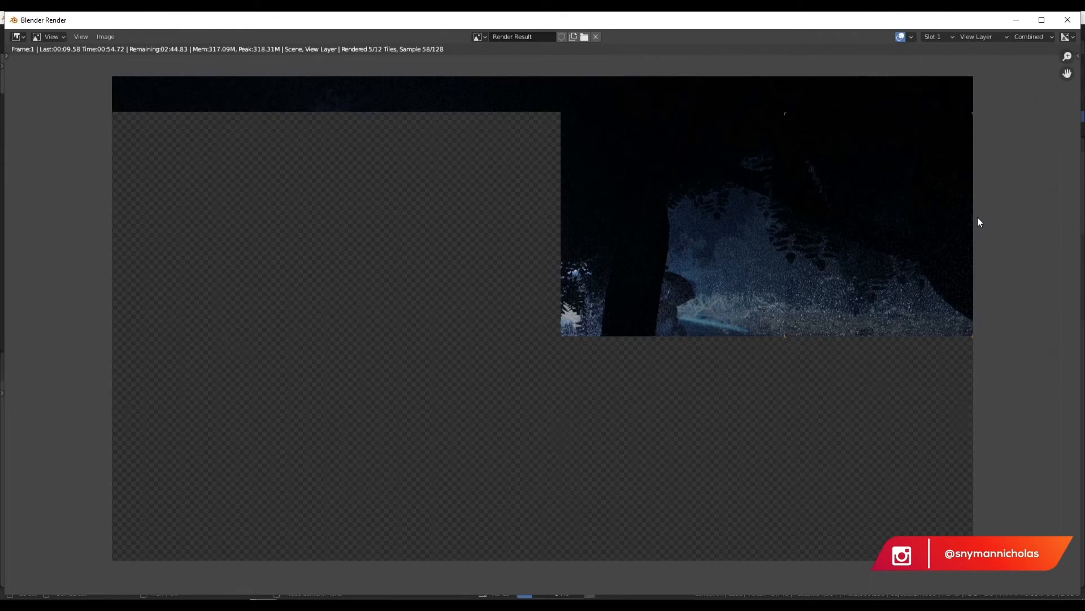
{"action": "scroll", "coordinate": [978, 220], "scroll_direction": "down", "scroll_amount": 2}
{"action": "scroll", "coordinate": [751, 364], "scroll_direction": "up", "scroll_amount": 2}
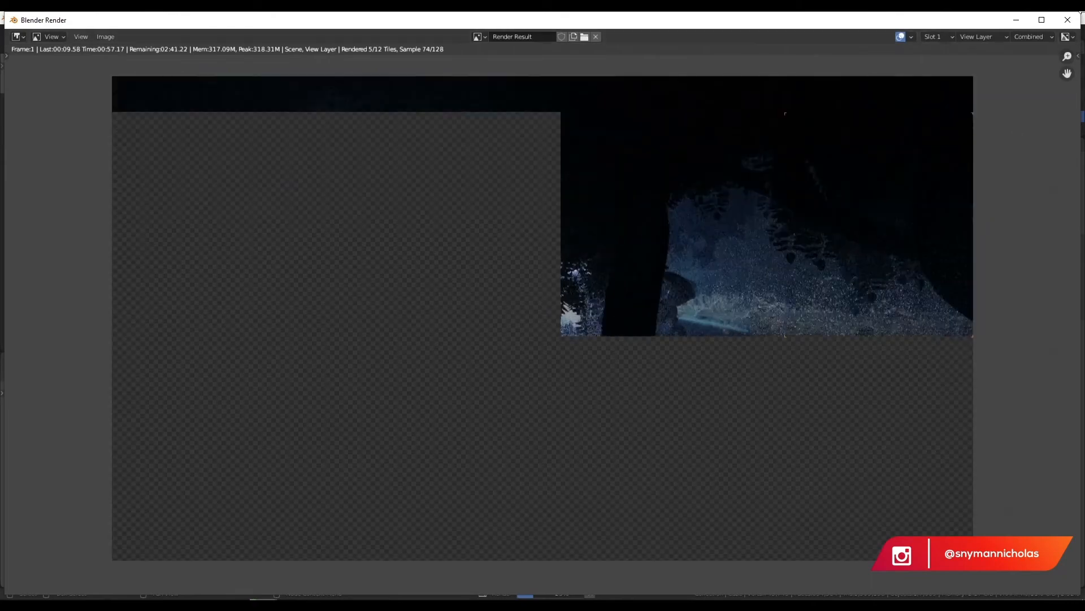
{"action": "left_click", "coordinate": [1068, 20]}
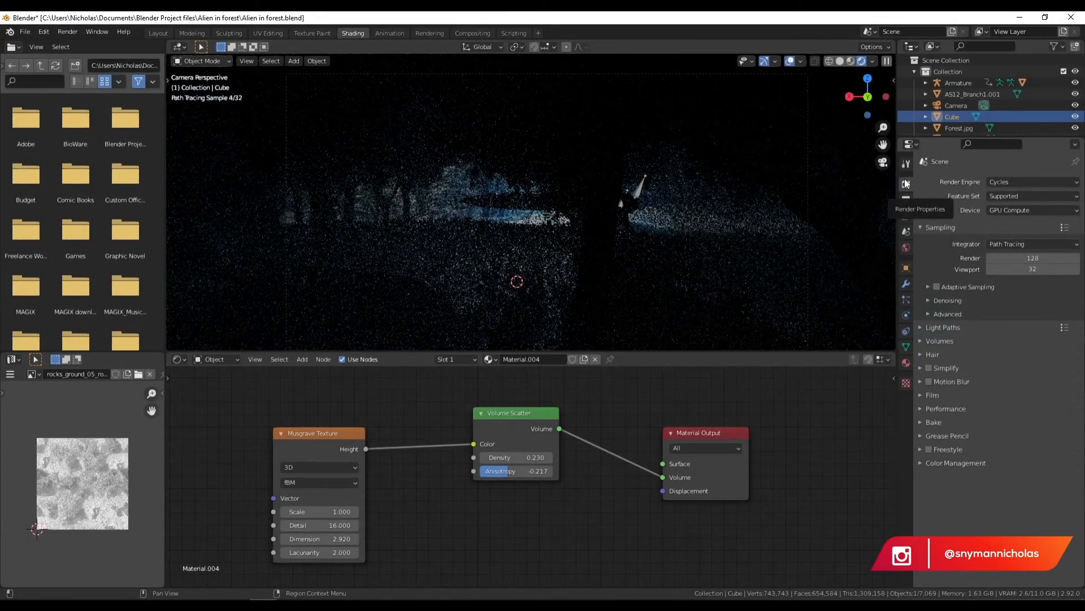
{"action": "left_click", "coordinate": [1030, 182]}
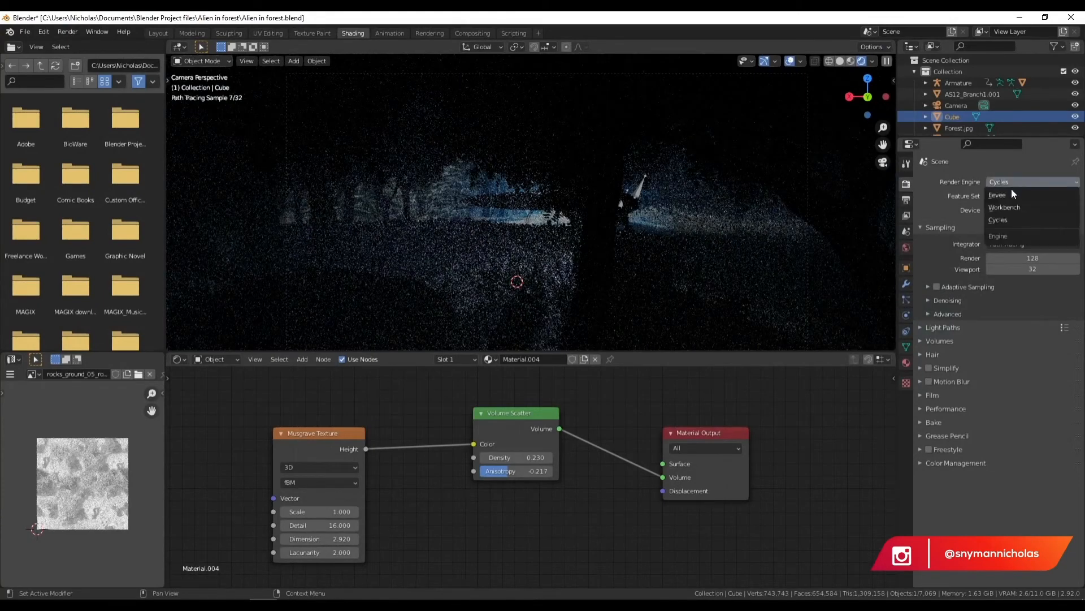
{"action": "key", "text": "Return"}
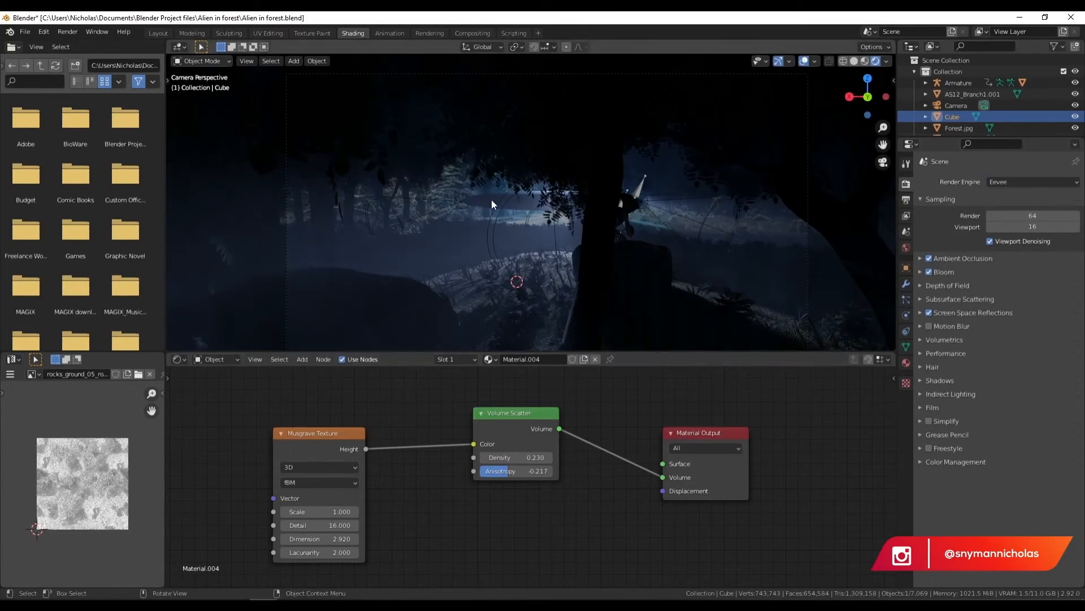
- Hide the Forest.jpg background plane and return to the camera view in the Layout workspace
{"action": "left_click", "coordinate": [459, 181]}
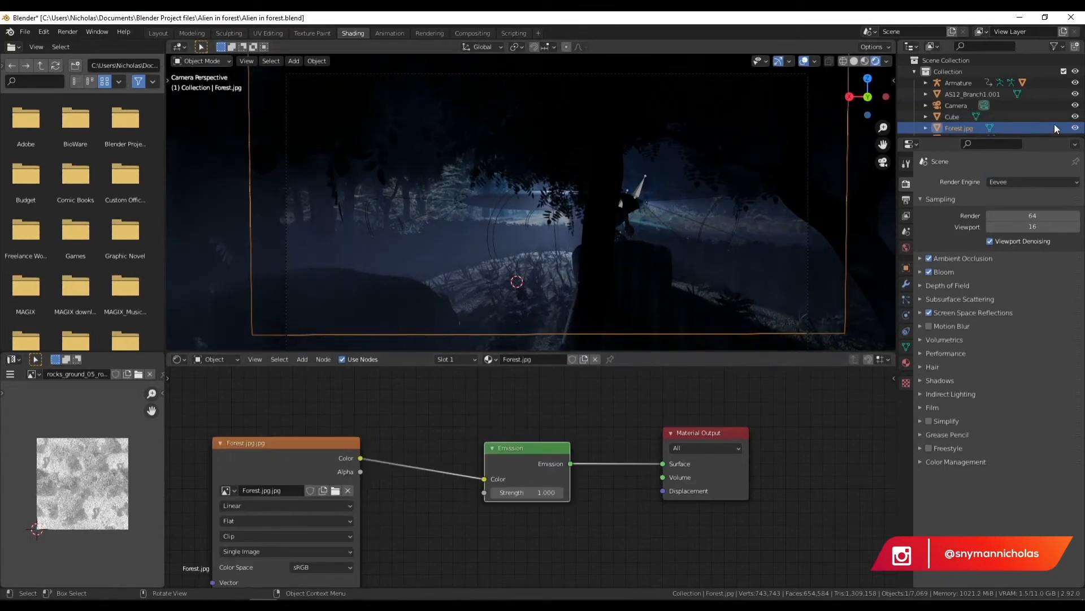
{"action": "left_click", "coordinate": [1076, 128]}
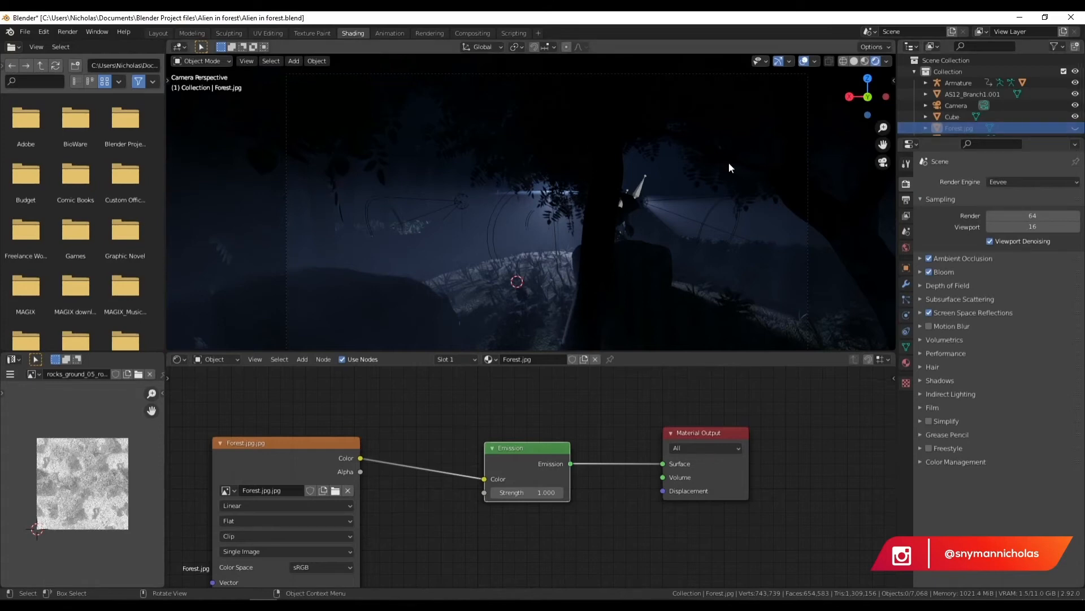
{"action": "left_click", "coordinate": [158, 32]}
{"action": "scroll", "coordinate": [484, 345], "scroll_direction": "down", "scroll_amount": 5}
{"action": "scroll", "coordinate": [484, 341], "scroll_direction": "up", "scroll_amount": 3}
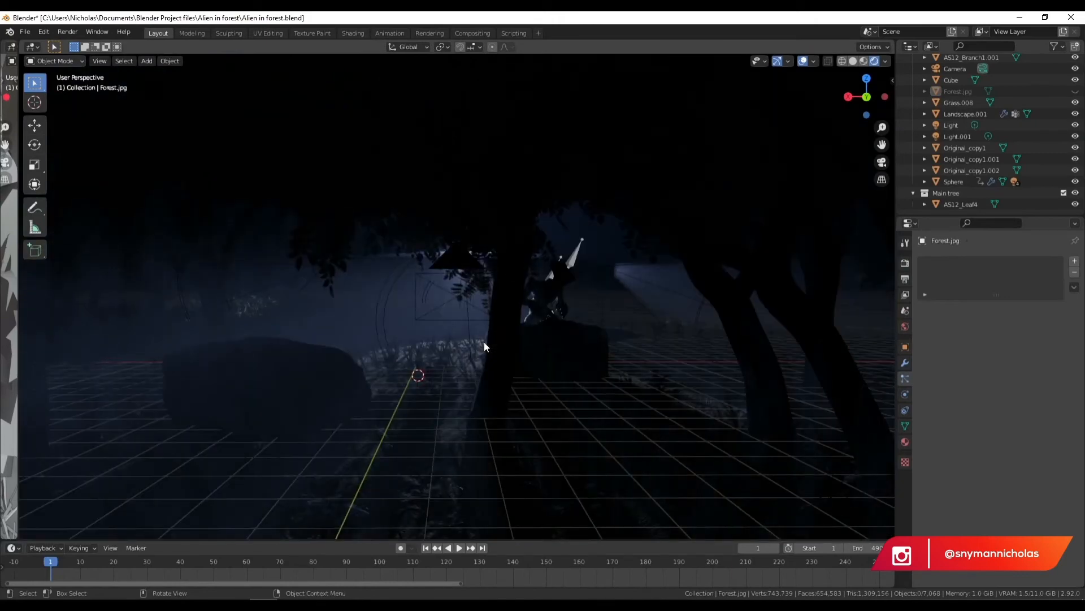
{"action": "left_click", "coordinate": [882, 162]}
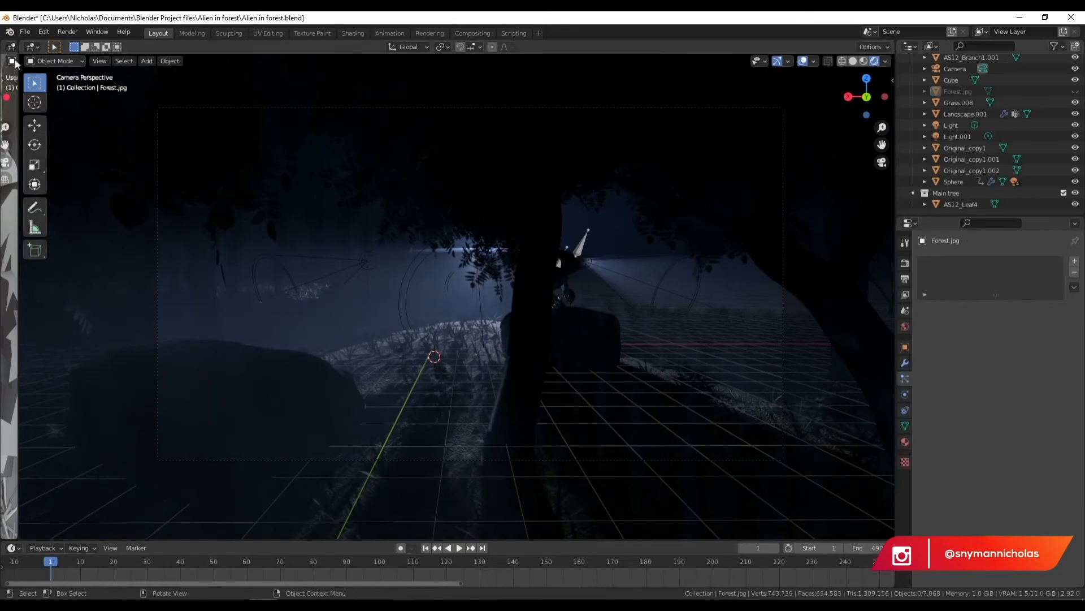
- Widen the second viewport and flatten the fog Cube along Z to about 0.07 of its height
{"action": "mouse_move", "coordinate": [19, 206]}
{"action": "left_mouse_down"}
{"action": "mouse_move", "coordinate": [538, 206]}
{"action": "mouse_move", "coordinate": [407, 207]}
{"action": "mouse_move", "coordinate": [438, 205]}
{"action": "left_mouse_up"}
{"action": "scroll", "coordinate": [145, 292], "scroll_direction": "down", "scroll_amount": 5}
{"action": "mouse_move", "coordinate": [181, 315]}
{"action": "middle_mouse_down"}
{"action": "mouse_move", "coordinate": [182, 358]}
{"action": "mouse_move", "coordinate": [235, 361]}
{"action": "mouse_move", "coordinate": [196, 307]}
{"action": "middle_mouse_up"}
{"action": "scroll", "coordinate": [182, 356], "scroll_direction": "down", "scroll_amount": 12}
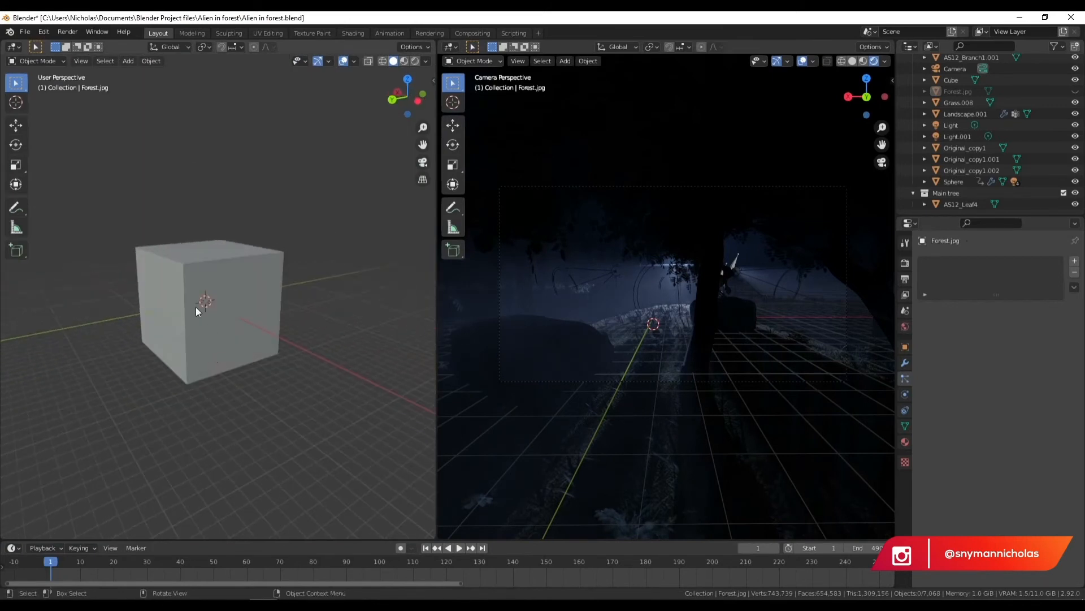
{"action": "scroll", "coordinate": [196, 307], "scroll_direction": "up", "scroll_amount": 4}
{"action": "left_click", "coordinate": [226, 271]}
{"action": "middle_click_drag", "start_coordinate": [310, 252], "coordinate": [364, 231]}
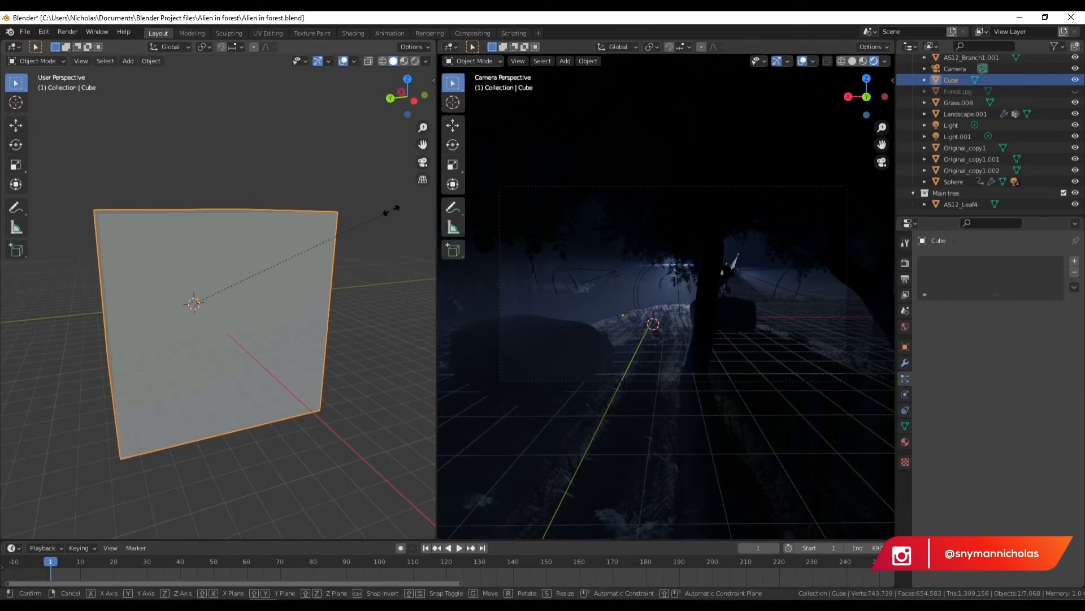
{"action": "key", "text": "s"}
{"action": "key", "text": "z"}
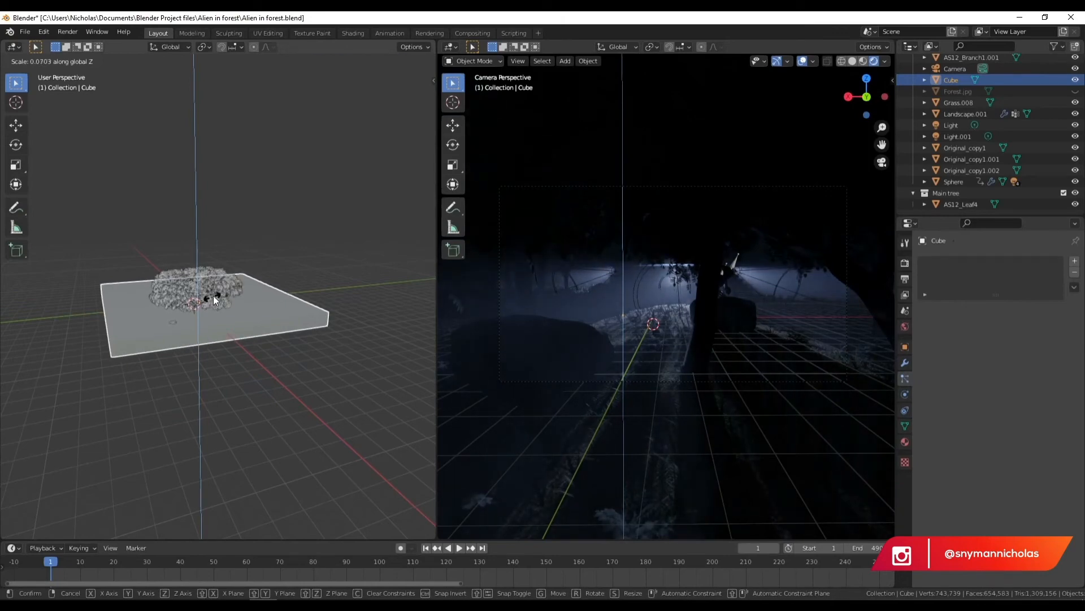
{"action": "left_click", "coordinate": [214, 301]}
{"action": "left_click", "coordinate": [271, 240]}
- Add an area light at the 3D cursor and scale it up by about 13.3
{"action": "scroll", "coordinate": [269, 243], "scroll_direction": "up", "scroll_amount": 2}
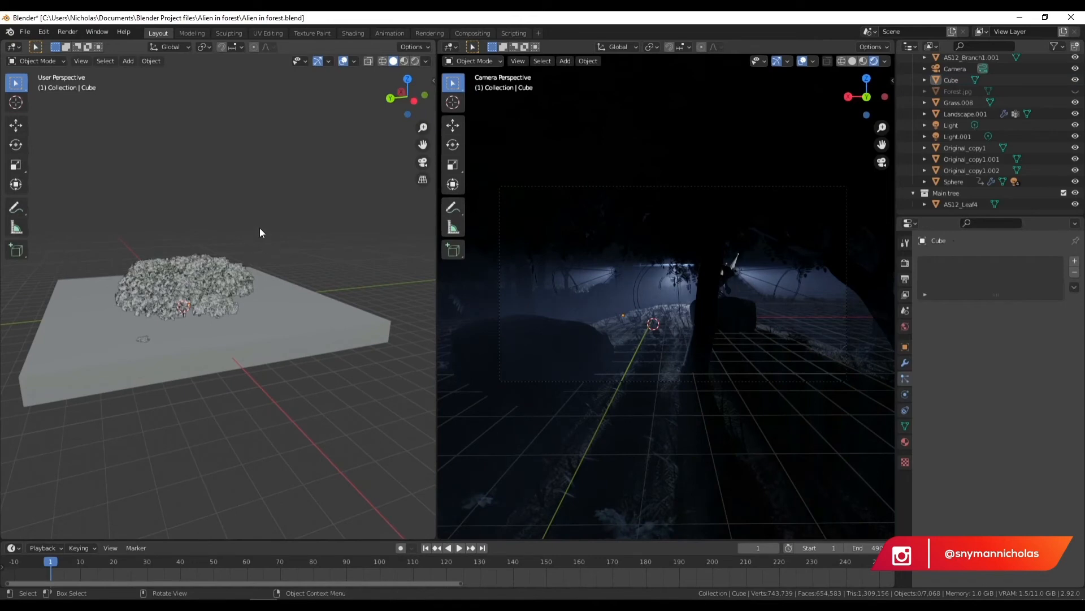
{"action": "key", "text": "shift+a"}
{"action": "mouse_move", "coordinate": [241, 223]}
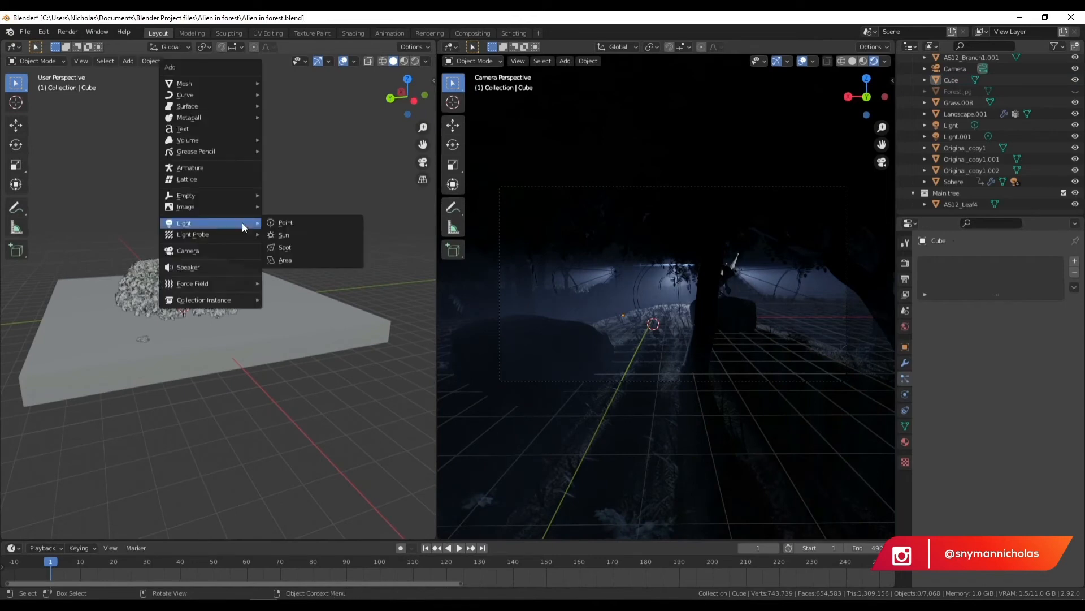
{"action": "left_click", "coordinate": [296, 257]}
{"action": "key", "text": "s"}
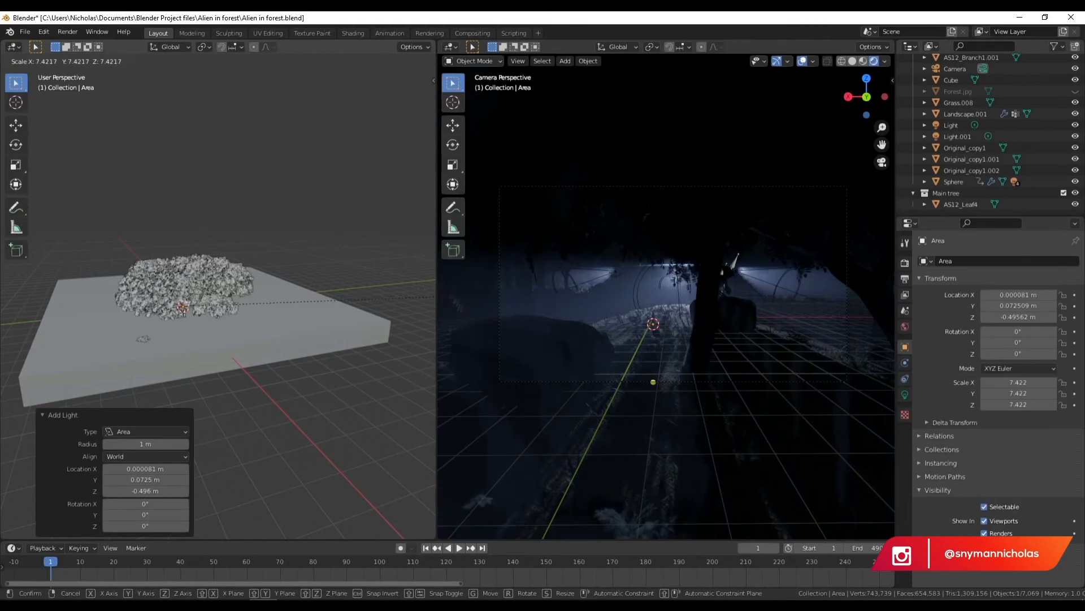
{"action": "left_click", "coordinate": [66, 276]}
- Raise the area light about 32.4 m along Z and scale it up by about 11.1 to span the scene
{"action": "key", "text": "g"}
{"action": "key", "text": "z"}
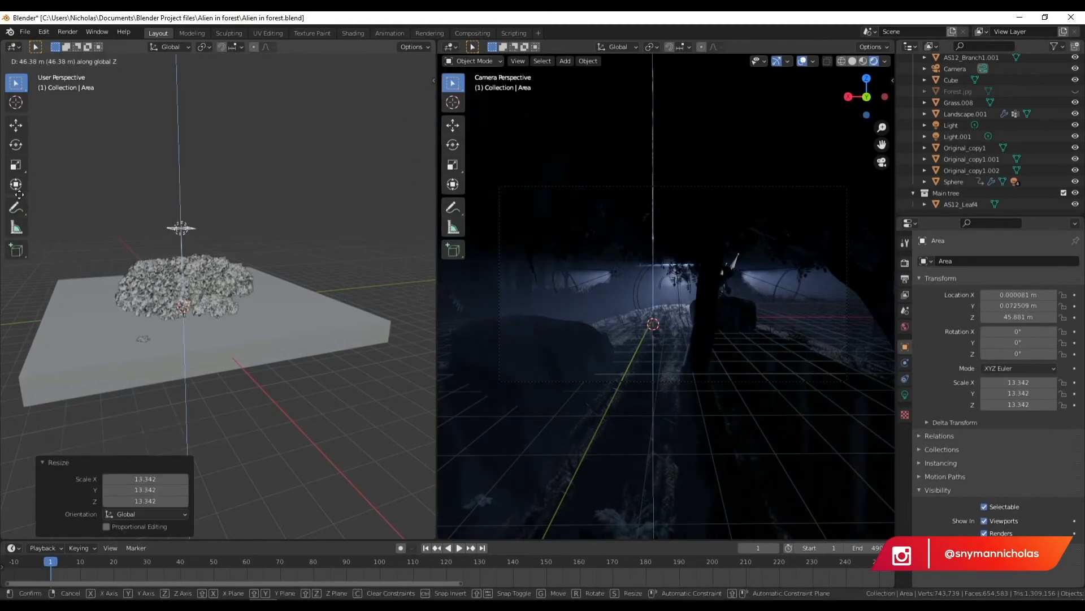
{"action": "left_click", "coordinate": [247, 233]}
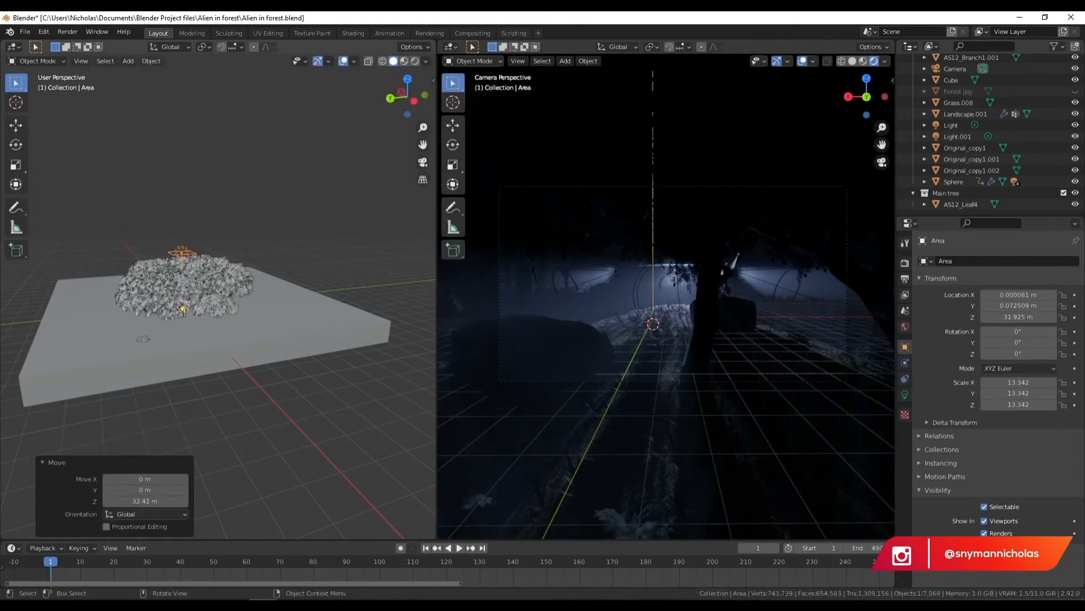
{"action": "key", "text": "s"}
{"action": "left_click", "coordinate": [923, 398]}
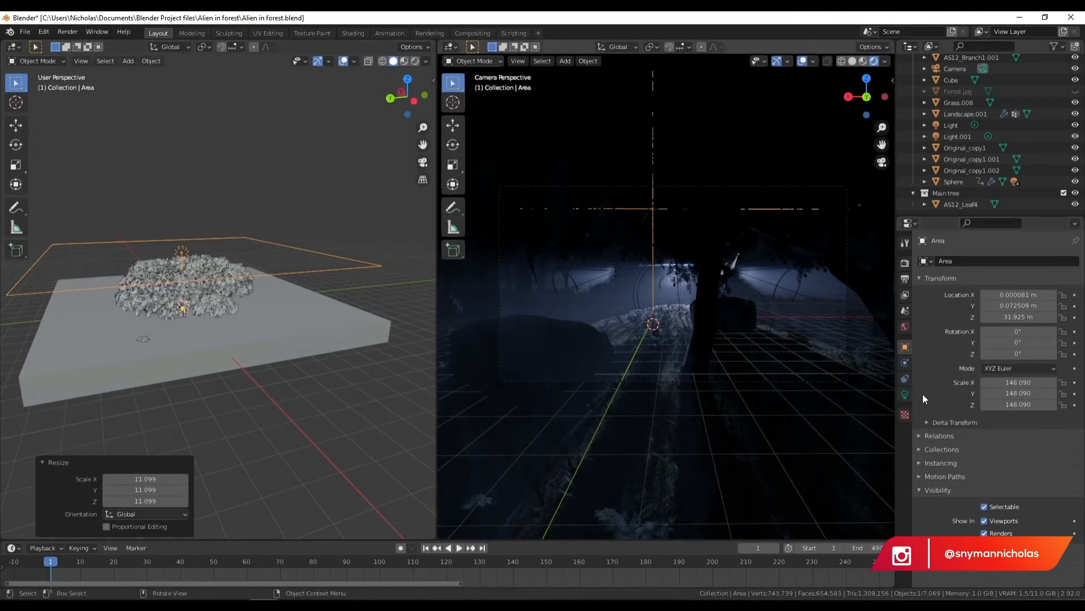
- Set the area light's power to 500 W
{"action": "left_click", "coordinate": [905, 394]}
{"action": "left_click", "coordinate": [1024, 335]}
{"action": "type", "text": "100"}
{"action": "key", "text": "Return"}
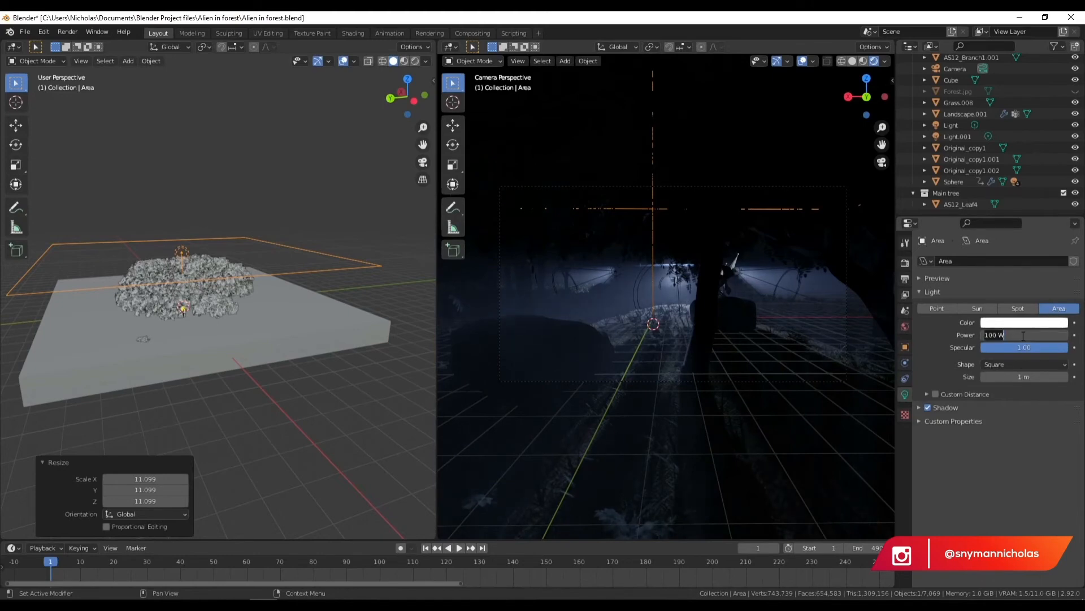
{"action": "key", "text": "Return"}
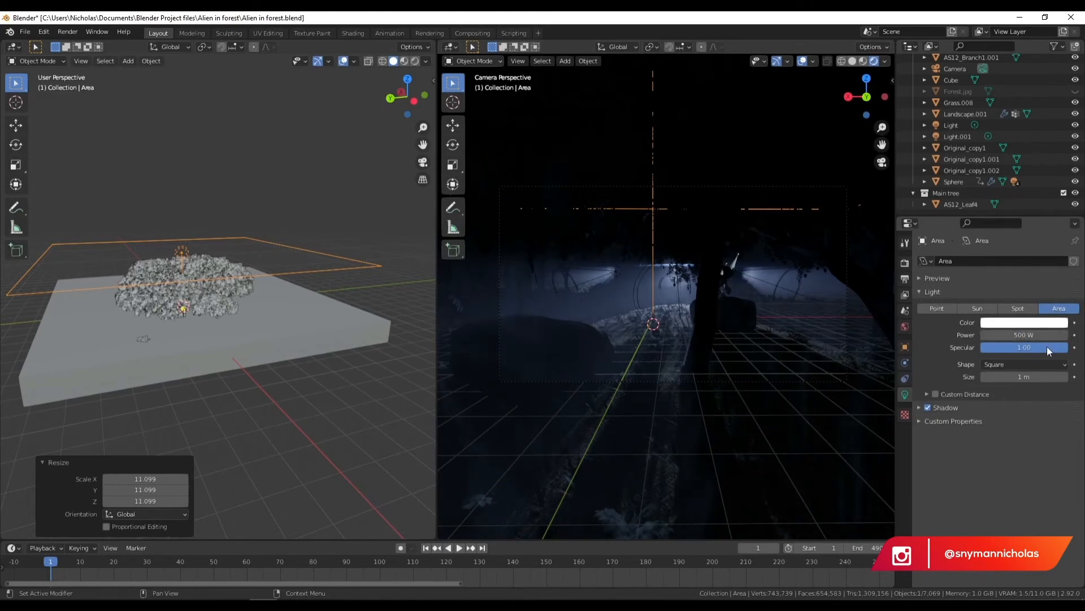
- Set the area light's power to 2000 W and lower it about 8.3 m along Z
{"action": "left_click", "coordinate": [1017, 334]}
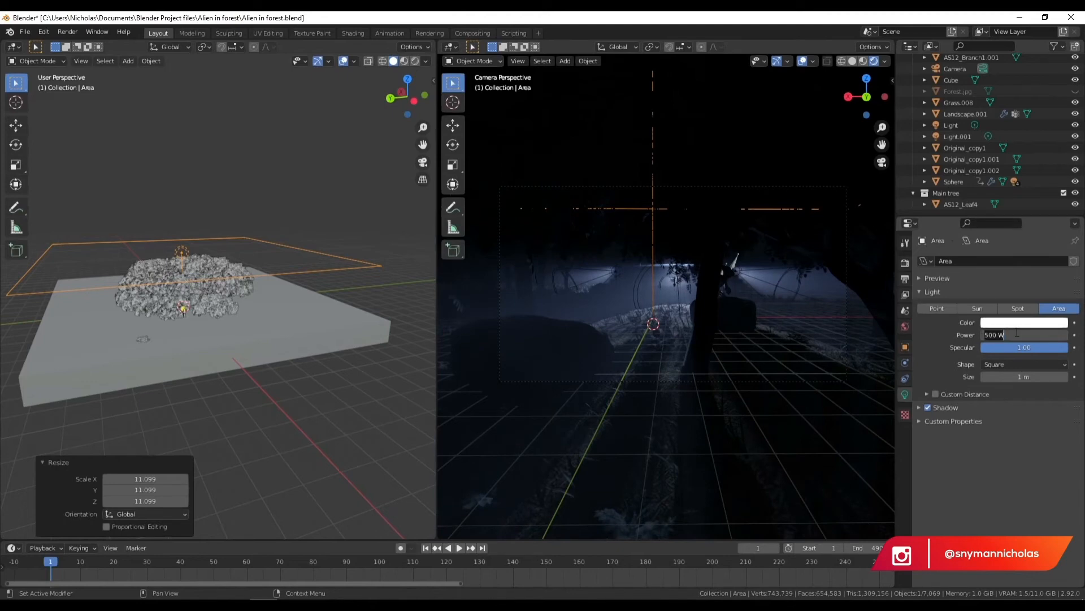
{"action": "key", "text": "Return"}
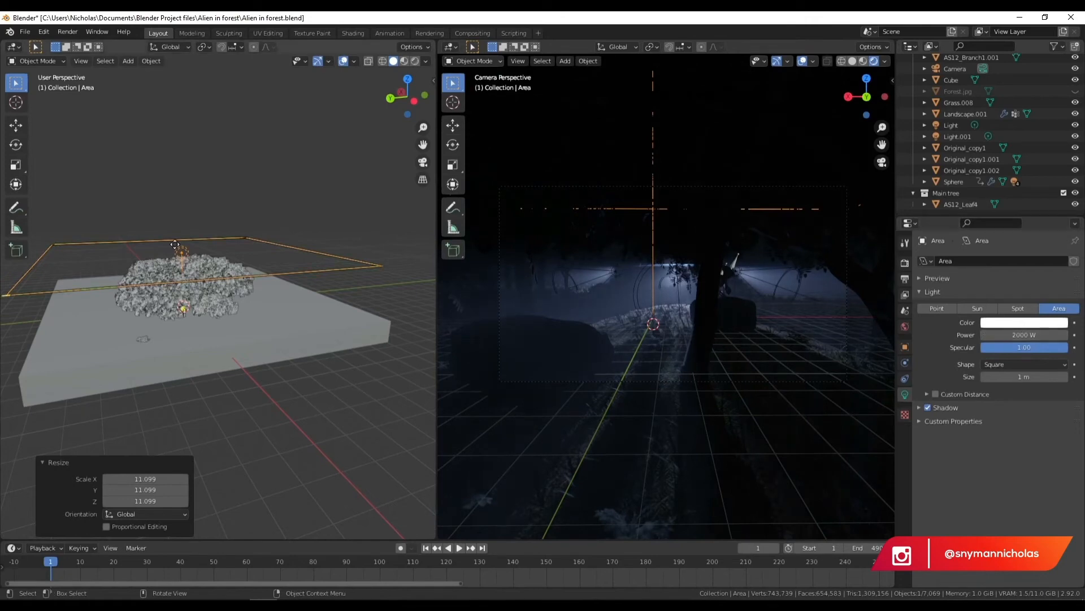
{"action": "key", "text": "g"}
{"action": "key", "text": "z"}
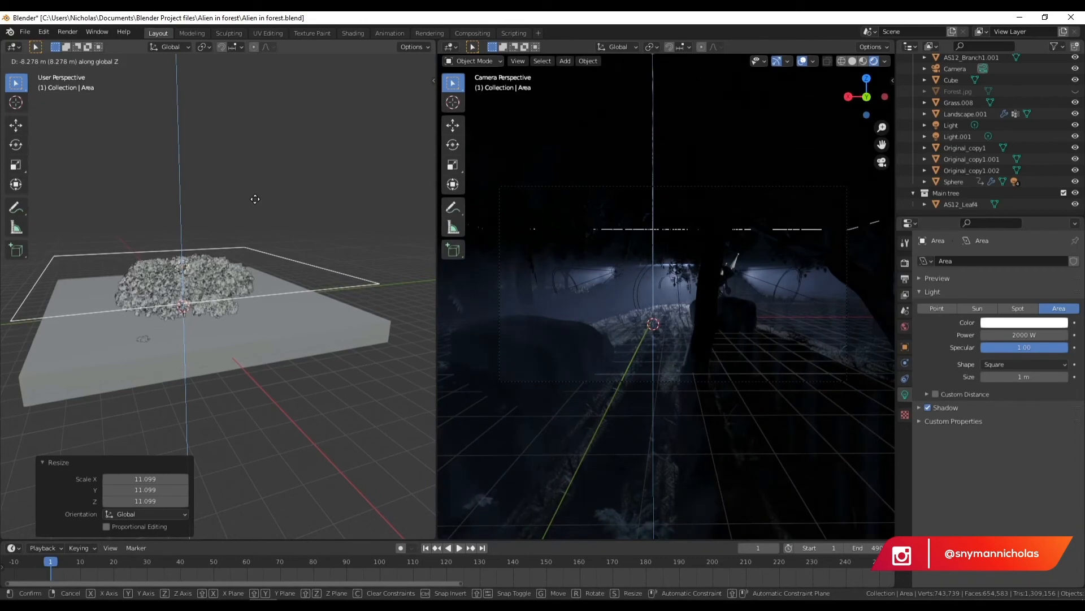
{"action": "left_click", "coordinate": [252, 202]}
- Set the area light's power to 20000 W
{"action": "left_click", "coordinate": [1041, 336]}
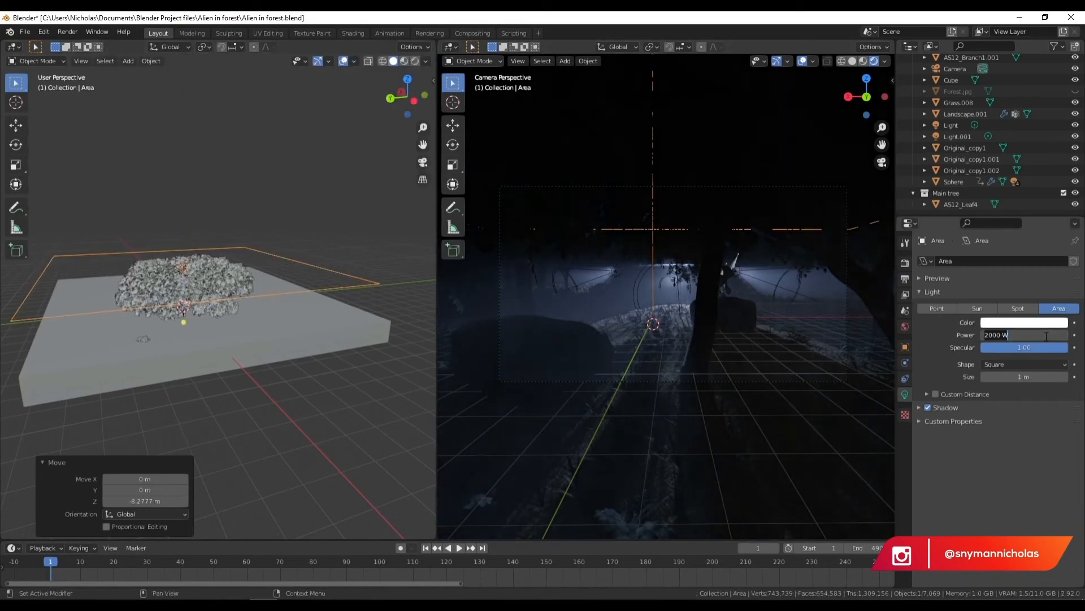
{"action": "type", "text": "20000"}
{"action": "key", "text": "Return"}
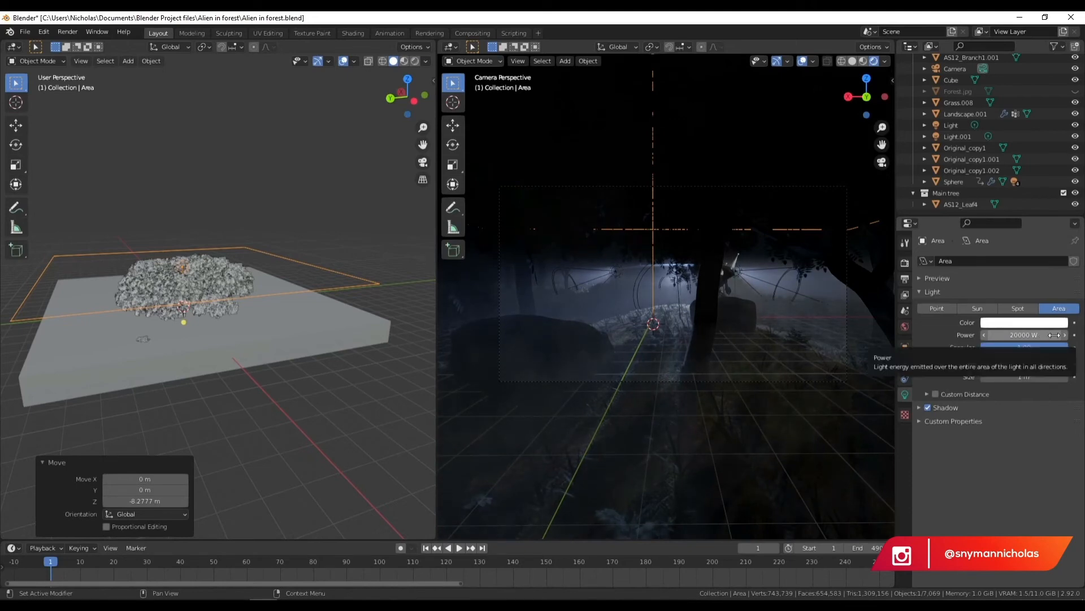
- In the left orthographic view, move the fog Cube about -67.5 m along Y and 3.5 m along Z
{"action": "left_click", "coordinate": [229, 347]}
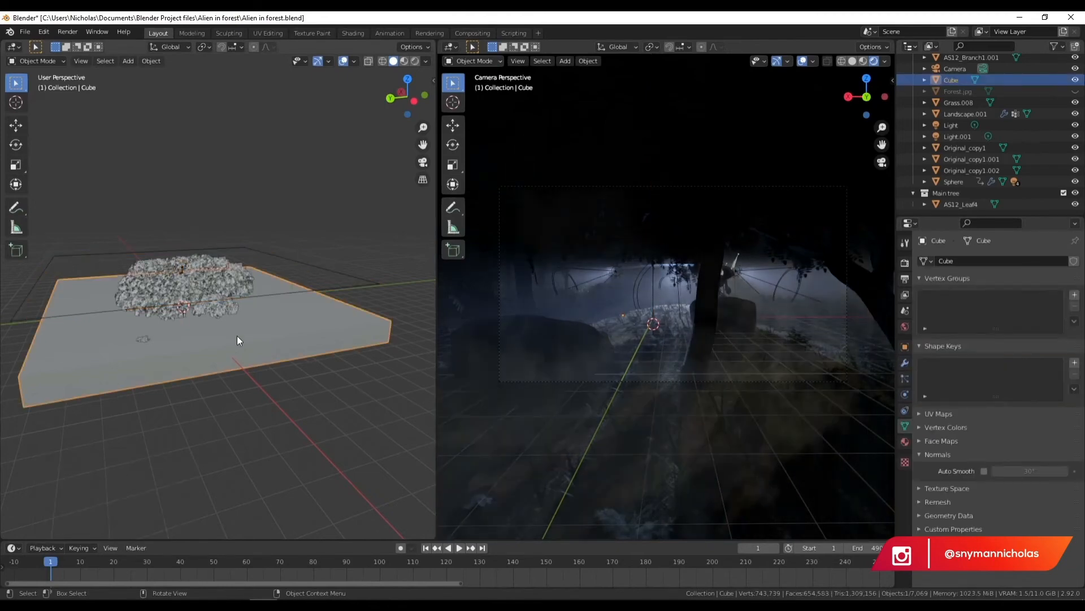
{"action": "left_click", "coordinate": [414, 102]}
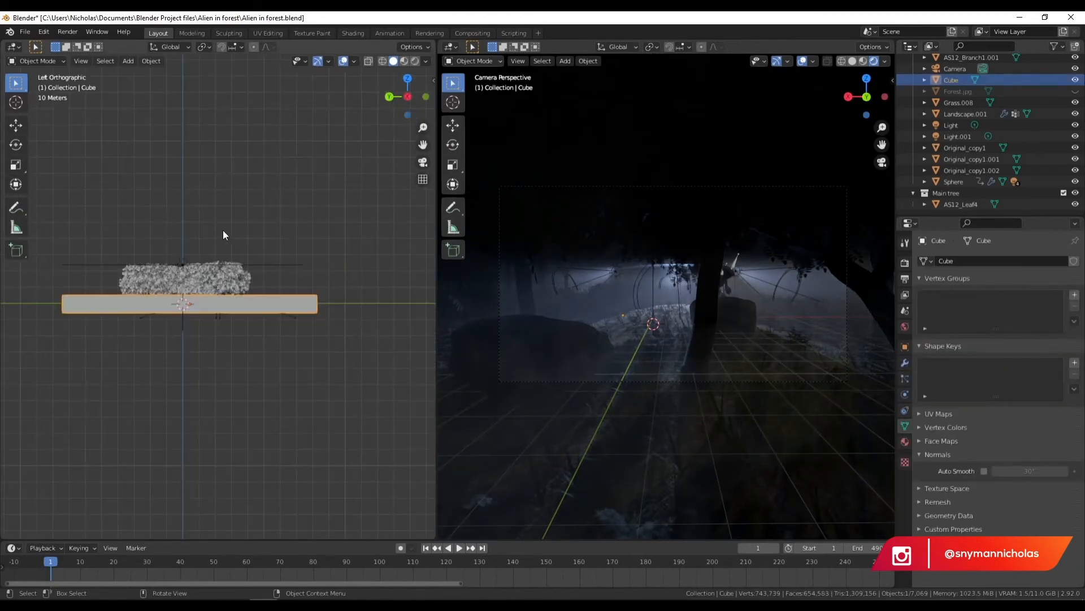
{"action": "key", "text": "g"}
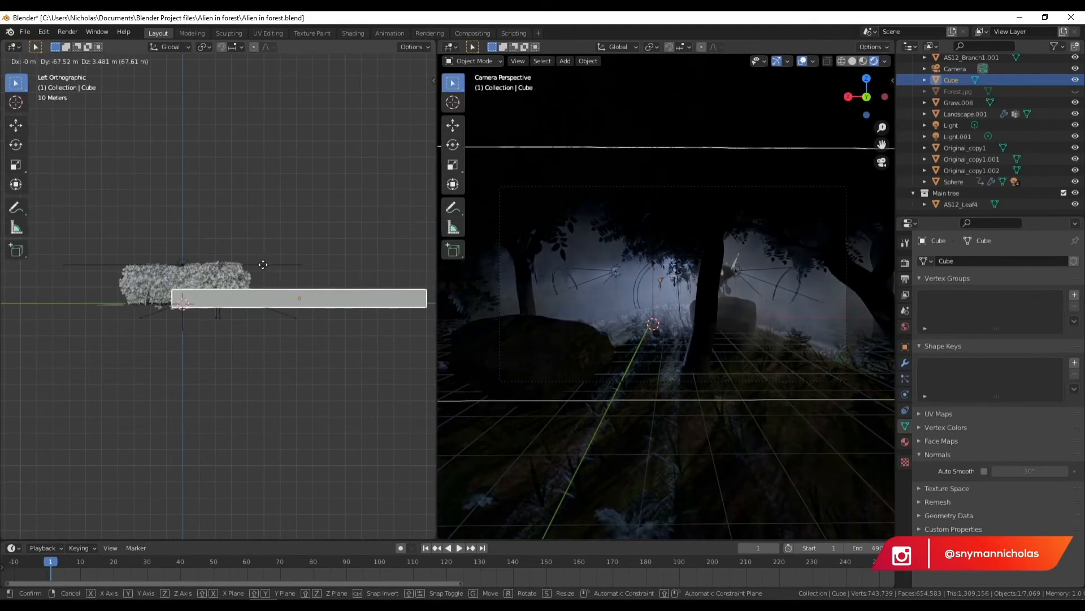
{"action": "left_click", "coordinate": [263, 265]}
- Scale the fog Cube along Z by about -10.76, then deselect it
{"action": "scroll", "coordinate": [182, 273], "scroll_direction": "up", "scroll_amount": 3}
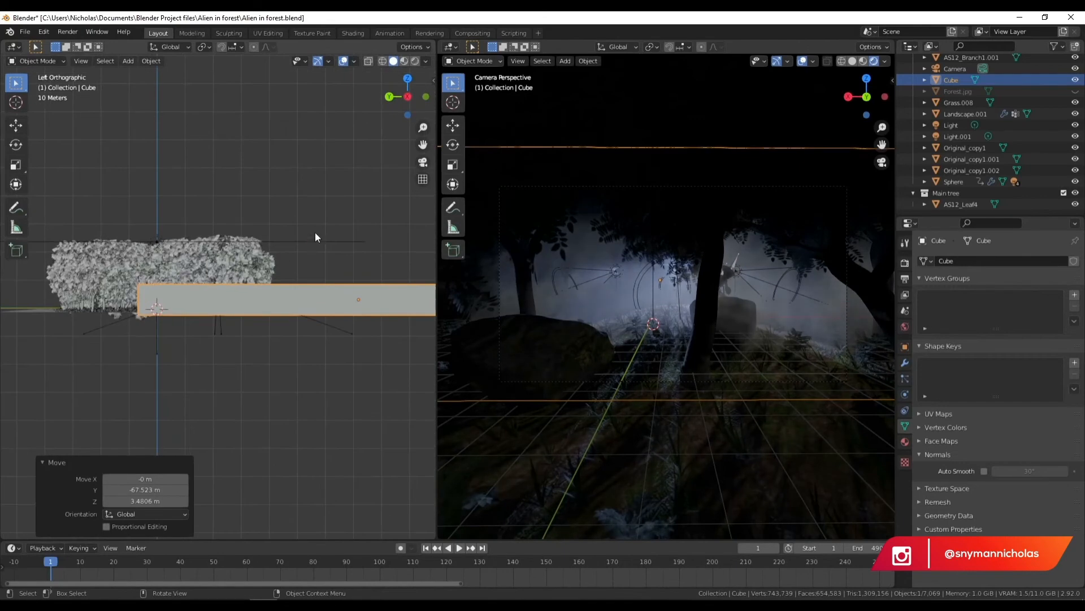
{"action": "key", "text": "s"}
{"action": "key", "text": "z"}
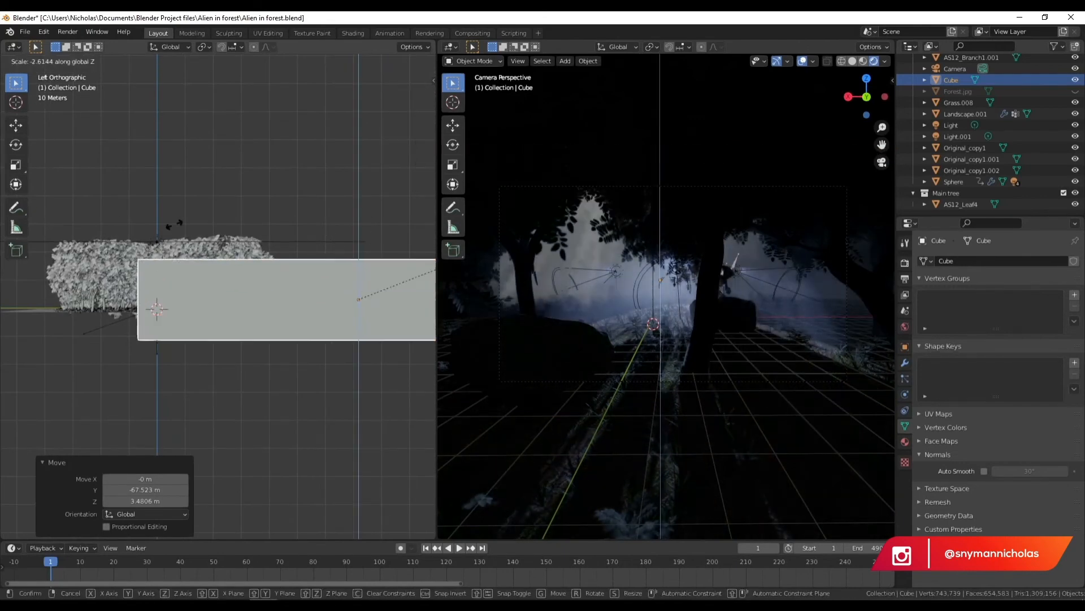
{"action": "left_click", "coordinate": [330, 219]}
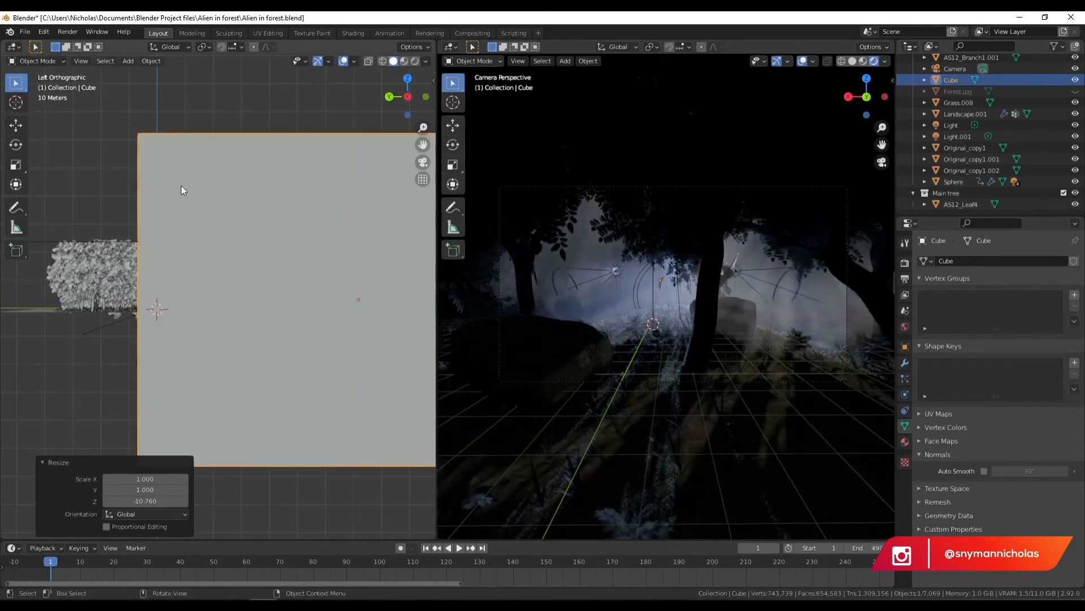
{"action": "left_click", "coordinate": [79, 163]}
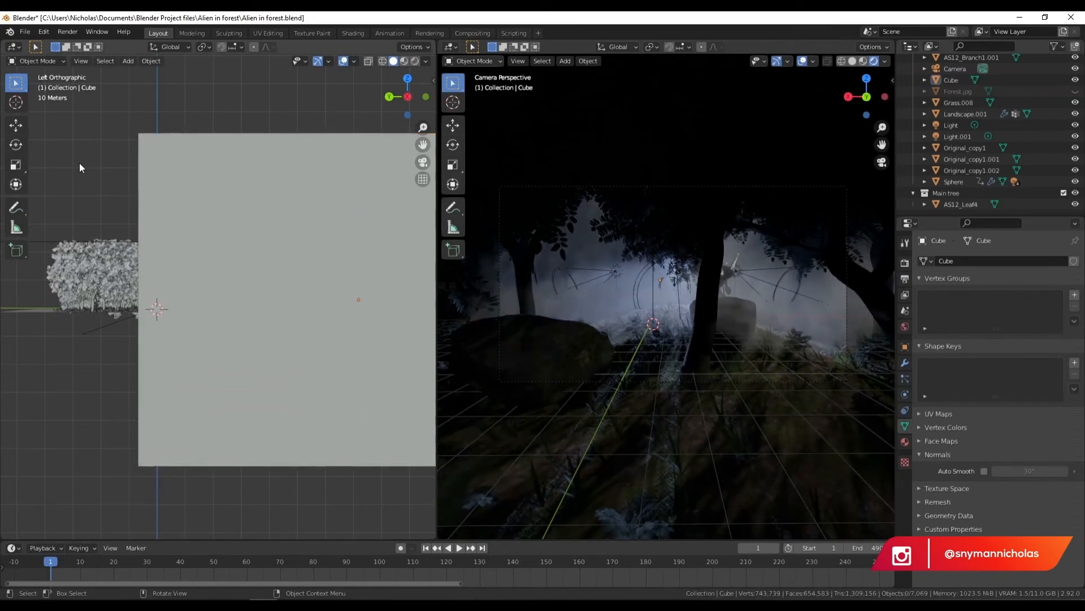
- Render the current frame and examine the fog and lighting in the result
{"action": "key", "text": "F12"}
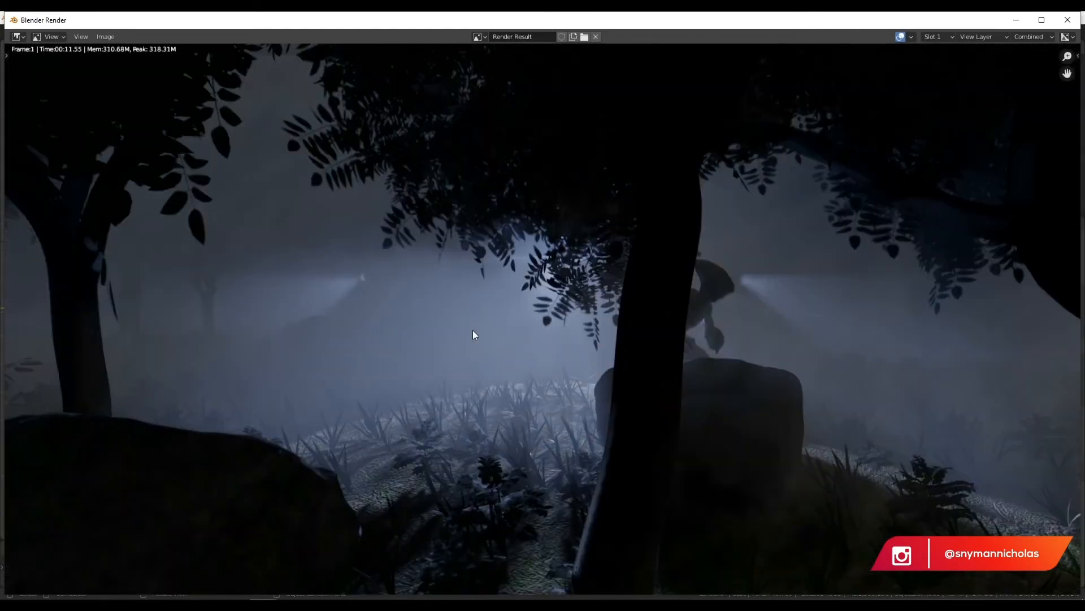
{"action": "scroll", "coordinate": [586, 400], "scroll_direction": "down", "scroll_amount": 1}
{"action": "scroll", "coordinate": [622, 464], "scroll_direction": "up", "scroll_amount": 1}
{"action": "left_click", "coordinate": [1068, 25]}
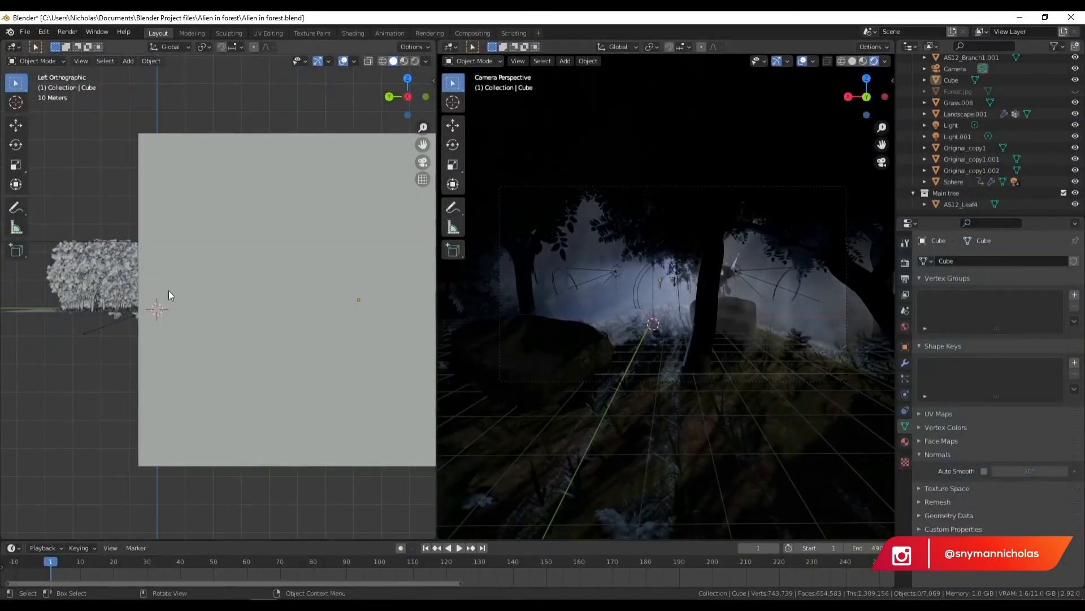
- In the Shading workspace, set the fog Cube's Volume Scatter density to 0.020 and its anisotropy to about 0.967
{"action": "left_click", "coordinate": [235, 249]}
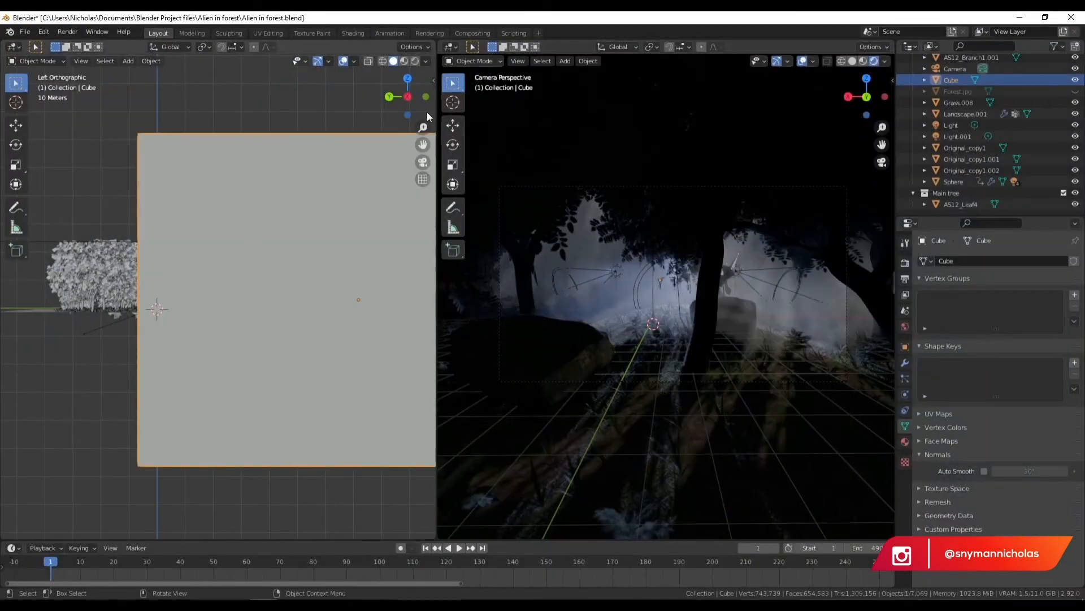
{"action": "left_click", "coordinate": [906, 442]}
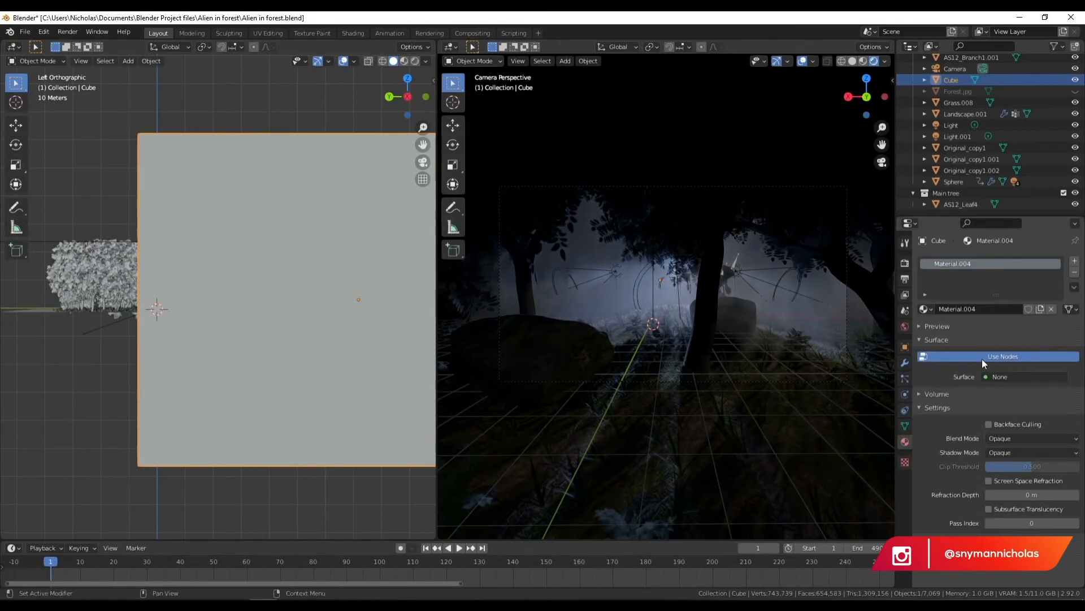
{"action": "left_click", "coordinate": [952, 358]}
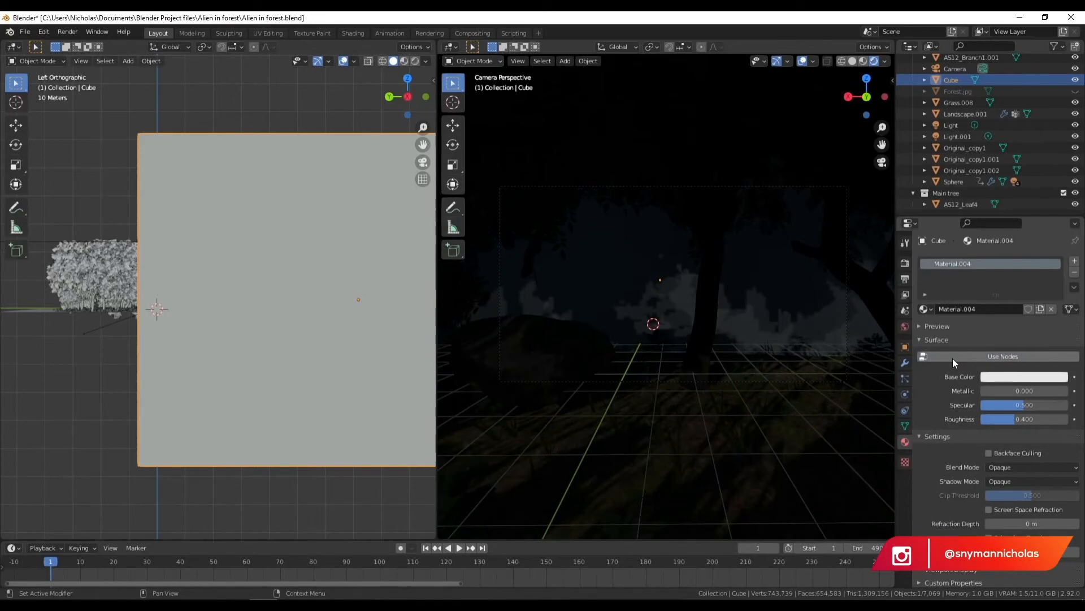
{"action": "left_click", "coordinate": [952, 358]}
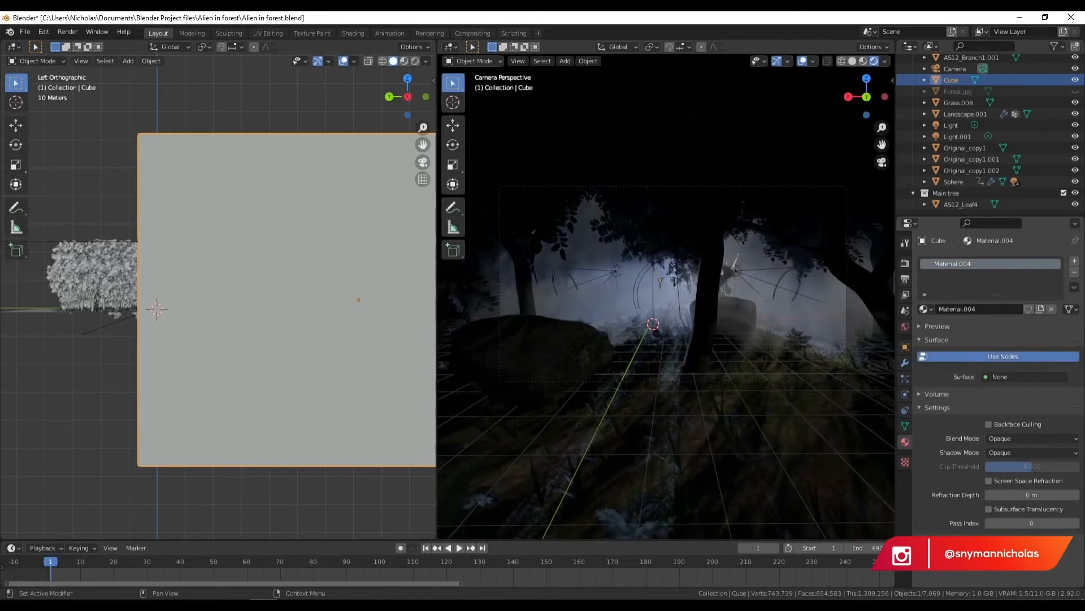
{"action": "left_click", "coordinate": [353, 33]}
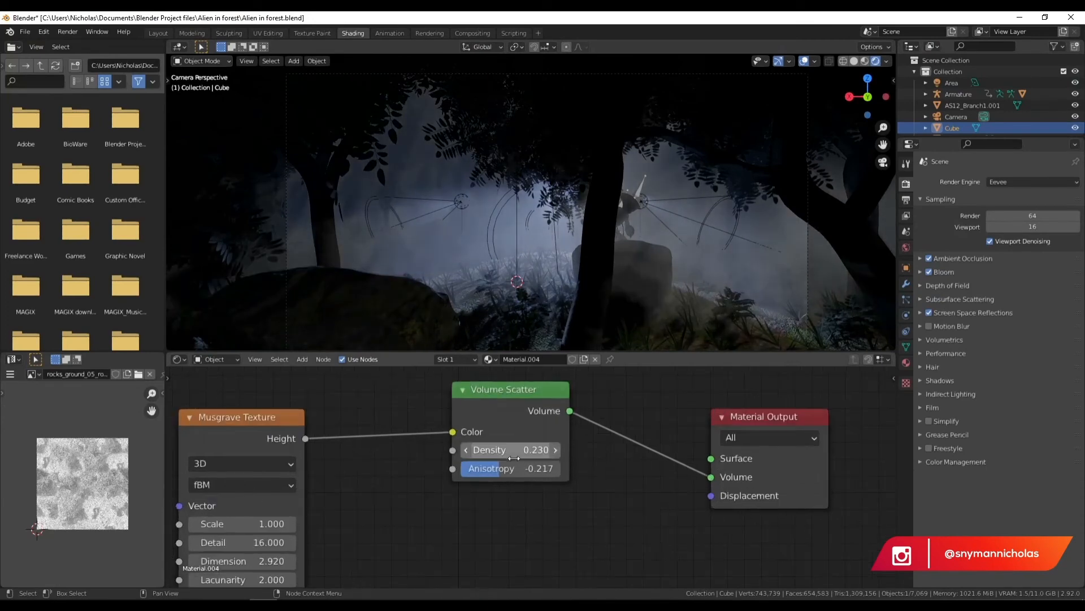
{"action": "left_click_drag", "start_coordinate": [531, 468], "coordinate": [561, 468]}
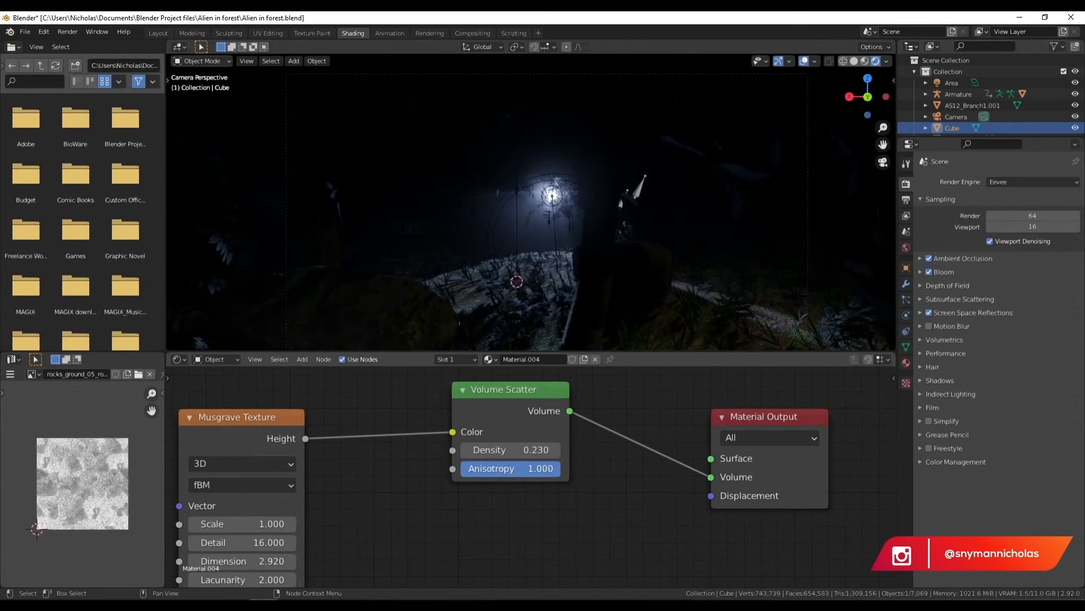
{"action": "left_click_drag", "start_coordinate": [561, 468], "coordinate": [507, 449]}
{"action": "left_click", "coordinate": [540, 468]}
{"action": "key", "text": "Return"}
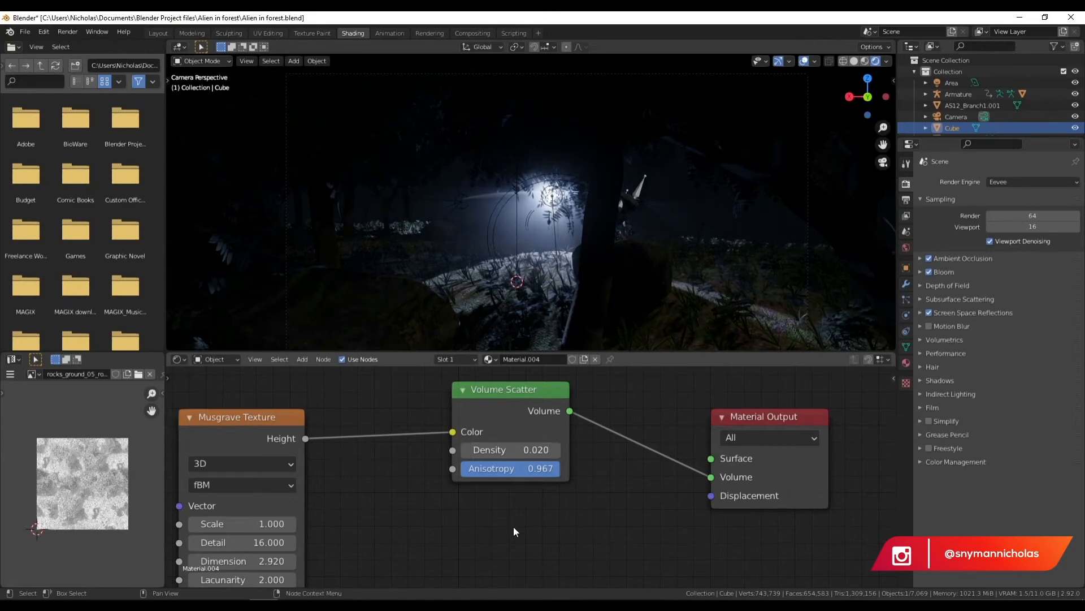
- Give the large flattened Sphere a new material and darken its base color to light grey
{"action": "left_click", "coordinate": [523, 206]}
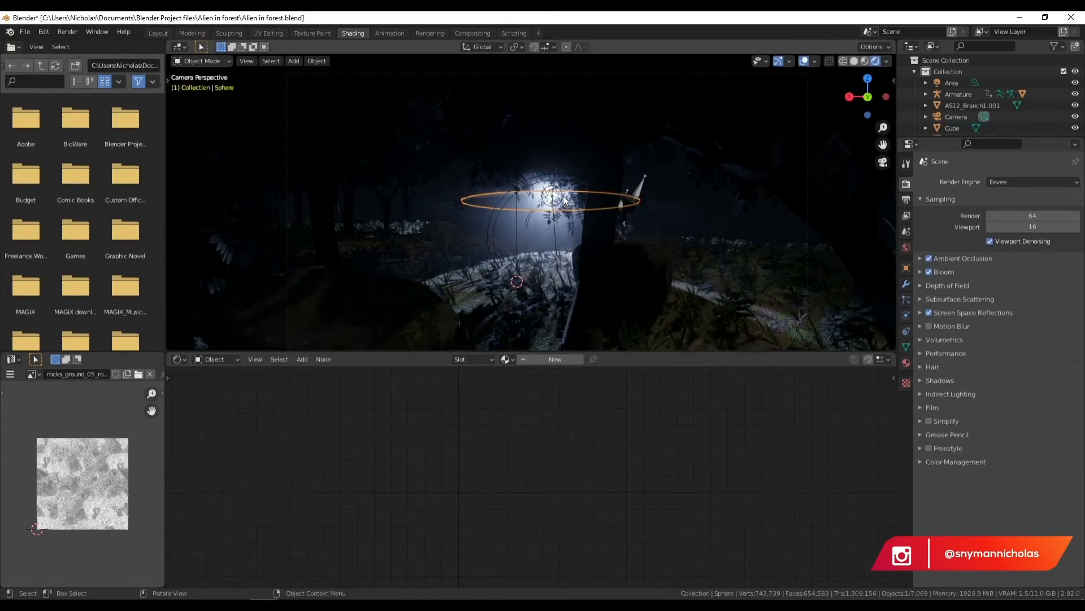
{"action": "middle_click_drag", "start_coordinate": [530, 136], "coordinate": [636, 86]}
{"action": "left_click", "coordinate": [908, 362]}
{"action": "left_click", "coordinate": [1042, 231]}
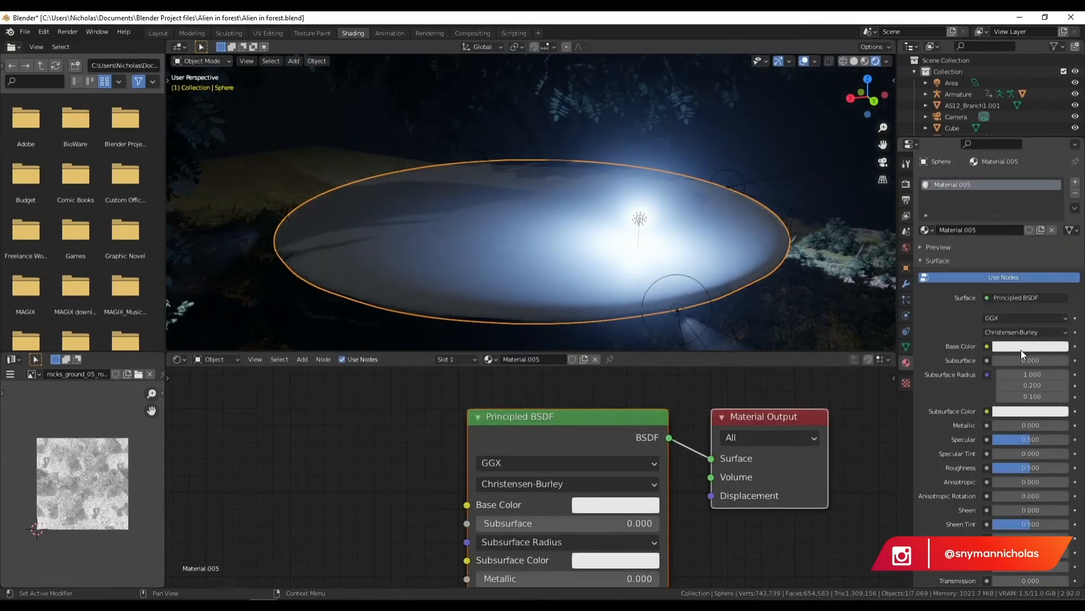
{"action": "left_click", "coordinate": [1021, 348]}
{"action": "left_click_drag", "start_coordinate": [1061, 238], "coordinate": [1061, 213]}
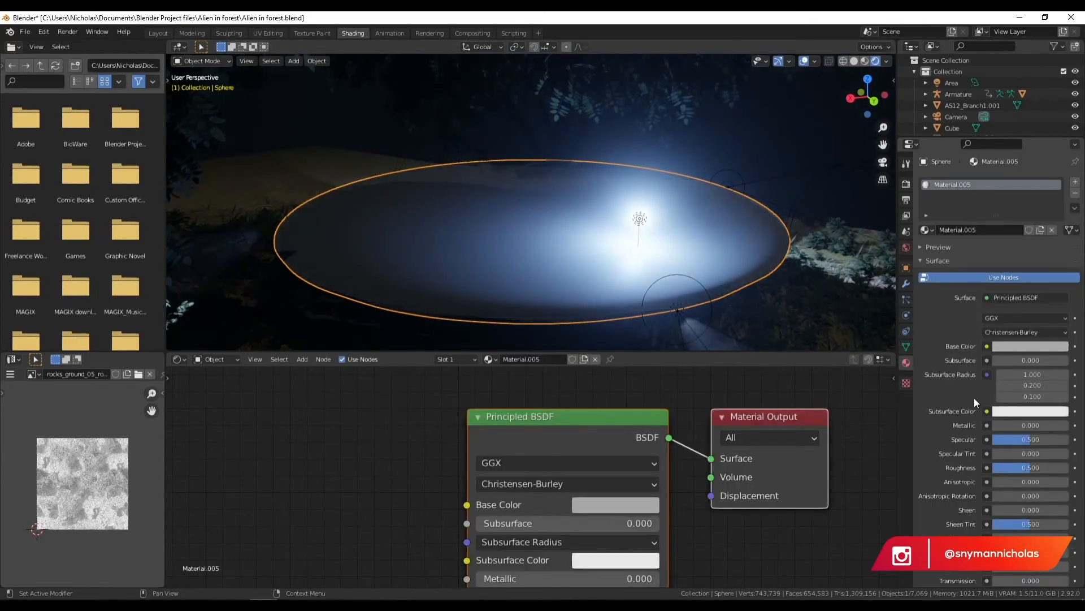
- Set the Sphere material's metallic to about 0.699 and its roughness to about 0.169
{"action": "mouse_move", "coordinate": [1010, 428]}
{"action": "left_mouse_down"}
{"action": "mouse_move", "coordinate": [1067, 428]}
{"action": "mouse_move", "coordinate": [993, 427]}
{"action": "mouse_move", "coordinate": [1044, 426]}
{"action": "left_mouse_up"}
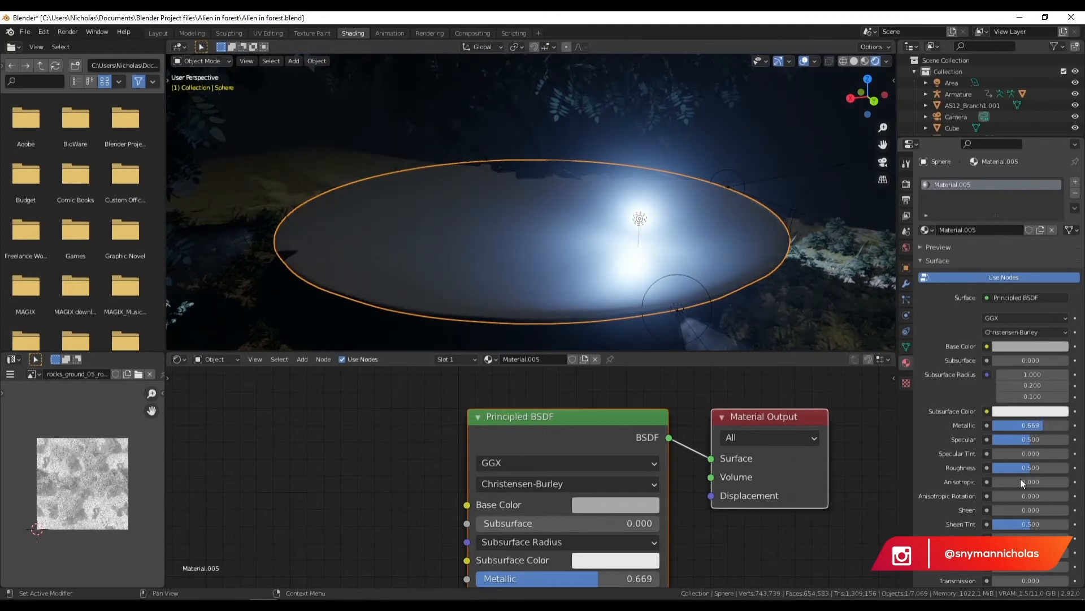
{"action": "left_click_drag", "start_coordinate": [1030, 468], "coordinate": [1005, 468]}
{"action": "left_click_drag", "start_coordinate": [1044, 425], "coordinate": [1045, 425]}
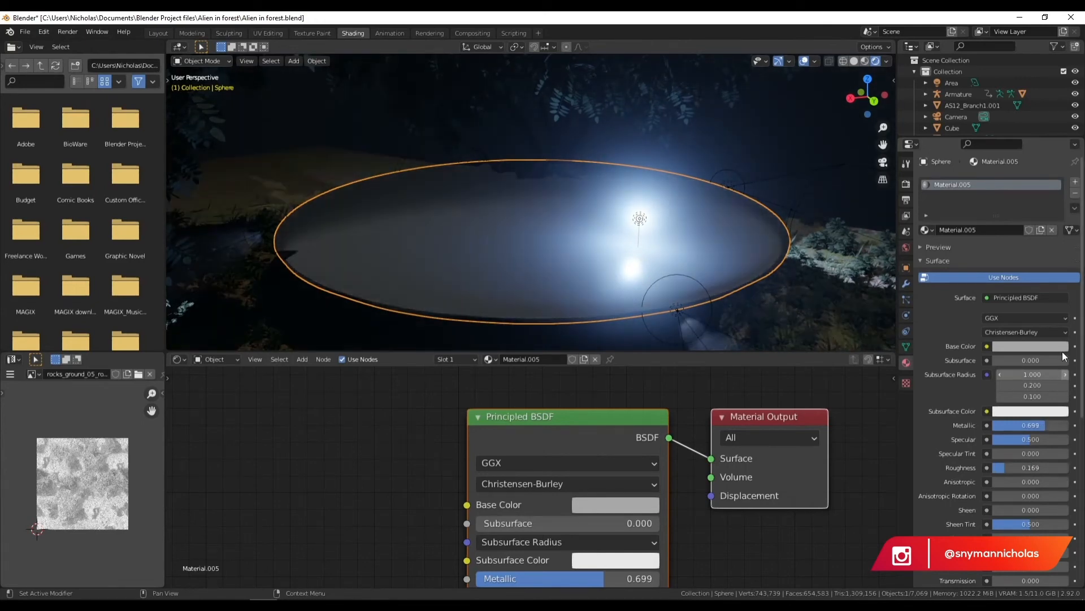
- Darken the Sphere material's base color further to a grey with a value of about 0.288
{"action": "left_click", "coordinate": [1058, 348]}
{"action": "left_click_drag", "start_coordinate": [1060, 214], "coordinate": [1060, 223]}
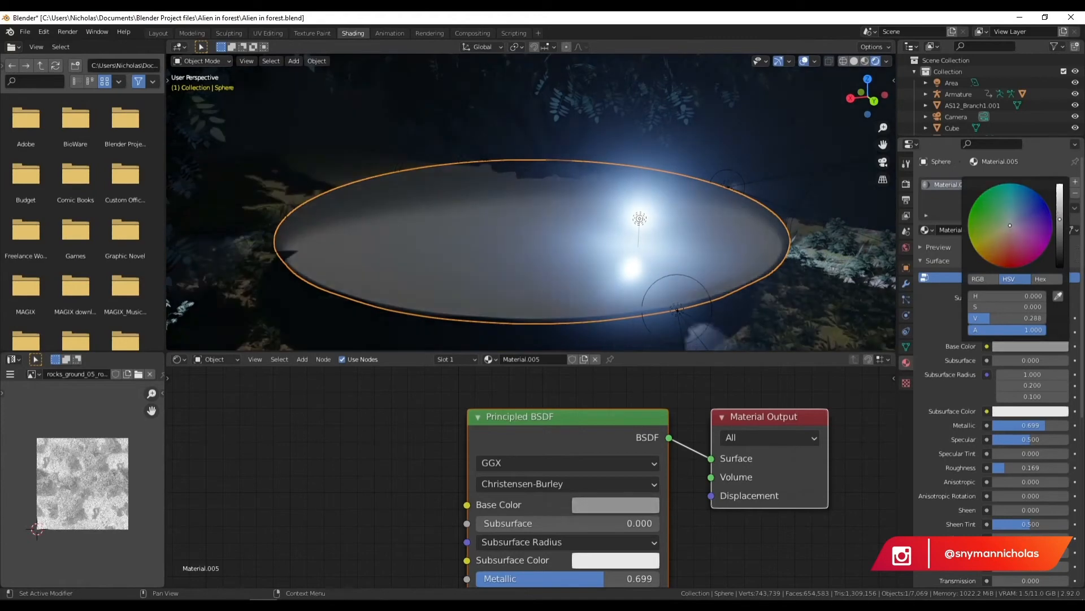
{"action": "left_click", "coordinate": [800, 124]}
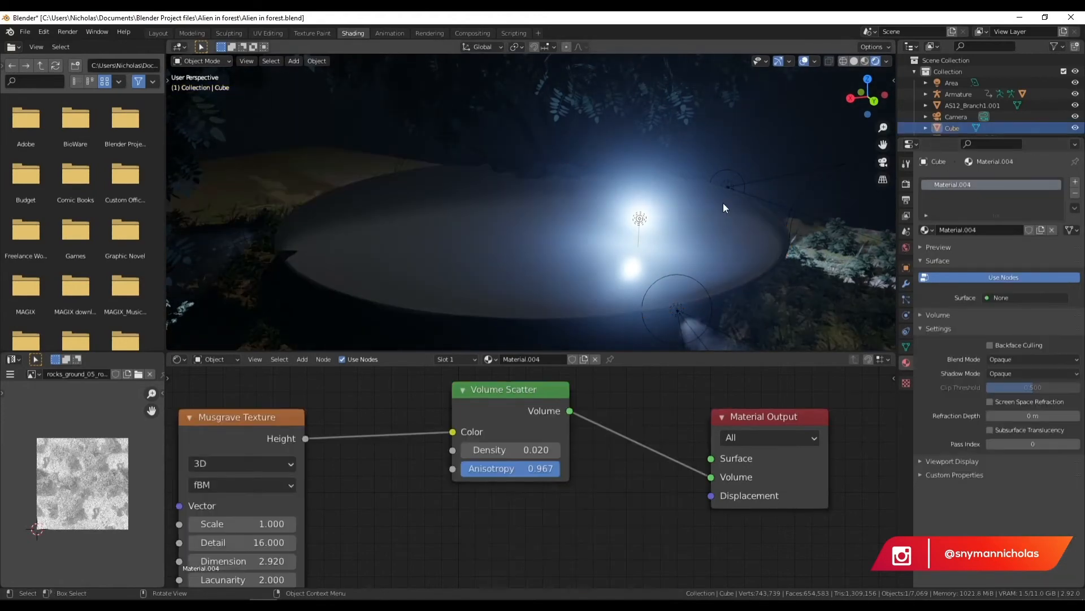
- Return the viewport to the scene camera's view
{"action": "scroll", "coordinate": [706, 231], "scroll_direction": "down", "scroll_amount": 5}
{"action": "scroll", "coordinate": [734, 240], "scroll_direction": "up", "scroll_amount": 4}
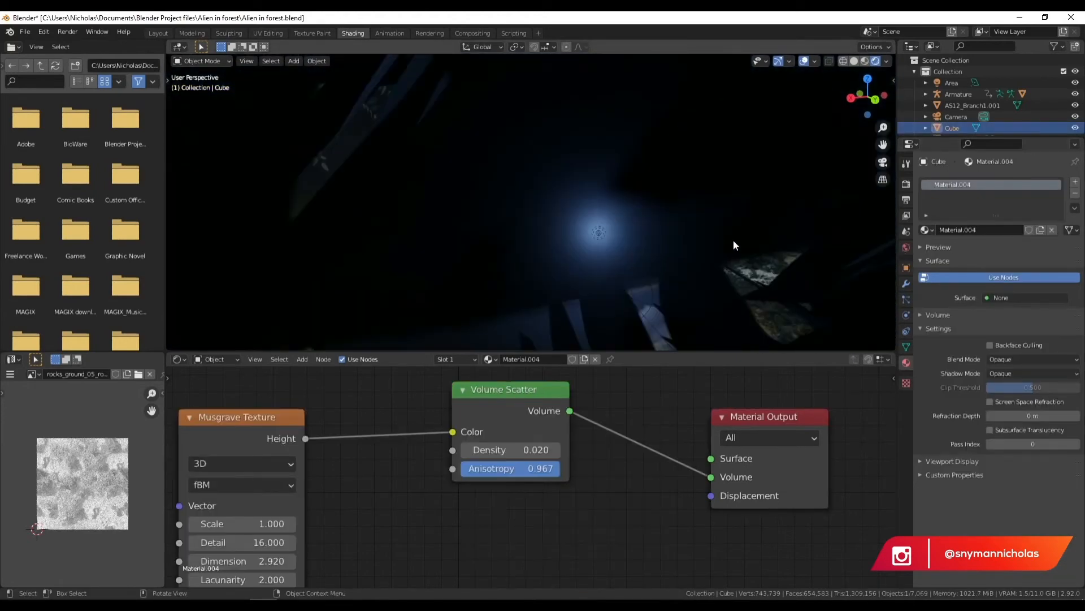
{"action": "left_click", "coordinate": [885, 163]}
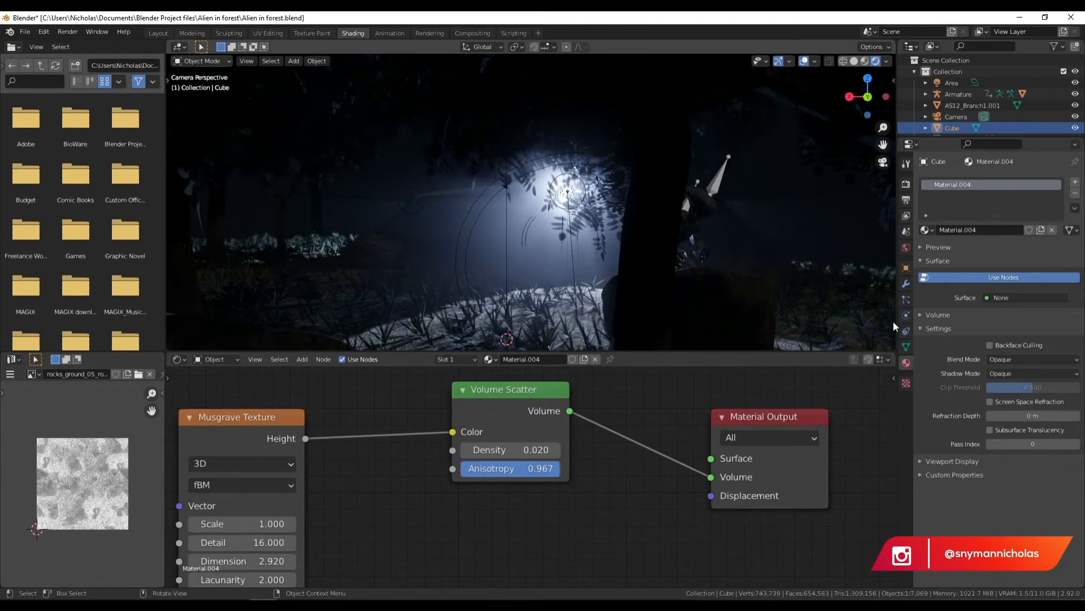
- Try the scene with the Bloom and Screen Space Reflections render effects switched off
{"action": "left_click", "coordinate": [906, 184]}
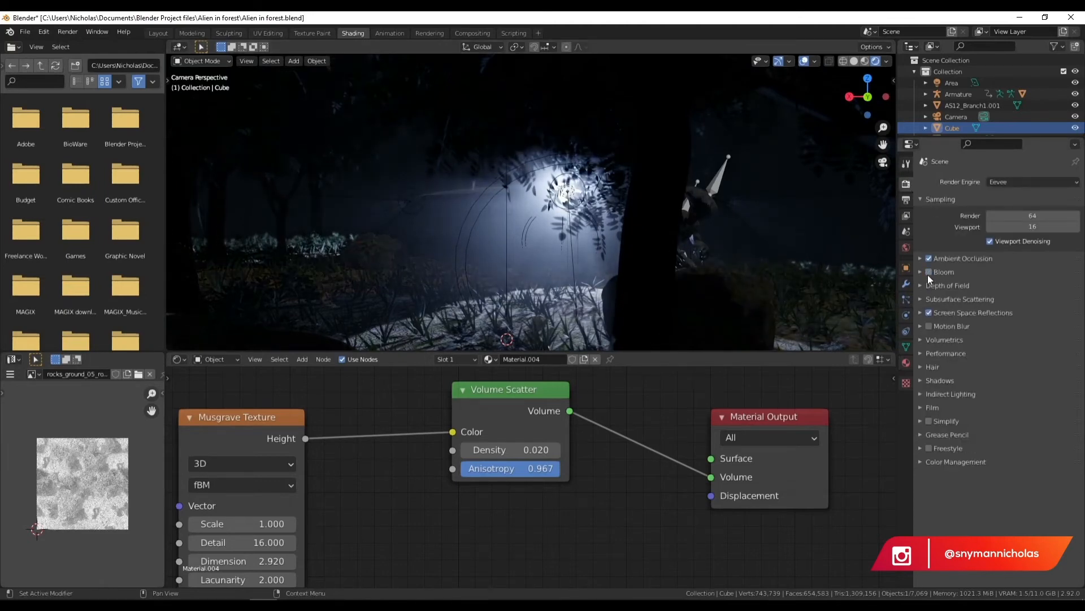
{"action": "left_click", "coordinate": [928, 312]}
{"action": "left_click", "coordinate": [928, 313]}
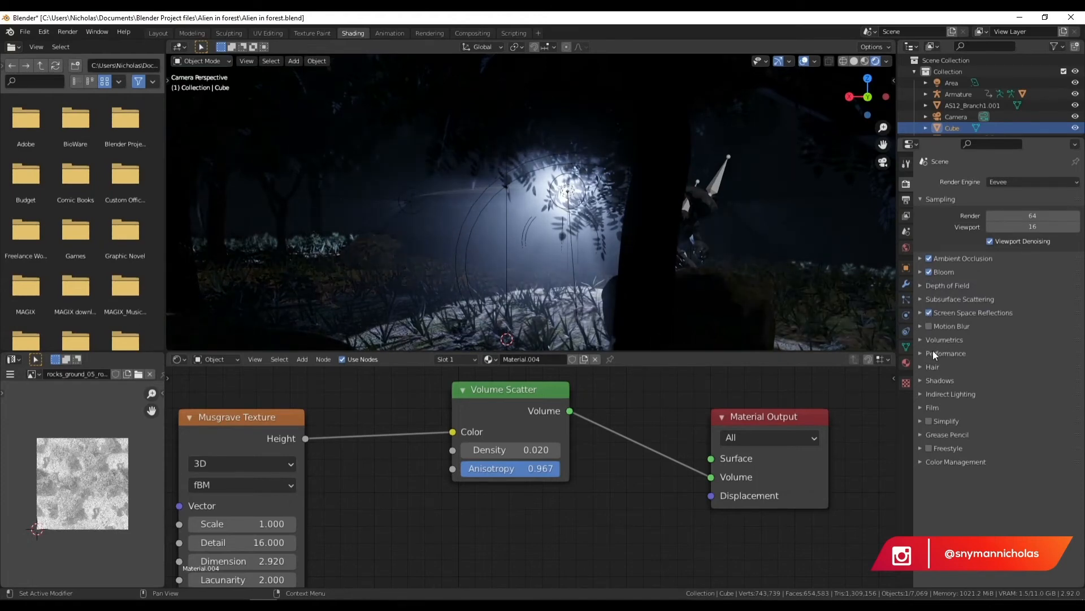
- Set the Eevee volumetrics range to start at 0.001 m and end at 1000 m
{"action": "left_click", "coordinate": [917, 341]}
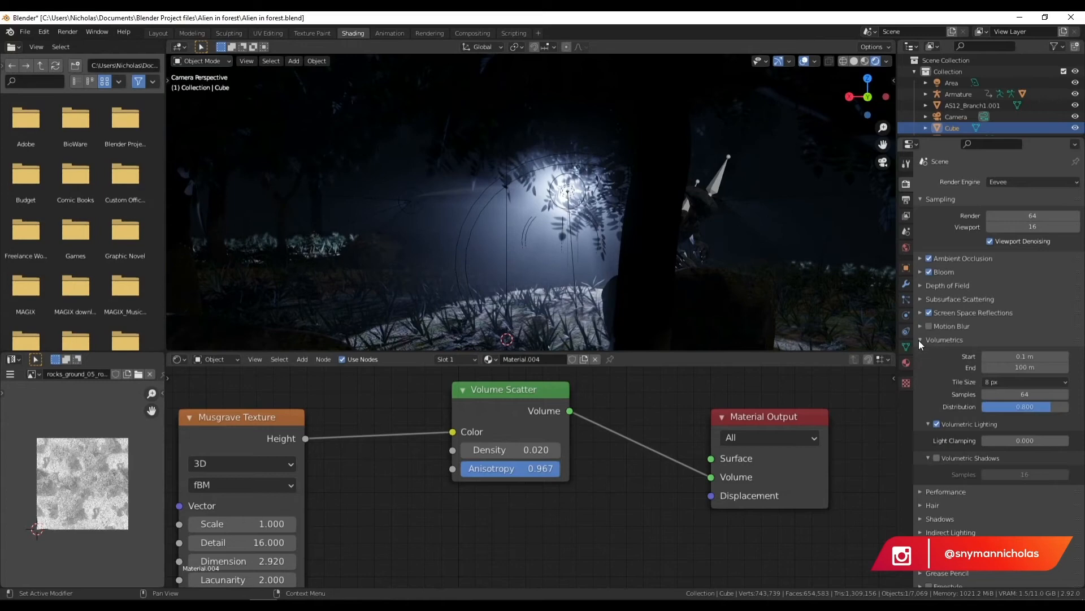
{"action": "left_click", "coordinate": [1030, 367]}
{"action": "type", "text": "1000"}
{"action": "key", "text": "Return"}
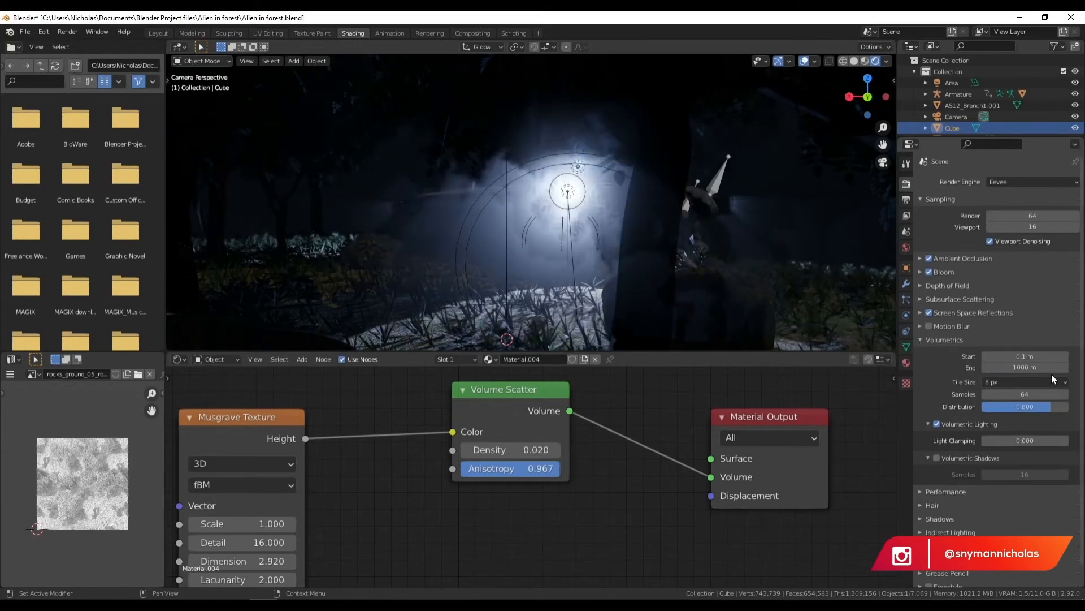
{"action": "left_click_drag", "start_coordinate": [1044, 355], "coordinate": [1003, 355]}
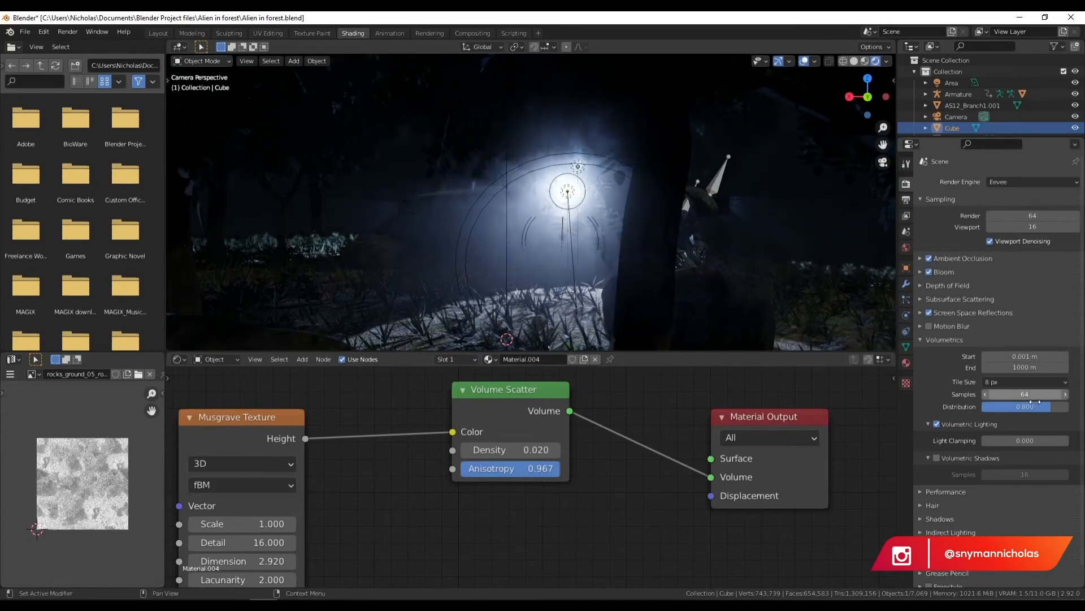
{"action": "left_click", "coordinate": [1005, 381]}
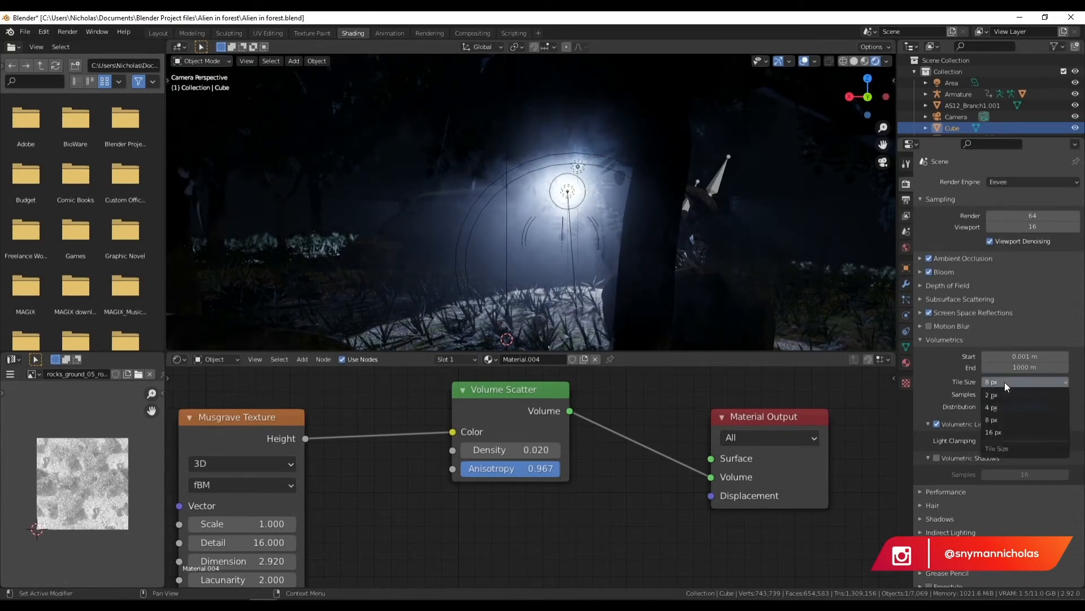
{"action": "left_click", "coordinate": [1005, 382]}
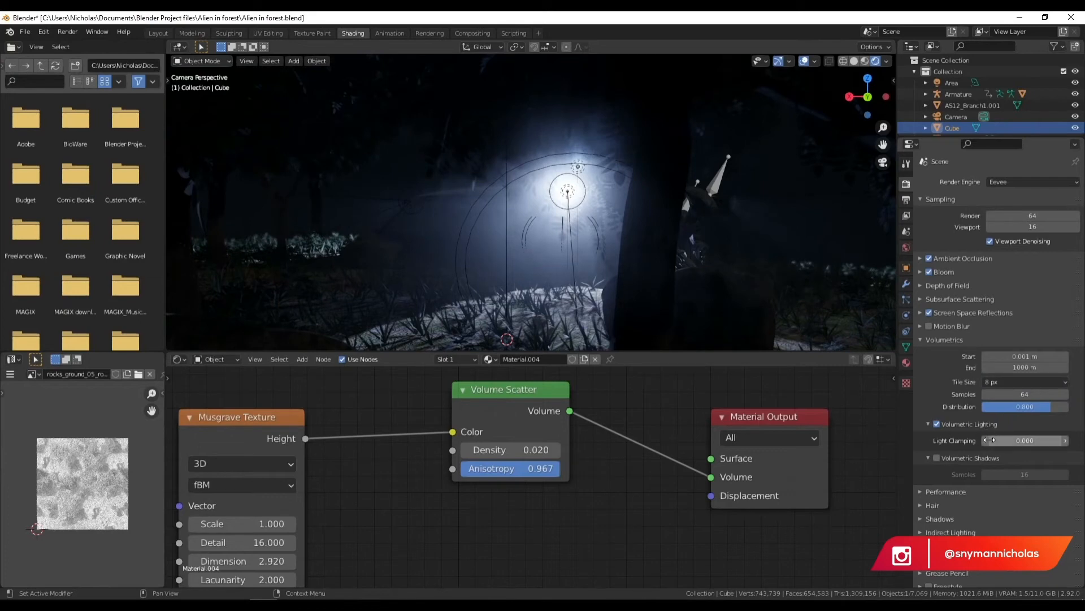
- Try volumetric shadows in the Eevee volumetrics settings and switch them off again
{"action": "left_click", "coordinate": [937, 458]}
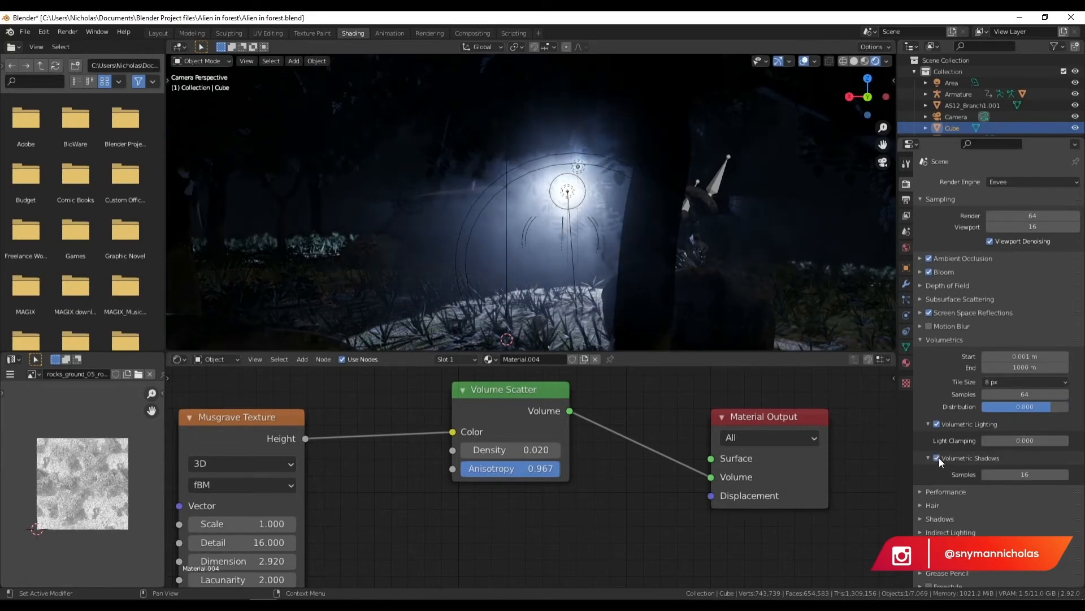
{"action": "left_click", "coordinate": [938, 458]}
{"action": "scroll", "coordinate": [1003, 484], "scroll_direction": "down", "scroll_amount": 1}
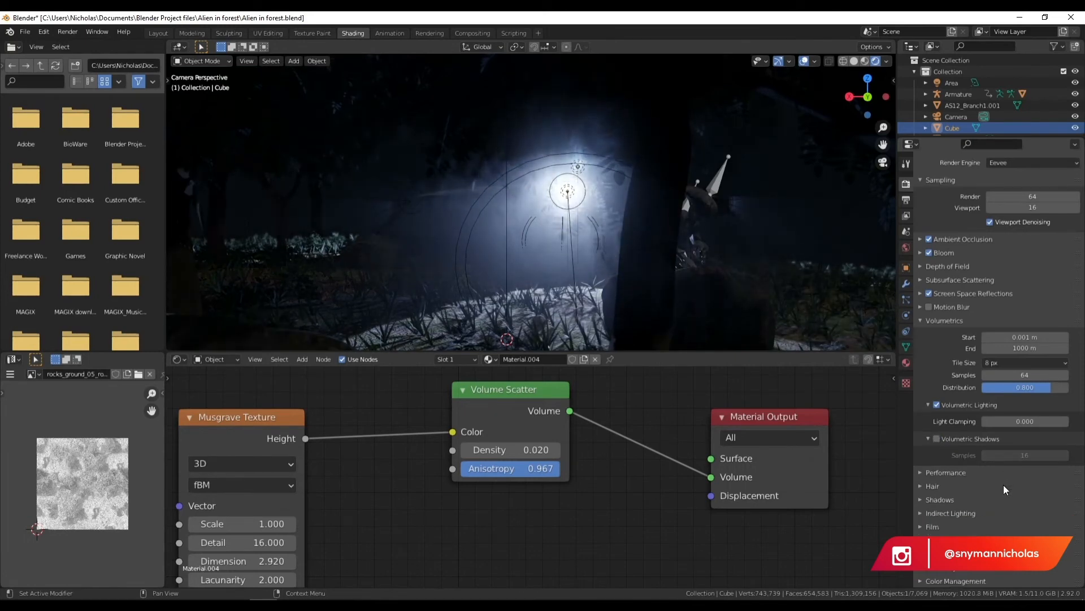
{"action": "scroll", "coordinate": [1004, 486], "scroll_direction": "up", "scroll_amount": 1}
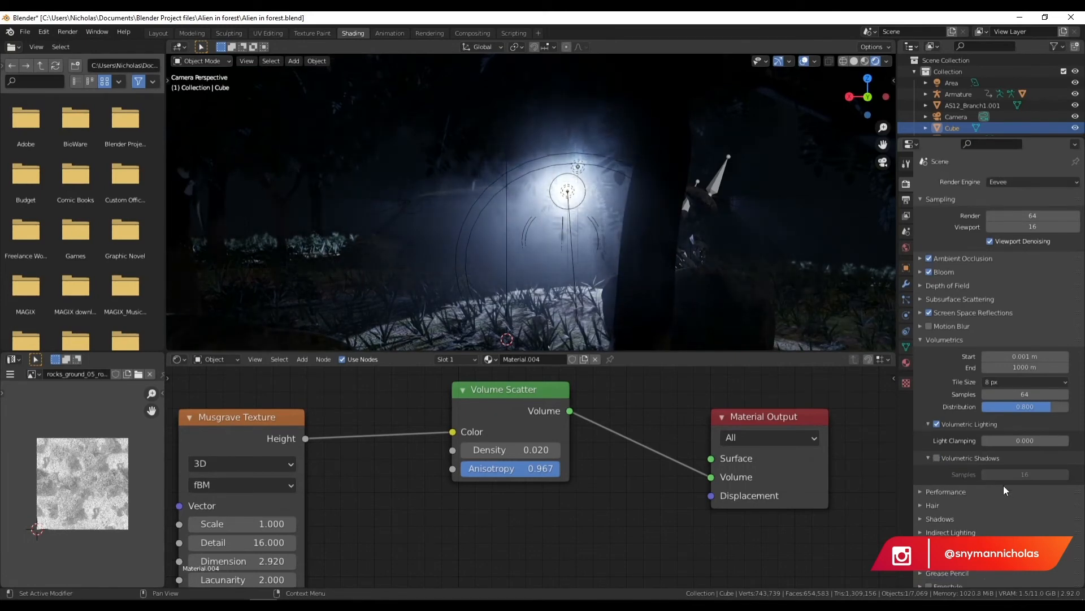
- Set the Eevee render samples to 100 and render the current frame
{"action": "left_click", "coordinate": [1043, 213]}
{"action": "type", "text": "100"}
{"action": "key", "text": "Return"}
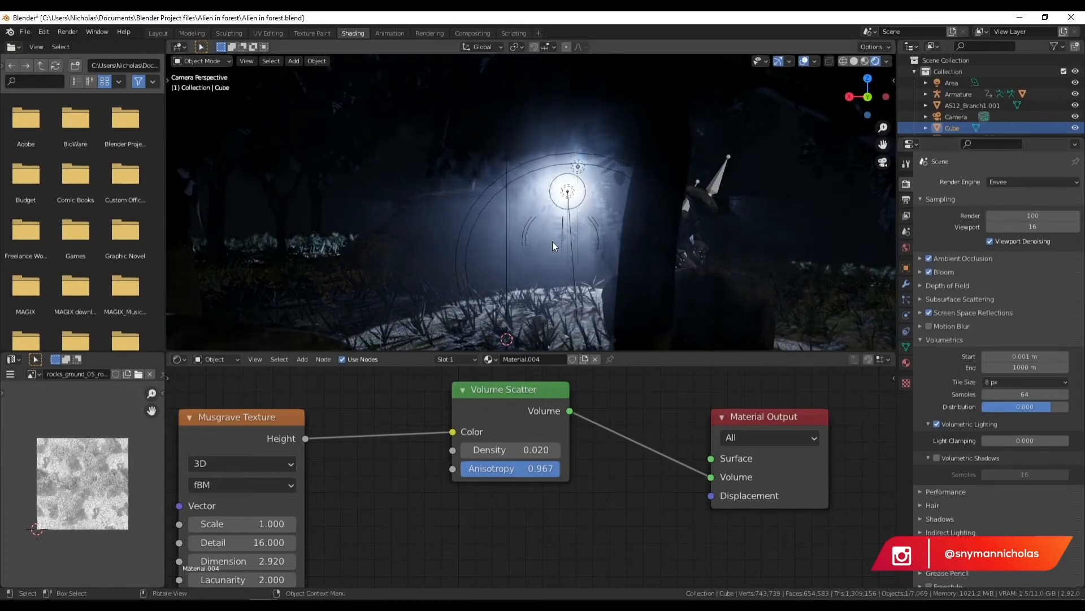
{"action": "key", "text": "F12"}
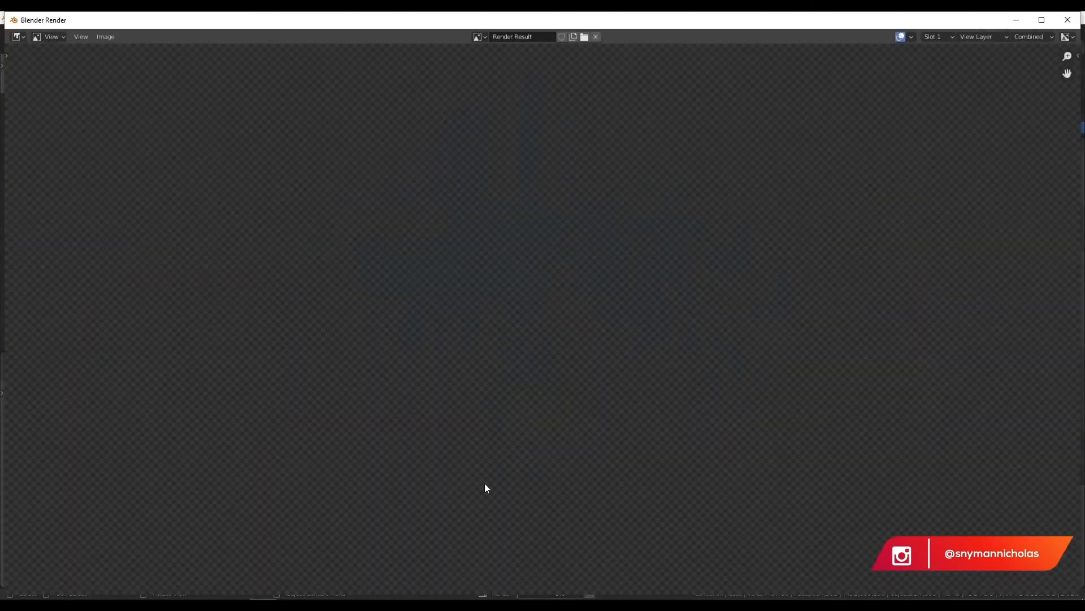
{"action": "left_click", "coordinate": [320, 607]}
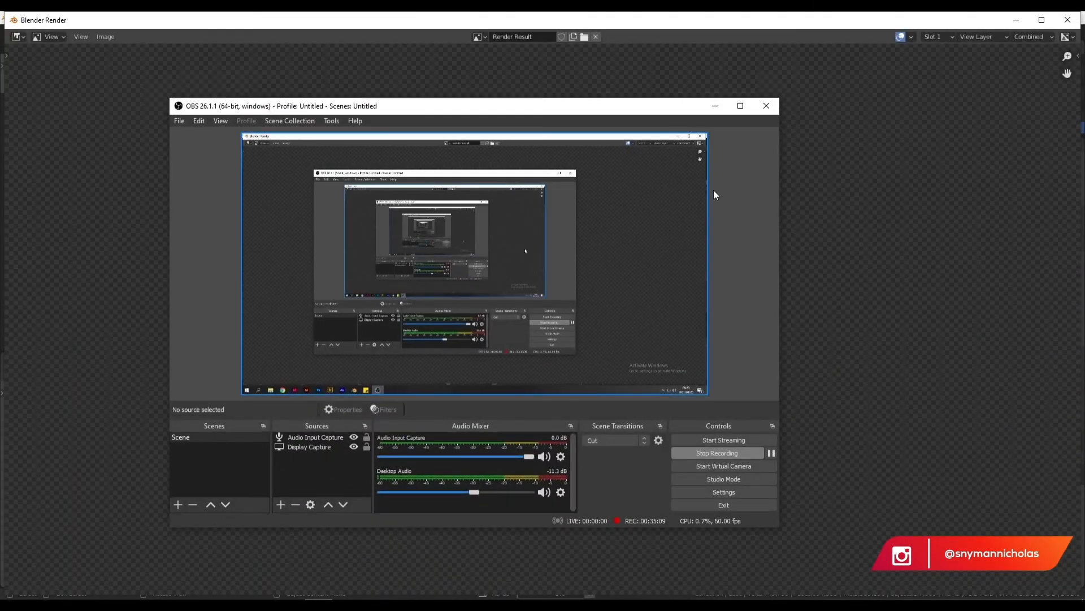
{"action": "left_click", "coordinate": [715, 106]}
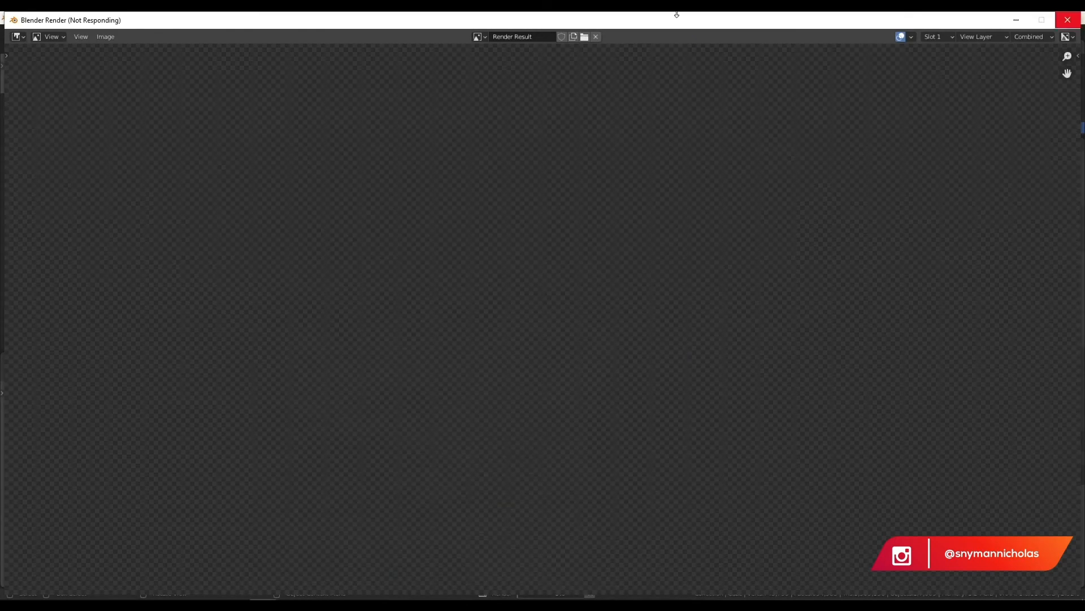
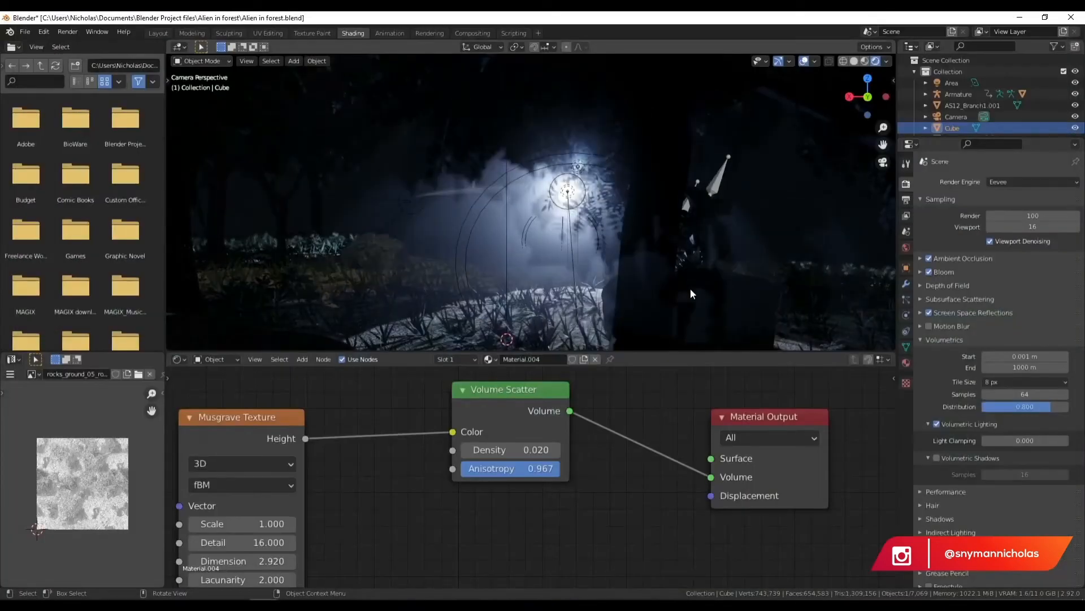
- Render a test frame with the Volume Scatter anisotropy at -0.050 and the Musgrave Texture scale at 67.300
{"action": "left_click_drag", "start_coordinate": [506, 467], "coordinate": [455, 468]}
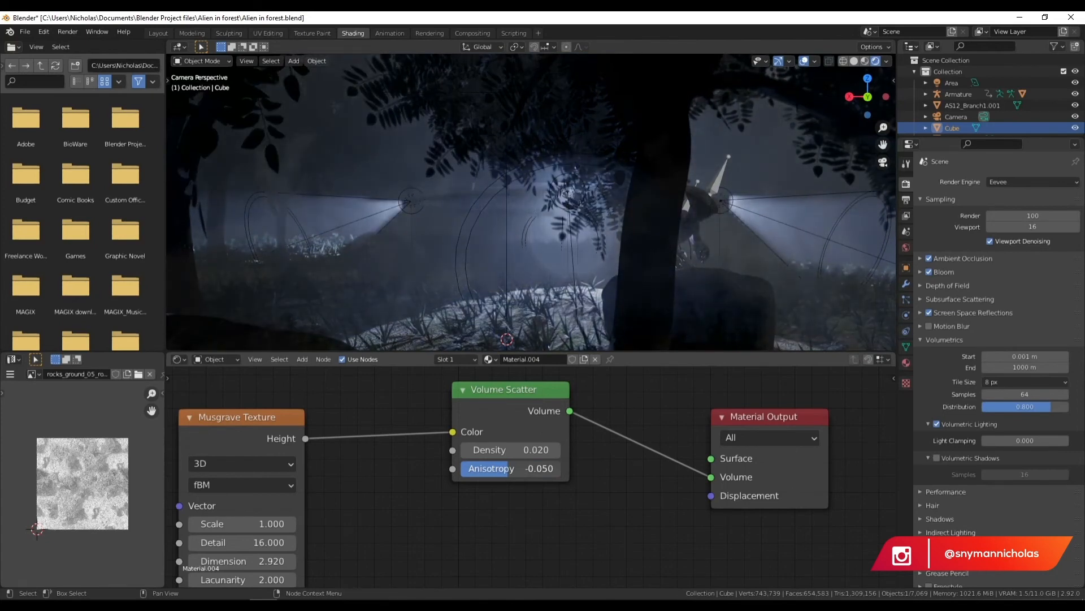
{"action": "left_click_drag", "start_coordinate": [234, 519], "coordinate": [370, 519]}
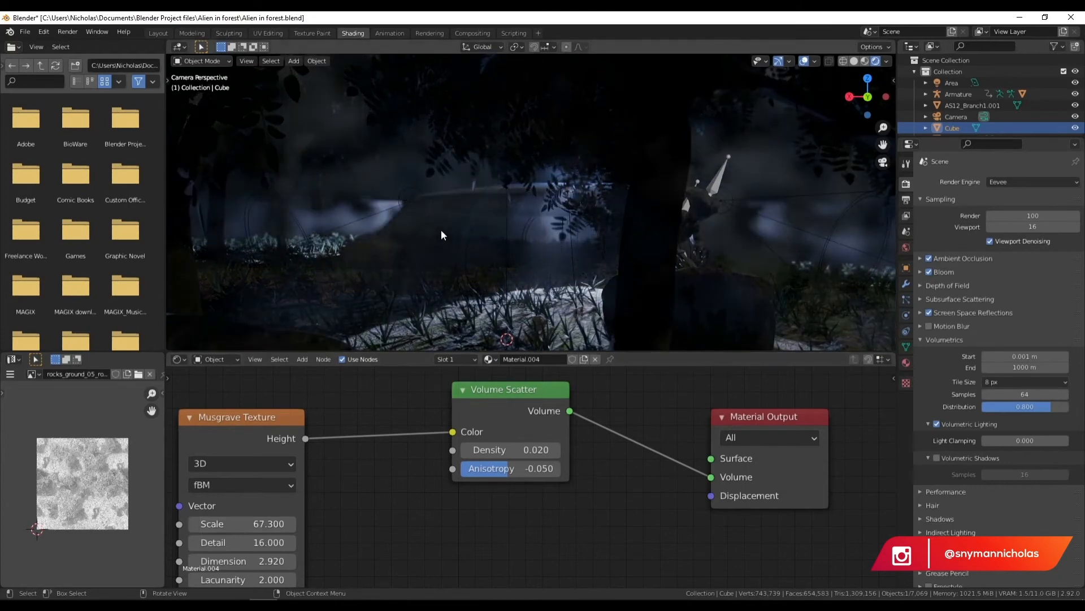
{"action": "scroll", "coordinate": [442, 231], "scroll_direction": "down", "scroll_amount": 2}
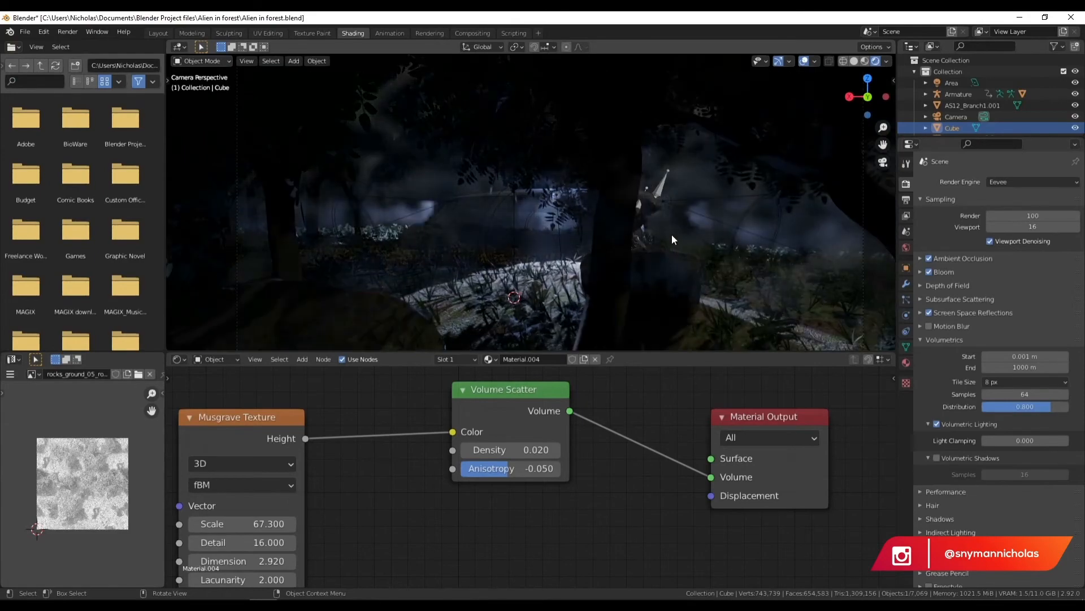
{"action": "key", "text": "F12"}
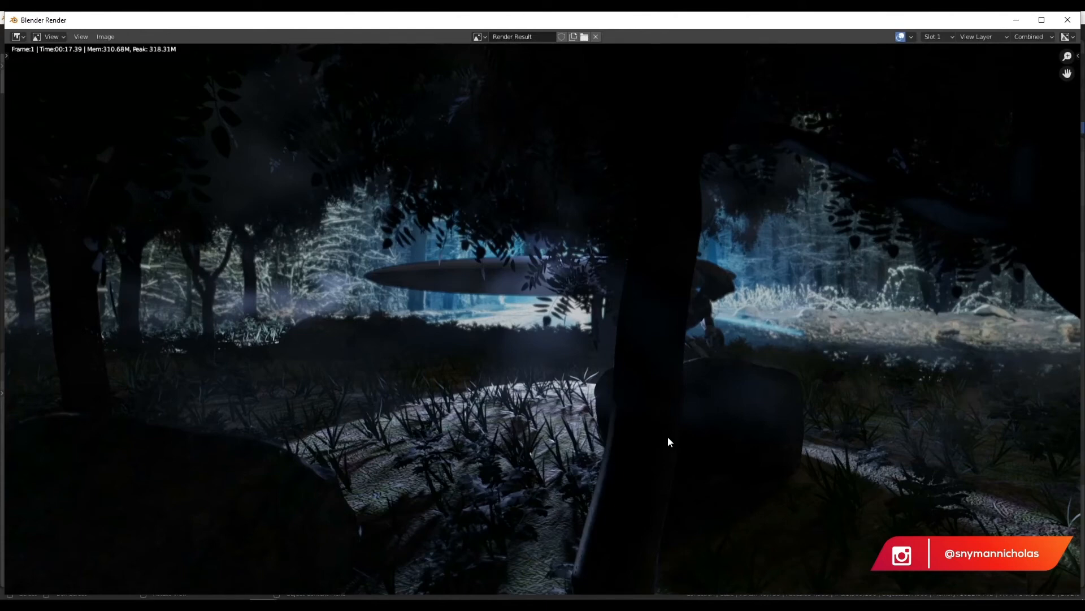
{"action": "left_click", "coordinate": [1068, 20]}
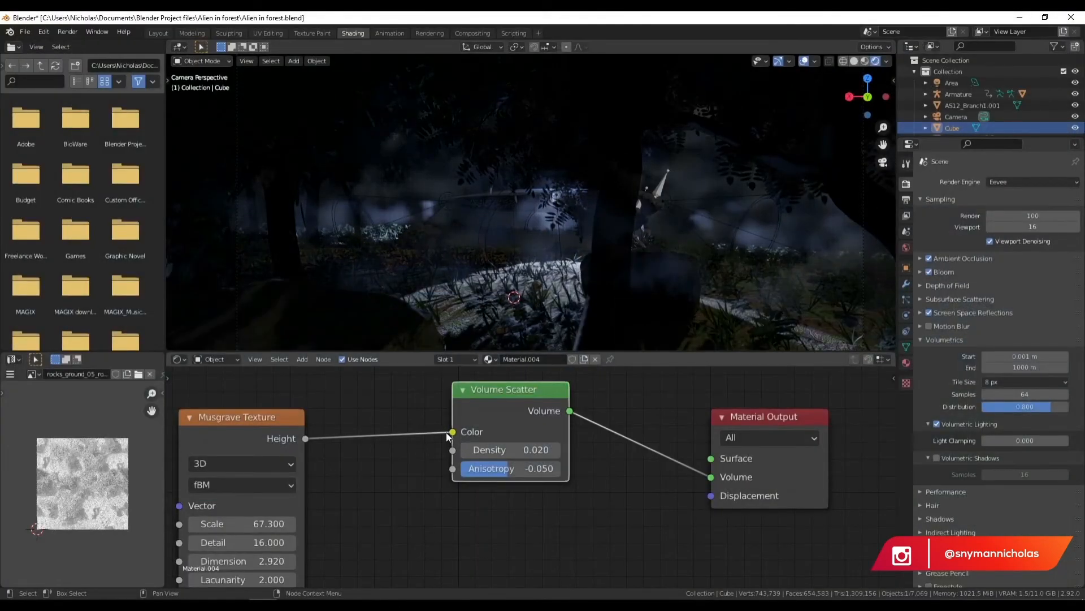
- Replace the Volume Scatter node with a Principled Volume node connected to the Material Output's Volume input, leaving the Musgrave Texture disconnected
{"action": "left_click_drag", "start_coordinate": [452, 432], "coordinate": [405, 441]}
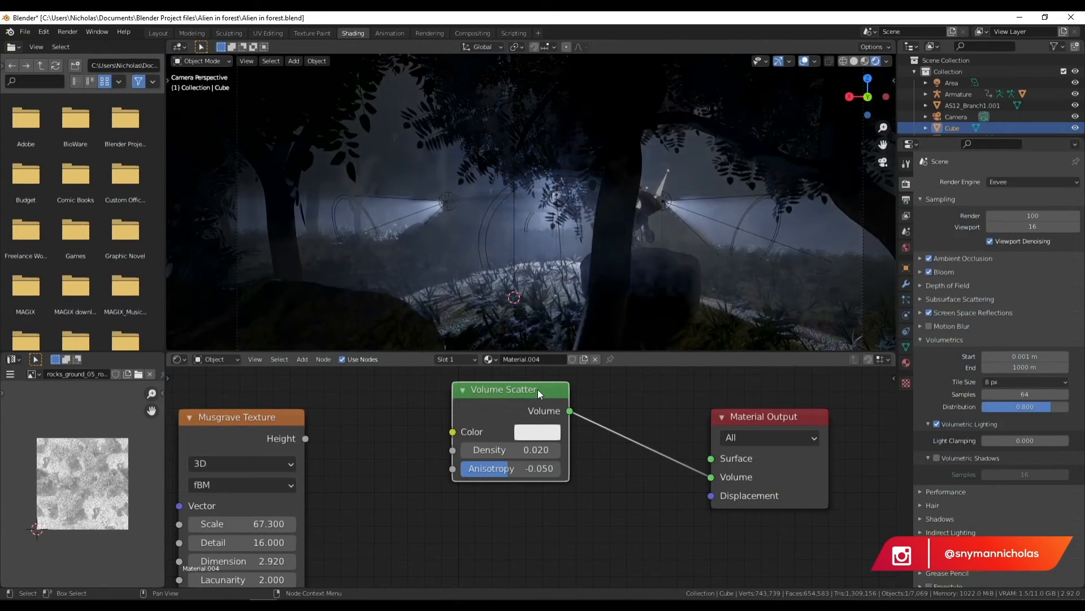
{"action": "key", "text": "x"}
{"action": "key", "text": "shift+a"}
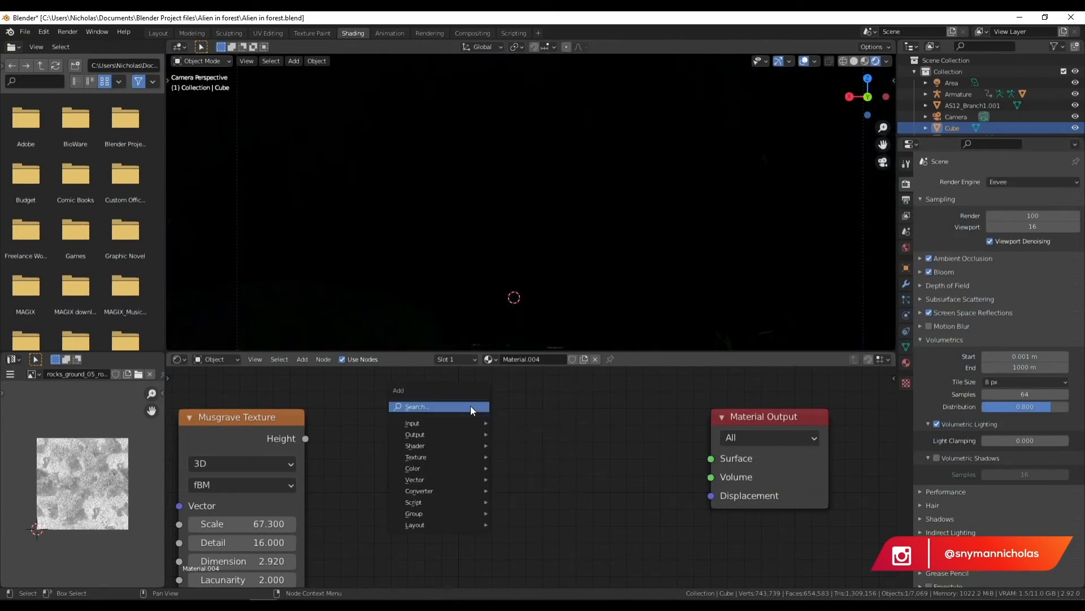
{"action": "left_click", "coordinate": [471, 405]}
{"action": "type", "text": "pr"}
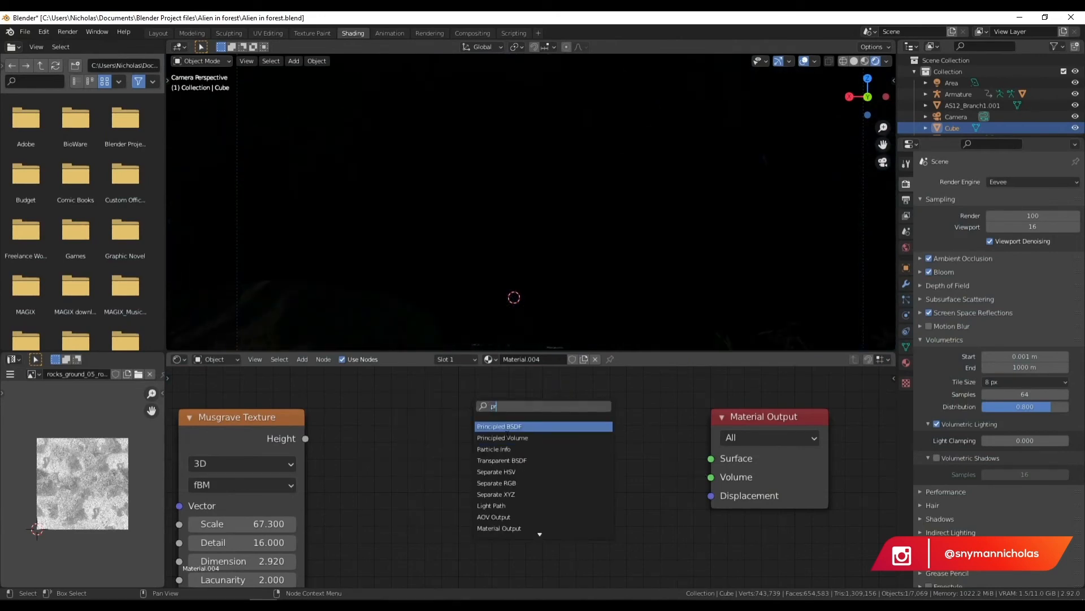
{"action": "left_click", "coordinate": [516, 437]}
{"action": "left_click_drag", "start_coordinate": [673, 437], "coordinate": [711, 477]}
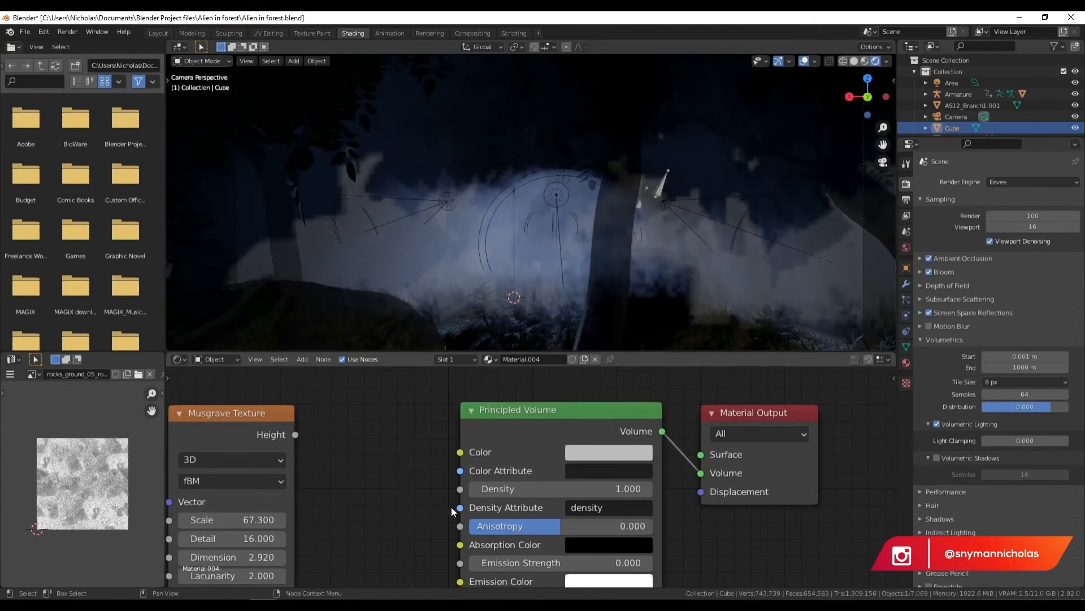
- Try a density of 0.5 on the Principled Volume node
{"action": "scroll", "coordinate": [498, 461], "scroll_direction": "down", "scroll_amount": 2}
{"action": "left_click", "coordinate": [592, 484]}
{"action": "type", "text": "0.5"}
{"action": "key", "text": "Return"}
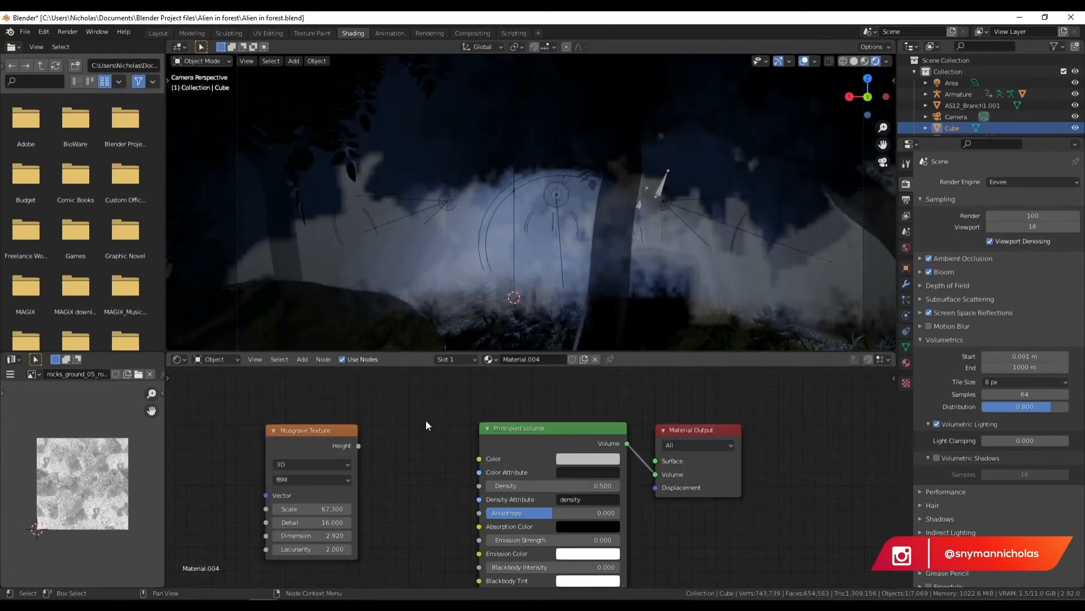
- Set the Principled Volume density to 0.1 and render a frame to check the fog
{"action": "left_click", "coordinate": [590, 484]}
{"action": "key", "text": "BackSpace"}
{"action": "type", "text": "0.1"}
{"action": "key", "text": "Return"}
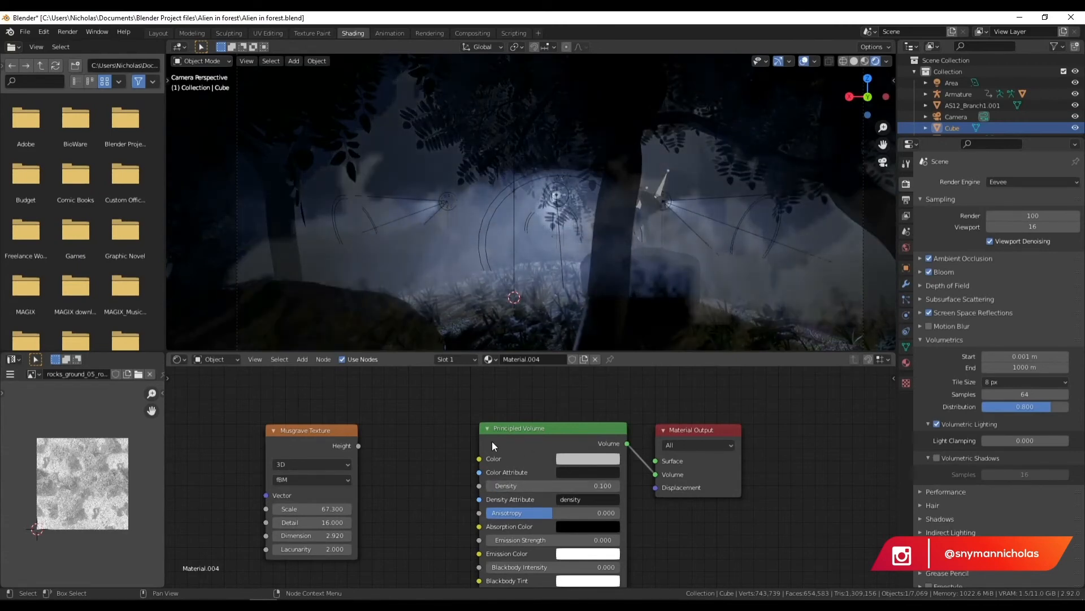
{"action": "key", "text": "F12"}
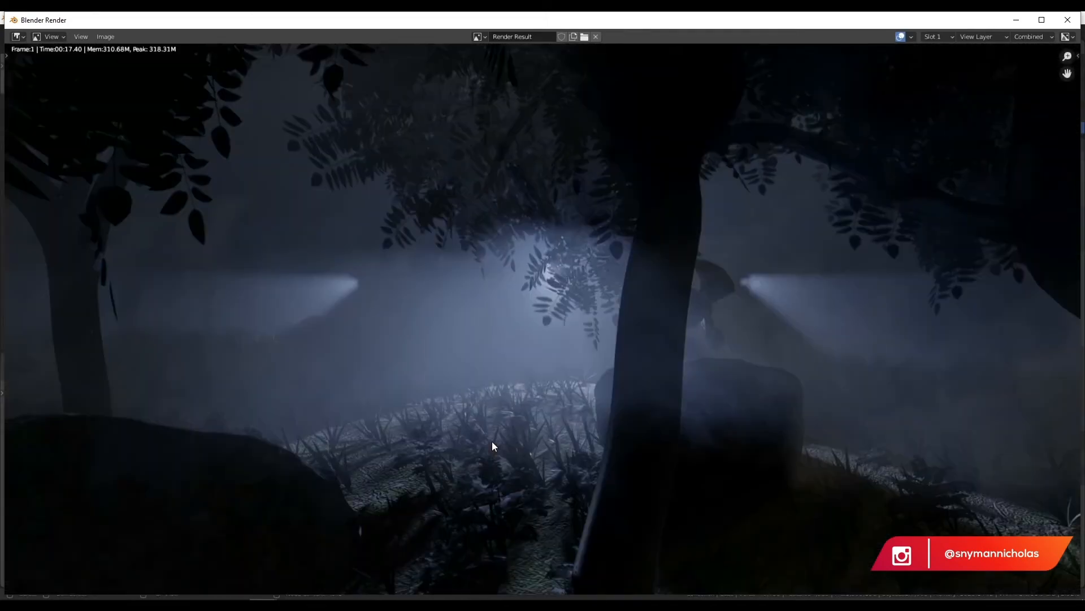
{"action": "scroll", "coordinate": [419, 184], "scroll_direction": "down", "scroll_amount": 1}
{"action": "scroll", "coordinate": [693, 366], "scroll_direction": "up", "scroll_amount": 1}
{"action": "left_click", "coordinate": [1073, 22]}
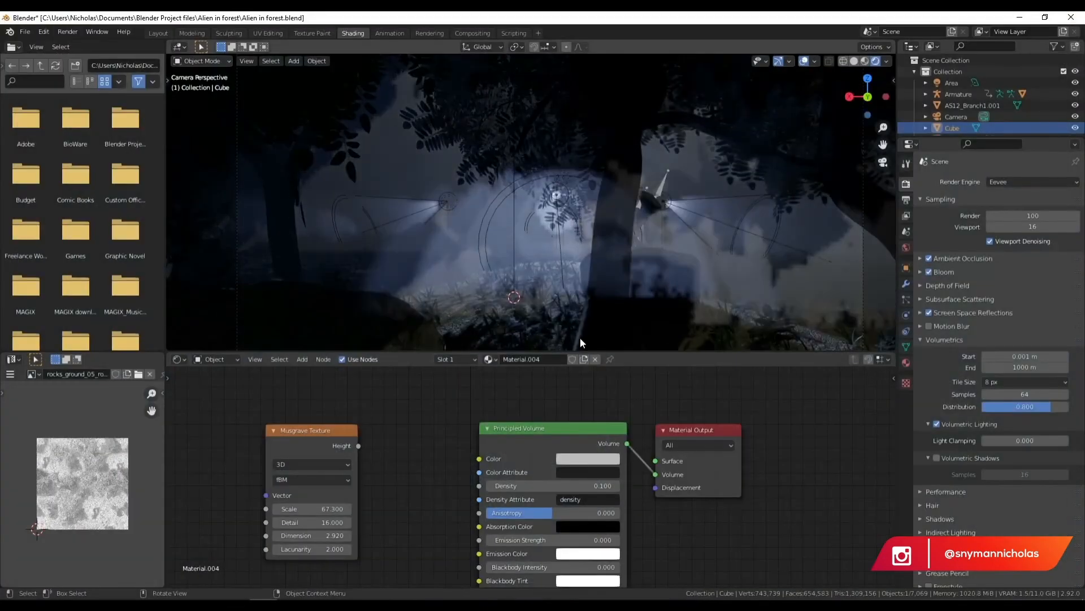
- Lower the Principled Volume anisotropy to -0.727
{"action": "middle_click_drag", "start_coordinate": [613, 406], "coordinate": [558, 400]}
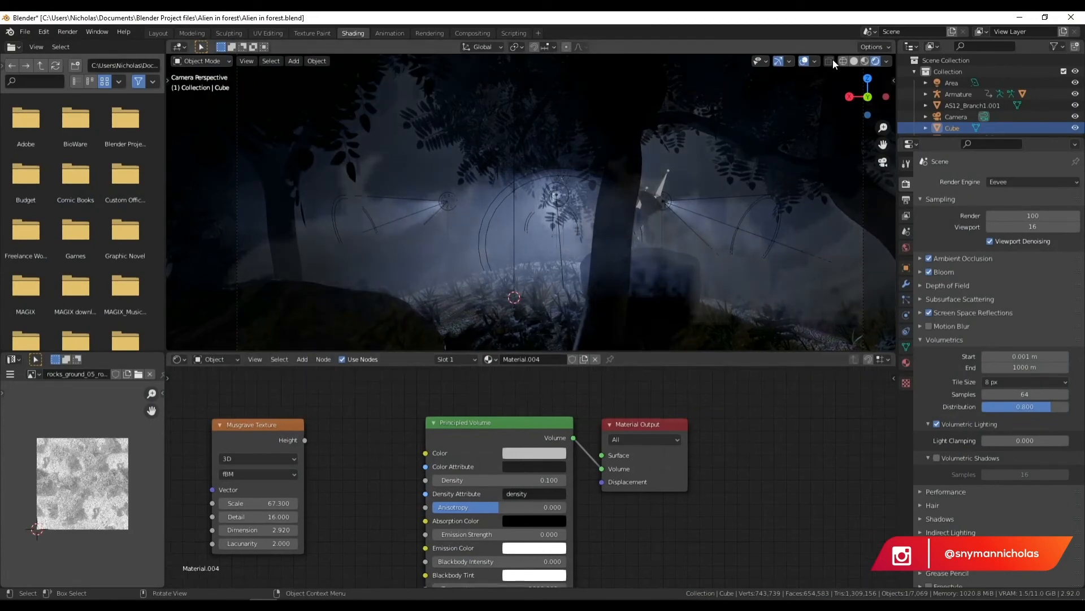
{"action": "left_click", "coordinate": [865, 60]}
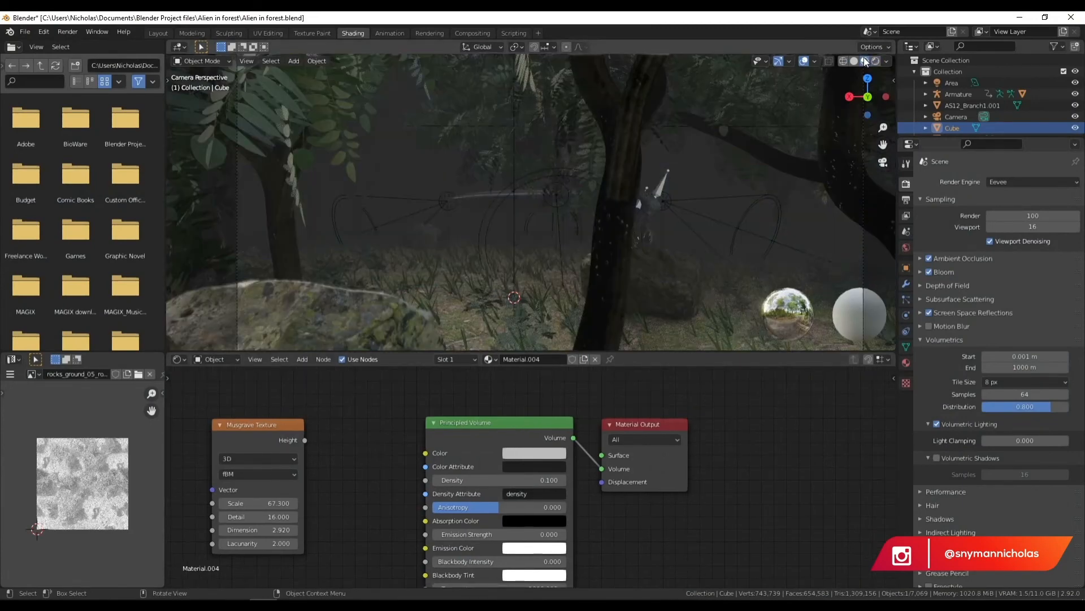
{"action": "left_click_drag", "start_coordinate": [497, 508], "coordinate": [433, 508]}
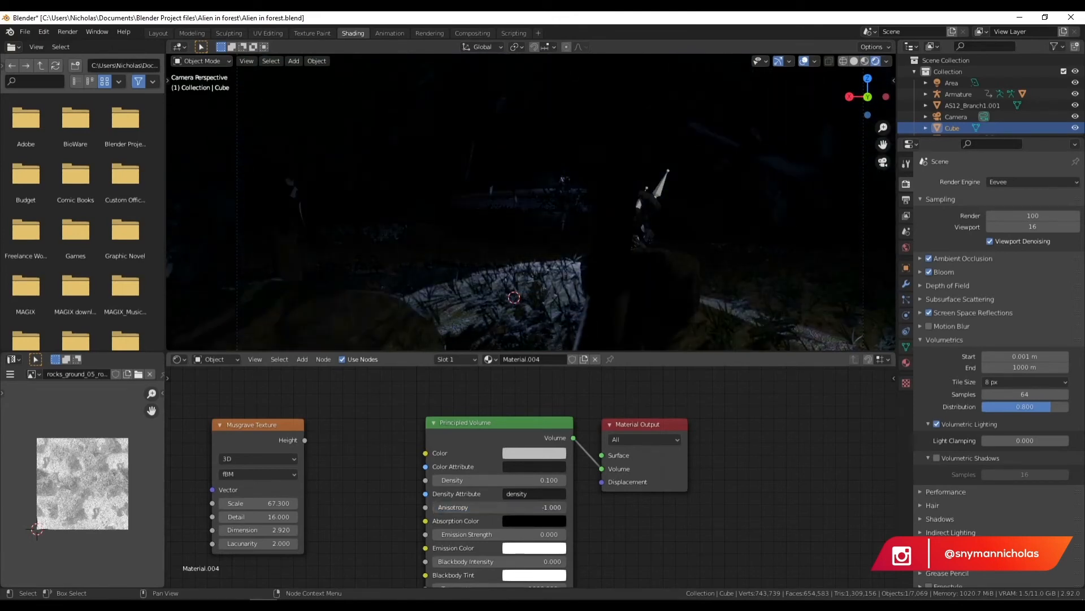
{"action": "mouse_move", "coordinate": [433, 508]}
{"action": "left_mouse_down"}
{"action": "mouse_move", "coordinate": [465, 509]}
{"action": "mouse_move", "coordinate": [451, 509]}
{"action": "left_mouse_up"}
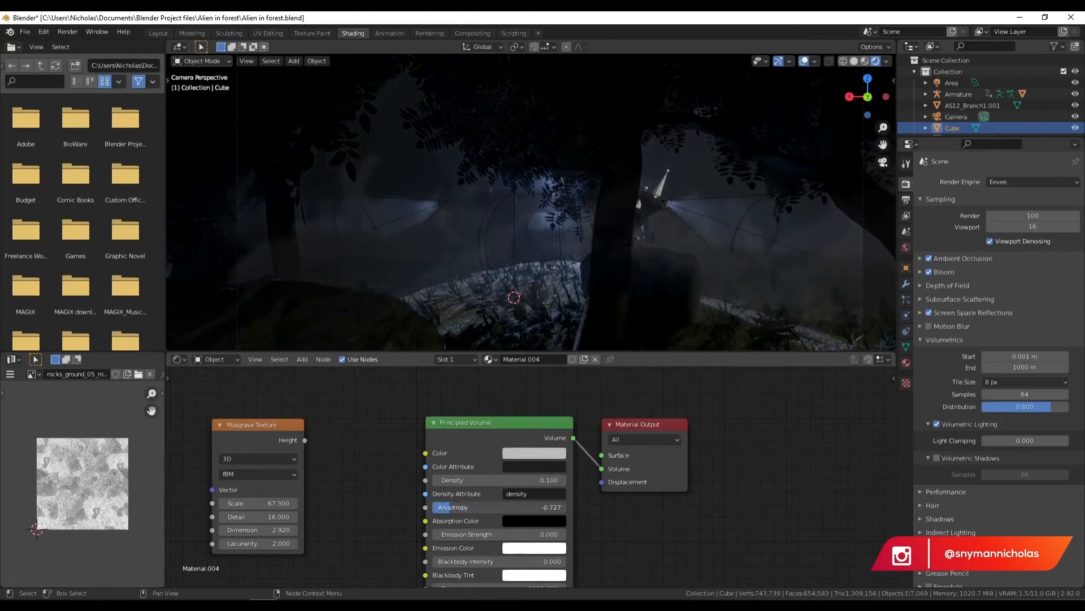
- Render a test frame, examine the fog and light beams, and close the render window
{"action": "key", "text": "F12"}
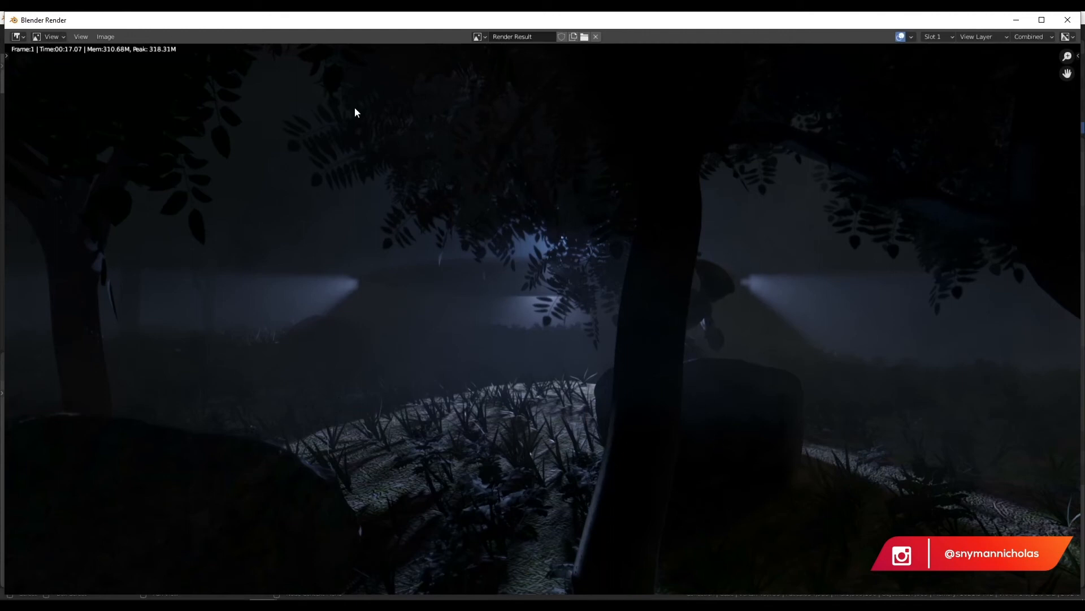
{"action": "scroll", "coordinate": [382, 202], "scroll_direction": "down", "scroll_amount": 1}
{"action": "scroll", "coordinate": [637, 364], "scroll_direction": "up", "scroll_amount": 1}
{"action": "scroll", "coordinate": [666, 372], "scroll_direction": "down", "scroll_amount": 1}
{"action": "scroll", "coordinate": [666, 372], "scroll_direction": "up", "scroll_amount": 1}
{"action": "left_click", "coordinate": [1078, 21]}
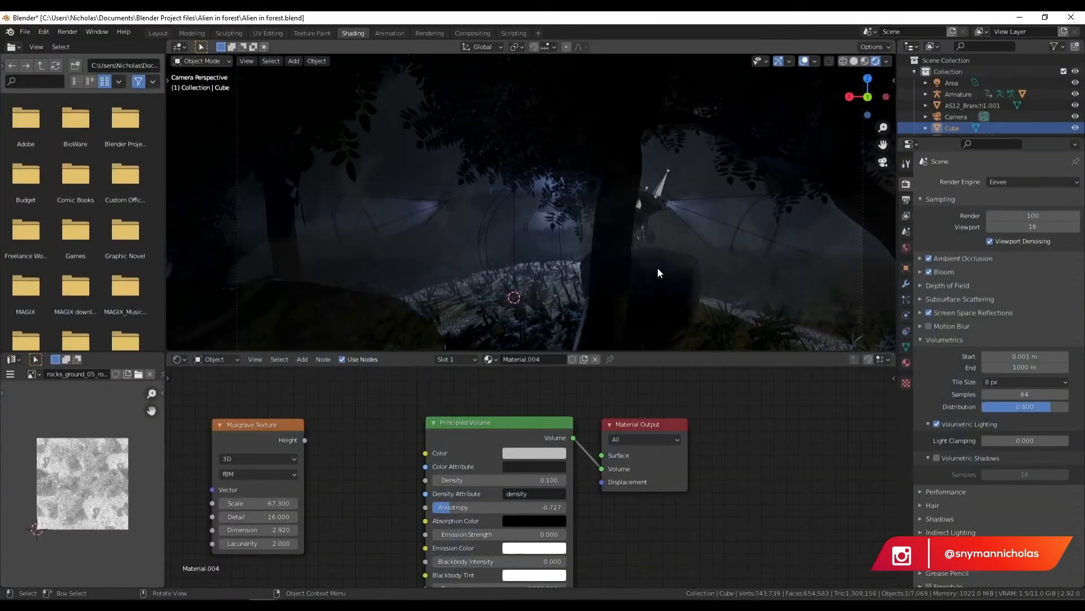
- Make the hidden Forest.jpg background plane visible in the viewport
{"action": "scroll", "coordinate": [1070, 111], "scroll_direction": "down", "scroll_amount": 5}
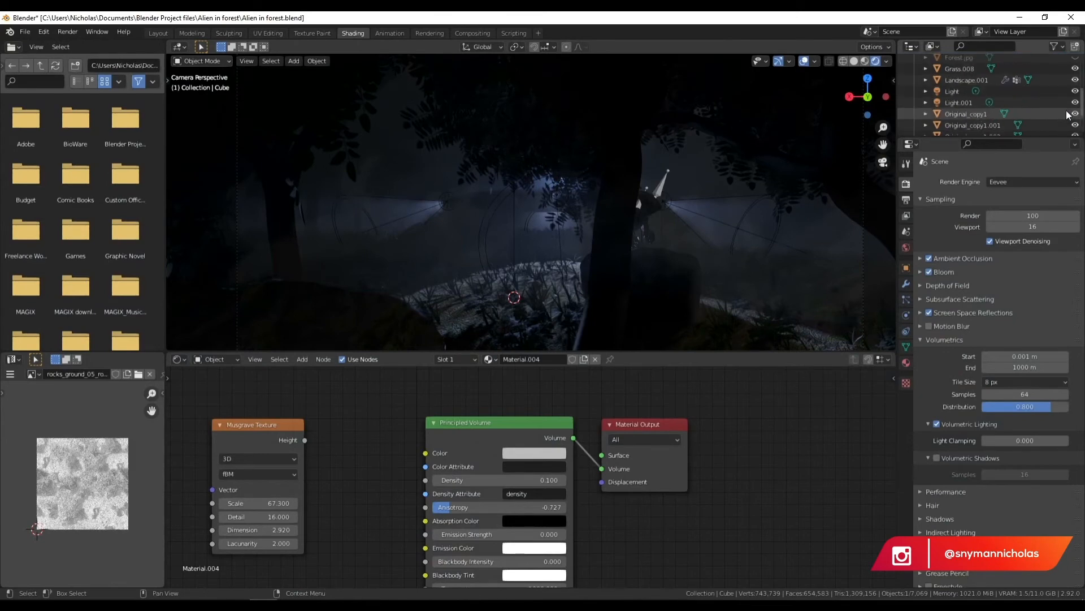
{"action": "left_click", "coordinate": [1075, 59]}
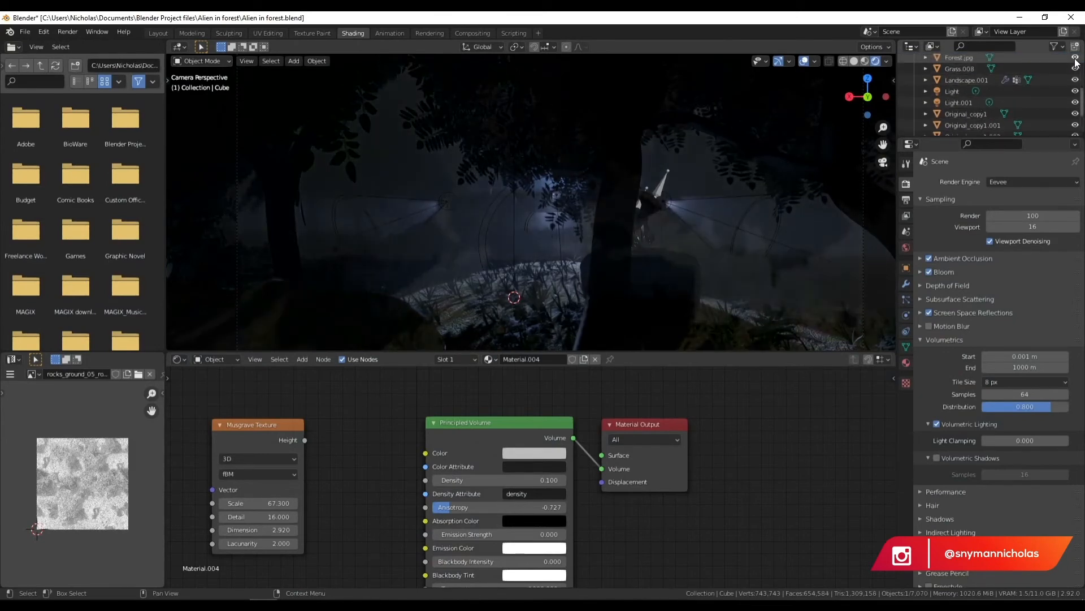
{"action": "scroll", "coordinate": [1045, 94], "scroll_direction": "up", "scroll_amount": 1}
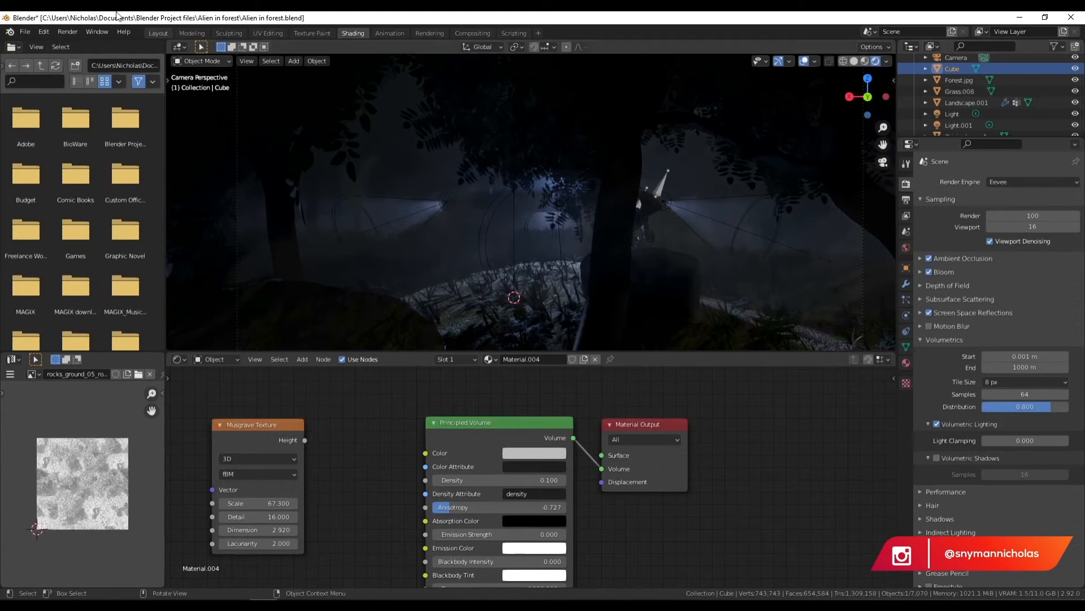
- Move the Forest.jpg plane along the global Y axis closer to the trees inside the fog cube and render the frame
{"action": "left_click", "coordinate": [161, 32]}
{"action": "scroll", "coordinate": [266, 310], "scroll_direction": "down", "scroll_amount": 4}
{"action": "mouse_move", "coordinate": [263, 313]}
{"action": "middle_mouse_down"}
{"action": "mouse_move", "coordinate": [306, 351]}
{"action": "mouse_move", "coordinate": [344, 334]}
{"action": "middle_mouse_up"}
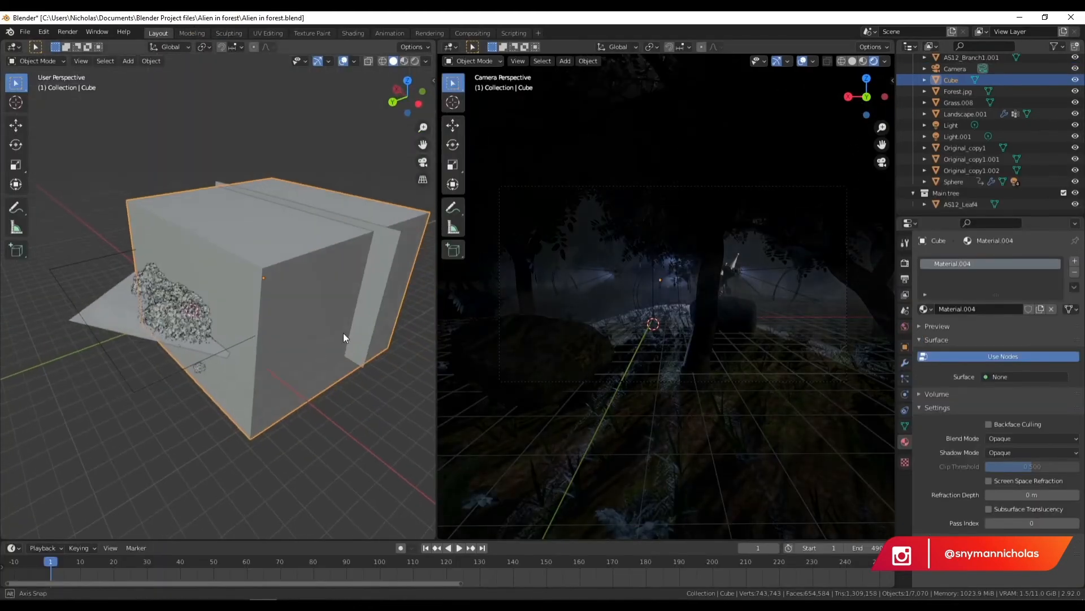
{"action": "left_click", "coordinate": [379, 268]}
{"action": "key", "text": "g"}
{"action": "key", "text": "y"}
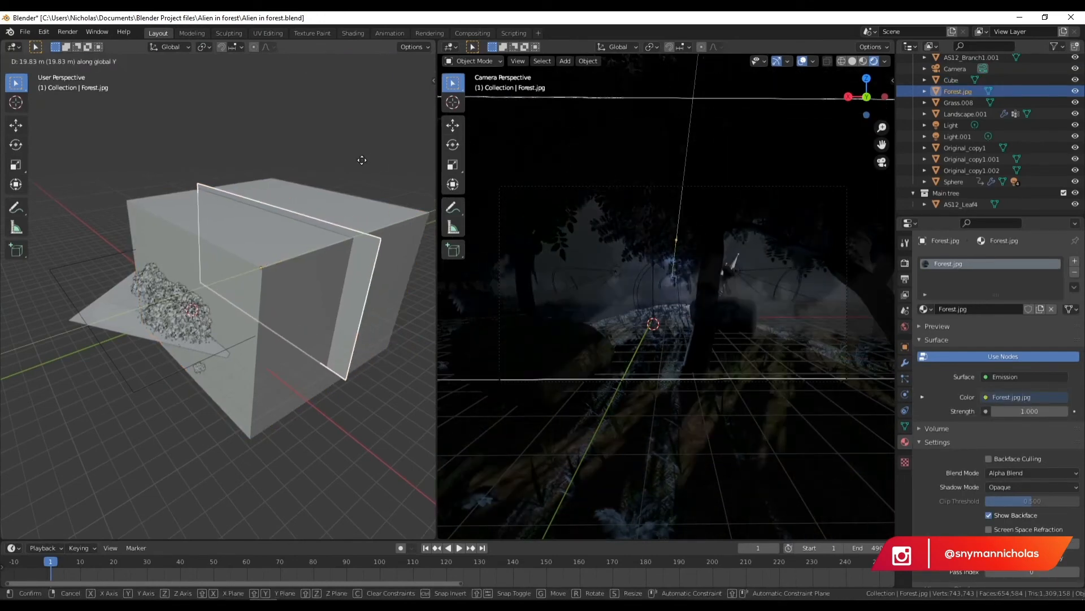
{"action": "left_click", "coordinate": [330, 155]}
{"action": "left_click", "coordinate": [330, 155]}
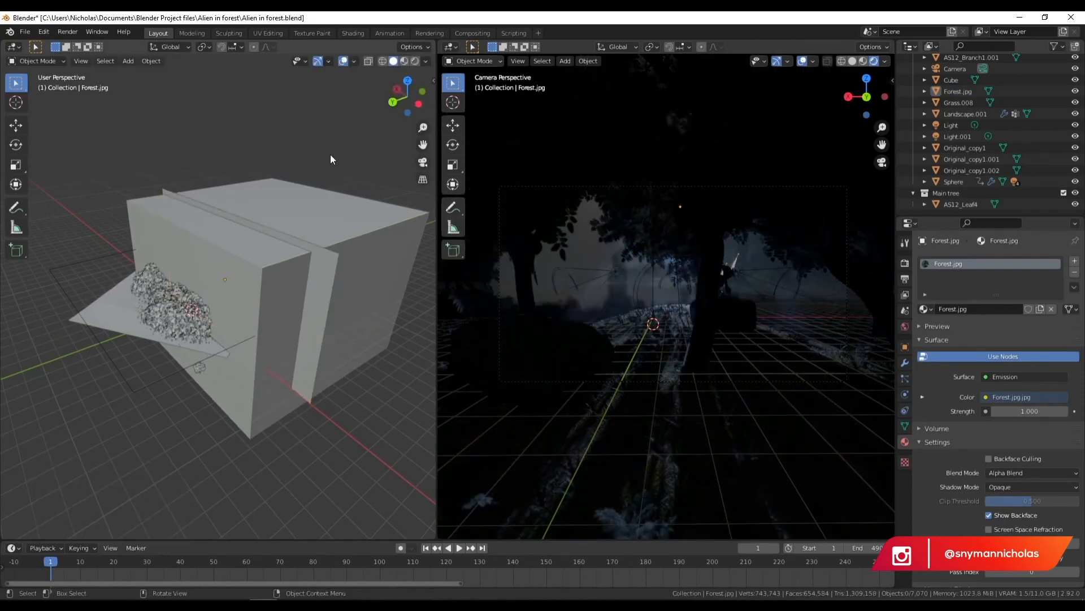
{"action": "key", "text": "F12"}
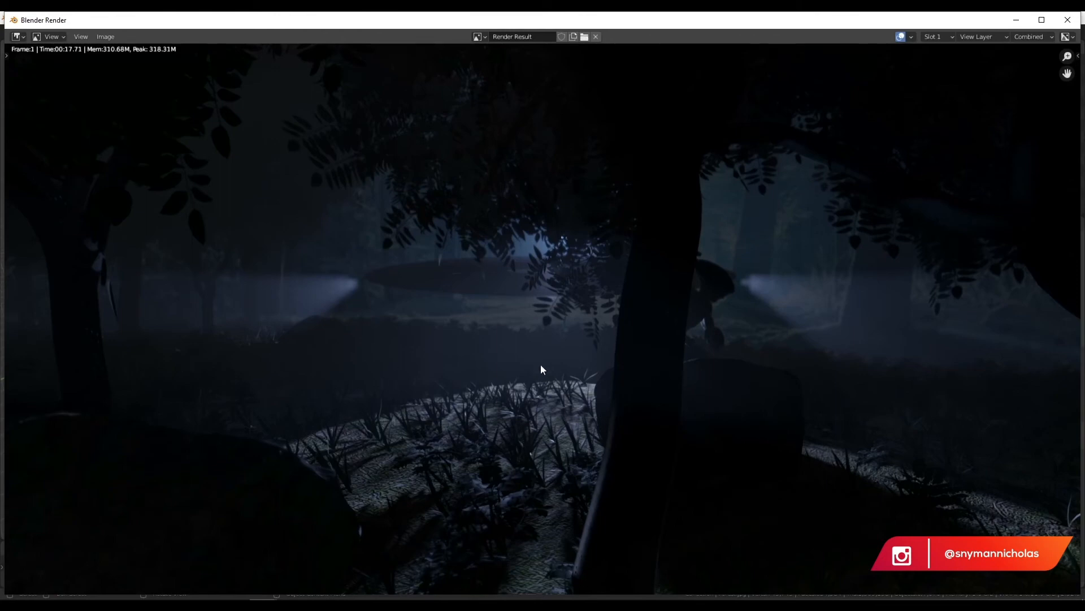
{"action": "left_click", "coordinate": [1068, 20]}
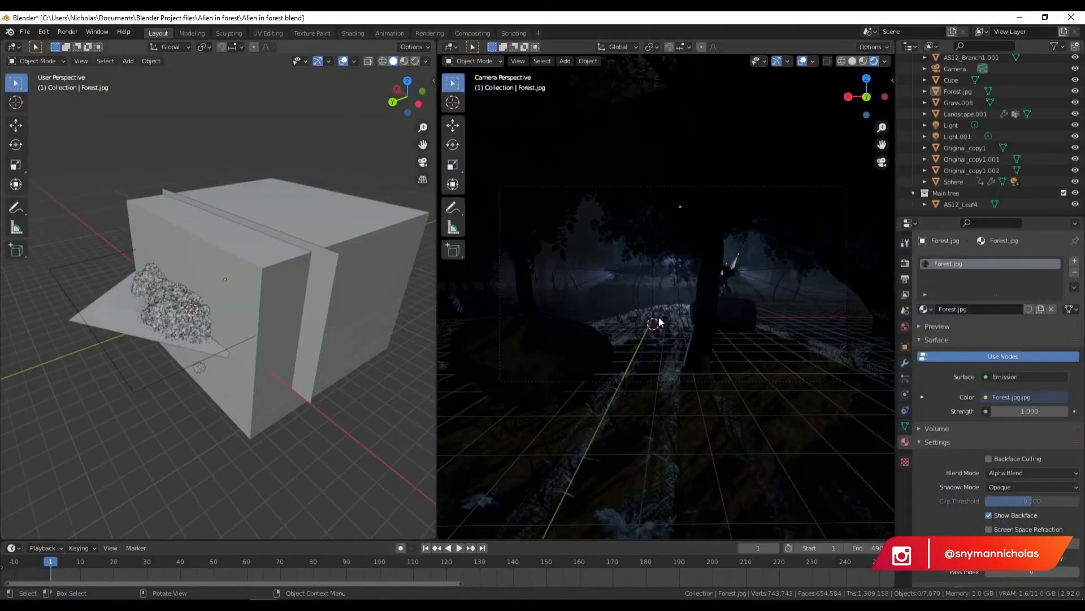
- Preview the camera view with Material Preview shading and keyframe the camera's Y location at 21.943 m on frame 1
{"action": "left_click", "coordinate": [960, 71]}
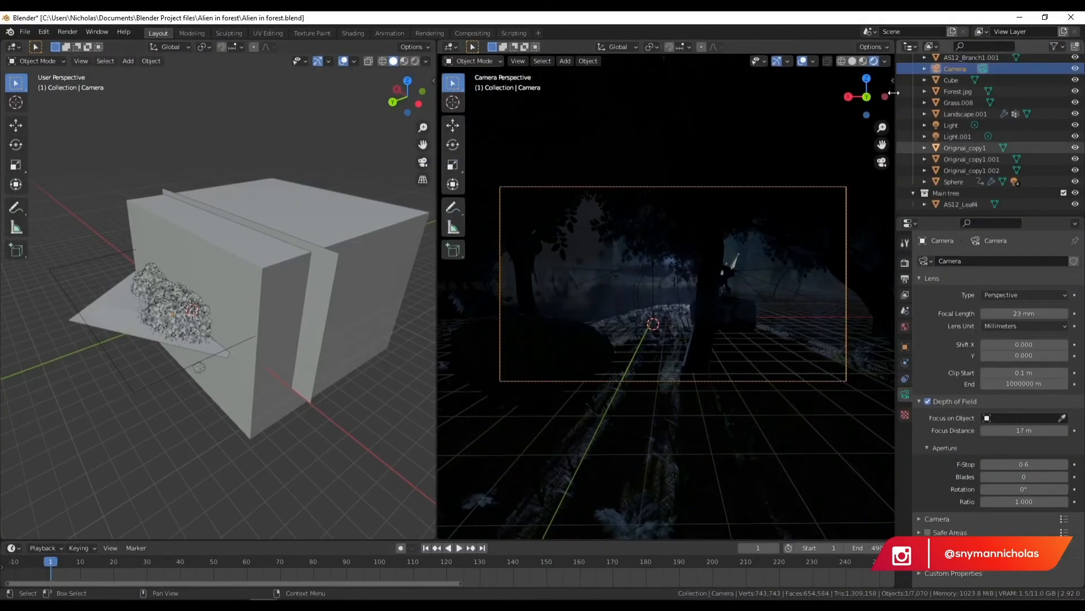
{"action": "left_click", "coordinate": [863, 61]}
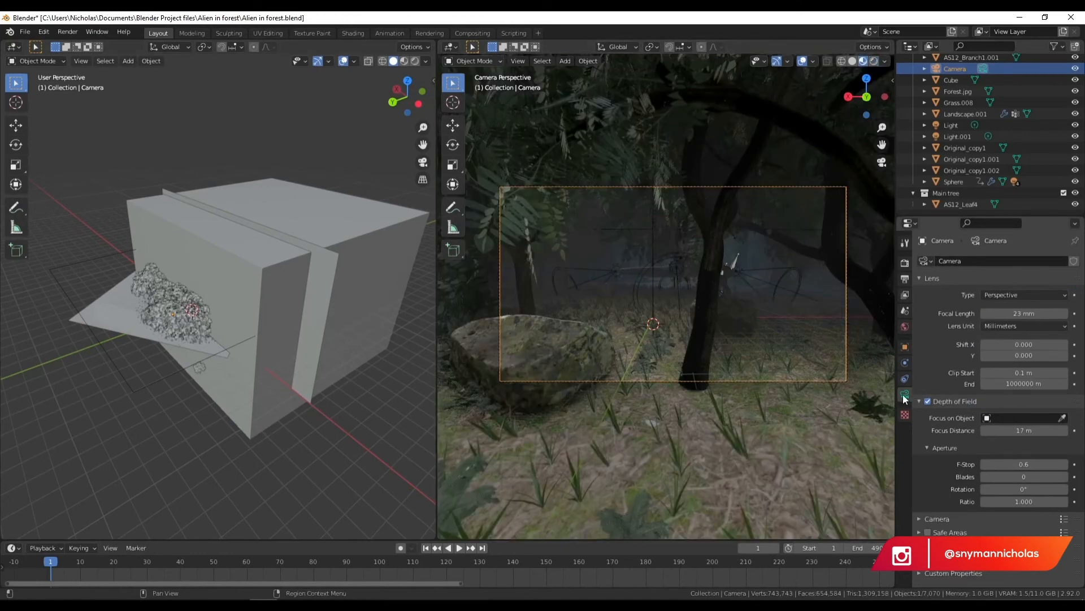
{"action": "left_click", "coordinate": [905, 346]}
{"action": "left_click_drag", "start_coordinate": [1022, 342], "coordinate": [1020, 306]}
{"action": "key", "text": "ctrl+z"}
{"action": "key", "text": "ctrl+z"}
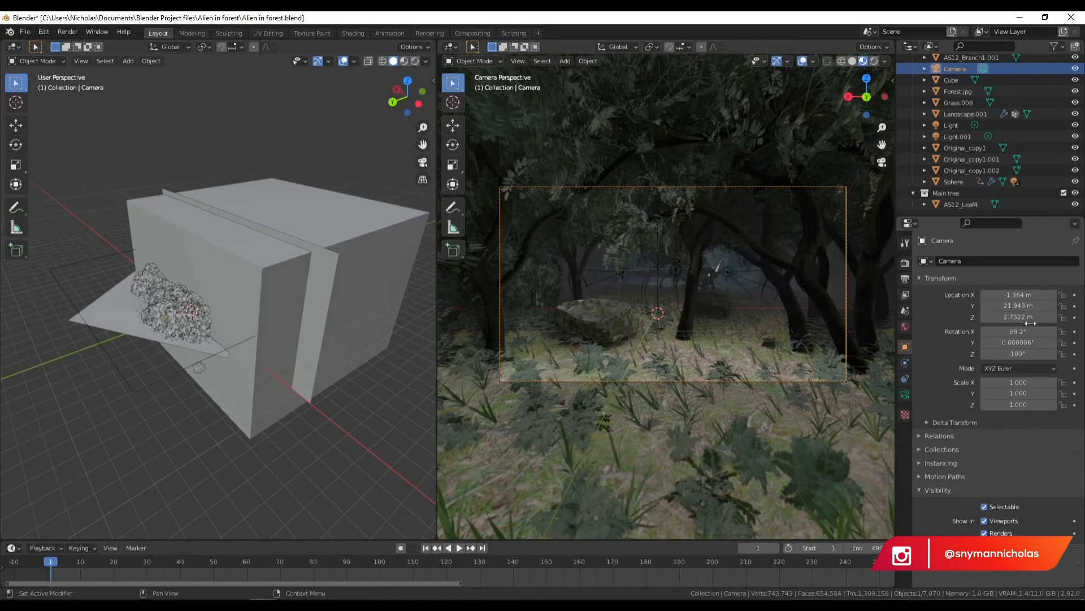
{"action": "left_click", "coordinate": [1074, 306]}
- At frame 490, set the camera's Y location to 13.423 m and keyframe it
{"action": "key", "text": "shift+Right"}
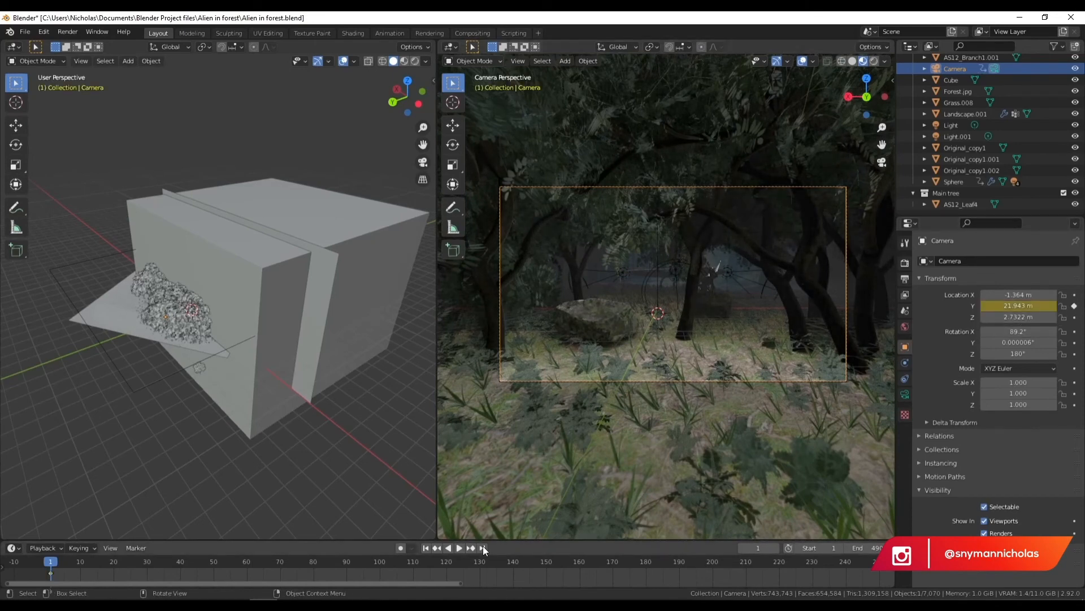
{"action": "mouse_move", "coordinate": [1018, 306]}
{"action": "left_mouse_down"}
{"action": "mouse_move", "coordinate": [972, 305]}
{"action": "mouse_move", "coordinate": [1038, 303]}
{"action": "left_mouse_up"}
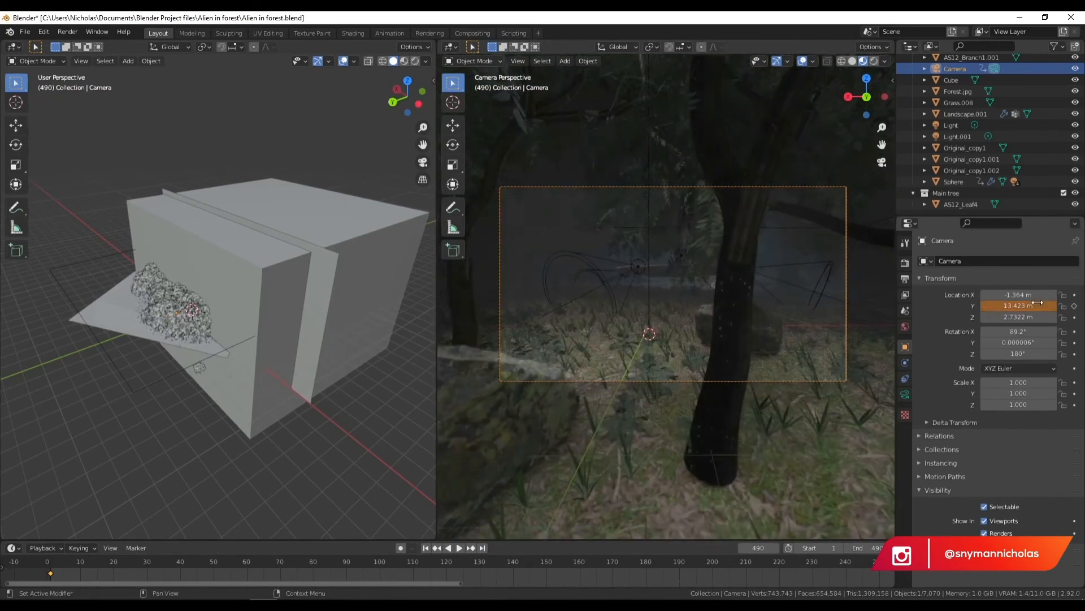
{"action": "left_click", "coordinate": [1075, 306]}
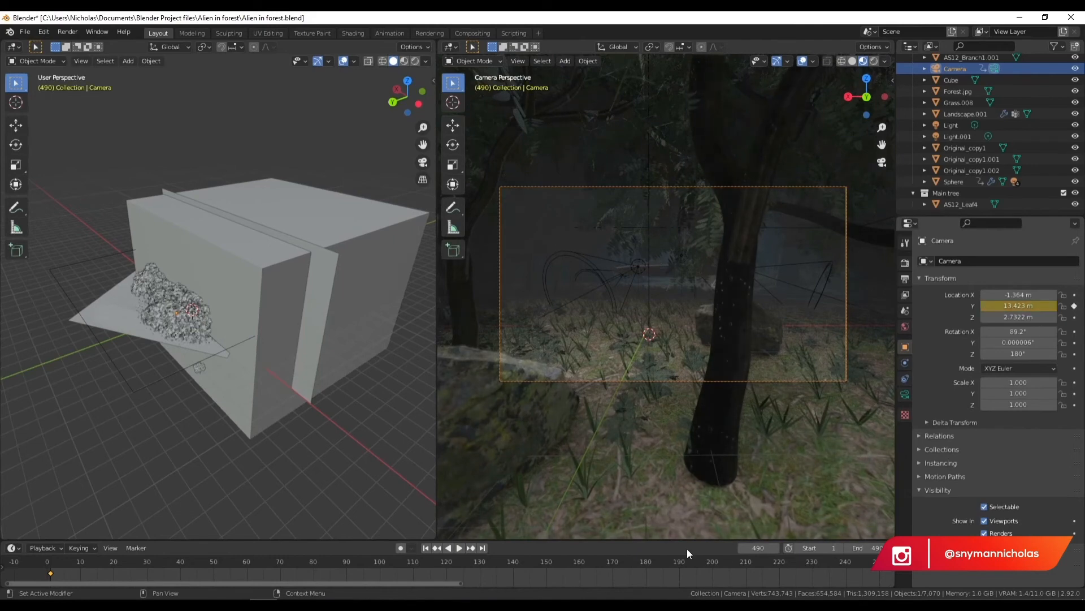
- Return to frame 1 and keyframe the camera's X location at -1.364 m
{"action": "left_click", "coordinate": [425, 548]}
{"action": "left_click_drag", "start_coordinate": [1021, 297], "coordinate": [1006, 297]}
{"action": "key", "text": "ctrl+z"}
{"action": "left_click", "coordinate": [1075, 296]}
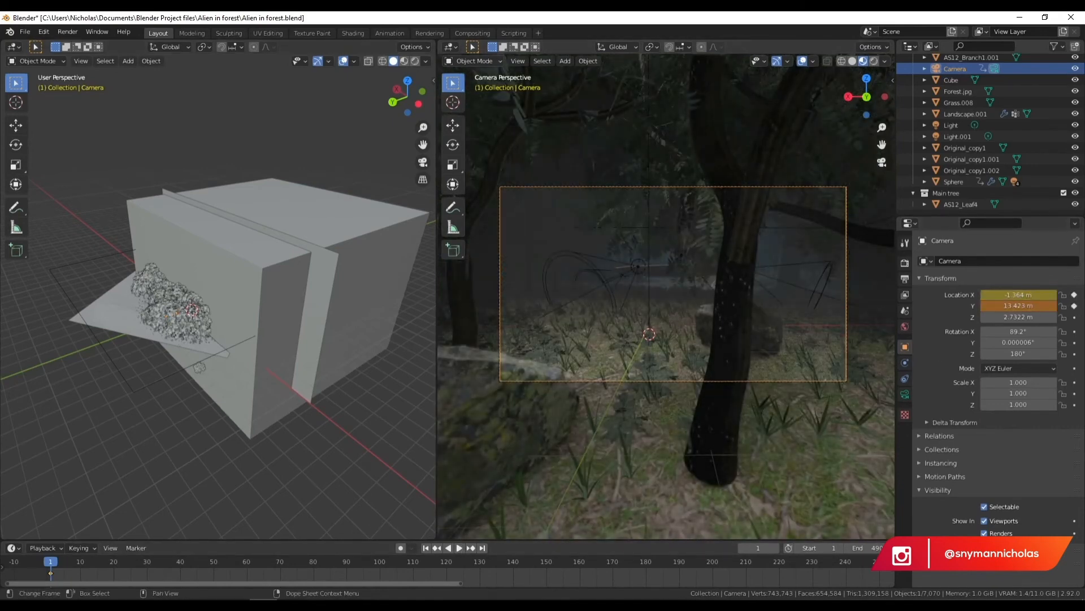
- At frame 490, set the camera's X location to -2.294 m and keyframe it
{"action": "left_click", "coordinate": [483, 549]}
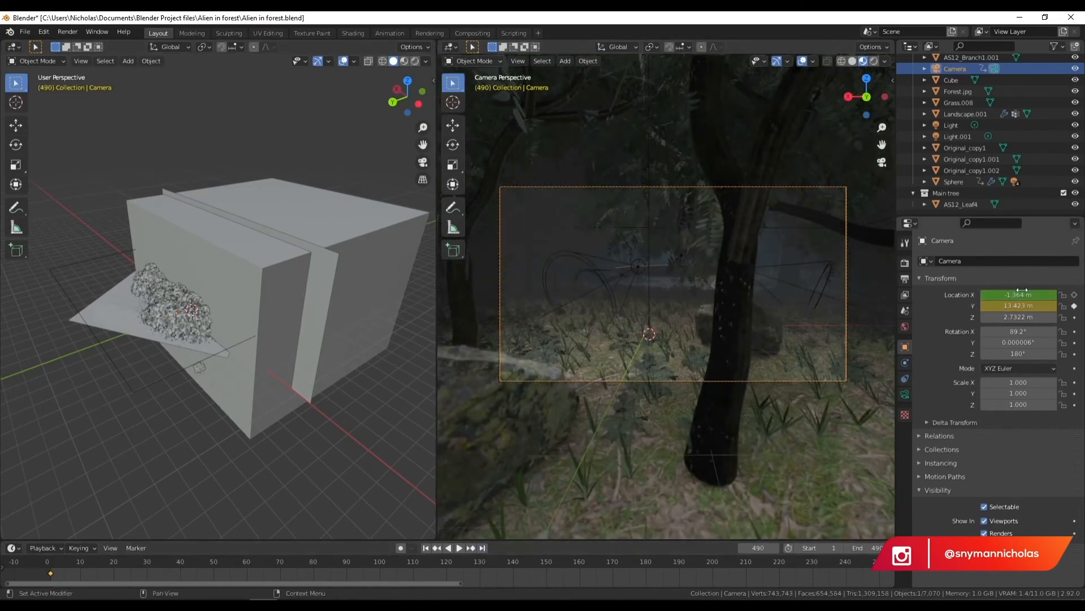
{"action": "left_click_drag", "start_coordinate": [1017, 295], "coordinate": [955, 295]}
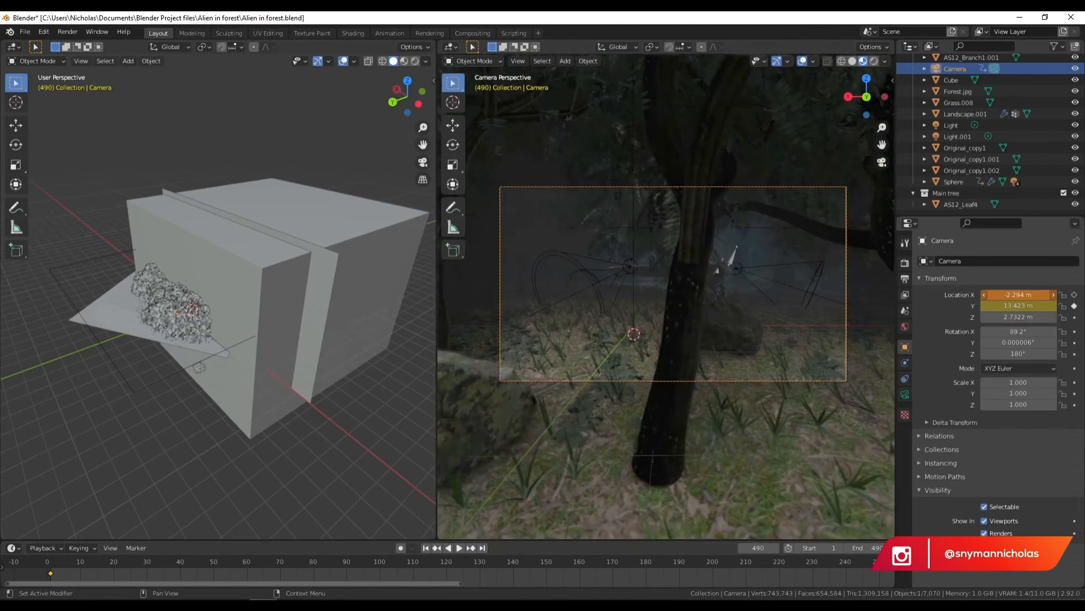
{"action": "left_click", "coordinate": [1074, 295]}
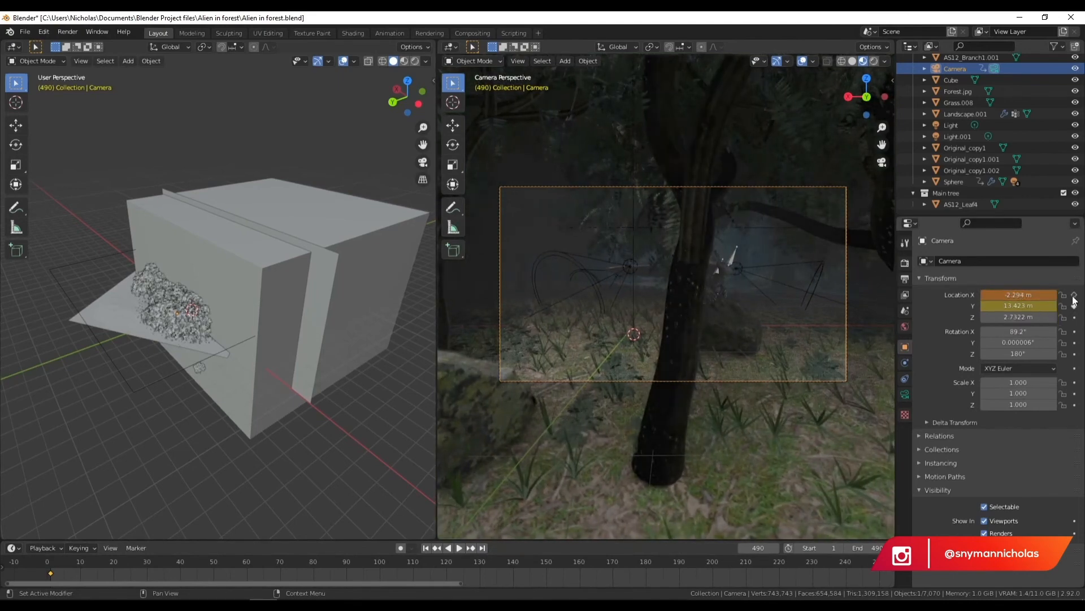
- Play the animation from frame 1 to check the camera movement, and stop it near frame 301
{"action": "left_click", "coordinate": [427, 549]}
{"action": "key", "text": "space"}
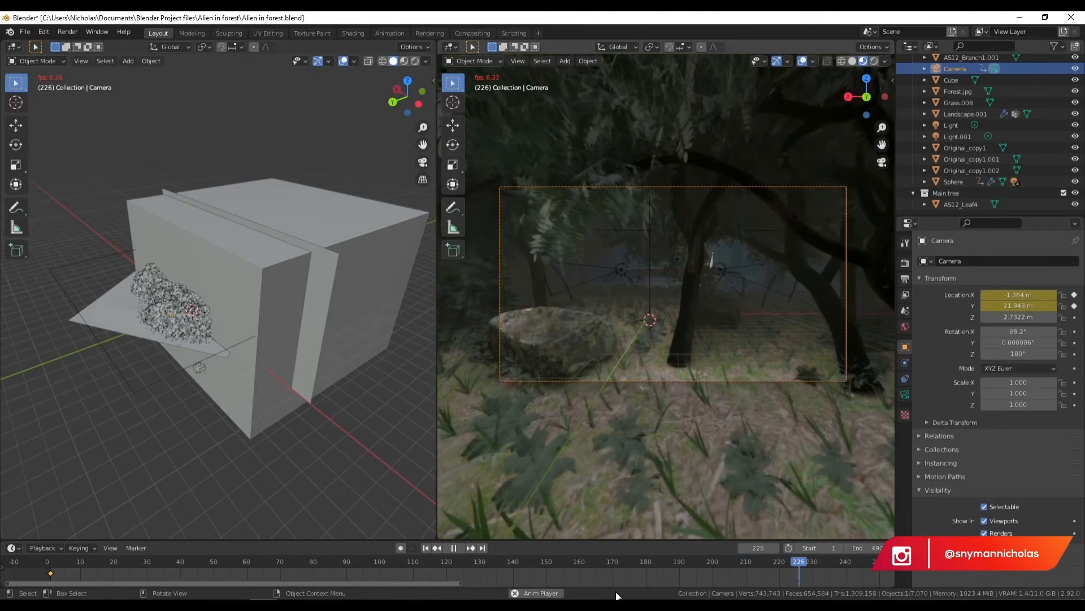
{"action": "scroll", "coordinate": [420, 577], "scroll_direction": "down", "scroll_amount": 2}
{"action": "scroll", "coordinate": [422, 575], "scroll_direction": "down", "scroll_amount": 2}
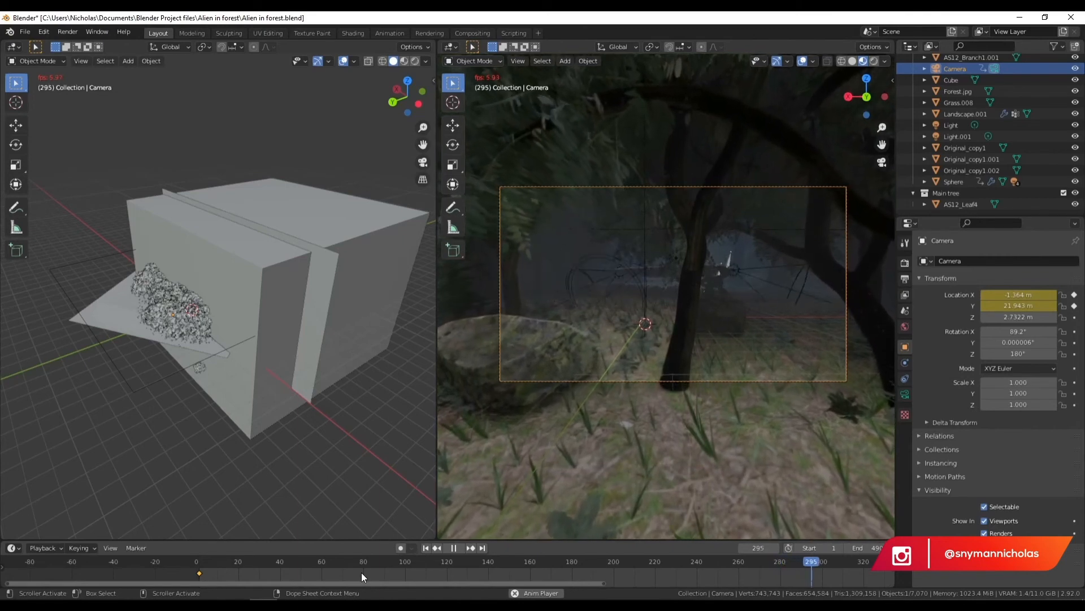
{"action": "key", "text": "space"}
- Enable Motion Blur in the Eevee render settings
{"action": "left_click", "coordinate": [904, 263]}
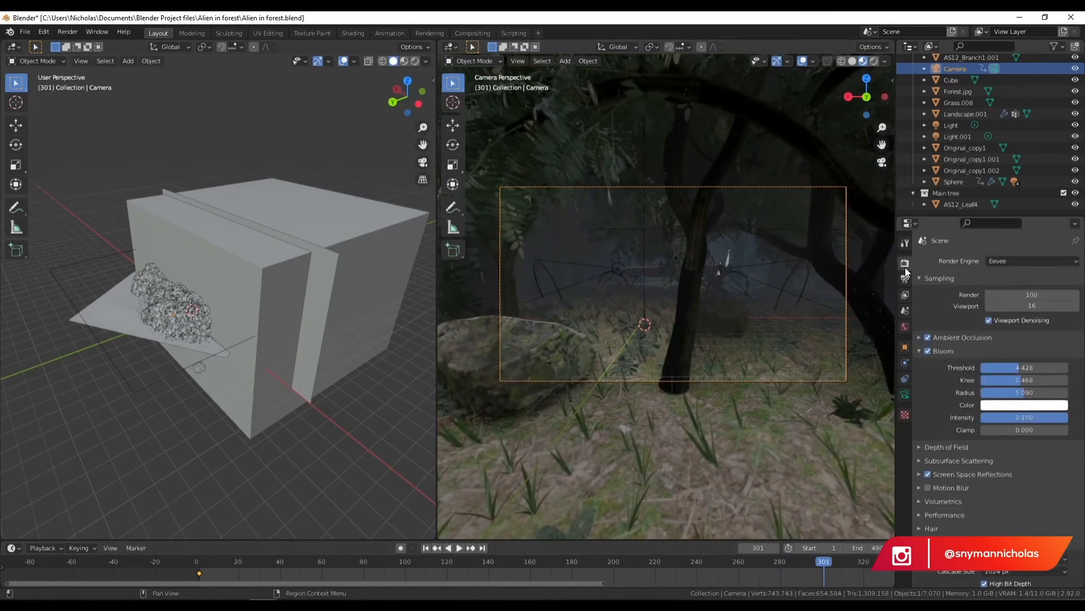
{"action": "scroll", "coordinate": [931, 495], "scroll_direction": "down", "scroll_amount": 4}
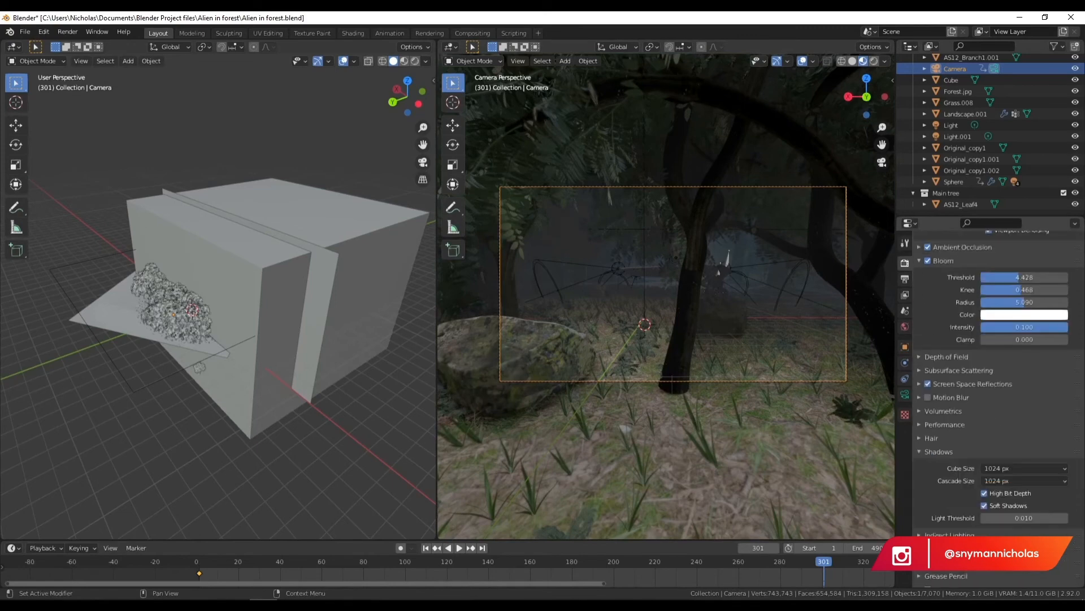
{"action": "left_click", "coordinate": [928, 397]}
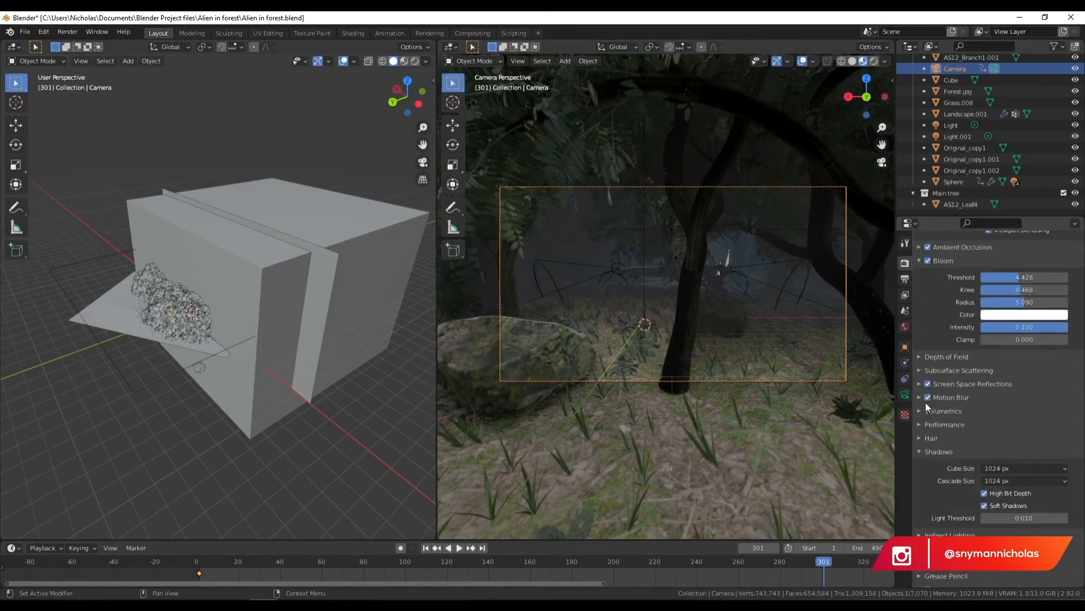
- Play on to frame 308, render that frame to check the result, and minimize the render window
{"action": "key", "text": "space"}
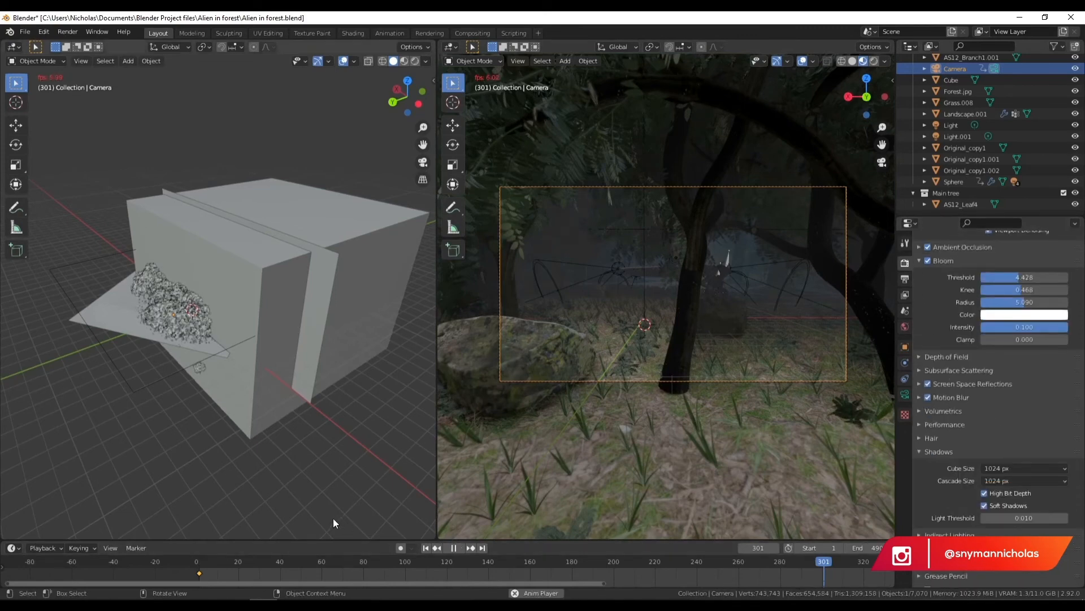
{"action": "key", "text": "space"}
{"action": "key", "text": "F12"}
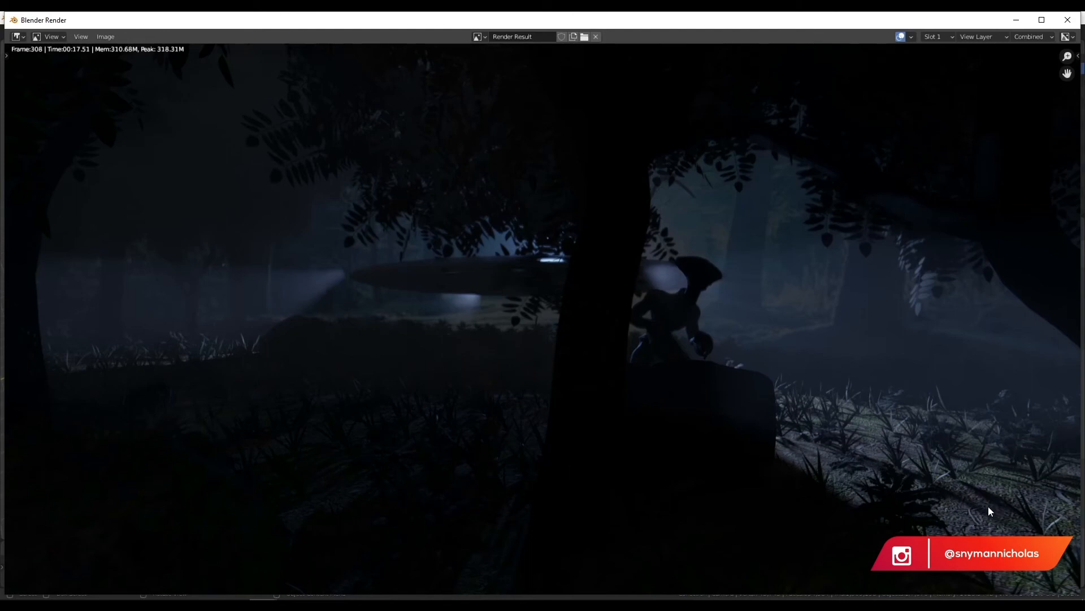
{"action": "left_click", "coordinate": [1016, 20]}
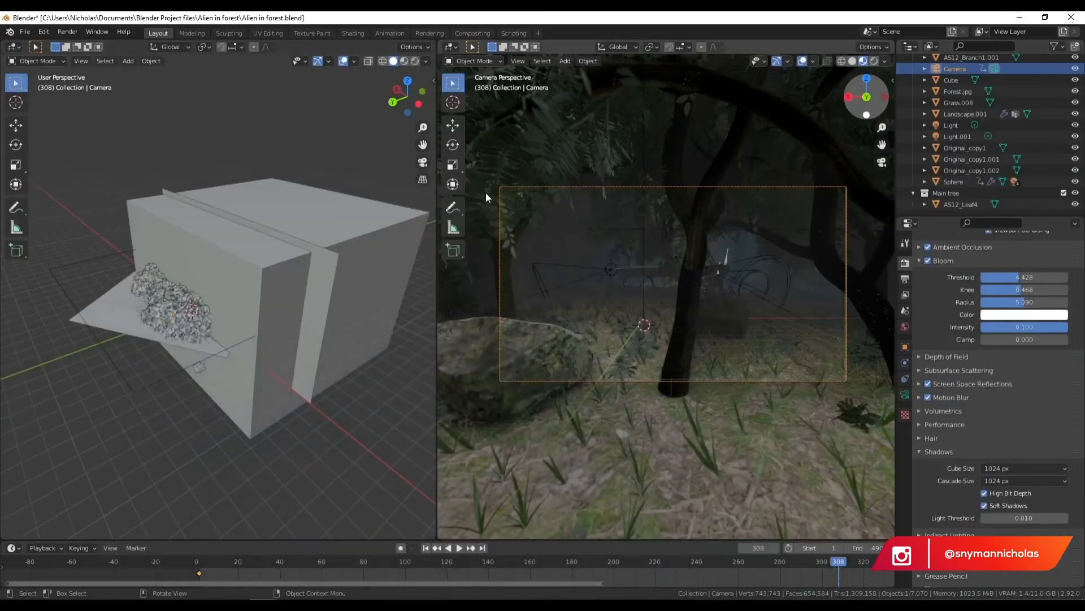
- In the Shading workspace, hide Landscape.001's ParticleSettings, ParticleSettings.001 and ParticleSettings.002 systems from the viewport
{"action": "left_click", "coordinate": [687, 438]}
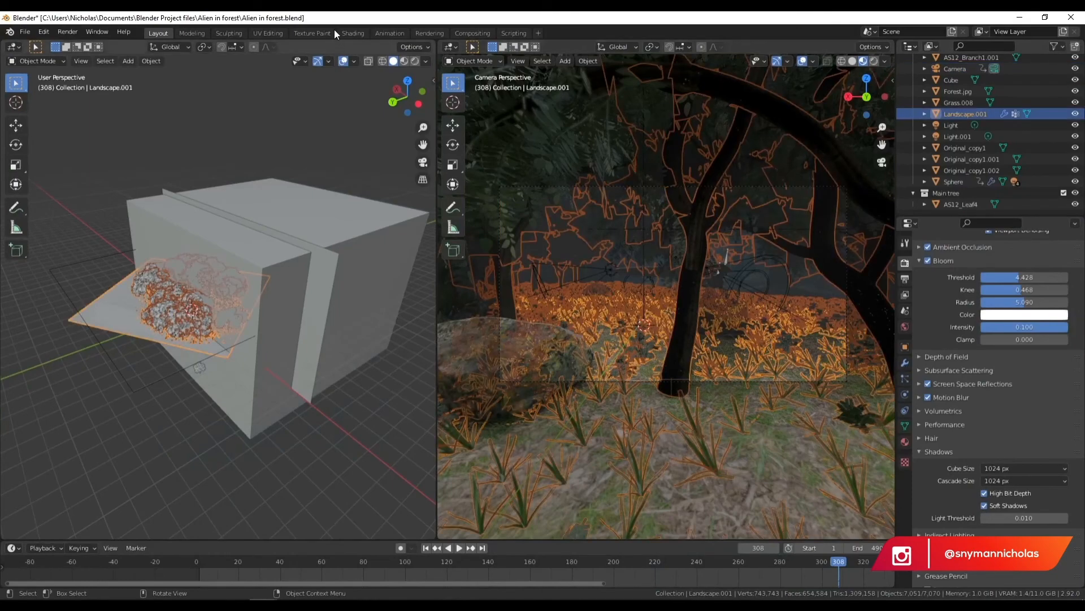
{"action": "left_click", "coordinate": [356, 33]}
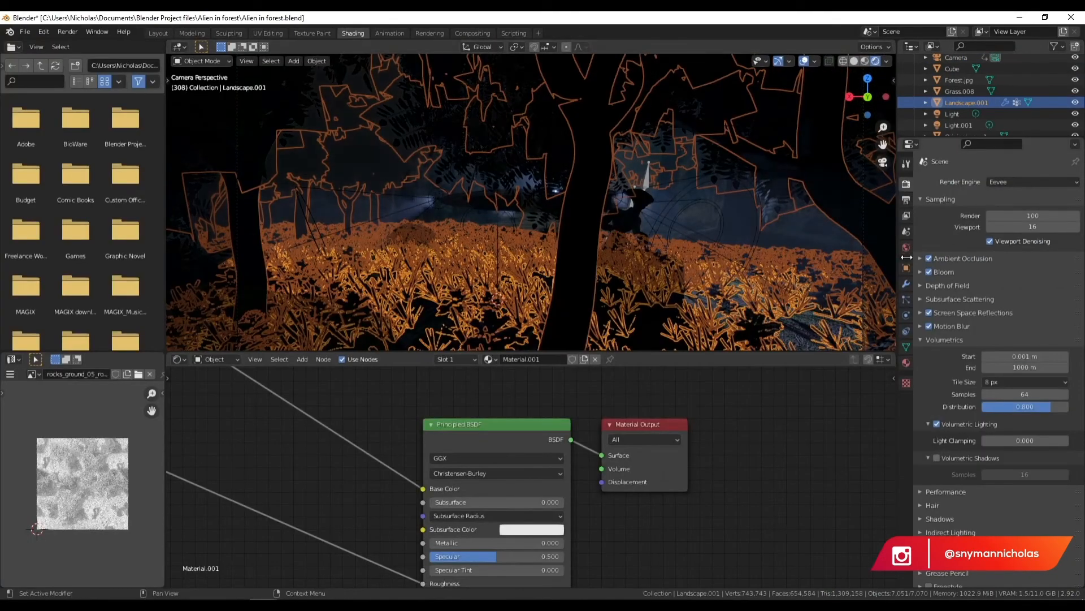
{"action": "left_click", "coordinate": [907, 299]}
{"action": "left_click", "coordinate": [1044, 185]}
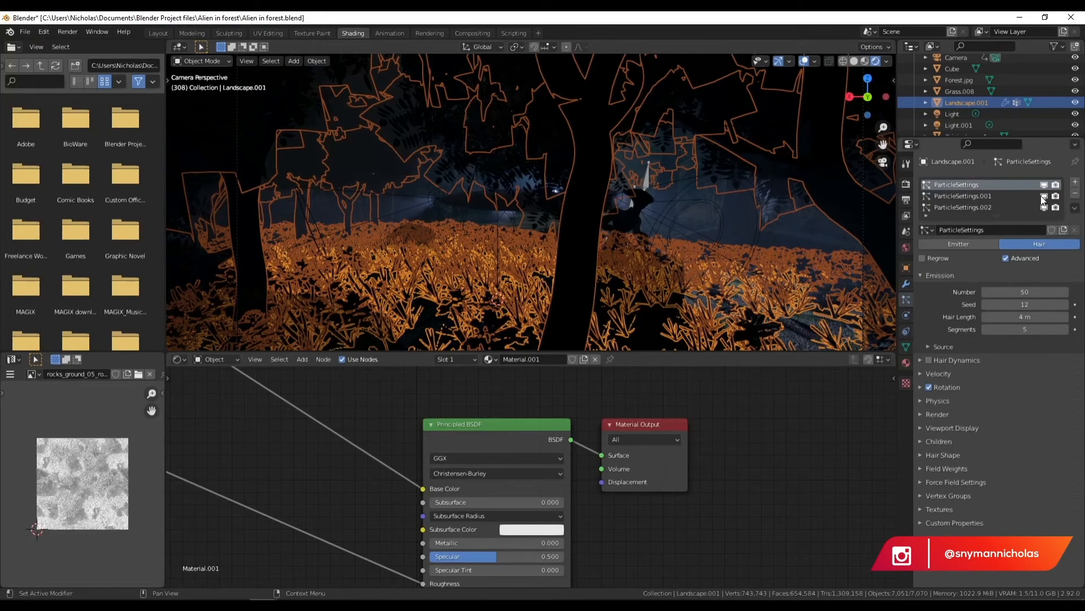
{"action": "left_click", "coordinate": [1043, 195]}
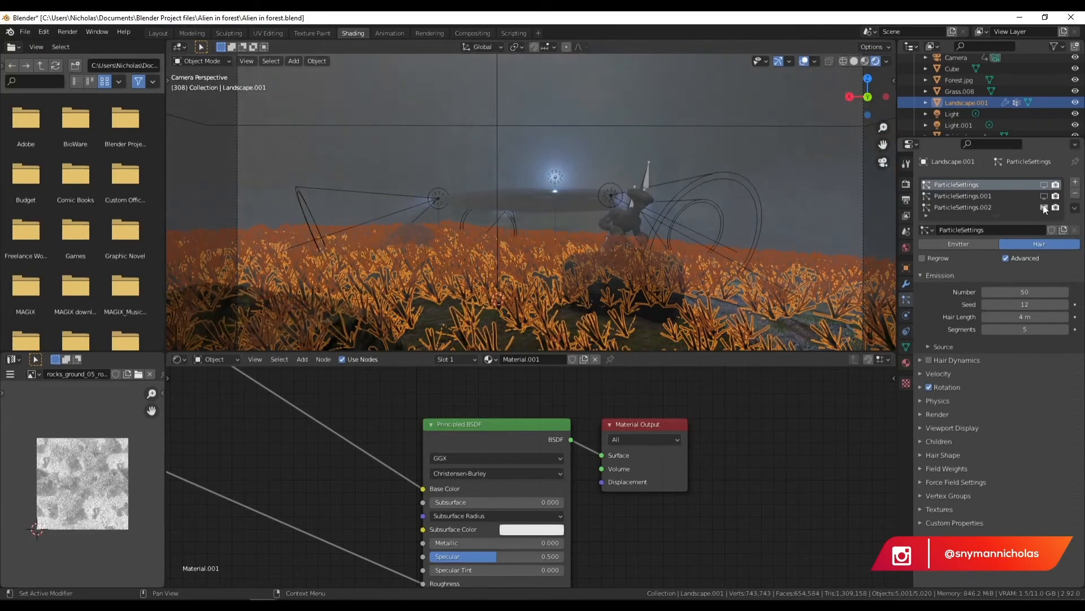
{"action": "left_click", "coordinate": [1044, 207]}
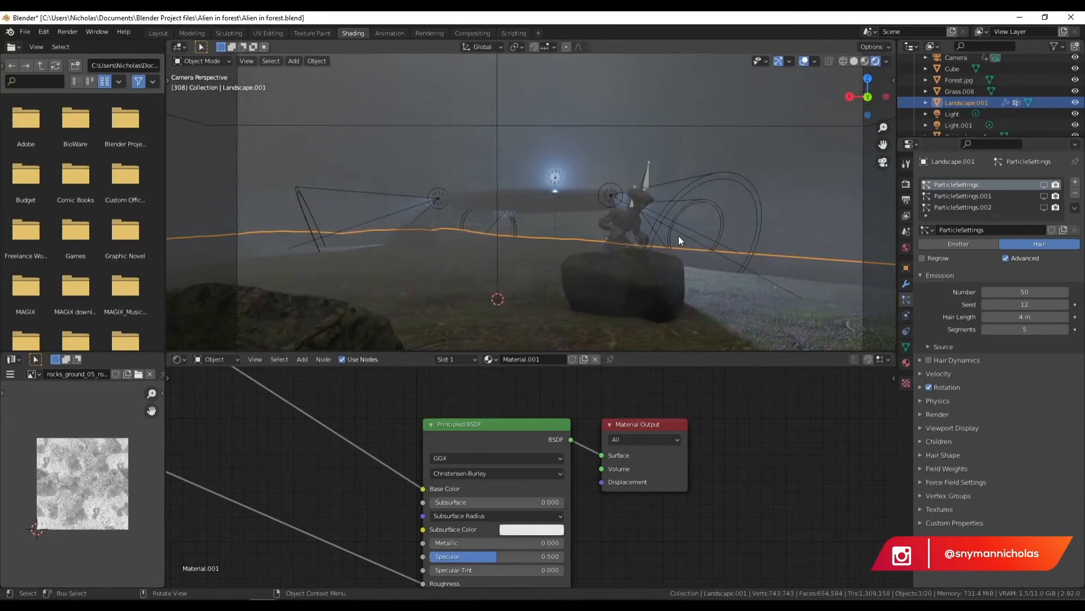
- Delete the Bump node from the ground material and try linking the forest ground normal texture directly to the Principled BSDF Normal input
{"action": "middle_click_drag", "start_coordinate": [678, 236], "coordinate": [683, 265]}
{"action": "scroll", "coordinate": [683, 266], "scroll_direction": "down", "scroll_amount": 1}
{"action": "middle_click_drag", "start_coordinate": [752, 310], "coordinate": [599, 109], "text": "shift"}
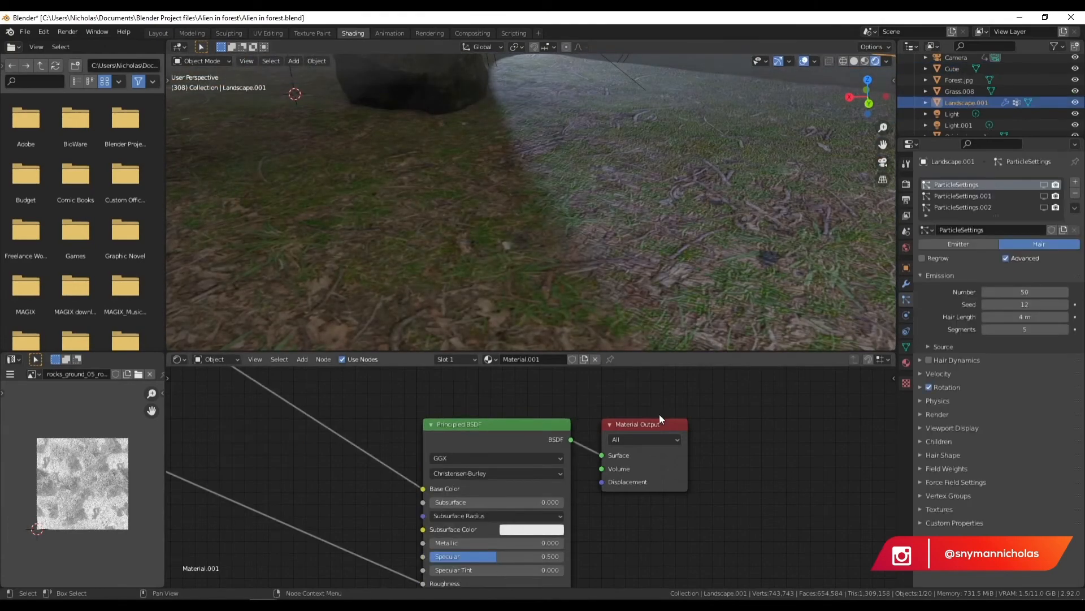
{"action": "middle_click_drag", "start_coordinate": [648, 508], "coordinate": [696, 388]}
{"action": "scroll", "coordinate": [693, 392], "scroll_direction": "down", "scroll_amount": 5}
{"action": "middle_click_drag", "start_coordinate": [376, 563], "coordinate": [442, 472]}
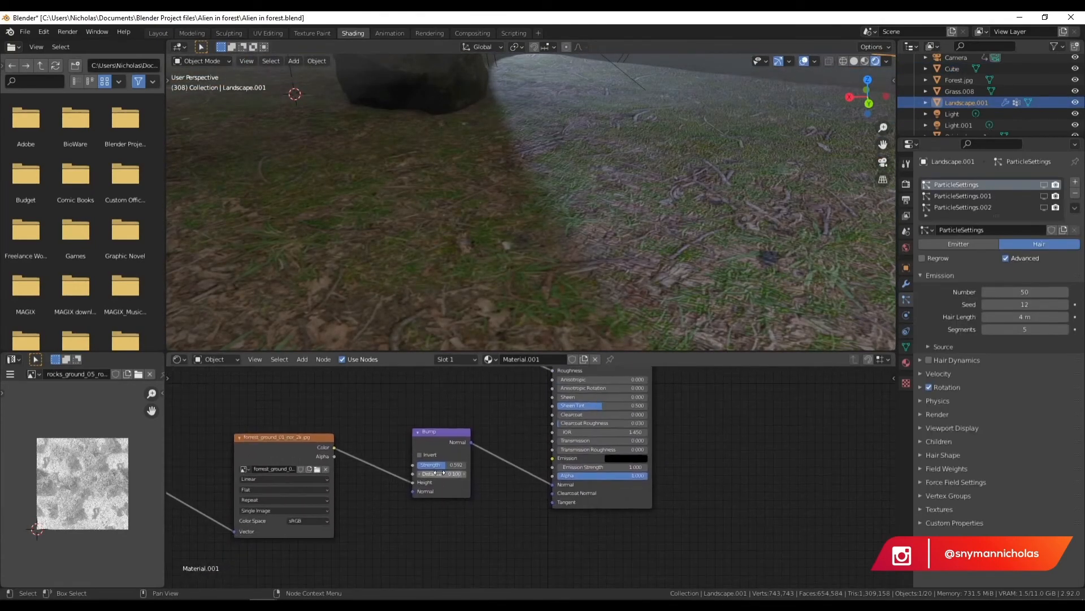
{"action": "left_click", "coordinate": [442, 432]}
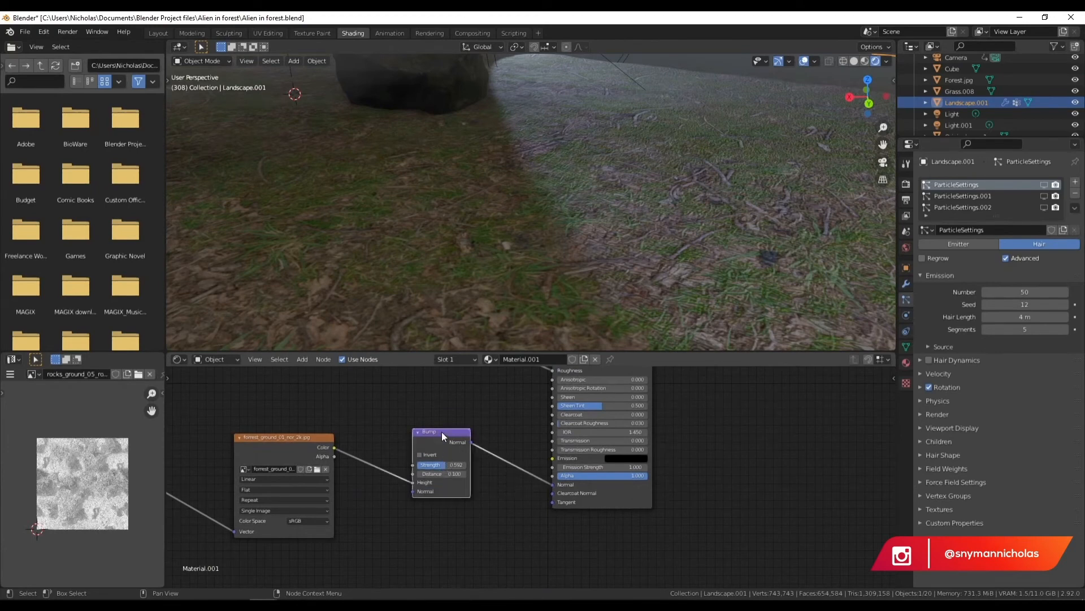
{"action": "key", "text": "x"}
{"action": "left_click_drag", "start_coordinate": [309, 442], "coordinate": [553, 485]}
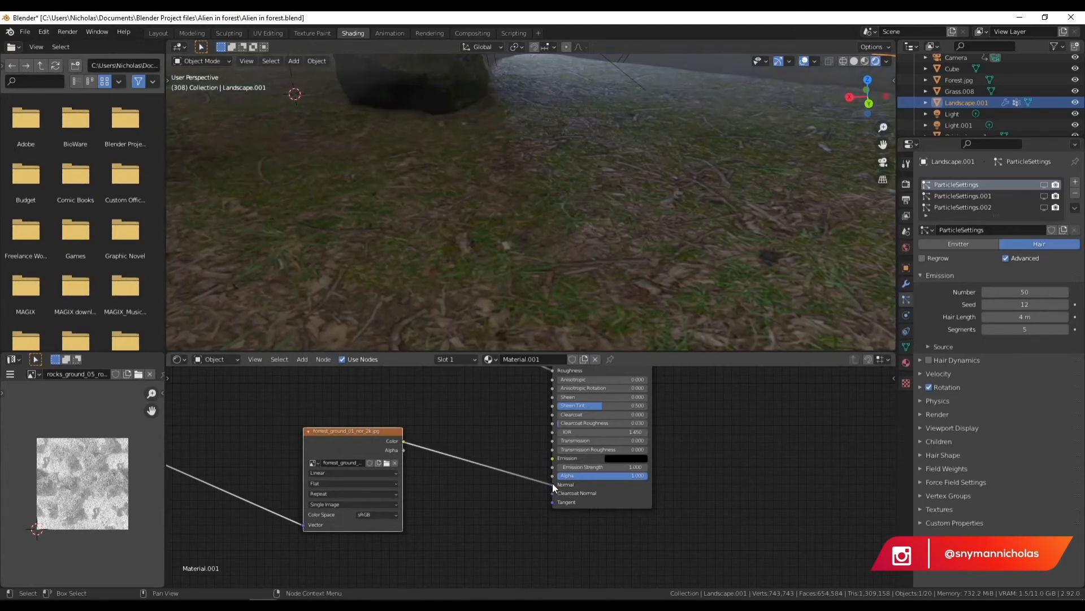
{"action": "left_click_drag", "start_coordinate": [552, 484], "coordinate": [468, 490]}
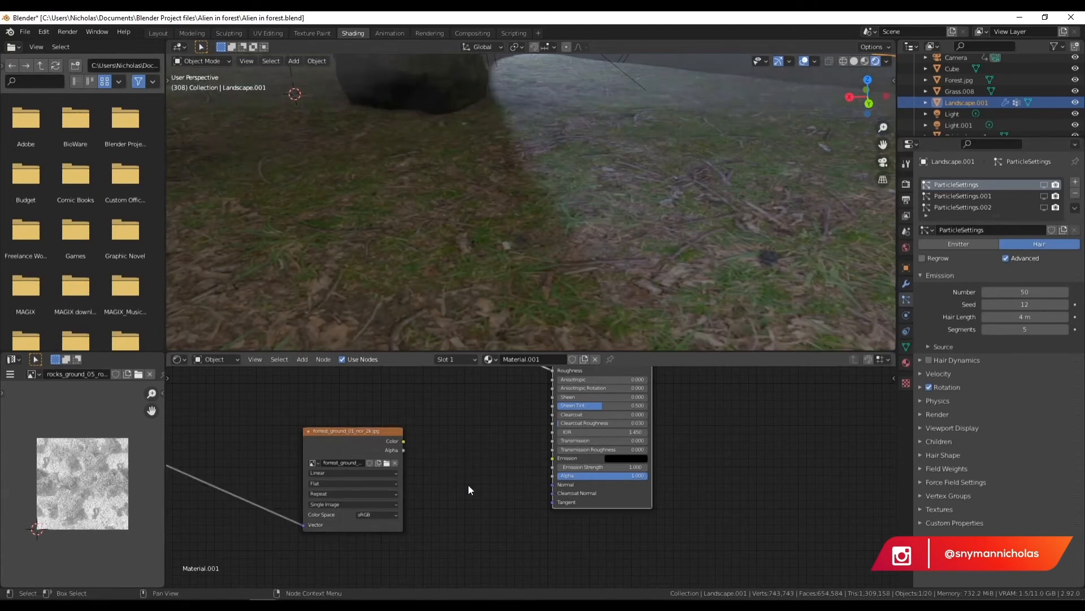
- Add a Normal Map node and link it between the forest ground normal texture's Color output and the Principled BSDF Normal input
{"action": "left_click_drag", "start_coordinate": [398, 434], "coordinate": [353, 432]}
{"action": "key", "text": "shift+a"}
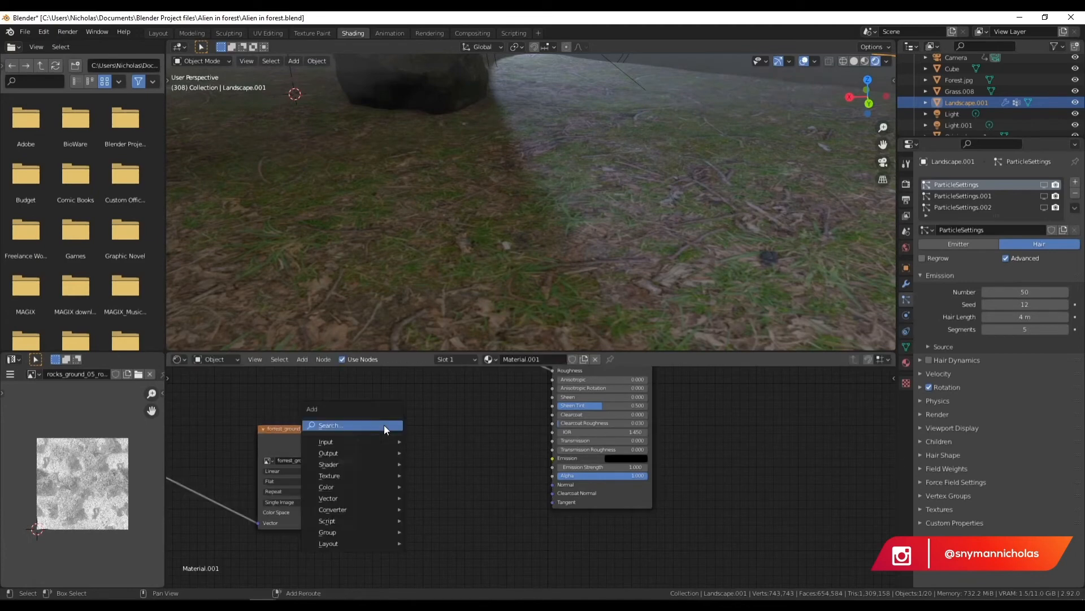
{"action": "left_click", "coordinate": [385, 425]}
{"action": "type", "text": "nor"}
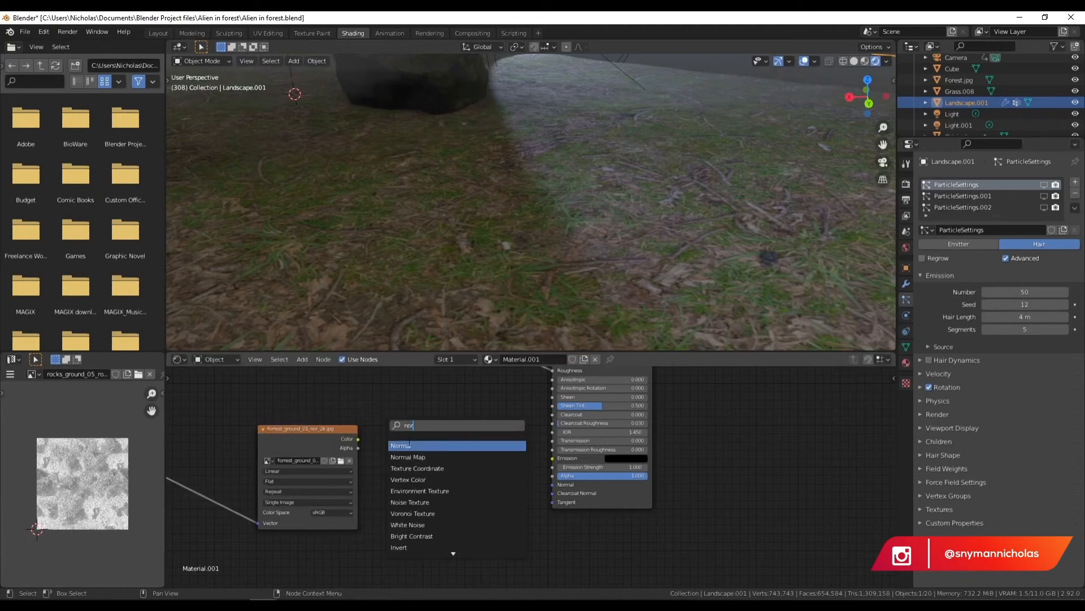
{"action": "left_click", "coordinate": [407, 457]}
{"action": "left_click", "coordinate": [408, 456]}
{"action": "left_click_drag", "start_coordinate": [358, 438], "coordinate": [386, 481]}
{"action": "left_click_drag", "start_coordinate": [447, 439], "coordinate": [553, 485]}
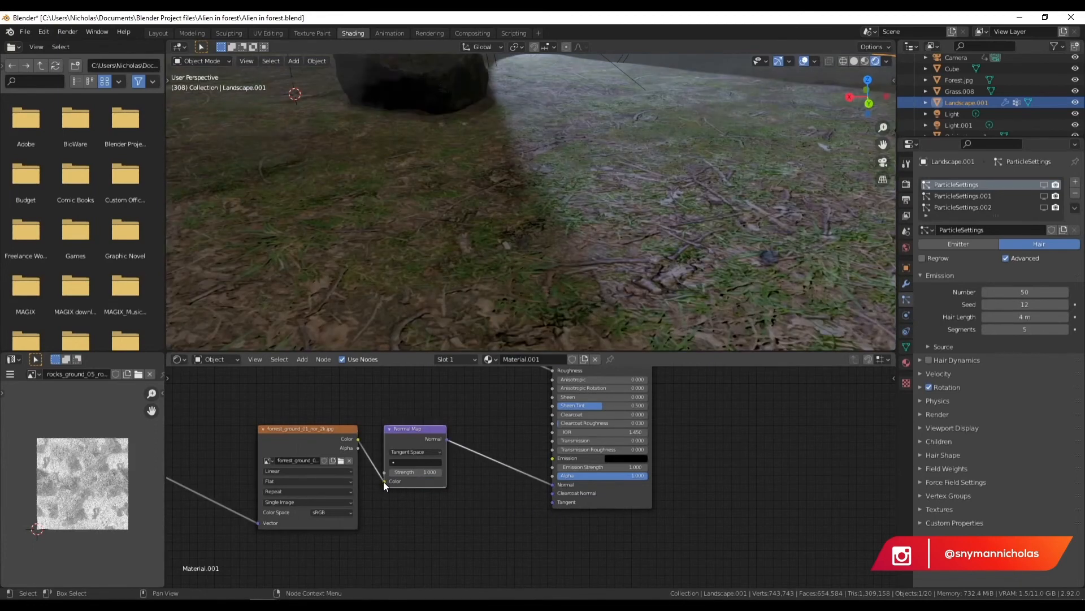
{"action": "left_click_drag", "start_coordinate": [382, 480], "coordinate": [384, 481]}
- Set the Normal Map node's strength to 100.5
{"action": "left_click", "coordinate": [420, 473]}
{"action": "type", "text": "100.5"}
{"action": "key", "text": "Return"}
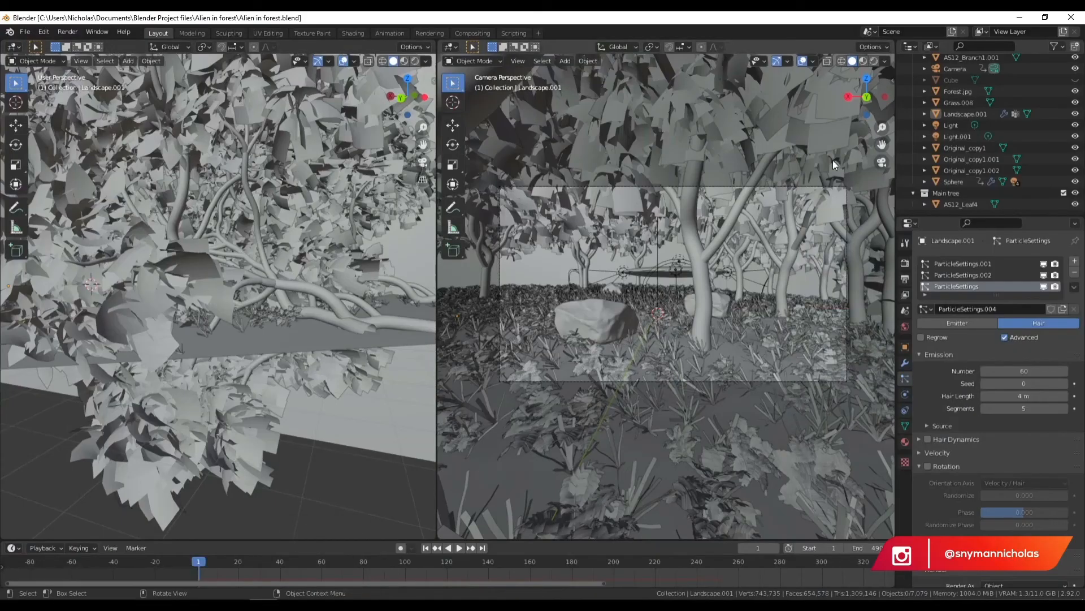
- Switch the camera view to Rendered shading and make the hidden fog Cube visible
{"action": "left_click", "coordinate": [875, 61]}
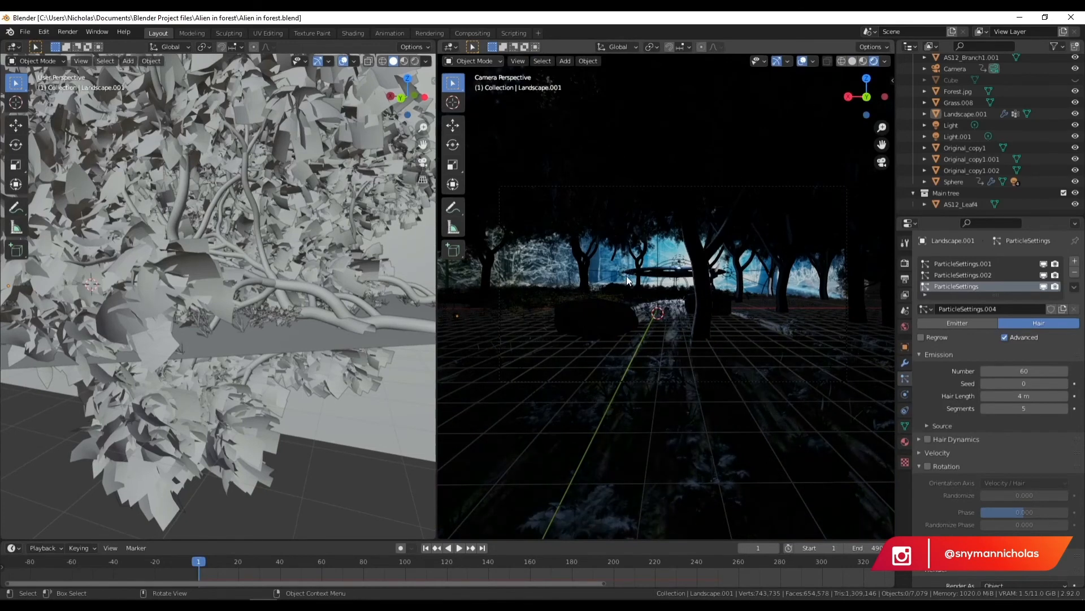
{"action": "left_click", "coordinate": [1075, 80]}
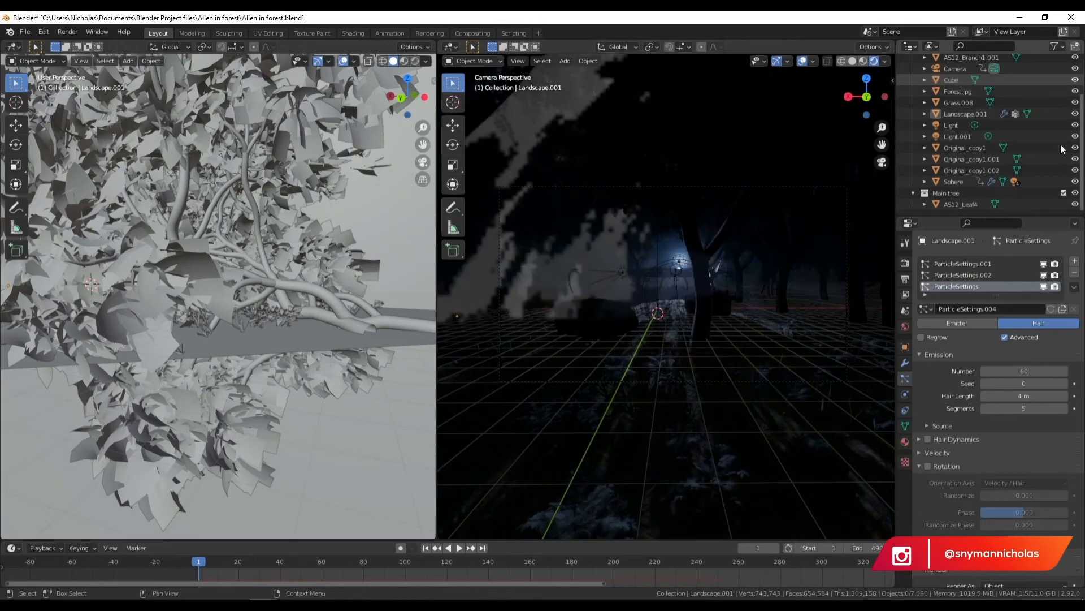
{"action": "scroll", "coordinate": [660, 290], "scroll_direction": "up", "scroll_amount": 3}
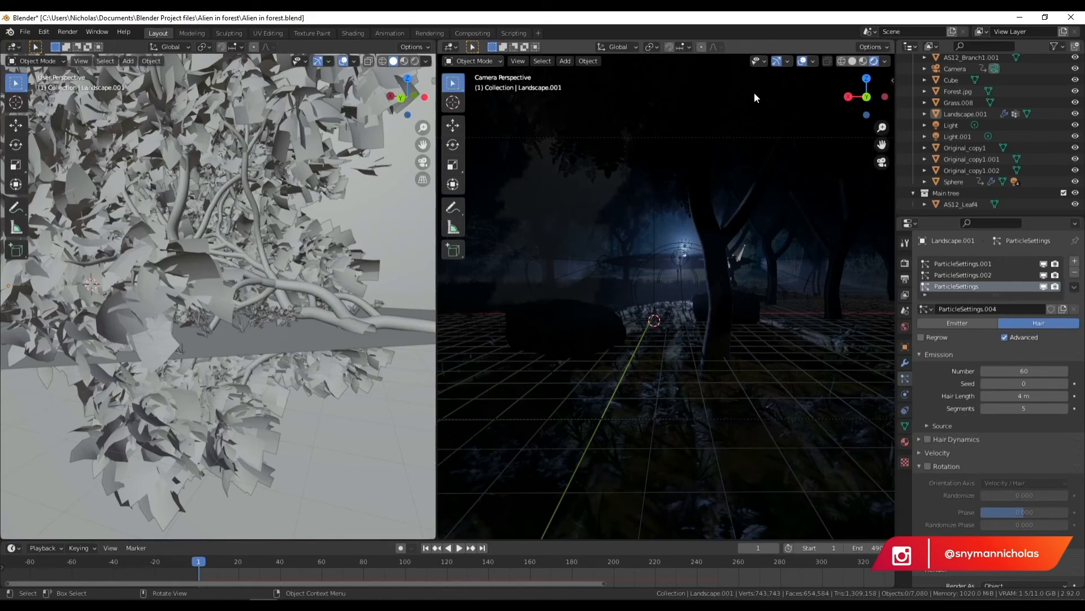
- Test-render frame 1, close the result and preview the opening of the animation in Rendered shading
{"action": "key", "text": "F12"}
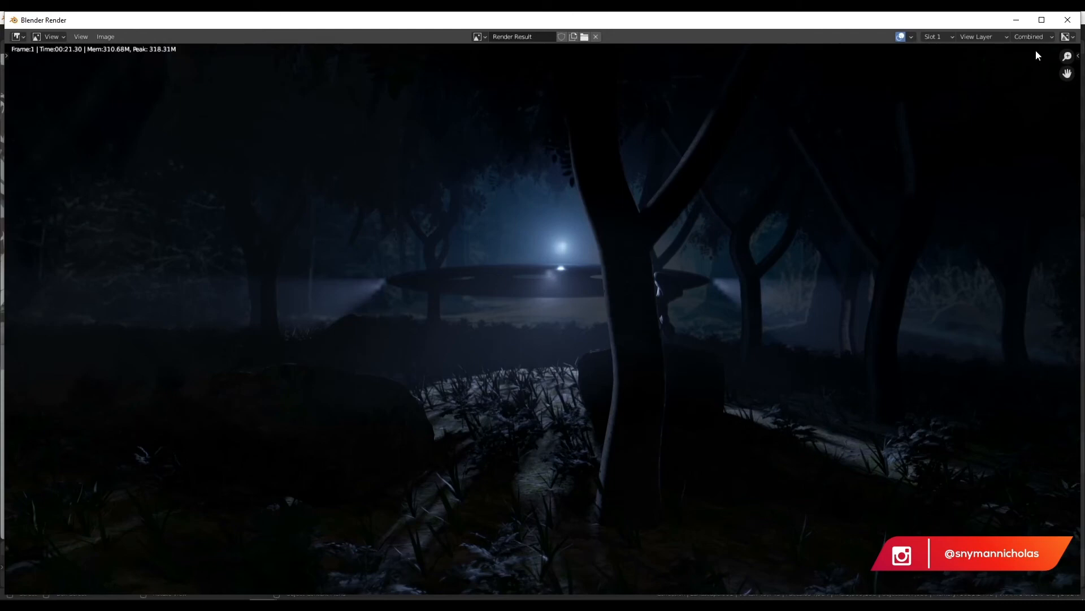
{"action": "left_click", "coordinate": [1068, 20]}
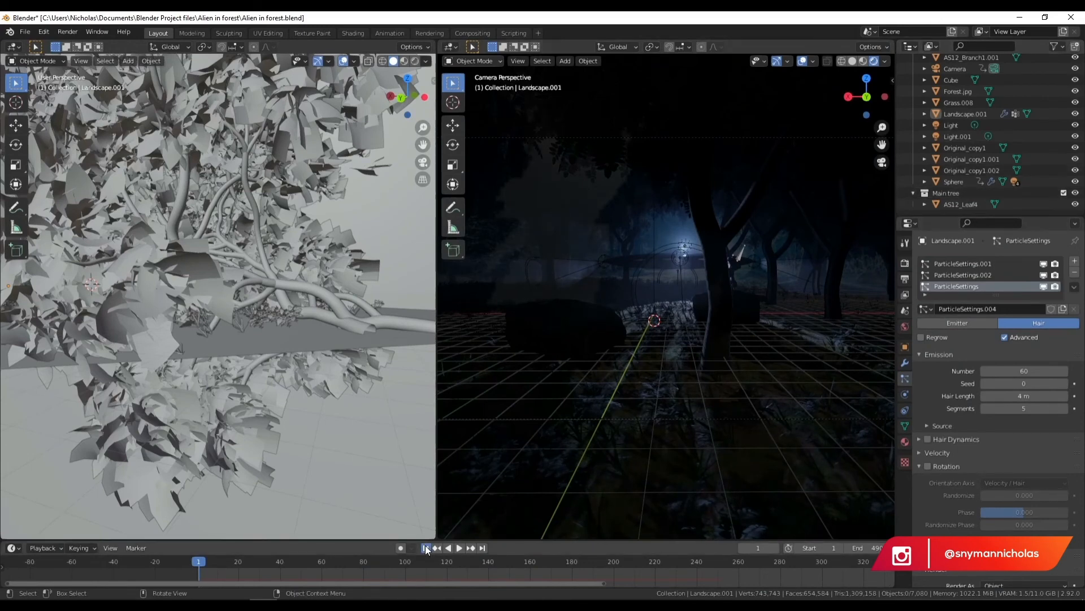
{"action": "key", "text": "space"}
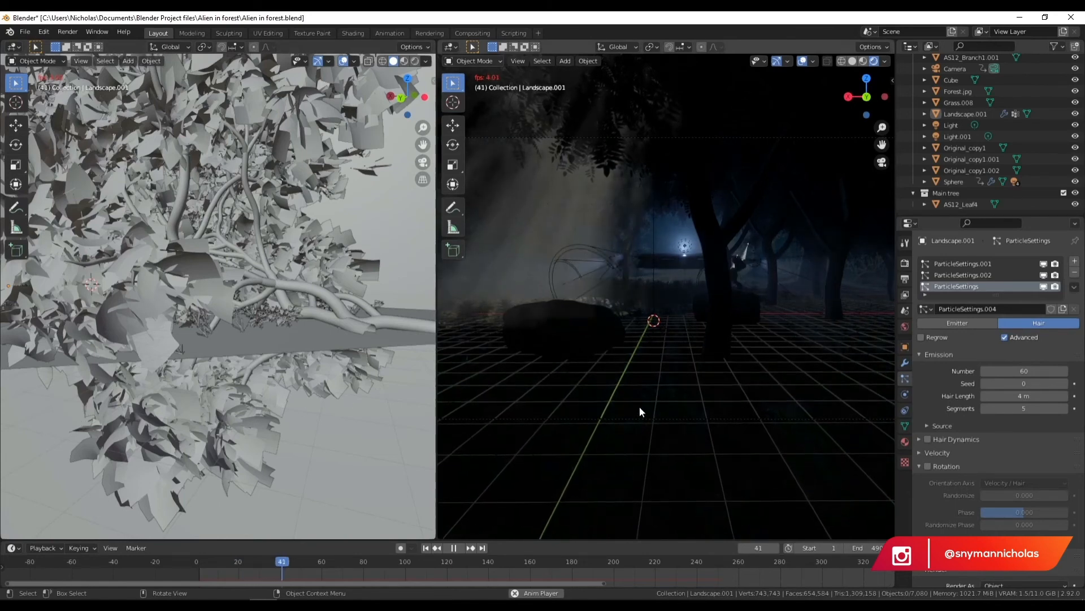
{"action": "key", "text": "space"}
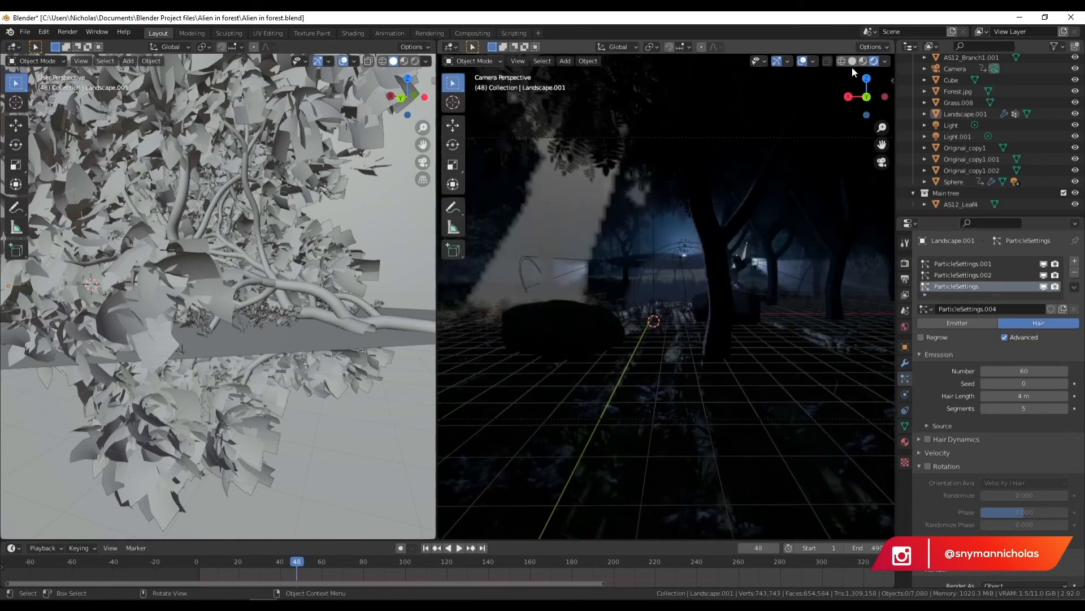
- Switch the camera view to Solid shading and review the camera push-in through frame 407
{"action": "left_click", "coordinate": [853, 61]}
{"action": "key", "text": "space"}
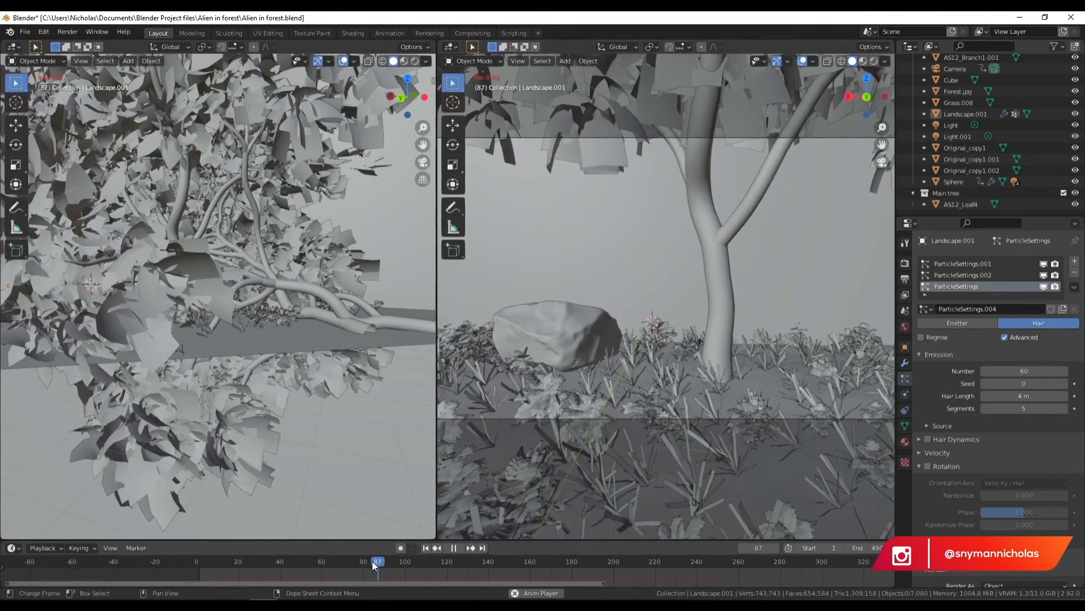
{"action": "key", "text": "space"}
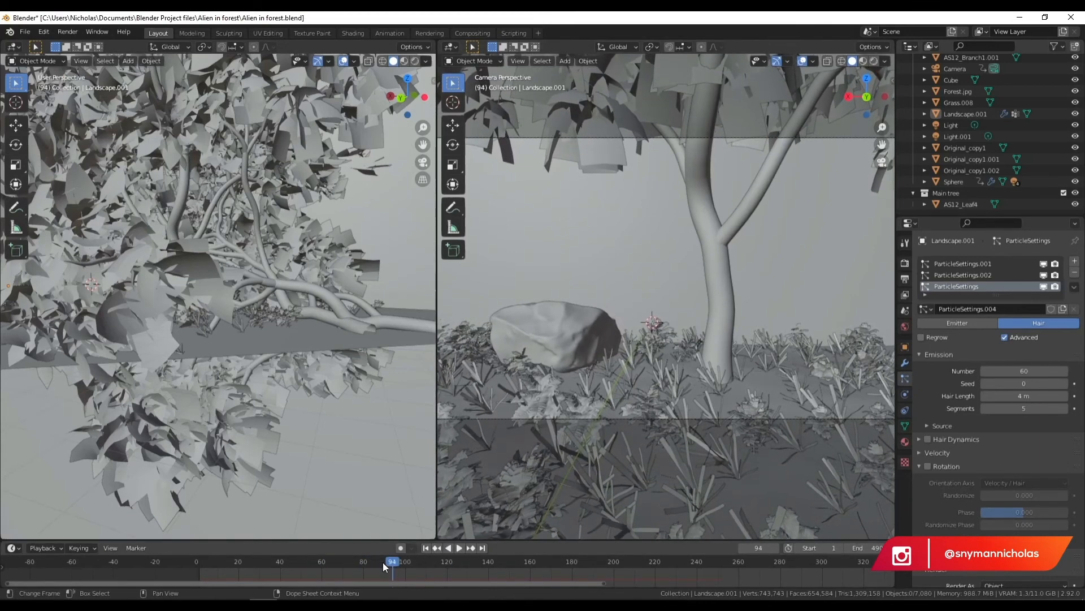
{"action": "left_click_drag", "start_coordinate": [390, 562], "coordinate": [571, 565]}
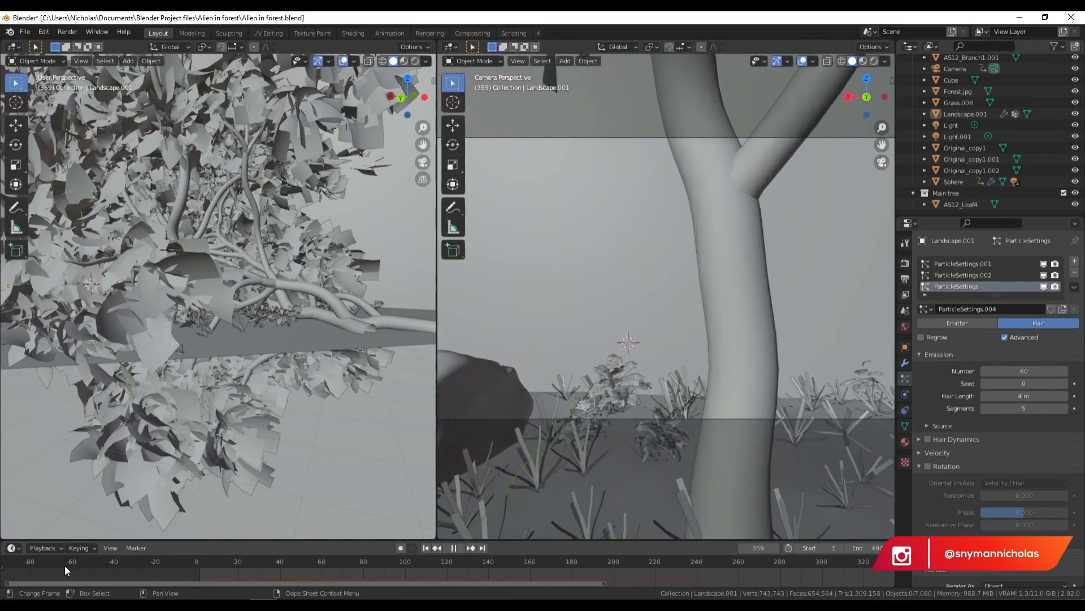
{"action": "key", "text": "space"}
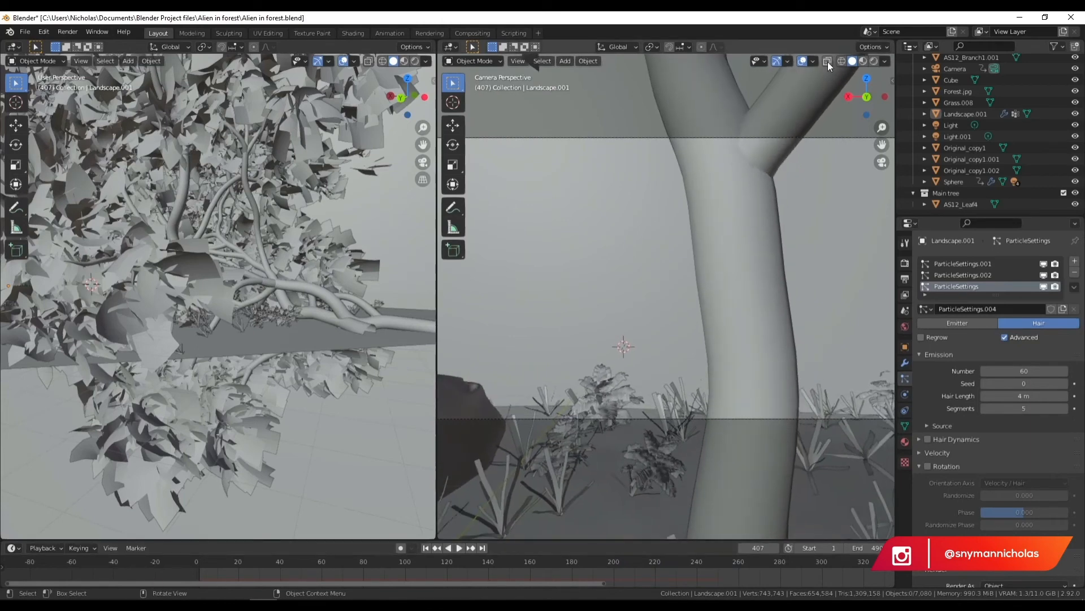
- Switch the camera view to Material Preview and go to frame 308, with the full frame range shown in the timeline
{"action": "left_click", "coordinate": [863, 60]}
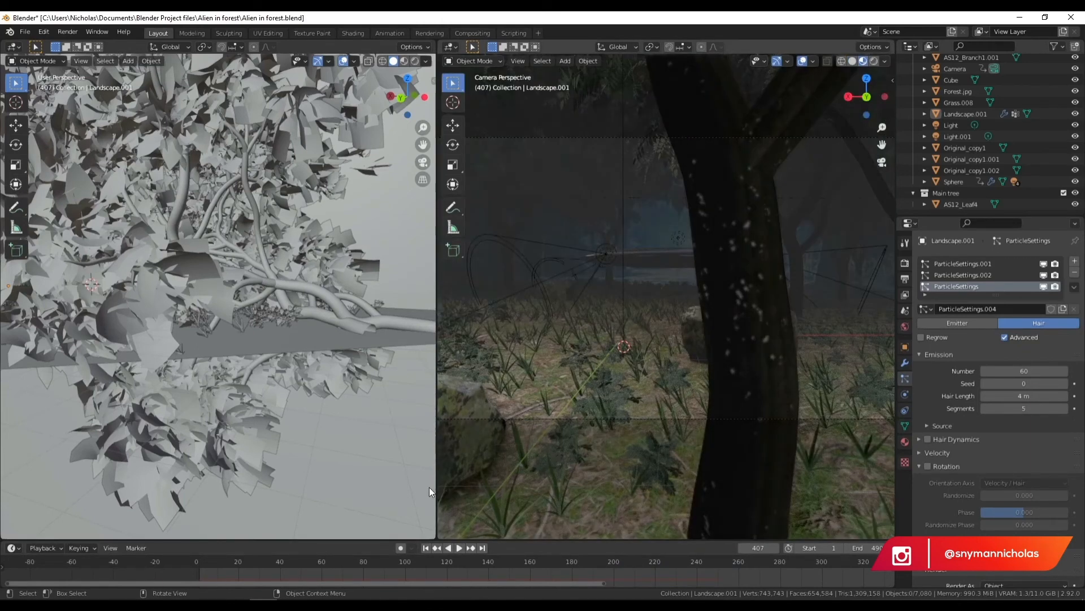
{"action": "scroll", "coordinate": [497, 568], "scroll_direction": "down", "scroll_amount": 3}
{"action": "scroll", "coordinate": [545, 586], "scroll_direction": "down", "scroll_amount": 2, "text": "ctrl"}
{"action": "key", "text": "space"}
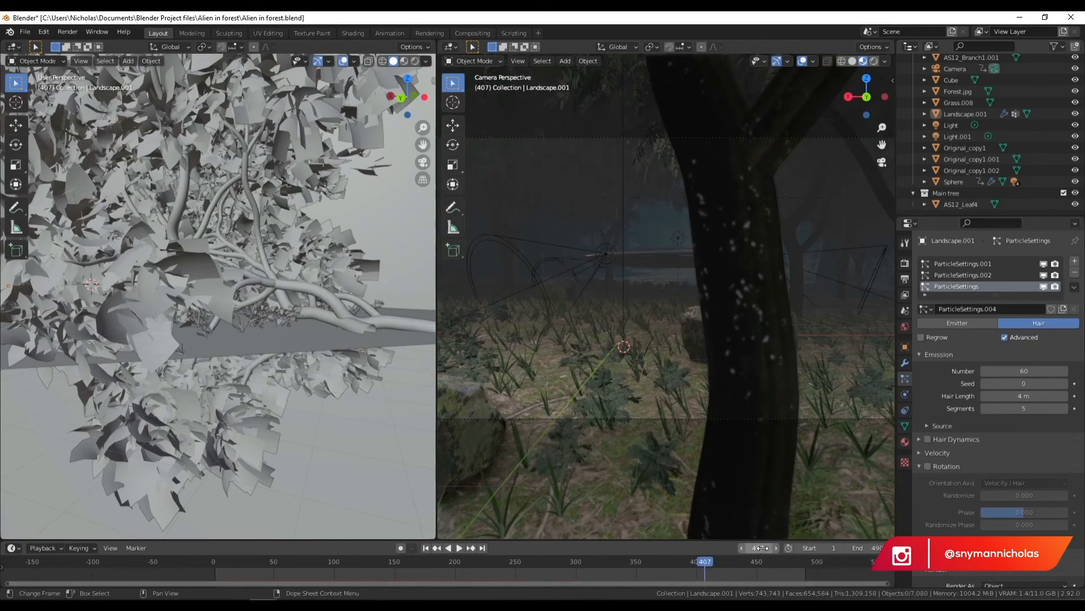
{"action": "left_click_drag", "start_coordinate": [773, 561], "coordinate": [585, 579]}
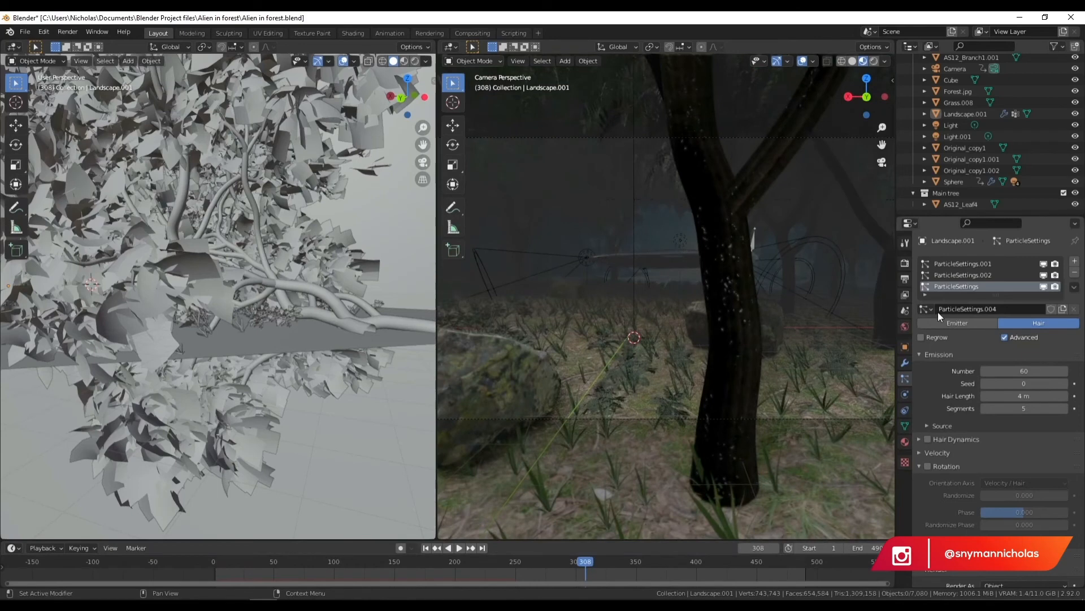
- Try a seed of 12 for the landscape's ParticleSettings.004 tree scatter
{"action": "left_click", "coordinate": [1066, 384]}
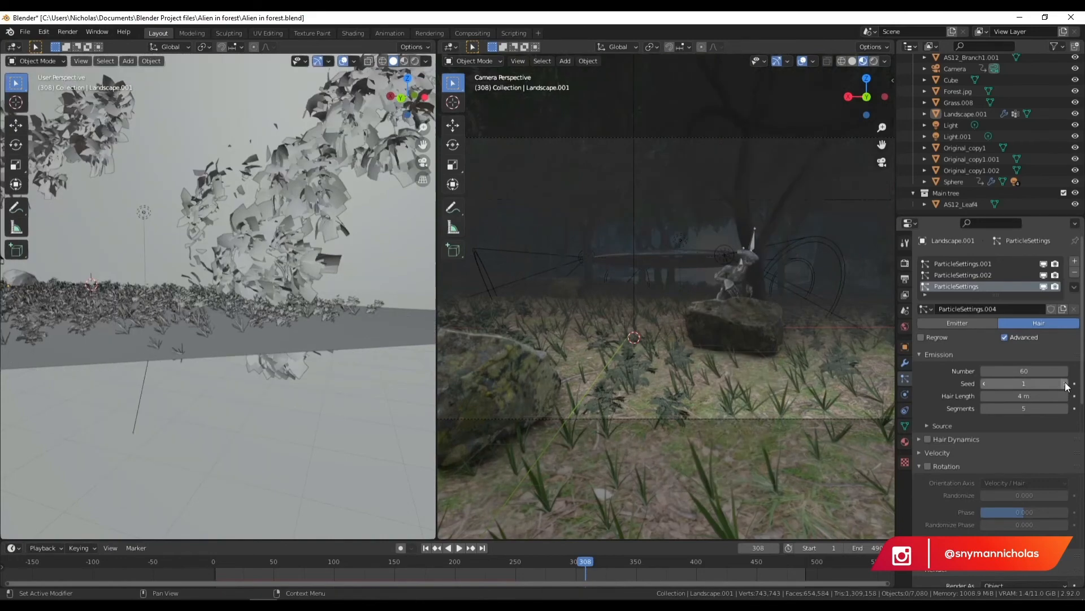
{"action": "left_click", "coordinate": [1043, 383]}
{"action": "type", "text": "12"}
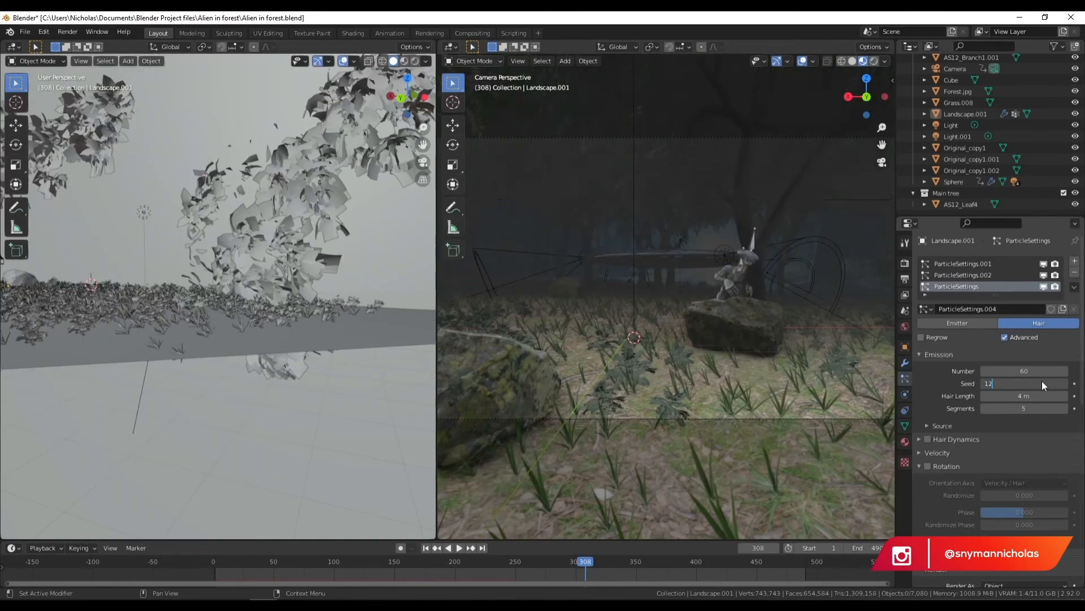
{"action": "key", "text": "Return"}
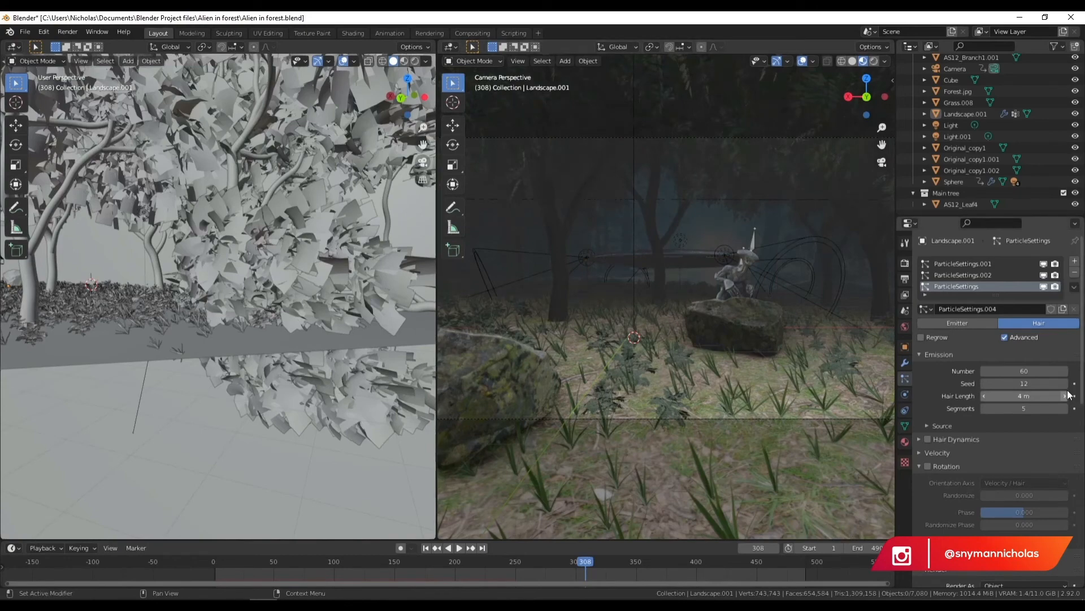
- Return to frame 1, try a tree particle seed of 14 and compare it in Rendered and Material Preview shading
{"action": "left_click", "coordinate": [426, 547]}
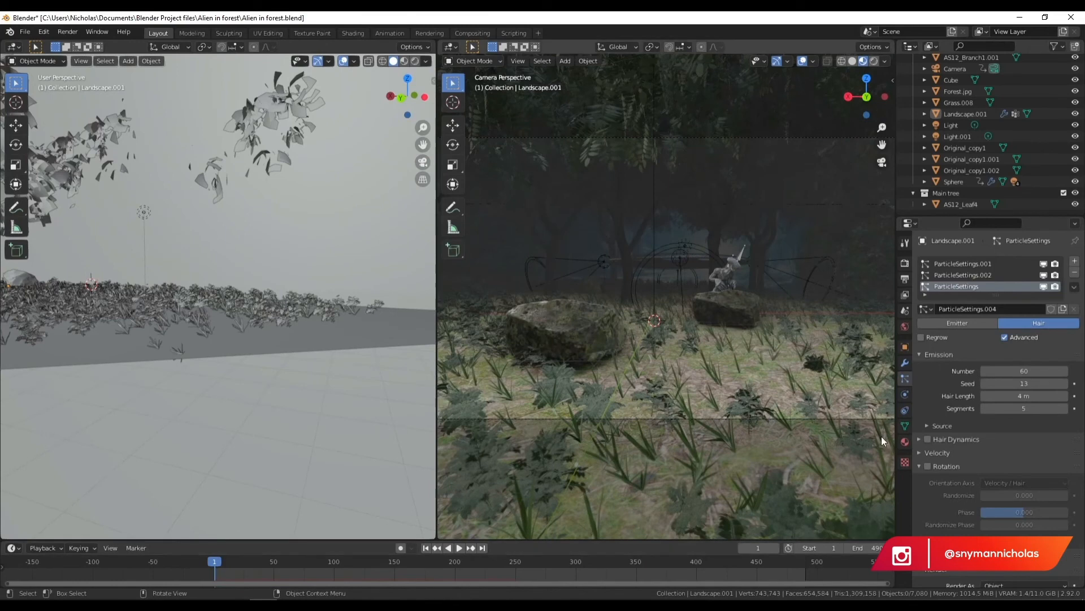
{"action": "left_click", "coordinate": [1065, 384]}
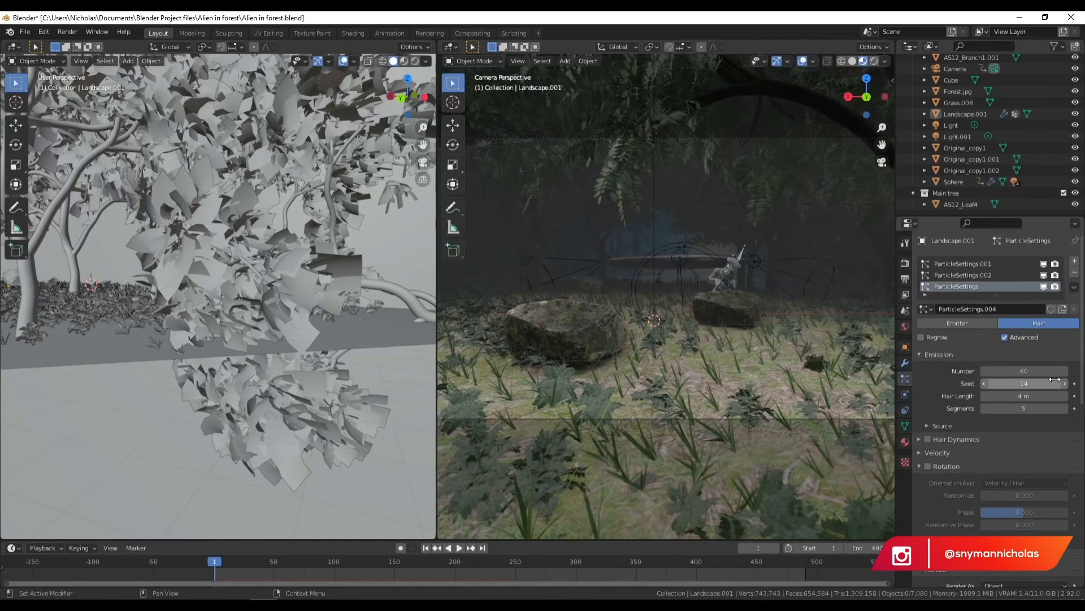
{"action": "scroll", "coordinate": [315, 388], "scroll_direction": "down", "scroll_amount": 2}
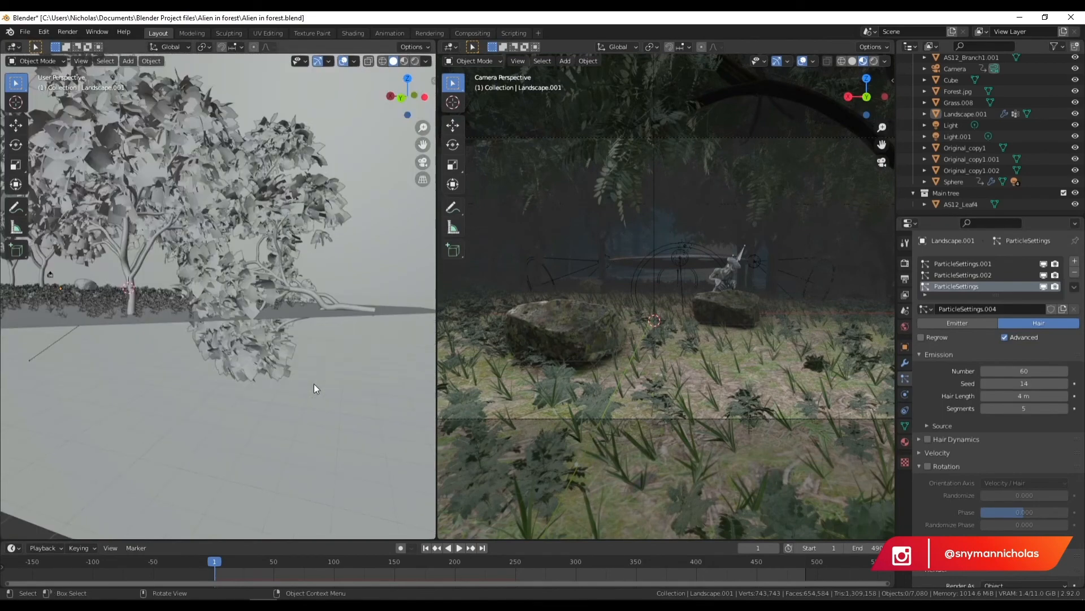
{"action": "scroll", "coordinate": [212, 271], "scroll_direction": "up", "scroll_amount": 4}
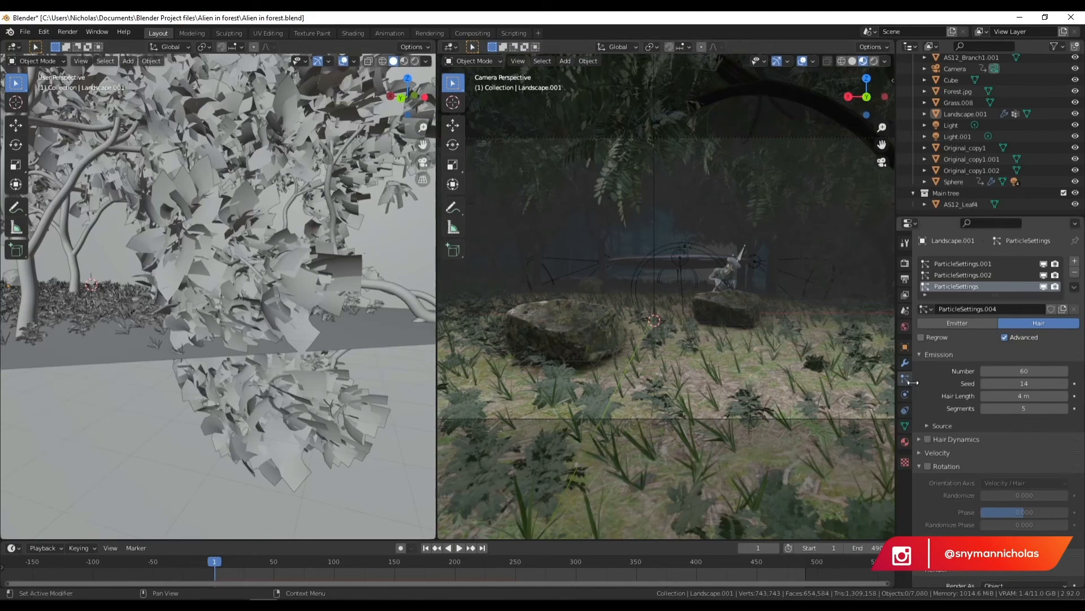
{"action": "left_click", "coordinate": [875, 60]}
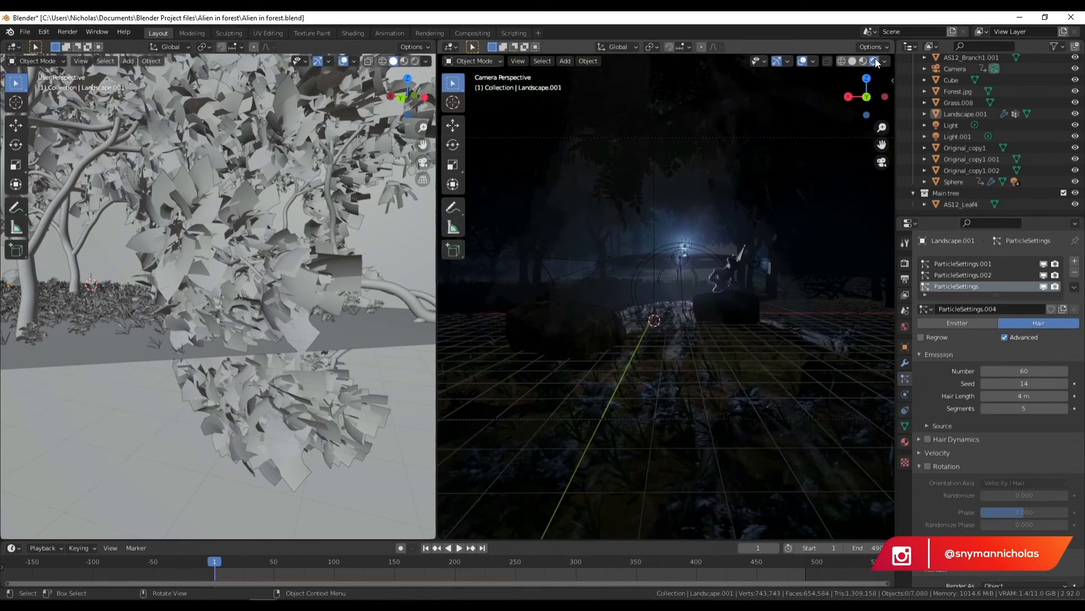
{"action": "left_click", "coordinate": [863, 61]}
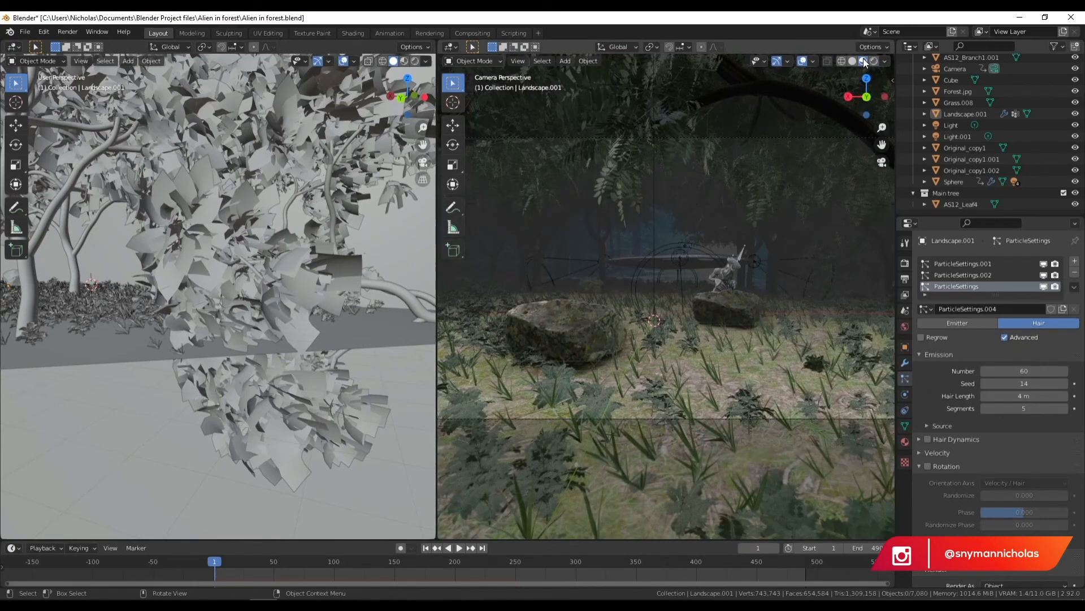
- Get an overview of the whole landscape and step the tree particle seed up to 22
{"action": "scroll", "coordinate": [260, 406], "scroll_direction": "down", "scroll_amount": 5}
{"action": "middle_click_drag", "start_coordinate": [260, 406], "coordinate": [271, 319]}
{"action": "middle_click_drag", "start_coordinate": [210, 334], "coordinate": [286, 357]}
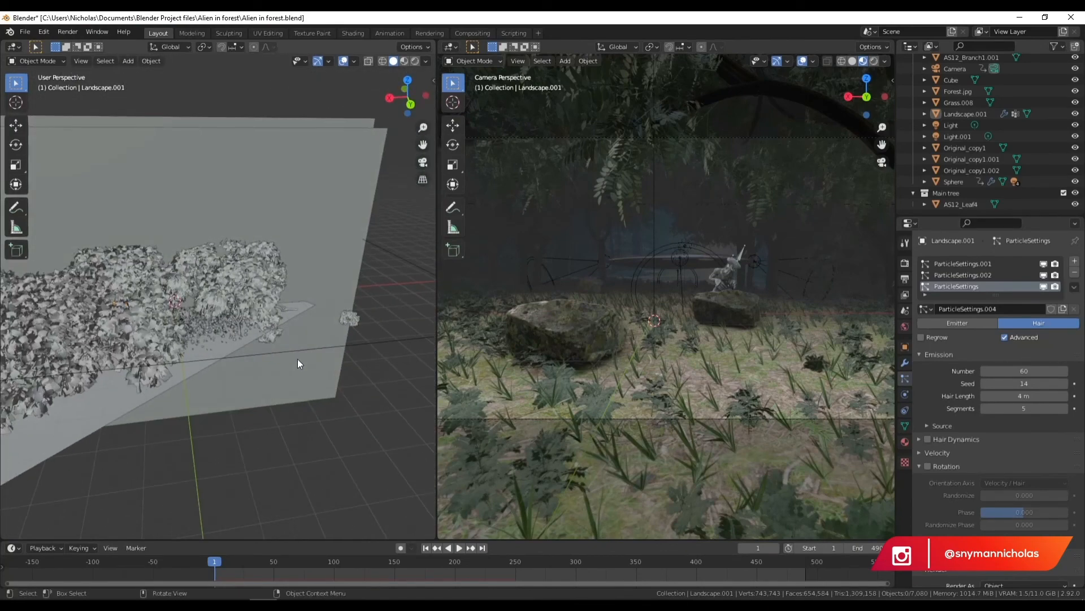
{"action": "left_click", "coordinate": [1066, 384]}
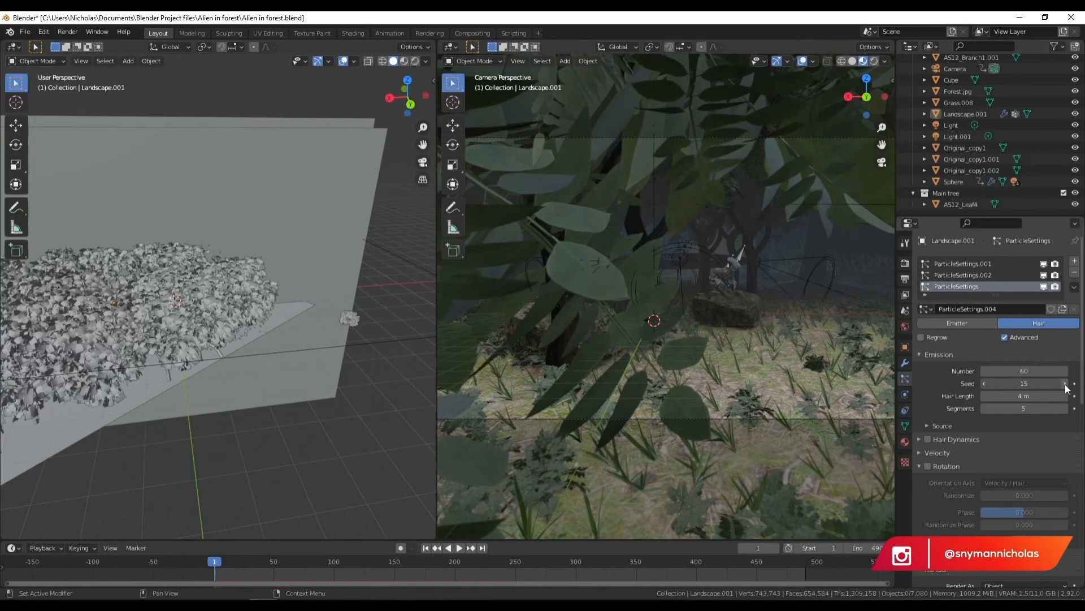
{"action": "left_click", "coordinate": [1066, 385]}
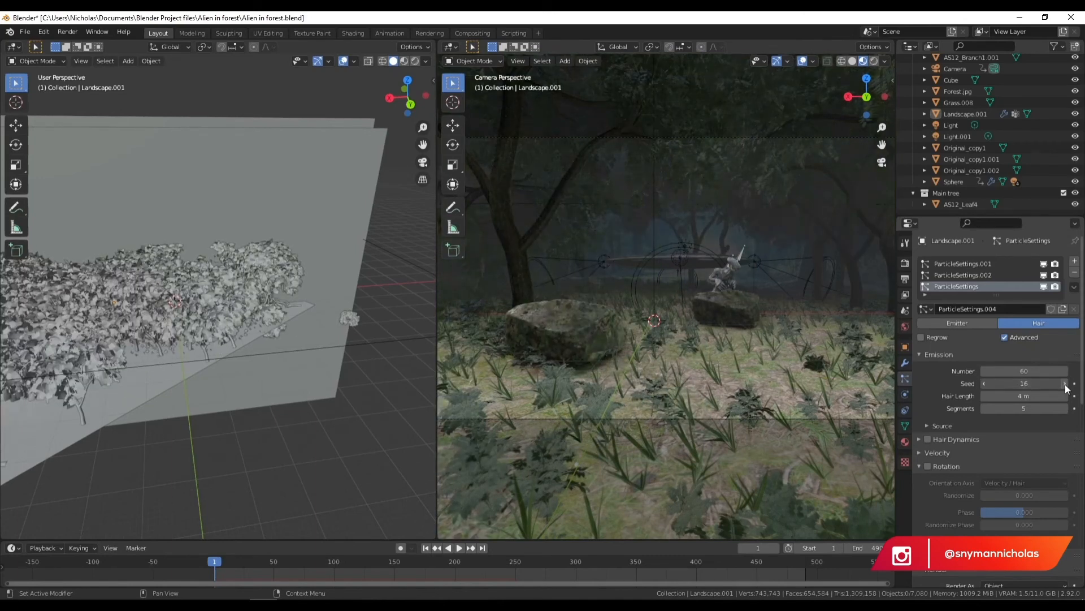
{"action": "left_click", "coordinate": [1066, 384]}
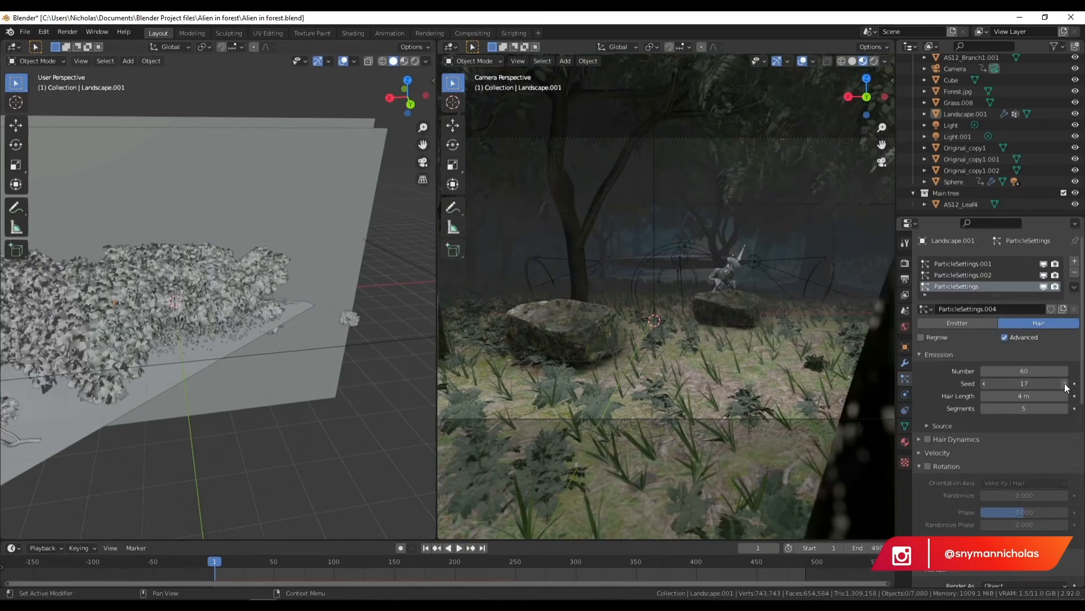
{"action": "left_click", "coordinate": [1066, 384]}
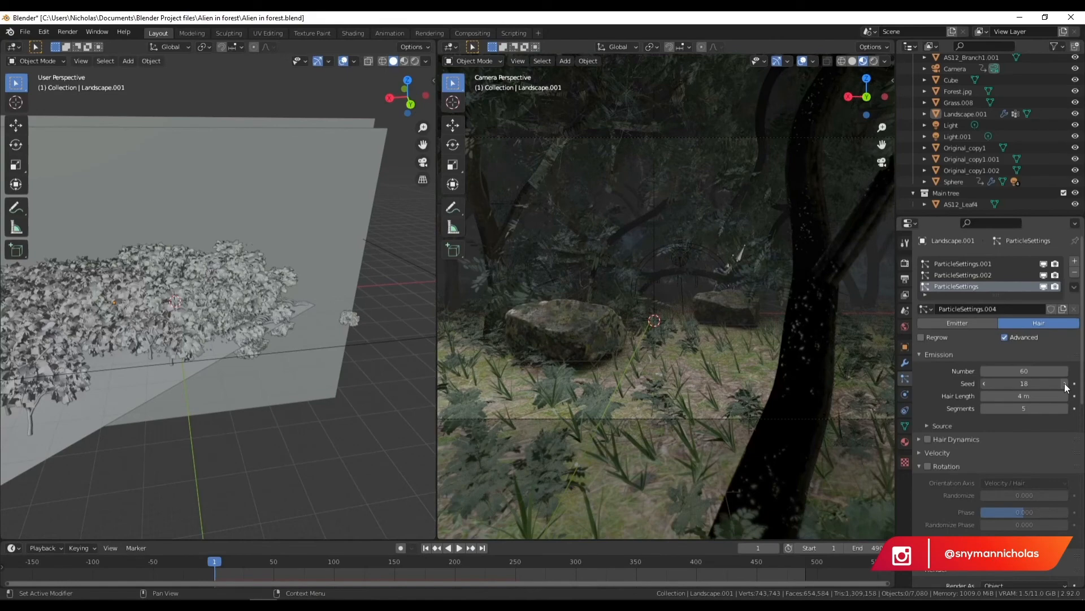
{"action": "left_click", "coordinate": [1066, 384]}
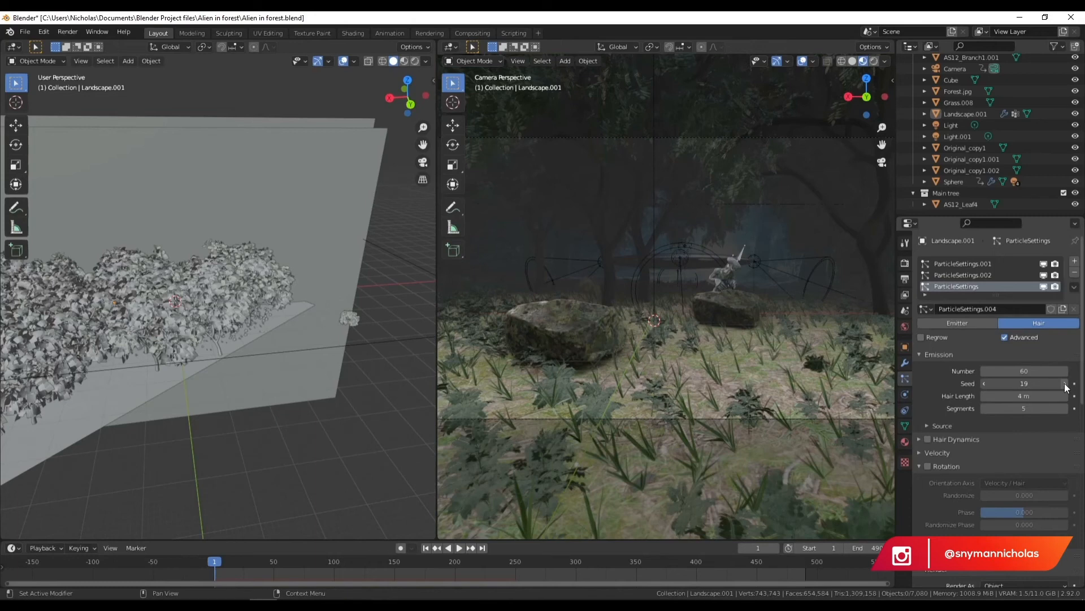
{"action": "left_click", "coordinate": [1066, 384]}
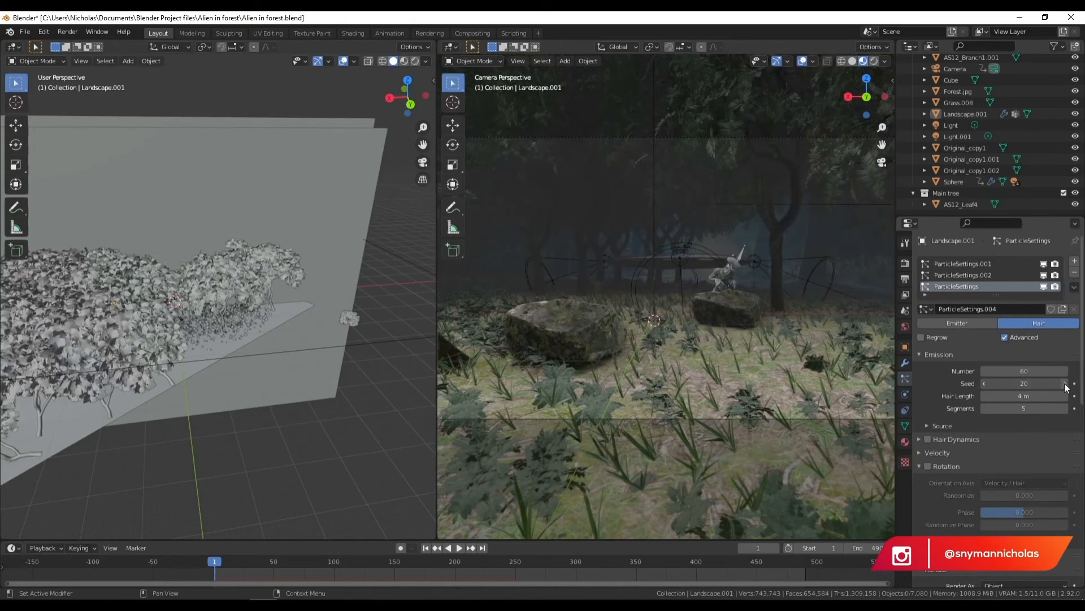
{"action": "left_click", "coordinate": [1066, 384]}
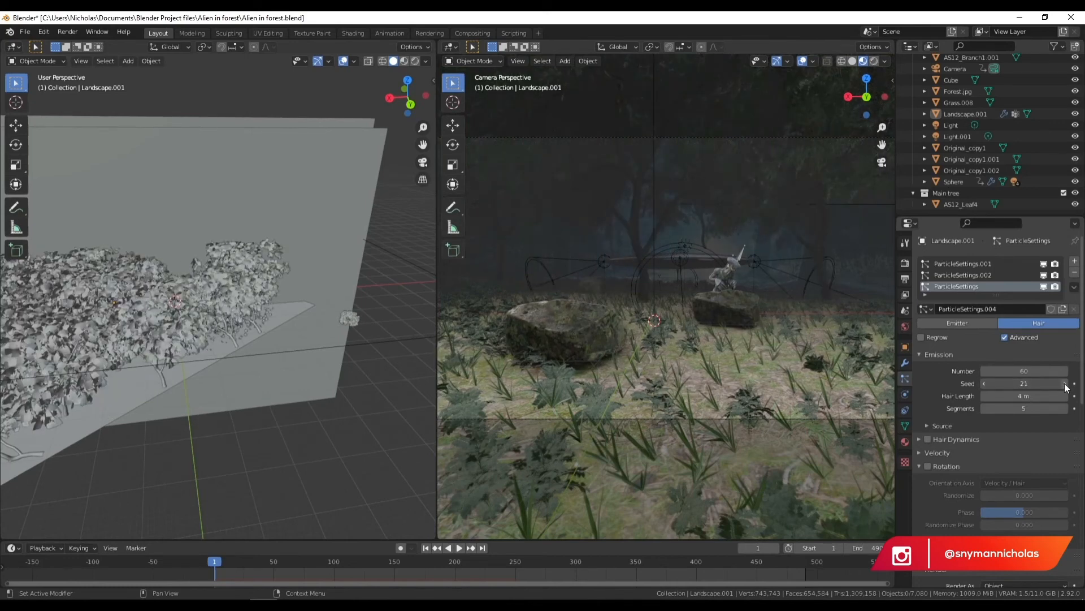
{"action": "left_click", "coordinate": [1066, 384]}
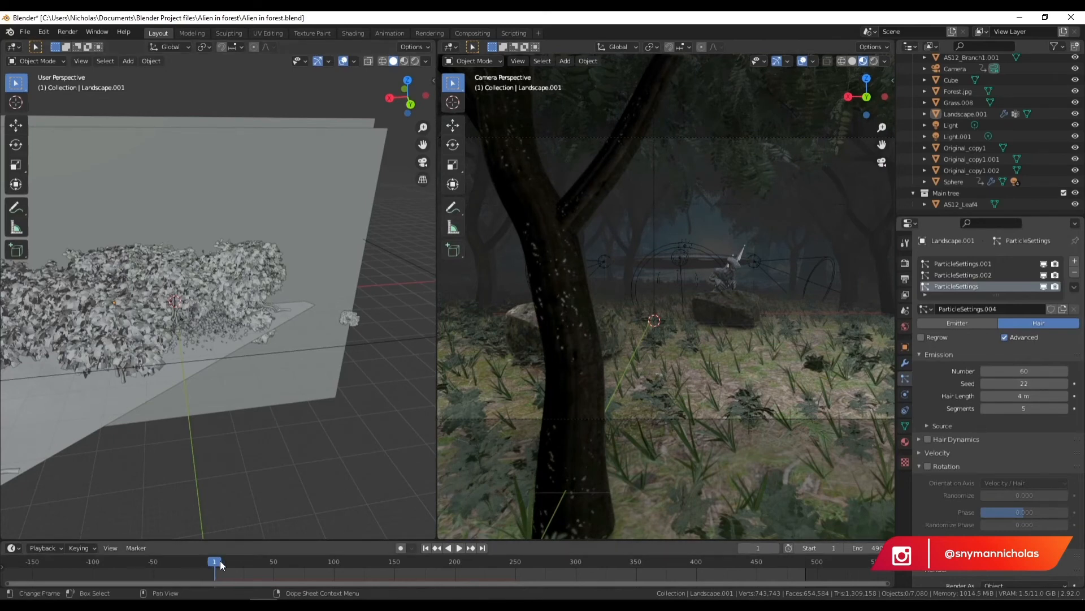
- Scrub through the camera move to frame 389 and set the Eevee render samples to 80
{"action": "left_click_drag", "start_coordinate": [219, 560], "coordinate": [541, 563]}
{"action": "left_click_drag", "start_coordinate": [374, 570], "coordinate": [683, 579]}
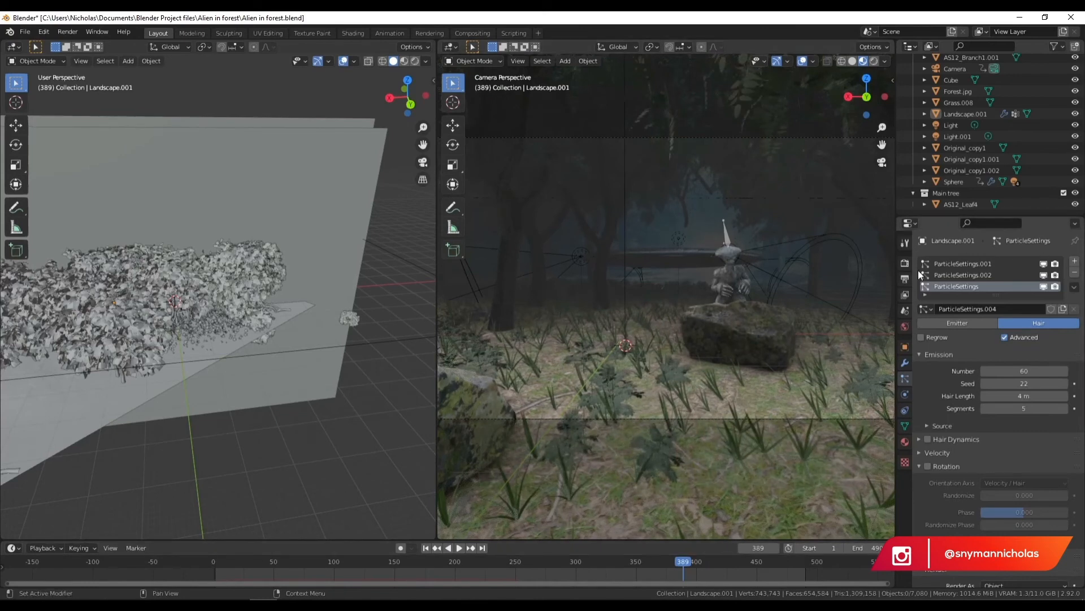
{"action": "left_click", "coordinate": [905, 263]}
{"action": "left_click", "coordinate": [1037, 293]}
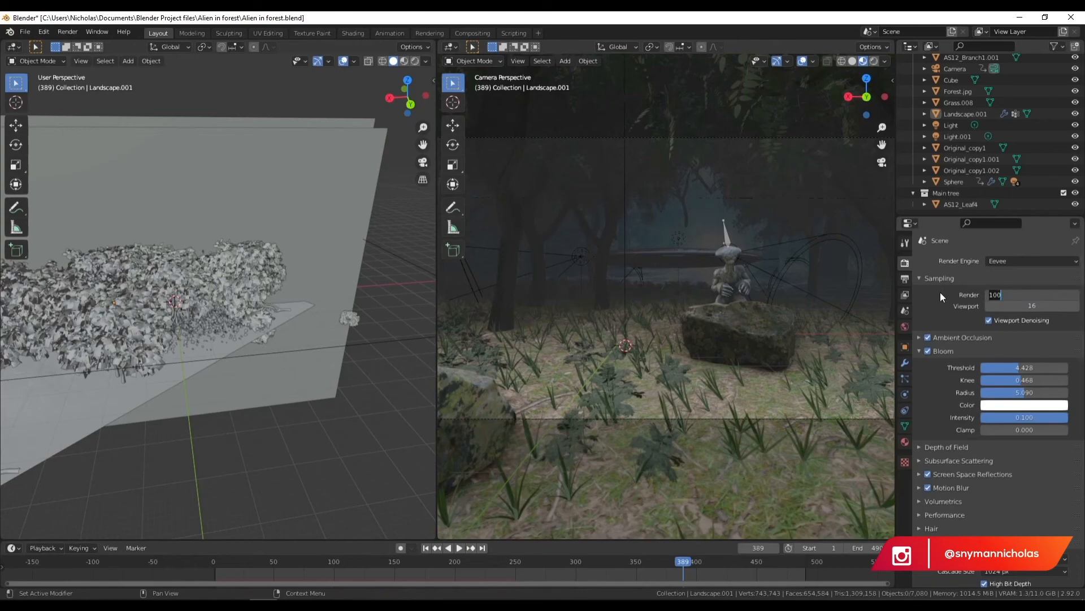
{"action": "type", "text": "80"}
{"action": "key", "text": "Return"}
- Test-render frame 389, inspect the image and close the render window
{"action": "key", "text": "F12"}
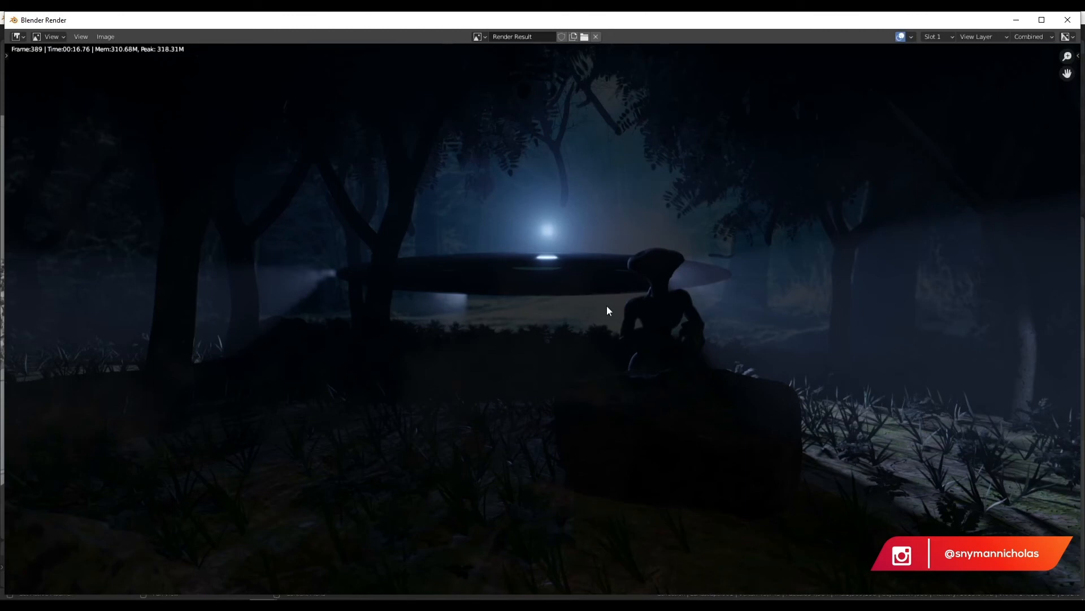
{"action": "scroll", "coordinate": [735, 335], "scroll_direction": "down", "scroll_amount": 3}
{"action": "scroll", "coordinate": [736, 337], "scroll_direction": "up", "scroll_amount": 3}
{"action": "left_click", "coordinate": [1068, 20]}
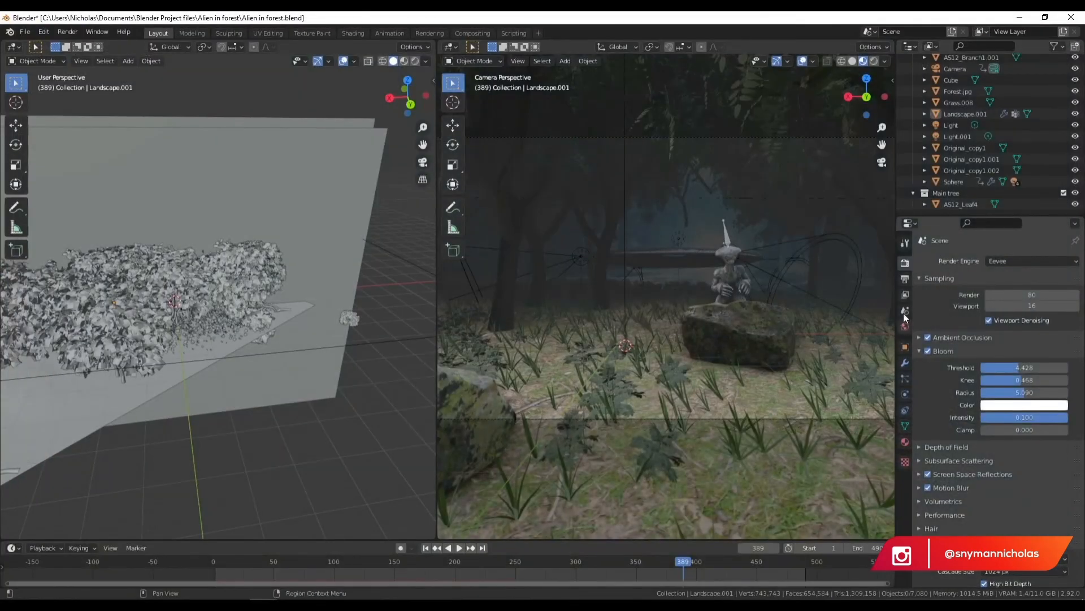
- Turn off Screen Space Reflections and Ambient Occlusion in the Eevee render settings
{"action": "left_click", "coordinate": [928, 473]}
{"action": "left_click", "coordinate": [918, 352]}
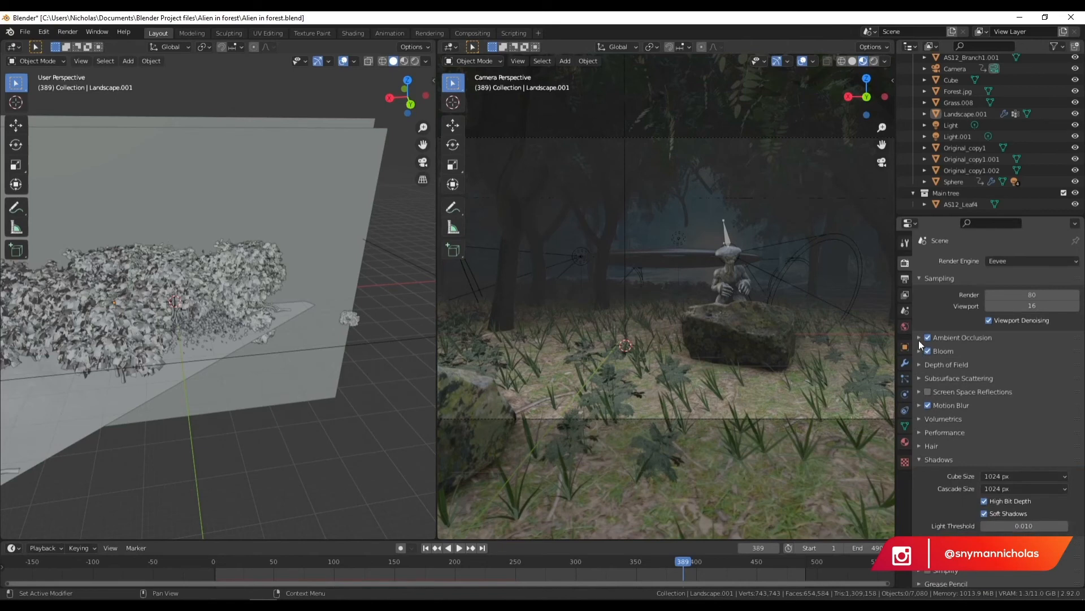
{"action": "left_click", "coordinate": [928, 336]}
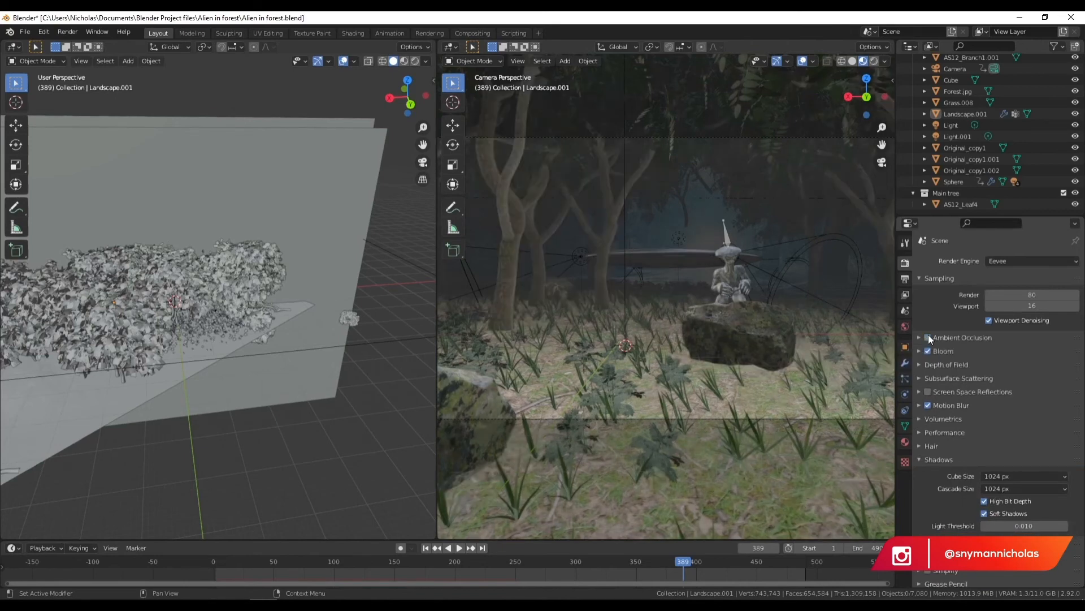
- Turn Ambient Occlusion back on in the Eevee render settings
{"action": "left_click", "coordinate": [928, 335]}
{"action": "left_click", "coordinate": [928, 337]}
{"action": "left_click", "coordinate": [928, 337]}
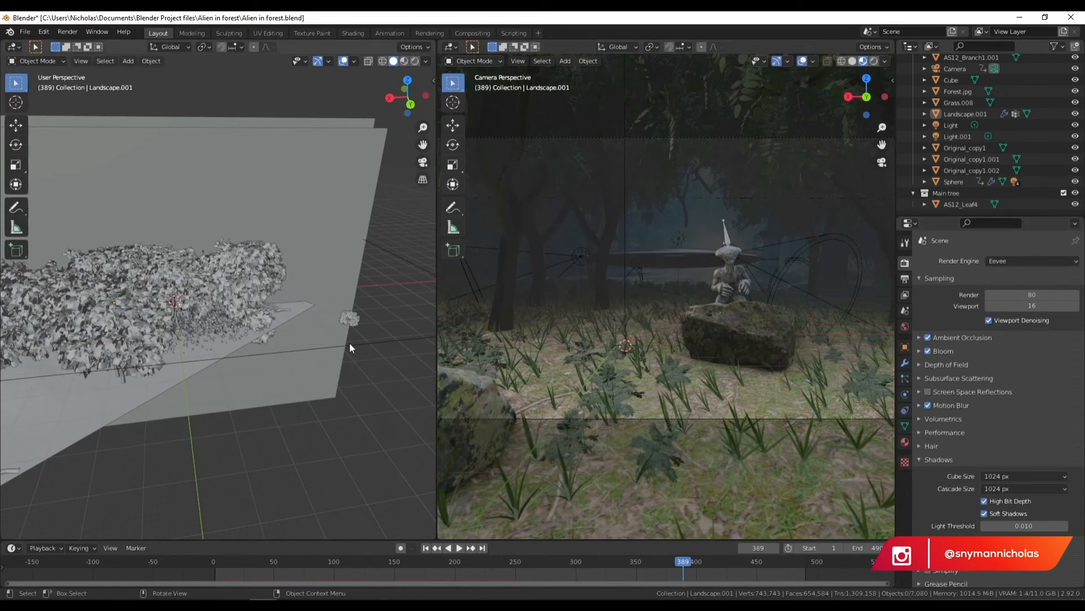
- Move the Forest.jpg background plane about -10.7 m along the global Y axis
{"action": "middle_click_drag", "start_coordinate": [376, 359], "coordinate": [360, 398]}
{"action": "scroll", "coordinate": [335, 332], "scroll_direction": "down", "scroll_amount": 3}
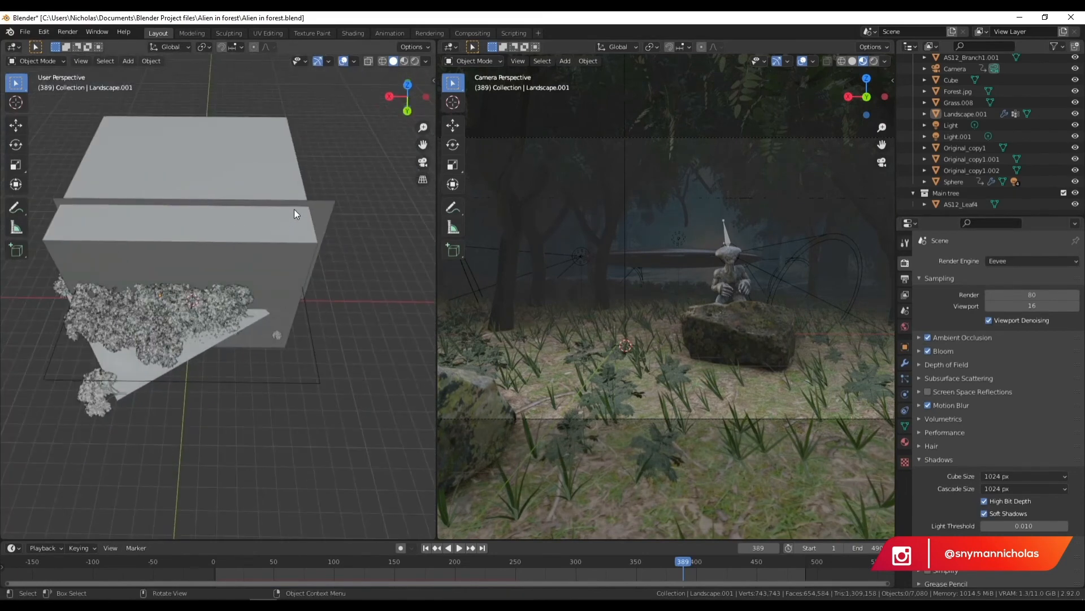
{"action": "left_click", "coordinate": [333, 207]}
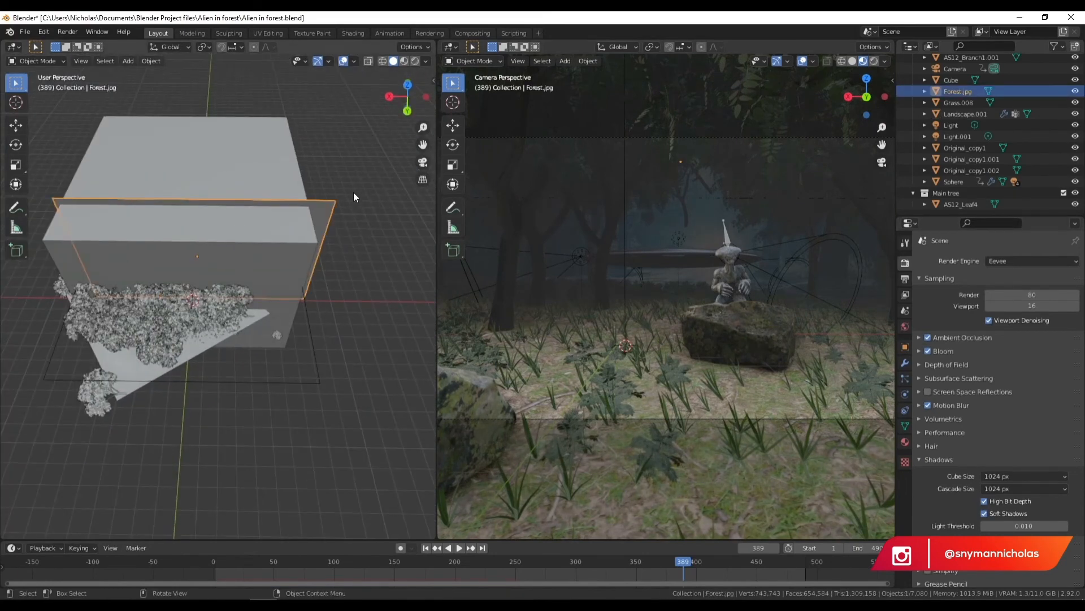
{"action": "key", "text": "g"}
{"action": "key", "text": "y"}
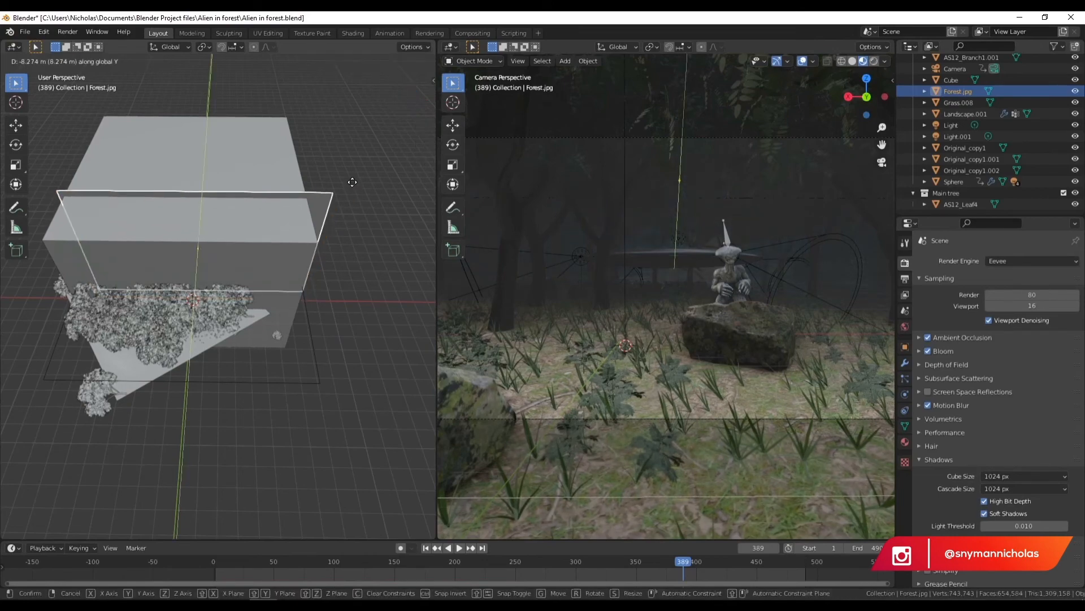
{"action": "left_click", "coordinate": [353, 181]}
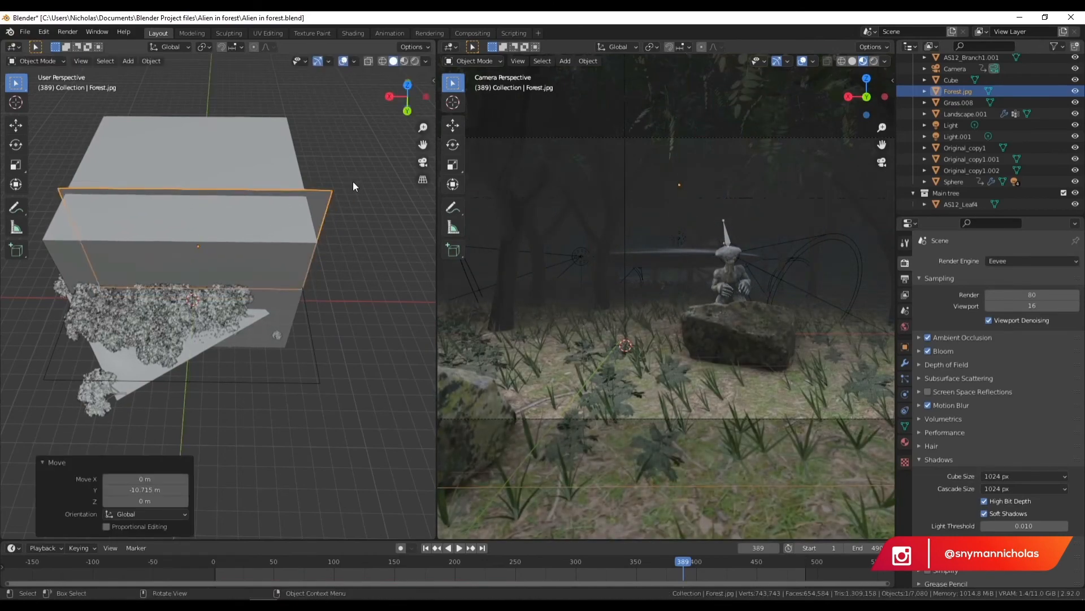
- Render frame 389 with the shifted backdrop, inspect the whole image and its details, and close the render window
{"action": "key", "text": "F12"}
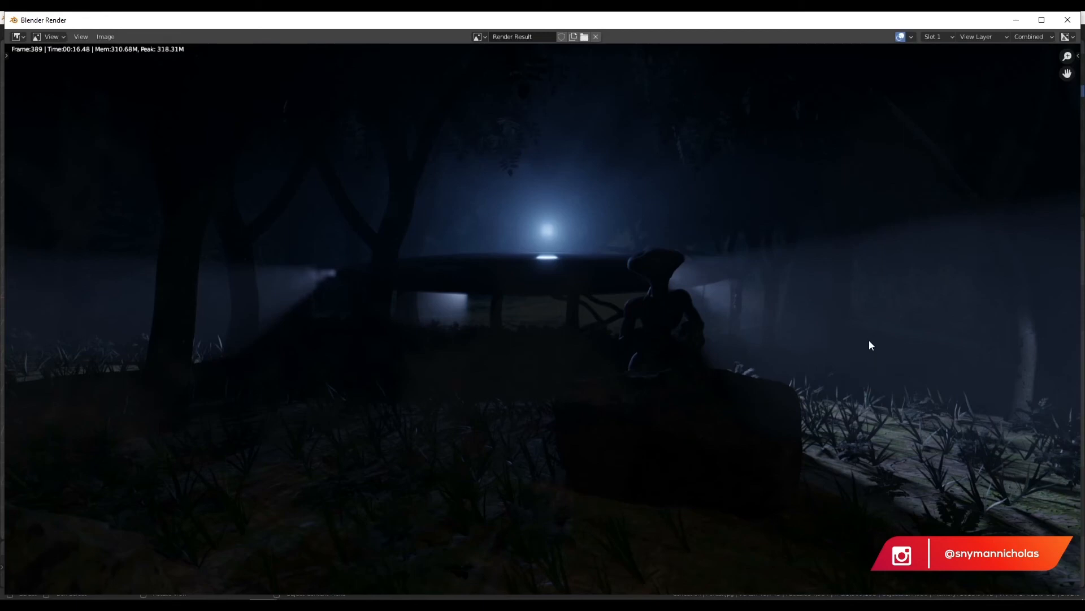
{"action": "scroll", "coordinate": [721, 328], "scroll_direction": "down", "scroll_amount": 3}
{"action": "scroll", "coordinate": [723, 328], "scroll_direction": "up", "scroll_amount": 2}
{"action": "scroll", "coordinate": [723, 330], "scroll_direction": "up", "scroll_amount": 1}
{"action": "scroll", "coordinate": [528, 381], "scroll_direction": "down", "scroll_amount": 1}
{"action": "scroll", "coordinate": [530, 383], "scroll_direction": "up", "scroll_amount": 1}
{"action": "scroll", "coordinate": [446, 425], "scroll_direction": "down", "scroll_amount": 1}
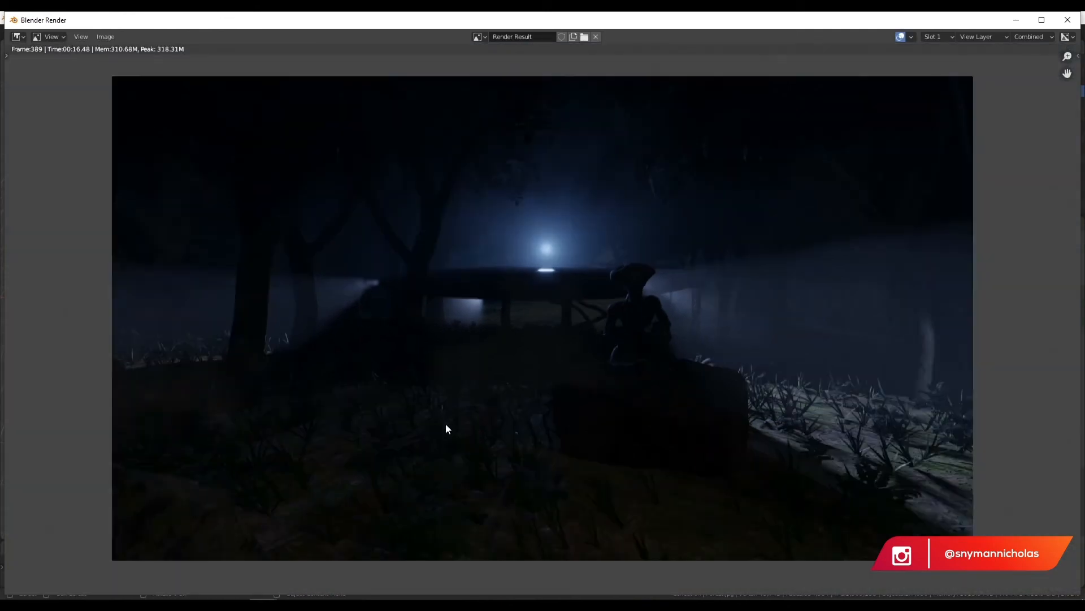
{"action": "scroll", "coordinate": [446, 425], "scroll_direction": "up", "scroll_amount": 1}
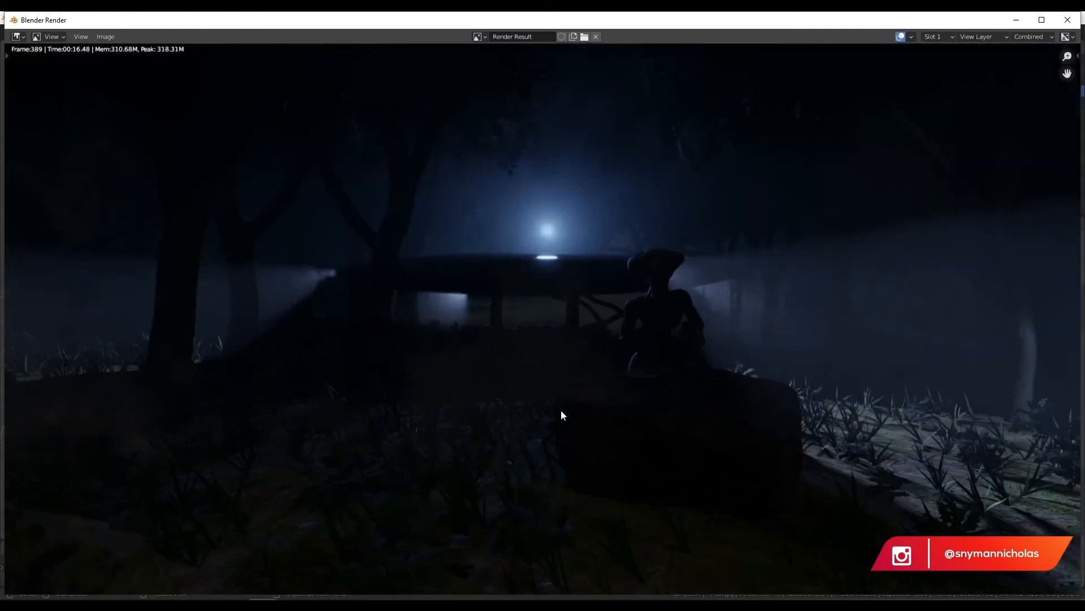
{"action": "scroll", "coordinate": [561, 412], "scroll_direction": "down", "scroll_amount": 1}
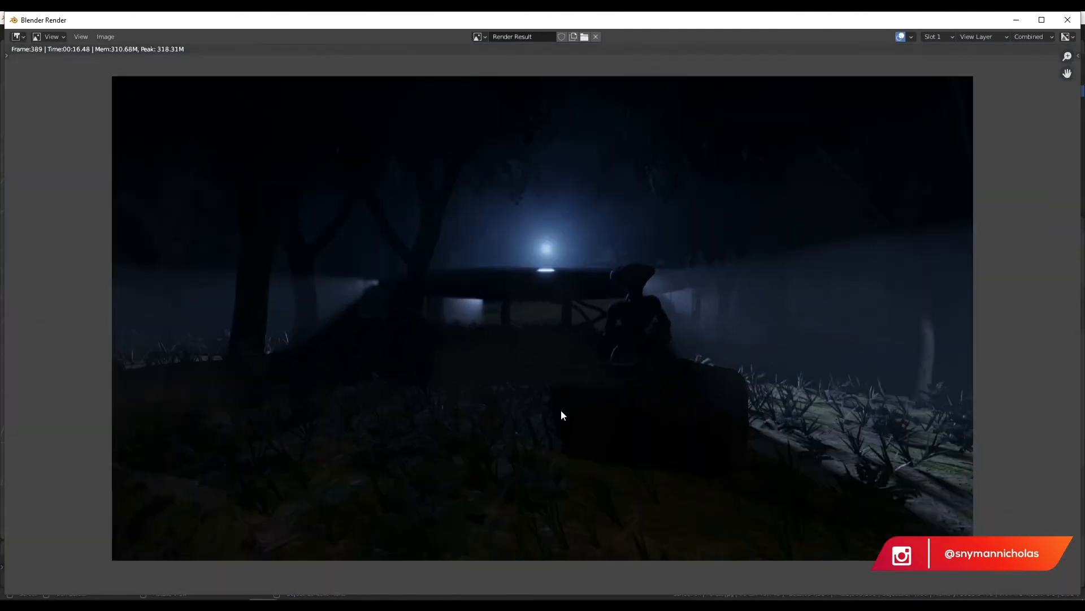
{"action": "left_click", "coordinate": [1069, 20]}
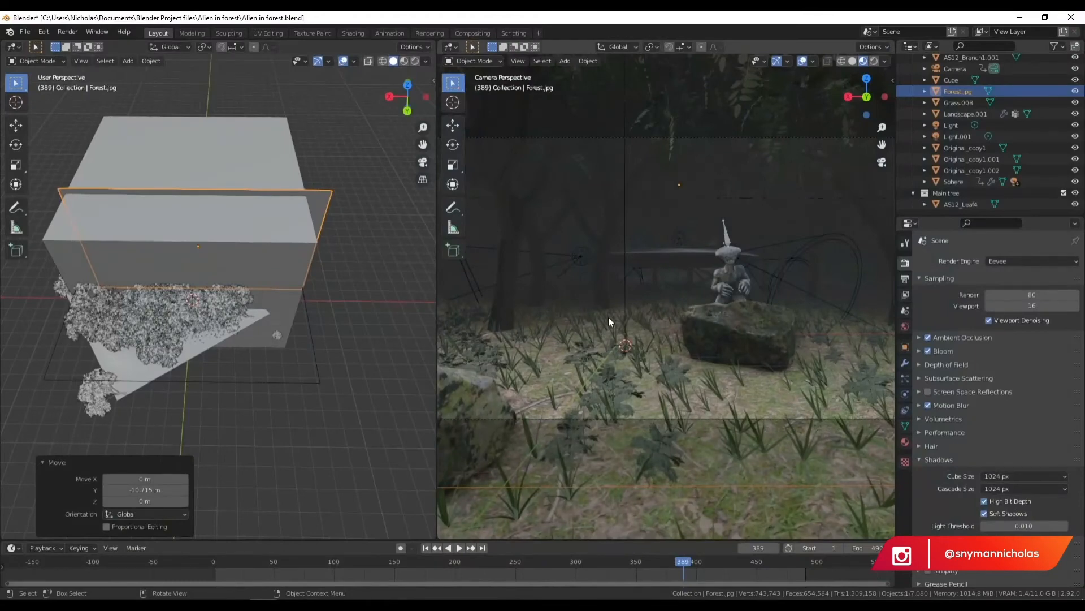
- In the Cube's fog material, connect the Musgrave Texture's Height to the Principled Volume's Color and test-render frame 389
{"action": "left_click", "coordinate": [697, 167]}
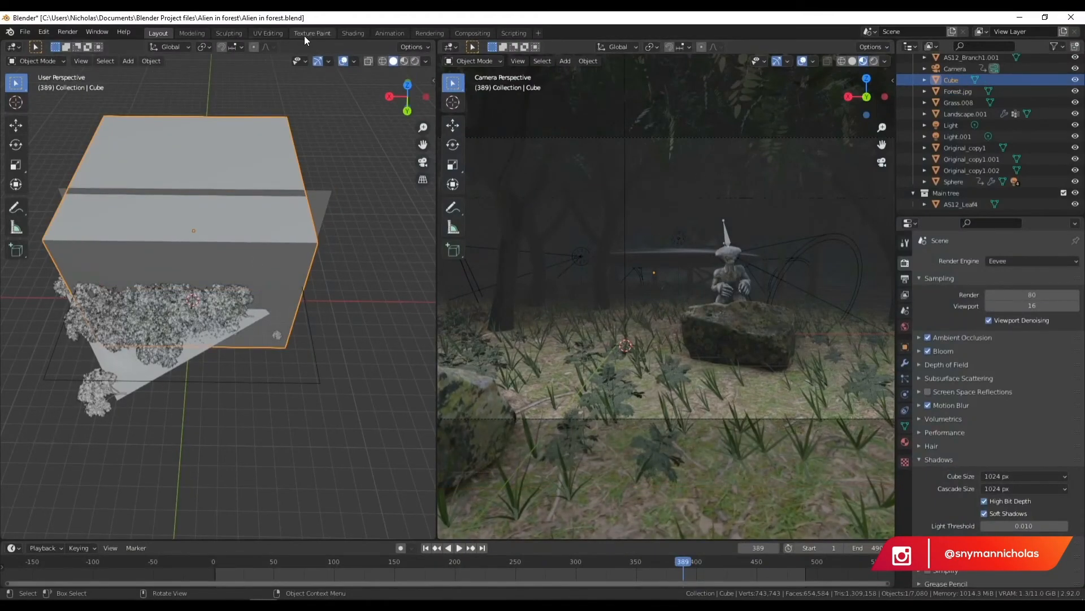
{"action": "left_click", "coordinate": [353, 32]}
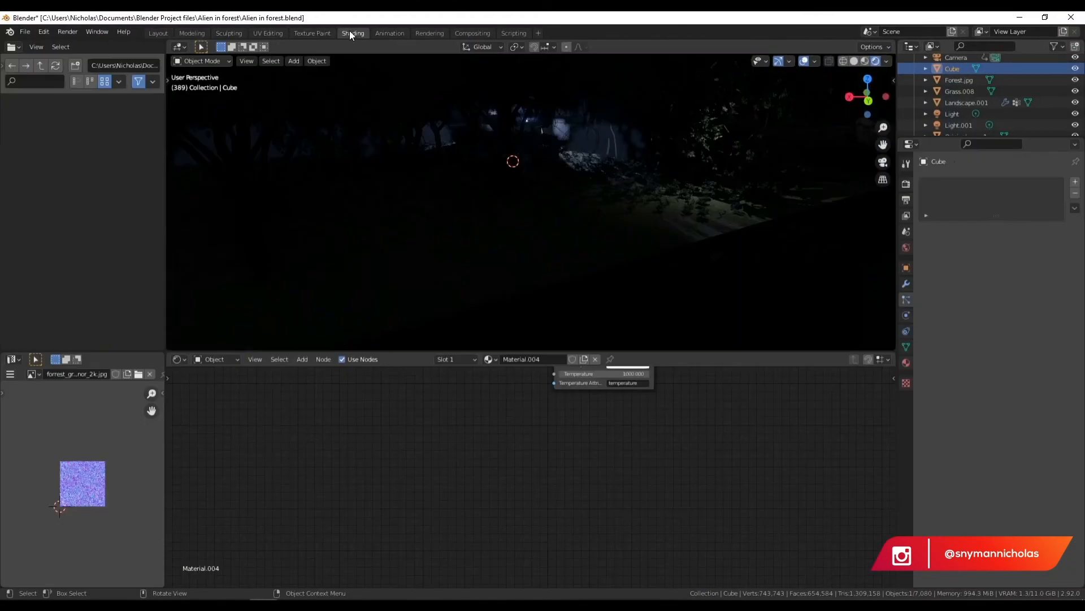
{"action": "left_click", "coordinate": [883, 162]}
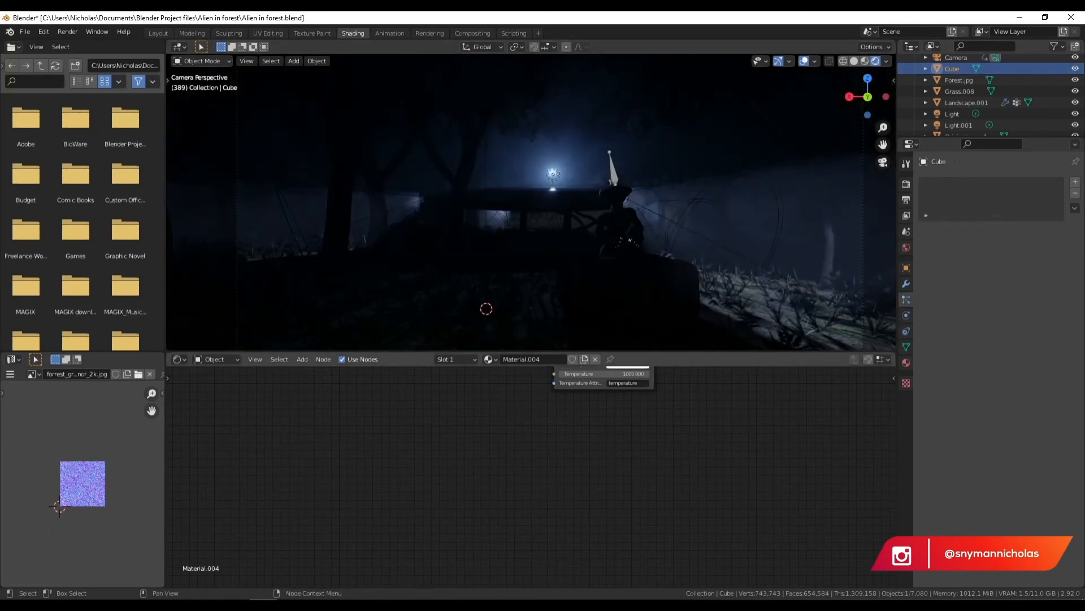
{"action": "middle_click_drag", "start_coordinate": [492, 465], "coordinate": [411, 585]}
{"action": "scroll", "coordinate": [386, 480], "scroll_direction": "up", "scroll_amount": 2}
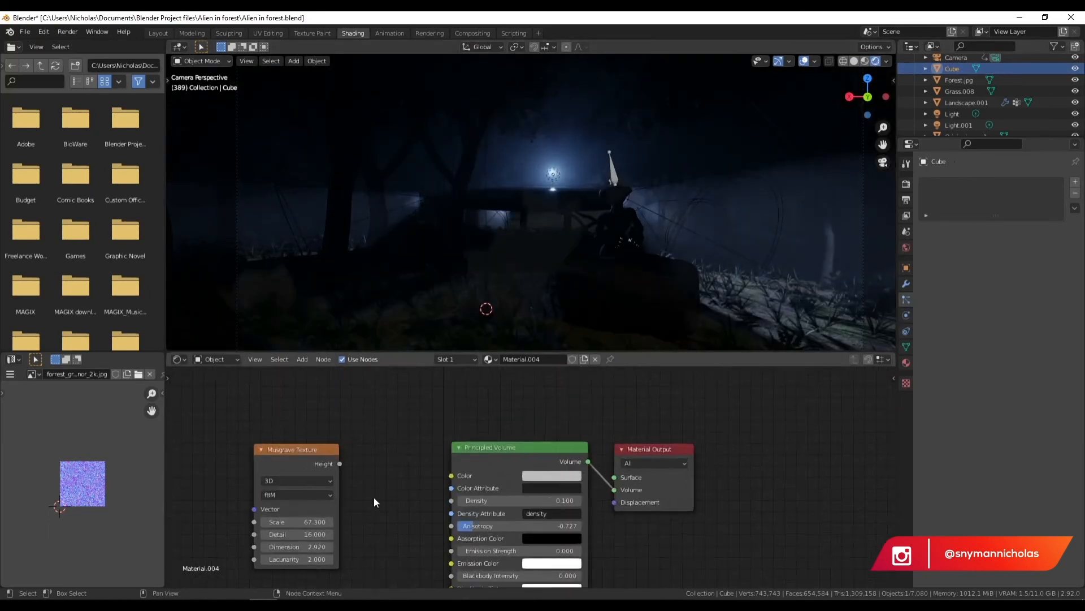
{"action": "left_click_drag", "start_coordinate": [334, 423], "coordinate": [447, 435]}
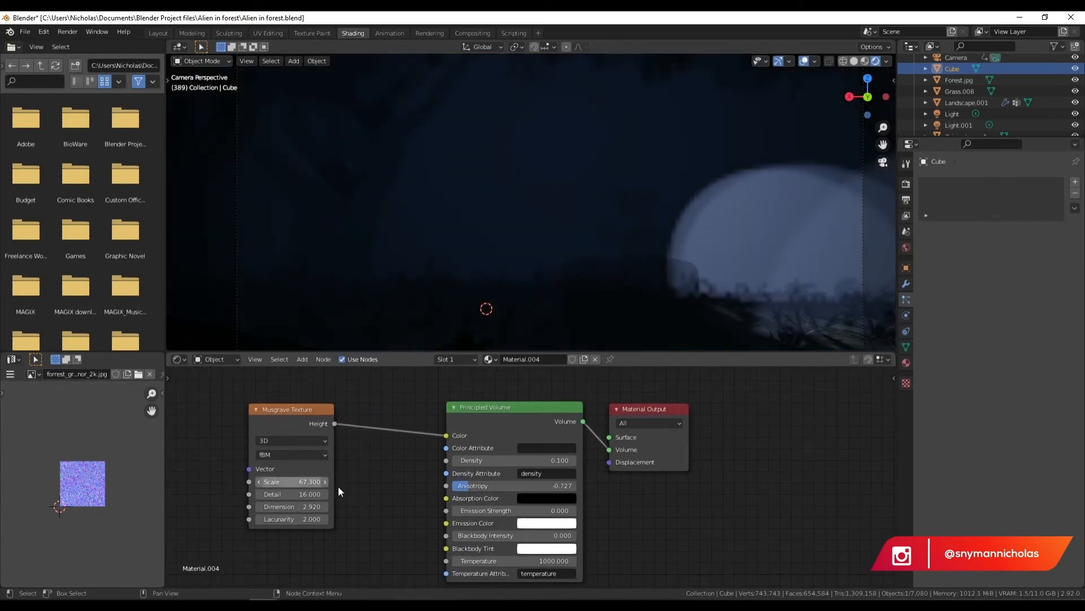
{"action": "key", "text": "F12"}
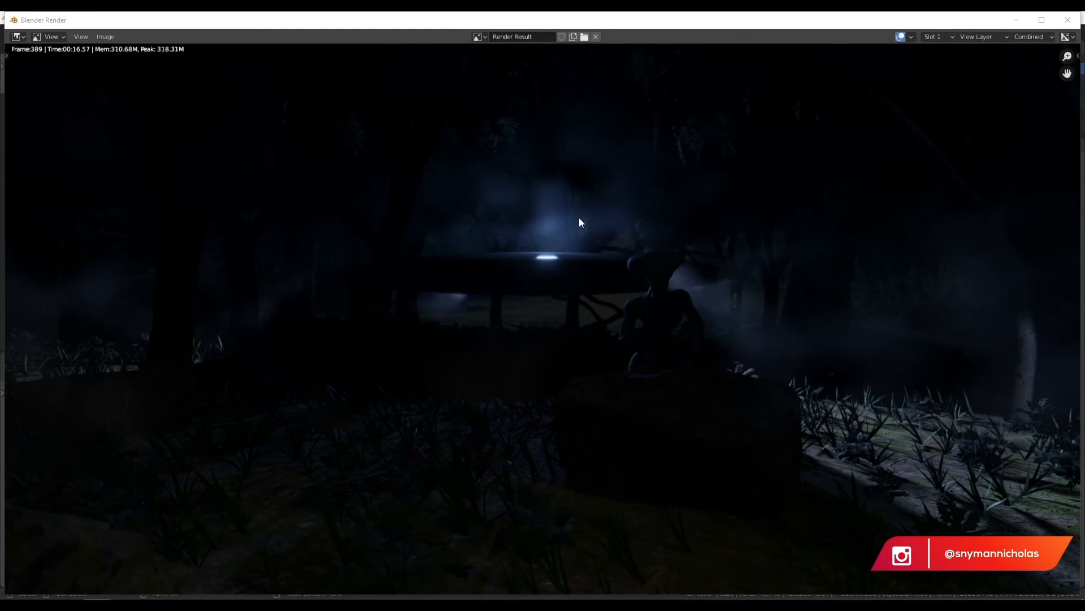
{"action": "left_click", "coordinate": [1068, 20]}
- Add Texture Coordinate and Mapping nodes in front of the fog material's Musgrave Texture
{"action": "middle_click_drag", "start_coordinate": [364, 507], "coordinate": [378, 484]}
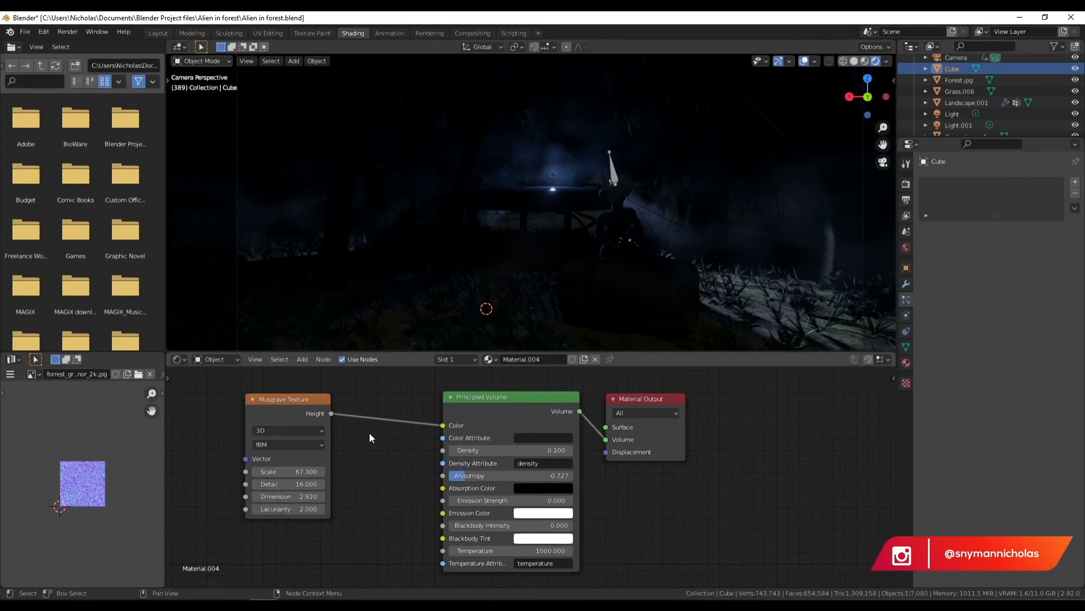
{"action": "middle_click_drag", "start_coordinate": [370, 438], "coordinate": [393, 451]}
{"action": "left_click", "coordinate": [300, 412]}
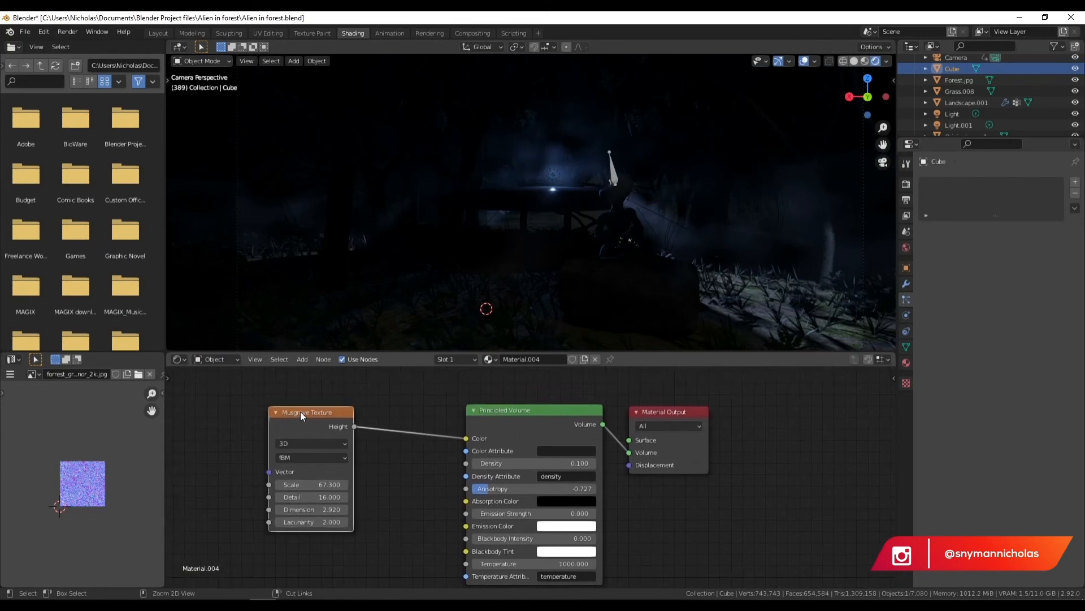
{"action": "key", "text": "ctrl+t"}
{"action": "middle_click_drag", "start_coordinate": [458, 435], "coordinate": [450, 437]}
{"action": "middle_click_drag", "start_coordinate": [387, 451], "coordinate": [397, 446]}
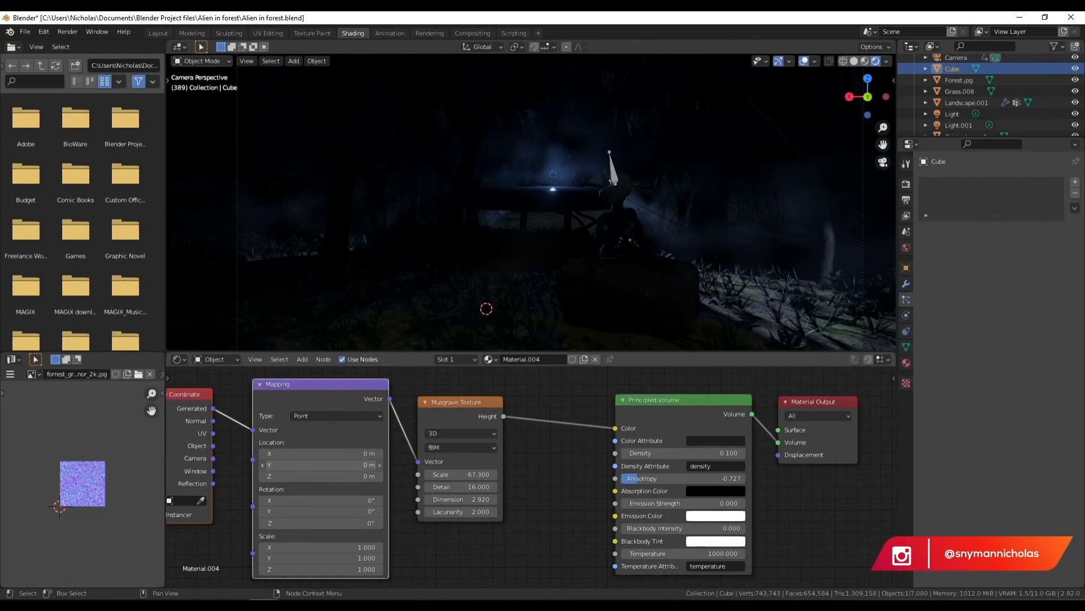
- Try shifting the fog texture with the Mapping node's Y location and reset it to 0 m
{"action": "left_click_drag", "start_coordinate": [316, 464], "coordinate": [343, 465]}
{"action": "left_click", "coordinate": [329, 465]}
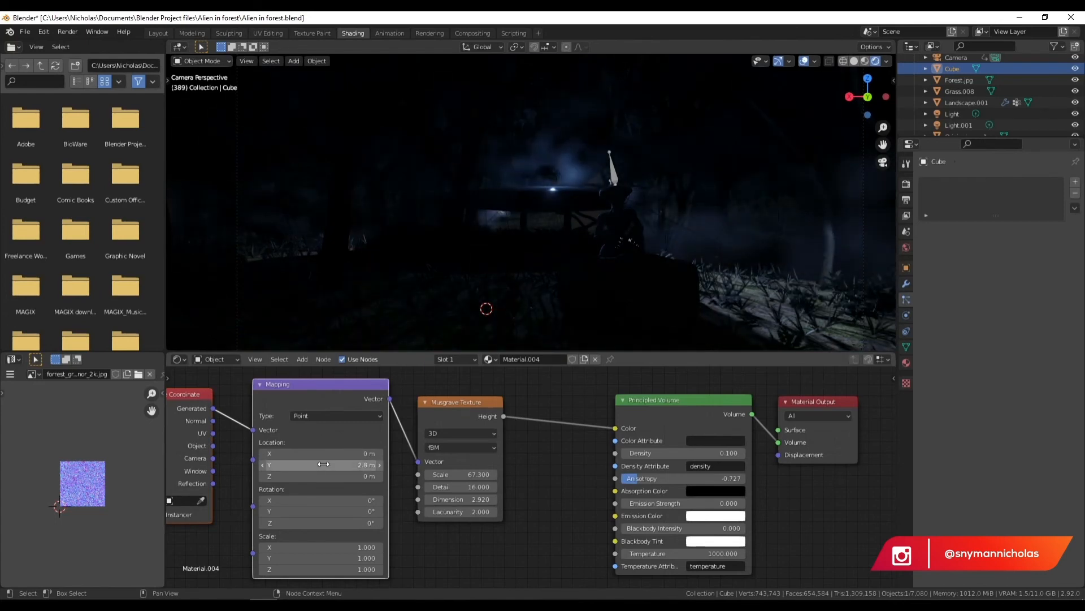
{"action": "type", "text": "0"}
{"action": "key", "text": "Return"}
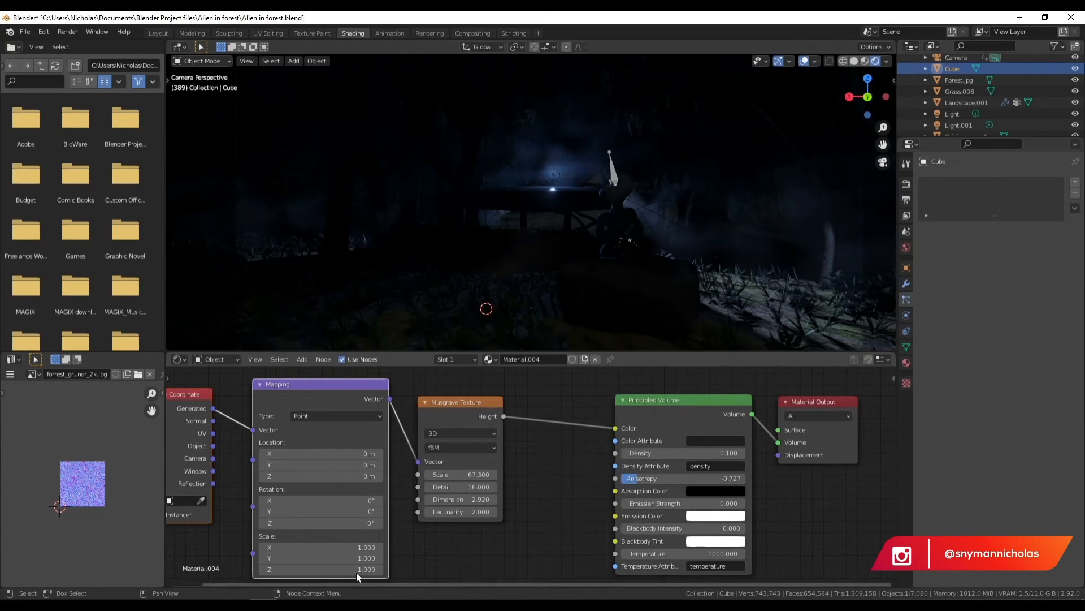
{"action": "scroll", "coordinate": [449, 453], "scroll_direction": "down", "scroll_amount": 2}
{"action": "scroll", "coordinate": [457, 454], "scroll_direction": "down", "scroll_amount": 2}
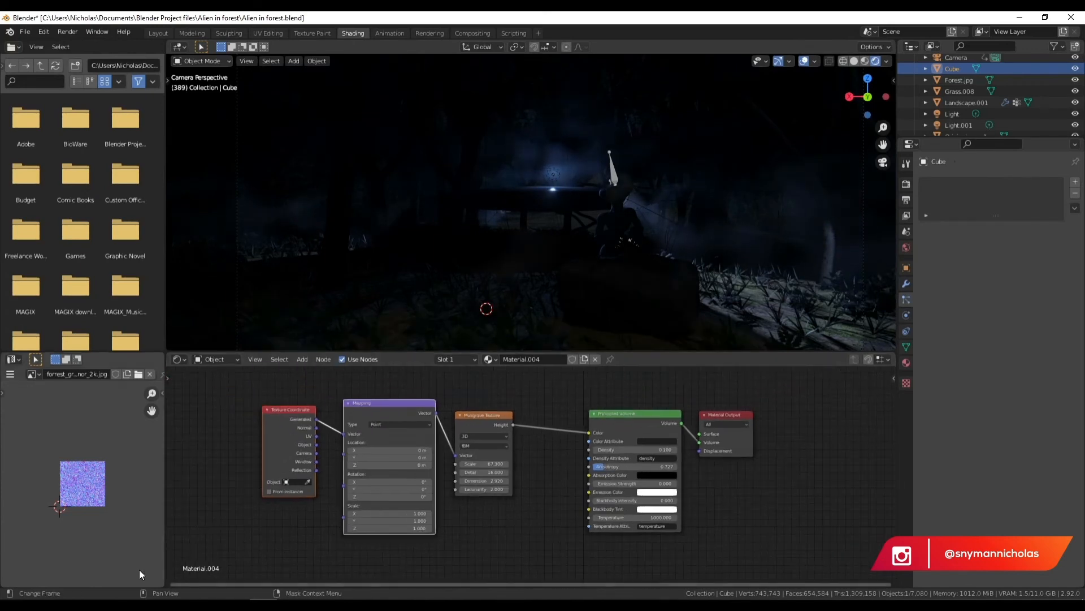
{"action": "left_click_drag", "start_coordinate": [4, 584], "coordinate": [14, 534]}
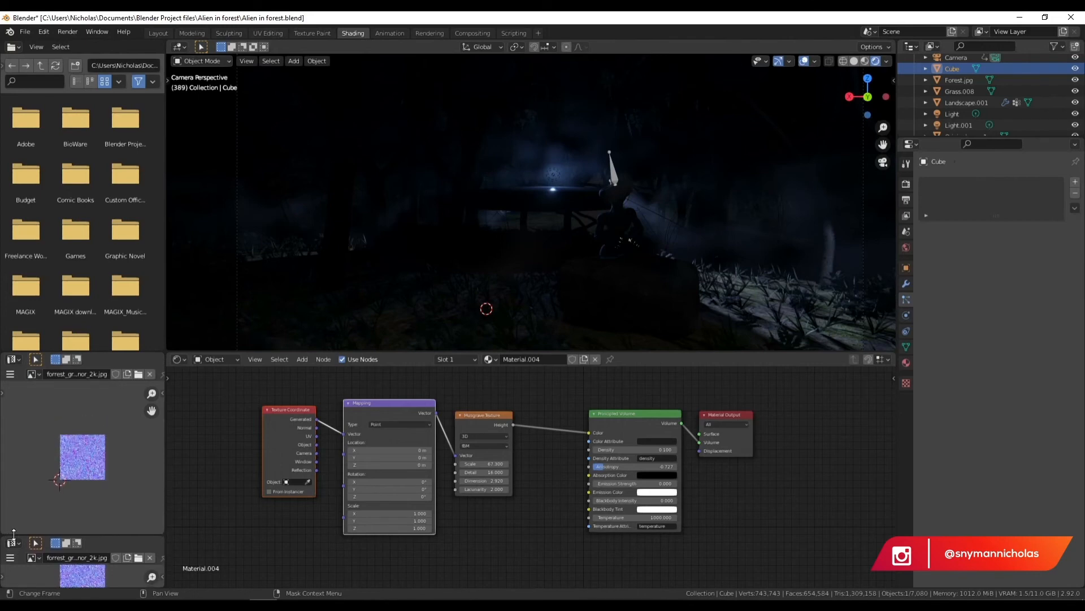
{"action": "right_click", "coordinate": [14, 534]}
{"action": "left_click", "coordinate": [14, 534]}
{"action": "left_click", "coordinate": [15, 572]}
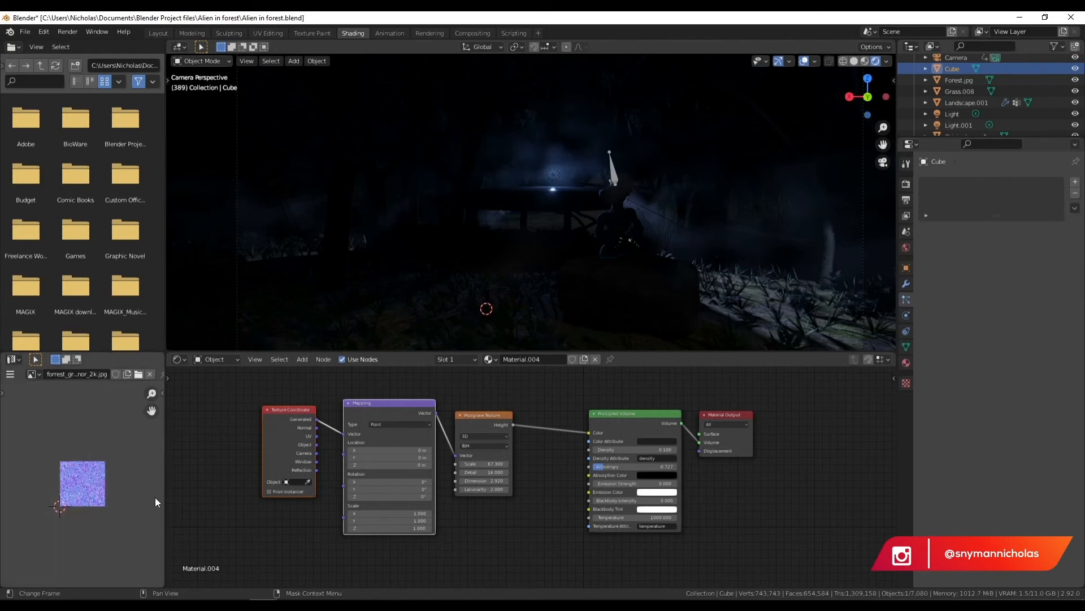
- Split the shader editor horizontally, turn the lower area into a Timeline and fit the full frame range in it
{"action": "left_click_drag", "start_coordinate": [174, 358], "coordinate": [185, 467]}
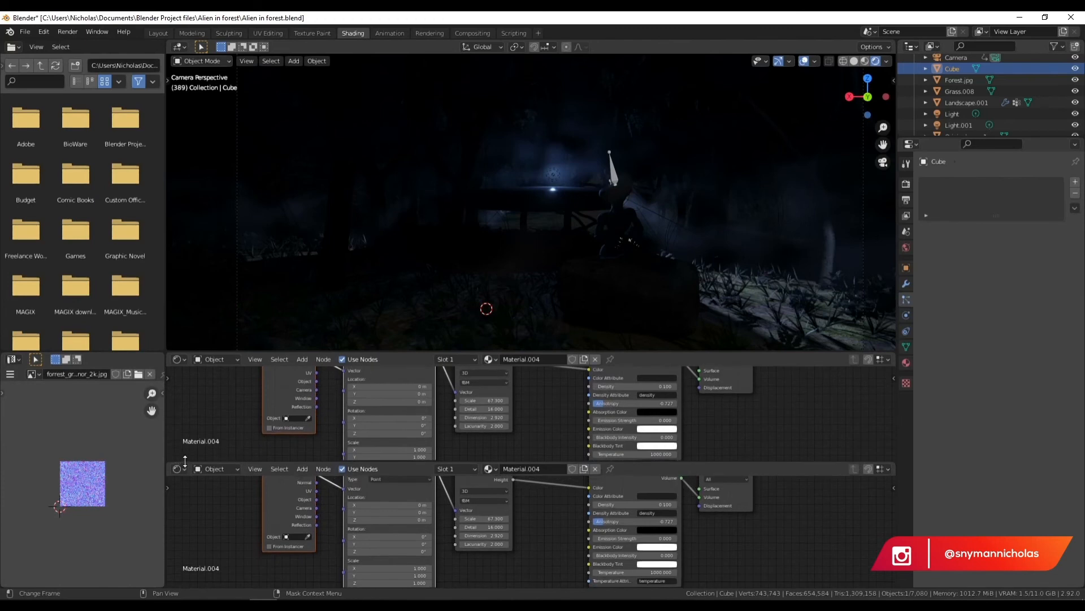
{"action": "left_click", "coordinate": [182, 467]}
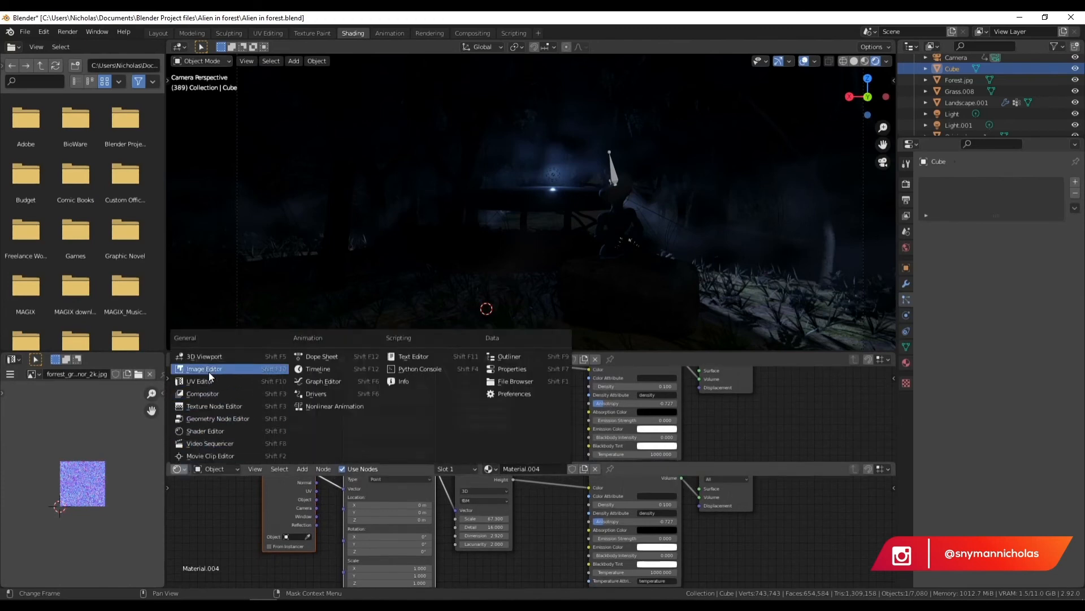
{"action": "left_click", "coordinate": [333, 368]}
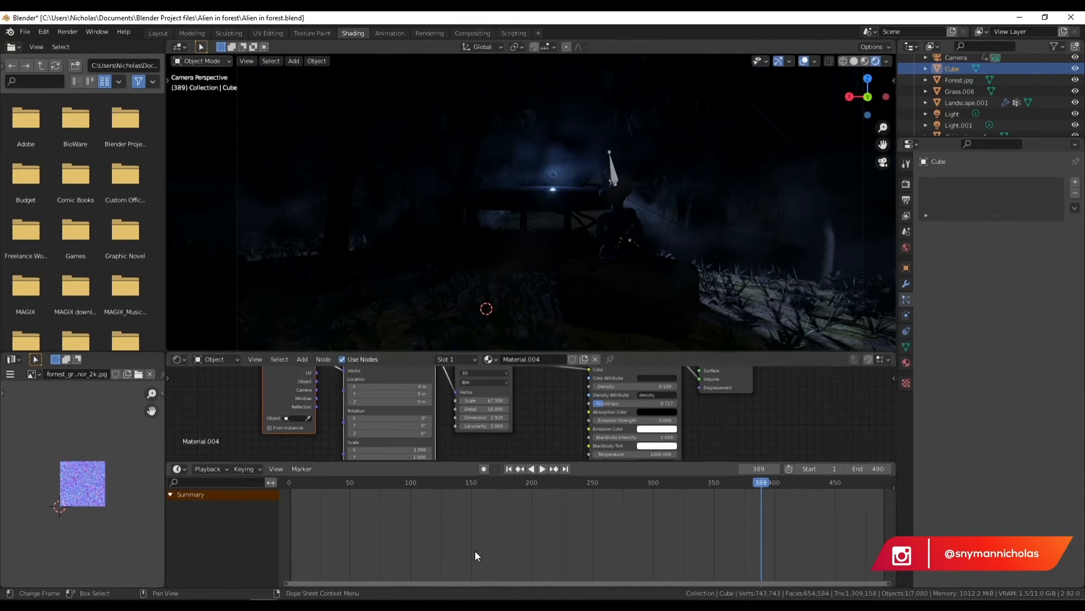
{"action": "key", "text": "Home"}
{"action": "scroll", "coordinate": [394, 548], "scroll_direction": "down", "scroll_amount": 2}
{"action": "scroll", "coordinate": [522, 535], "scroll_direction": "up", "scroll_amount": 1}
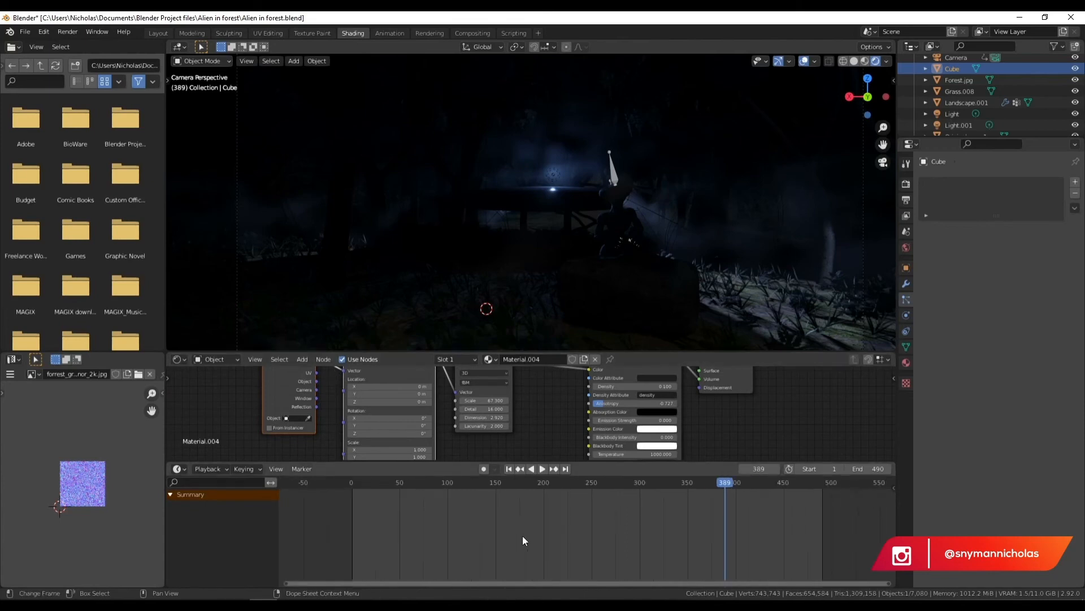
- At frame 1, set the Mapping node's X location to 2.1 m and keyframe the location
{"action": "left_click", "coordinate": [508, 469]}
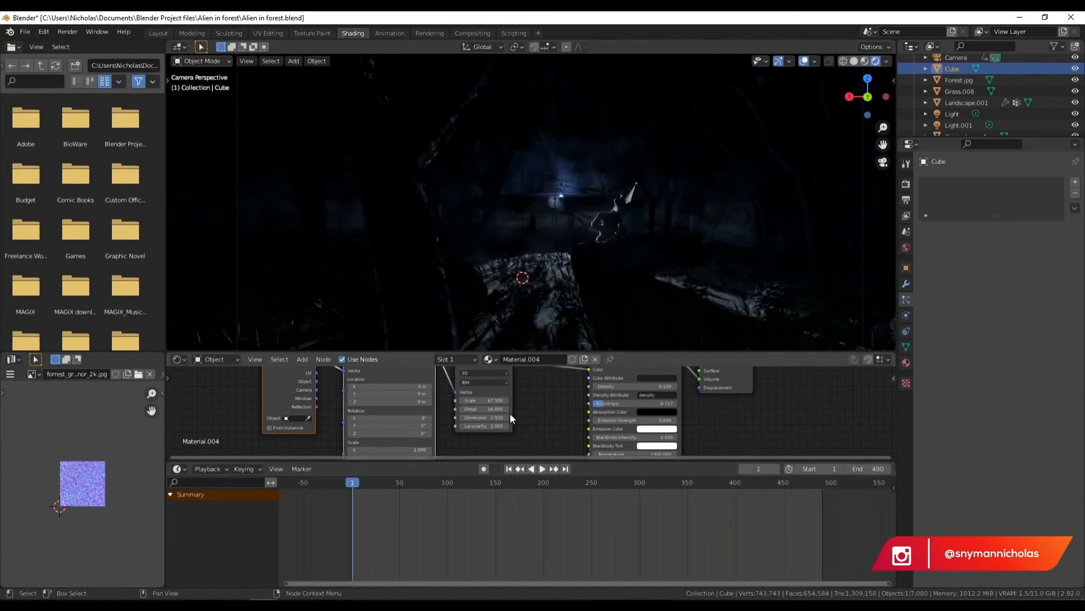
{"action": "scroll", "coordinate": [512, 412], "scroll_direction": "up", "scroll_amount": 2}
{"action": "middle_click_drag", "start_coordinate": [317, 411], "coordinate": [340, 406]}
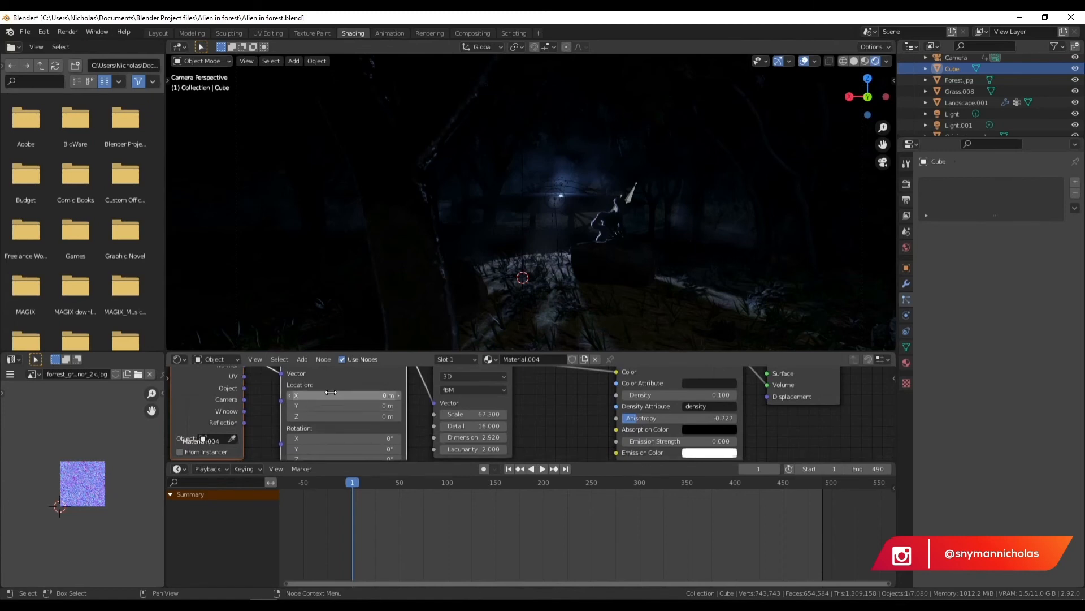
{"action": "mouse_move", "coordinate": [335, 395]}
{"action": "left_mouse_down"}
{"action": "mouse_move", "coordinate": [345, 395]}
{"action": "mouse_move", "coordinate": [335, 392]}
{"action": "left_mouse_up"}
{"action": "key", "text": "i"}
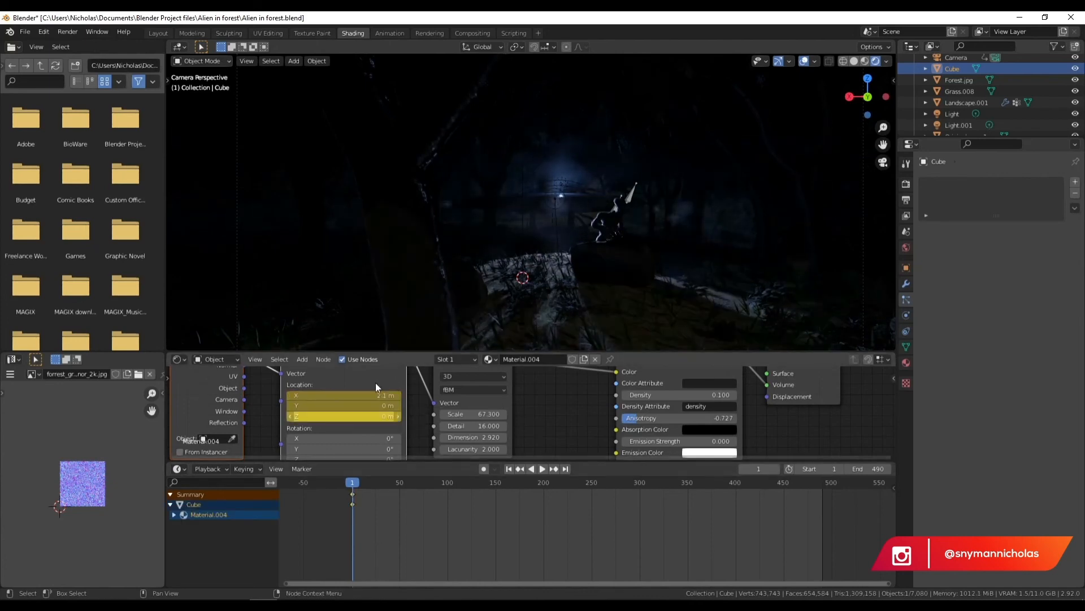
- At frame 490, set the Mapping node's X location to 77 m, keyframe the location and return to frame 1
{"action": "left_click", "coordinate": [565, 468]}
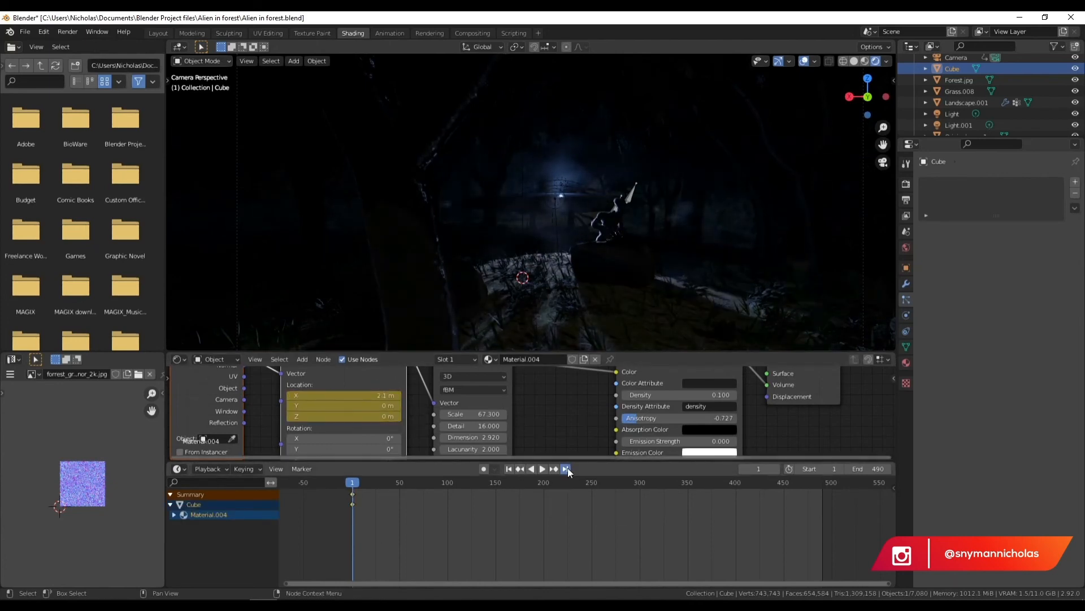
{"action": "left_click_drag", "start_coordinate": [379, 395], "coordinate": [443, 395]}
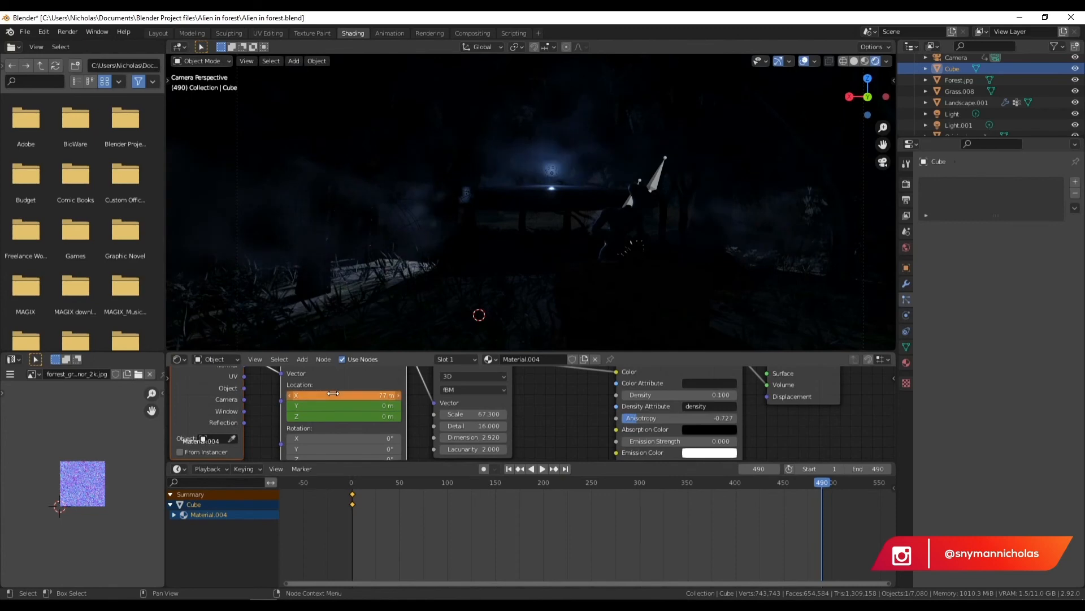
{"action": "key", "text": "i"}
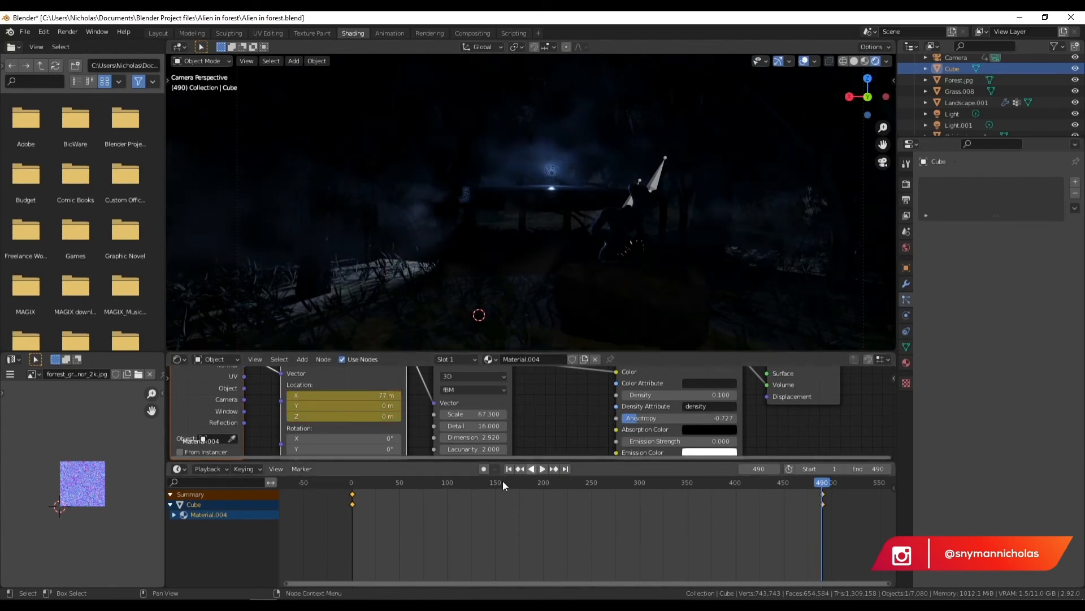
{"action": "left_click", "coordinate": [509, 469]}
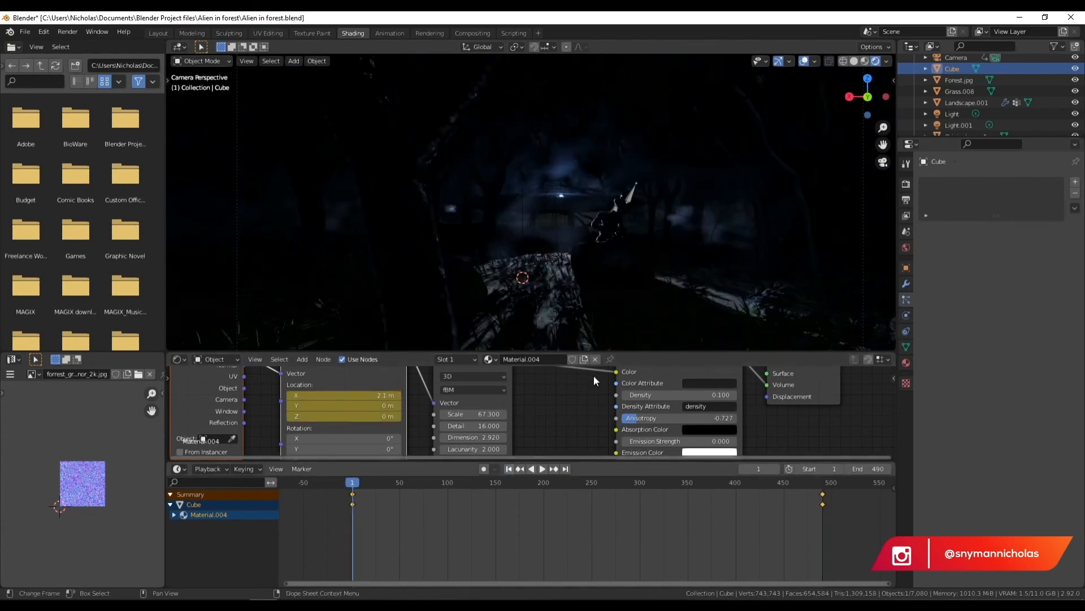
- Play the drifting fog animation through the camera in Material Preview shading, stopping at frame 153
{"action": "left_click", "coordinate": [865, 61]}
{"action": "key", "text": "space"}
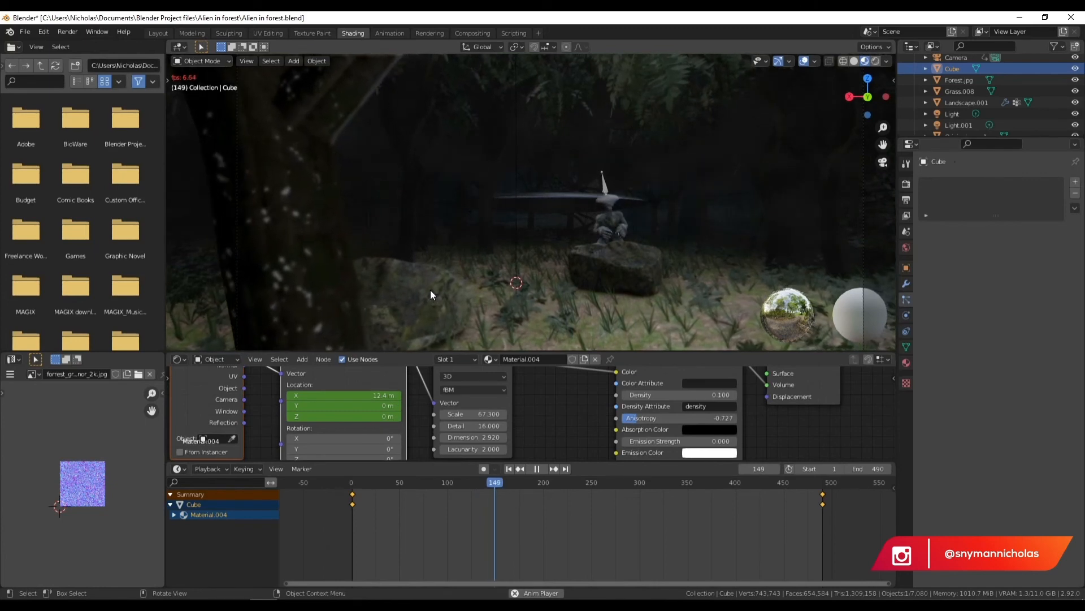
{"action": "key", "text": "space"}
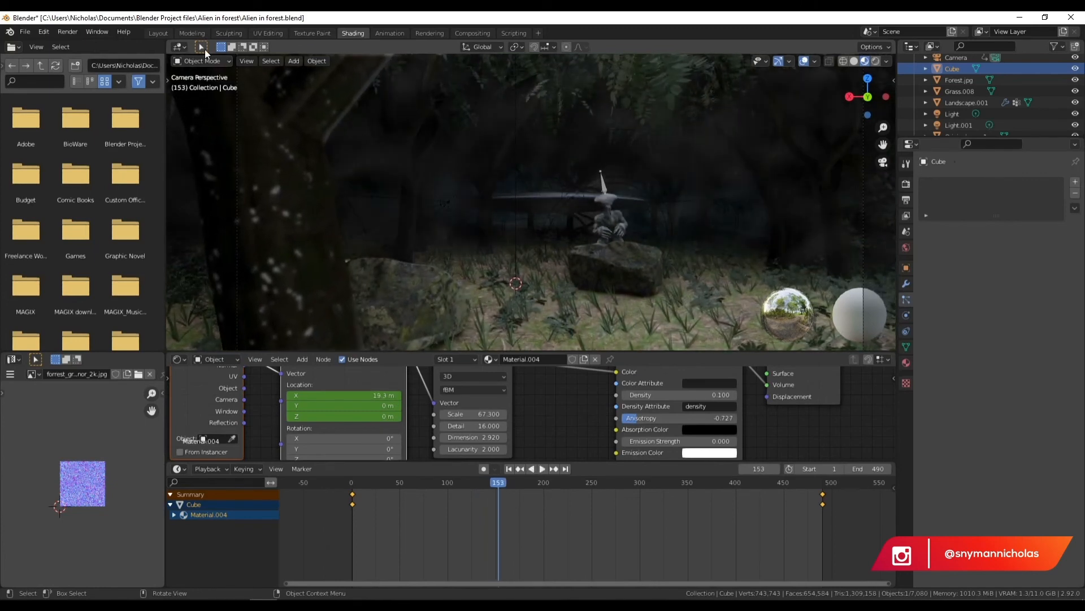
- In the Layout workspace, select the camera, show its lens and depth of field settings, and switch the camera view to Rendered shading
{"action": "left_click", "coordinate": [154, 32]}
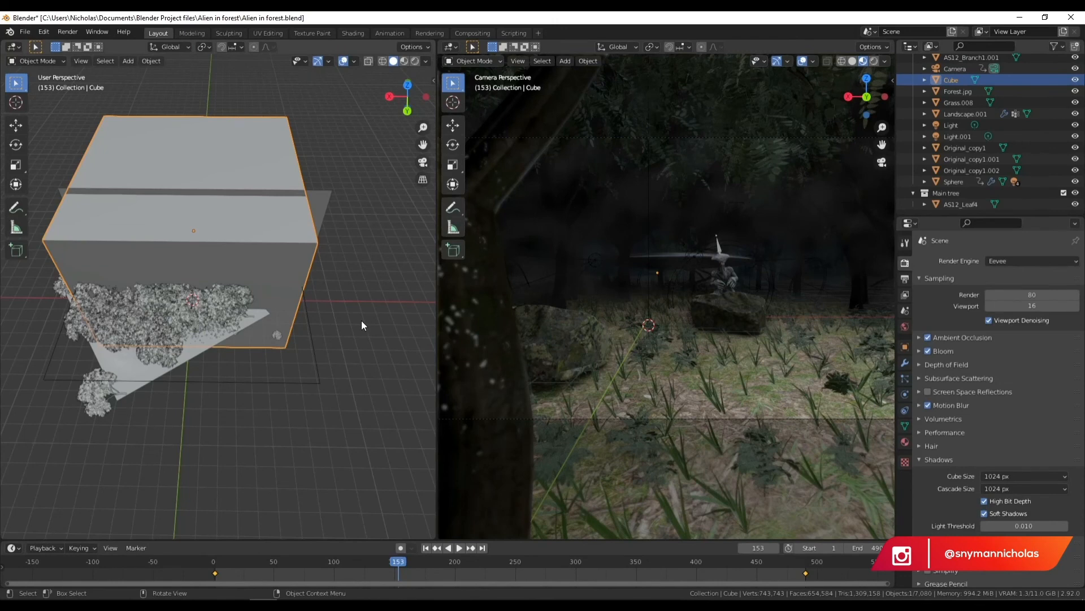
{"action": "left_click", "coordinate": [382, 314]}
{"action": "middle_click_drag", "start_coordinate": [303, 409], "coordinate": [298, 433]}
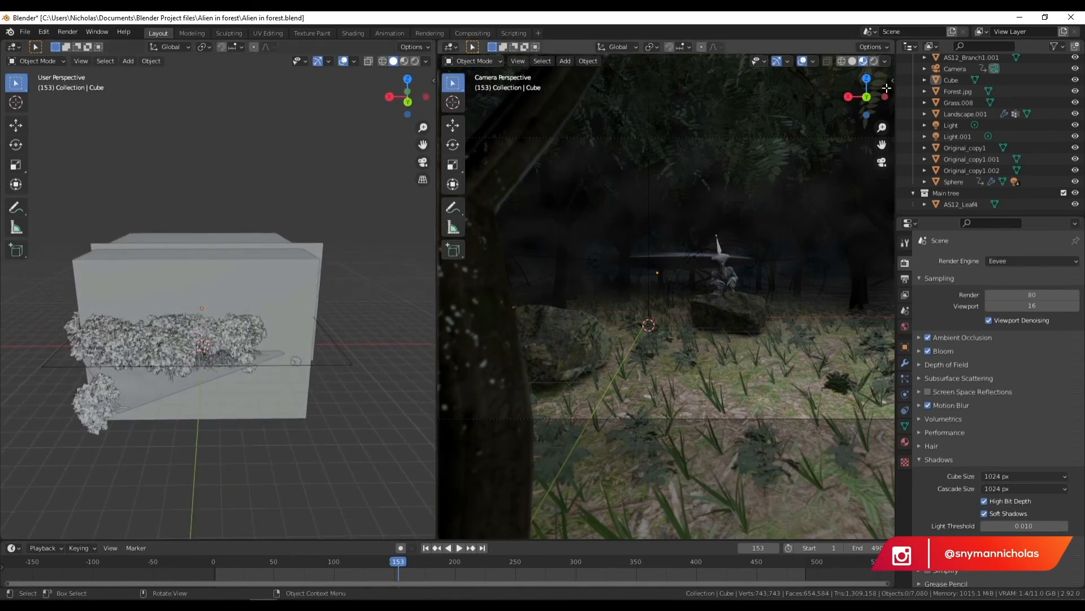
{"action": "left_click", "coordinate": [966, 68]}
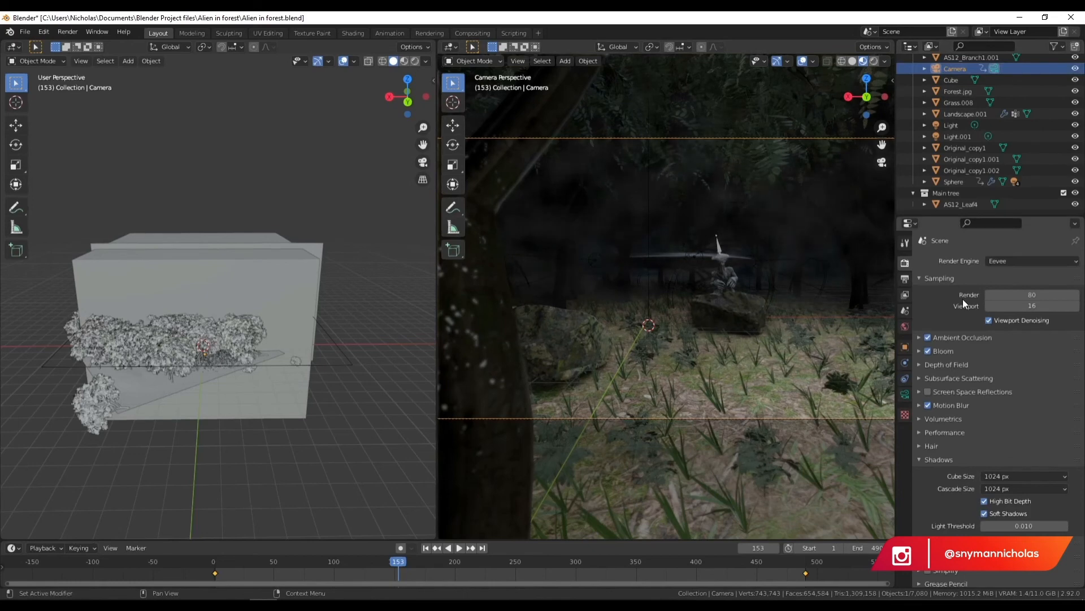
{"action": "left_click", "coordinate": [905, 394]}
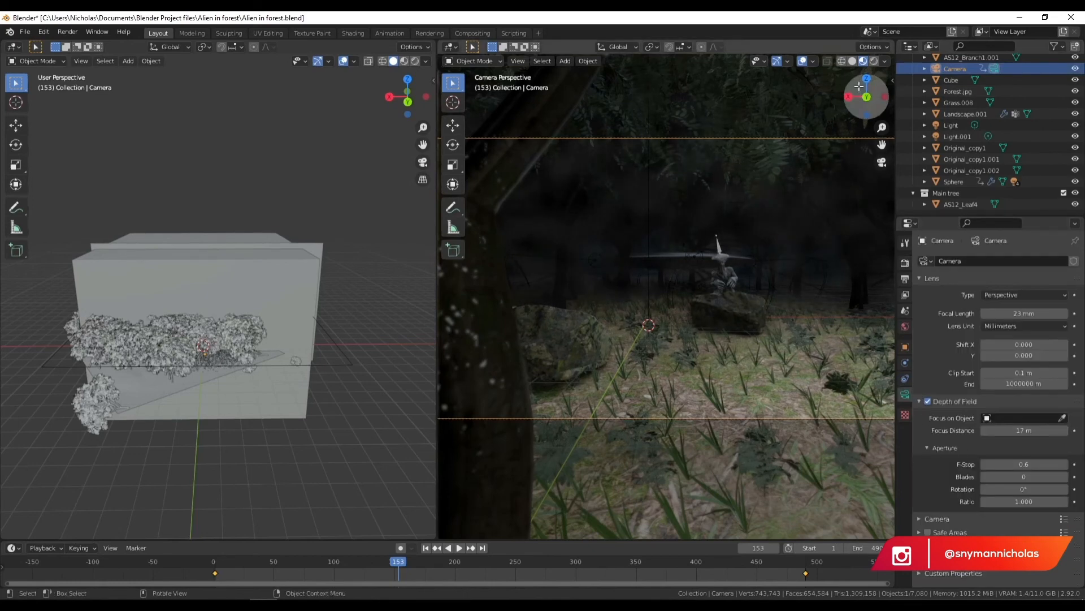
{"action": "left_click", "coordinate": [873, 60]}
- Try picking the alien in the camera view as the depth of field focus object and clear the picked object
{"action": "left_click", "coordinate": [1062, 417]}
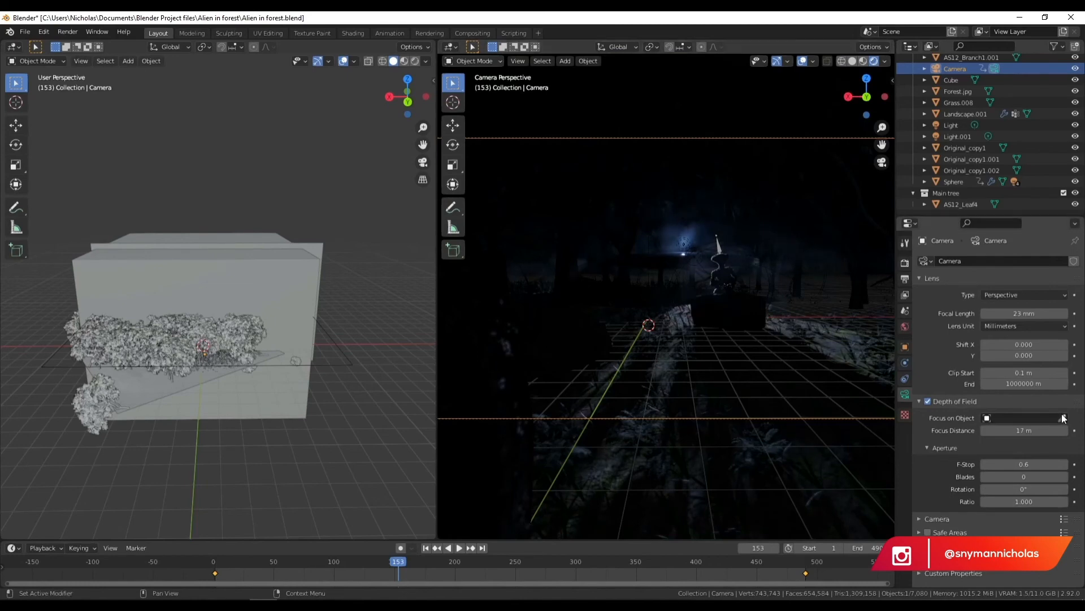
{"action": "left_click", "coordinate": [719, 261]}
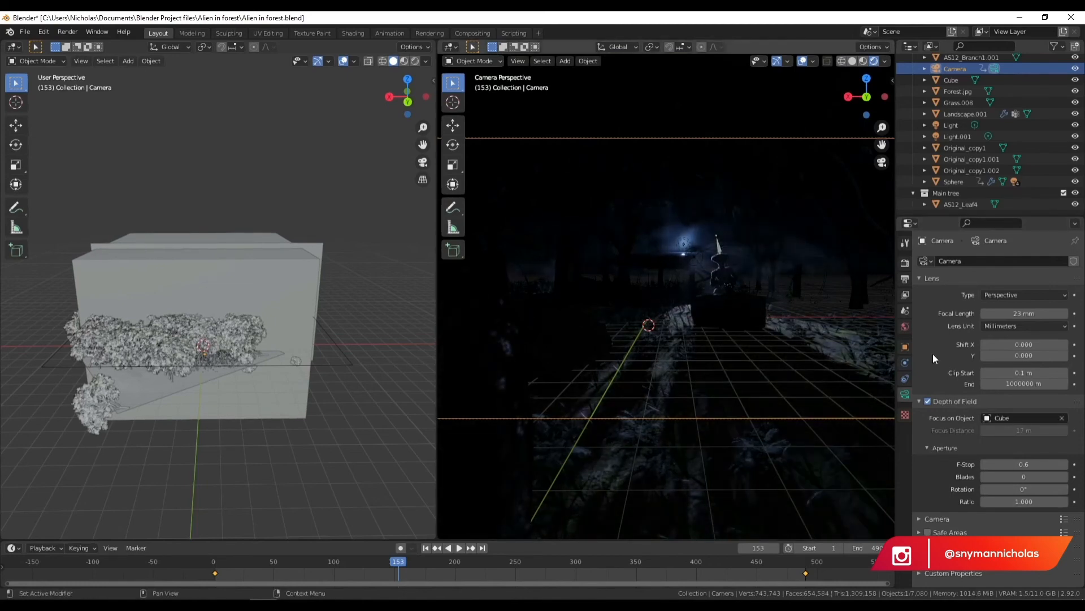
{"action": "left_click", "coordinate": [1063, 418]}
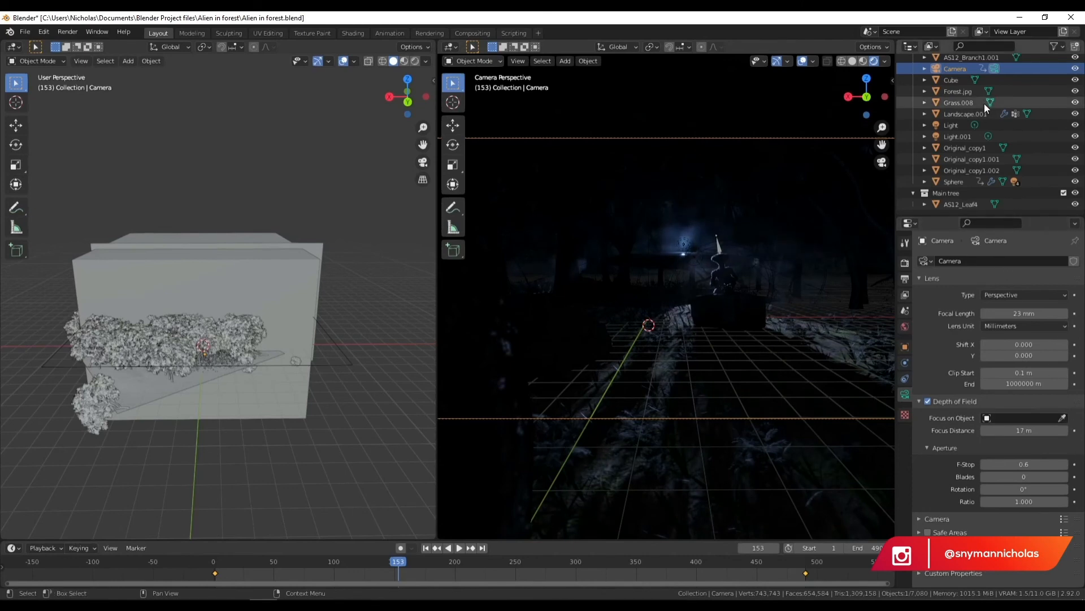
- Set Armature as the camera's depth of field focus object and the F-Stop to 0.5
{"action": "scroll", "coordinate": [984, 103], "scroll_direction": "up", "scroll_amount": 4}
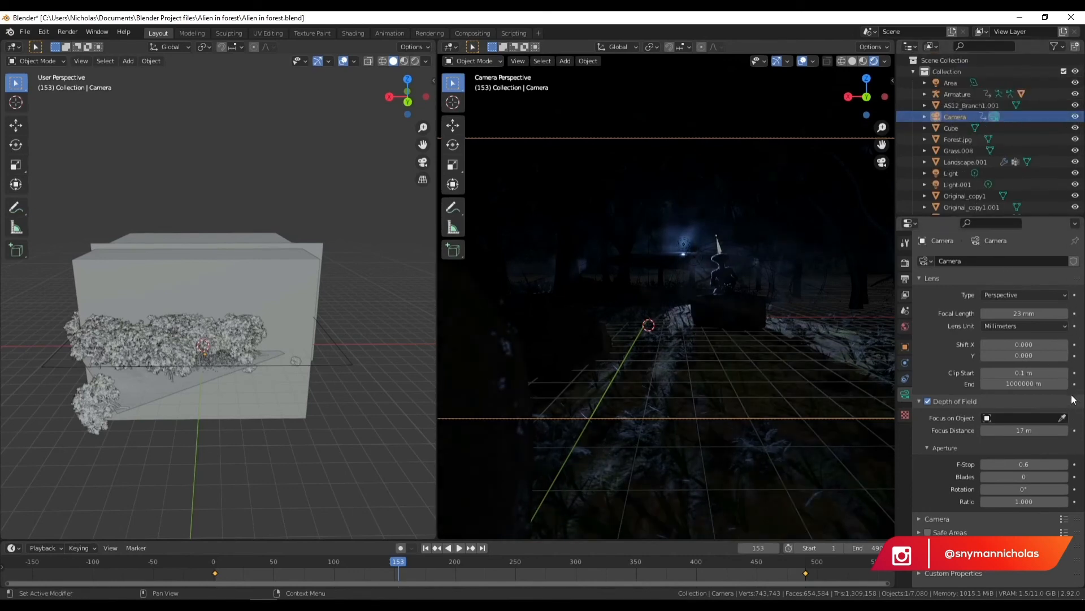
{"action": "left_click", "coordinate": [1063, 418]}
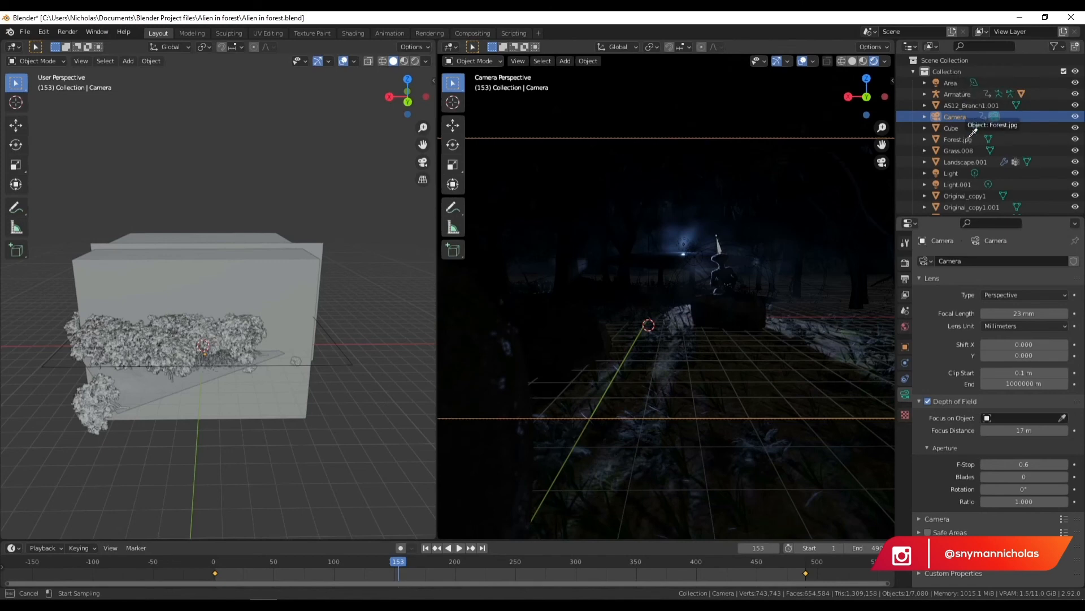
{"action": "left_click", "coordinate": [956, 100]}
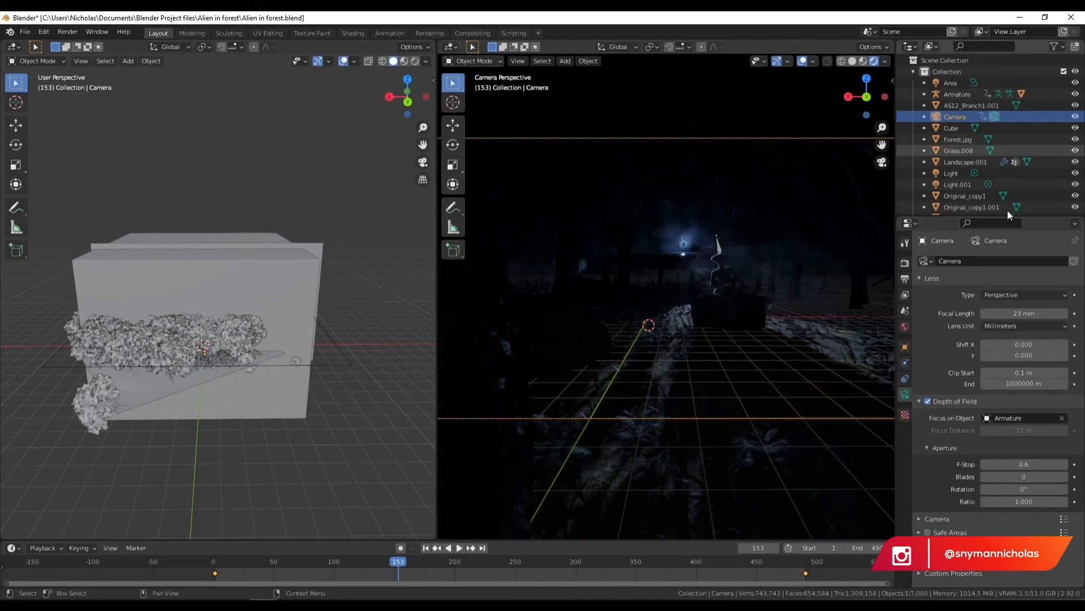
{"action": "scroll", "coordinate": [1007, 209], "scroll_direction": "down", "scroll_amount": 3}
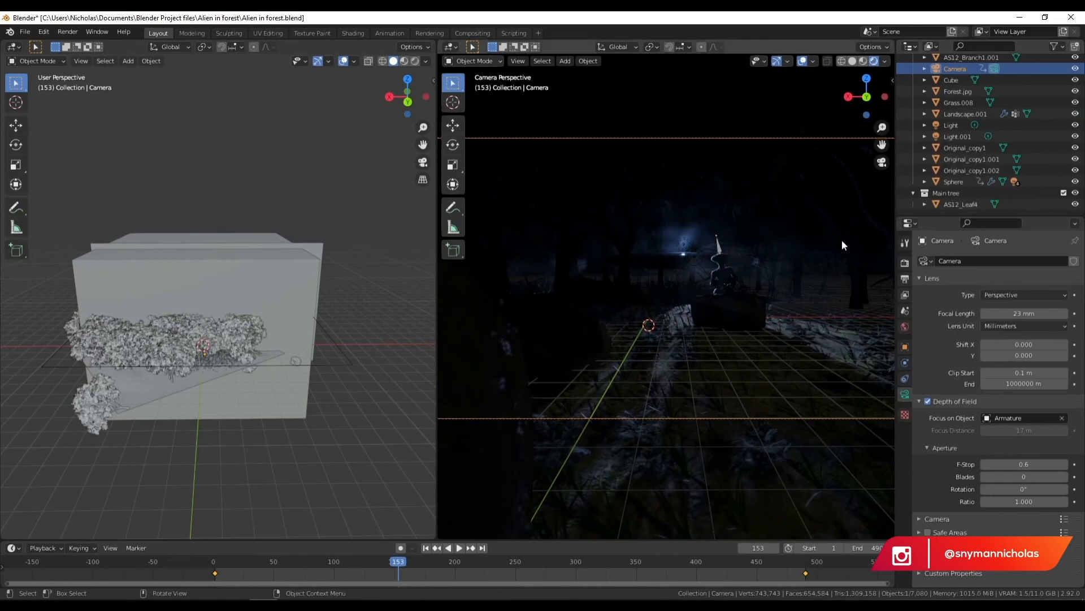
{"action": "left_click_drag", "start_coordinate": [1024, 465], "coordinate": [1018, 465]}
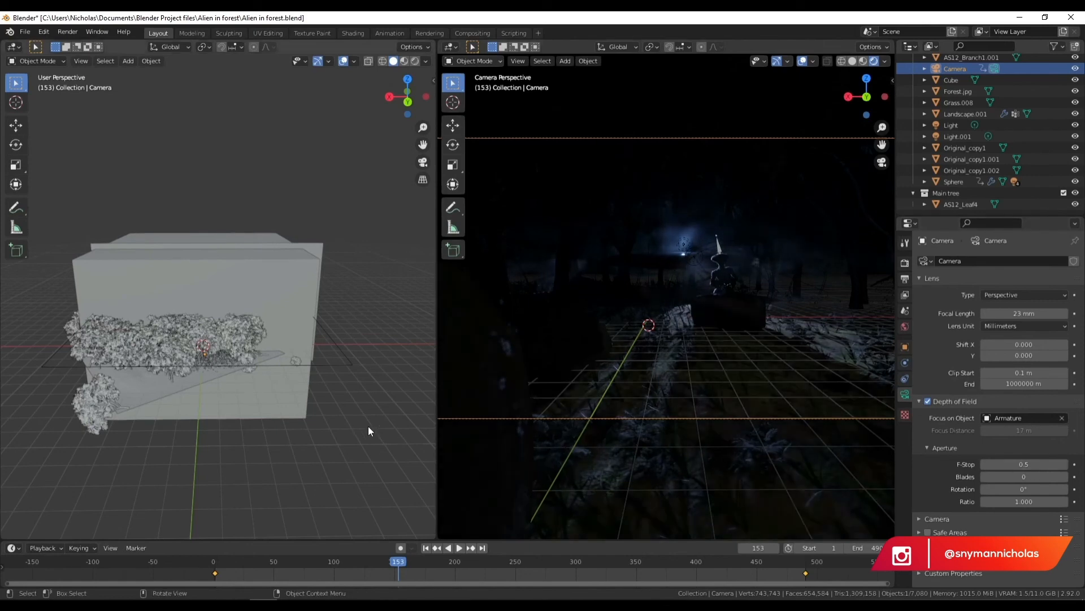
- Render frame 153, inspect the image up close, and scrub the animation from frame 430 back to frame 0
{"action": "key", "text": "F12"}
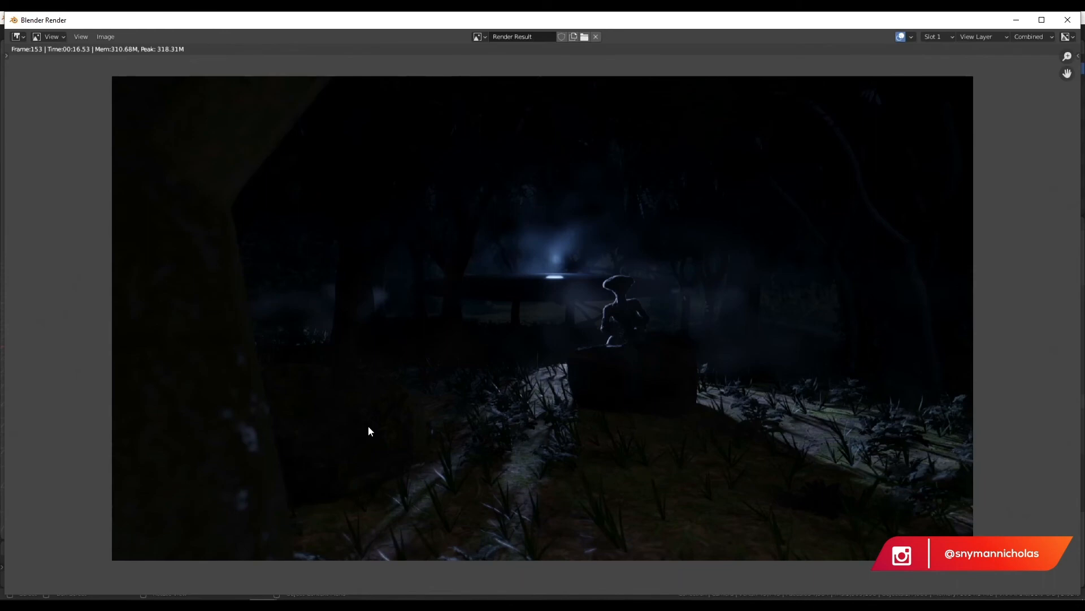
{"action": "scroll", "coordinate": [524, 283], "scroll_direction": "up", "scroll_amount": 1}
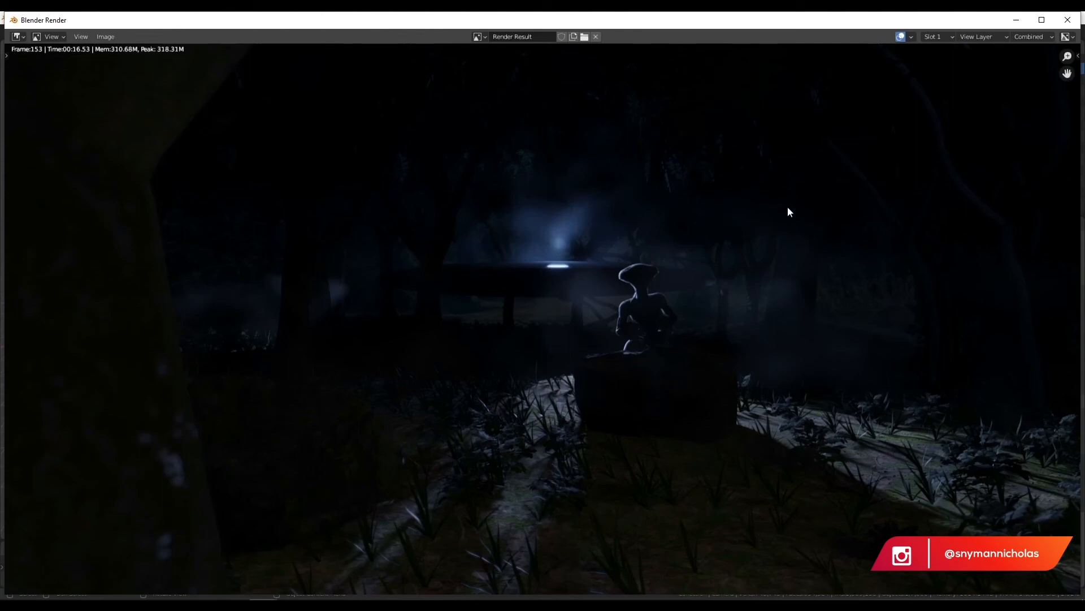
{"action": "left_click", "coordinate": [1068, 19]}
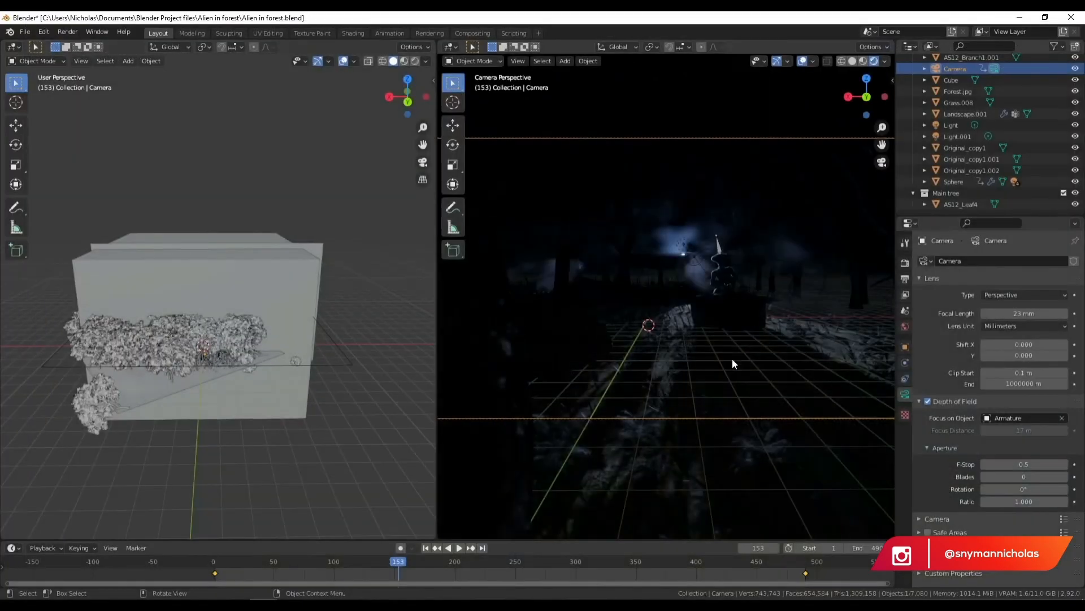
{"action": "left_click", "coordinate": [734, 561]}
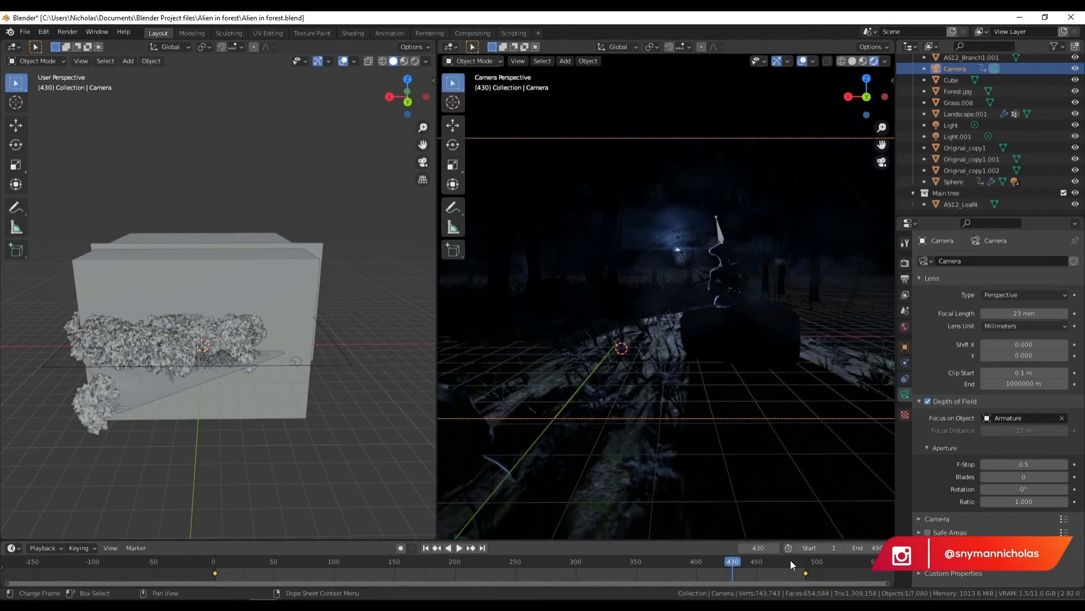
{"action": "left_click_drag", "start_coordinate": [778, 562], "coordinate": [197, 562]}
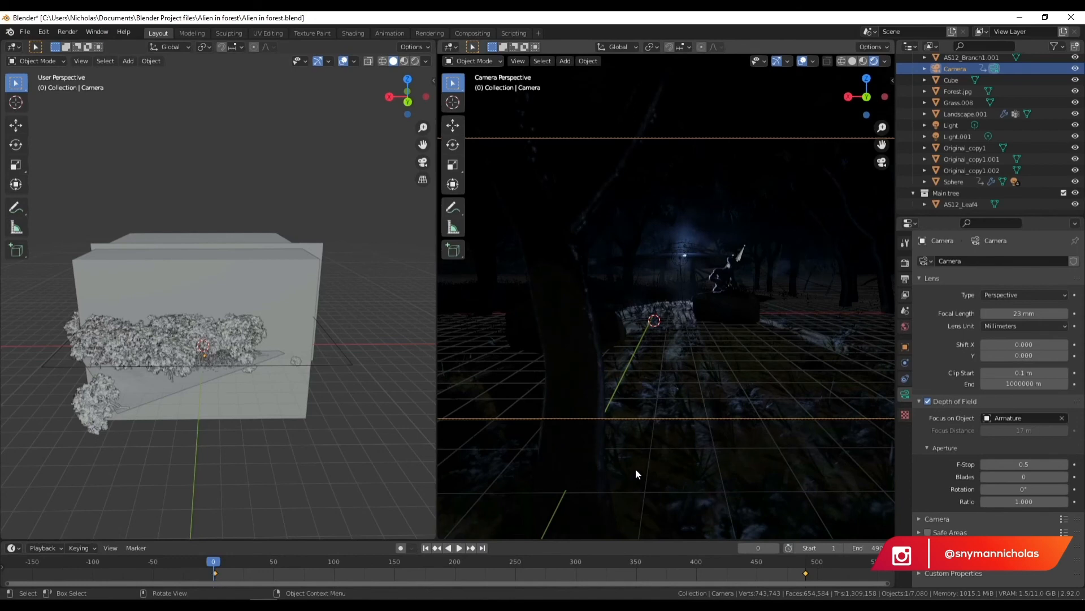
- Select the point light above the saucer in the camera view and try locating it in the scene view with Wireframe shading
{"action": "left_click", "coordinate": [687, 242]}
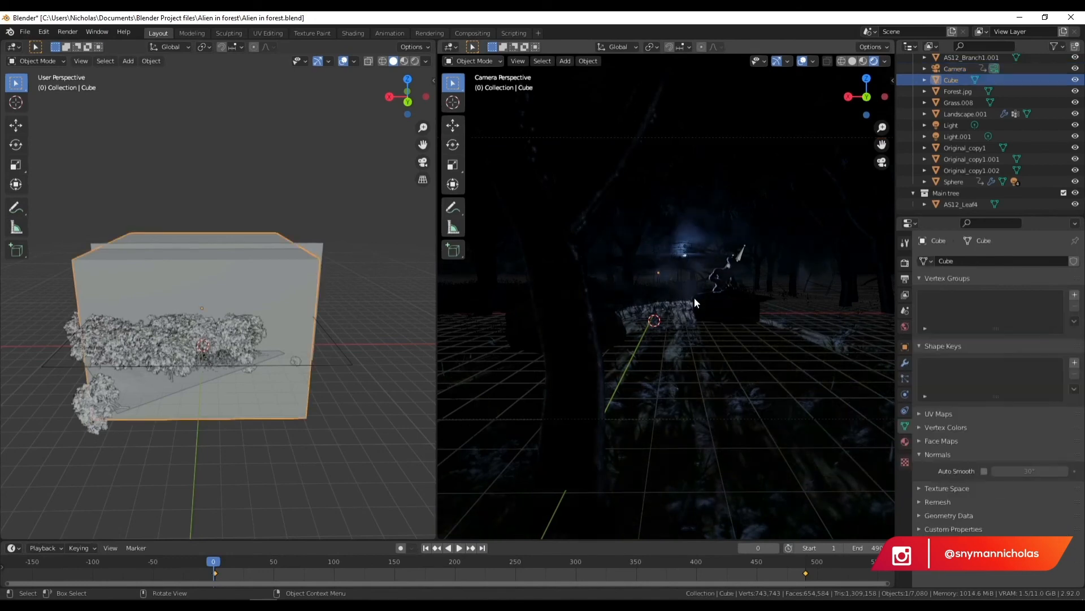
{"action": "left_click", "coordinate": [686, 245]}
{"action": "left_click", "coordinate": [687, 239]}
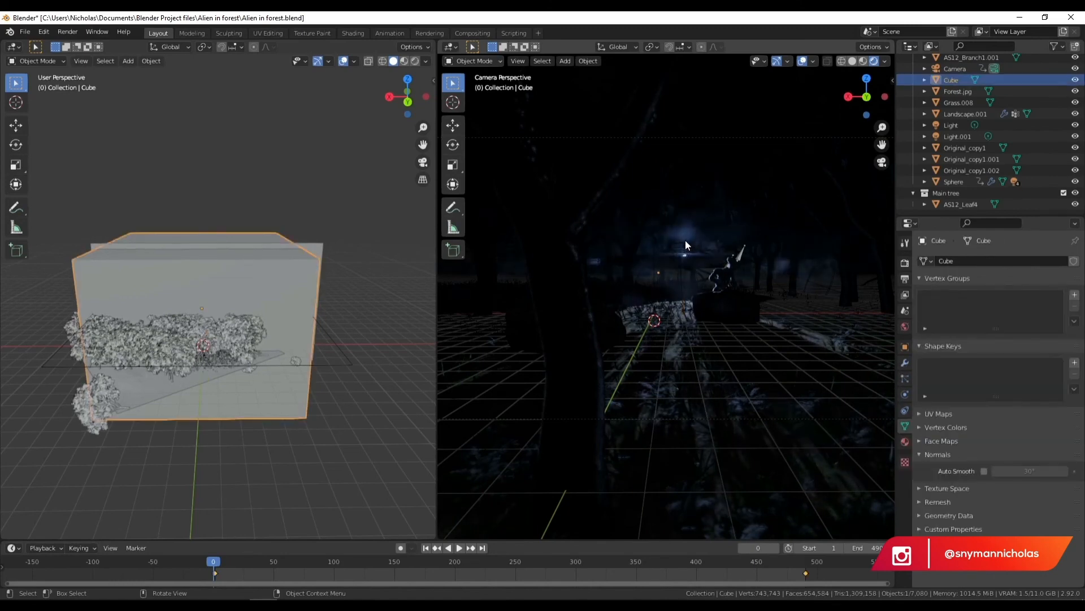
{"action": "left_click", "coordinate": [685, 240]}
{"action": "left_click", "coordinate": [688, 238]}
{"action": "left_click", "coordinate": [687, 238]}
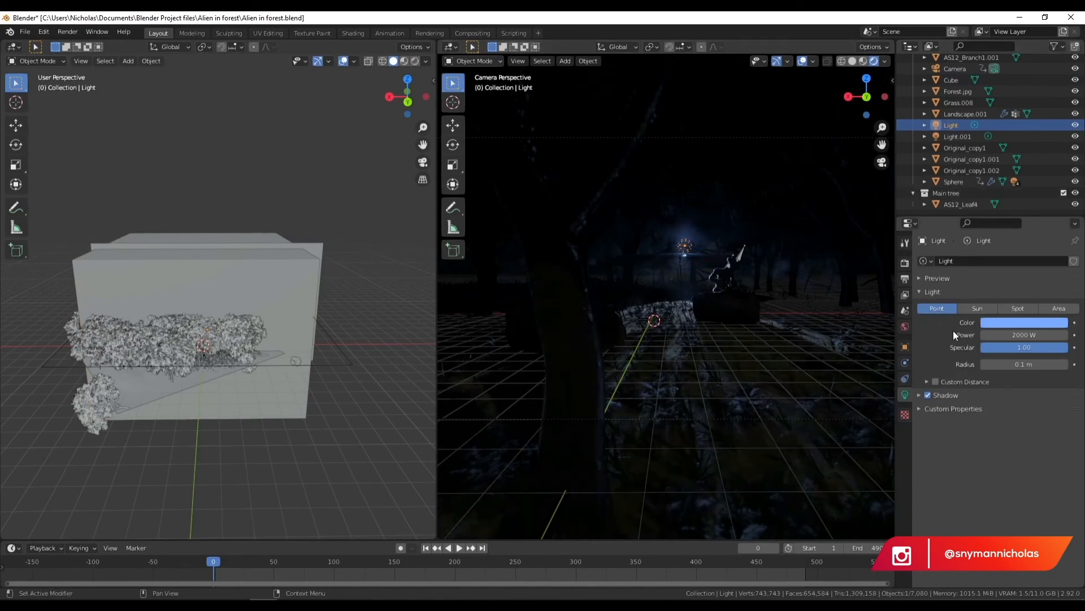
{"action": "left_click", "coordinate": [382, 61]}
{"action": "middle_click_drag", "start_coordinate": [233, 168], "coordinate": [237, 184]}
{"action": "scroll", "coordinate": [237, 206], "scroll_direction": "up", "scroll_amount": 3}
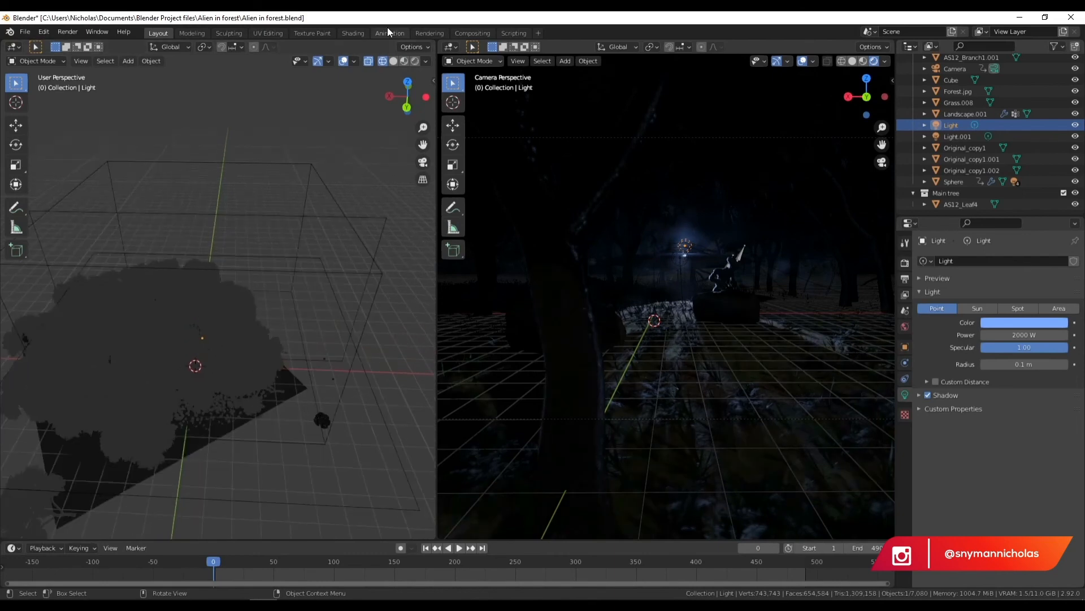
{"action": "left_click", "coordinate": [393, 61]}
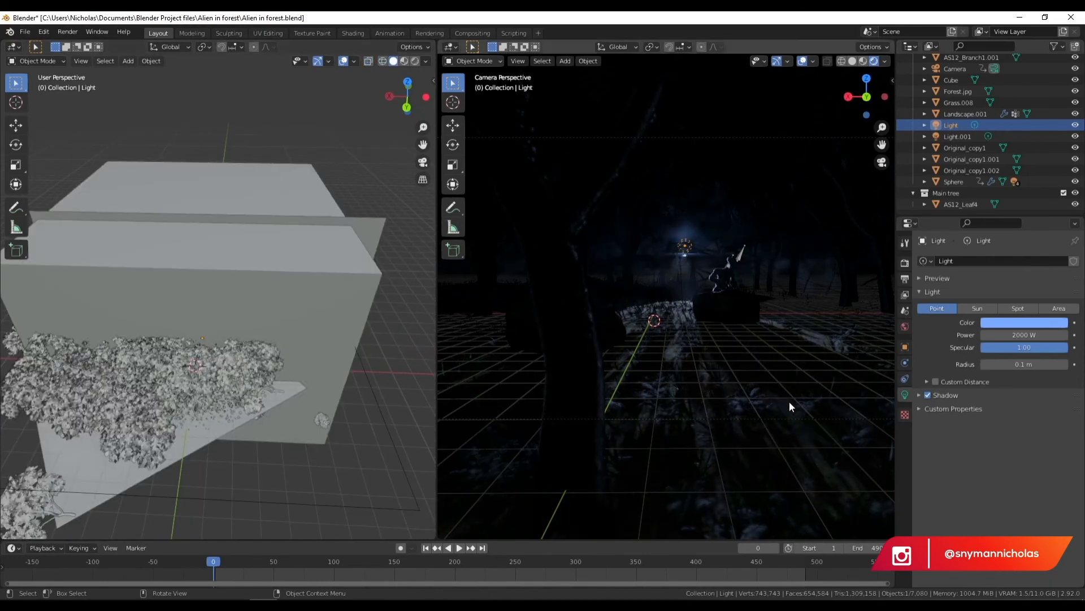
- Hide the fog cube and turn off the viewport display of the landscape's tree particle system, ParticleSettings
{"action": "left_click", "coordinate": [357, 263]}
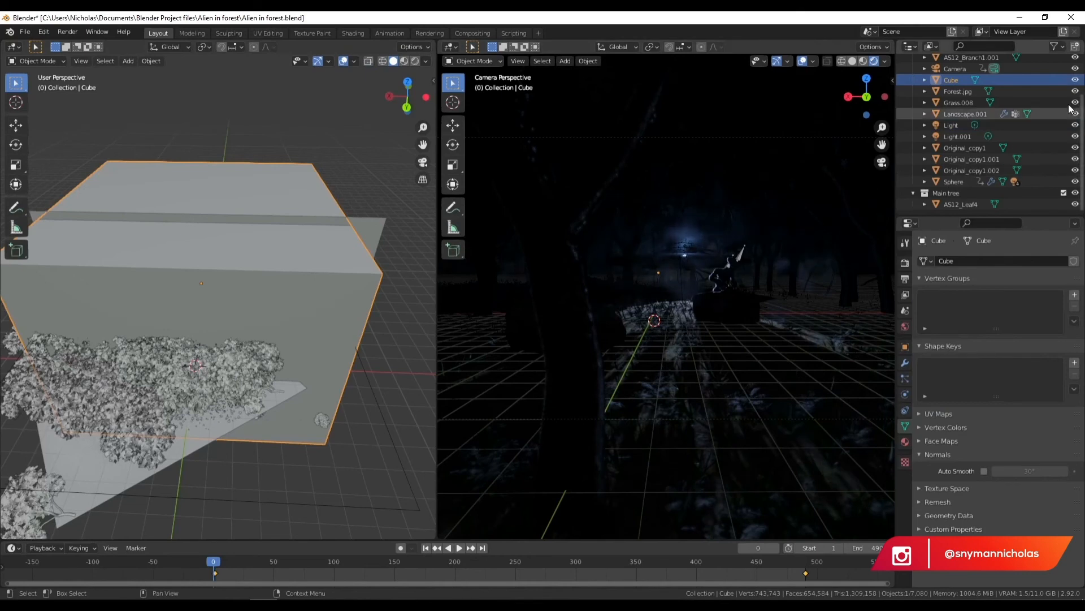
{"action": "left_click", "coordinate": [1076, 83]}
{"action": "middle_click_drag", "start_coordinate": [244, 344], "coordinate": [186, 337]}
{"action": "left_click", "coordinate": [186, 337]}
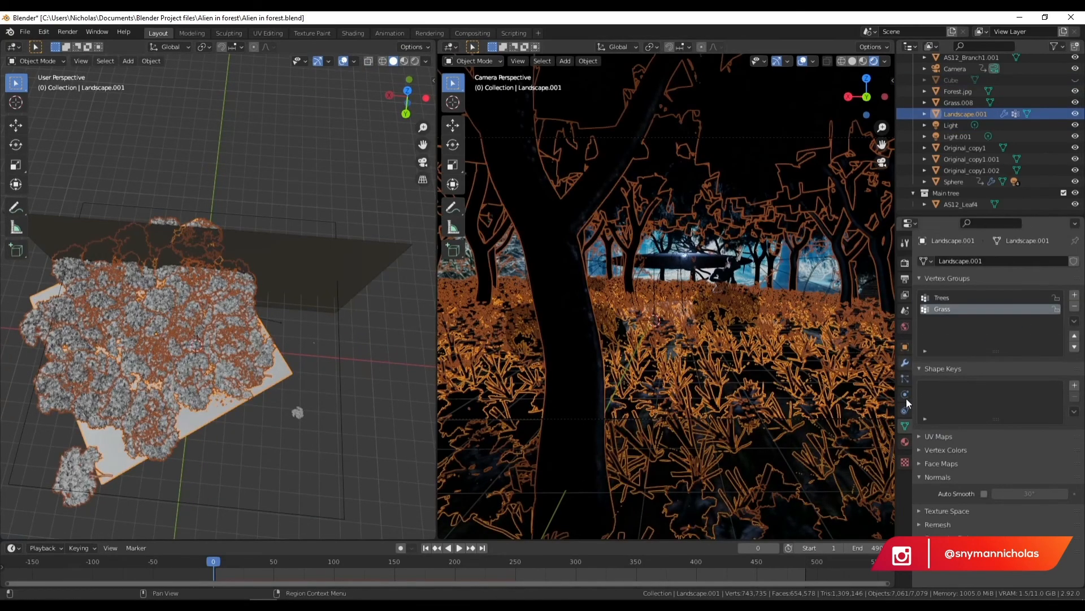
{"action": "left_click", "coordinate": [905, 377]}
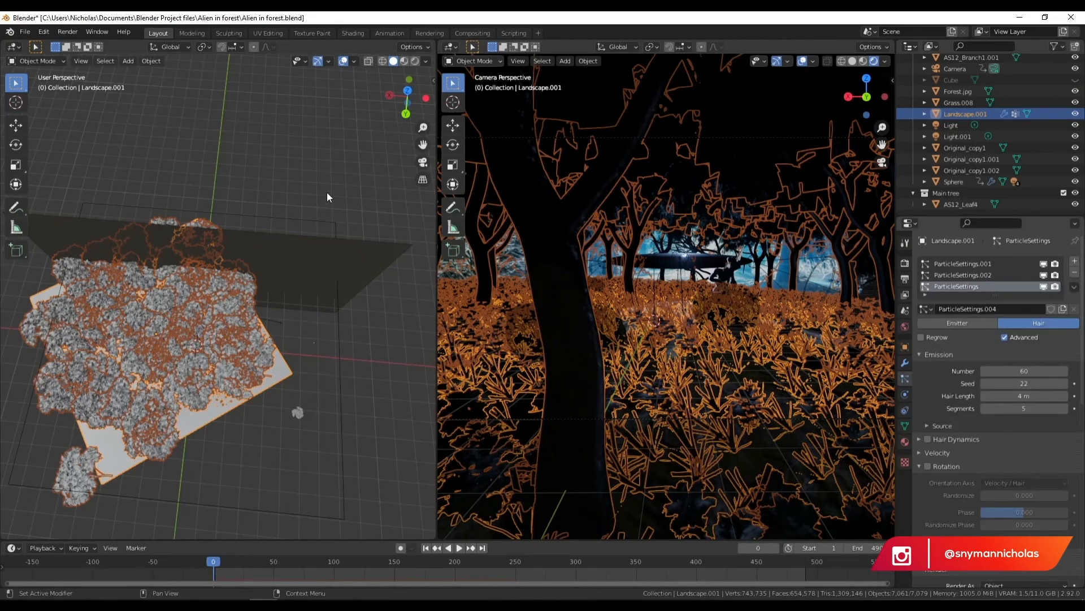
{"action": "left_click", "coordinate": [316, 223]}
- In the top view, move the point light about 0.81 m in X and -7.29 m in Y to the saucer's center
{"action": "scroll", "coordinate": [182, 297], "scroll_direction": "up", "scroll_amount": 4}
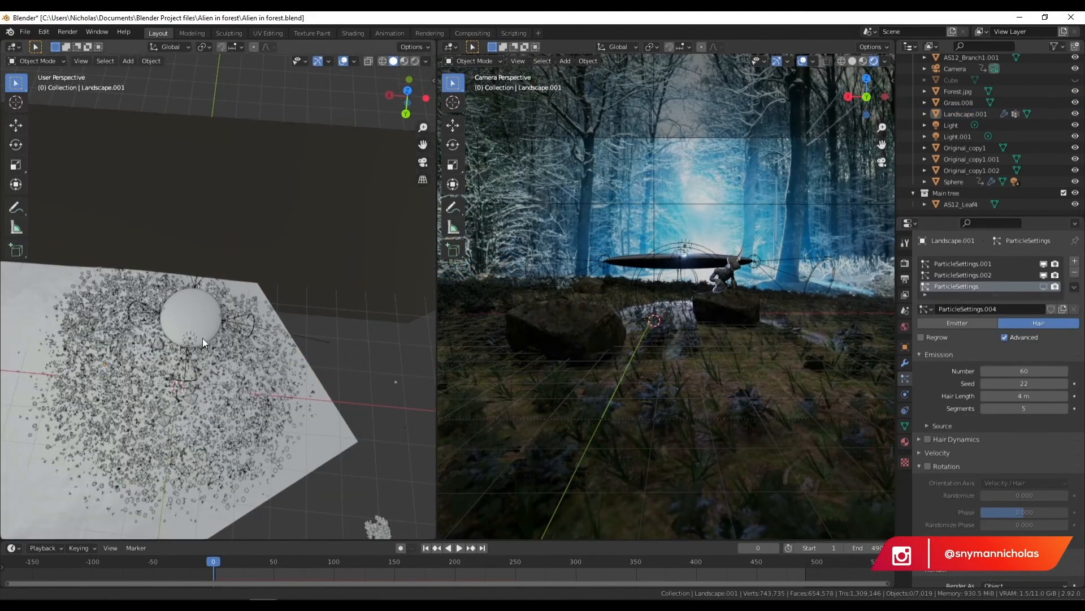
{"action": "scroll", "coordinate": [201, 337], "scroll_direction": "up", "scroll_amount": 3}
{"action": "left_click", "coordinate": [193, 358]}
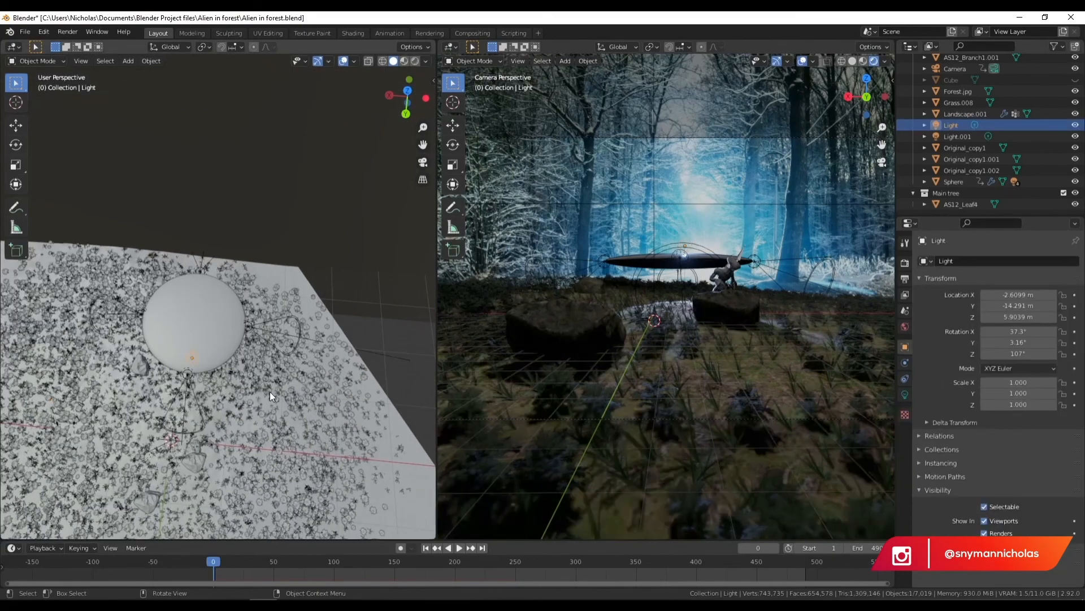
{"action": "left_click", "coordinate": [407, 88]}
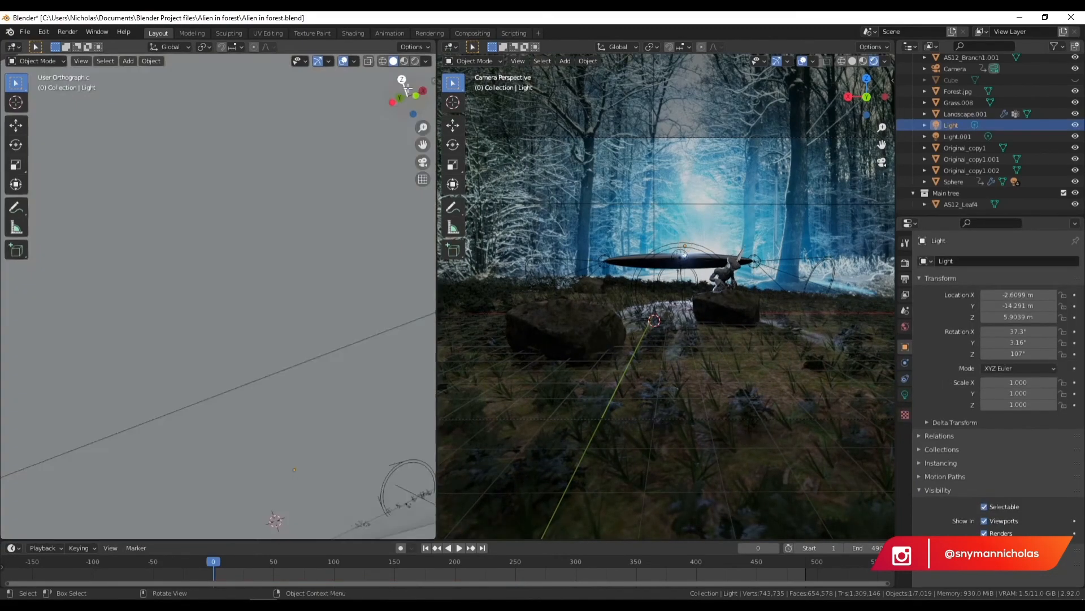
{"action": "left_click", "coordinate": [408, 79]}
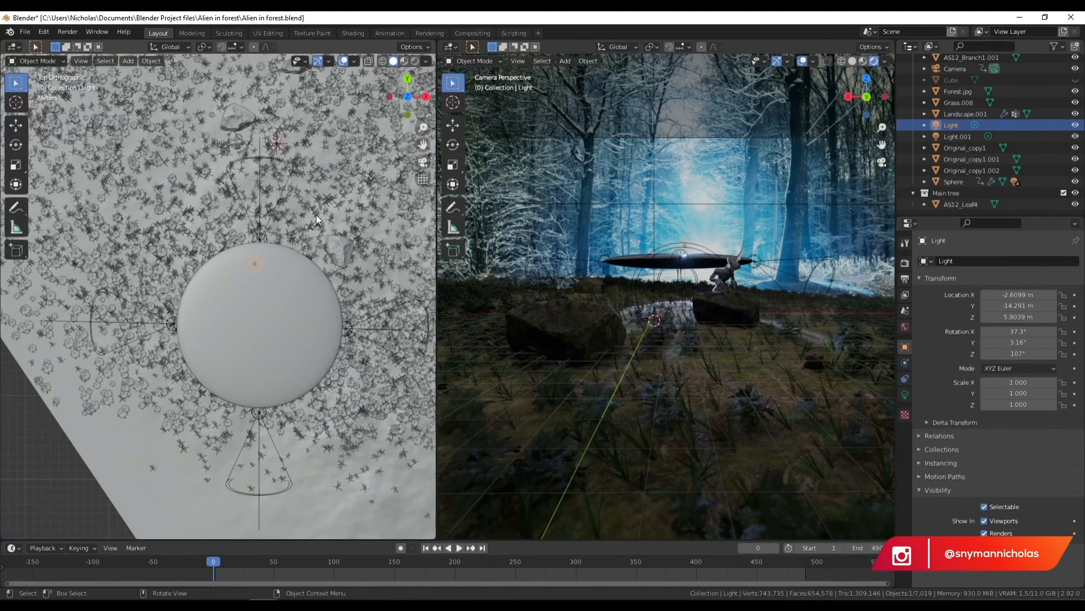
{"action": "key", "text": "g"}
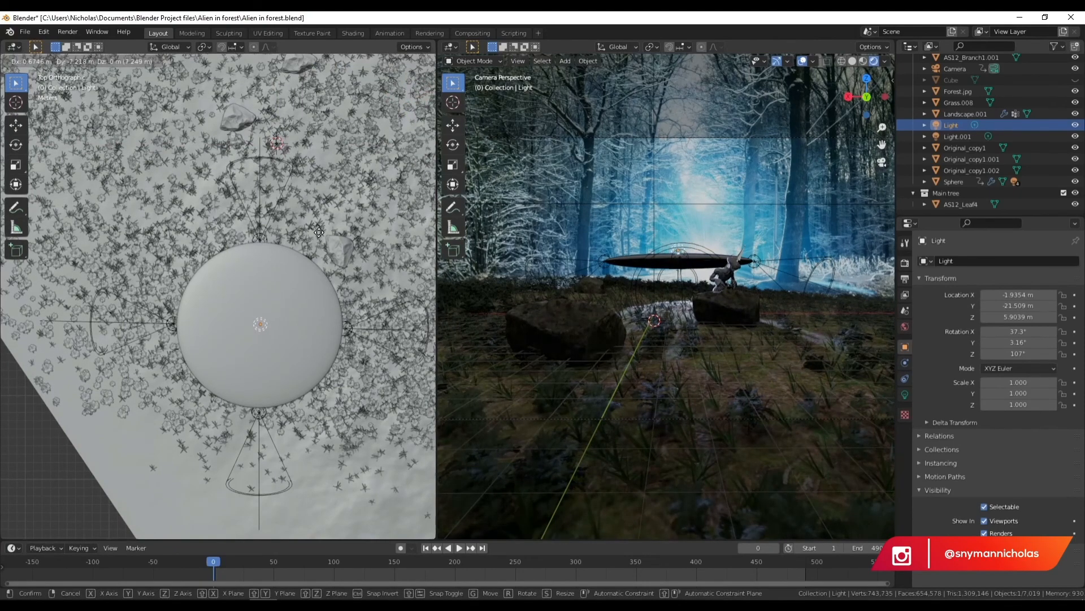
{"action": "left_click", "coordinate": [320, 233]}
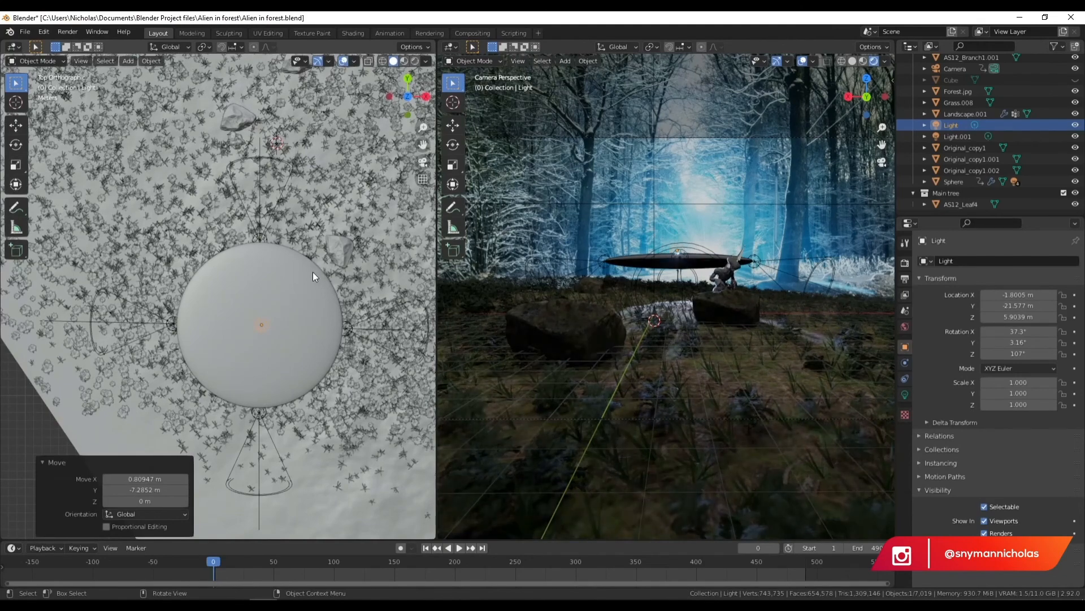
{"action": "scroll", "coordinate": [313, 273], "scroll_direction": "down", "scroll_amount": 2}
{"action": "scroll", "coordinate": [310, 267], "scroll_direction": "down", "scroll_amount": 2}
{"action": "middle_click_drag", "start_coordinate": [311, 267], "coordinate": [275, 206], "text": "shift"}
{"action": "left_click", "coordinate": [392, 461]}
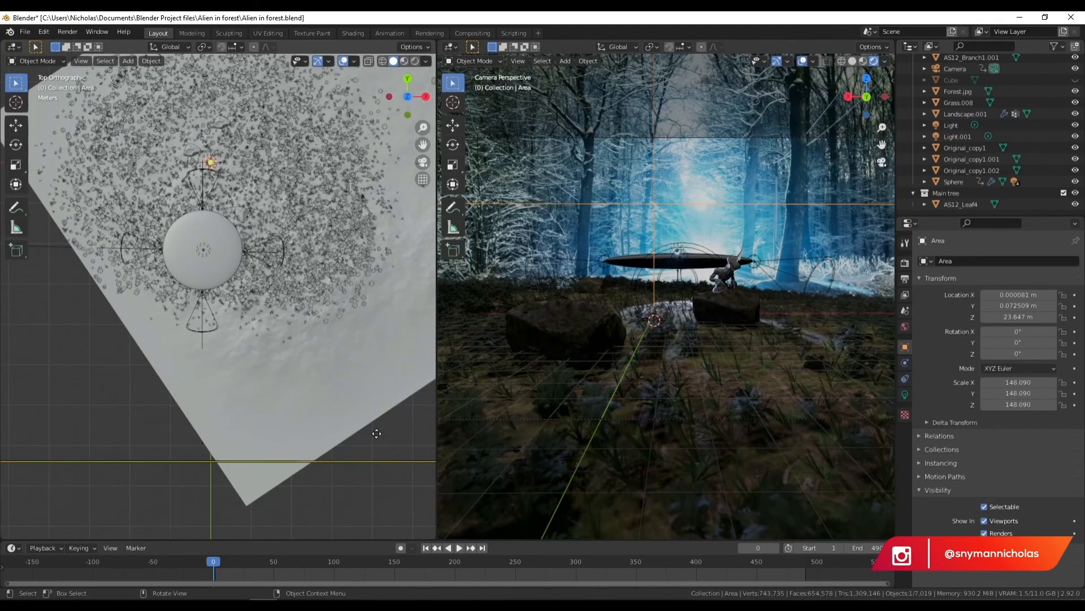
{"action": "key", "text": "g"}
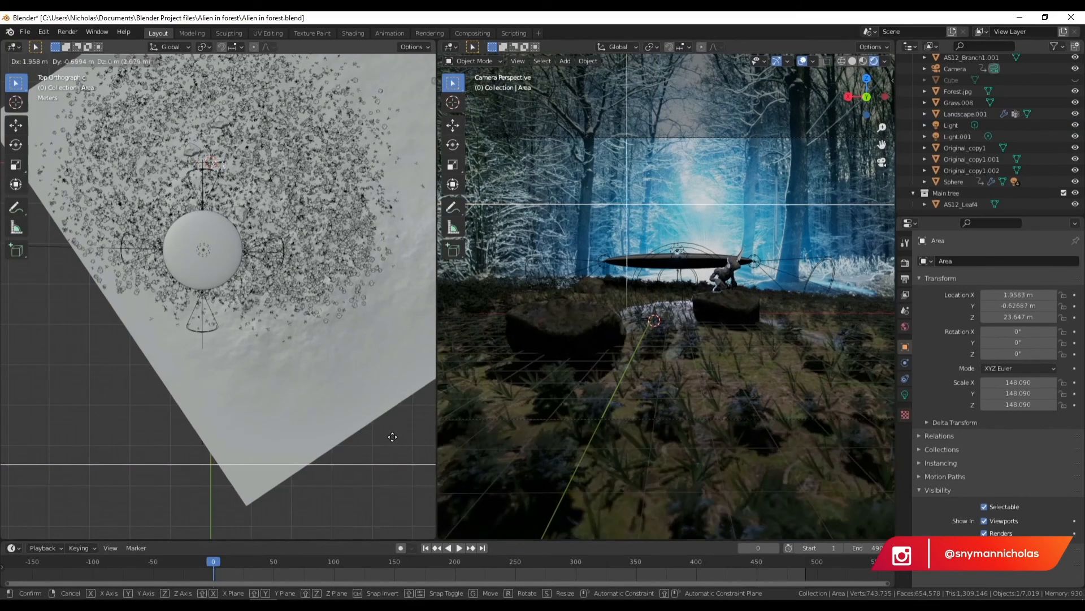
{"action": "key", "text": "Escape"}
- Reposition the Forest.jpg backdrop plane horizontally in the top view, and raise it about 2.92 m along Z
{"action": "middle_click_drag", "start_coordinate": [280, 451], "coordinate": [345, 435]}
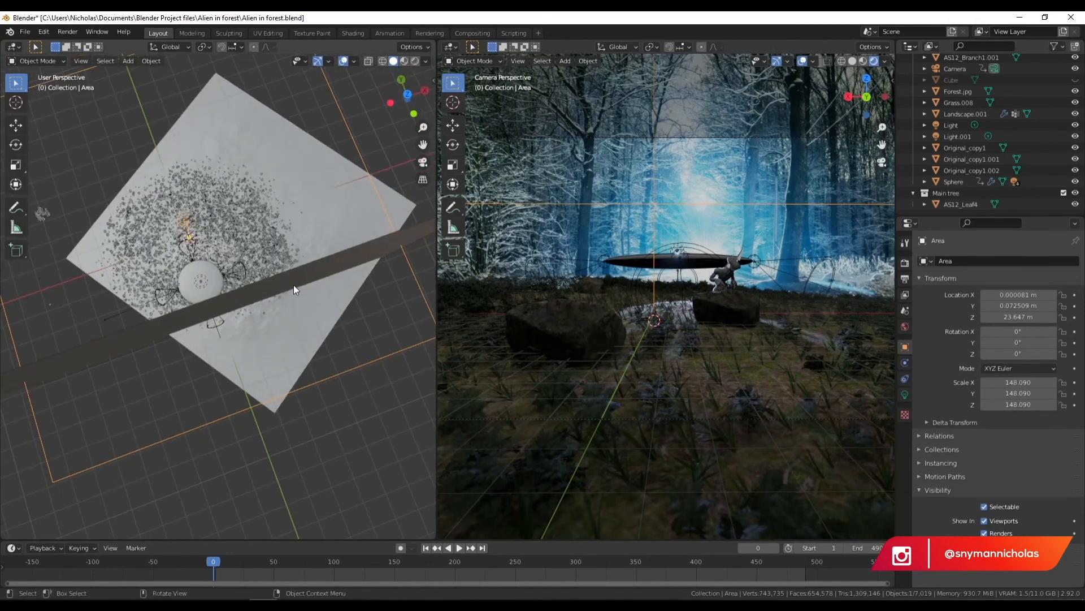
{"action": "left_click", "coordinate": [293, 285]}
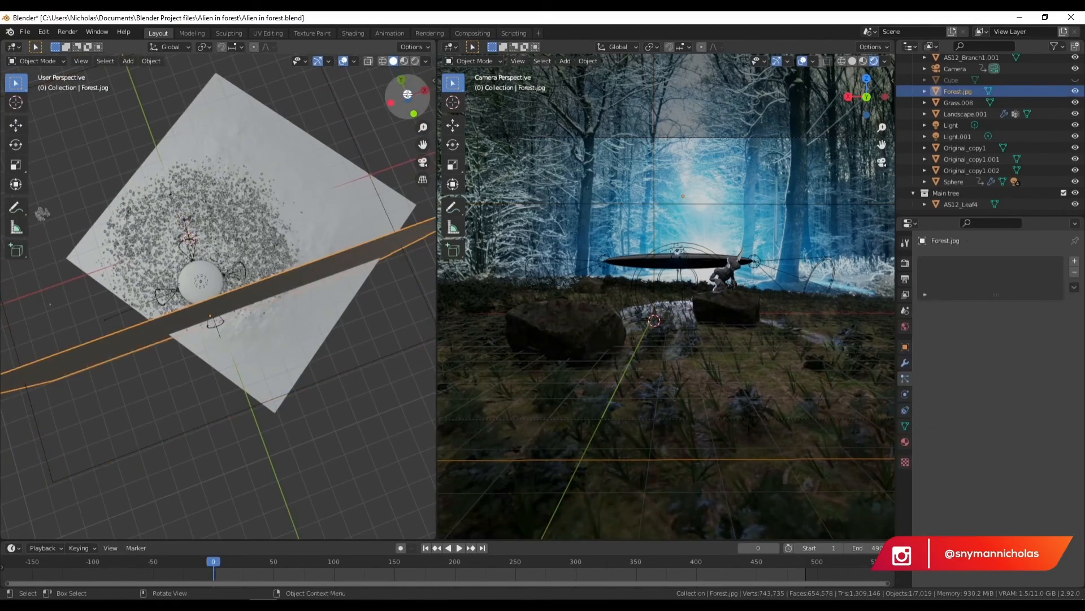
{"action": "left_click", "coordinate": [407, 94]}
{"action": "key", "text": "g"}
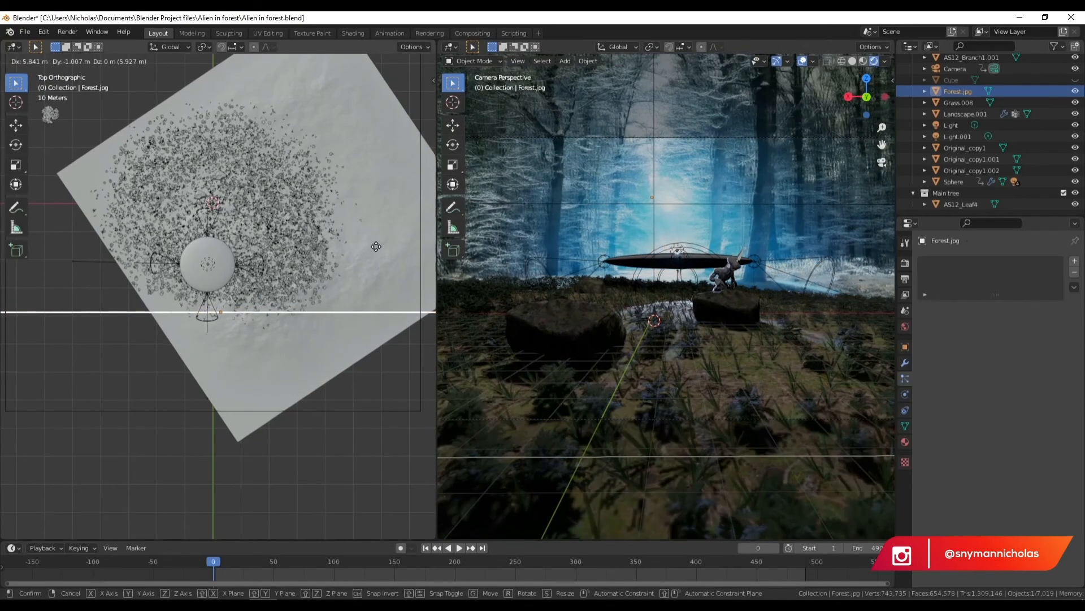
{"action": "left_click", "coordinate": [348, 277]}
{"action": "middle_click_drag", "start_coordinate": [349, 277], "coordinate": [292, 361]}
{"action": "key", "text": "g"}
{"action": "key", "text": "z"}
{"action": "left_click", "coordinate": [286, 356]}
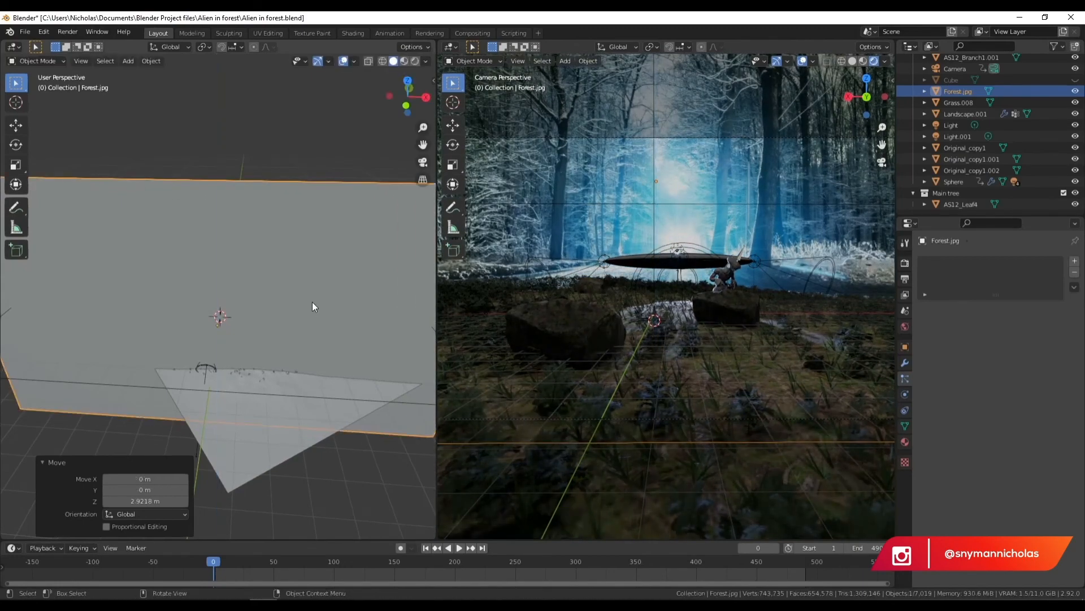
- Select the point light above the saucer and set its power to 10000 W
{"action": "left_click", "coordinate": [256, 84]}
{"action": "middle_click_drag", "start_coordinate": [233, 242], "coordinate": [274, 288]}
{"action": "left_click", "coordinate": [275, 287]}
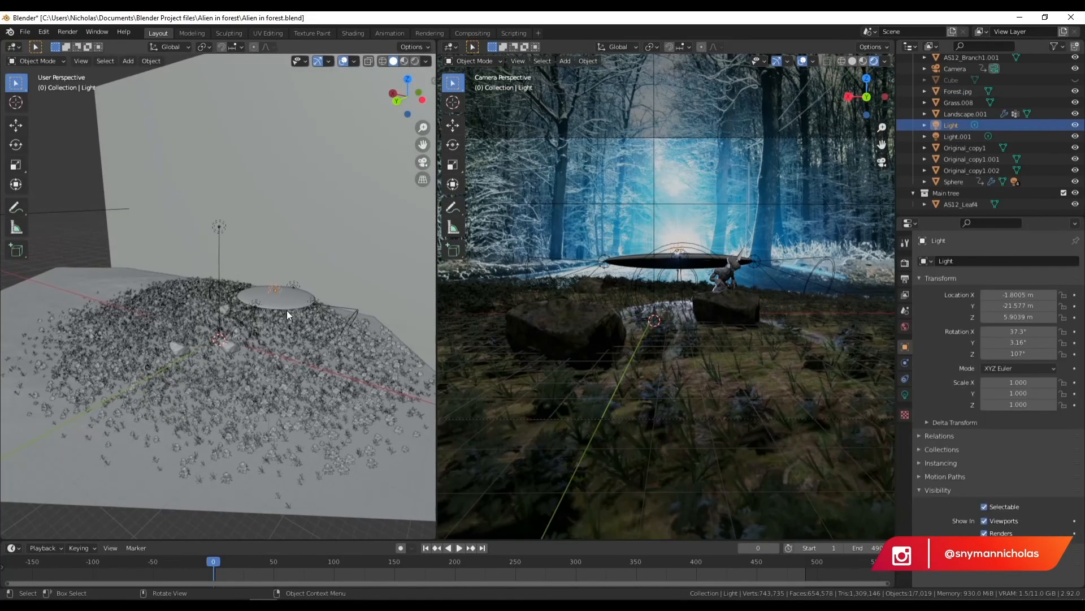
{"action": "left_click", "coordinate": [905, 395]}
{"action": "left_click", "coordinate": [1034, 339]}
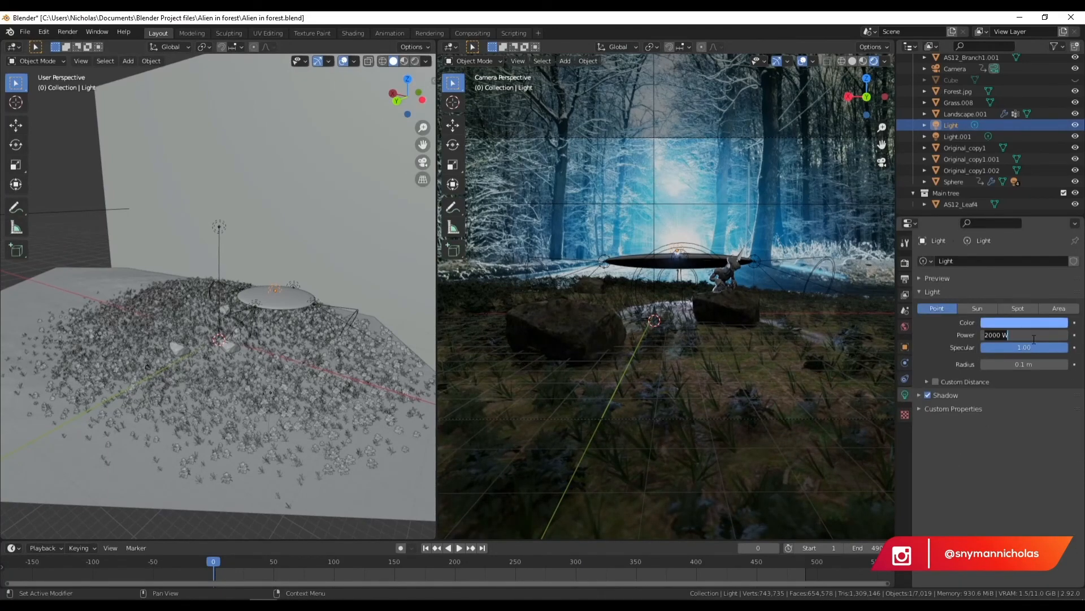
{"action": "type", "text": "10"}
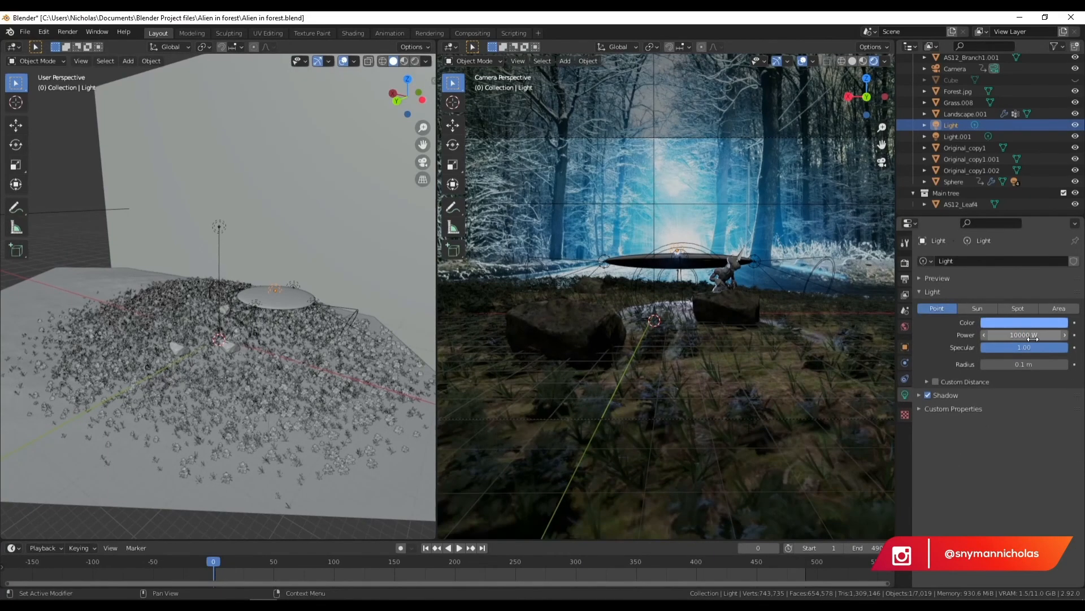
{"action": "key", "text": "Return"}
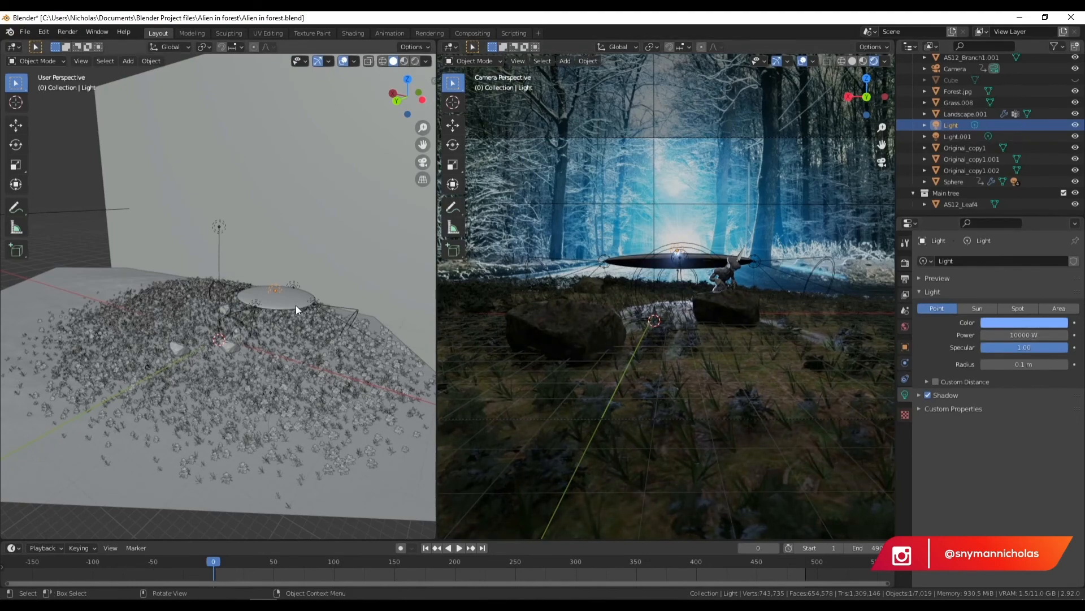
- Raise the saucer's point light about 0.29 m along the global Z axis
{"action": "key", "text": "g"}
{"action": "key", "text": "z"}
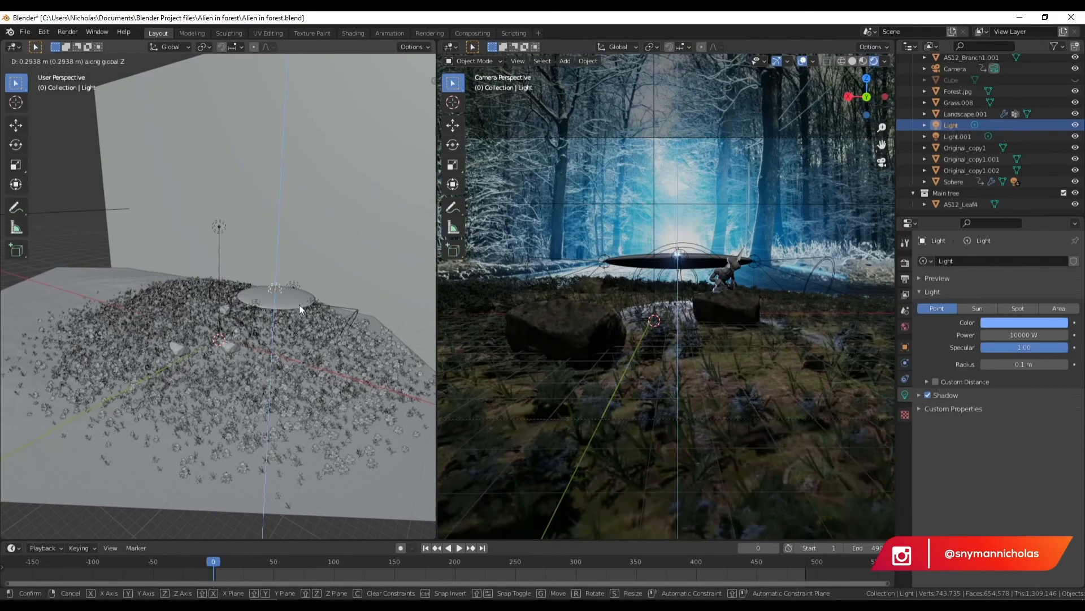
{"action": "left_click", "coordinate": [300, 308]}
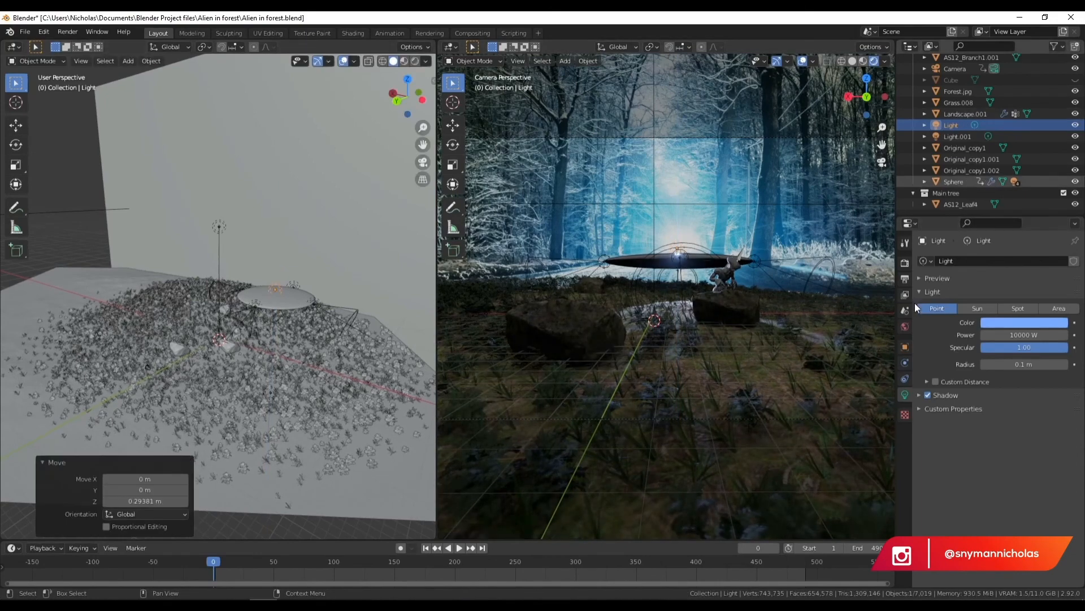
- Turn the viewport display of the landscape's tree particle system, ParticleSettings, back on and unhide the fog cube
{"action": "left_click", "coordinate": [758, 368]}
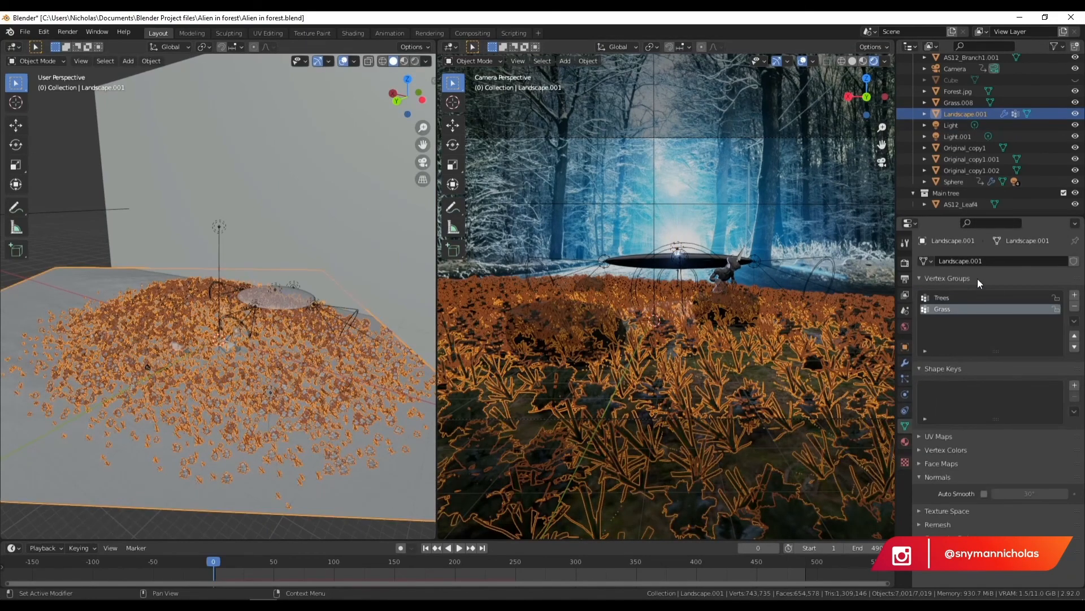
{"action": "left_click", "coordinate": [905, 379]}
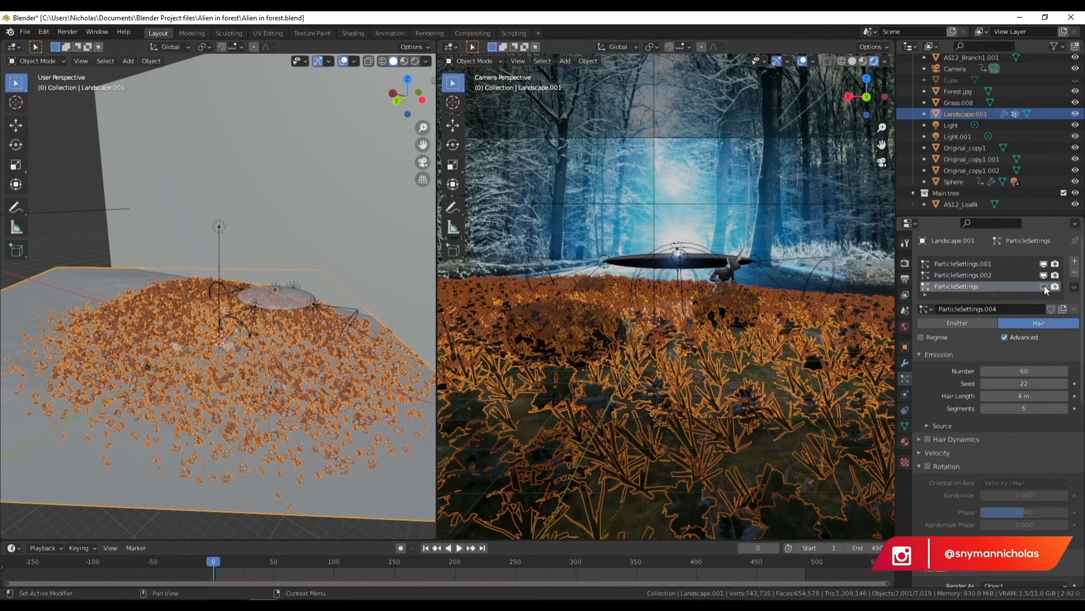
{"action": "left_click", "coordinate": [1074, 80]}
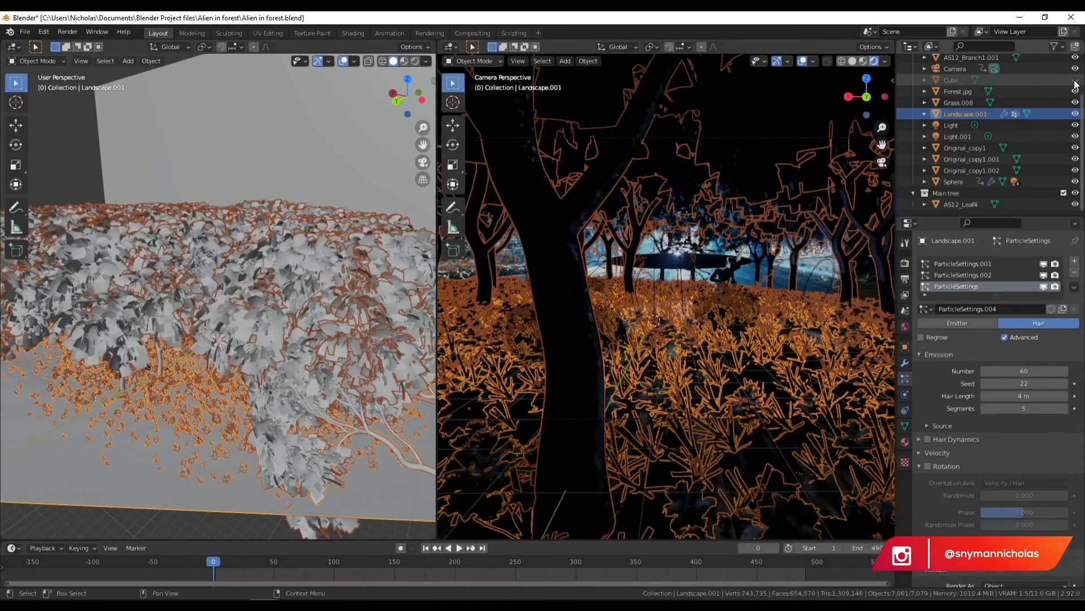
{"action": "left_click", "coordinate": [100, 525]}
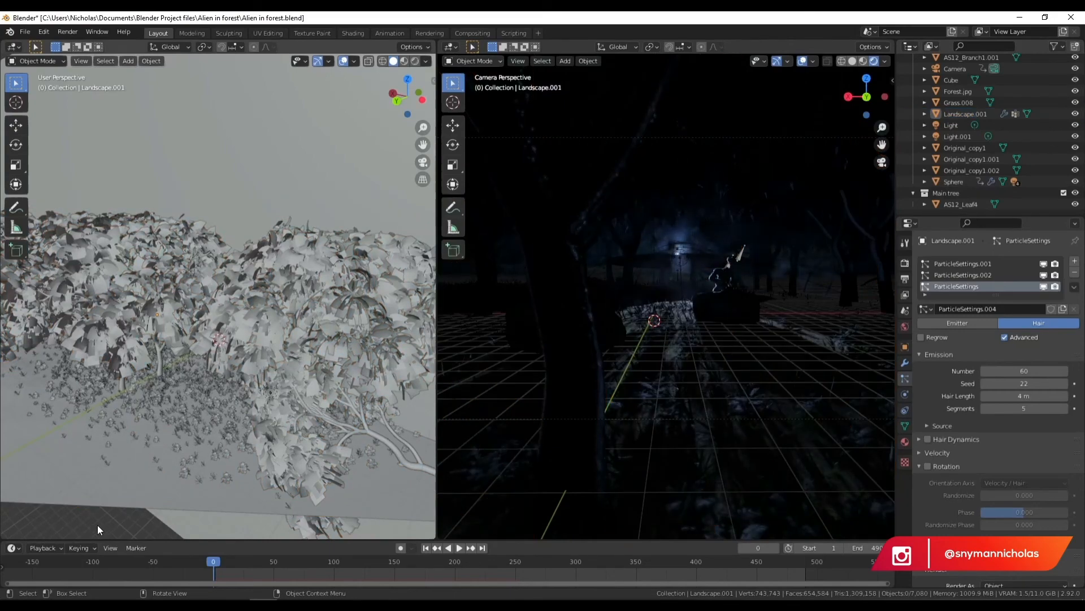
- Render frame 0, inspect the image at different zoom levels, and close the render window
{"action": "key", "text": "F12"}
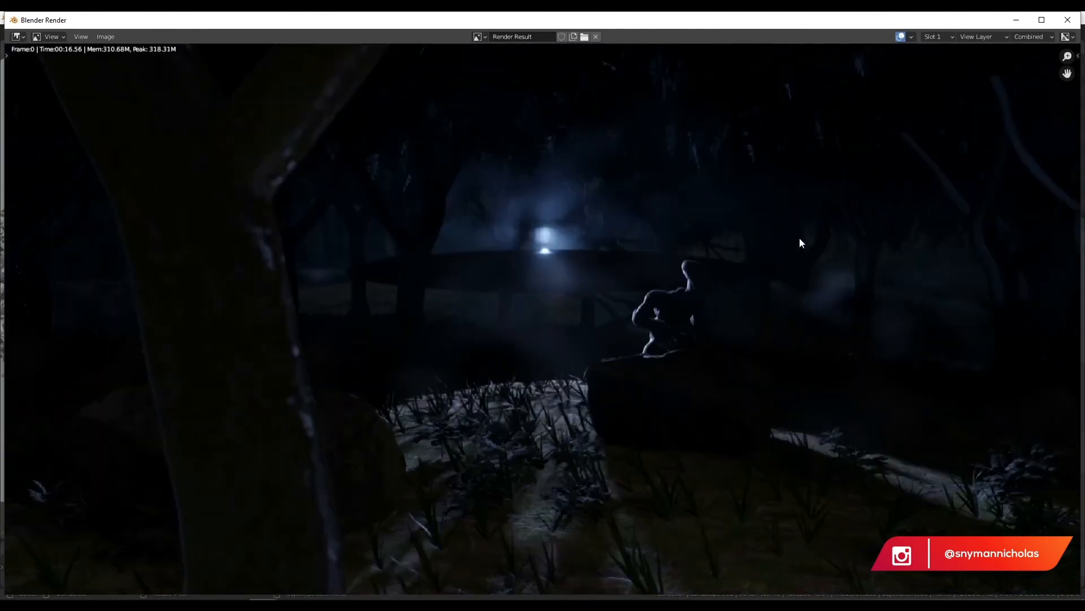
{"action": "scroll", "coordinate": [799, 242], "scroll_direction": "down", "scroll_amount": 6}
{"action": "scroll", "coordinate": [661, 311], "scroll_direction": "up", "scroll_amount": 3}
{"action": "scroll", "coordinate": [866, 374], "scroll_direction": "up", "scroll_amount": 2}
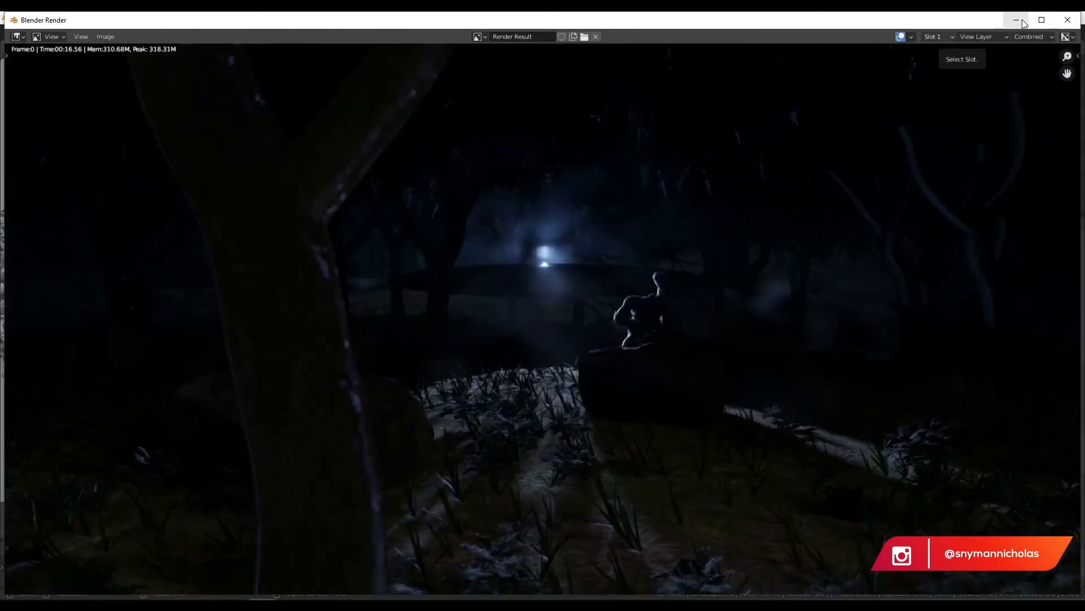
{"action": "left_click", "coordinate": [1068, 20]}
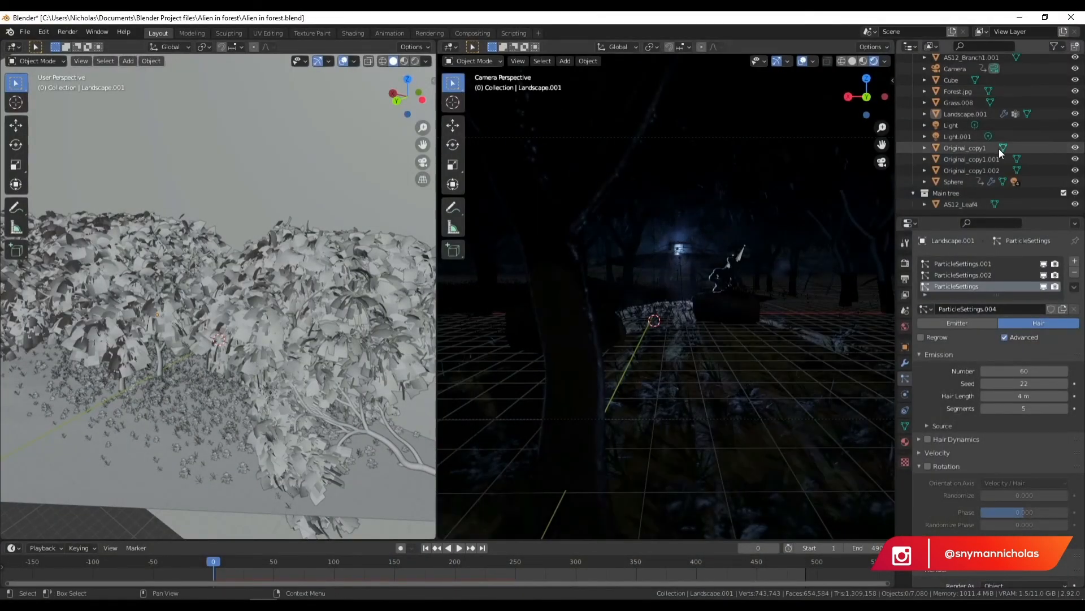
- Select the point light named Light and toggle its visibility to compare its effect in the camera view
{"action": "scroll", "coordinate": [999, 148], "scroll_direction": "up", "scroll_amount": 1}
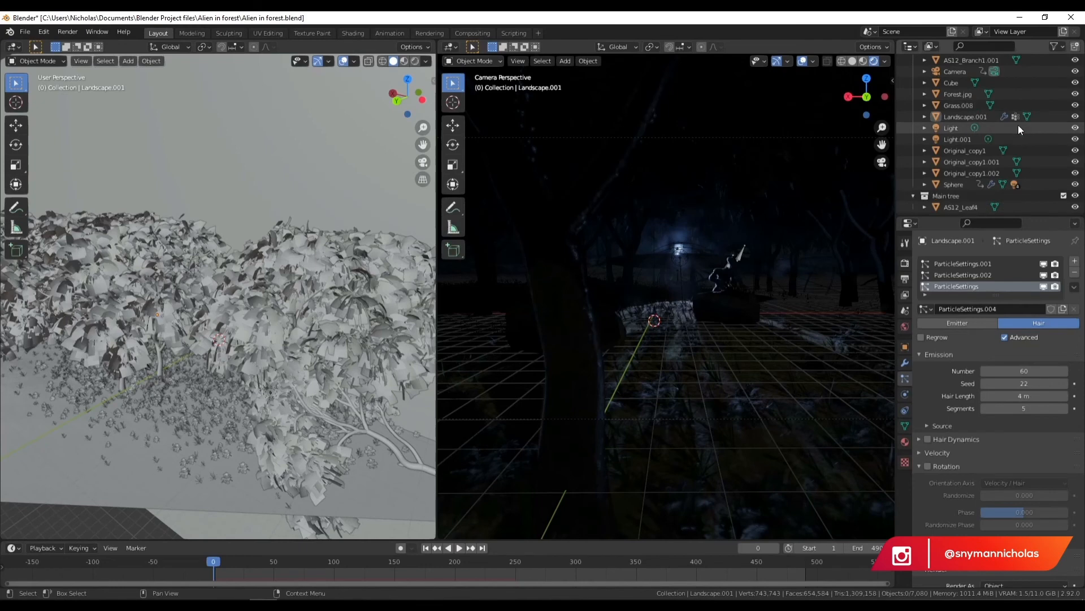
{"action": "left_click", "coordinate": [954, 129]}
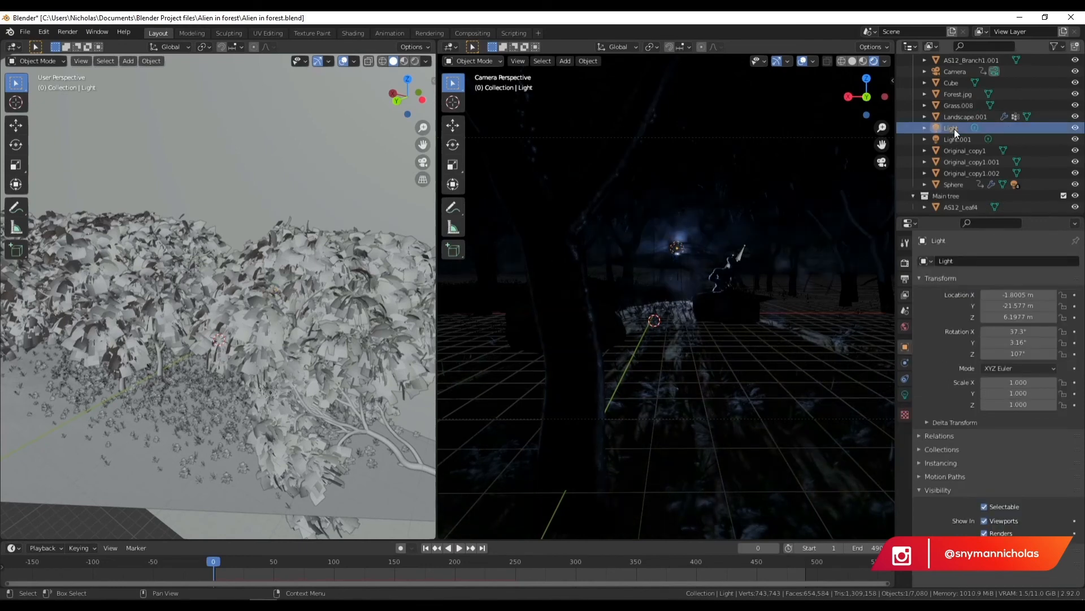
{"action": "left_click", "coordinate": [1075, 128]}
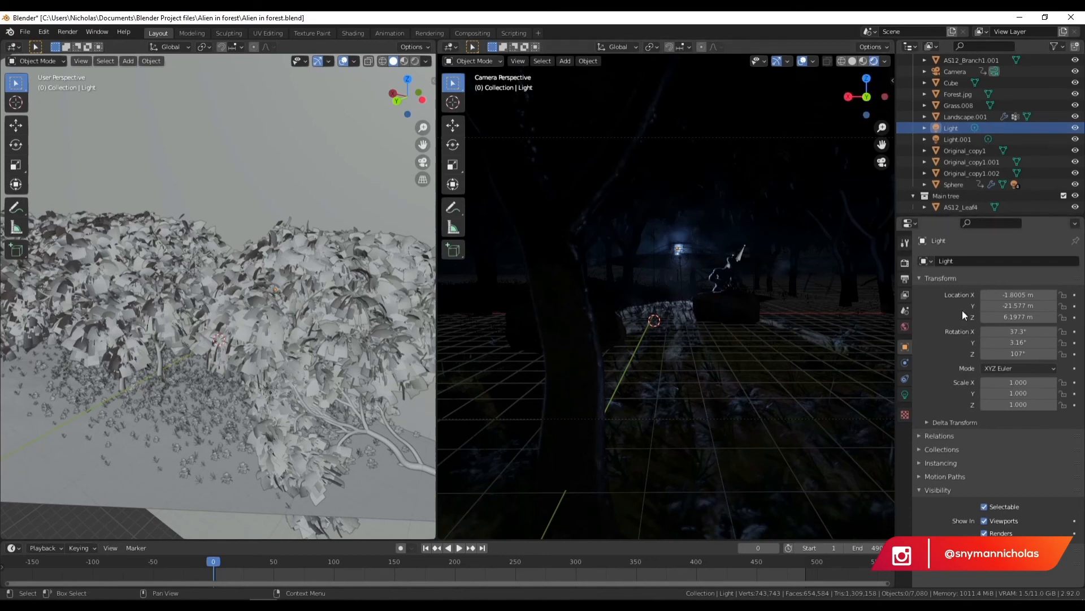
- Switch the render engine to Cycles and set the render samples to 100
{"action": "left_click", "coordinate": [904, 262]}
{"action": "left_click", "coordinate": [1012, 260]}
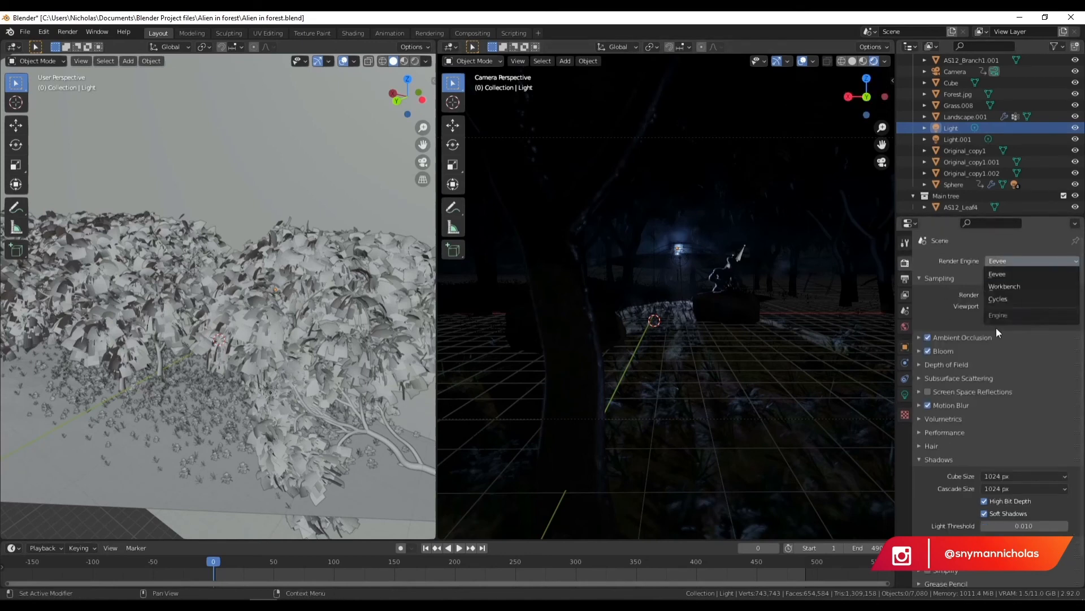
{"action": "left_click", "coordinate": [1014, 299]}
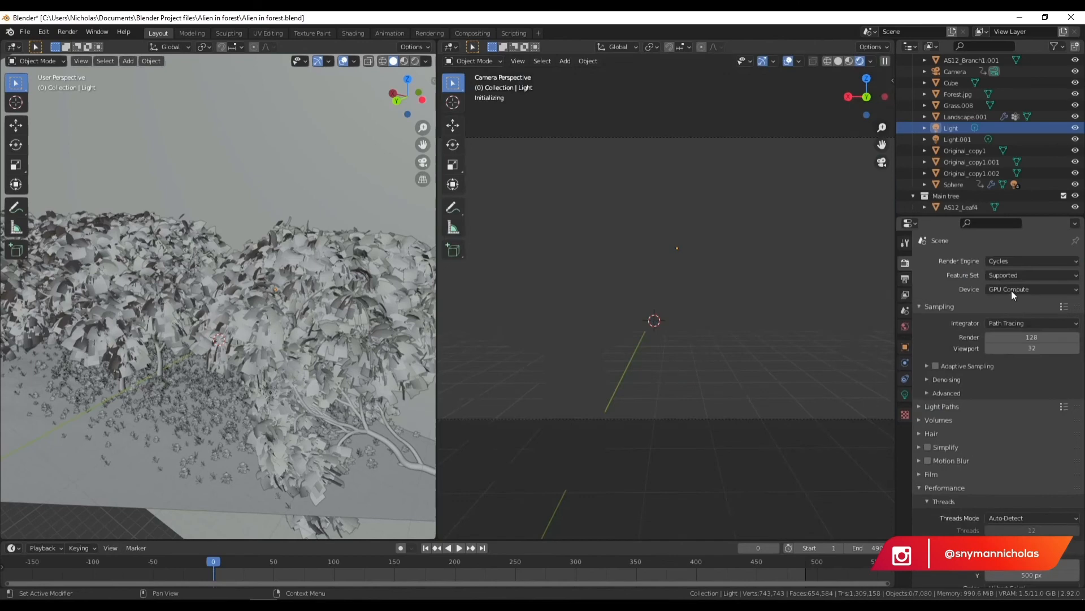
{"action": "left_click", "coordinate": [1043, 337]}
{"action": "type", "text": "100"}
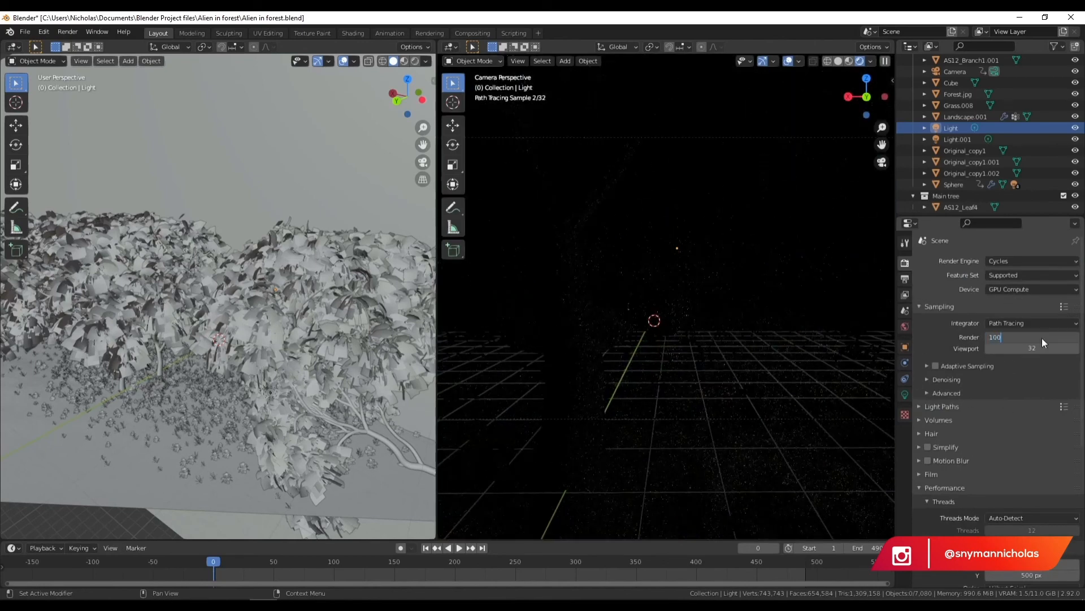
{"action": "key", "text": "Return"}
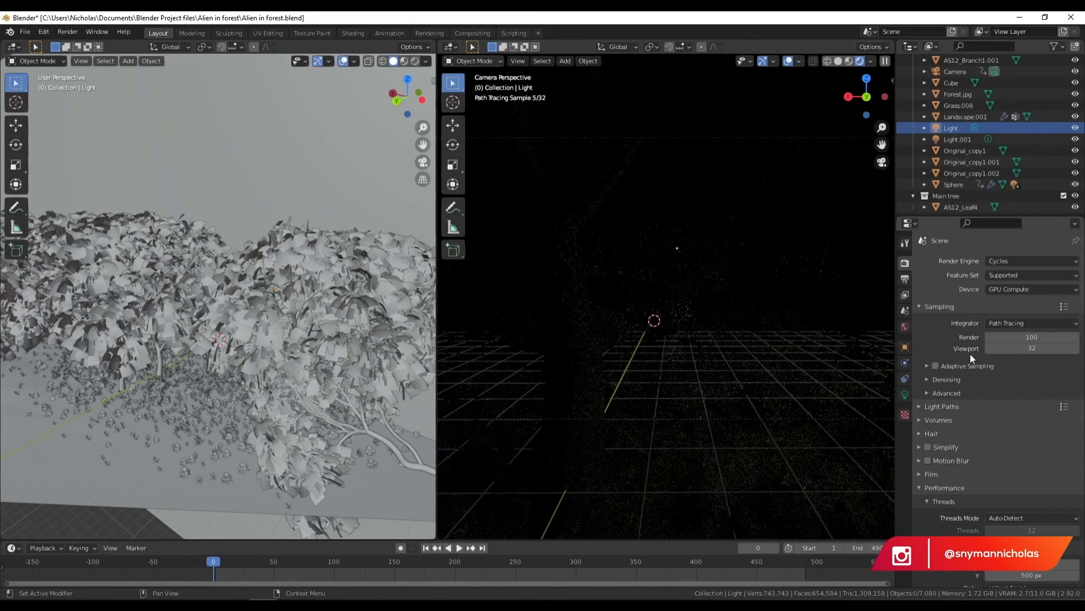
- Set the render resolution percentage to 50% and switch the camera view to Solid shading
{"action": "left_click", "coordinate": [905, 279]}
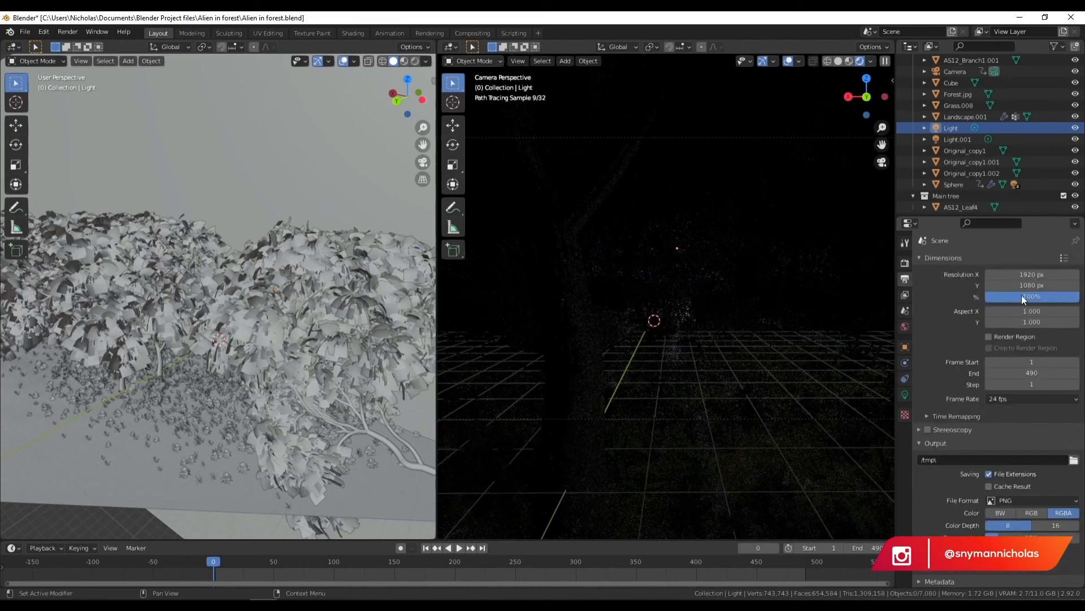
{"action": "left_click", "coordinate": [1053, 296]}
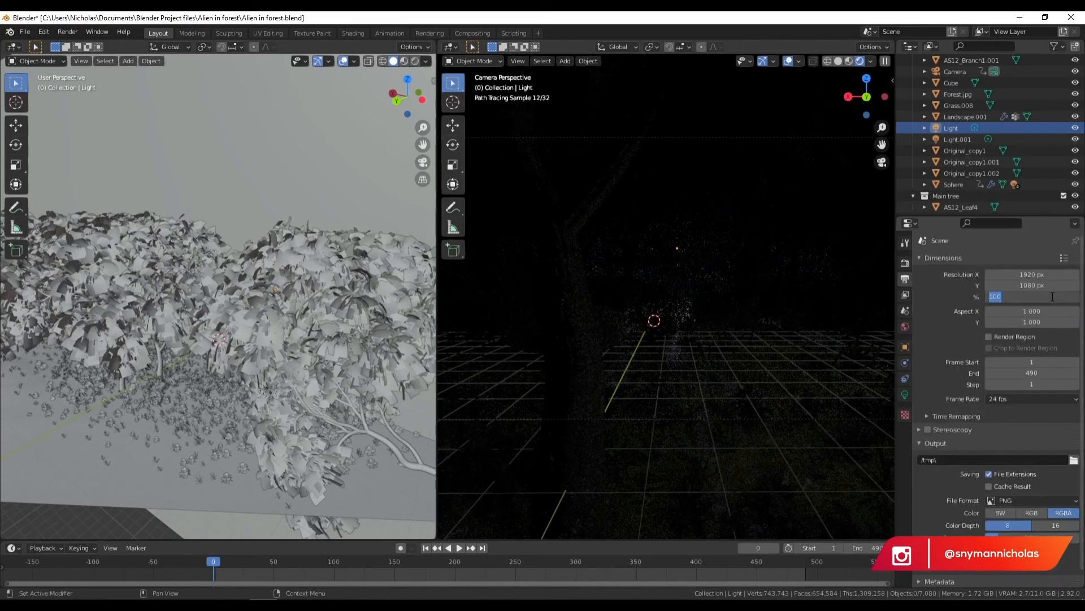
{"action": "key", "text": "Return"}
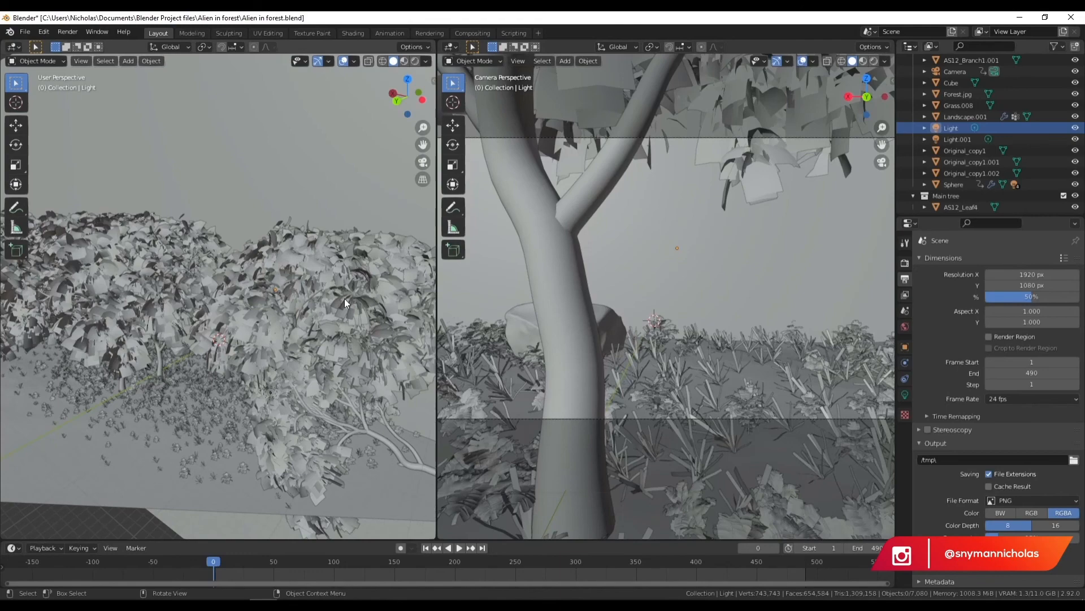
- Render frame 0 with Cycles in a maximized render window, inspect the image at different zoom levels, and close the window
{"action": "key", "text": "F12"}
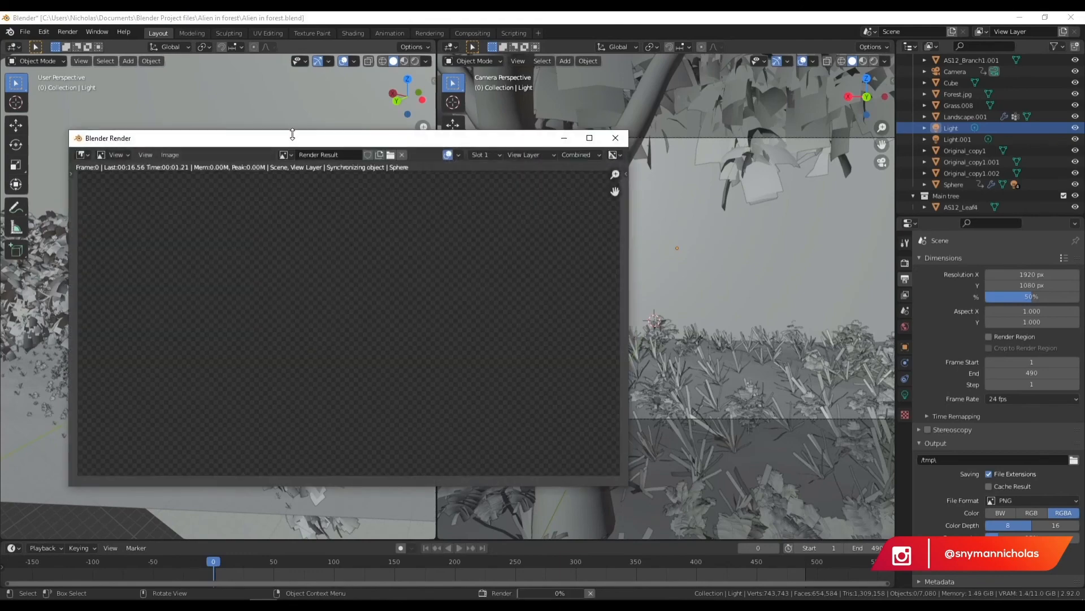
{"action": "double_click", "coordinate": [290, 138]}
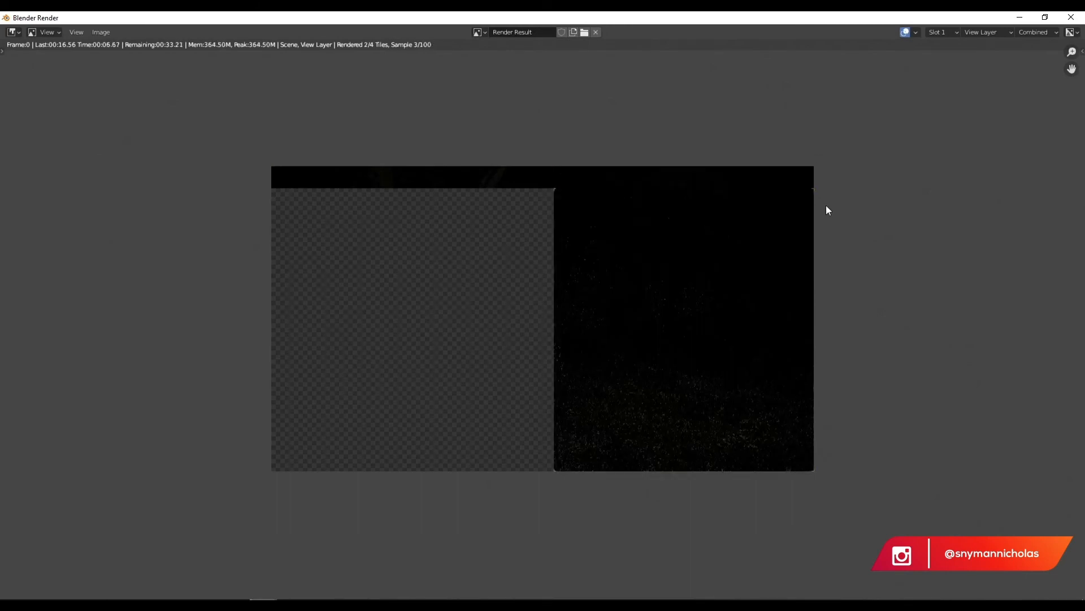
{"action": "scroll", "coordinate": [569, 405], "scroll_direction": "up", "scroll_amount": 1}
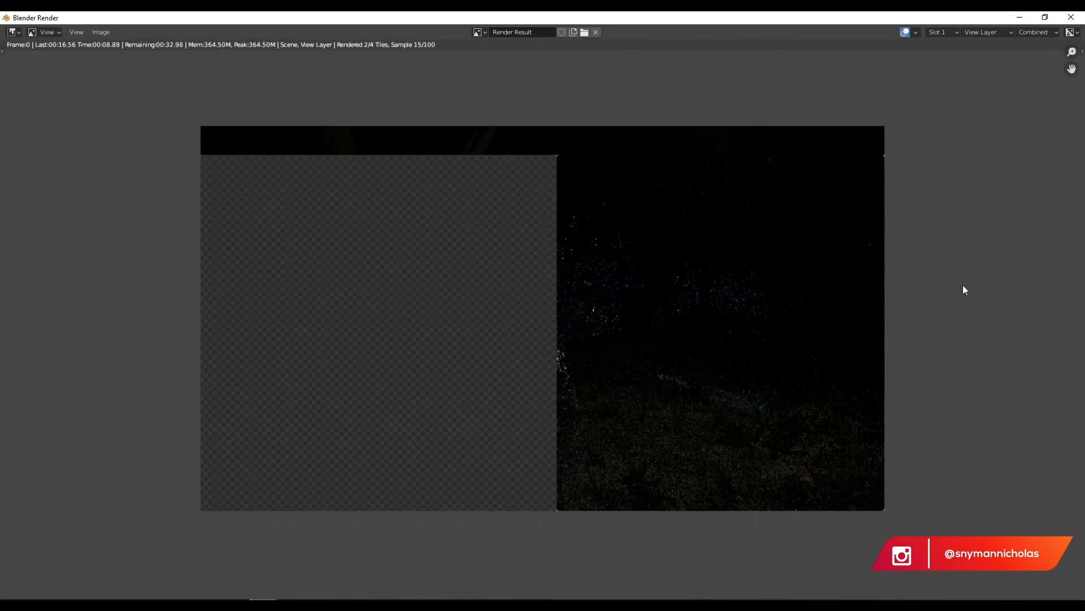
{"action": "scroll", "coordinate": [962, 286], "scroll_direction": "down", "scroll_amount": 1}
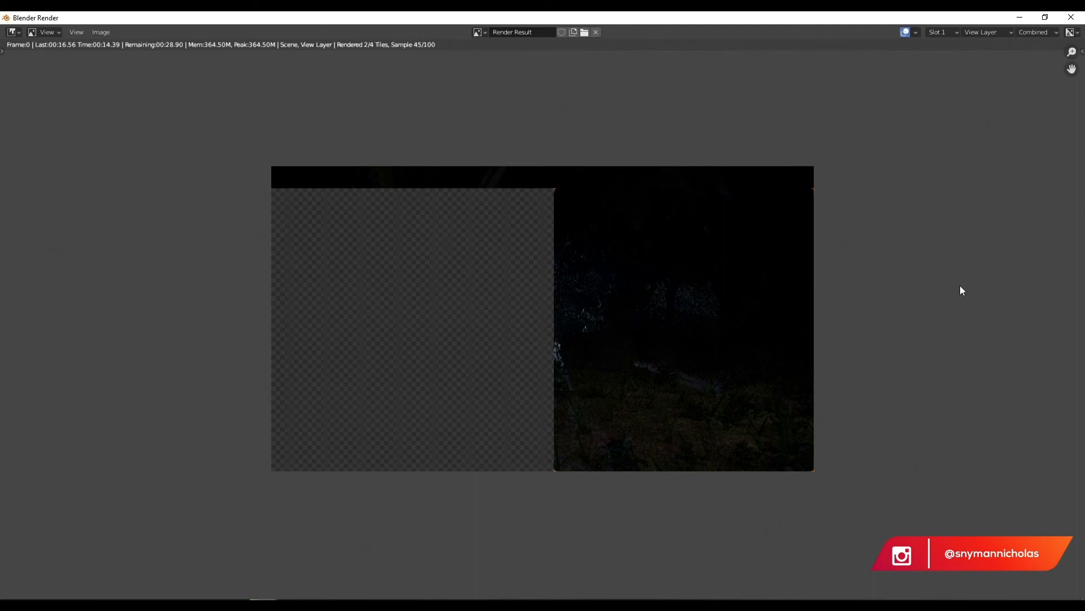
{"action": "scroll", "coordinate": [781, 298], "scroll_direction": "up", "scroll_amount": 1}
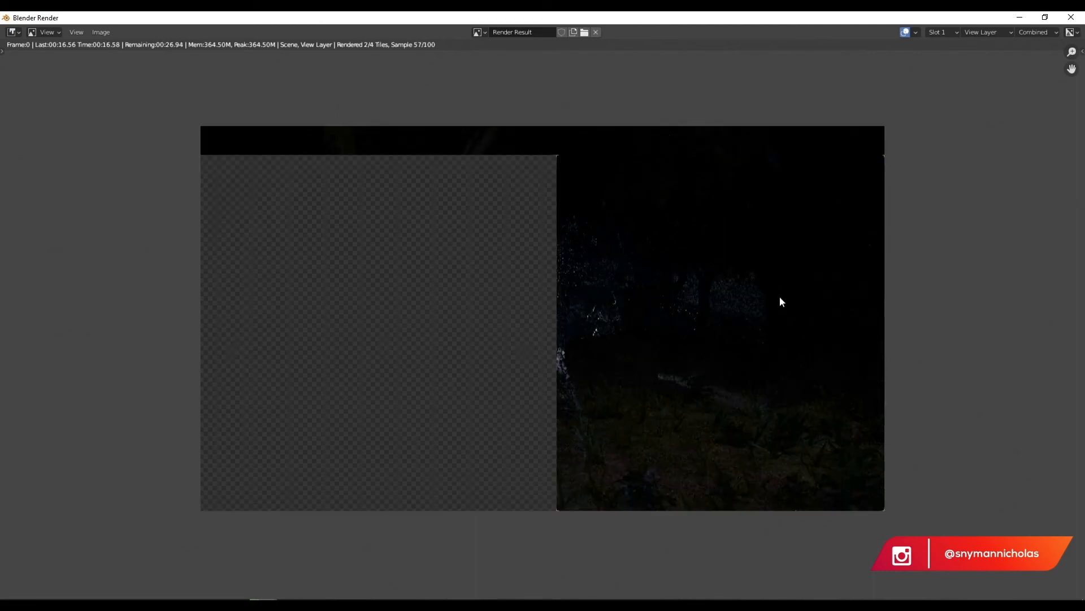
{"action": "scroll", "coordinate": [933, 288], "scroll_direction": "down", "scroll_amount": 1}
{"action": "scroll", "coordinate": [850, 320], "scroll_direction": "up", "scroll_amount": 2}
{"action": "scroll", "coordinate": [681, 385], "scroll_direction": "down", "scroll_amount": 2}
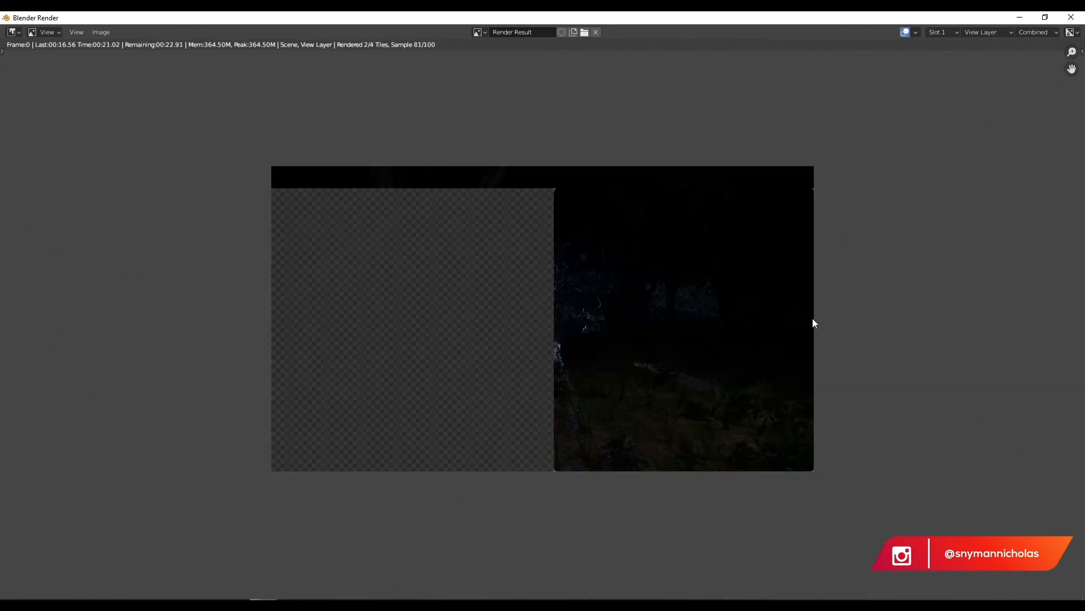
{"action": "scroll", "coordinate": [985, 387], "scroll_direction": "up", "scroll_amount": 1}
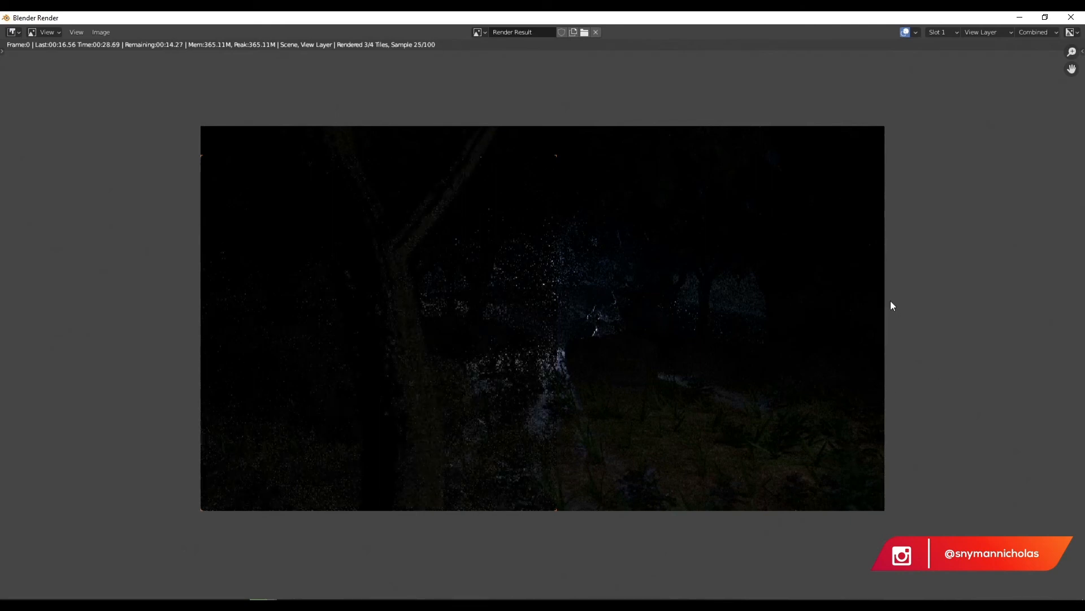
{"action": "scroll", "coordinate": [895, 304], "scroll_direction": "down", "scroll_amount": 1}
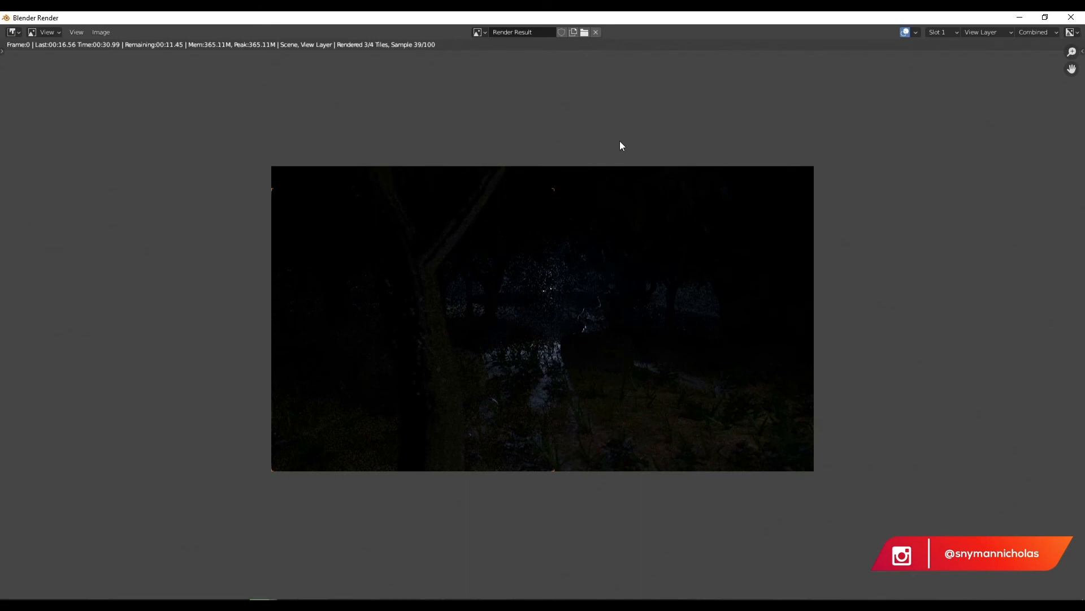
{"action": "scroll", "coordinate": [619, 165], "scroll_direction": "up", "scroll_amount": 1}
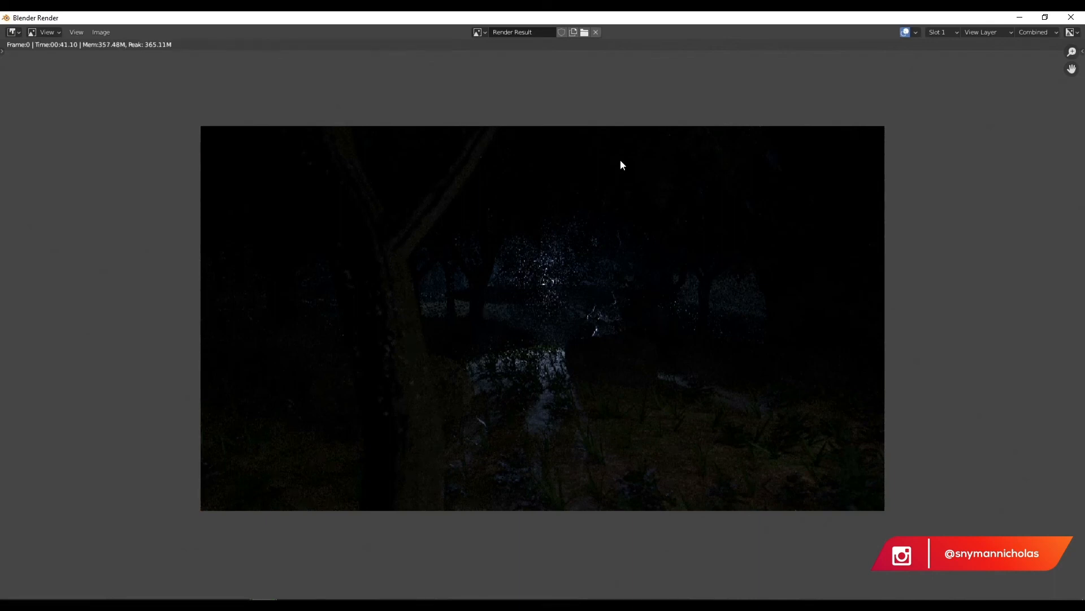
{"action": "scroll", "coordinate": [729, 346], "scroll_direction": "up", "scroll_amount": 1}
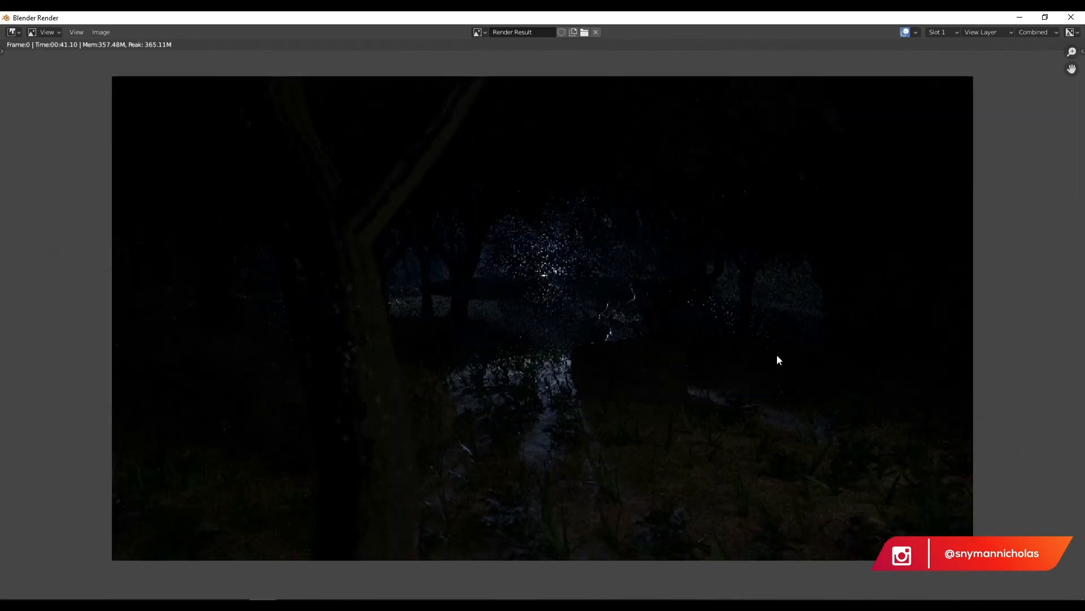
{"action": "scroll", "coordinate": [495, 328], "scroll_direction": "down", "scroll_amount": 7}
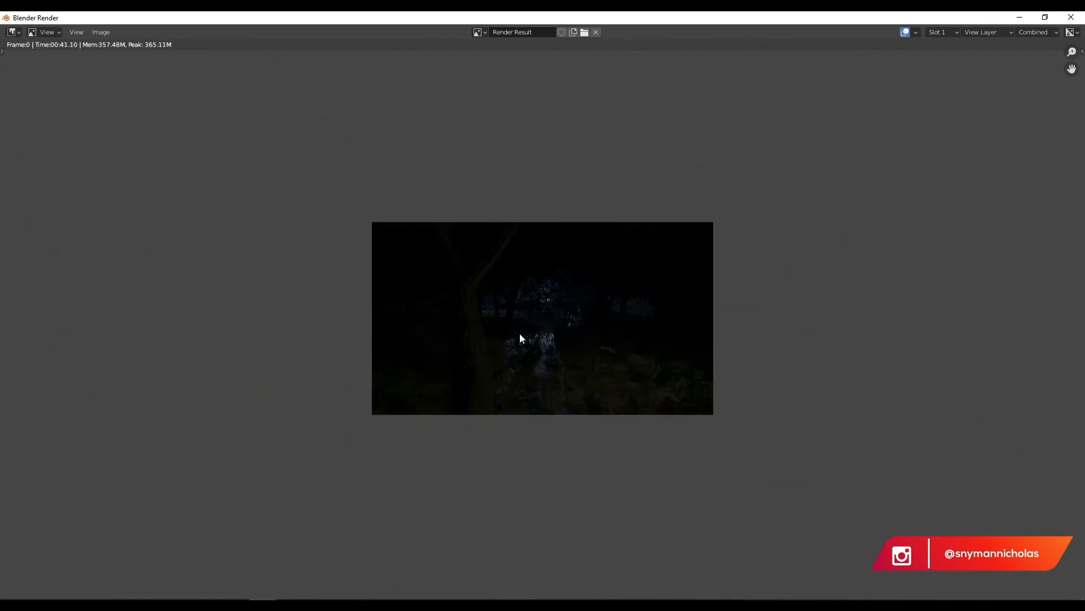
{"action": "scroll", "coordinate": [573, 347], "scroll_direction": "up", "scroll_amount": 6}
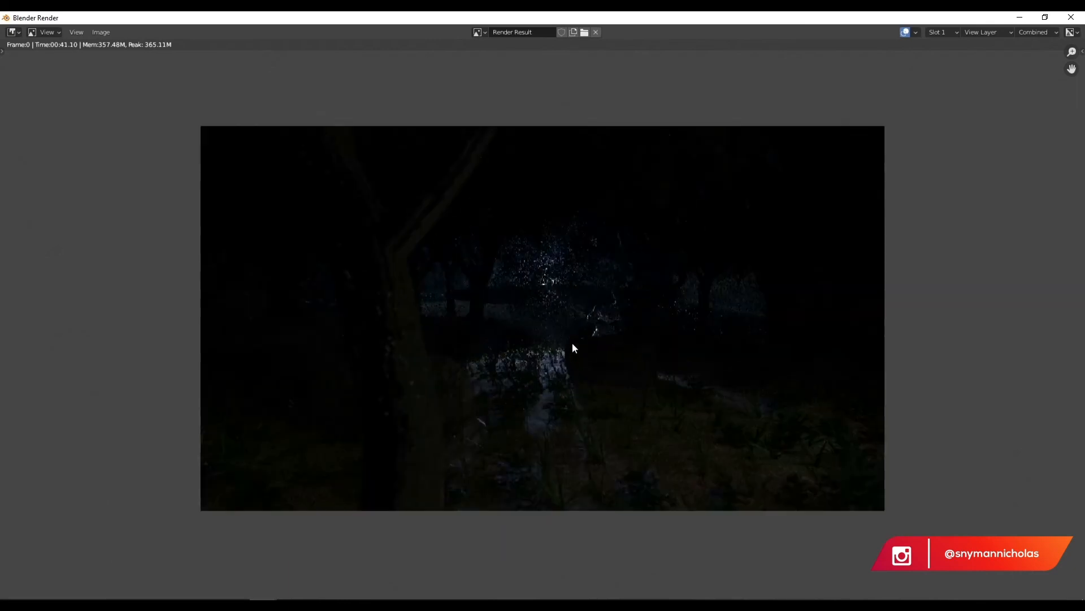
{"action": "left_click", "coordinate": [1075, 19]}
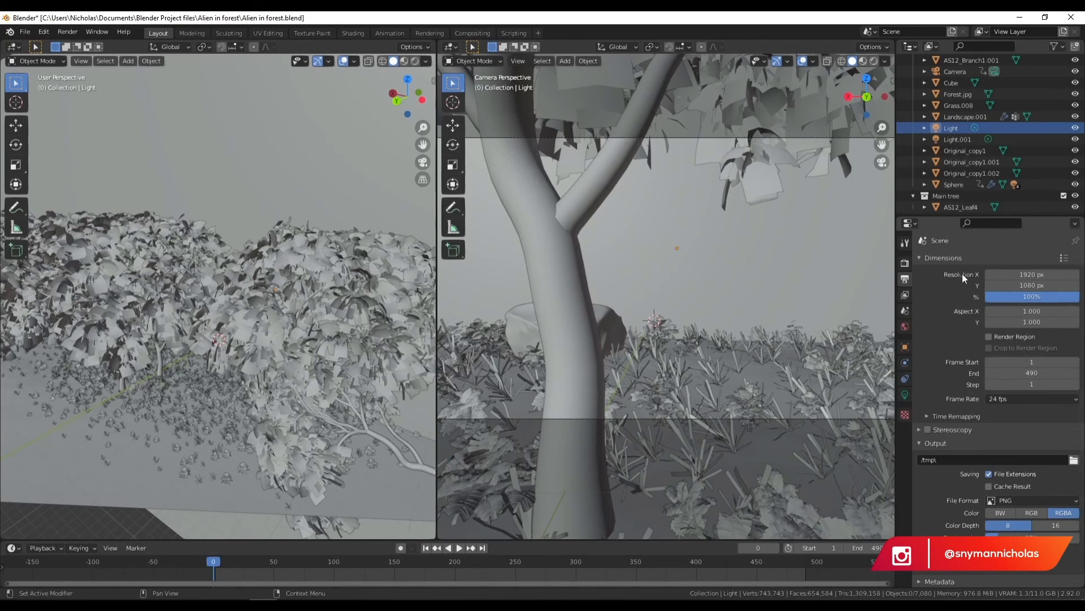
- Set the Cycles render samples to 200
{"action": "left_click", "coordinate": [903, 263]}
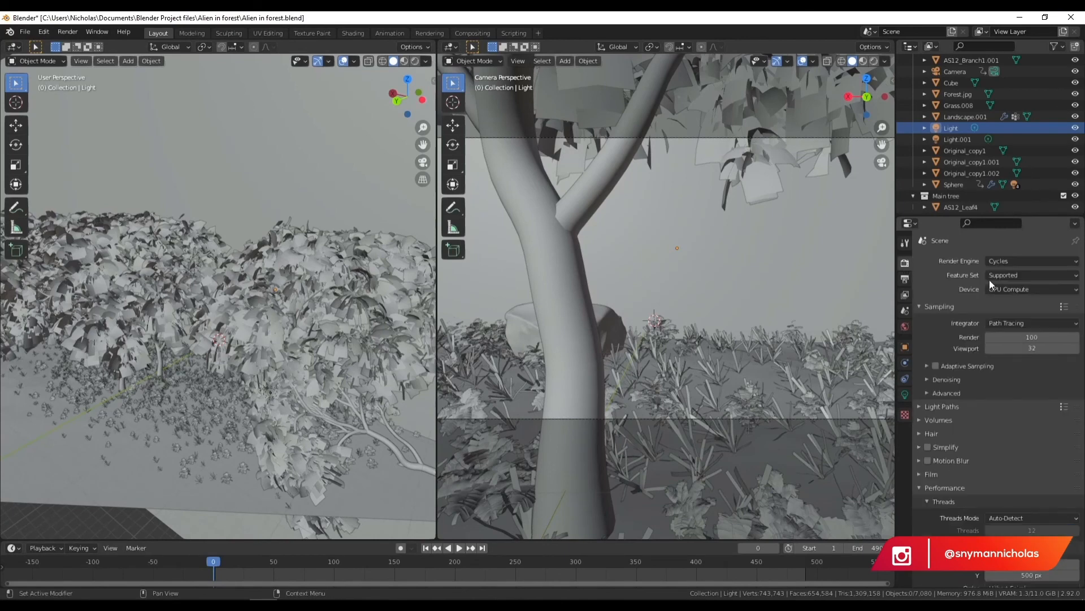
{"action": "left_click", "coordinate": [1030, 338]}
{"action": "type", "text": "200"}
{"action": "key", "text": "Return"}
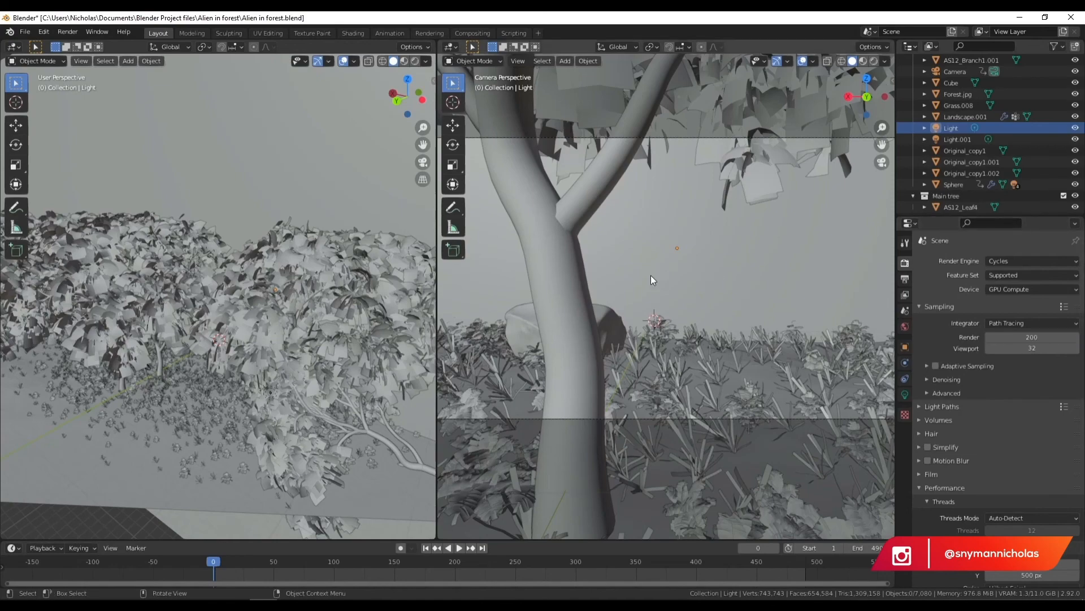
- Render frame 0 with the increased sample count and inspect the tiles at different zoom levels
{"action": "key", "text": "F12"}
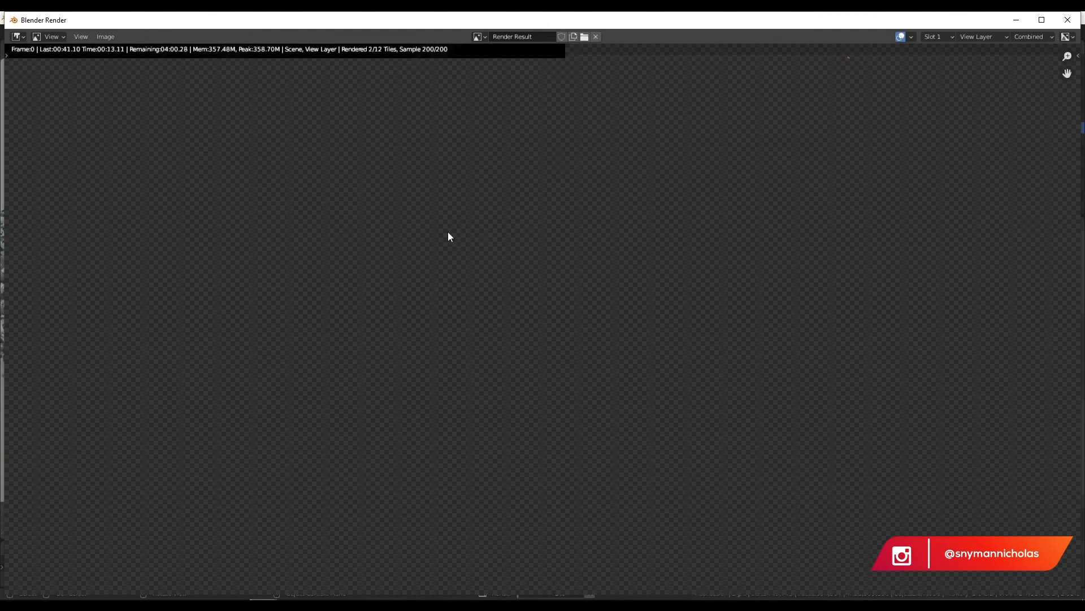
{"action": "scroll", "coordinate": [558, 289], "scroll_direction": "down", "scroll_amount": 1}
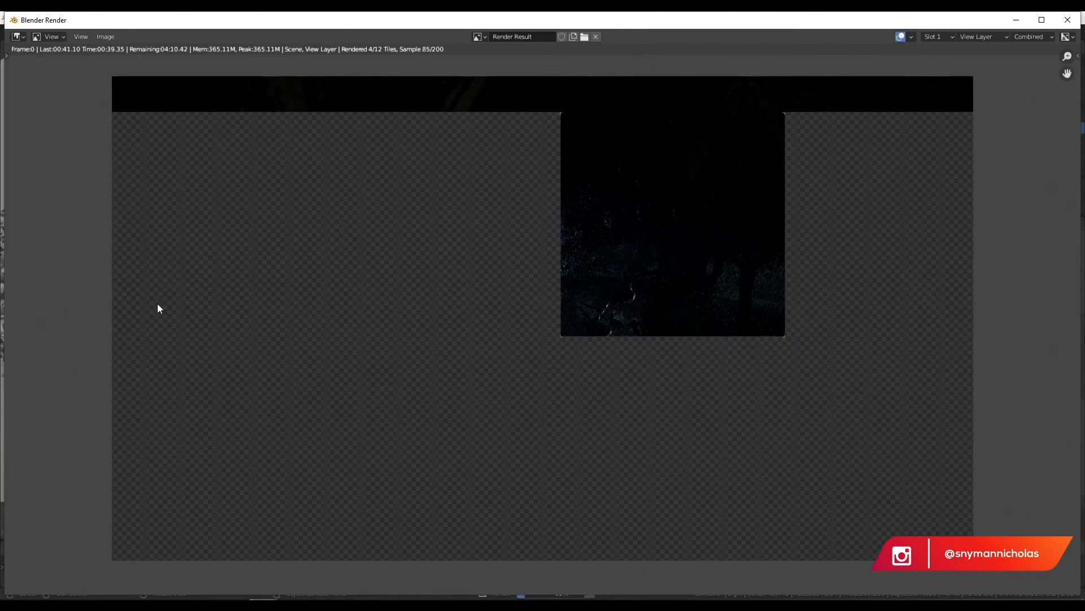
{"action": "scroll", "coordinate": [976, 305], "scroll_direction": "down", "scroll_amount": 1}
{"action": "scroll", "coordinate": [995, 311], "scroll_direction": "up", "scroll_amount": 2}
{"action": "scroll", "coordinate": [458, 237], "scroll_direction": "down", "scroll_amount": 1}
{"action": "scroll", "coordinate": [877, 252], "scroll_direction": "up", "scroll_amount": 1}
{"action": "scroll", "coordinate": [878, 255], "scroll_direction": "down", "scroll_amount": 1}
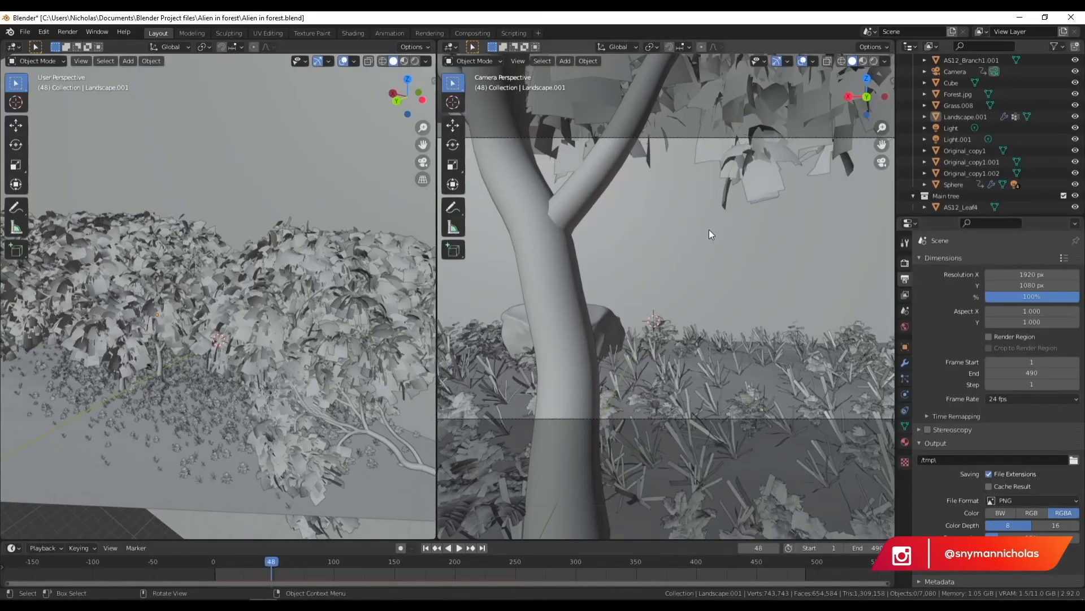
- Review the Eevee render settings and the compositing node setup, and save the project file
{"action": "left_click", "coordinate": [904, 262]}
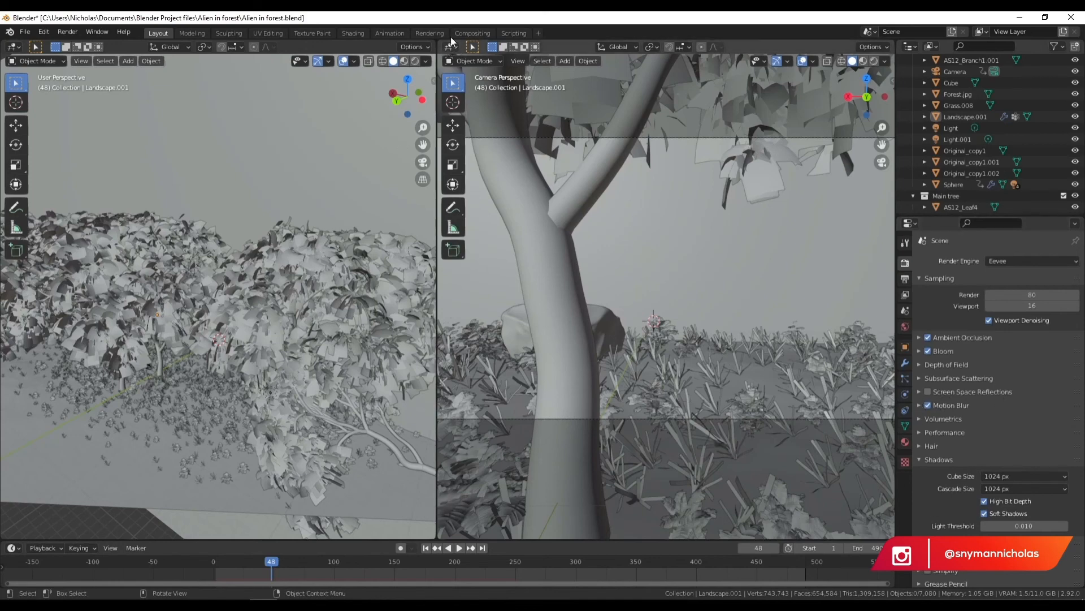
{"action": "left_click", "coordinate": [474, 34]}
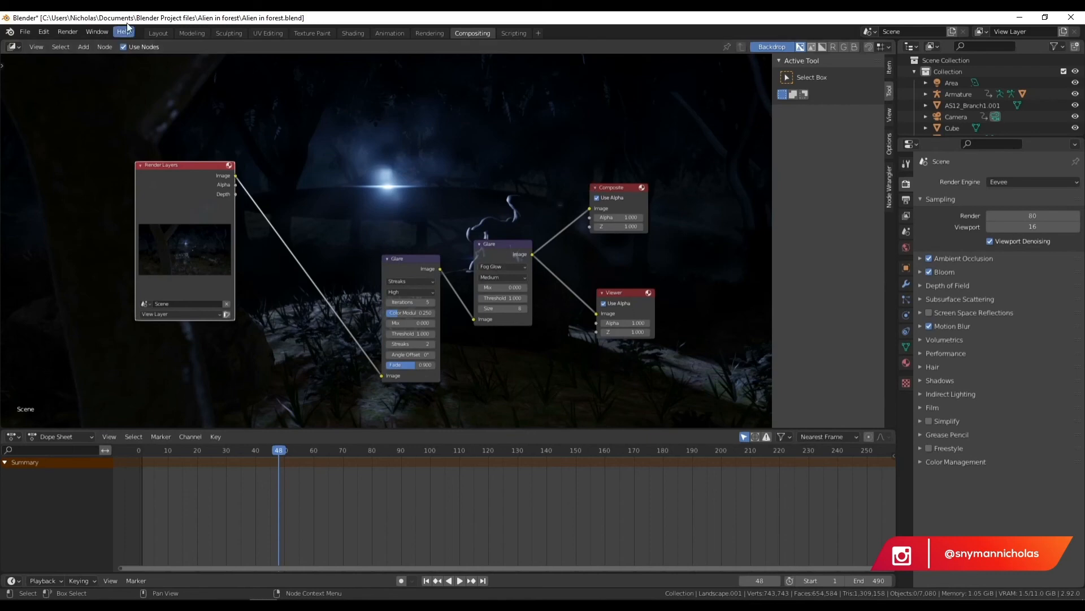
{"action": "left_click", "coordinate": [159, 33]}
{"action": "left_click", "coordinate": [25, 31]}
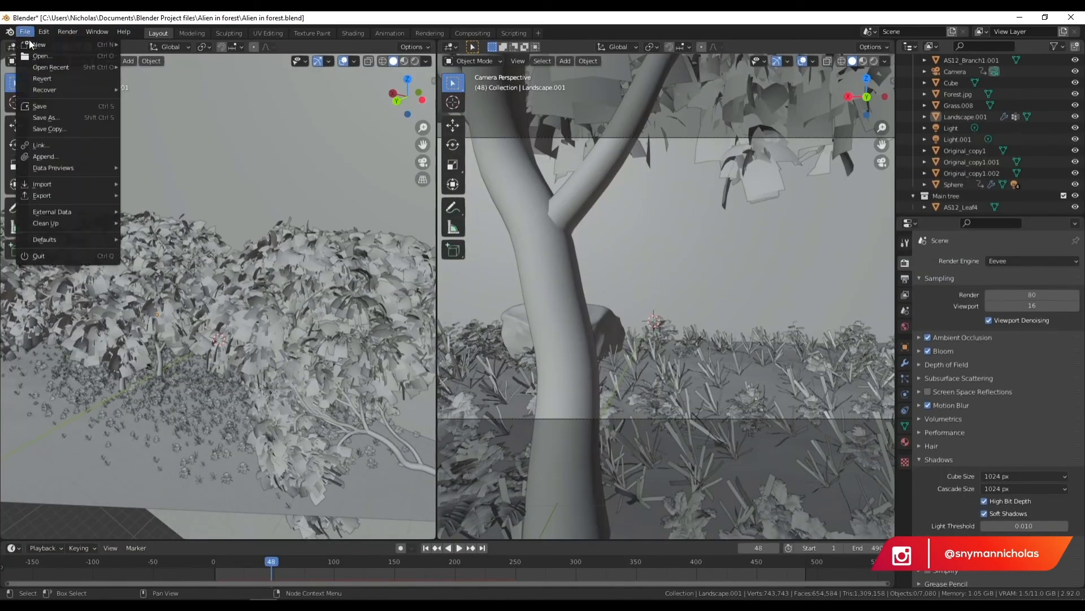
{"action": "left_click", "coordinate": [53, 107]}
- Browse for the render output location and create a folder named Render inside the Alien in forest project folder
{"action": "left_click", "coordinate": [905, 278]}
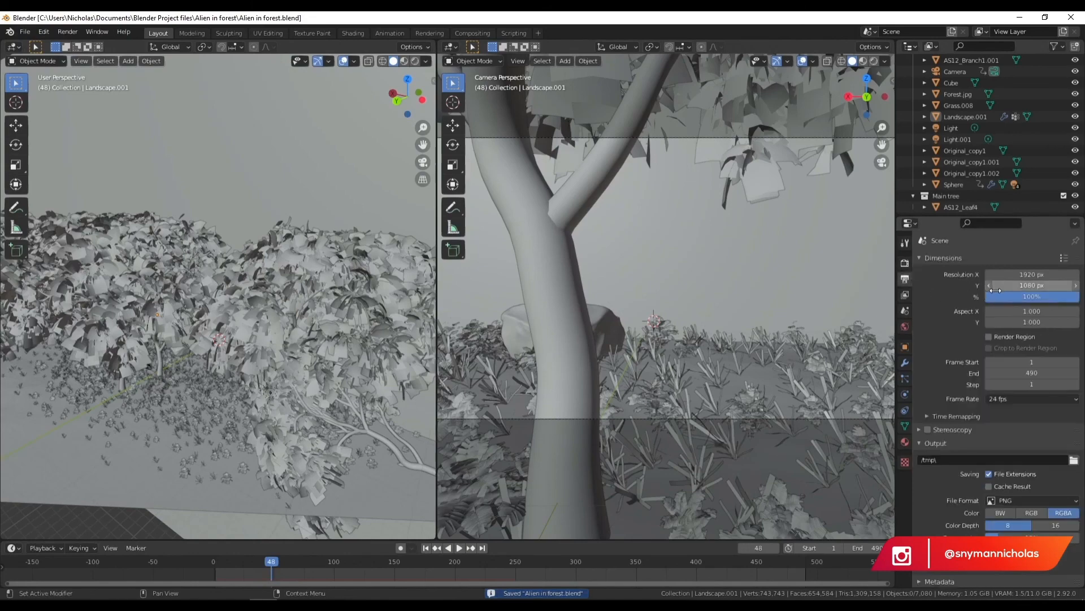
{"action": "left_click", "coordinate": [1074, 461]}
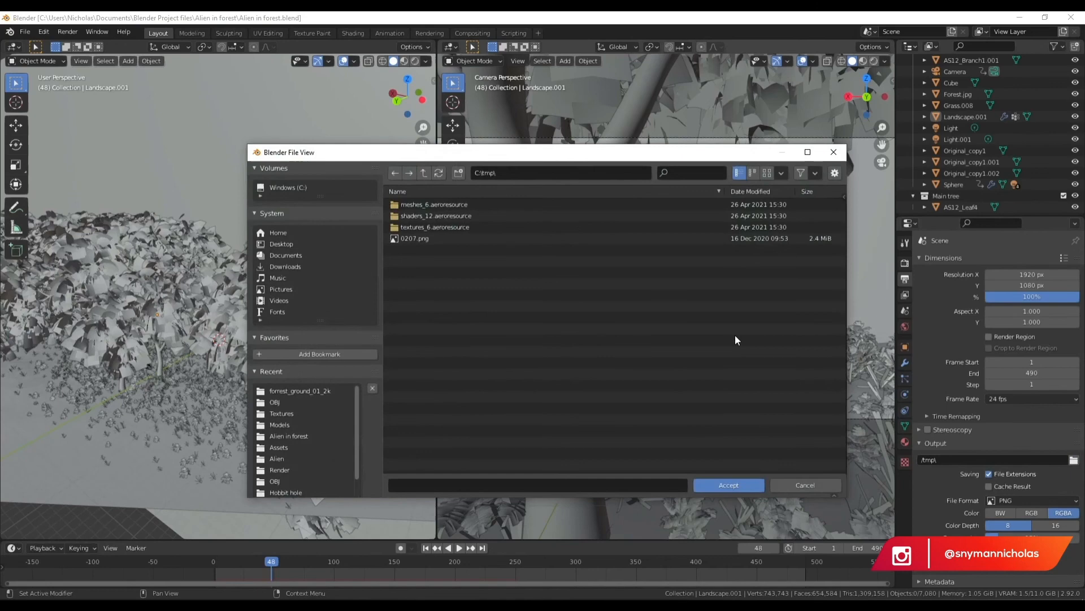
{"action": "left_click", "coordinate": [307, 255]}
{"action": "left_click", "coordinate": [429, 227]}
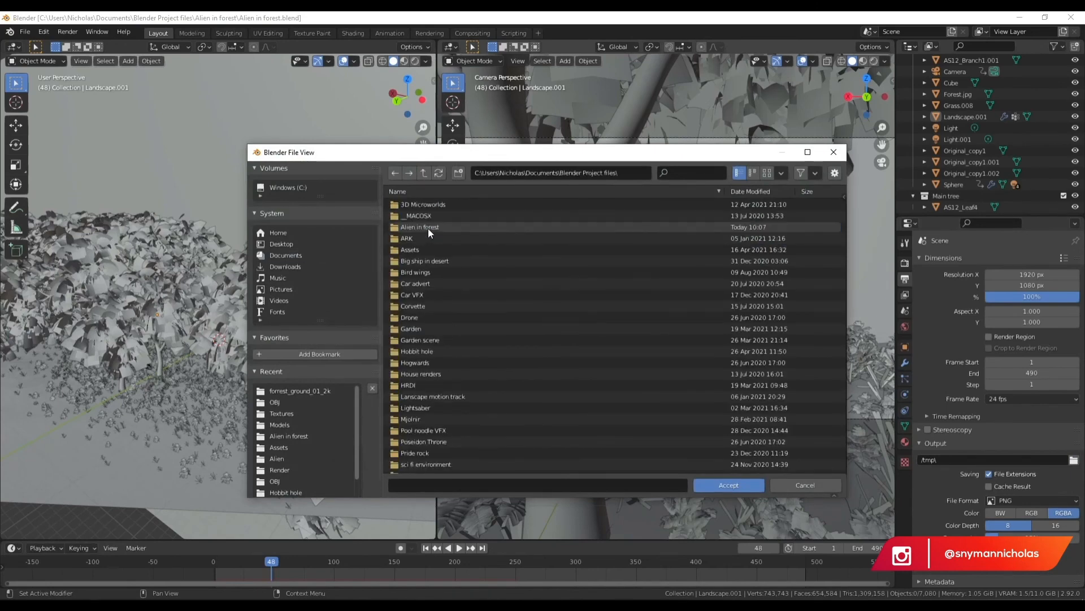
{"action": "left_click", "coordinate": [429, 228]}
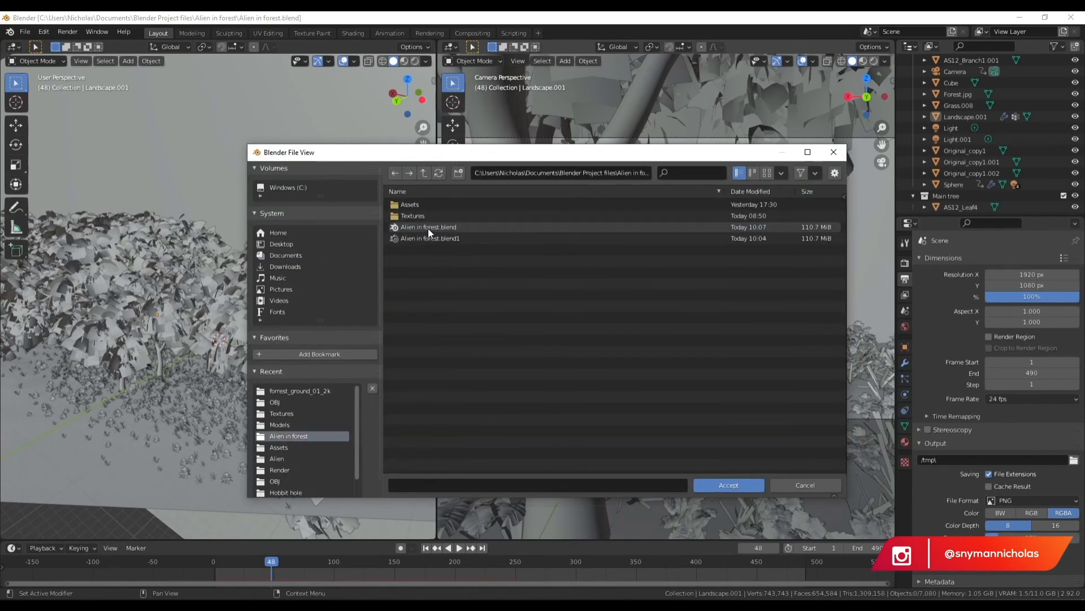
{"action": "left_click", "coordinate": [458, 173]}
{"action": "type", "text": "Render"}
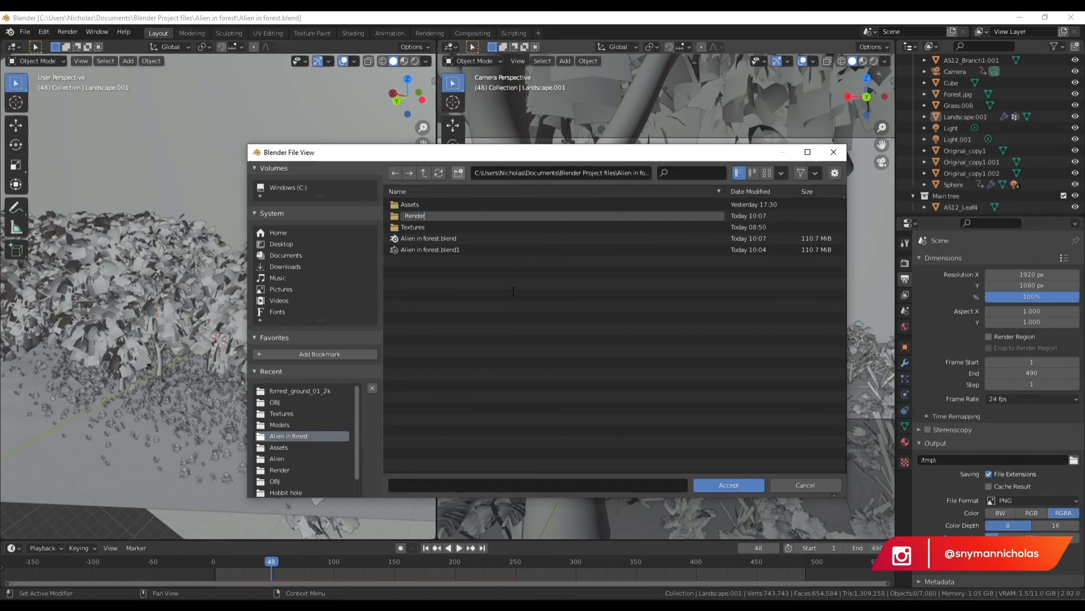
{"action": "key", "text": "Return"}
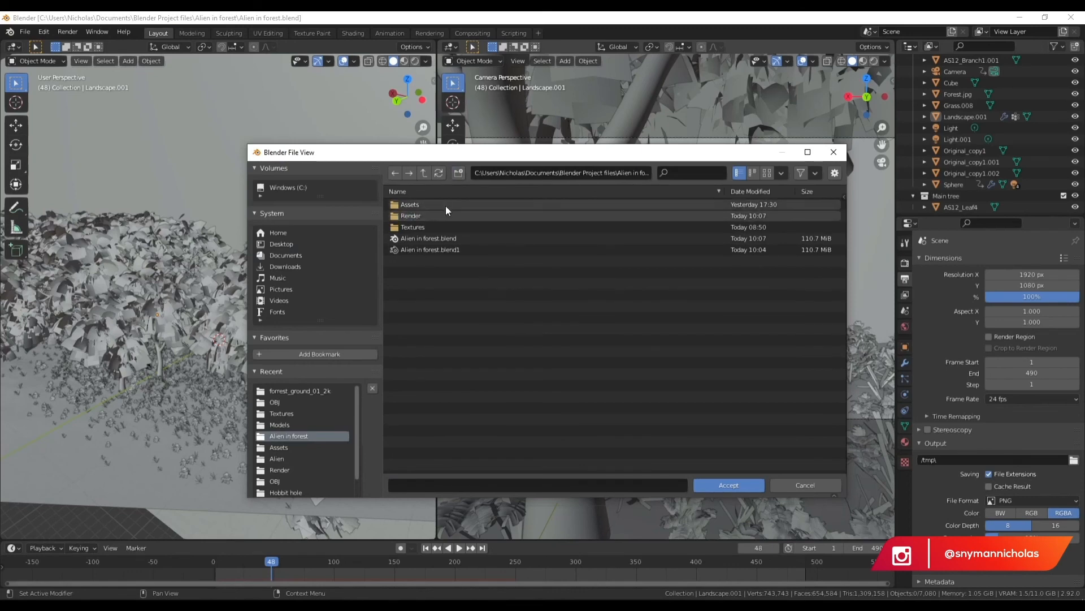
- Set the output path to the Render folder with the file name "Alien in forest"
{"action": "left_click", "coordinate": [430, 252]}
{"action": "left_click", "coordinate": [430, 238]}
{"action": "double_click", "coordinate": [422, 217]}
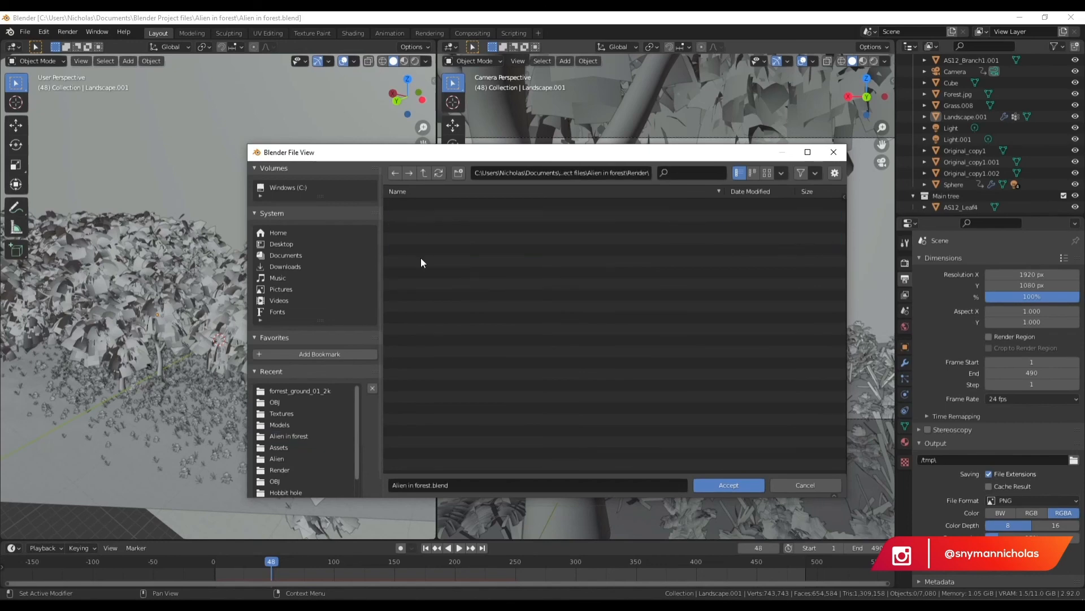
{"action": "left_click", "coordinate": [457, 486]}
{"action": "left_click", "coordinate": [458, 485]}
{"action": "key", "text": "BackSpace"}
{"action": "key", "text": "BackSpace"}
{"action": "key", "text": "BackSpace"}
{"action": "key", "text": "BackSpace"}
{"action": "key", "text": "BackSpace"}
{"action": "key", "text": "BackSpace"}
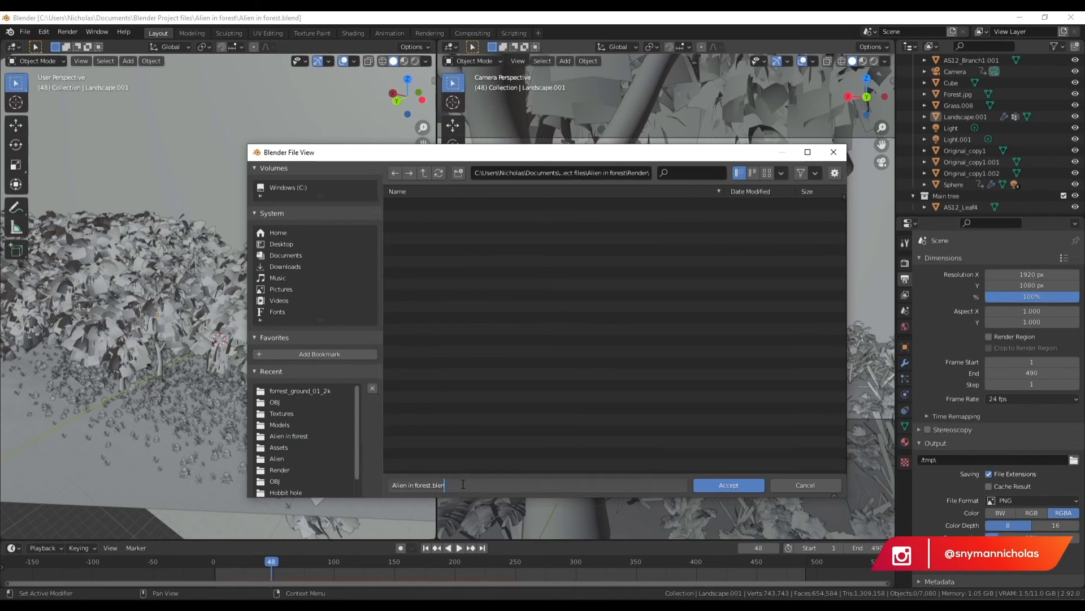
{"action": "key", "text": "Return"}
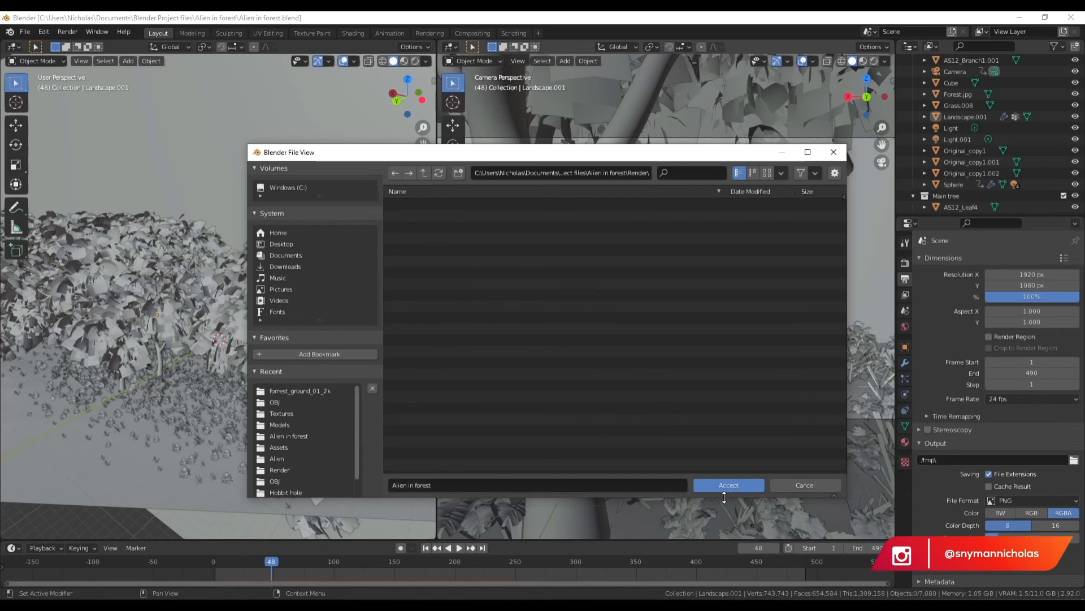
{"action": "left_click", "coordinate": [730, 485]}
- Set the render output's file format to FFmpeg Video and its encoding container to MPEG-4
{"action": "left_click", "coordinate": [1076, 500]}
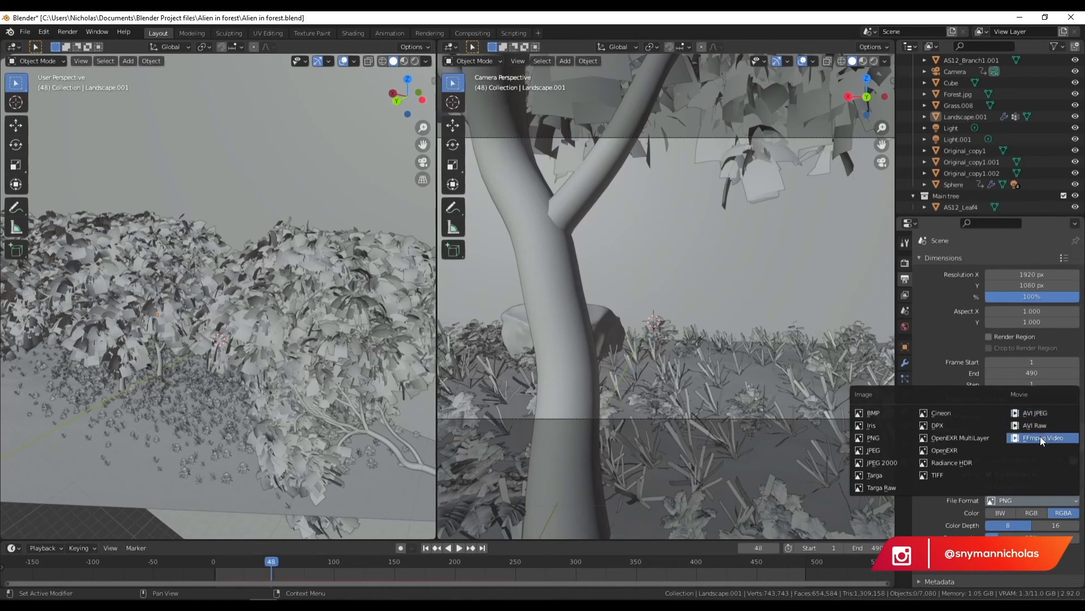
{"action": "left_click", "coordinate": [1041, 438]}
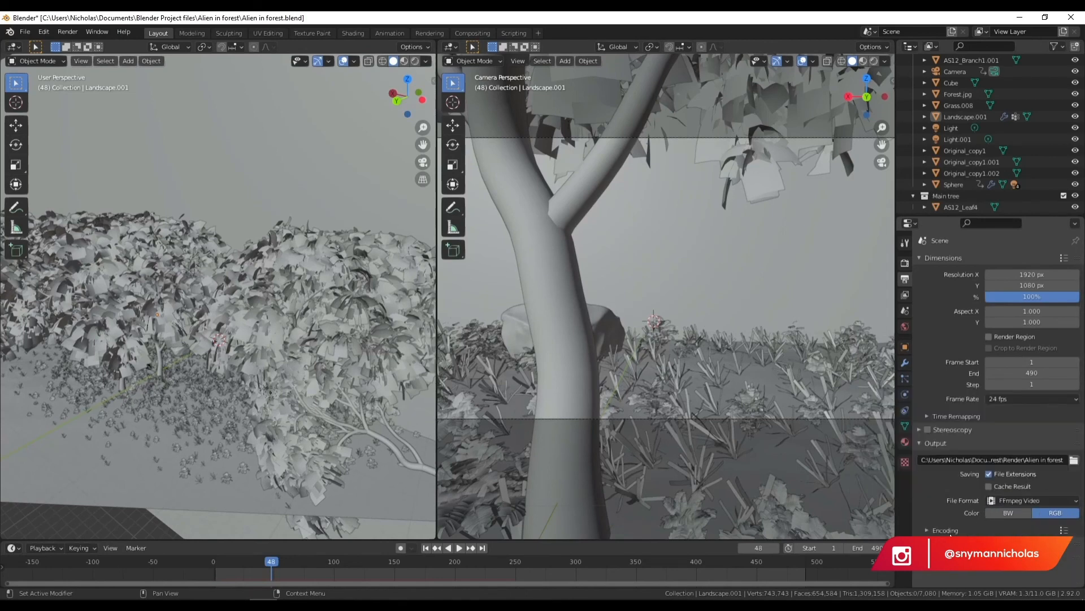
{"action": "left_click", "coordinate": [927, 530]}
{"action": "scroll", "coordinate": [961, 453], "scroll_direction": "down", "scroll_amount": 5}
{"action": "left_click", "coordinate": [1044, 434]}
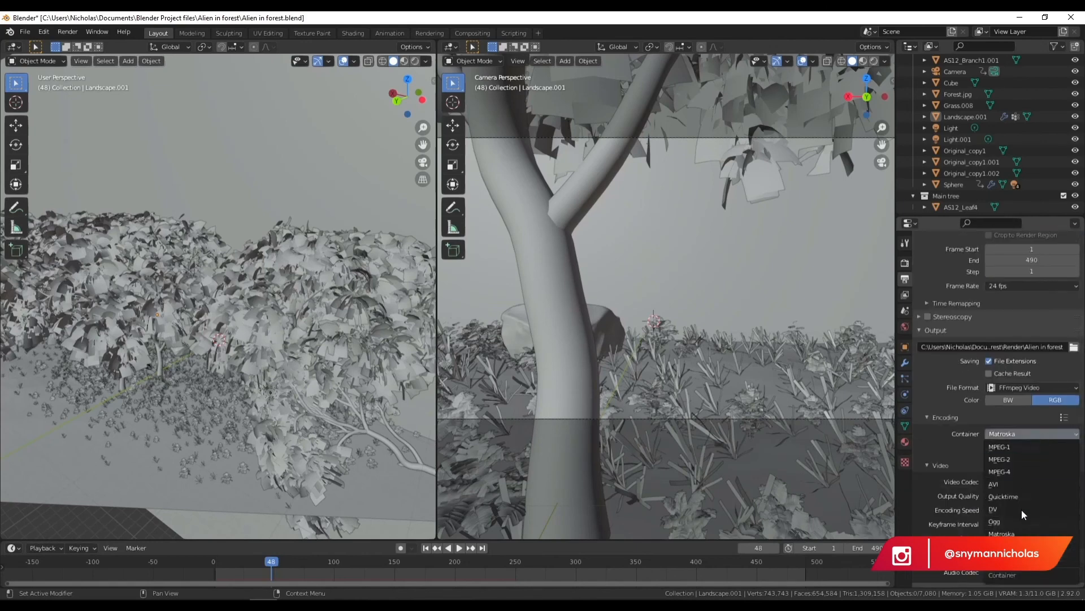
{"action": "left_click", "coordinate": [1016, 472]}
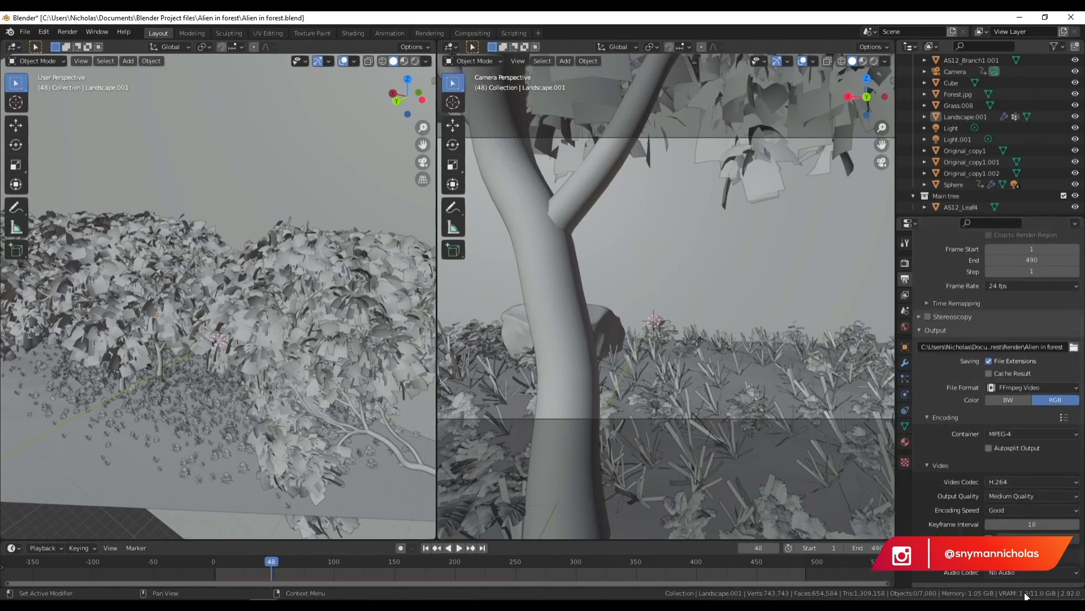
- Keep the encoding speed at Good and set the video output quality to High Quality
{"action": "left_click", "coordinate": [1031, 510]}
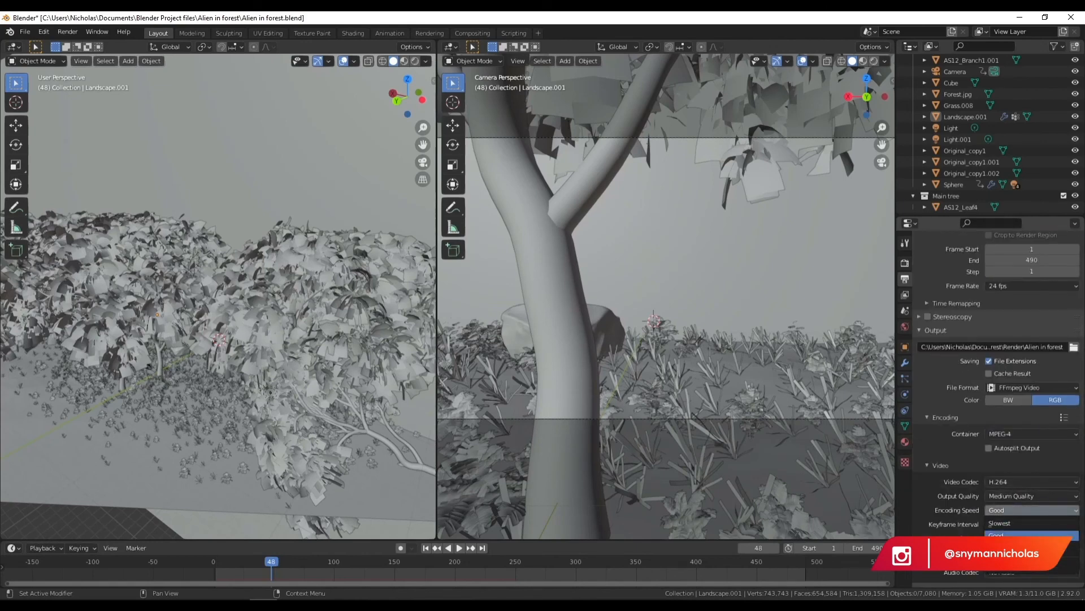
{"action": "left_click", "coordinate": [1009, 536]}
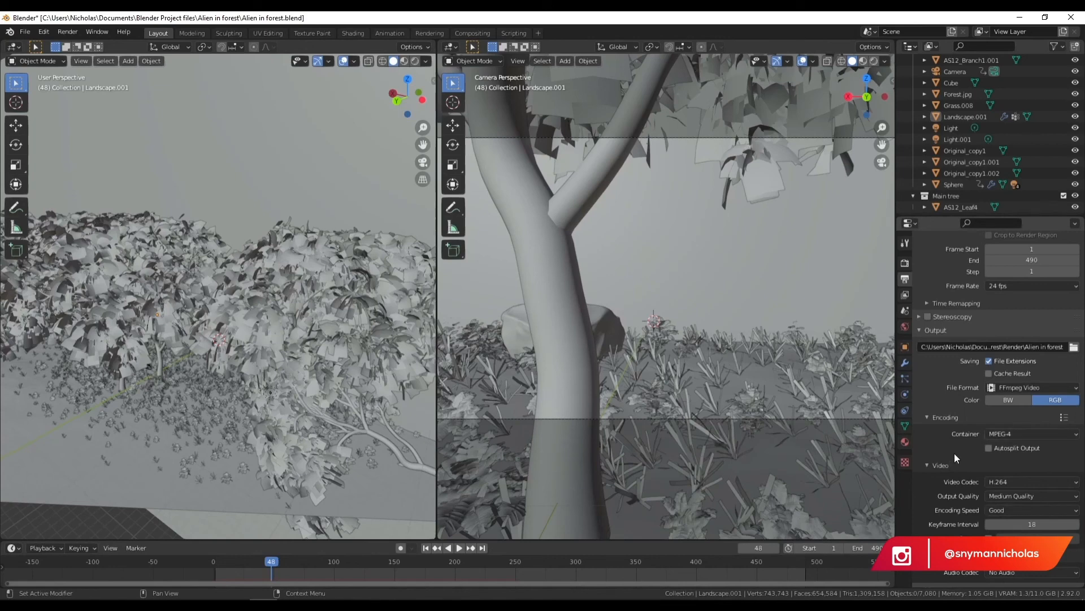
{"action": "left_click", "coordinate": [1007, 497]}
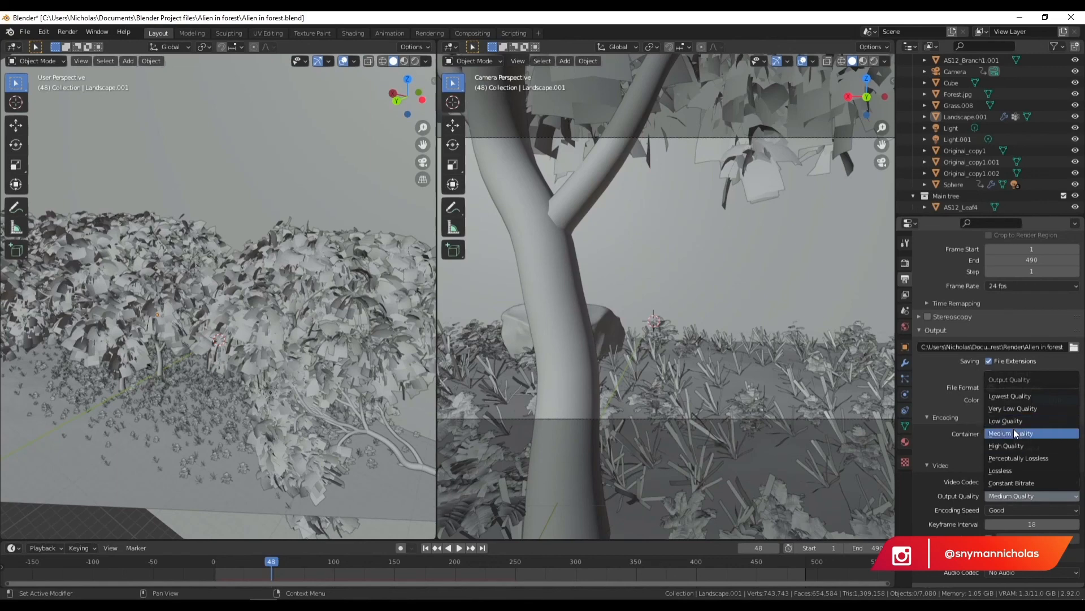
{"action": "left_click", "coordinate": [1011, 445]}
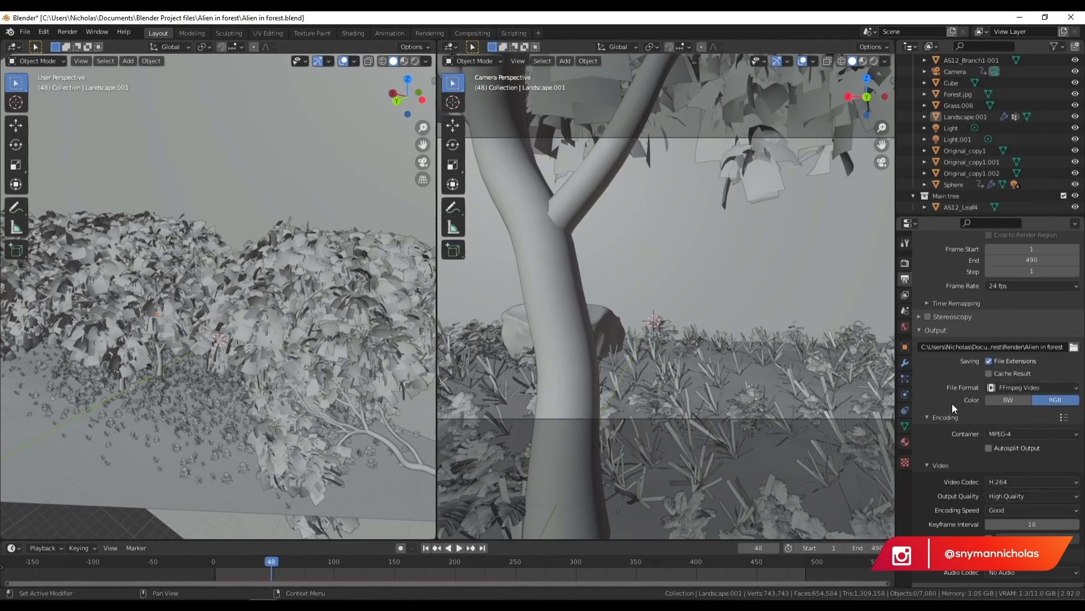
- Save the project file with the updated video output settings
{"action": "scroll", "coordinate": [955, 513], "scroll_direction": "up", "scroll_amount": 5}
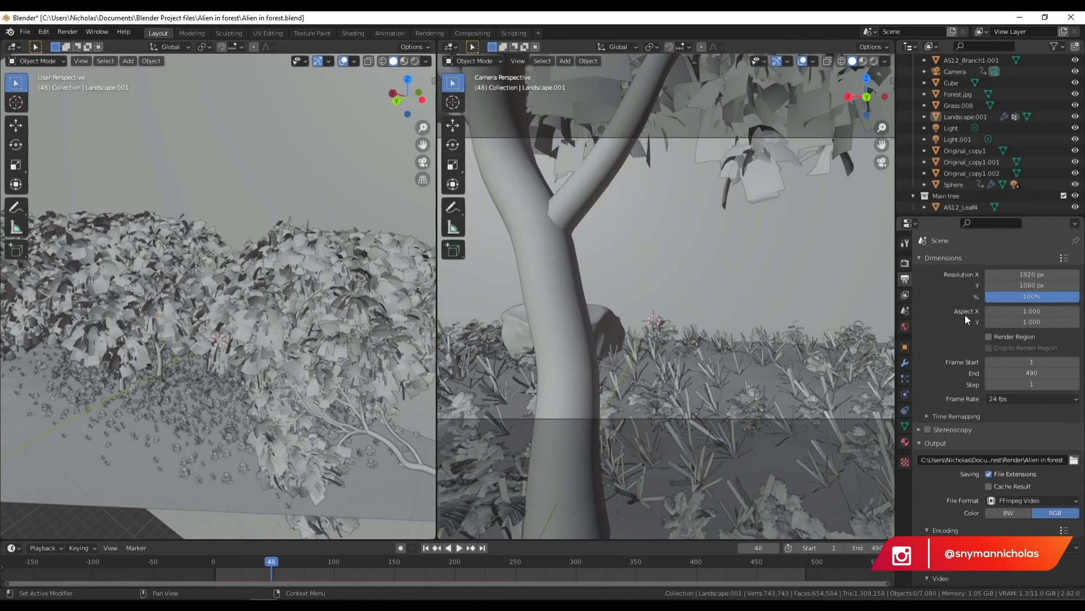
{"action": "left_click", "coordinate": [25, 32]}
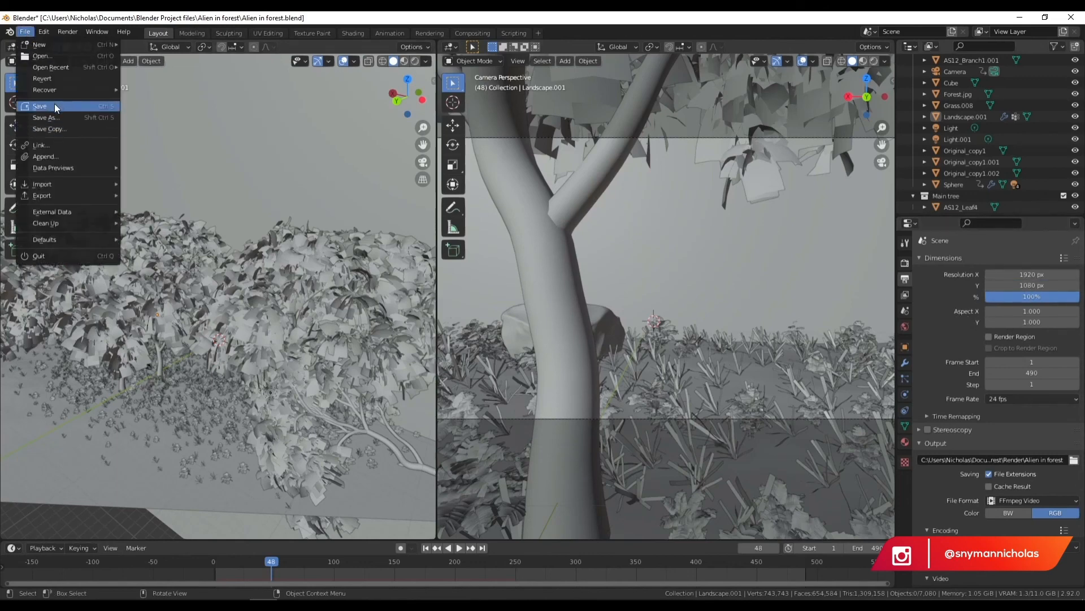
{"action": "left_click", "coordinate": [52, 103]}
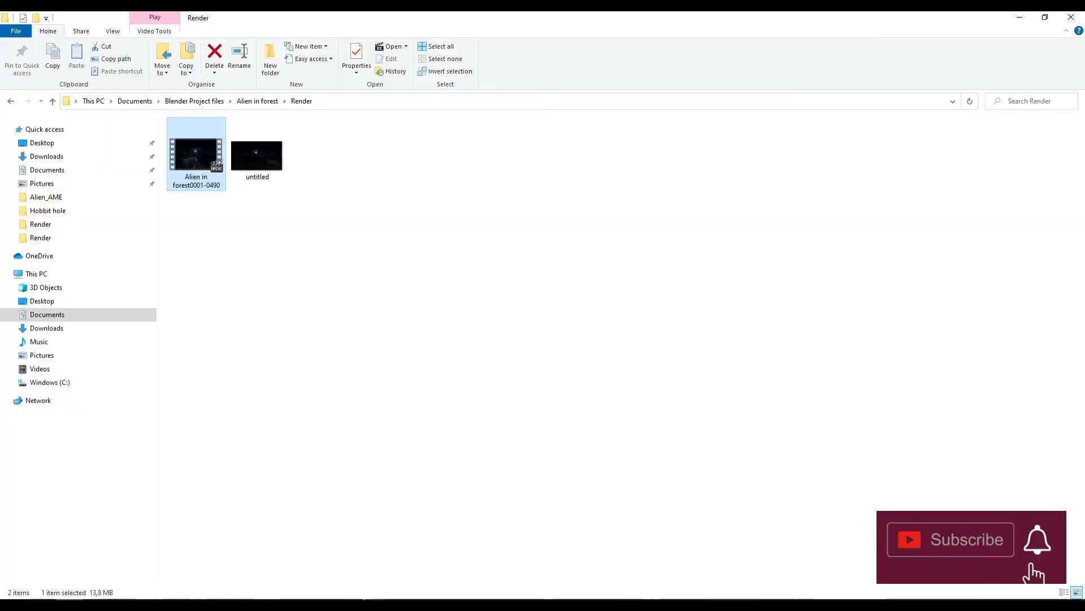
- Watch the rendered video Alien in forest0001-0490 full screen in the media player and close the player
{"action": "left_click", "coordinate": [188, 140]}
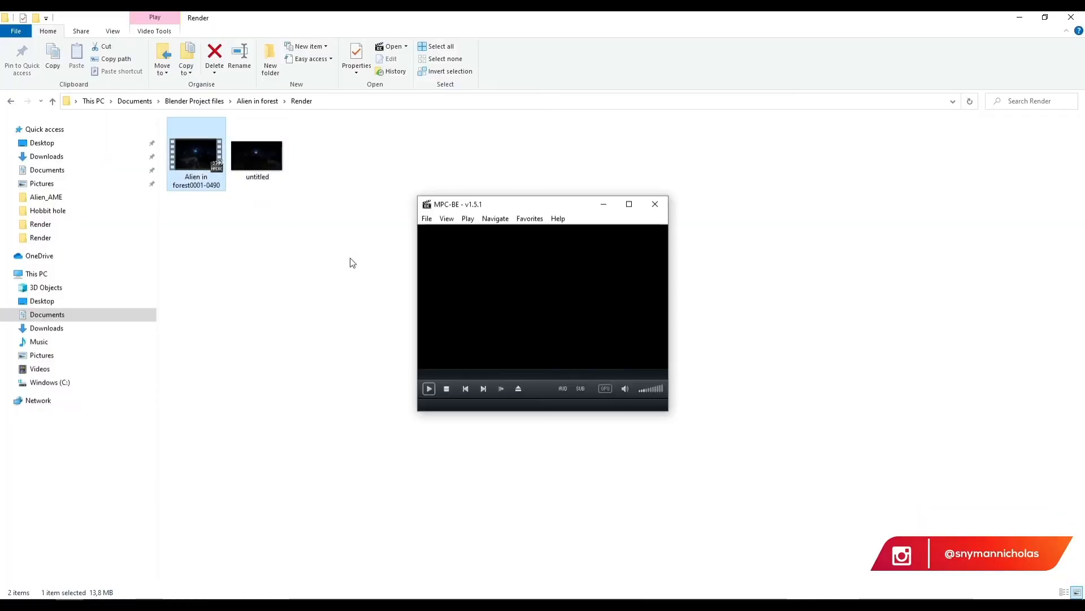
{"action": "double_click", "coordinate": [511, 280]}
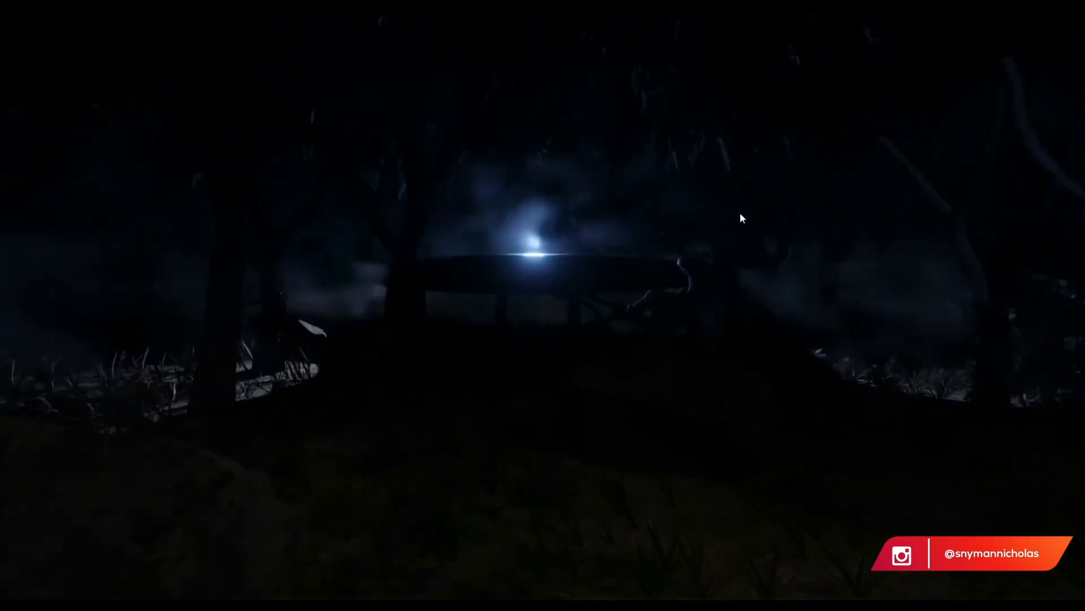
{"action": "double_click", "coordinate": [740, 213]}
{"action": "left_click", "coordinate": [655, 204]}
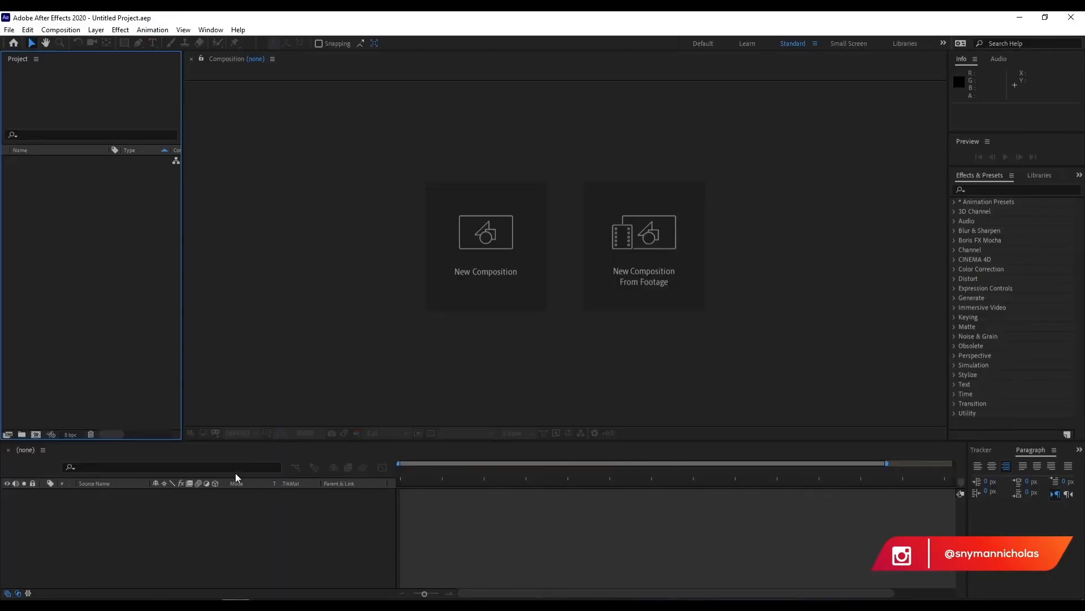
- In After Effects, import Alien in forest0001-0490 from the Alien in forest project's Render folder and create a composition from it
{"action": "right_click", "coordinate": [91, 205]}
{"action": "left_click", "coordinate": [79, 176]}
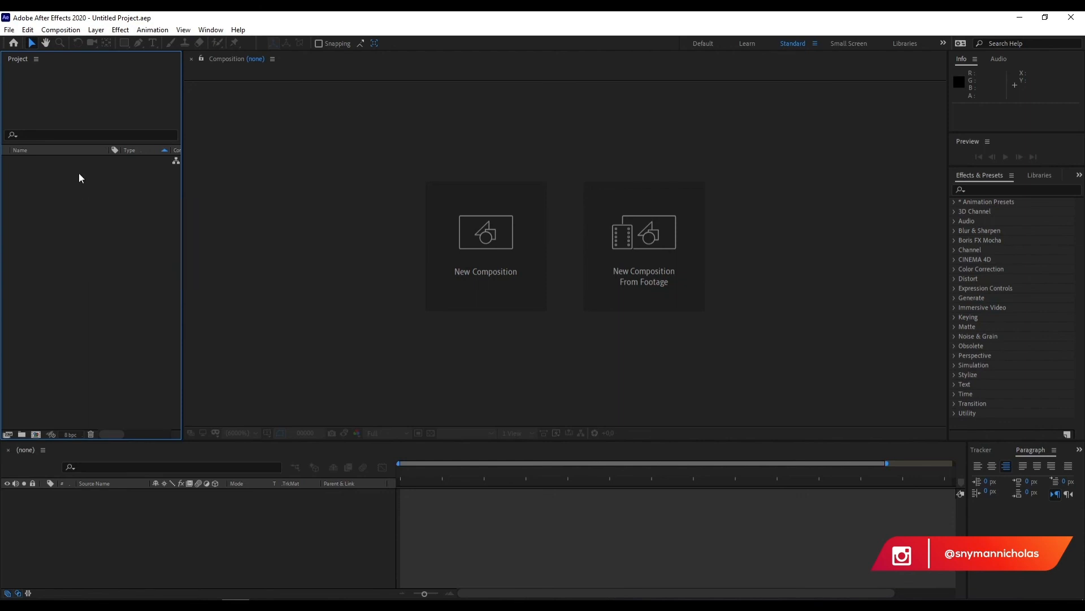
{"action": "right_click", "coordinate": [94, 211]}
{"action": "mouse_move", "coordinate": [136, 264]}
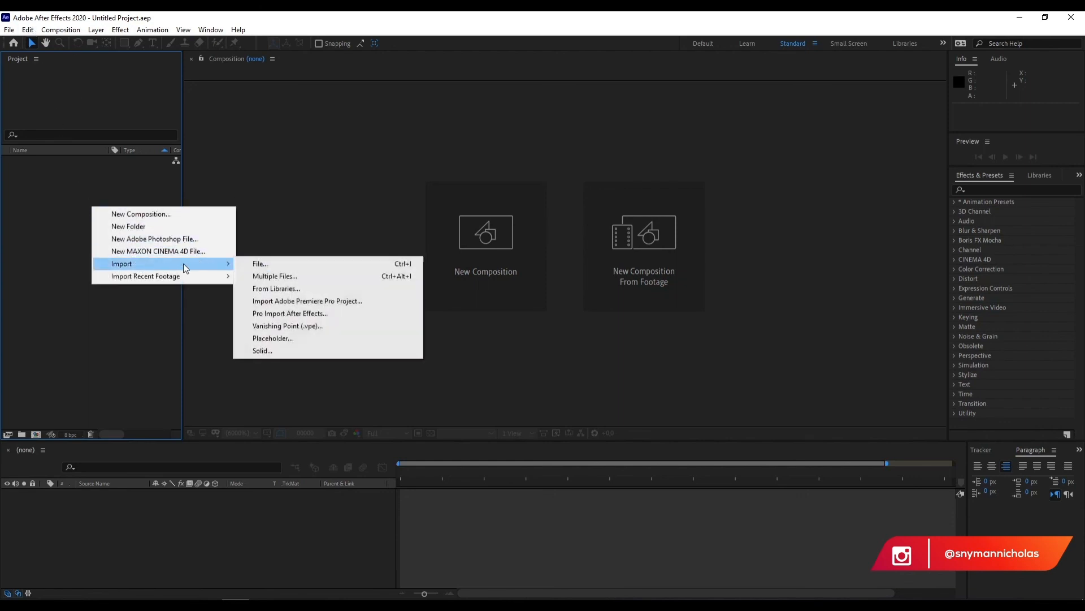
{"action": "left_click", "coordinate": [264, 265]}
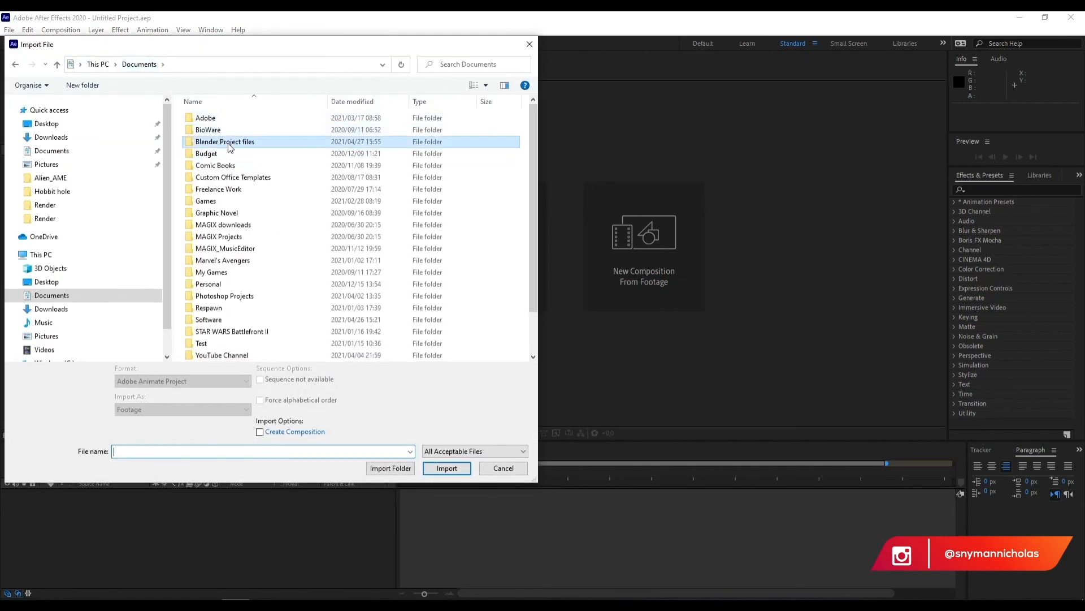
{"action": "double_click", "coordinate": [229, 143]}
{"action": "double_click", "coordinate": [228, 142]}
{"action": "left_click", "coordinate": [219, 130]}
{"action": "double_click", "coordinate": [218, 130]}
{"action": "left_click", "coordinate": [218, 134]}
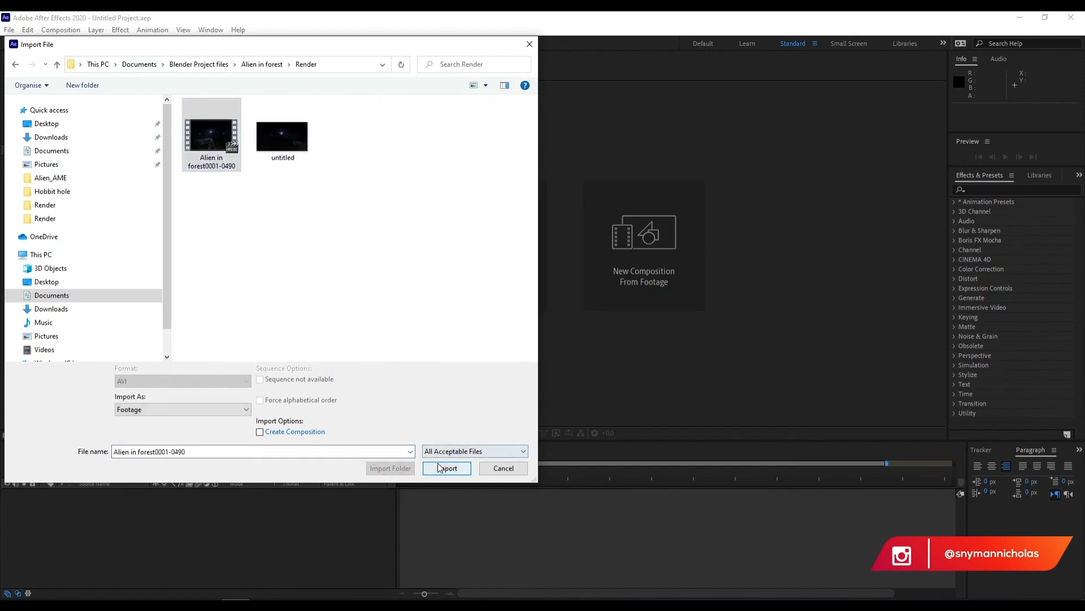
{"action": "left_click", "coordinate": [447, 468]}
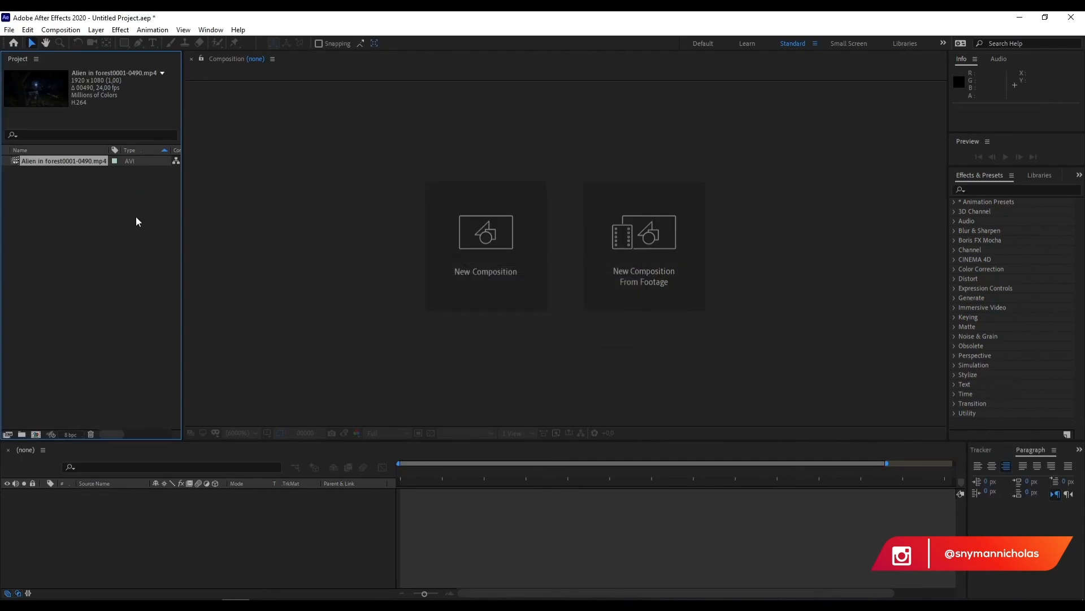
{"action": "left_click_drag", "start_coordinate": [38, 164], "coordinate": [163, 532]}
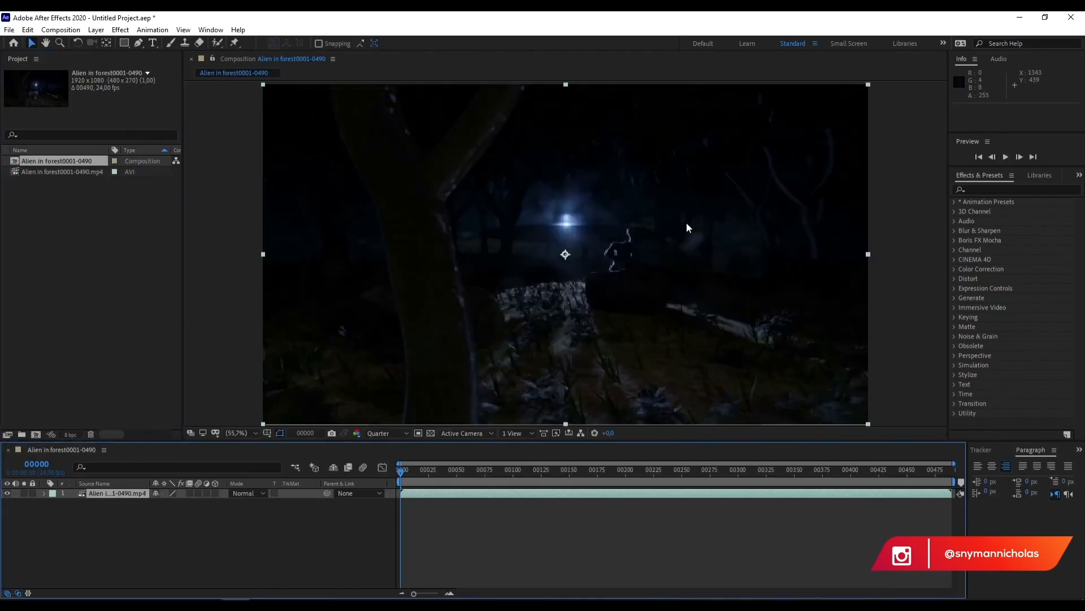
- Check the preview resolution options, play back the composition at Quarter resolution, and return to the first frame
{"action": "left_click", "coordinate": [406, 434]}
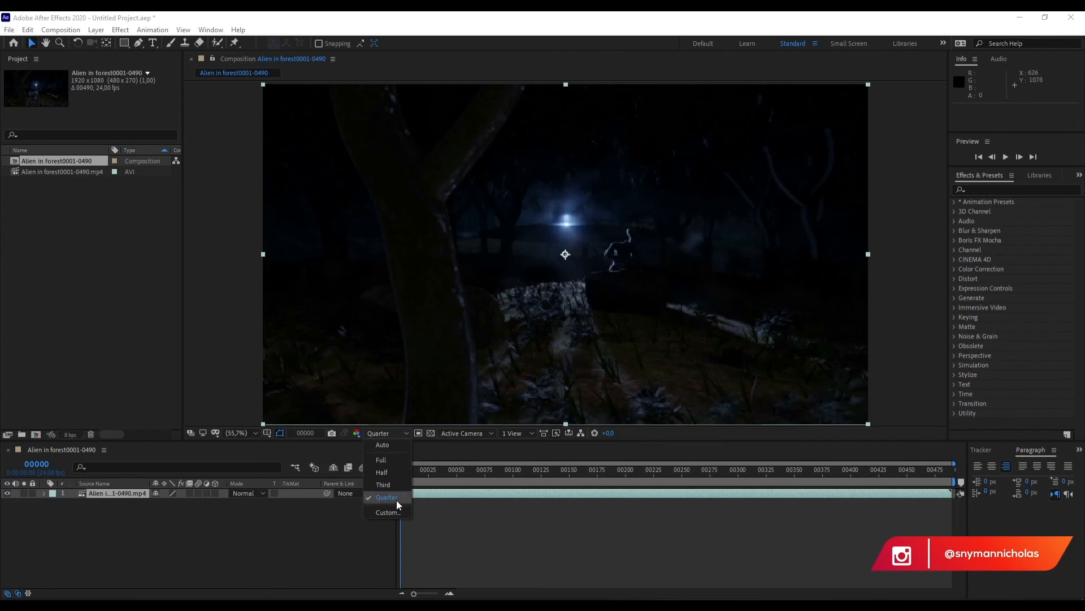
{"action": "left_click", "coordinate": [913, 288]}
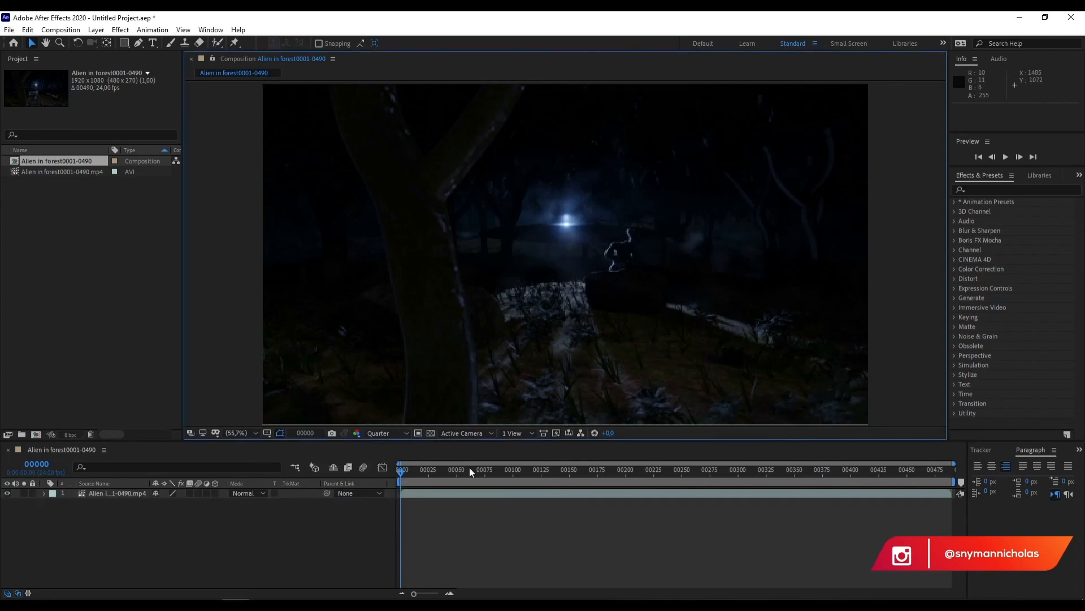
{"action": "key", "text": "space"}
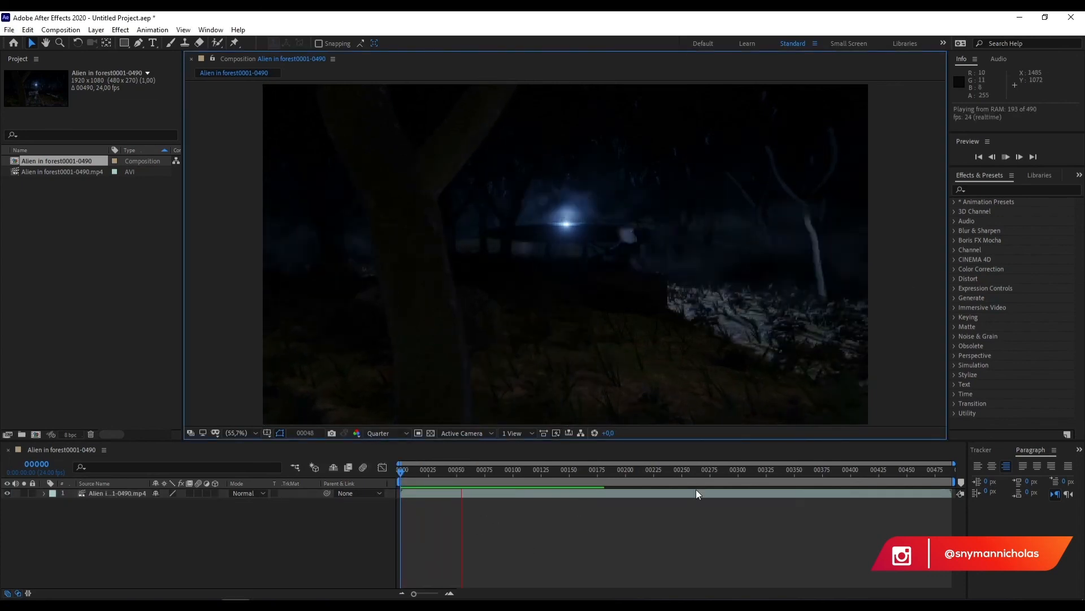
{"action": "key", "text": "space"}
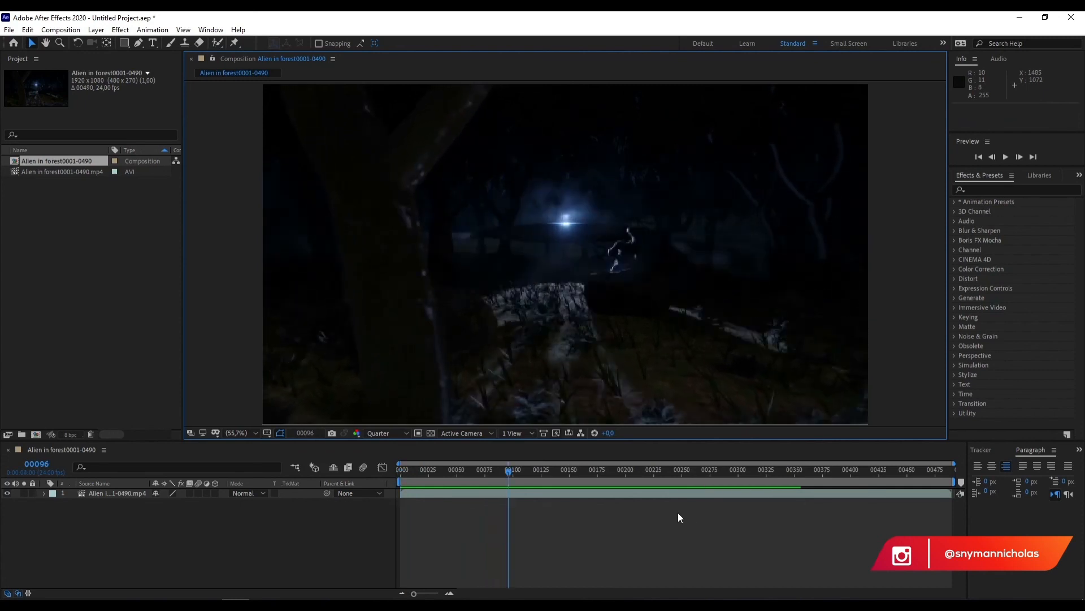
{"action": "left_click", "coordinate": [979, 157]}
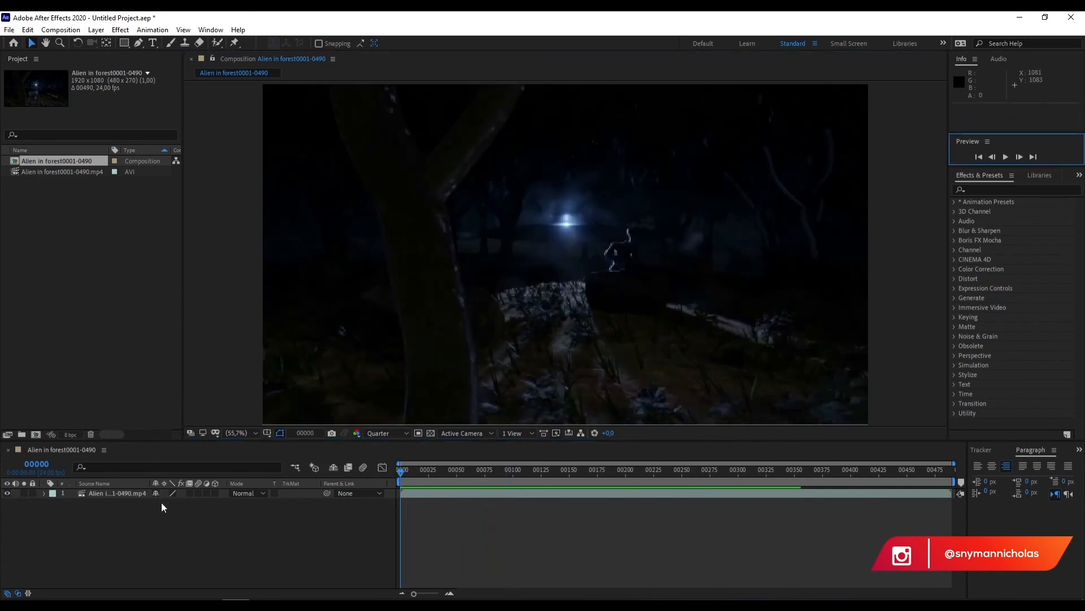
- Select the video layer, move the playhead to frame 50, and set the preview resolution to Full
{"action": "left_click", "coordinate": [134, 494]}
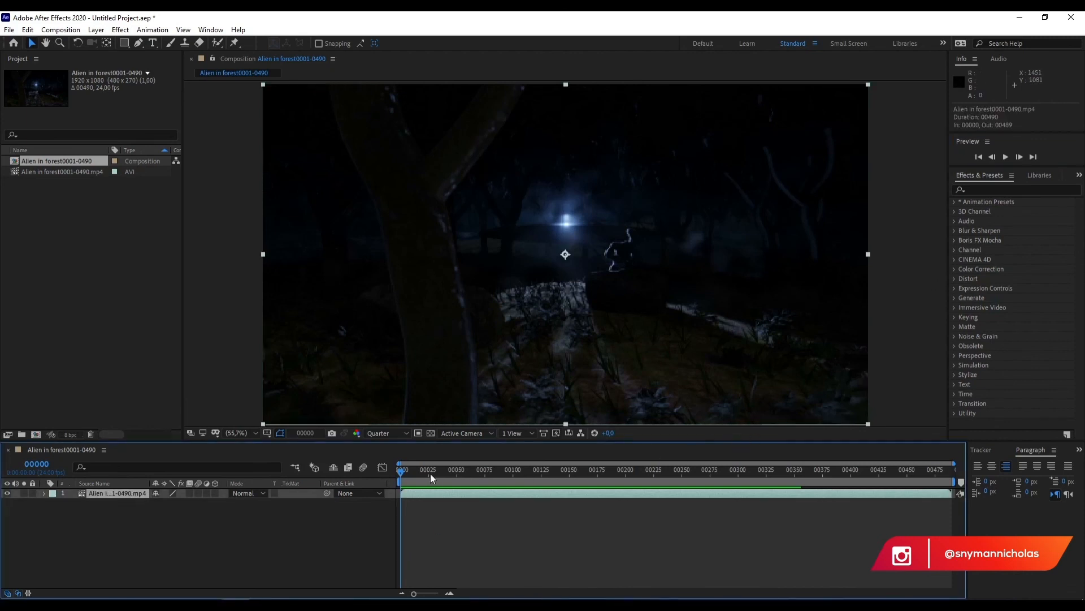
{"action": "left_click_drag", "start_coordinate": [404, 476], "coordinate": [457, 475]}
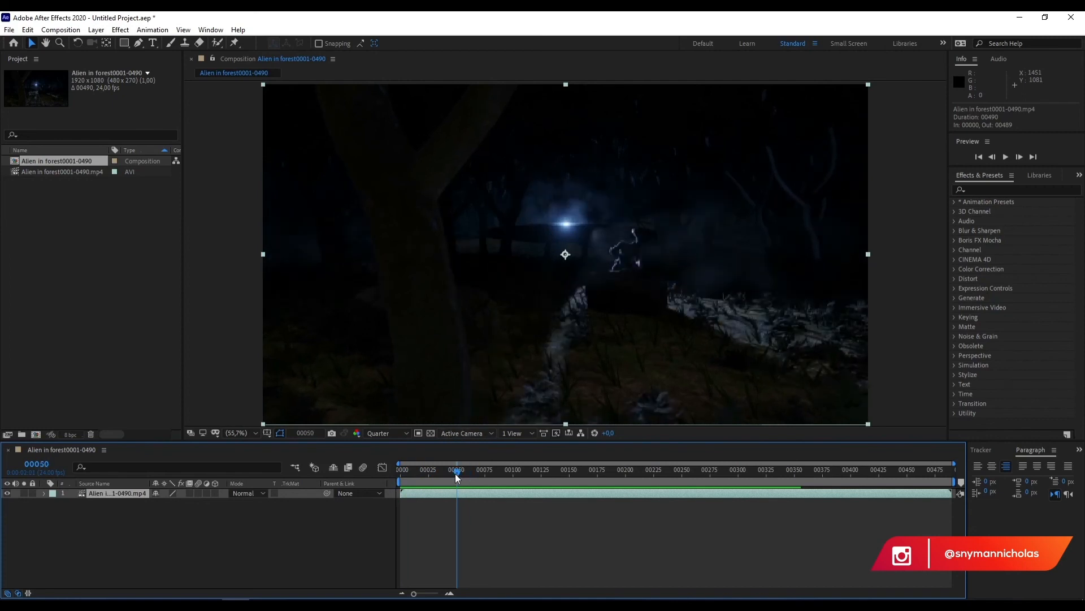
{"action": "left_click", "coordinate": [397, 433]}
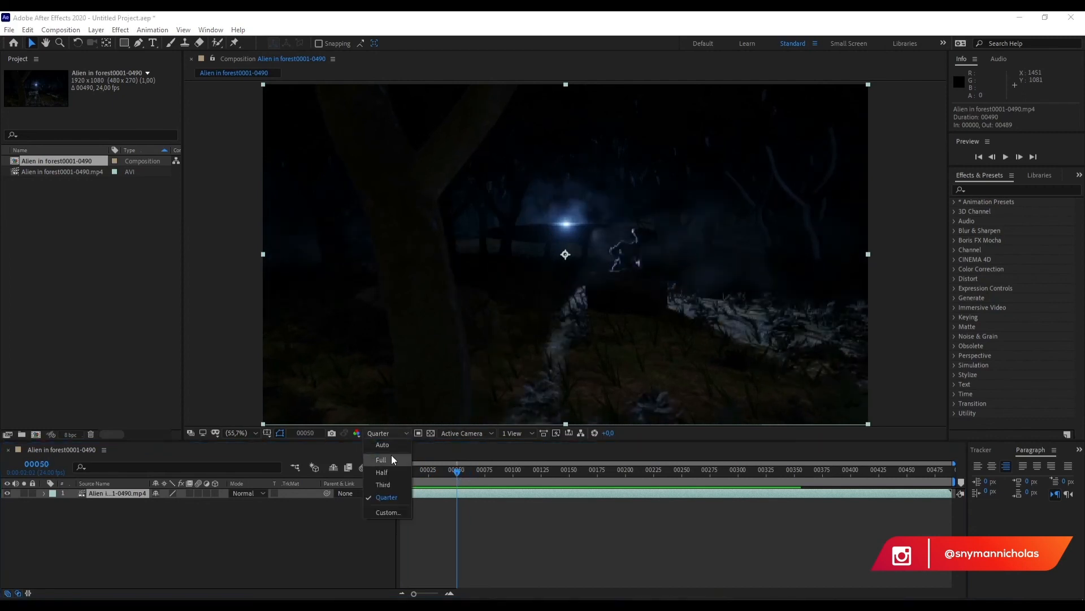
{"action": "left_click", "coordinate": [394, 461]}
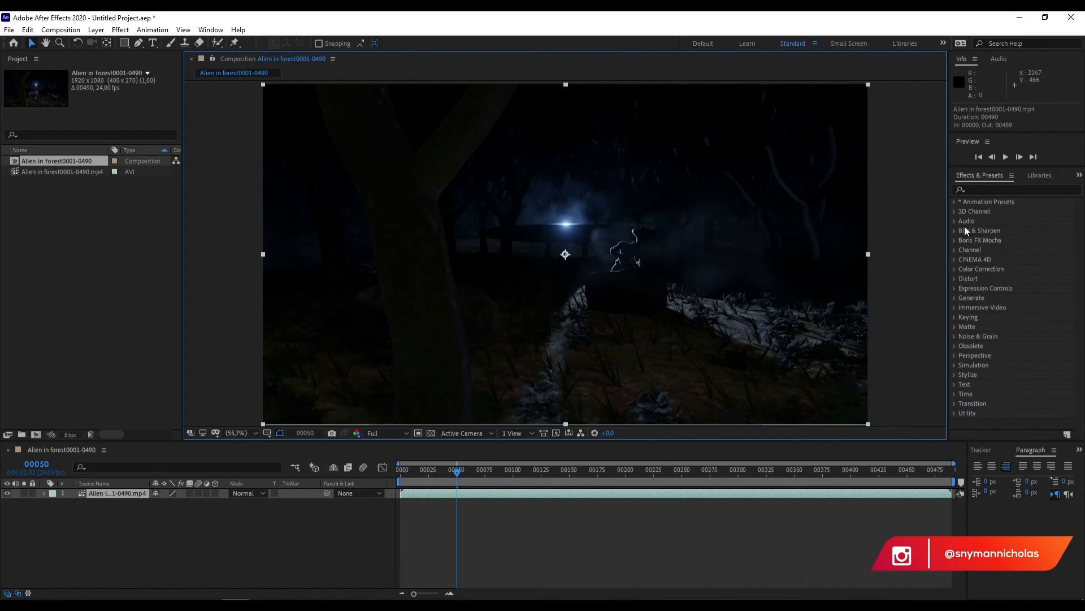
- Apply the Lumetri Color effect from the Color Correction category to the video layer
{"action": "left_click", "coordinate": [956, 270]}
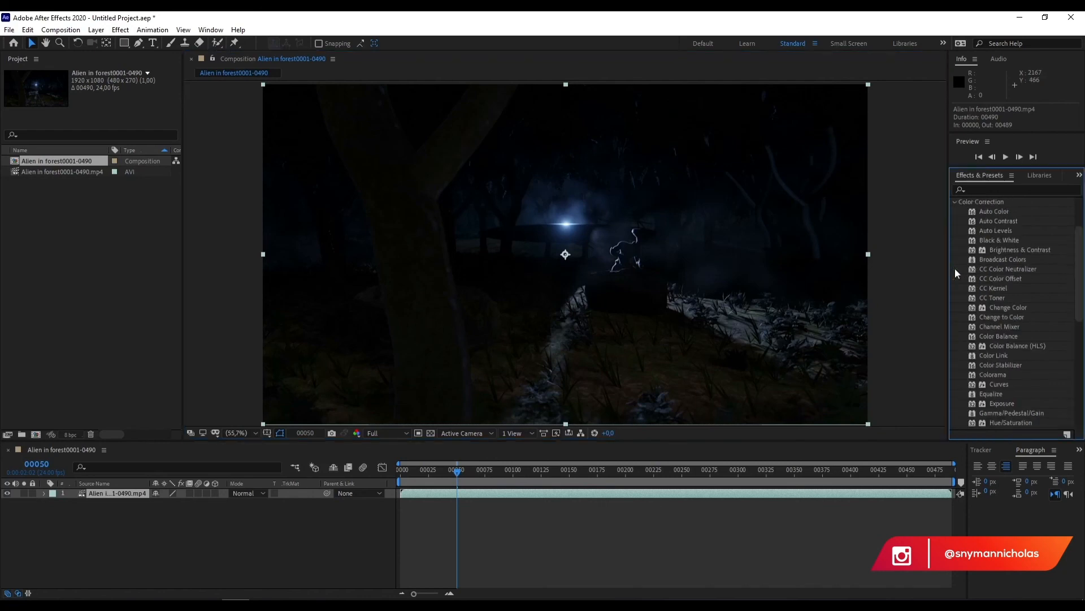
{"action": "scroll", "coordinate": [1016, 350], "scroll_direction": "down", "scroll_amount": 3}
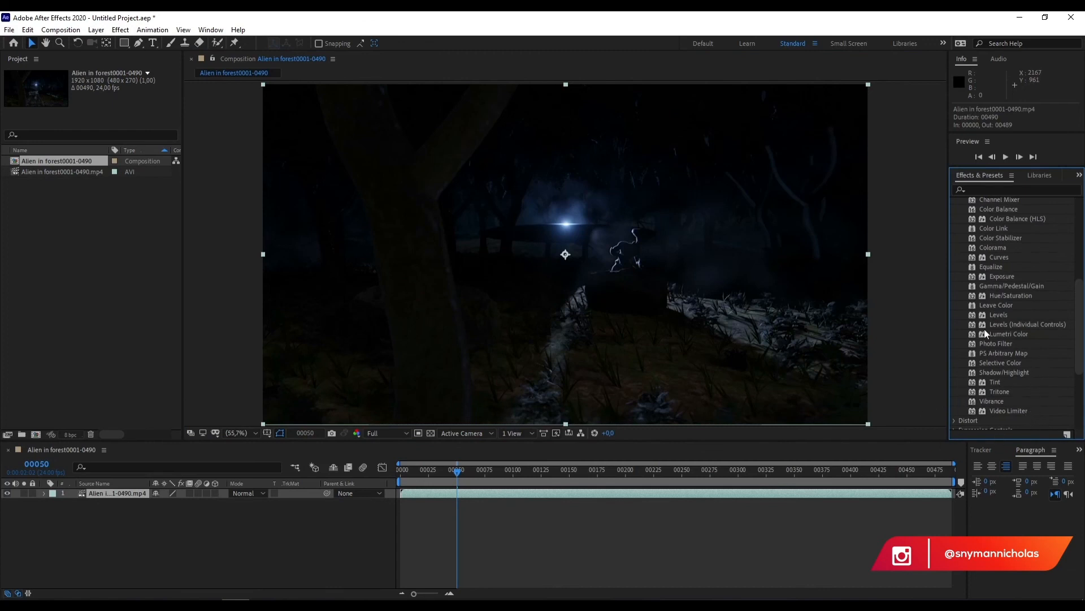
{"action": "left_click_drag", "start_coordinate": [1004, 338], "coordinate": [109, 498]}
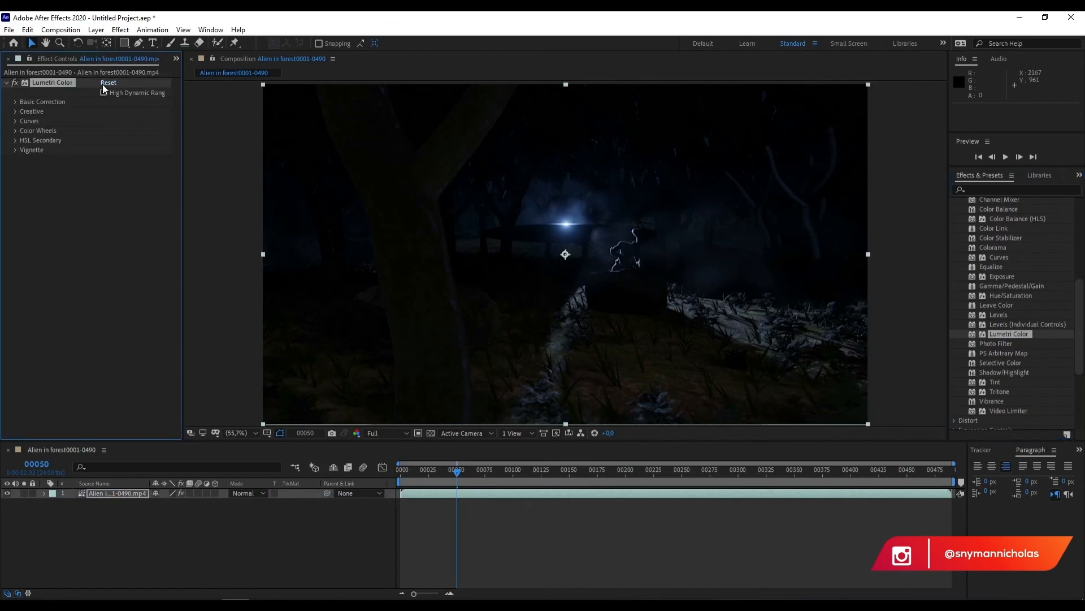
- In Lumetri Color's Basic Correction, set Exposure to 1,9 and Contrast to 45,0
{"action": "left_click", "coordinate": [15, 102]}
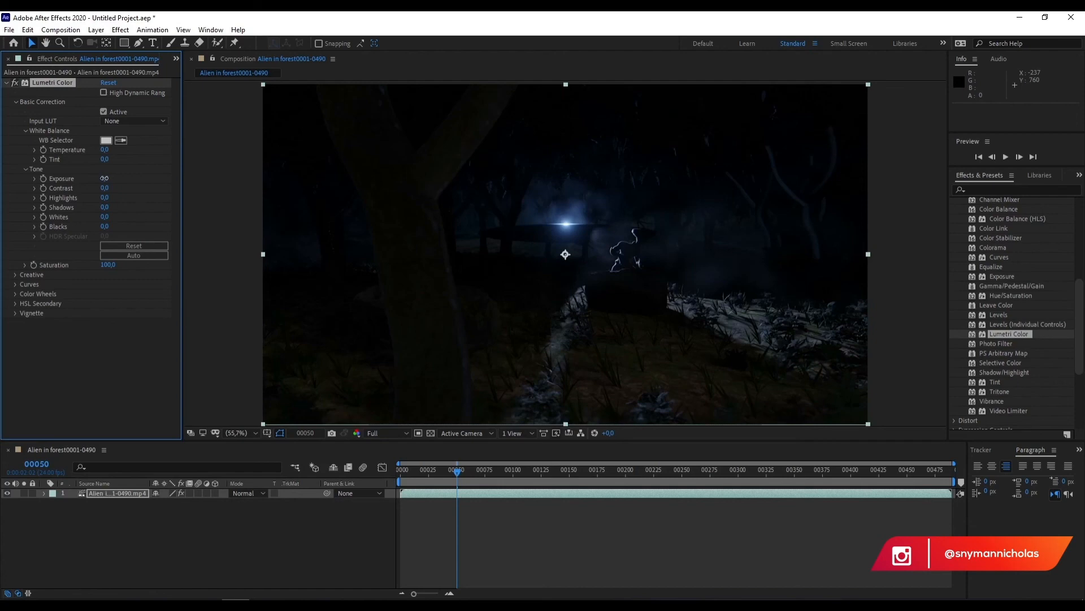
{"action": "left_click_drag", "start_coordinate": [108, 178], "coordinate": [114, 178]}
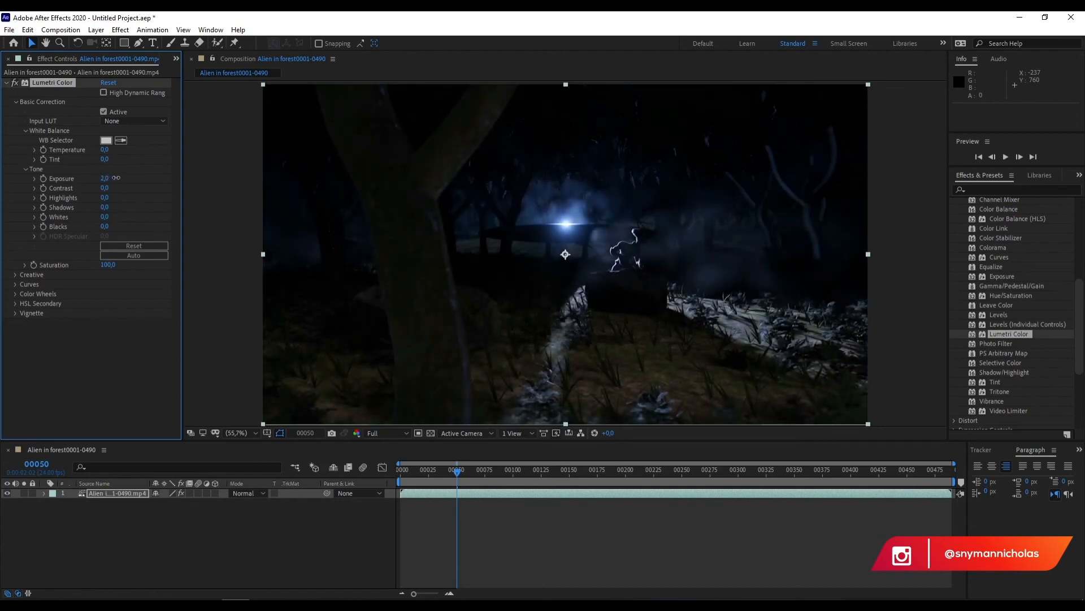
{"action": "left_click_drag", "start_coordinate": [117, 177], "coordinate": [115, 178]}
{"action": "left_click_drag", "start_coordinate": [104, 187], "coordinate": [139, 188]}
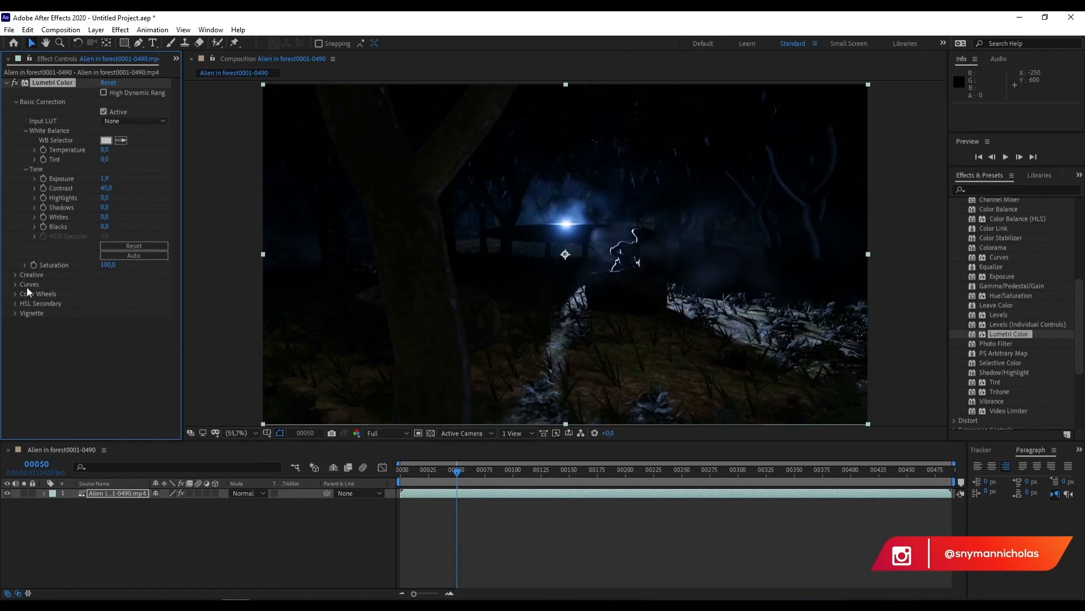
- Set the Shadows of Lumetri Color's Basic Correction to 32,0
{"action": "left_click_drag", "start_coordinate": [103, 208], "coordinate": [130, 209]}
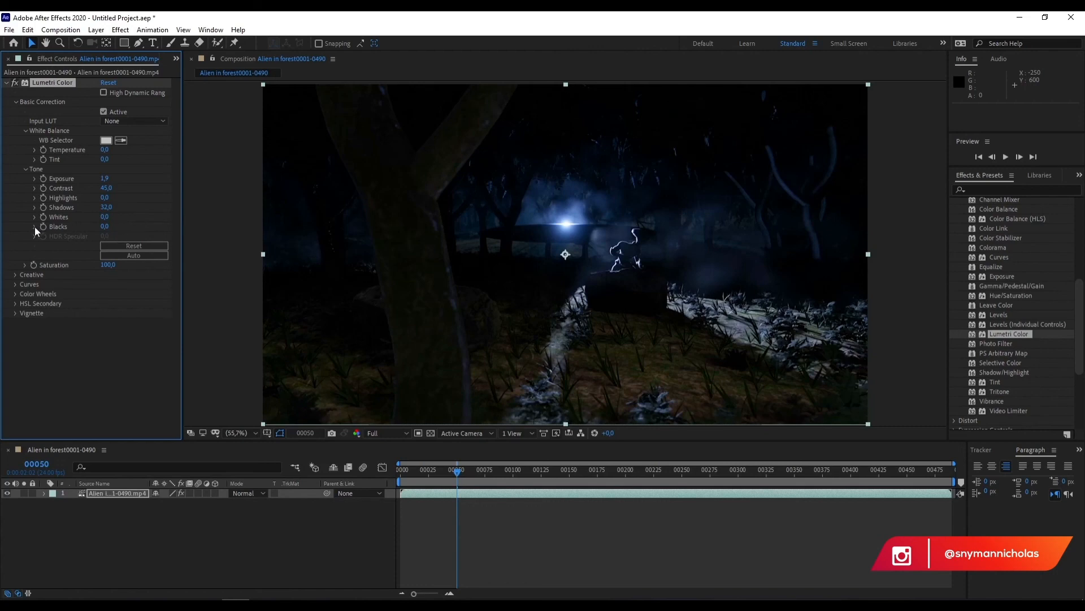
{"action": "mouse_move", "coordinate": [107, 226]}
{"action": "left_mouse_down"}
{"action": "mouse_move", "coordinate": [93, 227]}
{"action": "mouse_move", "coordinate": [106, 226]}
{"action": "left_mouse_up"}
- Look through Lumetri Color's Creative and Vignette settings, collapsing Adjustments and Vignette again
{"action": "left_click", "coordinate": [16, 275]}
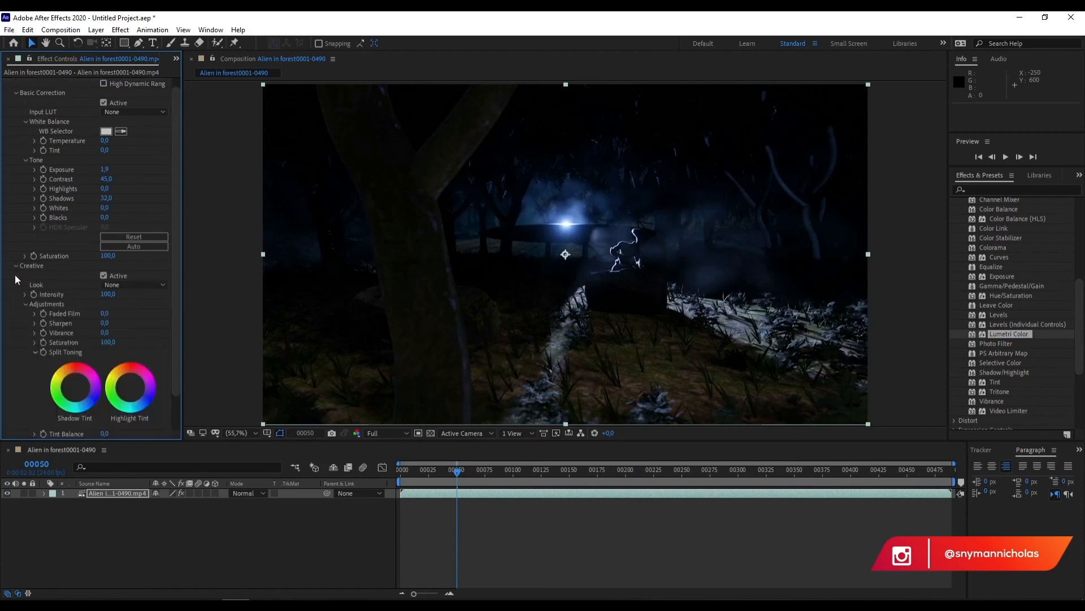
{"action": "scroll", "coordinate": [85, 331], "scroll_direction": "down", "scroll_amount": 2}
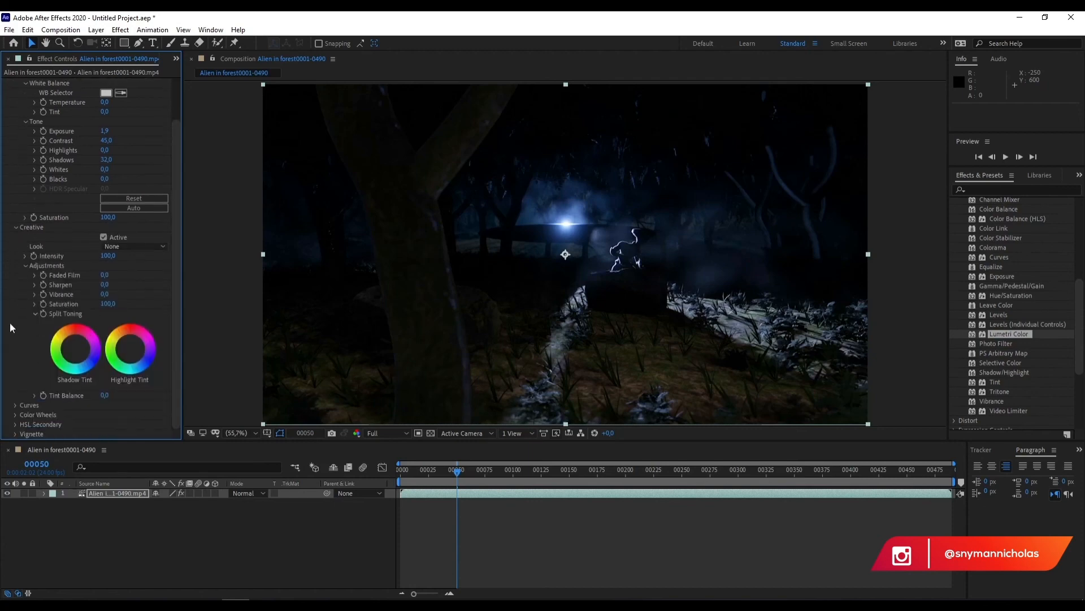
{"action": "left_click", "coordinate": [26, 266]}
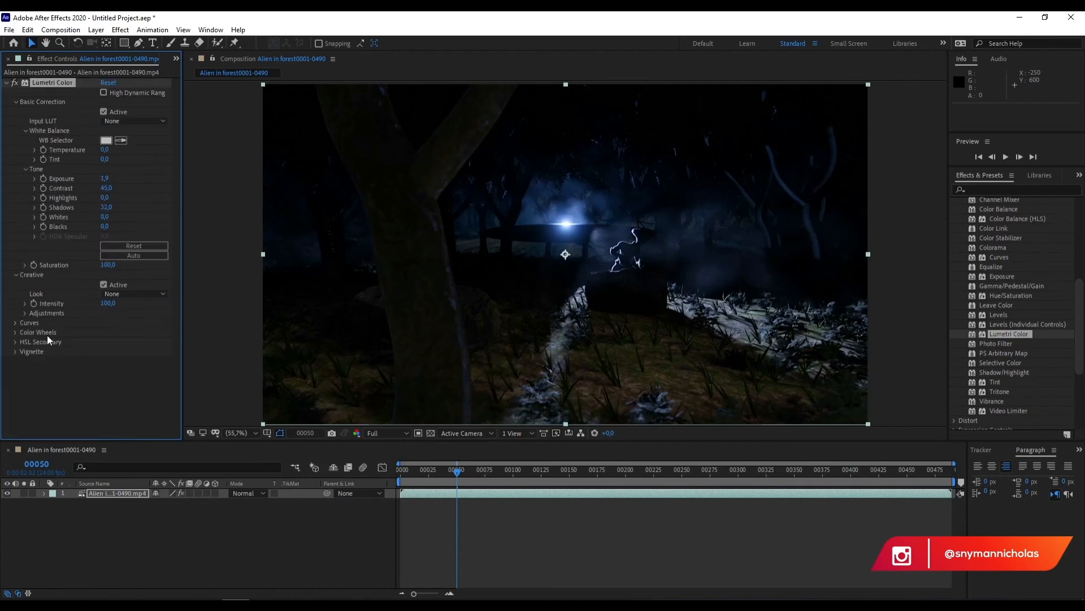
{"action": "left_click", "coordinate": [16, 351]}
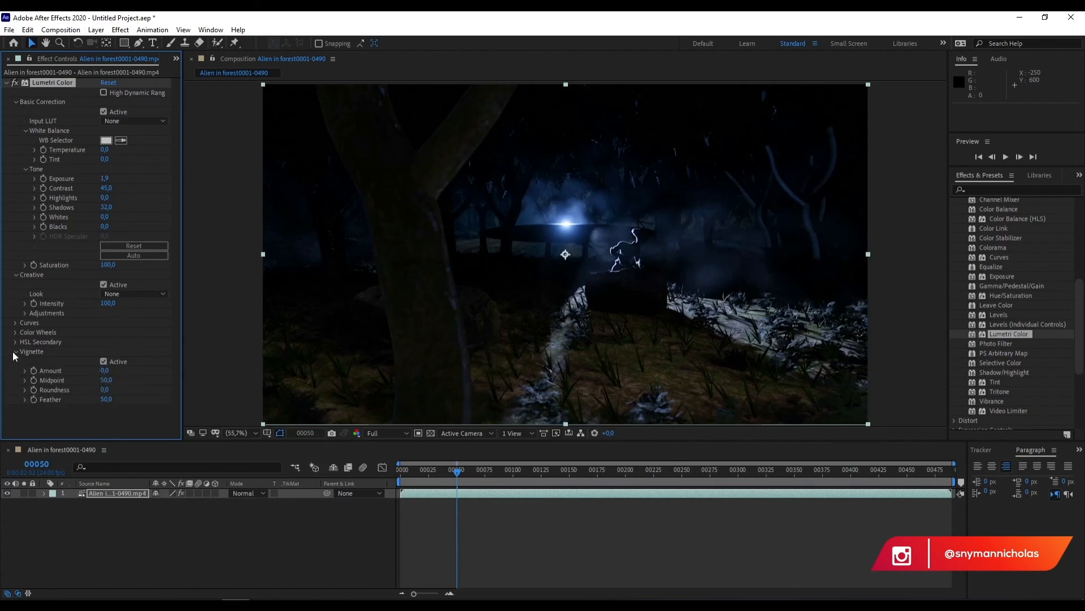
{"action": "left_click", "coordinate": [16, 352]}
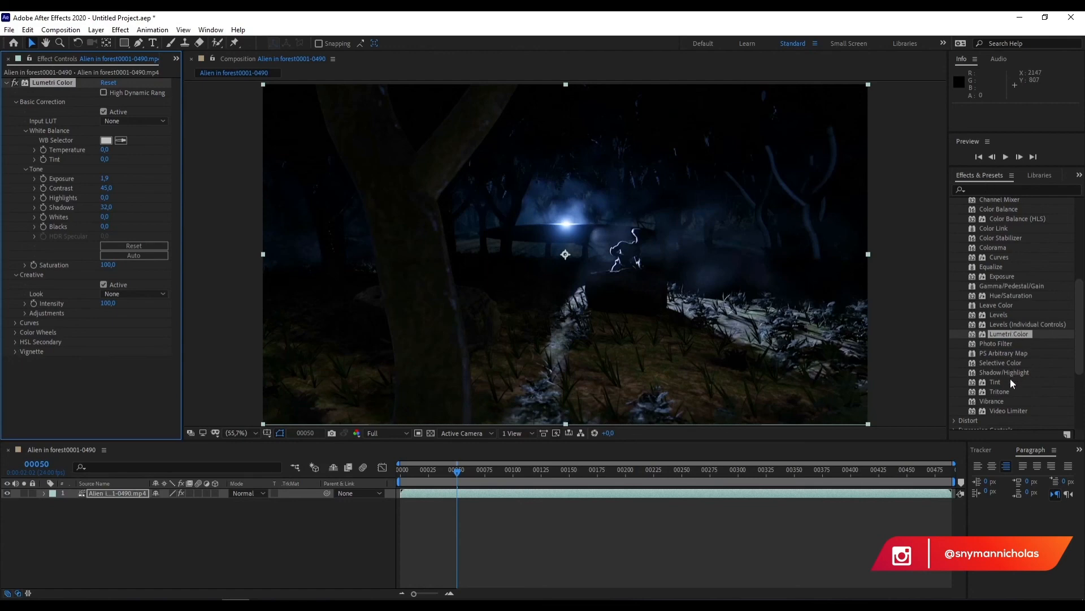
- Search the effects for "color b" and apply the Color Balance effect to the video layer
{"action": "scroll", "coordinate": [1018, 336], "scroll_direction": "up", "scroll_amount": 1}
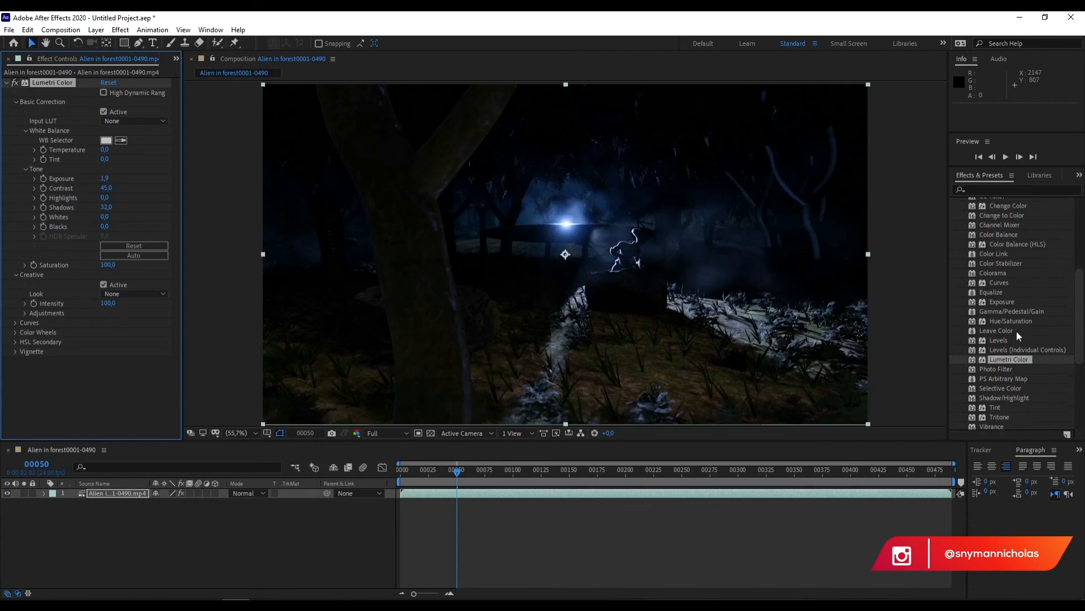
{"action": "scroll", "coordinate": [1019, 336], "scroll_direction": "up", "scroll_amount": 1}
{"action": "scroll", "coordinate": [1030, 335], "scroll_direction": "down", "scroll_amount": 1}
{"action": "scroll", "coordinate": [1030, 336], "scroll_direction": "down", "scroll_amount": 1}
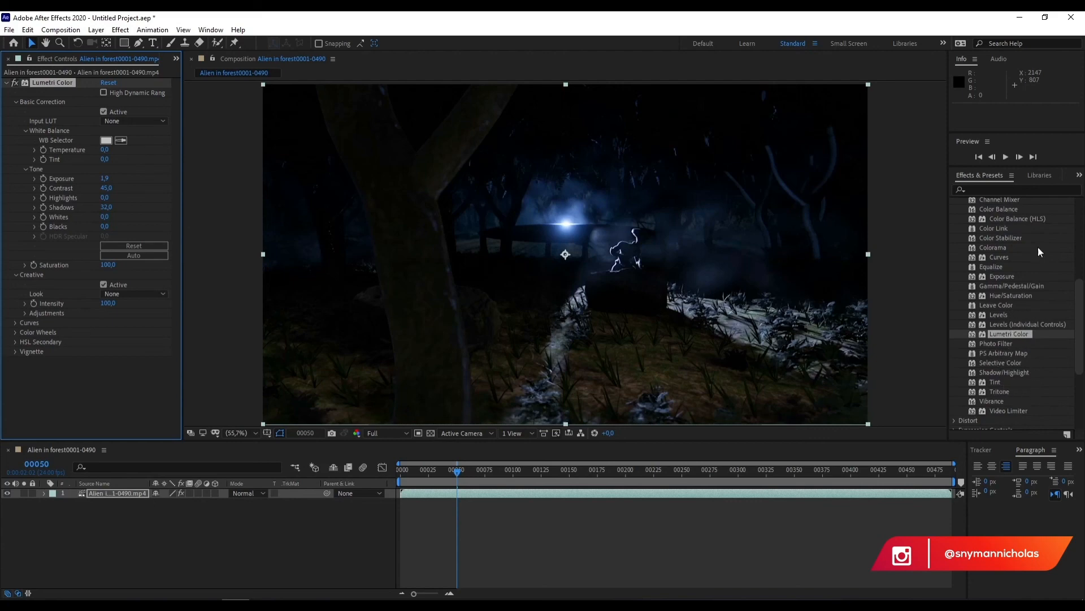
{"action": "left_click", "coordinate": [1012, 189]}
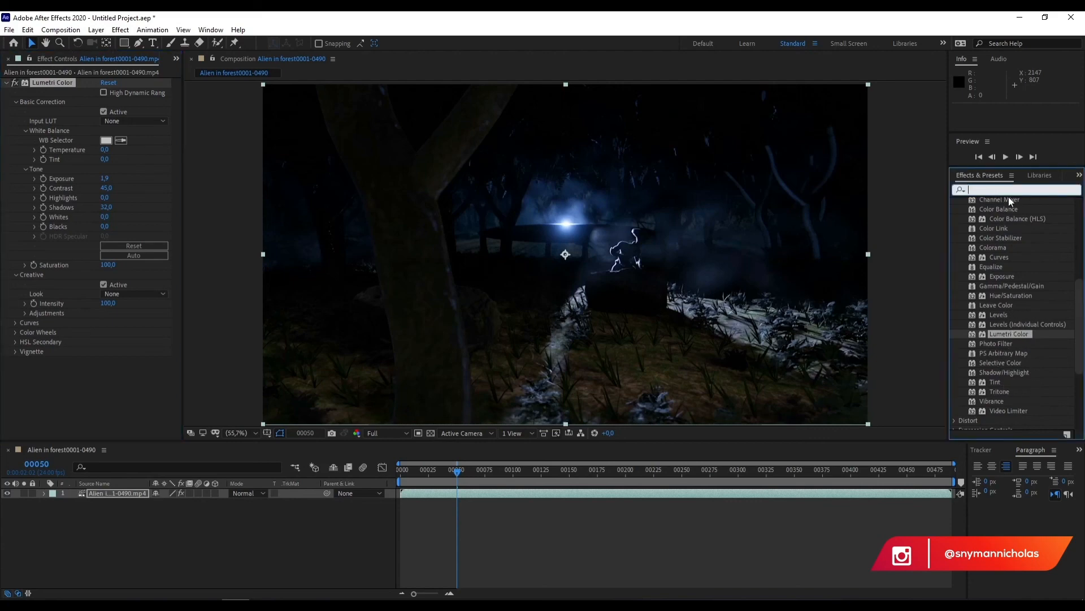
{"action": "type", "text": "colou"}
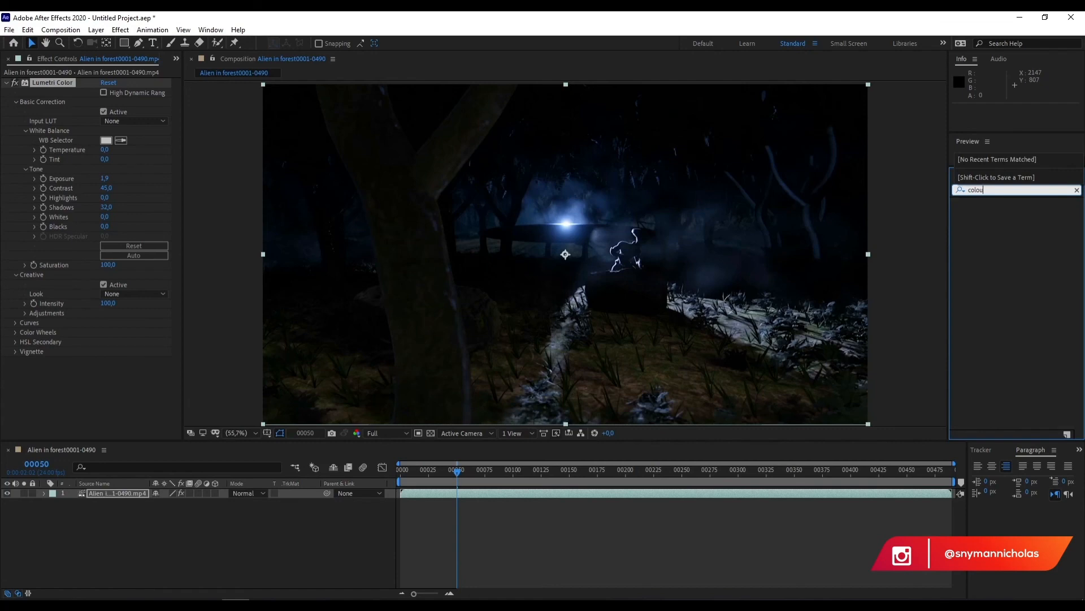
{"action": "key", "text": "BackSpace"}
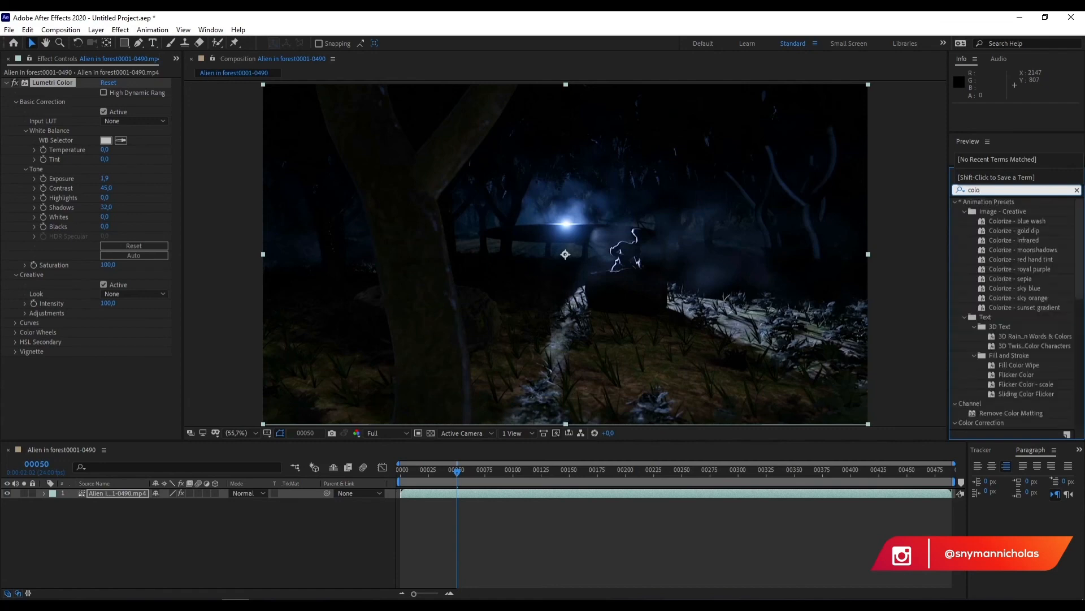
{"action": "type", "text": "r b"}
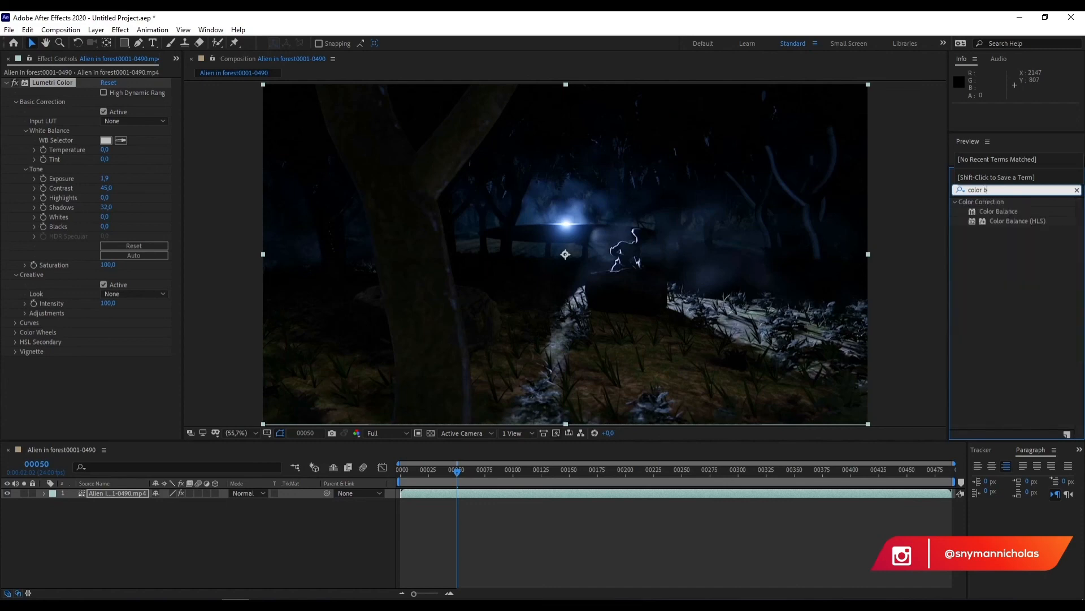
{"action": "left_click_drag", "start_coordinate": [999, 211], "coordinate": [95, 497]}
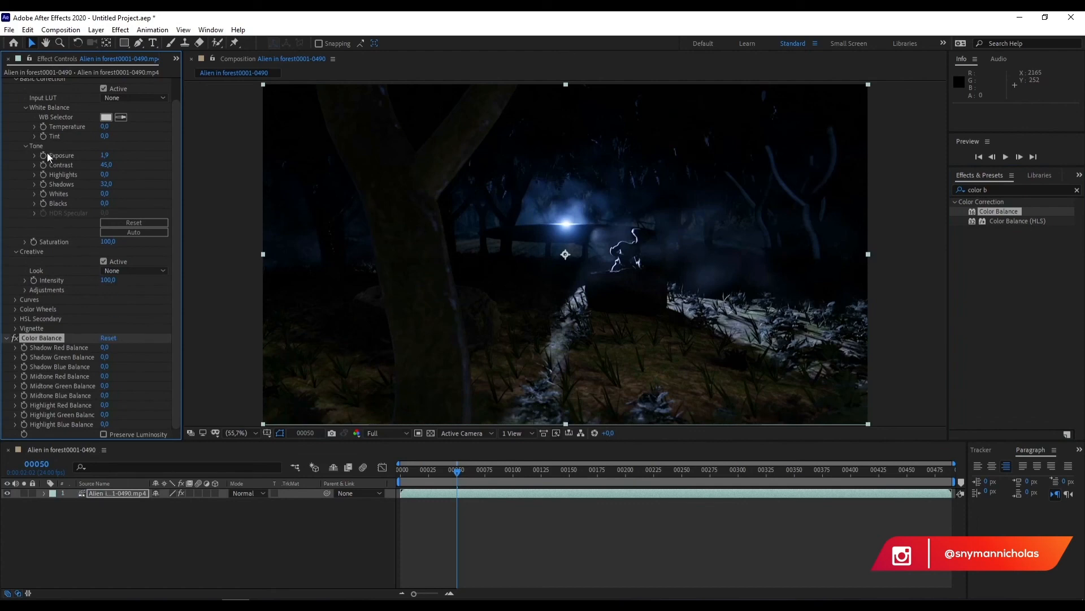
- Collapse Lumetri Color and delete the Color Balance effect from the video layer
{"action": "scroll", "coordinate": [81, 192], "scroll_direction": "up", "scroll_amount": 1}
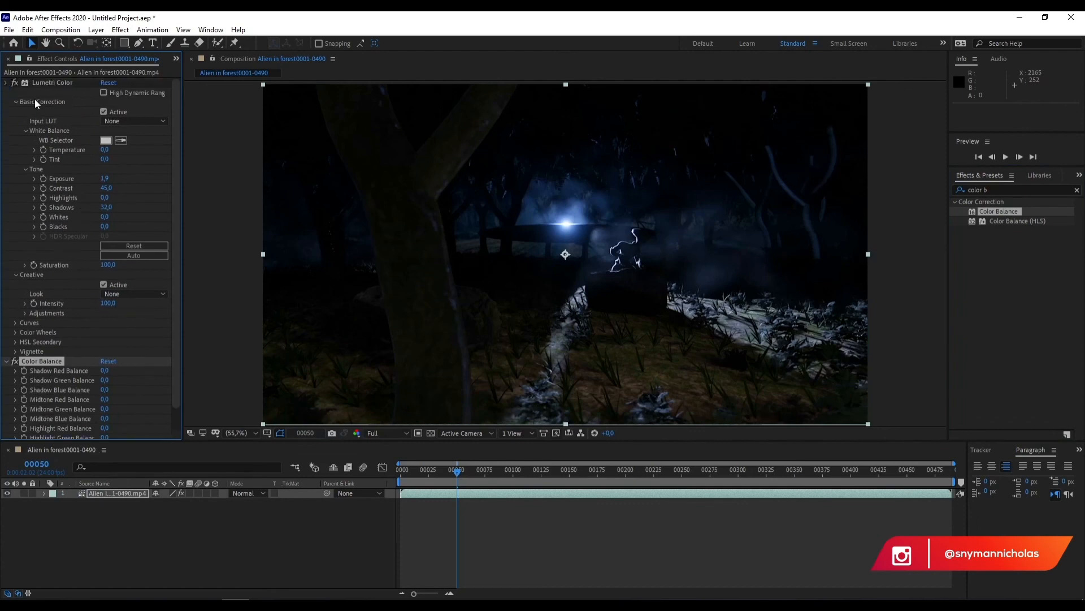
{"action": "left_click", "coordinate": [6, 82]}
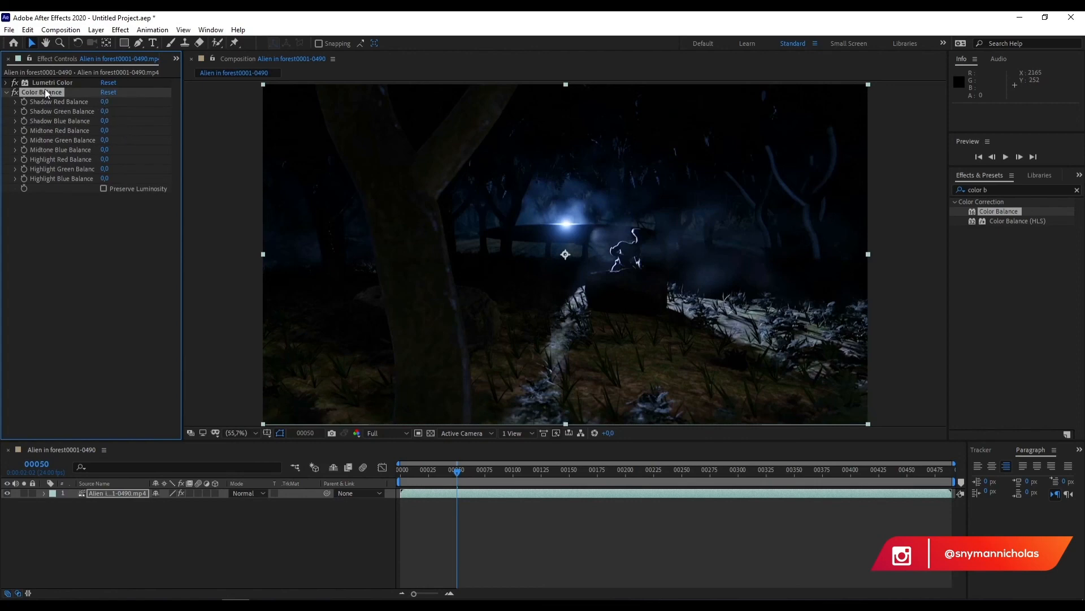
{"action": "key", "text": "Delete"}
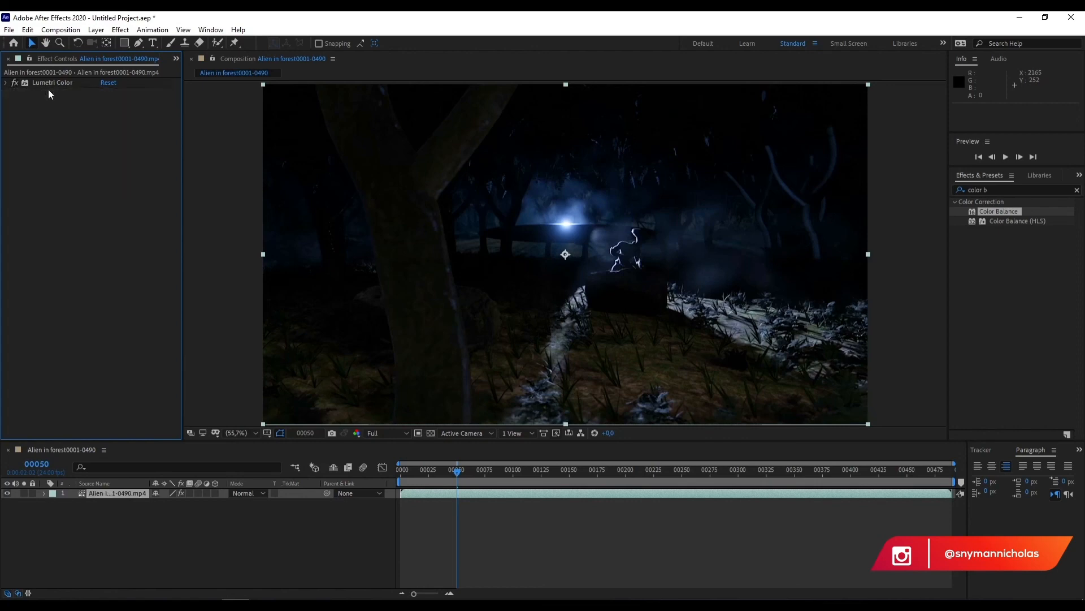
- Using Lumetri Color's Color Wheels, shift the Highlights towards blue
{"action": "left_click", "coordinate": [7, 83]}
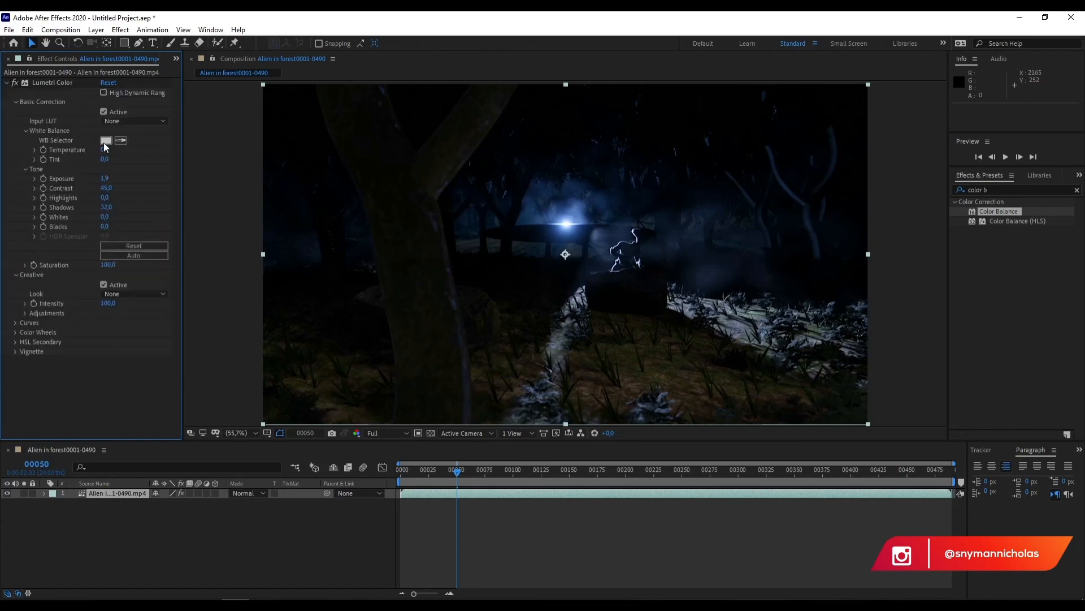
{"action": "left_click", "coordinate": [16, 323]}
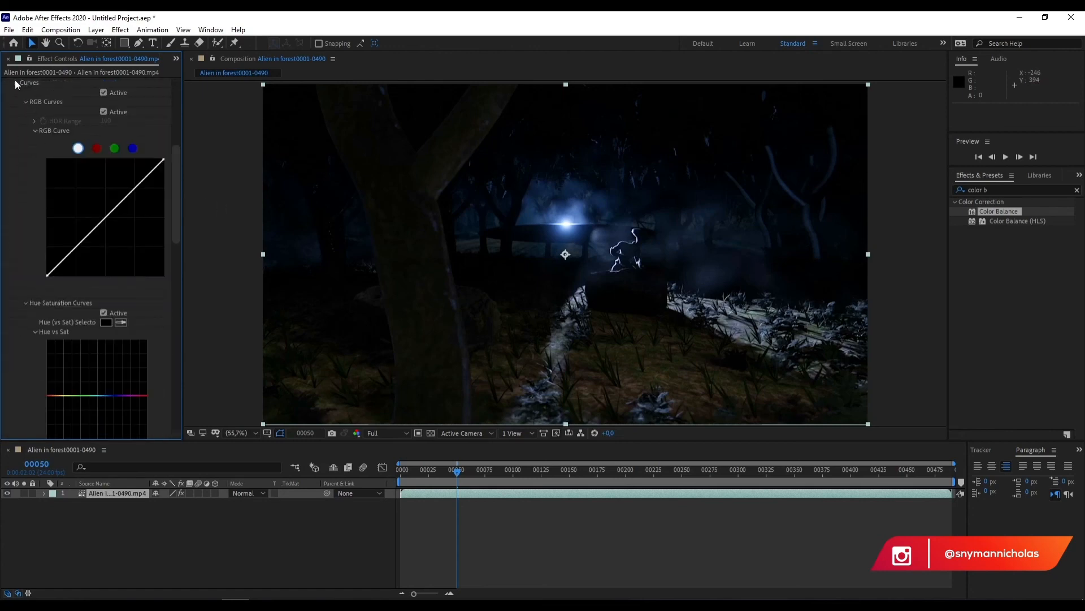
{"action": "left_click", "coordinate": [15, 82]}
{"action": "left_click", "coordinate": [14, 332]}
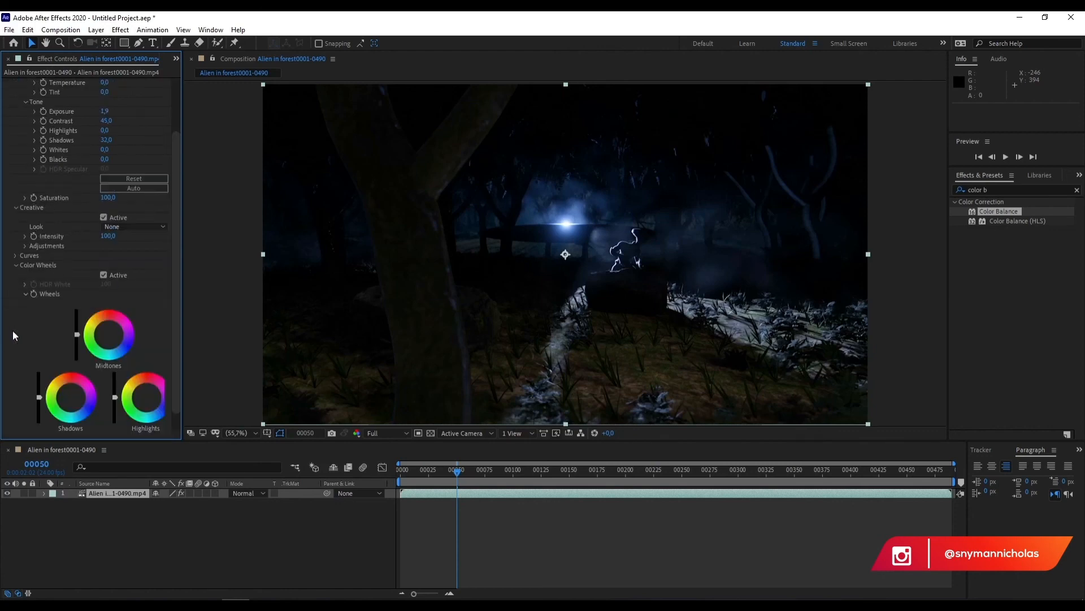
{"action": "scroll", "coordinate": [135, 358], "scroll_direction": "down", "scroll_amount": 1}
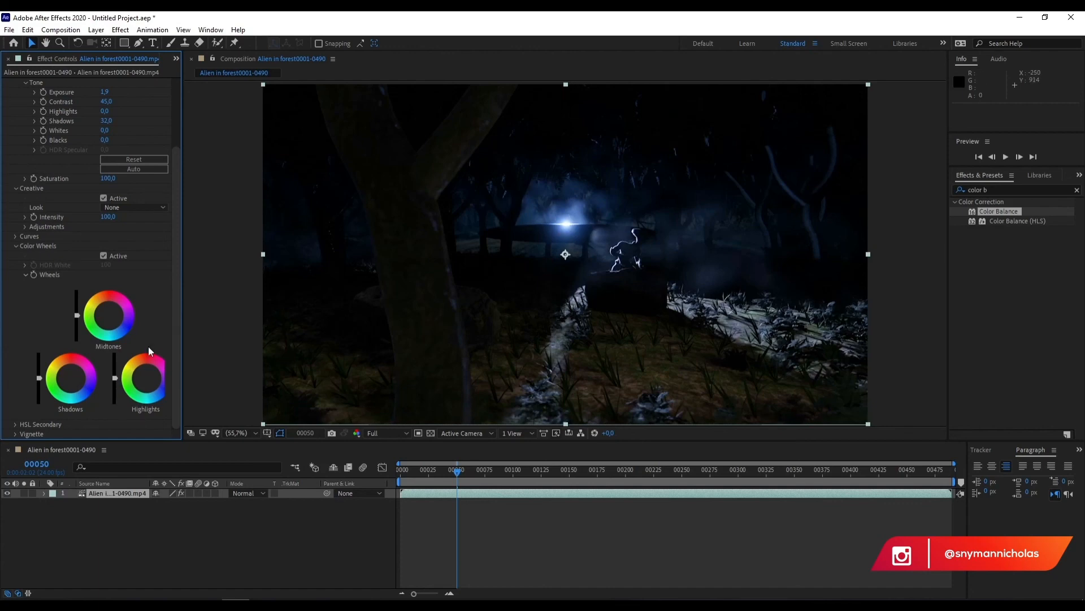
{"action": "left_click", "coordinate": [157, 391]}
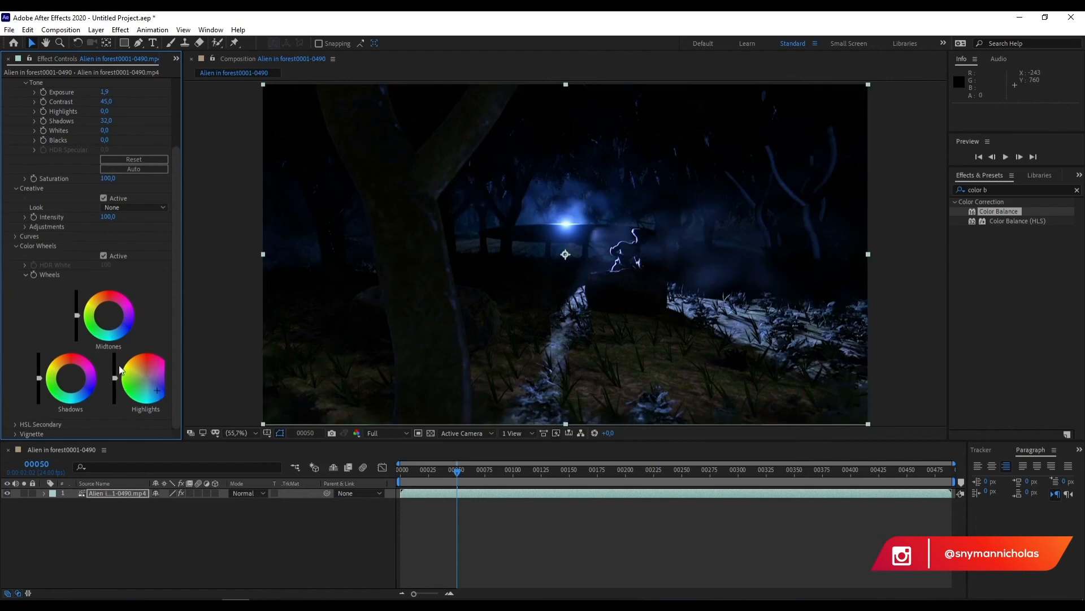
- Compare the image with and without Lumetri Color by toggling the effect repeatedly, and collapse its settings
{"action": "scroll", "coordinate": [44, 121], "scroll_direction": "up", "scroll_amount": 3}
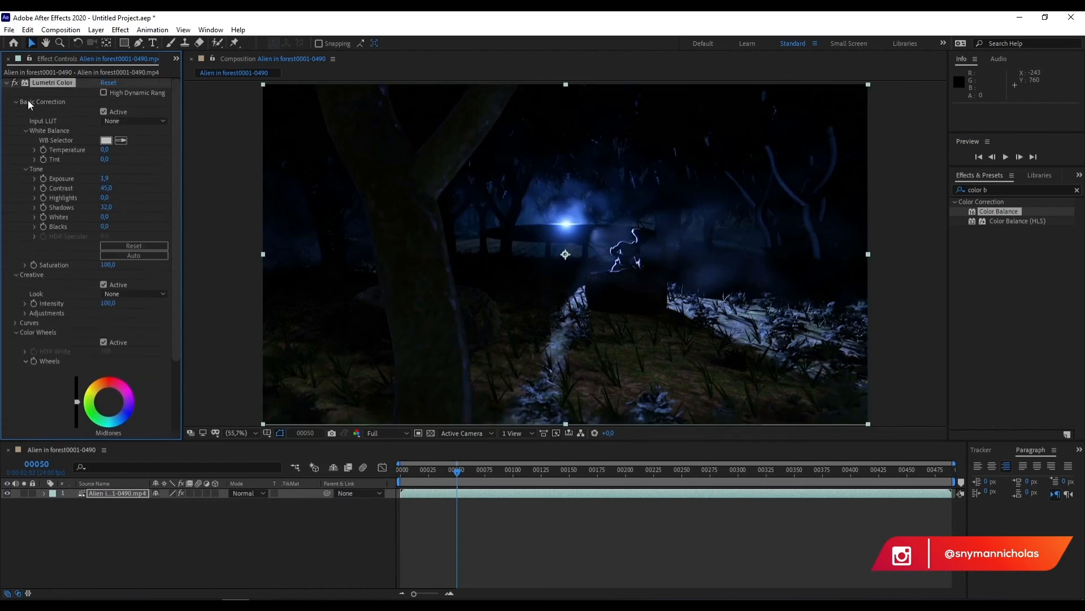
{"action": "left_click", "coordinate": [15, 83]}
{"action": "left_click", "coordinate": [15, 83]}
{"action": "left_click", "coordinate": [14, 83]}
{"action": "left_click", "coordinate": [15, 83]}
{"action": "left_click", "coordinate": [15, 84]}
{"action": "left_click", "coordinate": [15, 83]}
{"action": "left_click", "coordinate": [15, 83]}
{"action": "left_click", "coordinate": [15, 83]}
{"action": "left_click", "coordinate": [8, 83]}
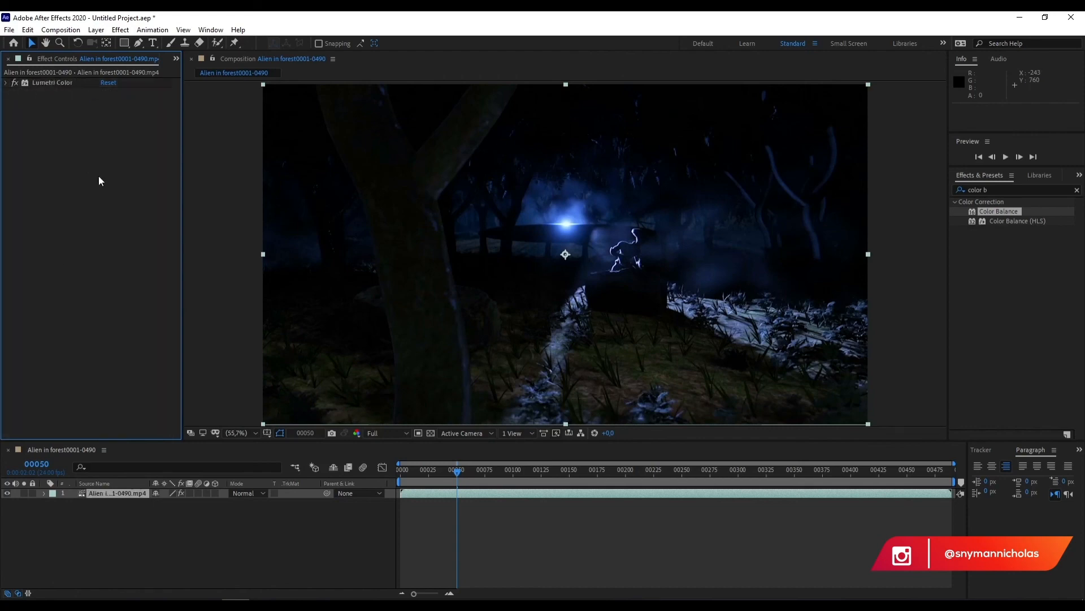
- Create a 1920 x 1080 px black solid and shrink it into a horizontal bar along the frame's upper edge
{"action": "left_click", "coordinate": [173, 527]}
{"action": "right_click", "coordinate": [173, 528]}
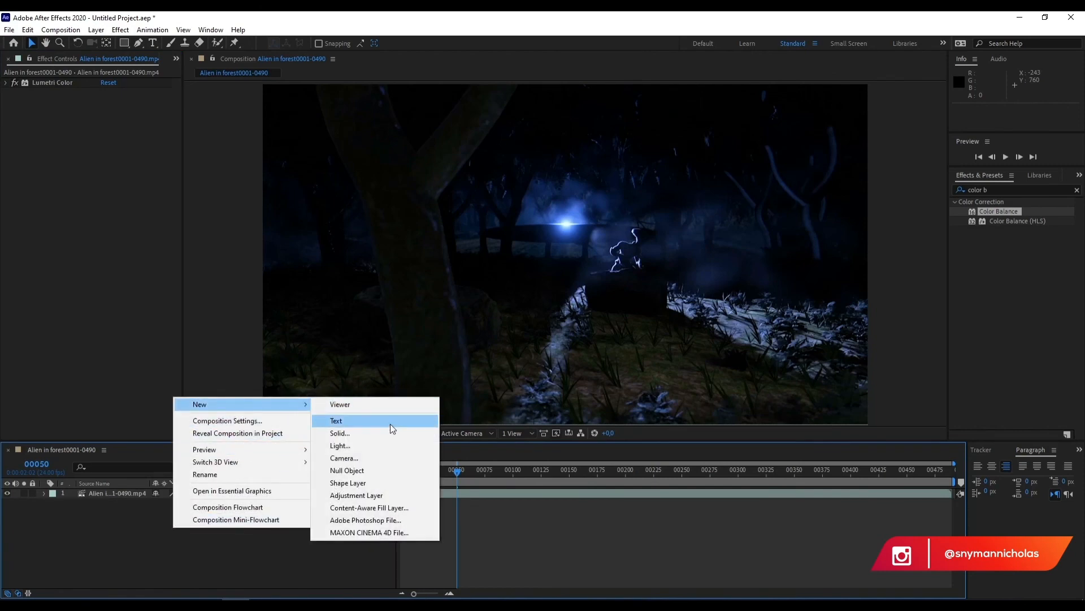
{"action": "right_click", "coordinate": [170, 533]}
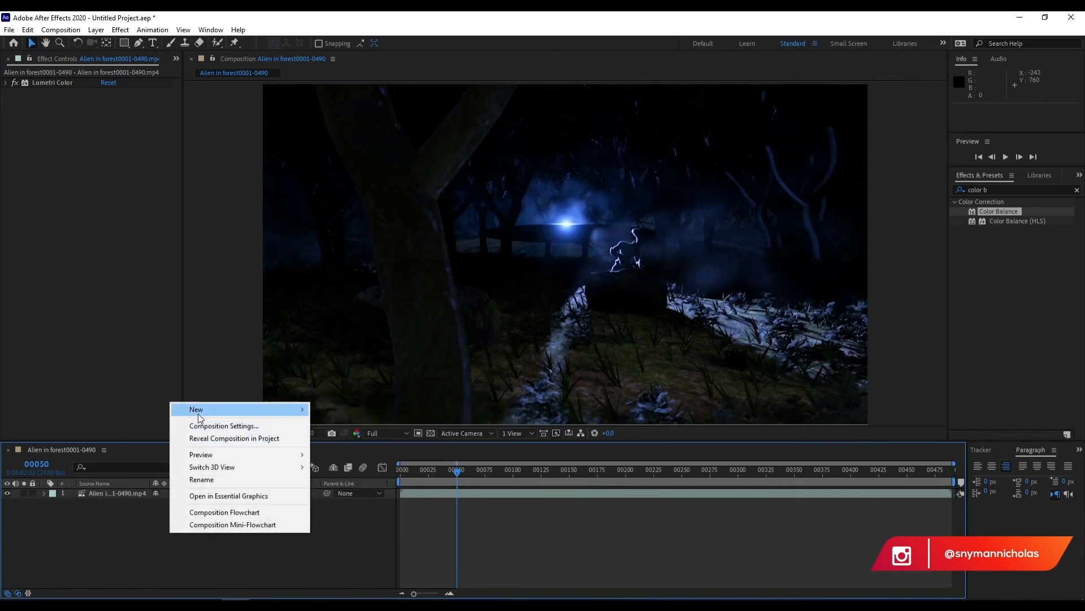
{"action": "mouse_move", "coordinate": [237, 409]}
{"action": "left_click", "coordinate": [350, 440]}
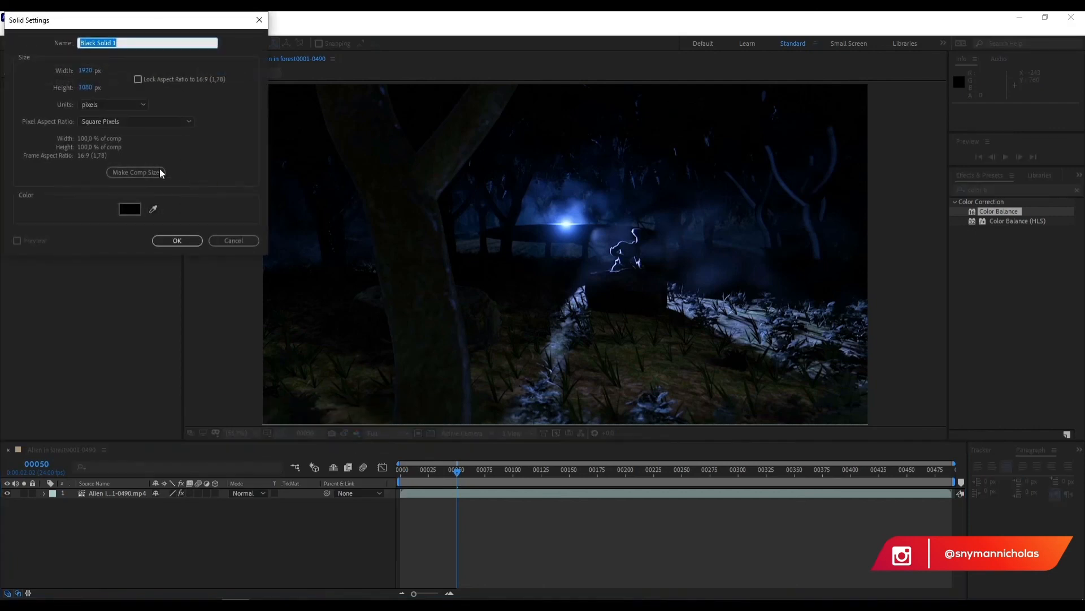
{"action": "left_click", "coordinate": [176, 240]}
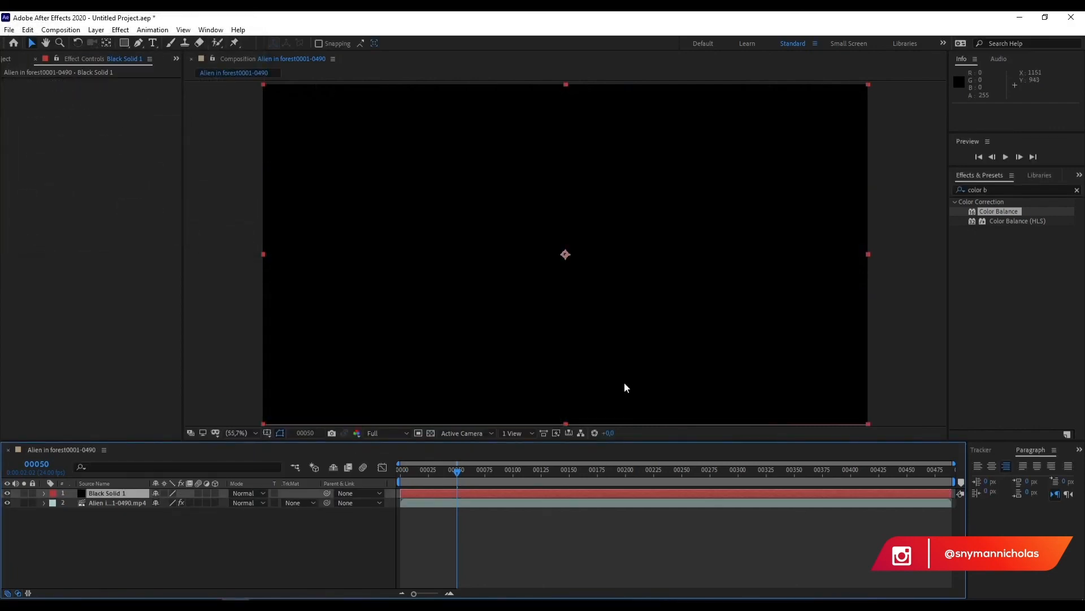
{"action": "left_click_drag", "start_coordinate": [564, 422], "coordinate": [591, 119]}
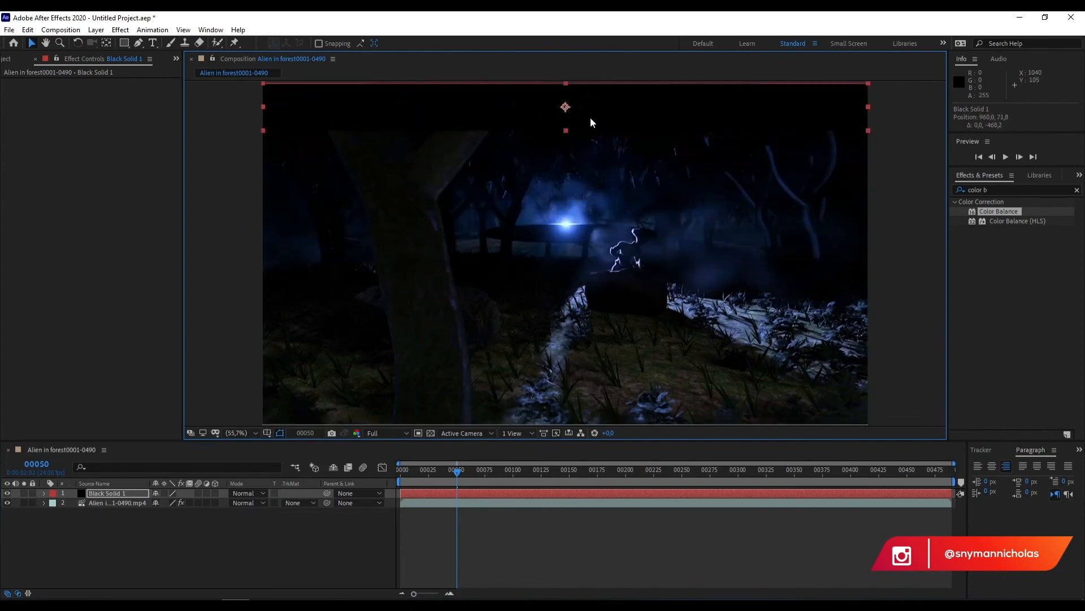
- Duplicate the black bar layer and move the copy to the frame's lower edge as the second letterbox bar
{"action": "left_click", "coordinate": [110, 494]}
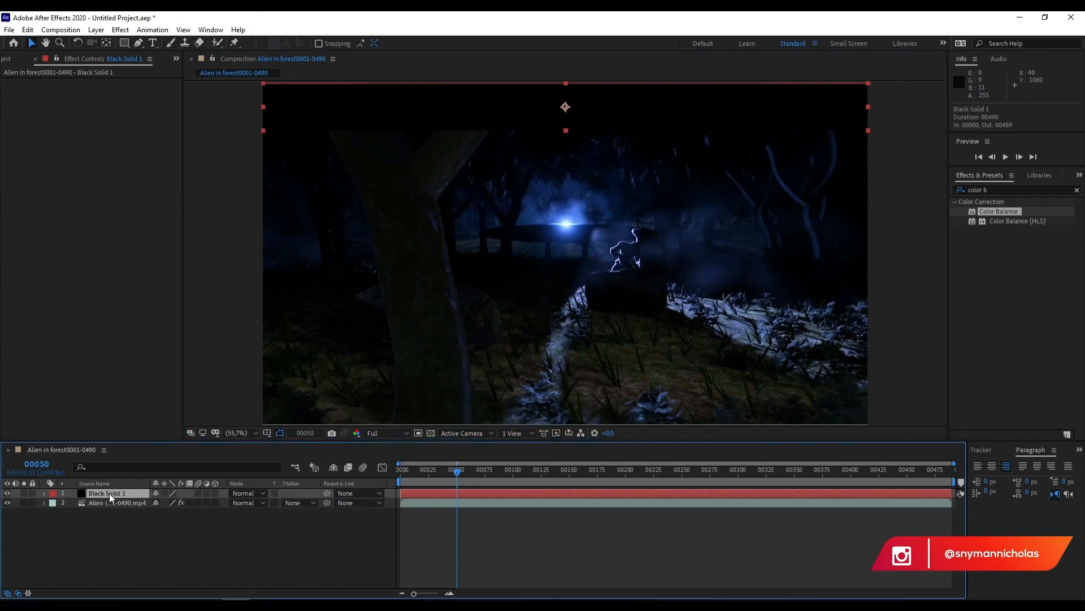
{"action": "key", "text": "ctrl+d"}
{"action": "left_click_drag", "start_coordinate": [625, 104], "coordinate": [630, 400]}
{"action": "left_click", "coordinate": [891, 257]}
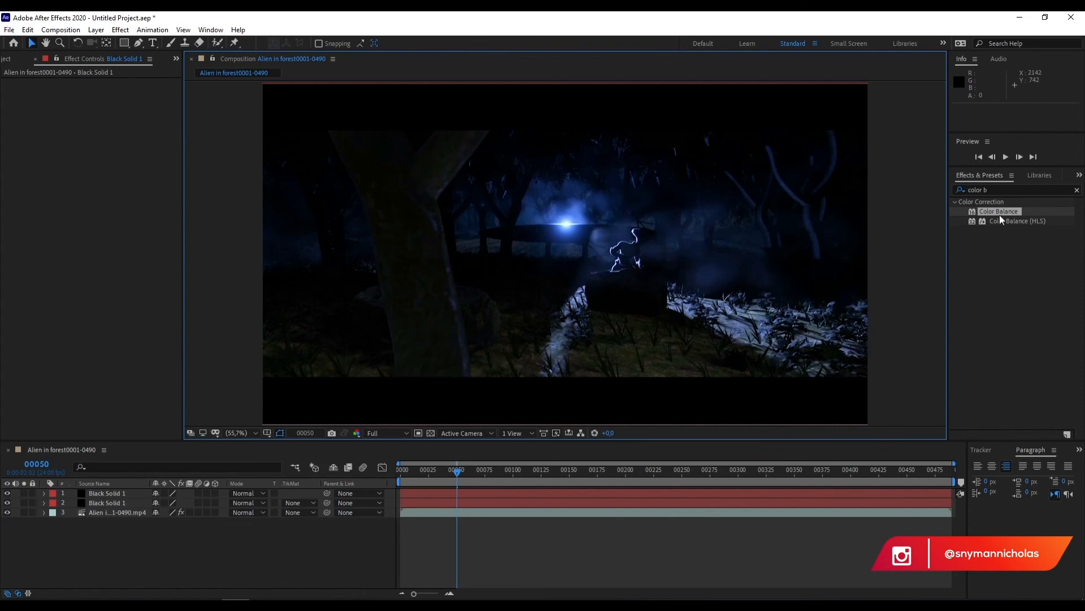
- Find the CC Vignette effect, apply it to the forest clip layer, and collapse the Lumetri Color settings
{"action": "left_click", "coordinate": [990, 189]}
{"action": "type", "text": "vin"}
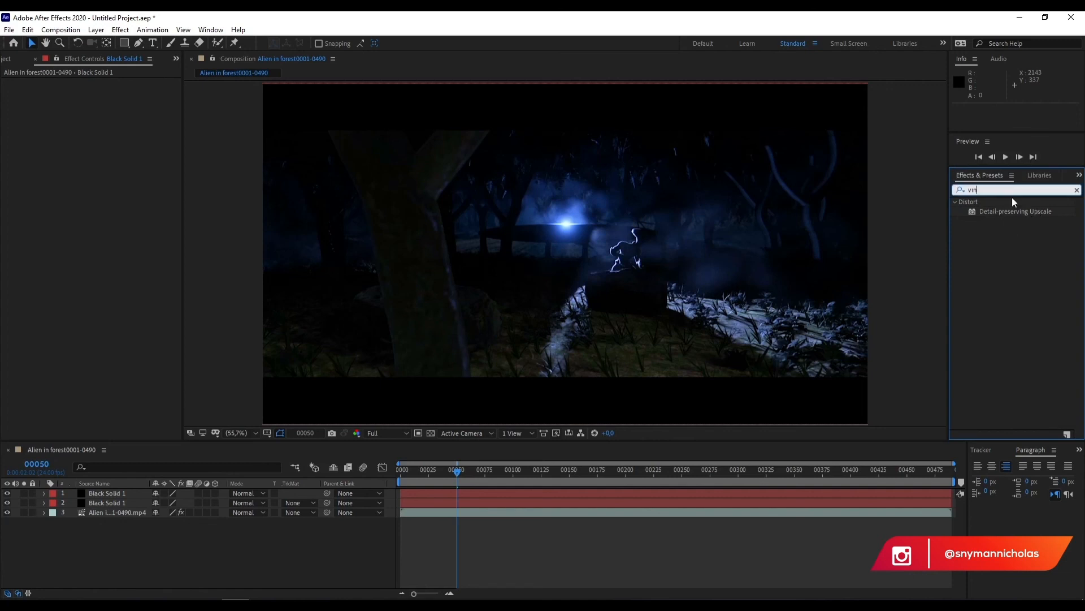
{"action": "left_click", "coordinate": [1077, 190]}
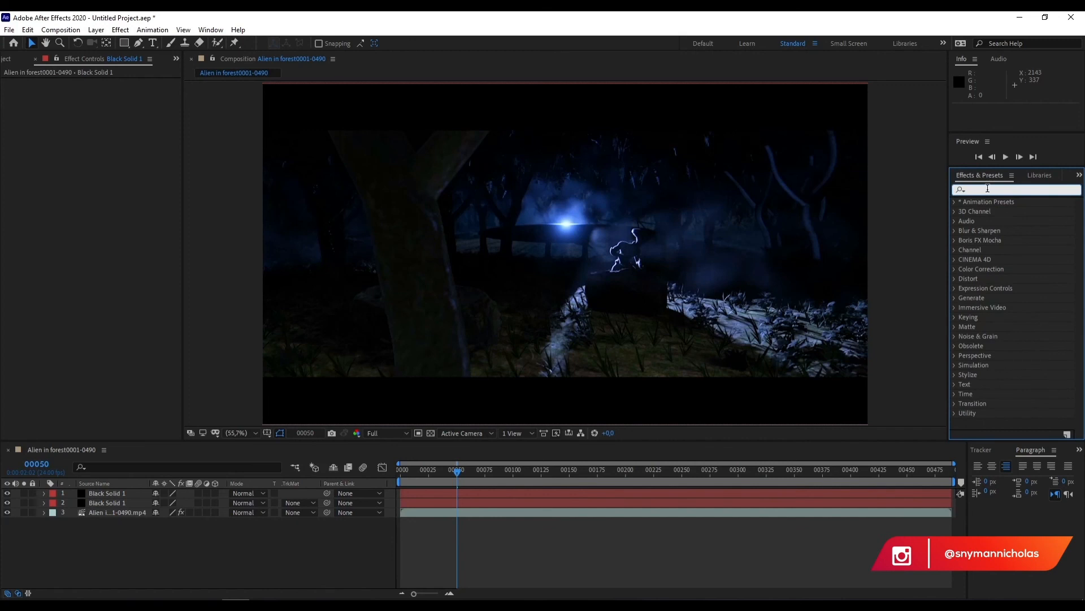
{"action": "type", "text": "v"}
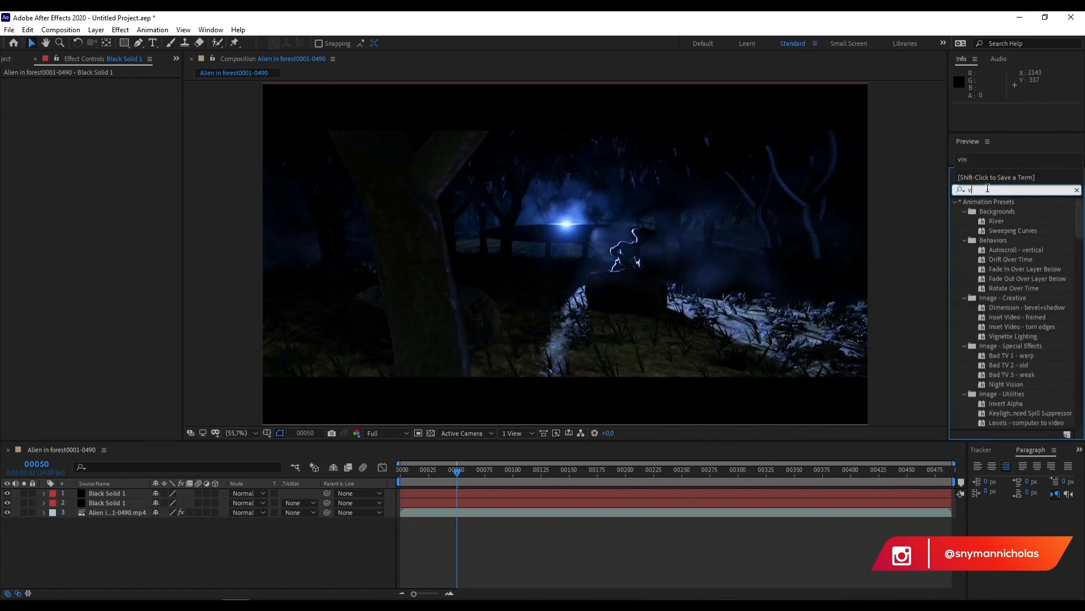
{"action": "type", "text": "i"}
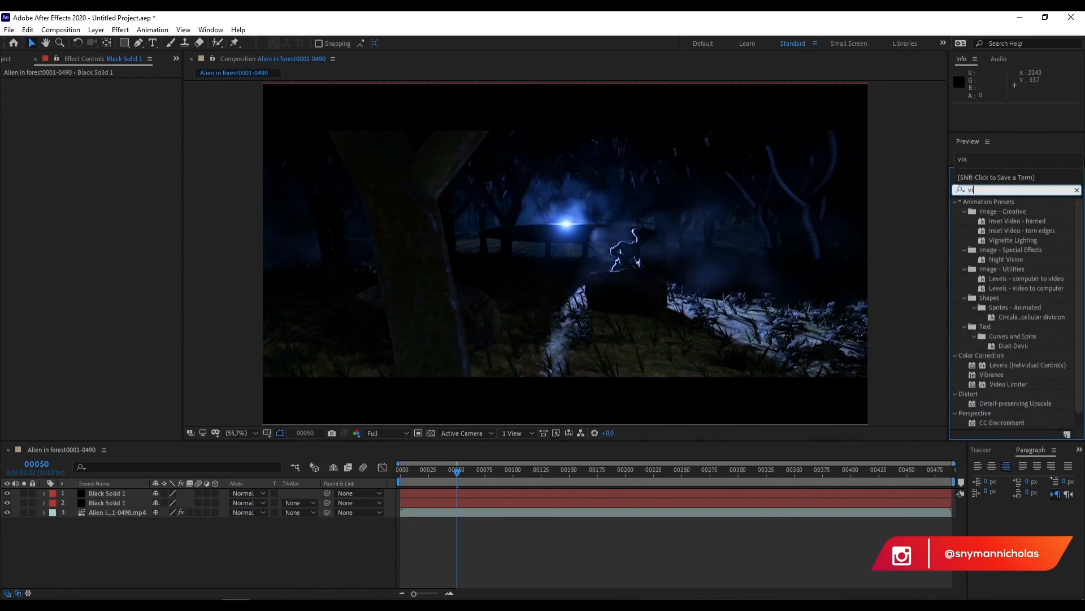
{"action": "scroll", "coordinate": [997, 324], "scroll_direction": "down", "scroll_amount": 1}
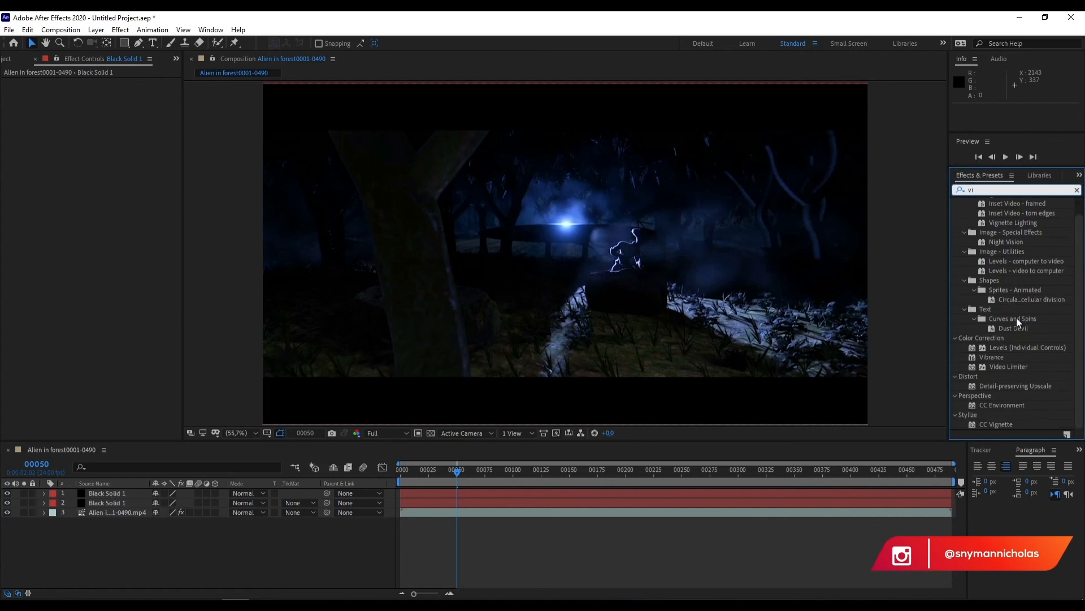
{"action": "left_click", "coordinate": [1002, 425]}
{"action": "left_click_drag", "start_coordinate": [1002, 425], "coordinate": [121, 511]}
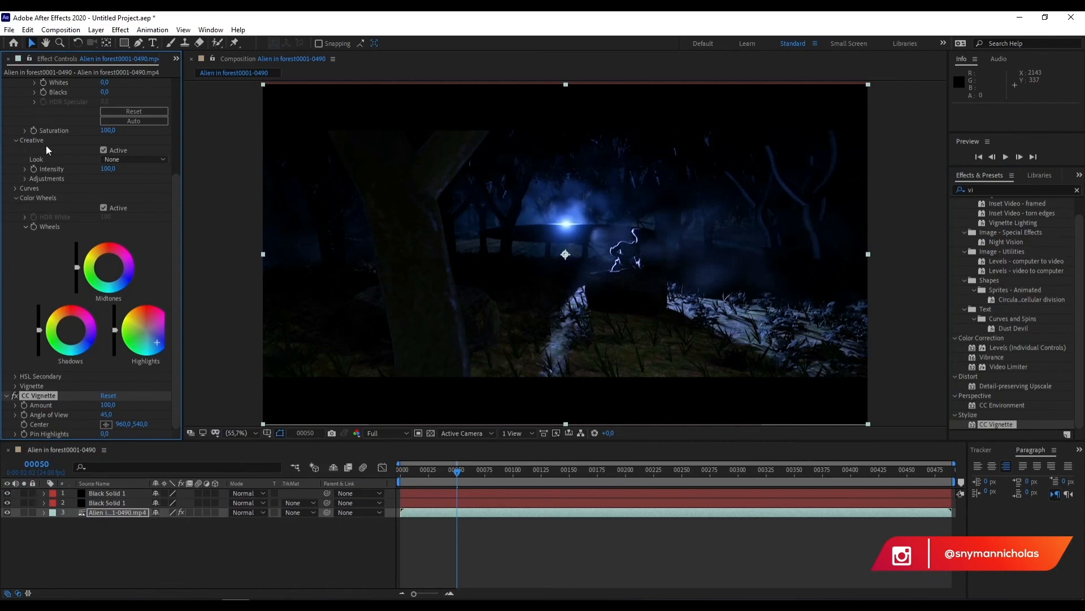
{"action": "scroll", "coordinate": [30, 96], "scroll_direction": "up", "scroll_amount": 5}
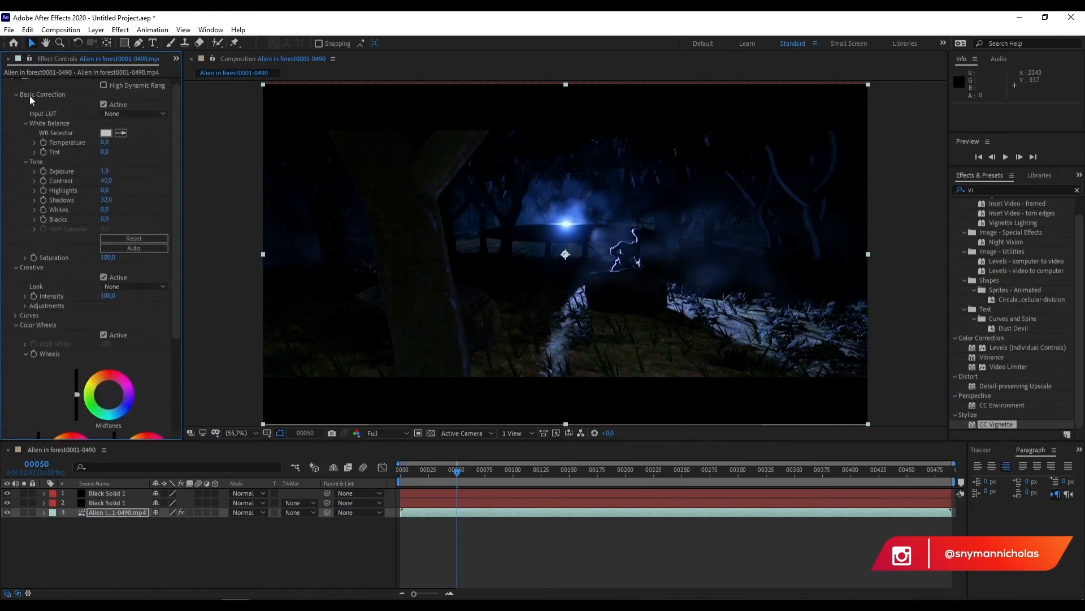
{"action": "left_click", "coordinate": [6, 83]}
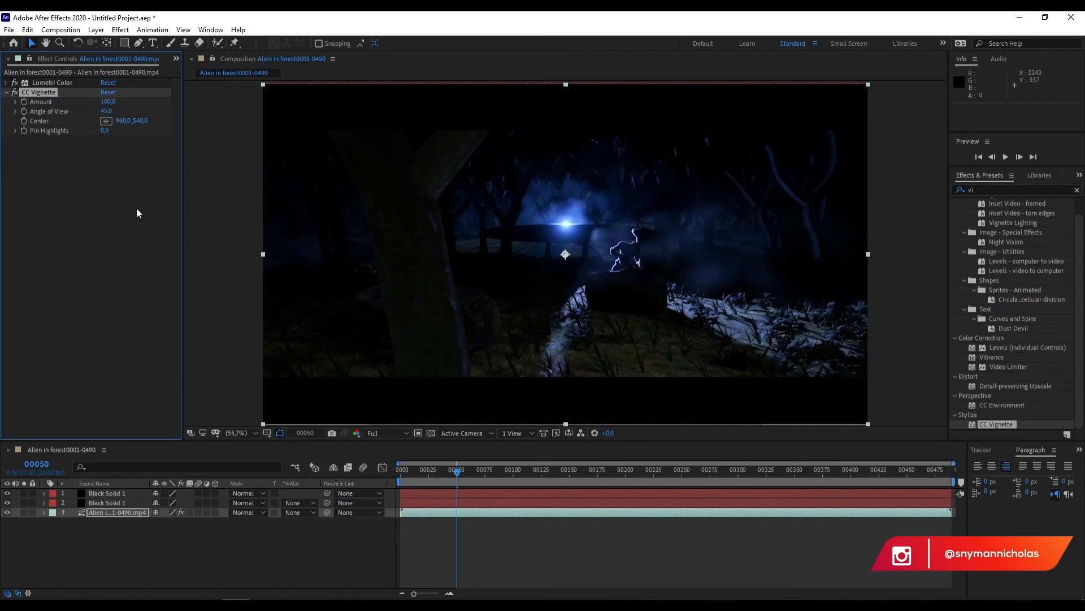
- Set the CC Vignette Amount to 381, comparing the image with and without the effect
{"action": "left_click_drag", "start_coordinate": [107, 102], "coordinate": [278, 100]}
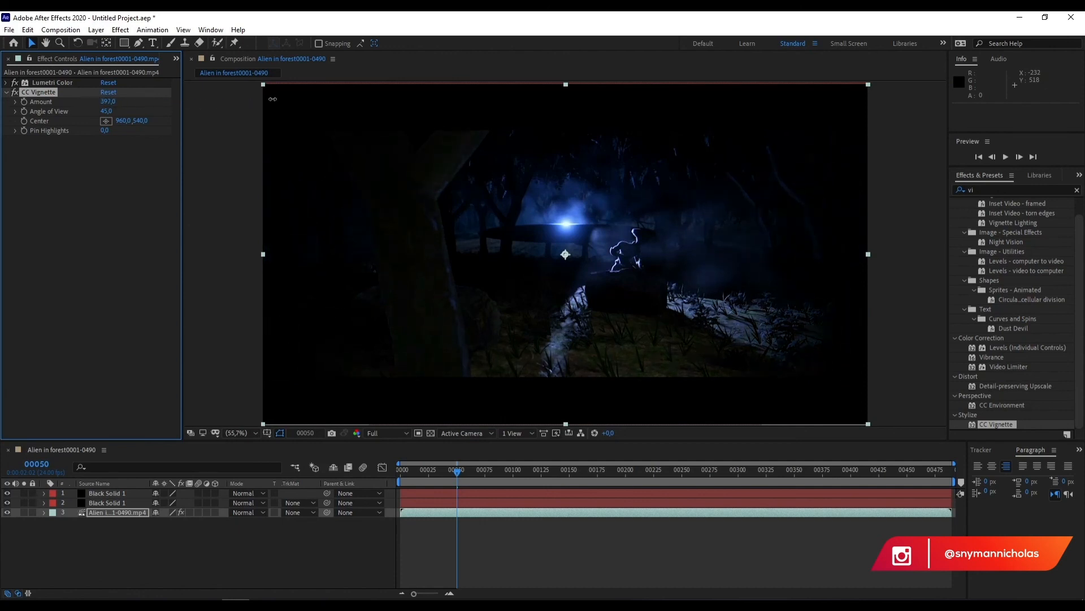
{"action": "left_click", "coordinate": [15, 93]}
{"action": "left_click", "coordinate": [15, 93]}
{"action": "left_click", "coordinate": [15, 93]}
{"action": "left_click", "coordinate": [15, 93]}
{"action": "mouse_move", "coordinate": [106, 100]}
{"action": "left_mouse_down"}
{"action": "mouse_move", "coordinate": [62, 101]}
{"action": "mouse_move", "coordinate": [108, 101]}
{"action": "mouse_move", "coordinate": [96, 100]}
{"action": "left_mouse_up"}
{"action": "left_click", "coordinate": [175, 108]}
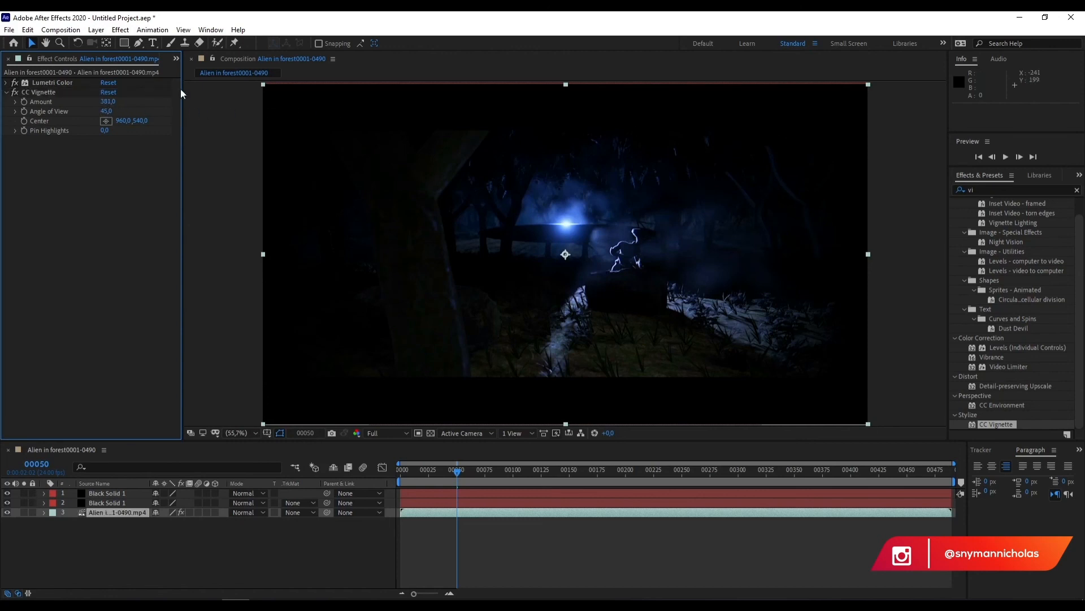
- Reduce the vignette's Angle of View to 39.7, compare it with the effect off, and collapse its settings
{"action": "left_click_drag", "start_coordinate": [105, 110], "coordinate": [76, 112]}
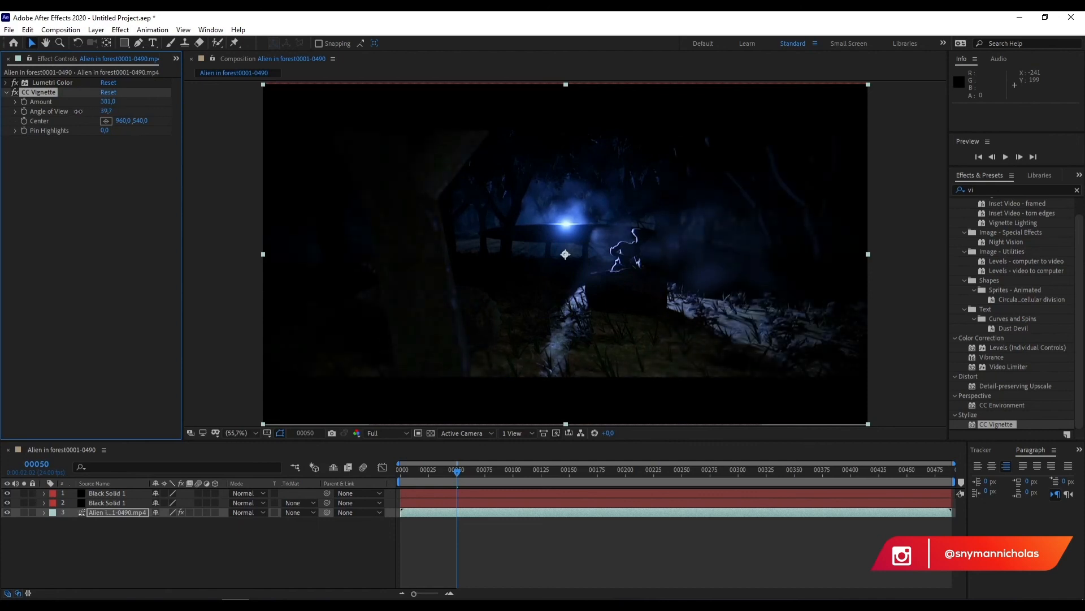
{"action": "left_click", "coordinate": [15, 92]}
{"action": "left_click", "coordinate": [14, 92]}
{"action": "left_click", "coordinate": [140, 260]}
{"action": "left_click", "coordinate": [6, 92]}
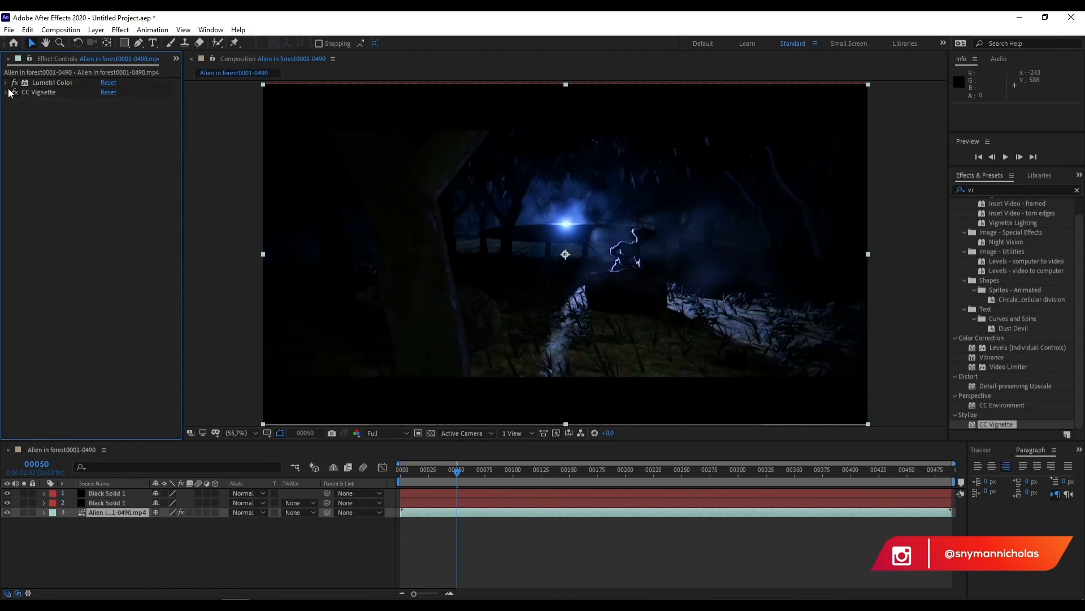
{"action": "left_click", "coordinate": [271, 528]}
- Apply the Noise effect to the forest clip and set its Amount of Noise to 12%
{"action": "left_click", "coordinate": [998, 191]}
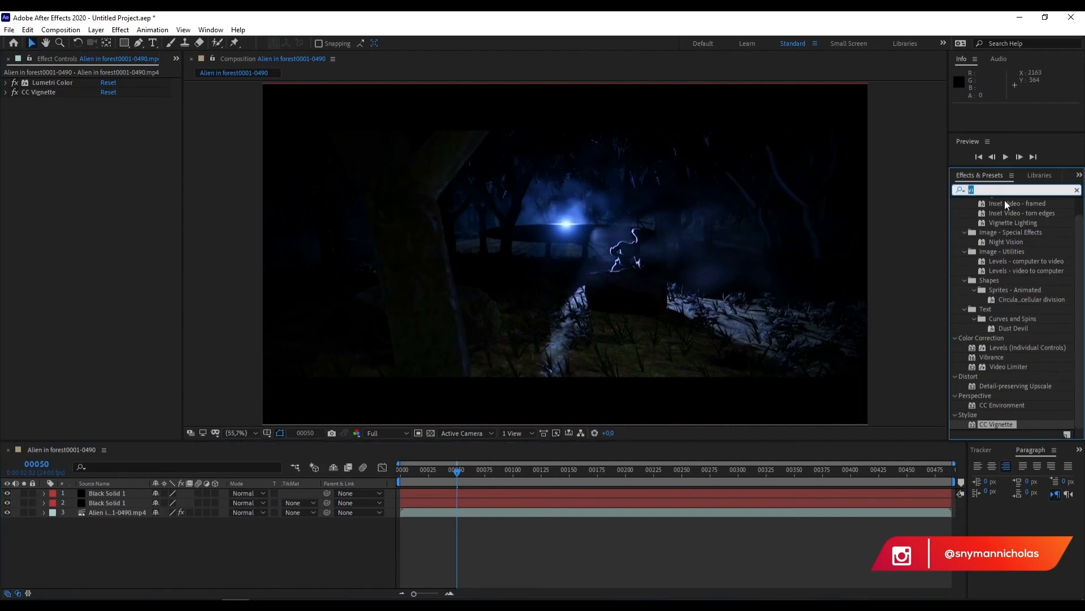
{"action": "type", "text": "noise"}
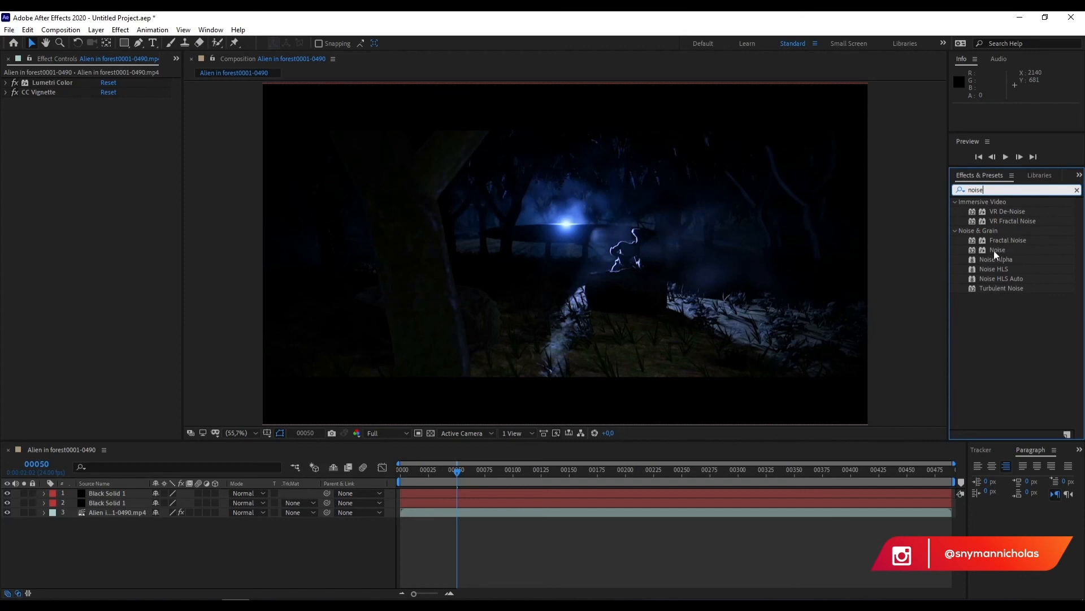
{"action": "left_click_drag", "start_coordinate": [995, 249], "coordinate": [116, 514]}
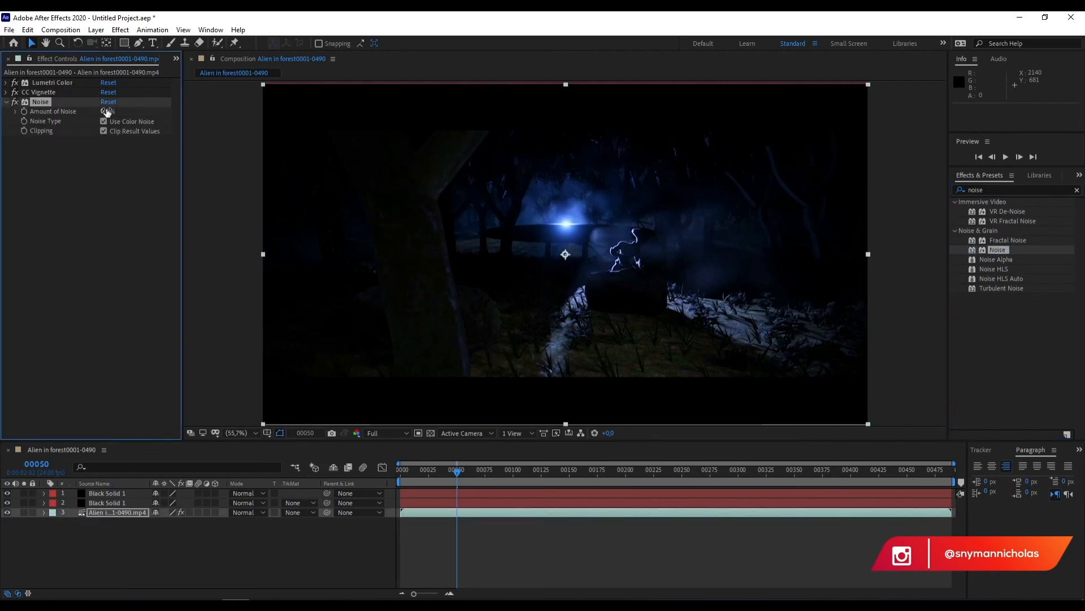
{"action": "mouse_move", "coordinate": [108, 109]}
{"action": "left_mouse_down"}
{"action": "mouse_move", "coordinate": [150, 106]}
{"action": "mouse_move", "coordinate": [101, 109]}
{"action": "left_mouse_up"}
{"action": "left_click", "coordinate": [119, 180]}
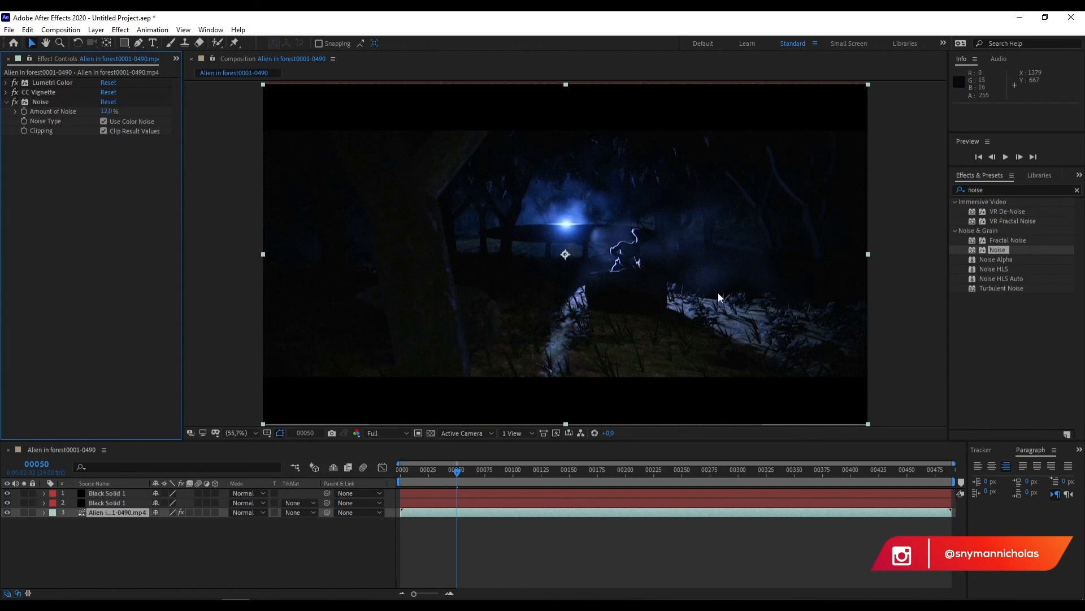
- Apply the Glow effect to the forest clip with Glow Threshold 44.7%, Glow Radius 103 and Glow Intensity 0.9
{"action": "left_click", "coordinate": [991, 190]}
{"action": "type", "text": "glow"}
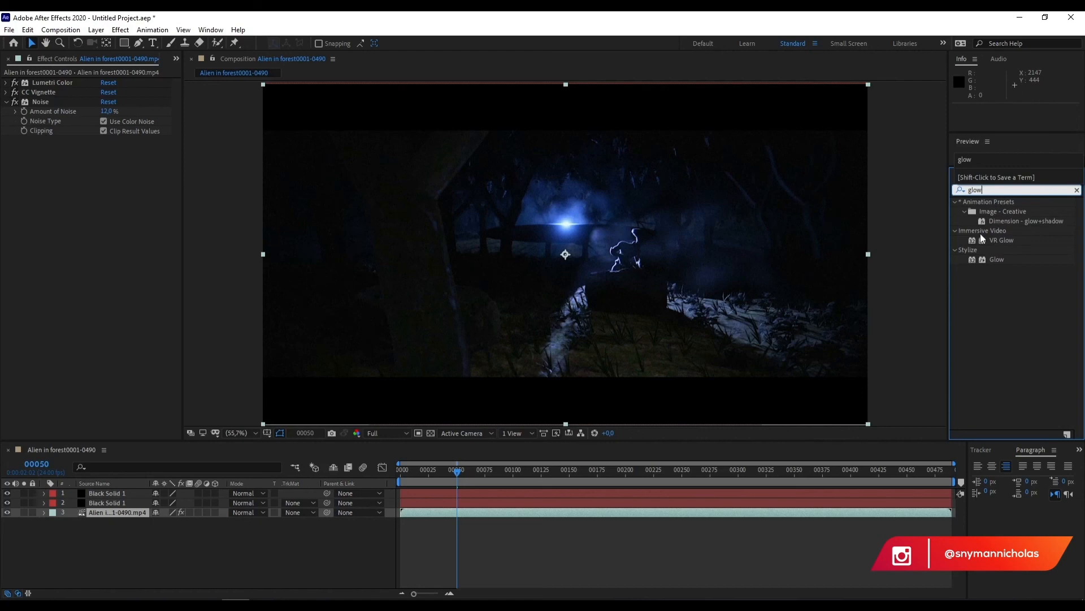
{"action": "left_click_drag", "start_coordinate": [996, 260], "coordinate": [130, 510]}
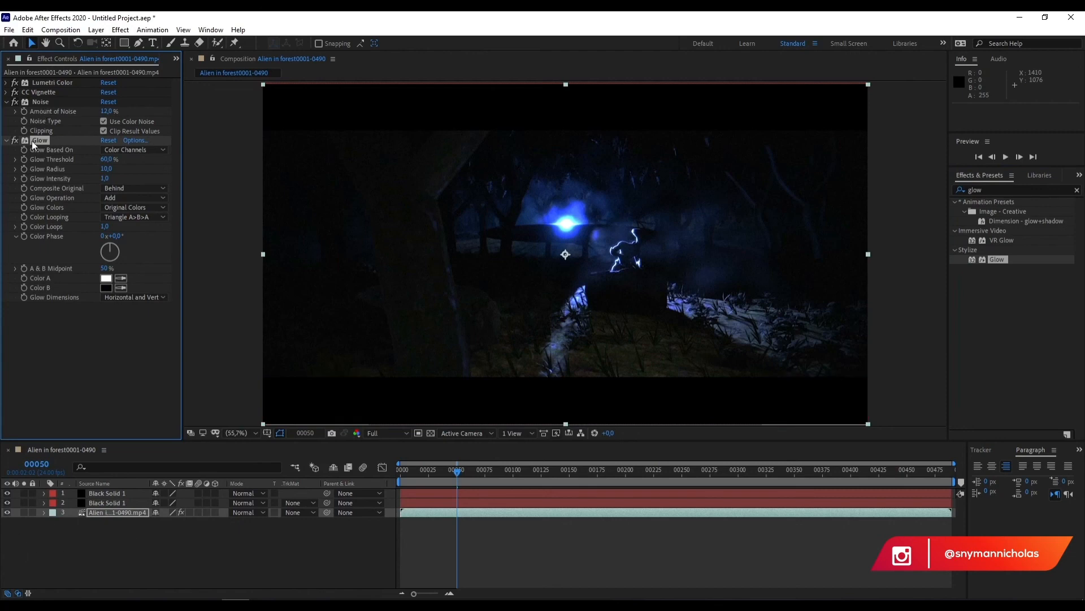
{"action": "left_click_drag", "start_coordinate": [105, 161], "coordinate": [80, 160]}
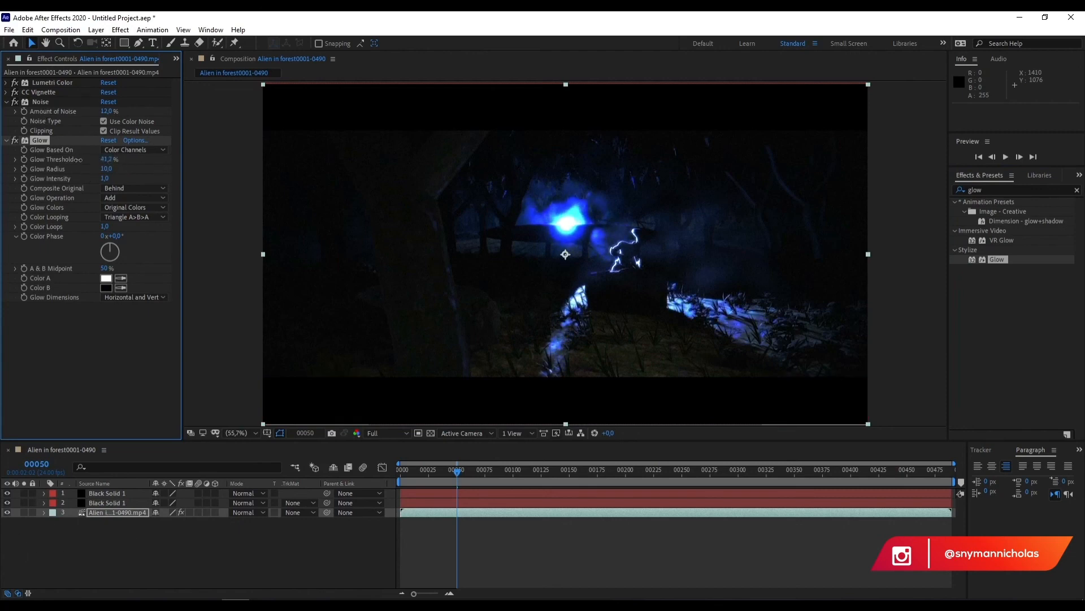
{"action": "mouse_move", "coordinate": [107, 159]}
{"action": "left_mouse_down"}
{"action": "mouse_move", "coordinate": [157, 166]}
{"action": "mouse_move", "coordinate": [84, 159]}
{"action": "left_mouse_up"}
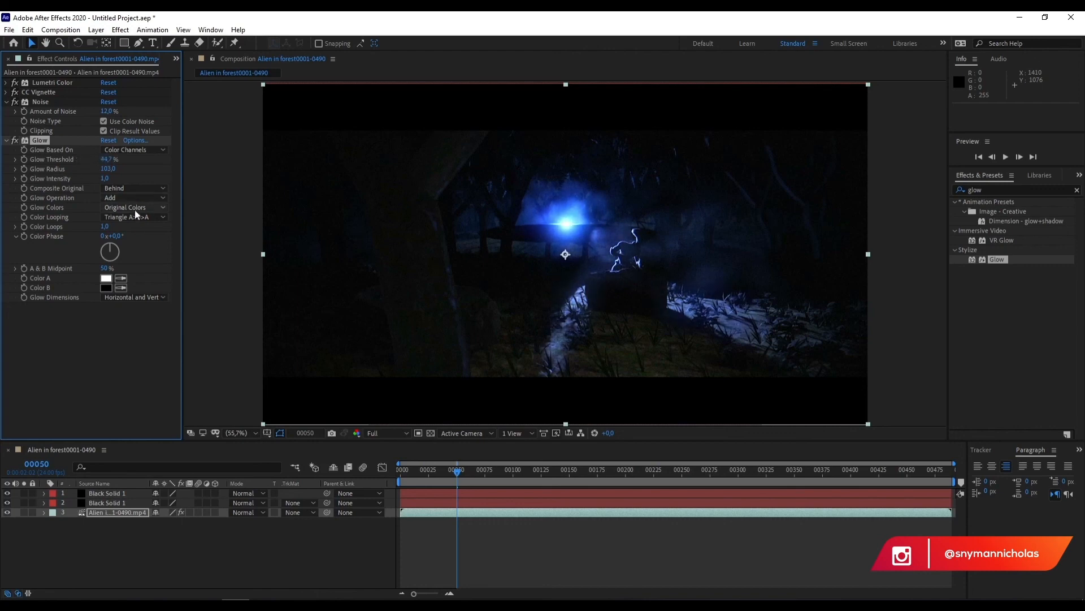
{"action": "left_click_drag", "start_coordinate": [105, 178], "coordinate": [120, 208]}
- Try the Quarter and Third preview resolutions, settle on Half, and play the animation from the first frame
{"action": "left_click", "coordinate": [385, 433]}
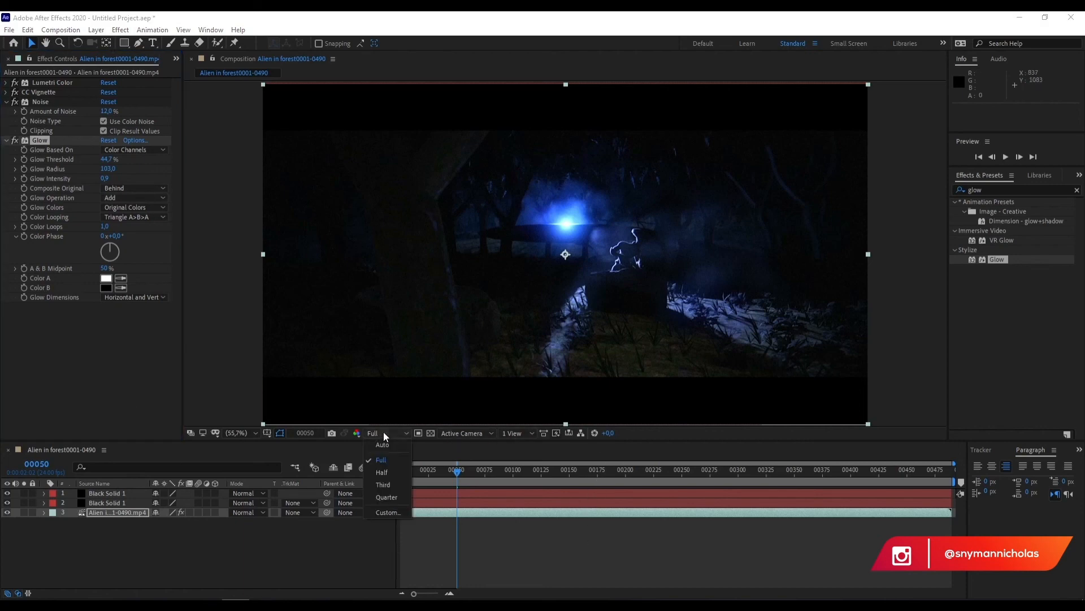
{"action": "left_click", "coordinate": [387, 502]}
{"action": "left_click", "coordinate": [979, 158]}
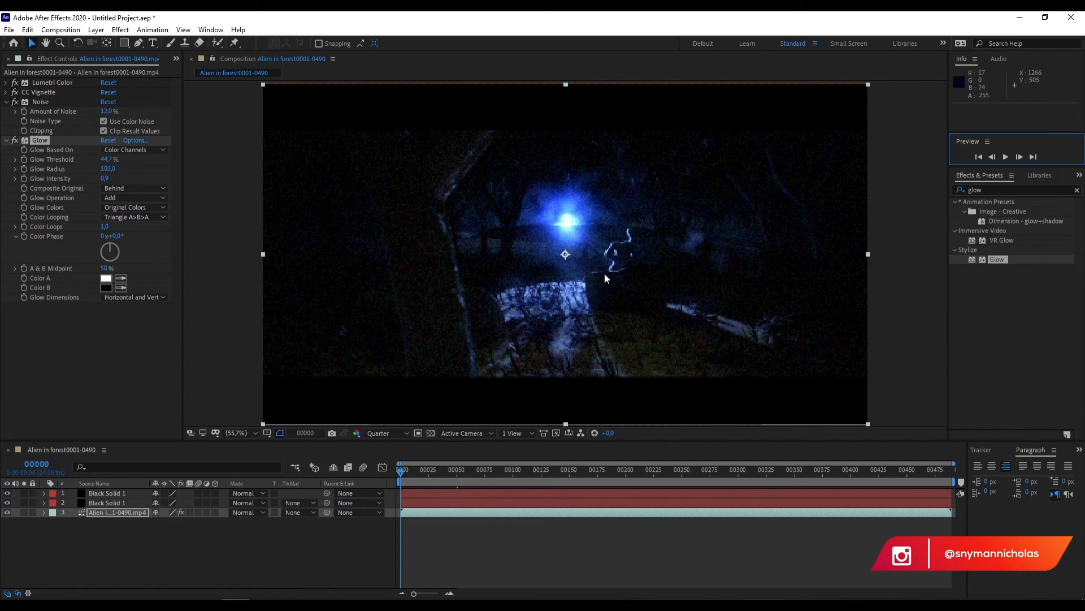
{"action": "left_click", "coordinate": [391, 433]}
{"action": "left_click", "coordinate": [388, 485]}
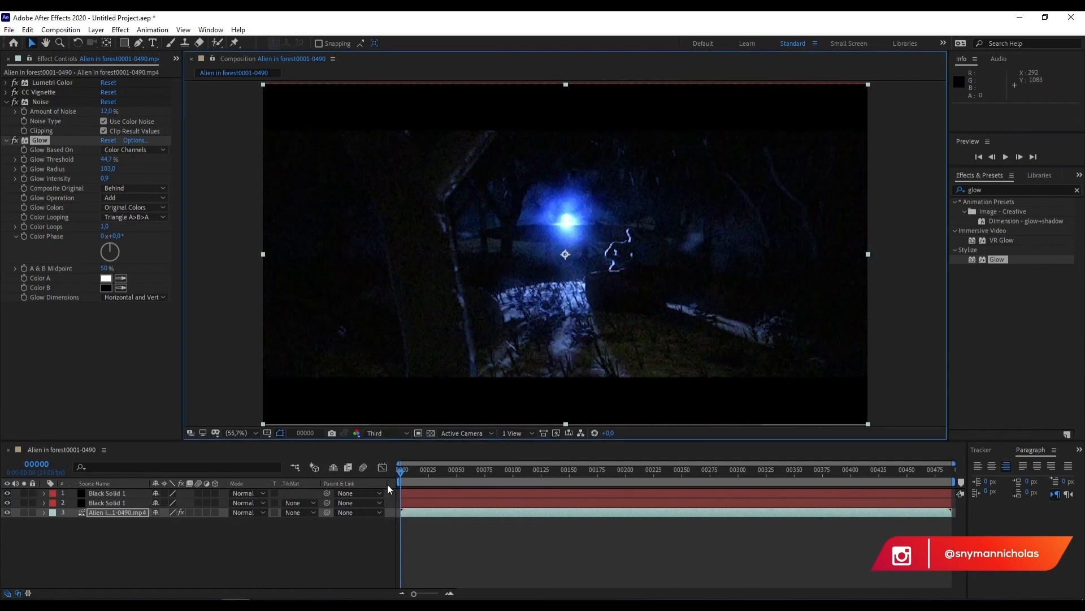
{"action": "left_click", "coordinate": [387, 433]}
{"action": "left_click", "coordinate": [388, 471]}
{"action": "left_click", "coordinate": [918, 260]}
{"action": "key", "text": "space"}
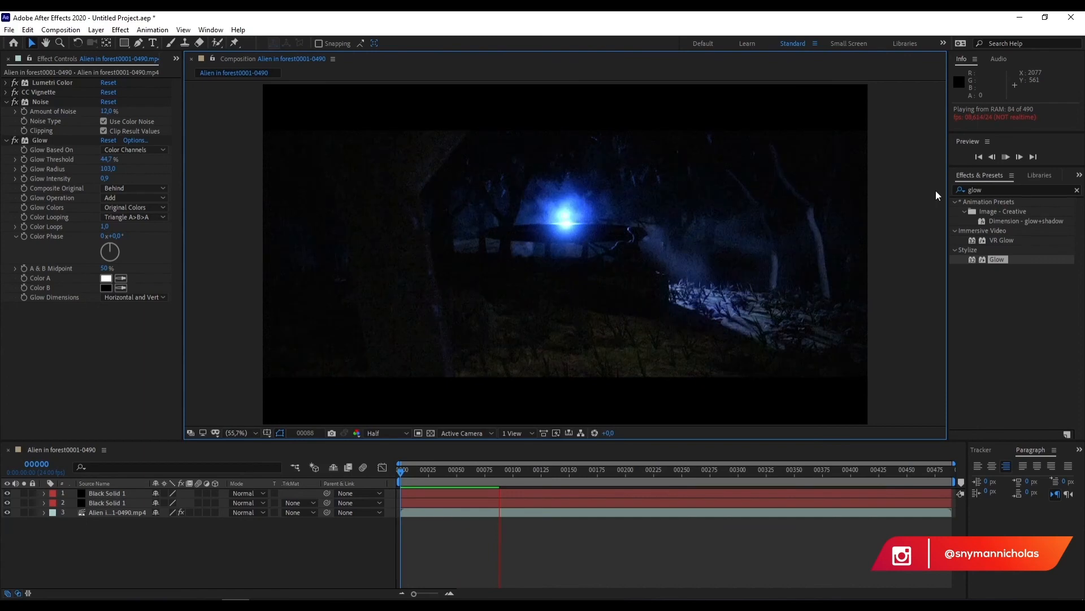
- Collapse Noise and Glow, compare the playing clip with all four effects off and on, and stop playback
{"action": "left_click", "coordinate": [6, 102]}
{"action": "left_click", "coordinate": [7, 111]}
{"action": "left_click", "coordinate": [14, 111]}
{"action": "left_click", "coordinate": [14, 101]}
{"action": "left_click", "coordinate": [14, 93]}
{"action": "left_click", "coordinate": [15, 82]}
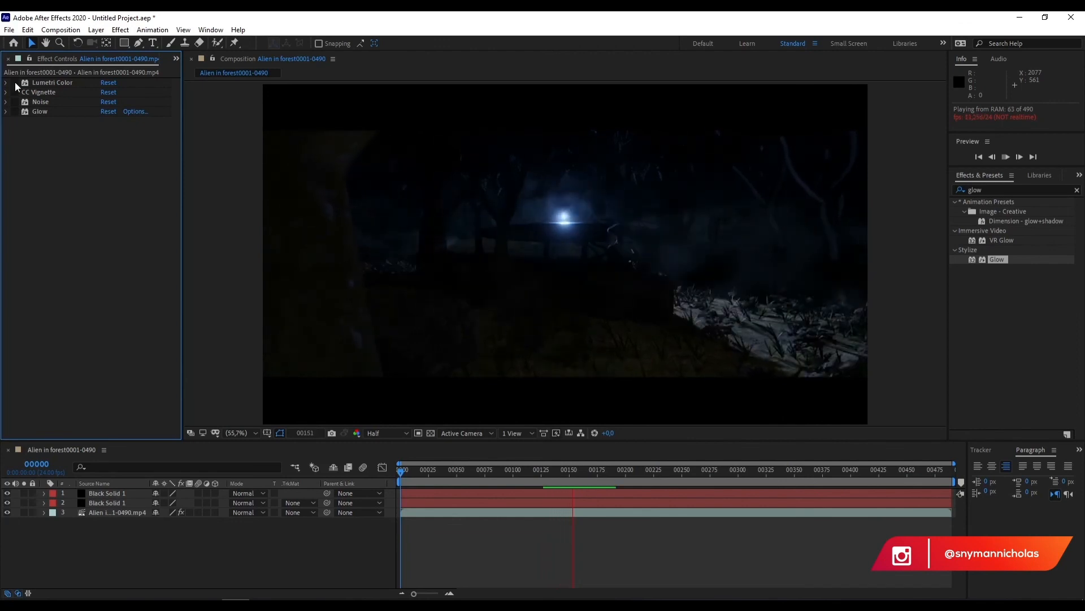
{"action": "left_click", "coordinate": [15, 83]}
{"action": "left_click", "coordinate": [15, 92]}
{"action": "left_click", "coordinate": [15, 102]}
{"action": "left_click", "coordinate": [15, 111]}
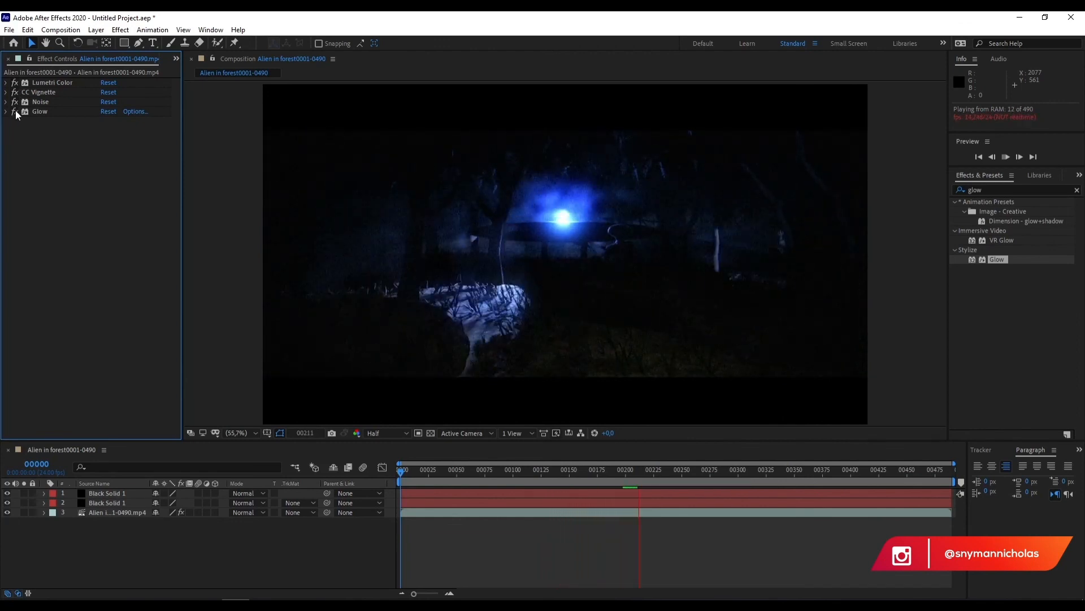
{"action": "left_click", "coordinate": [15, 111]}
{"action": "left_click", "coordinate": [15, 101]}
{"action": "left_click", "coordinate": [15, 92]}
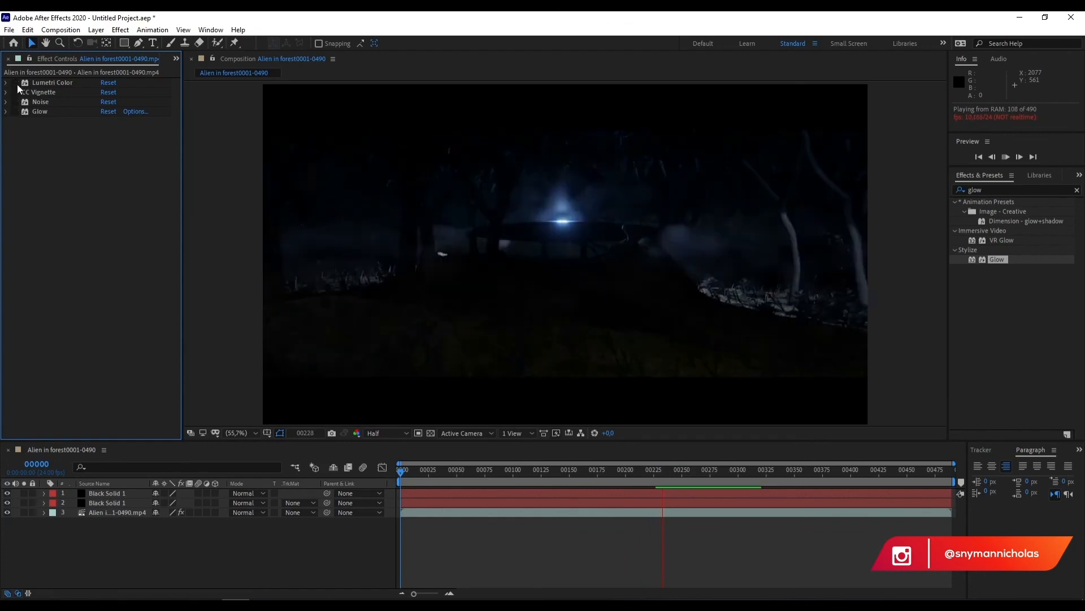
{"action": "left_click", "coordinate": [15, 83]}
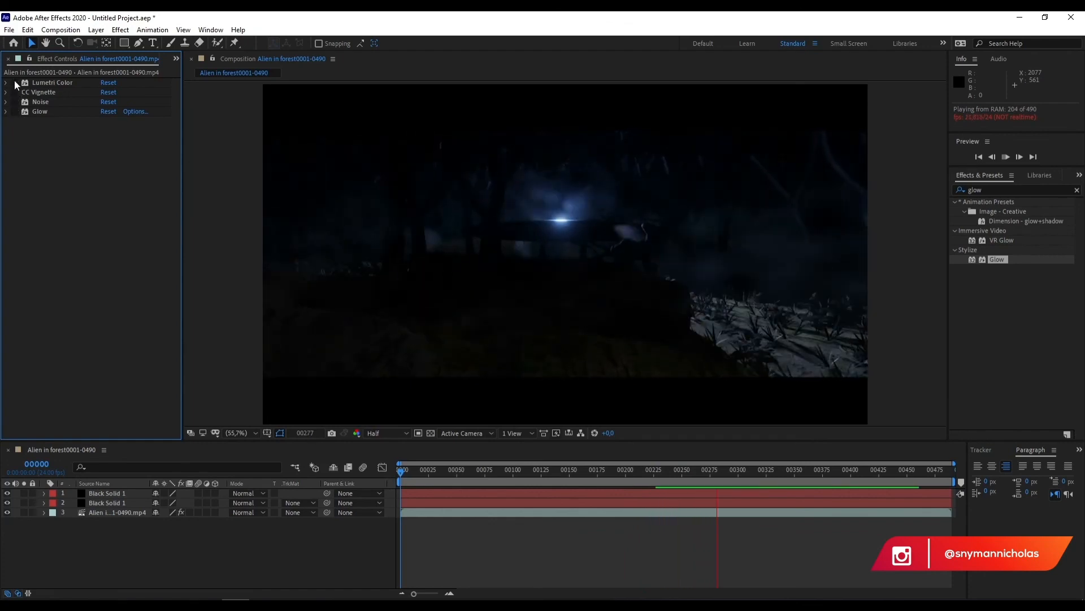
{"action": "left_click", "coordinate": [15, 82]}
{"action": "left_click", "coordinate": [15, 92]}
{"action": "left_click", "coordinate": [15, 102]}
{"action": "left_click", "coordinate": [15, 111]}
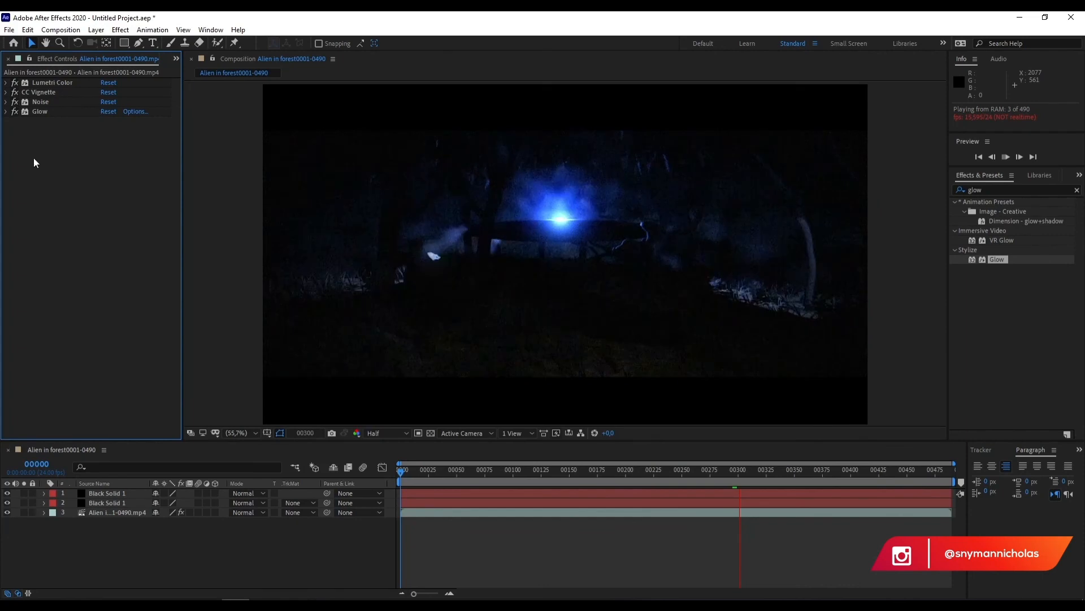
{"action": "key", "text": "space"}
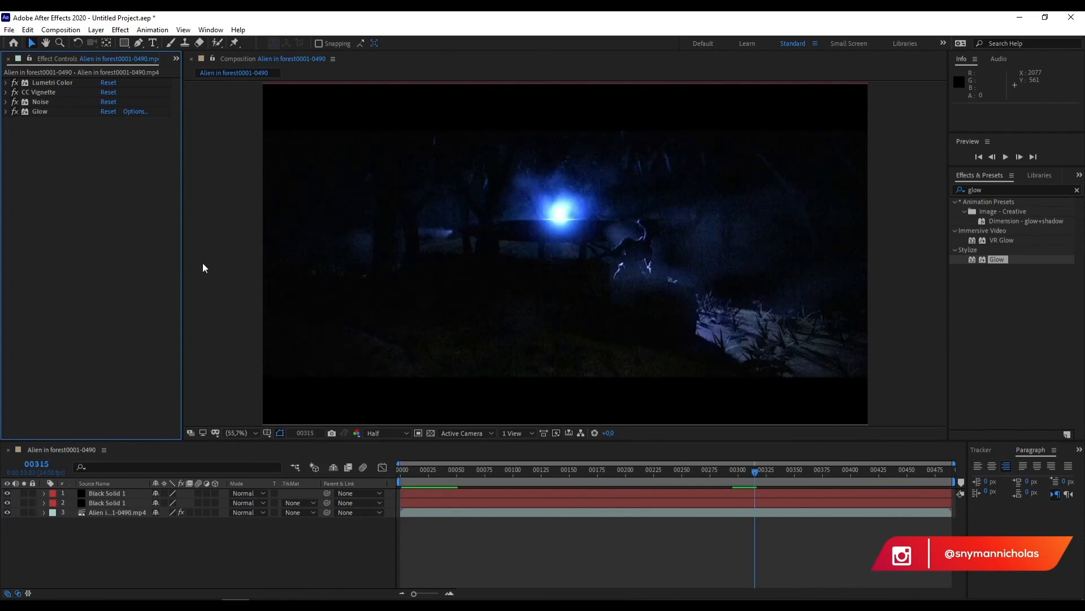
{"action": "left_click", "coordinate": [164, 511]}
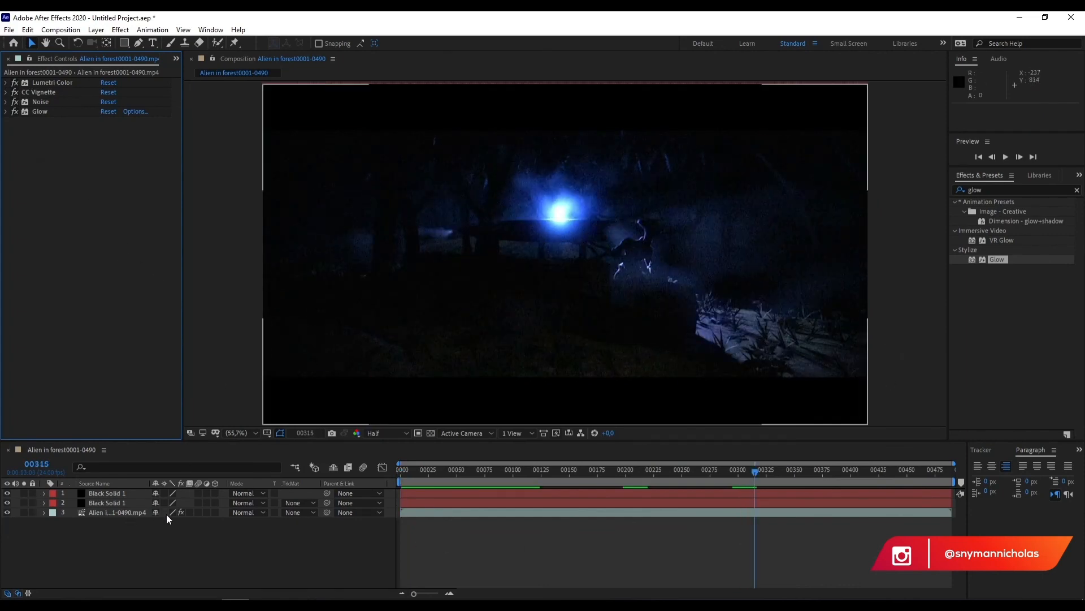
{"action": "left_click", "coordinate": [213, 574]}
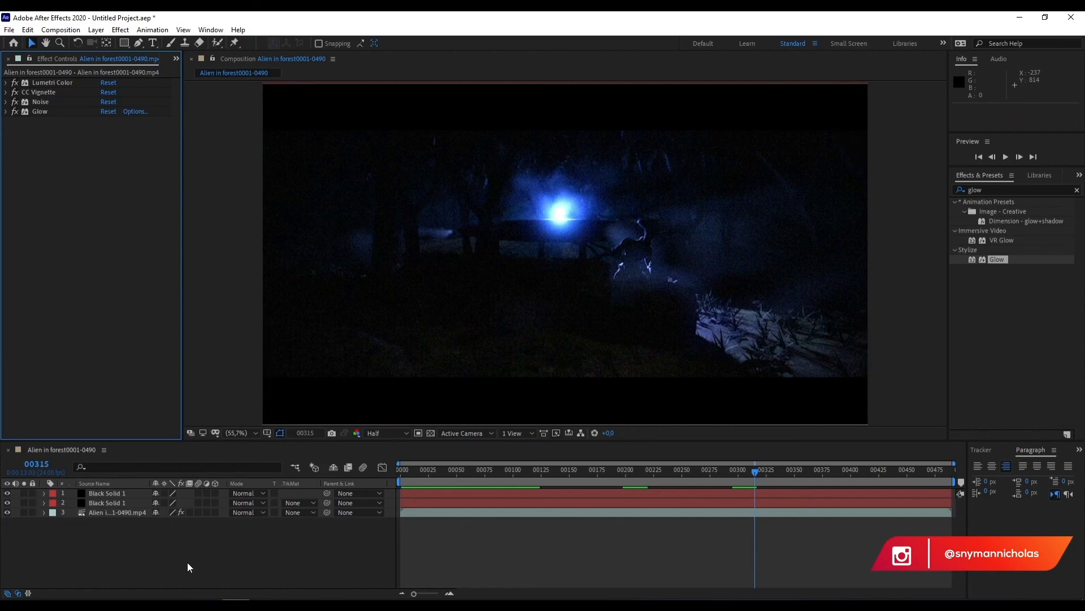
{"action": "left_click", "coordinate": [188, 547]}
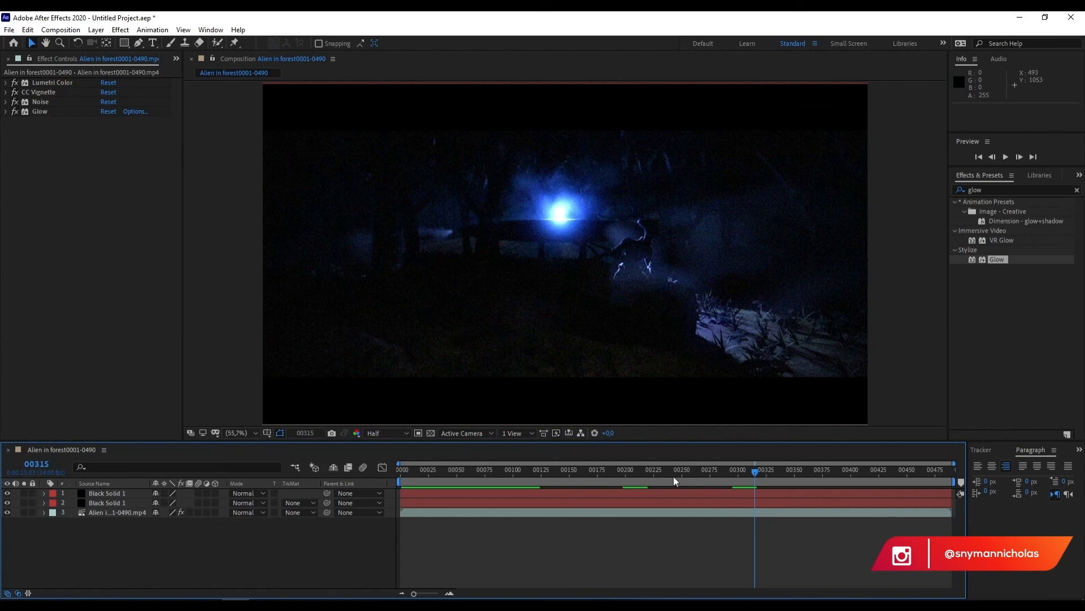
- Return the preview resolution to Full and go to frame 377 of the animation
{"action": "left_click", "coordinate": [383, 433]}
{"action": "left_click", "coordinate": [385, 447]}
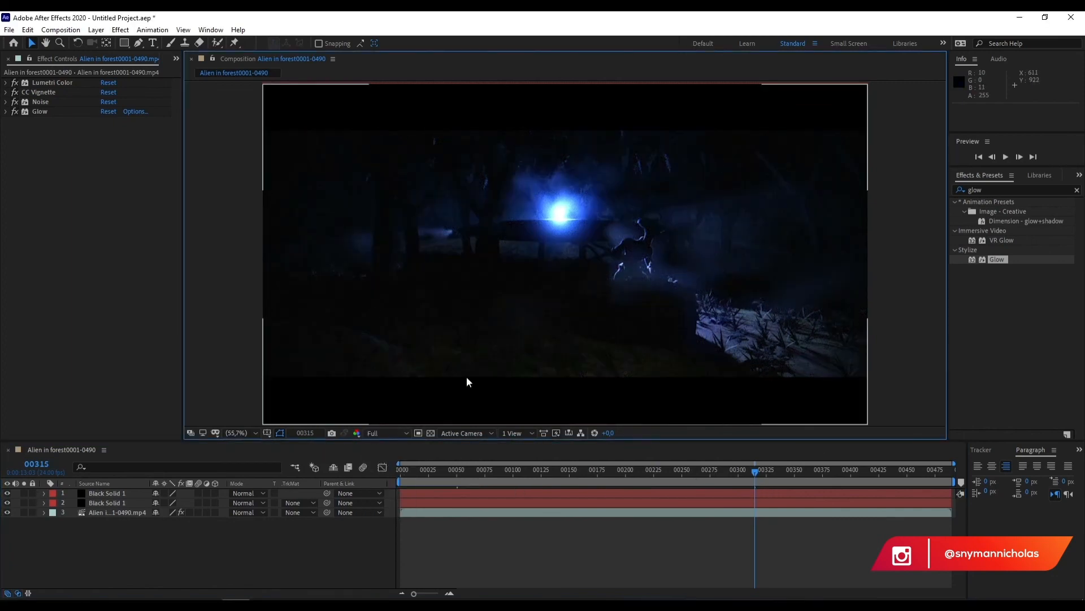
{"action": "left_click", "coordinate": [825, 471]}
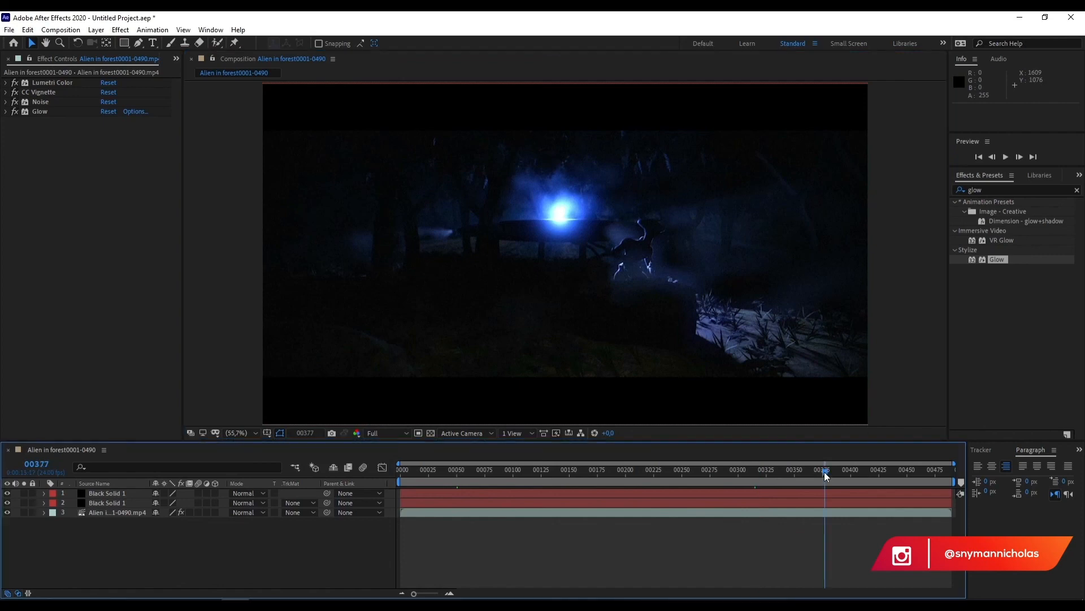
- Inspect the graded animation at frames 75, 110 and 177
{"action": "left_click", "coordinate": [485, 473]}
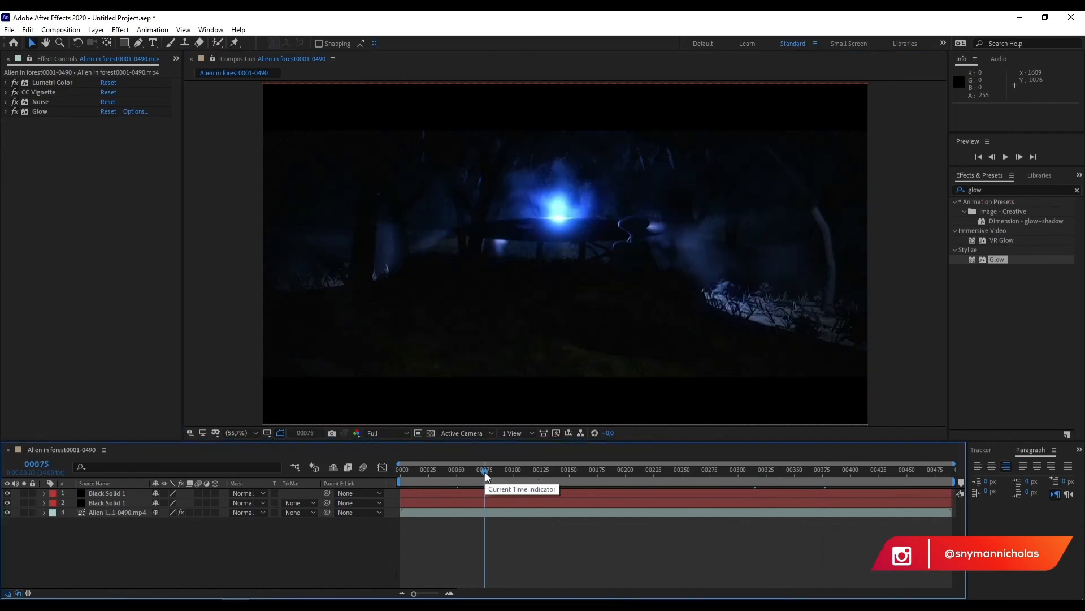
{"action": "left_click", "coordinate": [525, 472]}
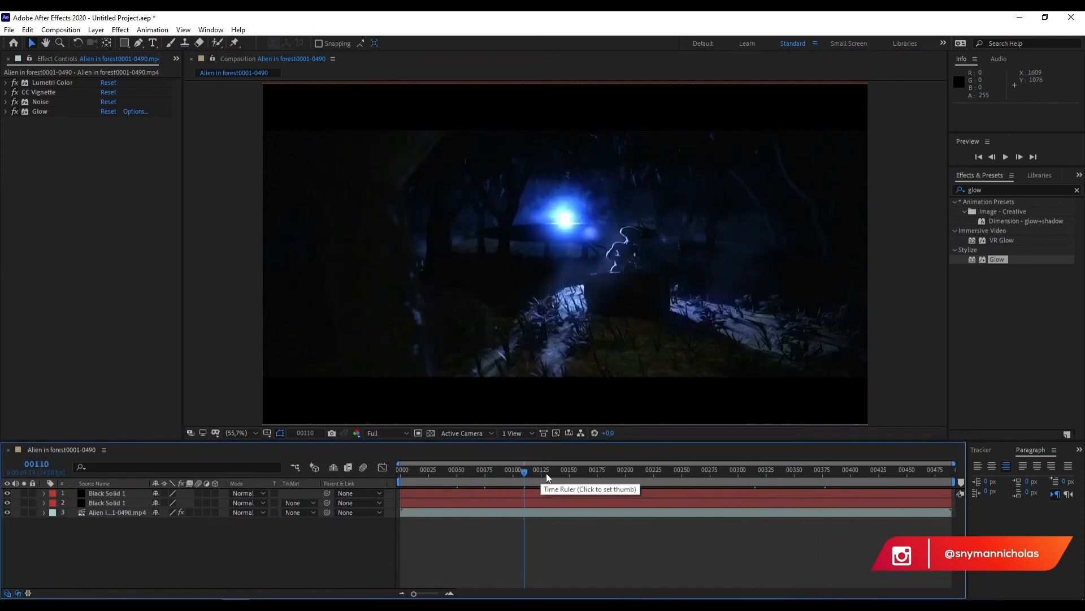
{"action": "left_click", "coordinate": [600, 473]}
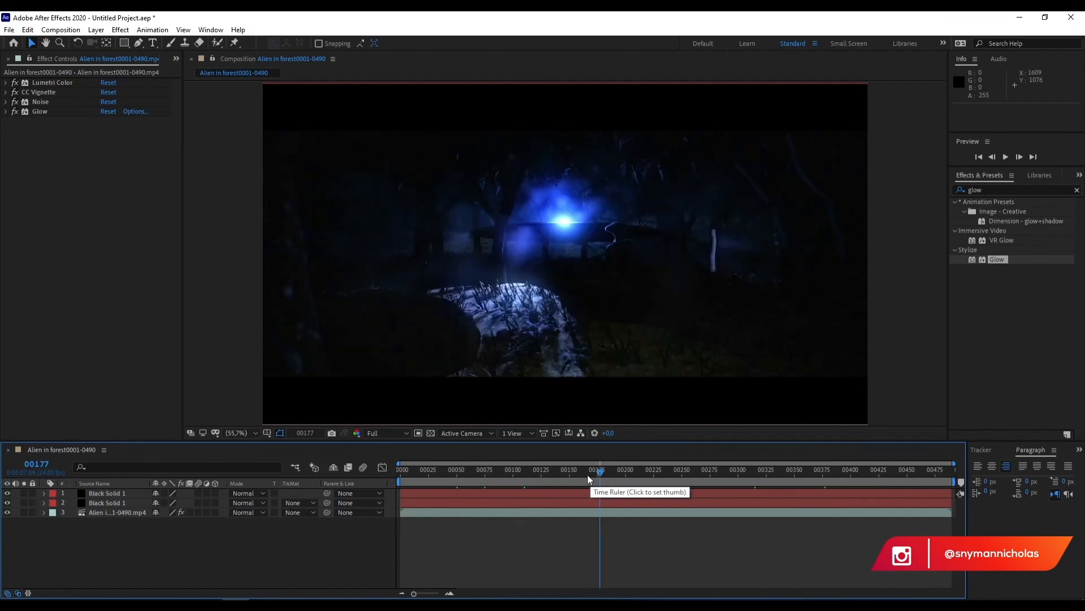
- Compare frame 177 with Lumetri Color, CC Vignette, Noise and Glow switched off and on, leaving all four enabled
{"action": "left_click_drag", "start_coordinate": [15, 83], "coordinate": [16, 111]}
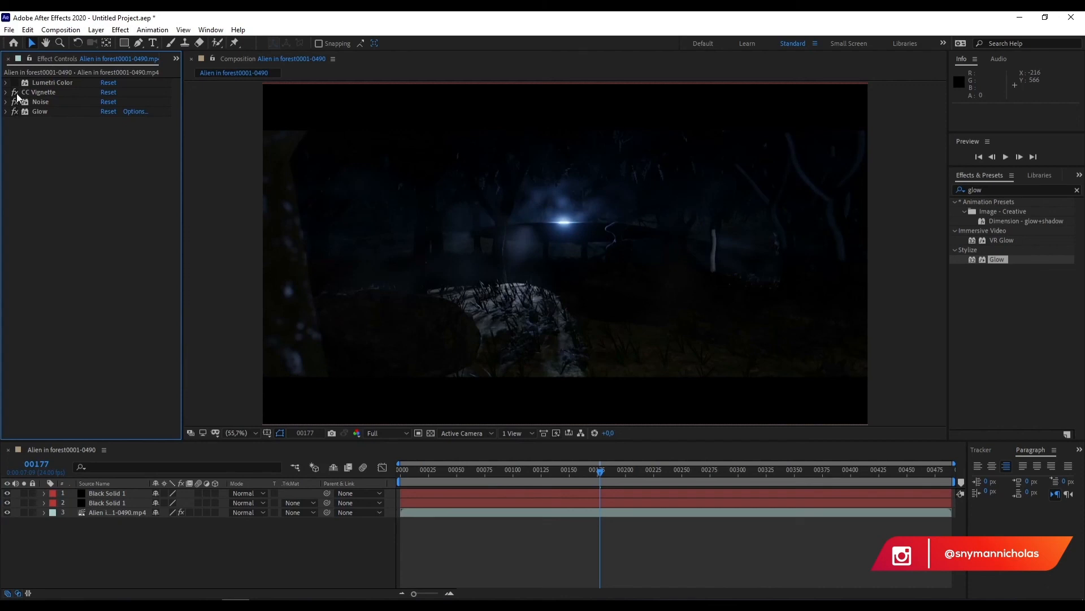
{"action": "left_click", "coordinate": [16, 83]}
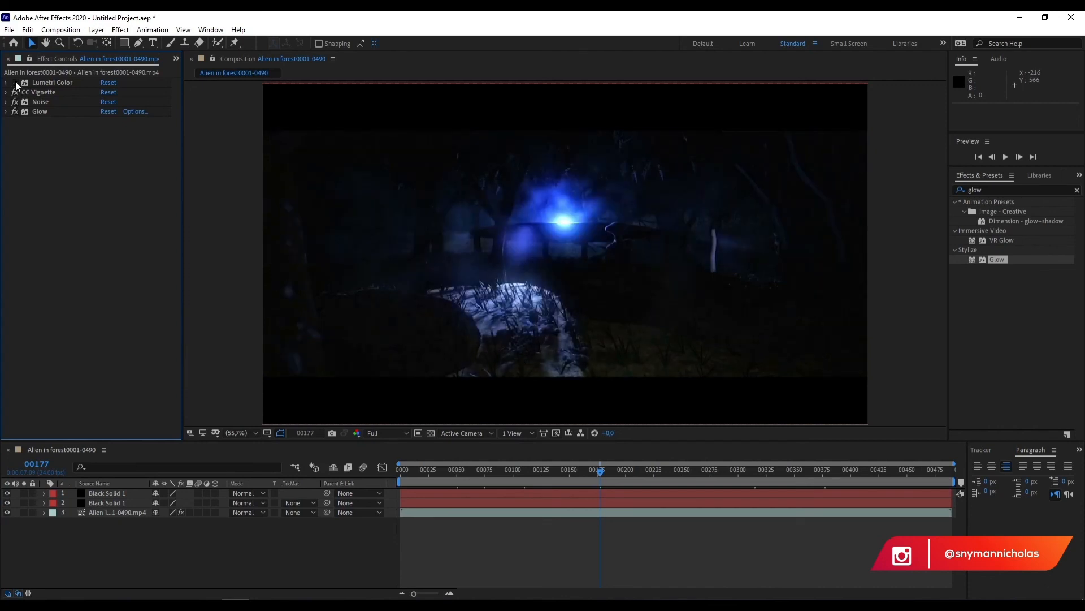
{"action": "left_click_drag", "start_coordinate": [15, 81], "coordinate": [15, 112]}
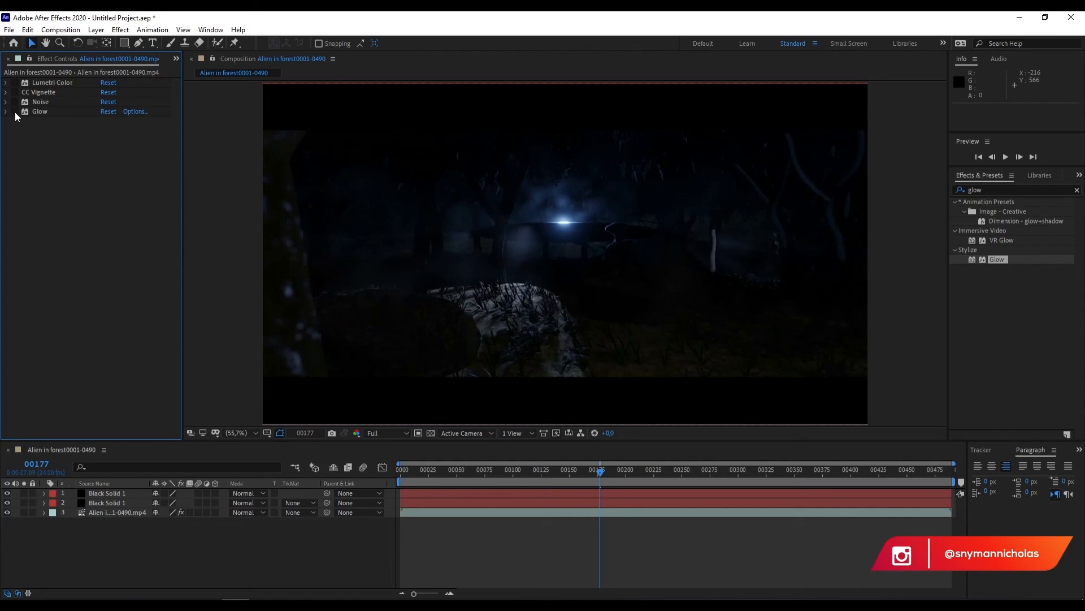
{"action": "left_click_drag", "start_coordinate": [15, 110], "coordinate": [14, 84]}
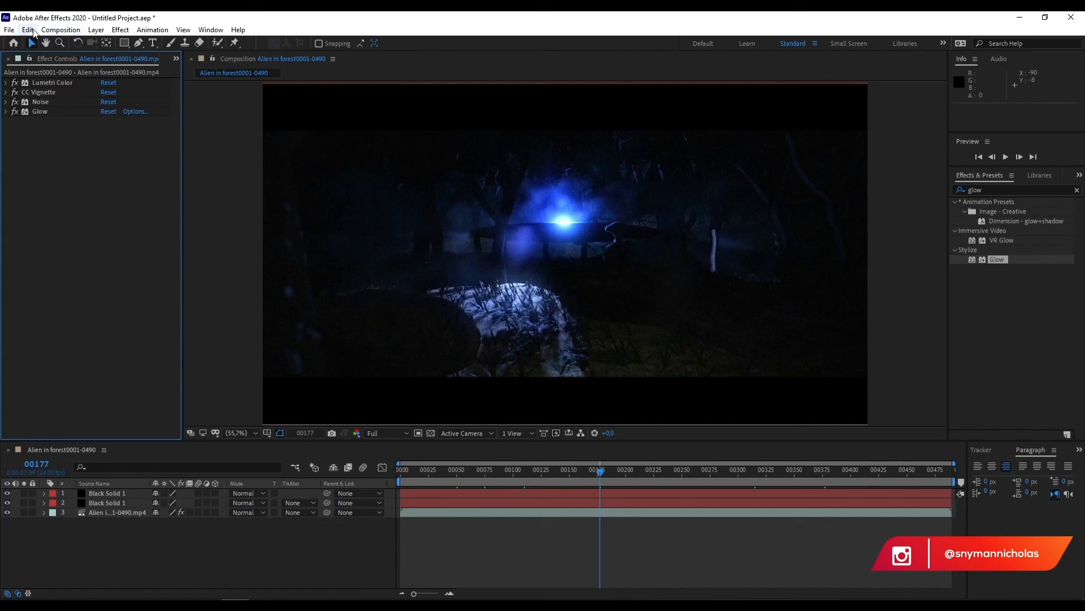
{"action": "left_click", "coordinate": [62, 31]}
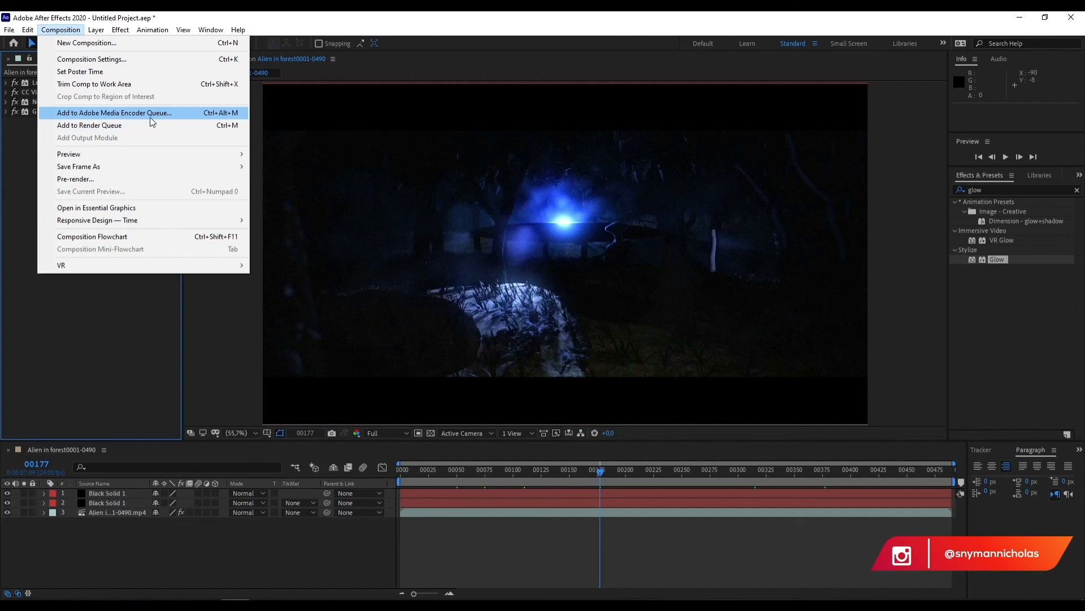
{"action": "left_click", "coordinate": [107, 286]}
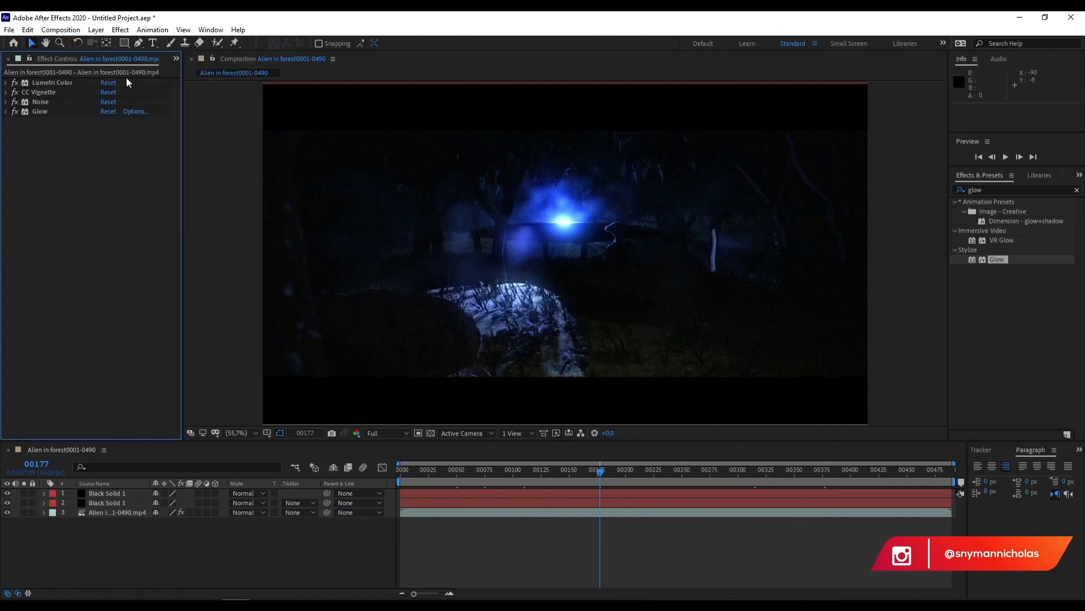